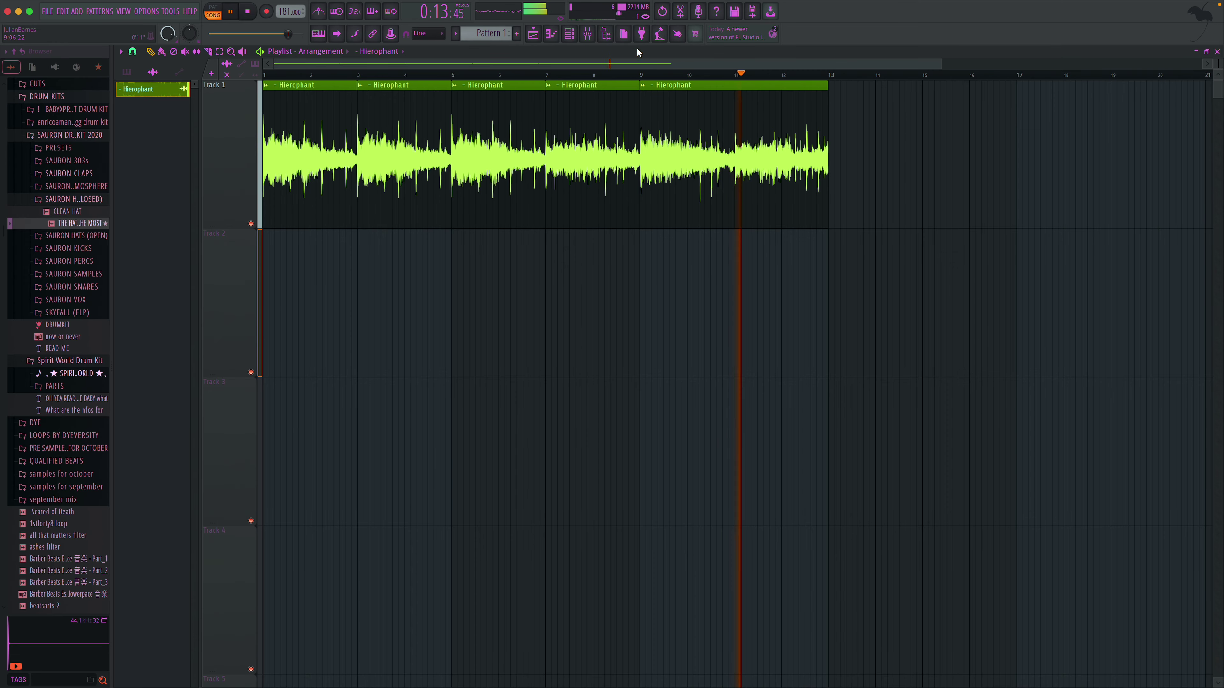
# - Raise the Insert 1 mixer level and load Fruity parametric EQ 2 into its first effect slot
pyautogui.click(587, 33)
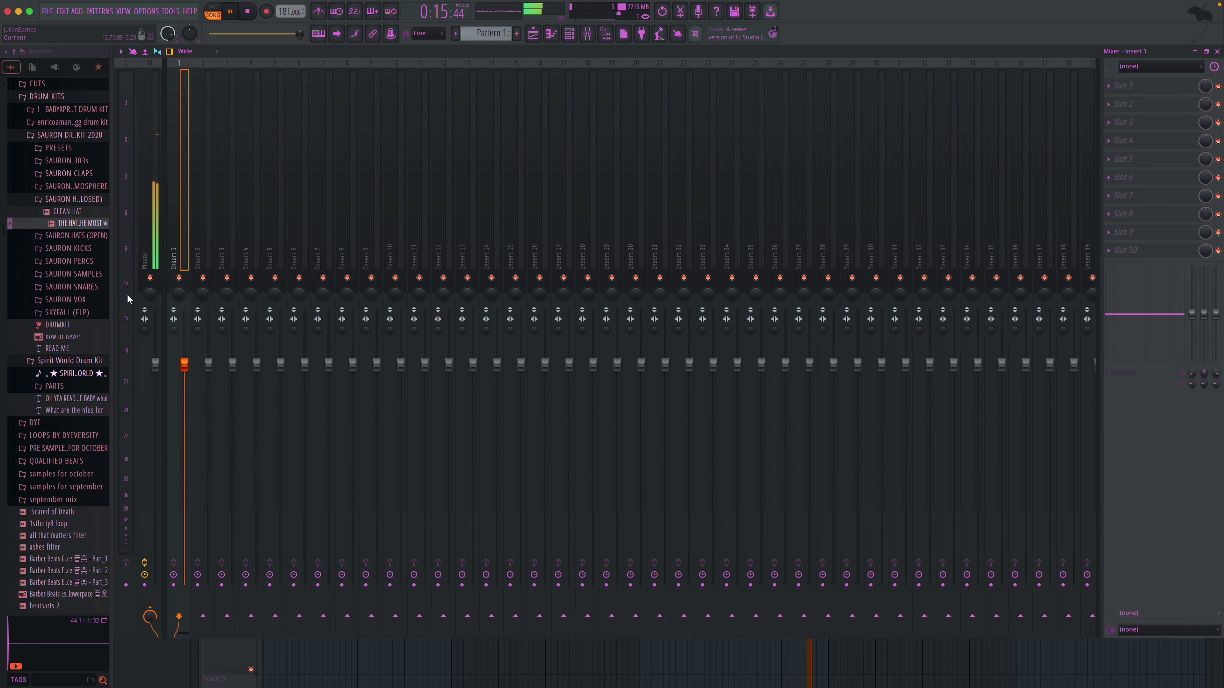
pyautogui.click(168, 286)
pyautogui.moveTo(590, 640); pyautogui.dragTo(590, 687)
pyautogui.moveTo(184, 393); pyautogui.dragTo(184, 332)
pyautogui.click(1109, 105)
pyautogui.moveTo(1122, 118)
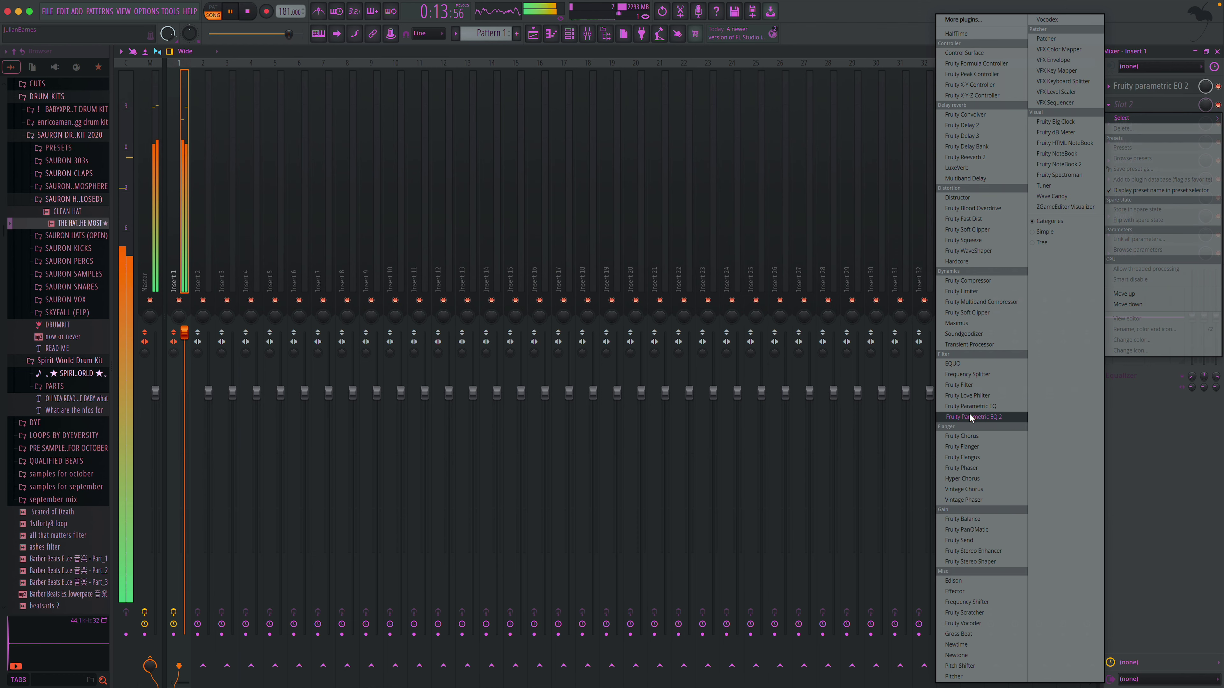
pyautogui.click(432, 246)
pyautogui.click(156, 272)
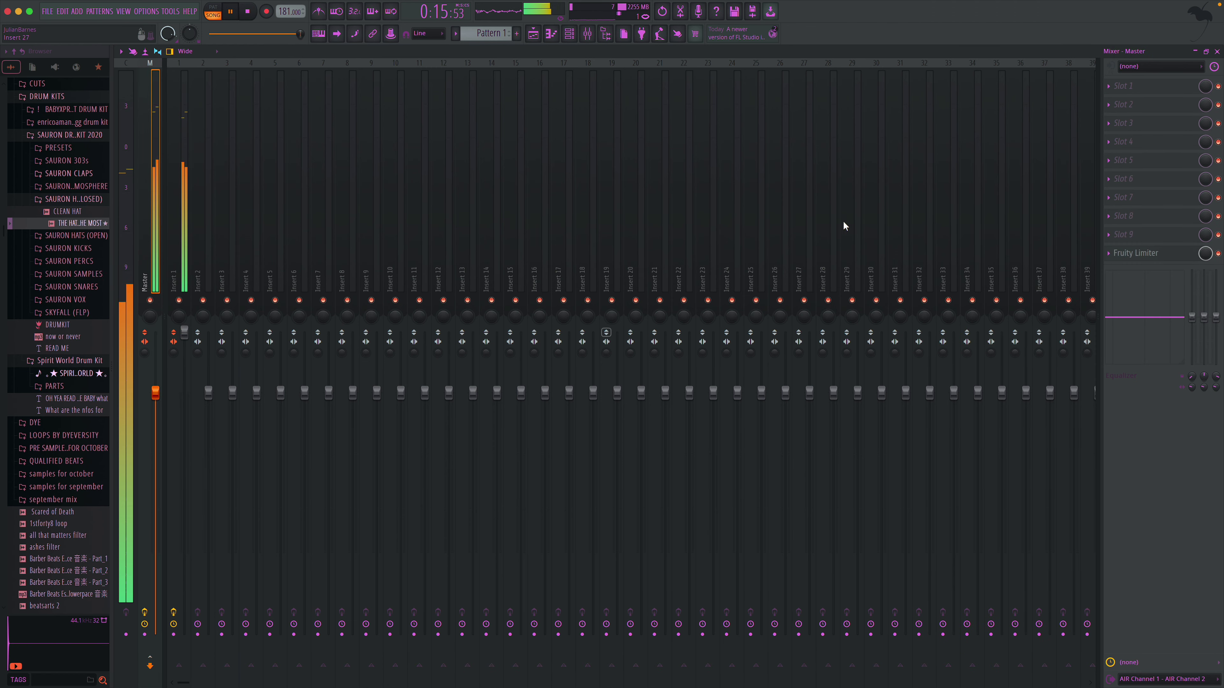
# - Close the mixer and place a two-bar Pattern 1 clip at the start of Track 2
pyautogui.click(1217, 52)
pyautogui.press('space')
pyautogui.press('space')
pyautogui.press('space')
pyautogui.click(518, 35)
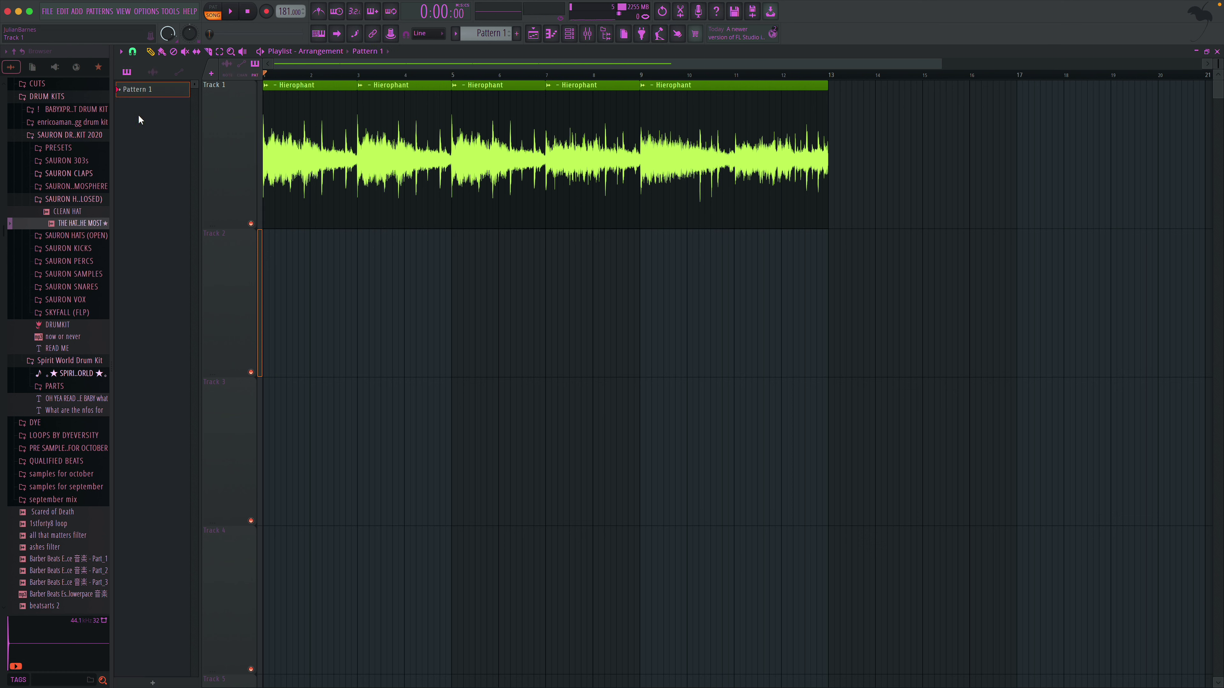
pyautogui.moveTo(145, 89); pyautogui.dragTo(347, 286)
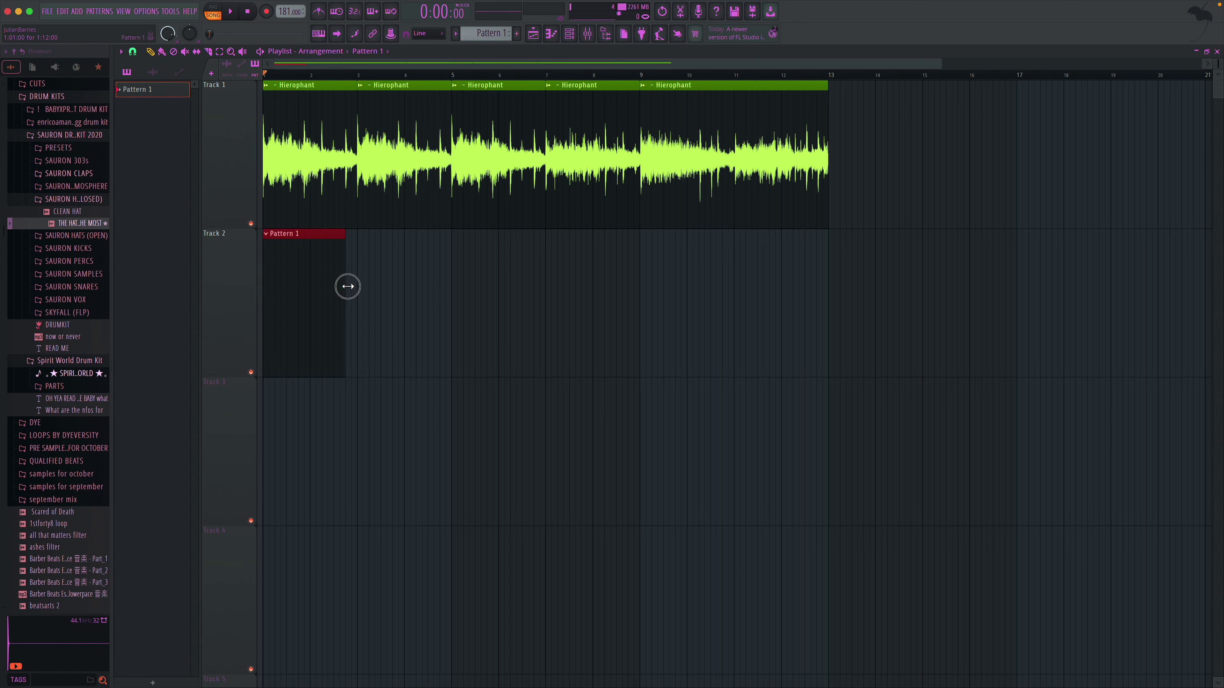
# - Add the NEELA 303 sample from the SAURON 303s folder as a new channel in the channel rack
pyautogui.click(82, 199)
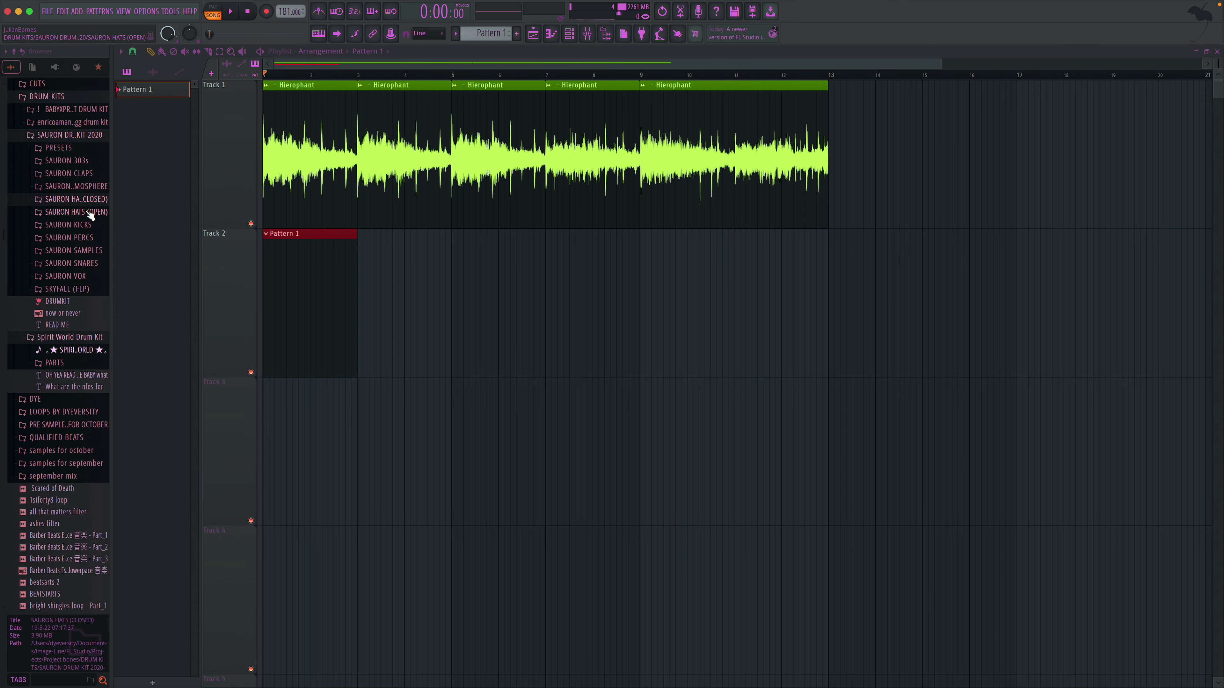
pyautogui.click(77, 161)
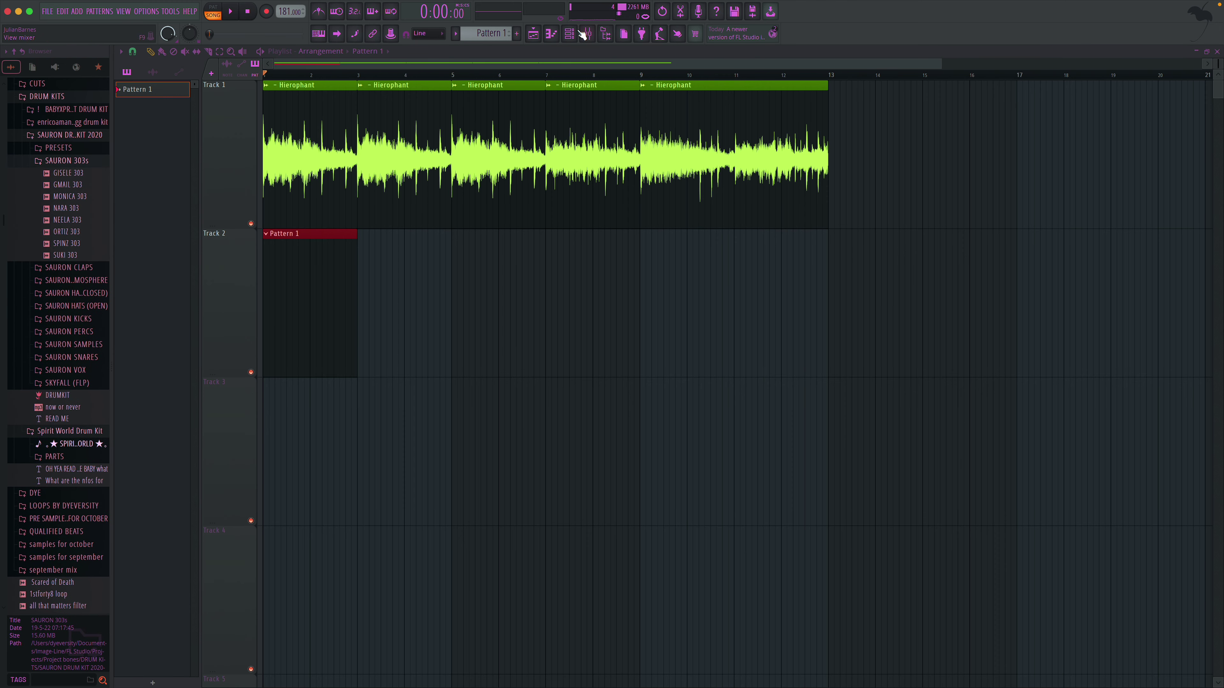
pyautogui.click(569, 34)
pyautogui.click(83, 222)
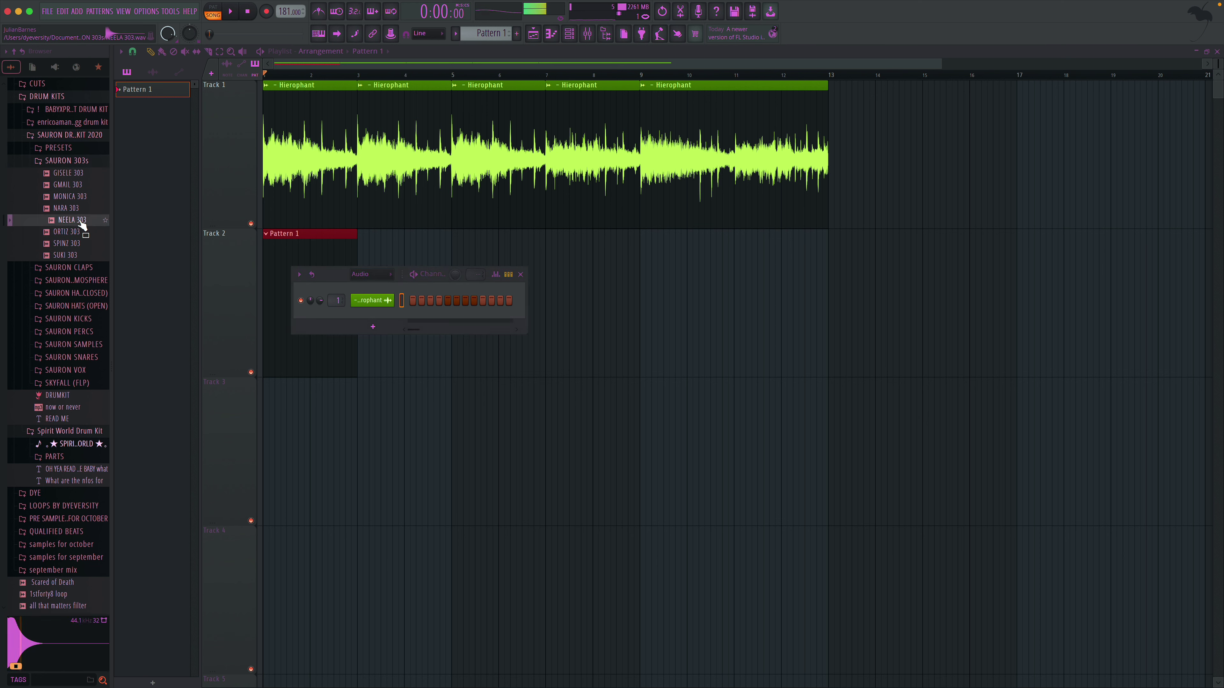
pyautogui.moveTo(372, 312); pyautogui.dragTo(380, 320)
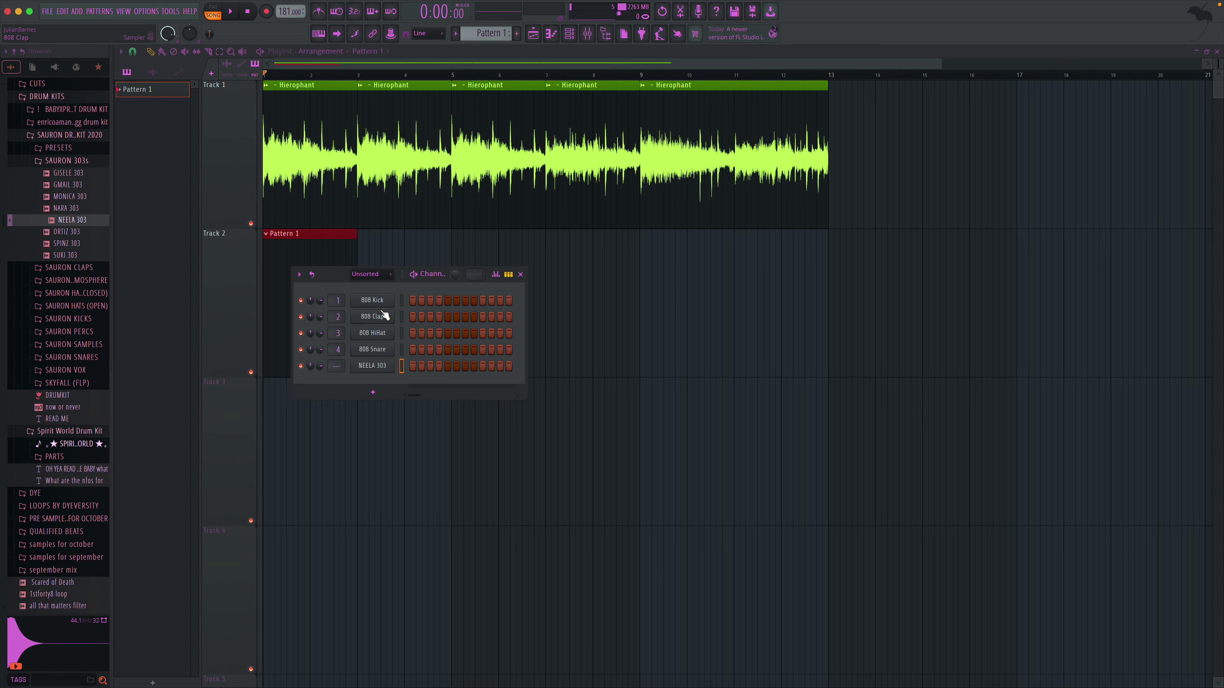
# - Show all channels in the channel rack and route the NEELA 303 channel to mixer track 2
pyautogui.rightClick(384, 314)
pyautogui.click(343, 311)
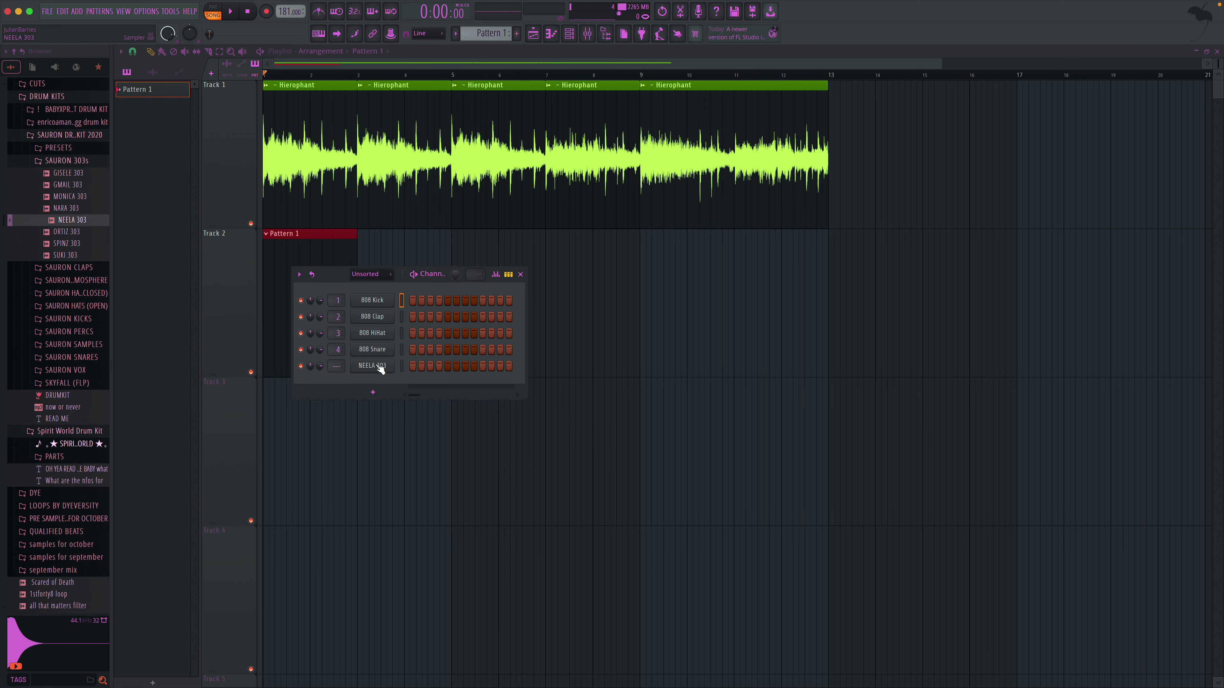
pyautogui.click(371, 274)
pyautogui.click(372, 286)
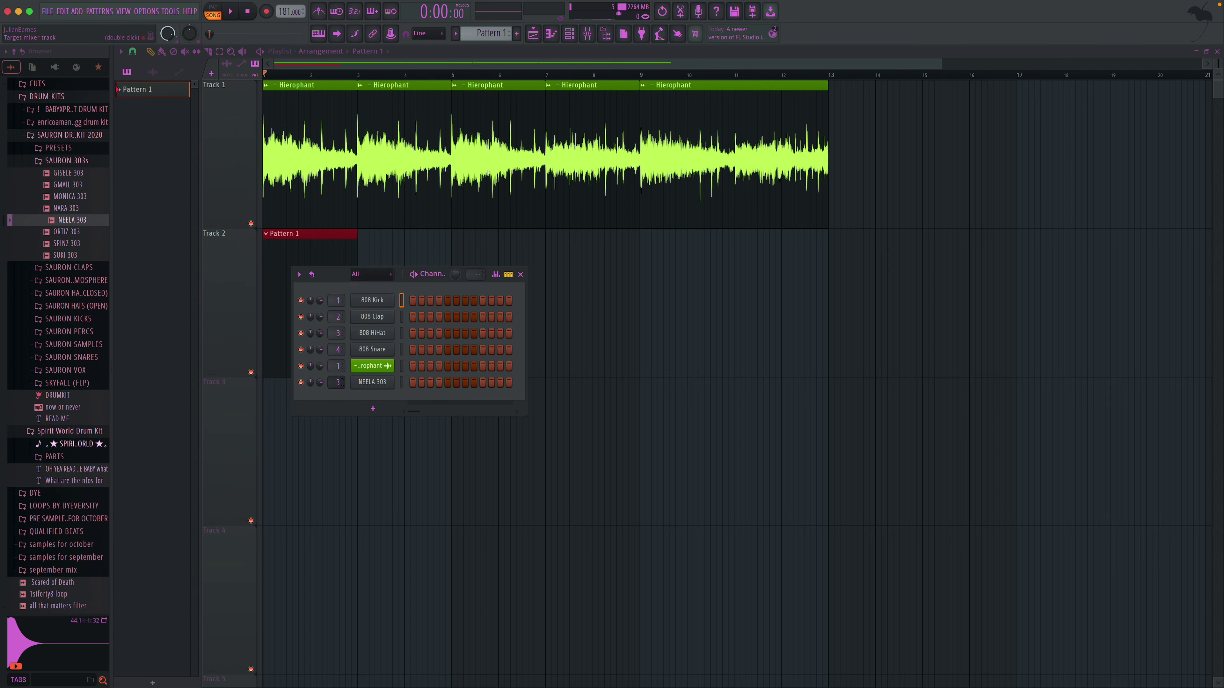
pyautogui.rightClick(393, 386)
pyautogui.click(419, 452)
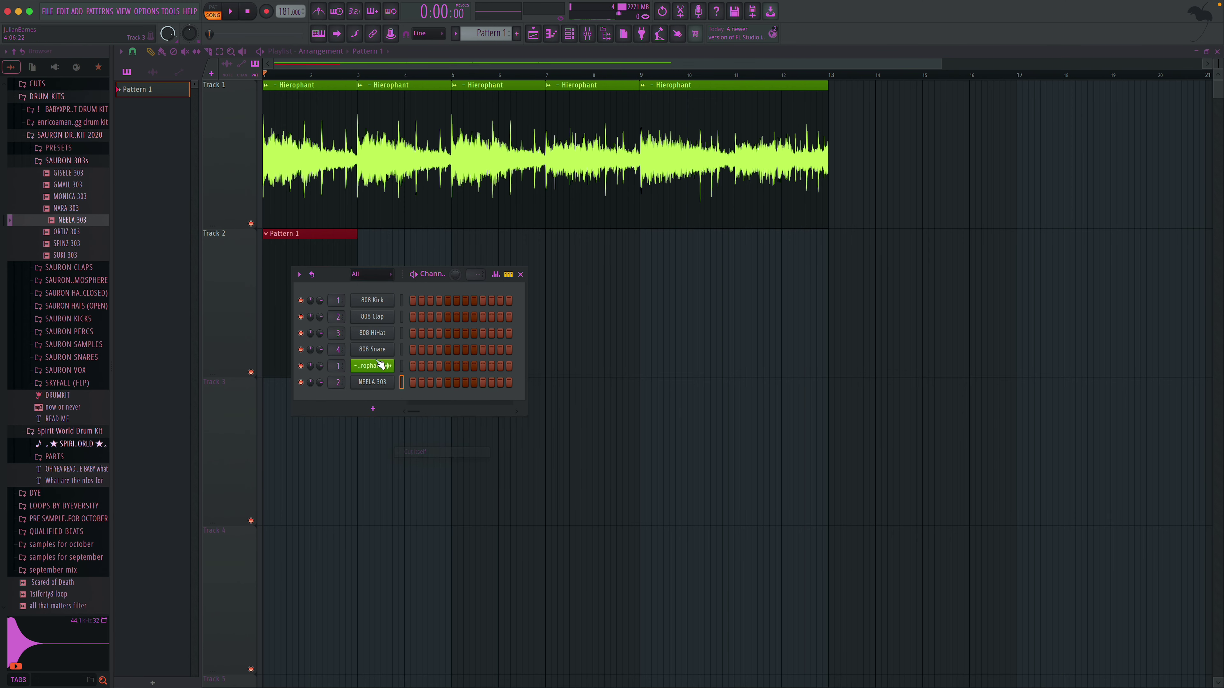
# - Set up a volume envelope for the NEELA 303 channel, and close its settings and the channel rack
pyautogui.click(379, 385)
pyautogui.click(243, 183)
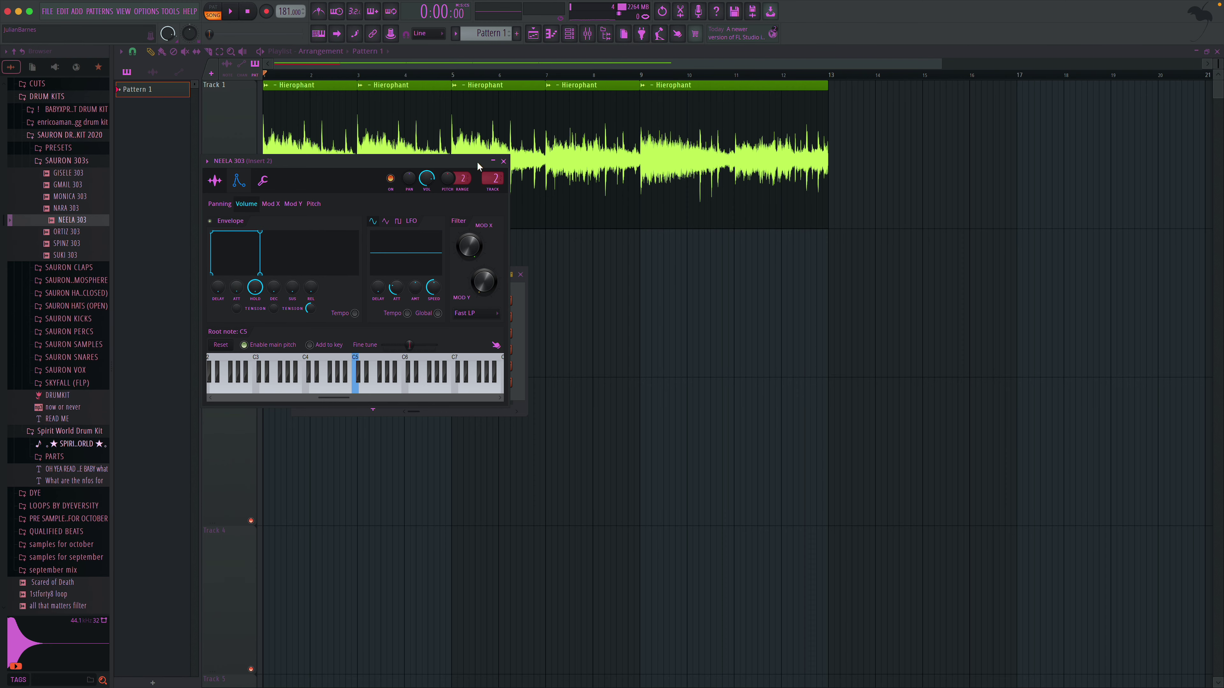
pyautogui.click(505, 161)
pyautogui.click(521, 275)
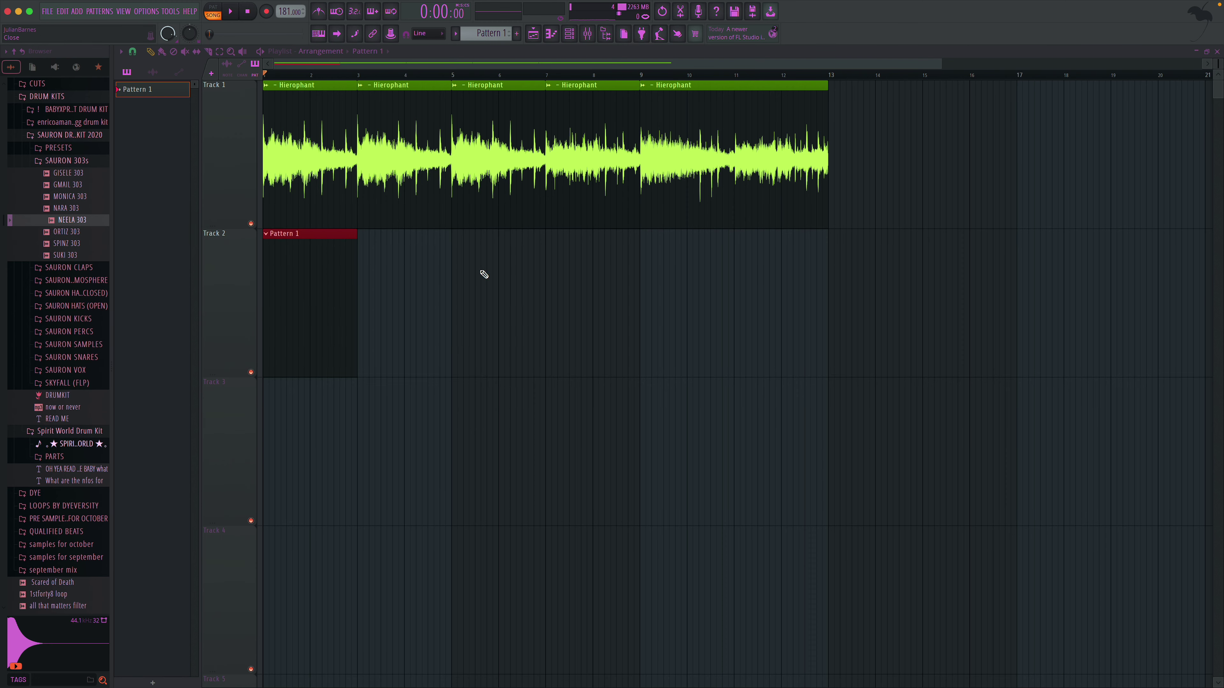
# - Open Pattern 1 in the piano roll and enter two consecutive C5 notes for NEELA 303 from bar 1
pyautogui.doubleClick(349, 256)
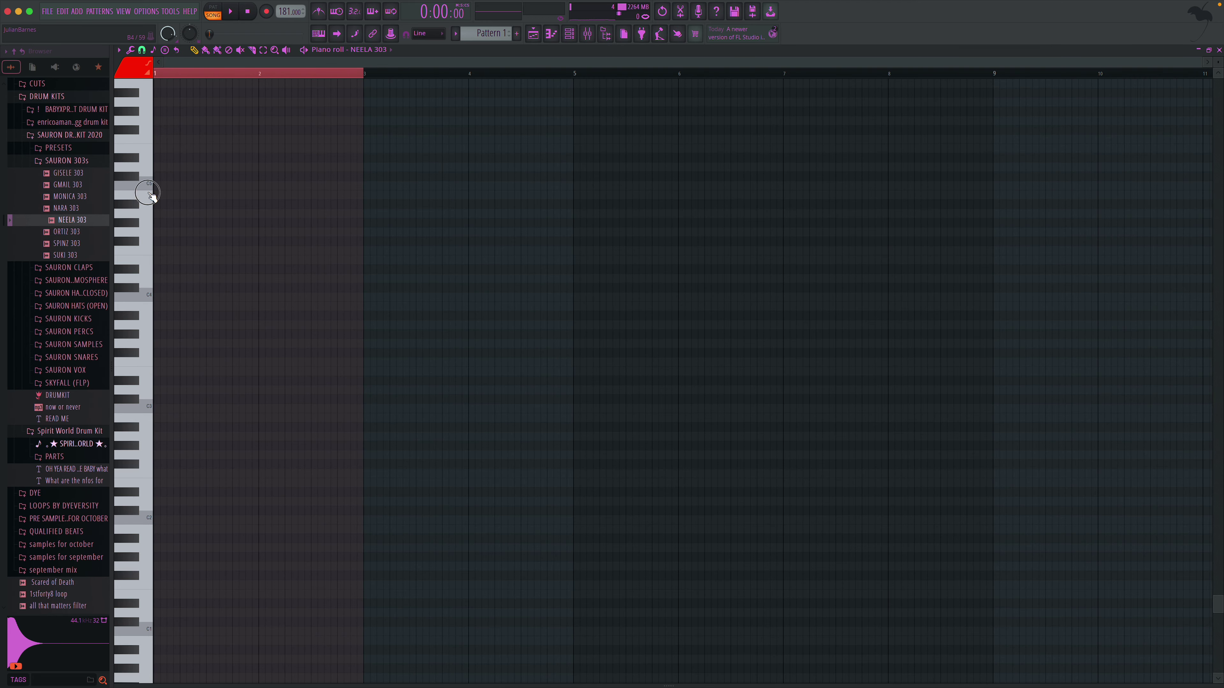
pyautogui.scroll(3, 146, 217)
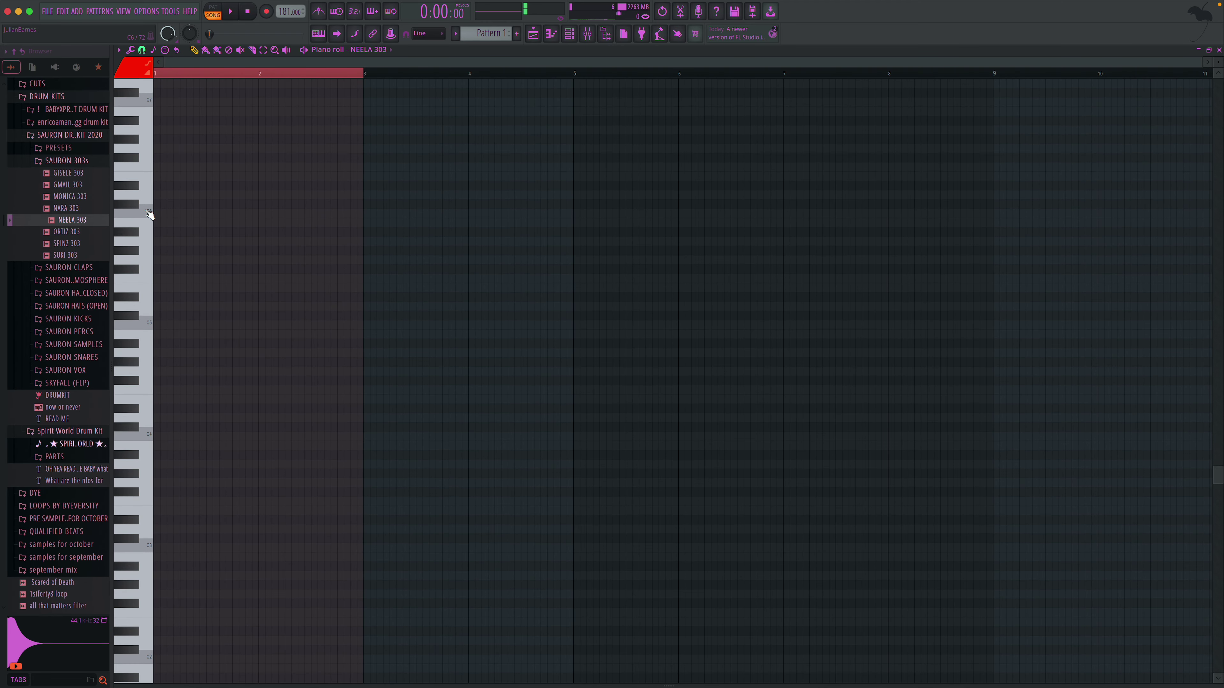
pyautogui.scroll(-4, 150, 215)
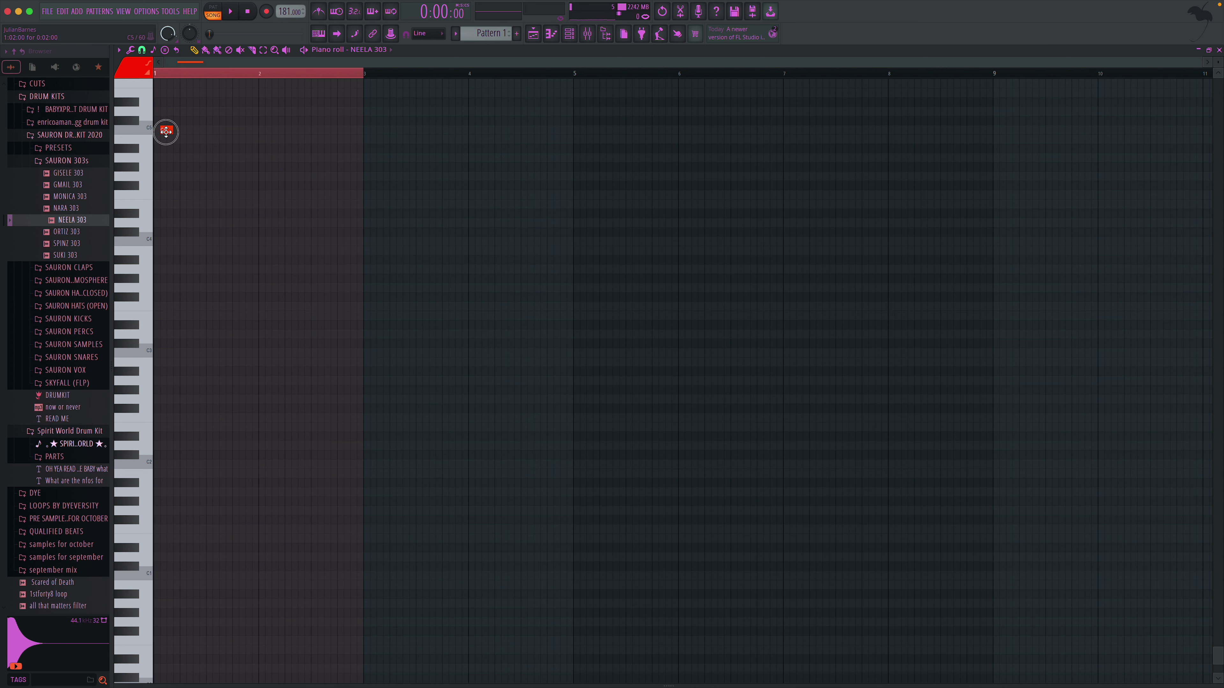
pyautogui.press('space')
pyautogui.moveTo(245, 130); pyautogui.dragTo(193, 130)
pyautogui.click(197, 132)
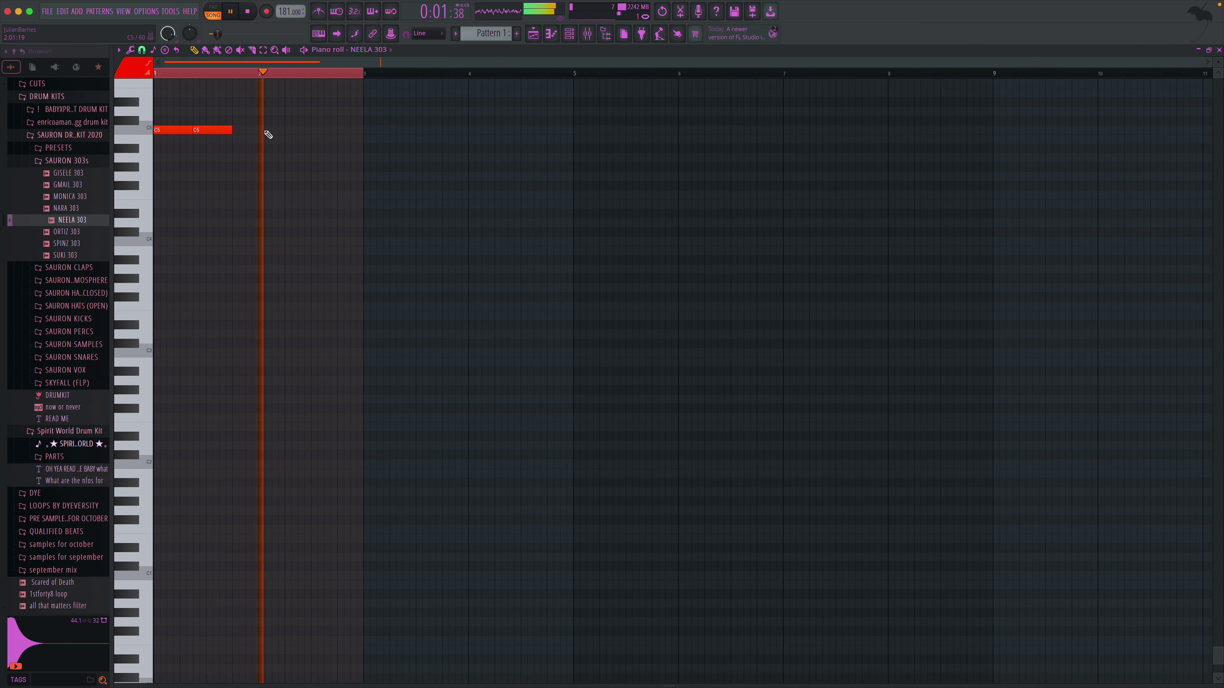
# - Remove the second C5 note and lengthen the first one to a full bar
pyautogui.press('space')
pyautogui.rightClick(218, 133)
pyautogui.scroll(3, 211, 138)
pyautogui.press('space')
pyautogui.moveTo(162, 196); pyautogui.dragTo(177, 223)
pyautogui.press('space')
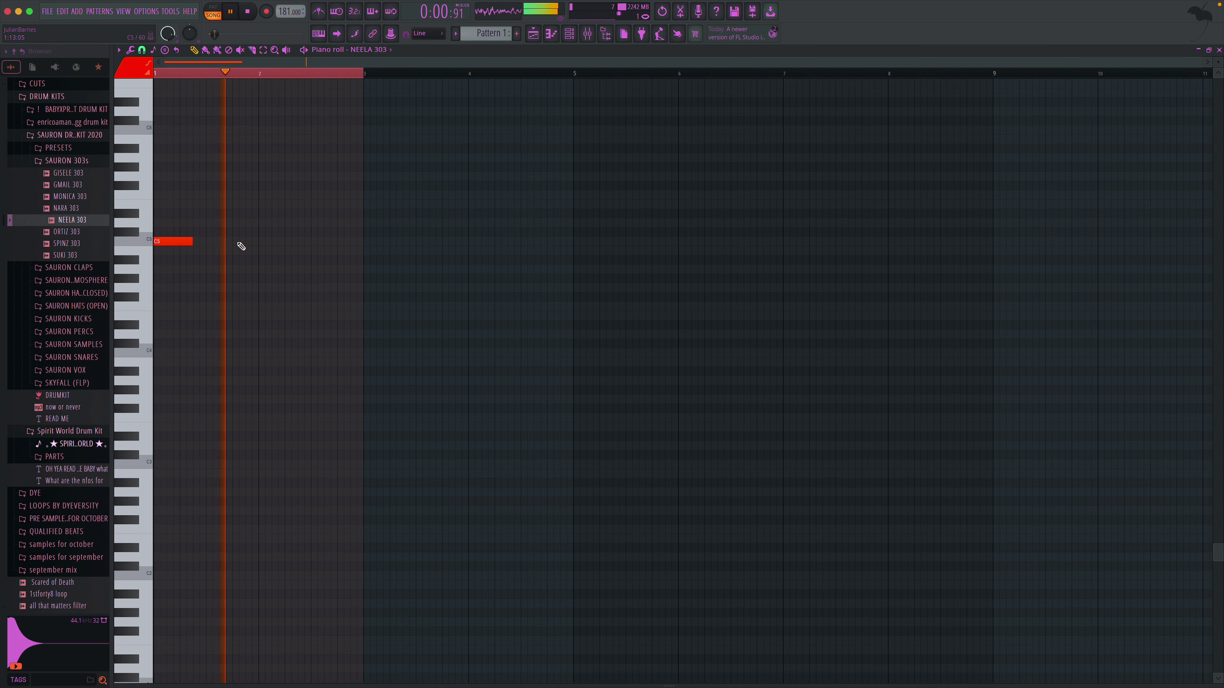
pyautogui.press('space')
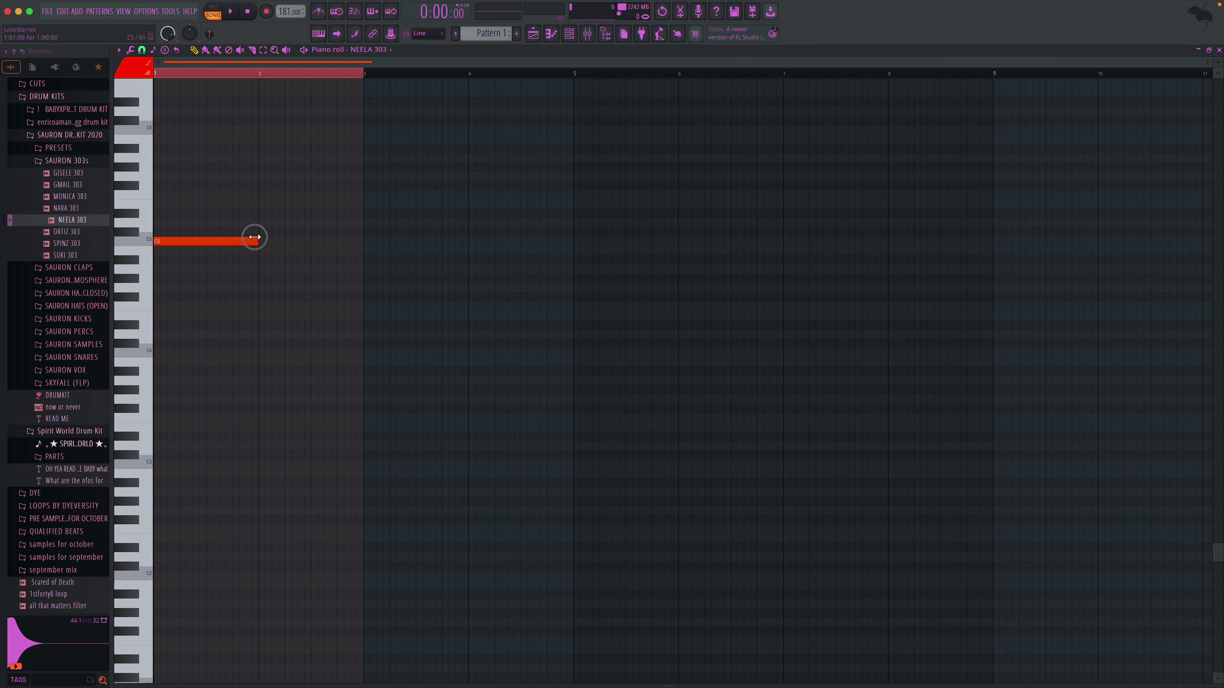
# - Add two four-step C5 notes in bar 2, starting at steps 5 and 11
pyautogui.click(285, 242)
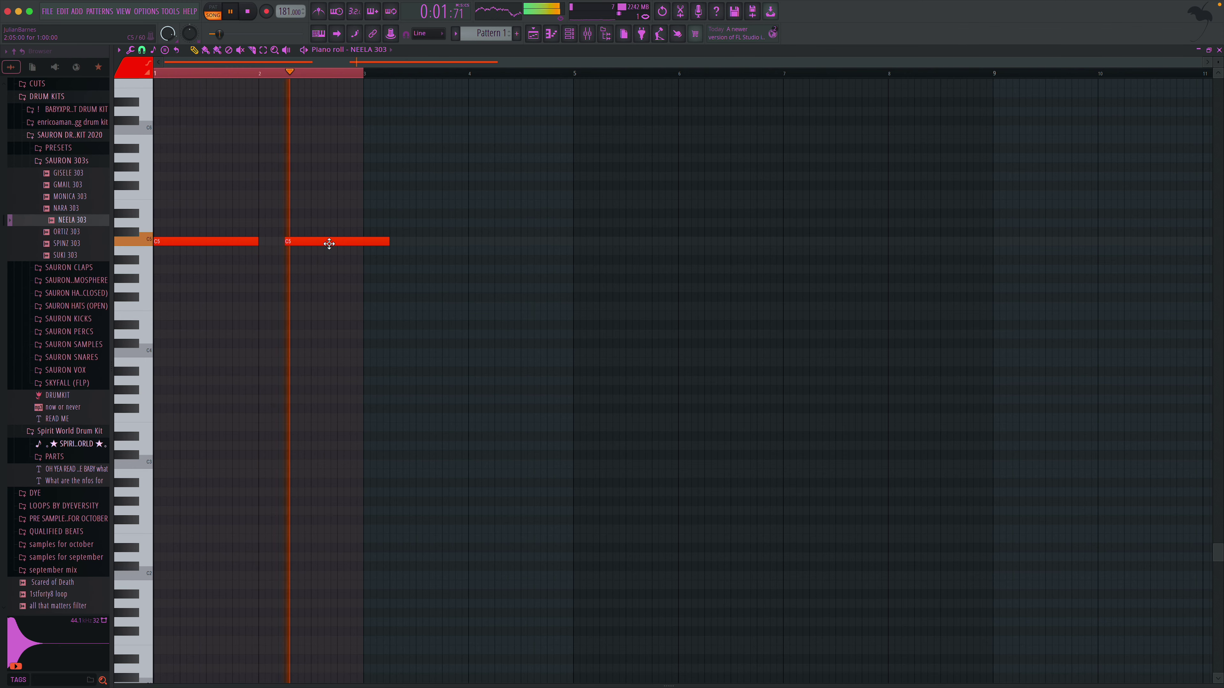
pyautogui.moveTo(385, 241); pyautogui.dragTo(309, 245)
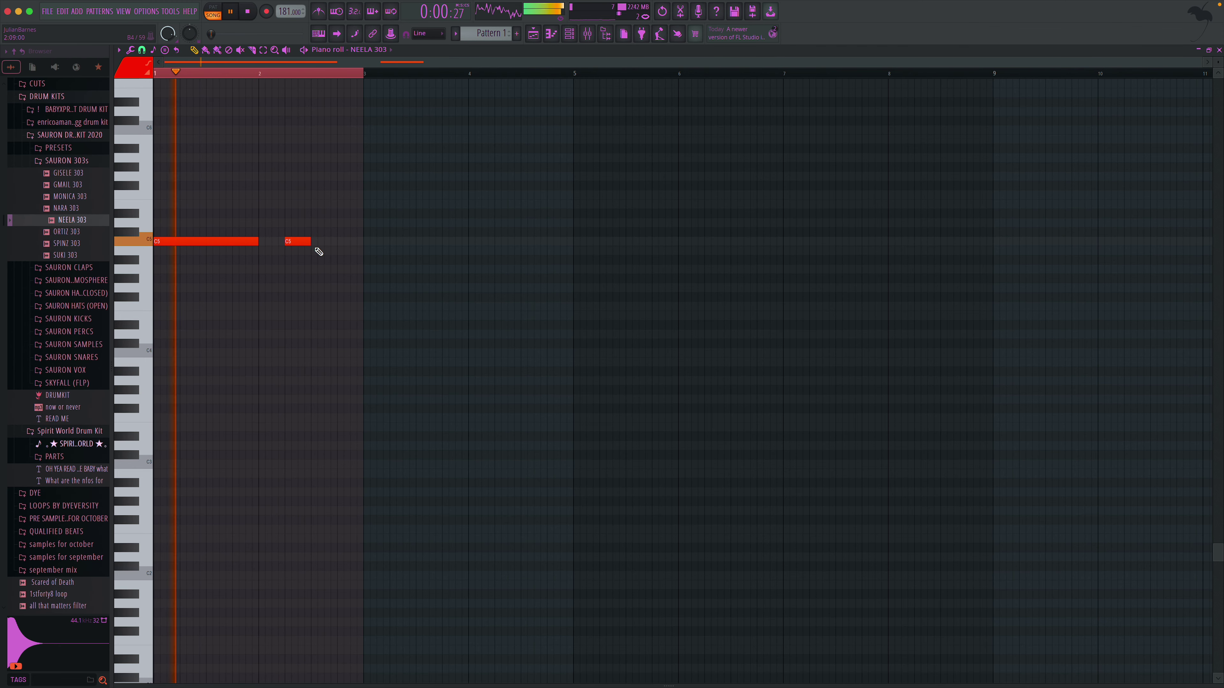
pyautogui.click(325, 242)
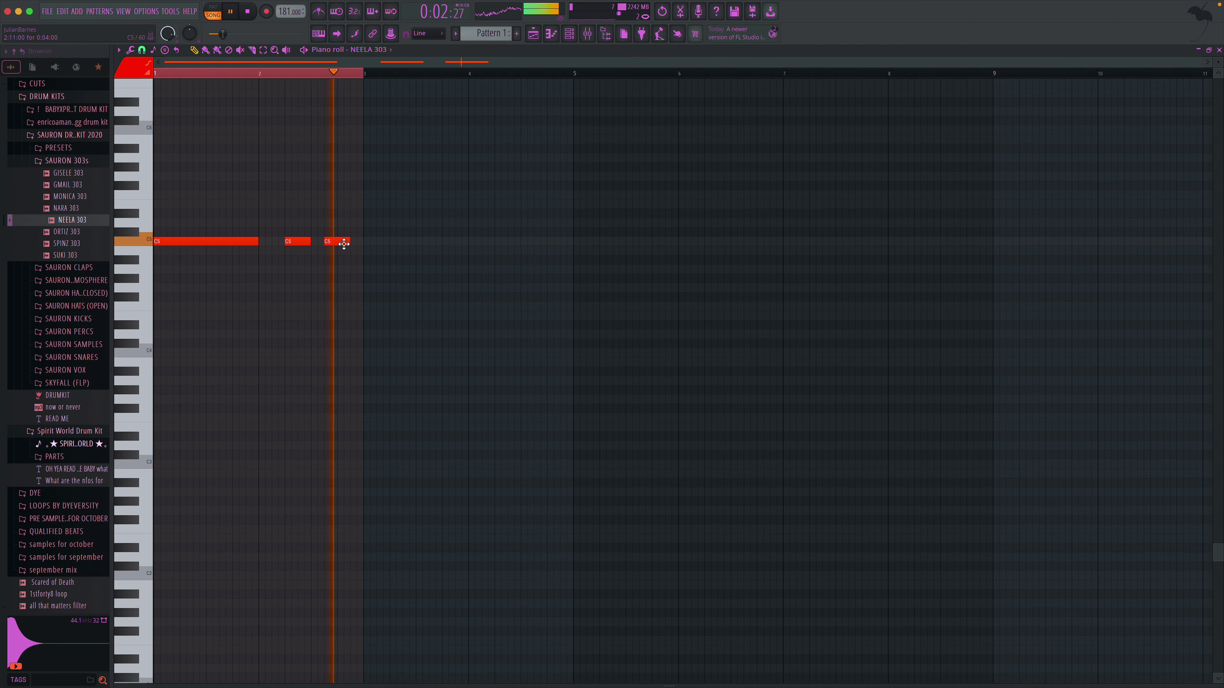
# - Duplicate the two-bar C5 phrase into bars 3 and 4 and play it back
pyautogui.scroll(-2, 358, 246)
pyautogui.press('space')
pyautogui.press('super+b')
pyautogui.scroll(4, 433, 205)
pyautogui.press('space')
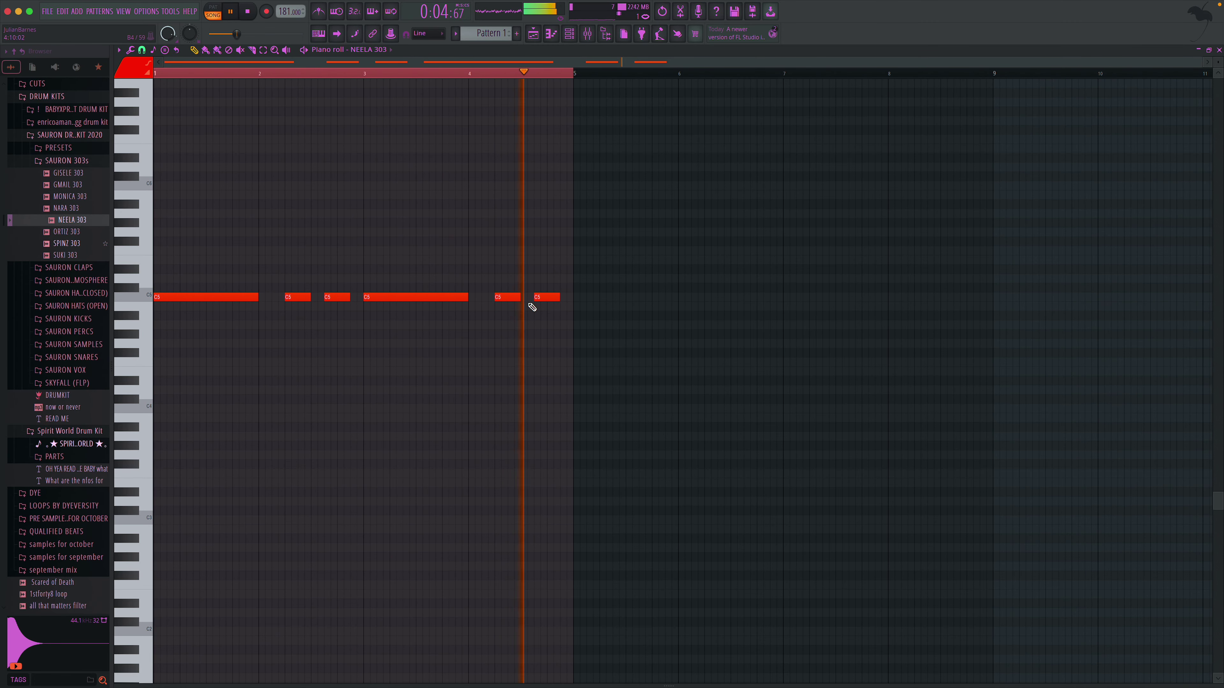
# - Insert a one-step C5 note at step 9 of bar 4 and shorten the note before it to three steps
pyautogui.press('space')
pyautogui.moveTo(532, 299)
pyautogui.mouseDown()
pyautogui.moveTo(525, 310)
pyautogui.moveTo(524, 299)
pyautogui.mouseUp()
pyautogui.press('space')
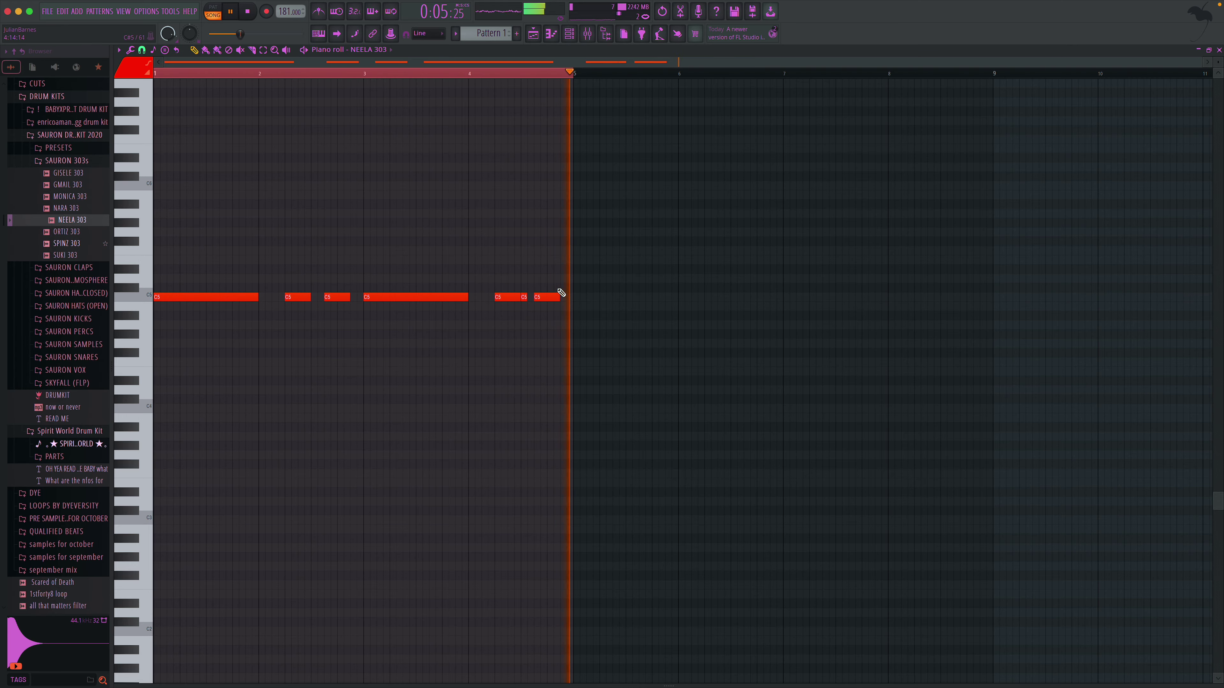
pyautogui.press('space')
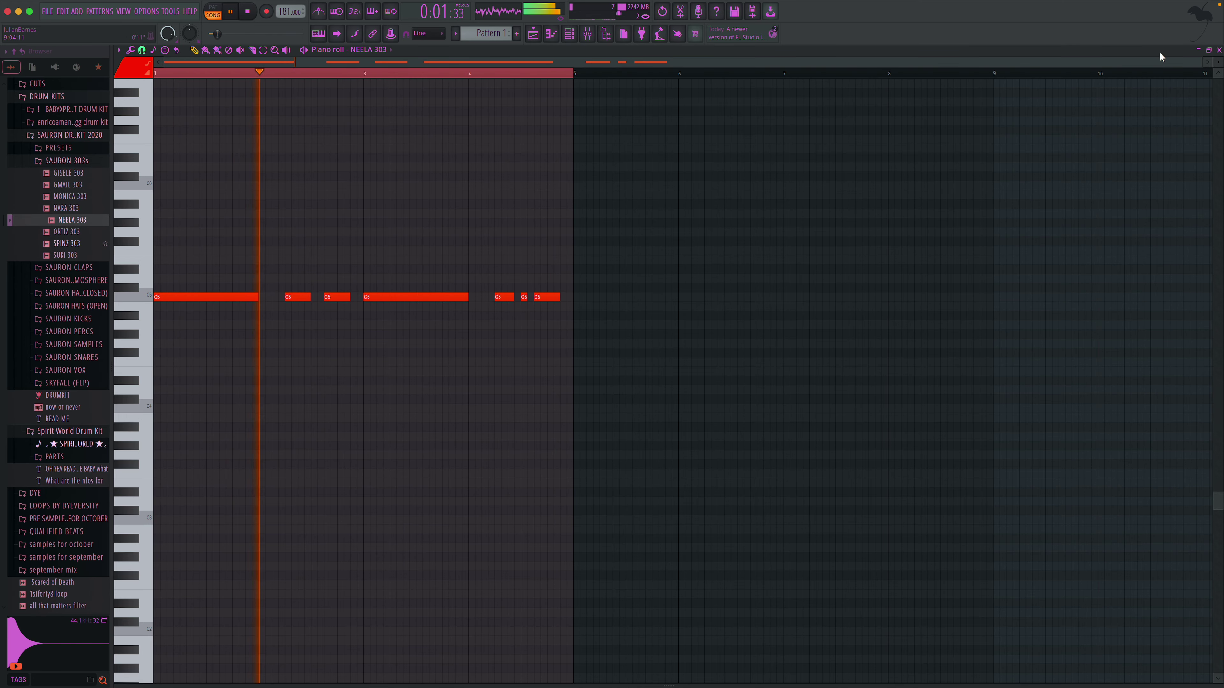
# - Return to the playlist and place further Pattern 1 clips on Track 2 at bars 5 and 9
pyautogui.click(1219, 50)
pyautogui.click(460, 273)
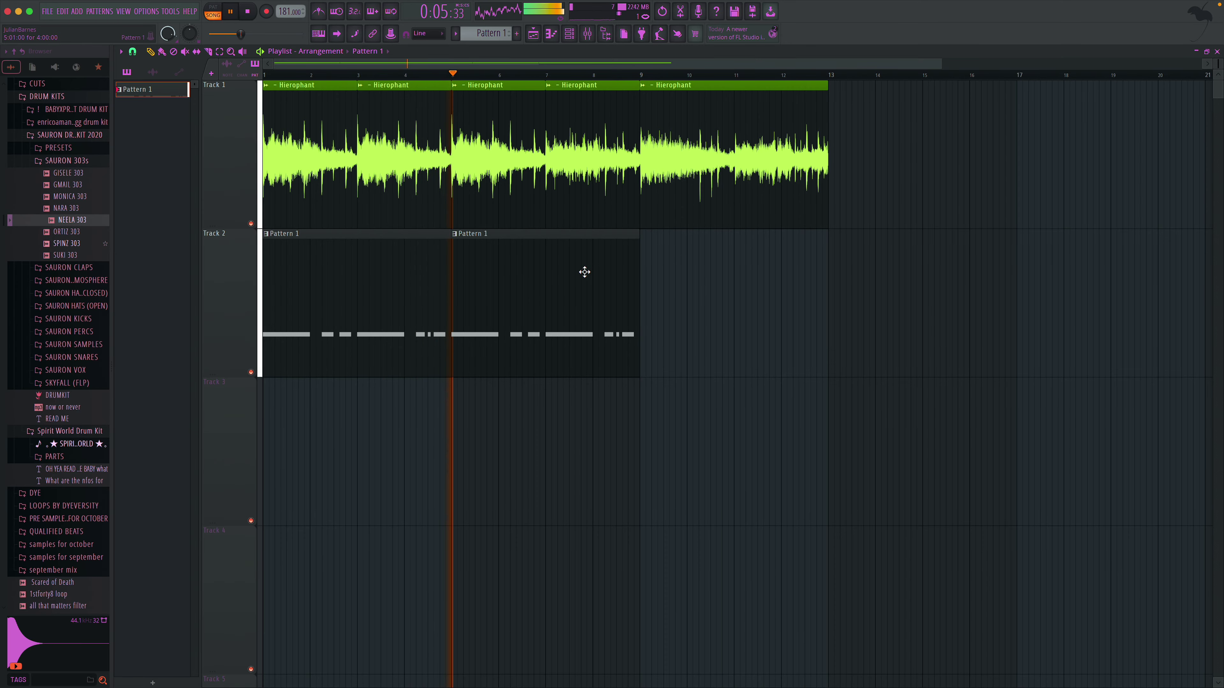
pyautogui.moveTo(713, 278); pyautogui.dragTo(666, 290)
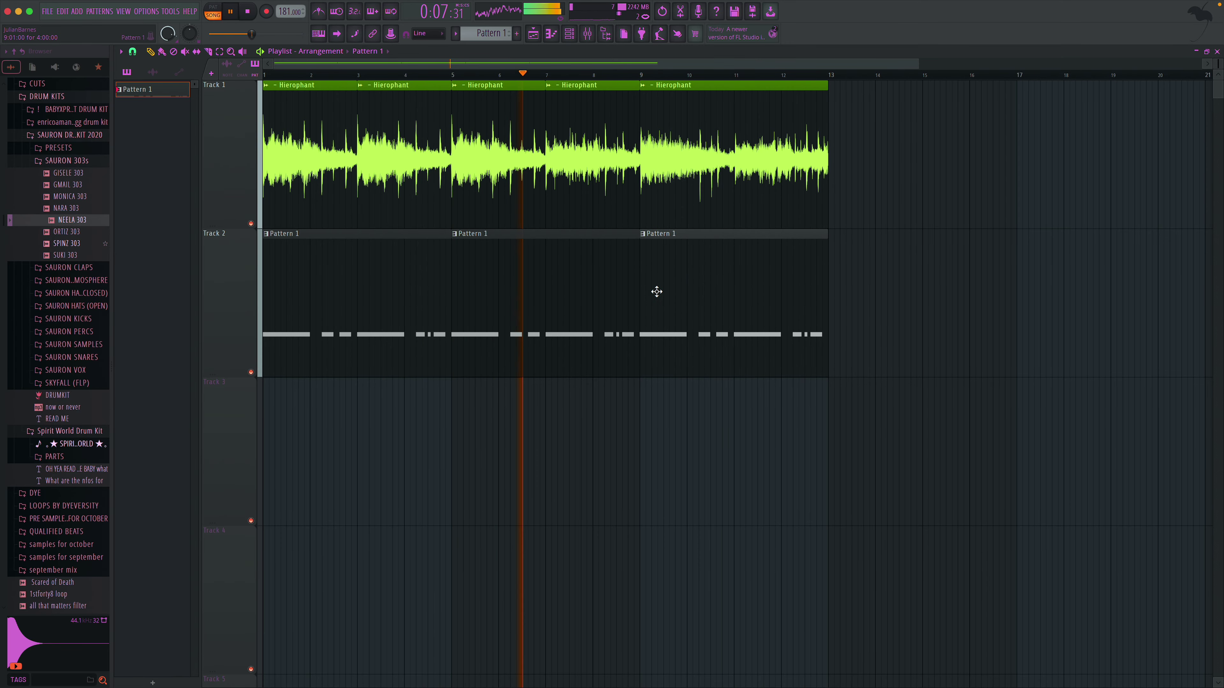
# - Refine Pattern 1's bar 4 by trimming the note at step 5 to two steps and extending the last note to five
pyautogui.doubleClick(535, 277)
pyautogui.moveTo(312, 297); pyautogui.dragTo(318, 297)
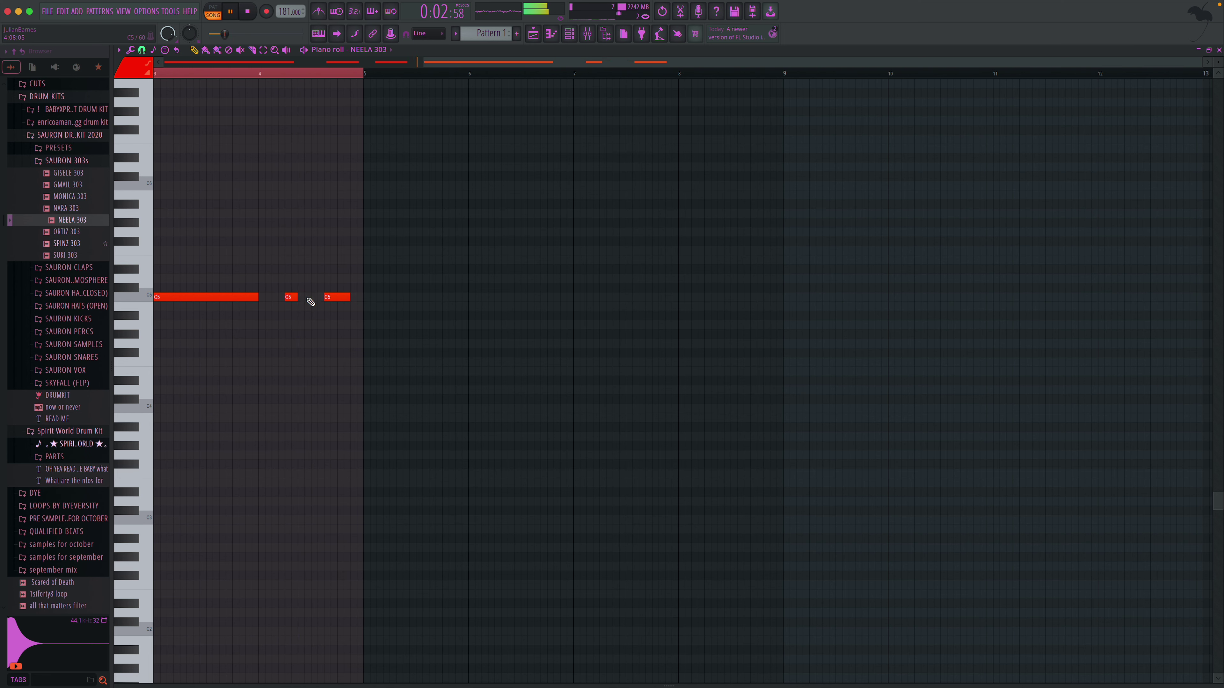
pyautogui.click(309, 297)
pyautogui.press('space')
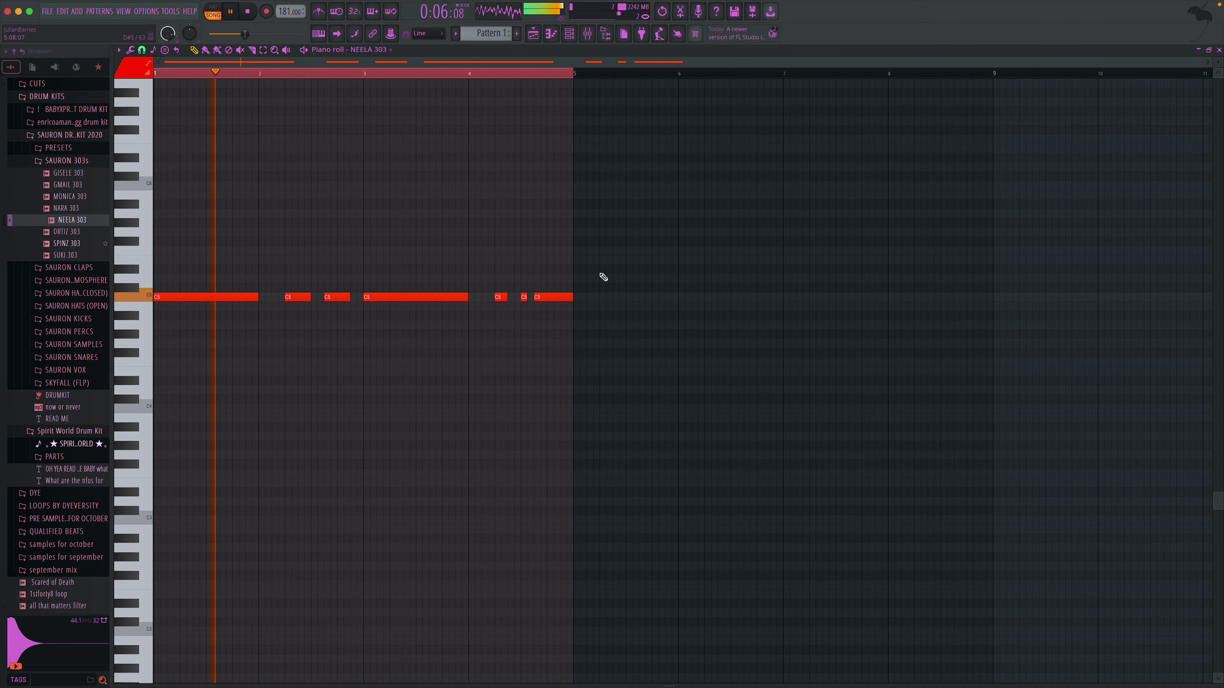
pyautogui.moveTo(572, 297); pyautogui.dragTo(566, 297)
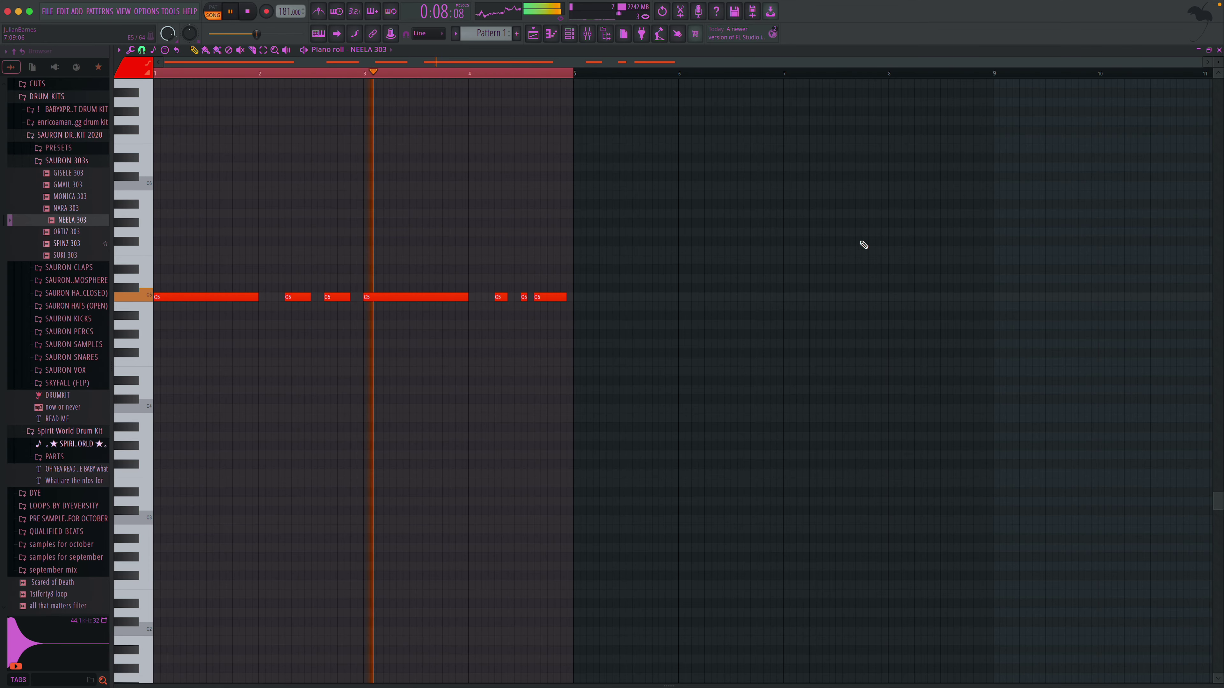
pyautogui.press('F5')
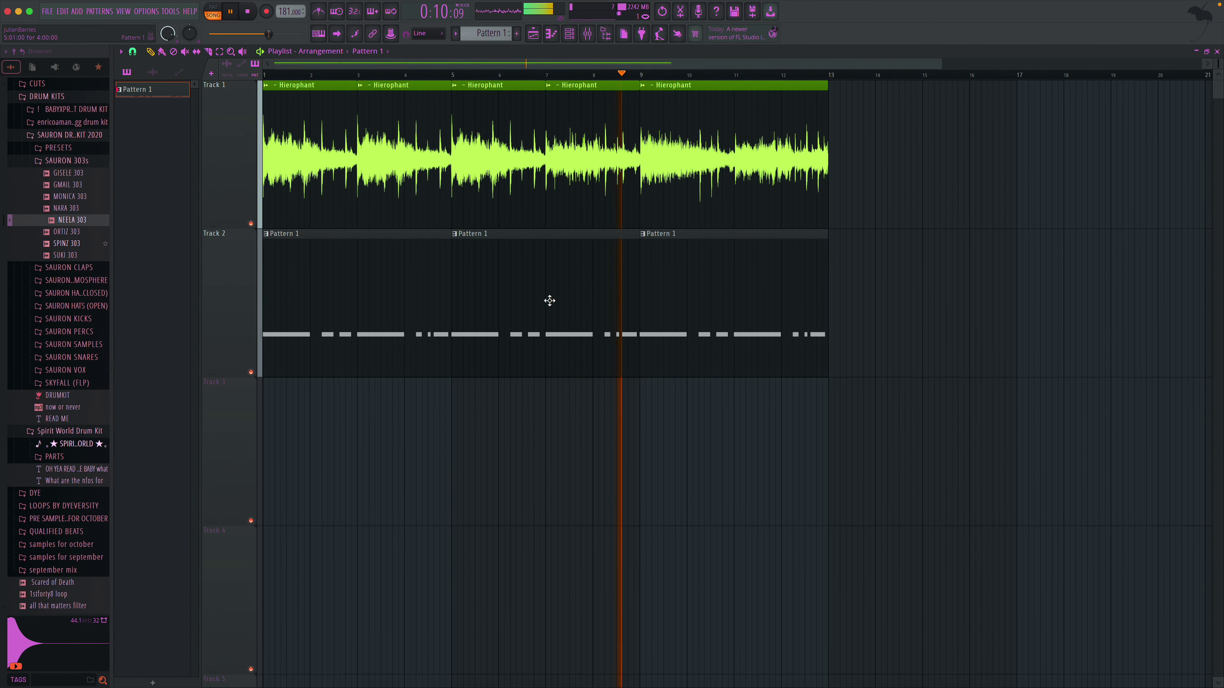
# - Replace the third Pattern 1 clip on Track 2 with a clone of the pattern at bar 9
pyautogui.hscroll(2, 659, 283)
pyautogui.press('space')
pyautogui.press('space')
pyautogui.rightClick(657, 284)
pyautogui.rightClick(147, 90)
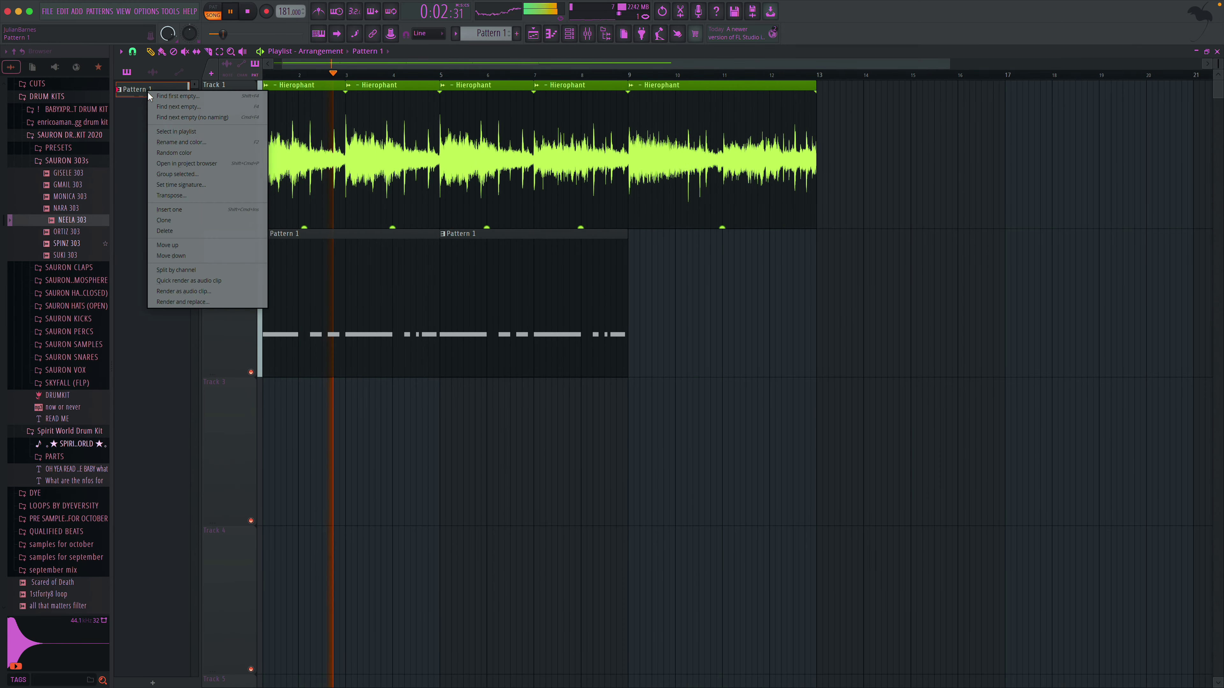
pyautogui.click(192, 209)
pyautogui.click(621, 304)
pyautogui.moveTo(629, 304)
pyautogui.mouseDown()
pyautogui.moveTo(664, 303)
pyautogui.moveTo(617, 302)
pyautogui.moveTo(656, 298)
pyautogui.moveTo(631, 294)
pyautogui.mouseUp()
# - Lower every note in the cloned Pattern 2 to A4 and return to the playlist
pyautogui.doubleClick(650, 295)
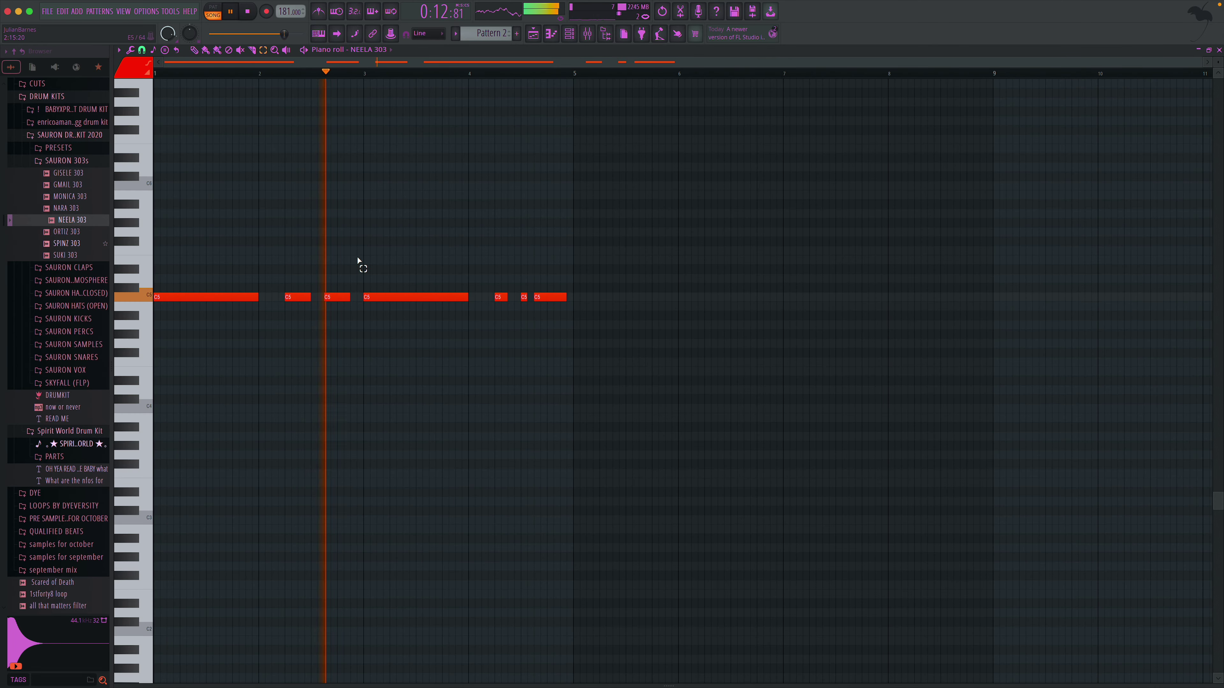
pyautogui.moveTo(195, 279); pyautogui.dragTo(393, 342)
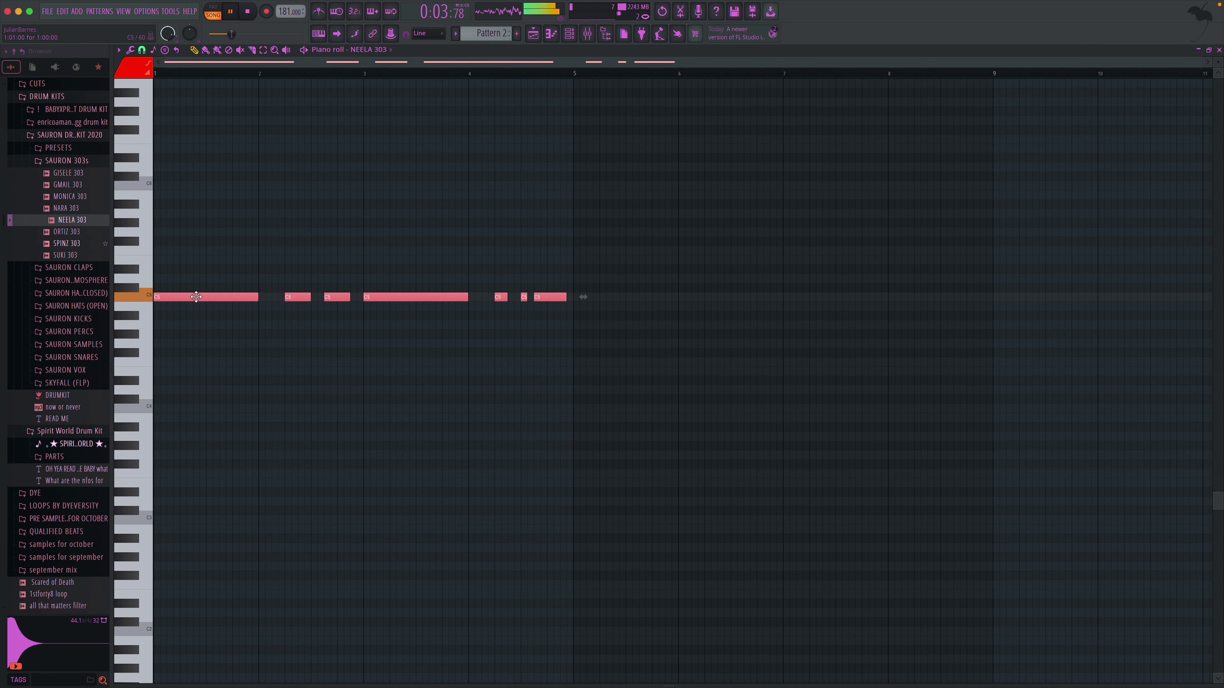
pyautogui.moveTo(196, 297); pyautogui.dragTo(194, 329)
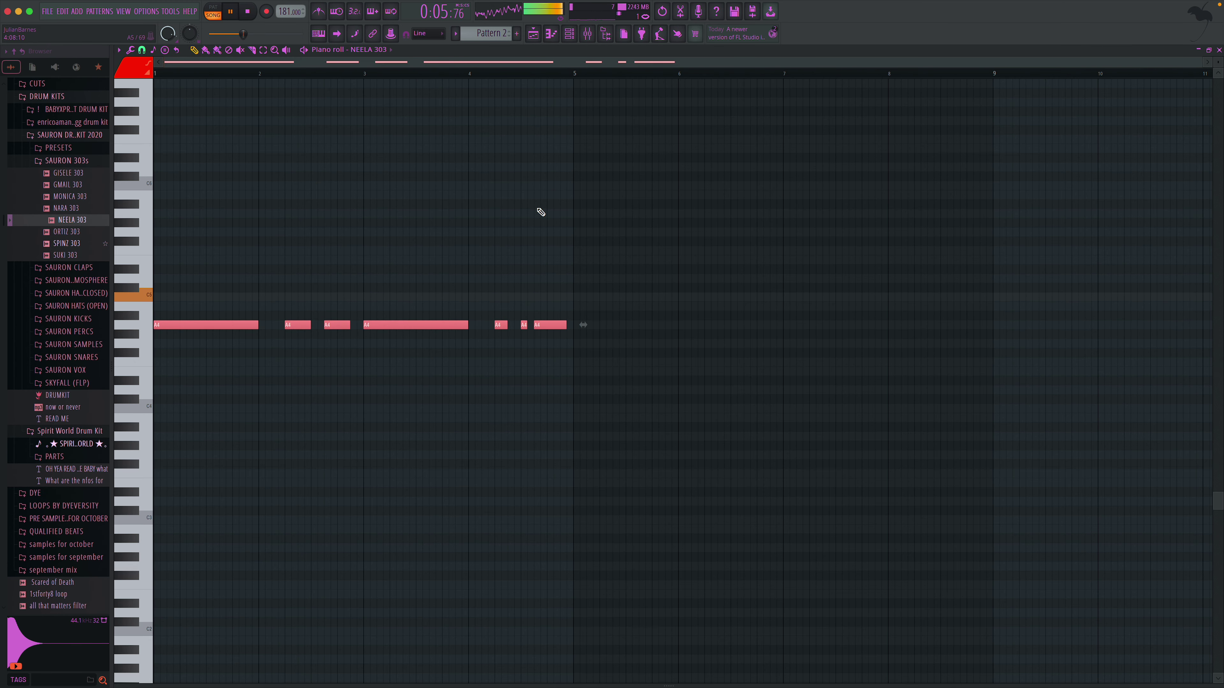
pyautogui.click(1219, 51)
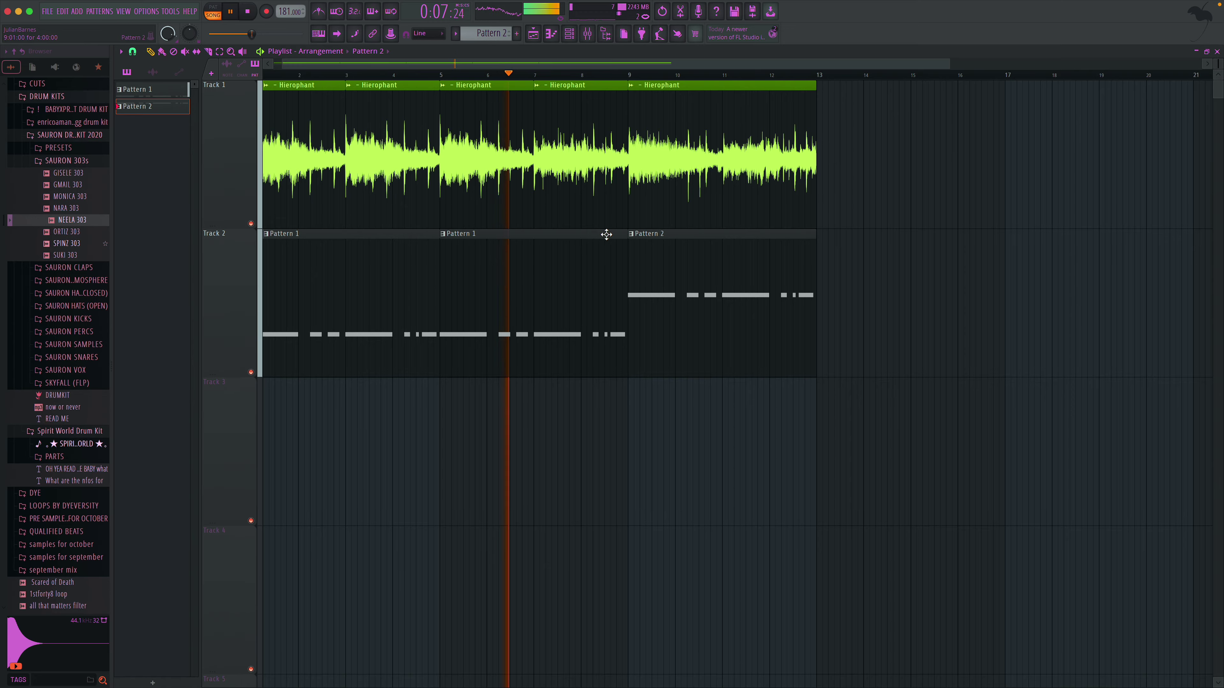
# - Reopen Pattern 2, raise bar 4's three notes to C#5, and slice bar 1's long note at step 7 and bar 3's at step 9
pyautogui.doubleClick(719, 312)
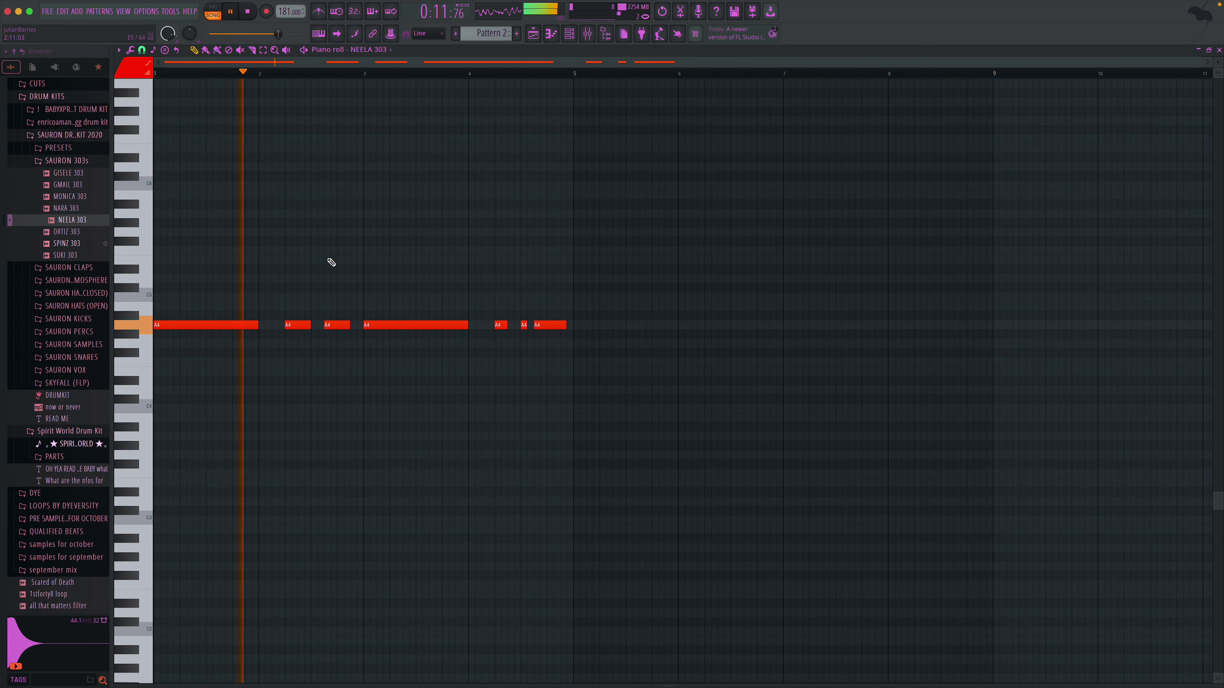
pyautogui.moveTo(500, 325); pyautogui.dragTo(542, 290)
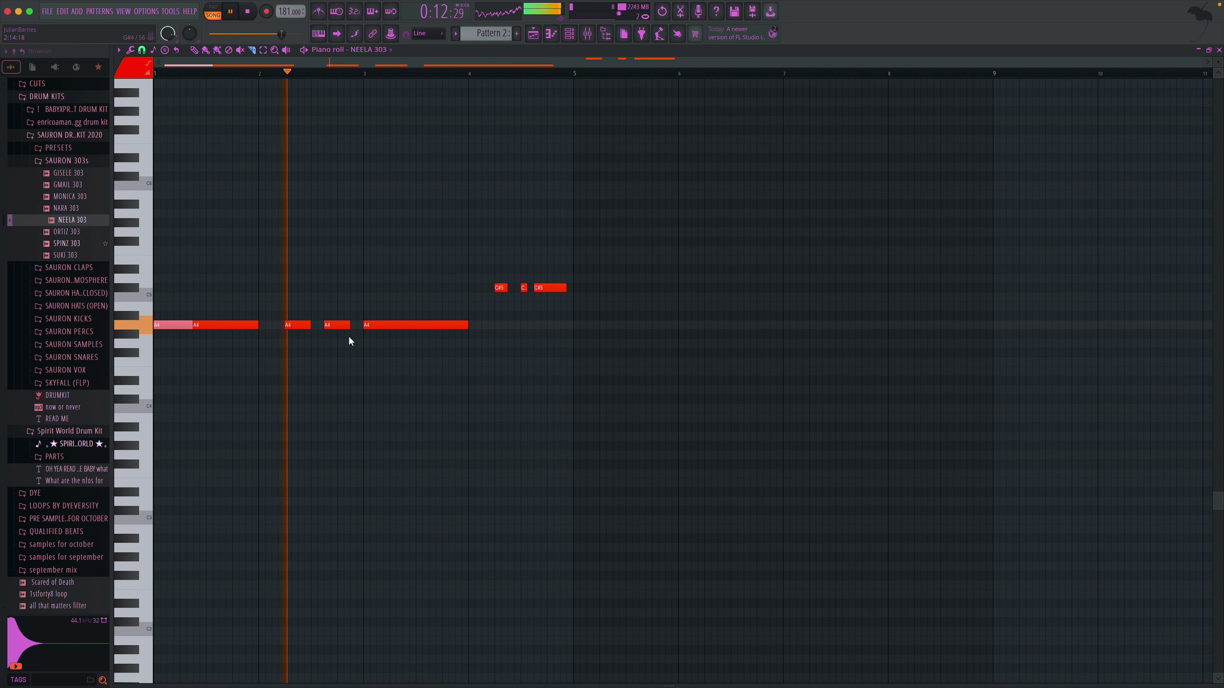
pyautogui.moveTo(415, 315); pyautogui.dragTo(423, 351)
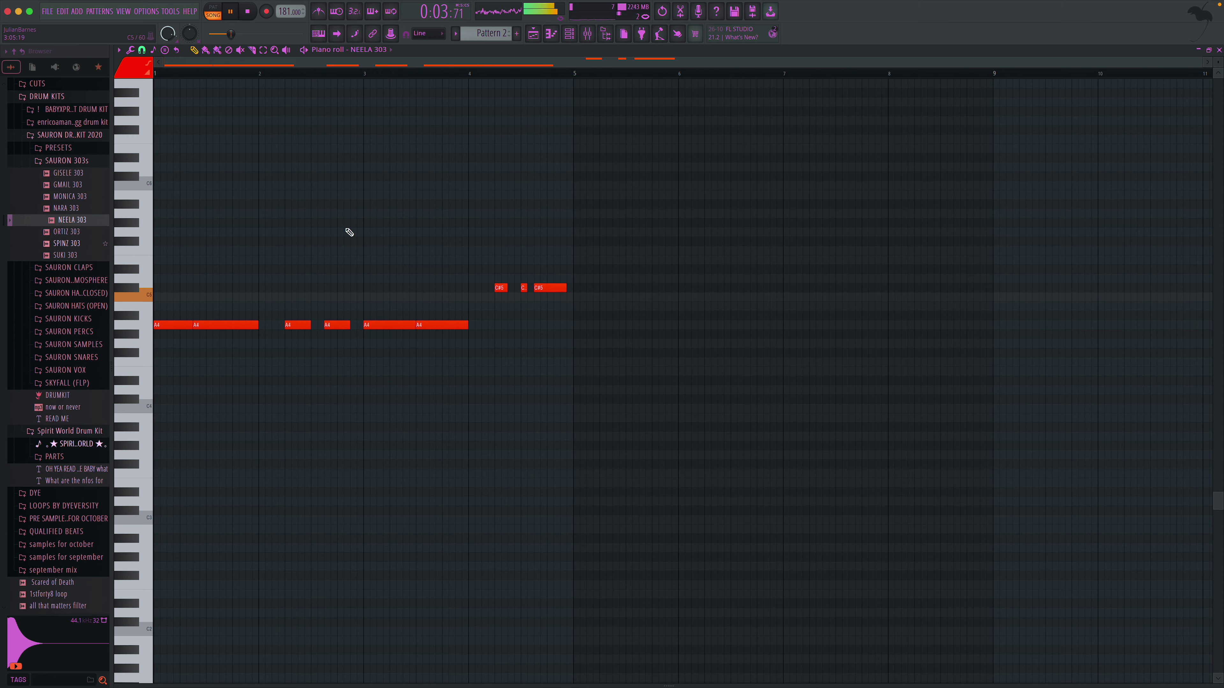
# - Move the second A4 note of bar 3 back to step 7 and extend it through step 3 of bar 4
pyautogui.press('space')
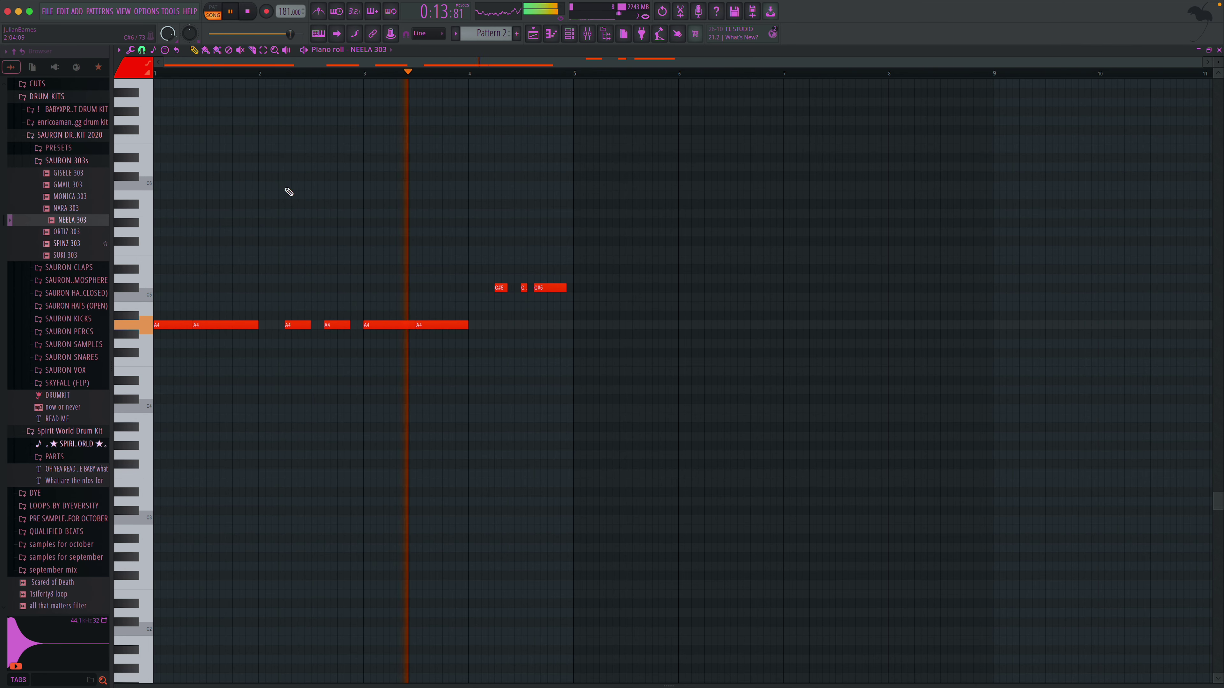
pyautogui.press('space')
pyautogui.moveTo(418, 329)
pyautogui.mouseDown()
pyautogui.moveTo(396, 326)
pyautogui.moveTo(436, 327)
pyautogui.moveTo(409, 326)
pyautogui.mouseUp()
pyautogui.press('space')
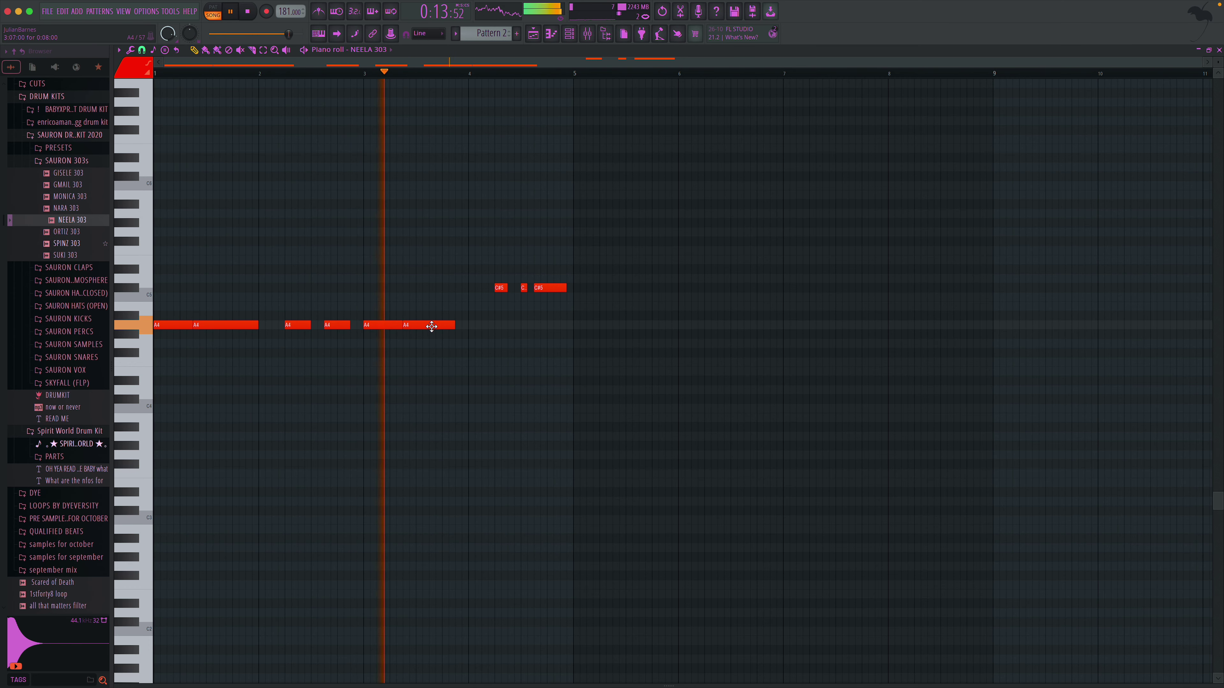
pyautogui.moveTo(455, 326); pyautogui.dragTo(488, 326)
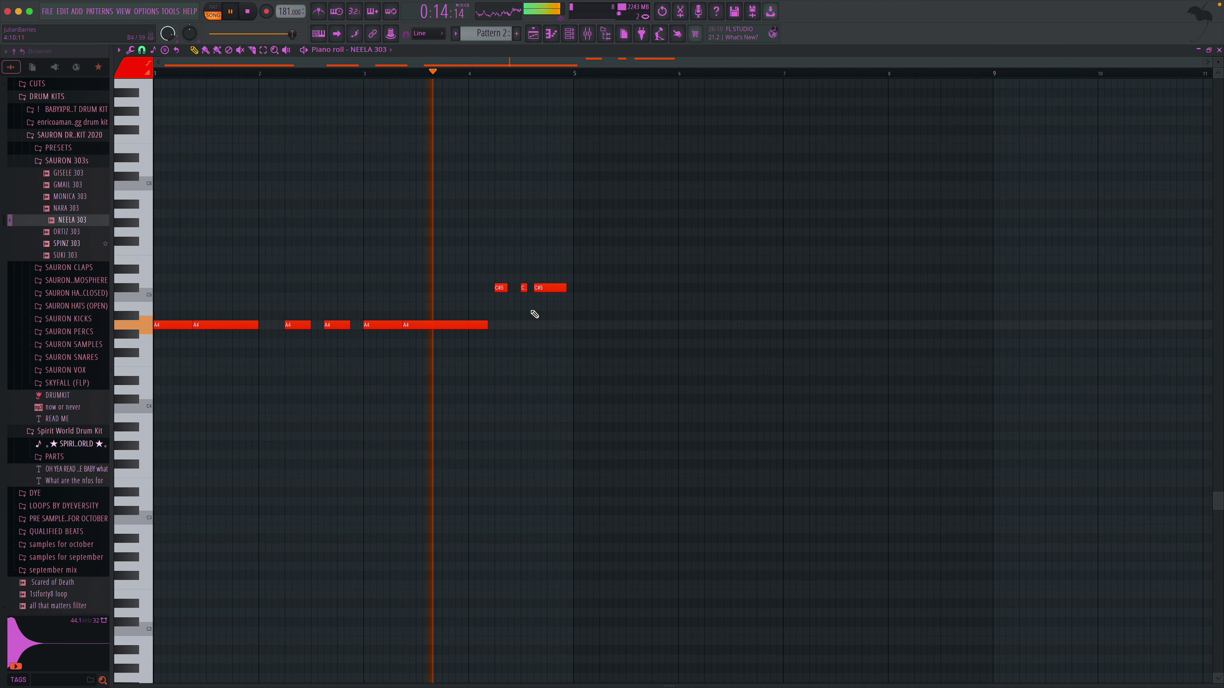
# - Delete the three C#5 notes in bar 4 of Pattern 2
pyautogui.rightClick(502, 288)
pyautogui.rightClick(523, 289)
pyautogui.rightClick(542, 289)
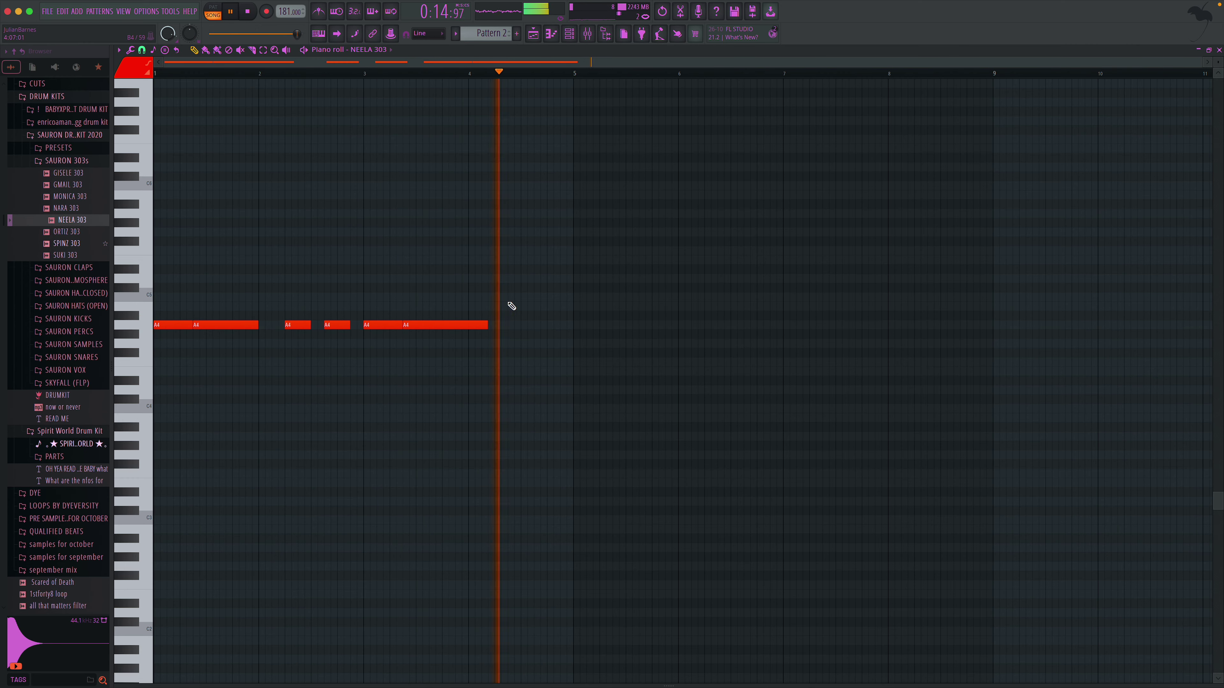
# - Try two notes at steps 5 and 9 of bar 4, first on C#5 and lowered to A4, and remove them
pyautogui.click(499, 288)
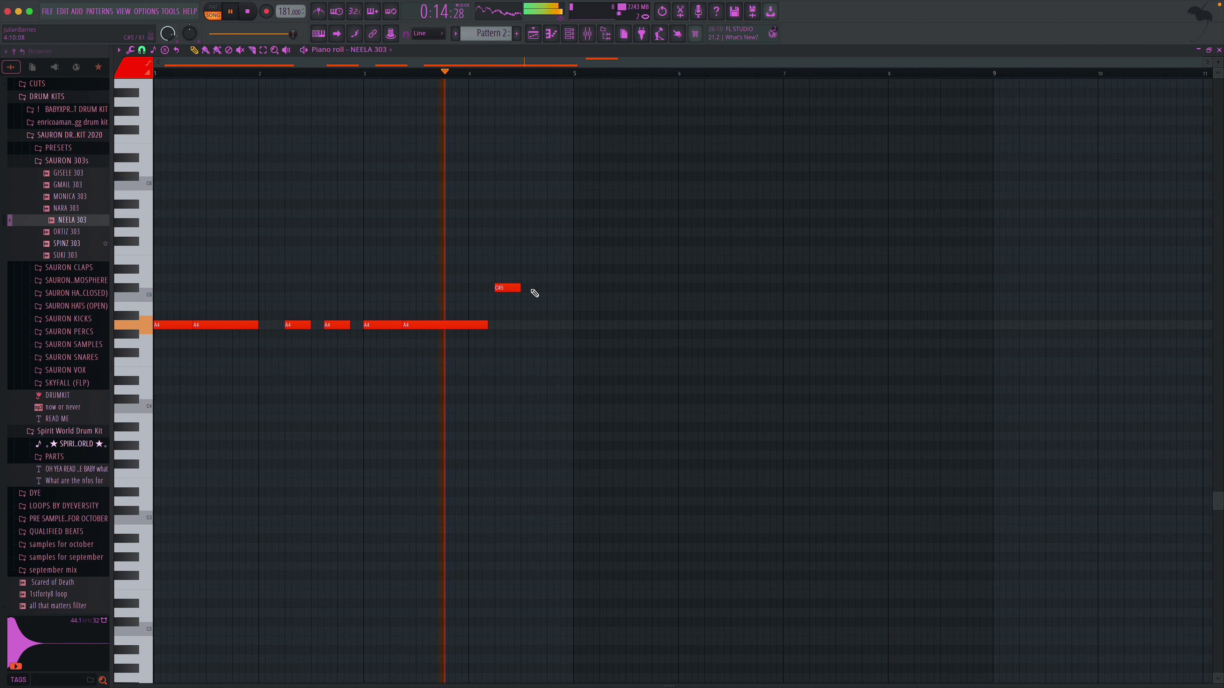
pyautogui.press('space')
pyautogui.moveTo(510, 288)
pyautogui.mouseDown()
pyautogui.moveTo(541, 288)
pyautogui.moveTo(507, 289)
pyautogui.moveTo(520, 289)
pyautogui.mouseUp()
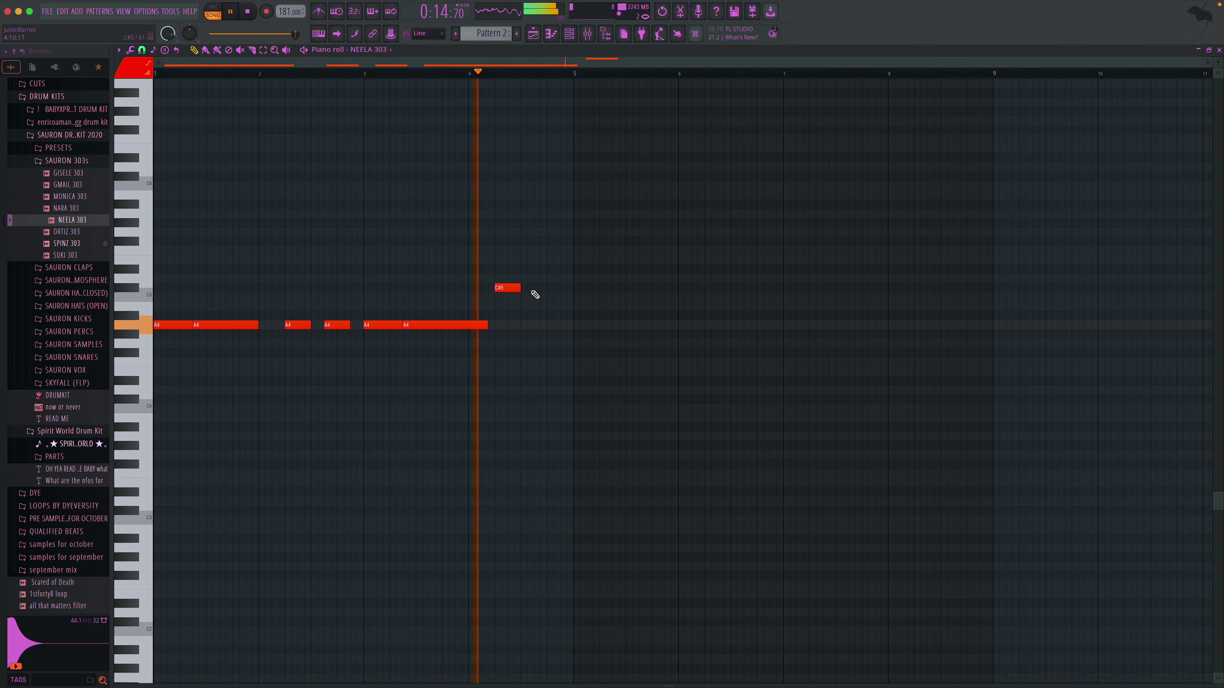
pyautogui.click(534, 288)
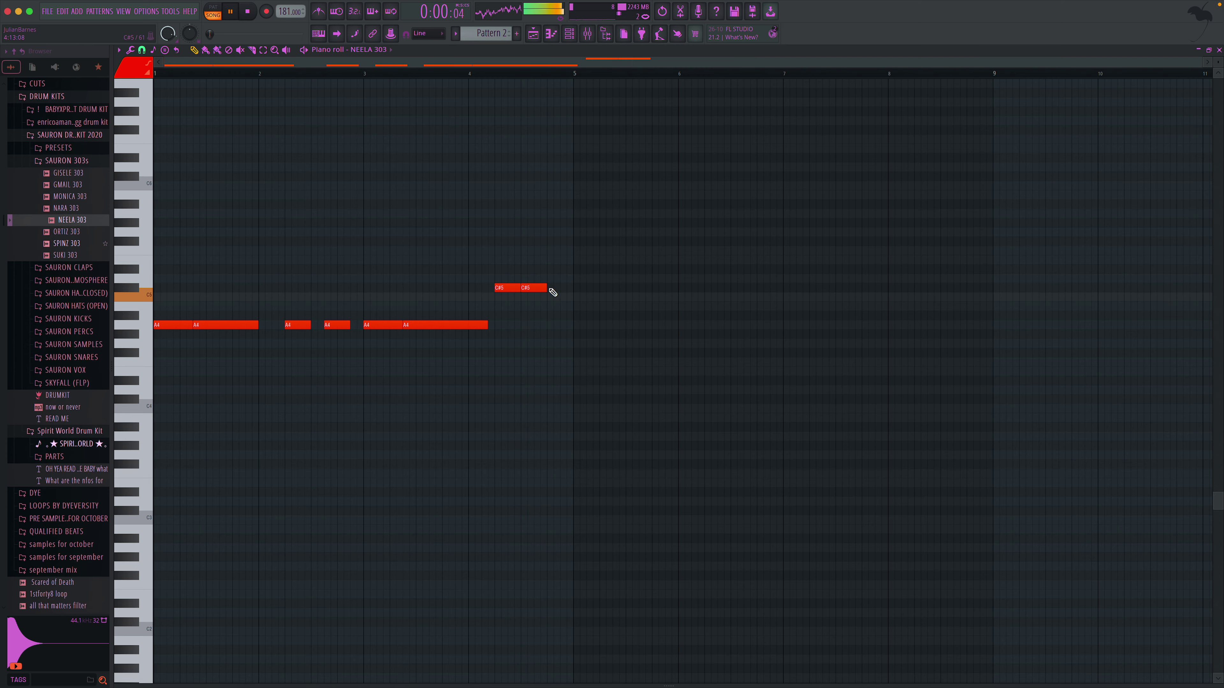
pyautogui.moveTo(508, 288); pyautogui.dragTo(573, 322)
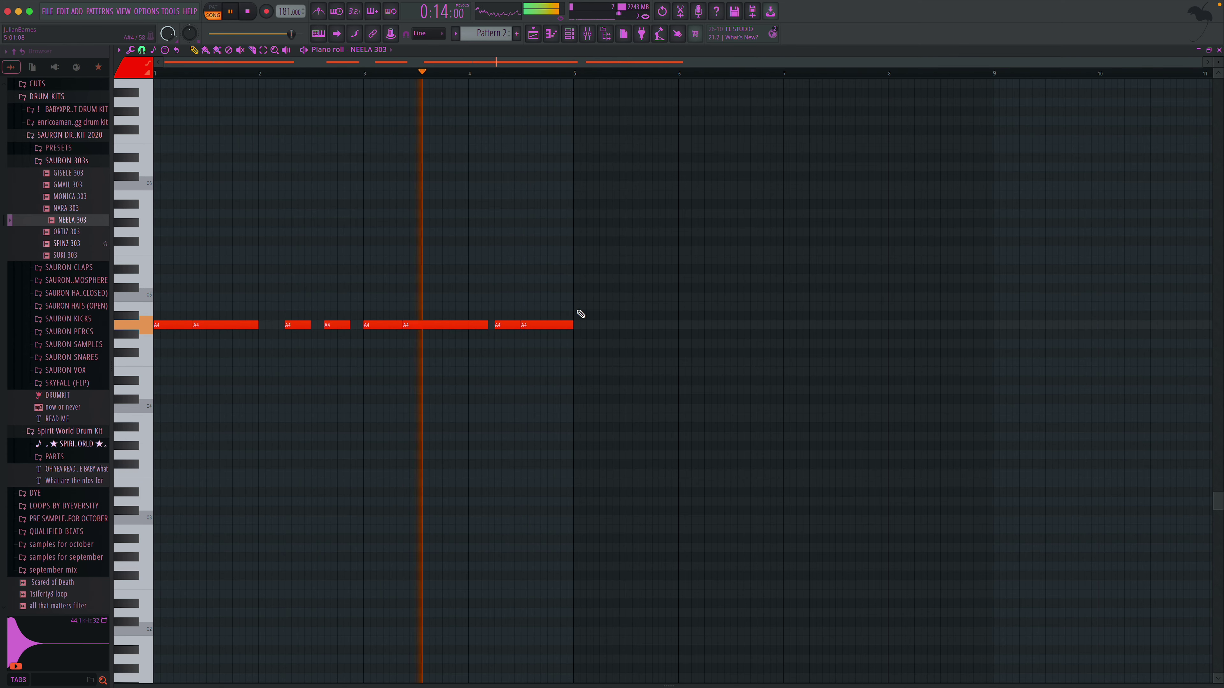
pyautogui.rightClick(536, 329)
pyautogui.rightClick(507, 326)
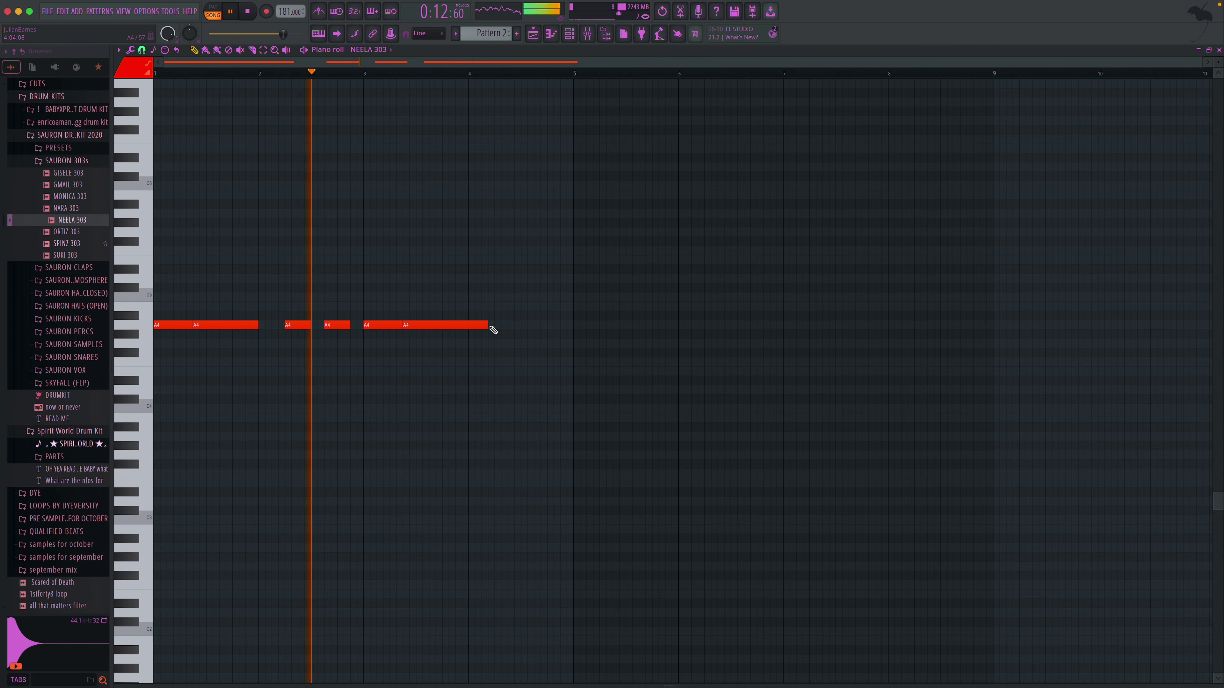
# - Extend Pattern 2's last A4 note to the end of bar 4 and return to the playlist
pyautogui.moveTo(488, 325); pyautogui.dragTo(573, 324)
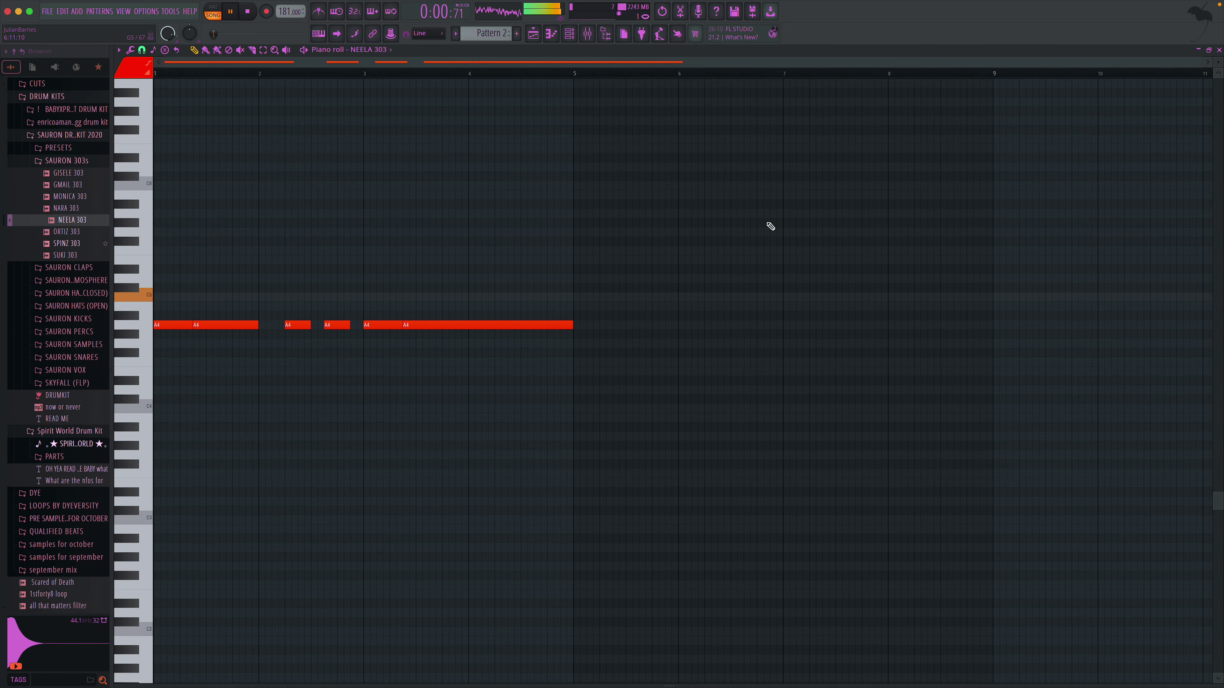
pyautogui.click(1219, 50)
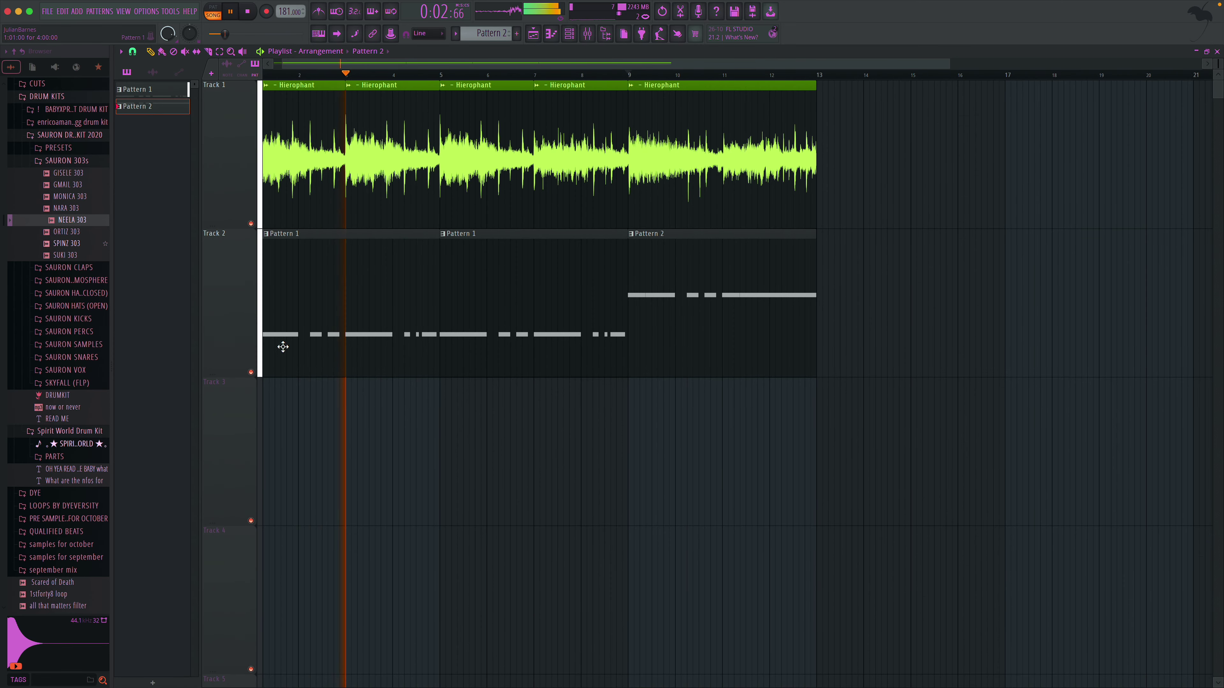
# - Collapse the SAURON 303s folder, create Pattern 3 and place a one-bar clip of it at bar 1 on Track 3
pyautogui.click(85, 162)
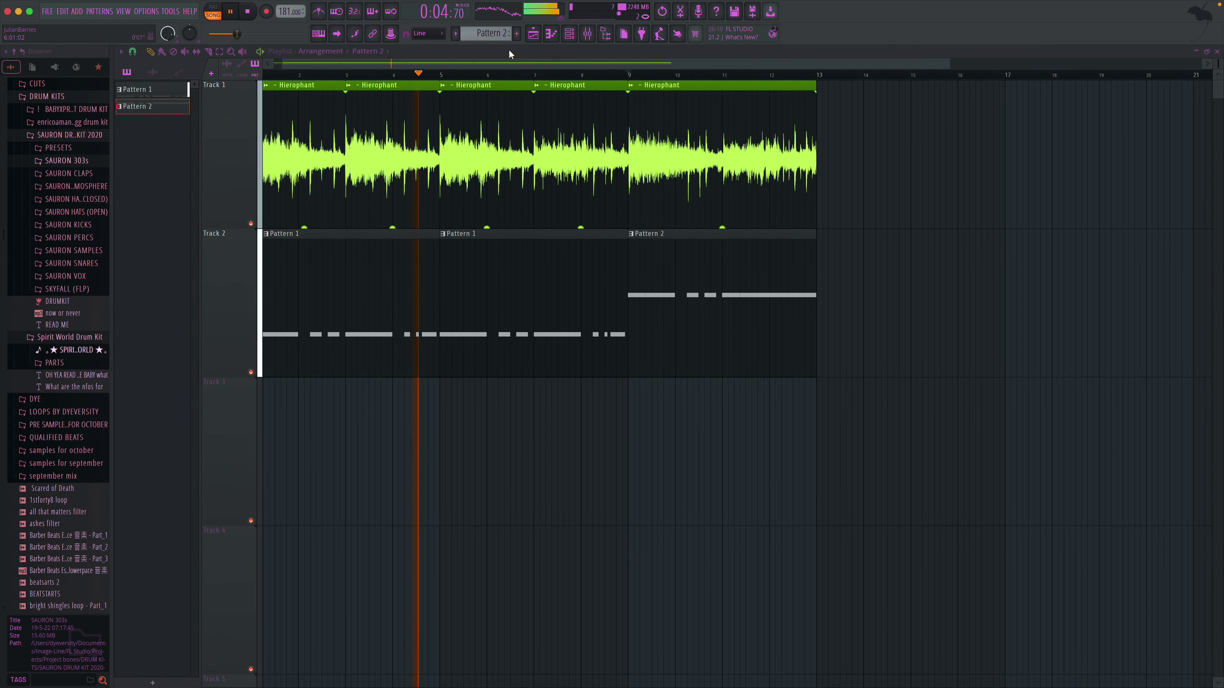
pyautogui.click(517, 33)
pyautogui.press('Return')
pyautogui.click(336, 410)
pyautogui.moveTo(336, 410); pyautogui.dragTo(304, 423)
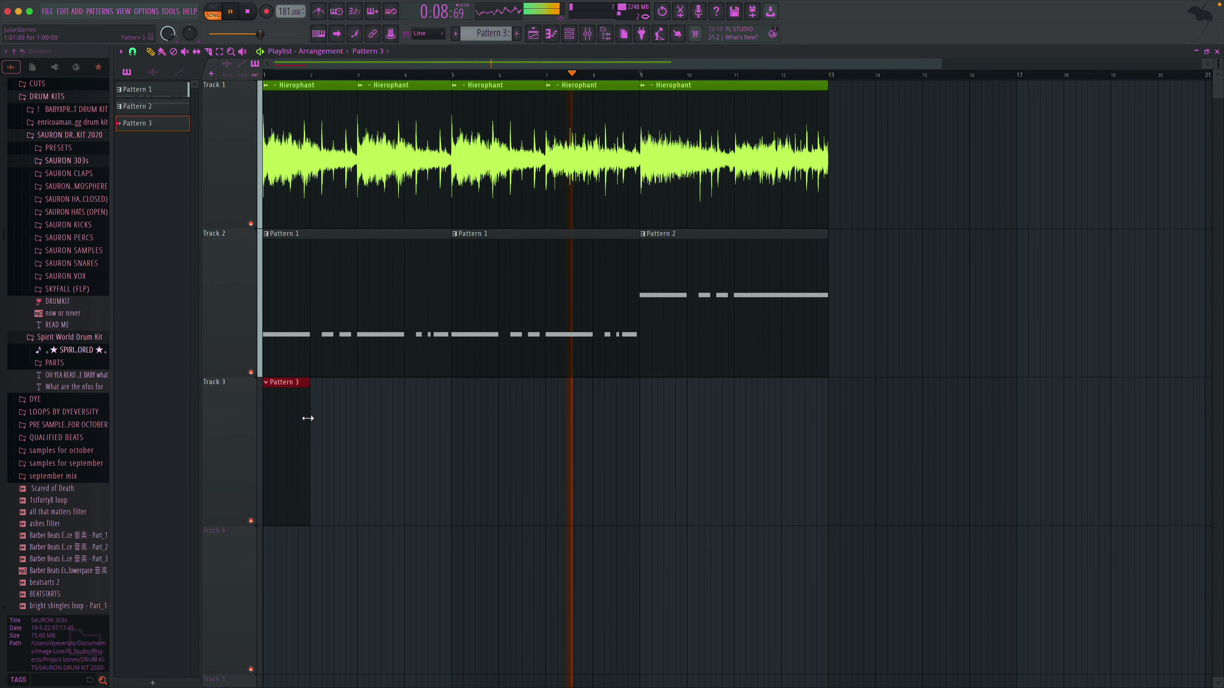
# - Paint one-bar Pattern 3 clips along Track 3 from bar 2 through bar 12
pyautogui.click(161, 51)
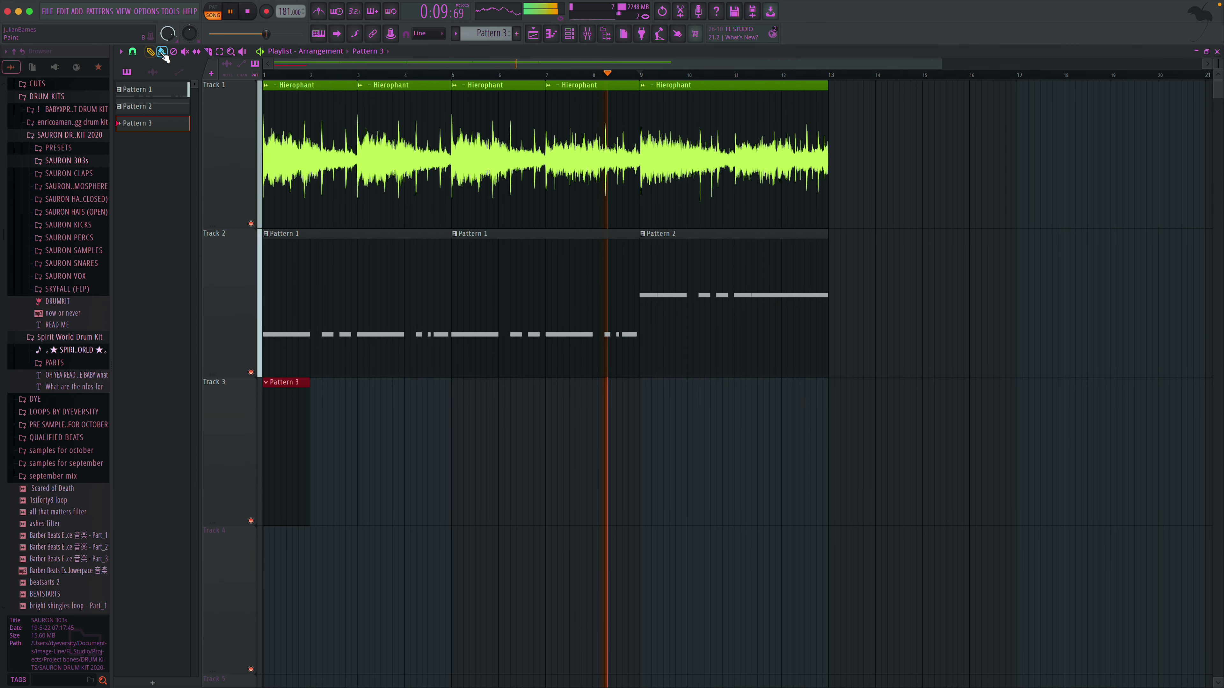
pyautogui.click(767, 435)
pyautogui.moveTo(767, 435); pyautogui.dragTo(317, 437)
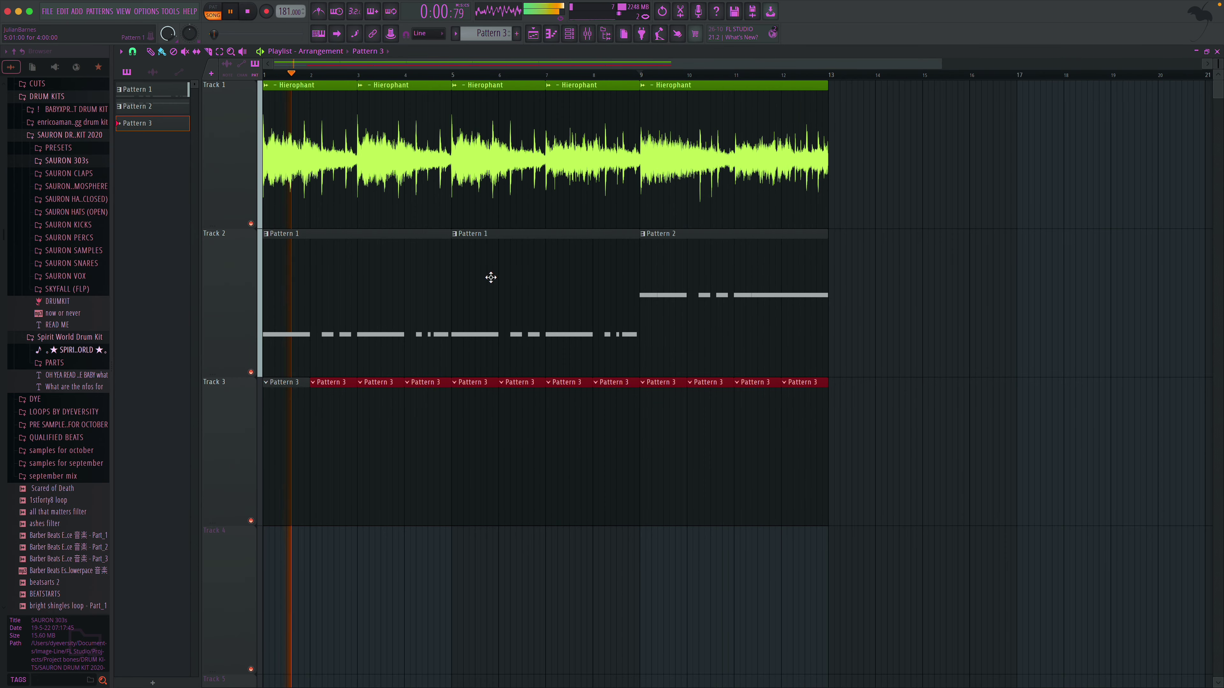
# - Open Pattern 2 and add an eight-step G5 slide note at step 9 of bar 4
pyautogui.doubleClick(711, 292)
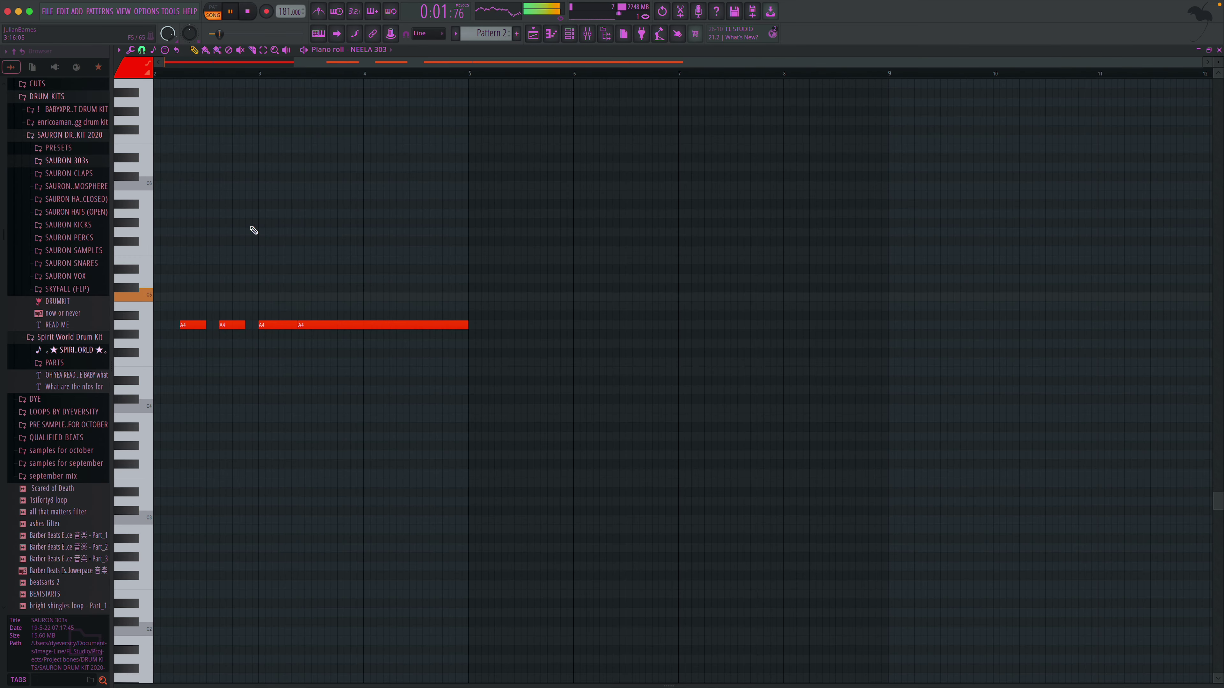
pyautogui.click(145, 74)
pyautogui.click(148, 74)
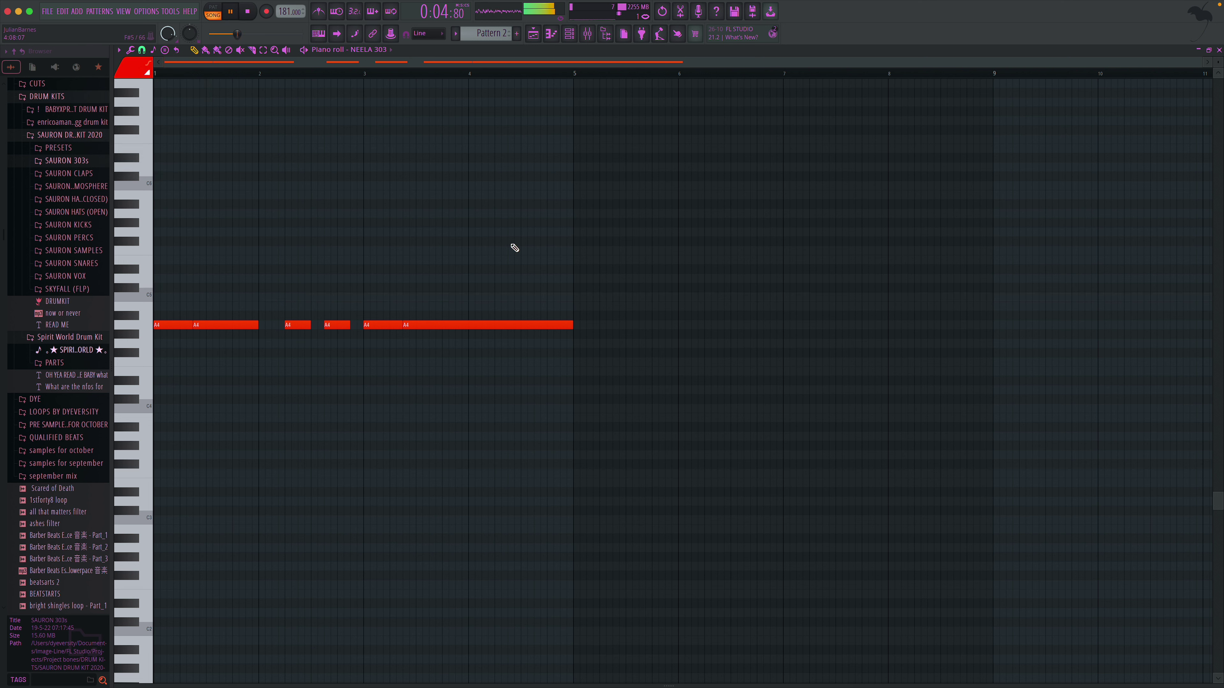
pyautogui.click(526, 264)
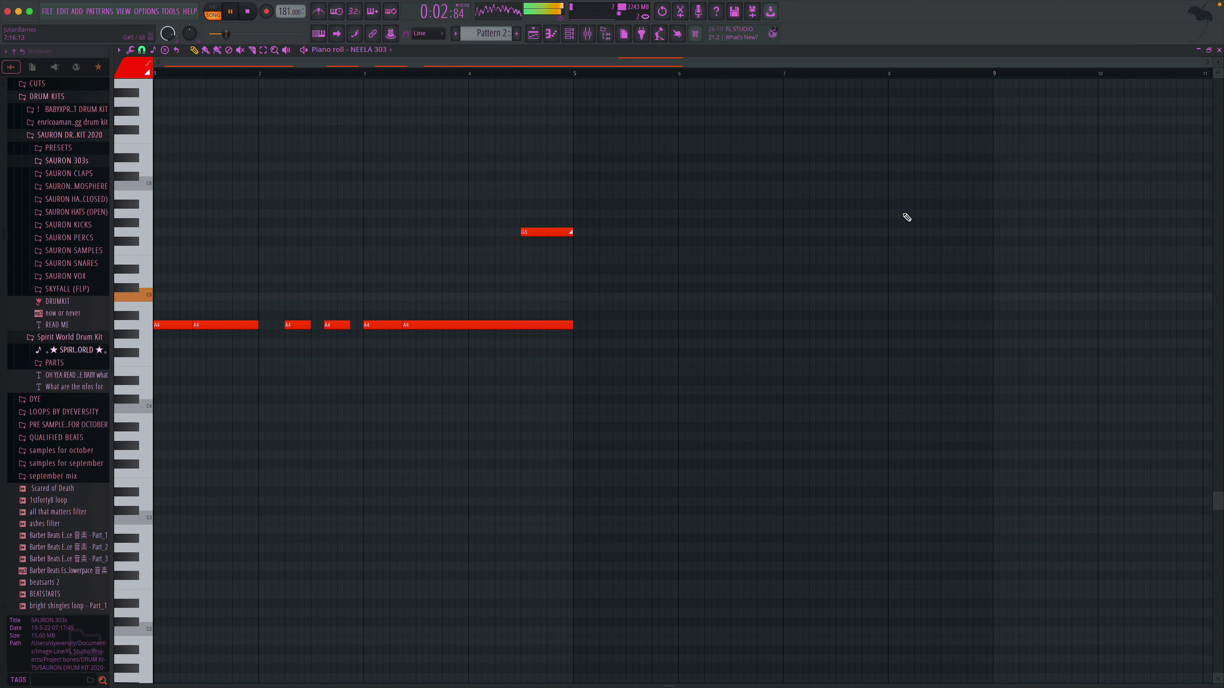
# - Lower the slide note to F#5, stretch it across all of bar 4, and return to the playlist
pyautogui.doubleClick(558, 233)
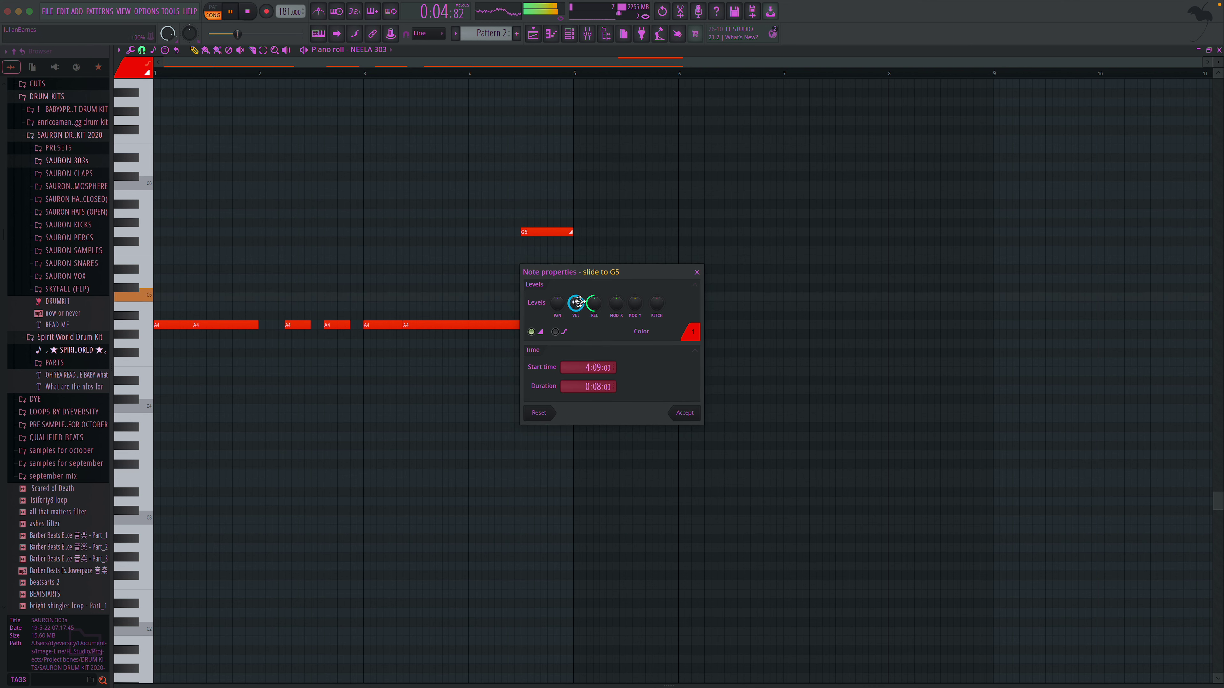
pyautogui.click(686, 415)
pyautogui.click(258, 76)
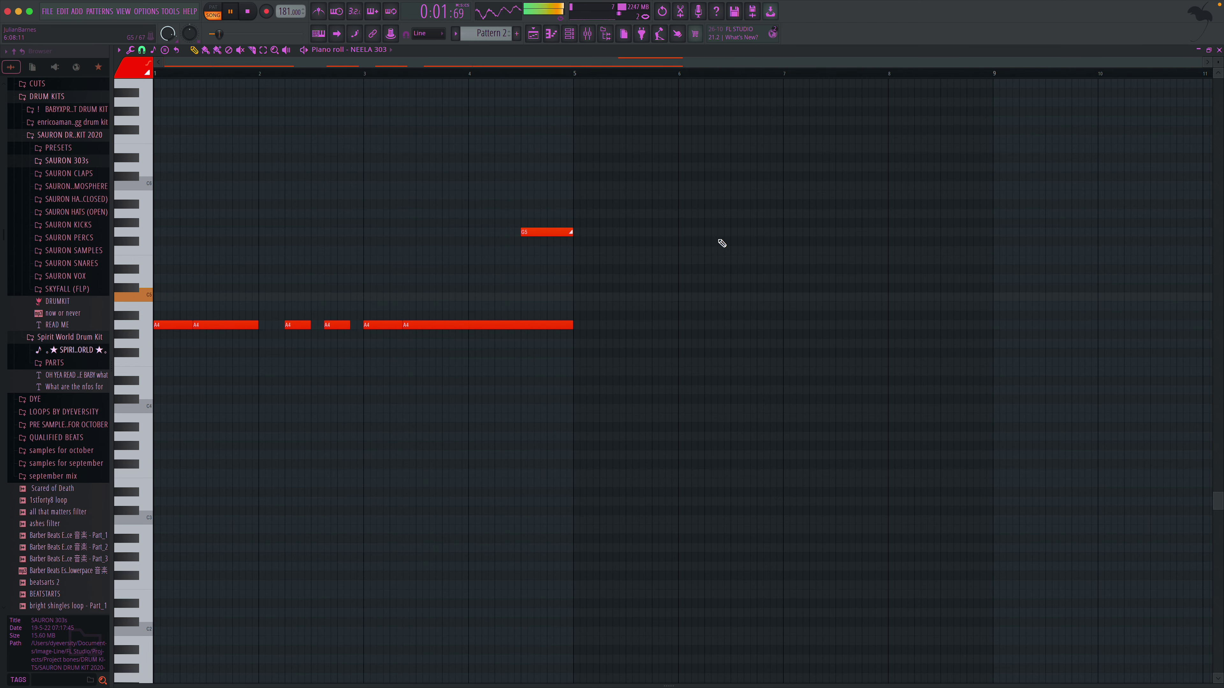
pyautogui.moveTo(526, 237); pyautogui.dragTo(573, 234)
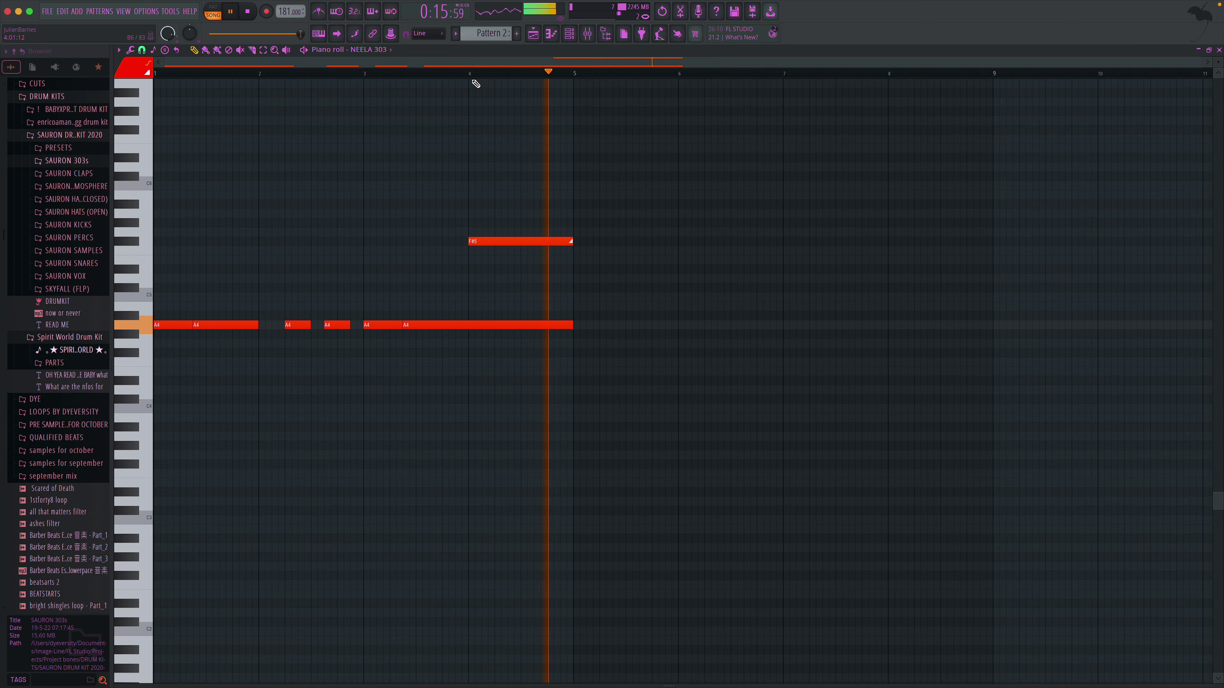
pyautogui.click(1219, 50)
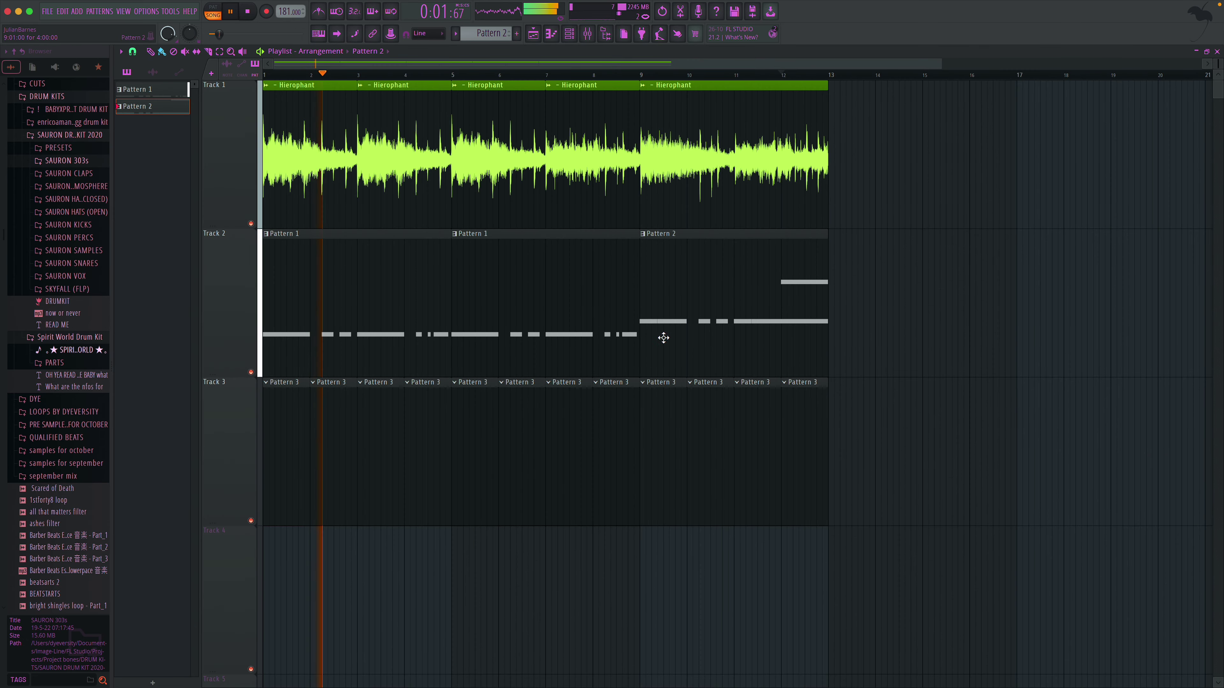
# - Stop playback and load the MAIN snare from the SAURON SNARES folder into Pattern 3's piano roll
pyautogui.press('space')
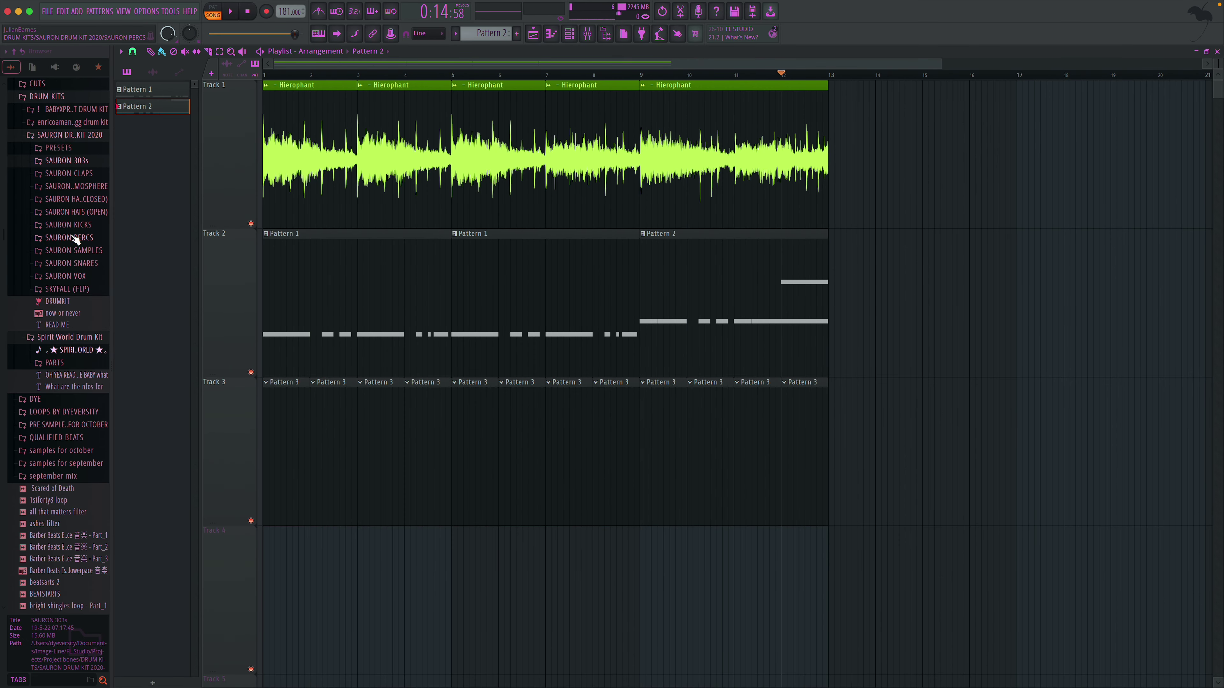
pyautogui.click(80, 264)
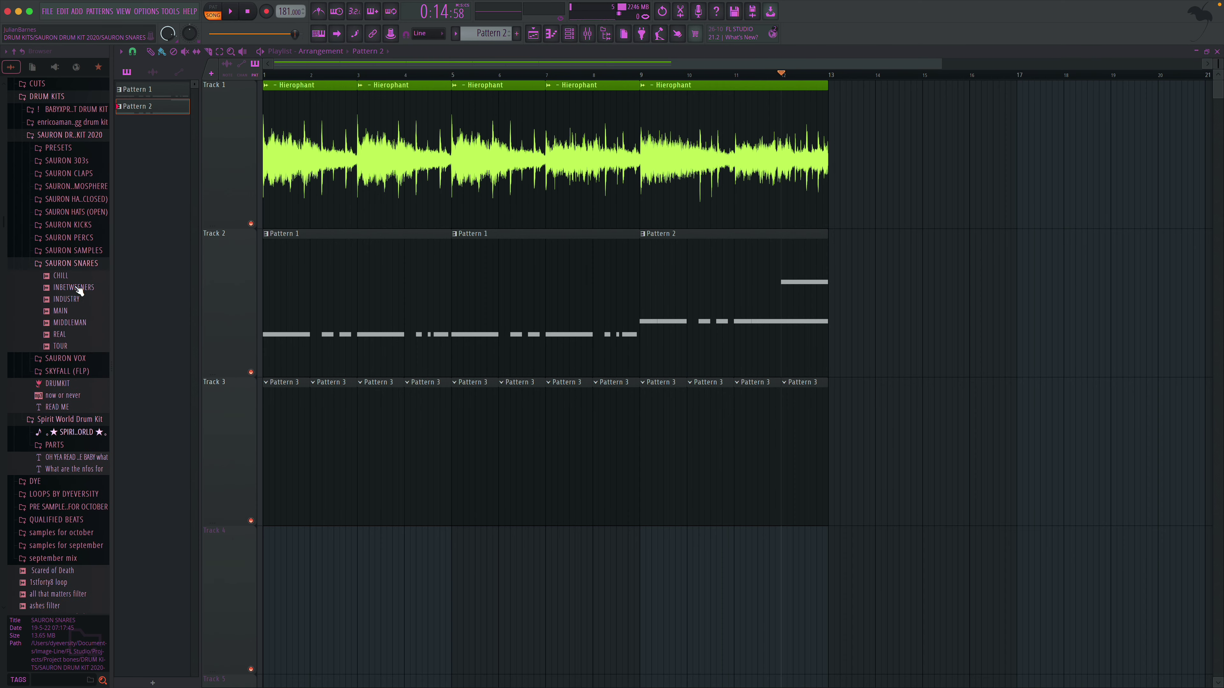
pyautogui.click(80, 315)
pyautogui.moveTo(150, 311); pyautogui.dragTo(279, 393)
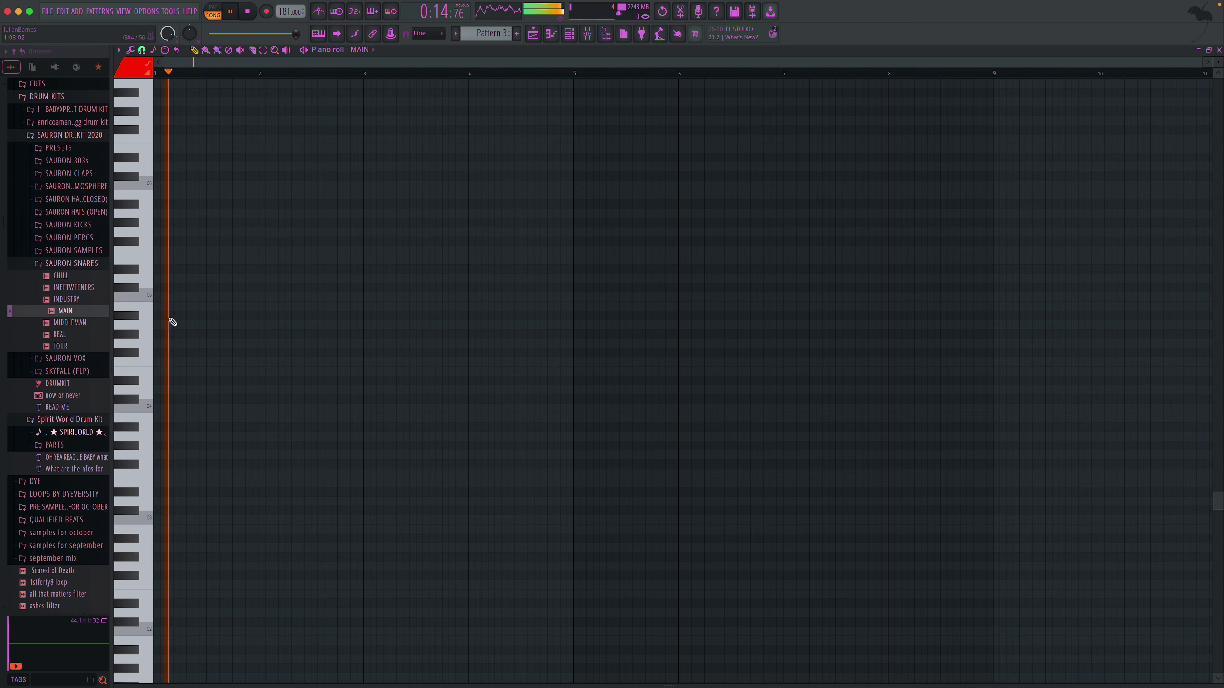
# - Add an F#5 snare note at step 9 of bar 1 in Pattern 3 and shorten it to one step
pyautogui.press('space')
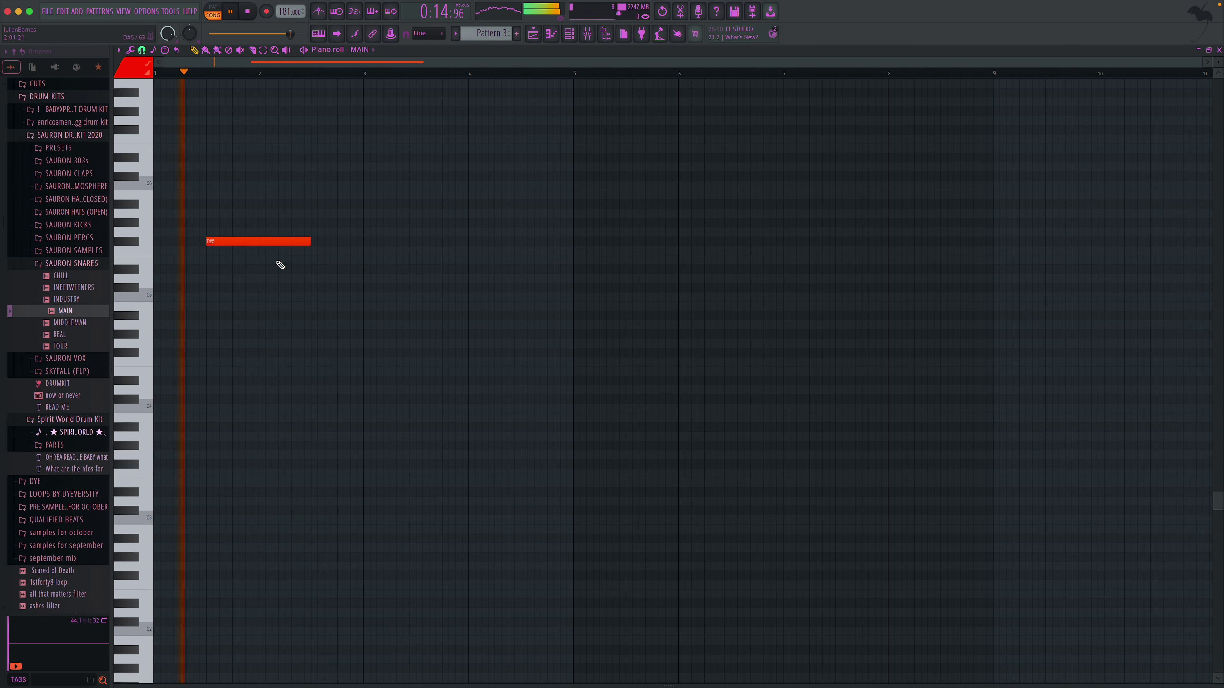
pyautogui.moveTo(310, 242); pyautogui.dragTo(205, 252)
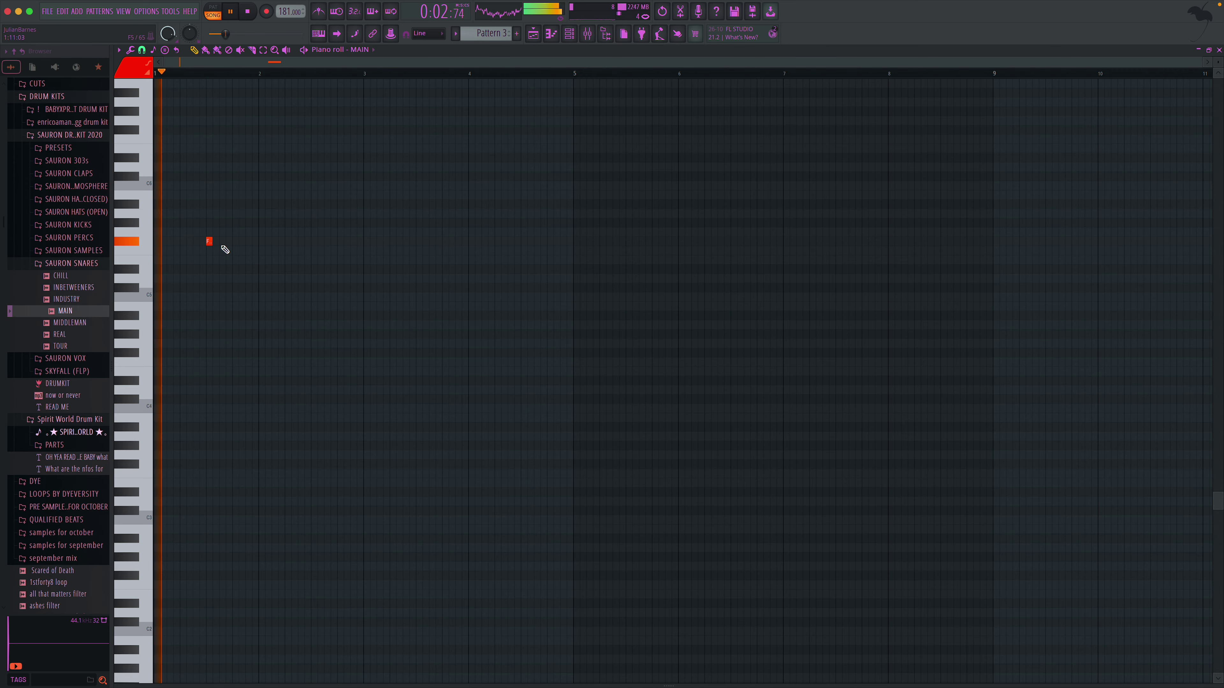
# - Open the channel rack and set its filter to show all channels
pyautogui.click(569, 33)
pyautogui.click(371, 274)
pyautogui.click(371, 284)
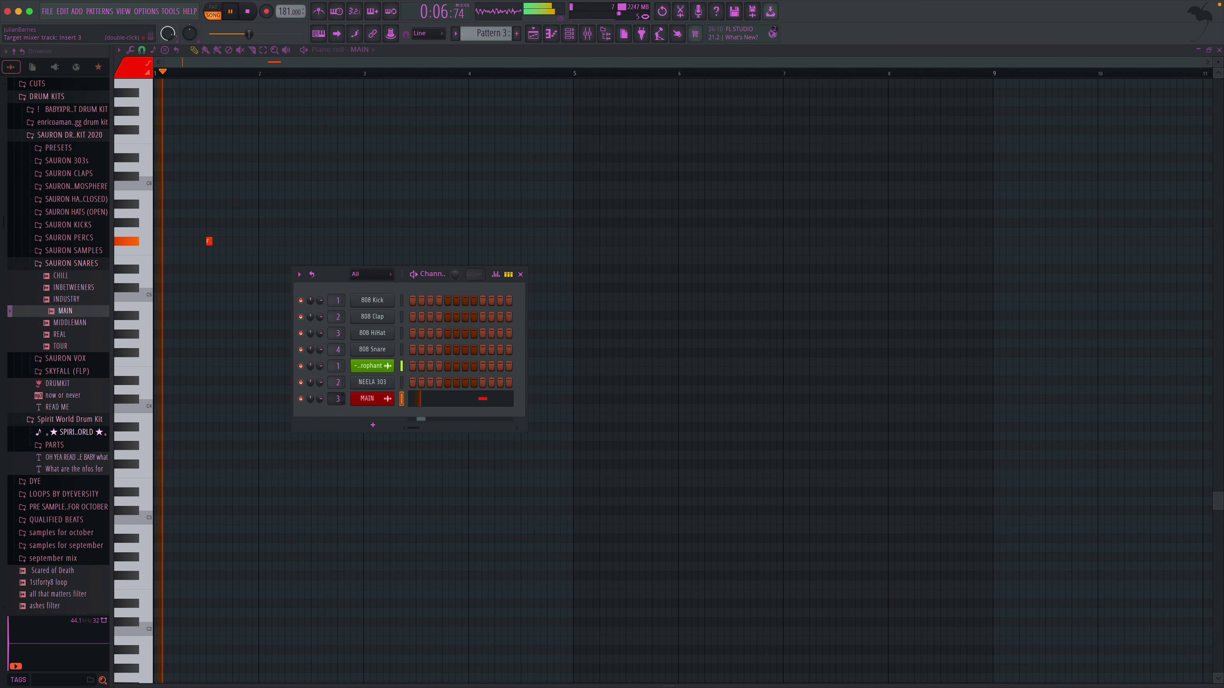
# - Route the MAIN snare channel to mixer track 3, clear its note from Pattern 3, and return to the playlist
pyautogui.moveTo(338, 399); pyautogui.dragTo(338, 393)
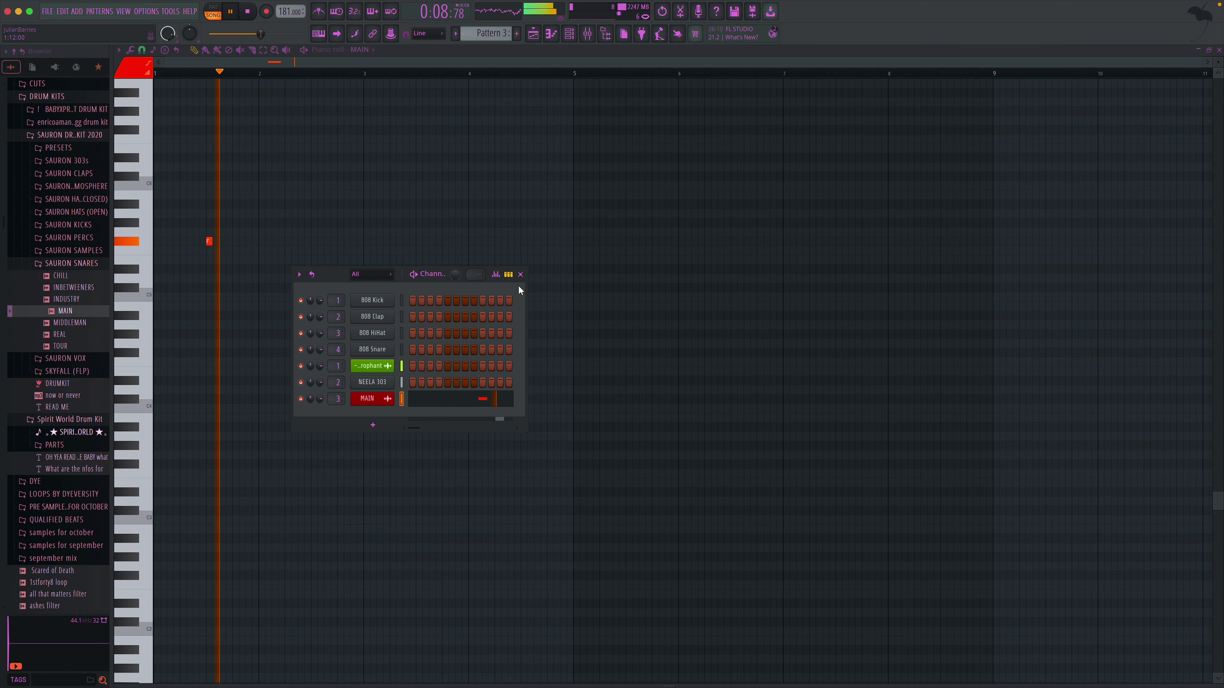
pyautogui.click(520, 275)
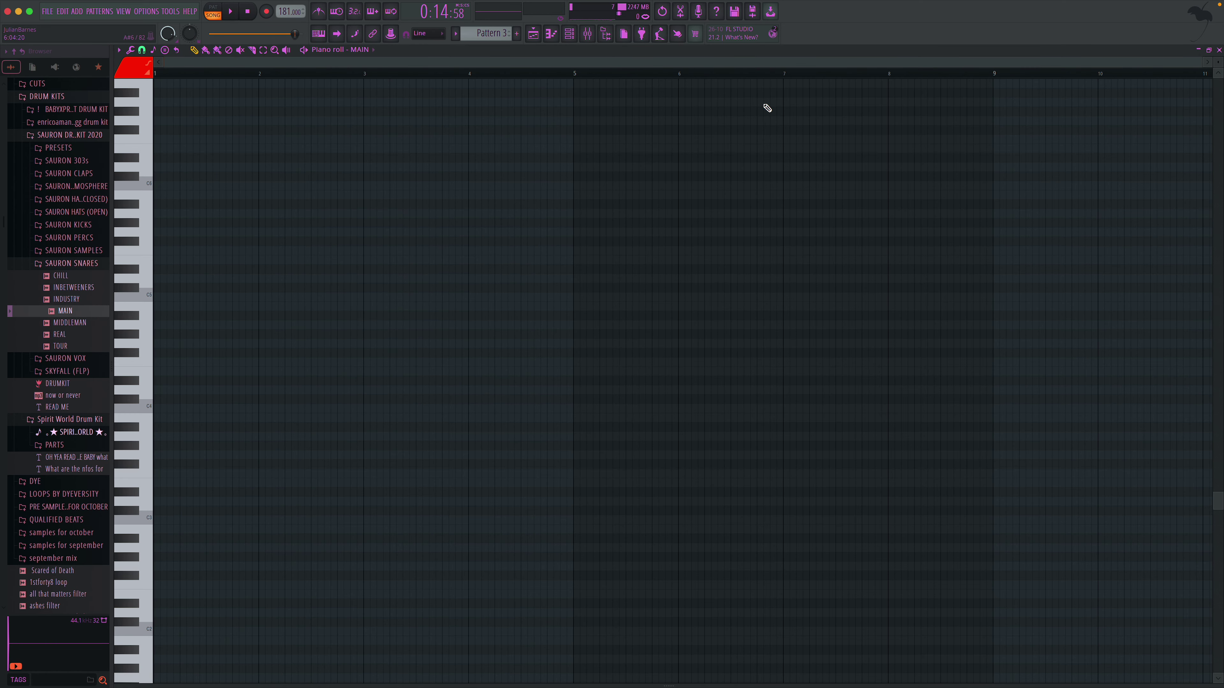
pyautogui.click(1219, 50)
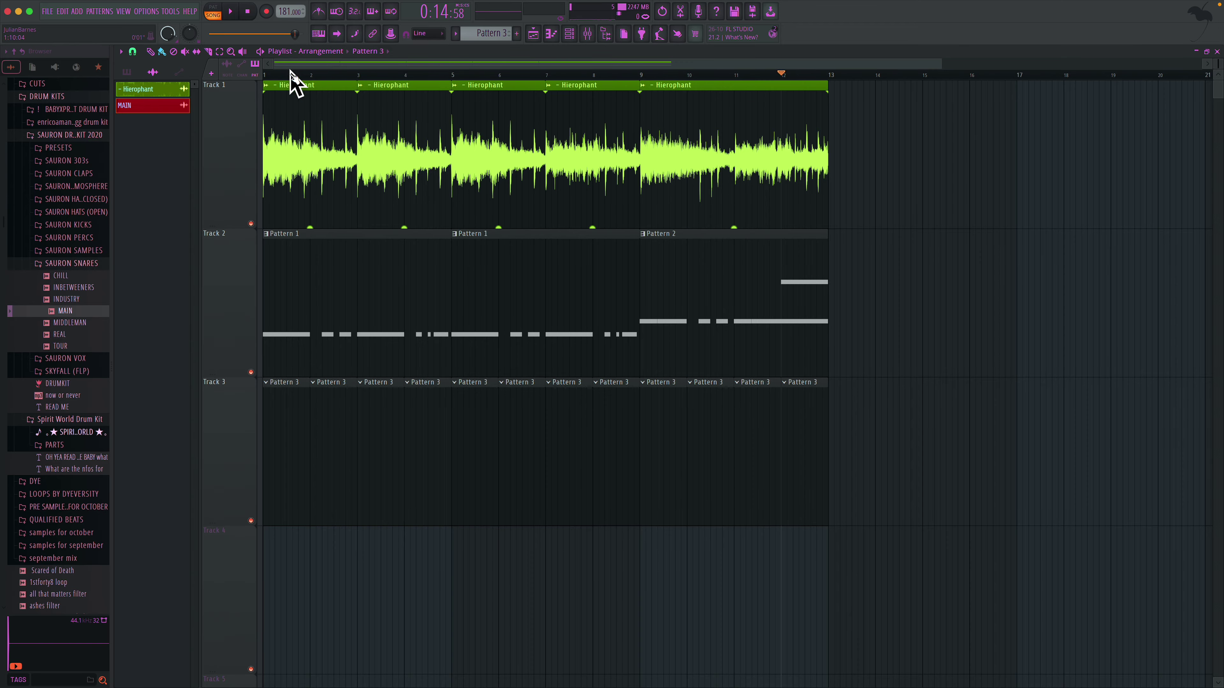
# - Replace the repeated Pattern 3 clips on Track 3 with a single clip about two bars long and reopen its piano roll
pyautogui.doubleClick(294, 403)
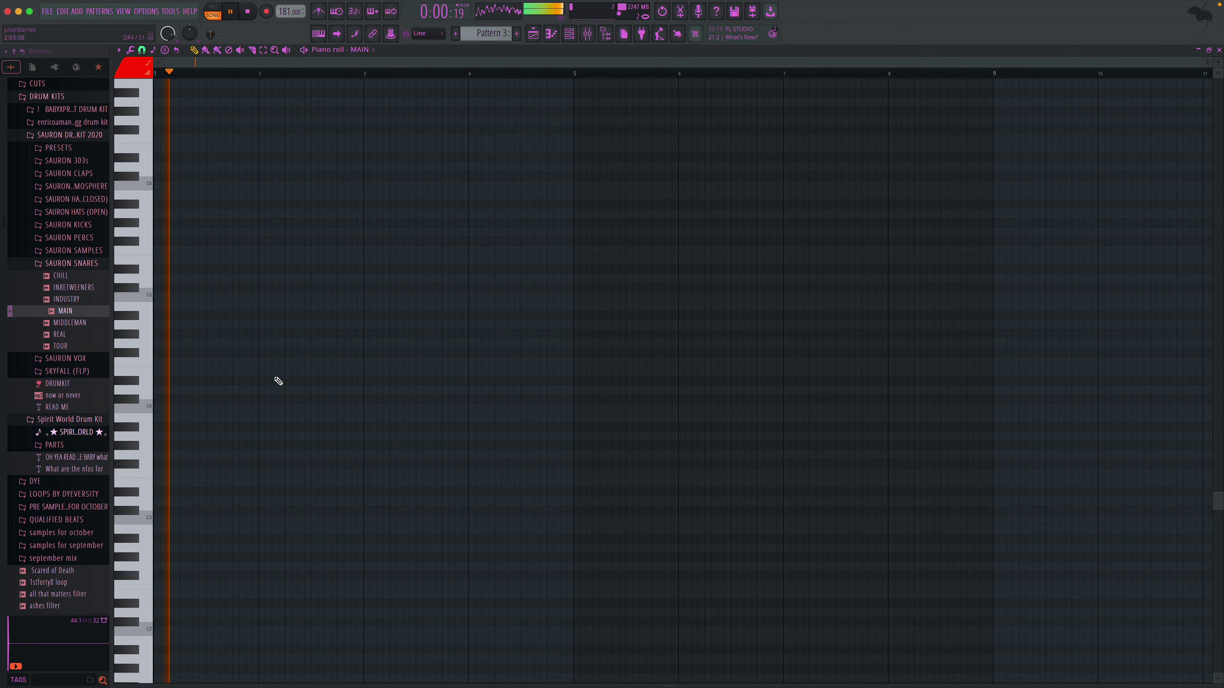
pyautogui.click(1219, 50)
pyautogui.moveTo(804, 414)
pyautogui.mouseDown()
pyautogui.moveTo(328, 414)
pyautogui.moveTo(352, 408)
pyautogui.mouseUp()
pyautogui.press('space')
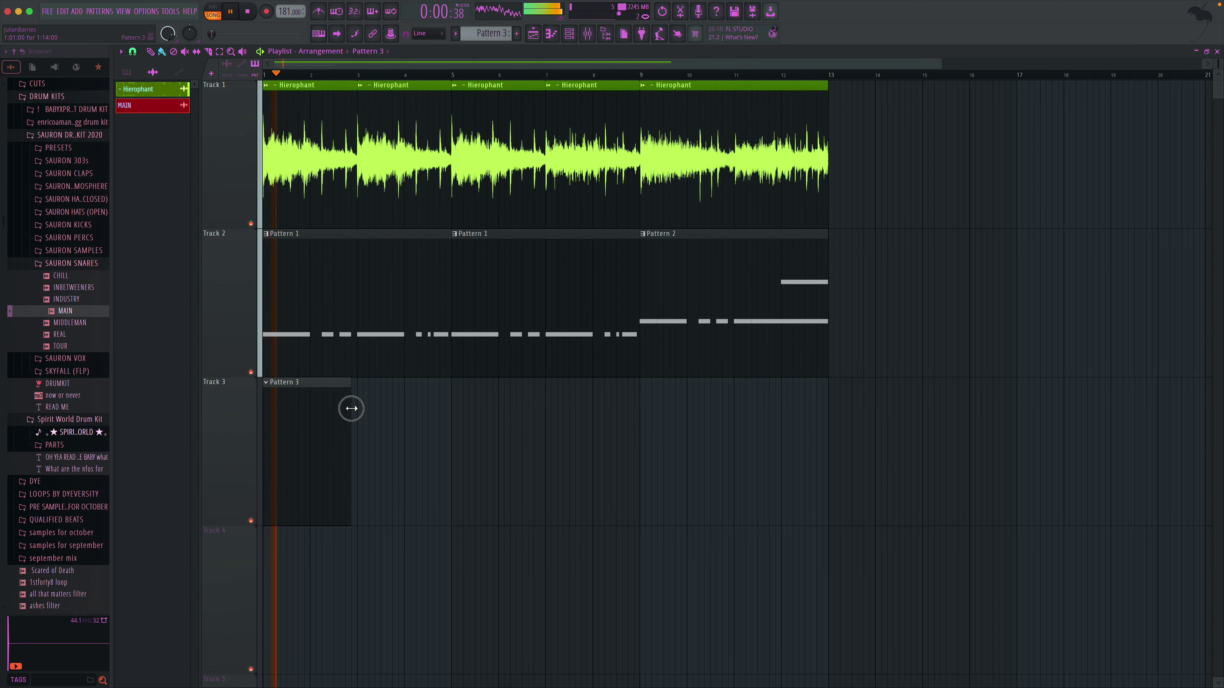
pyautogui.doubleClick(348, 407)
pyautogui.press('space')
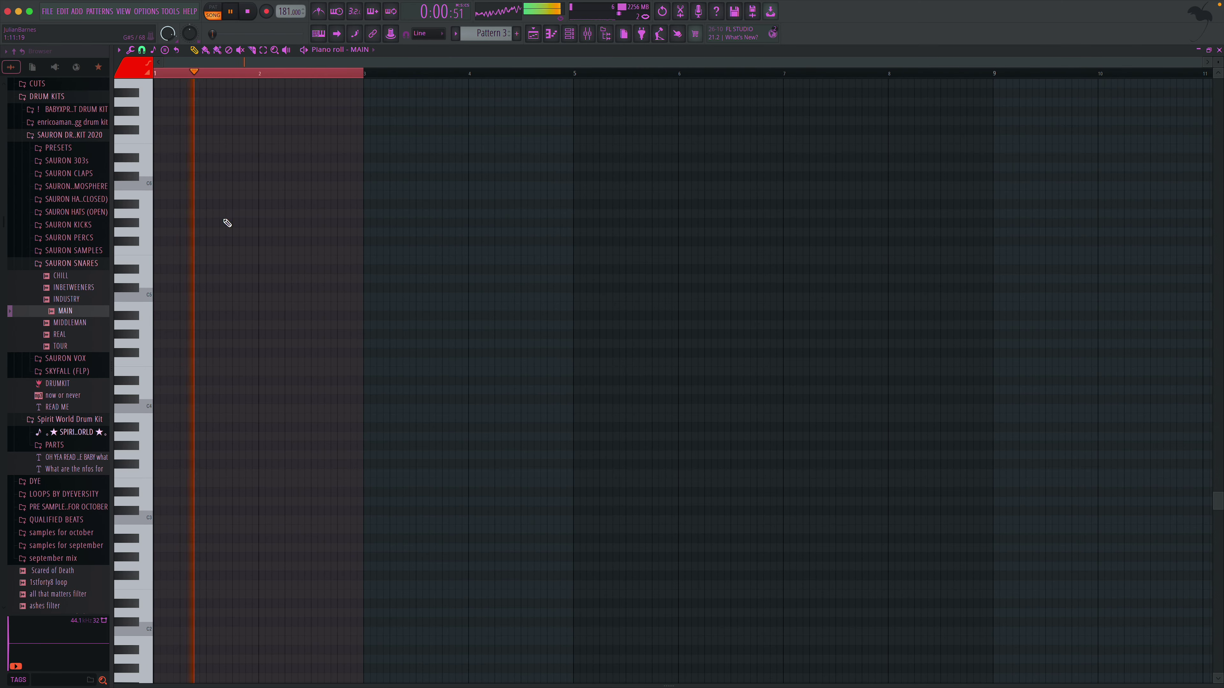
# - Place one-step A5 snare notes at step 15 of bar 1 and at steps 5 and 13 of bar 2
pyautogui.click(209, 215)
pyautogui.rightClick(207, 216)
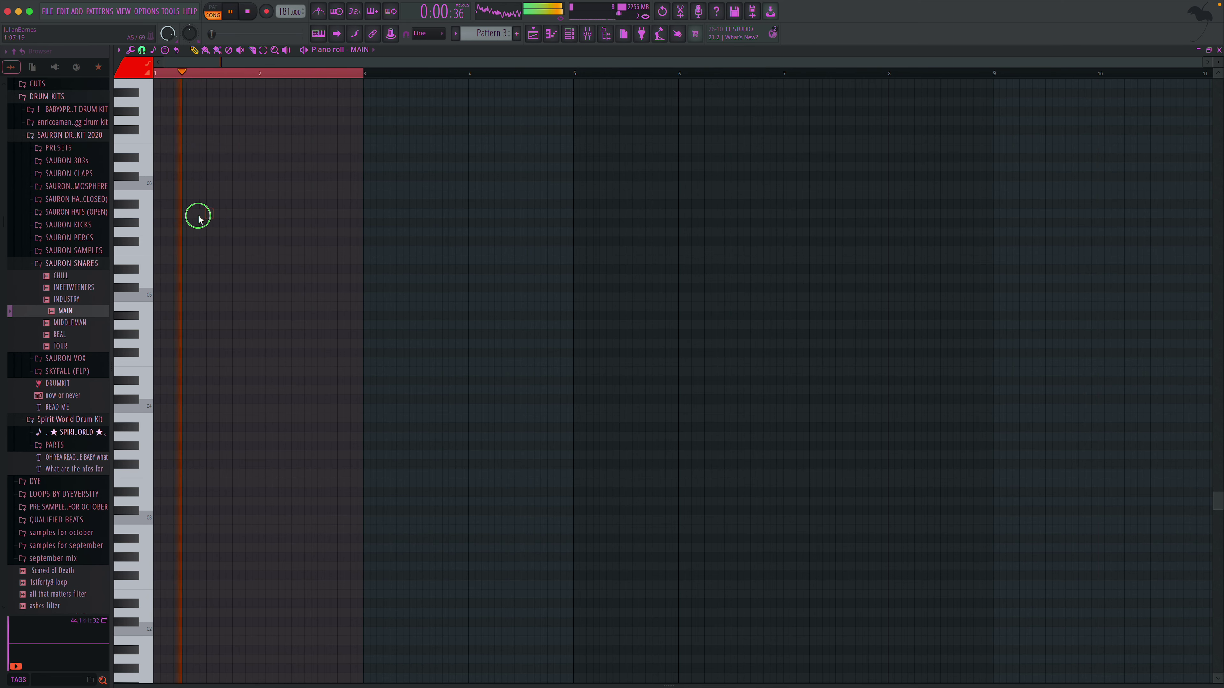
pyautogui.click(249, 215)
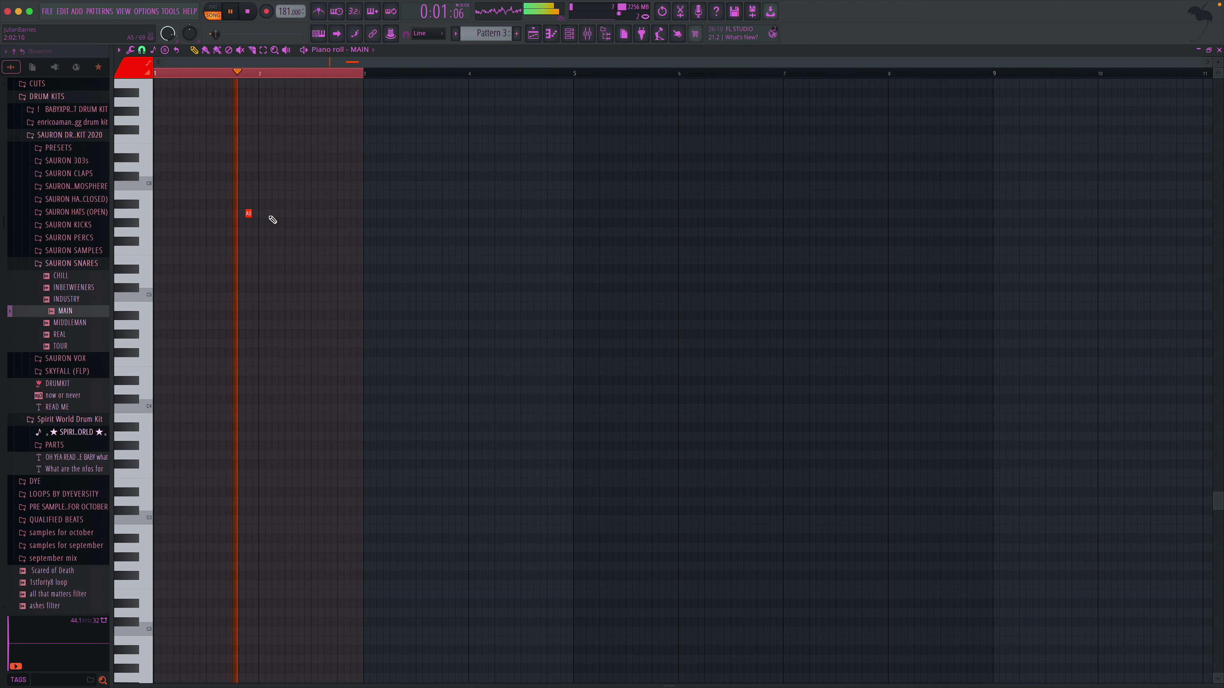
pyautogui.click(276, 215)
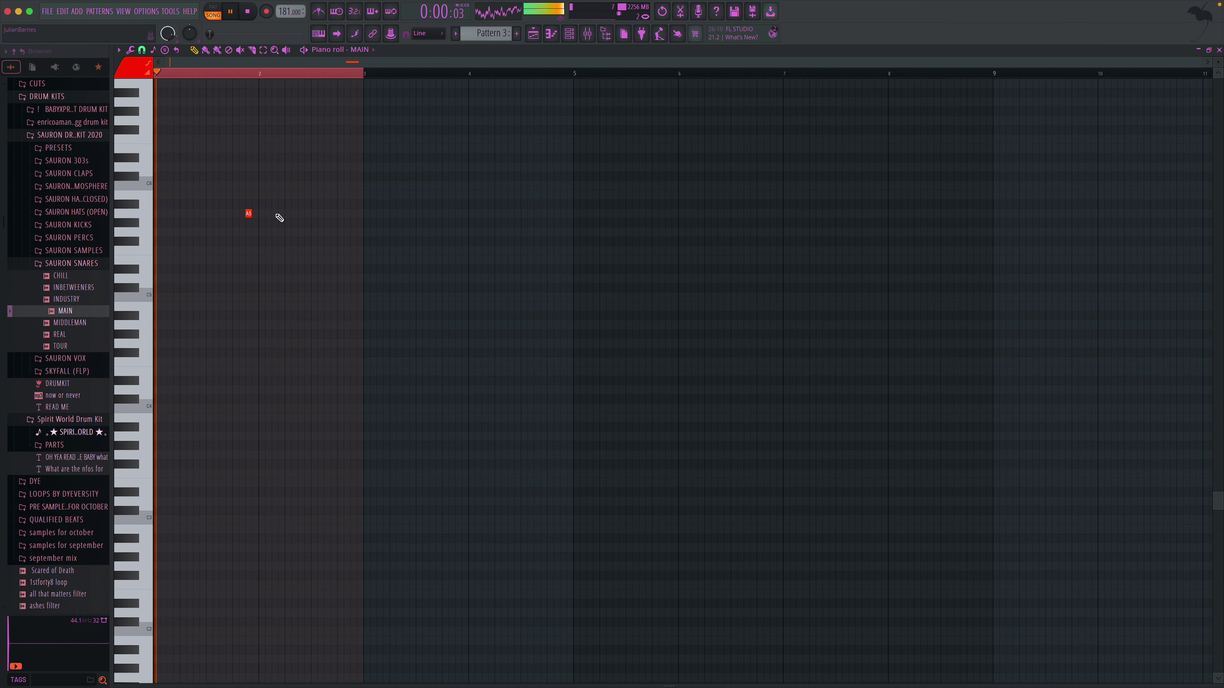
pyautogui.hotkey('ctrl', 'z')
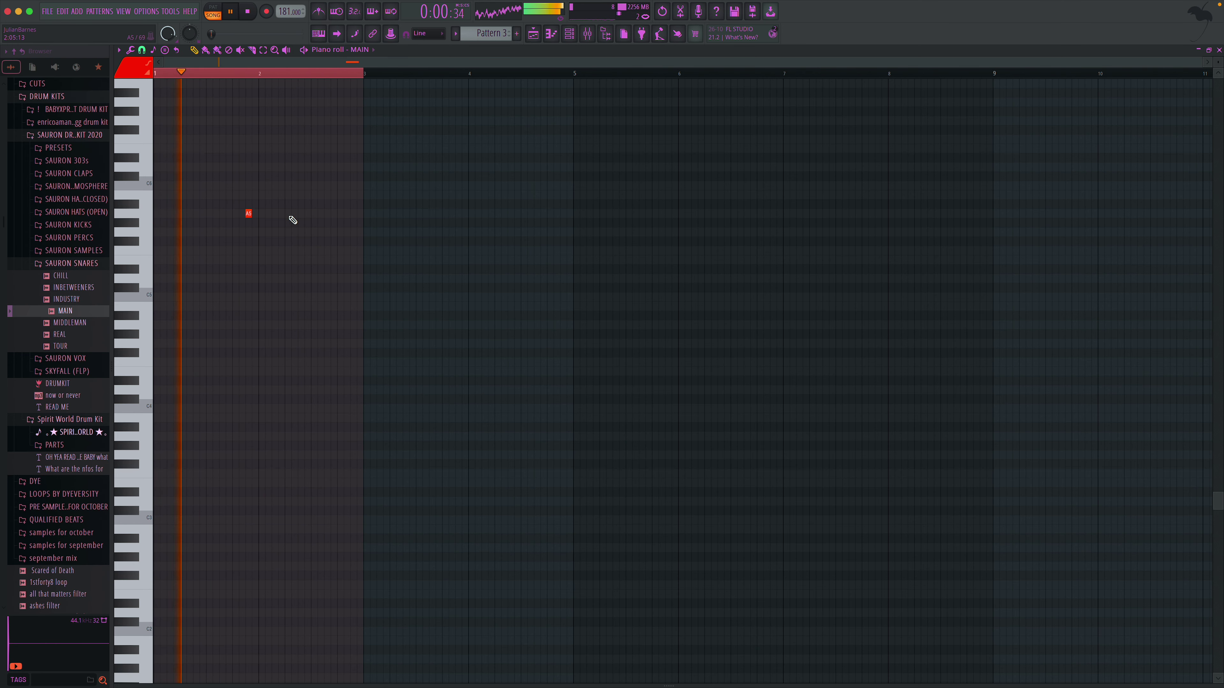
pyautogui.click(291, 215)
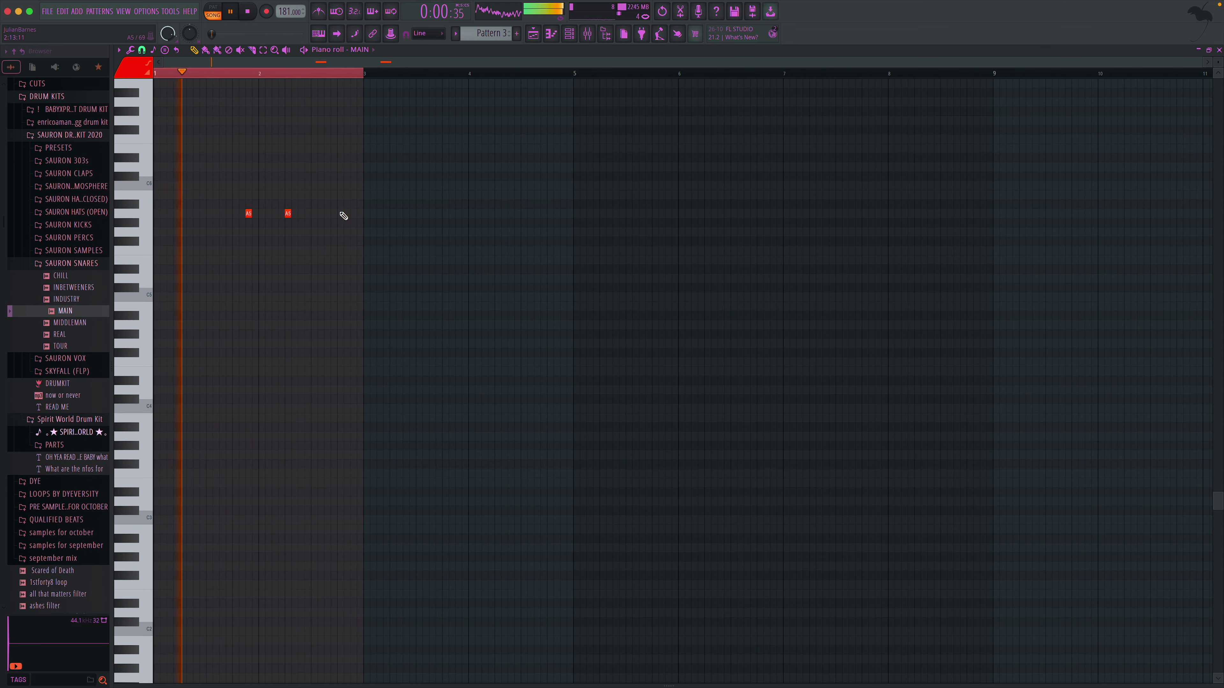
pyautogui.press('space')
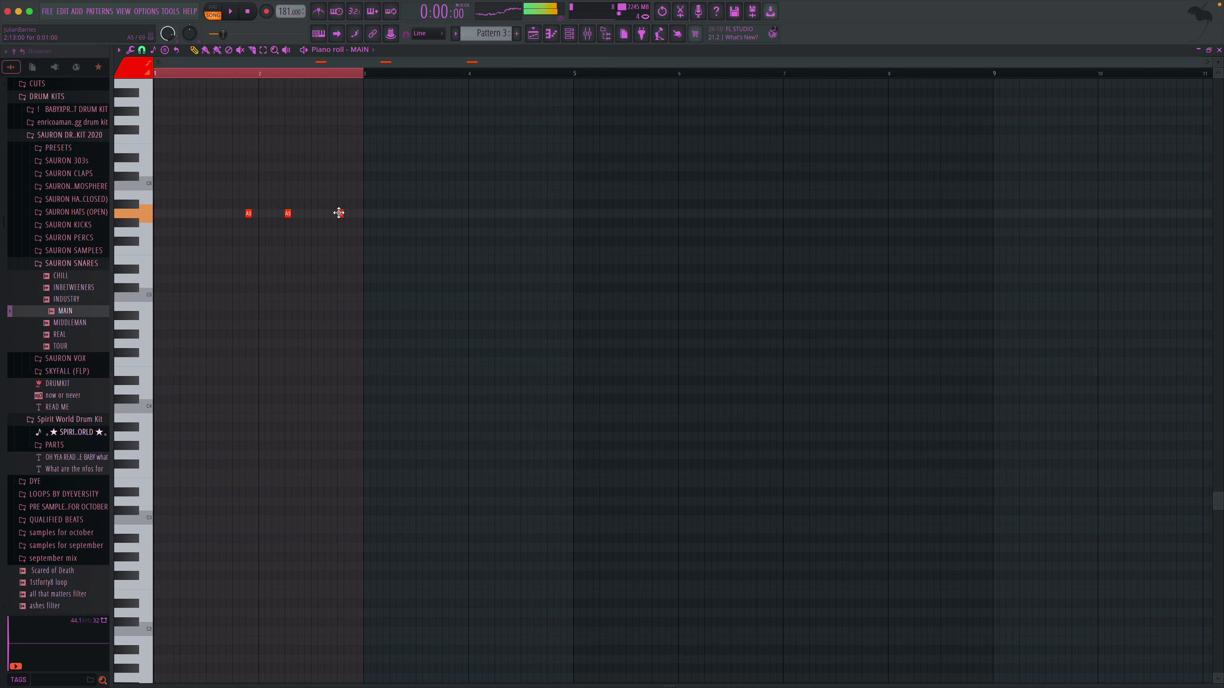
pyautogui.click(340, 213)
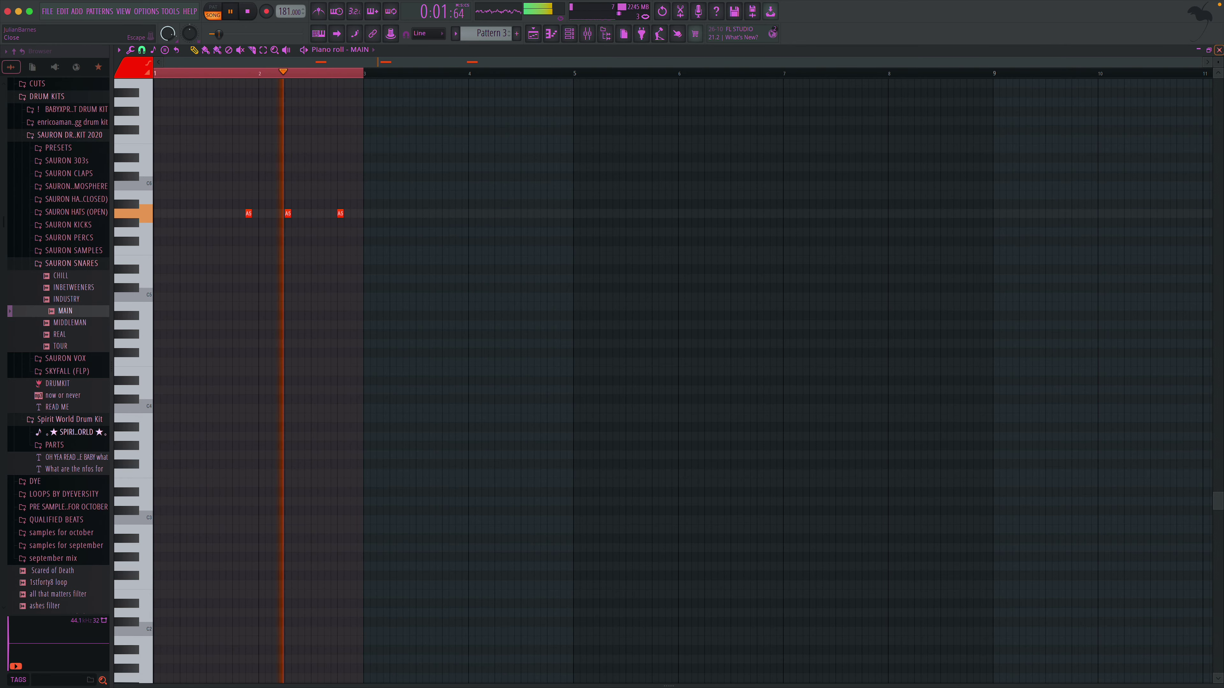
# - Return to the playlist and repeat the two-bar Pattern 3 clip along Track 3 through bar 12
pyautogui.click(1219, 49)
pyautogui.moveTo(361, 446)
pyautogui.mouseDown()
pyautogui.moveTo(687, 449)
pyautogui.moveTo(360, 457)
pyautogui.moveTo(572, 458)
pyautogui.mouseUp()
pyautogui.rightClick(572, 459)
pyautogui.press('space')
pyautogui.press('space')
pyautogui.moveTo(338, 449)
pyautogui.mouseDown()
pyautogui.moveTo(370, 439)
pyautogui.moveTo(359, 446)
pyautogui.moveTo(752, 455)
pyautogui.mouseUp()
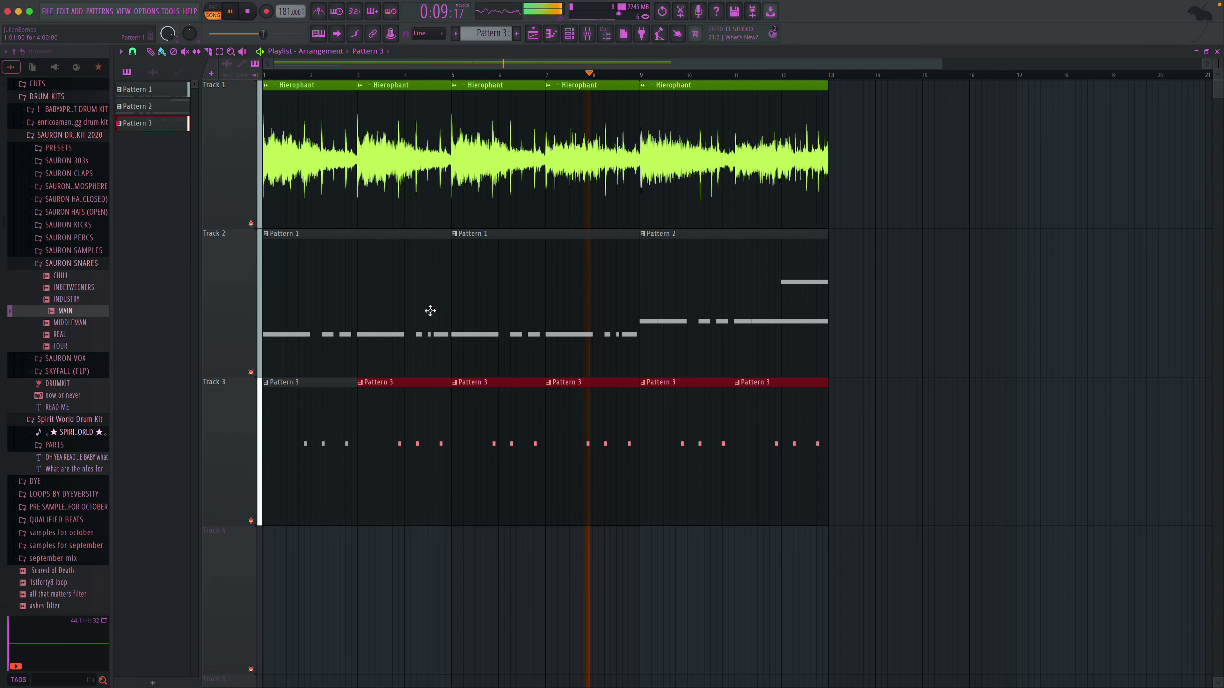
# - Check the channel rack, close it, and collapse the SAURON SNARES folder in the browser
pyautogui.click(569, 34)
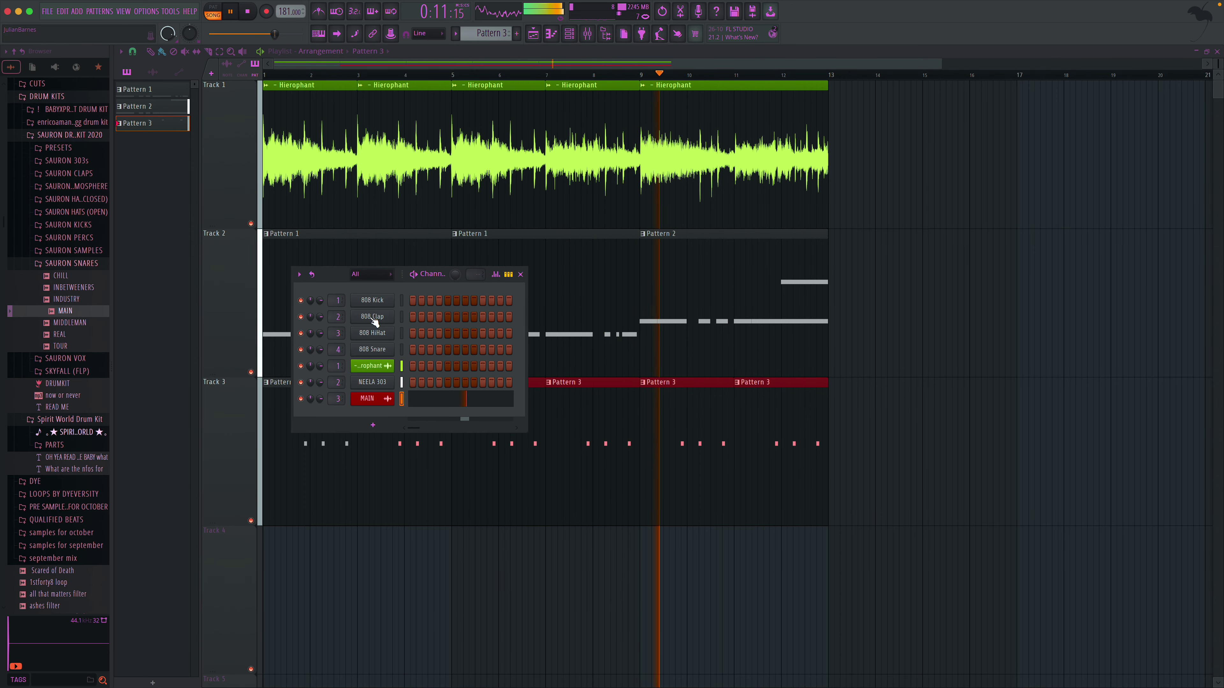
pyautogui.click(520, 274)
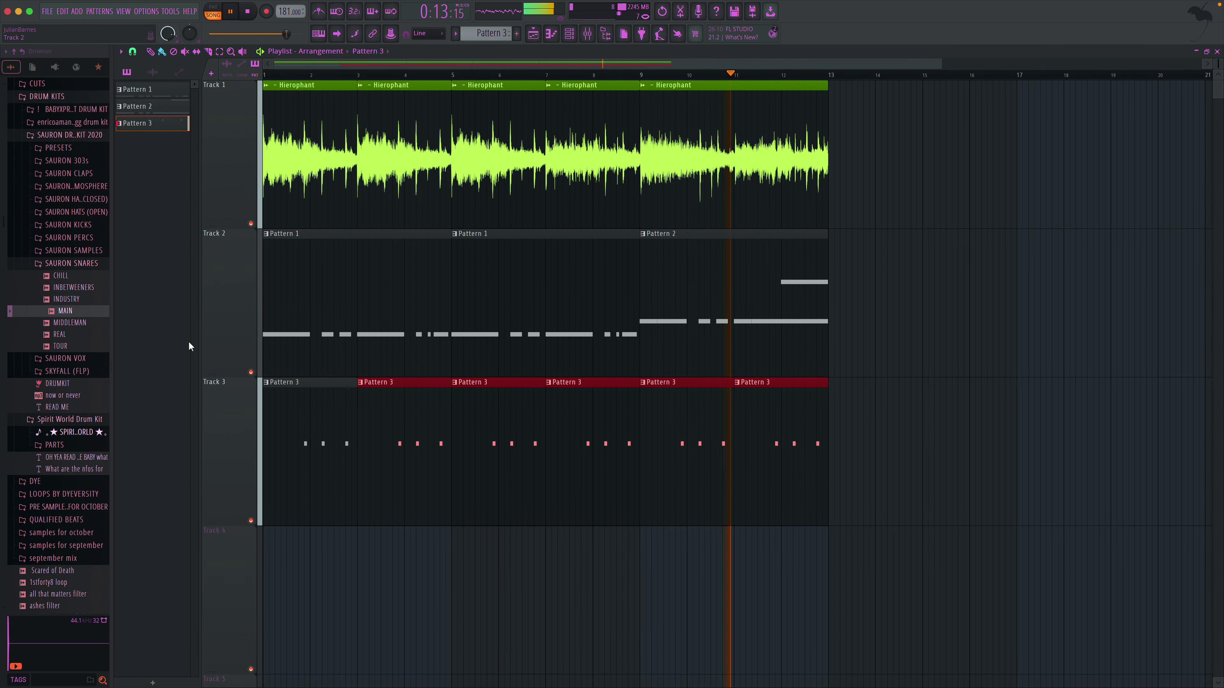
pyautogui.click(91, 264)
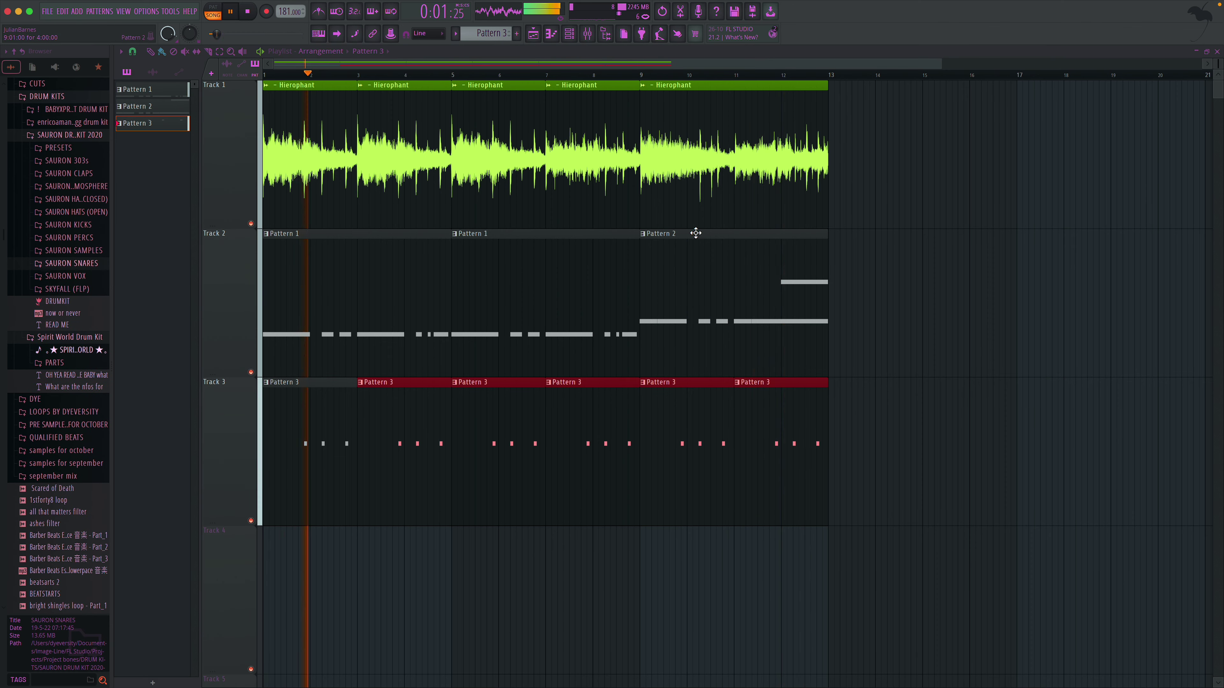
# - Solo Track 1 and play the Hierophant loop against the metronome to check its timing
pyautogui.press('space')
pyautogui.rightClick(255, 228)
pyautogui.press('space')
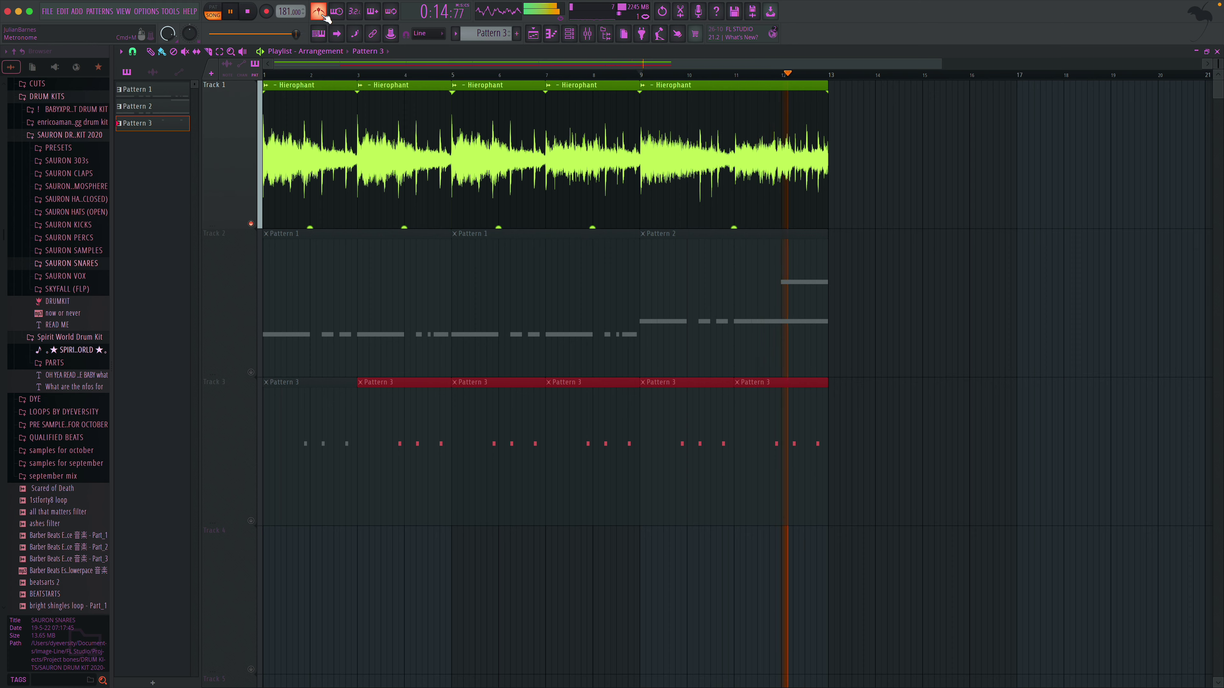
pyautogui.click(133, 51)
pyautogui.click(149, 60)
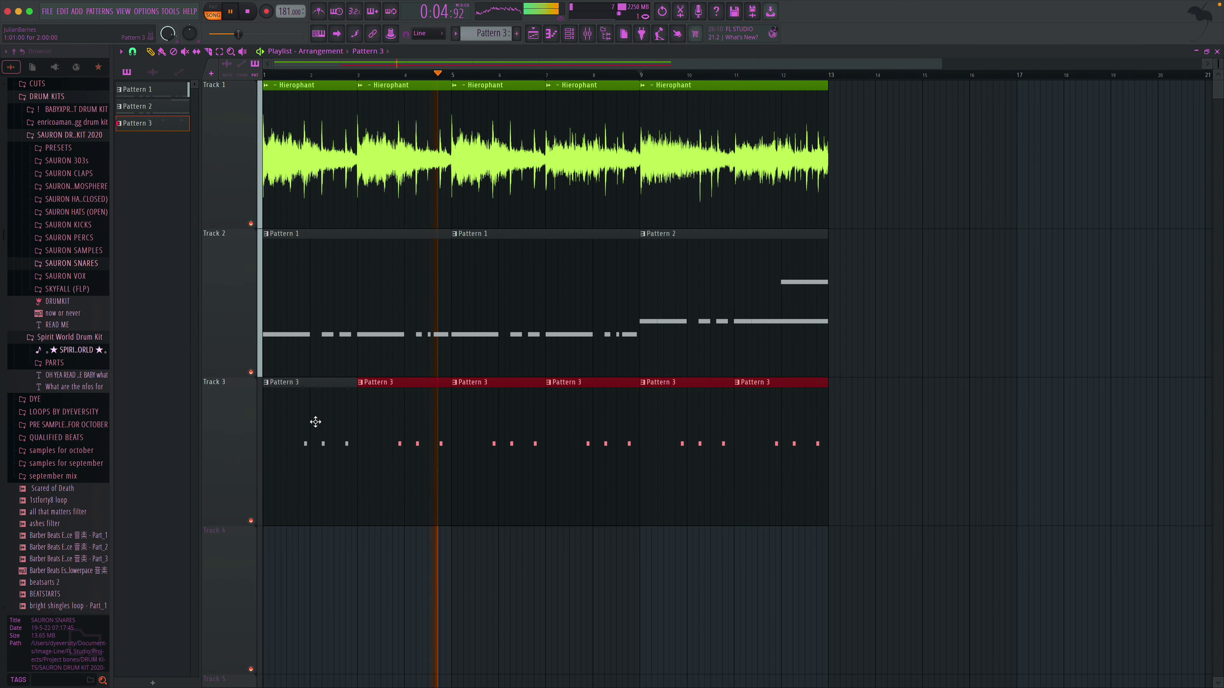
# - Load Fruity Reeverb 2 into slot 1 of mixer Insert 3 and set its decay time to 2.7 sec
pyautogui.doubleClick(293, 385)
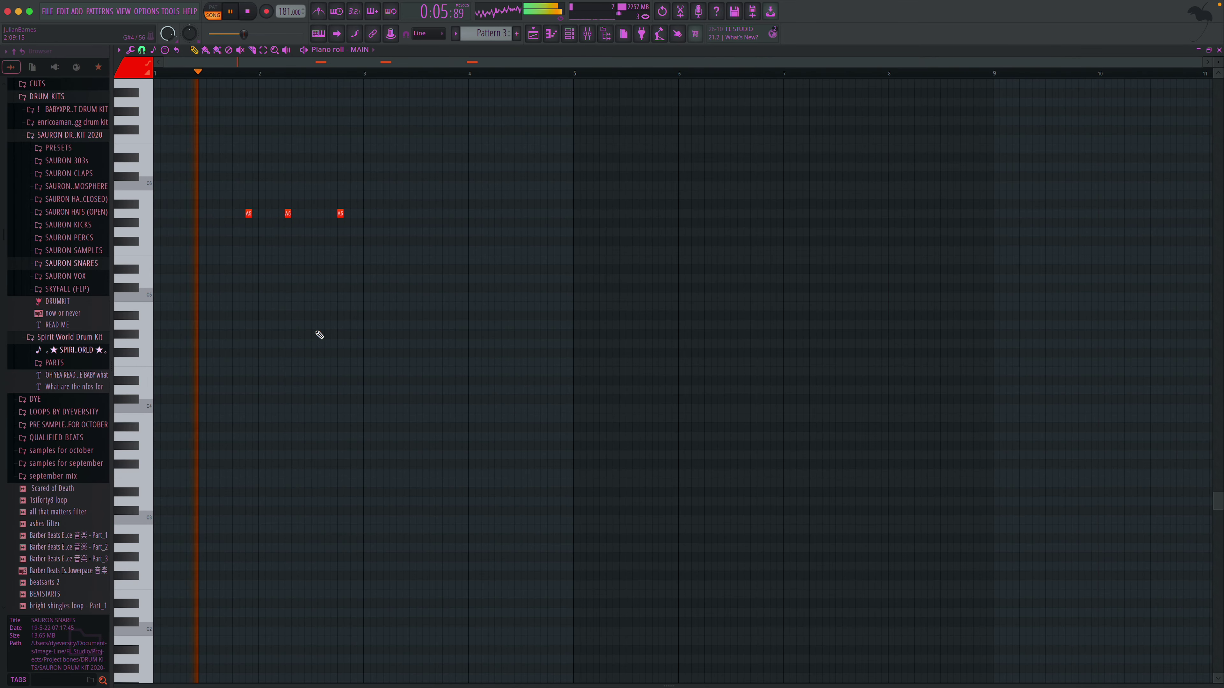
pyautogui.click(587, 34)
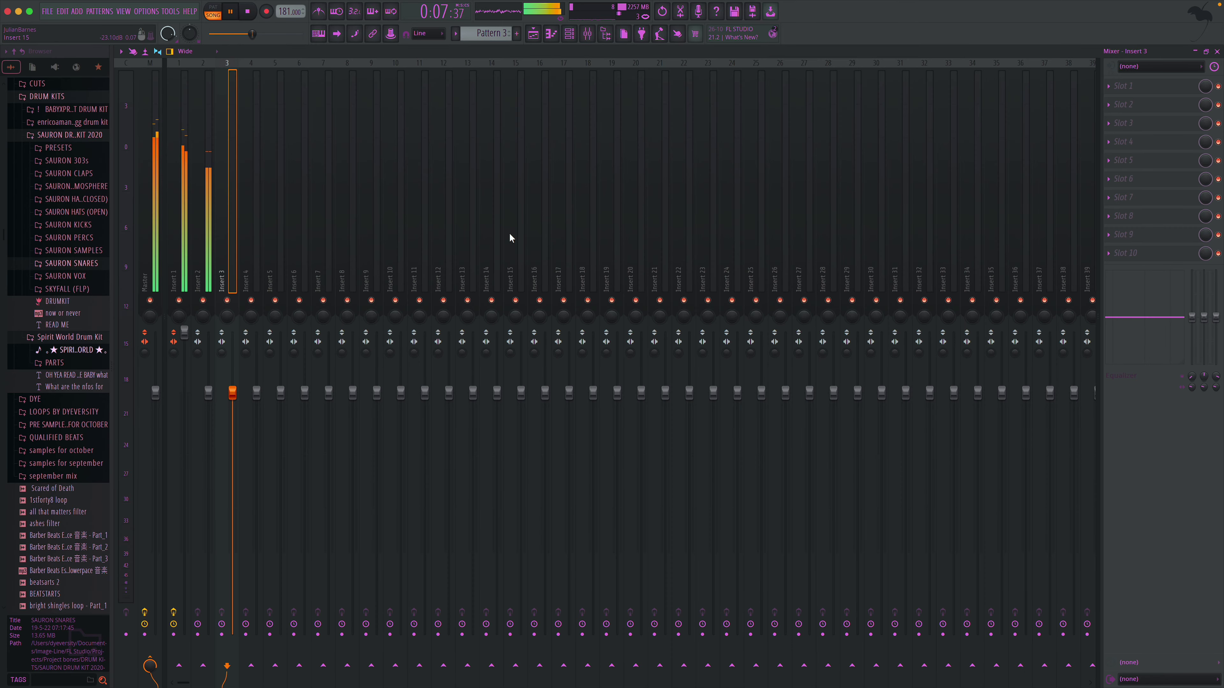
pyautogui.click(1165, 89)
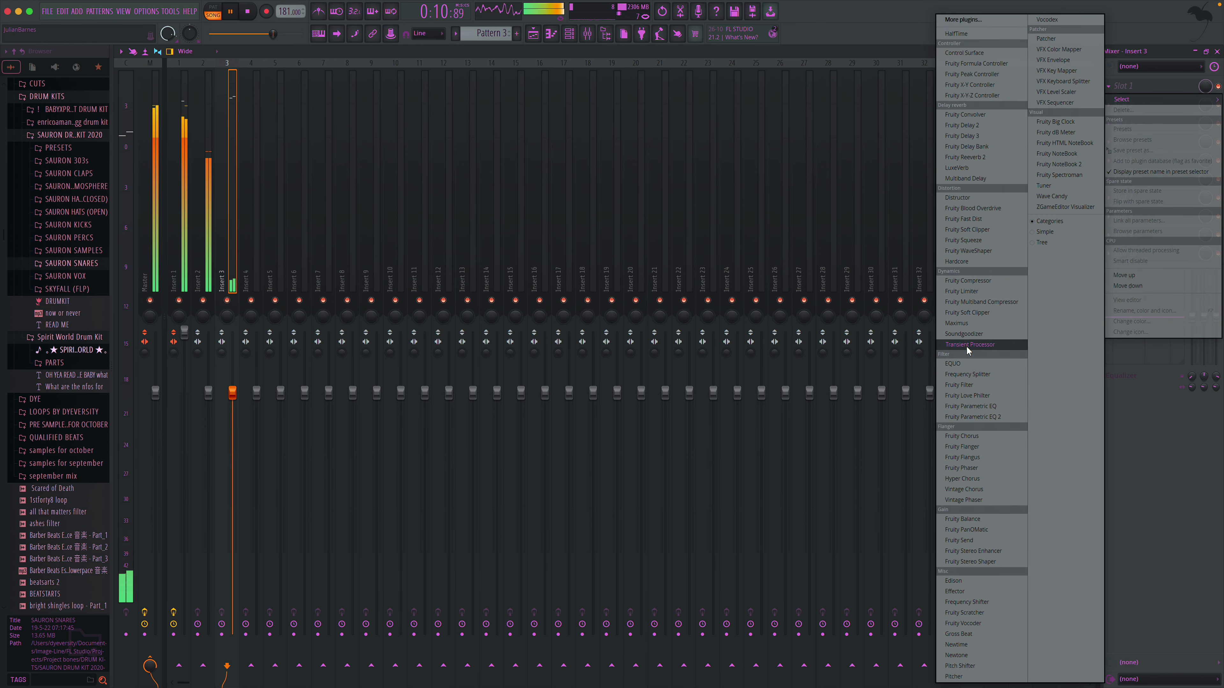
pyautogui.click(991, 157)
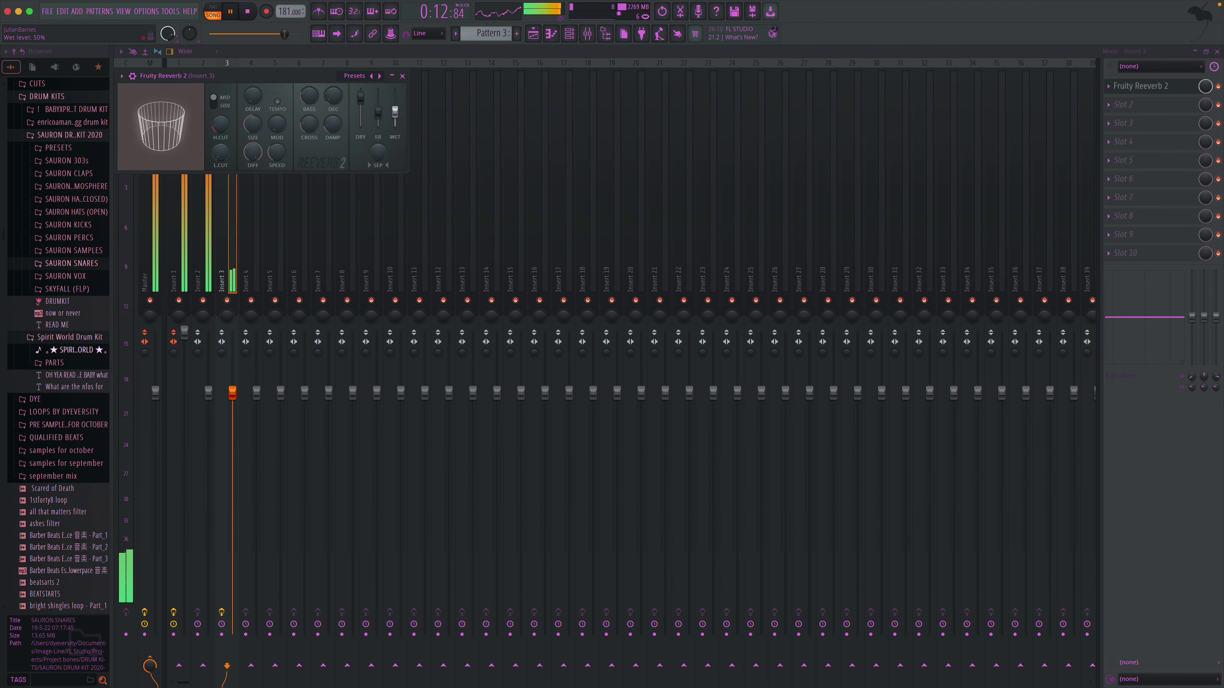
pyautogui.moveTo(332, 95)
pyautogui.mouseDown()
pyautogui.moveTo(332, 80)
pyautogui.moveTo(333, 99)
pyautogui.mouseUp()
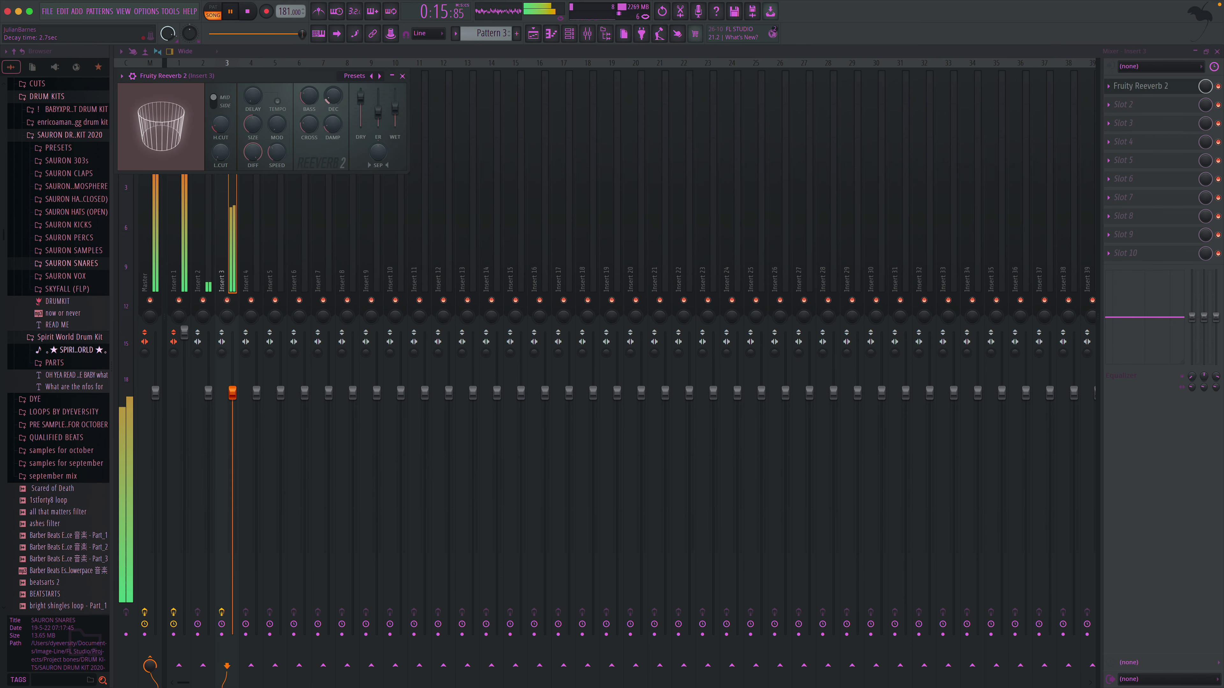
pyautogui.click(402, 75)
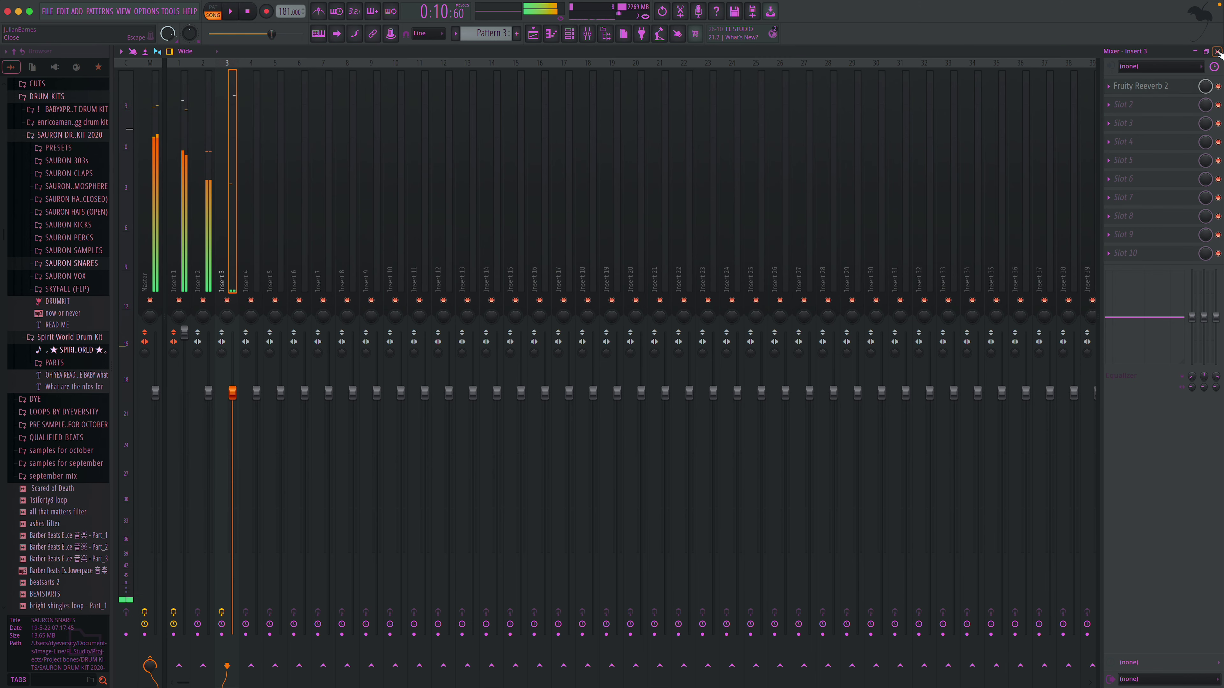
pyautogui.click(1218, 51)
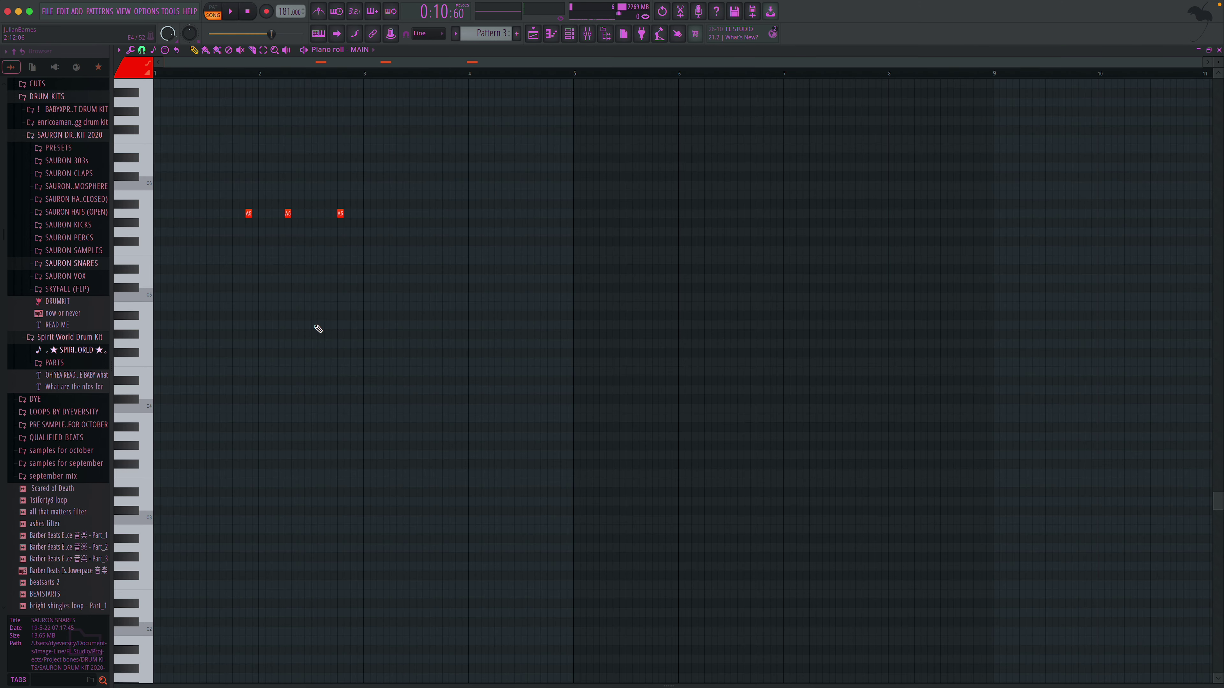
# - Replace Pattern 3's three snare notes with a single one-step A5 note at step 9 of bar 1
pyautogui.press('space')
pyautogui.press('space')
pyautogui.click(211, 214)
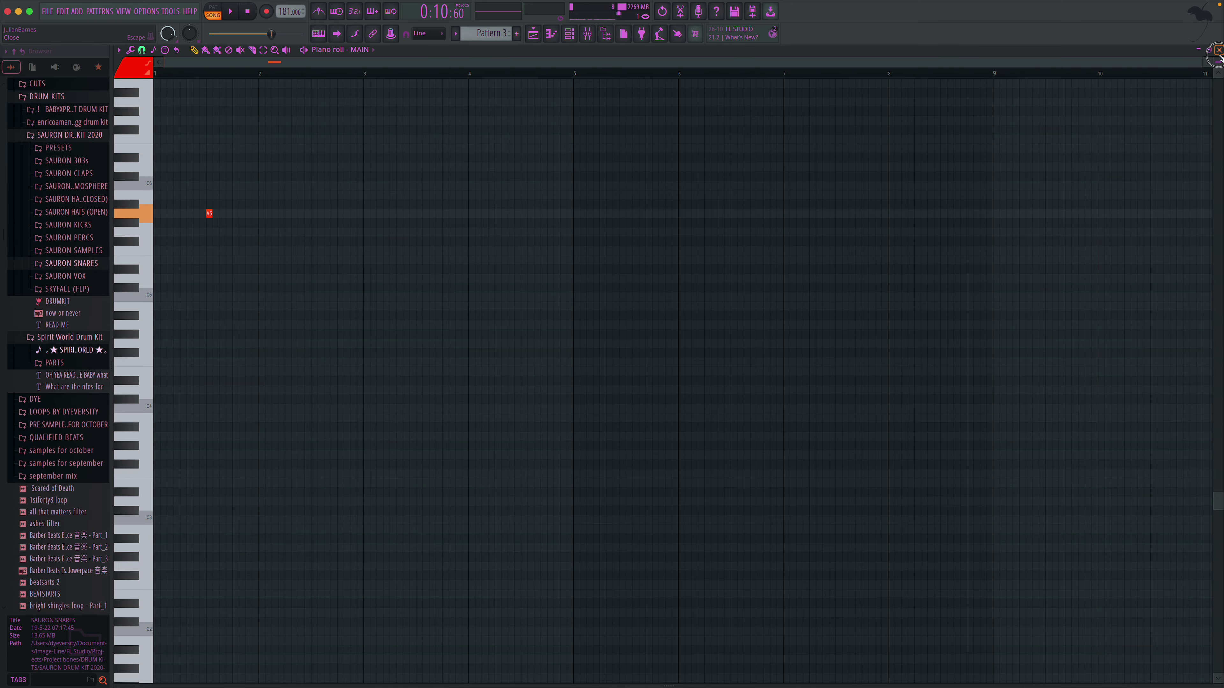
pyautogui.click(1218, 50)
# - Fill Track 3 with one-bar Pattern 3 clips from bar 1 through bar 12 and play the arrangement
pyautogui.press('space')
pyautogui.click(281, 443)
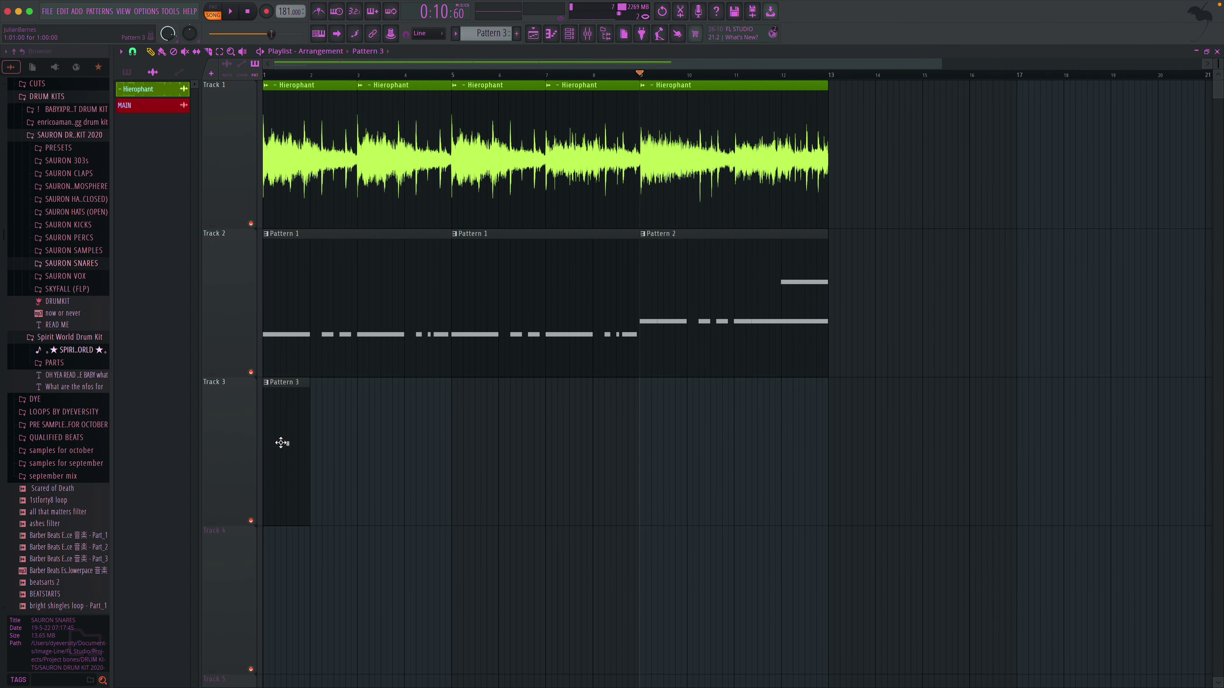
pyautogui.press('space')
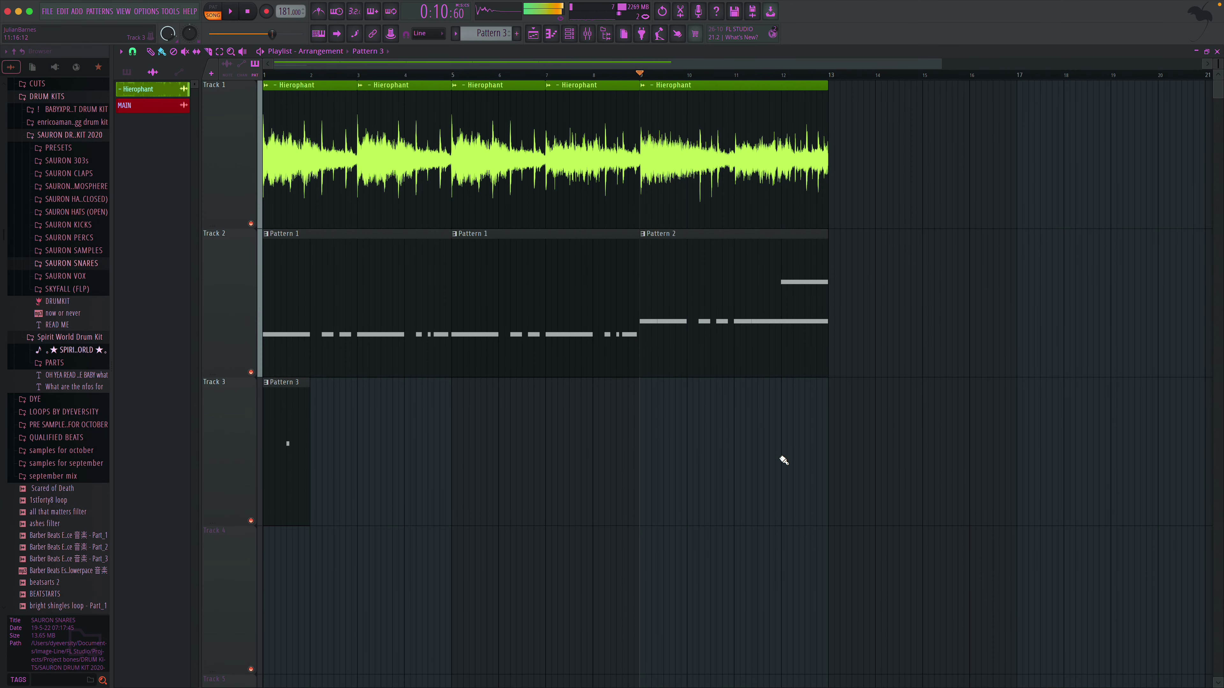
pyautogui.moveTo(782, 459); pyautogui.dragTo(341, 292)
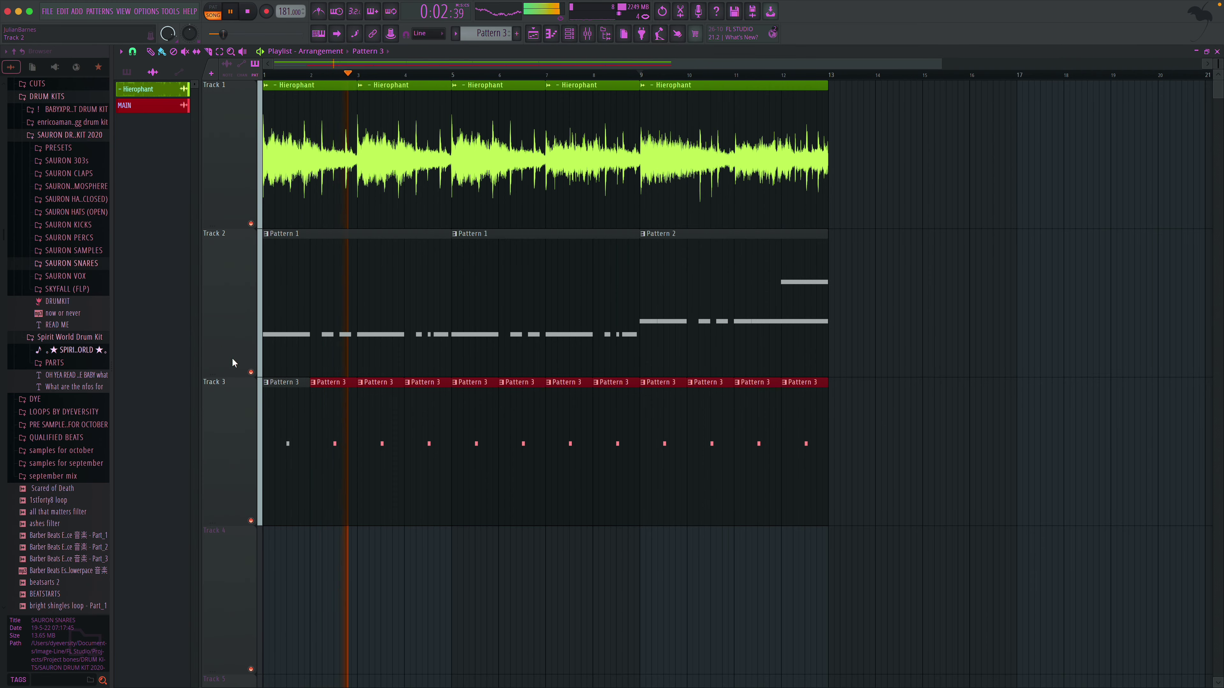
# - Reopen Pattern 3's piano roll and lower the snare note at step 9 to C5
pyautogui.doubleClick(293, 458)
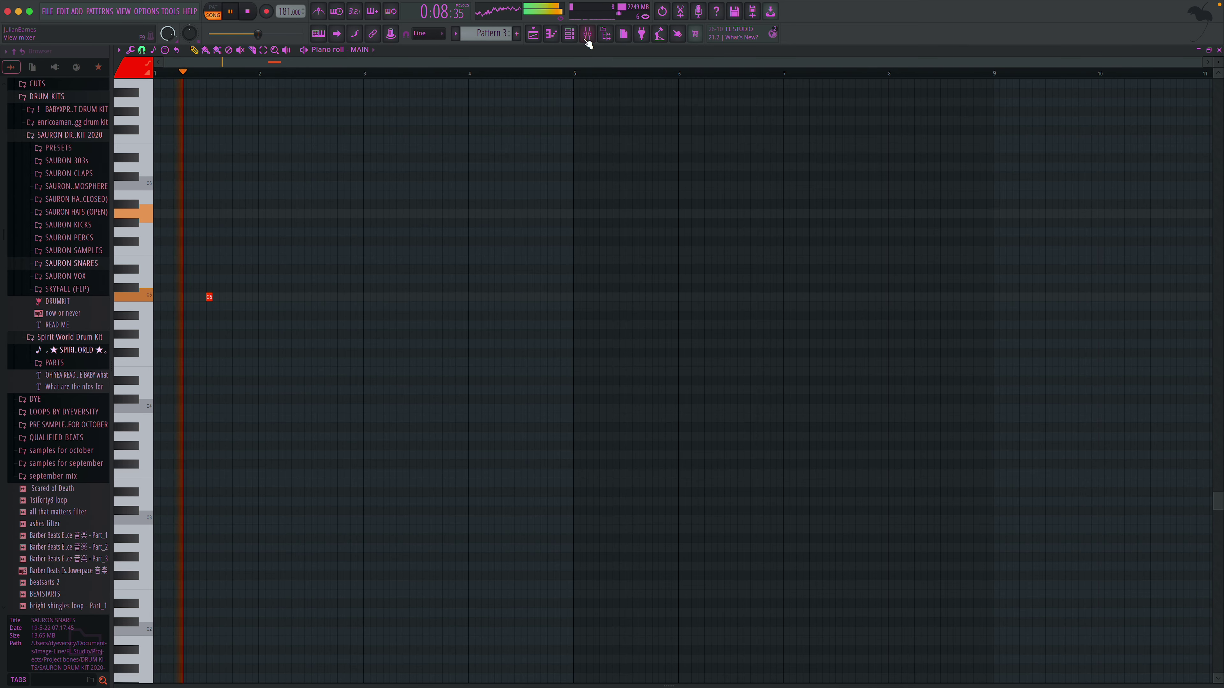
pyautogui.click(572, 35)
pyautogui.click(587, 35)
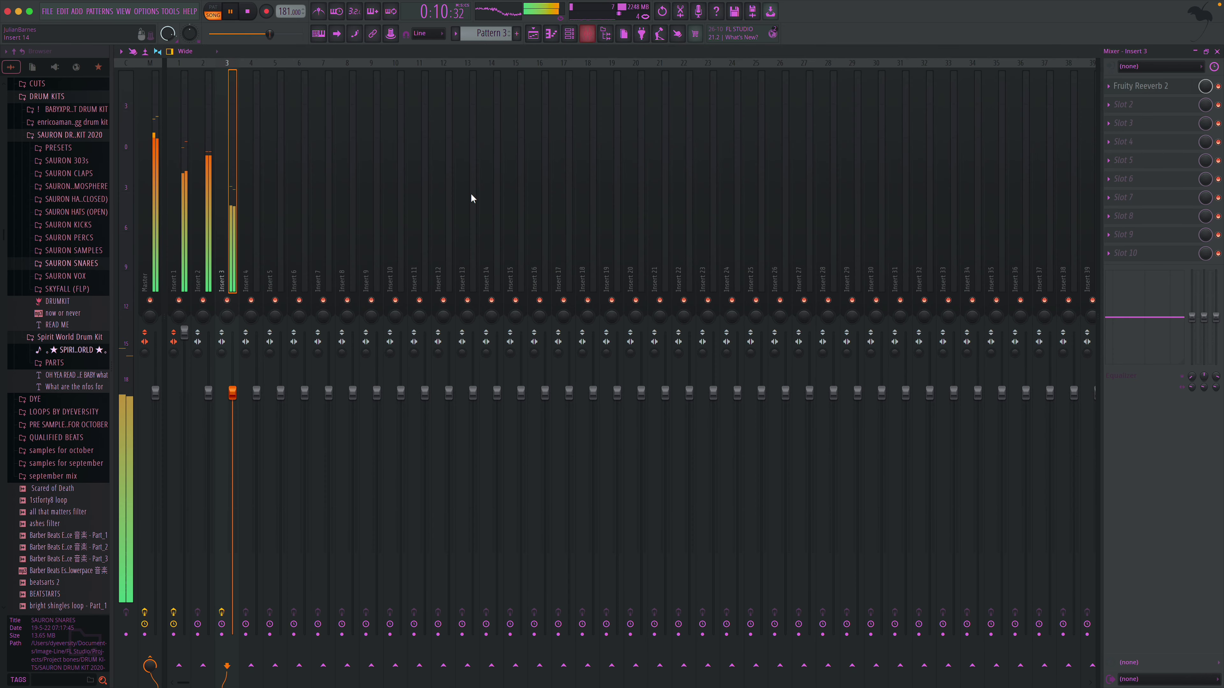
pyautogui.press('F9')
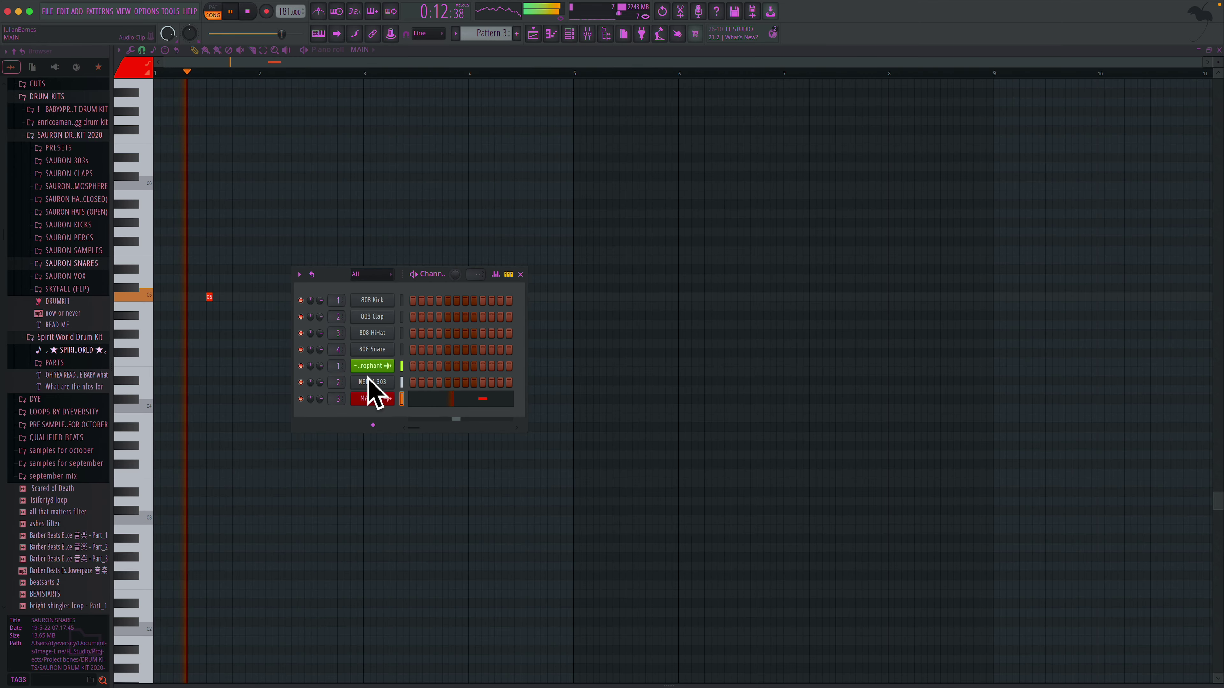
pyautogui.click(520, 274)
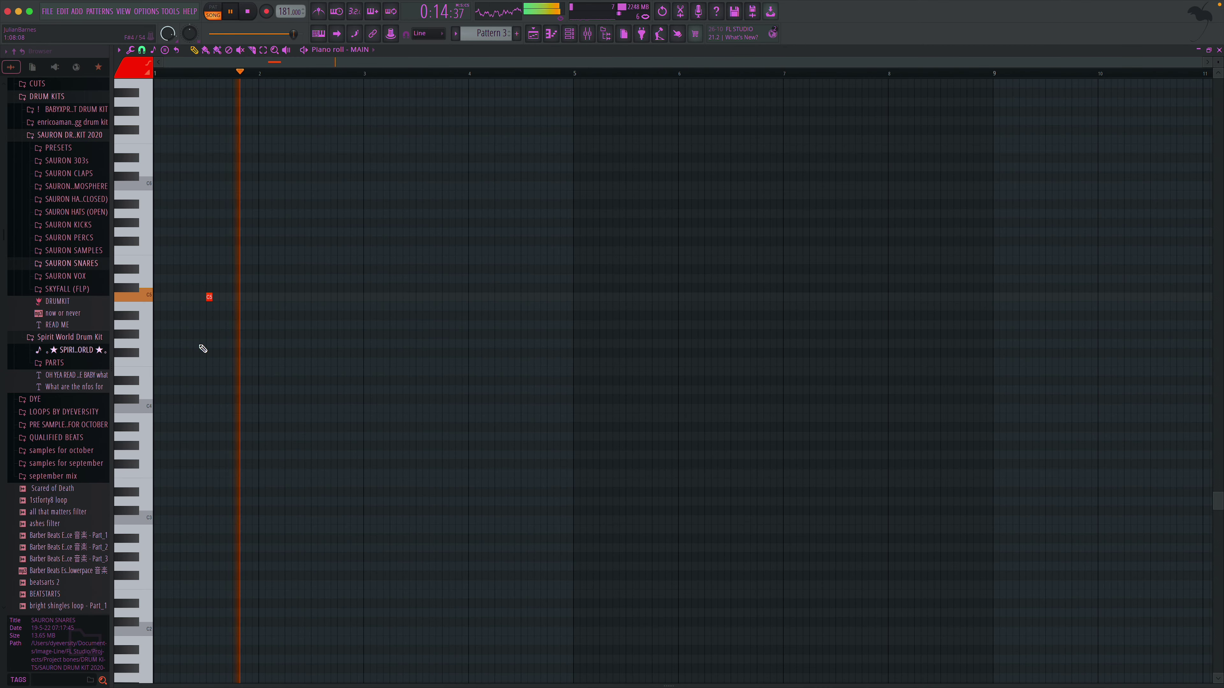
pyautogui.moveTo(205, 309); pyautogui.dragTo(209, 297)
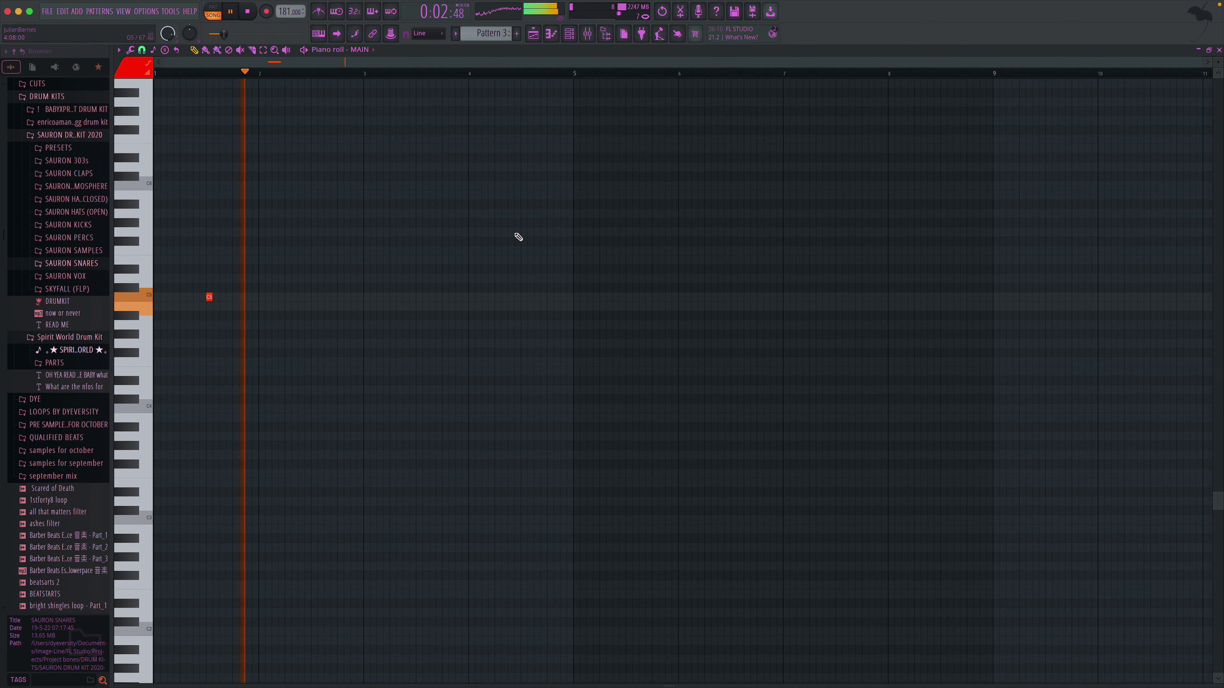
# - Return to the playlist and load THE HAT I USE THE MOST from the SAURON closed hats folder as a new channel
pyautogui.press('F5')
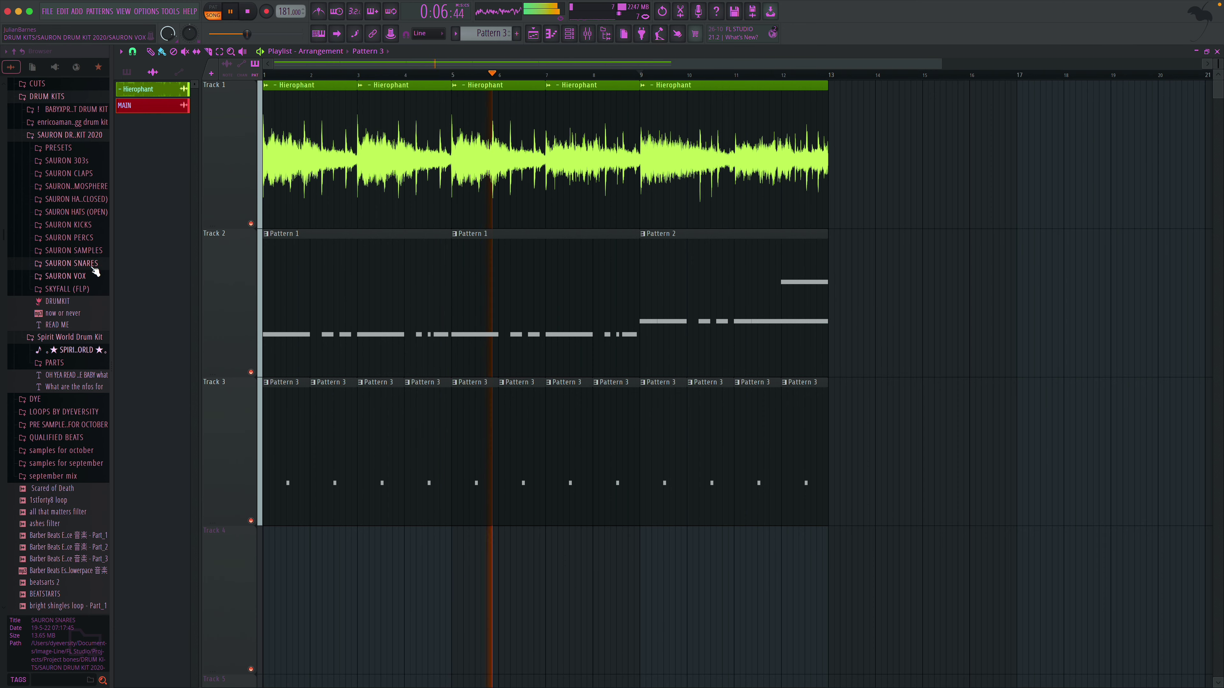
pyautogui.click(84, 199)
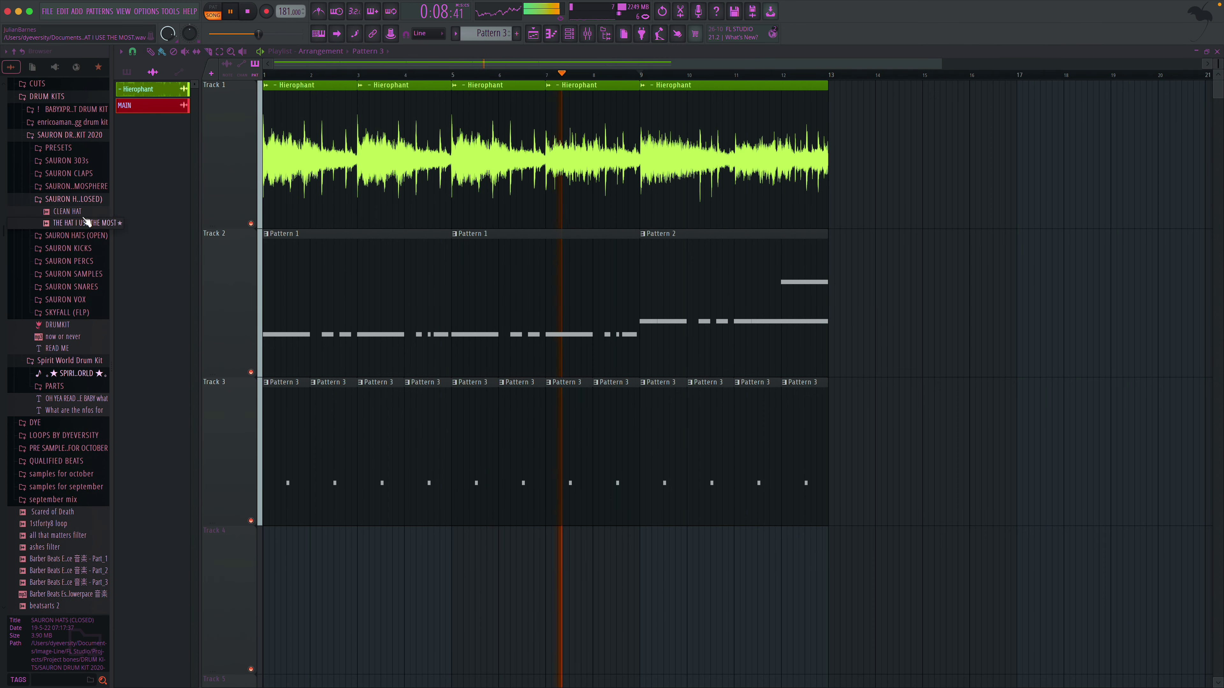
pyautogui.moveTo(85, 221); pyautogui.dragTo(150, 121)
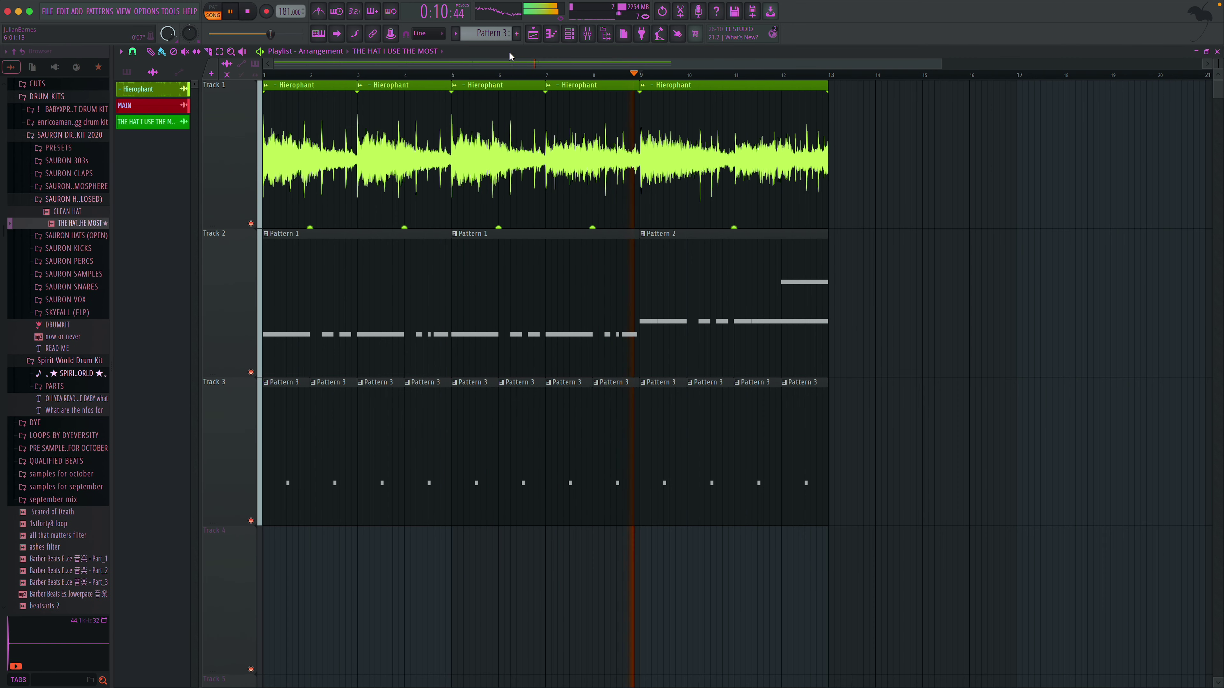
# - Create Pattern 4 on Track 4 and fill its first bar with eight C5 hat notes, one every two steps
pyautogui.click(517, 34)
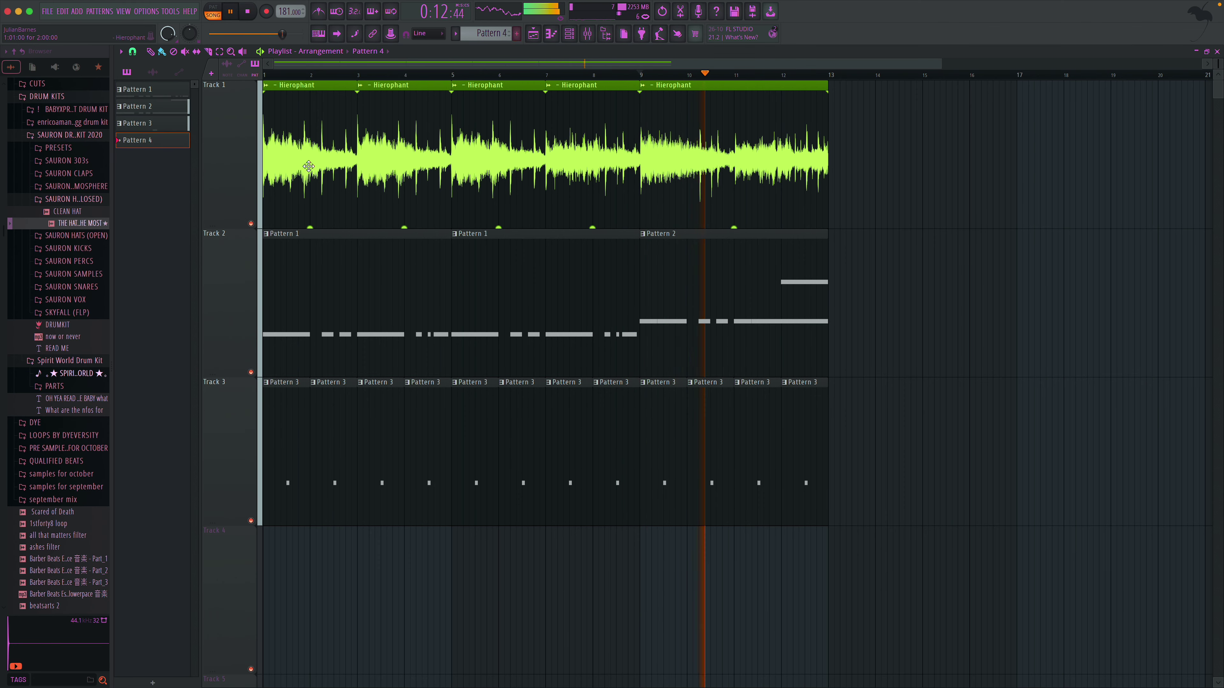
pyautogui.moveTo(139, 139)
pyautogui.mouseDown()
pyautogui.moveTo(341, 451)
pyautogui.moveTo(386, 568)
pyautogui.moveTo(400, 560)
pyautogui.moveTo(320, 576)
pyautogui.moveTo(311, 564)
pyautogui.moveTo(844, 572)
pyautogui.moveTo(826, 557)
pyautogui.moveTo(470, 524)
pyautogui.moveTo(286, 557)
pyautogui.mouseUp()
pyautogui.doubleClick(286, 557)
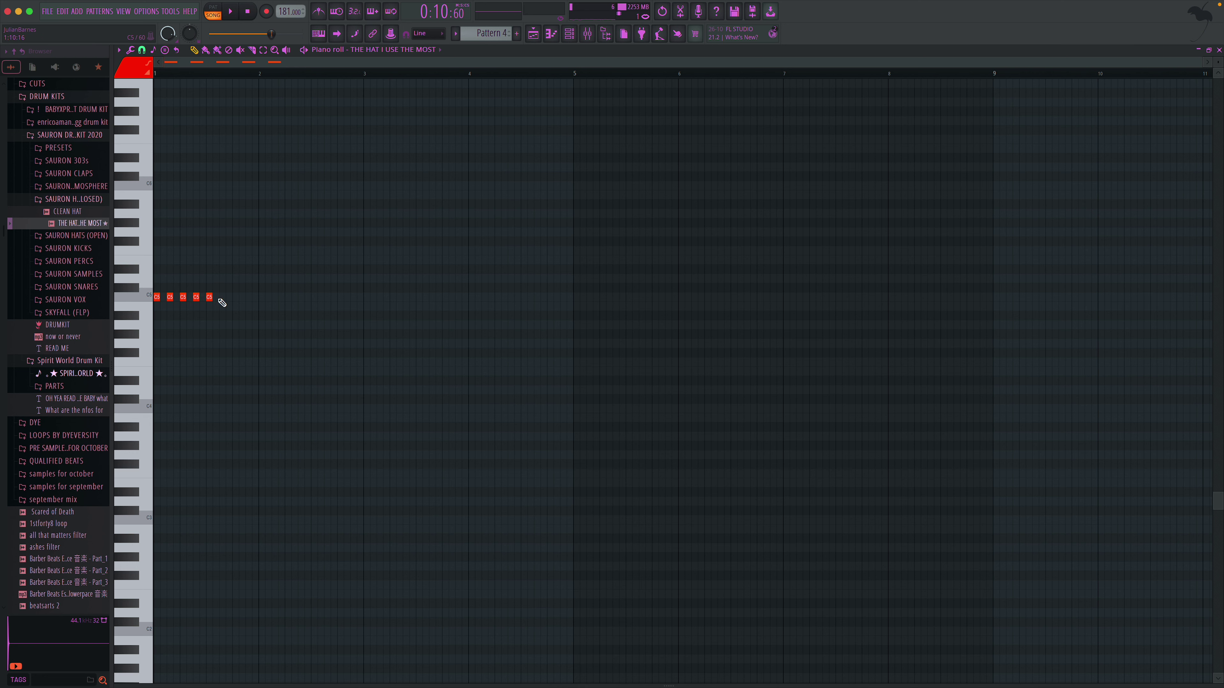
pyautogui.press('space')
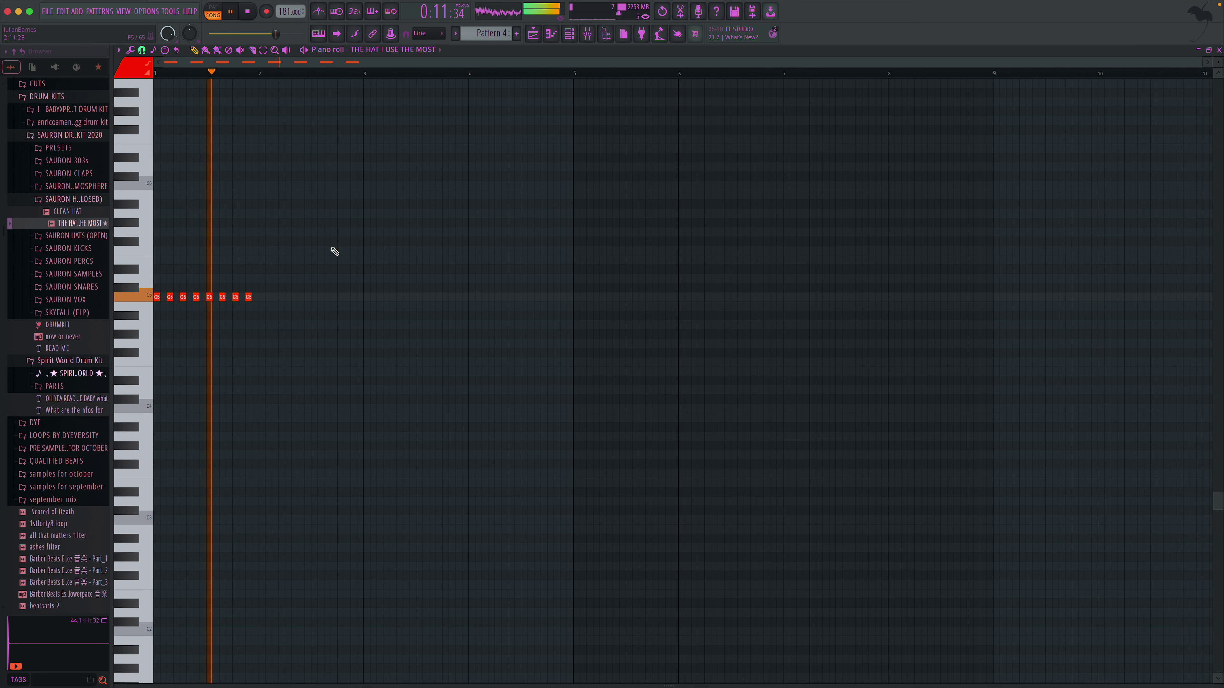
# - Route the hat channel to mixer Insert 4 and lower its channel volume to 34%
pyautogui.press('F6')
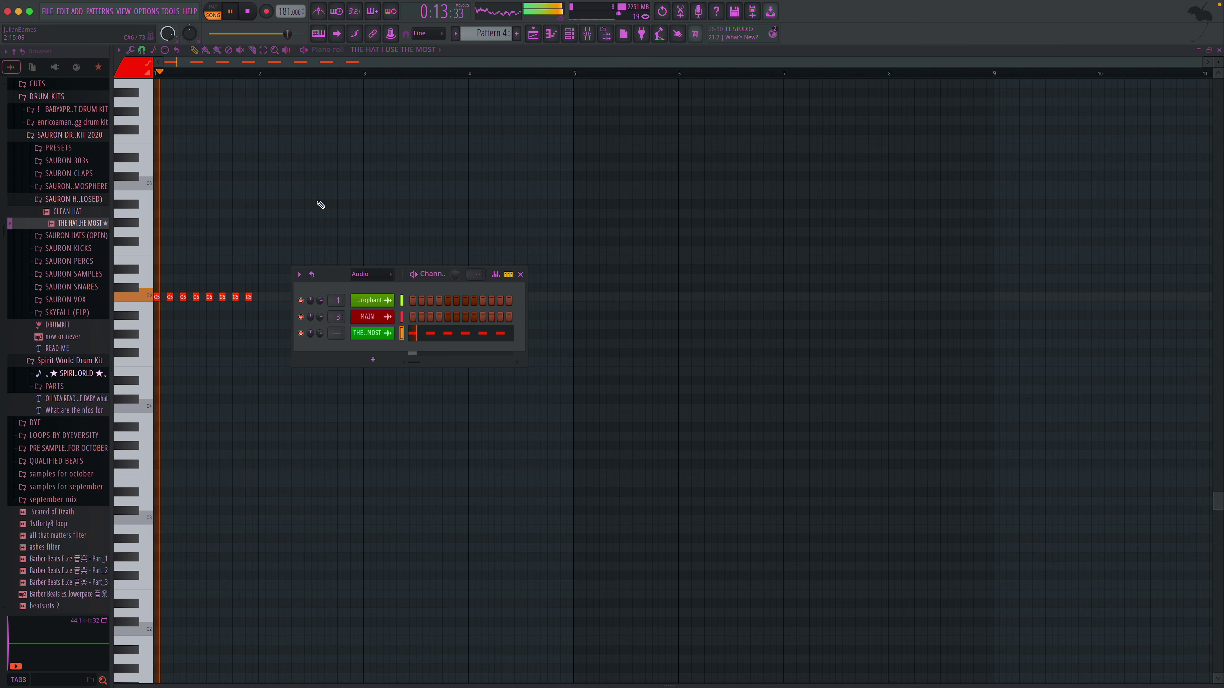
pyautogui.click(365, 281)
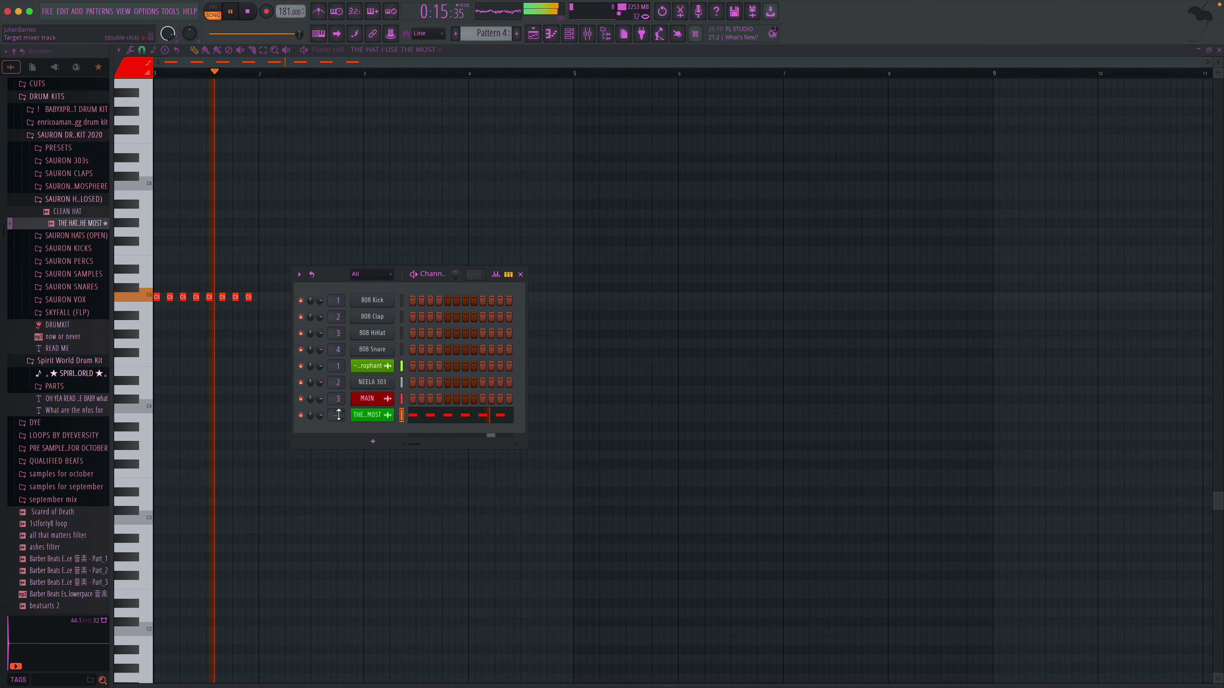
pyautogui.moveTo(319, 415); pyautogui.dragTo(319, 438)
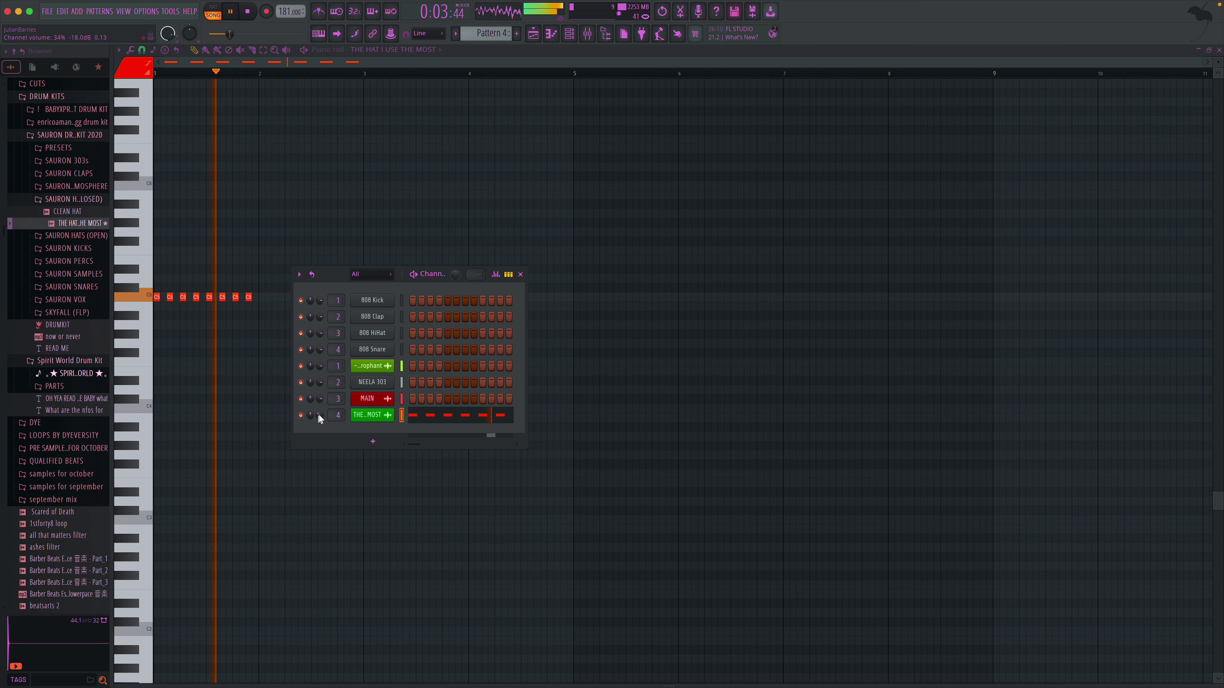
pyautogui.click(521, 275)
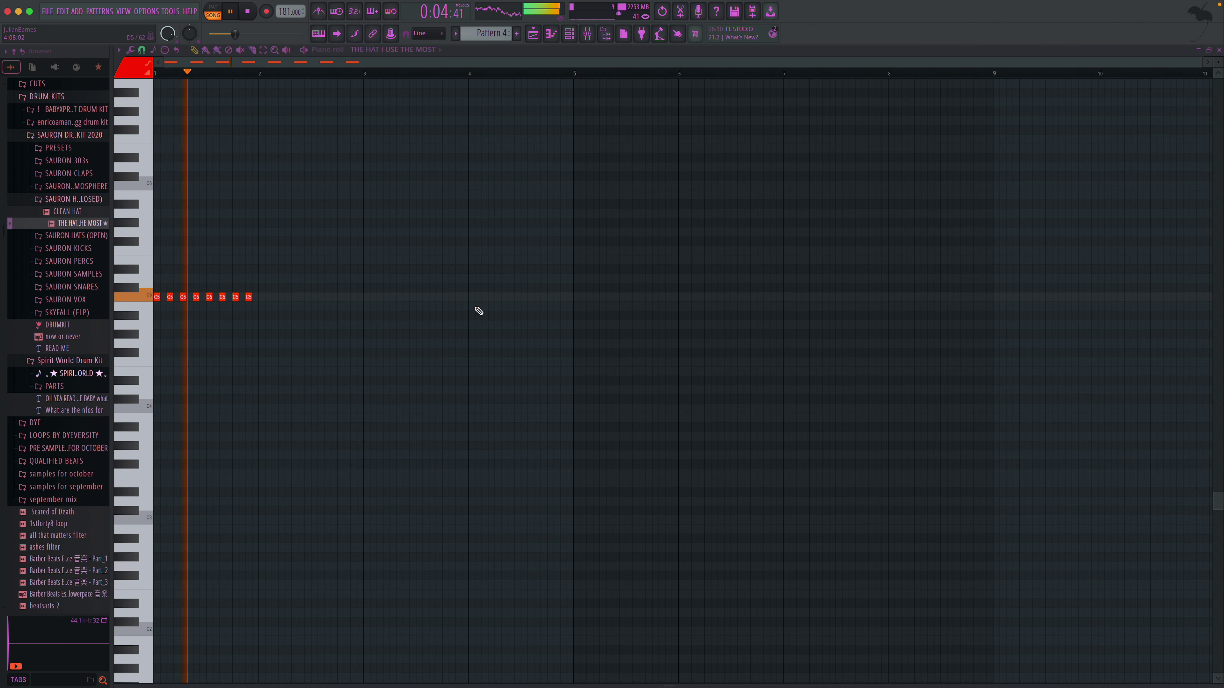
# - Add a C5 hat note at step 14 of Pattern 4 and fill Track 4 with its clips through bar 12
pyautogui.rightClick(229, 298)
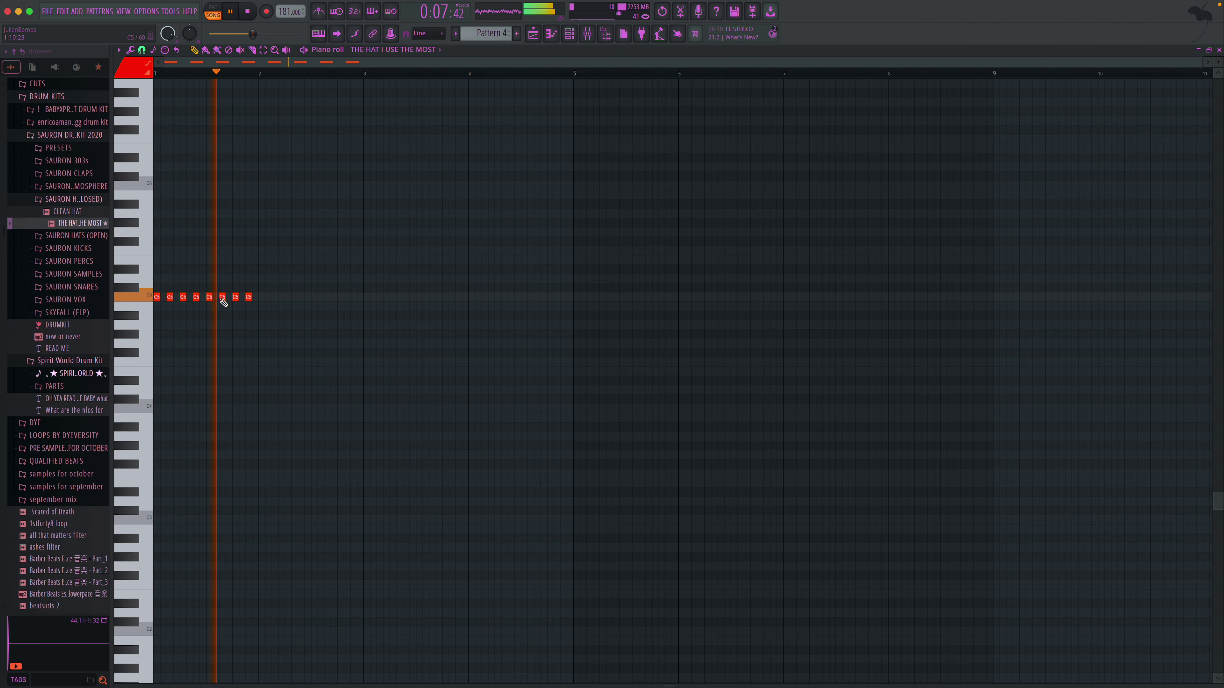
pyautogui.click(216, 298)
pyautogui.rightClick(217, 298)
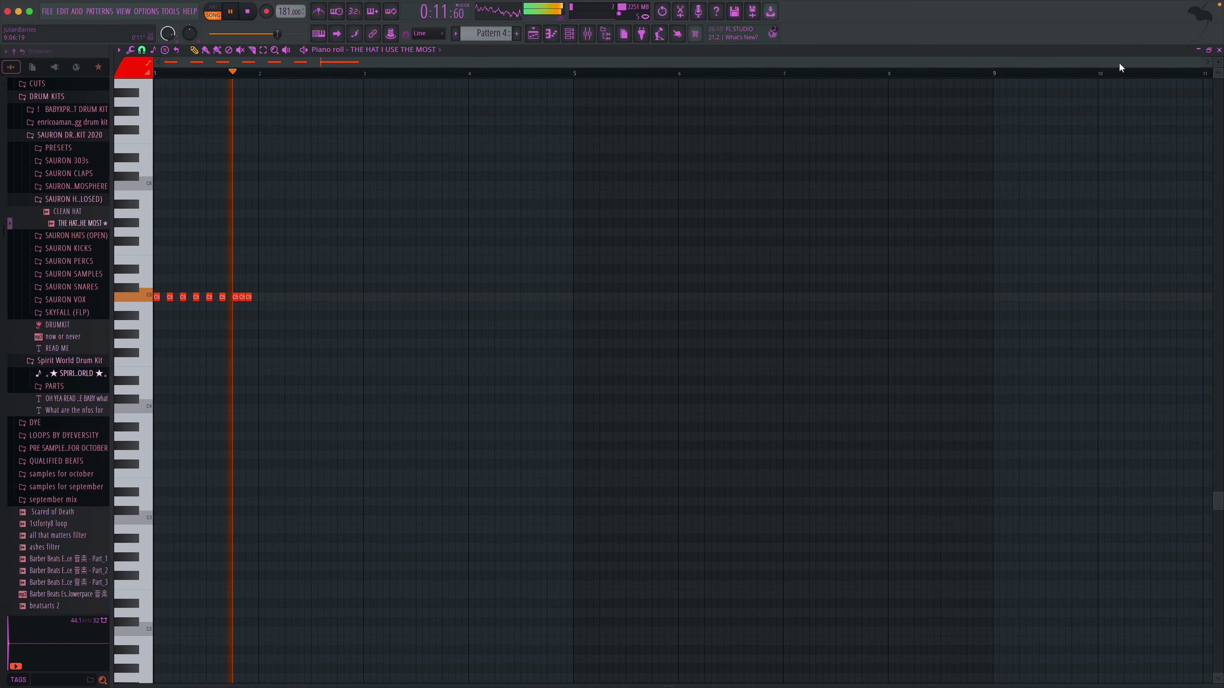
pyautogui.click(1219, 50)
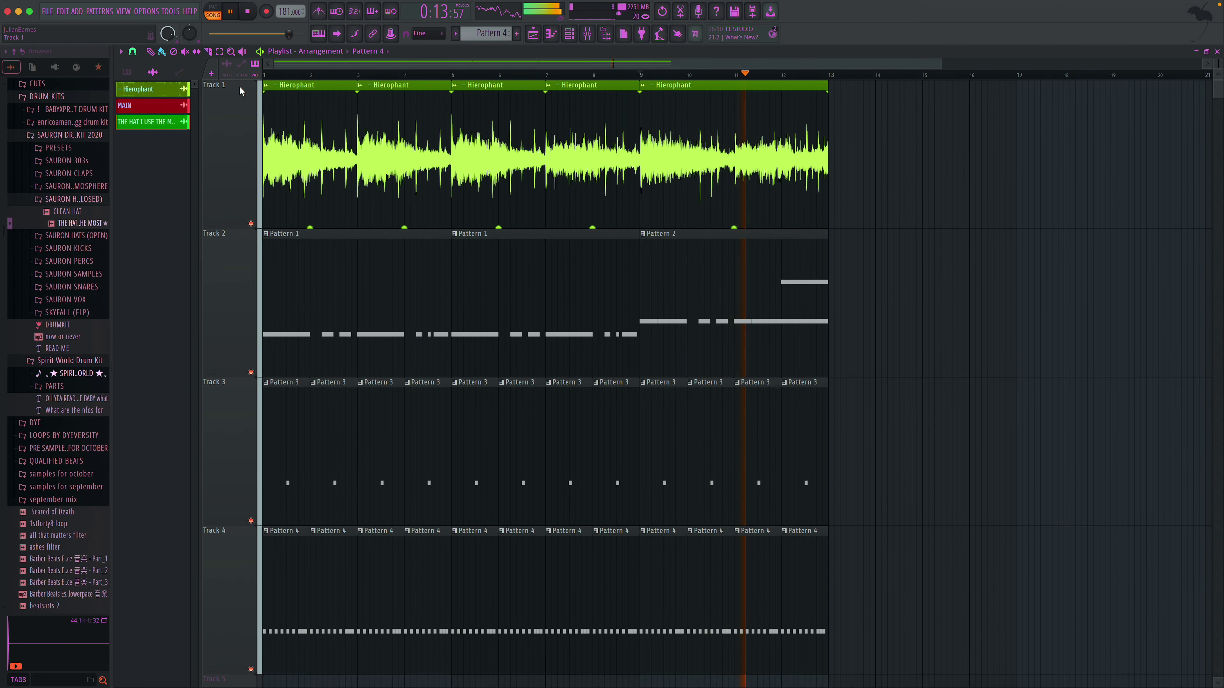
# - Switch the playlist to the Draw tool
pyautogui.click(231, 51)
pyautogui.click(512, 195)
pyautogui.click(150, 51)
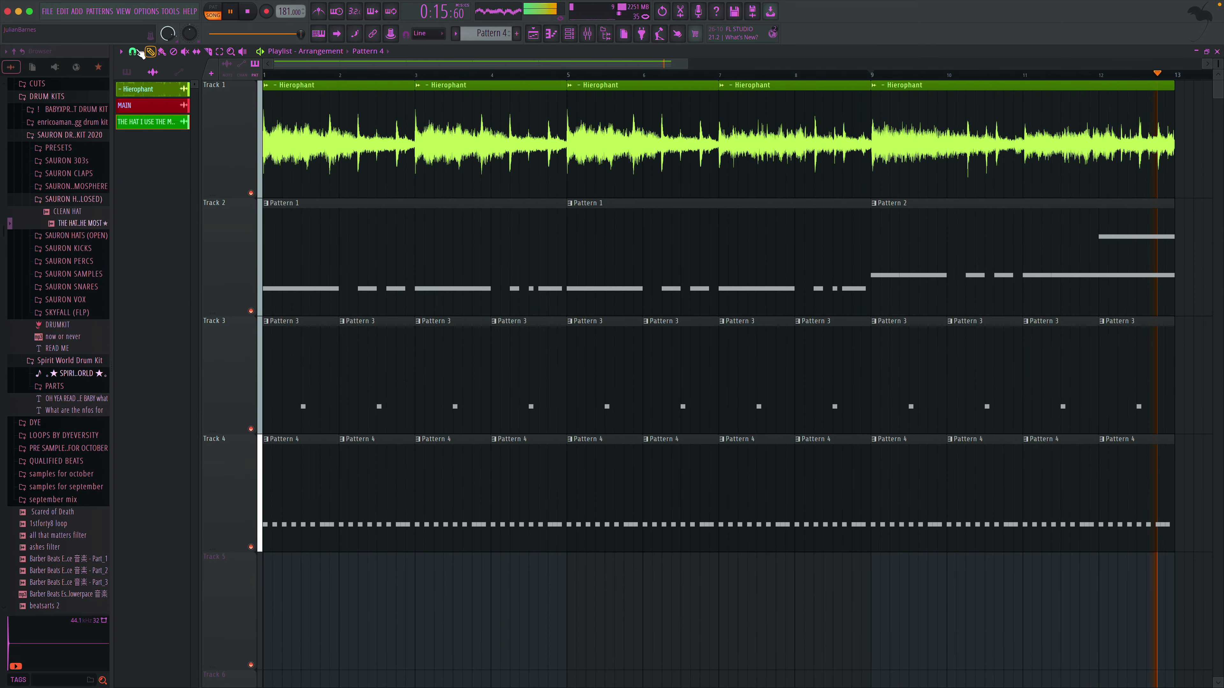
pyautogui.click(133, 52)
pyautogui.click(144, 77)
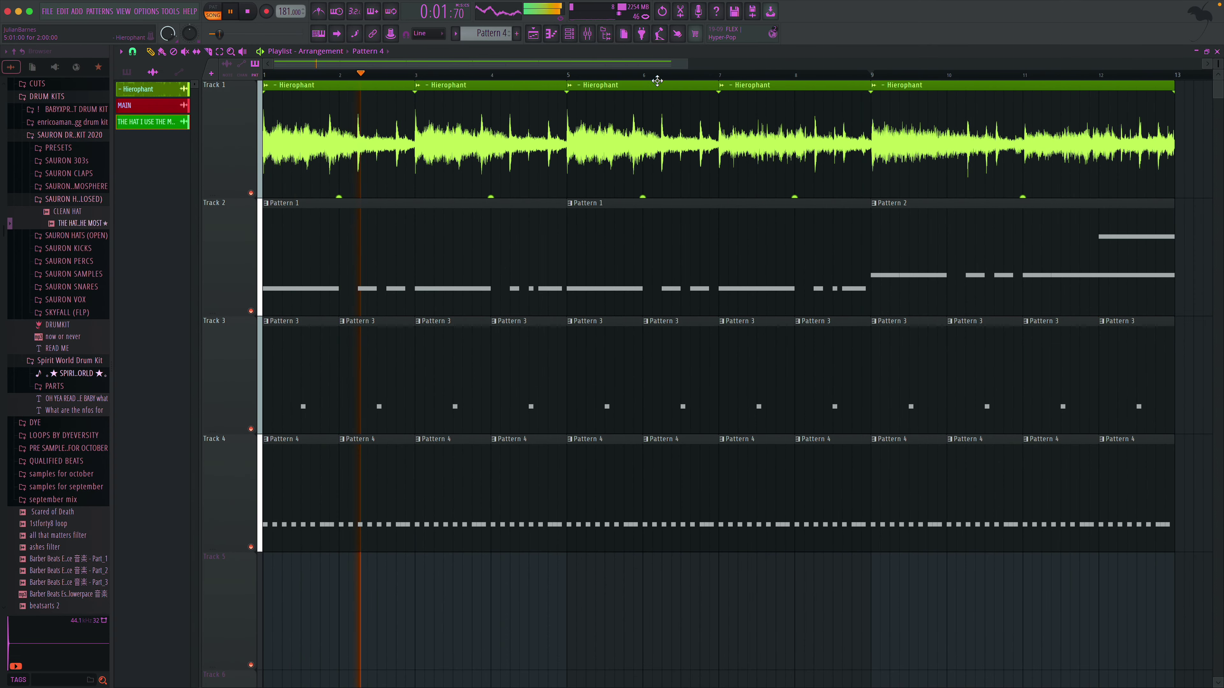
pyautogui.scroll(-2, 472, 159)
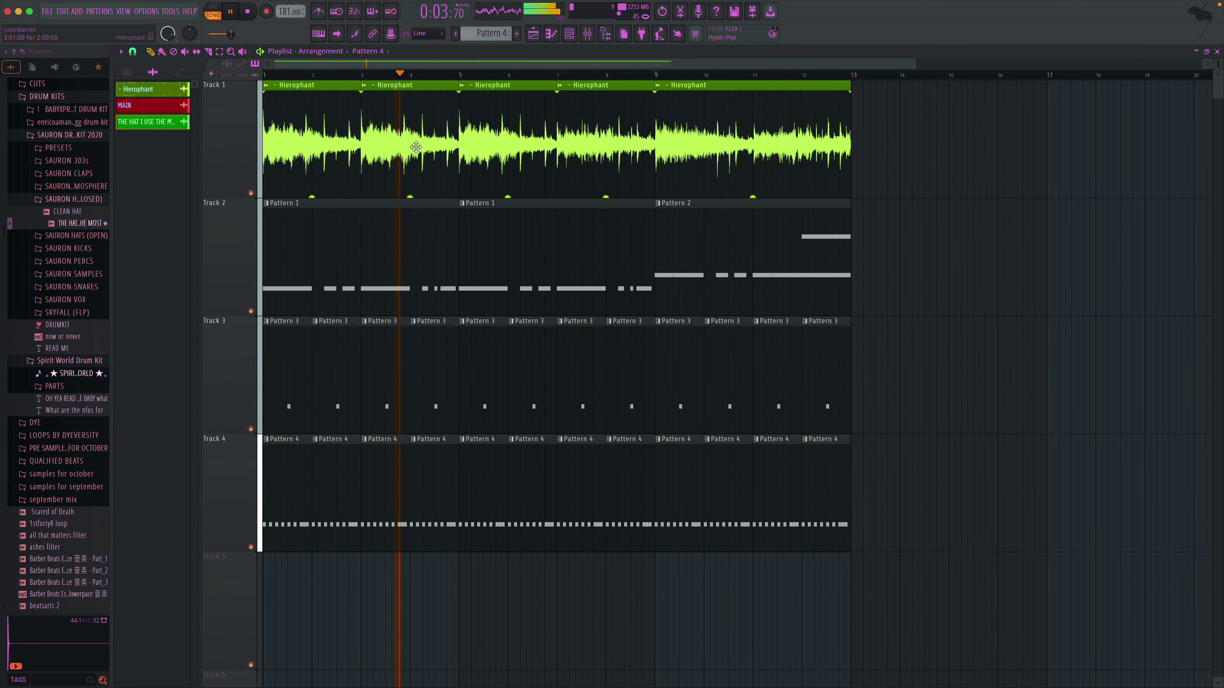
# - Clear the Pattern 1 and Pattern 2 clips from Track 2 and load DL KICK from SAURON KICKS as a new channel
pyautogui.click(110, 201)
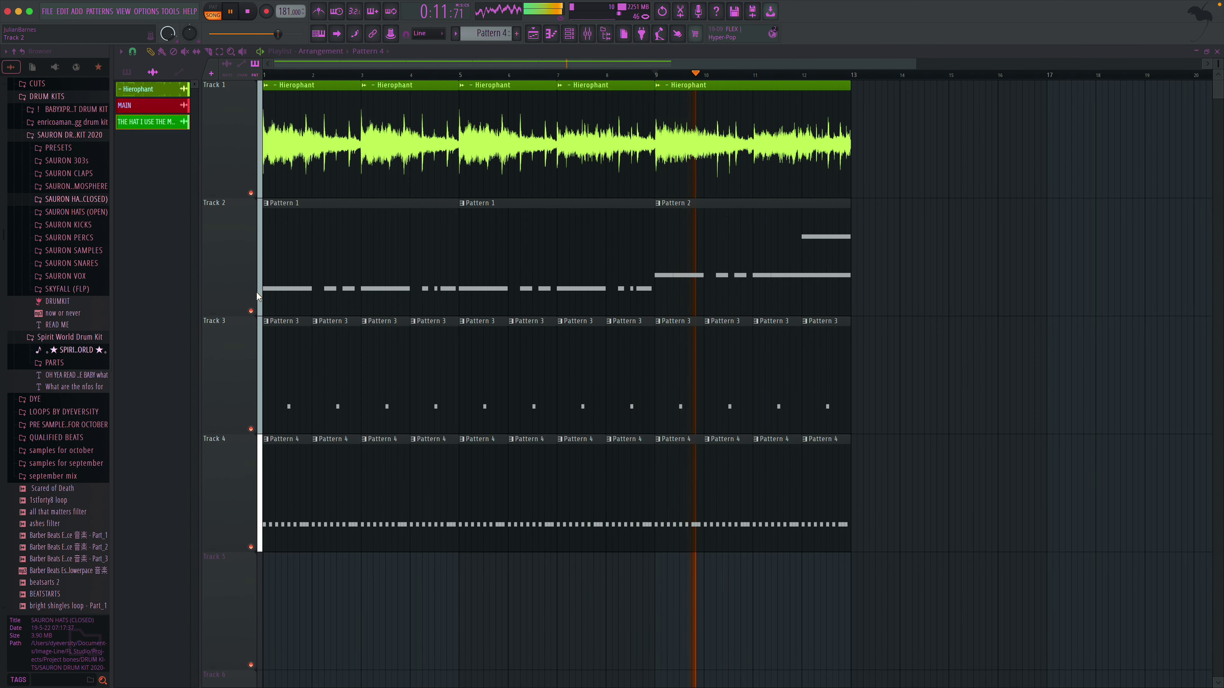
pyautogui.rightClick(684, 268)
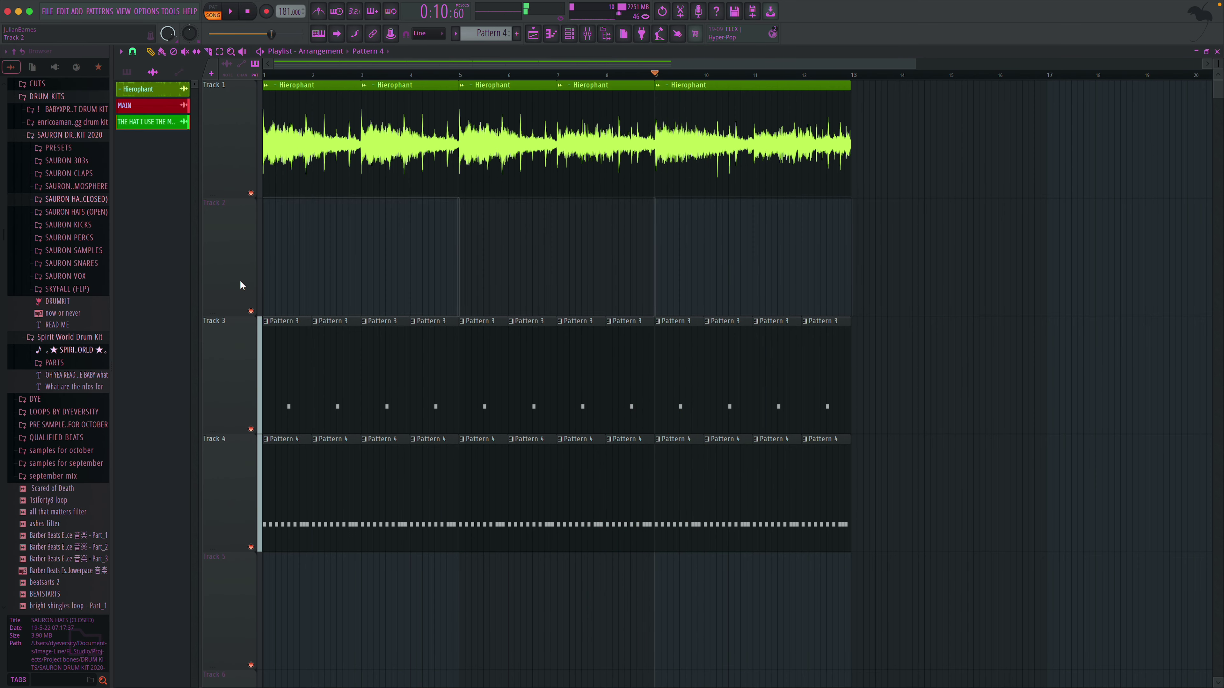
pyautogui.click(78, 225)
pyautogui.moveTo(78, 252); pyautogui.dragTo(159, 241)
# - Show all channels in the channel rack and route DL KICK to mixer Insert 5
pyautogui.click(573, 32)
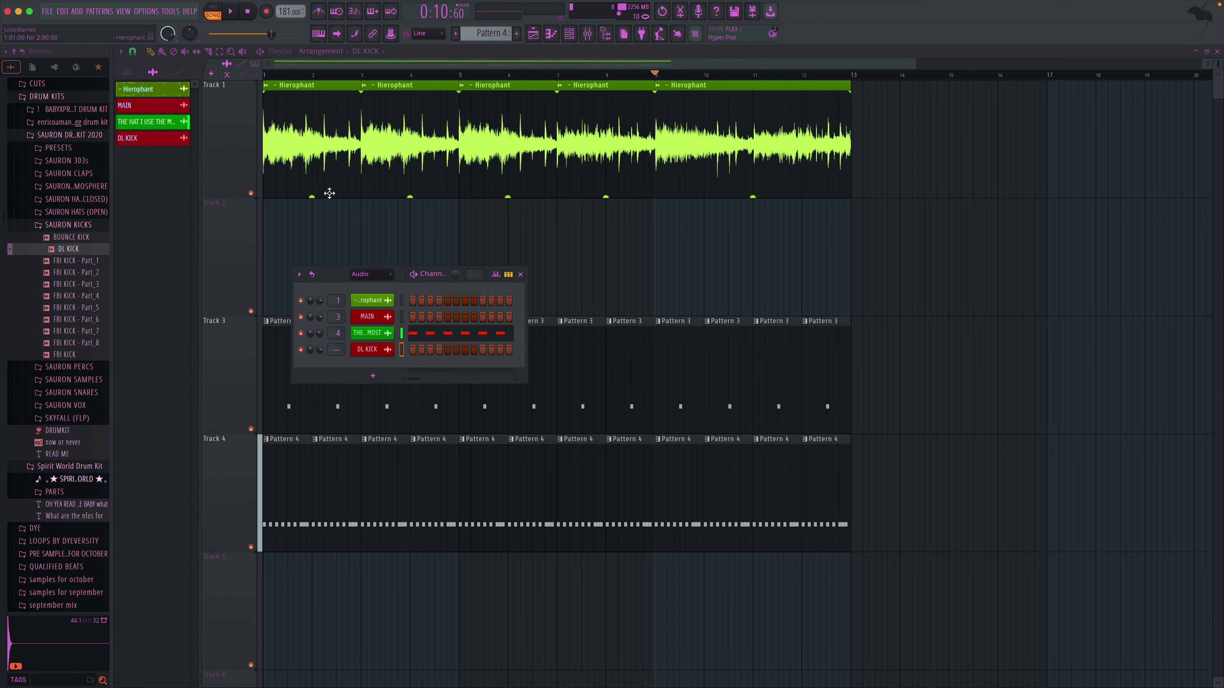
pyautogui.click(380, 277)
pyautogui.click(380, 283)
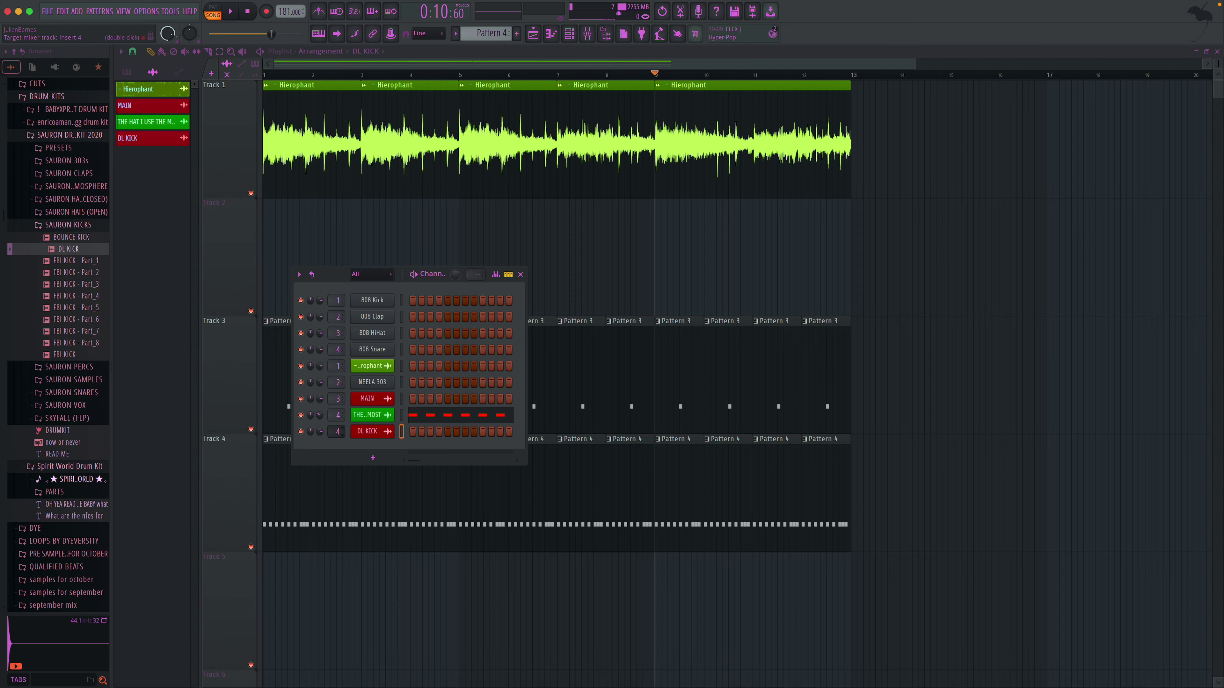
pyautogui.click(521, 275)
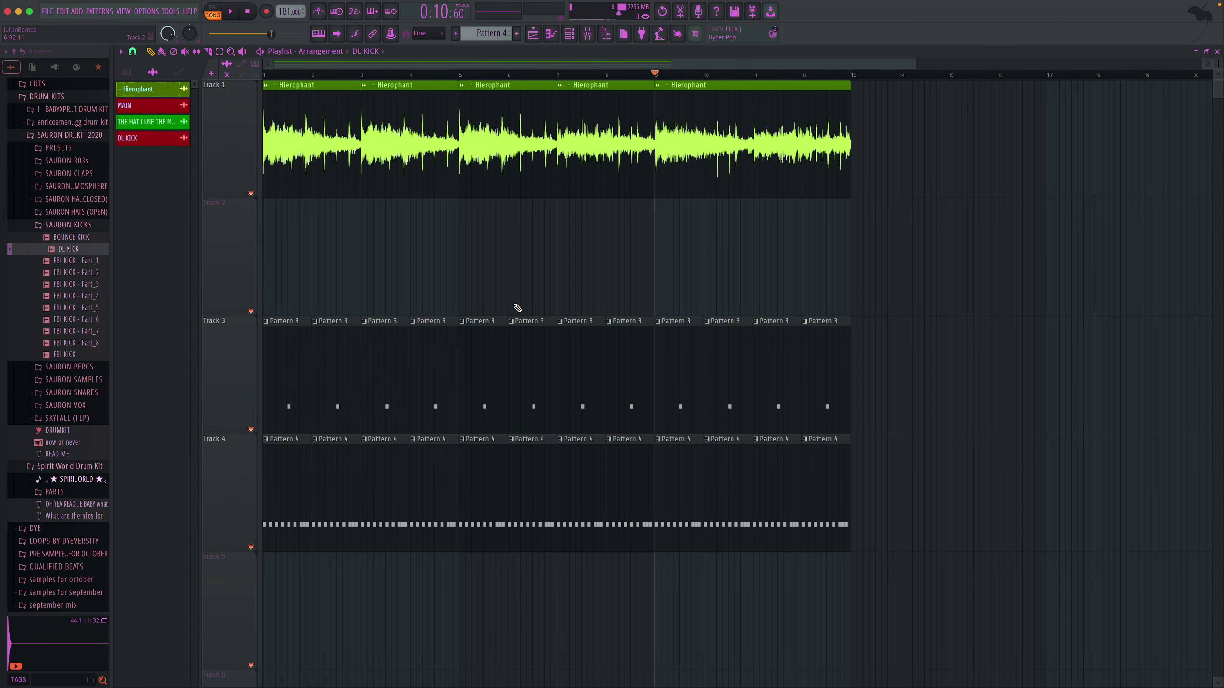
# - Apply the SAURON KICK preset from the drum kit's PRESETS folder to mixer Insert 5
pyautogui.click(597, 37)
pyautogui.click(59, 147)
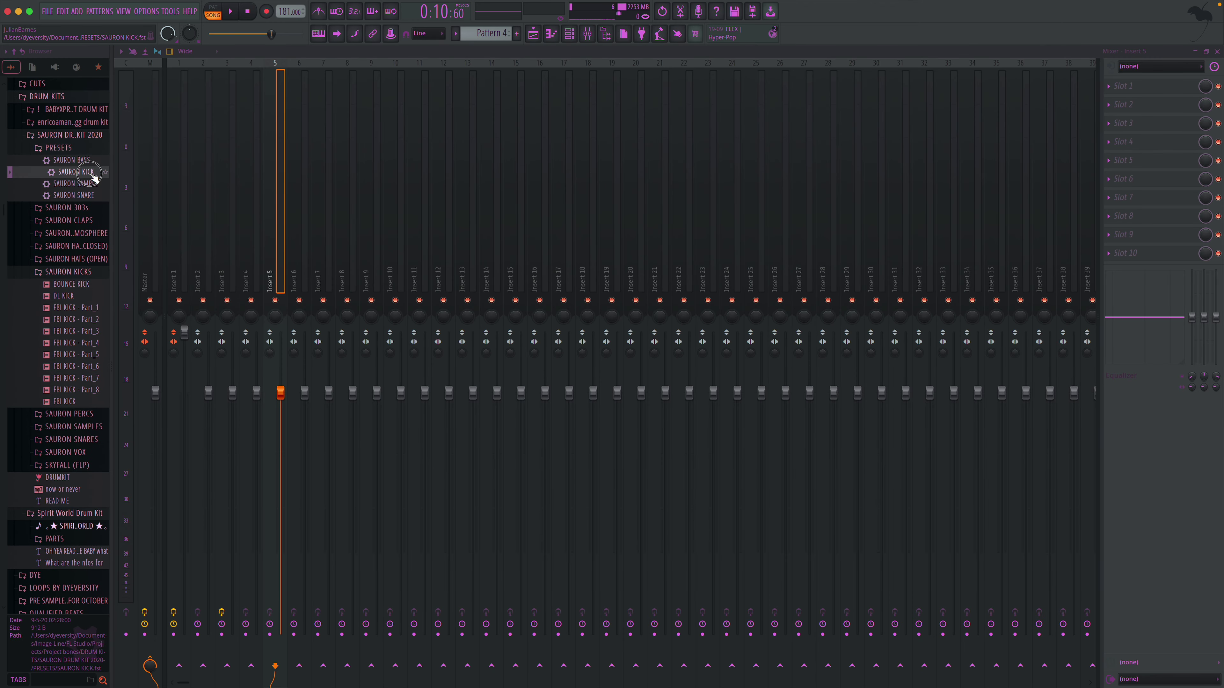
pyautogui.click(1218, 51)
# - Create Pattern 5 and place two consecutive two-bar clips of it on Track 2, starting at bar 1
pyautogui.click(517, 33)
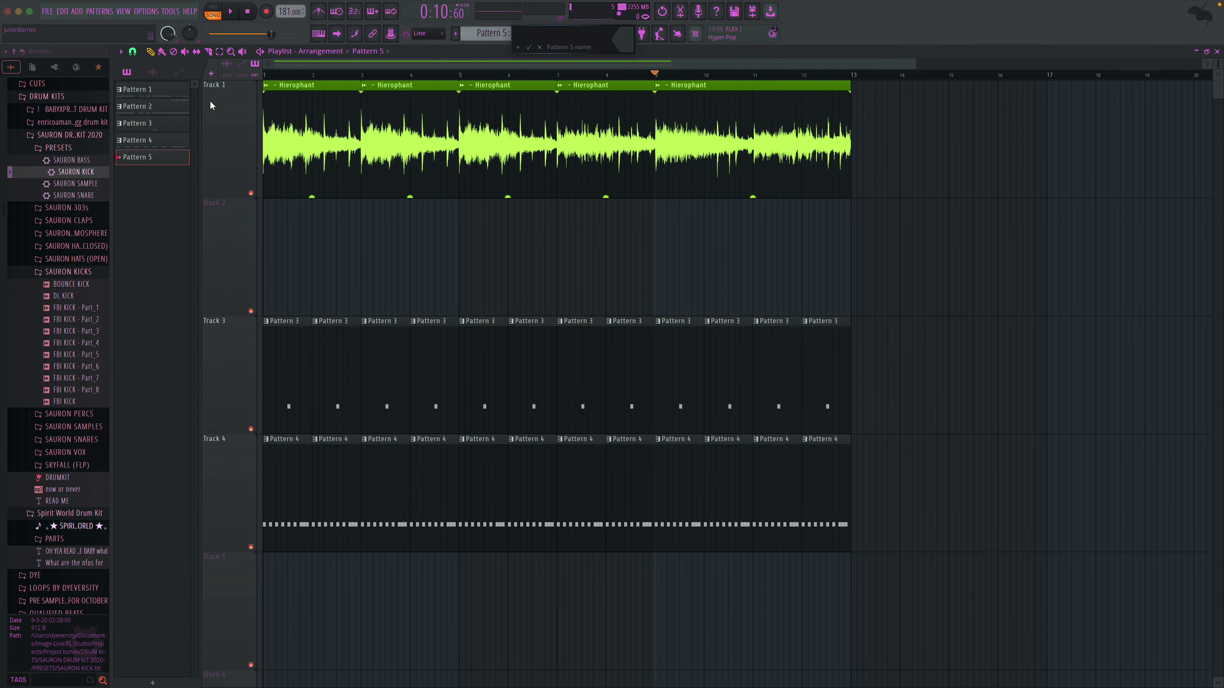
pyautogui.click(307, 269)
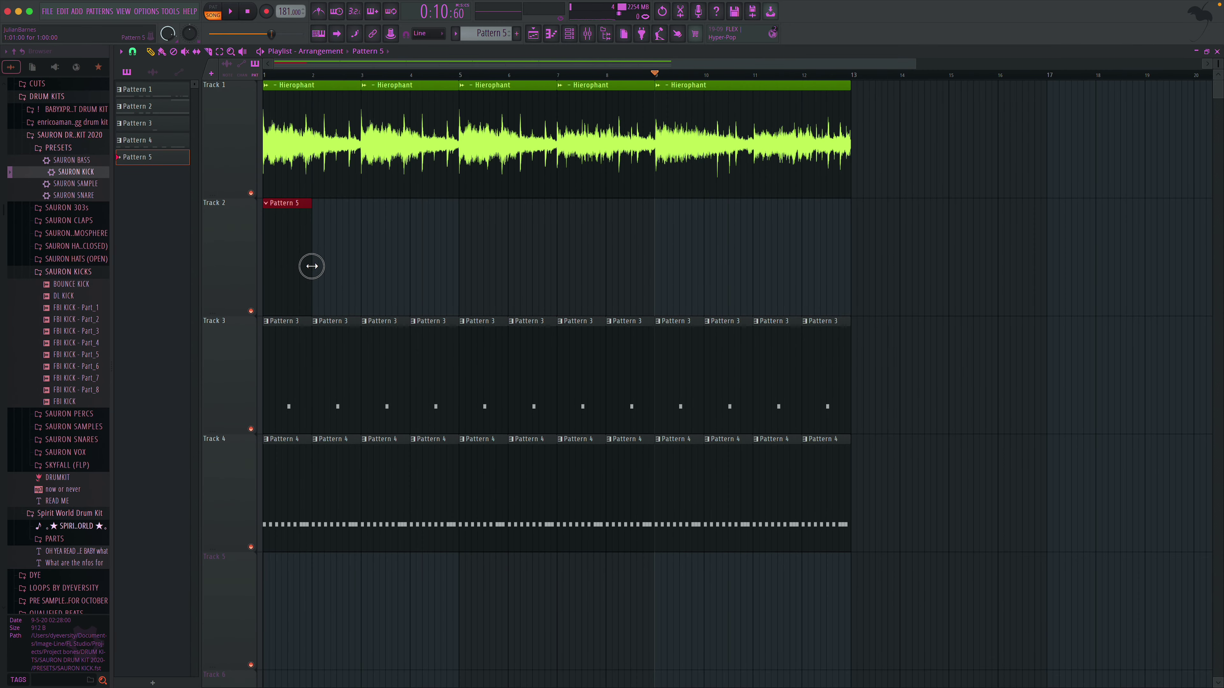
pyautogui.moveTo(312, 266); pyautogui.dragTo(358, 262)
pyautogui.click(386, 252)
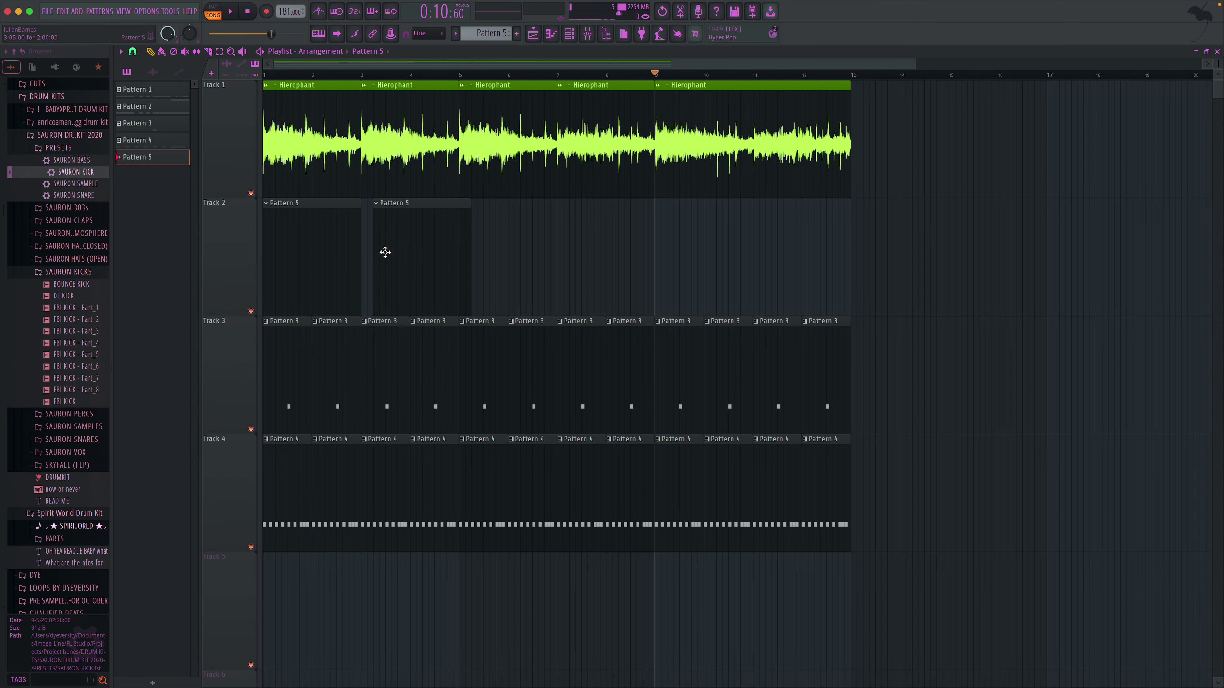
# - Add C5 kick notes to Pattern 5 at steps 1 and 7 of bar 1 and steps 5 and 11 of bar 2
pyautogui.doubleClick(306, 250)
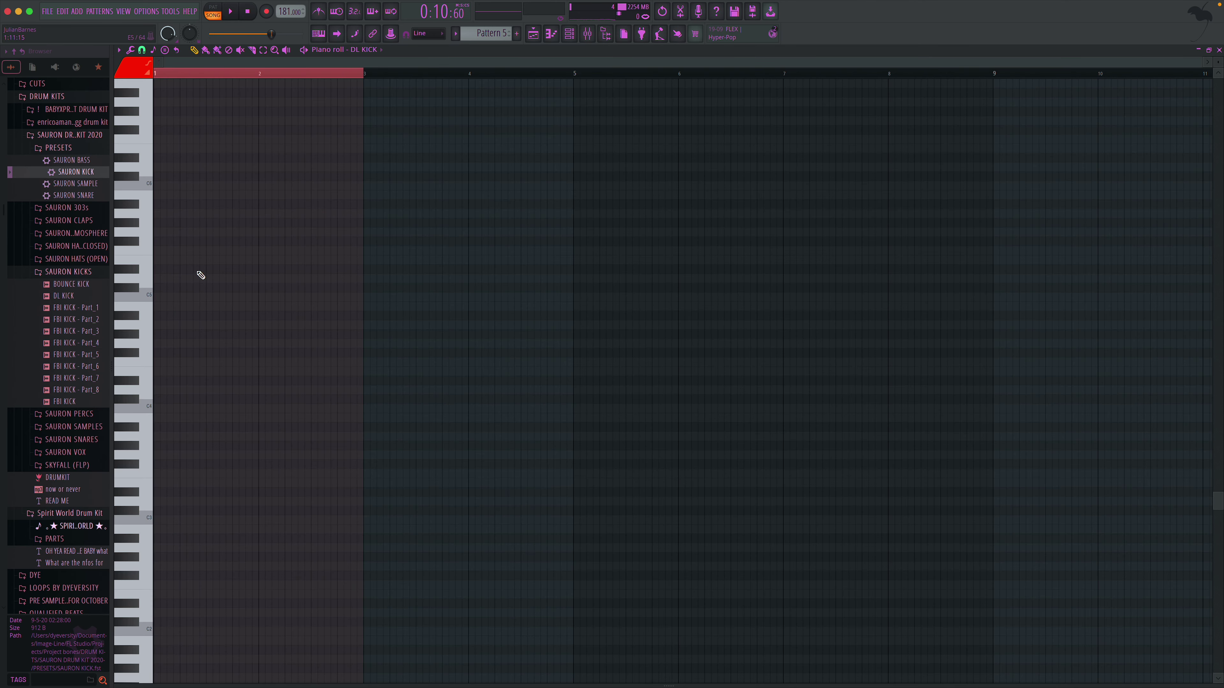
pyautogui.press('space')
pyautogui.click(196, 297)
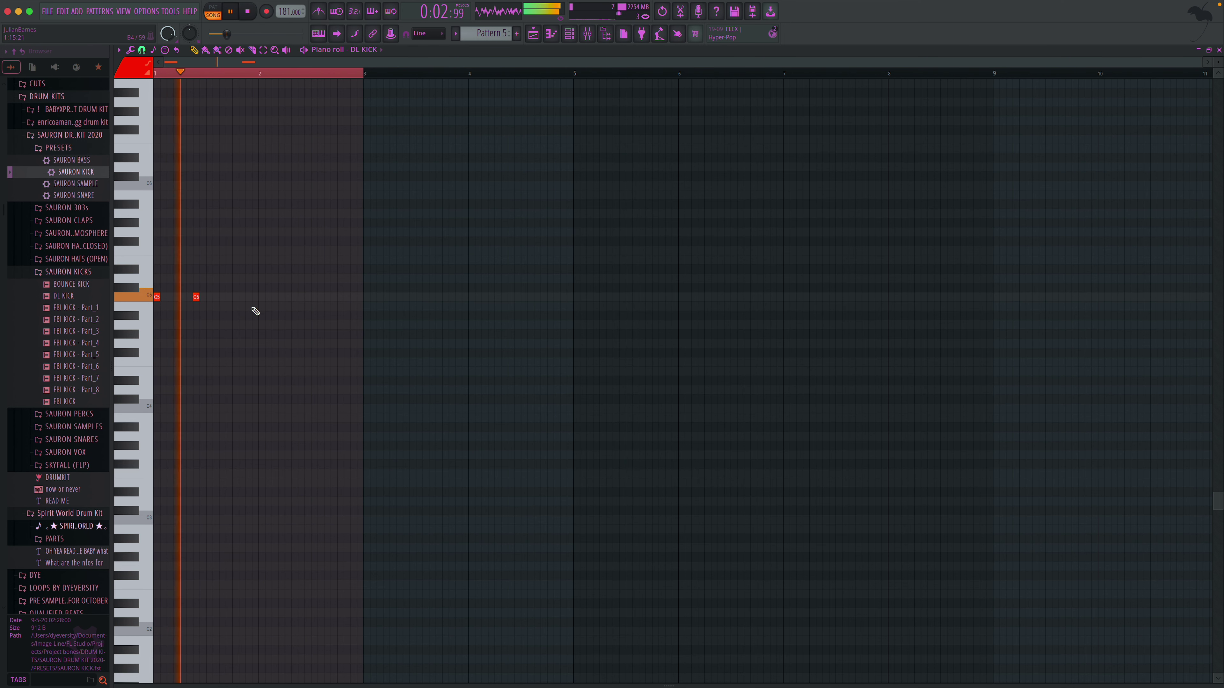
pyautogui.click(288, 297)
pyautogui.click(328, 297)
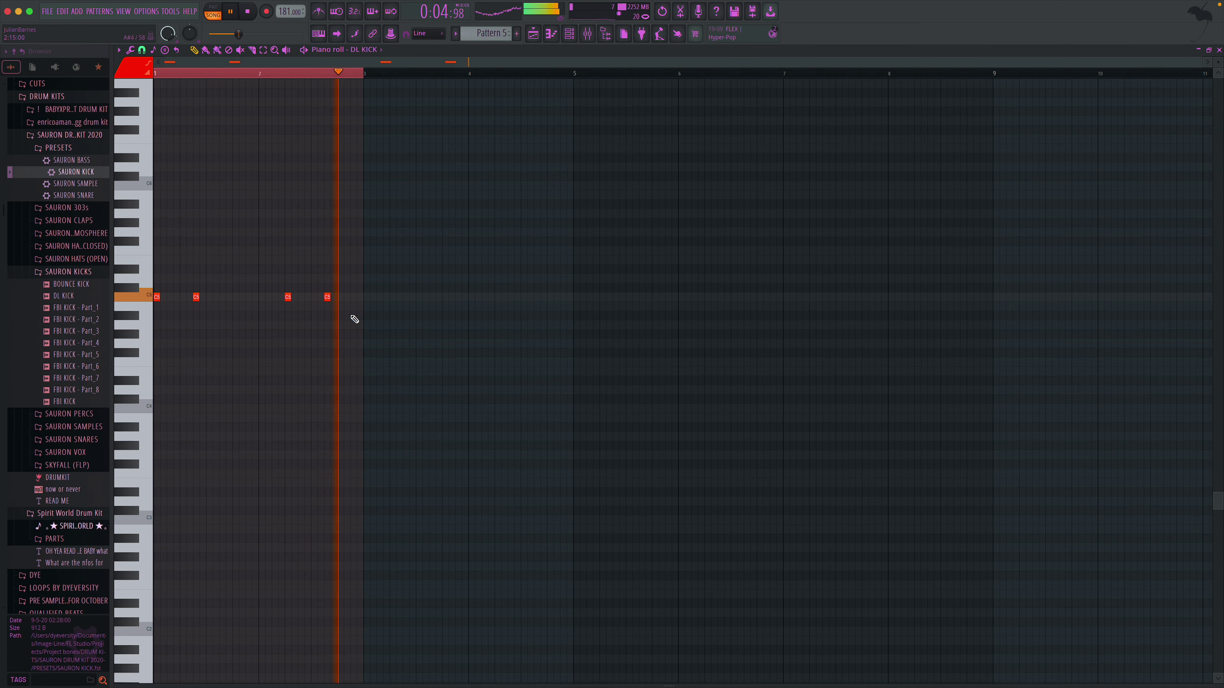
# - Fill the rest of Track 2 with two-bar Pattern 5 clips from bar 5 through bar 12
pyautogui.press('F5')
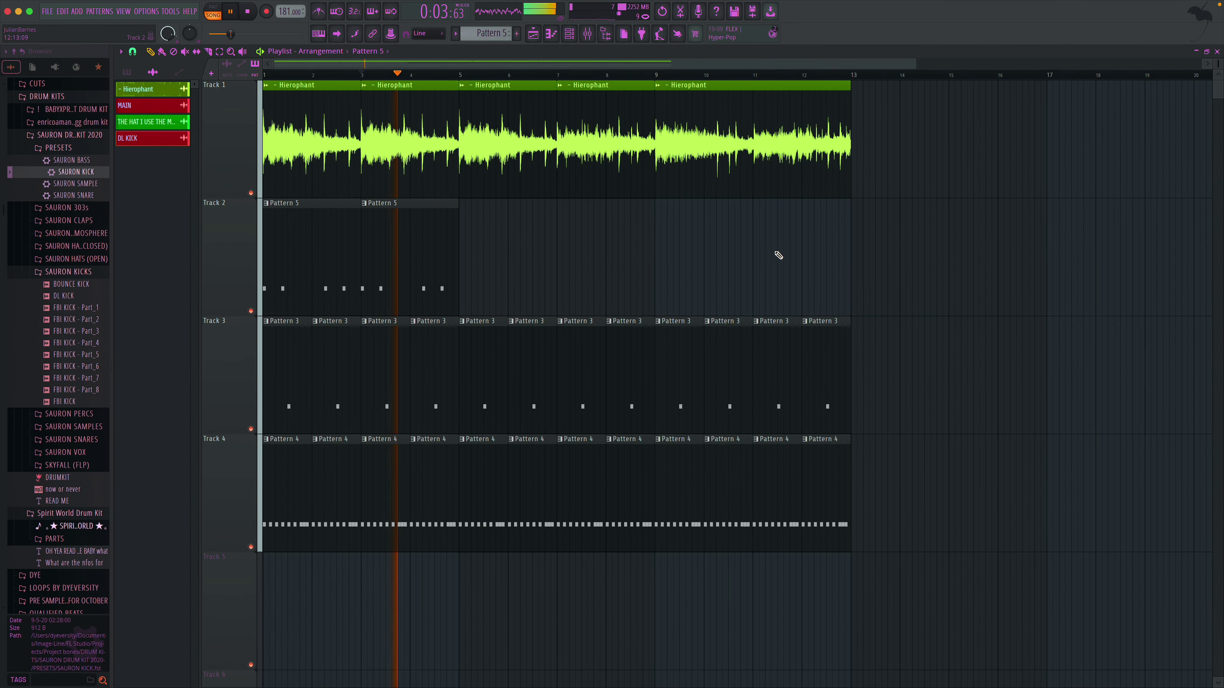
pyautogui.click(460, 291)
pyautogui.click(558, 289)
pyautogui.click(674, 287)
pyautogui.click(780, 285)
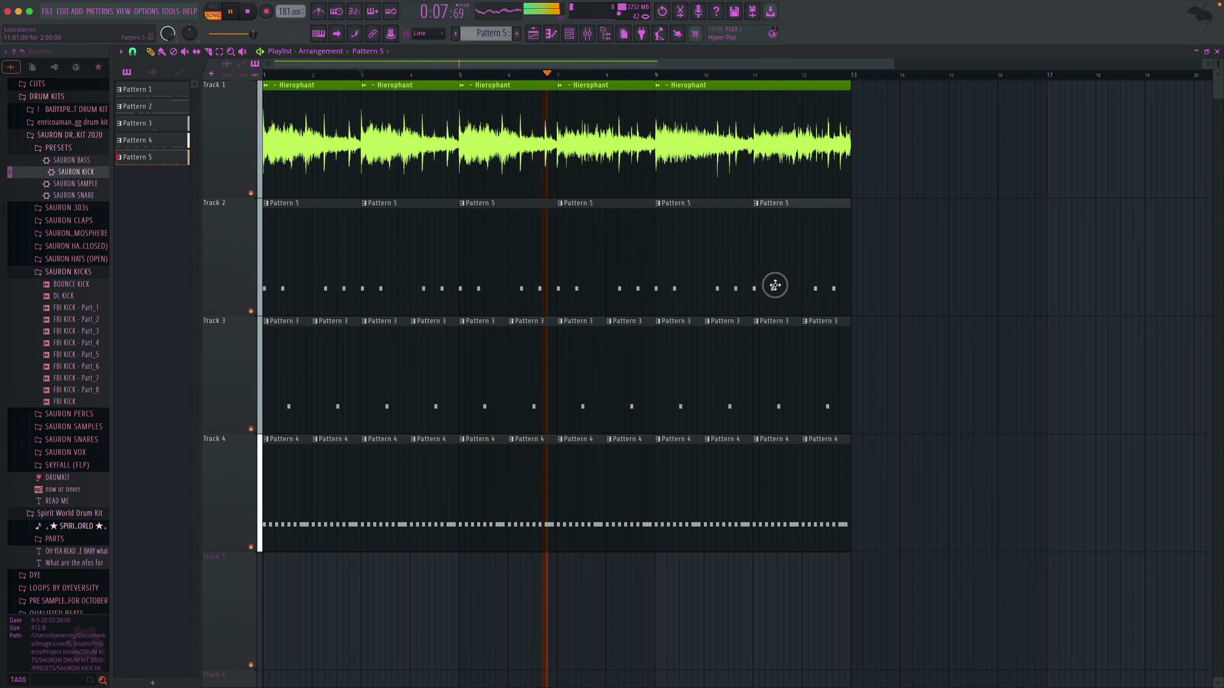
# - Collapse the PRESETS and SAURON KICKS folders and place four-bar Pattern 1 clips on Track 5 at bars 1 and 5
pyautogui.click(96, 150)
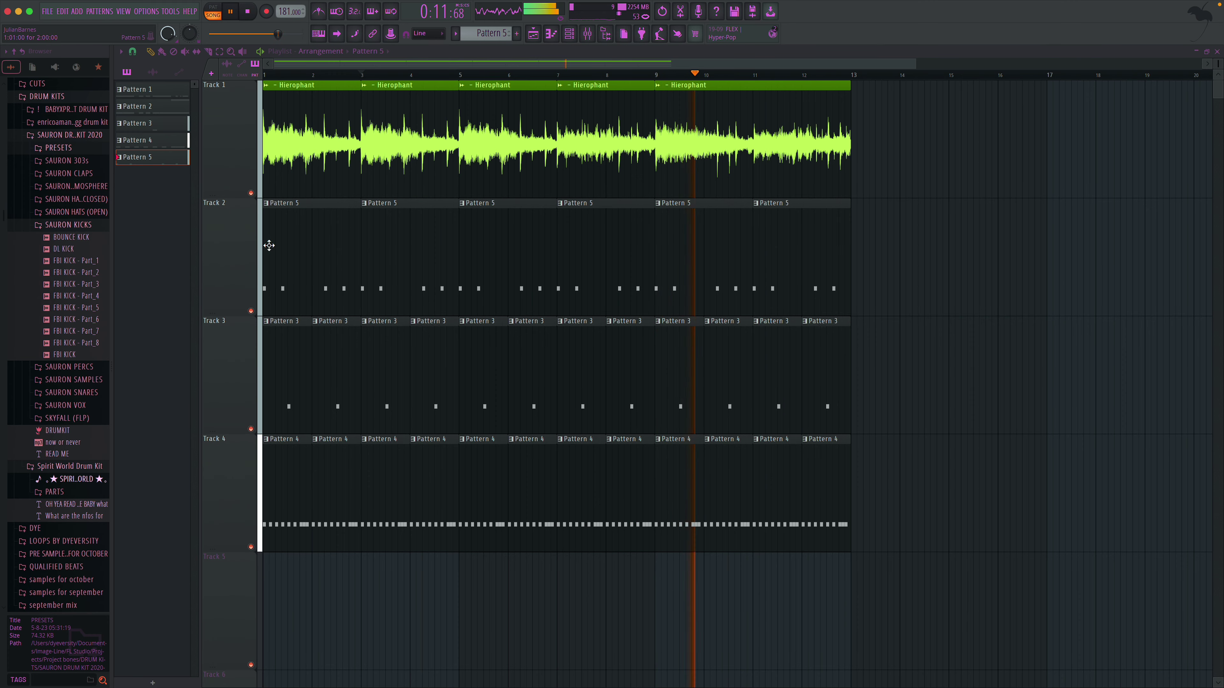
pyautogui.click(103, 226)
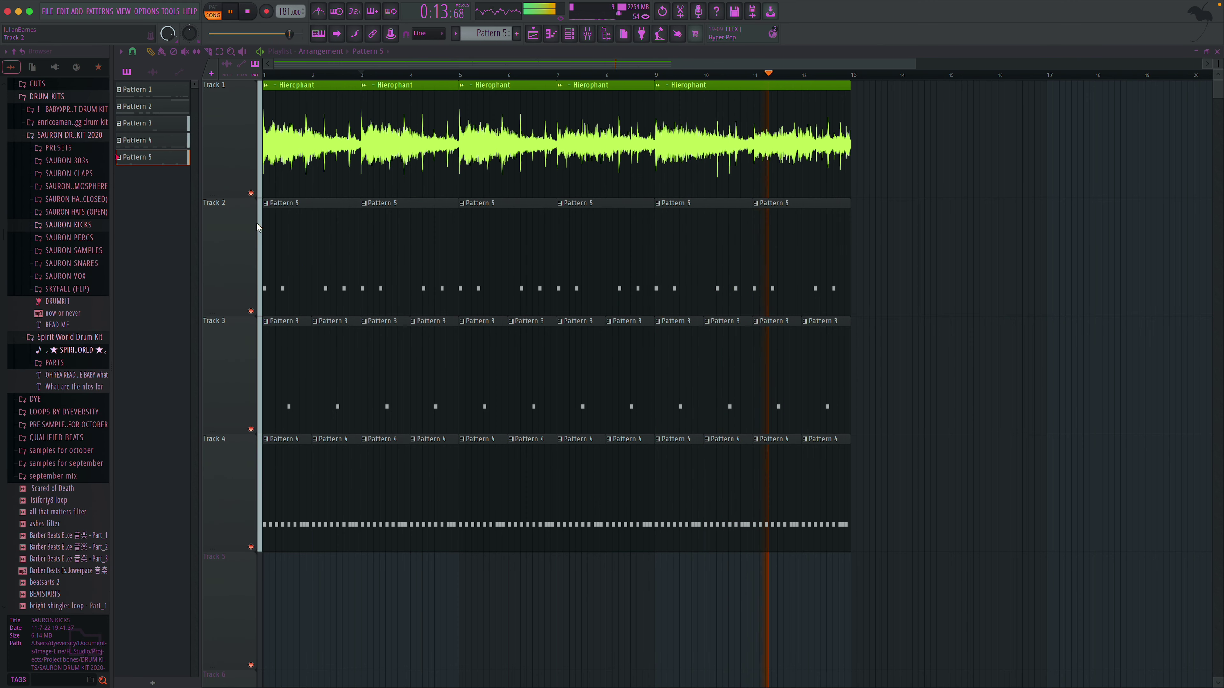
pyautogui.moveTo(153, 91); pyautogui.dragTo(270, 603)
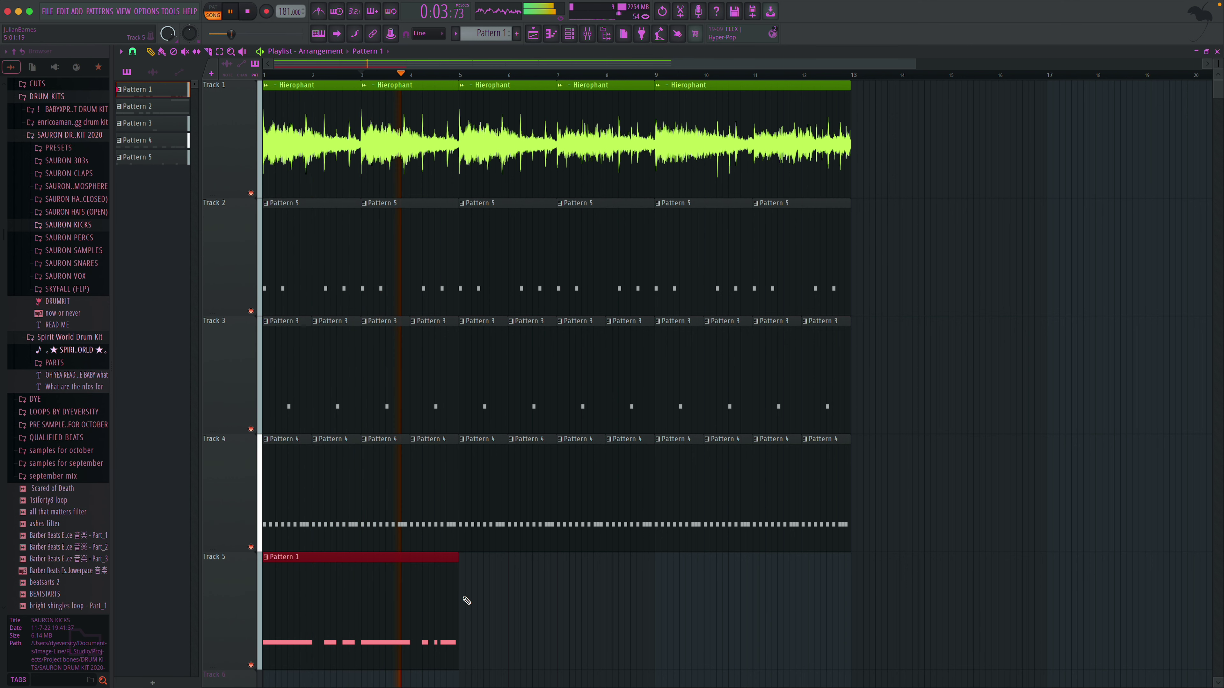
pyautogui.click(465, 601)
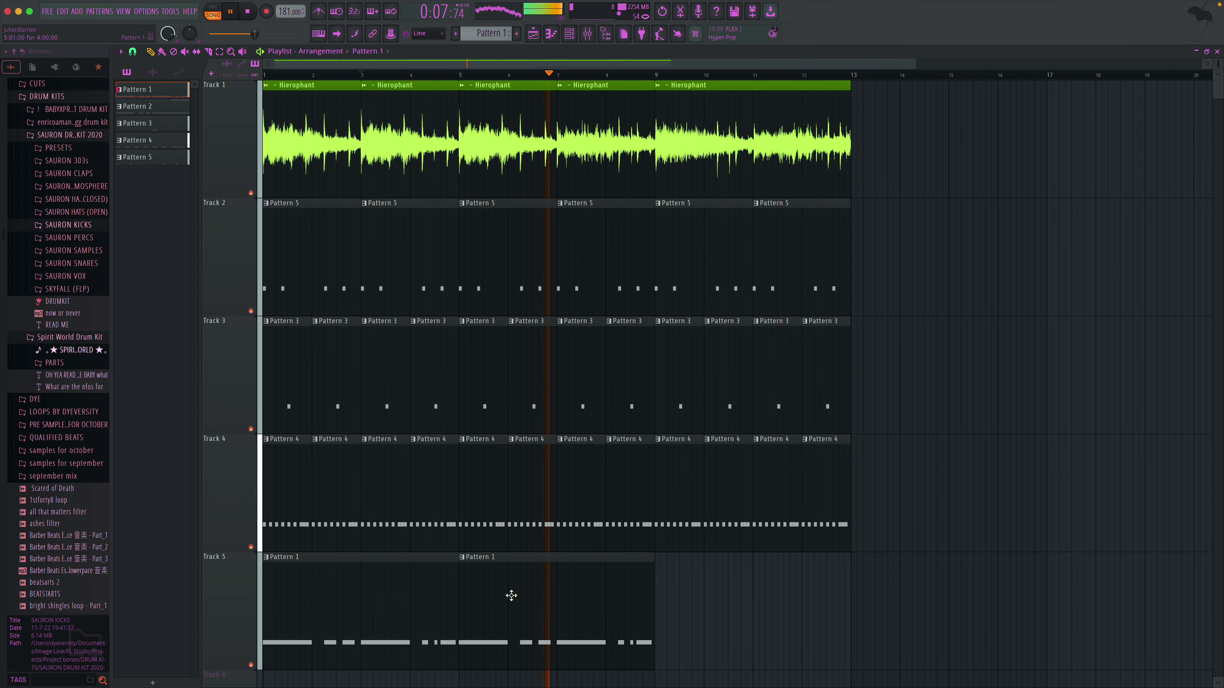
# - Delete both Pattern 1 clips from Track 5 and load the MAIN OH sample from the SAURON HATS (OPEN) folder
pyautogui.rightClick(546, 592)
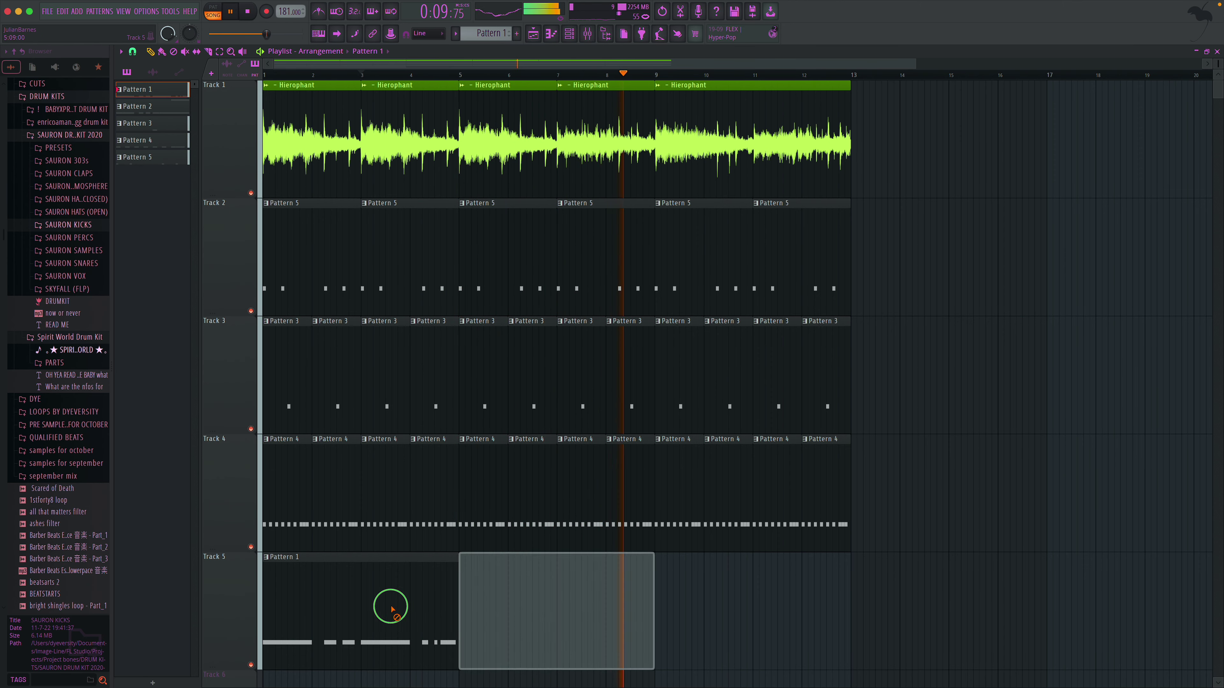
pyautogui.rightClick(390, 606)
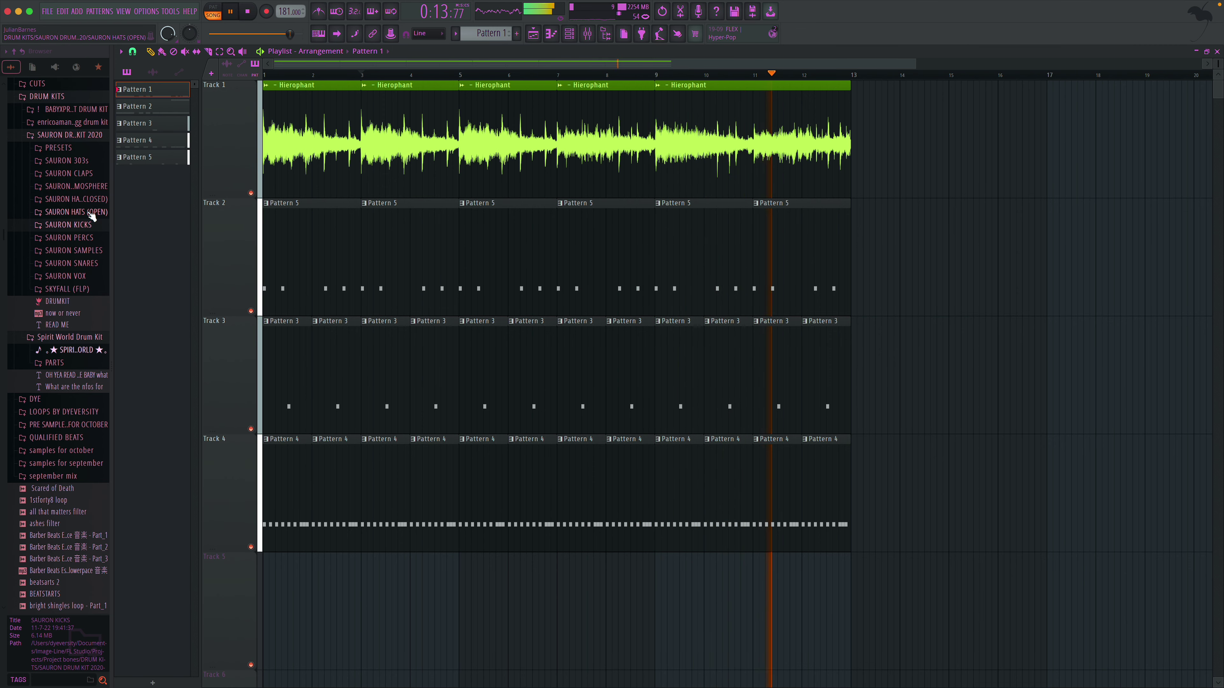
pyautogui.click(72, 212)
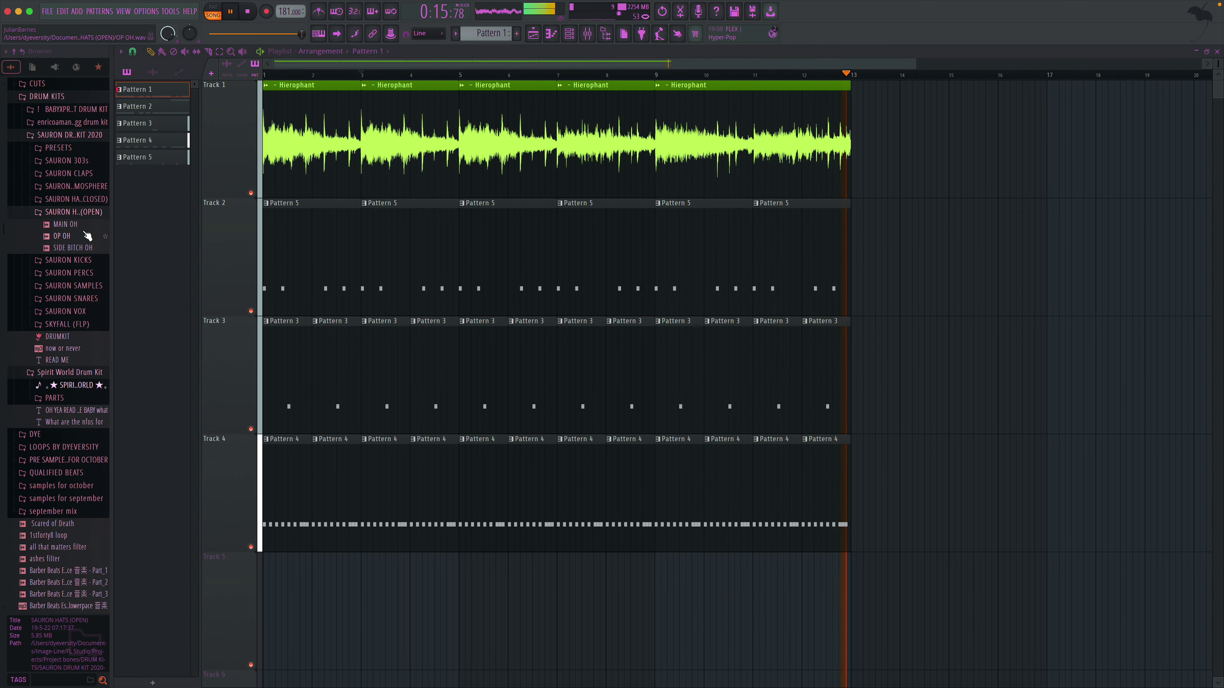
pyautogui.moveTo(77, 224); pyautogui.dragTo(130, 246)
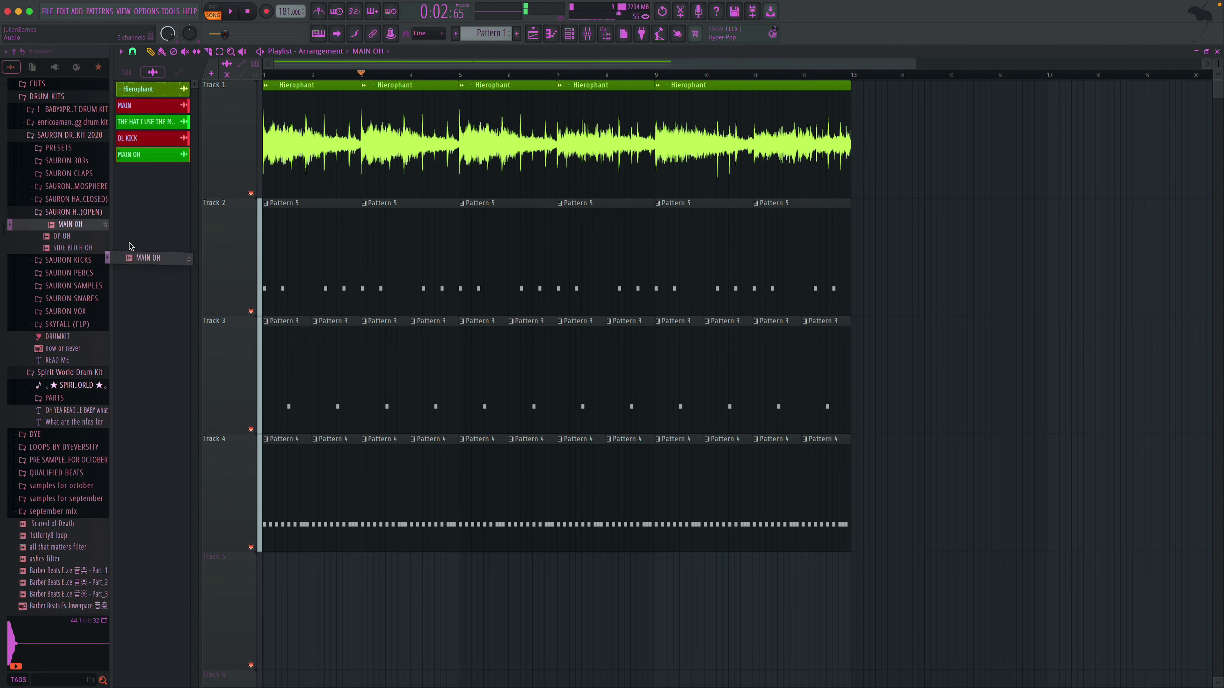
# - Create Pattern 6 as a two-bar clip at bar 1 of Track 5 and add C5 MAIN OH notes at step 5 of each bar
pyautogui.click(518, 34)
pyautogui.moveTo(153, 176); pyautogui.dragTo(351, 604)
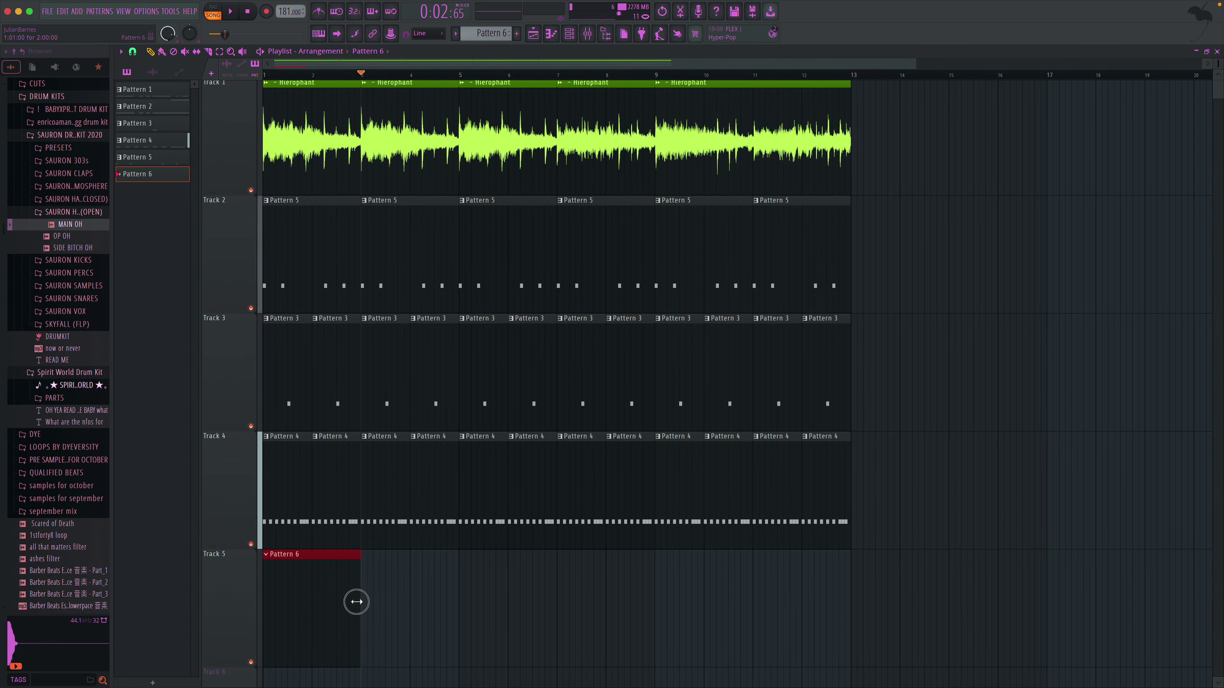
pyautogui.doubleClick(348, 600)
pyautogui.press('space')
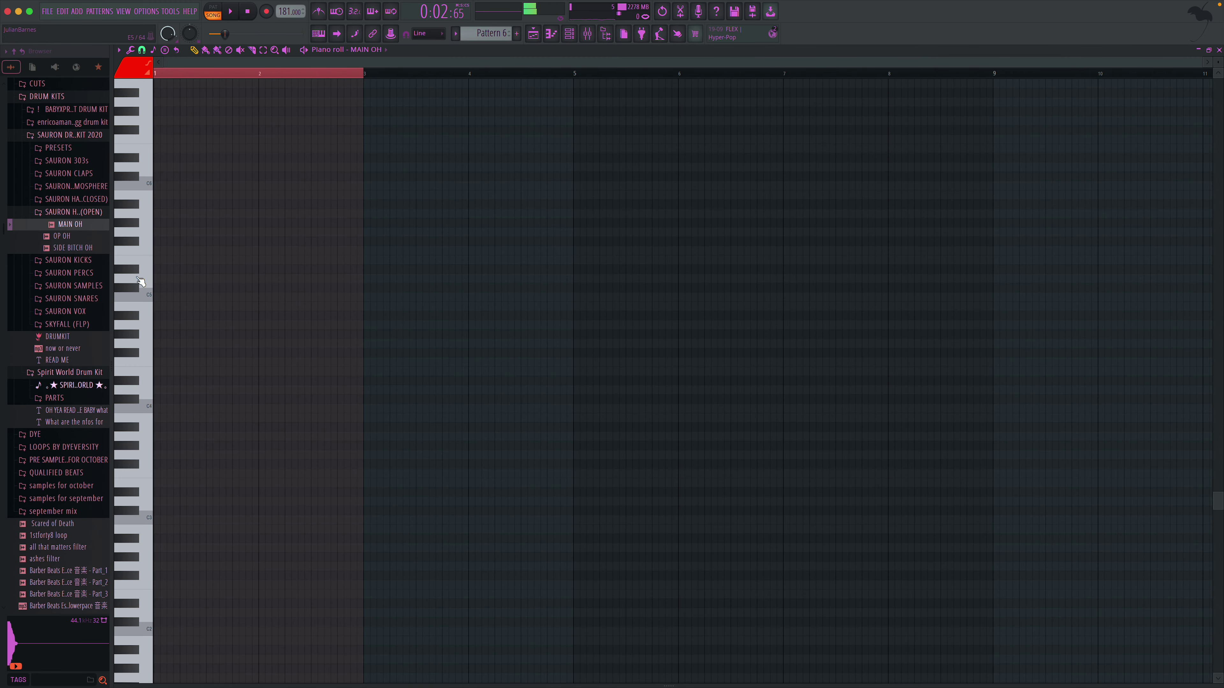
pyautogui.click(187, 298)
pyautogui.press('space')
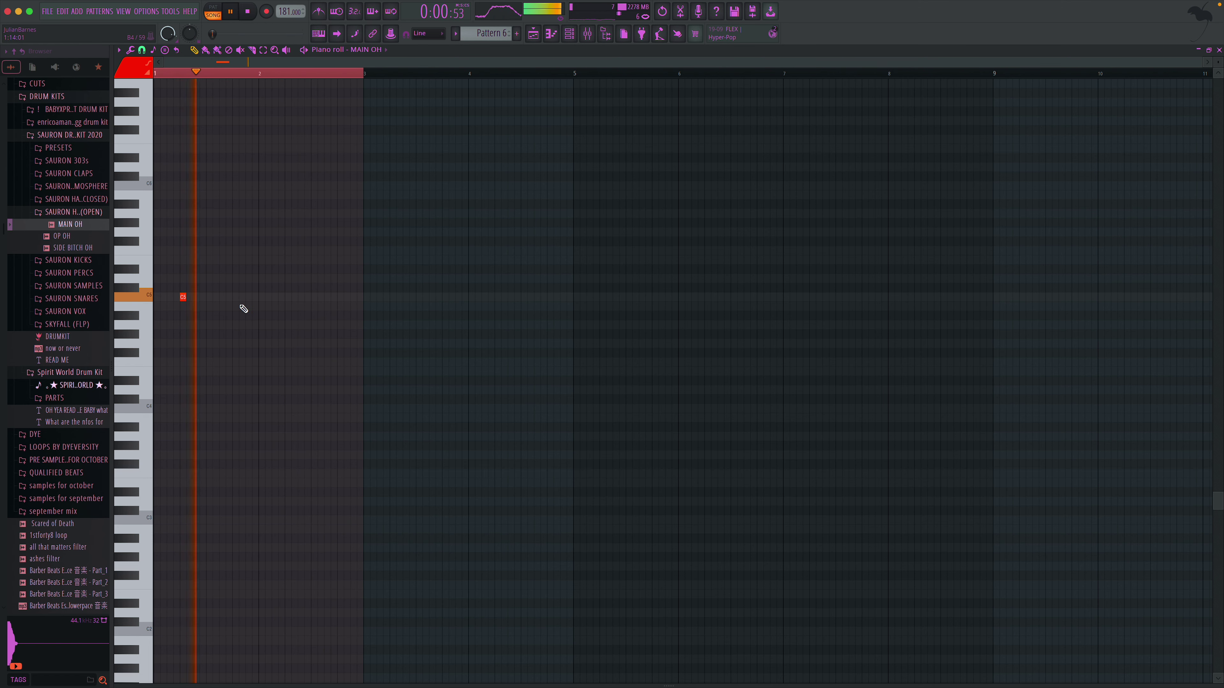
pyautogui.click(287, 298)
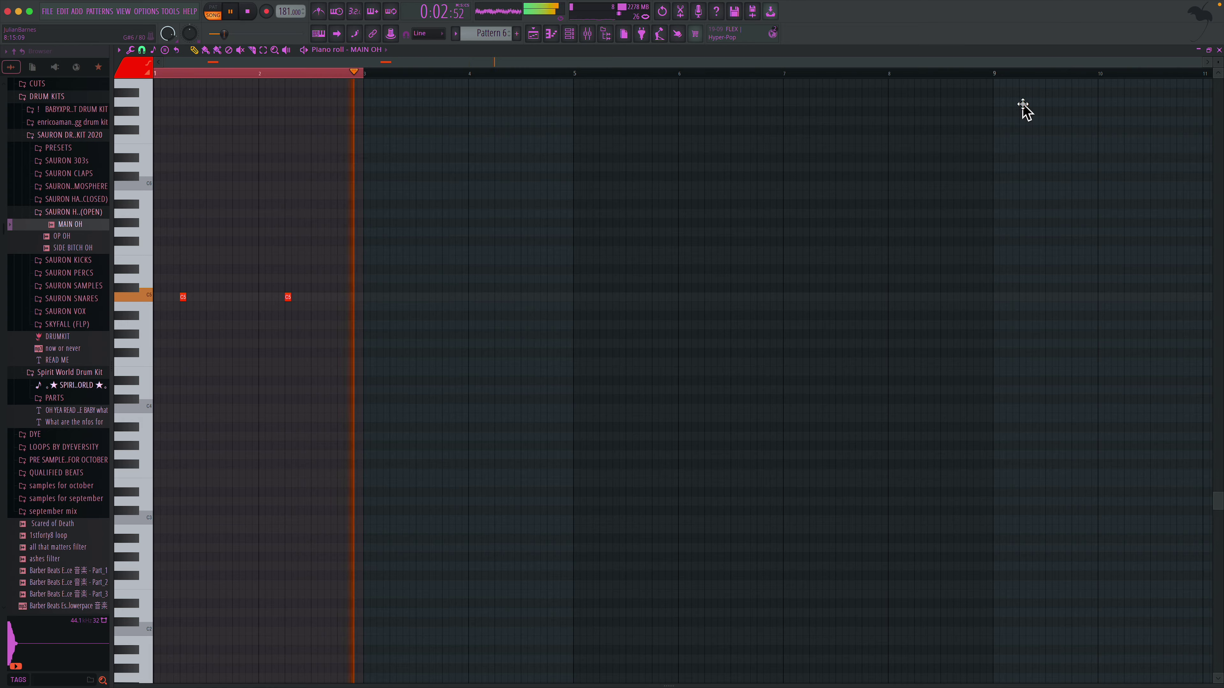
pyautogui.click(1220, 50)
pyautogui.press('space')
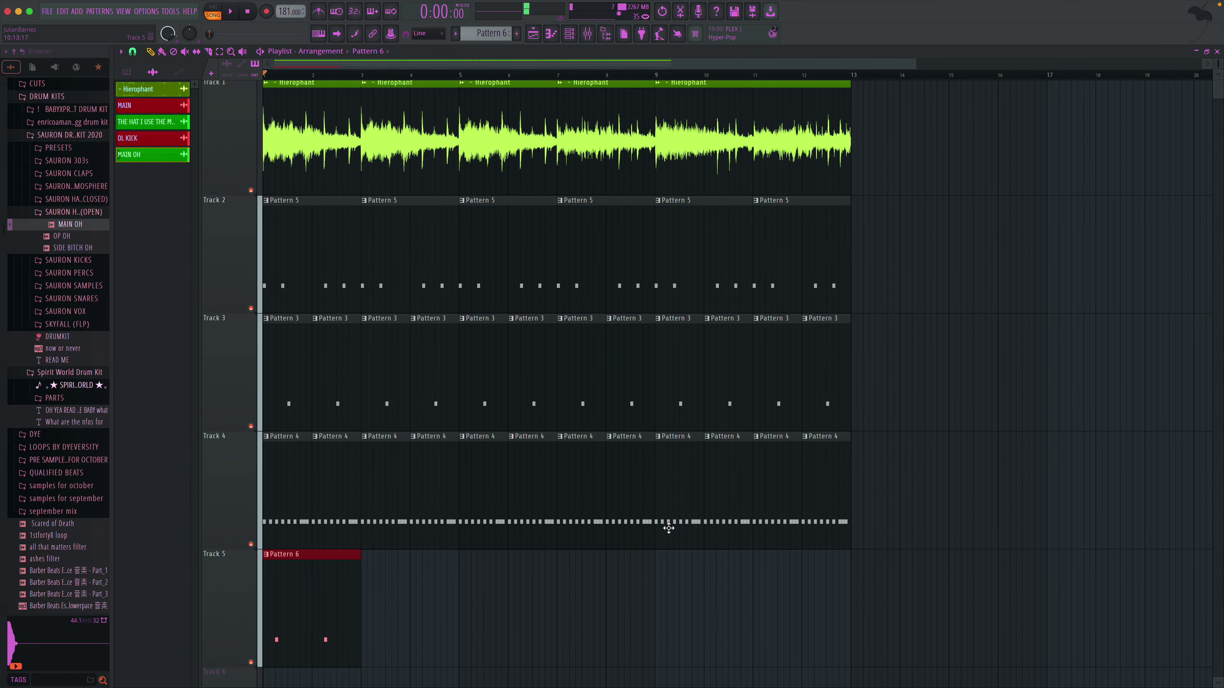
# - Fill the rest of Track 5 with two-bar Pattern 6 clips from bar 3 through bar 12
pyautogui.moveTo(368, 633); pyautogui.dragTo(781, 612)
pyautogui.press('space')
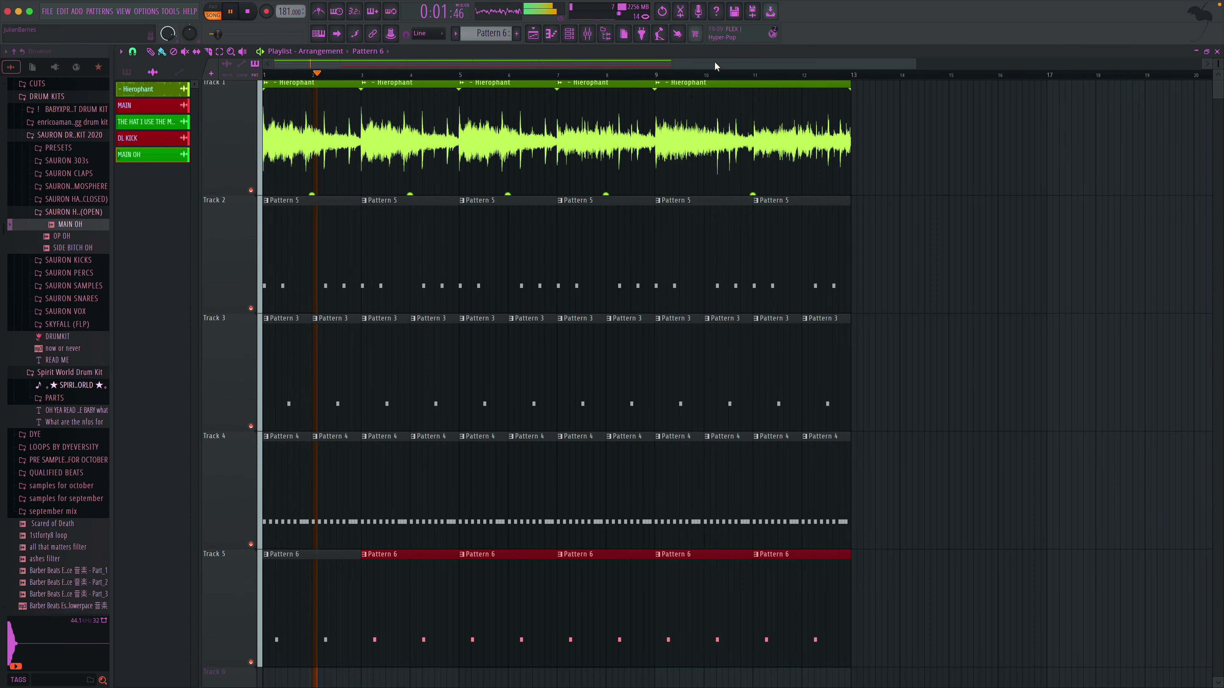
pyautogui.moveTo(912, 63); pyautogui.dragTo(1029, 64)
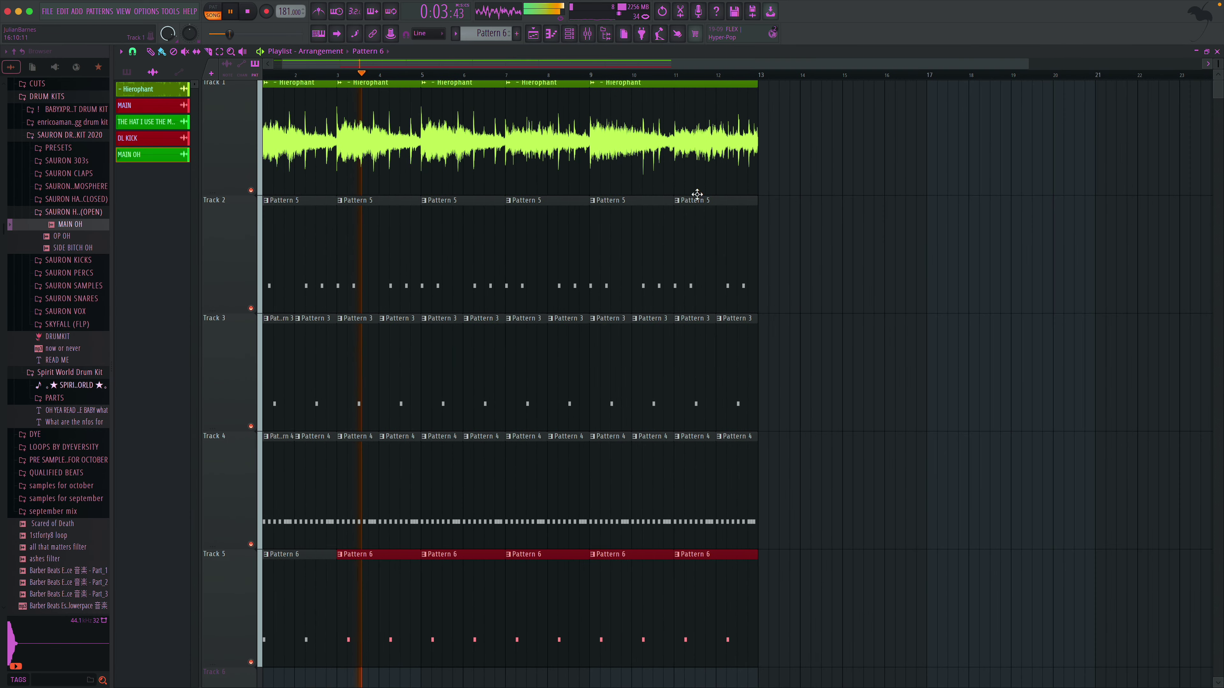
# - Lower the MAIN OH channel's volume to 37% in the channel rack
pyautogui.click(570, 33)
pyautogui.click(367, 274)
pyautogui.click(366, 283)
pyautogui.moveTo(342, 451); pyautogui.dragTo(404, 380)
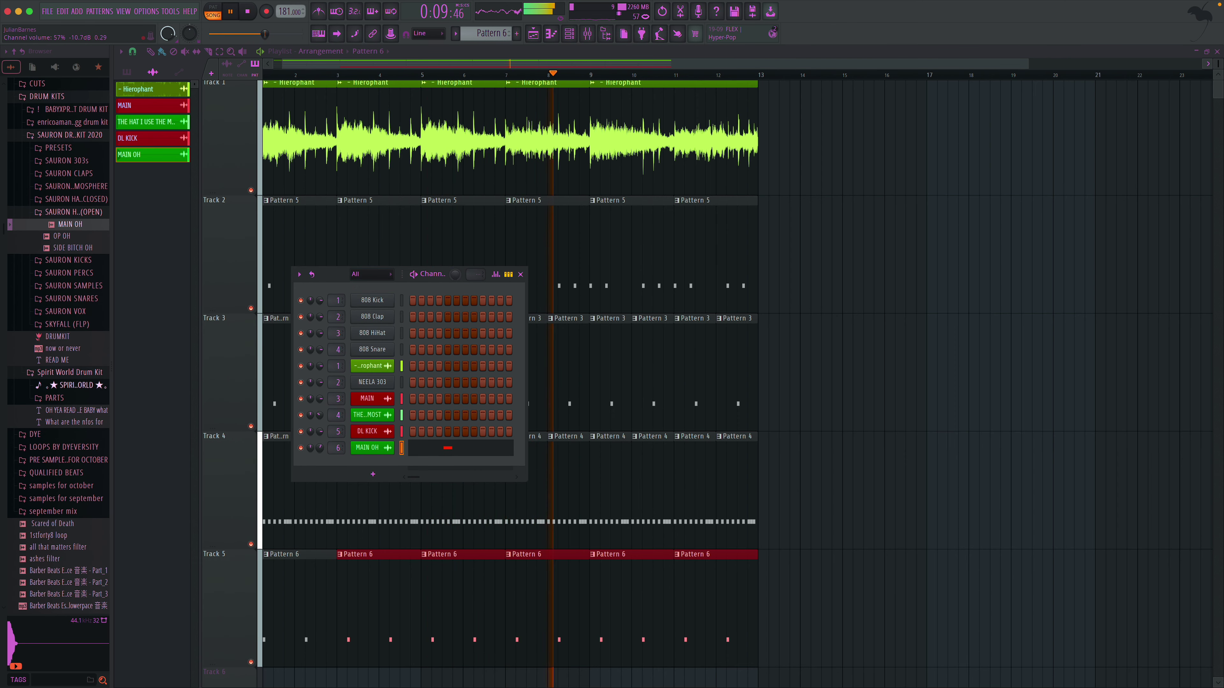
pyautogui.click(521, 275)
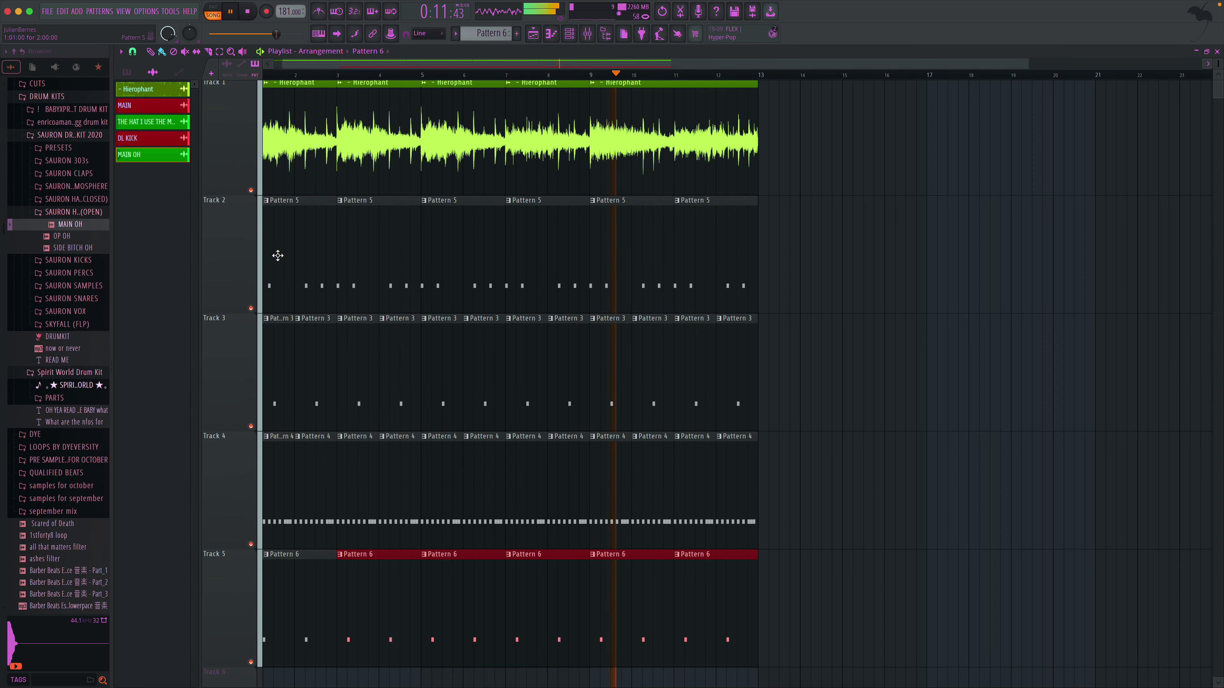
# - Collapse the DRUM KITS folder and duplicate all clips on Tracks 1 to 5 directly behind the first twelve-bar section
pyautogui.click(93, 122)
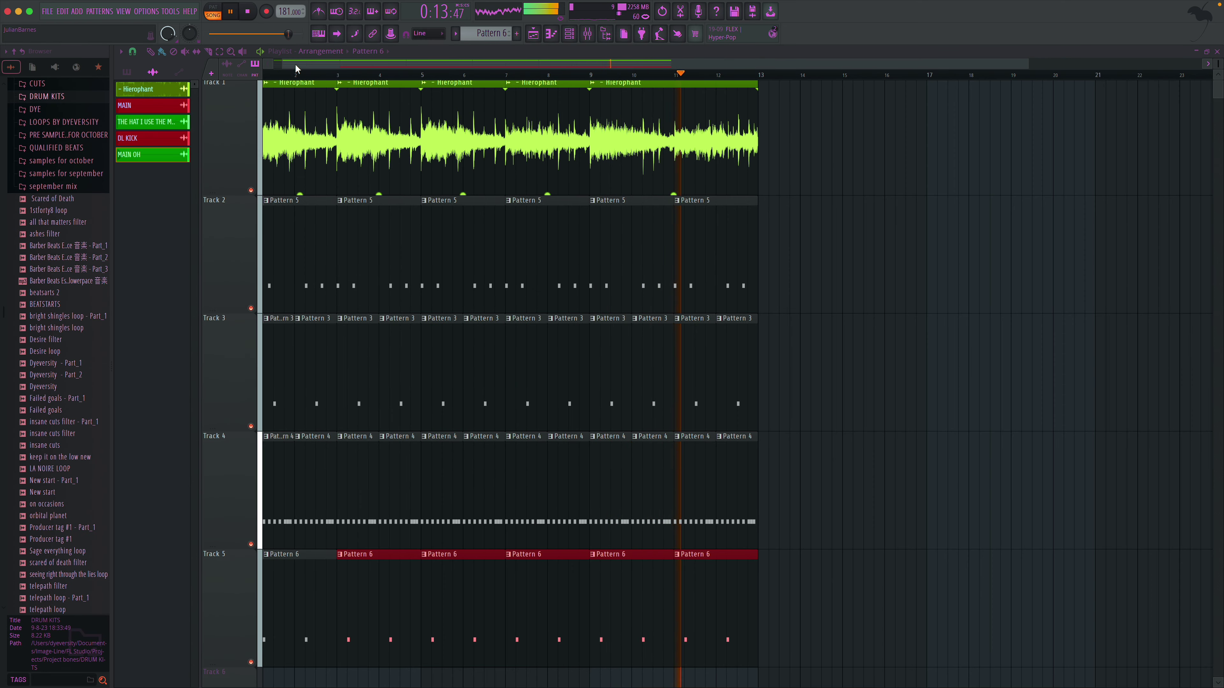
pyautogui.moveTo(295, 65); pyautogui.dragTo(238, 78)
pyautogui.moveTo(285, 113); pyautogui.dragTo(750, 657)
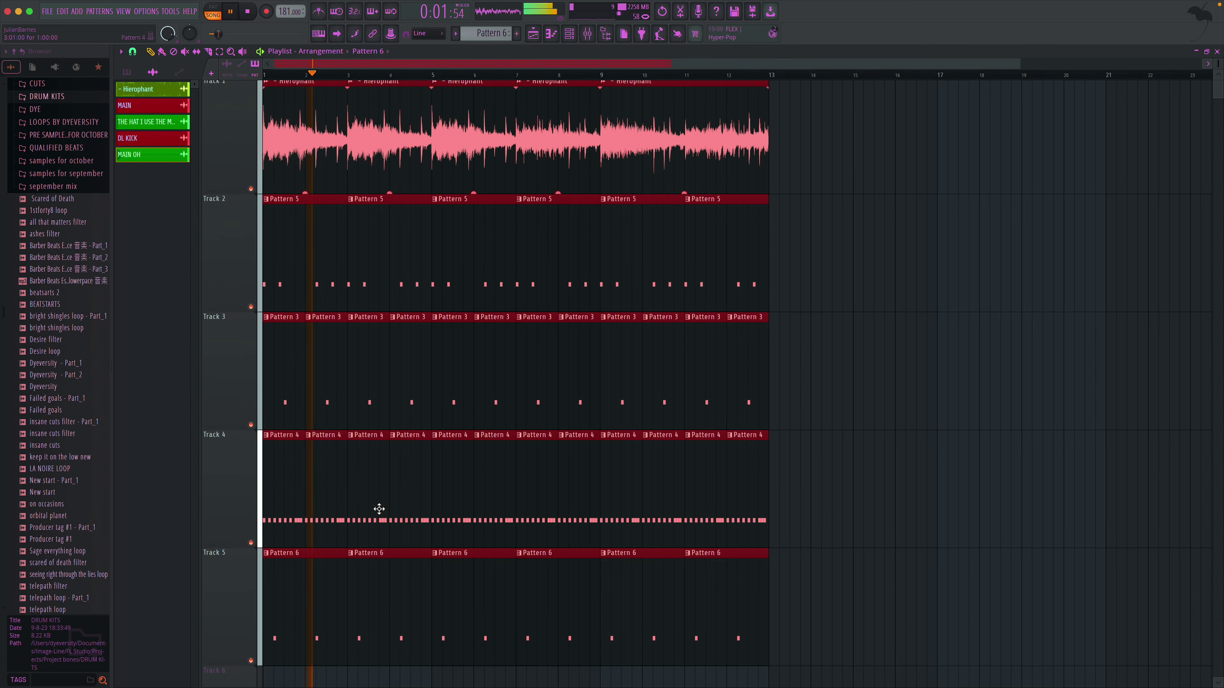
pyautogui.moveTo(291, 474)
pyautogui.mouseDown()
pyautogui.moveTo(812, 484)
pyautogui.moveTo(790, 484)
pyautogui.mouseUp()
pyautogui.press('space')
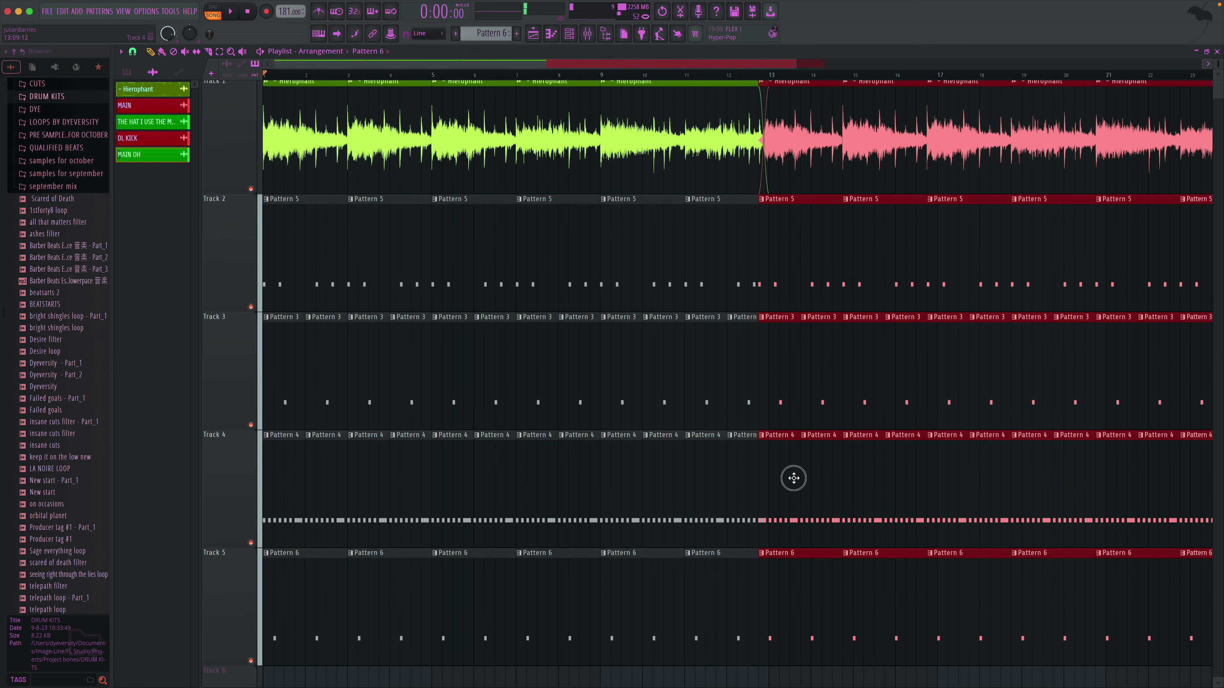
pyautogui.click(794, 478)
pyautogui.press('space')
# - Place four-bar Pattern 1 clips on Track 6 at bars 13 and 17, and a Pattern 2 clip at bar 21
pyautogui.scroll(-3, 609, 219)
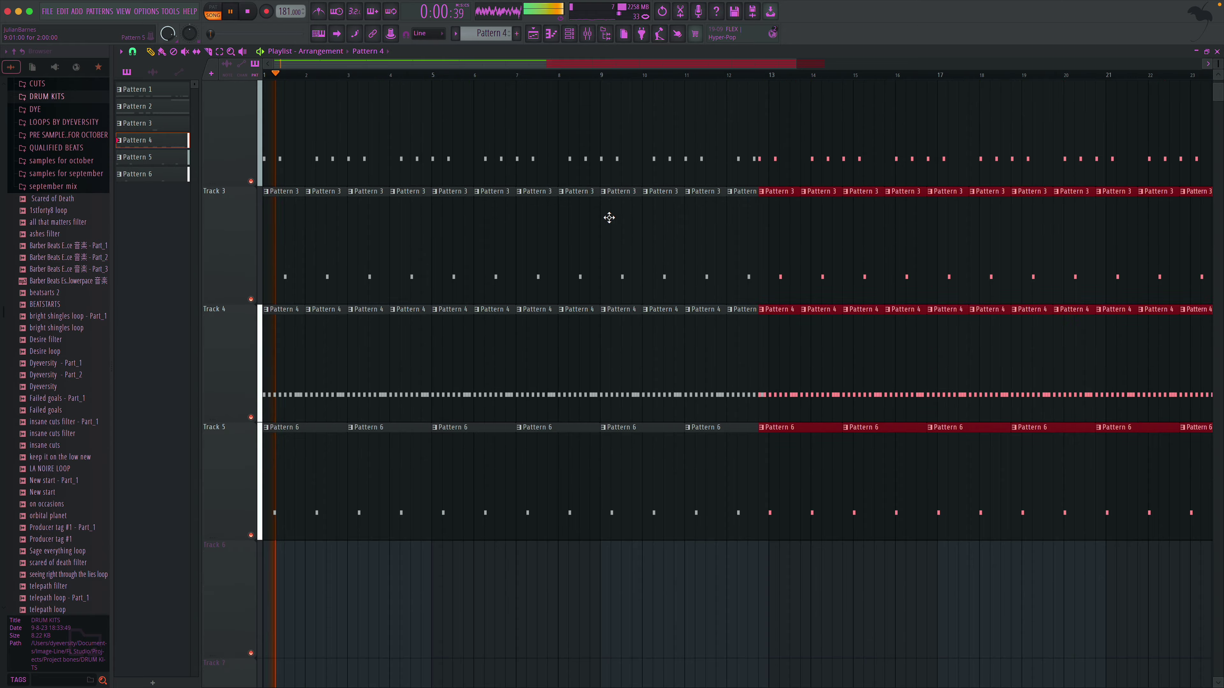
pyautogui.moveTo(155, 90); pyautogui.dragTo(771, 366)
pyautogui.moveTo(146, 107); pyautogui.dragTo(827, 389)
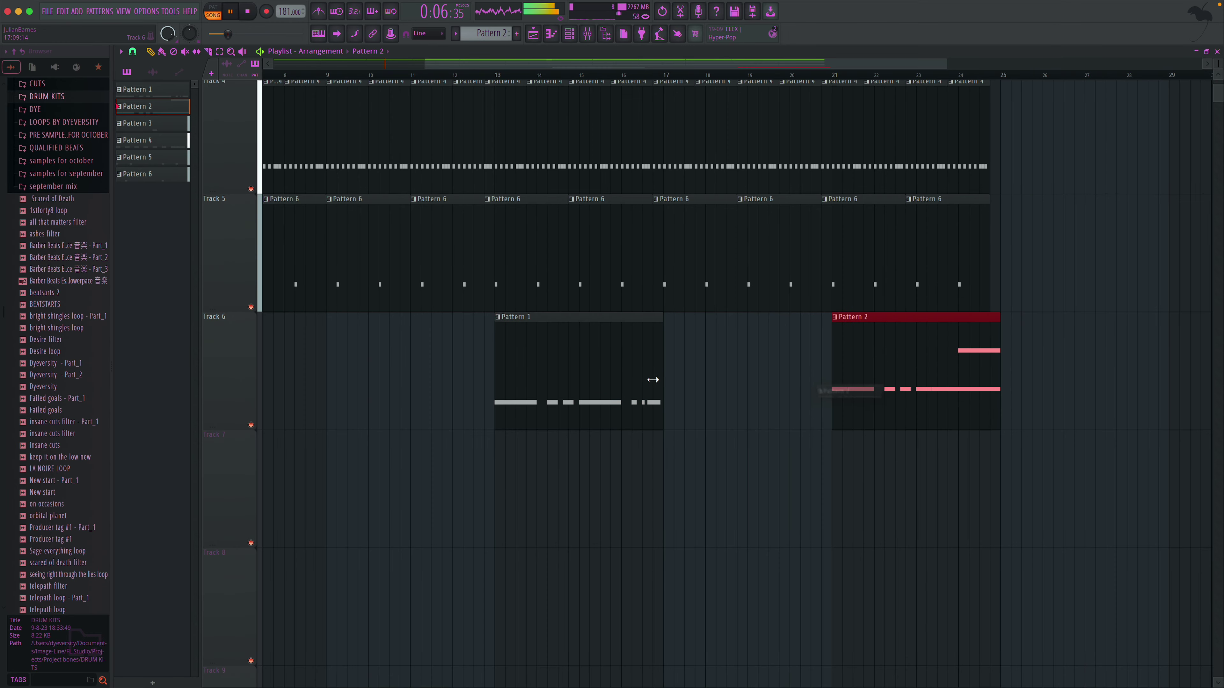
pyautogui.click(653, 380)
pyautogui.click(681, 376)
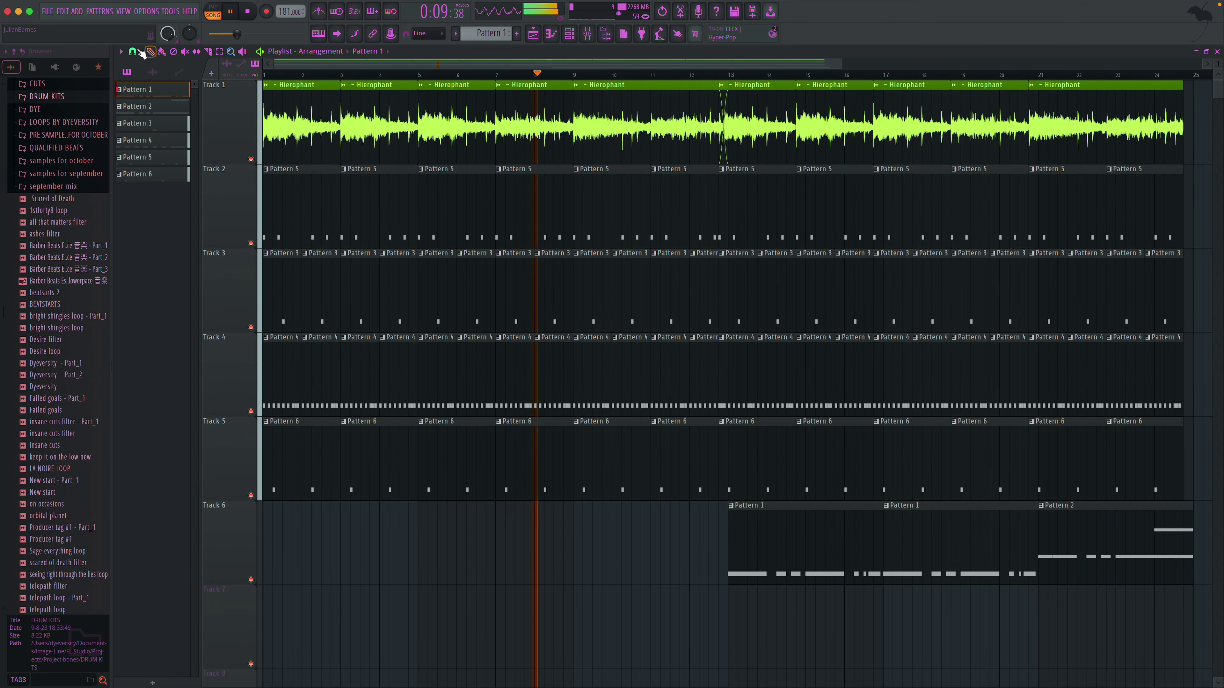
# - Set the playlist snap to Line and delete the duplicated Hierophant clips on Track 1 from bar 13 onward
pyautogui.click(132, 51)
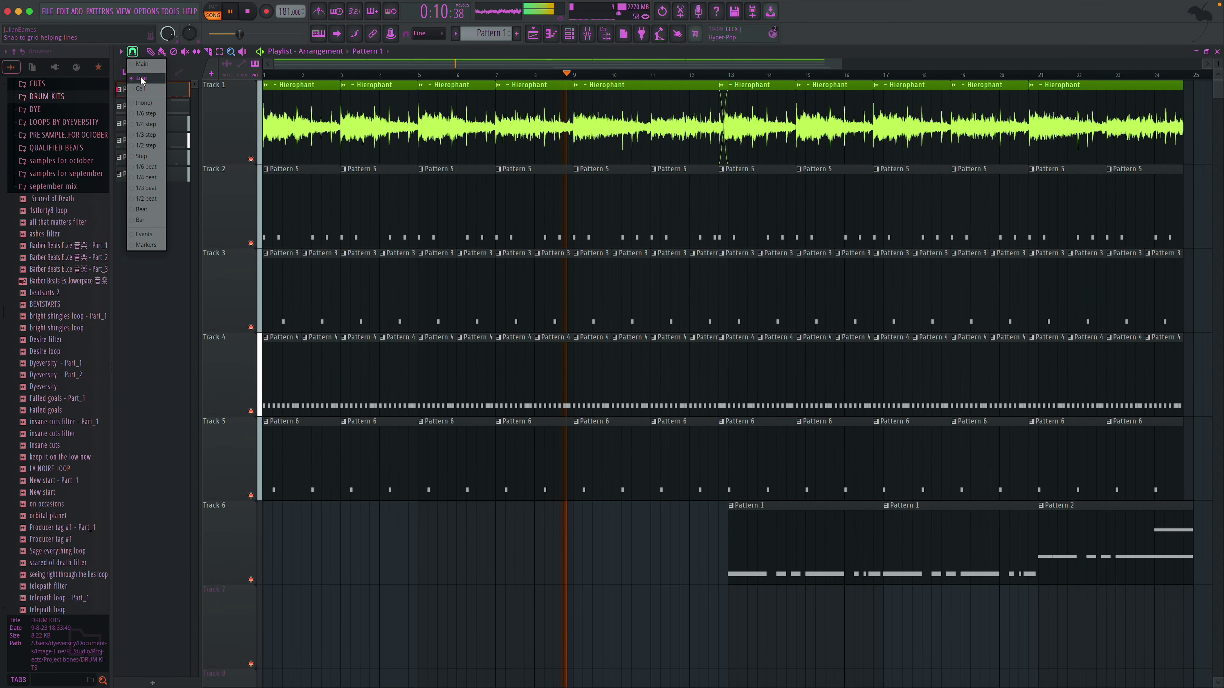
pyautogui.click(143, 79)
pyautogui.hscroll(4, 686, 213)
pyautogui.click(152, 51)
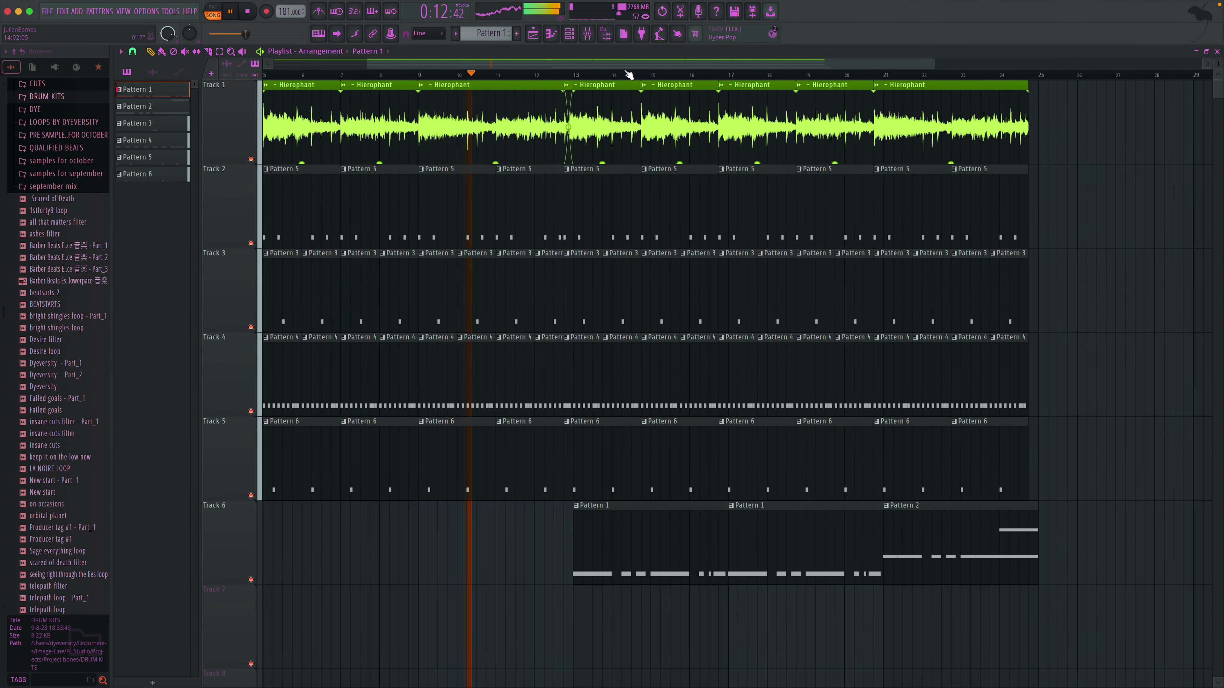
pyautogui.moveTo(980, 70); pyautogui.dragTo(994, 70)
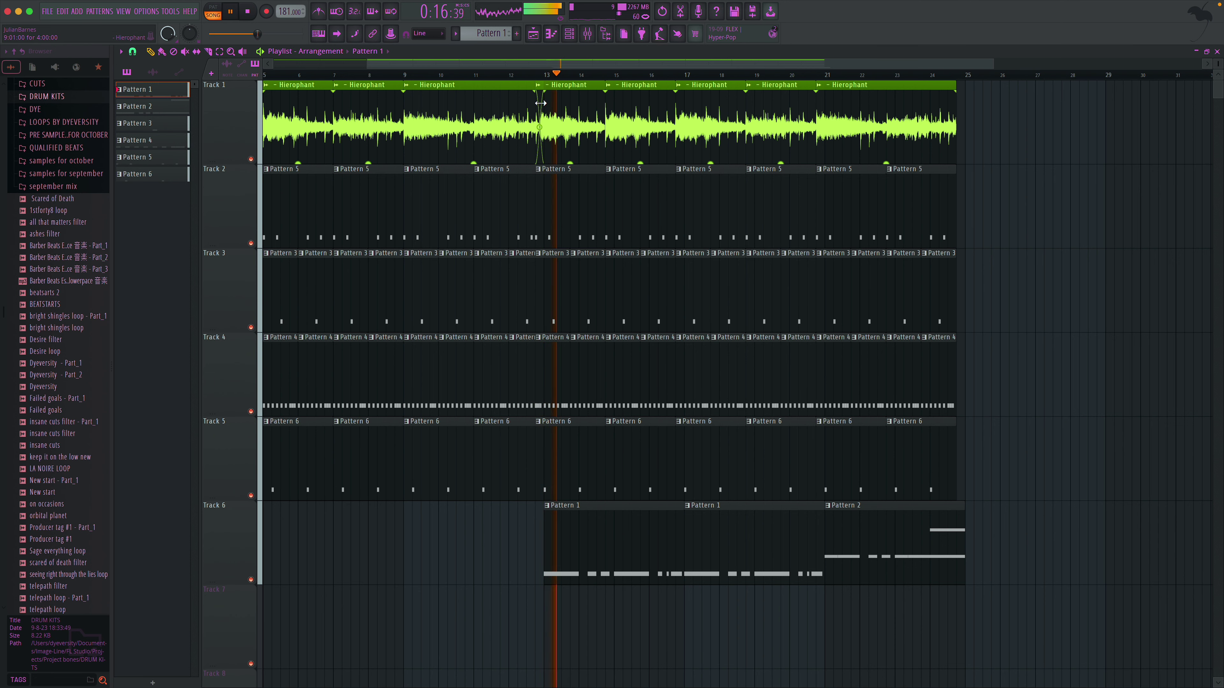
pyautogui.rightClick(593, 109)
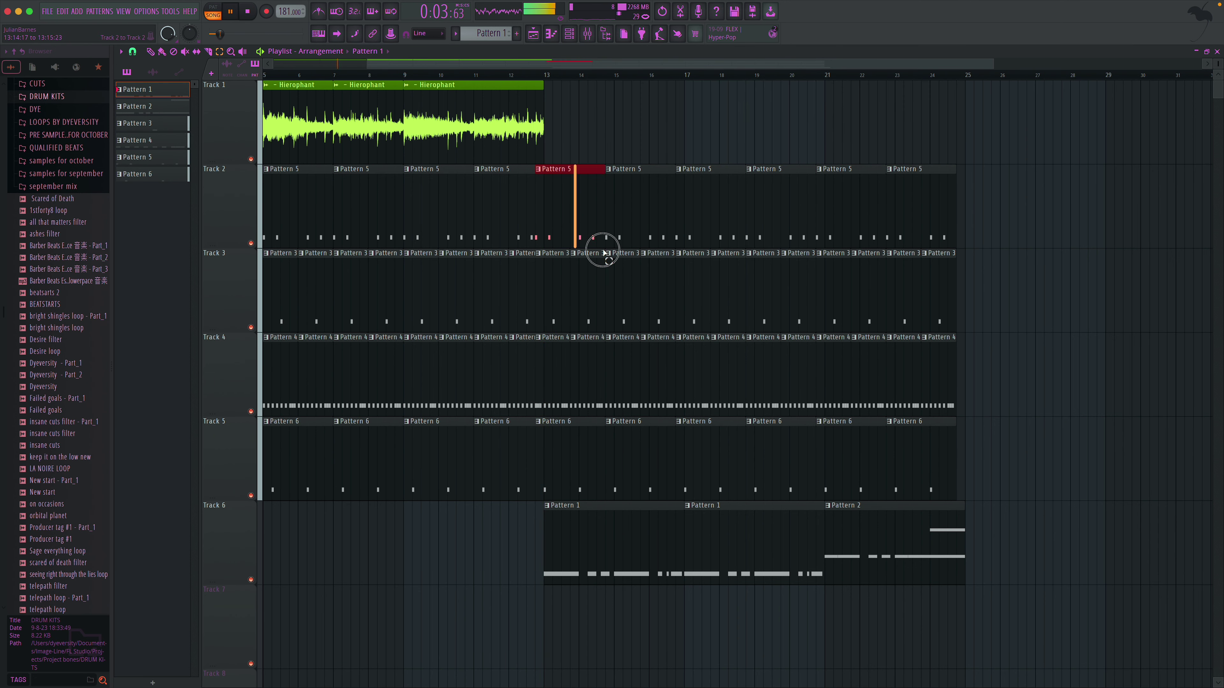
# - Shift the duplicated pattern clips on Tracks 2 to 5 so they start exactly at bar 13
pyautogui.moveTo(605, 251); pyautogui.dragTo(1211, 682)
pyautogui.moveTo(557, 193)
pyautogui.mouseDown()
pyautogui.moveTo(823, 407)
pyautogui.moveTo(1014, 475)
pyautogui.mouseUp()
pyautogui.click(151, 53)
pyautogui.moveTo(627, 243); pyautogui.dragTo(603, 265)
pyautogui.click(582, 128)
pyautogui.rightClick(582, 128)
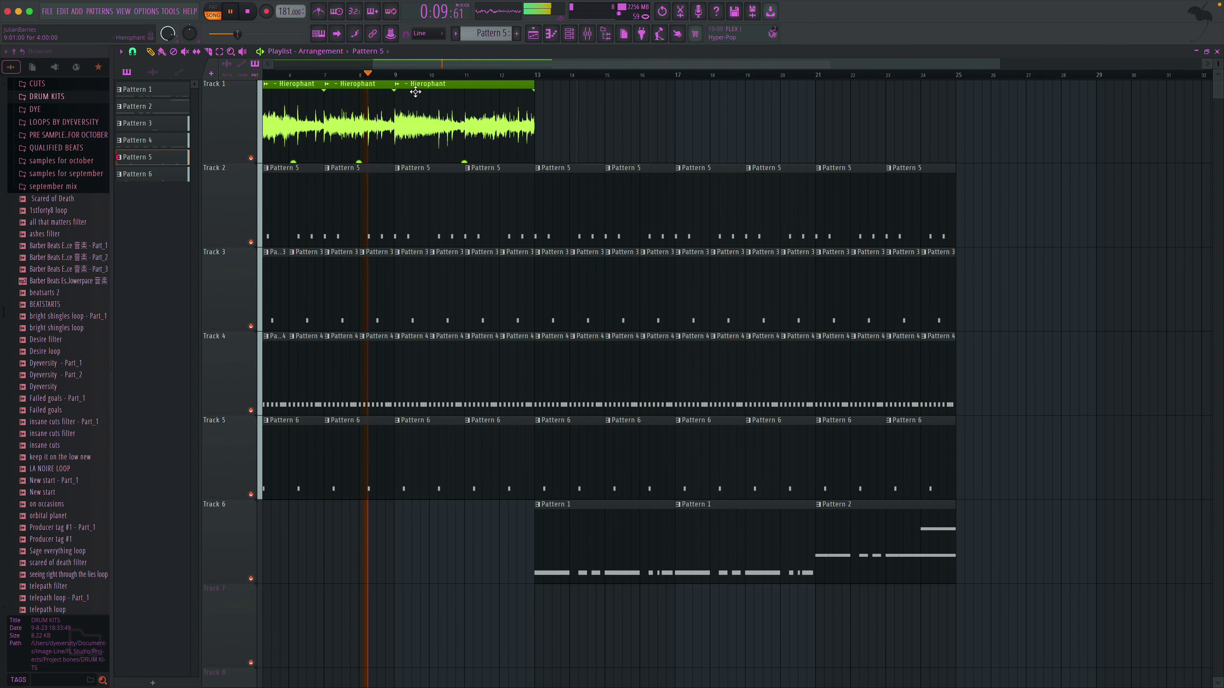
# - Duplicate the twelve bars of Hierophant clips on Track 1 so the copy starts at bar 13
pyautogui.moveTo(403, 64); pyautogui.dragTo(289, 63)
pyautogui.click(220, 52)
pyautogui.moveTo(883, 126); pyautogui.dragTo(197, 99)
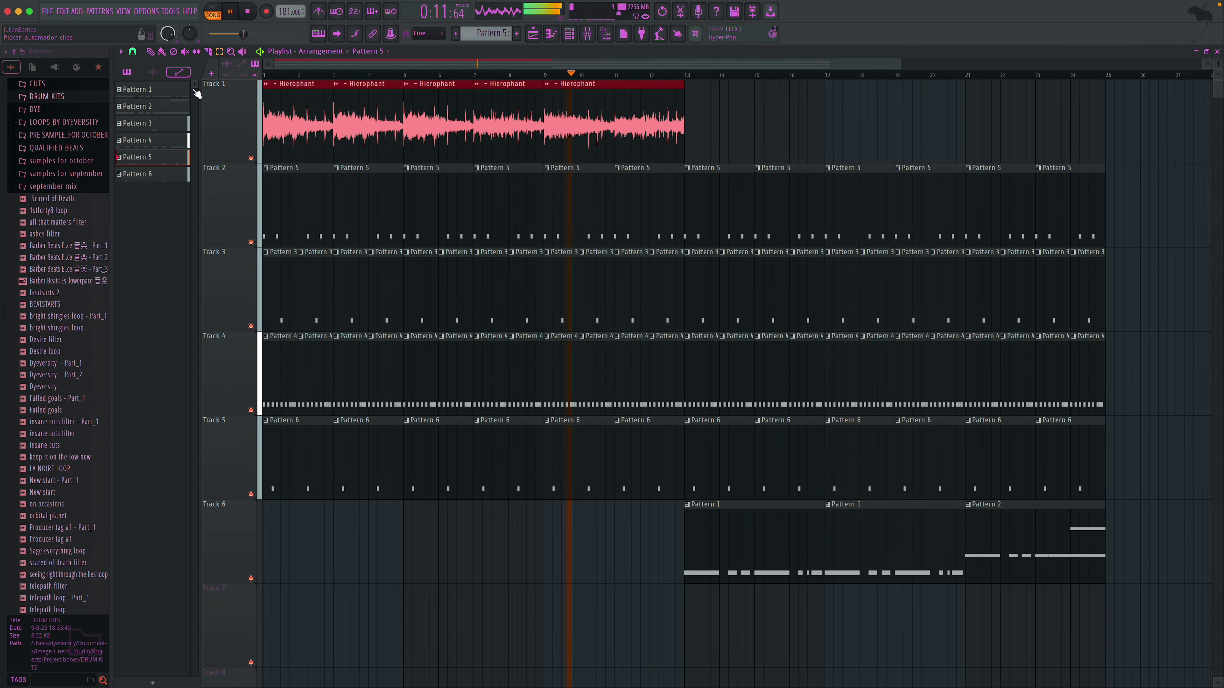
pyautogui.click(150, 52)
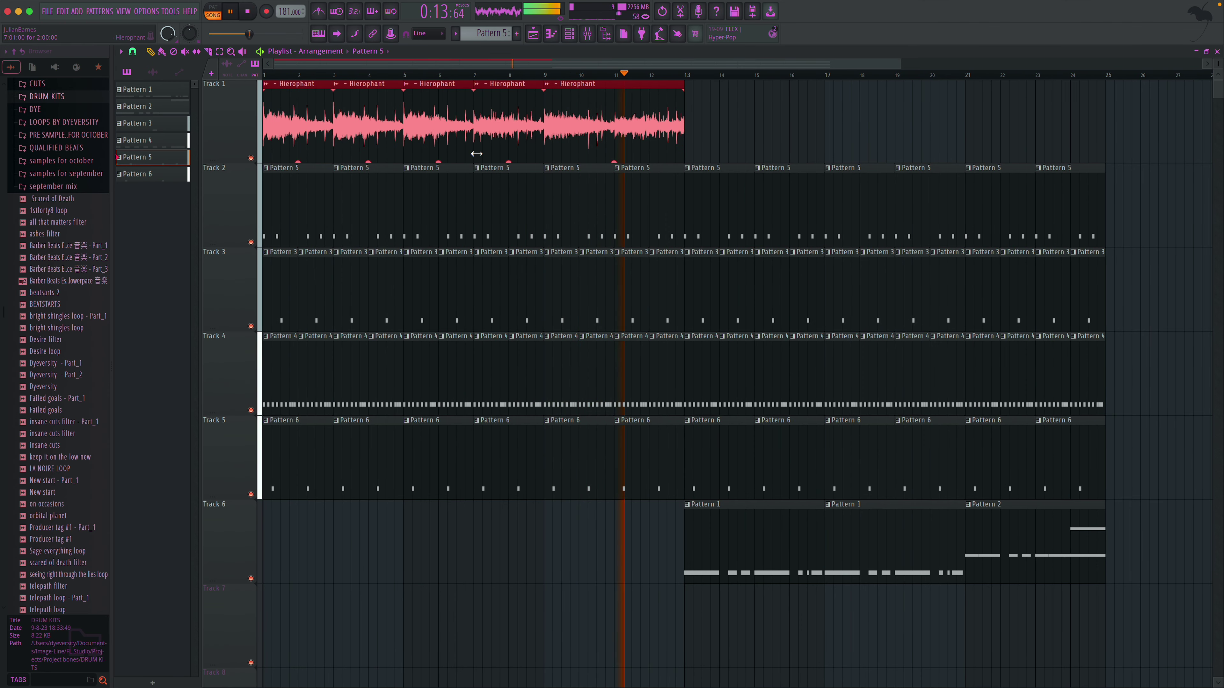
pyautogui.moveTo(483, 153); pyautogui.dragTo(903, 178)
pyautogui.hscroll(3, 968, 269)
pyautogui.click(1020, 272)
pyautogui.rightClick(1021, 271)
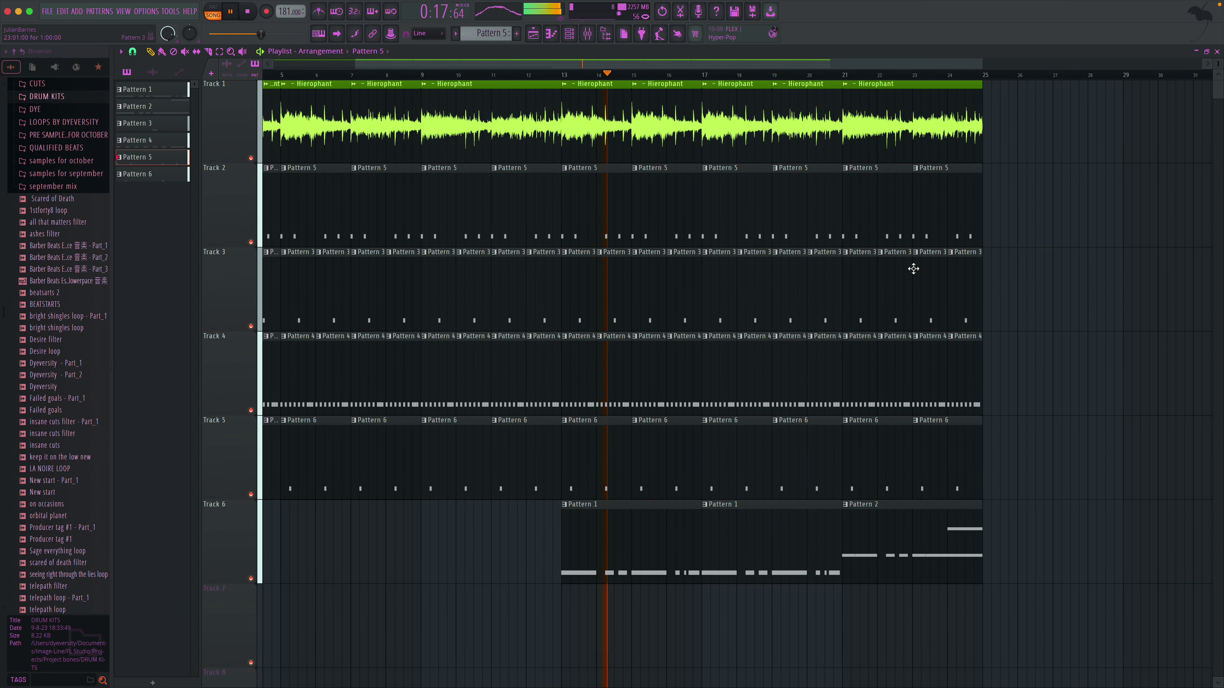
# - Duplicate the first twelve bars of Hierophant clips on Track 1 again, starting the copy at bar 25
pyautogui.hscroll(1, 911, 269)
pyautogui.hscroll(3, 809, 286)
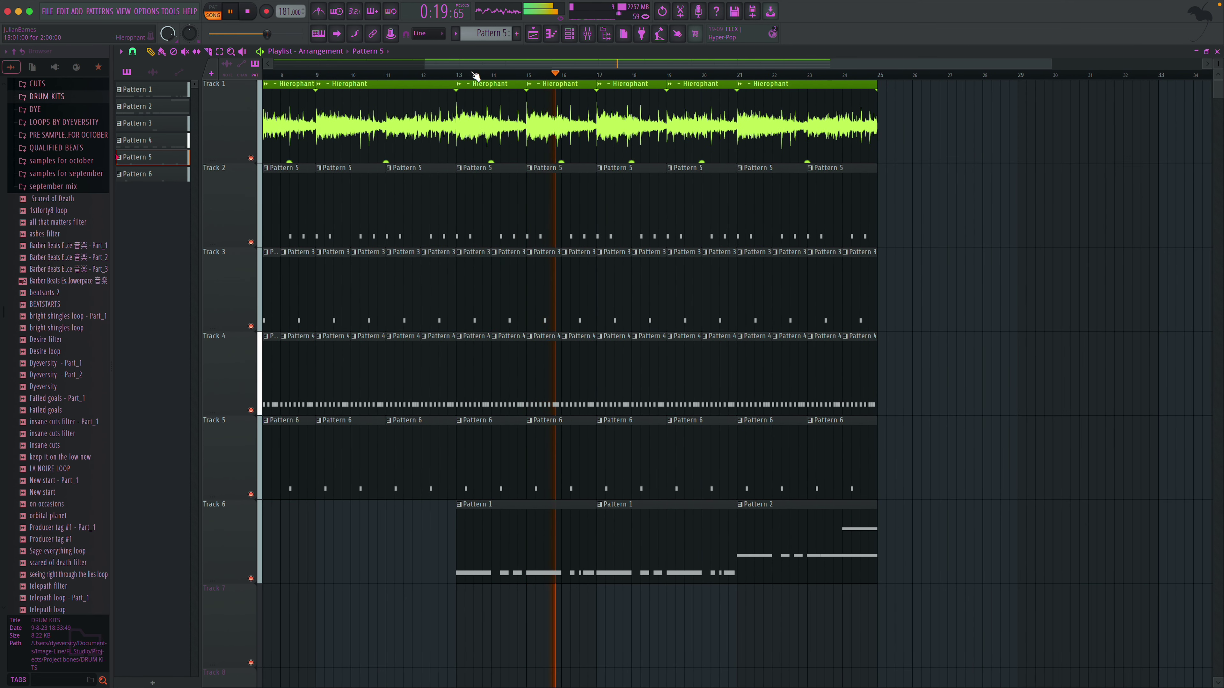
pyautogui.moveTo(423, 64); pyautogui.dragTo(272, 64)
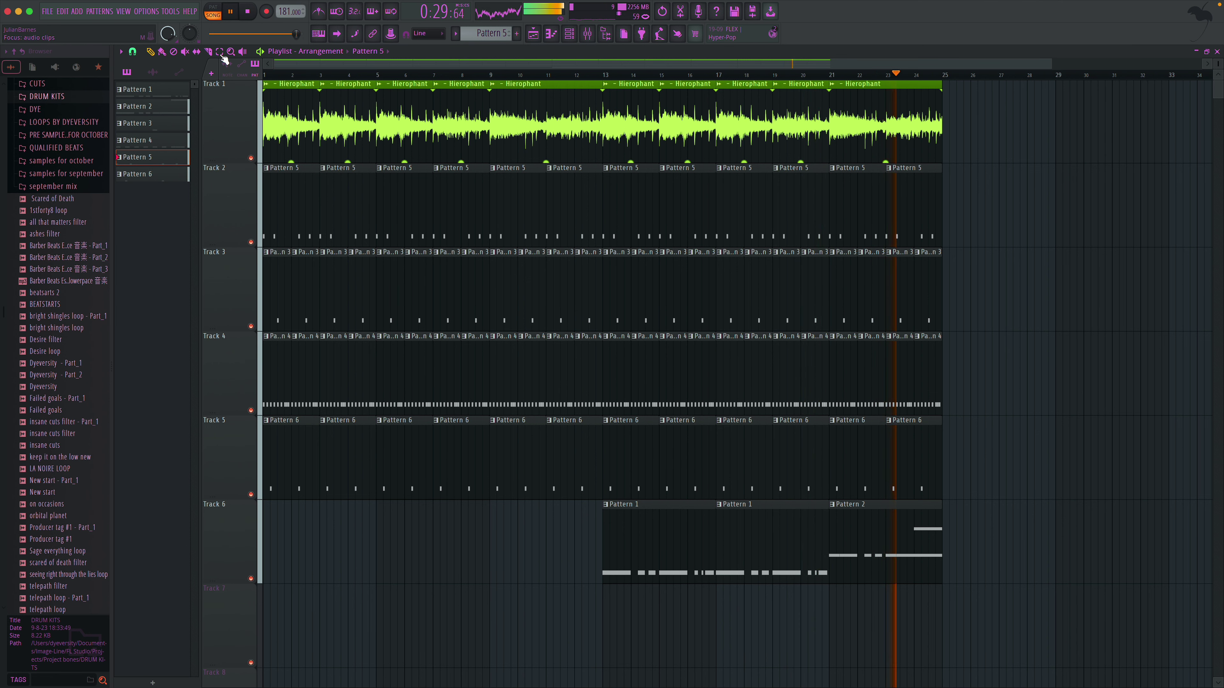
pyautogui.moveTo(289, 111); pyautogui.dragTo(598, 121)
pyautogui.moveTo(282, 151); pyautogui.dragTo(959, 152)
pyautogui.press('space')
pyautogui.click(980, 191)
pyautogui.rightClick(980, 191)
pyautogui.hscroll(2, 978, 190)
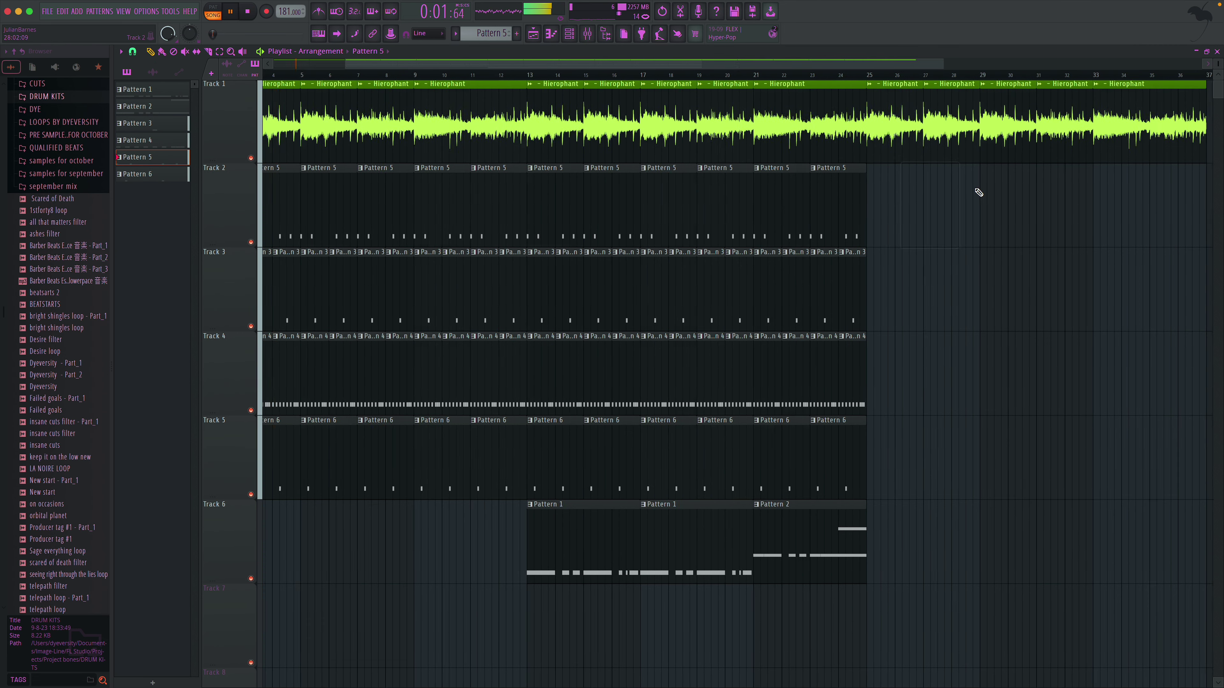
# - Trim about one beat off the end of the Hierophant clip just before bar 29 on Track 1
pyautogui.hscroll(4, 976, 190)
pyautogui.click(631, 76)
pyautogui.hscroll(4, 744, 197)
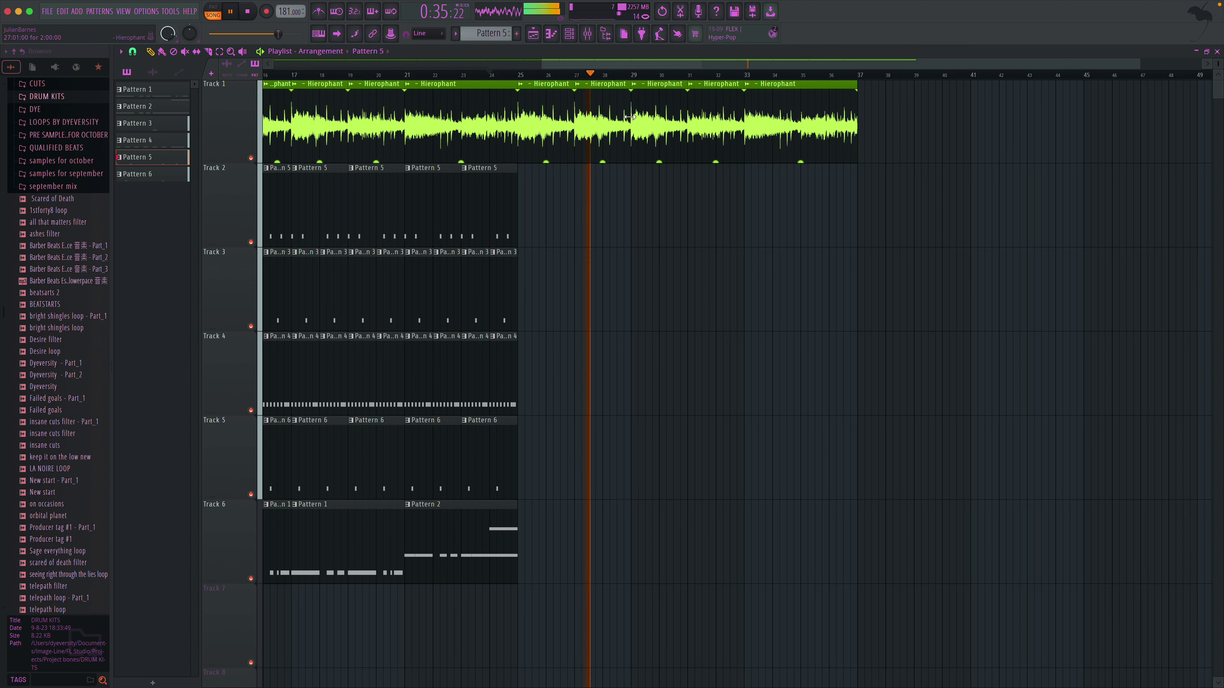
pyautogui.moveTo(631, 117); pyautogui.dragTo(624, 118)
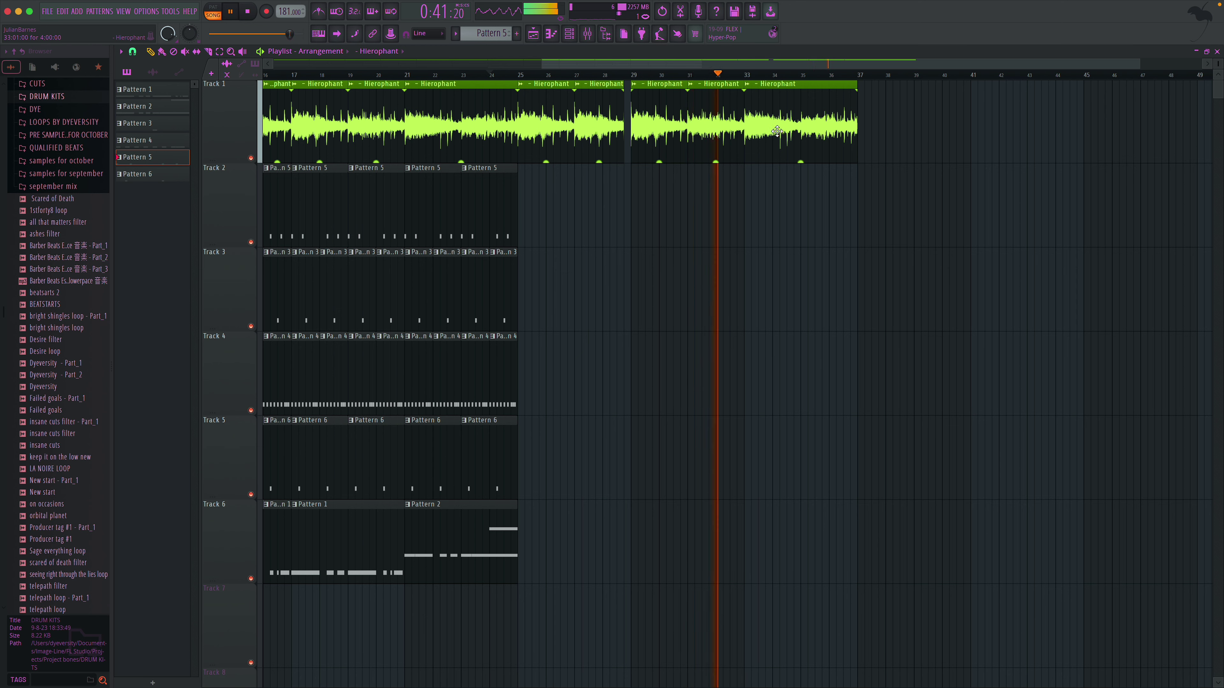
# - Duplicate the Hierophant clips of bars 25 to 36 on Track 1 so the copy starts at bar 37
pyautogui.click(220, 52)
pyautogui.moveTo(542, 121); pyautogui.dragTo(771, 124)
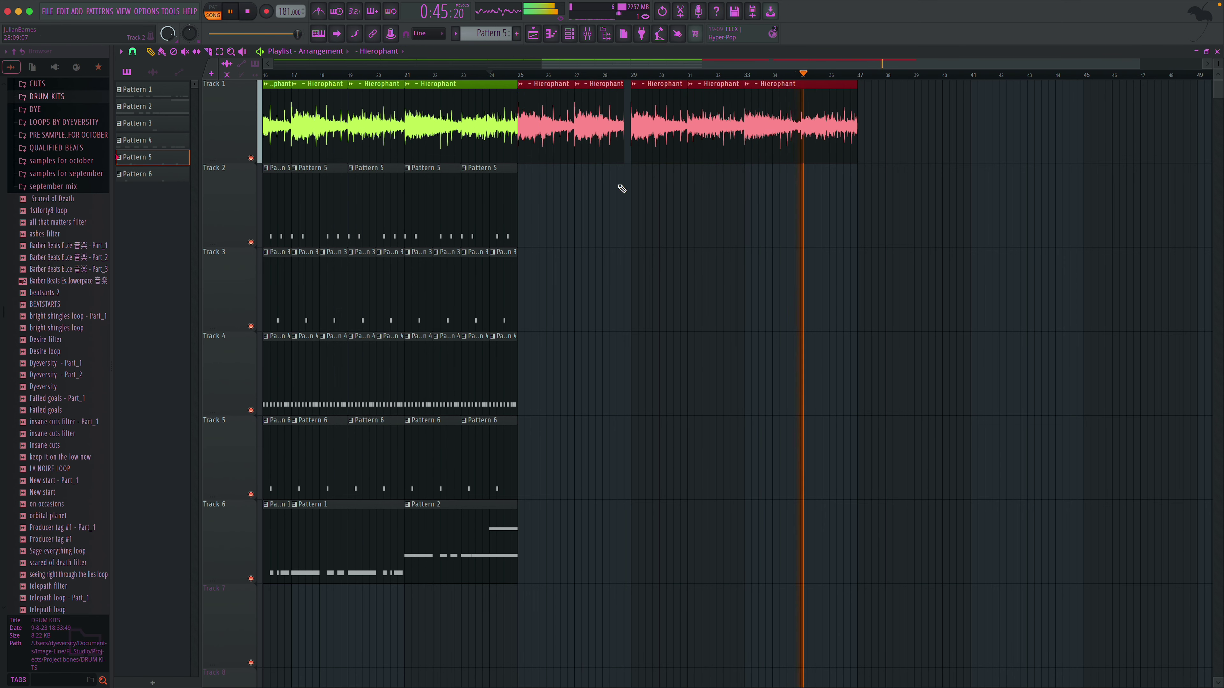
pyautogui.moveTo(526, 145); pyautogui.dragTo(866, 151)
pyautogui.click(903, 190)
pyautogui.rightClick(903, 190)
pyautogui.hscroll(6, 845, 187)
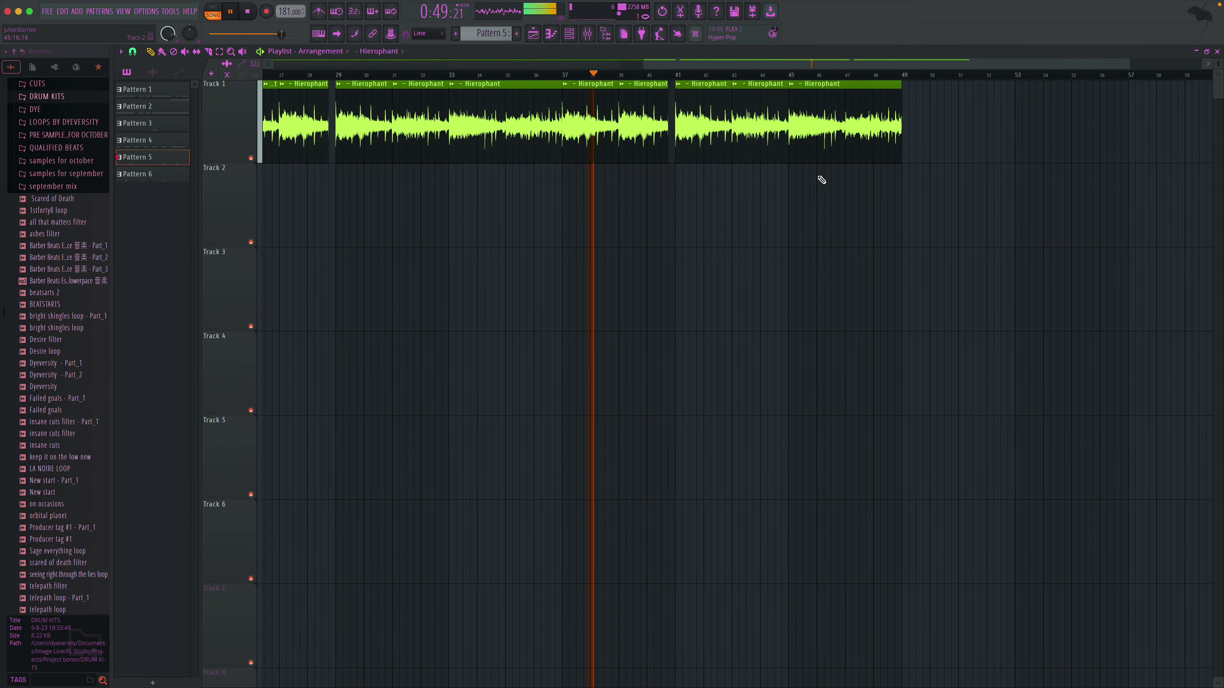
pyautogui.hscroll(-10, 822, 180)
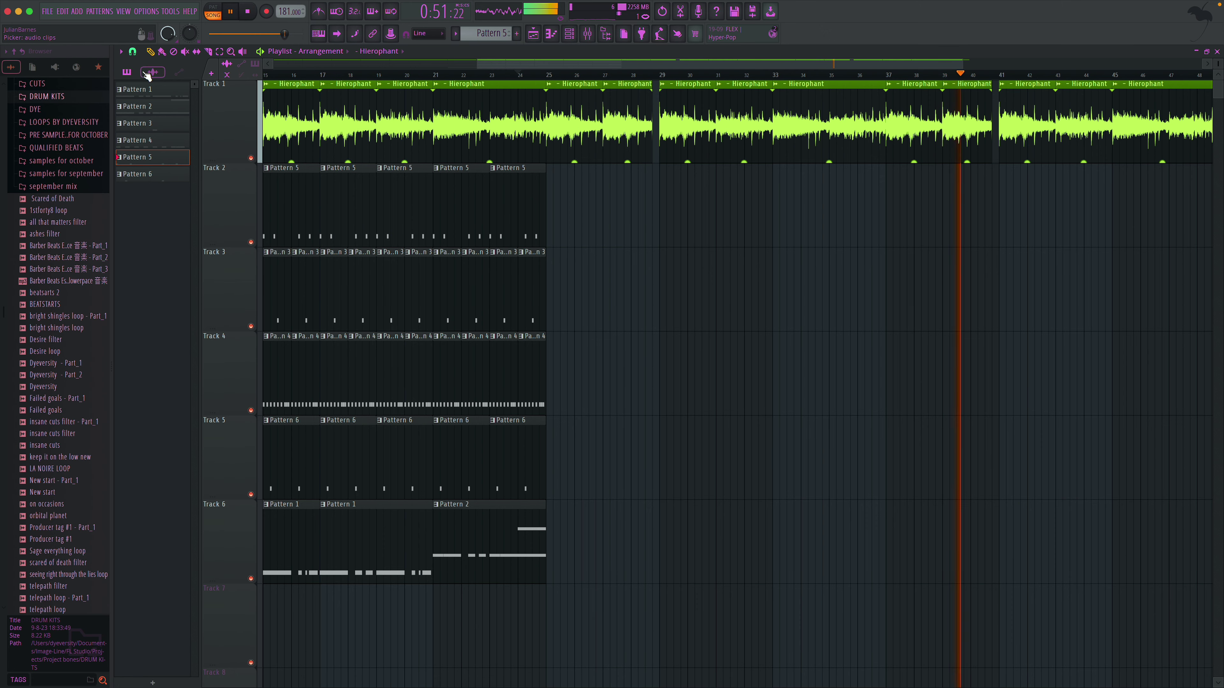
# - Copy all clips on Tracks 1 to 6 from bars 13 to 24 so the copy starts at bar 49
pyautogui.click(222, 53)
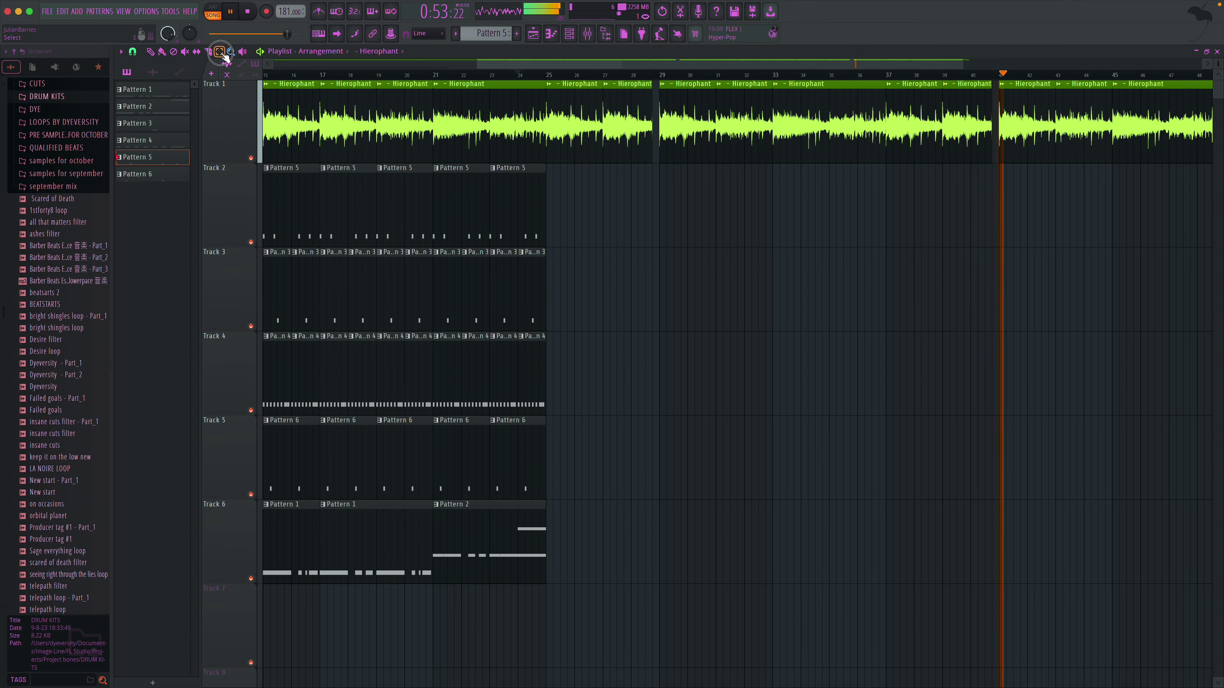
pyautogui.hscroll(-5, 386, 145)
pyautogui.moveTo(374, 140); pyautogui.dragTo(703, 581)
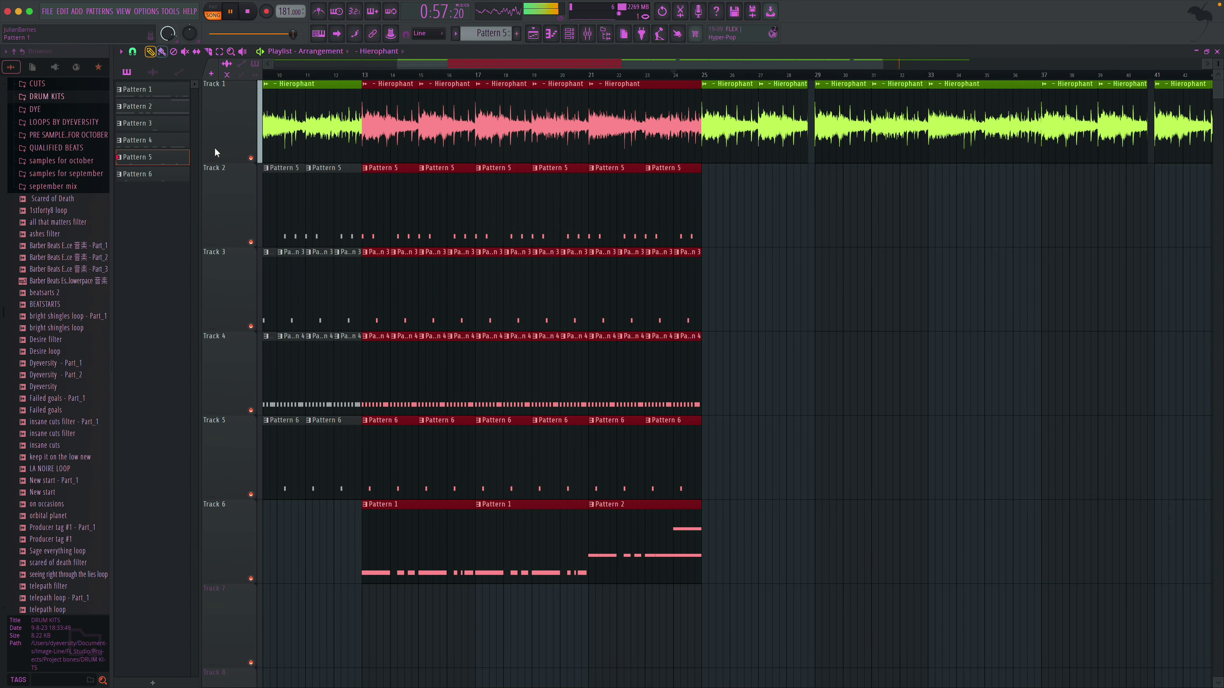
pyautogui.moveTo(379, 520); pyautogui.dragTo(881, 520)
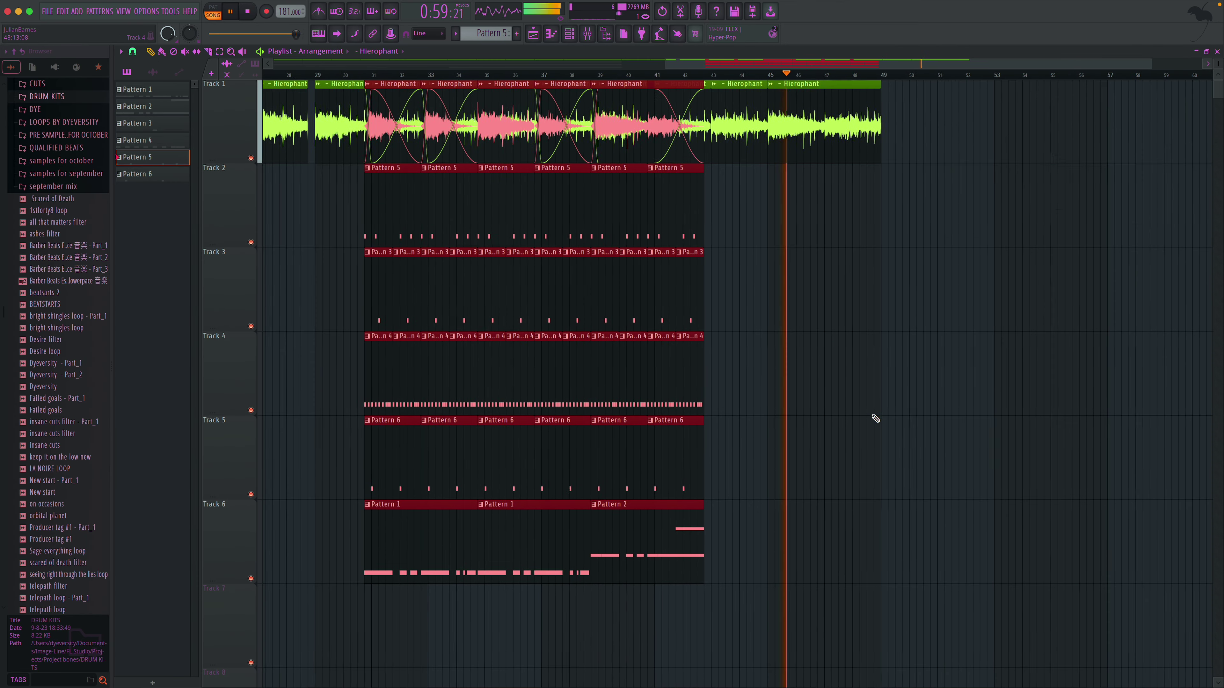
pyautogui.moveTo(611, 457); pyautogui.dragTo(1119, 391)
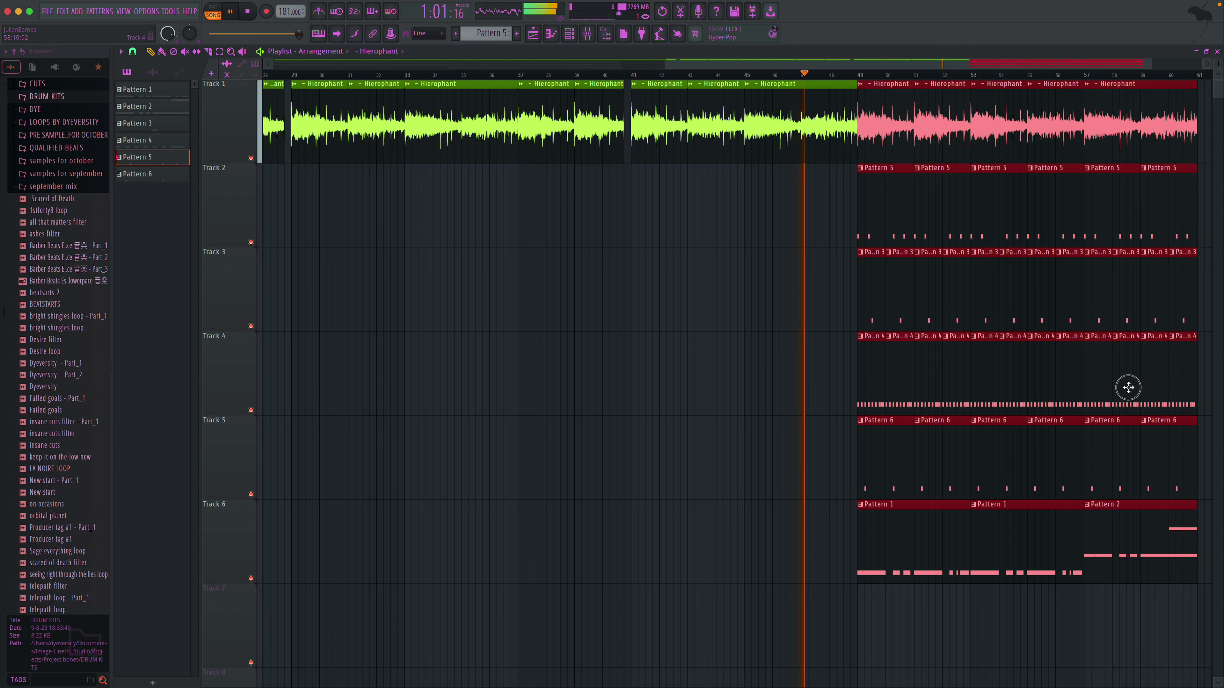
# - Trim about one beat off the end of the Hierophant clip just before bar 53 on Track 1
pyautogui.click(716, 237)
pyautogui.rightClick(715, 237)
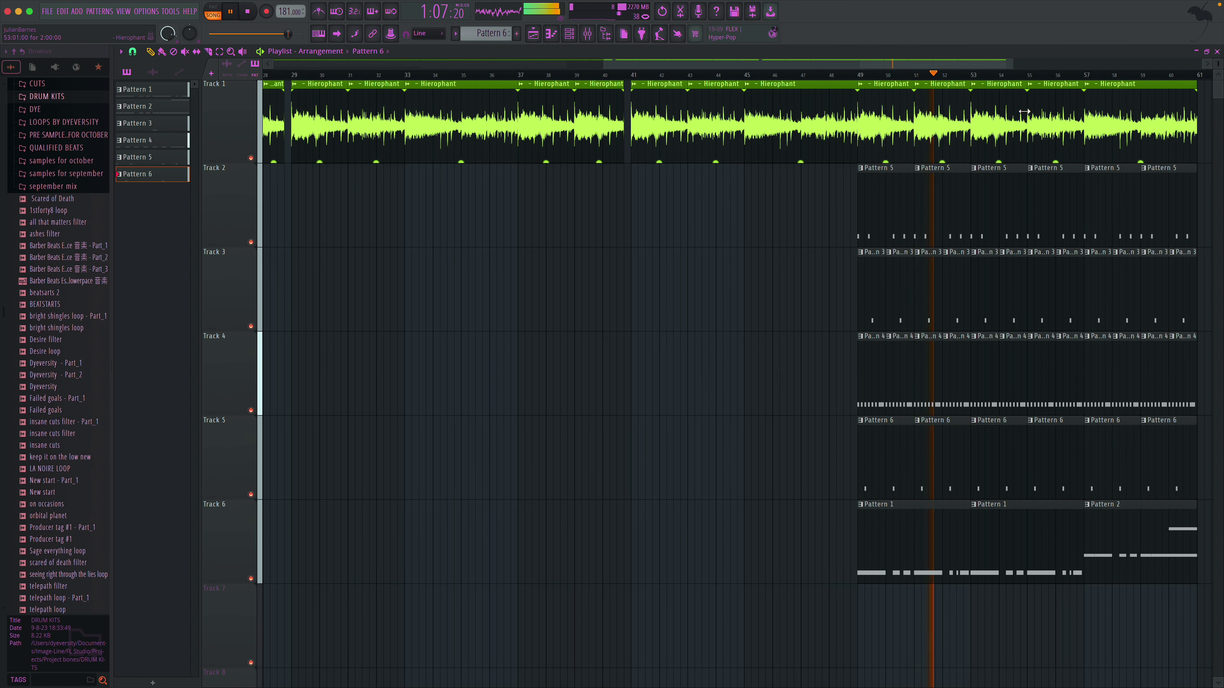
pyautogui.moveTo(970, 111); pyautogui.dragTo(964, 112)
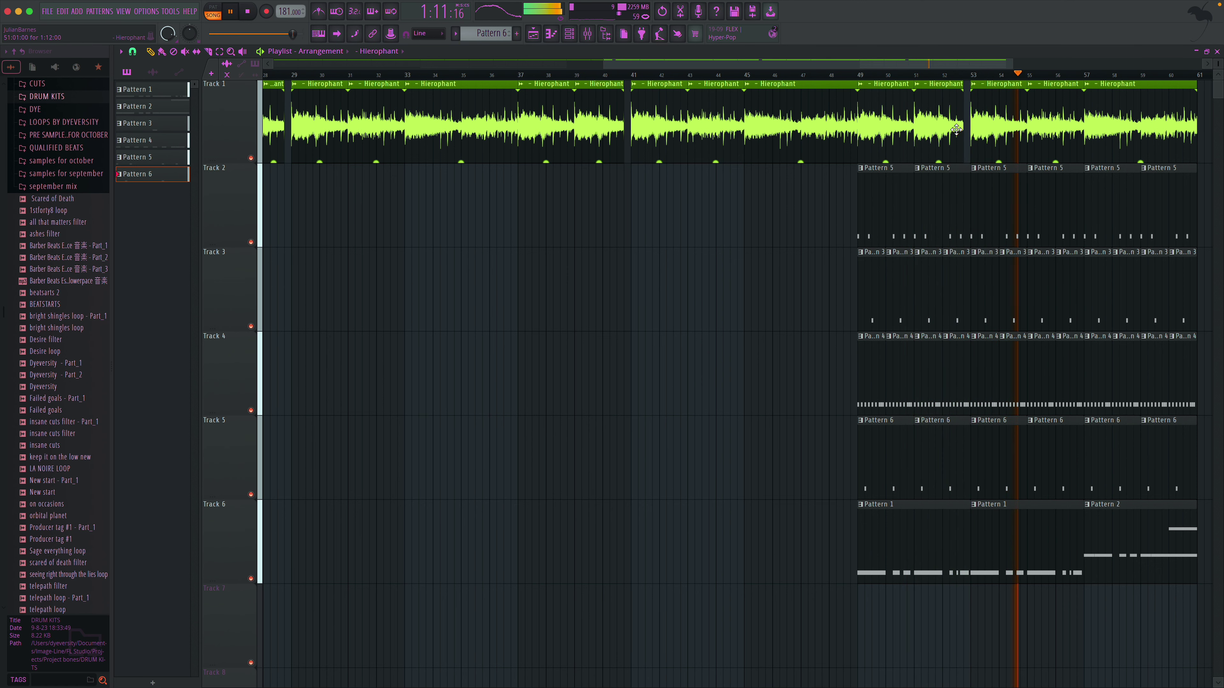
# - Duplicate all clips of bars 49 to 60 on Tracks 1 to 6 so the copy starts at bar 61
pyautogui.hscroll(6, 891, 144)
pyautogui.click(235, 74)
pyautogui.click(220, 52)
pyautogui.moveTo(451, 103); pyautogui.dragTo(775, 545)
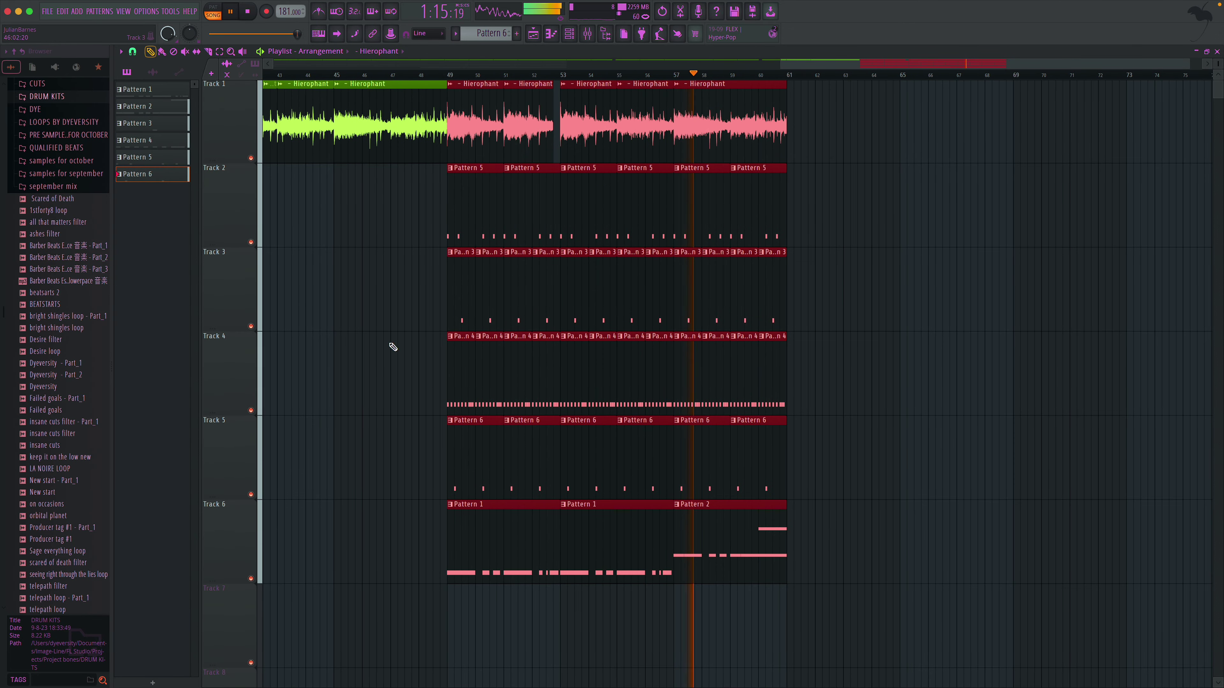
pyautogui.hotkey('ctrl', 'b')
pyautogui.moveTo(800, 462); pyautogui.dragTo(810, 449)
# - Delete the Pattern 4 clips on Track 4 and the Pattern 3 clips on Track 3 from bar 61 to bar 72
pyautogui.click(1151, 384)
pyautogui.rightClick(1151, 383)
pyautogui.rightClick(1112, 385)
pyautogui.moveTo(1090, 386); pyautogui.dragTo(774, 376)
pyautogui.click(748, 374)
pyautogui.click(762, 375)
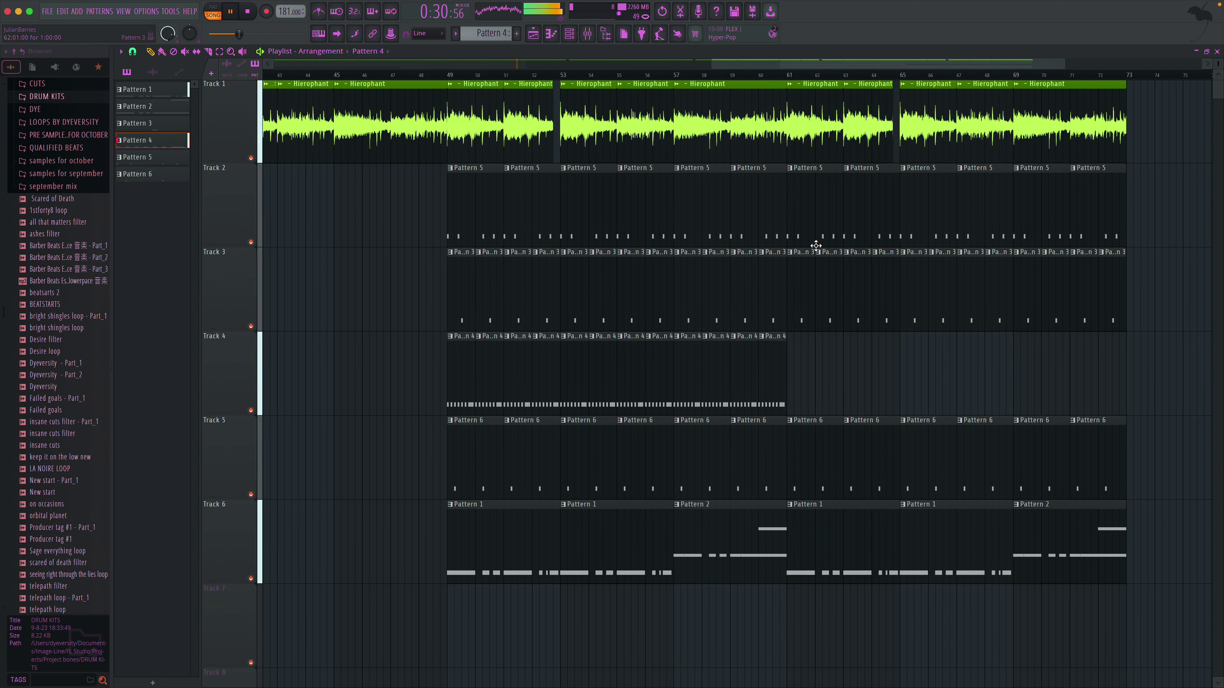
pyautogui.click(766, 75)
pyautogui.moveTo(812, 296); pyautogui.dragTo(1117, 290)
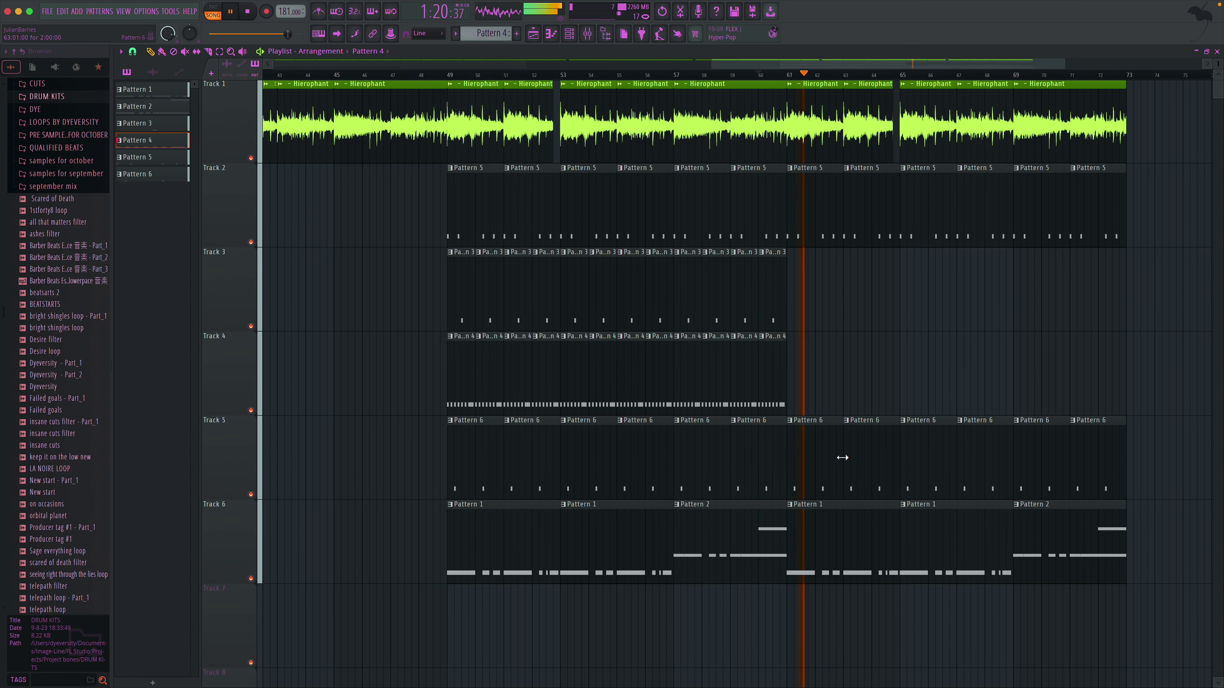
# - Place Pattern 4 clips over bars 65 to 68 and 71 to 72 on Track 4, and extend Track 2's last Pattern 5 clip by one bar
pyautogui.hscroll(4, 874, 446)
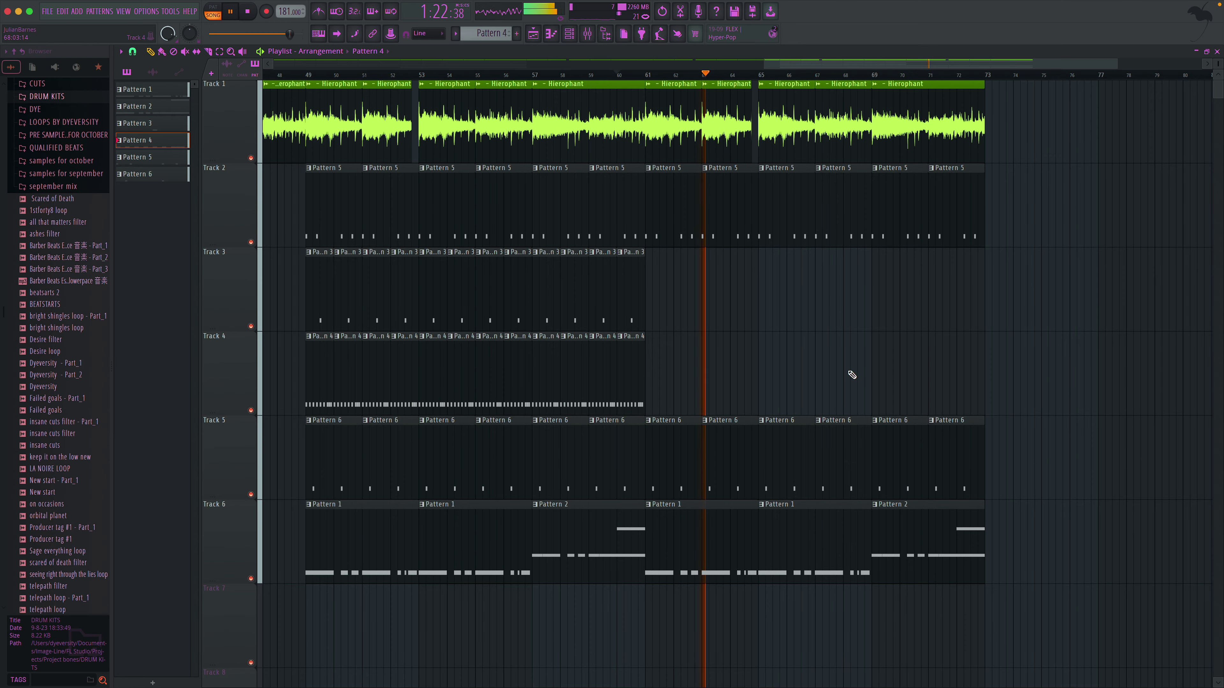
pyautogui.hscroll(4, 828, 345)
pyautogui.click(636, 361)
pyautogui.moveTo(636, 361); pyautogui.dragTo(738, 358)
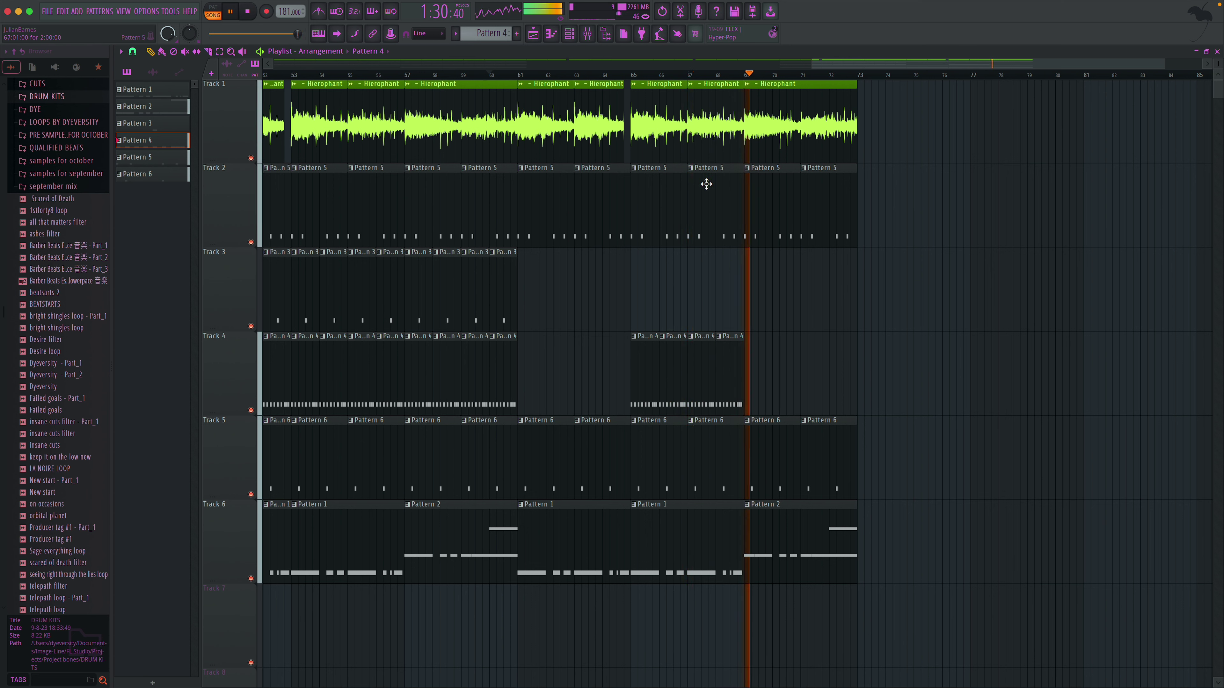
pyautogui.moveTo(804, 378); pyautogui.dragTo(831, 378)
pyautogui.moveTo(856, 237); pyautogui.dragTo(885, 238)
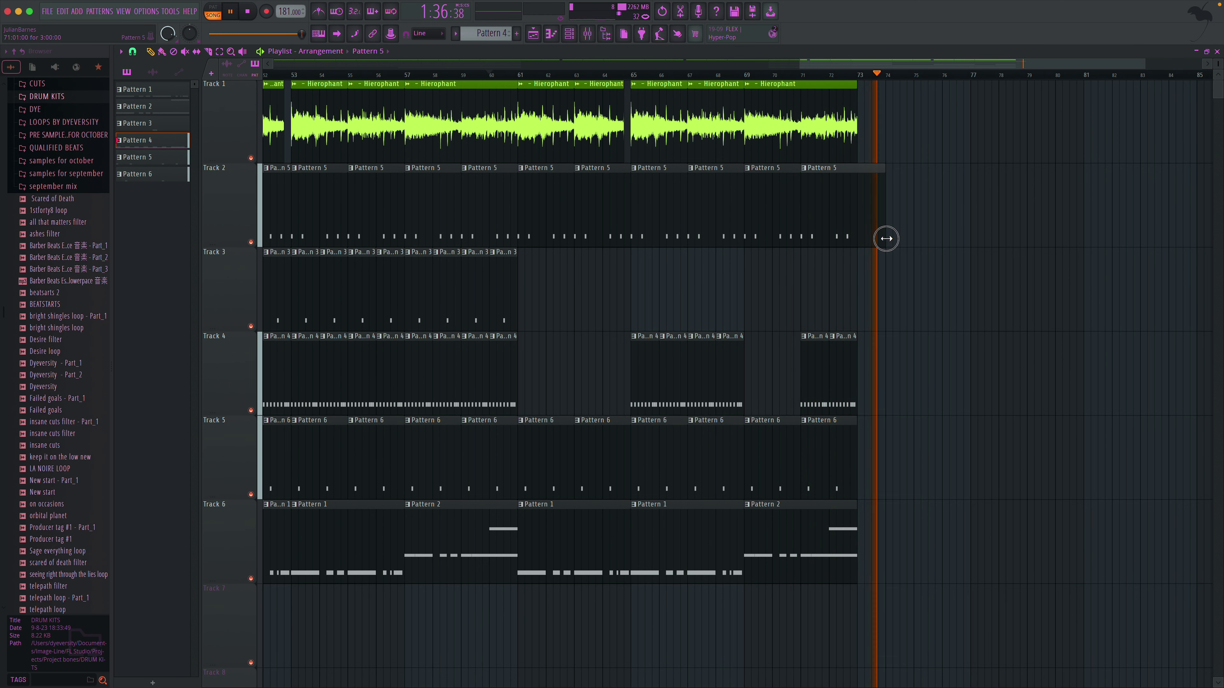
# - Add the Producer tag #1 sample to Track 7 so it starts at bar 24
pyautogui.hscroll(-15, 514, 178)
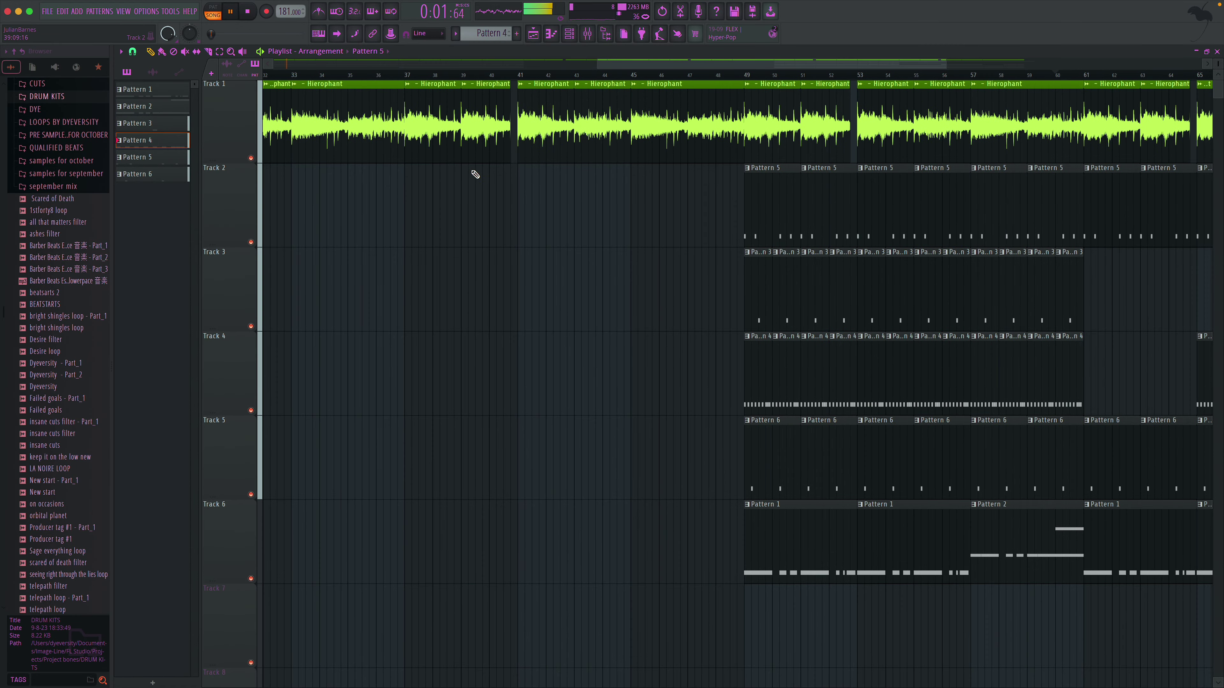
pyautogui.scroll(-2, 579, 159)
pyautogui.scroll(-5, 55, 354)
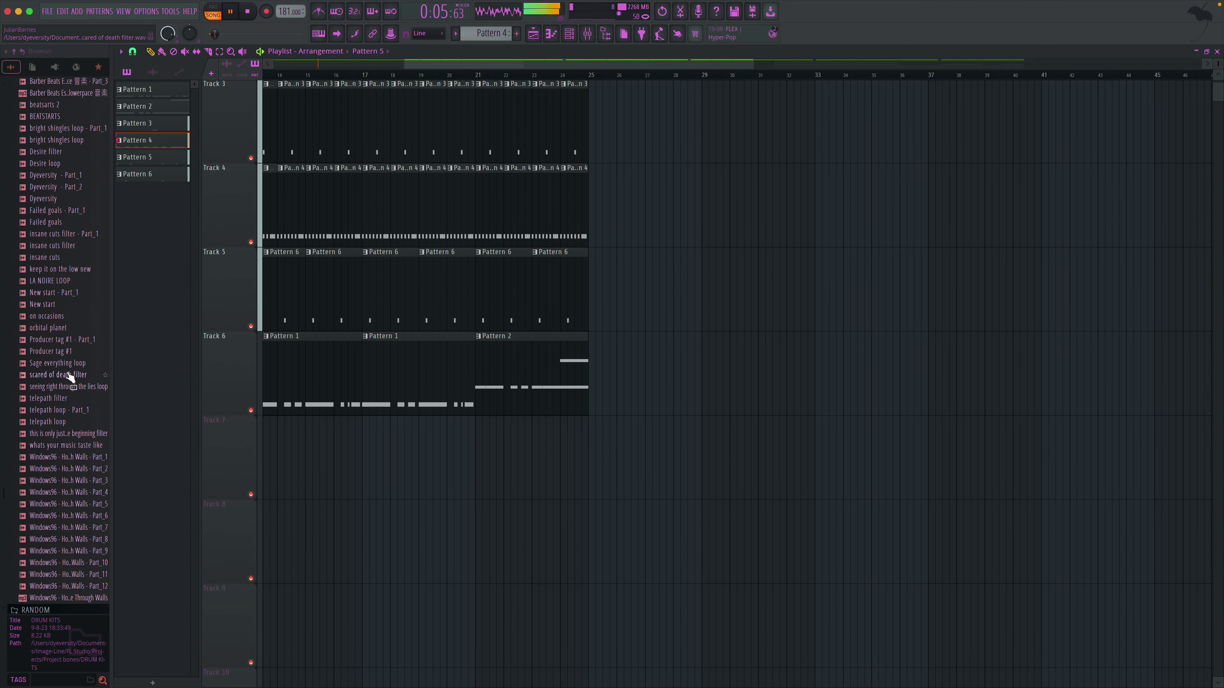
pyautogui.moveTo(70, 355); pyautogui.dragTo(578, 463)
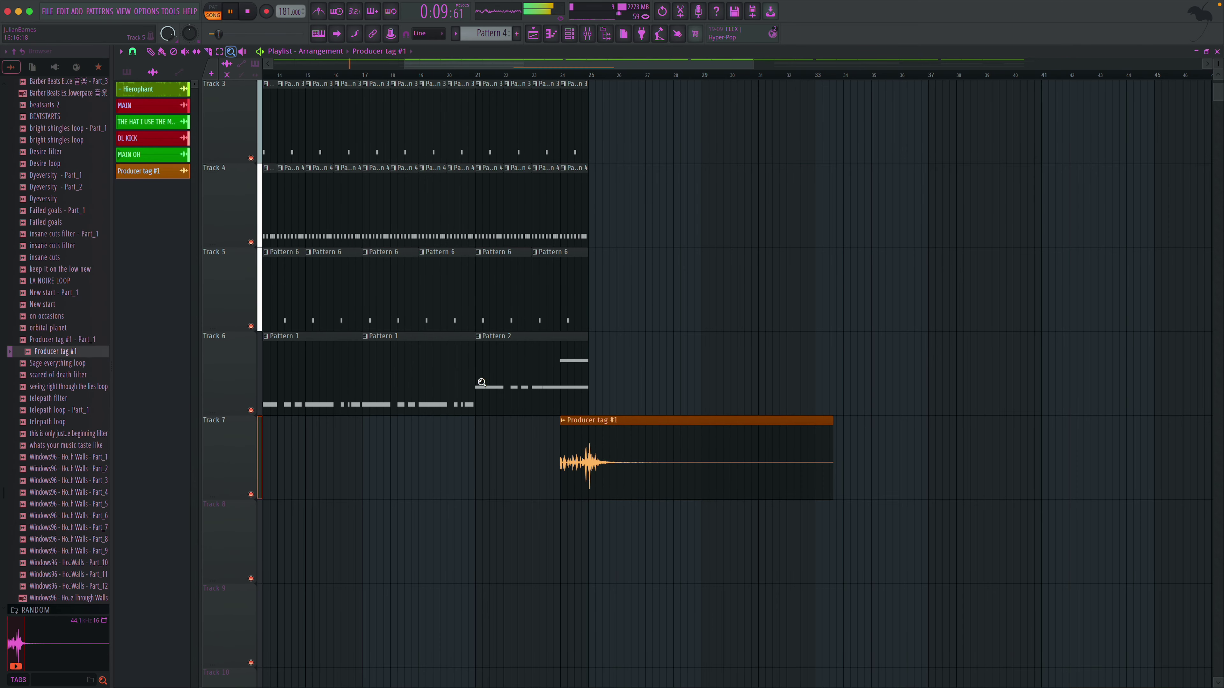
# - Slice the Producer tag #1 clip about three beats into bar 24 and delete the part before the cut
pyautogui.moveTo(561, 458); pyautogui.dragTo(624, 410)
pyautogui.moveTo(726, 367); pyautogui.dragTo(596, 318)
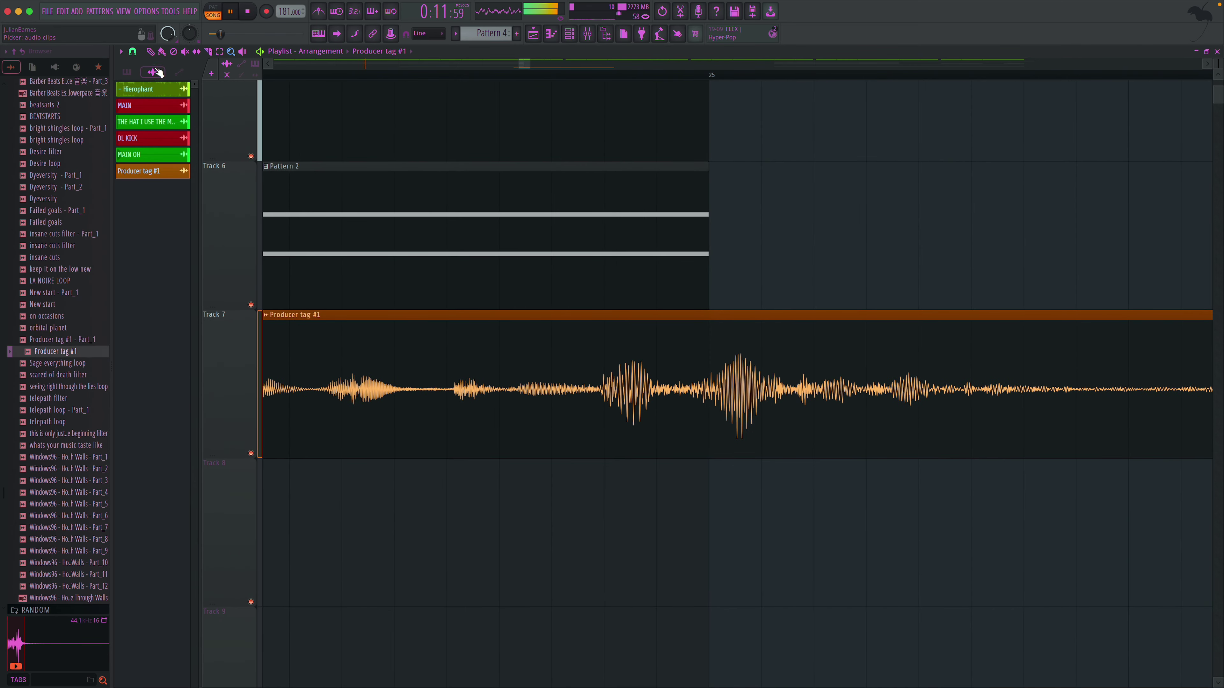
pyautogui.click(209, 51)
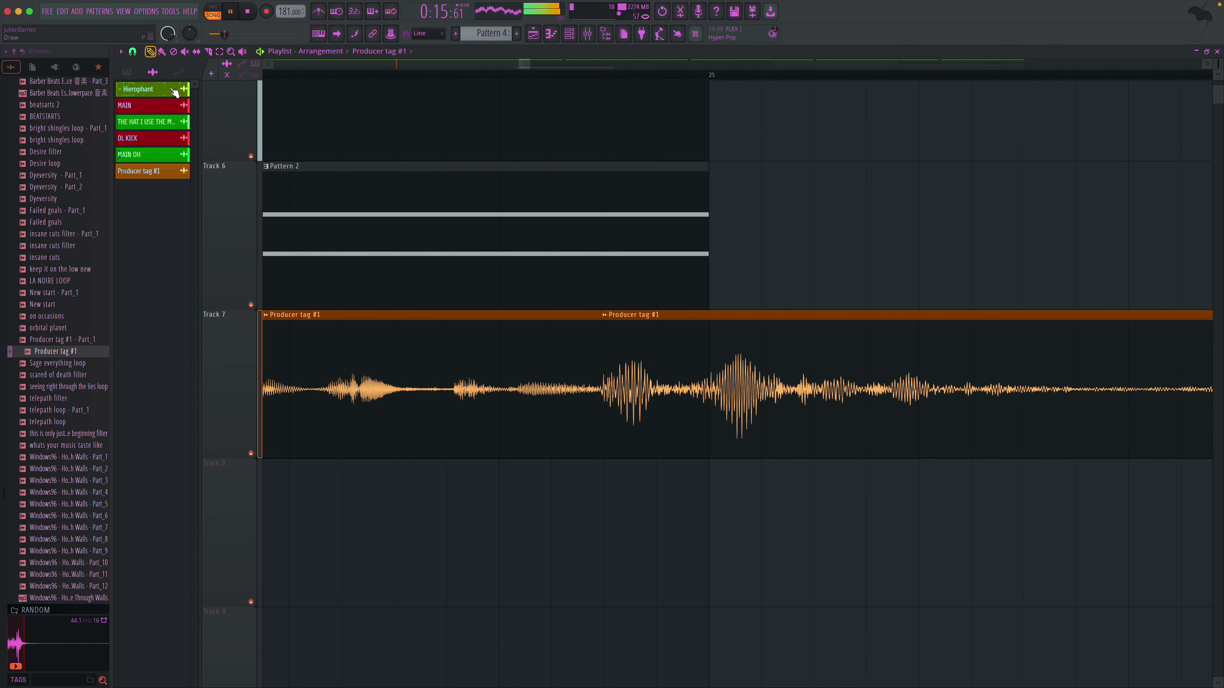
pyautogui.rightClick(433, 386)
pyautogui.moveTo(851, 389)
pyautogui.mouseDown()
pyautogui.moveTo(874, 391)
pyautogui.moveTo(847, 391)
pyautogui.mouseUp()
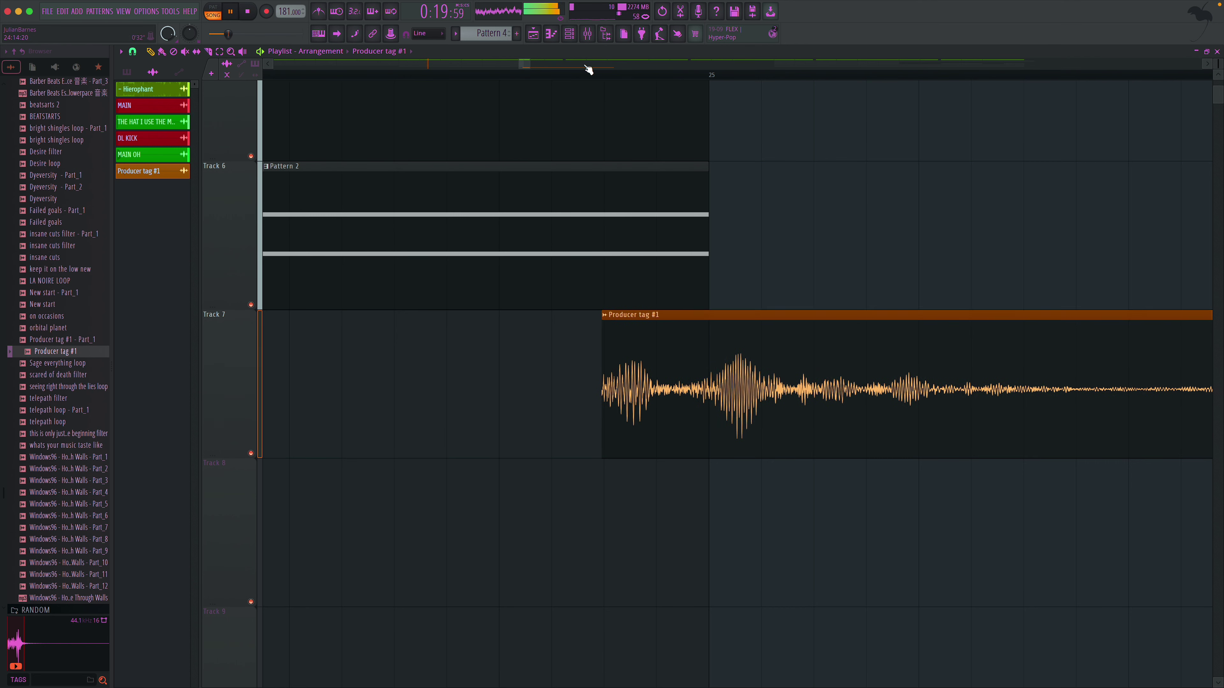
# - Route the Producer tag #1 channel to mixer insert 7 and bring up that insert in the mixer
pyautogui.press('F6')
pyautogui.click(370, 286)
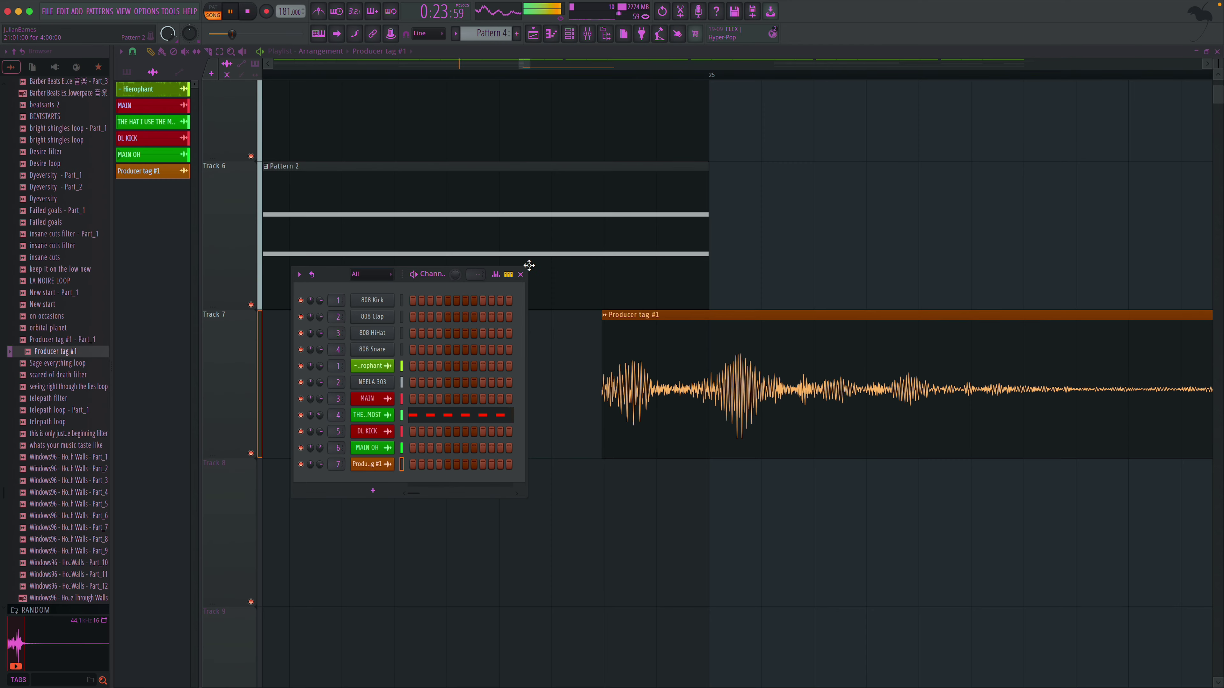
pyautogui.click(520, 274)
pyautogui.click(587, 33)
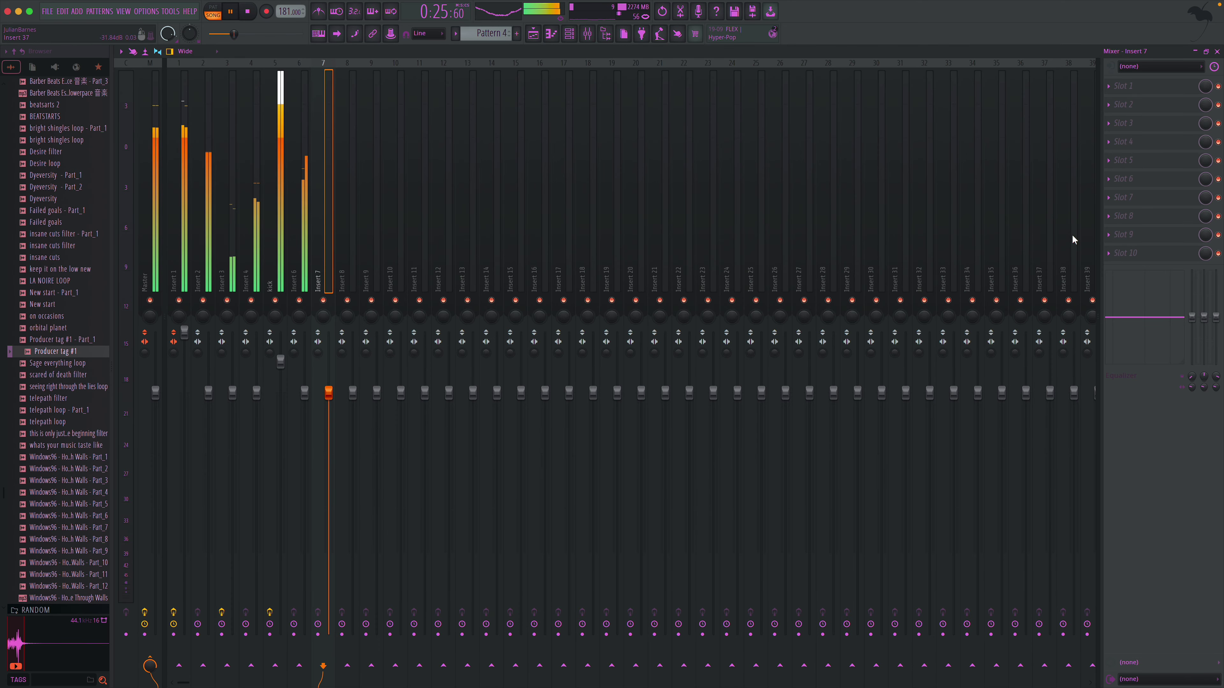
# - Load Fruity Parametric EQ 2 in the first effect slot of insert 7 and apply a low-cut preset
pyautogui.click(1147, 85)
pyautogui.click(1010, 416)
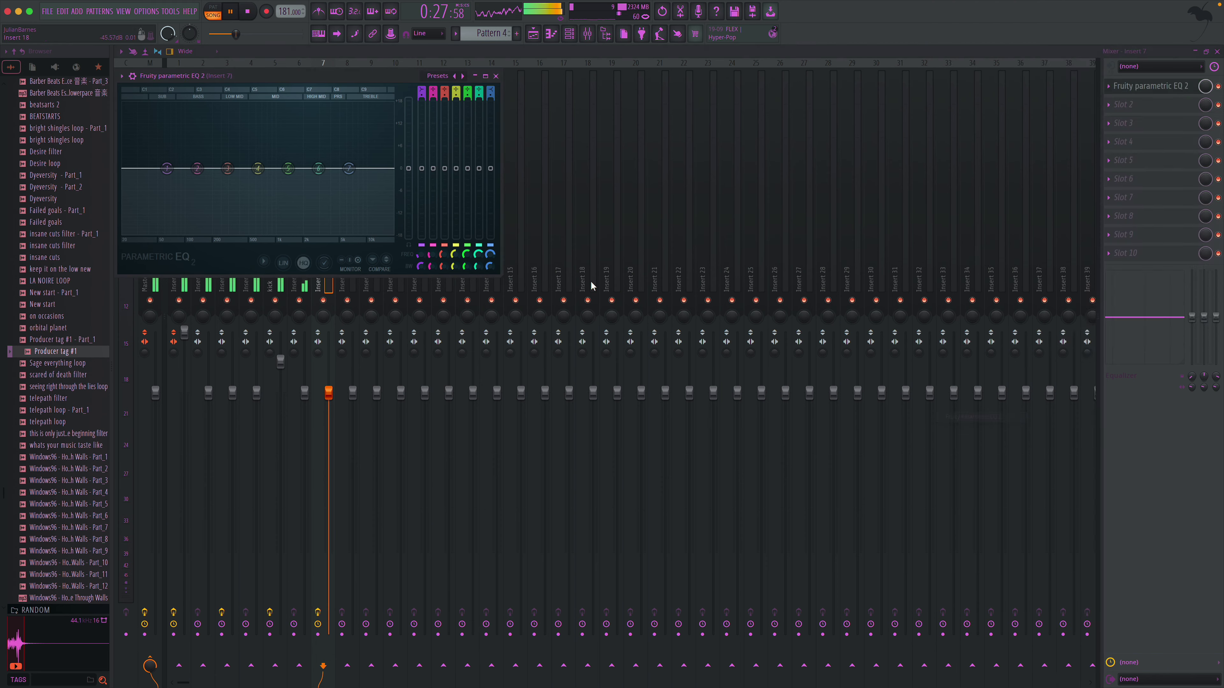
pyautogui.click(436, 78)
pyautogui.click(482, 89)
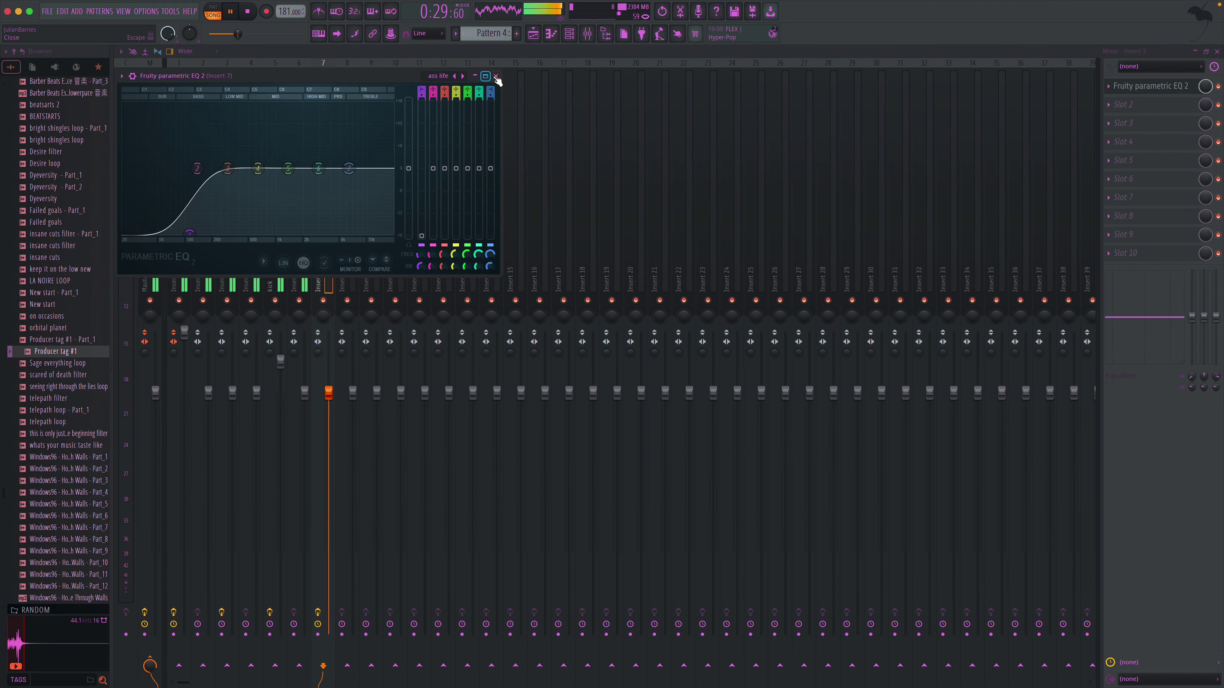
pyautogui.click(496, 77)
# - Load Fruity Delay 3 in the second effect slot of insert 7 with its feedback level at about 56%
pyautogui.click(1124, 111)
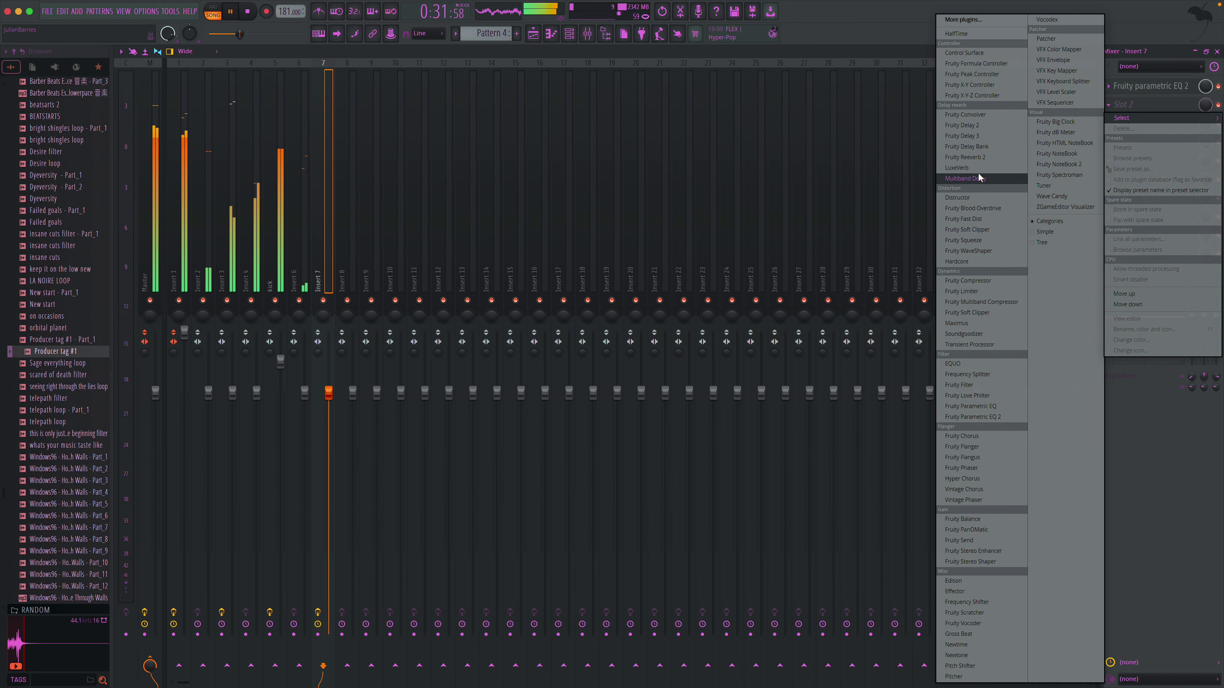
pyautogui.click(968, 135)
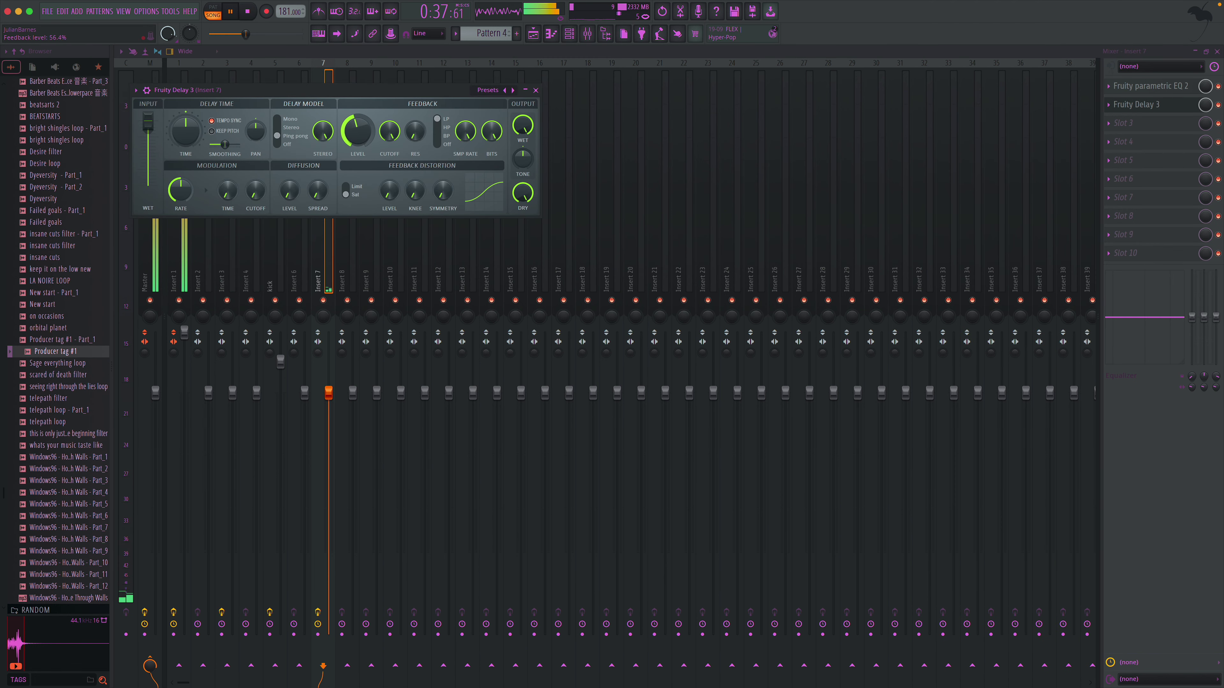
pyautogui.click(536, 90)
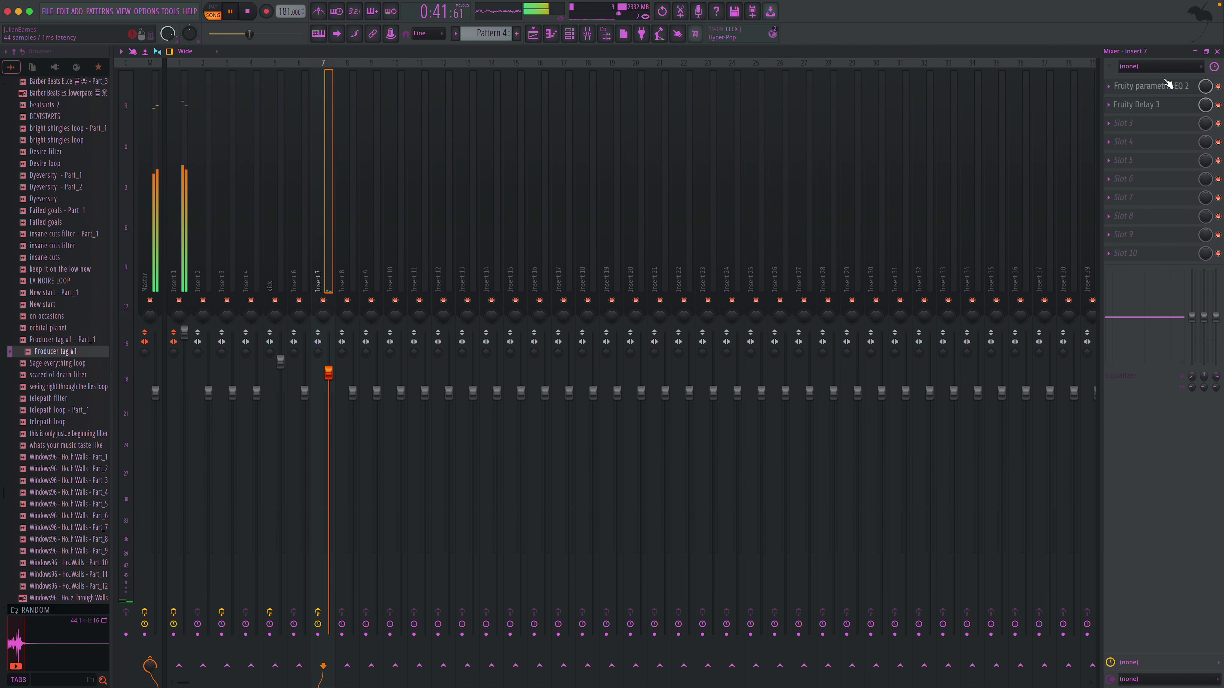
# - Play the section leading into bar 25 and nudge the Producer tag #1 clip on Track 7 slightly later
pyautogui.click(1217, 52)
pyautogui.press('space')
pyautogui.click(427, 74)
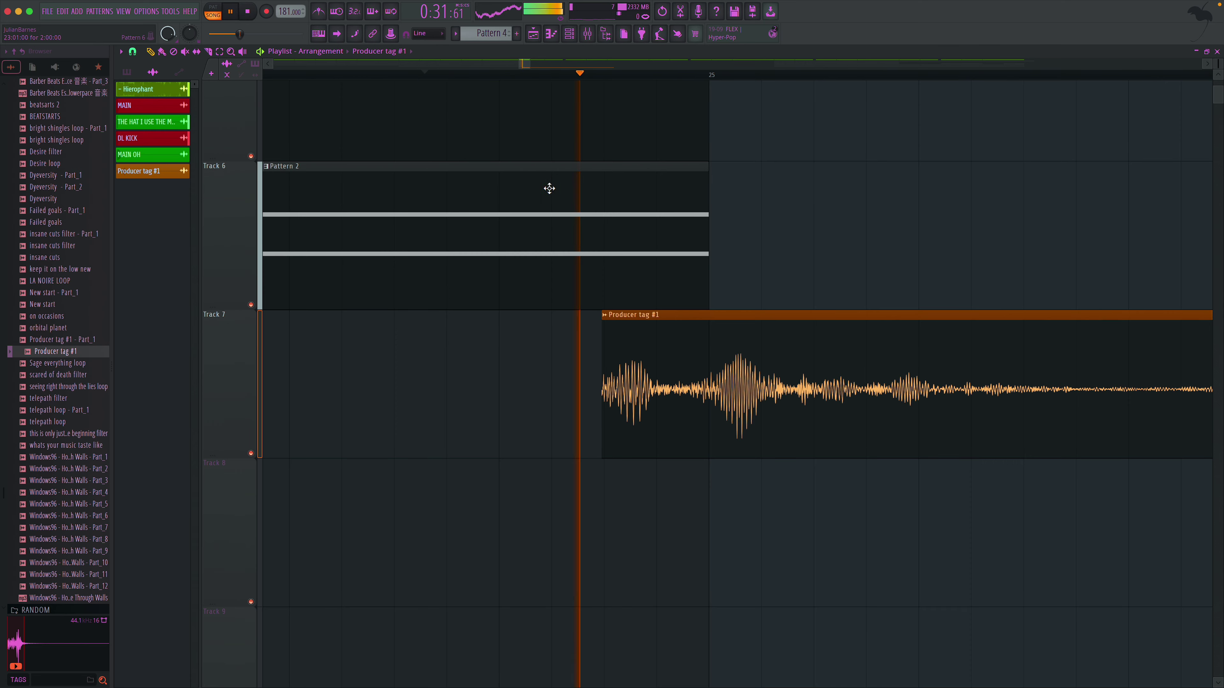
pyautogui.moveTo(659, 355); pyautogui.dragTo(661, 352)
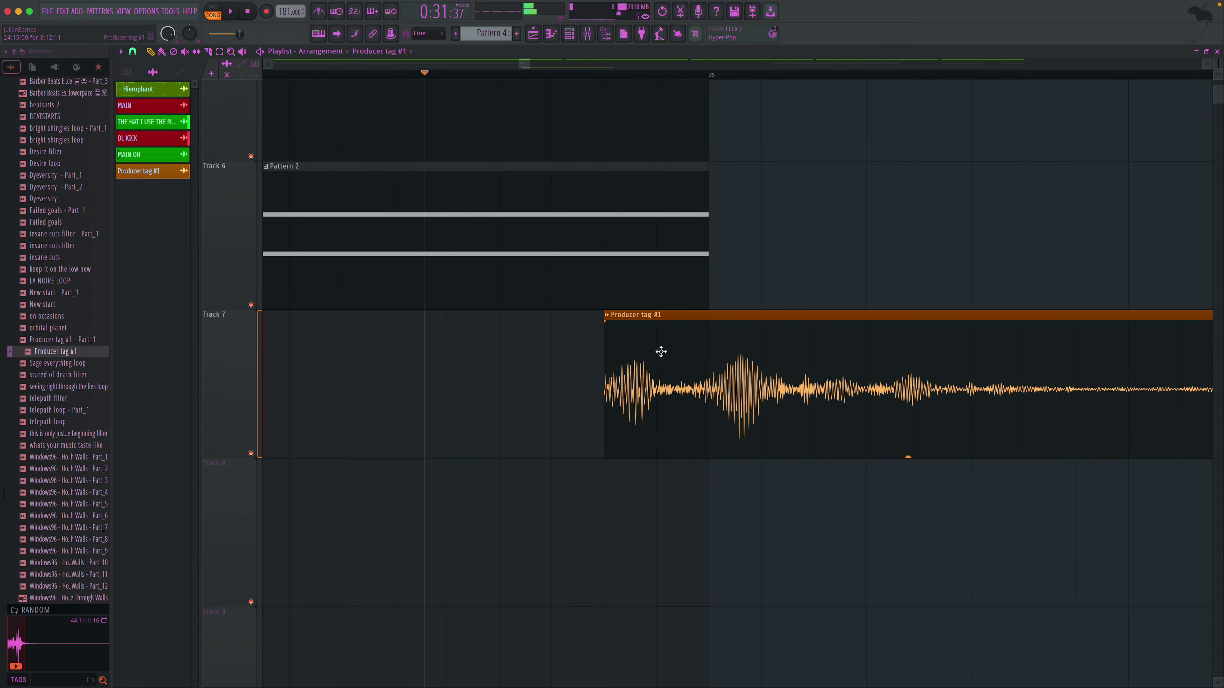
# - Set the producer tag's level with the insert 7 fader, placing it slightly above the kick insert's fader
pyautogui.press('F9')
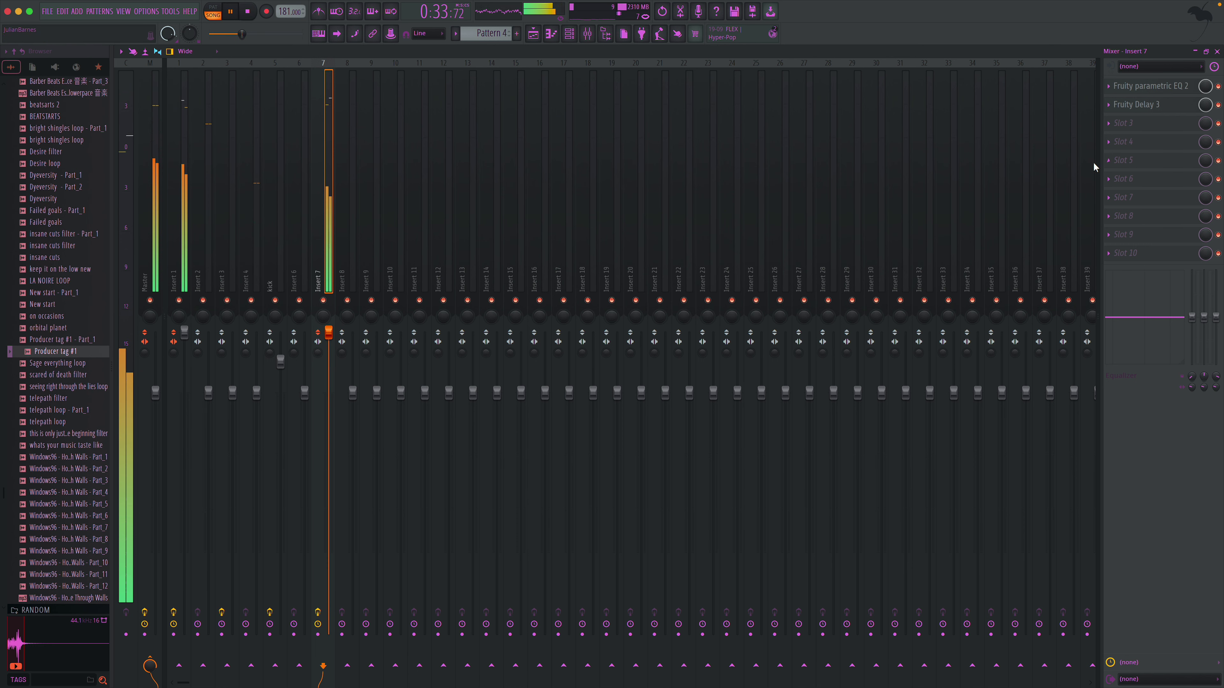
pyautogui.moveTo(328, 338); pyautogui.dragTo(329, 354)
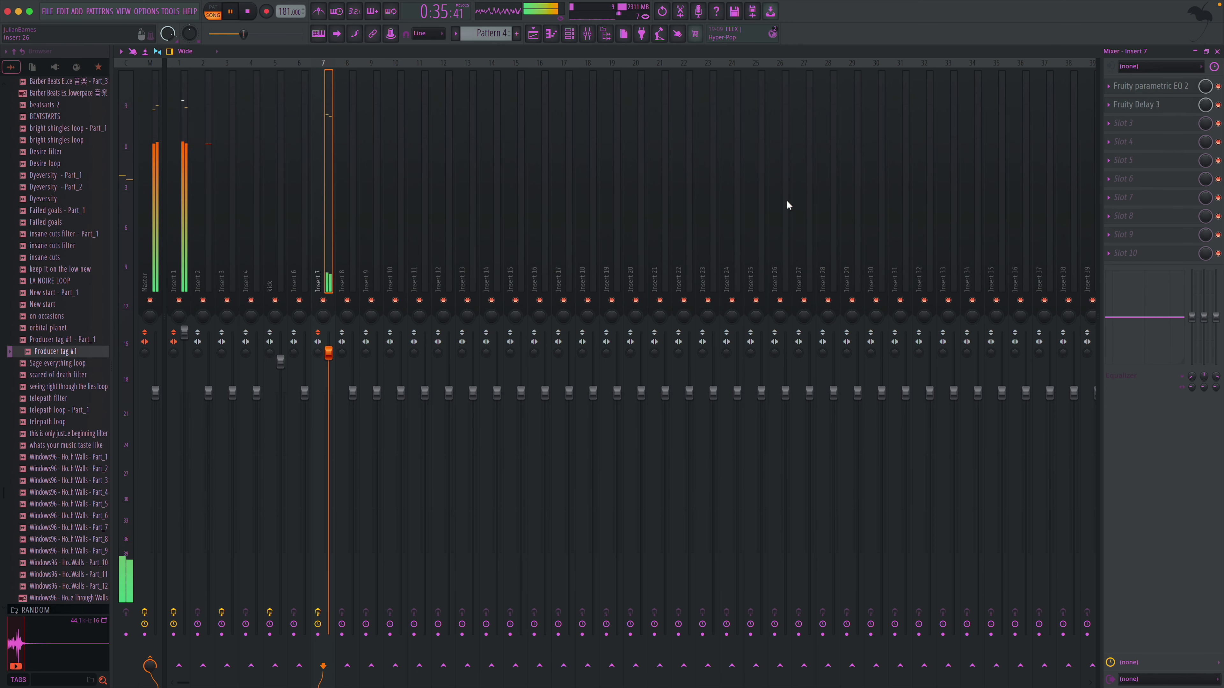
pyautogui.click(1218, 52)
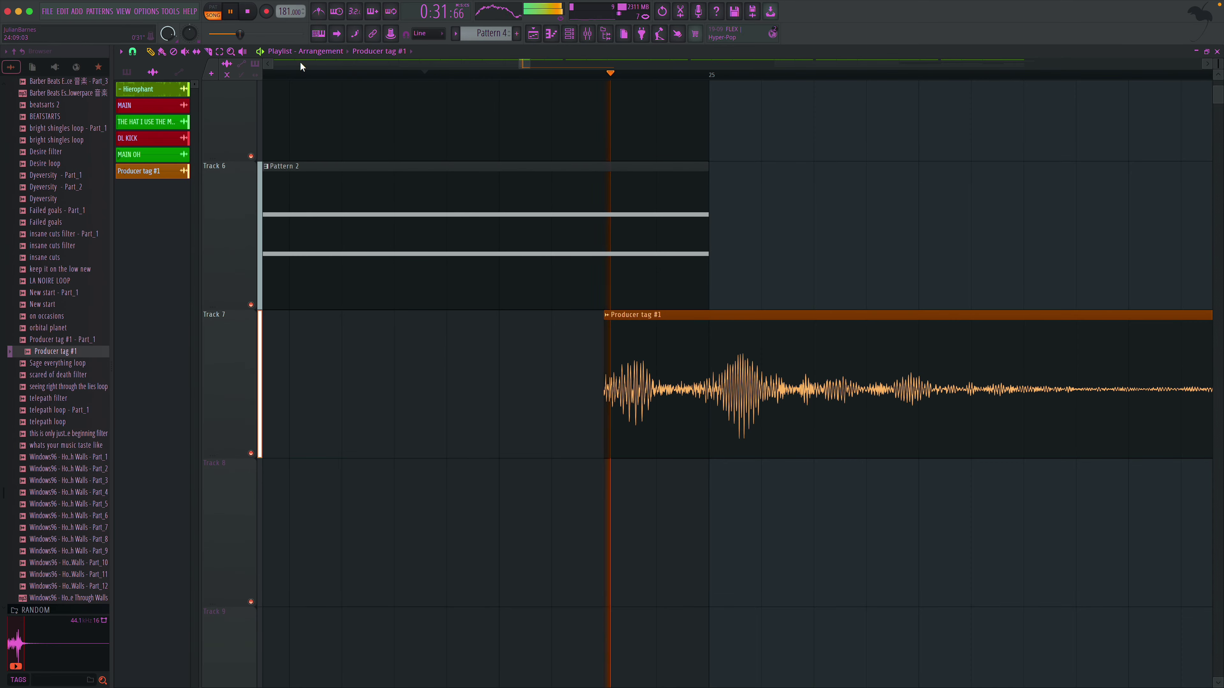
# - Save the project as "up 2 lil bro" in a new project folder
pyautogui.rightClick(332, 117)
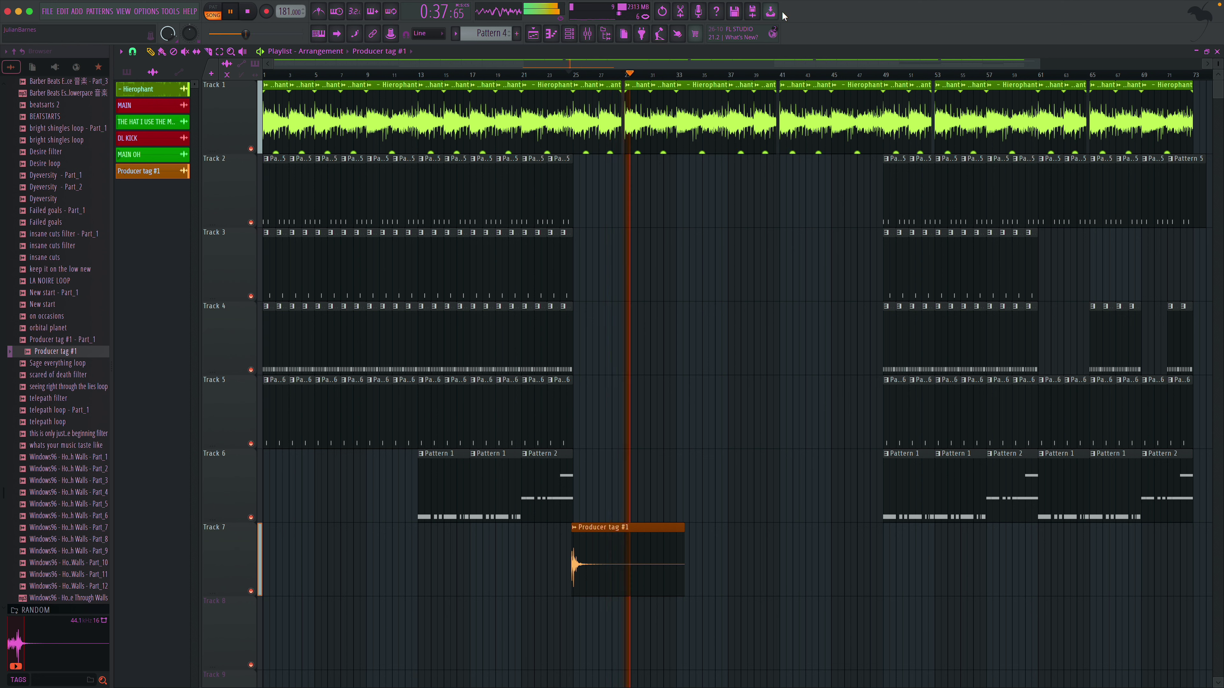
pyautogui.click(736, 12)
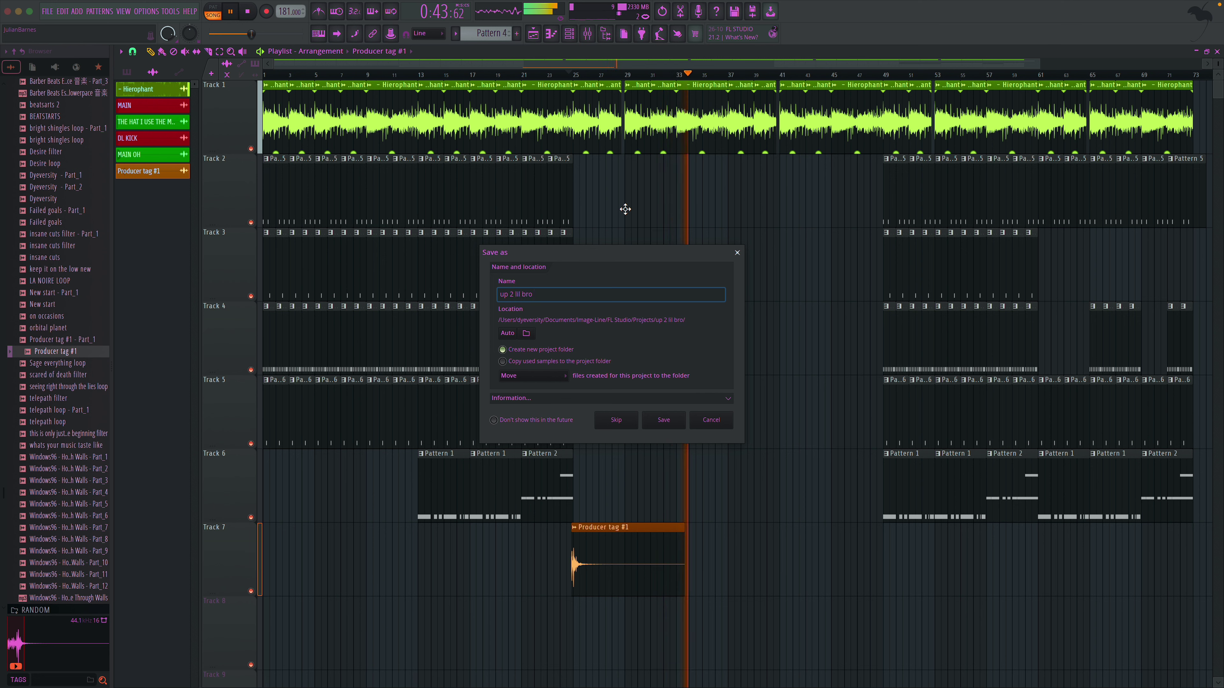
pyautogui.click(664, 420)
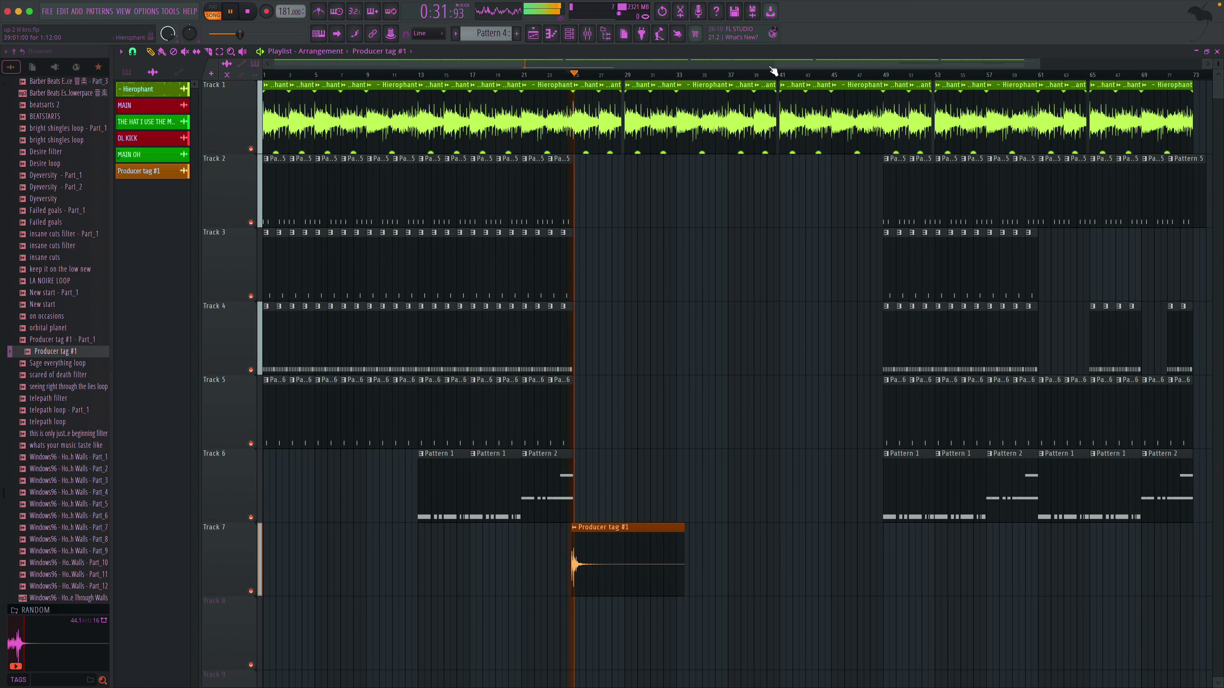
# - Export the song to the Desktop as a WAV file named "up 2 lil bro"
pyautogui.press('super+r')
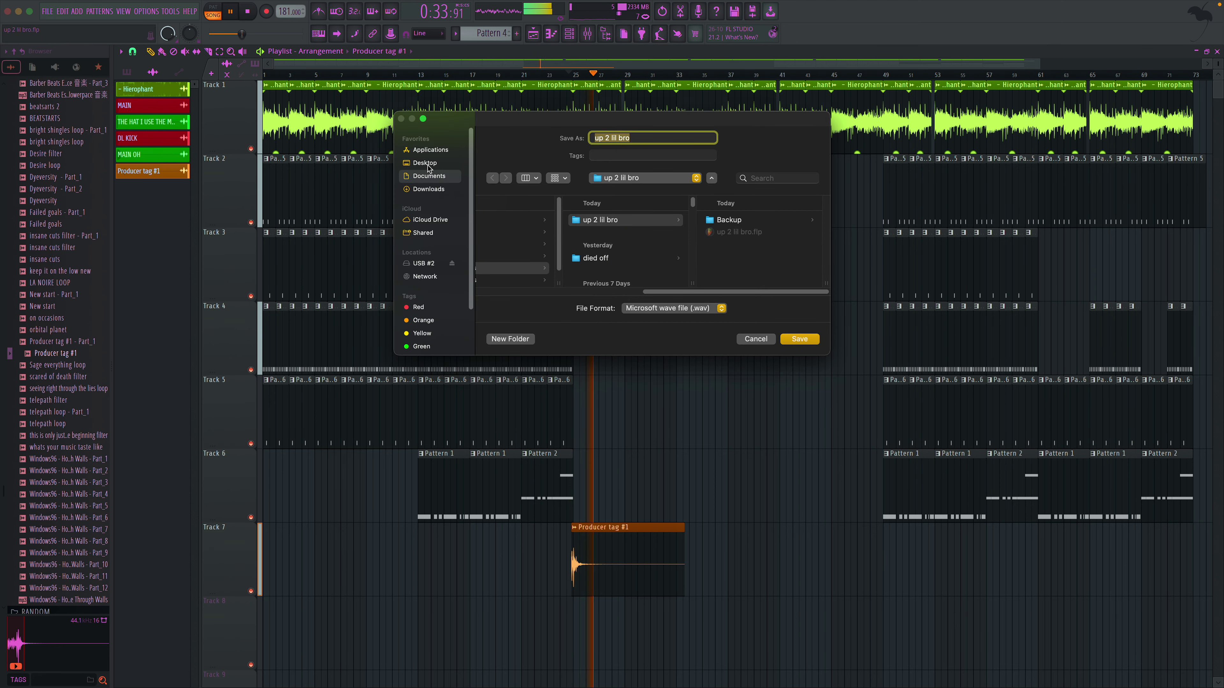
pyautogui.click(425, 163)
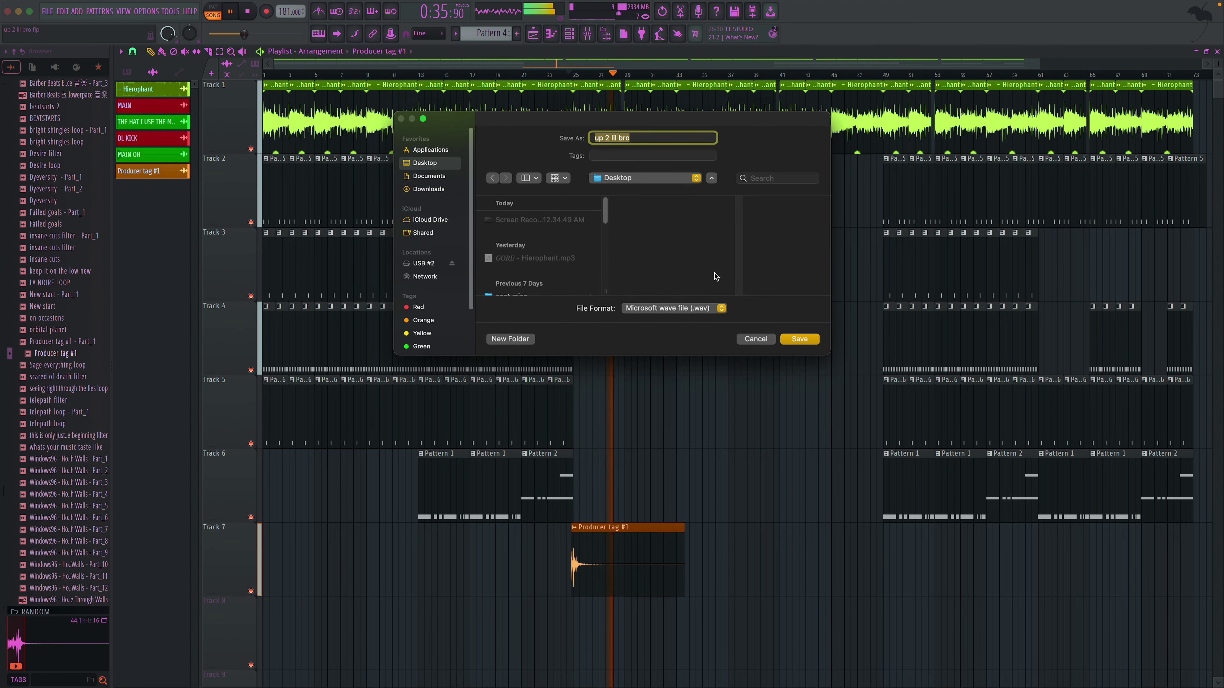
pyautogui.click(800, 340)
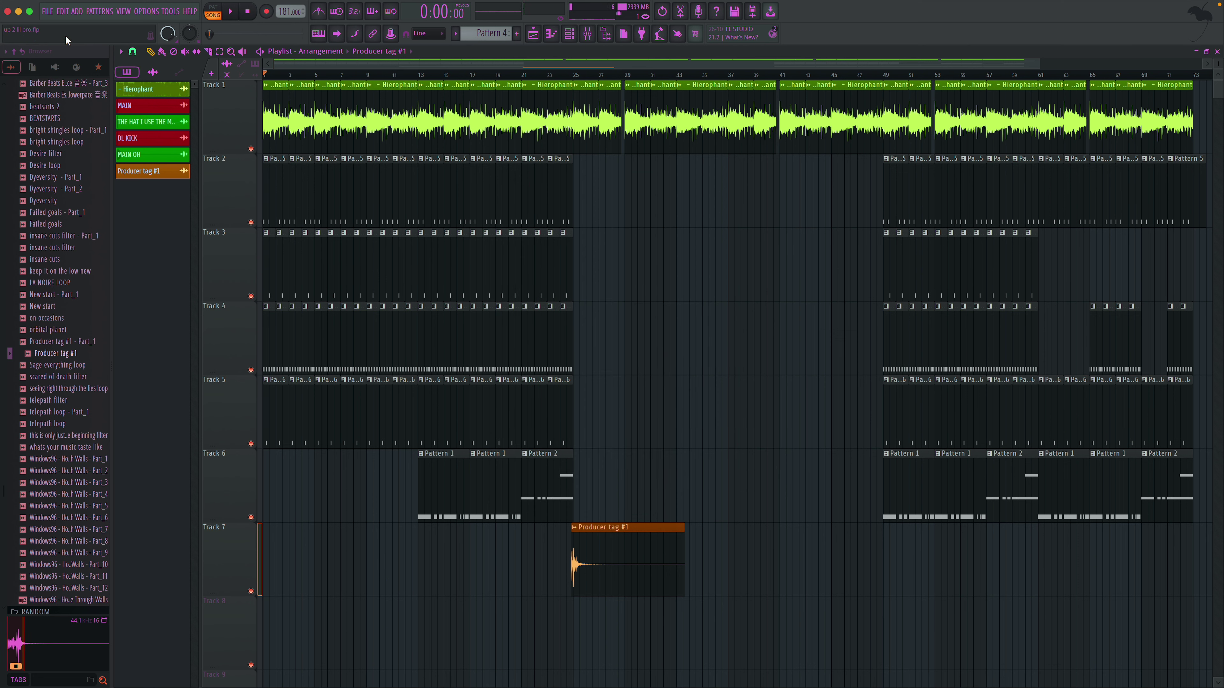
# - Start a new project from one of the minimal templates
pyautogui.click(47, 11)
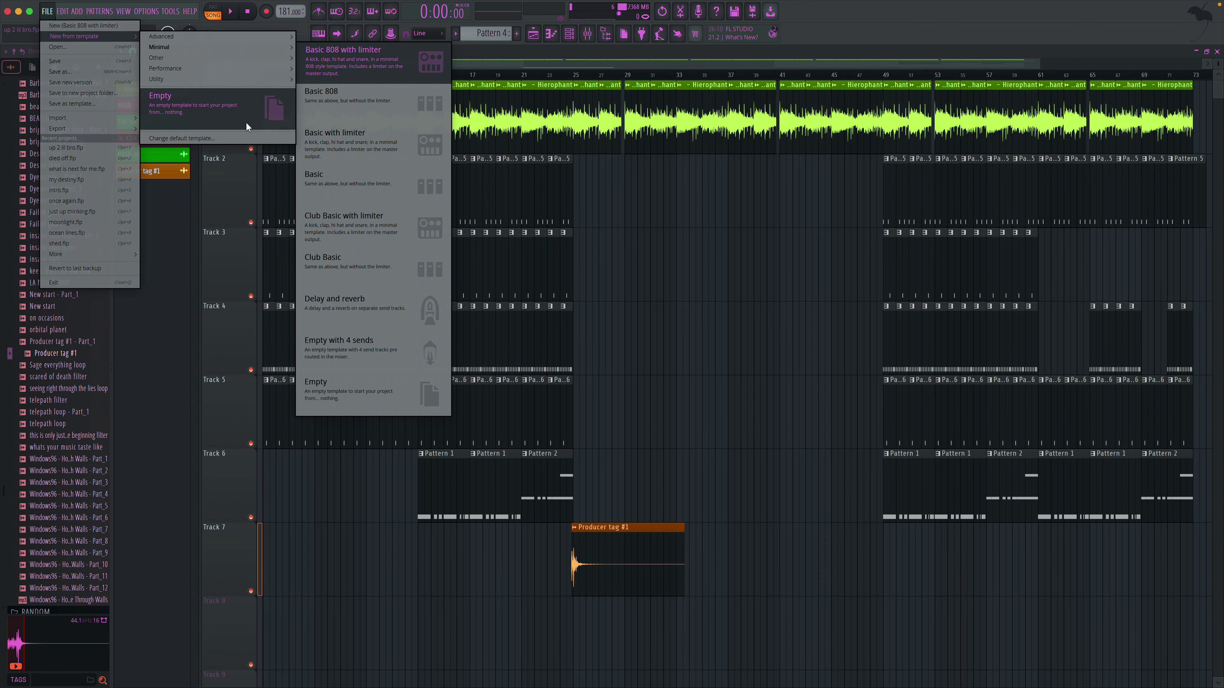
pyautogui.click(323, 172)
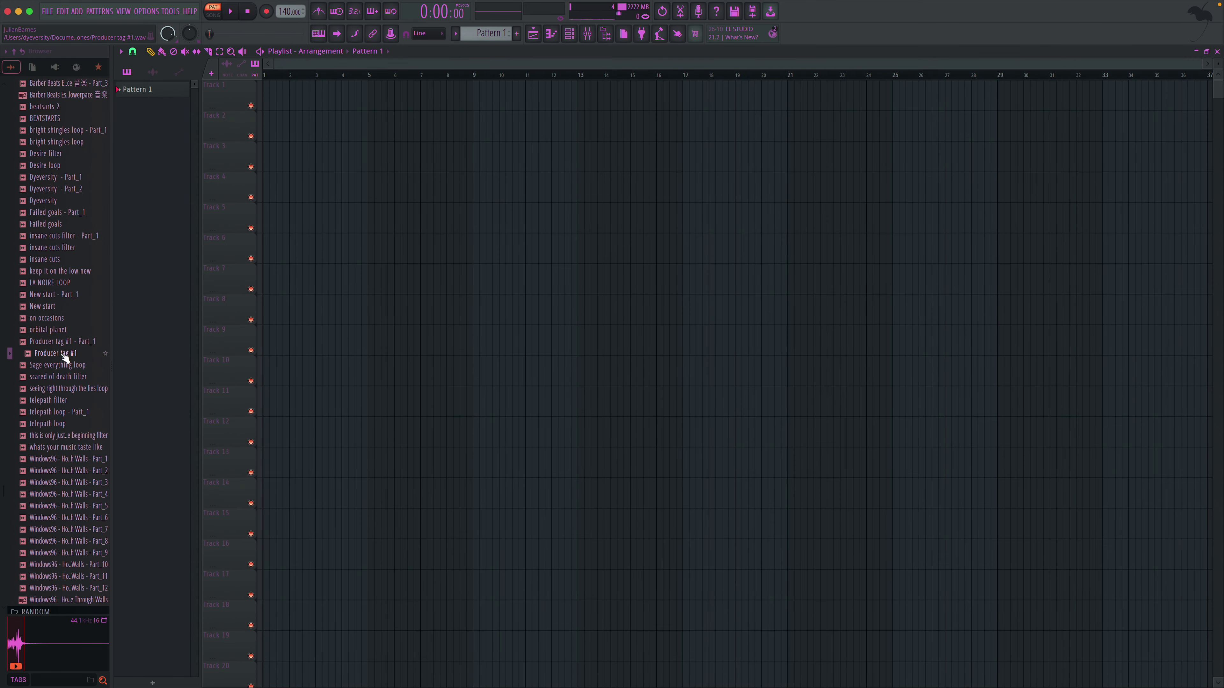
pyautogui.scroll(10, 63, 348)
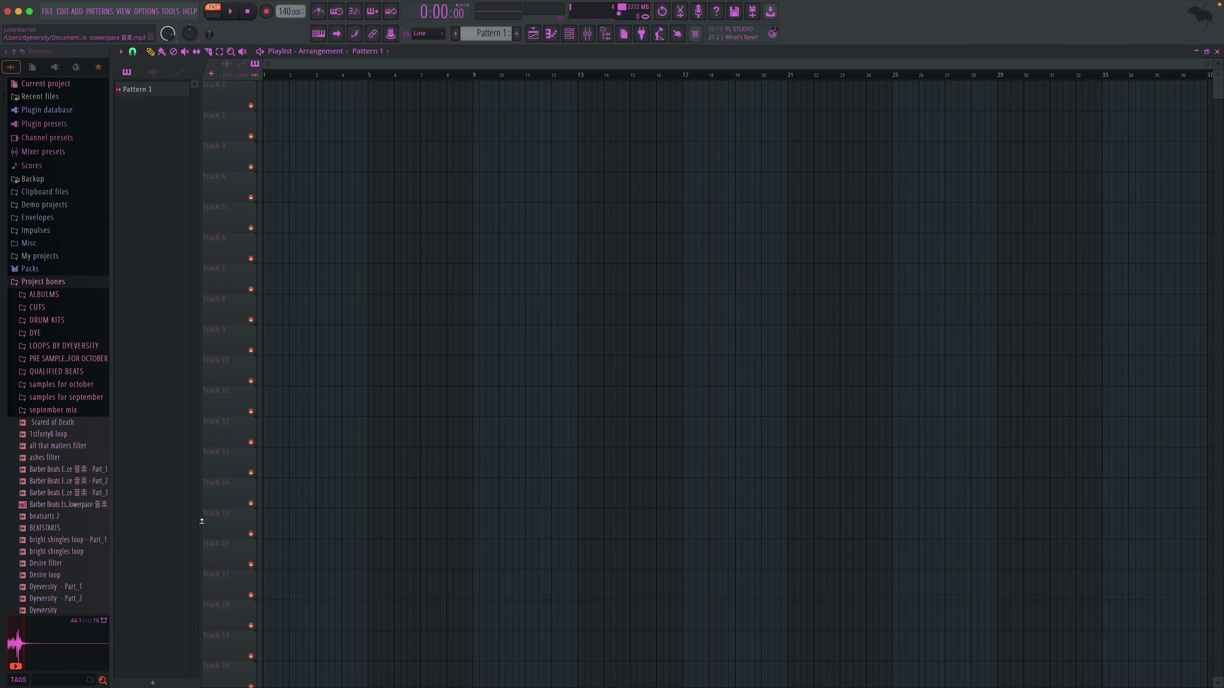
# - Import the Hierophant MP3 from the desktop into the playlist and place the clip at the start of Track 1
pyautogui.click(30, 11)
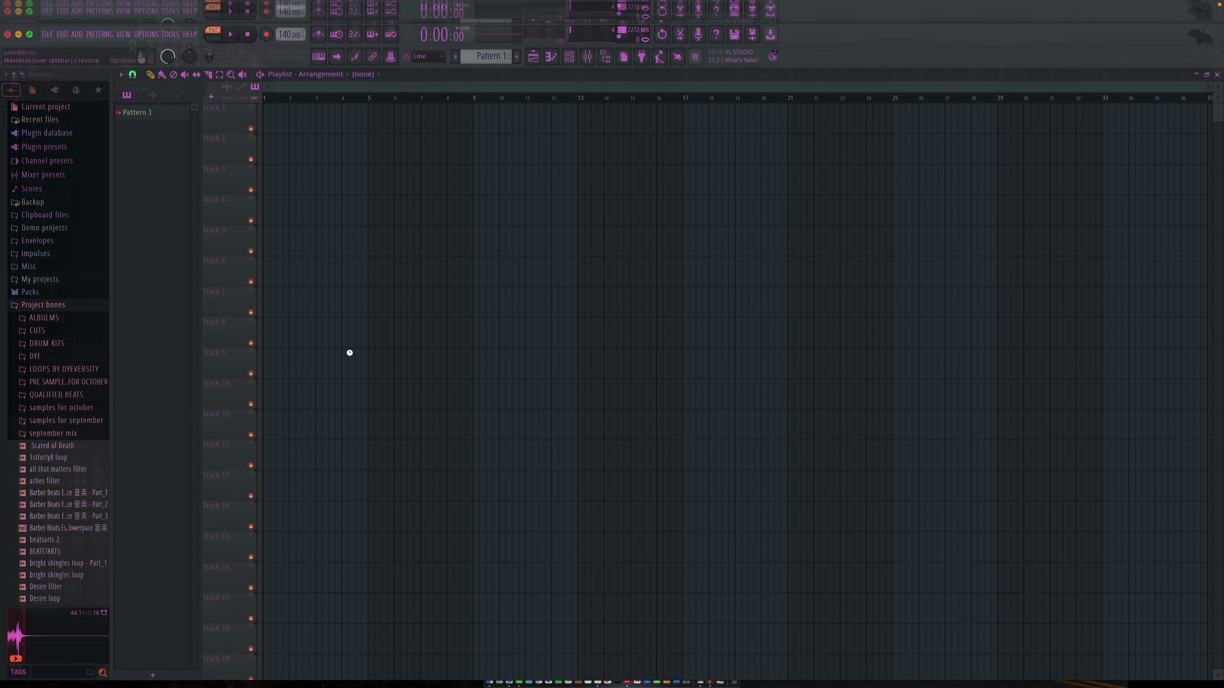
pyautogui.moveTo(309, 664); pyautogui.dragTo(337, 144)
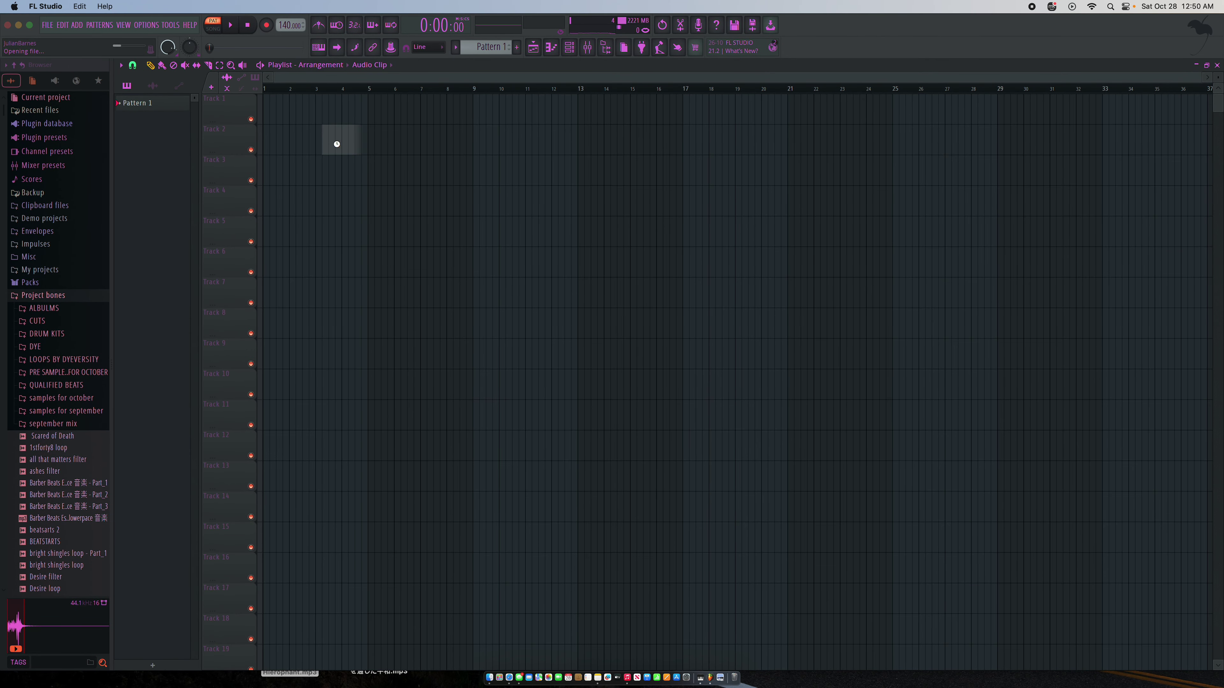
pyautogui.click(29, 25)
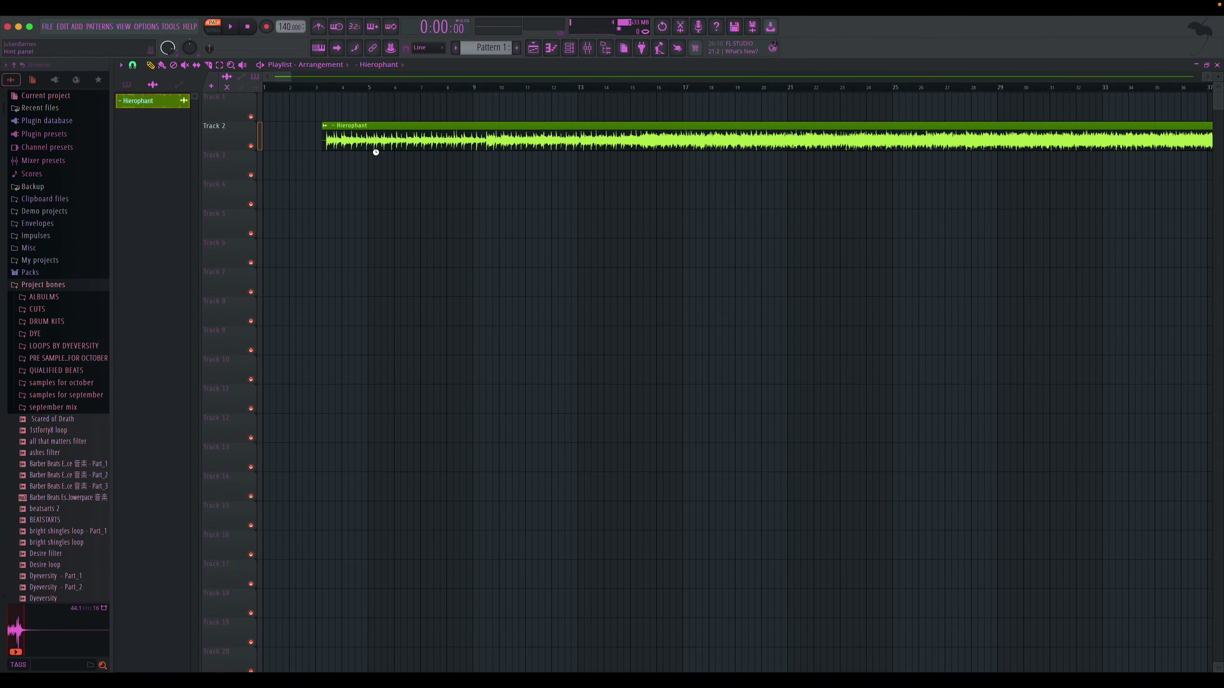
pyautogui.moveTo(448, 129); pyautogui.dragTo(394, 77)
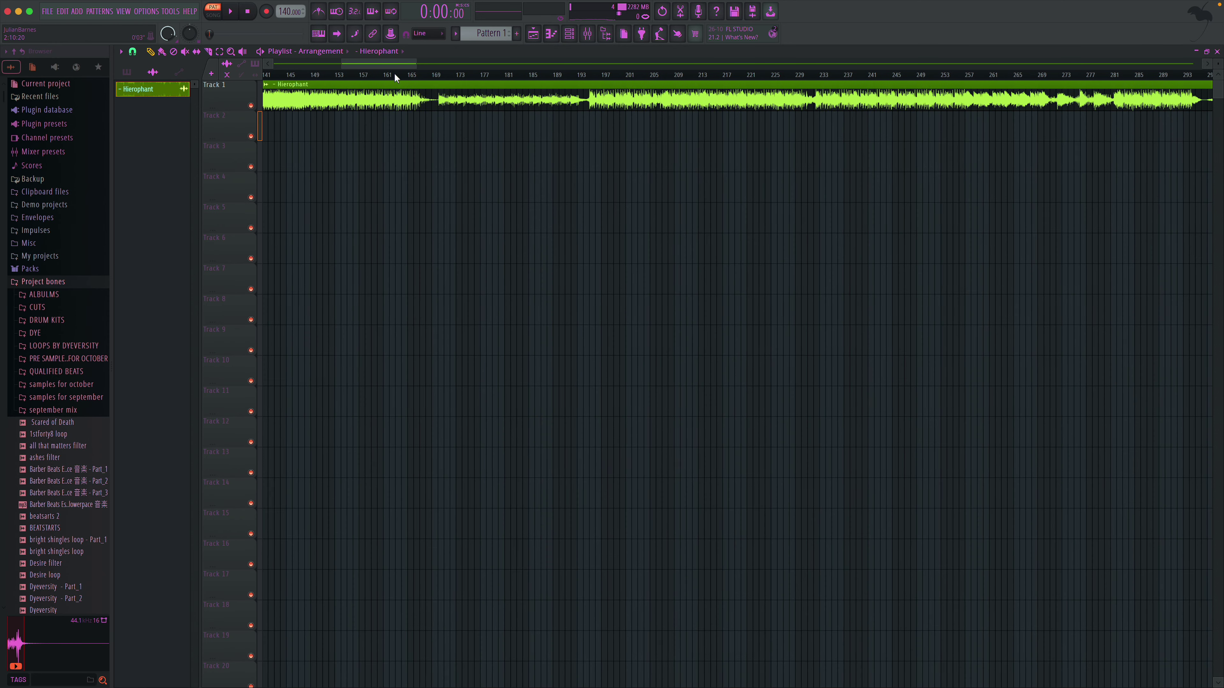
# - Audition the Hierophant clip in short passages from about bar 194 to bar 281 for a usable sample section
pyautogui.moveTo(479, 80); pyautogui.dragTo(589, 77)
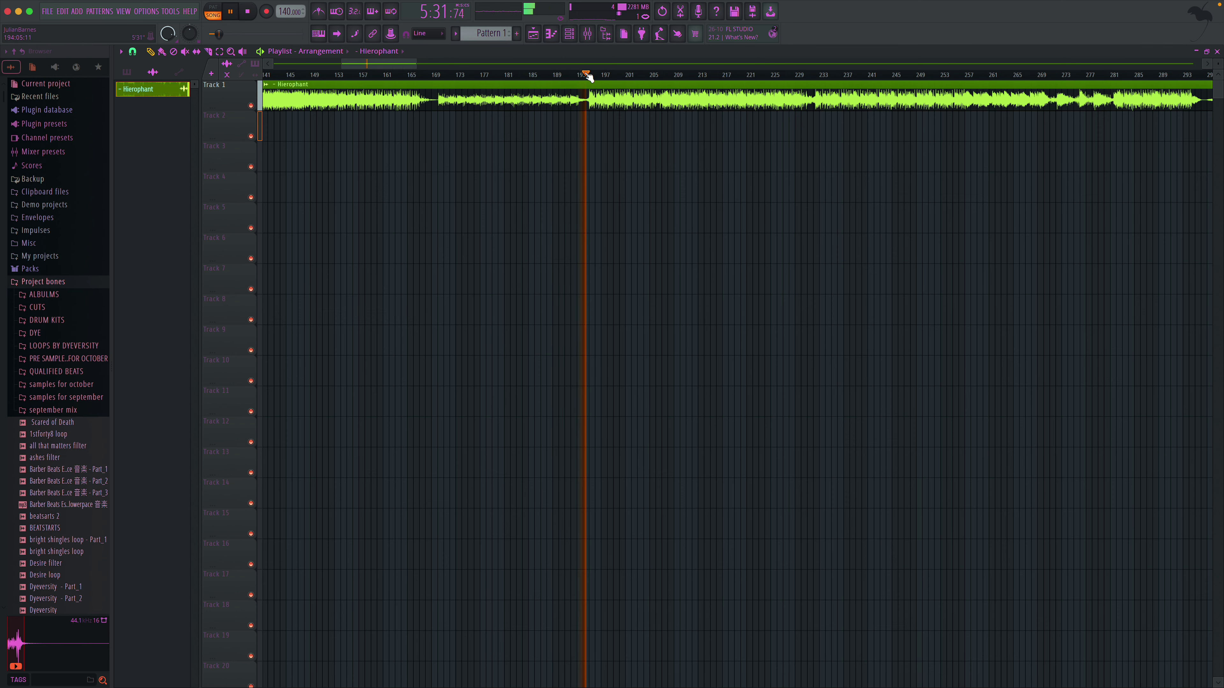
pyautogui.hscroll(5, 590, 79)
pyautogui.click(588, 77)
pyautogui.hscroll(2, 645, 79)
pyautogui.click(644, 76)
pyautogui.click(686, 76)
pyautogui.click(686, 77)
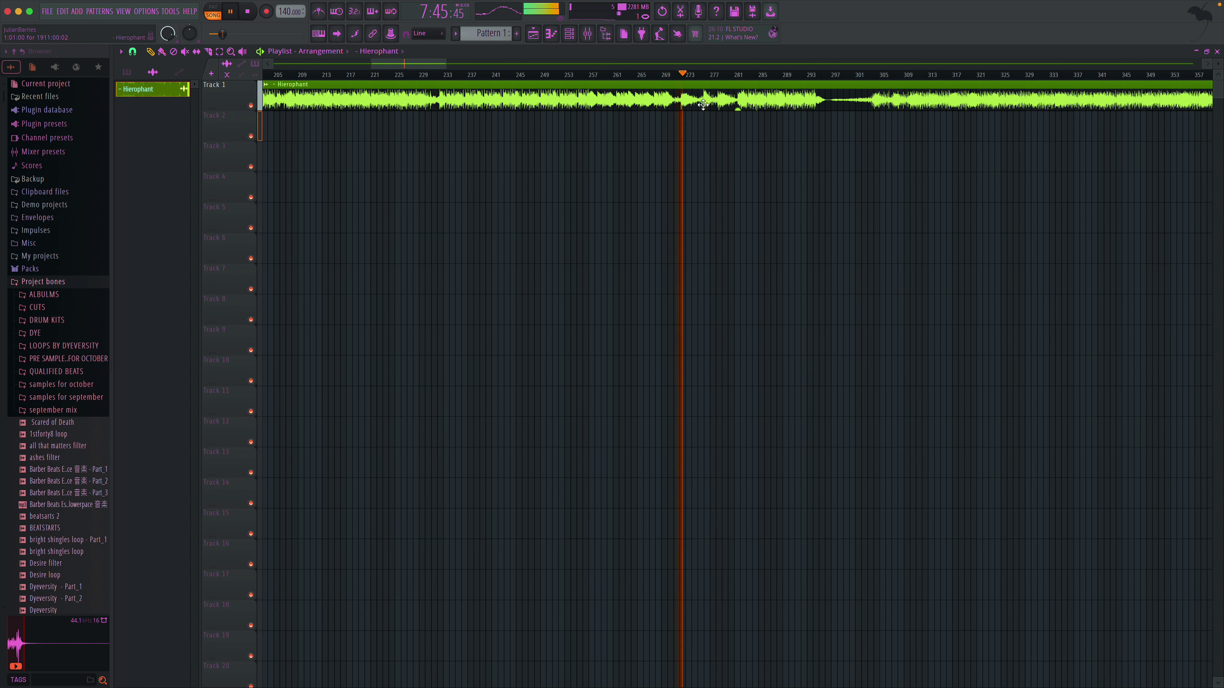
pyautogui.click(686, 77)
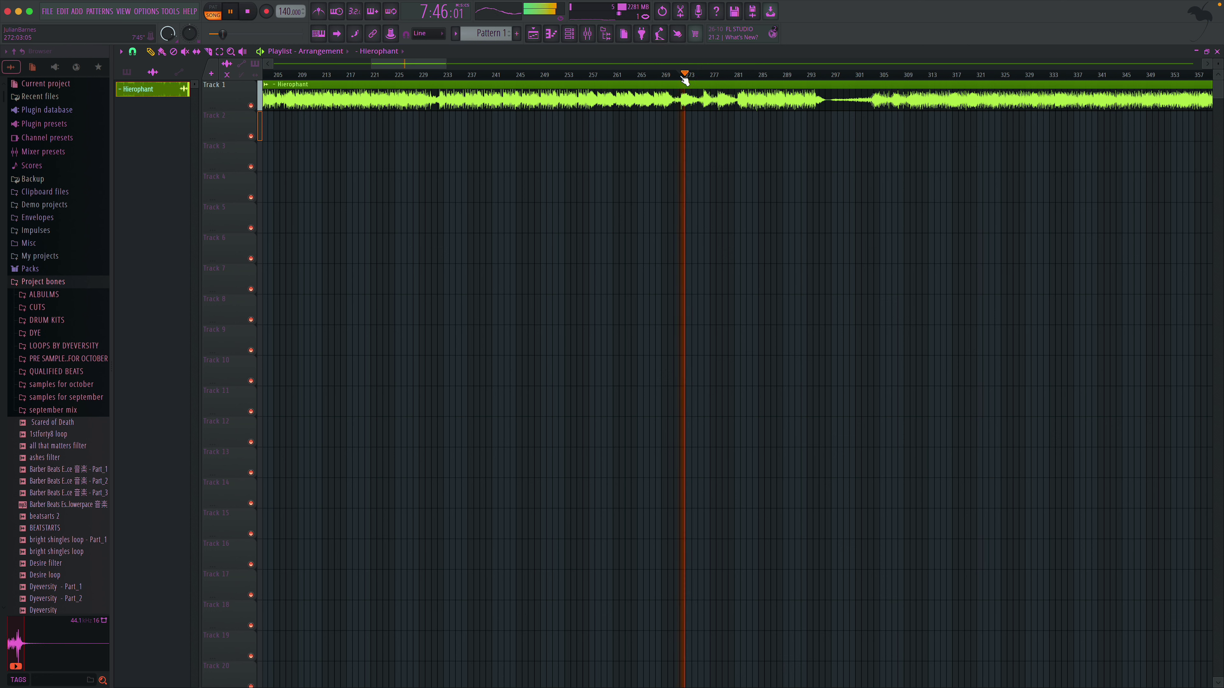
pyautogui.click(687, 77)
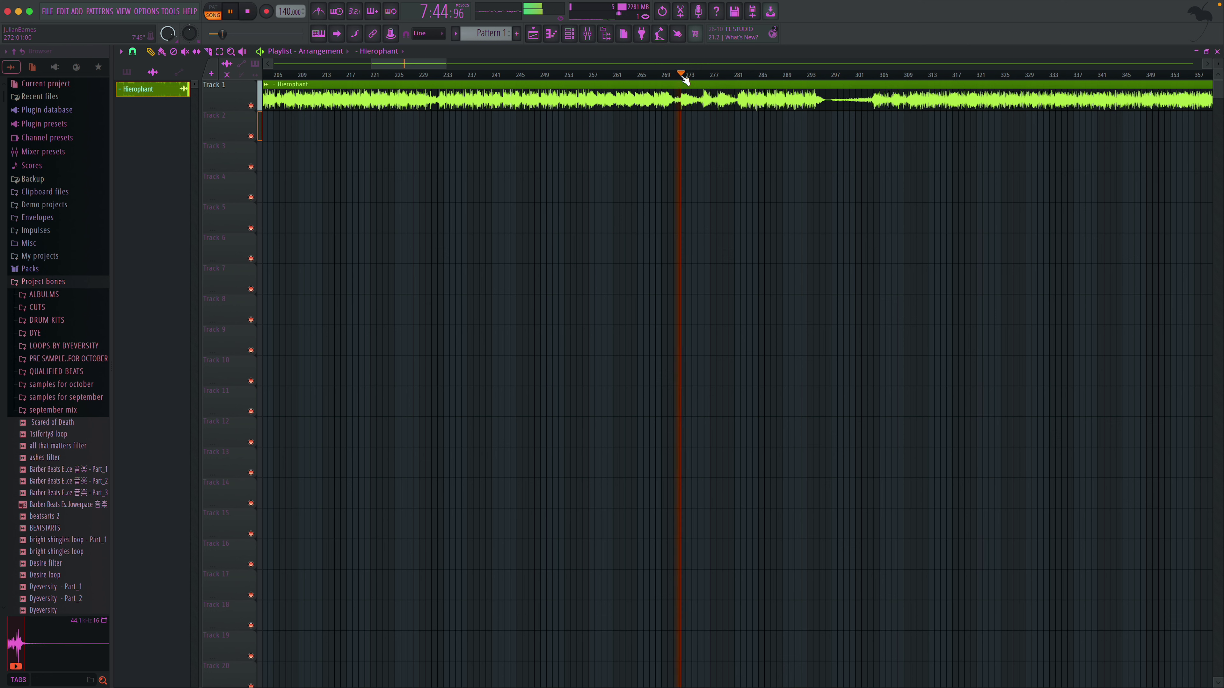
pyautogui.click(706, 77)
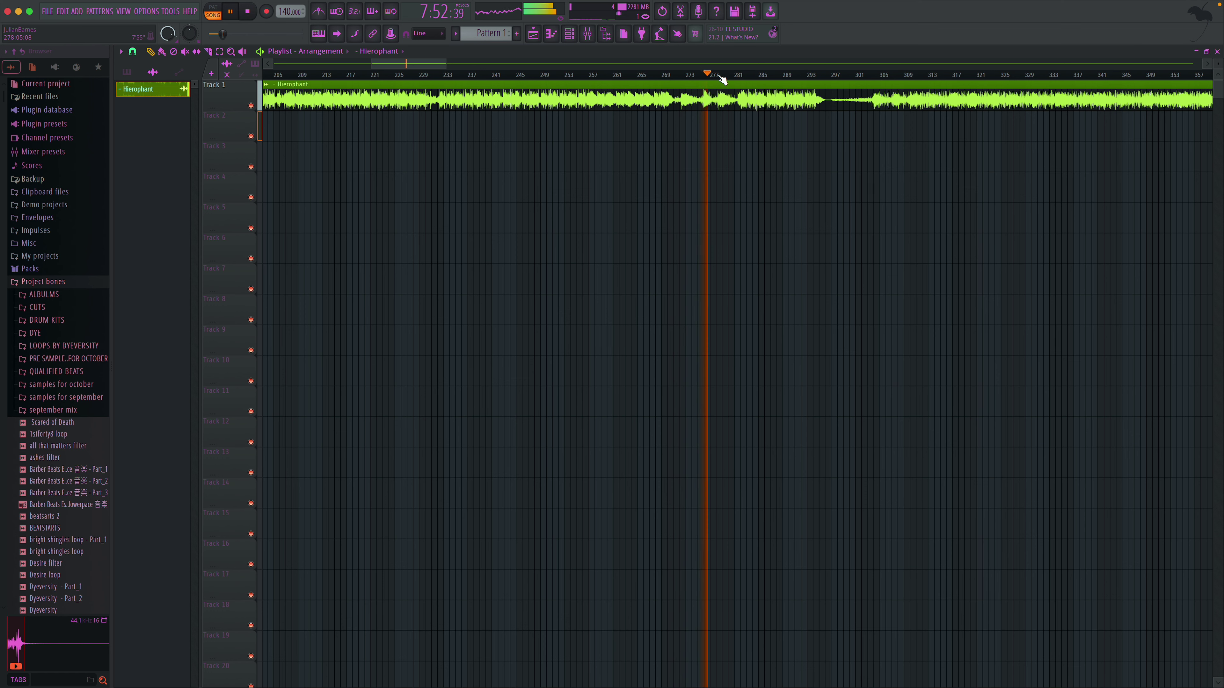
pyautogui.click(714, 77)
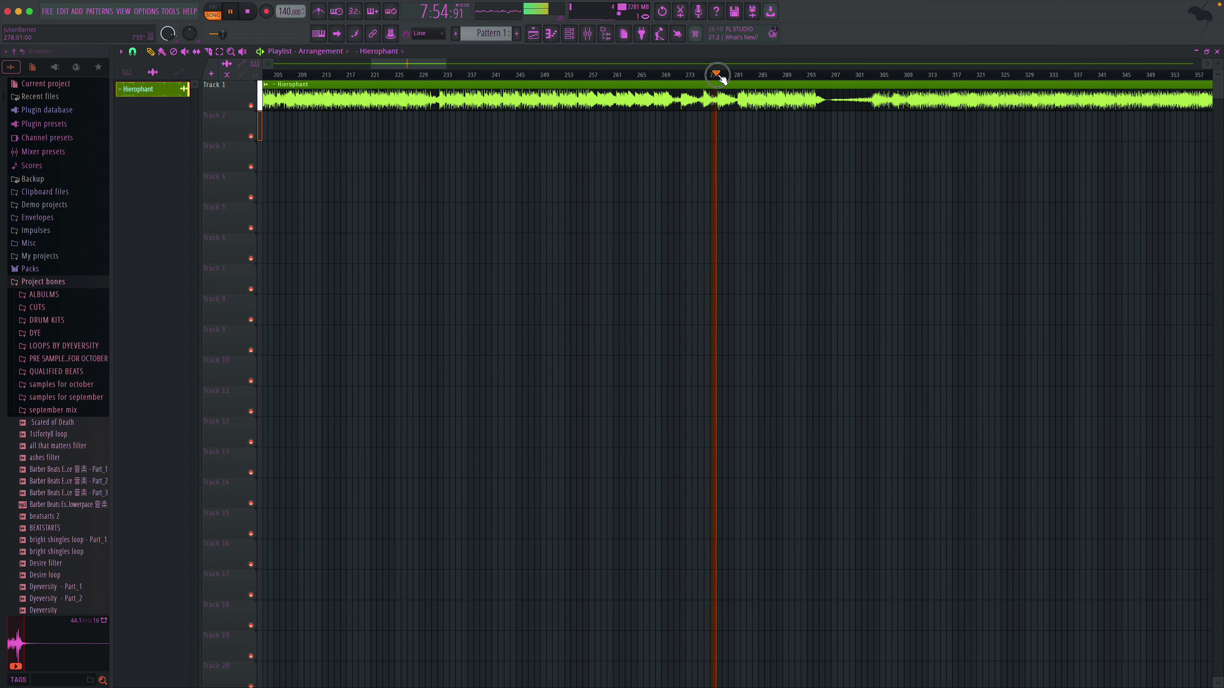
pyautogui.click(741, 77)
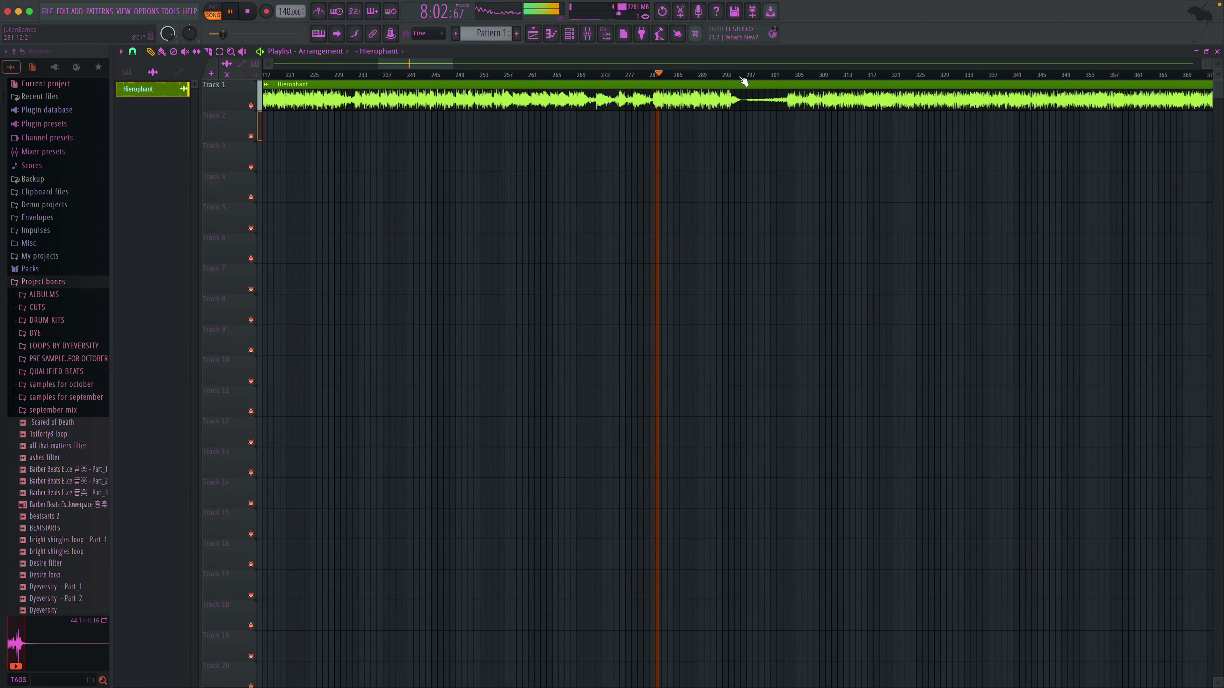
# - Audition the Hierophant clip from the quiet passage near bar 295 through to about bar 444
pyautogui.click(712, 78)
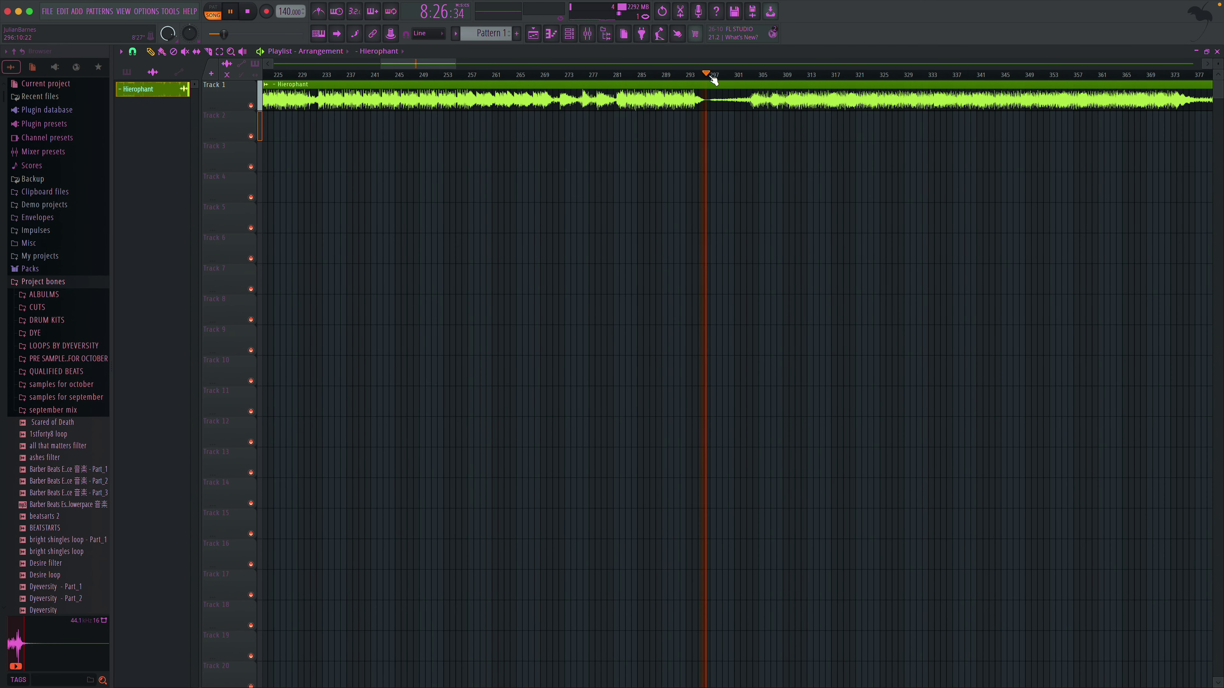
pyautogui.click(715, 81)
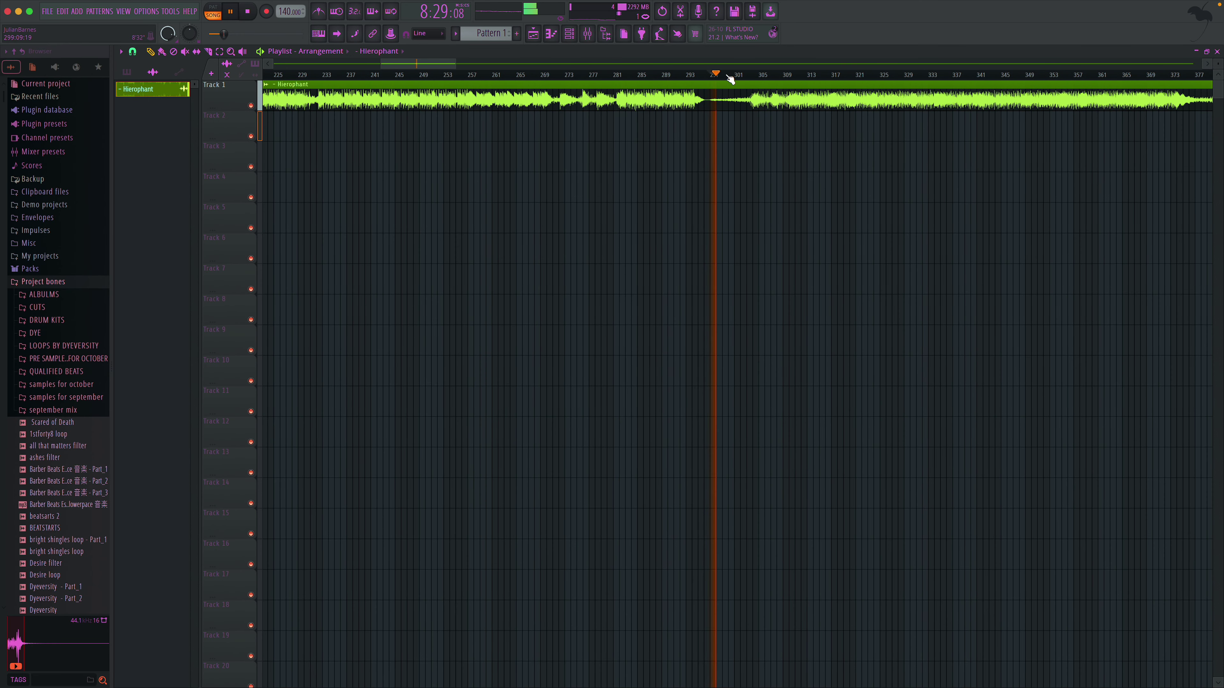
pyautogui.moveTo(732, 77); pyautogui.dragTo(743, 78)
pyautogui.hscroll(4, 742, 78)
pyautogui.click(664, 78)
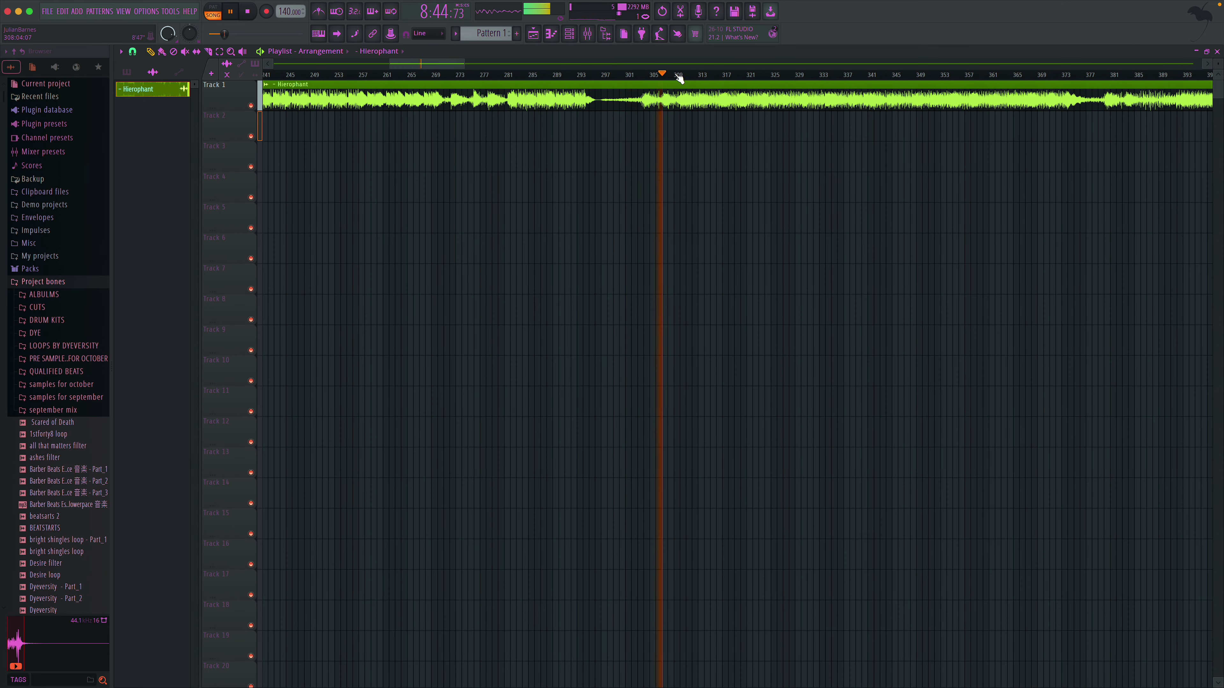
pyautogui.hscroll(6, 691, 78)
pyautogui.hscroll(9, 692, 78)
pyautogui.click(676, 78)
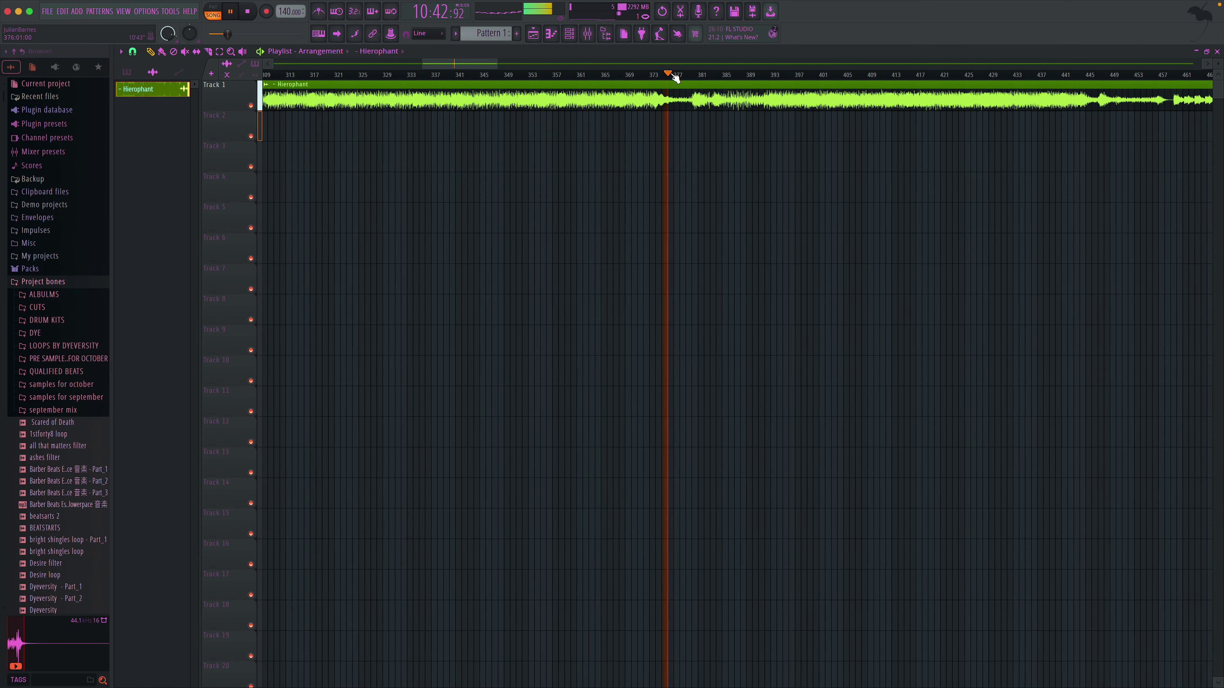
pyautogui.moveTo(679, 78); pyautogui.dragTo(694, 77)
pyautogui.hscroll(6, 690, 78)
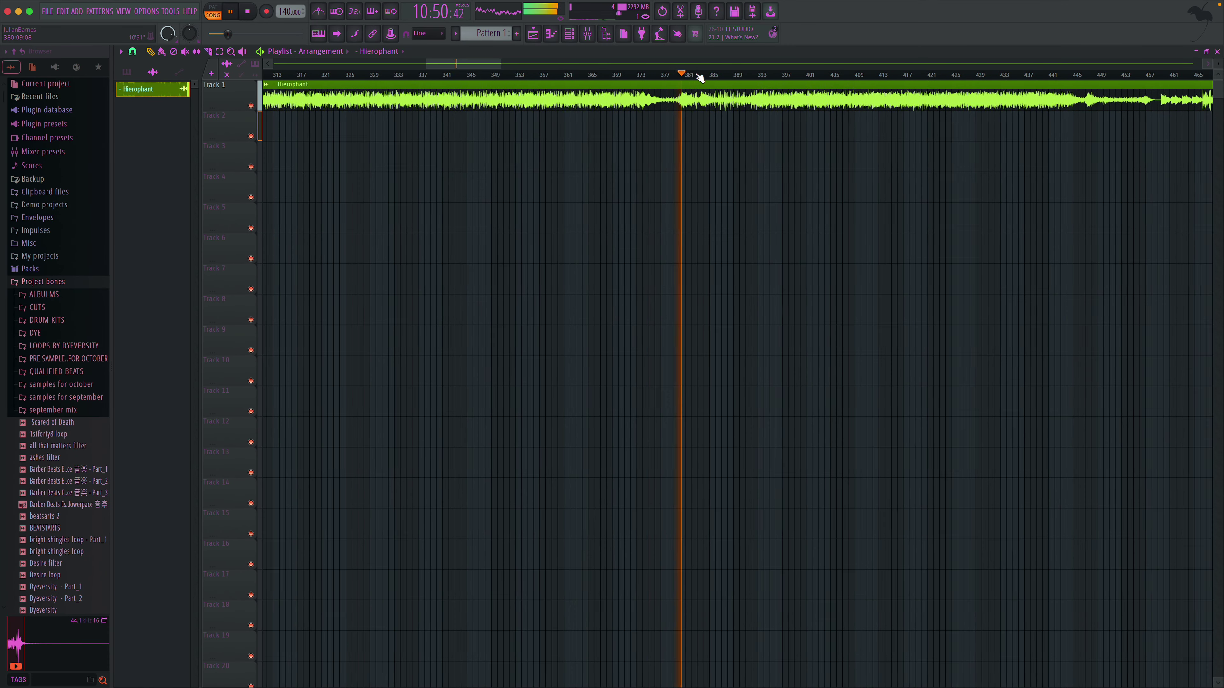
pyautogui.click(674, 80)
pyautogui.hscroll(4, 674, 81)
pyautogui.click(674, 80)
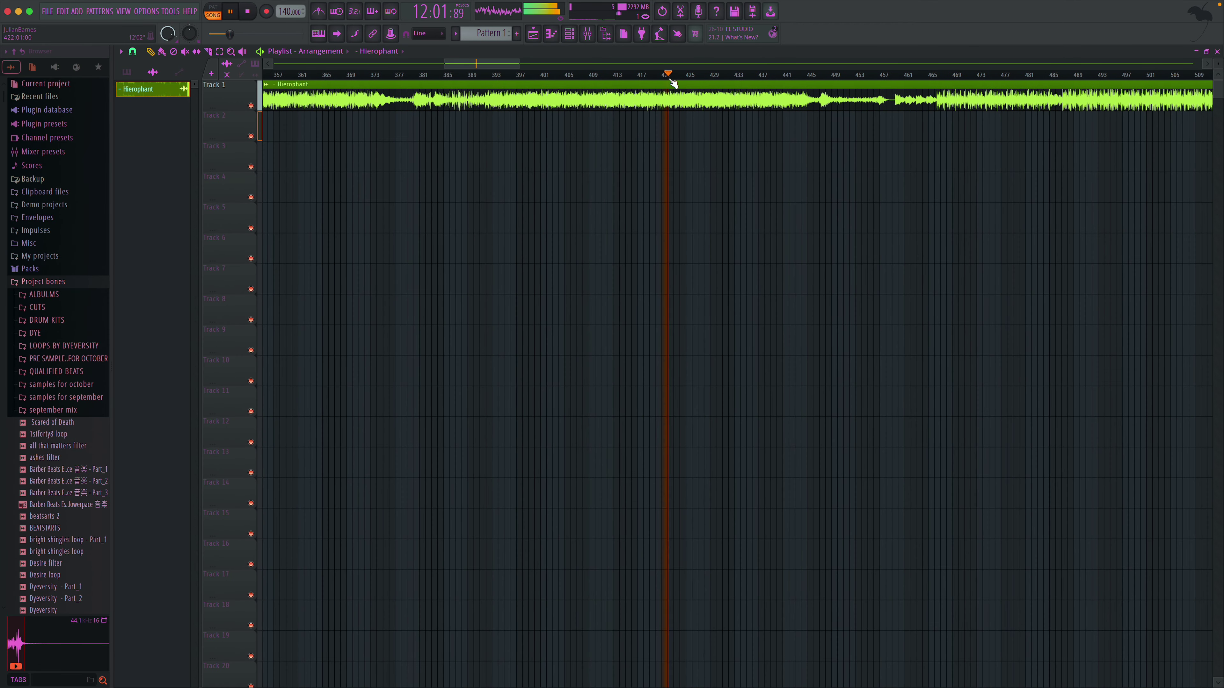
pyautogui.hscroll(5, 674, 80)
pyautogui.click(681, 78)
# - Set playlist snapping to (none) and slice the Hierophant clip at the drop in level near bar 445
pyautogui.moveTo(680, 77); pyautogui.dragTo(719, 164)
pyautogui.click(231, 52)
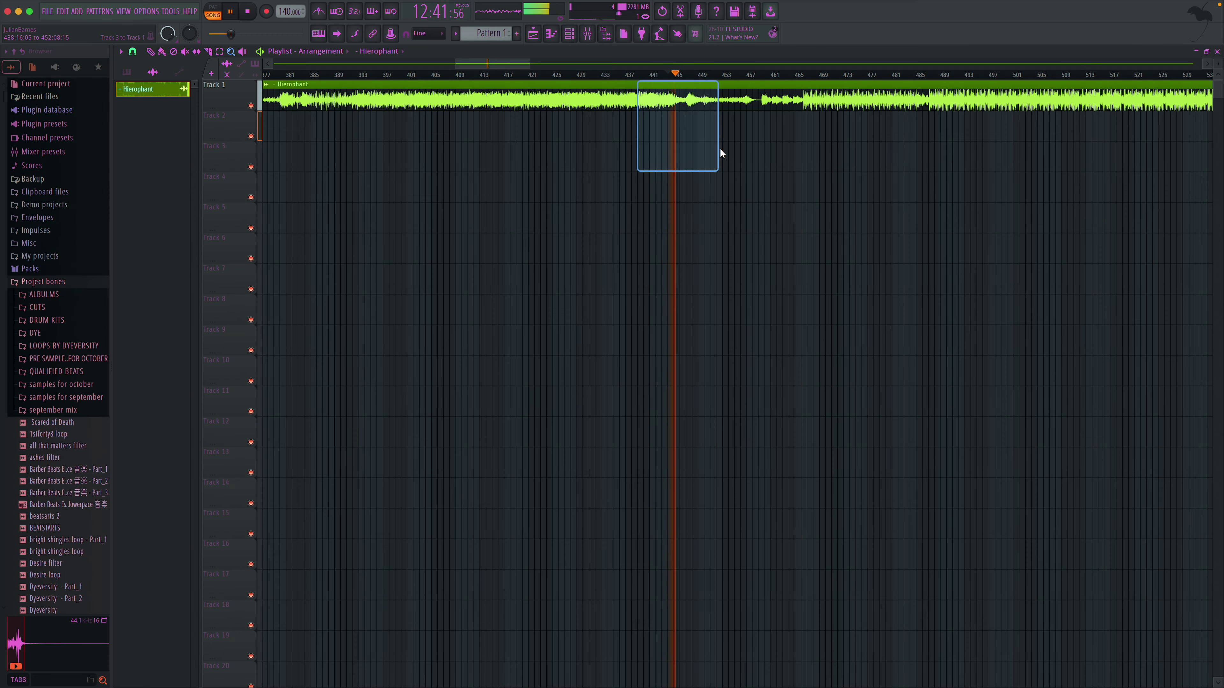
pyautogui.press('space')
pyautogui.press('space')
pyautogui.click(133, 52)
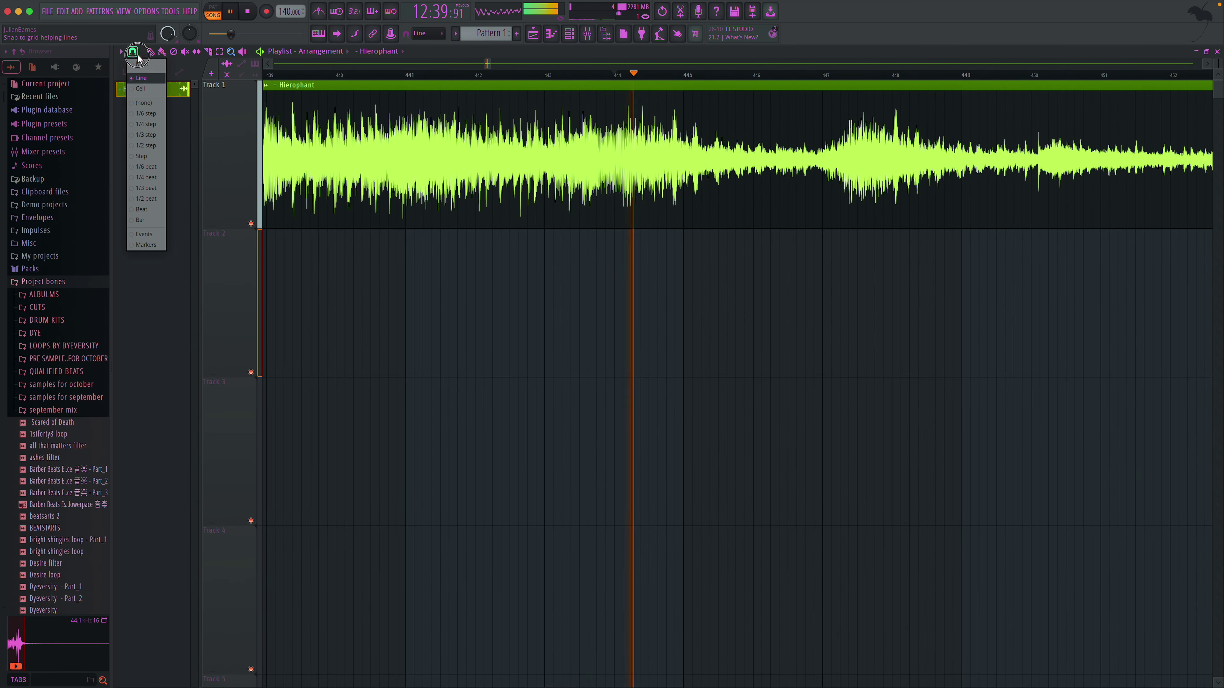
pyautogui.click(151, 107)
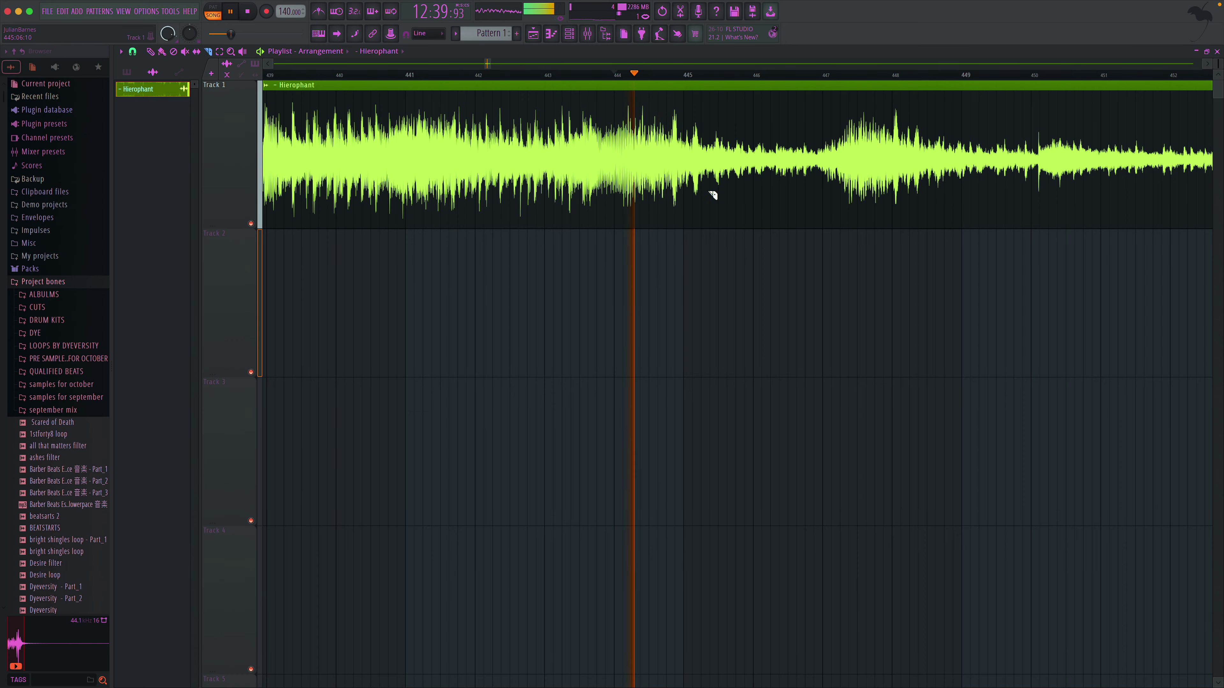
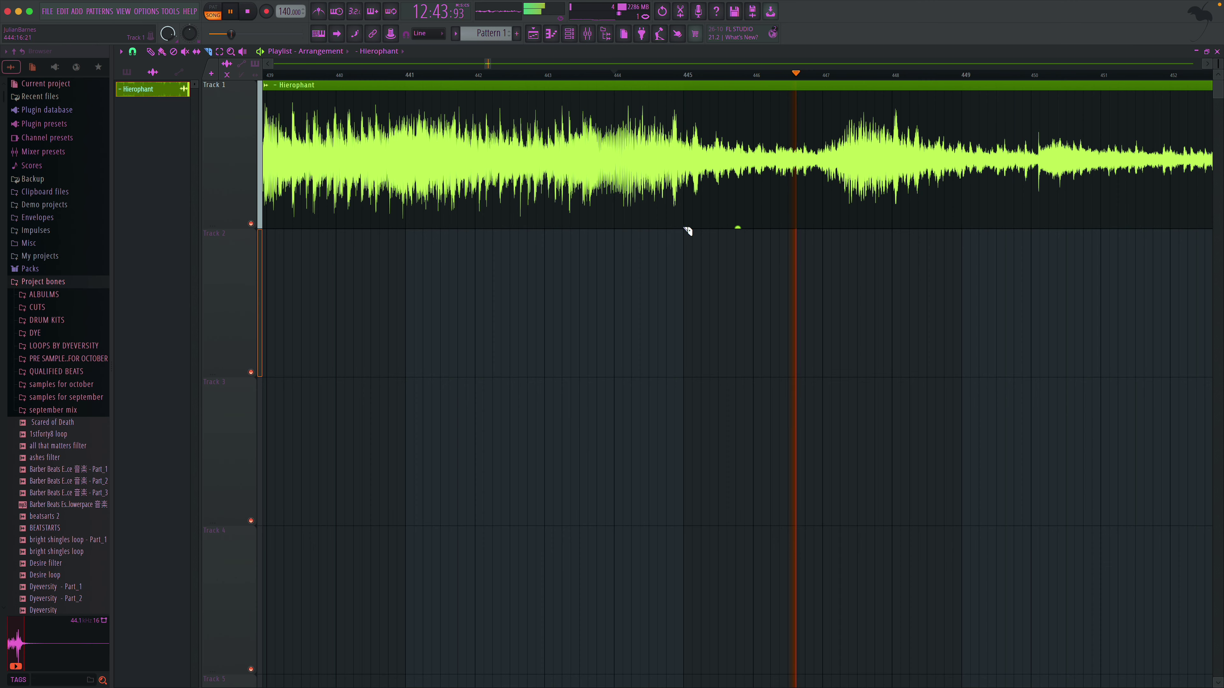
pyautogui.click(683, 97)
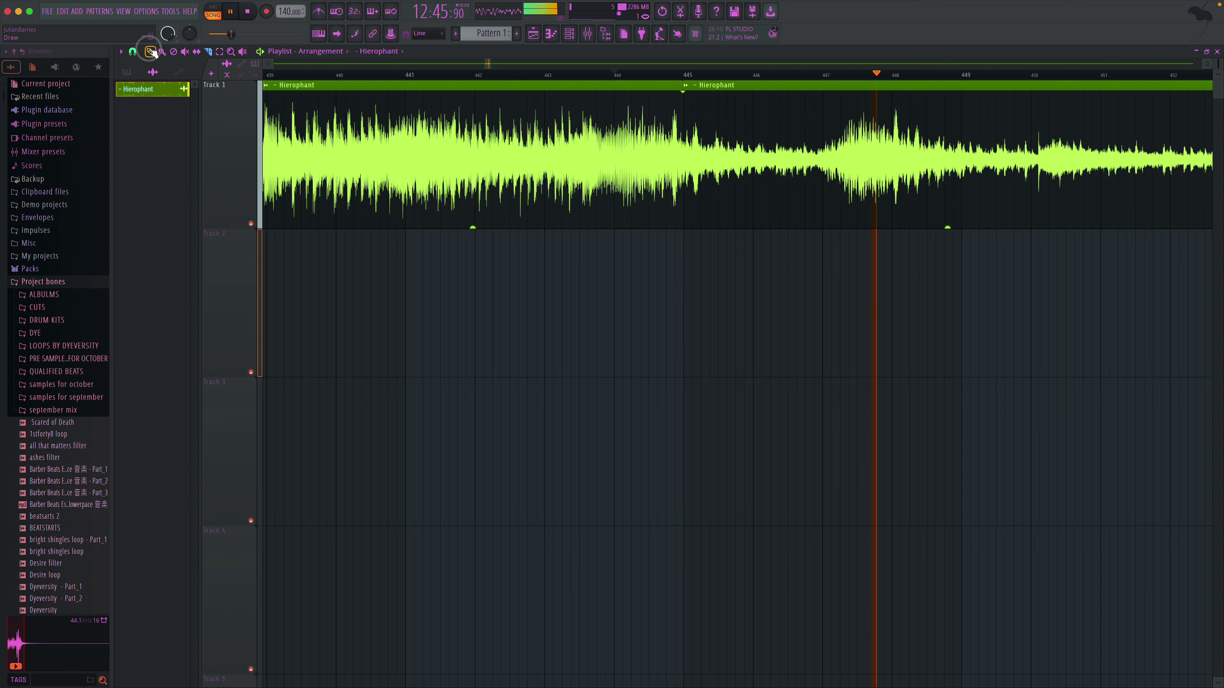
# - Listen to the Hierophant audio following the cut near bar 445, up to the new passage around bar 460
pyautogui.press('space')
pyautogui.press('space')
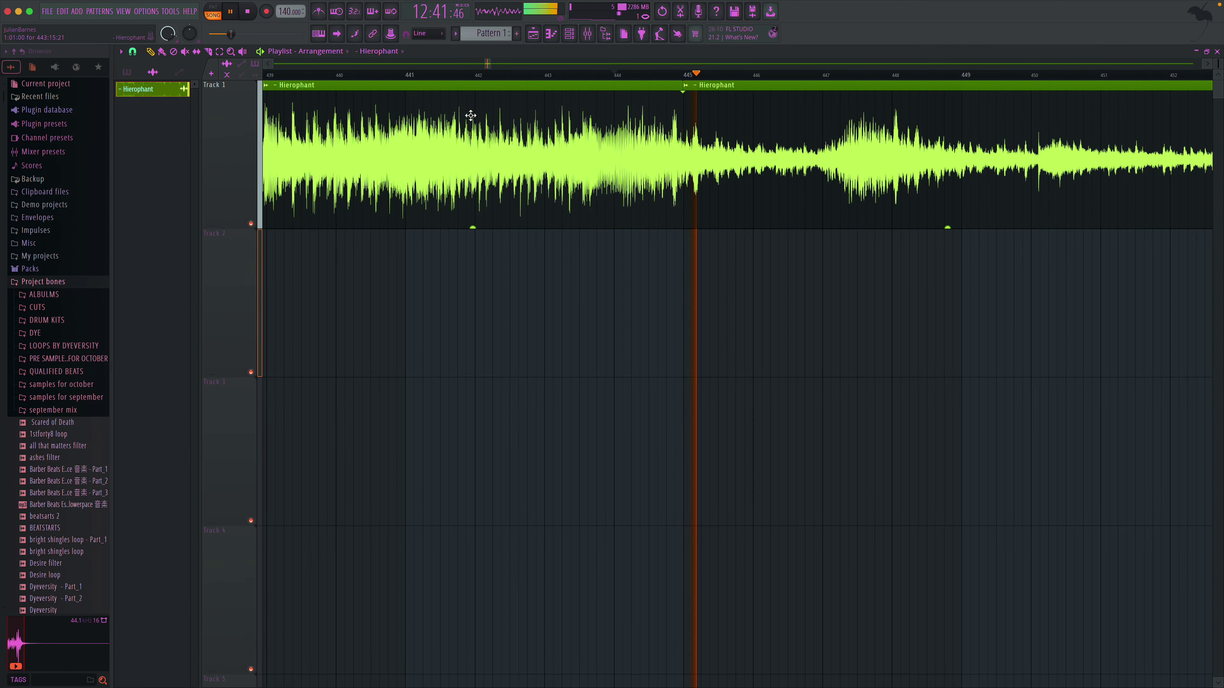
pyautogui.moveTo(490, 64); pyautogui.dragTo(687, 82)
pyautogui.press('space')
pyautogui.press('space')
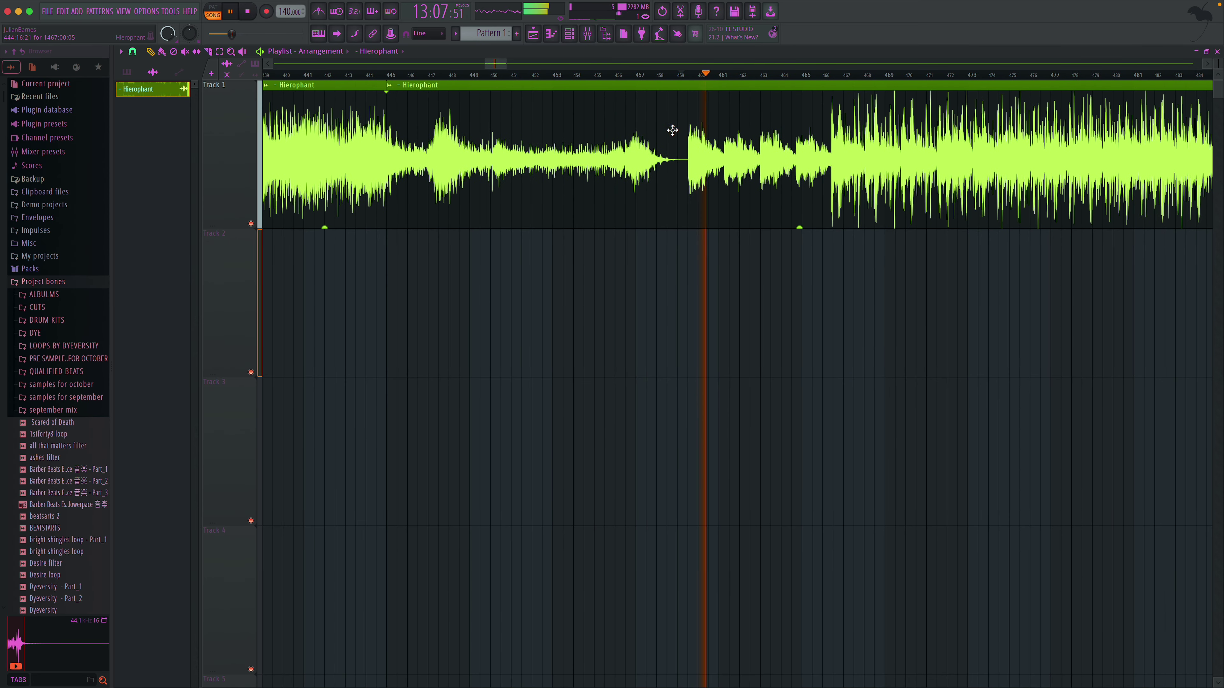
# - Slice the Hierophant clip without snapping, exactly at the attack following the silence midway through bar 459
pyautogui.click(231, 51)
pyautogui.moveTo(665, 166); pyautogui.dragTo(789, 228)
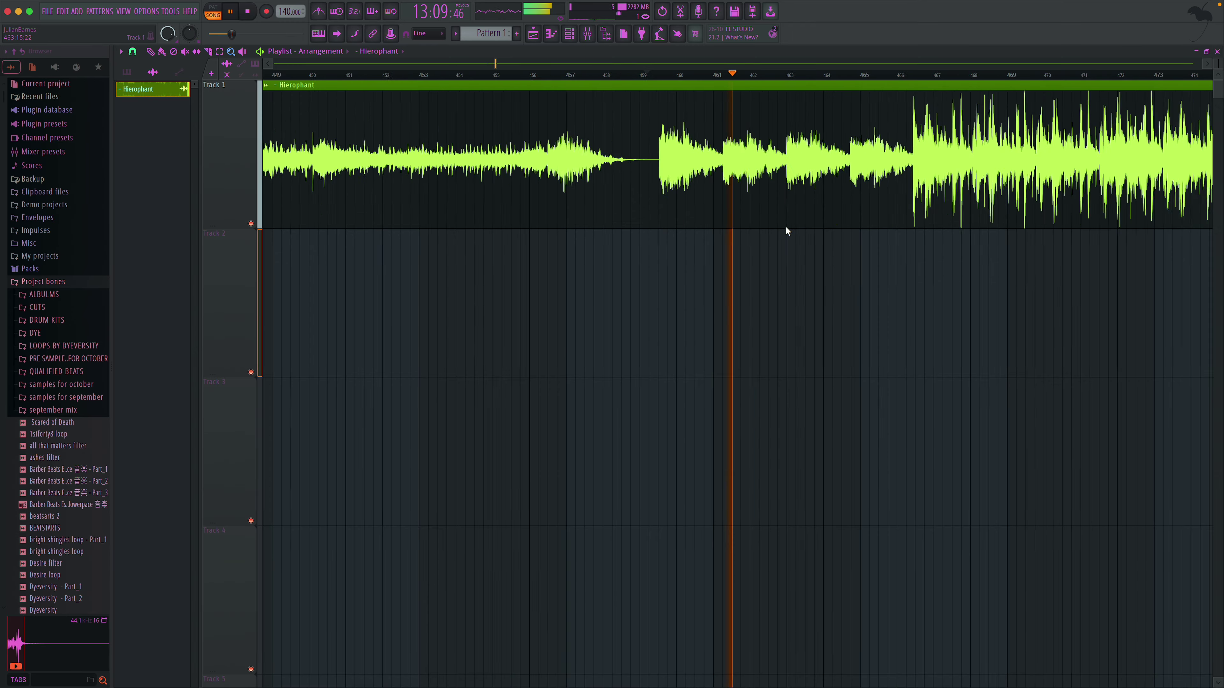
pyautogui.click(134, 52)
pyautogui.click(153, 105)
pyautogui.click(208, 52)
pyautogui.press('space')
pyautogui.click(440, 146)
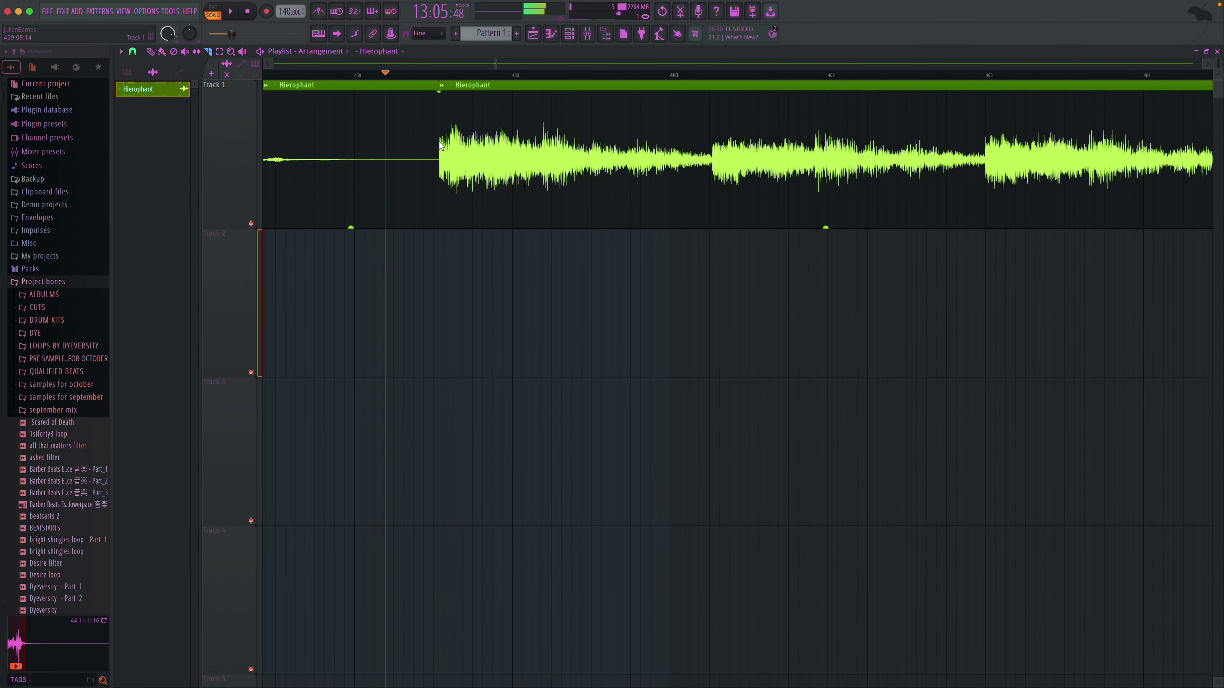
# - Delete the Hierophant pieces before the newest cut and move the remaining clip to bar 1 of Track 1
pyautogui.click(151, 51)
pyautogui.rightClick(333, 156)
pyautogui.rightClick(363, 142)
pyautogui.click(151, 51)
pyautogui.moveTo(508, 153); pyautogui.dragTo(290, 102)
pyautogui.moveTo(555, 138); pyautogui.dragTo(1031, 159)
pyautogui.rightClick(539, 155)
pyautogui.moveTo(819, 153); pyautogui.dragTo(98, 142)
pyautogui.moveTo(276, 75); pyautogui.dragTo(262, 74)
# - Play the opening of the trimmed Hierophant clip from bar 1 with playlist snapping set to (none)
pyautogui.click(231, 52)
pyautogui.click(288, 164)
pyautogui.press('space')
pyautogui.click(133, 52)
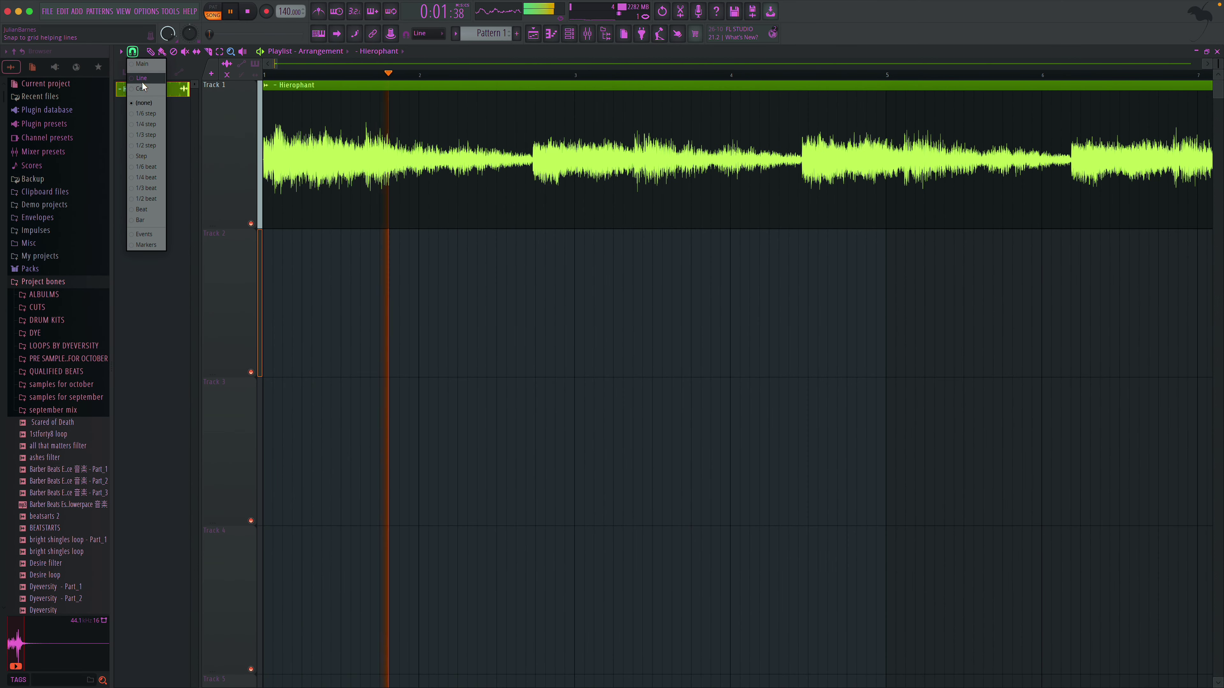
pyautogui.click(146, 104)
pyautogui.press('space')
# - Tap out the Hierophant clip's tempo with the tempo tapper, set the project to 162 BPM and check it against the metronome
pyautogui.click(659, 33)
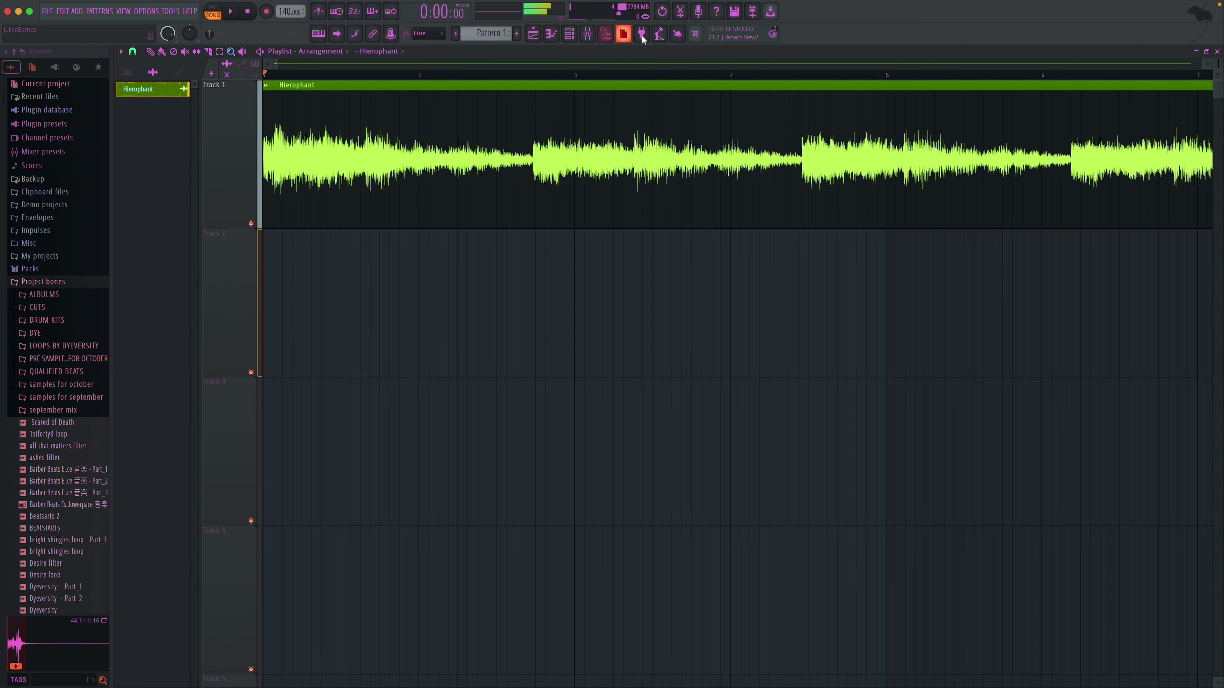
pyautogui.press('space')
pyautogui.click(622, 328)
pyautogui.click(622, 329)
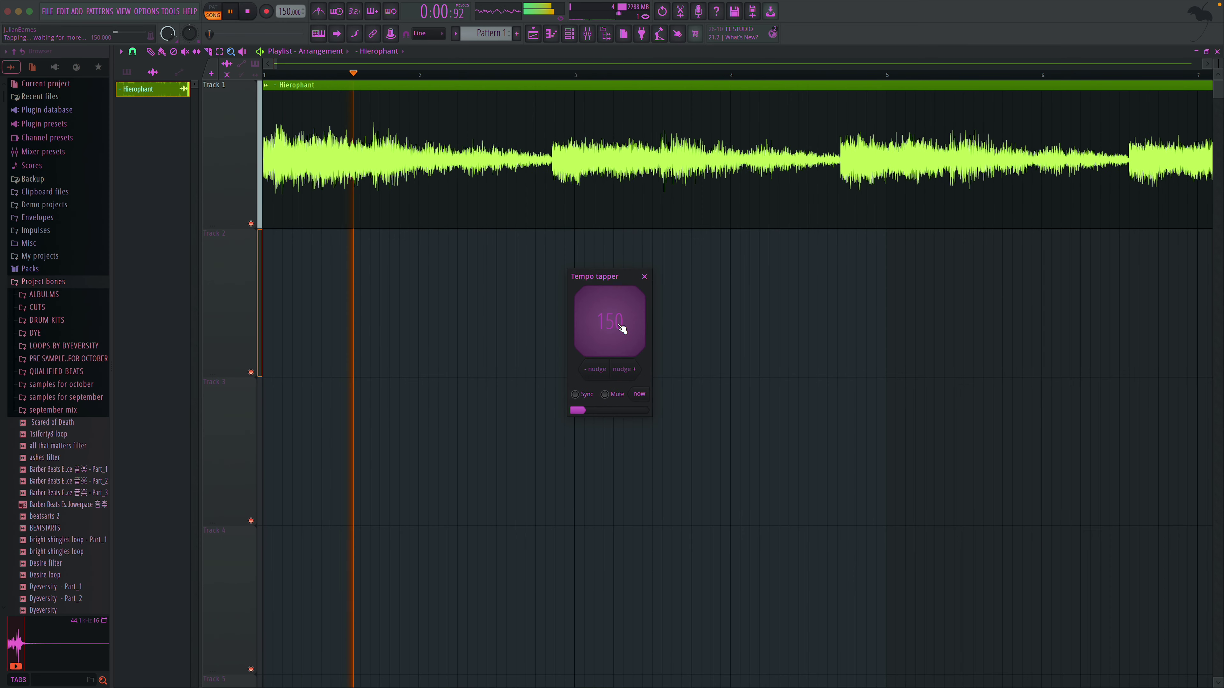
pyautogui.click(622, 329)
pyautogui.click(622, 329)
pyautogui.click(622, 329)
pyautogui.click(622, 329)
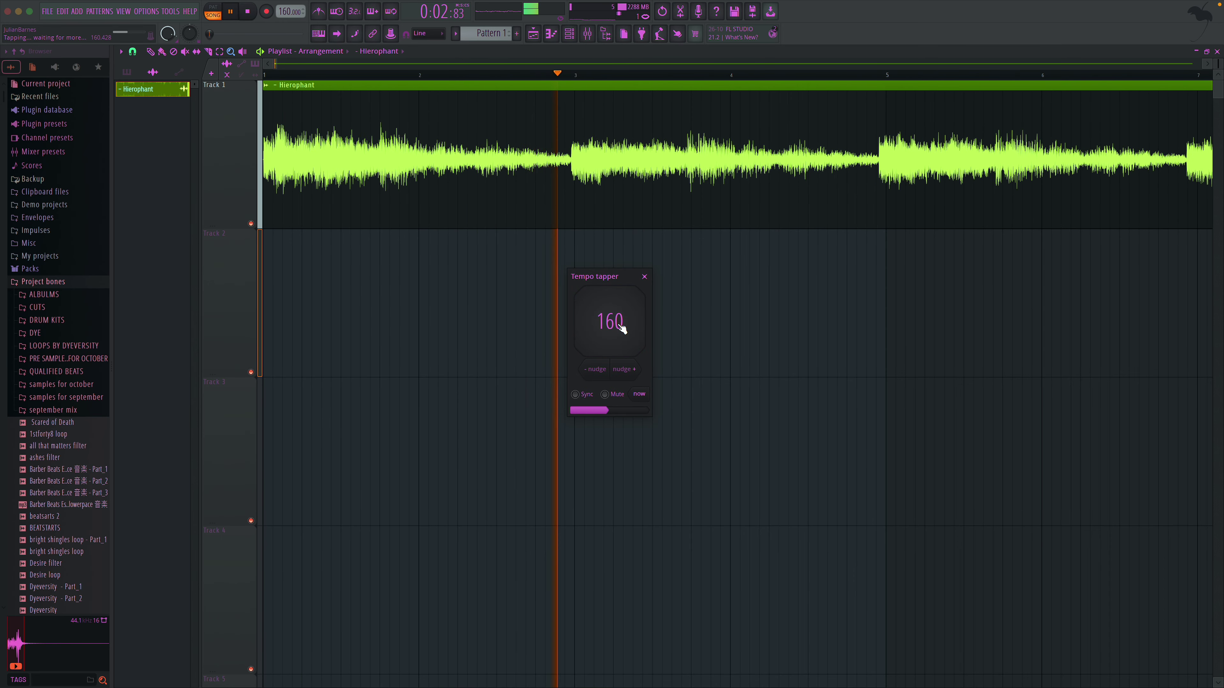
pyautogui.click(645, 276)
pyautogui.press('space')
pyautogui.press('space')
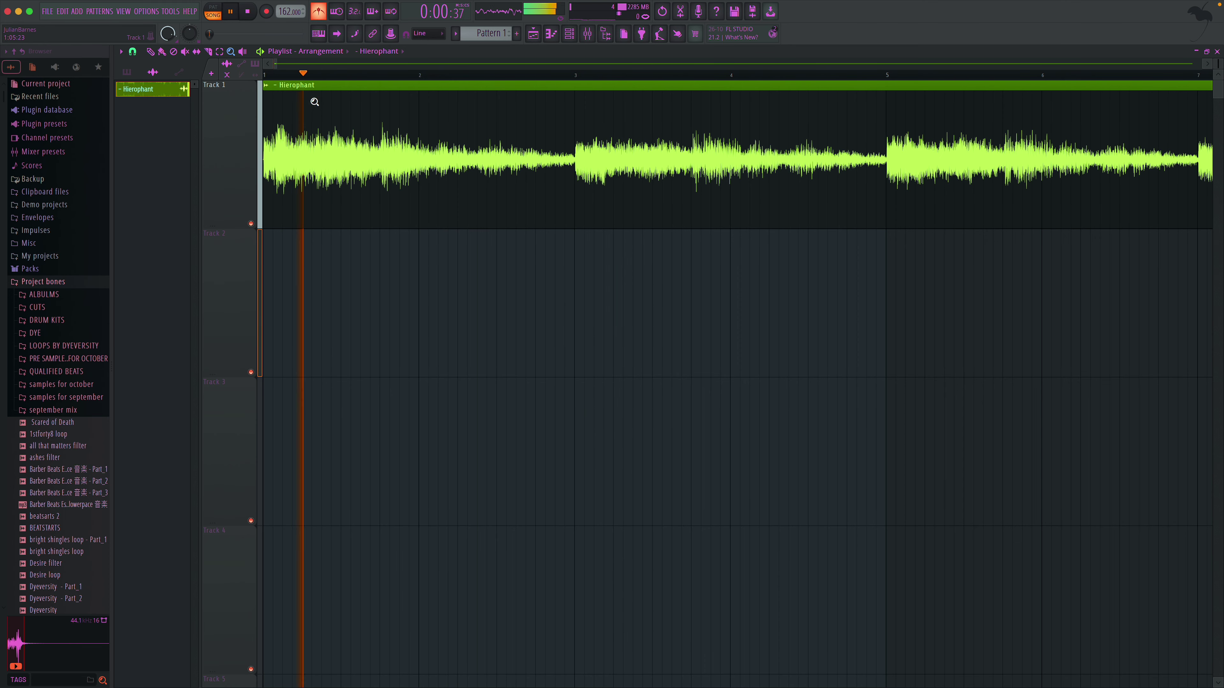
# - With snapping set to Line, slice the Hierophant clip at bars 5 and 9 and delete everything after bar 9
pyautogui.click(133, 53)
pyautogui.click(145, 79)
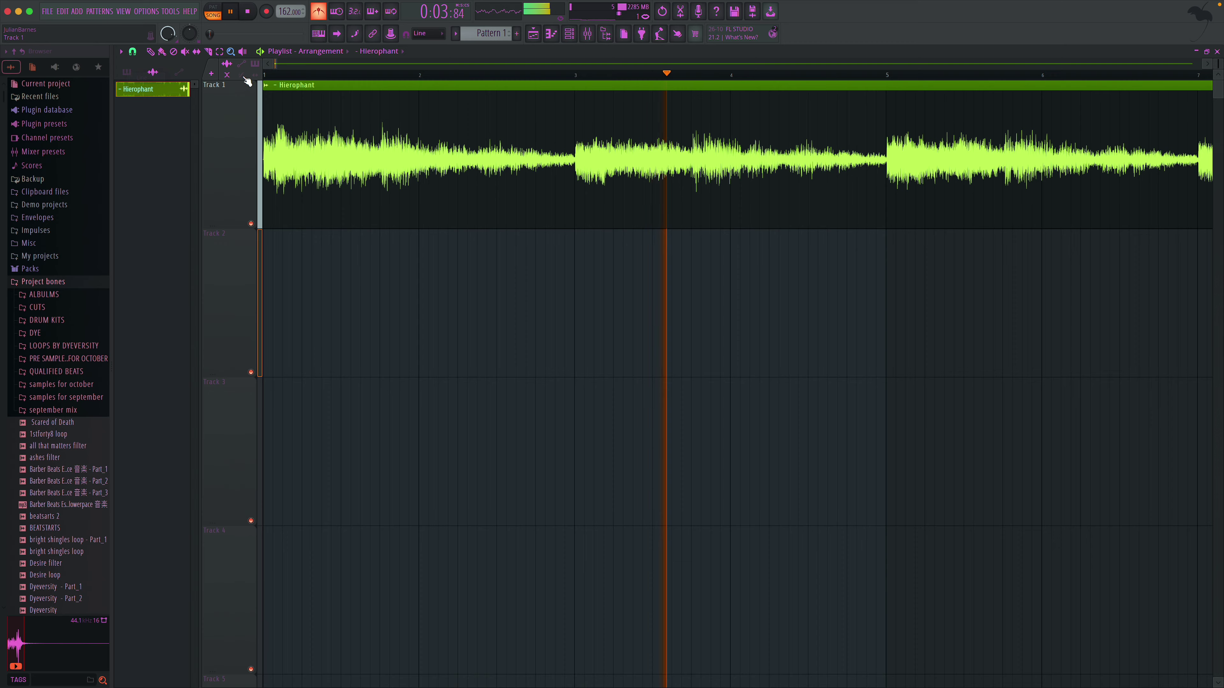
pyautogui.moveTo(885, 235); pyautogui.dragTo(887, 111)
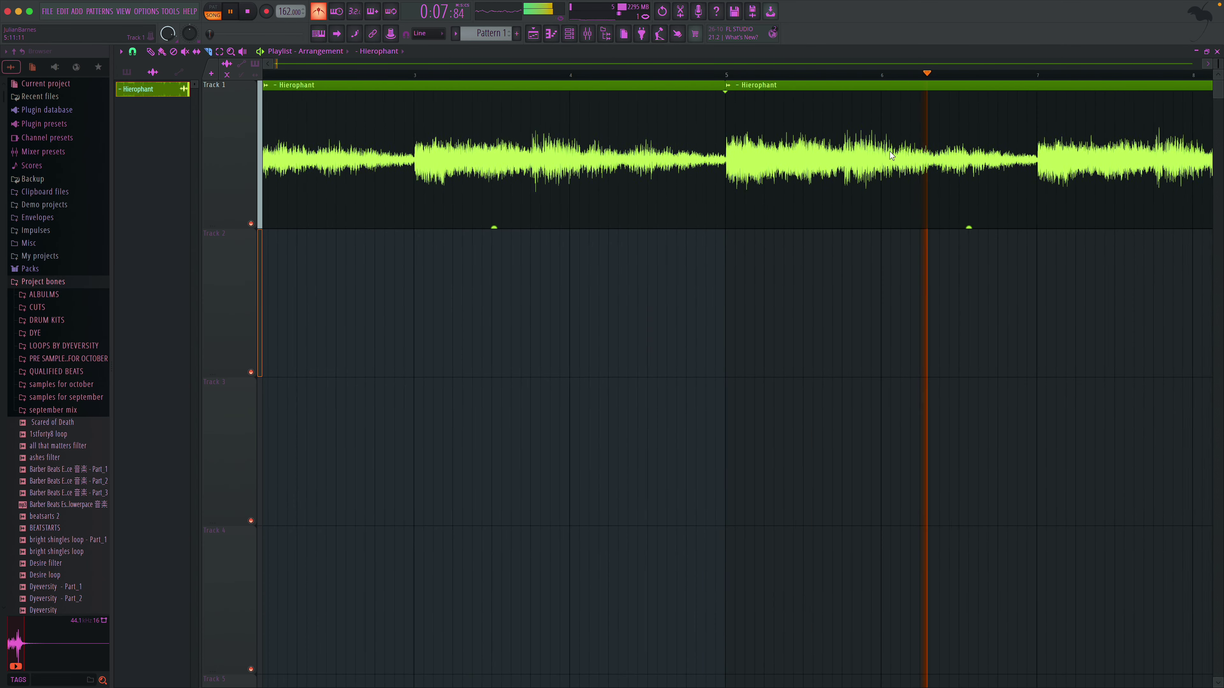
pyautogui.moveTo(944, 232); pyautogui.dragTo(942, 120)
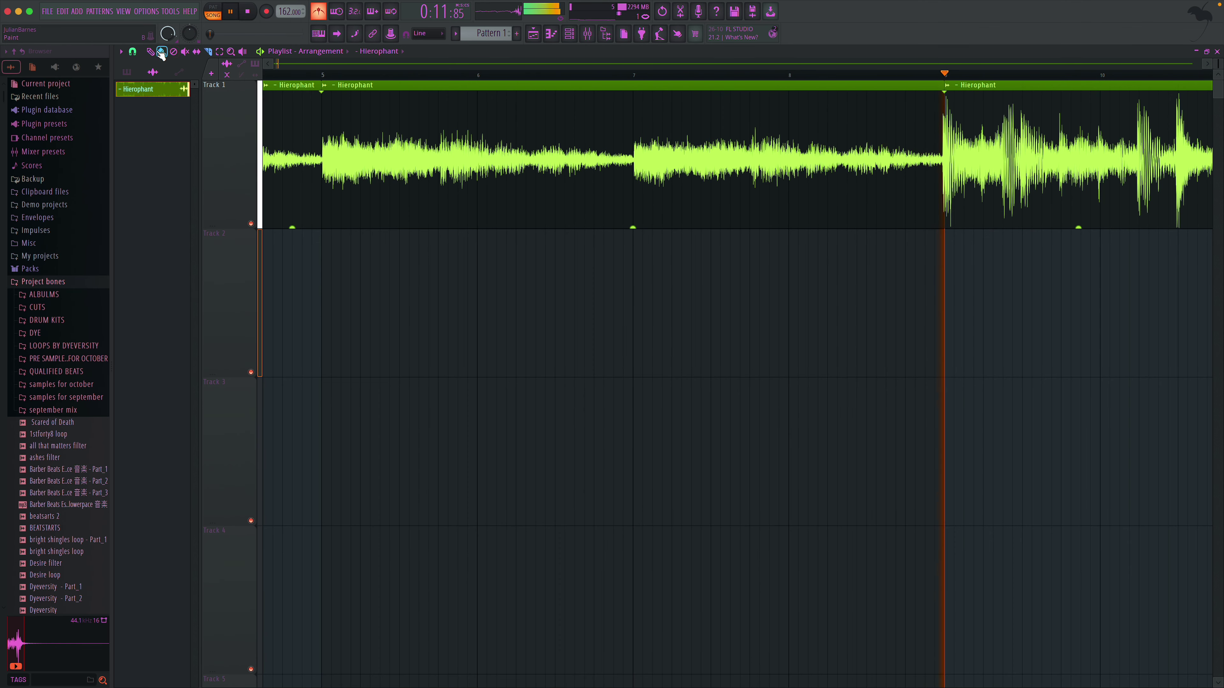
pyautogui.rightClick(1011, 151)
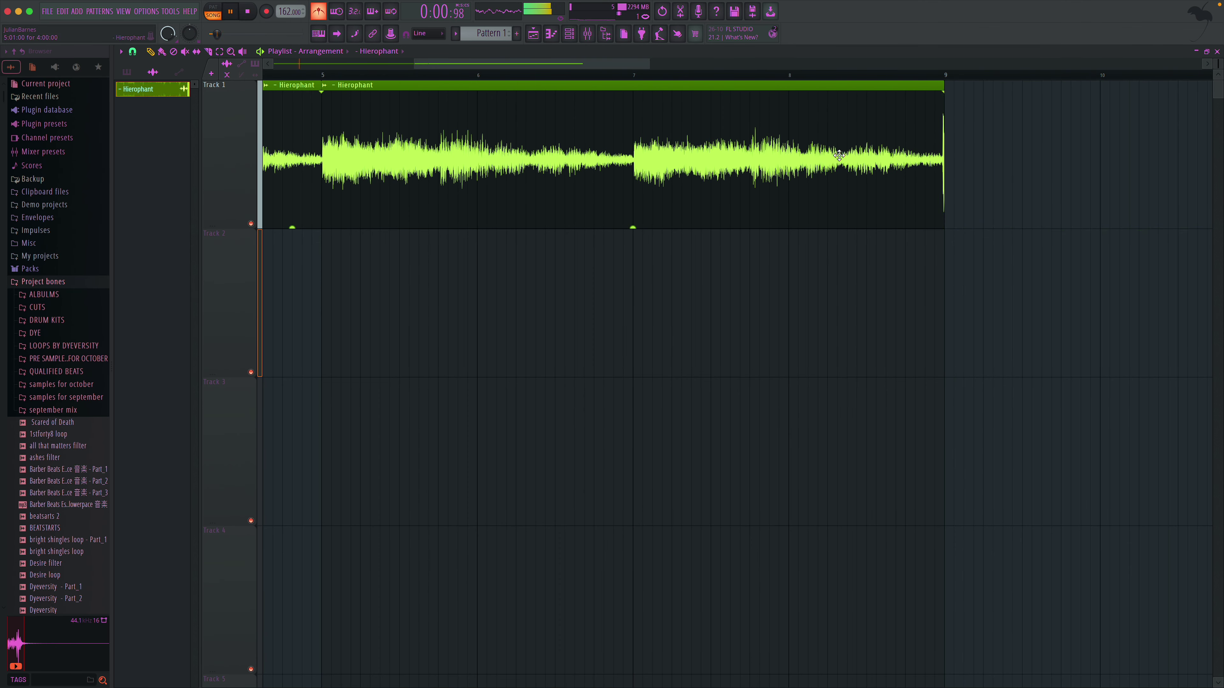
# - With snapping off, trim the end of the second Hierophant clip just before the loud attack at bar 9
pyautogui.moveTo(875, 196); pyautogui.dragTo(1026, 202)
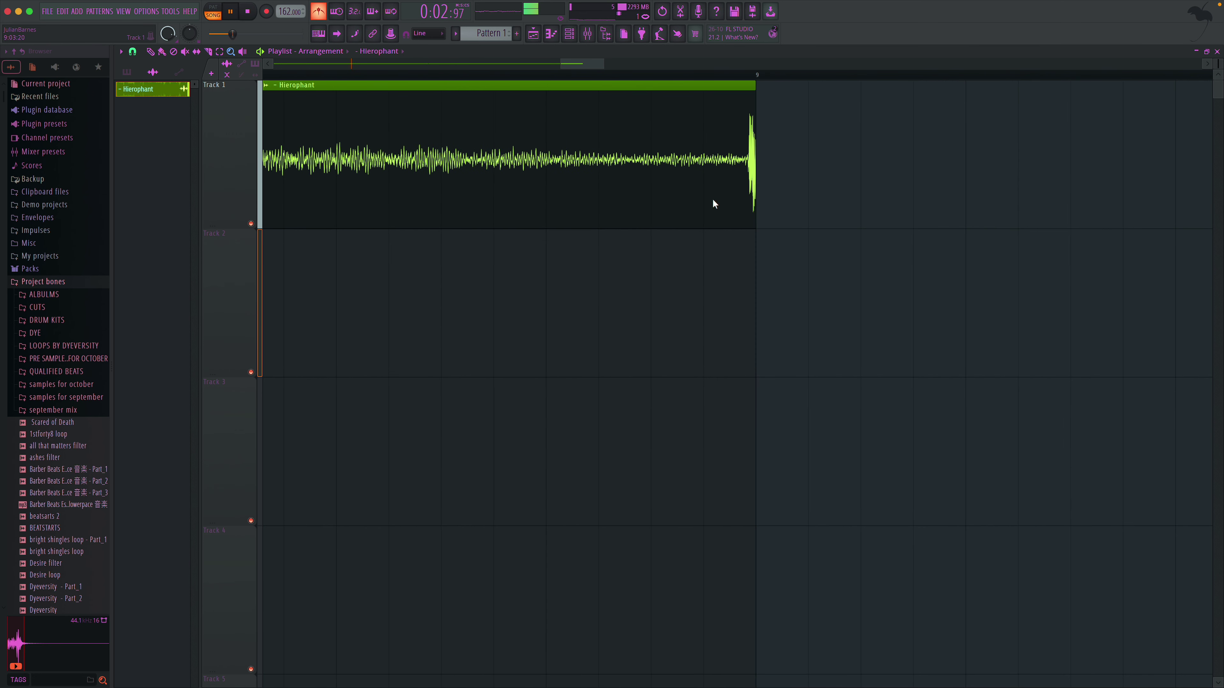
pyautogui.click(133, 51)
pyautogui.click(153, 79)
pyautogui.moveTo(755, 110); pyautogui.dragTo(749, 112)
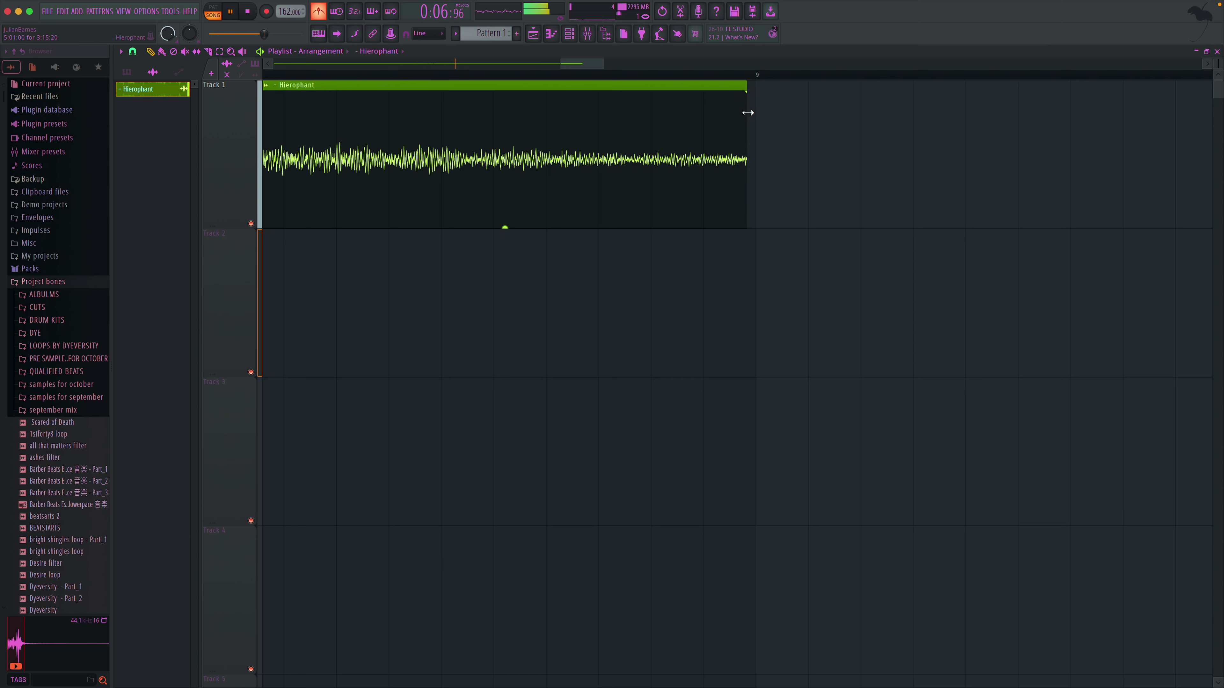
# - Make the second Hierophant clip unique as a sample, saving it as GORE - Hierophant - Part_1 in the samples for october folder
pyautogui.click(266, 86)
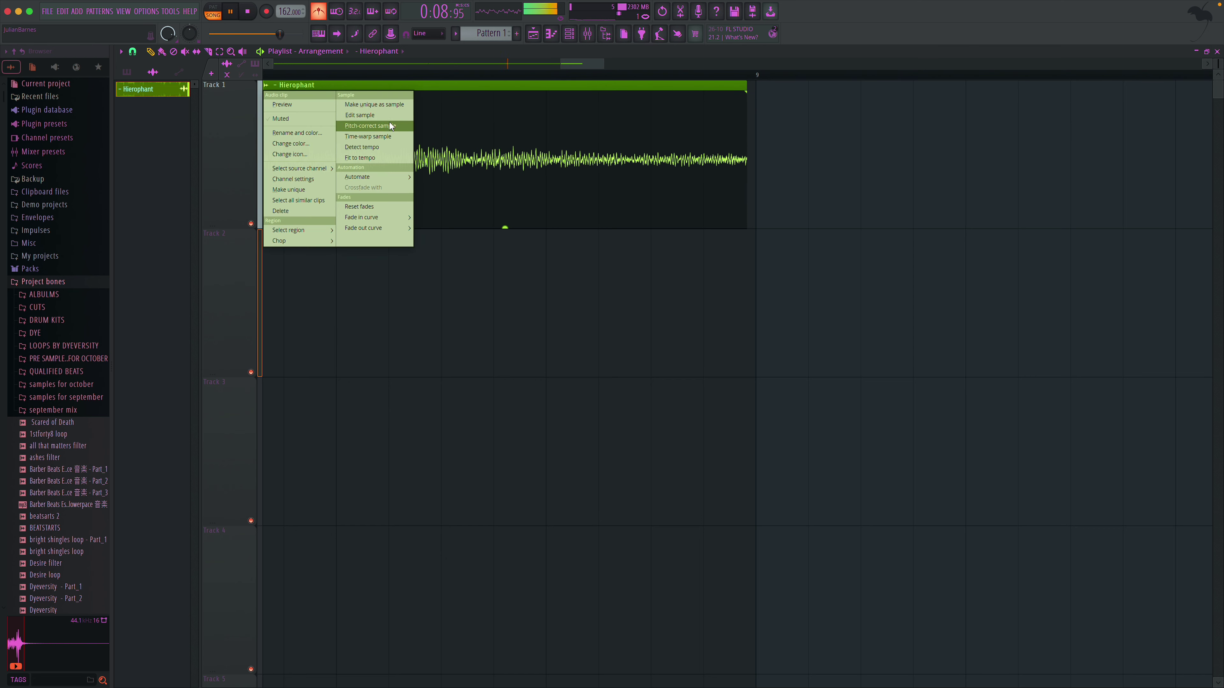
pyautogui.click(376, 108)
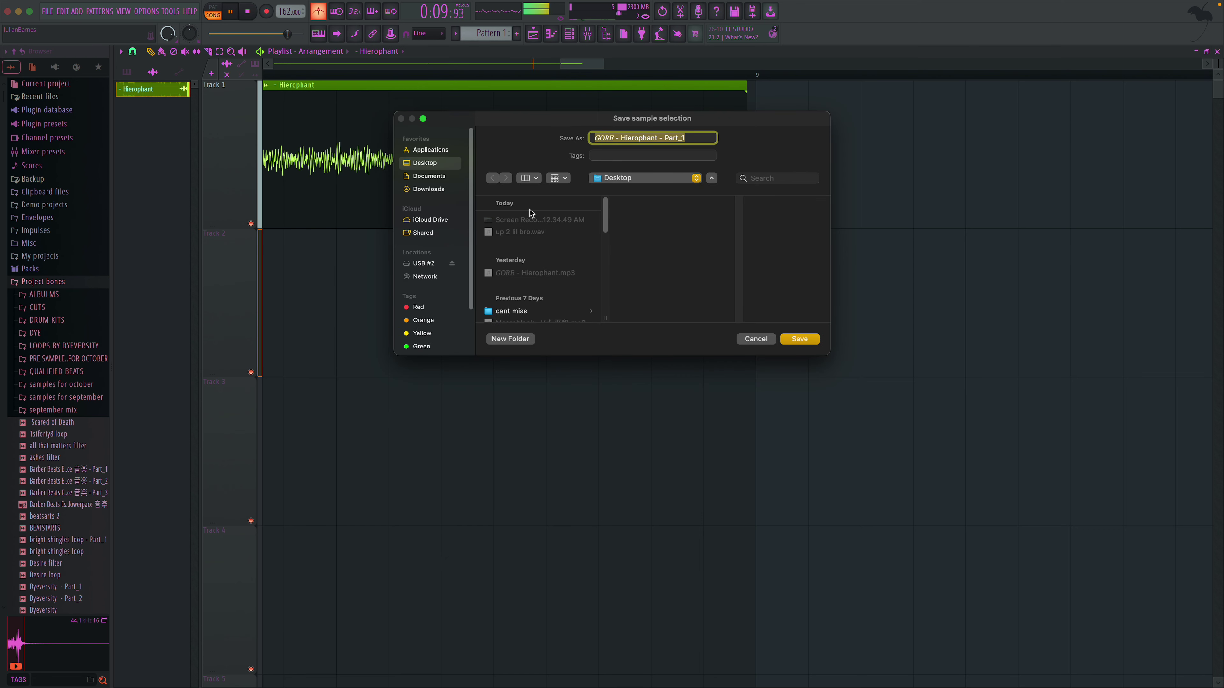
pyautogui.click(689, 142)
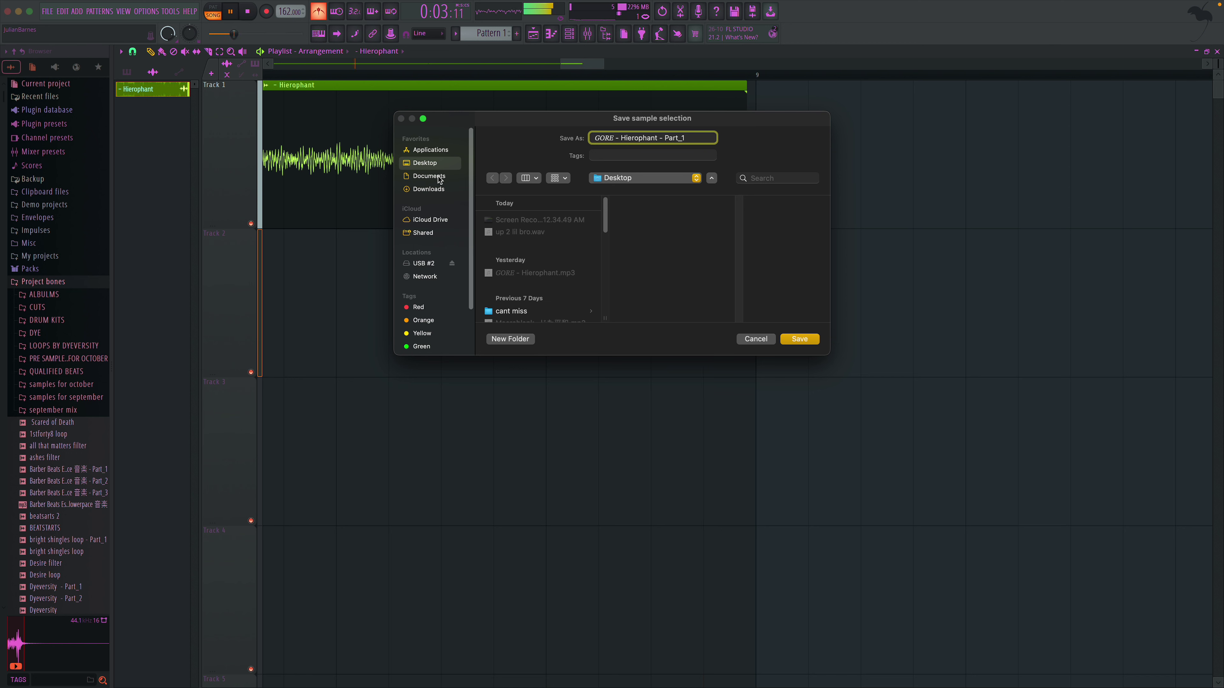
pyautogui.click(696, 180)
pyautogui.click(641, 258)
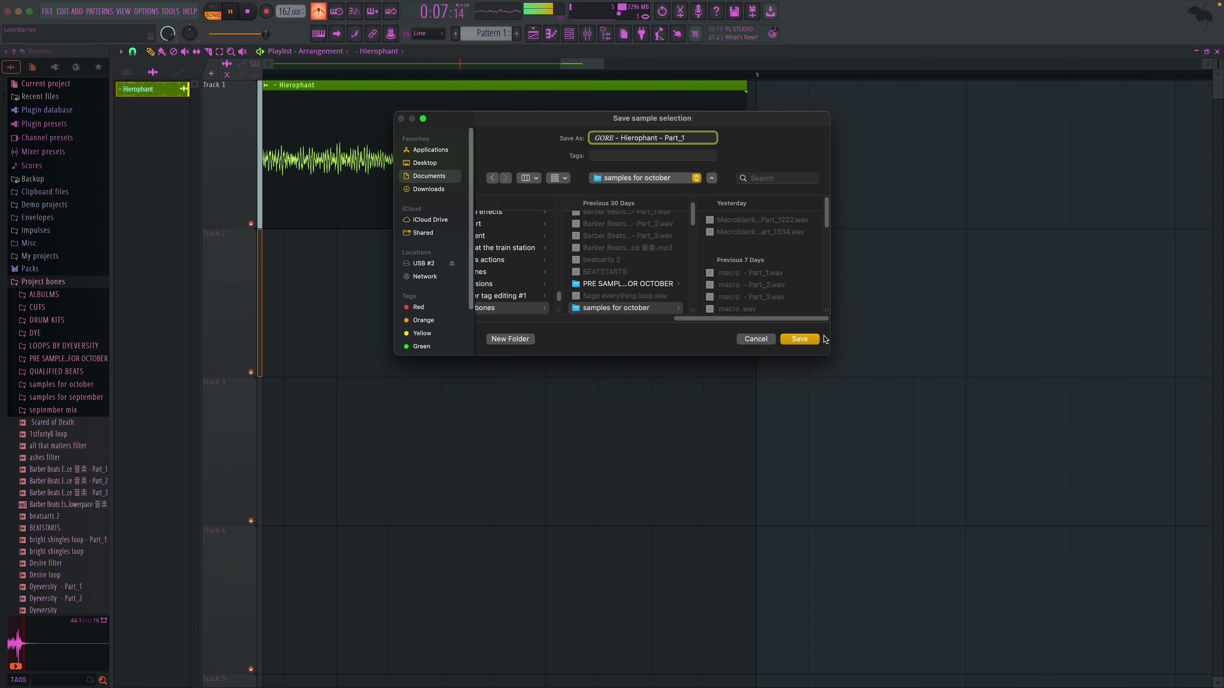
pyautogui.click(800, 339)
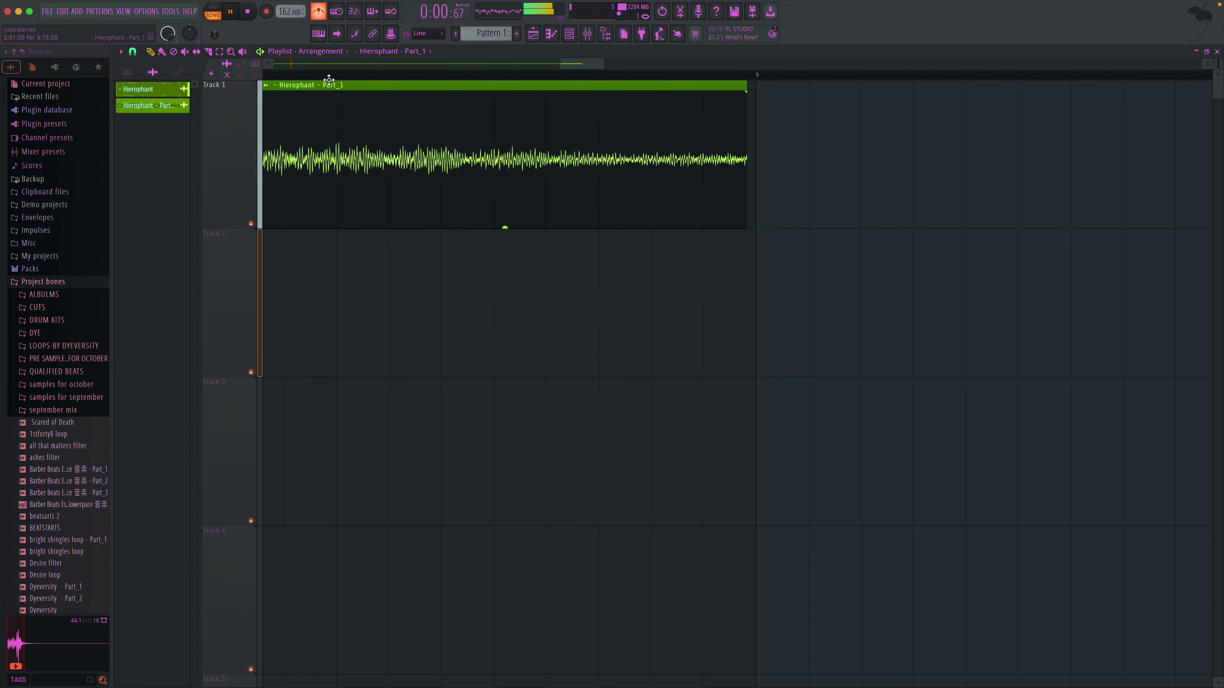
# - Try to fit the Hierophant Part_1 clip to the project using the estimated tempo of 203.031 BPM
pyautogui.click(272, 90)
pyautogui.click(376, 159)
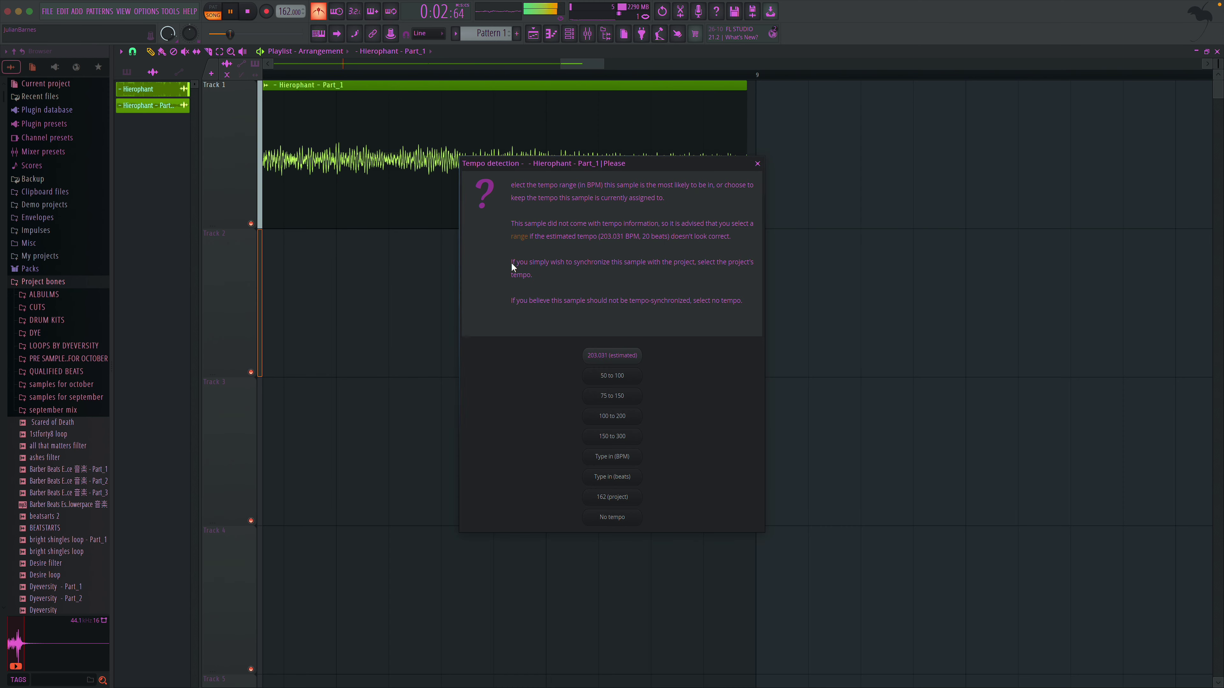
pyautogui.click(618, 361)
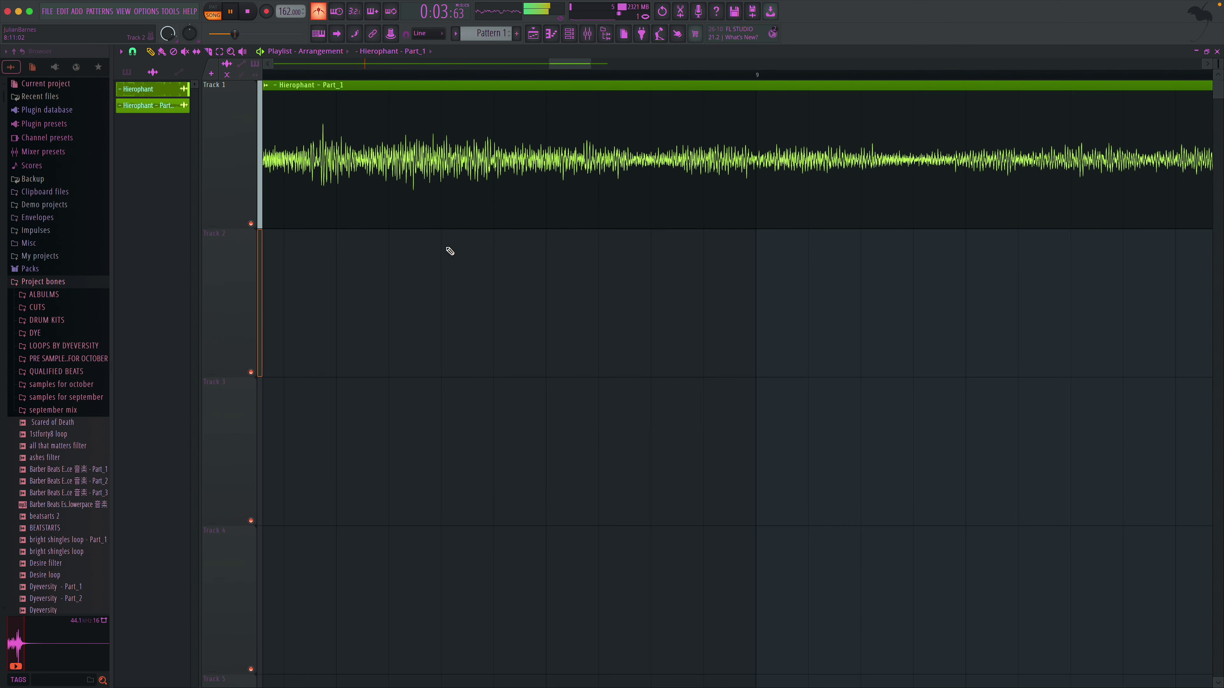
# - Fit the Hierophant Part_1 clip to the project tempo with a sample tempo of 162 BPM
pyautogui.click(270, 93)
pyautogui.click(386, 159)
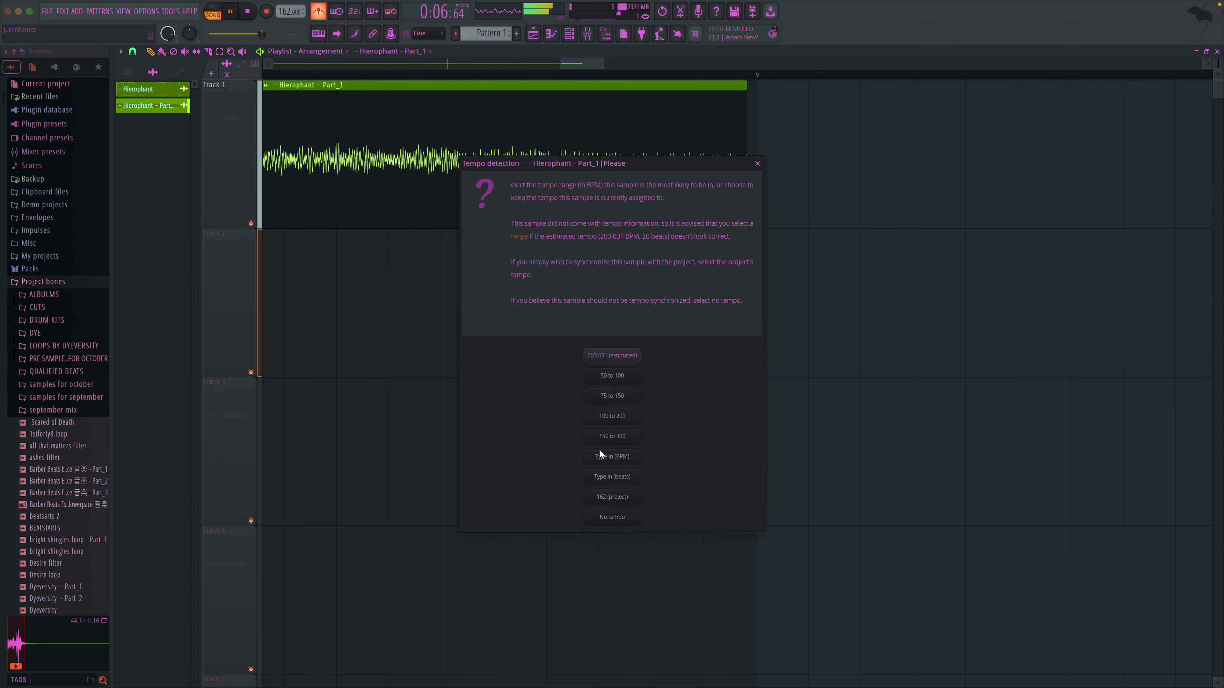
pyautogui.click(614, 462)
pyautogui.write('1')
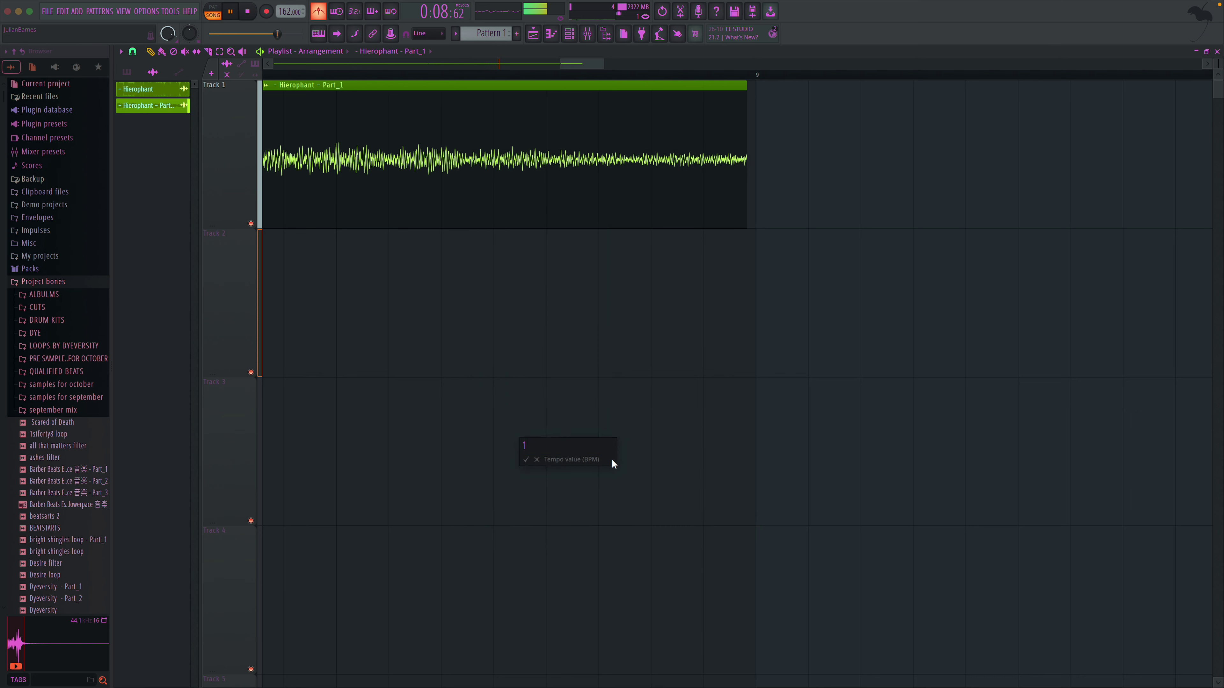
pyautogui.write('62')
pyautogui.press('Return')
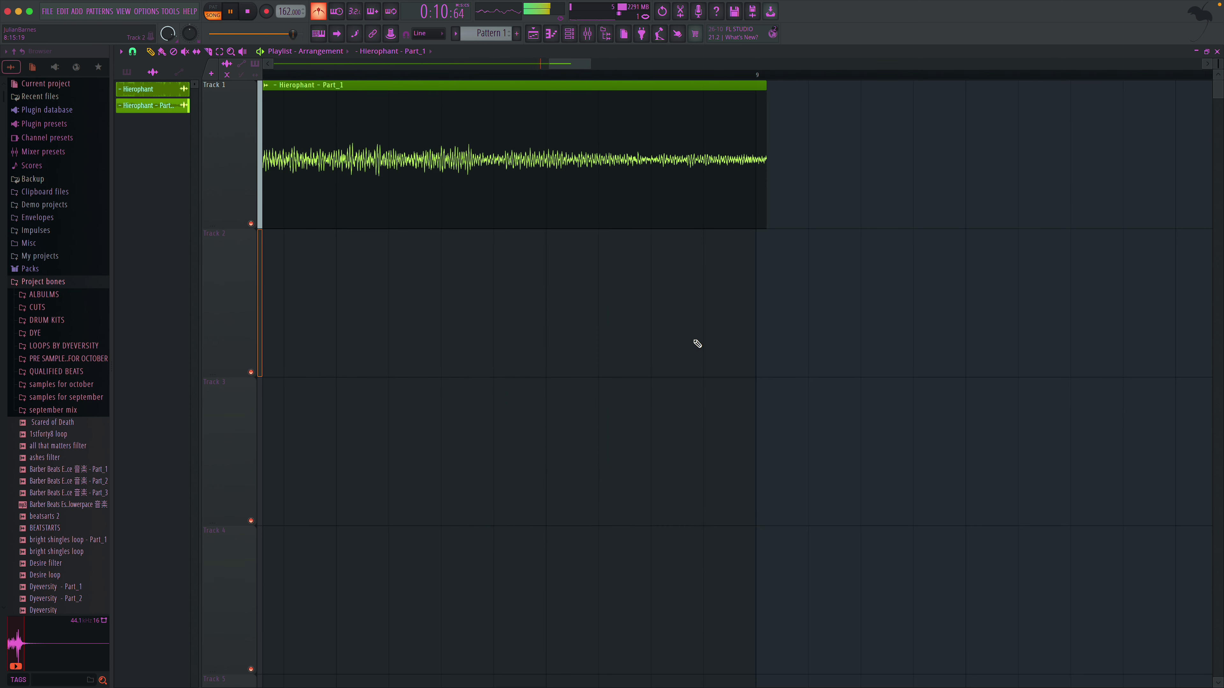
# - Shorten the Hierophant Part_1 clip to end at bar 9 and set playlist snapping back to Line
pyautogui.moveTo(767, 218); pyautogui.dragTo(753, 219)
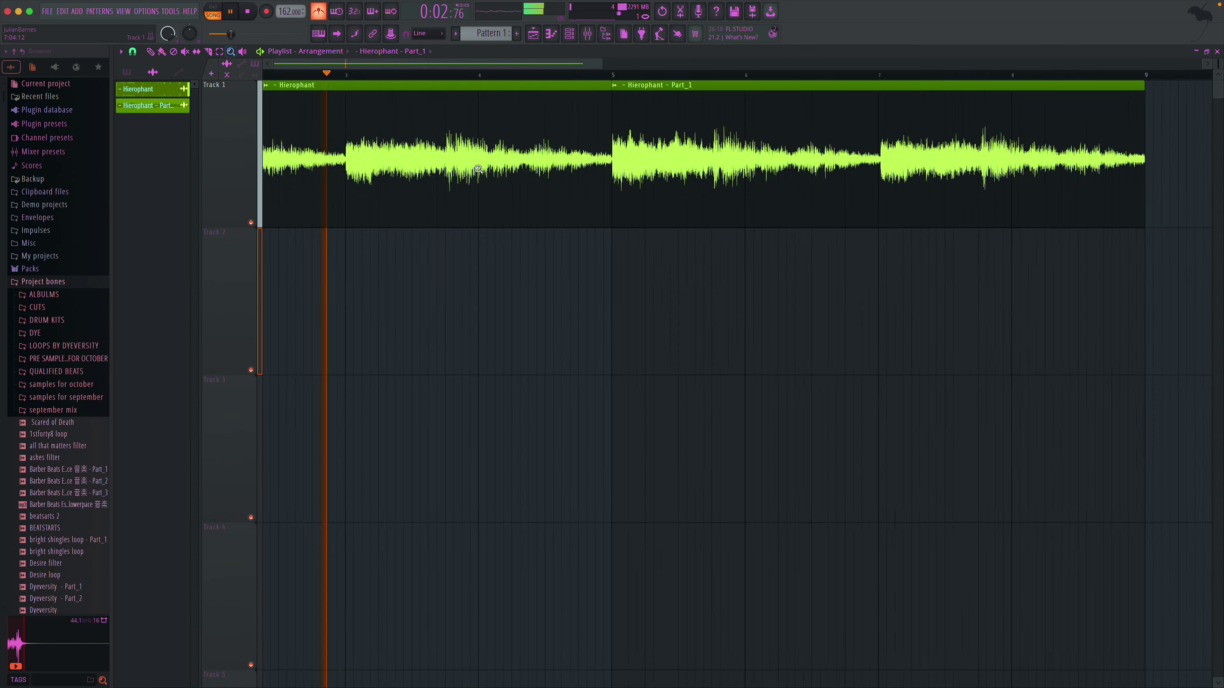
pyautogui.click(133, 51)
pyautogui.click(141, 78)
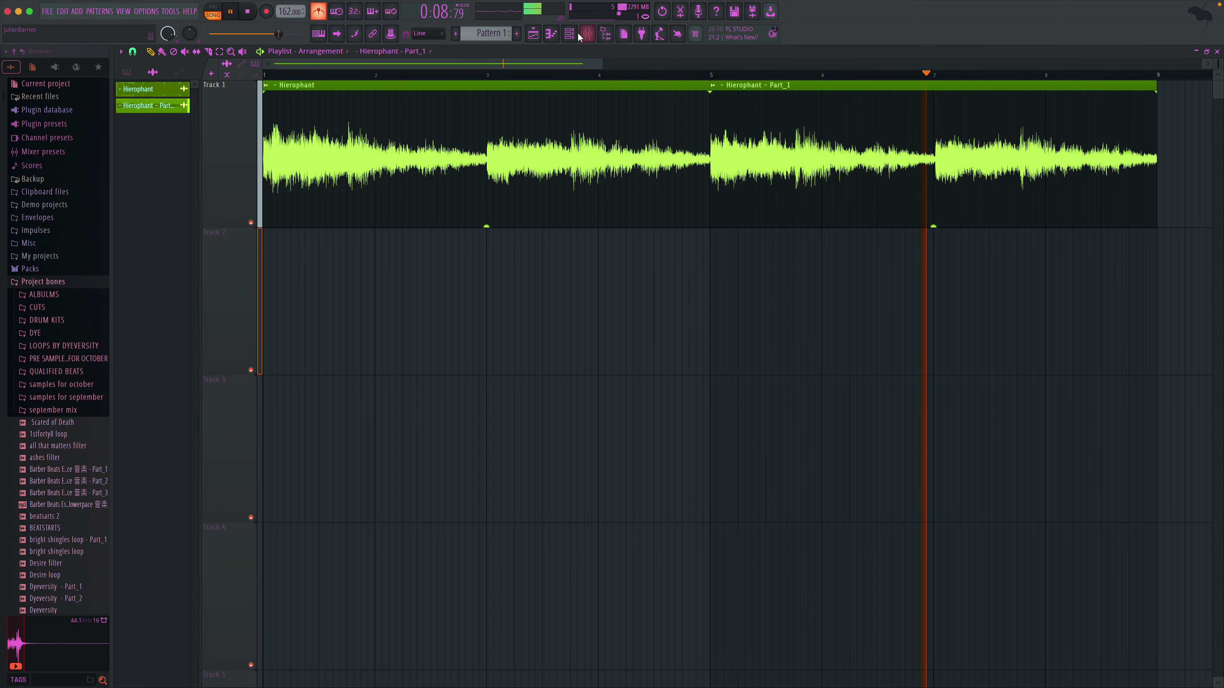
# - Route both Hierophant channels to mixer Insert 1, and enable reversed polarity and left/right swap on Master and Insert 1
pyautogui.press('F6')
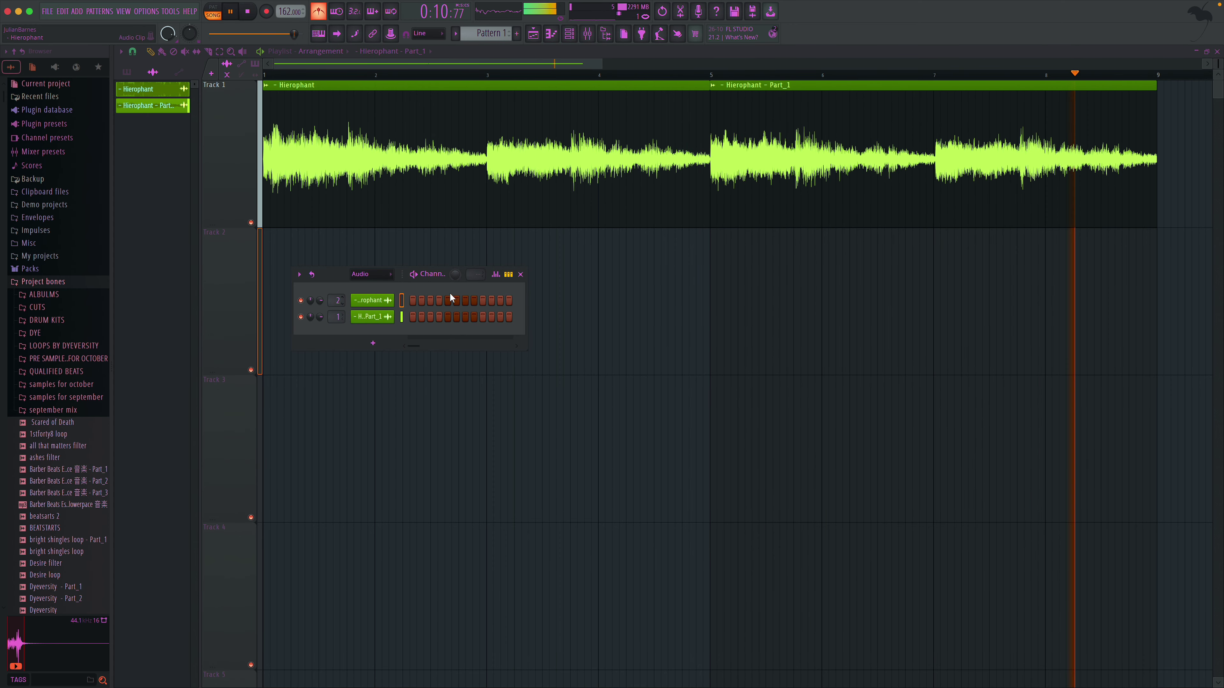
pyautogui.click(520, 275)
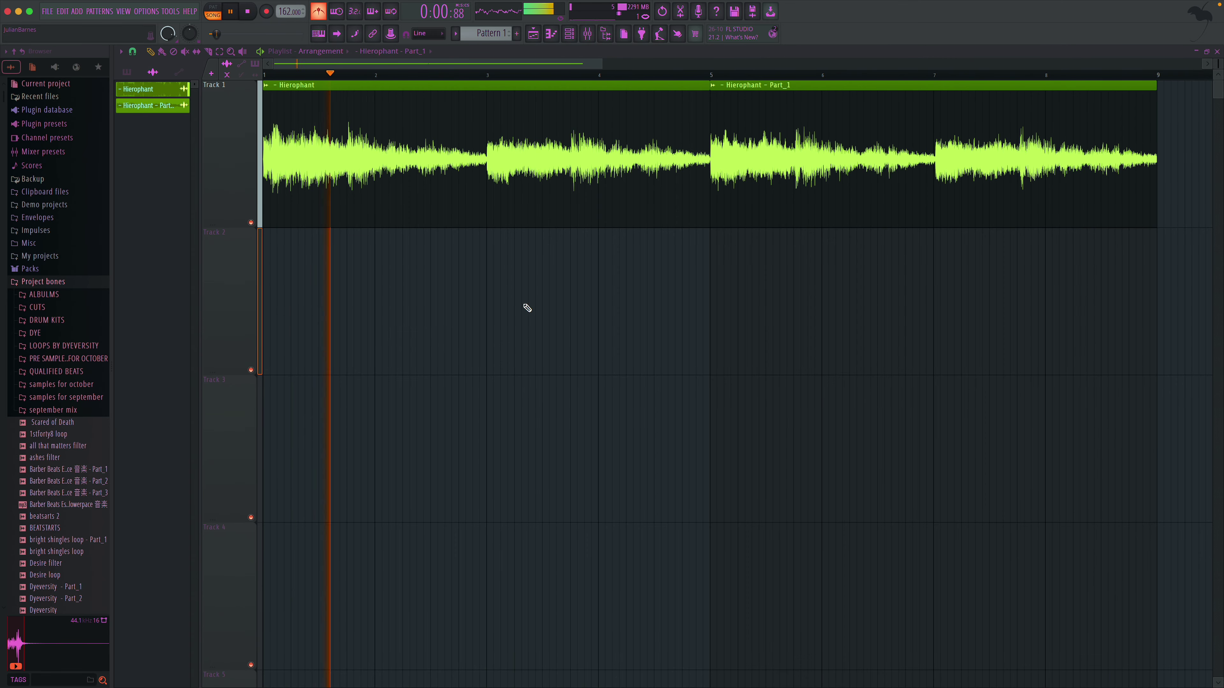
pyautogui.click(588, 33)
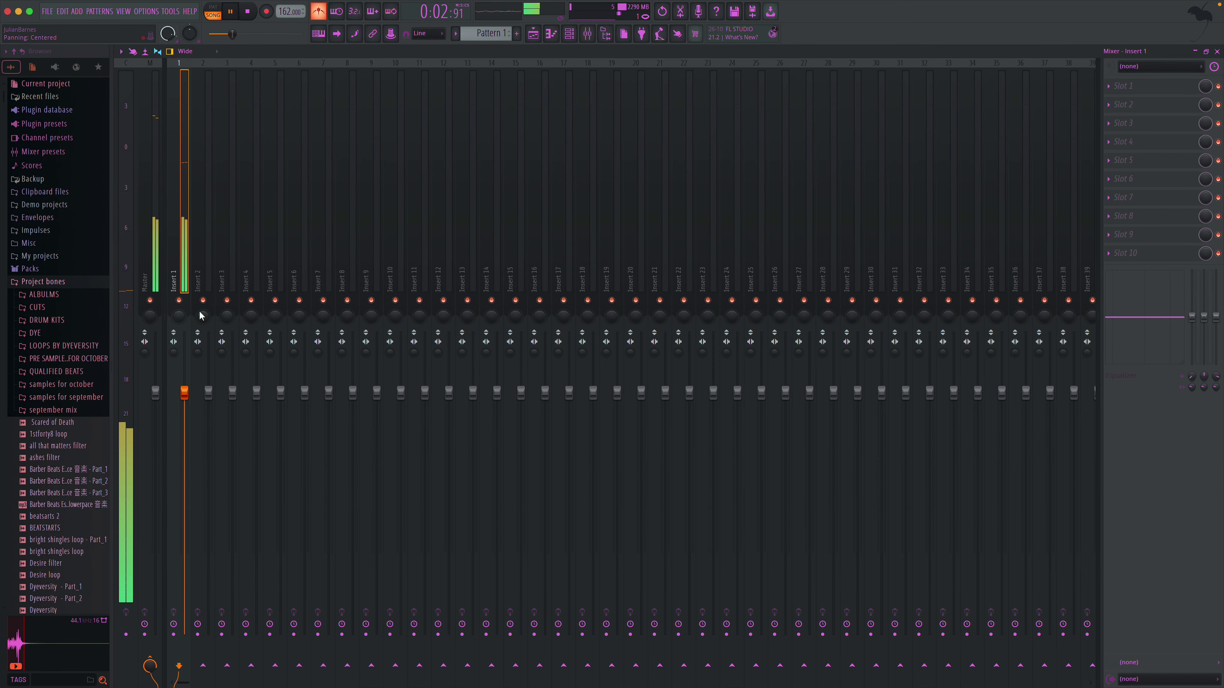
pyautogui.click(151, 336)
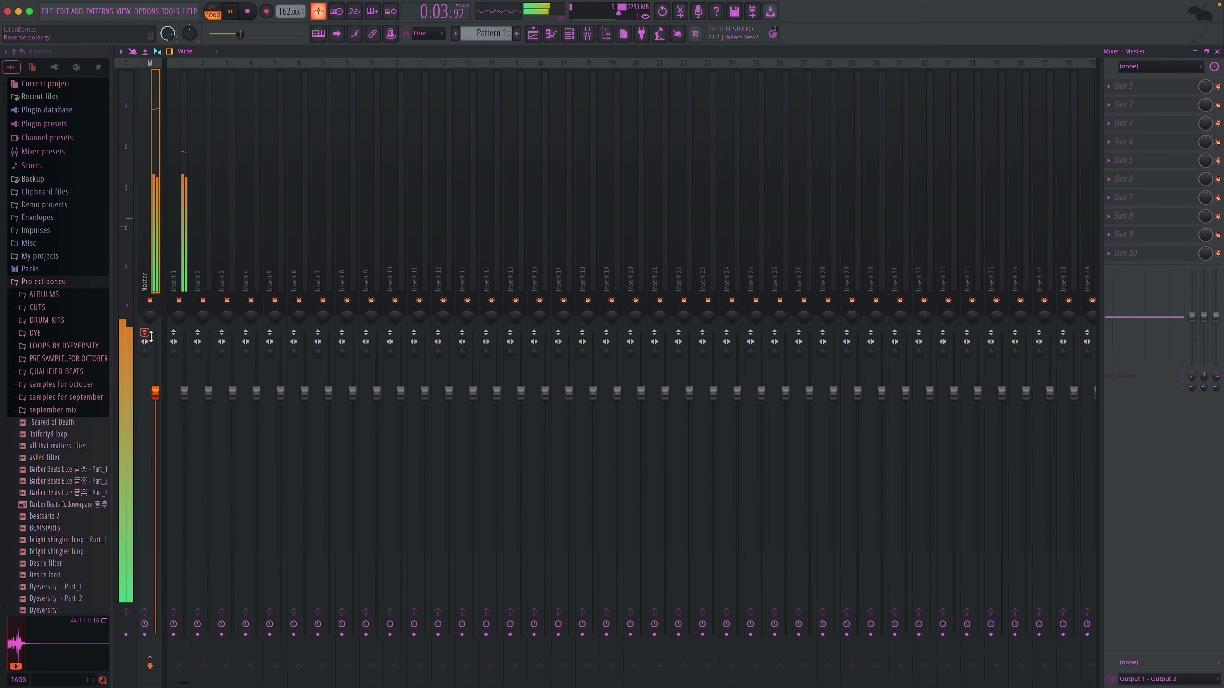
pyautogui.click(174, 333)
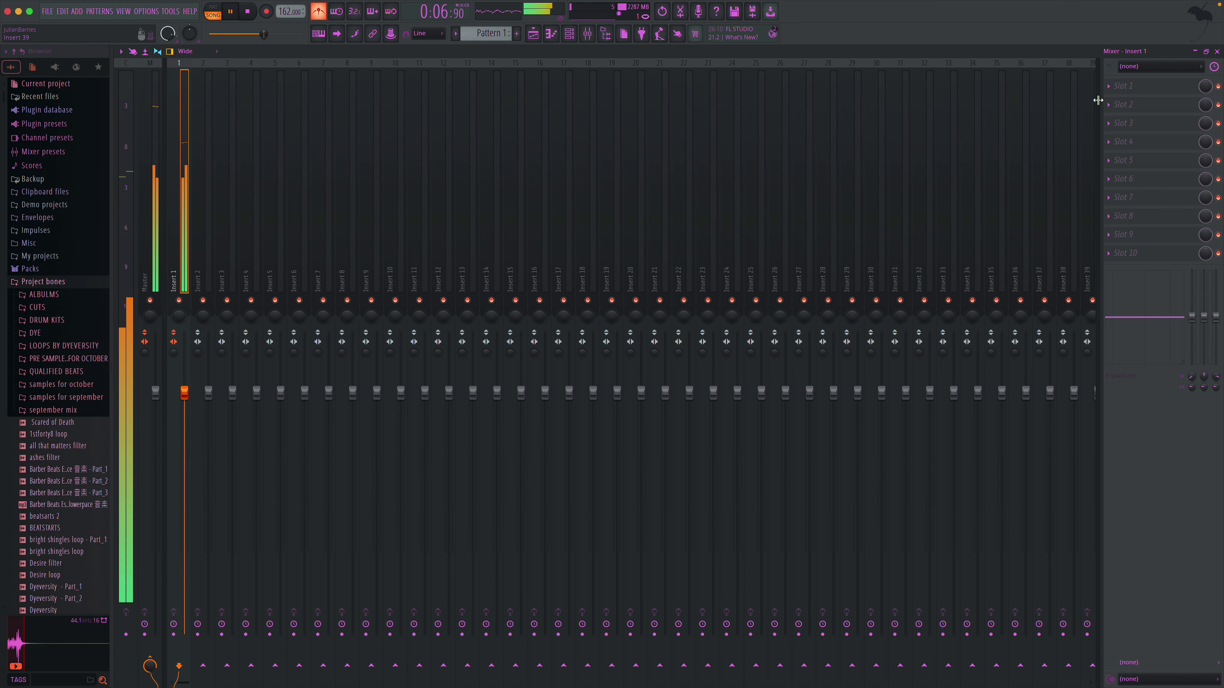
# - Load Fruity parametric EQ 2 in the first slot of Insert 1 and roll off the low end with band 1
pyautogui.click(1123, 86)
pyautogui.click(997, 418)
pyautogui.moveTo(223, 225); pyautogui.dragTo(248, 289)
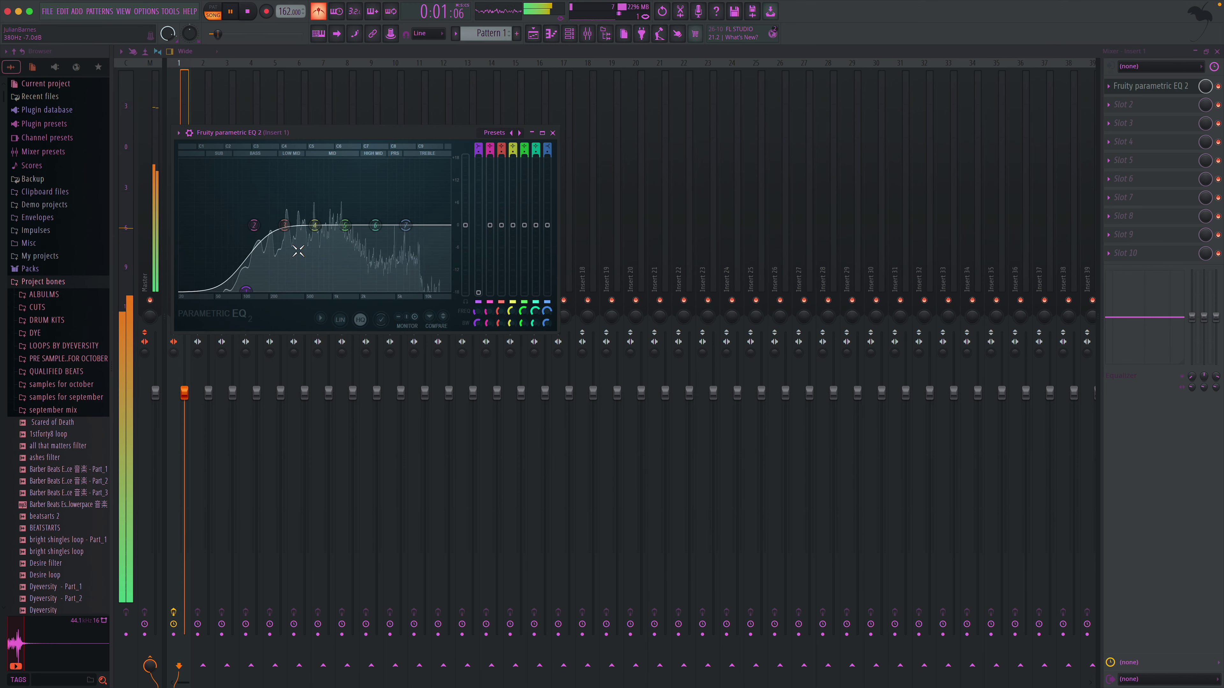
# - Turn on the coloured spectrum heatmap in the display of Fruity parametric EQ 2
pyautogui.click(320, 318)
pyautogui.click(371, 487)
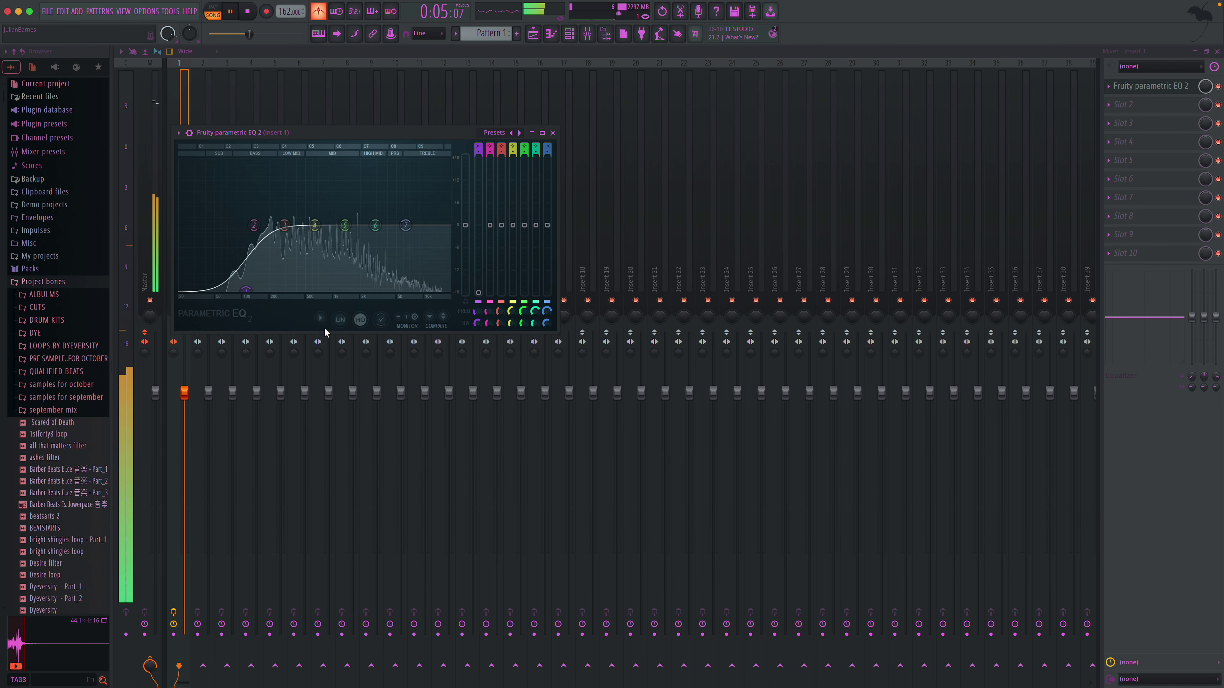
pyautogui.click(320, 318)
pyautogui.click(378, 478)
# - Make a broad dip in the mids with EQ band 6 and raise the Insert 1 fader slightly
pyautogui.moveTo(376, 225); pyautogui.dragTo(330, 240)
pyautogui.scroll(5, 334, 254)
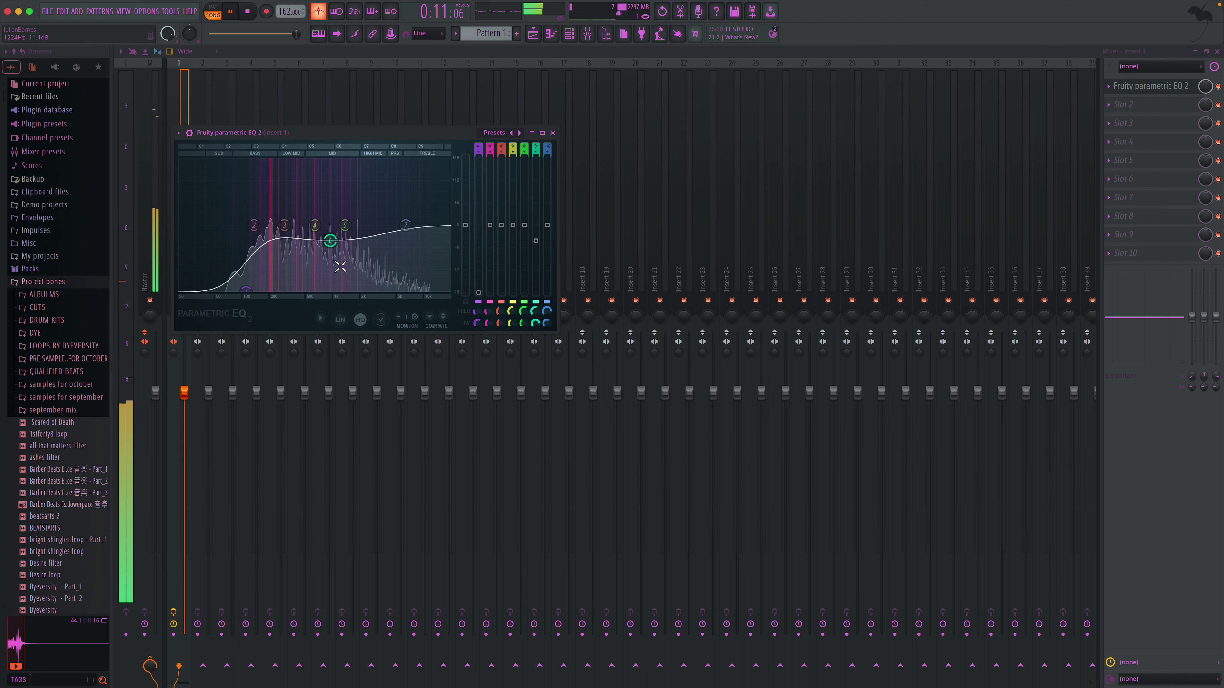
pyautogui.click(552, 133)
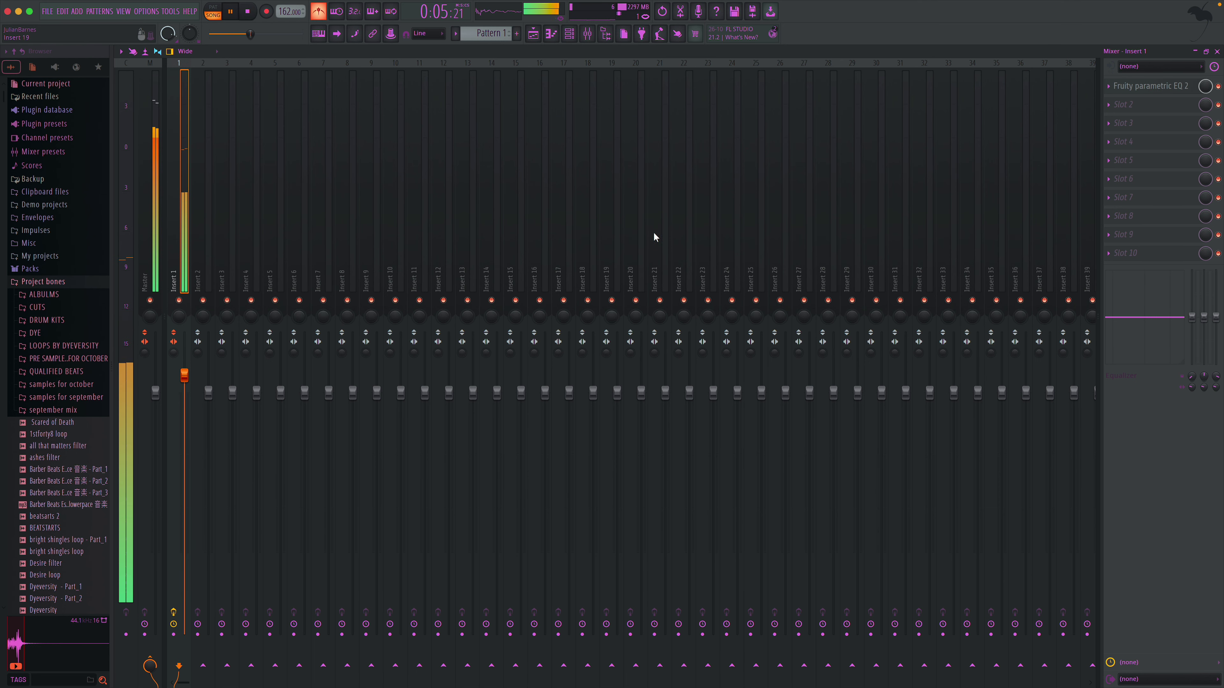
# - Load Fruity Reeverb 2 in the second effect slot of Insert 1
pyautogui.click(1175, 117)
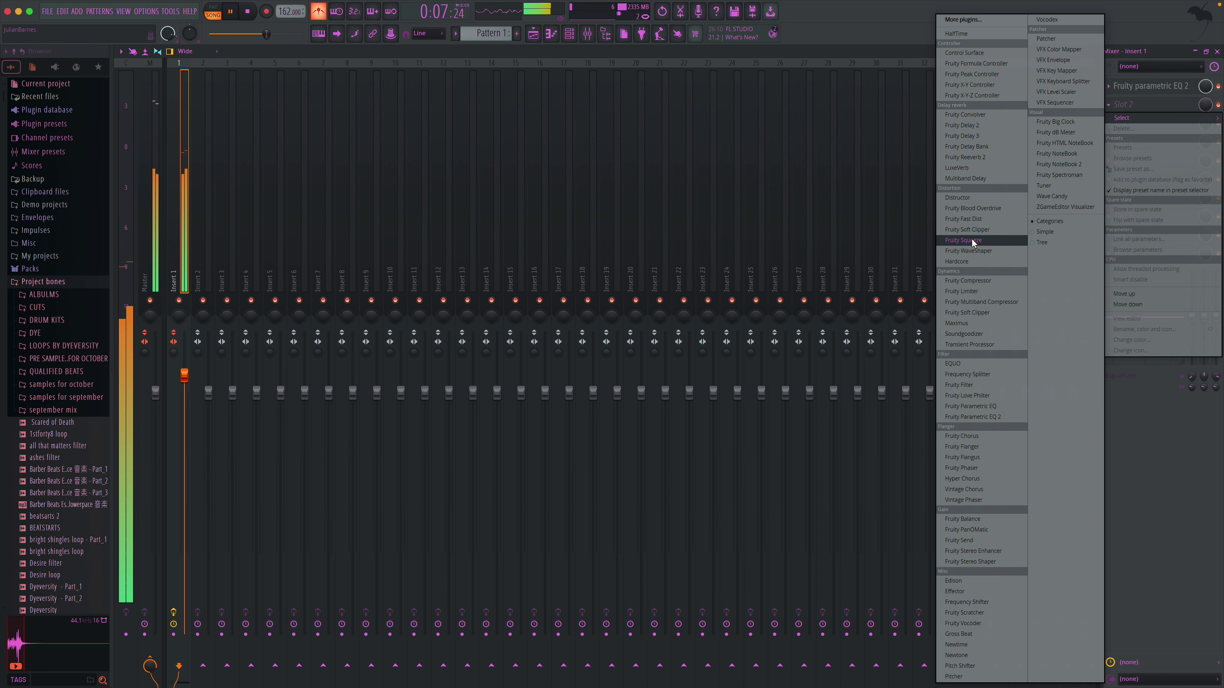
pyautogui.click(966, 158)
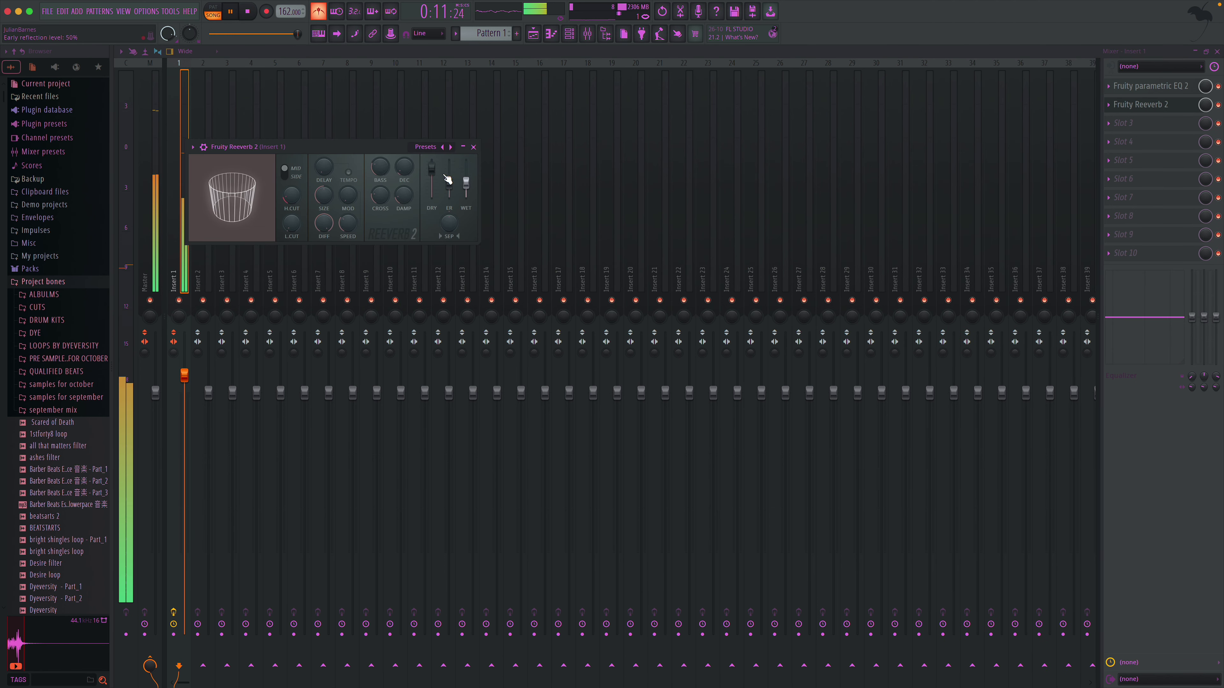
pyautogui.click(473, 147)
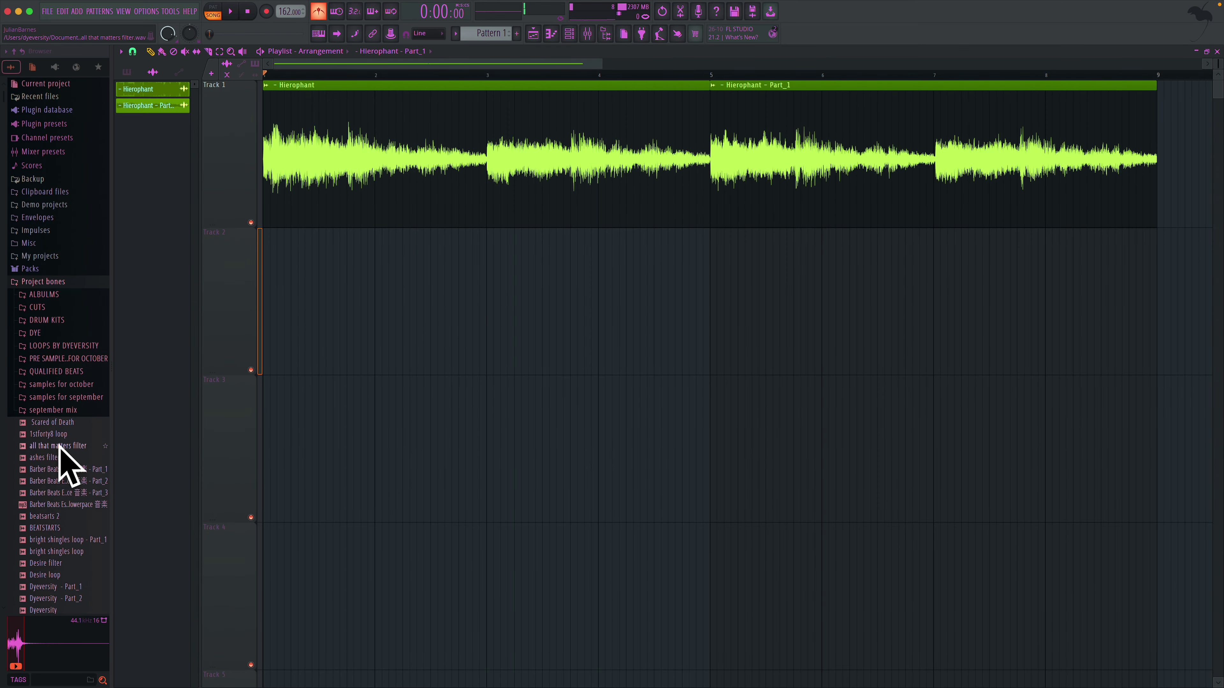
# - Open the SNARE folder of the Spirit World Drum Kit in the browser and audition Lean Back Snare
pyautogui.scroll(-12, 56, 416)
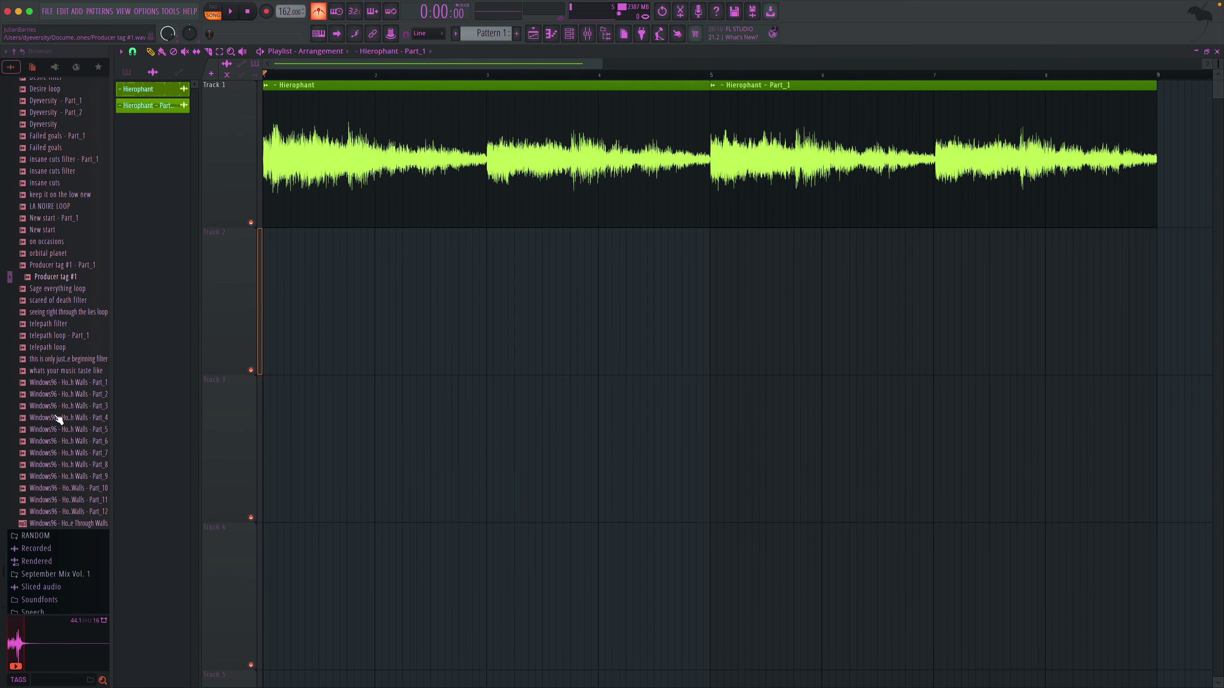
pyautogui.scroll(12, 56, 416)
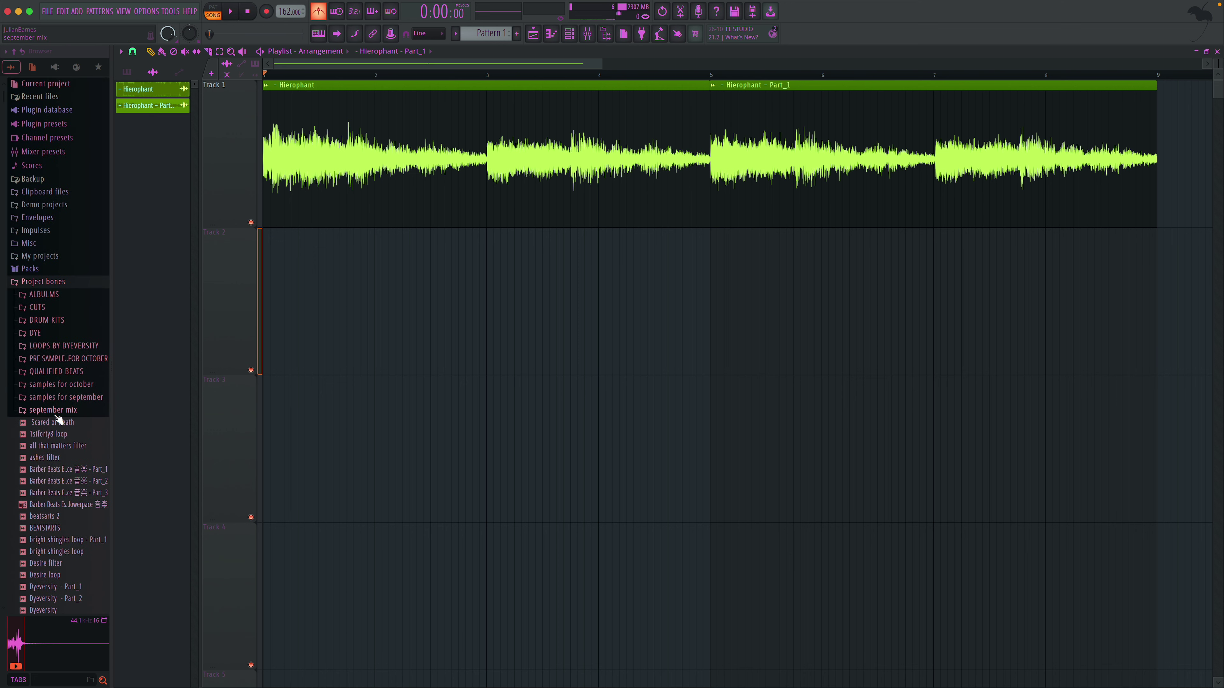
pyautogui.click(62, 323)
pyautogui.click(66, 375)
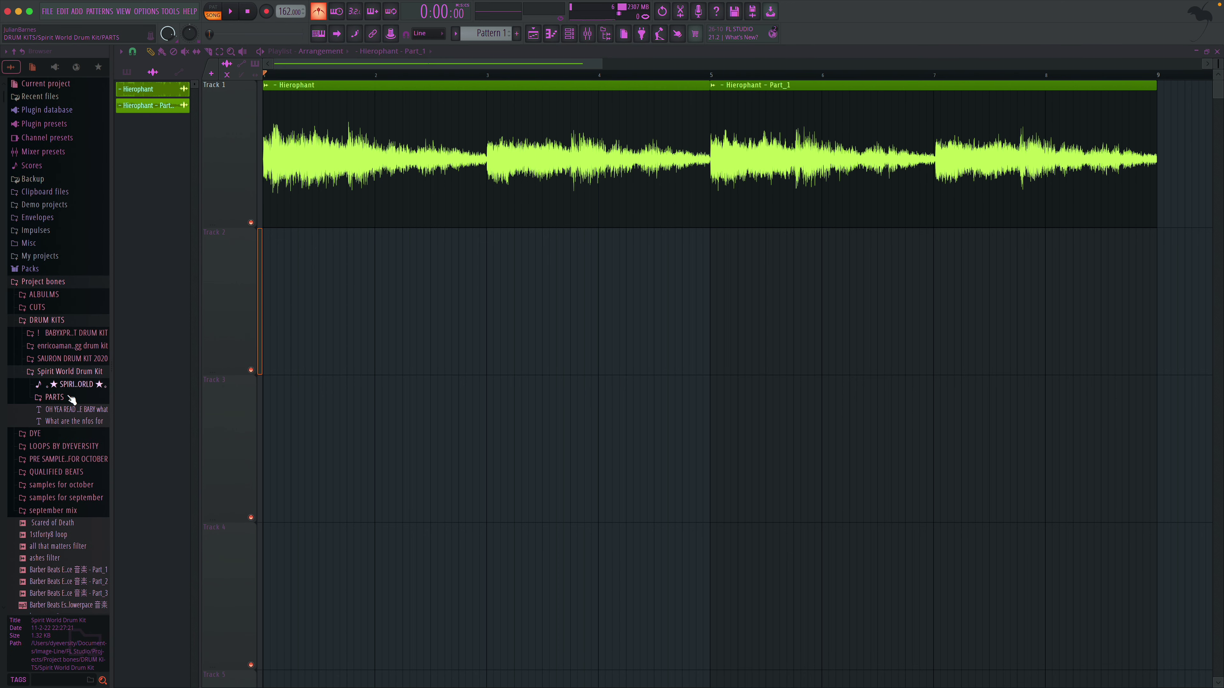
pyautogui.click(72, 385)
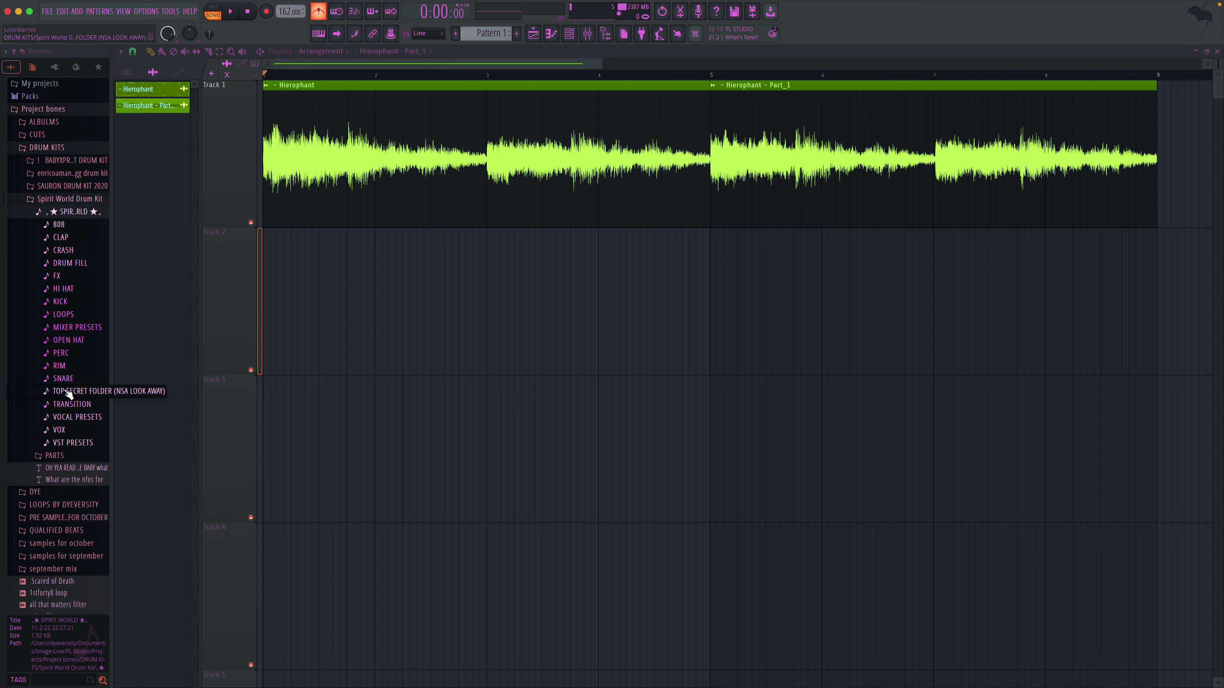
pyautogui.click(70, 379)
pyautogui.click(77, 405)
pyautogui.scroll(2, 79, 424)
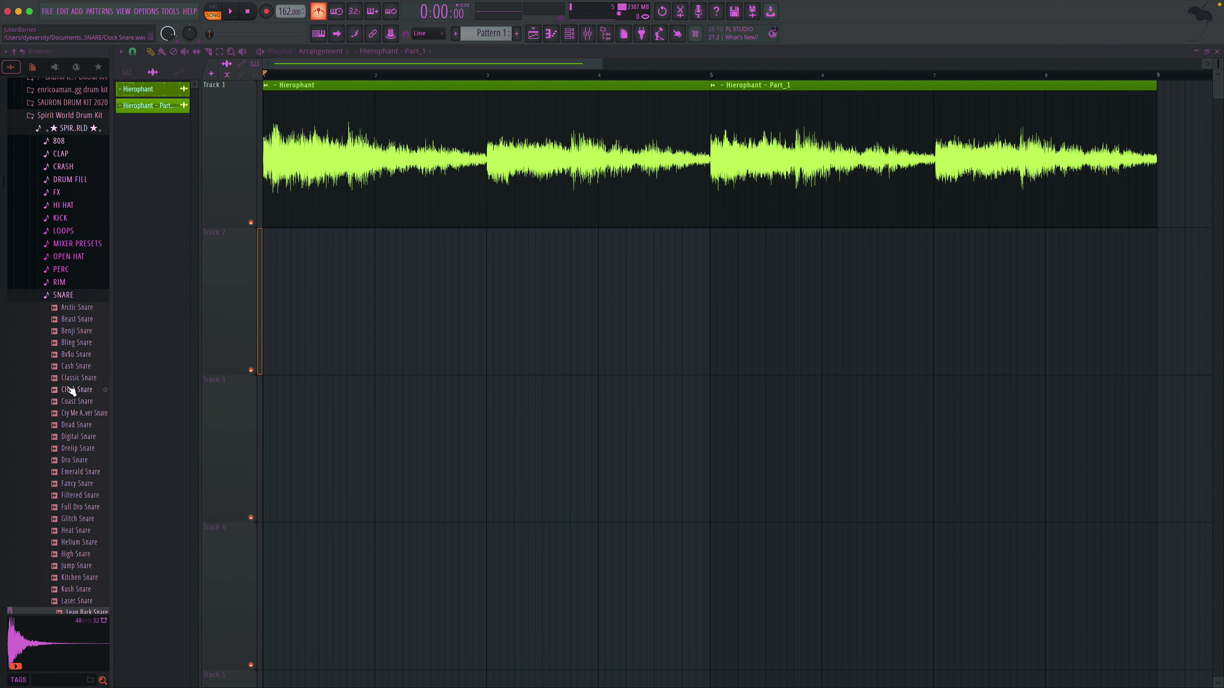
pyautogui.scroll(-10, 79, 438)
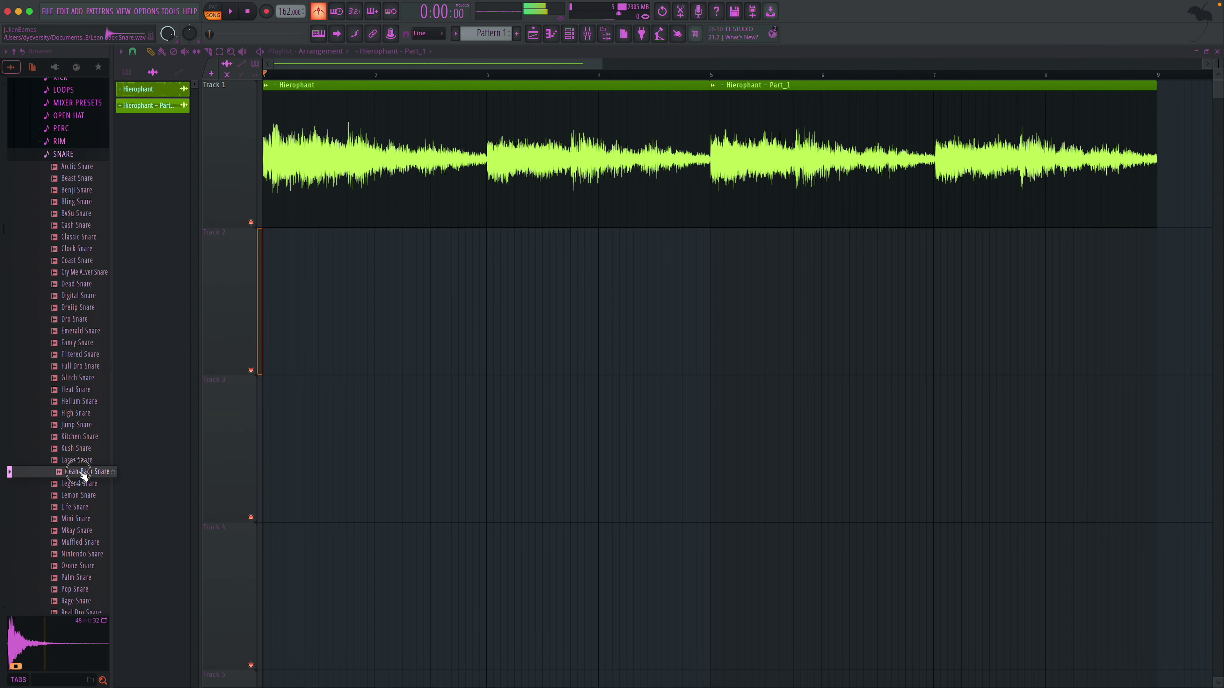
# - Place Pattern 1 at the start of Track 2 and draw two C6 Lean Back Snare notes in its first bar
pyautogui.click(517, 34)
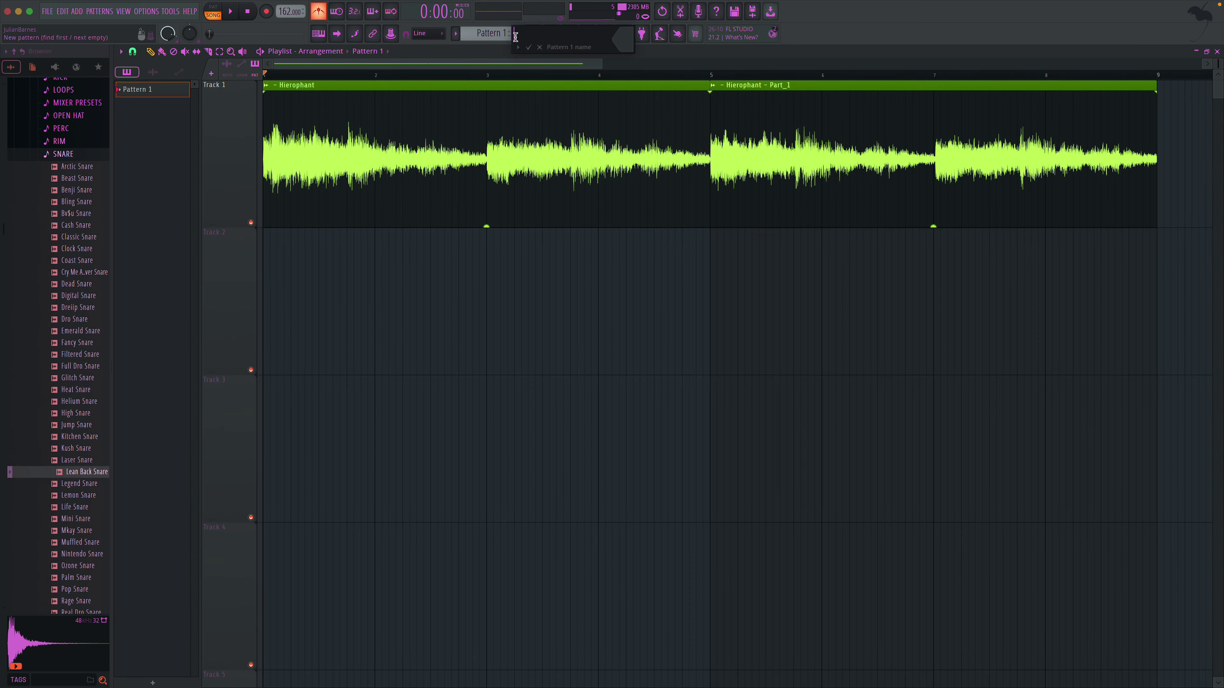
pyautogui.moveTo(183, 82); pyautogui.dragTo(320, 284)
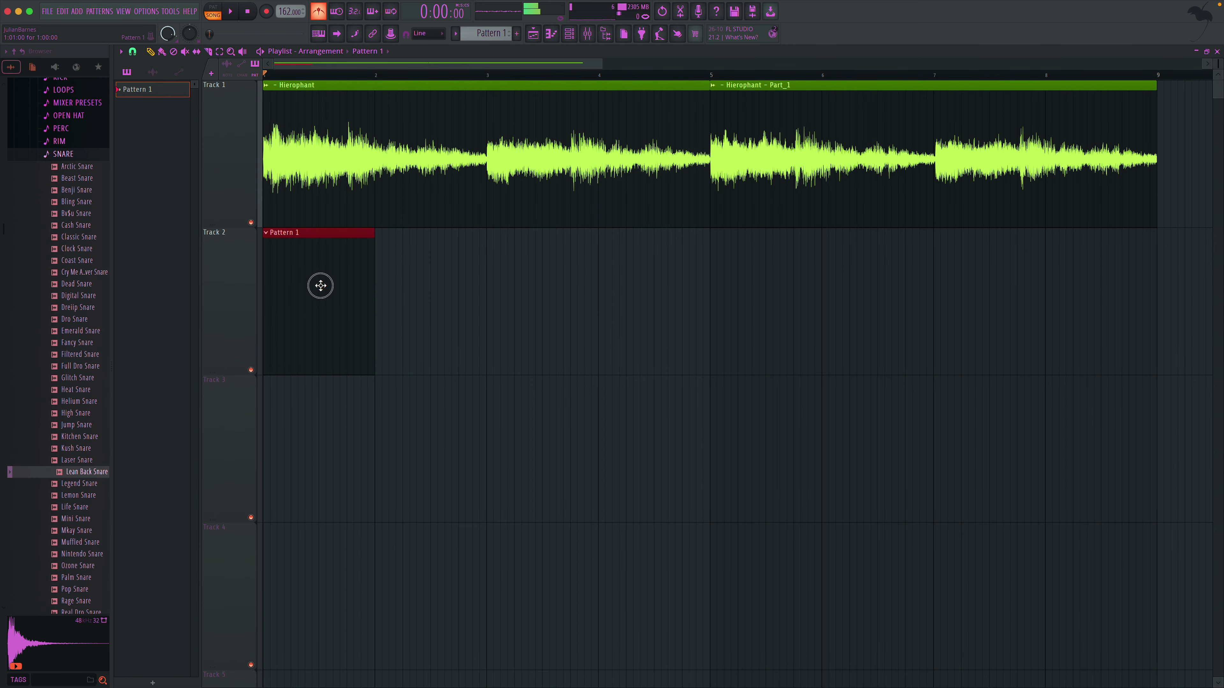
pyautogui.doubleClick(299, 274)
pyautogui.press('space')
pyautogui.click(184, 187)
pyautogui.press('space')
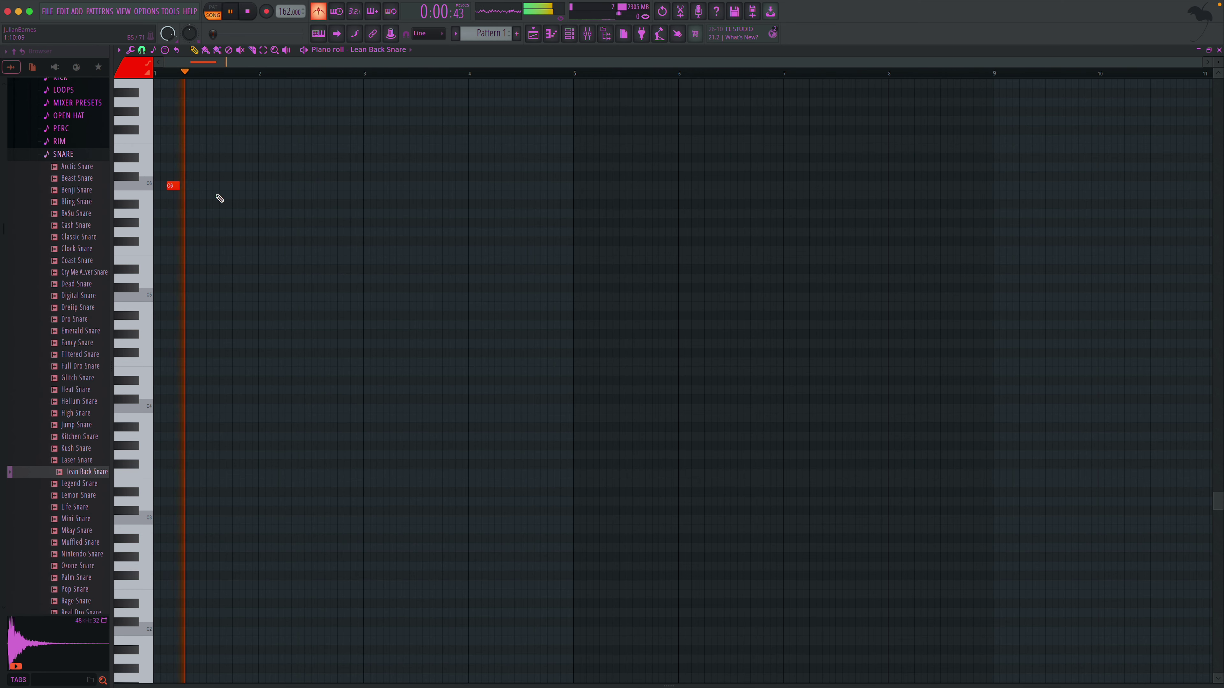
pyautogui.click(211, 187)
pyautogui.press('space')
pyautogui.click(1220, 50)
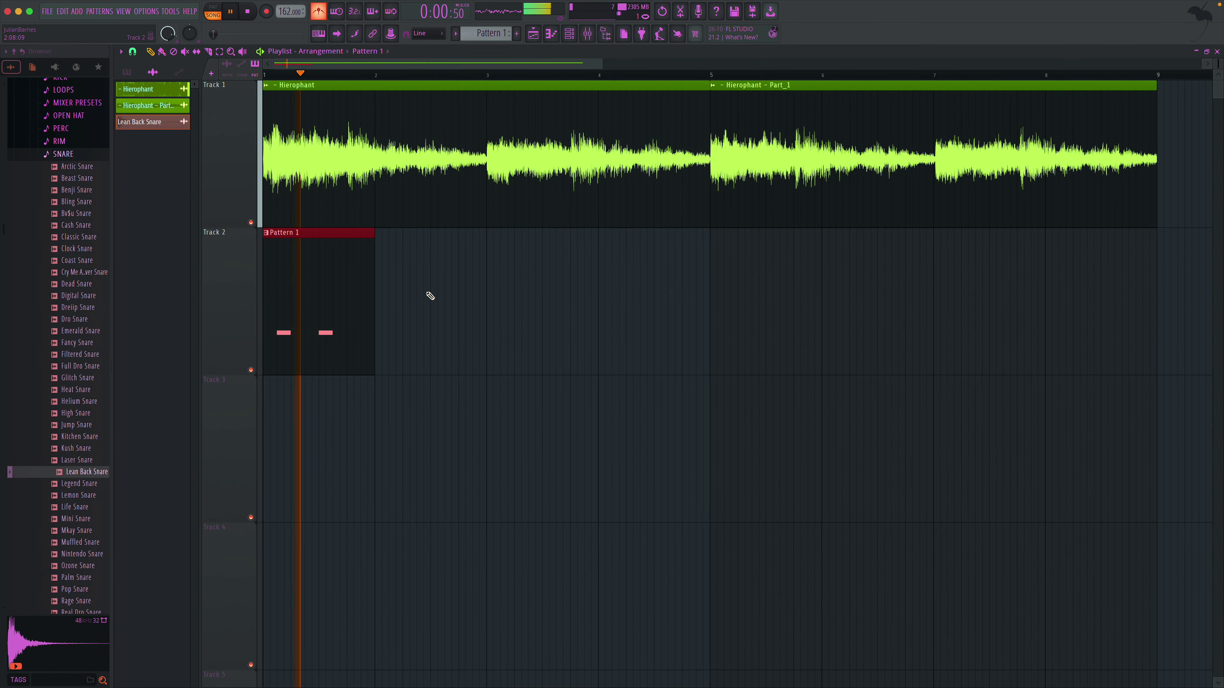
# - Repeat the Pattern 1 clip along Track 2 up to the end of the Hierophant loop at bar 9
pyautogui.click(163, 51)
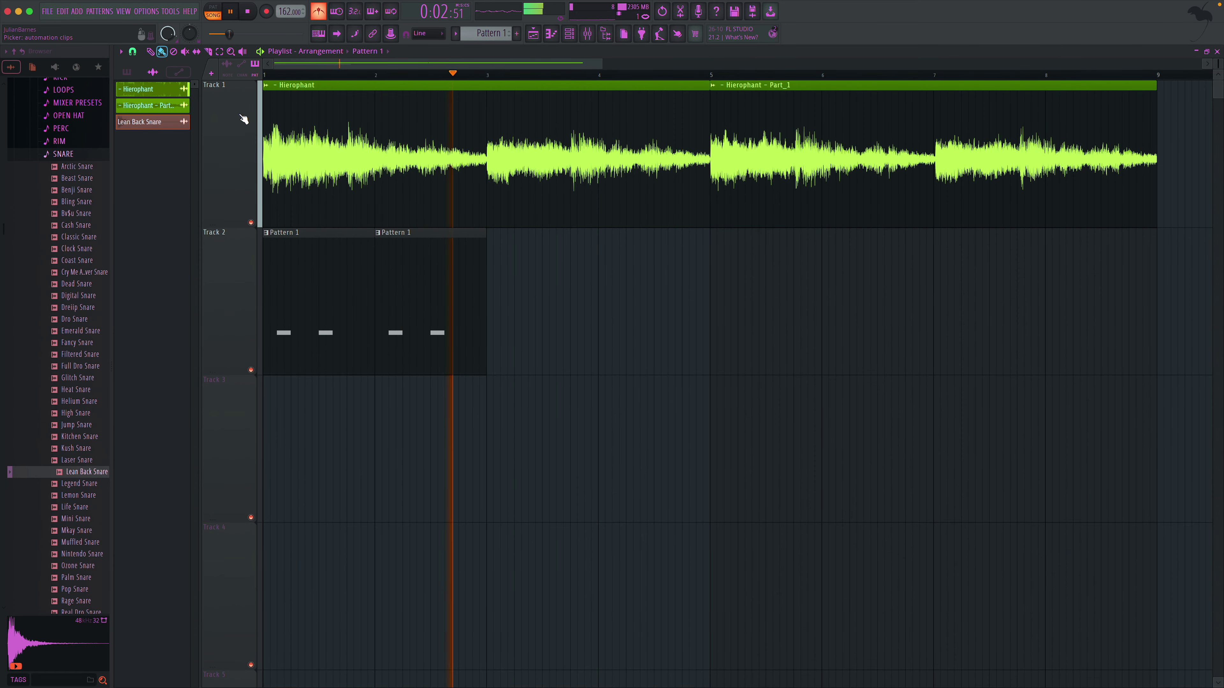
pyautogui.moveTo(502, 289)
pyautogui.mouseDown()
pyautogui.moveTo(489, 284)
pyautogui.moveTo(1082, 281)
pyautogui.mouseUp()
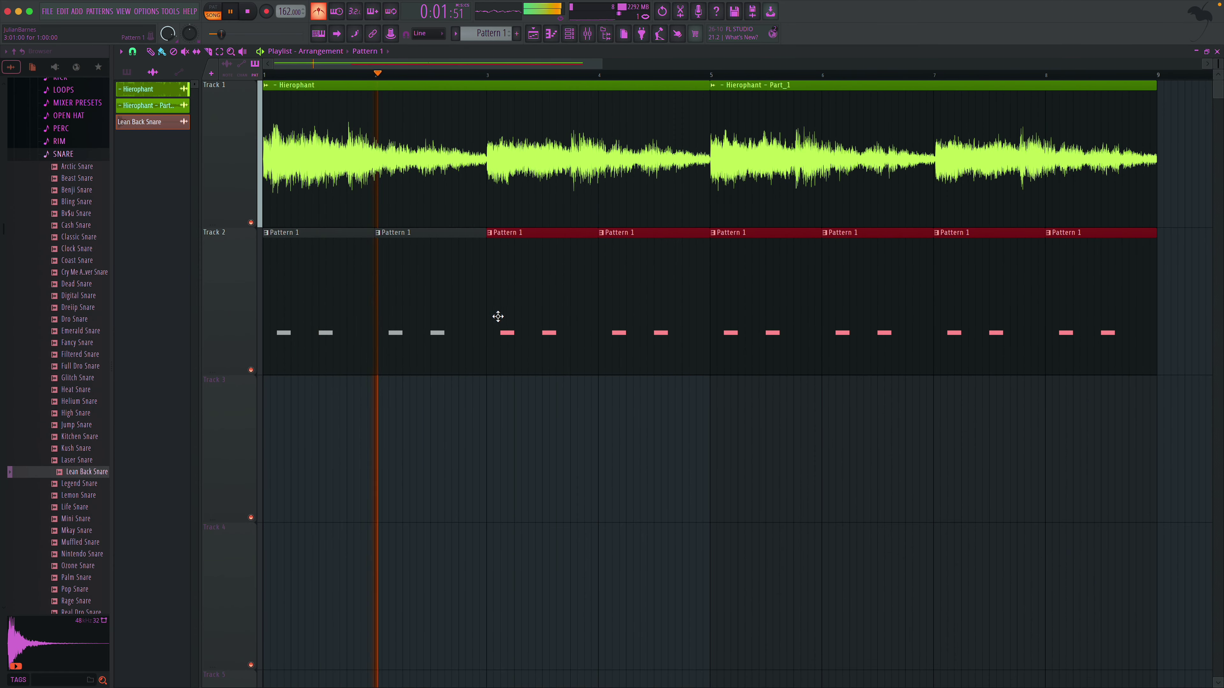
pyautogui.press('space')
# - Audition other snares and replace the Lean Back Snare channel's sample with Emerald Snare
pyautogui.click(73, 308)
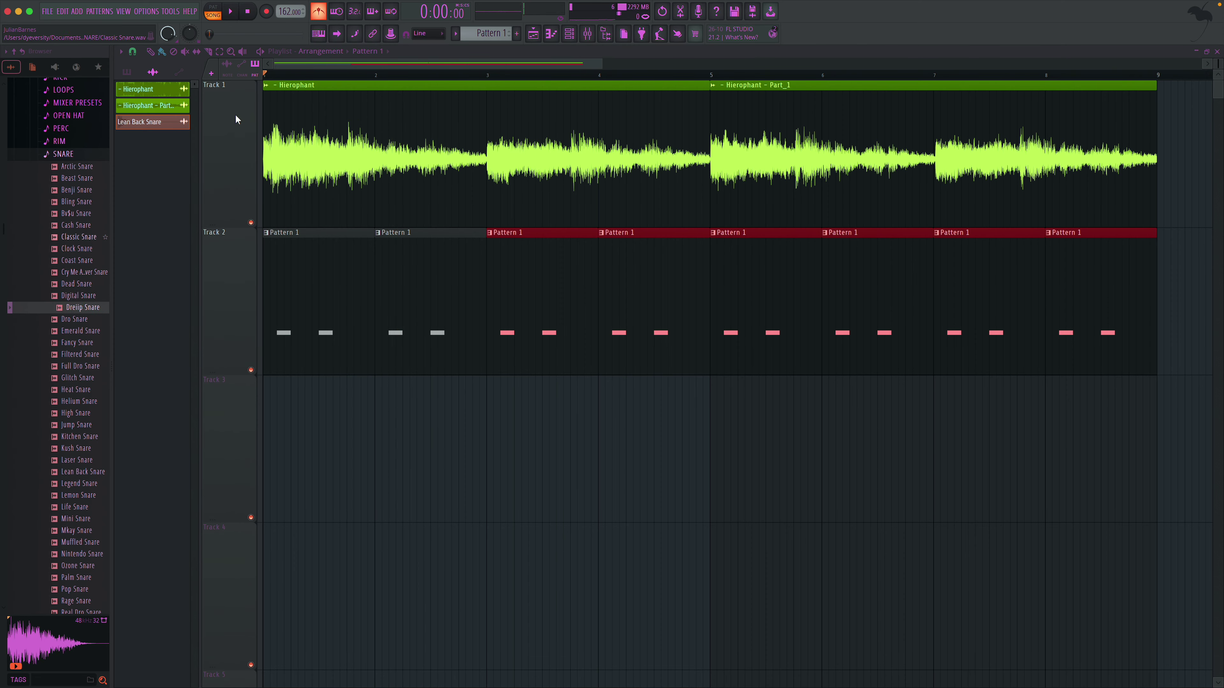
pyautogui.click(557, 37)
pyautogui.click(74, 330)
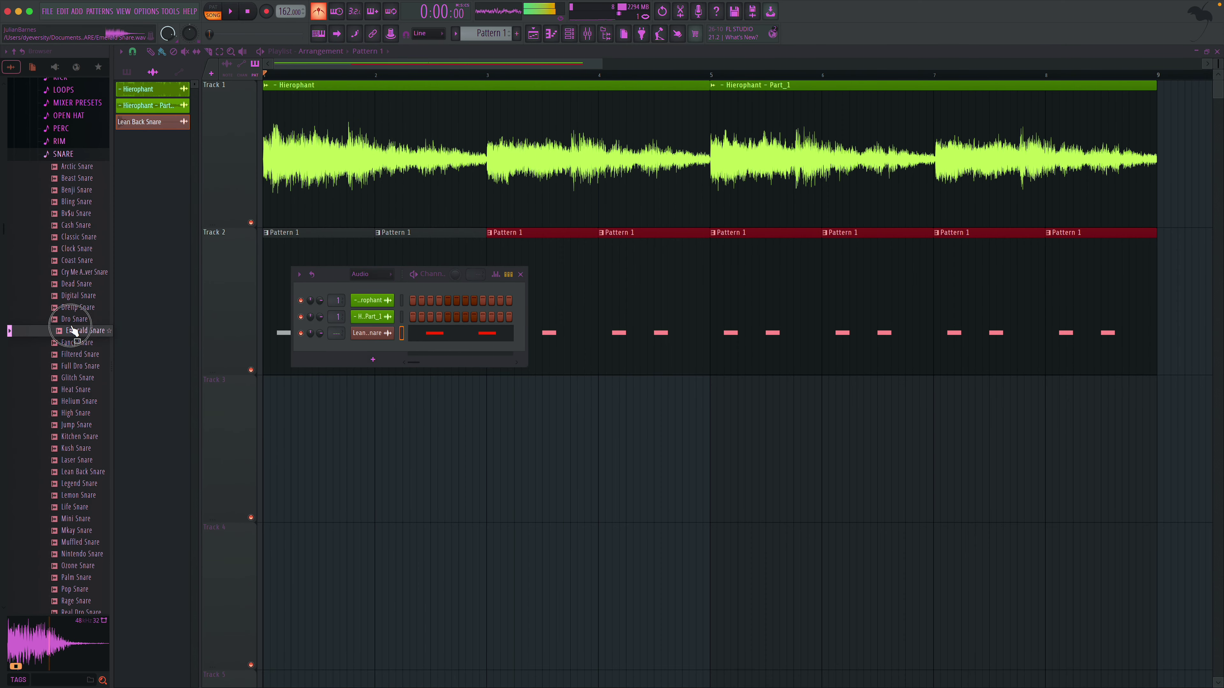
pyautogui.moveTo(375, 340); pyautogui.dragTo(362, 331)
pyautogui.press('space')
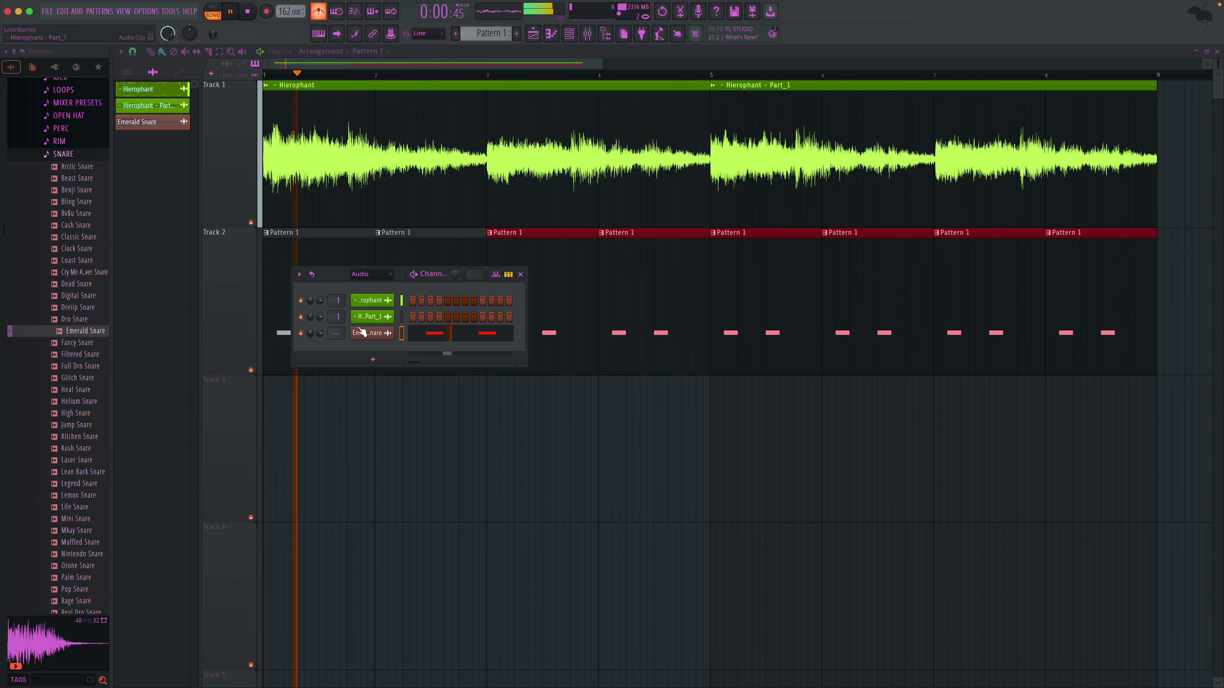
pyautogui.click(520, 275)
pyautogui.press('space')
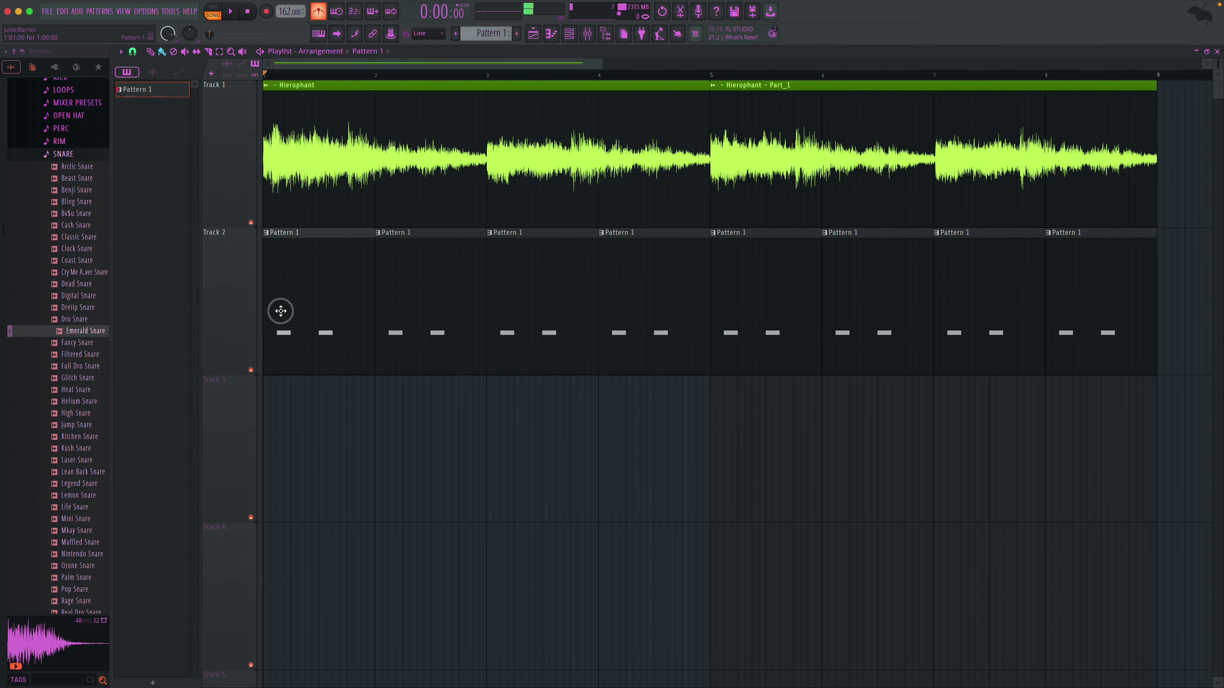
# - Move both snare notes of Pattern 1 down to C5 in the piano roll
pyautogui.doubleClick(267, 307)
pyautogui.press('space')
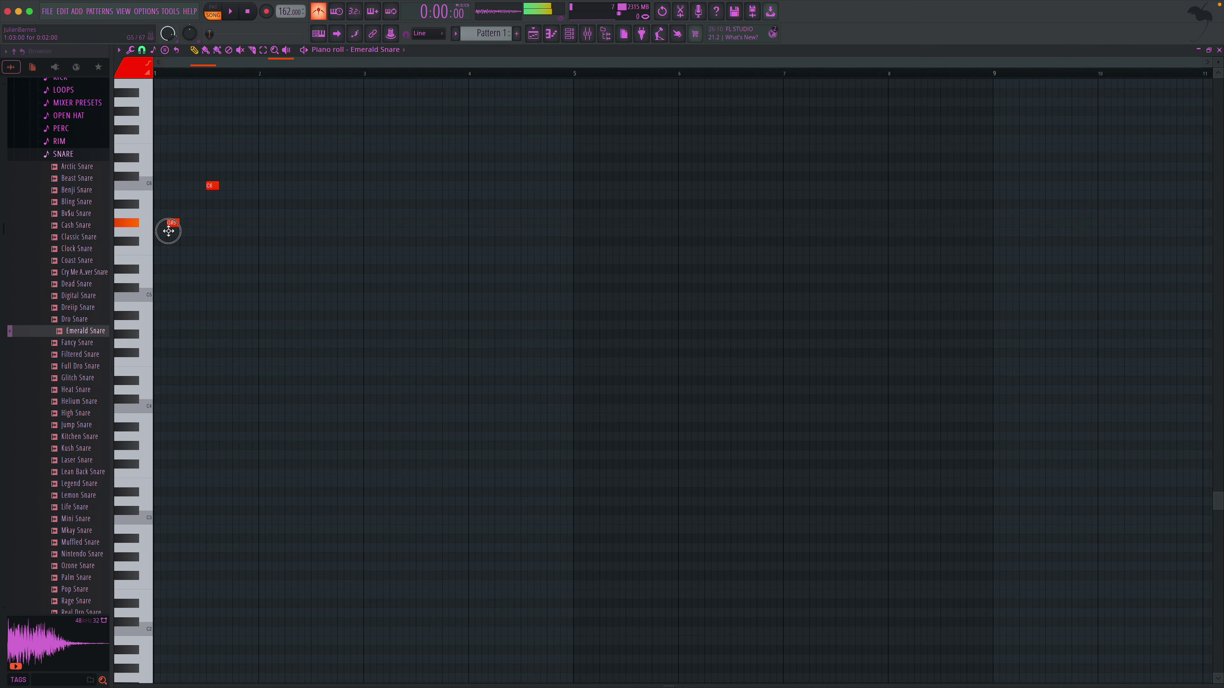
pyautogui.press('space')
pyautogui.moveTo(215, 307); pyautogui.dragTo(213, 297)
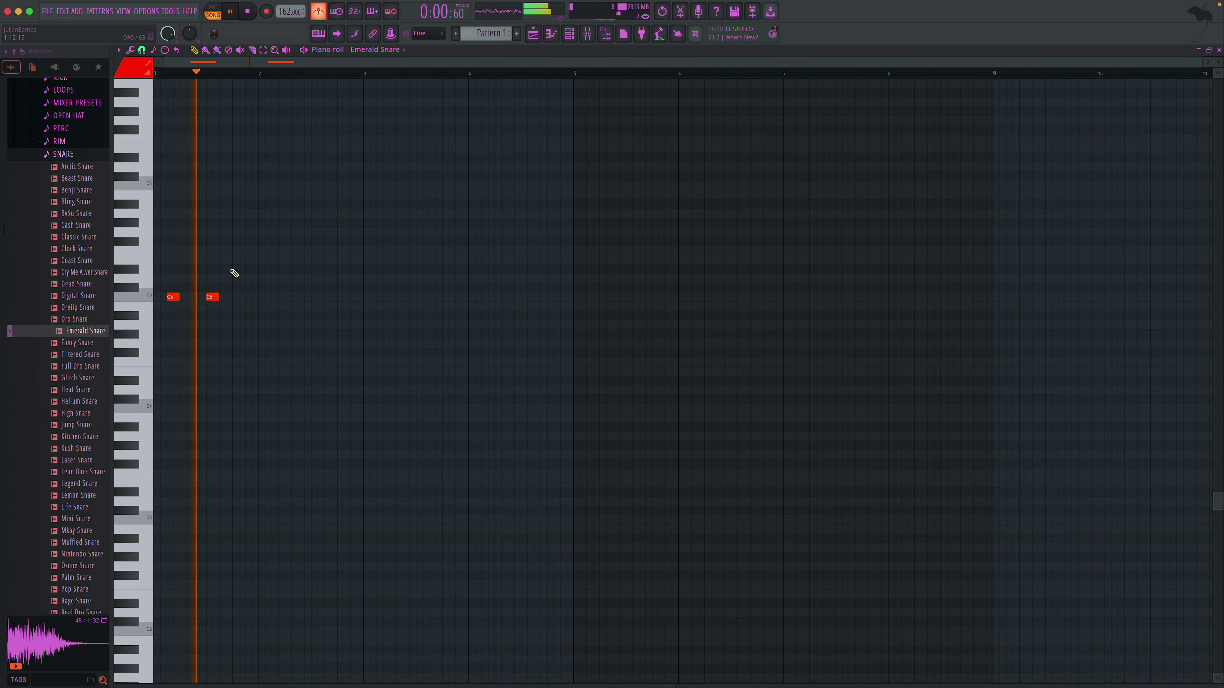
# - Add two short E6 notes after the second snare hit in Pattern 1, on steps 11 and 13
pyautogui.click(237, 195)
pyautogui.press('space')
pyautogui.moveTo(238, 161); pyautogui.dragTo(239, 148)
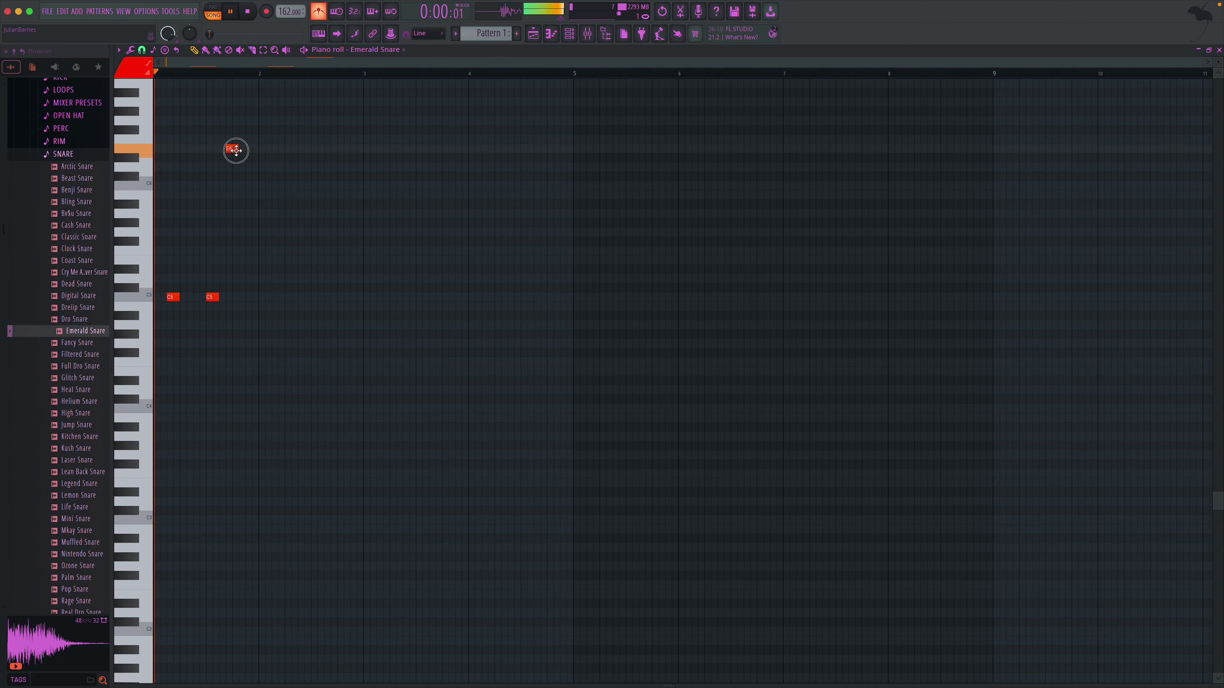
pyautogui.press('space')
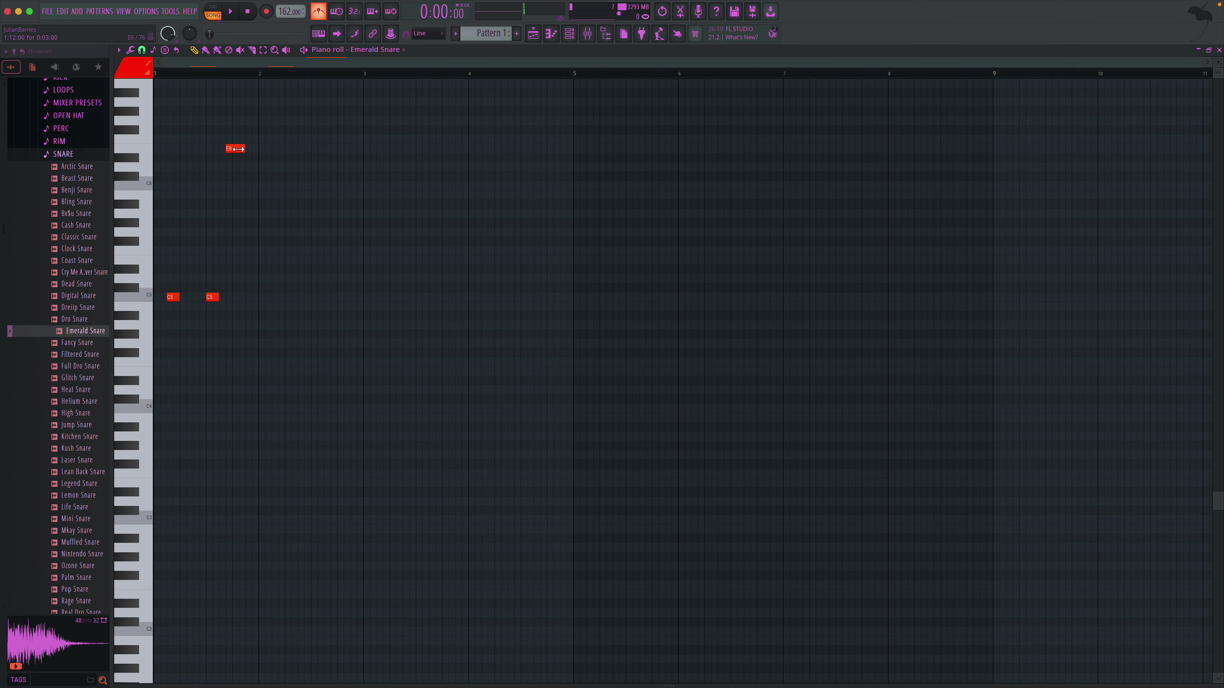
pyautogui.moveTo(234, 147); pyautogui.dragTo(246, 149)
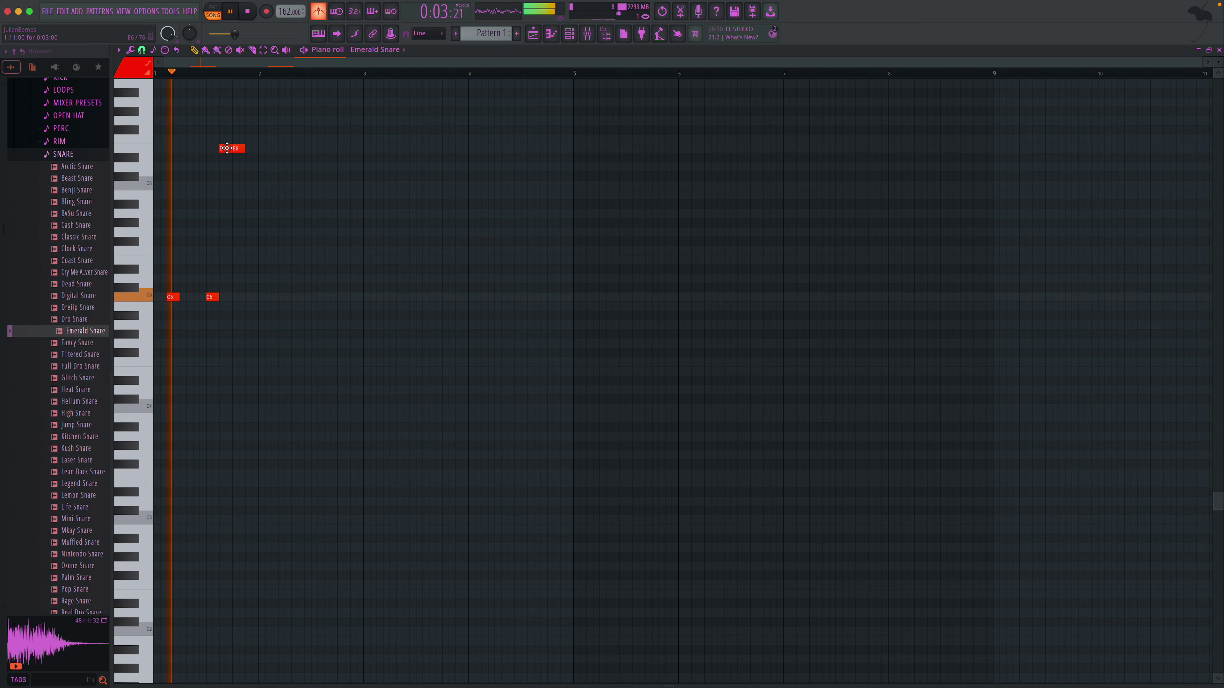
pyautogui.moveTo(243, 151); pyautogui.dragTo(236, 151)
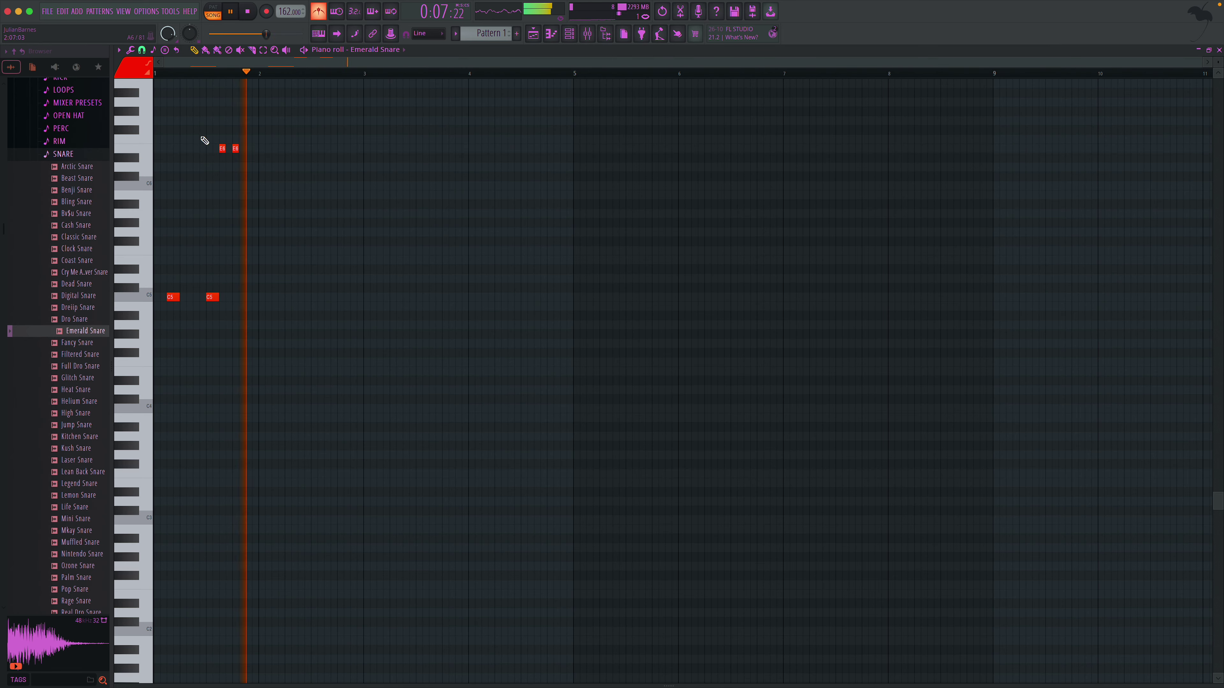
# - Lower the velocity of the two E6 notes to about 50% and return to the Playlist
pyautogui.moveTo(315, 686); pyautogui.dragTo(289, 229)
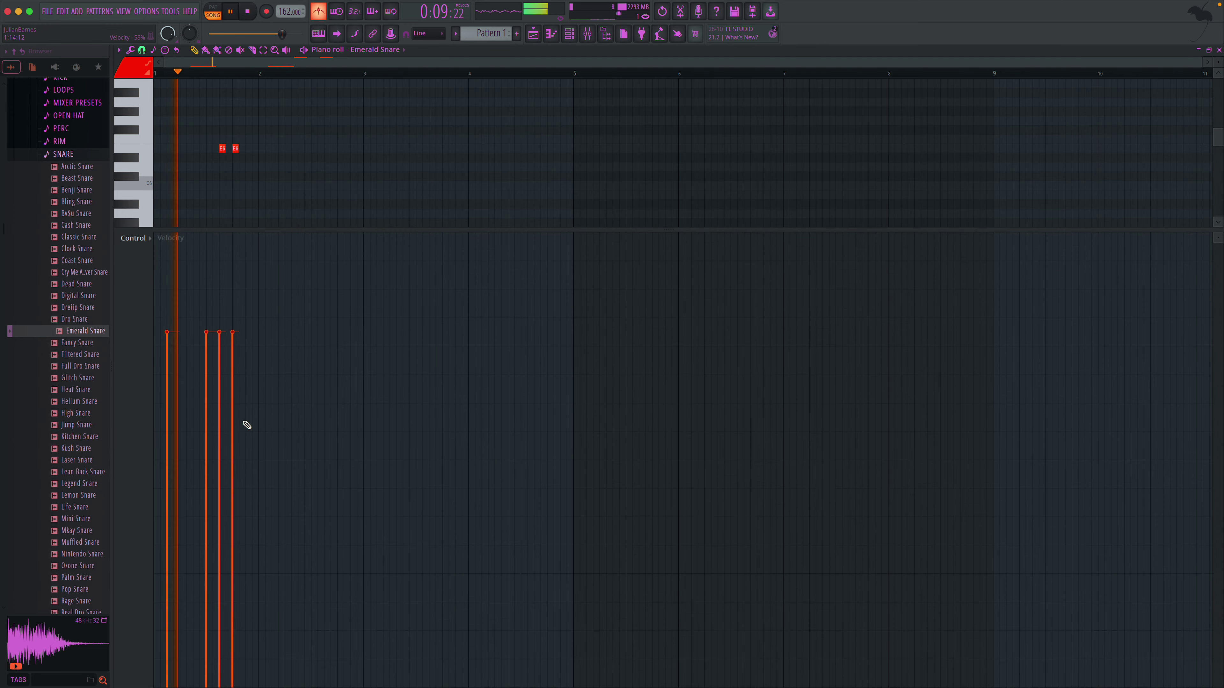
pyautogui.moveTo(221, 462); pyautogui.dragTo(231, 463)
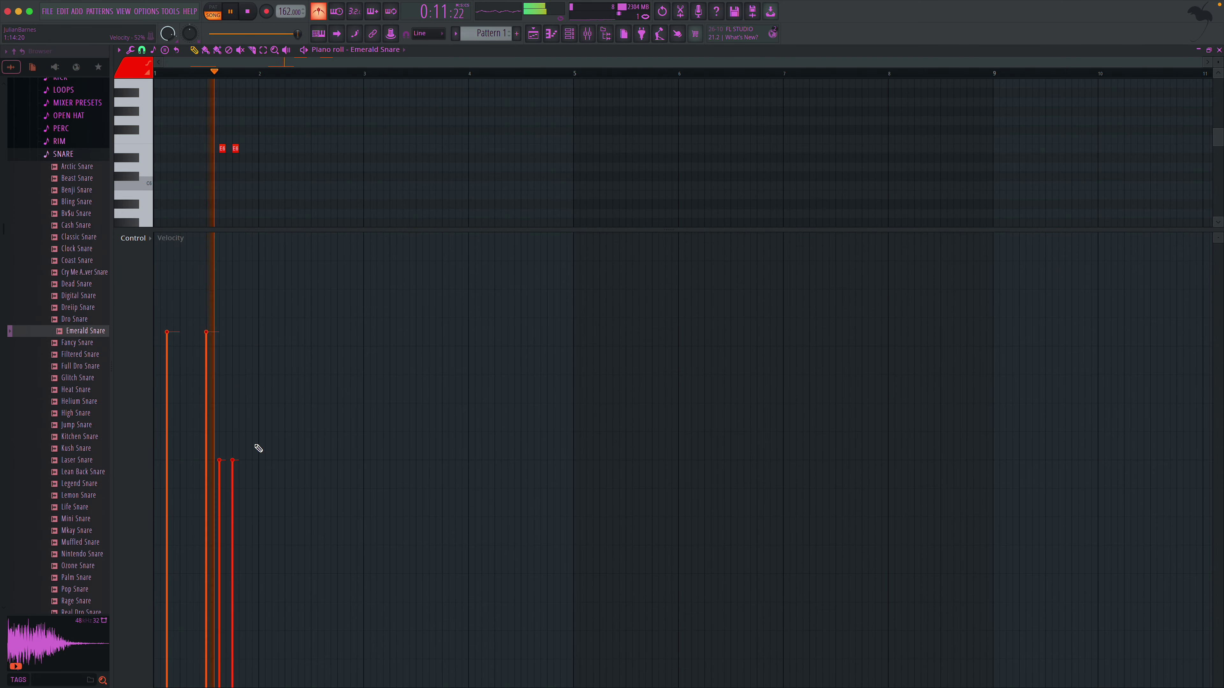
pyautogui.moveTo(477, 228); pyautogui.dragTo(522, 670)
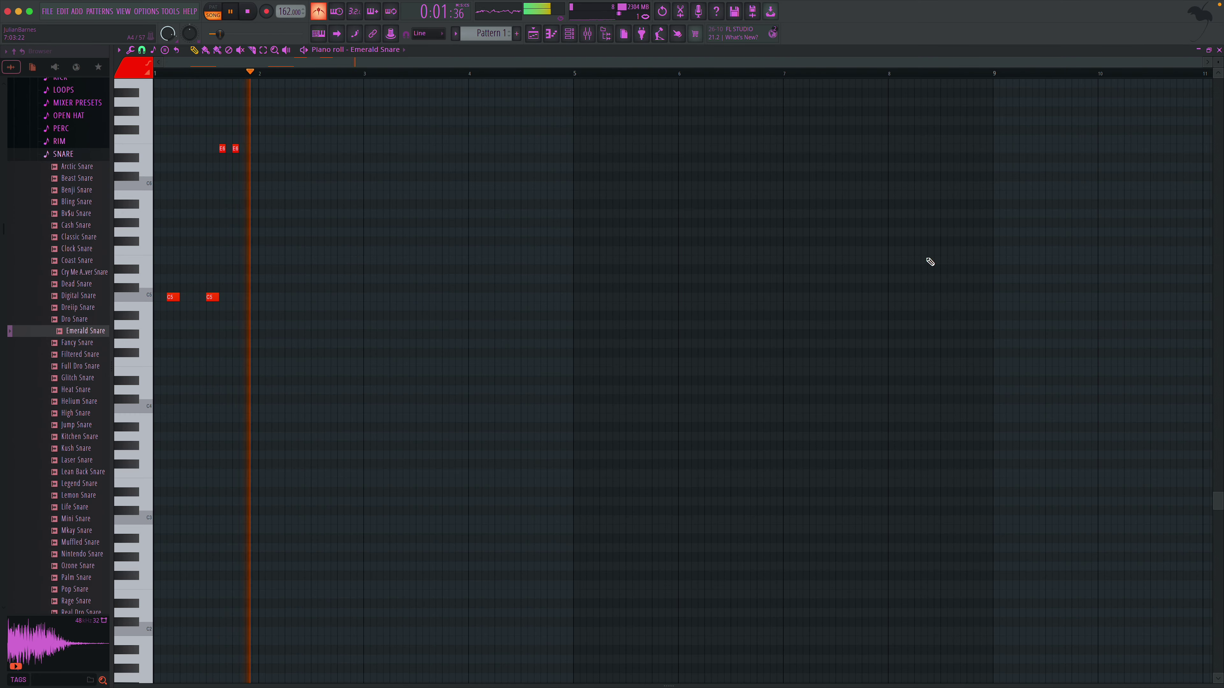
pyautogui.press('F5')
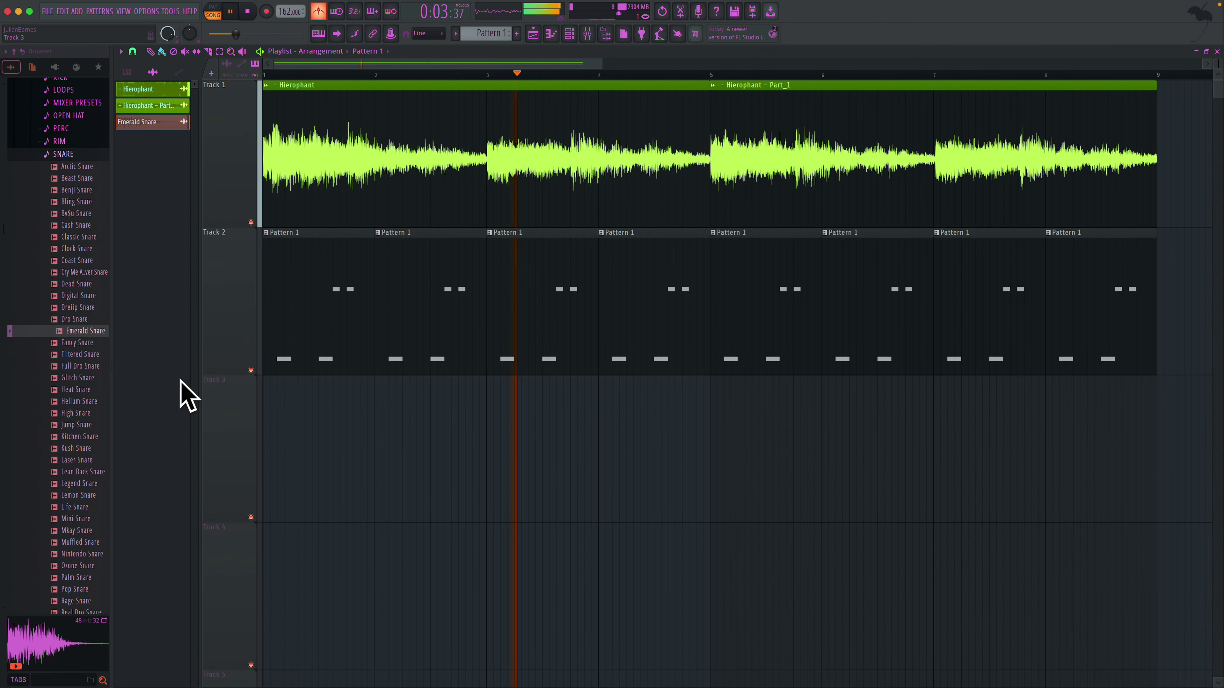
# - Audition more samples in the SNARE folder, including Glitch Snare, and collapse the folder
pyautogui.click(85, 366)
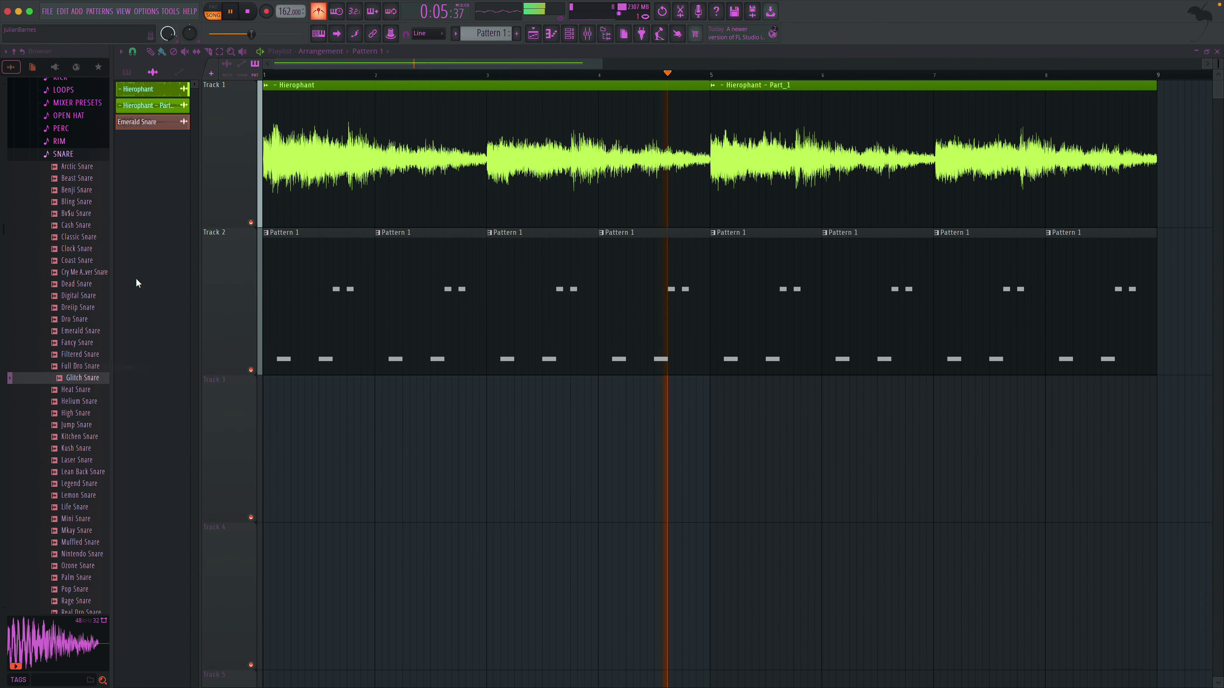
pyautogui.click(94, 213)
pyautogui.click(90, 191)
pyautogui.click(88, 179)
pyautogui.click(81, 155)
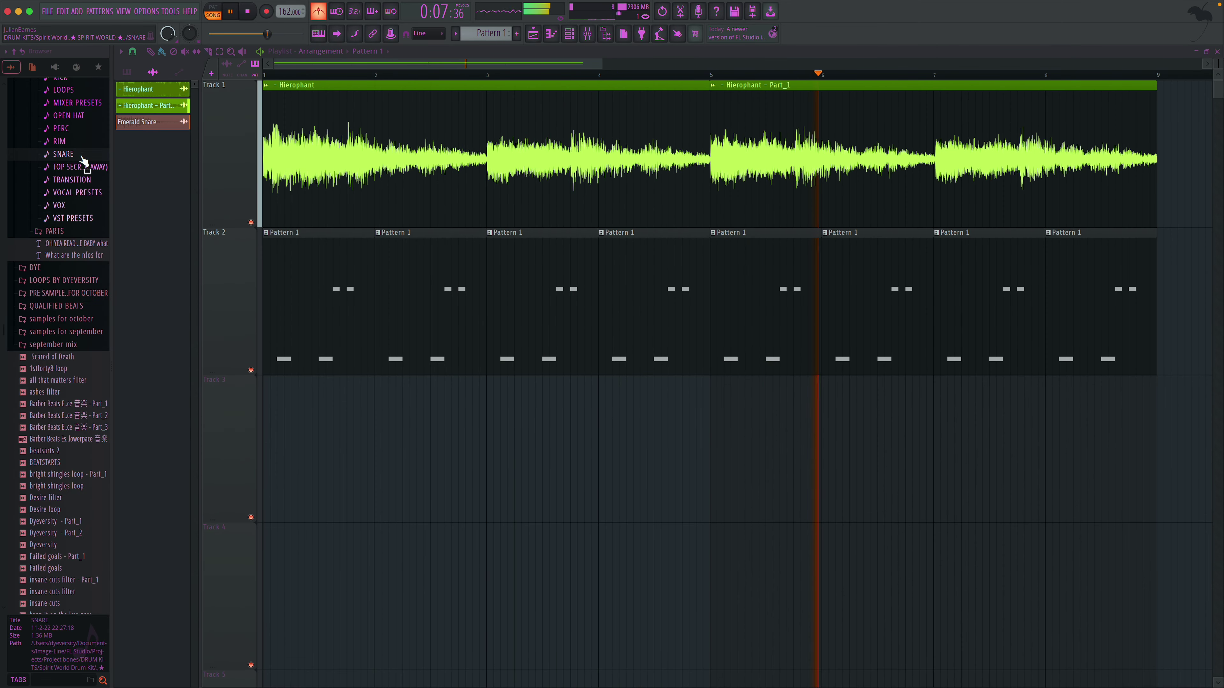
# - Open the RIM folder of the drum kit and audition rims from Awkward Rim to Midnight Rim
pyautogui.click(79, 143)
pyautogui.click(79, 167)
pyautogui.click(80, 178)
pyautogui.press('Up')
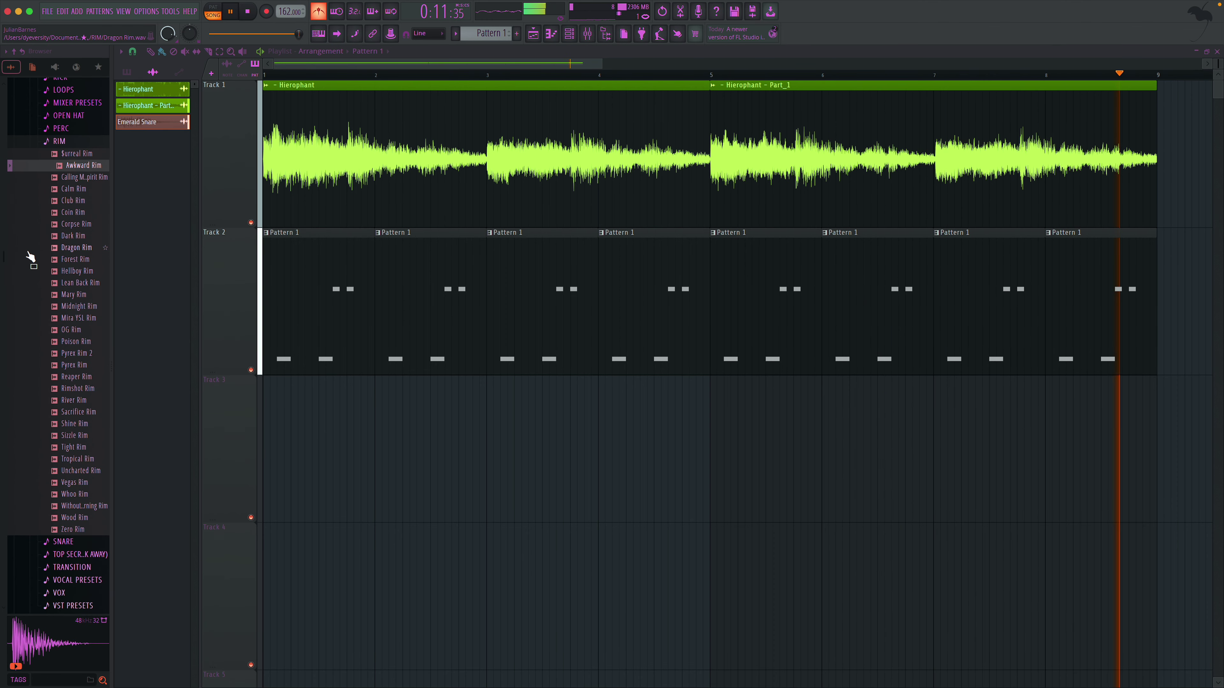
pyautogui.click(72, 271)
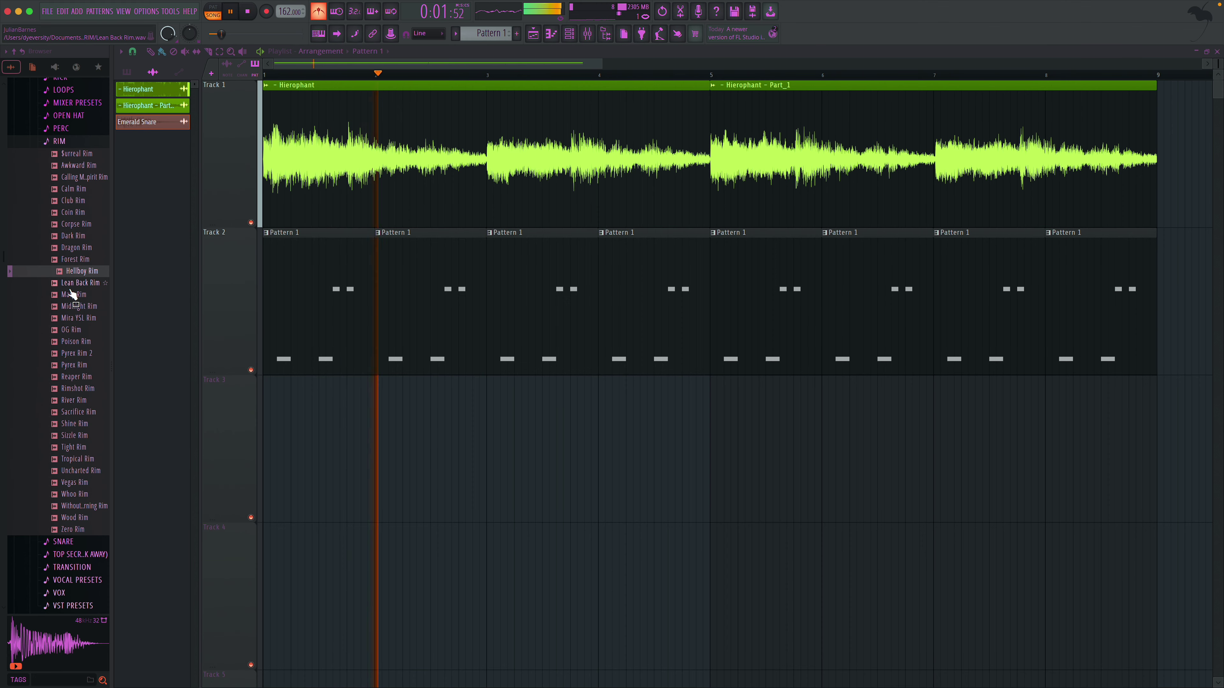
pyautogui.click(70, 287)
pyautogui.click(74, 296)
pyautogui.click(80, 307)
# - Compare Midnight Rim with Mira YSL Rim and OG Rim, and replace the Emerald Snare channel's sample with Midnight Rim
pyautogui.press('space')
pyautogui.click(87, 319)
pyautogui.click(87, 331)
pyautogui.click(87, 317)
pyautogui.click(73, 307)
pyautogui.press('space')
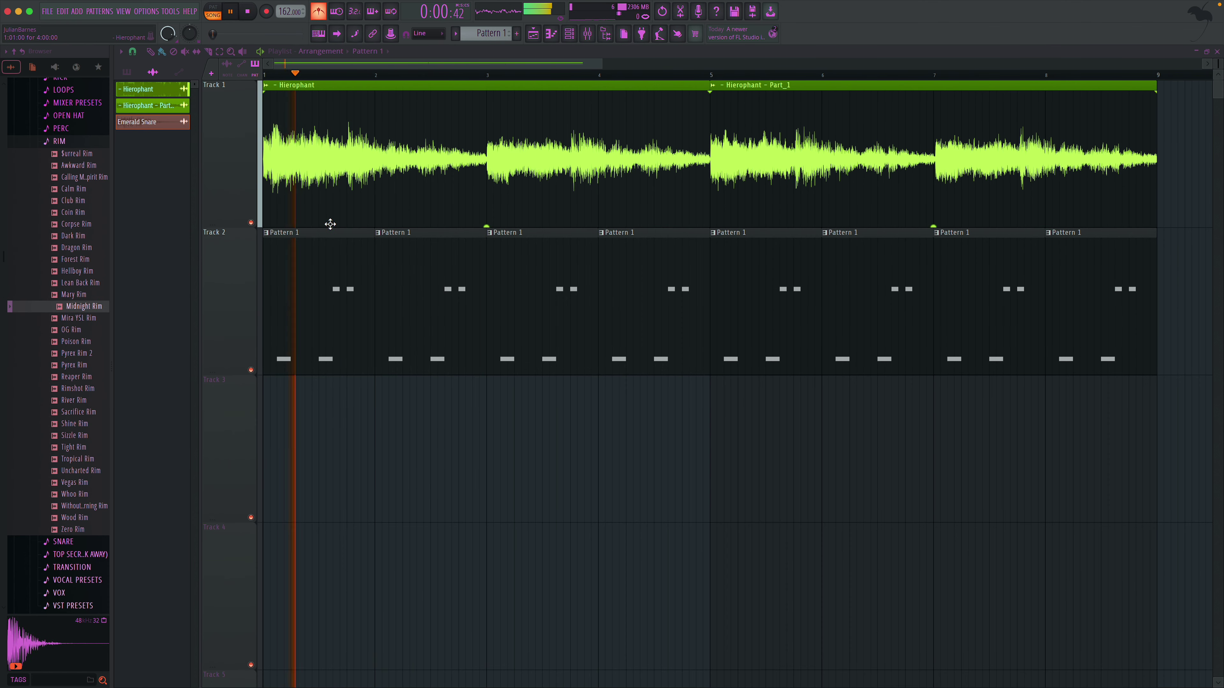
pyautogui.press('F6')
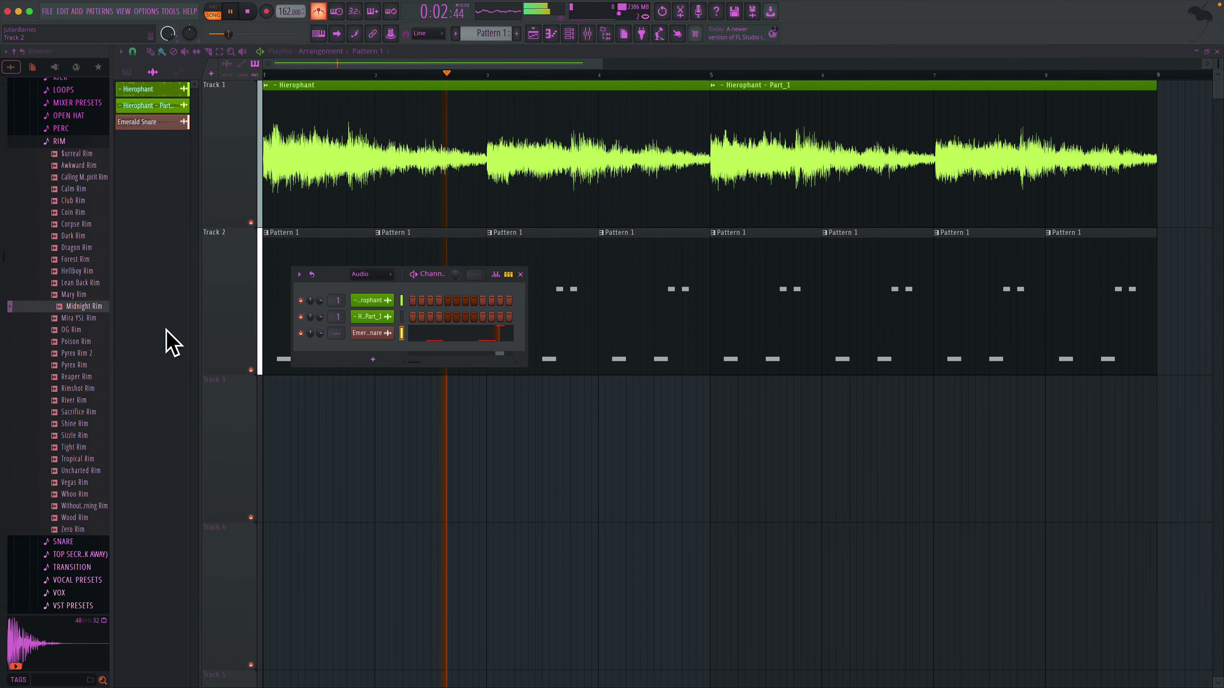
pyautogui.moveTo(95, 306); pyautogui.dragTo(371, 332)
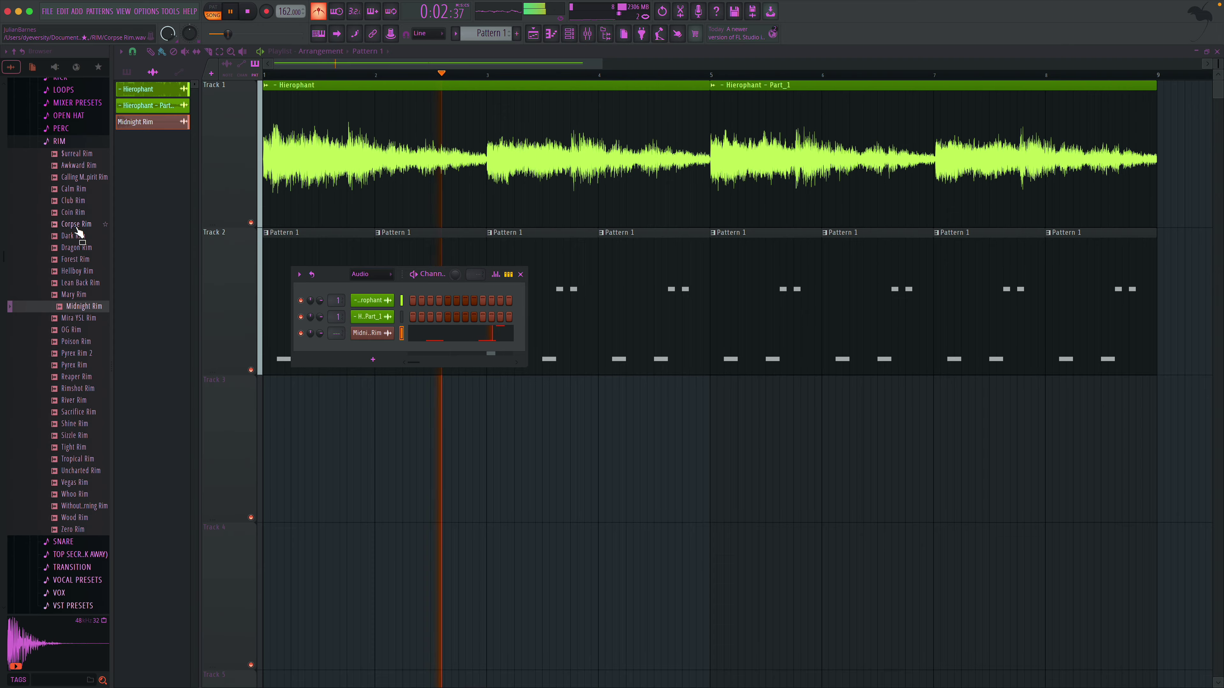
# - Delete the two E6 notes from the Midnight Rim part of Pattern 1
pyautogui.click(520, 275)
pyautogui.doubleClick(434, 268)
pyautogui.rightClick(222, 149)
pyautogui.rightClick(235, 148)
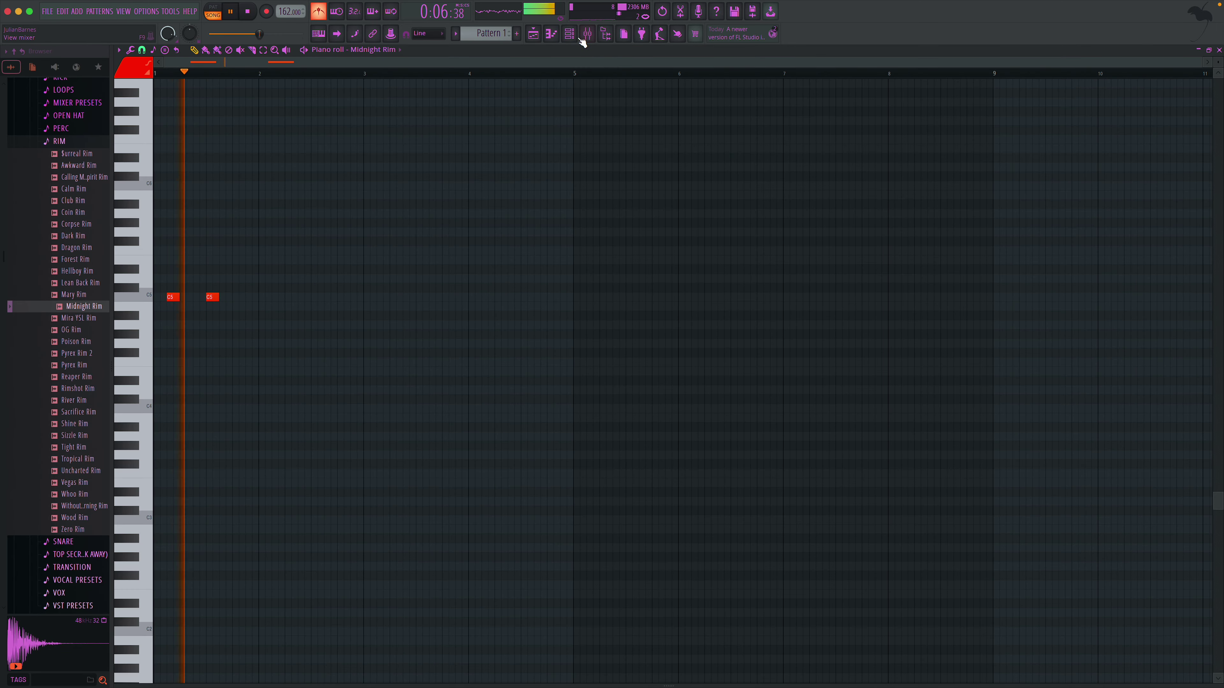
# - Show all channels in the channel rack and route Midnight Rim to mixer track 2
pyautogui.click(570, 34)
pyautogui.click(360, 274)
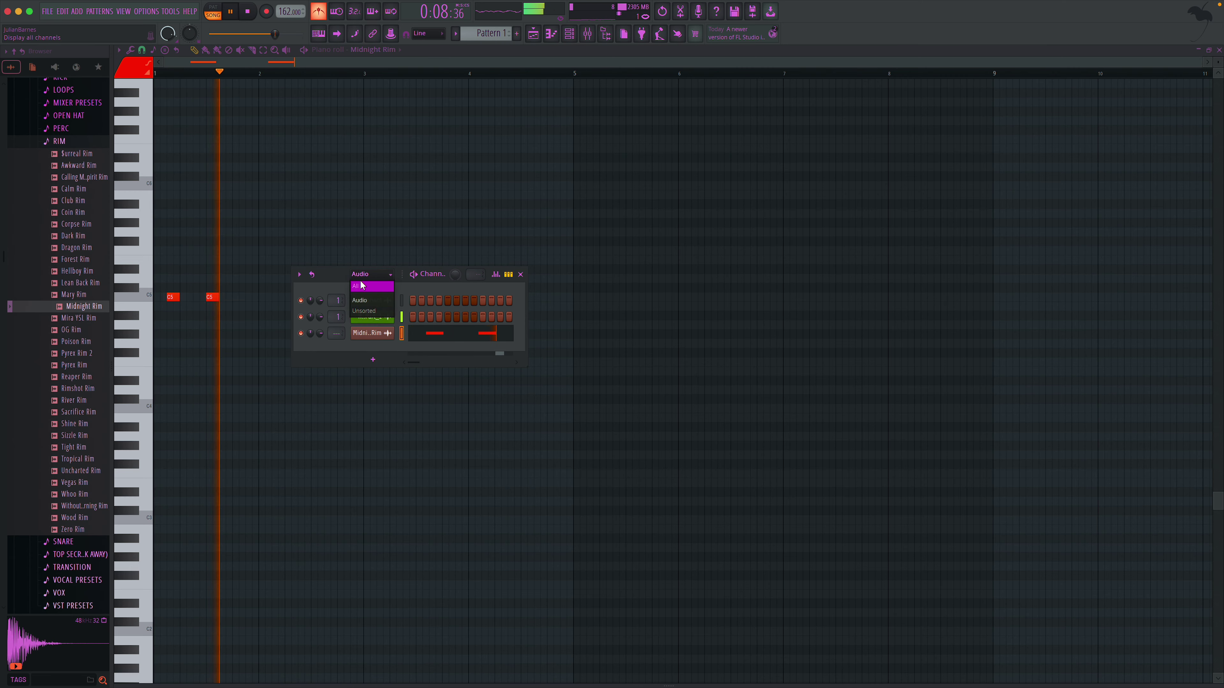
pyautogui.click(371, 286)
pyautogui.moveTo(338, 355); pyautogui.dragTo(338, 340)
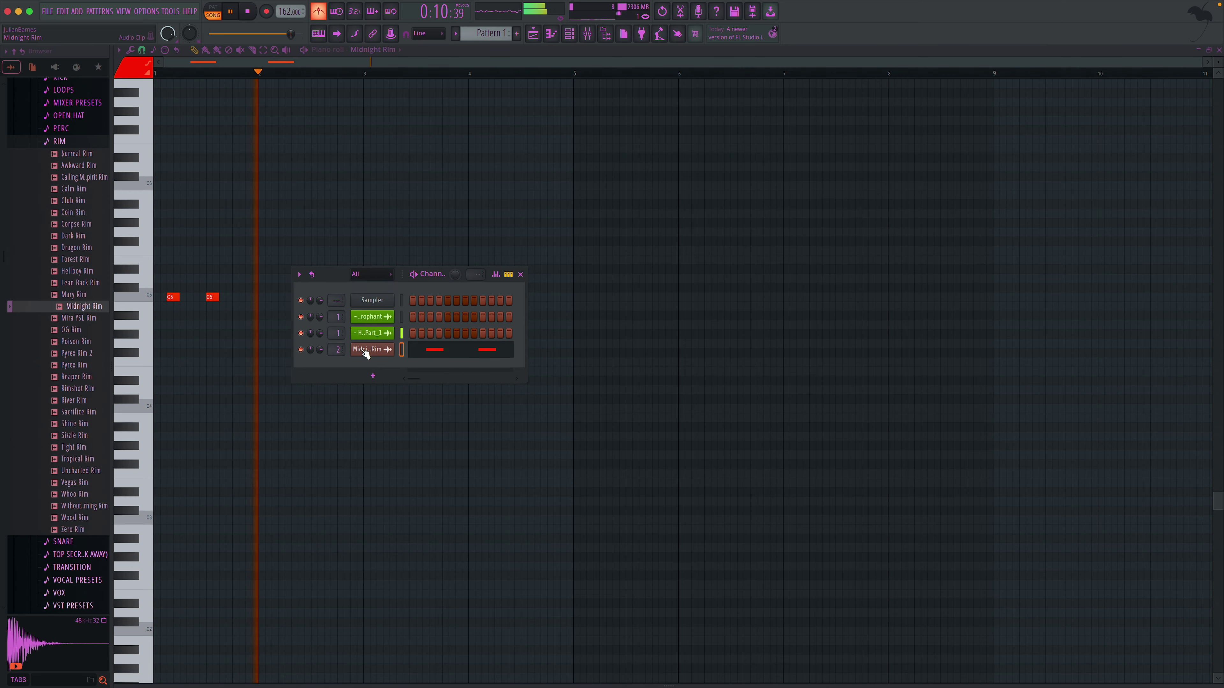
pyautogui.click(520, 275)
# - Raise the Insert 2 fader in the mixer to make Midnight Rim louder
pyautogui.click(587, 33)
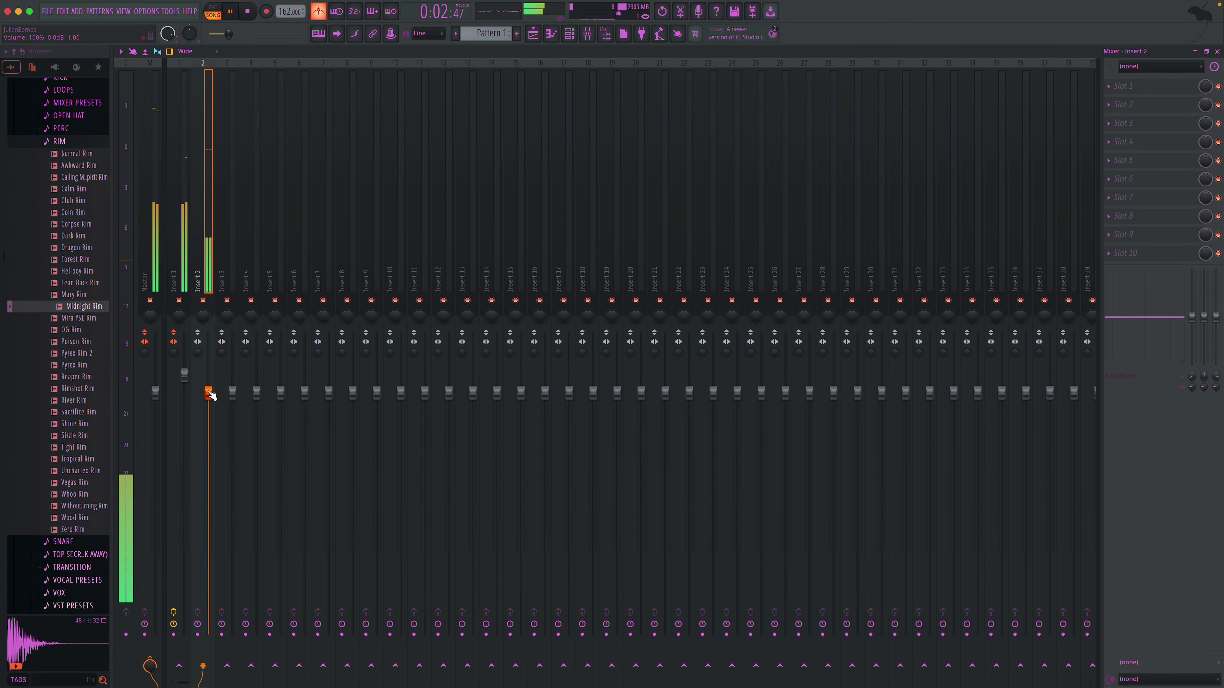
pyautogui.moveTo(208, 370); pyautogui.dragTo(208, 331)
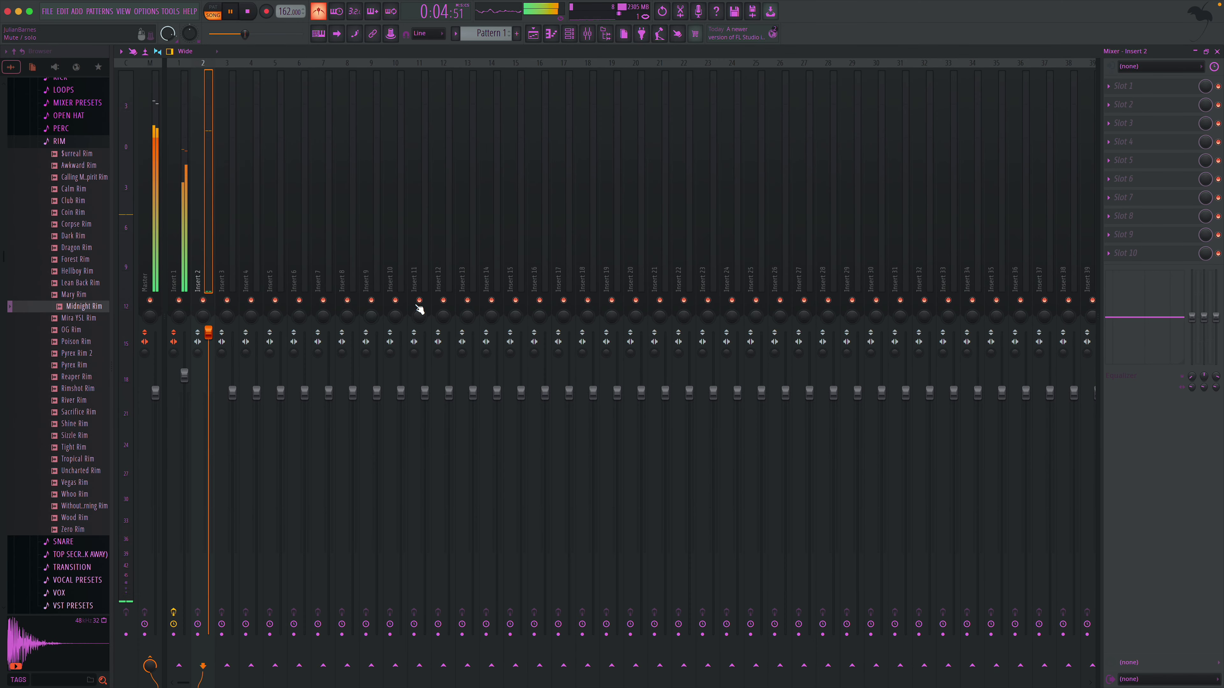
pyautogui.press('F7')
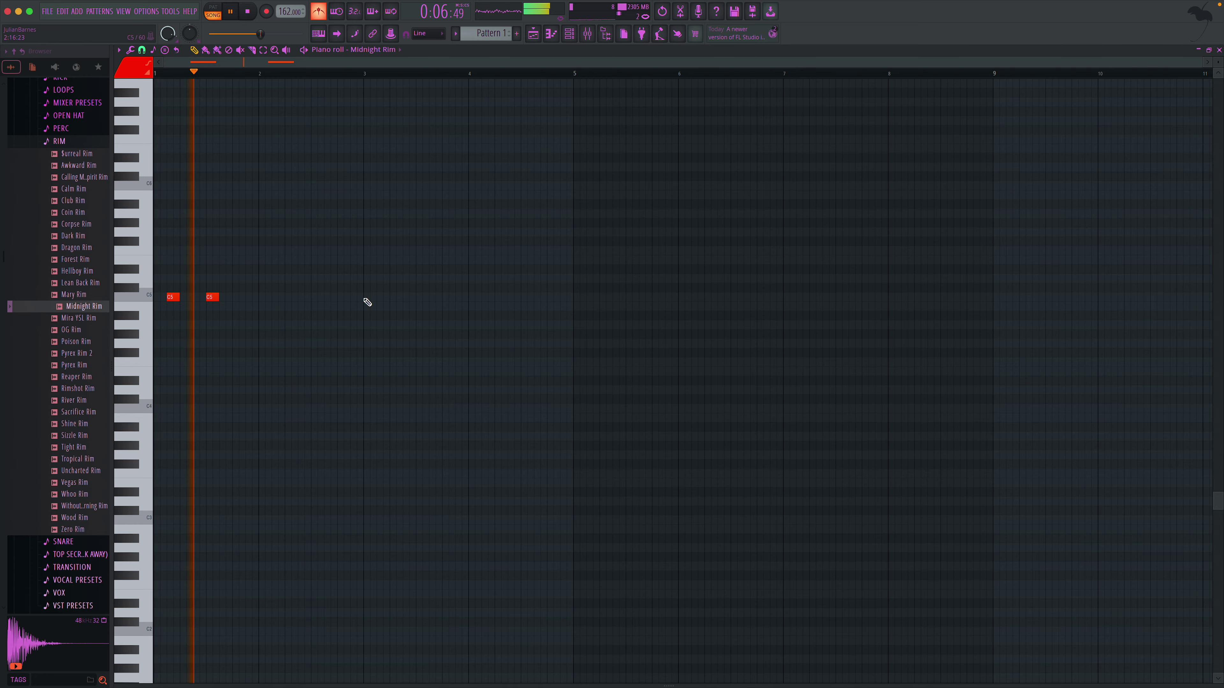
# - Collapse the RIM folder, open the 808 folder of the drum kit and audition Bomba 808
pyautogui.click(60, 141)
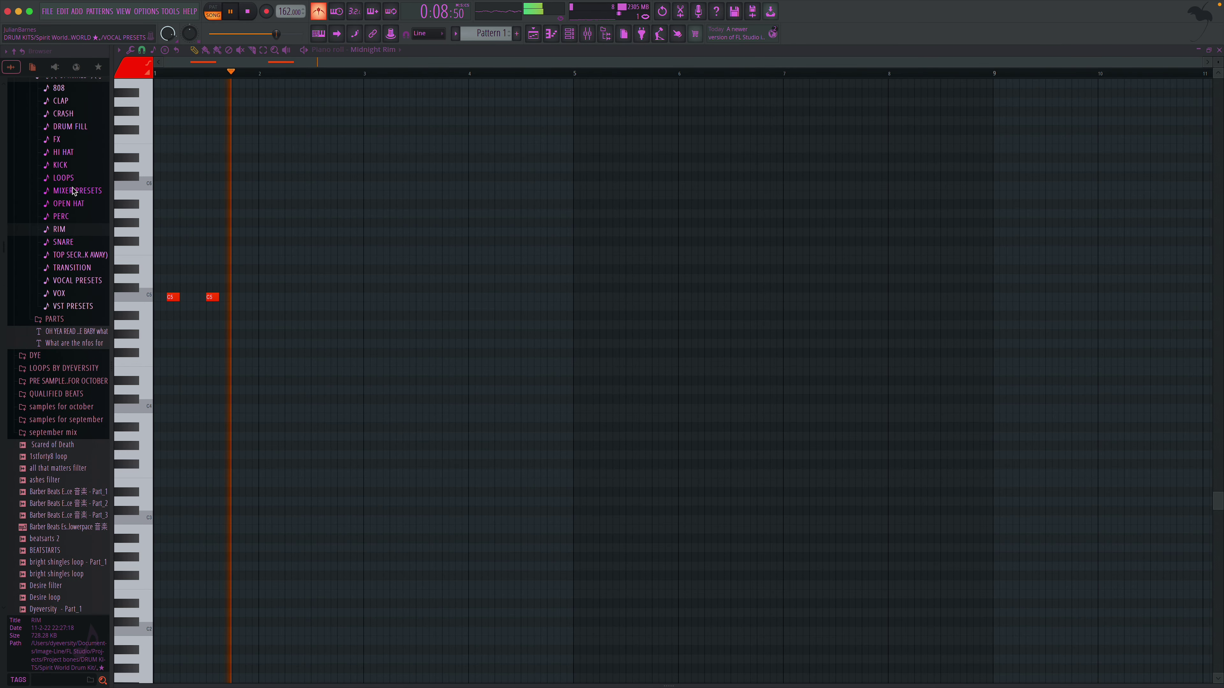
pyautogui.scroll(3, 74, 191)
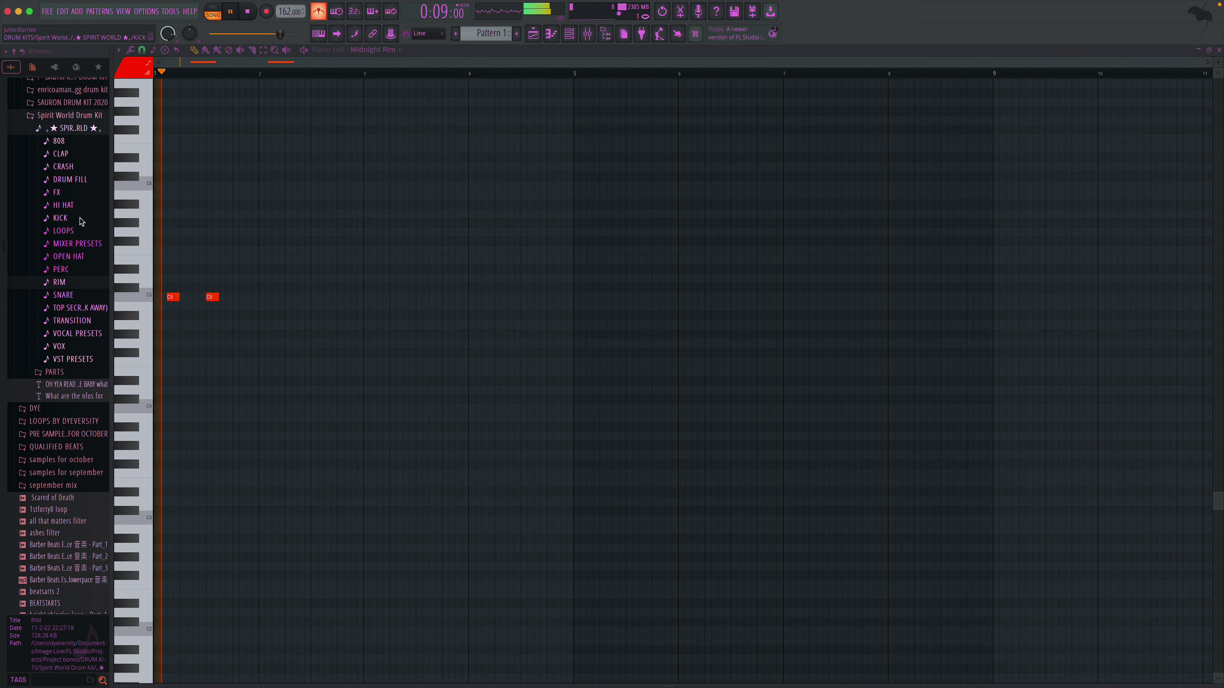
pyautogui.click(66, 143)
pyautogui.press('space')
pyautogui.click(74, 169)
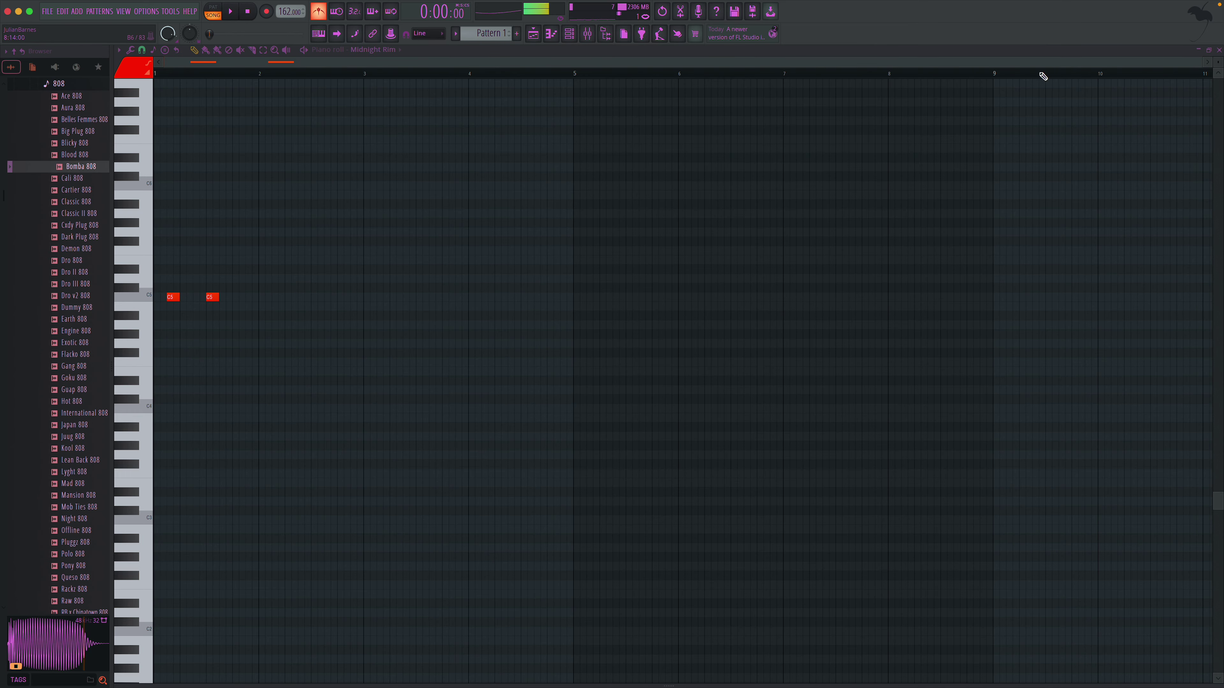
# - Audition 808s from Cady Plug 808 up to Cartier 808 and add Classic 808 as a new channel
pyautogui.click(1219, 50)
pyautogui.click(569, 32)
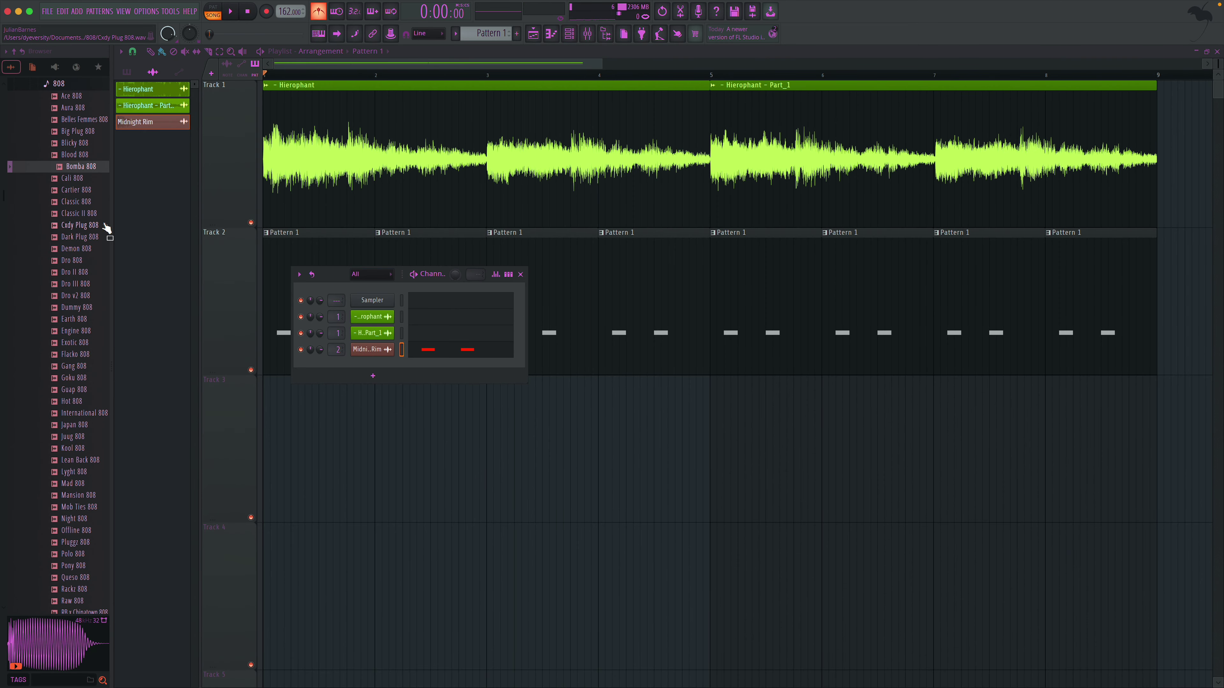
pyautogui.click(83, 225)
pyautogui.click(81, 216)
pyautogui.click(80, 199)
pyautogui.click(78, 191)
pyautogui.click(76, 202)
pyautogui.moveTo(349, 362); pyautogui.dragTo(366, 365)
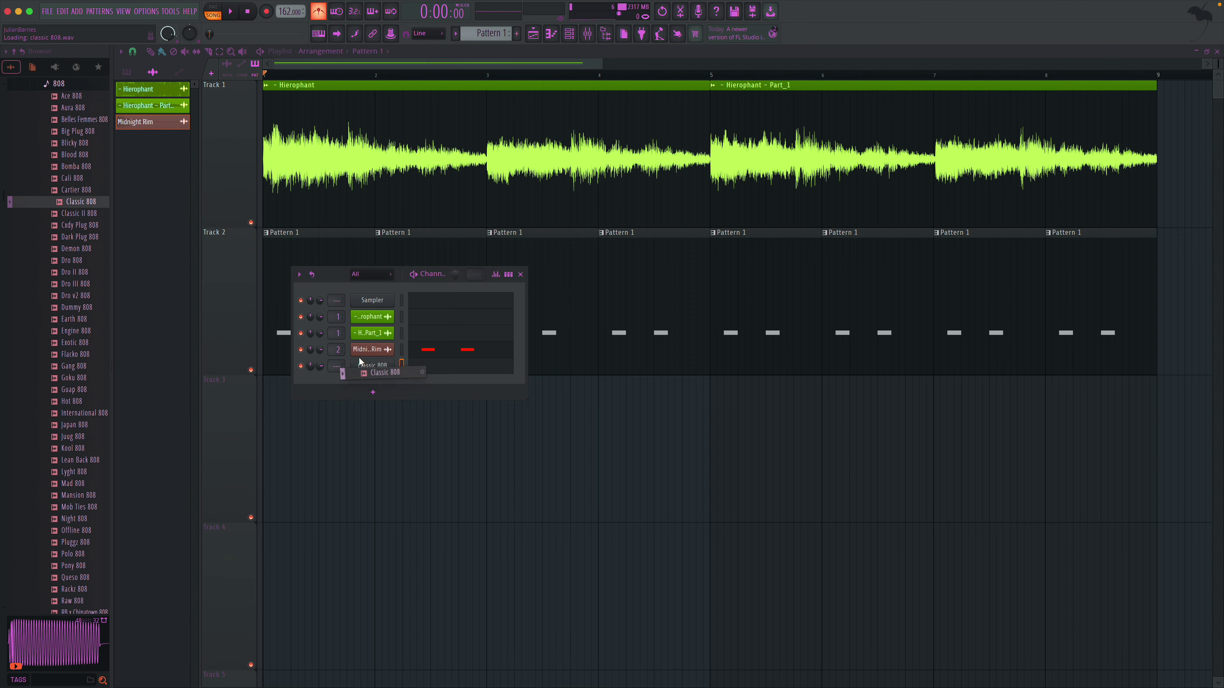
# - Enable the volume envelope of the Classic 808 channel and set the channel to cut itself
pyautogui.click(155, 92)
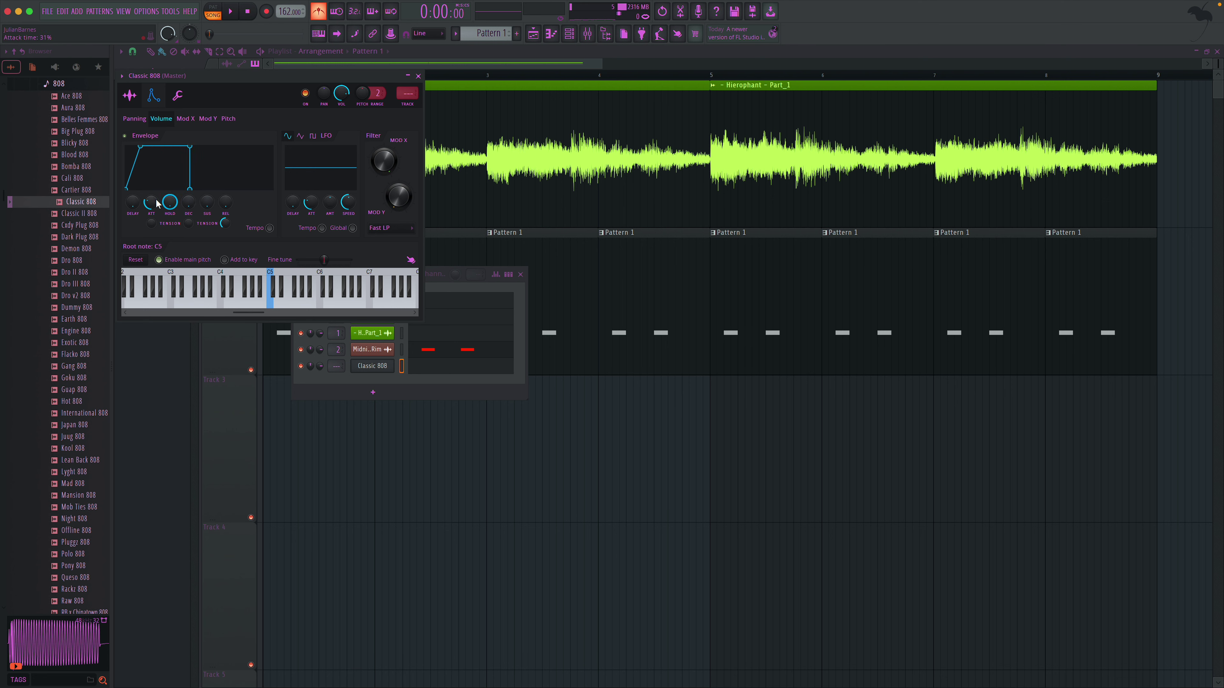
pyautogui.click(418, 77)
pyautogui.rightClick(385, 366)
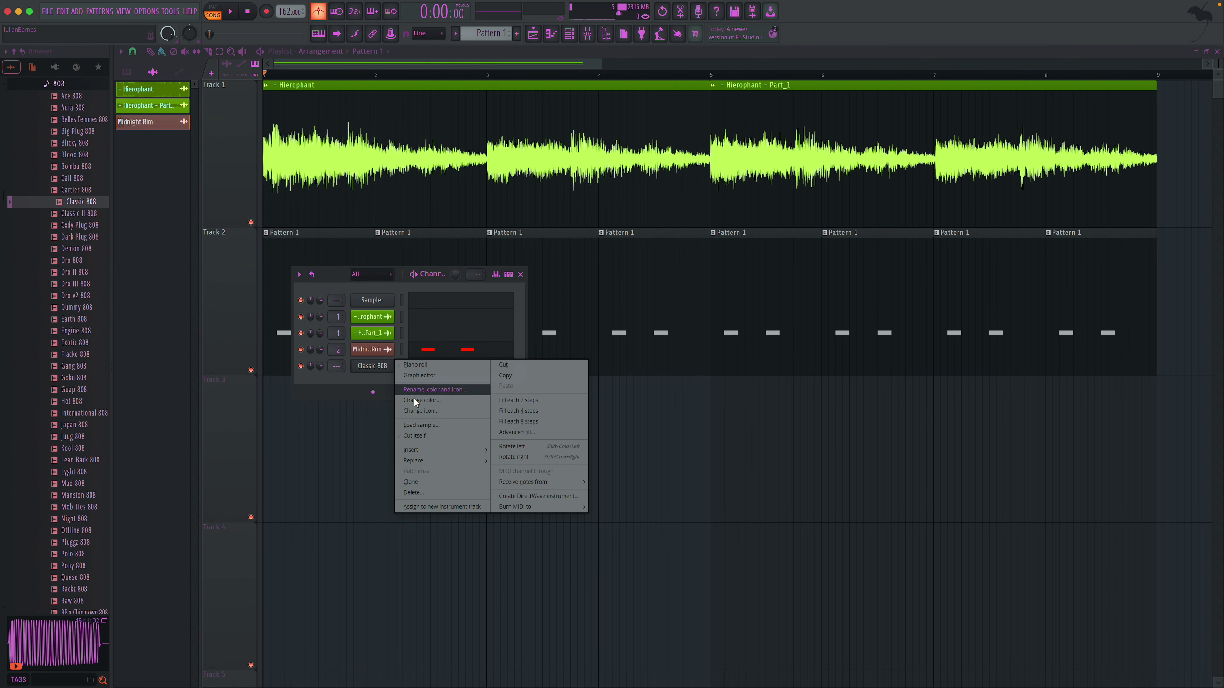
pyautogui.click(451, 435)
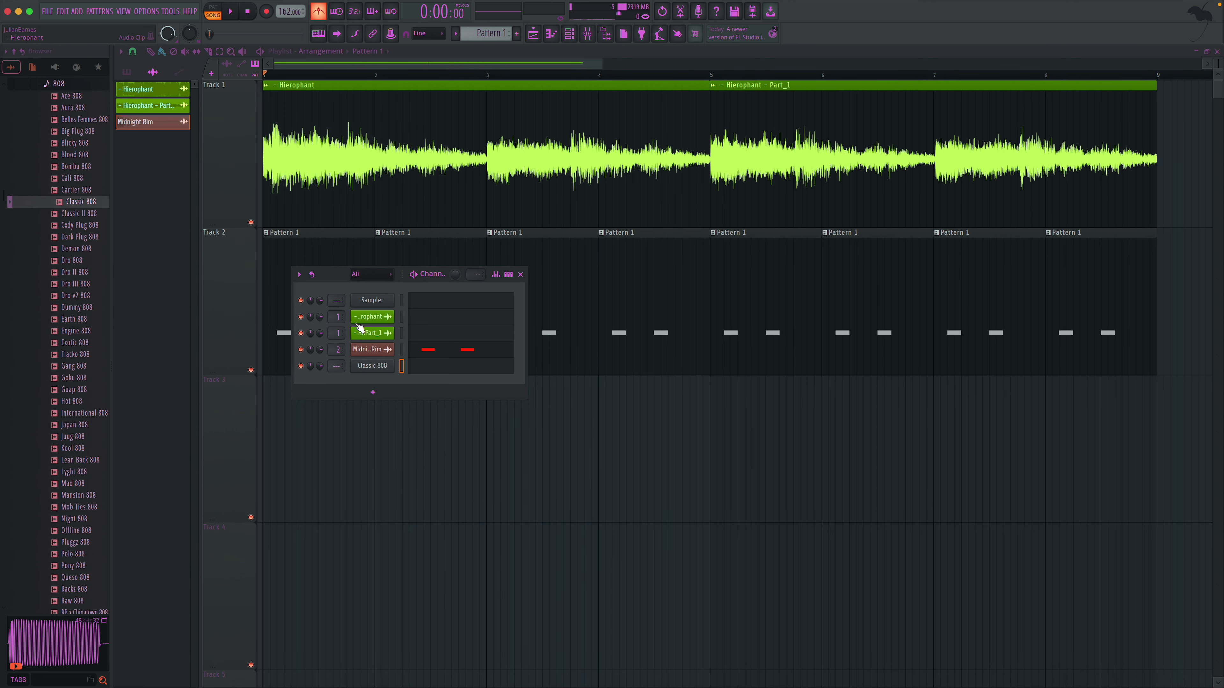
# - Create Pattern 2, place it at the start of Track 3 and extend the clip to two bars
pyautogui.click(519, 274)
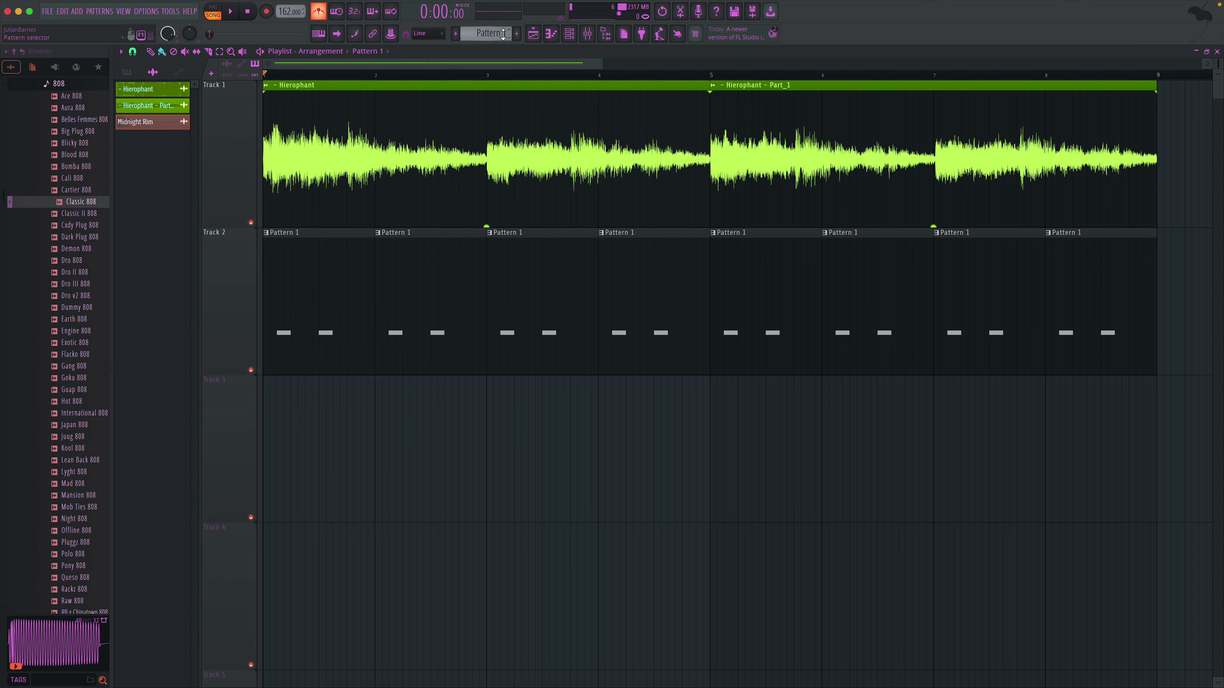
pyautogui.click(516, 33)
pyautogui.moveTo(125, 106); pyautogui.dragTo(289, 458)
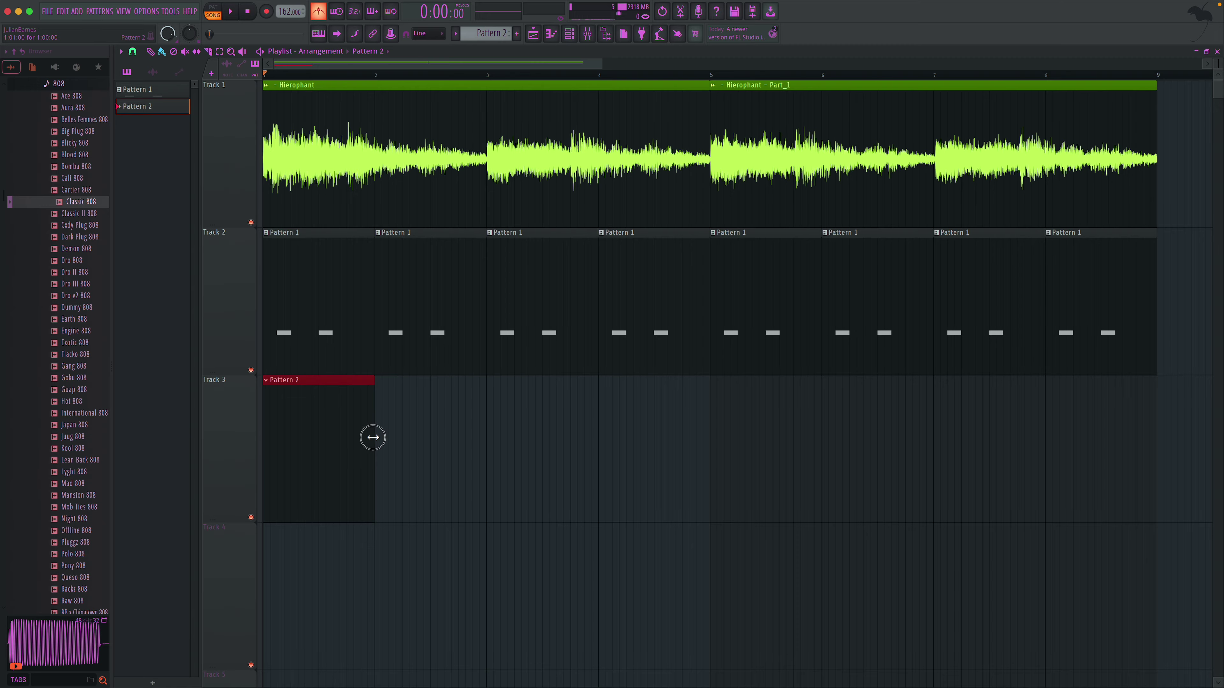
pyautogui.moveTo(373, 437); pyautogui.dragTo(481, 431)
# - Draw a C5 note at the start of Pattern 2's Classic 808 part, followed by a D5 note lasting until bar 2
pyautogui.doubleClick(467, 430)
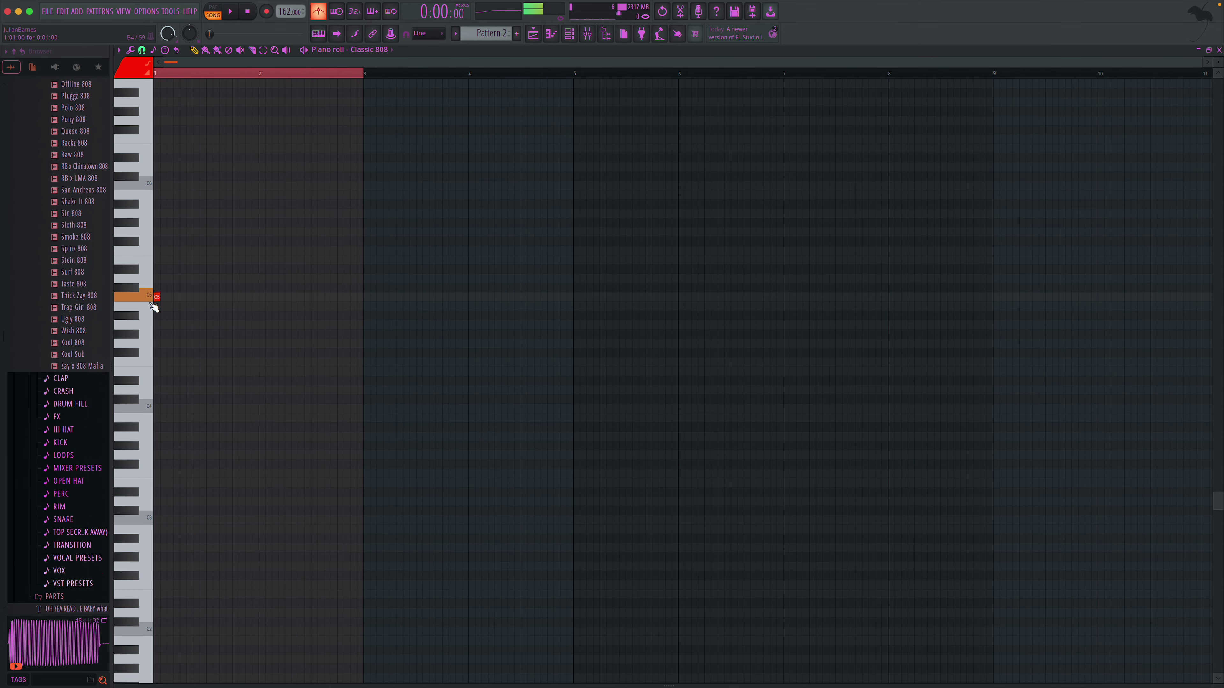
pyautogui.click(201, 301)
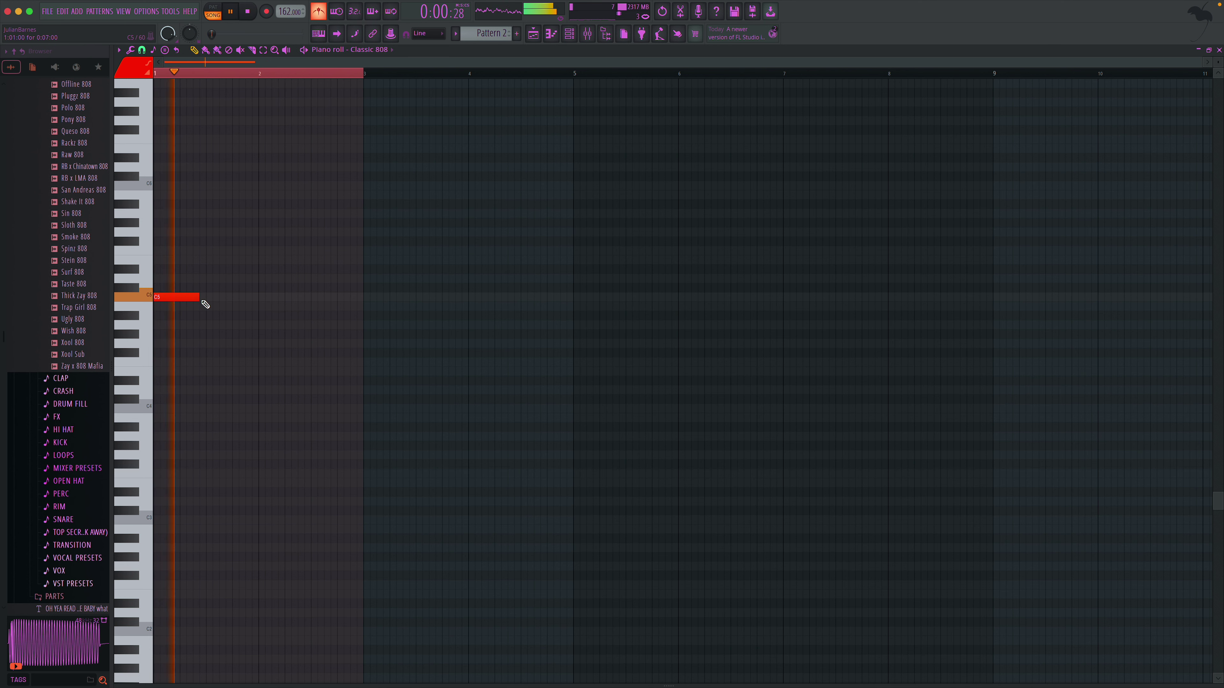
pyautogui.click(208, 278)
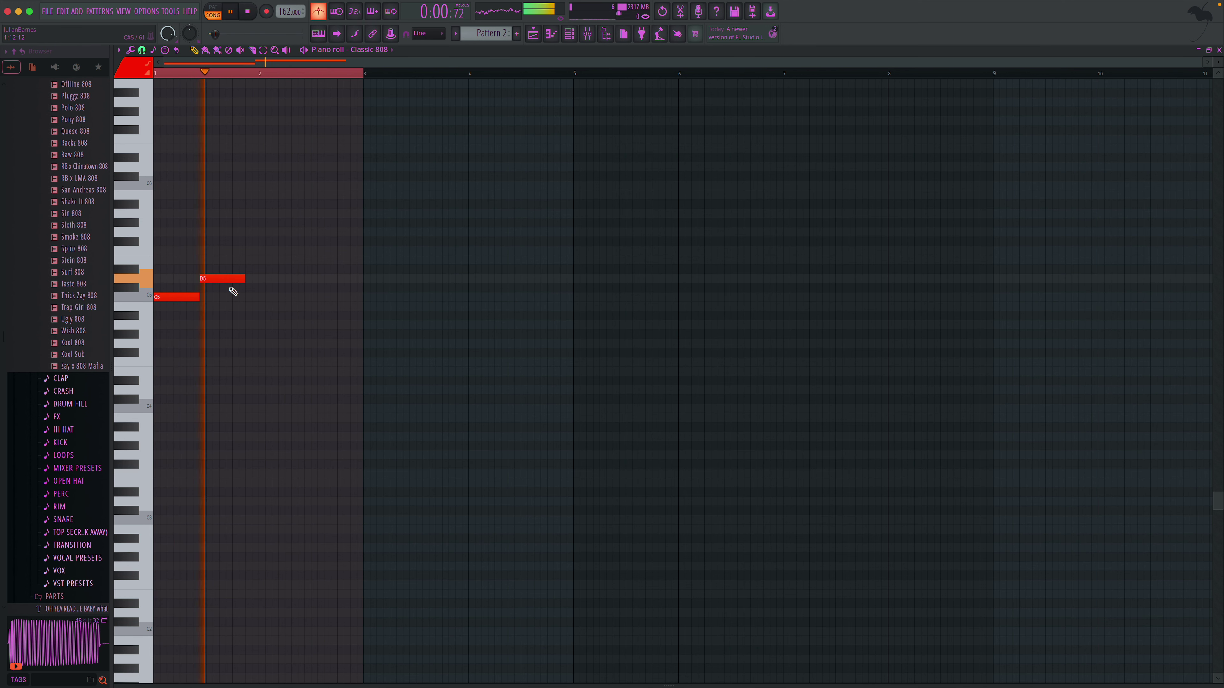
pyautogui.press('space')
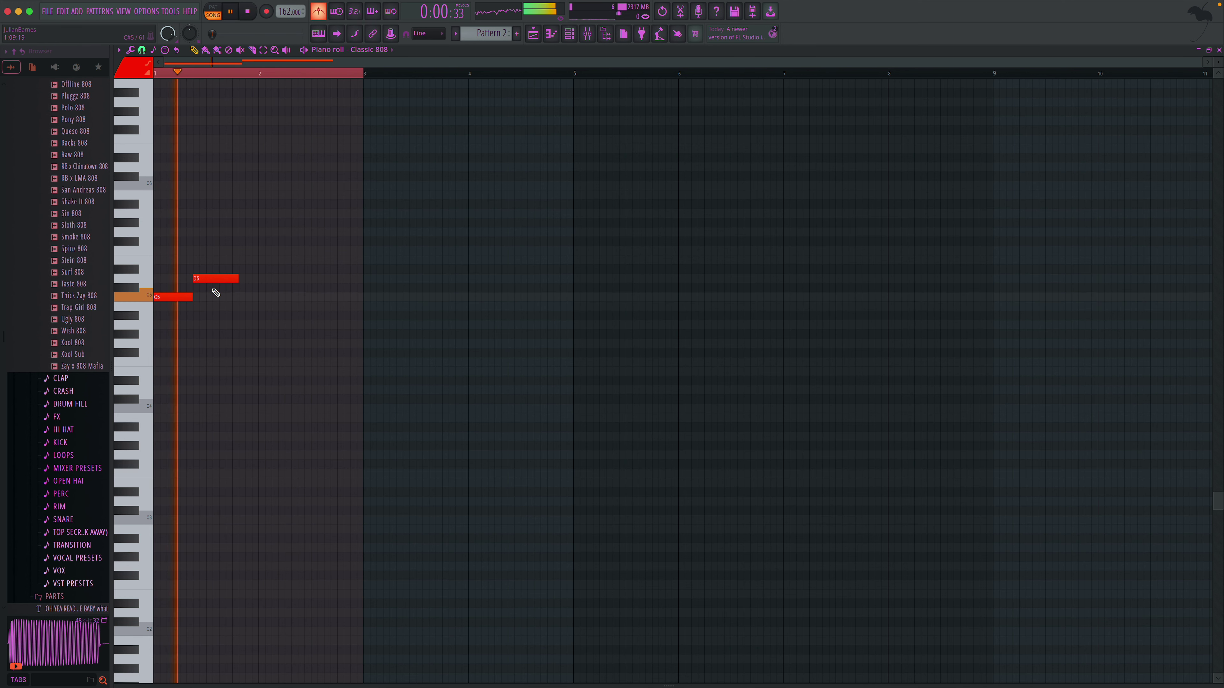
pyautogui.press('space')
pyautogui.press('space')
pyautogui.moveTo(234, 281); pyautogui.dragTo(232, 279)
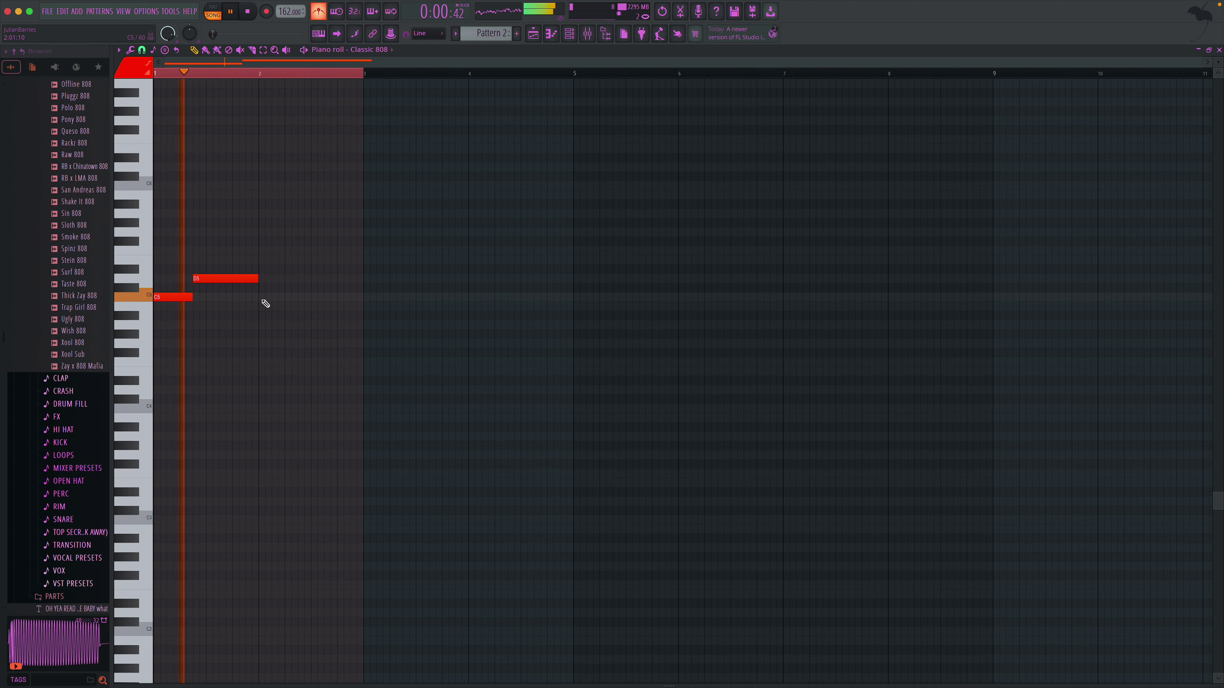
# - Add a C5 note at bar 2 of the Classic 808 part, followed by an E5 note lasting until bar 3
pyautogui.click(263, 298)
pyautogui.moveTo(322, 299); pyautogui.dragTo(296, 298)
pyautogui.click(301, 261)
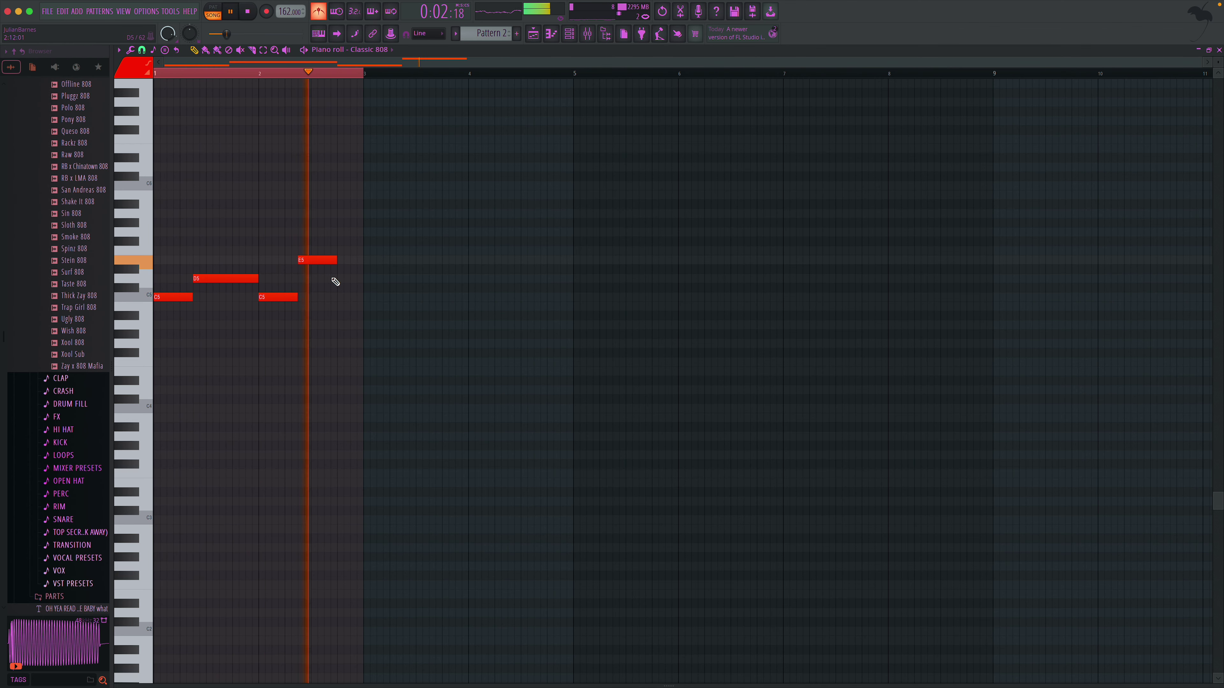
pyautogui.moveTo(345, 260); pyautogui.dragTo(364, 260)
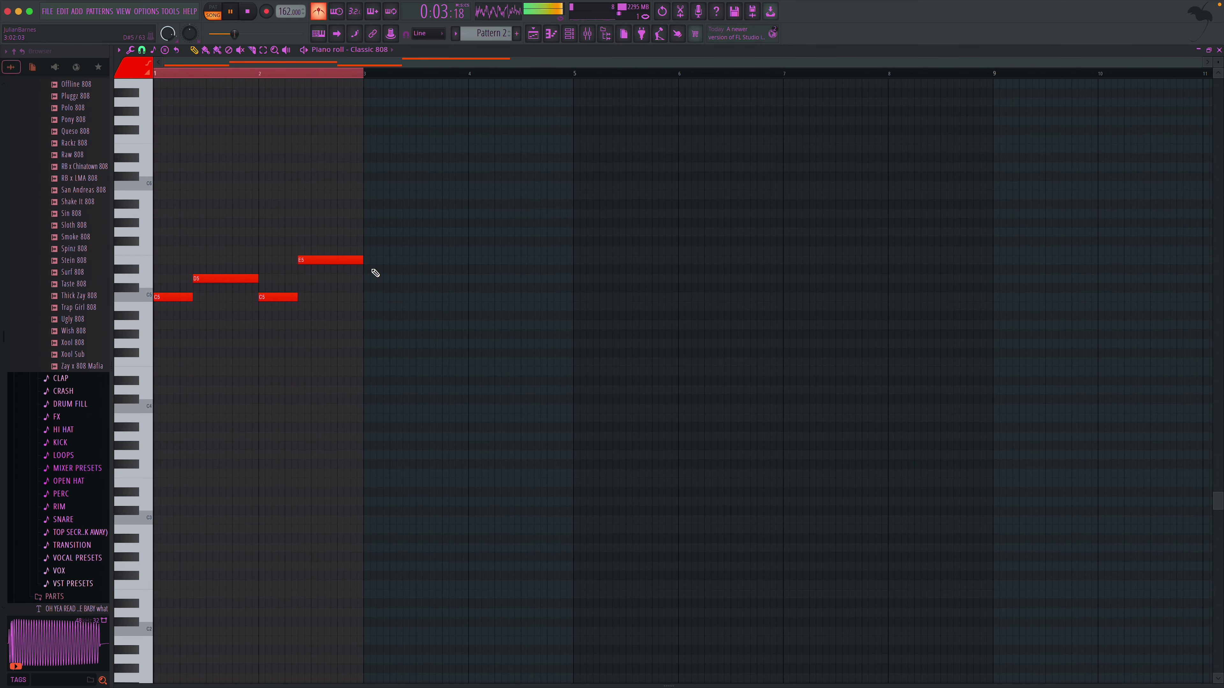
pyautogui.press('space')
# - Repeat the Pattern 2 clip along Track 3 up to bar 9 and route Classic 808 to mixer track 3
pyautogui.press('F5')
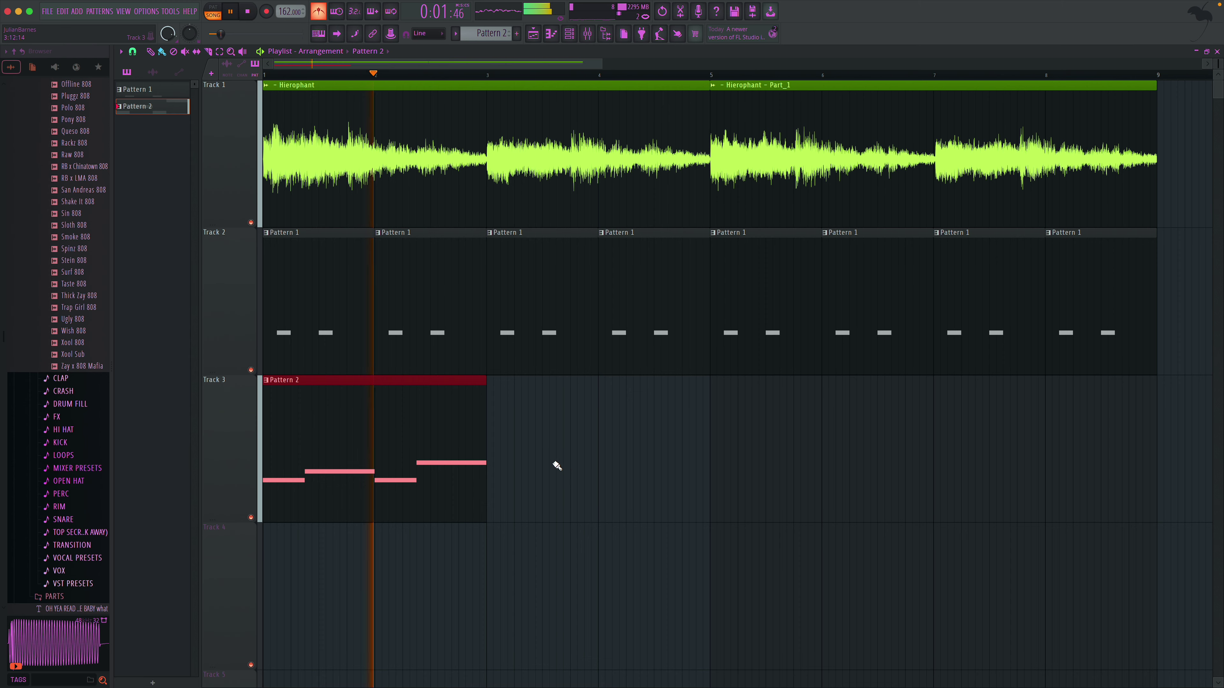
pyautogui.press('space')
pyautogui.moveTo(493, 401); pyautogui.dragTo(975, 409)
pyautogui.press('space')
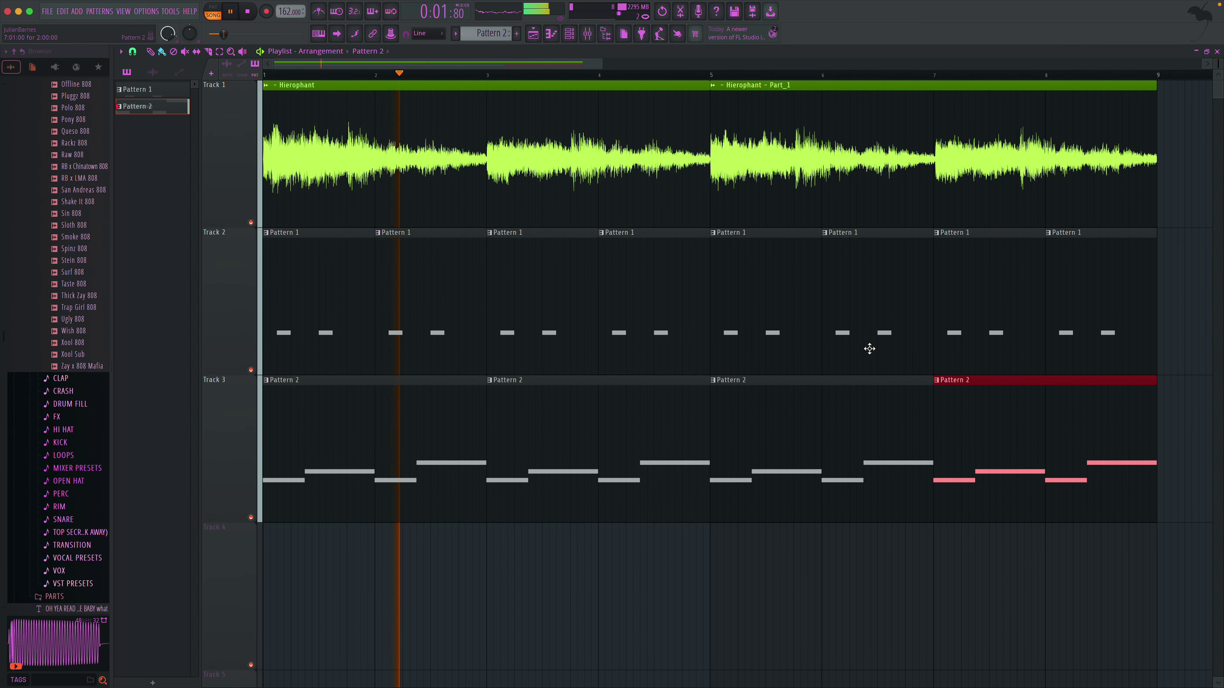
pyautogui.click(569, 35)
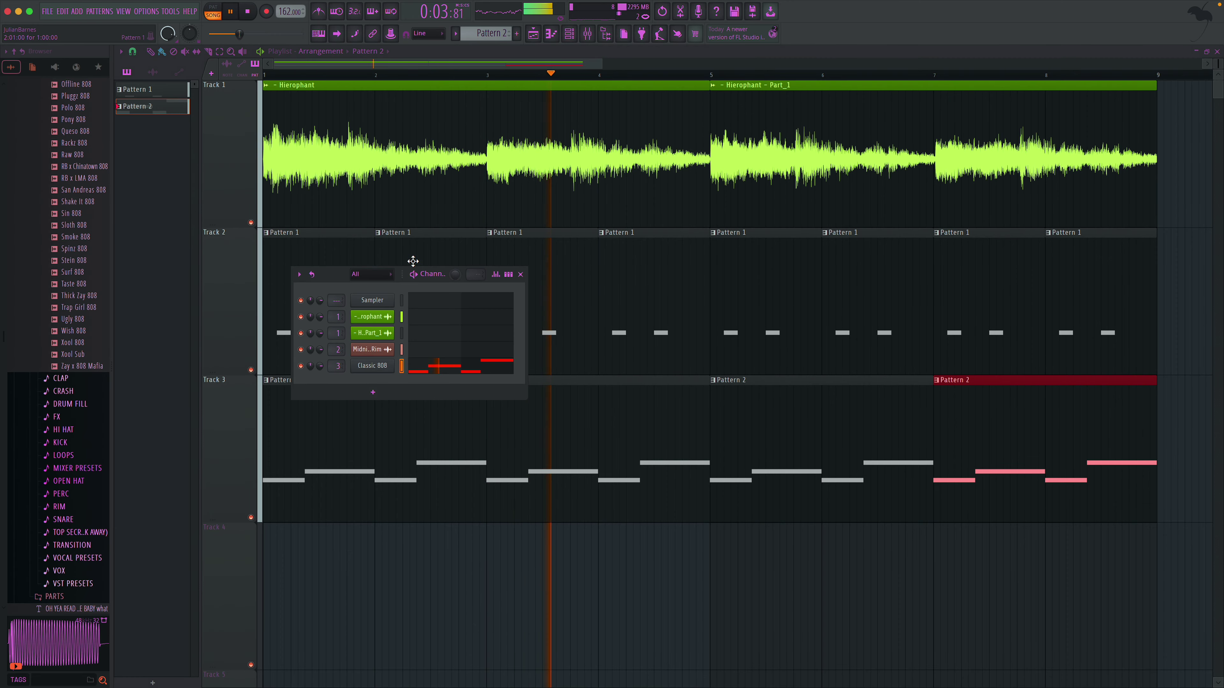
pyautogui.press('F6')
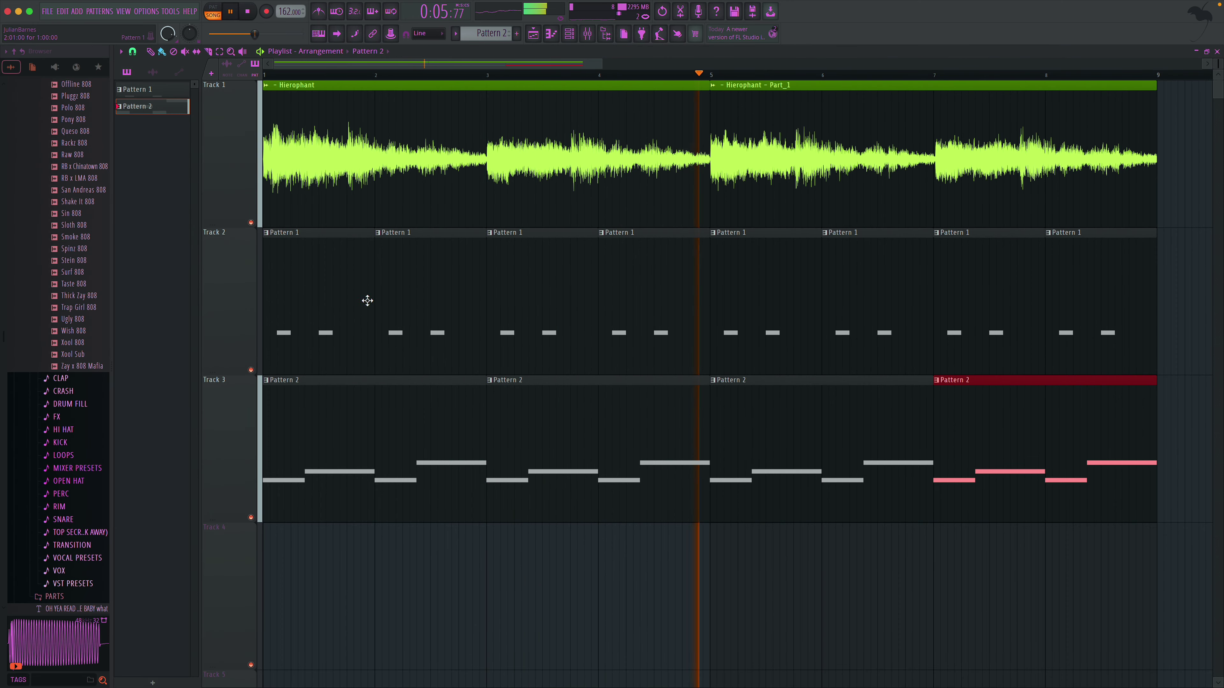
# - Move the D5 and E5 notes of the Classic 808 part down to C5, with the last note ending at bar 3
pyautogui.doubleClick(380, 404)
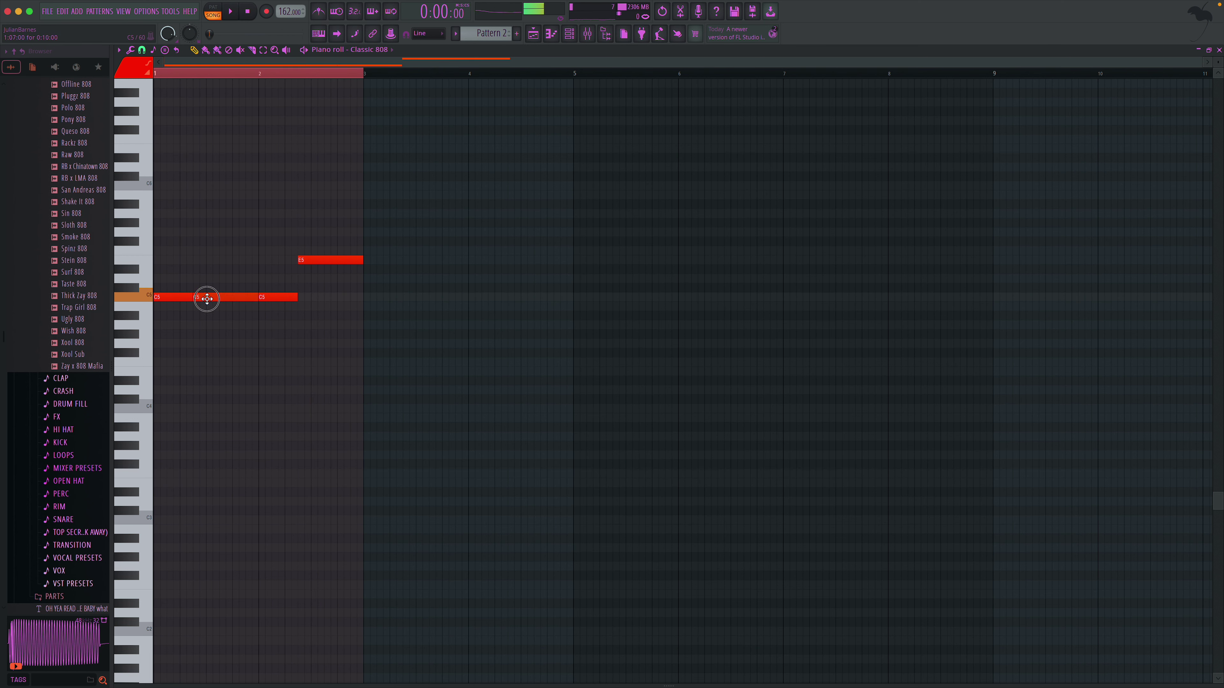
pyautogui.moveTo(199, 302)
pyautogui.mouseDown()
pyautogui.moveTo(375, 298)
pyautogui.moveTo(312, 297)
pyautogui.mouseUp()
pyautogui.press('space')
pyautogui.press('space')
pyautogui.press('space')
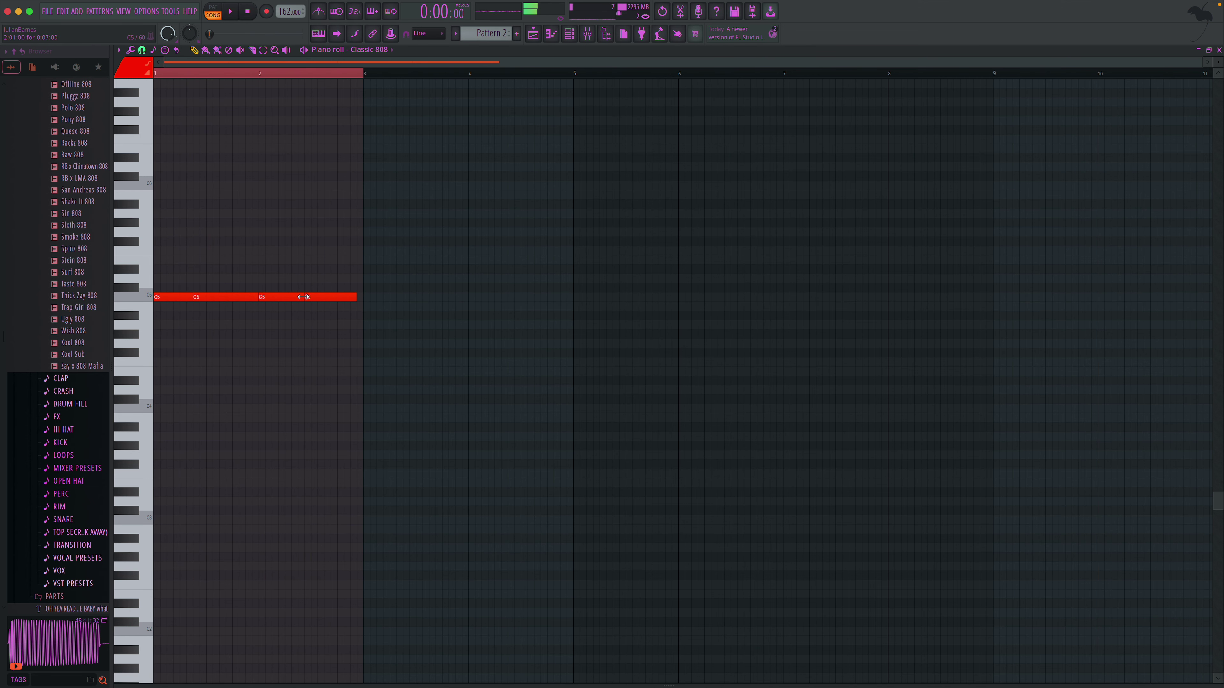
pyautogui.press('space')
pyautogui.press('super+z')
pyautogui.moveTo(318, 297); pyautogui.dragTo(359, 295)
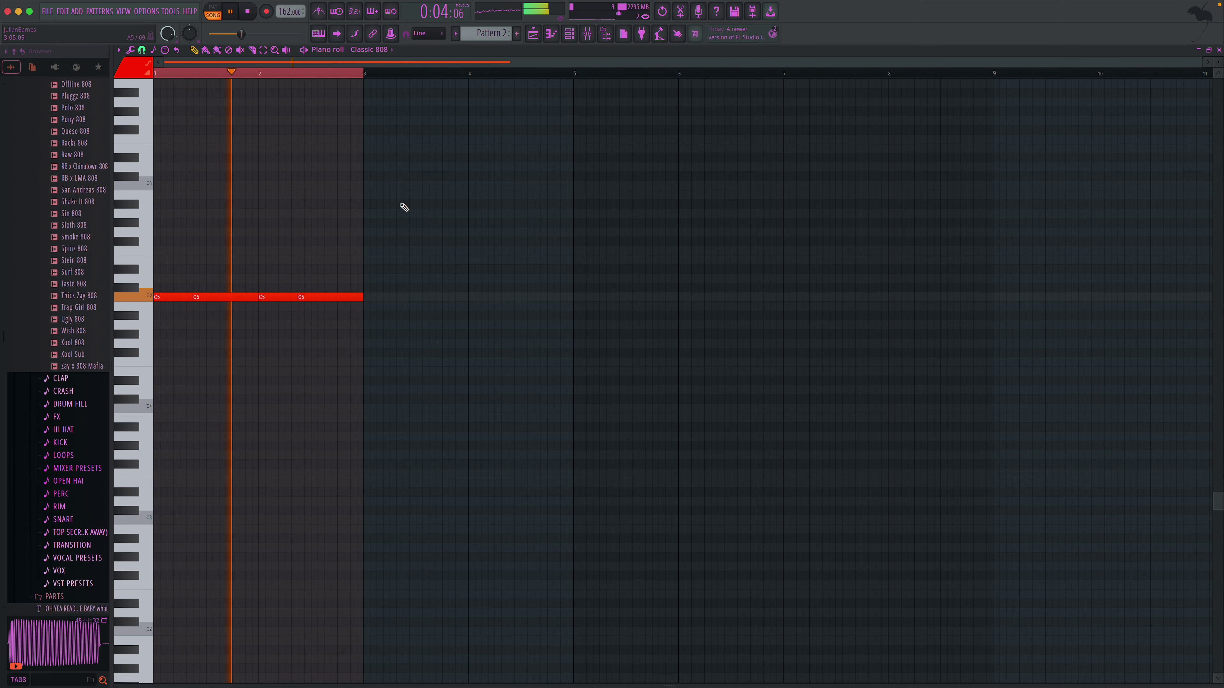
# - Raise the Insert 3 fader level with Insert 2 and replace the Classic 808 channel's sample with Smoke 808
pyautogui.click(587, 35)
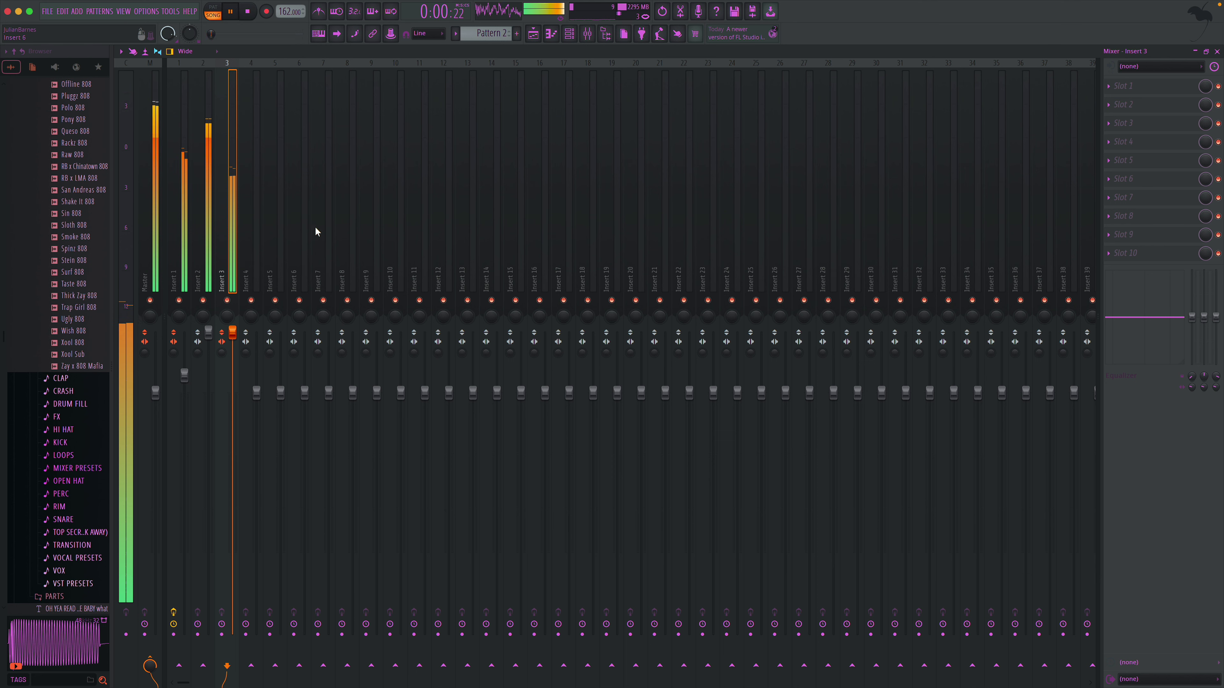
pyautogui.click(579, 37)
pyautogui.press('space')
pyautogui.click(75, 260)
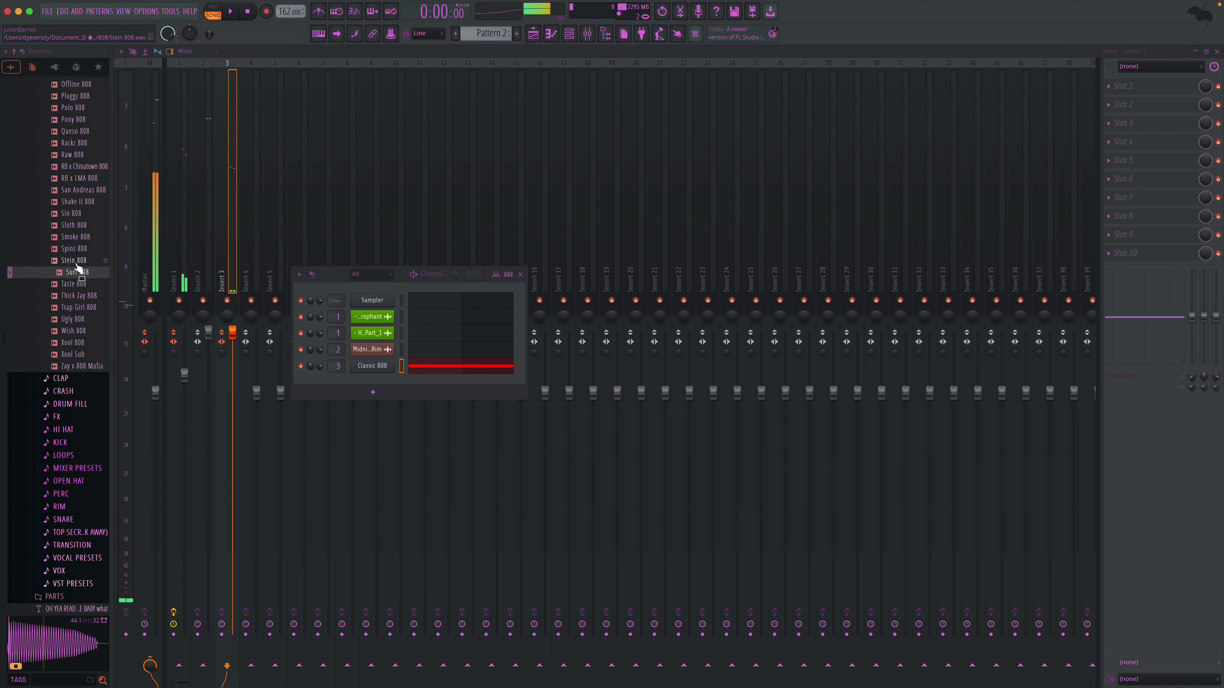
pyautogui.press('Up')
pyautogui.press('Up')
pyautogui.moveTo(81, 236); pyautogui.dragTo(378, 364)
pyautogui.press('space')
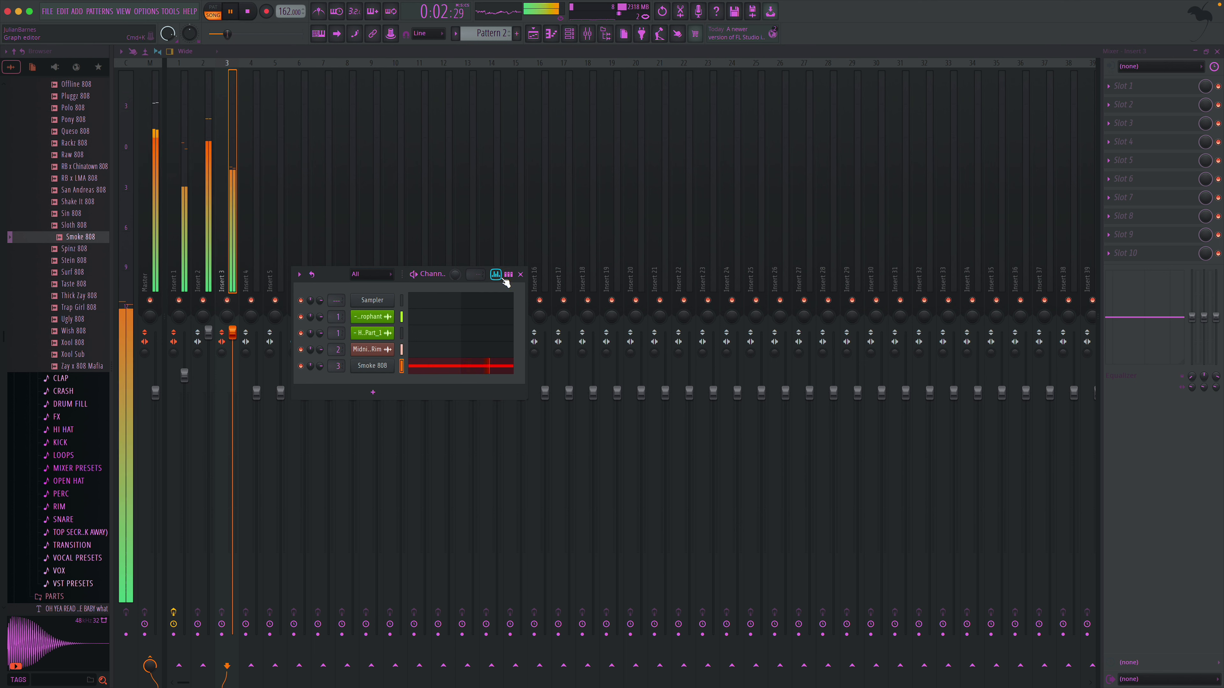
# - Audition 808s from Ugly 808 up to Surf 808 and try Surf 808 as the channel's sample against the beat
pyautogui.press('space')
pyautogui.click(82, 318)
pyautogui.click(83, 307)
pyautogui.click(83, 297)
pyautogui.click(86, 309)
pyautogui.click(83, 274)
pyautogui.moveTo(83, 274); pyautogui.dragTo(364, 371)
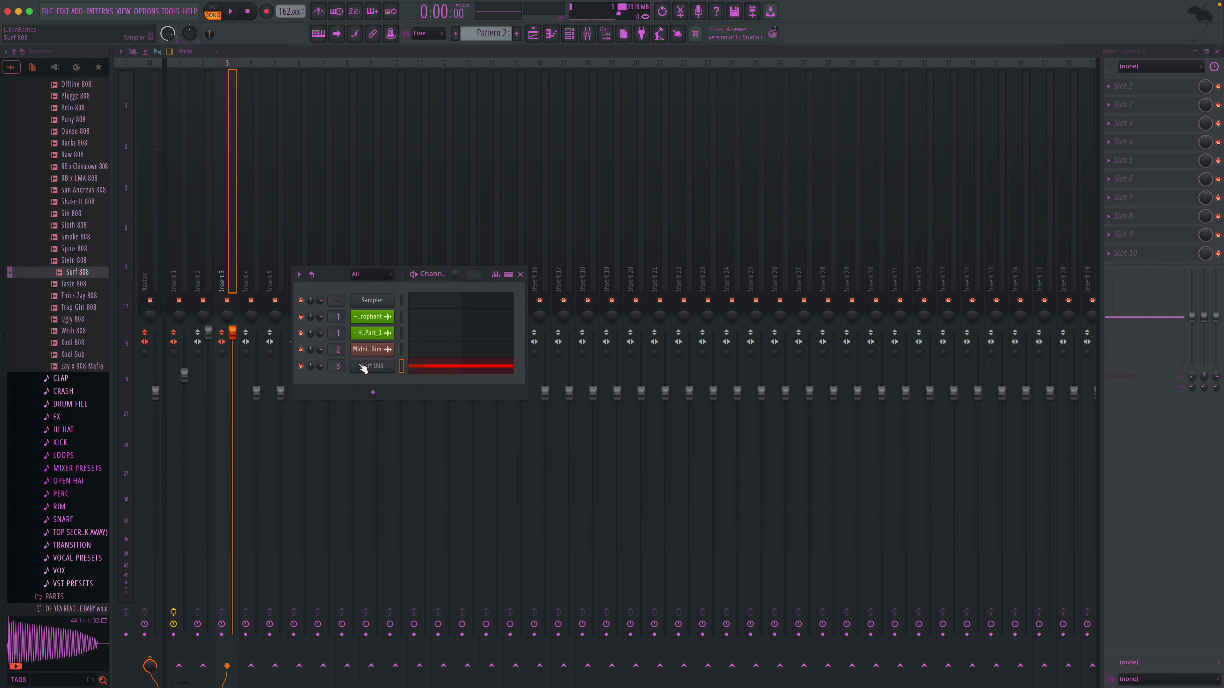
pyautogui.press('space')
pyautogui.press('space')
# - Audition Spinz 808 and Smoke 808 again, set Smoke 808 as the Surf 808 channel's sample and play the beat
pyautogui.click(77, 249)
pyautogui.click(81, 238)
pyautogui.click(82, 251)
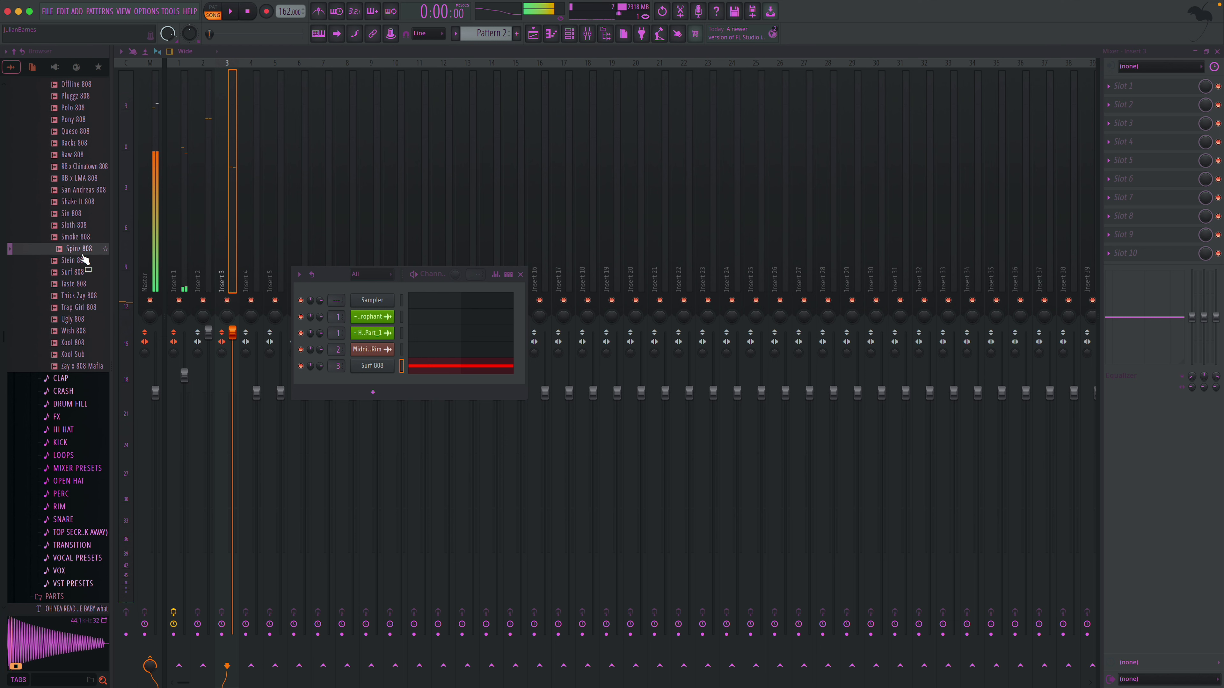
pyautogui.click(80, 226)
pyautogui.click(81, 237)
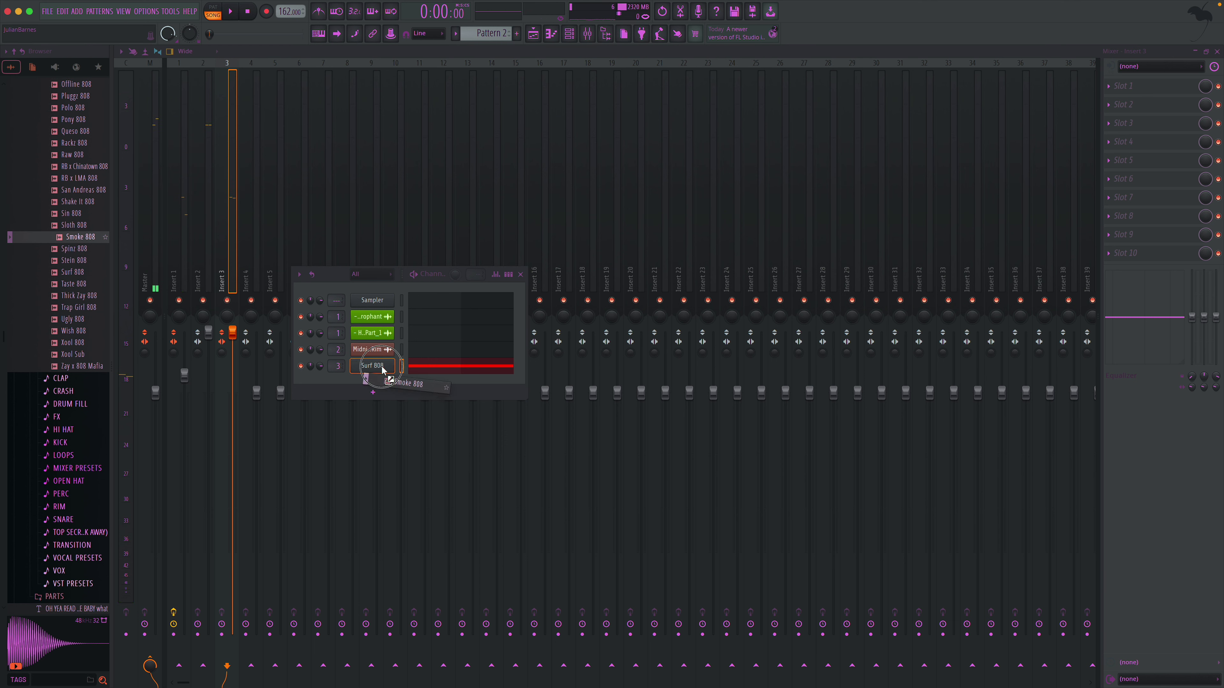
pyautogui.moveTo(382, 371); pyautogui.dragTo(383, 368)
pyautogui.press('space')
pyautogui.click(521, 274)
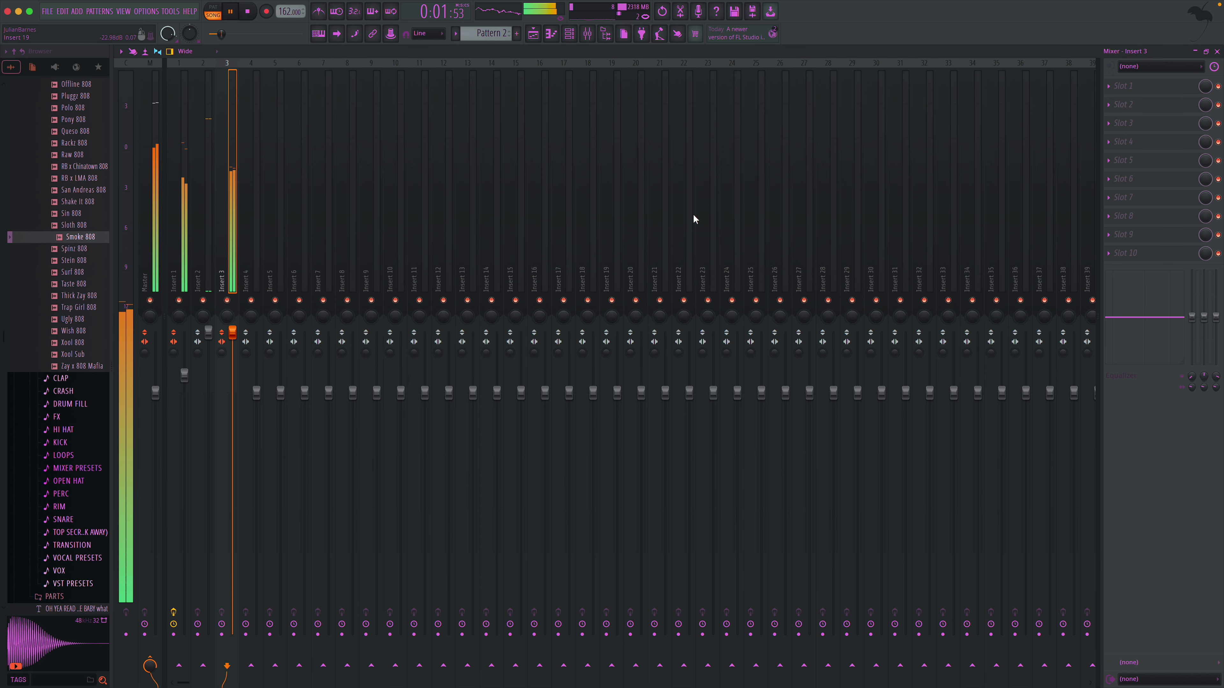
# - Load Fruity Parametric EQ 2 in the first effect slot of Insert 3 and boost the band 1 low shelf
pyautogui.click(1177, 89)
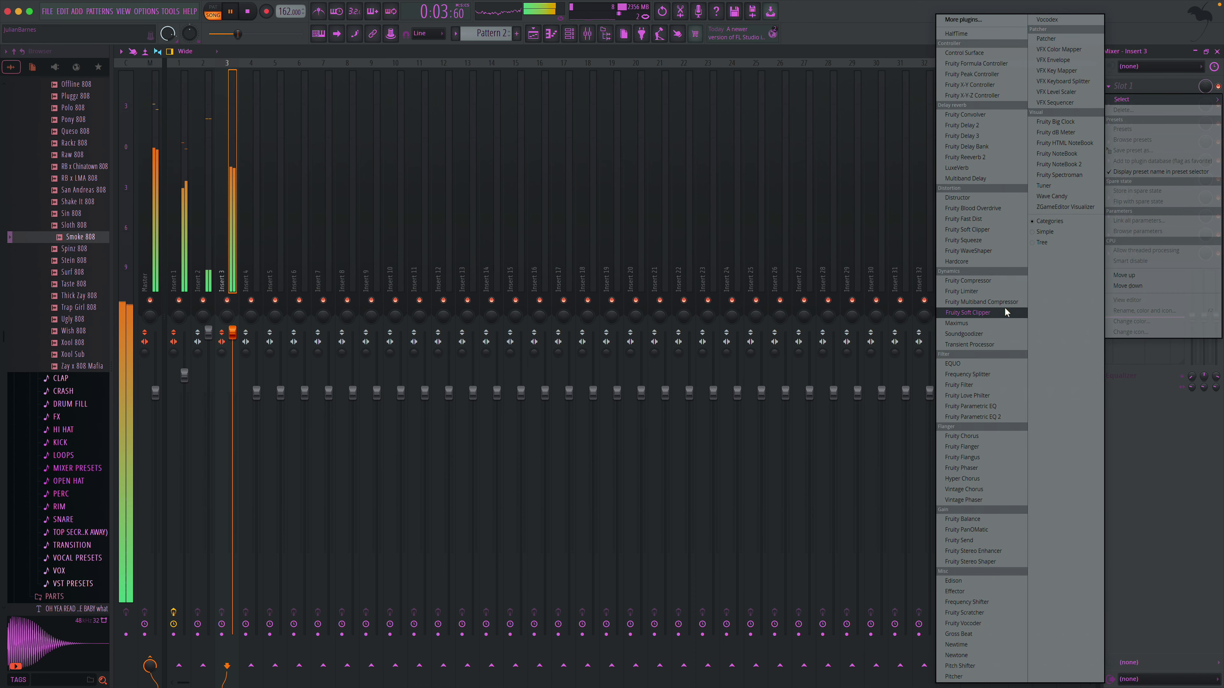
pyautogui.click(996, 418)
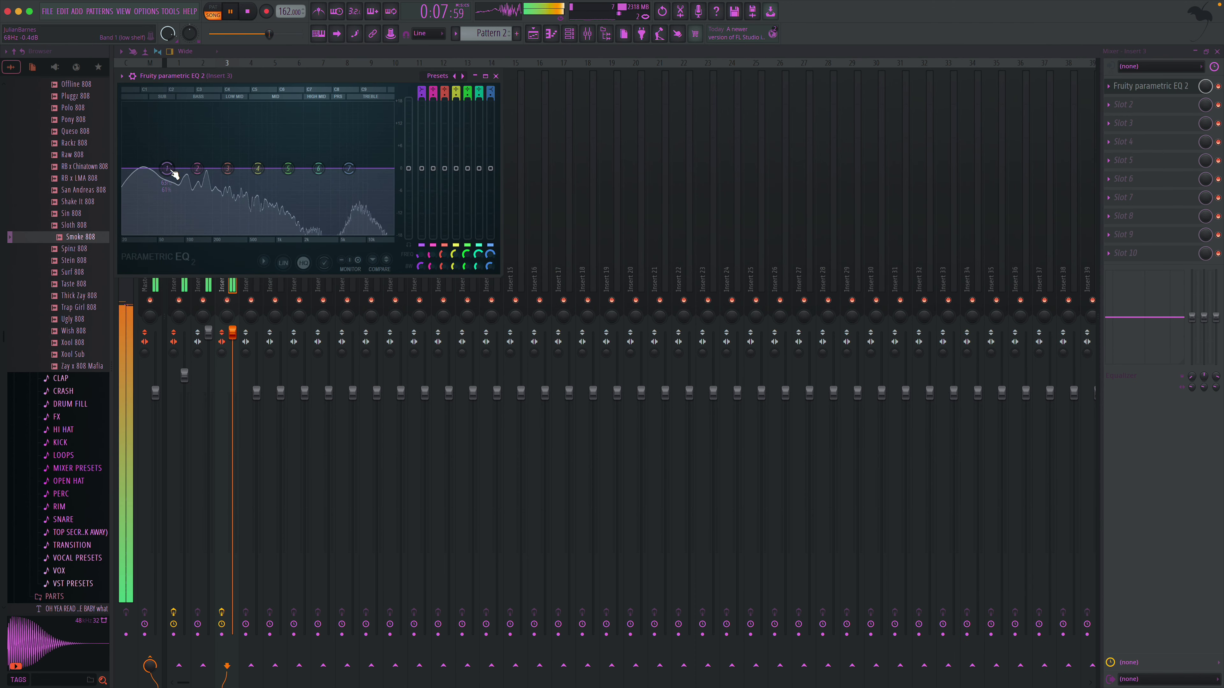
pyautogui.moveTo(169, 149); pyautogui.dragTo(172, 144)
pyautogui.moveTo(251, 82); pyautogui.dragTo(413, 157)
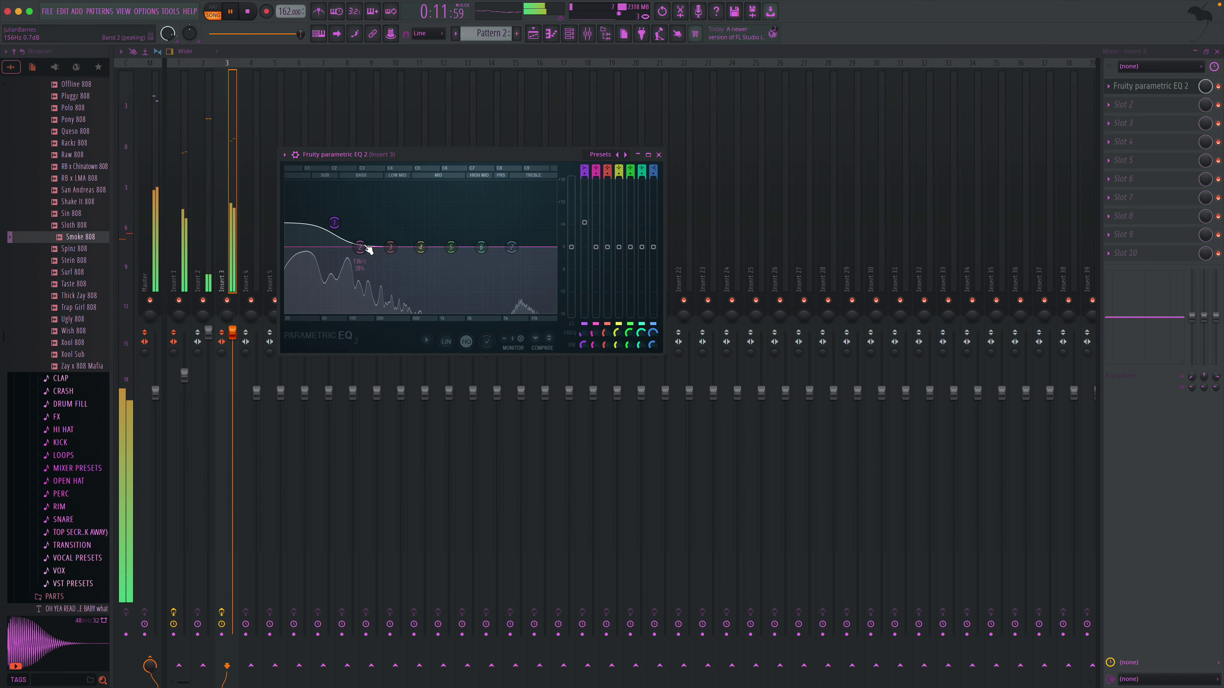
# - Boost EQ band 2 in the bass range and lower the EQ's main level to about -1.8 dB
pyautogui.moveTo(359, 241); pyautogui.dragTo(331, 224)
pyautogui.scroll(10, 362, 215)
pyautogui.moveTo(571, 247); pyautogui.dragTo(571, 253)
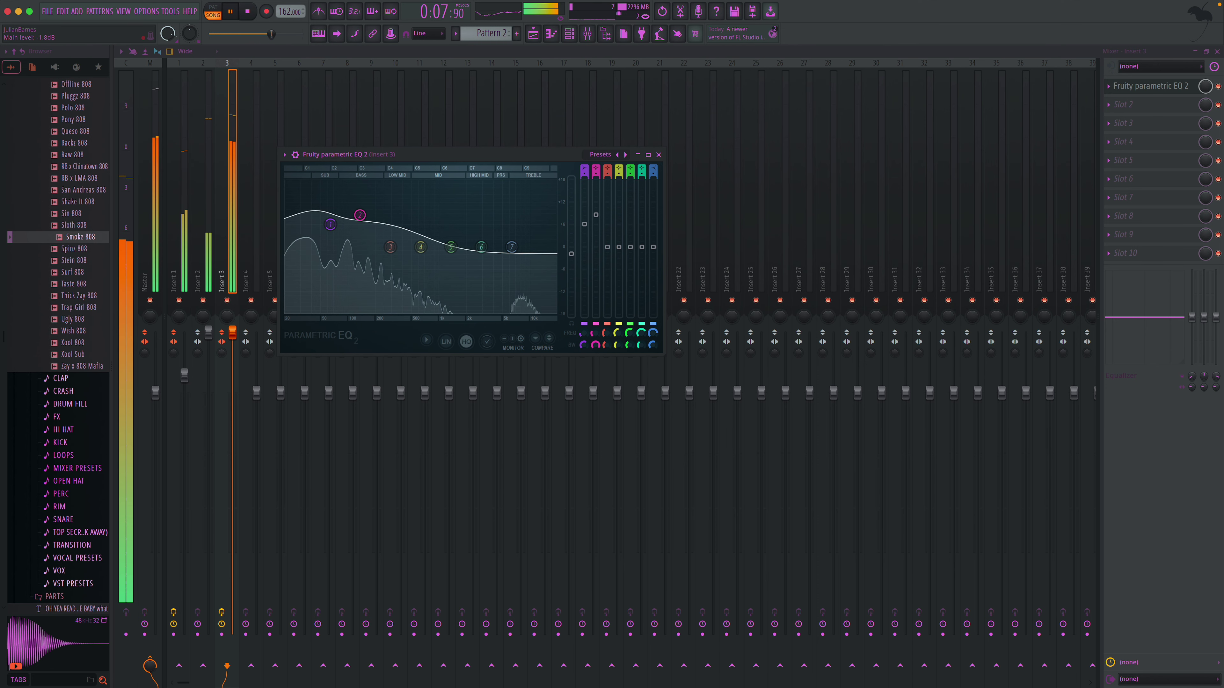
pyautogui.click(658, 155)
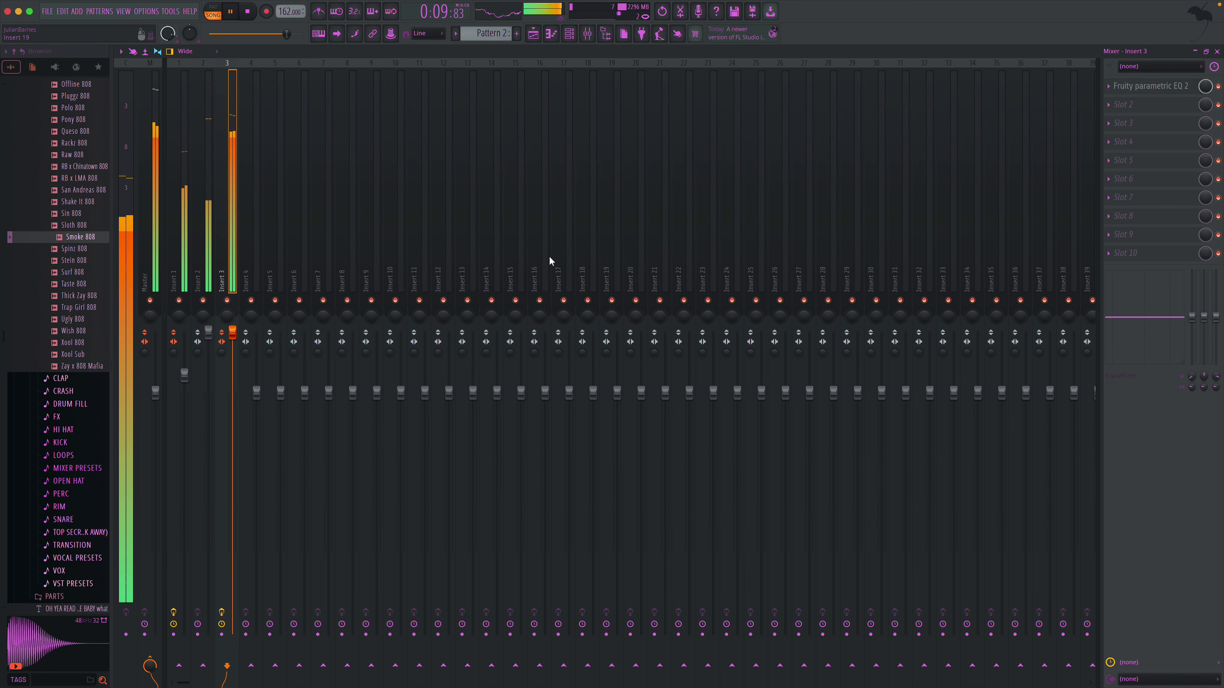
# - Add D#4 slide notes to the Smoke 808 part at 1:13 and 2:13, each four steps long
pyautogui.click(1217, 51)
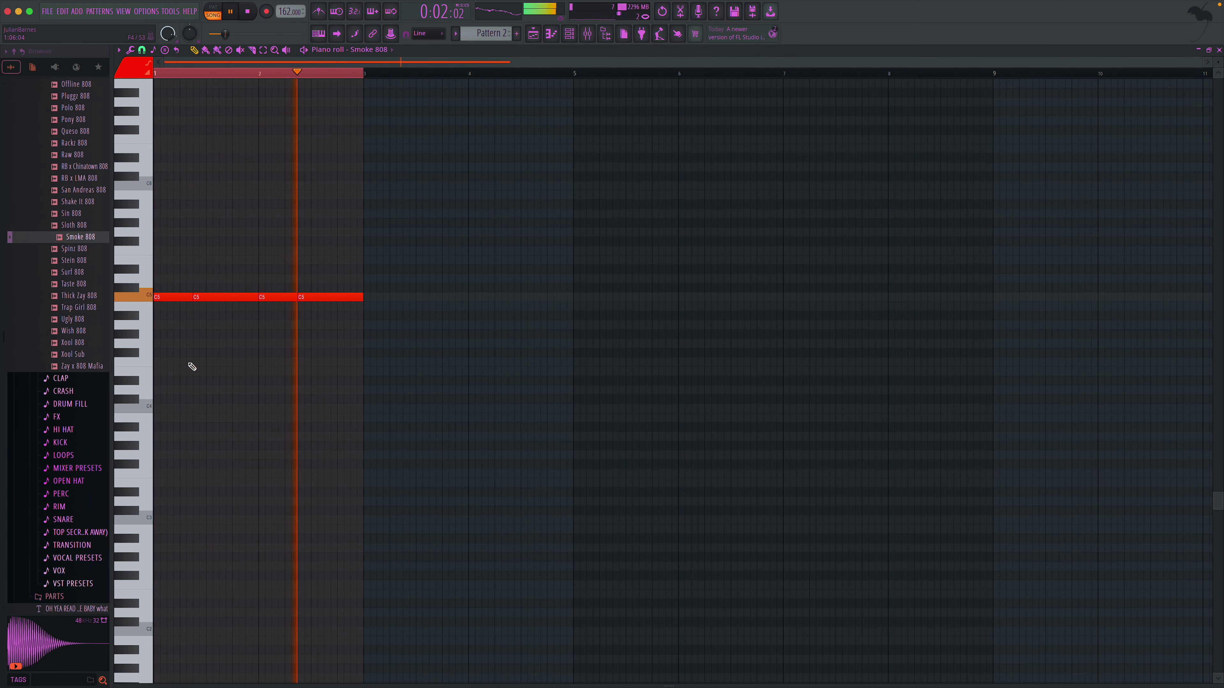
pyautogui.click(148, 72)
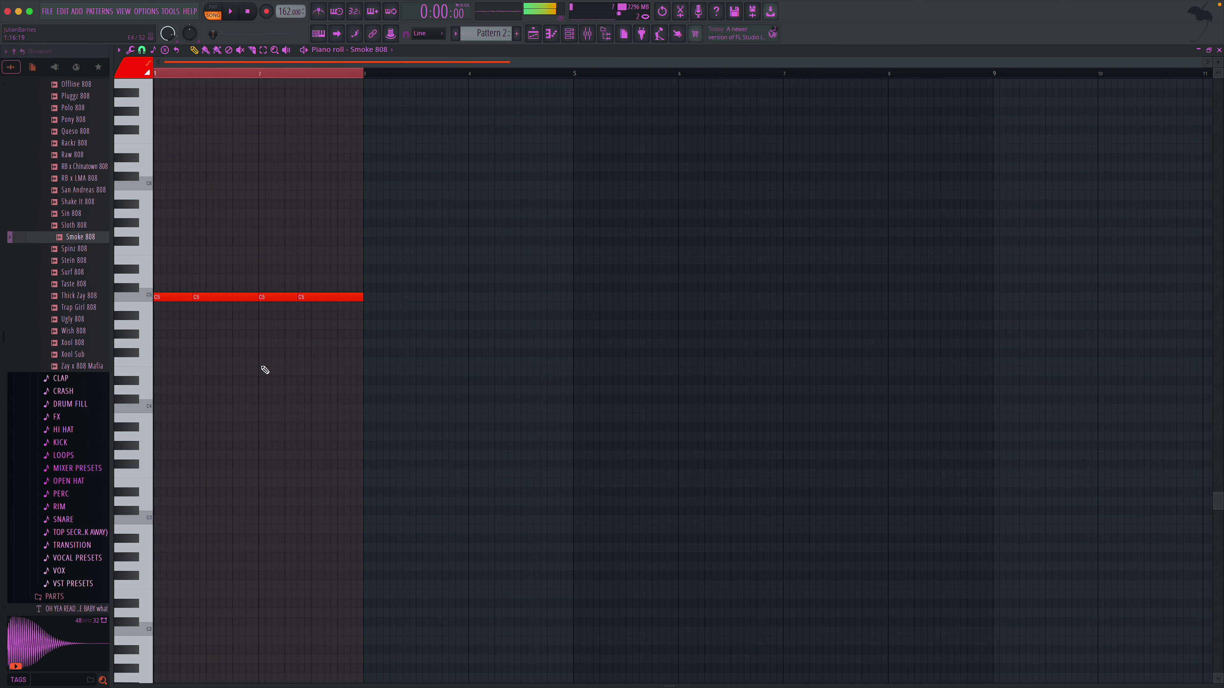
pyautogui.click(234, 381)
pyautogui.moveTo(294, 382); pyautogui.dragTo(256, 382)
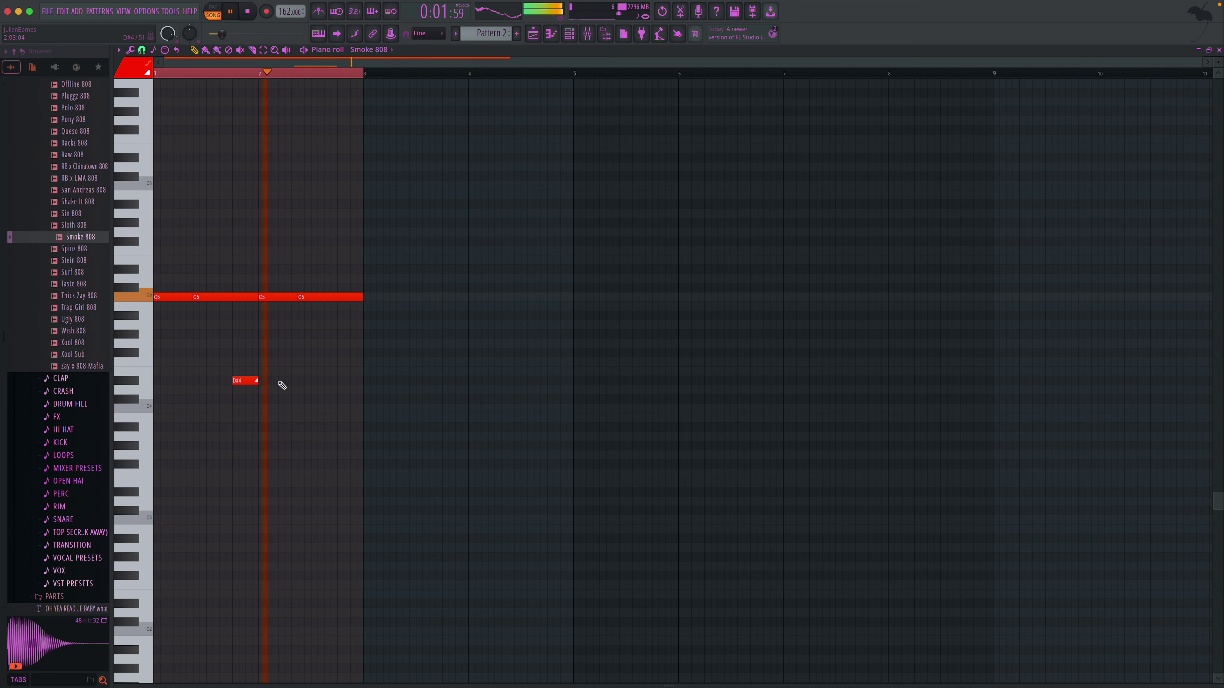
pyautogui.click(339, 381)
pyautogui.moveTo(340, 381); pyautogui.dragTo(346, 381)
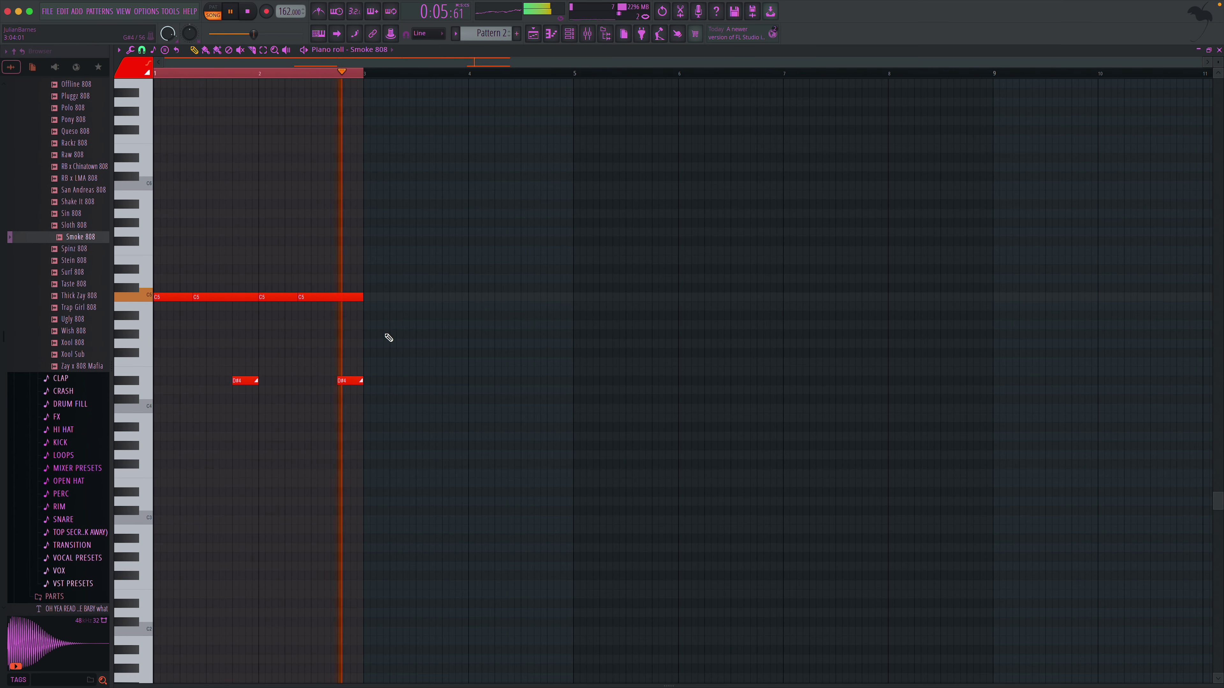
# - Review the note properties of both D#4 slides and raise the velocity of the one at 2:13 to maximum
pyautogui.doubleClick(244, 381)
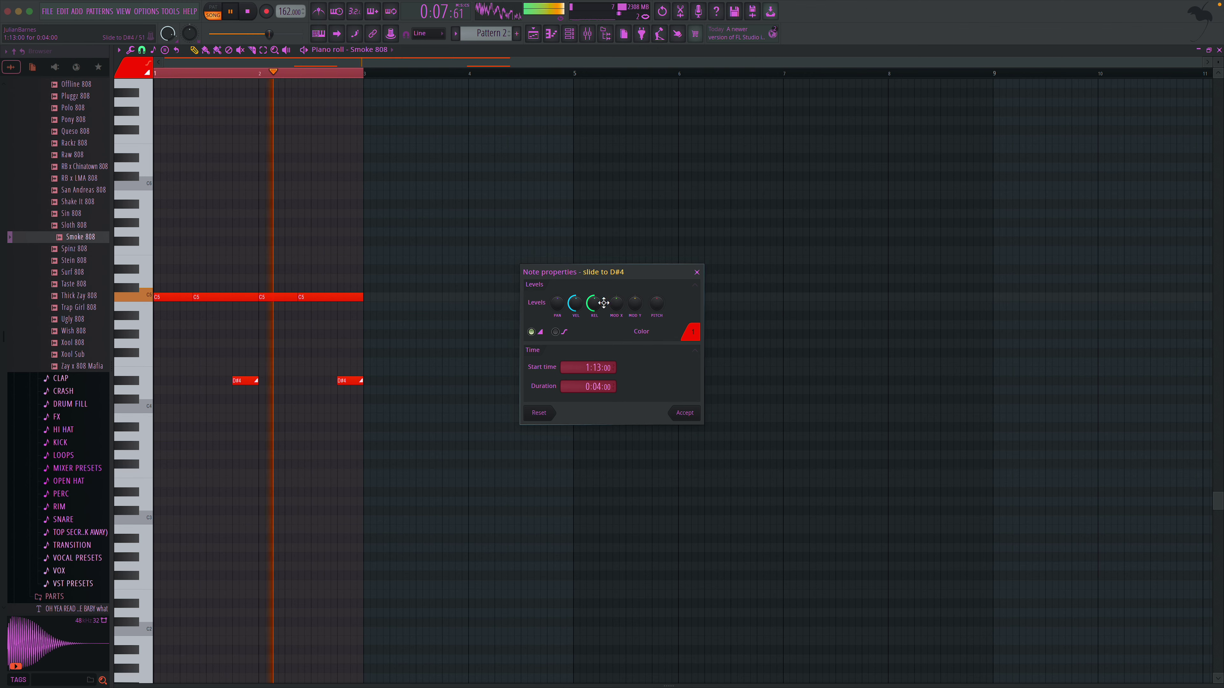
pyautogui.click(685, 414)
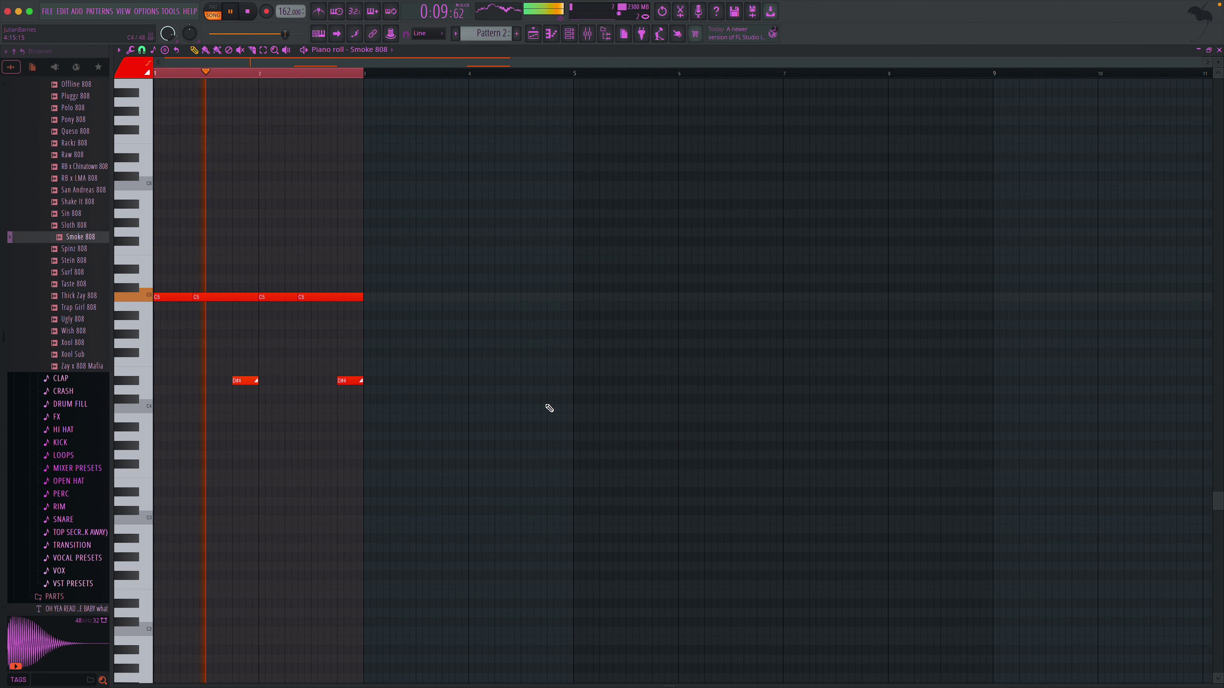
pyautogui.doubleClick(351, 382)
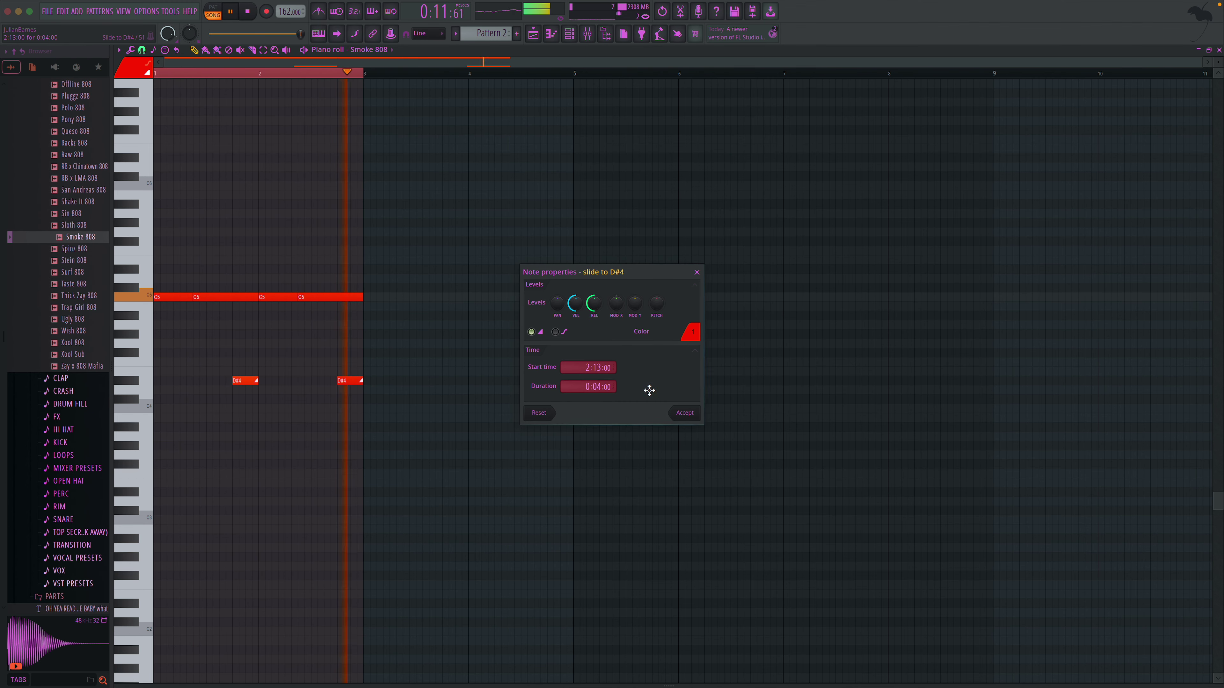
pyautogui.moveTo(578, 306); pyautogui.dragTo(578, 265)
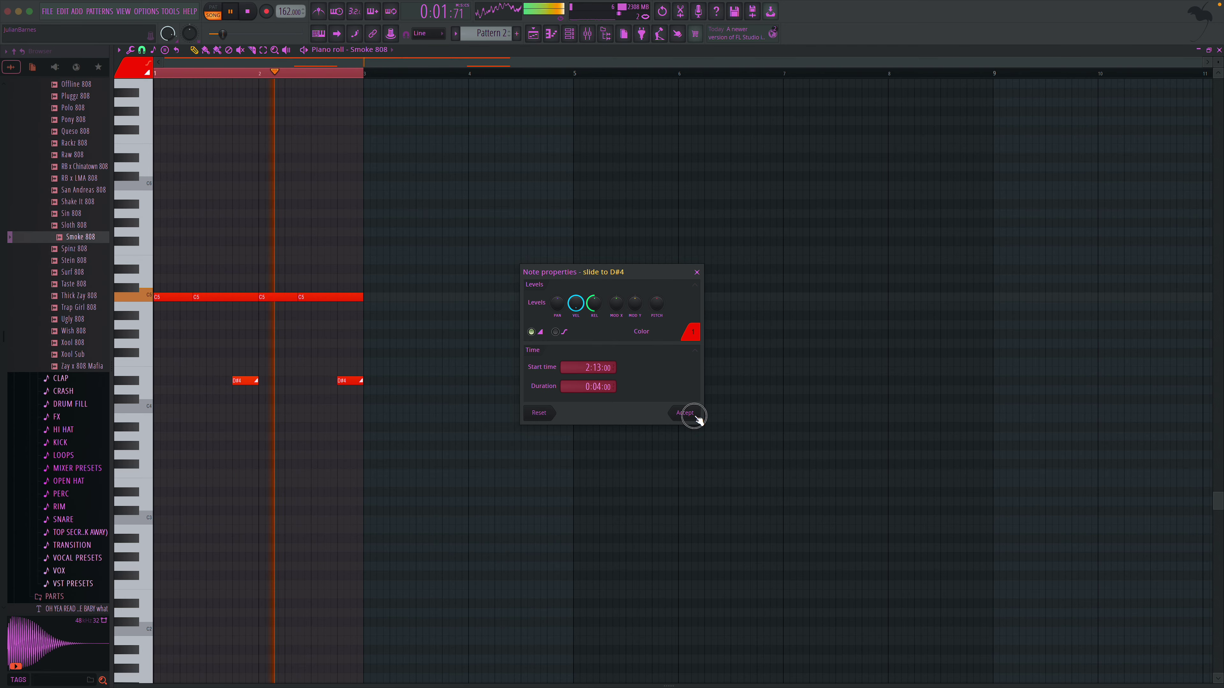
pyautogui.click(687, 414)
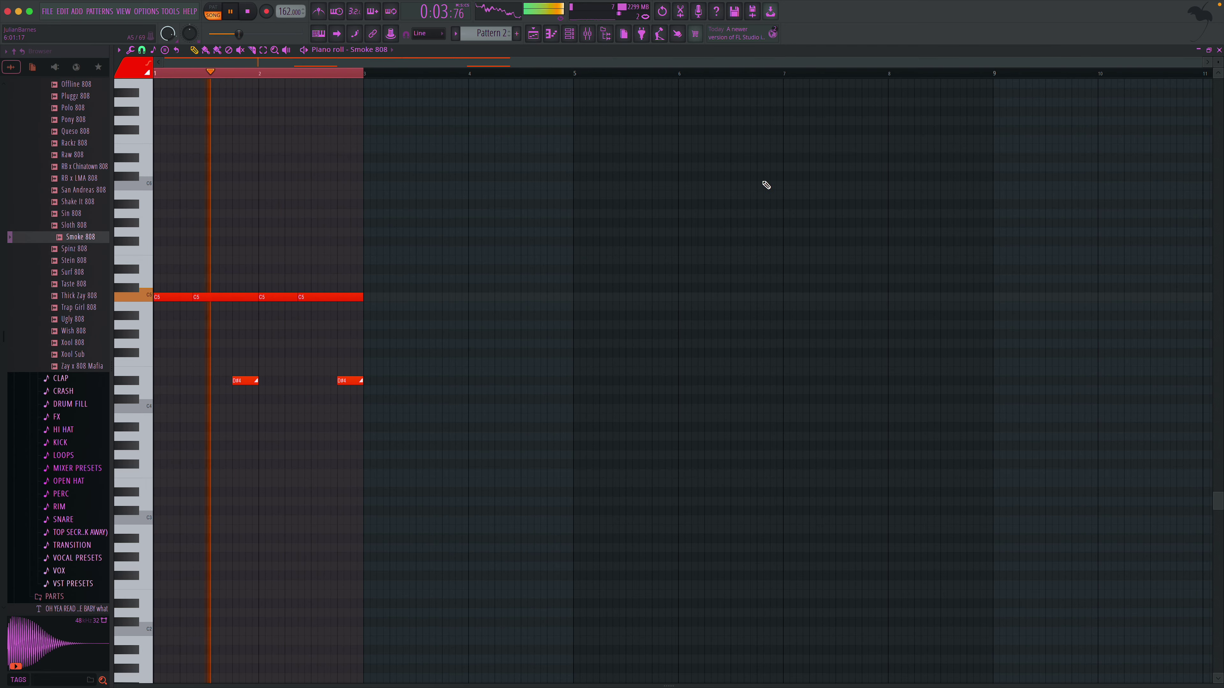
# - Return to the playlist and look through the closed hats of the SAURON DRUM KIT 2020 while the beat plays
pyautogui.press('F5')
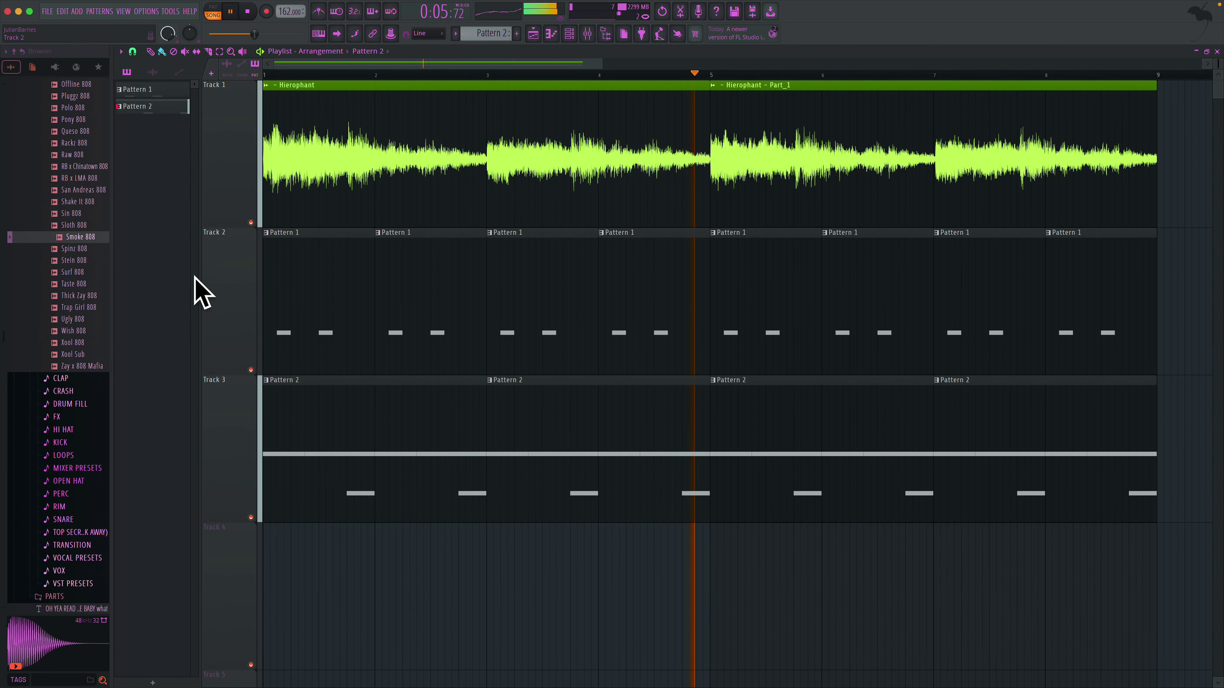
pyautogui.scroll(6, 84, 167)
pyautogui.scroll(12, 90, 178)
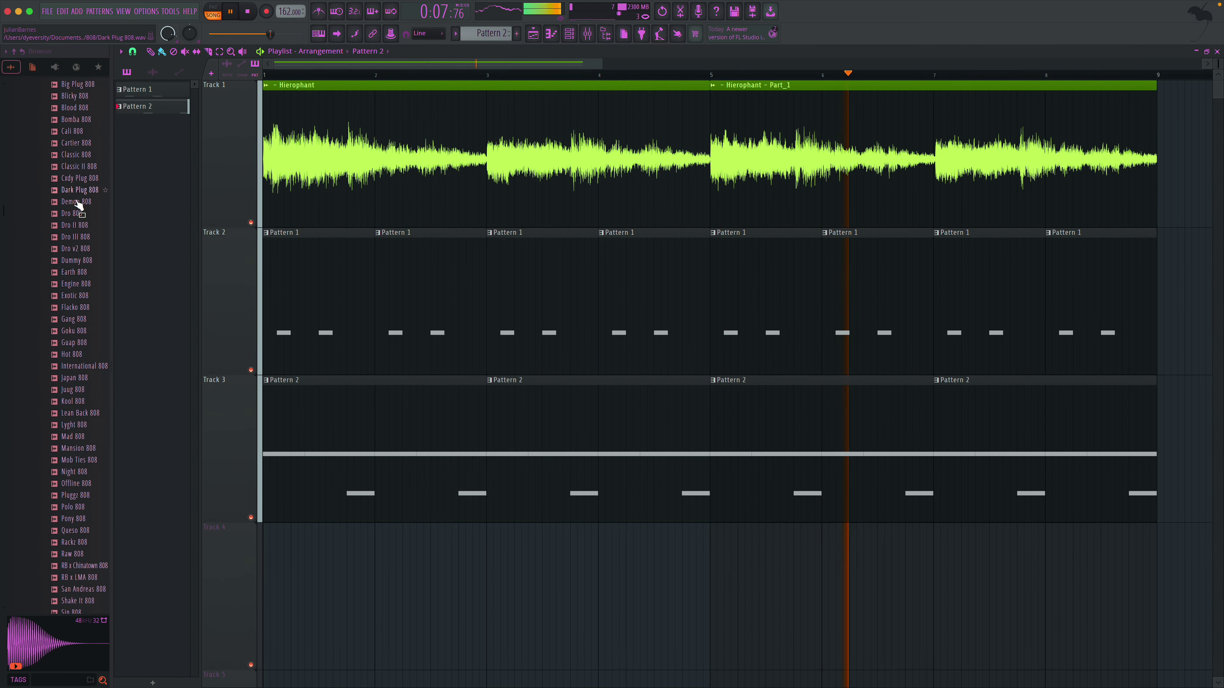
pyautogui.click(84, 261)
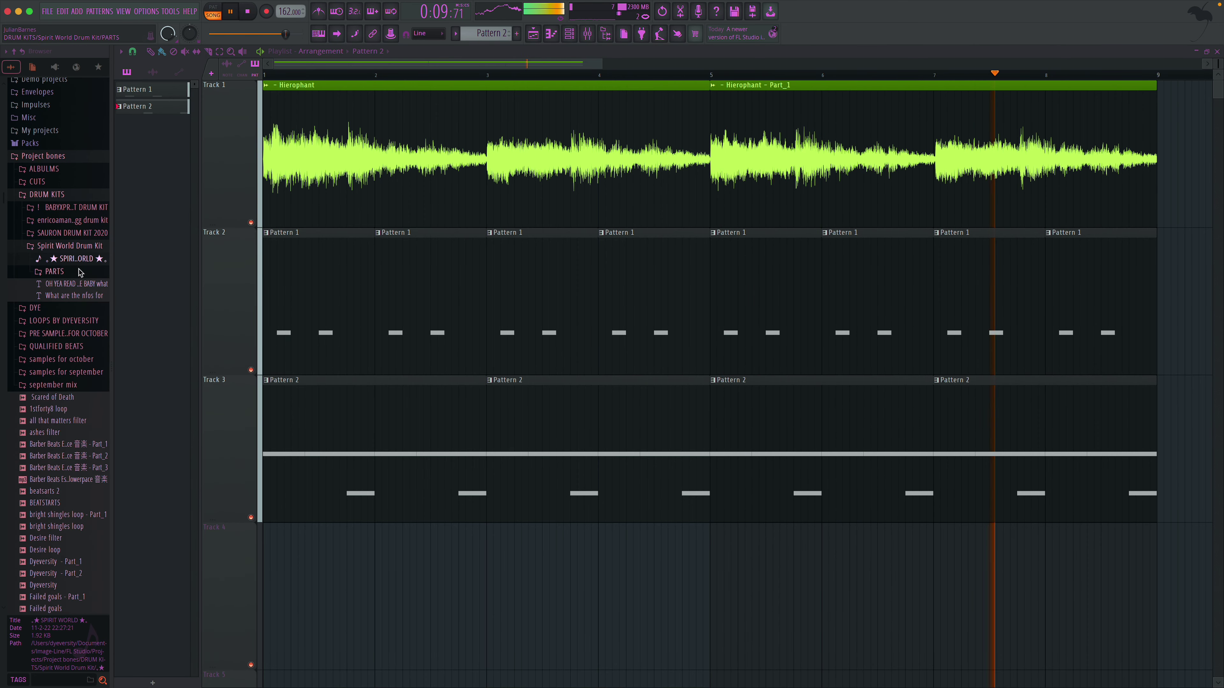
pyautogui.click(72, 233)
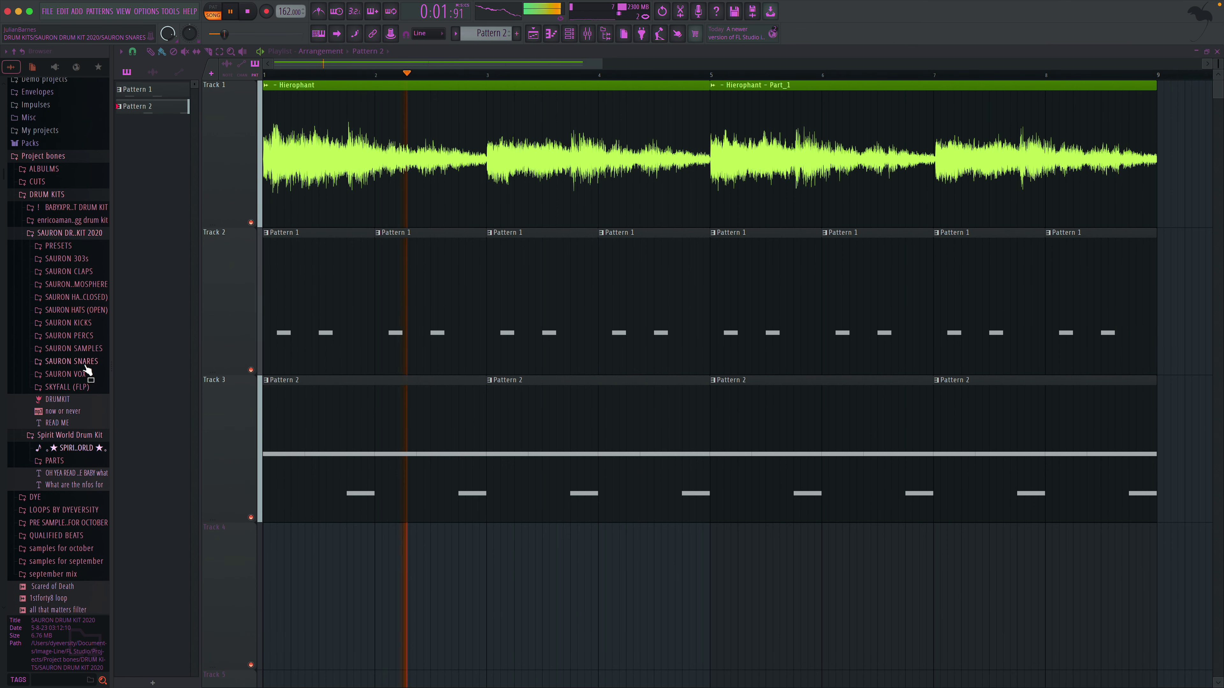
pyautogui.click(87, 301)
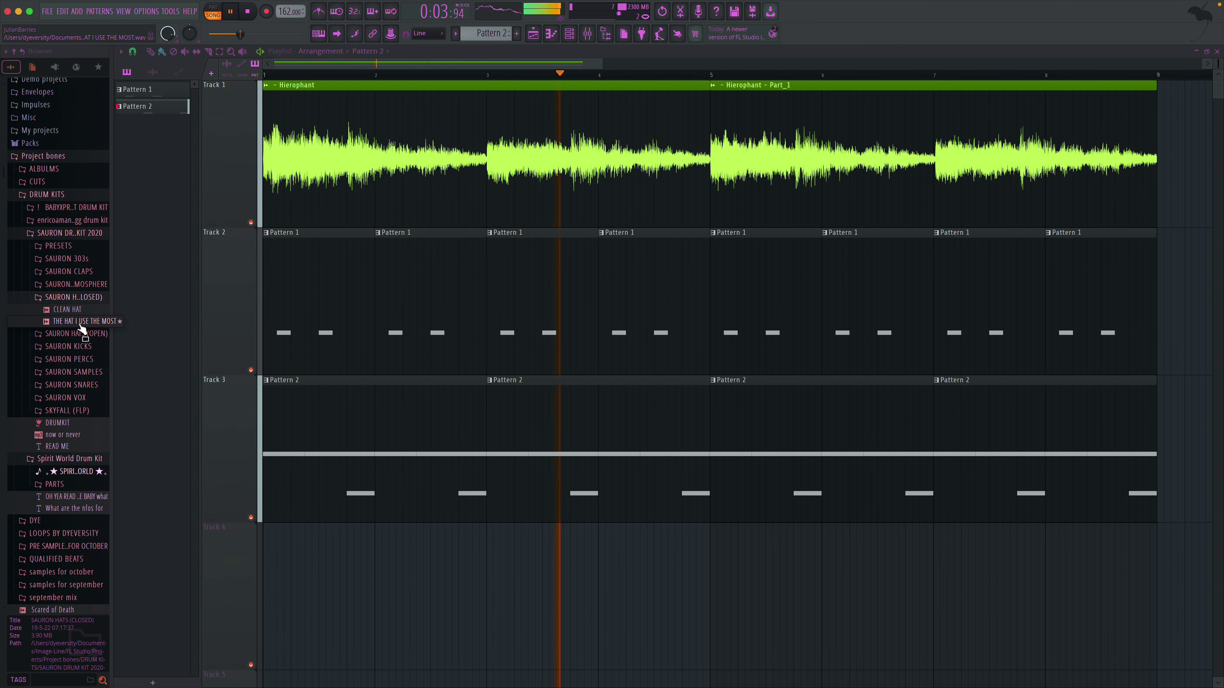
pyautogui.click(84, 300)
pyautogui.click(77, 235)
pyautogui.click(79, 235)
pyautogui.press('space')
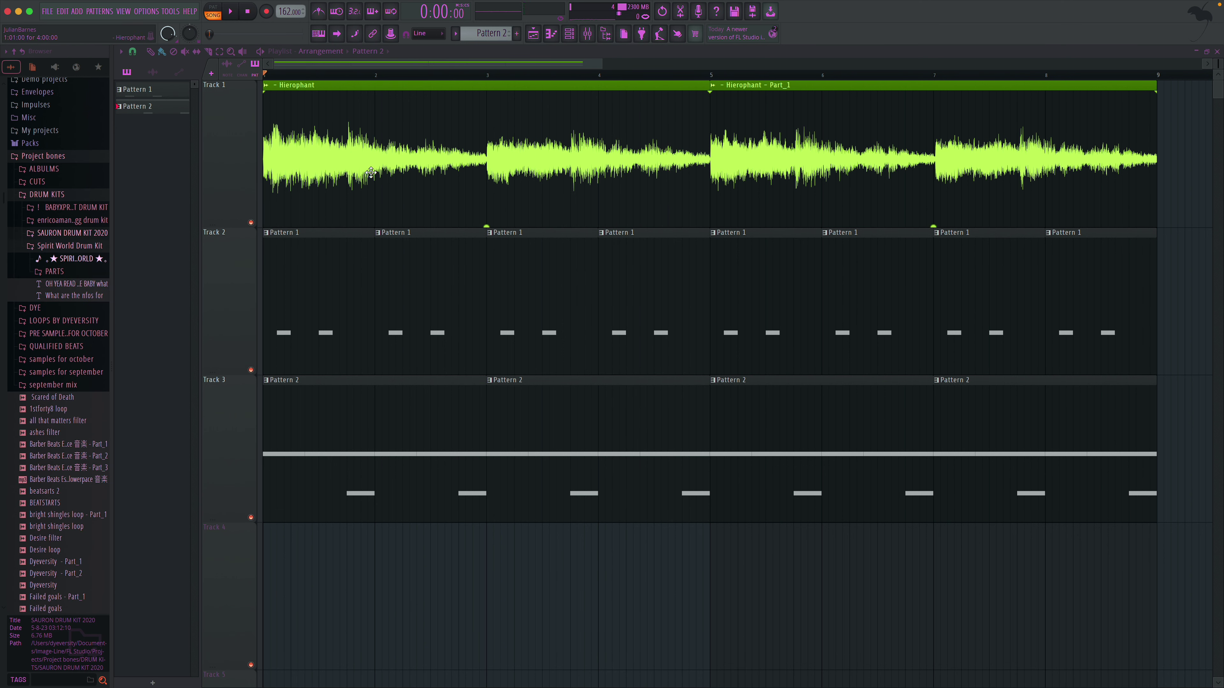
# - Add THE HAT I USE THE MOST from the SAURON closed hats as a new channel and route it to mixer track 4
pyautogui.click(570, 35)
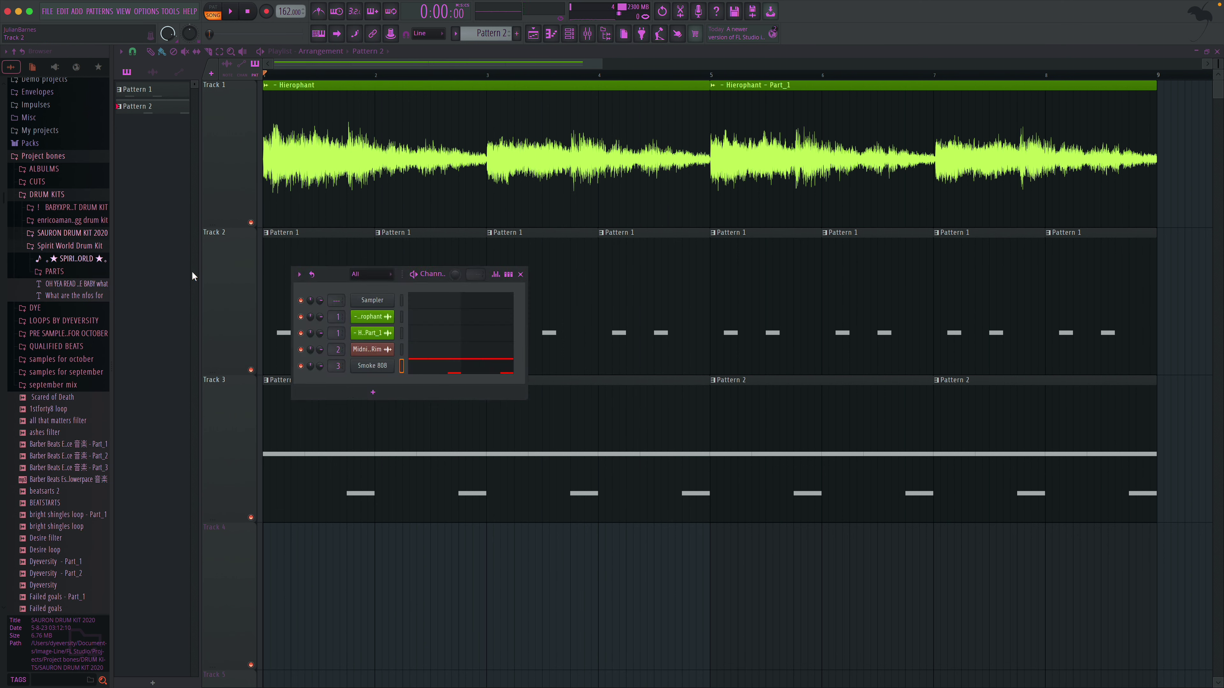
pyautogui.click(100, 263)
pyautogui.click(88, 273)
pyautogui.scroll(5, 77, 241)
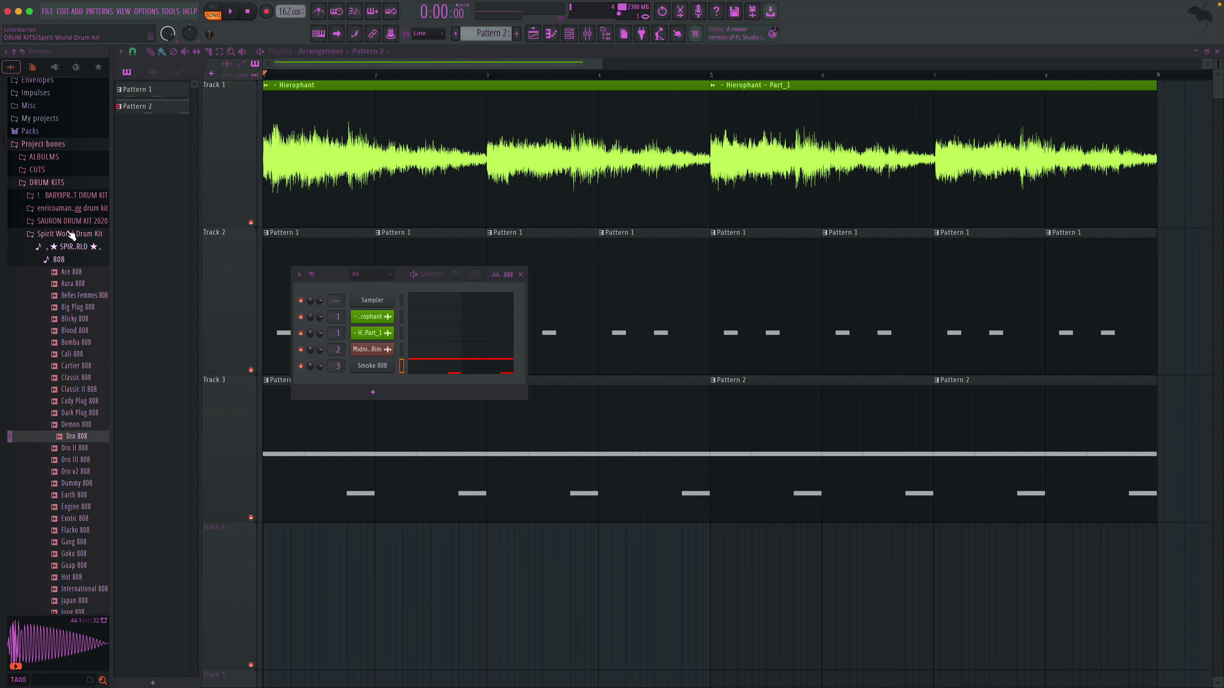
pyautogui.click(72, 220)
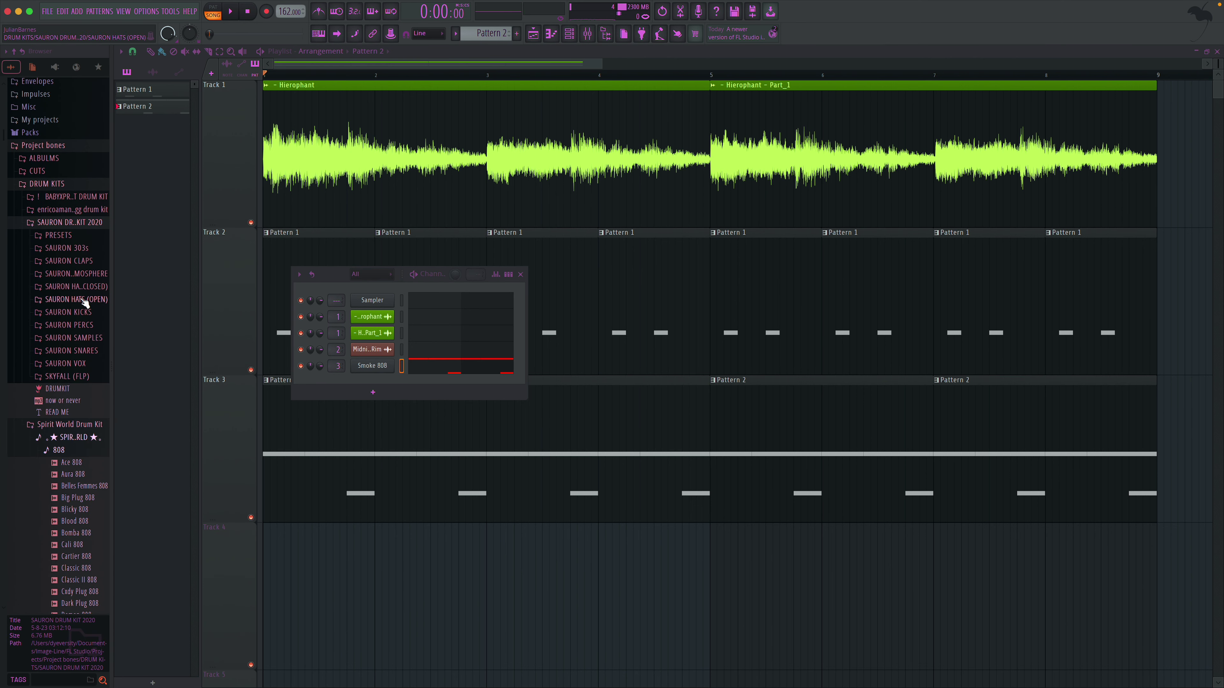
pyautogui.click(95, 299)
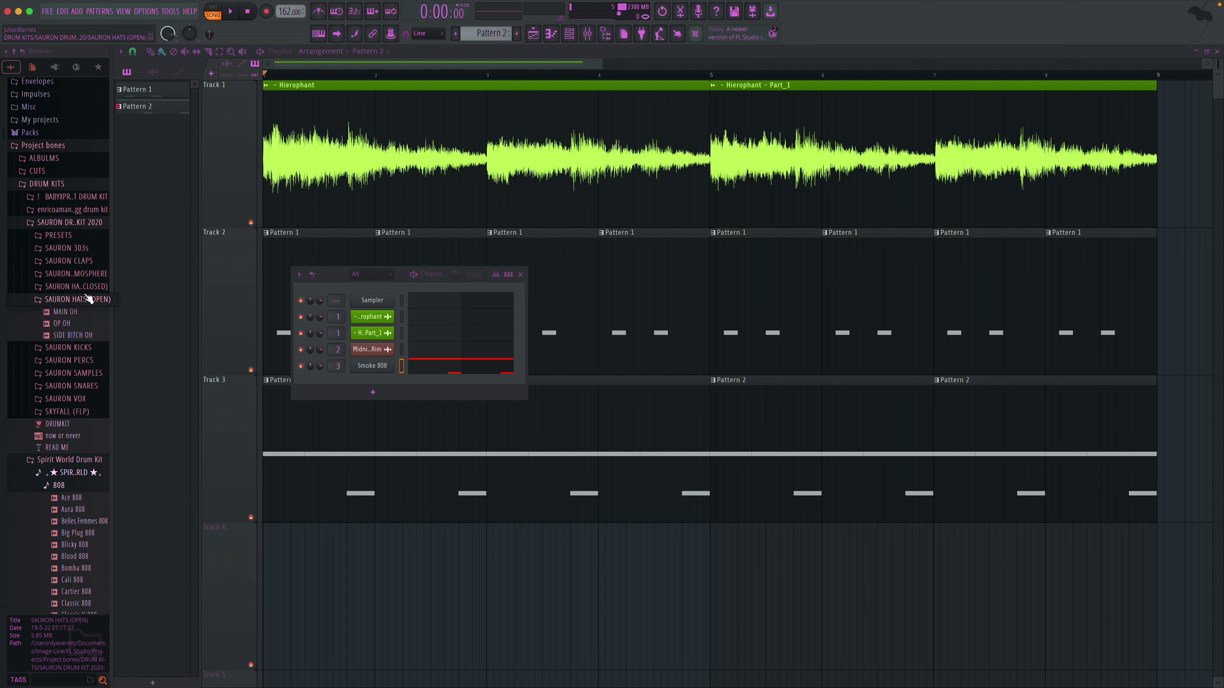
pyautogui.click(87, 286)
pyautogui.click(89, 310)
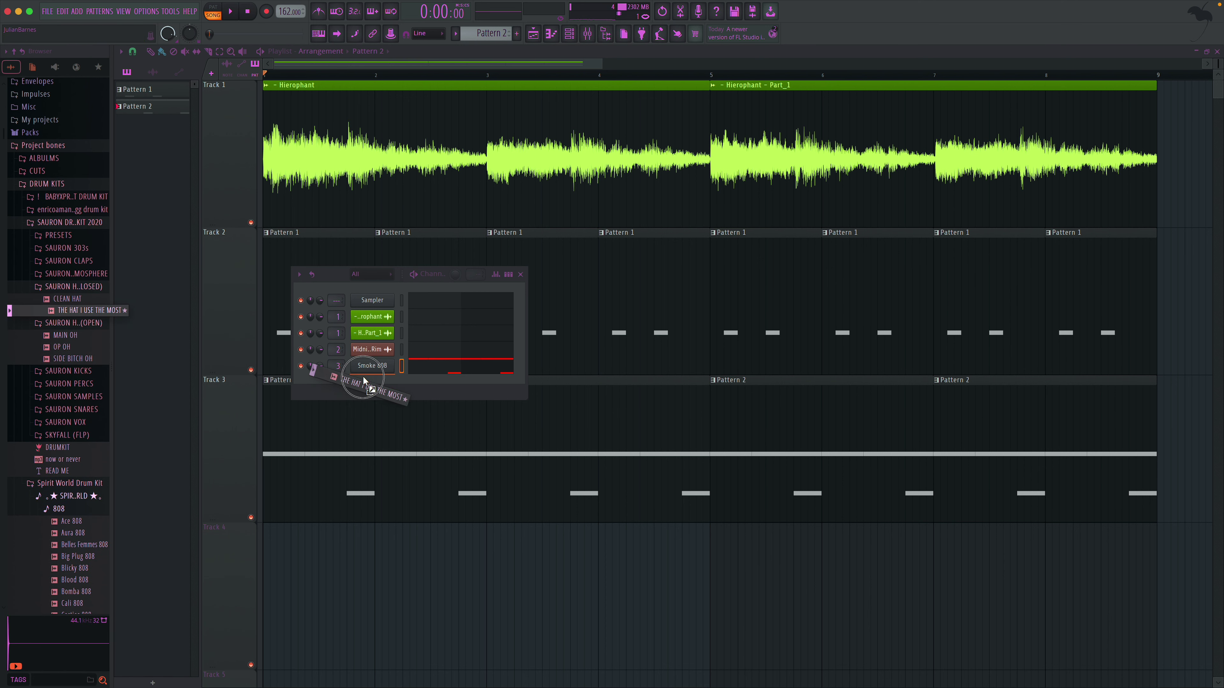
pyautogui.moveTo(364, 381); pyautogui.dragTo(373, 382)
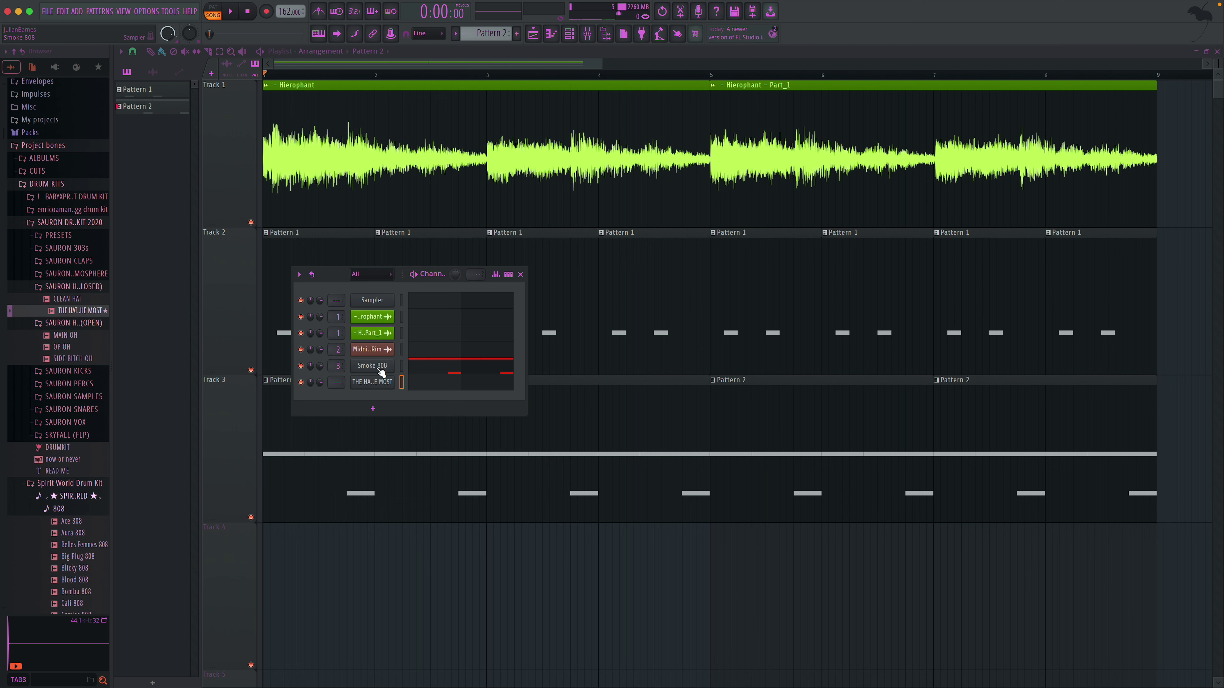
pyautogui.press('space')
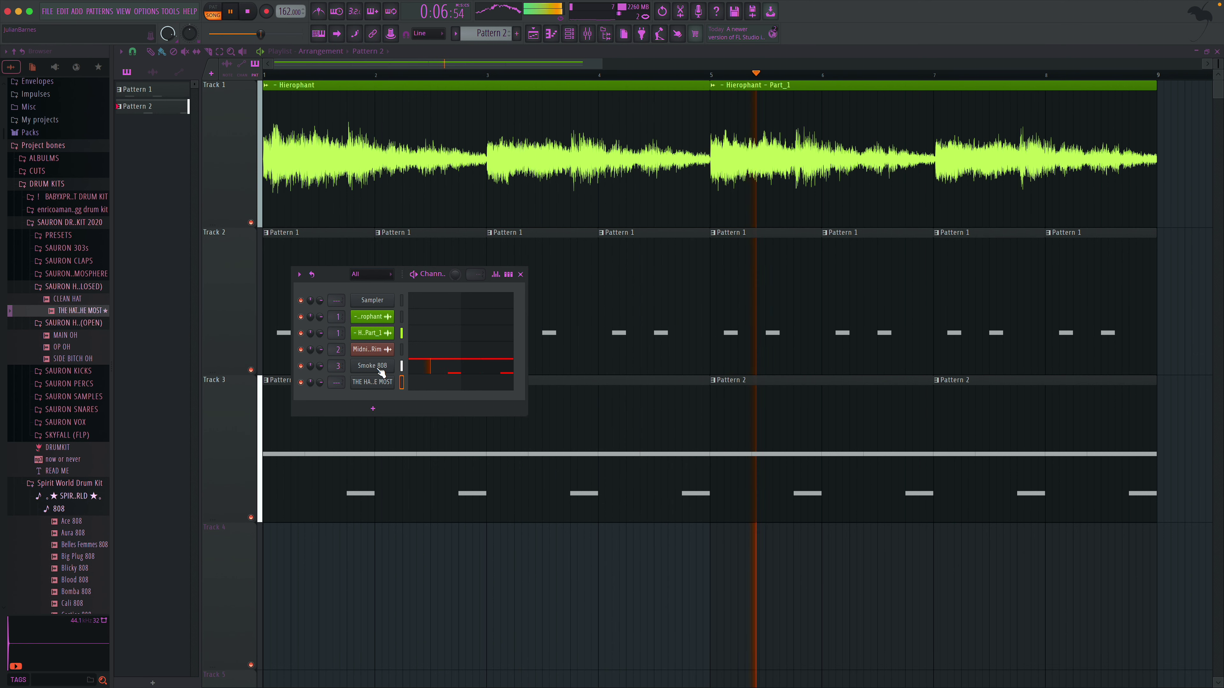
pyautogui.scroll(4, 330, 383)
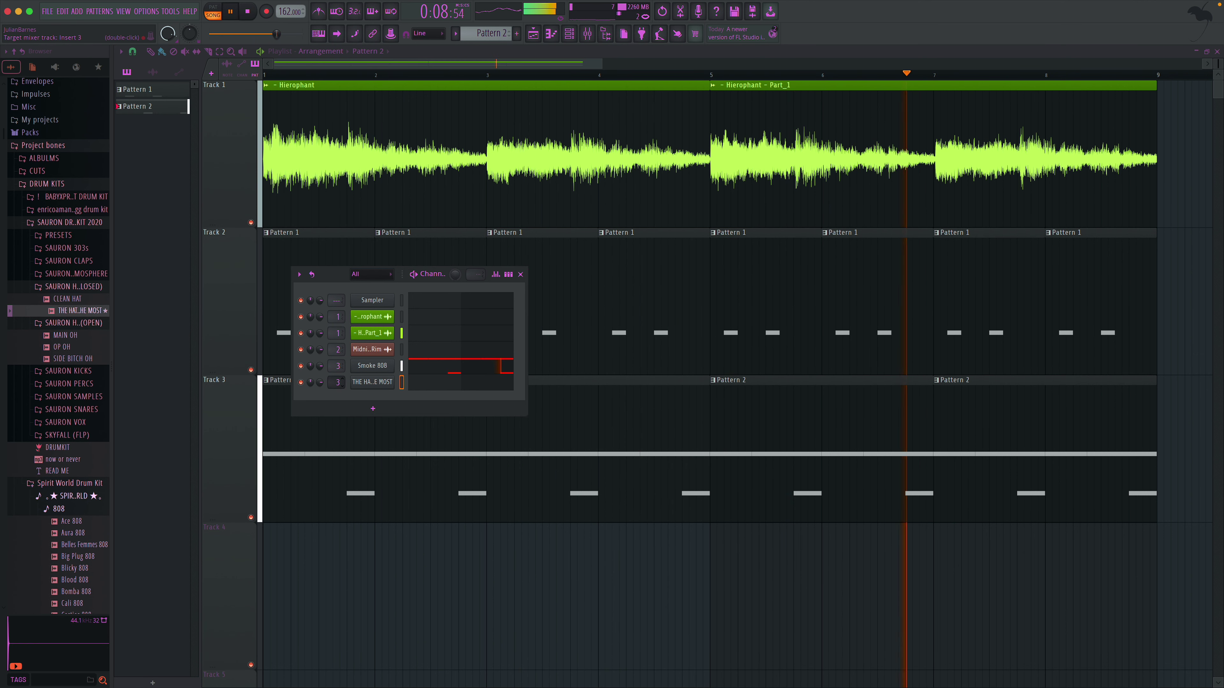
# - Enable the volume envelope of the hat channel and cut its hold time to almost nothing
pyautogui.click(372, 382)
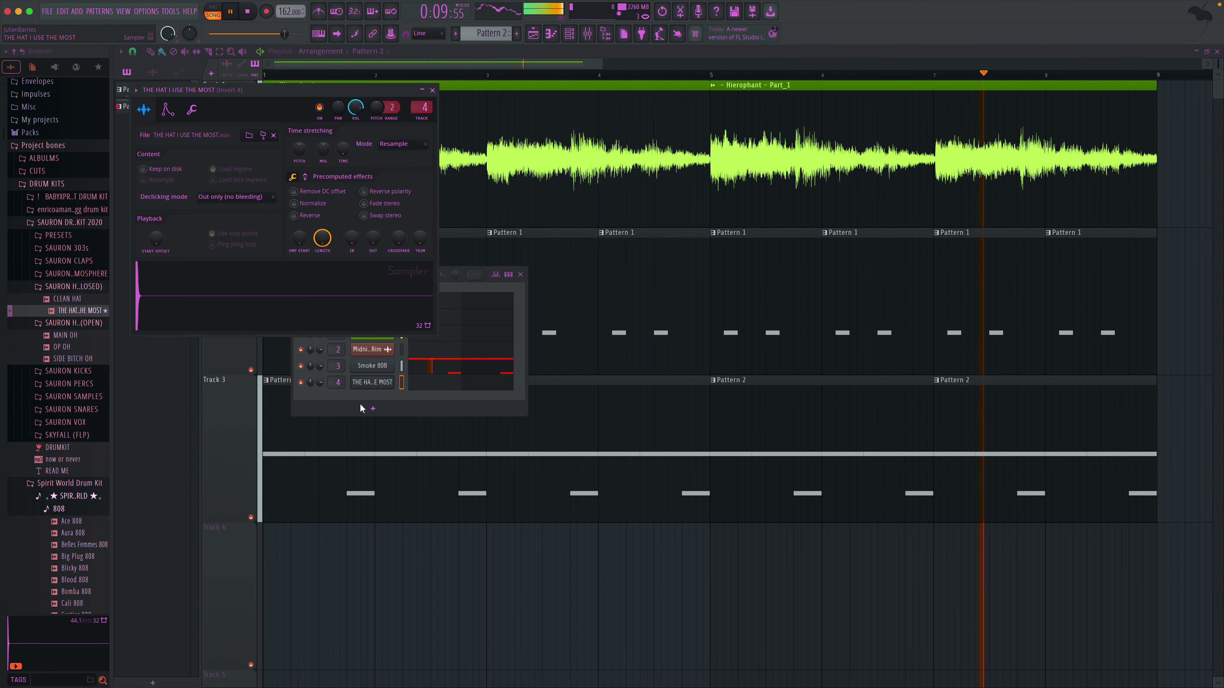
pyautogui.click(167, 109)
pyautogui.moveTo(202, 218); pyautogui.dragTo(181, 176)
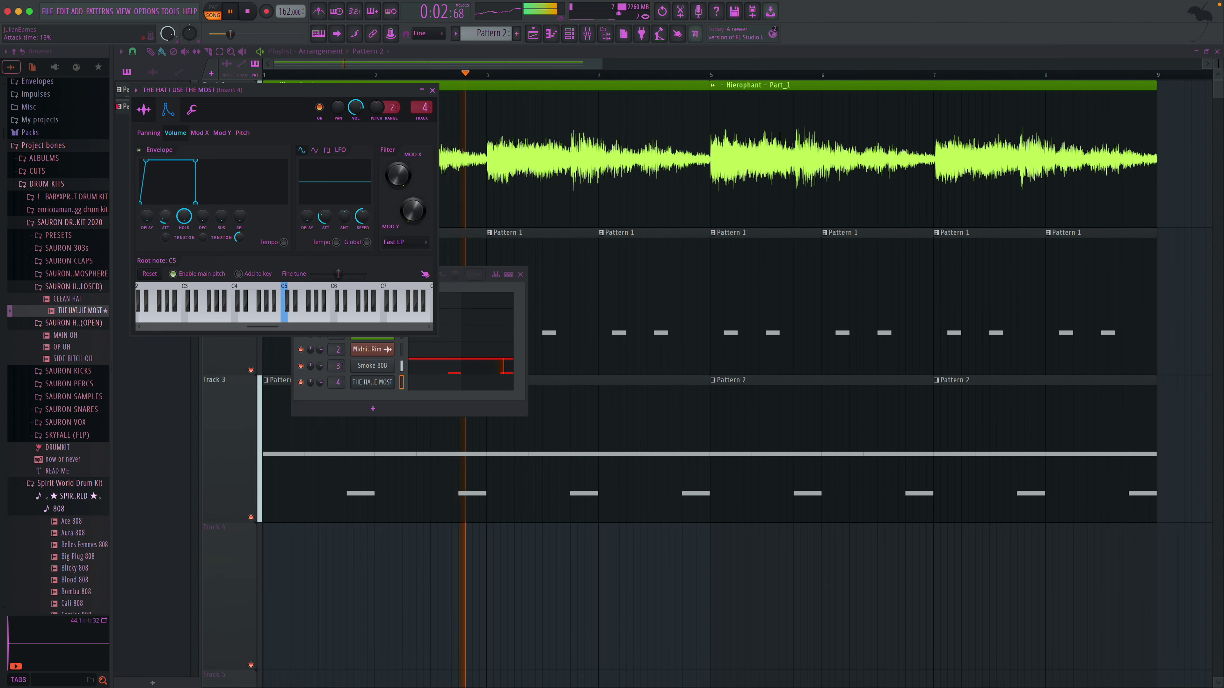
pyautogui.click(432, 90)
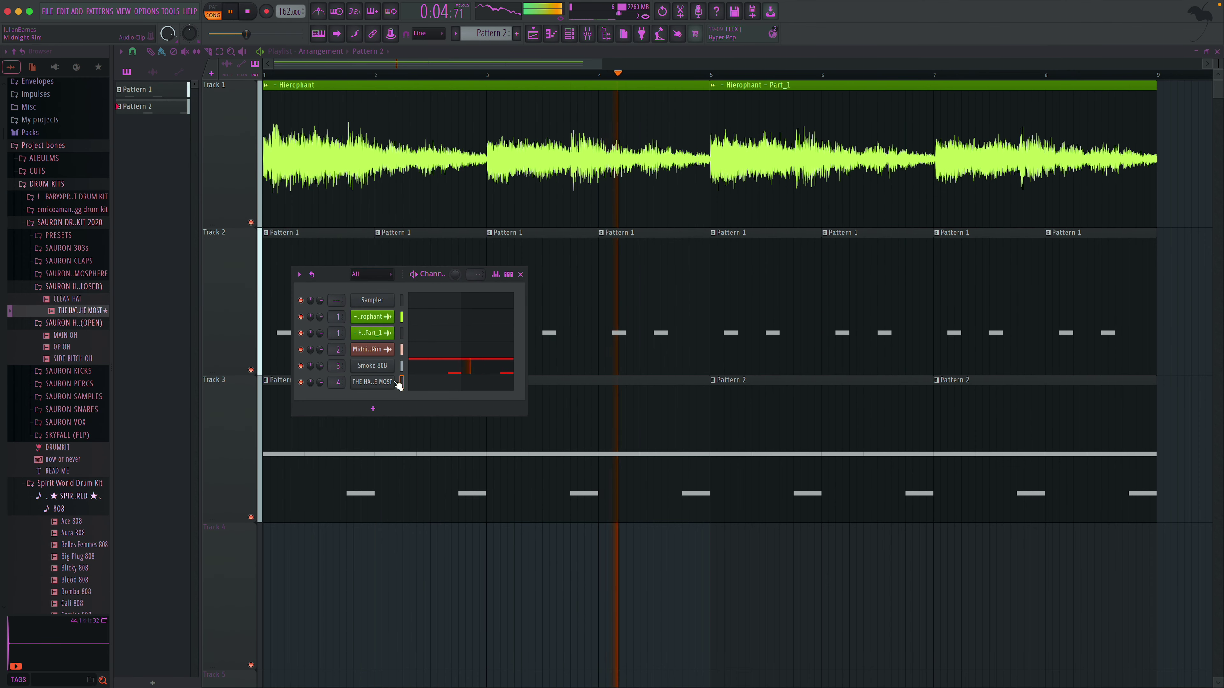
pyautogui.click(376, 382)
pyautogui.moveTo(184, 208); pyautogui.dragTo(183, 244)
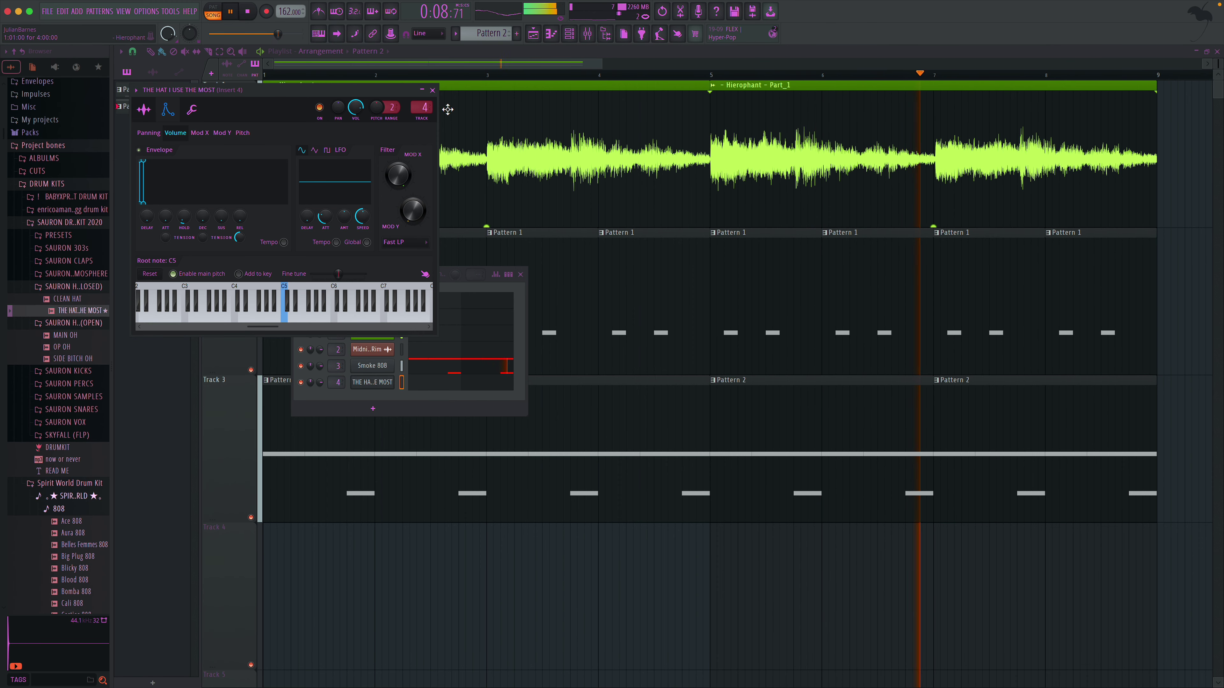
pyautogui.click(432, 90)
# - Create Pattern 3, place its clip in bar 1 of Track 4 and open the hat's piano roll
pyautogui.click(520, 275)
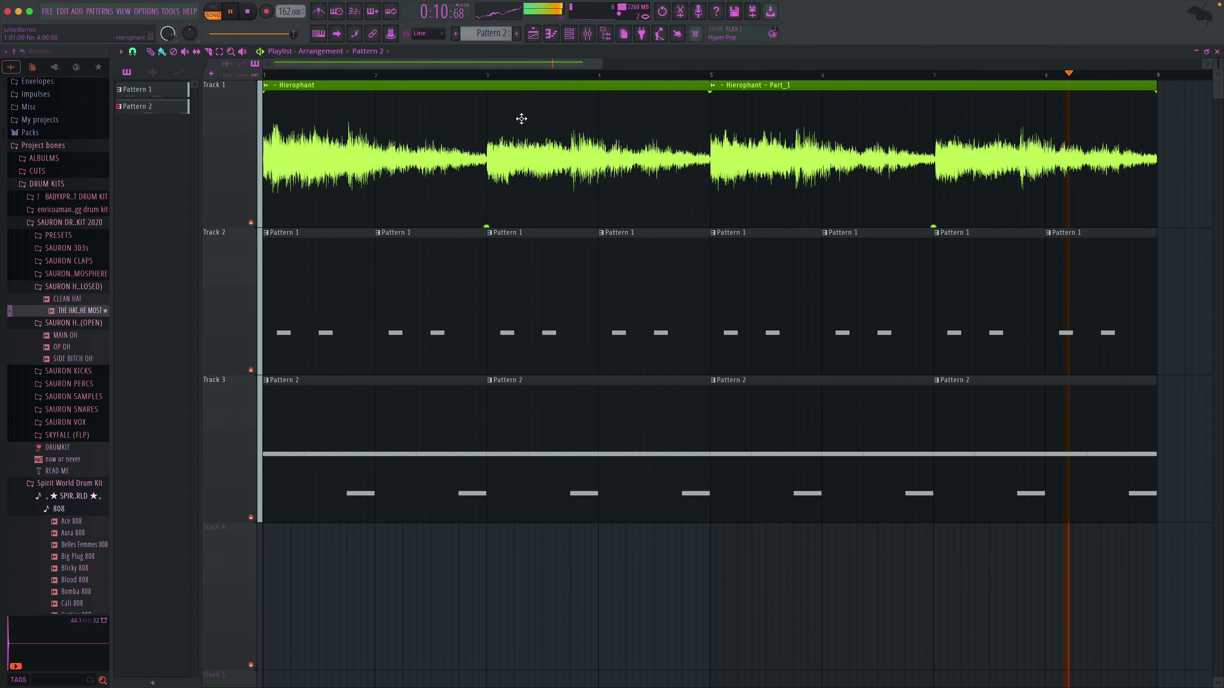
pyautogui.click(517, 33)
pyautogui.press('space')
pyautogui.moveTo(153, 124); pyautogui.dragTo(315, 594)
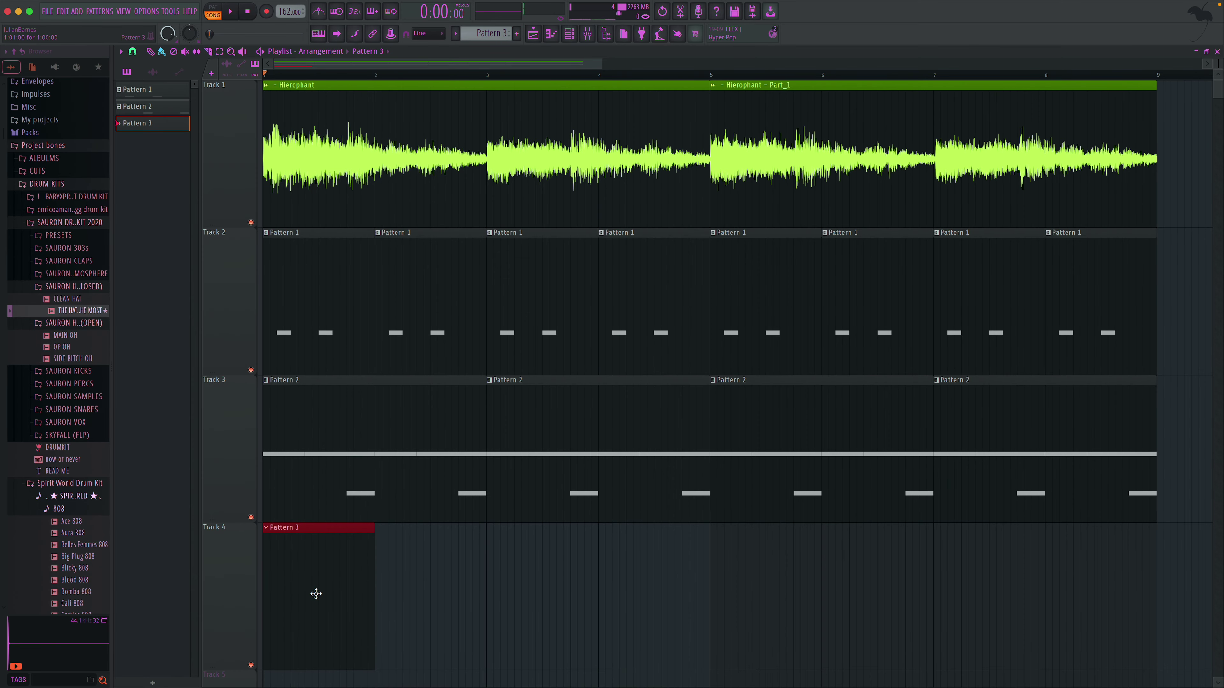
pyautogui.doubleClick(352, 591)
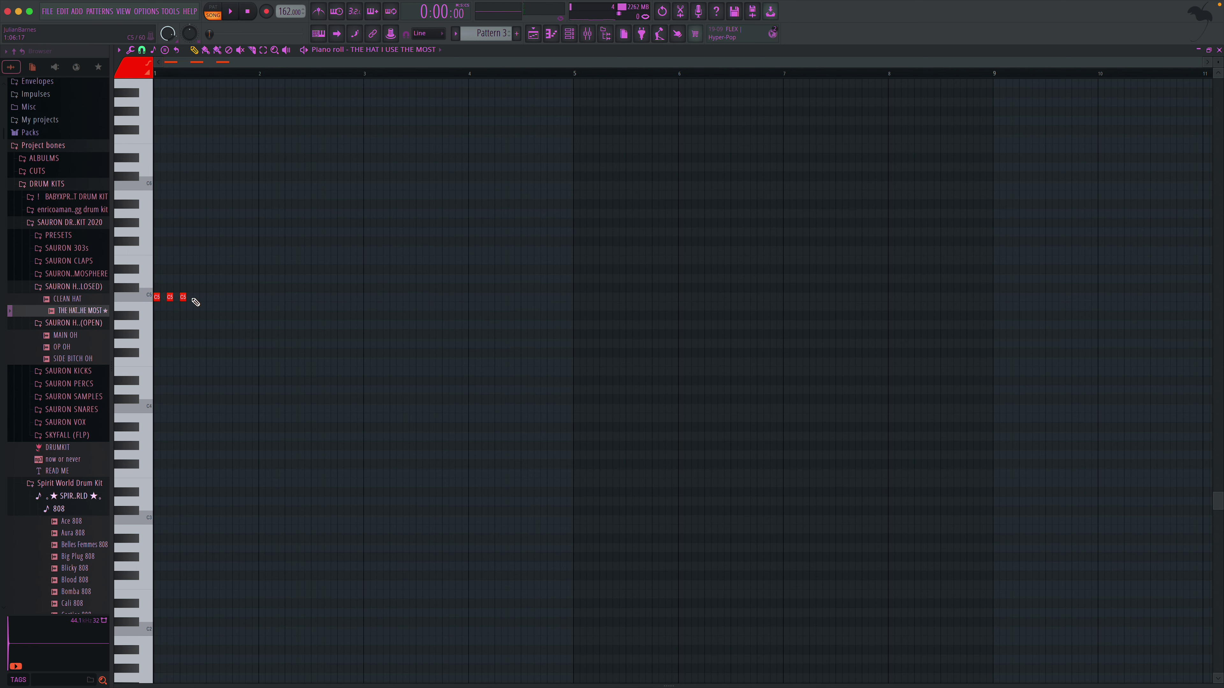
# - Add closed-hat C5 notes at steps 4, 7, 11 and 13 of bar 1, and repeat Pattern 3 along Track 4 through bar 8
pyautogui.press('space')
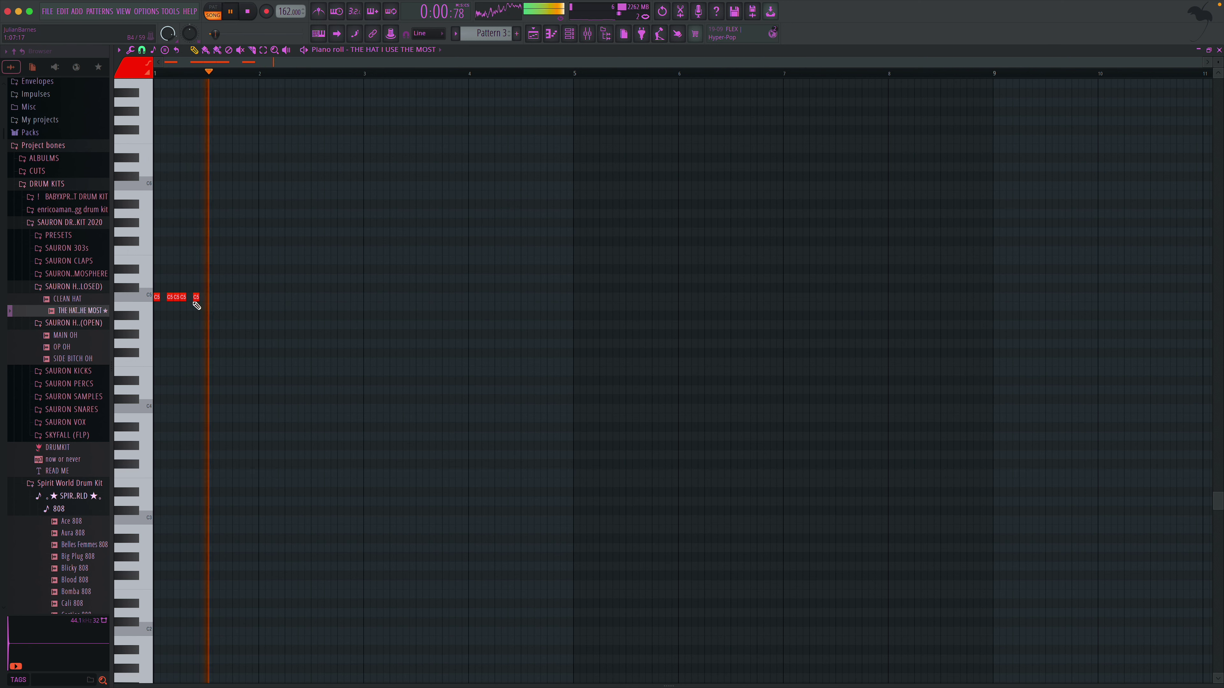
pyautogui.click(245, 297)
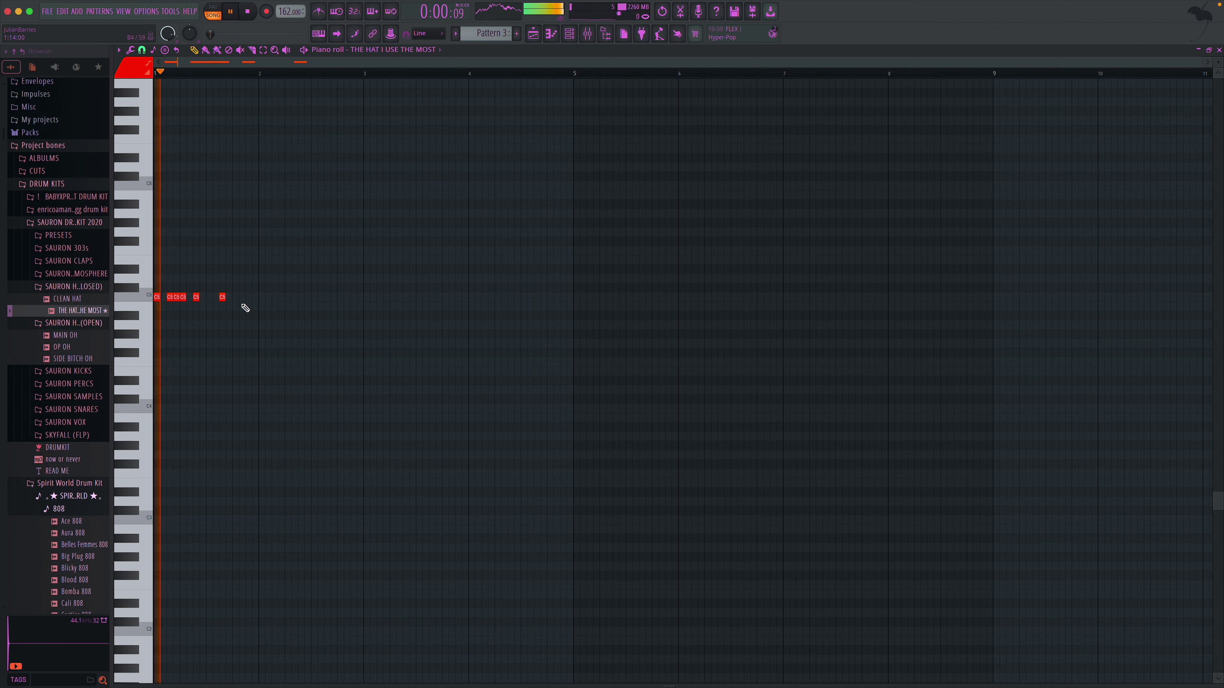
pyautogui.click(235, 298)
pyautogui.rightClick(248, 297)
pyautogui.press('space')
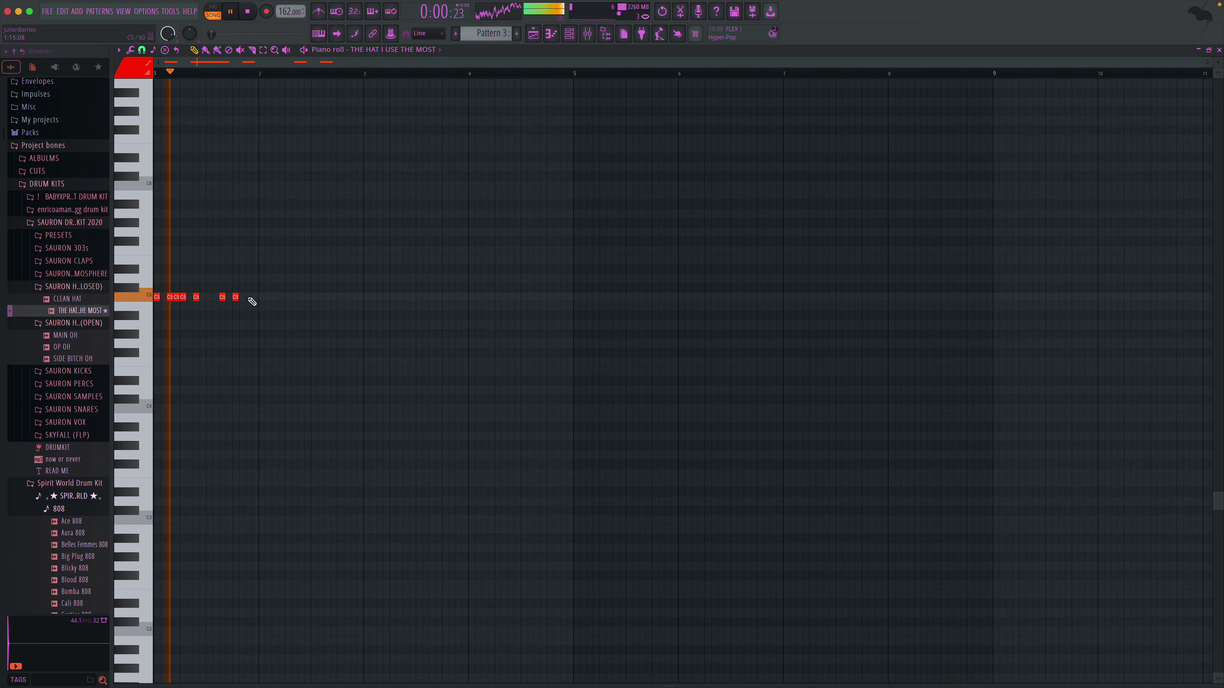
pyautogui.press('space')
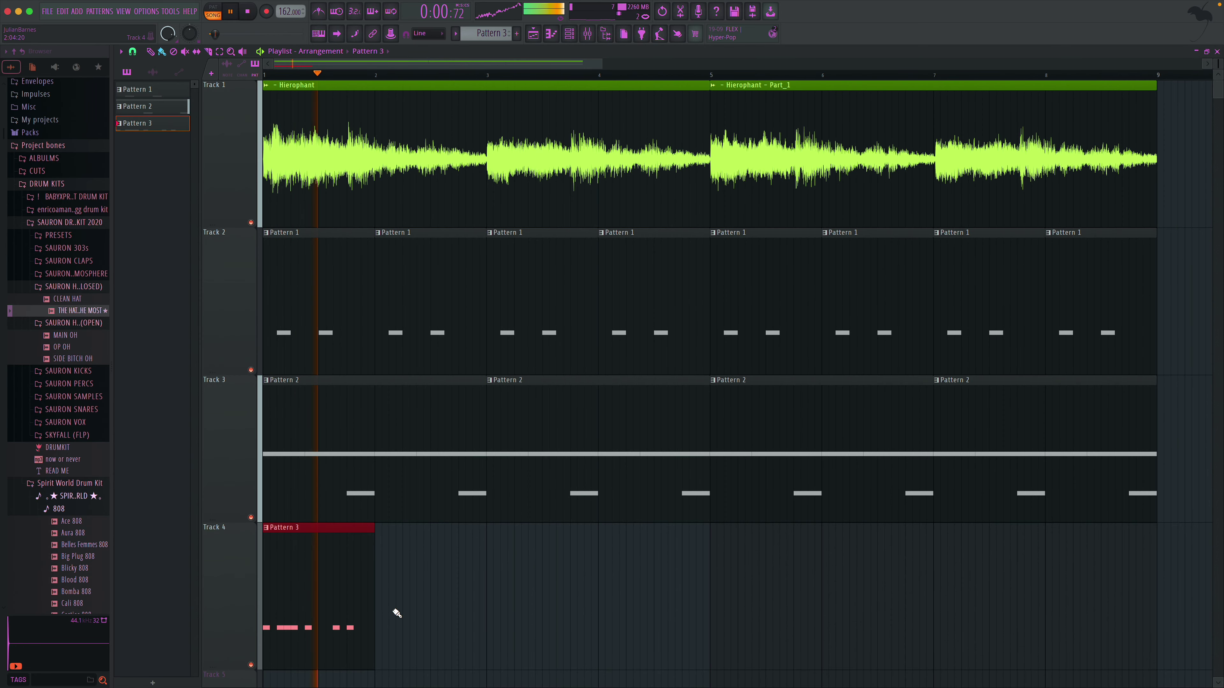
pyautogui.moveTo(384, 622); pyautogui.dragTo(1053, 615)
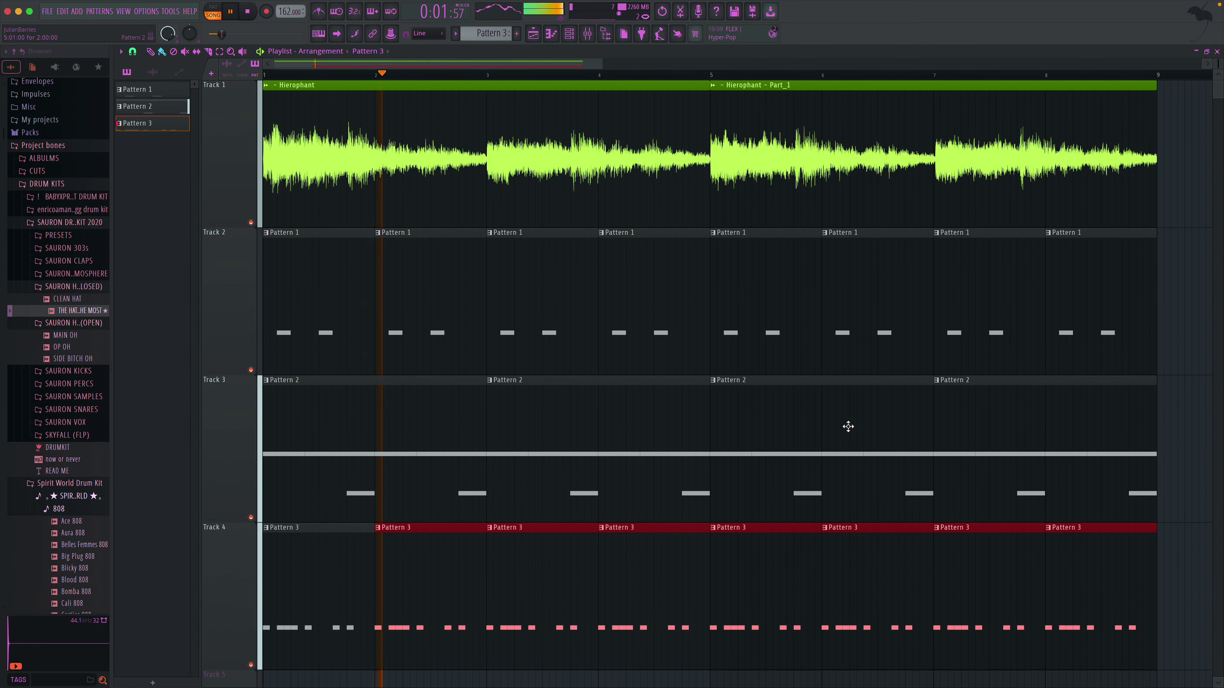
# - Shorten the closed hat's volume envelope with hold time 14% and sustain level 0%, and set its channel volume to 84%
pyautogui.press('F6')
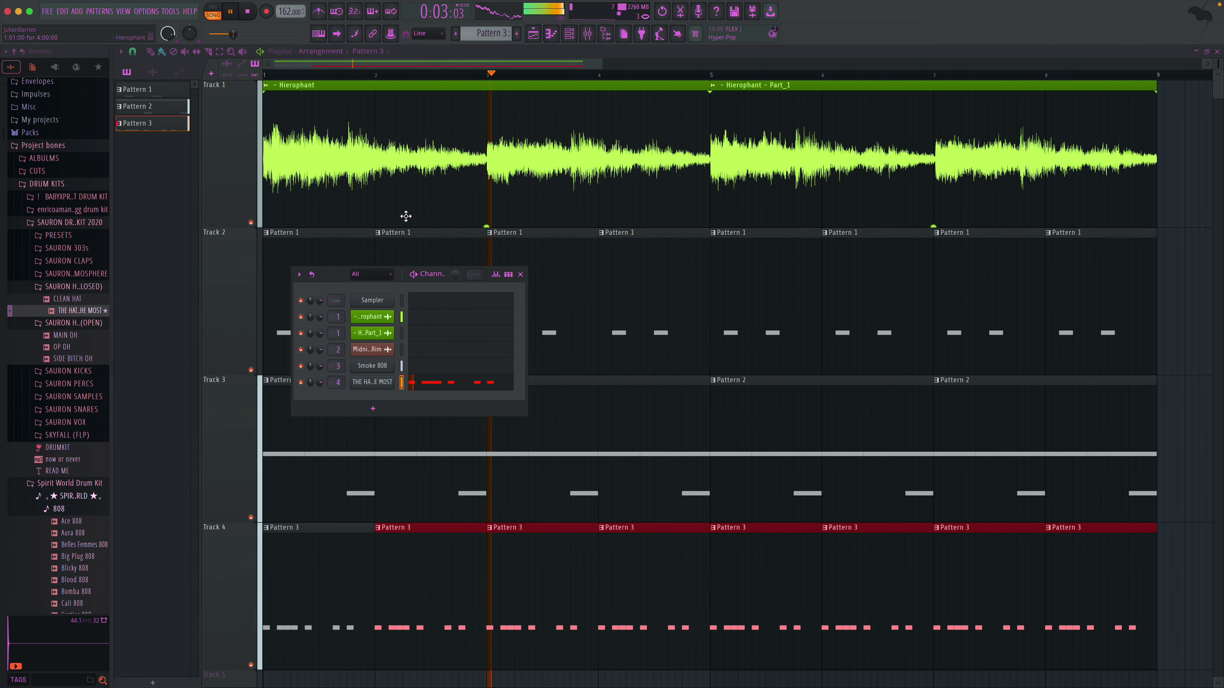
pyautogui.click(372, 381)
pyautogui.moveTo(188, 220); pyautogui.dragTo(184, 211)
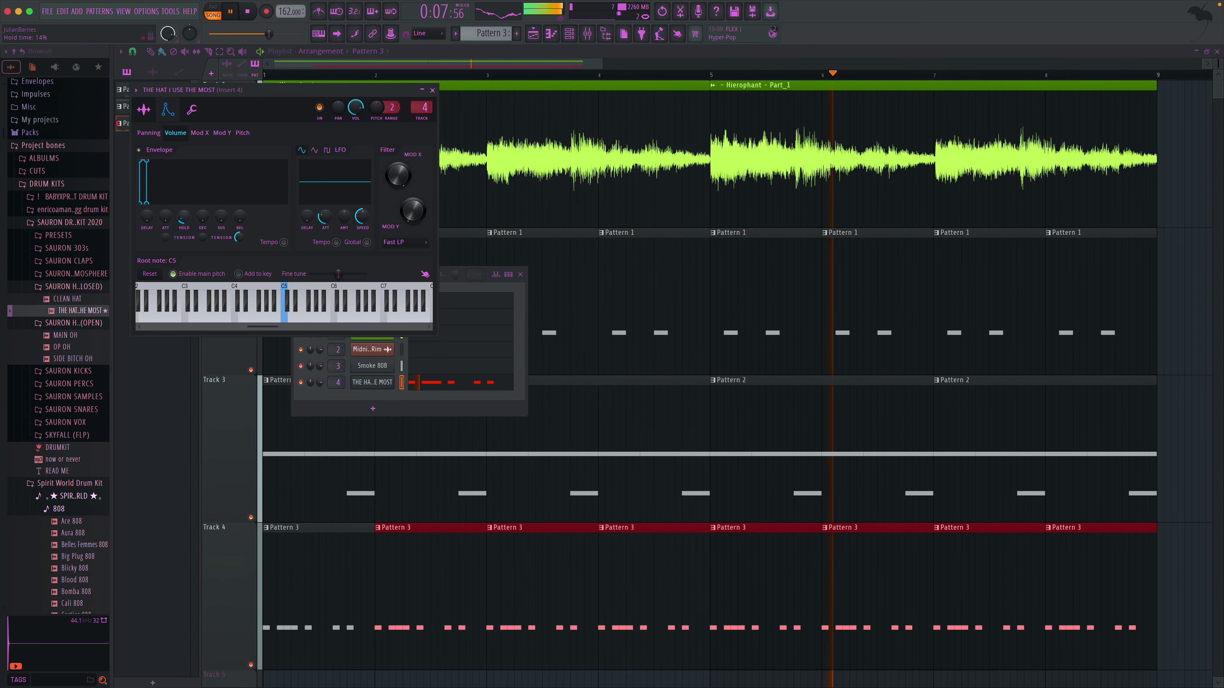
pyautogui.moveTo(165, 217); pyautogui.dragTo(165, 213)
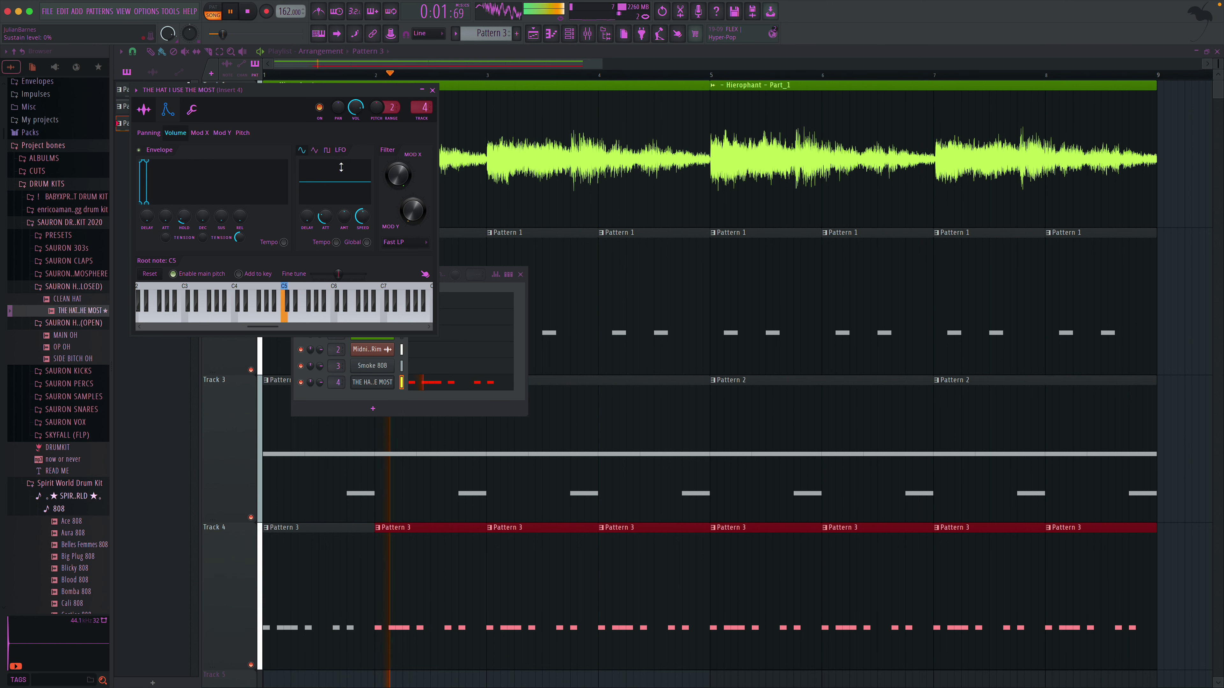
pyautogui.click(432, 91)
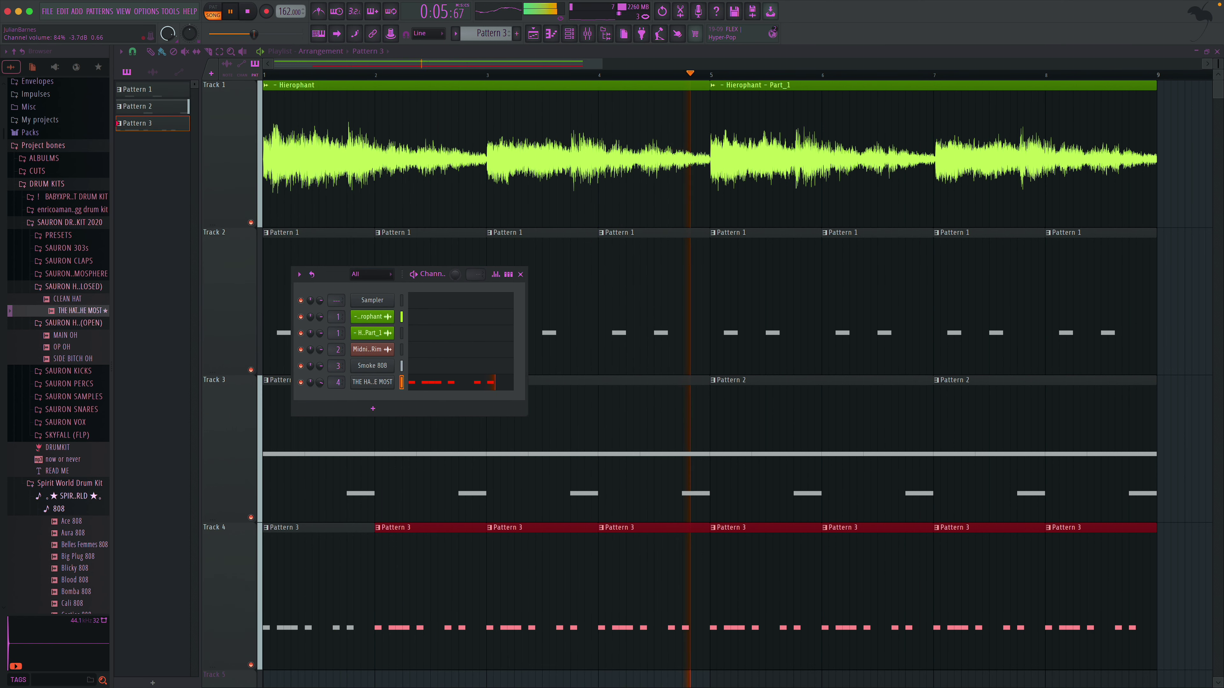
pyautogui.click(520, 274)
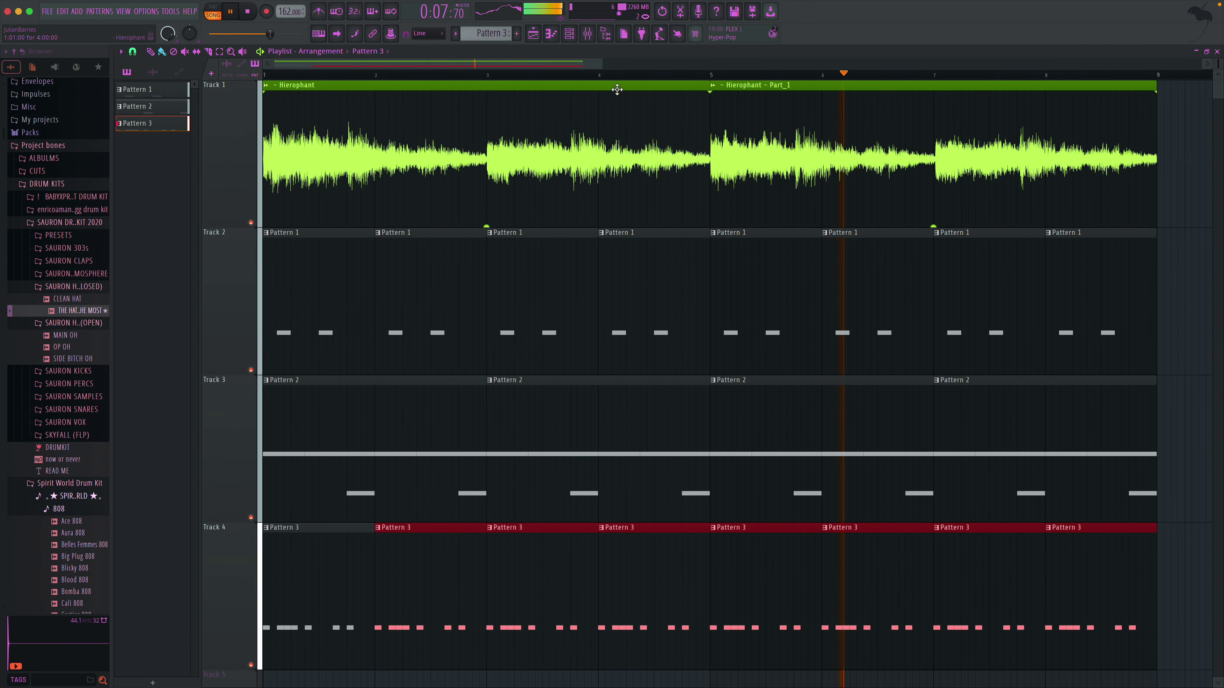
# - Audition SIDE BITCH OH from the SAURON open hats folder and load it into the project as a new channel
pyautogui.moveTo(602, 64); pyautogui.dragTo(965, 64)
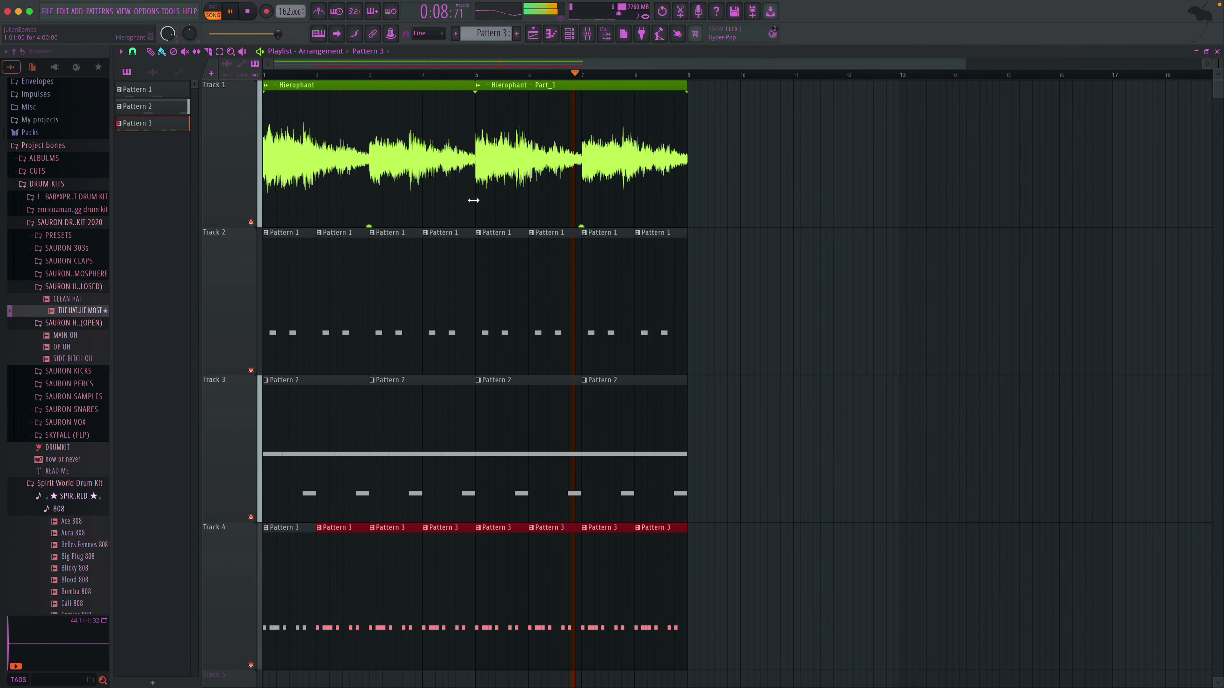
pyautogui.click(96, 290)
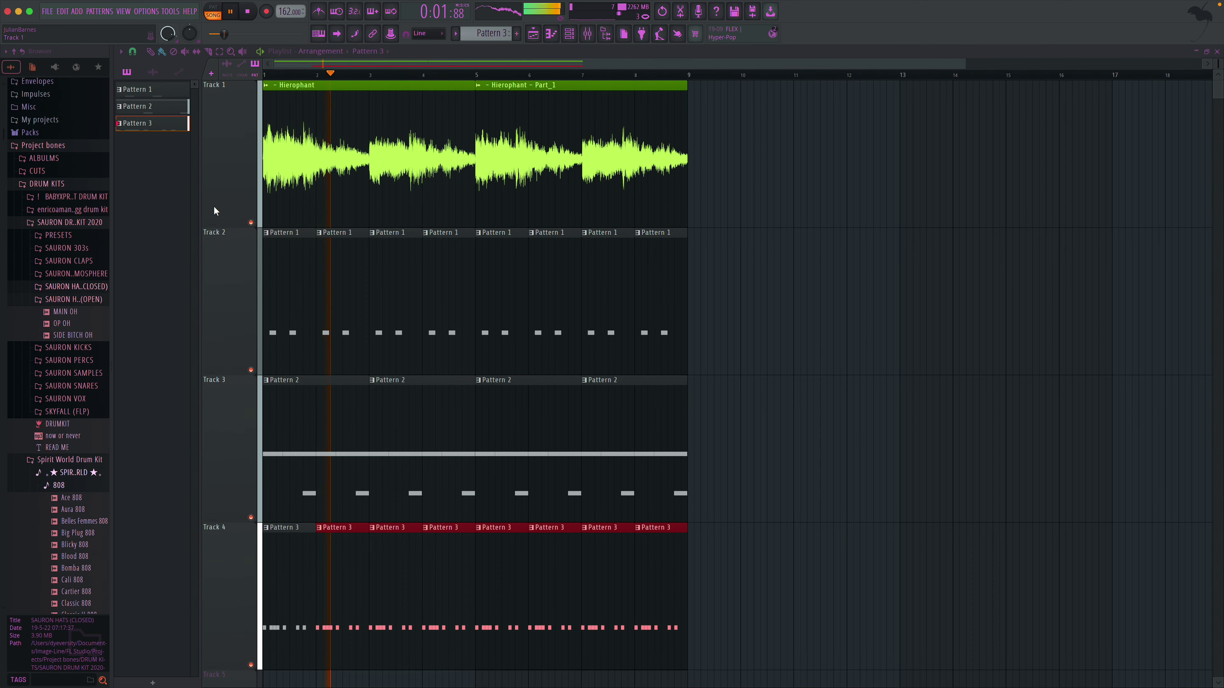
pyautogui.click(73, 286)
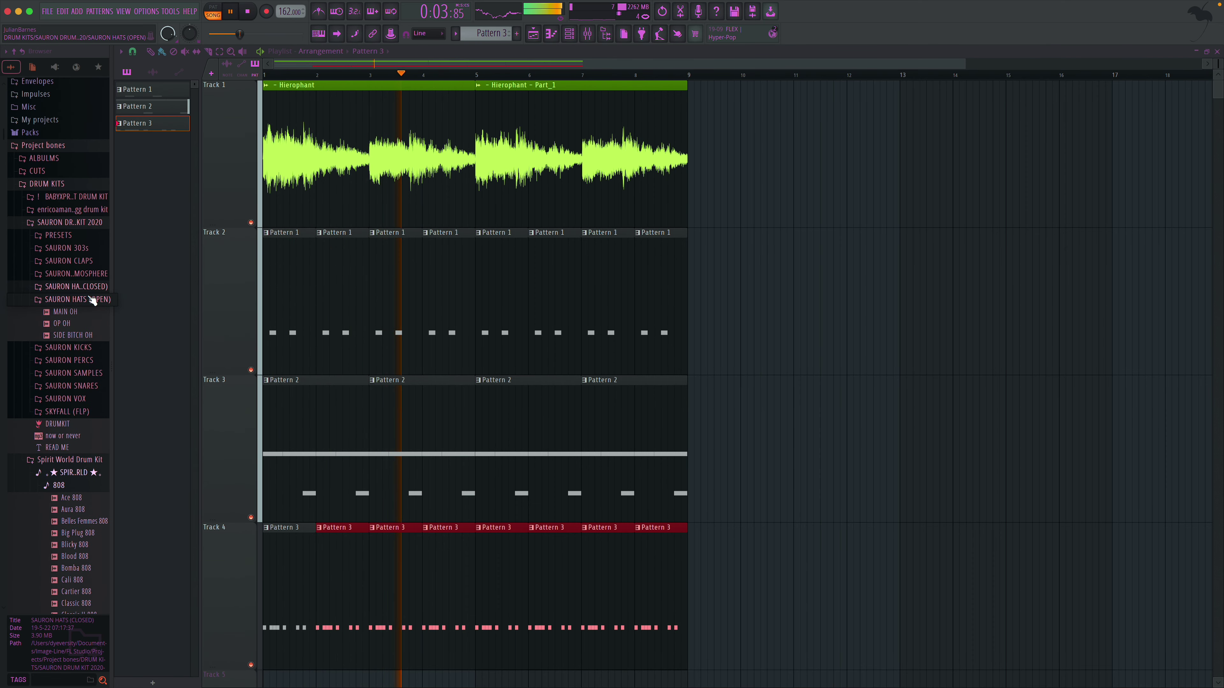
pyautogui.press('space')
pyautogui.click(81, 262)
pyautogui.press('space')
pyautogui.scroll(1, 88, 270)
pyautogui.press('space')
pyautogui.click(74, 266)
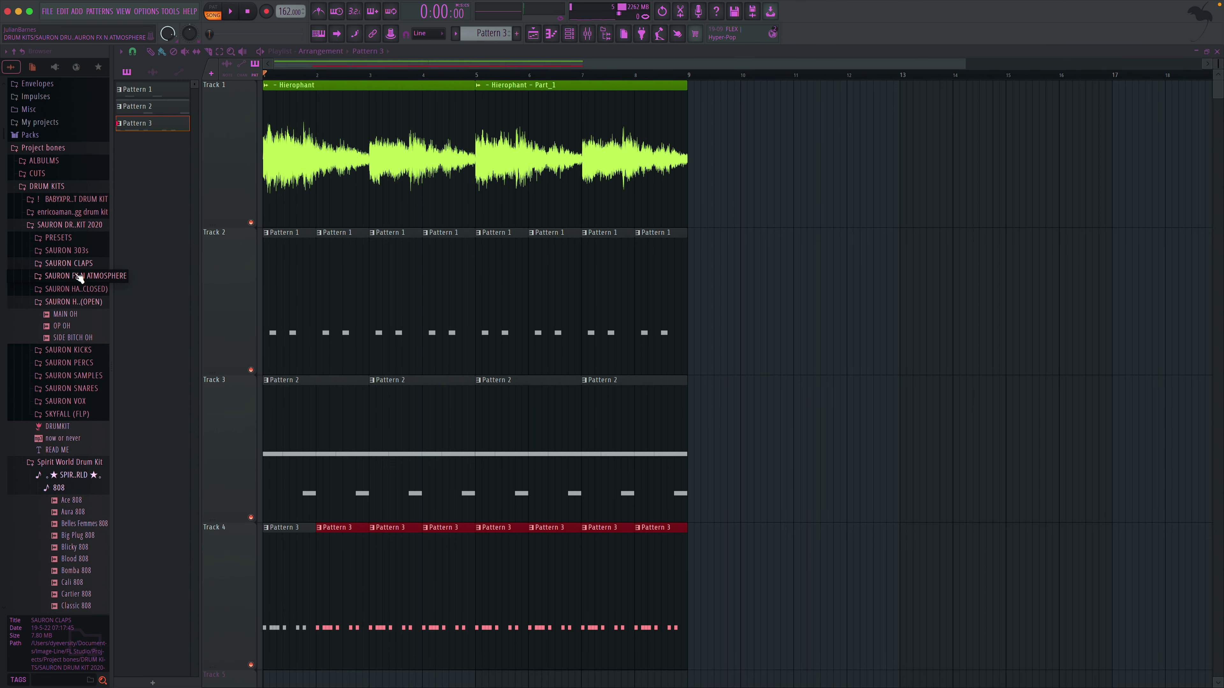
pyautogui.click(85, 337)
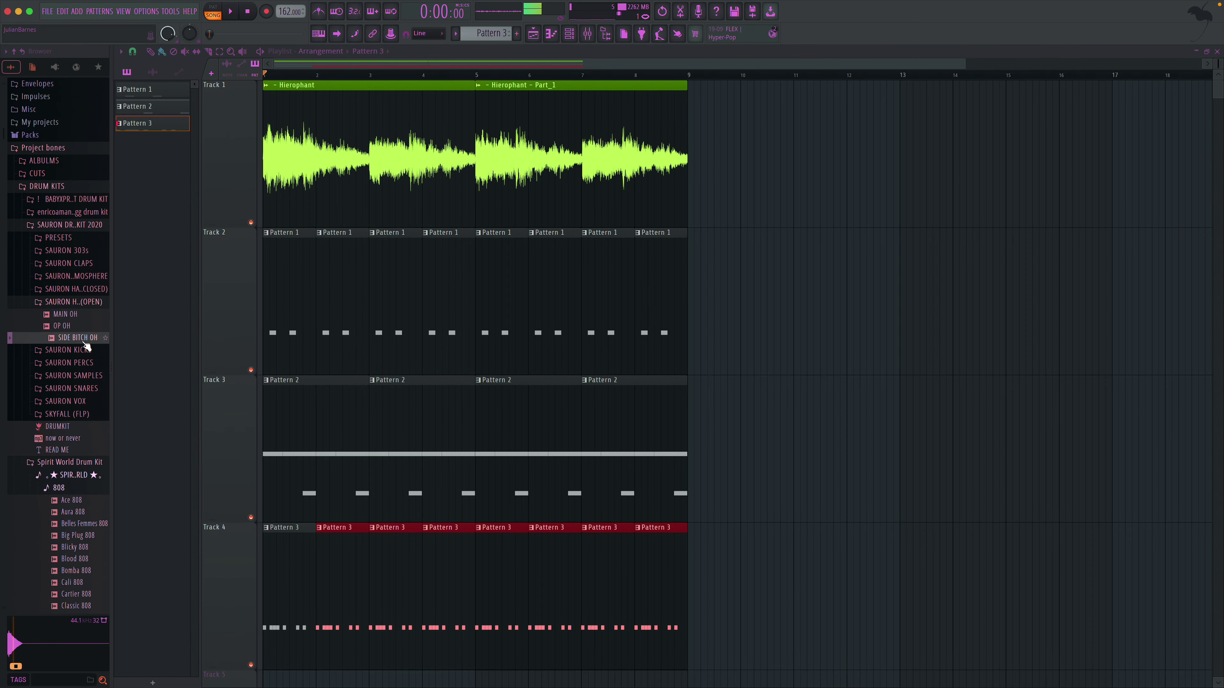
pyautogui.moveTo(144, 334); pyautogui.dragTo(380, 136)
# - Create Pattern 4 and place it four times in a row on Track 5, covering bars 1 to 8
pyautogui.click(528, 36)
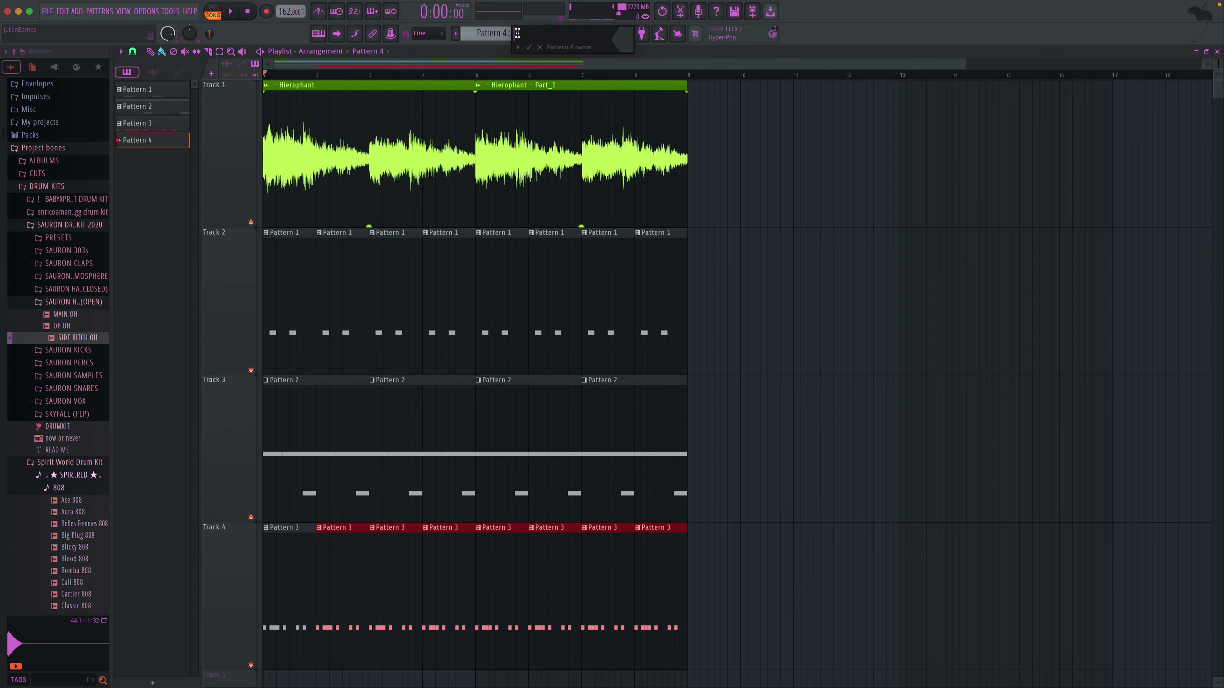
pyautogui.scroll(-1, 465, 173)
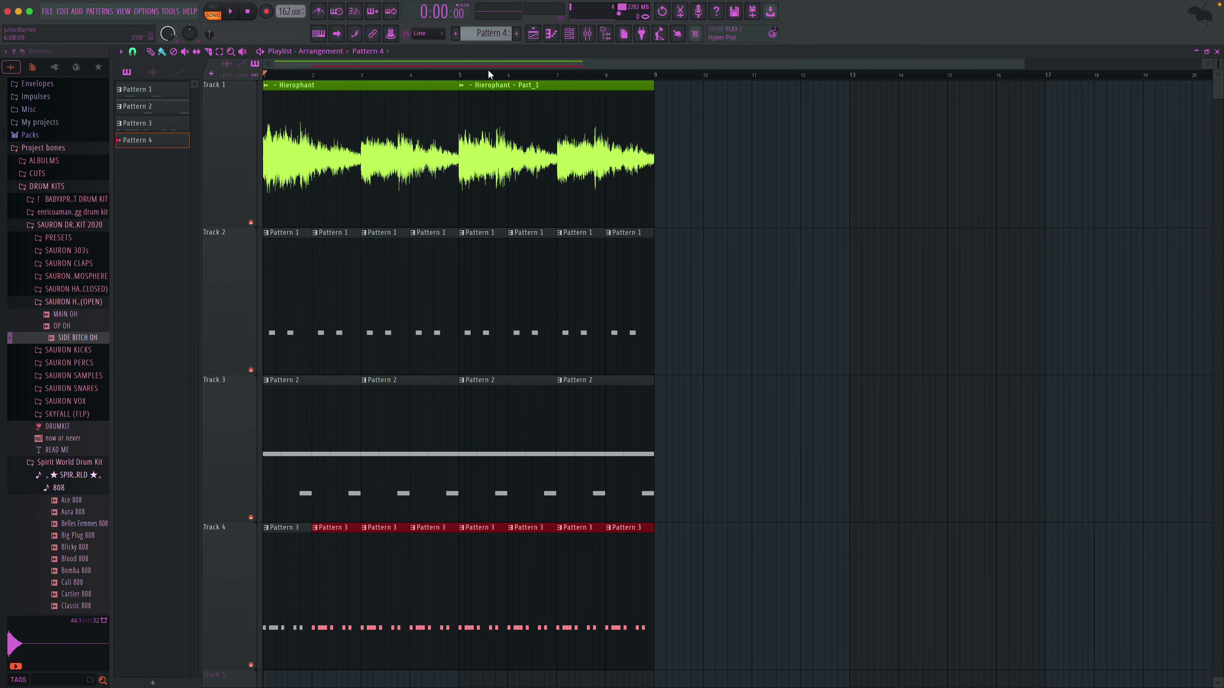
pyautogui.scroll(-1, 482, 74)
pyautogui.scroll(-4, 454, 186)
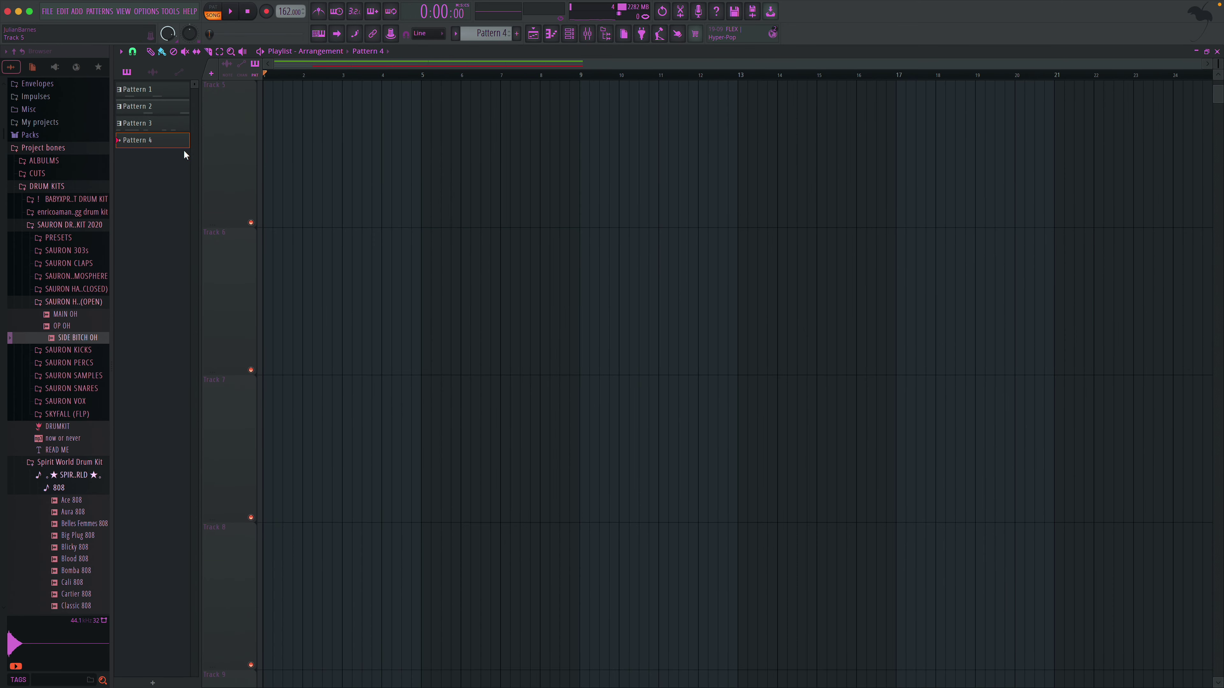
pyautogui.scroll(1, 322, 170)
pyautogui.moveTo(174, 152)
pyautogui.mouseDown()
pyautogui.moveTo(319, 307)
pyautogui.moveTo(271, 311)
pyautogui.moveTo(484, 305)
pyautogui.mouseUp()
# - Place a single one-step C5 open-hat note on beat 4 of bar 1 in Pattern 4 and play it back
pyautogui.doubleClick(310, 297)
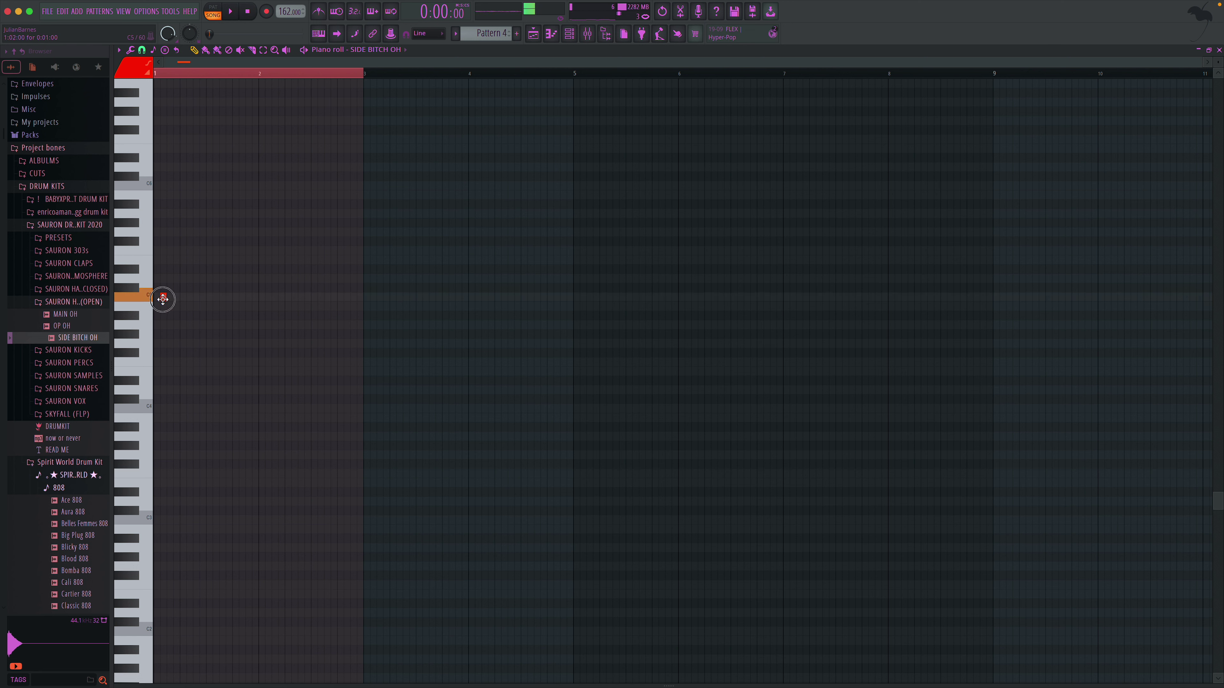
pyautogui.moveTo(286, 296); pyautogui.dragTo(219, 297)
pyautogui.press('space')
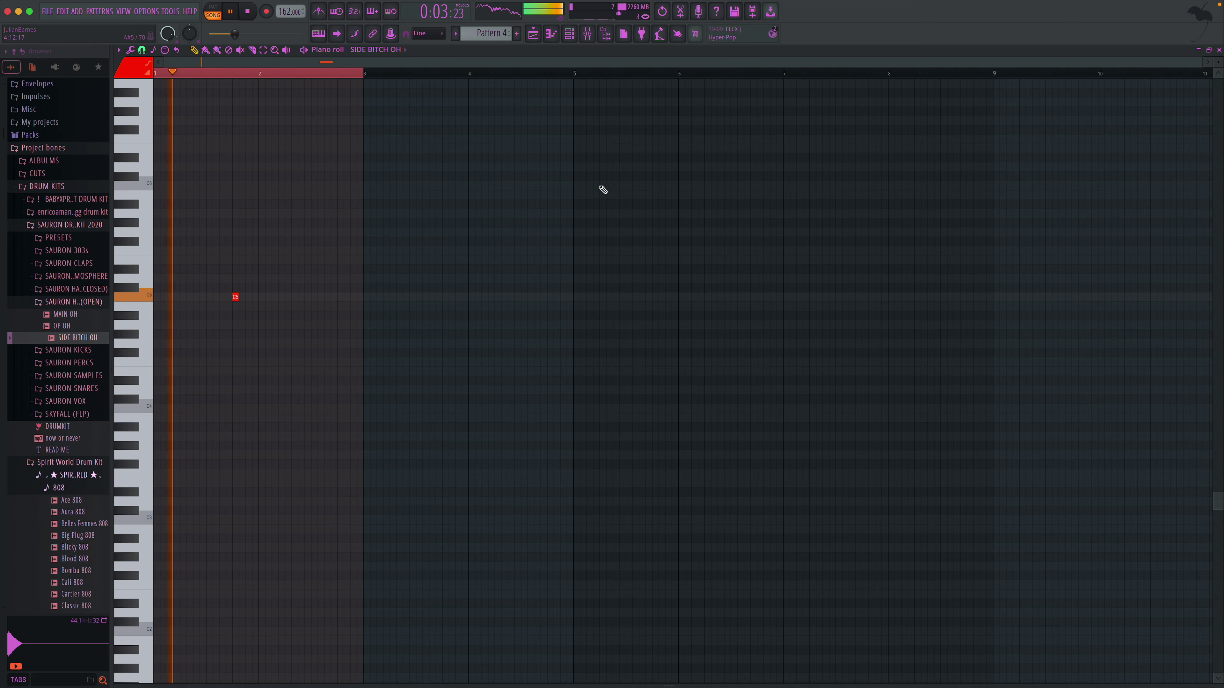
pyautogui.click(1219, 50)
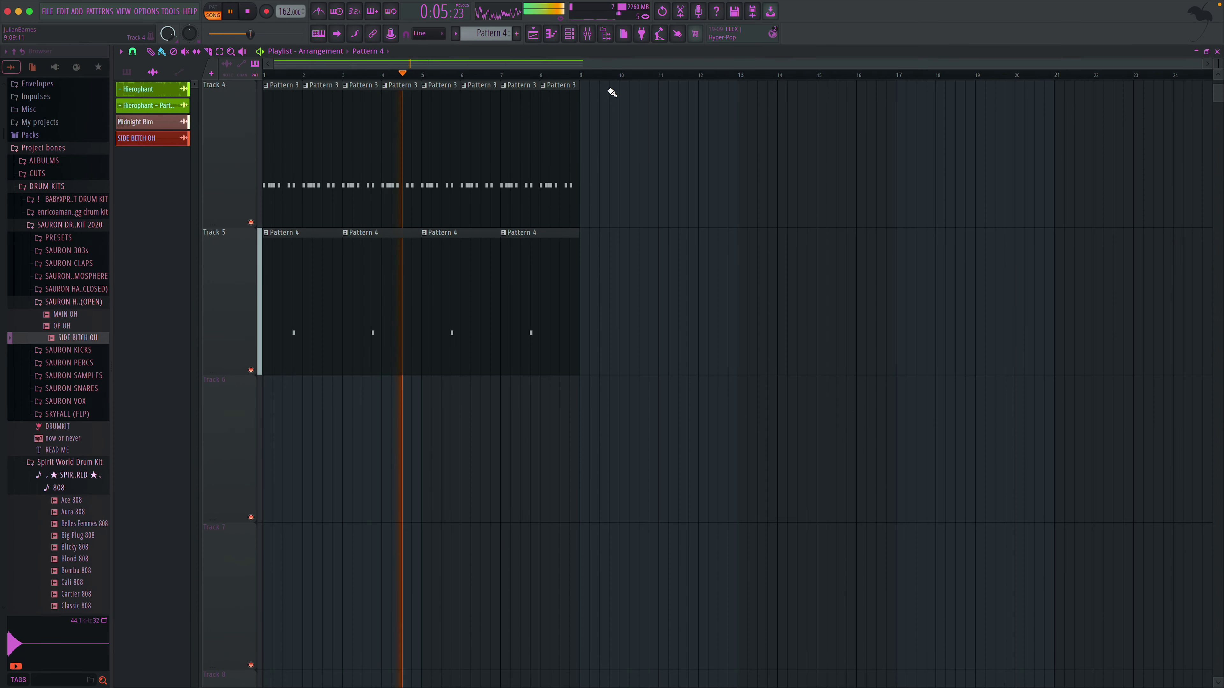
# - Show all channels, route the SIDE BITCH OH channel to mixer track 5 and set its volume to 50%
pyautogui.click(569, 33)
pyautogui.click(369, 274)
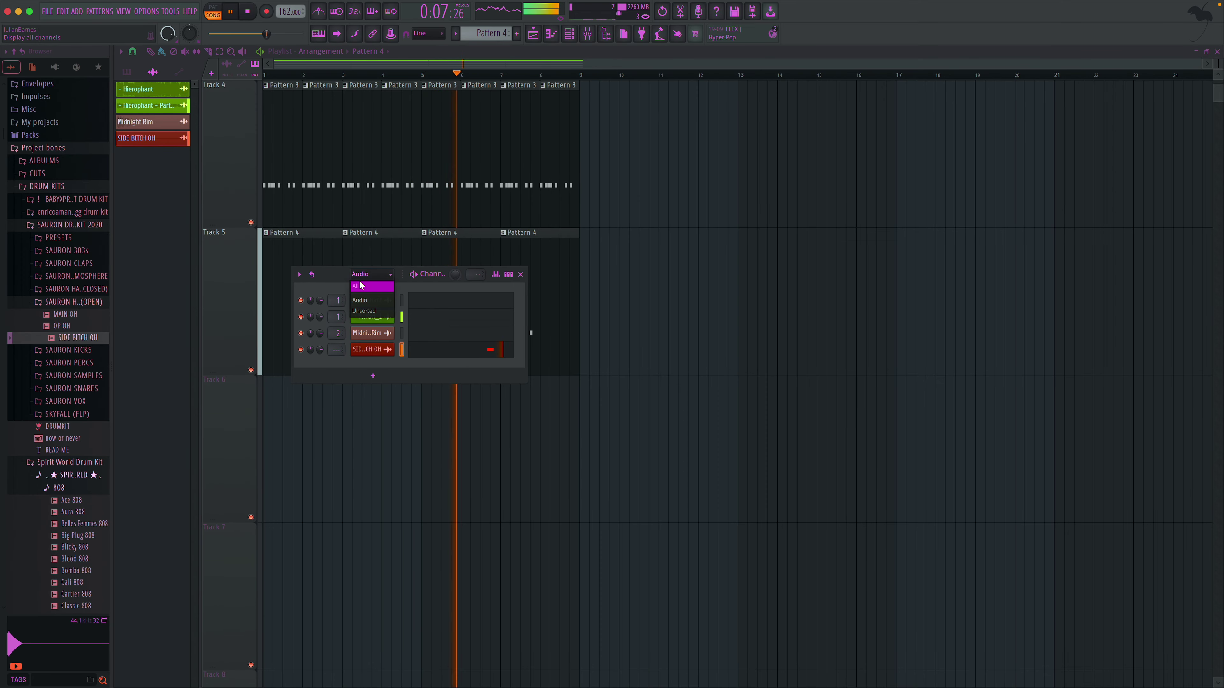
pyautogui.click(367, 285)
pyautogui.scroll(1, 329, 401)
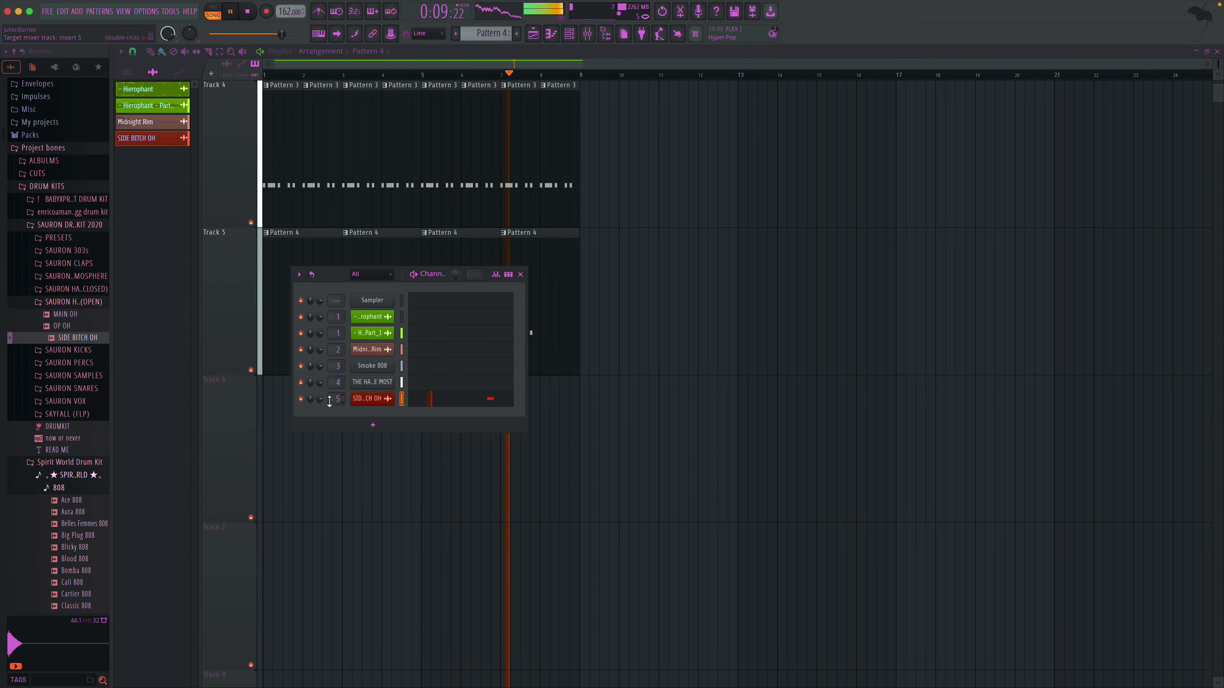
pyautogui.moveTo(320, 399); pyautogui.dragTo(320, 402)
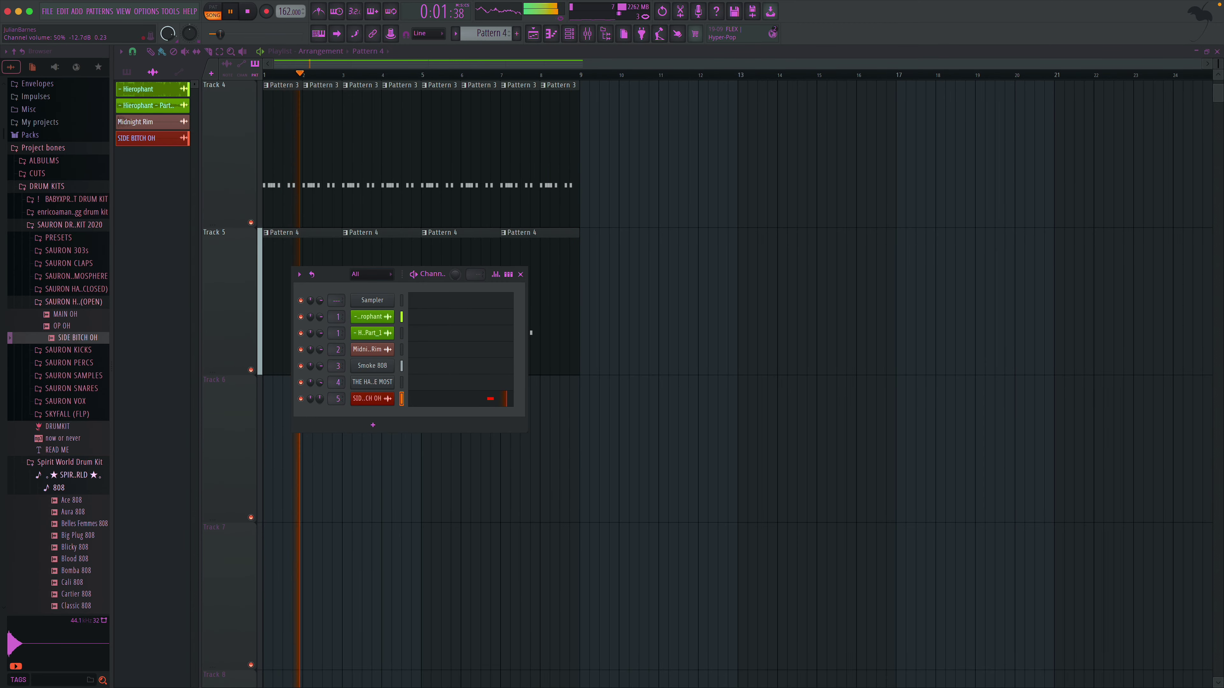
pyautogui.click(520, 275)
# - Raise the Insert 1 fader in the mixer to the height of the Insert 2 and Insert 3 faders
pyautogui.click(230, 51)
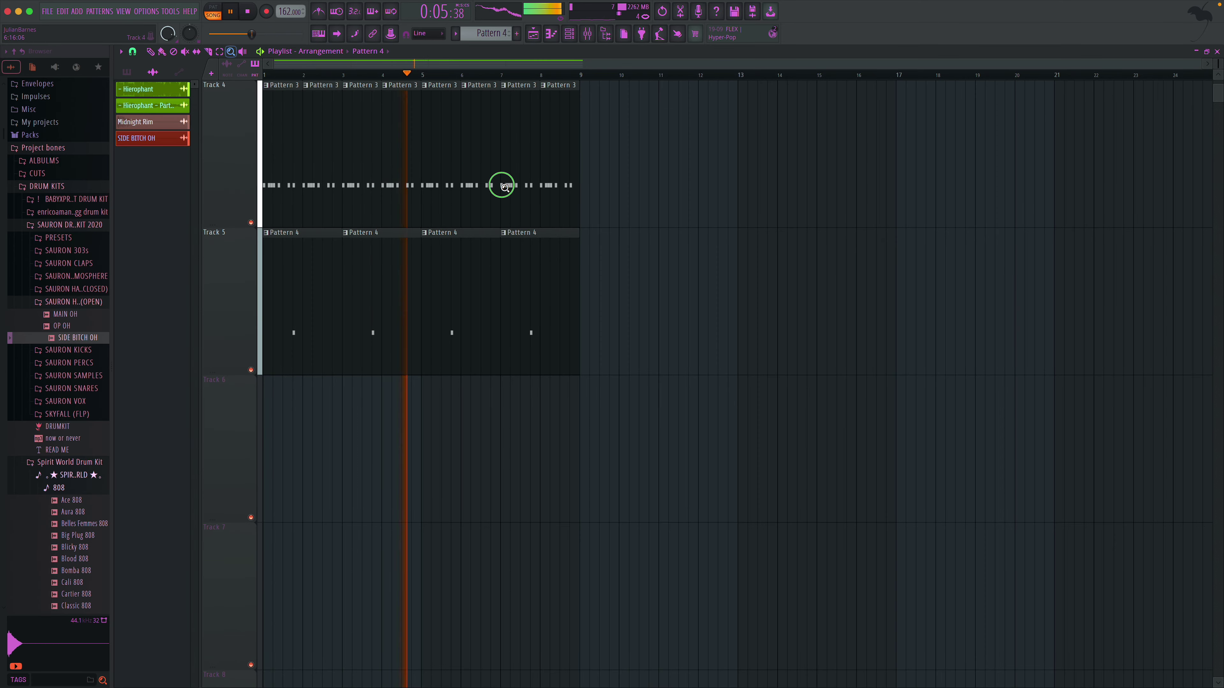
pyautogui.click(500, 187)
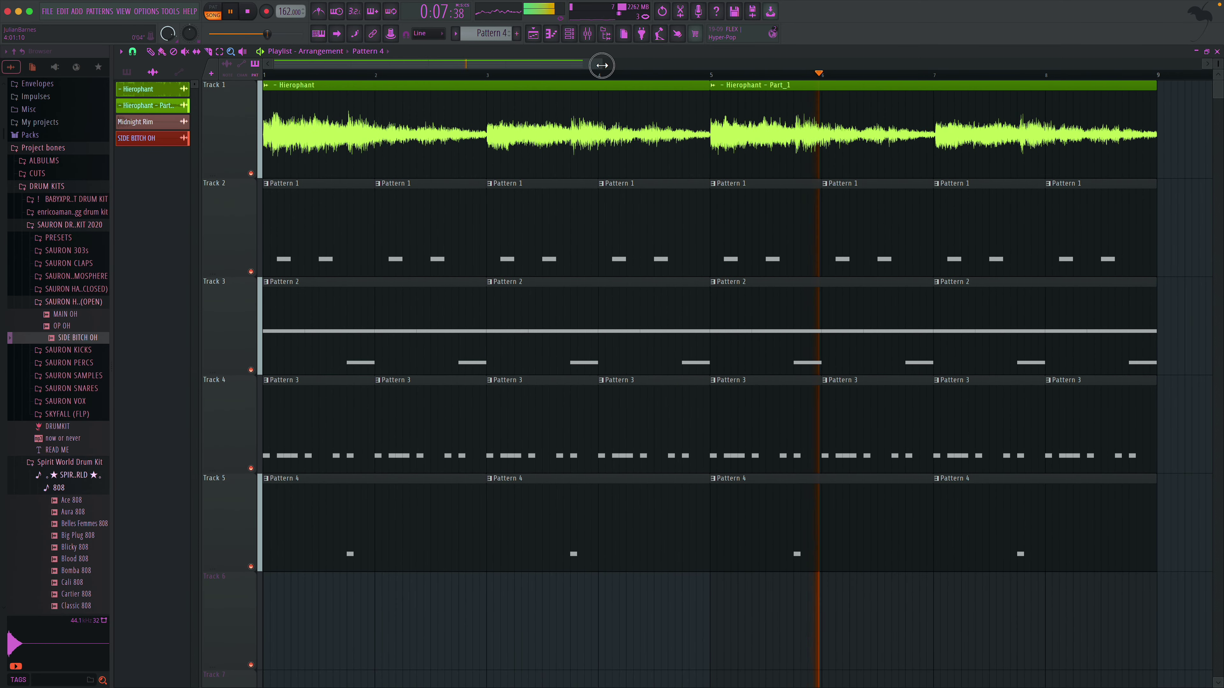
pyautogui.moveTo(602, 65); pyautogui.dragTo(947, 67)
pyautogui.click(588, 33)
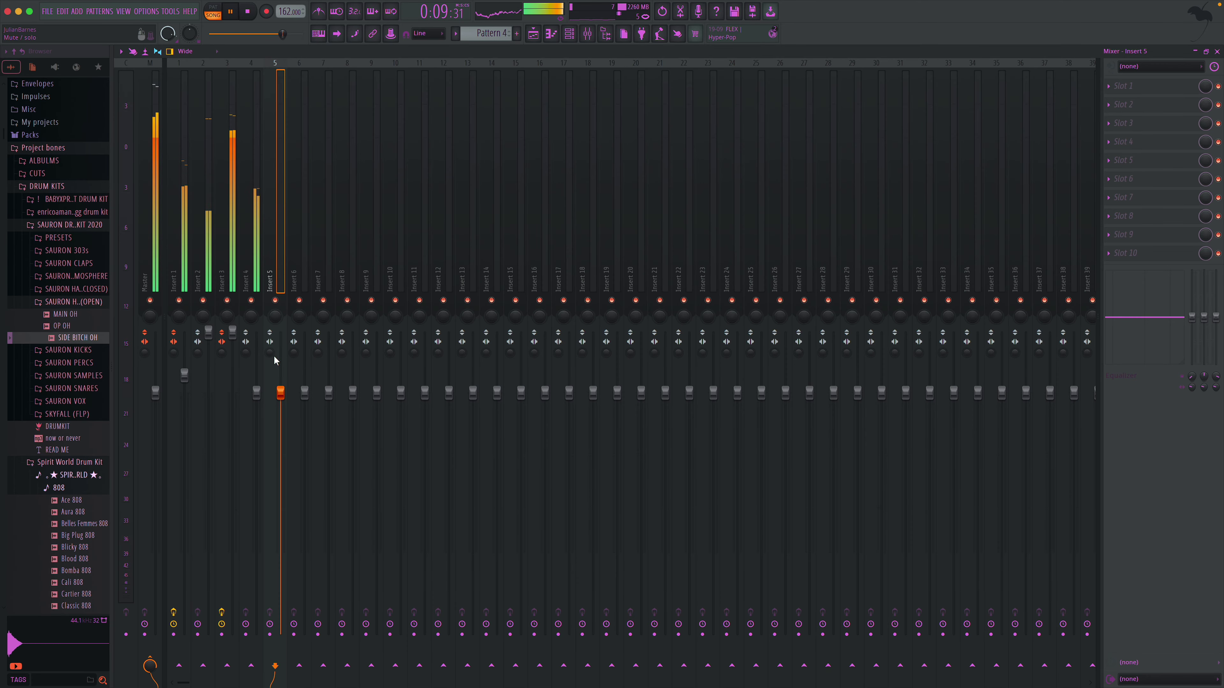
pyautogui.moveTo(188, 364); pyautogui.dragTo(188, 352)
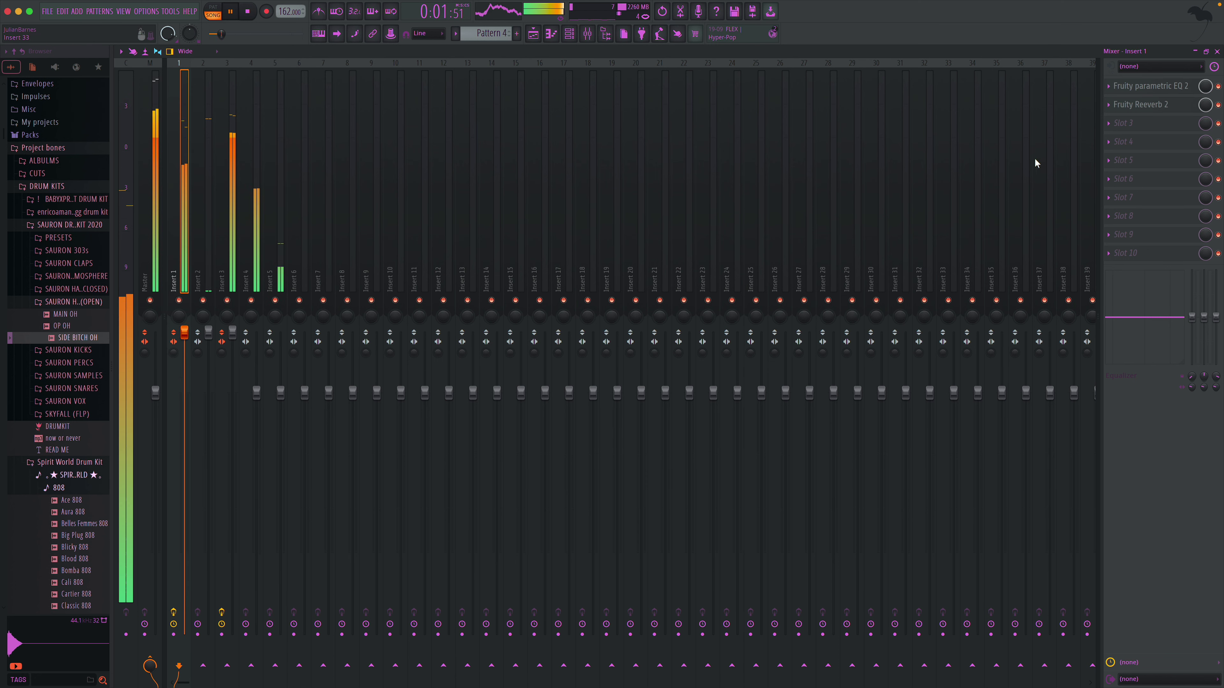
# - Load a second Fruity parametric EQ 2 into slot 3 of Insert 1 and switch its spectrum display to a heat map
pyautogui.click(1123, 124)
pyautogui.click(970, 418)
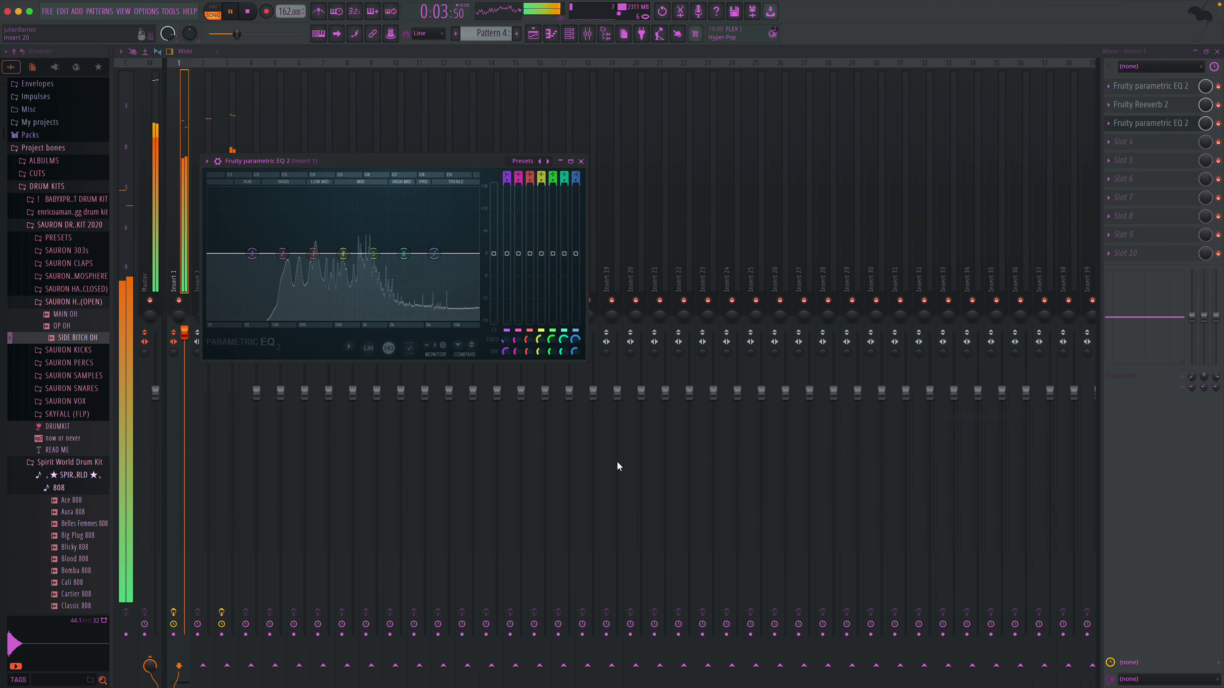
pyautogui.click(350, 348)
pyautogui.click(385, 488)
# - Shape EQ band 6 into a wide midrange cut of about 7 dB on Insert 1, and return to the playlist
pyautogui.moveTo(404, 253); pyautogui.dragTo(356, 274)
pyautogui.scroll(5, 337, 279)
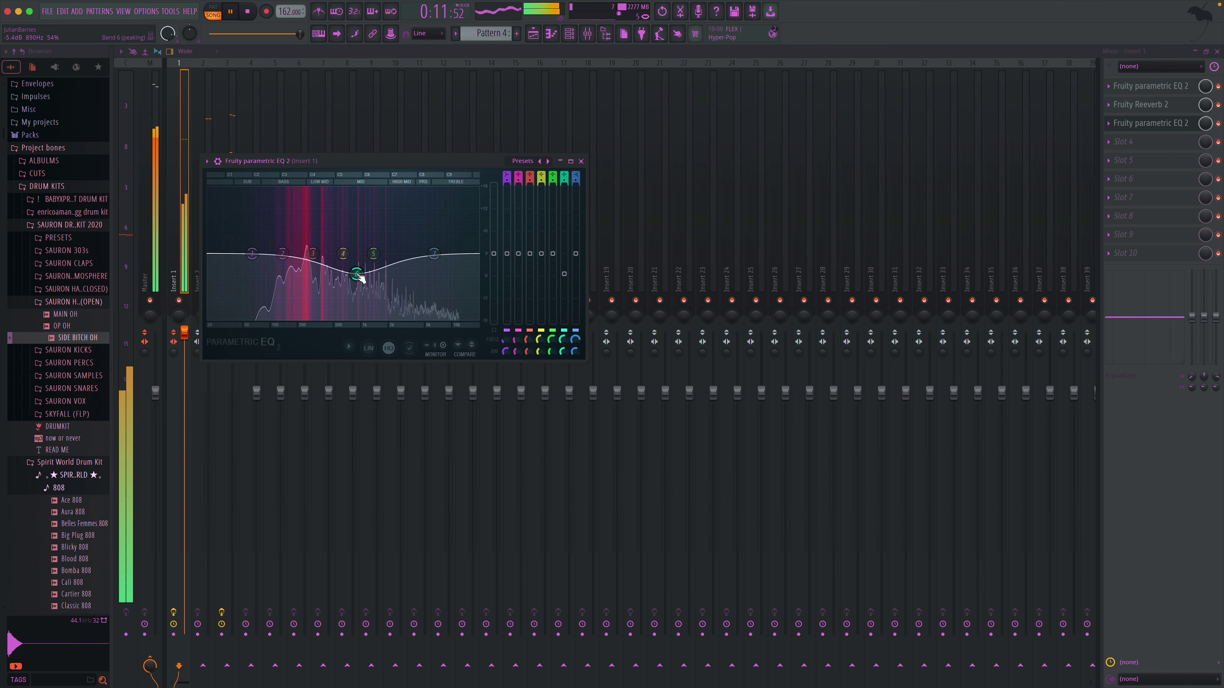
pyautogui.scroll(4, 359, 285)
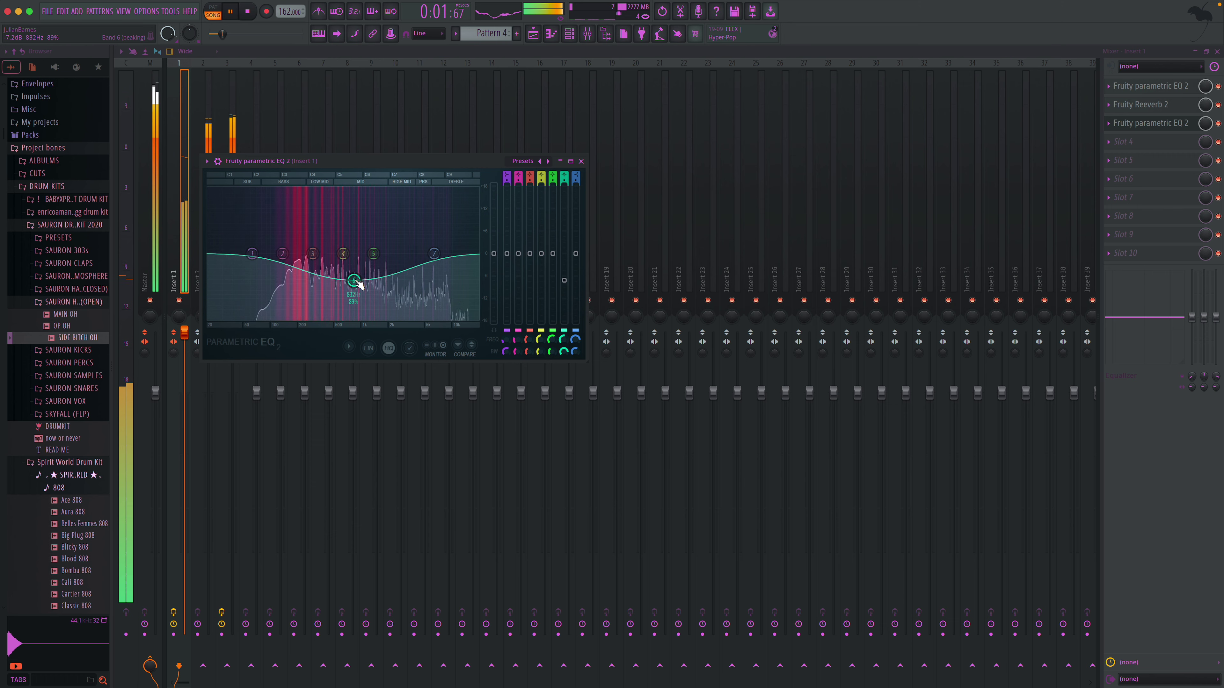
pyautogui.scroll(-5, 359, 285)
pyautogui.scroll(5, 360, 284)
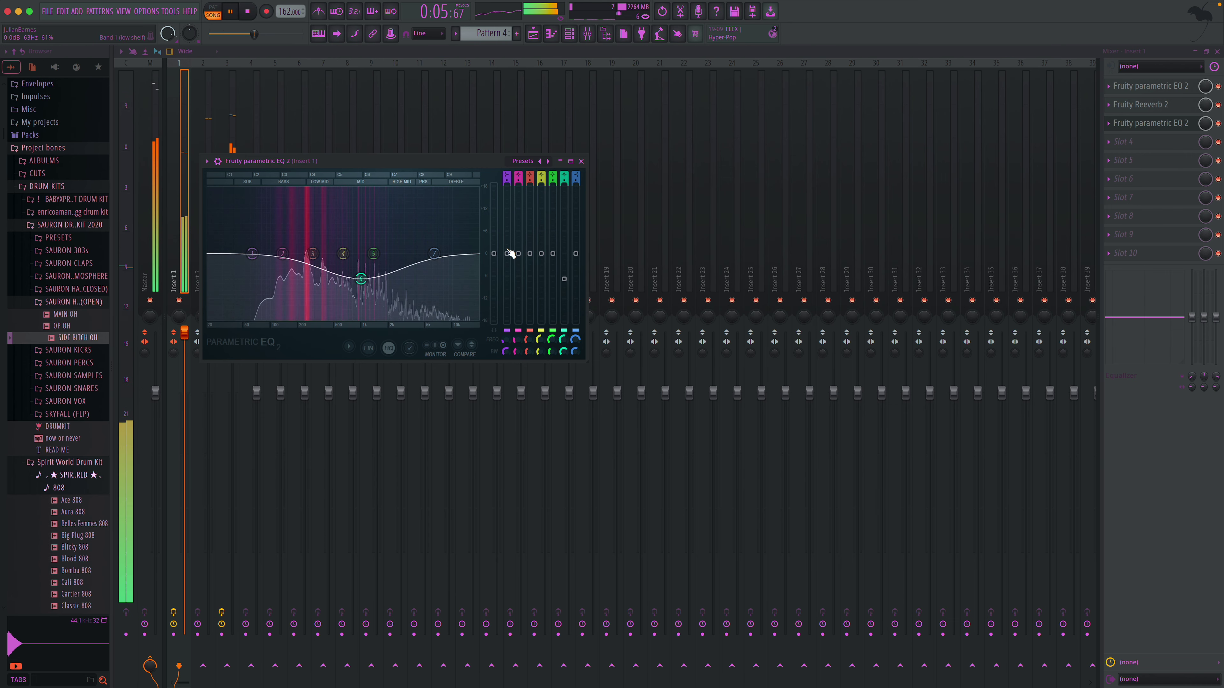
pyautogui.click(581, 161)
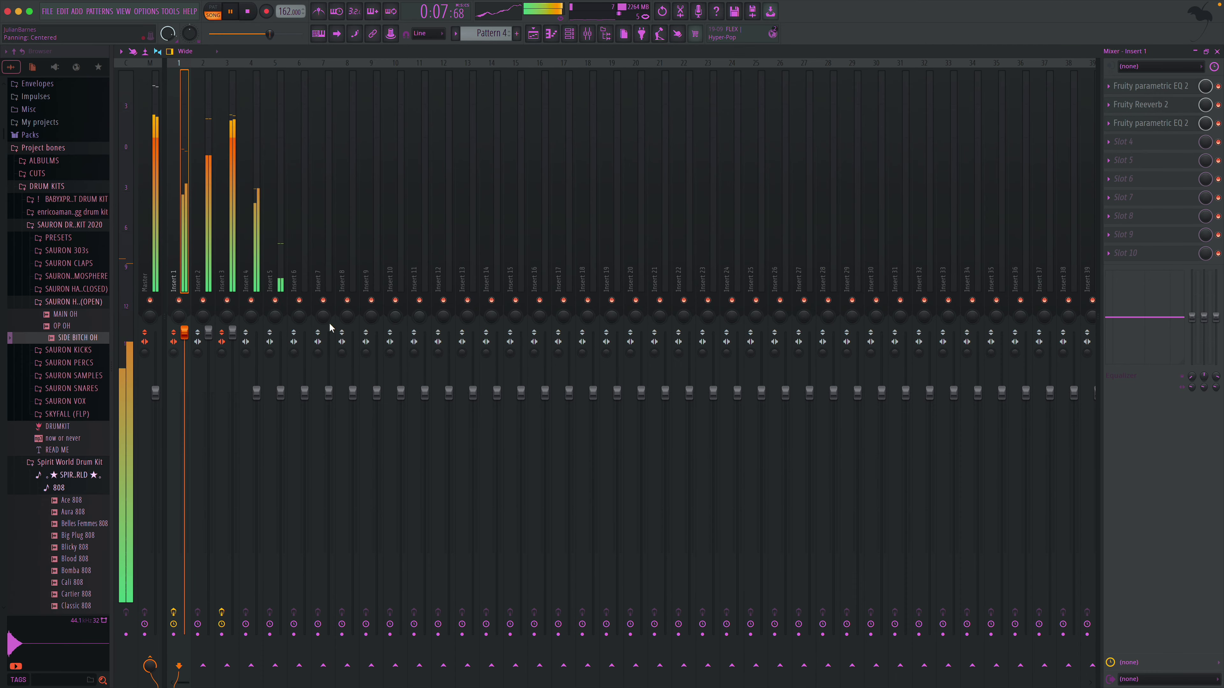
pyautogui.click(1218, 51)
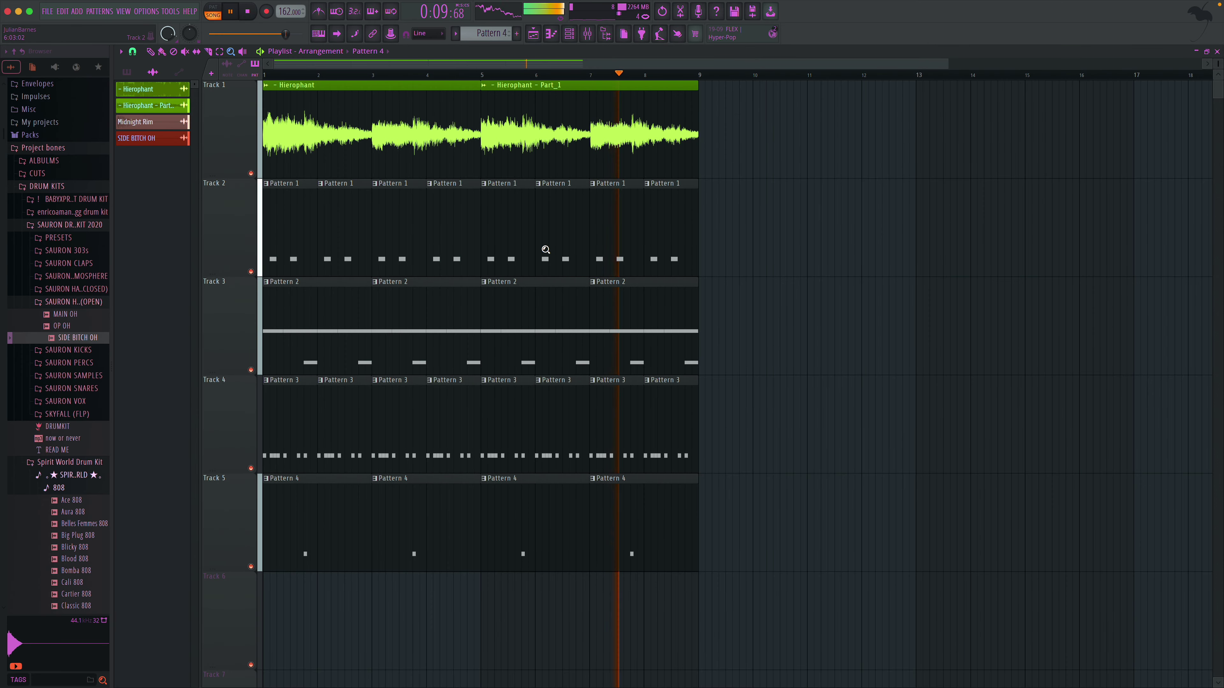
# - Duplicate all clips in bars 1 to 8 on Tracks 1 to 5 into bars 9 to 16
pyautogui.moveTo(274, 103)
pyautogui.mouseDown()
pyautogui.moveTo(292, 175)
pyautogui.moveTo(868, 681)
pyautogui.mouseUp()
pyautogui.click(151, 52)
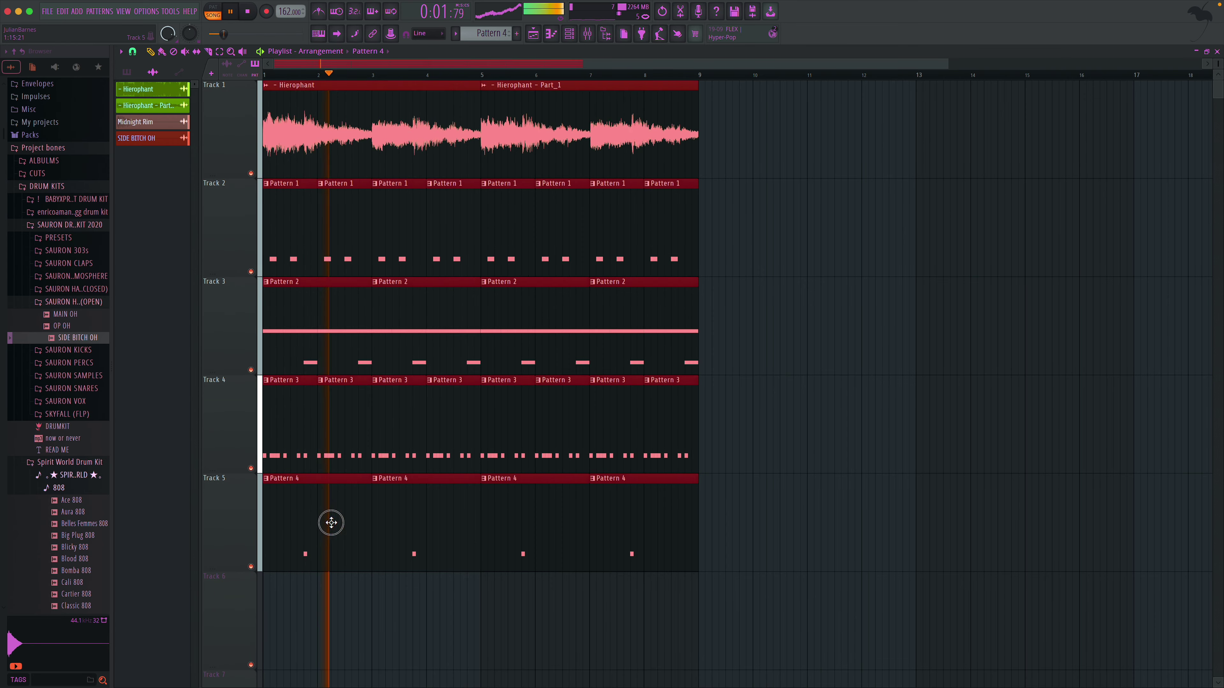
pyautogui.hotkey('ctrl', 'b')
pyautogui.moveTo(750, 492); pyautogui.dragTo(743, 491)
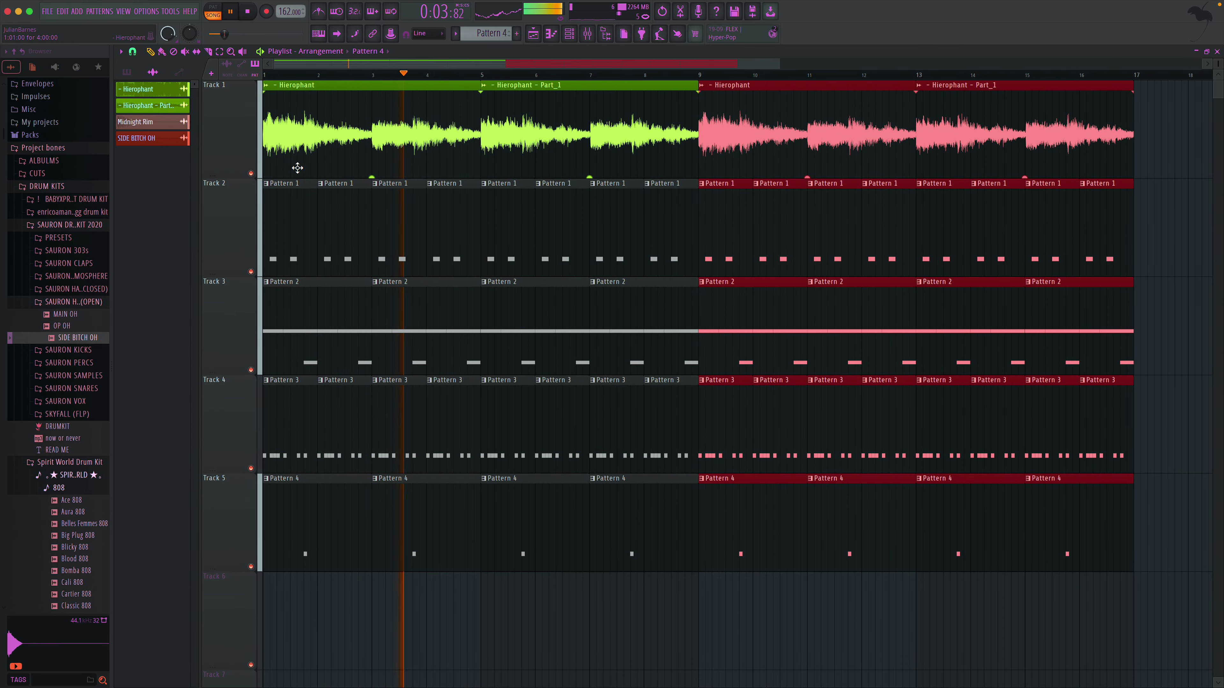
# - Clear the Pattern 1, 2 and 3 clips from Tracks 2 to 4 in bars 1 to 8, leaving the Hierophant audio
pyautogui.click(67, 149)
pyautogui.press('space')
pyautogui.click(276, 74)
pyautogui.press('space')
pyautogui.press('space')
pyautogui.moveTo(292, 198)
pyautogui.mouseDown()
pyautogui.moveTo(454, 240)
pyautogui.moveTo(668, 251)
pyautogui.mouseUp()
pyautogui.press('space')
pyautogui.moveTo(289, 434)
pyautogui.mouseDown()
pyautogui.moveTo(404, 443)
pyautogui.moveTo(574, 549)
pyautogui.moveTo(363, 364)
pyautogui.moveTo(623, 342)
pyautogui.moveTo(751, 506)
pyautogui.mouseUp()
# - Refill Track 5 with Pattern 4 clips across bars 1 to 8 and restart playback
pyautogui.click(595, 519)
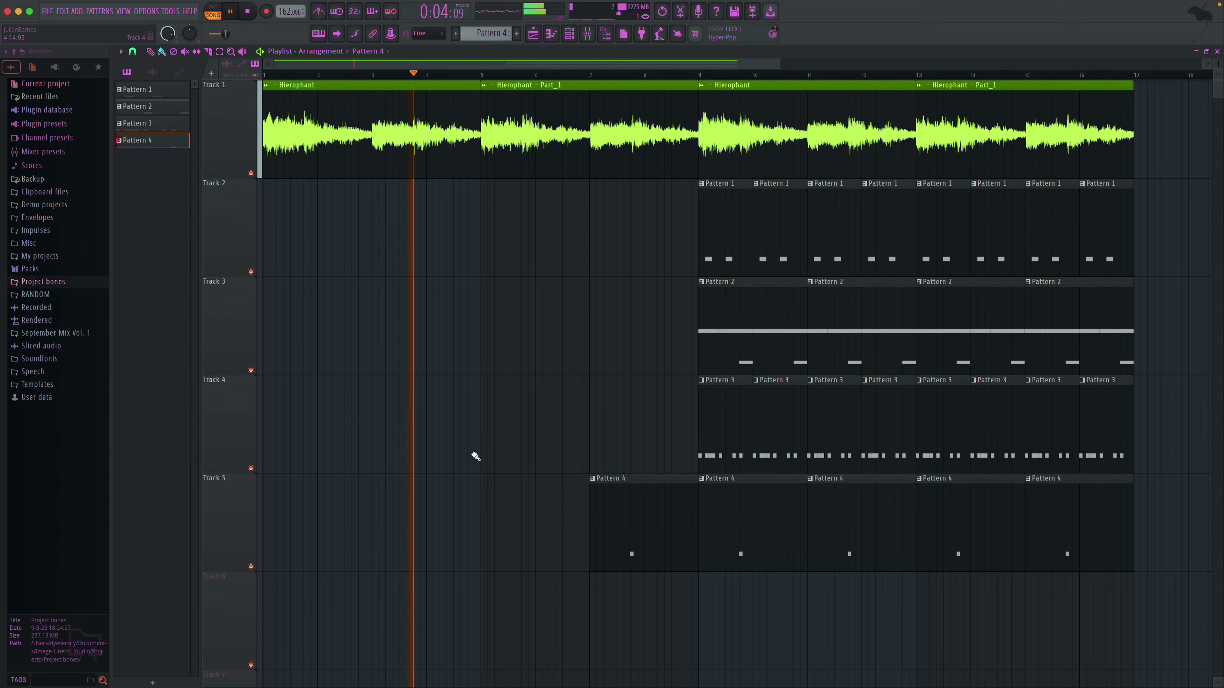
pyautogui.moveTo(481, 492); pyautogui.dragTo(273, 483)
pyautogui.press('space')
pyautogui.press('space')
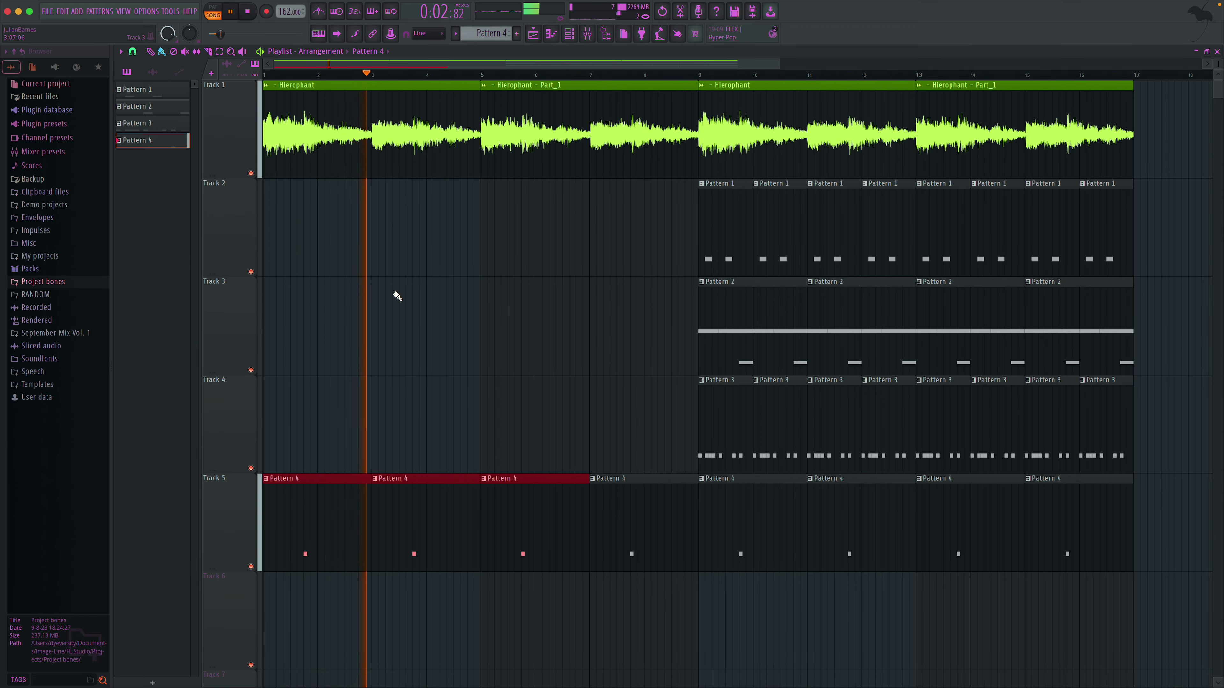
# - Delete the four Pattern 4 clips from Track 5 in bars 9 to 16
pyautogui.moveTo(778, 64); pyautogui.dragTo(1044, 65)
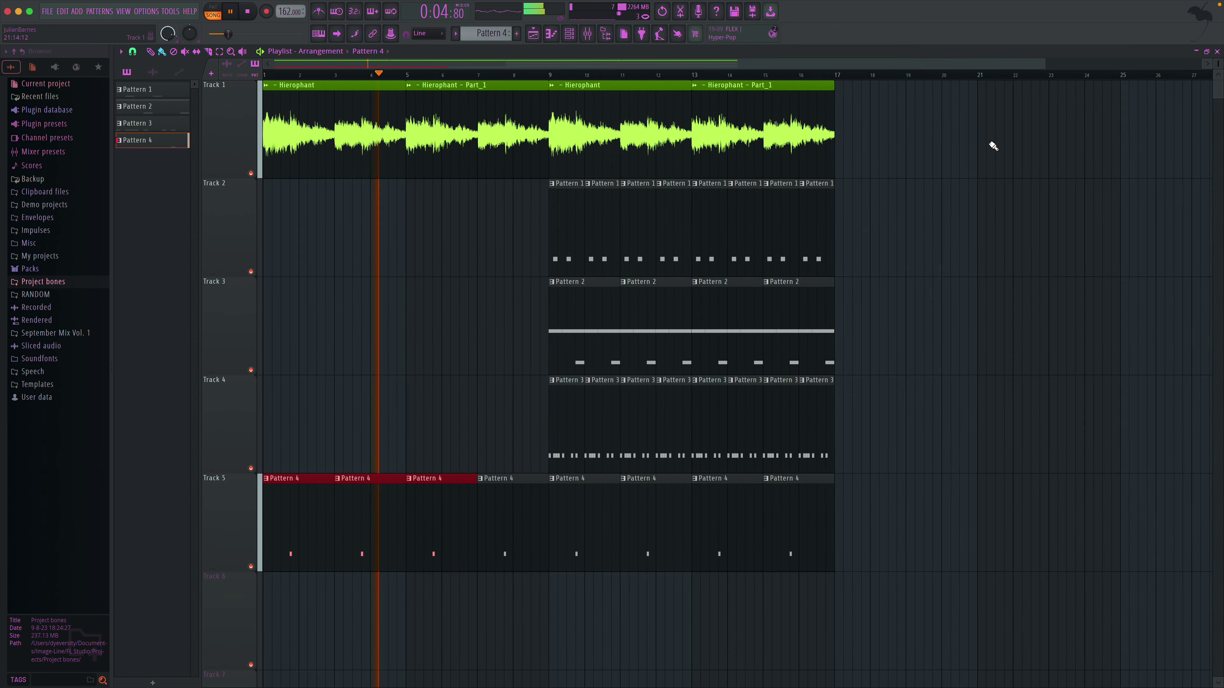
pyautogui.rightClick(801, 542)
pyautogui.rightClick(729, 539)
pyautogui.rightClick(658, 535)
pyautogui.rightClick(593, 532)
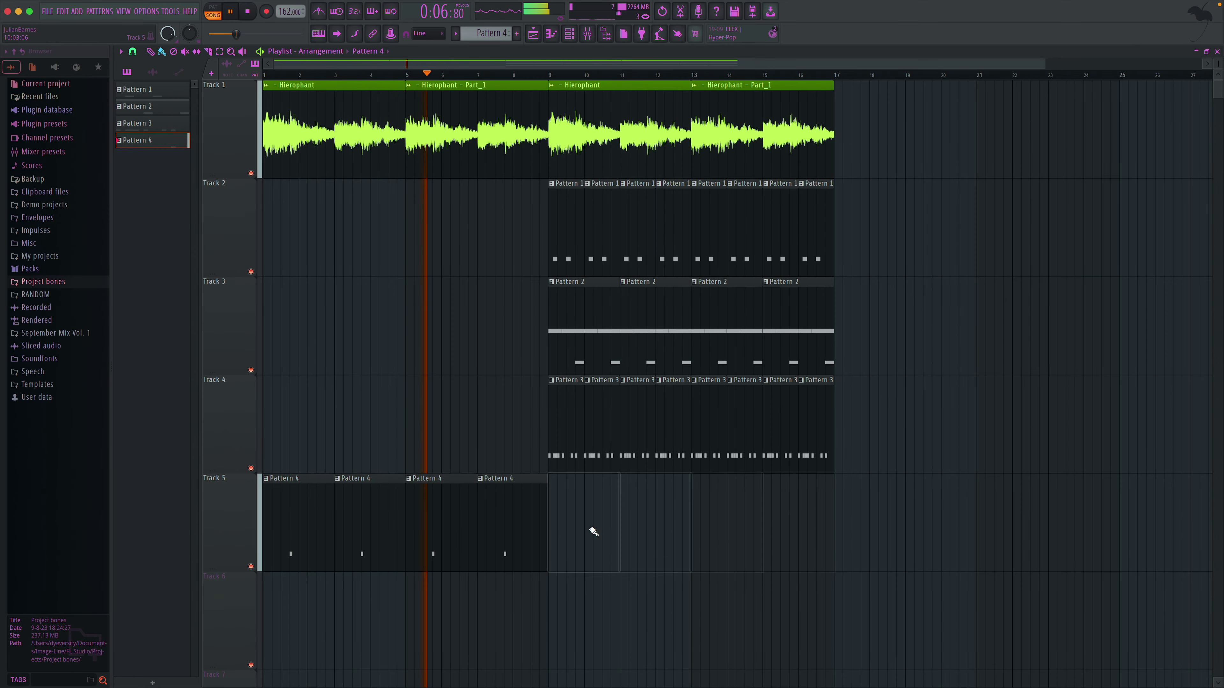
# - Duplicate the clips on Tracks 1 to 4 in bars 9 to 16 into bars 17 to 24
pyautogui.click(219, 51)
pyautogui.moveTo(558, 104); pyautogui.dragTo(815, 410)
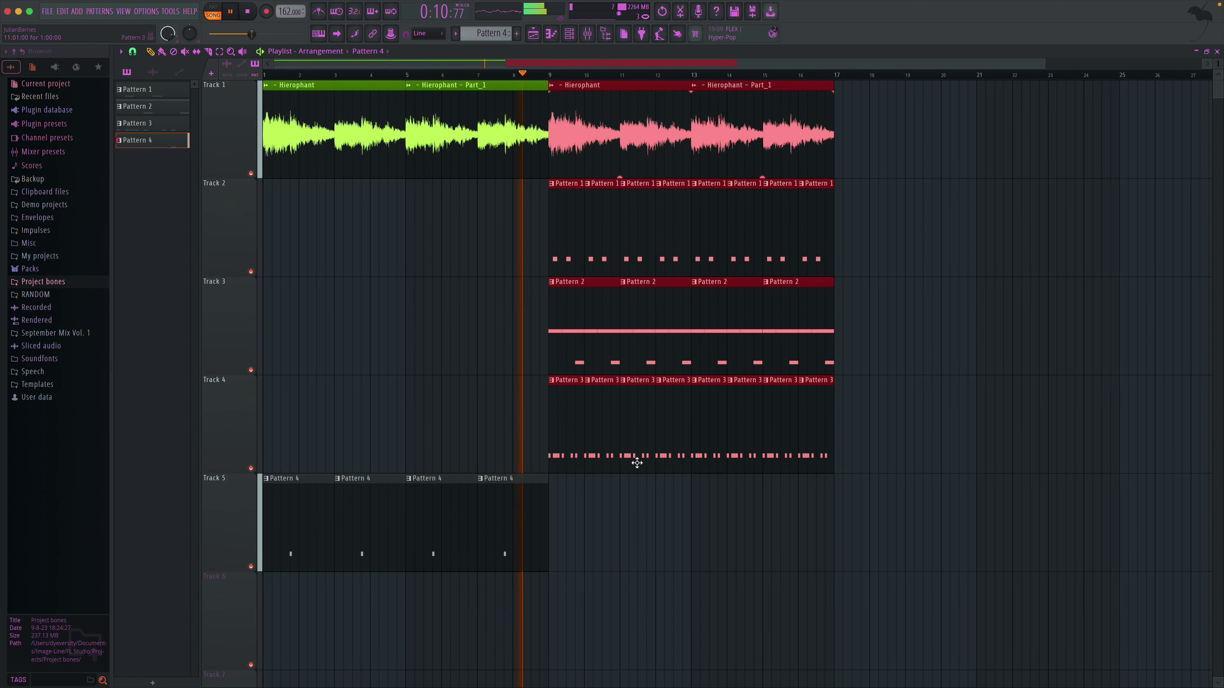
pyautogui.hotkey('ctrl', 'b')
# - Paint Pattern 4 on Track 5 across bars 17 to 24 and raise the system volume
pyautogui.click(798, 521)
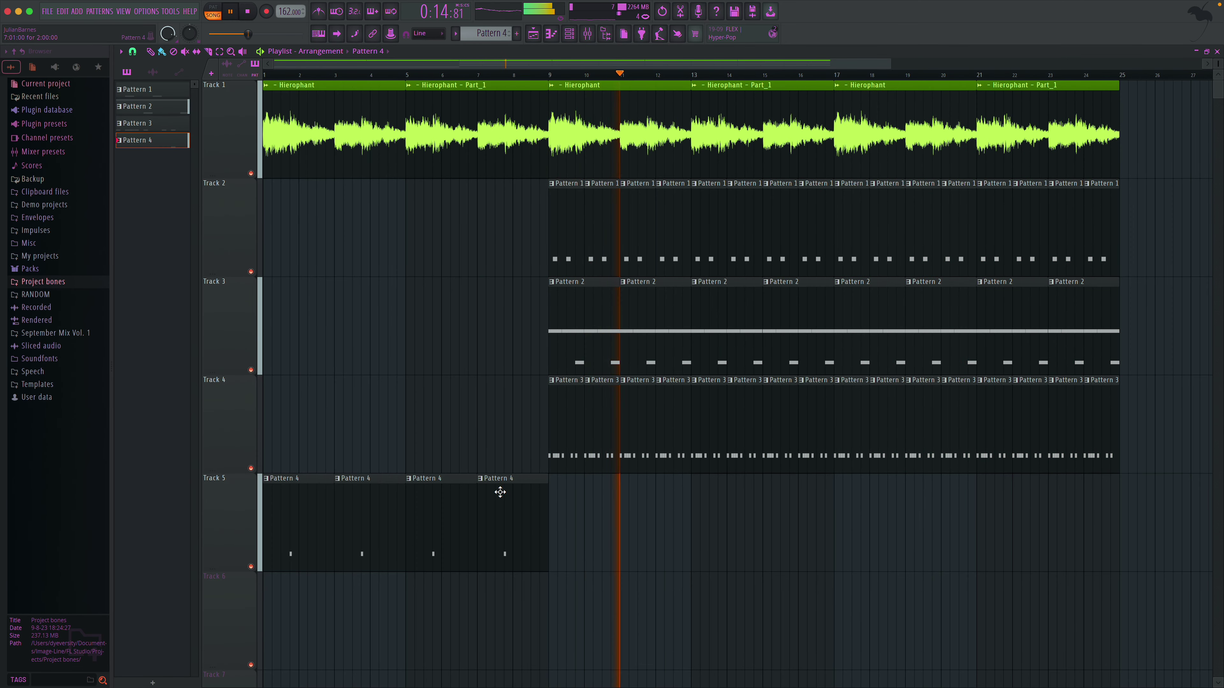
pyautogui.moveTo(840, 532); pyautogui.dragTo(1075, 525)
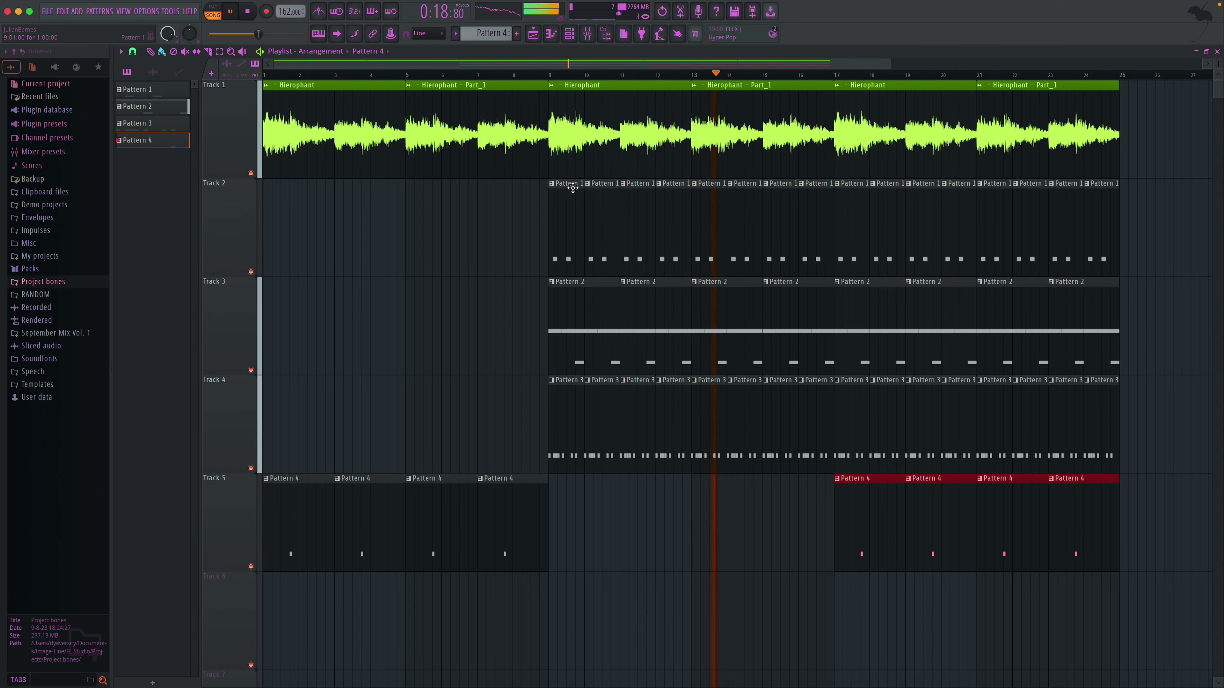
pyautogui.press('XF86AudioRaiseVolume')
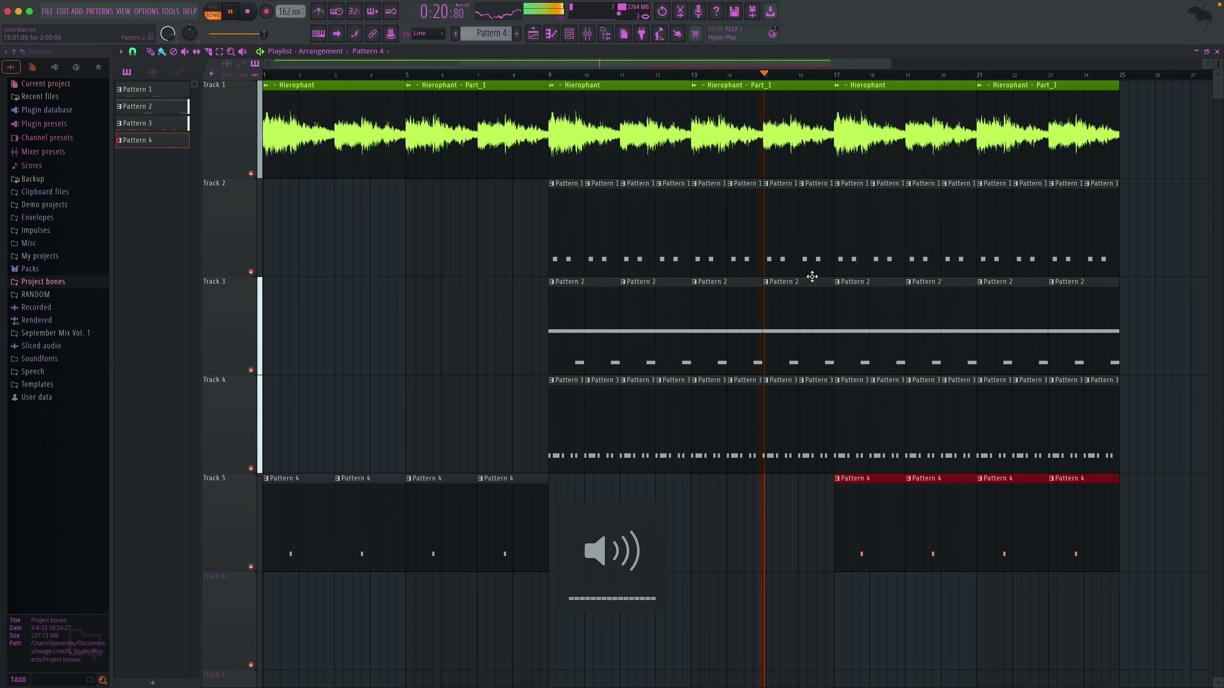
pyautogui.click(834, 161)
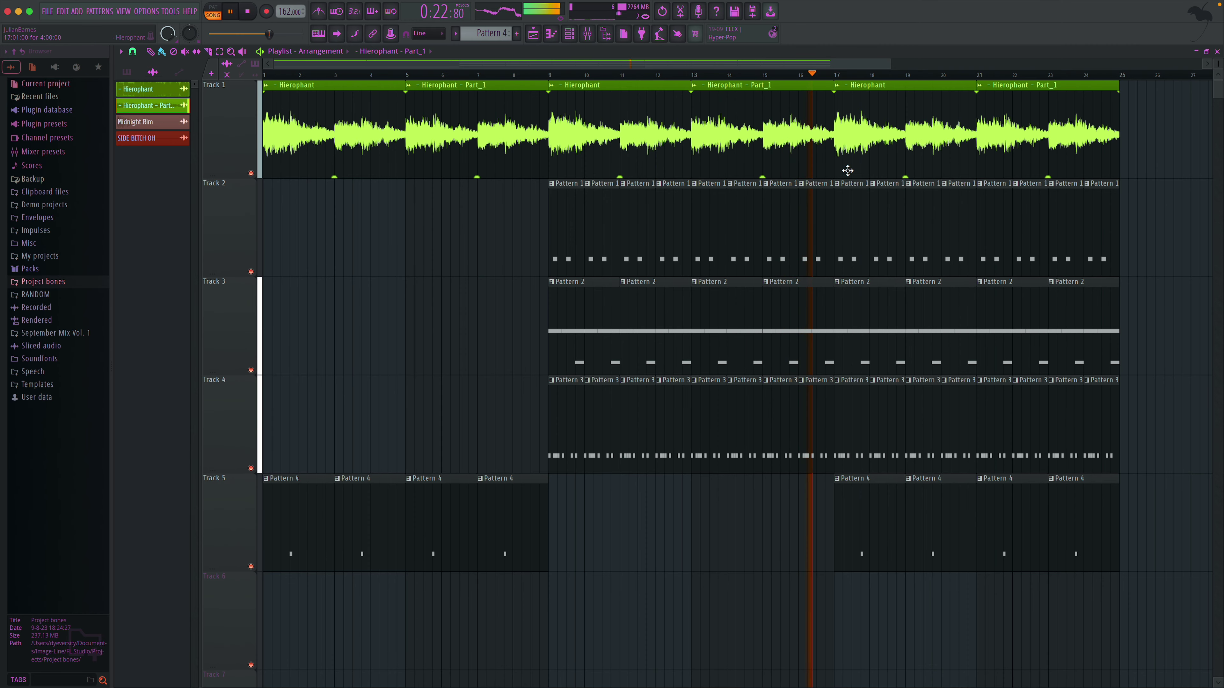
# - Copy all clips in bars 17 to 24 on Tracks 1 to 5 into bars 25 to 32
pyautogui.hscroll(5, 847, 171)
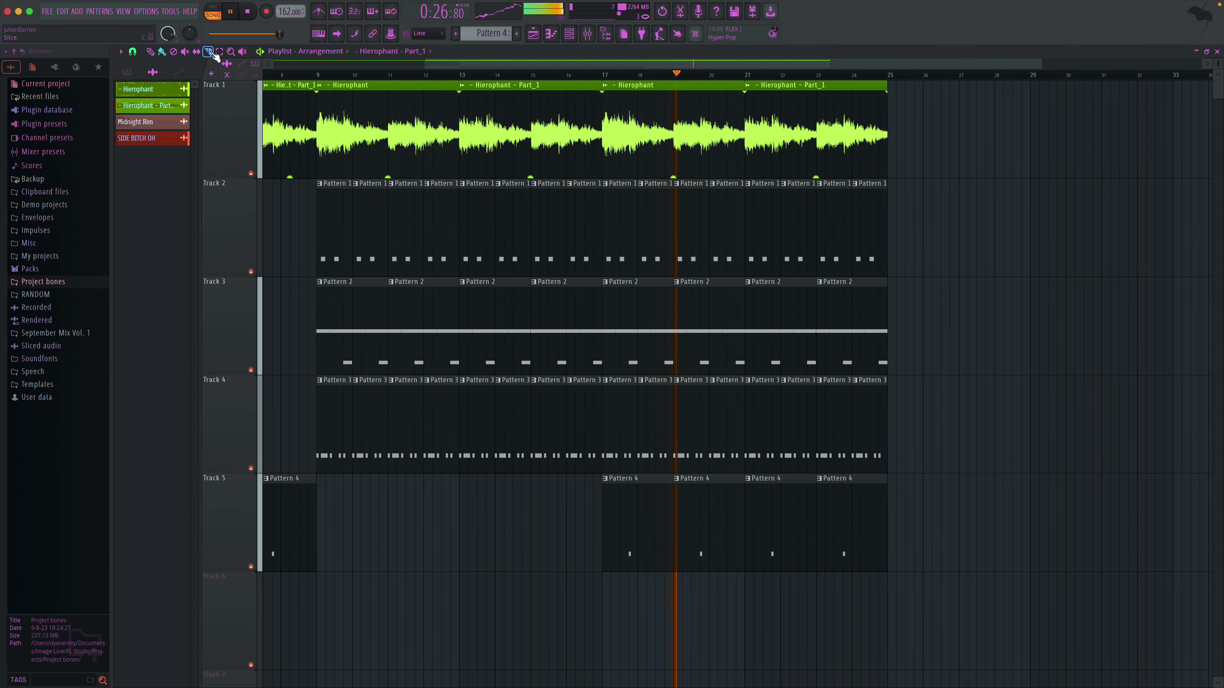
pyautogui.moveTo(631, 131); pyautogui.dragTo(984, 486)
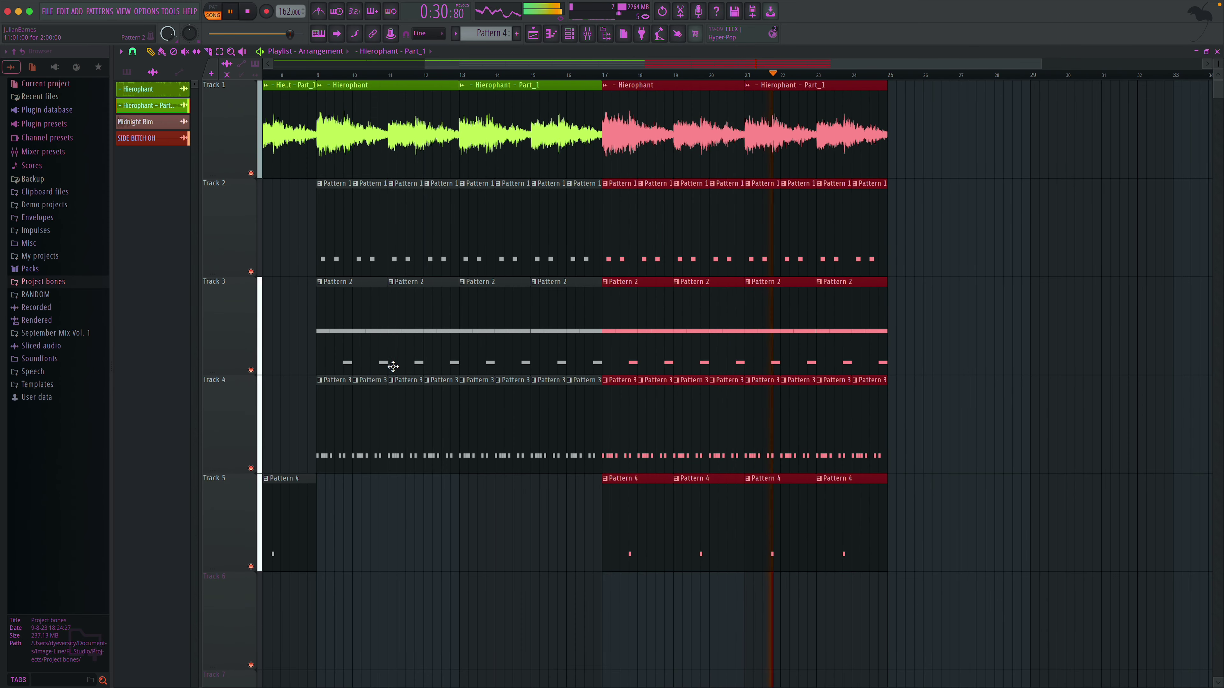
pyautogui.moveTo(669, 463); pyautogui.dragTo(929, 492)
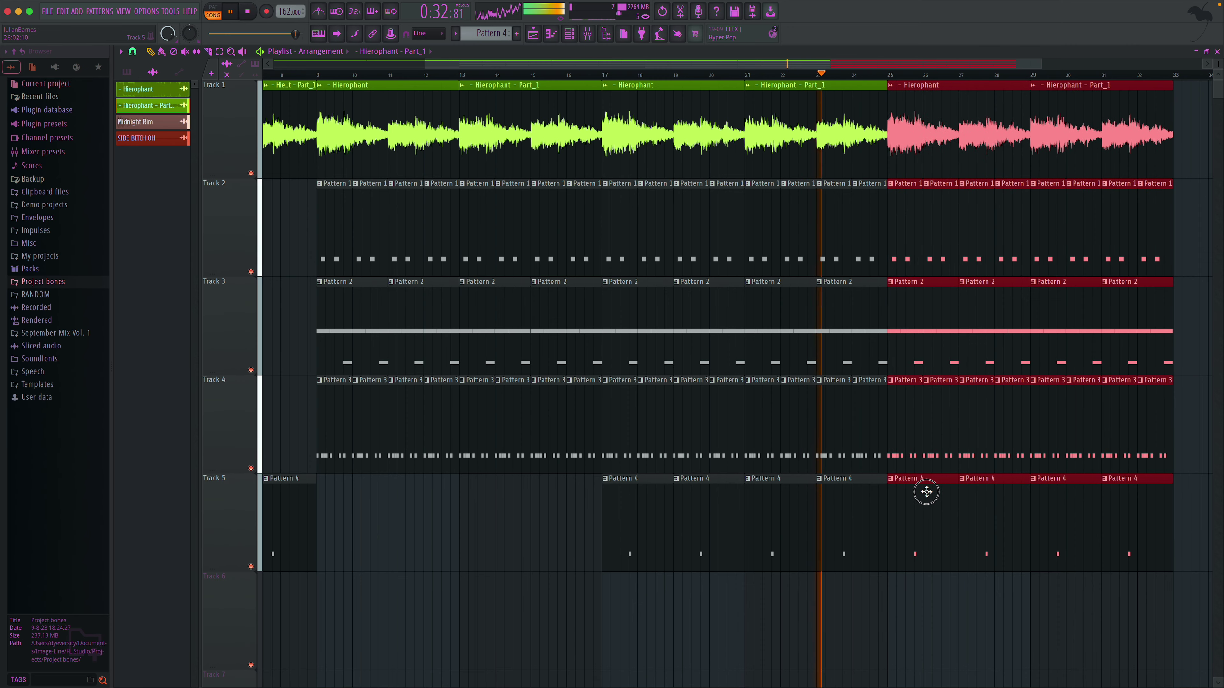
# - Clear Patterns 3 and 4 from bars 25 to 32, and paint Pattern 3 back on Track 4 in bars 29 to 32
pyautogui.hscroll(3, 930, 483)
pyautogui.hscroll(3, 937, 471)
pyautogui.click(981, 253)
pyautogui.rightClick(982, 253)
pyautogui.moveTo(881, 446)
pyautogui.mouseDown()
pyautogui.moveTo(748, 512)
pyautogui.moveTo(880, 422)
pyautogui.mouseUp()
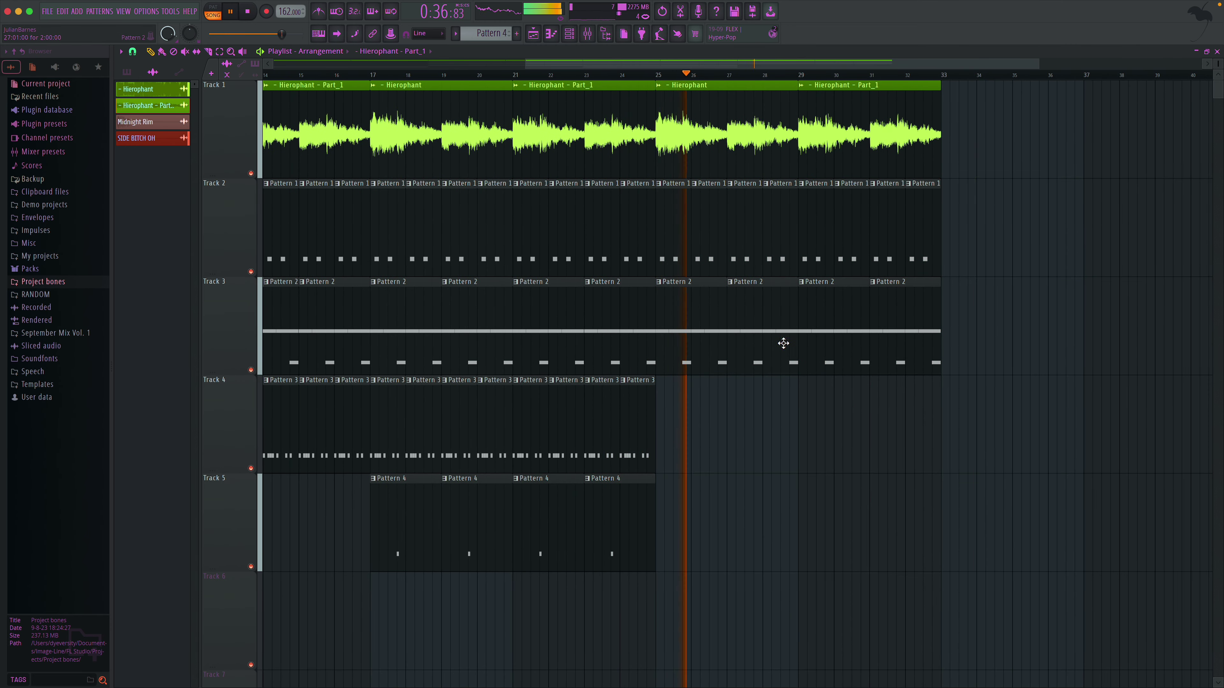
pyautogui.click(162, 51)
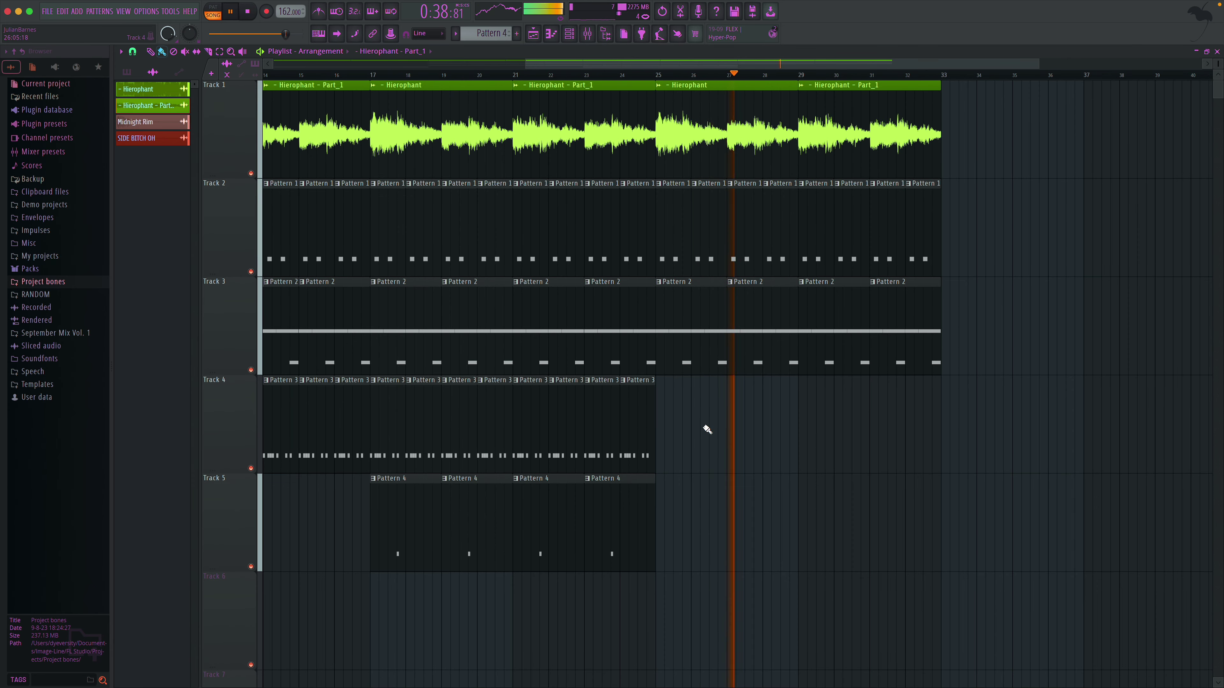
pyautogui.moveTo(795, 424); pyautogui.dragTo(920, 424)
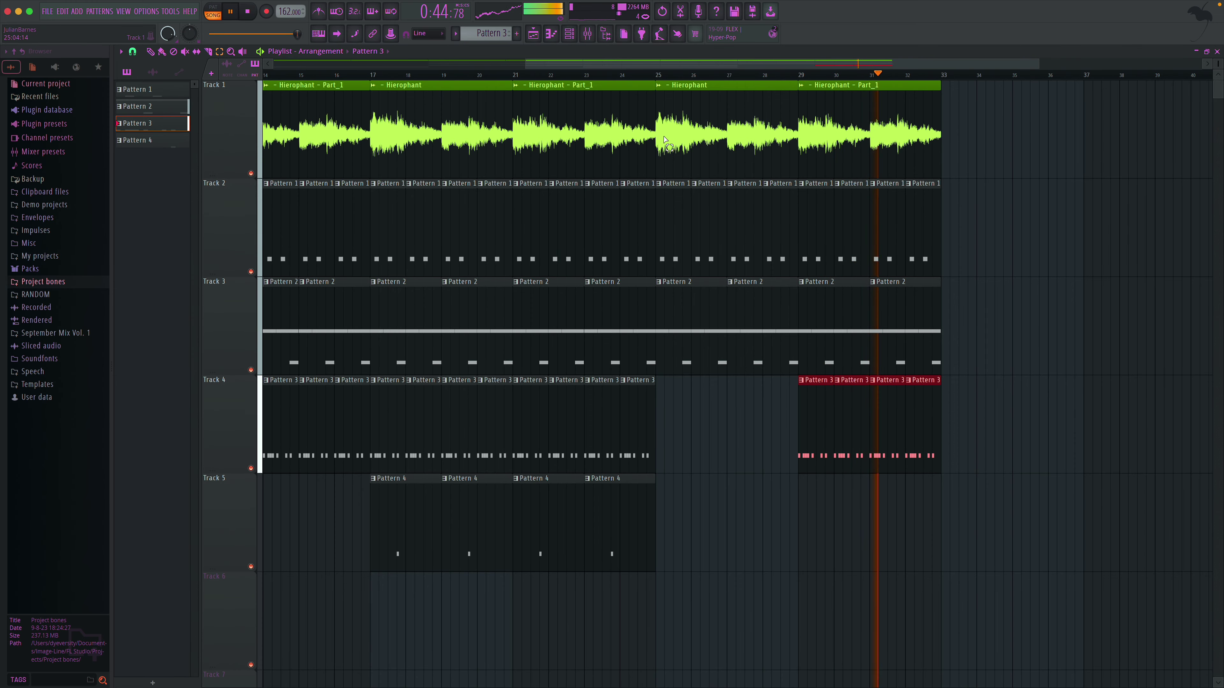
# - Copy the bars 9 to 16 section on Tracks 1 to 4 into bars 33 to 40, and play from around bar 30
pyautogui.hscroll(-10, 664, 140)
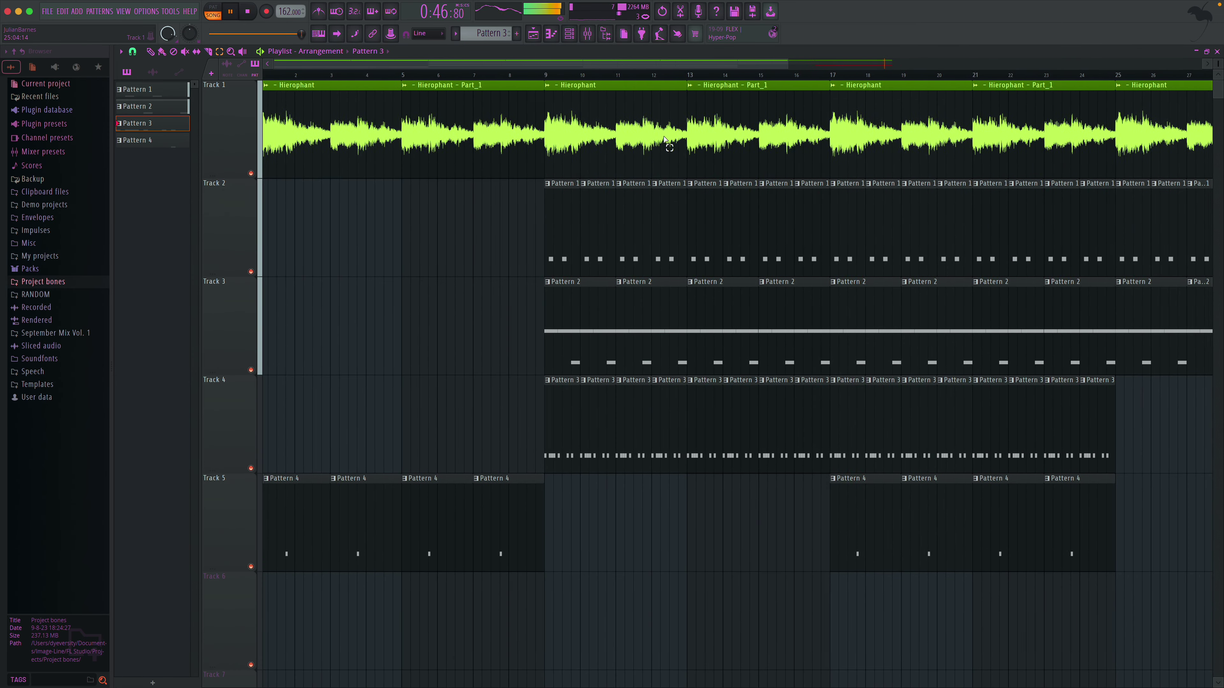
pyautogui.press('space')
pyautogui.moveTo(559, 145); pyautogui.dragTo(825, 416)
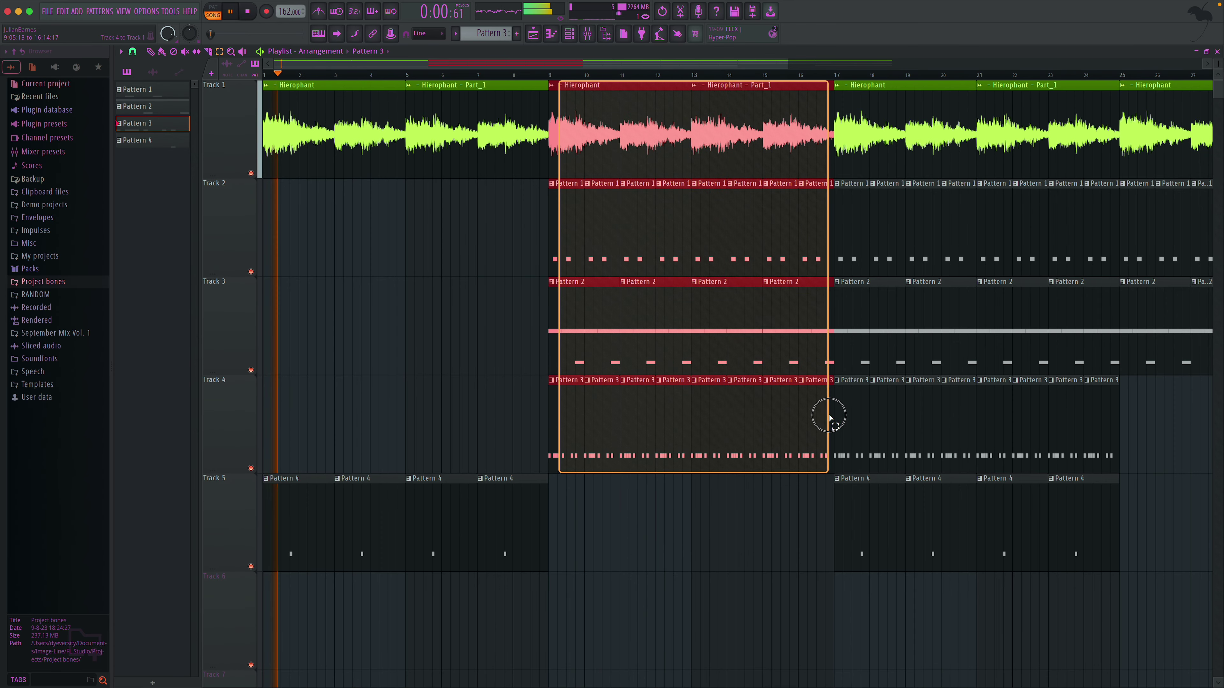
pyautogui.hscroll(3, 366, 134)
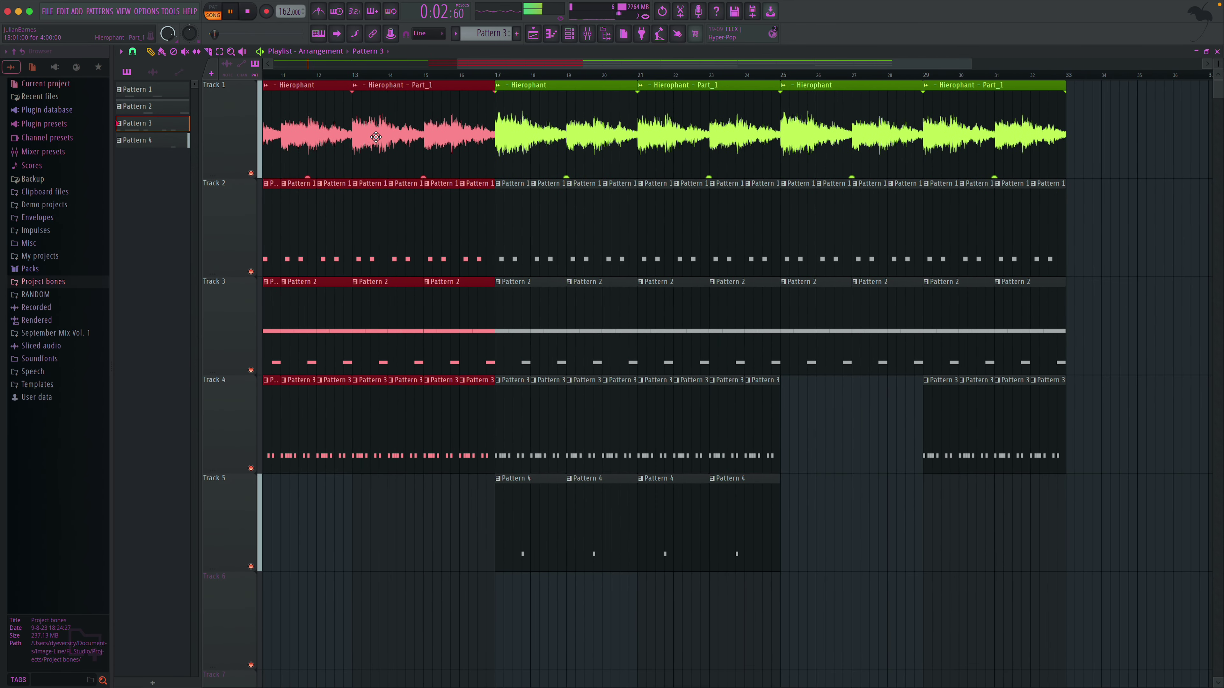
pyautogui.moveTo(371, 138); pyautogui.dragTo(1171, 169)
pyautogui.click(920, 75)
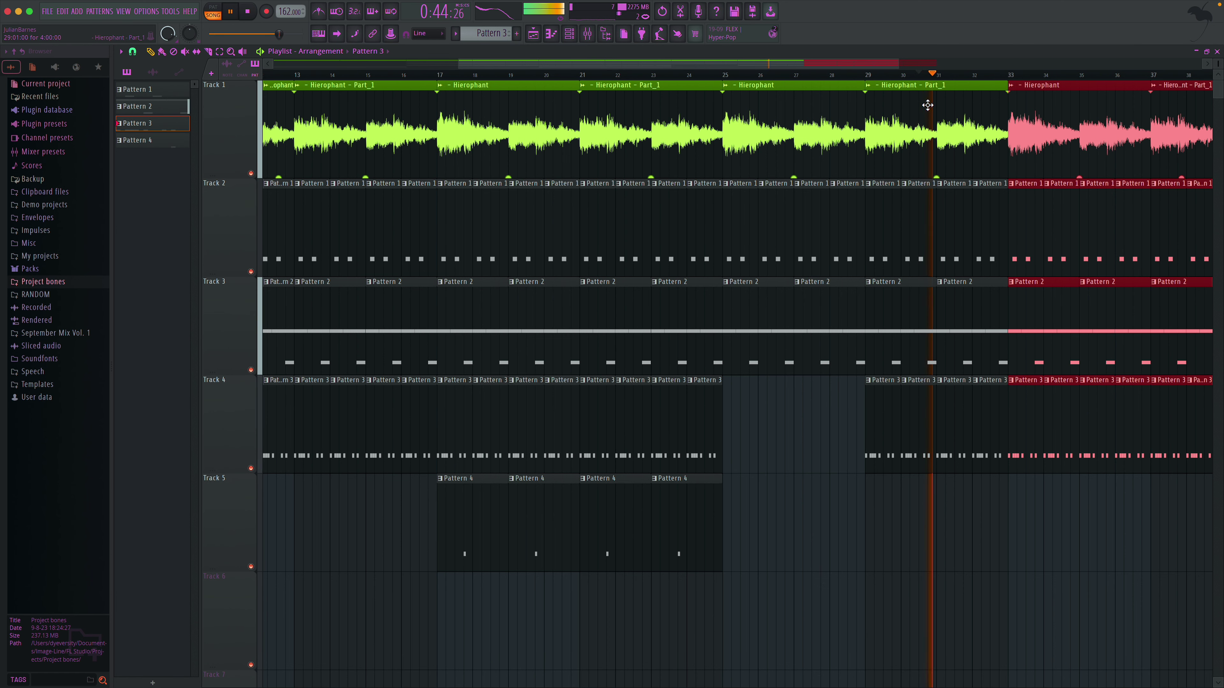
# - Create a new empty pattern with its default name and place it on Track 5 at bar 33
pyautogui.hscroll(5, 723, 103)
pyautogui.click(518, 33)
pyautogui.press('Return')
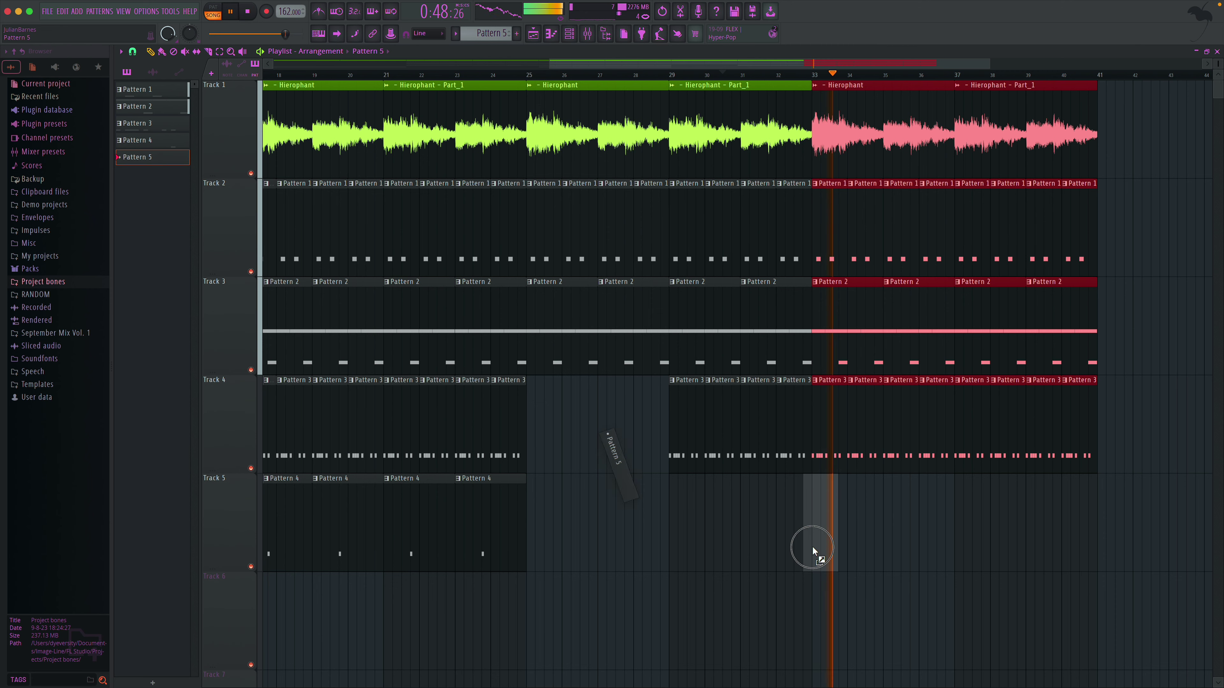
pyautogui.click(818, 543)
# - Paint Pattern 4 on Track 6 across bars 33 to 40, and repeat Pattern 5 every two bars on Track 5 over the same bars
pyautogui.click(523, 522)
pyautogui.click(814, 623)
pyautogui.click(162, 51)
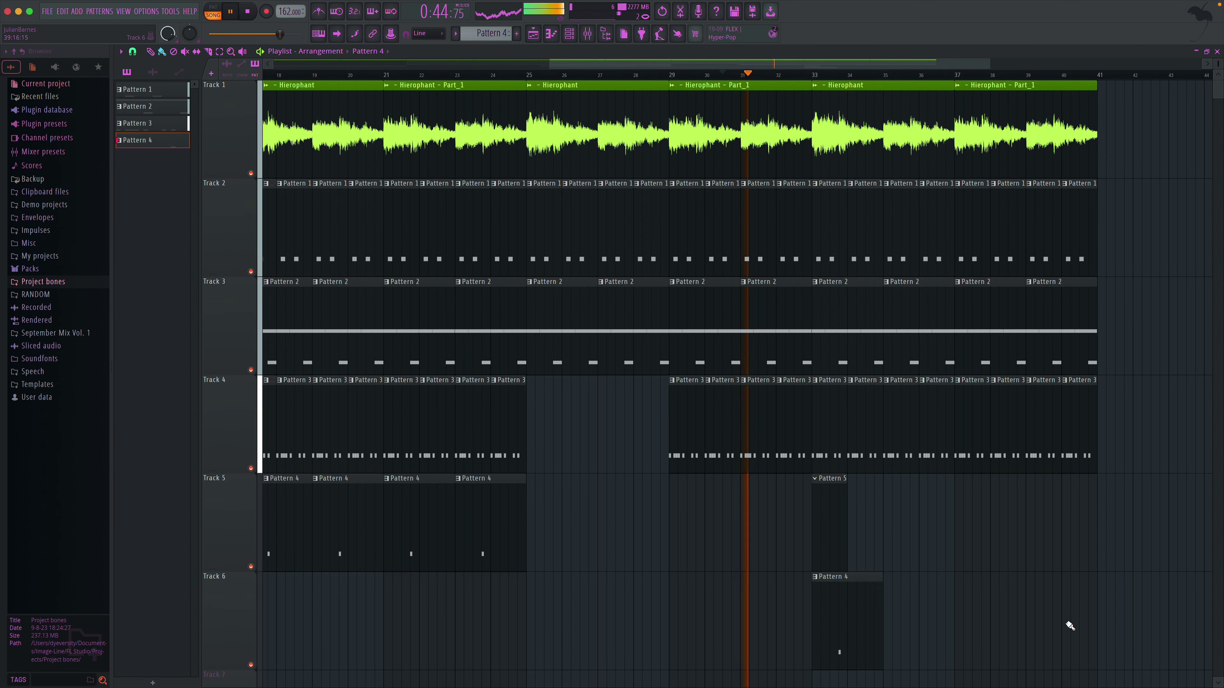
pyautogui.moveTo(1044, 618); pyautogui.dragTo(822, 673)
pyautogui.moveTo(847, 538); pyautogui.dragTo(1071, 541)
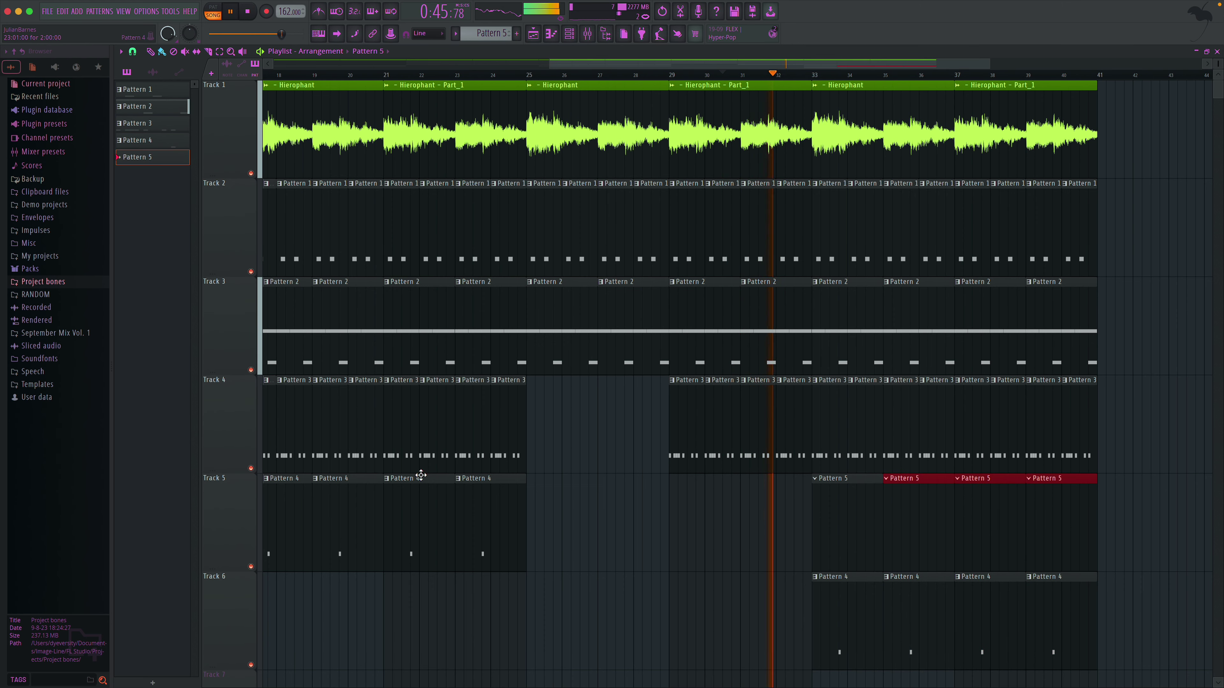
# - Stop playback and open the PERCS folder of the enricoamane plugg drum kit in the browser
pyautogui.click(69, 285)
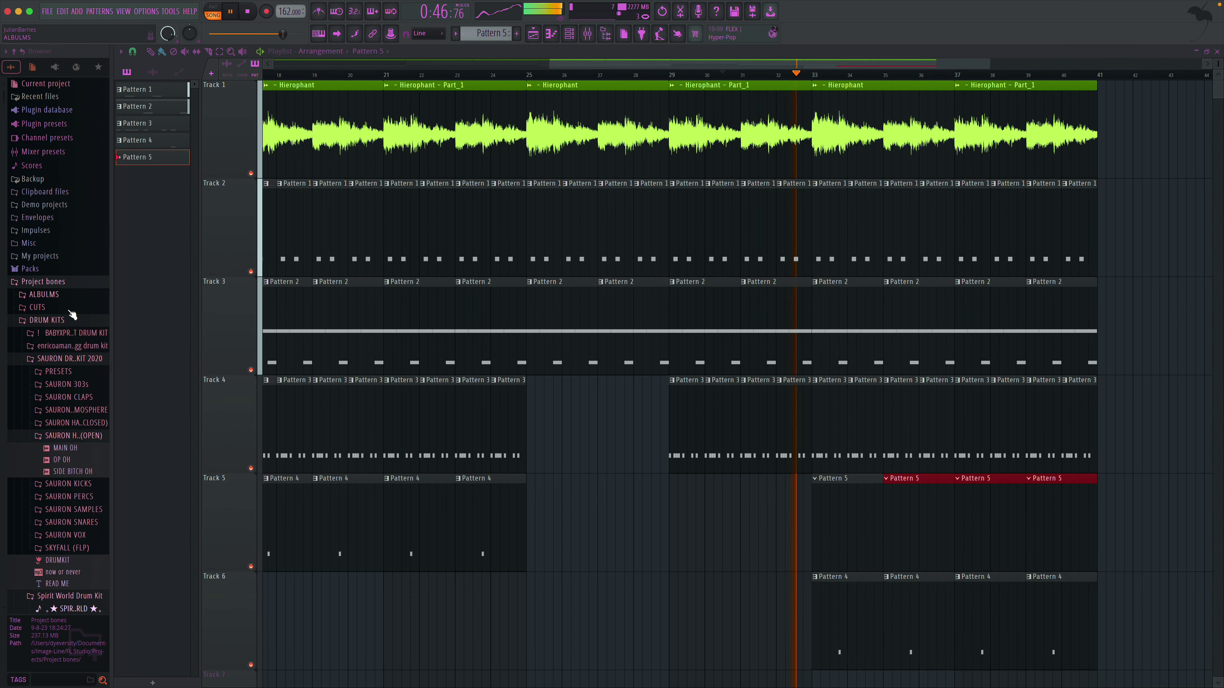
pyautogui.click(94, 439)
pyautogui.click(72, 346)
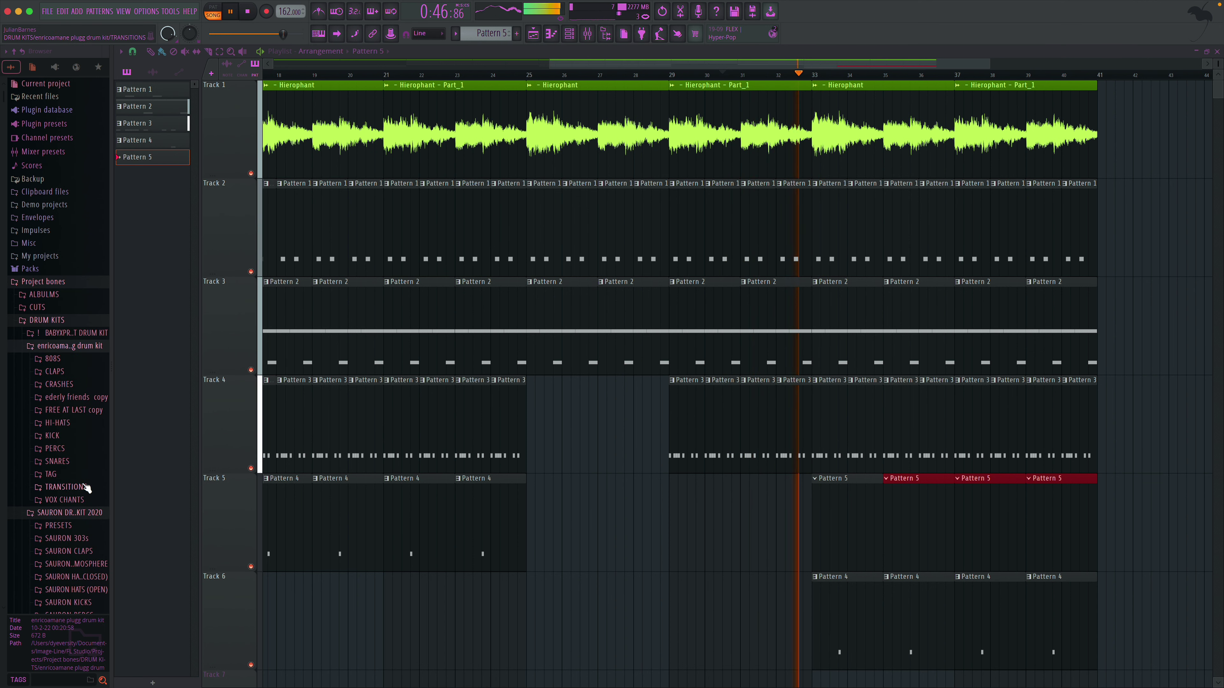
pyautogui.press('space')
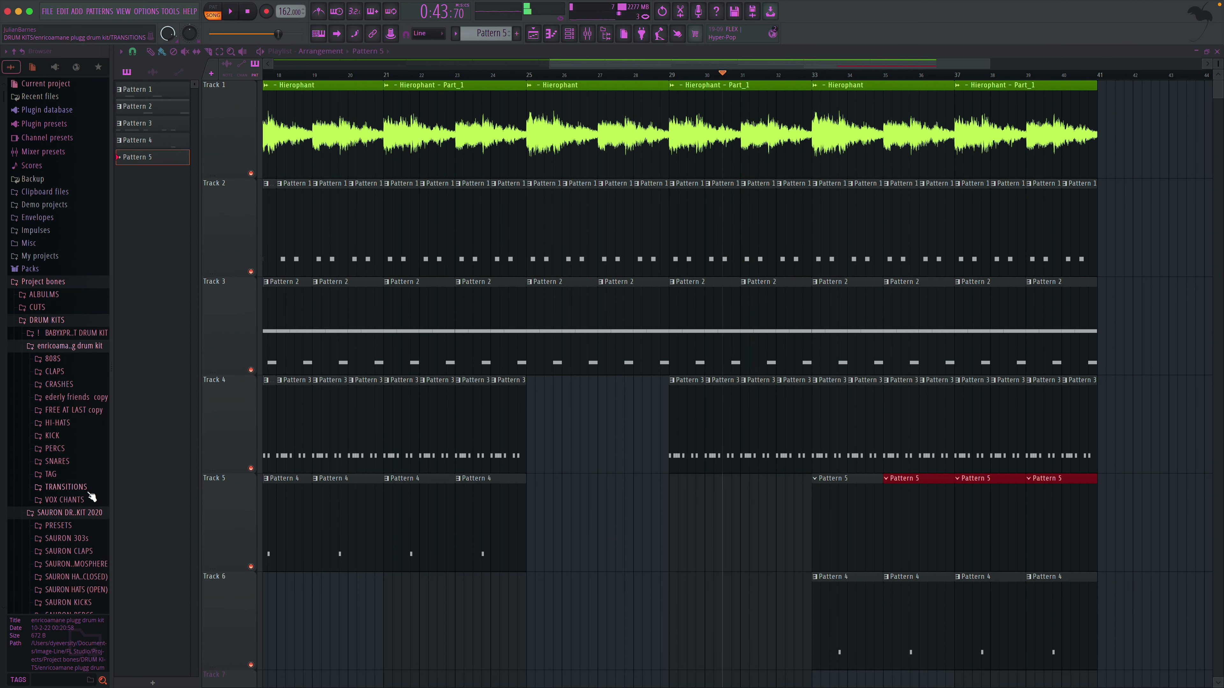
pyautogui.click(77, 452)
# - Audition percussion samples such as PBS (Shot), plugg perc (standart) and bongo, and close the PERCS folder
pyautogui.click(73, 489)
pyautogui.scroll(-3, 79, 501)
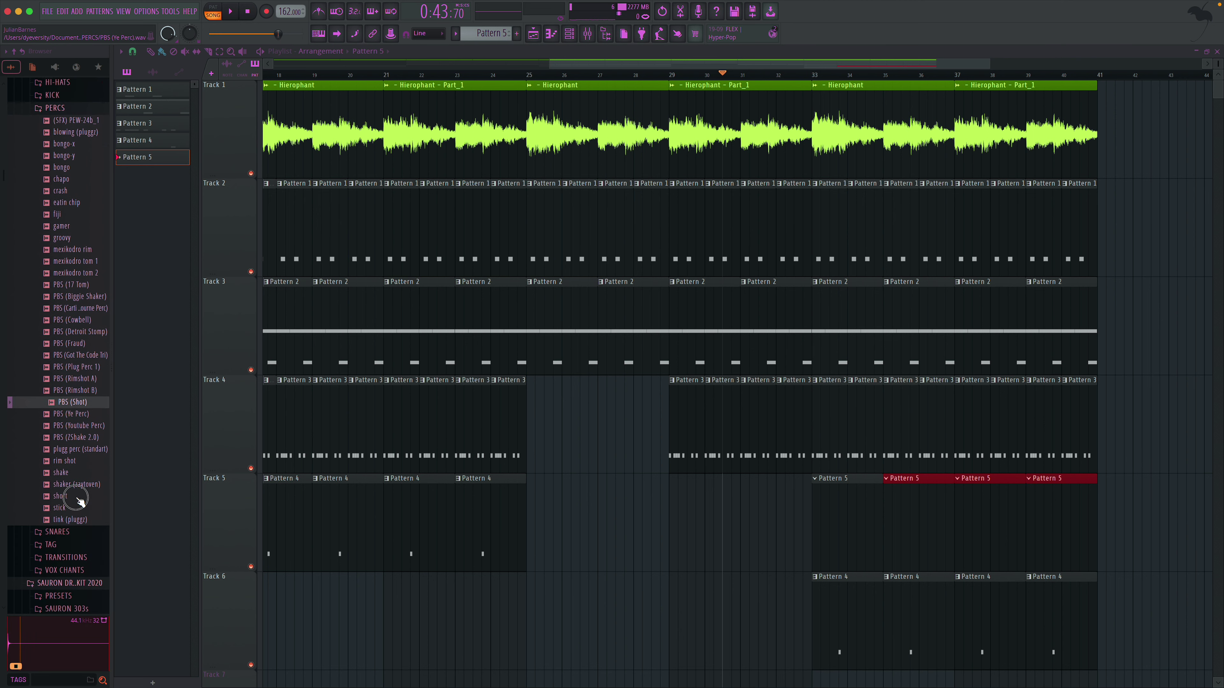
pyautogui.click(76, 468)
pyautogui.click(73, 455)
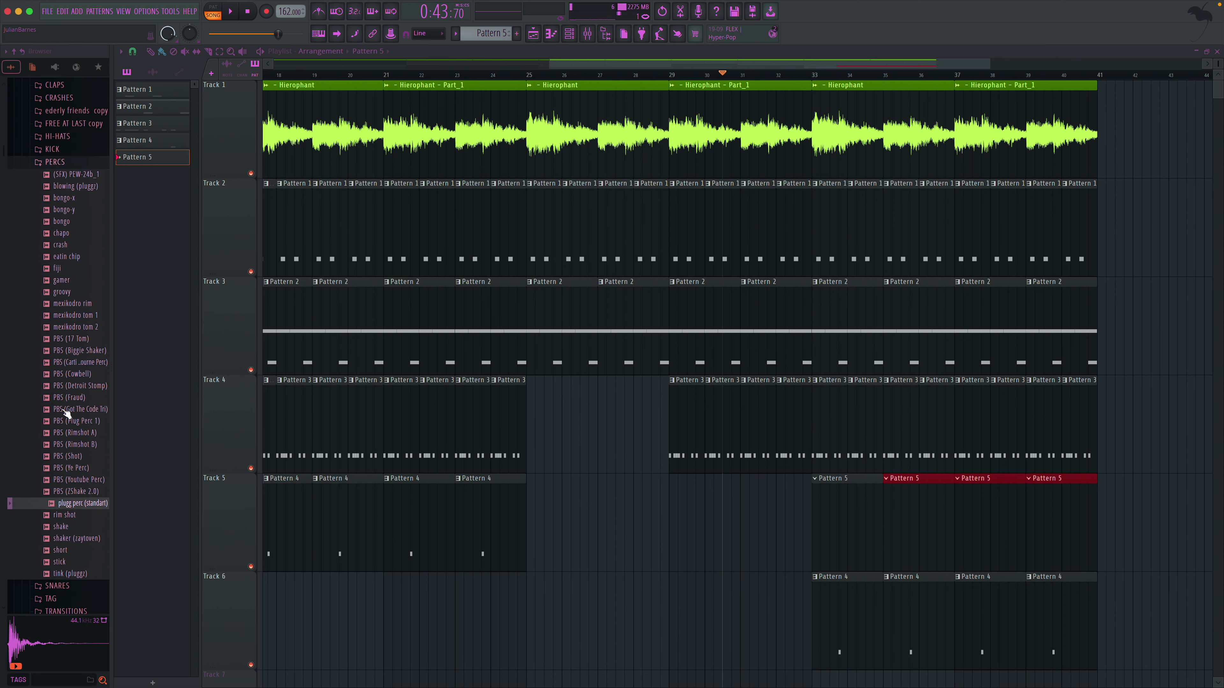
pyautogui.scroll(4, 68, 424)
pyautogui.click(70, 292)
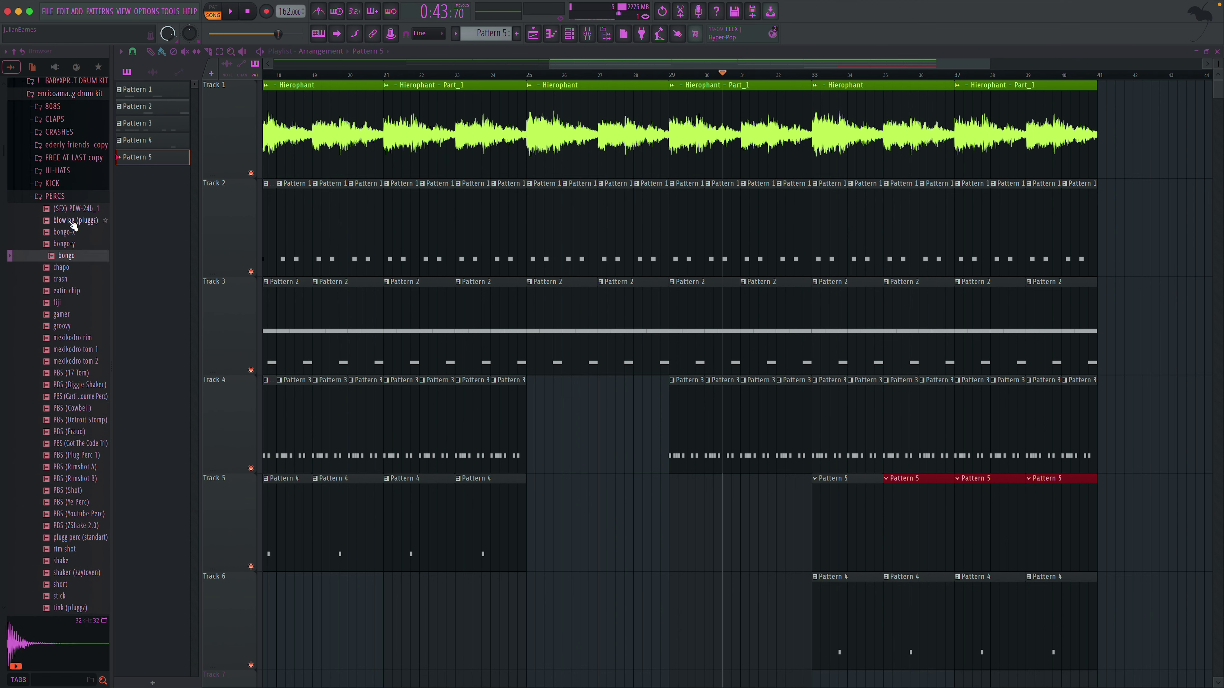
pyautogui.click(74, 197)
pyautogui.scroll(2, 75, 236)
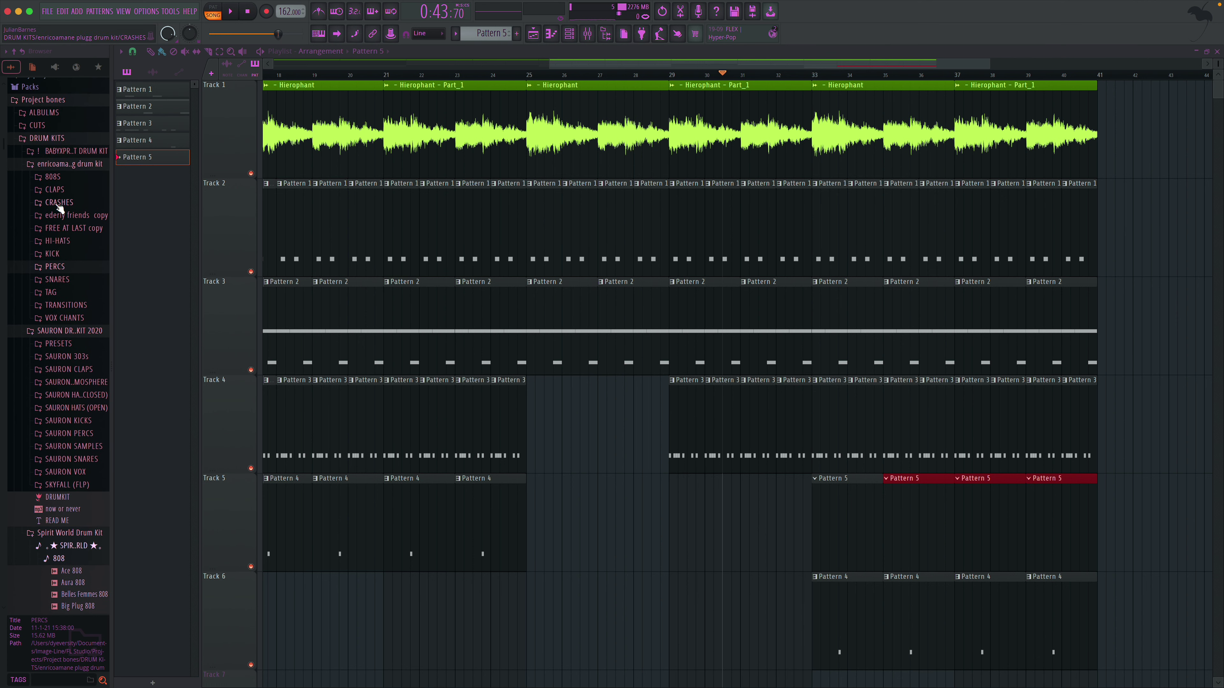
pyautogui.scroll(-1, 77, 166)
# - Collapse the SAURON DRUM KIT 2020 and 808 folders to browse the sample categories of the Spirit World Drum Kit
pyautogui.press('space')
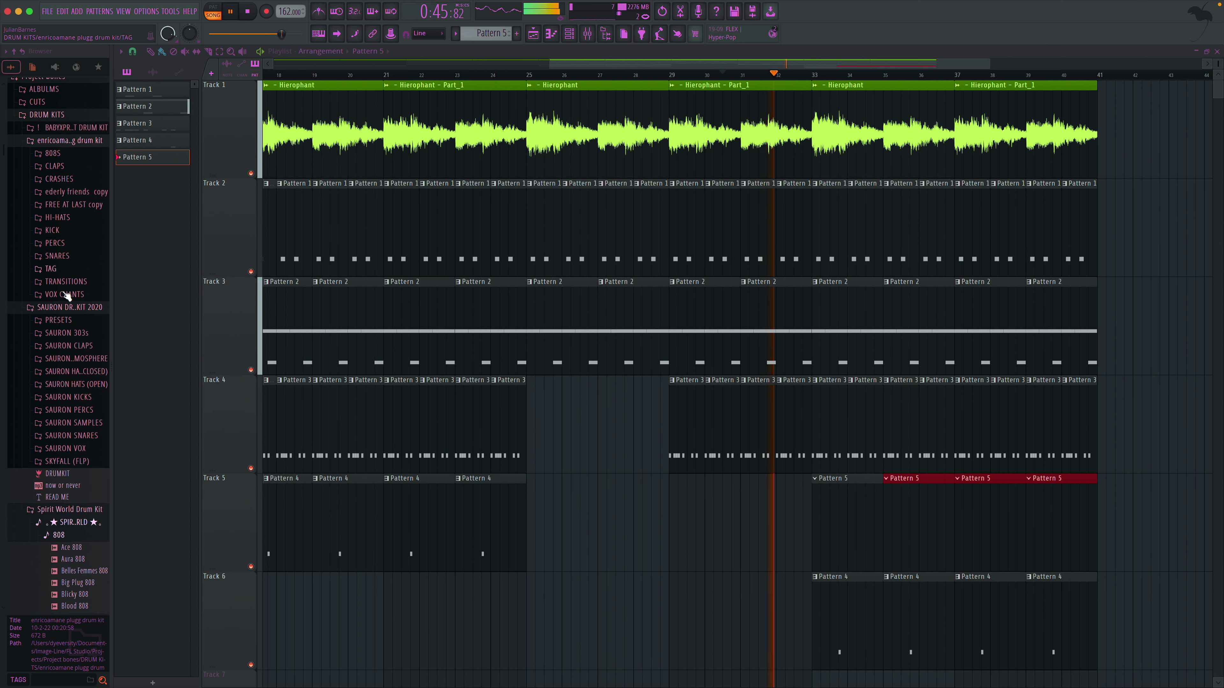
pyautogui.click(70, 308)
pyautogui.click(73, 333)
pyautogui.press('space')
pyautogui.click(75, 333)
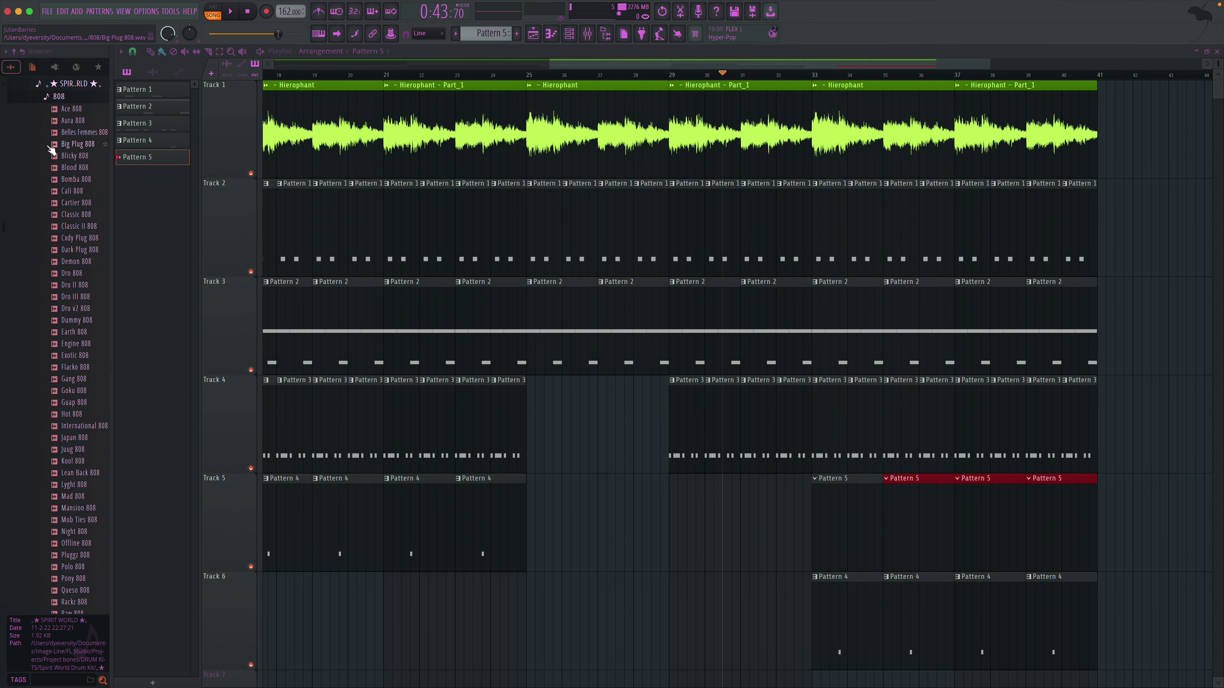
pyautogui.click(57, 98)
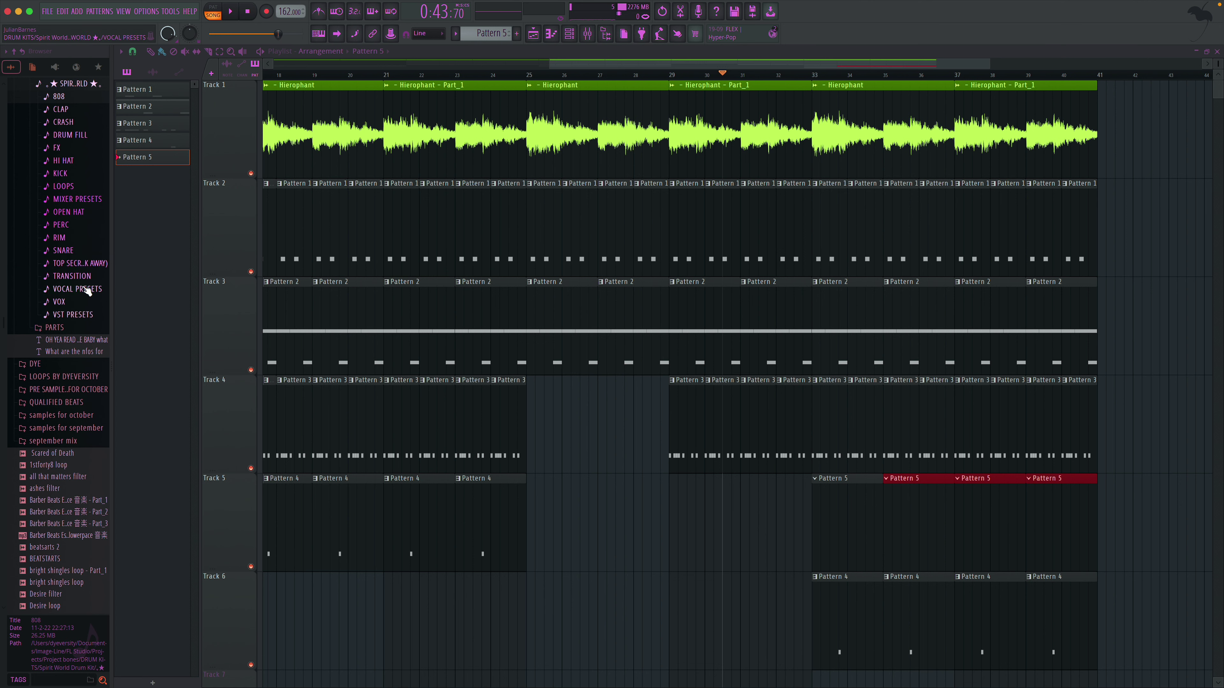
pyautogui.scroll(2, 75, 233)
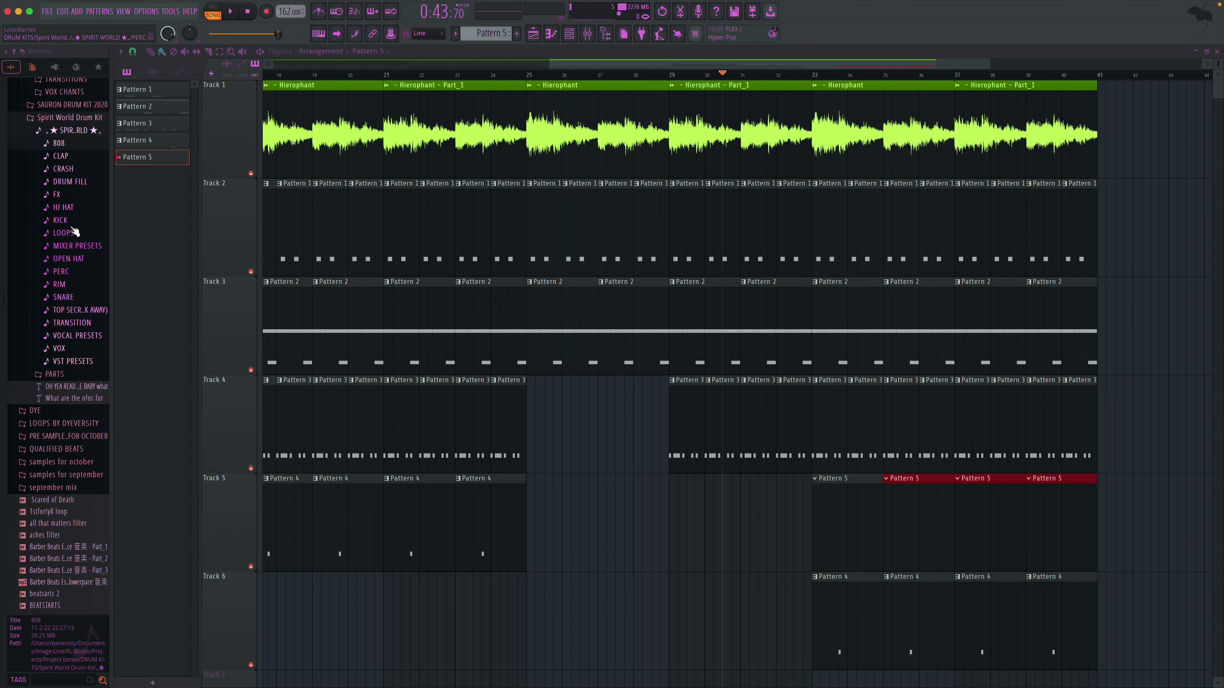
# - Audition percussion samples such as PBS (Shot) and groovy in the enricoamane plugg drum kit's PERCS folder, and close the folder
pyautogui.scroll(11, 72, 135)
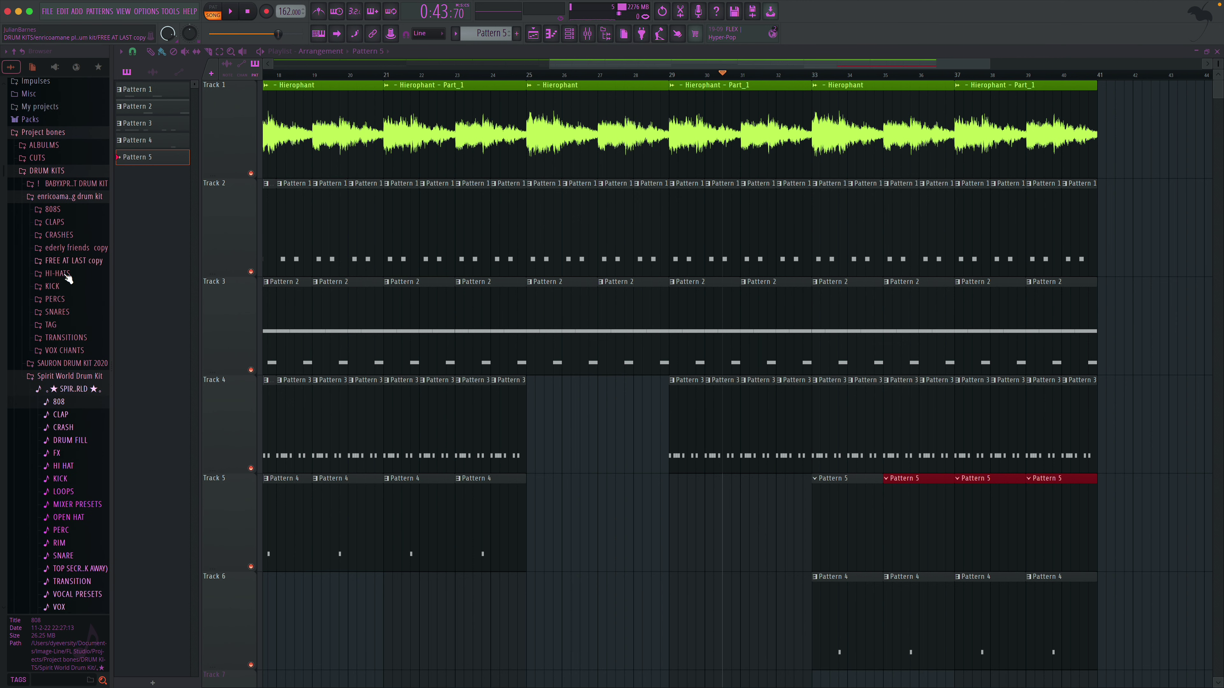
pyautogui.click(75, 302)
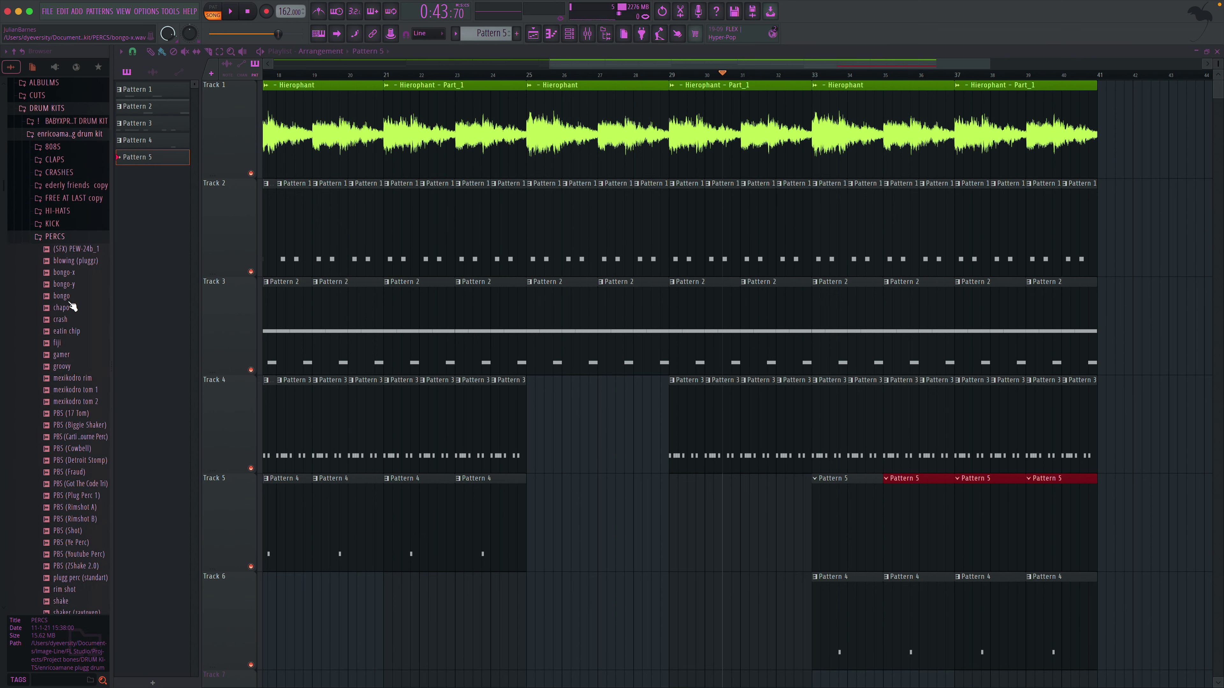
pyautogui.scroll(-6, 68, 368)
pyautogui.click(71, 349)
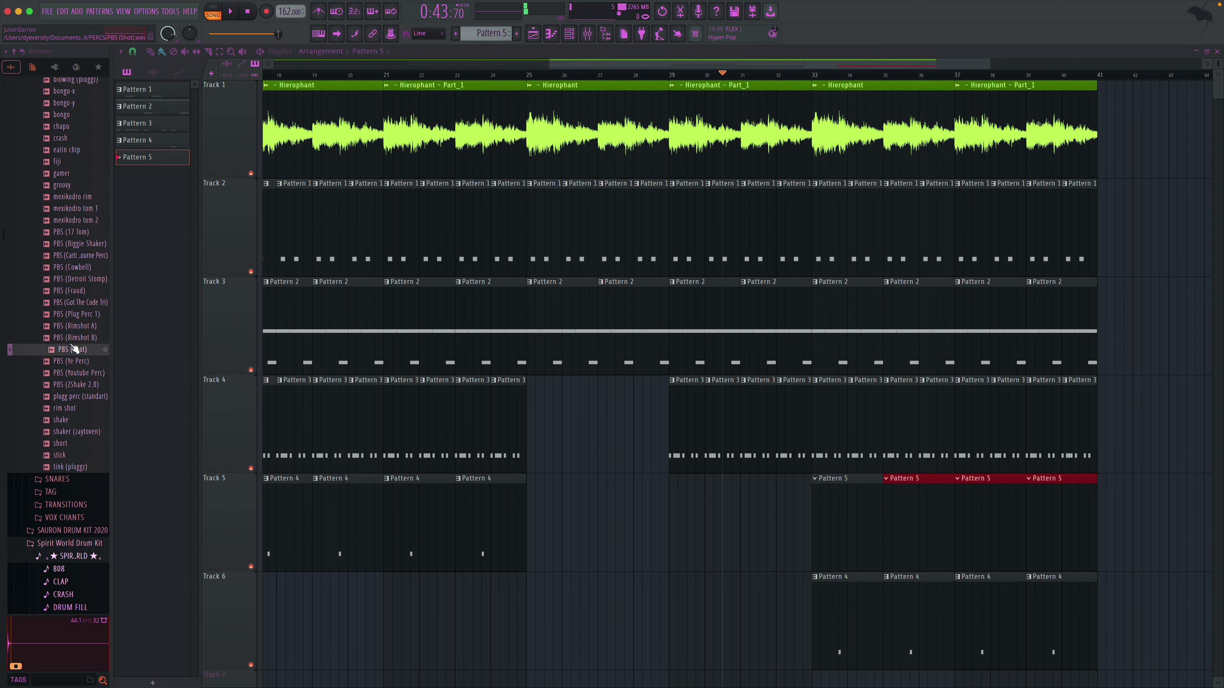
pyautogui.scroll(3, 71, 347)
pyautogui.click(71, 338)
pyautogui.scroll(3, 69, 335)
pyautogui.click(64, 325)
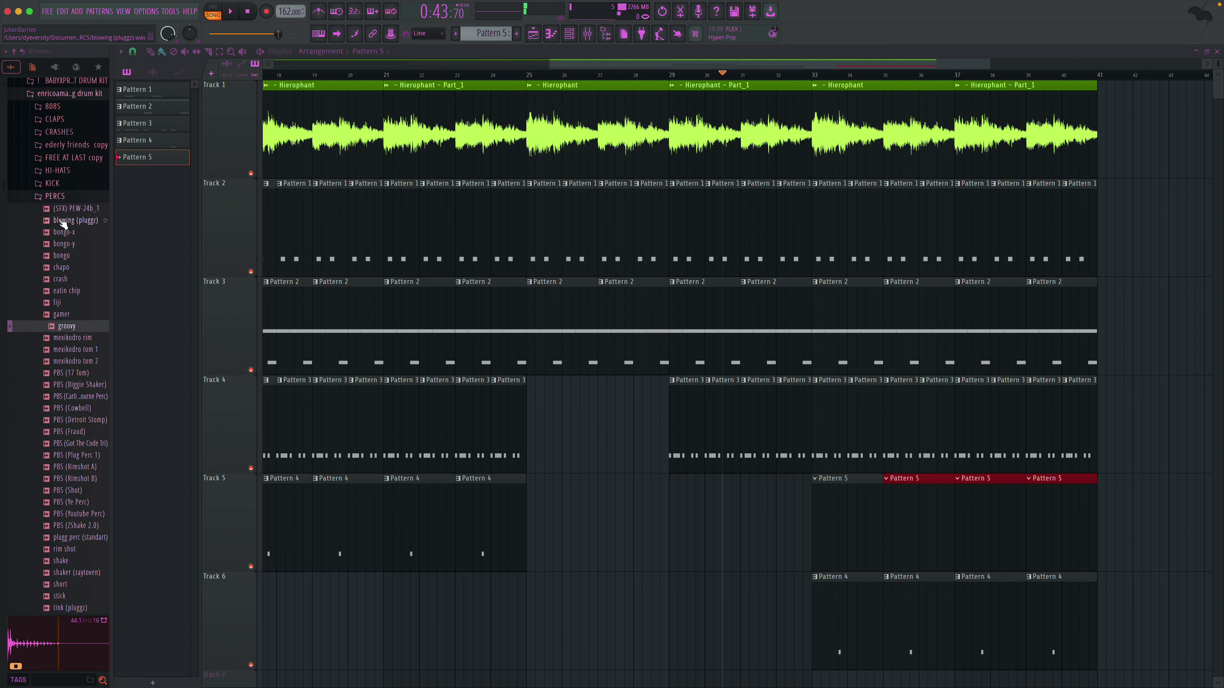
pyautogui.click(73, 198)
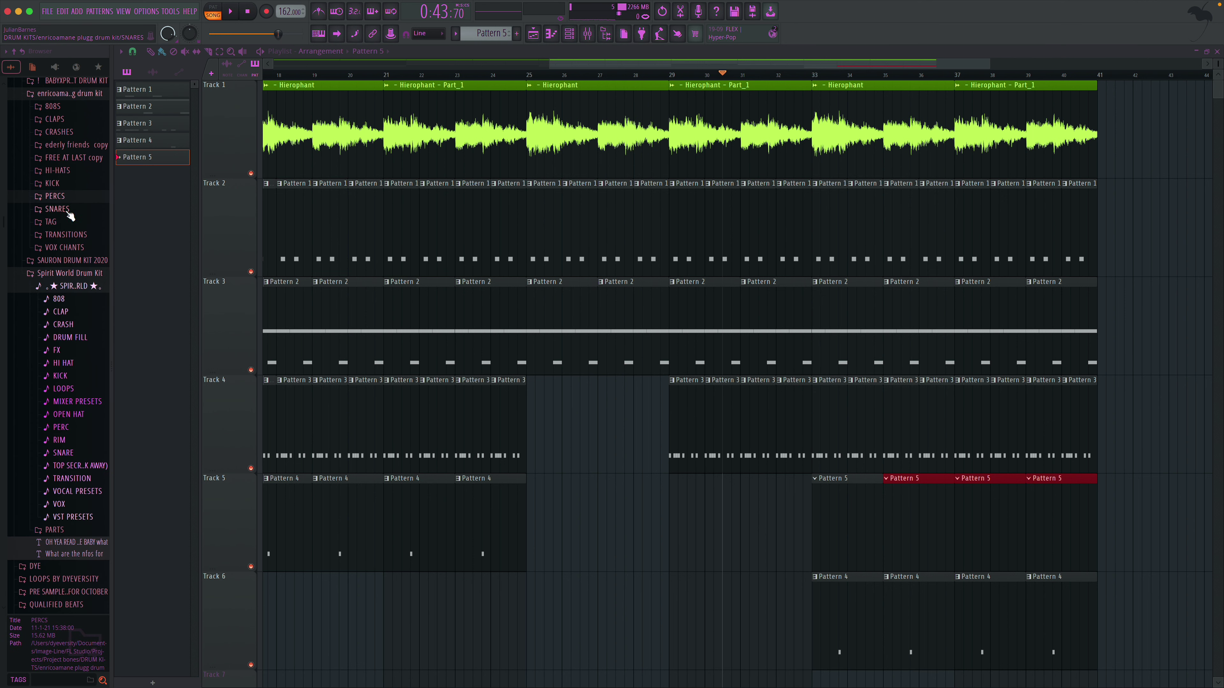
# - Audition snares such as xool snare and xangang snare (rare) in the same kit's SNARES folder, and close the folder
pyautogui.click(57, 209)
pyautogui.scroll(-5, 74, 342)
pyautogui.click(75, 342)
pyautogui.click(86, 362)
pyautogui.click(82, 377)
pyautogui.click(82, 386)
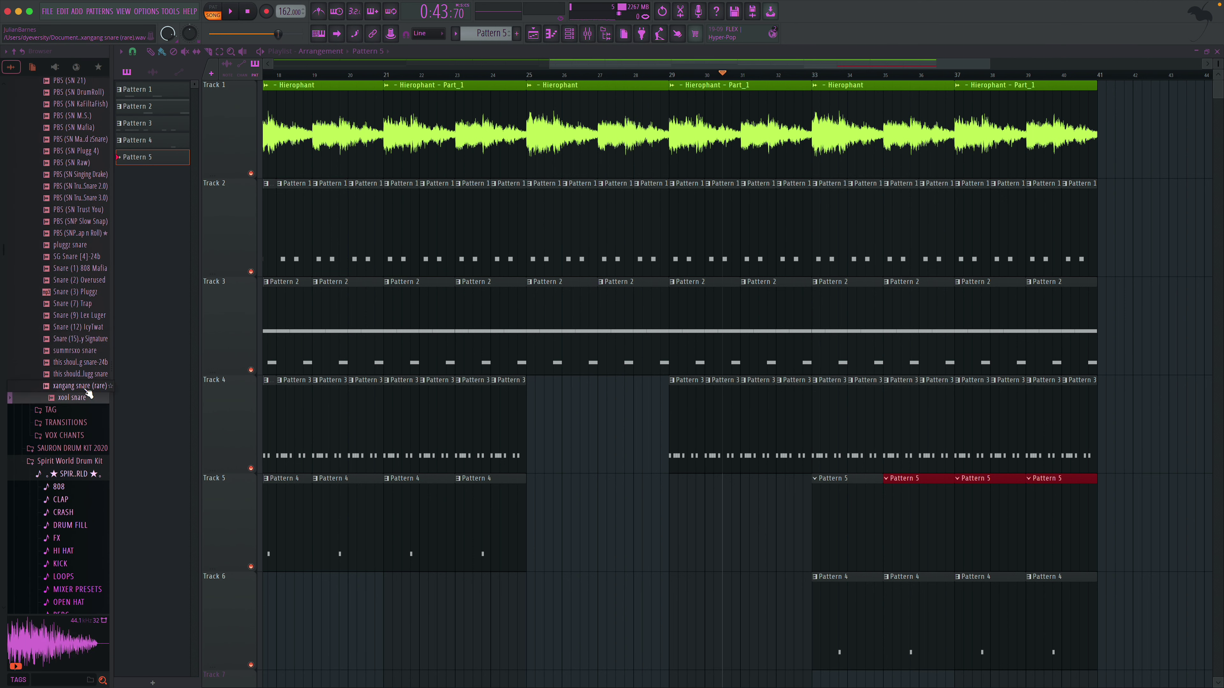
pyautogui.scroll(5, 83, 260)
pyautogui.scroll(3, 83, 259)
pyautogui.click(75, 213)
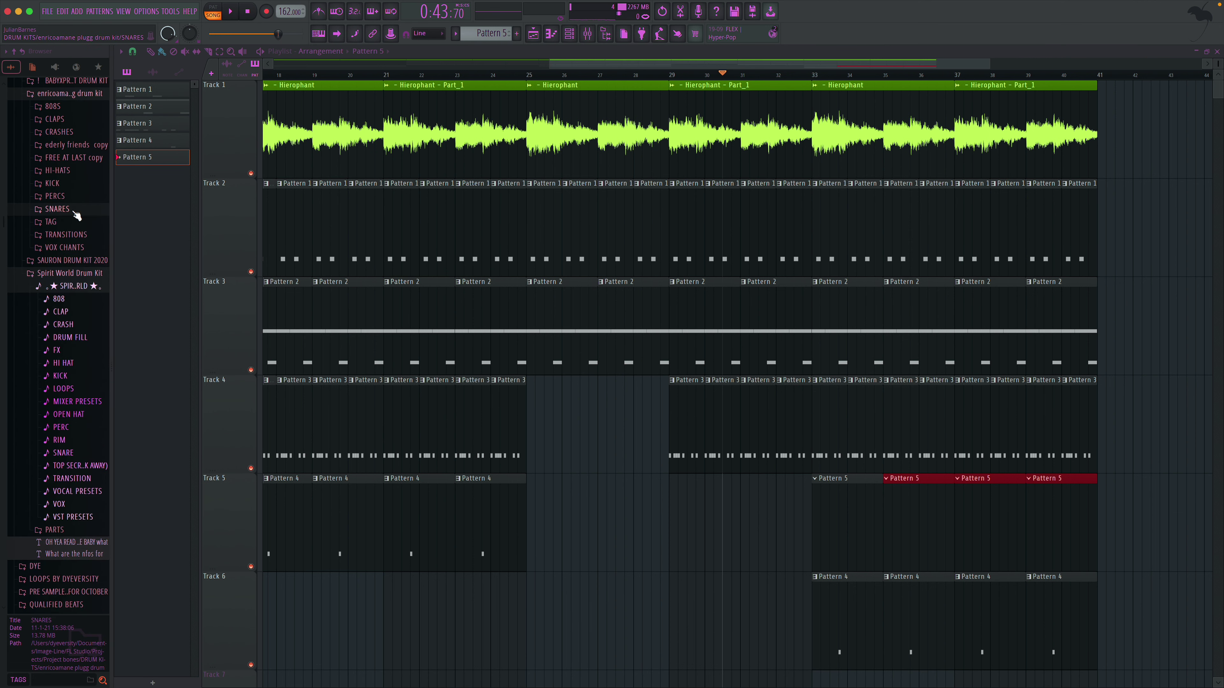
# - Briefly play the arrangement, look through the PERCS folder again, and collapse the enricoamane plugg drum kit folder
pyautogui.scroll(2, 75, 227)
pyautogui.press('space')
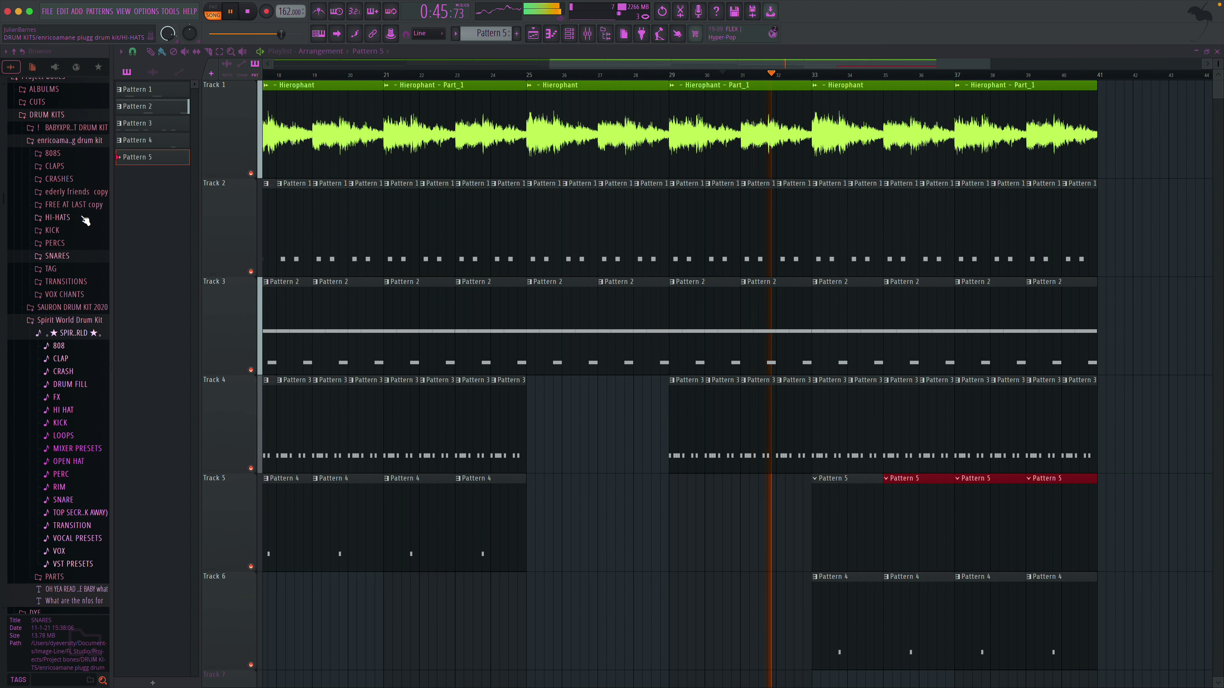
pyautogui.press('space')
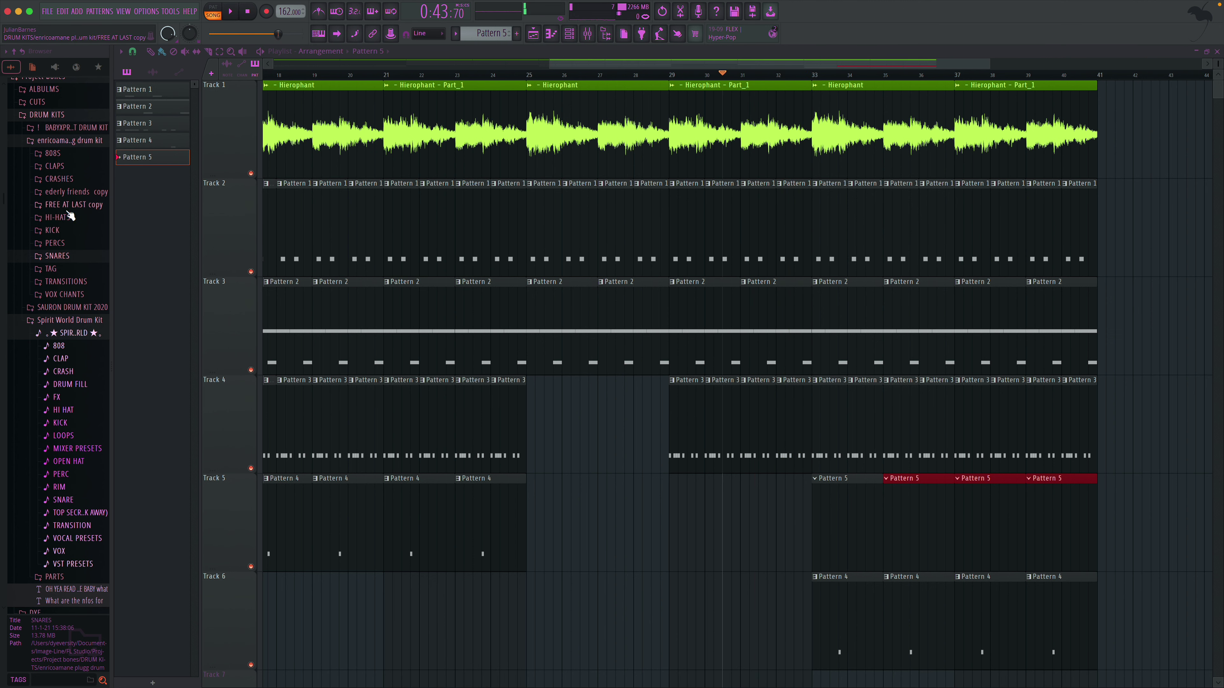
pyautogui.scroll(1, 68, 217)
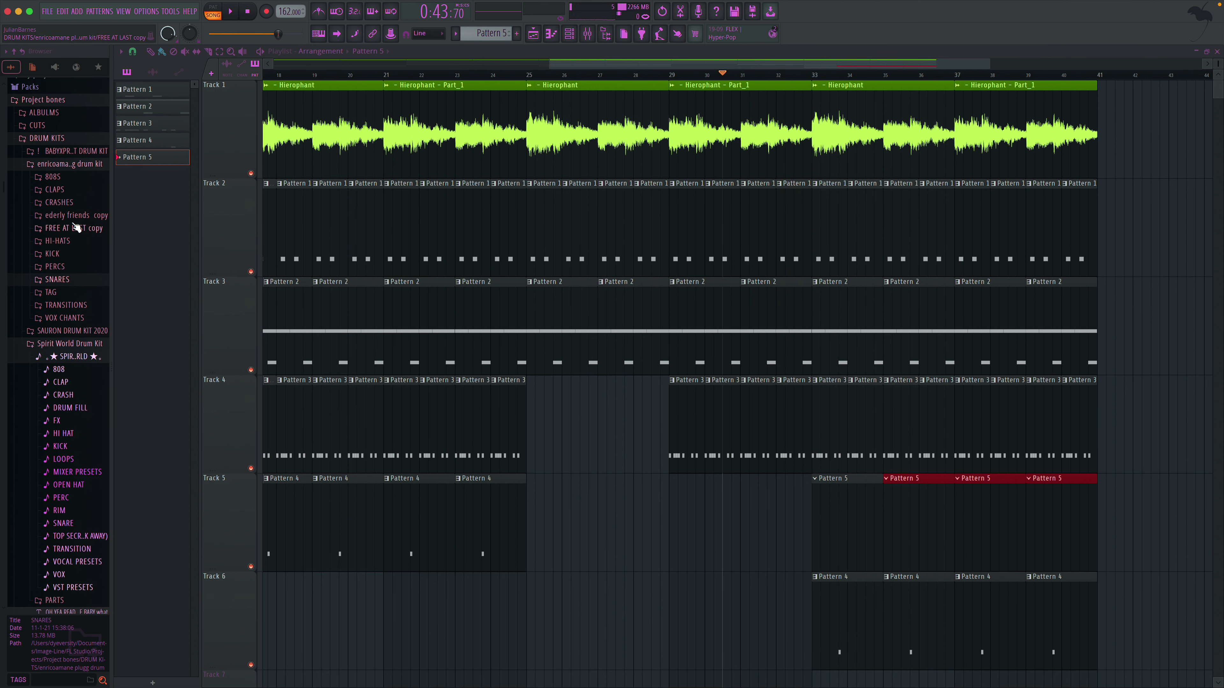
pyautogui.click(68, 268)
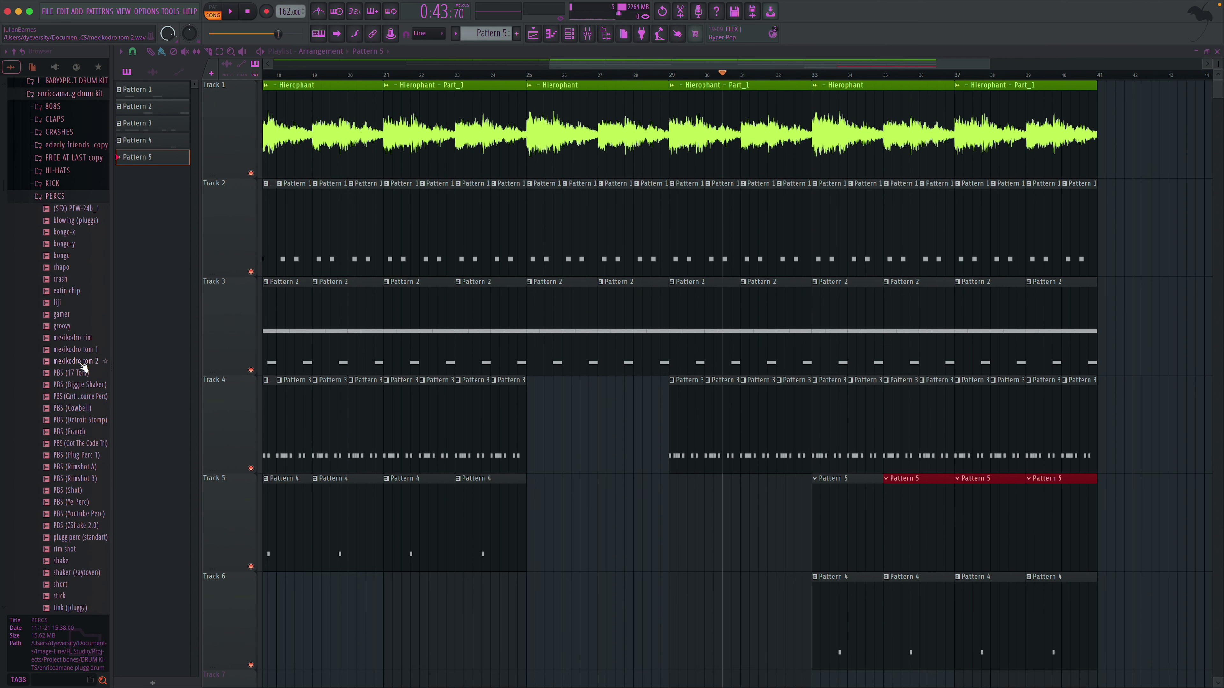
pyautogui.click(64, 197)
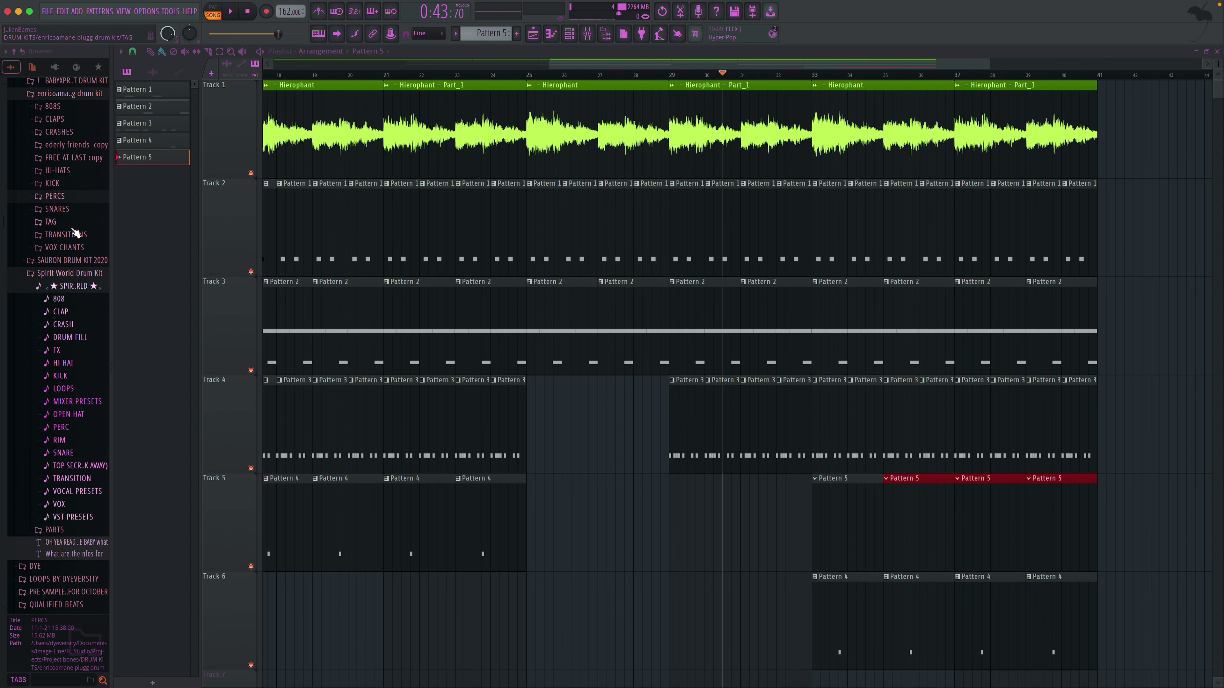
pyautogui.click(71, 96)
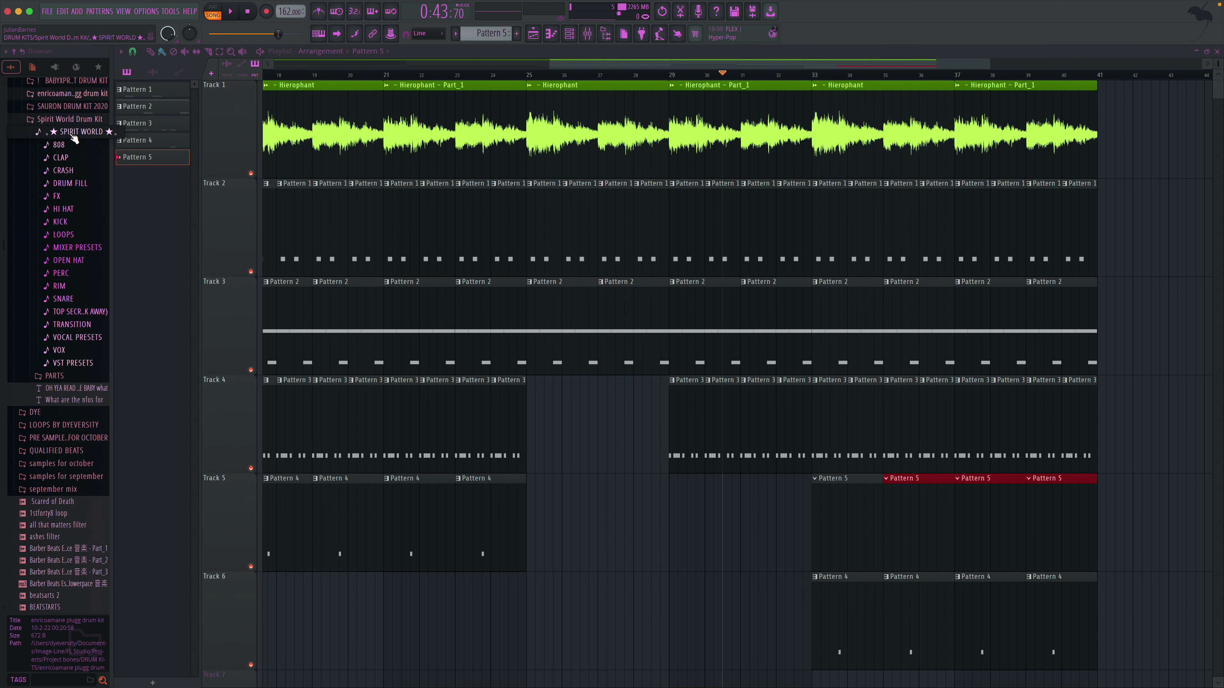
# - Audition shakers, tambourines and other samples such as Rexdale Perc and Short Guiro in the Spirit World Drum Kit's PERC folder
pyautogui.click(61, 273)
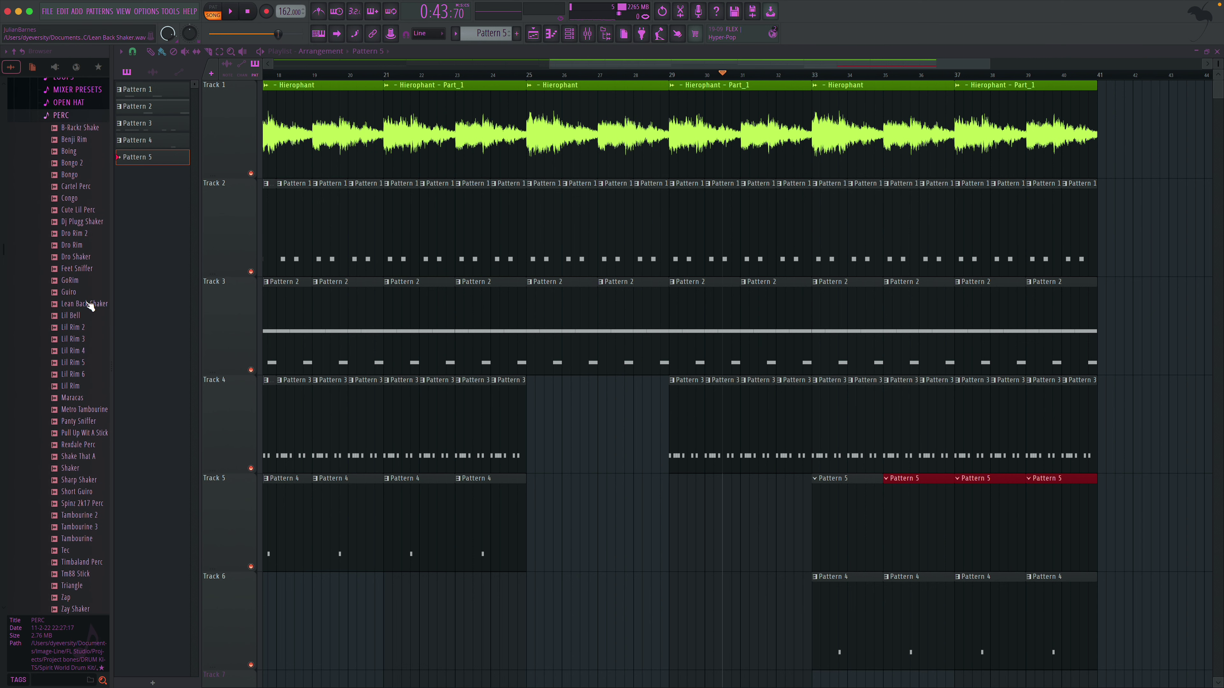
pyautogui.scroll(-5, 81, 314)
pyautogui.click(84, 314)
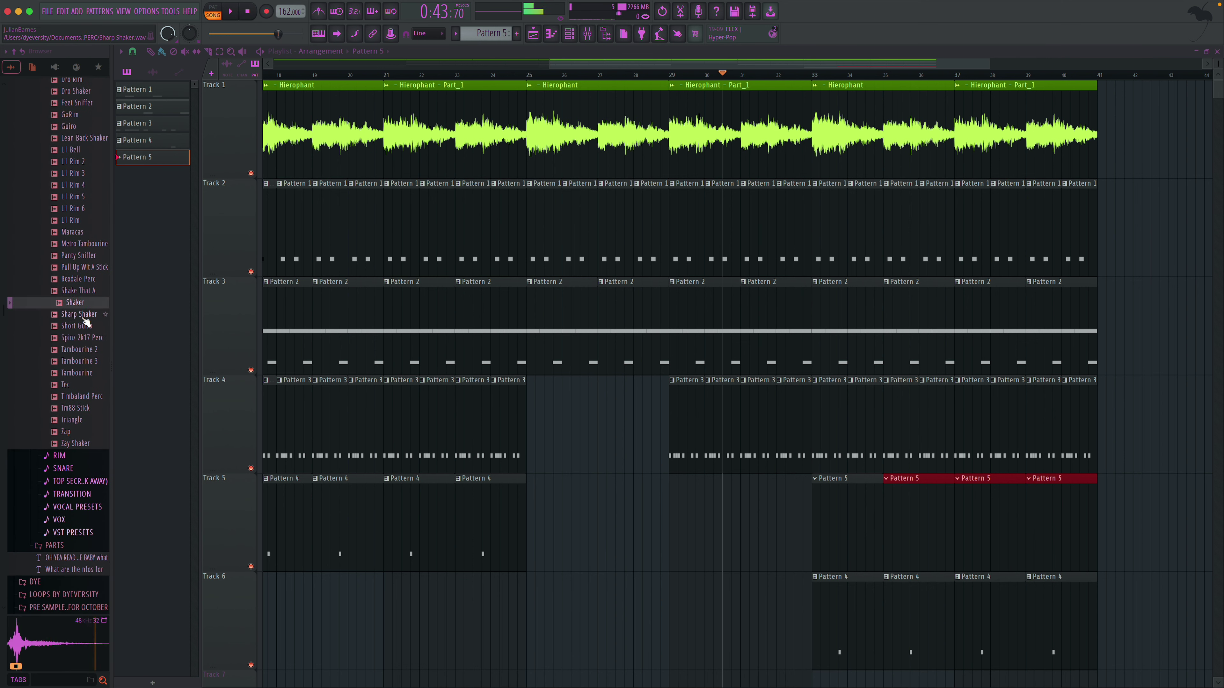
pyautogui.click(81, 293)
pyautogui.click(79, 281)
pyautogui.click(85, 316)
pyautogui.click(84, 305)
pyautogui.click(84, 329)
pyautogui.click(88, 350)
pyautogui.click(88, 362)
pyautogui.click(85, 385)
pyautogui.click(90, 399)
pyautogui.click(79, 327)
pyautogui.click(67, 281)
# - Compare Lil Rim 4, Shaker, Sharp Shaker and Short Guiro from the PERC folder
pyautogui.scroll(2, 67, 276)
pyautogui.scroll(3, 70, 274)
pyautogui.click(70, 256)
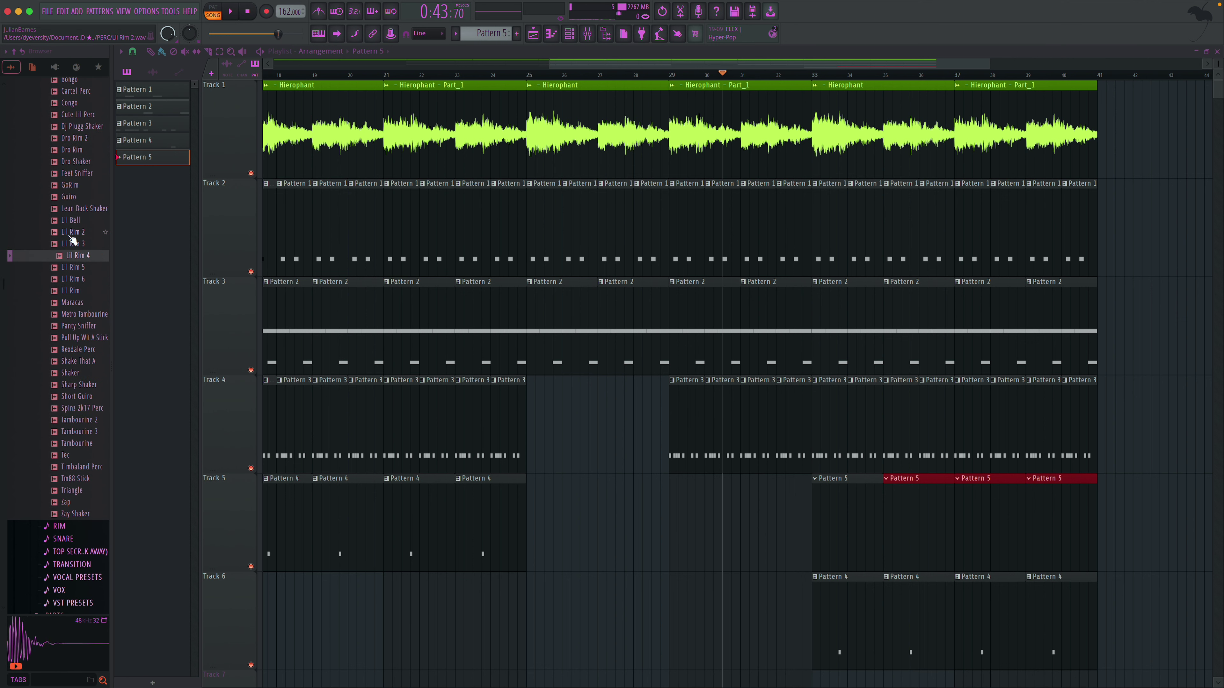
pyautogui.click(91, 373)
pyautogui.click(90, 386)
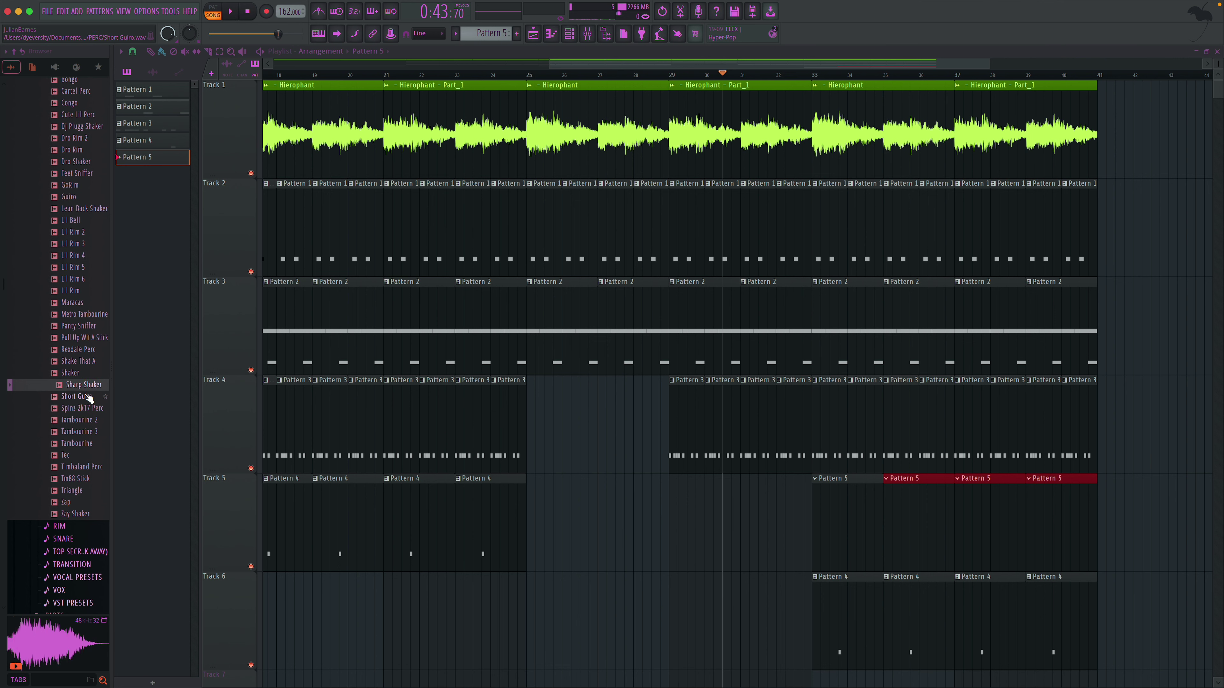
pyautogui.click(88, 396)
pyautogui.click(81, 375)
pyautogui.click(81, 385)
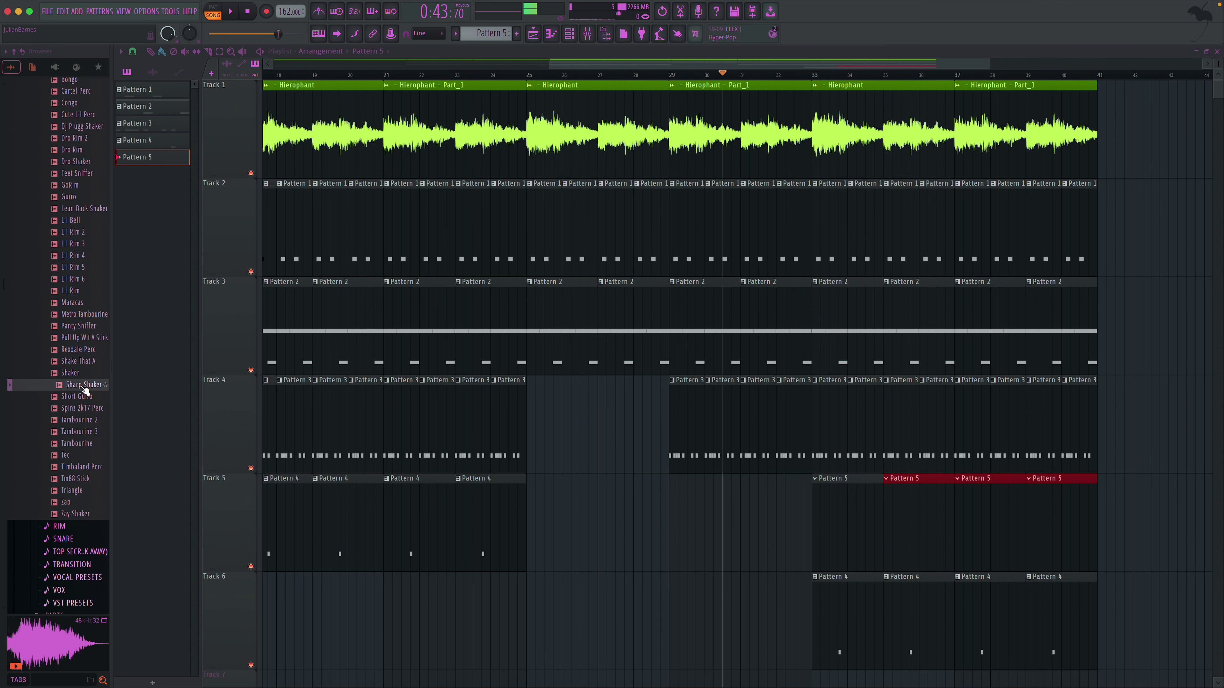
# - Add the Panty Sniffer sample as a new channel and open its piano roll from the Pattern 5 clip on Track 5
pyautogui.click(91, 328)
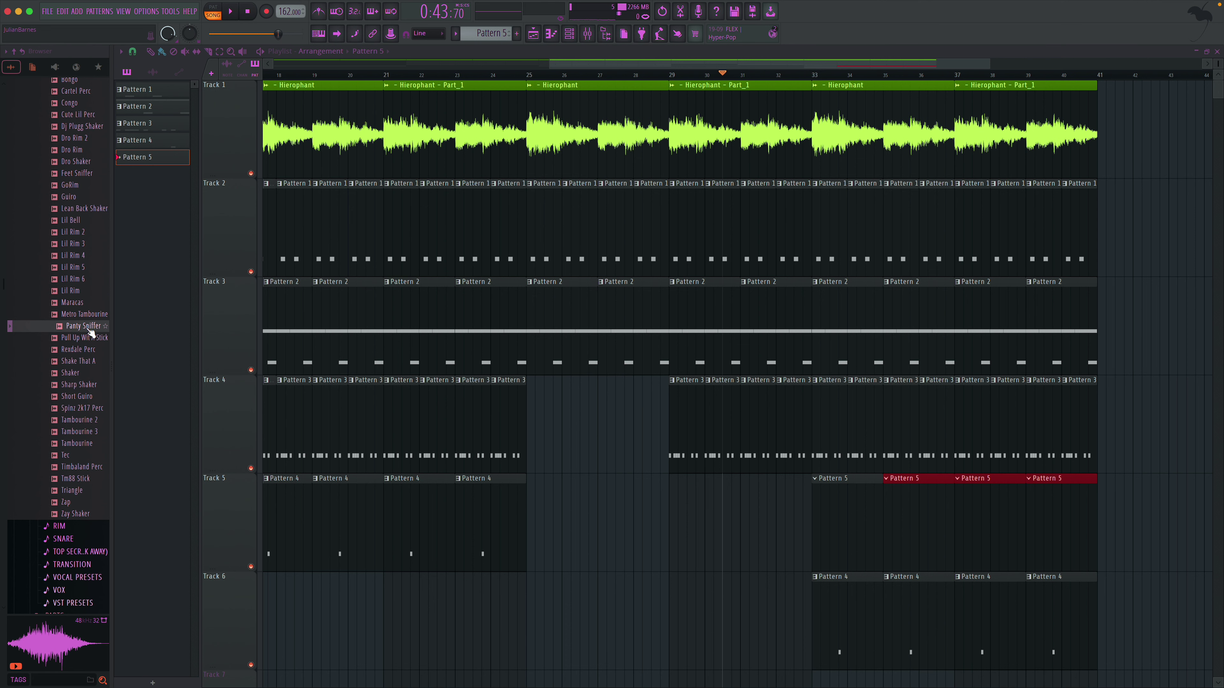
pyautogui.moveTo(91, 333); pyautogui.dragTo(123, 394)
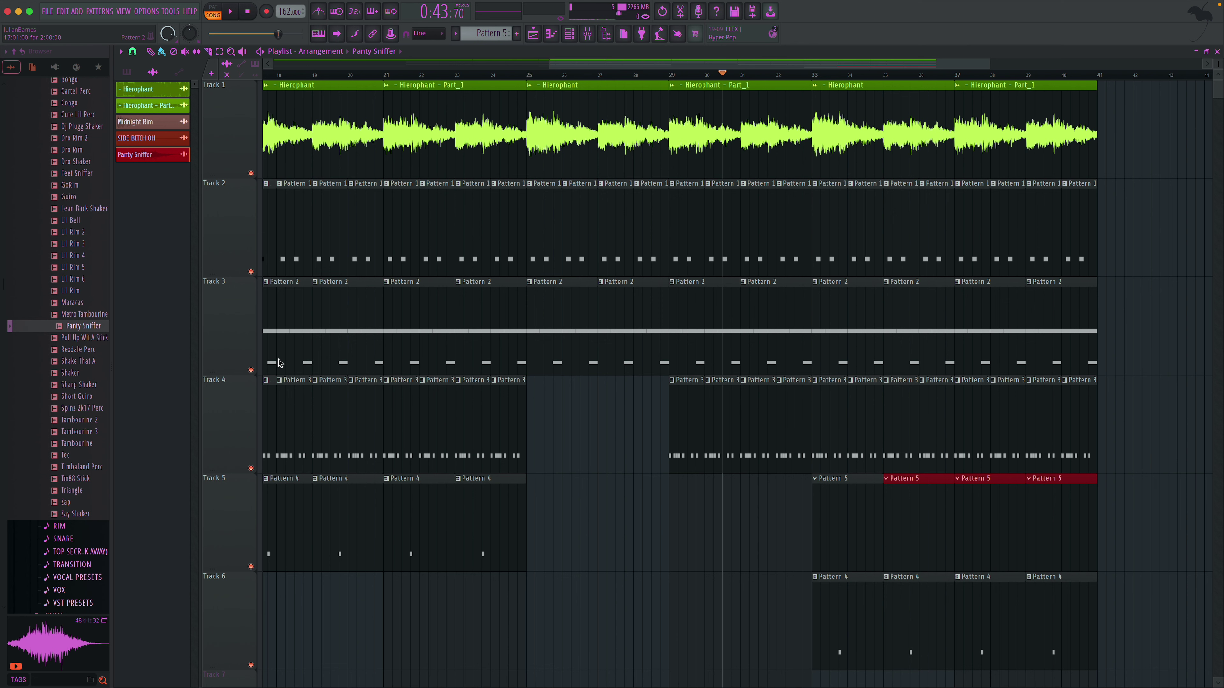
pyautogui.press('space')
pyautogui.doubleClick(845, 517)
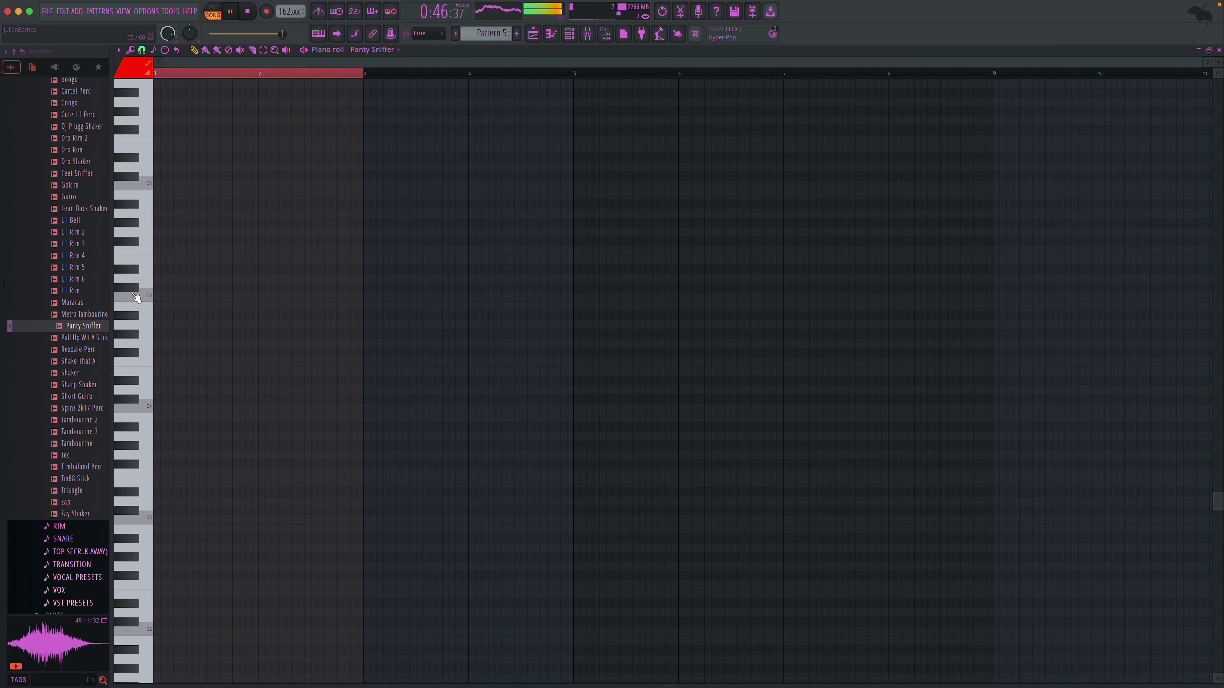
# - Draw three C5 notes spaced three steps apart from the start of bars 1 and 2, and return to the playlist
pyautogui.press('space')
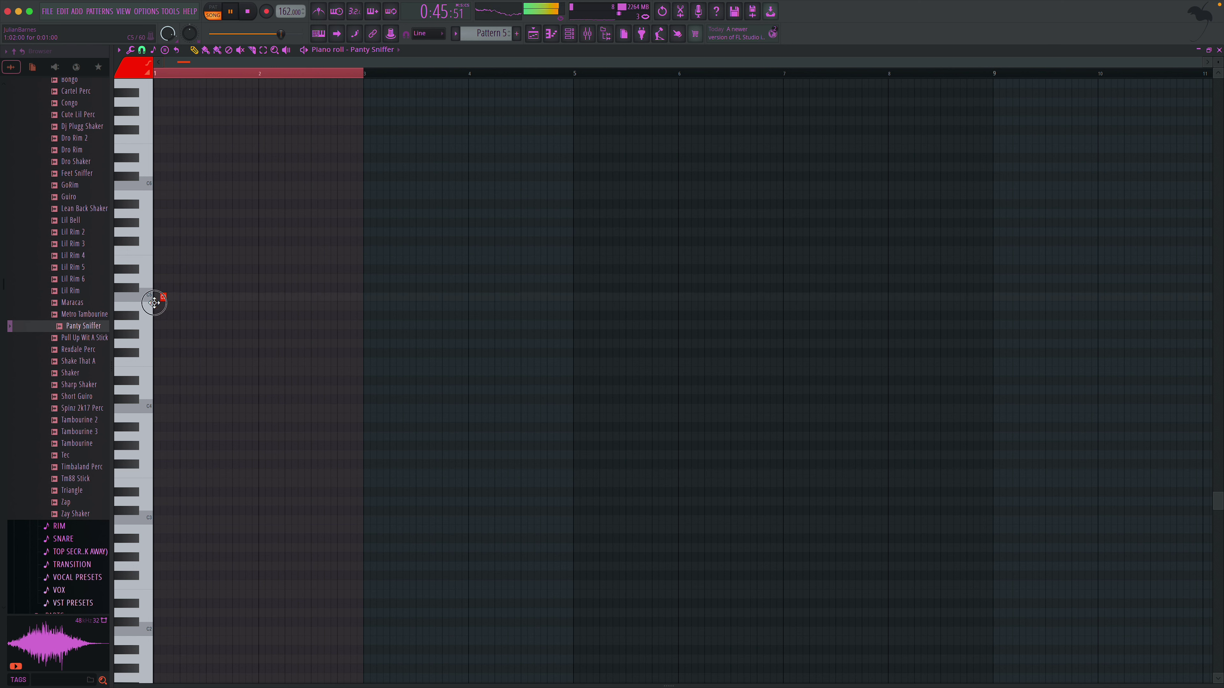
pyautogui.press('space')
pyautogui.click(172, 298)
pyautogui.press('space')
pyautogui.click(196, 299)
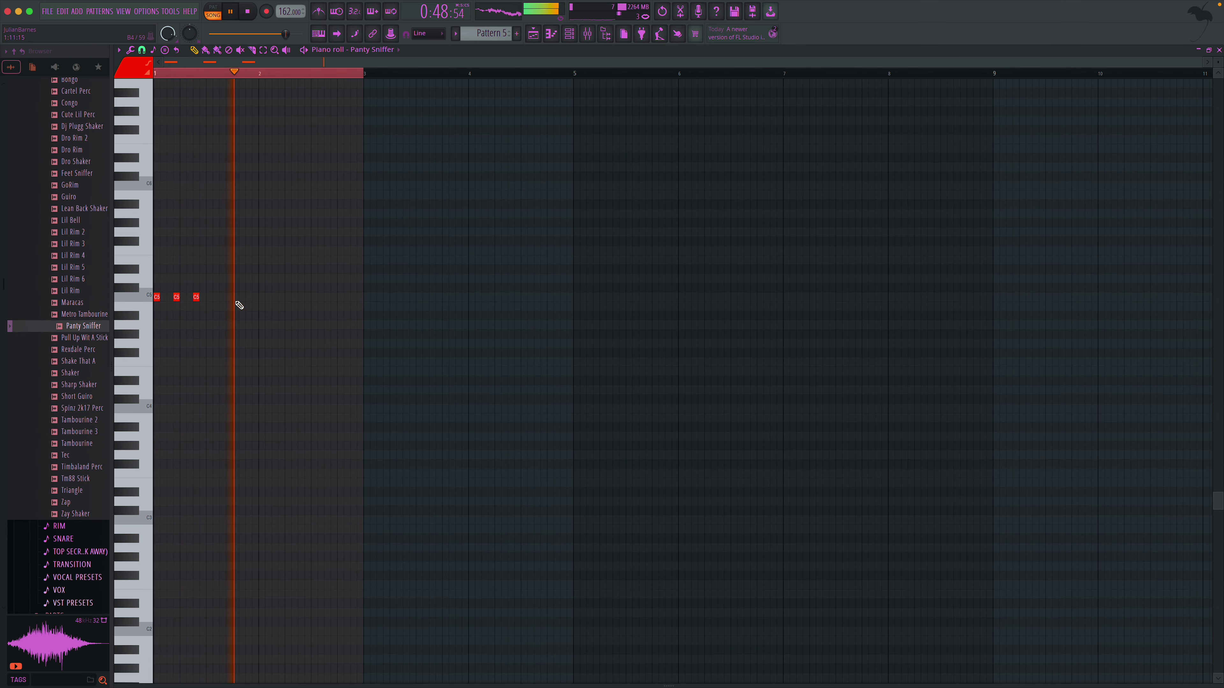
pyautogui.click(262, 298)
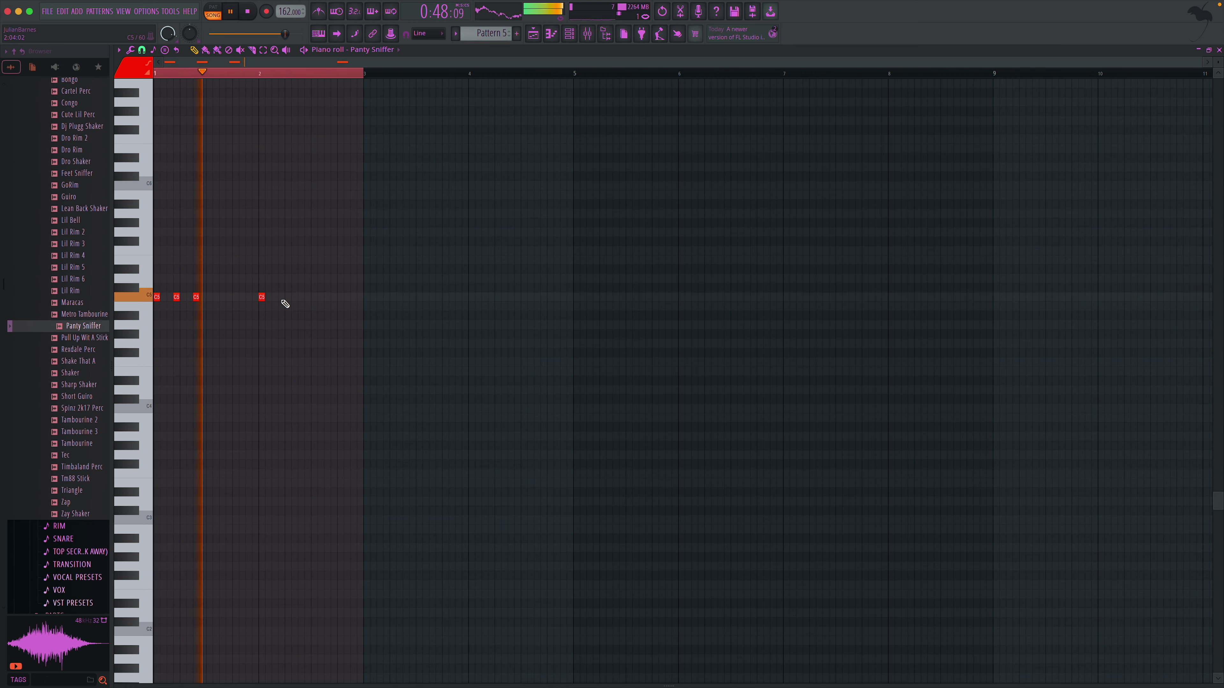
pyautogui.click(281, 298)
pyautogui.click(301, 298)
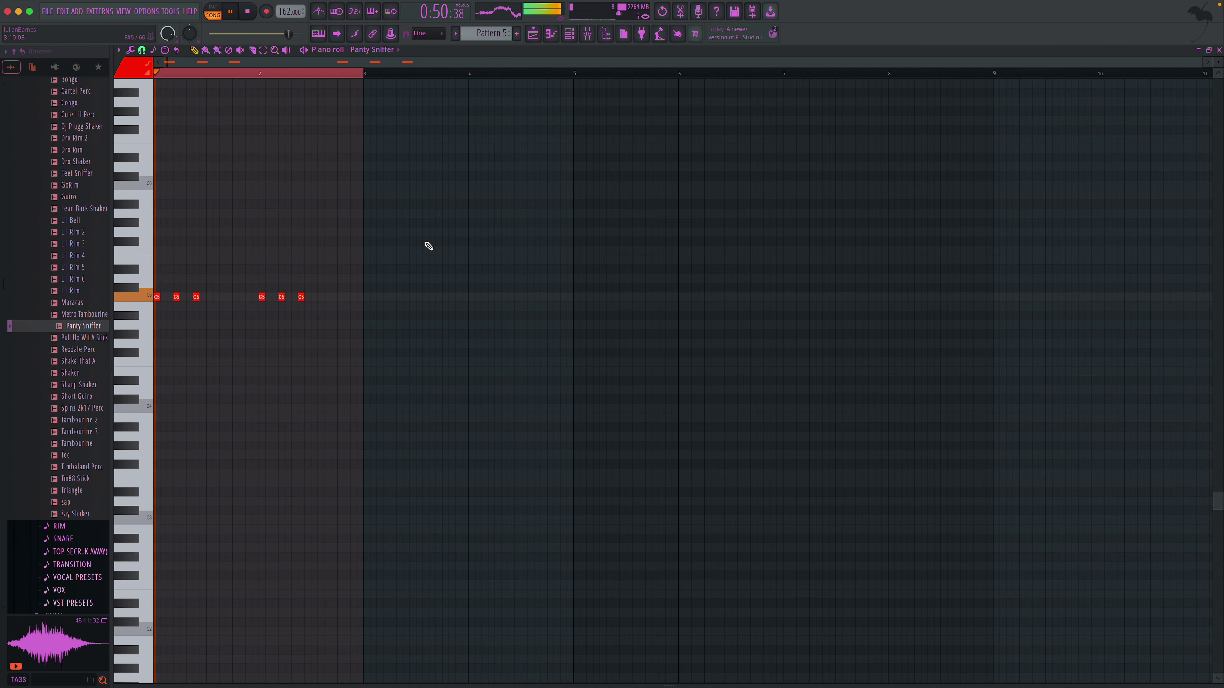
pyautogui.press('F5')
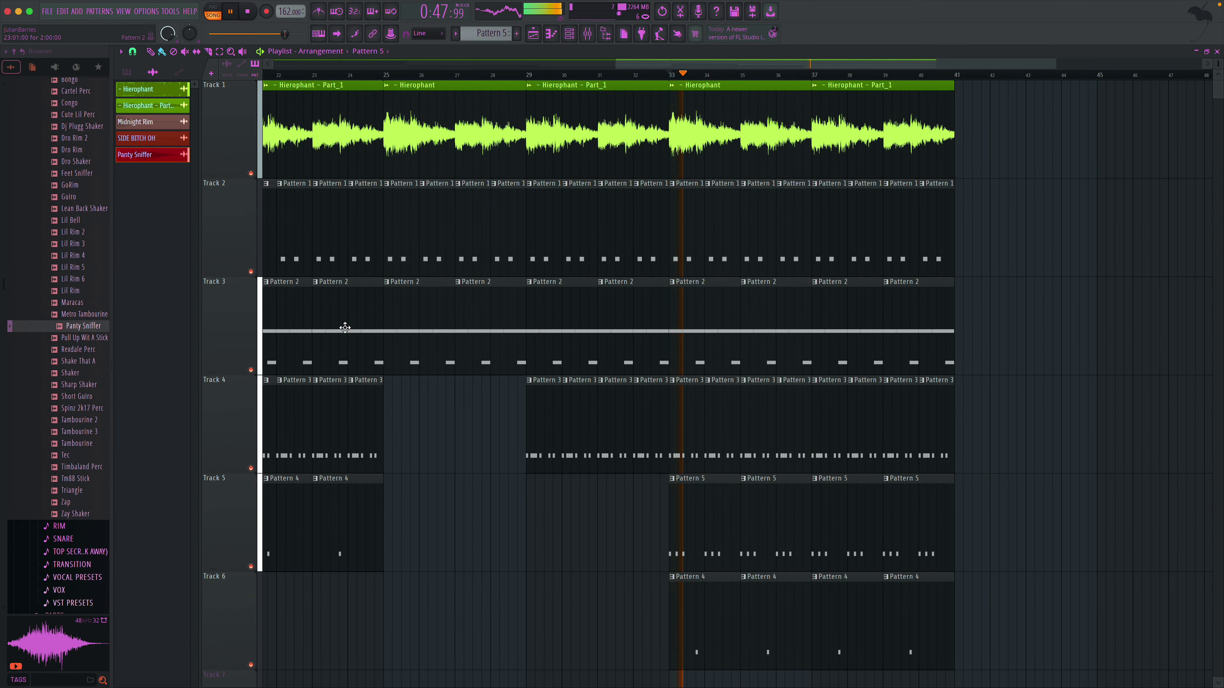
# - Open the Spirit World Drum Kit's RIM folder and add the OG Rim sample as a new channel
pyautogui.scroll(-1, 221, 358)
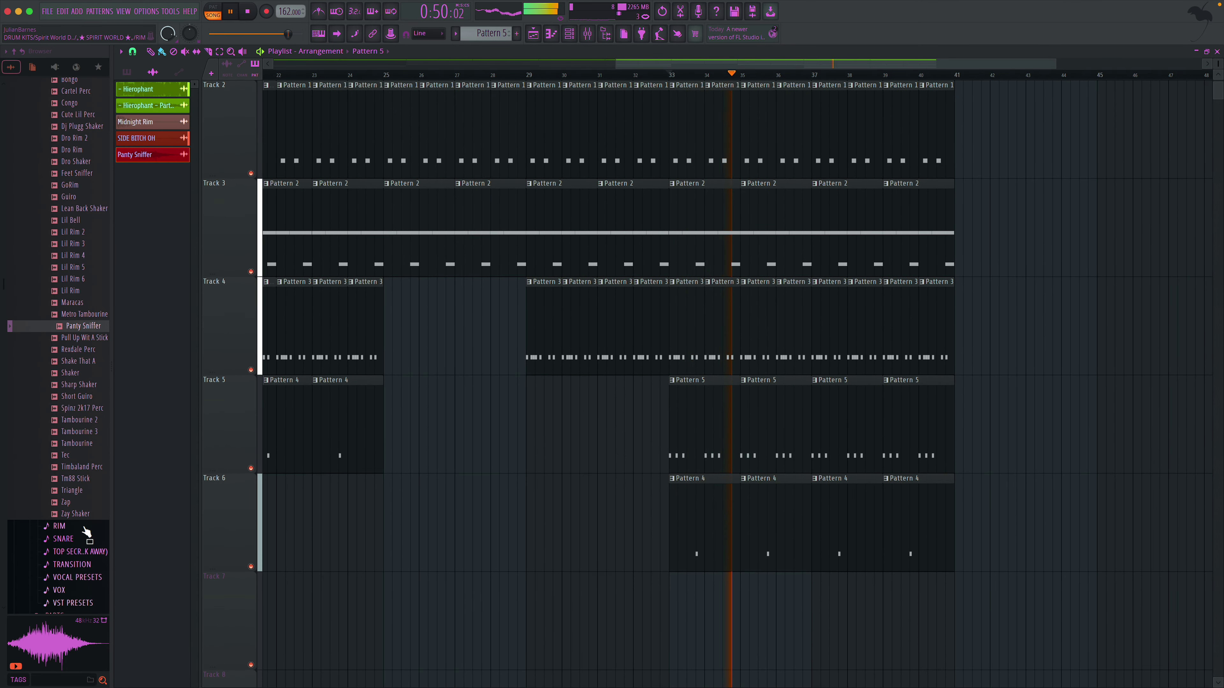
pyautogui.click(81, 528)
pyautogui.scroll(-5, 81, 533)
pyautogui.moveTo(75, 408); pyautogui.dragTo(153, 171)
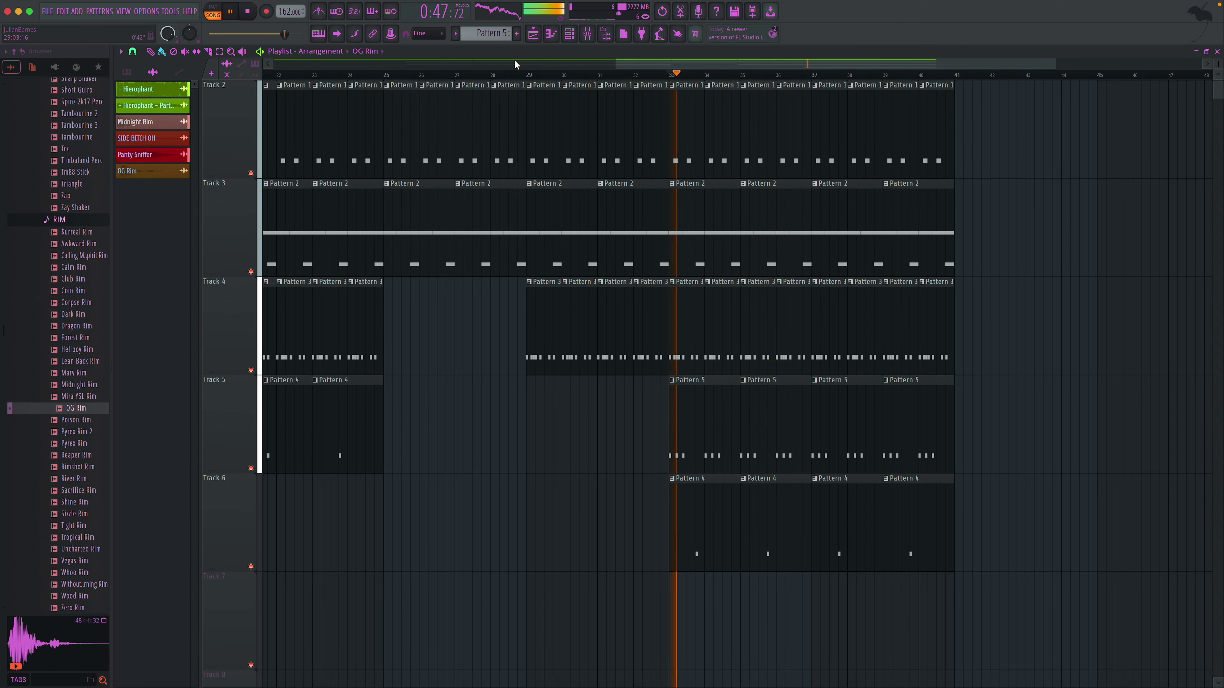
# - Create Pattern 6, place it at bar 36 on Track 7, and open the OG Rim channel's piano roll
pyautogui.click(516, 33)
pyautogui.press('Return')
pyautogui.moveTo(144, 174); pyautogui.dragTo(787, 615)
pyautogui.doubleClick(787, 616)
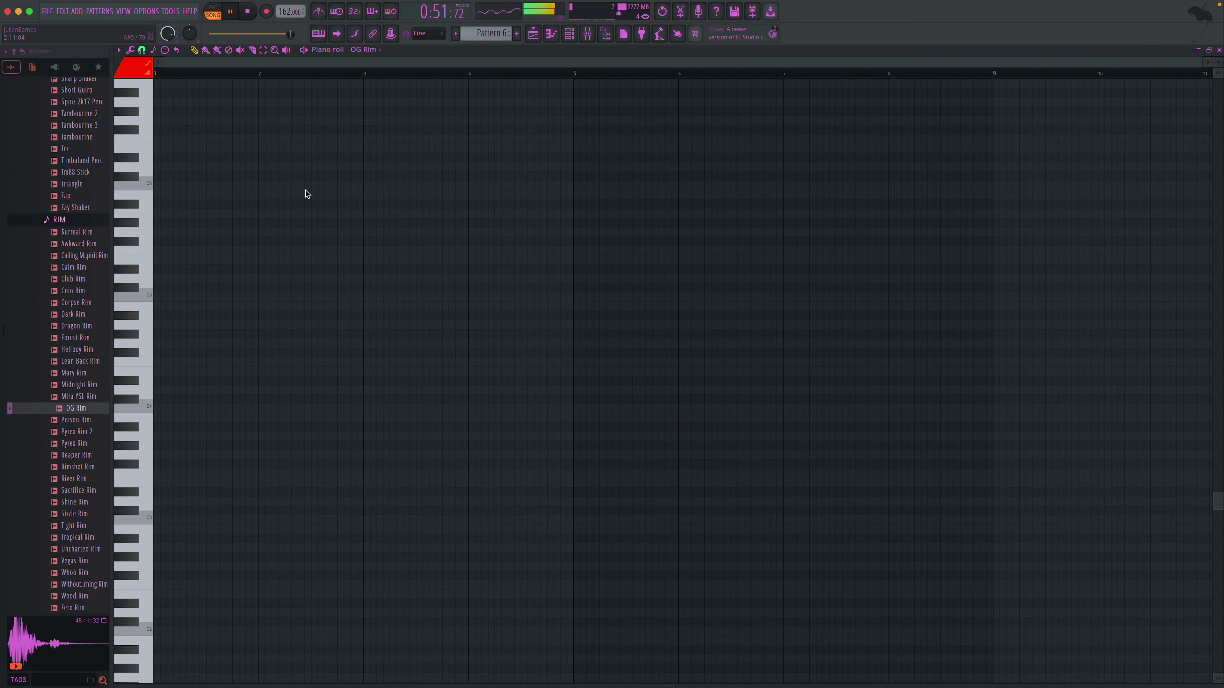
# - Draw three consecutive C6 notes in bar 1's last beat, and place another Pattern 6 clip at bar 40 on Track 7
pyautogui.click(235, 186)
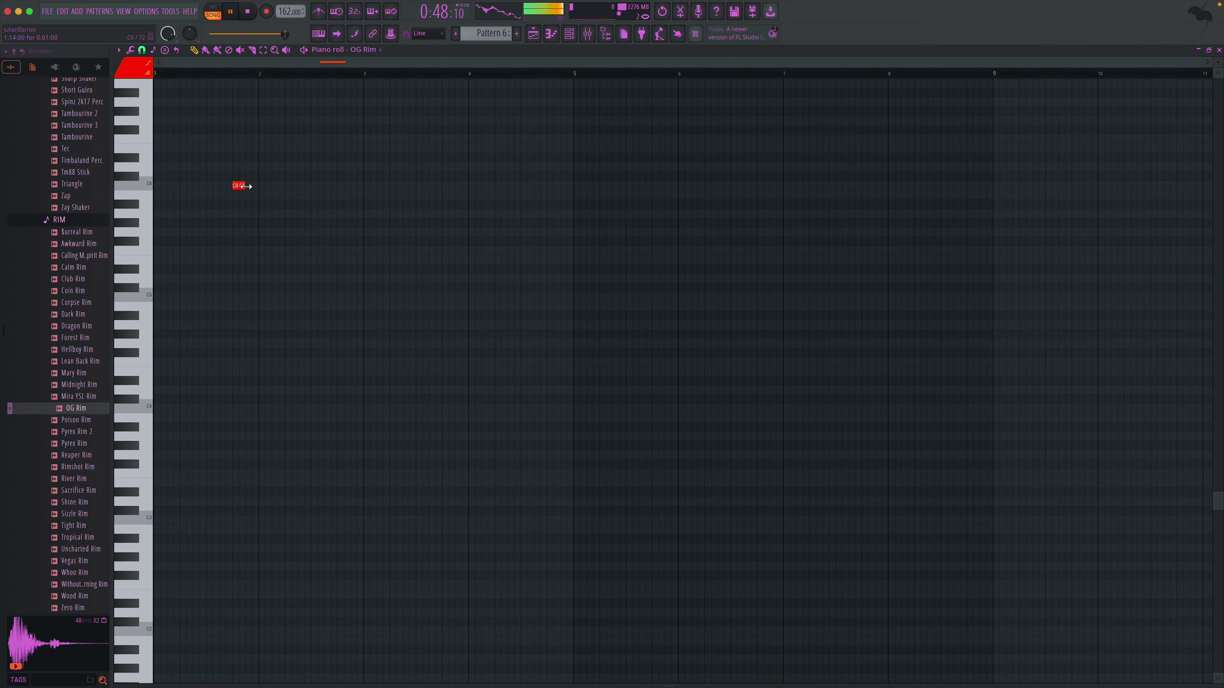
pyautogui.click(1220, 50)
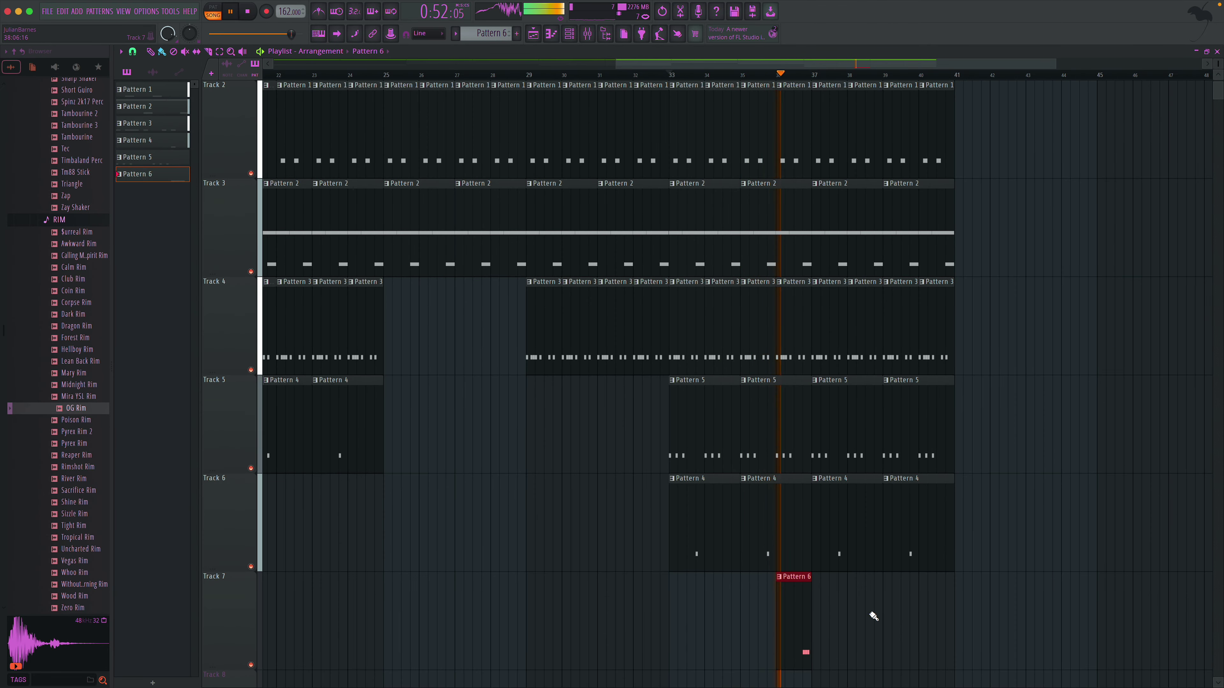
pyautogui.click(921, 613)
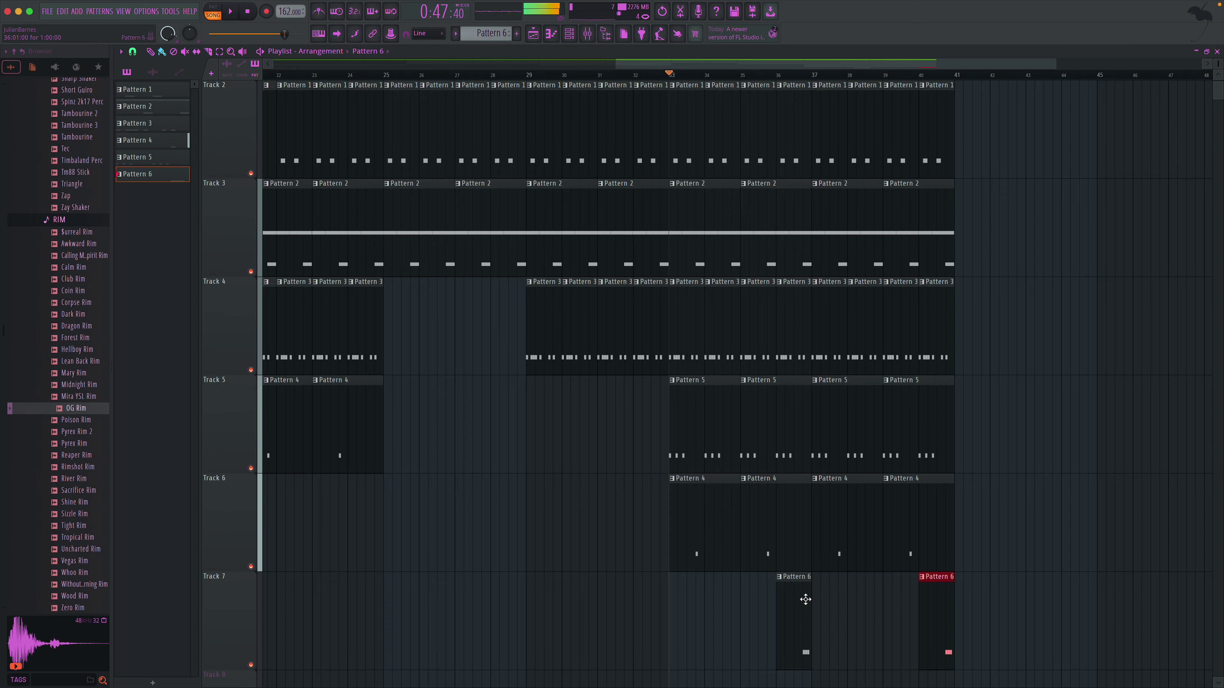
# - Open the channel rack and route Panty Sniffer to mixer track 6 and OG Rim to mixer track 7
pyautogui.doubleClick(802, 597)
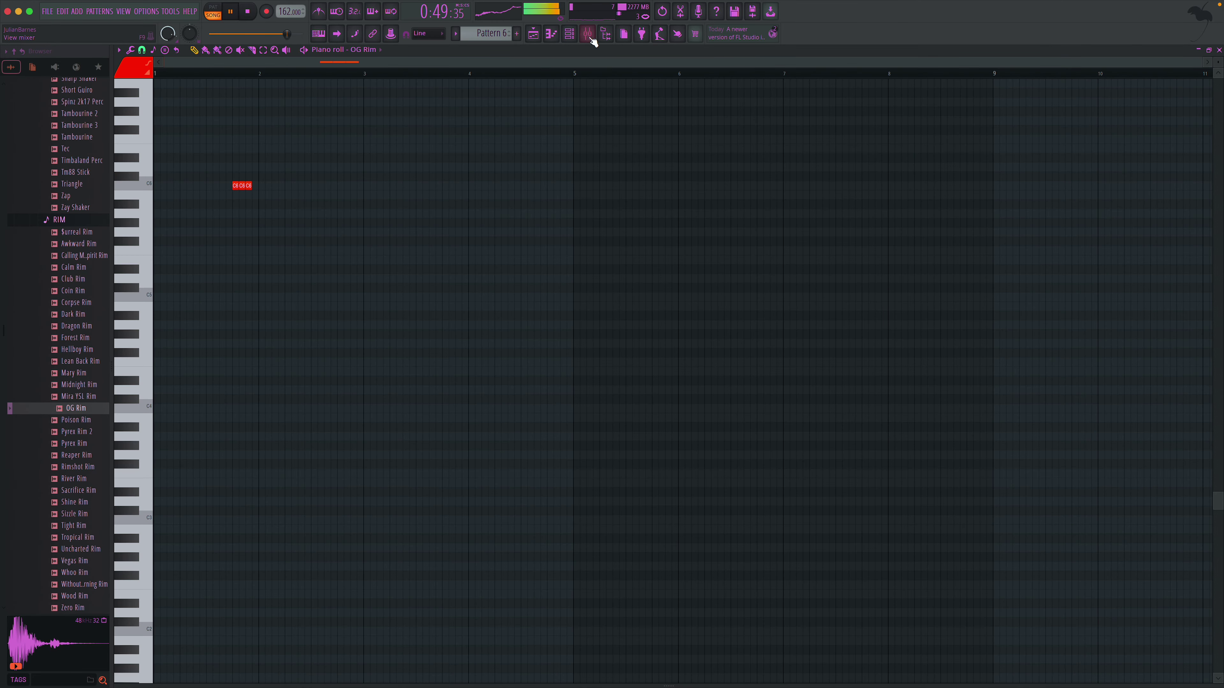
pyautogui.press('F6')
pyautogui.click(378, 289)
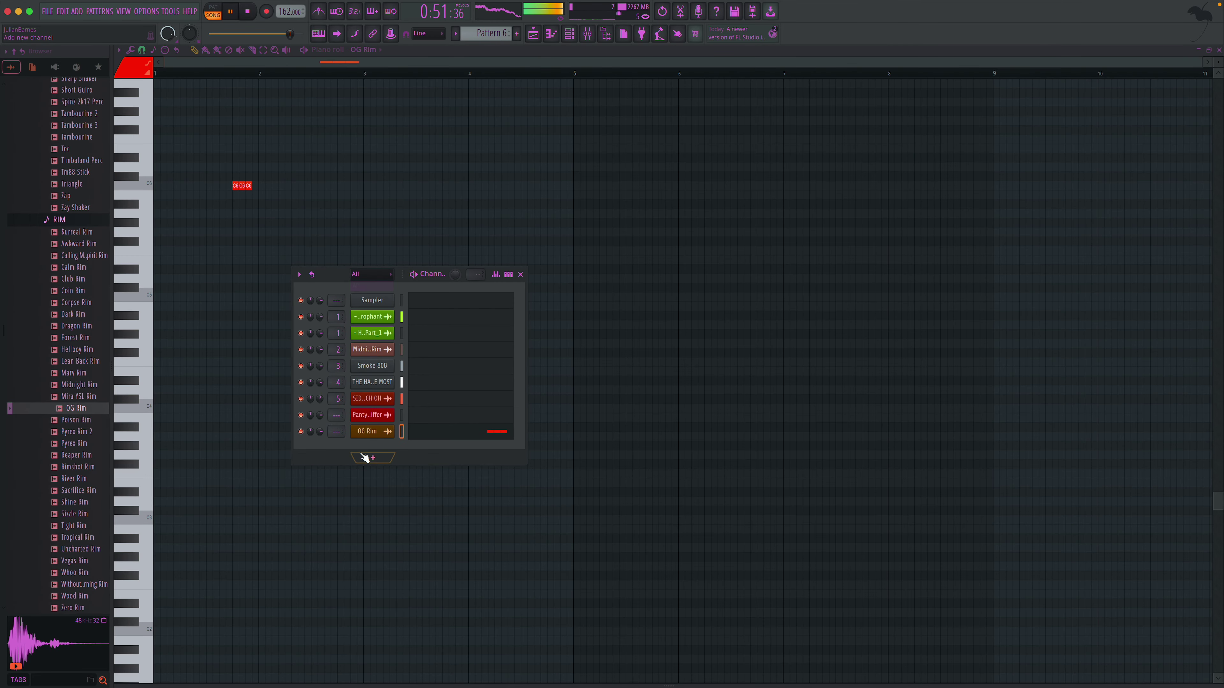
pyautogui.moveTo(335, 418); pyautogui.dragTo(335, 414)
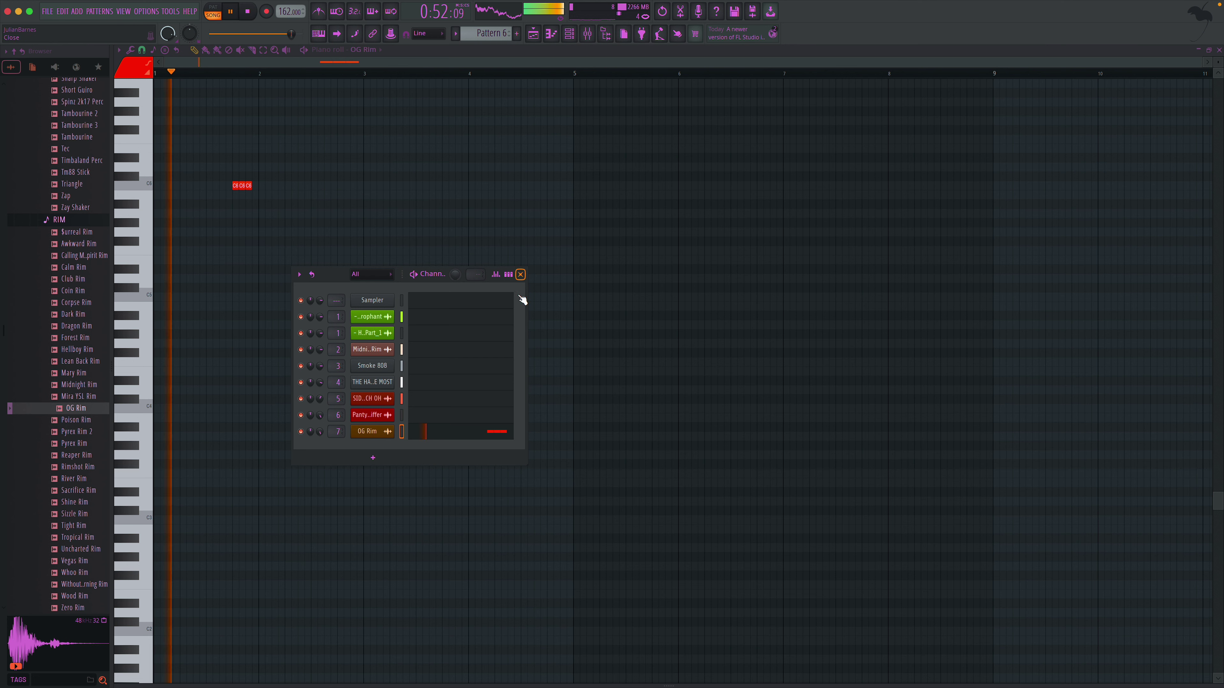
# - Lower the three OG Rim notes to A5 and return to the playlist arrangement
pyautogui.click(521, 275)
pyautogui.press('space')
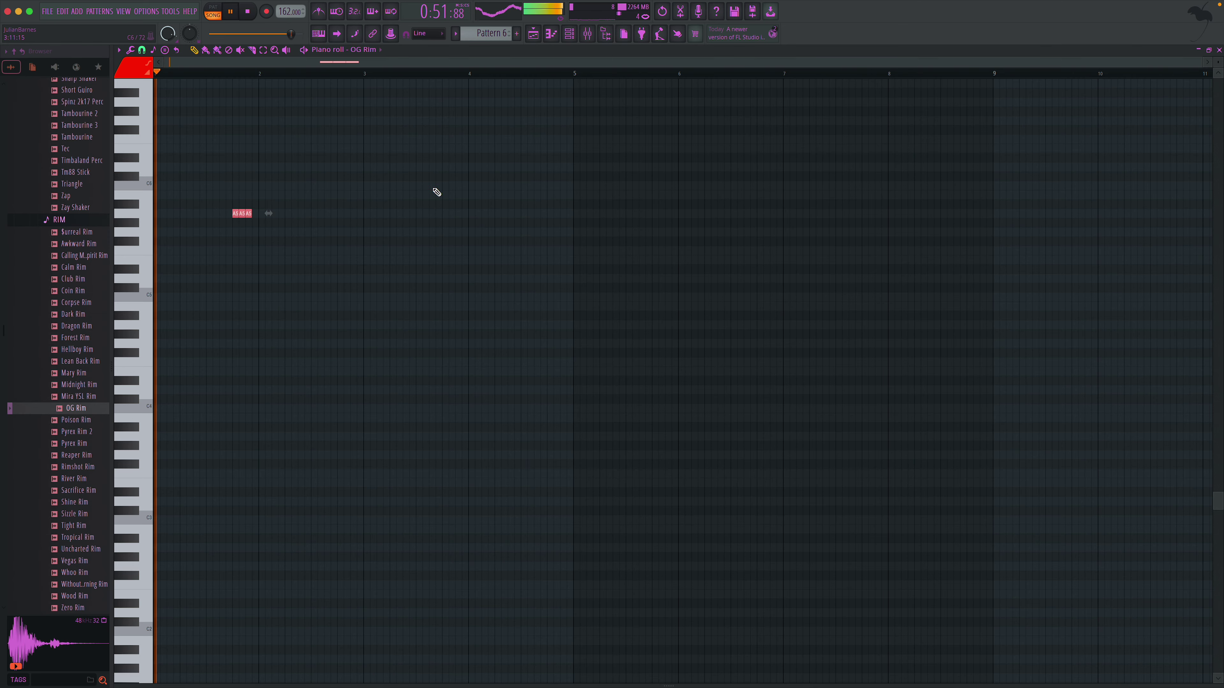
pyautogui.click(1219, 51)
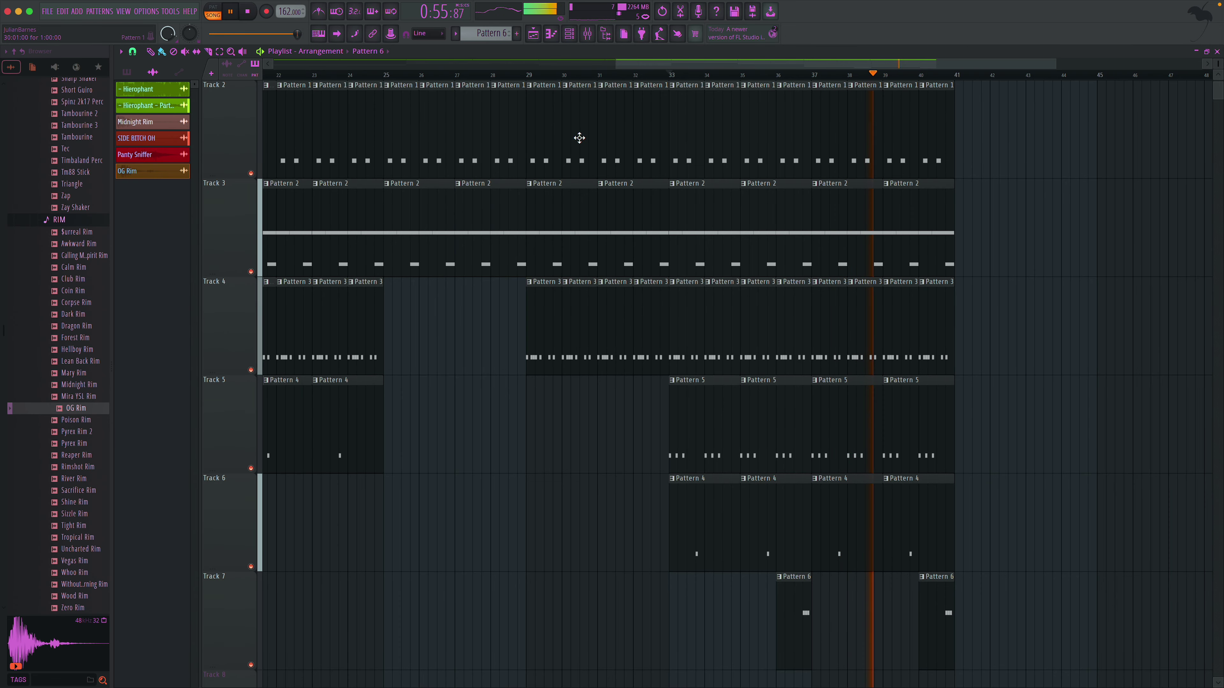
# - Duplicate all clips on Tracks 1 to 7 from bars 33–40 into bars 41–48
pyautogui.scroll(1, 573, 138)
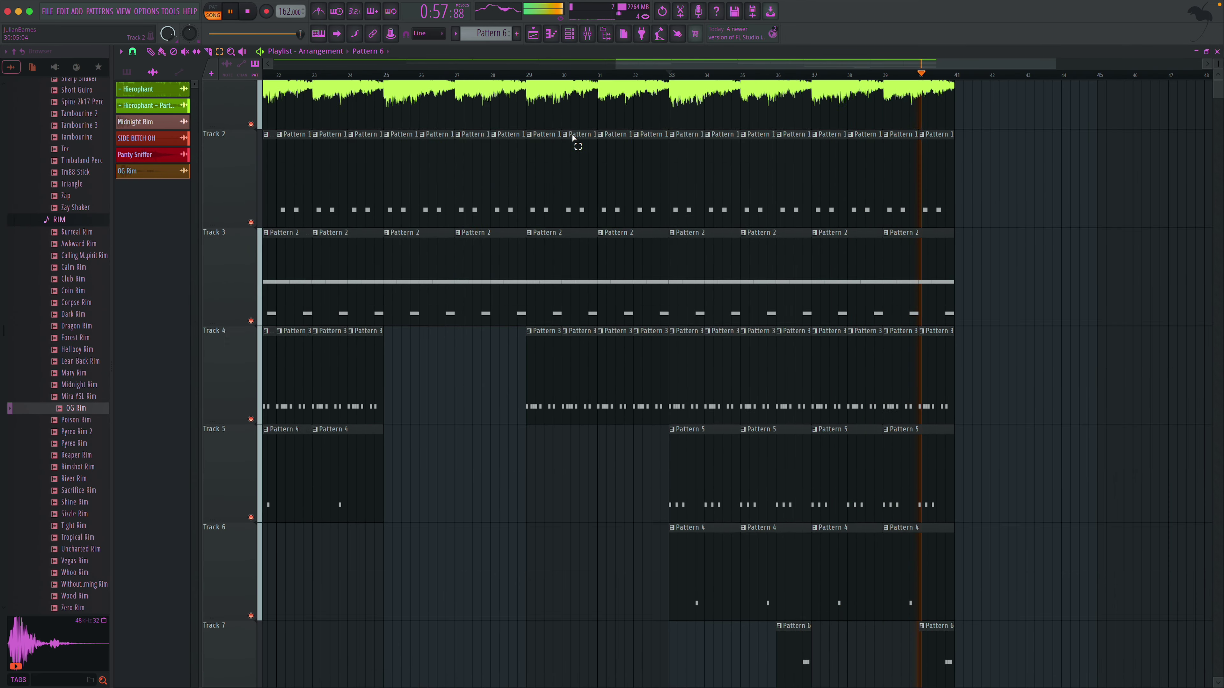
pyautogui.scroll(1, 574, 138)
pyautogui.moveTo(677, 96); pyautogui.dragTo(1079, 659)
pyautogui.press('space')
pyautogui.press('space')
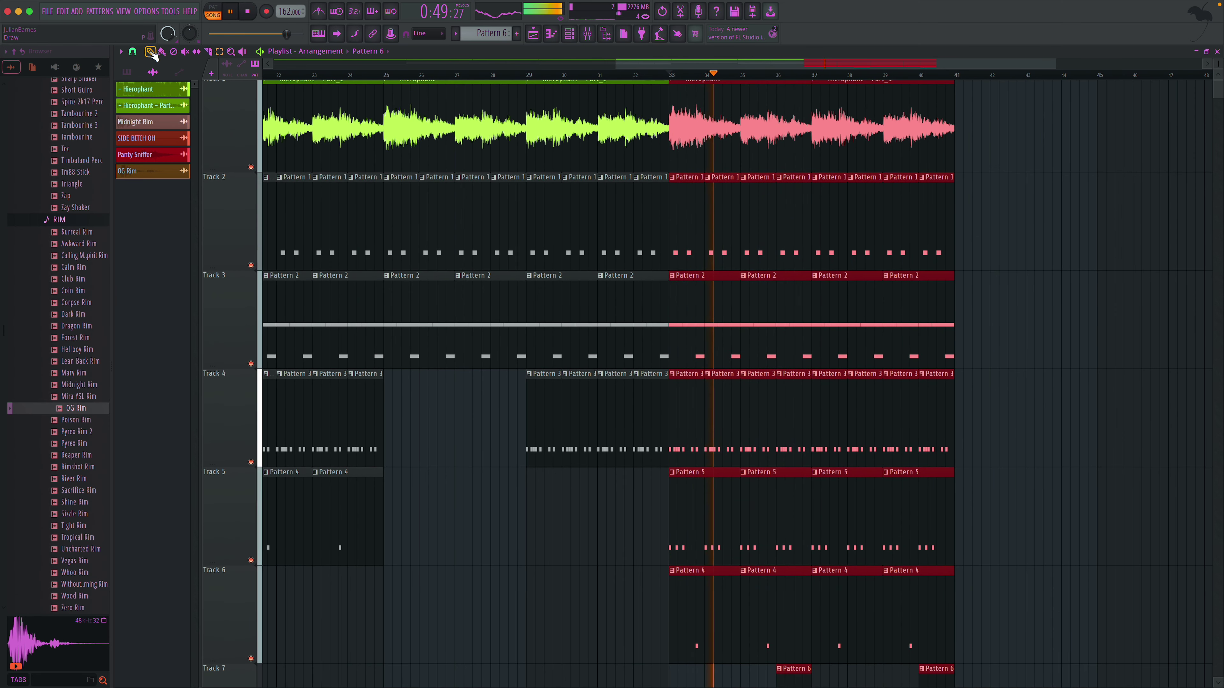
pyautogui.moveTo(697, 601); pyautogui.dragTo(928, 591)
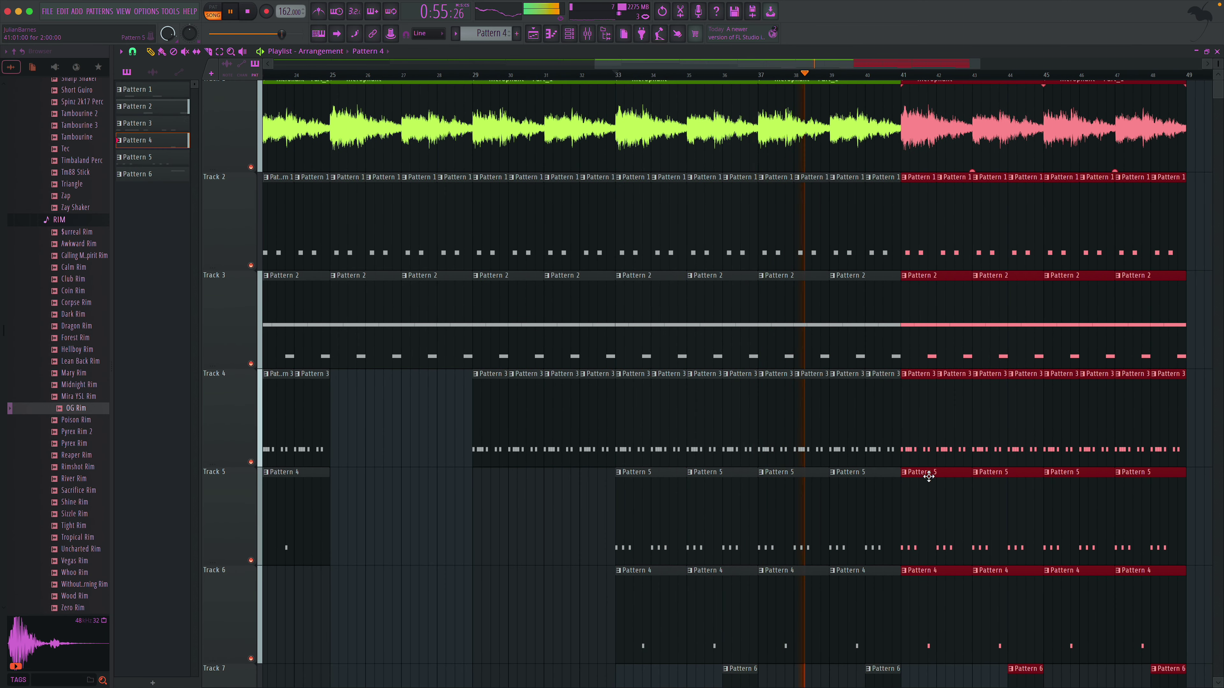
# - Delete the Pattern 1 clips on Track 2 from bar 41 through bar 48
pyautogui.hscroll(5, 930, 470)
pyautogui.click(1120, 218)
pyautogui.rightClick(1119, 218)
pyautogui.moveTo(994, 229); pyautogui.dragTo(752, 237)
pyautogui.scroll(-2, 754, 302)
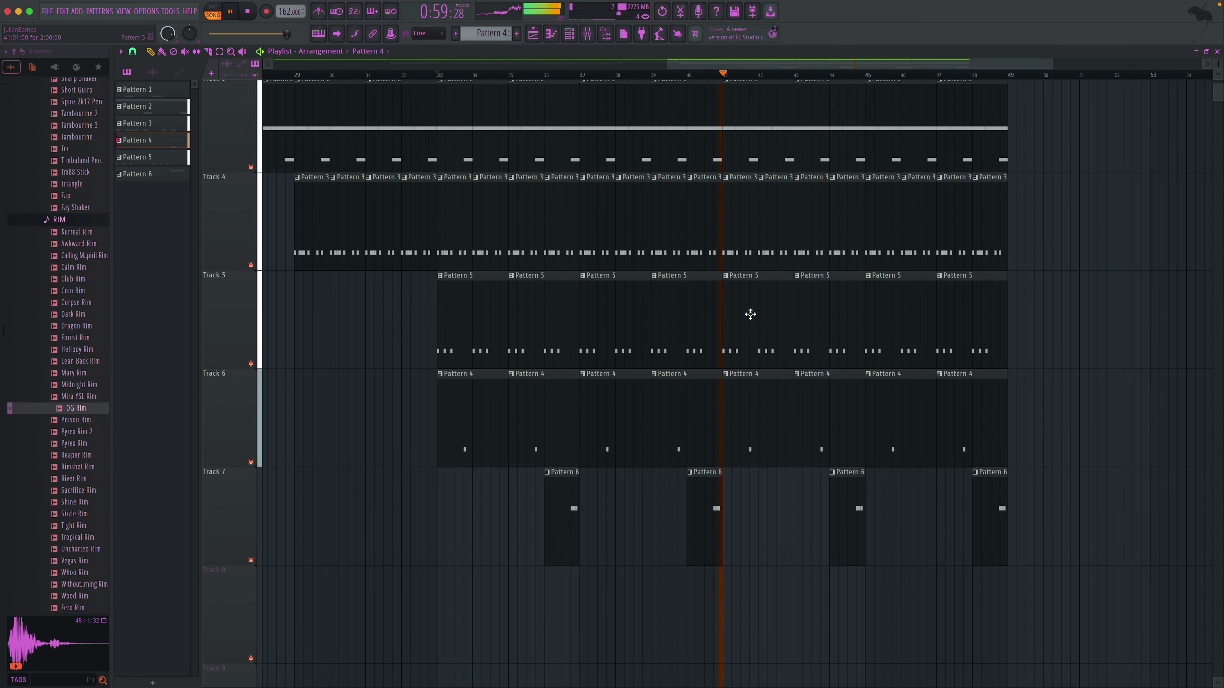
pyautogui.hscroll(2, 768, 299)
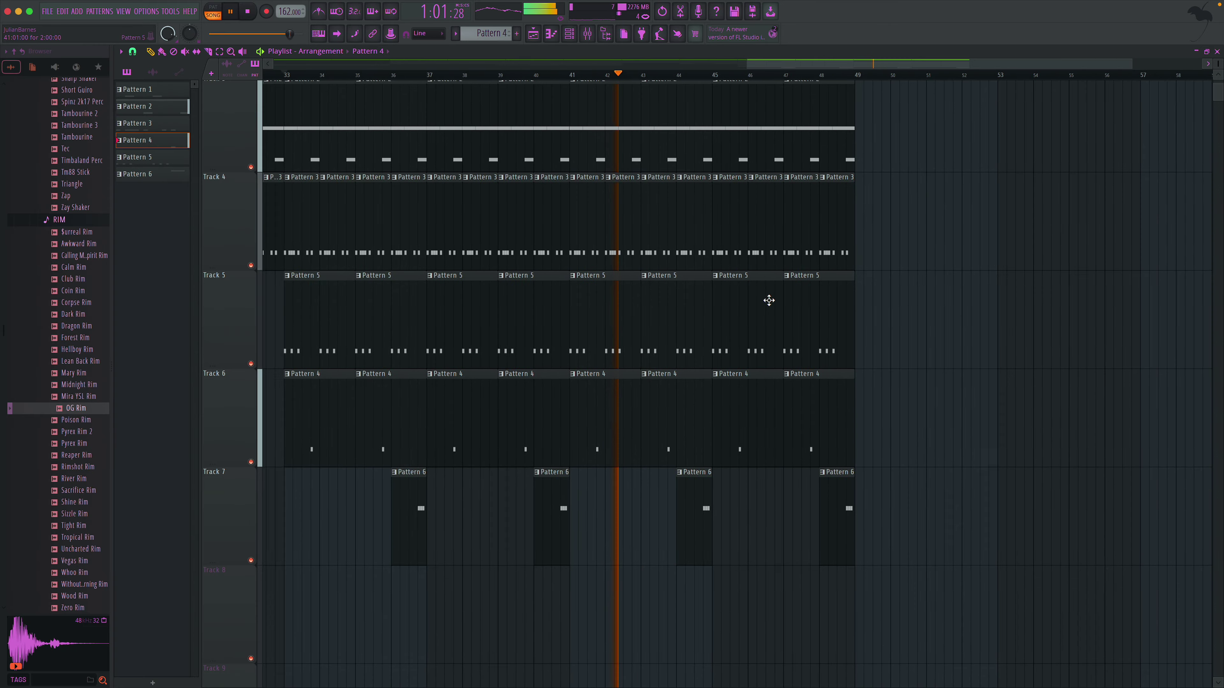
pyautogui.hscroll(2, 769, 301)
pyautogui.scroll(2, 732, 308)
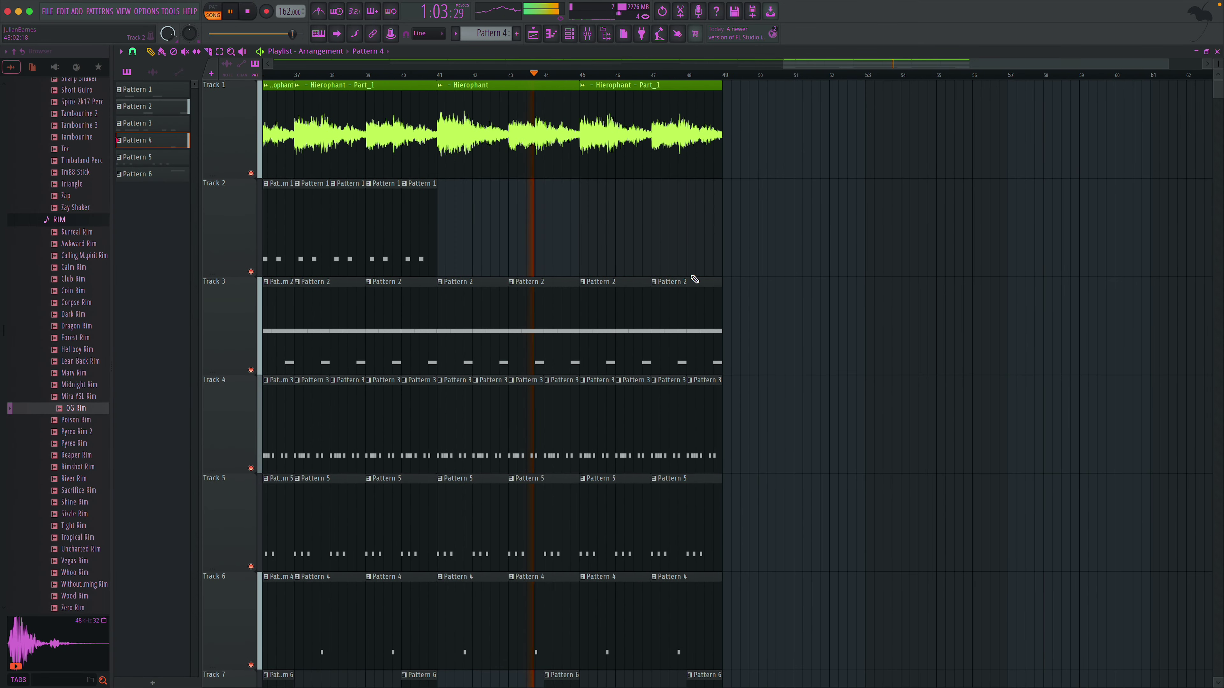
# - Duplicate Track 1's Hierophant clips from bars 41–48 into bars 49–56
pyautogui.click(219, 52)
pyautogui.moveTo(732, 110)
pyautogui.mouseDown()
pyautogui.moveTo(668, 118)
pyautogui.moveTo(448, 203)
pyautogui.moveTo(650, 164)
pyautogui.moveTo(790, 186)
pyautogui.moveTo(754, 175)
pyautogui.mouseUp()
pyautogui.click(150, 51)
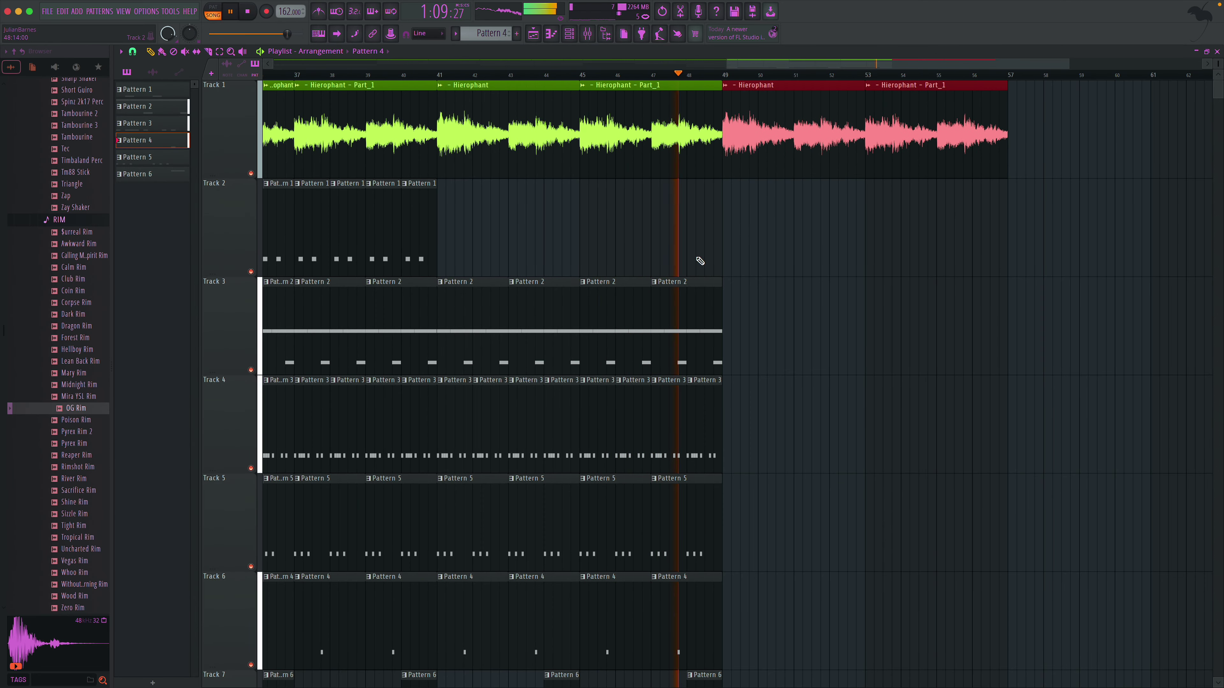
# - Copy the clips on Tracks 2 to 7 from bars 33–40 and align the copies to start at bar 49
pyautogui.hscroll(-2, 403, 170)
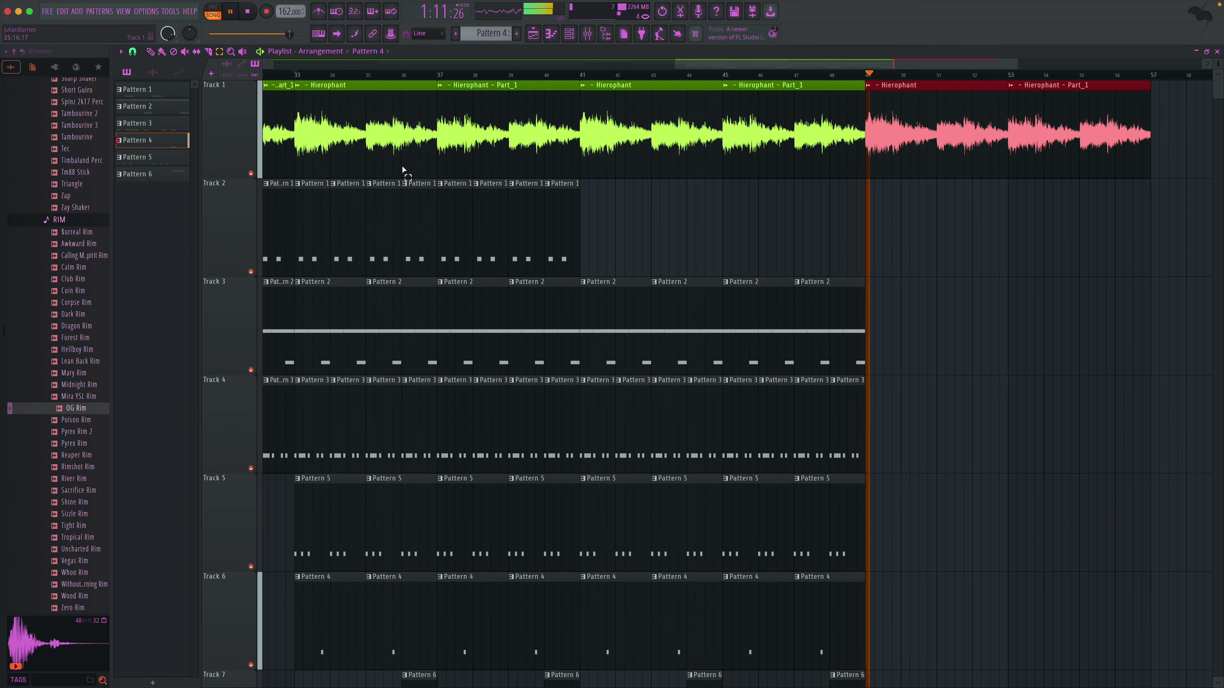
pyautogui.scroll(-1, 424, 186)
pyautogui.hscroll(-2, 436, 189)
pyautogui.press('space')
pyautogui.press('space')
pyautogui.moveTo(413, 162); pyautogui.dragTo(685, 622)
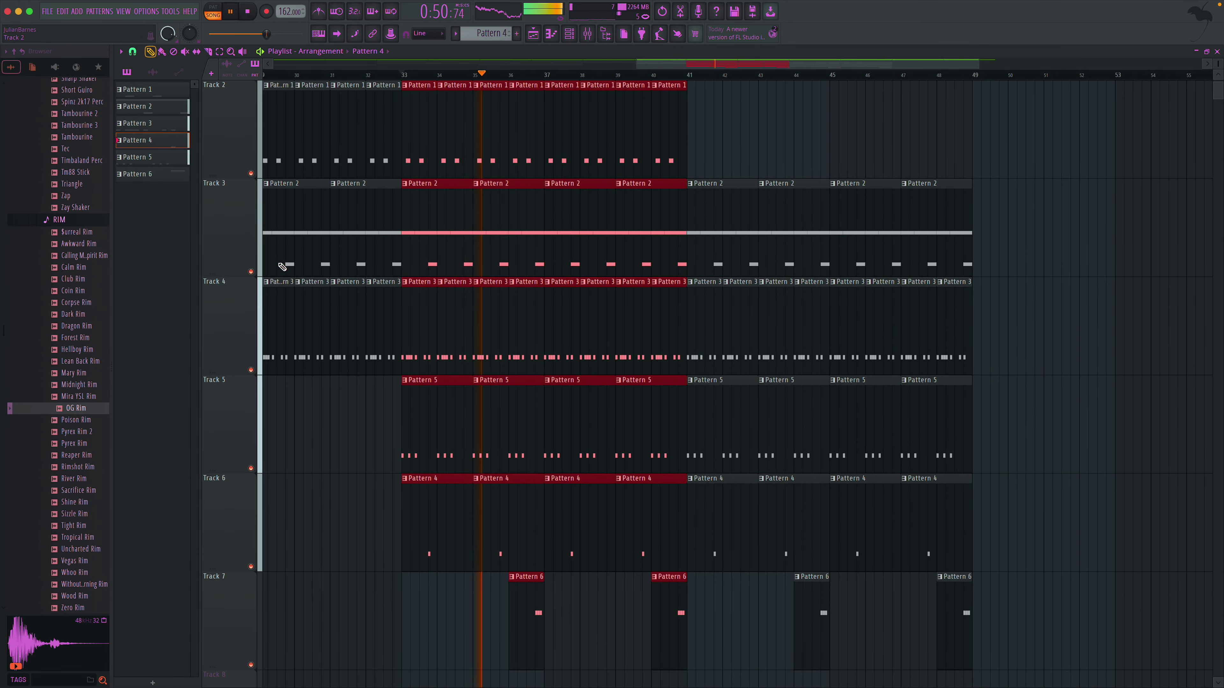
pyautogui.moveTo(429, 505); pyautogui.dragTo(1036, 453)
pyautogui.scroll(1, 1005, 453)
pyautogui.hscroll(6, 1005, 453)
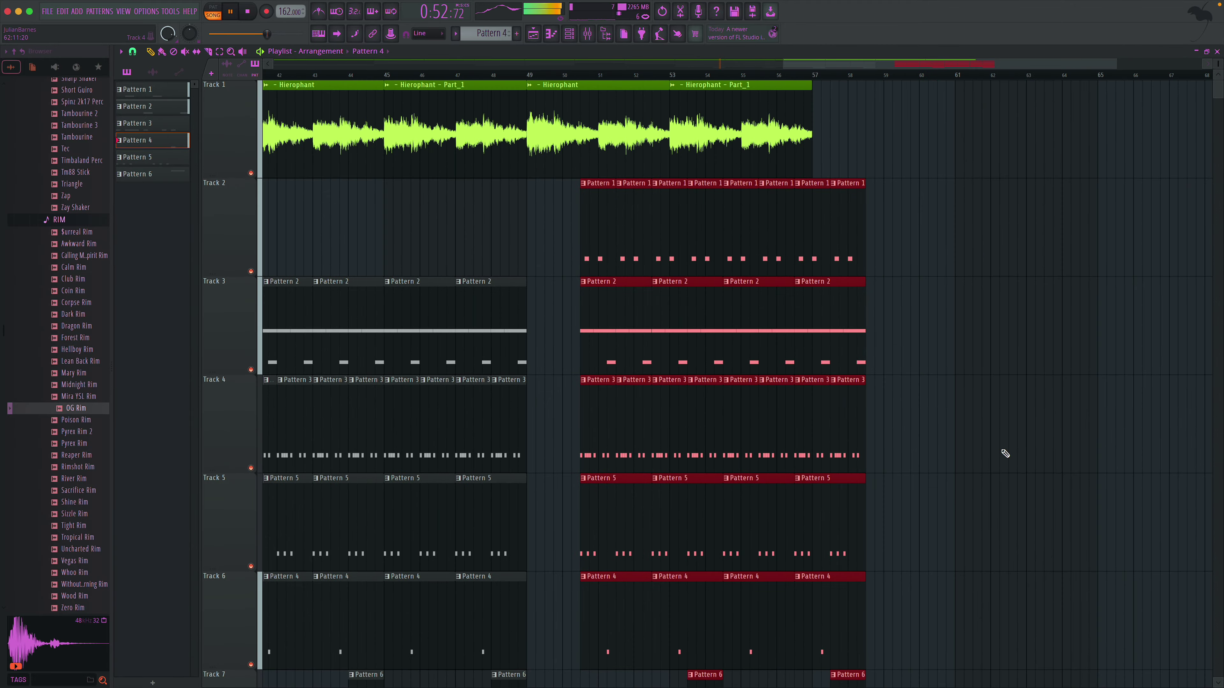
pyautogui.moveTo(582, 231); pyautogui.dragTo(537, 232)
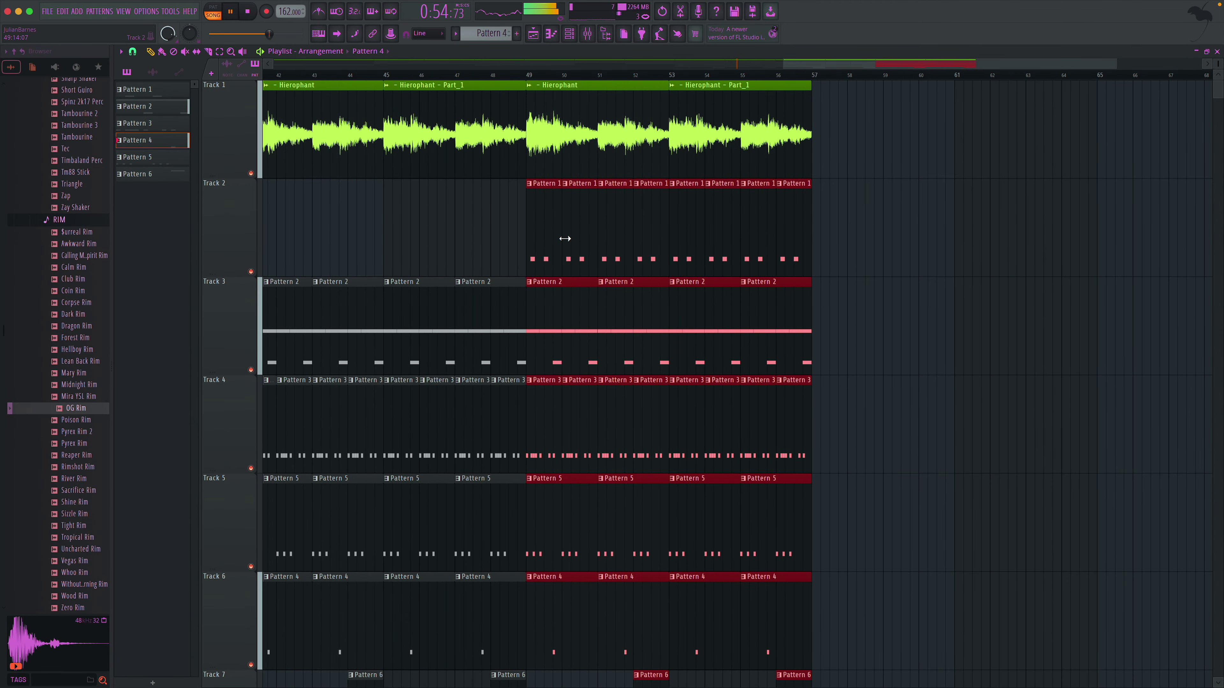
# - Create a Master volume automation clip over bars 49–56 and lower its end point to the minimum for a fade-out
pyautogui.rightClick(511, 172)
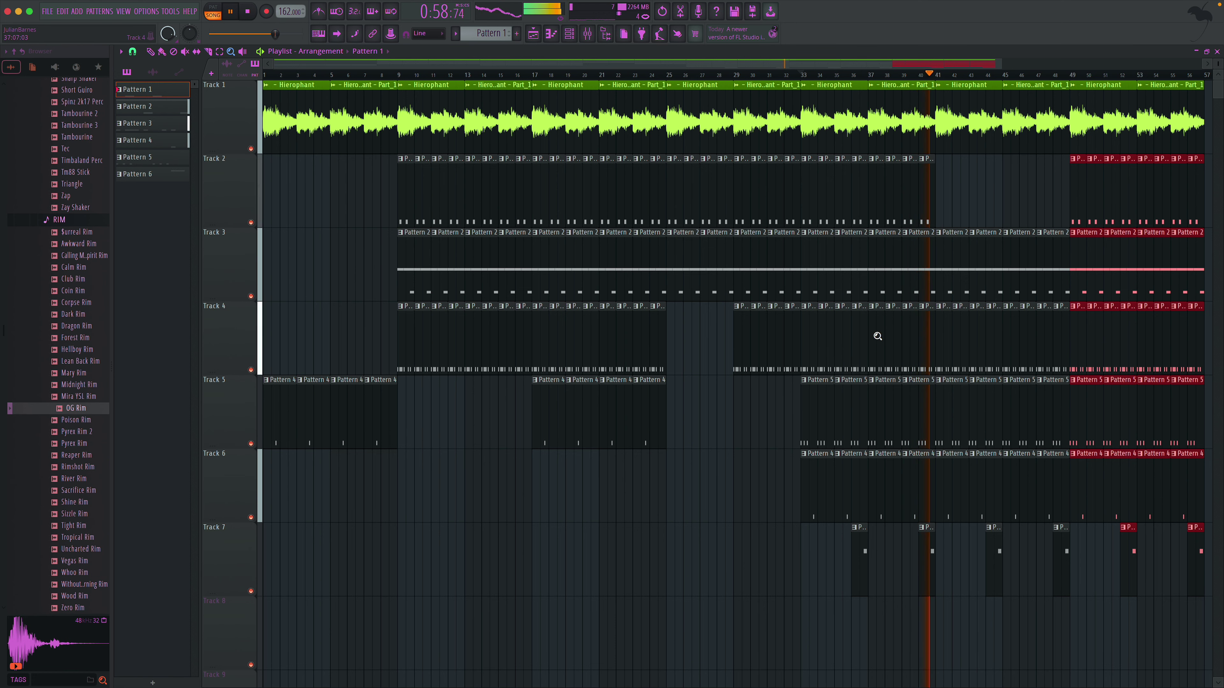
pyautogui.hscroll(3, 878, 336)
pyautogui.click(150, 52)
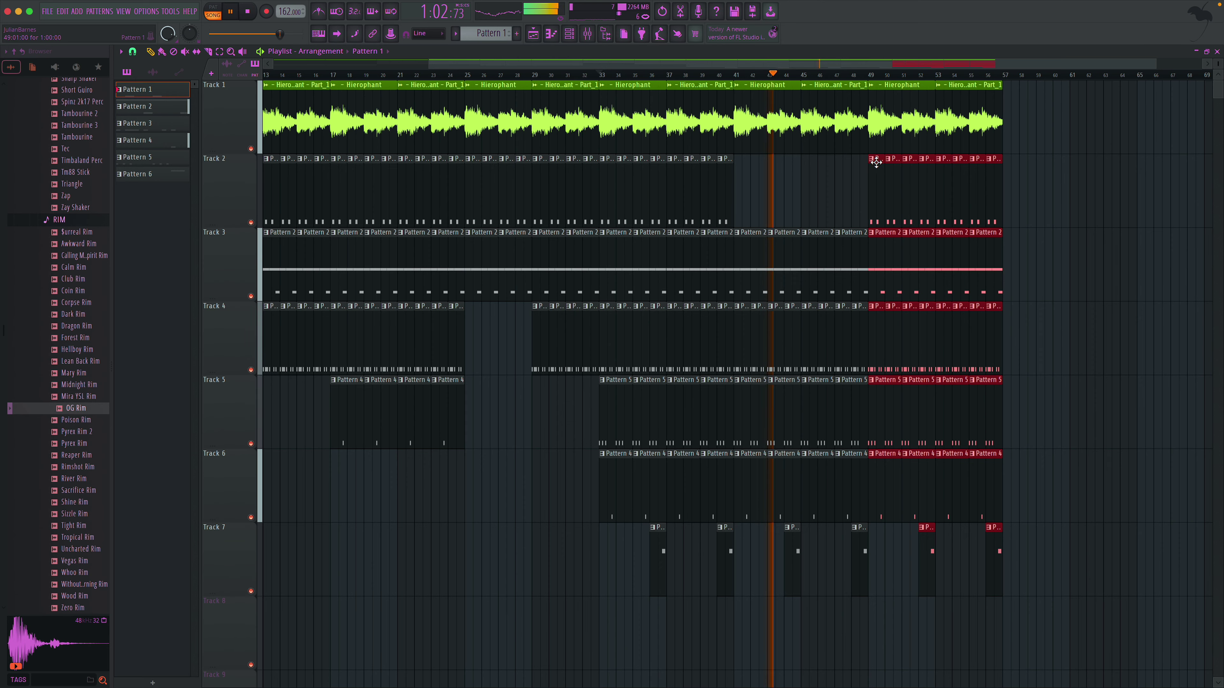
pyautogui.moveTo(871, 77); pyautogui.dragTo(1004, 80)
pyautogui.click(586, 35)
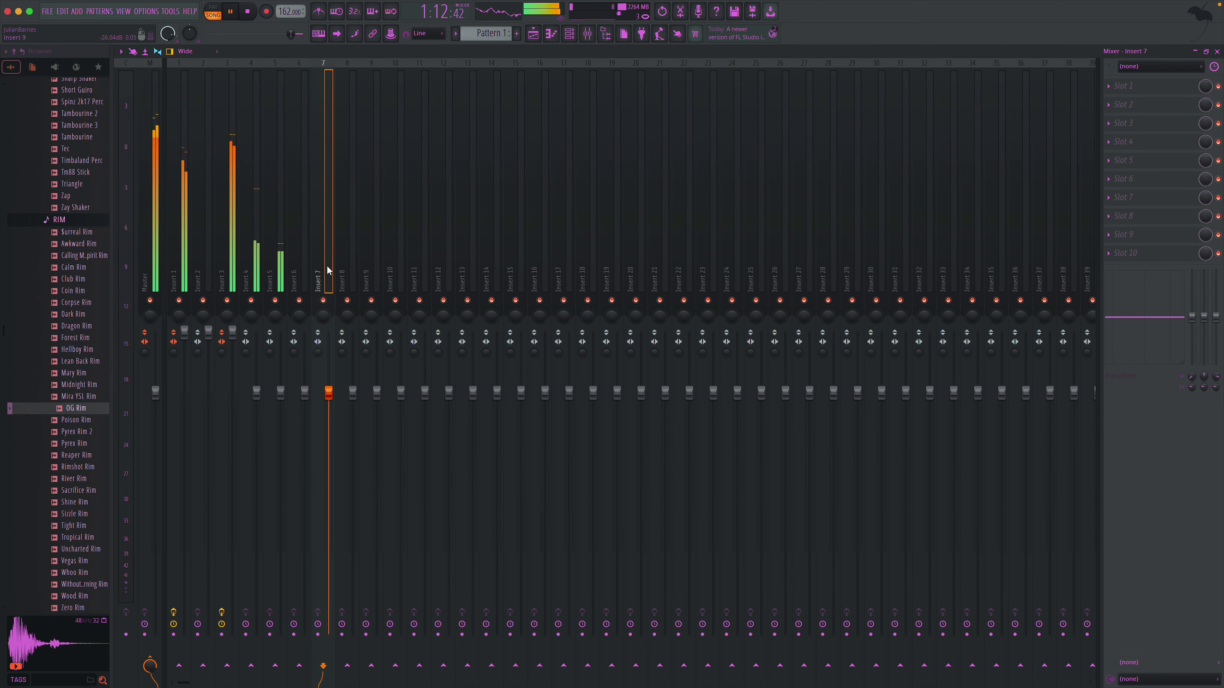
pyautogui.rightClick(153, 395)
pyautogui.click(187, 477)
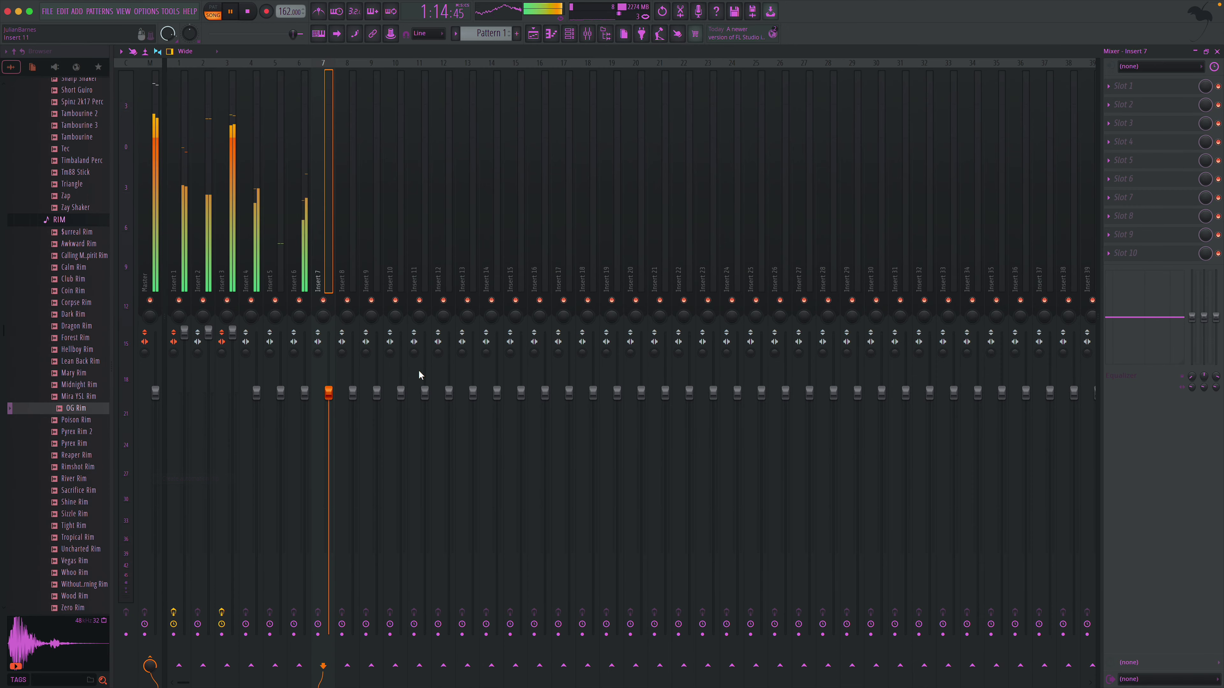
pyautogui.click(1217, 51)
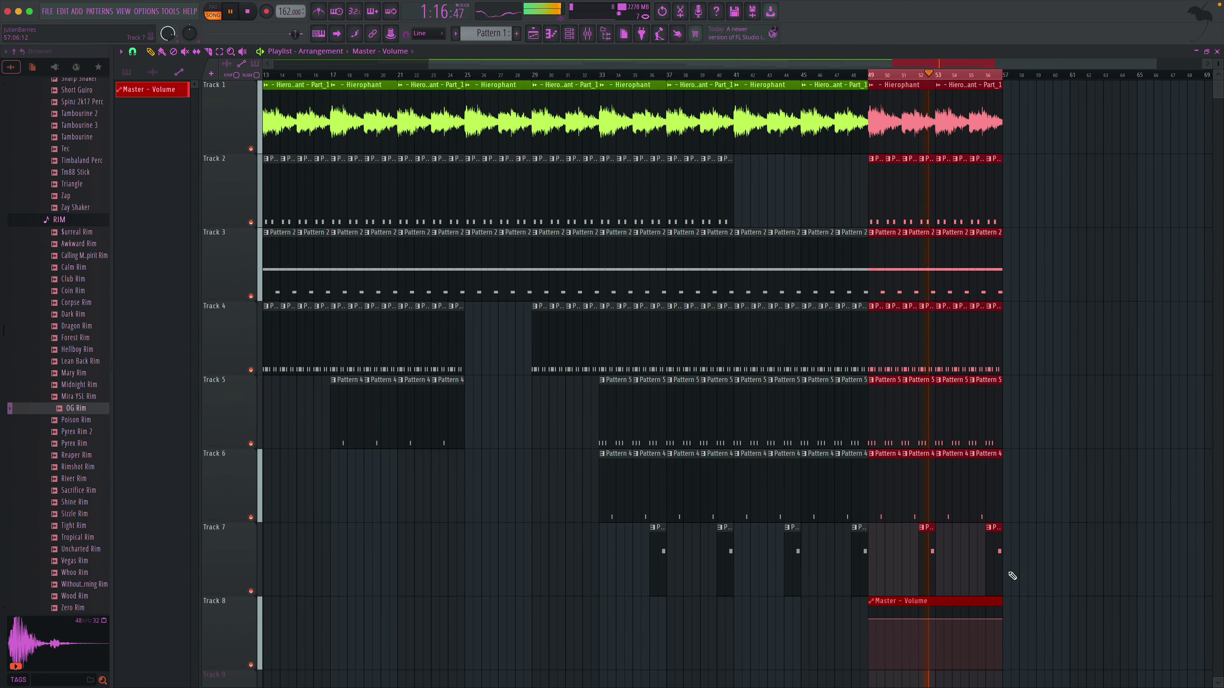
pyautogui.moveTo(1004, 618); pyautogui.dragTo(1008, 683)
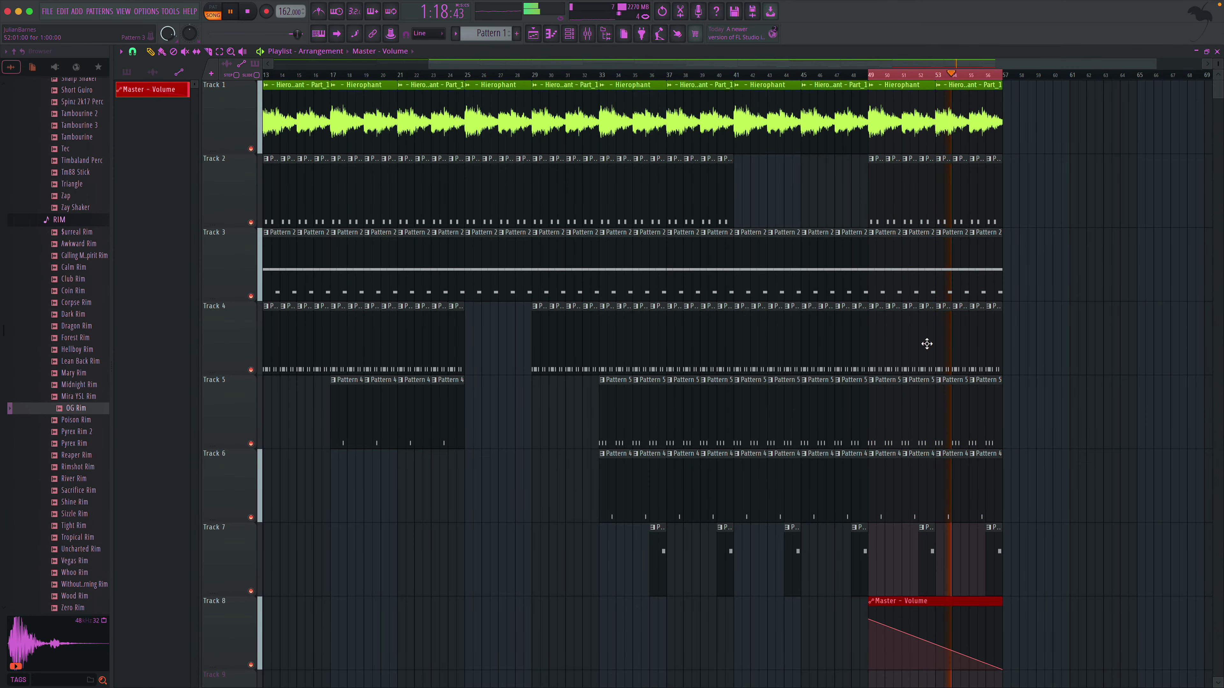
pyautogui.click(873, 75)
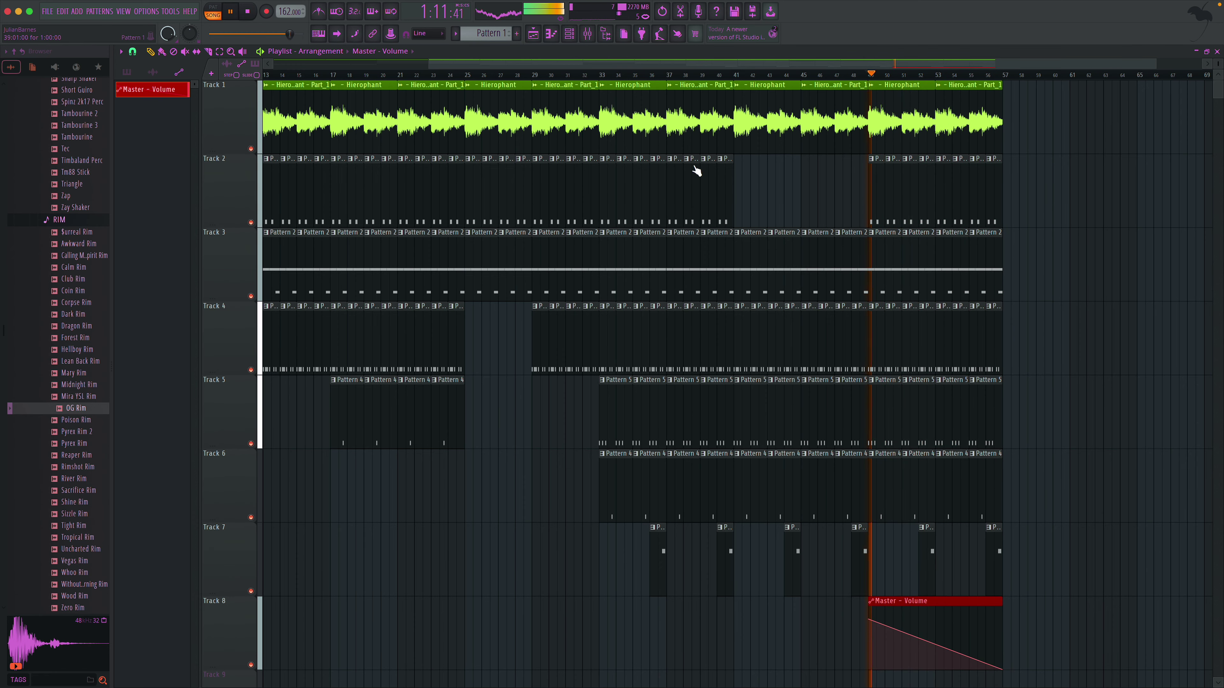
# - Collapse the Spirit World Drum Kit's sample folder and add the Producer tag #1 sample to Track 8 of the playlist
pyautogui.hscroll(-4, 482, 206)
pyautogui.scroll(10, 60, 197)
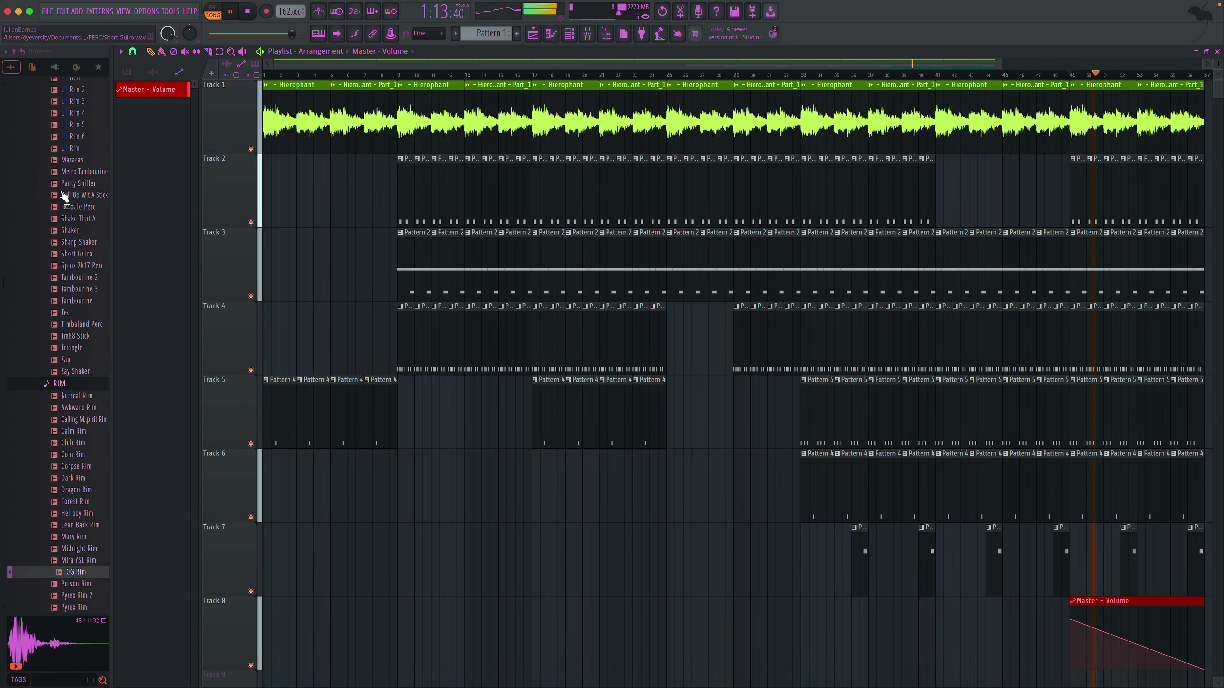
pyautogui.scroll(5, 67, 217)
pyautogui.click(64, 279)
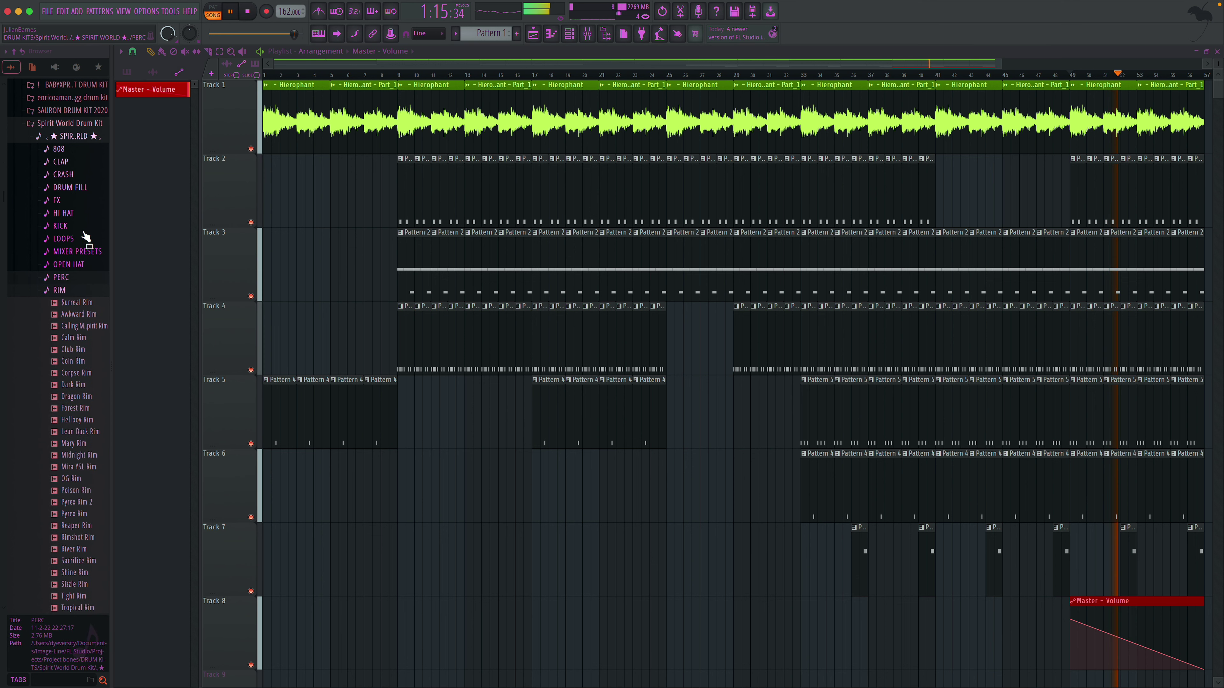
pyautogui.click(79, 136)
pyautogui.scroll(-6, 43, 255)
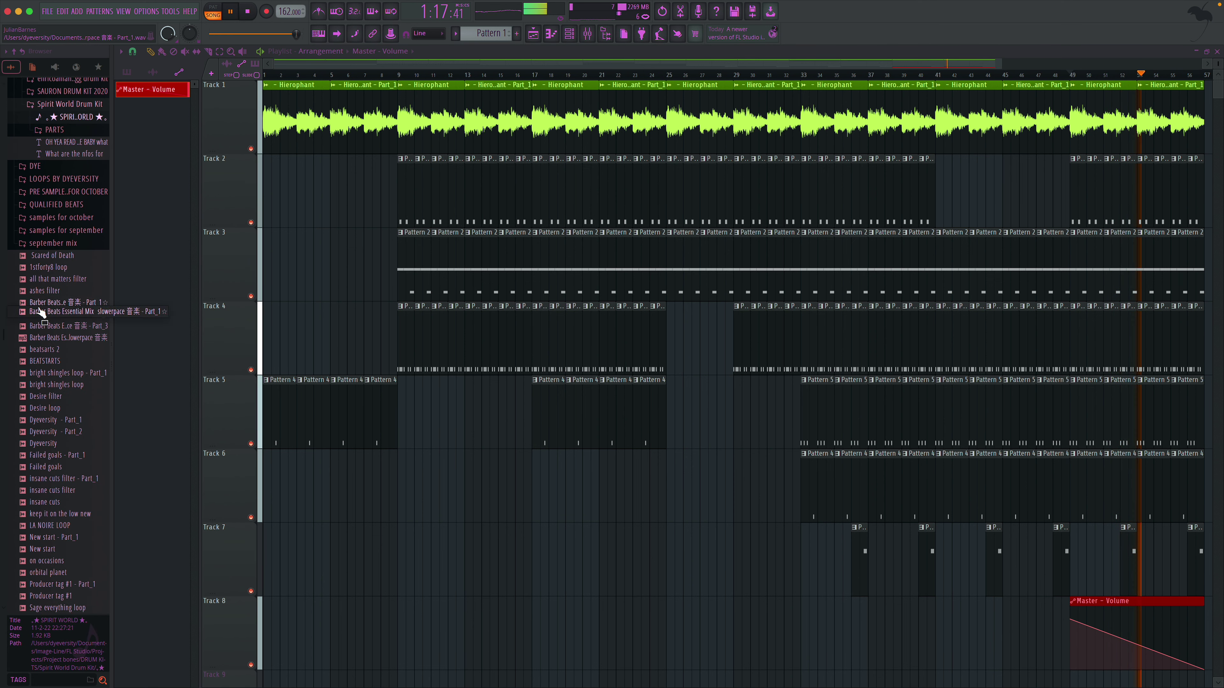
pyautogui.scroll(2, 72, 399)
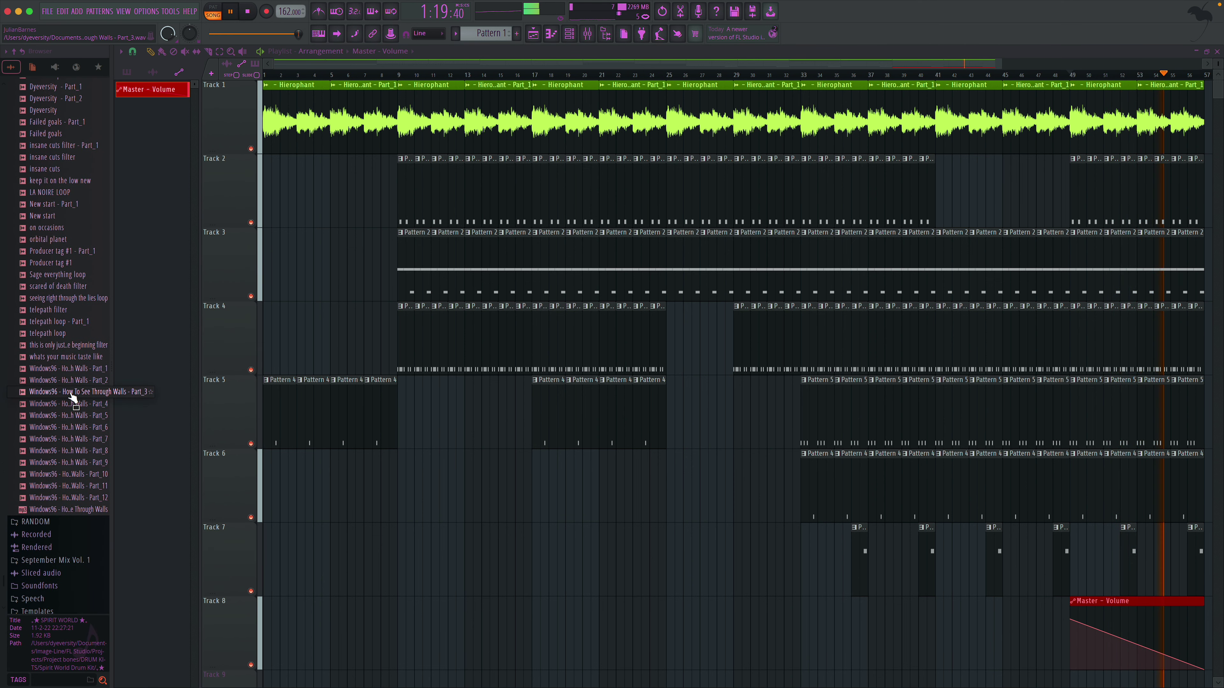
pyautogui.scroll(2, 72, 386)
pyautogui.moveTo(72, 379); pyautogui.dragTo(957, 626)
# - Move the Producer tag #1 clip to Track 9, starting half a bar before bar 49
pyautogui.scroll(-4, 931, 571)
pyautogui.hscroll(3, 944, 548)
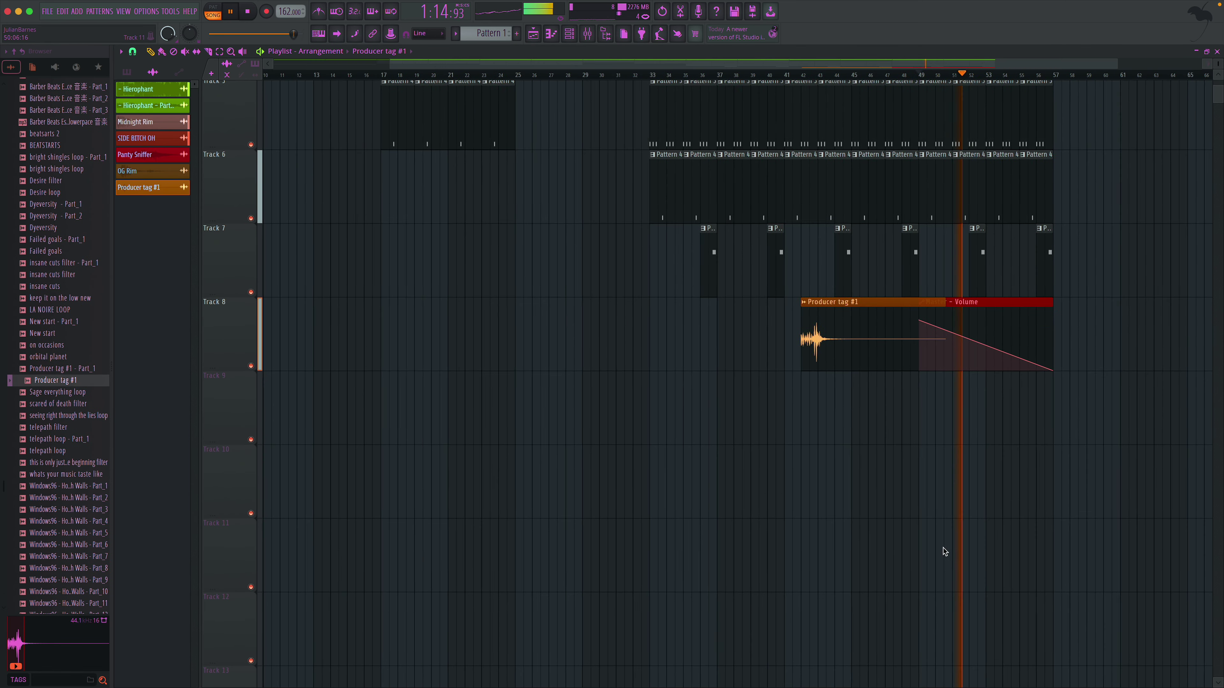
pyautogui.moveTo(819, 360); pyautogui.dragTo(948, 424)
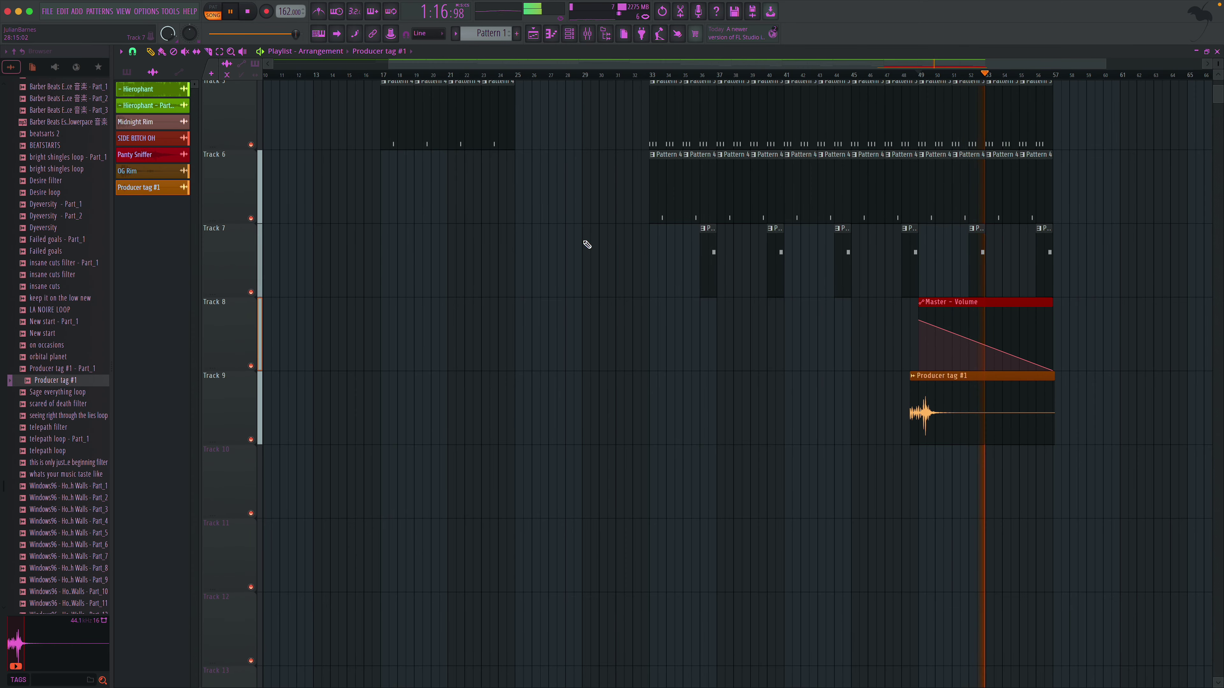
# - Slice off the opening of the Producer tag #1 clip, move the remainder to start just before bar 49, and play it back
pyautogui.click(232, 51)
pyautogui.moveTo(896, 395); pyautogui.dragTo(950, 429)
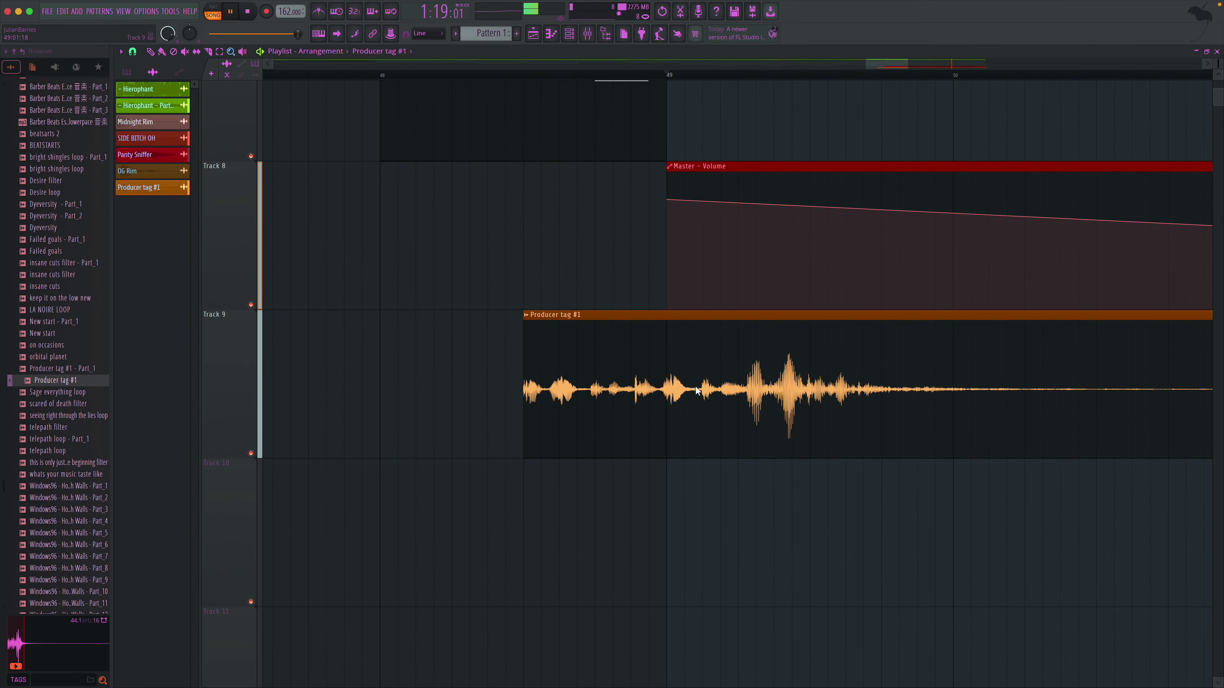
pyautogui.click(150, 72)
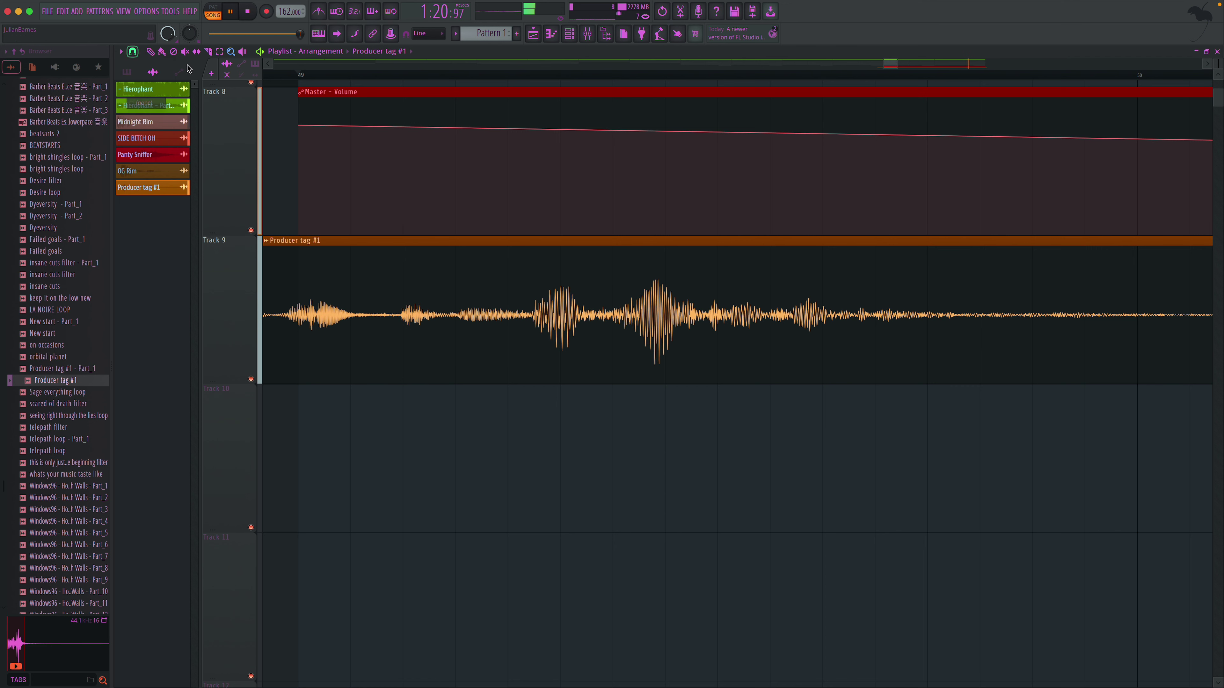
pyautogui.click(535, 295)
pyautogui.click(153, 53)
pyautogui.rightClick(377, 269)
pyautogui.moveTo(727, 307); pyautogui.dragTo(414, 295)
pyautogui.hscroll(-3, 431, 292)
pyautogui.press('space')
pyautogui.click(434, 293)
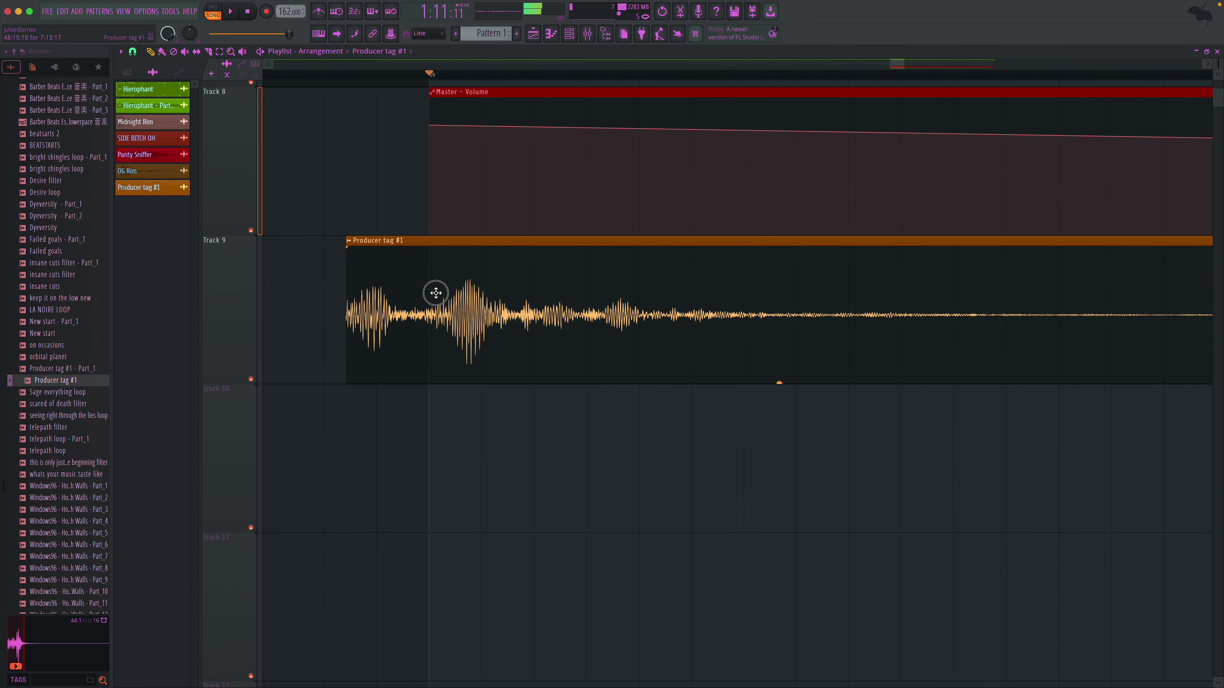
pyautogui.press('space')
pyautogui.press('space')
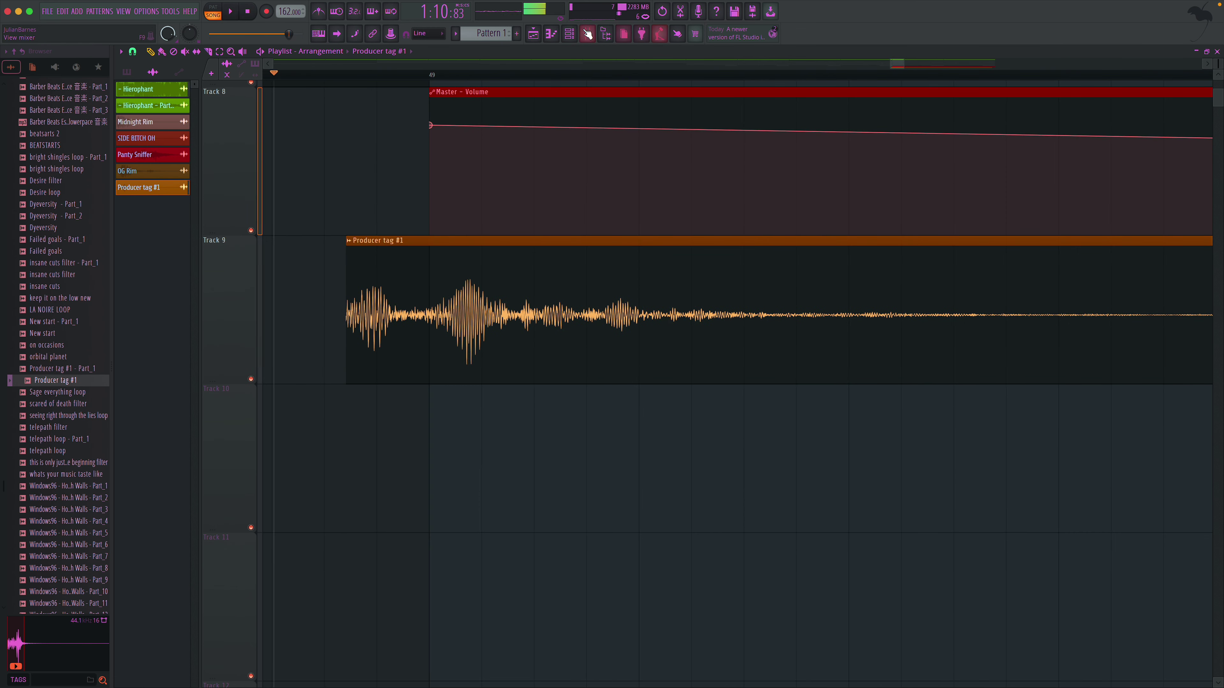
pyautogui.press('space')
# - Show all channels in the channel rack and route Producer tag #1 to mixer track 8
pyautogui.click(570, 34)
pyautogui.press('space')
pyautogui.moveTo(338, 399); pyautogui.dragTo(338, 381)
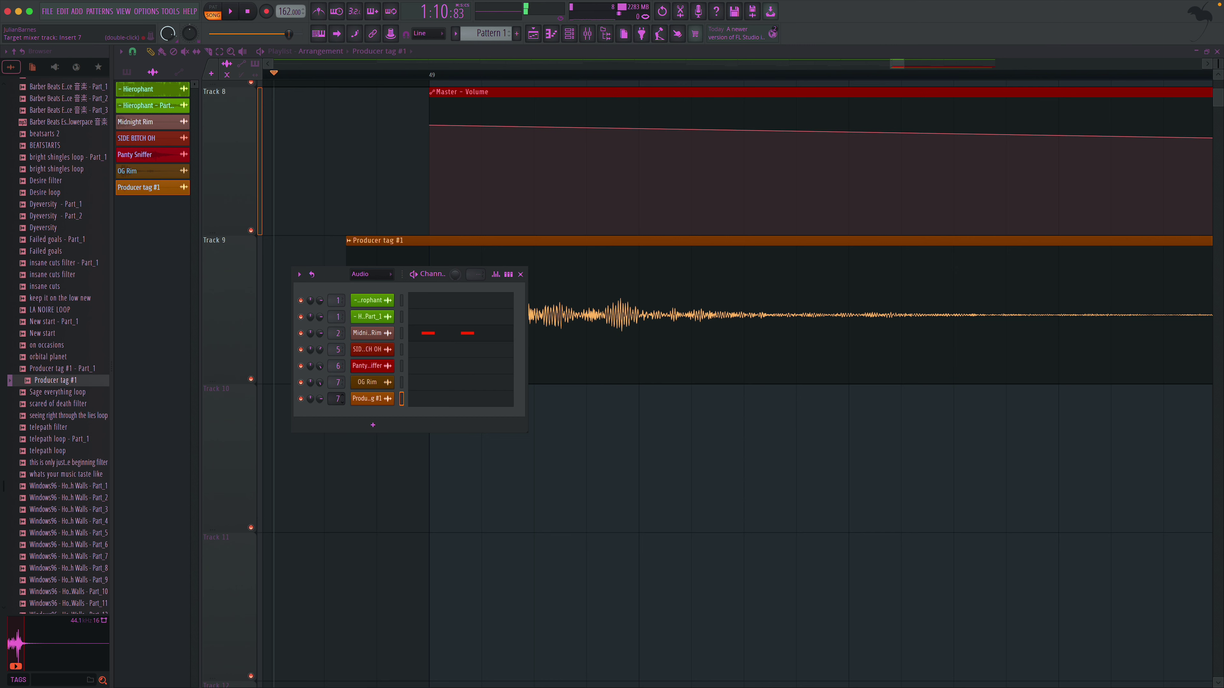
pyautogui.click(371, 278)
pyautogui.click(368, 286)
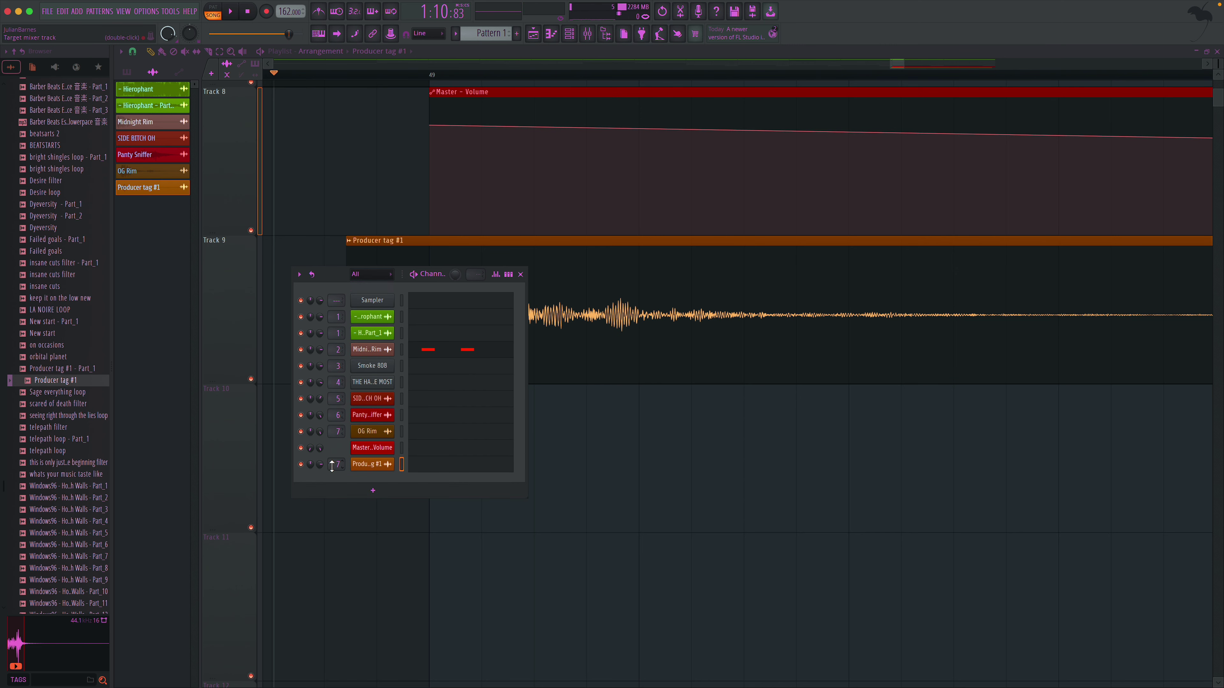
pyautogui.click(520, 274)
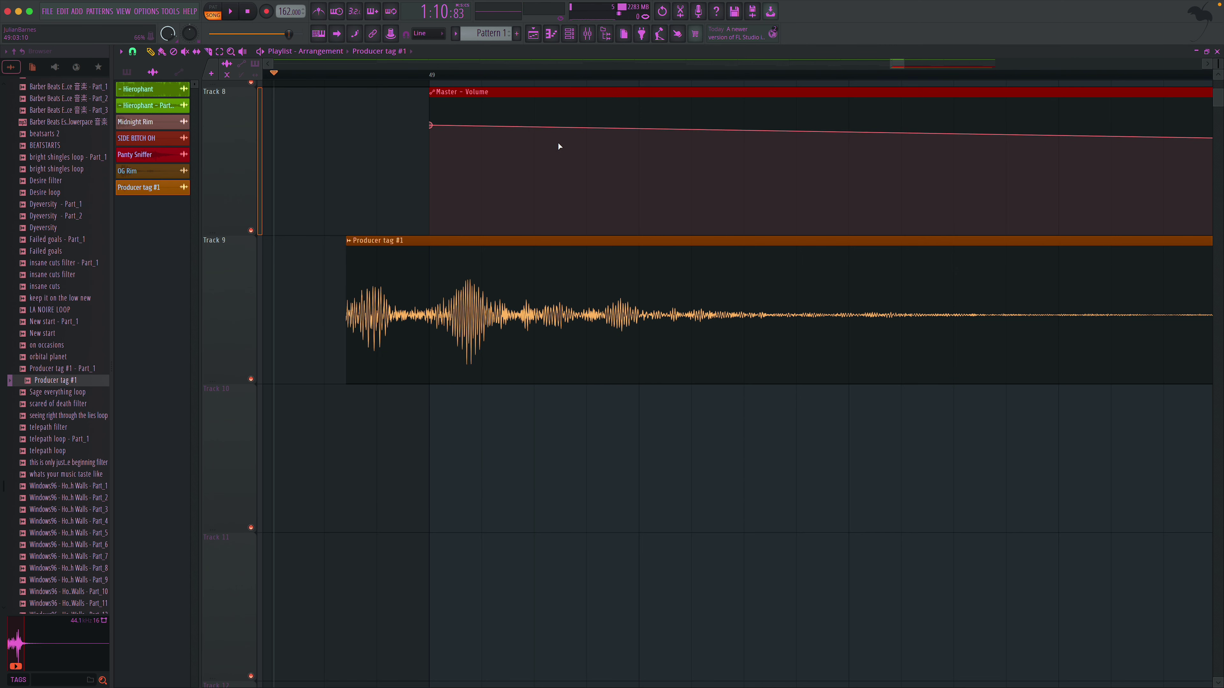
# - Load Fruity Delay 3 into the first effect slot of mixer Insert 8
pyautogui.click(586, 33)
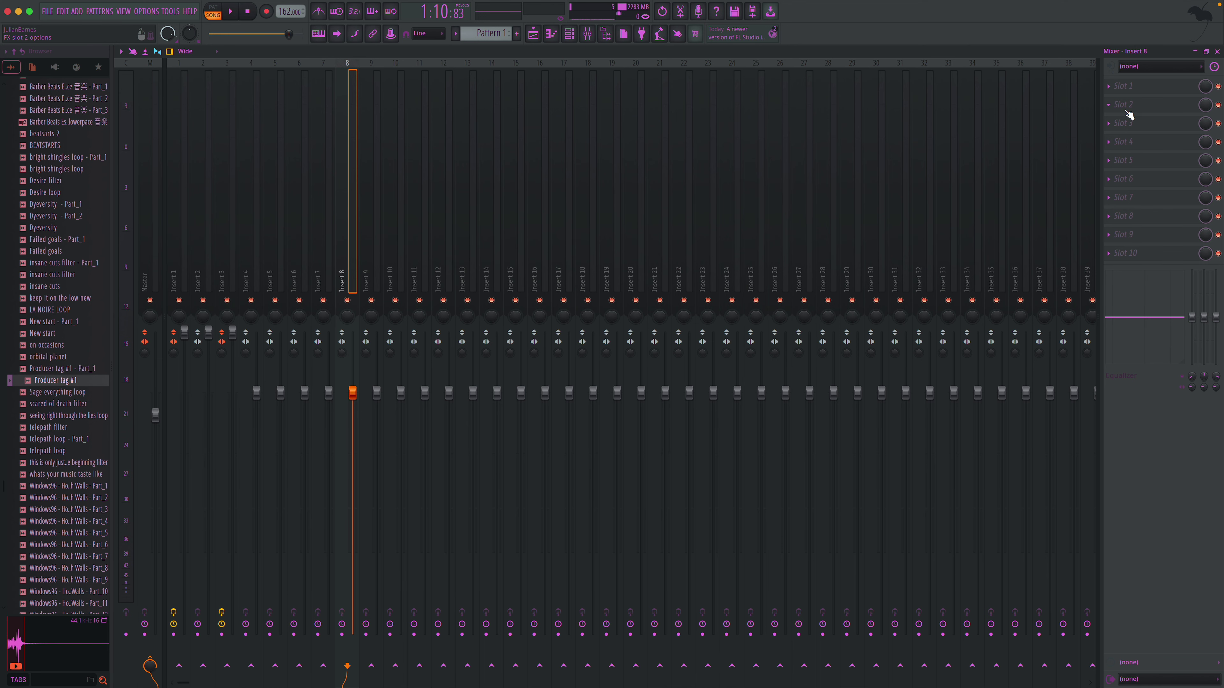
pyautogui.click(1140, 87)
pyautogui.click(968, 137)
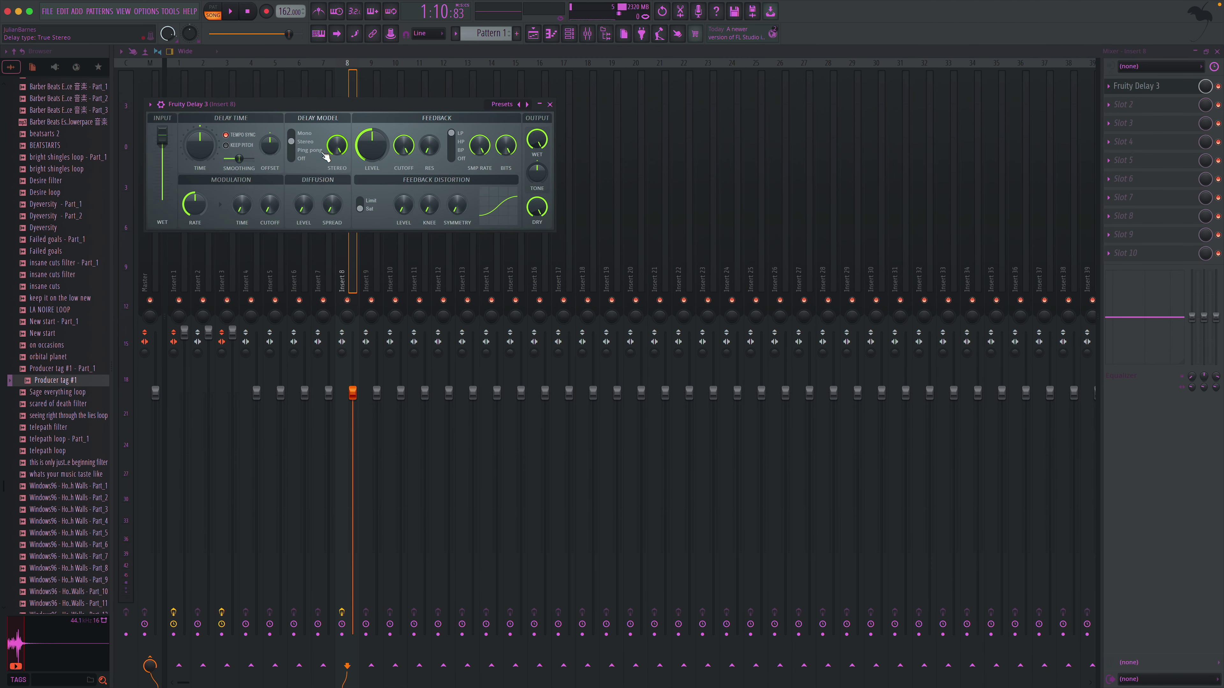
# - Close the delay and the mixer, and play the arrangement from just before bar 49
pyautogui.click(551, 105)
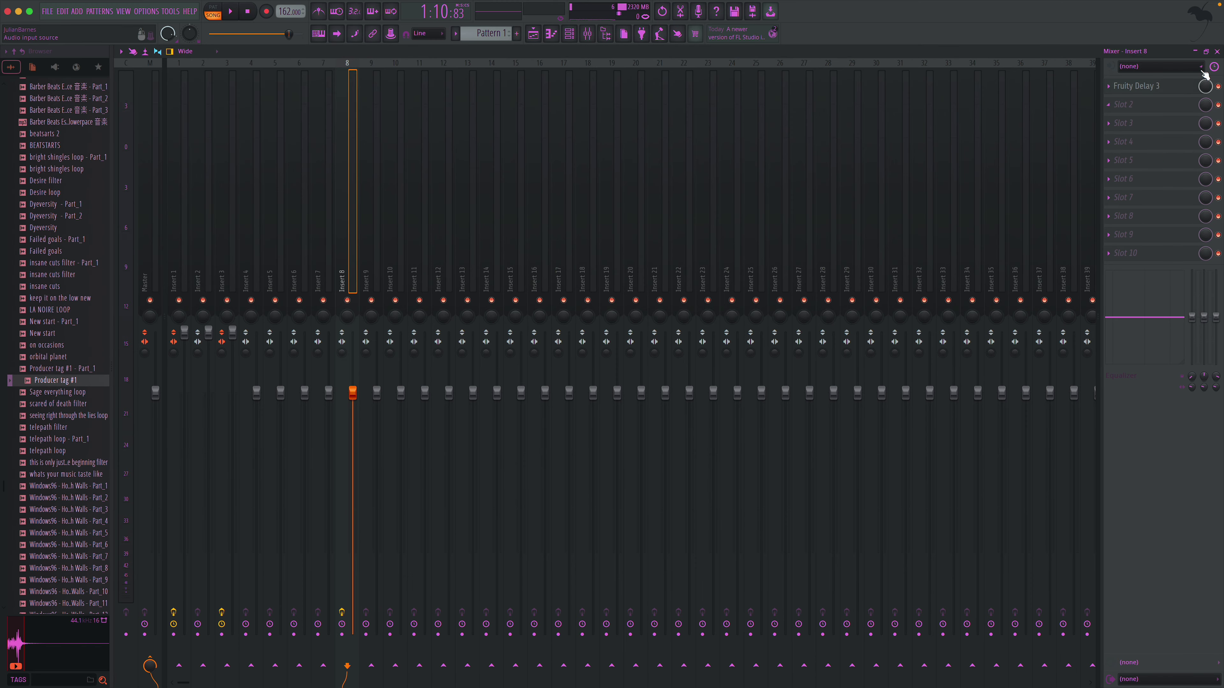
pyautogui.click(1217, 51)
pyautogui.click(231, 51)
pyautogui.rightClick(436, 162)
pyautogui.moveTo(688, 198); pyautogui.dragTo(1214, 557)
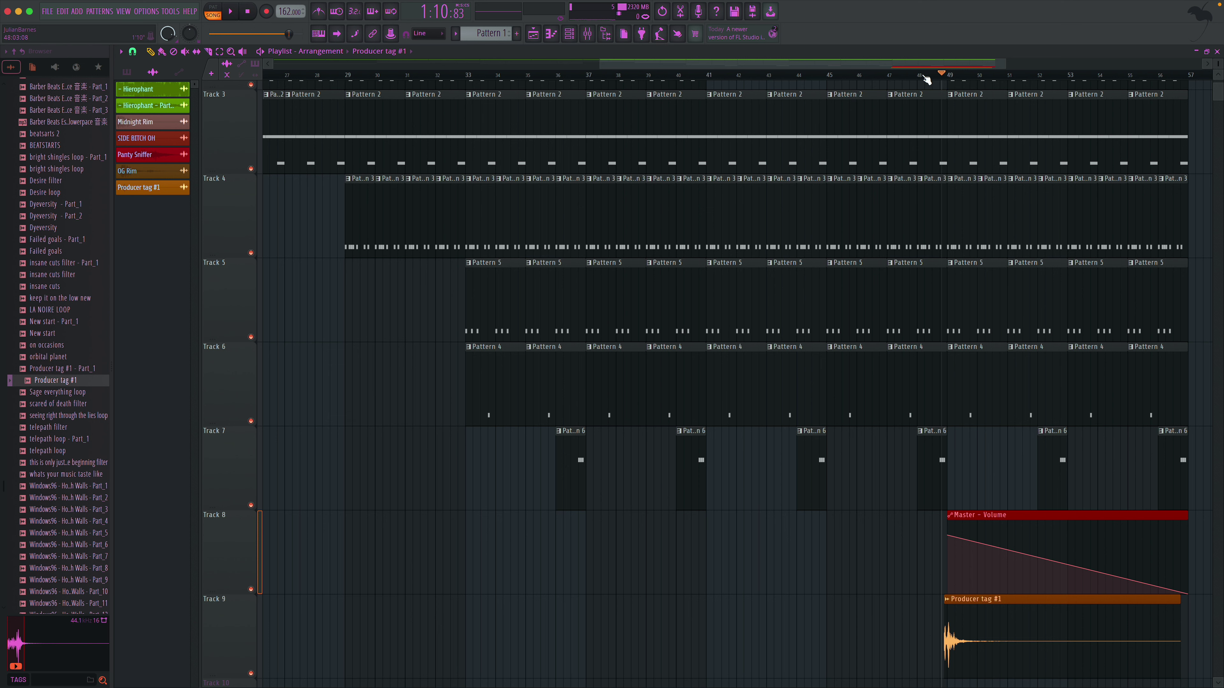
pyautogui.press('space')
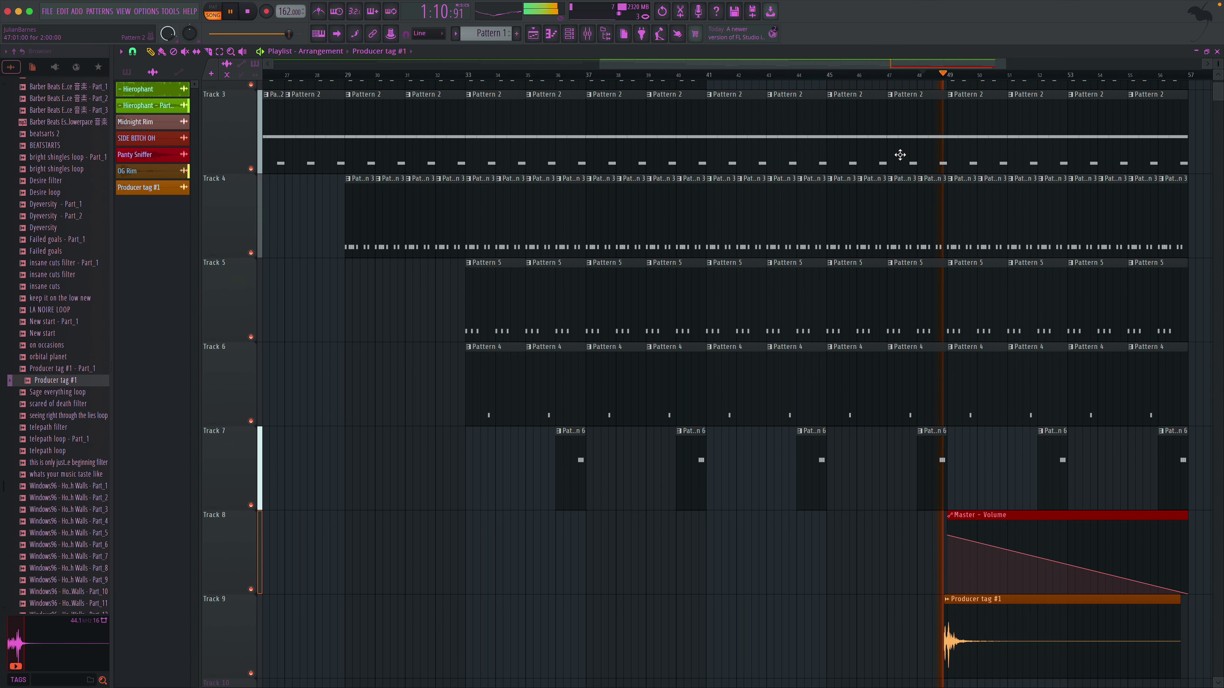
# - Nudge the Producer tag #1 clip slightly earlier ahead of bar 49 and play it back with the arrangement
pyautogui.click(230, 51)
pyautogui.moveTo(830, 572); pyautogui.dragTo(1004, 641)
pyautogui.moveTo(776, 482); pyautogui.dragTo(1142, 571)
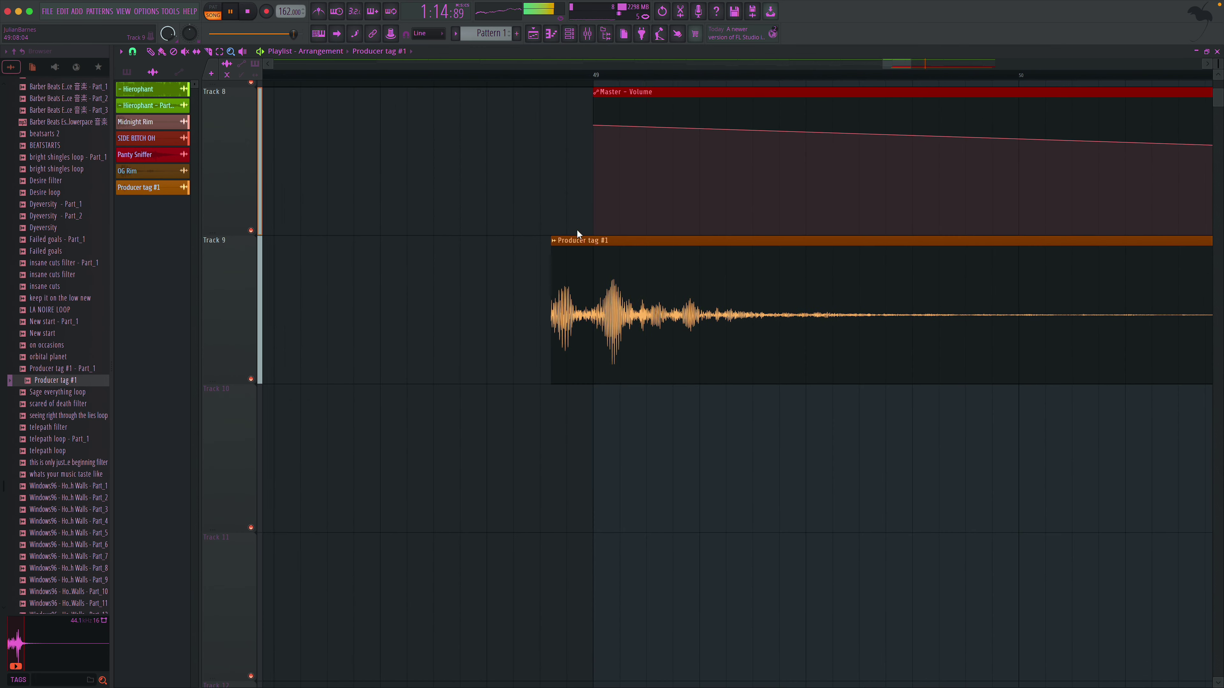
pyautogui.moveTo(589, 278); pyautogui.dragTo(584, 271)
pyautogui.press('space')
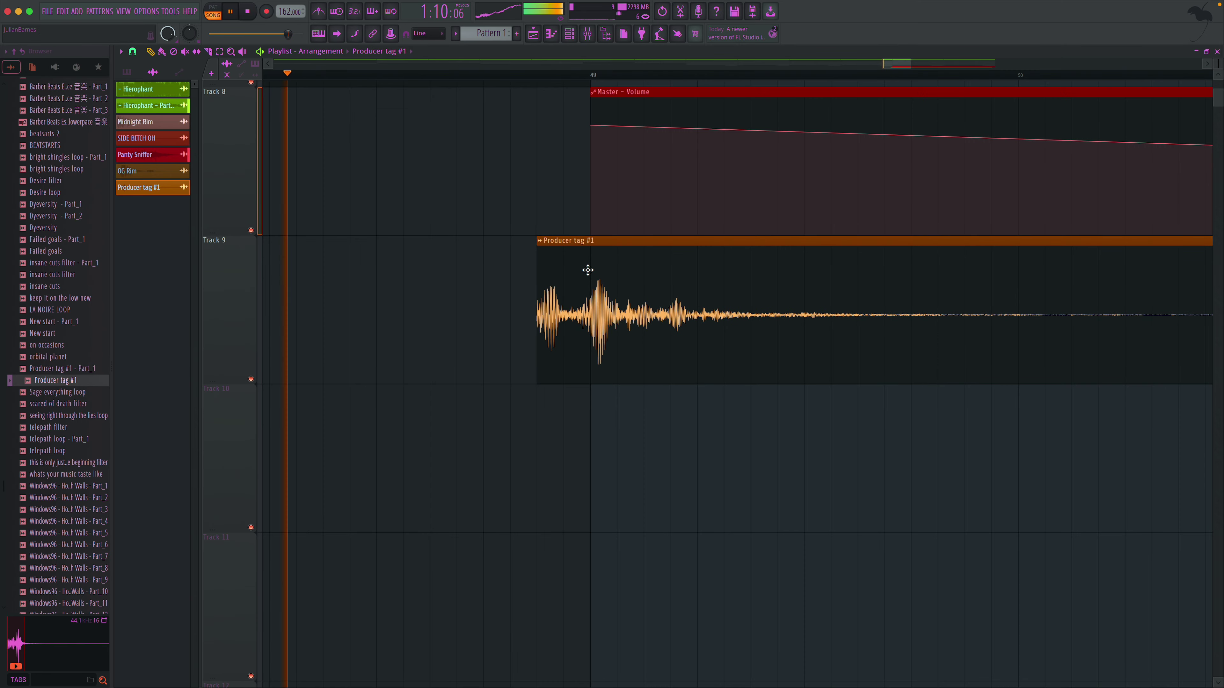
pyautogui.scroll(-5, 278, 81)
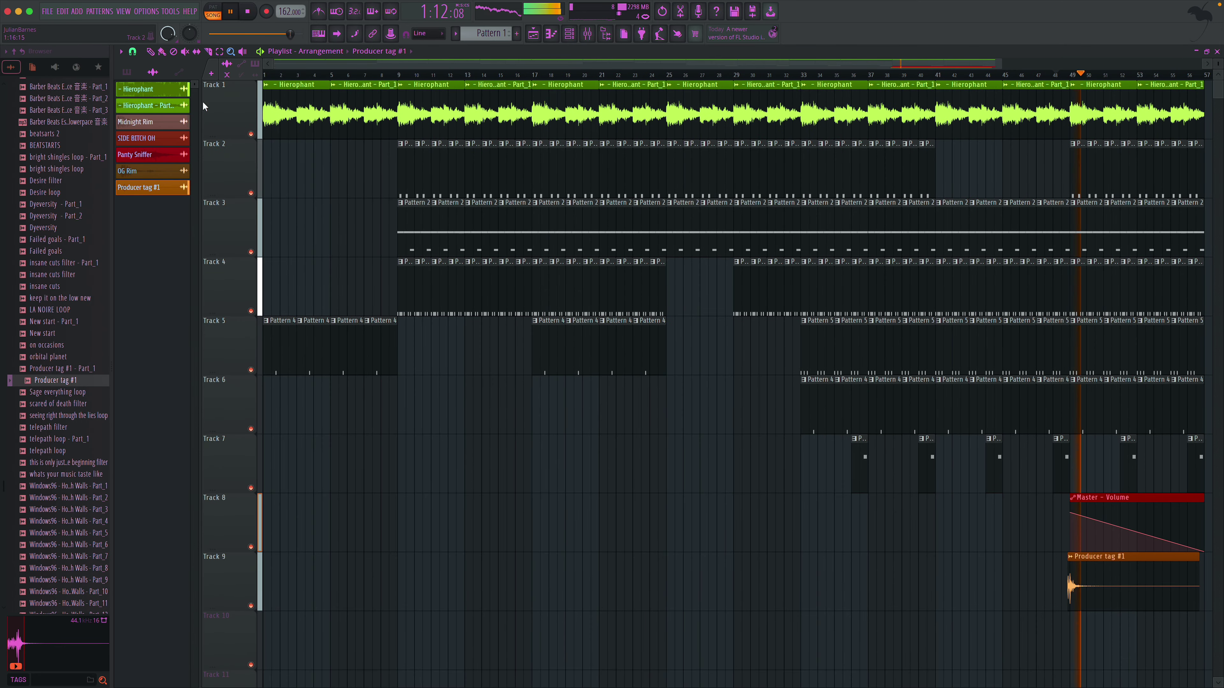
pyautogui.click(133, 51)
pyautogui.click(147, 79)
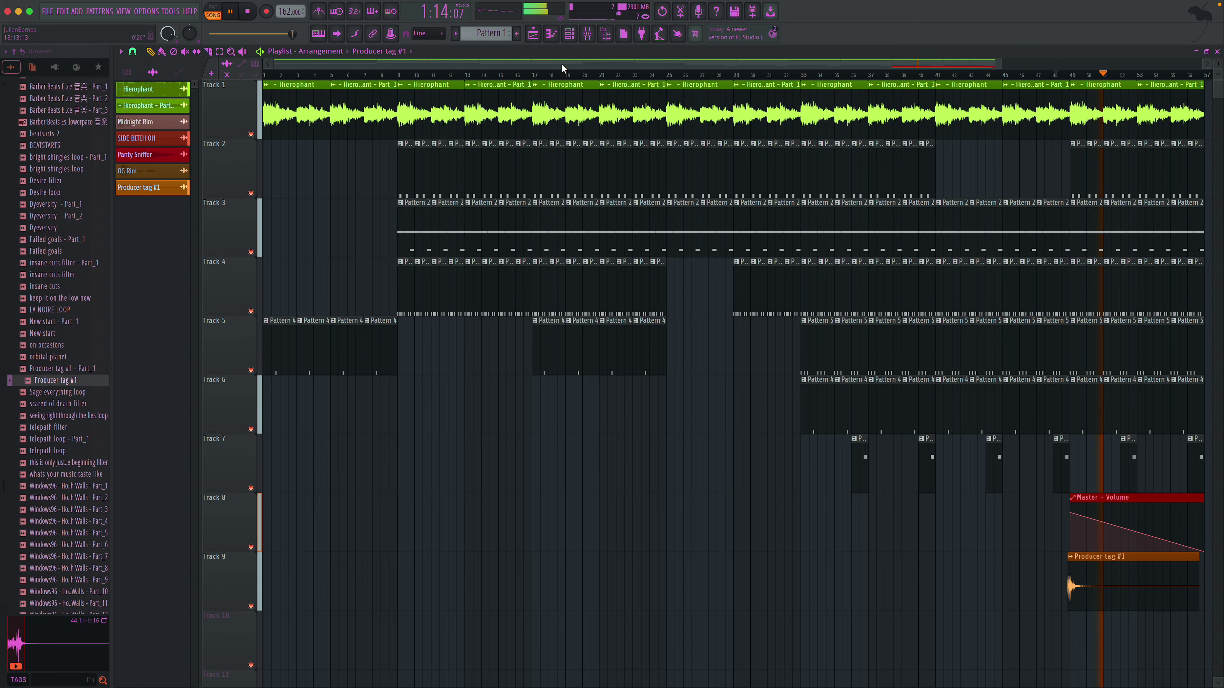
# - Load Fruity Parametric EQ 2 into the second effect slot of mixer Insert 8 and apply a low-cut preset
pyautogui.click(587, 33)
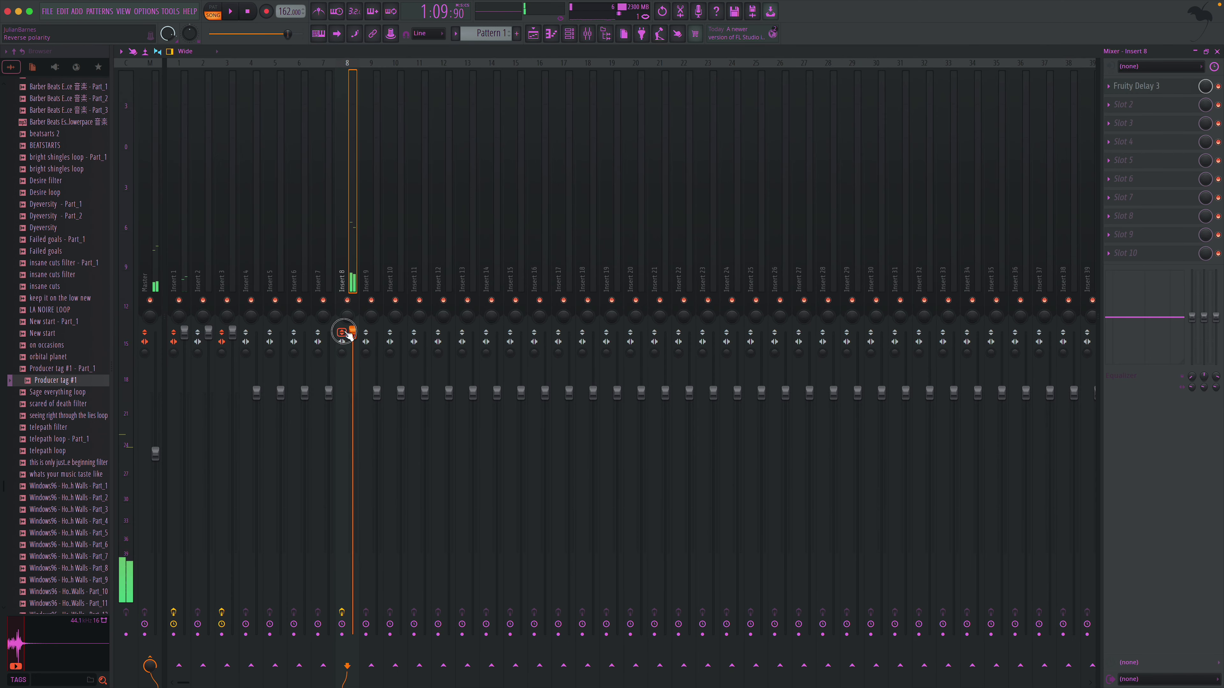
pyautogui.click(1122, 111)
pyautogui.click(1005, 417)
pyautogui.click(482, 119)
pyautogui.click(535, 126)
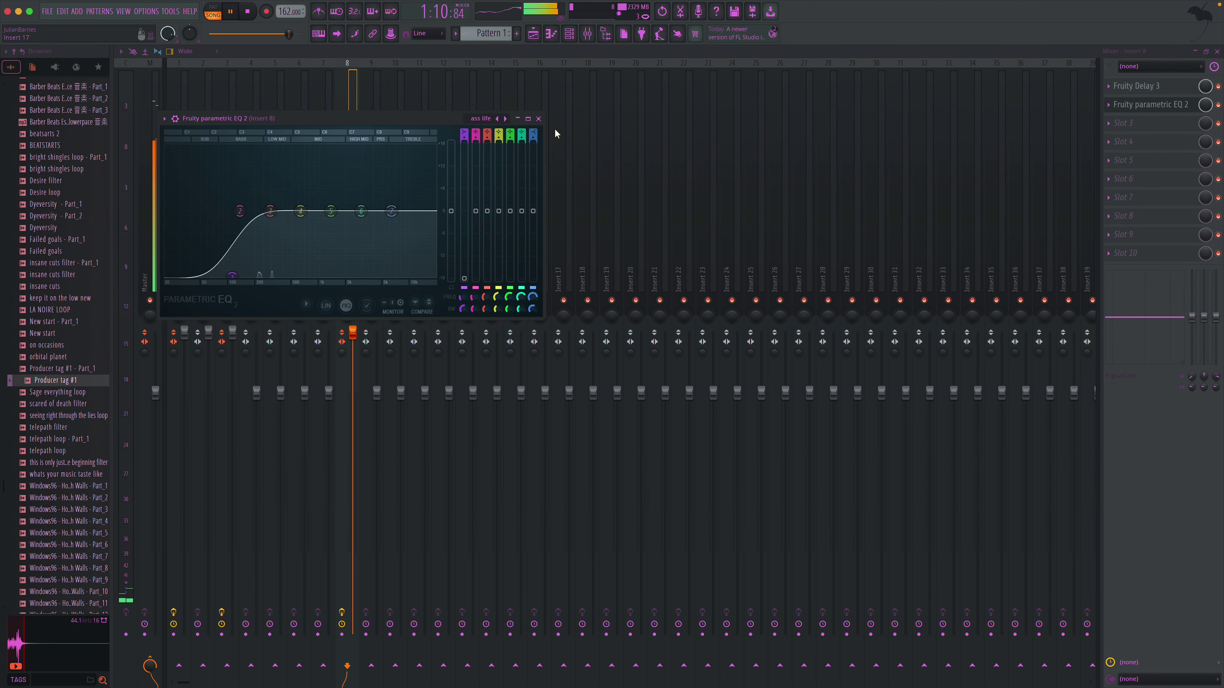
pyautogui.click(539, 119)
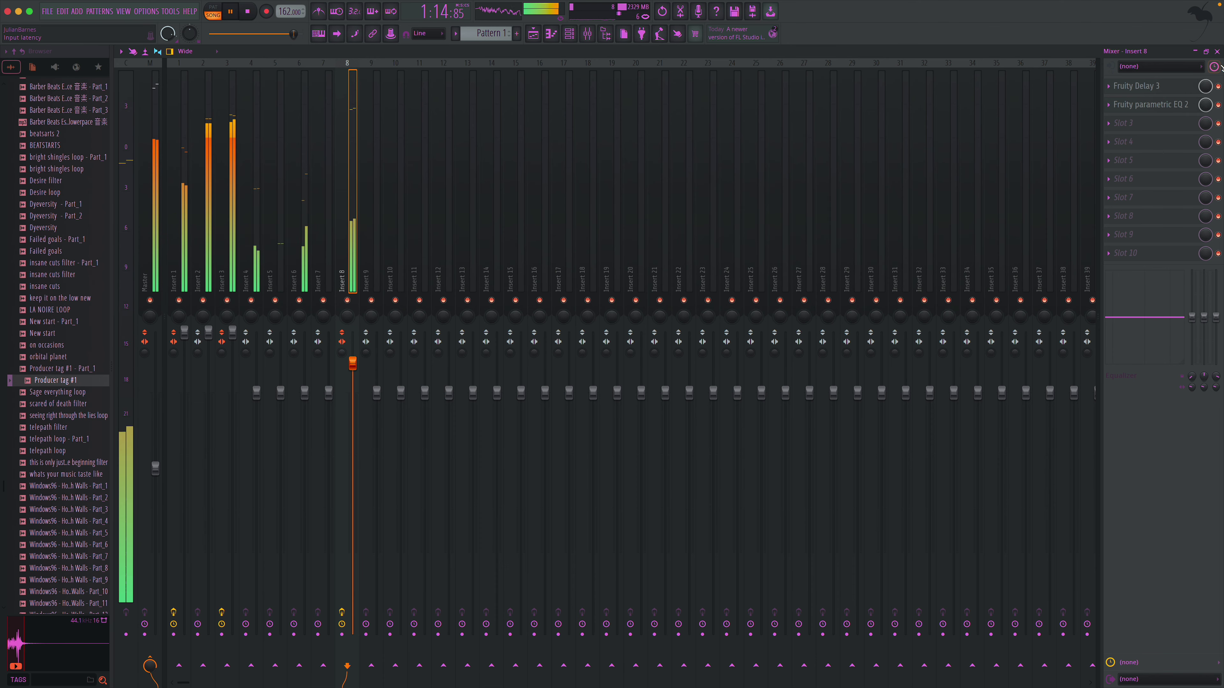
pyautogui.click(1218, 51)
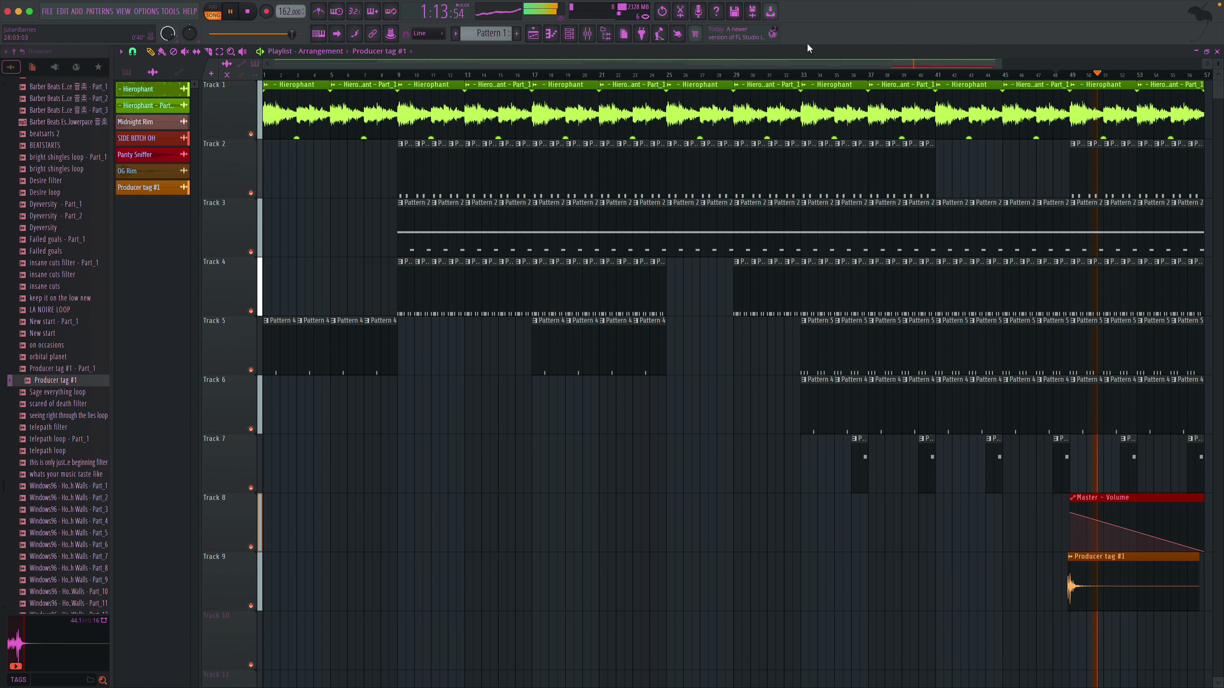
# - Save the project under the name Fight like one in a new project folder
pyautogui.click(742, 13)
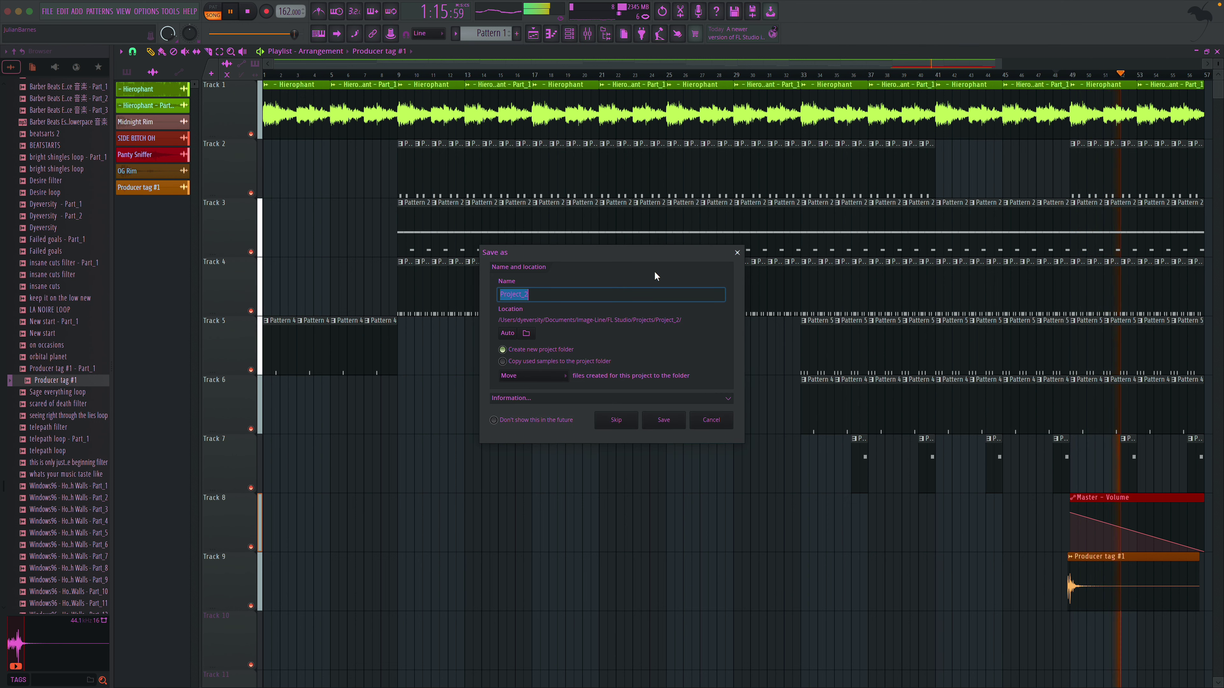
pyautogui.write('Fight')
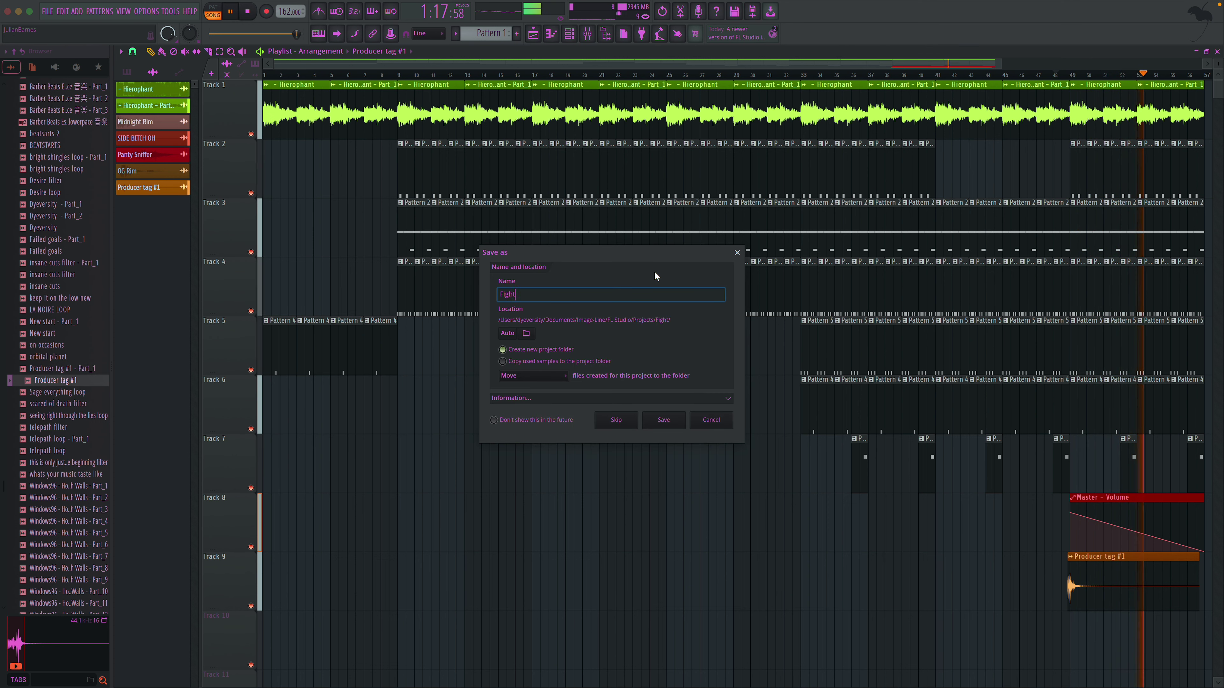
pyautogui.write(' like one')
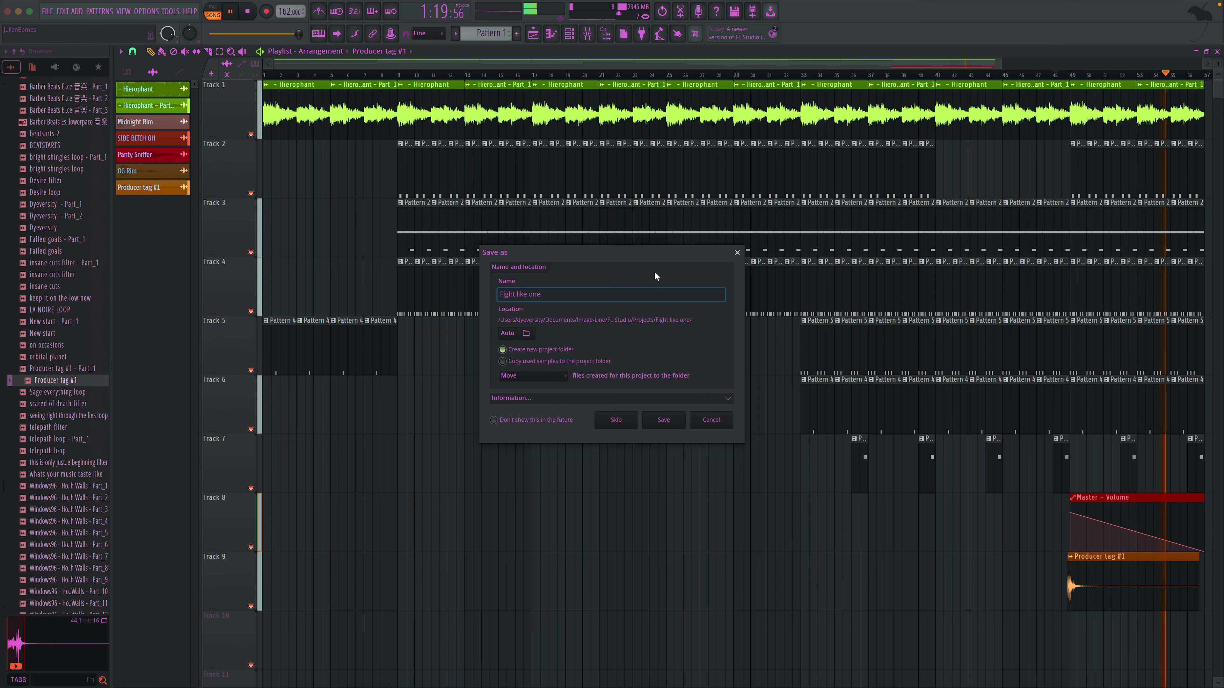
pyautogui.click(664, 420)
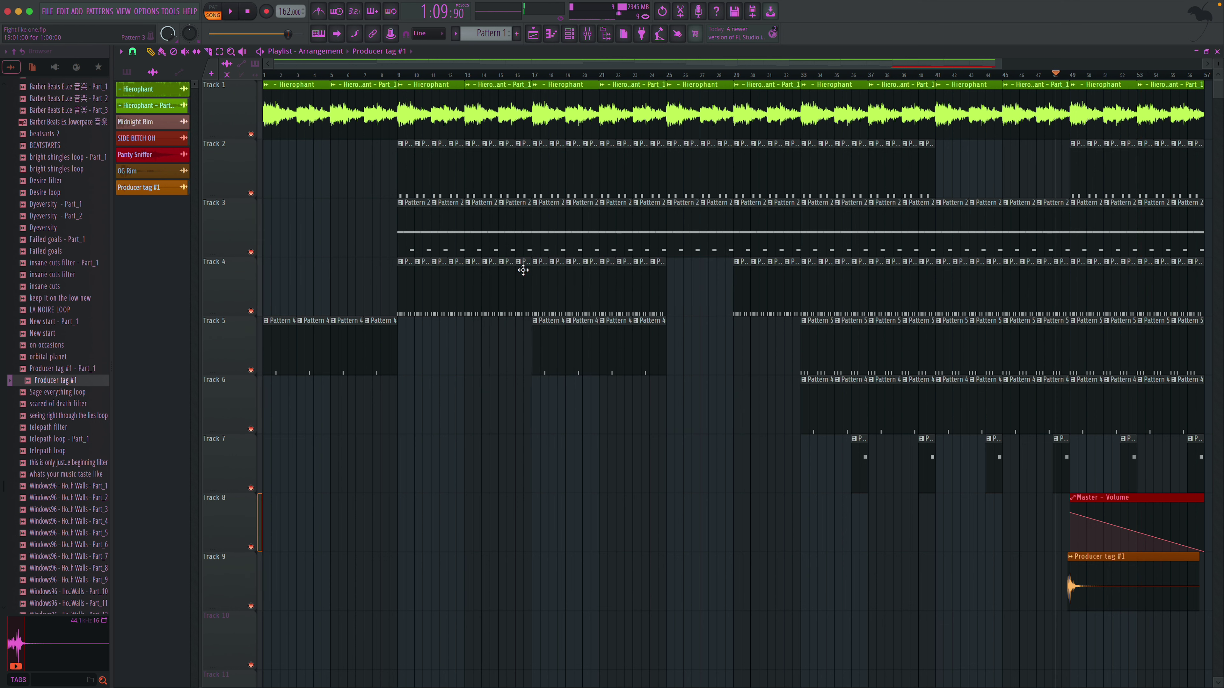
# - Export the song to the Desktop as a WAV file named Fight like one
pyautogui.click(752, 13)
pyautogui.click(446, 166)
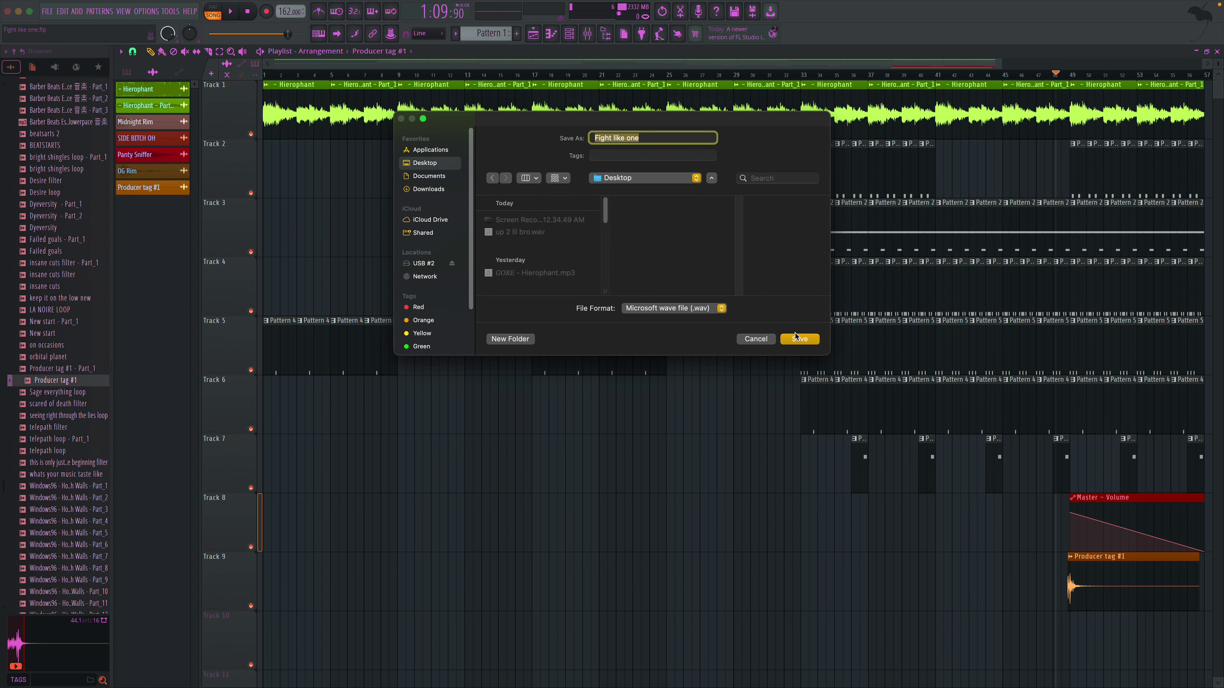
pyautogui.click(799, 340)
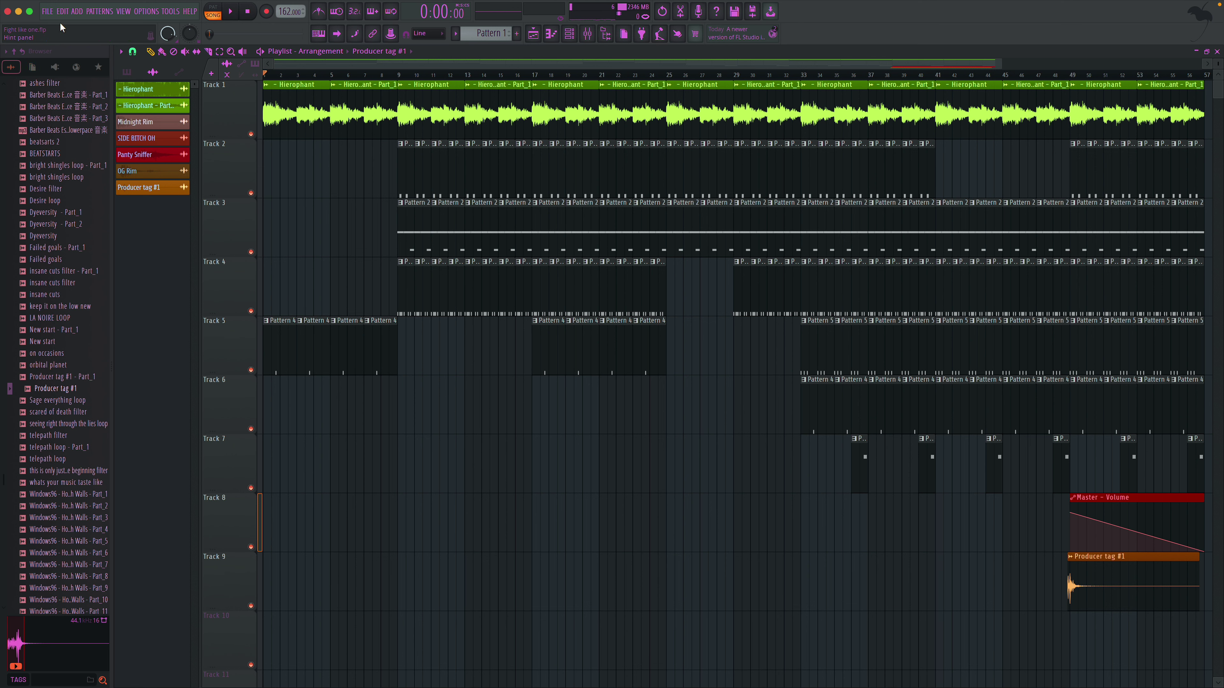
# - Start a new empty project from a template
pyautogui.click(48, 11)
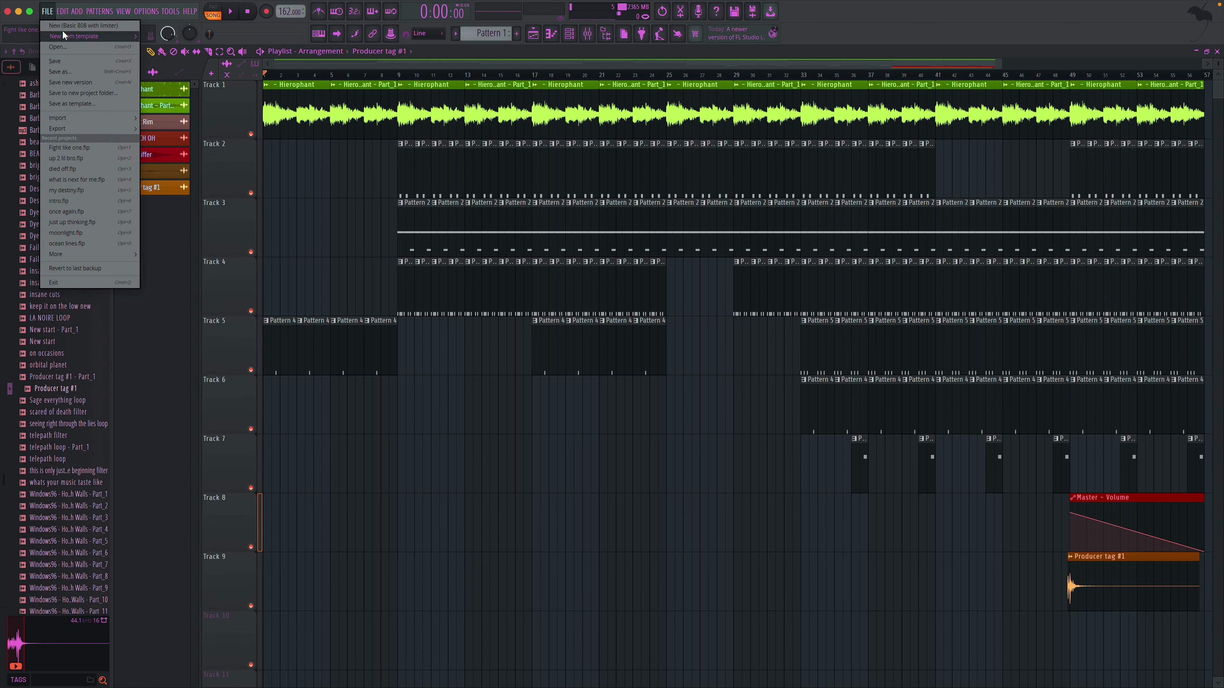
pyautogui.moveTo(64, 35)
pyautogui.click(338, 343)
# - Add Hierophant.mp3 from the desktop to Track 1 and place the clip at bar 1
pyautogui.scroll(8, 81, 319)
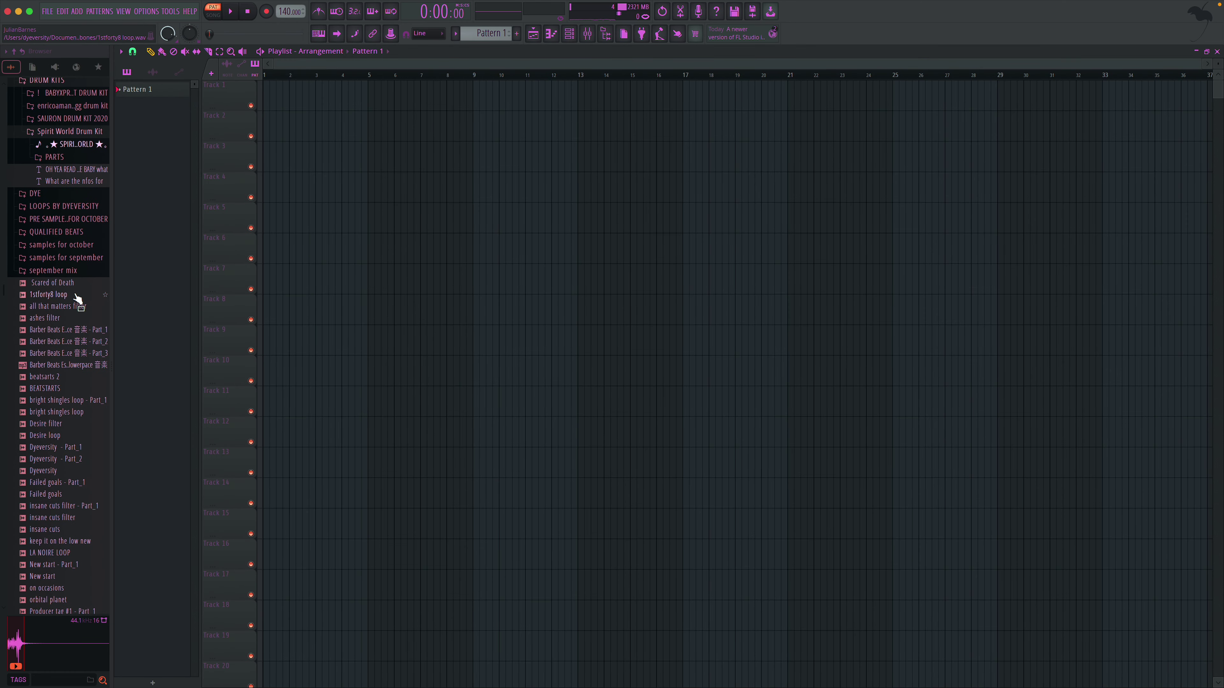
pyautogui.scroll(4, 77, 299)
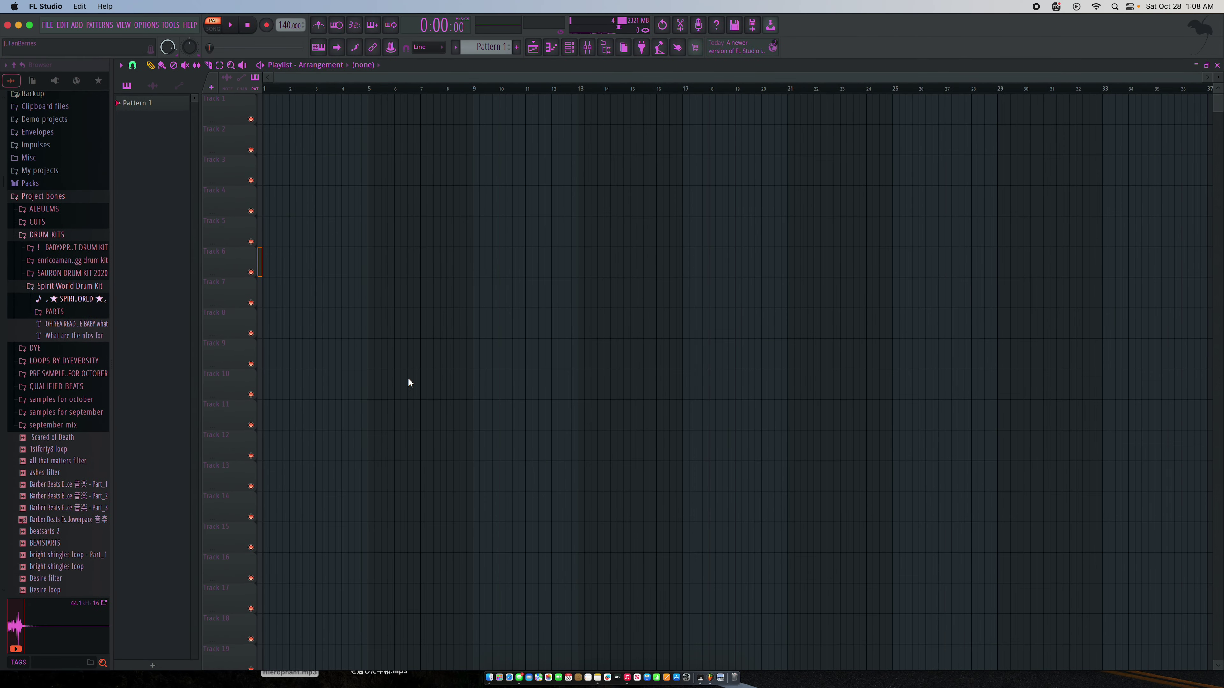
pyautogui.moveTo(308, 682); pyautogui.dragTo(366, 115)
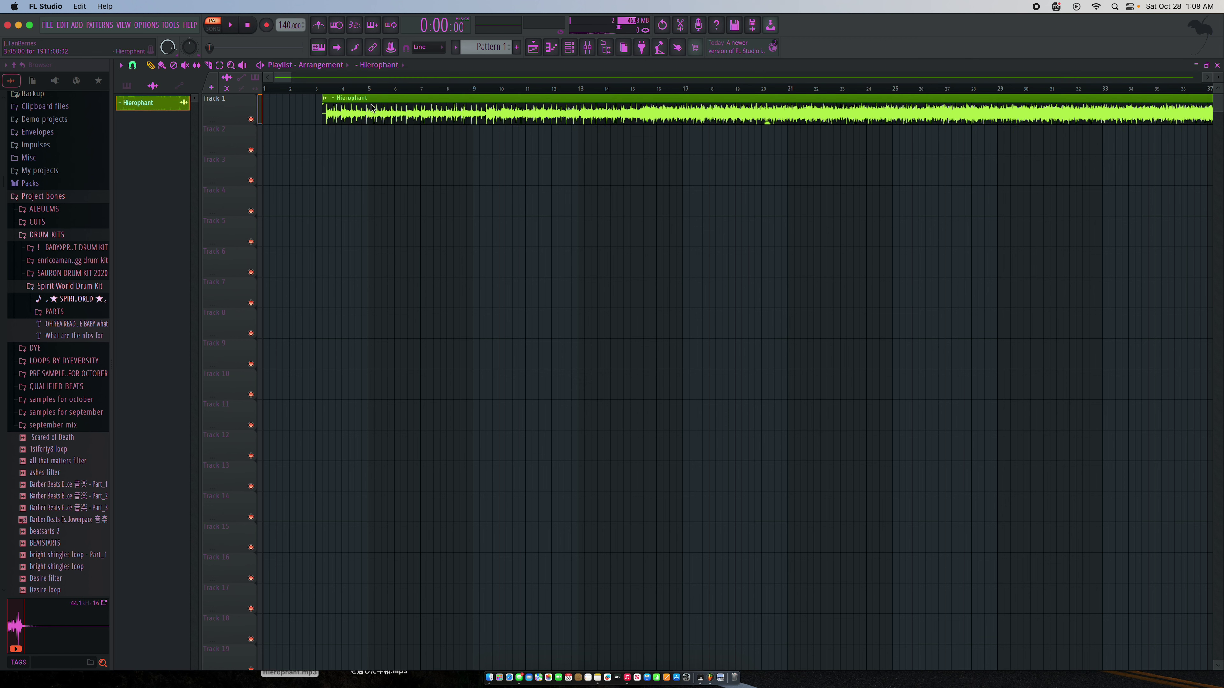
pyautogui.moveTo(406, 112); pyautogui.dragTo(562, 76)
# - Play the Hierophant clip from successive positions along its length to look for a section to sample
pyautogui.click(621, 90)
pyautogui.press('space')
pyautogui.click(588, 91)
pyautogui.hscroll(1, 672, 94)
pyautogui.click(894, 91)
pyautogui.hscroll(7, 872, 90)
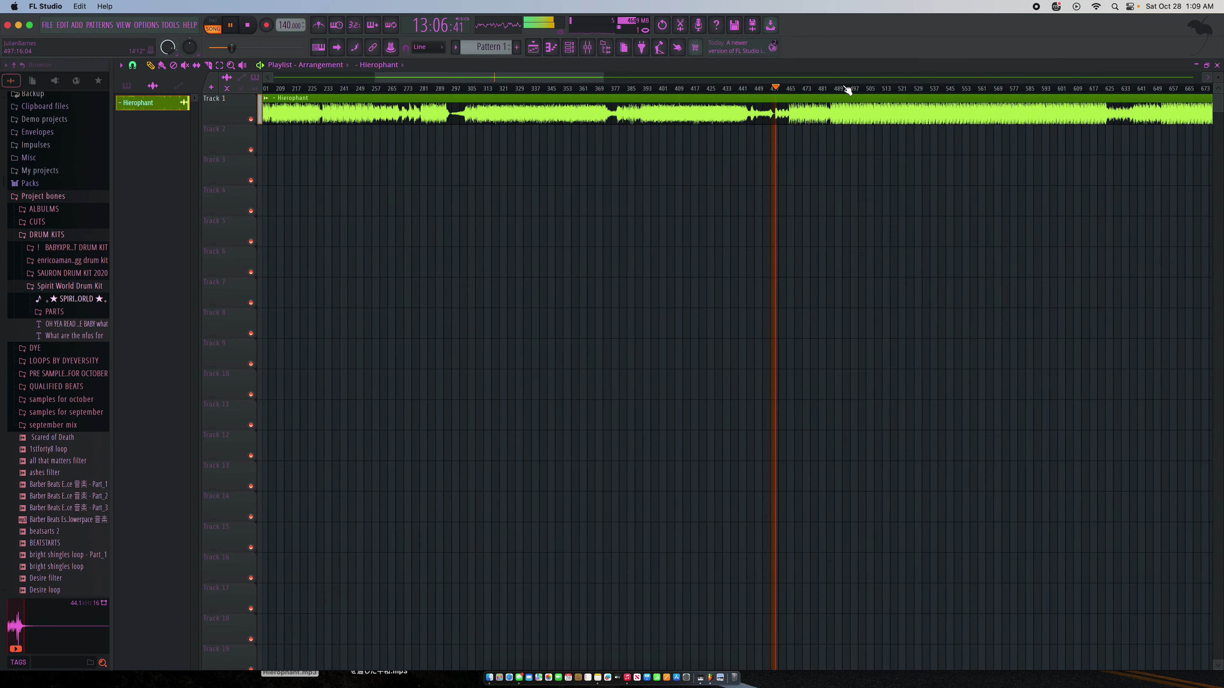
pyautogui.hscroll(11, 819, 91)
pyautogui.click(658, 89)
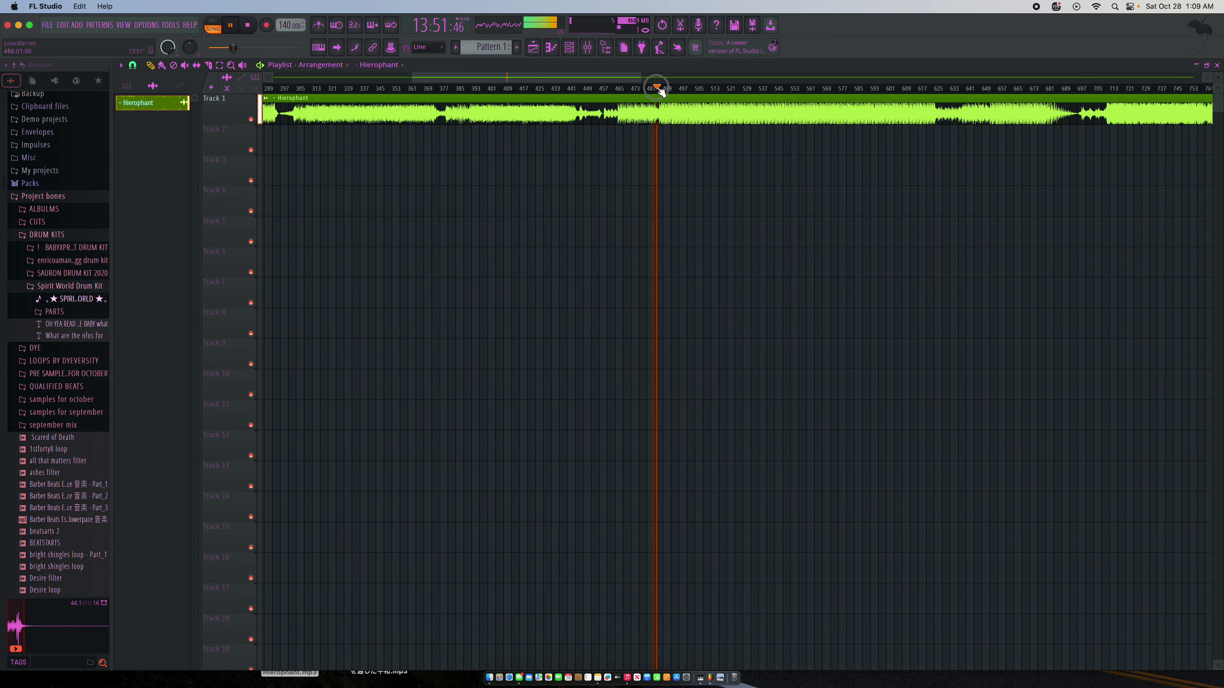
pyautogui.hscroll(12, 699, 90)
pyautogui.click(747, 90)
pyautogui.click(768, 90)
pyautogui.click(787, 90)
pyautogui.click(852, 91)
pyautogui.click(878, 91)
pyautogui.hscroll(3, 870, 91)
pyautogui.hscroll(12, 869, 92)
# - Audition the quiet passage of the Hierophant clip between about bars 698 and 711
pyautogui.click(29, 25)
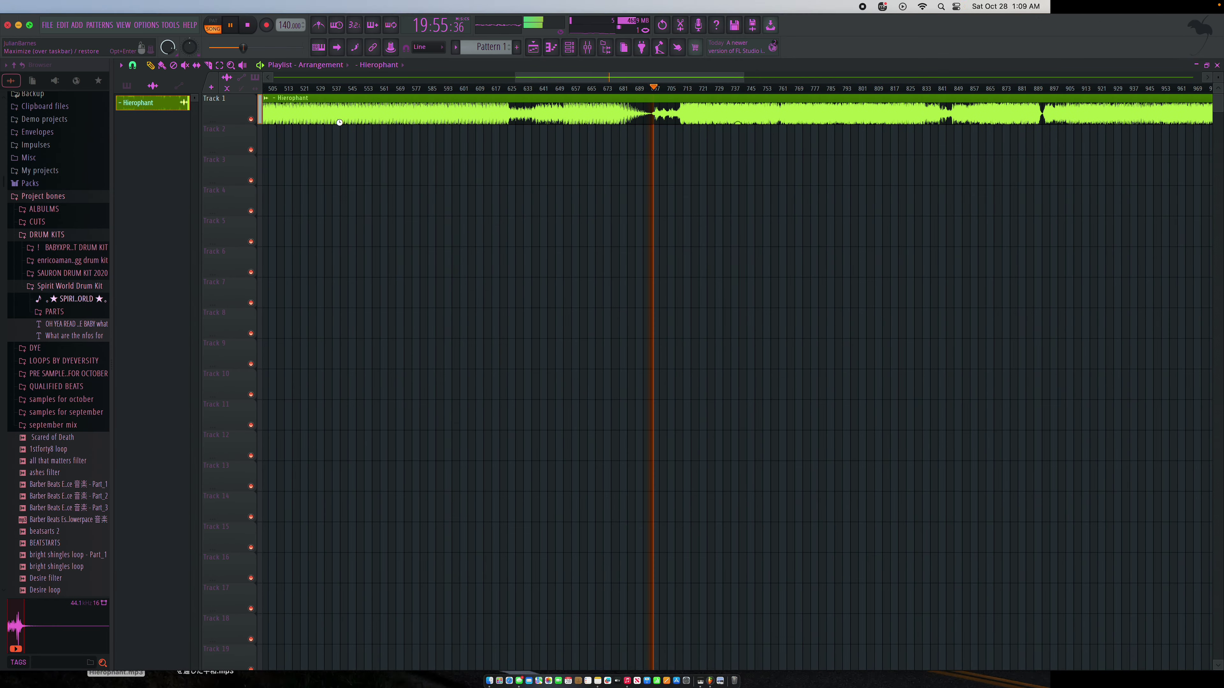
pyautogui.moveTo(644, 98); pyautogui.dragTo(739, 136)
pyautogui.moveTo(336, 145); pyautogui.dragTo(609, 232)
pyautogui.press('space')
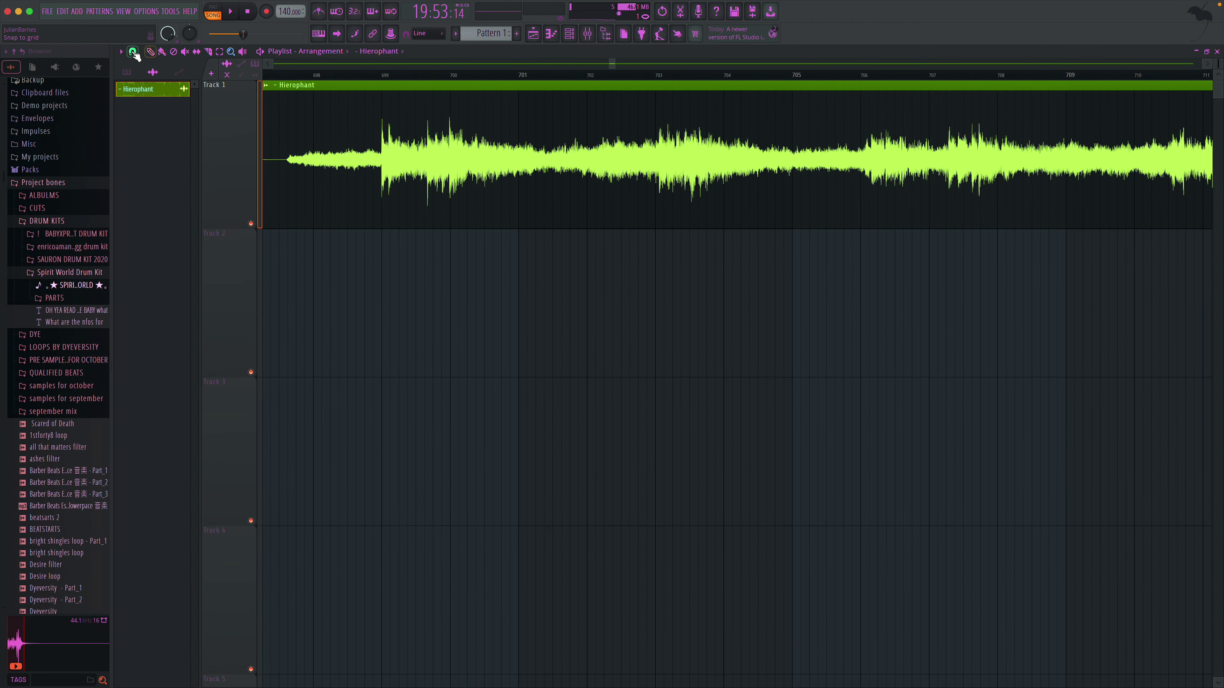
pyautogui.click(518, 75)
pyautogui.click(649, 74)
pyautogui.hscroll(7, 670, 80)
pyautogui.click(520, 76)
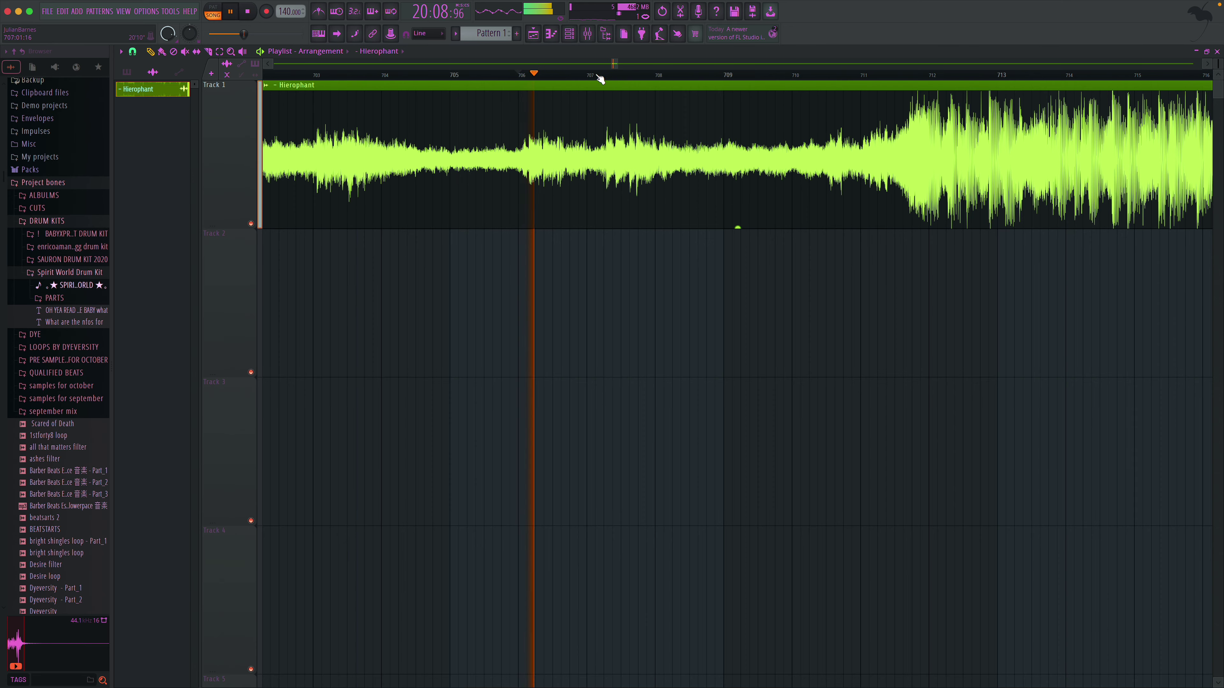
pyautogui.hscroll(3, 621, 78)
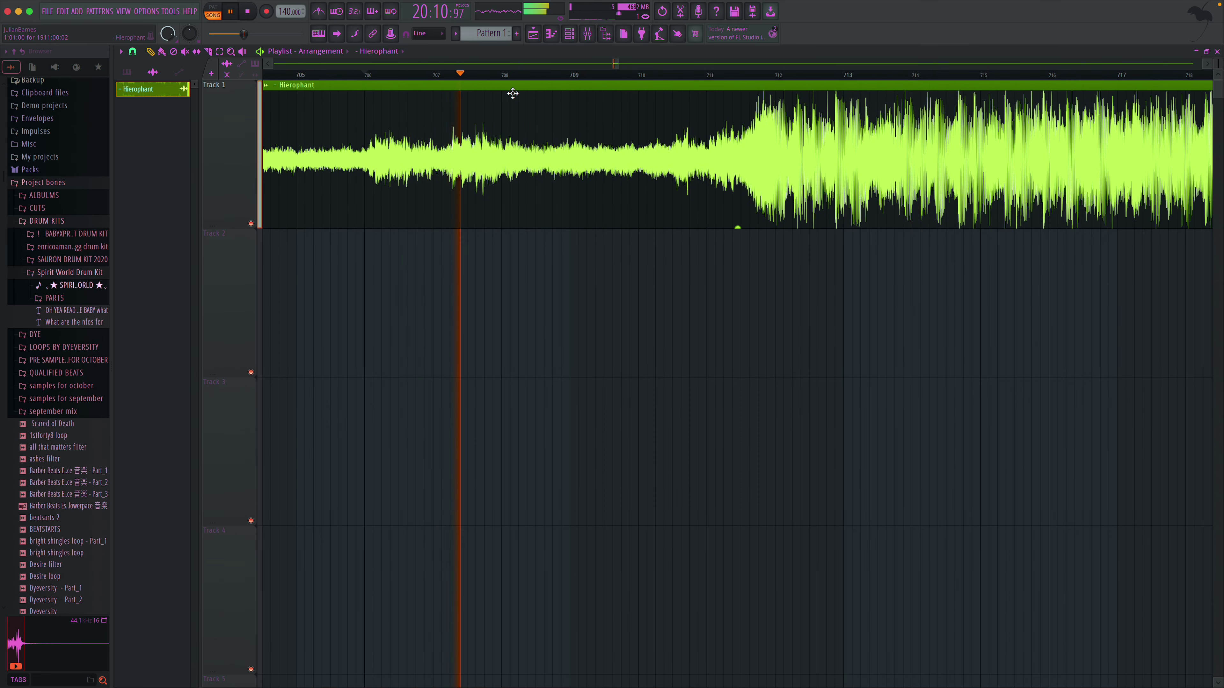
pyautogui.click(369, 76)
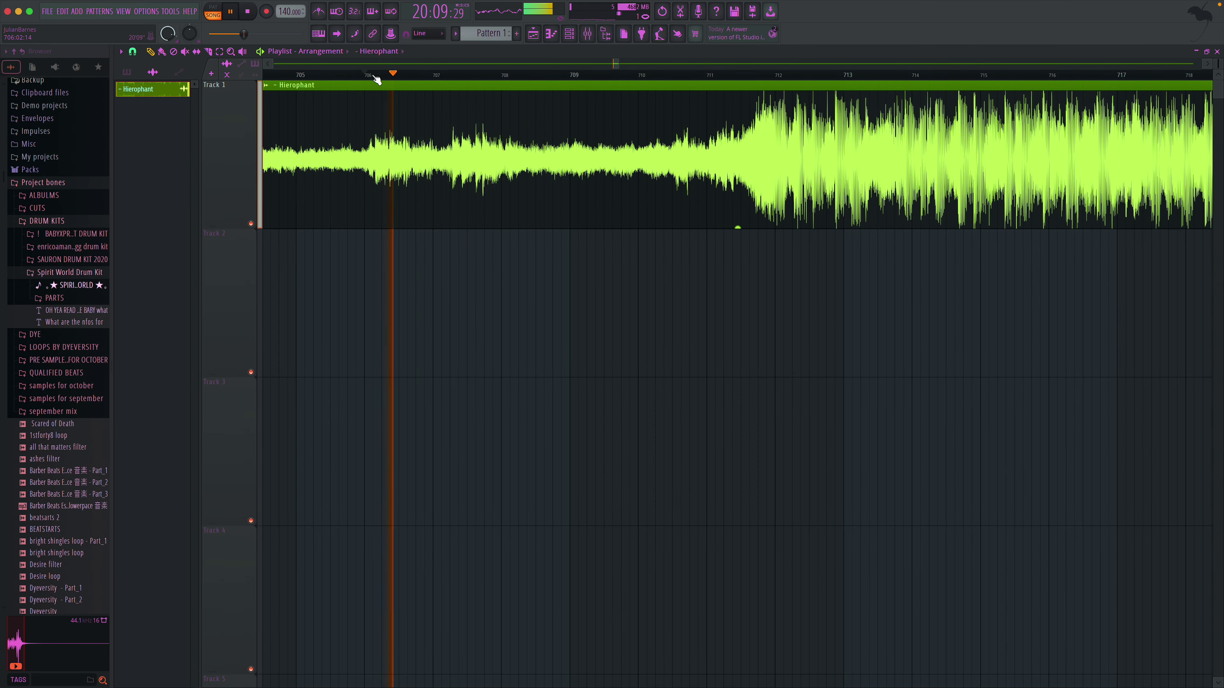
pyautogui.click(376, 76)
pyautogui.click(367, 75)
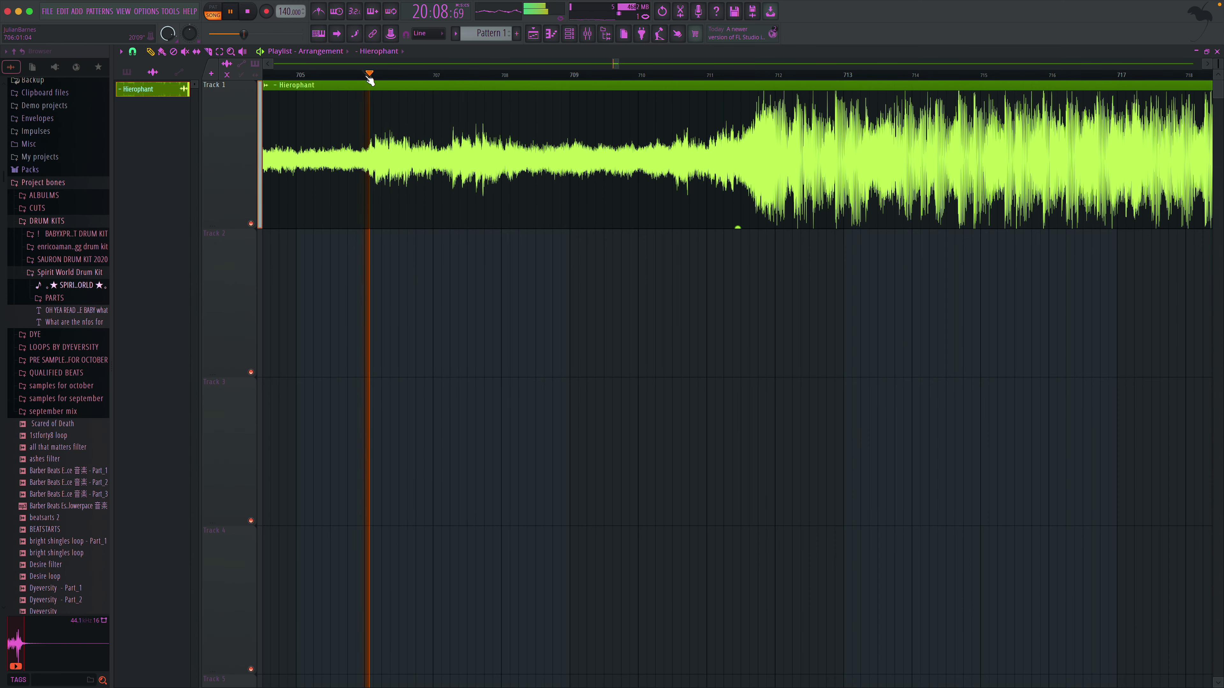
pyautogui.click(448, 77)
pyautogui.hscroll(5, 522, 90)
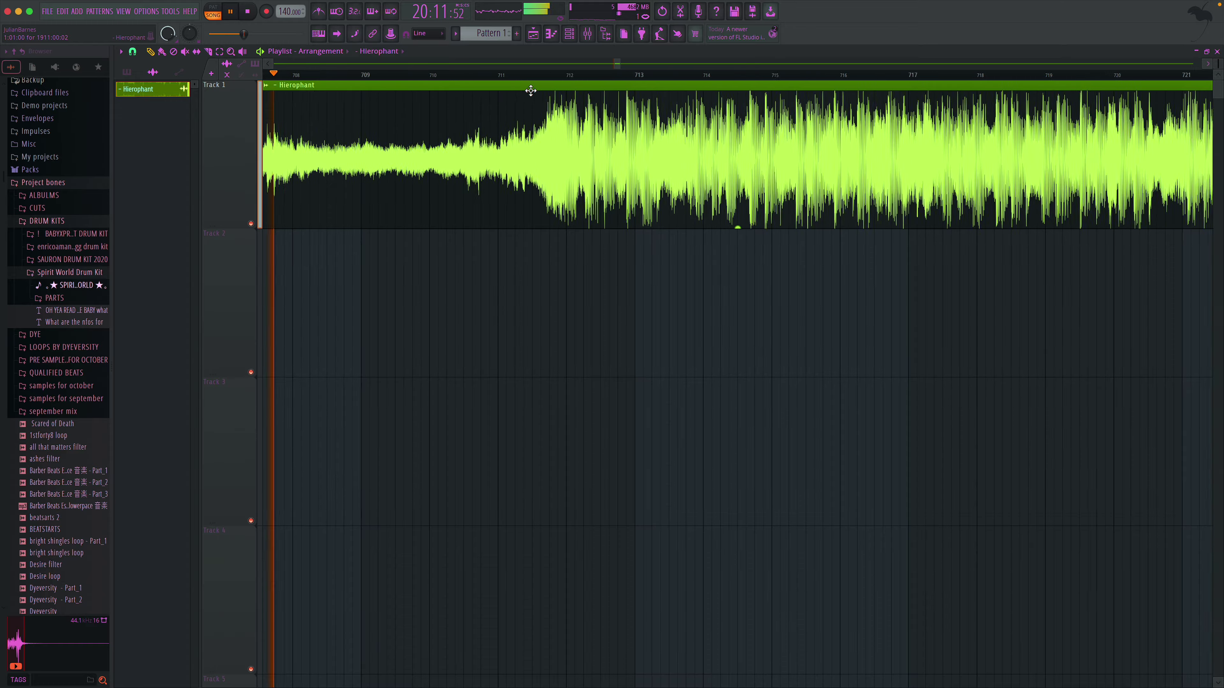
pyautogui.press('space')
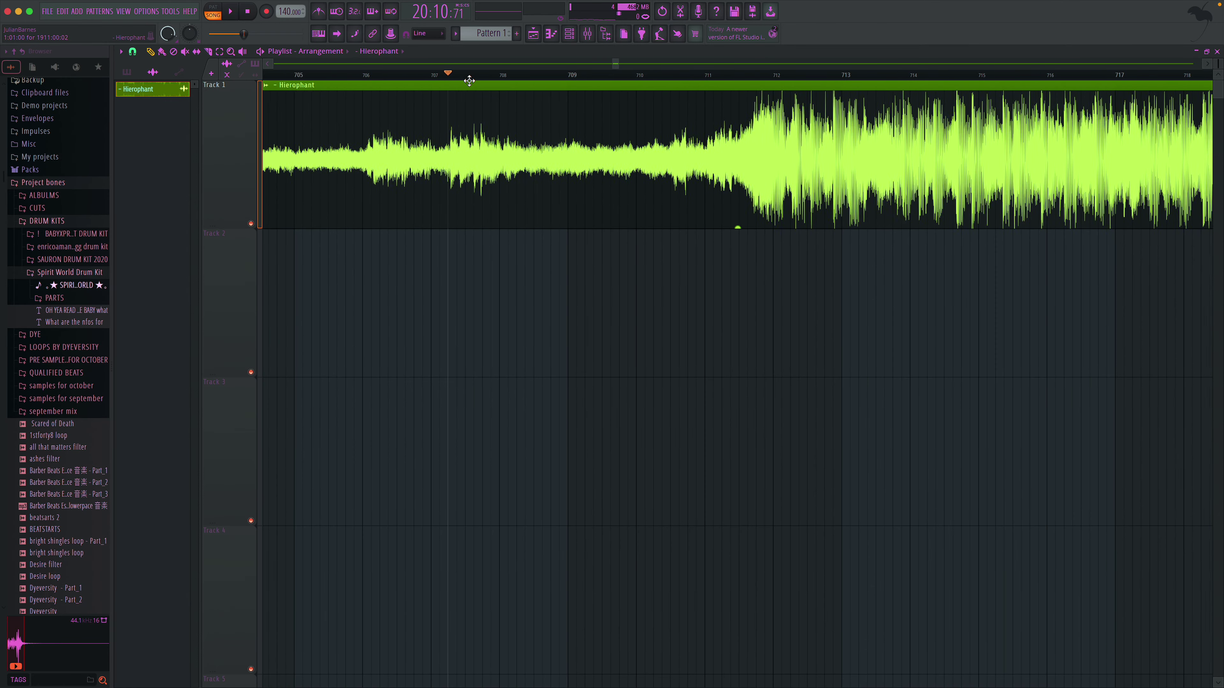
# - Play the Hierophant clip repeatedly from just after bar 706 to pinpoint where the sample should start
pyautogui.moveTo(403, 106); pyautogui.dragTo(506, 201)
pyautogui.click(426, 75)
pyautogui.press('space')
pyautogui.press('space')
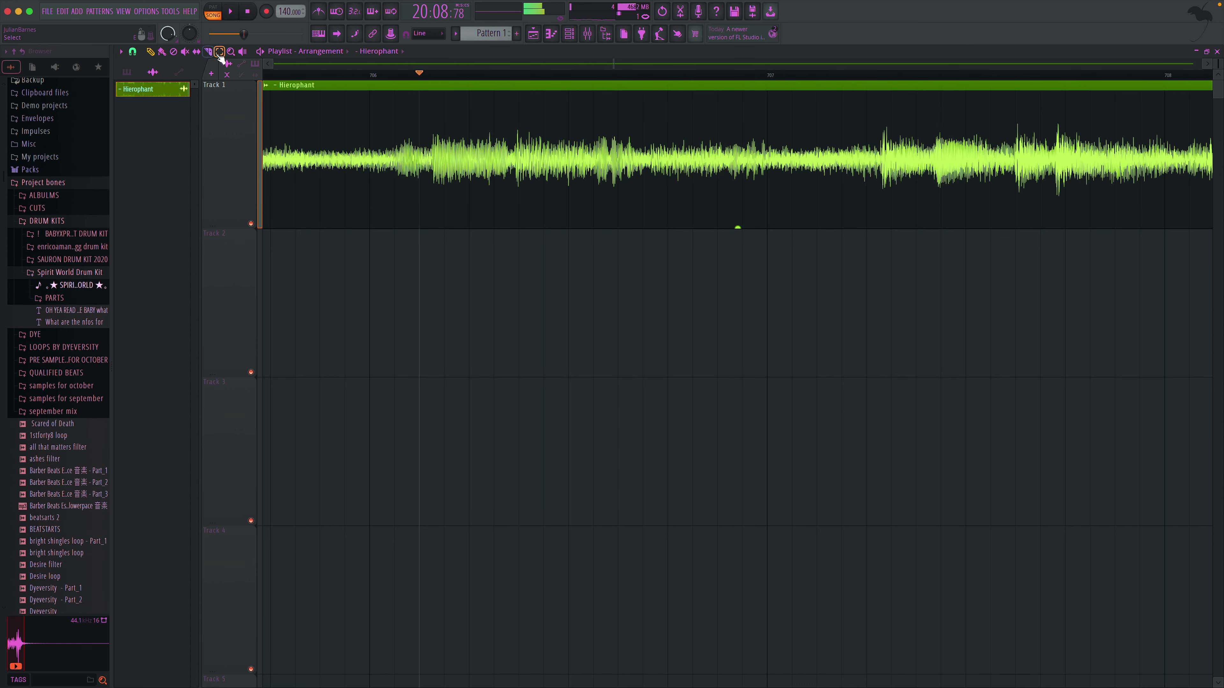
pyautogui.press('space')
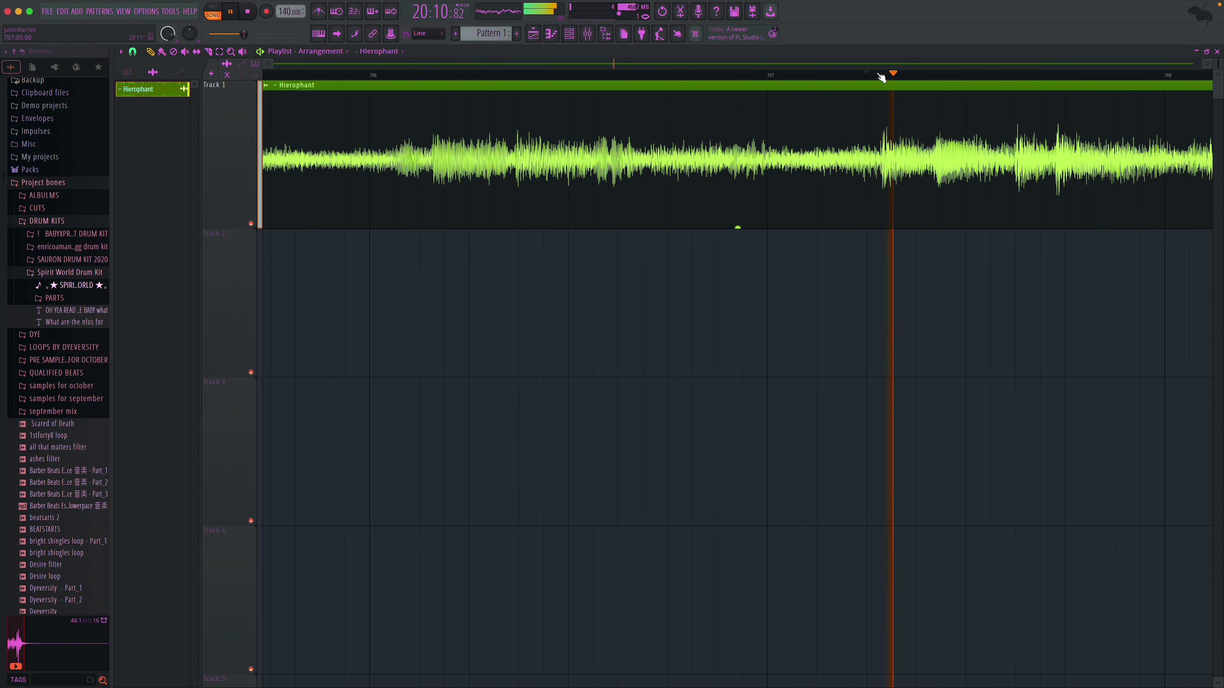
pyautogui.click(427, 74)
pyautogui.press('space')
# - Adjust the snap setting, slice the Hierophant clip just after bar 706, and delete the portion before the cut
pyautogui.click(133, 53)
pyautogui.click(147, 103)
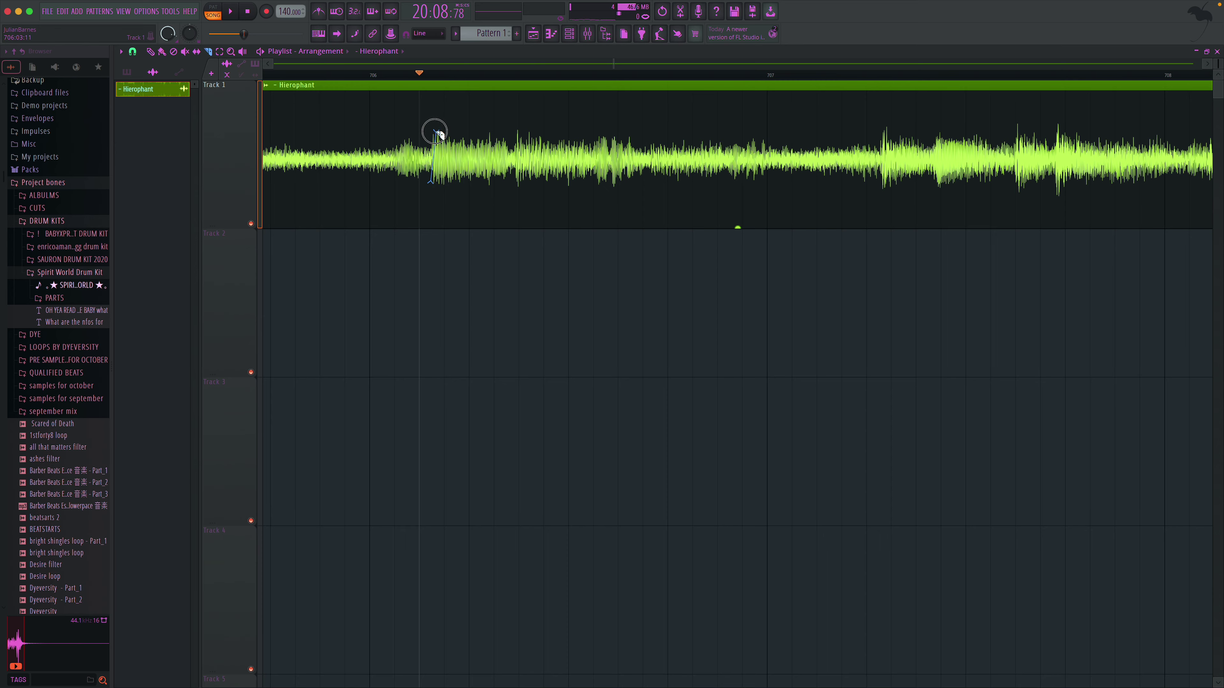
pyautogui.rightClick(309, 102)
pyautogui.press('space')
pyautogui.click(230, 52)
pyautogui.press('space')
pyautogui.rightClick(264, 111)
# - Move the remaining Hierophant clip to the start of Track 1 at bar 1
pyautogui.click(153, 52)
pyautogui.moveTo(635, 126)
pyautogui.mouseDown()
pyautogui.moveTo(341, 125)
pyautogui.moveTo(294, 87)
pyautogui.mouseUp()
pyautogui.click(231, 53)
pyautogui.click(267, 144)
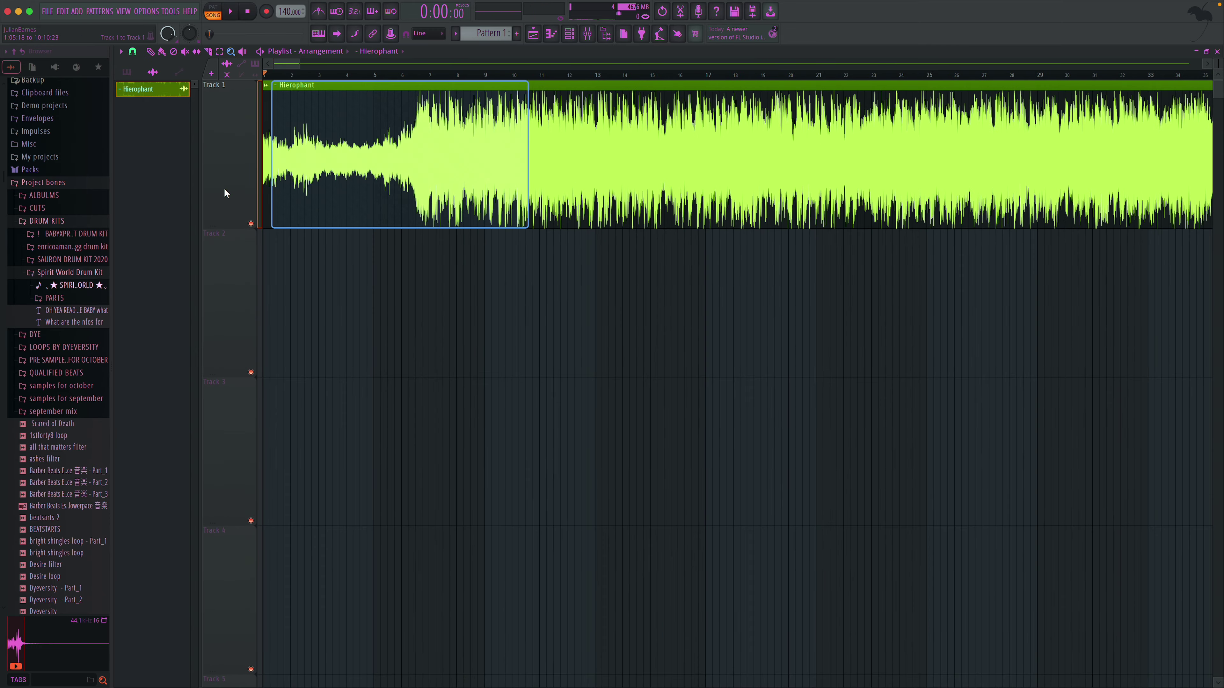
# - Slice the Hierophant clip shortly before bar 2 and audition the section around the cut
pyautogui.moveTo(337, 231); pyautogui.dragTo(349, 123)
pyautogui.press('space')
pyautogui.press('space')
pyautogui.press('space')
pyautogui.click(231, 51)
pyautogui.moveTo(280, 83); pyautogui.dragTo(568, 375)
pyautogui.click(151, 52)
pyautogui.press('space')
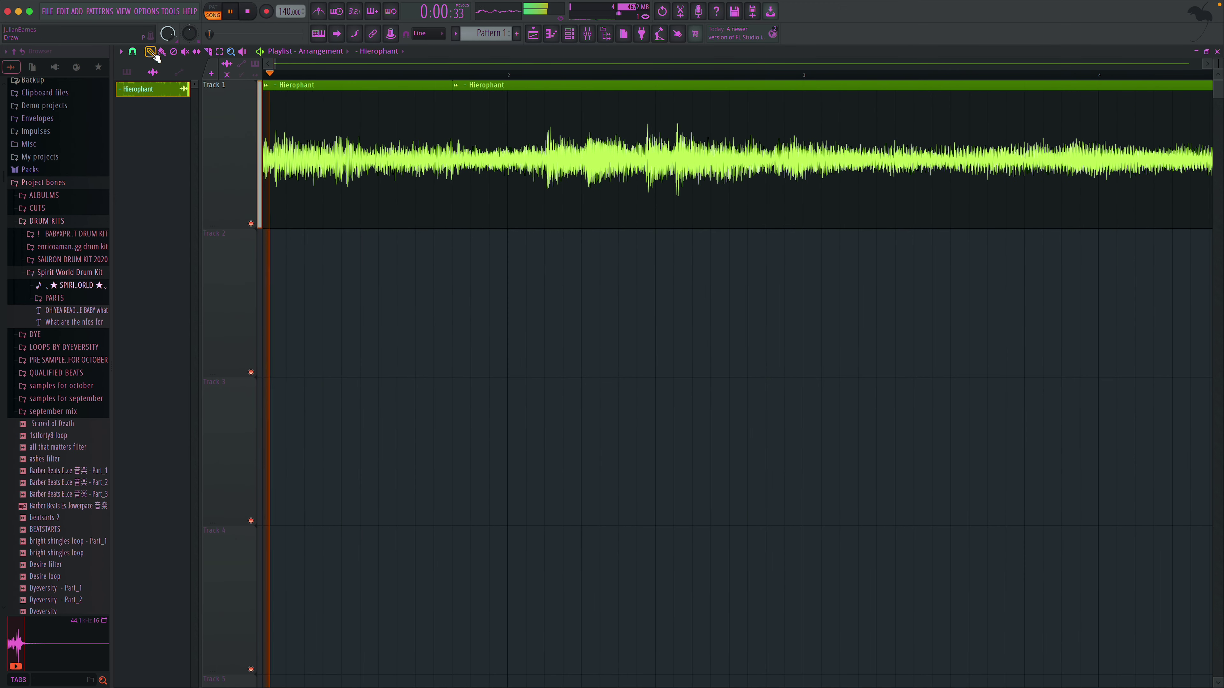
pyautogui.press('space')
# - Trim the beginning of the second Hierophant piece and move it back against the end of the first piece
pyautogui.moveTo(455, 135); pyautogui.dragTo(547, 133)
pyautogui.press('space')
pyautogui.press('space')
pyautogui.moveTo(581, 134); pyautogui.dragTo(489, 132)
pyautogui.press('space')
pyautogui.press('space')
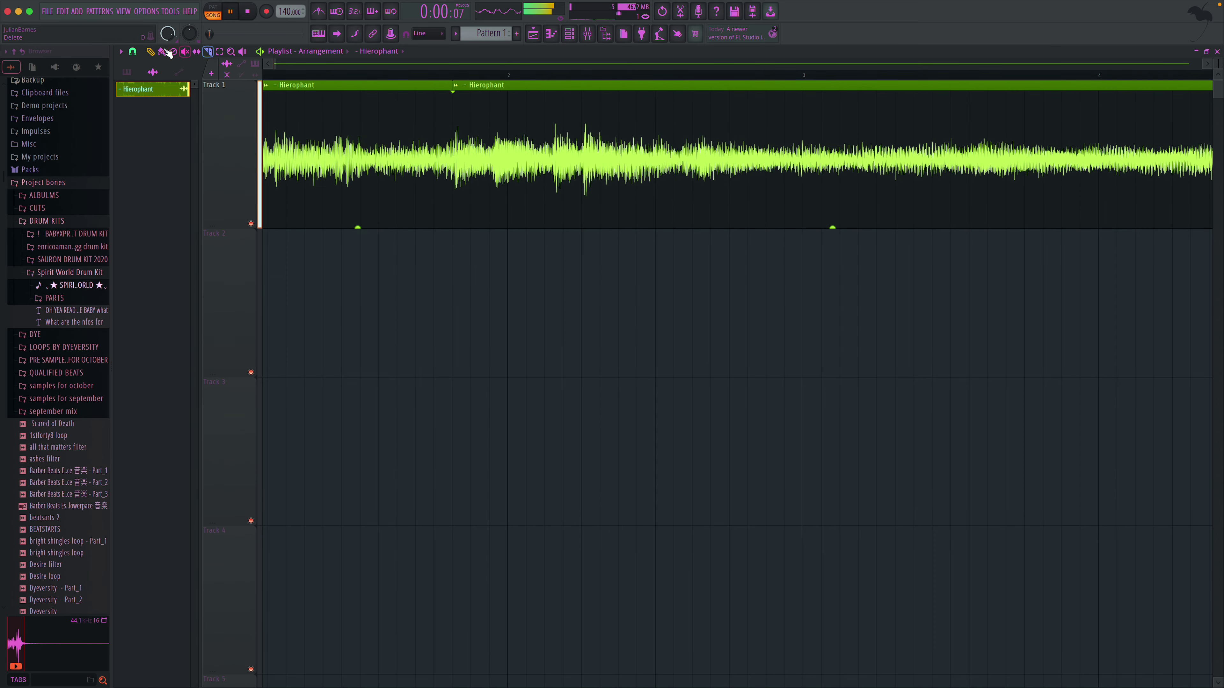
# - Change the snap setting, slice the Hierophant clip about two thirds through bar 2, and delete everything after the cut
pyautogui.click(133, 51)
pyautogui.click(149, 104)
pyautogui.click(209, 51)
pyautogui.press('space')
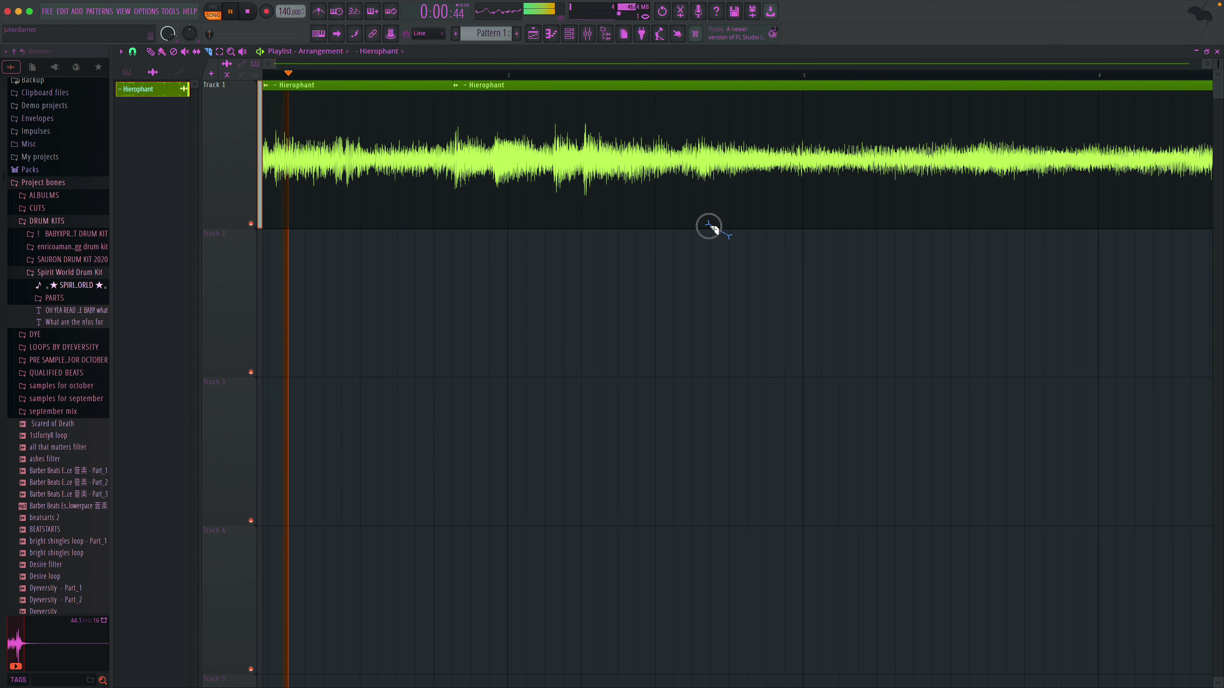
pyautogui.moveTo(718, 168); pyautogui.dragTo(714, 111)
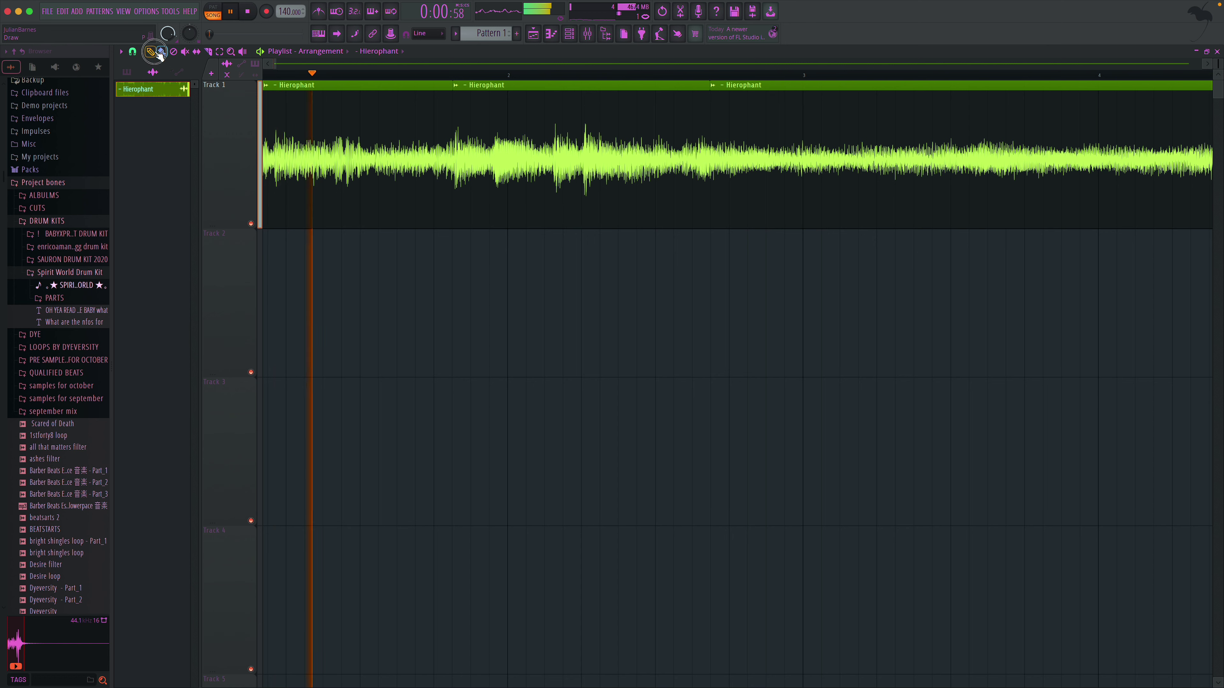
pyautogui.rightClick(905, 164)
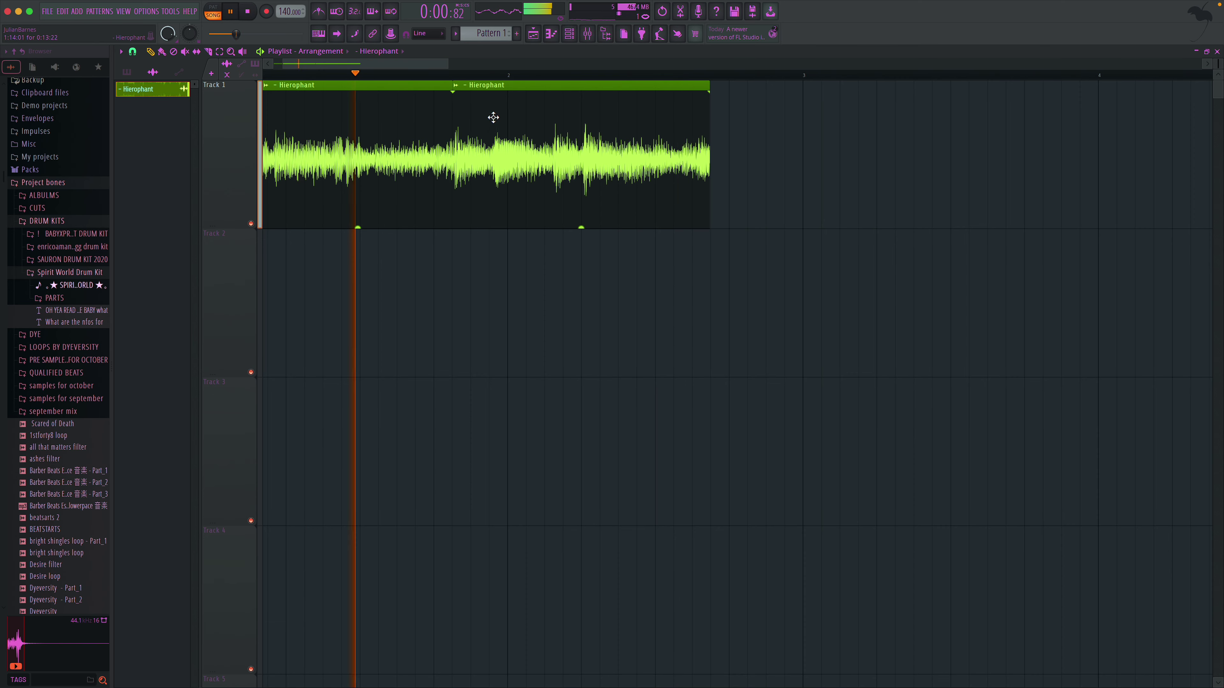
# - Tap along with the sample in the Tempo tapper to set the project tempo to 169 BPM
pyautogui.click(659, 34)
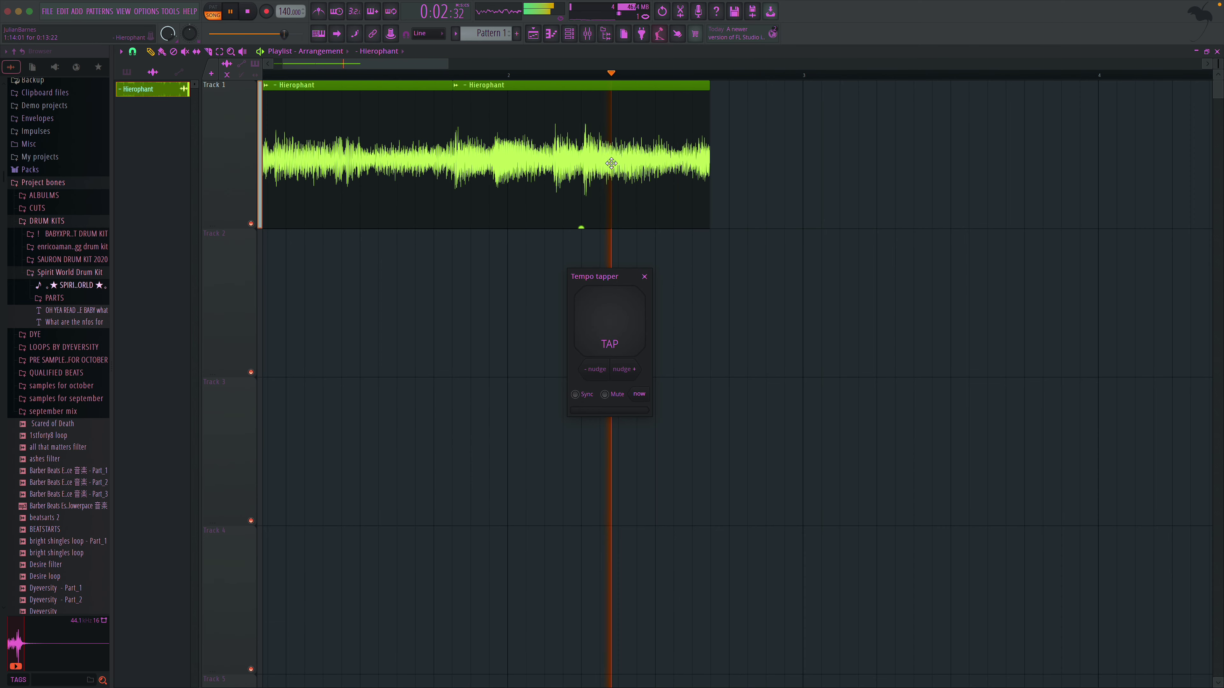
pyautogui.click(629, 332)
pyautogui.click(629, 331)
pyautogui.click(630, 331)
pyautogui.click(631, 331)
pyautogui.press('space')
pyautogui.click(644, 276)
# - Move the second Hierophant piece to bar 2 and trim its end to bar 3, checking the timing against the metronome
pyautogui.moveTo(606, 191)
pyautogui.mouseDown()
pyautogui.moveTo(785, 191)
pyautogui.moveTo(625, 179)
pyautogui.mouseUp()
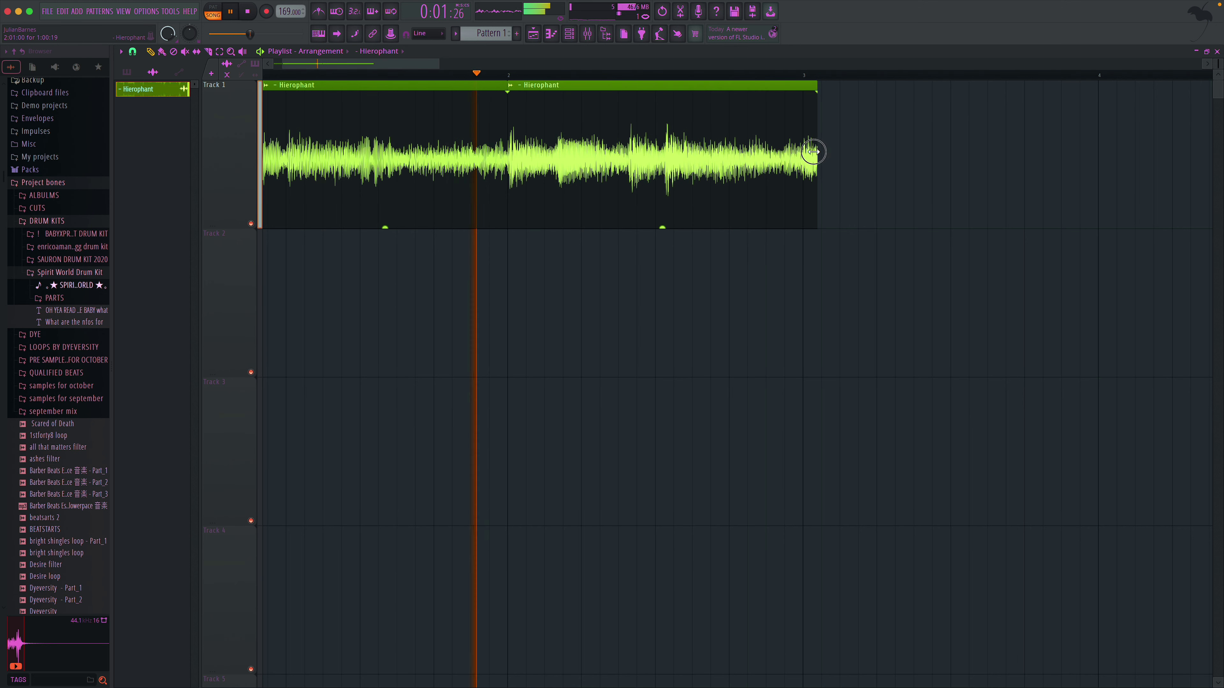
pyautogui.moveTo(813, 153); pyautogui.dragTo(800, 155)
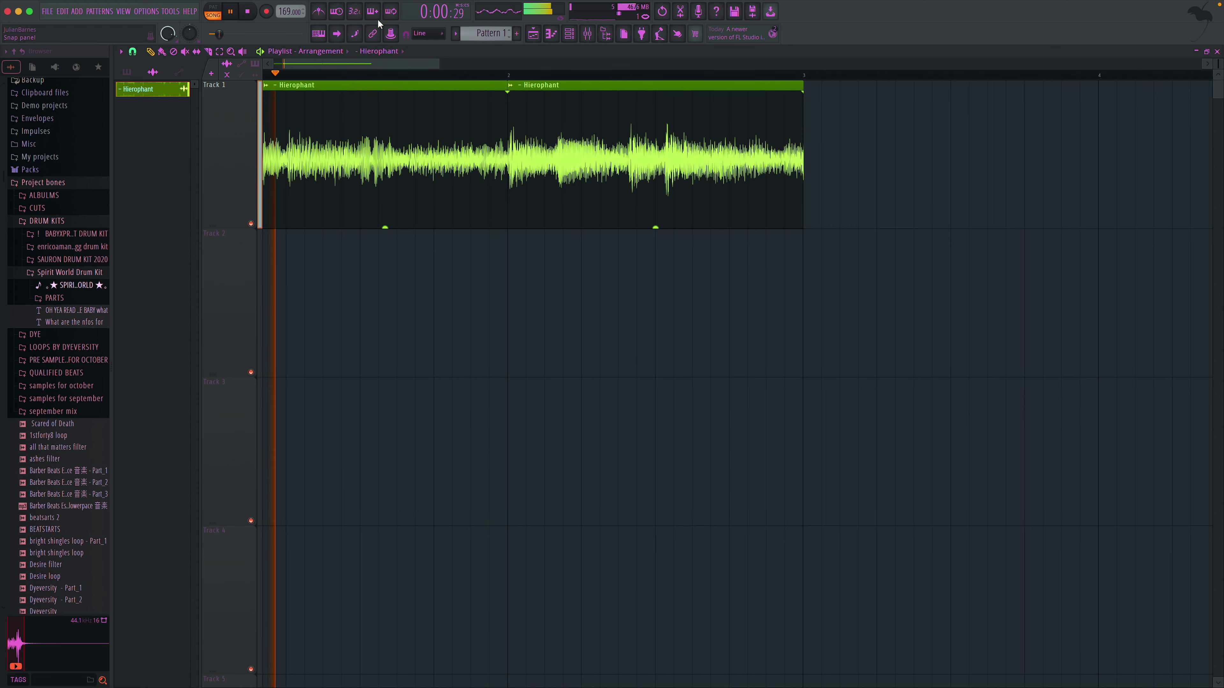
pyautogui.click(319, 11)
pyautogui.press('space')
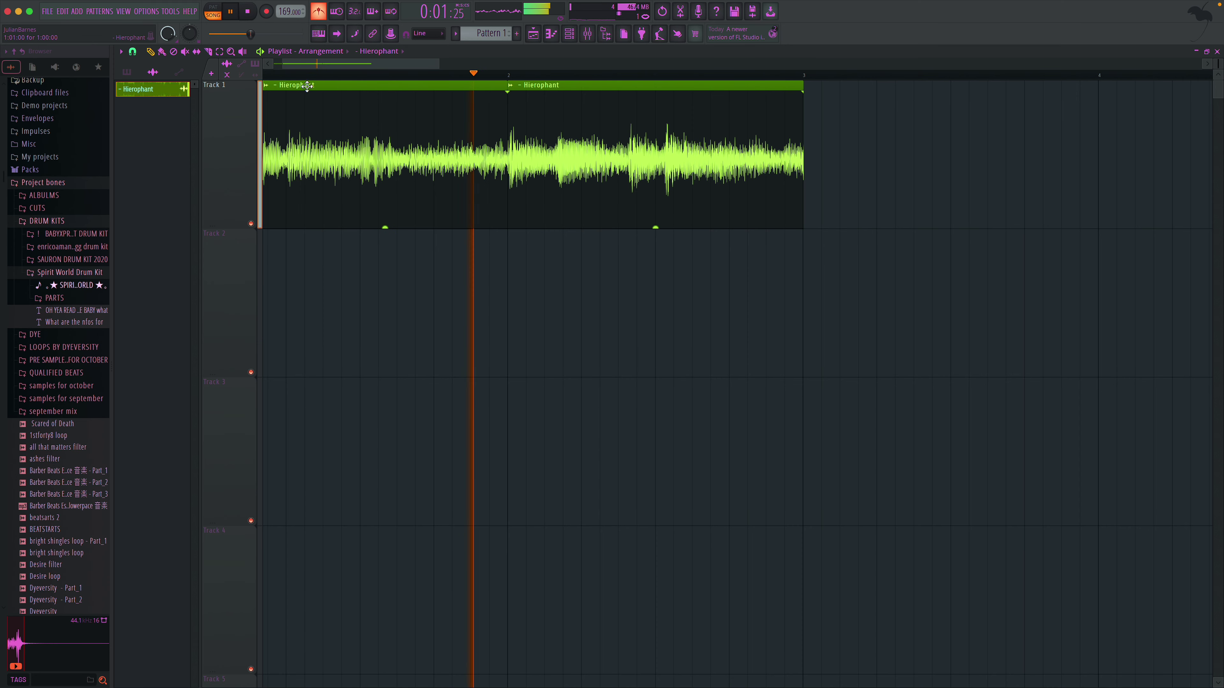
pyautogui.scroll(3, 845, 199)
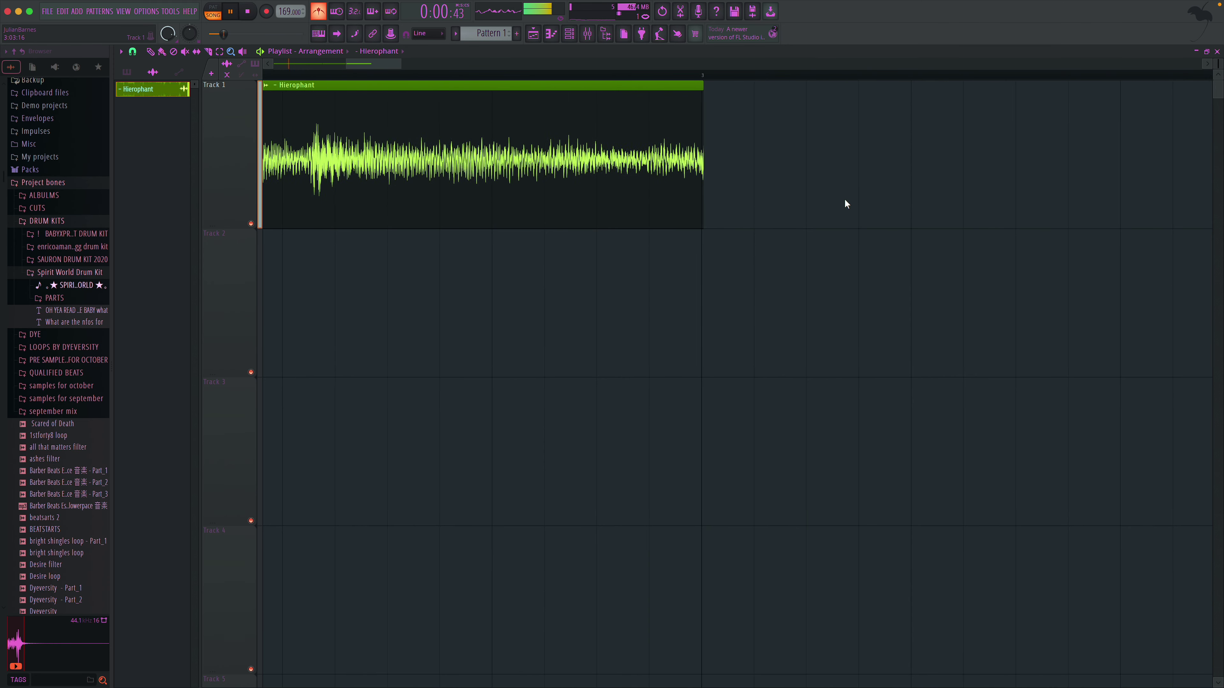
pyautogui.moveTo(703, 117); pyautogui.dragTo(701, 119)
pyautogui.click(232, 52)
pyautogui.click(533, 177)
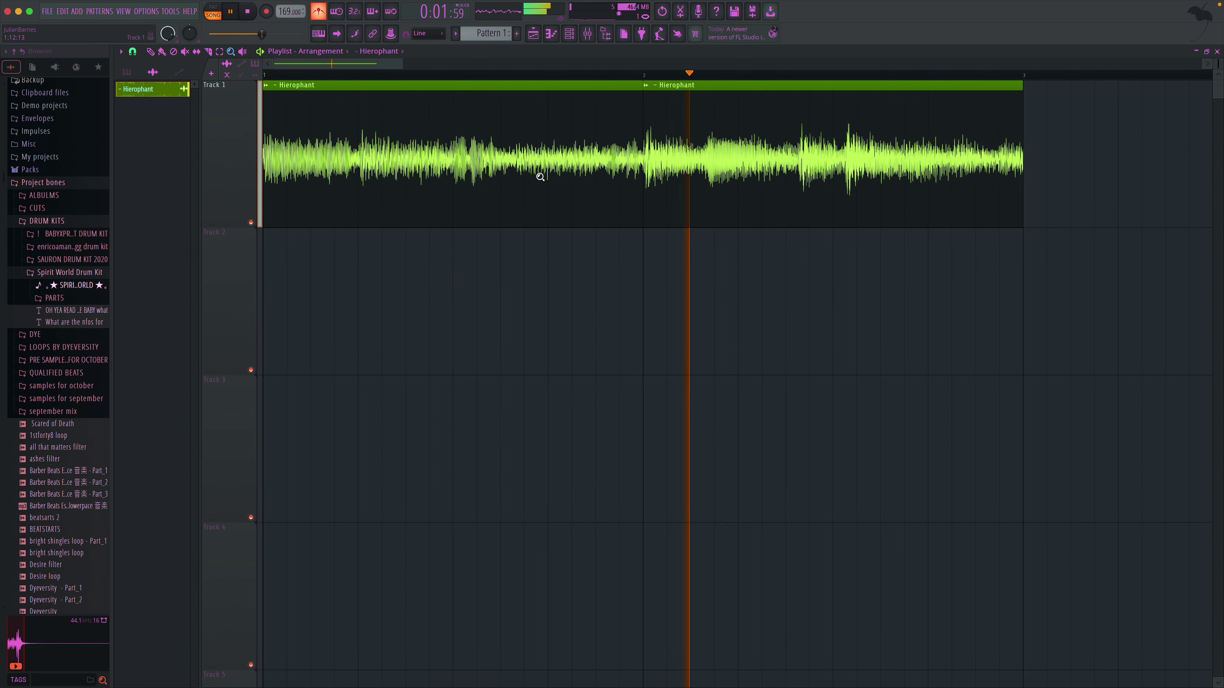
# - Extend the second Hierophant piece to about bar 9.5 and audition the added section
pyautogui.click(150, 52)
pyautogui.click(132, 52)
pyautogui.click(150, 82)
pyautogui.press('space')
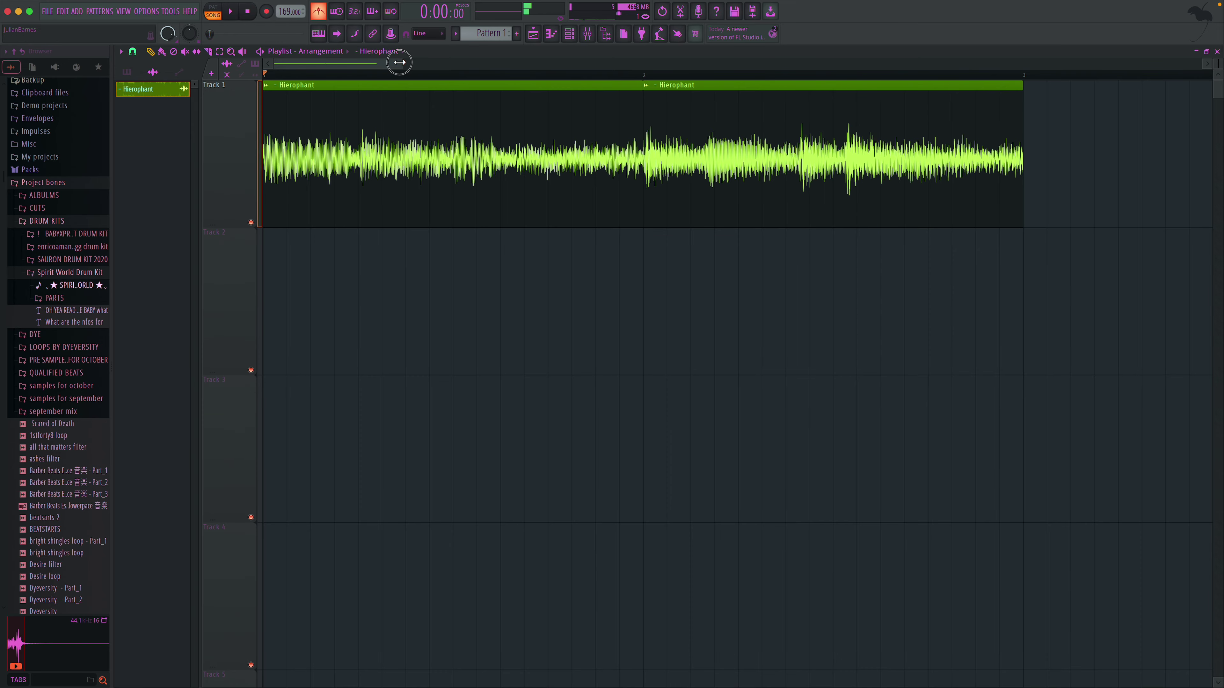
pyautogui.moveTo(399, 63); pyautogui.dragTo(724, 64)
pyautogui.moveTo(477, 129); pyautogui.dragTo(1185, 113)
pyautogui.click(471, 75)
pyautogui.press('space')
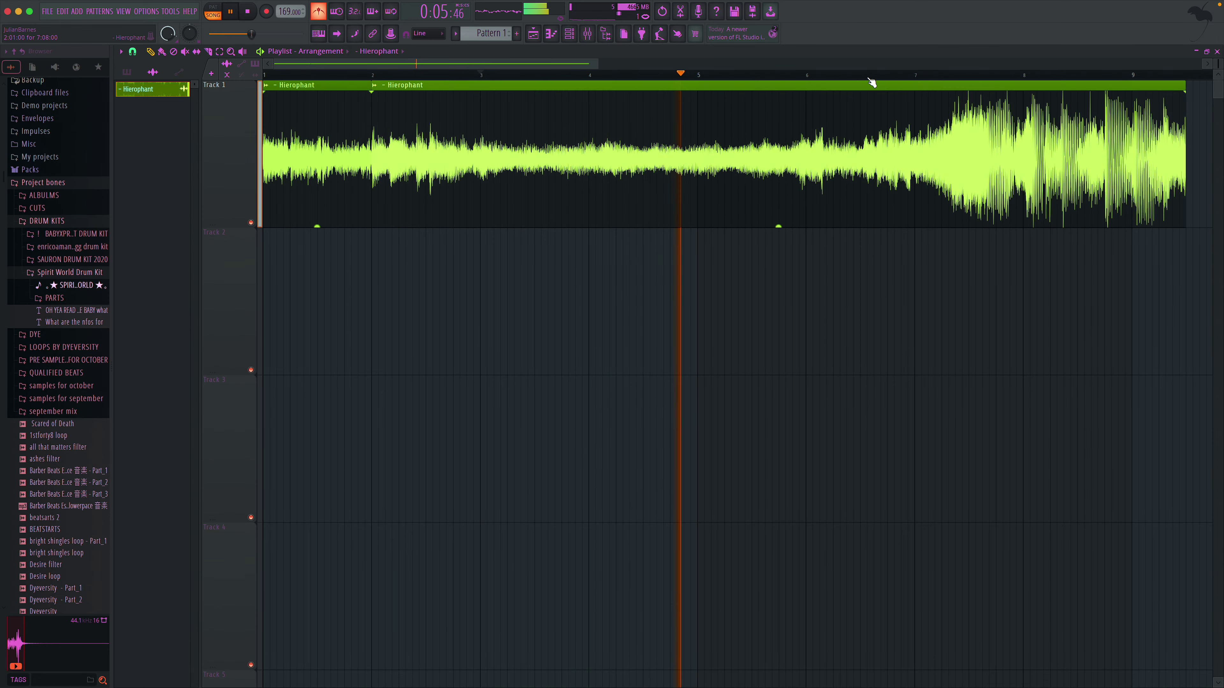
pyautogui.hscroll(2, 789, 71)
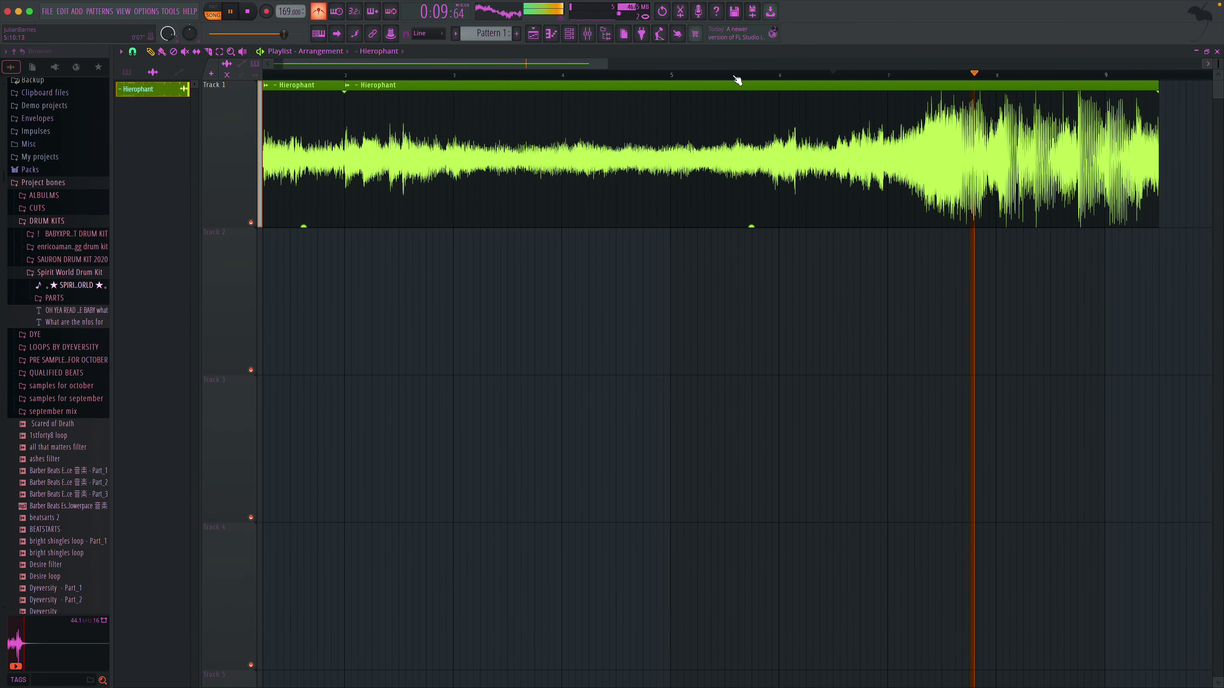
pyautogui.click(690, 76)
pyautogui.hscroll(-2, 462, 101)
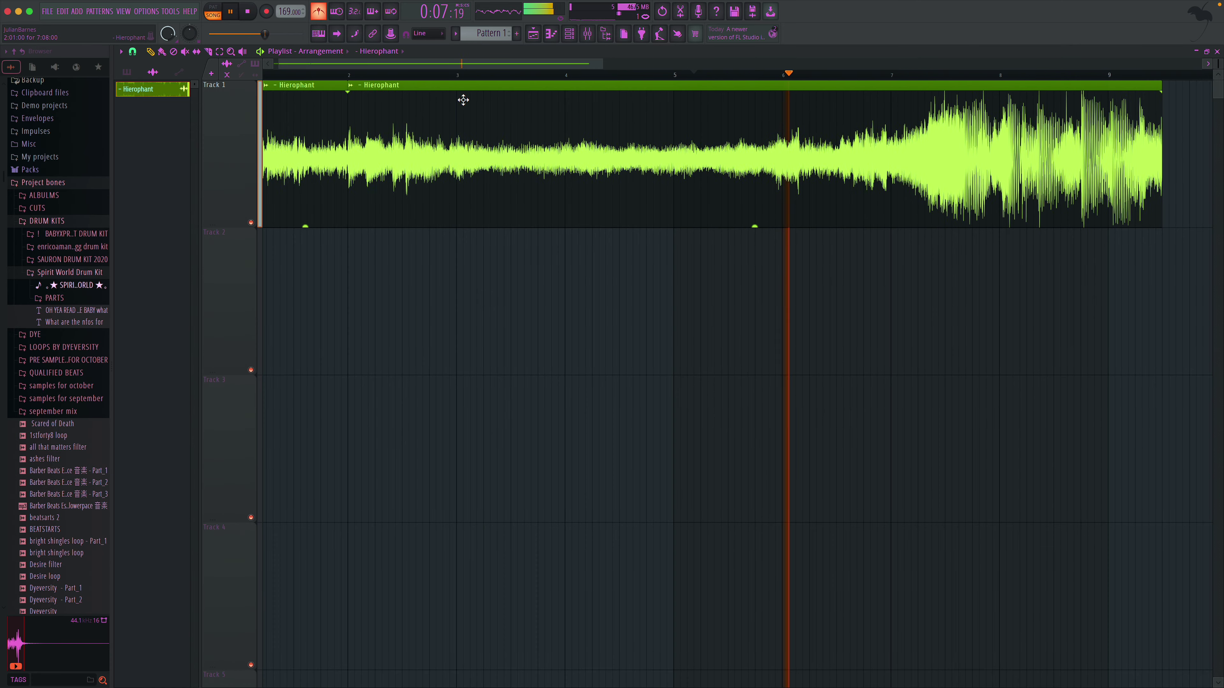
pyautogui.press('space')
# - Slice the extended Hierophant piece at bar 3, delete the remainder, and play the two-bar loop
pyautogui.click(133, 51)
pyautogui.click(146, 79)
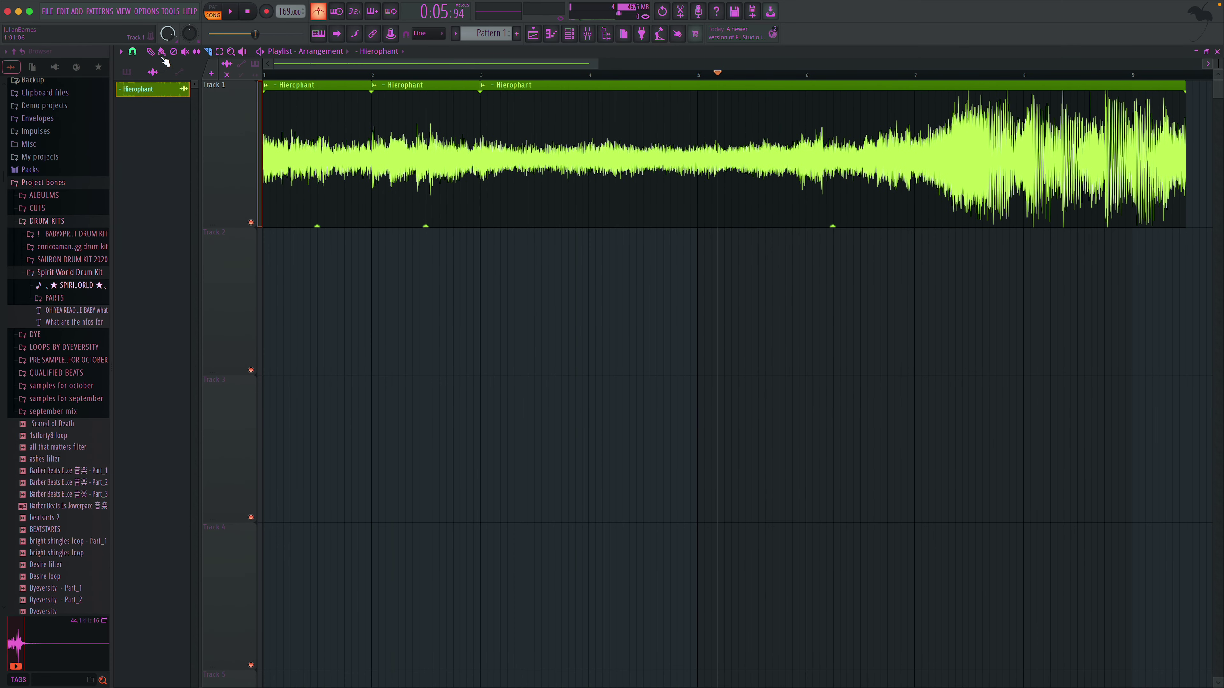
pyautogui.rightClick(749, 190)
pyautogui.press('space')
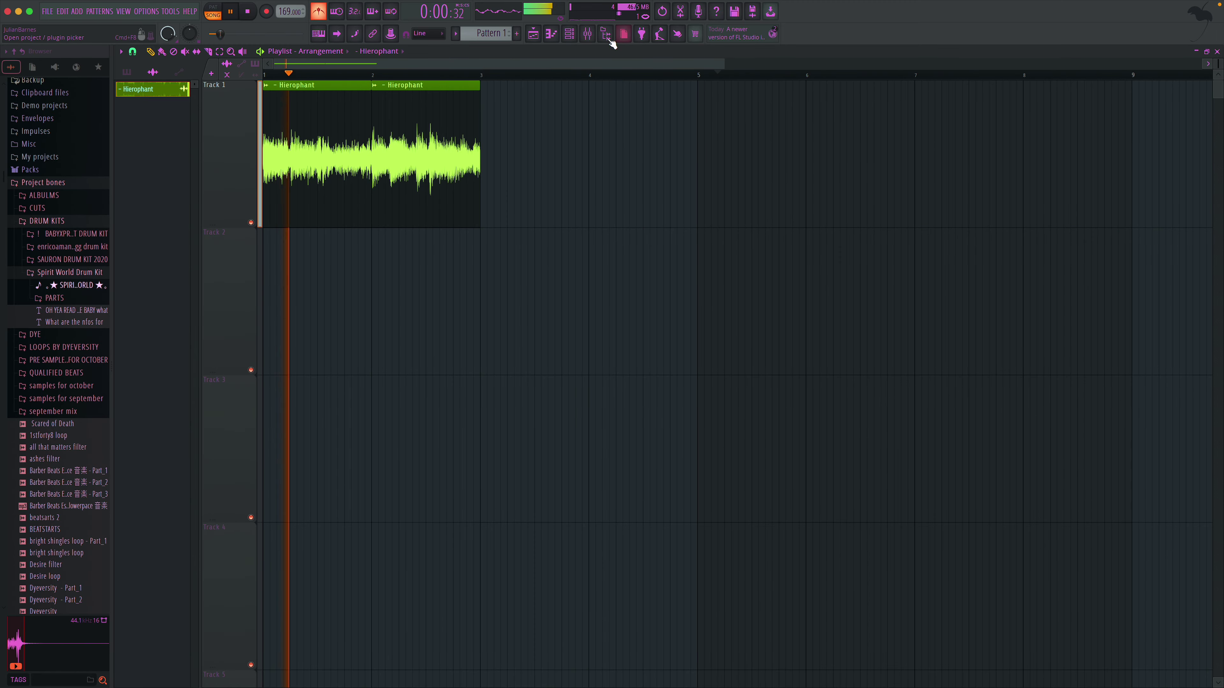
# - Load HalfTime in 1.5x mode into the first effect slot of mixer Insert 2 and audition the loop with it
pyautogui.press('F6')
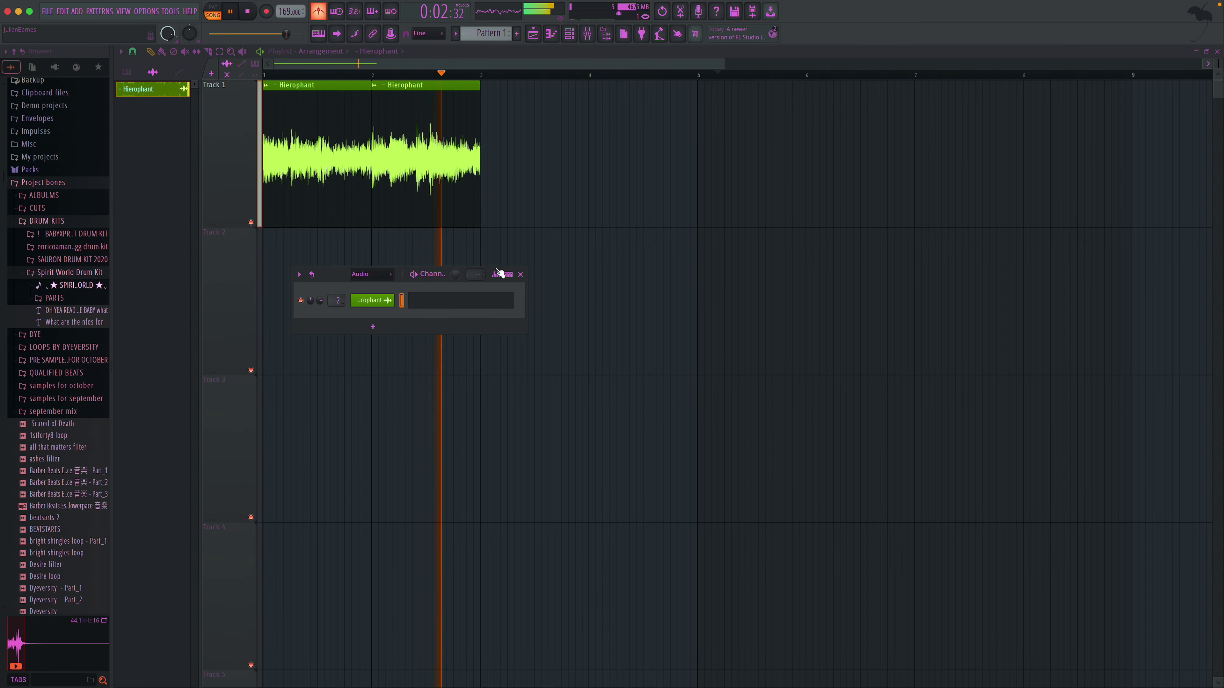
pyautogui.click(521, 274)
pyautogui.press('space')
pyautogui.click(587, 34)
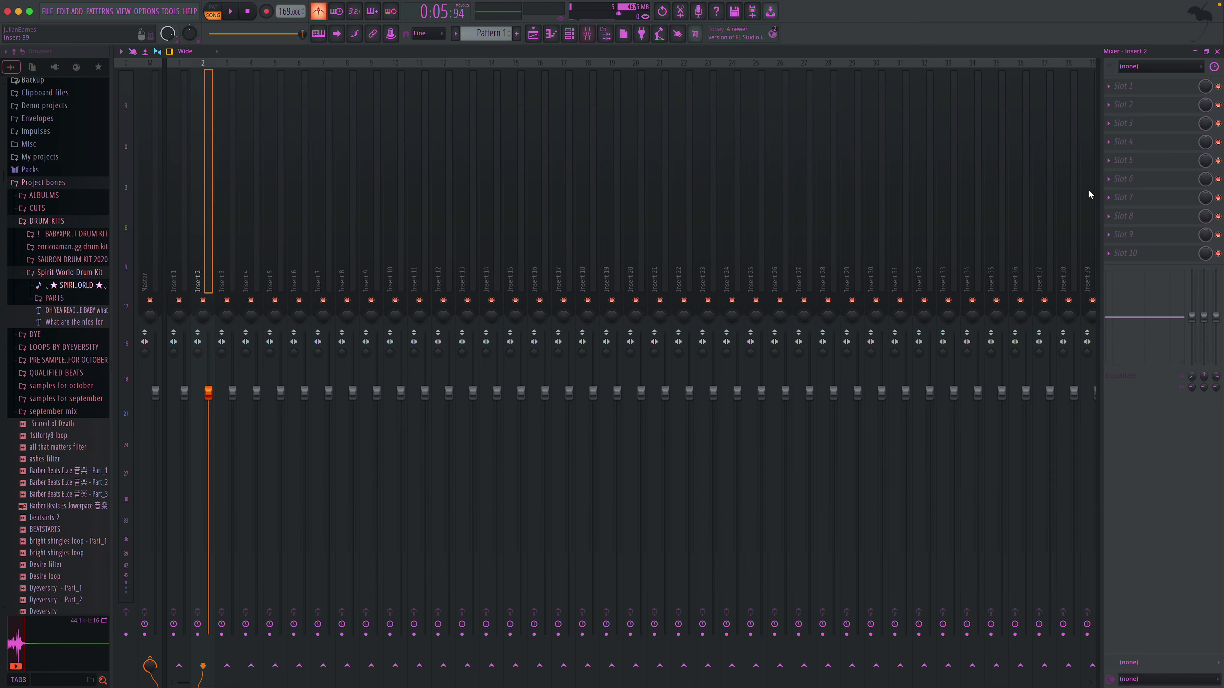
pyautogui.click(1124, 124)
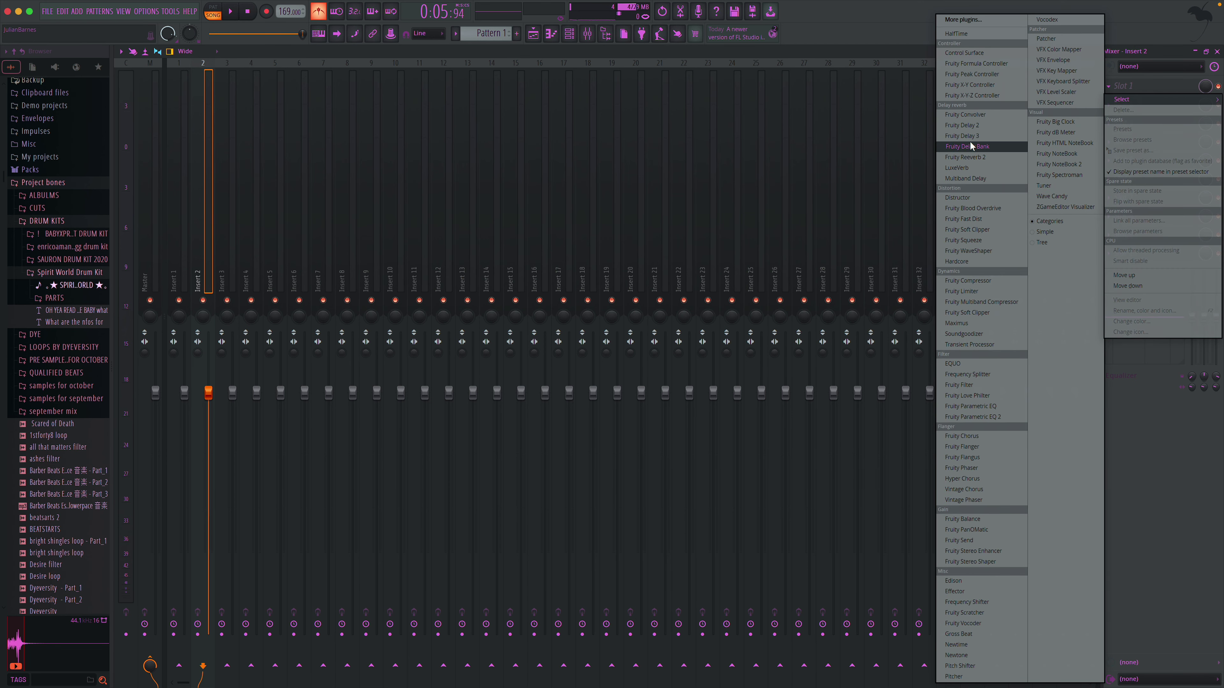
pyautogui.press('space')
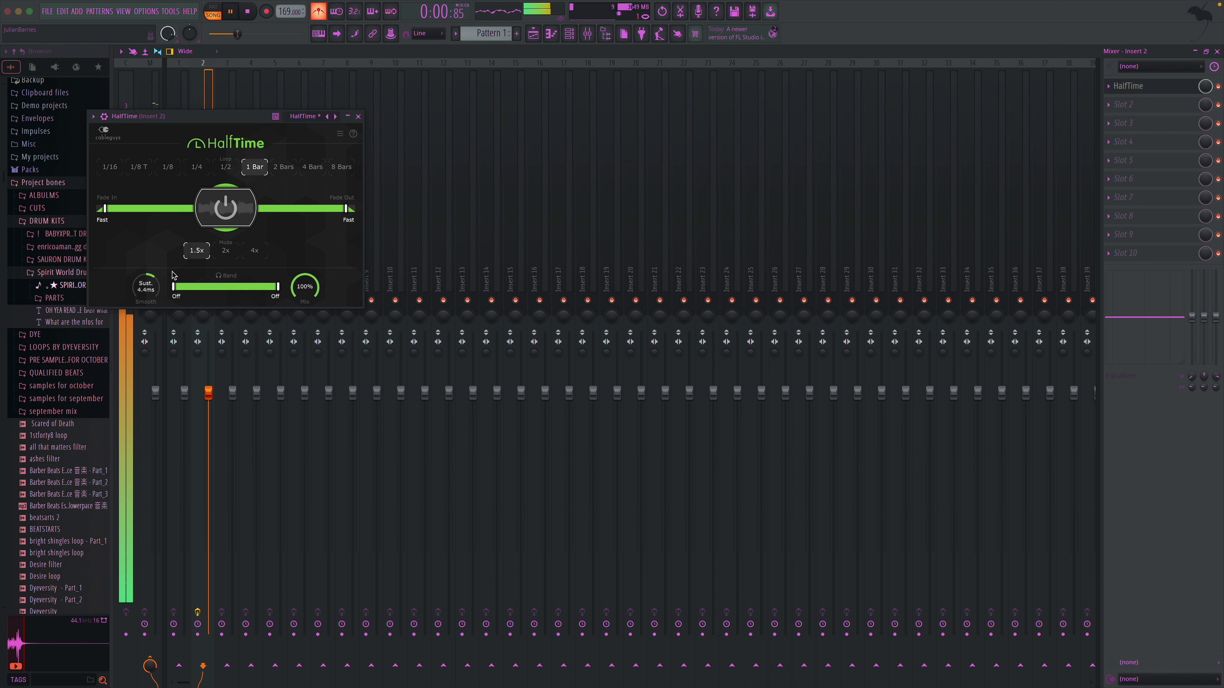
pyautogui.click(358, 117)
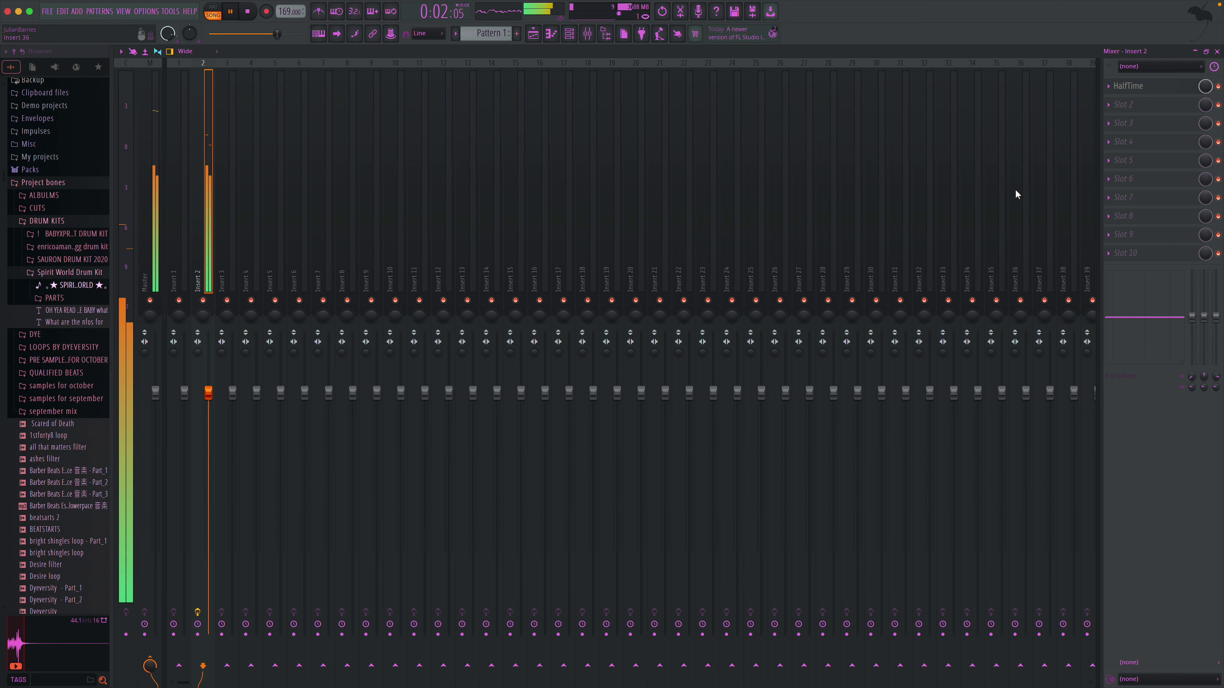
pyautogui.click(1217, 51)
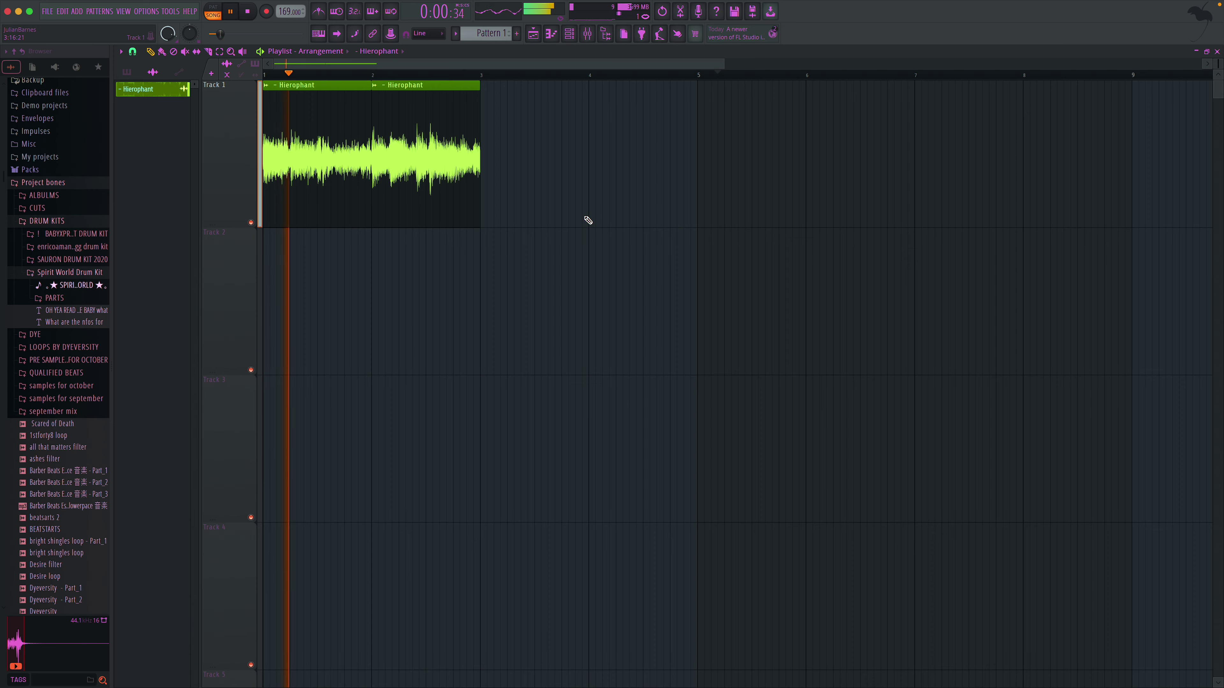
# - Open the 808 folder of the Spirit World Drum Kit and preview the Engine 808 sample
pyautogui.press('space')
pyautogui.click(717, 75)
pyautogui.click(91, 289)
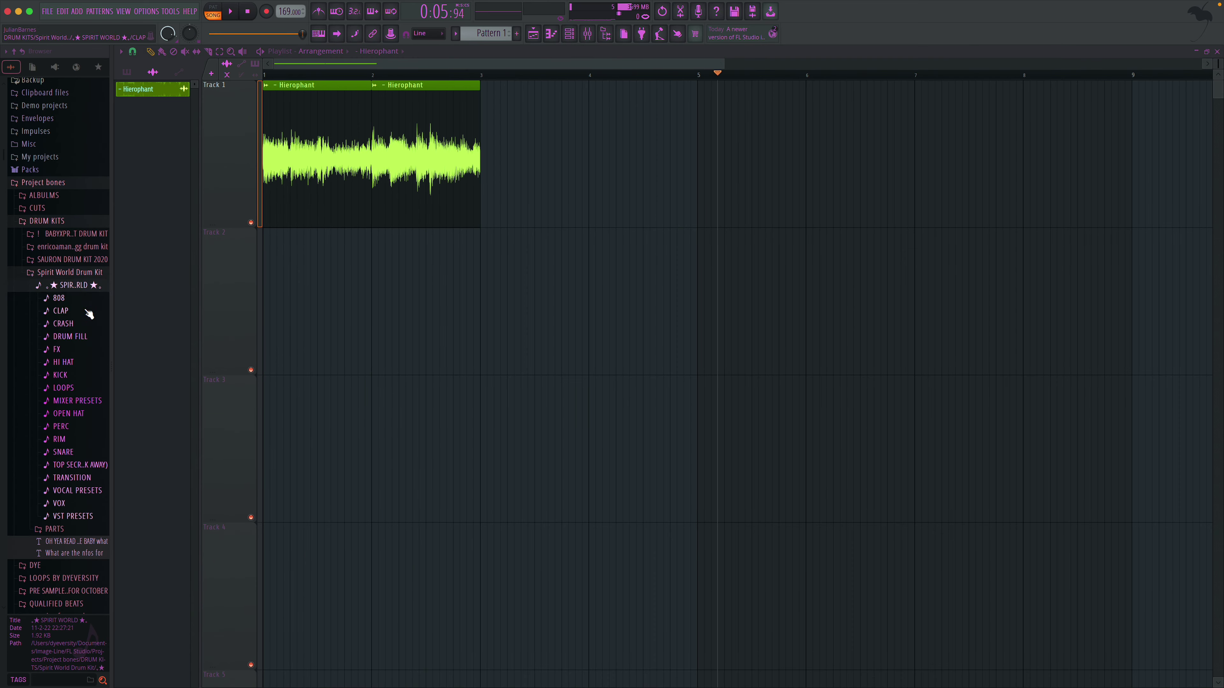
pyautogui.click(90, 311)
pyautogui.click(86, 308)
pyautogui.click(88, 319)
pyautogui.click(90, 332)
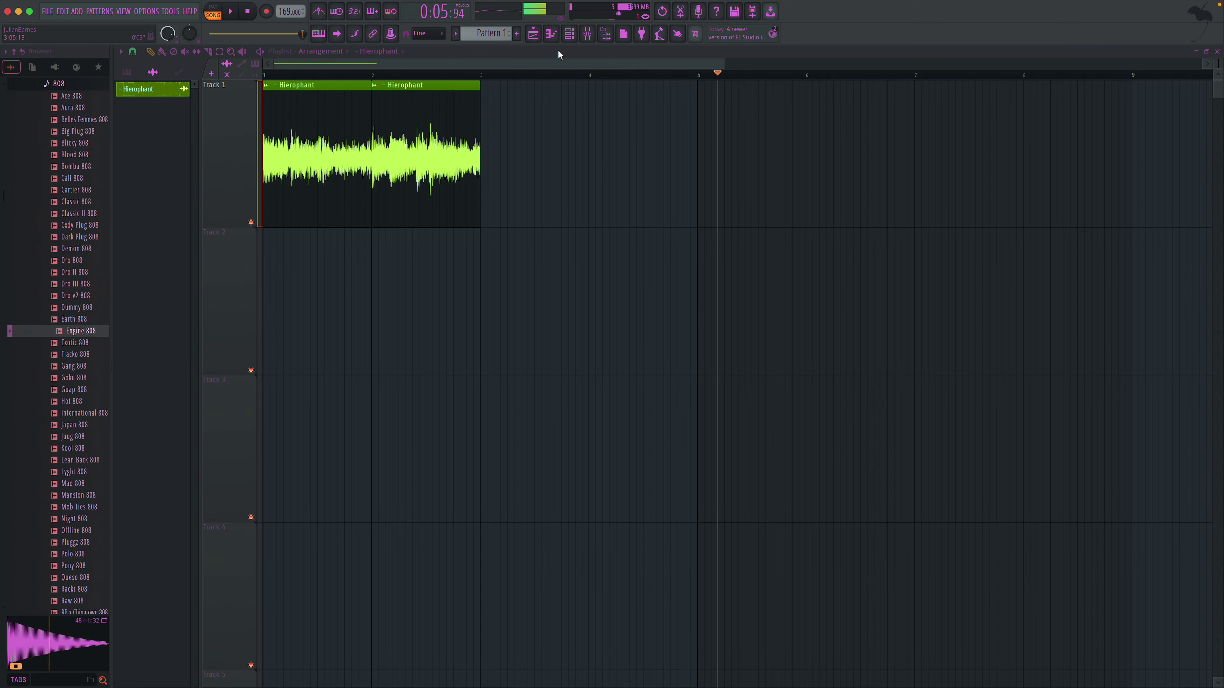
# - Add Engine 808 to the channel rack and give its volume envelope a long hold
pyautogui.press('F6')
pyautogui.moveTo(365, 311); pyautogui.dragTo(382, 317)
pyautogui.click(382, 317)
pyautogui.click(168, 109)
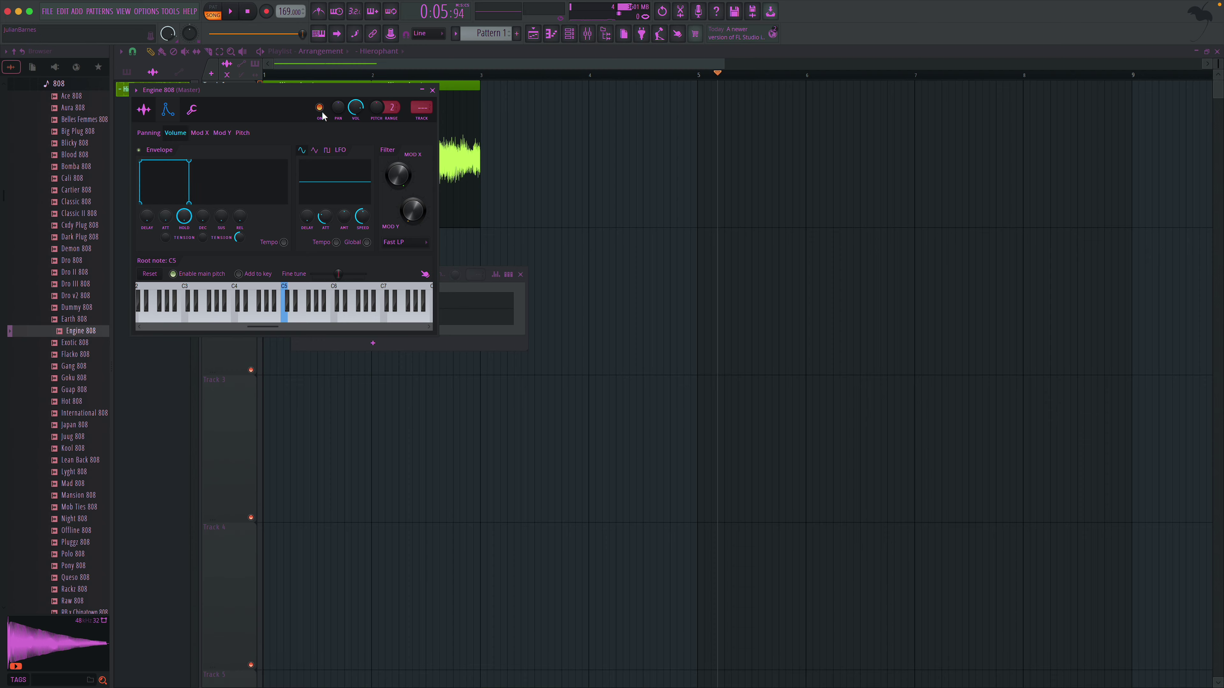
pyautogui.click(433, 91)
pyautogui.press('space')
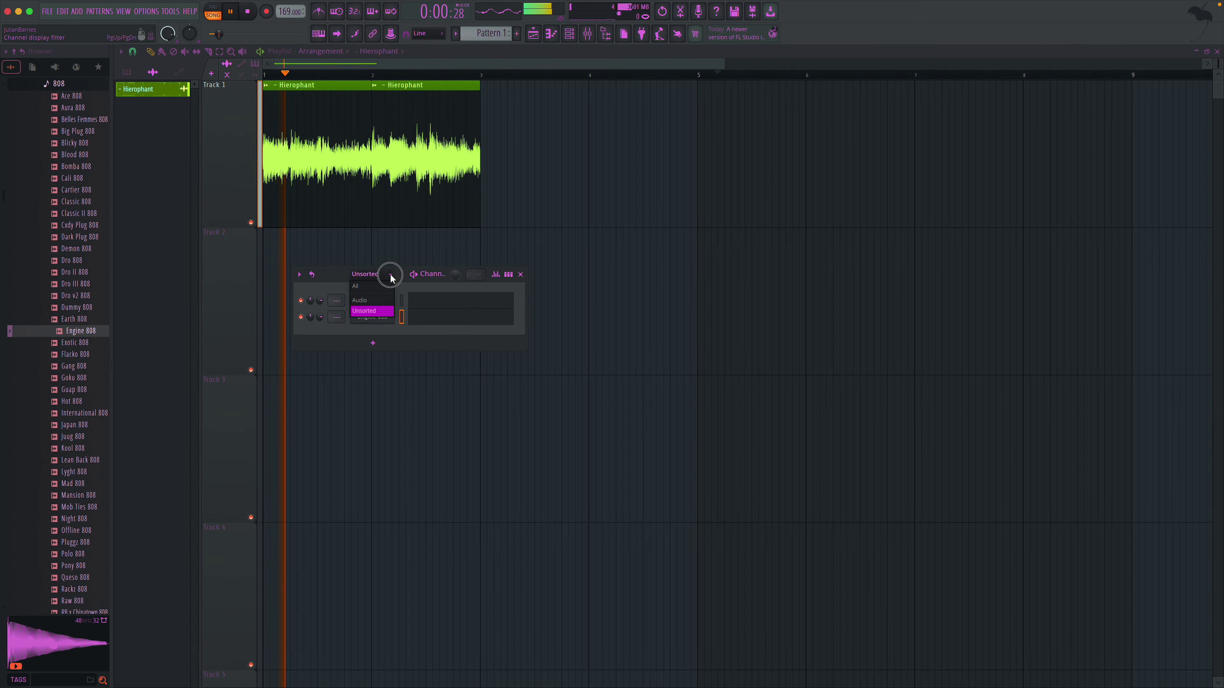
pyautogui.click(520, 274)
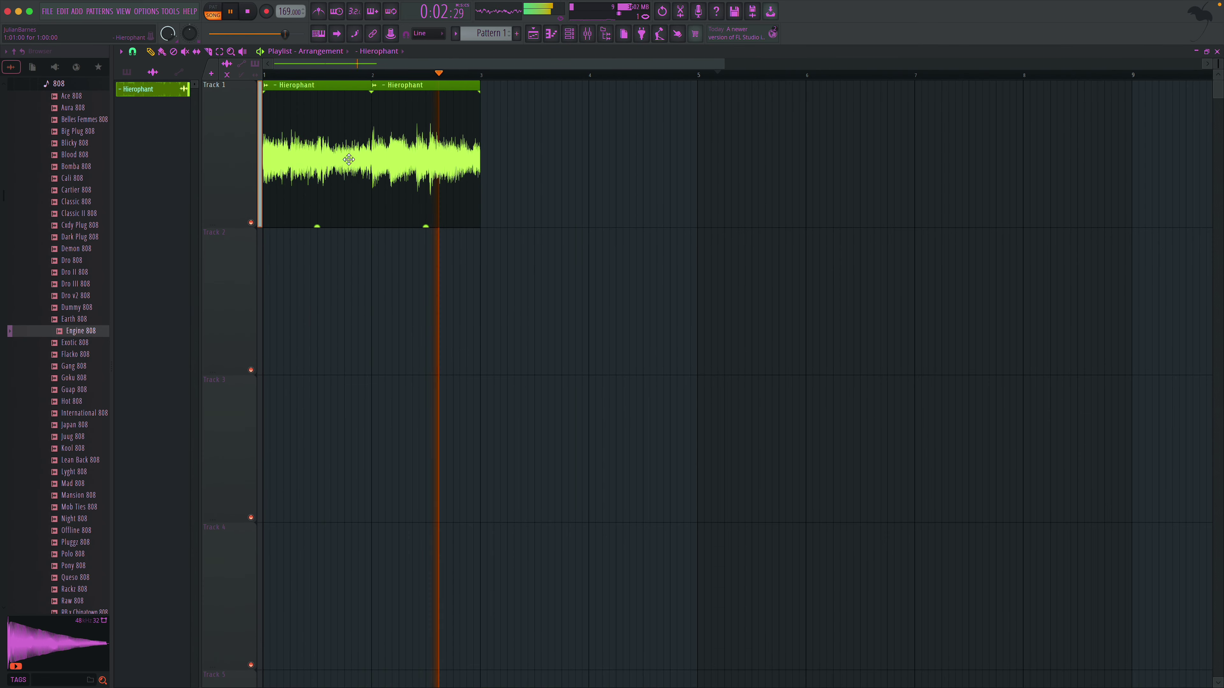
# - Delete the Hierophant piece at bar 2 and remove HalfTime from mixer Insert 2
pyautogui.rightClick(401, 201)
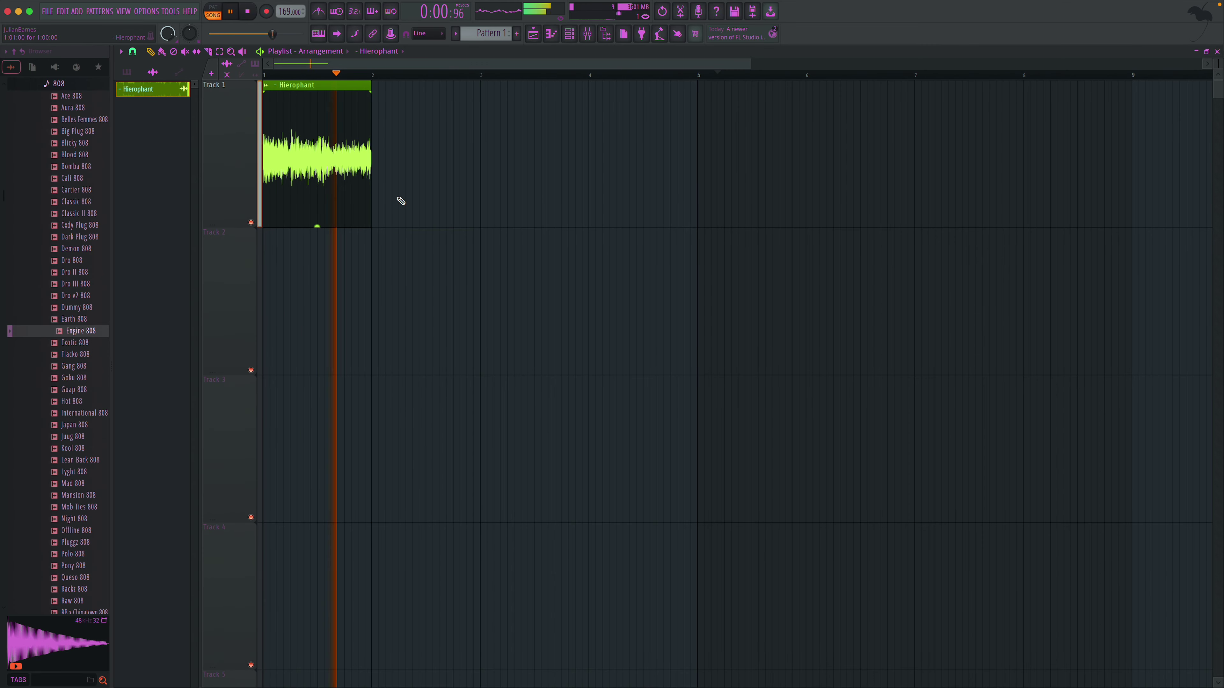
pyautogui.click(587, 33)
pyautogui.press('space')
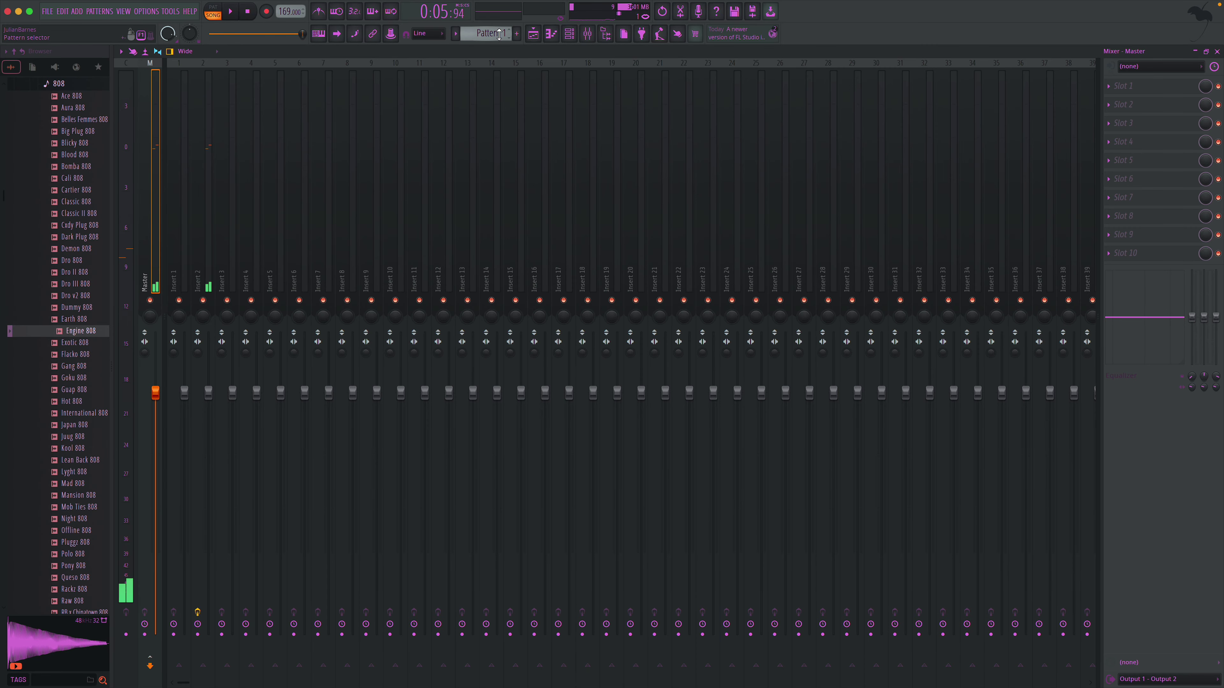
pyautogui.click(201, 169)
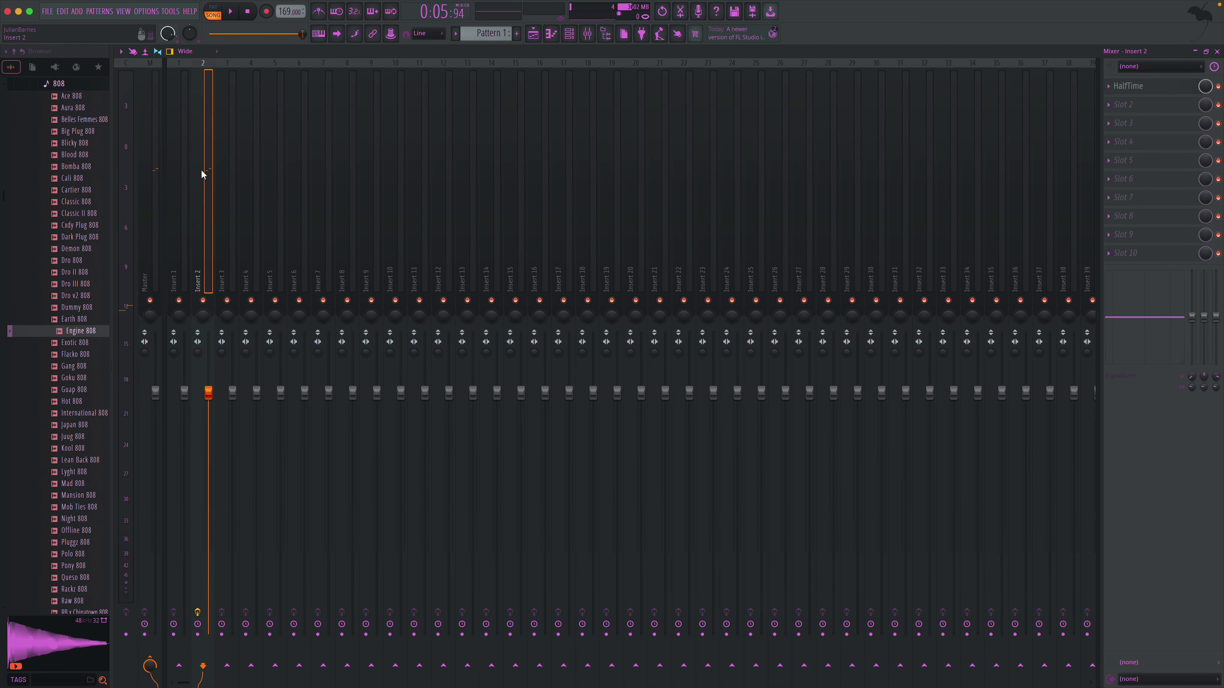
pyautogui.click(1109, 87)
pyautogui.click(1126, 115)
pyautogui.click(1220, 50)
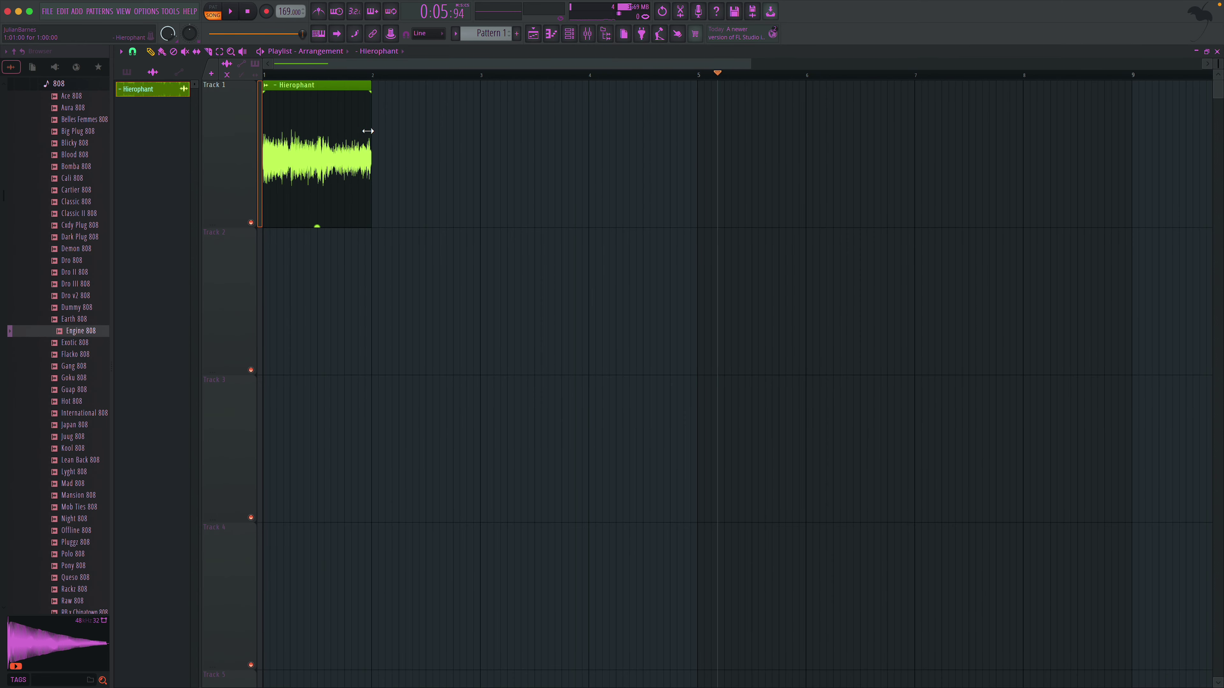
# - Delete the Hierophant clip from Track 1 and from the project, and collapse the DRUM KITS folder
pyautogui.rightClick(578, 128)
pyautogui.moveTo(164, 88); pyautogui.dragTo(275, 141)
pyautogui.rightClick(347, 88)
pyautogui.rightClick(150, 91)
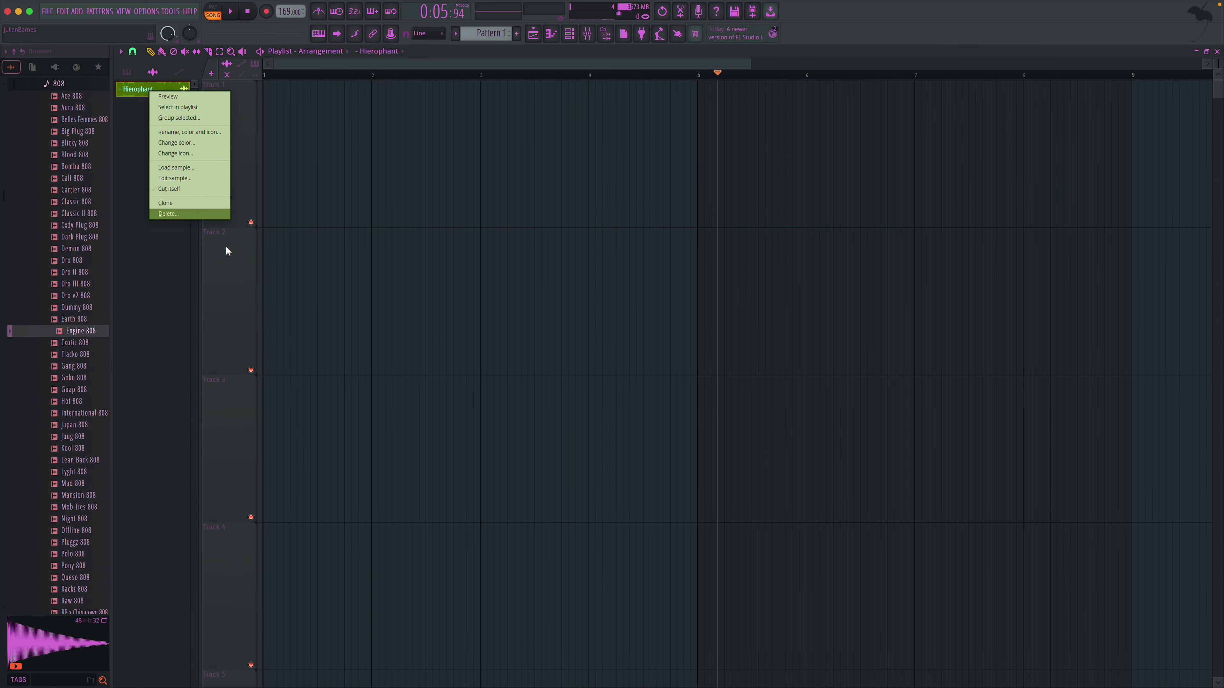
pyautogui.click(201, 215)
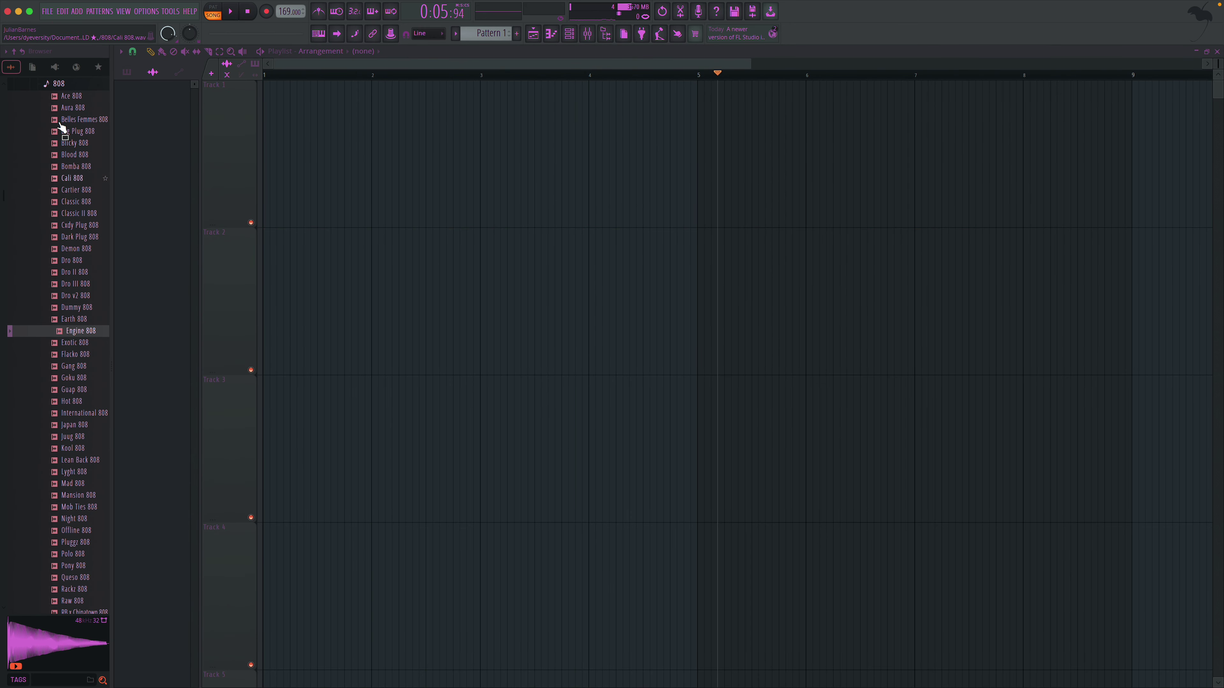
pyautogui.scroll(6, 47, 179)
pyautogui.click(65, 217)
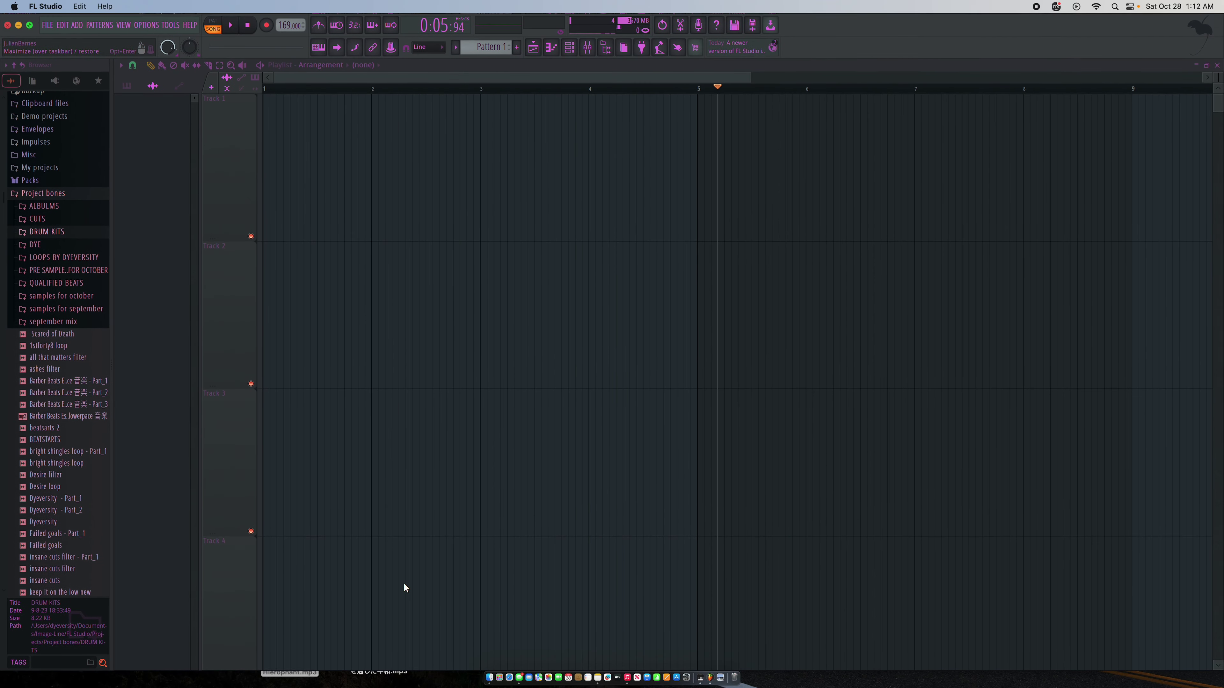
# - Import the Hierophant audio file into the playlist and place it at bar 1 of Track 1
pyautogui.moveTo(318, 678); pyautogui.dragTo(354, 212)
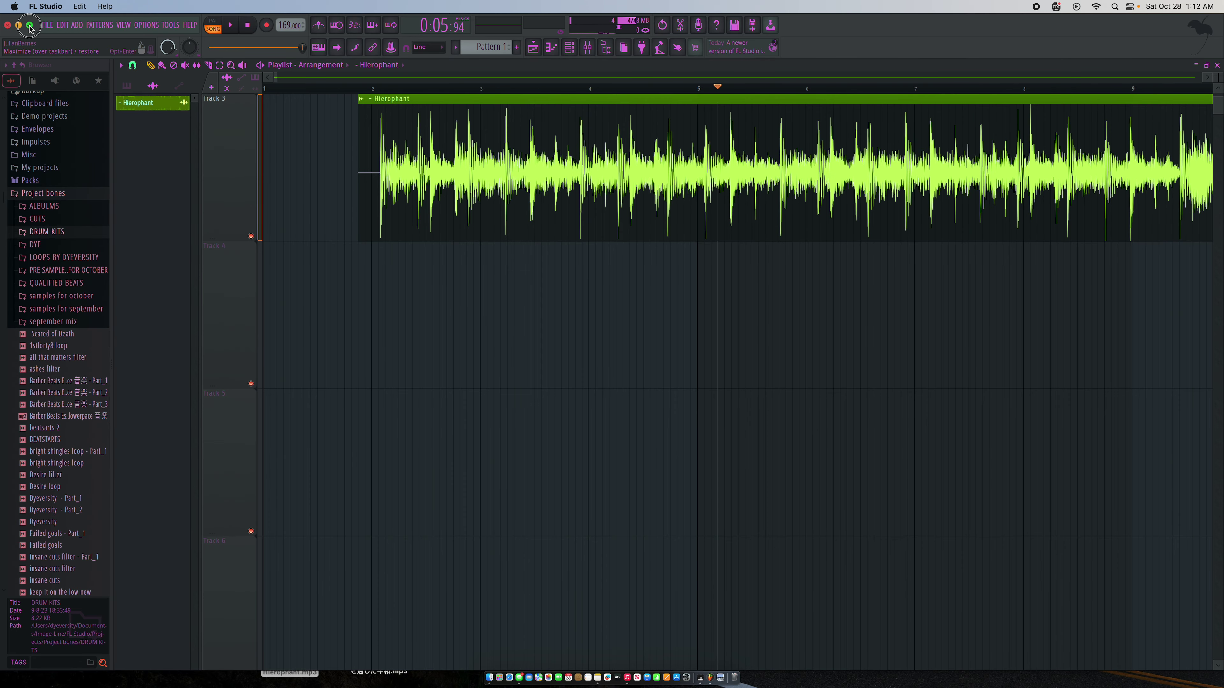
pyautogui.click(30, 27)
pyautogui.scroll(2, 382, 176)
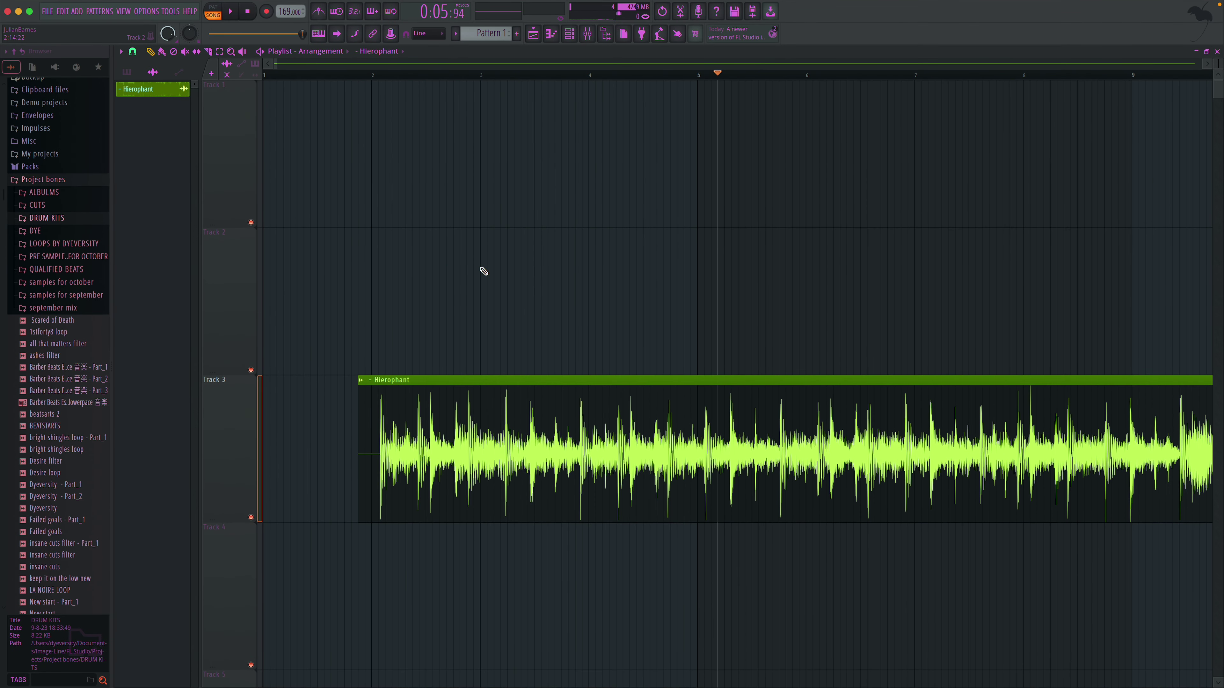
pyautogui.moveTo(457, 377); pyautogui.dragTo(272, 108)
# - Play through the first part of the Hierophant clip, jumping ahead to about bar 551, to look for a sample
pyautogui.moveTo(278, 64); pyautogui.dragTo(569, 79)
pyautogui.press('space')
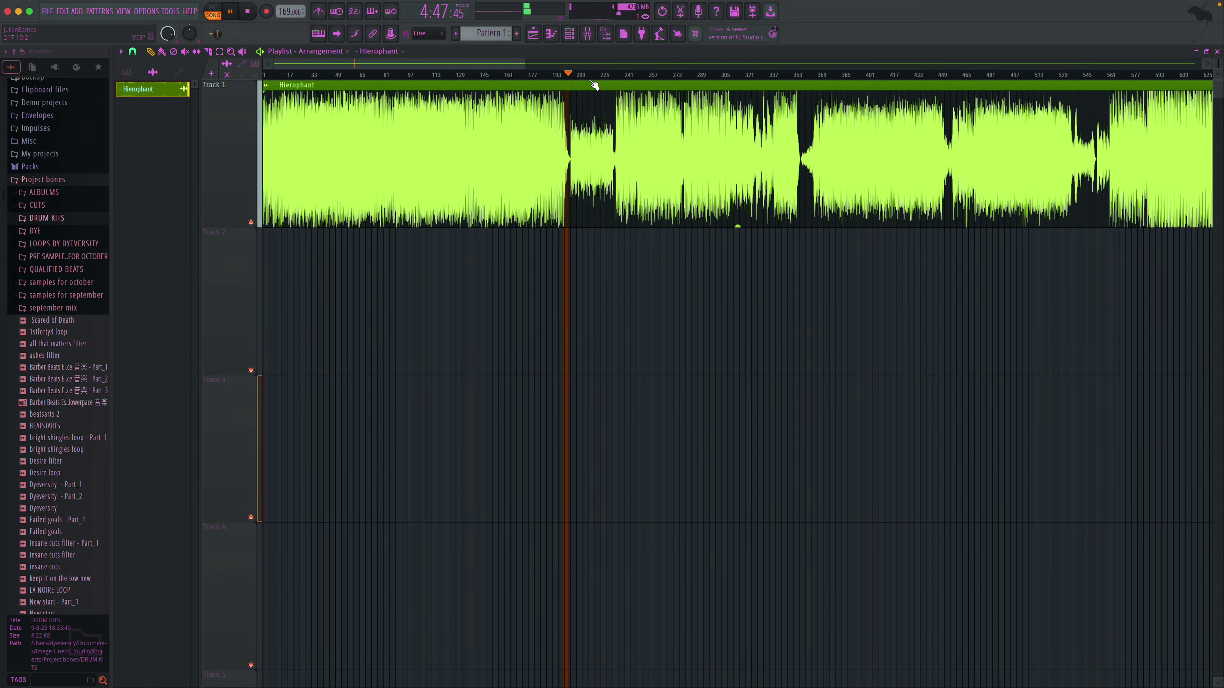
pyautogui.moveTo(493, 64); pyautogui.dragTo(567, 63)
pyautogui.click(575, 75)
pyautogui.hscroll(1, 722, 77)
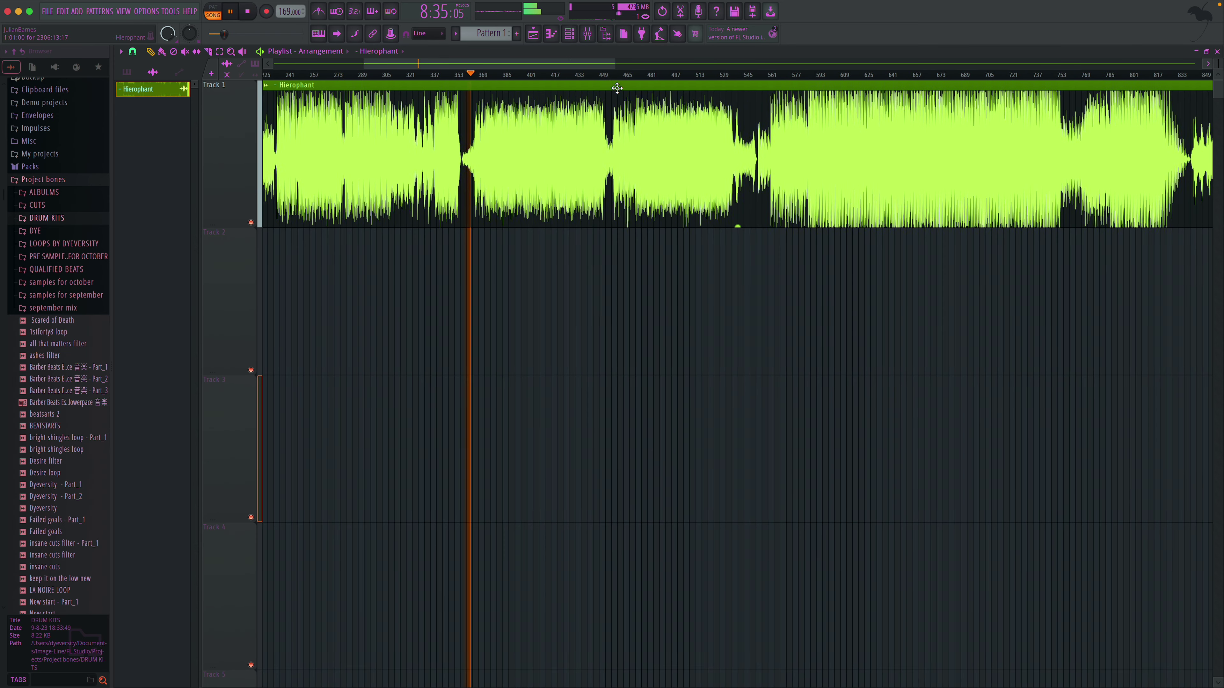
pyautogui.click(611, 76)
pyautogui.hscroll(5, 595, 70)
pyautogui.click(590, 76)
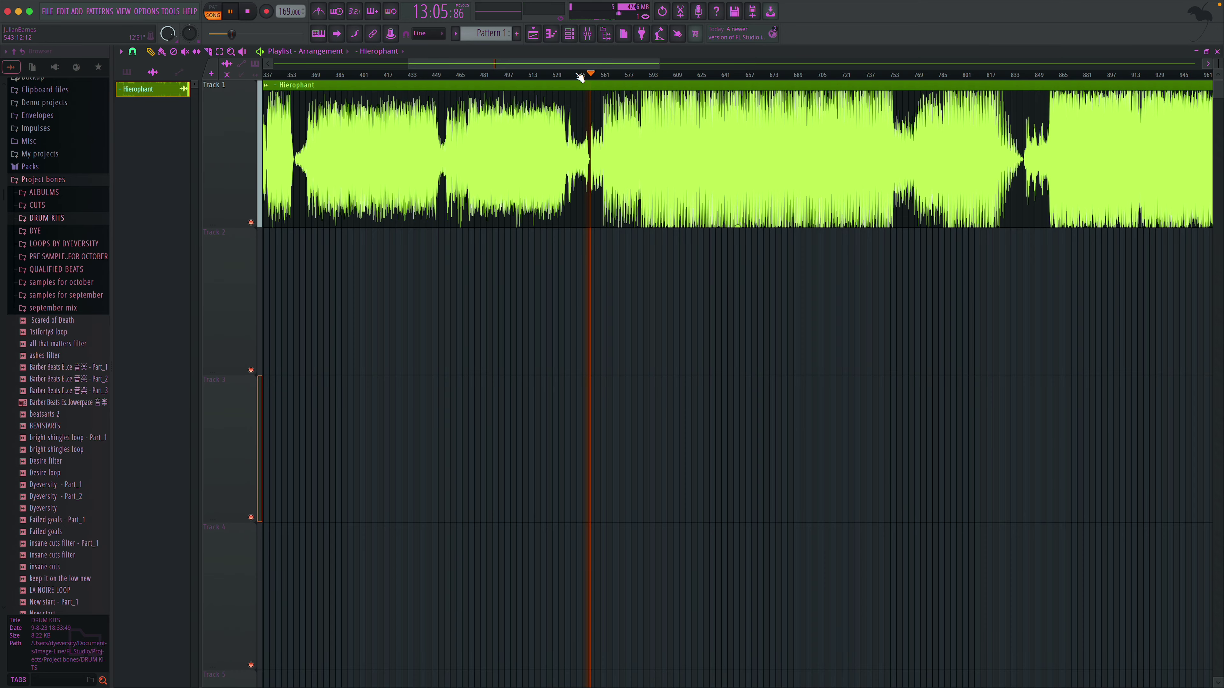
# - Audition further passages of Hierophant between about bars 551 and 1077
pyautogui.hscroll(7, 578, 66)
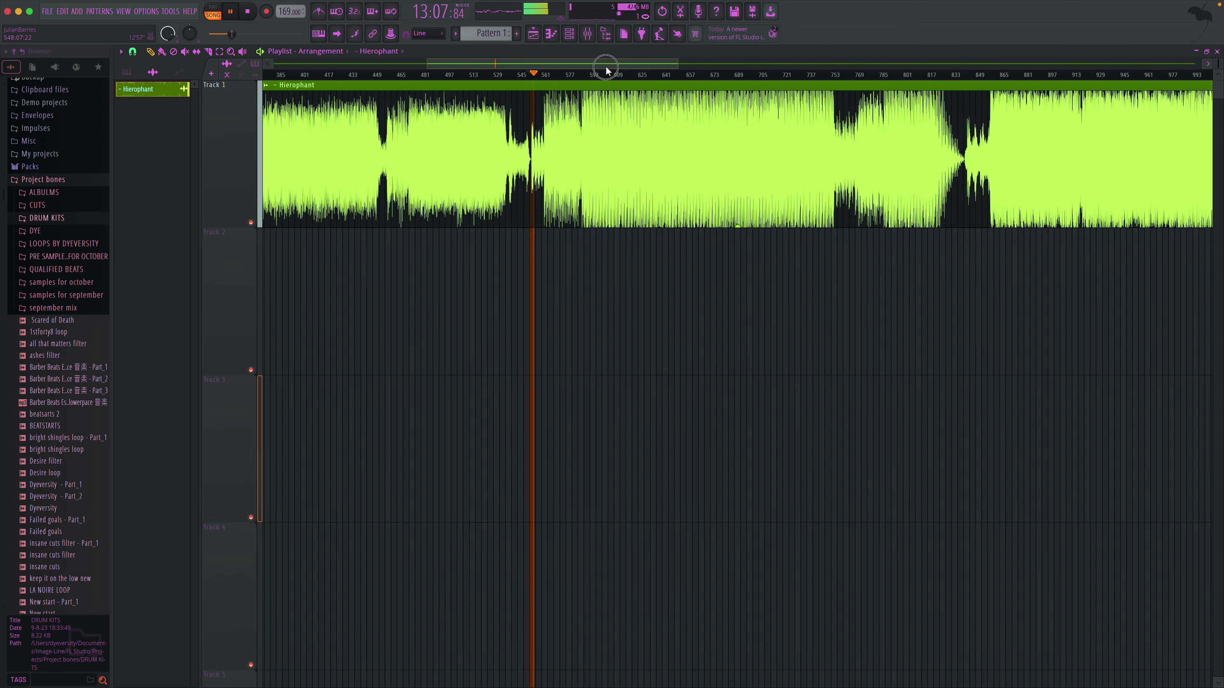
pyautogui.moveTo(648, 76); pyautogui.dragTo(670, 80)
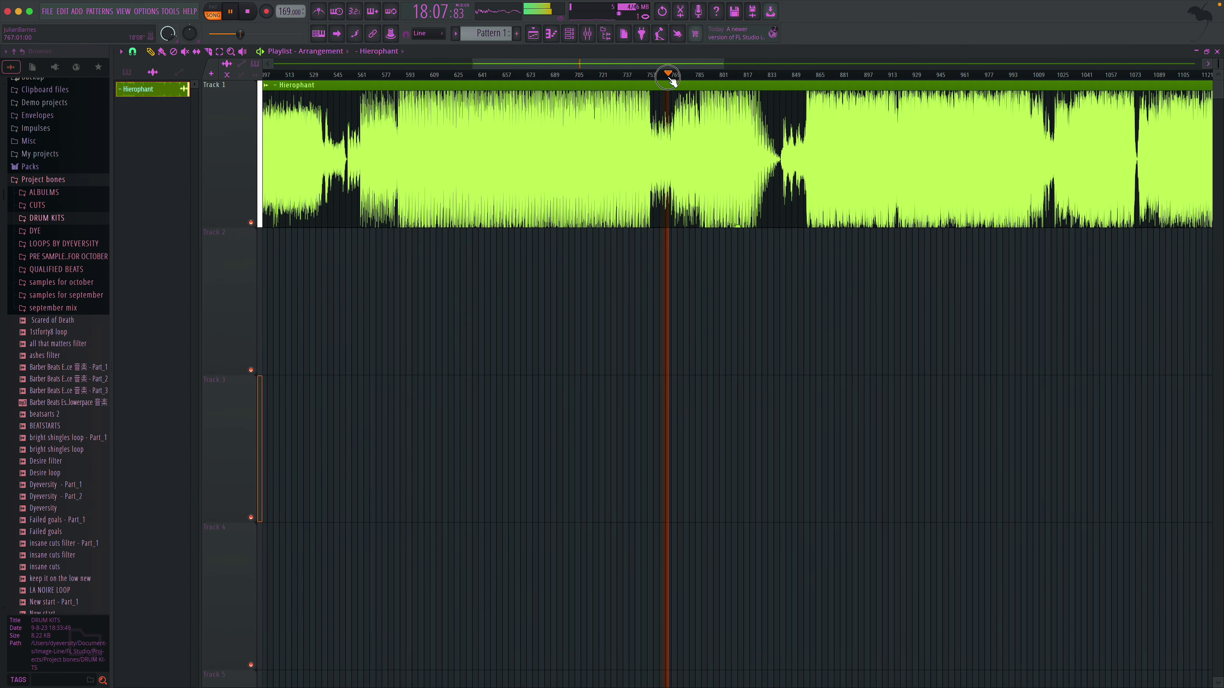
pyautogui.hscroll(3, 708, 72)
pyautogui.click(707, 71)
pyautogui.hscroll(2, 708, 70)
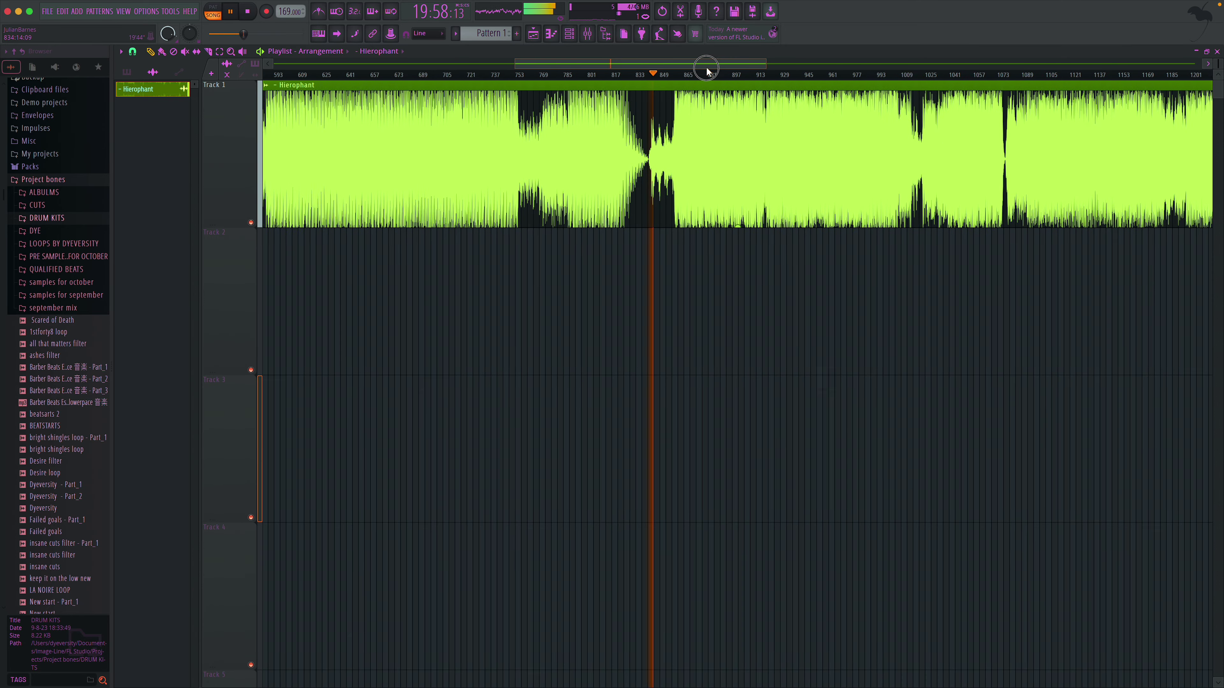
pyautogui.hscroll(6, 706, 71)
pyautogui.click(746, 75)
pyautogui.click(738, 76)
pyautogui.click(743, 76)
pyautogui.click(748, 75)
pyautogui.moveTo(741, 69); pyautogui.dragTo(758, 69)
pyautogui.click(758, 75)
pyautogui.click(761, 75)
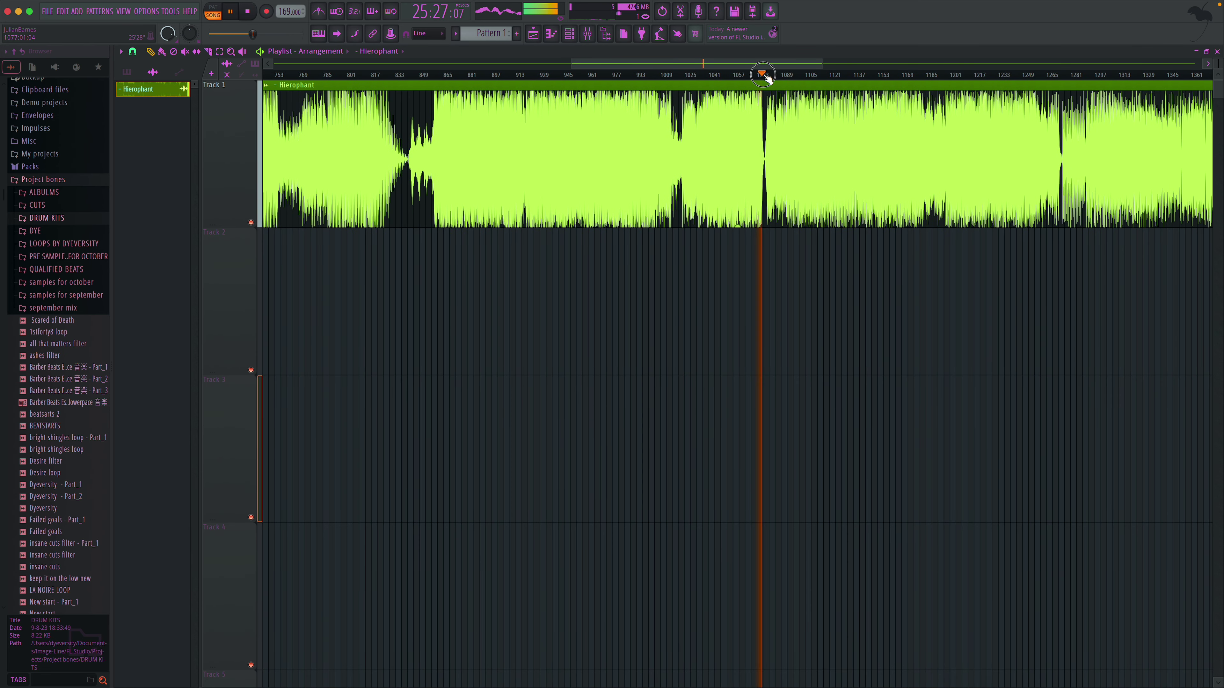
# - Examine the Hierophant section starting at bar 1077 in close-up, playing short excerpts onward
pyautogui.moveTo(754, 130); pyautogui.dragTo(815, 164)
pyautogui.click(150, 51)
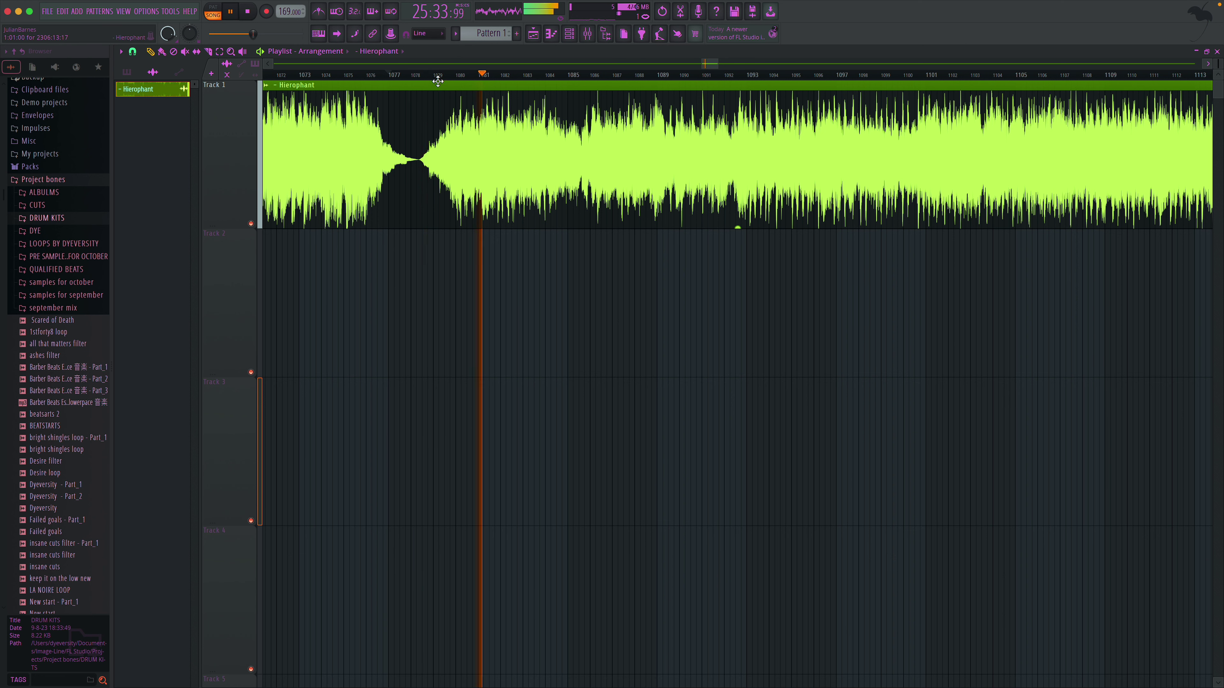
pyautogui.hscroll(2, 540, 82)
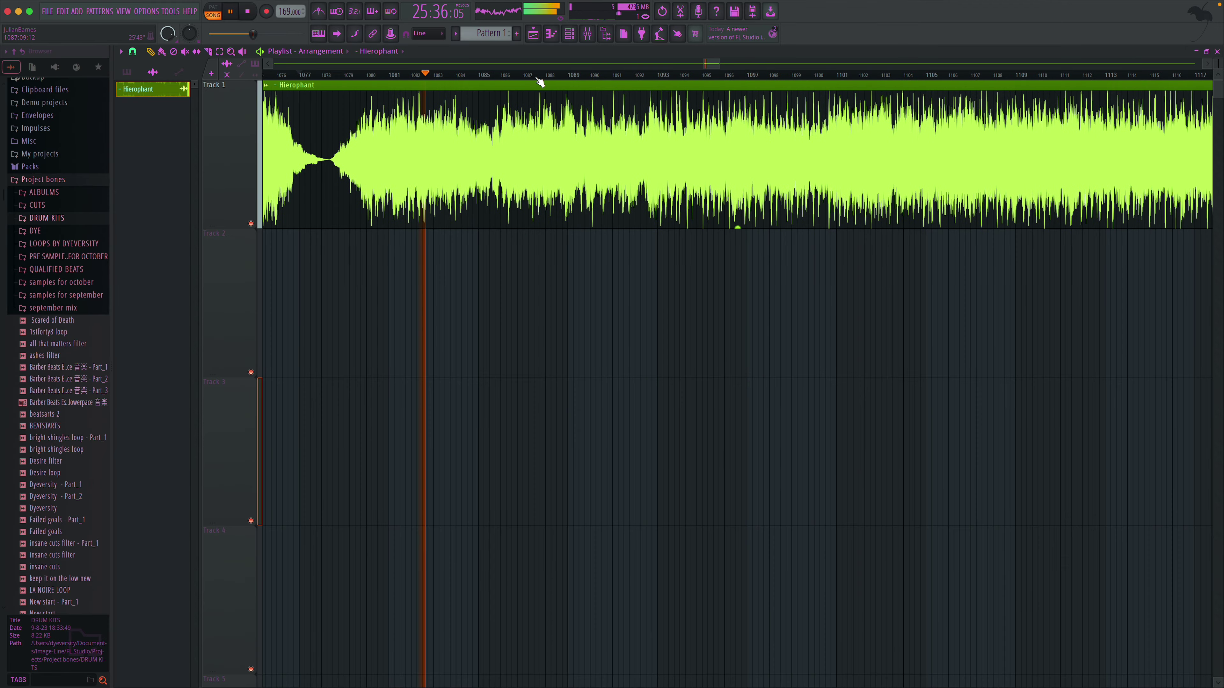
pyautogui.click(559, 76)
pyautogui.hscroll(2, 584, 76)
pyautogui.click(576, 75)
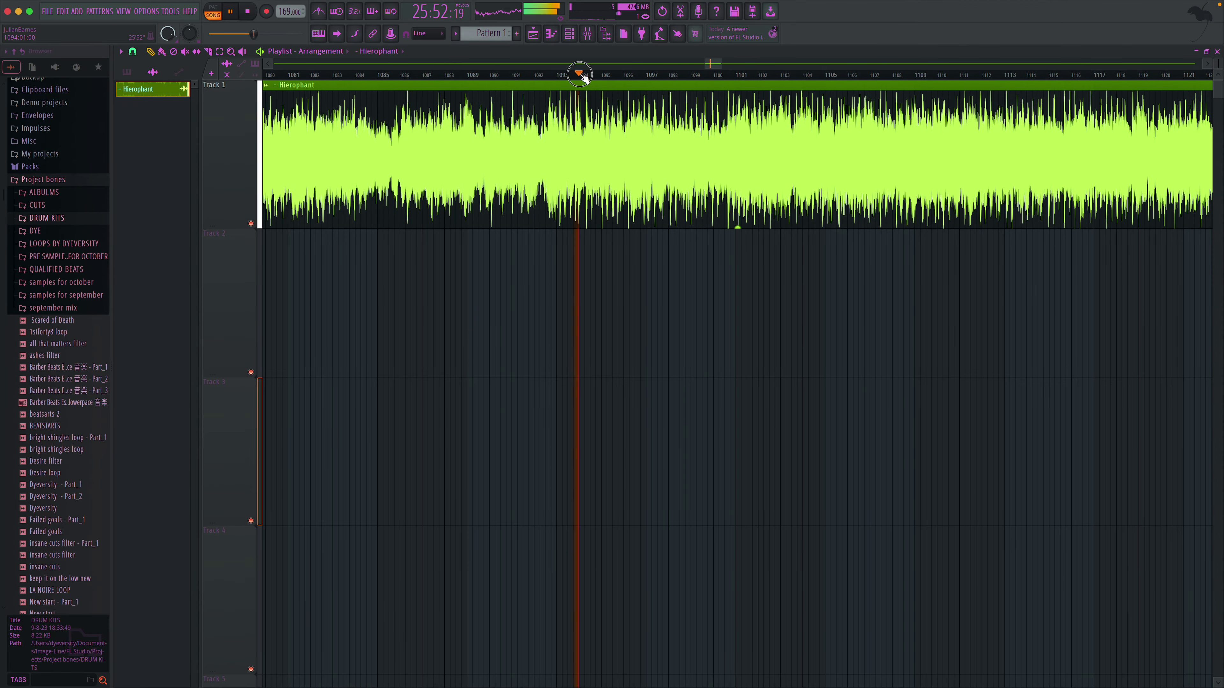
pyautogui.hscroll(10, 562, 77)
pyautogui.click(565, 76)
pyautogui.click(569, 76)
pyautogui.hscroll(3, 569, 77)
pyautogui.click(568, 76)
pyautogui.hscroll(2, 568, 77)
pyautogui.click(568, 77)
# - Continue sampling short excerpts of Hierophant up to about bar 1198
pyautogui.hscroll(3, 569, 76)
pyautogui.click(568, 76)
pyautogui.hscroll(6, 568, 77)
pyautogui.click(569, 77)
pyautogui.hscroll(4, 568, 77)
pyautogui.click(568, 77)
pyautogui.hscroll(8, 569, 77)
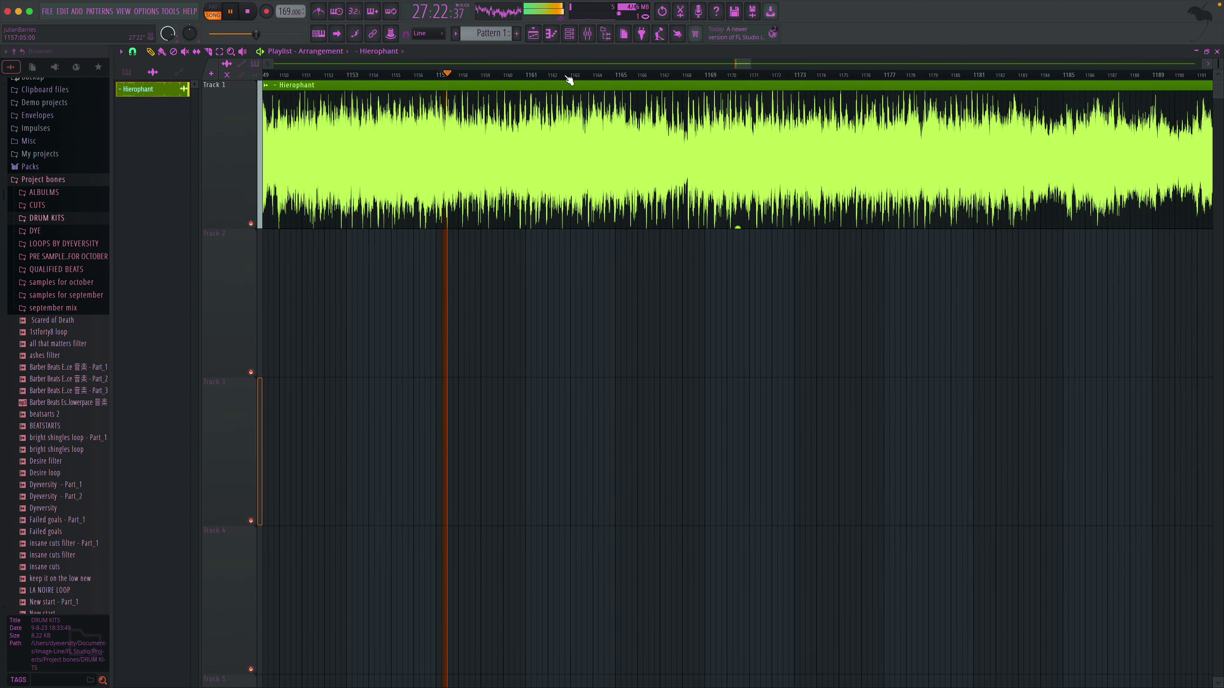
pyautogui.click(569, 76)
pyautogui.hscroll(4, 568, 77)
pyautogui.click(569, 76)
pyautogui.hscroll(4, 568, 77)
pyautogui.click(568, 76)
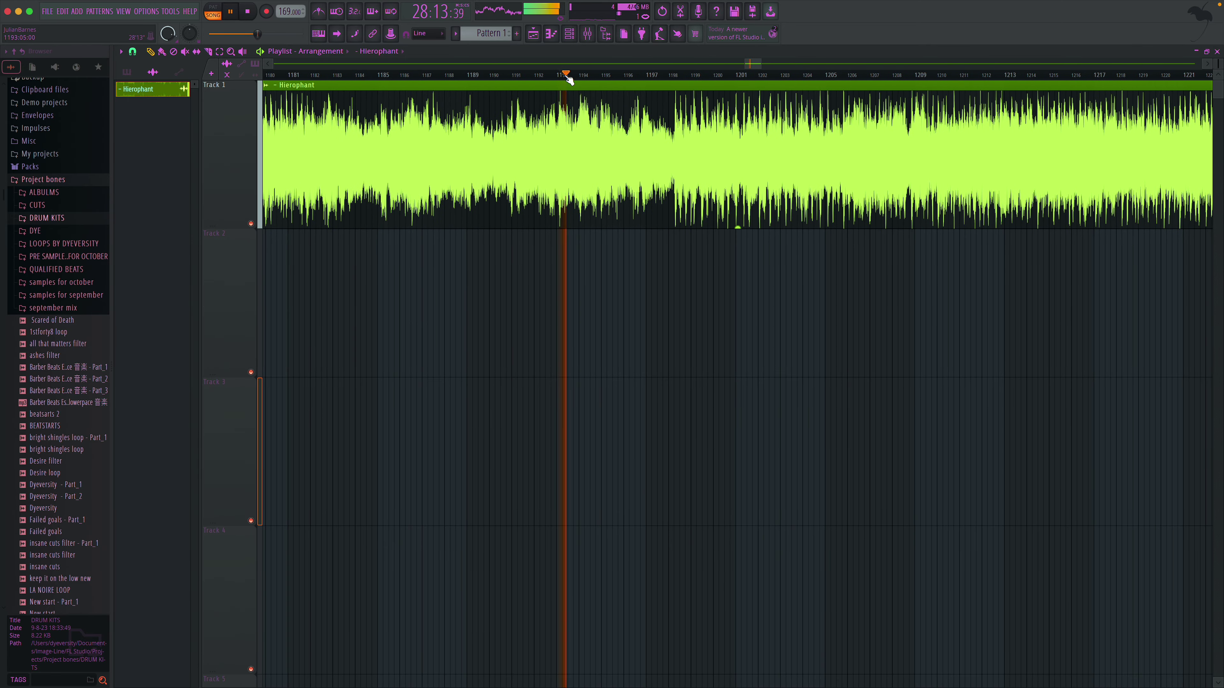
pyautogui.hscroll(2, 569, 77)
pyautogui.click(569, 76)
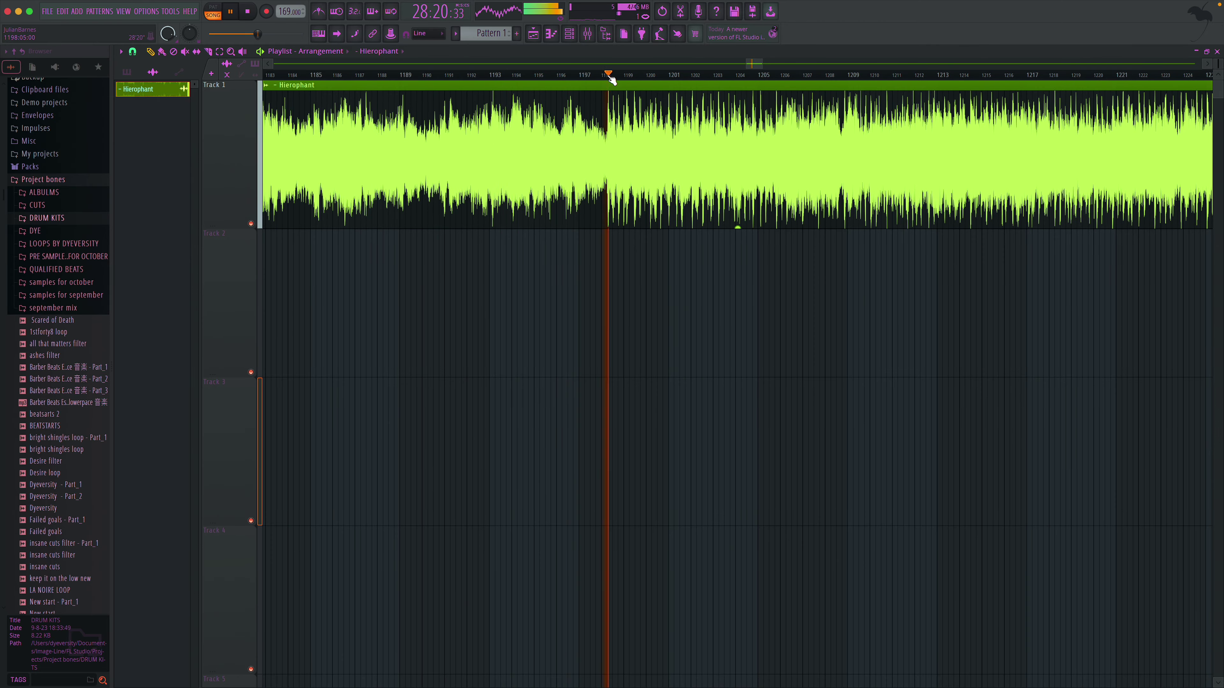
# - Listen to the quieter break of Hierophant around bar 1275 and the passages following it
pyautogui.hscroll(5, 611, 80)
pyautogui.hscroll(9, 611, 80)
pyautogui.click(610, 76)
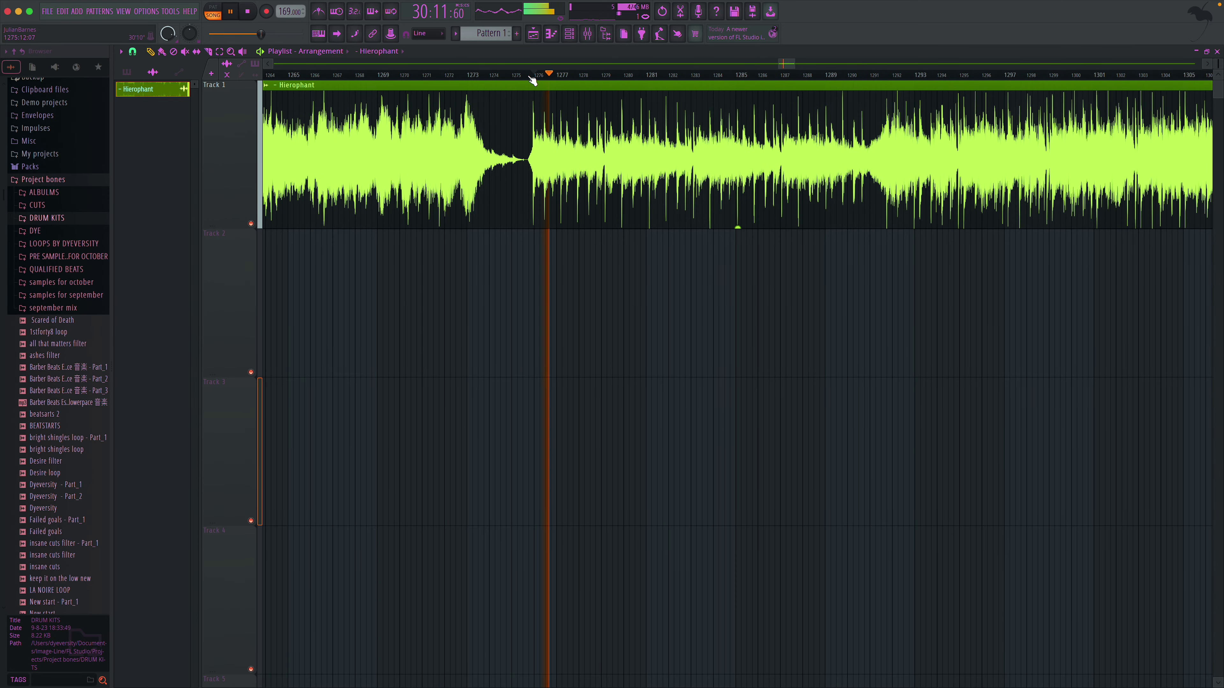
pyautogui.click(604, 79)
pyautogui.hscroll(6, 617, 81)
pyautogui.click(634, 82)
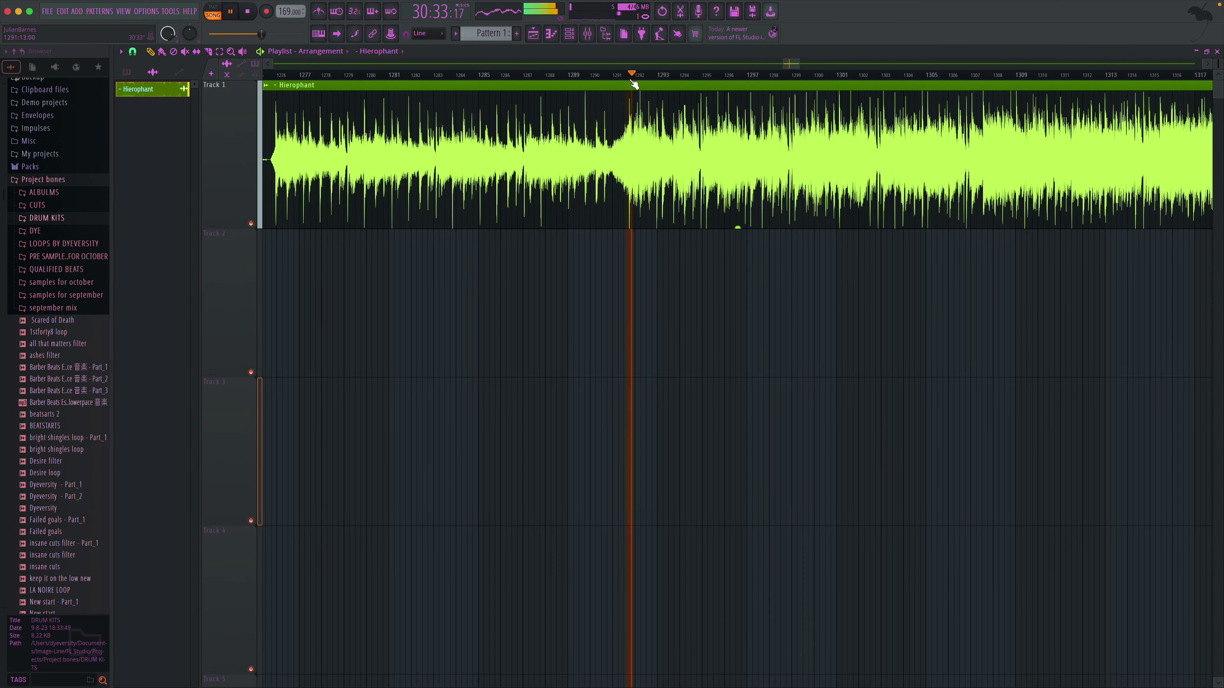
pyautogui.hscroll(6, 624, 79)
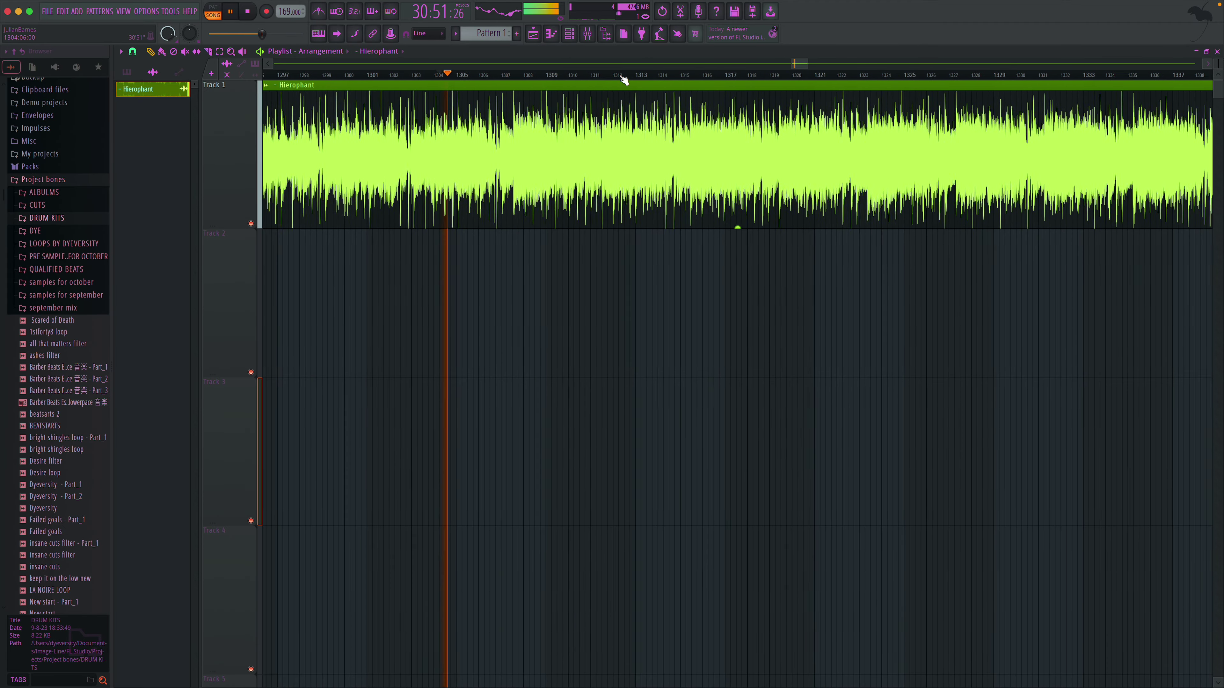
pyautogui.hscroll(7, 624, 80)
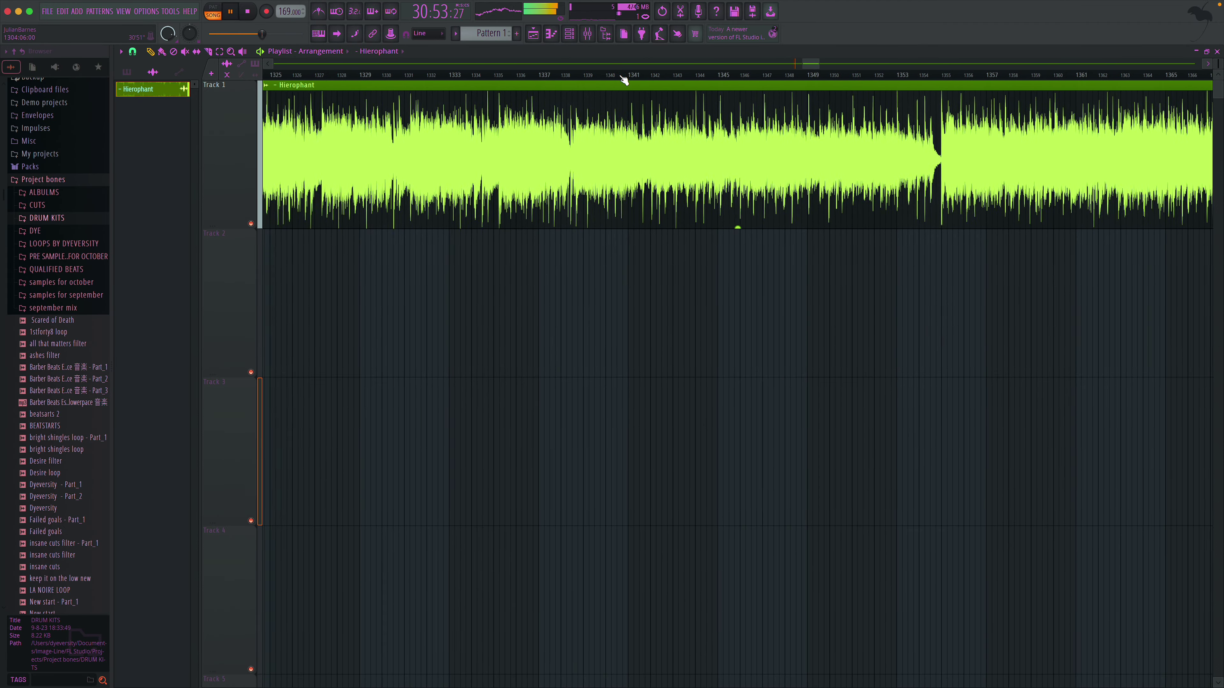
pyautogui.hscroll(1, 626, 79)
# - Audition Hierophant from bar 1354 onward and replay the soft passage around bars 1418 to 1421
pyautogui.click(641, 77)
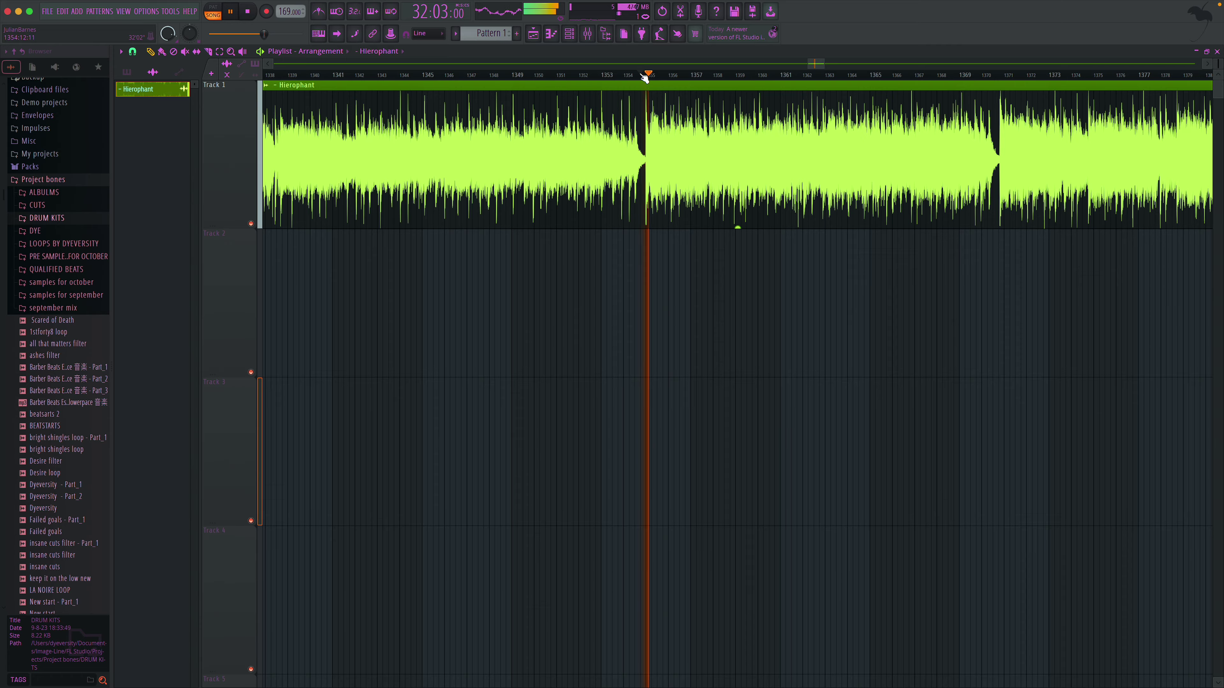
pyautogui.hscroll(3, 645, 77)
pyautogui.click(648, 76)
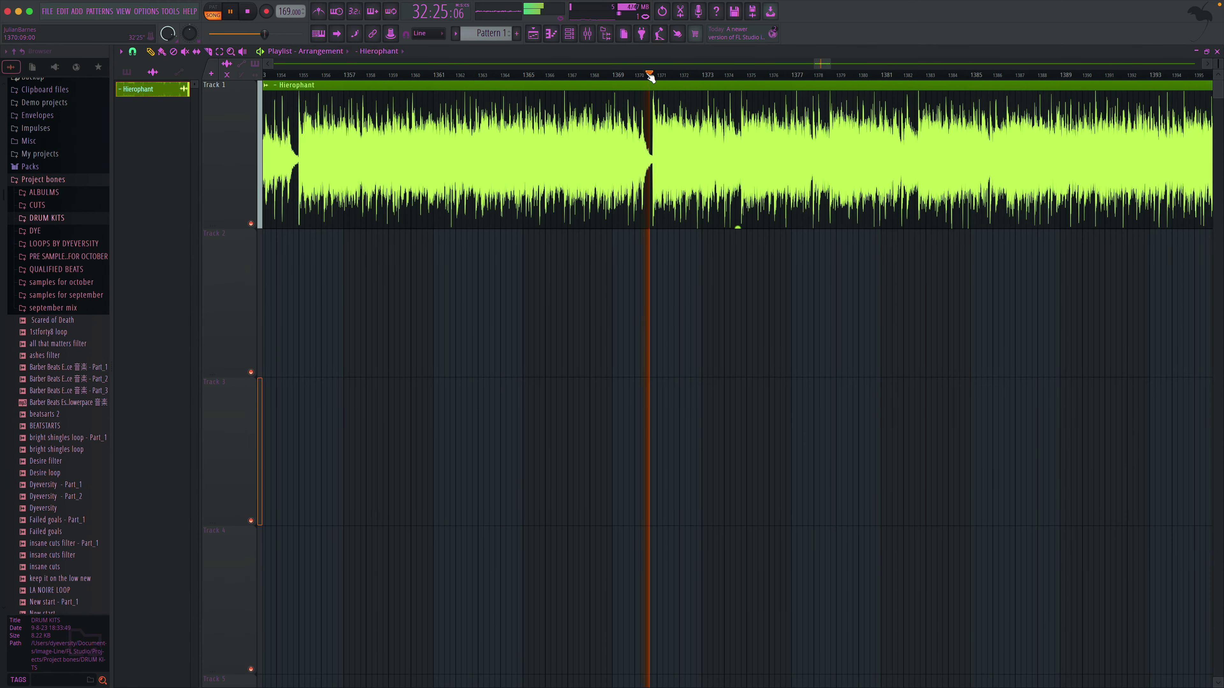
pyautogui.hscroll(2, 650, 77)
pyautogui.press('space')
pyautogui.hscroll(8, 651, 78)
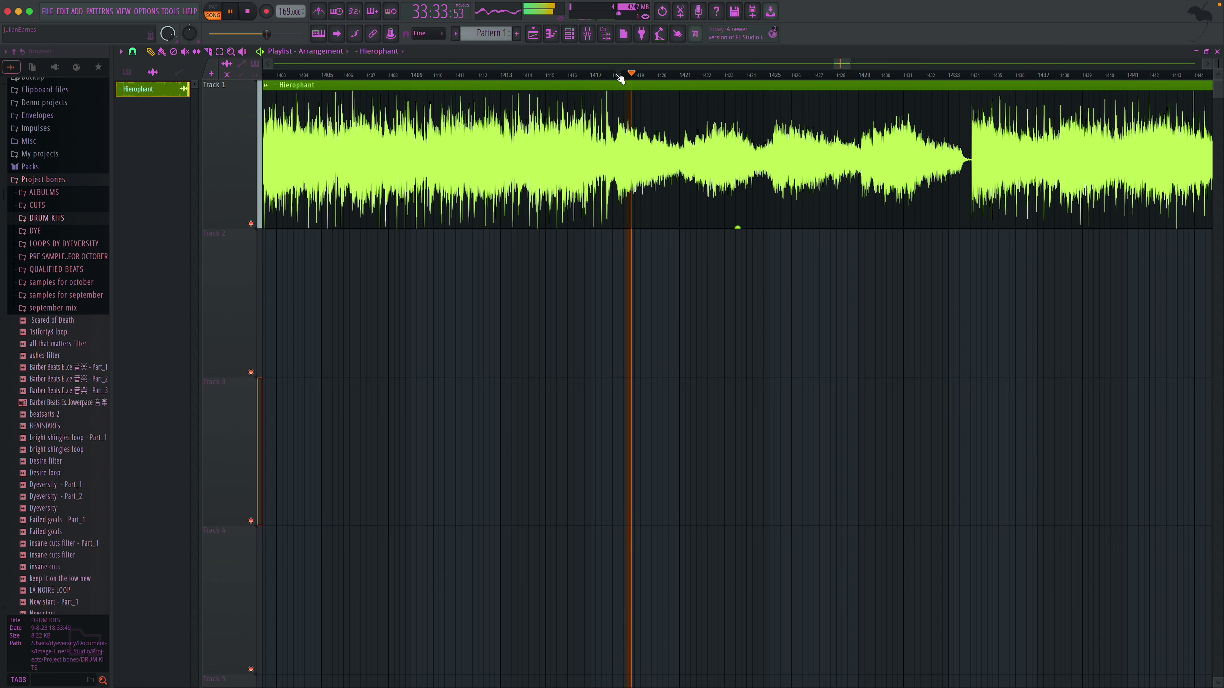
pyautogui.click(680, 76)
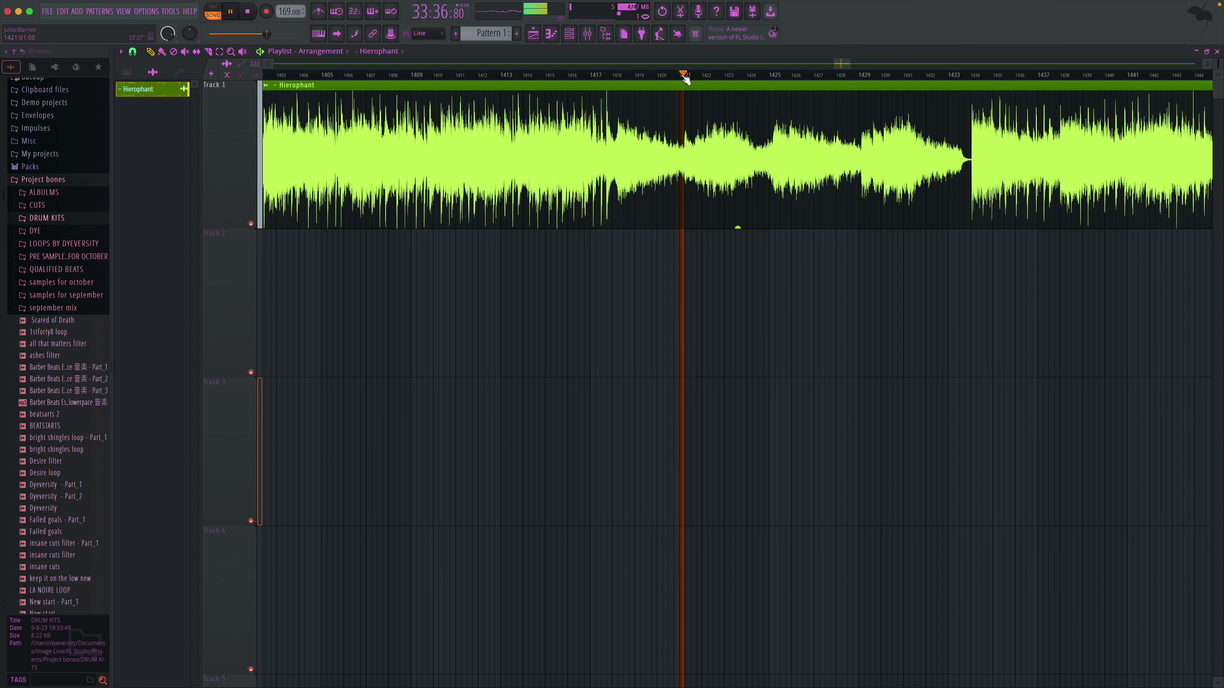
pyautogui.click(620, 76)
pyautogui.click(231, 52)
pyautogui.press('space')
pyautogui.press('space')
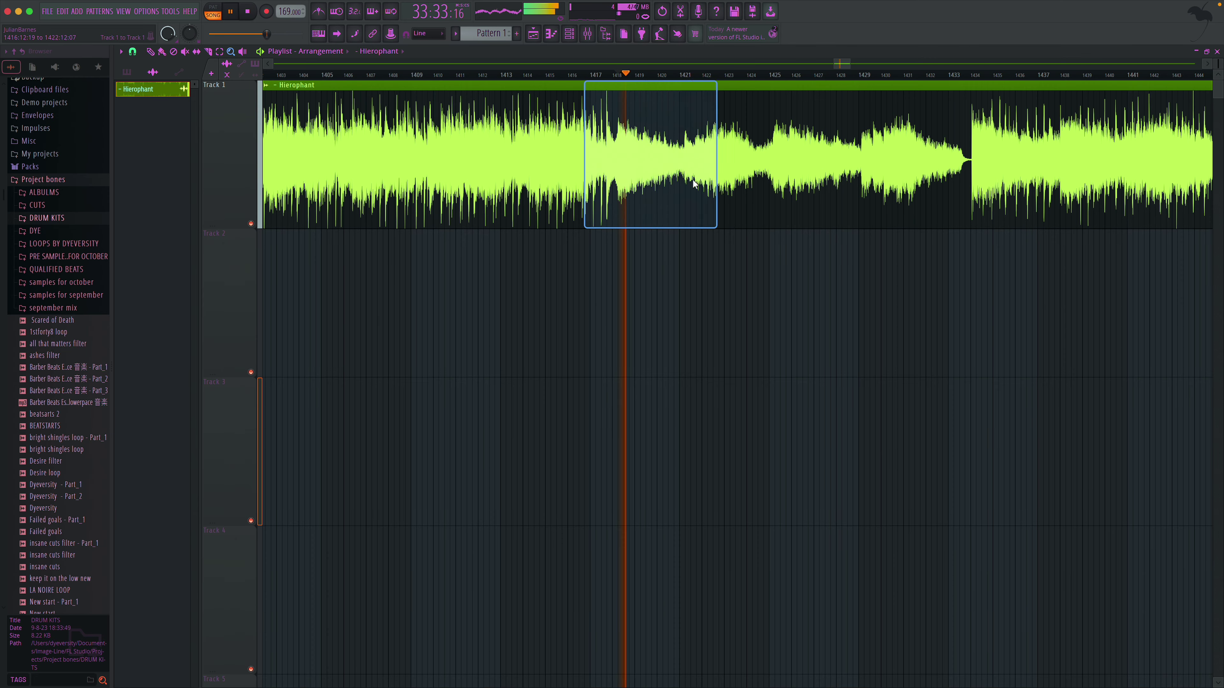
# - Slice the Hierophant clip at about bar 1418 with snapping off and delete everything before the cut
pyautogui.click(693, 180)
pyautogui.press('space')
pyautogui.click(134, 52)
pyautogui.click(153, 102)
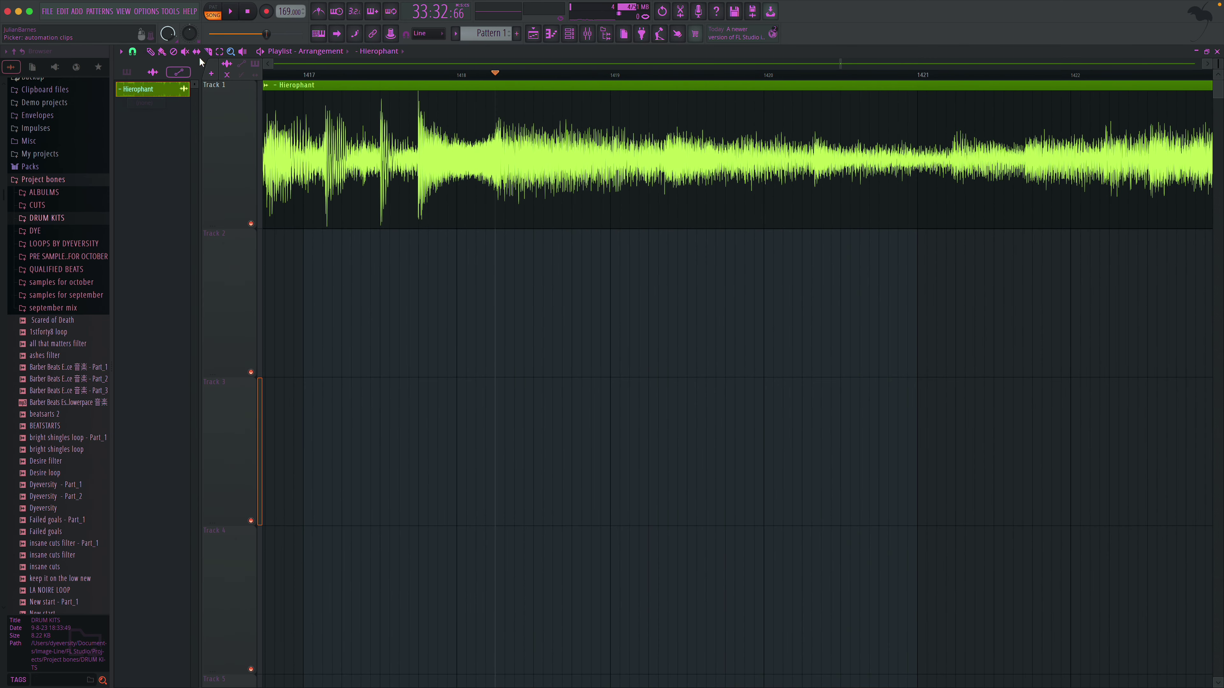
pyautogui.moveTo(498, 212); pyautogui.dragTo(497, 114)
pyautogui.rightClick(295, 129)
# - Move the remaining Hierophant piece to bar 1 of Track 1
pyautogui.click(232, 52)
pyautogui.rightClick(429, 152)
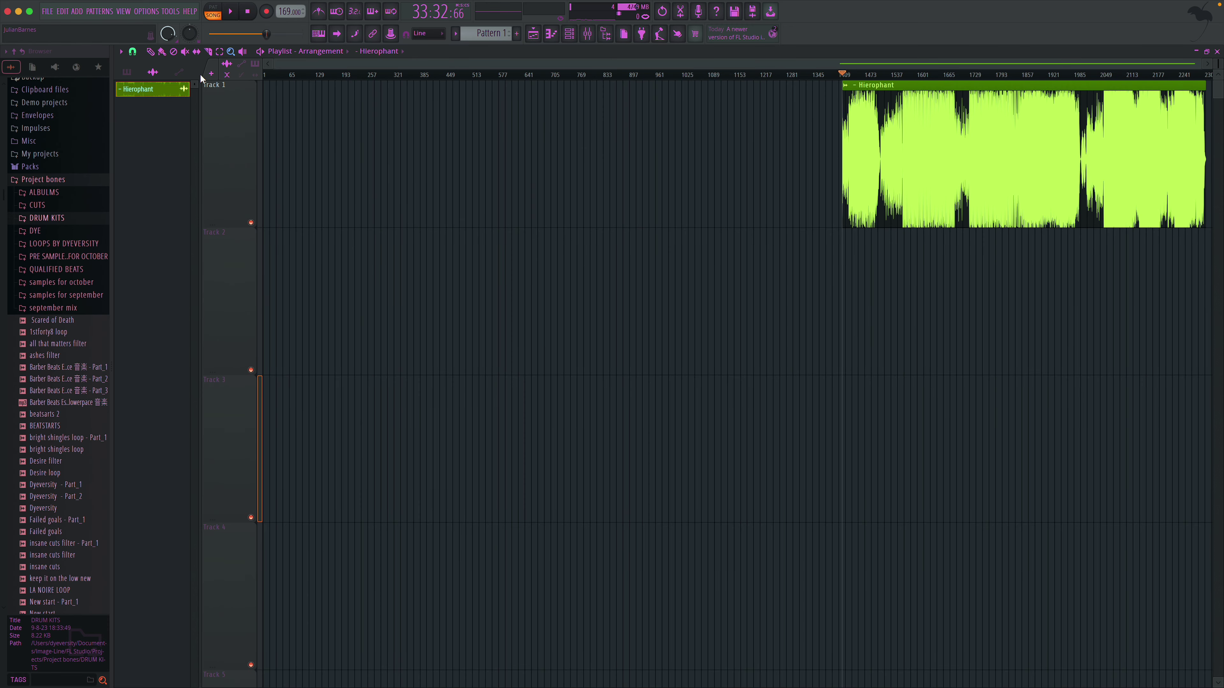
pyautogui.moveTo(880, 164); pyautogui.dragTo(183, 112)
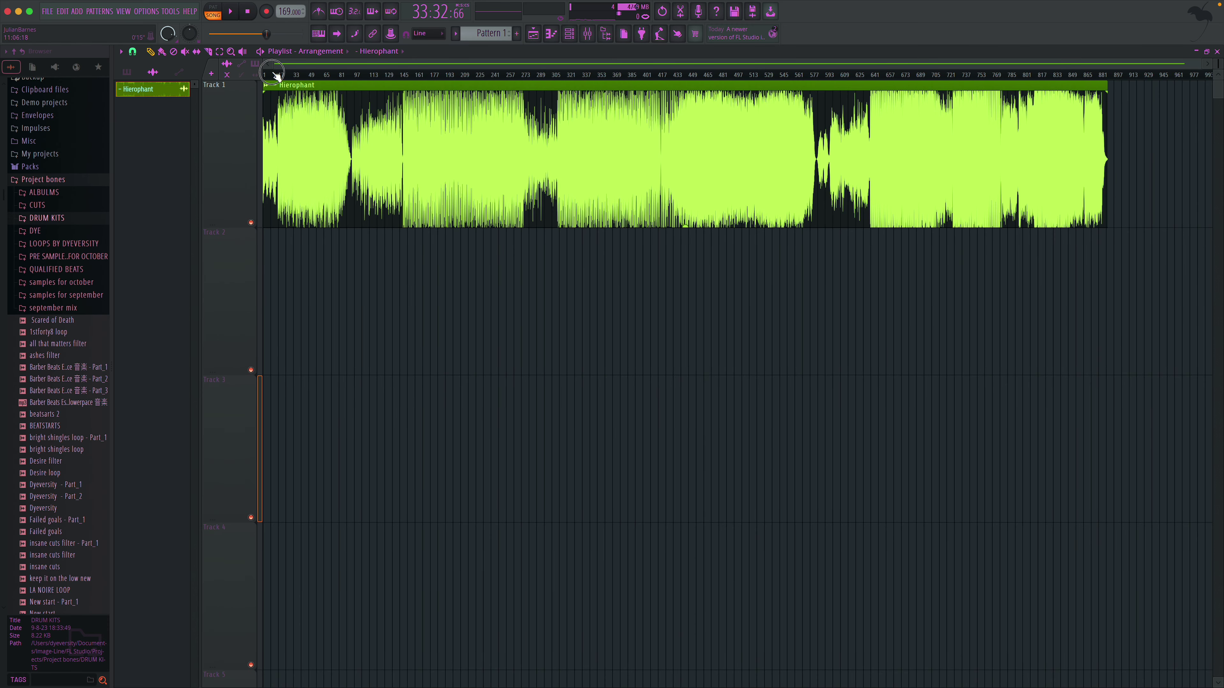
# - Play the opening of the Hierophant piece and slice it near the end of bar 2
pyautogui.click(233, 52)
pyautogui.moveTo(409, 141); pyautogui.dragTo(195, 194)
pyautogui.scroll(1, 458, 168)
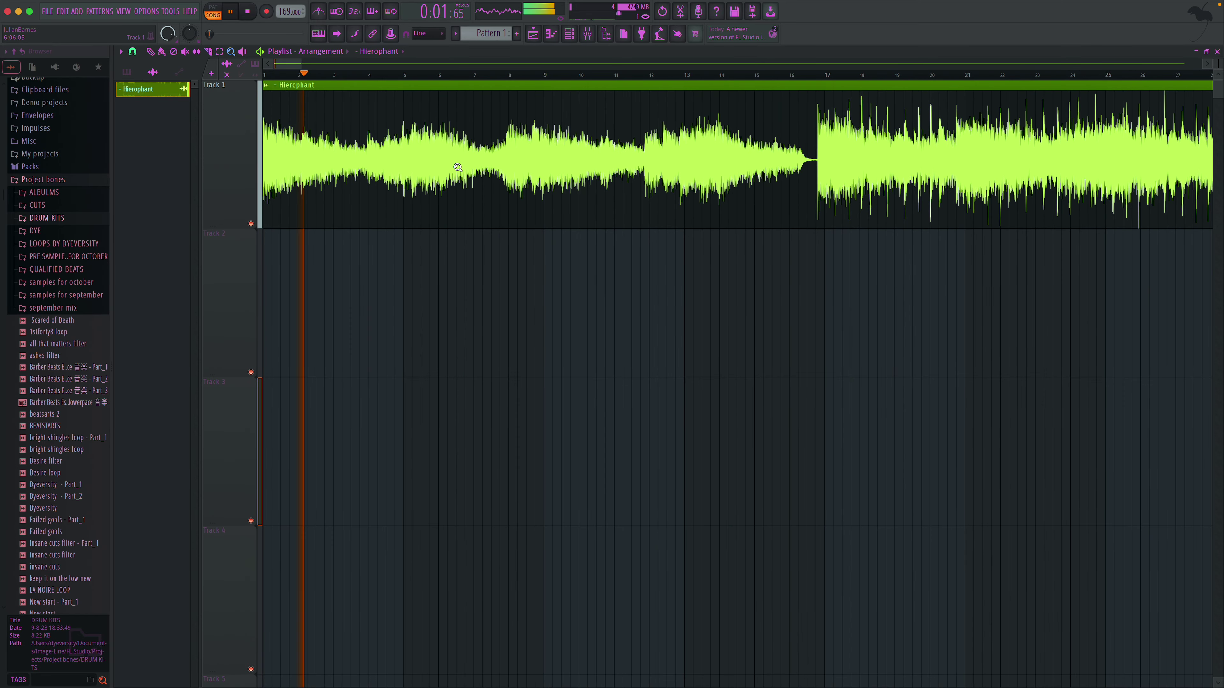
pyautogui.click(471, 132)
pyautogui.press('space')
pyautogui.press('space')
pyautogui.press('space')
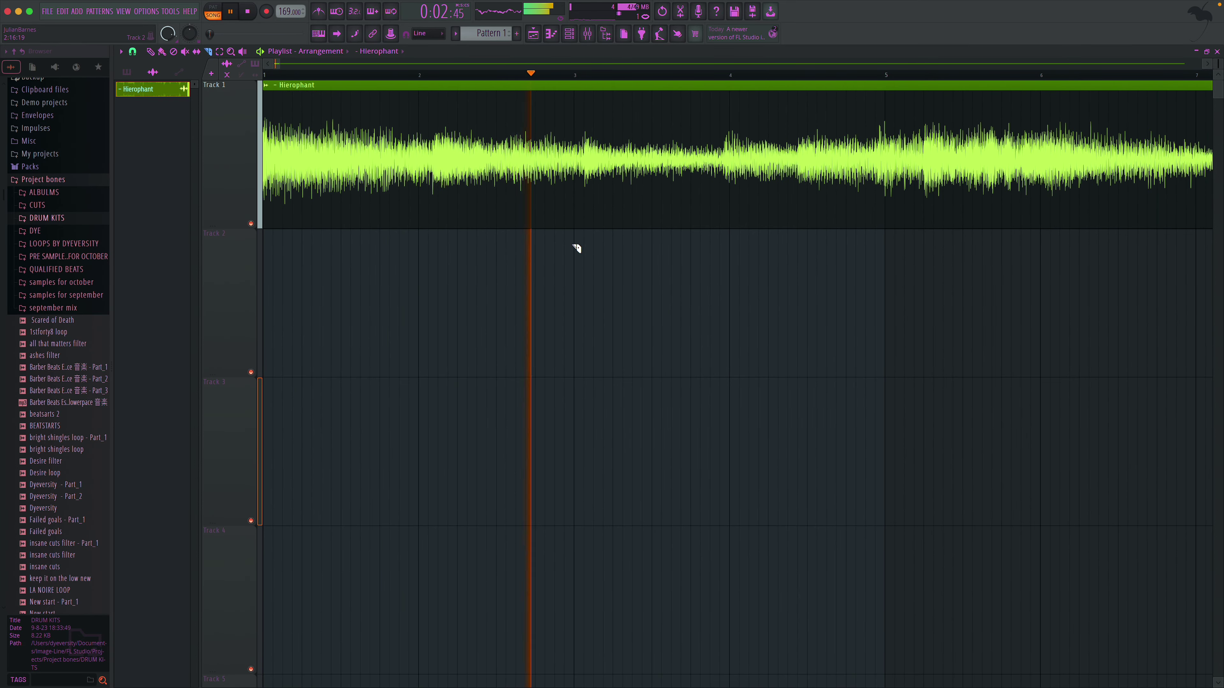
pyautogui.press('space')
pyautogui.moveTo(558, 238); pyautogui.dragTo(557, 171)
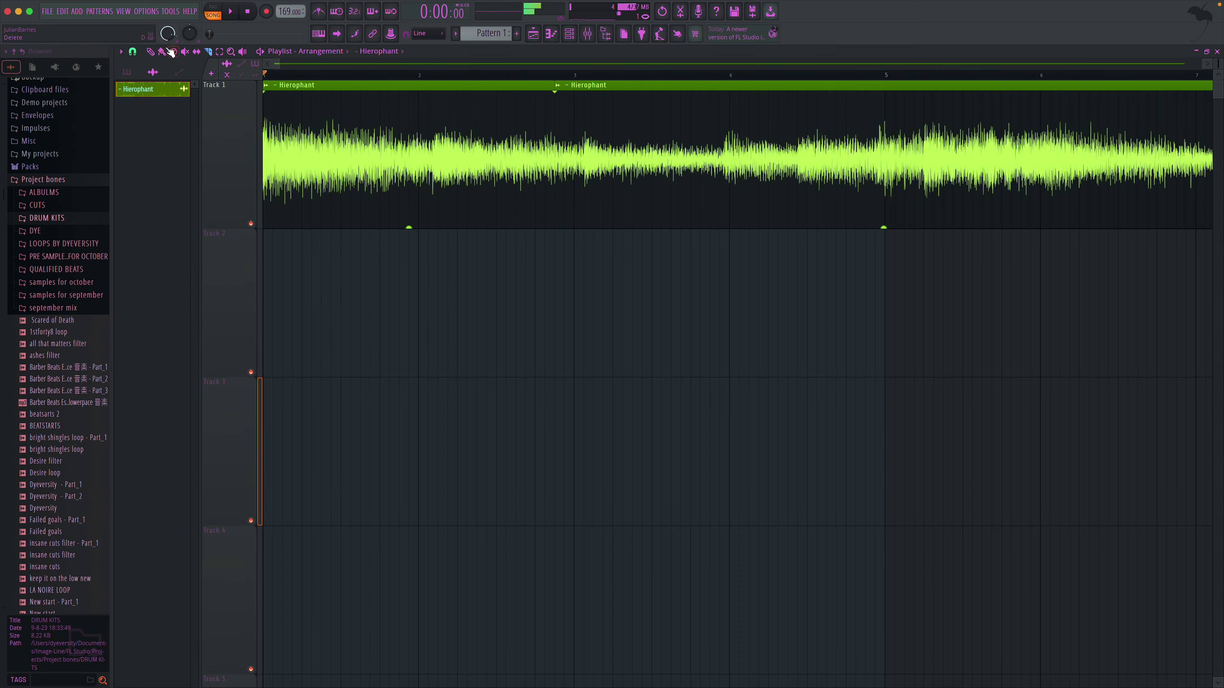
# - Slip the audio inside the second Hierophant piece to a different passage and play the transition
pyautogui.moveTo(561, 113); pyautogui.dragTo(606, 113)
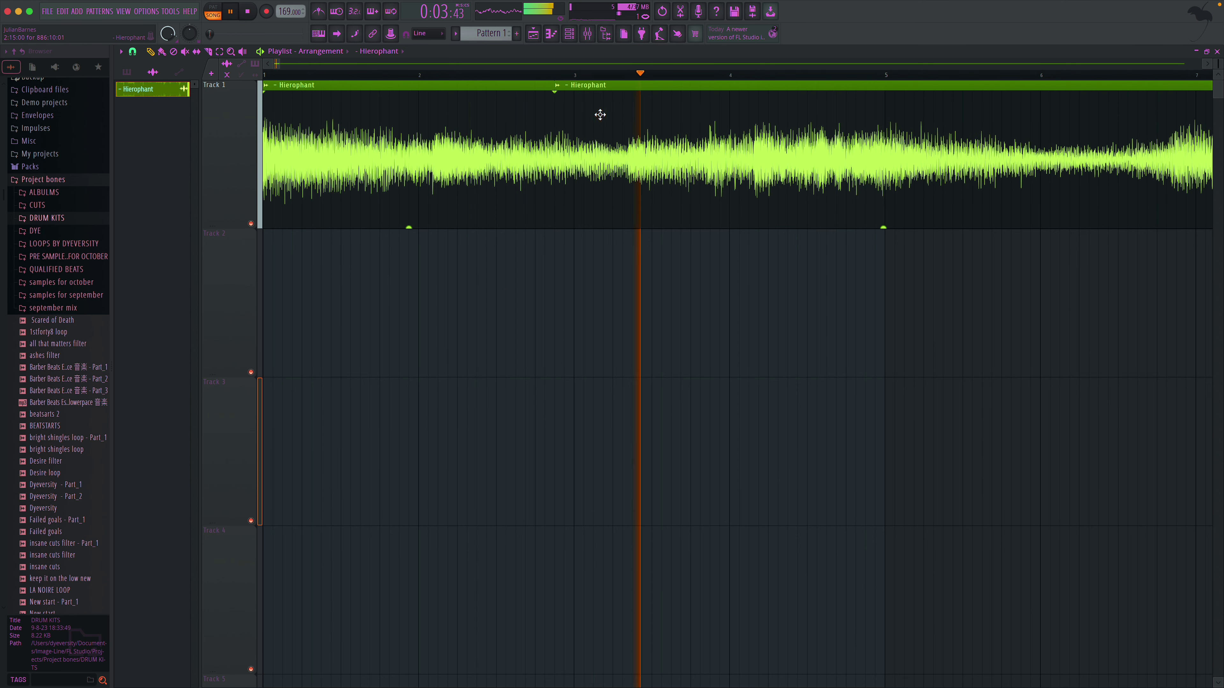
pyautogui.press('space')
pyautogui.press('space')
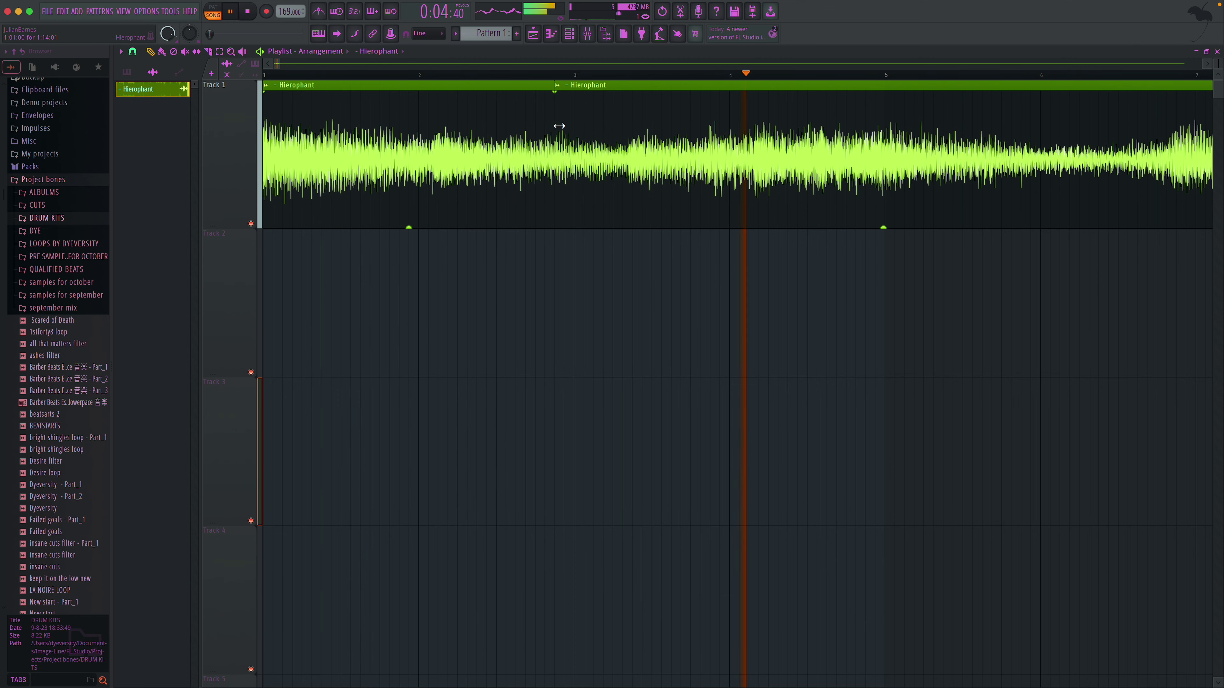
# - Slice the second Hierophant piece at about three quarters through bar 4 and delete the rest
pyautogui.press('space')
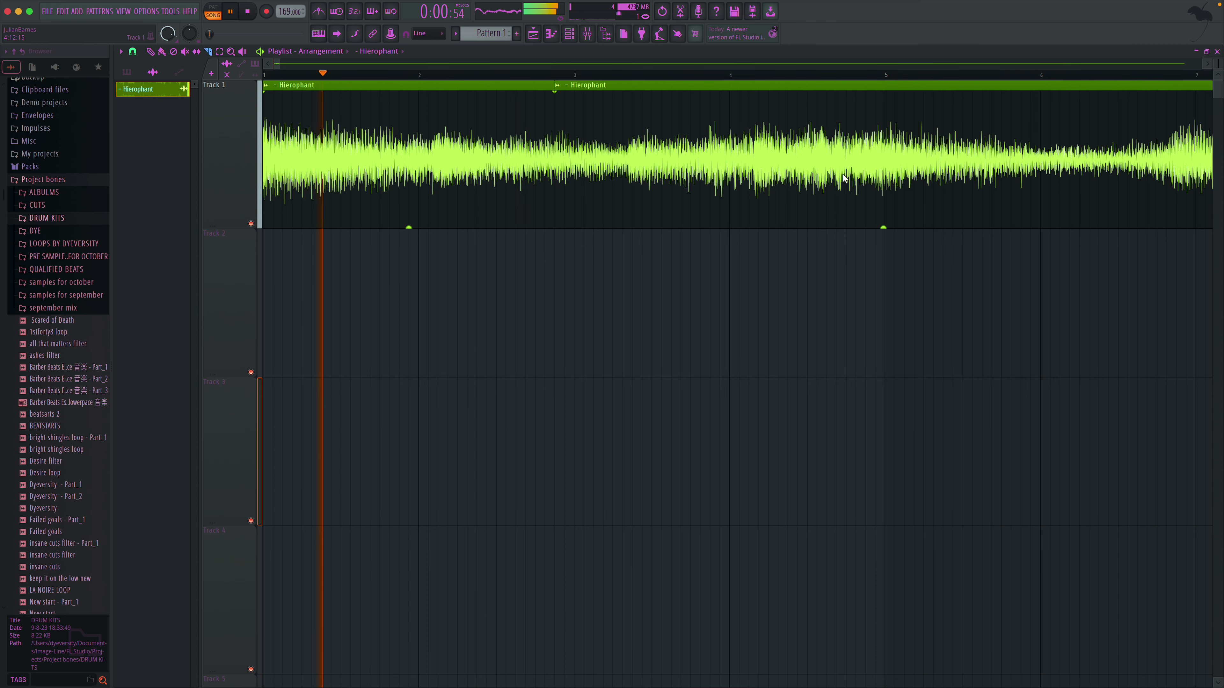
pyautogui.moveTo(849, 107); pyautogui.dragTo(846, 207)
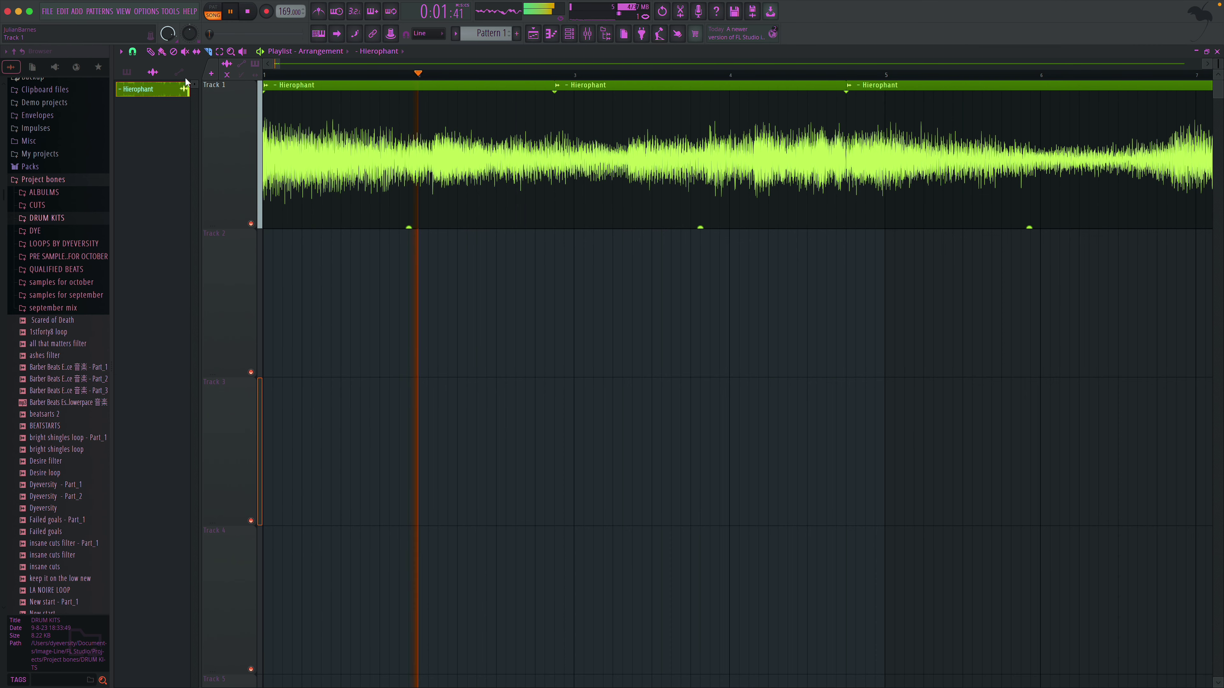
pyautogui.rightClick(907, 142)
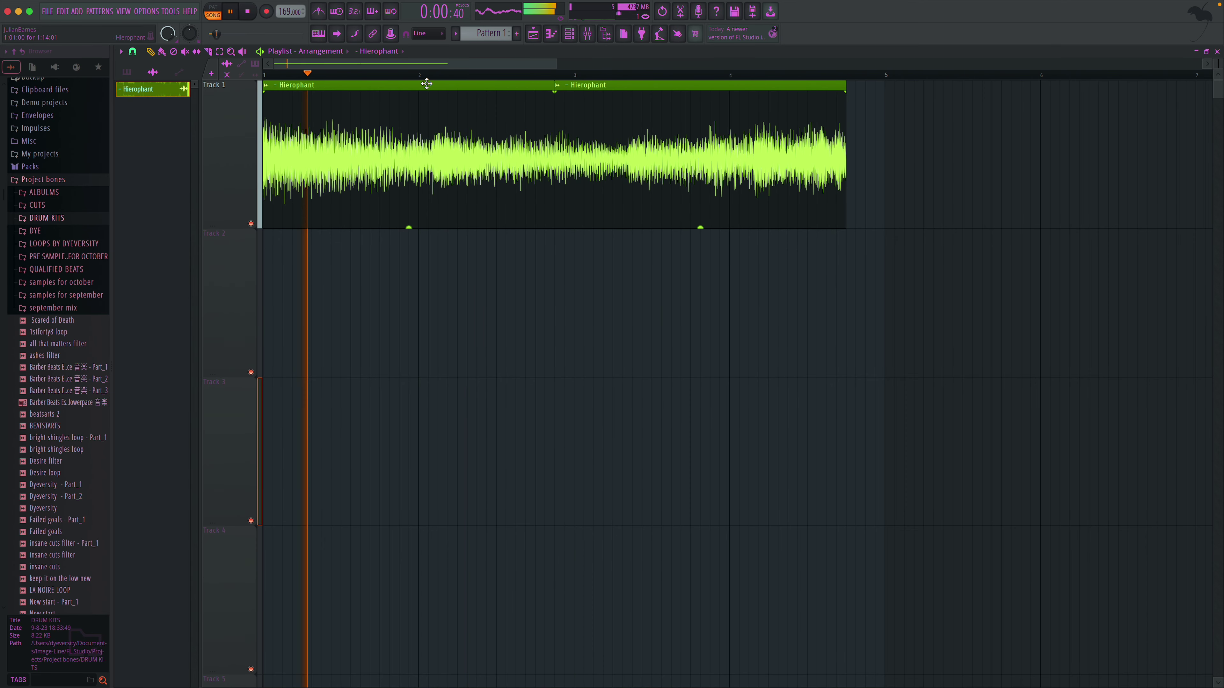
# - Set the tempo to 180 BPM and move the second Hierophant piece to the start of bar 3
pyautogui.moveTo(676, 117); pyautogui.dragTo(708, 117)
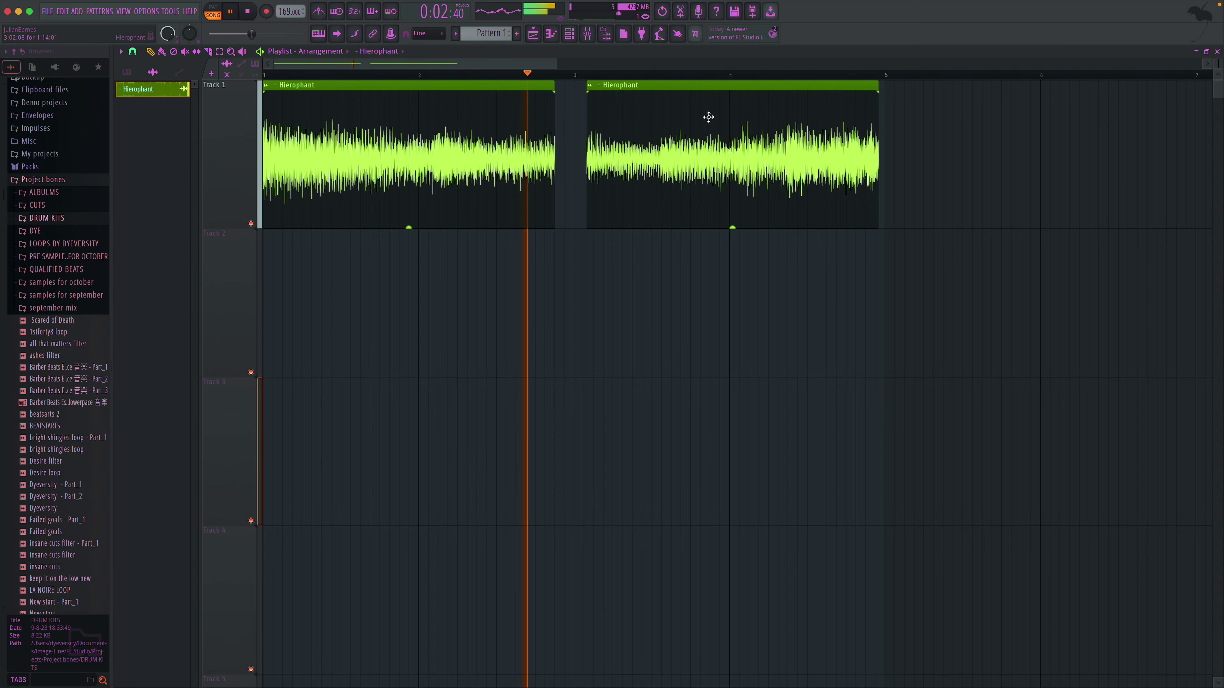
pyautogui.moveTo(286, 12); pyautogui.dragTo(286, 6)
pyautogui.press('space')
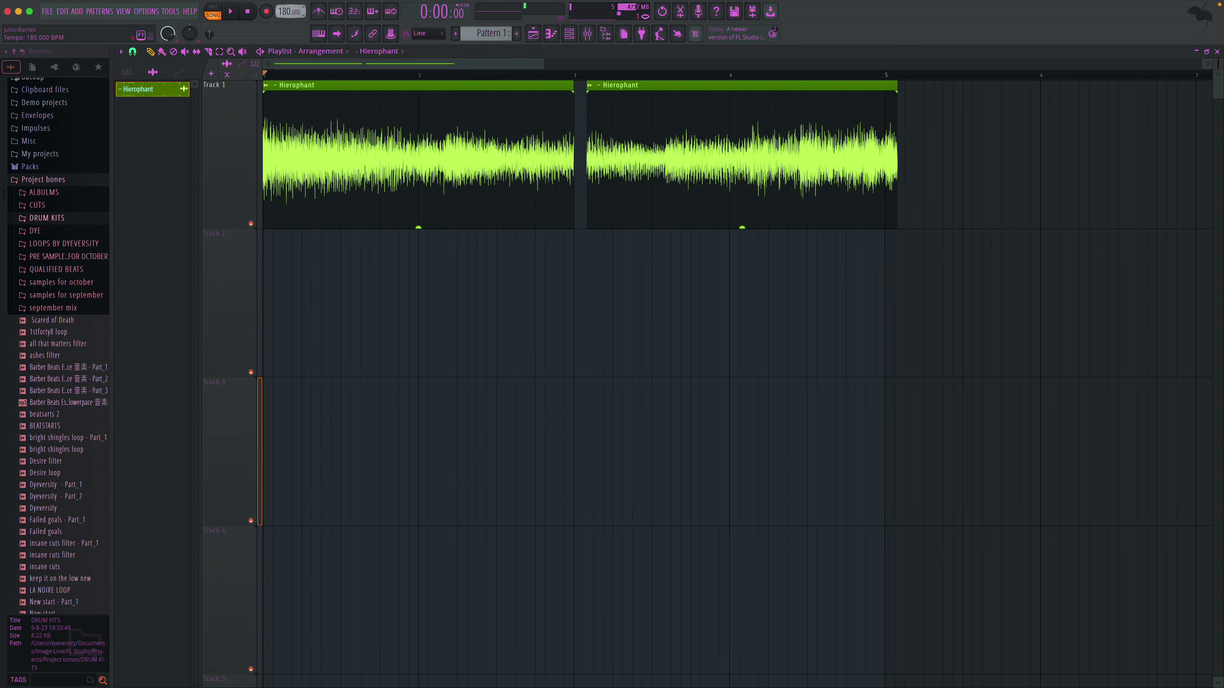
pyautogui.press('space')
pyautogui.moveTo(623, 120); pyautogui.dragTo(609, 121)
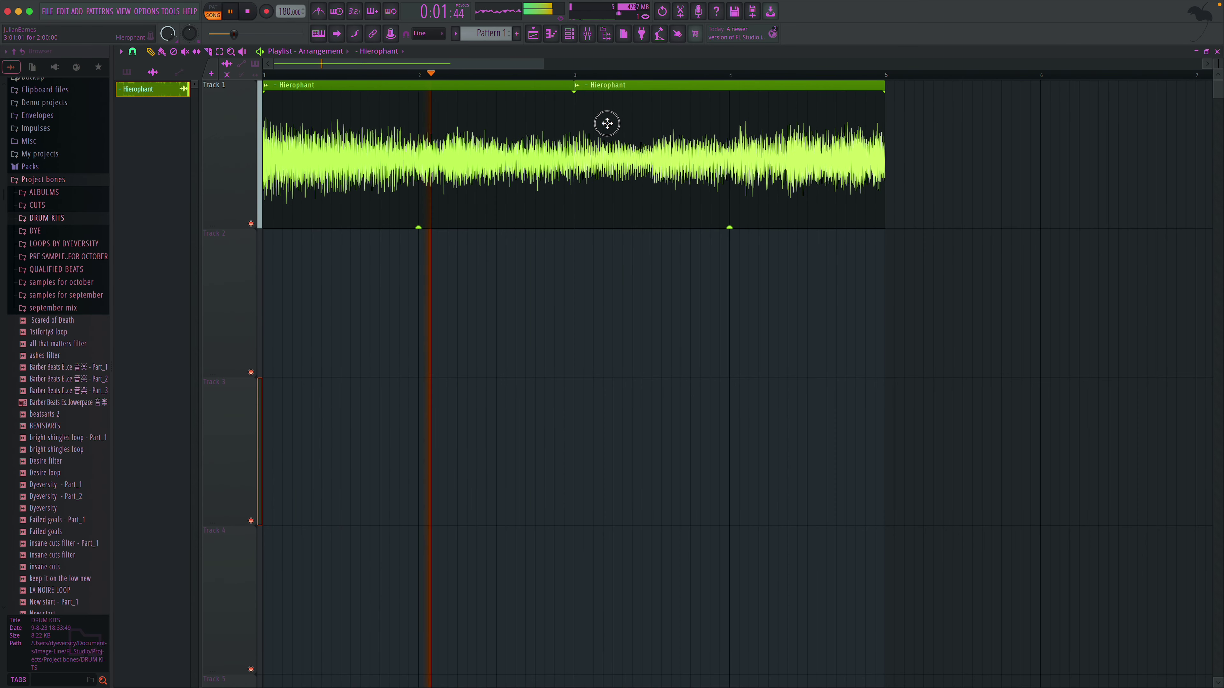
pyautogui.press('space')
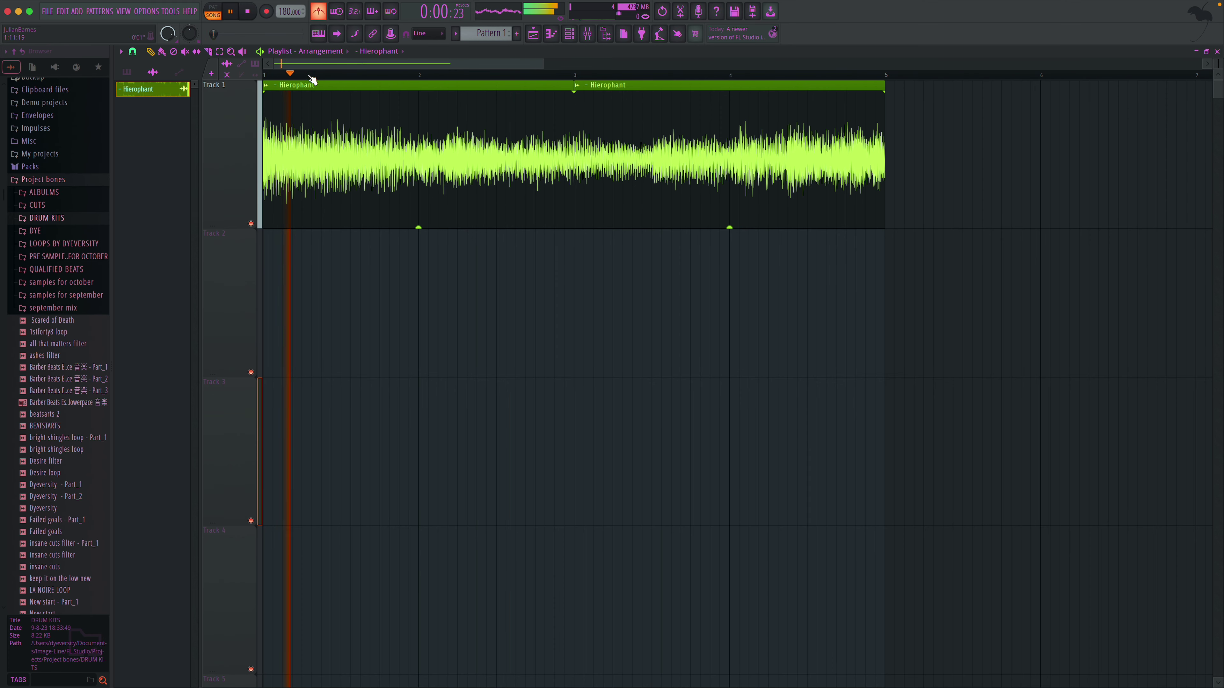
# - Slice the second Hierophant piece near bar 4, align the new slice to bar 4 and extend its end to bar 5
pyautogui.moveTo(842, 120); pyautogui.dragTo(941, 263)
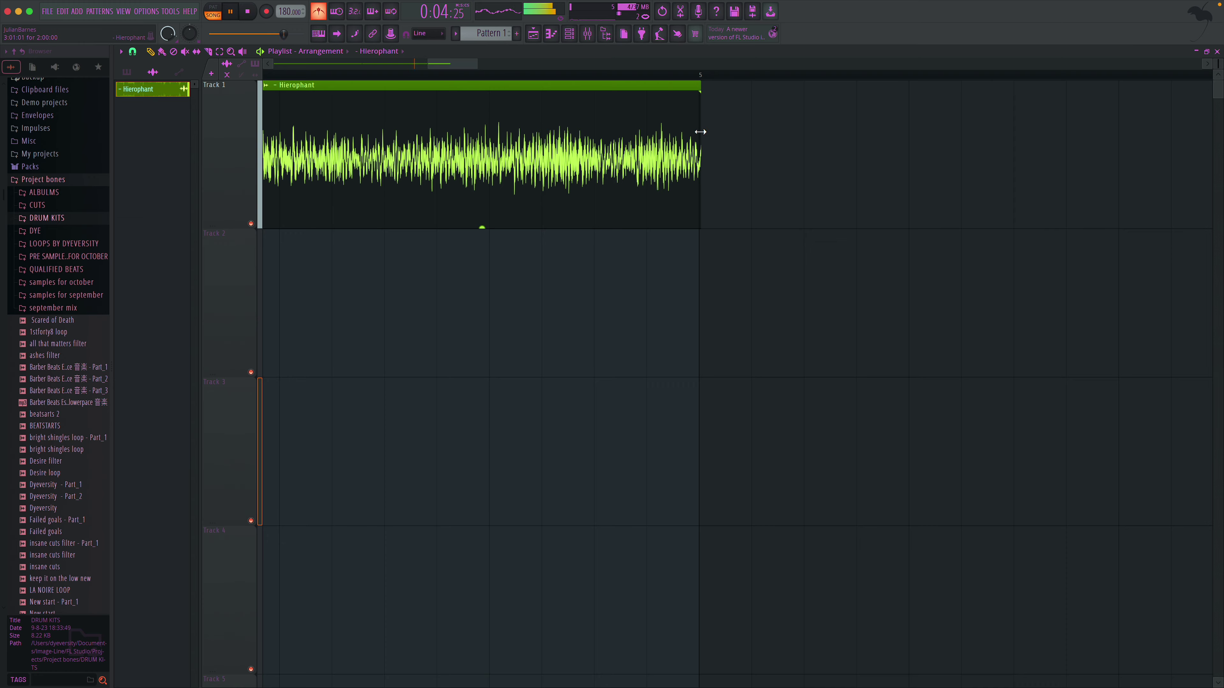
pyautogui.rightClick(234, 53)
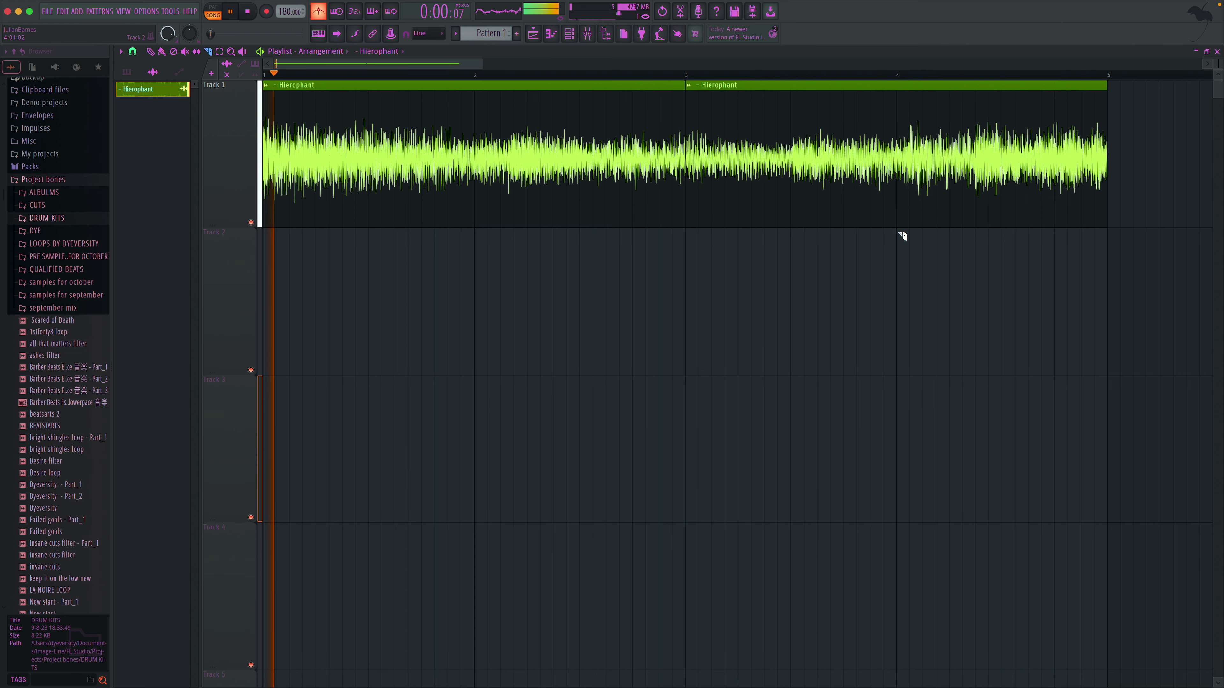
pyautogui.click(896, 116)
pyautogui.press('space')
pyautogui.moveTo(897, 135); pyautogui.dragTo(908, 135)
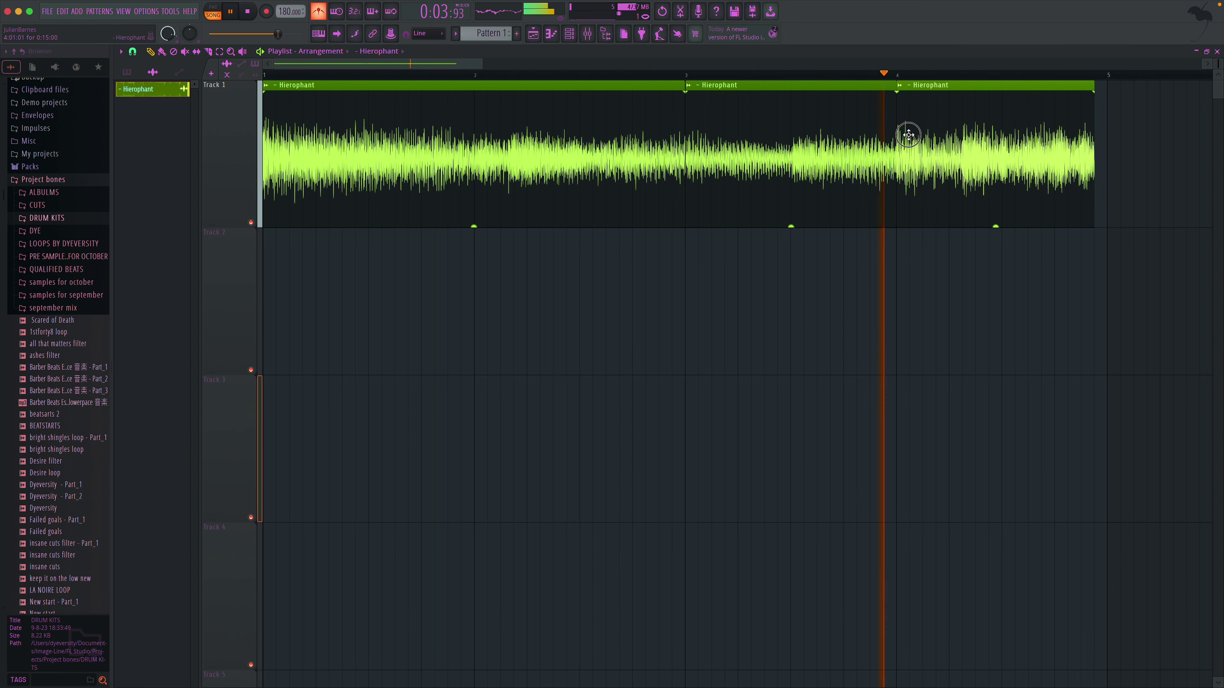
pyautogui.moveTo(1093, 142); pyautogui.dragTo(1104, 142)
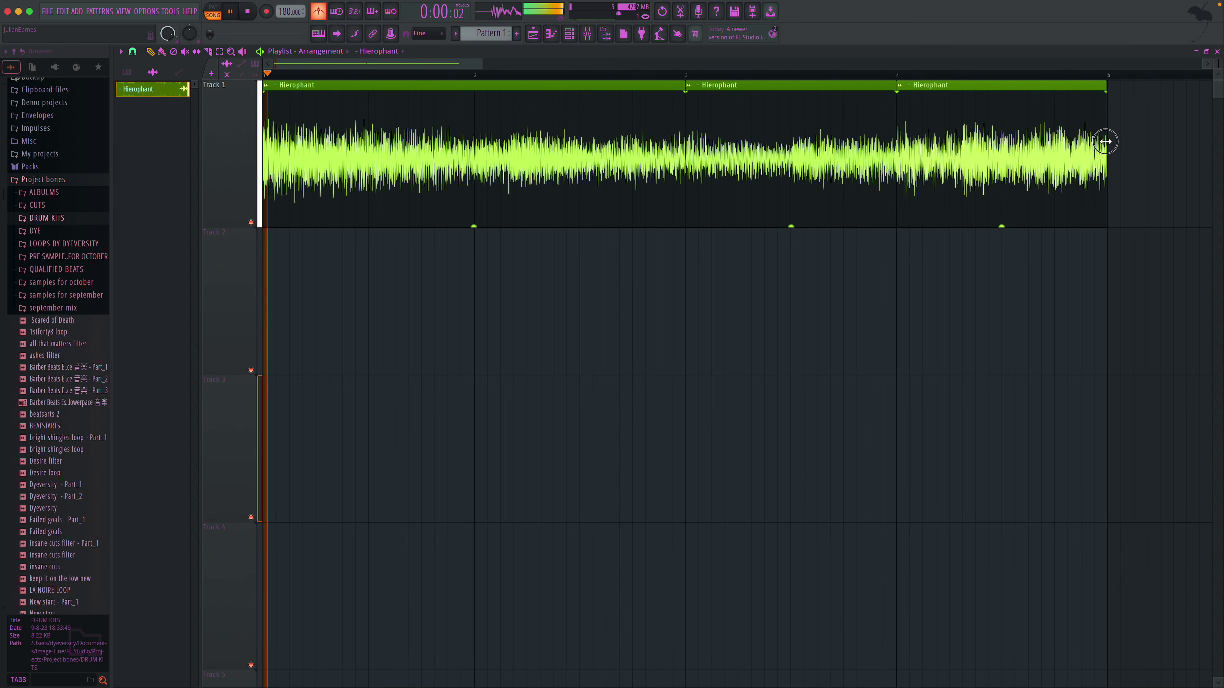
# - Examine the waveform around the end of the loop and the join at bar 4 on Track 1 during playback
pyautogui.click(231, 52)
pyautogui.moveTo(1047, 190); pyautogui.dragTo(1149, 193)
pyautogui.rightClick(920, 182)
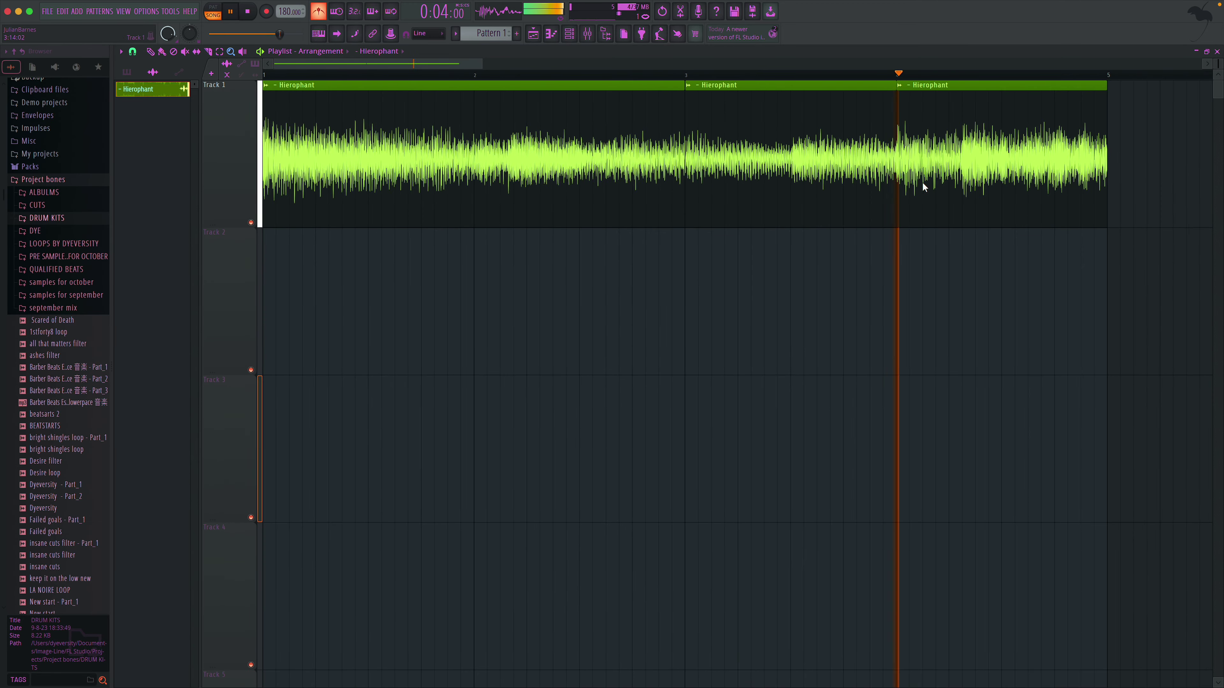
pyautogui.moveTo(877, 164); pyautogui.dragTo(957, 169)
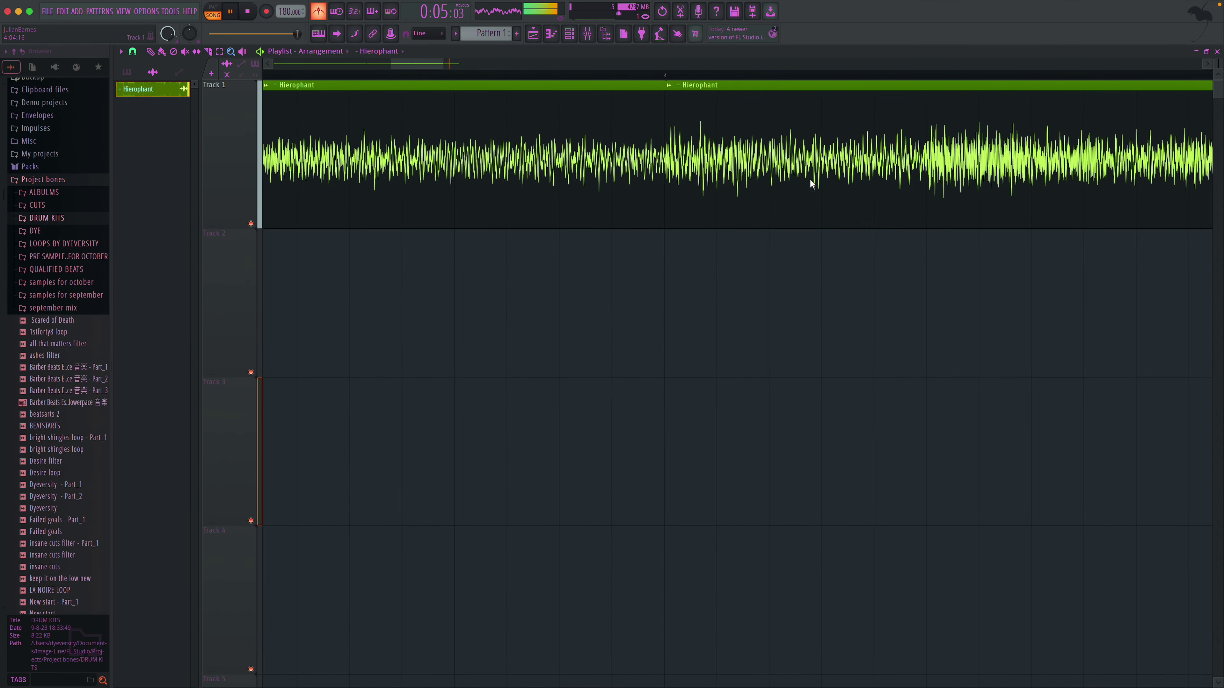
pyautogui.rightClick(687, 162)
# - Place a Hierophant clip on Track 2 at bar 5 and extend its end to about bar 15
pyautogui.click(133, 51)
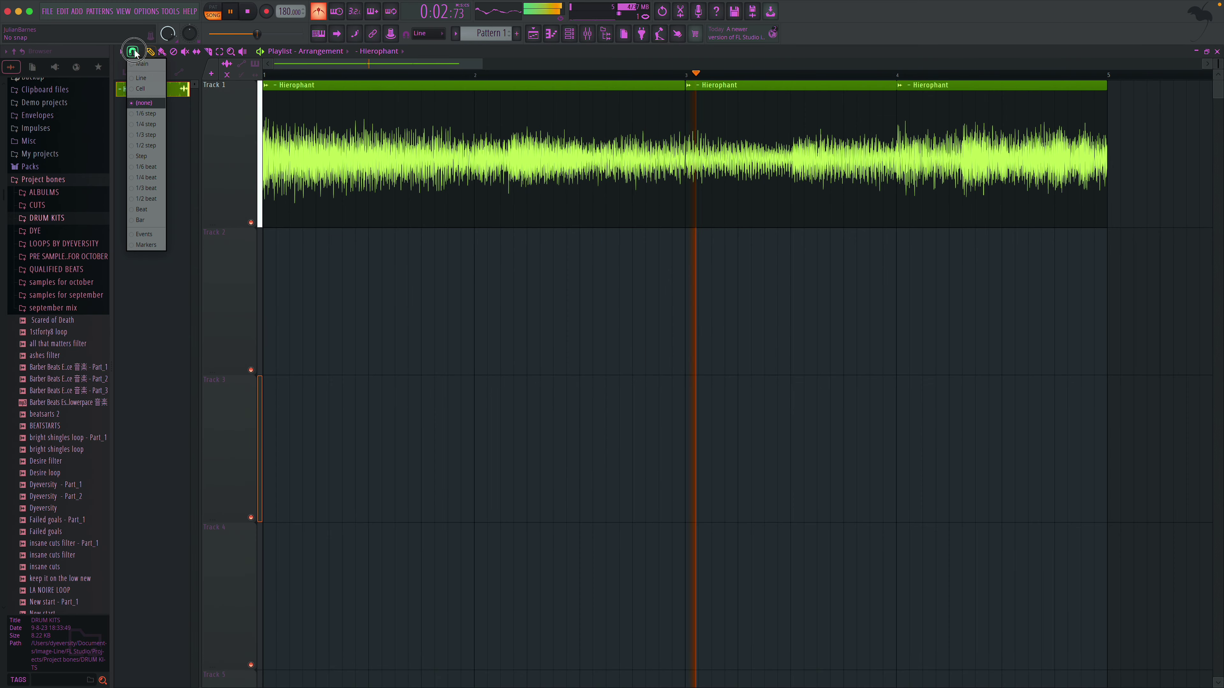
pyautogui.moveTo(480, 64); pyautogui.dragTo(852, 72)
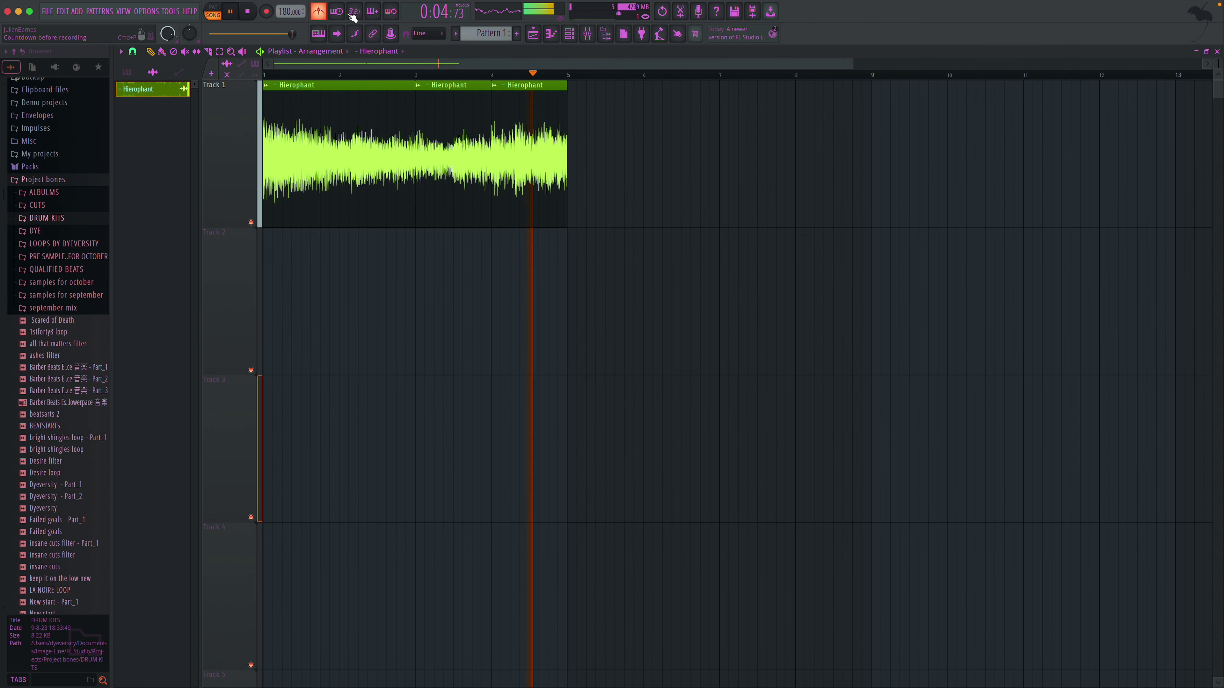
pyautogui.click(578, 296)
pyautogui.hscroll(5, 516, 275)
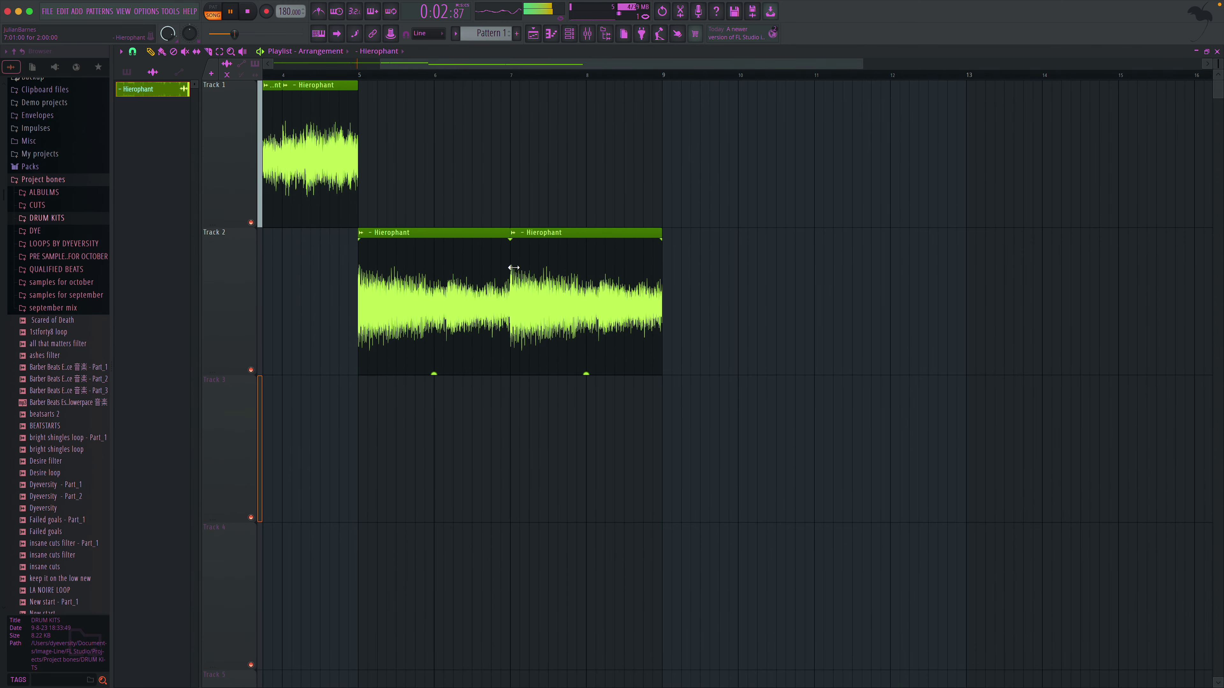
pyautogui.moveTo(509, 266); pyautogui.dragTo(1106, 249)
# - Play through the Track 2 Hierophant clip and extend its end to just past bar 26
pyautogui.click(648, 75)
pyautogui.hscroll(3, 776, 116)
pyautogui.click(740, 83)
pyautogui.rightClick(781, 108)
pyautogui.click(749, 75)
pyautogui.hscroll(8, 773, 130)
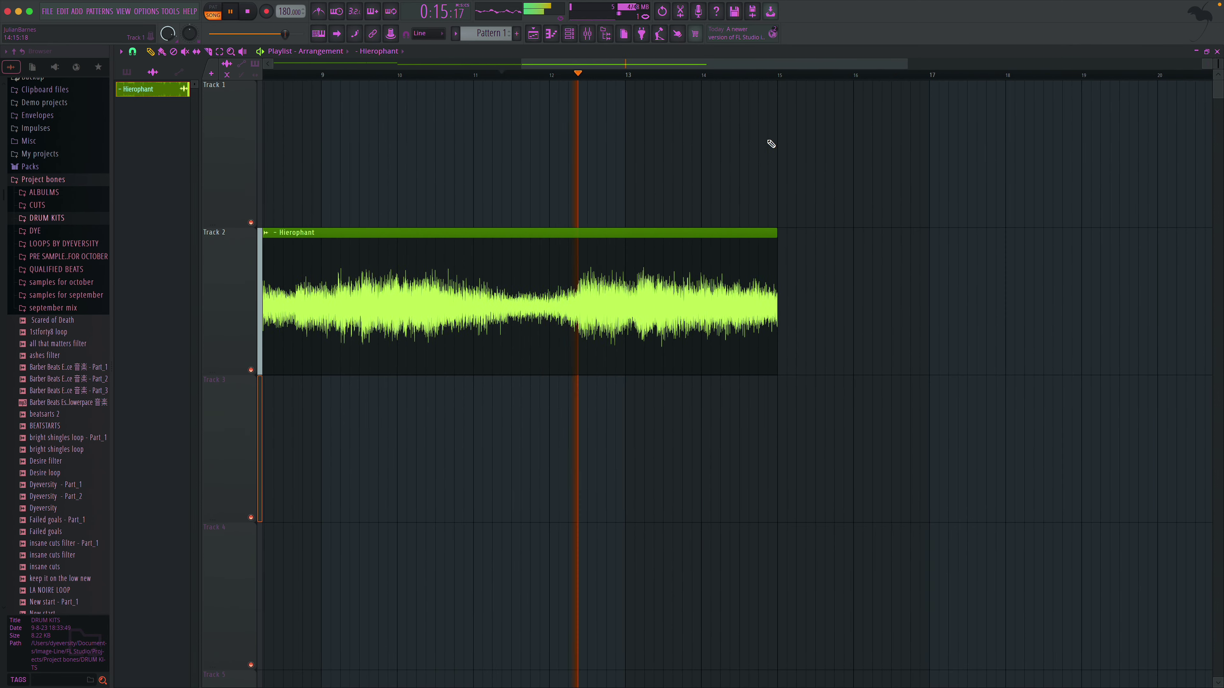
pyautogui.moveTo(719, 253); pyautogui.dragTo(1091, 240)
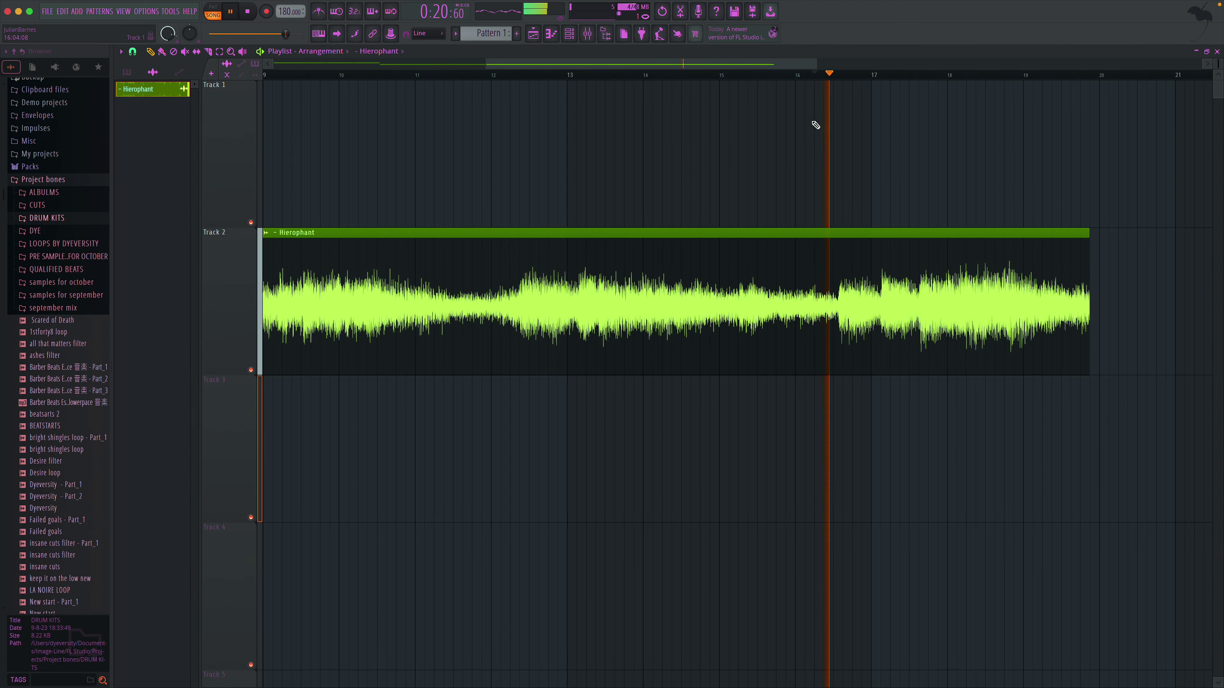
pyautogui.hscroll(10, 809, 136)
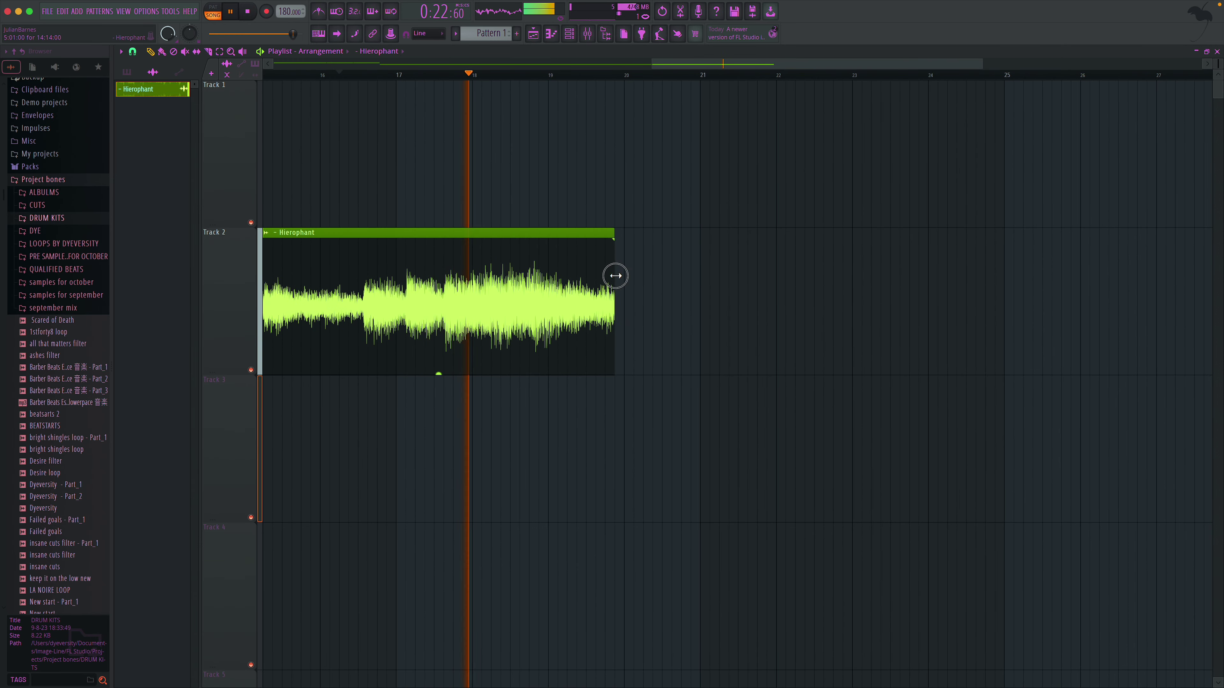
pyautogui.moveTo(615, 276); pyautogui.dragTo(1098, 251)
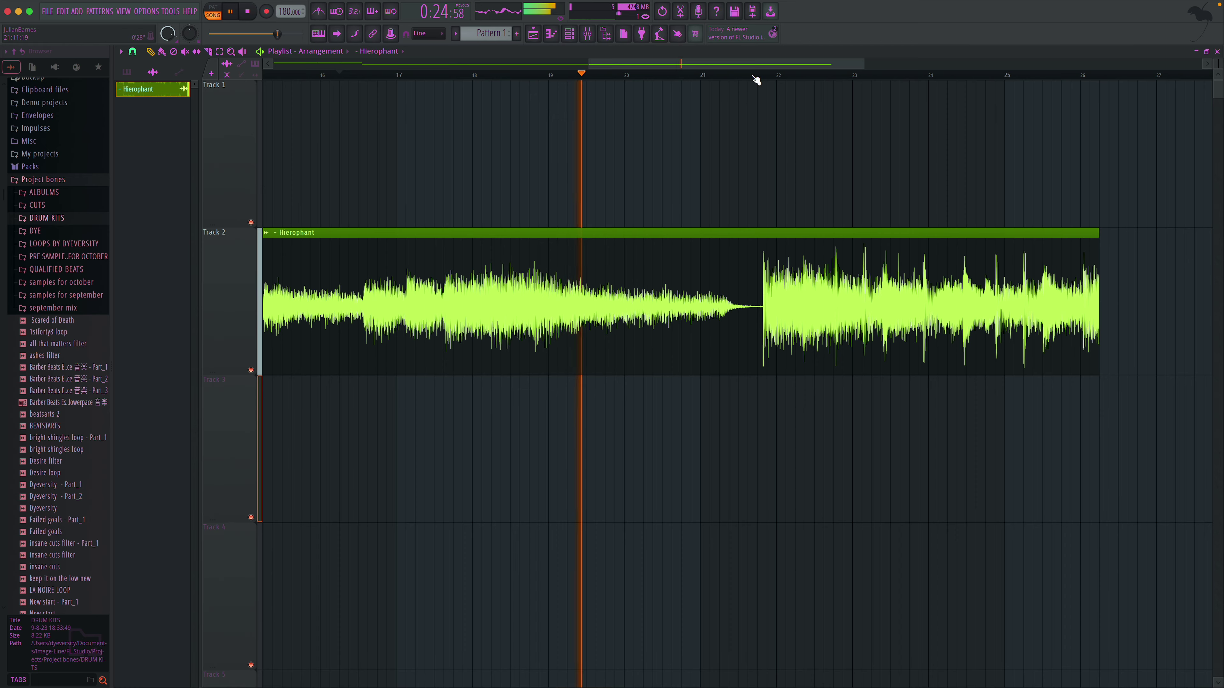
# - Replay the Track 2 passage from around bar 16 to locate where the swell begins
pyautogui.hscroll(-4, 645, 109)
pyautogui.click(577, 75)
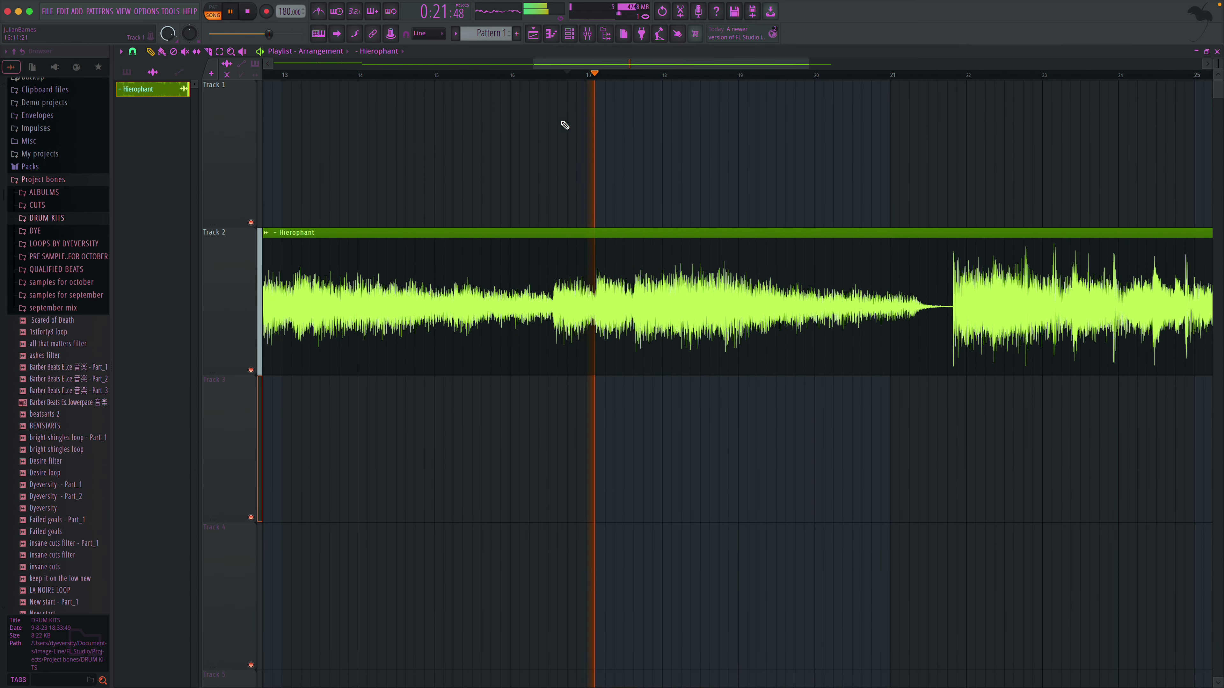
pyautogui.click(529, 76)
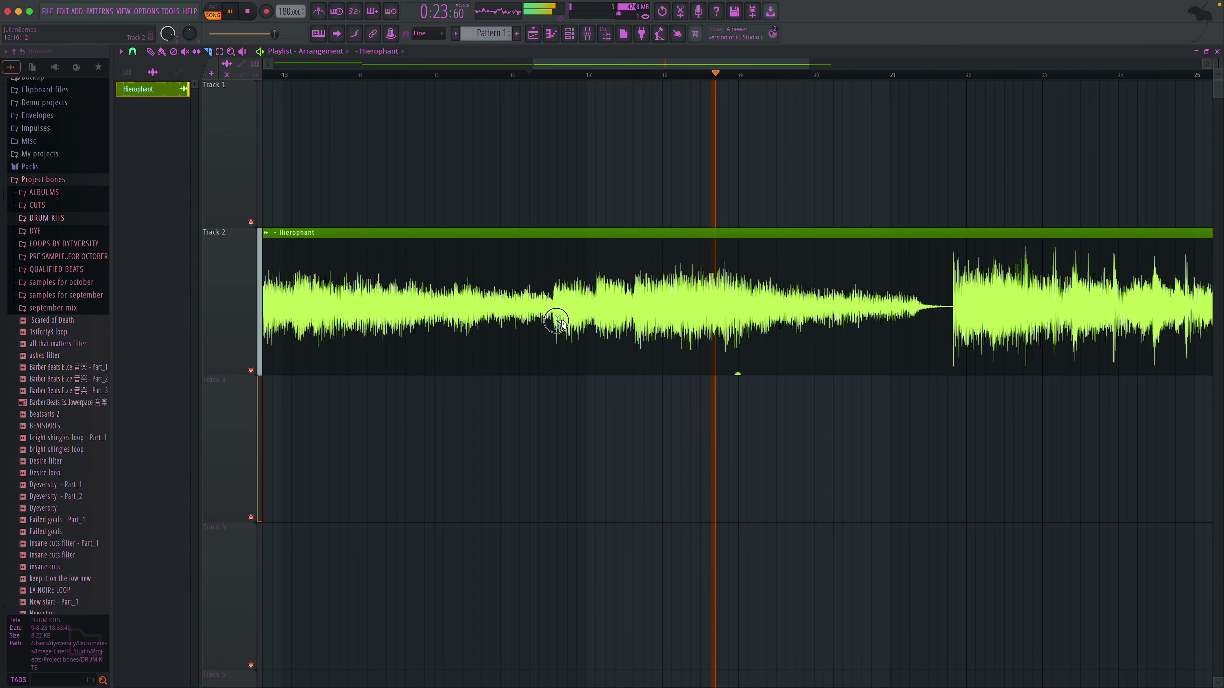
pyautogui.press('space')
pyautogui.press('space')
# - Set snapping to none, slice the Track 2 clip at the onset midway through bar 16 and delete the part before it
pyautogui.click(133, 53)
pyautogui.click(148, 105)
pyautogui.press('space')
pyautogui.press('space')
pyautogui.click(208, 52)
pyautogui.click(557, 327)
pyautogui.press('space')
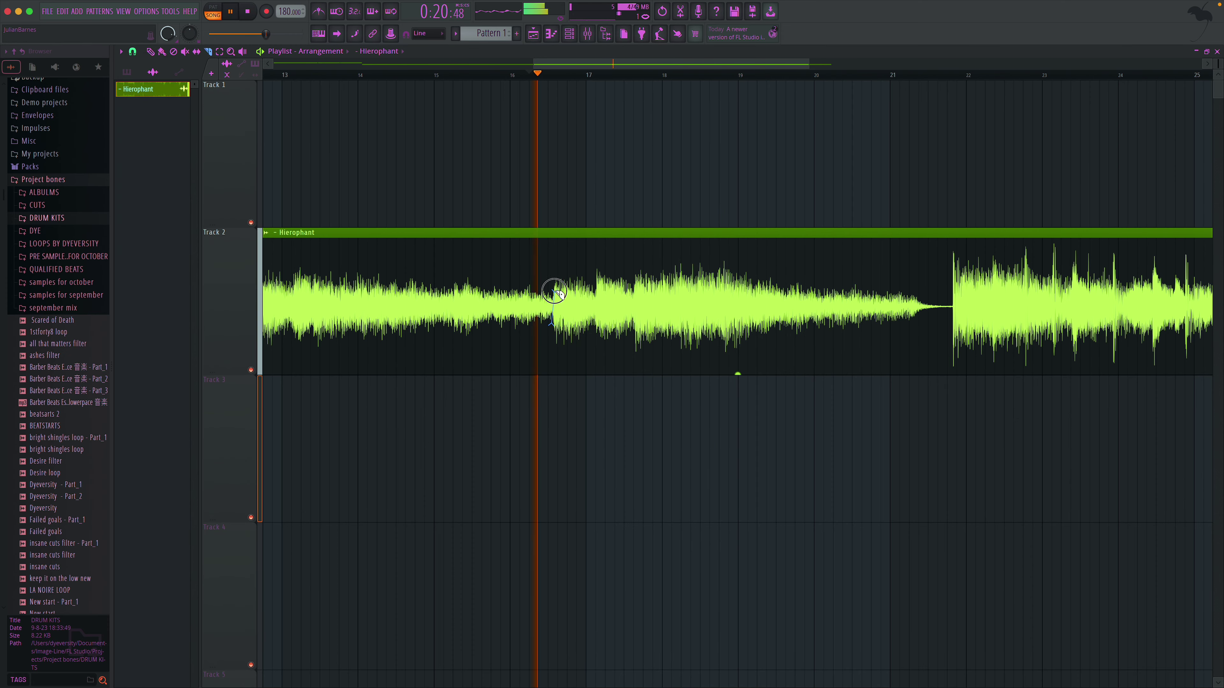
pyautogui.rightClick(358, 231)
pyautogui.press('space')
pyautogui.press('space')
# - Move the trimmed Track 2 clip earlier to about midway through bar 8
pyautogui.moveTo(587, 234); pyautogui.dragTo(303, 234)
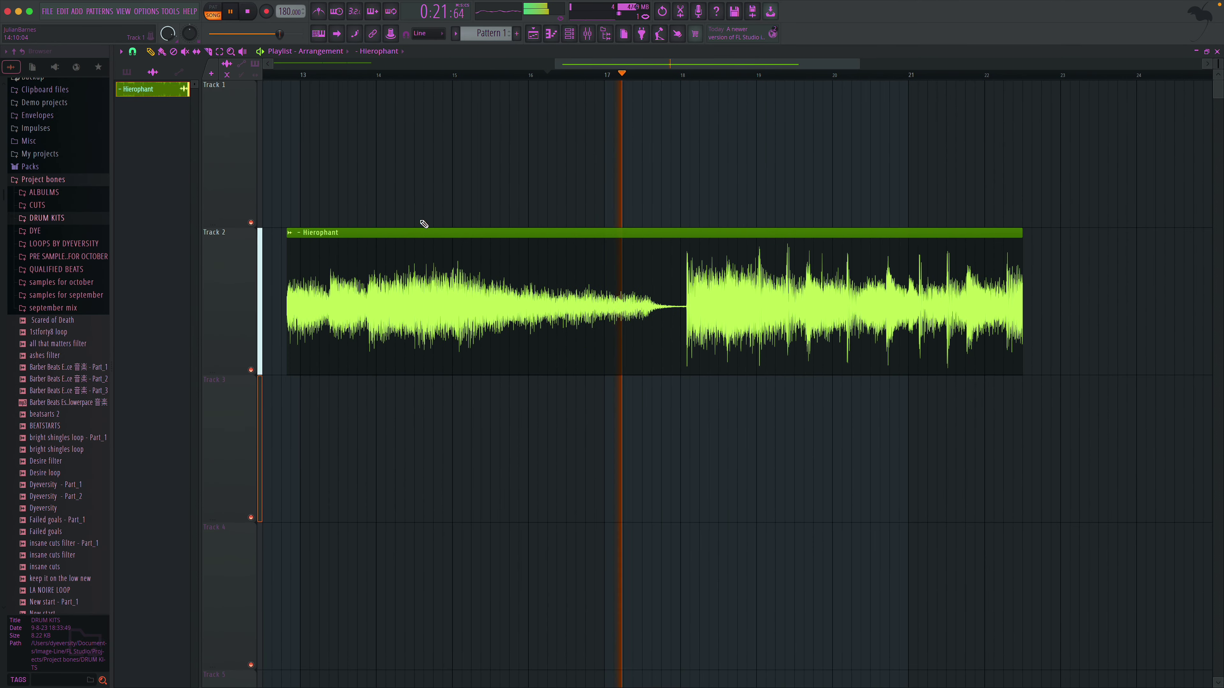
pyautogui.moveTo(521, 66); pyautogui.dragTo(328, 67)
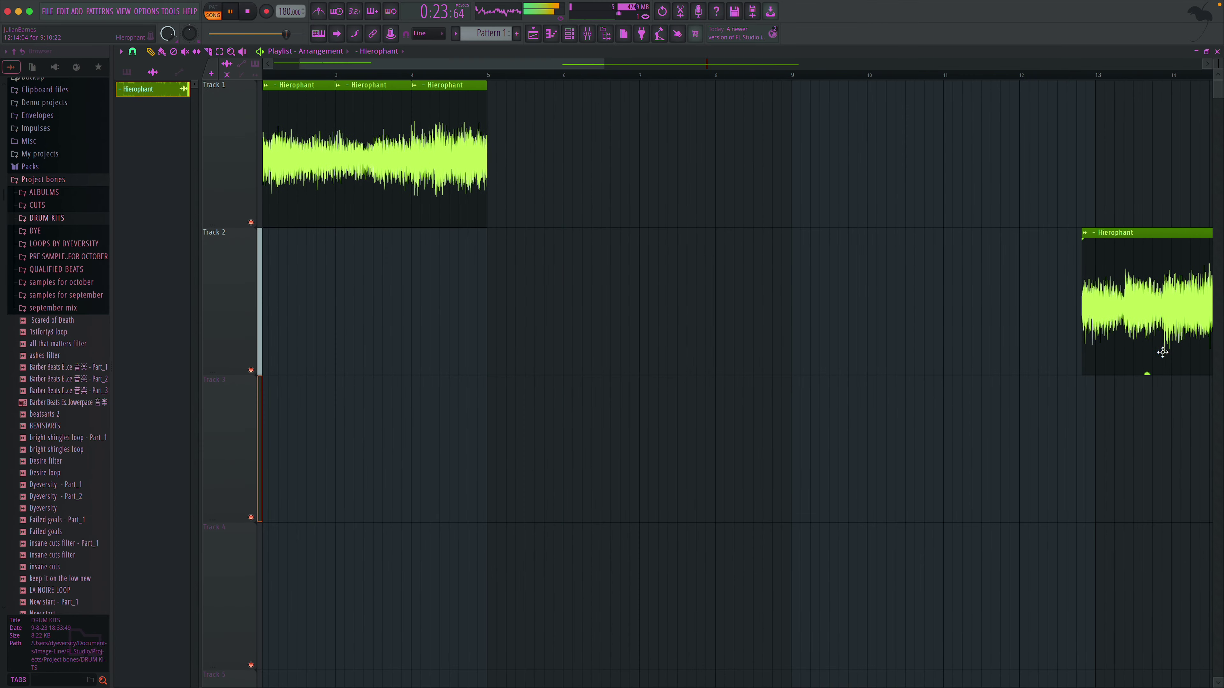
pyautogui.moveTo(1124, 308); pyautogui.dragTo(518, 270)
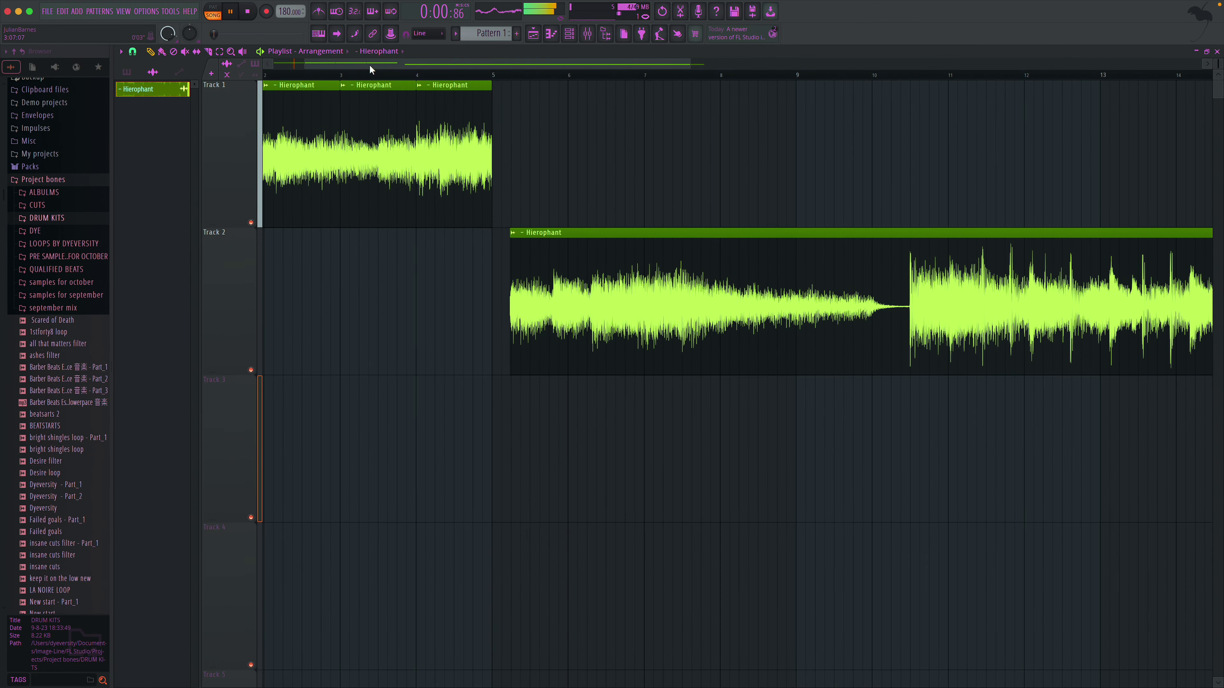
pyautogui.moveTo(586, 237); pyautogui.dragTo(270, 239)
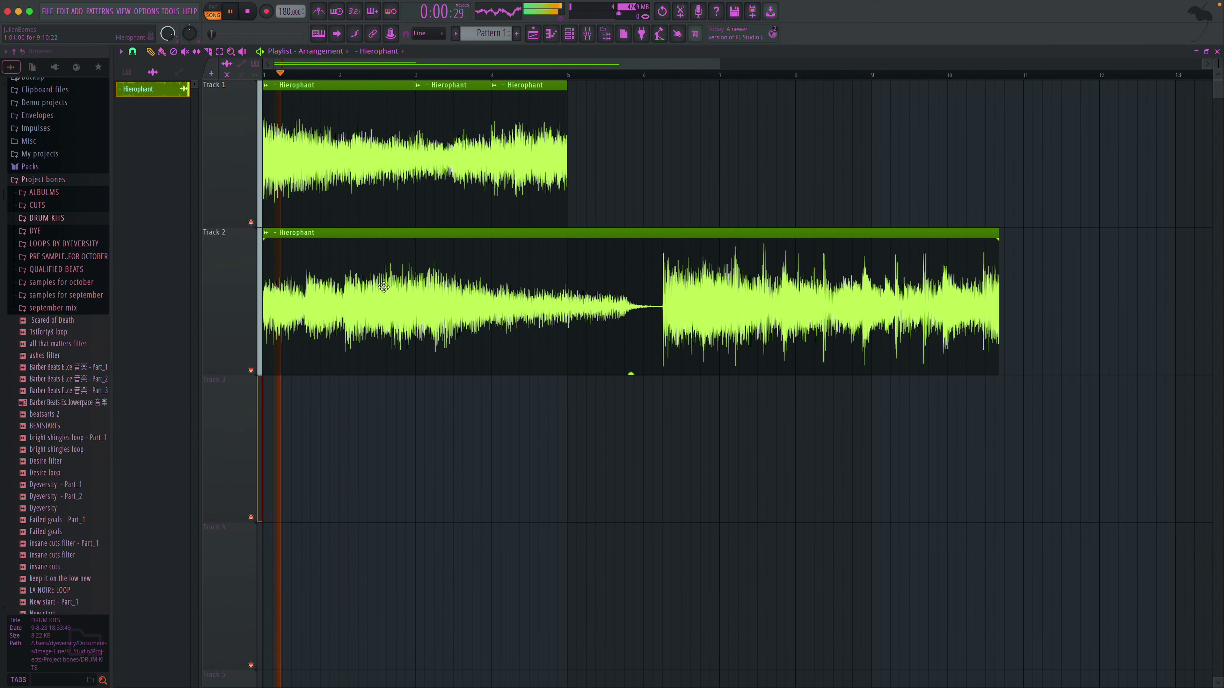
pyautogui.moveTo(386, 286); pyautogui.dragTo(916, 282)
pyautogui.click(219, 51)
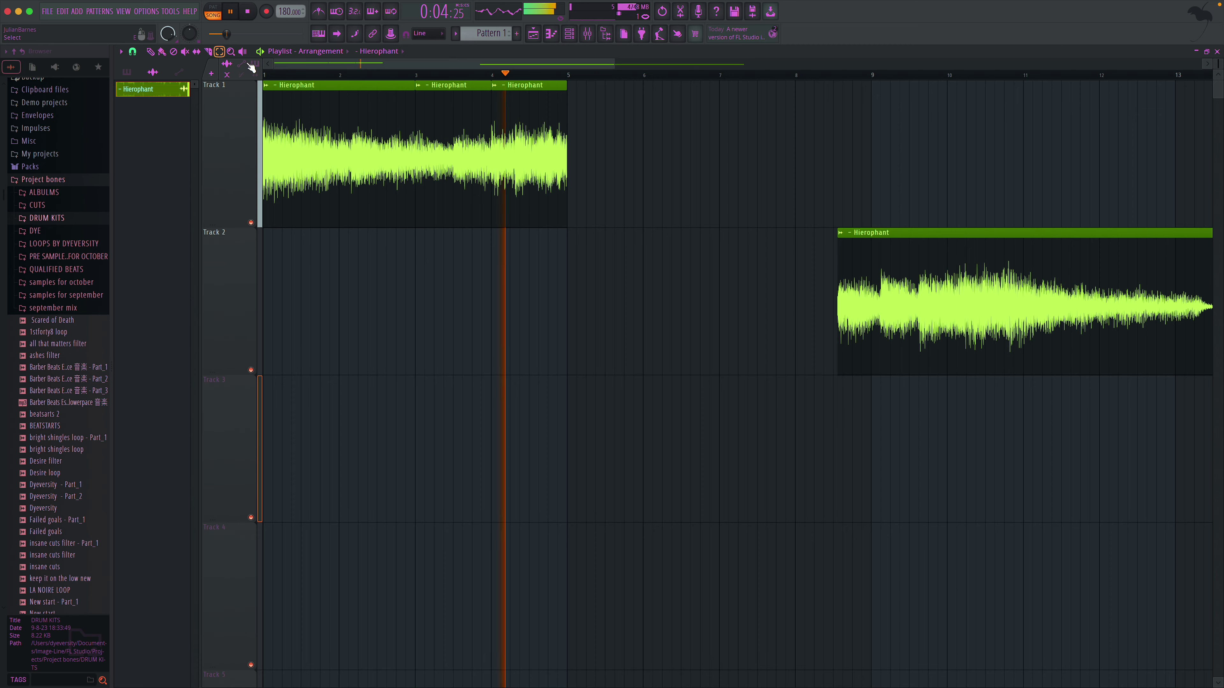
pyautogui.moveTo(609, 123); pyautogui.dragTo(76, 112)
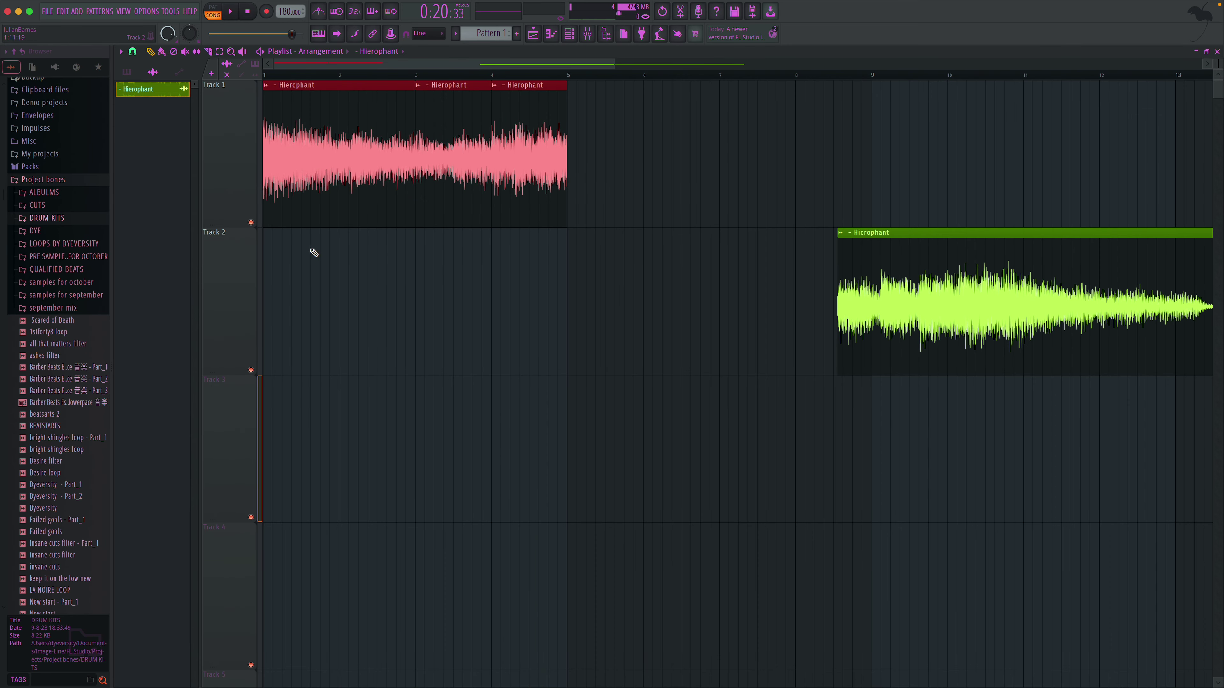
pyautogui.moveTo(274, 225)
pyautogui.keyDown('shift'); pyautogui.mouseDown()
pyautogui.moveTo(610, 224)
pyautogui.moveTo(589, 222)
pyautogui.mouseUp(); pyautogui.keyUp('shift')
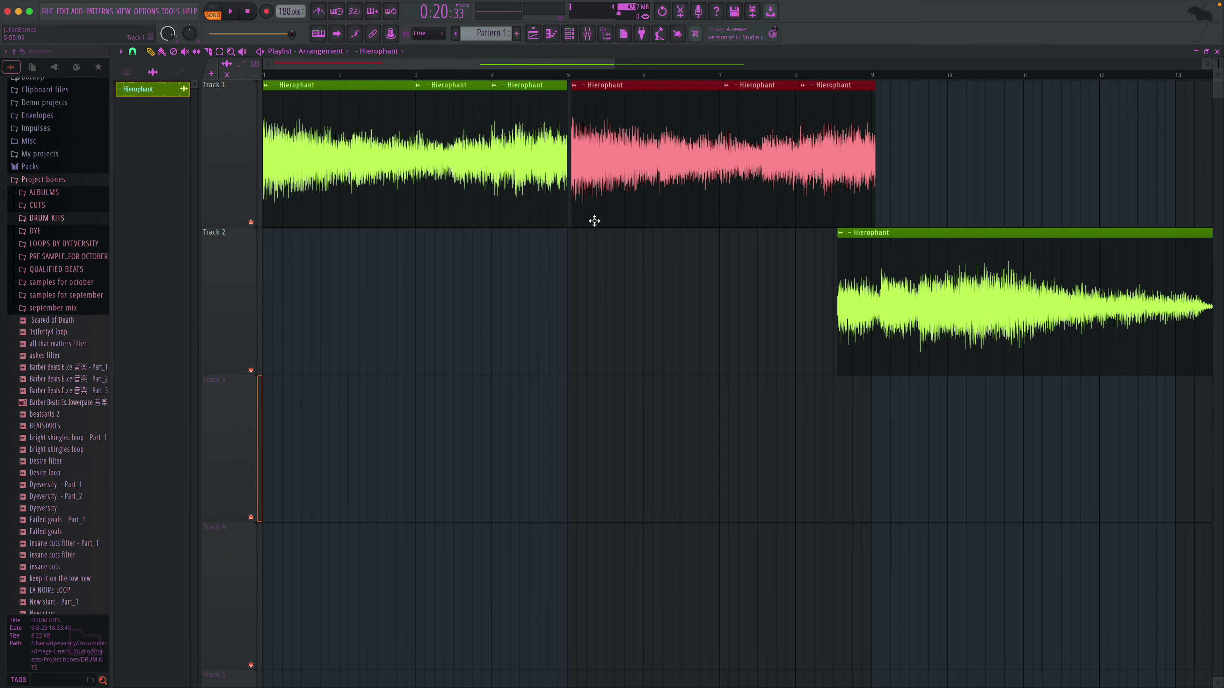
pyautogui.press('Delete')
# - Set snapping to Line and copy the three Track 1 Hierophant pieces to the start of bar 5
pyautogui.click(135, 52)
pyautogui.click(142, 78)
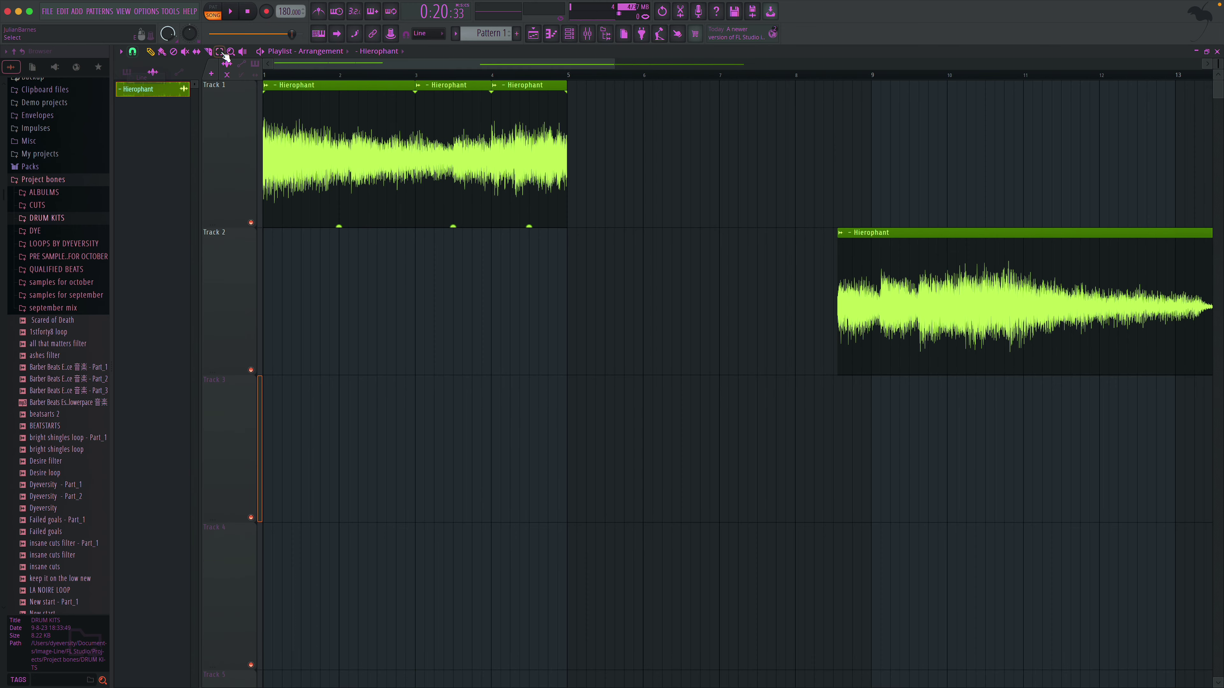
pyautogui.moveTo(597, 199); pyautogui.dragTo(163, 77)
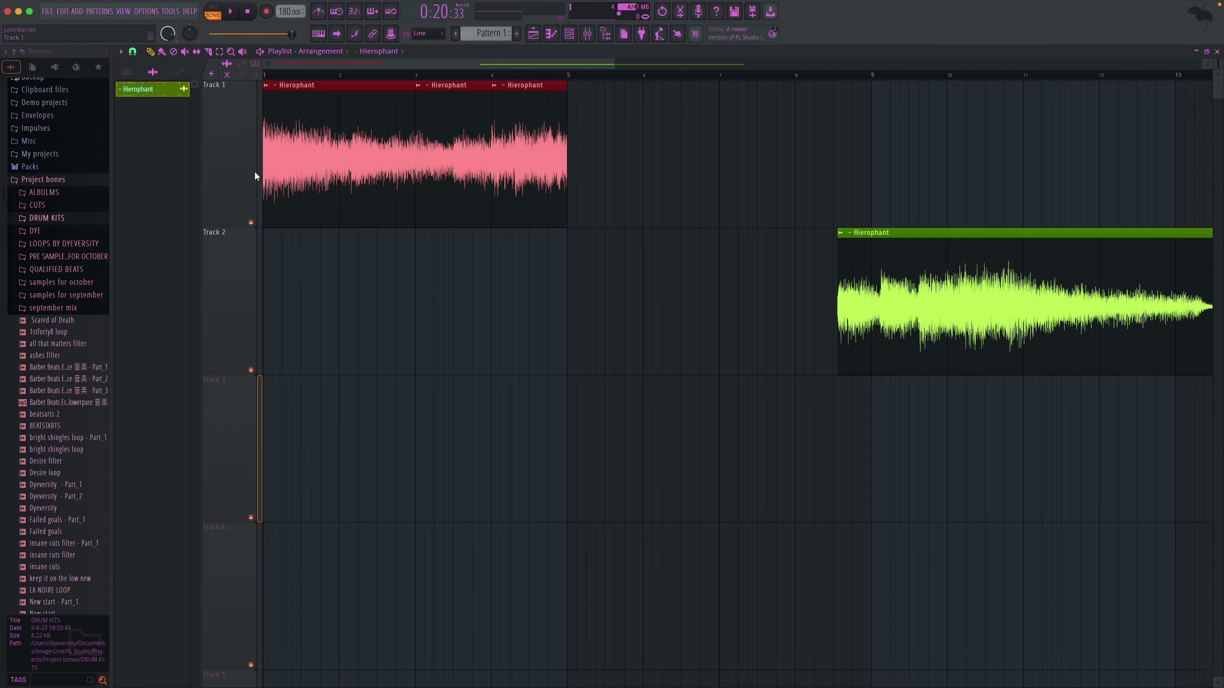
pyautogui.press('space')
pyautogui.moveTo(282, 184); pyautogui.dragTo(583, 182)
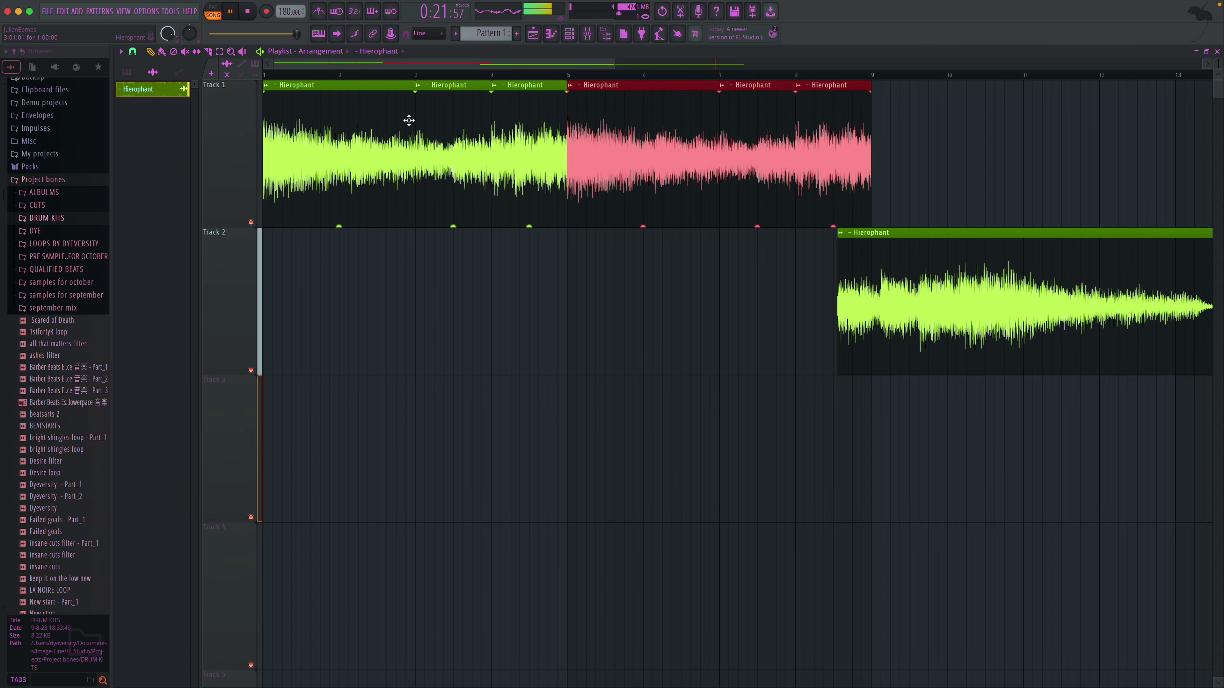
pyautogui.moveTo(229, 72); pyautogui.dragTo(230, 74)
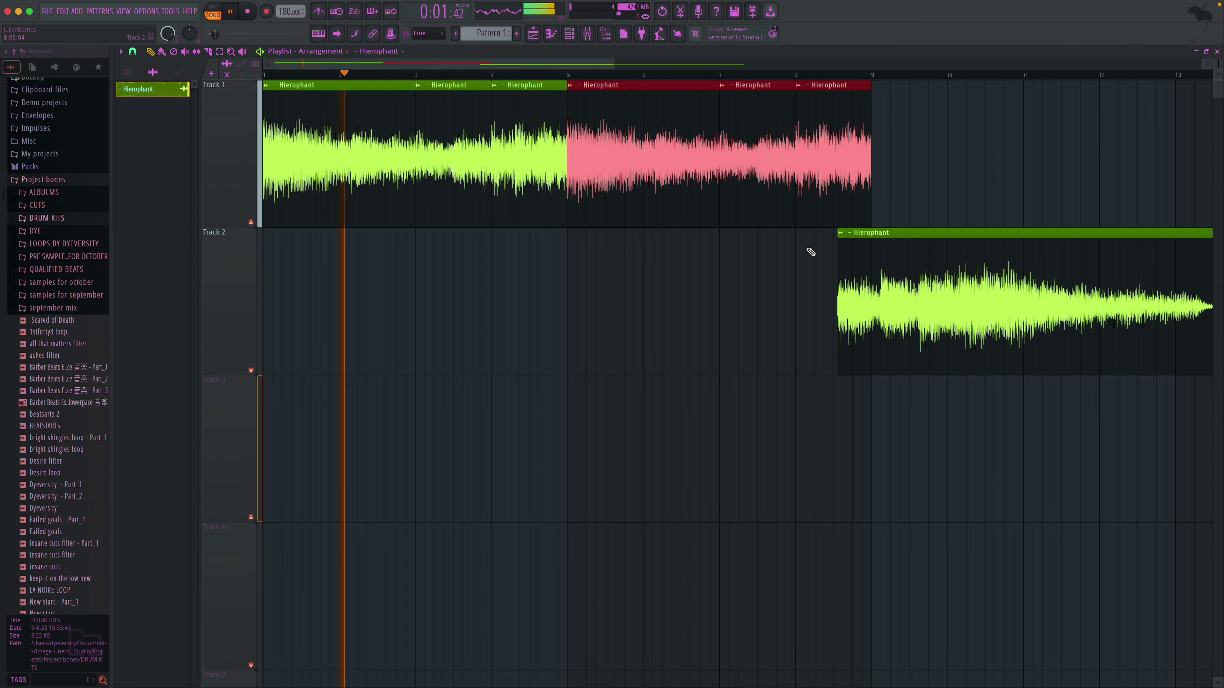
# - Set snapping to none, move the Track 2 clip to around the start of bar 7, and delete the Track 1 pieces from bar 7 onward
pyautogui.moveTo(1203, 309); pyautogui.dragTo(785, 291)
pyautogui.moveTo(887, 278); pyautogui.dragTo(828, 273)
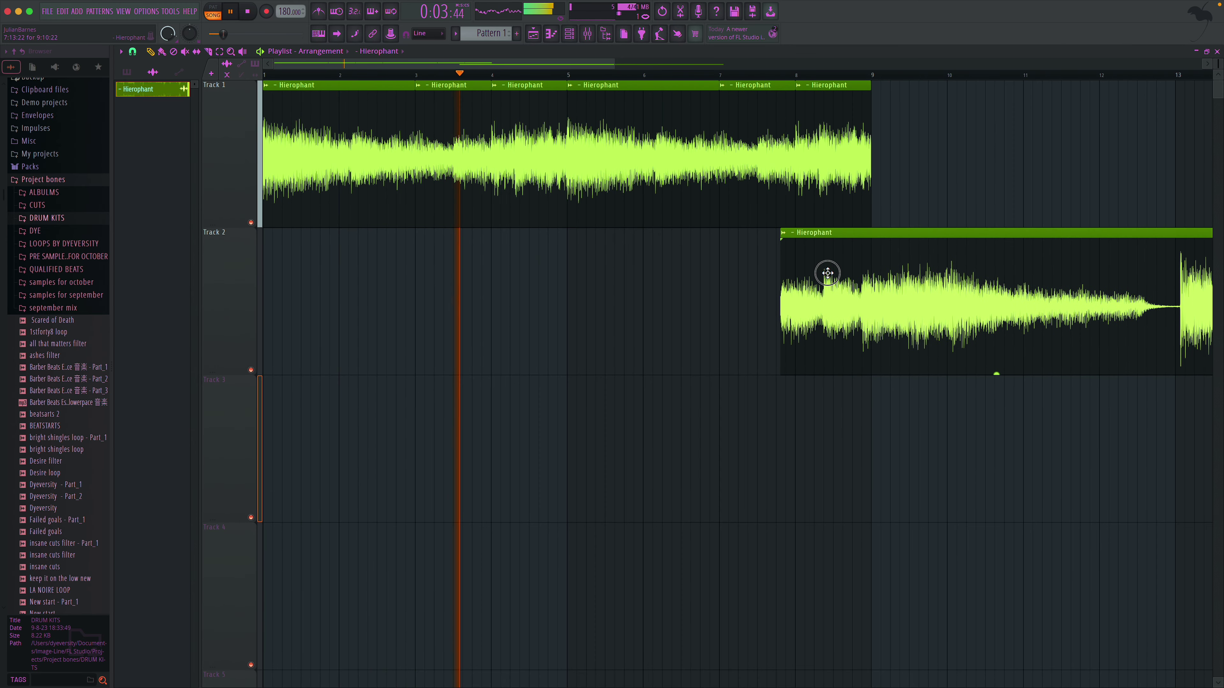
pyautogui.click(132, 53)
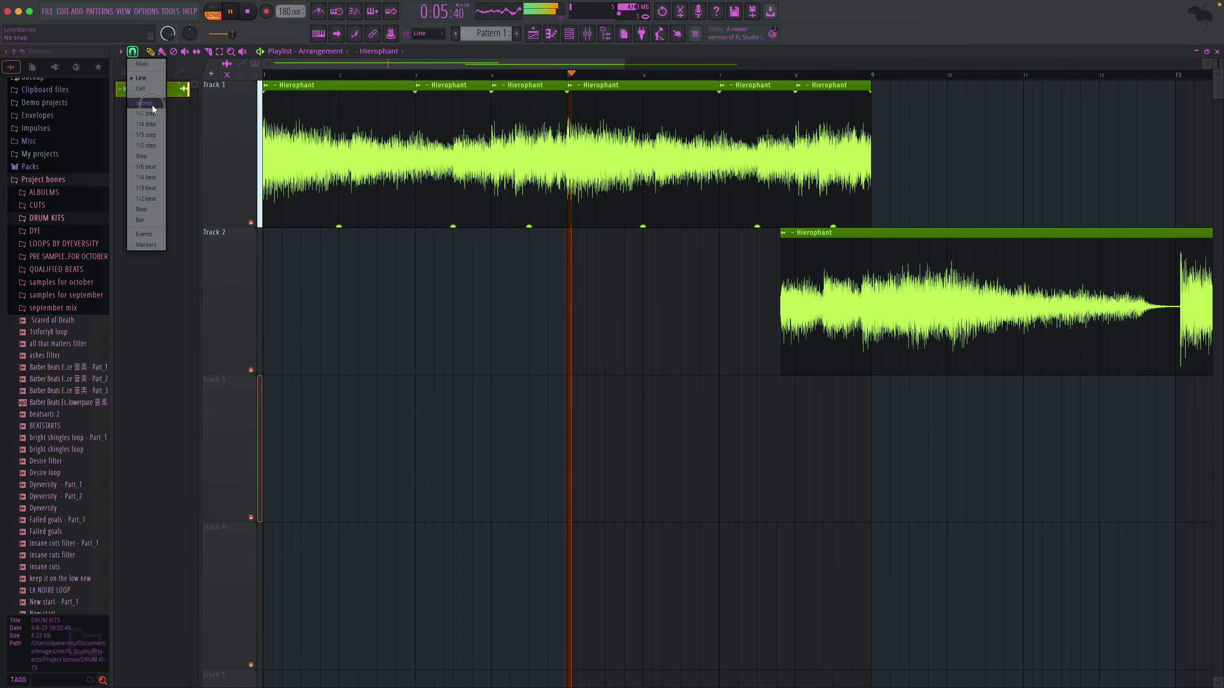
pyautogui.click(153, 105)
pyautogui.moveTo(833, 281); pyautogui.dragTo(756, 188)
pyautogui.rightClick(757, 188)
# - Fine-align the start of the Track 2 clip exactly with the end of the Track 1 audio at bar 7
pyautogui.click(231, 51)
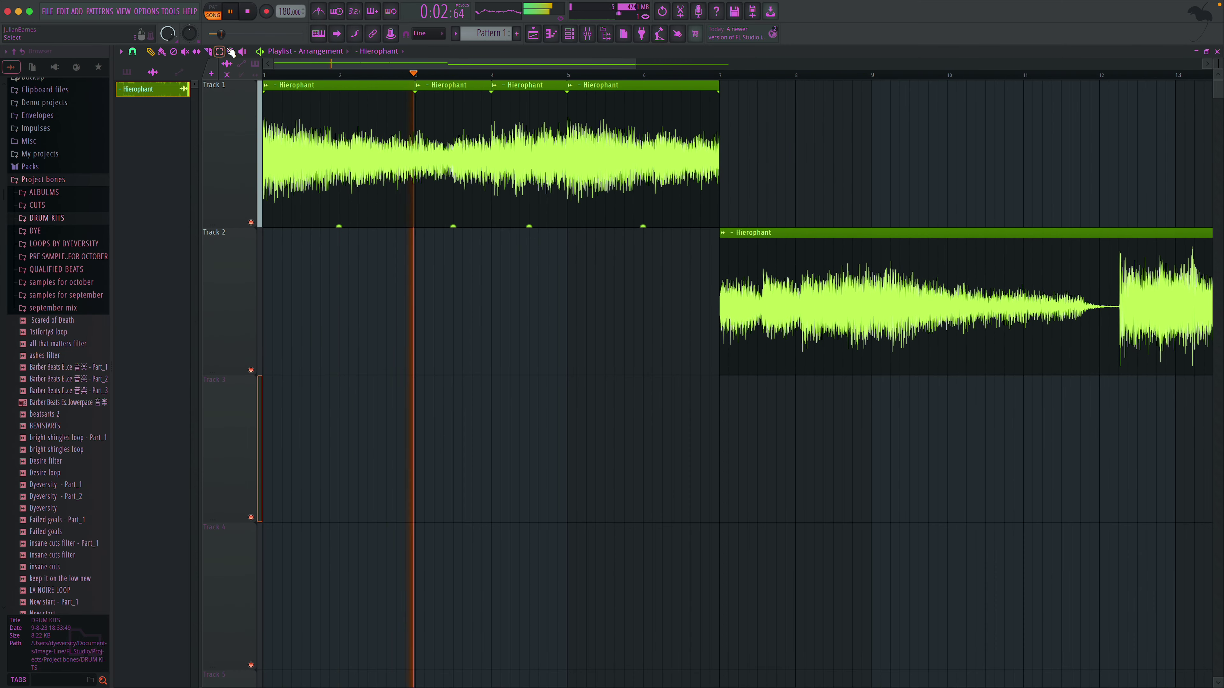
pyautogui.click(729, 310)
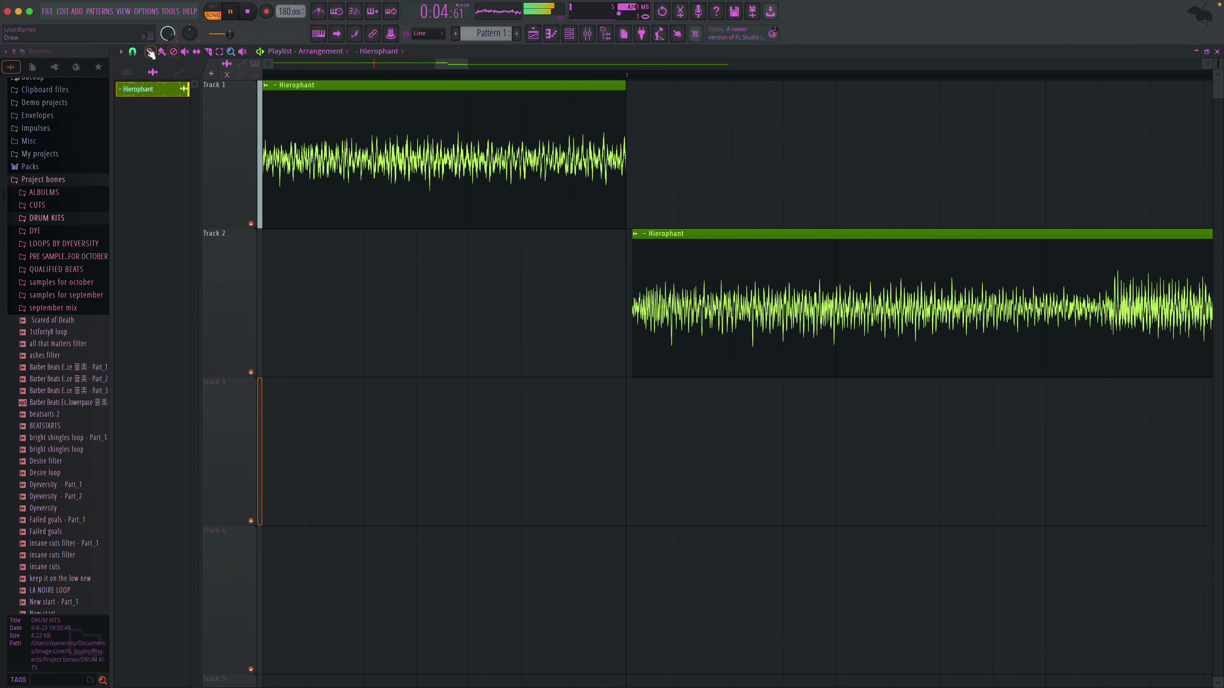
pyautogui.moveTo(677, 271); pyautogui.dragTo(663, 268)
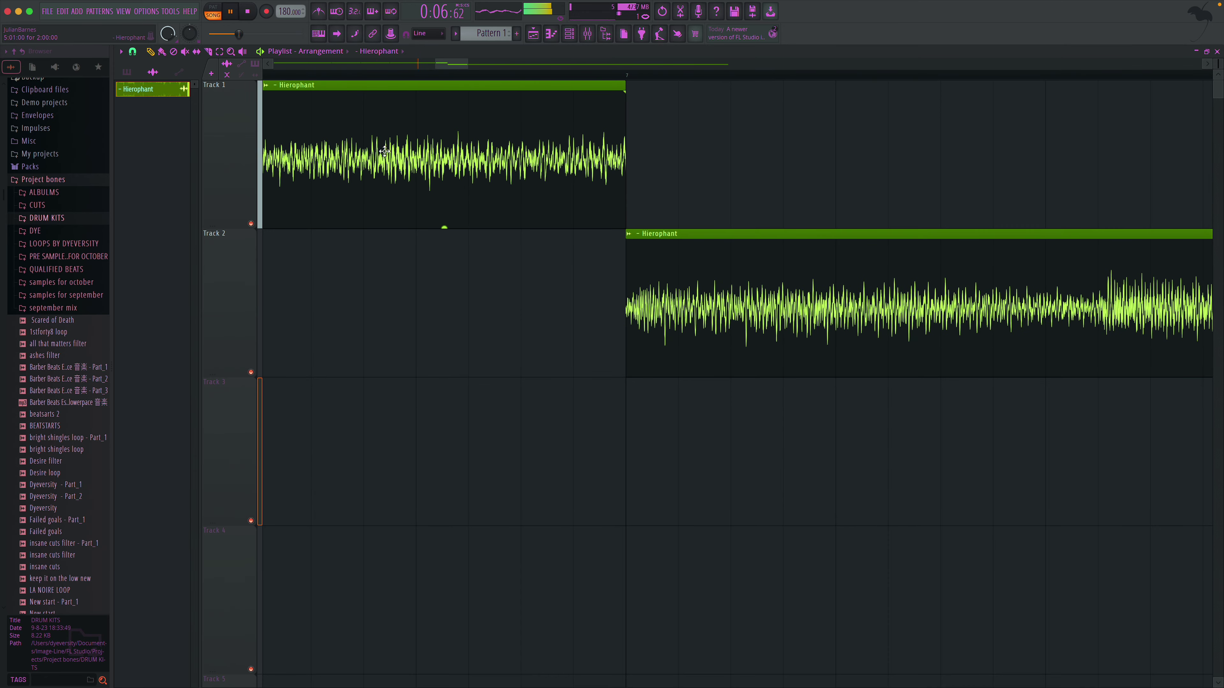
pyautogui.doubleClick(232, 51)
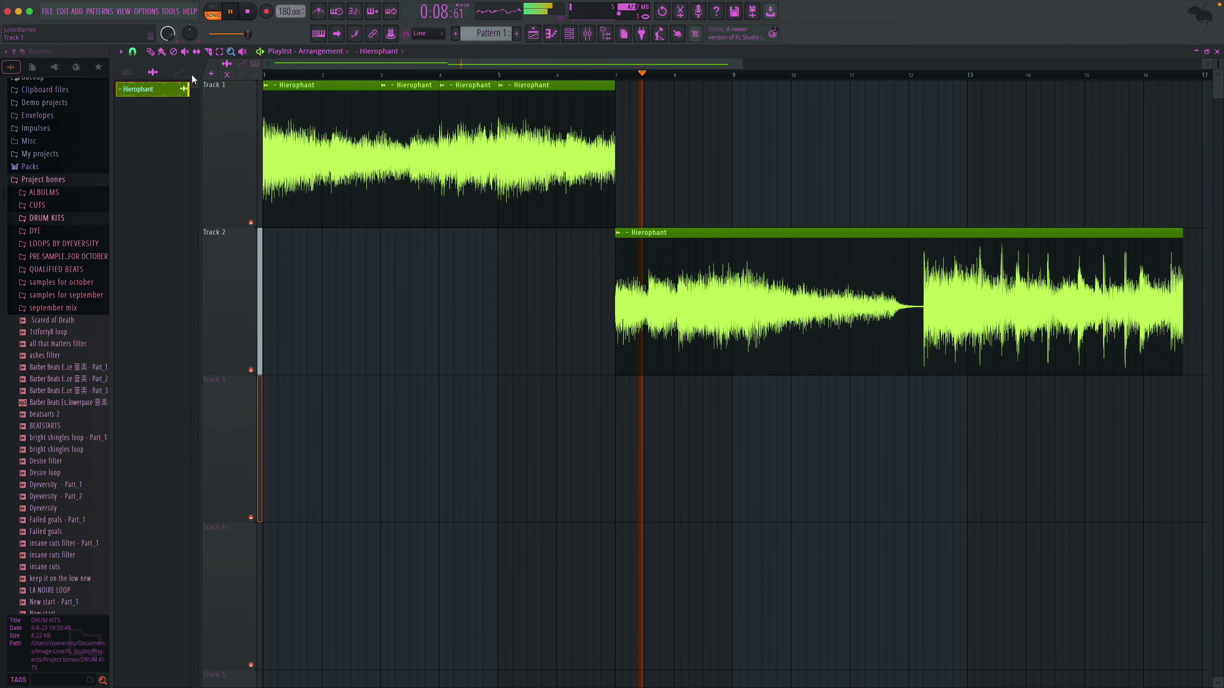
# - Set snapping to Line, slice the Track 2 clip at bar 9 and delete everything after the cut
pyautogui.press('space')
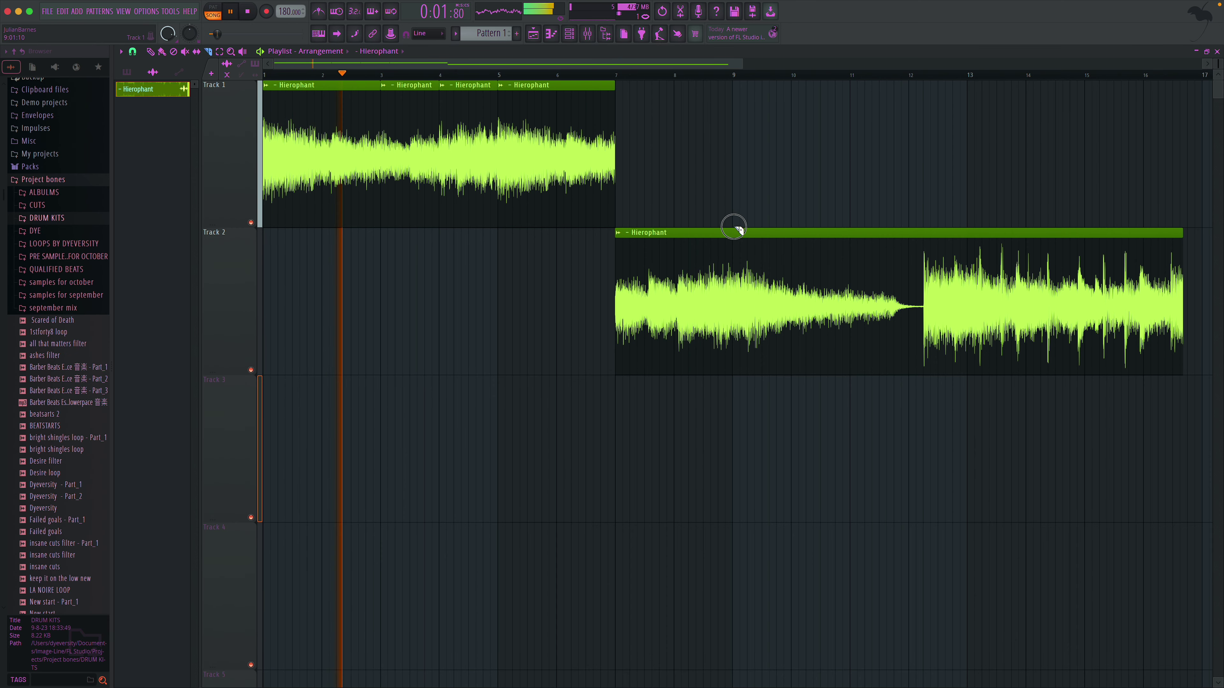
pyautogui.click(133, 53)
pyautogui.click(146, 73)
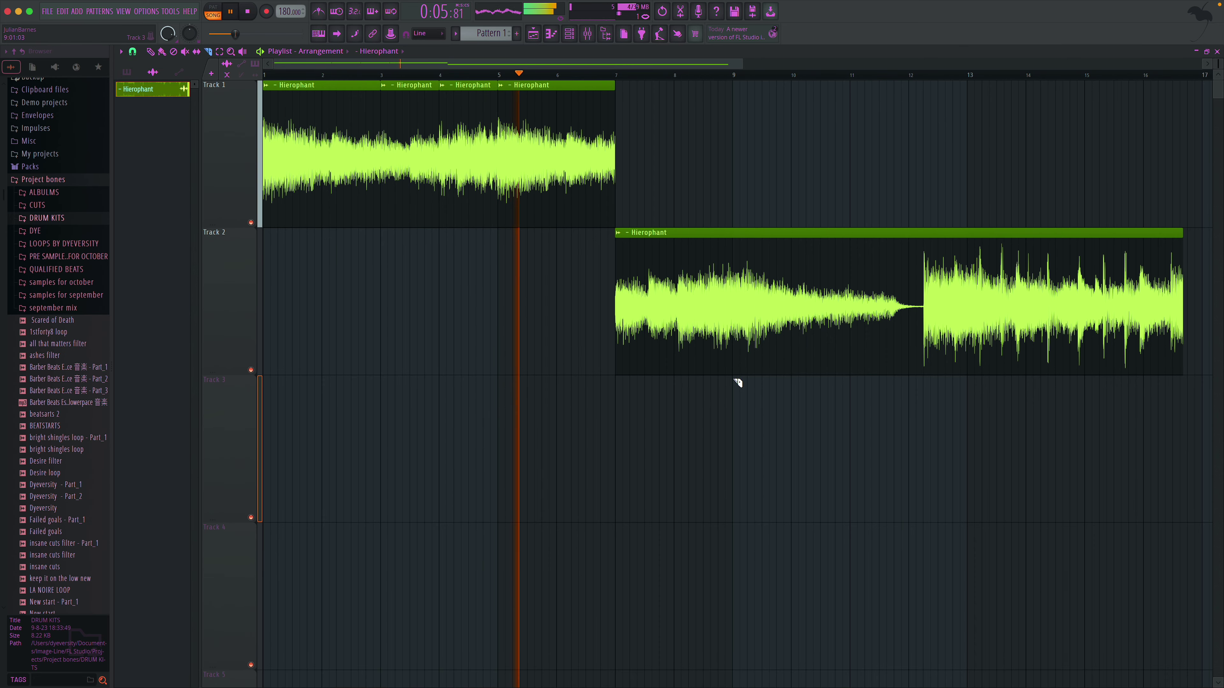
pyautogui.rightClick(756, 276)
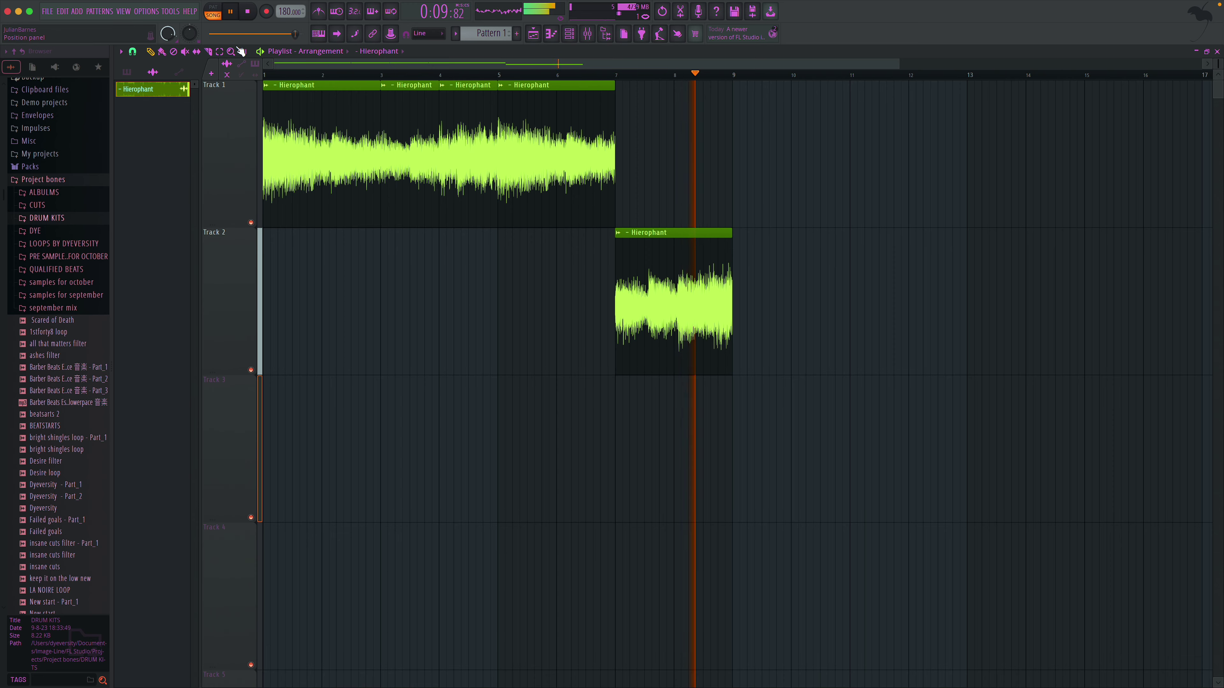
# - Slice the Track 2 clip midway through bar 7, set snapping to none and shift the second piece so its onset begins at the cut
pyautogui.scroll(5, 723, 282)
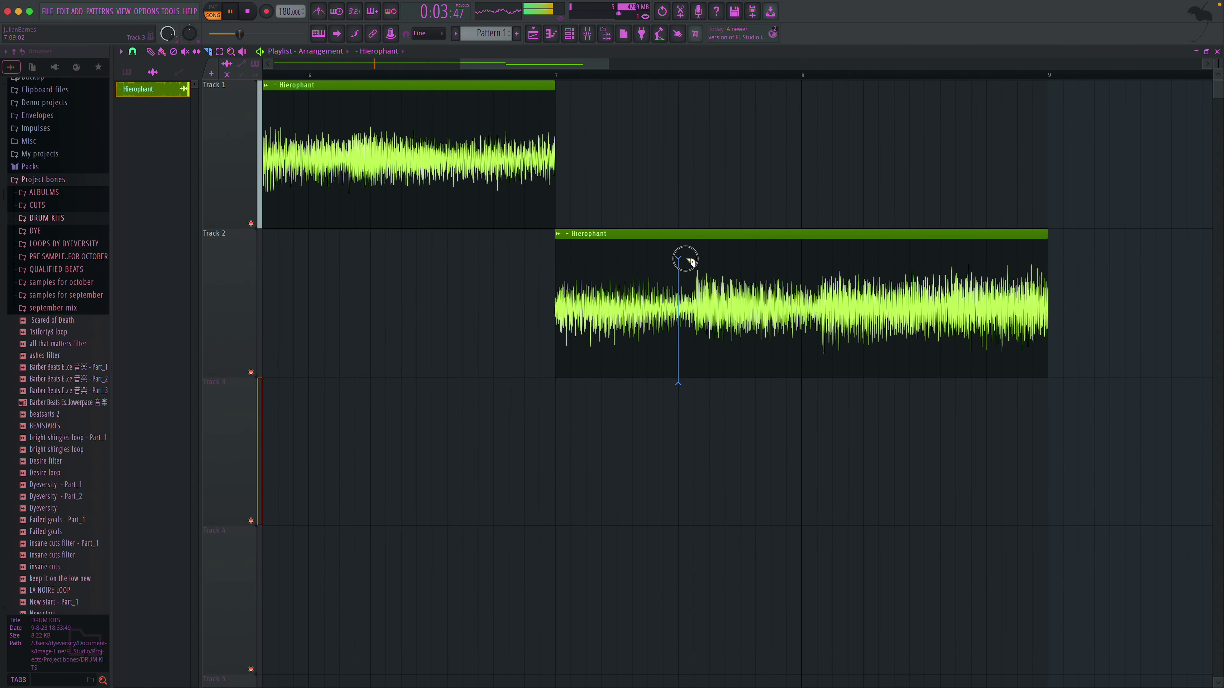
pyautogui.click(133, 51)
pyautogui.click(144, 103)
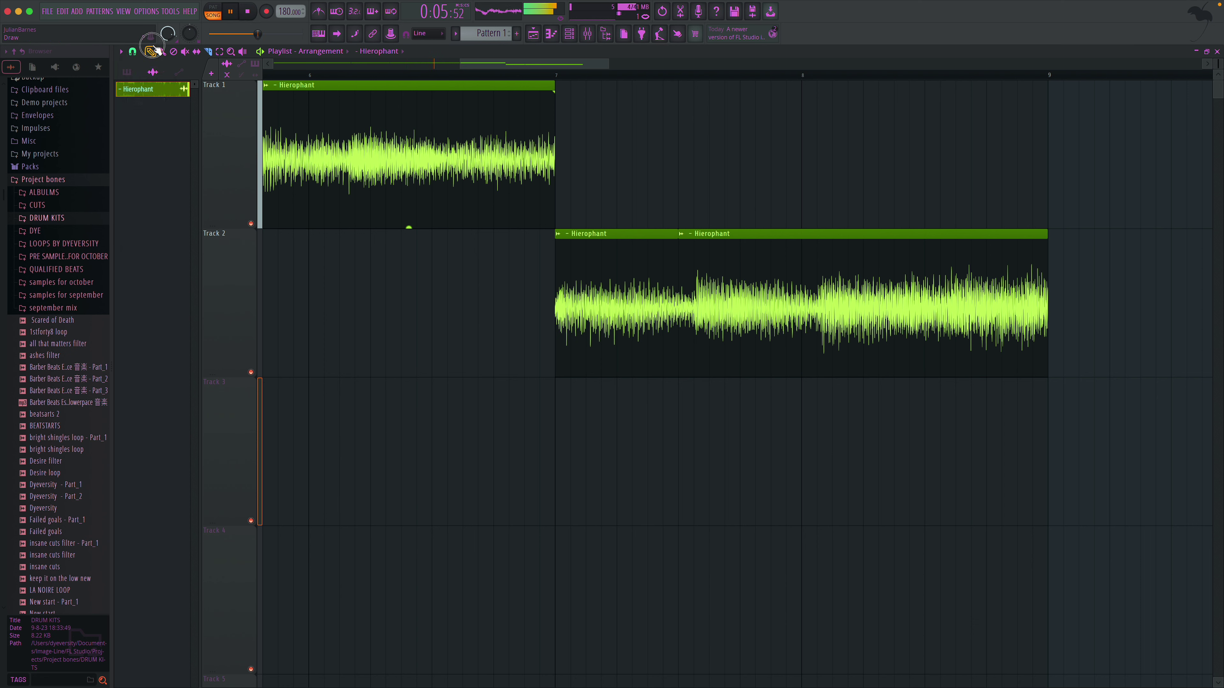
pyautogui.press('space')
pyautogui.moveTo(678, 255); pyautogui.dragTo(709, 255)
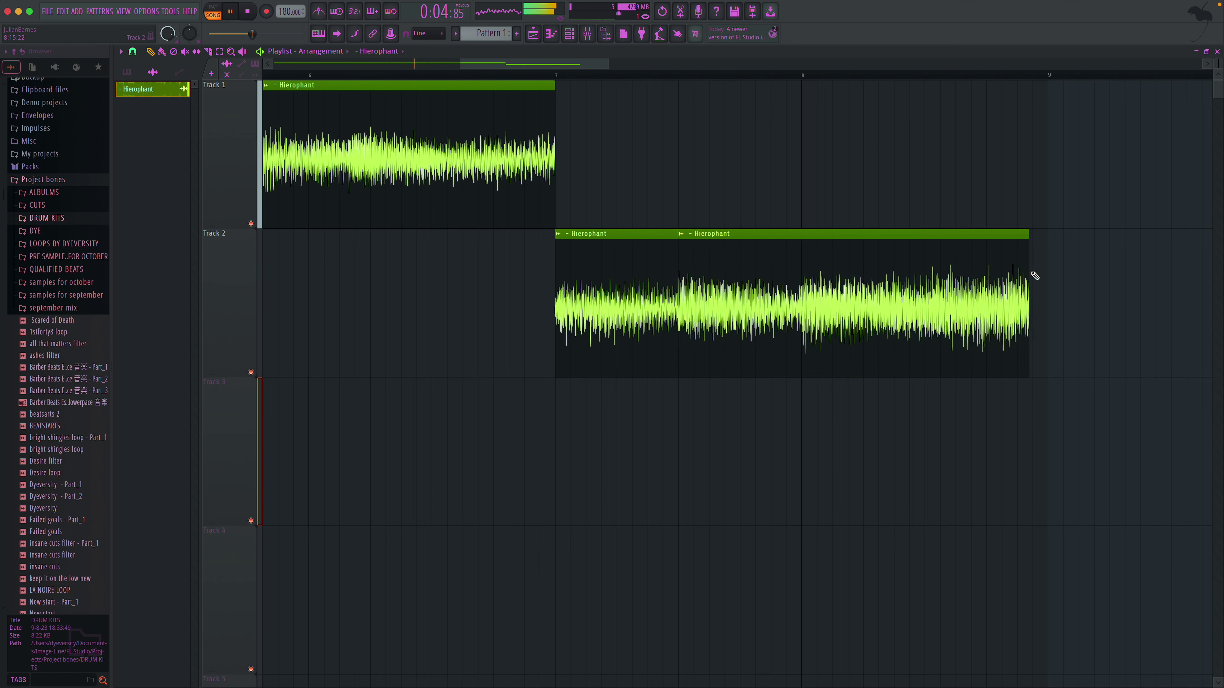
# - Extend the second Track 2 piece to end exactly at bar 9 and set snapping back to Line
pyautogui.moveTo(1034, 275); pyautogui.dragTo(1062, 270)
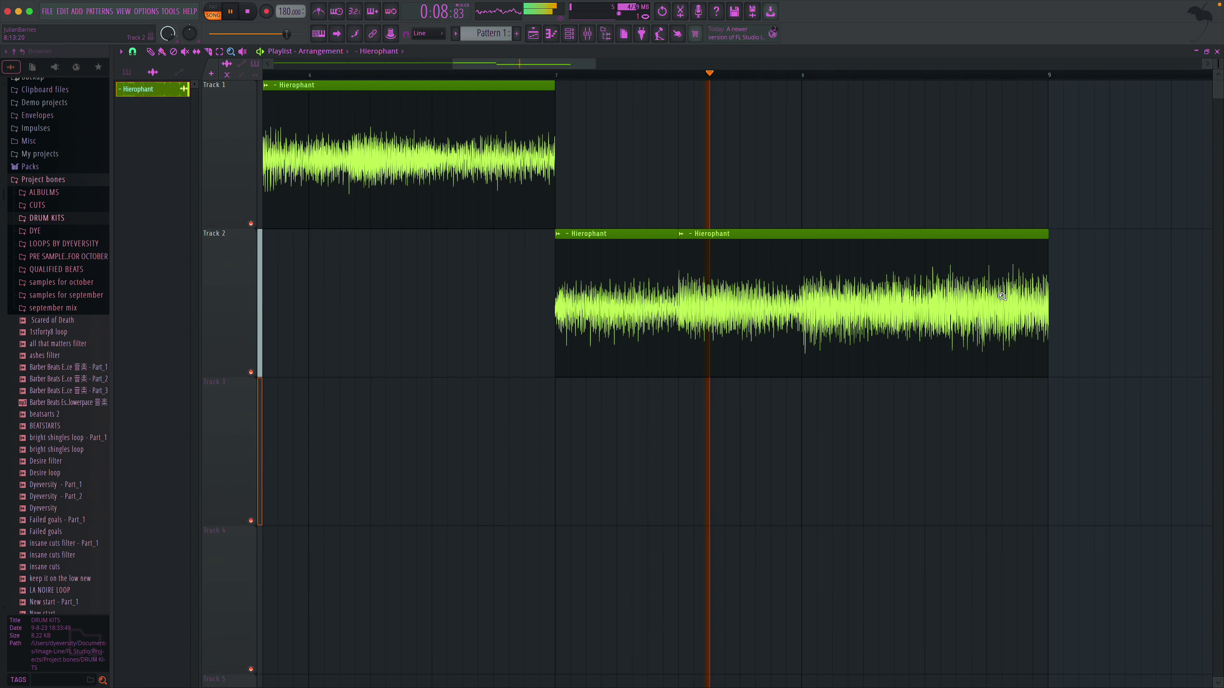
pyautogui.moveTo(1002, 297); pyautogui.dragTo(1113, 309)
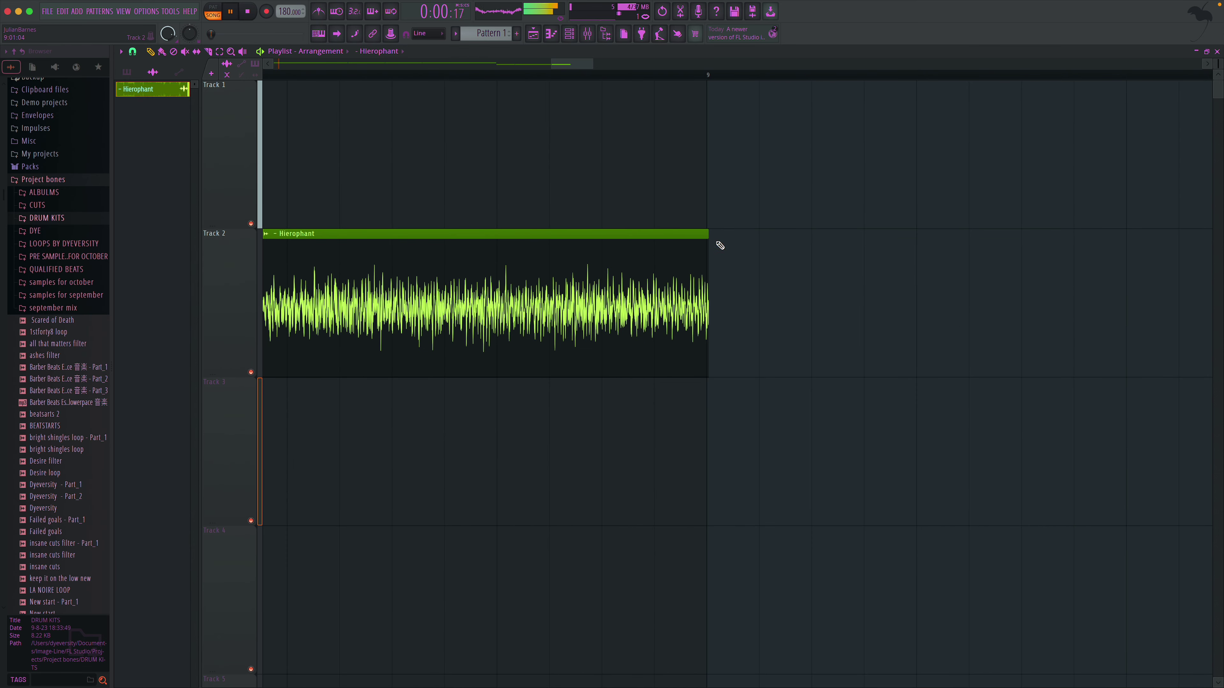
pyautogui.rightClick(234, 52)
pyautogui.click(132, 52)
pyautogui.click(148, 84)
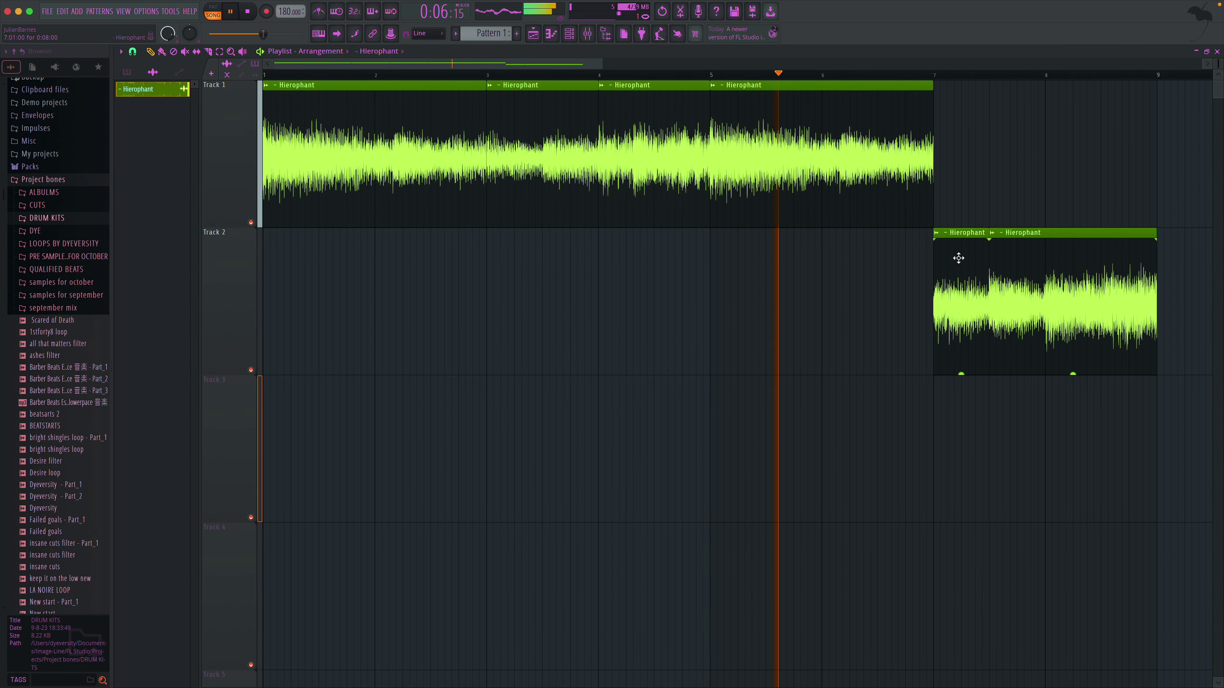
pyautogui.scroll(-2, 848, 92)
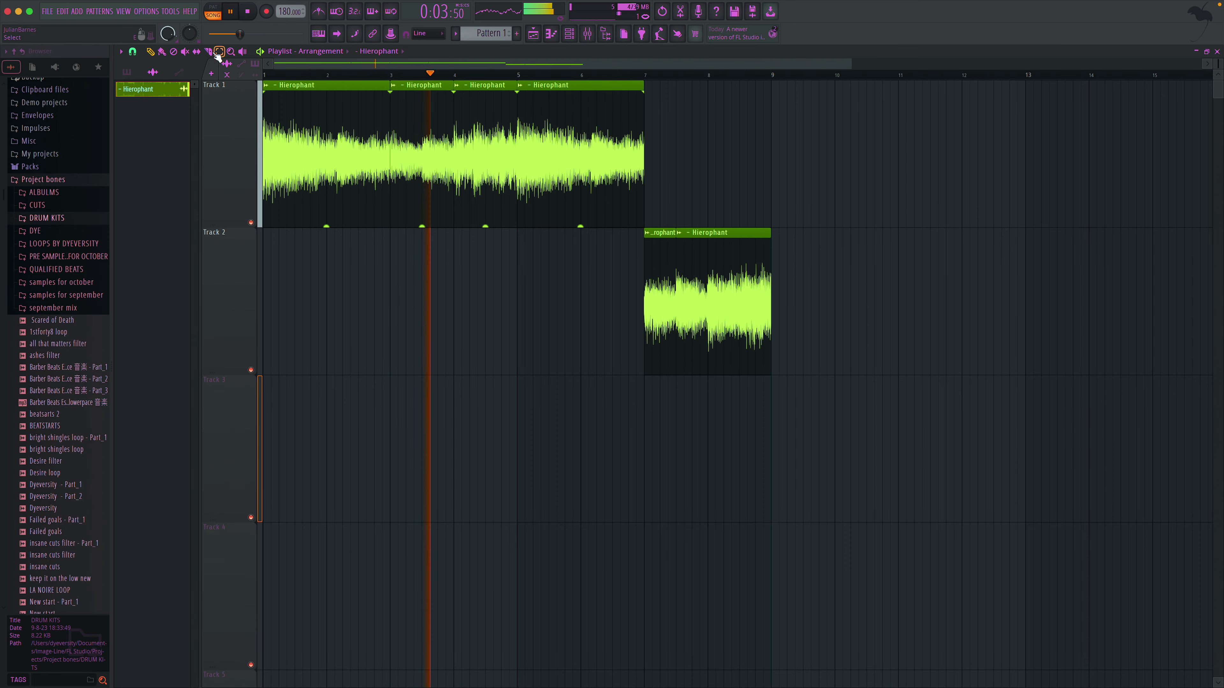
# - In the mixer, reverse the polarity and swap the left and right channels of Insert 1
pyautogui.click(569, 33)
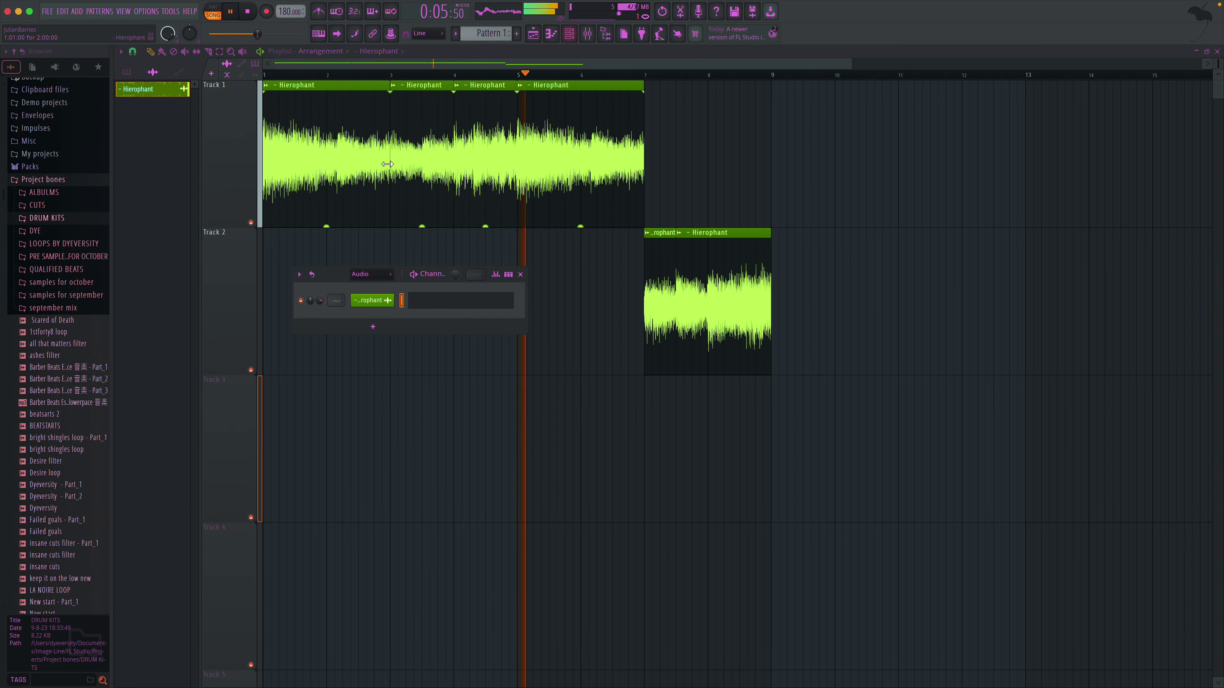
pyautogui.click(520, 274)
pyautogui.click(587, 41)
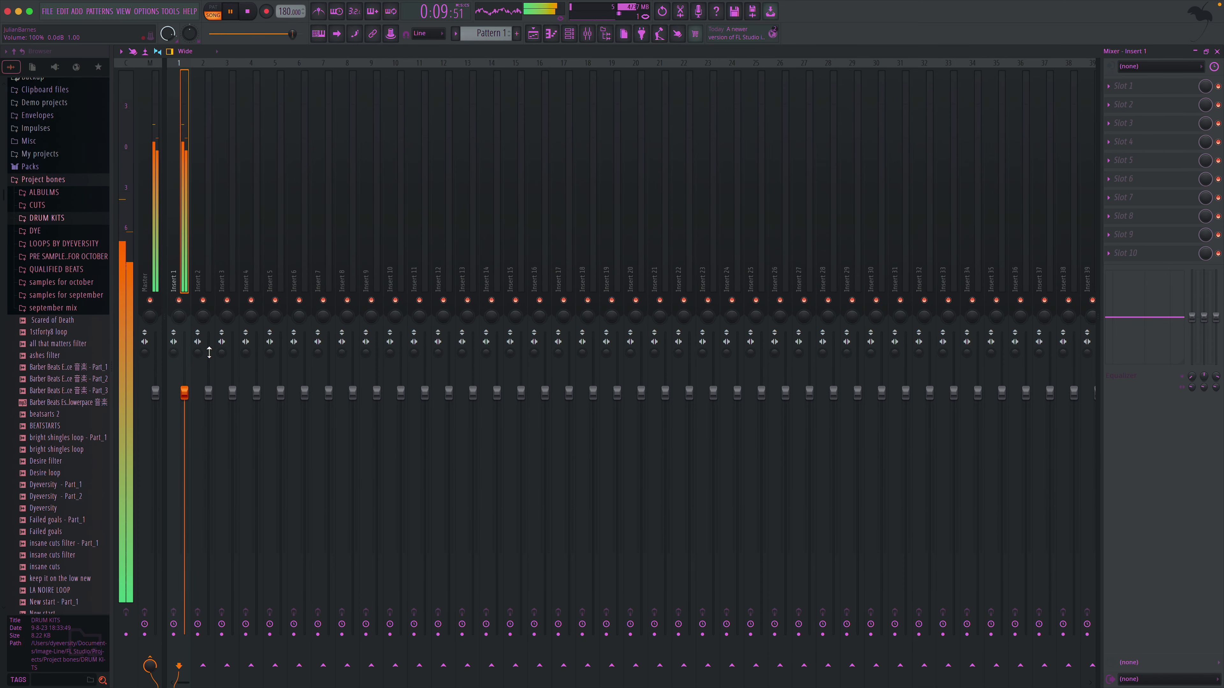
pyautogui.click(154, 263)
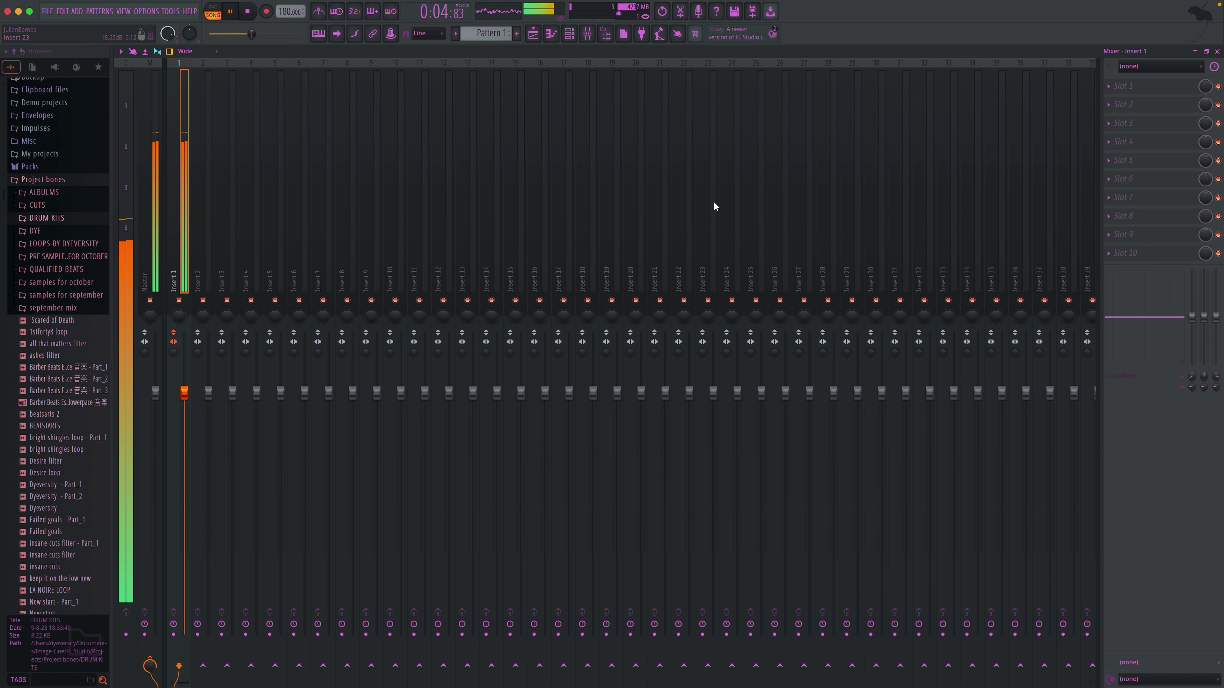
# - Load Fruity Parametric EQ 2 on Insert 1, cut the lows with band 1 and dip band 2 slightly at about 154 Hz
pyautogui.click(1123, 90)
pyautogui.moveTo(1123, 99)
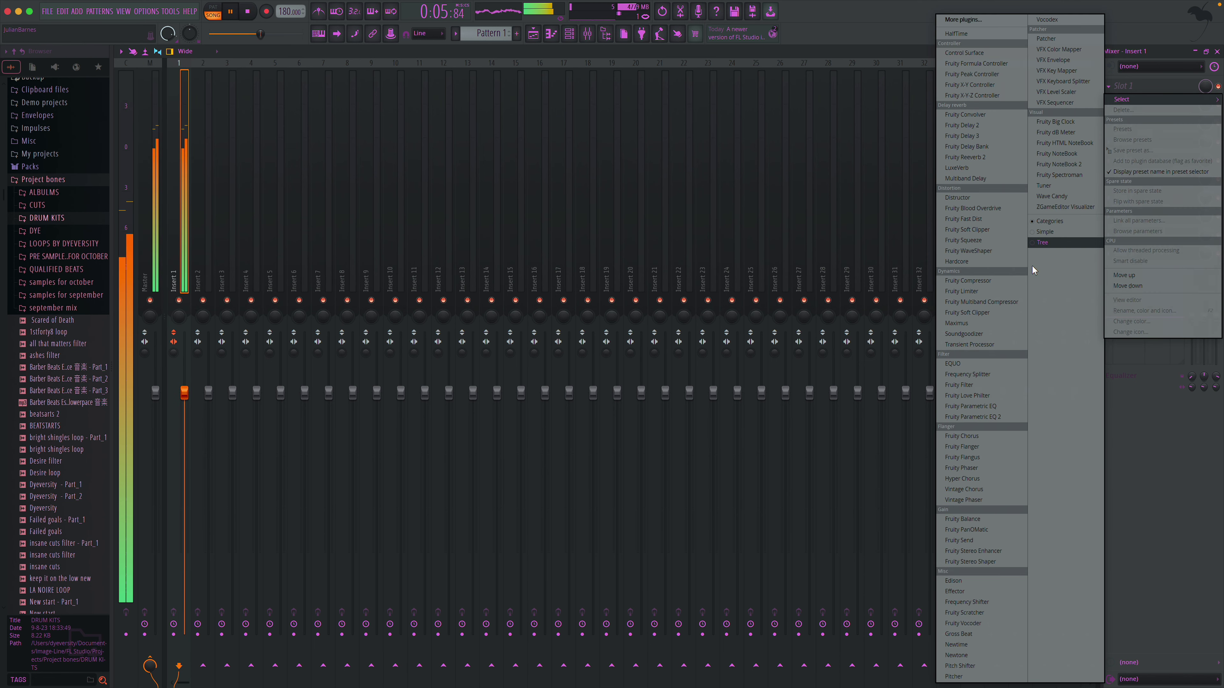
pyautogui.click(999, 417)
pyautogui.moveTo(224, 250); pyautogui.dragTo(244, 294)
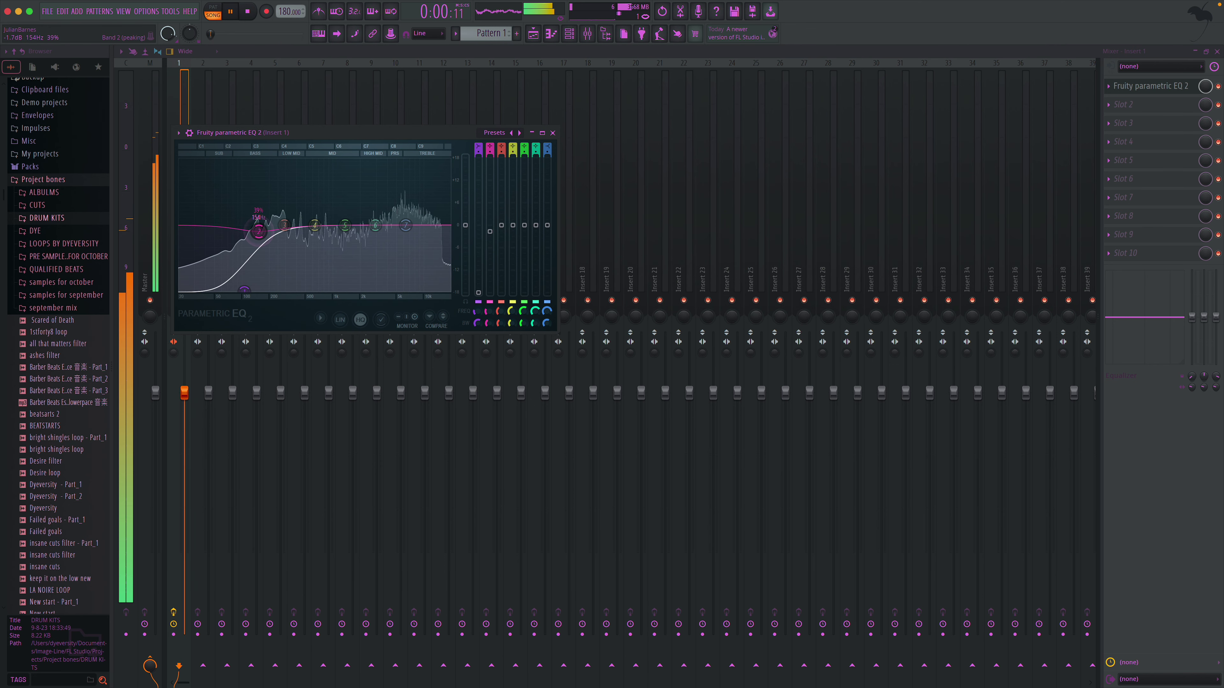
pyautogui.click(553, 132)
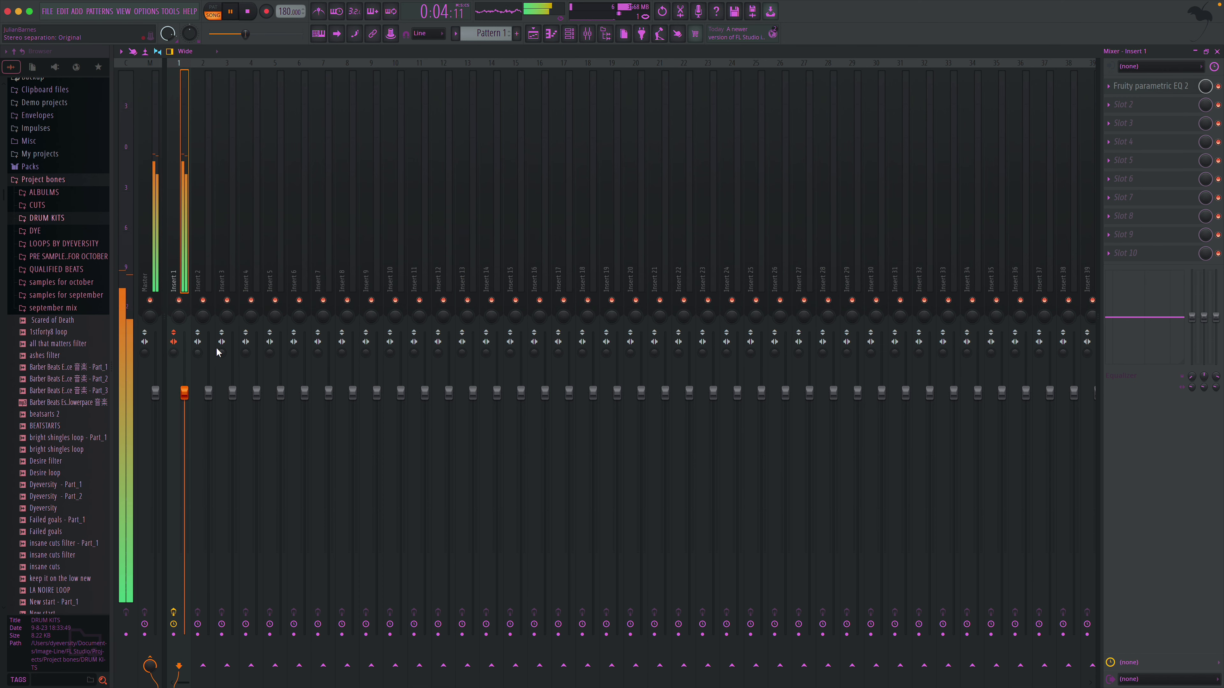
# - Add Fruity Reeverb 2 to Insert 1's second slot, adjust its wet level, then leave the mixer and stop playback
pyautogui.click(1156, 106)
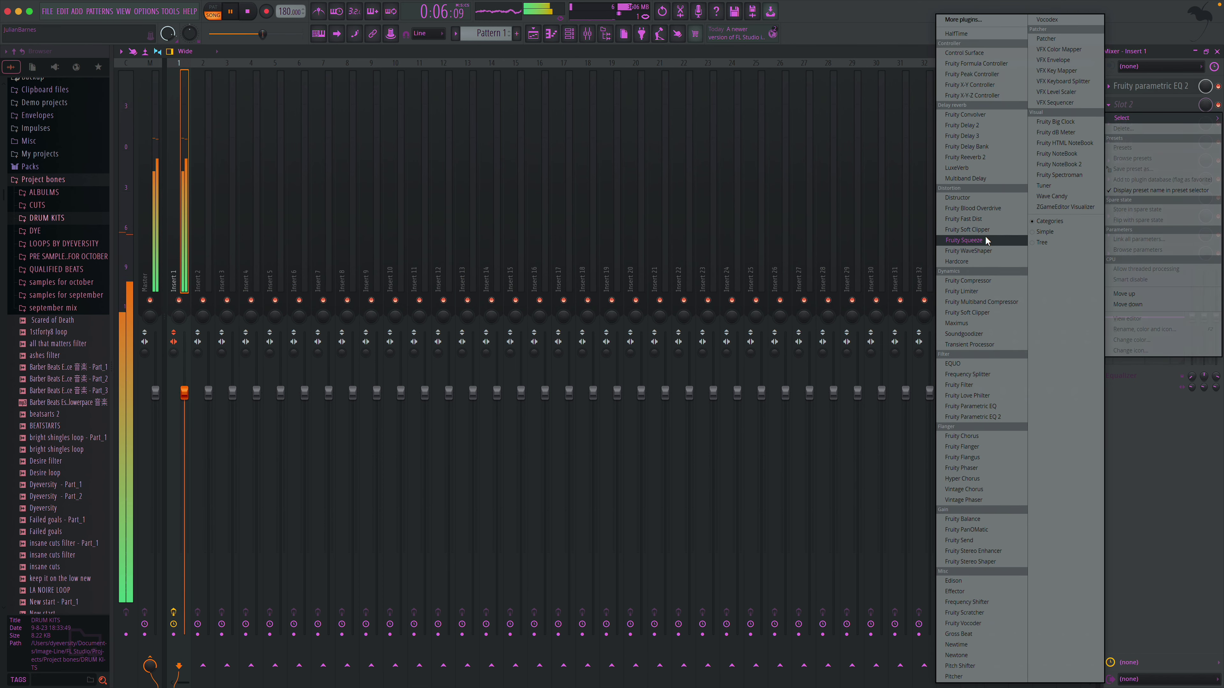
pyautogui.click(983, 158)
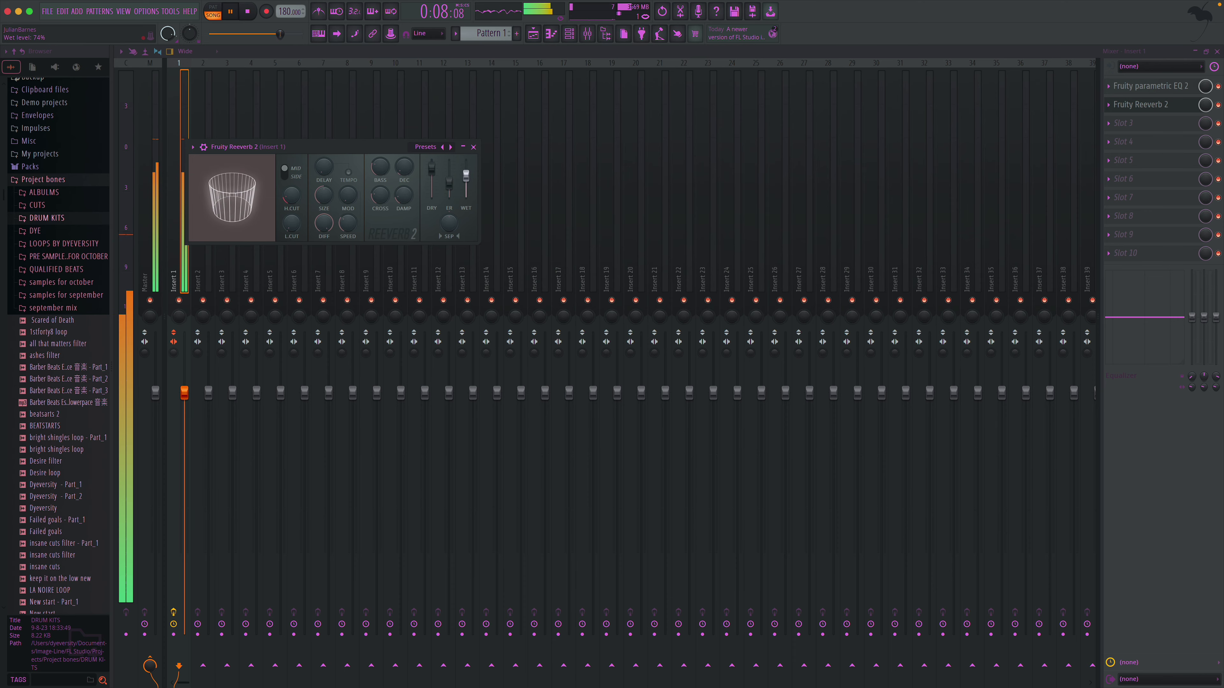
pyautogui.click(473, 147)
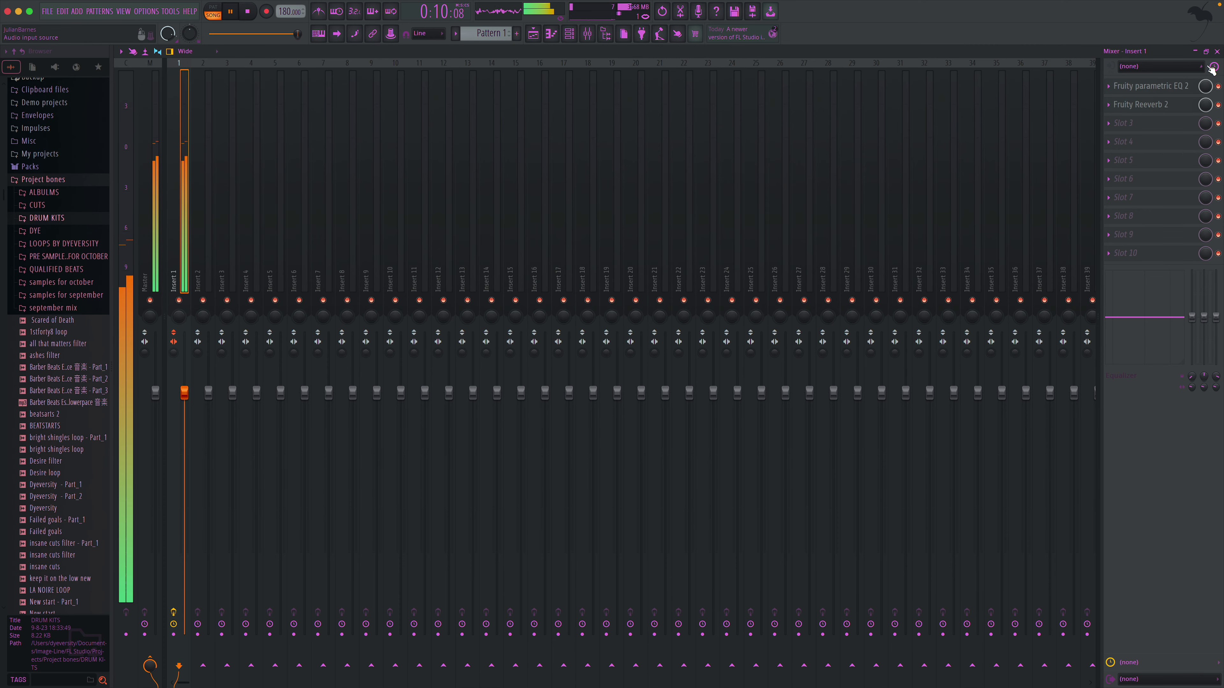
pyautogui.click(1217, 52)
pyautogui.press('space')
# - In the DRUM KITS folder, collapse Spirit World Drum Kit and open the 808S folder of the enricoaman..gg drum kit
pyautogui.click(77, 218)
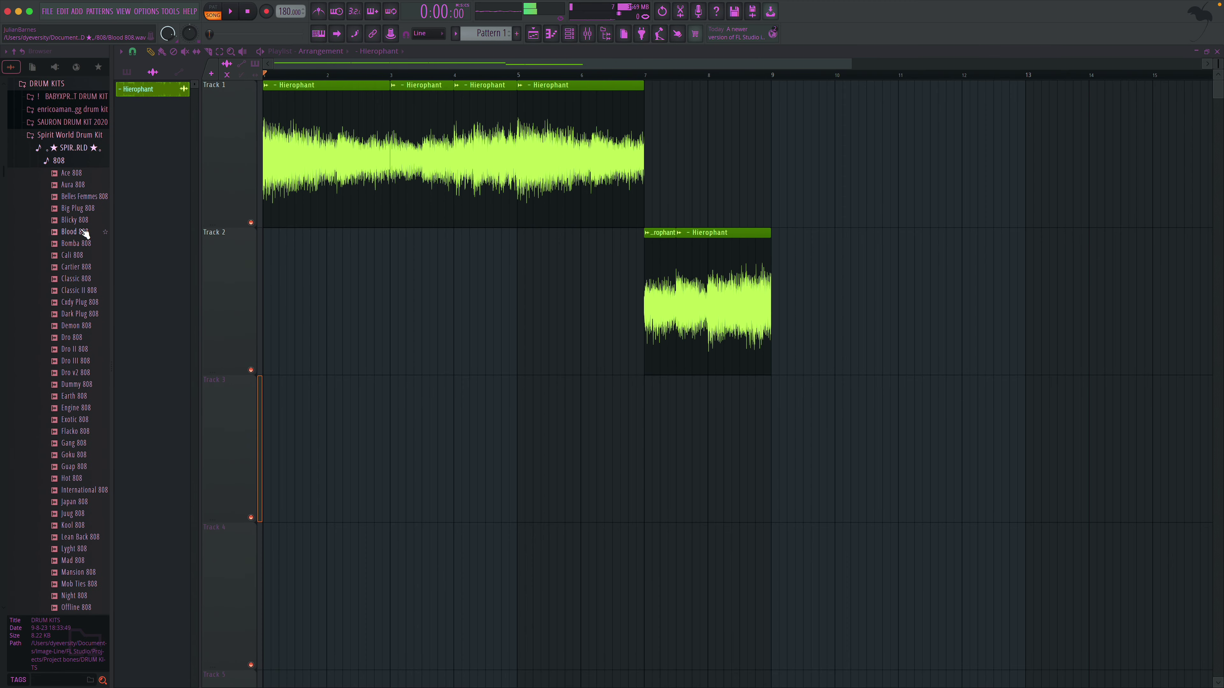
pyautogui.click(57, 165)
pyautogui.click(63, 134)
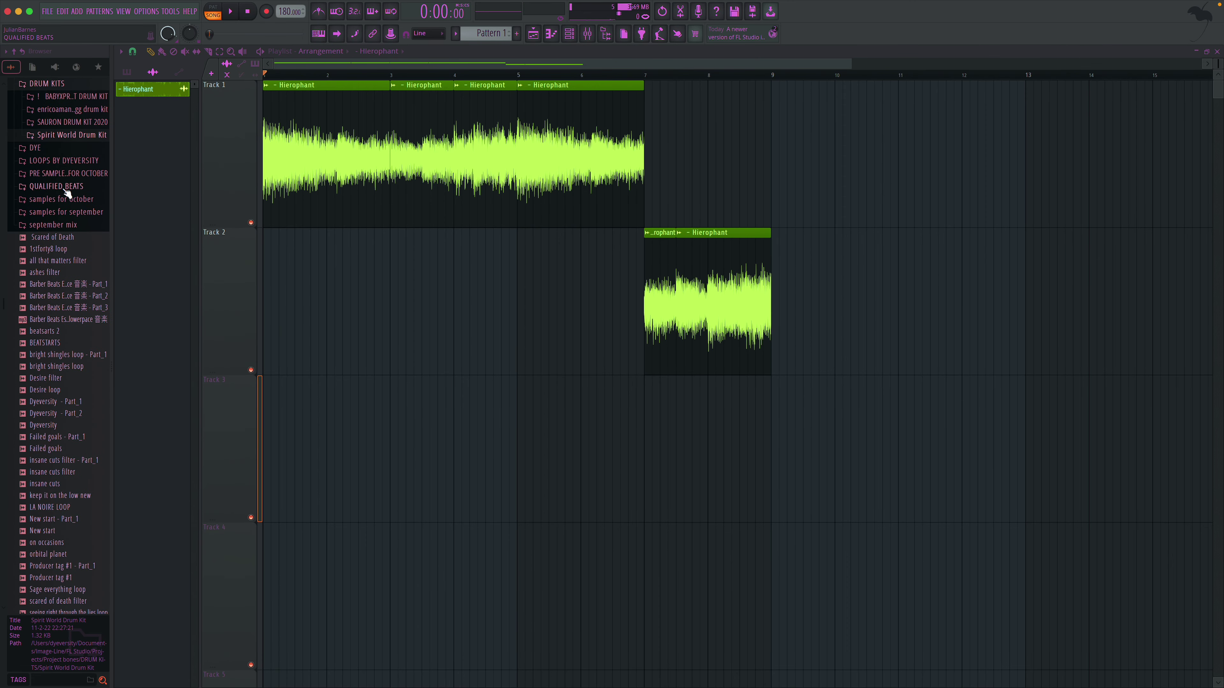
pyautogui.click(66, 111)
pyautogui.click(53, 122)
# - Audition the 808 samples from icytwat 808 (dist) down to PBS (V12 808), returning to PBS (Red Kick 808)
pyautogui.click(73, 170)
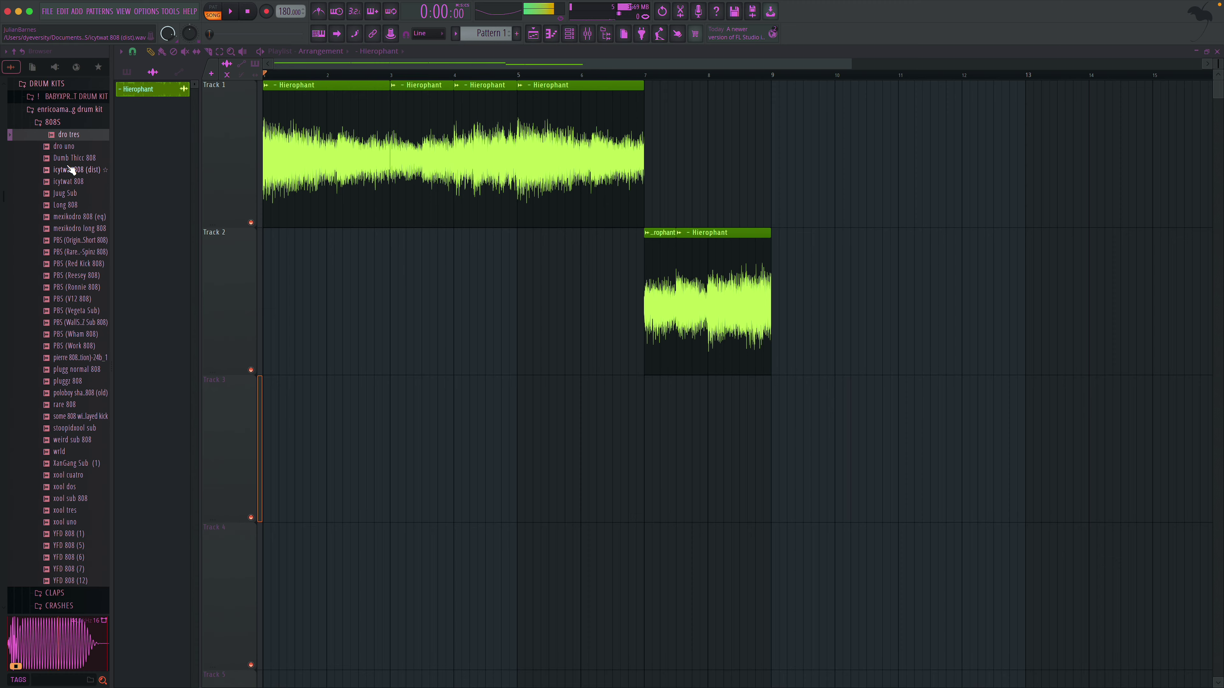
pyautogui.click(80, 195)
pyautogui.click(81, 228)
pyautogui.click(81, 240)
pyautogui.click(81, 252)
pyautogui.click(82, 265)
pyautogui.click(83, 276)
pyautogui.click(82, 265)
pyautogui.click(82, 288)
pyautogui.click(82, 299)
pyautogui.click(82, 265)
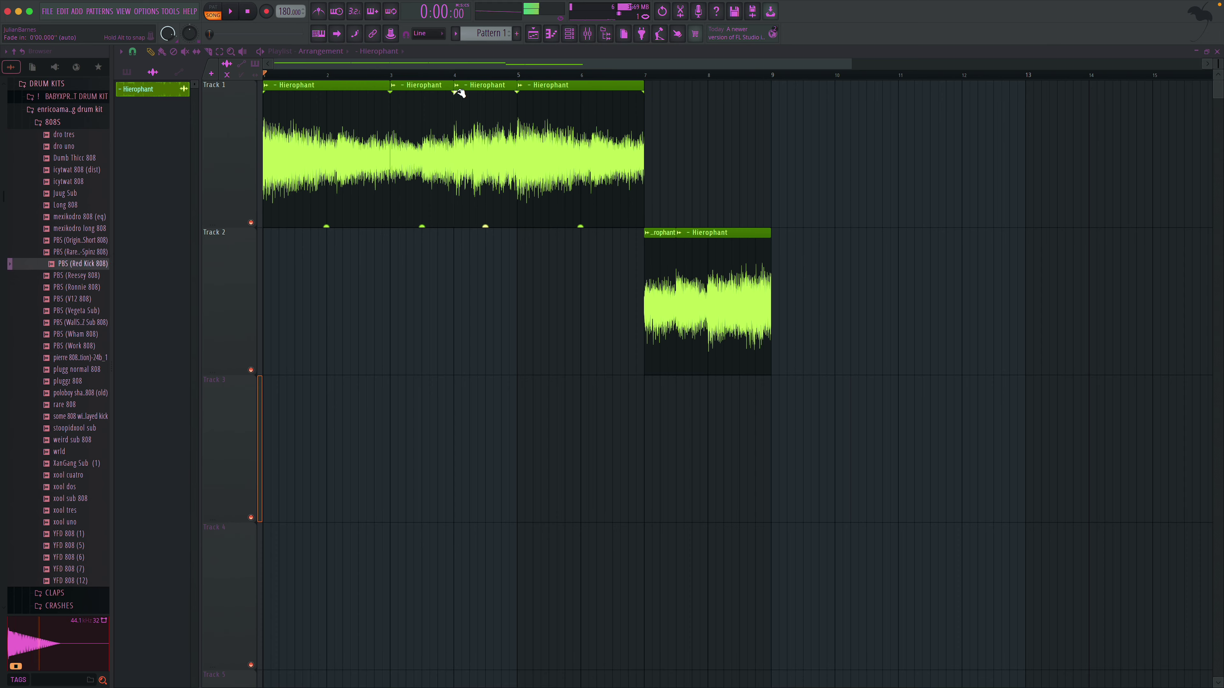
# - Add PBS (Red Kick 808) as a new channel in the channel rack and set its volume envelope's decay to 0%
pyautogui.click(567, 38)
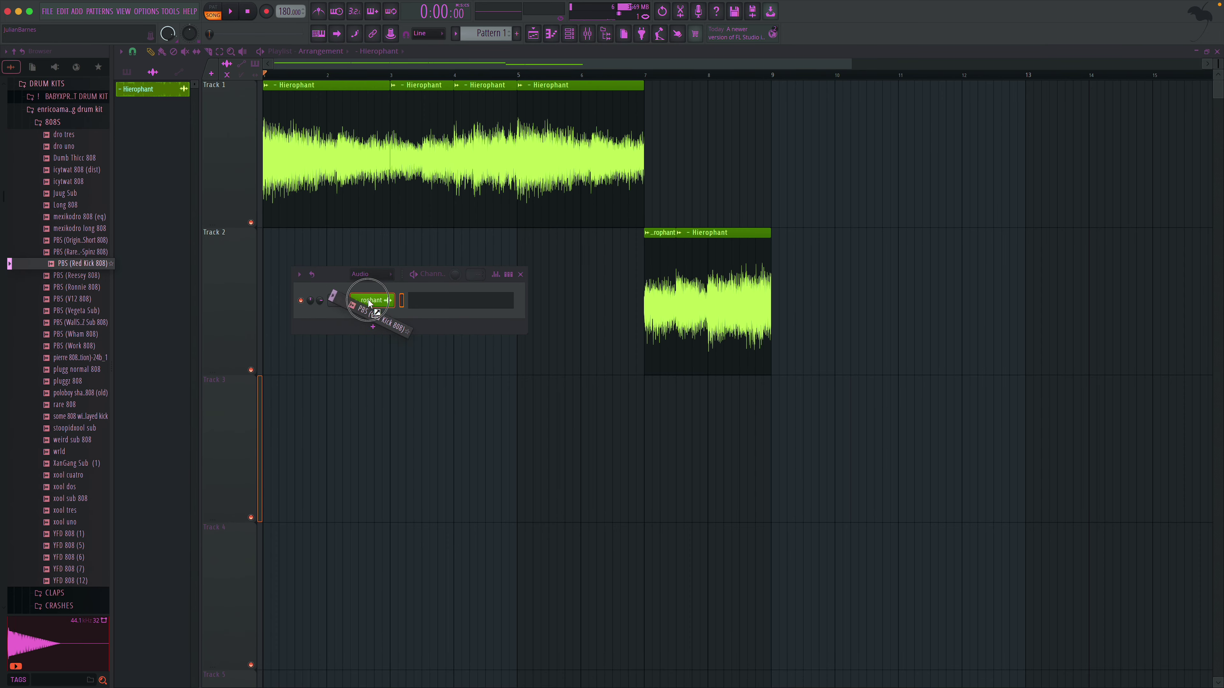
pyautogui.moveTo(370, 303); pyautogui.dragTo(371, 305)
pyautogui.click(375, 320)
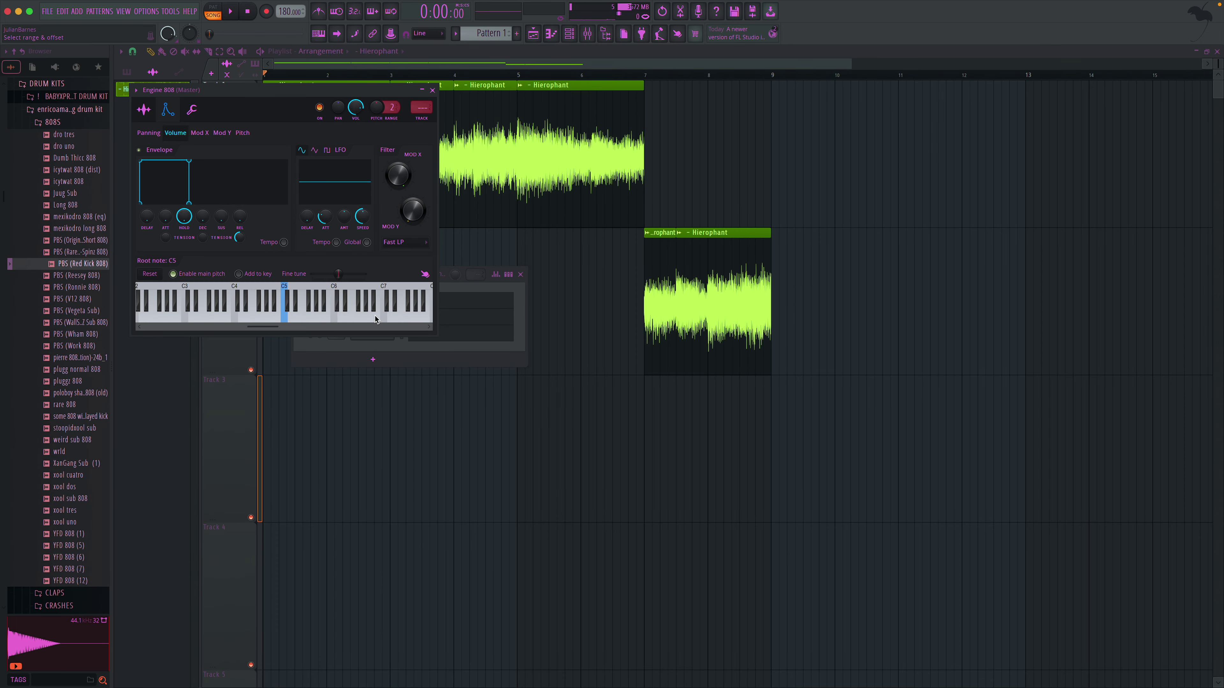
pyautogui.click(432, 90)
pyautogui.click(359, 335)
pyautogui.click(194, 140)
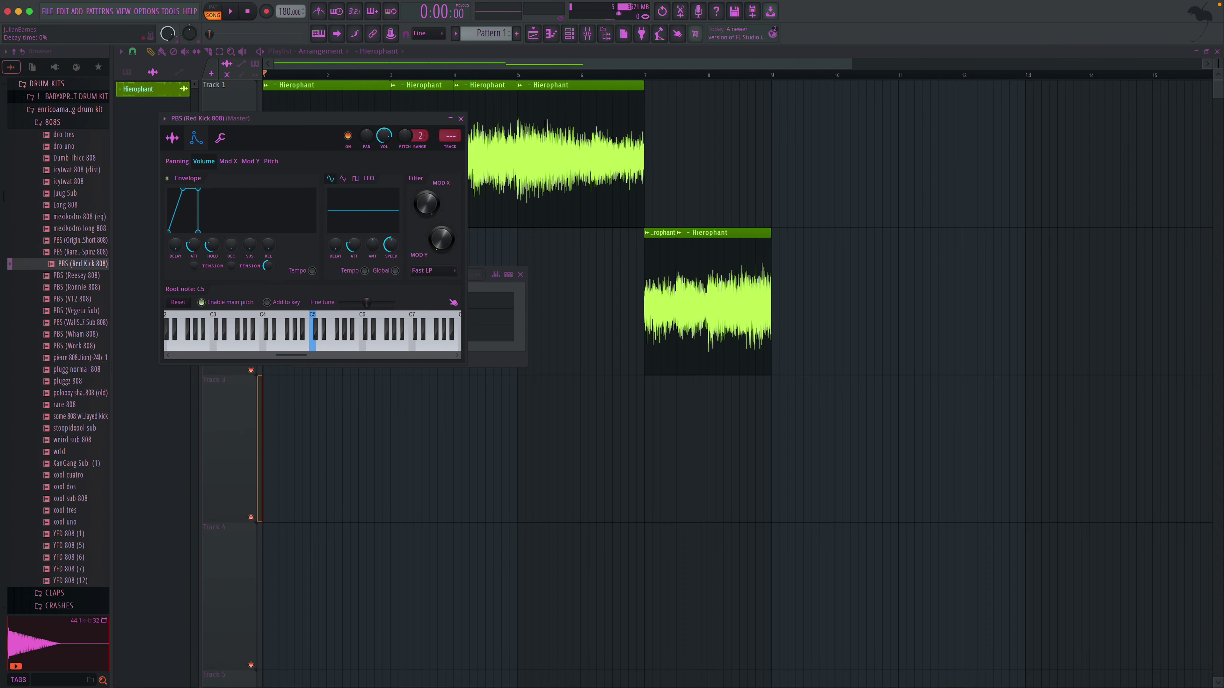
pyautogui.click(462, 119)
# - Route the PBS (Red Kick 808) channel to mixer track 2 and set the channel rack filter to All
pyautogui.rightClick(382, 335)
pyautogui.click(457, 402)
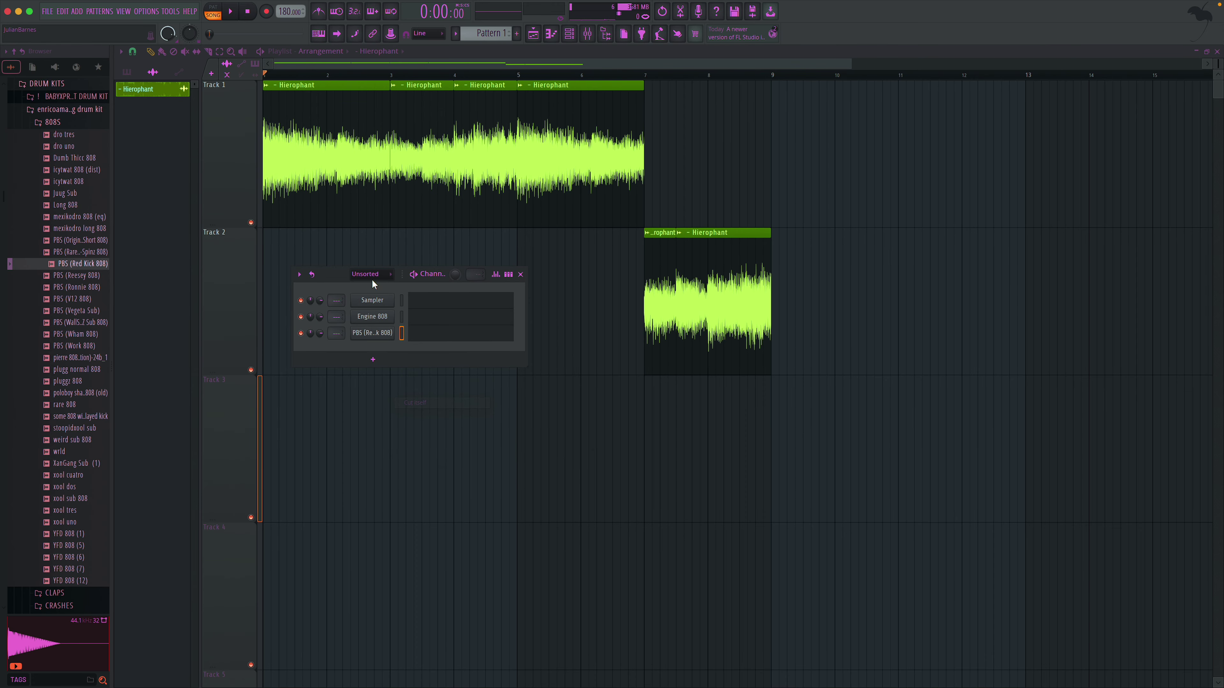
pyautogui.click(371, 287)
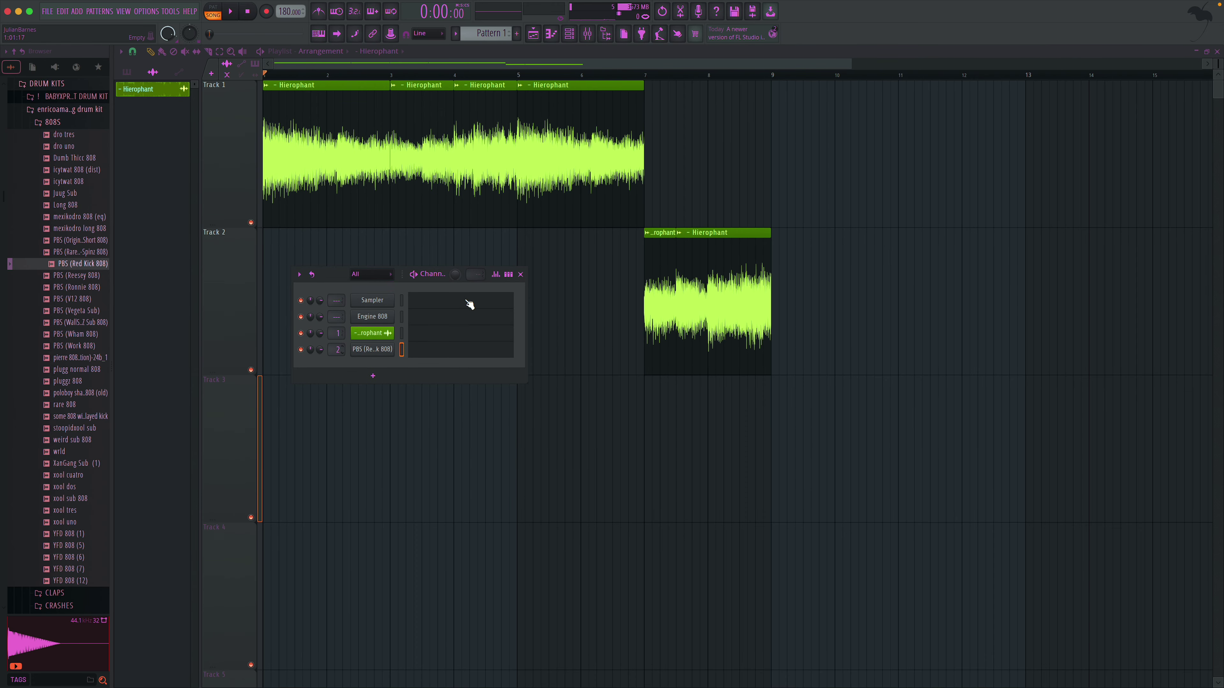
pyautogui.click(521, 275)
# - Place an empty Pattern 1 clip at bar 1 on Track 3 and open its PBS (Red Kick 808) piano roll
pyautogui.click(517, 34)
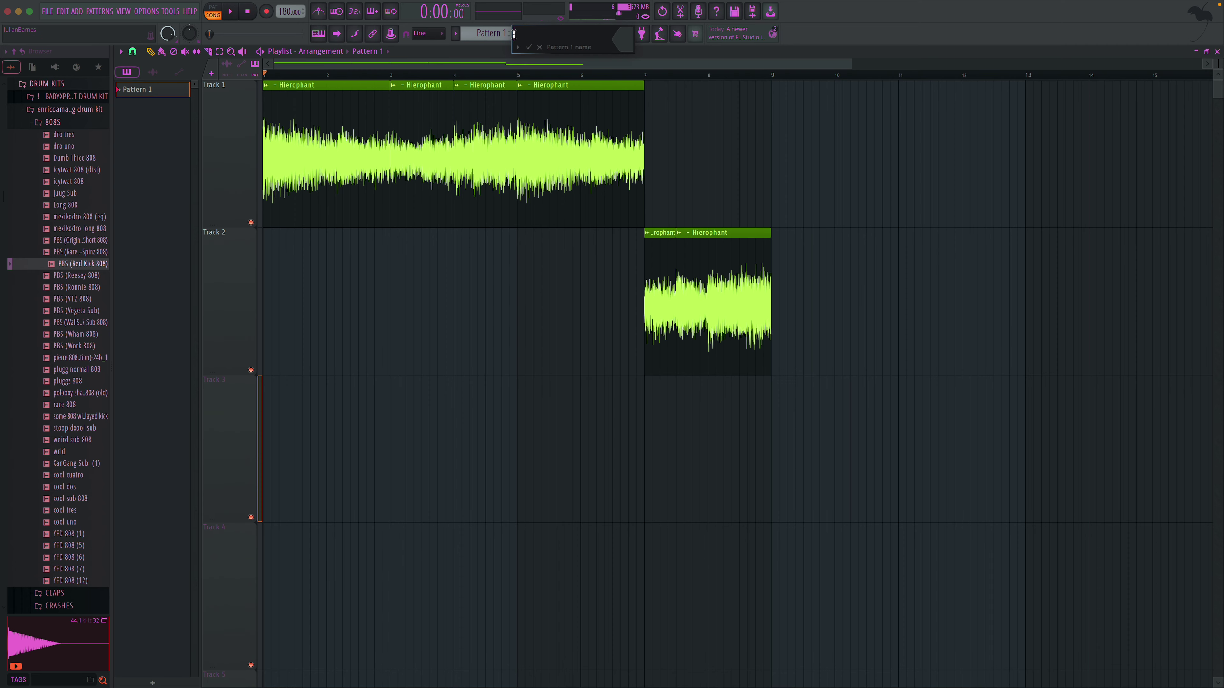
pyautogui.moveTo(240, 235); pyautogui.dragTo(382, 446)
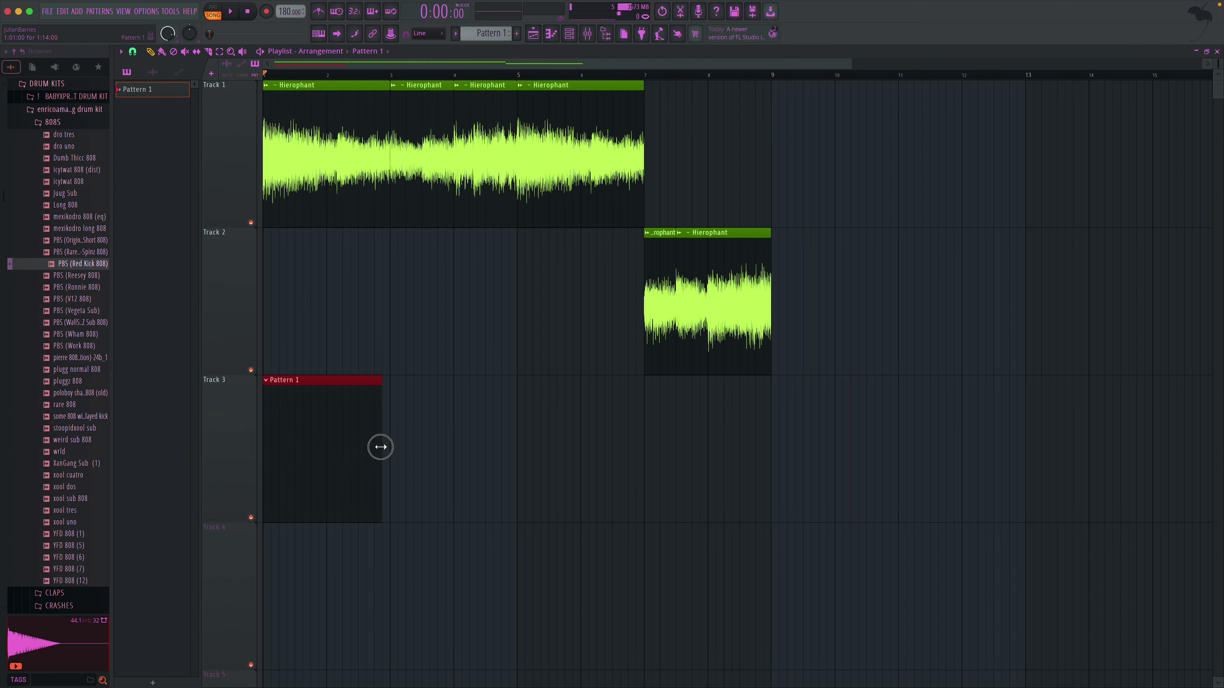
pyautogui.doubleClick(380, 445)
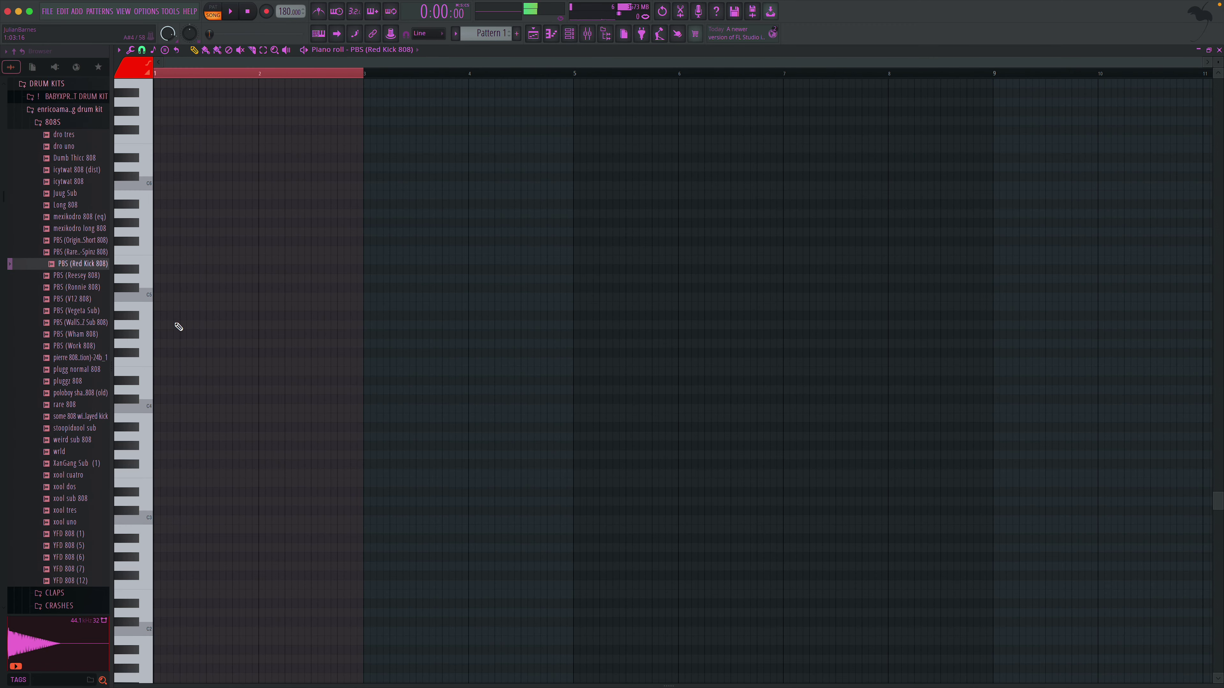
# - Draw a C5 note filling bar 1 for the 808 and slice it at step 15
pyautogui.moveTo(190, 296); pyautogui.dragTo(259, 296)
pyautogui.press('space')
pyautogui.press('space')
pyautogui.press('space')
pyautogui.press('space')
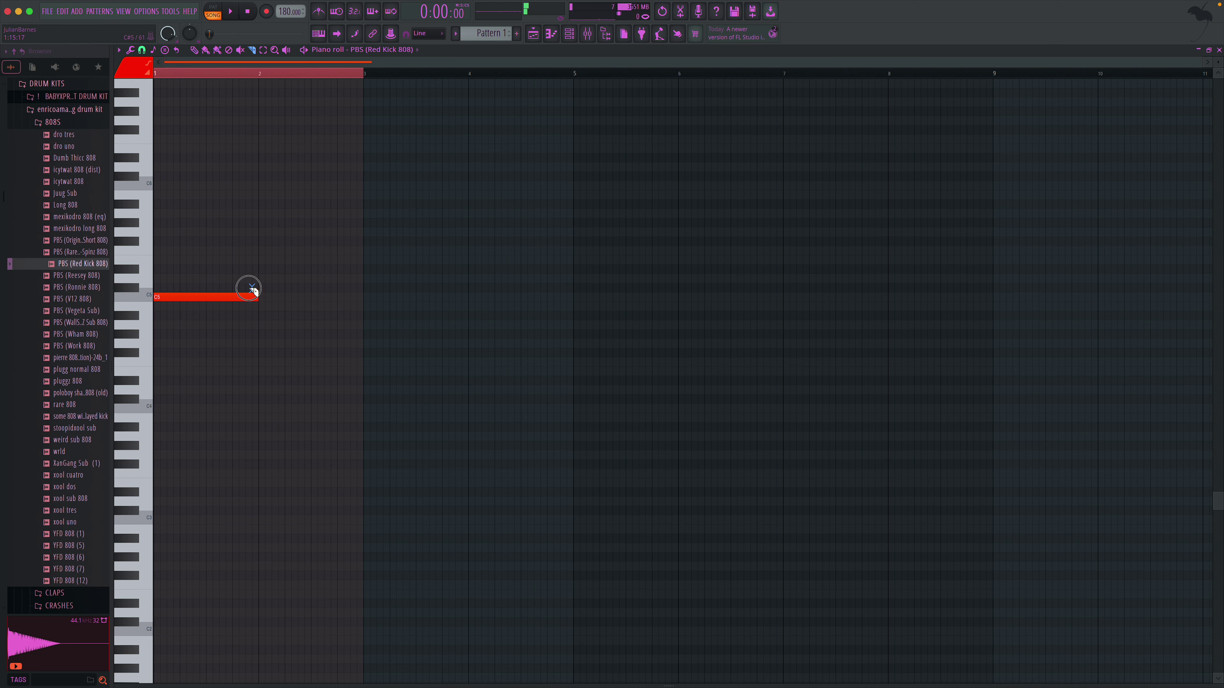
pyautogui.moveTo(246, 289); pyautogui.dragTo(246, 305)
pyautogui.press('space')
# - Extend the 808 line with a six-step C5 note across the bar line and an eight-step C5 note from step 5 of bar 2
pyautogui.click(194, 50)
pyautogui.press('space')
pyautogui.press('space')
pyautogui.press('space')
pyautogui.press('space')
pyautogui.press('space')
pyautogui.click(277, 297)
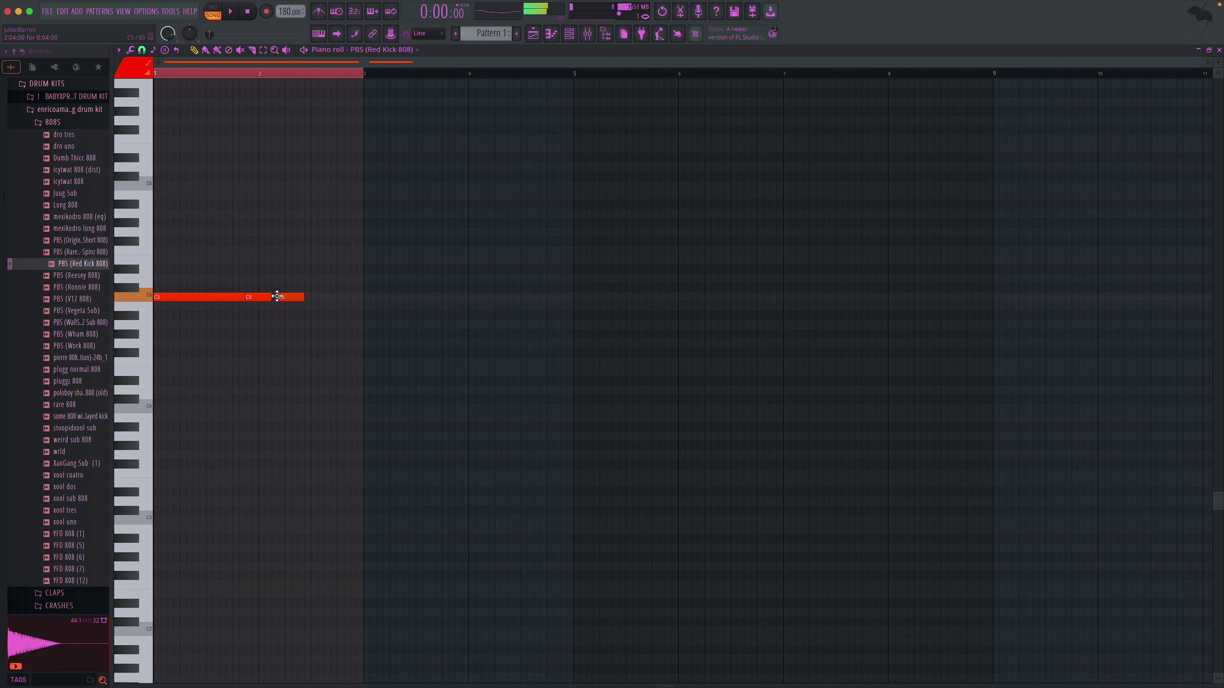
pyautogui.press('space')
pyautogui.moveTo(295, 296)
pyautogui.mouseDown()
pyautogui.moveTo(328, 300)
pyautogui.moveTo(277, 296)
pyautogui.mouseUp()
pyautogui.press('space')
pyautogui.press('space')
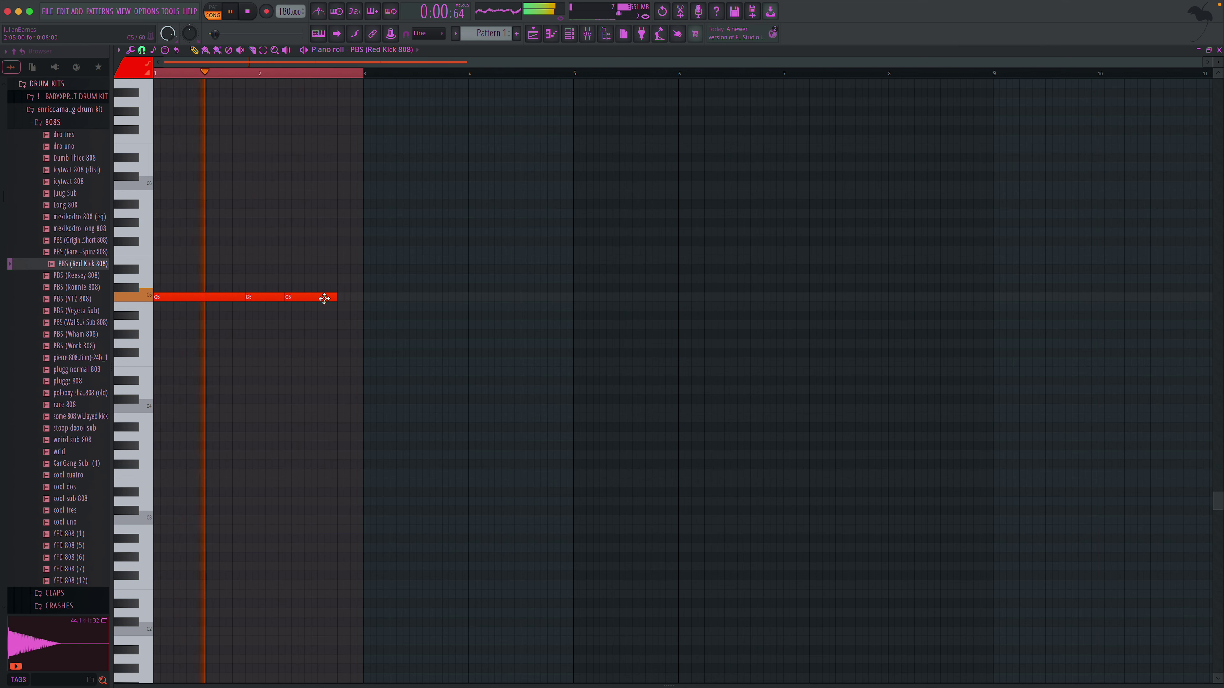
# - Complete bar 2 of the 808 line with three short C5 notes starting at step 13, and play it back
pyautogui.click(347, 298)
pyautogui.moveTo(374, 301); pyautogui.dragTo(352, 300)
pyautogui.click(352, 297)
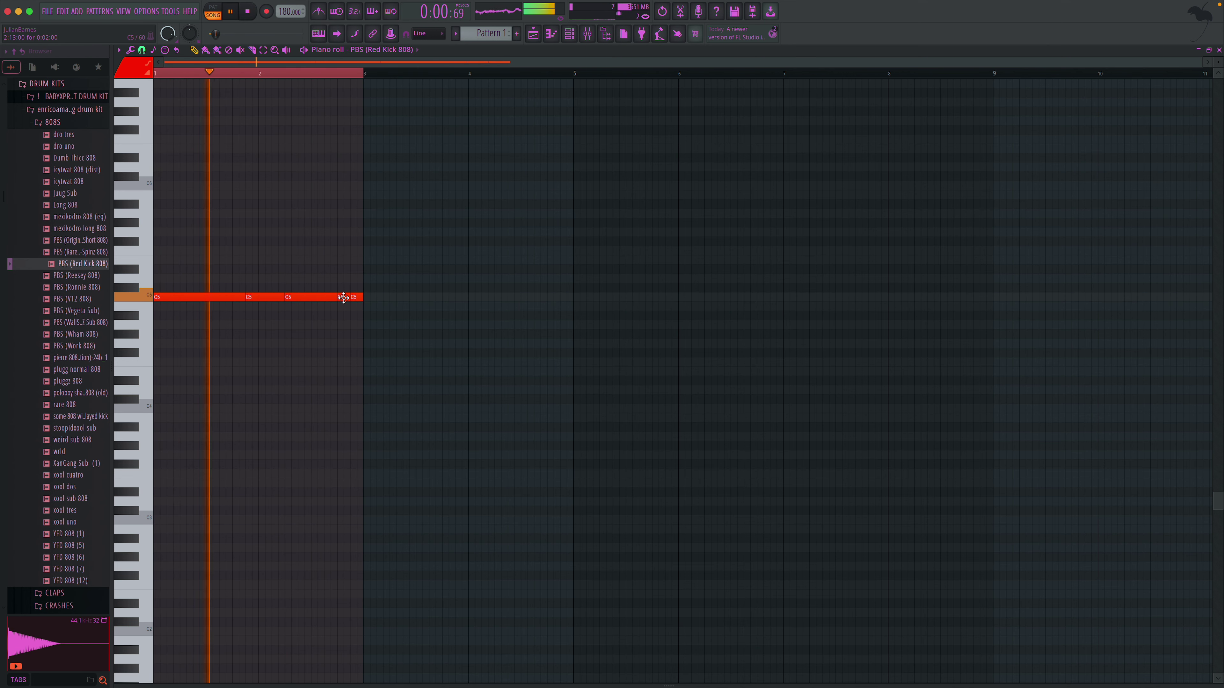
pyautogui.press('space')
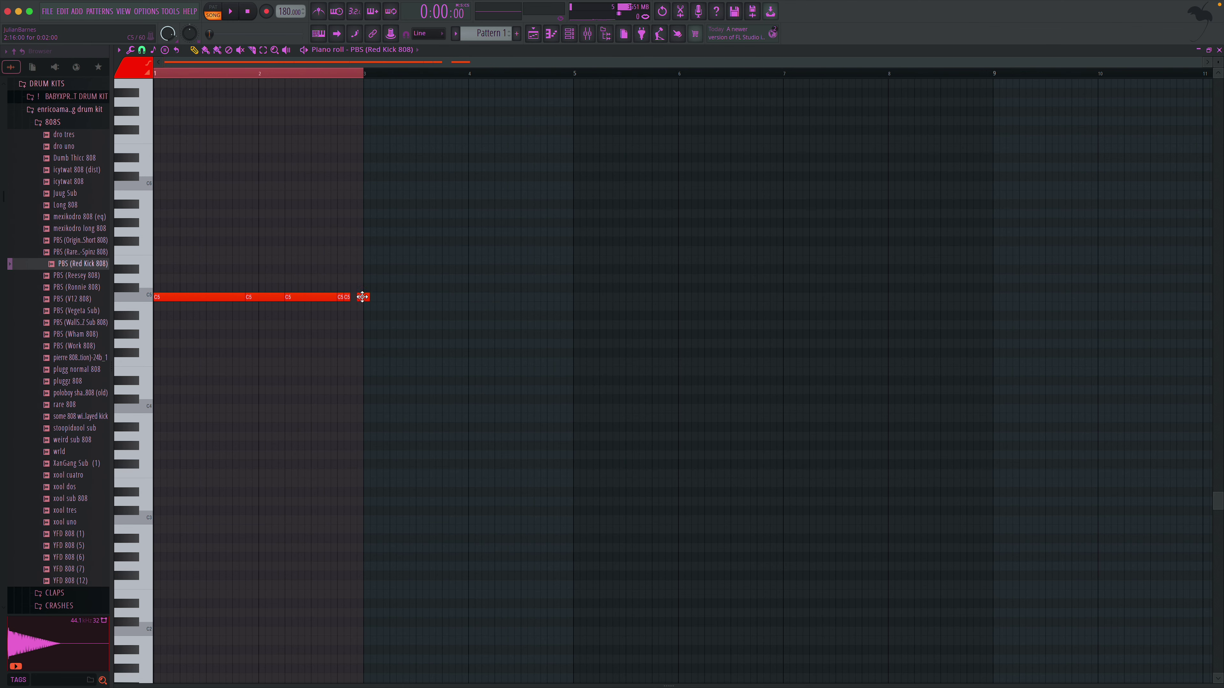
pyautogui.press('space')
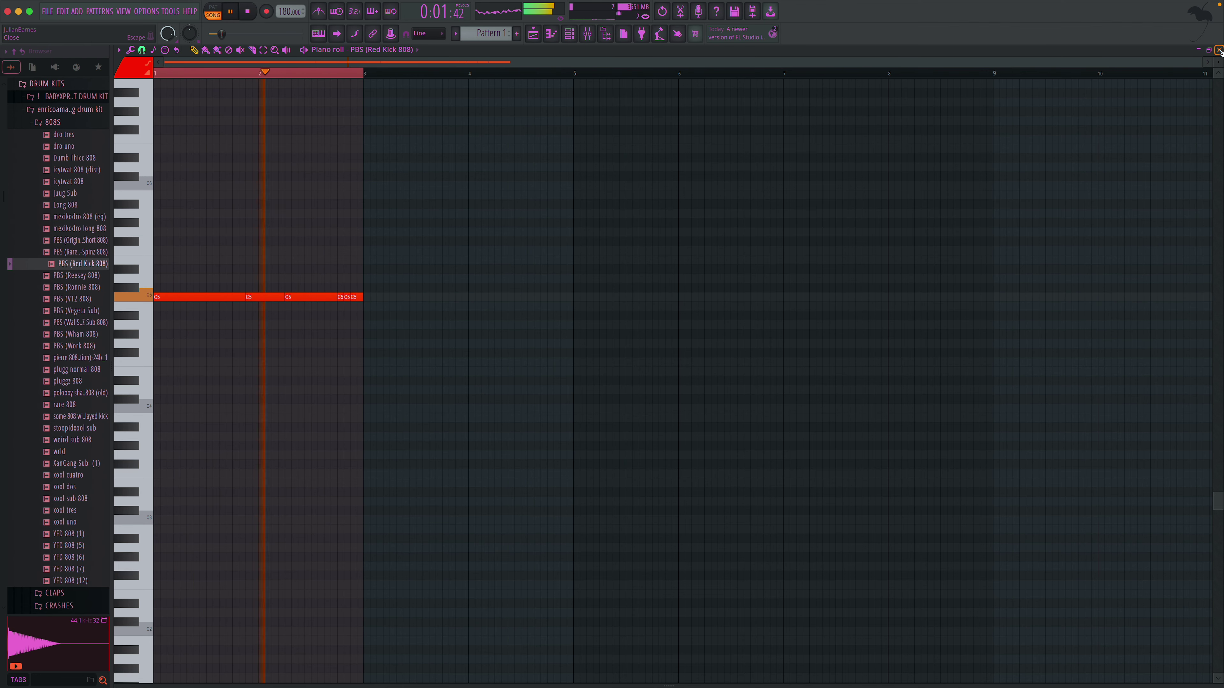
# - In the playlist, repeat Pattern 1 along Track 3 through the end of bar 8 and play the arrangement
pyautogui.press('F5')
pyautogui.press('space')
pyautogui.moveTo(389, 402); pyautogui.dragTo(659, 413)
pyautogui.press('space')
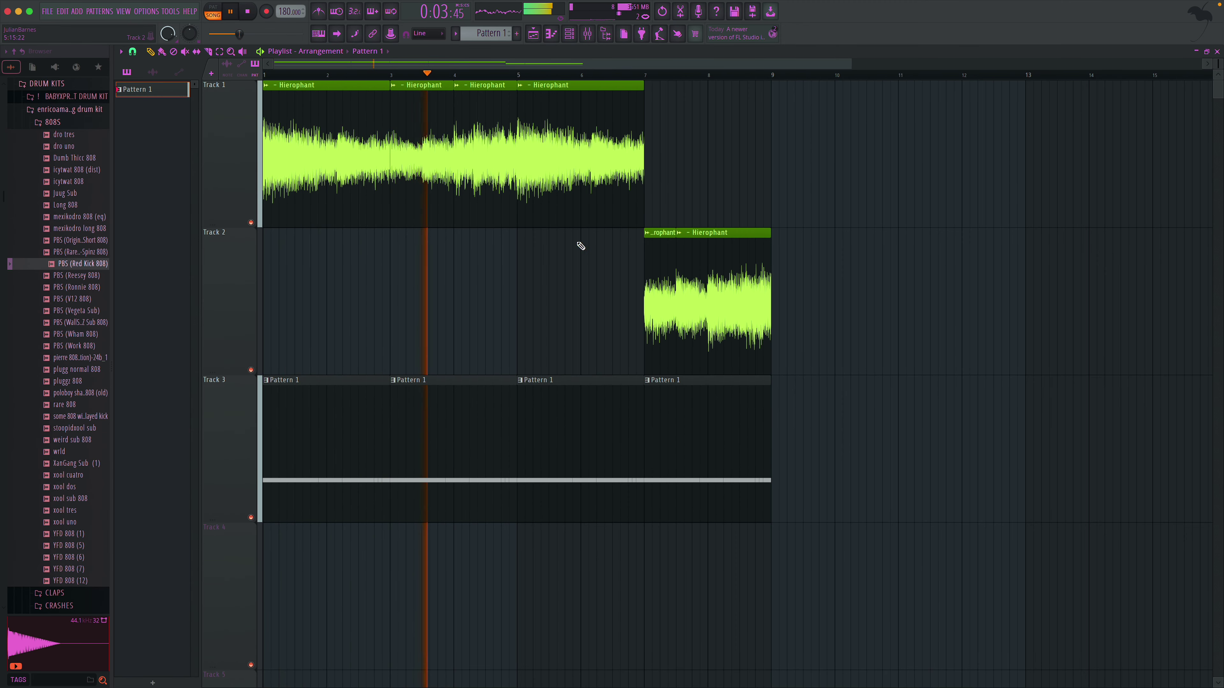
# - Add Fruity Parametric EQ 2 to the 808's mixer track, Insert 2, and boost its lowest band
pyautogui.press('F6')
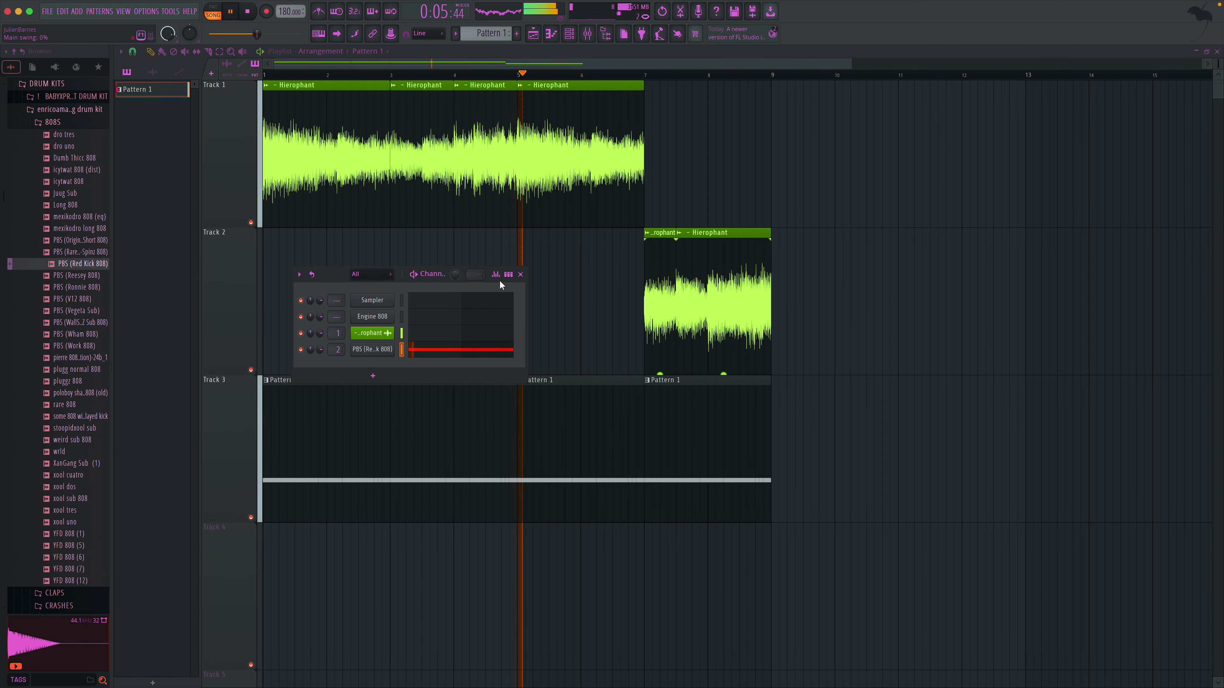
pyautogui.click(520, 275)
pyautogui.press('F9')
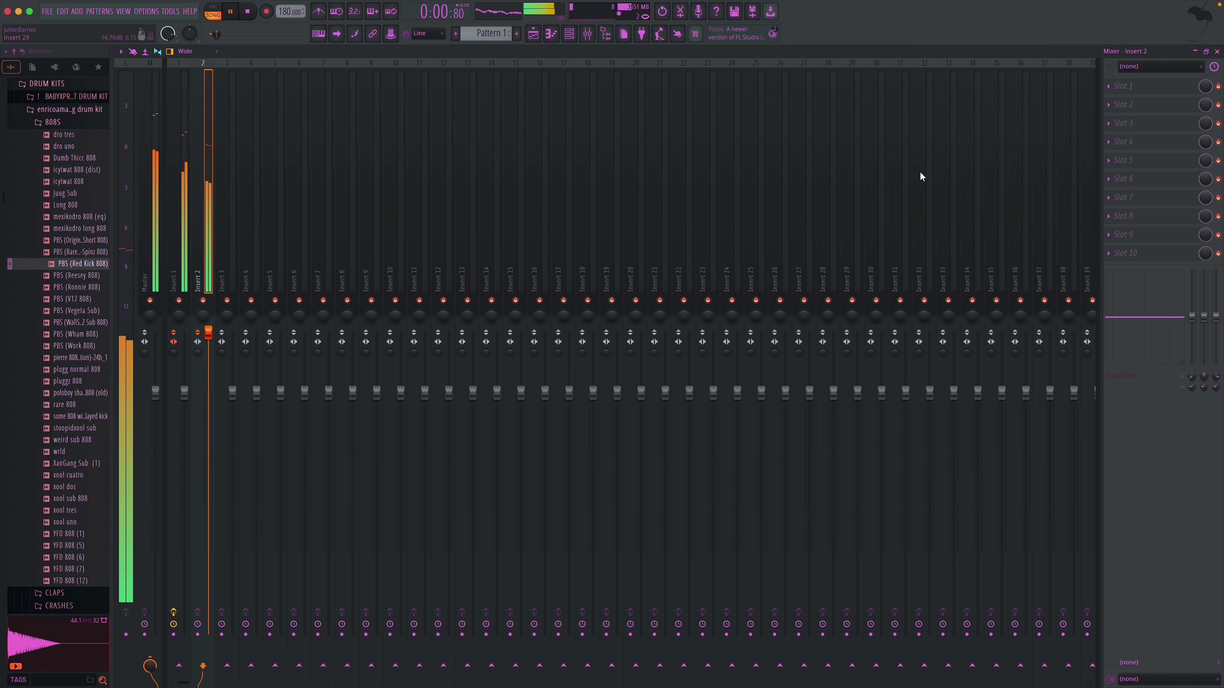
pyautogui.click(1145, 102)
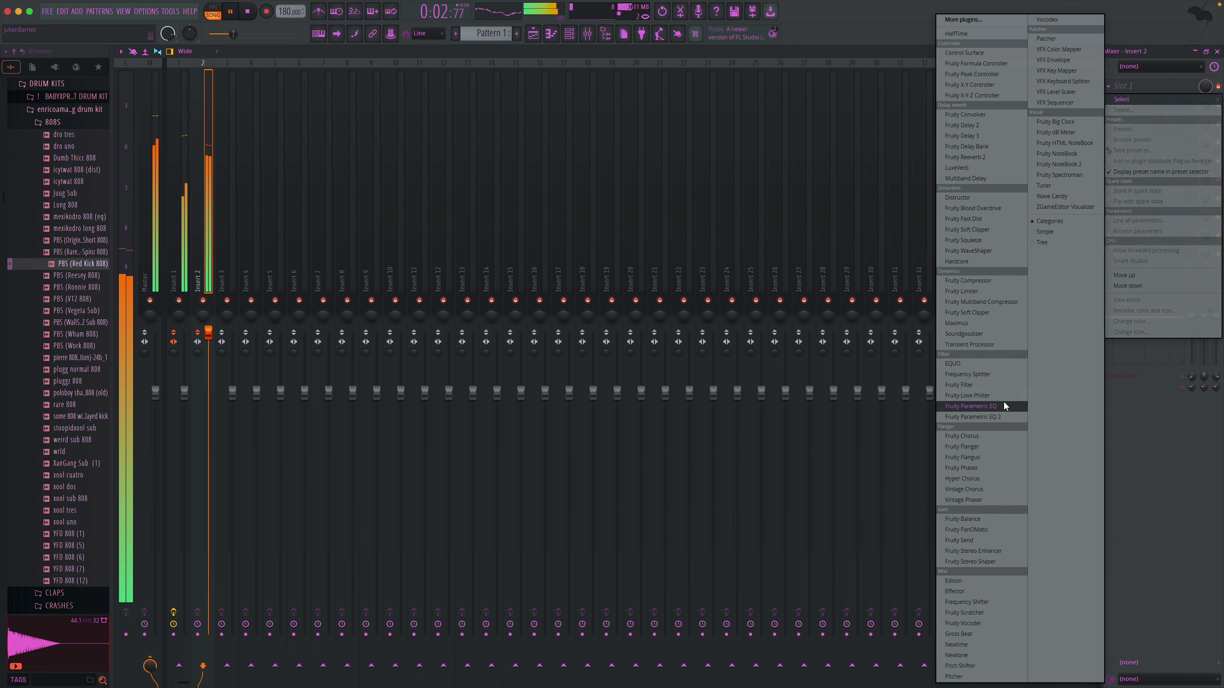
pyautogui.click(973, 417)
pyautogui.moveTo(138, 209)
pyautogui.mouseDown()
pyautogui.moveTo(139, 176)
pyautogui.moveTo(139, 186)
pyautogui.mouseUp()
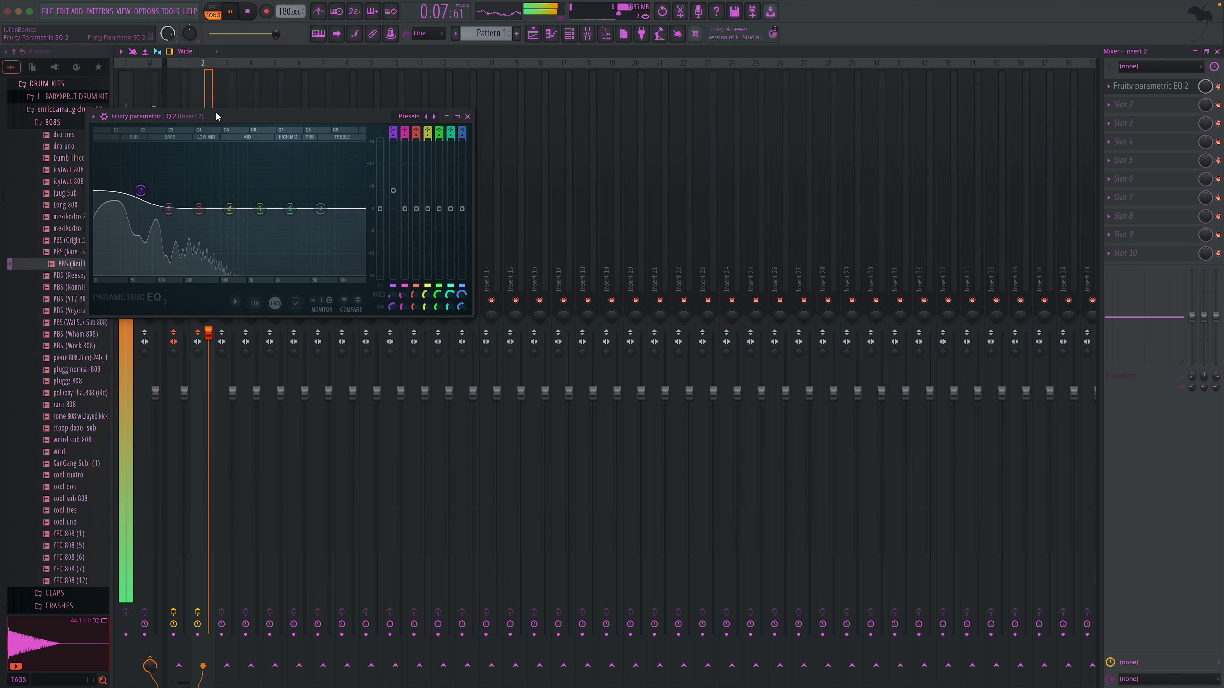
pyautogui.moveTo(239, 116); pyautogui.dragTo(461, 190)
pyautogui.click(690, 190)
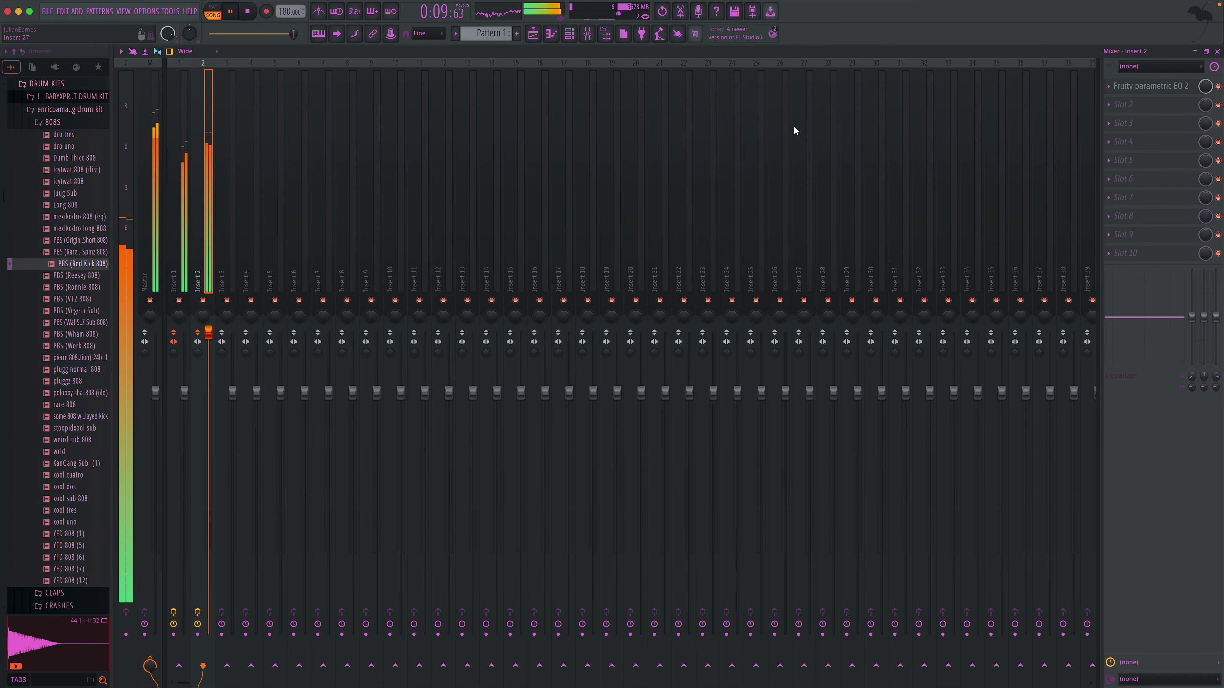
pyautogui.click(1217, 51)
# - Duplicate the whole eight-bar arrangement into bars 9 to 16 and play it
pyautogui.click(219, 52)
pyautogui.press('space')
pyautogui.hotkey('ctrl', 'a')
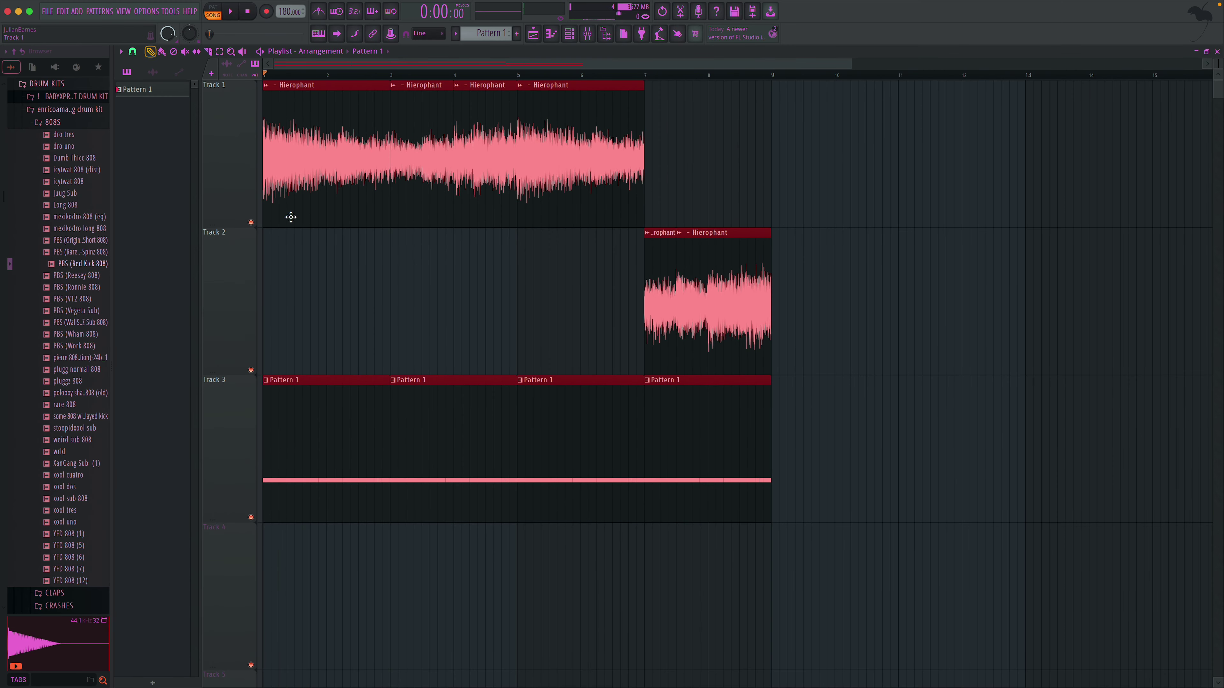
pyautogui.hotkey('ctrl', 'b')
pyautogui.press('space')
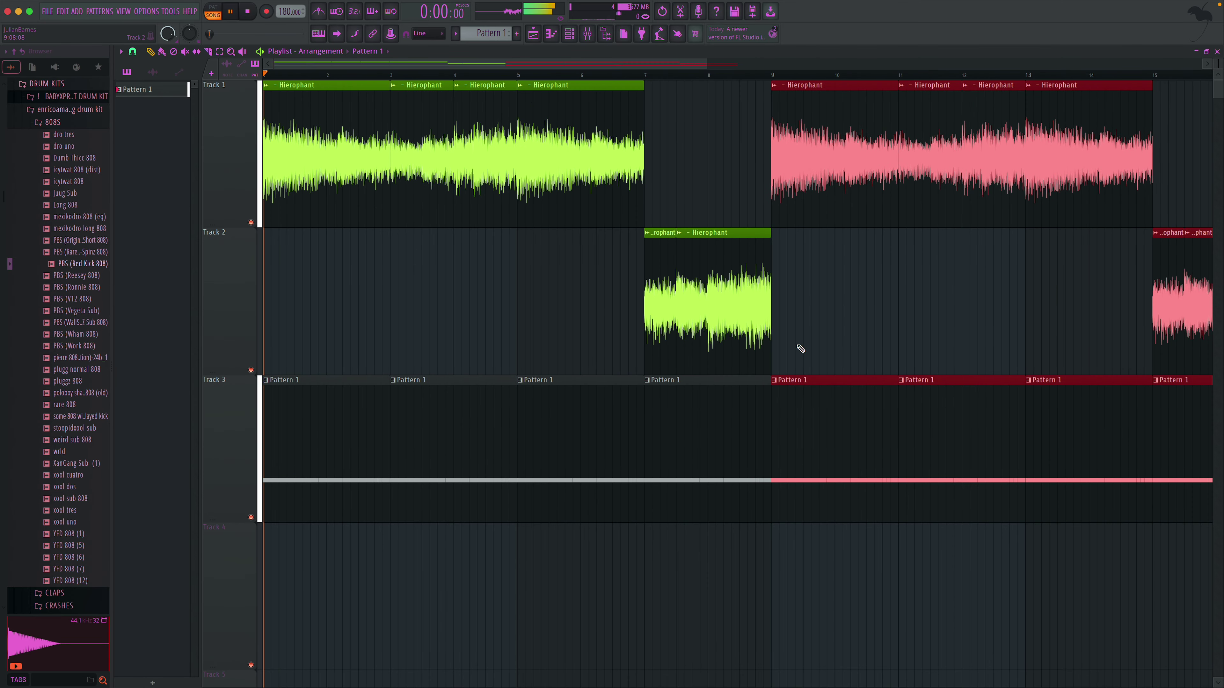
# - Clone Pattern 1 and place the clone at bar 7 on Track 4, replacing the Pattern 1 clip above it
pyautogui.hscroll(4, 798, 347)
pyautogui.click(695, 362)
pyautogui.rightClick(694, 361)
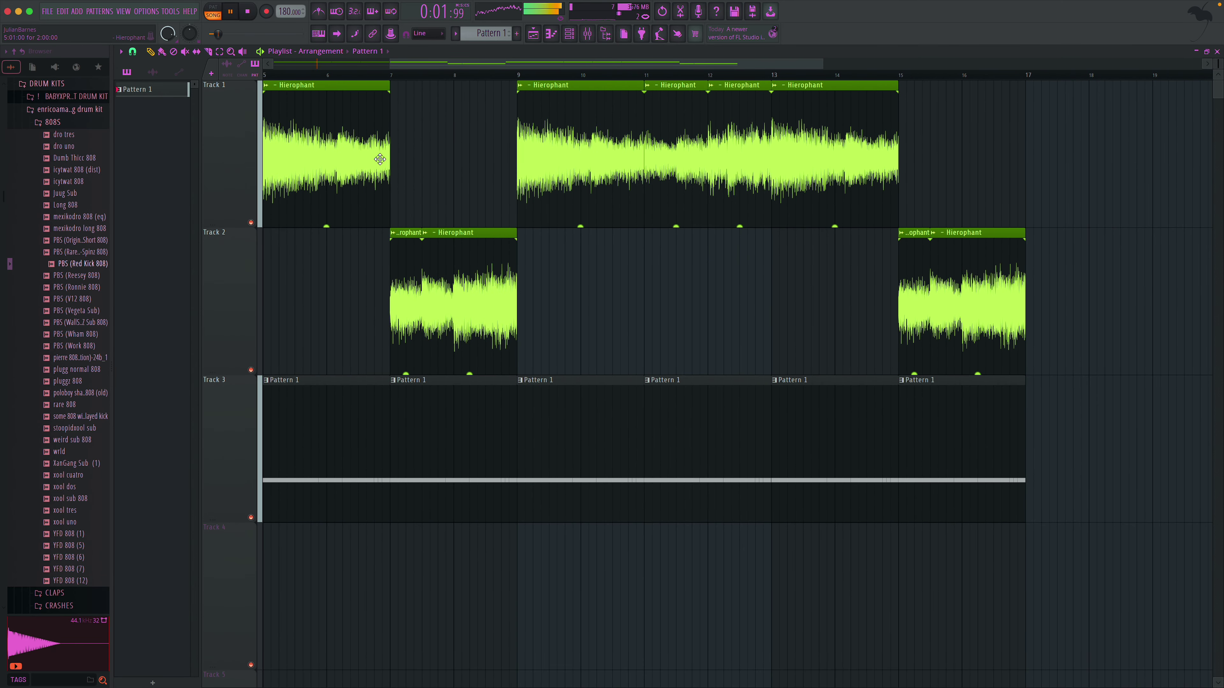
pyautogui.rightClick(151, 90)
pyautogui.click(175, 221)
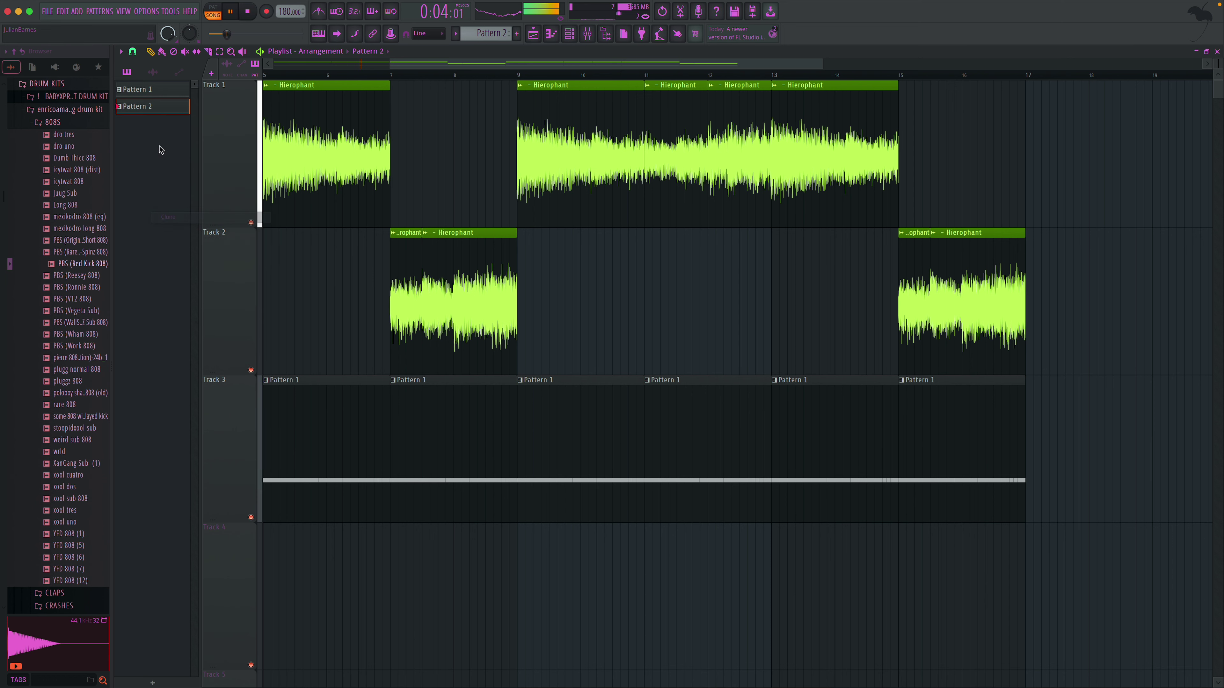
pyautogui.moveTo(151, 111); pyautogui.dragTo(428, 640)
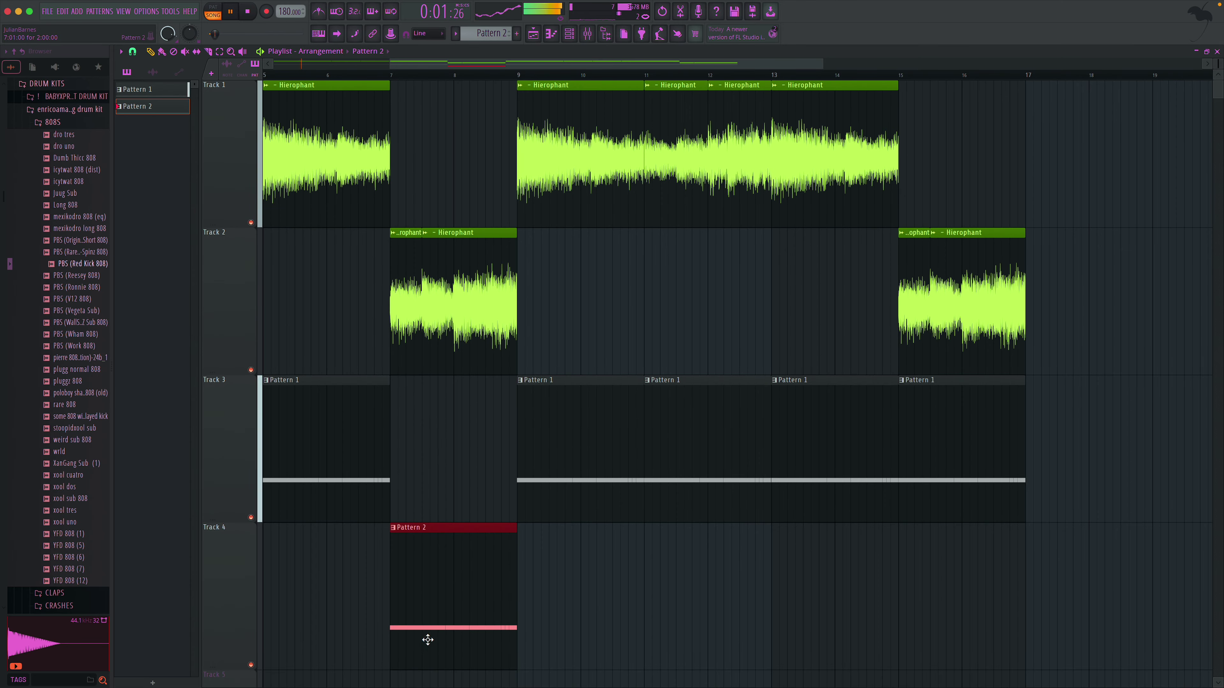
# - Open Pattern 2's 808 piano roll and delete its first long C5 note
pyautogui.doubleClick(591, 577)
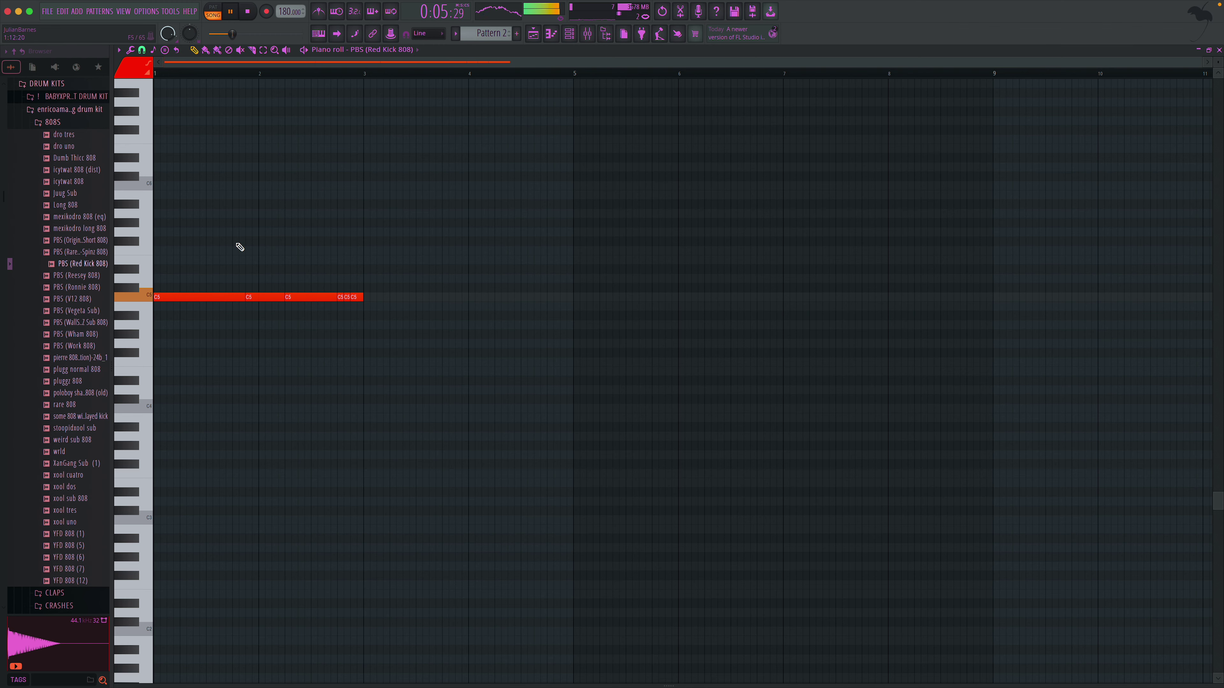
pyautogui.moveTo(207, 295); pyautogui.dragTo(202, 199)
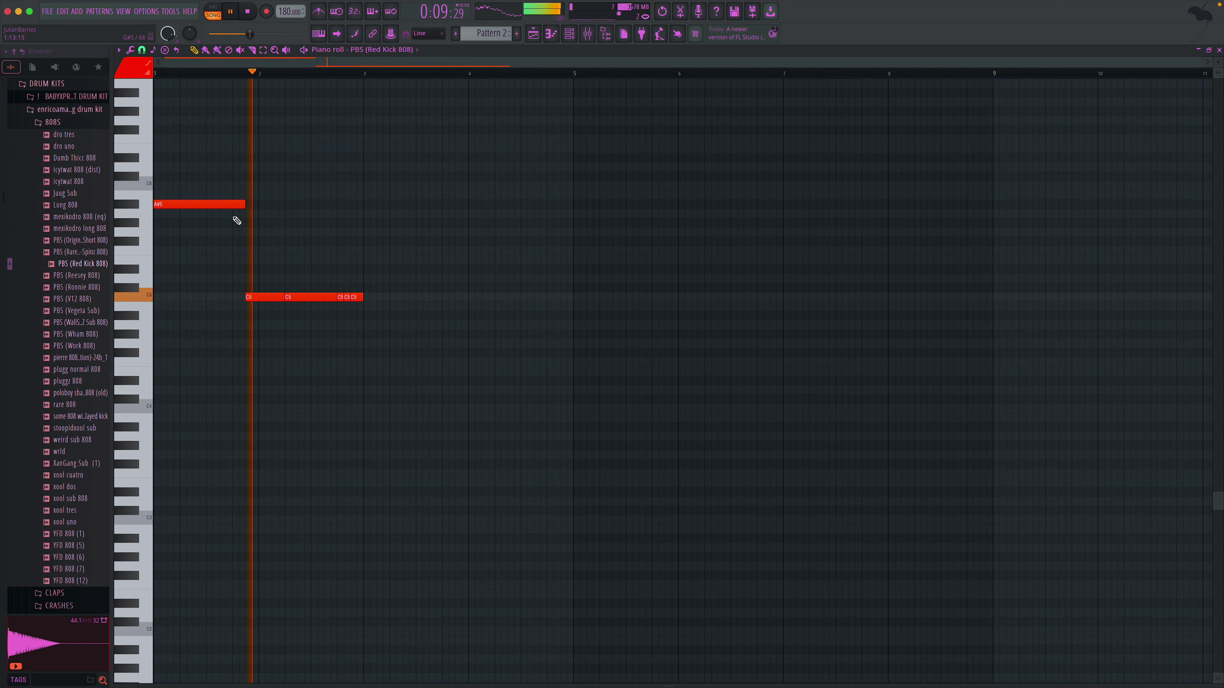
pyautogui.moveTo(216, 210); pyautogui.dragTo(211, 304)
pyautogui.press('space')
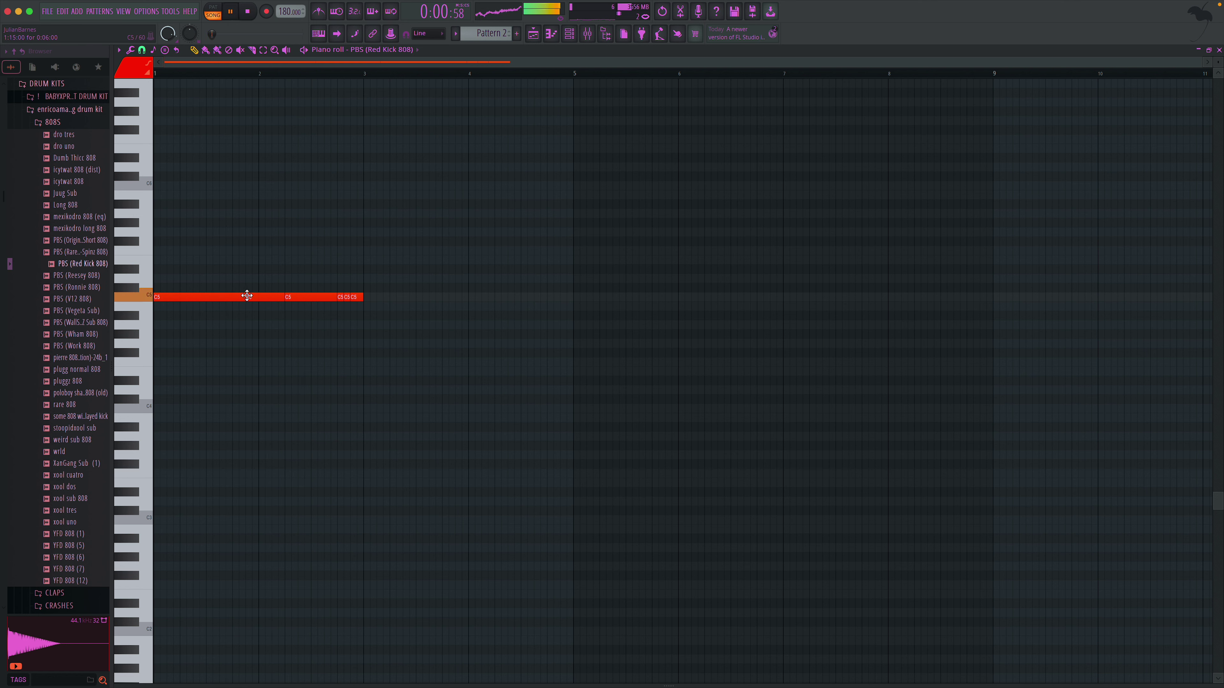
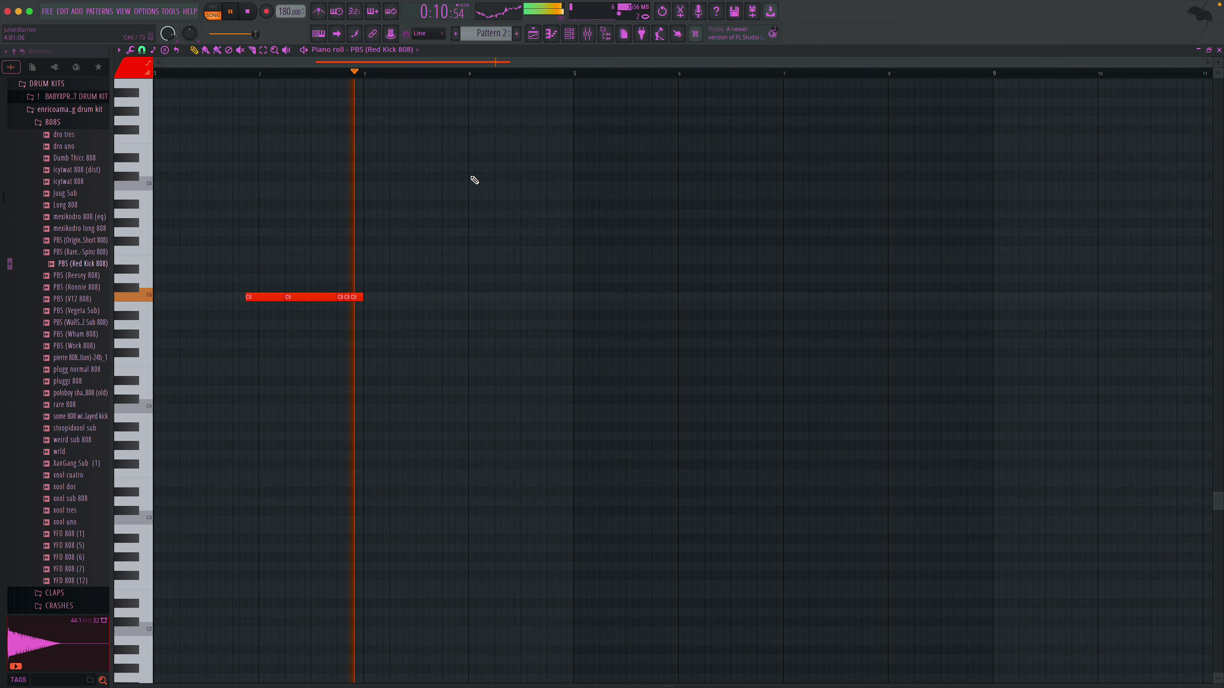
# - Place Pattern 2 at bar 15 on Track 4 and delete the Pattern 1 clip above it on Track 3
pyautogui.click(1220, 51)
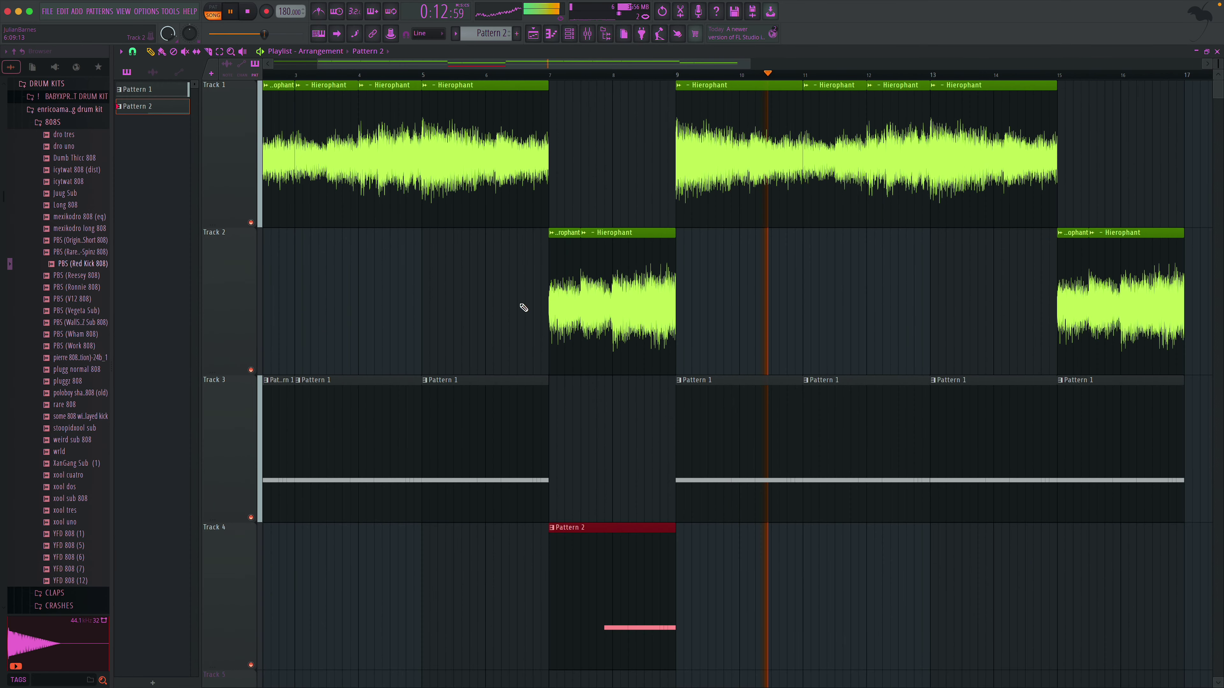
pyautogui.click(1063, 576)
pyautogui.rightClick(1076, 487)
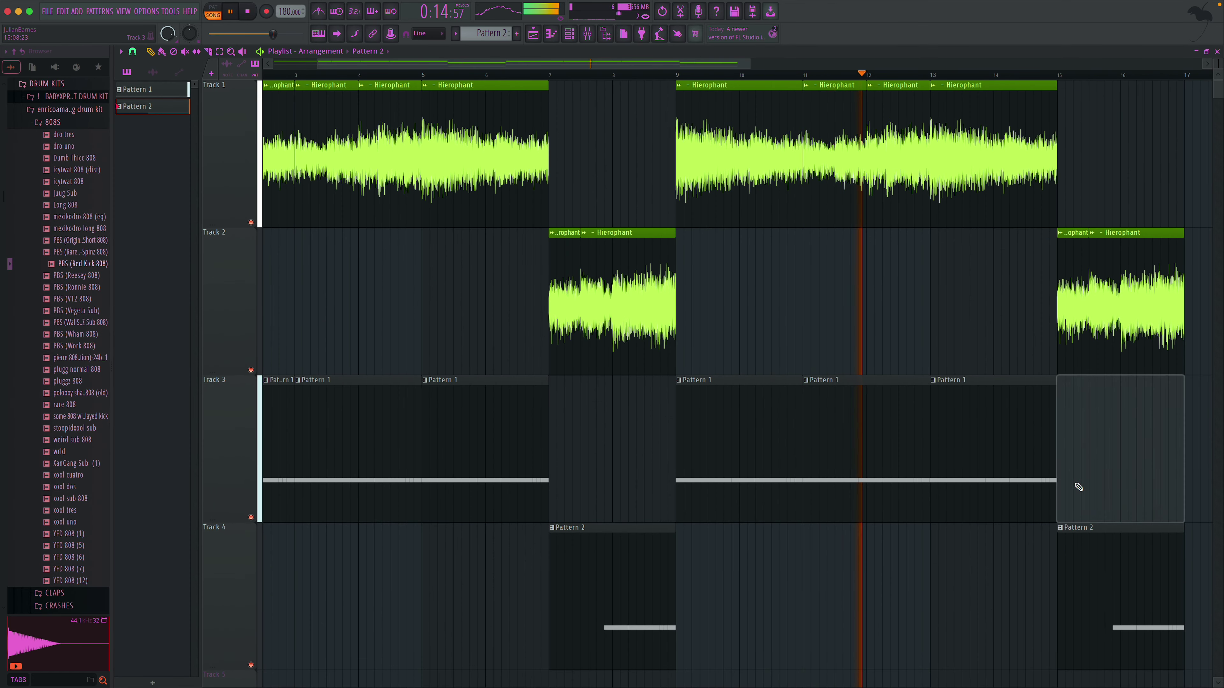
# - Collapse the enricoaman..gg drum kit, open the SAURON DRUM KIT 2020 folder and stop playback
pyautogui.scroll(4, 70, 323)
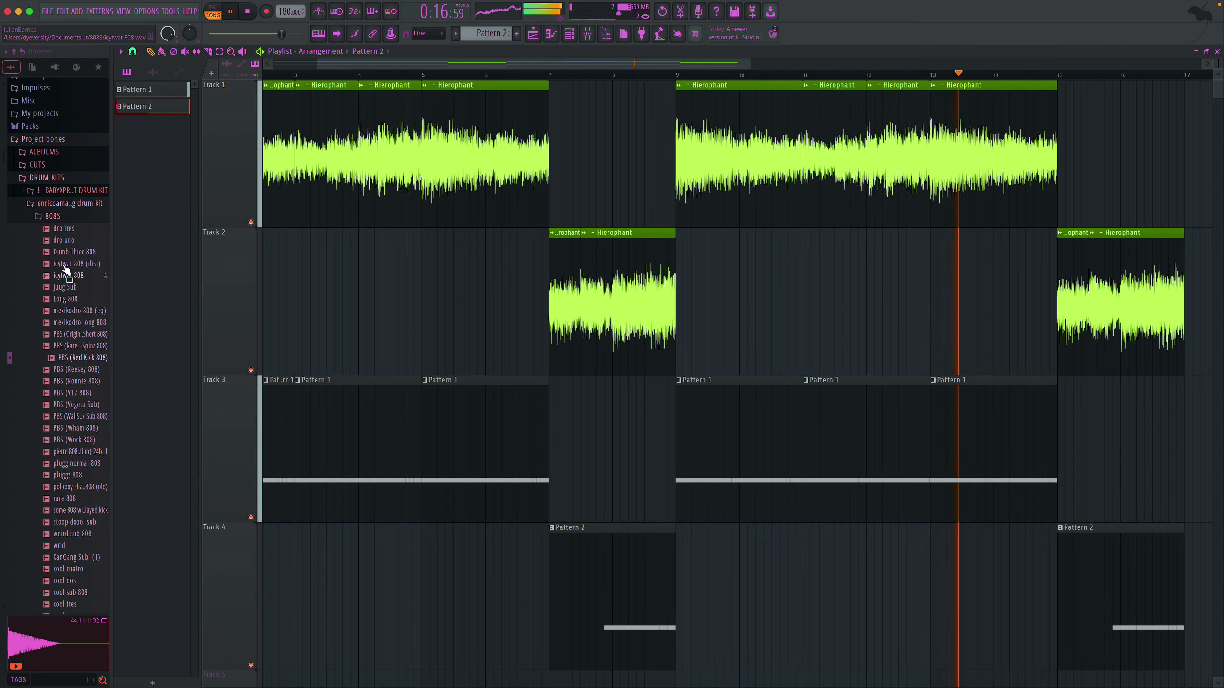
pyautogui.click(63, 217)
pyautogui.click(70, 204)
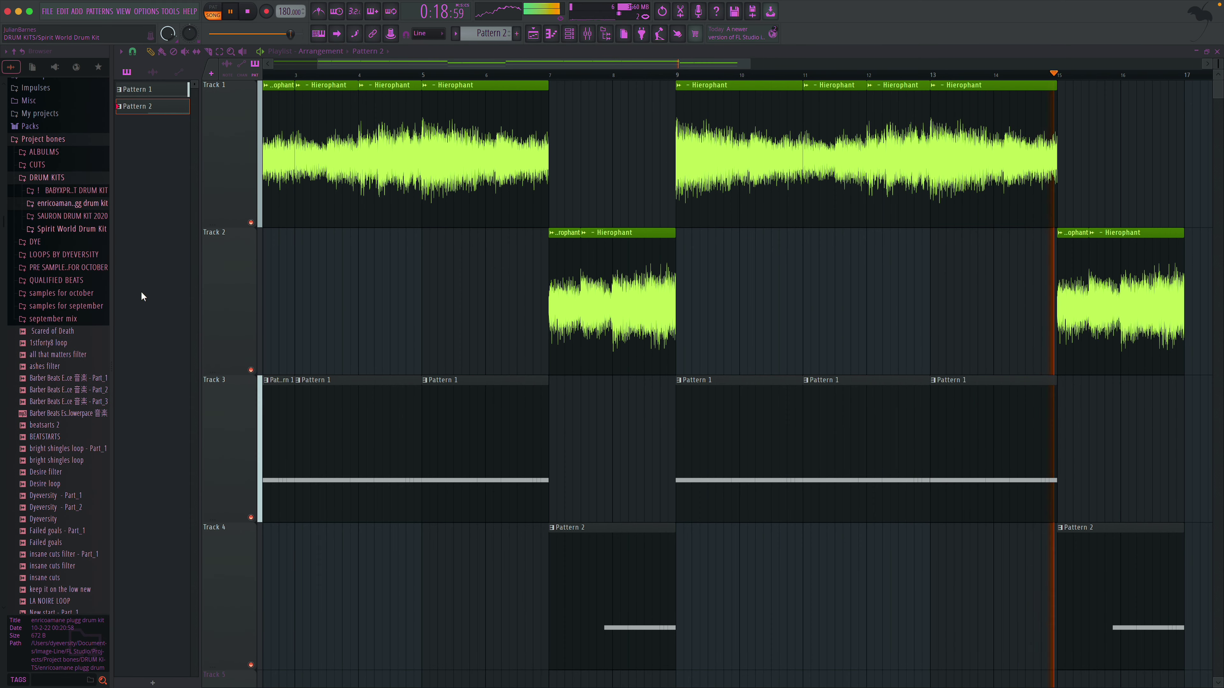
pyautogui.click(70, 216)
pyautogui.press('space')
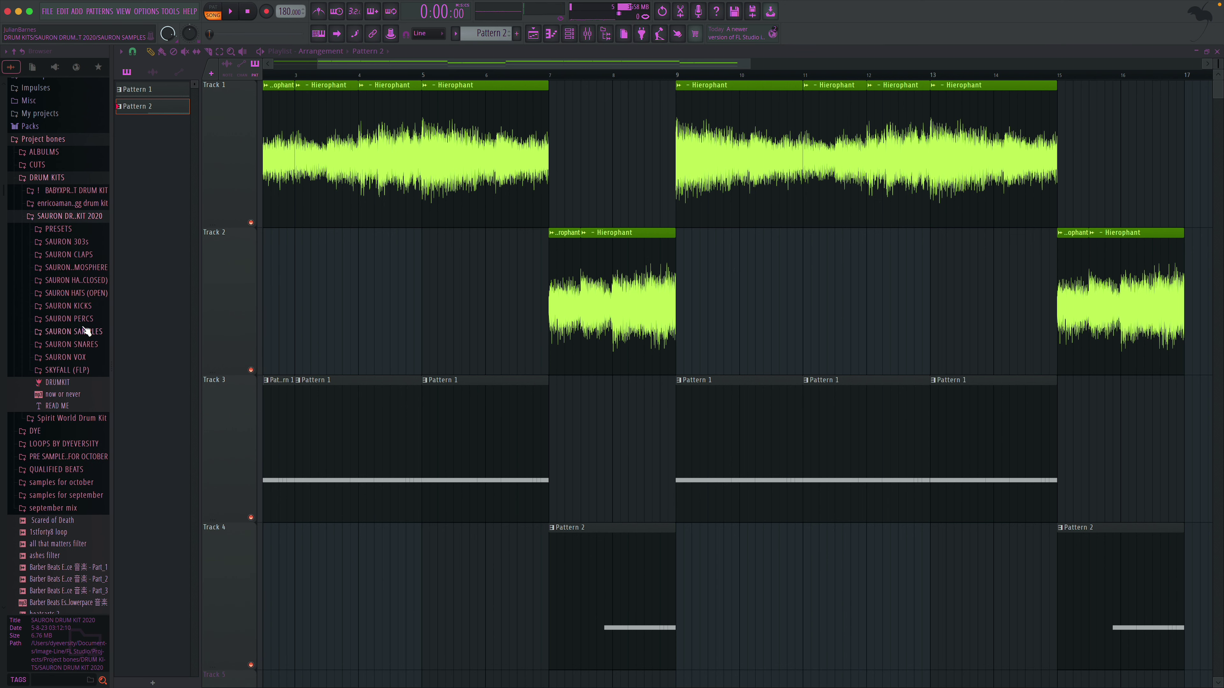
# - Audition samples in the SAURON PERCS folder down to WHIPPA RIM and add WHIPPA RIM to the project
pyautogui.click(77, 319)
pyautogui.scroll(-4, 79, 352)
pyautogui.click(77, 343)
pyautogui.click(77, 366)
pyautogui.click(82, 390)
pyautogui.click(82, 390)
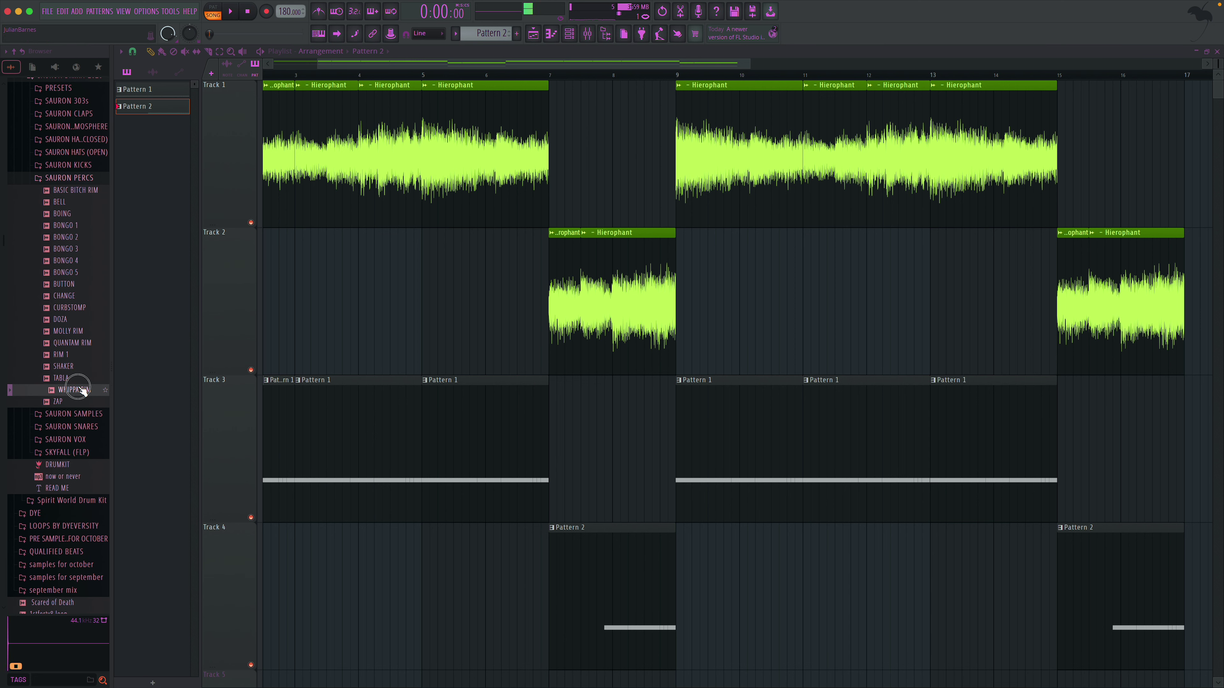
pyautogui.moveTo(113, 379); pyautogui.dragTo(171, 277)
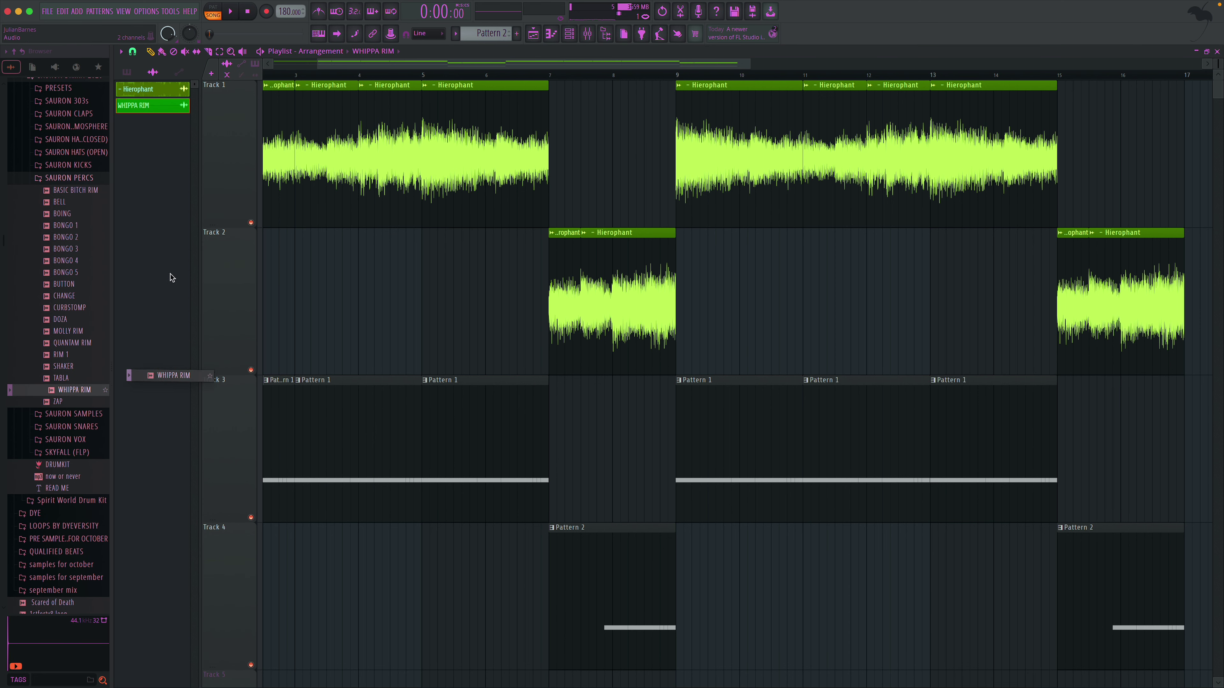
# - Create Pattern 3 and fill Track 5 with one-bar clips of it from bar 1 through bar 16
pyautogui.click(517, 34)
pyautogui.scroll(-3, 363, 123)
pyautogui.click(181, 155)
pyautogui.moveTo(180, 152); pyautogui.dragTo(271, 470)
pyautogui.hscroll(-3, 308, 333)
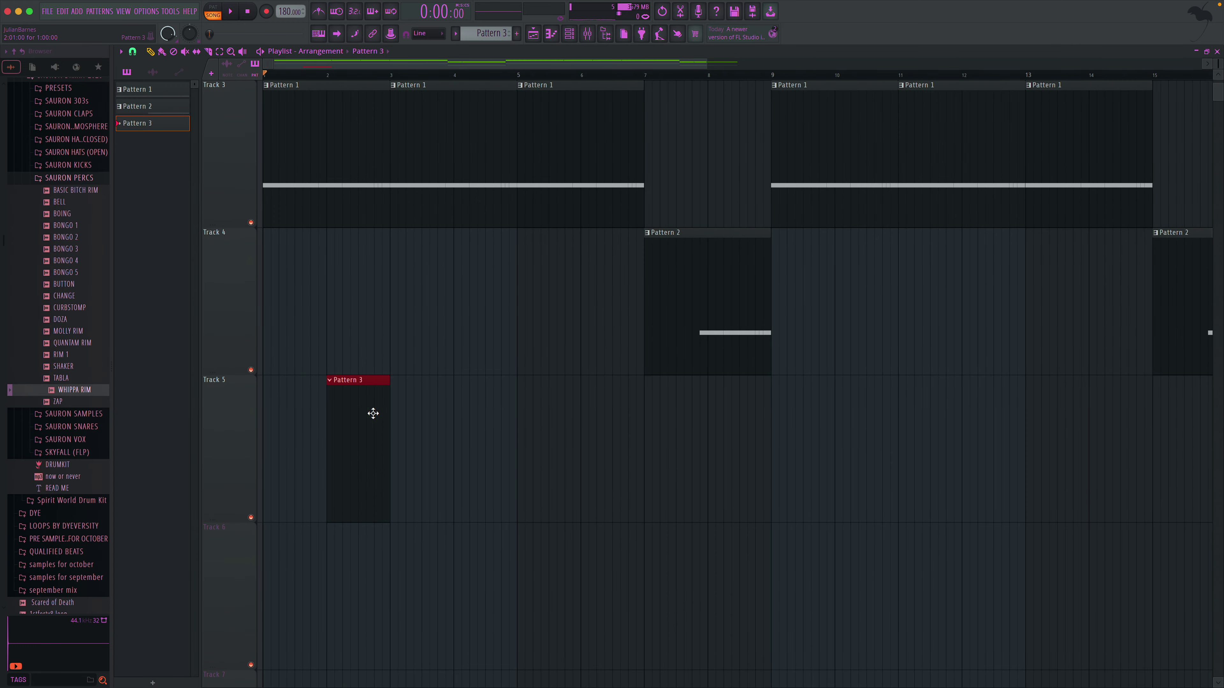
pyautogui.moveTo(374, 413); pyautogui.dragTo(310, 414)
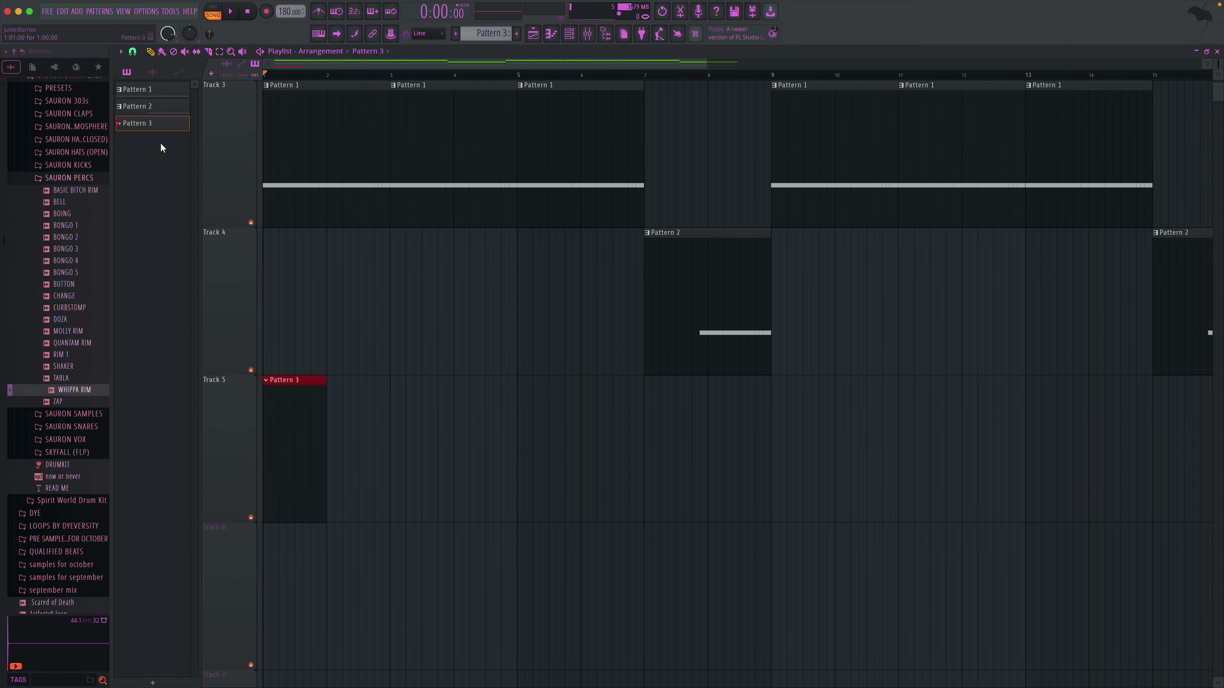
pyautogui.doubleClick(231, 52)
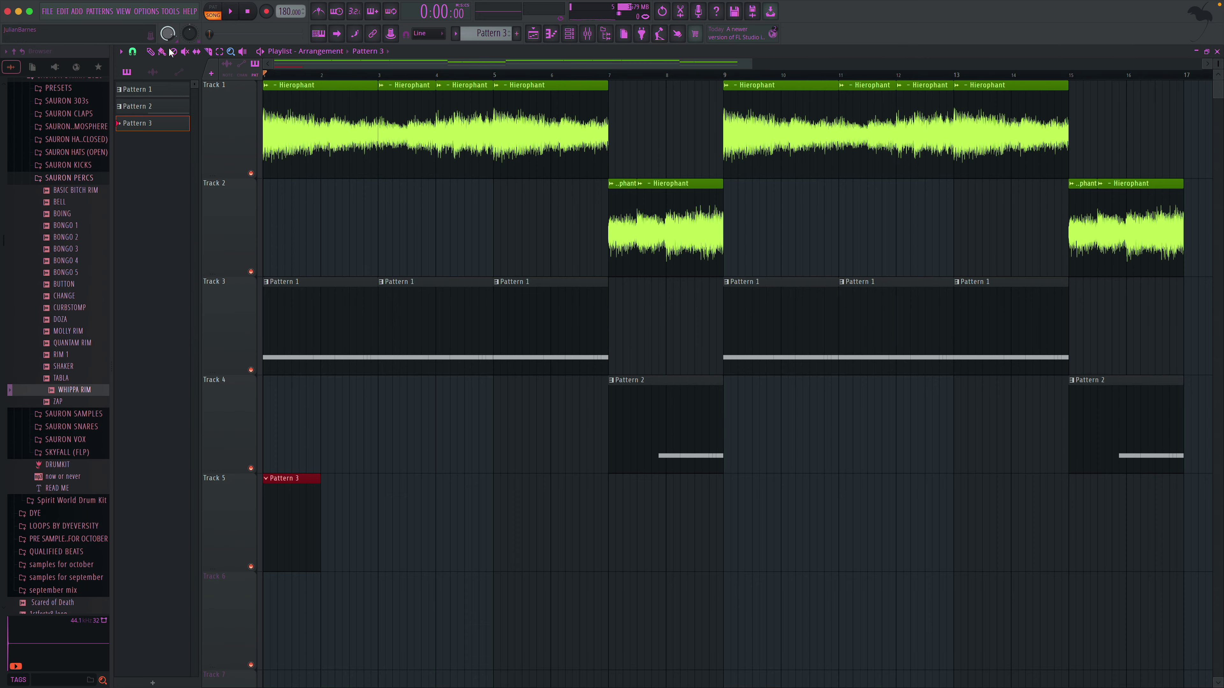
pyautogui.moveTo(1130, 541); pyautogui.dragTo(338, 506)
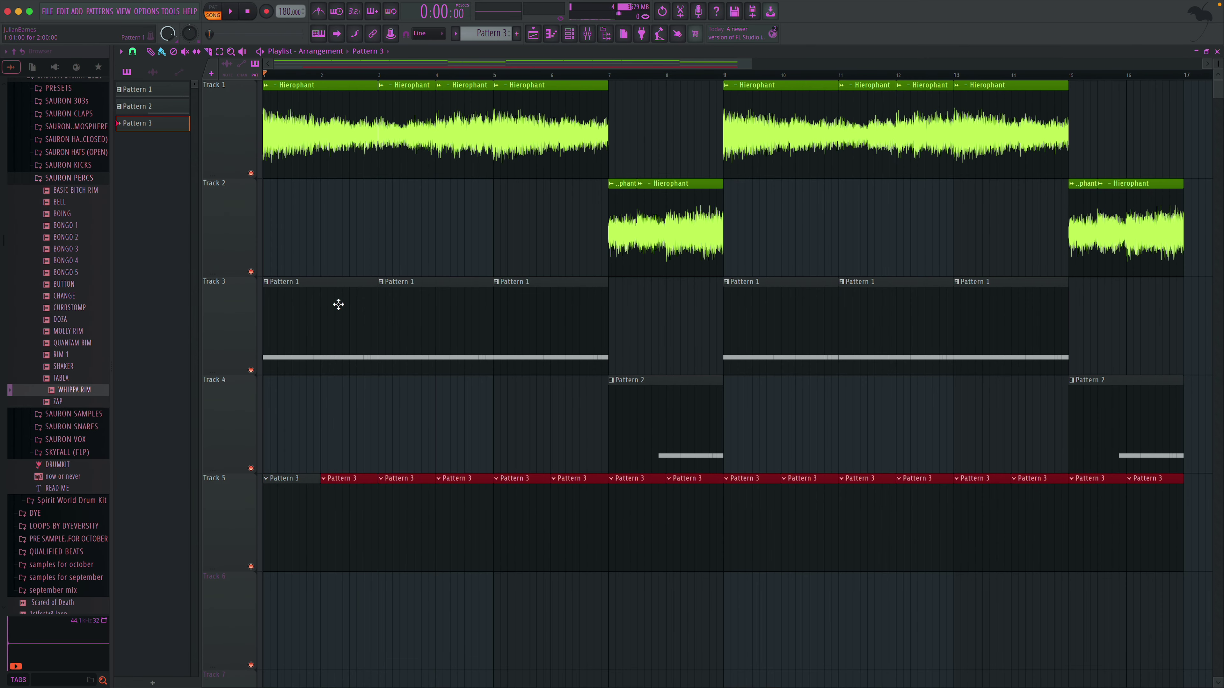
# - Add one short C5 WHIPPA RIM note in the middle of bar 1 of Pattern 3 with the song playing
pyautogui.doubleClick(304, 494)
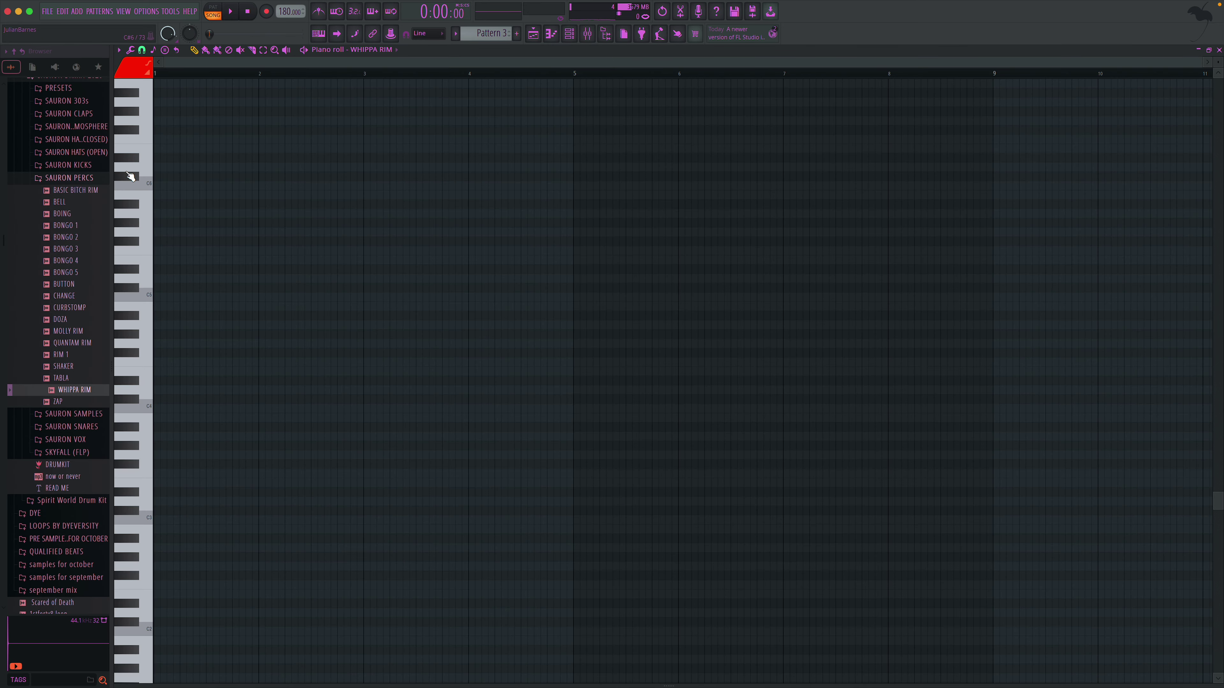
pyautogui.press('space')
pyautogui.click(205, 296)
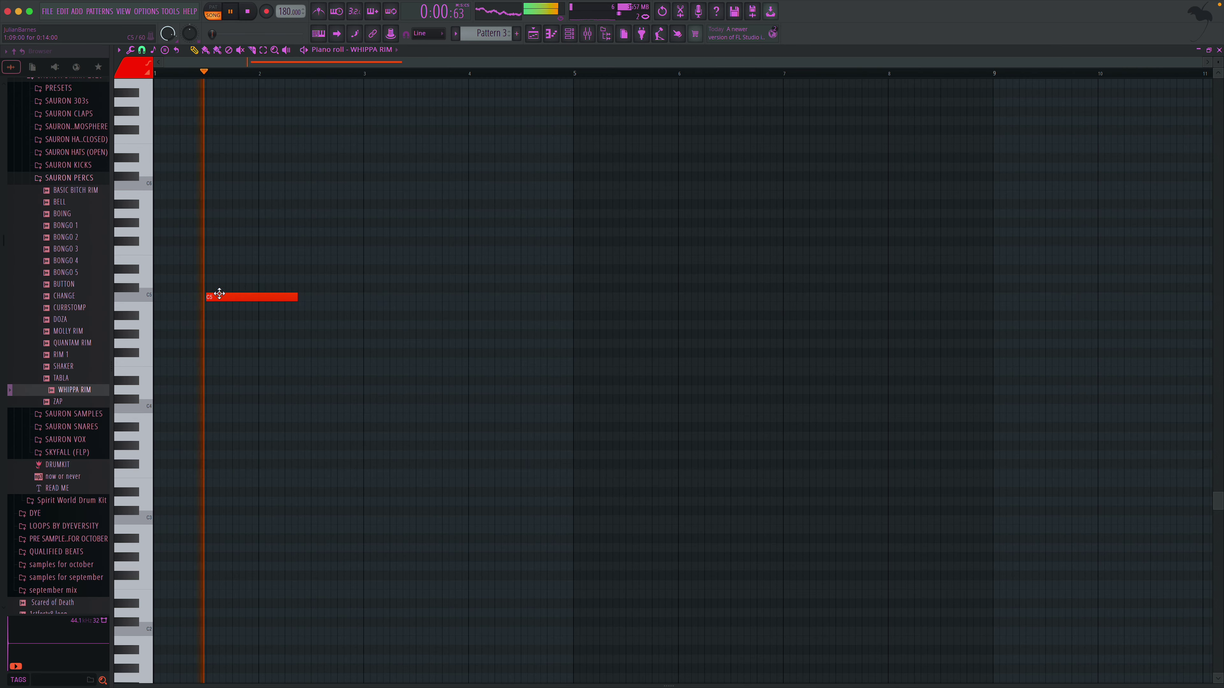
pyautogui.moveTo(293, 296); pyautogui.dragTo(188, 302)
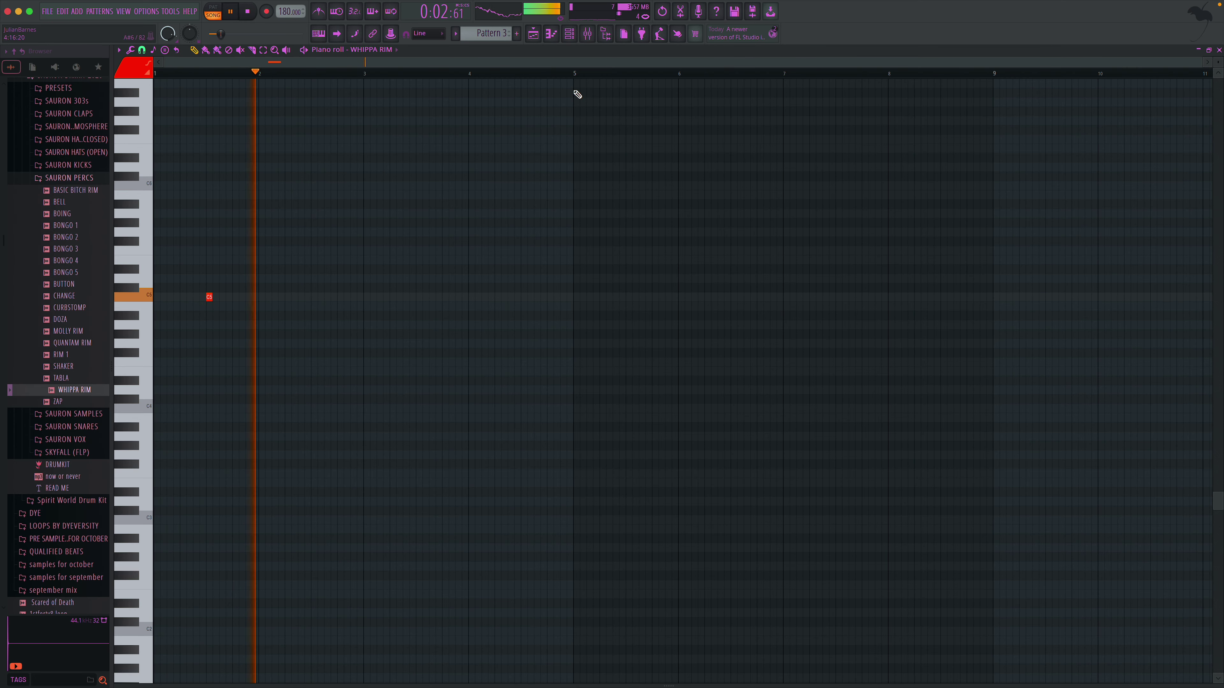
# - Route the WHIPPA RIM channel to mixer Insert 3 and raise that insert's fader to match Insert 2
pyautogui.press('F6')
pyautogui.click(370, 274)
pyautogui.click(359, 284)
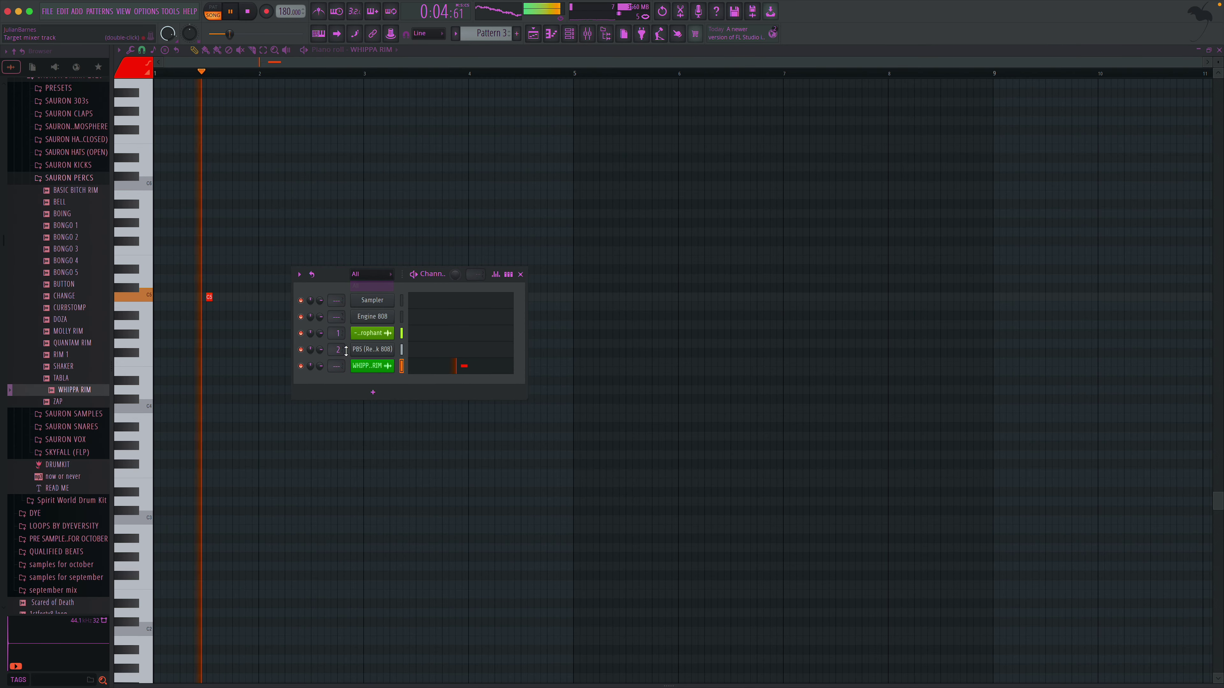
pyautogui.click(520, 275)
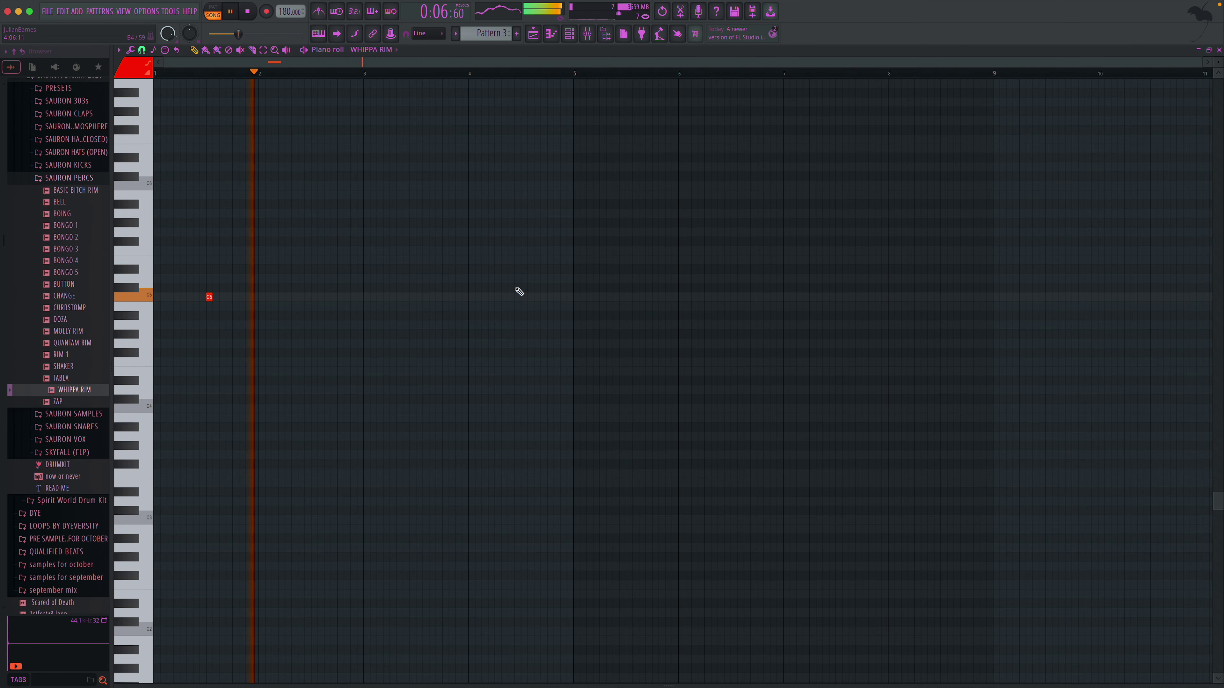
pyautogui.click(586, 33)
pyautogui.moveTo(232, 392); pyautogui.dragTo(232, 332)
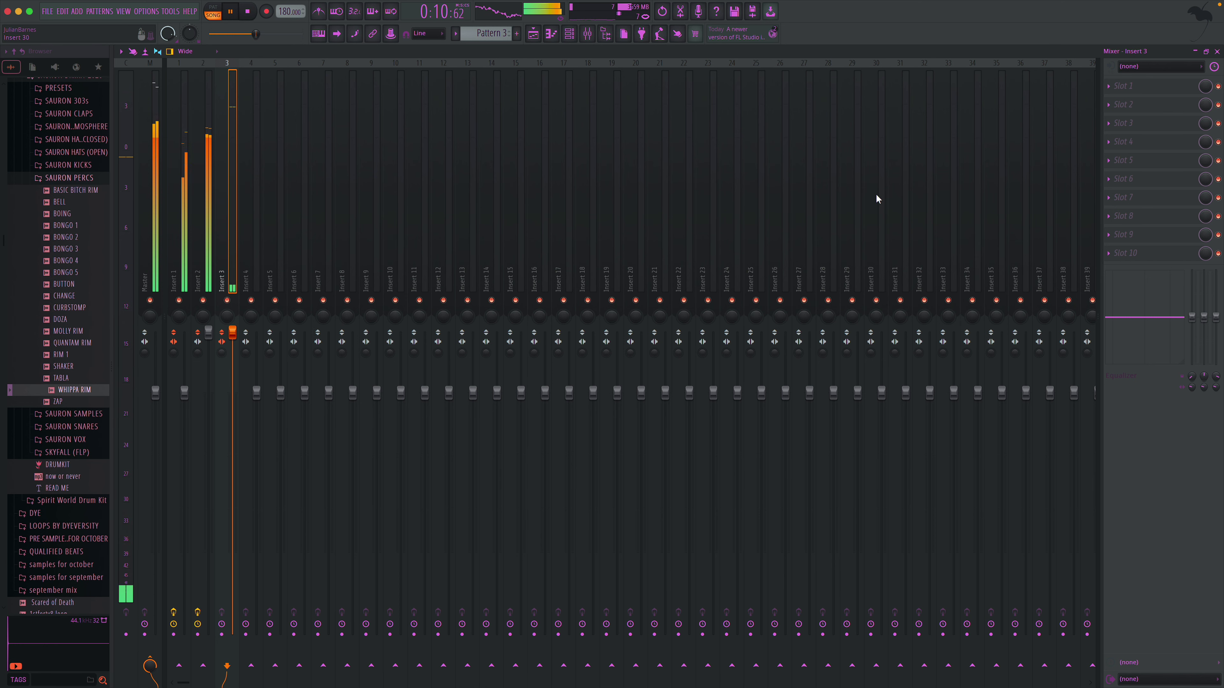
pyautogui.click(1182, 91)
pyautogui.moveTo(1137, 99)
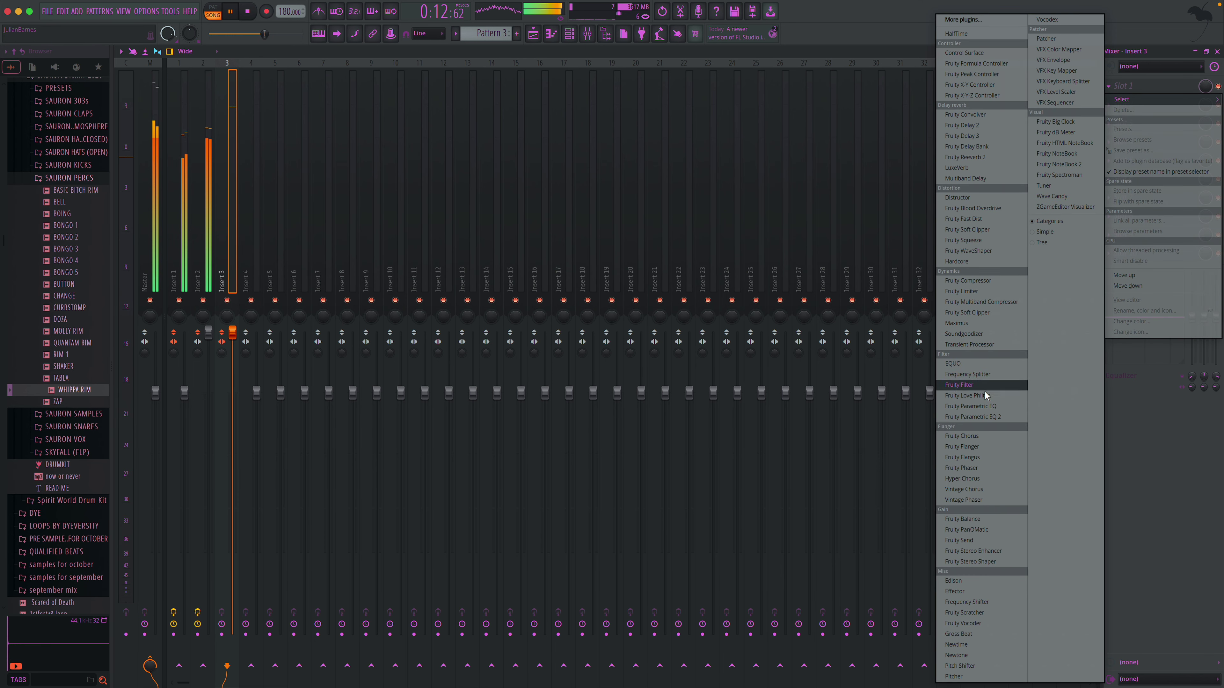
pyautogui.click(875, 292)
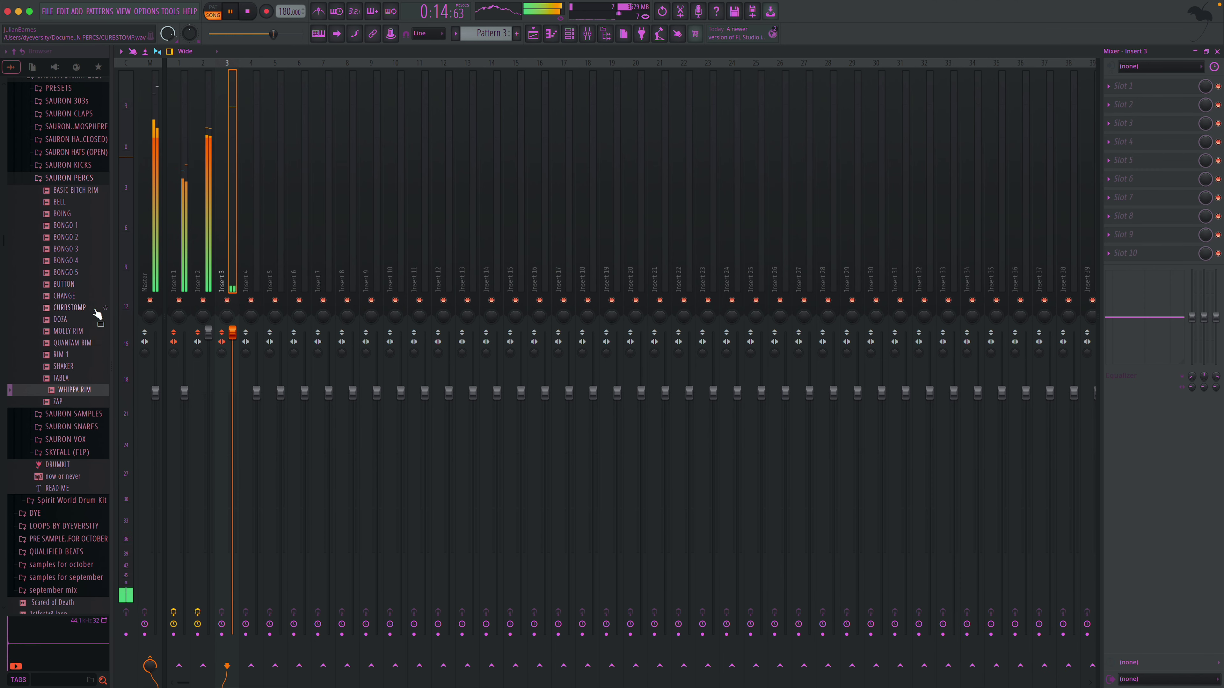
# - Replace the WHIPPA RIM sample with RIM 1 on its channel and set the channel volume to 77%
pyautogui.click(570, 34)
pyautogui.press('space')
pyautogui.click(60, 356)
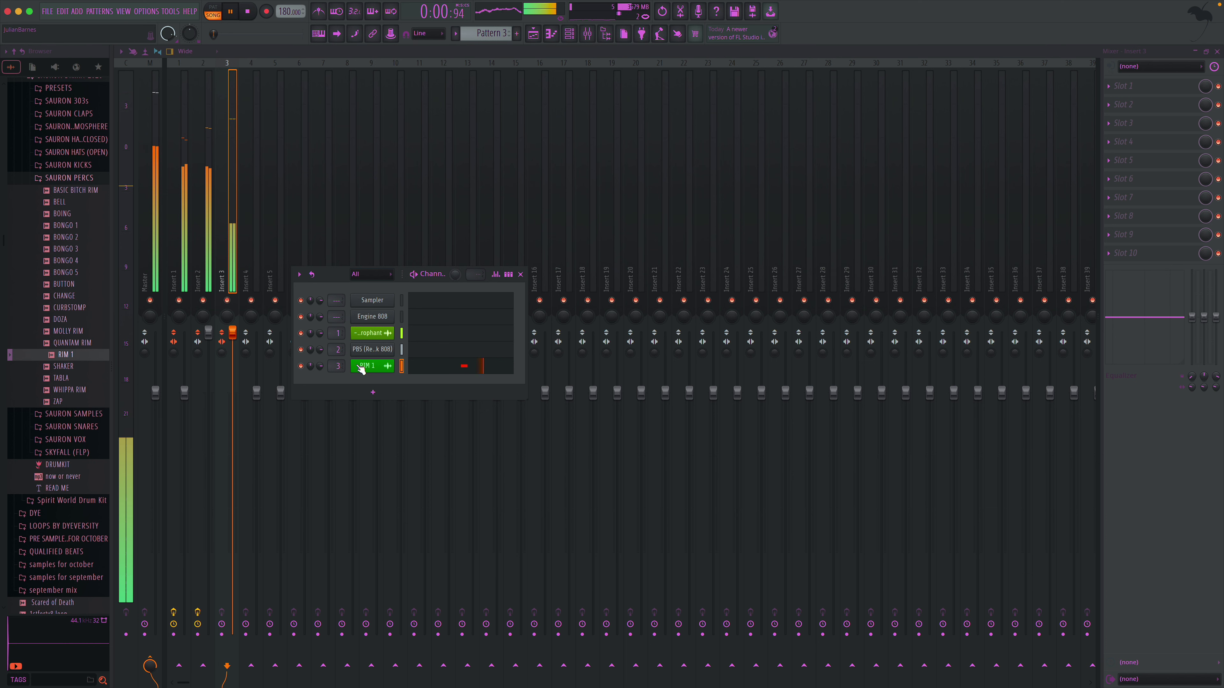
pyautogui.moveTo(319, 366)
pyautogui.mouseDown()
pyautogui.moveTo(320, 349)
pyautogui.moveTo(321, 381)
pyautogui.mouseUp()
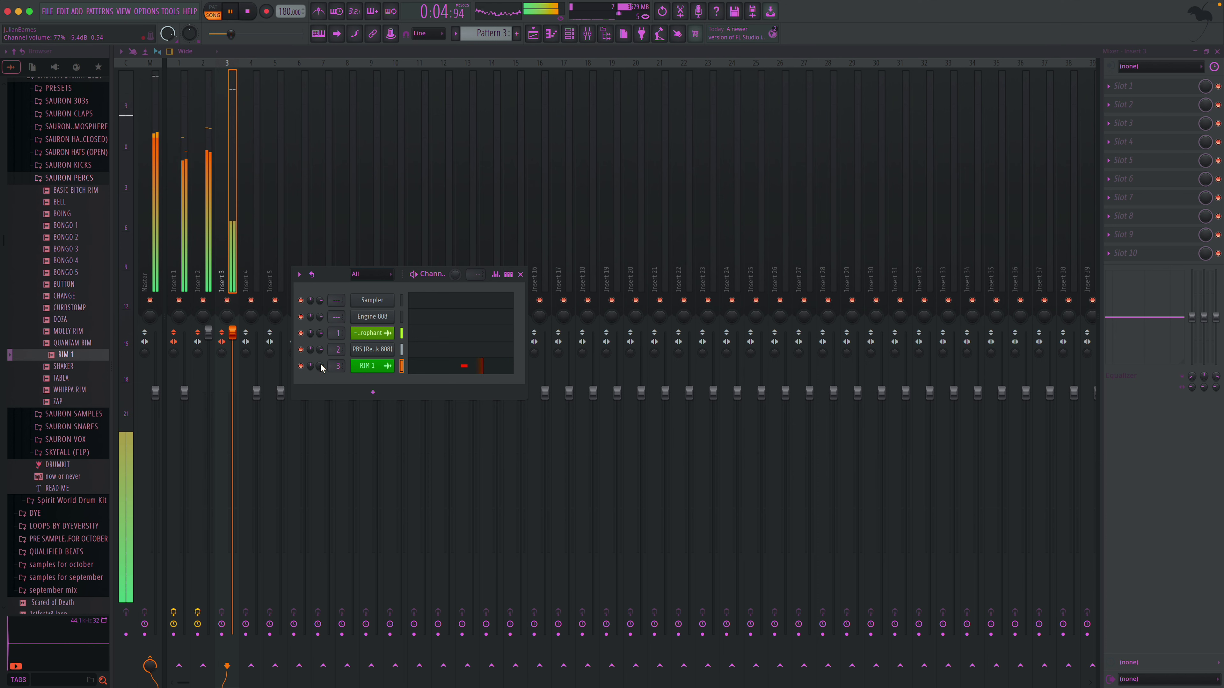
pyautogui.click(520, 276)
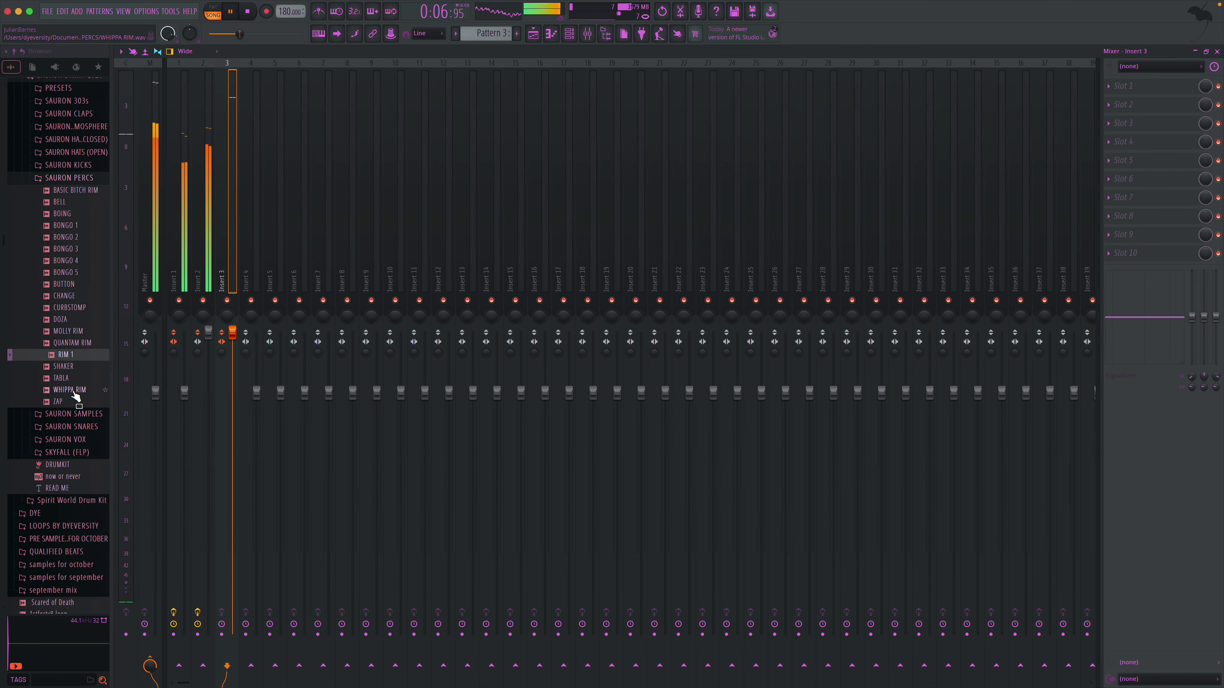
pyautogui.click(1217, 51)
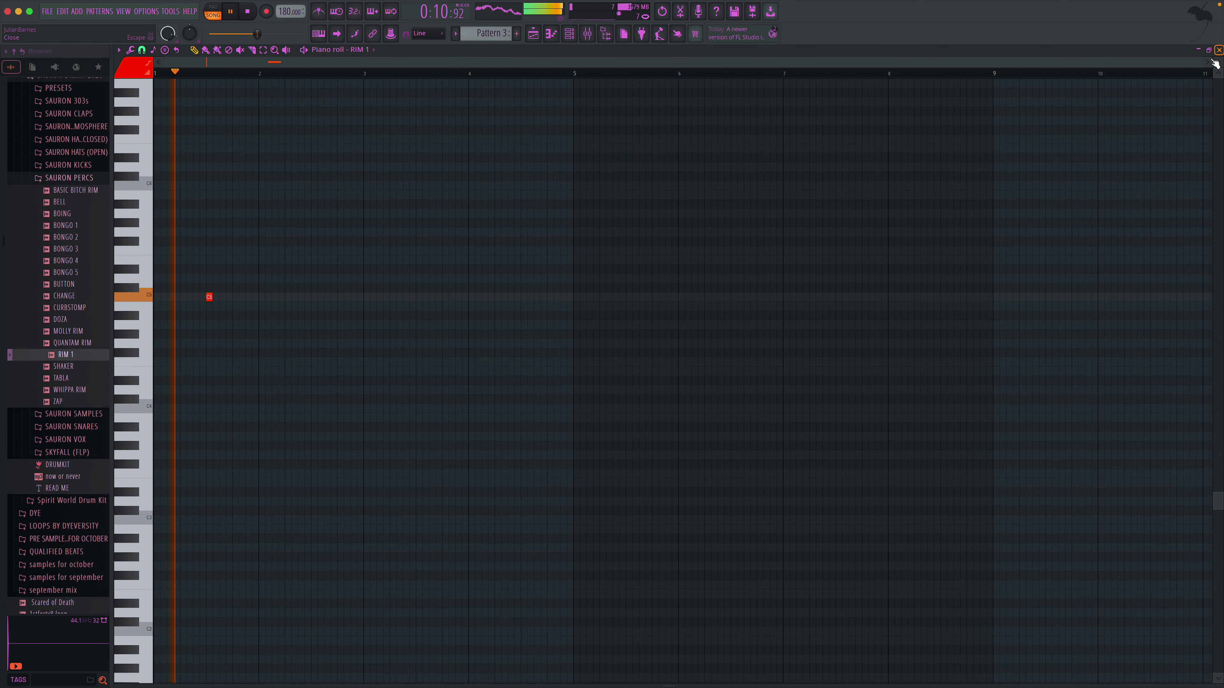
# - Collapse SAURON PERCS, open the SAURON closed and open hats folders, and add CLEAN HAT to the project
pyautogui.press('F5')
pyautogui.click(92, 183)
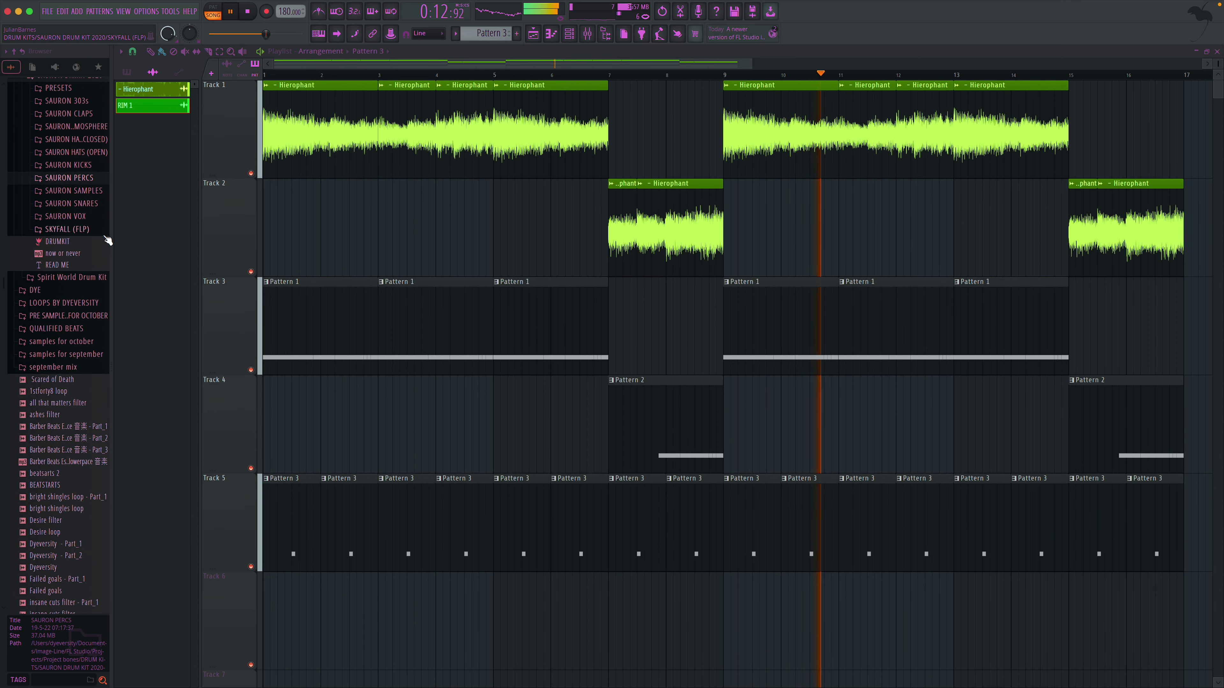
pyautogui.scroll(3, 101, 238)
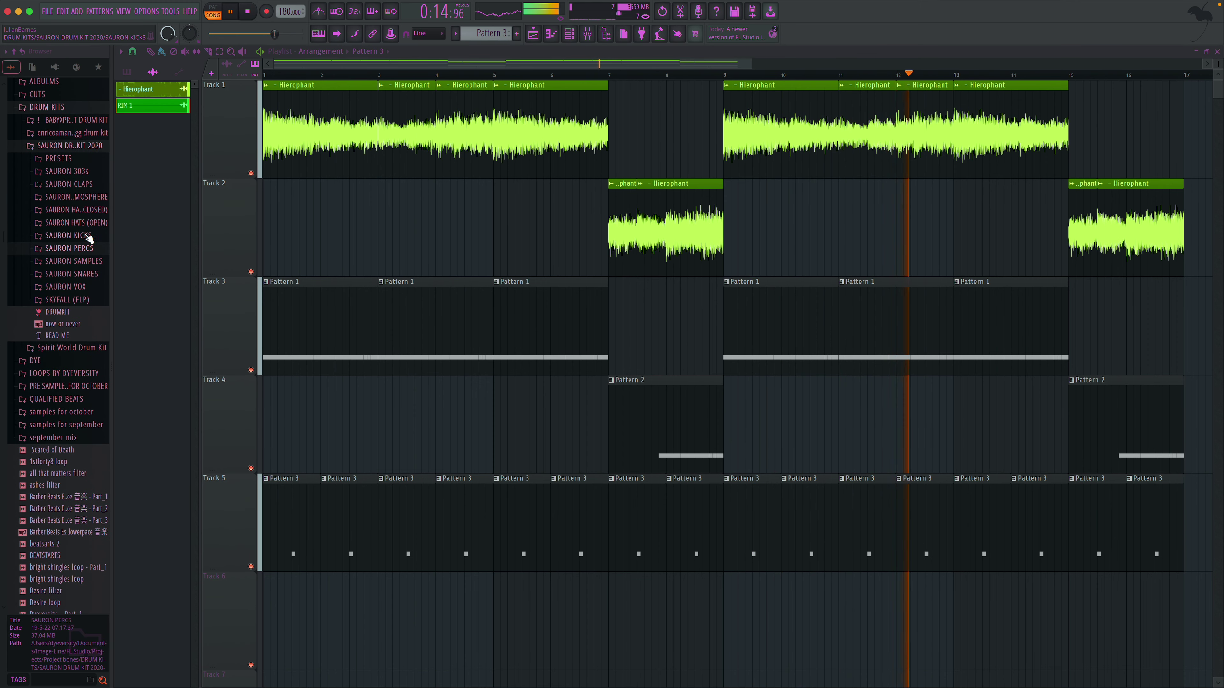
pyautogui.click(83, 223)
pyautogui.click(87, 214)
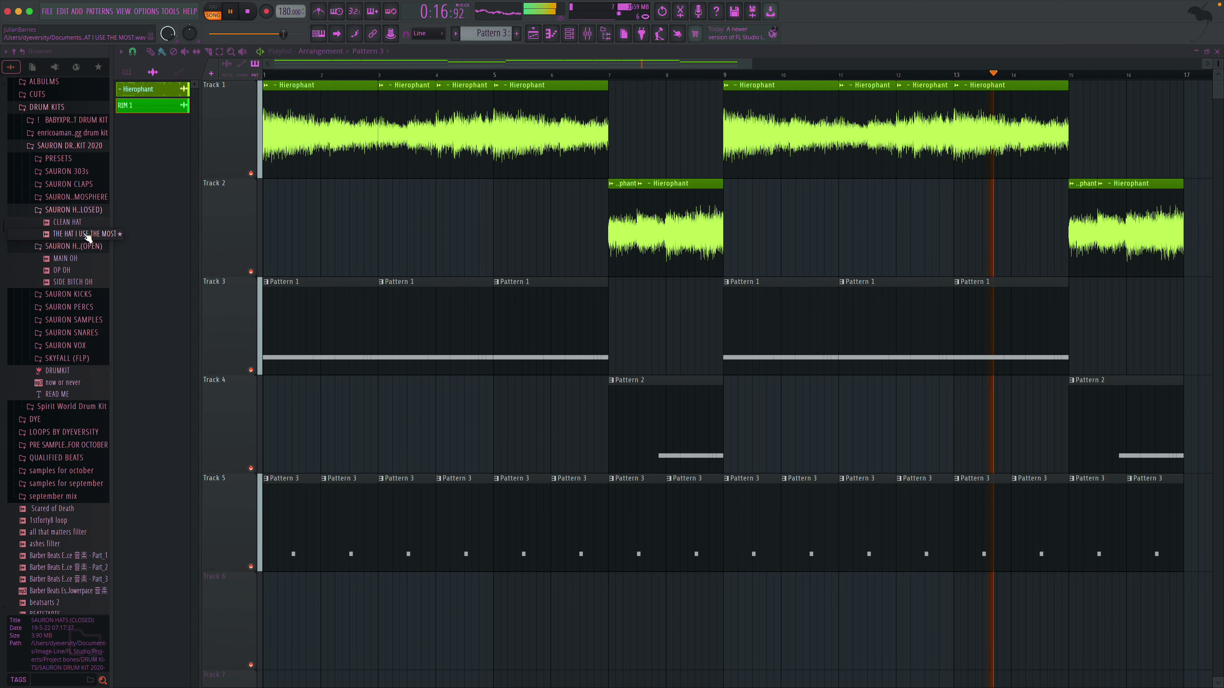
pyautogui.moveTo(79, 222); pyautogui.dragTo(142, 219)
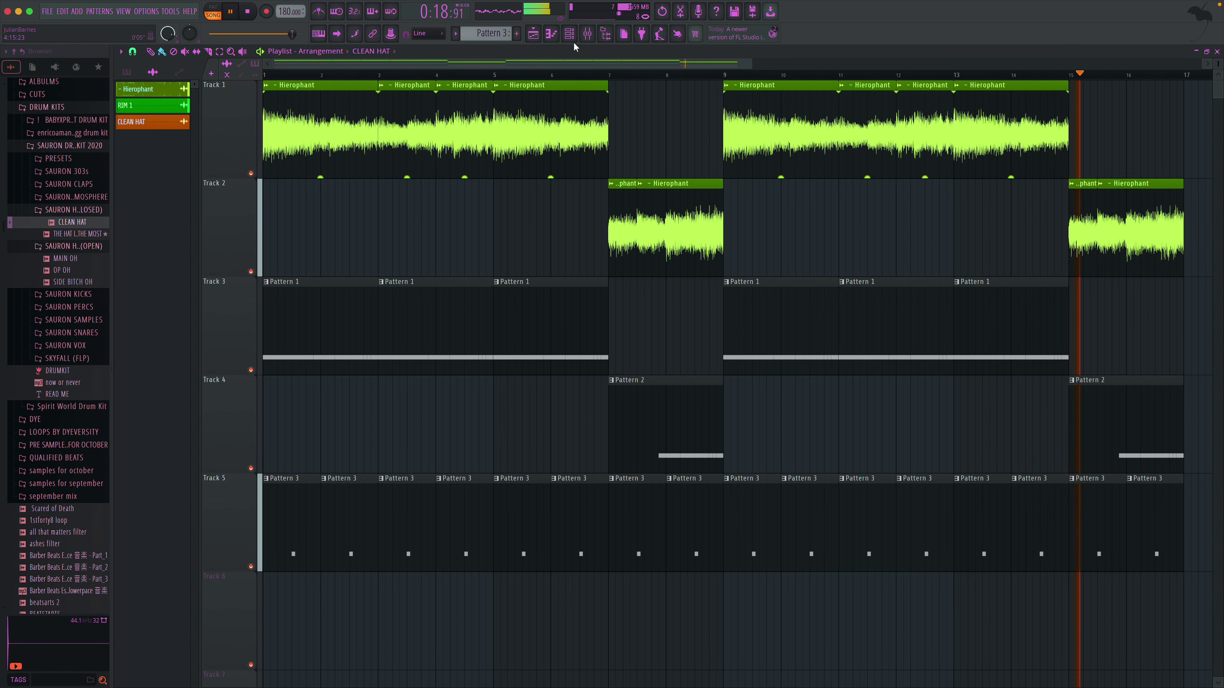
# - Create Pattern 4 and place a one-bar clip of it at bar 1 on Track 6
pyautogui.click(518, 34)
pyautogui.scroll(-2, 492, 82)
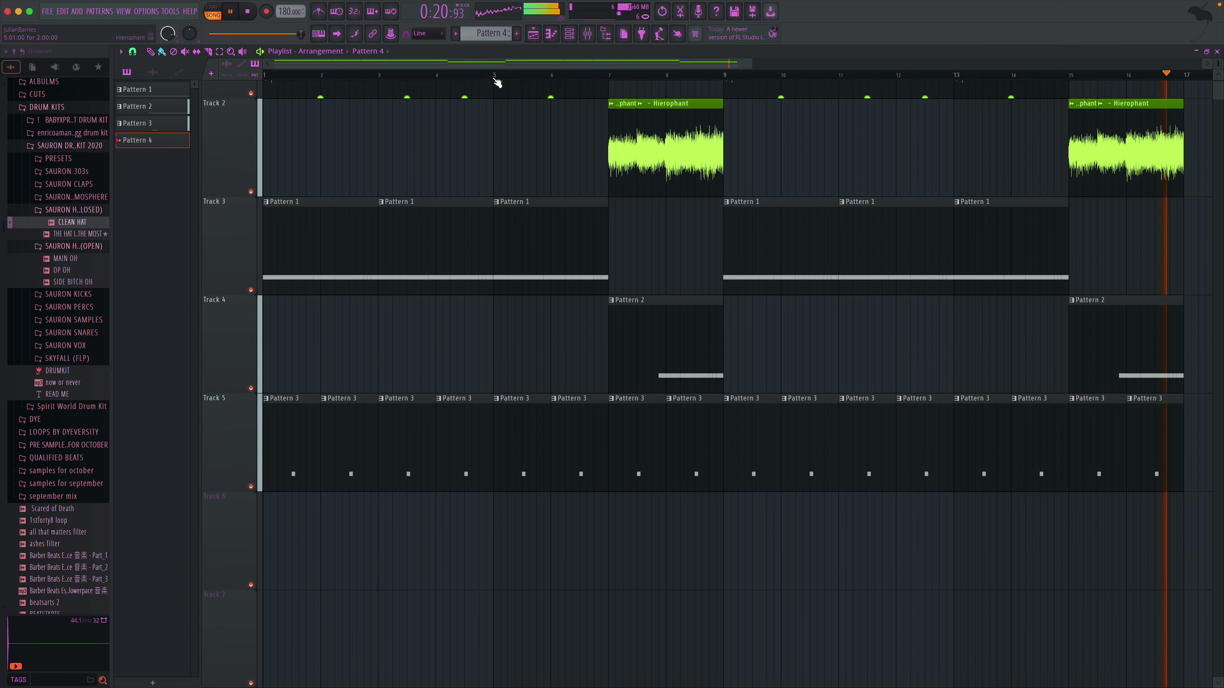
pyautogui.press('space')
pyautogui.moveTo(254, 362); pyautogui.dragTo(295, 526)
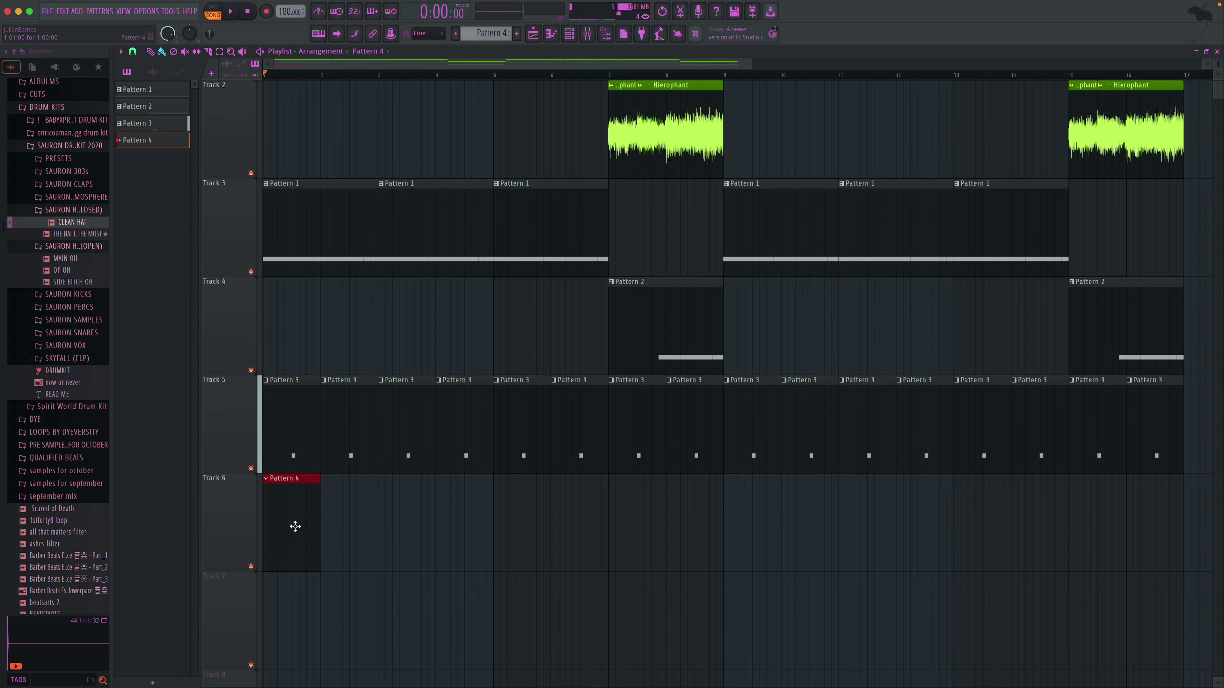
# - Program short C5 CLEAN HAT notes in Pattern 4 on steps 1, 3, 5, 11 and 15, checking them with playback
pyautogui.doubleClick(311, 515)
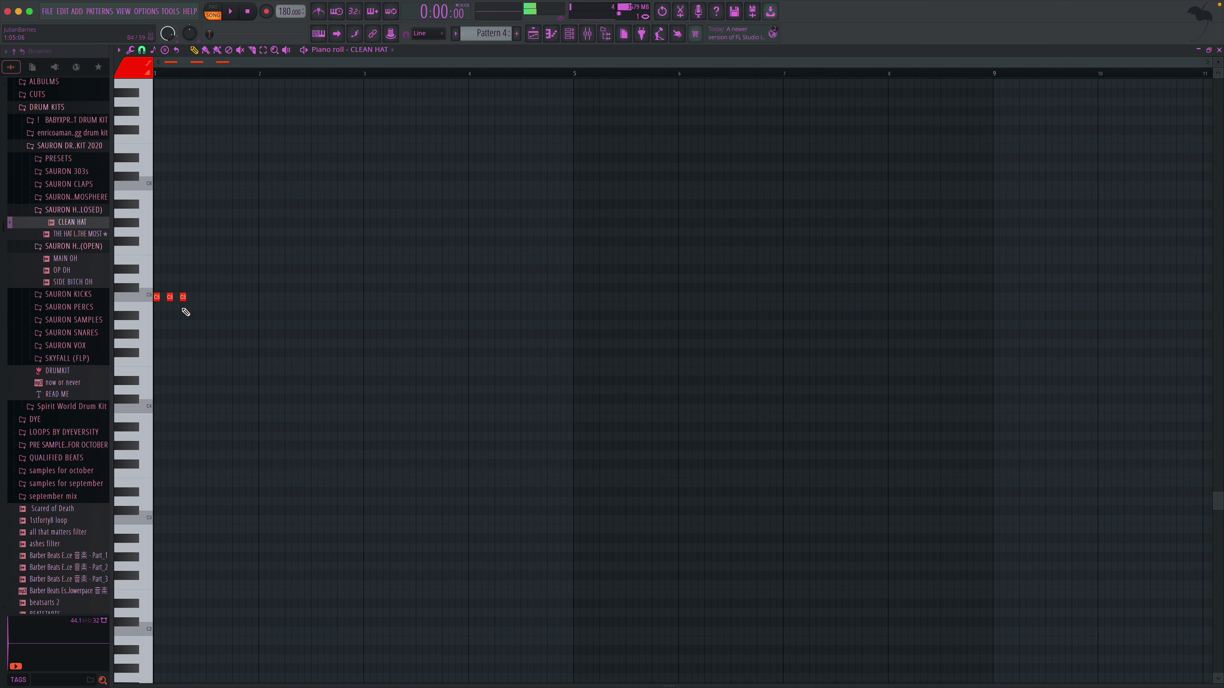
pyautogui.press('space')
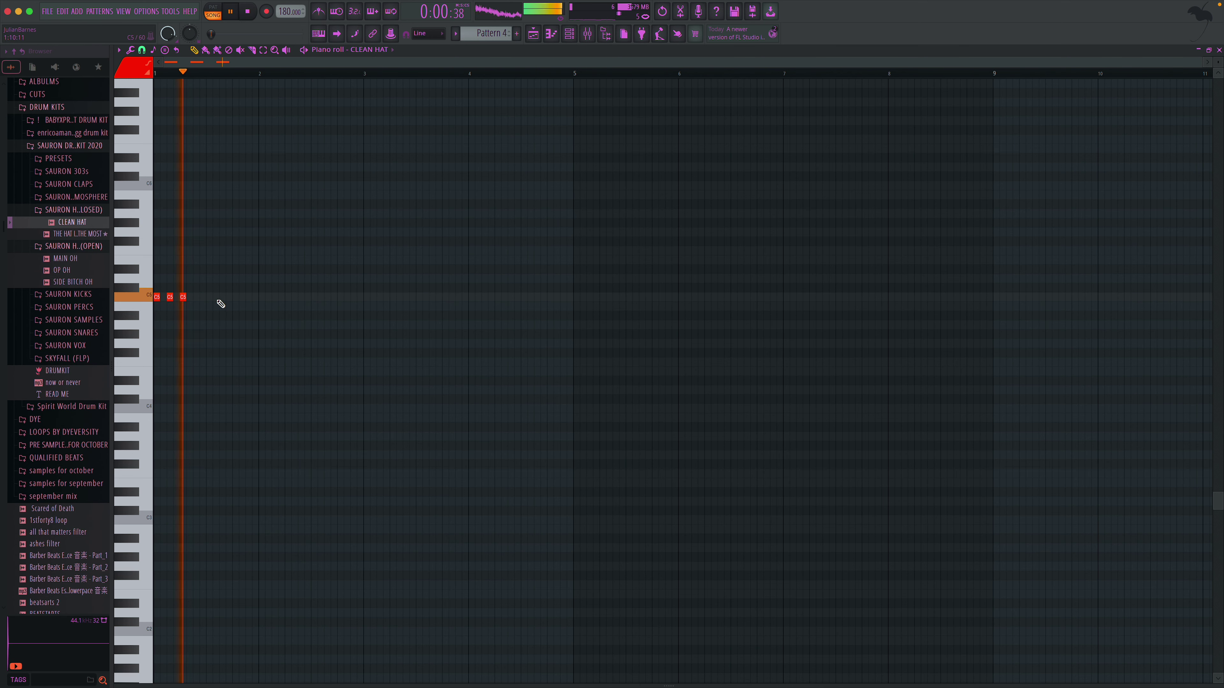
pyautogui.press('space')
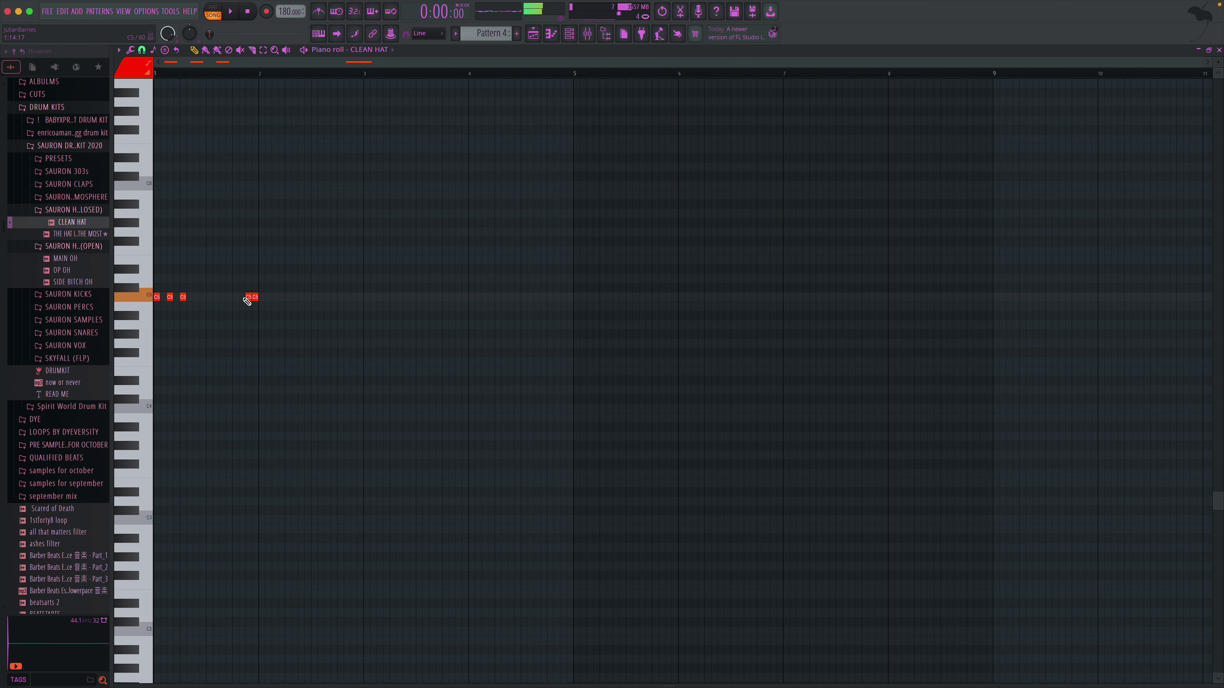
pyautogui.press('space')
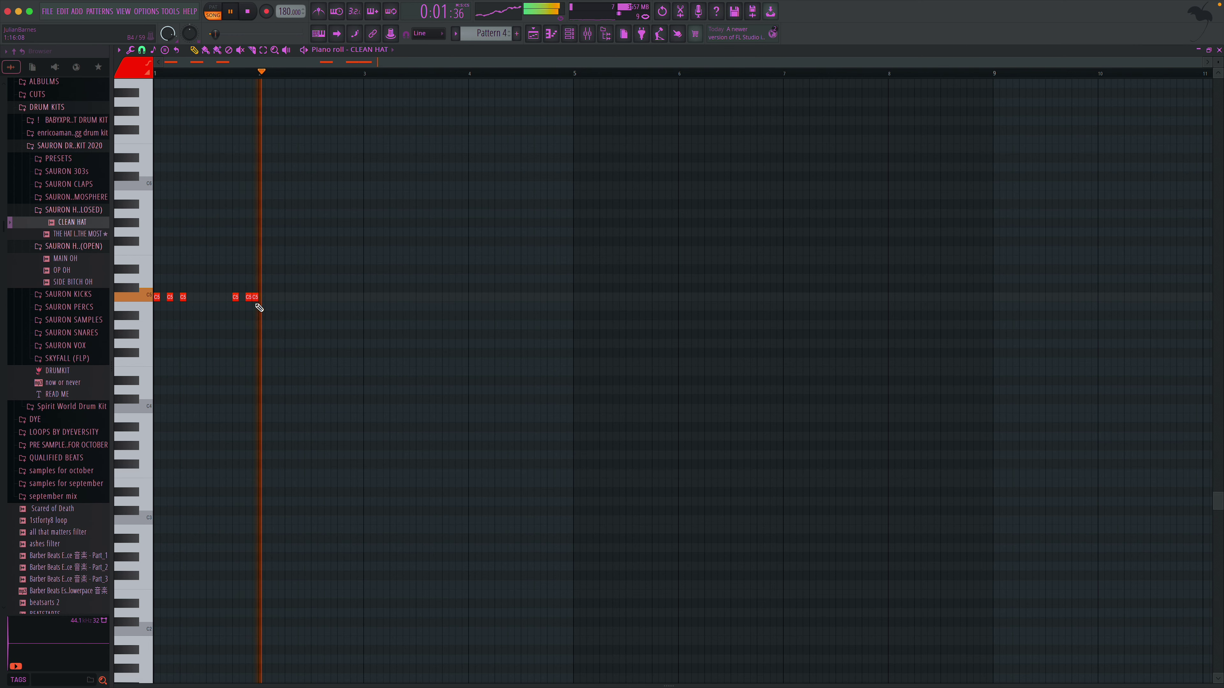
pyautogui.click(230, 298)
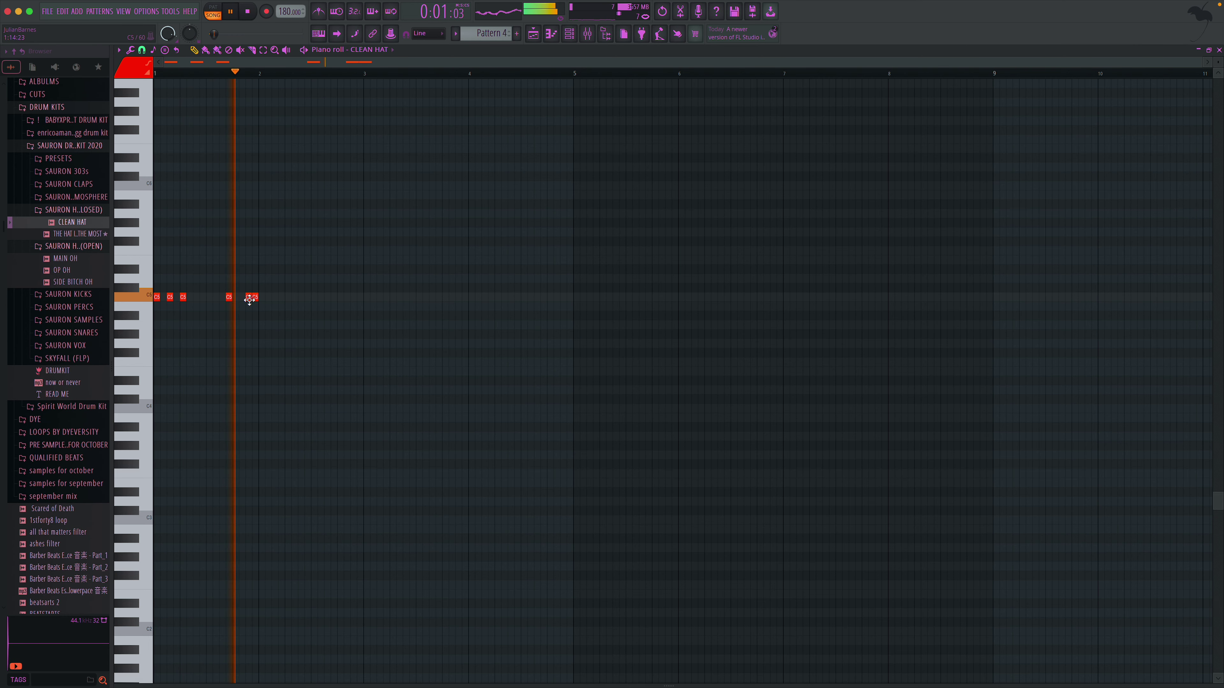
pyautogui.press('space')
pyautogui.rightClick(230, 298)
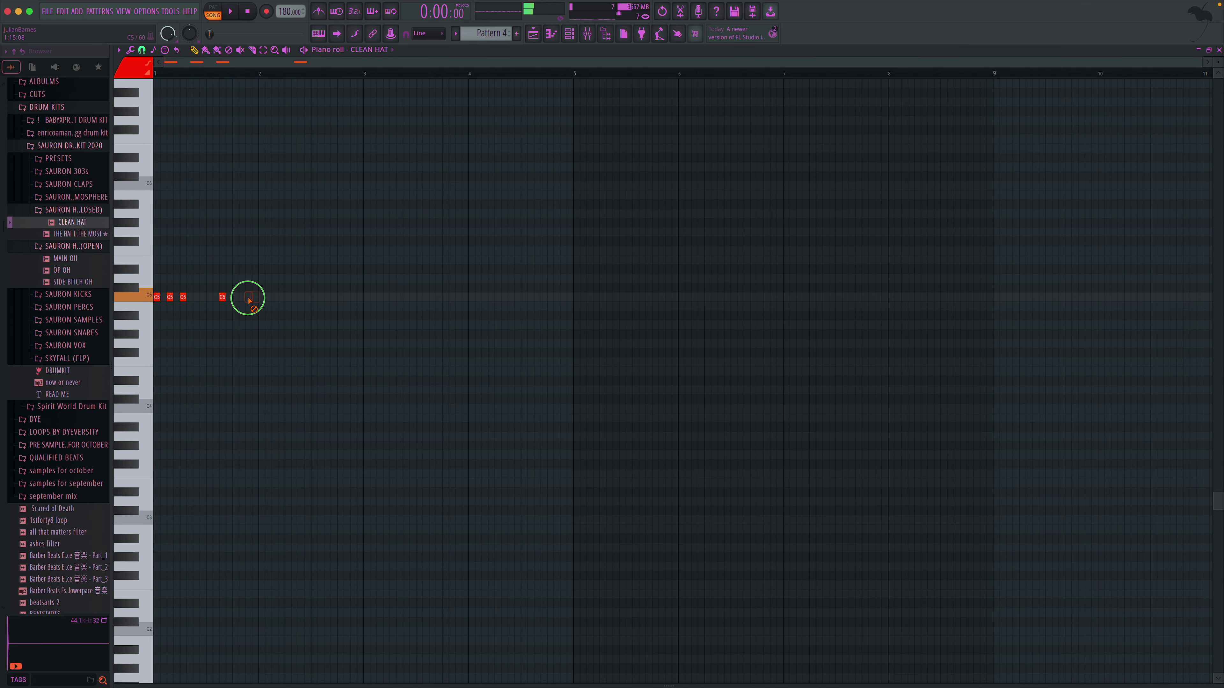
# - Fill Track 6 with one-bar Pattern 4 clips from bar 2 through bar 16 with the song playing
pyautogui.click(1219, 50)
pyautogui.press('space')
pyautogui.moveTo(322, 511)
pyautogui.mouseDown()
pyautogui.moveTo(1026, 499)
pyautogui.moveTo(992, 510)
pyautogui.mouseUp()
pyautogui.click(973, 504)
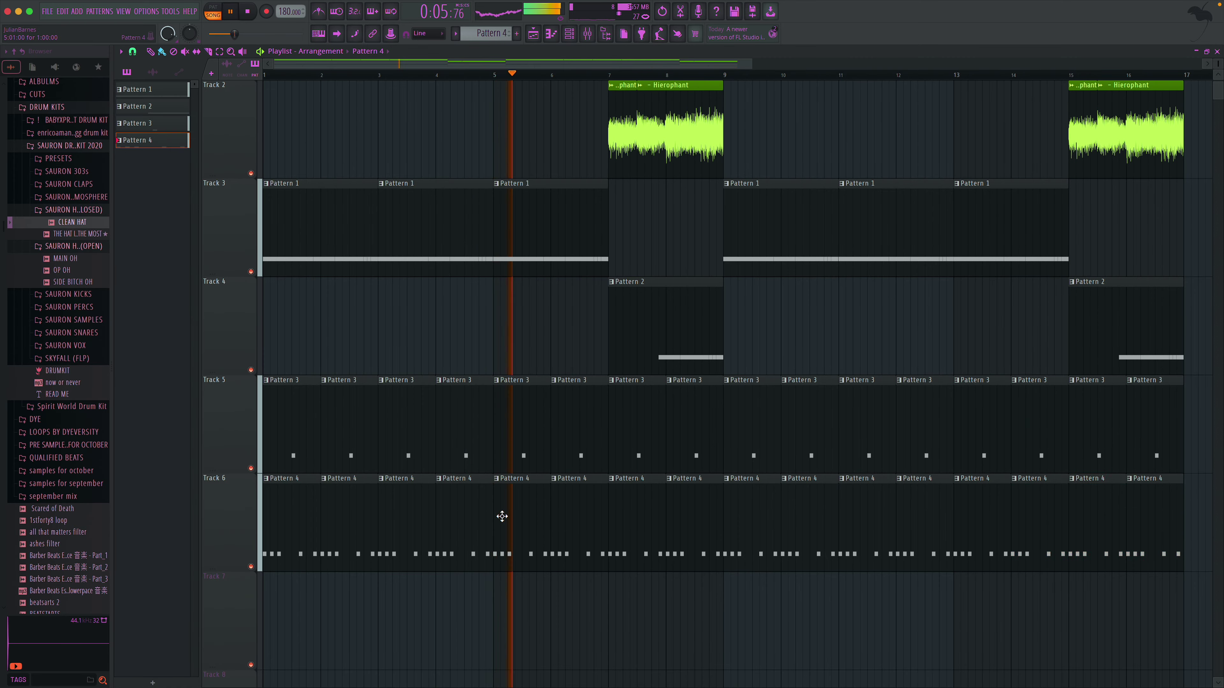
# - Add a C5 CLEAN HAT note on step 2 of Pattern 4 and play it back in the playlist
pyautogui.doubleClick(502, 516)
pyautogui.press('space')
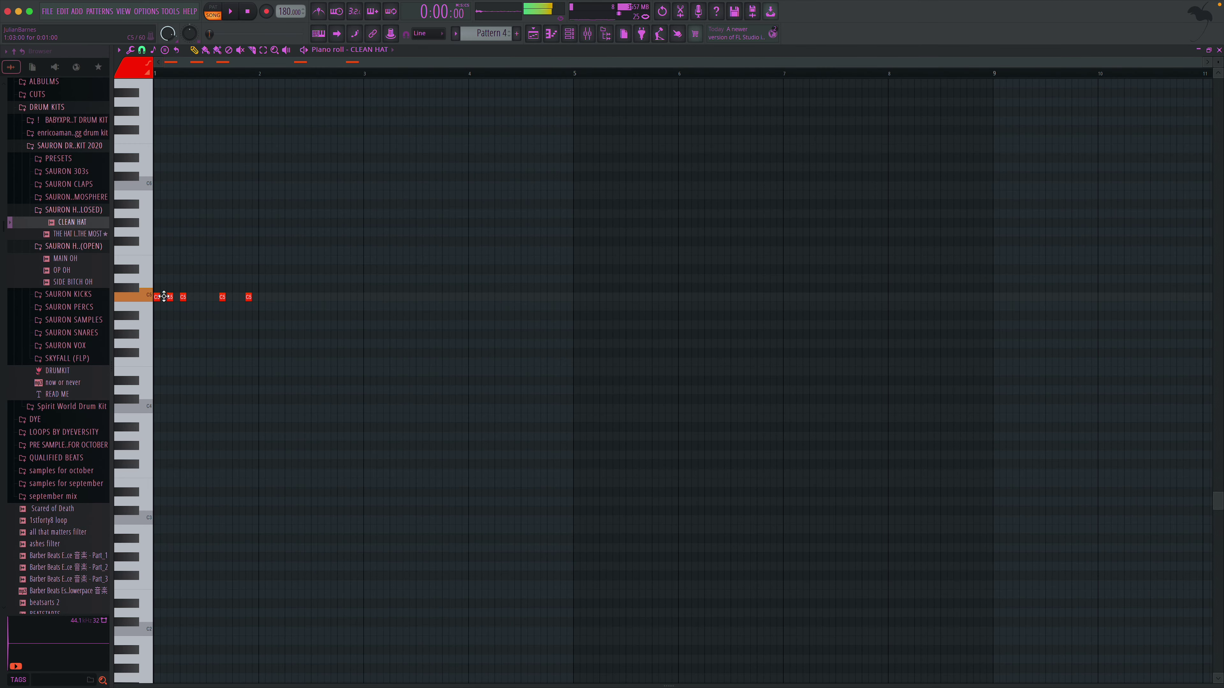
pyautogui.press('space')
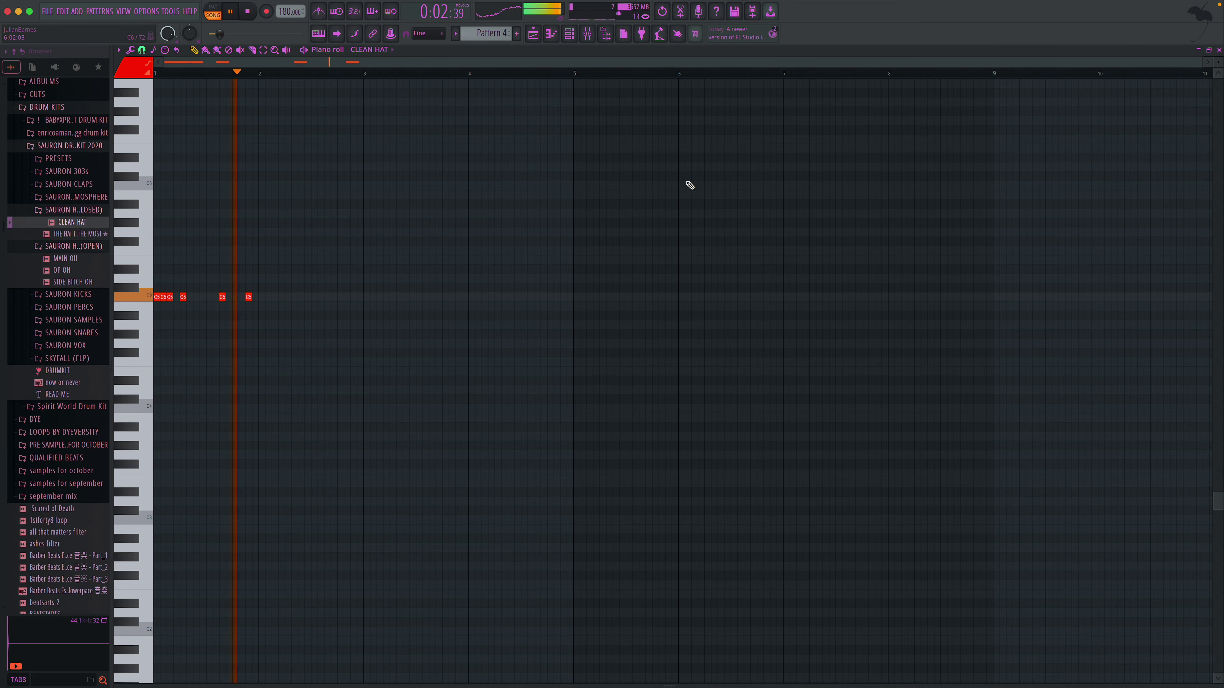
pyautogui.press('F5')
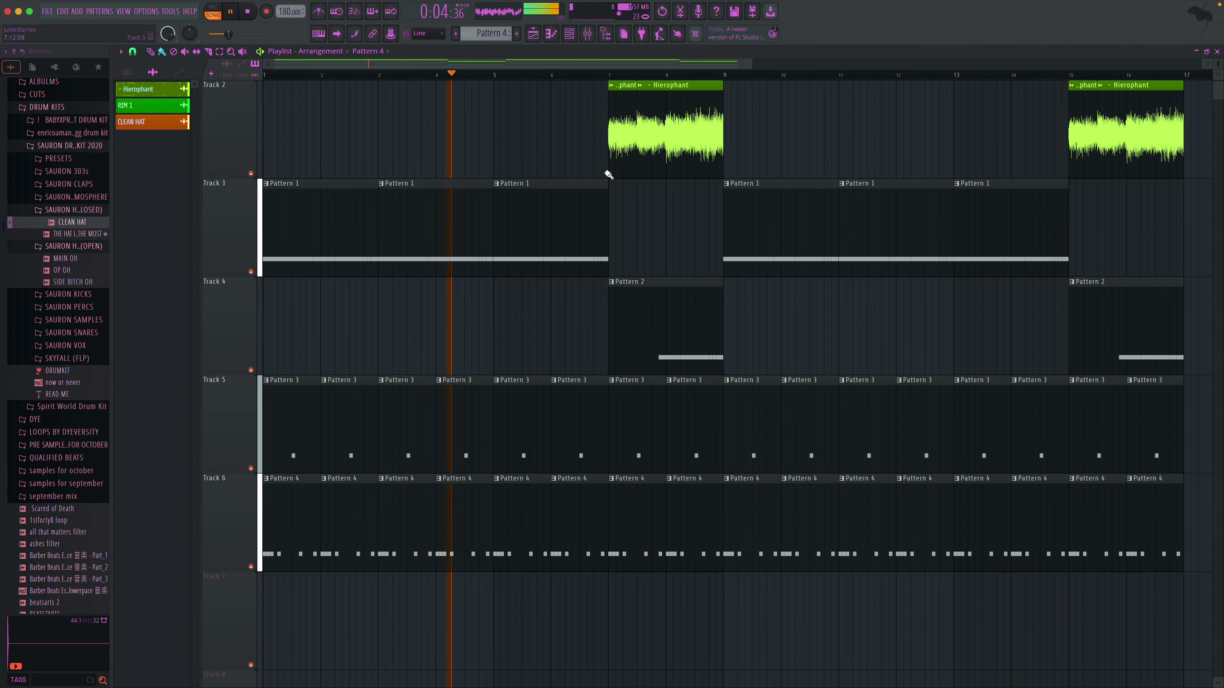
# - Try all CLEAN HAT notes of Pattern 4 at a higher pitch and return them to C5
pyautogui.doubleClick(519, 500)
pyautogui.click(263, 50)
pyautogui.moveTo(418, 256); pyautogui.dragTo(129, 372)
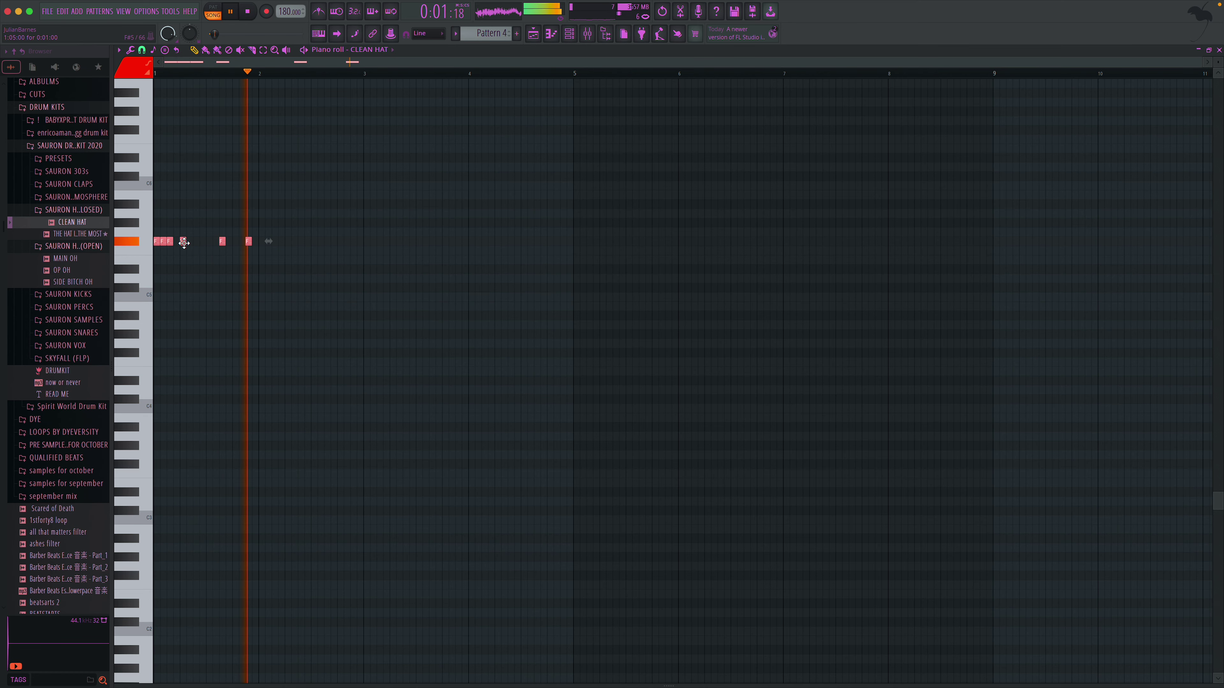
pyautogui.moveTo(183, 243); pyautogui.dragTo(177, 297)
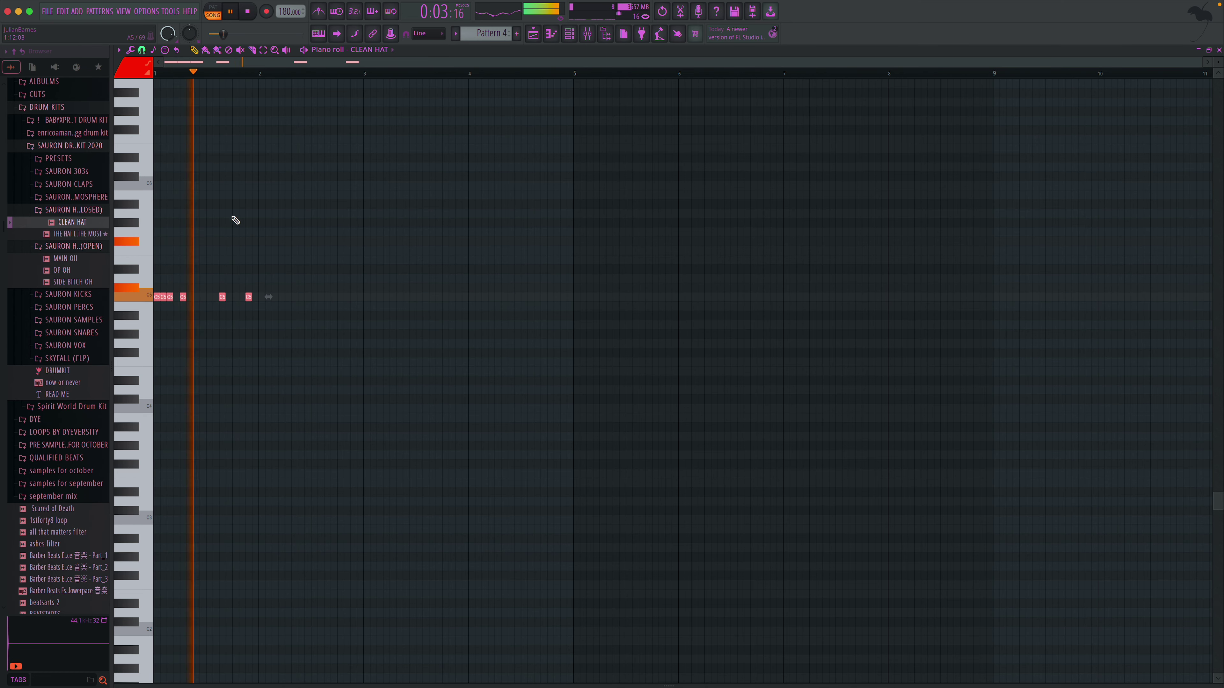
# - Route the CLEAN HAT channel to mixer insert 4 and replace its sample with THE HAT I USE THE MOST
pyautogui.press('F6')
pyautogui.click(355, 271)
pyautogui.click(356, 289)
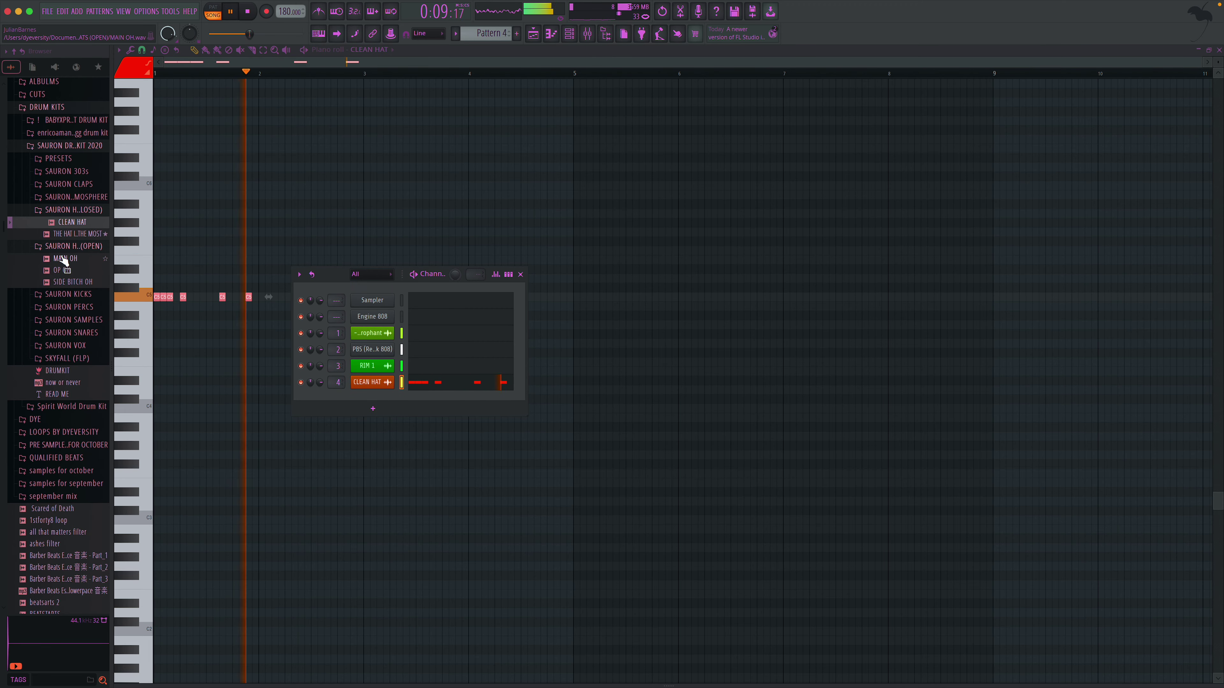
pyautogui.moveTo(77, 234); pyautogui.dragTo(372, 382)
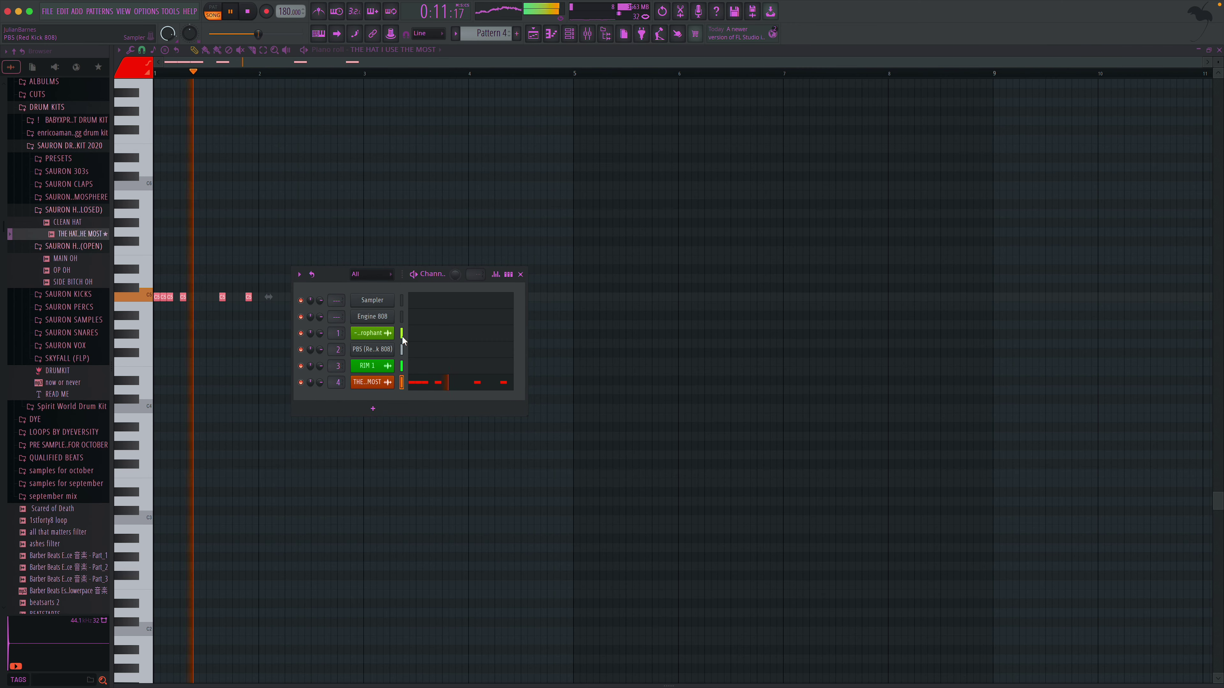
# - Set the channel volume of THE HAT I USE THE MOST to 59%
pyautogui.click(525, 275)
pyautogui.click(569, 33)
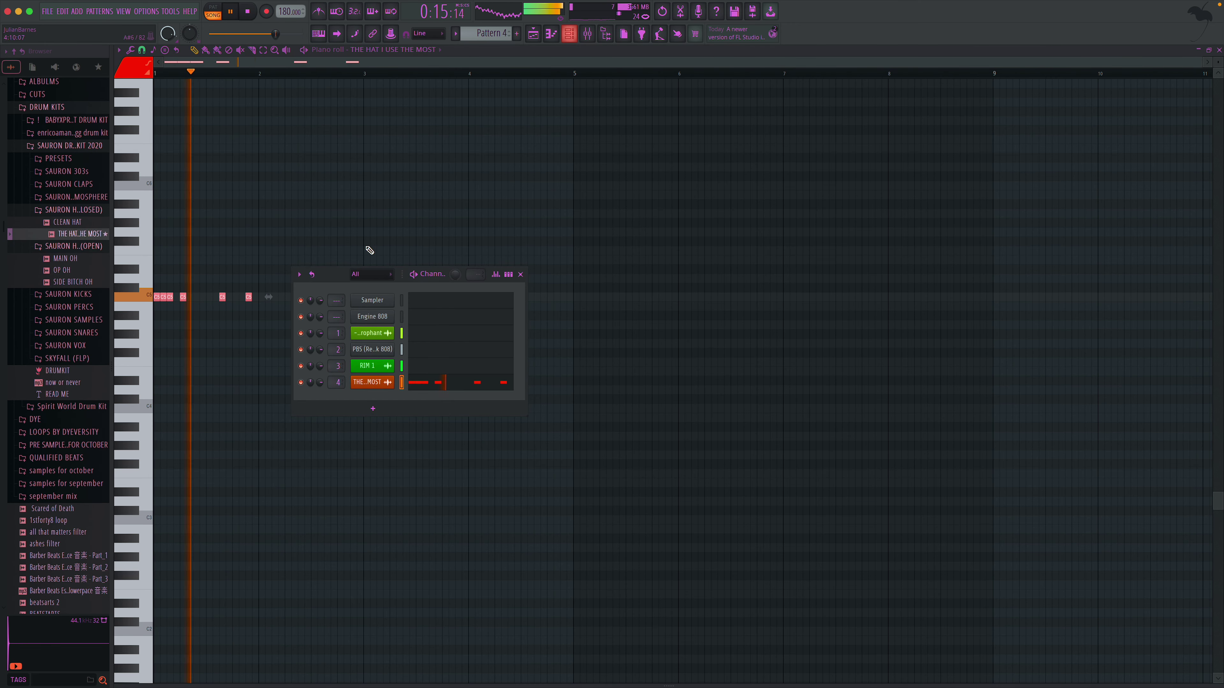
pyautogui.moveTo(320, 383); pyautogui.dragTo(320, 399)
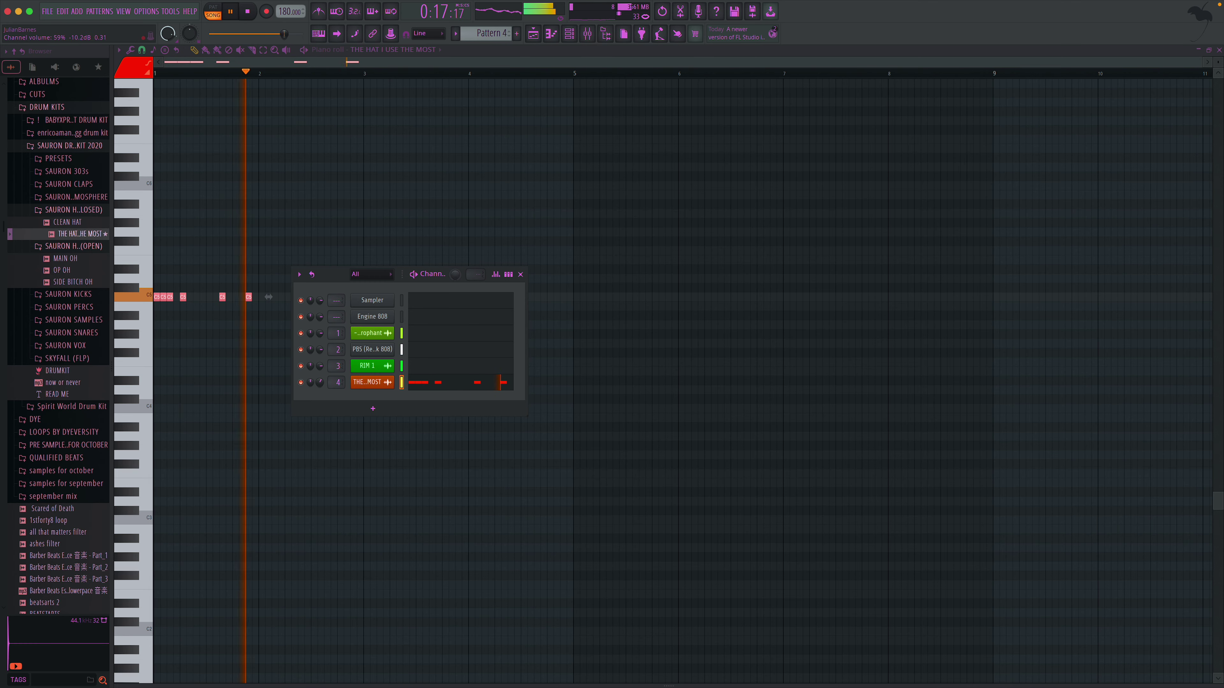
# - Add a second C5 rim note at 1:07 in Pattern 3, just before the existing note
pyautogui.click(520, 274)
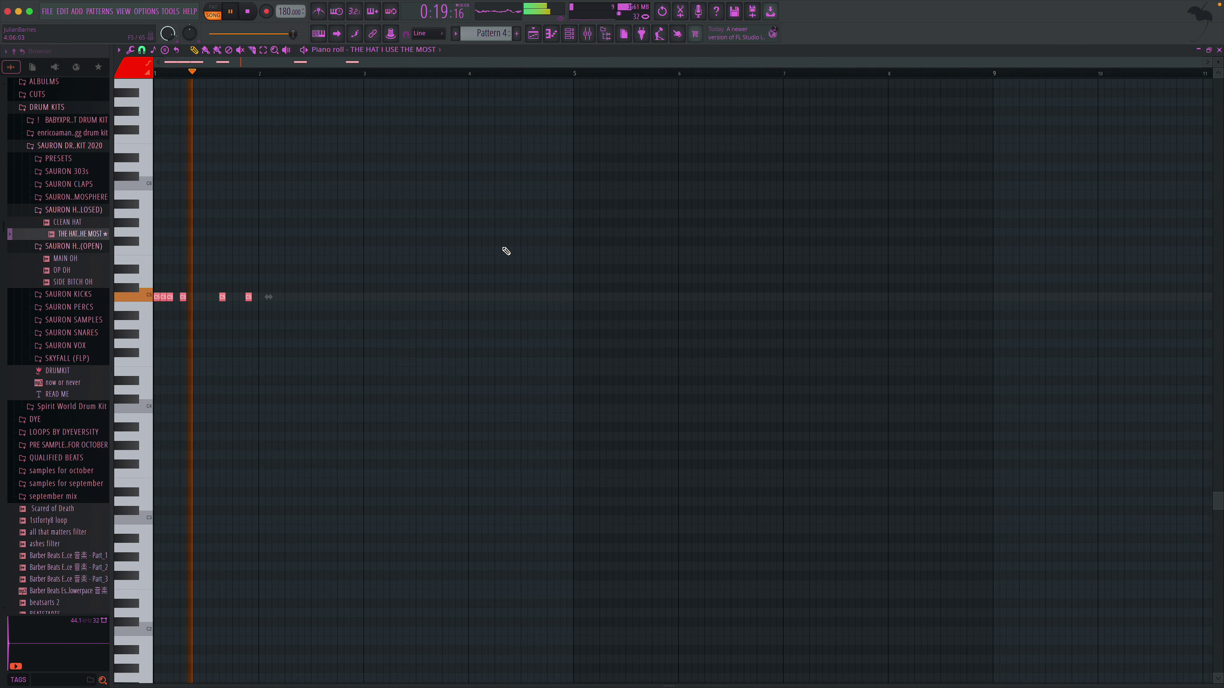
pyautogui.click(1219, 49)
pyautogui.press('space')
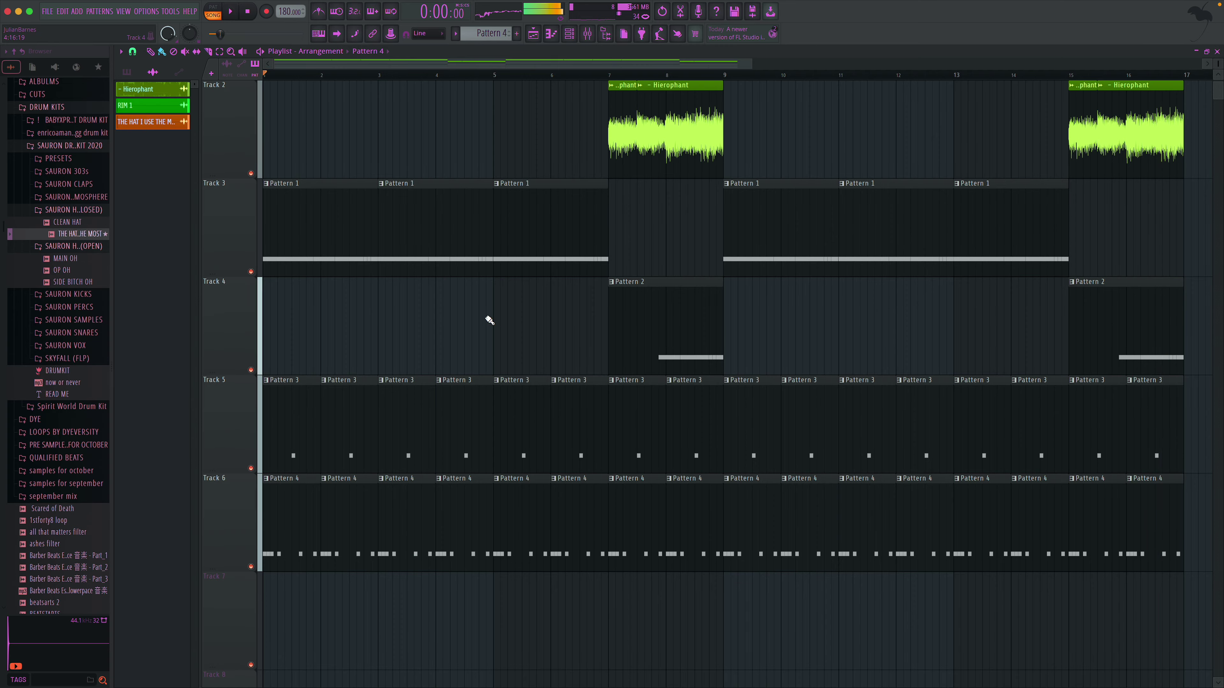
pyautogui.doubleClick(287, 401)
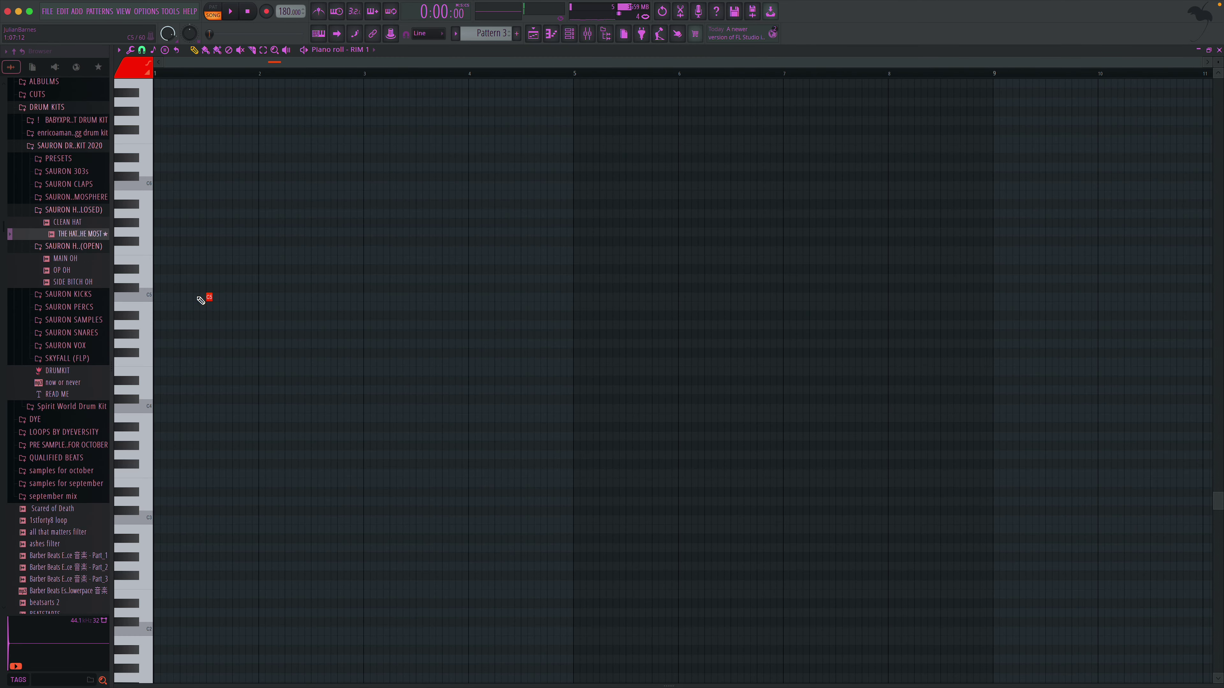
pyautogui.doubleClick(197, 297)
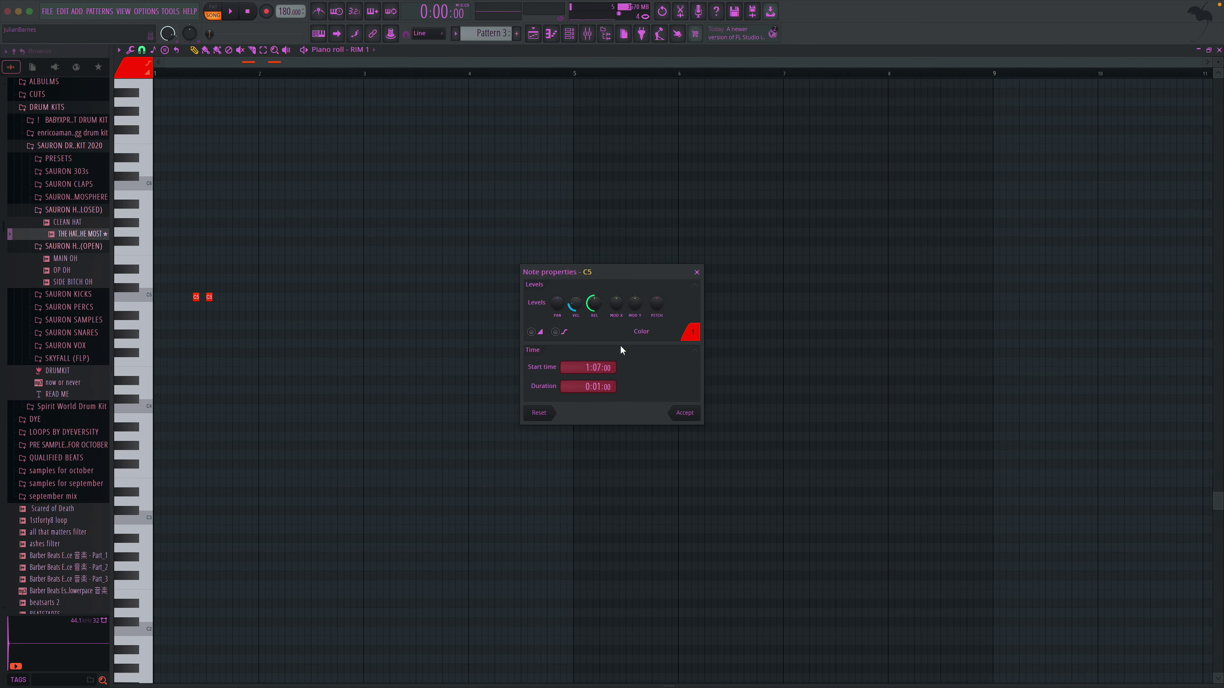
pyautogui.click(685, 413)
pyautogui.press('space')
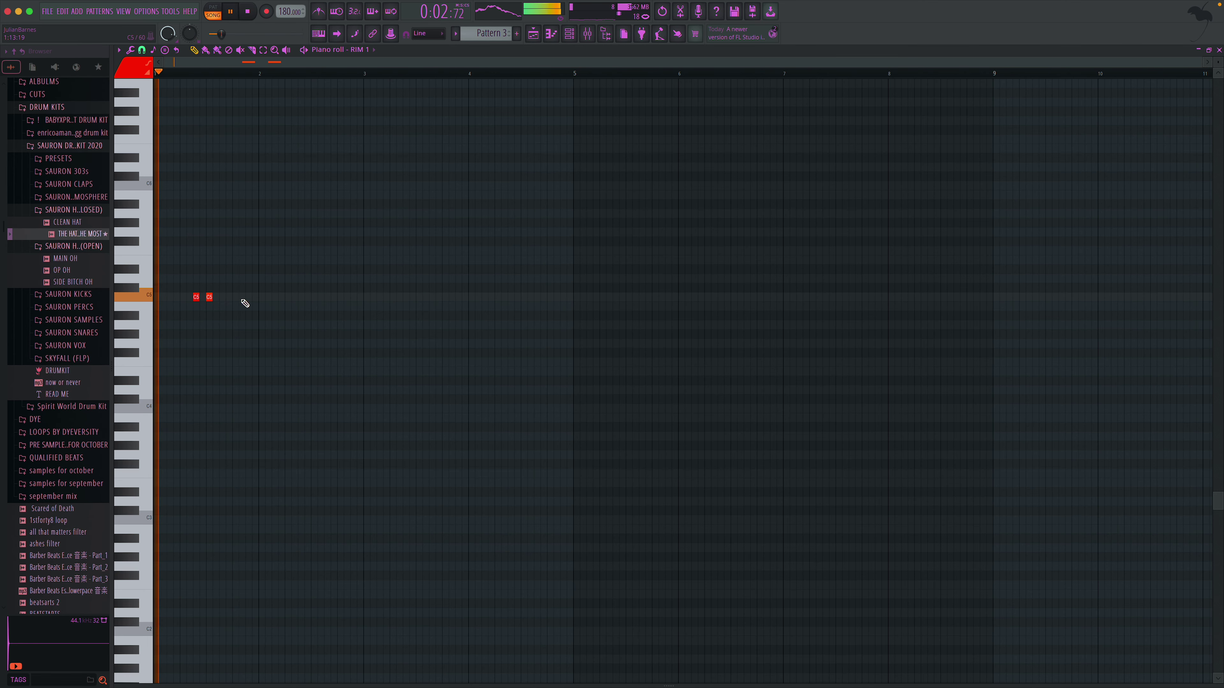
# - Adjust the first rim note's levels in its note properties and return to the playlist
pyautogui.doubleClick(196, 297)
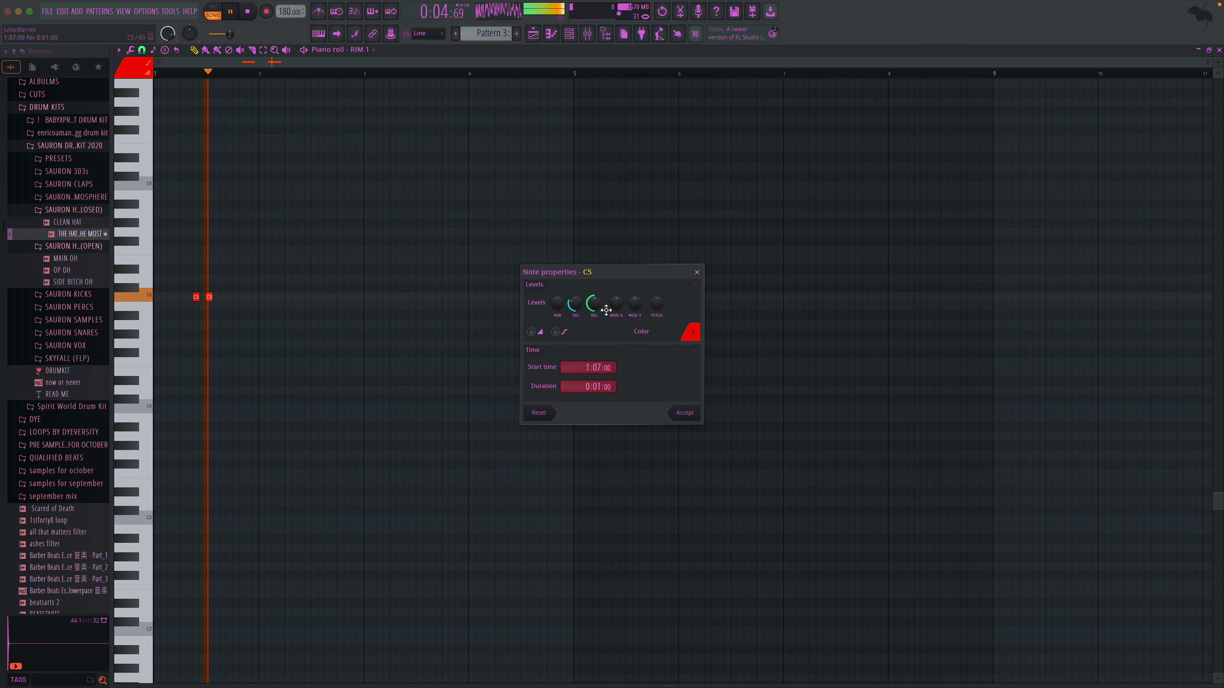
pyautogui.click(685, 413)
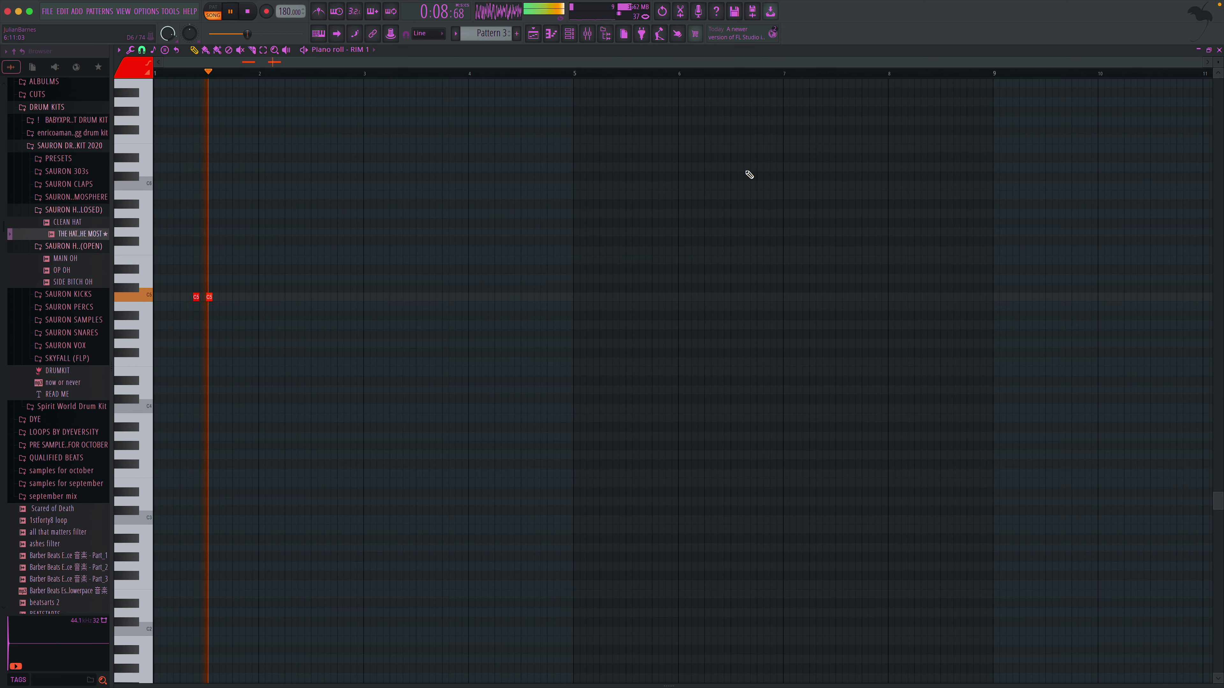
pyautogui.doubleClick(196, 297)
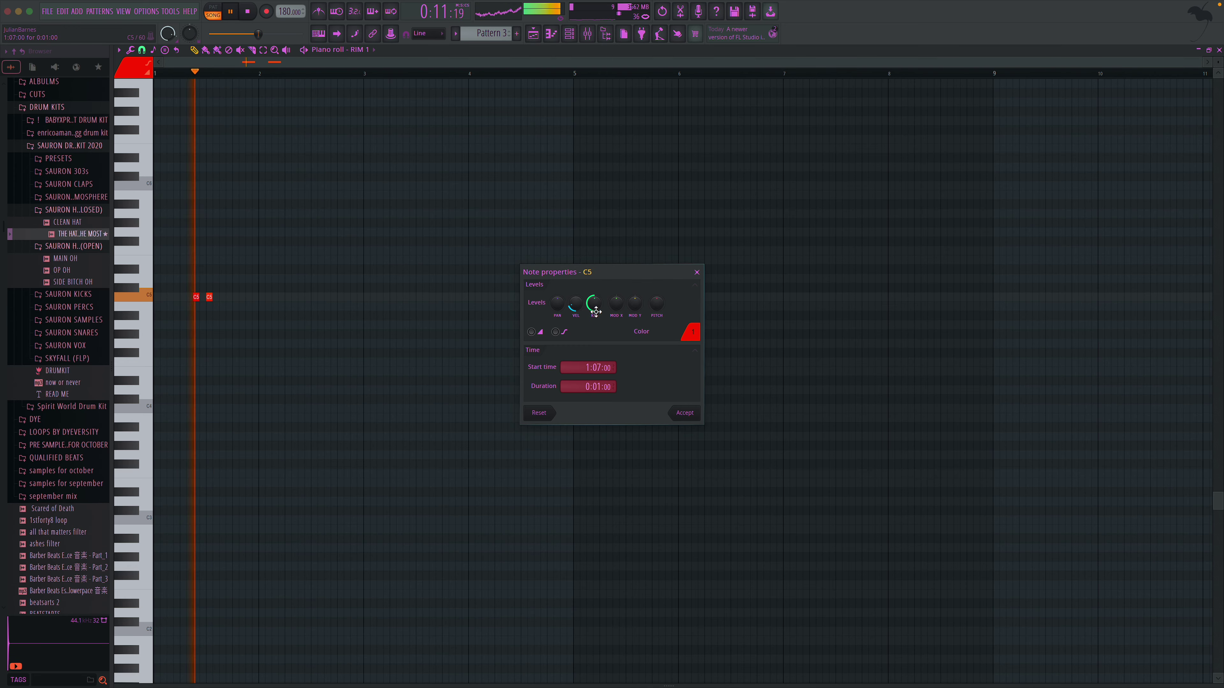
pyautogui.click(685, 413)
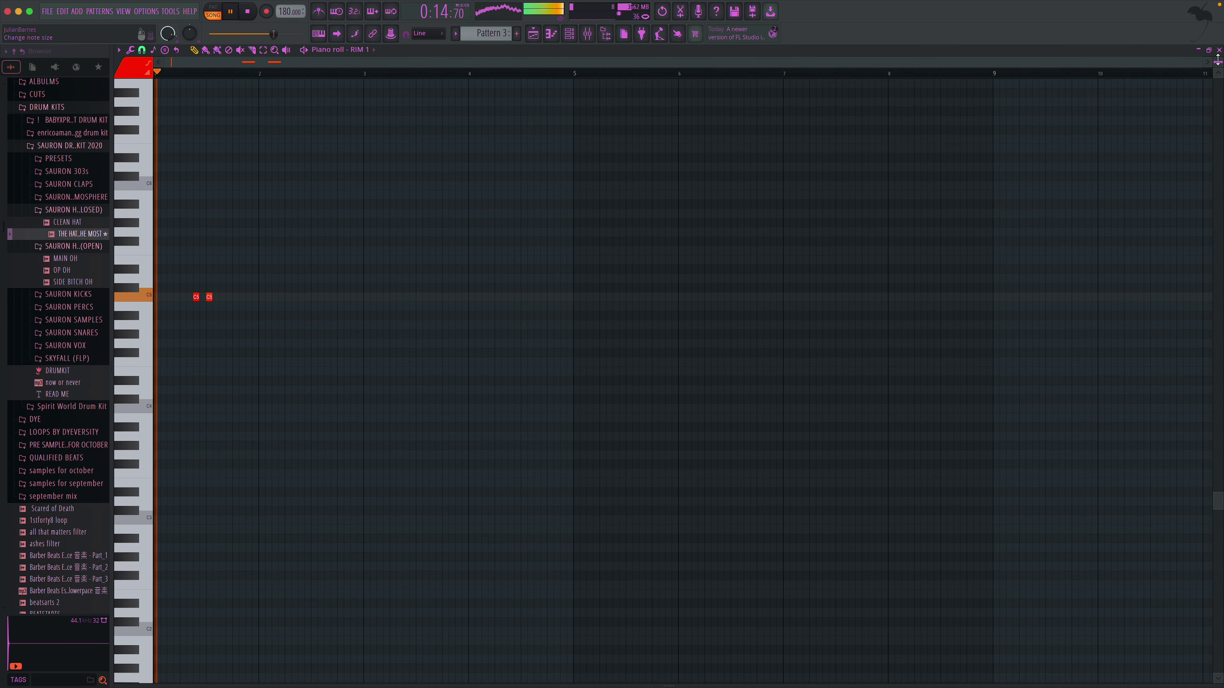
pyautogui.press('F5')
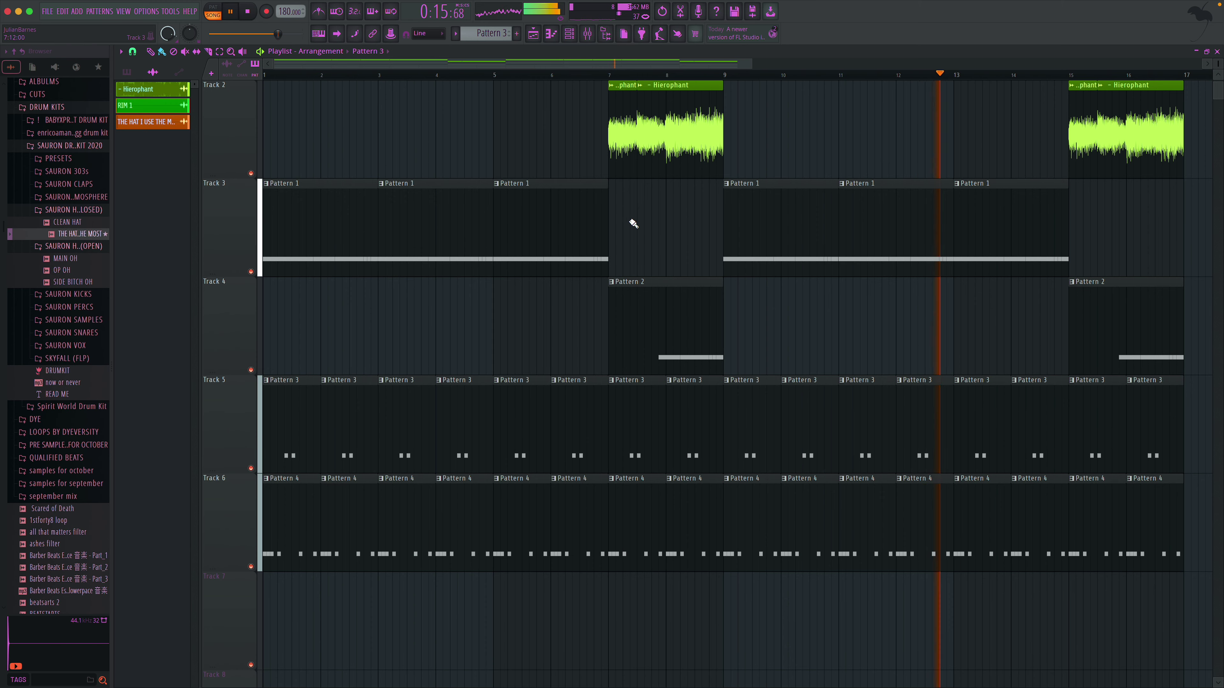
pyautogui.click(101, 210)
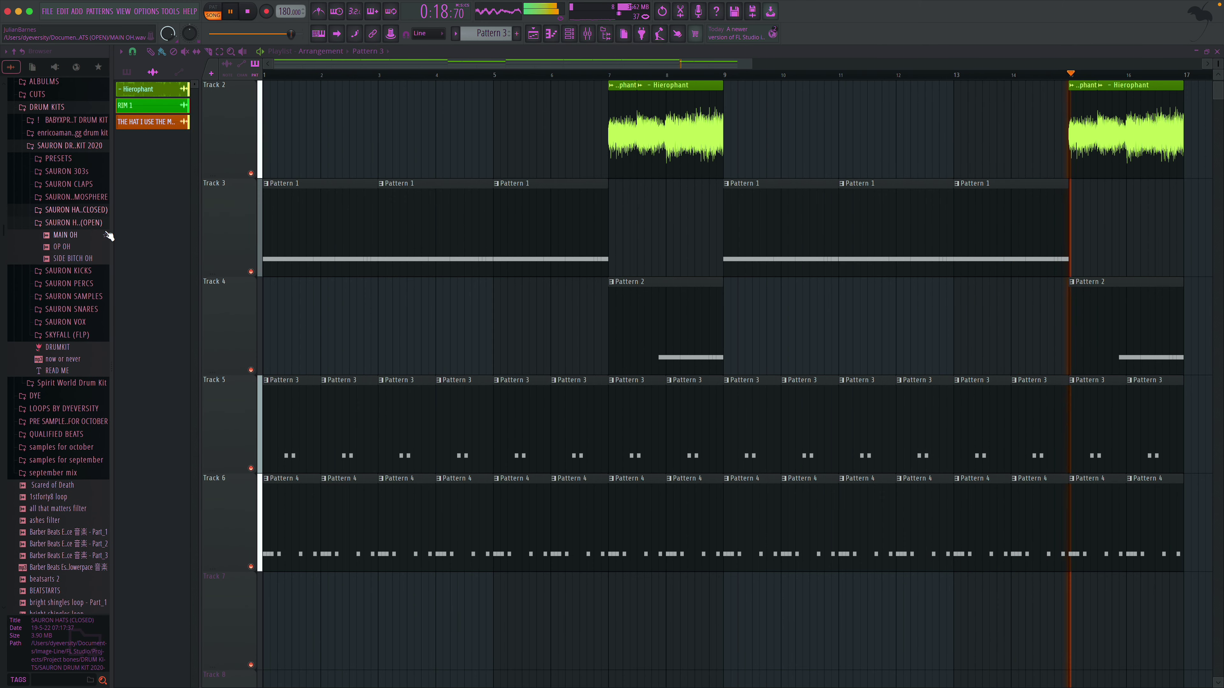
pyautogui.click(101, 213)
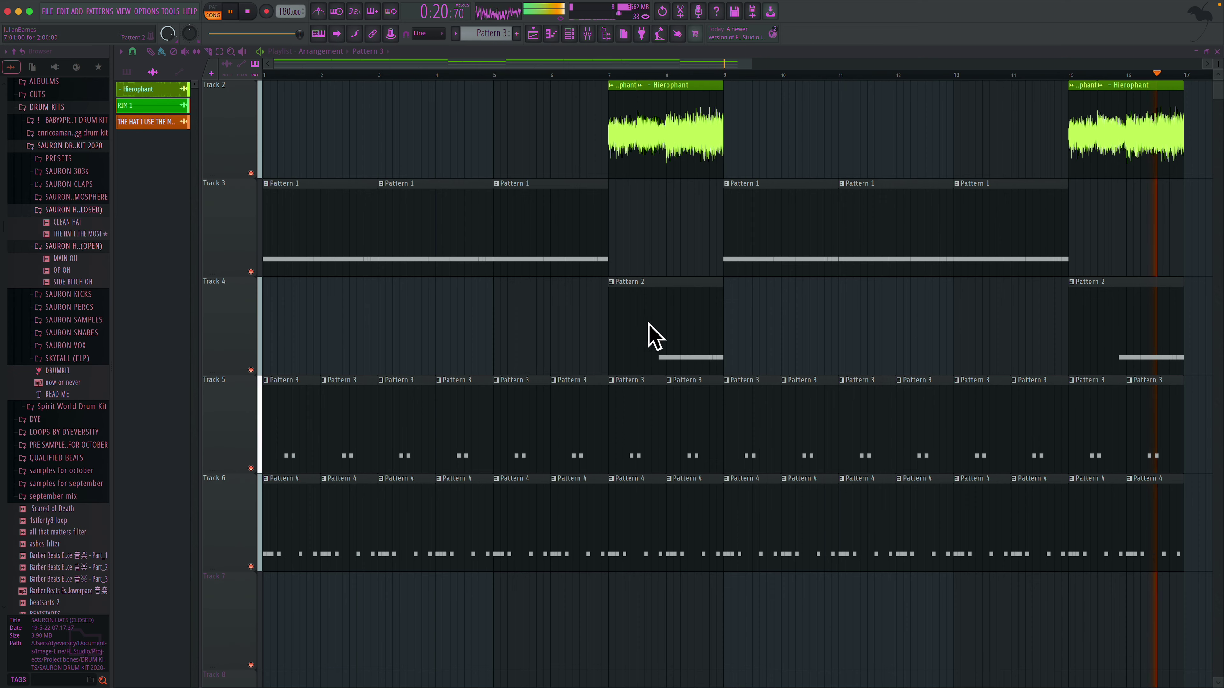
# - Delete the Pattern 4 clips at bars 15 and 16 of Track 6 and place a Pattern 4 clip back at bar 16
pyautogui.rightClick(1104, 478)
pyautogui.rightClick(1143, 480)
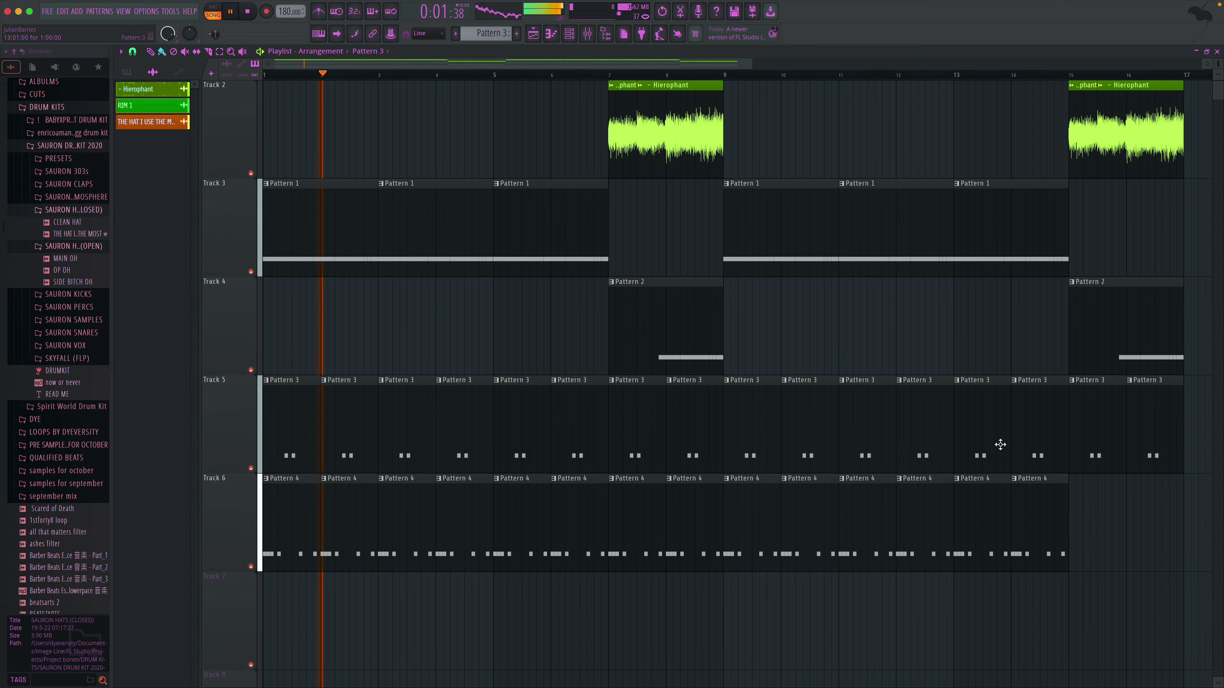
pyautogui.click(1033, 479)
pyautogui.click(1129, 505)
# - Check the mixer levels and delete the Pattern 4 clip at bar 7 of Track 6 in the playlist
pyautogui.click(231, 51)
pyautogui.rightClick(560, 146)
pyautogui.moveTo(750, 64); pyautogui.dragTo(925, 63)
pyautogui.click(587, 33)
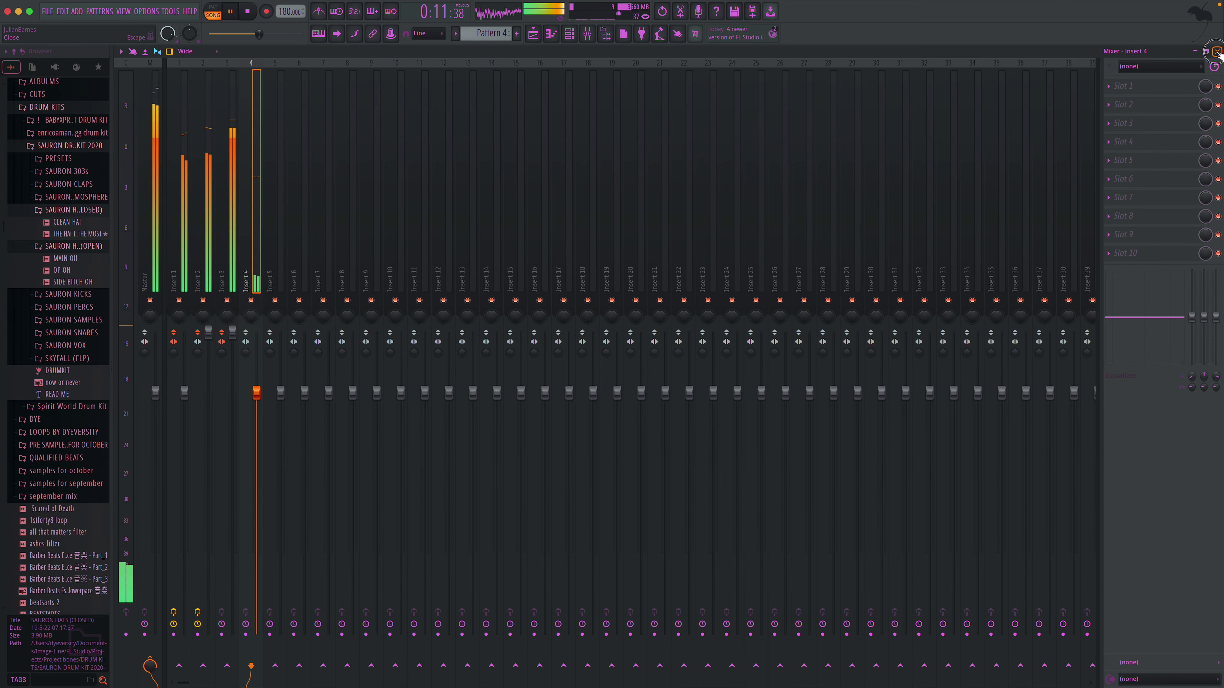
pyautogui.press('F9')
pyautogui.click(151, 52)
pyautogui.rightClick(538, 528)
# - Clone Pattern 1 and replace the Pattern 1 clip at bar 11 of Track 3 with the cloned pattern on Track 4
pyautogui.press('space')
pyautogui.click(697, 301)
pyautogui.press('space')
pyautogui.rightClick(154, 94)
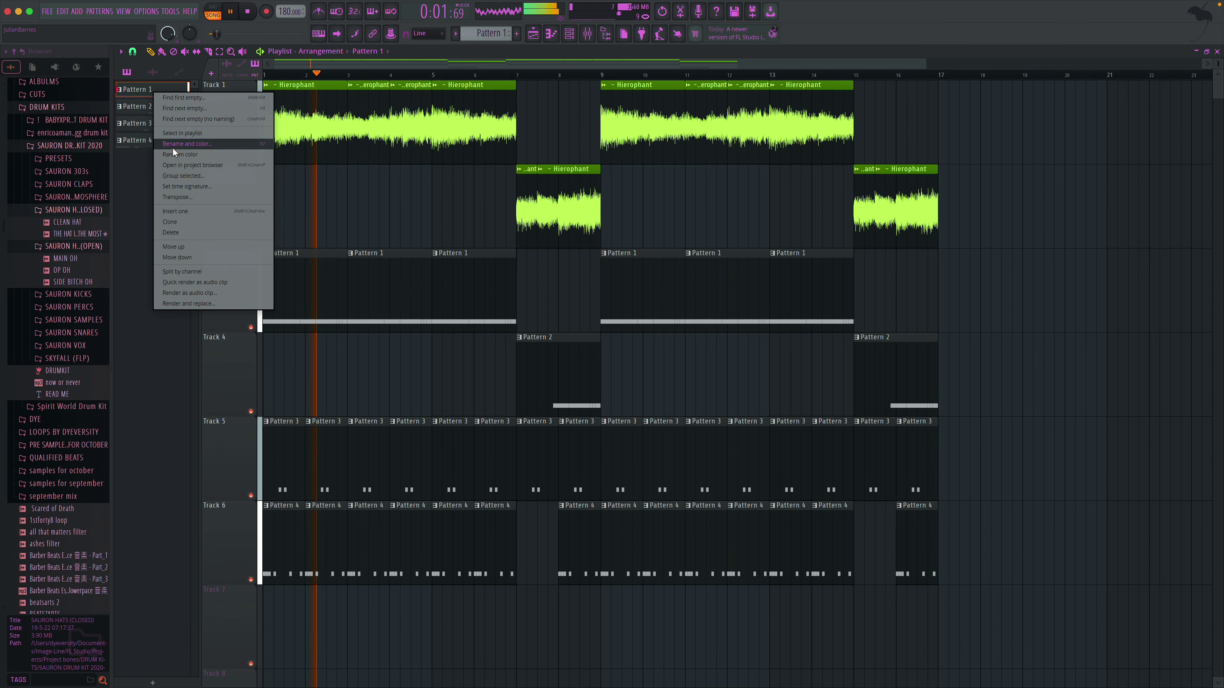
pyautogui.click(178, 211)
pyautogui.rightClick(704, 311)
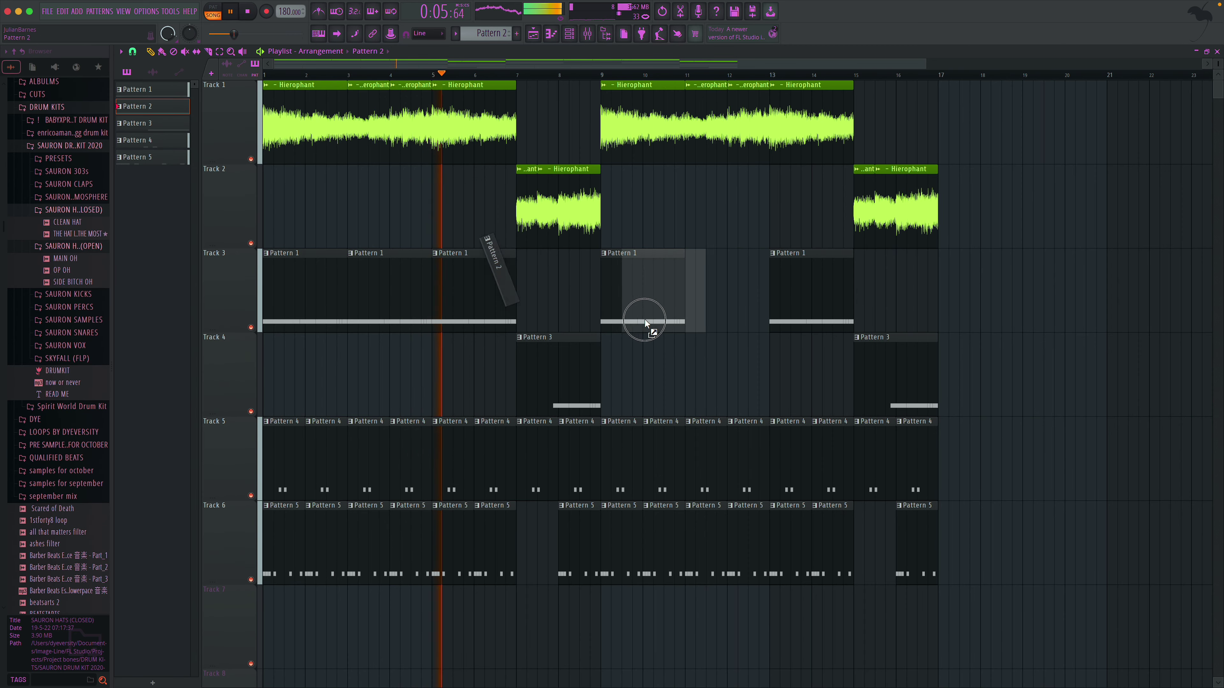
pyautogui.click(726, 361)
# - Raise the first two 808 notes of Pattern 2 to E5 and the third to D5
pyautogui.doubleClick(724, 359)
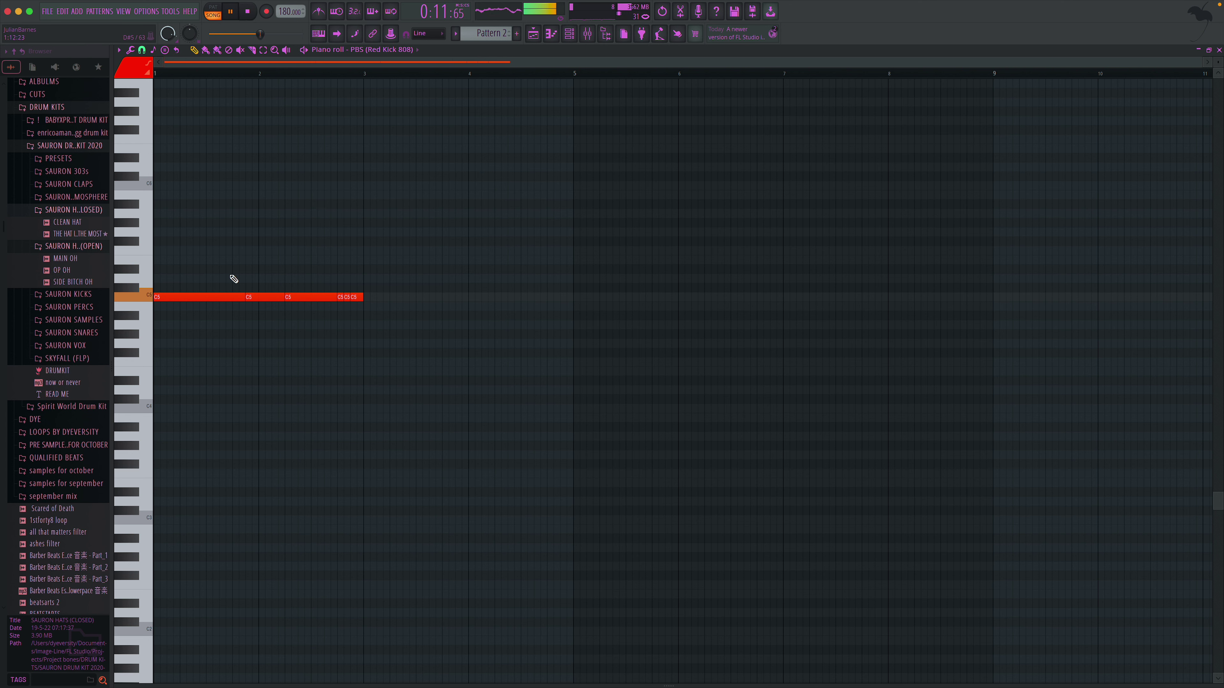
pyautogui.moveTo(214, 297); pyautogui.dragTo(213, 259)
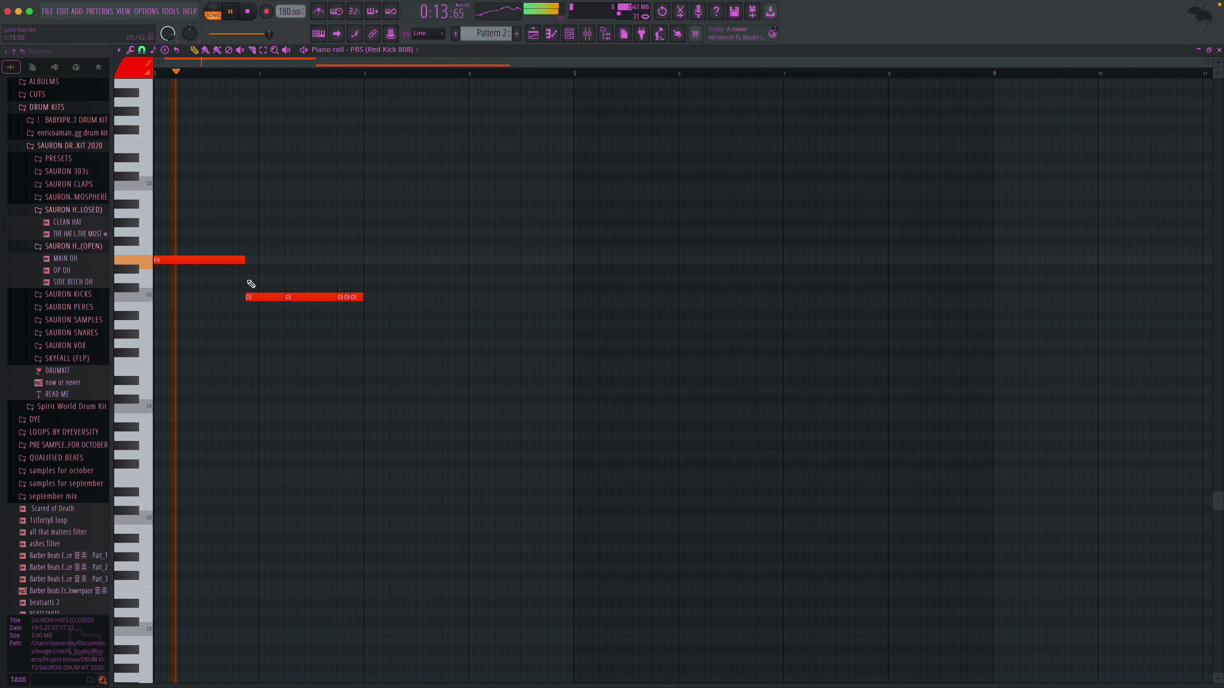
pyautogui.moveTo(269, 298); pyautogui.dragTo(271, 275)
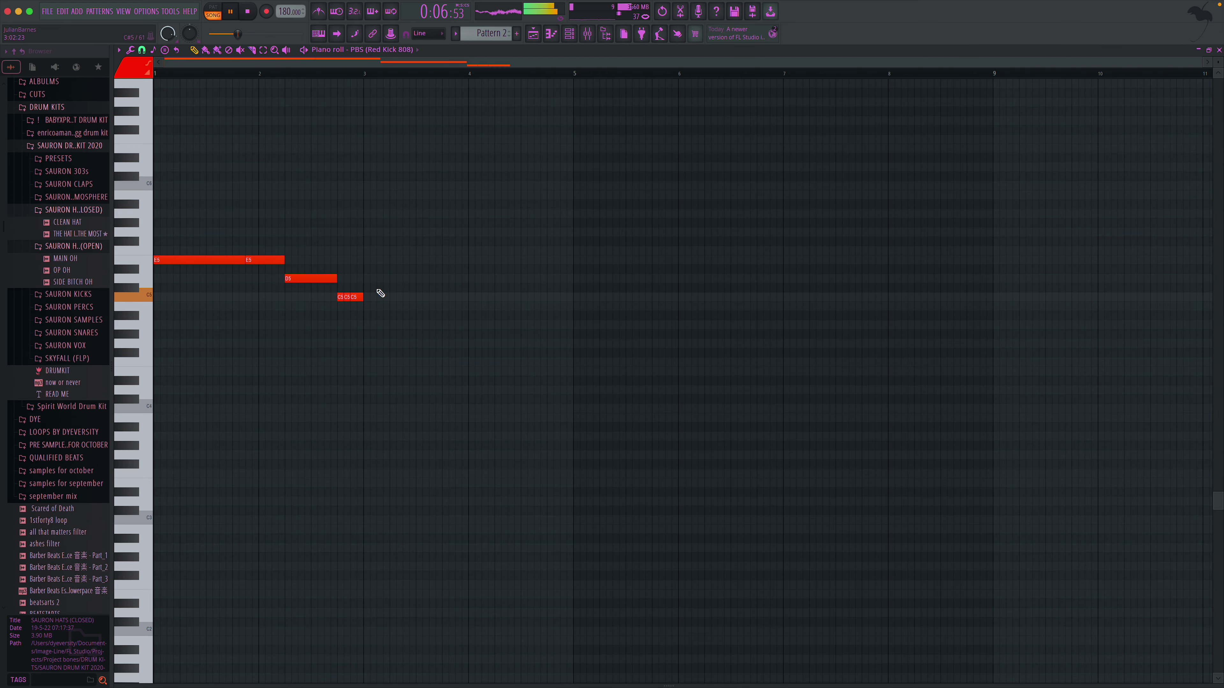
pyautogui.click(1219, 50)
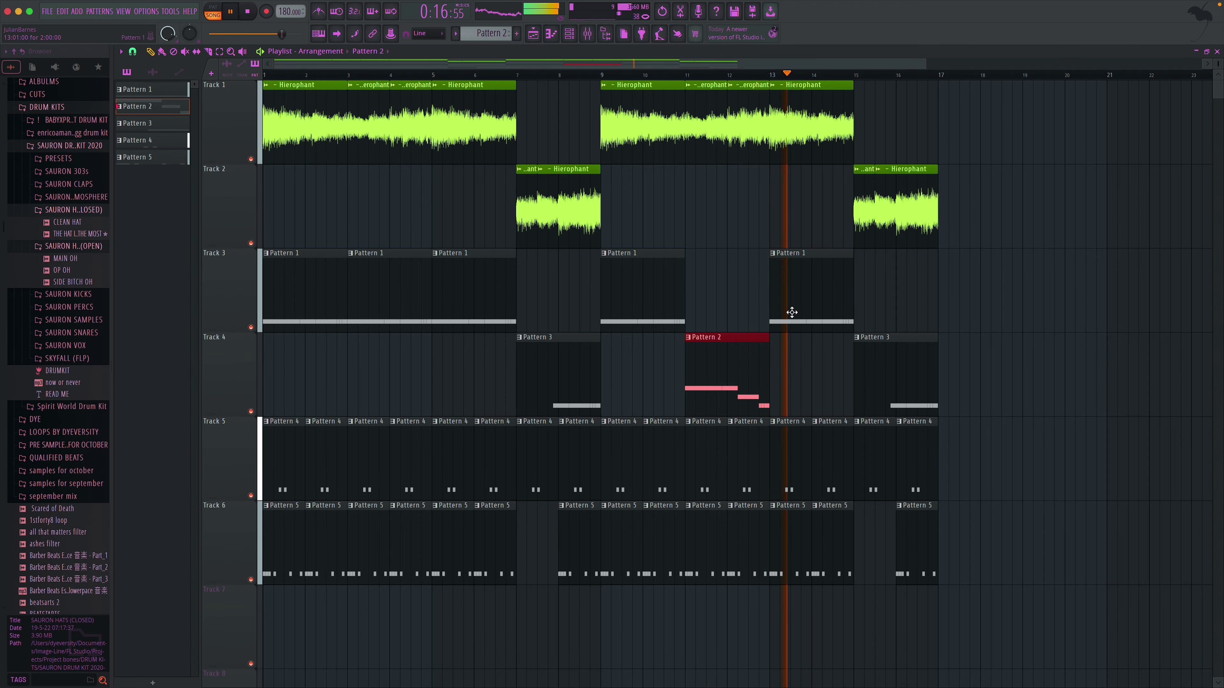
# - Raise the third 808 note of Pattern 2 to G5 and return to the playlist
pyautogui.doubleClick(757, 374)
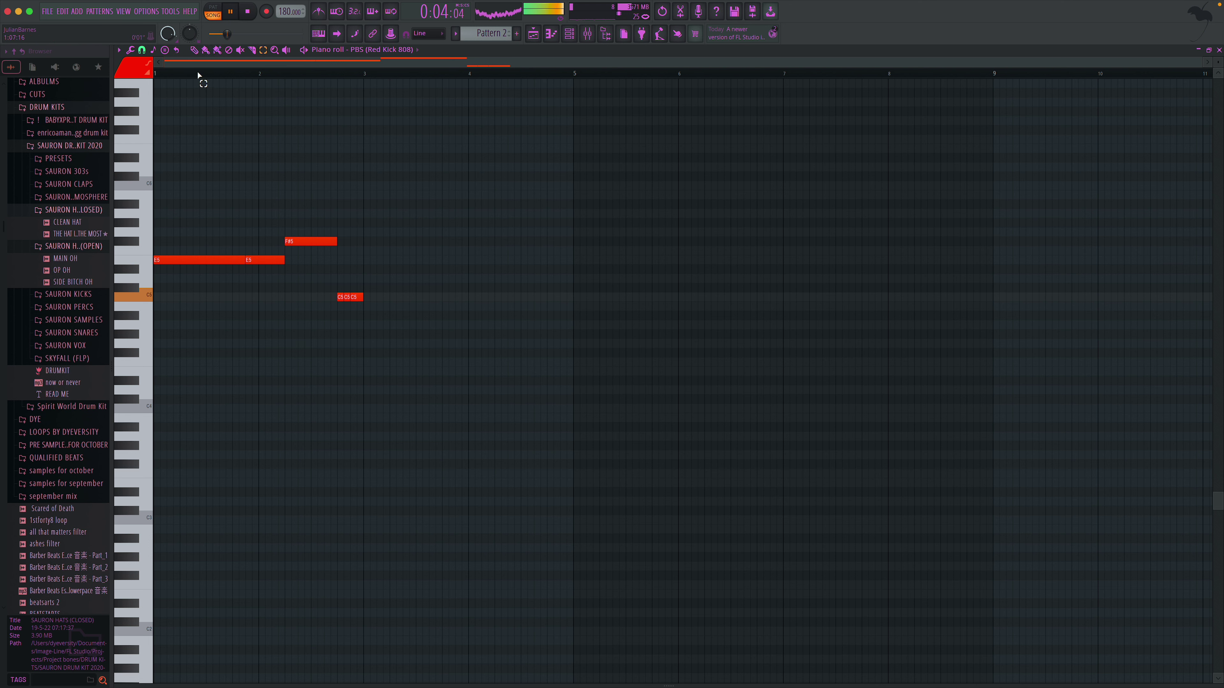
pyautogui.moveTo(293, 238); pyautogui.dragTo(293, 229)
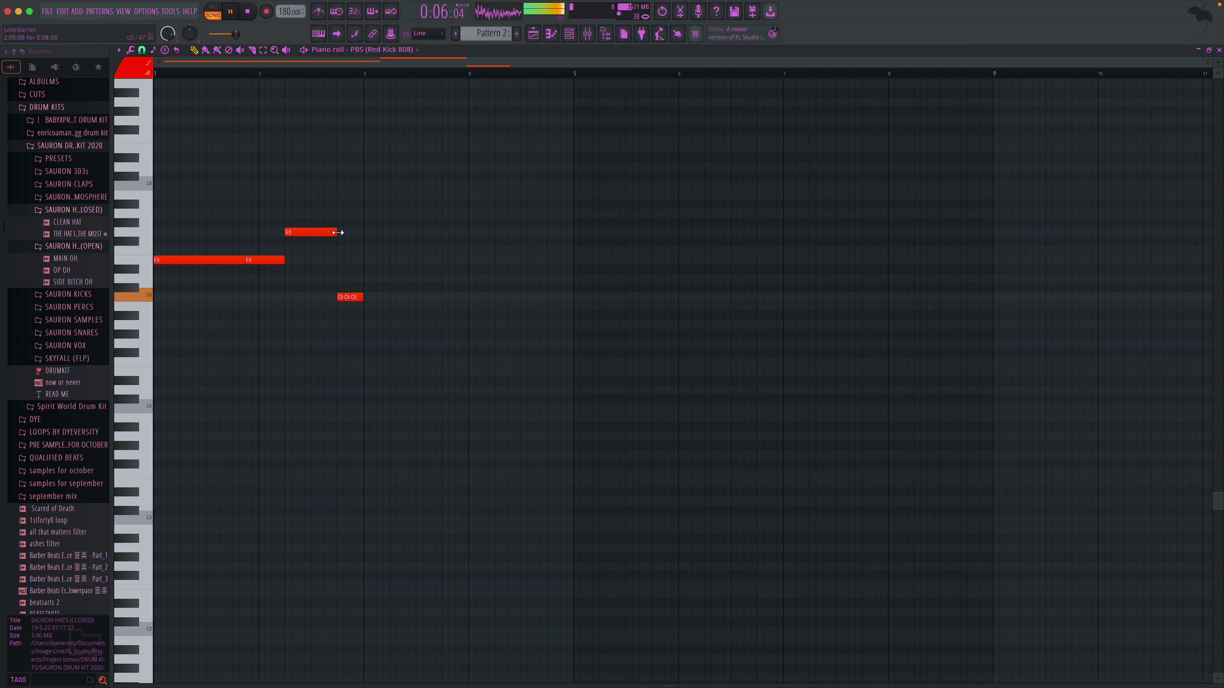
pyautogui.click(1219, 49)
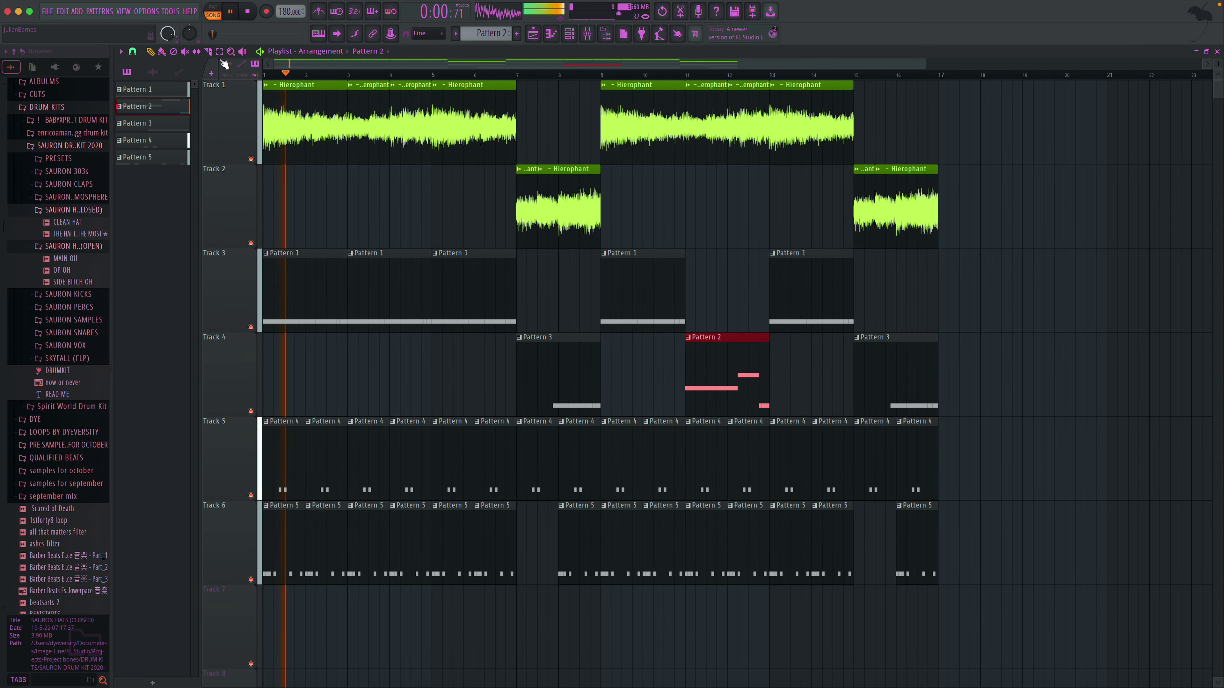
# - Play back the arrangement, then move the first two 808 notes of Pattern 2 to F5 and the third to F#5
pyautogui.press('space')
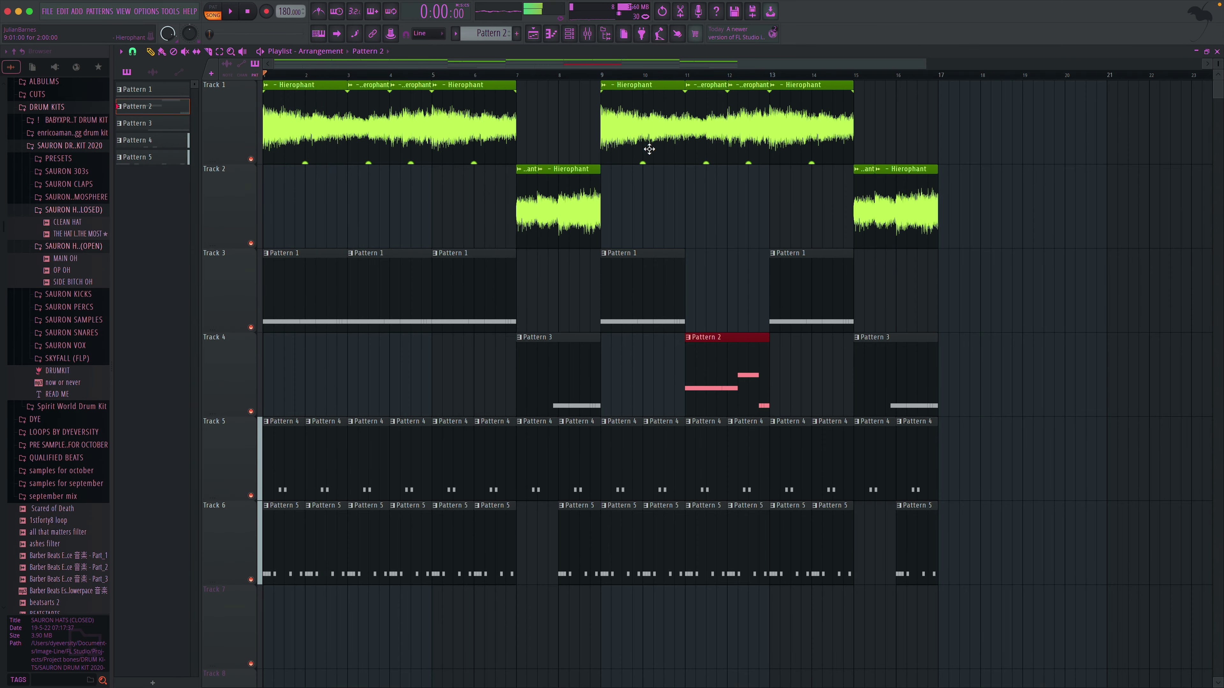
pyautogui.press('space')
pyautogui.doubleClick(696, 374)
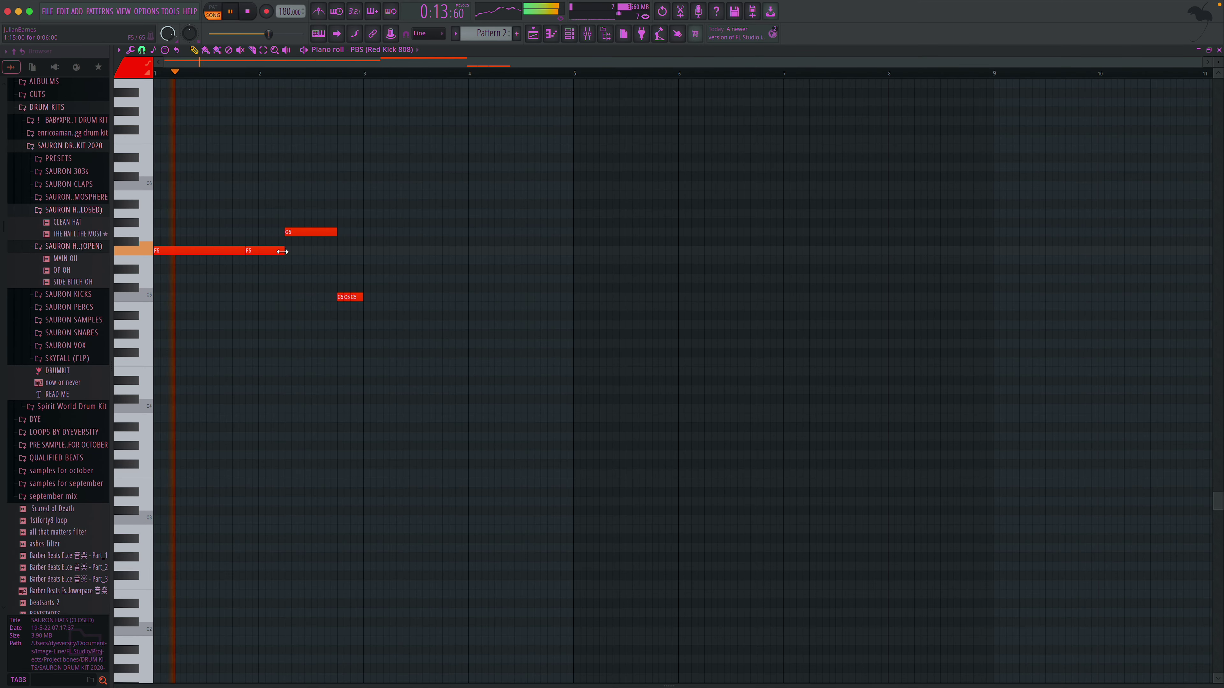
pyautogui.press('space')
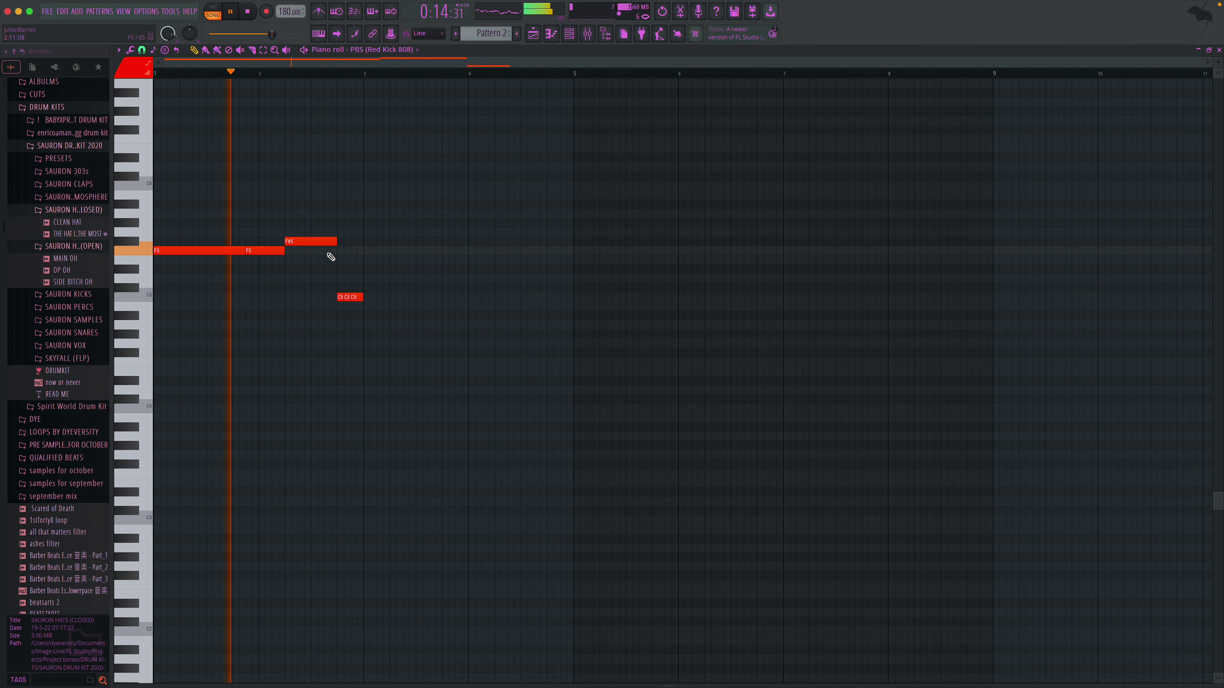
pyautogui.press('space')
# - Move the first two 808 notes of Pattern 2 to F#5 and return to the playlist
pyautogui.moveTo(213, 248); pyautogui.dragTo(215, 229)
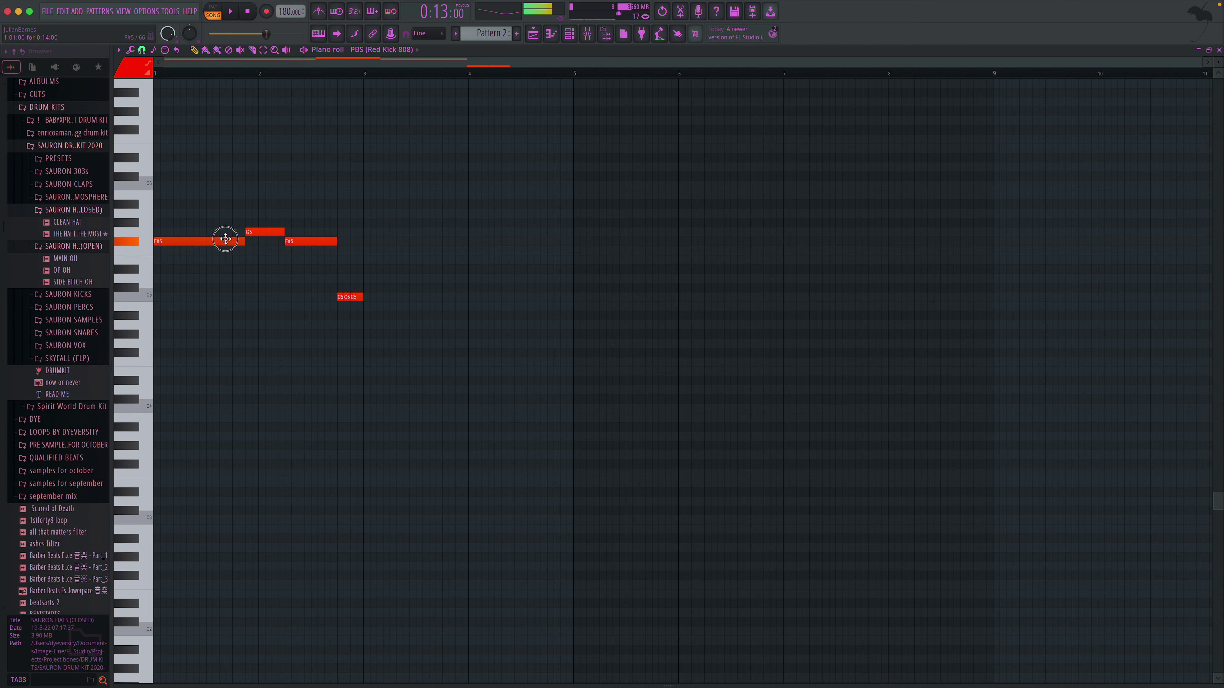
pyautogui.press('space')
pyautogui.moveTo(253, 246); pyautogui.dragTo(254, 246)
pyautogui.press('space')
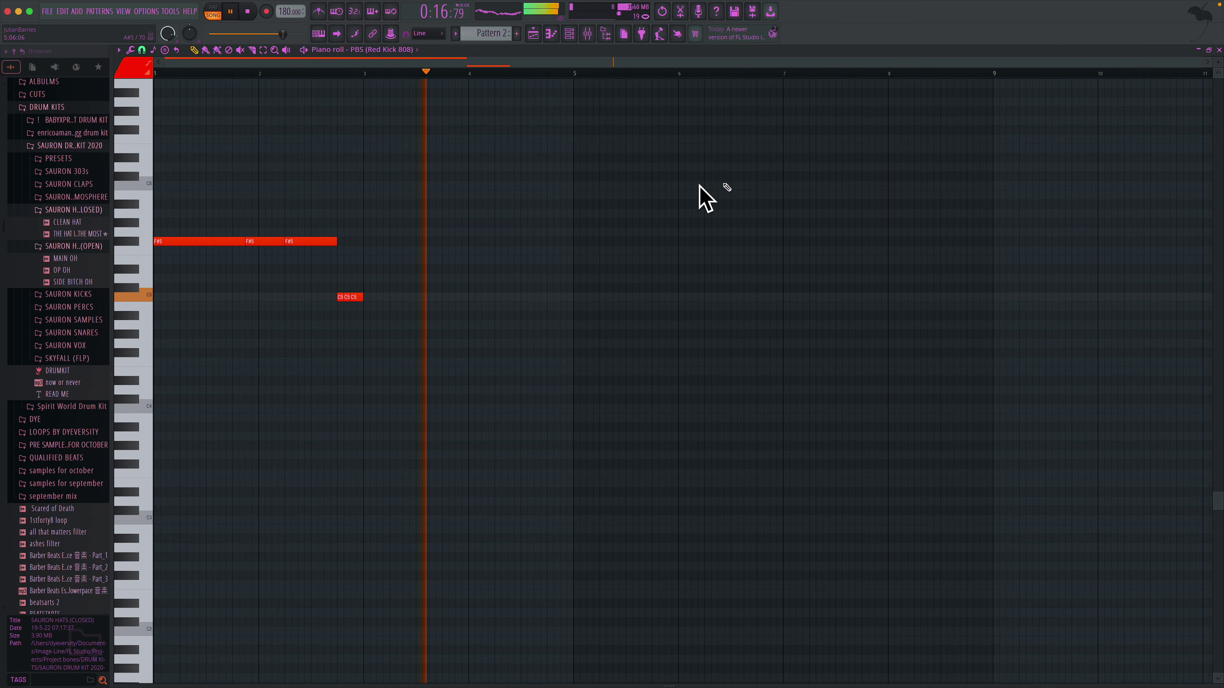
pyautogui.click(1220, 50)
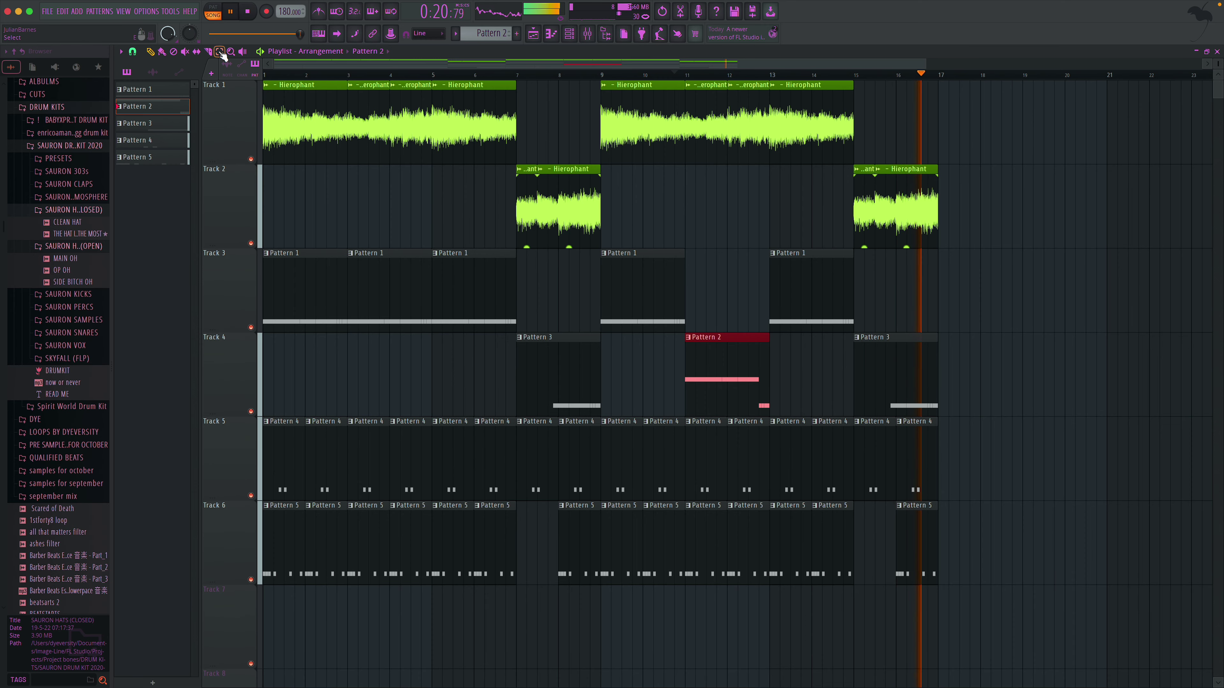
# - Duplicate all clips of the 16-bar arrangement so the copy starts at bar 17, and play it back
pyautogui.hotkey('ctrl', 'a')
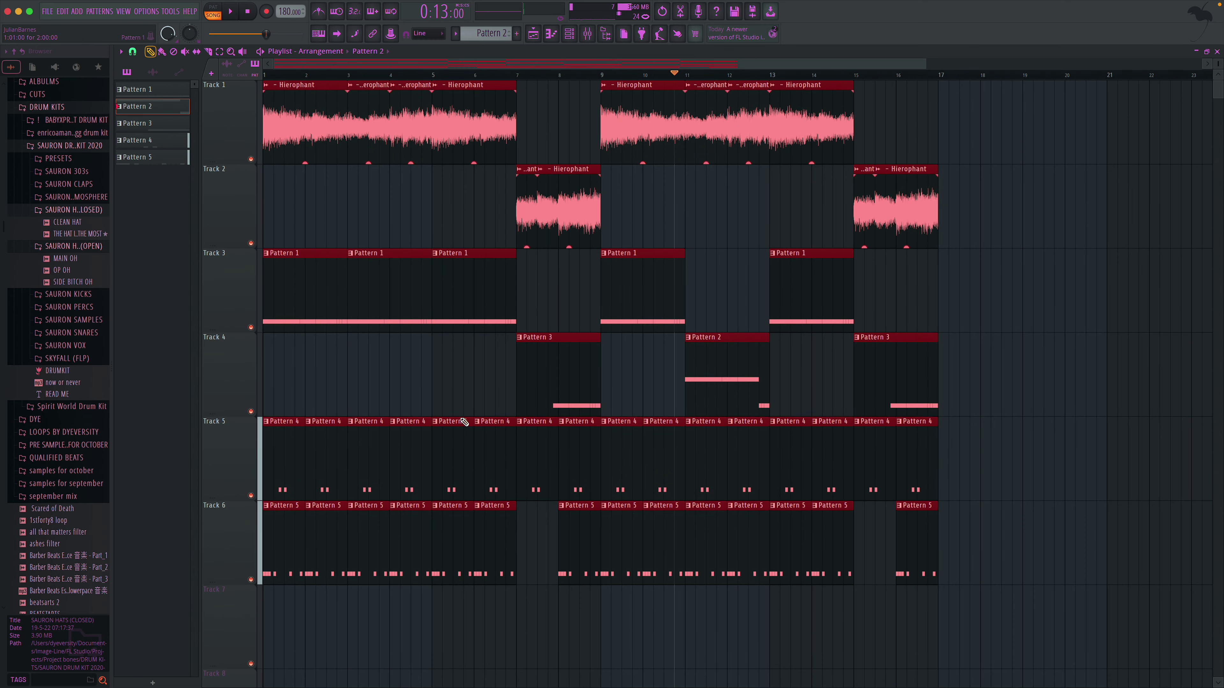
pyautogui.moveTo(334, 574); pyautogui.dragTo(969, 526)
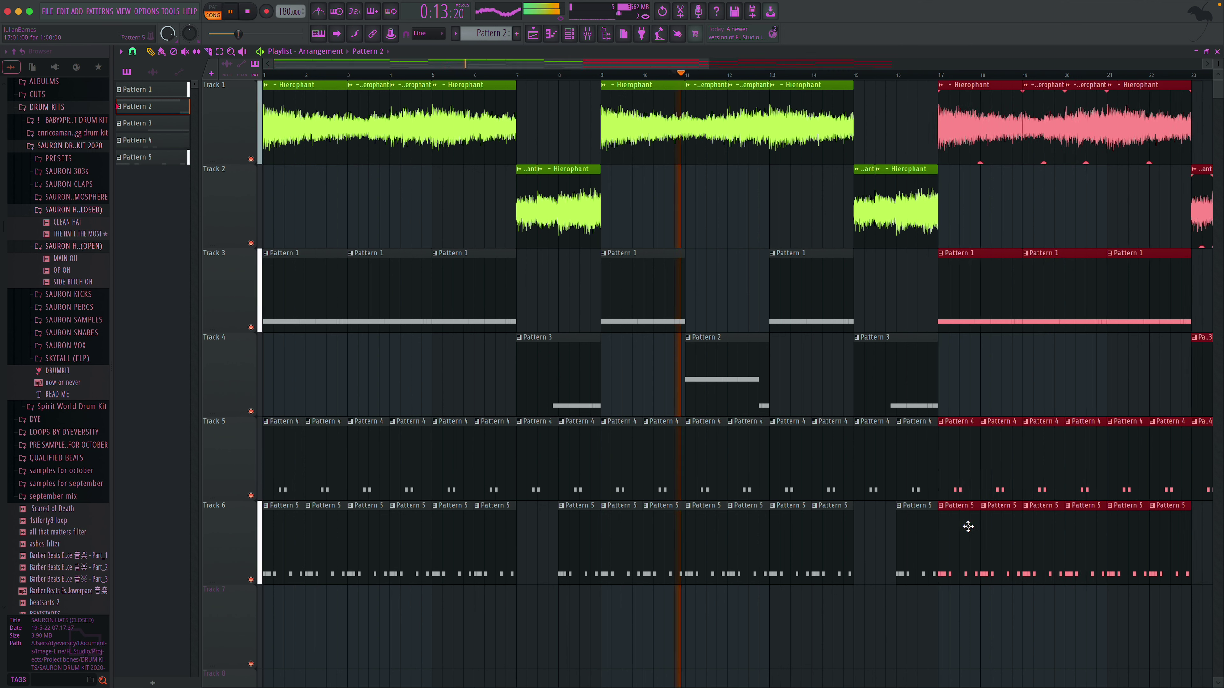
pyautogui.press('space')
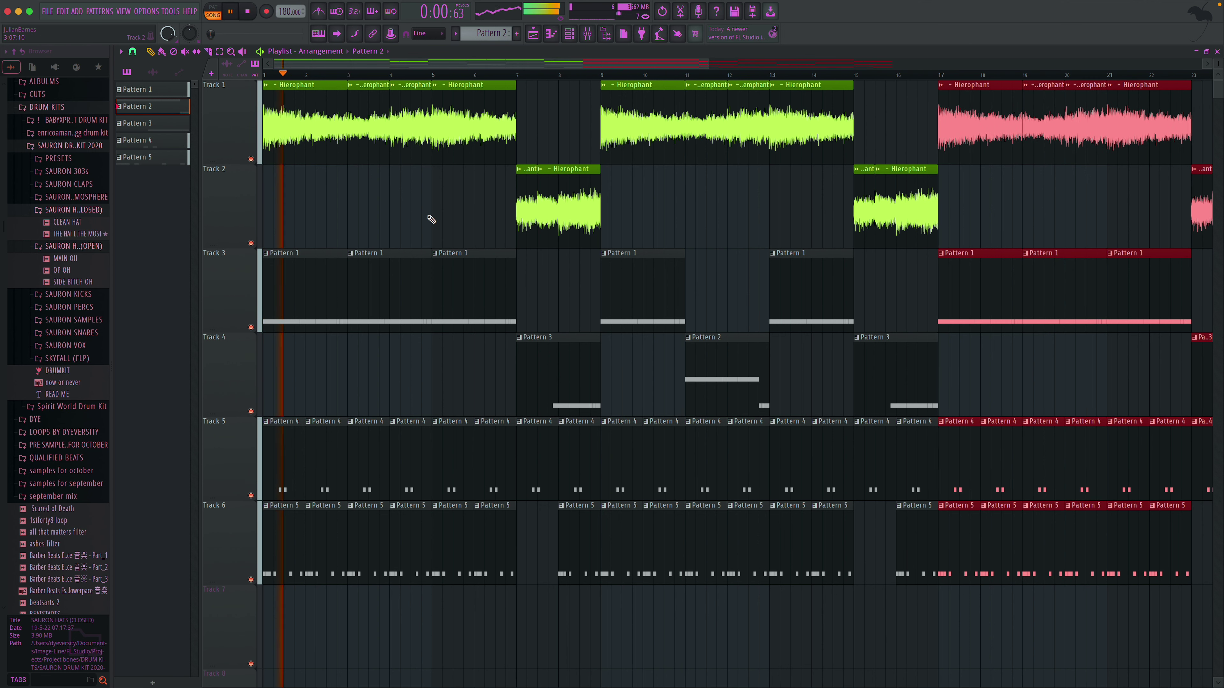
# - Add the MAIN OH sample from the SAURON open hats folder as a new channel
pyautogui.click(81, 212)
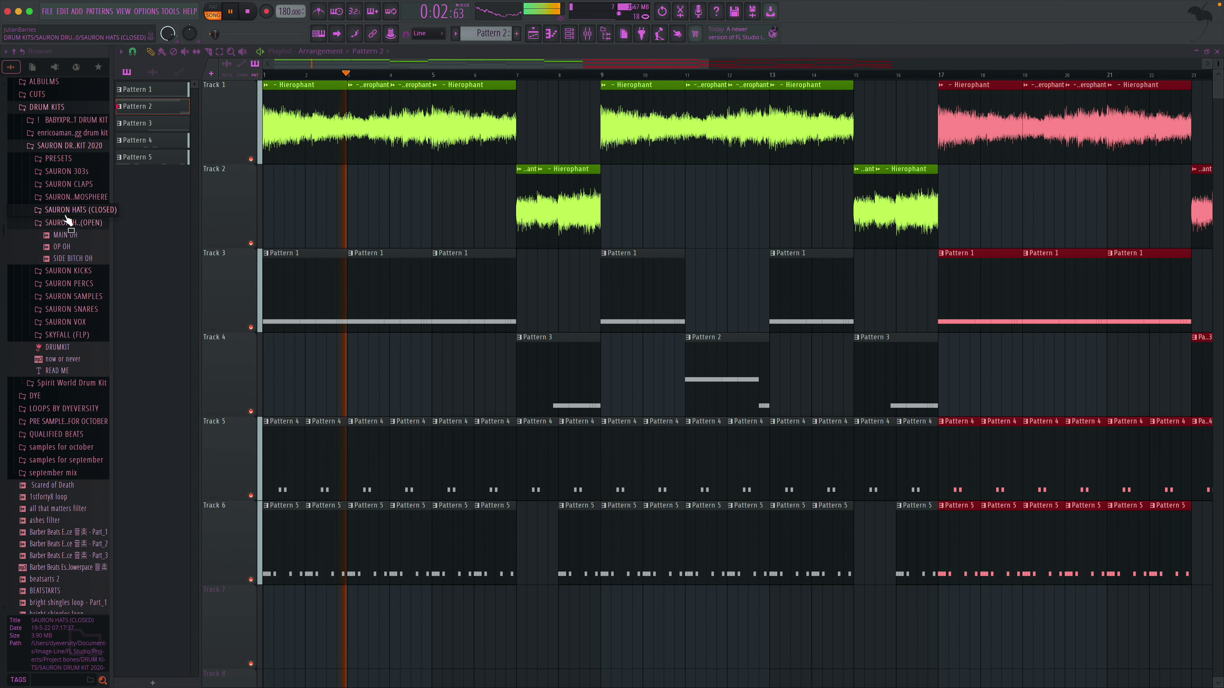
pyautogui.click(65, 210)
pyautogui.click(72, 215)
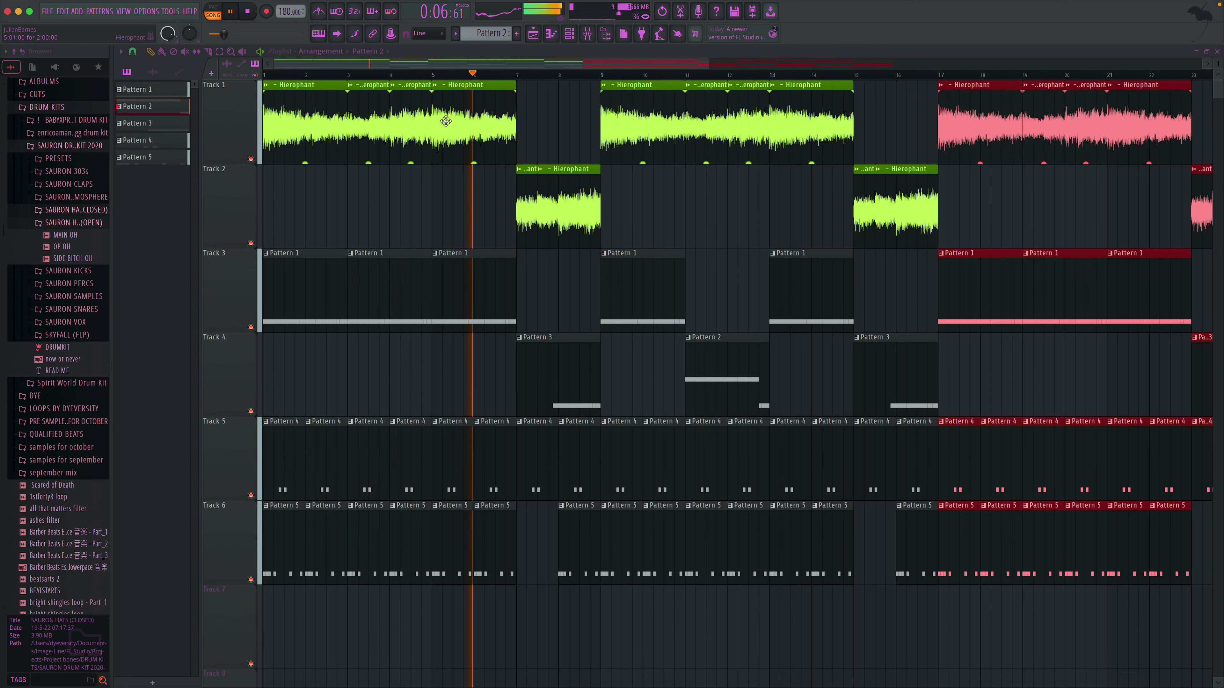
pyautogui.moveTo(95, 235); pyautogui.dragTo(169, 246)
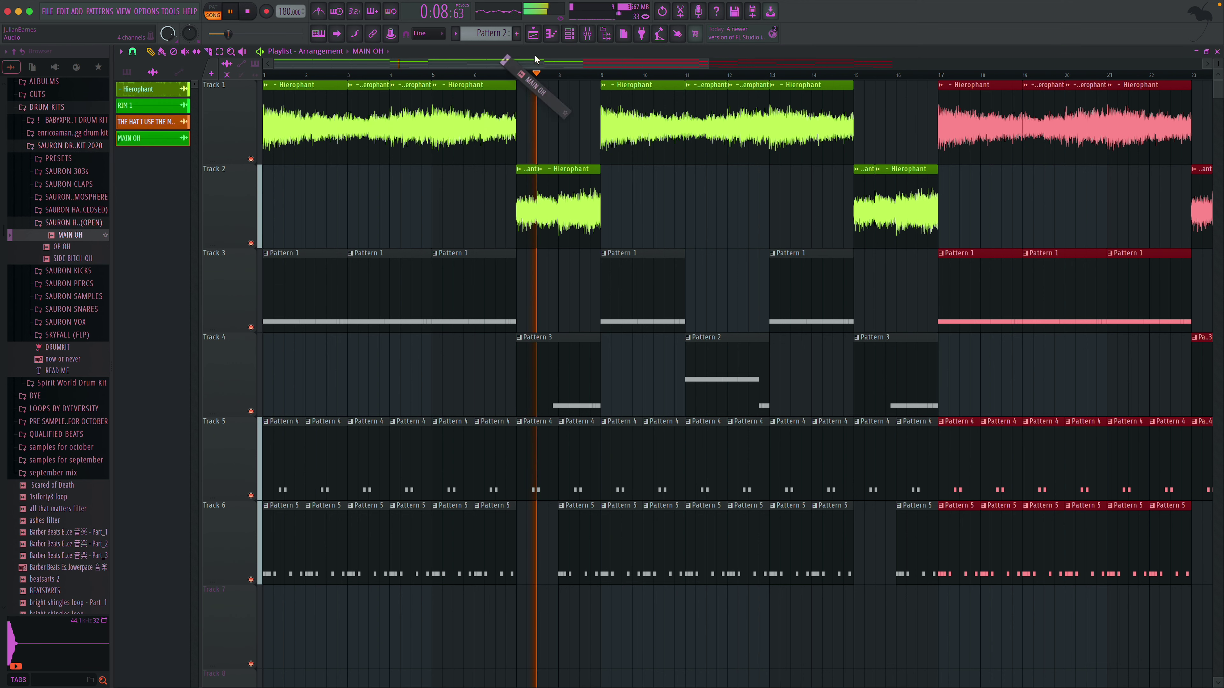
# - Create a new empty pattern and delete the Pattern 5 clips in bars 11 and 12 of Track 6
pyautogui.click(517, 33)
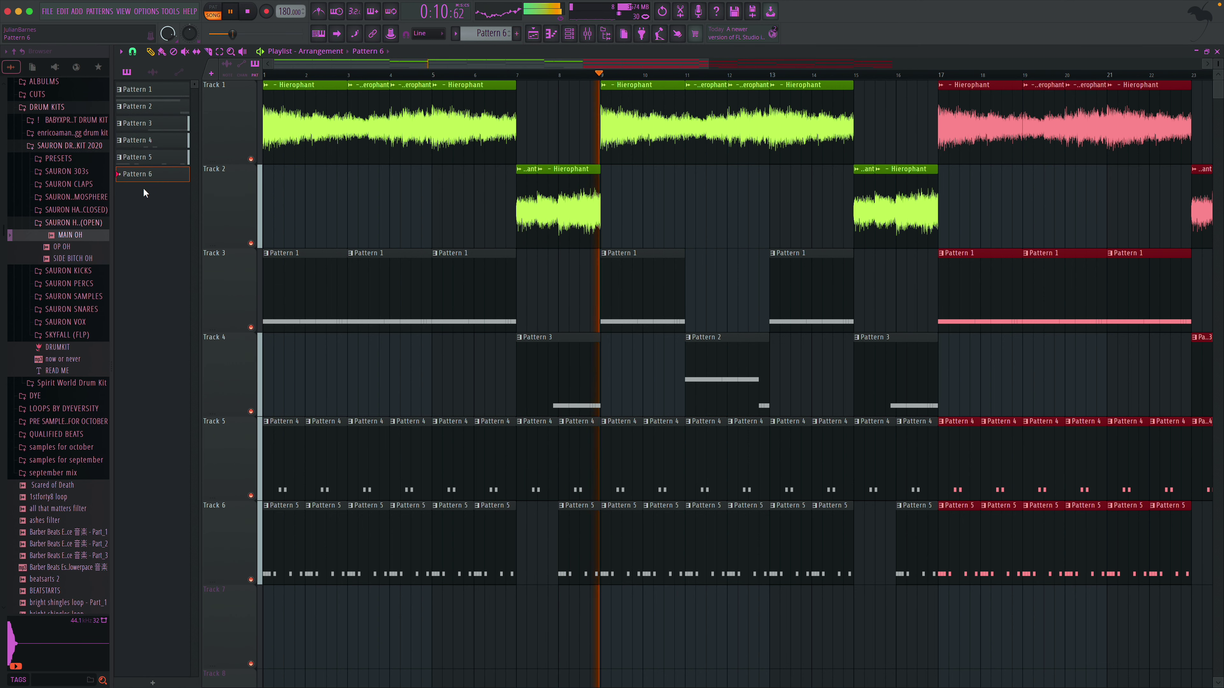
pyautogui.rightClick(705, 519)
pyautogui.rightClick(748, 527)
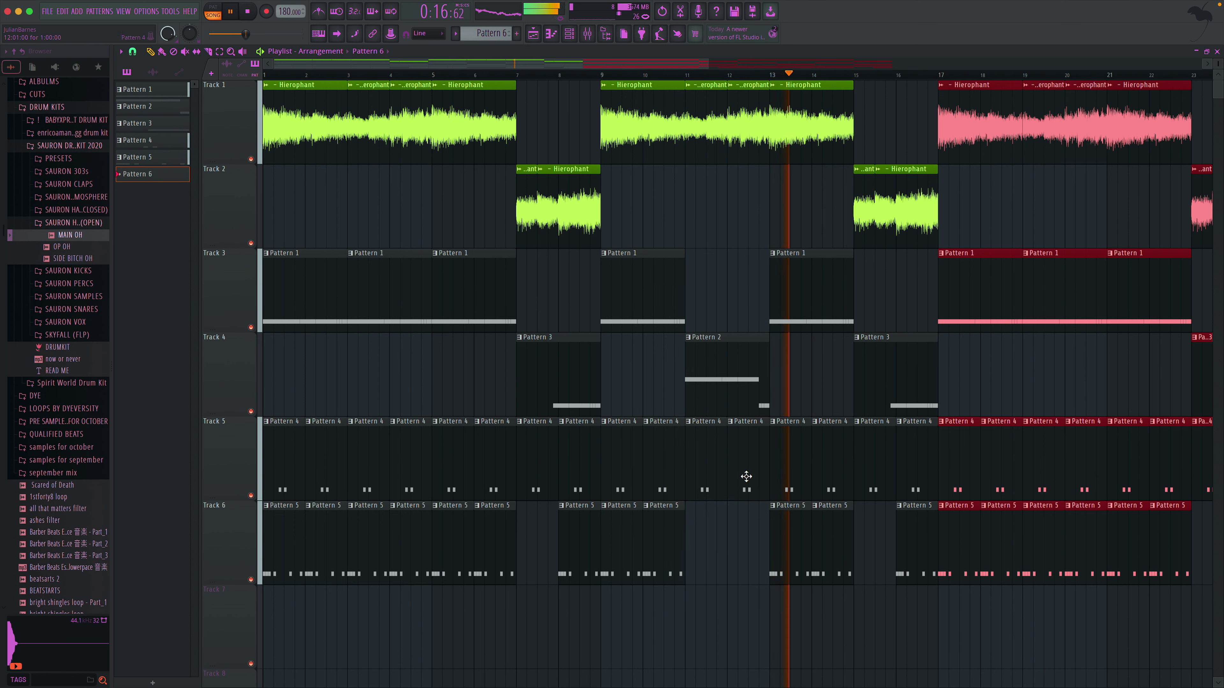
# - Open Pattern 2's 808 notes and move the three long notes to G5 during playback
pyautogui.doubleClick(713, 384)
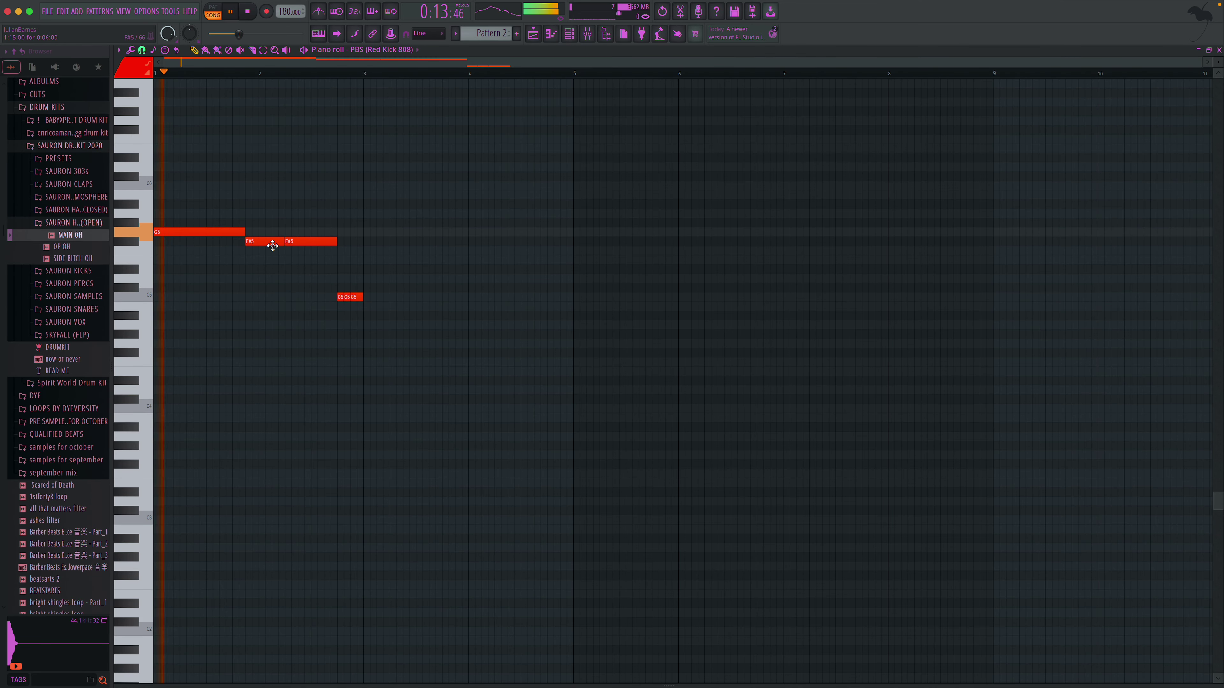
pyautogui.moveTo(301, 243); pyautogui.dragTo(277, 224)
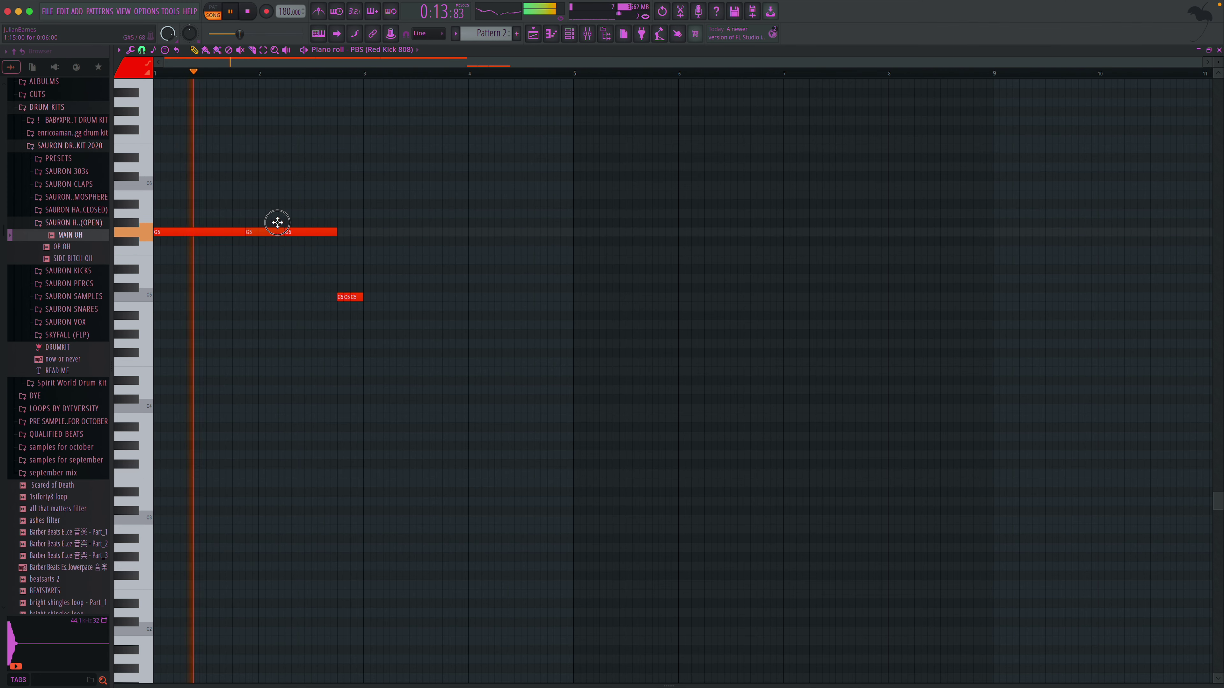
pyautogui.press('space')
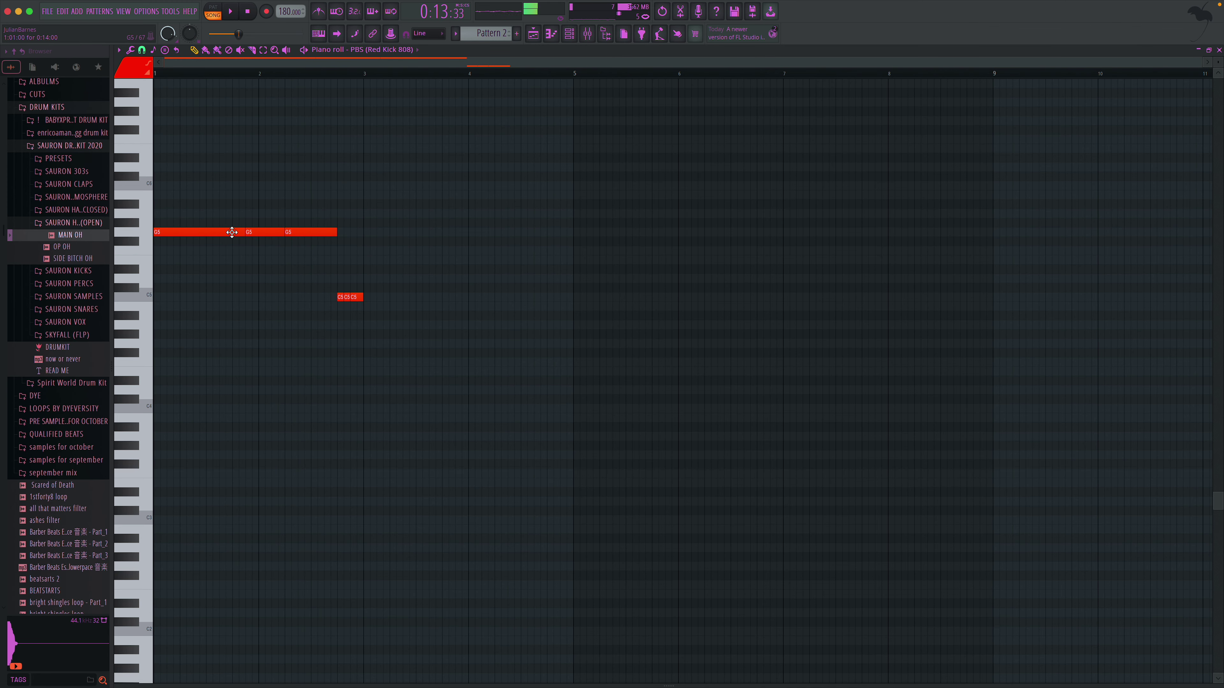
# - Try the three long 808 notes at A5 and the last two at F#5 and F5, returning them all to G5 and playing back
pyautogui.moveTo(298, 231); pyautogui.dragTo(295, 213)
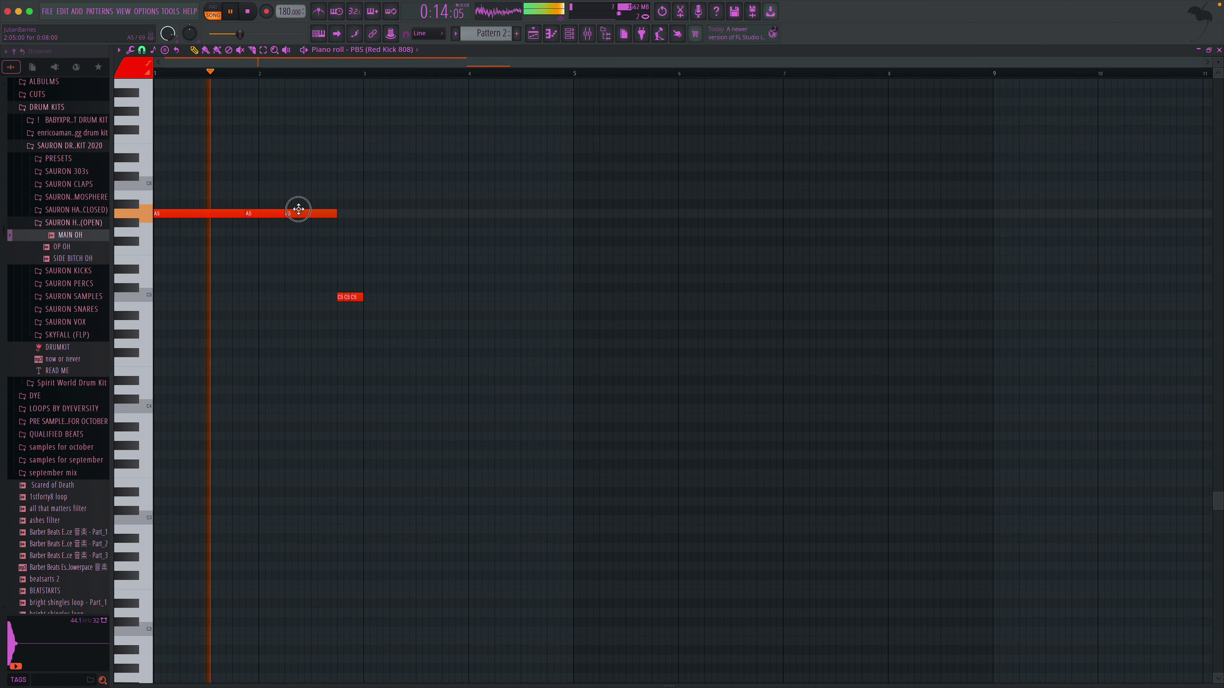
pyautogui.moveTo(251, 215); pyautogui.dragTo(250, 251)
pyautogui.press('space')
pyautogui.moveTo(298, 214); pyautogui.dragTo(299, 251)
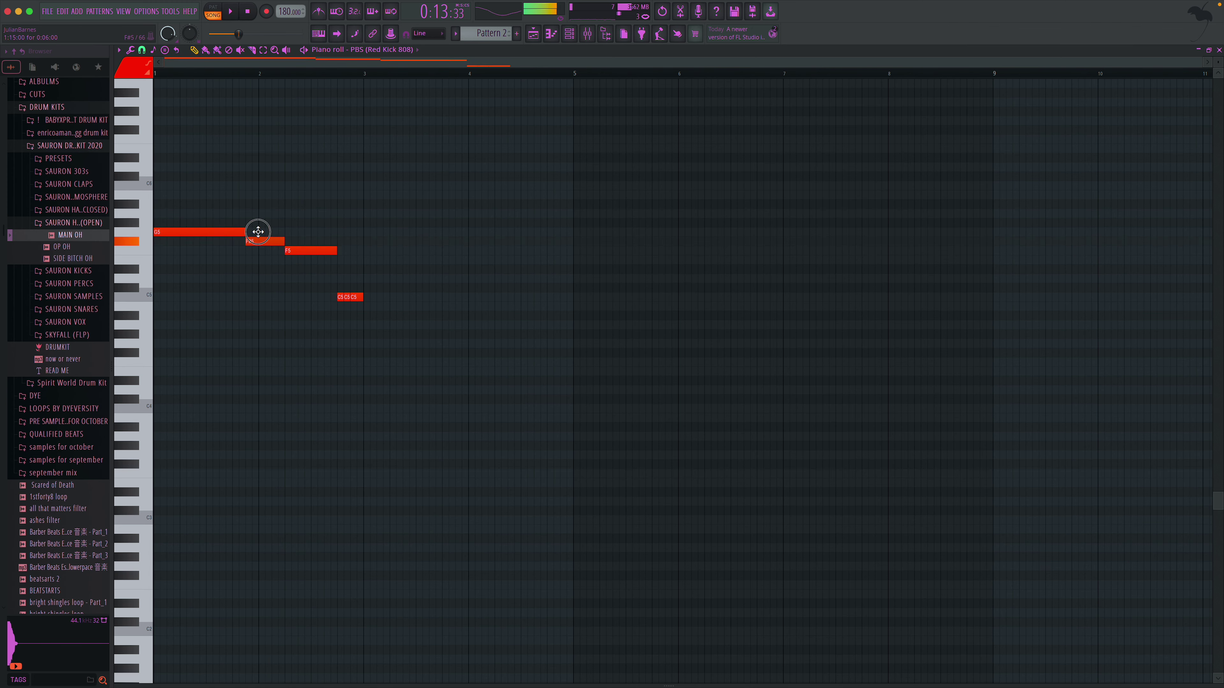
pyautogui.moveTo(300, 252); pyautogui.dragTo(298, 232)
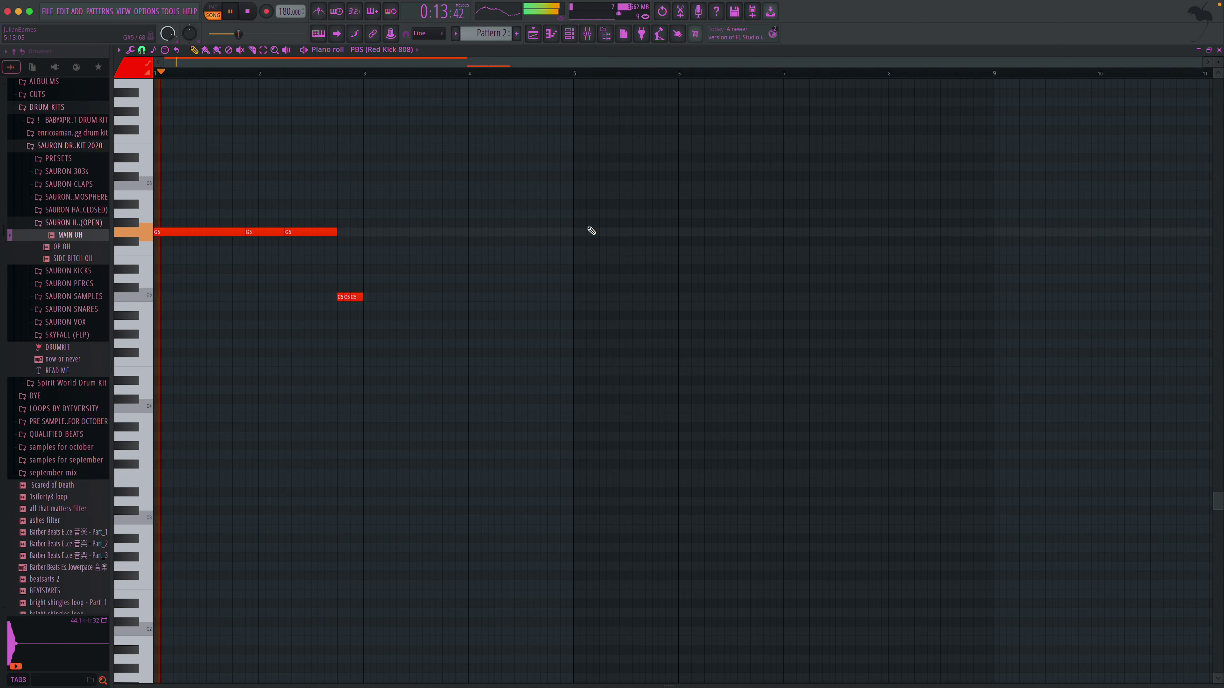
pyautogui.press('space')
pyautogui.press('space')
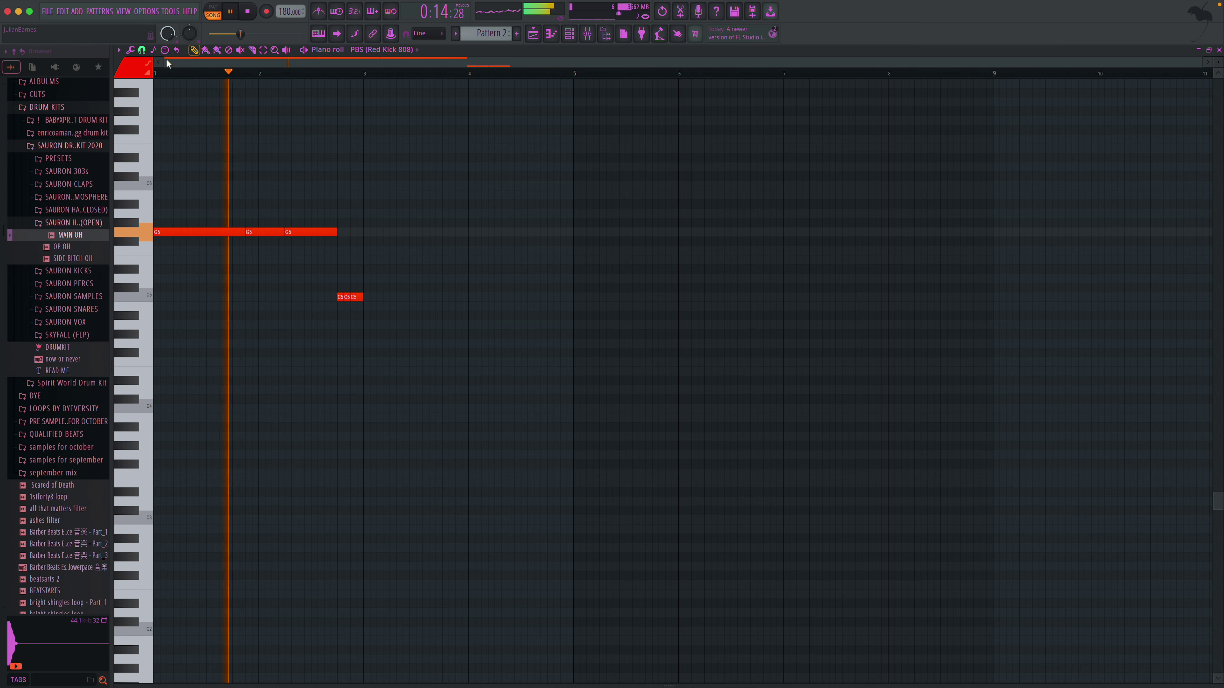
pyautogui.press('space')
# - Replace the three short C5 notes with a slide note at B5 and extend the last G5 note to bar 3
pyautogui.click(314, 194)
pyautogui.moveTo(361, 196)
pyautogui.mouseDown()
pyautogui.moveTo(328, 198)
pyautogui.moveTo(363, 196)
pyautogui.mouseUp()
pyautogui.rightClick(350, 297)
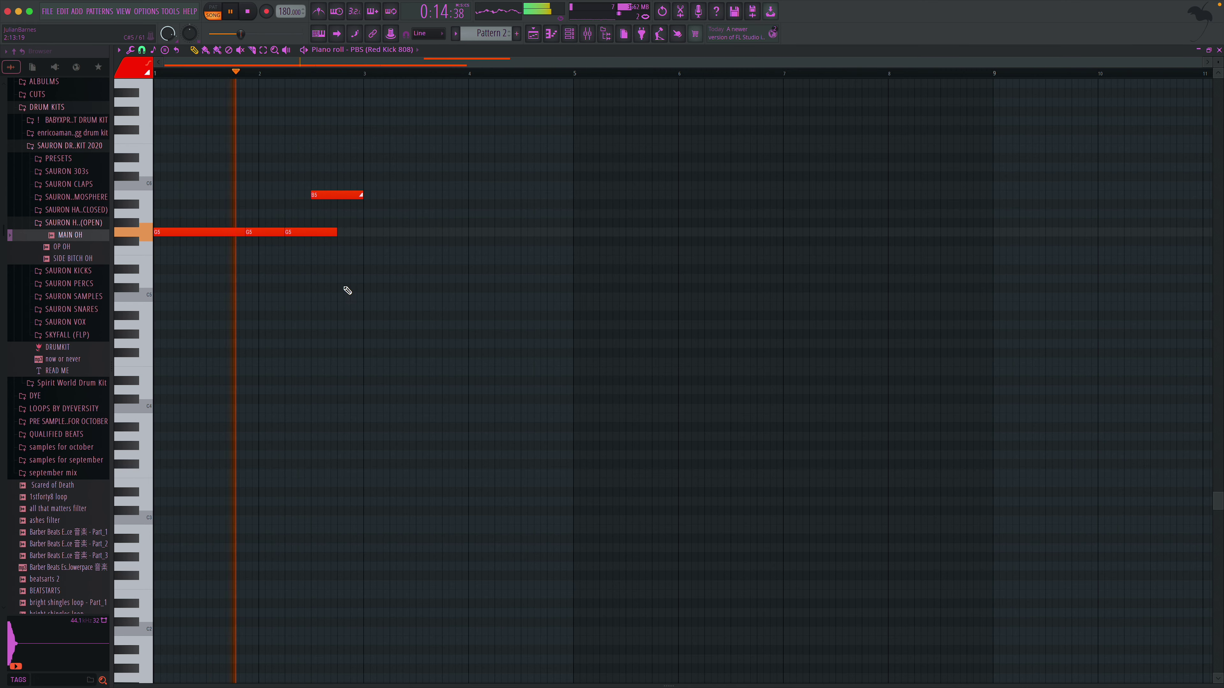
pyautogui.press('space')
pyautogui.moveTo(336, 232); pyautogui.dragTo(363, 232)
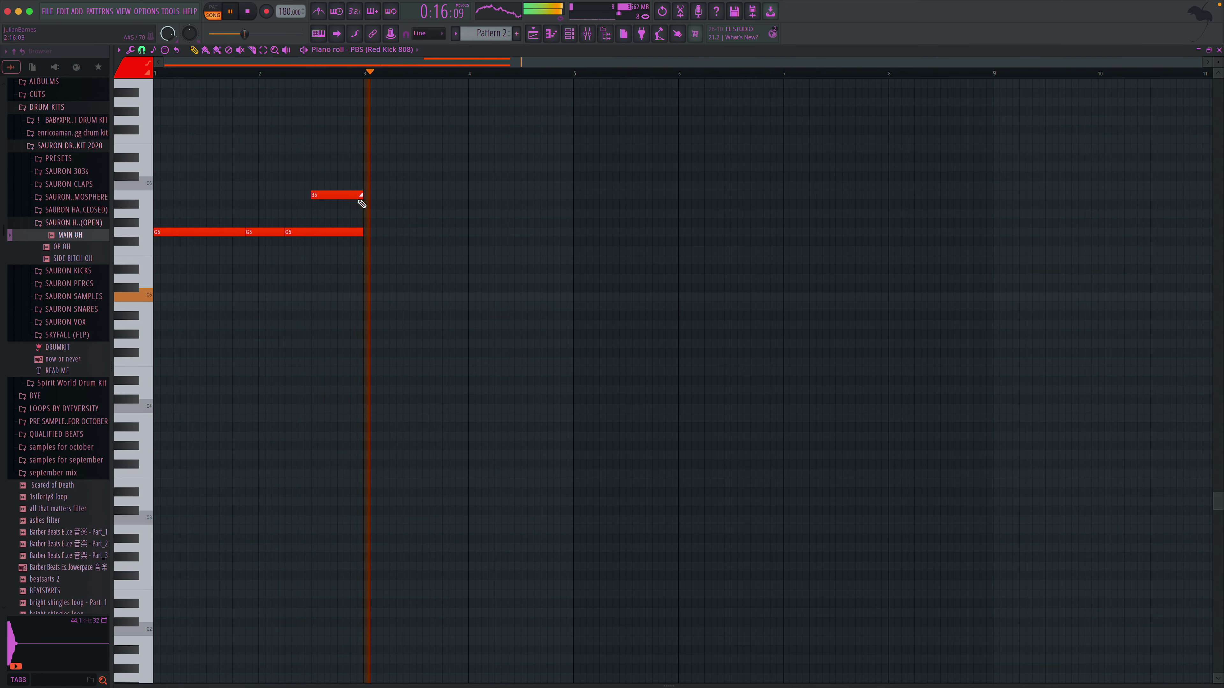
# - Move the slide note up to C#6, play back the 808 line and return to the playlist
pyautogui.moveTo(341, 195); pyautogui.dragTo(344, 170)
pyautogui.doubleClick(344, 172)
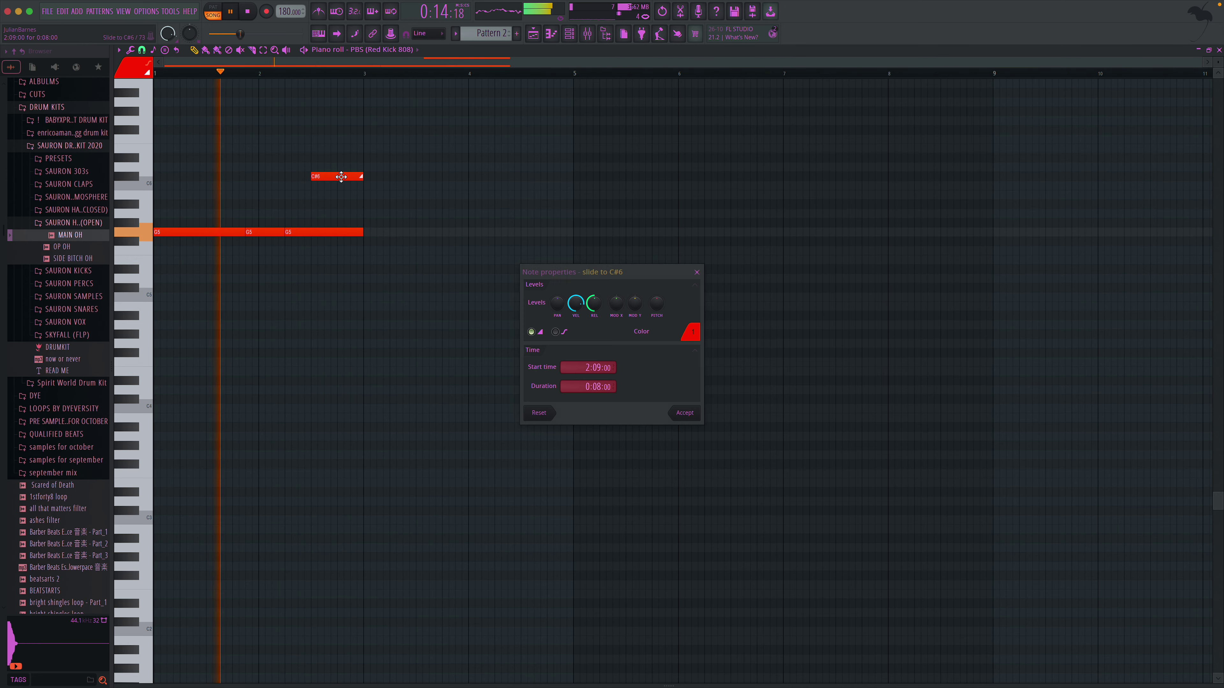
pyautogui.click(686, 414)
pyautogui.press('space')
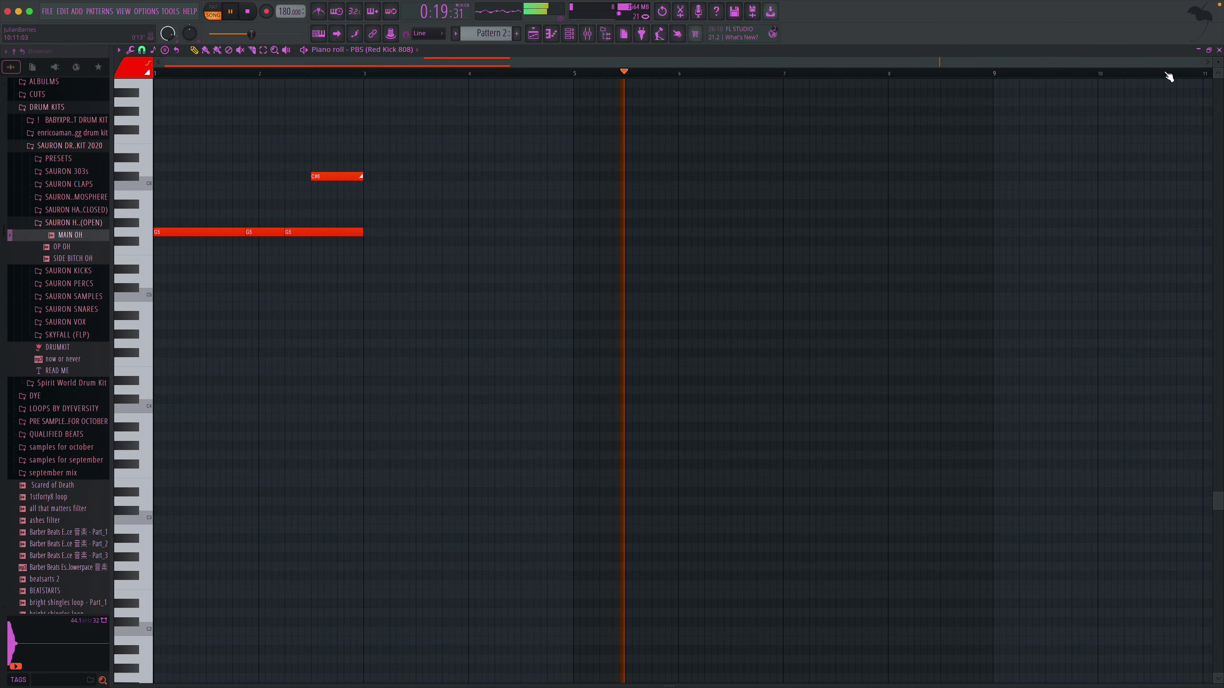
pyautogui.click(1219, 50)
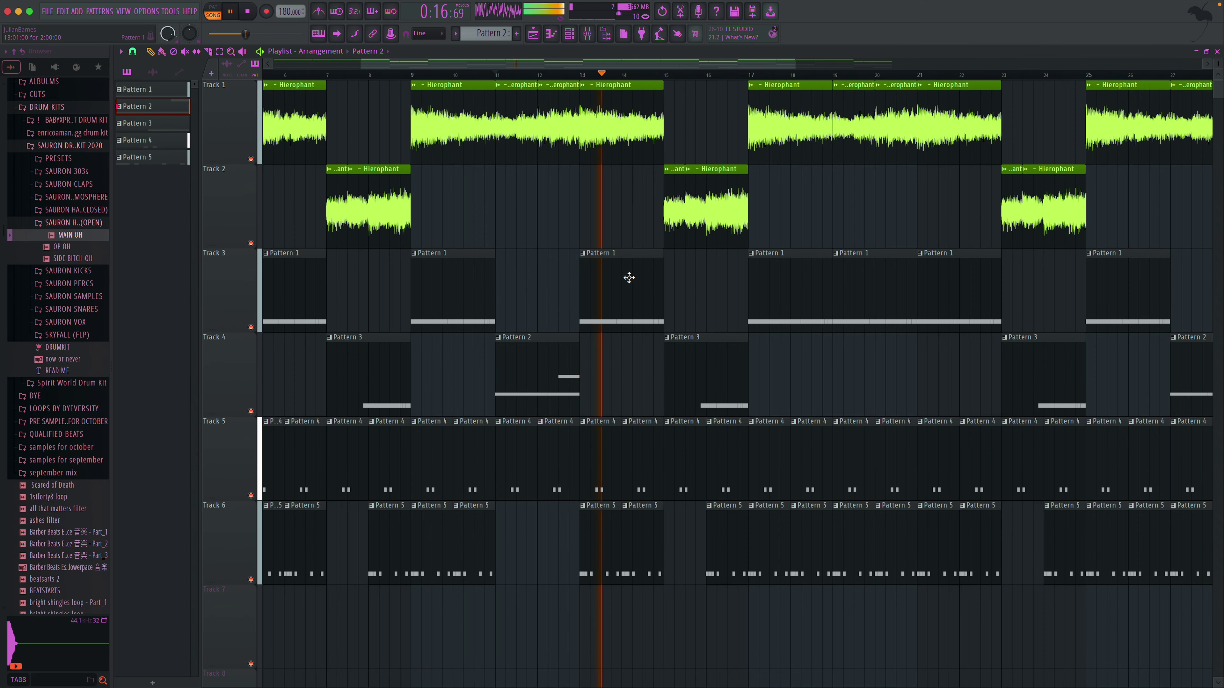
# - Review the arrangement during playback and create a new empty pattern, Pattern 6
pyautogui.hscroll(-3, 588, 296)
pyautogui.hscroll(8, 656, 307)
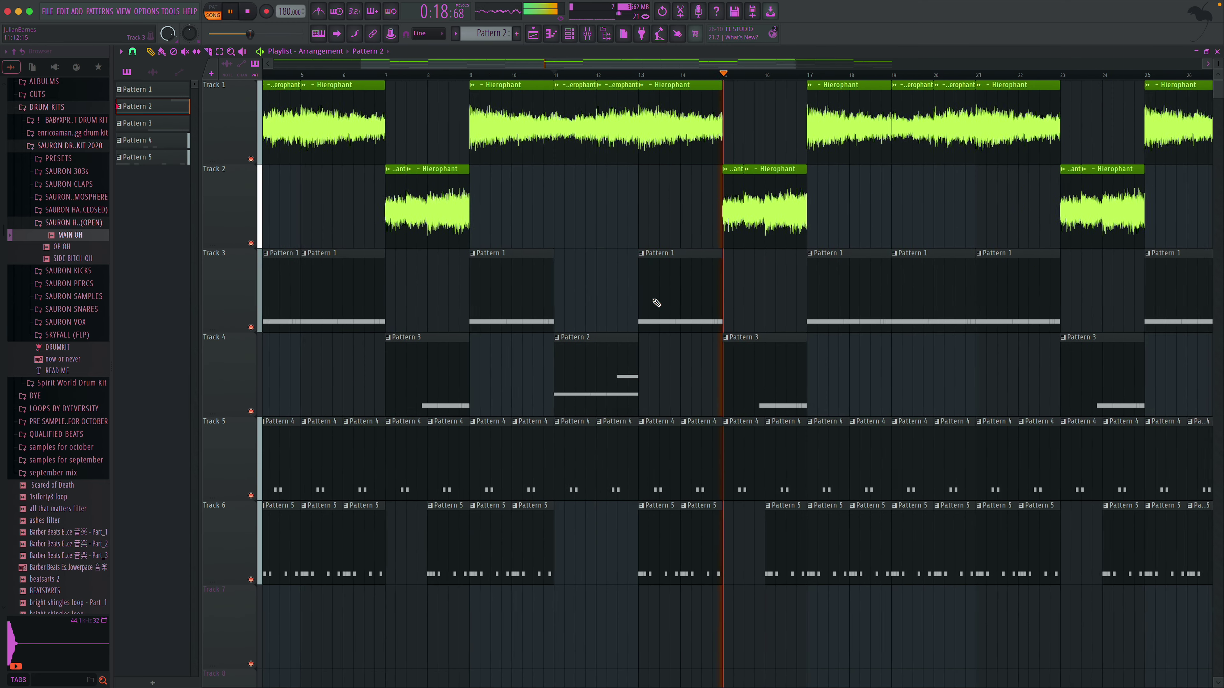
pyautogui.hscroll(1, 656, 302)
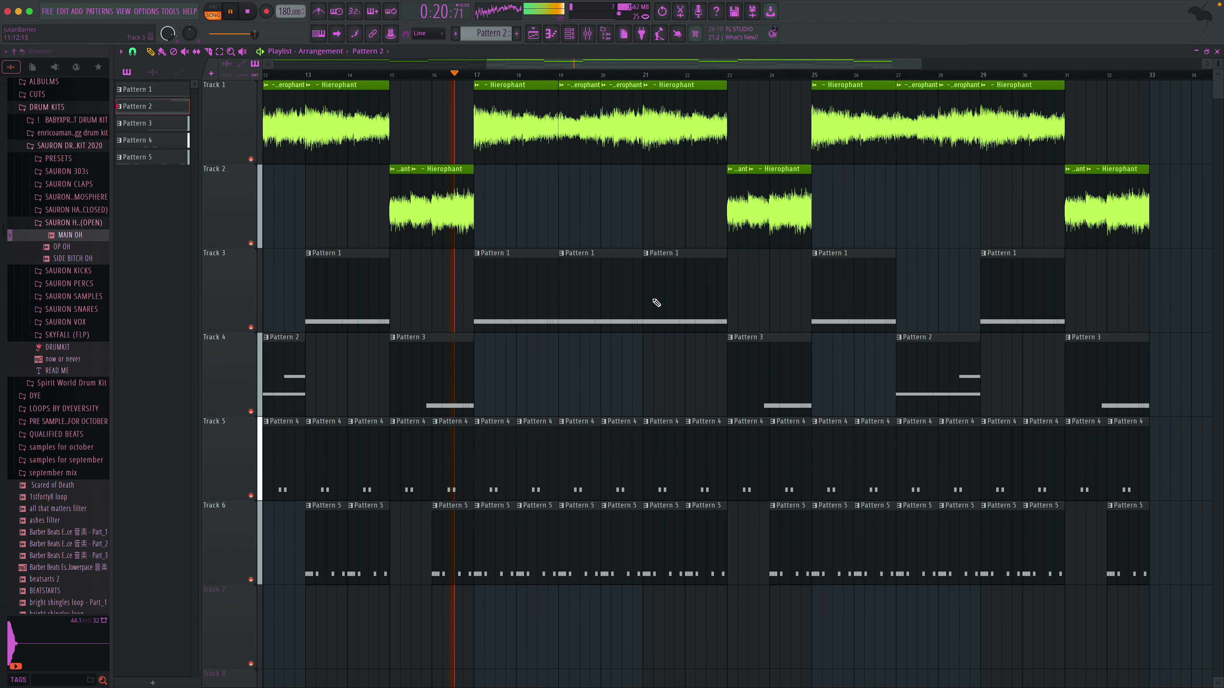
pyautogui.hscroll(-5, 656, 303)
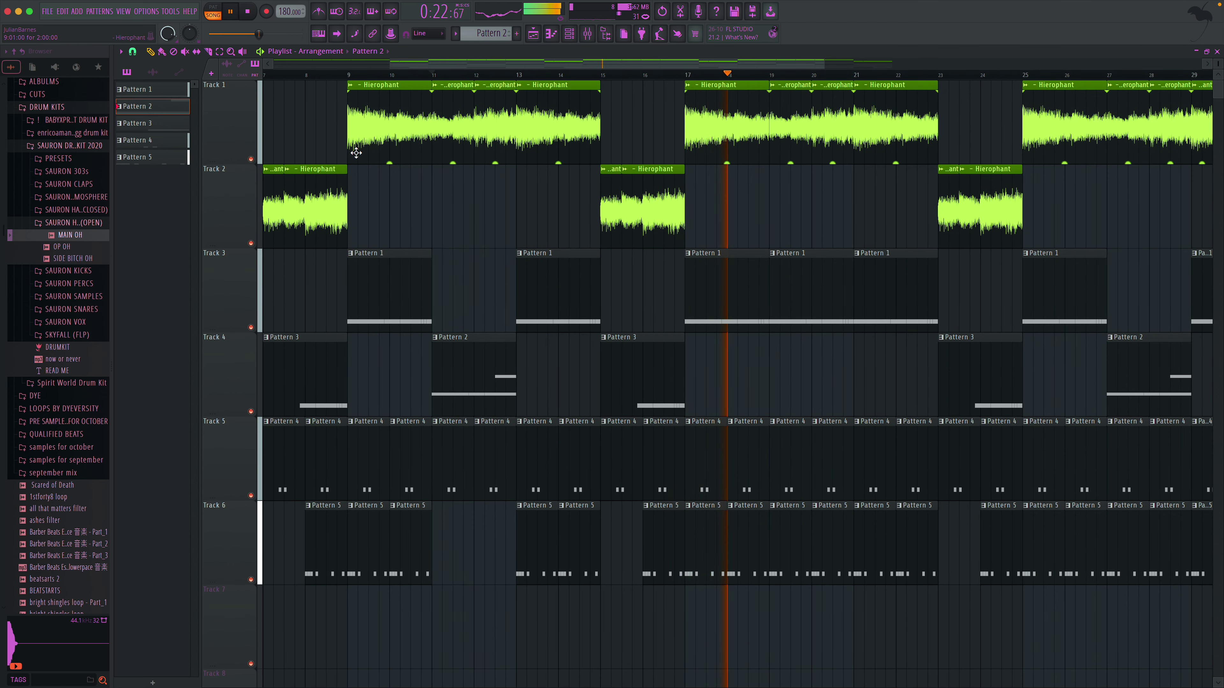
pyautogui.click(518, 34)
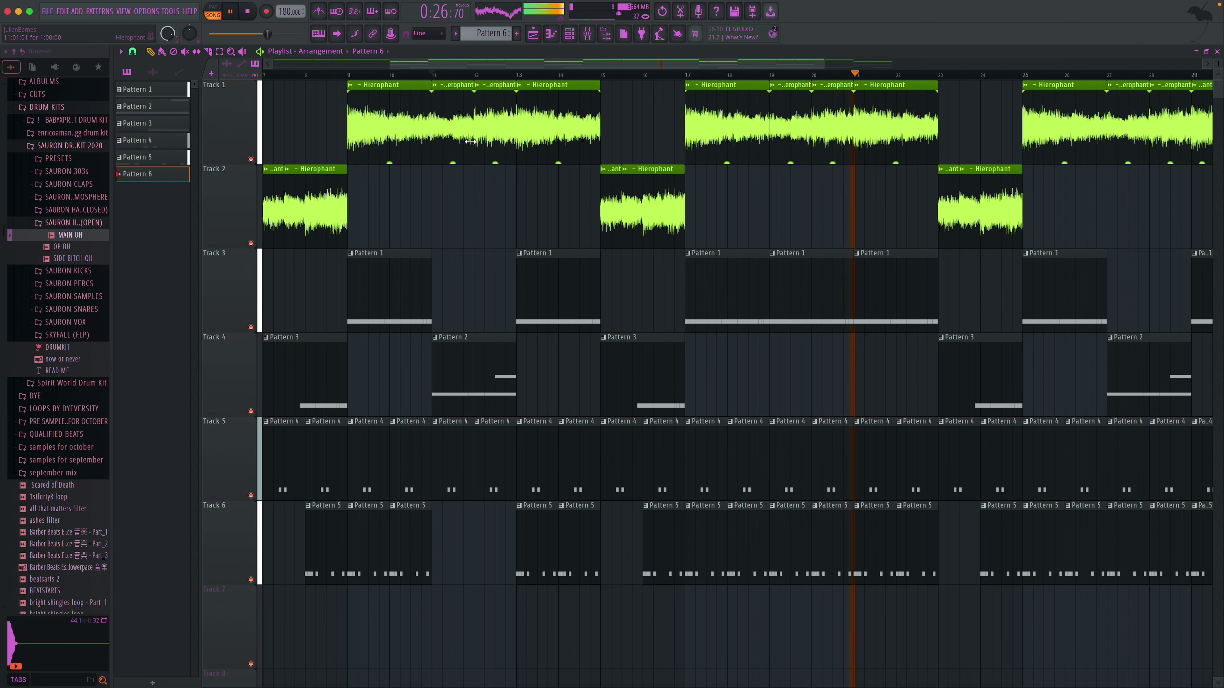
# - Duplicate all clips of the 32-bar arrangement so the copy starts at bar 33, and play it from bar 1
pyautogui.hscroll(5, 470, 141)
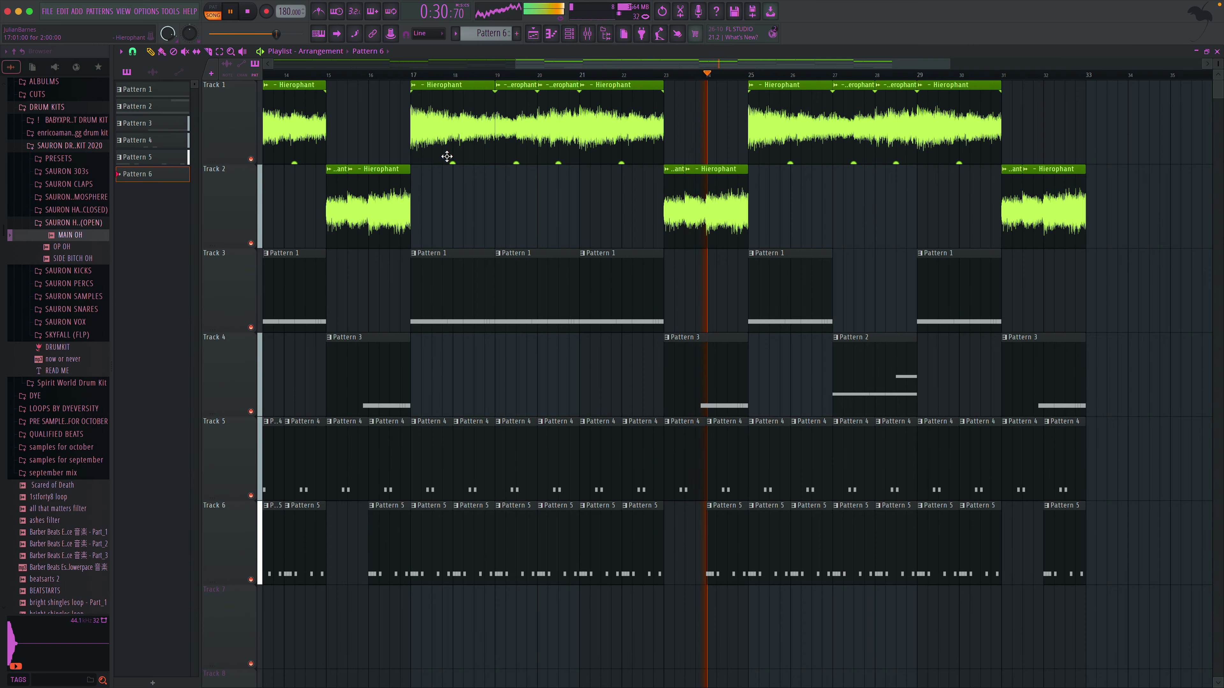
pyautogui.hscroll(-3, 447, 156)
pyautogui.click(231, 51)
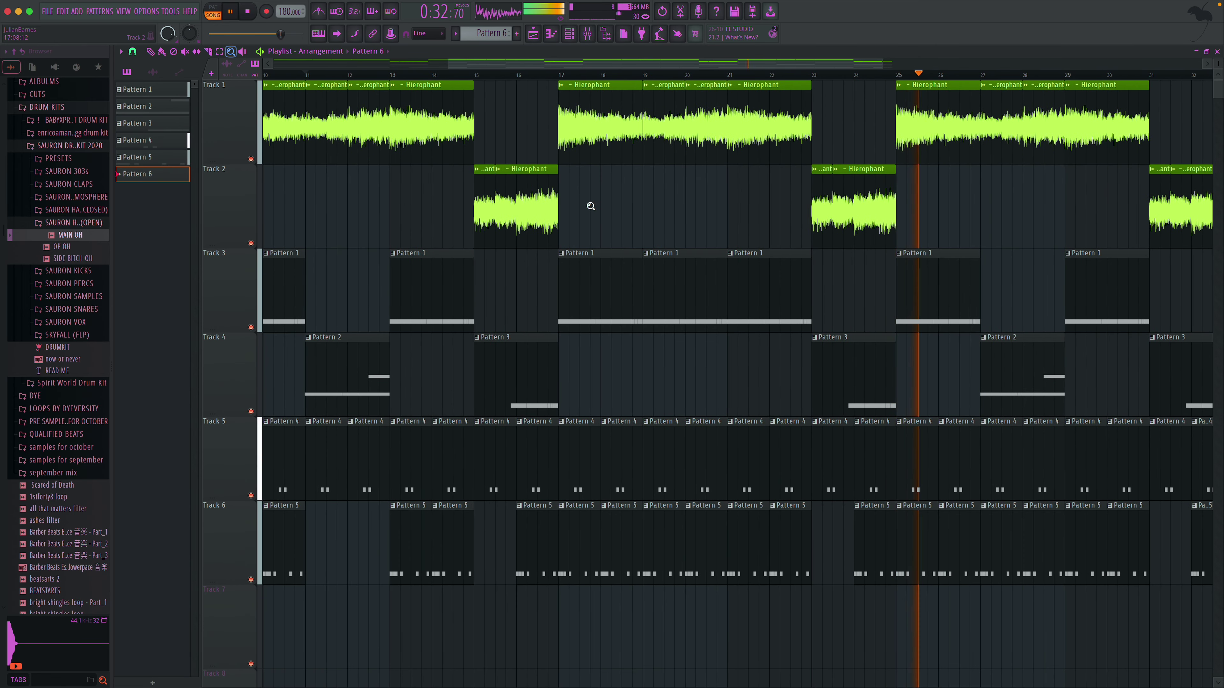
pyautogui.rightClick(590, 205)
pyautogui.press('space')
pyautogui.moveTo(281, 110); pyautogui.dragTo(1151, 539)
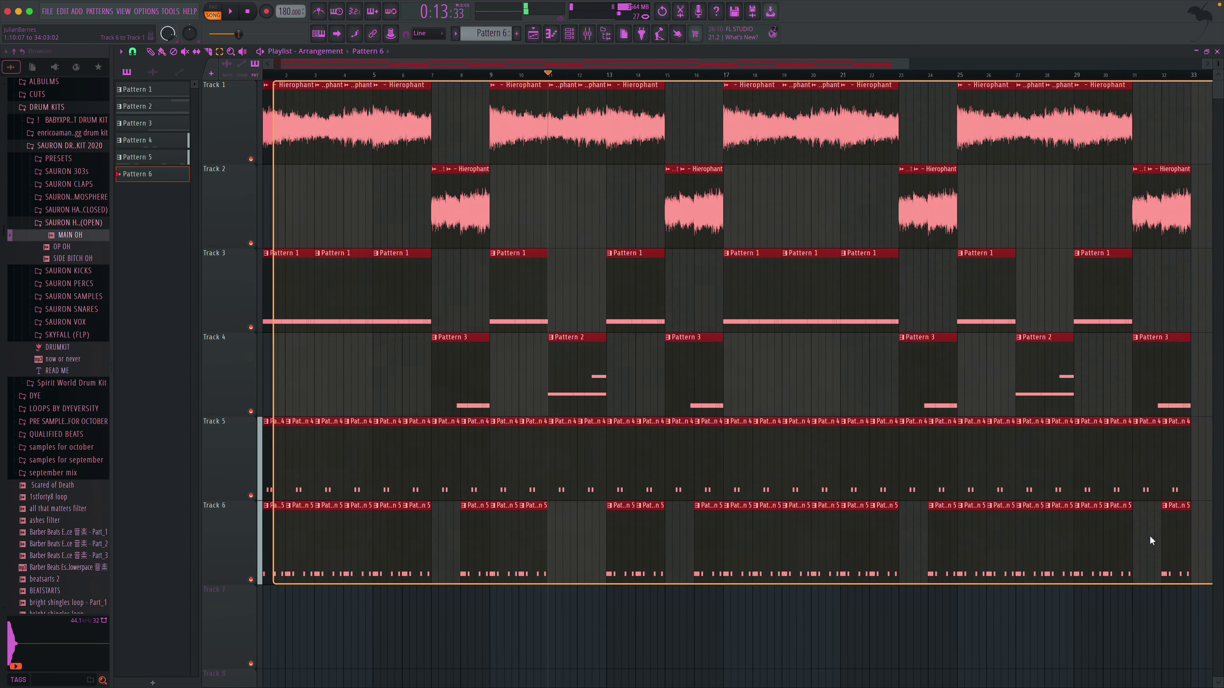
pyautogui.press('space')
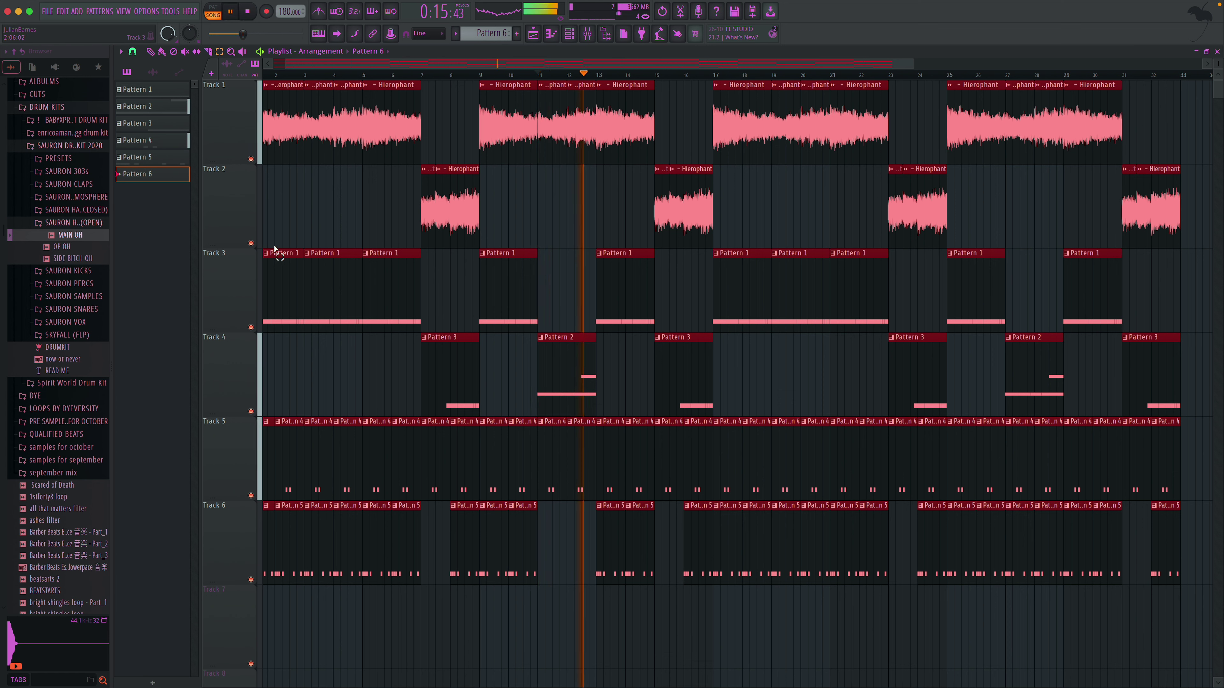
pyautogui.click(149, 52)
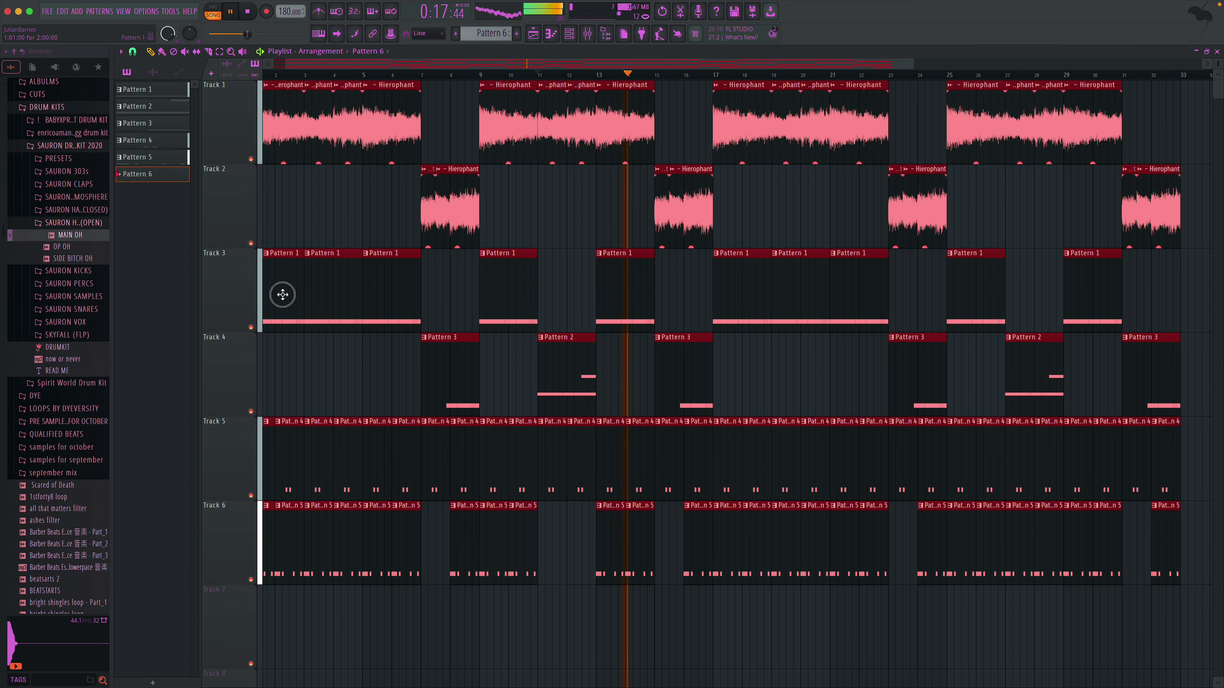
pyautogui.hotkey('ctrl', 'b')
pyautogui.moveTo(1164, 249); pyautogui.dragTo(1160, 244)
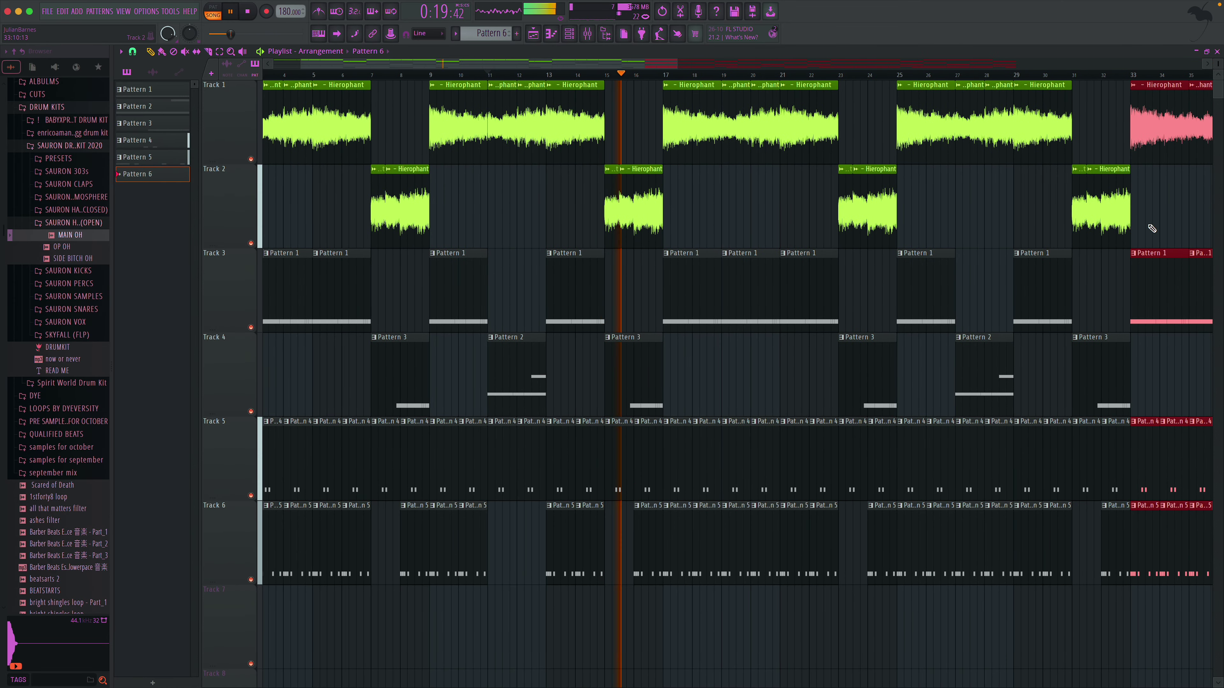
pyautogui.hscroll(4, 1148, 229)
pyautogui.hscroll(-5, 915, 275)
pyautogui.hscroll(-1, 874, 260)
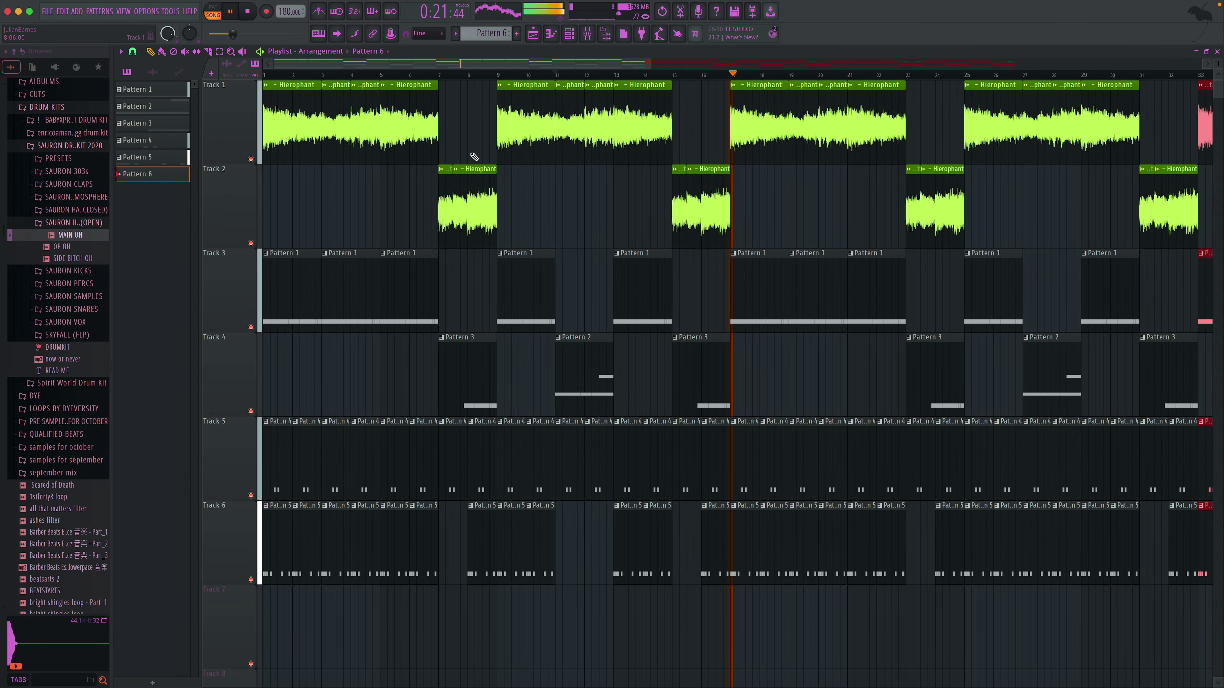
pyautogui.click(265, 74)
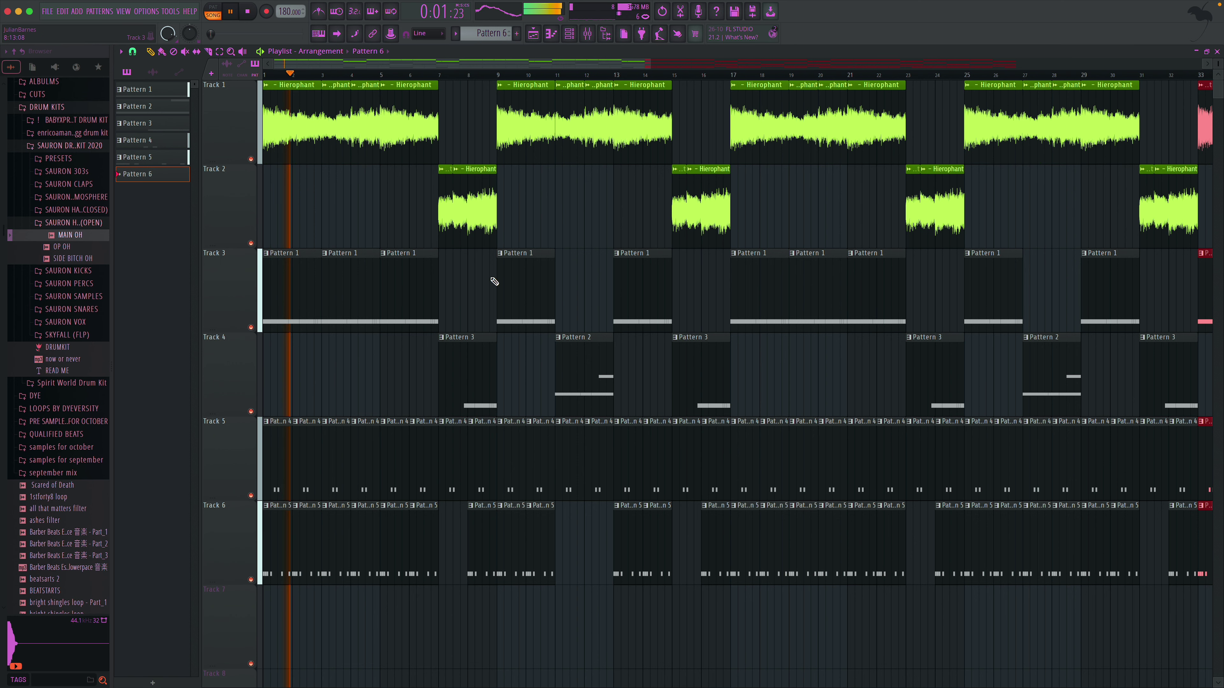
# - Fill Track 7 with one-bar Pattern 6 clips from bar 17 through bar 32 and open Pattern 6 in the piano roll
pyautogui.scroll(-3, 523, 294)
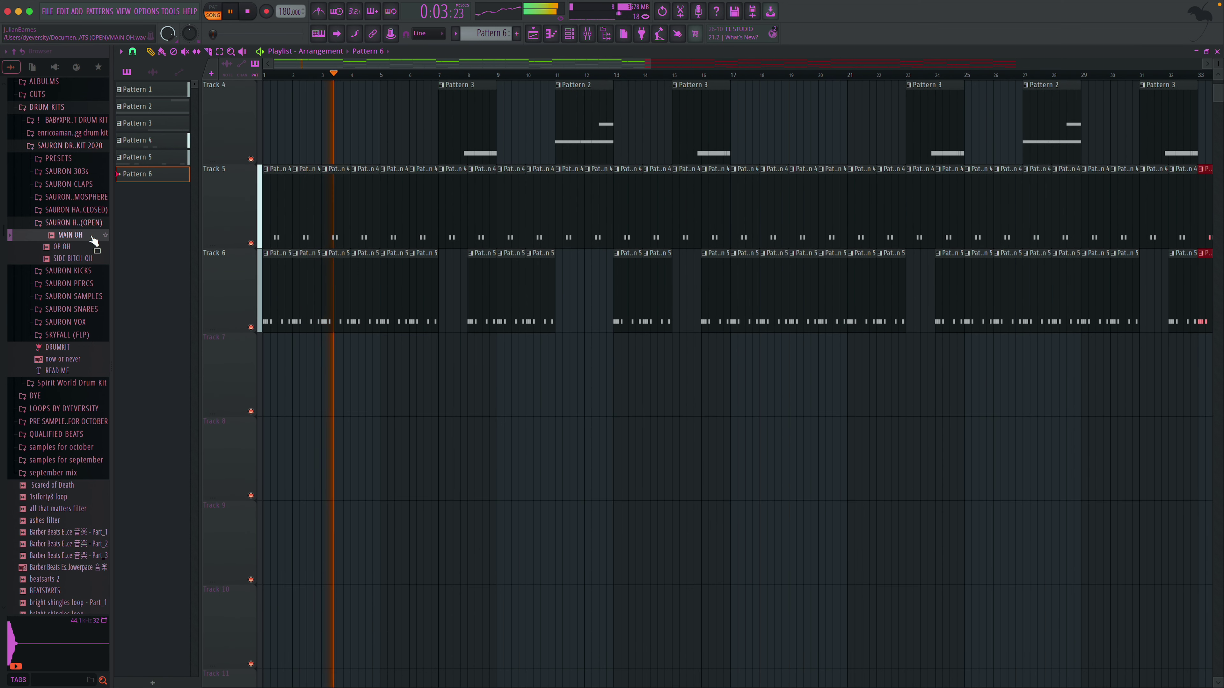
pyautogui.moveTo(193, 202); pyautogui.dragTo(733, 396)
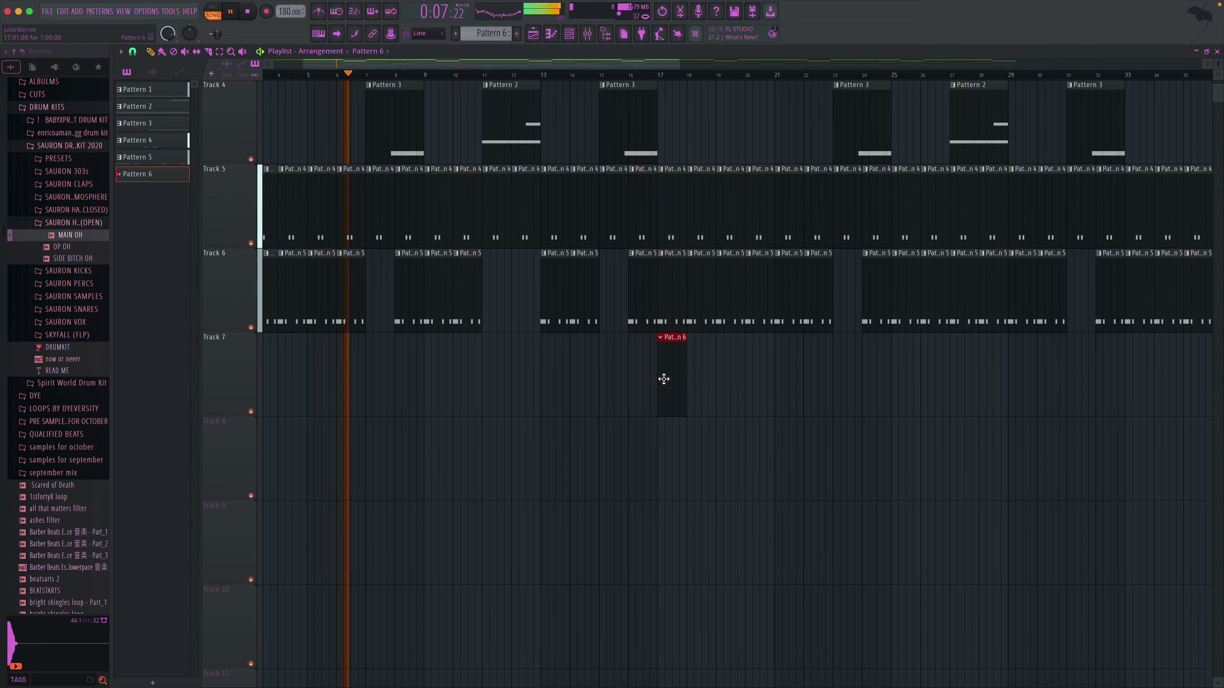
pyautogui.click(162, 52)
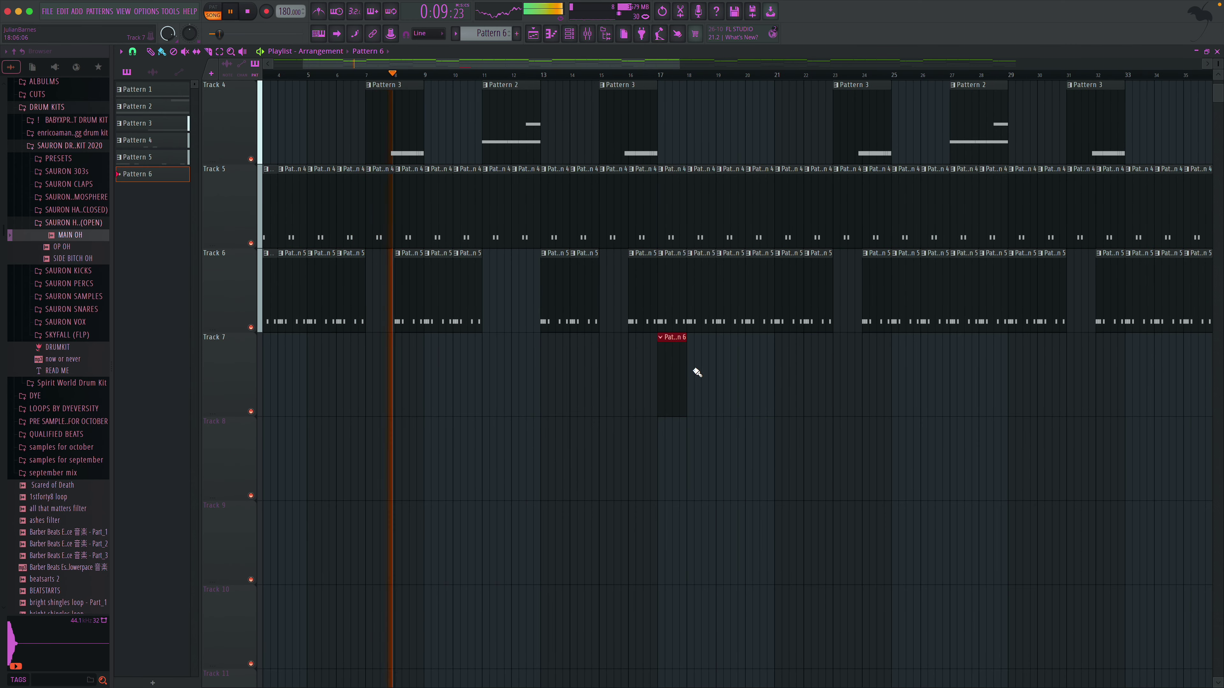
pyautogui.moveTo(687, 368); pyautogui.dragTo(869, 369)
pyautogui.moveTo(751, 375); pyautogui.dragTo(955, 372)
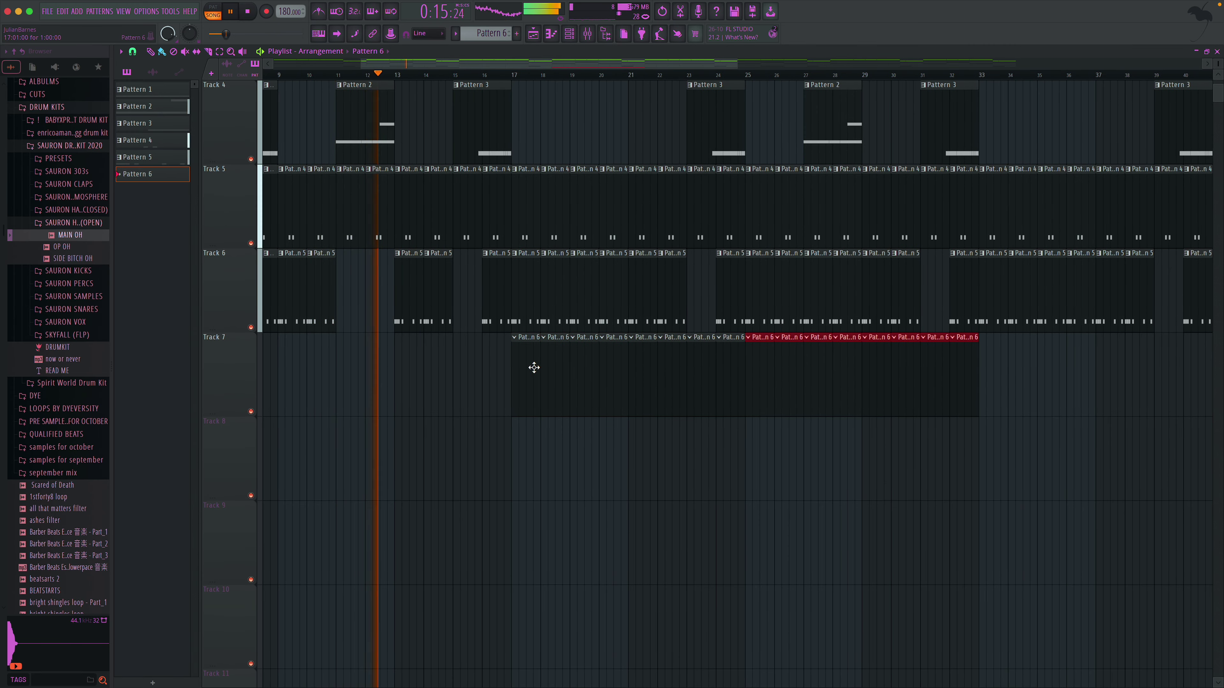
pyautogui.doubleClick(519, 360)
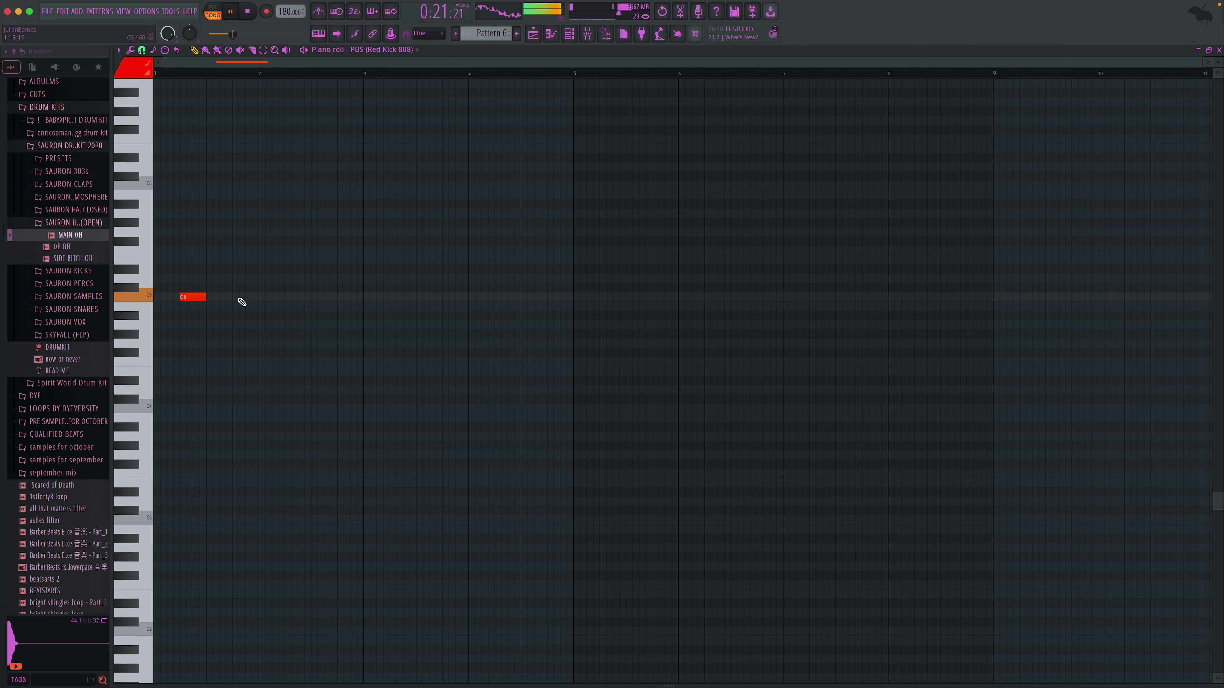
pyautogui.click(236, 299)
pyautogui.rightClick(248, 298)
pyautogui.rightClick(197, 298)
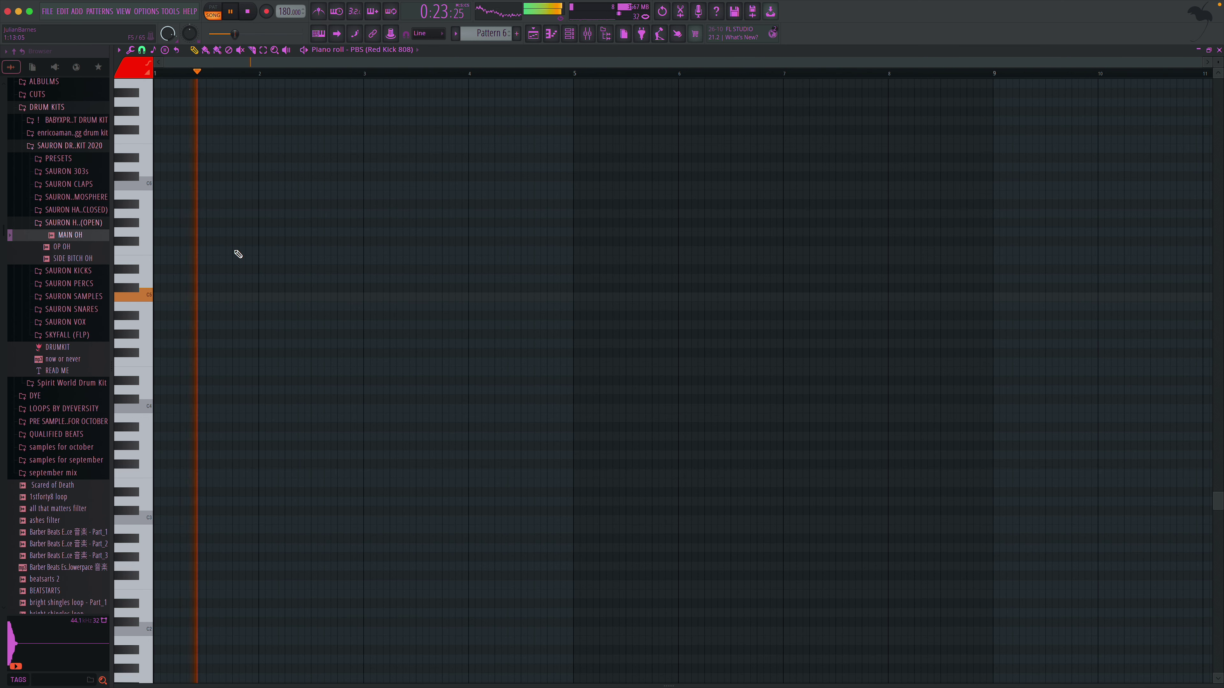
# - Switch the piano roll to MAIN OH, add notes at beats 2, 3.5 and 4 of bar 1, and try them at A5
pyautogui.click(390, 50)
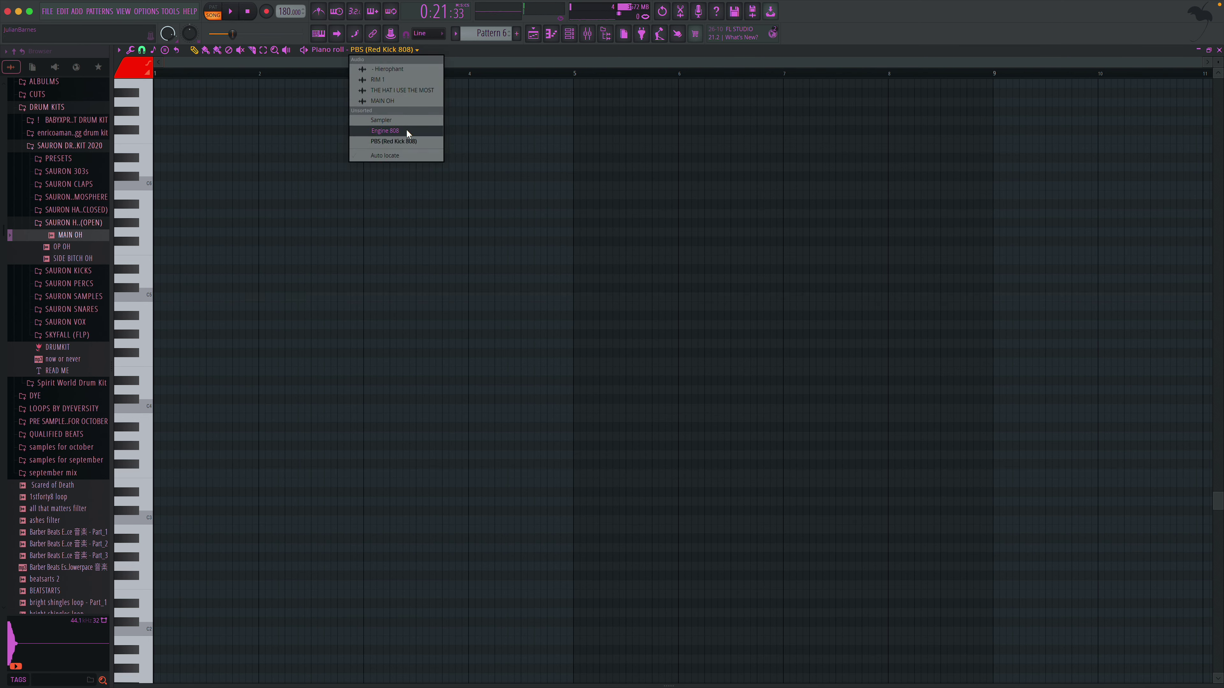
pyautogui.click(398, 101)
pyautogui.click(234, 297)
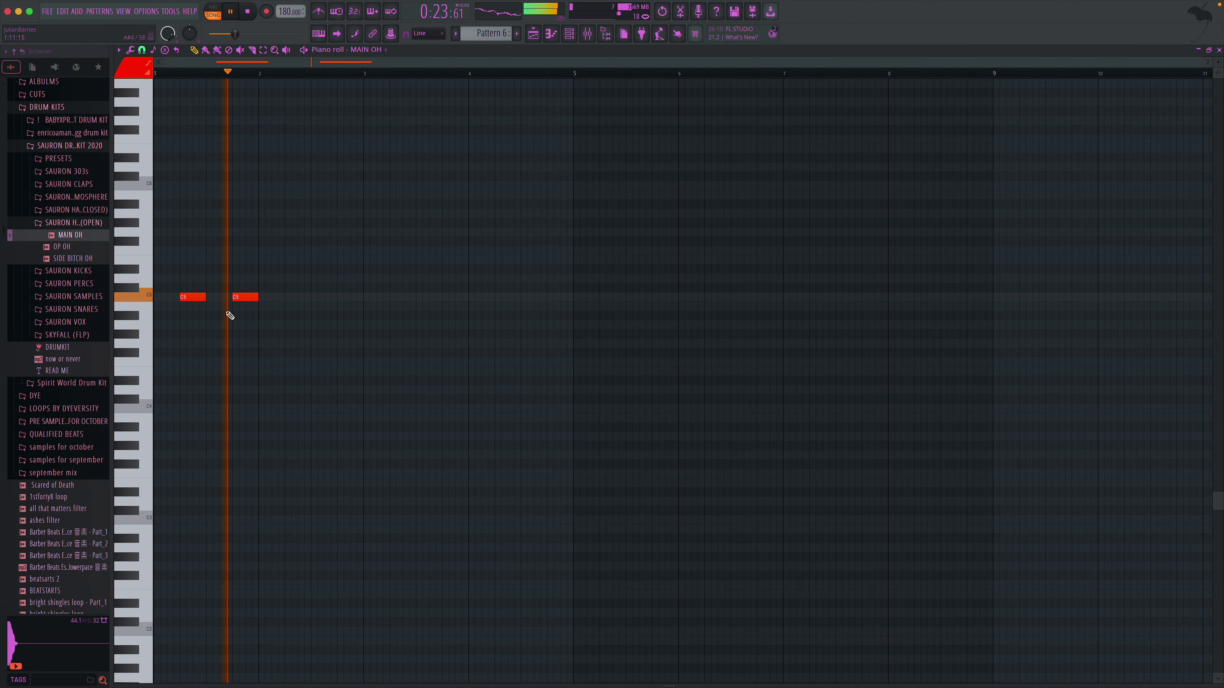
pyautogui.click(229, 196)
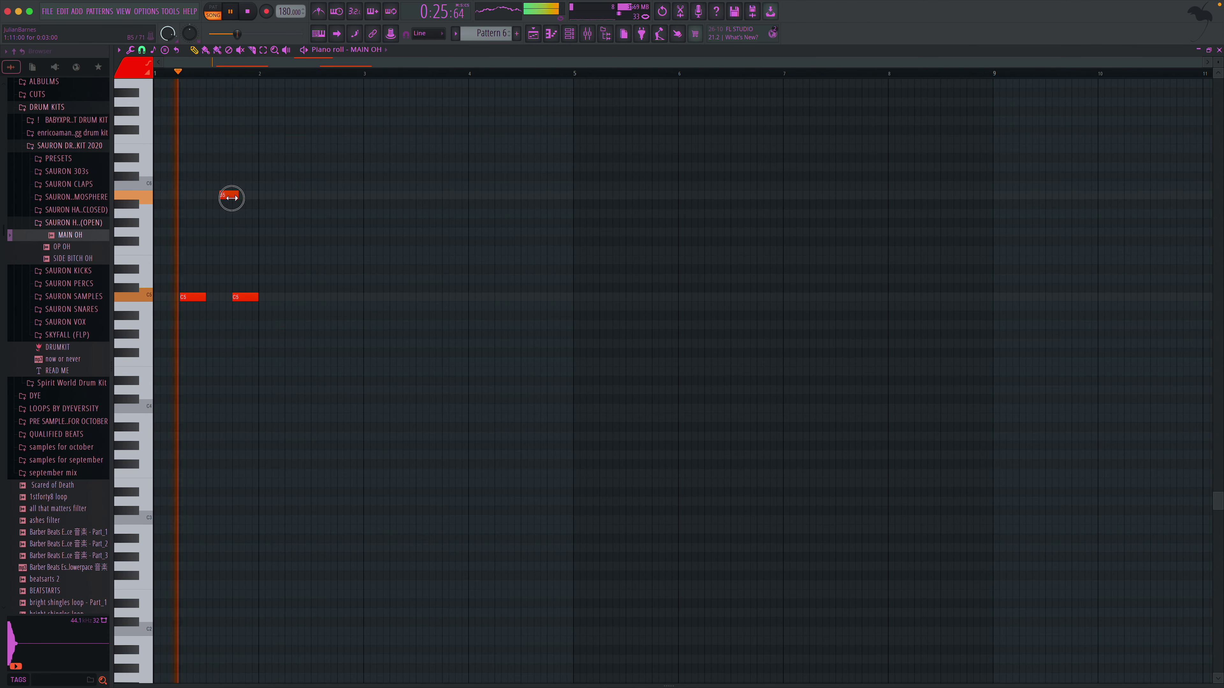
pyautogui.moveTo(230, 197)
pyautogui.mouseDown()
pyautogui.moveTo(225, 224)
pyautogui.moveTo(224, 157)
pyautogui.moveTo(225, 215)
pyautogui.mouseUp()
pyautogui.press('space')
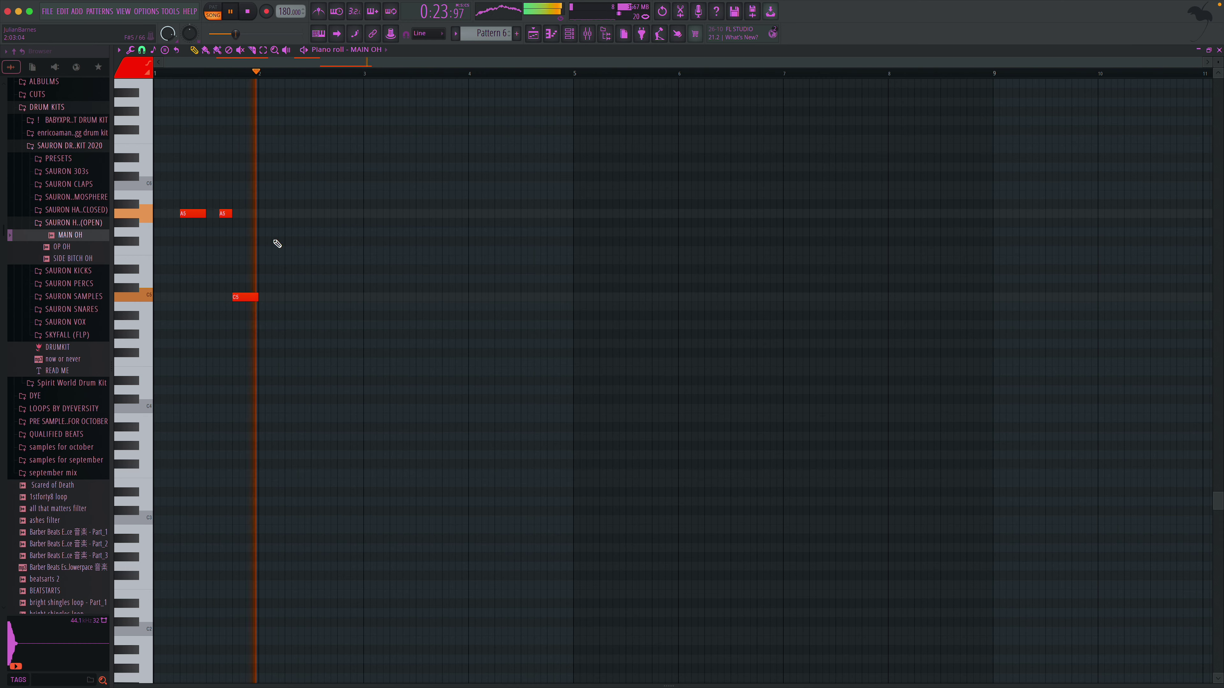
pyautogui.press('space')
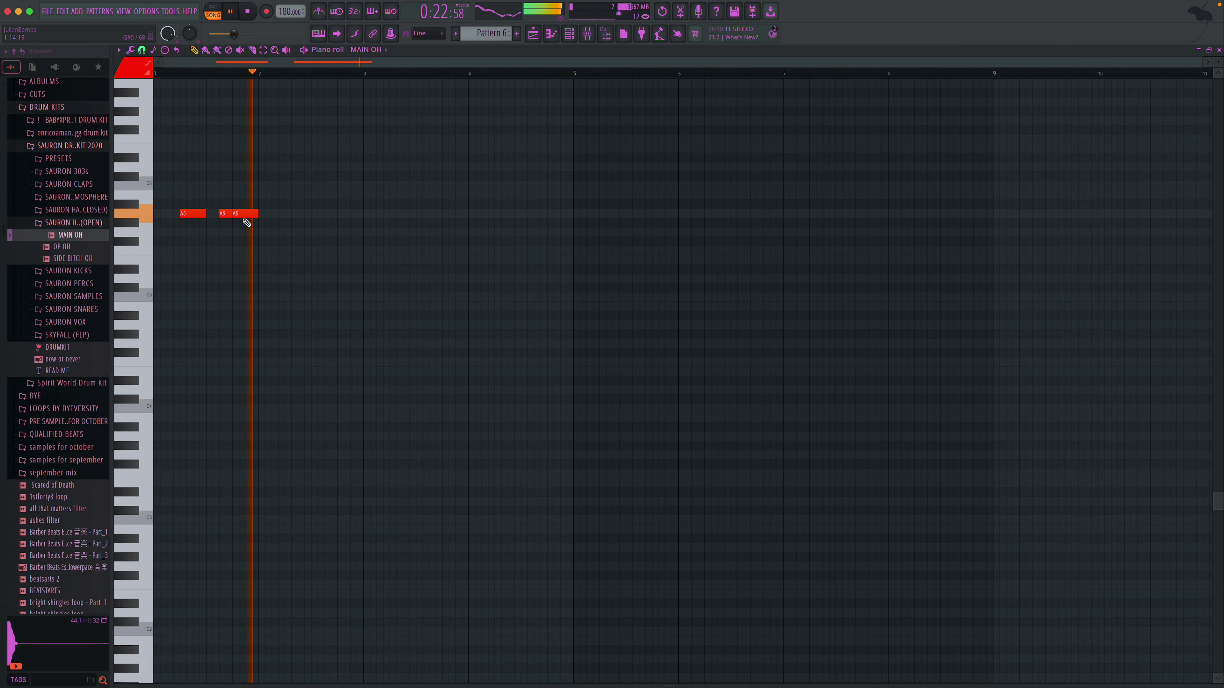
# - Show all channel groups in the channel rack and move the three open hat notes down to C5
pyautogui.click(569, 33)
pyautogui.click(368, 274)
pyautogui.click(366, 286)
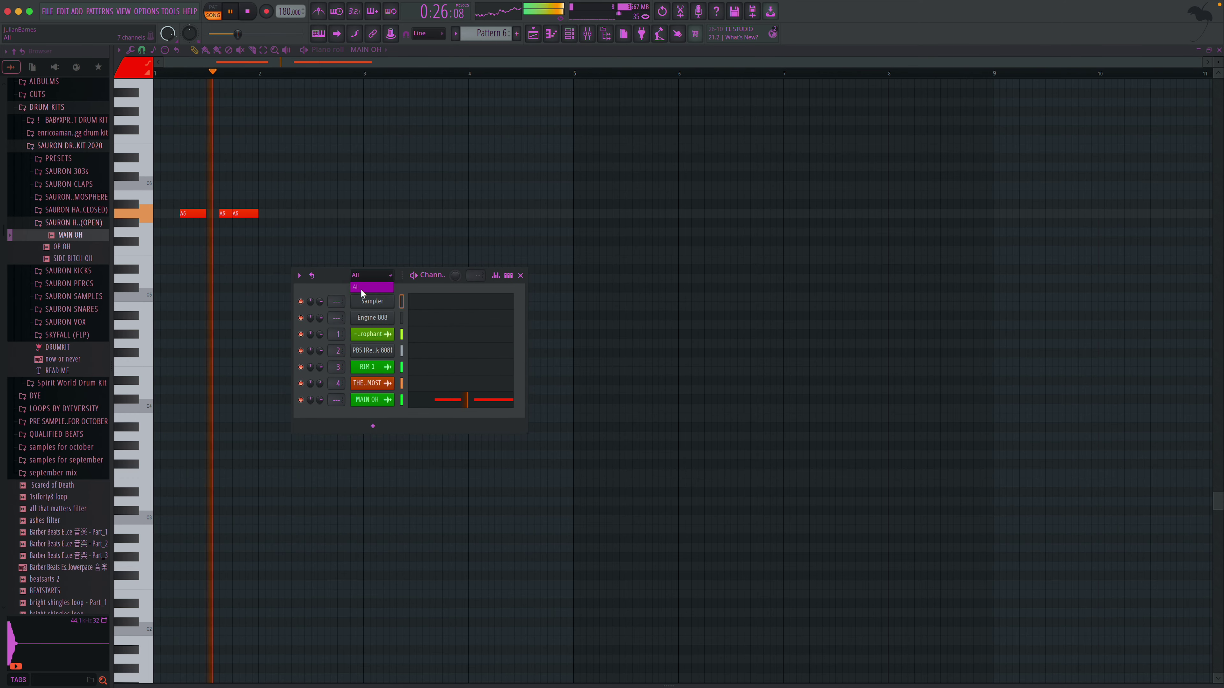
pyautogui.click(521, 275)
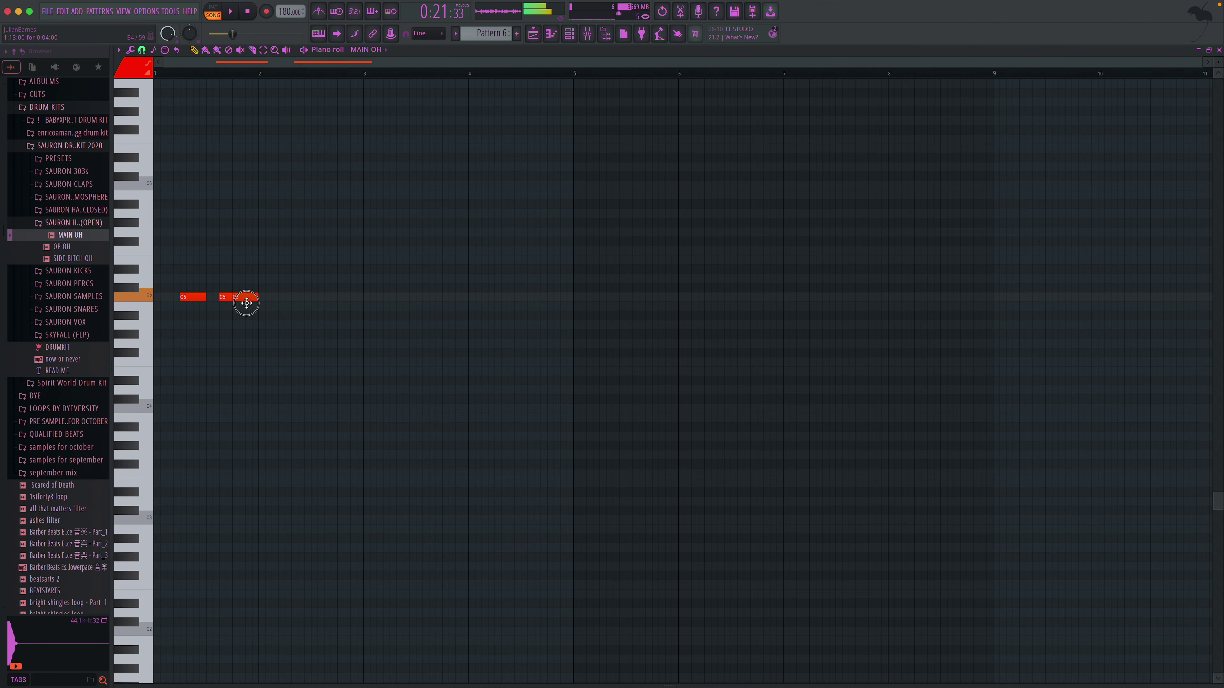
# - Route the MAIN OH channel to mixer track 5 and lower the Insert 5 fader
pyautogui.click(569, 34)
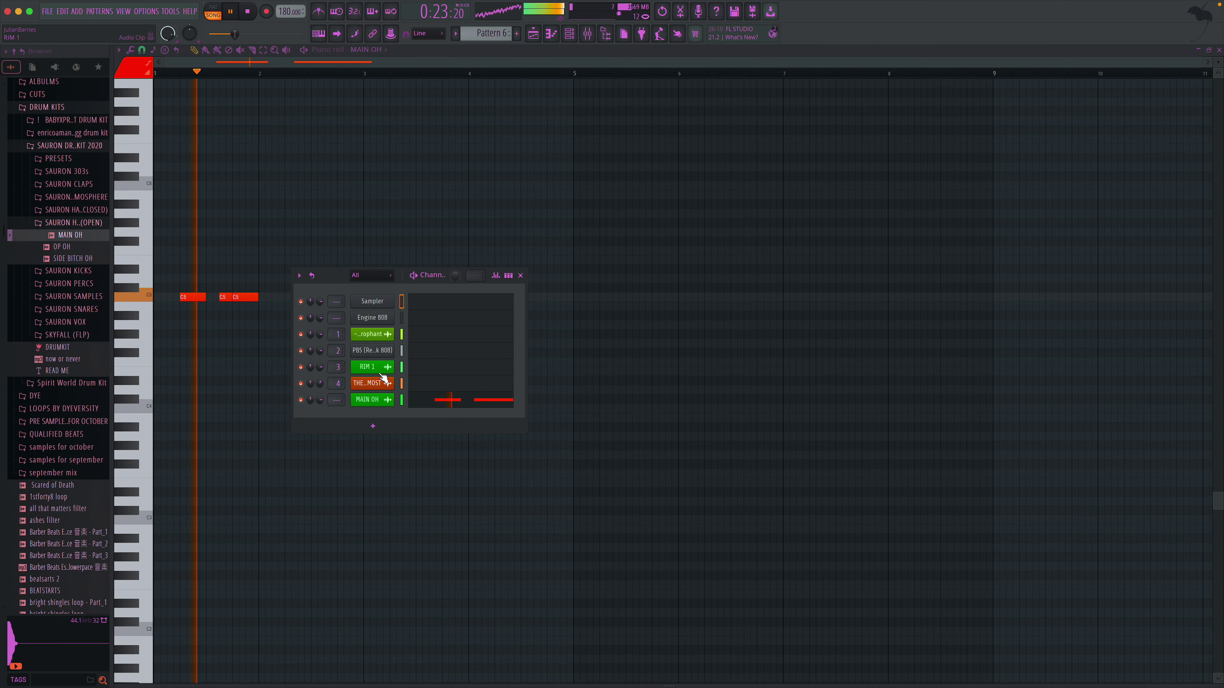
pyautogui.moveTo(338, 402)
pyautogui.mouseDown()
pyautogui.moveTo(338, 385)
pyautogui.moveTo(320, 415)
pyautogui.moveTo(320, 406)
pyautogui.mouseUp()
pyautogui.click(522, 276)
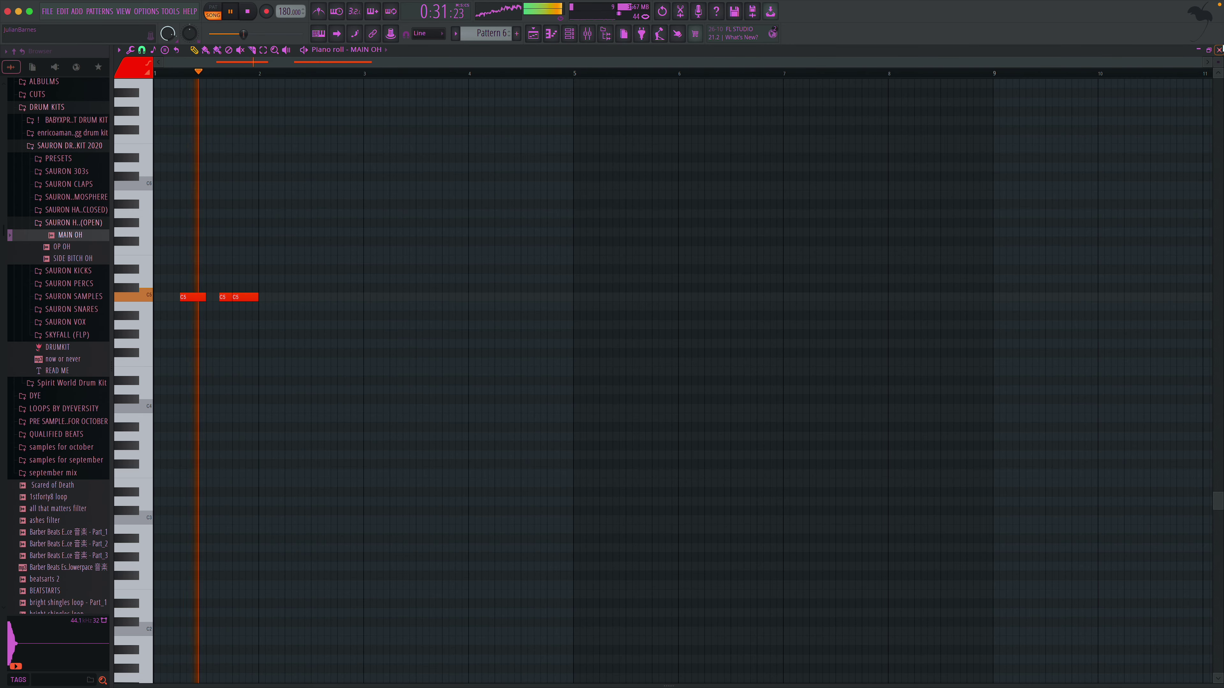
pyautogui.click(1220, 50)
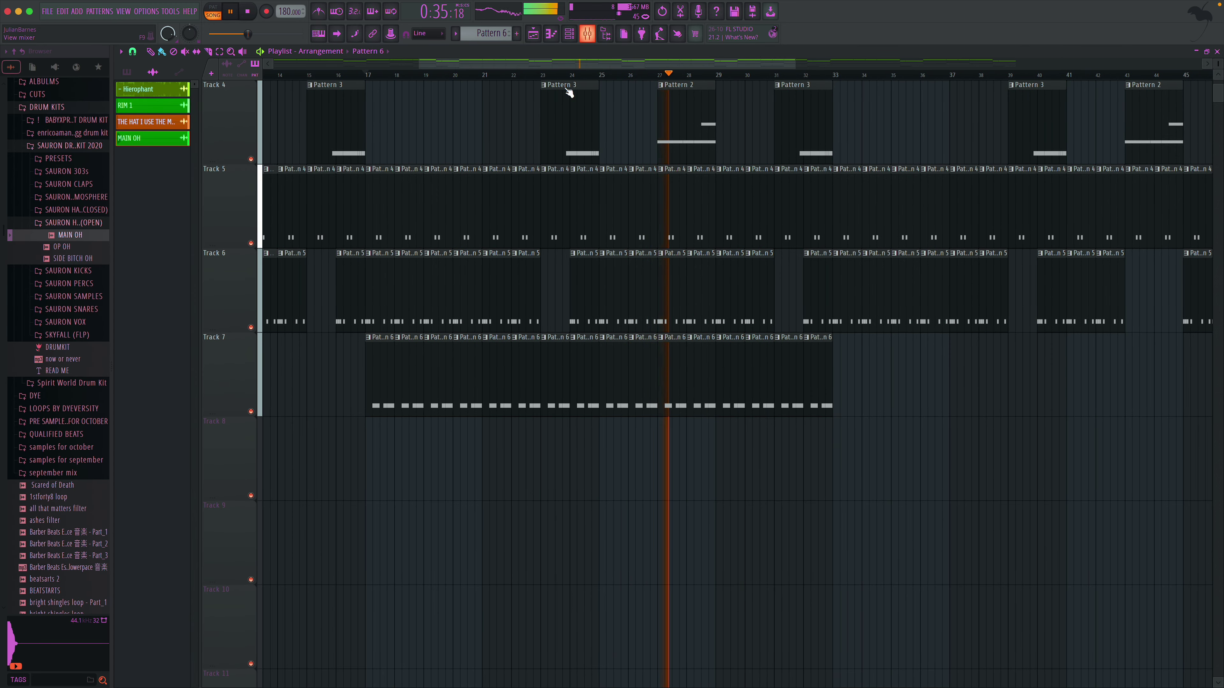
pyautogui.press('F9')
pyautogui.moveTo(281, 393); pyautogui.dragTo(280, 428)
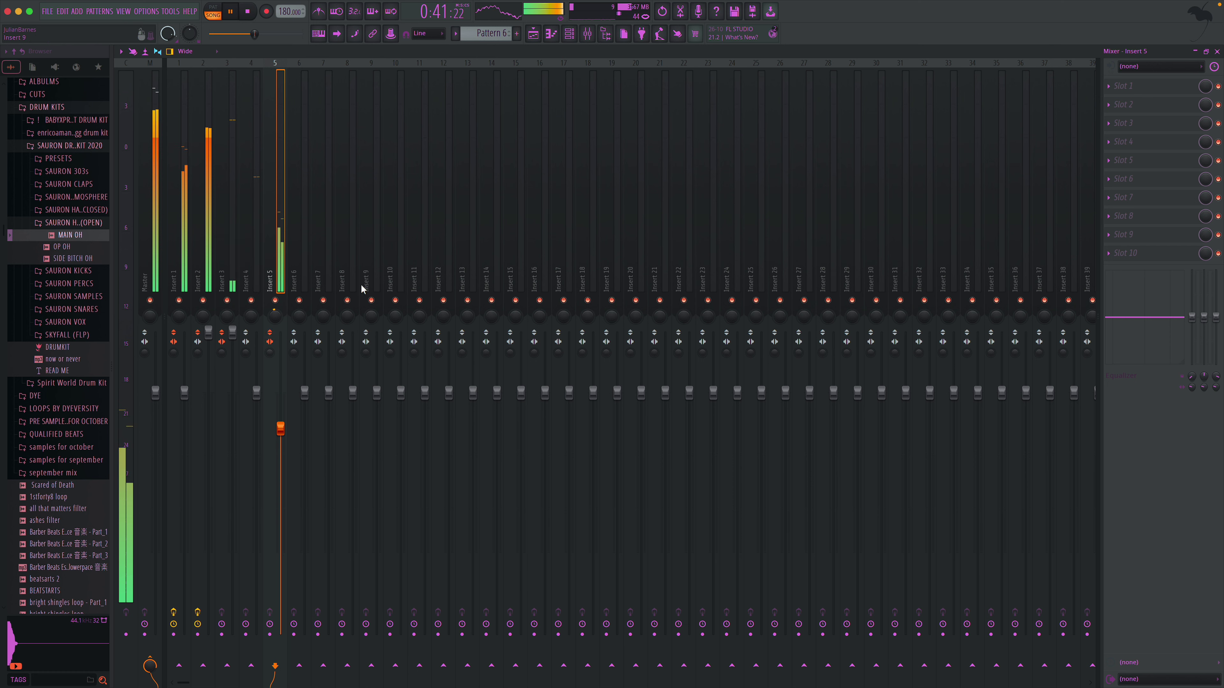
pyautogui.click(1217, 51)
# - Delete the Pattern 4 and Pattern 5 clips on Tracks 5 and 6 from bar 49 through bar 64
pyautogui.scroll(3, 855, 254)
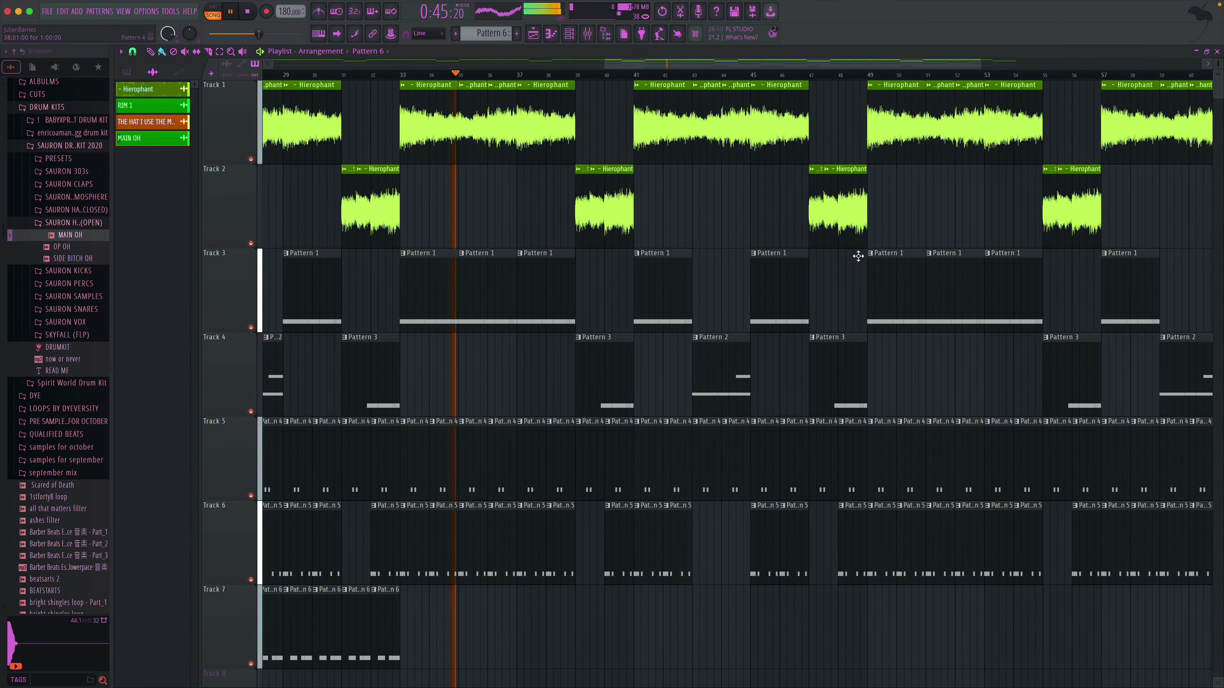
pyautogui.hscroll(1, 858, 256)
pyautogui.click(231, 52)
pyautogui.rightClick(526, 222)
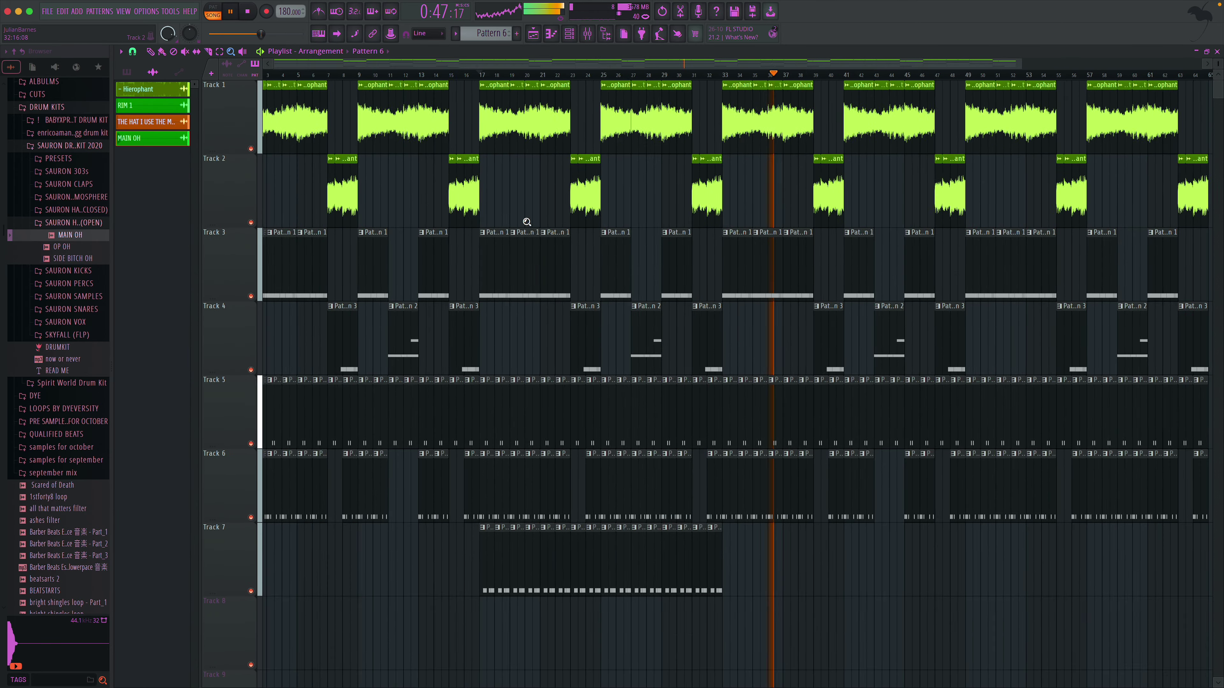
pyautogui.hscroll(4, 757, 233)
pyautogui.click(151, 52)
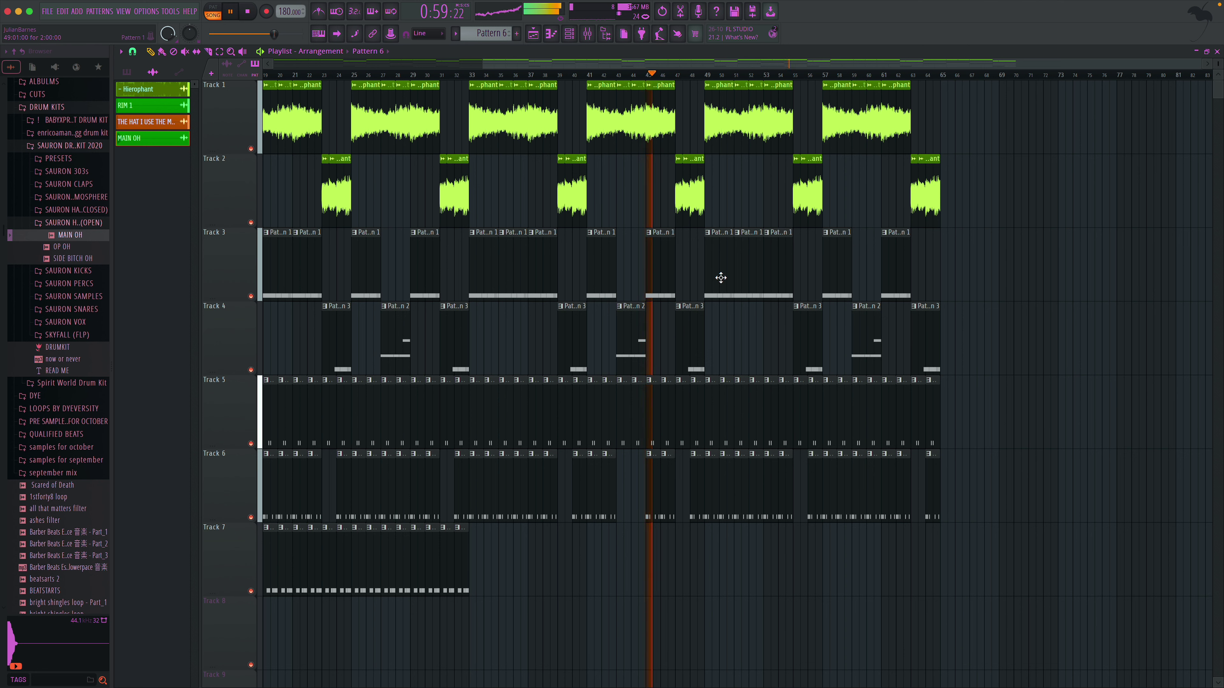
pyautogui.moveTo(715, 409)
pyautogui.mouseDown()
pyautogui.moveTo(962, 440)
pyautogui.moveTo(963, 454)
pyautogui.moveTo(835, 491)
pyautogui.moveTo(716, 496)
pyautogui.mouseUp()
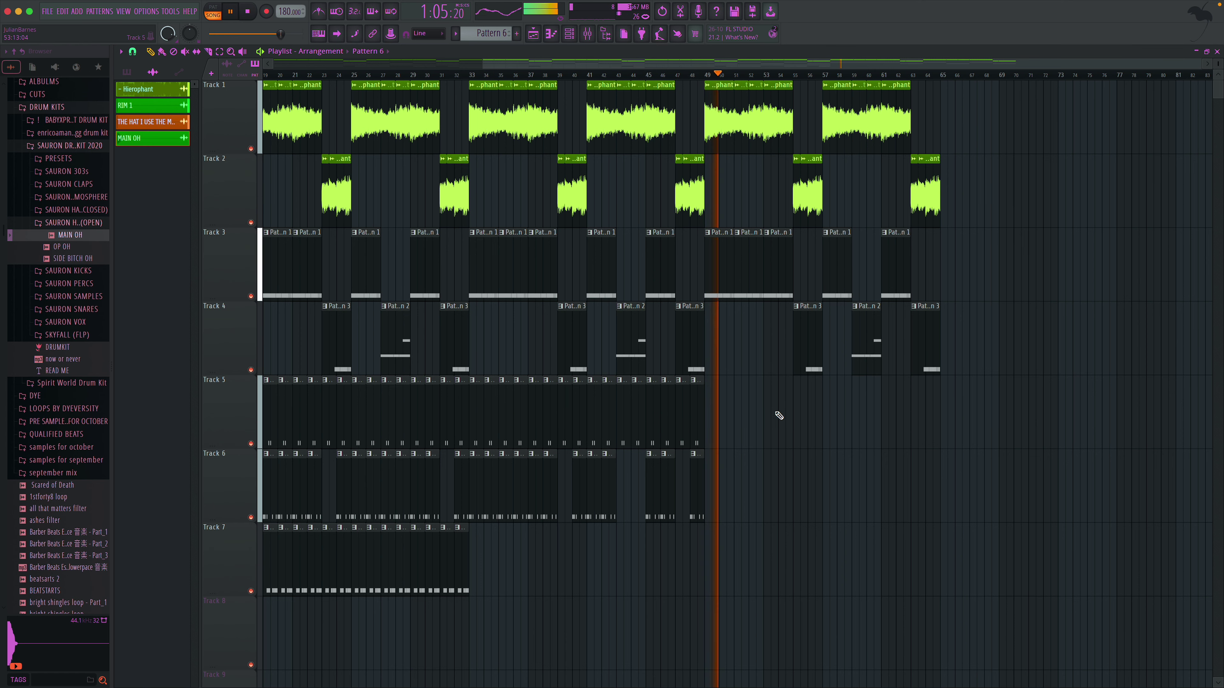
# - Copy all clips of bars 1 through 16 on Tracks 1 to 6 and place the copy at bar 65
pyautogui.hscroll(3, 778, 416)
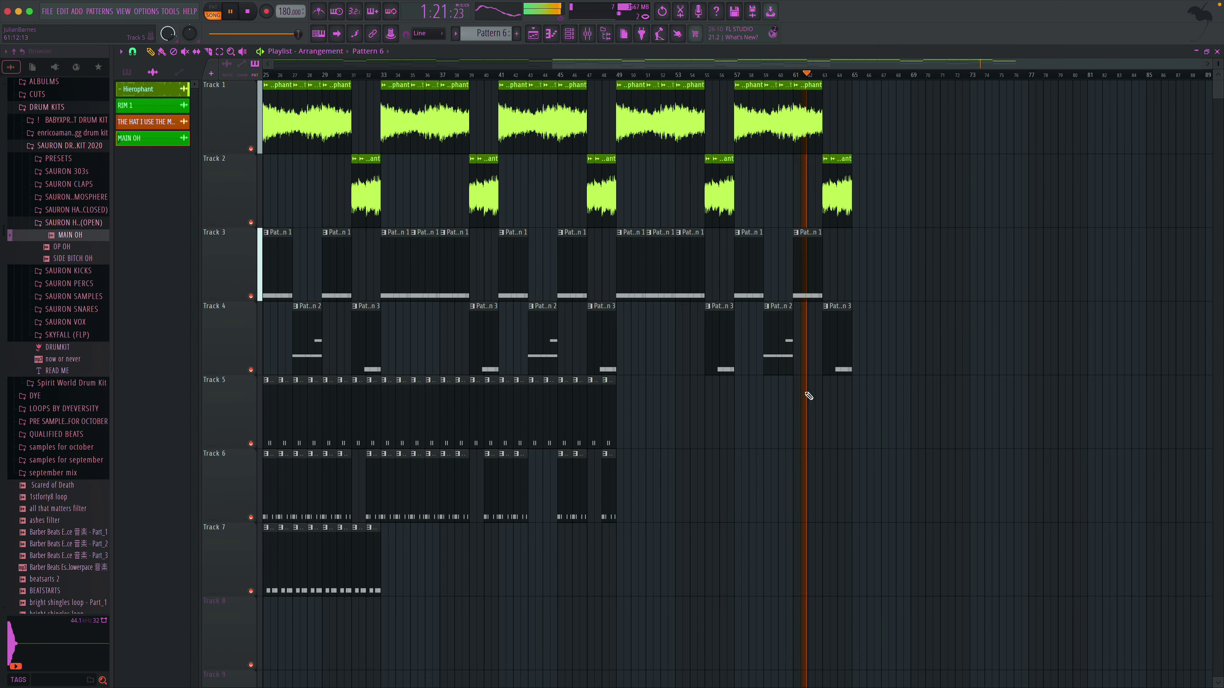
pyautogui.hscroll(-5, 833, 354)
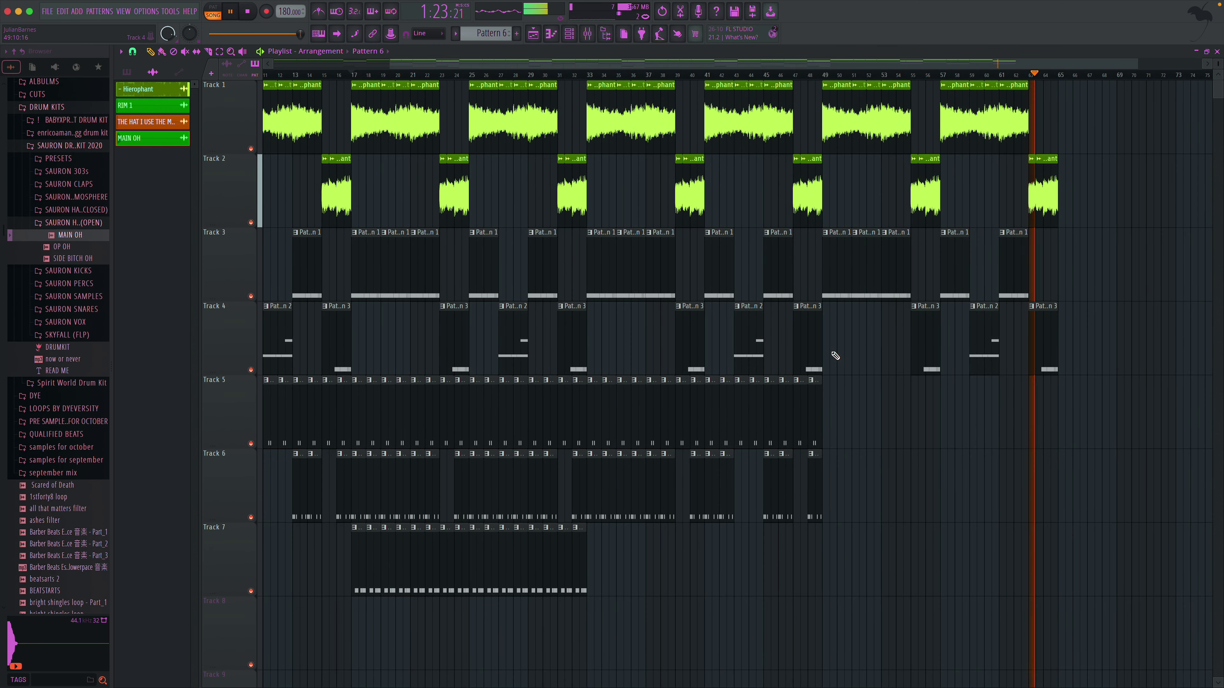
pyautogui.hscroll(-3, 829, 353)
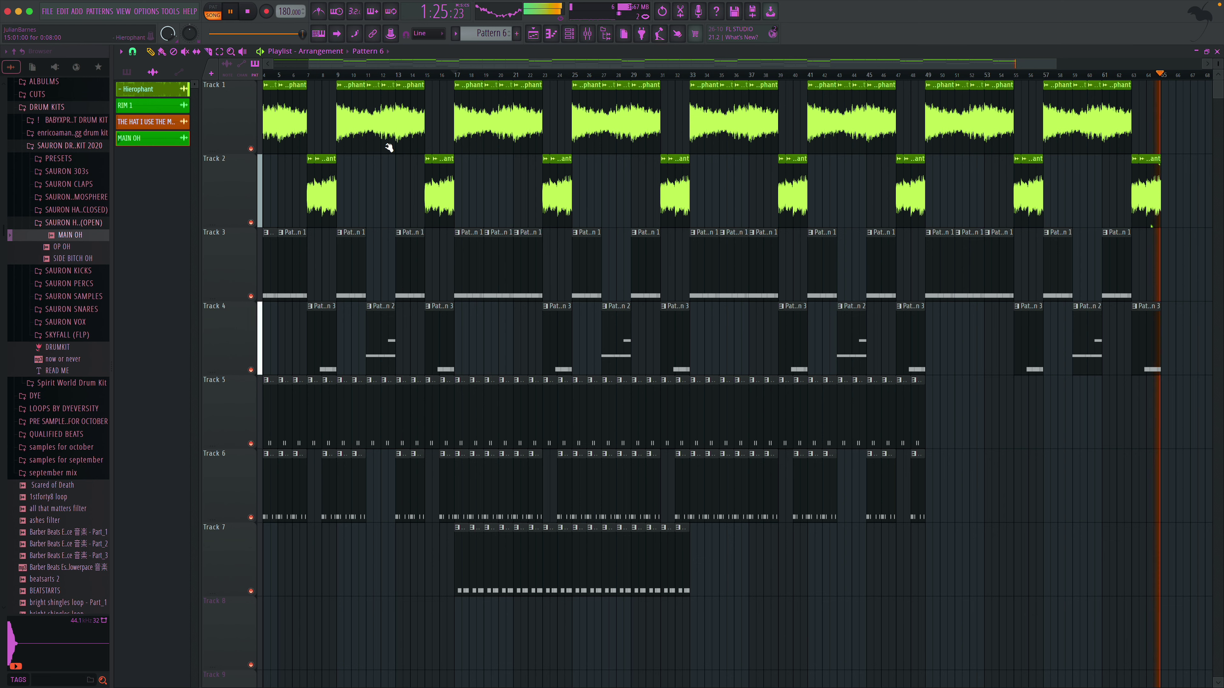
pyautogui.click(219, 52)
pyautogui.moveTo(269, 84)
pyautogui.mouseDown()
pyautogui.moveTo(287, 156)
pyautogui.moveTo(472, 483)
pyautogui.moveTo(497, 483)
pyautogui.mouseUp()
pyautogui.click(150, 52)
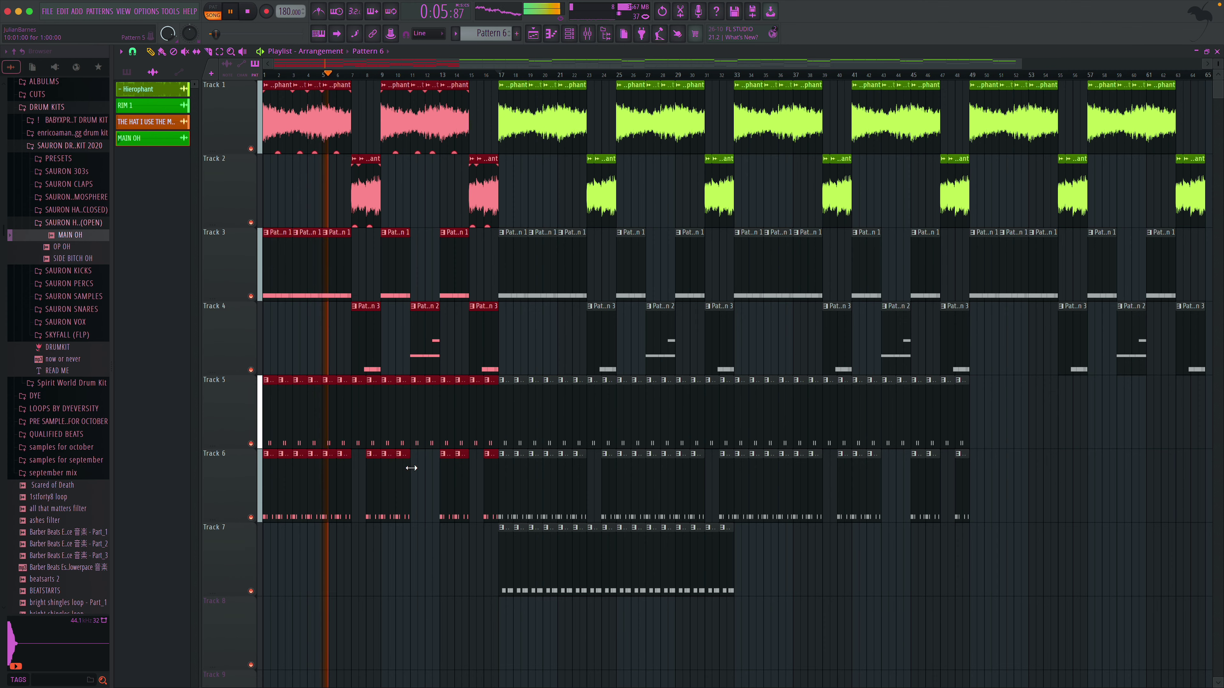
pyautogui.moveTo(329, 430); pyautogui.dragTo(948, 438)
pyautogui.hscroll(10, 948, 438)
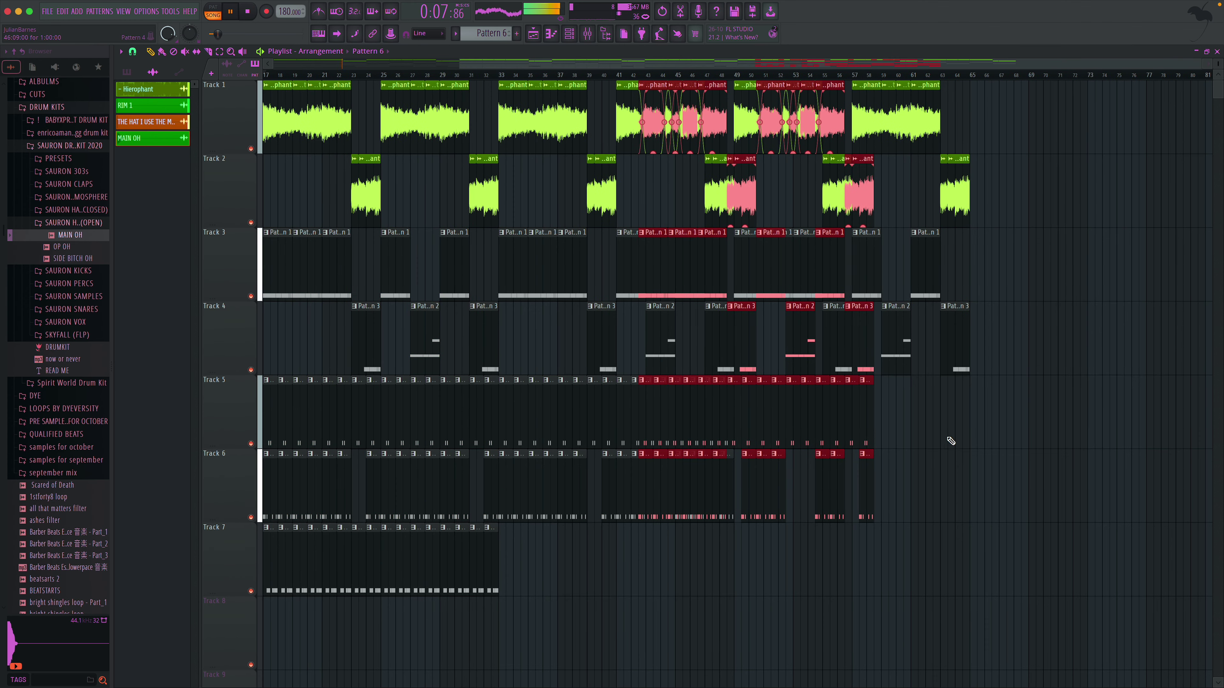
pyautogui.moveTo(687, 428); pyautogui.dragTo(1025, 419)
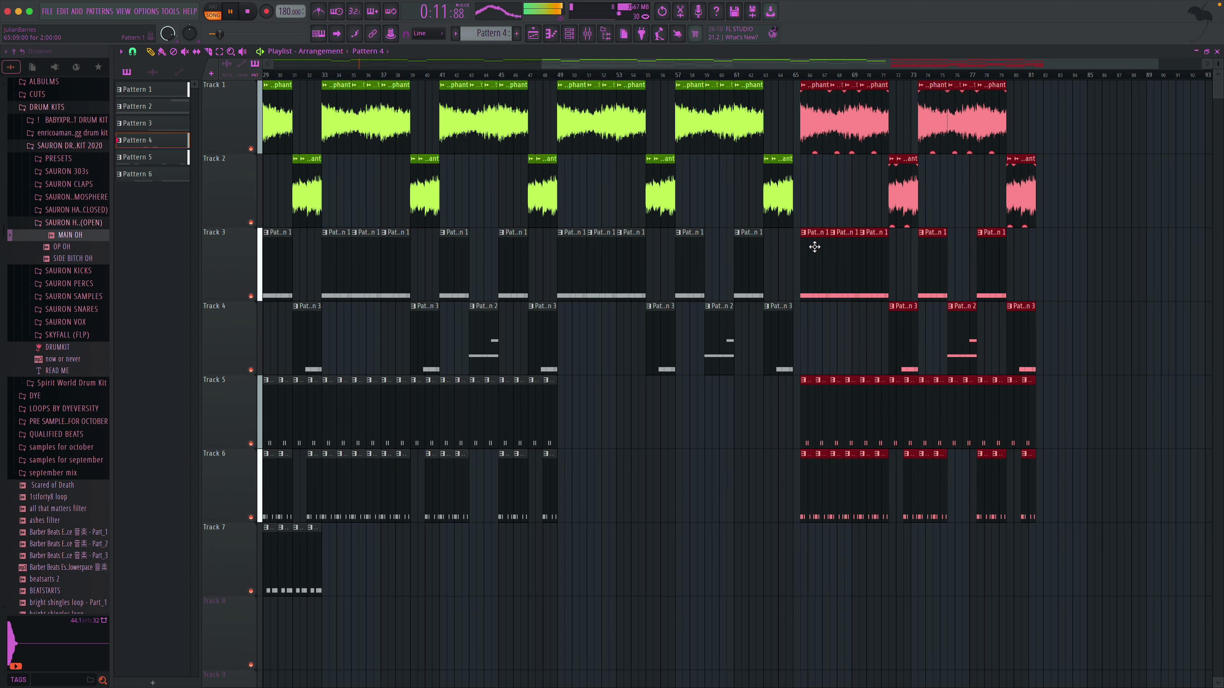
pyautogui.moveTo(815, 247); pyautogui.dragTo(807, 248)
# - Create a master volume automation clip over bars 65 through 80 and fade it down to zero at its end
pyautogui.moveTo(921, 76); pyautogui.dragTo(792, 74)
pyautogui.press('space')
pyautogui.press('F9')
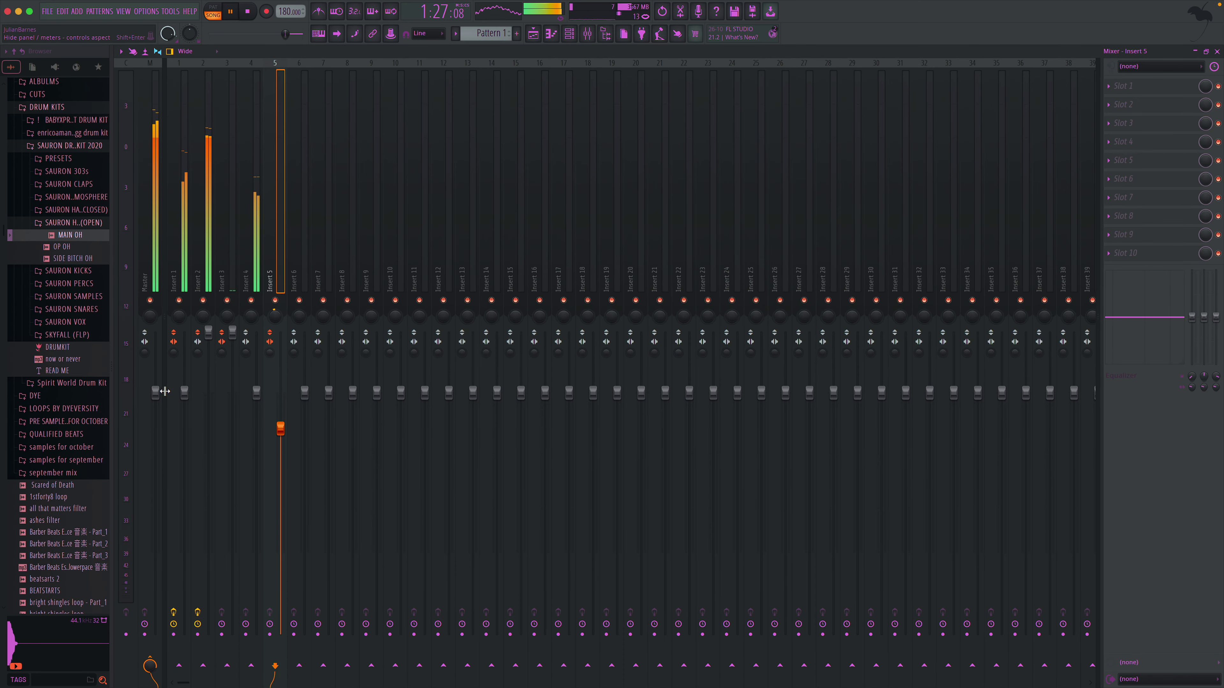
pyautogui.rightClick(156, 393)
pyautogui.click(206, 478)
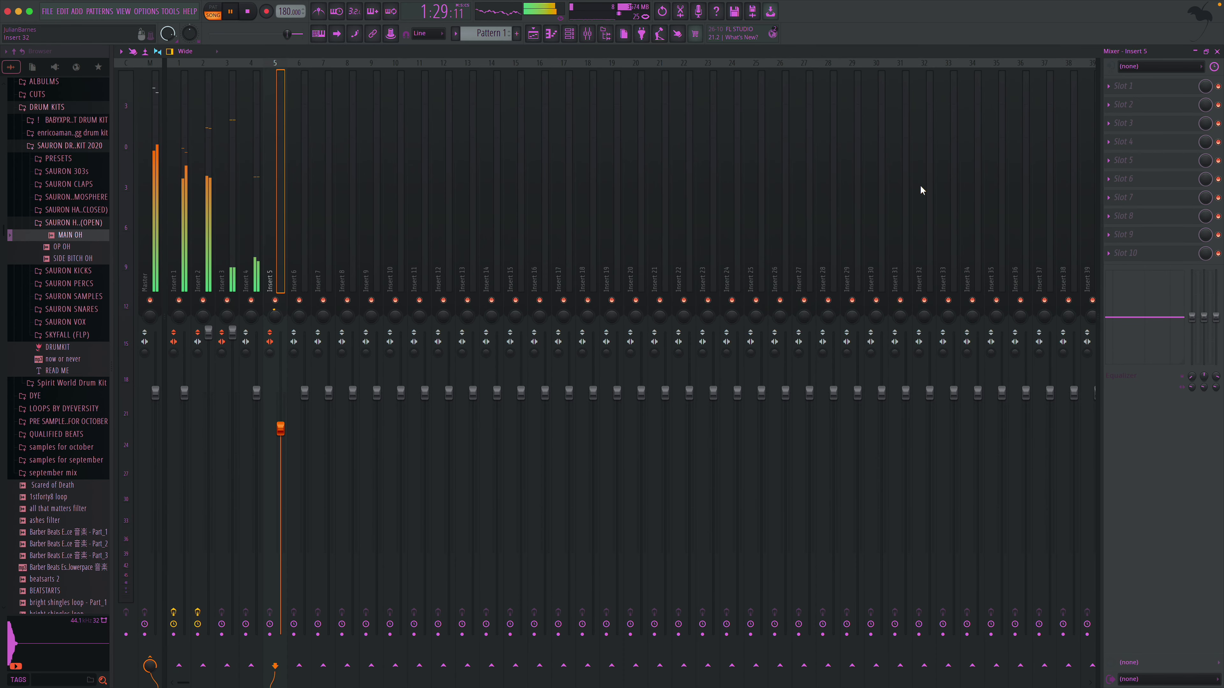
pyautogui.click(1218, 51)
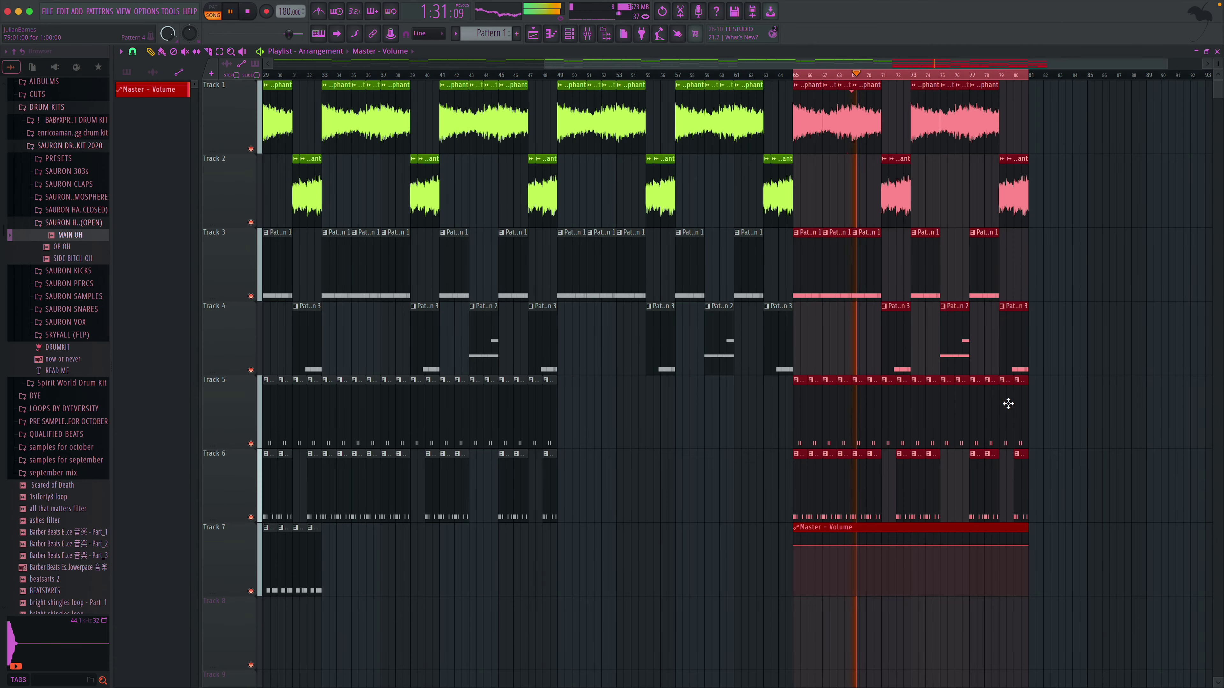
pyautogui.moveTo(1029, 547); pyautogui.dragTo(1029, 596)
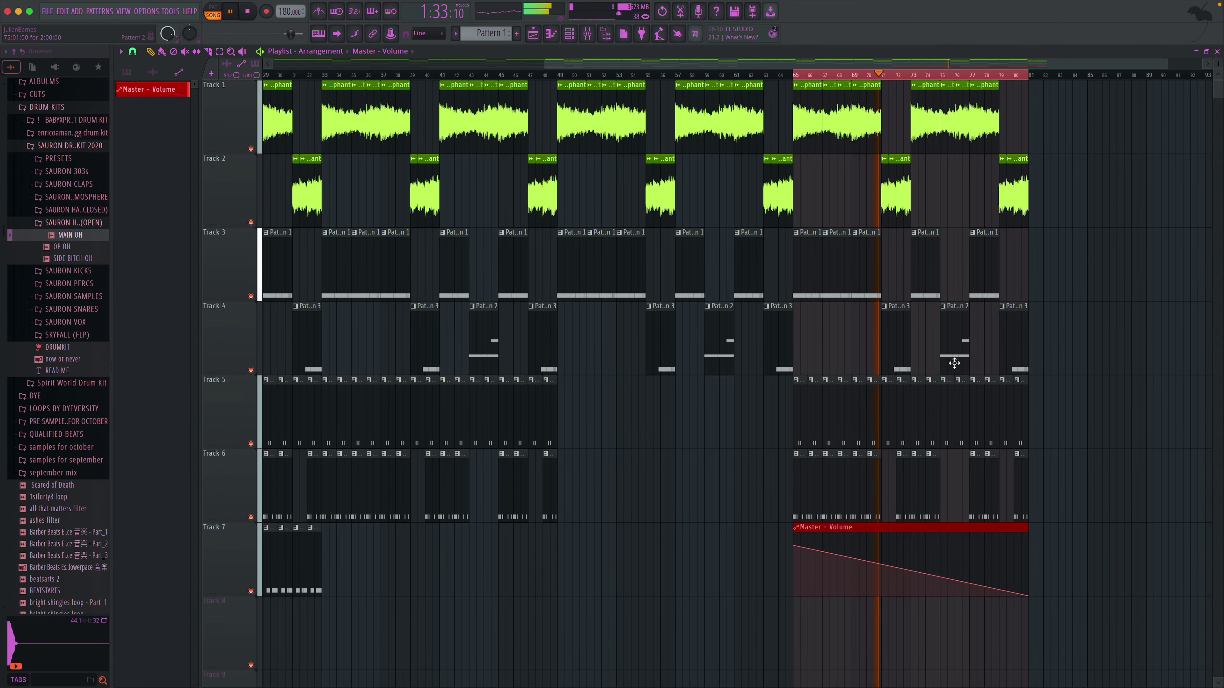
# - Play back from bar 65 and place the Producer tag #1 sample on Track 8 at bar 65
pyautogui.press('space')
pyautogui.moveTo(1031, 75); pyautogui.dragTo(802, 73)
pyautogui.press('space')
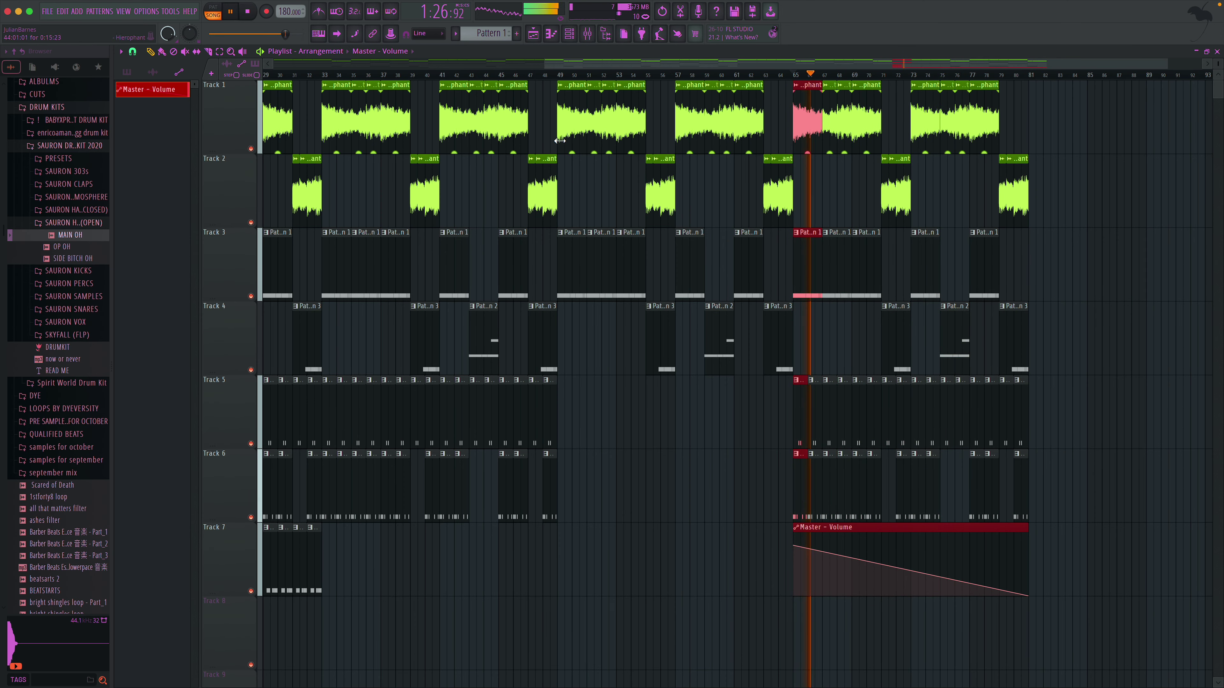
pyautogui.hscroll(-6, 454, 163)
pyautogui.hscroll(4, 508, 172)
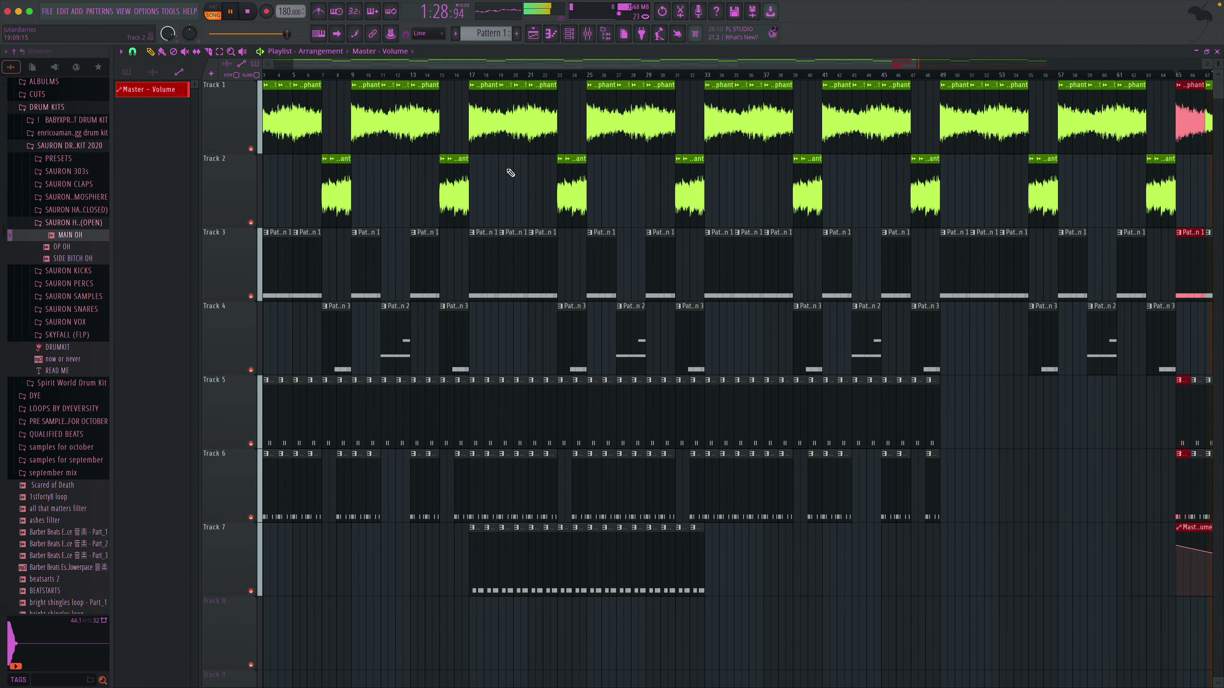
pyautogui.scroll(-5, 713, 222)
pyautogui.hscroll(2, 713, 222)
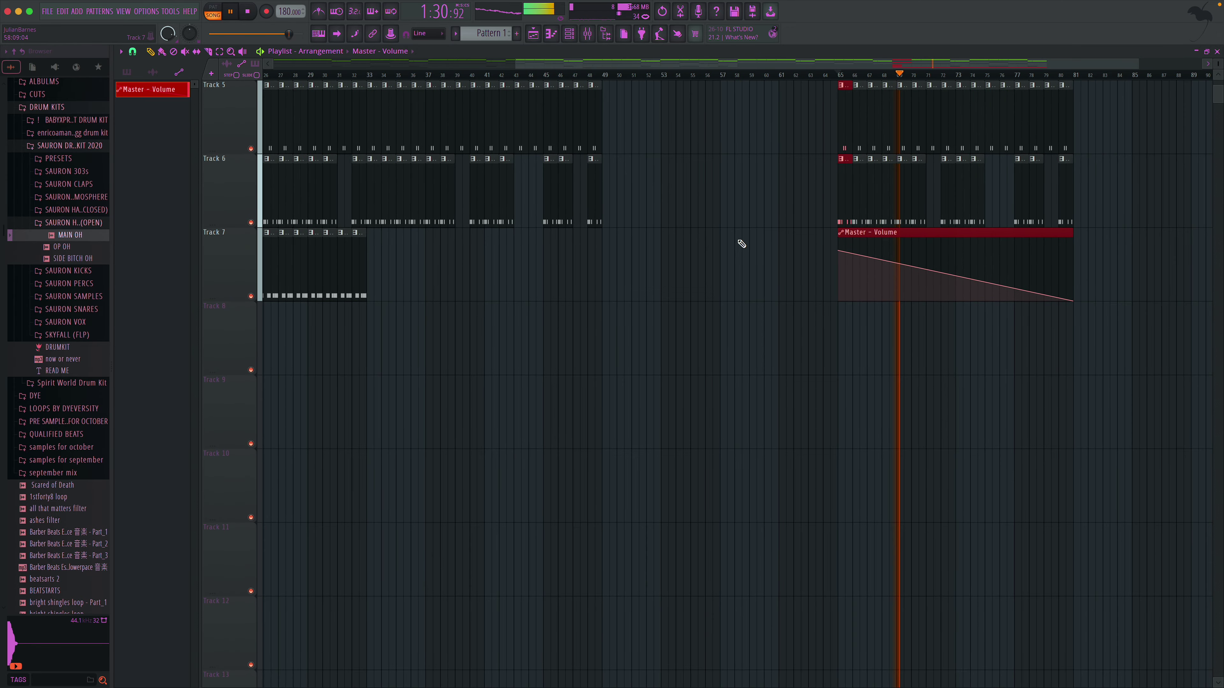
pyautogui.scroll(-8, 81, 332)
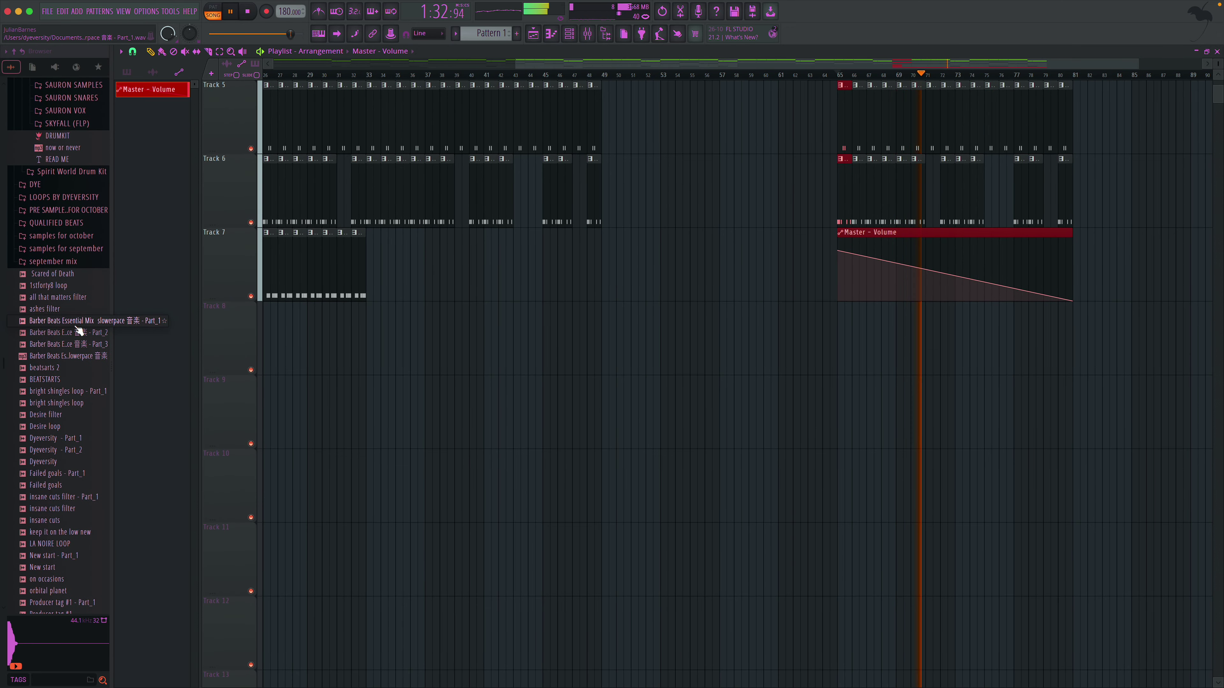
pyautogui.moveTo(85, 498); pyautogui.dragTo(841, 350)
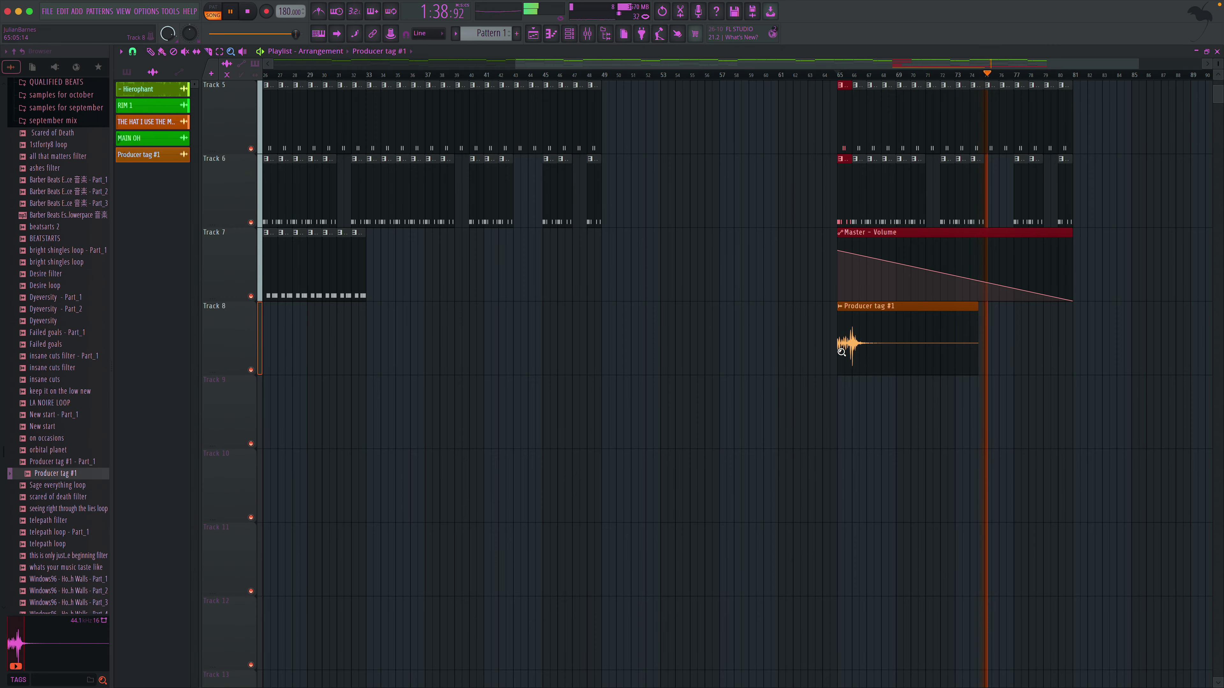
# - Slice off the opening part of the Producer tag #1 clip without grid snapping and delete that part
pyautogui.keyDown('ctrl'); pyautogui.rightClick(860, 346); pyautogui.keyUp('ctrl')
pyautogui.scroll(4, 588, 382)
pyautogui.click(134, 51)
pyautogui.click(154, 93)
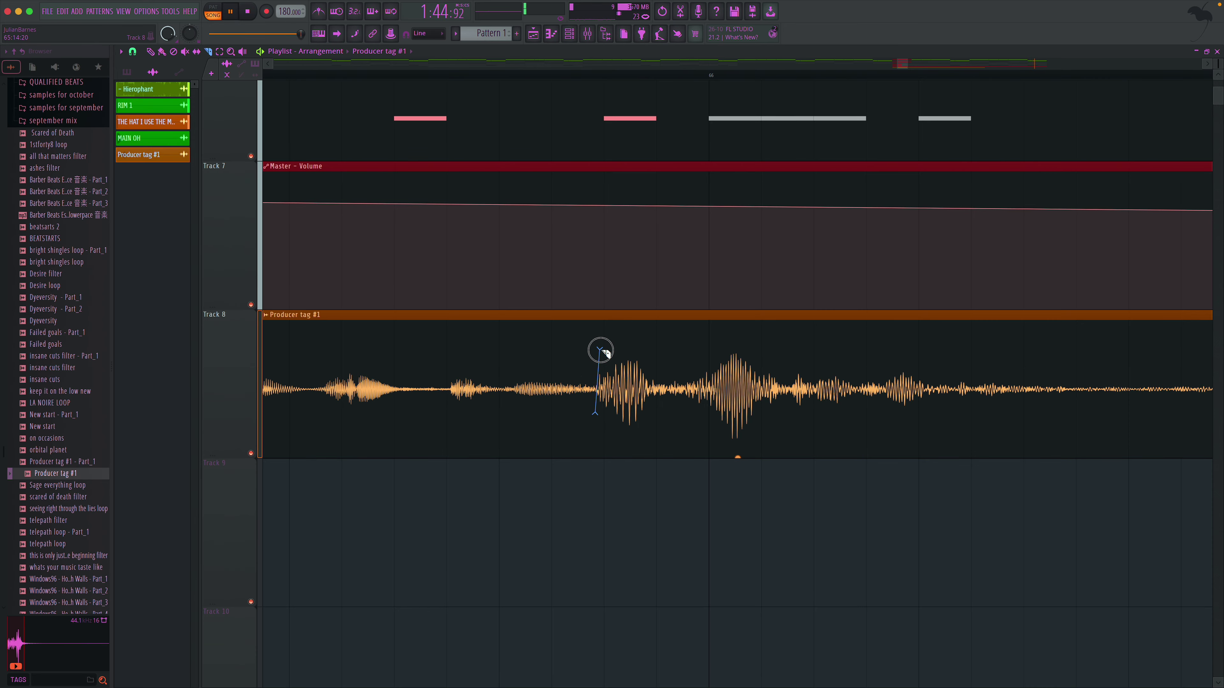
pyautogui.rightClick(338, 335)
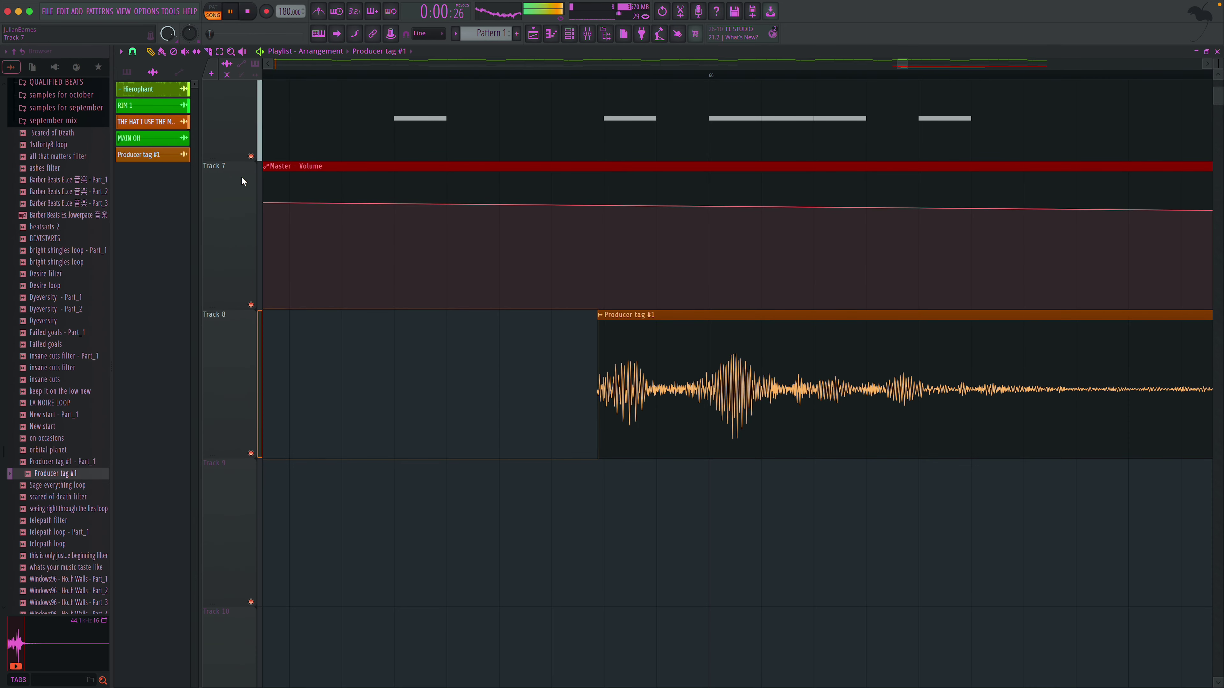
# - Move the trimmed Producer tag #1 clip on Track 8 to start about an eighth of a bar before bar 65
pyautogui.keyDown('ctrl'); pyautogui.rightClick(496, 337); pyautogui.keyUp('ctrl')
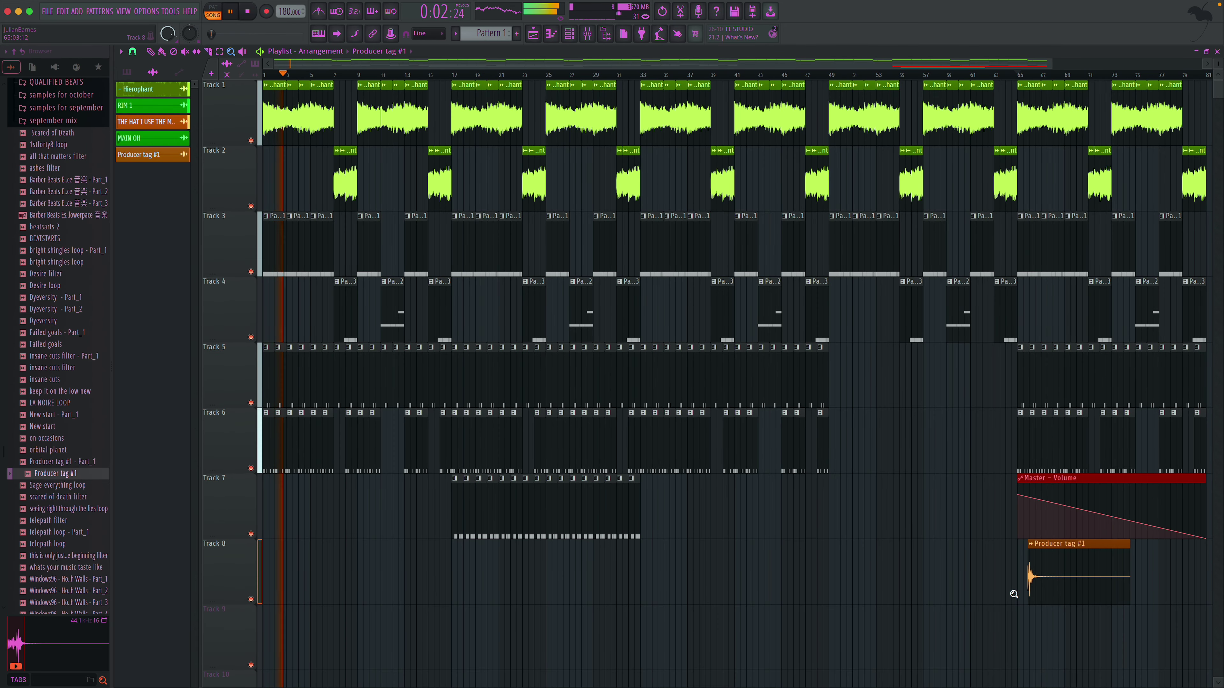
pyautogui.moveTo(999, 540); pyautogui.dragTo(1124, 673)
pyautogui.moveTo(369, 313); pyautogui.dragTo(524, 371)
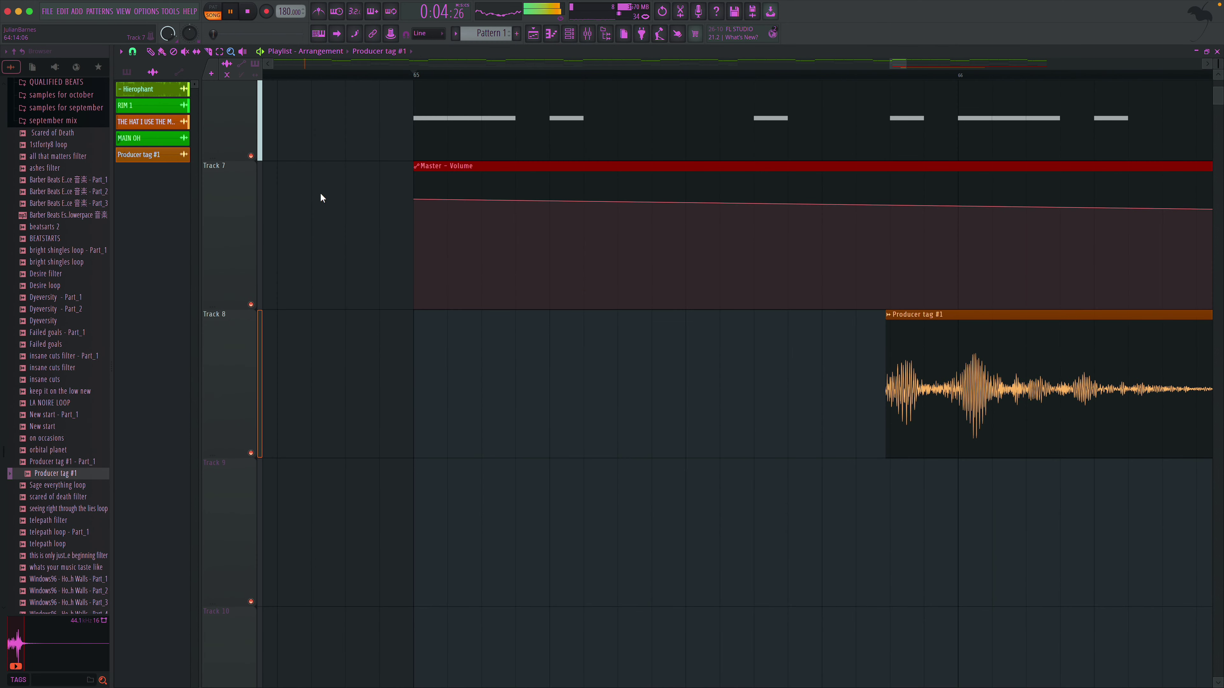
pyautogui.moveTo(980, 380); pyautogui.dragTo(456, 351)
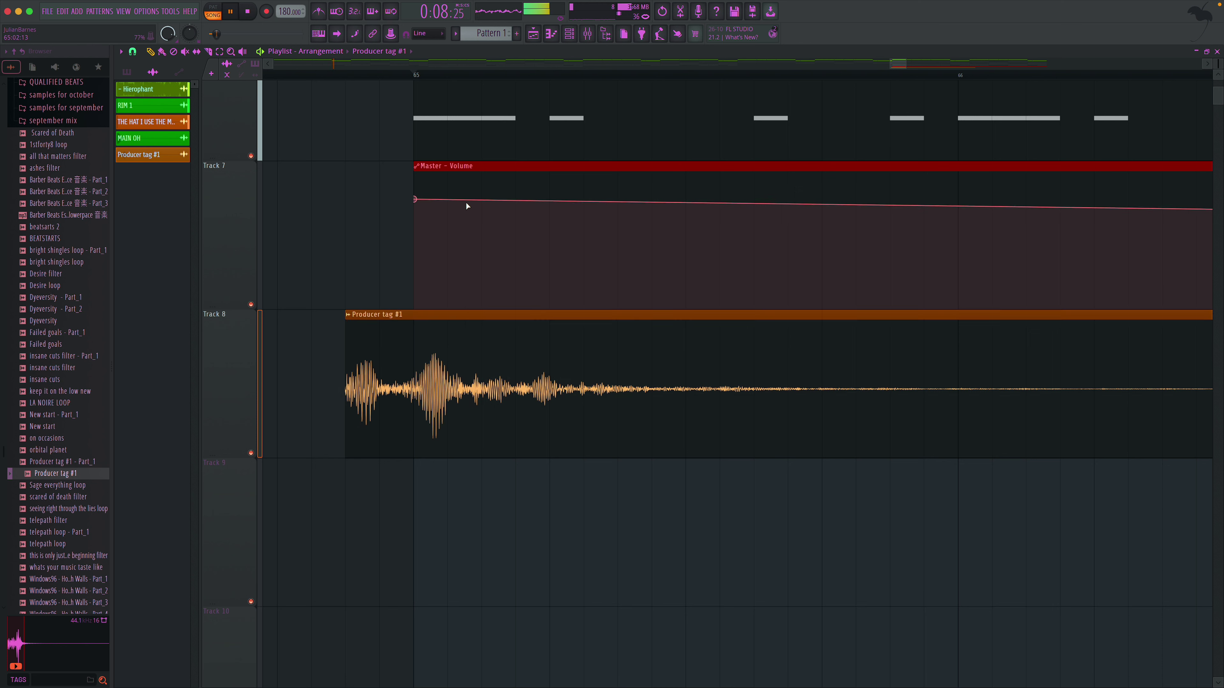
# - Show all channels in the channel rack and route the Producer tag #1 channel to mixer insert 6
pyautogui.press('F6')
pyautogui.click(360, 275)
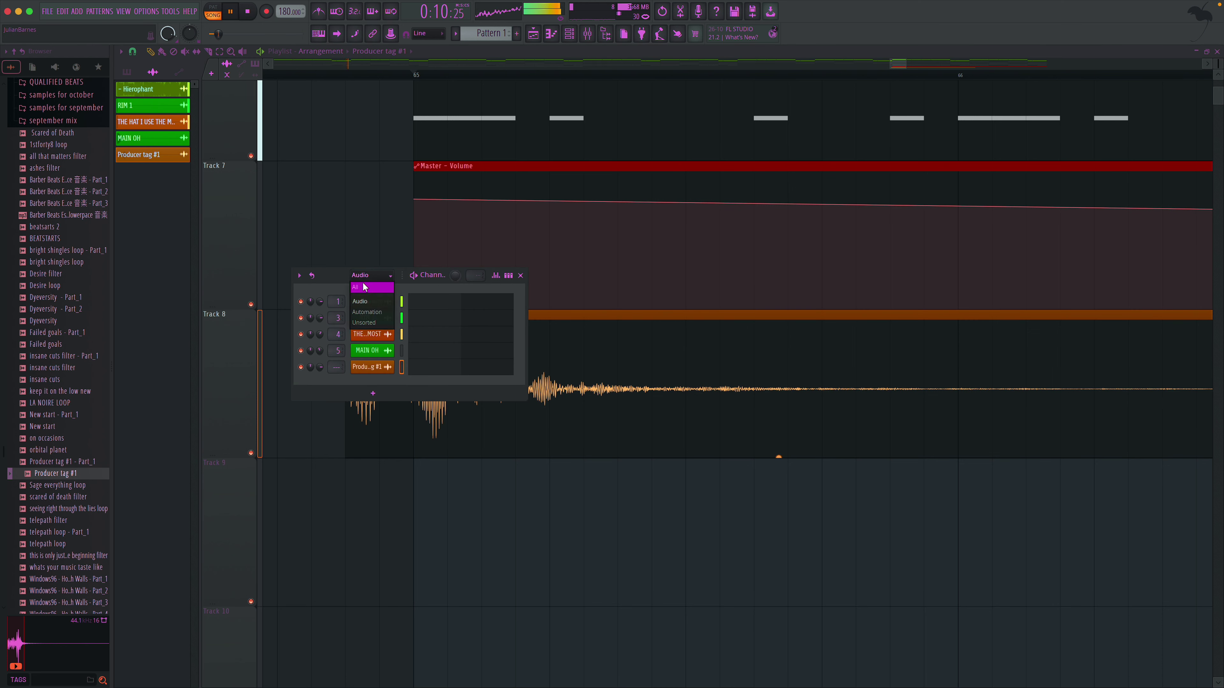
pyautogui.click(357, 287)
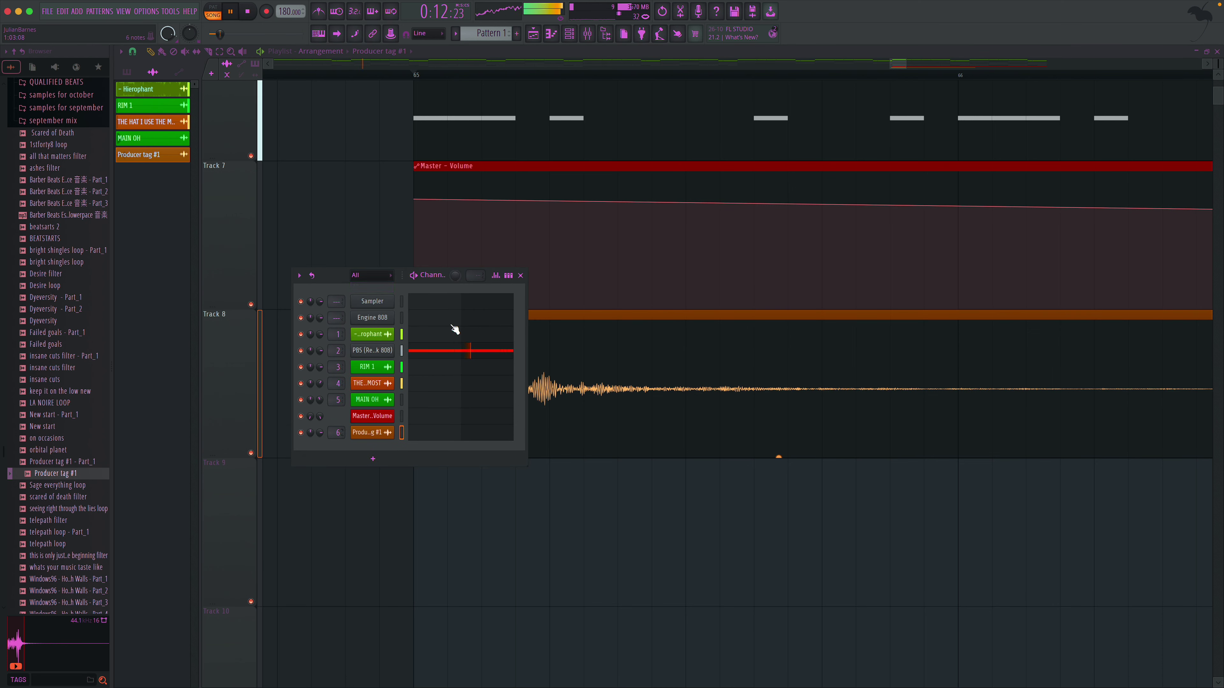
pyautogui.click(521, 276)
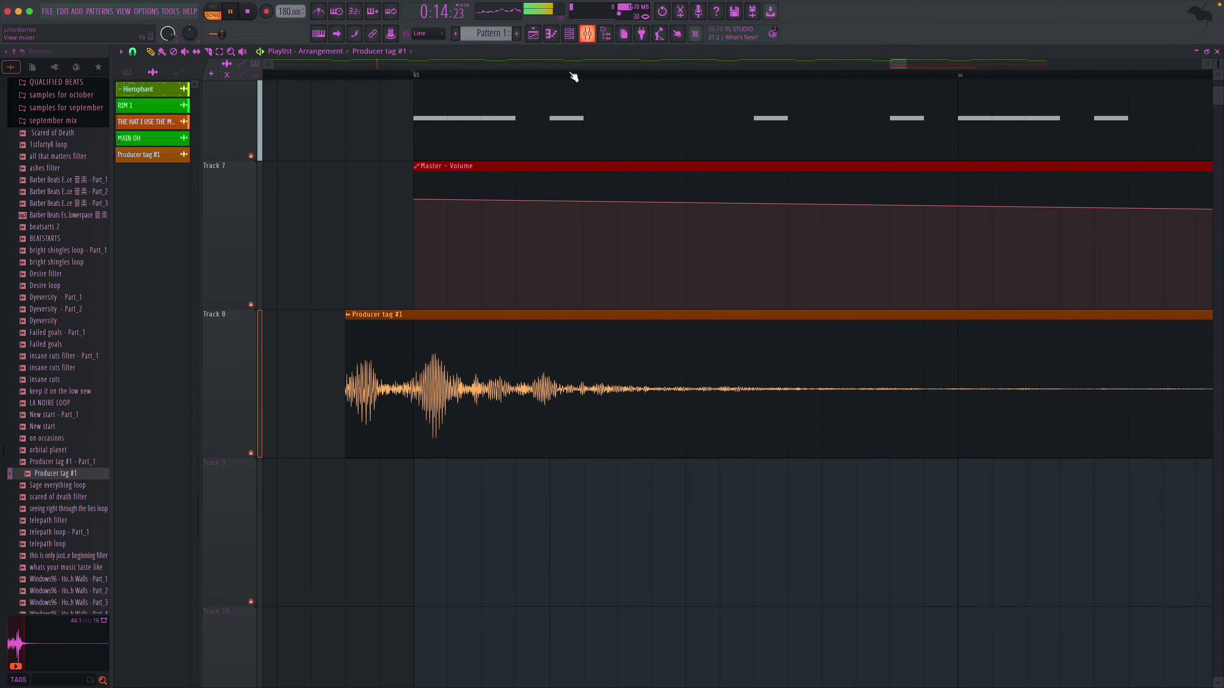
# - Add Fruity Stereo Enhancer to the second effect slot of mixer Insert 2
pyautogui.click(587, 33)
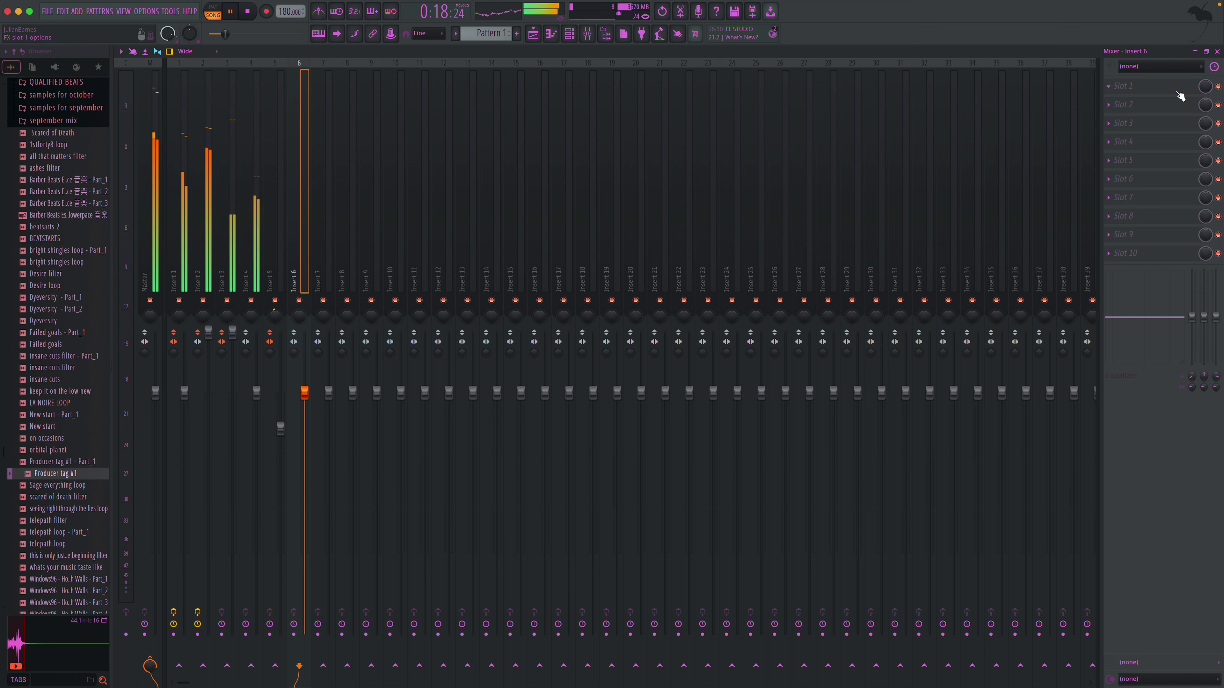
pyautogui.click(212, 205)
pyautogui.click(1136, 105)
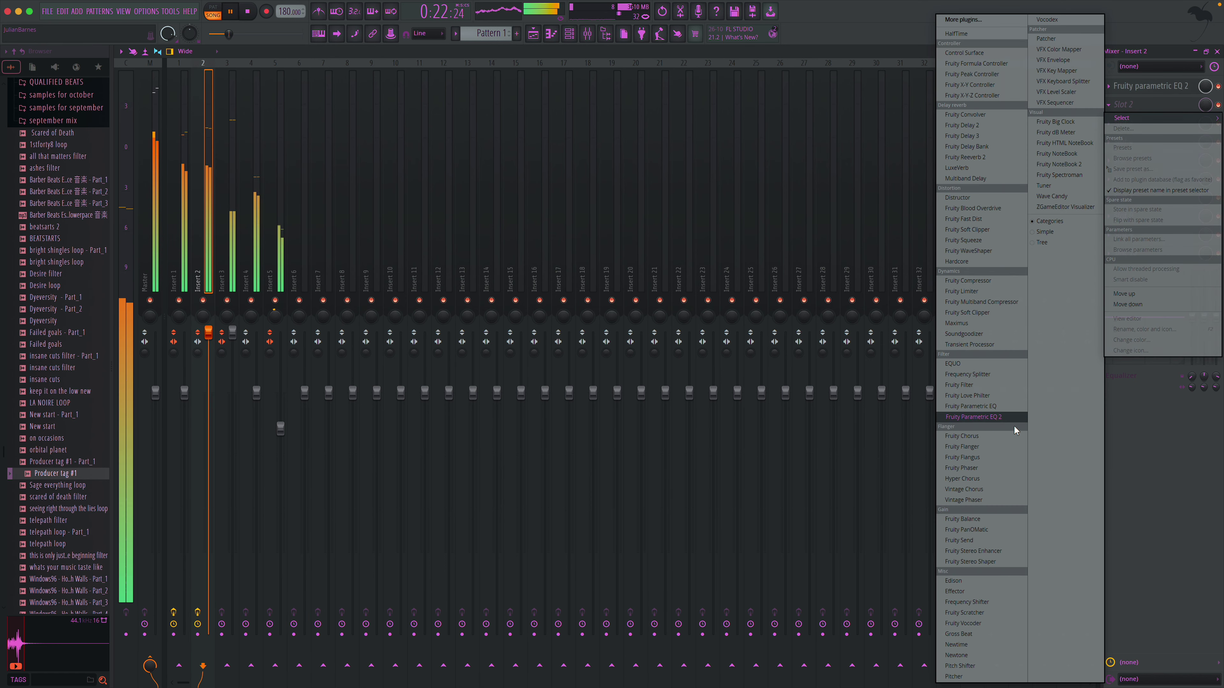
pyautogui.click(992, 551)
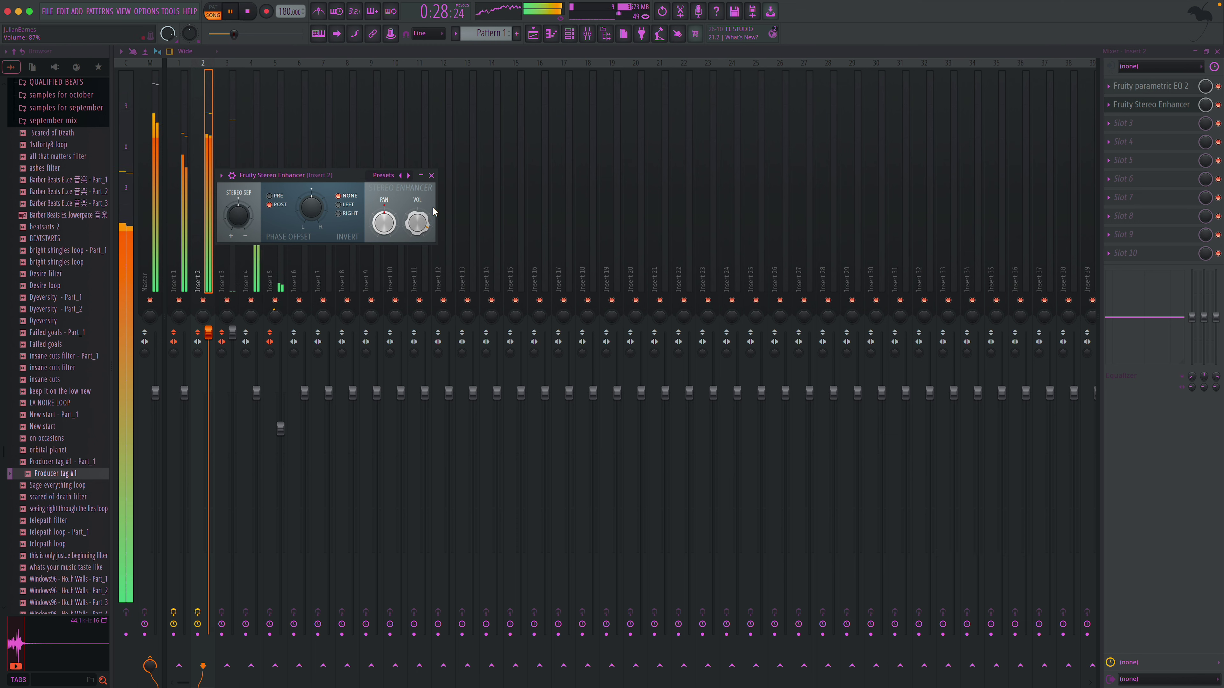
pyautogui.click(437, 176)
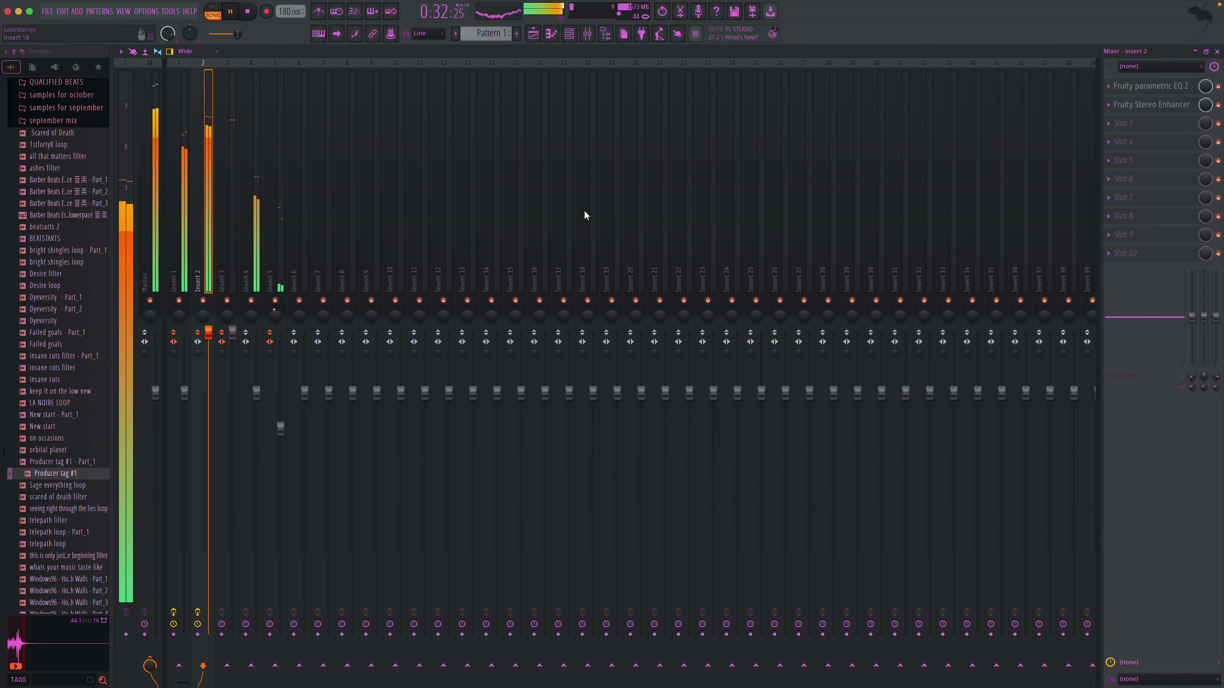
# - Add Fruity Delay 3 to the first effect slot of mixer Insert 6, the producer tag's insert
pyautogui.press('F5')
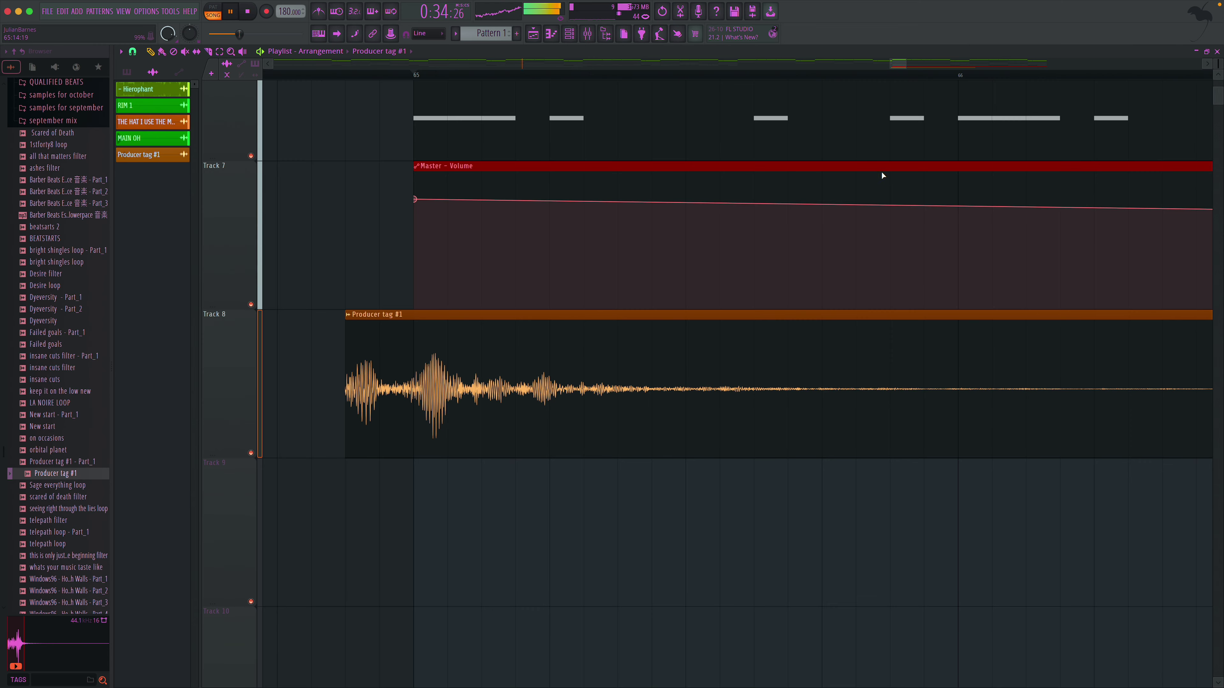
pyautogui.click(578, 39)
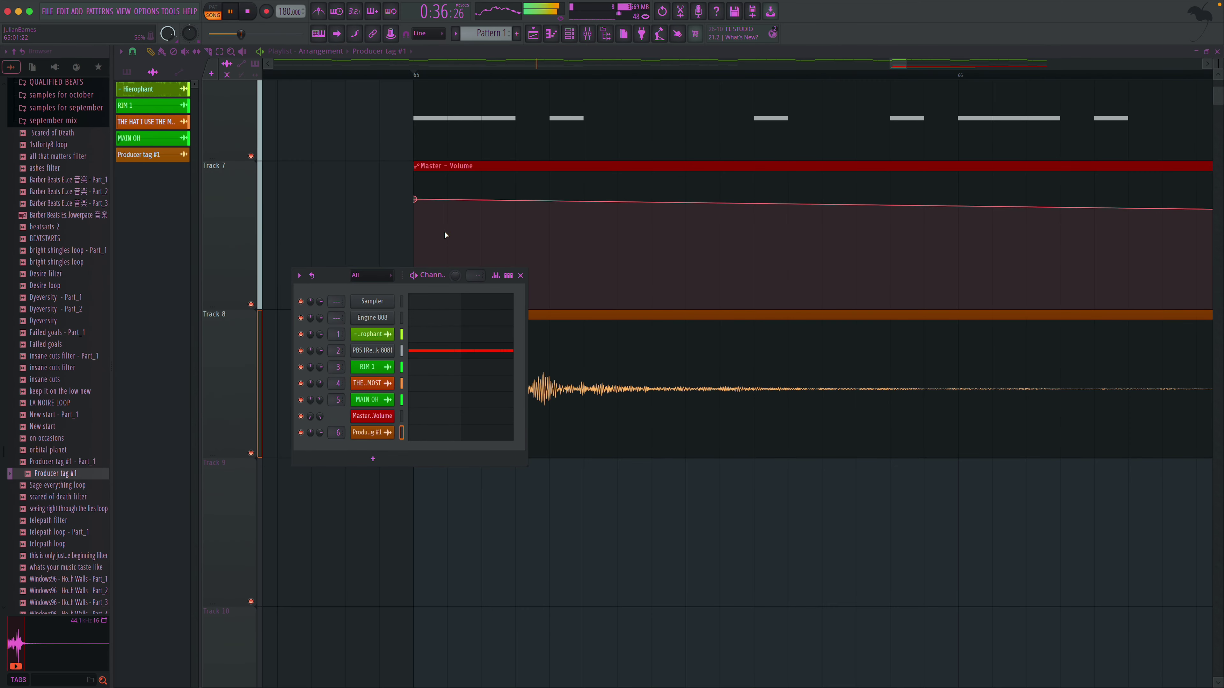
pyautogui.click(589, 36)
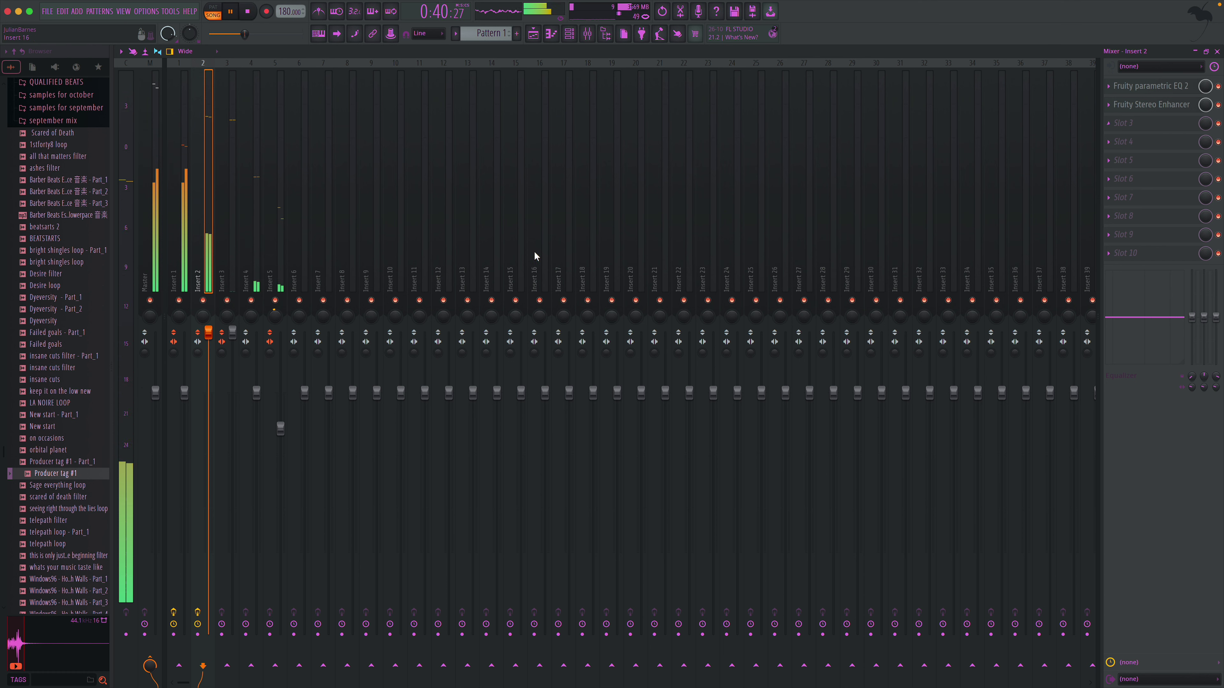
pyautogui.click(301, 262)
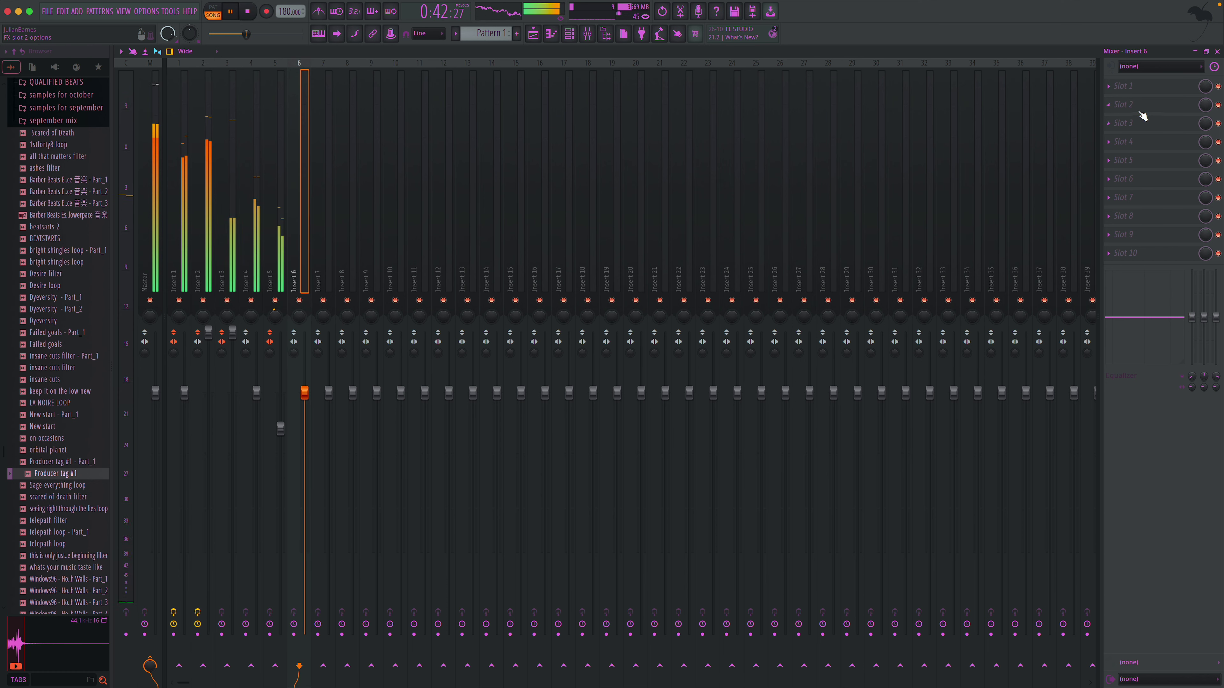
pyautogui.click(1133, 92)
pyautogui.moveTo(1128, 102)
pyautogui.click(969, 138)
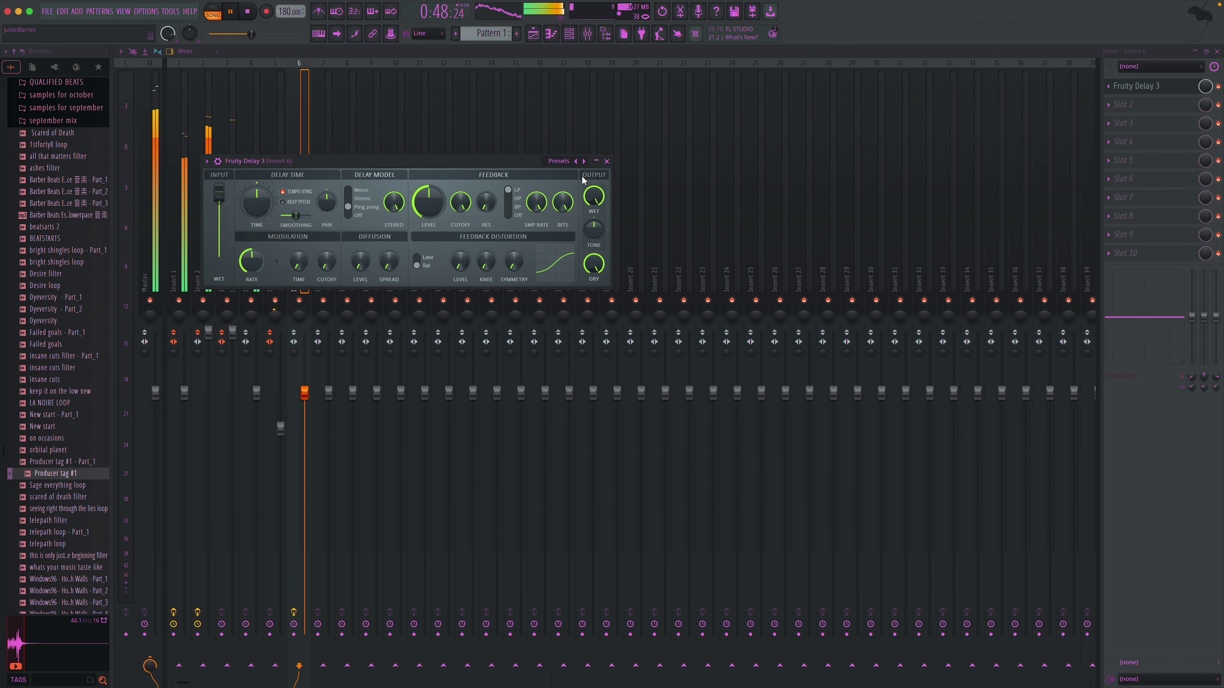
pyautogui.click(607, 162)
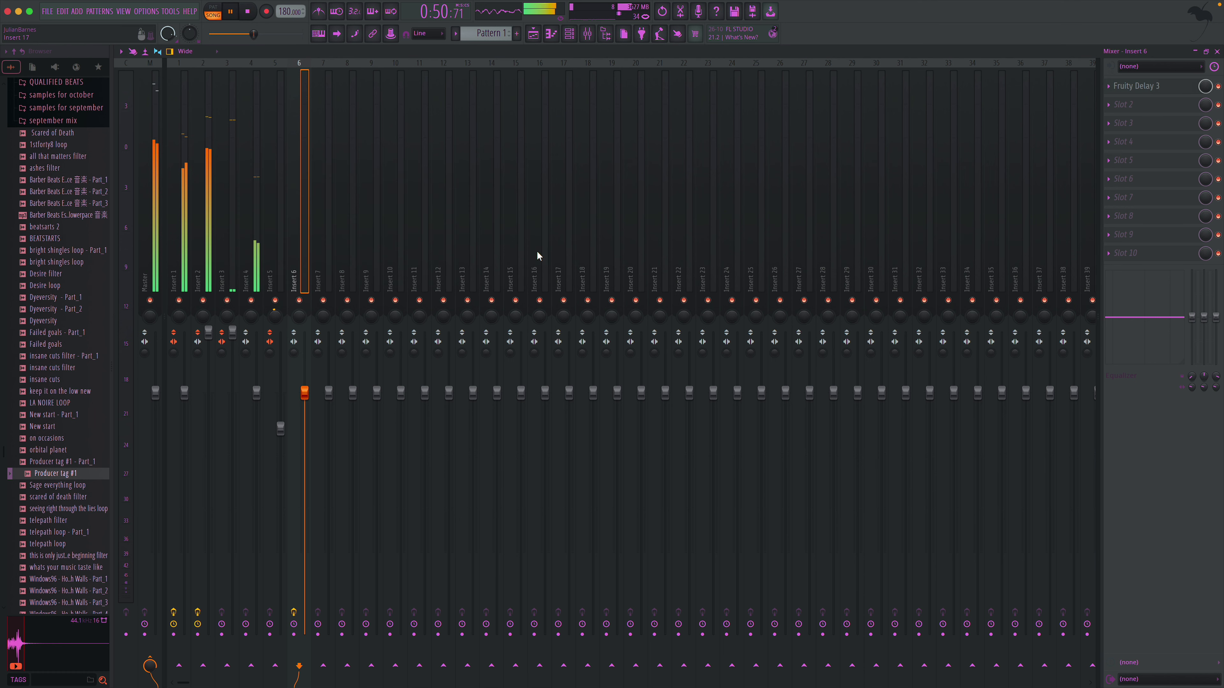
# - Add Fruity Reeverb 2 to the second effect slot of mixer Insert 6
pyautogui.click(1133, 108)
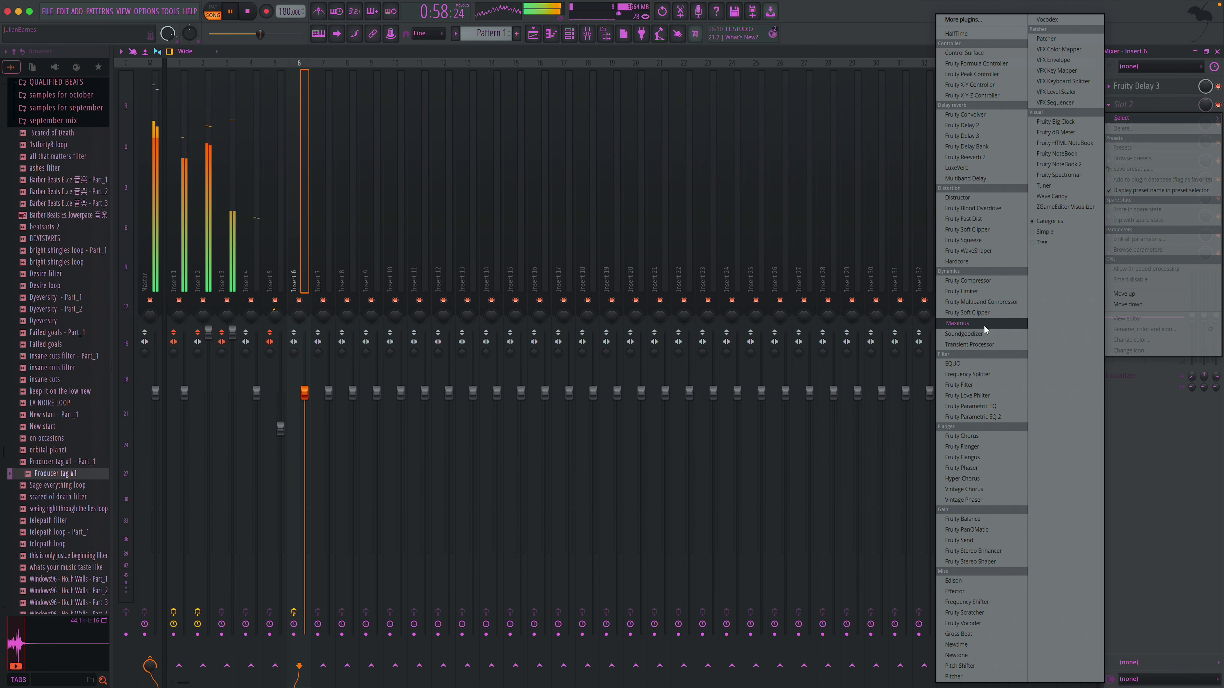
pyautogui.click(985, 157)
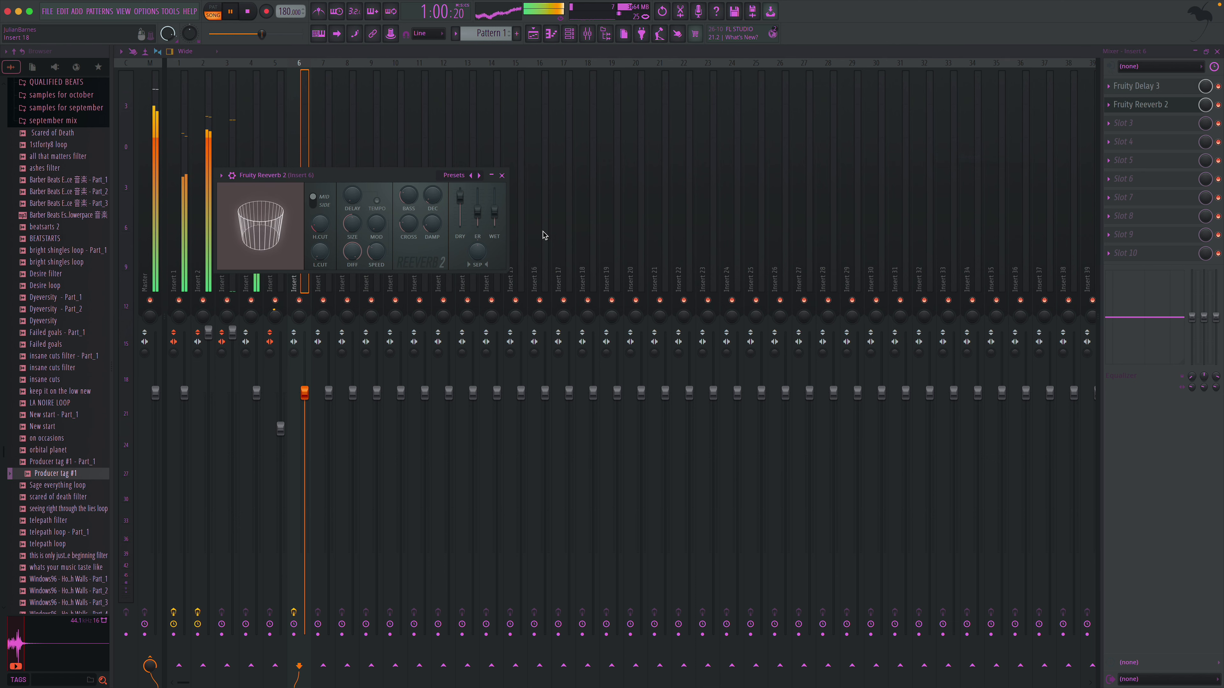
pyautogui.click(501, 176)
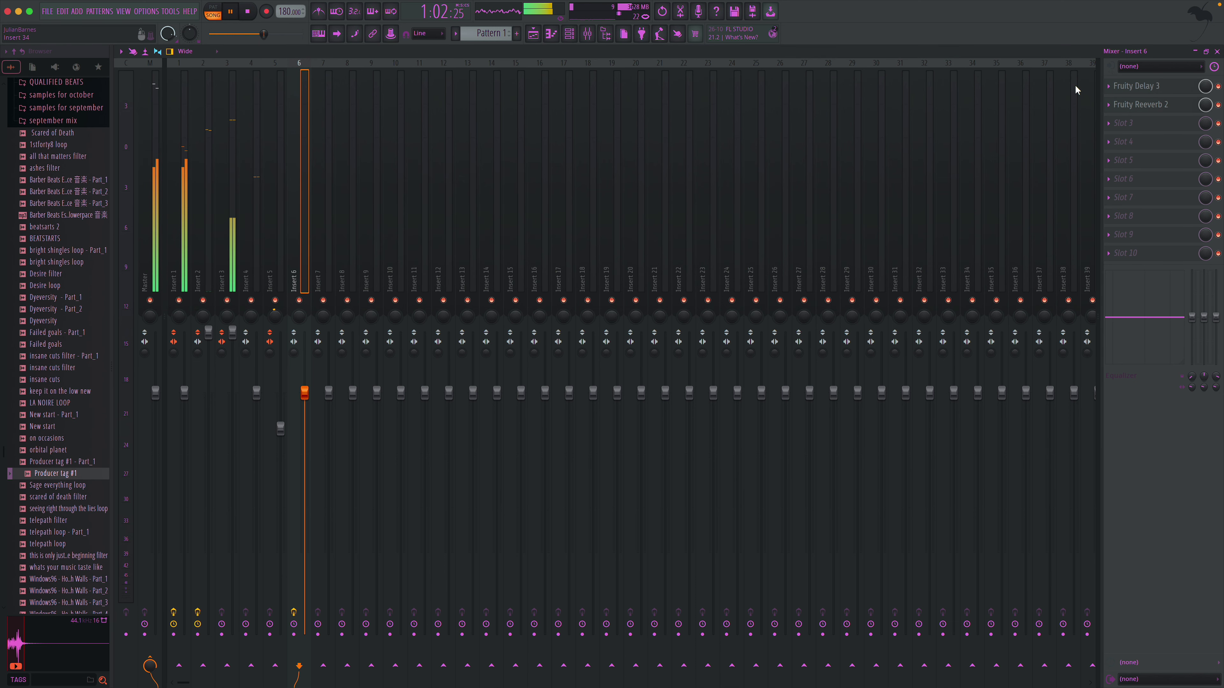
# - Show the whole playlist arrangement and play back from about bar 64 to check the producer tag over the fade-out
pyautogui.press('F9')
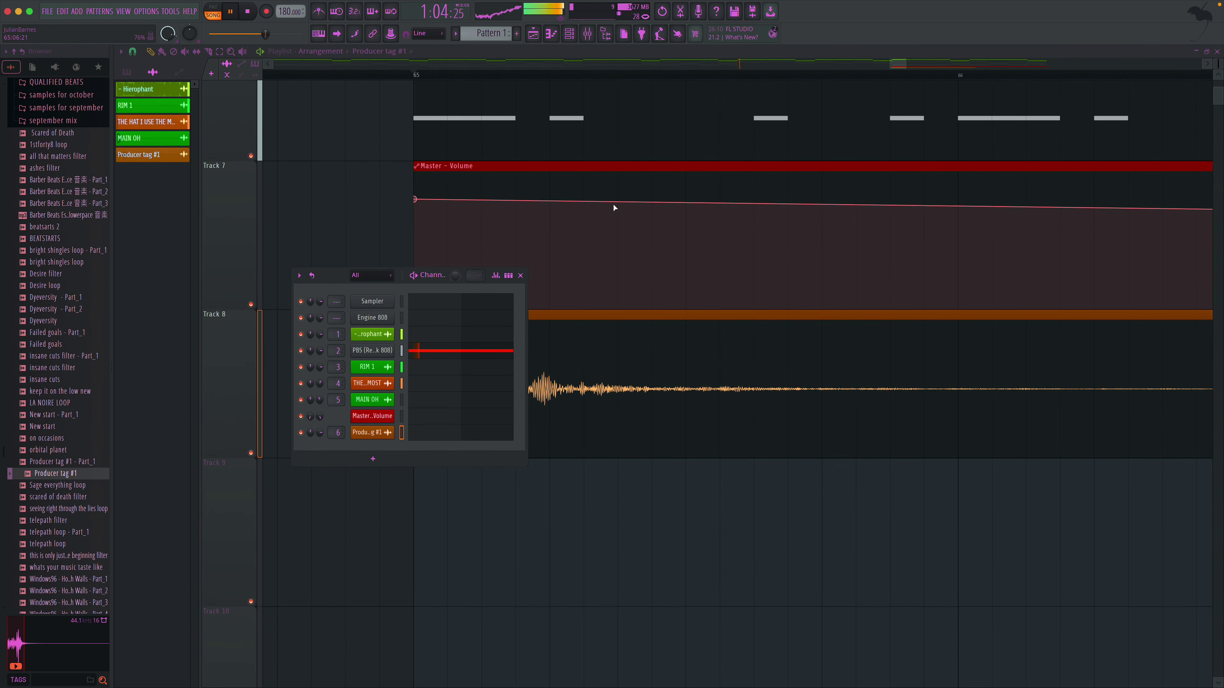
pyautogui.click(521, 275)
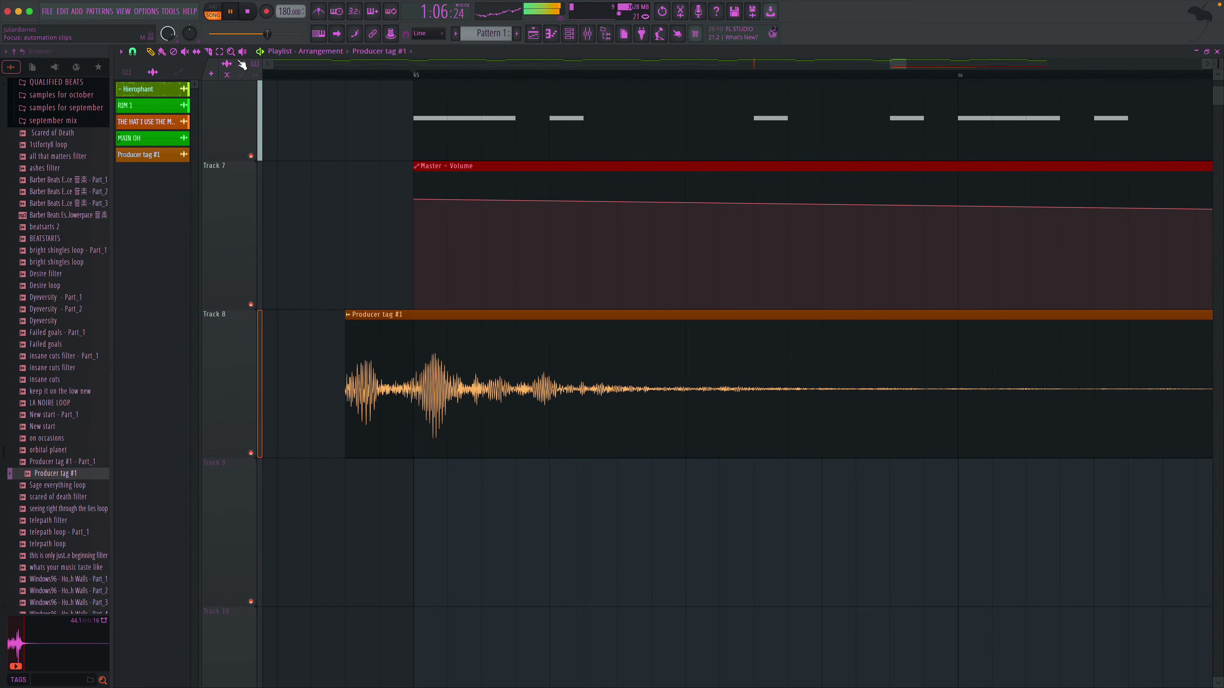
pyautogui.rightClick(451, 202)
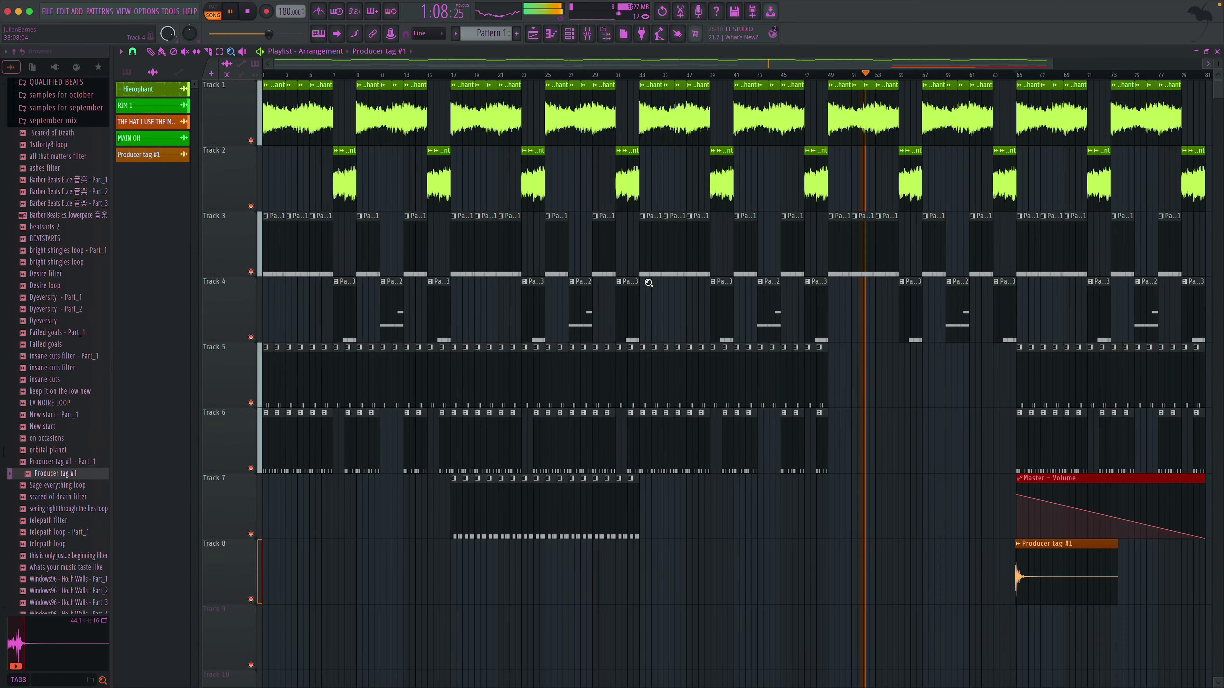
pyautogui.click(150, 52)
pyautogui.click(1006, 75)
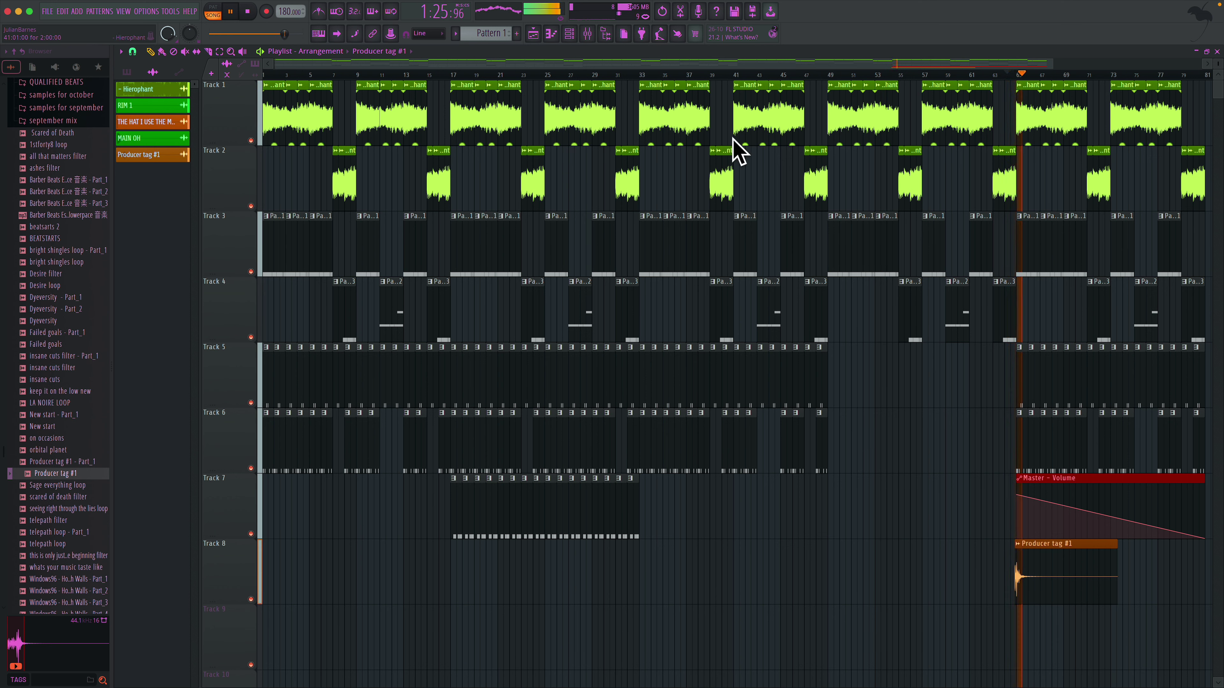
pyautogui.click(567, 38)
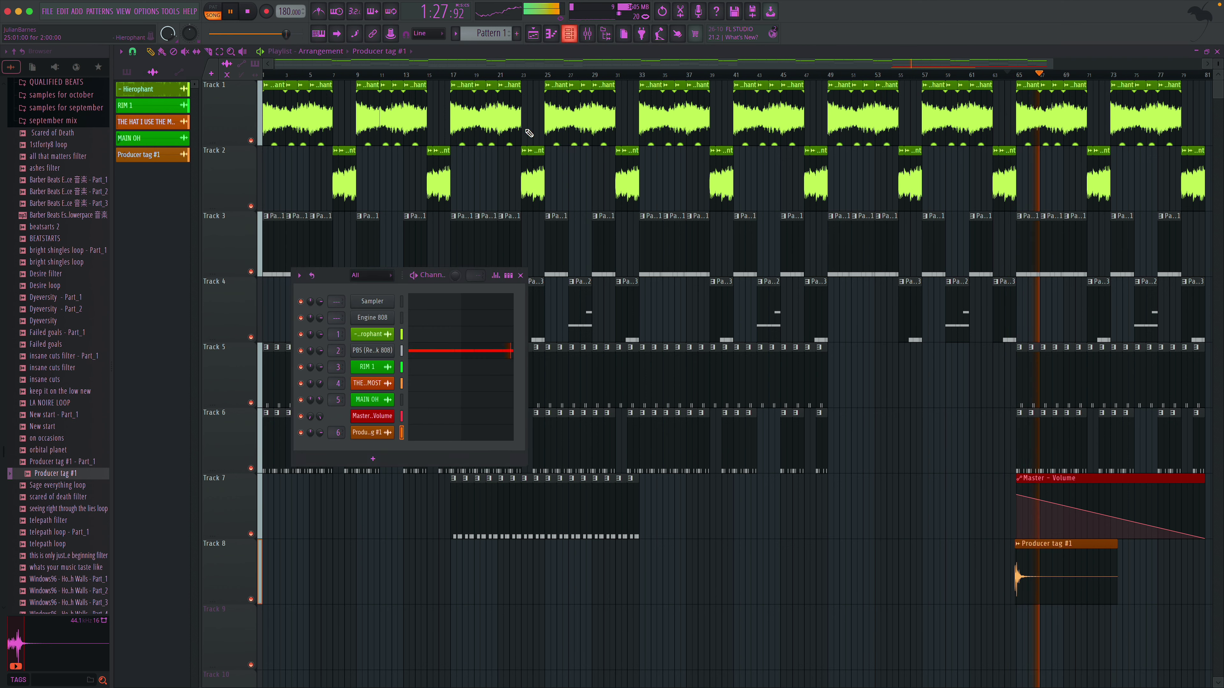
pyautogui.click(519, 275)
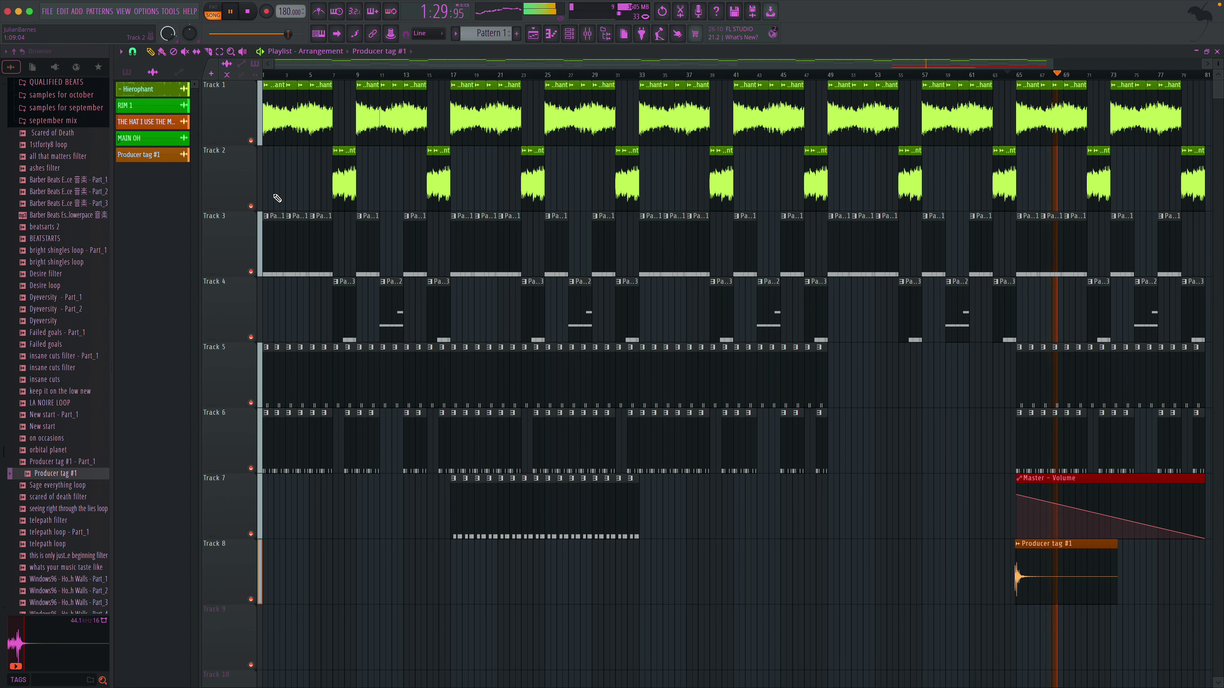
# - Start saving the project in a new project folder under the name "long gone"
pyautogui.click(734, 11)
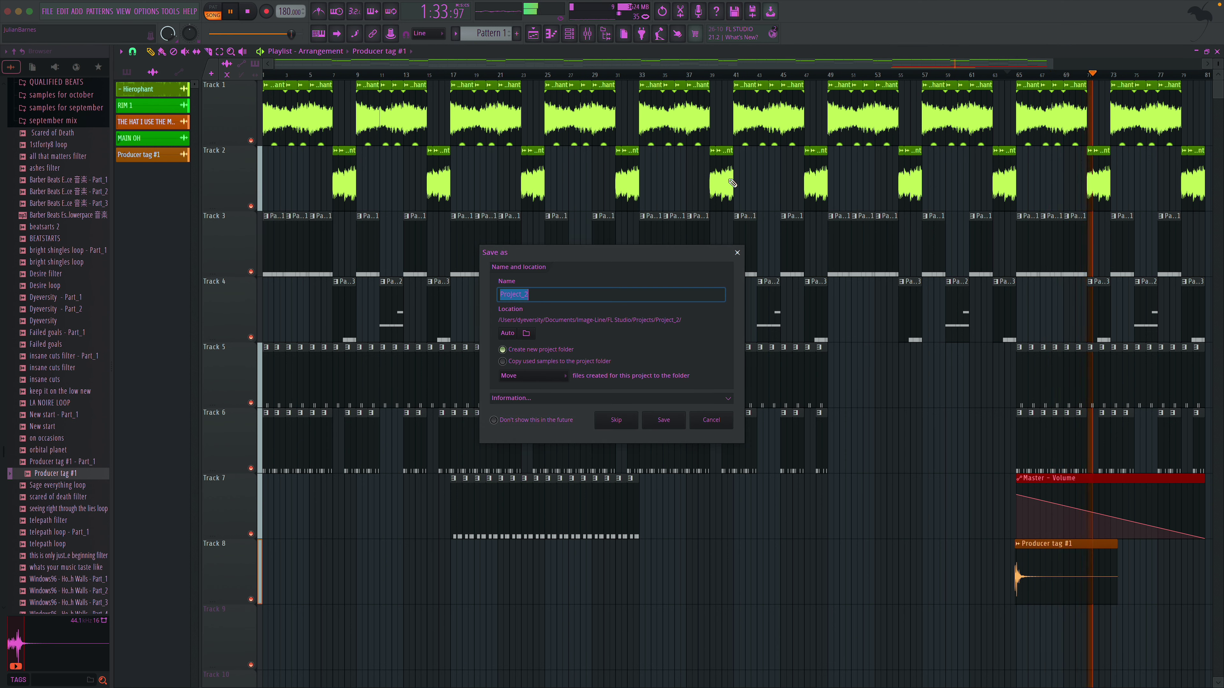
pyautogui.press('BackSpace')
pyautogui.write('long gone')
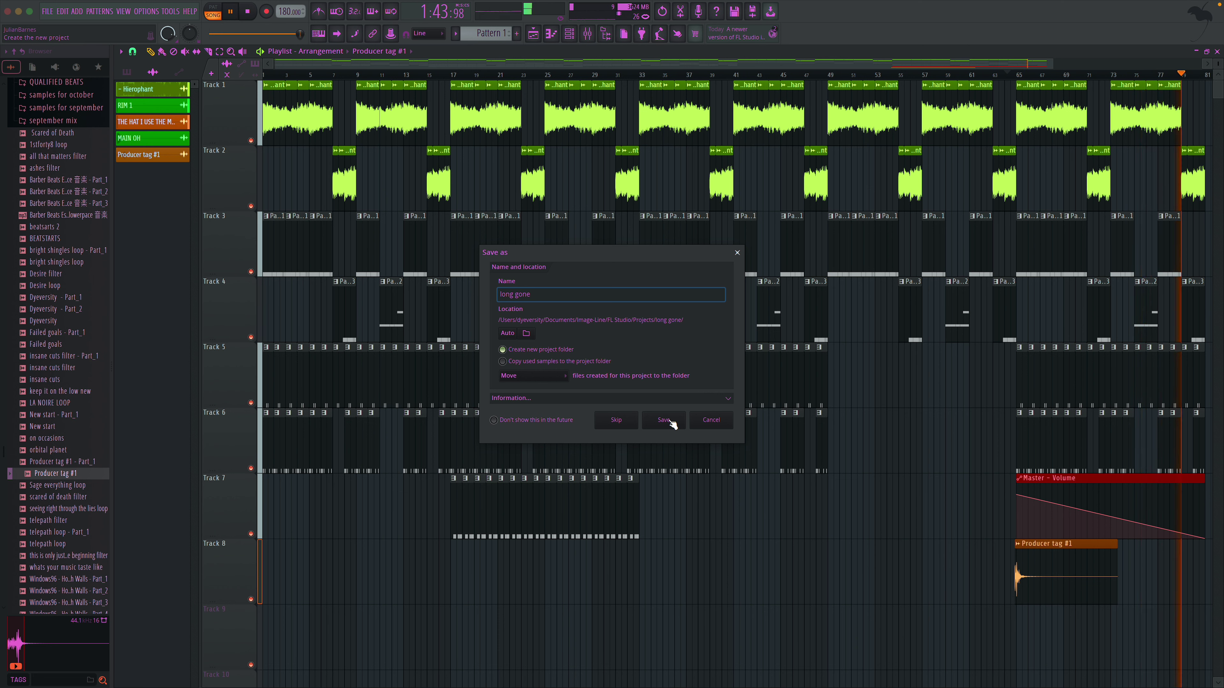
# - Replace the project name with "too much space given" and save the project
pyautogui.press('BackSpace')
pyautogui.press('BackSpace')
pyautogui.press('BackSpace')
pyautogui.press('BackSpace')
pyautogui.press('BackSpace')
pyautogui.press('BackSpace')
pyautogui.press('BackSpace')
pyautogui.press('BackSpace')
pyautogui.press('BackSpace')
pyautogui.write('too much spac')
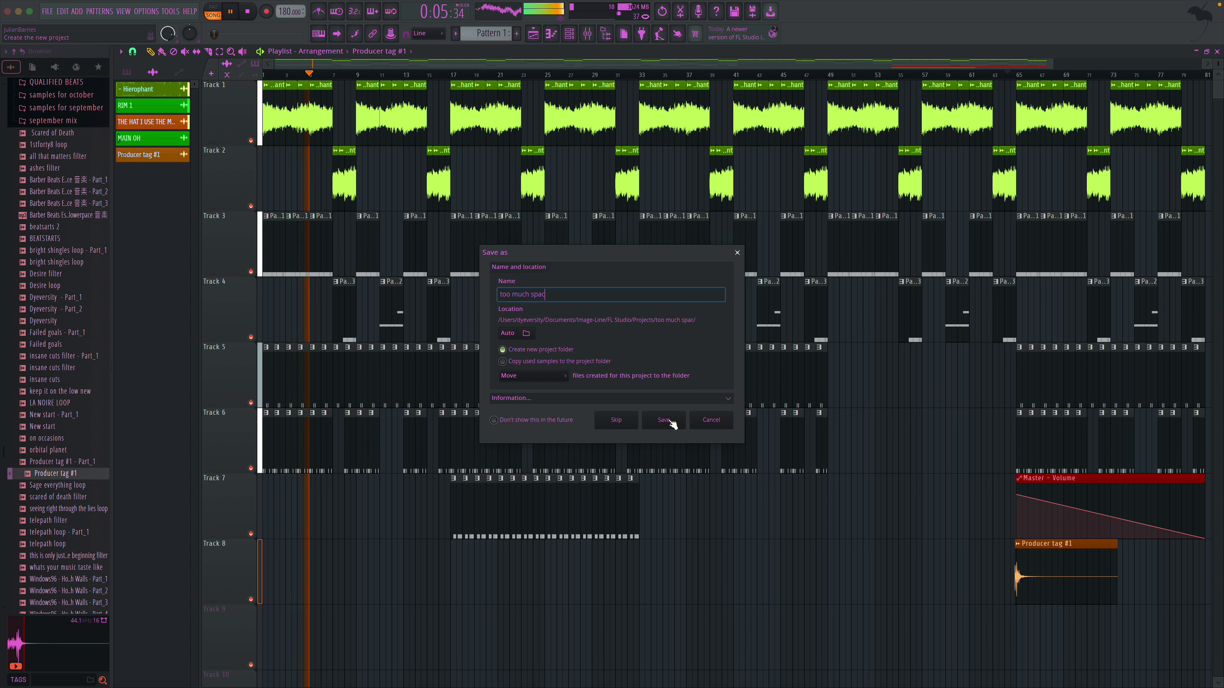
pyautogui.write('e given')
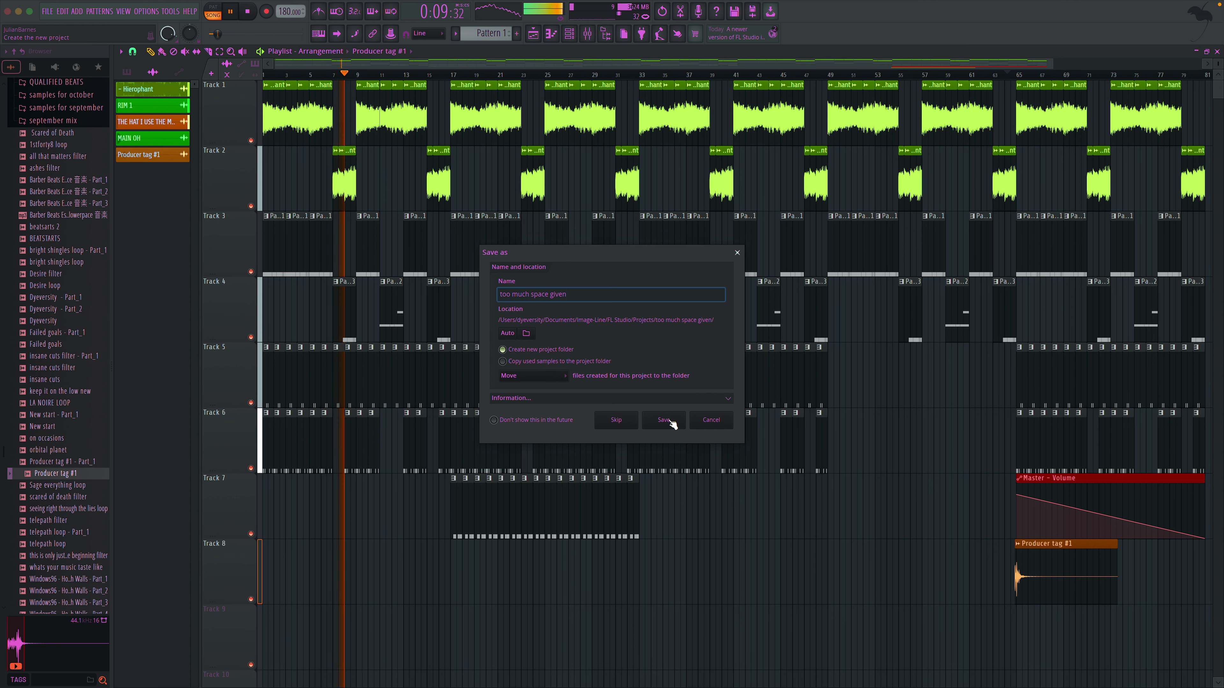
pyautogui.click(664, 420)
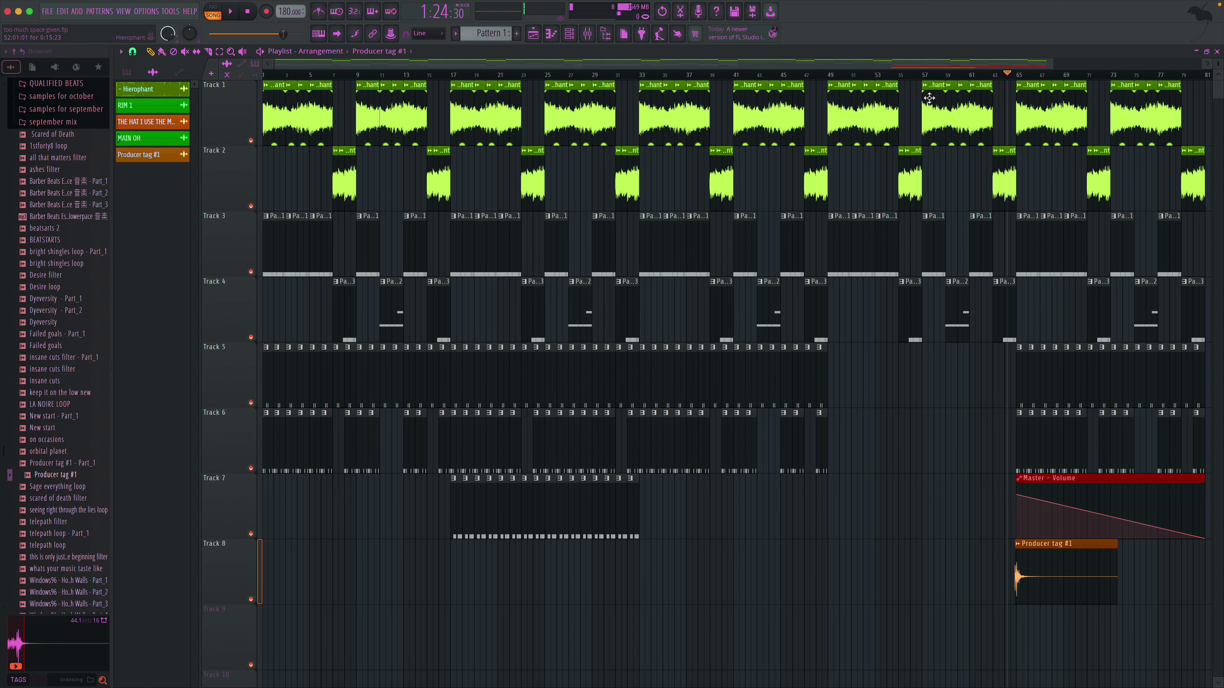
# - Render the song to the Desktop as the WAV file "too much space given"
pyautogui.click(754, 12)
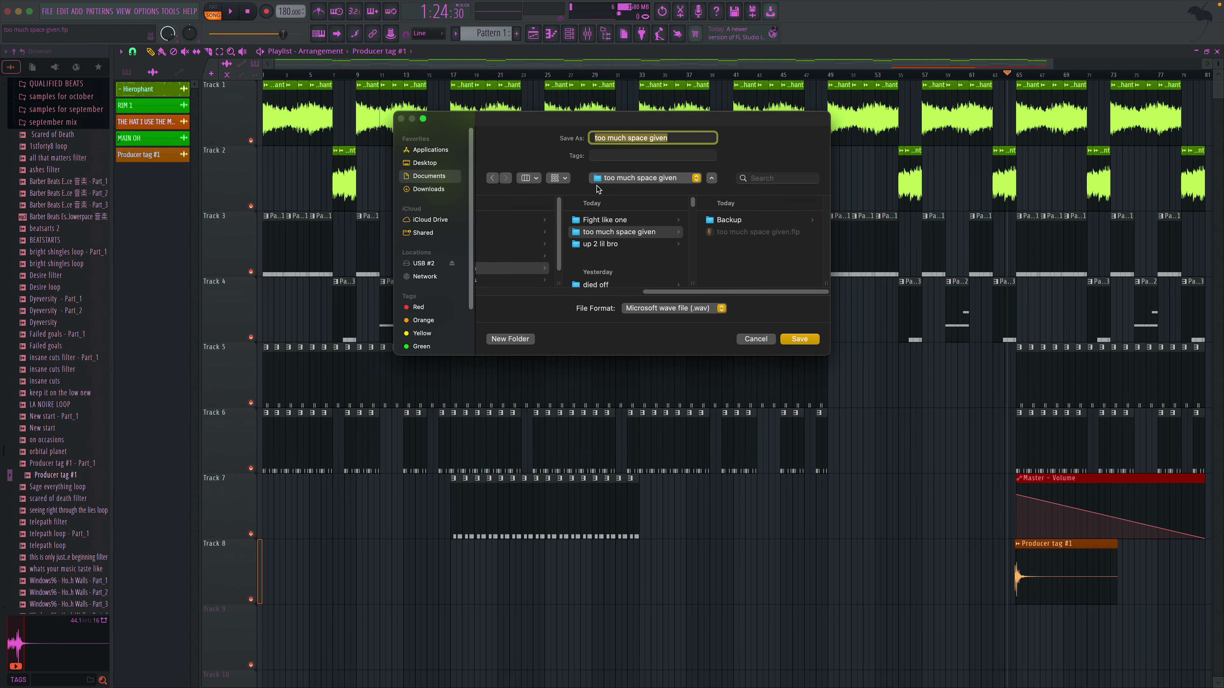
pyautogui.click(434, 164)
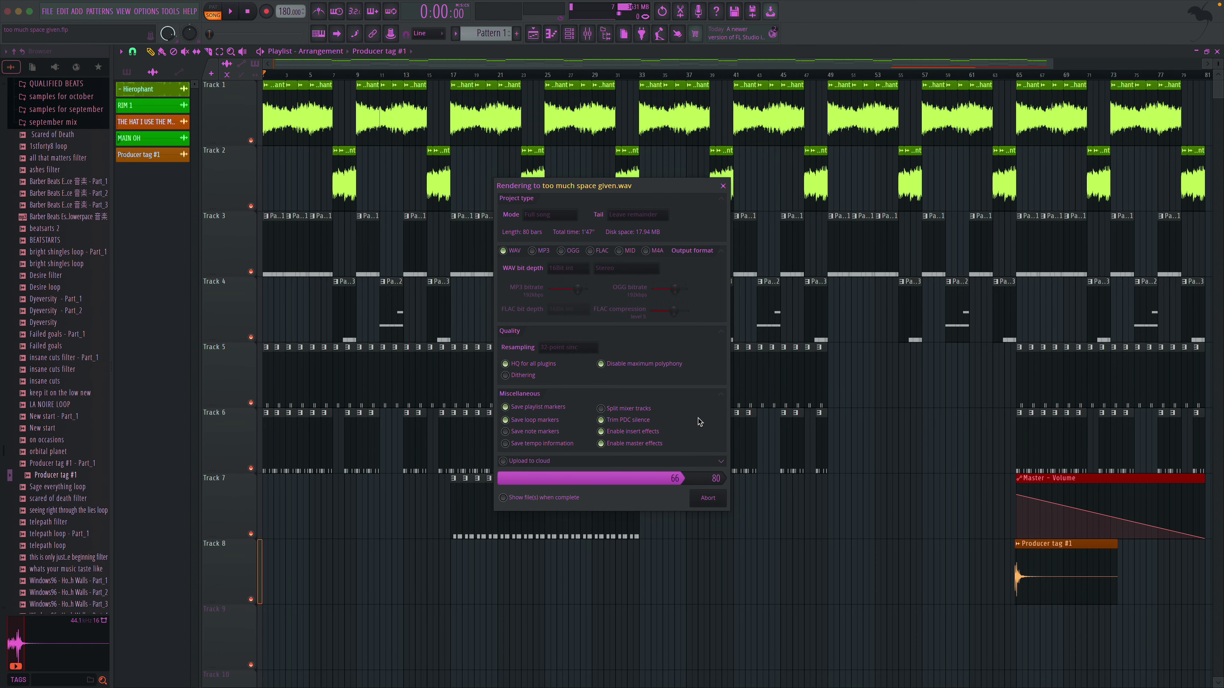
# - Create a new empty project from a template
pyautogui.click(47, 12)
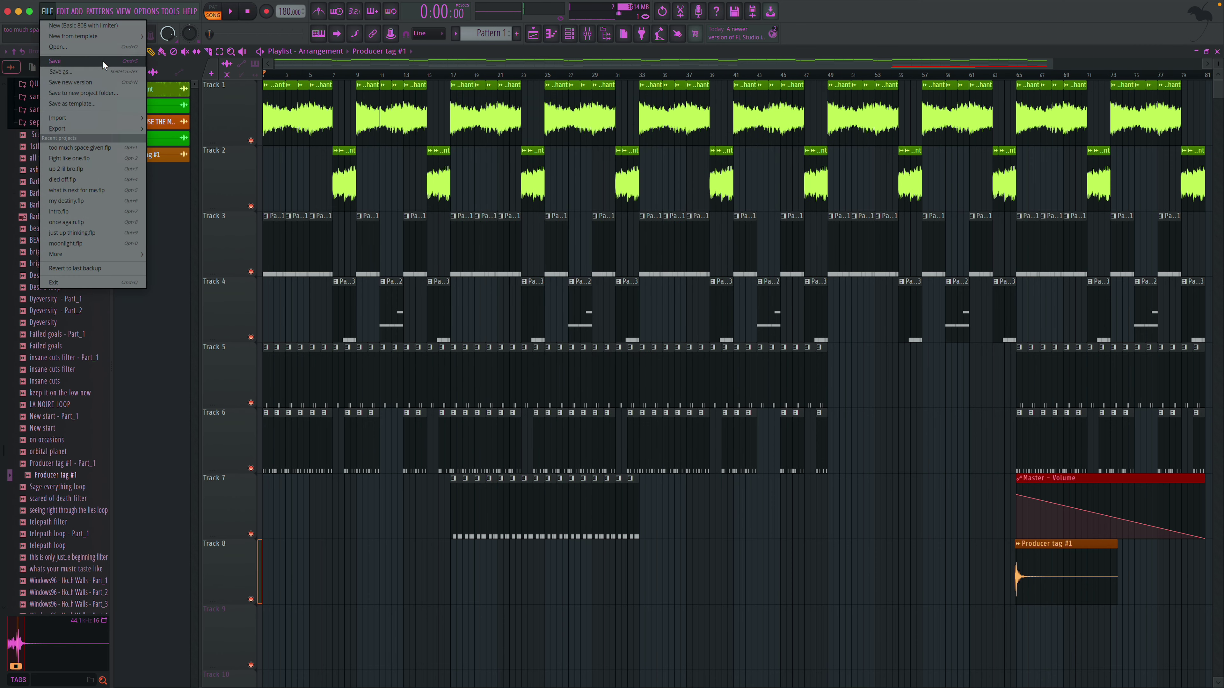
pyautogui.moveTo(94, 39)
pyautogui.click(183, 108)
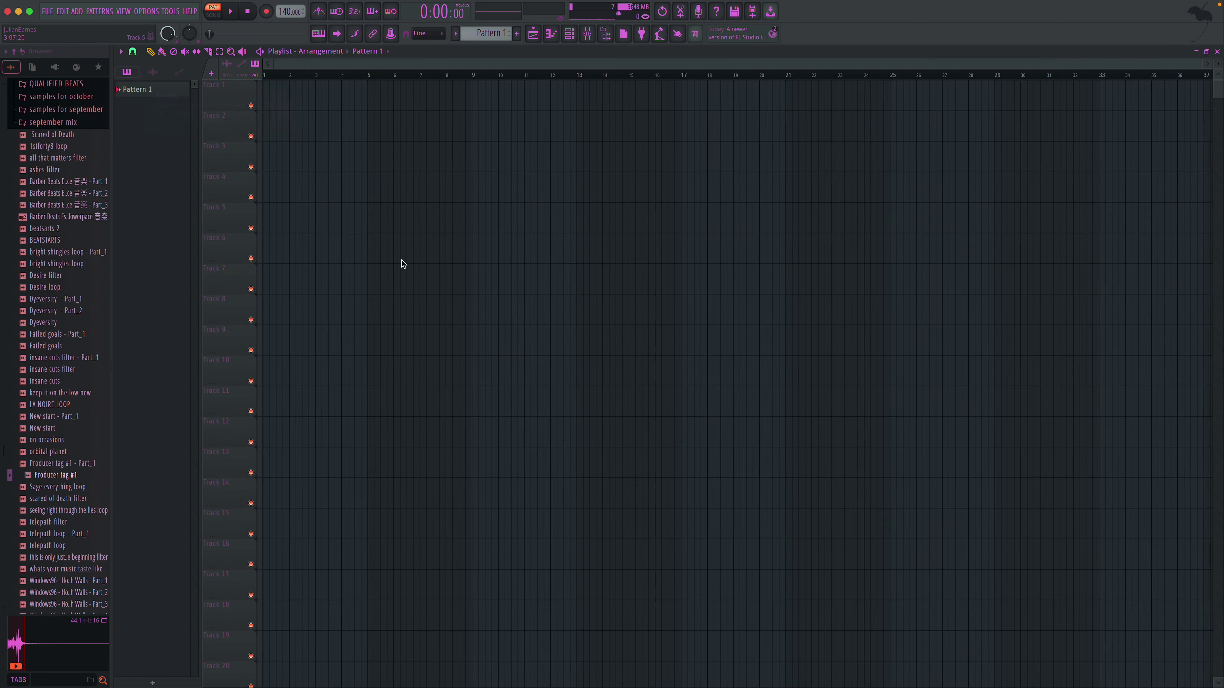
# - Collapse the SAURON DRUM KIT 2020 folder in the sample browser
pyautogui.scroll(10, 62, 339)
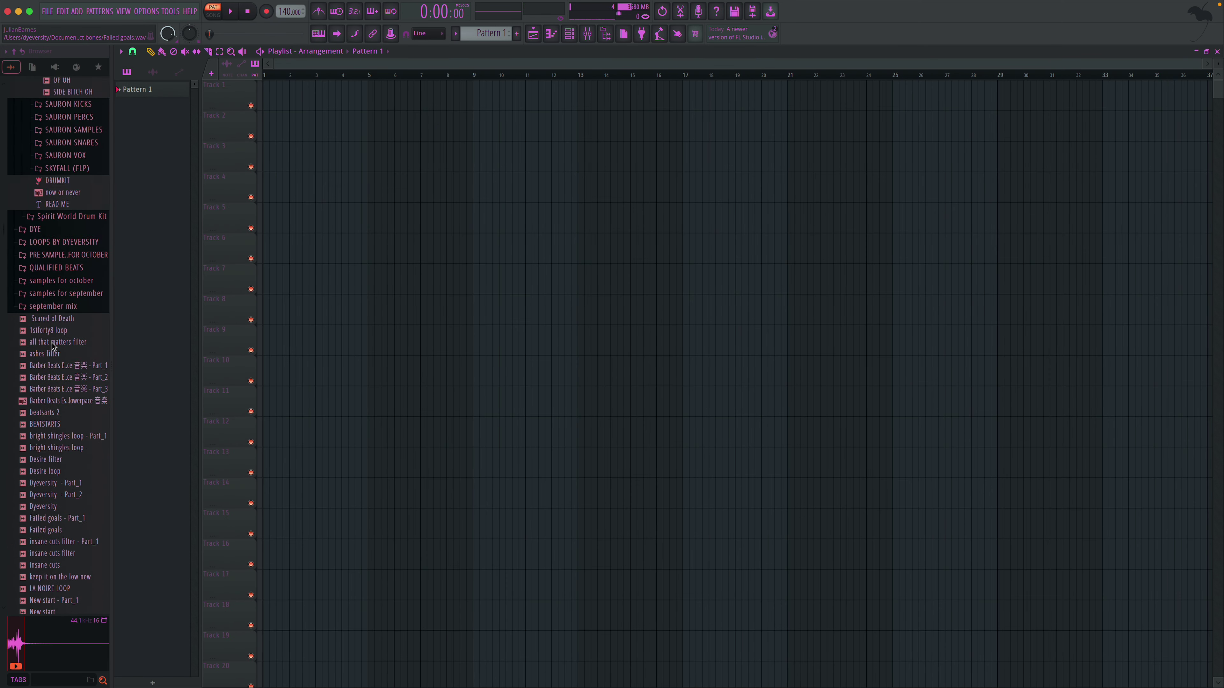
pyautogui.click(57, 321)
pyautogui.click(76, 243)
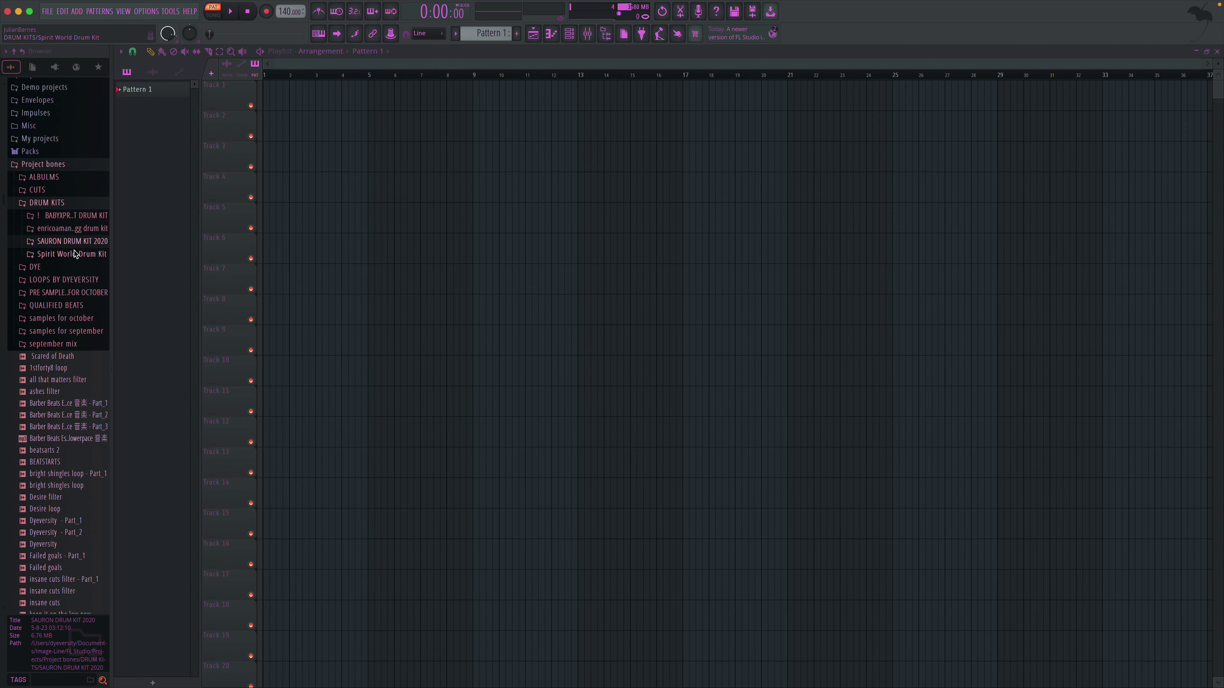
pyautogui.scroll(3, 53, 275)
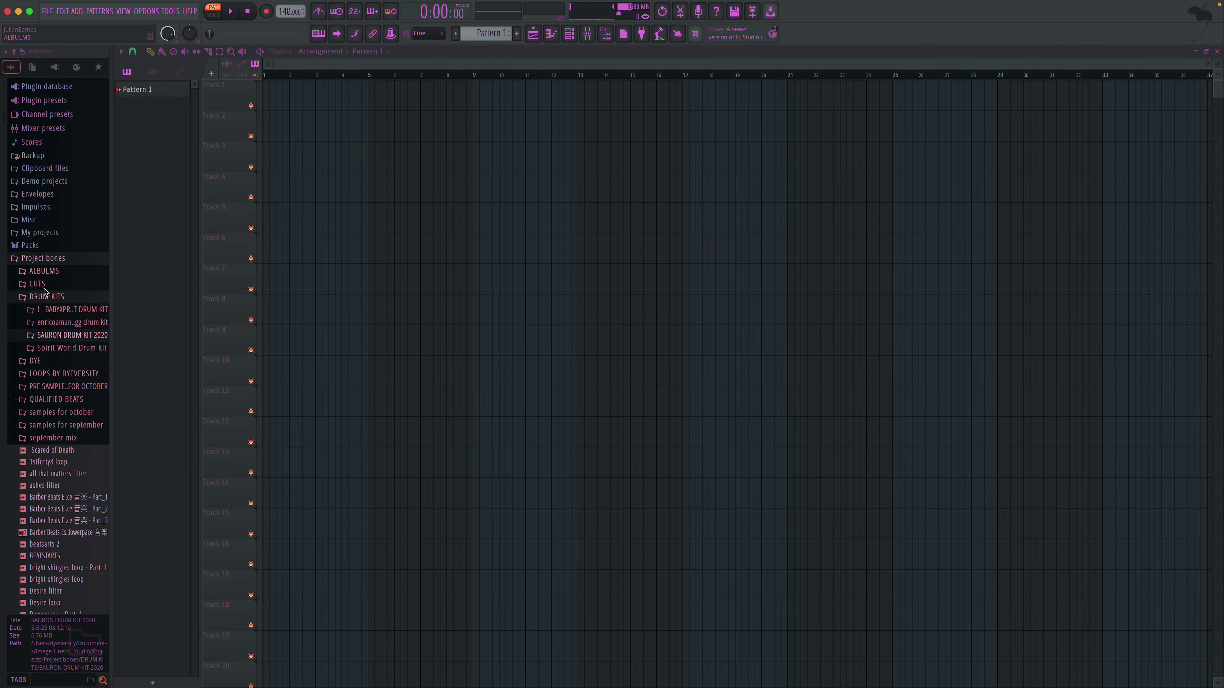
# - Import Hierophant.mp3 from the desktop into the playlist on Track 2, starting at about bar 3
pyautogui.click(35, 15)
pyautogui.moveTo(311, 676); pyautogui.dragTo(313, 142)
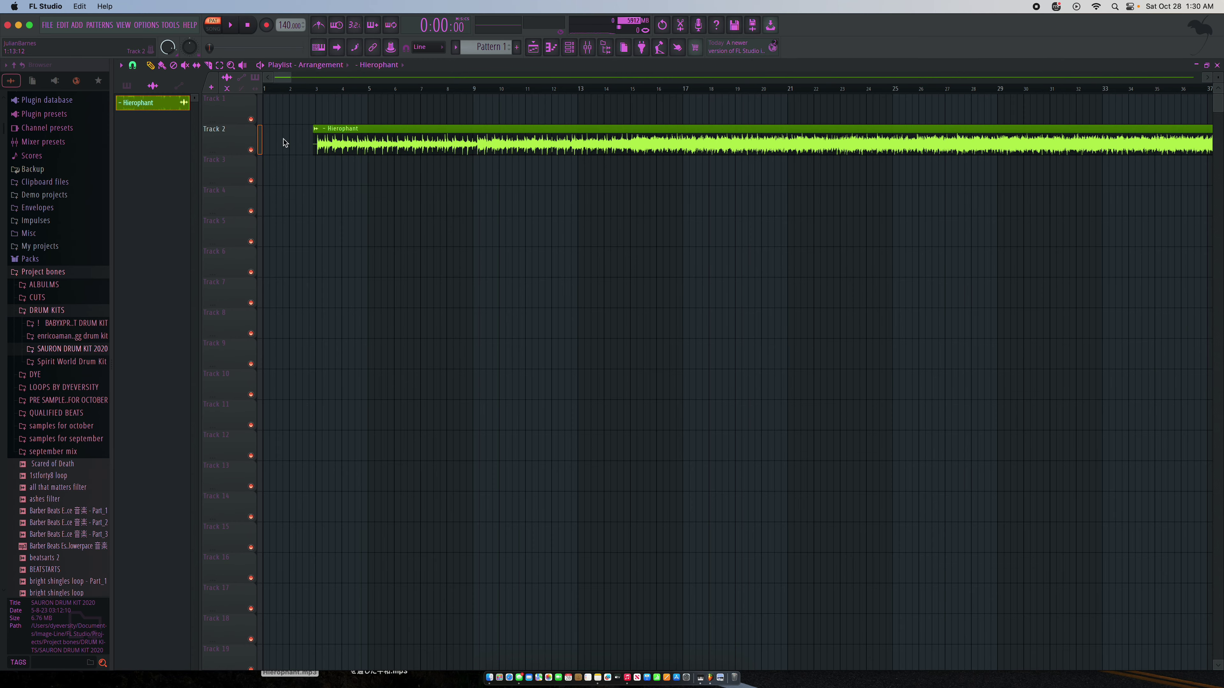
# - Move the Hierophant clip to bar 1 of Track 1 and switch the window to full screen
pyautogui.moveTo(313, 141); pyautogui.dragTo(262, 110)
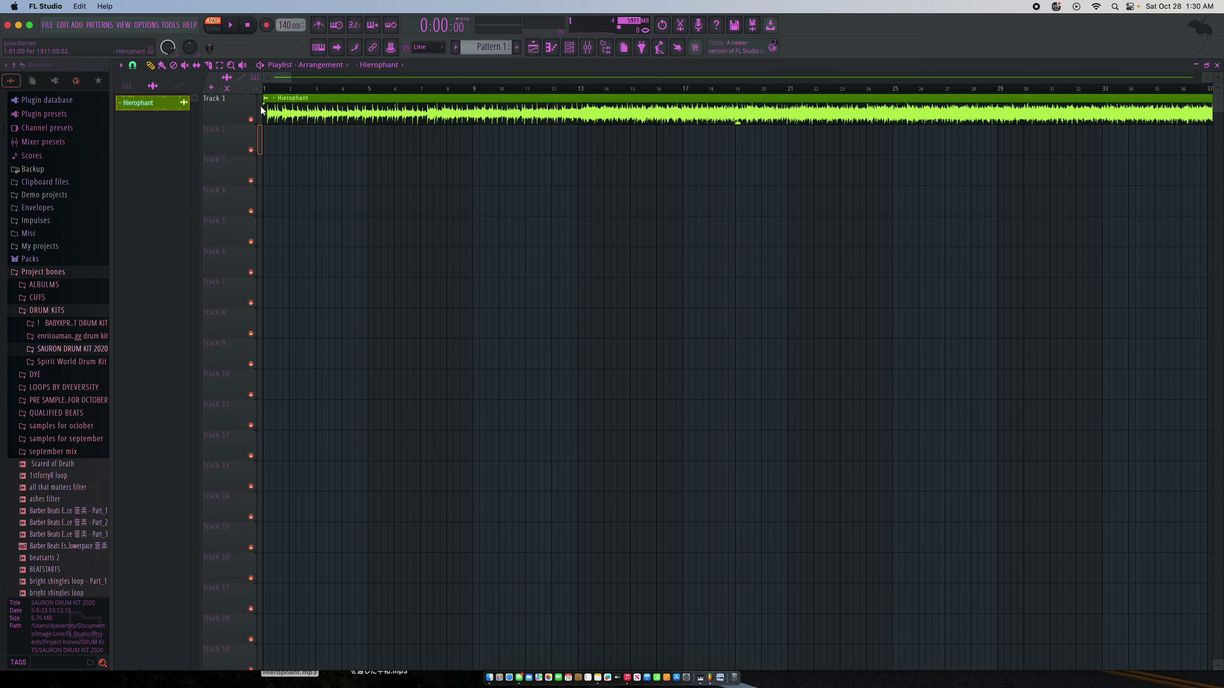
pyautogui.click(30, 25)
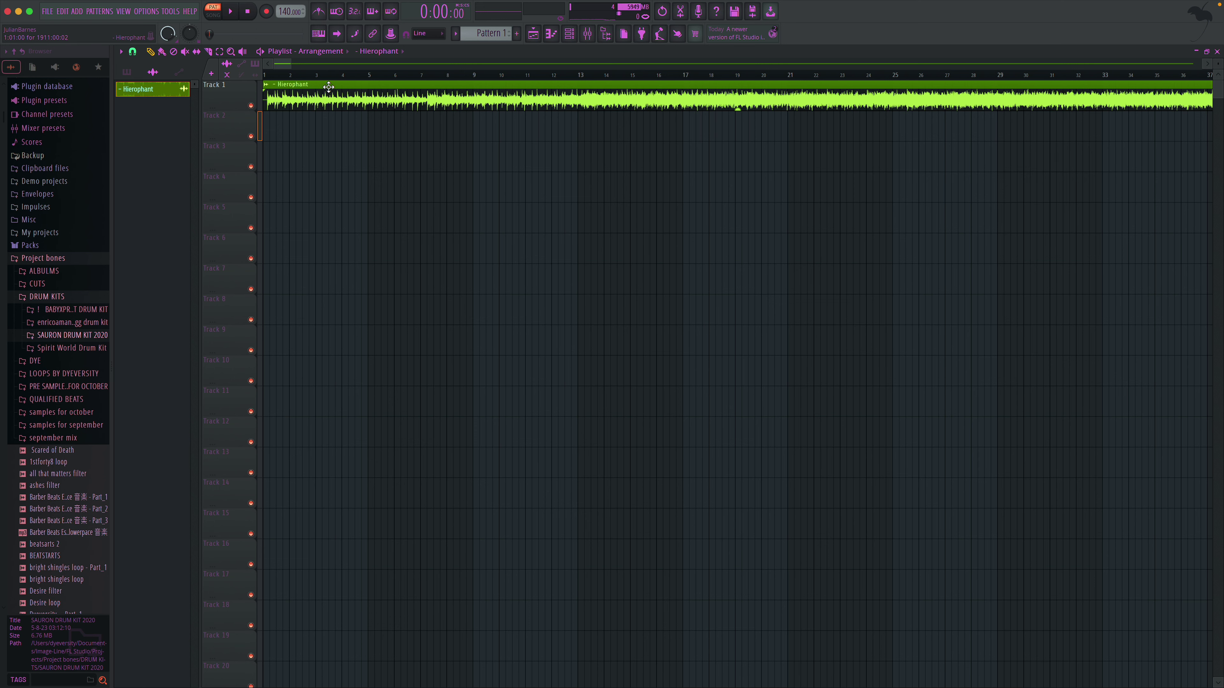
# - Audition the Hierophant sample from several points between about bar 697 and bar 1265 to choose a section
pyautogui.moveTo(288, 66); pyautogui.dragTo(674, 81)
pyautogui.doubleClick(777, 79)
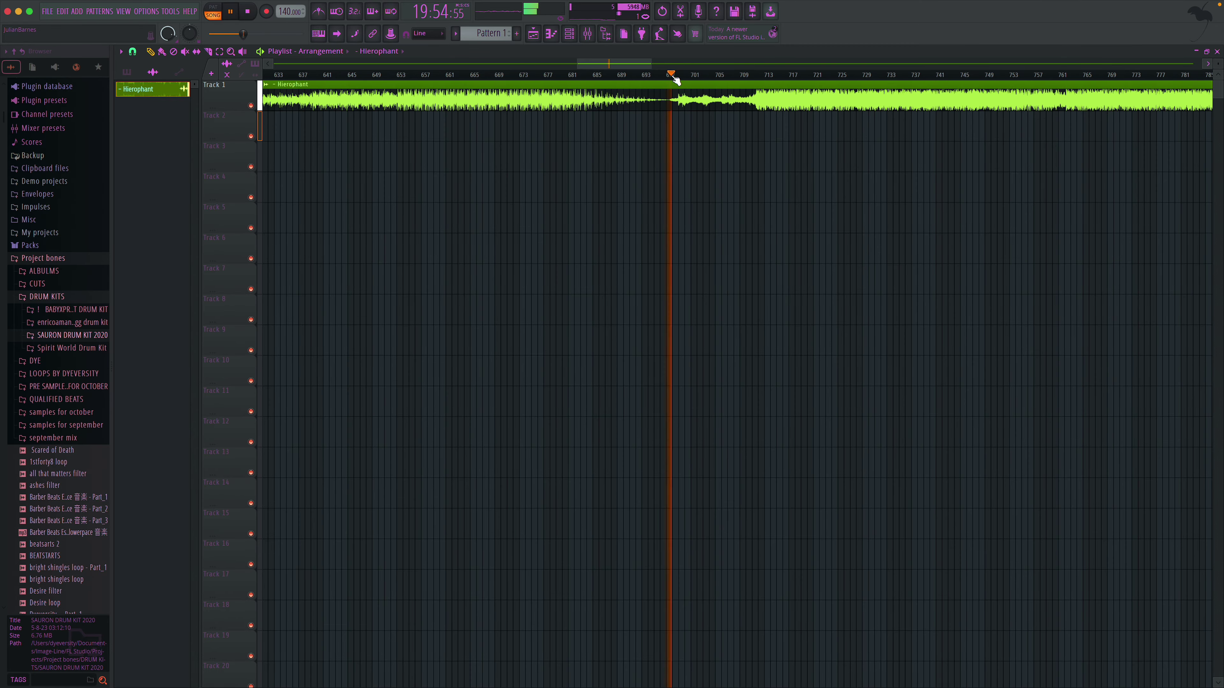
pyautogui.moveTo(606, 63); pyautogui.dragTo(785, 62)
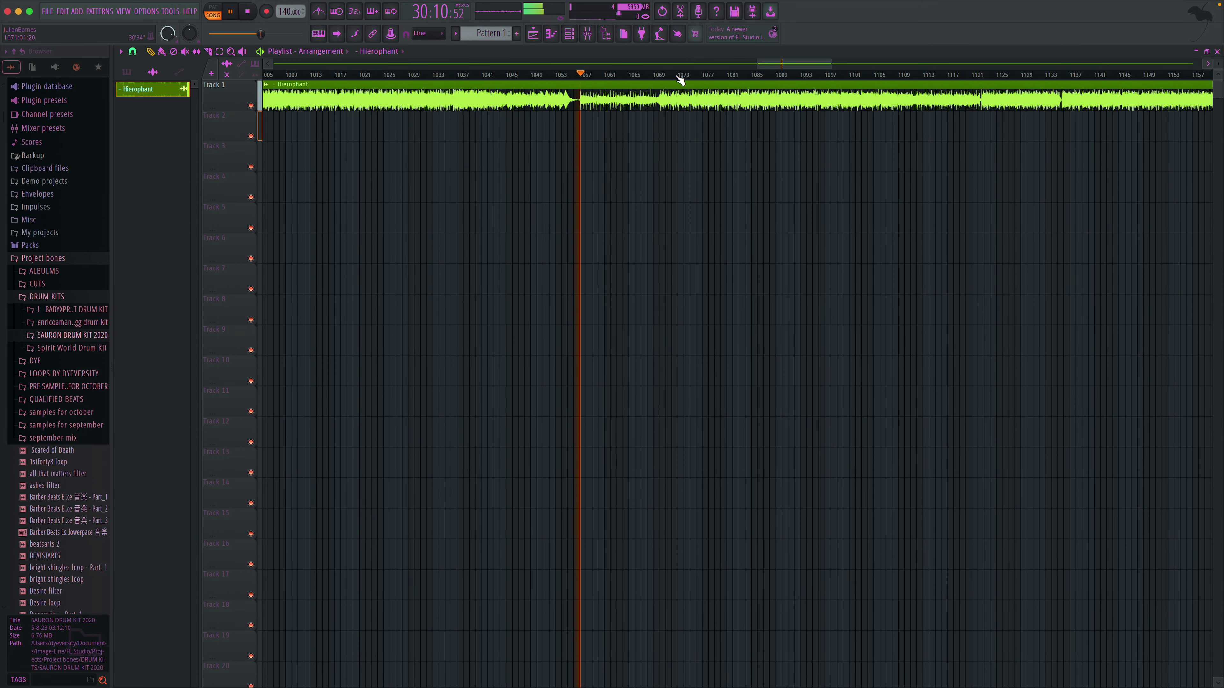
pyautogui.moveTo(808, 66); pyautogui.dragTo(886, 67)
pyautogui.click(705, 80)
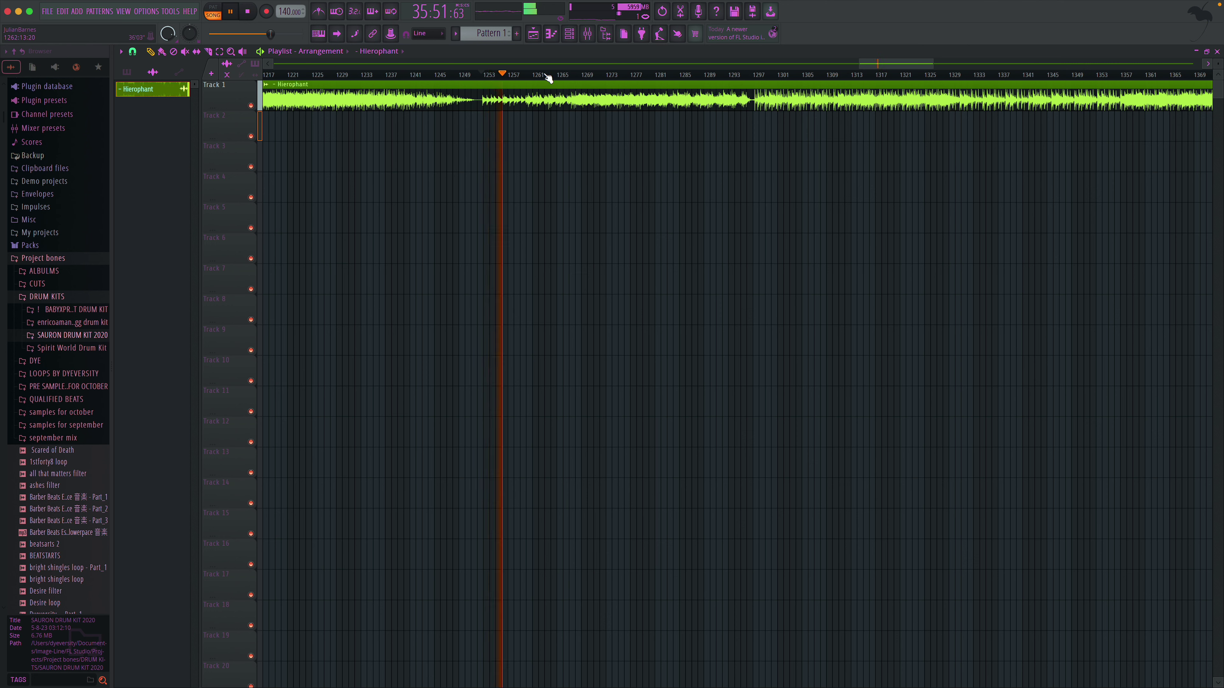
pyautogui.click(560, 74)
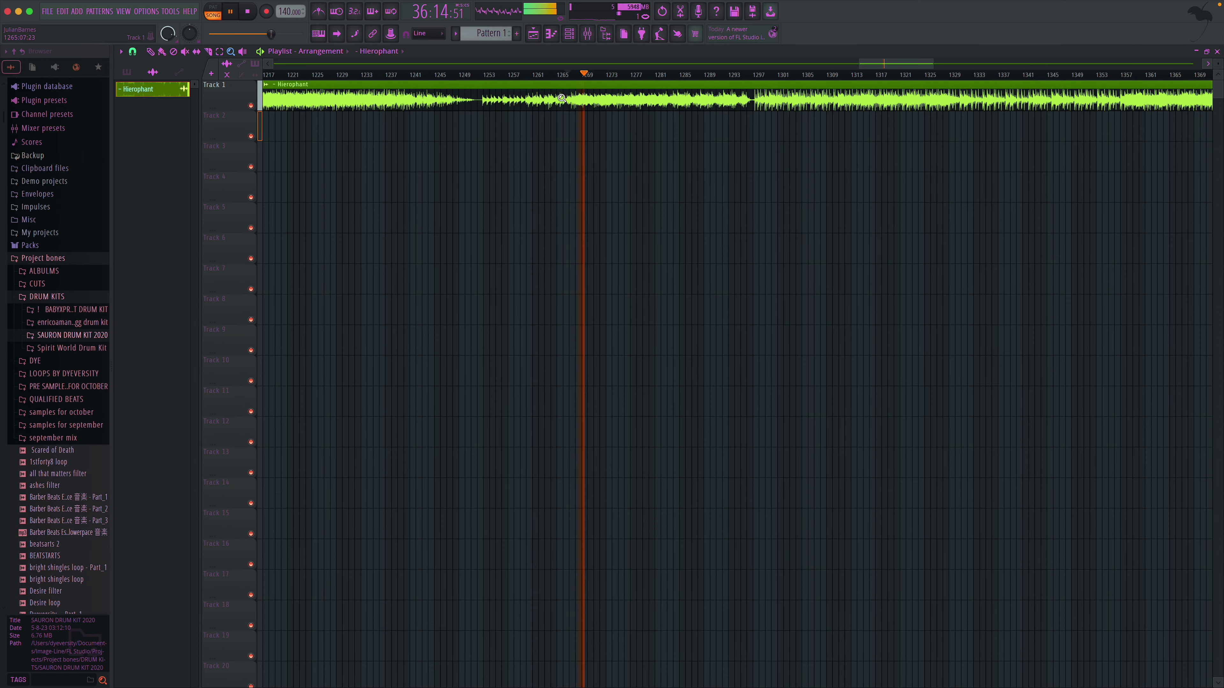
# - Slice the Hierophant clip at the hit roughly midway through bar 1266
pyautogui.moveTo(561, 97); pyautogui.dragTo(641, 203)
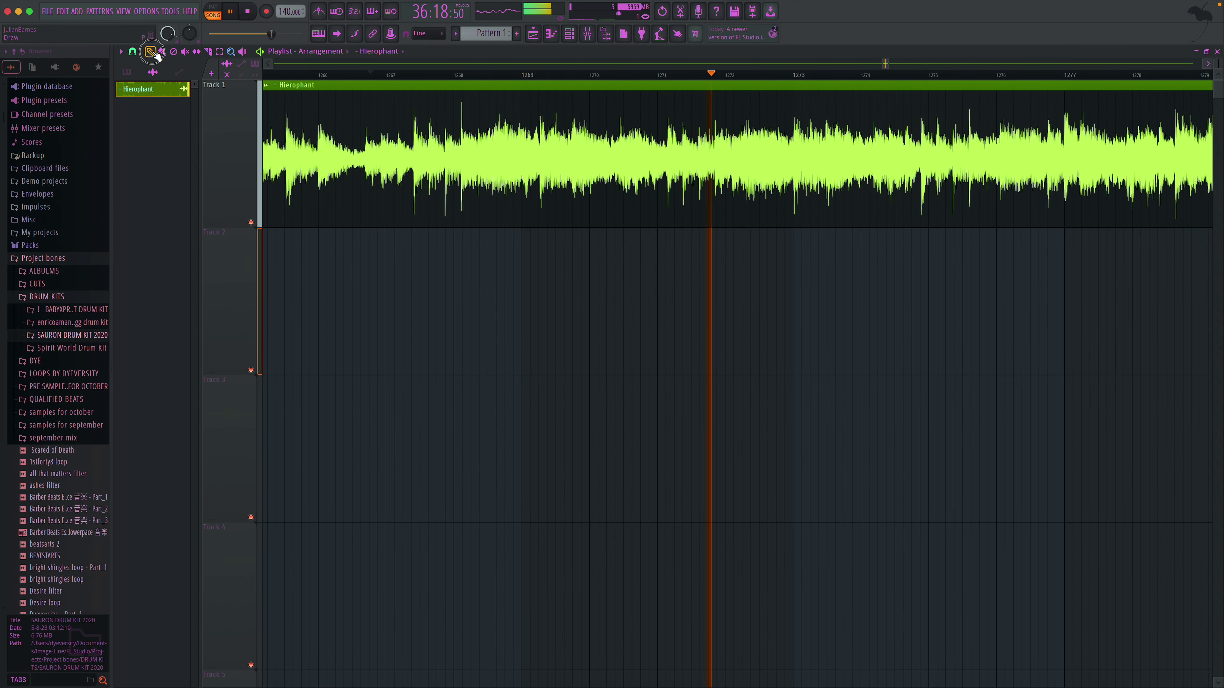
pyautogui.click(209, 52)
pyautogui.press('space')
pyautogui.press('space')
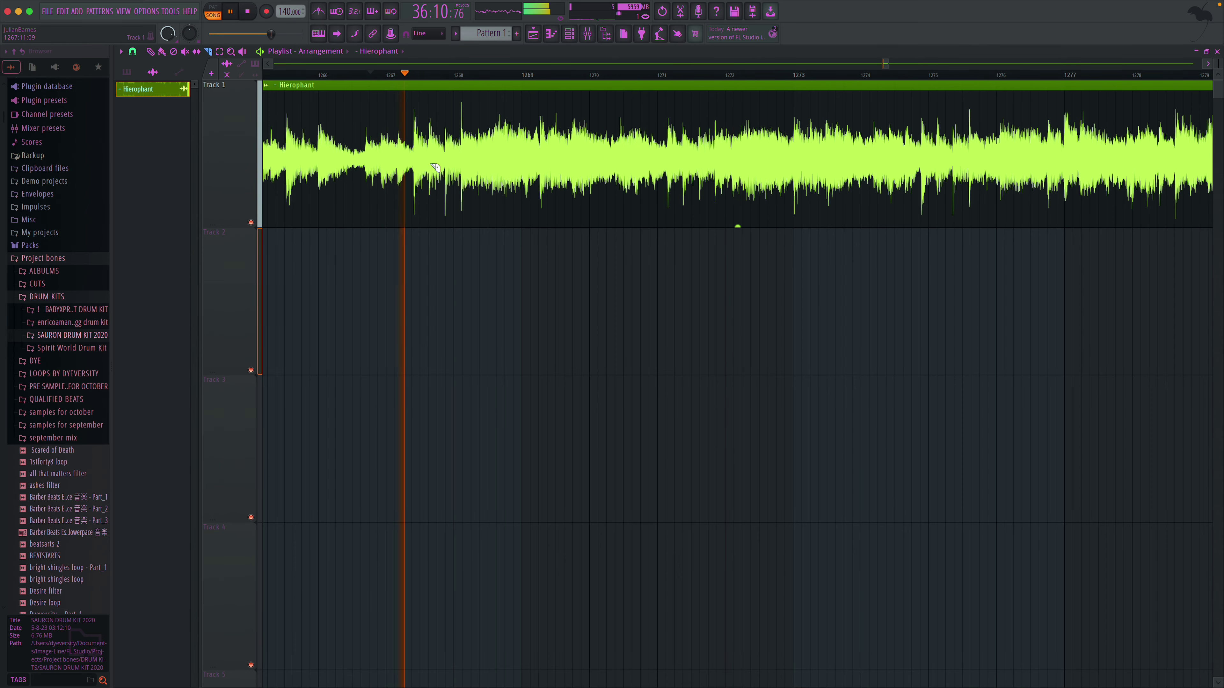
pyautogui.hscroll(-1, 343, 101)
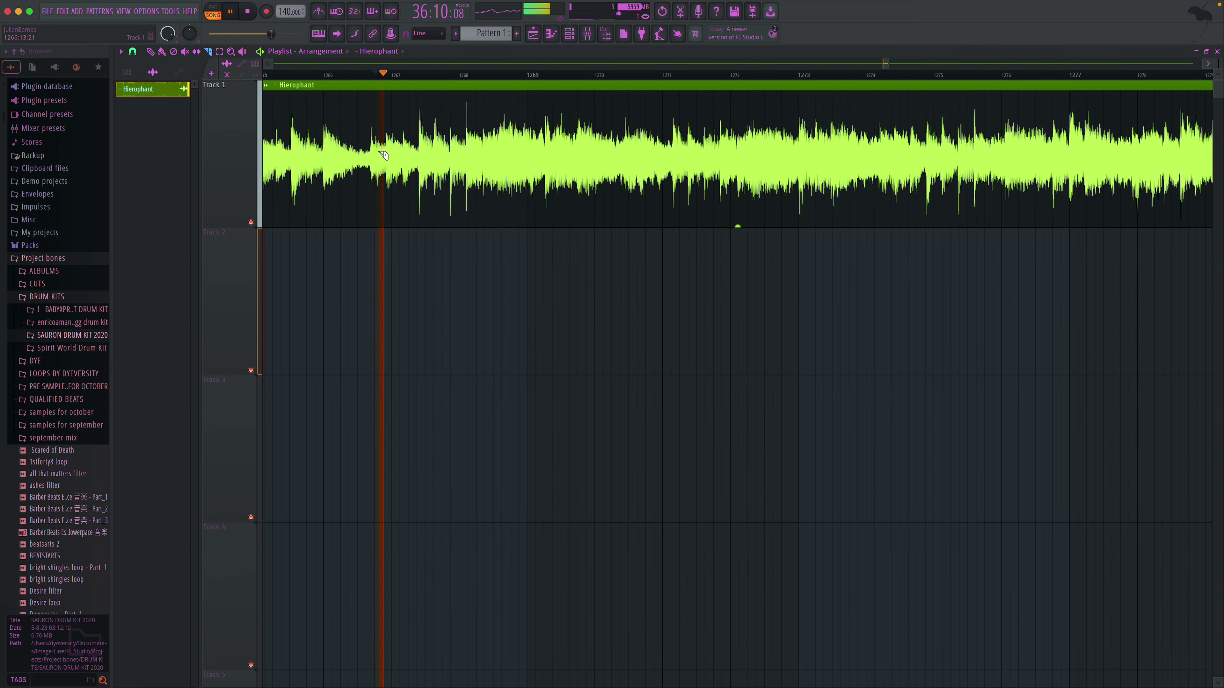
pyautogui.hscroll(-1, 385, 164)
pyautogui.press('space')
pyautogui.press('space')
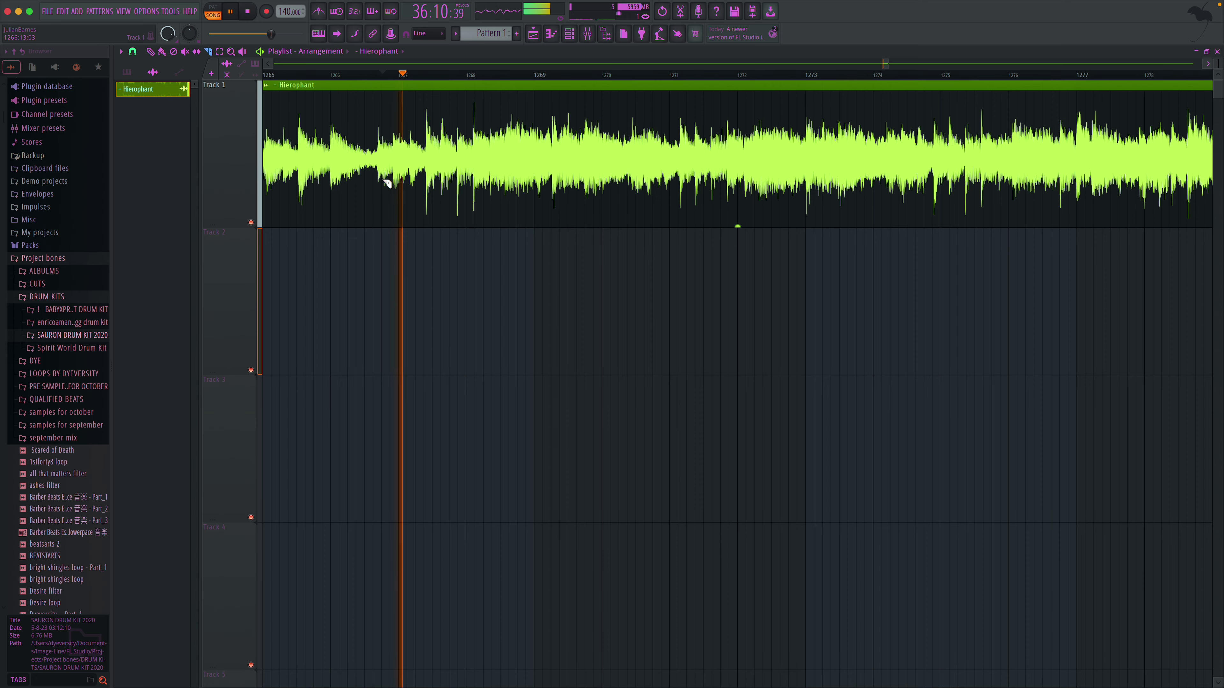
pyautogui.click(369, 75)
pyautogui.moveTo(376, 180); pyautogui.dragTo(377, 121)
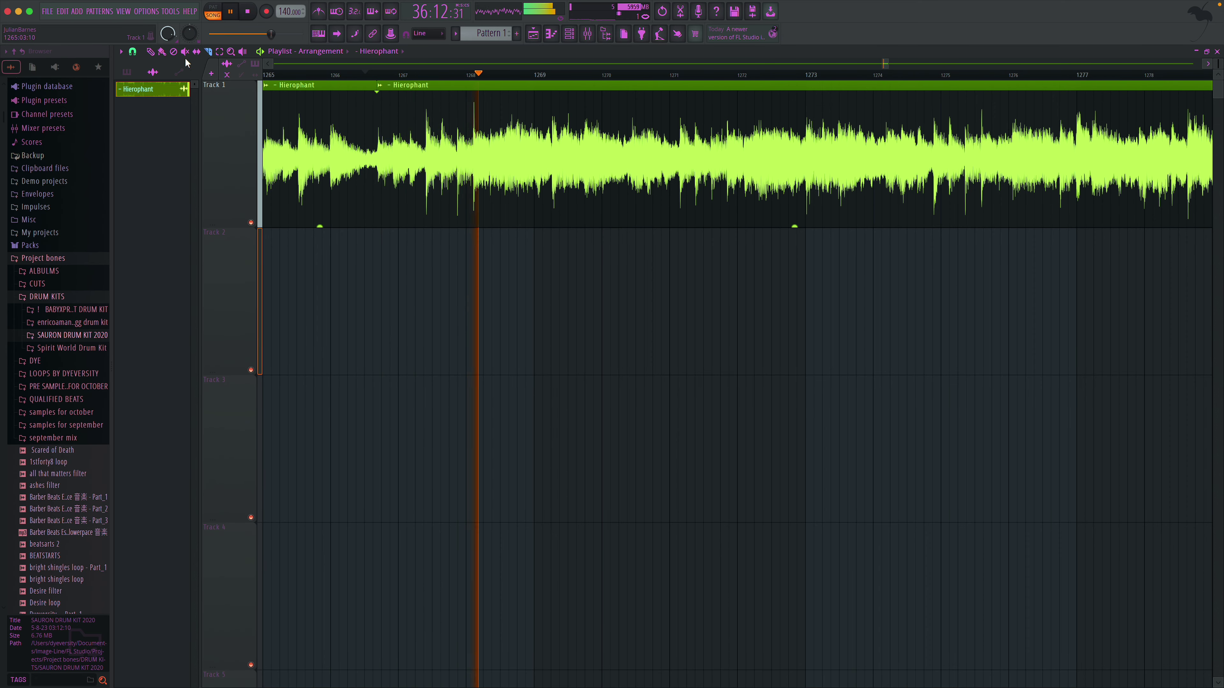
# - Delete the audio before the cut and move the remaining Hierophant clip to the start of Track 1
pyautogui.rightClick(289, 121)
pyautogui.press('space')
pyautogui.click(231, 52)
pyautogui.rightClick(314, 111)
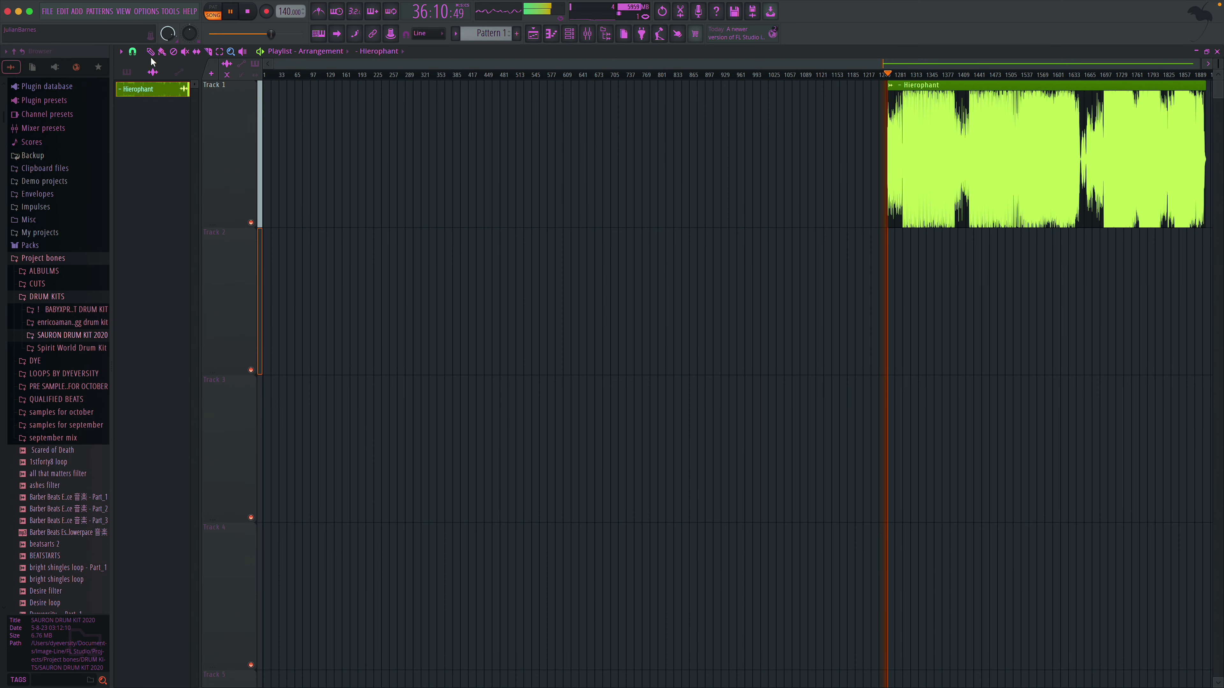
pyautogui.moveTo(925, 209); pyautogui.dragTo(250, 144)
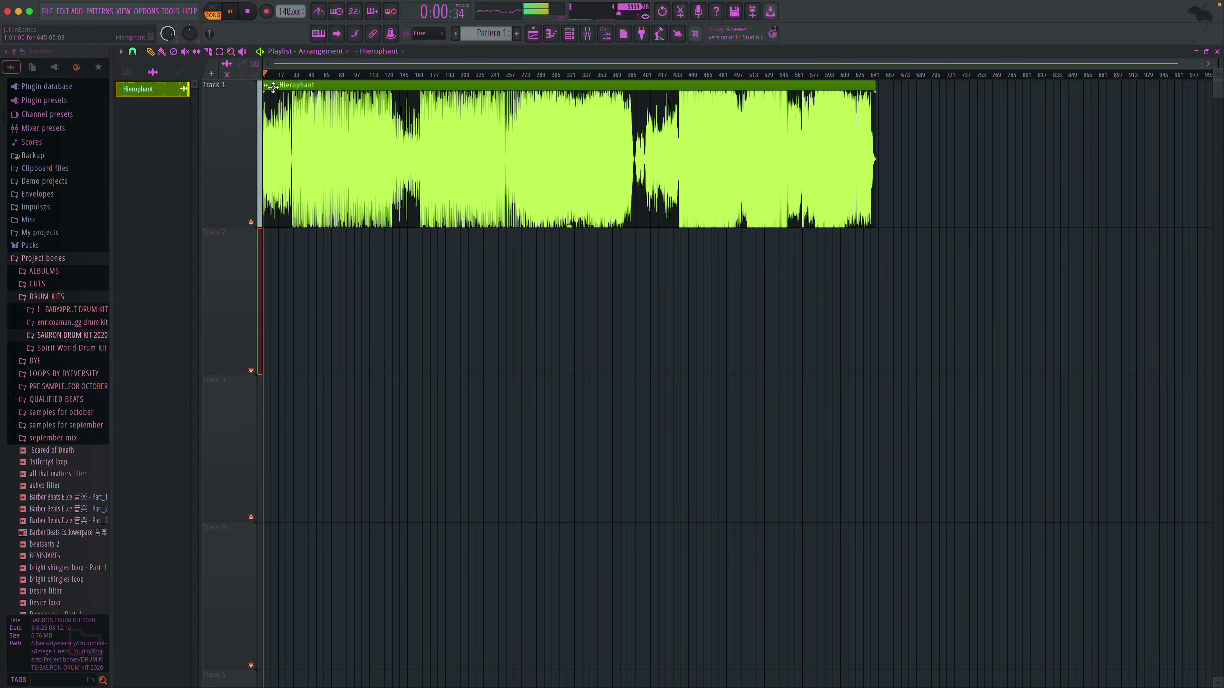
# - Cut away everything before about bar 23 and move the remaining Hierophant audio to bar 1
pyautogui.scroll(8, 341, 96)
pyautogui.press('space')
pyautogui.moveTo(285, 155); pyautogui.dragTo(269, 177)
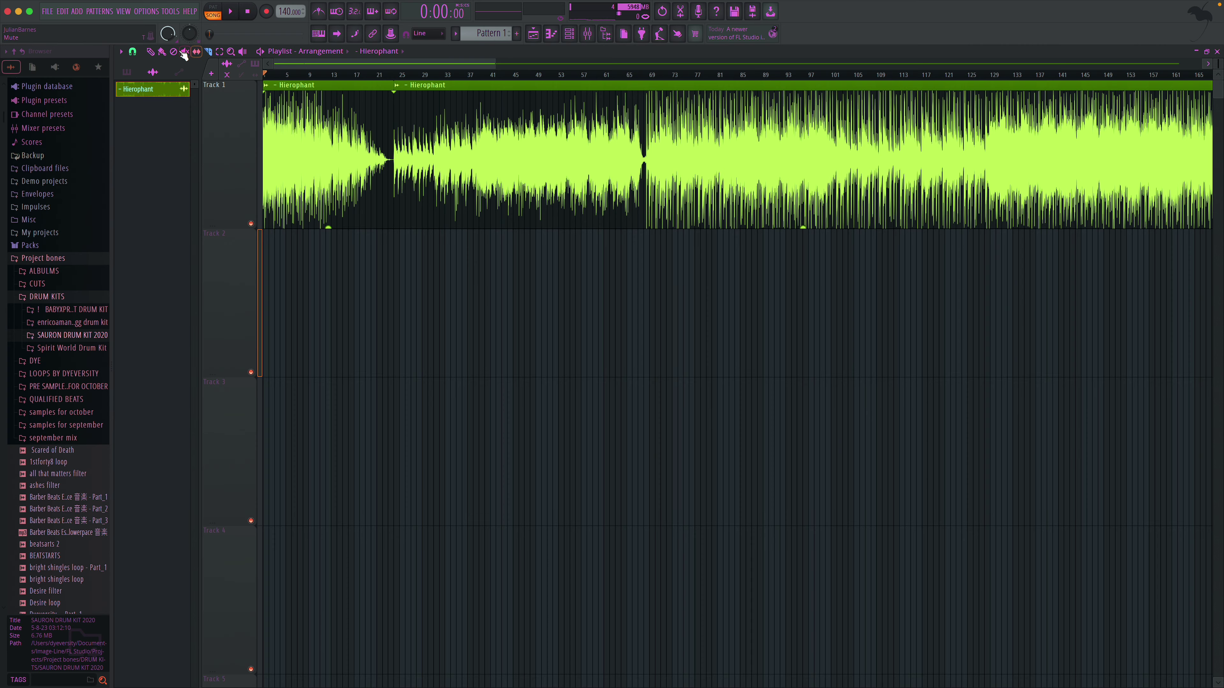
pyautogui.rightClick(332, 119)
pyautogui.moveTo(522, 134); pyautogui.dragTo(227, 139)
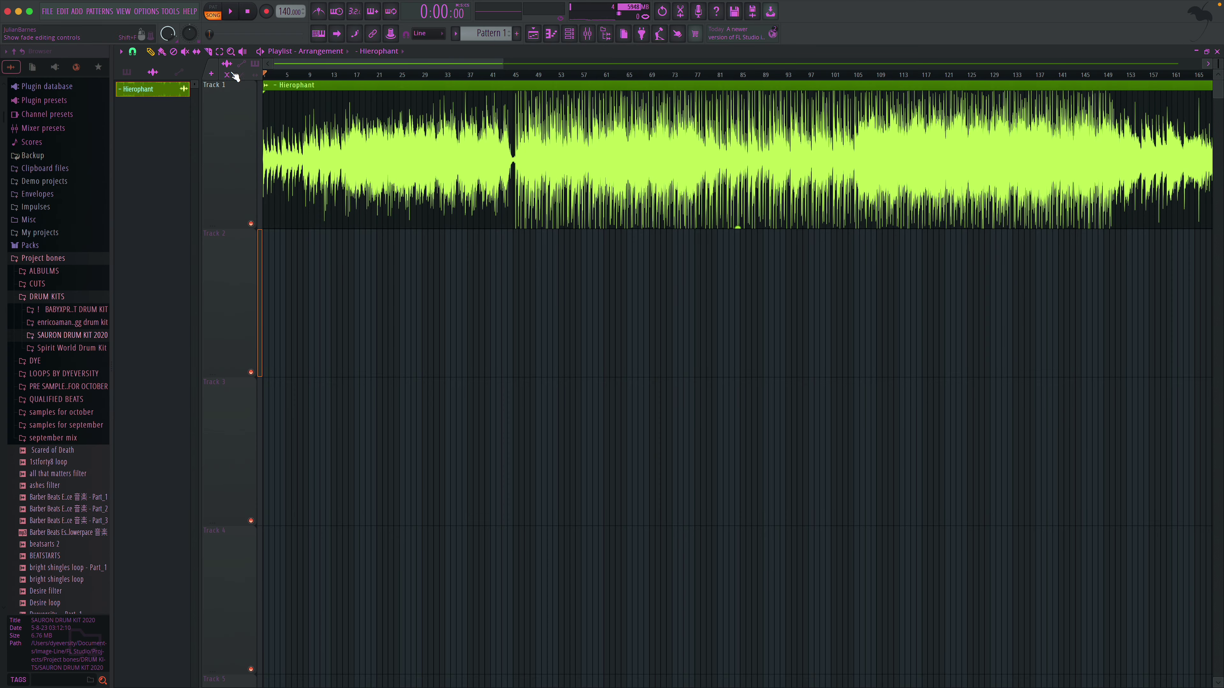
# - Trim the silence from the front of the Hierophant clip so its first hit lands exactly on bar 1
pyautogui.moveTo(318, 100); pyautogui.dragTo(264, 116)
pyautogui.moveTo(459, 145); pyautogui.dragTo(263, 150)
pyautogui.press('space')
pyautogui.press('space')
pyautogui.press('space')
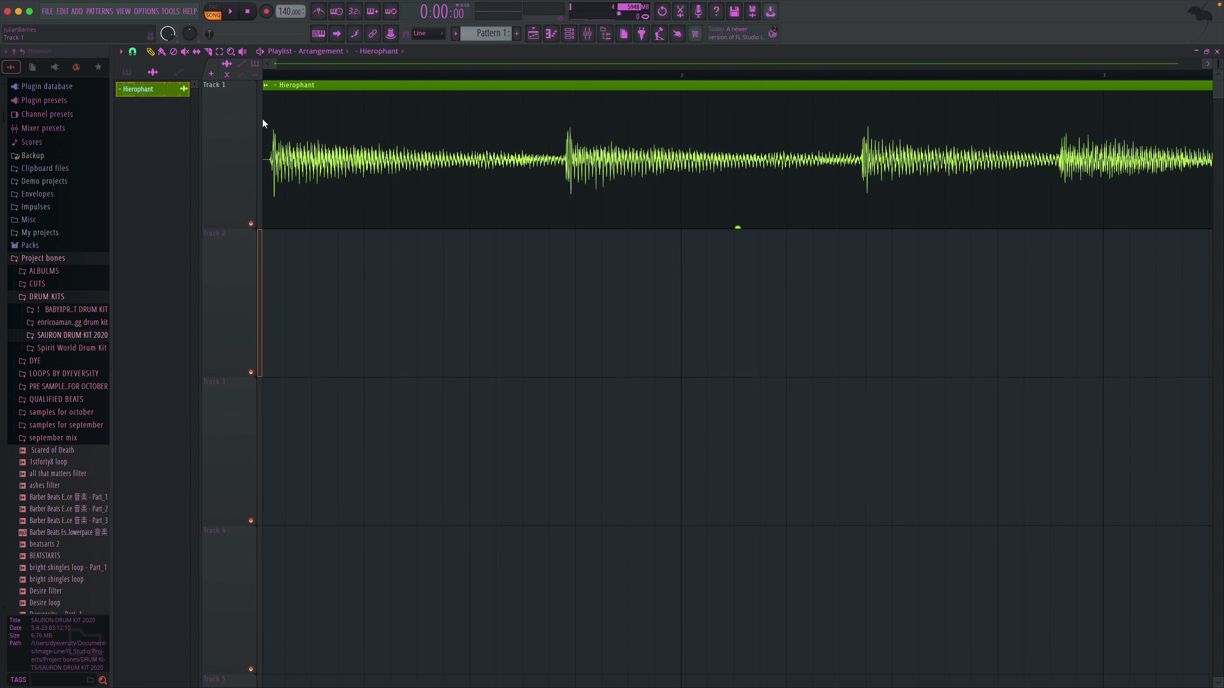
pyautogui.moveTo(265, 131); pyautogui.dragTo(217, 147)
pyautogui.press('space')
# - Slice the Hierophant clip just before bar 5, move the remainder to bar 8, and play the first phrase
pyautogui.moveTo(274, 64); pyautogui.dragTo(292, 65)
pyautogui.click(209, 52)
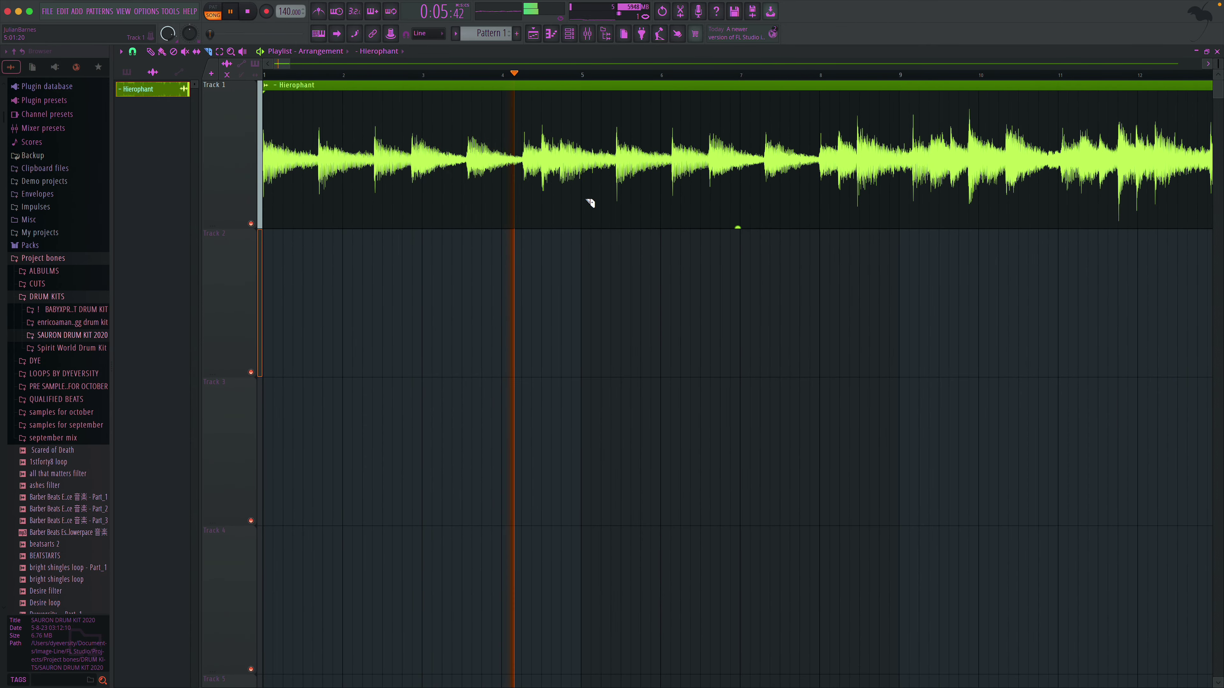
pyautogui.moveTo(560, 200)
pyautogui.mouseDown()
pyautogui.moveTo(562, 142)
pyautogui.moveTo(888, 154)
pyautogui.mouseUp()
pyautogui.click(151, 52)
pyautogui.press('space')
pyautogui.press('space')
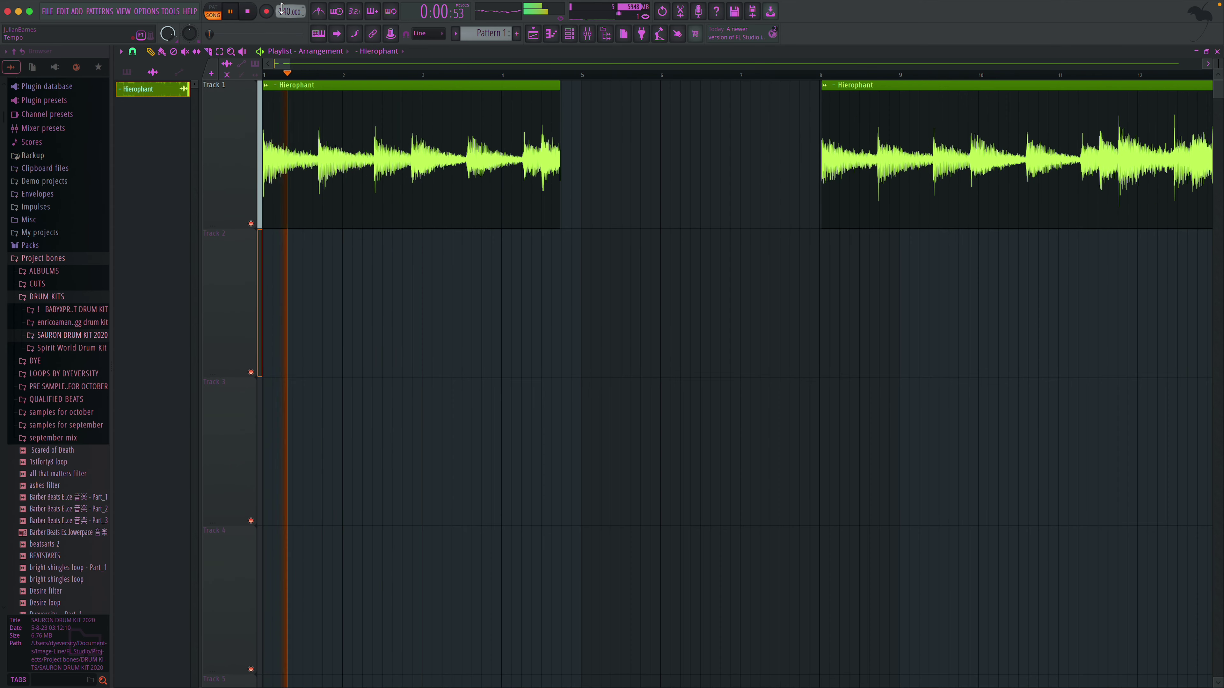
# - Set the project tempo to 150 BPM so the first slice spans four bars, and turn on the metronome
pyautogui.scroll(10, 282, 9)
pyautogui.press('space')
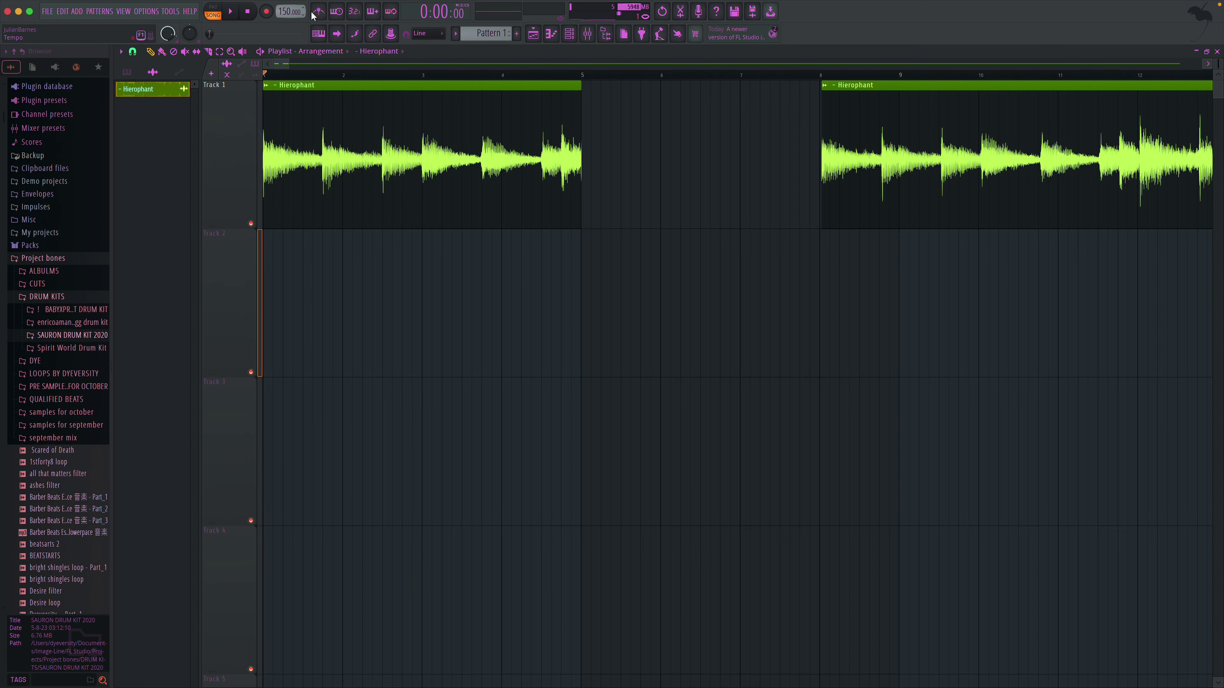
pyautogui.press('space')
# - Shift the remaining sample to about bar 9.6 and place a copy of the four-bar slice at bar 5
pyautogui.moveTo(919, 159); pyautogui.dragTo(1046, 159)
pyautogui.click(132, 52)
pyautogui.click(148, 79)
pyautogui.moveTo(633, 143); pyautogui.dragTo(611, 141)
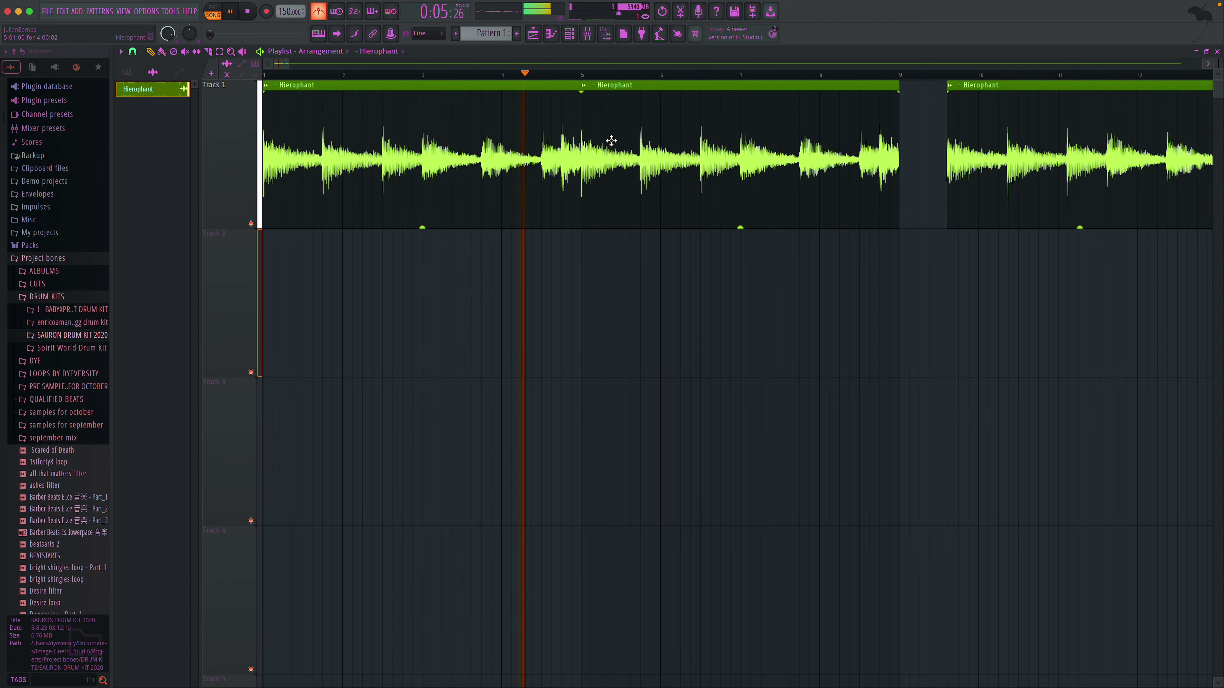
# - Trim the opening phrase off the remaining Hierophant clip so it starts at about bar 10.5
pyautogui.hscroll(5, 612, 141)
pyautogui.hscroll(5, 612, 140)
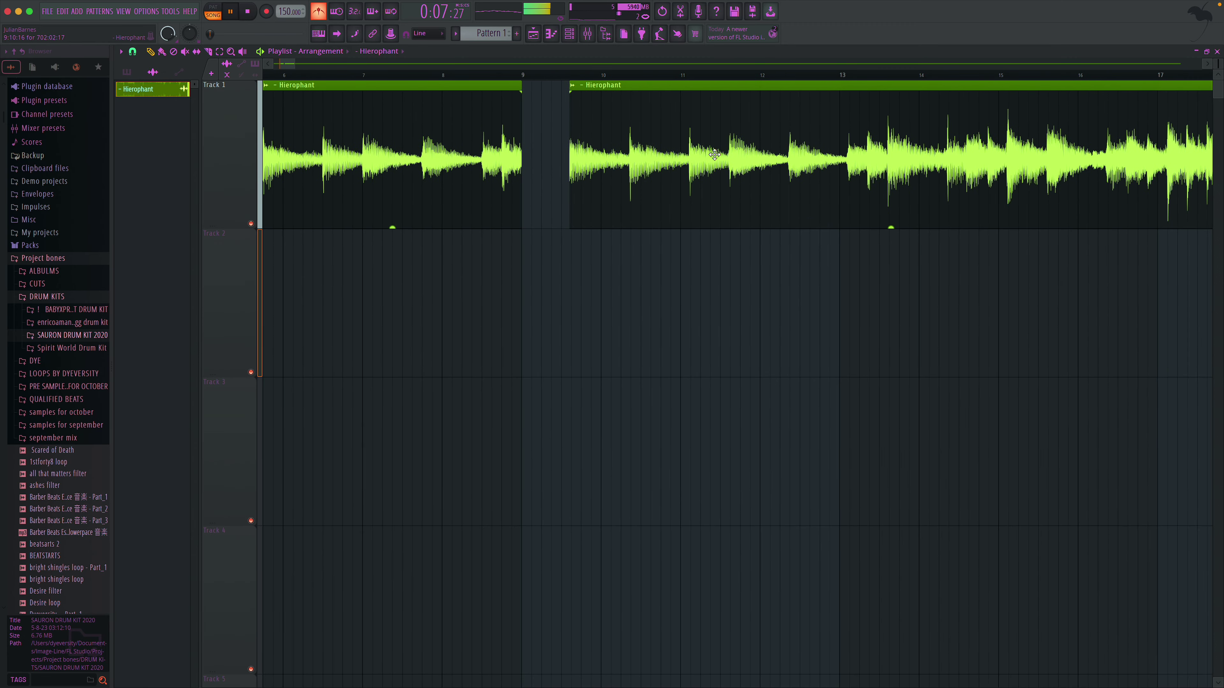
pyautogui.moveTo(692, 147); pyautogui.dragTo(638, 145)
pyautogui.moveTo(475, 144); pyautogui.dragTo(578, 119)
pyautogui.click(478, 126)
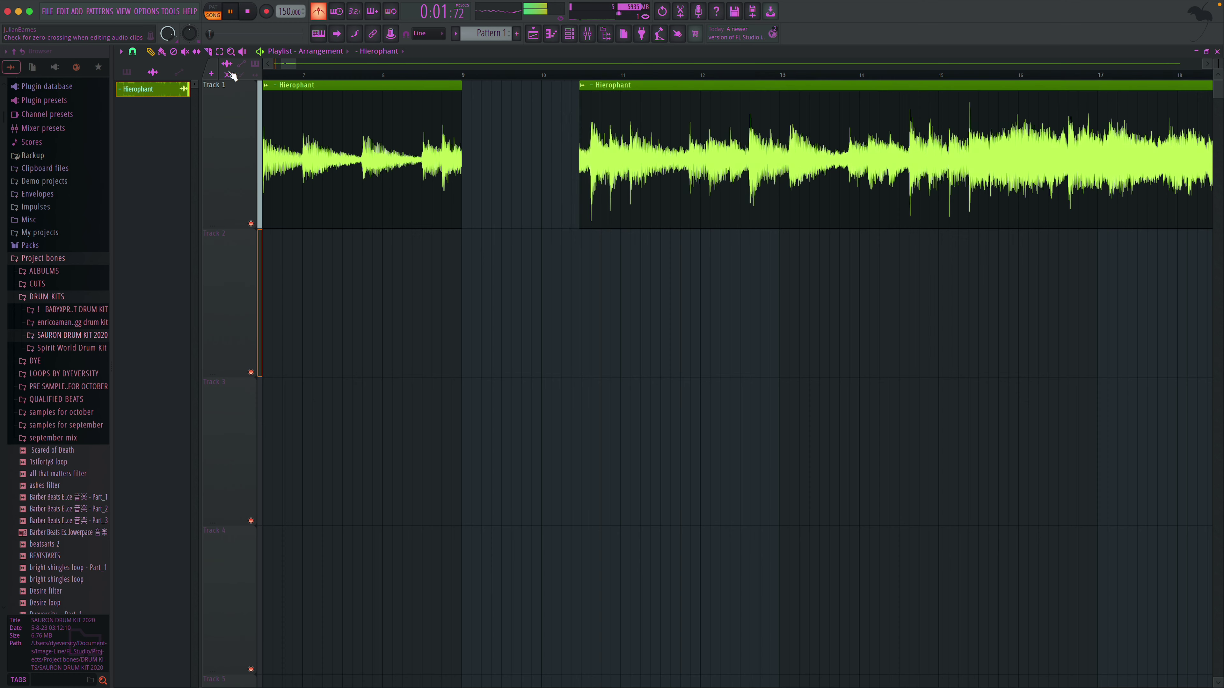
# - Move the trimmed Hierophant clip to bar 9, directly against the end of the second four-bar slice
pyautogui.click(139, 53)
pyautogui.click(150, 102)
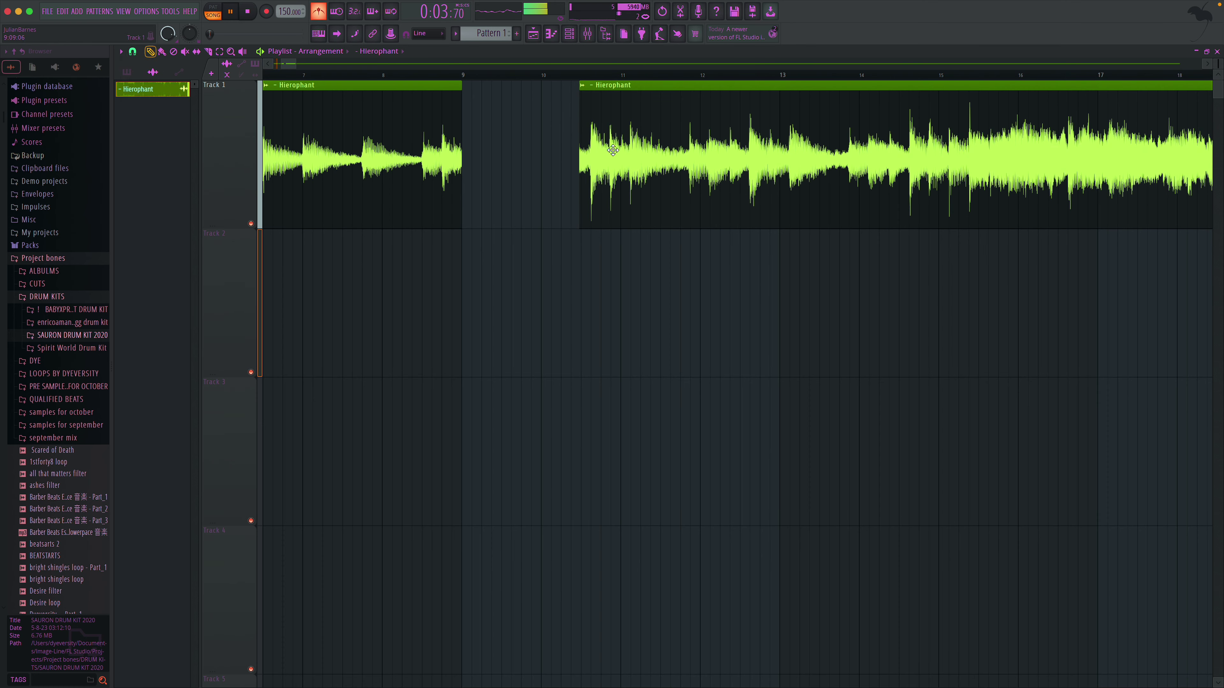
pyautogui.moveTo(579, 143); pyautogui.dragTo(484, 142)
pyautogui.click(231, 52)
pyautogui.click(443, 132)
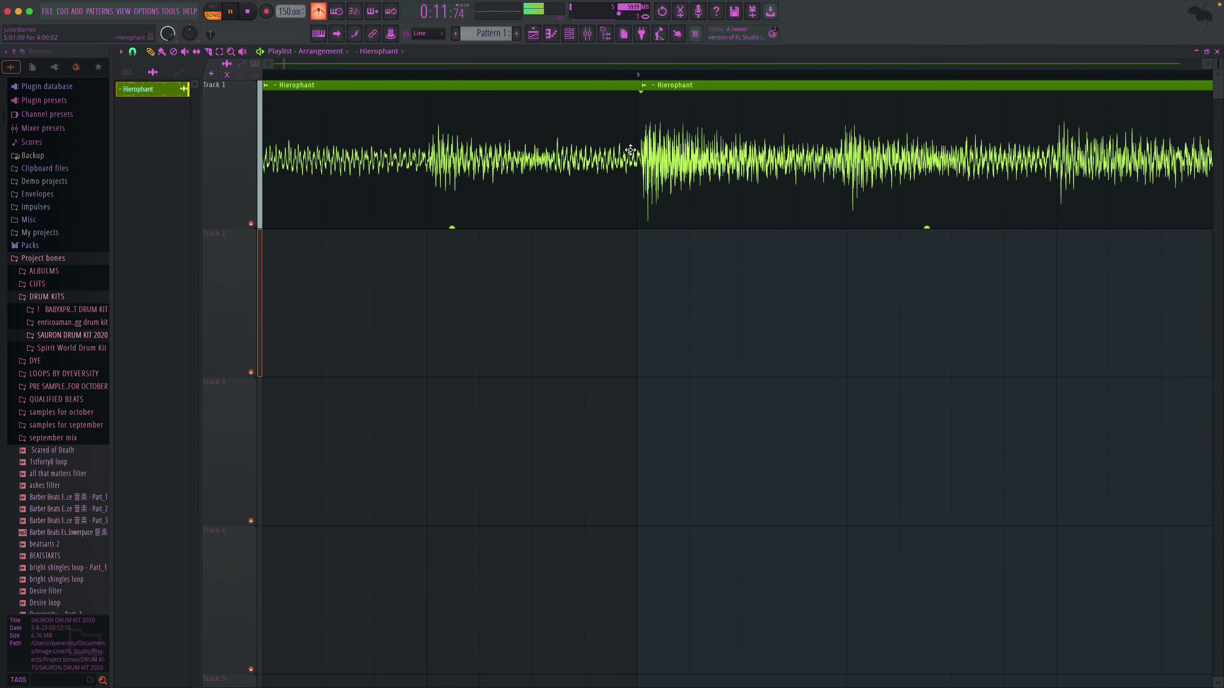
pyautogui.moveTo(640, 148); pyautogui.dragTo(646, 145)
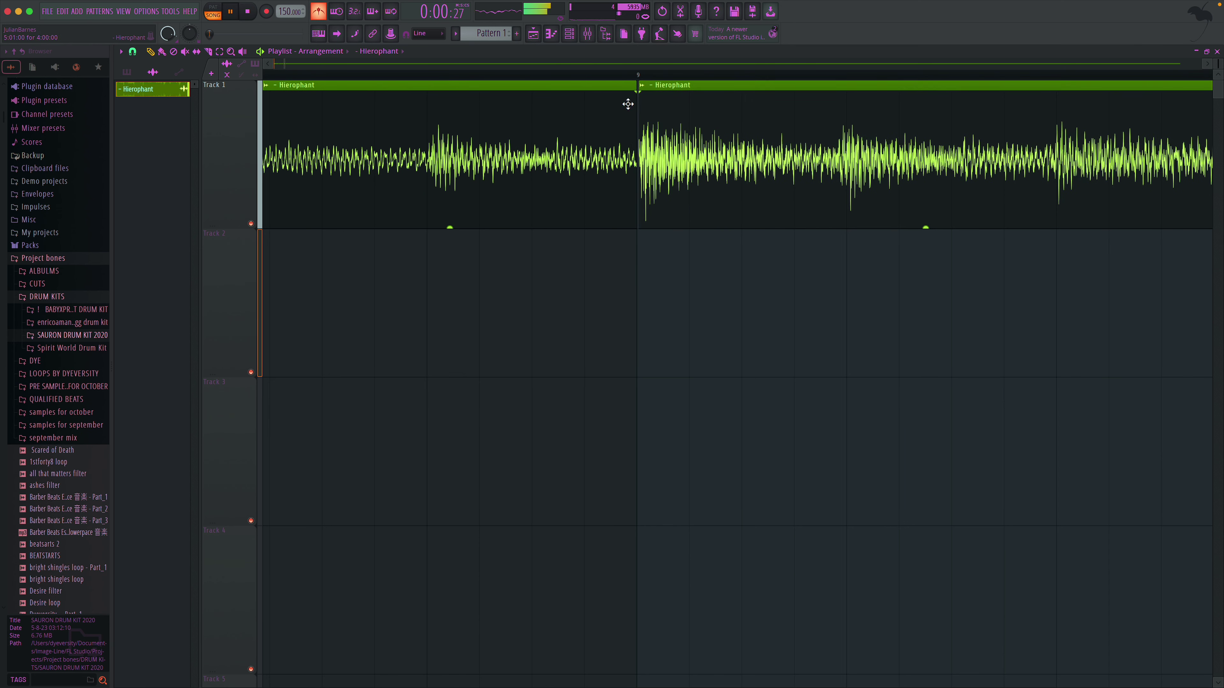
# - Slip the audio inside the clip at bar 9 so a hit lands on the bar line, checking it by playback
pyautogui.click(615, 74)
pyautogui.press('space')
pyautogui.press('space')
pyautogui.press('space')
pyautogui.moveTo(648, 134); pyautogui.dragTo(681, 160)
pyautogui.press('space')
pyautogui.press('space')
pyautogui.press('space')
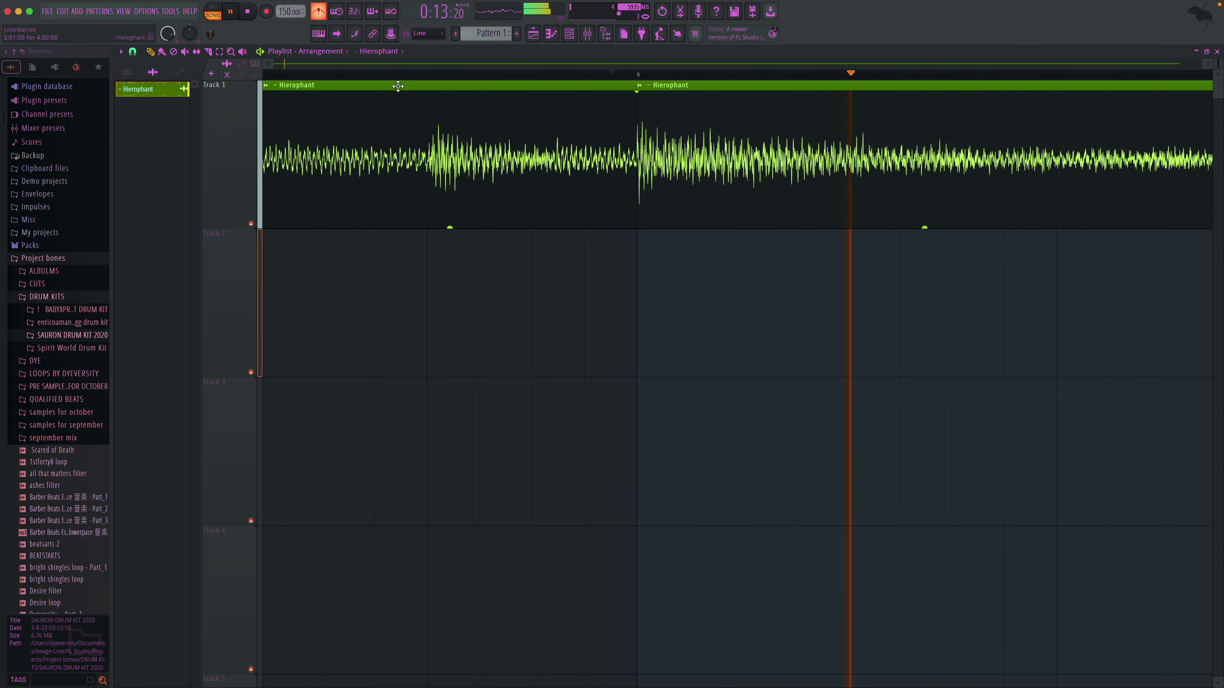
# - Slice the Hierophant clip at bar 13 and move the remaining audio further along Track 1
pyautogui.moveTo(286, 63); pyautogui.dragTo(293, 63)
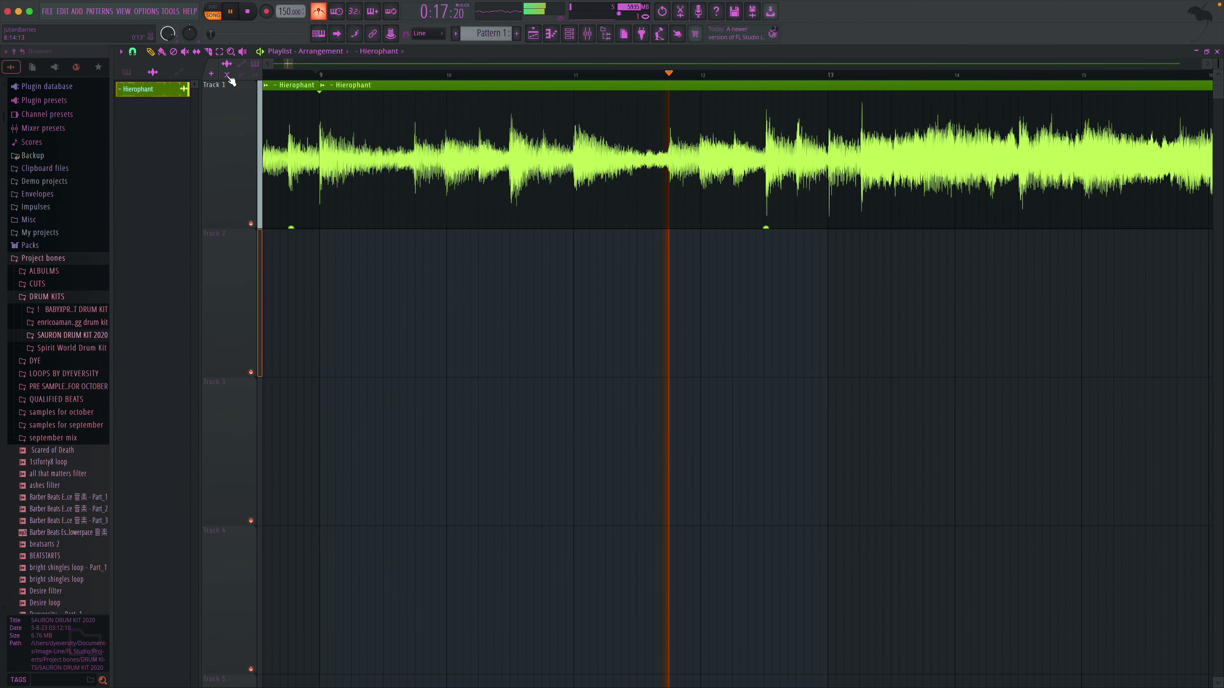
pyautogui.click(131, 53)
pyautogui.click(146, 77)
pyautogui.press('space')
pyautogui.press('space')
pyautogui.click(132, 55)
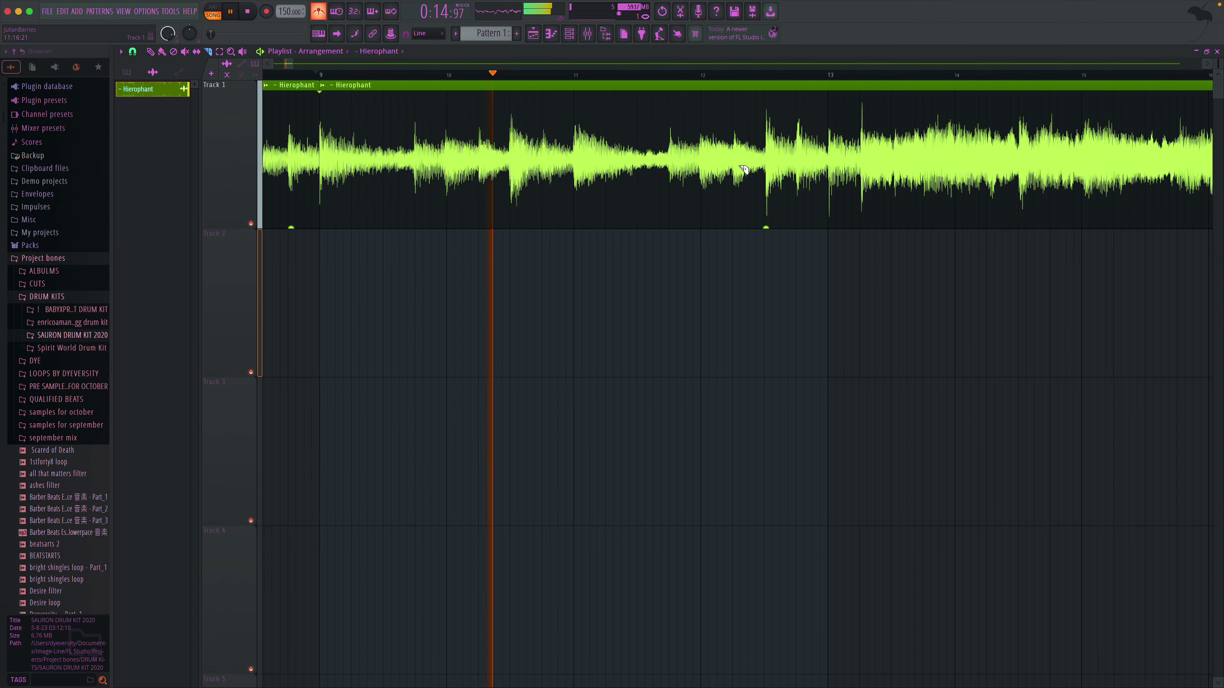
pyautogui.moveTo(833, 99); pyautogui.dragTo(828, 199)
pyautogui.press('space')
pyautogui.click(150, 51)
pyautogui.press('space')
pyautogui.moveTo(940, 164); pyautogui.dragTo(1218, 186)
# - Repeat the four-bar slice from bar 9 at bar 13 and set the remaining audio at bar 17
pyautogui.hscroll(2, 713, 174)
pyautogui.click(664, 170)
pyautogui.click(796, 160)
pyautogui.moveTo(797, 161); pyautogui.dragTo(766, 160)
pyautogui.hscroll(10, 899, 164)
pyautogui.moveTo(897, 165); pyautogui.dragTo(992, 175)
pyautogui.hscroll(5, 992, 175)
pyautogui.moveTo(822, 169); pyautogui.dragTo(869, 164)
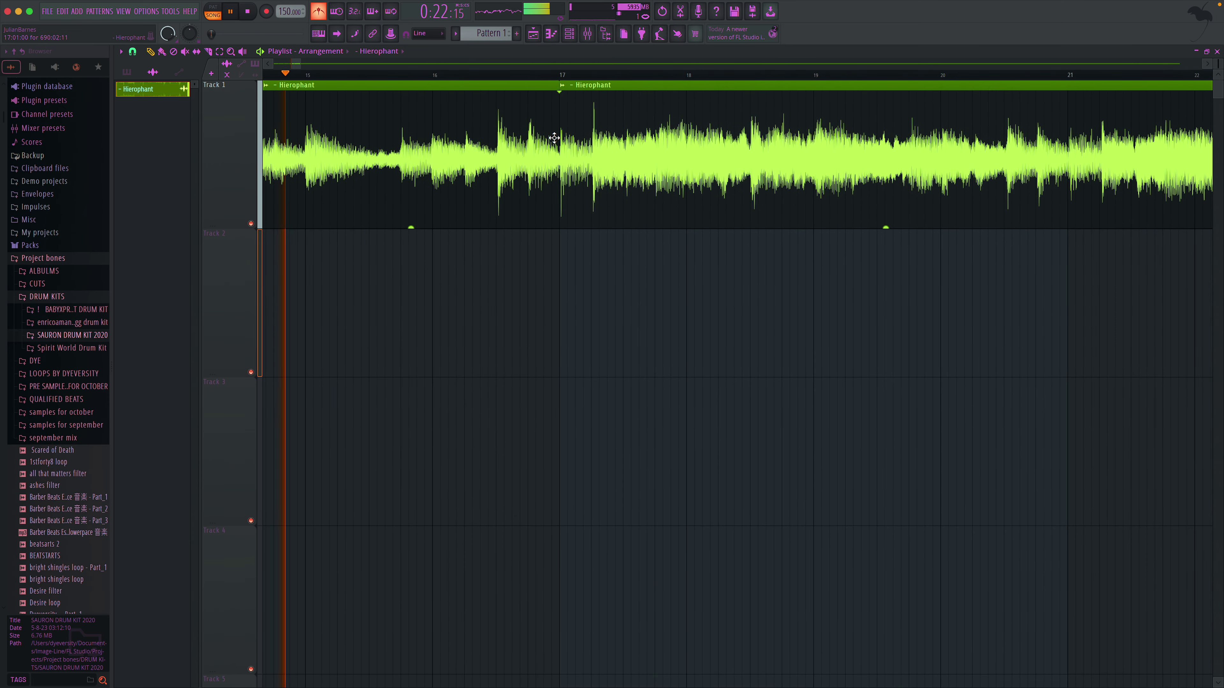
# - Slip the audio inside the clip at bar 17 until a strong hit starts on the bar line, checking it by playback
pyautogui.moveTo(568, 119)
pyautogui.mouseDown()
pyautogui.moveTo(560, 112)
pyautogui.moveTo(784, 123)
pyautogui.moveTo(560, 127)
pyautogui.mouseUp()
pyautogui.press('space')
pyautogui.press('space')
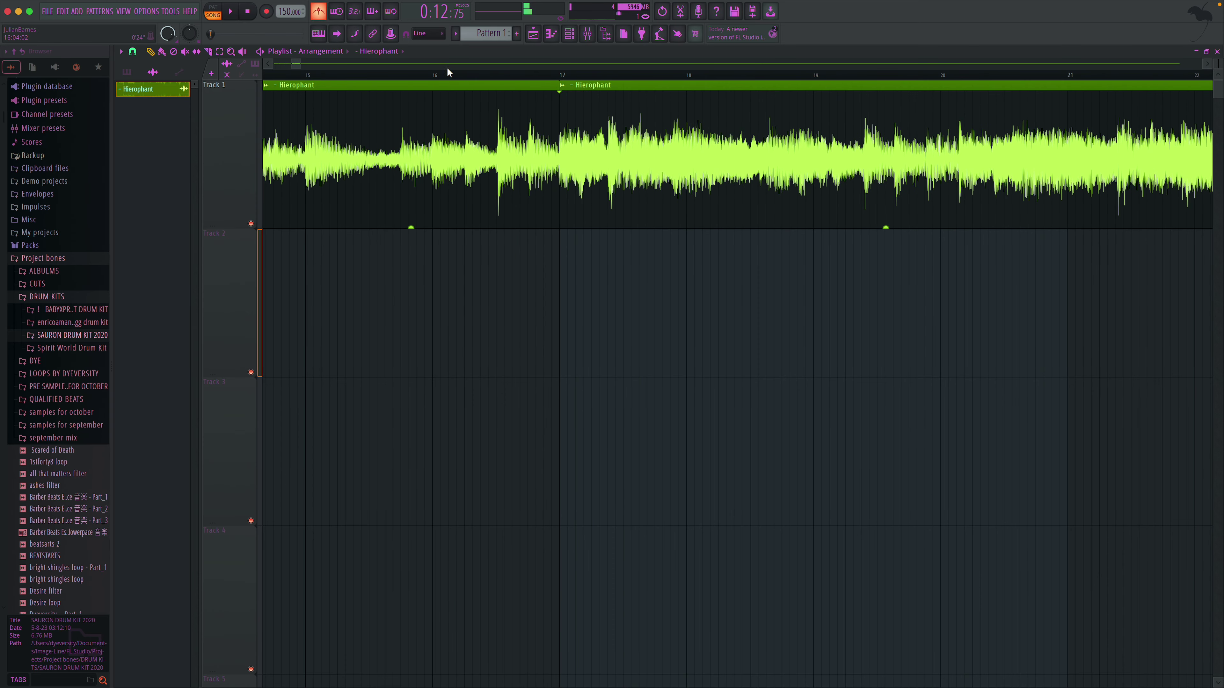
pyautogui.hscroll(1, 457, 76)
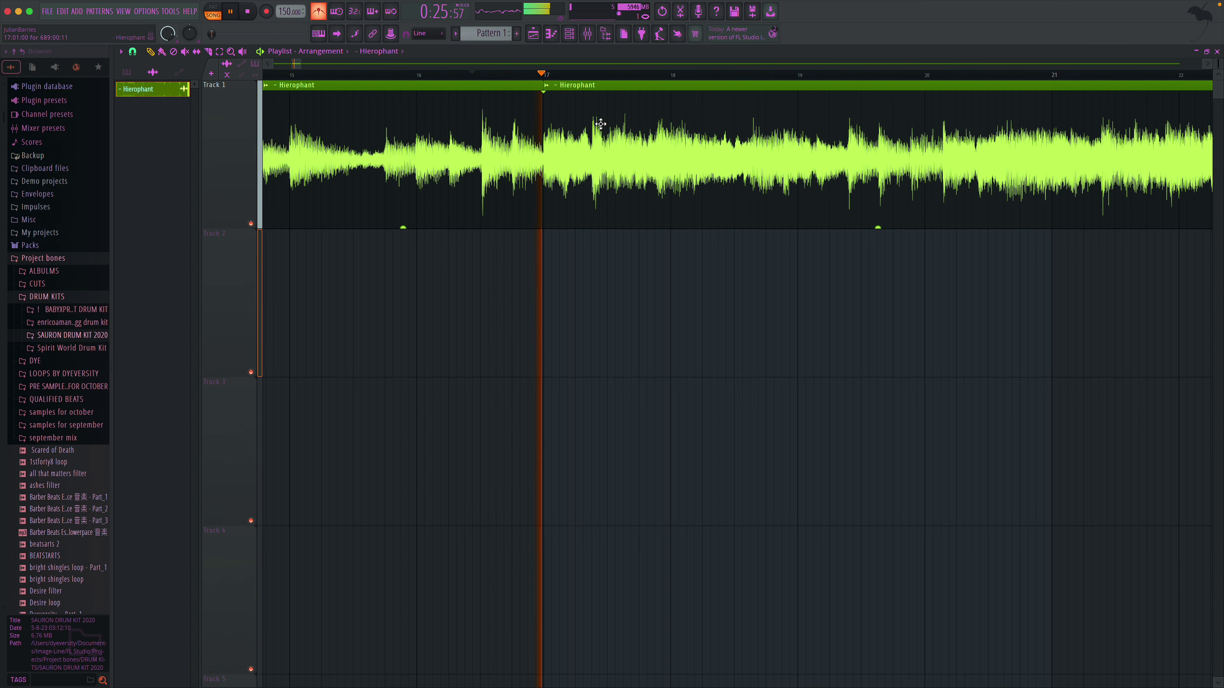
pyautogui.press('space')
pyautogui.press('space')
pyautogui.press('space')
pyautogui.press('space')
pyautogui.moveTo(558, 134)
pyautogui.mouseDown()
pyautogui.moveTo(603, 132)
pyautogui.moveTo(542, 128)
pyautogui.mouseUp()
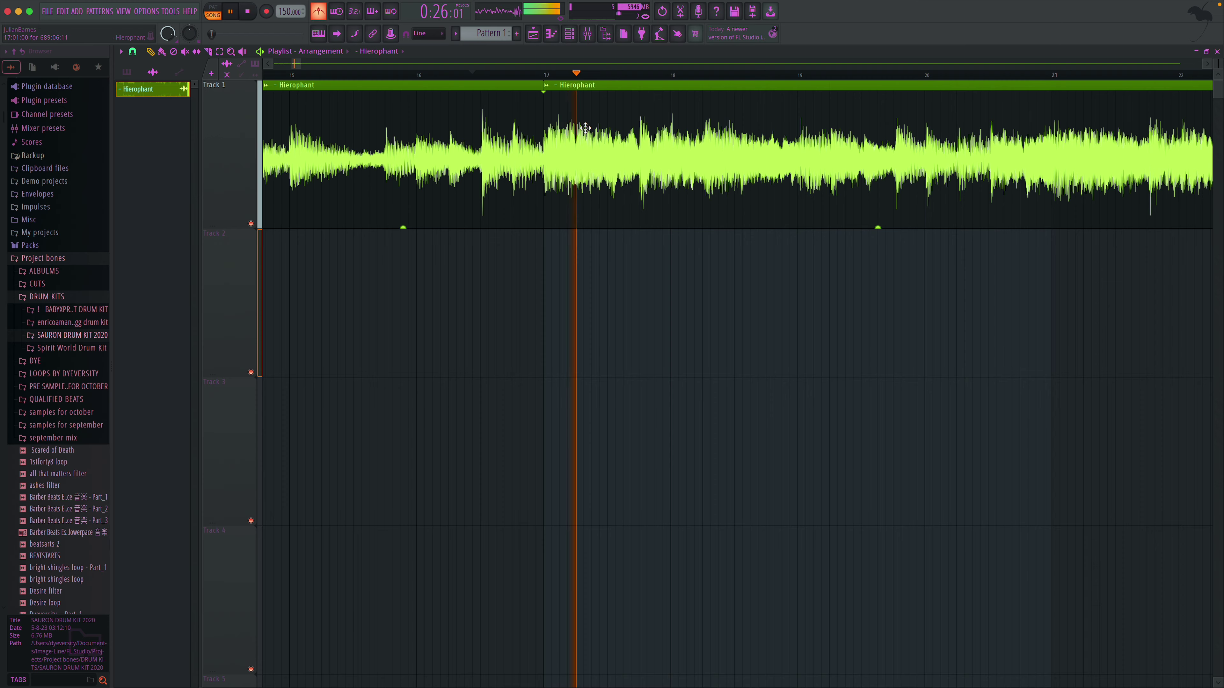
pyautogui.hscroll(3, 586, 125)
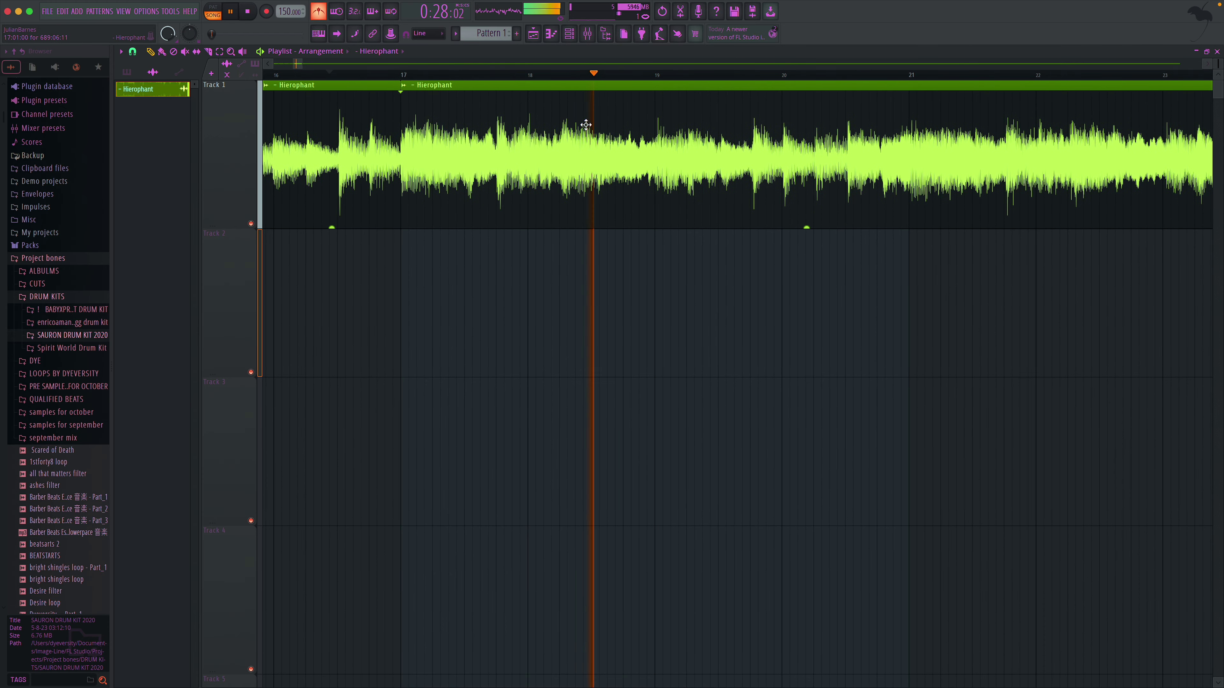
pyautogui.press('space')
pyautogui.press('space')
pyautogui.moveTo(458, 127)
pyautogui.mouseDown()
pyautogui.moveTo(498, 126)
pyautogui.moveTo(385, 120)
pyautogui.moveTo(432, 115)
pyautogui.moveTo(403, 117)
pyautogui.mouseUp()
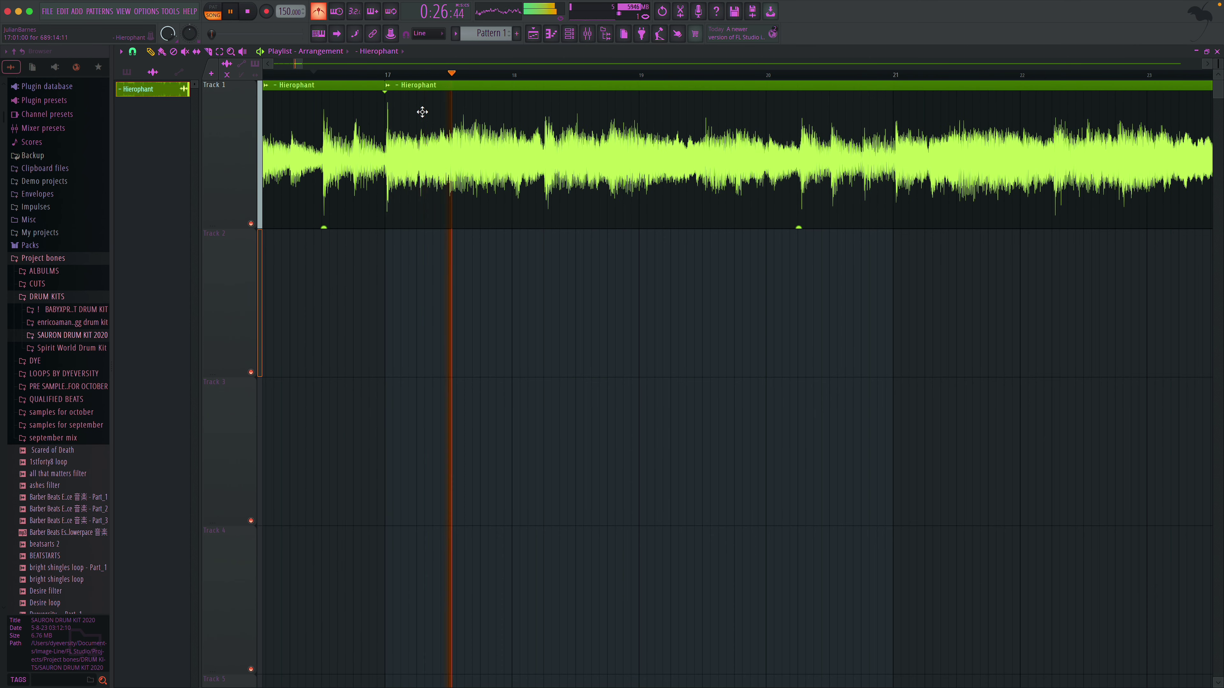
# - Slice the Hierophant clip at the strong hits just before bars 25 and 33 and delete the audio after the second cut
pyautogui.click(209, 52)
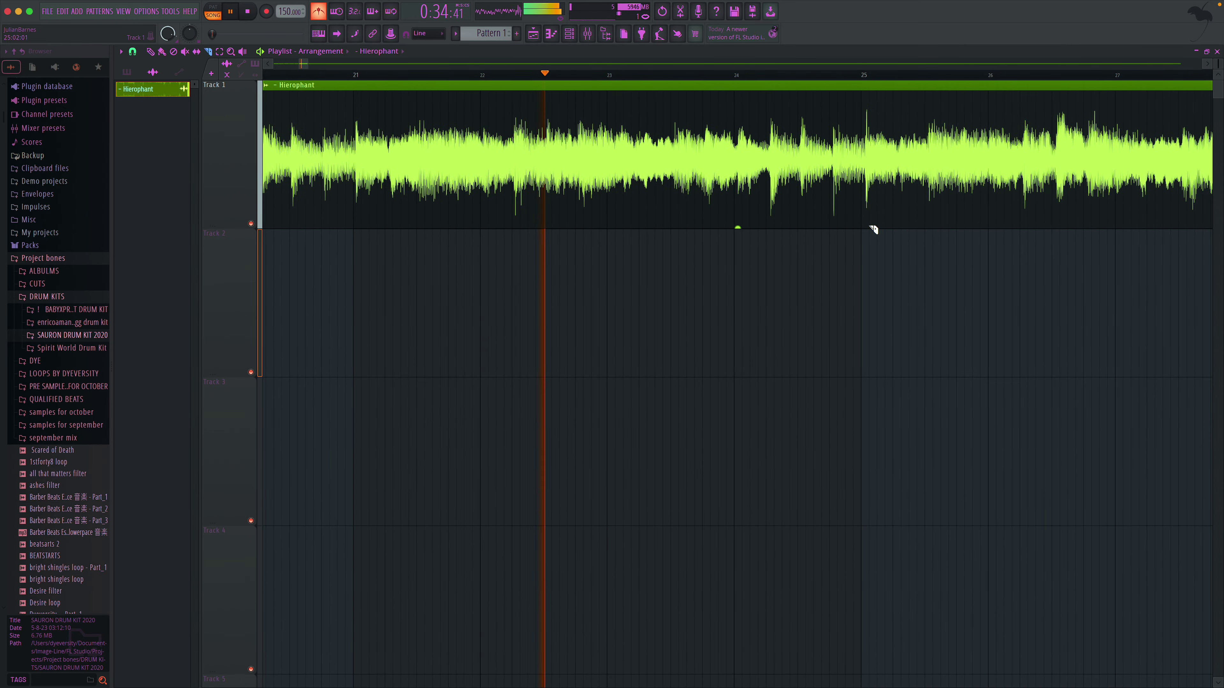
pyautogui.moveTo(862, 227); pyautogui.dragTo(860, 109)
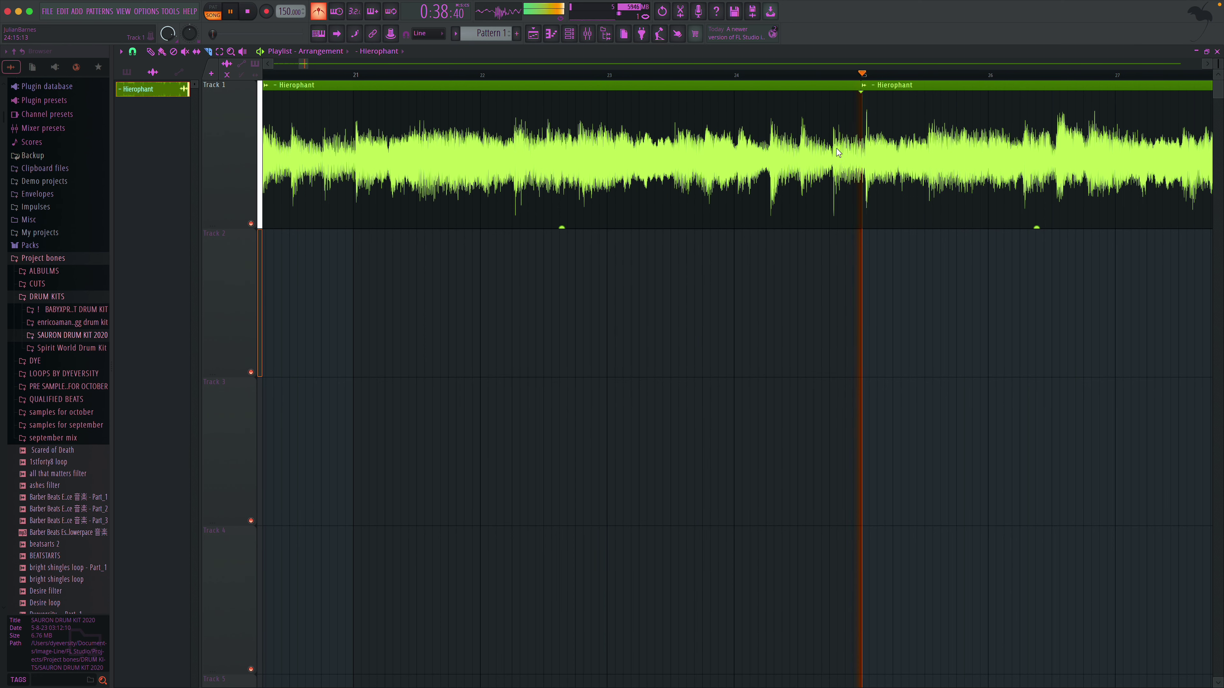
pyautogui.click(152, 53)
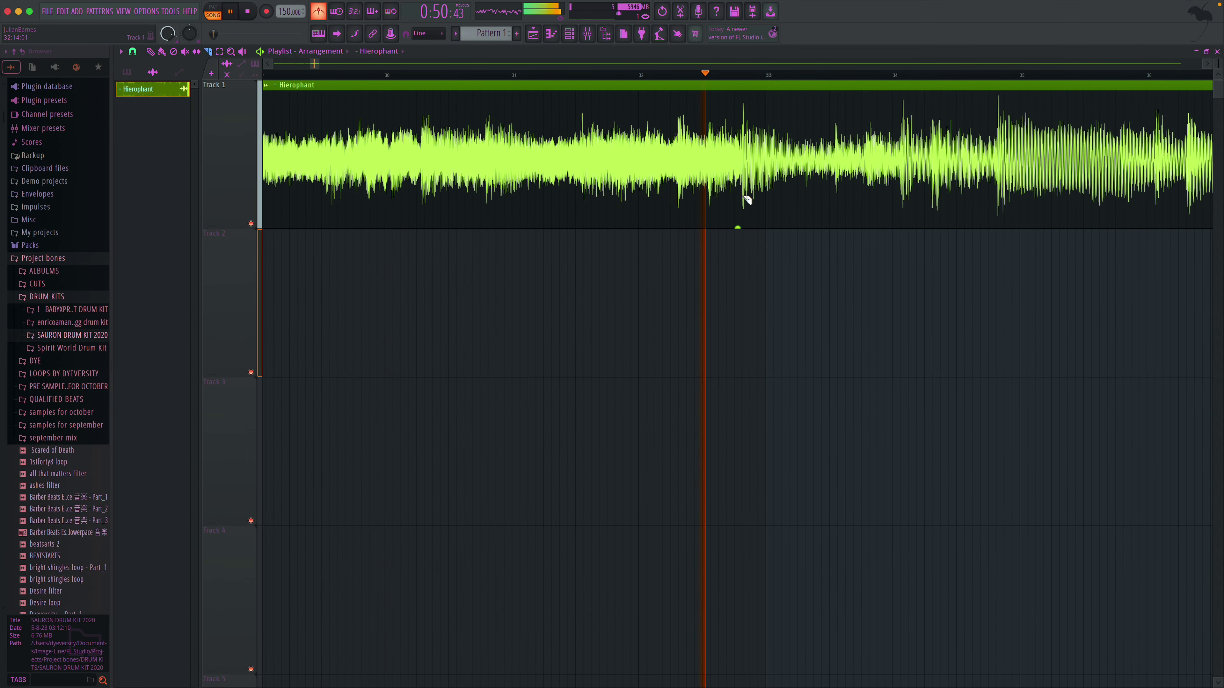
pyautogui.press('space')
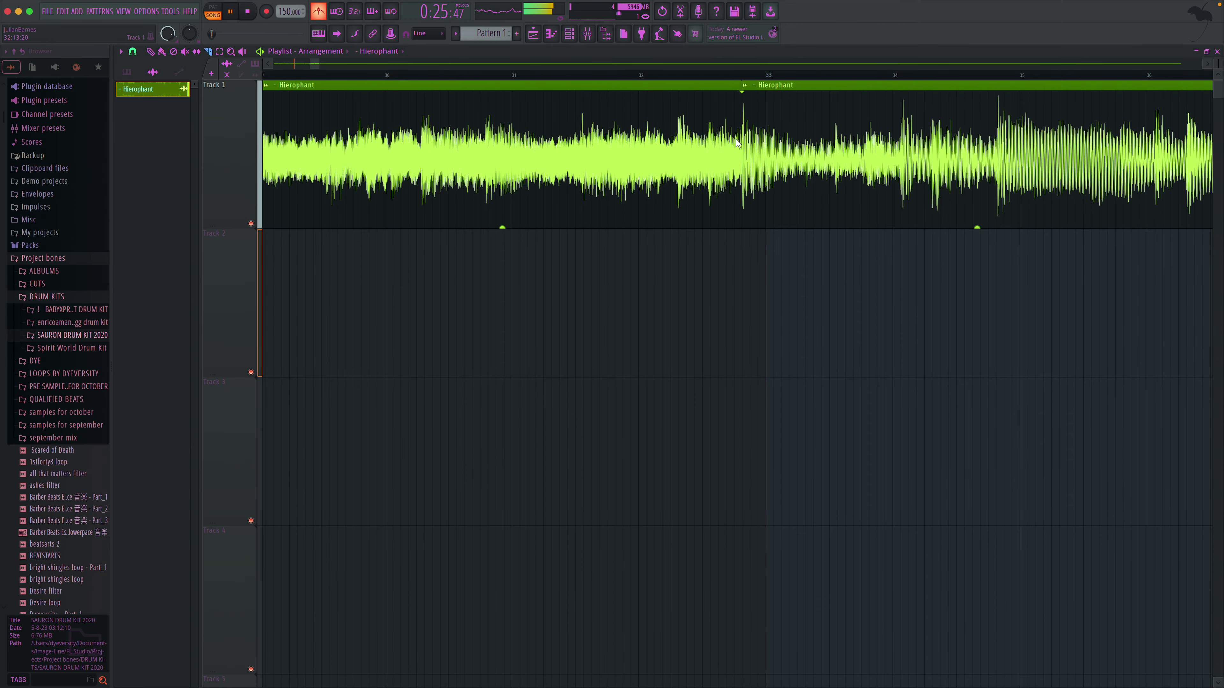
pyautogui.rightClick(909, 187)
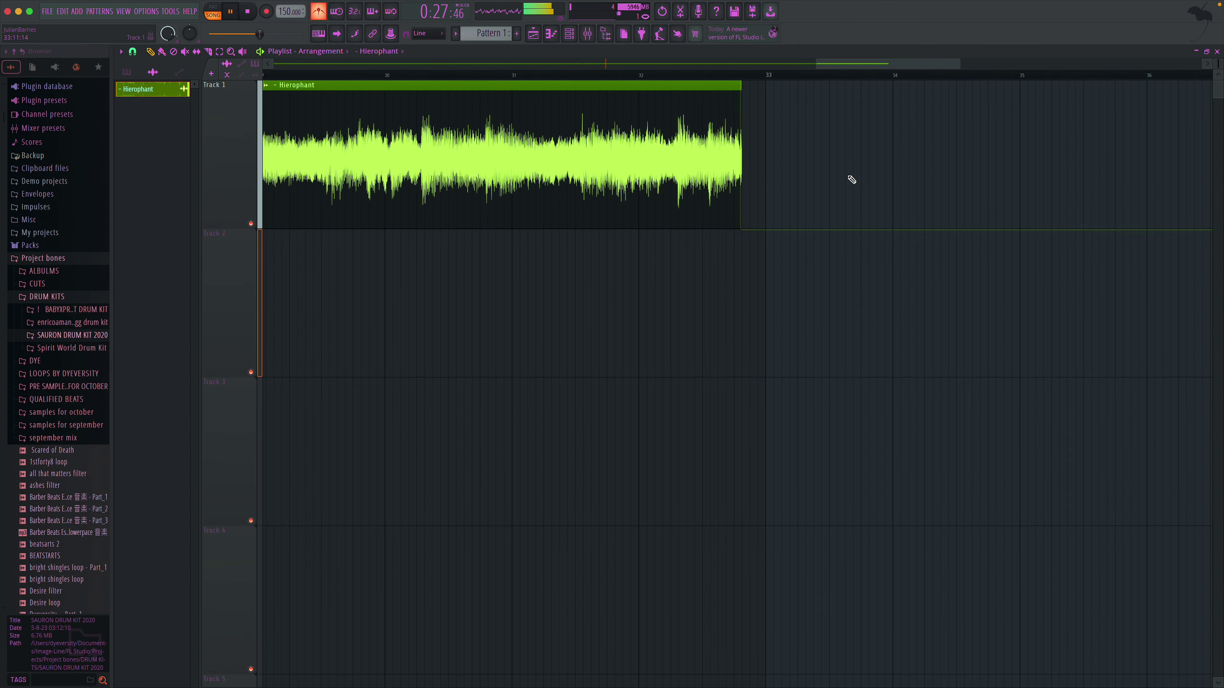
# - Slip the audio inside the clip at bar 17 so its strong hit lands exactly on the bar line, checking it by playback
pyautogui.hscroll(-10, 853, 180)
pyautogui.press('space')
pyautogui.press('space')
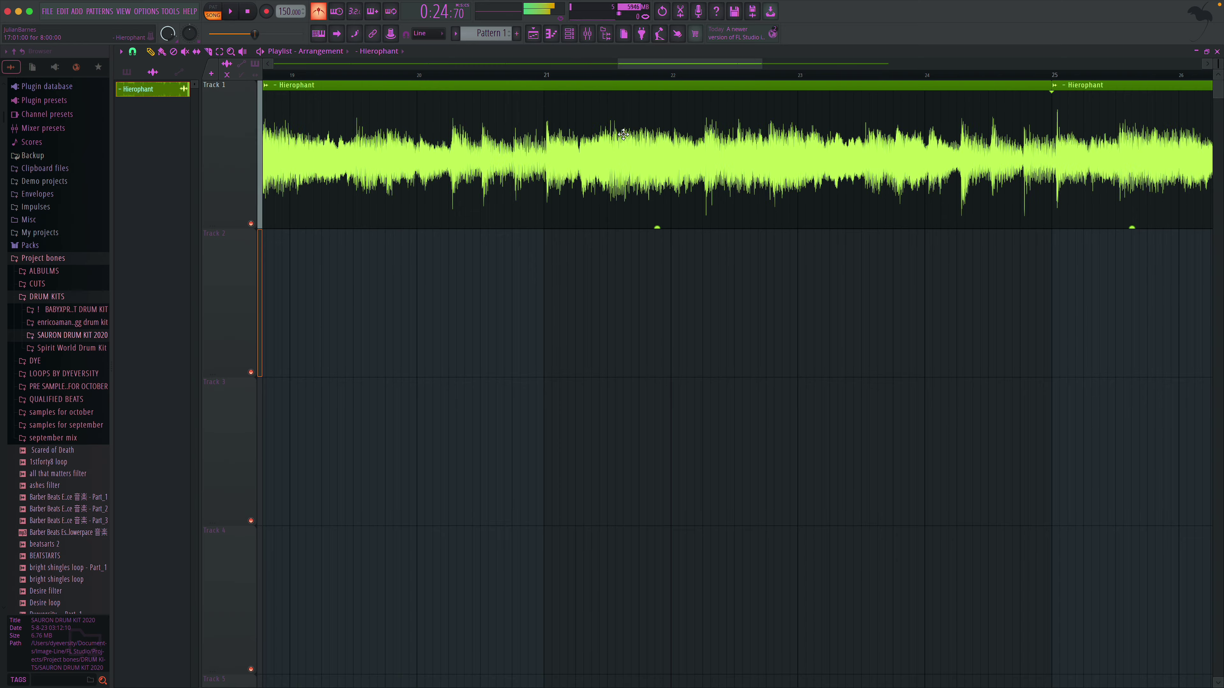
pyautogui.press('space')
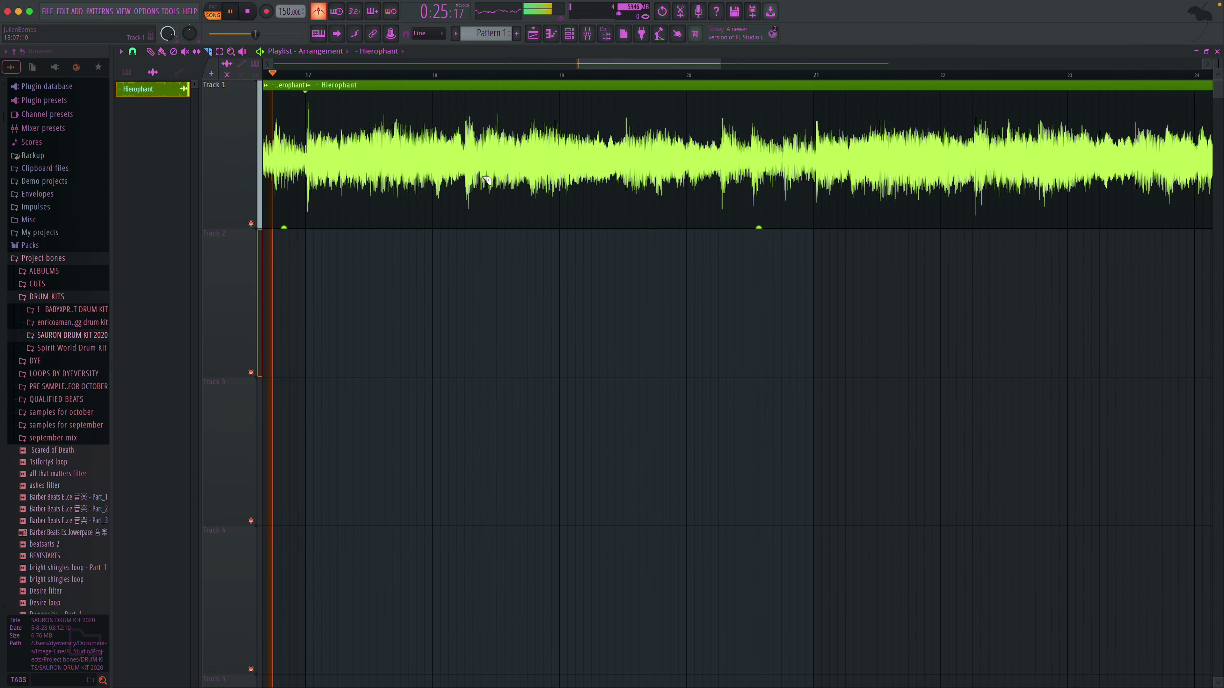
pyautogui.press('space')
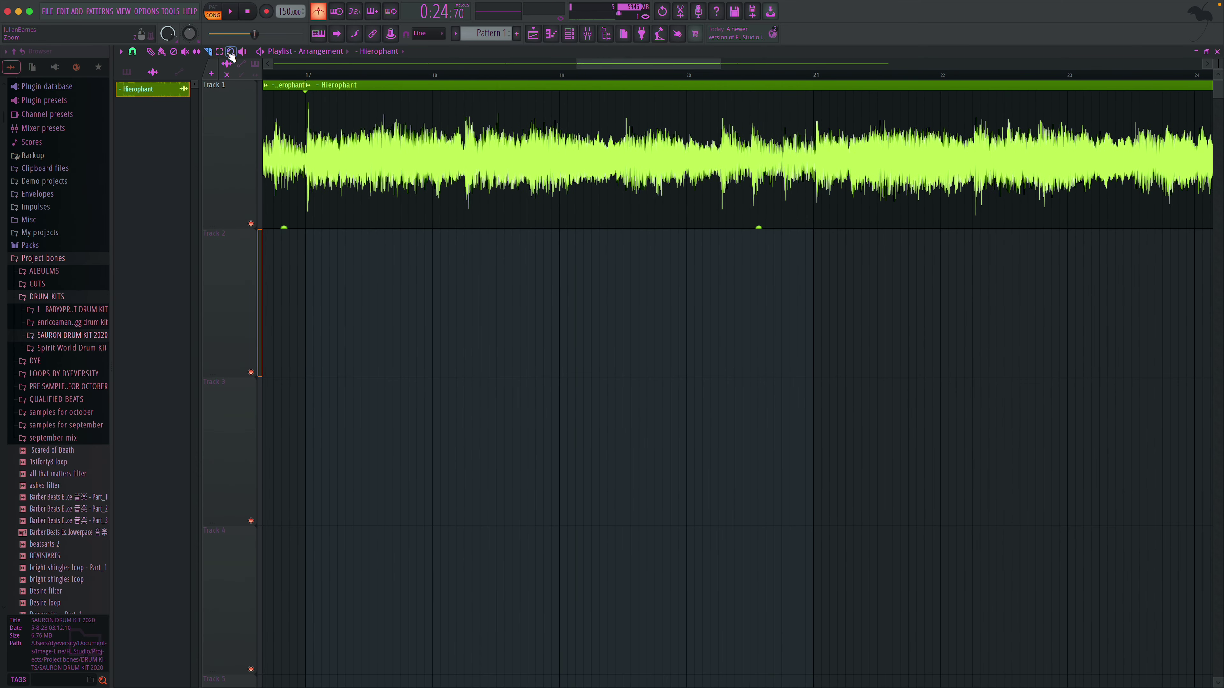
pyautogui.moveTo(378, 146); pyautogui.dragTo(377, 146)
pyautogui.press('space')
pyautogui.click(132, 51)
pyautogui.click(154, 102)
pyautogui.moveTo(564, 153); pyautogui.dragTo(585, 152)
pyautogui.press('space')
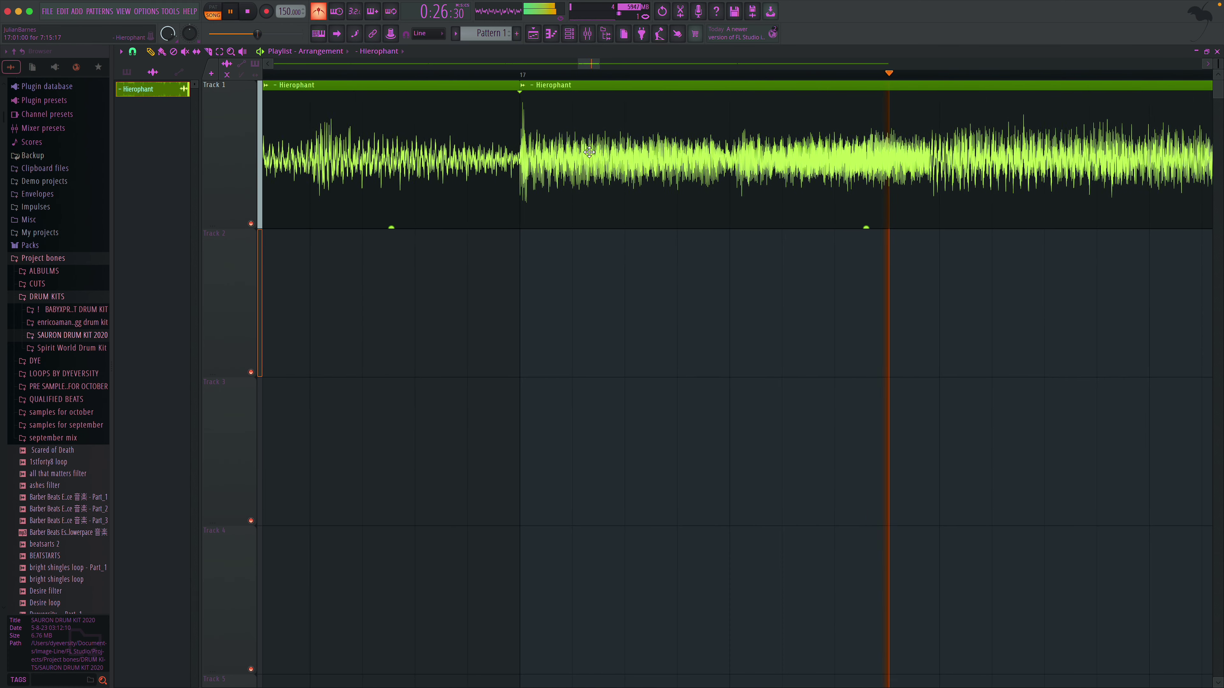
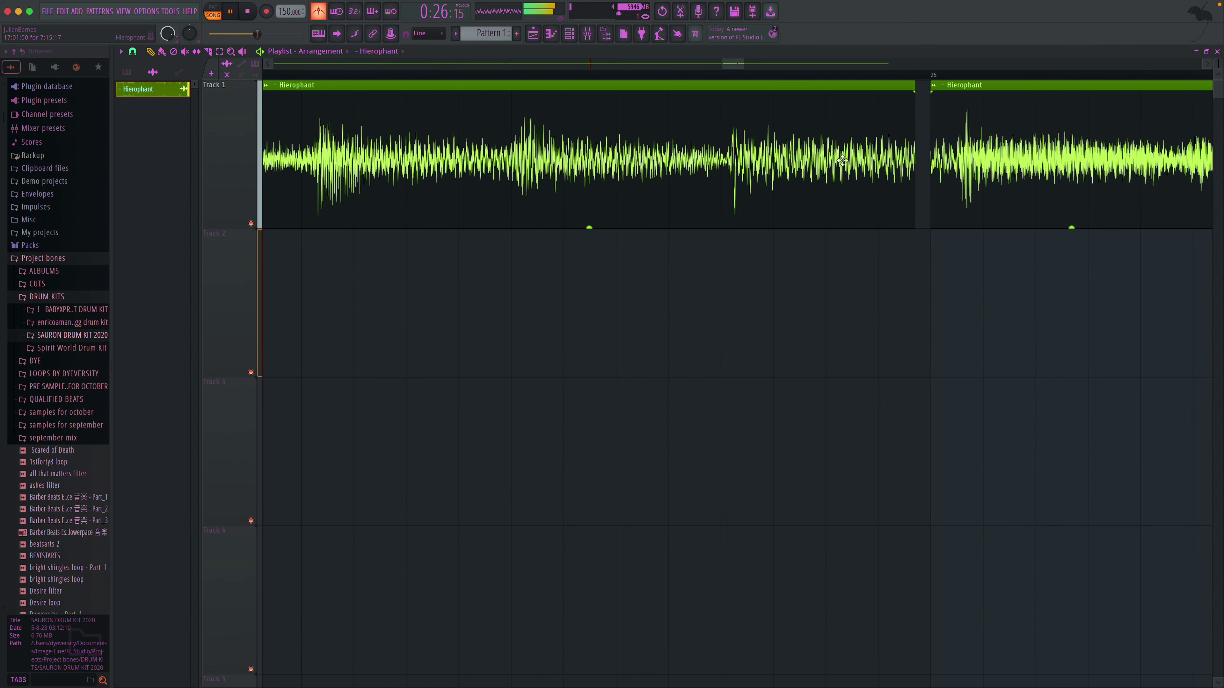
# - Extend the bar 17 clip to meet the slice at bar 25 and slip that slice's audio so its hit lands on the bar line
pyautogui.moveTo(912, 154); pyautogui.dragTo(922, 152)
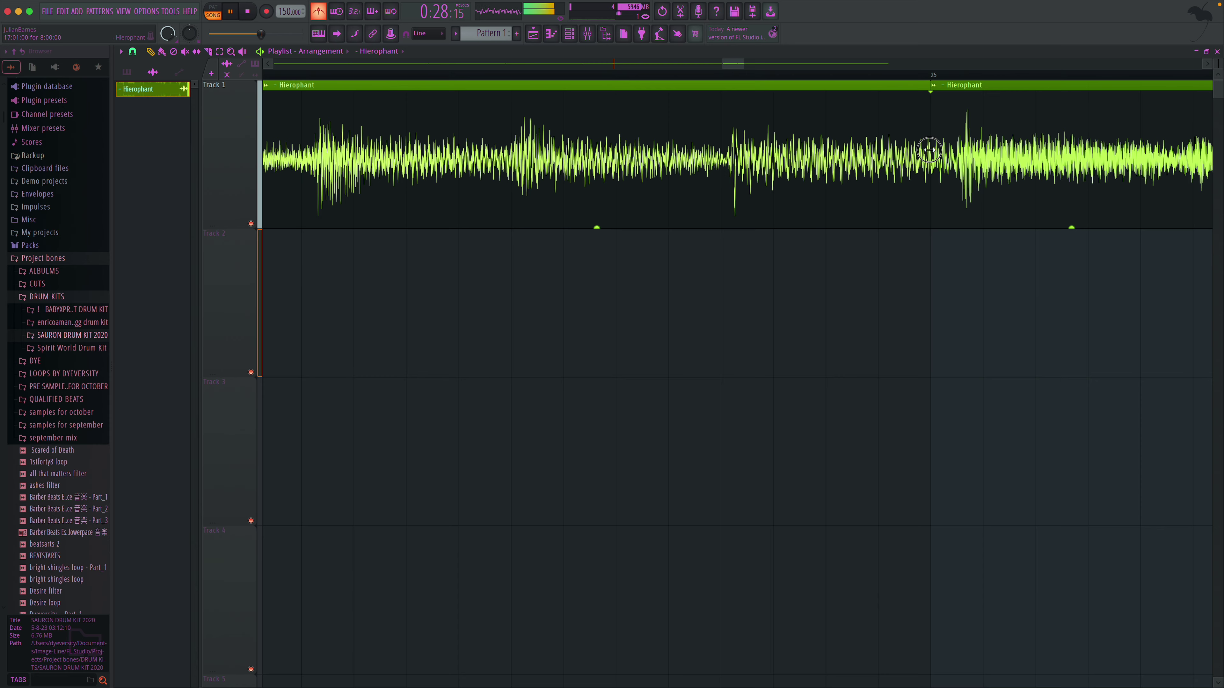
pyautogui.moveTo(831, 133)
pyautogui.mouseDown()
pyautogui.moveTo(869, 123)
pyautogui.moveTo(853, 131)
pyautogui.mouseUp()
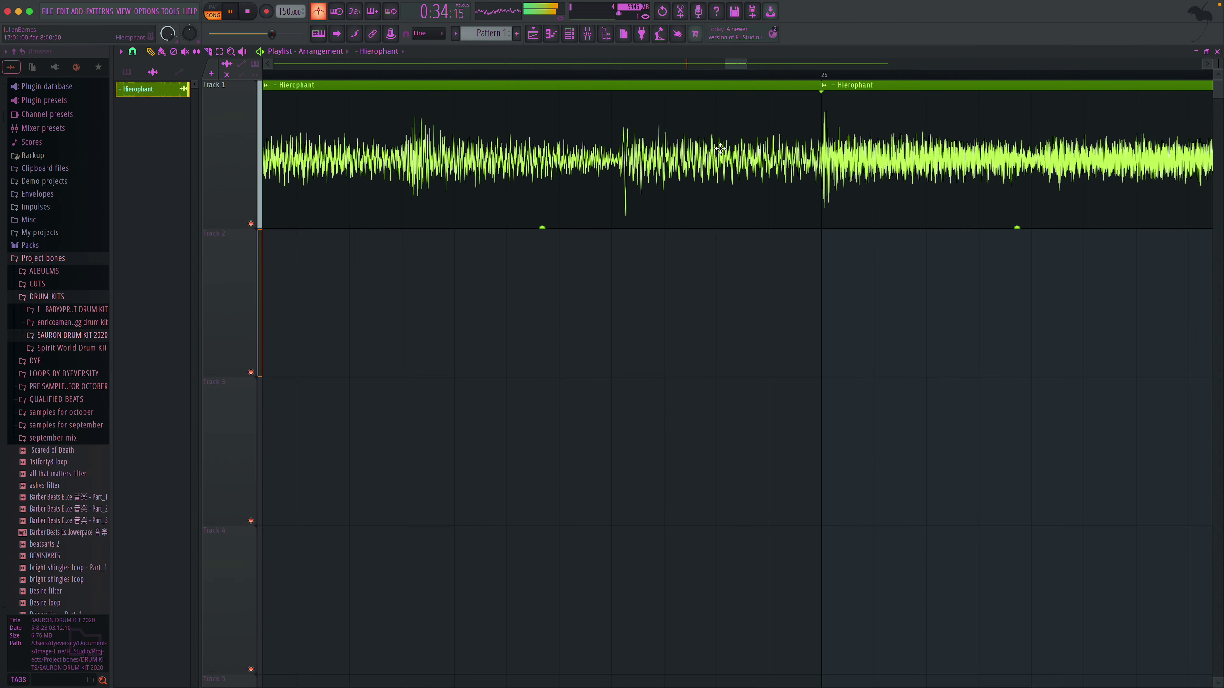
# - Slice off the final hit before bar 33 as its own clip, align it at 32:05:00 and make it eight steps long
pyautogui.keyDown('super'); pyautogui.rightClick(377, 107); pyautogui.keyUp('super')
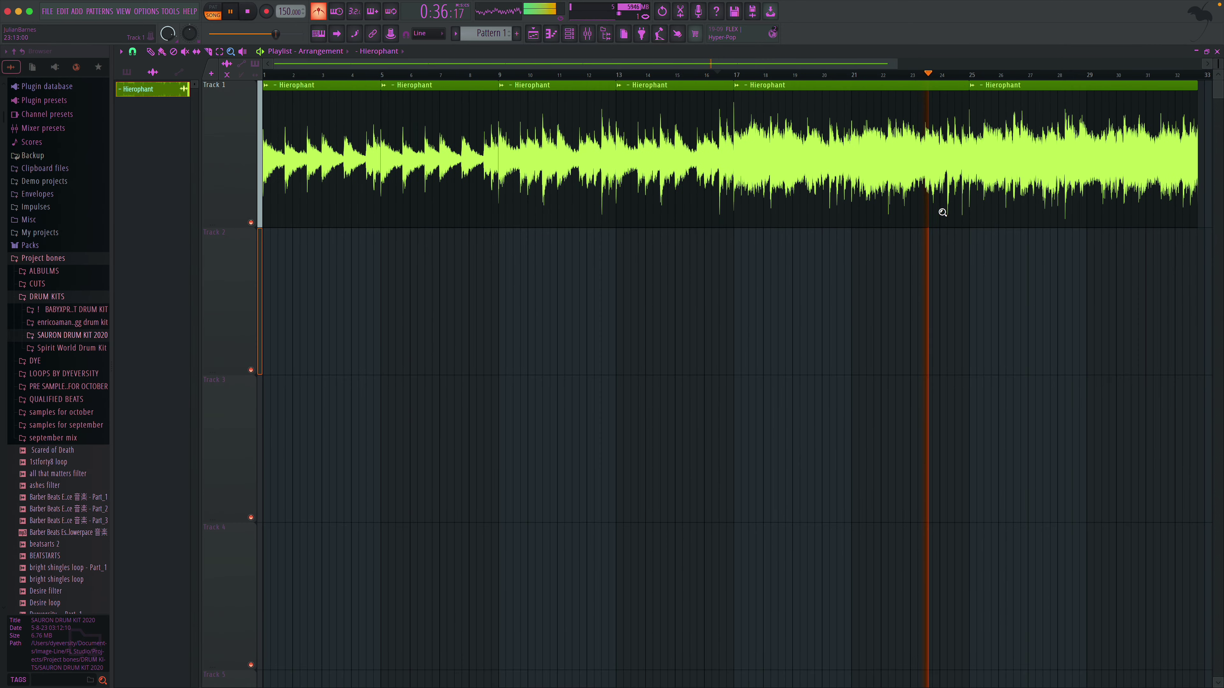
pyautogui.moveTo(1095, 193); pyautogui.dragTo(1209, 270)
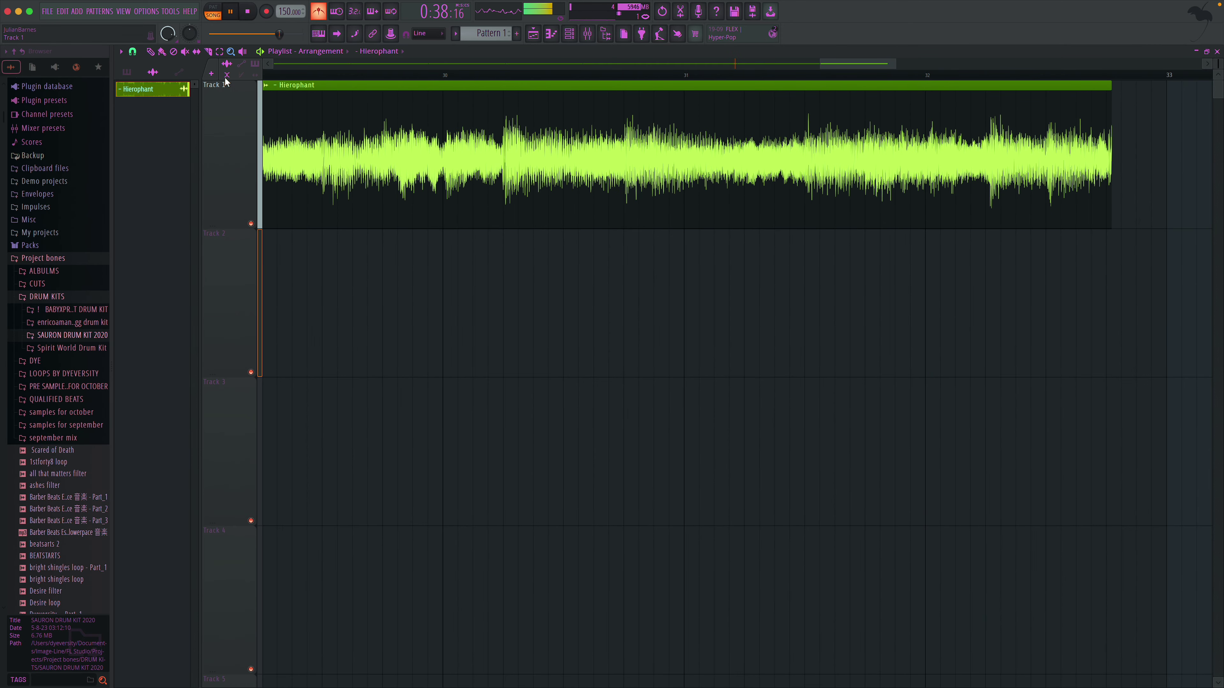
pyautogui.hscroll(-2, 386, 113)
pyautogui.moveTo(858, 66); pyautogui.dragTo(839, 67)
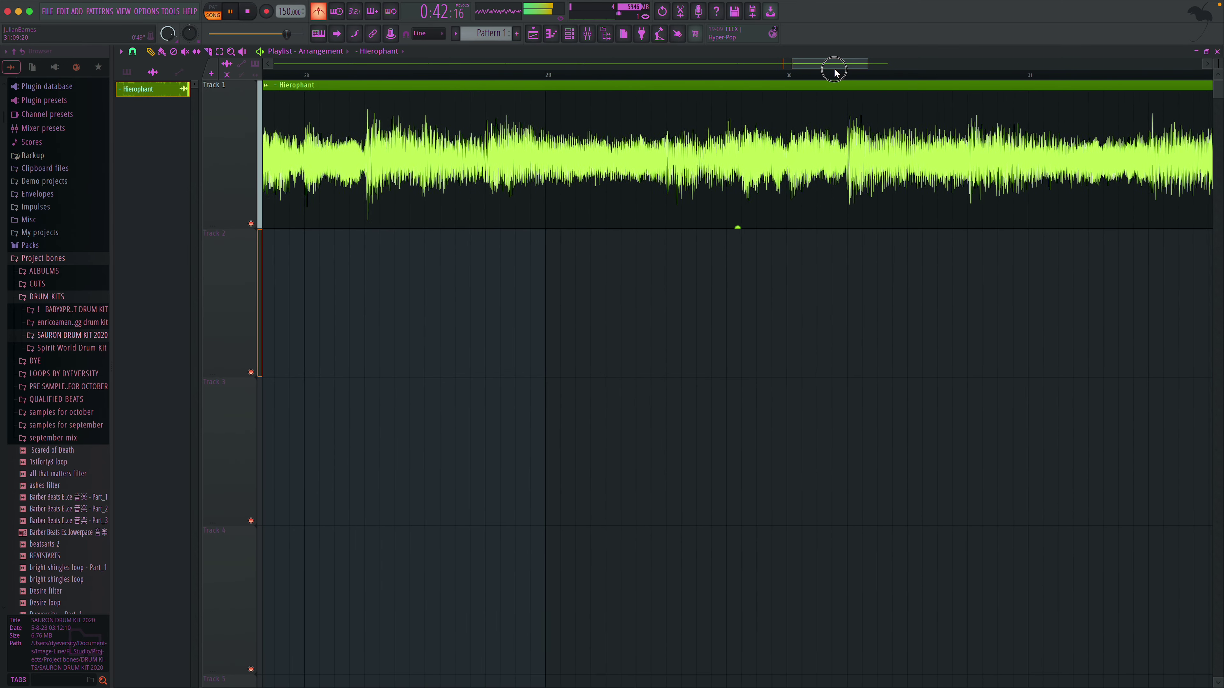
pyautogui.moveTo(835, 68); pyautogui.dragTo(882, 71)
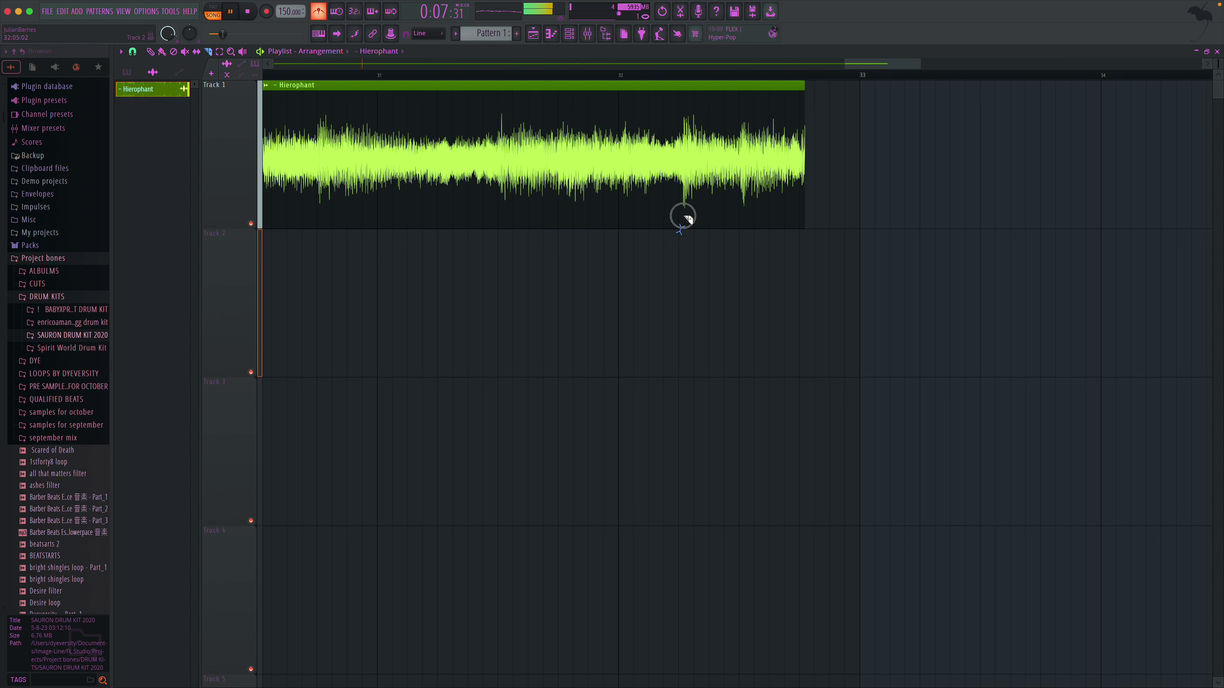
pyautogui.moveTo(682, 205); pyautogui.dragTo(686, 116)
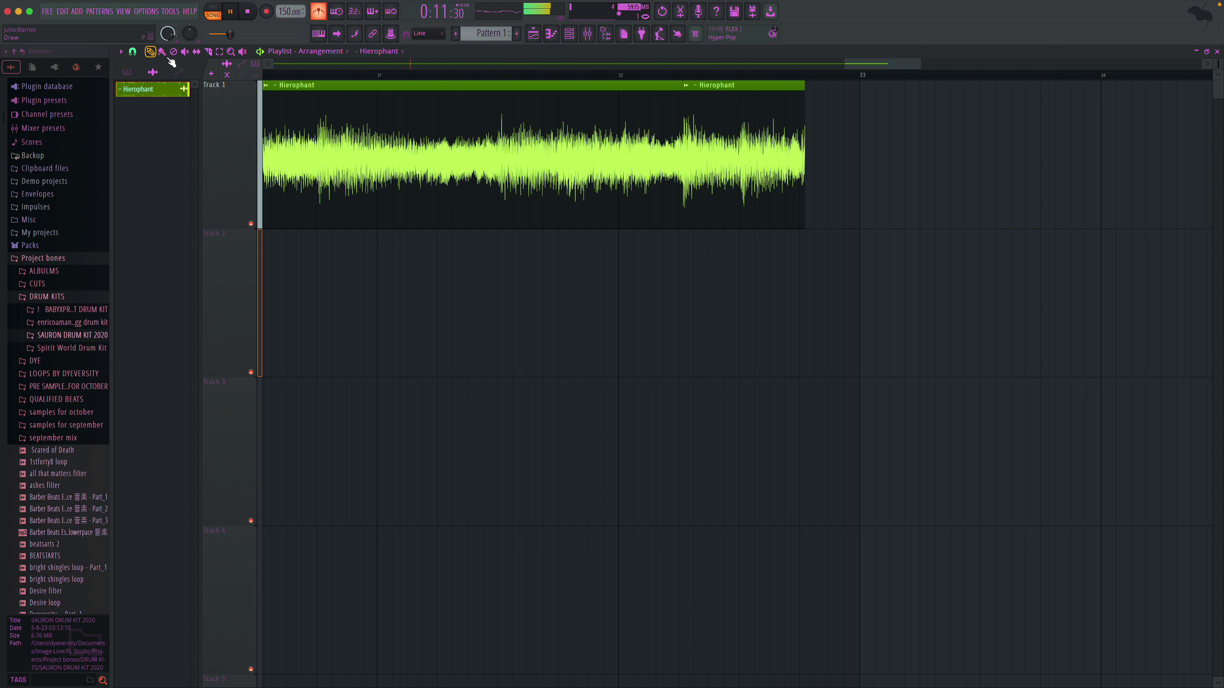
pyautogui.moveTo(681, 108); pyautogui.dragTo(824, 212)
pyautogui.moveTo(617, 155); pyautogui.dragTo(601, 155)
pyautogui.moveTo(912, 141); pyautogui.dragTo(896, 141)
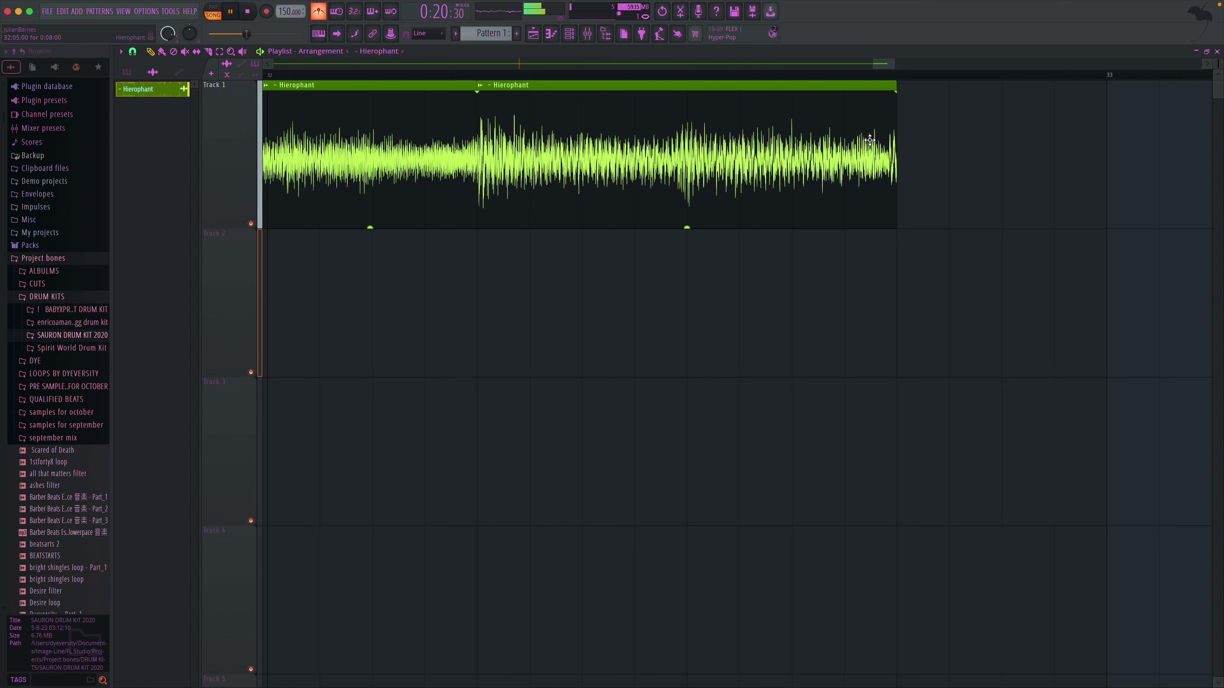
# - Make the final slice unique as a sample and save it as Hierophant - Part_122 in the samples for october folder
pyautogui.click(480, 86)
pyautogui.click(582, 109)
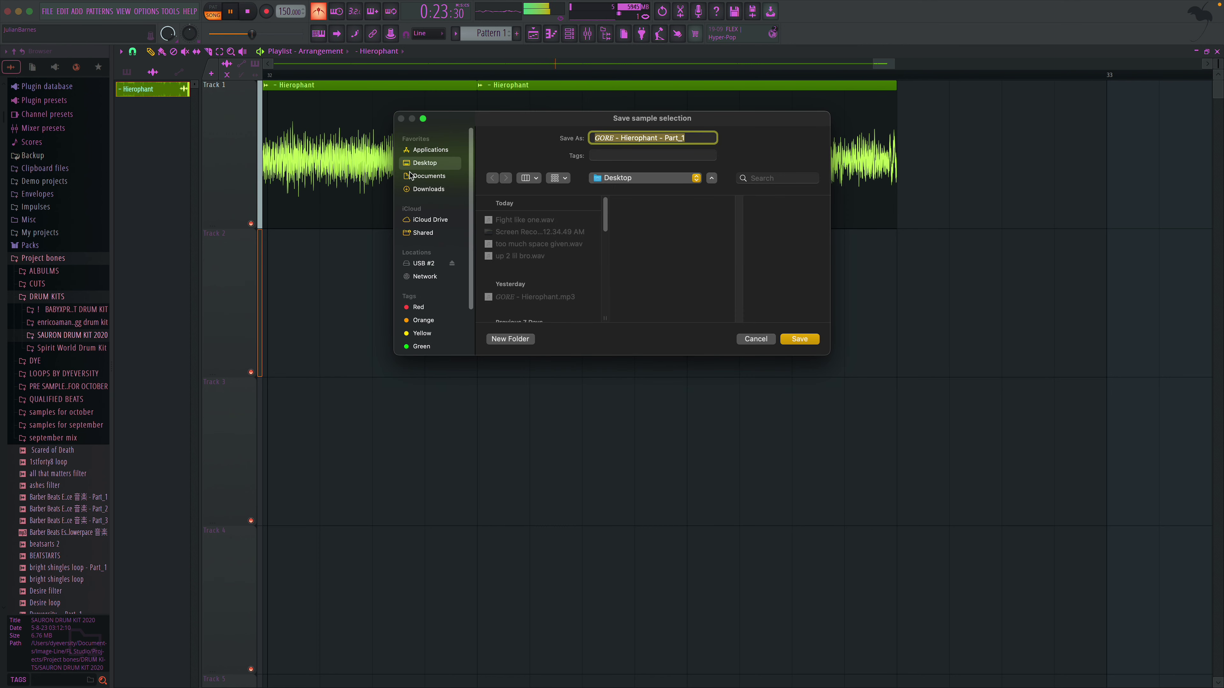
pyautogui.click(695, 179)
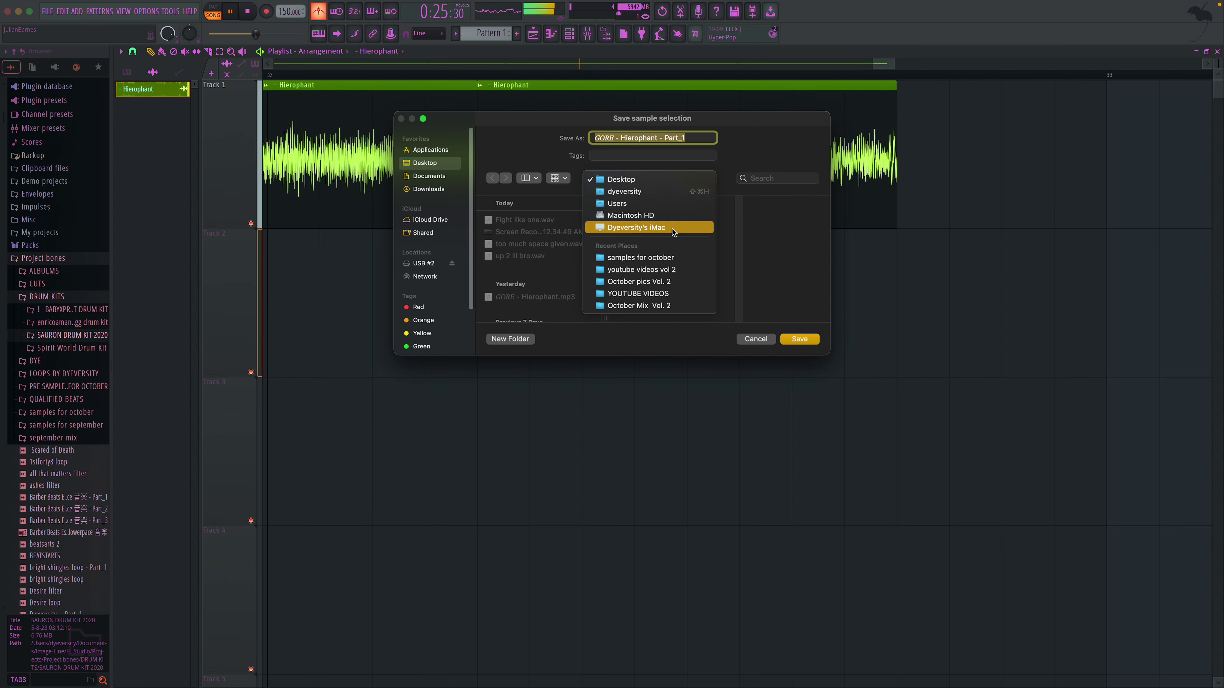
pyautogui.click(678, 260)
pyautogui.press('Return')
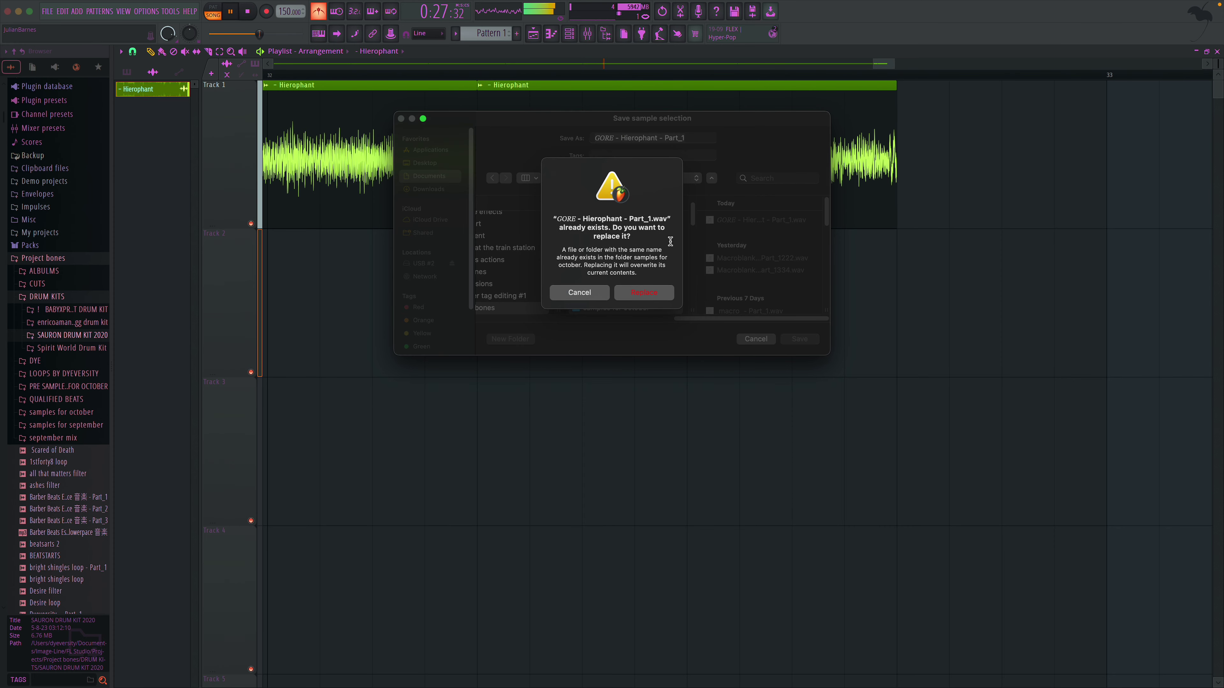
pyautogui.click(607, 291)
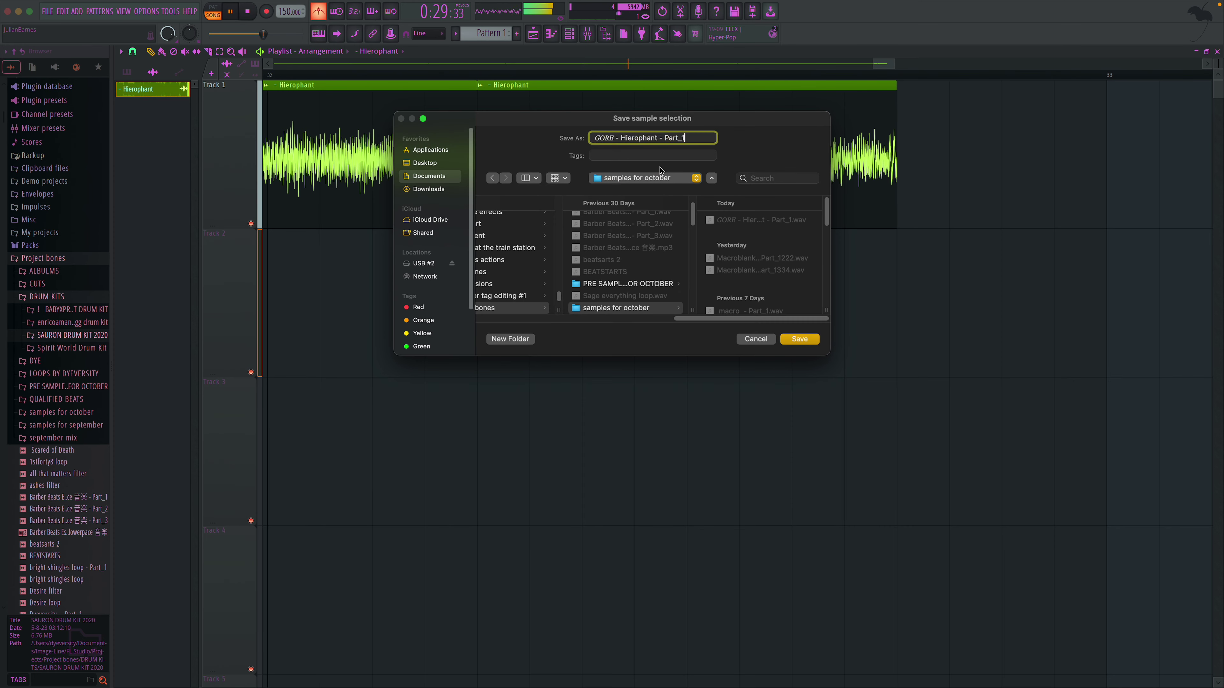
pyautogui.click(798, 341)
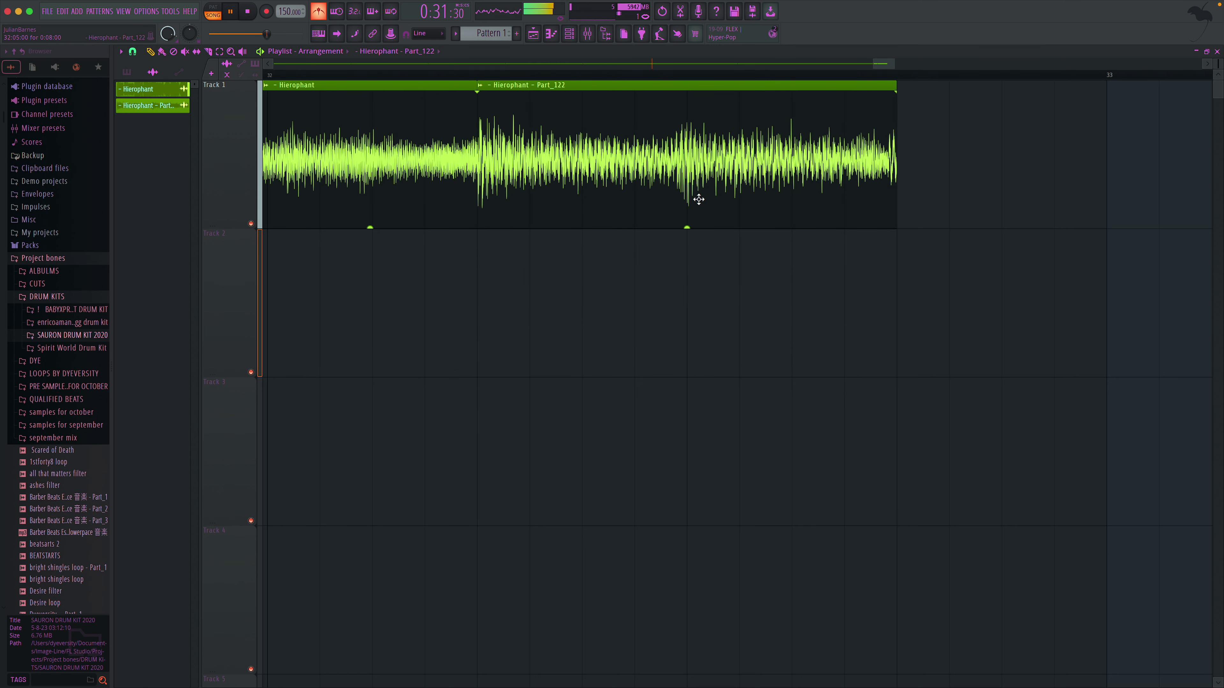
# - Fit the Hierophant - Part_122 clip to the estimated tempo of 150.188 BPM
pyautogui.click(481, 86)
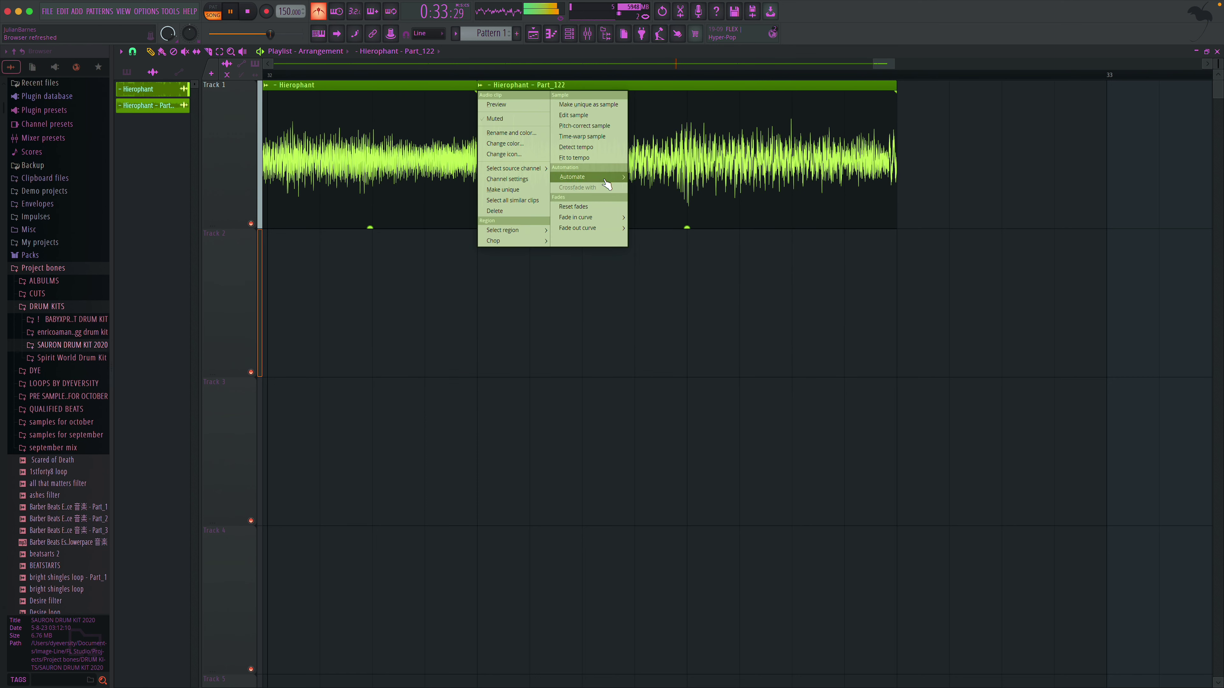
pyautogui.click(601, 158)
pyautogui.click(634, 357)
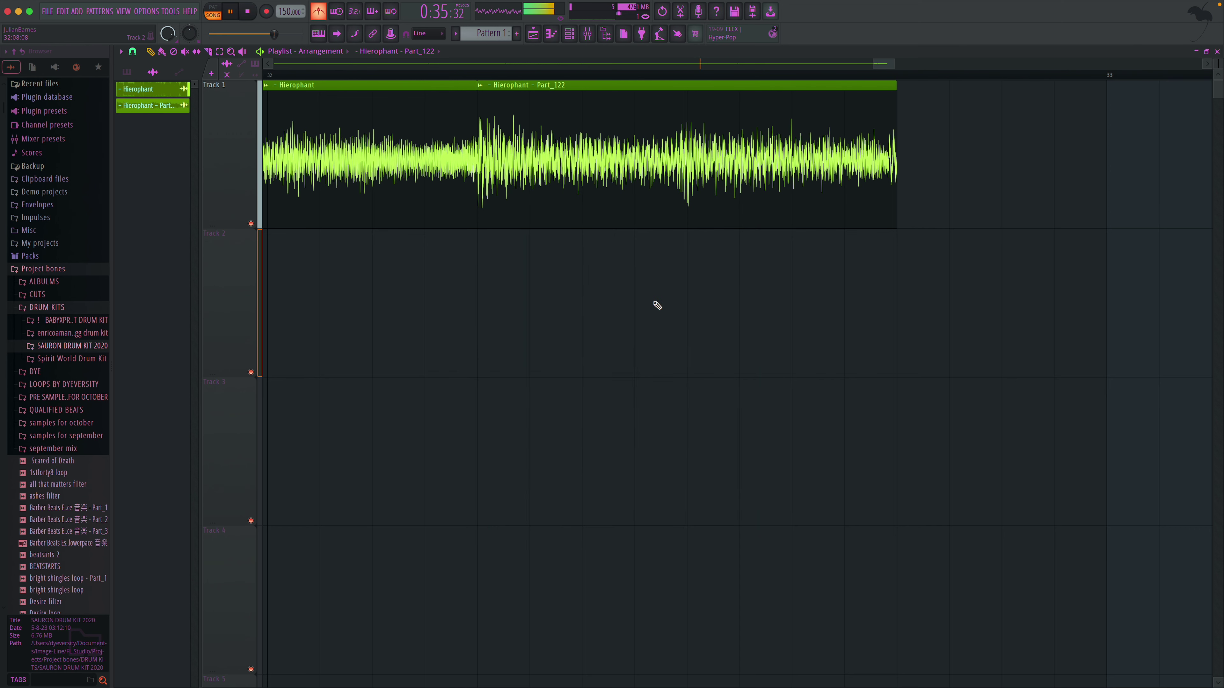
# - Fit the Hierophant - Part_122 clip to tempo with a custom value of 183 BPM to stretch it toward bar 33
pyautogui.click(482, 86)
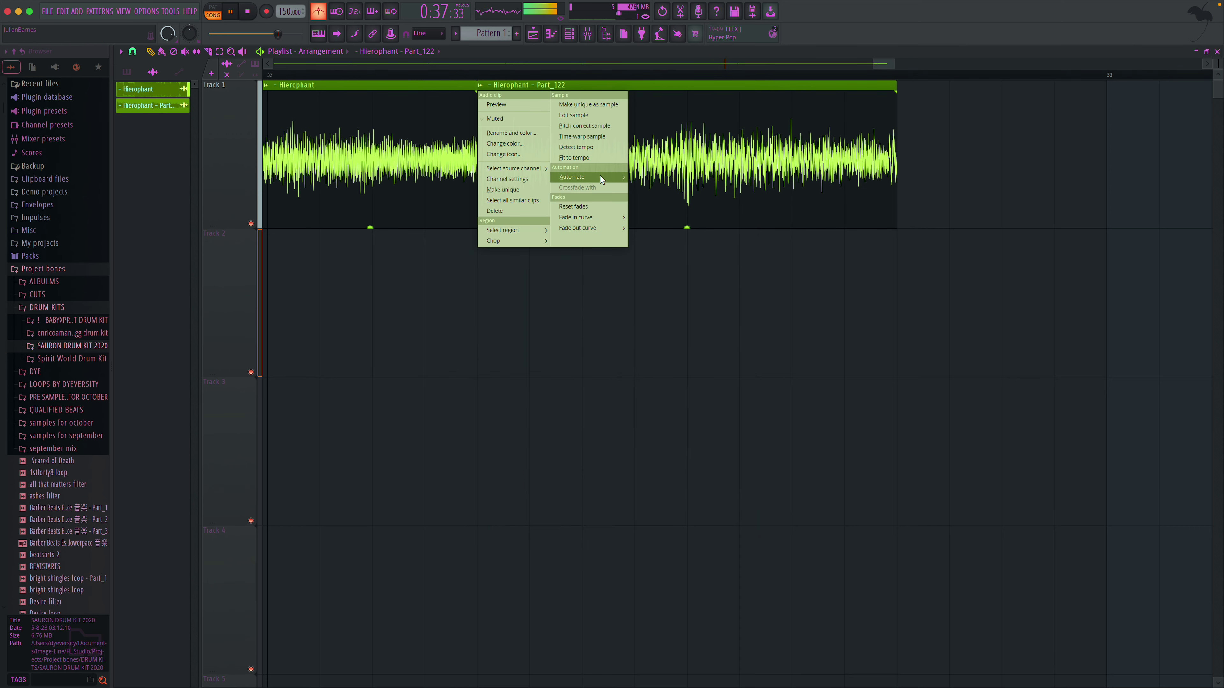
pyautogui.click(596, 158)
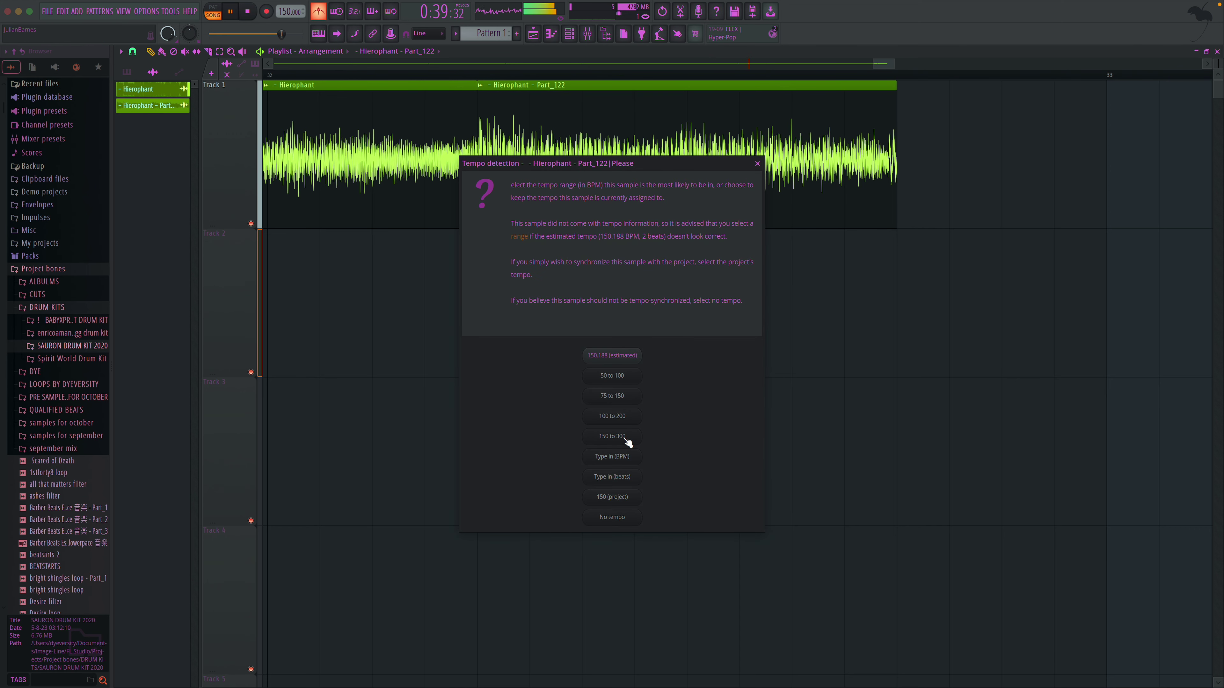
pyautogui.click(630, 461)
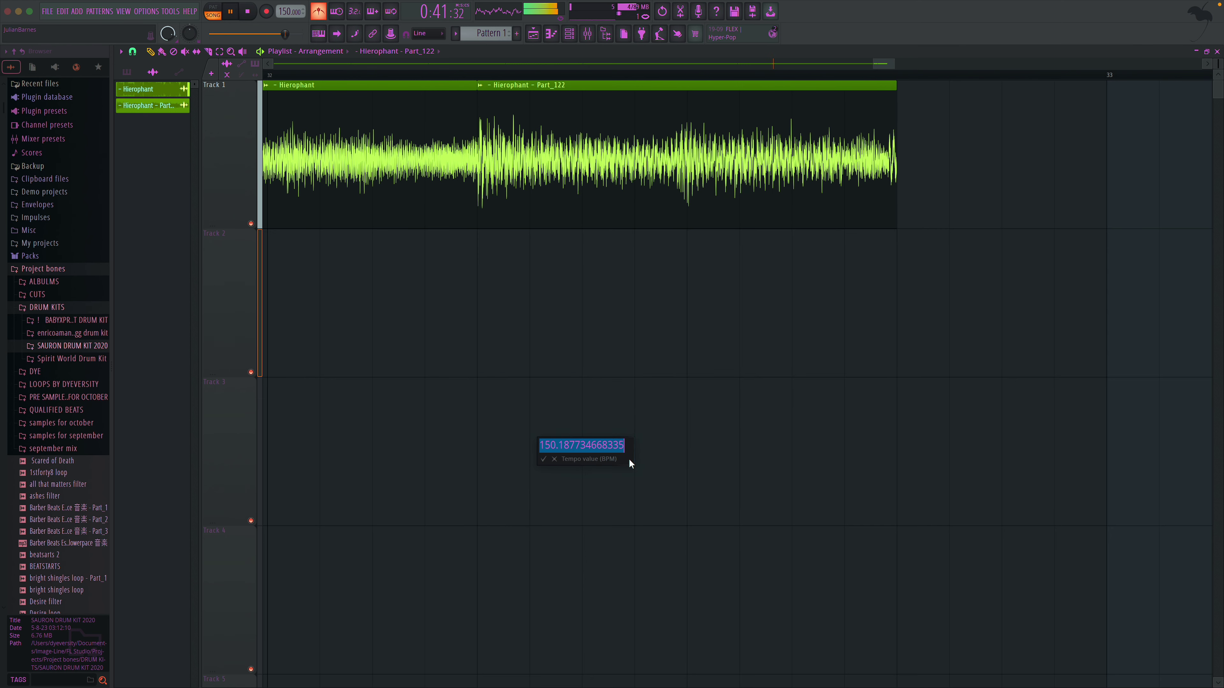
pyautogui.write('183')
pyautogui.press('Return')
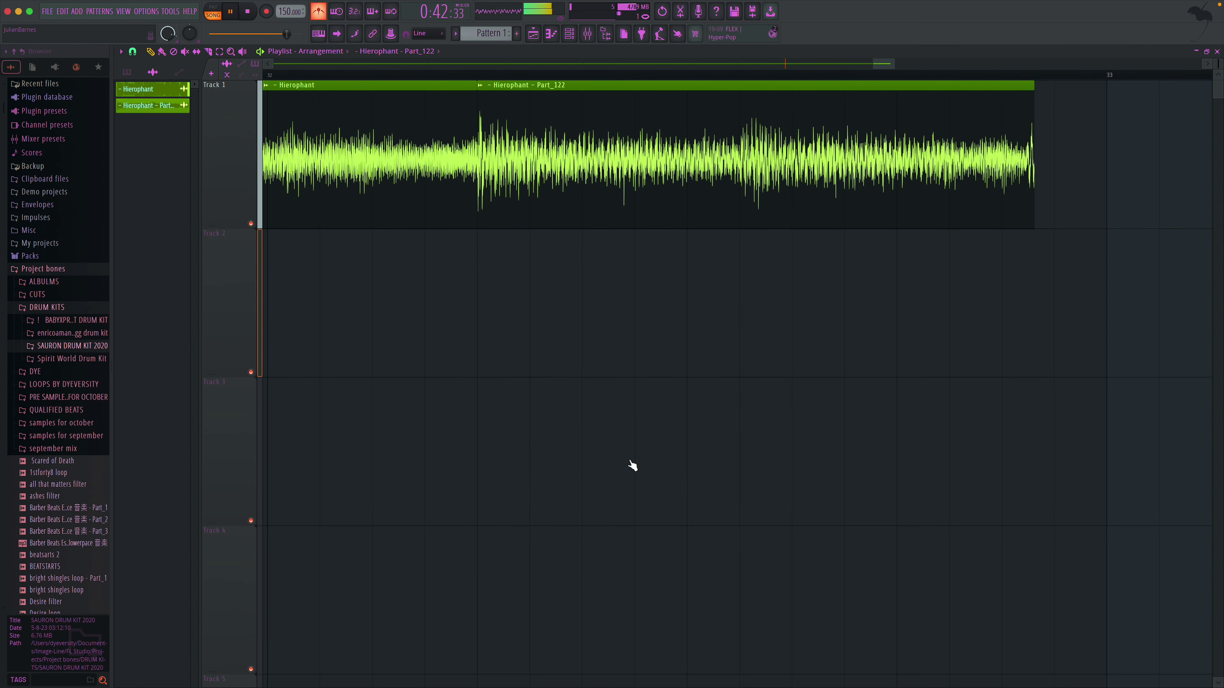
# - Refit the Hierophant - Part_122 clip to tempo with a custom value of 249 BPM
pyautogui.click(481, 87)
pyautogui.click(601, 160)
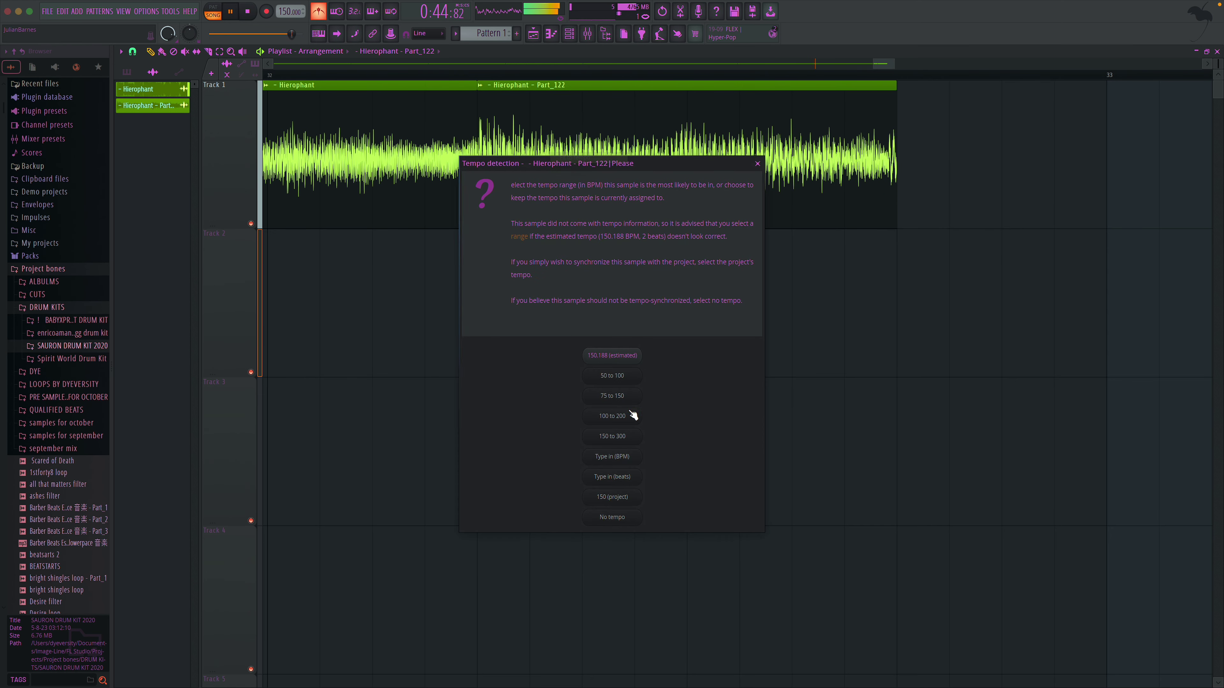
pyautogui.click(627, 459)
pyautogui.write('249')
pyautogui.press('Return')
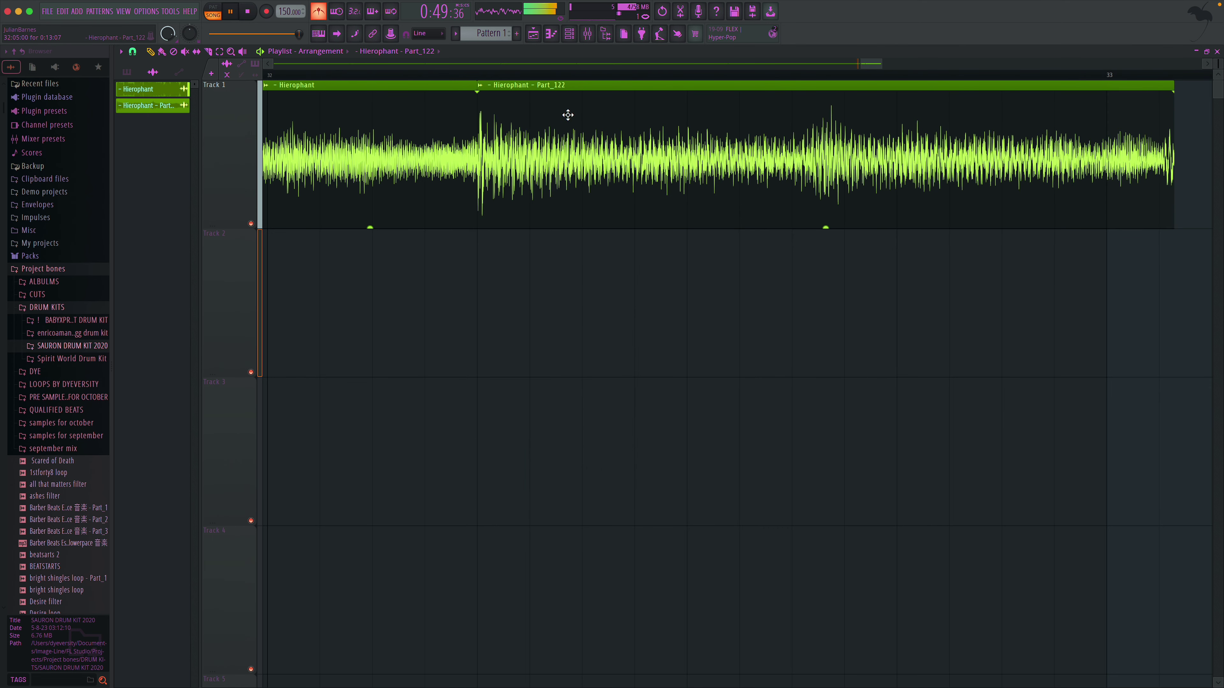
# - Refit the Hierophant - Part_122 clip to tempo with a custom value of 220 BPM
pyautogui.click(480, 86)
pyautogui.click(566, 159)
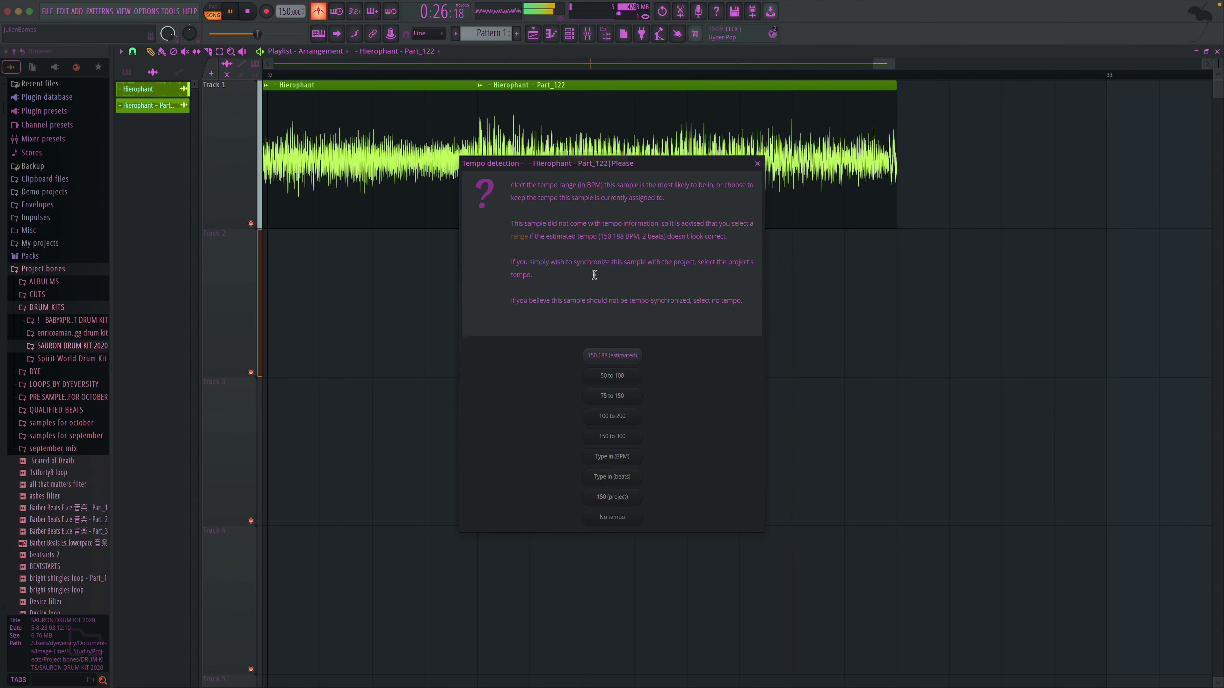
pyautogui.click(622, 457)
pyautogui.write('220')
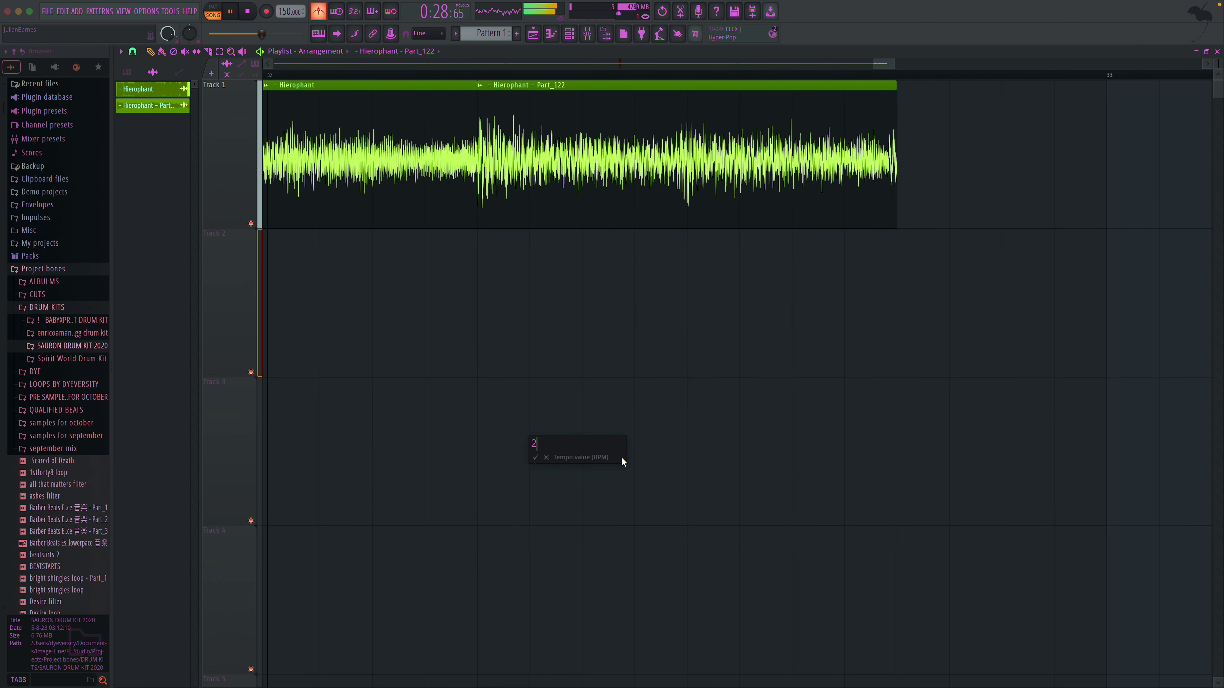
pyautogui.press('Return')
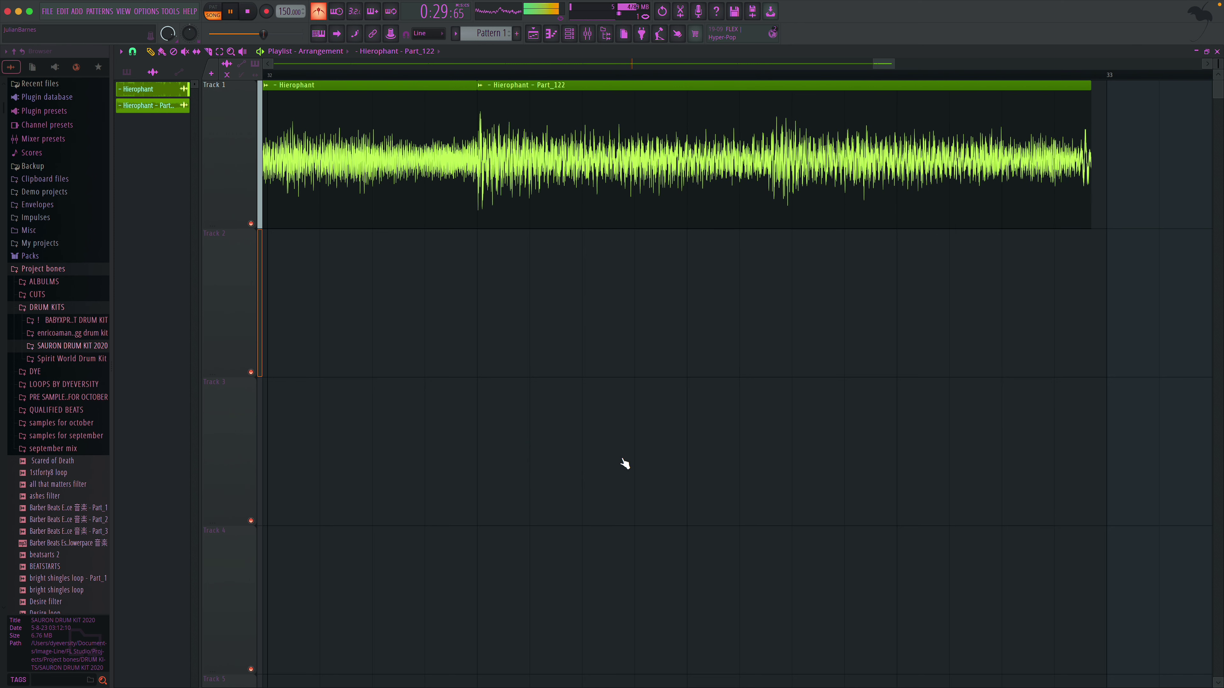
# - Refit the Hierophant - Part_122 clip to tempo with a custom value of 225 BPM and align its end with bar 33
pyautogui.click(481, 87)
pyautogui.click(577, 159)
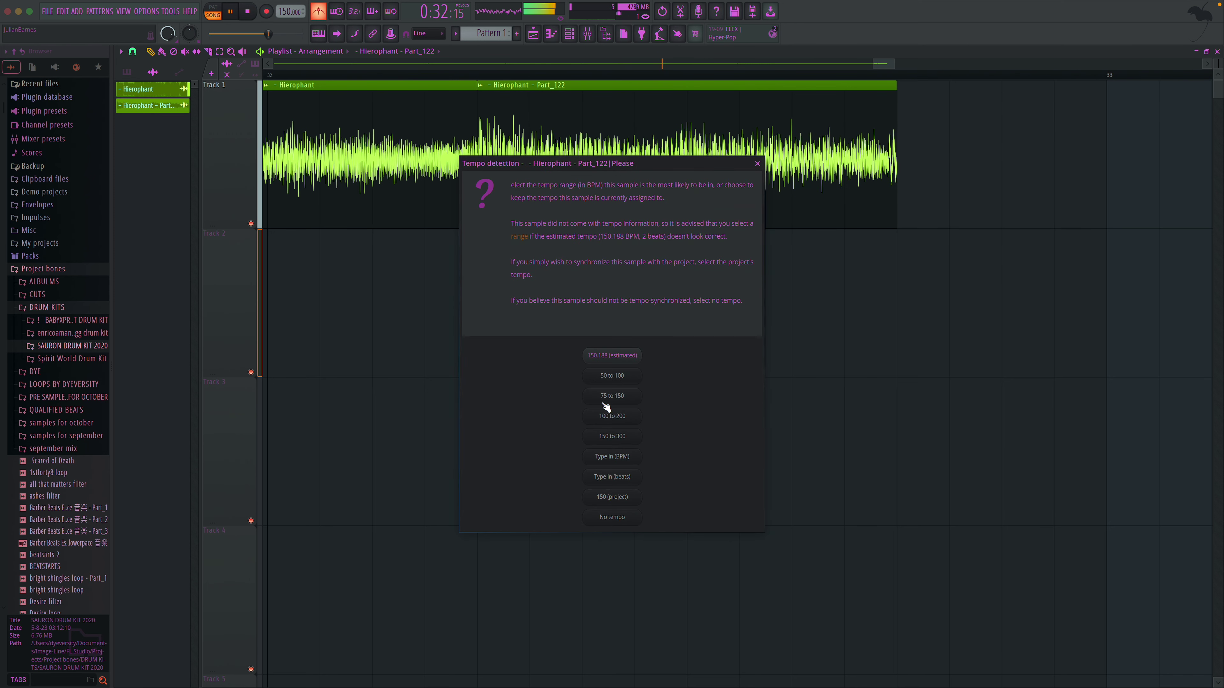
pyautogui.click(621, 458)
pyautogui.write('225')
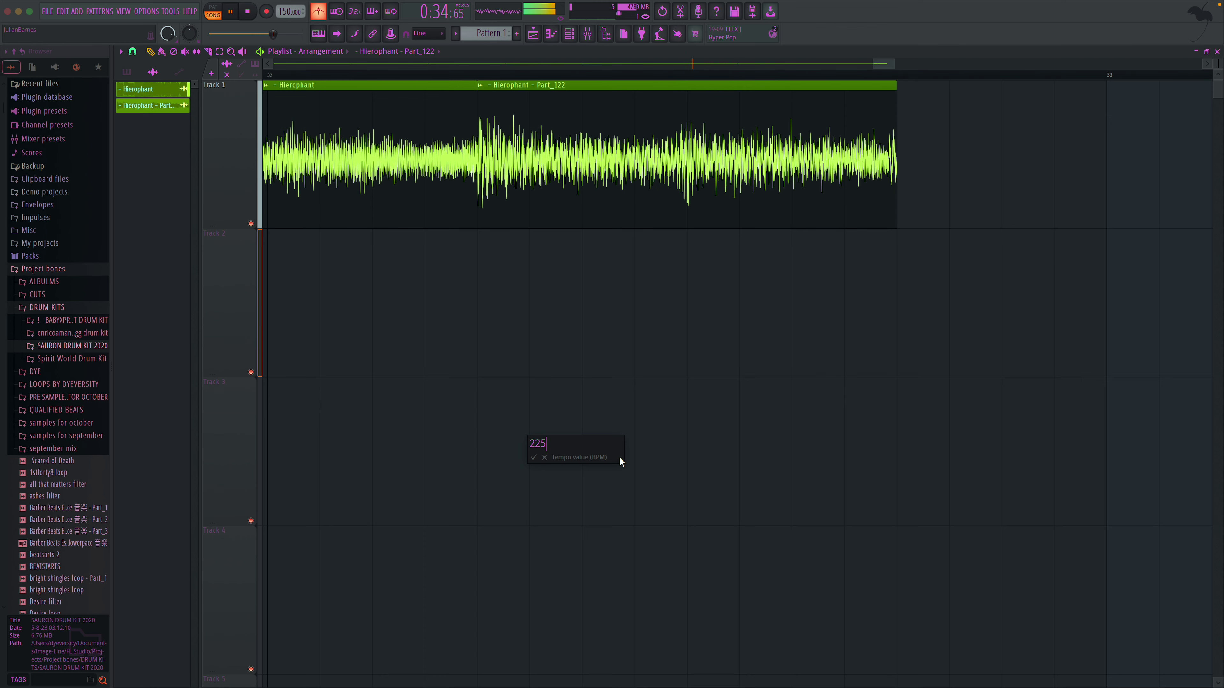
pyautogui.press('Return')
pyautogui.moveTo(1104, 221); pyautogui.dragTo(1107, 222)
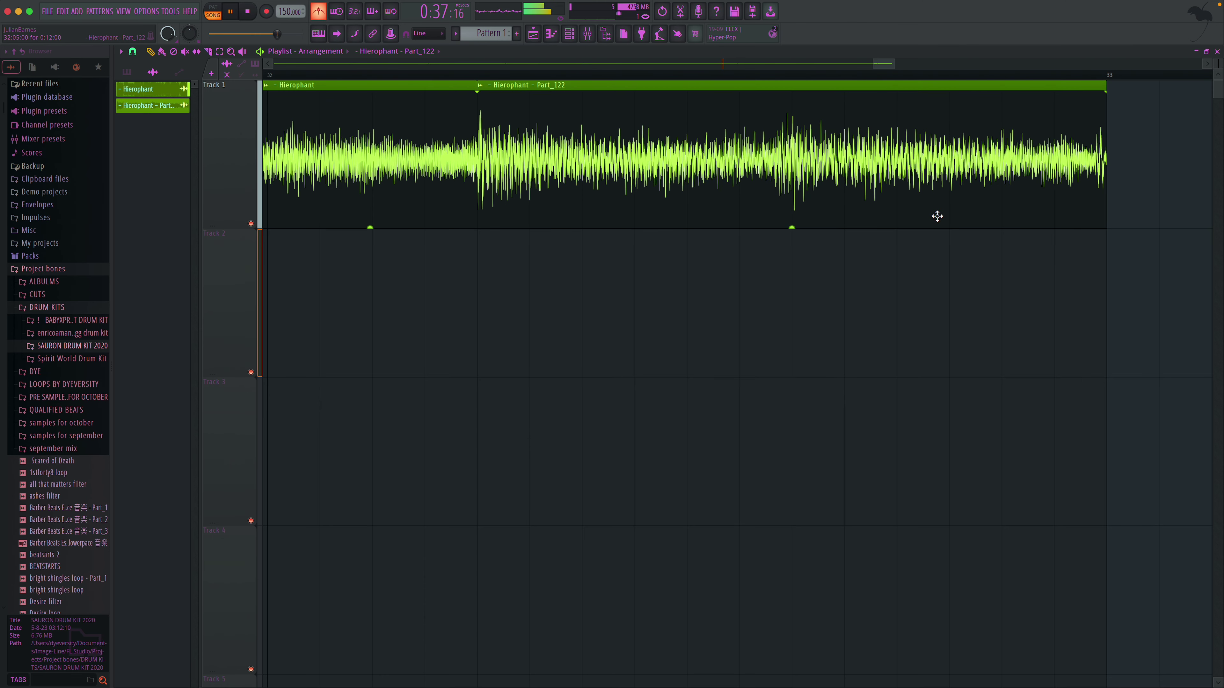
# - Play the chopped Hierophant clips across Track 1 to check the timing of the slices up to bar 33
pyautogui.doubleClick(232, 51)
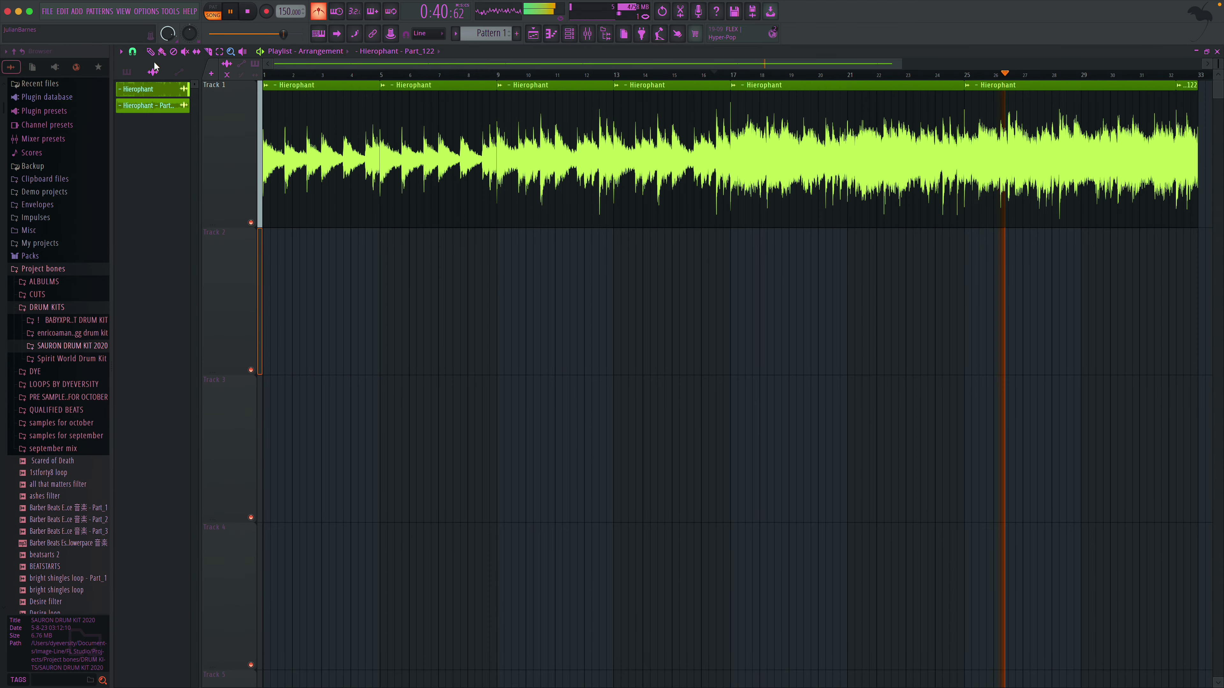
pyautogui.moveTo(479, 117); pyautogui.dragTo(518, 163)
pyautogui.rightClick(462, 150)
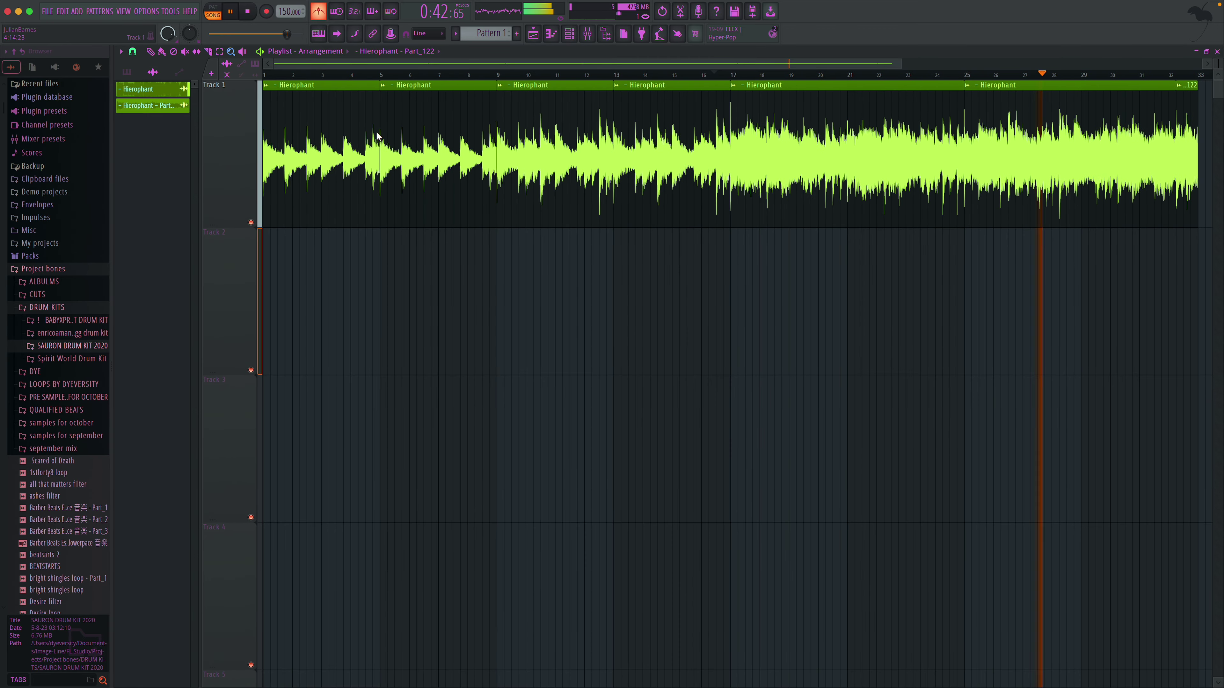
pyautogui.click(132, 52)
pyautogui.click(143, 85)
pyautogui.click(151, 52)
pyautogui.hscroll(3, 857, 194)
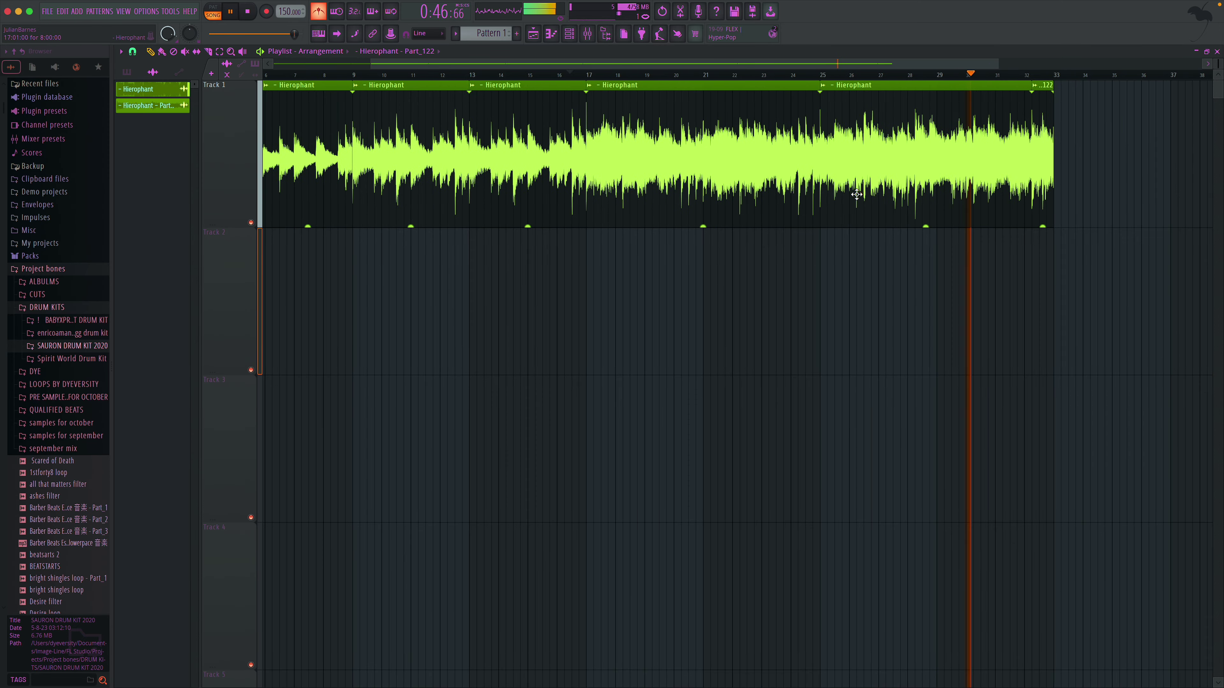
pyautogui.hscroll(4, 857, 194)
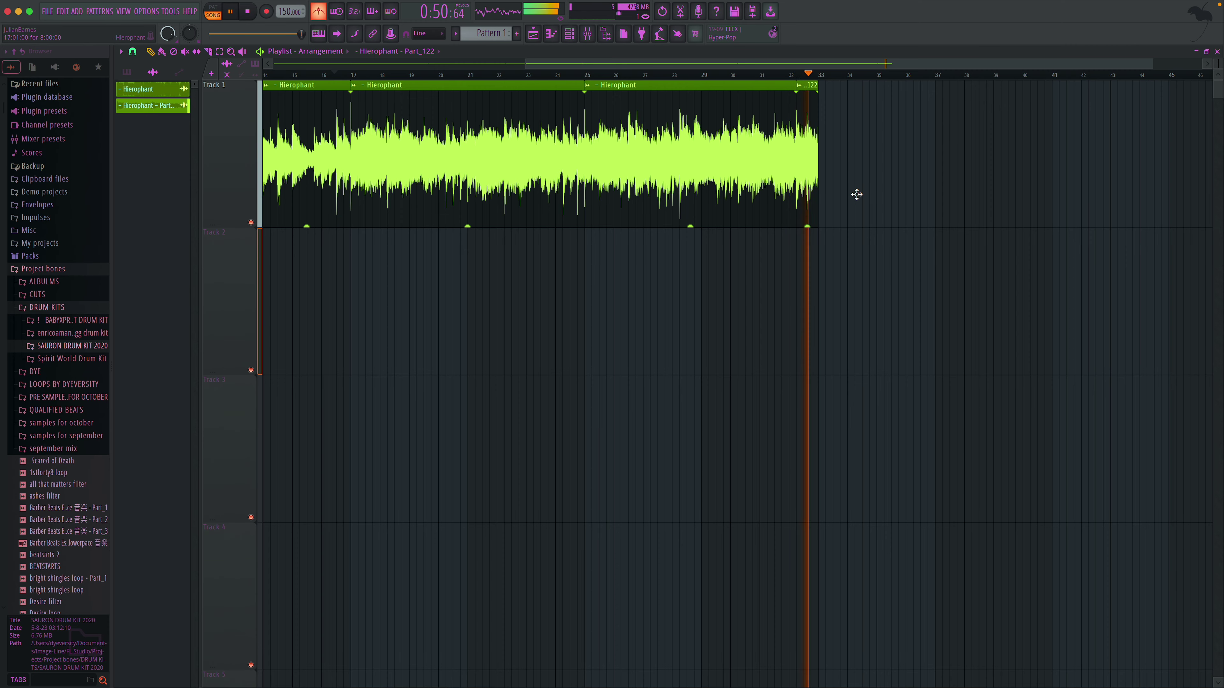
pyautogui.click(334, 74)
pyautogui.click(231, 51)
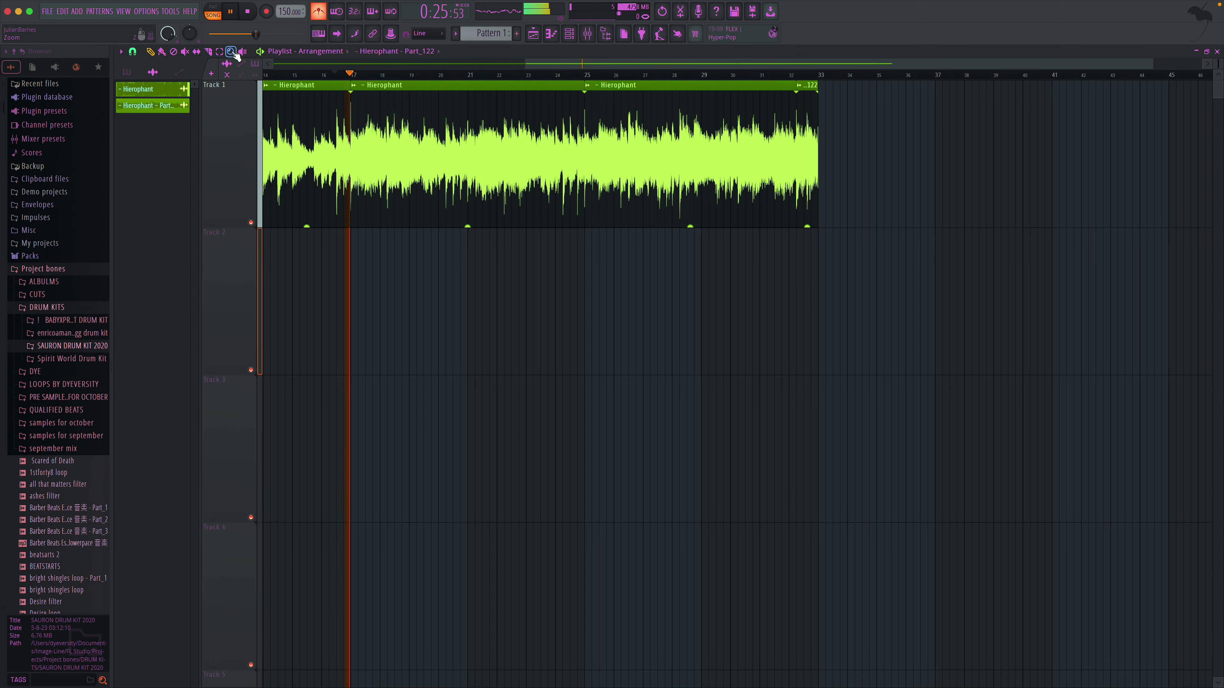
pyautogui.press('space')
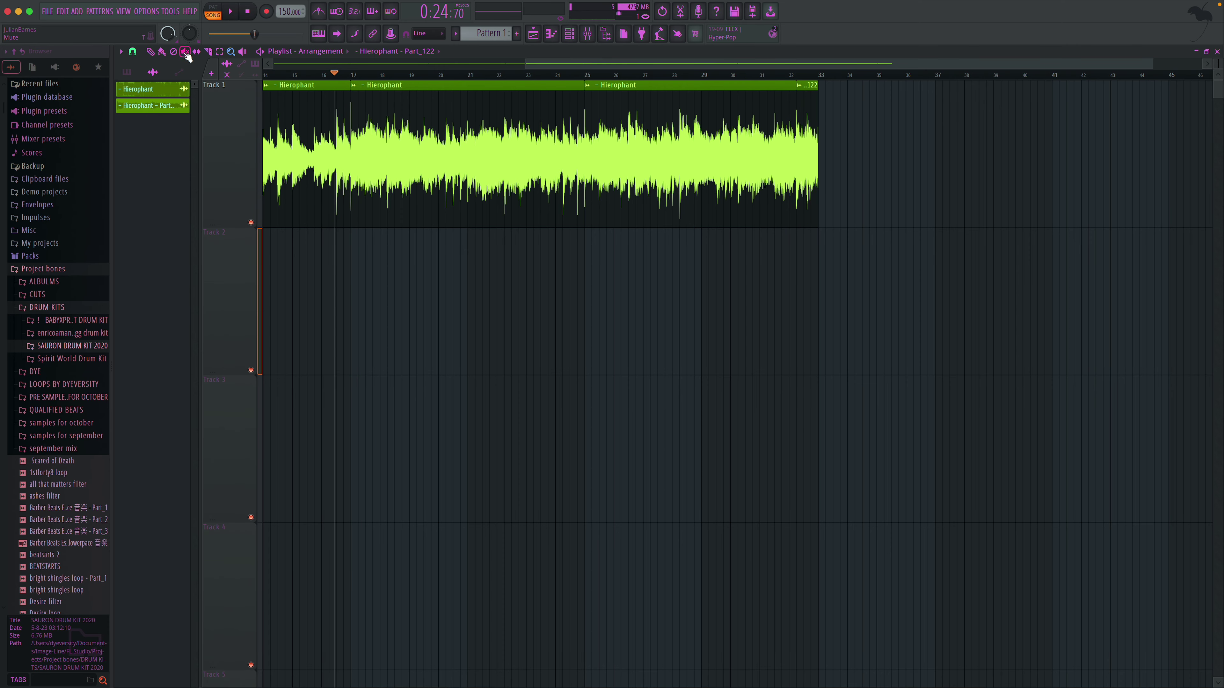
# - Turn the metronome back on and replay the last bars before bar 33 in a closer view
pyautogui.click(723, 75)
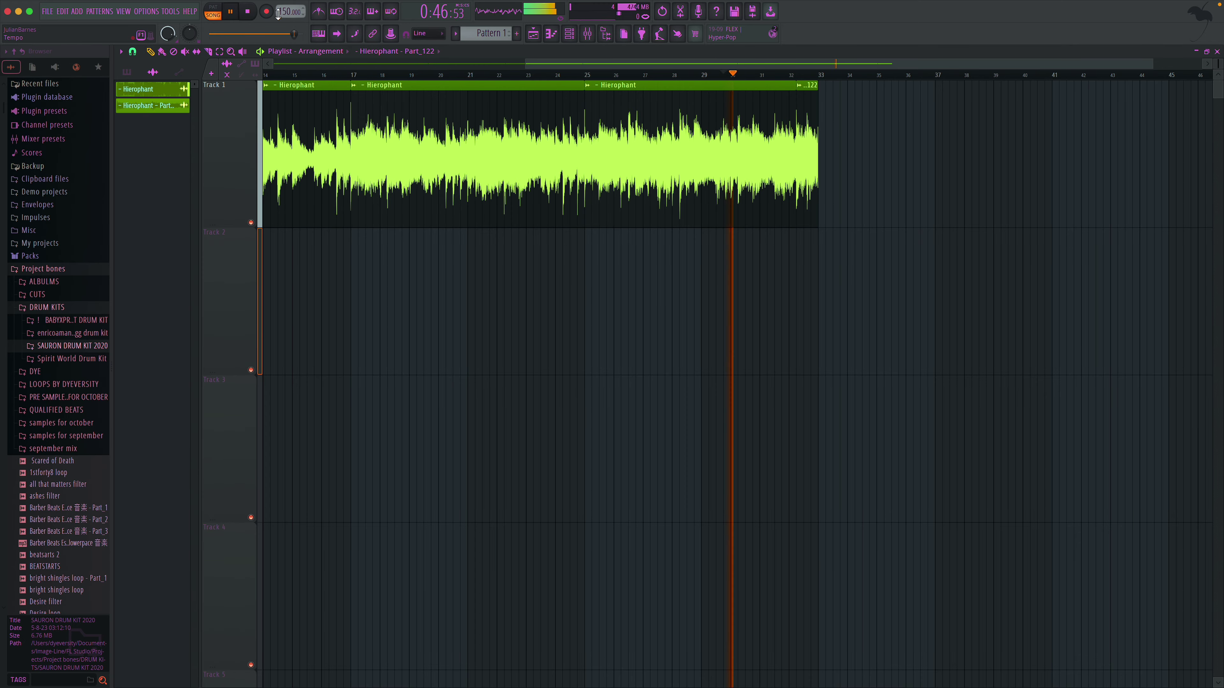
pyautogui.click(319, 12)
pyautogui.click(230, 51)
pyautogui.moveTo(733, 156); pyautogui.dragTo(899, 236)
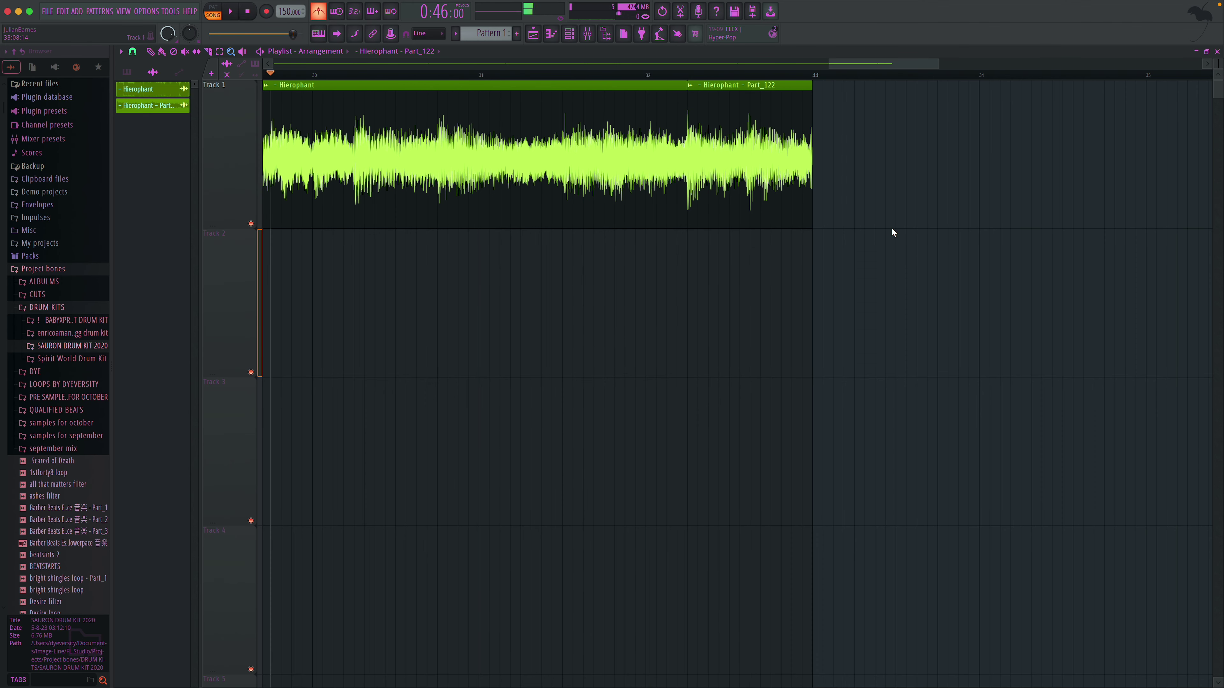
pyautogui.press('space')
pyautogui.press('space')
pyautogui.press('space')
# - Fit the Hierophant - Part_122 clip again with the No tempo option to remove its stretch
pyautogui.click(151, 51)
pyautogui.press('space')
pyautogui.click(694, 86)
pyautogui.moveTo(756, 129)
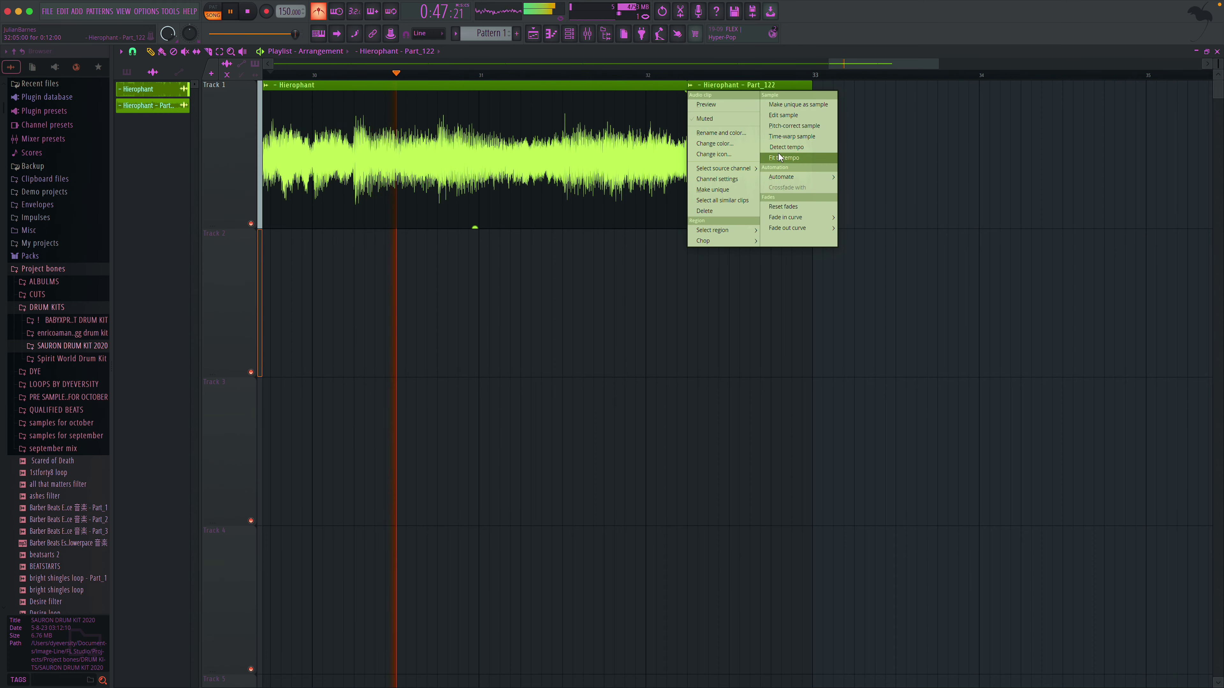
pyautogui.click(774, 156)
pyautogui.click(635, 519)
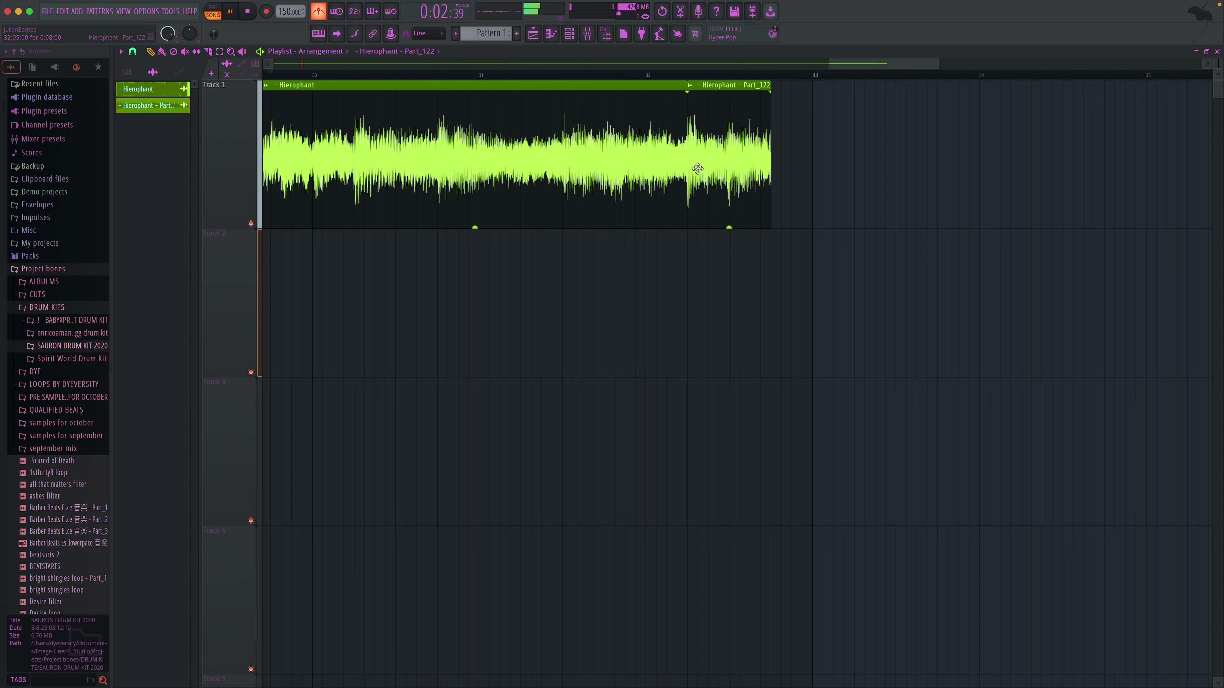
# - Replay the last bars of Track 1 to check the unstretched Hierophant - Part_122 clip against the metronome
pyautogui.press('space')
pyautogui.press('space')
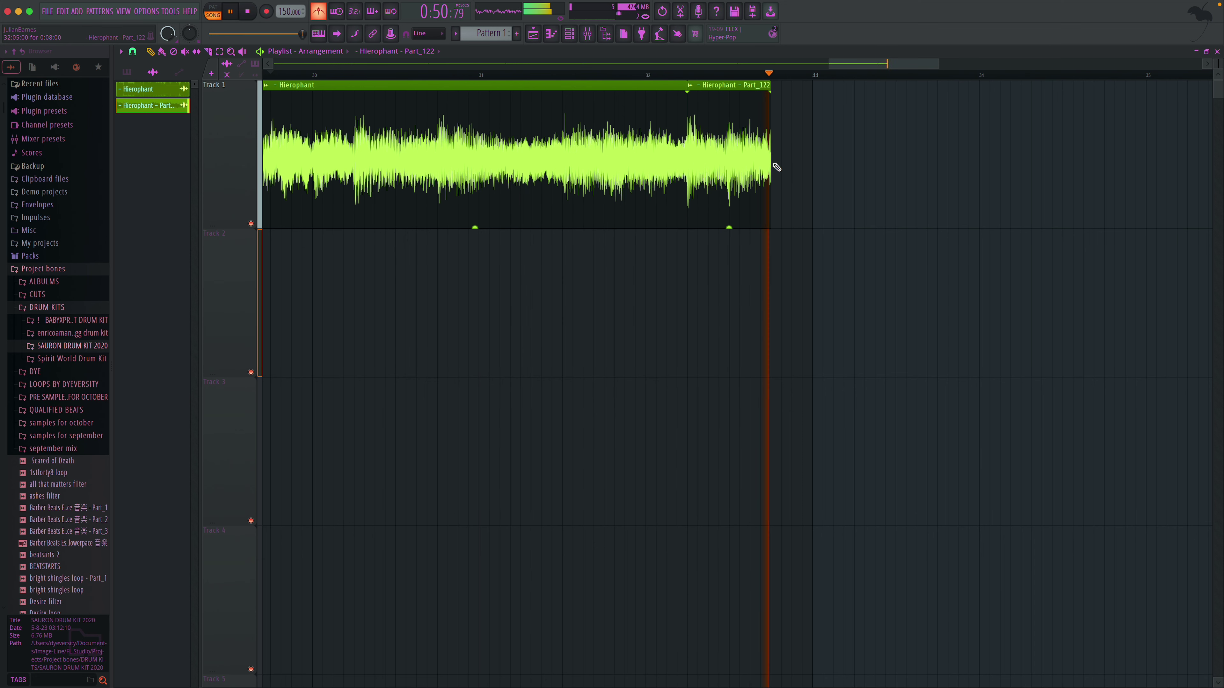
pyautogui.press('space')
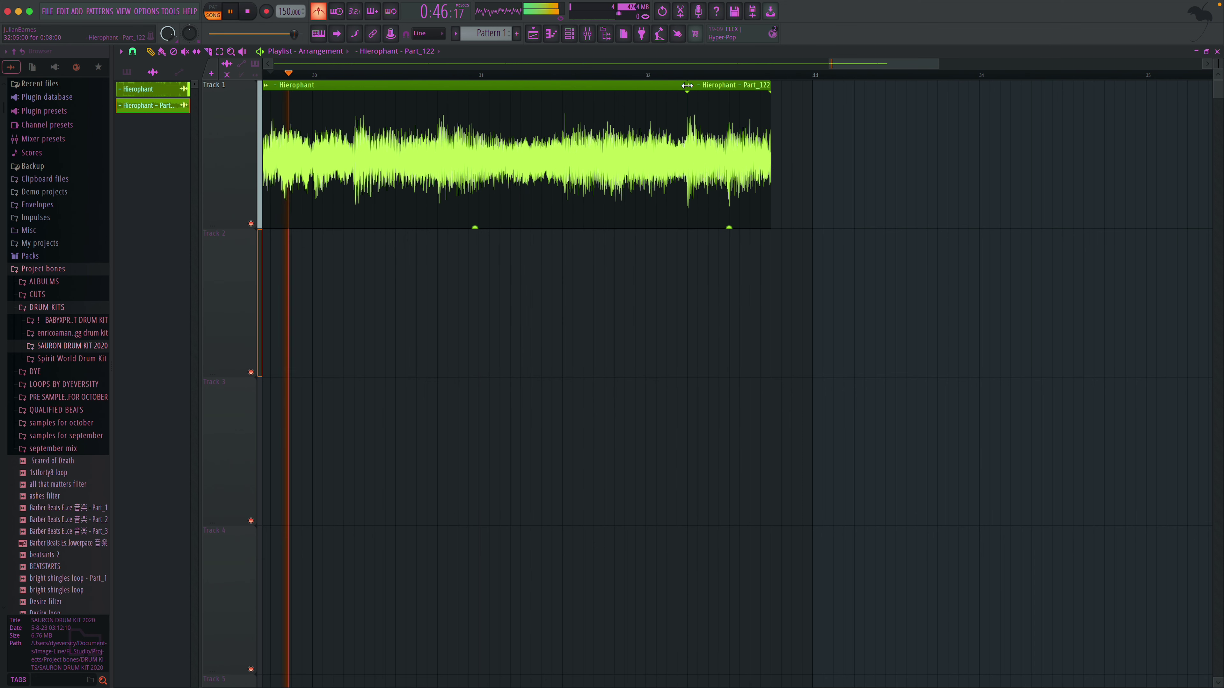
pyautogui.press('space')
pyautogui.press('space')
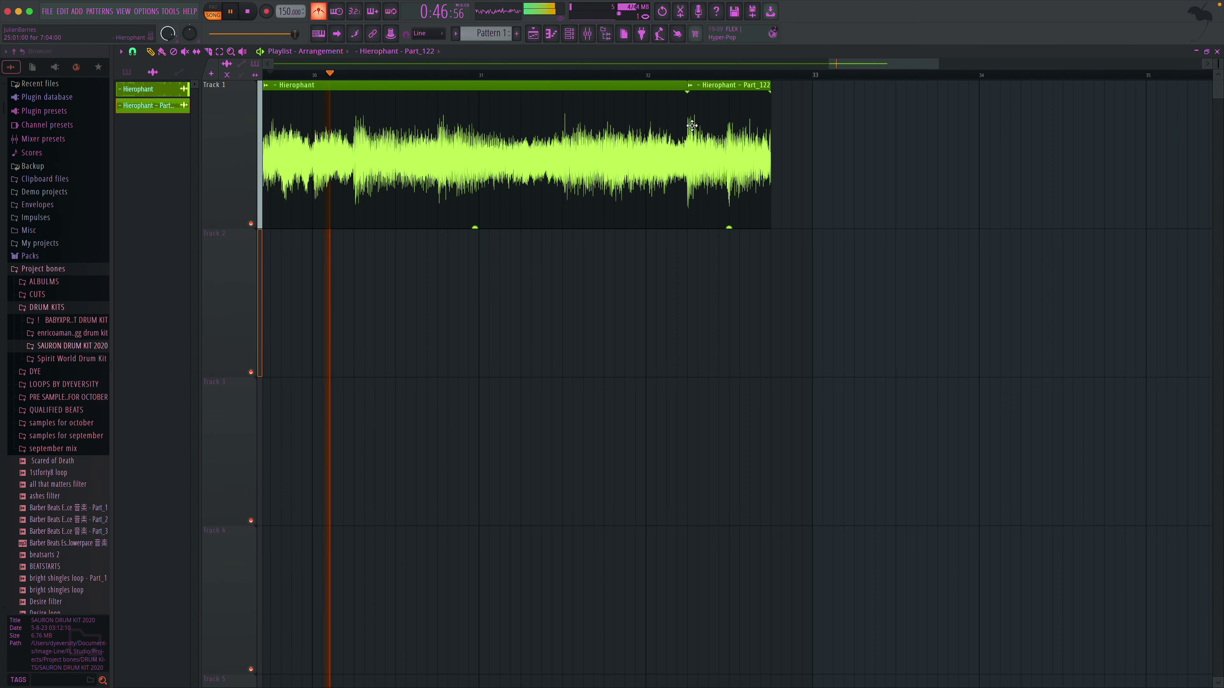
pyautogui.press('space')
# - Try lengthening the Hierophant - Part_122 clip to end at bar 33, listen to it, and undo the change
pyautogui.moveTo(767, 132); pyautogui.dragTo(802, 129)
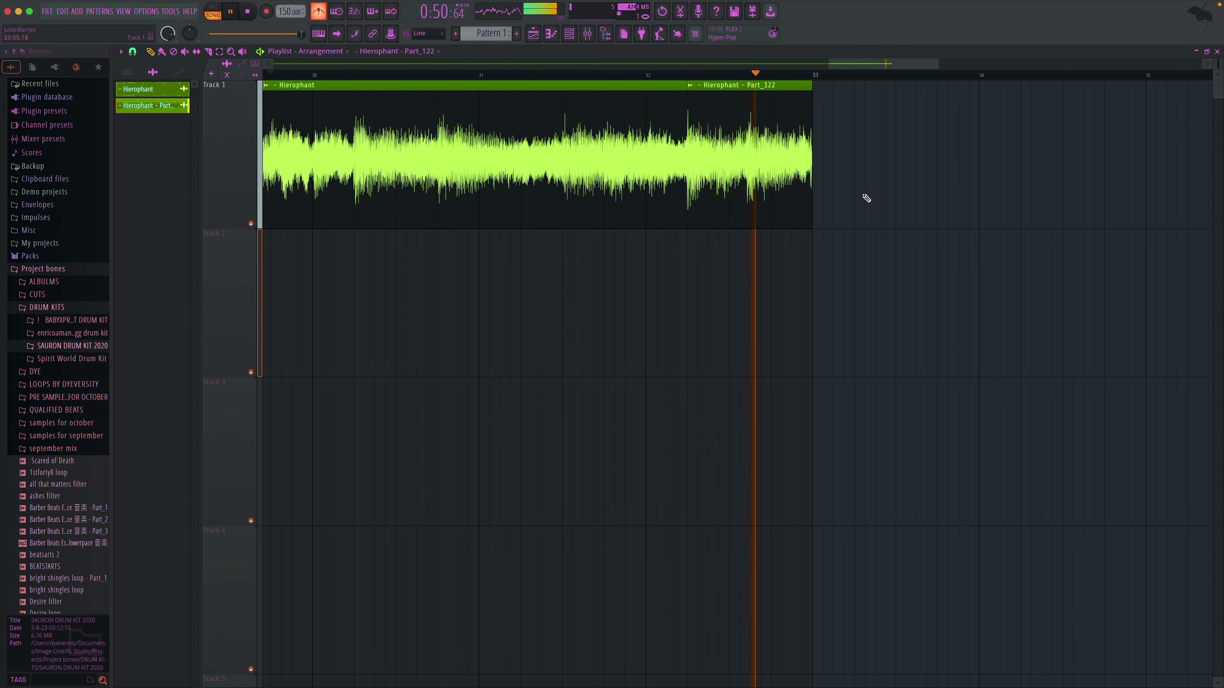
pyautogui.press('space')
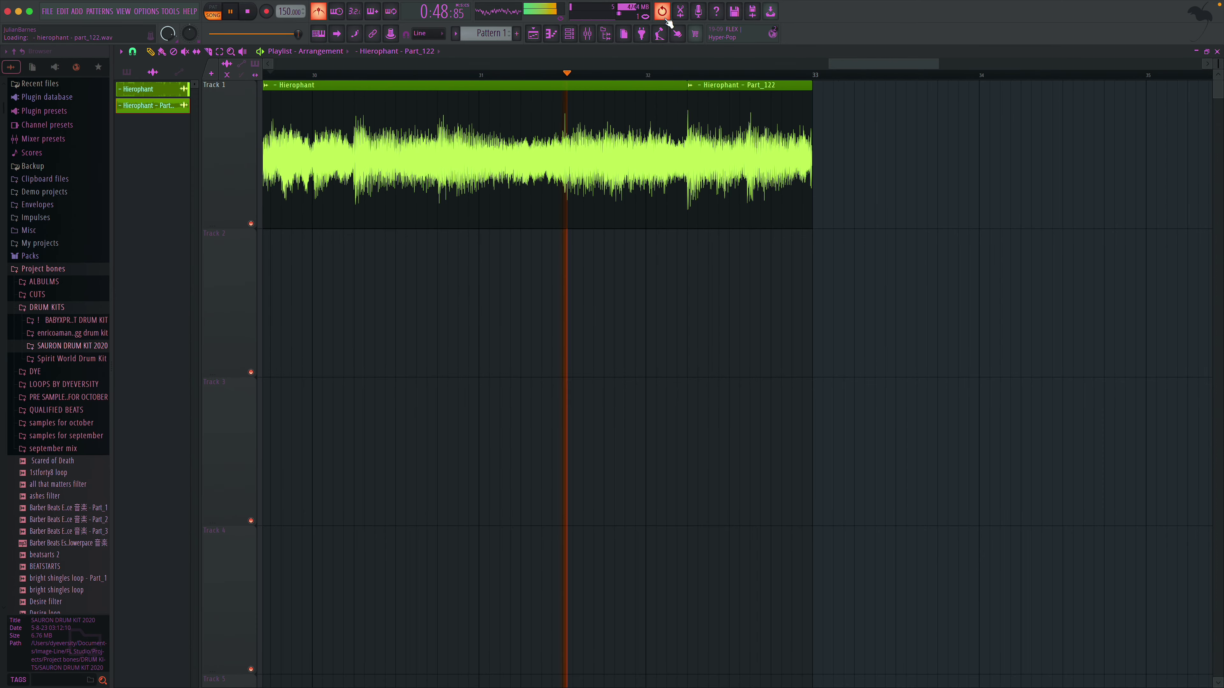
pyautogui.press('super+z')
pyautogui.press('space')
pyautogui.press('space')
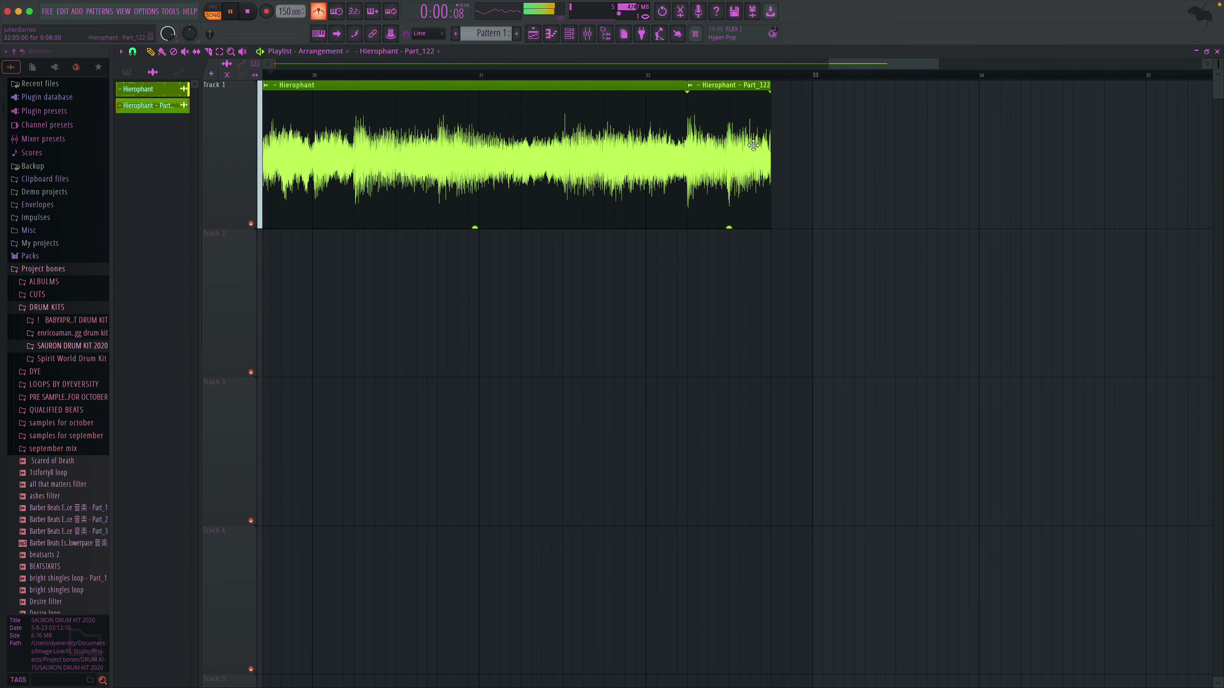
# - Examine and play the Hierophant clips between bars 23 and 33 to find where the timing drifts
pyautogui.hscroll(-4, 679, 131)
pyautogui.hscroll(-10, 434, 99)
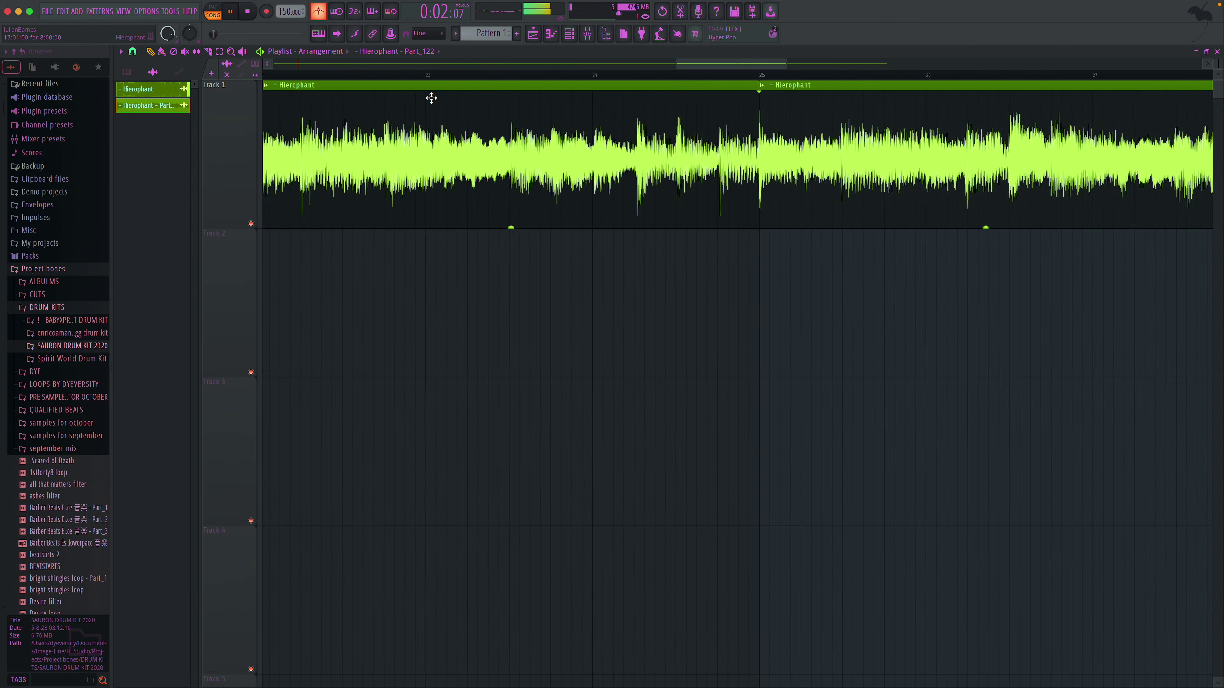
pyautogui.hscroll(10, 471, 102)
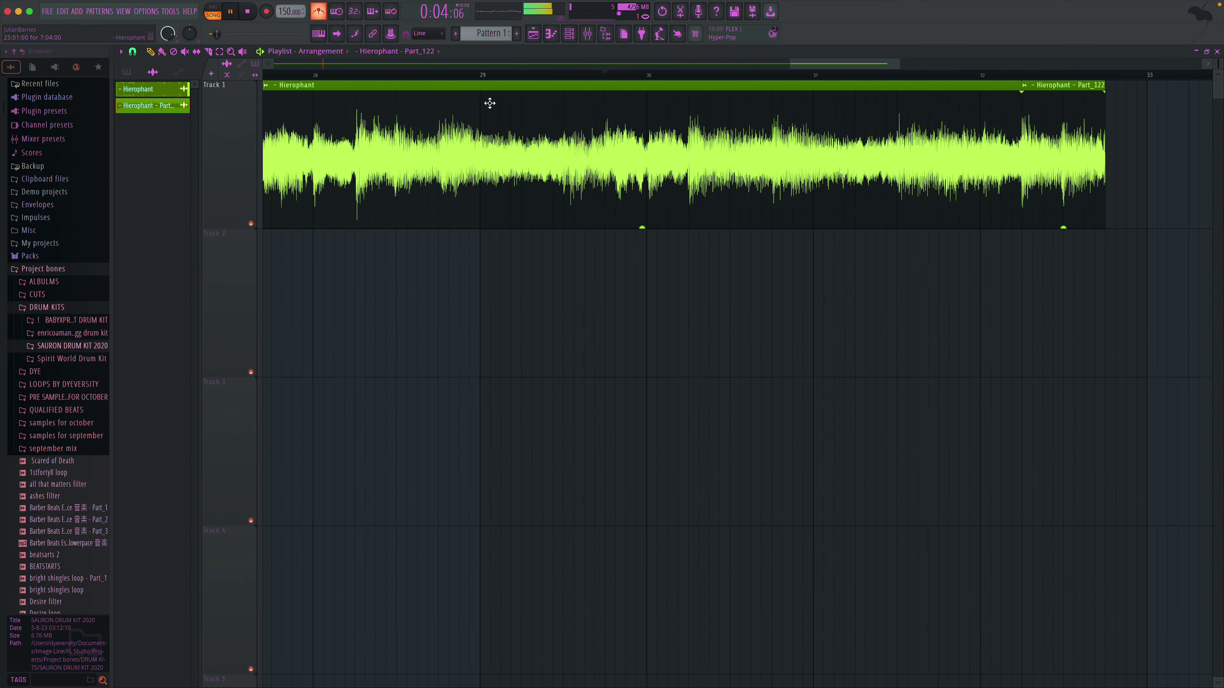
pyautogui.press('space')
pyautogui.press('space')
pyautogui.hscroll(3, 631, 134)
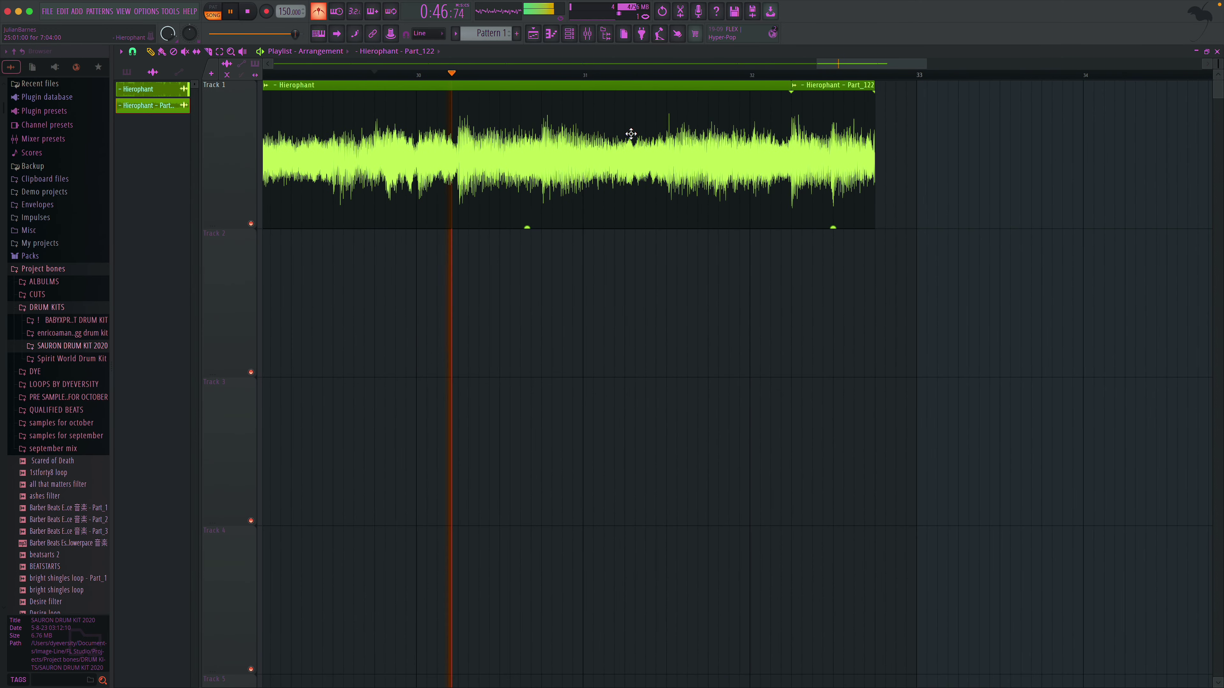
pyautogui.hscroll(4, 631, 135)
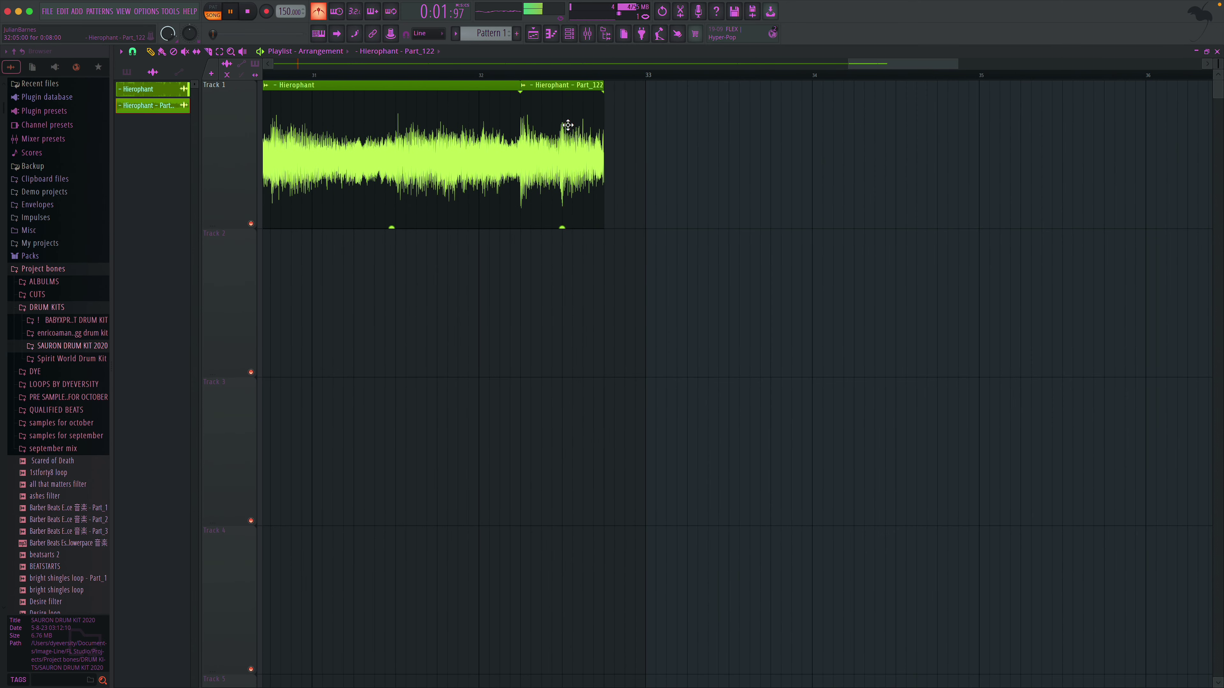
# - Try moving the Hierophant - Part_122 clip to end at bar 33 and extending the preceding Hierophant clip to meet it
pyautogui.moveTo(548, 110); pyautogui.dragTo(591, 111)
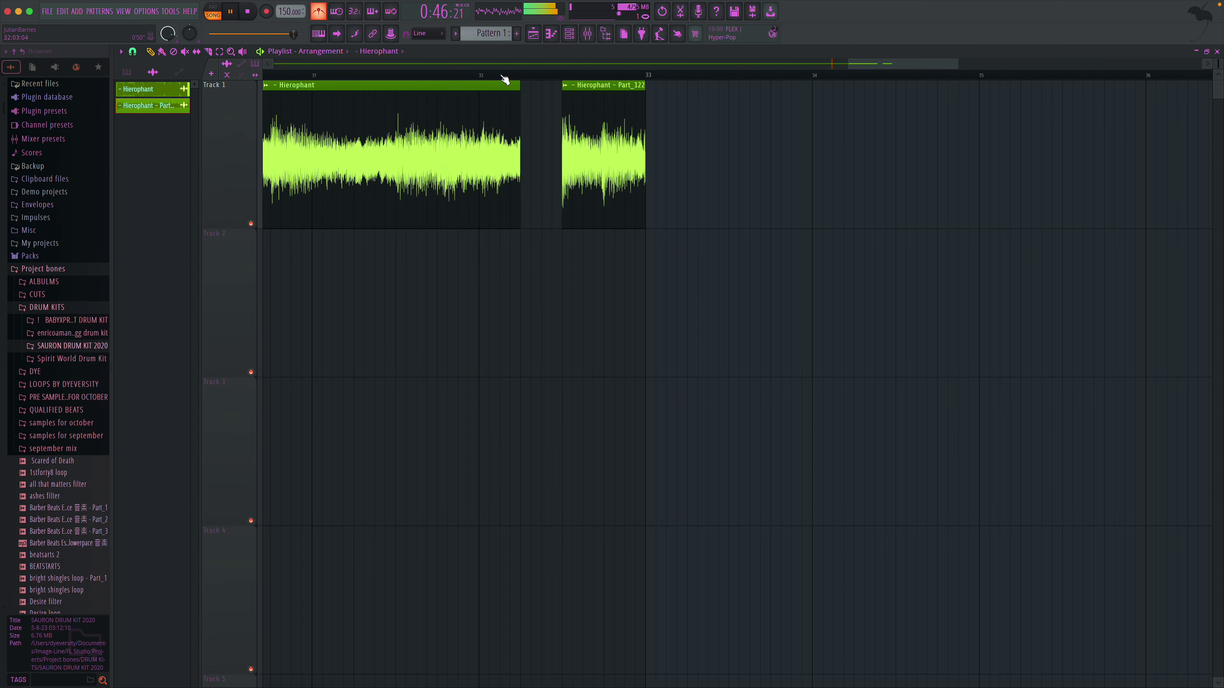
pyautogui.moveTo(525, 126); pyautogui.dragTo(546, 117)
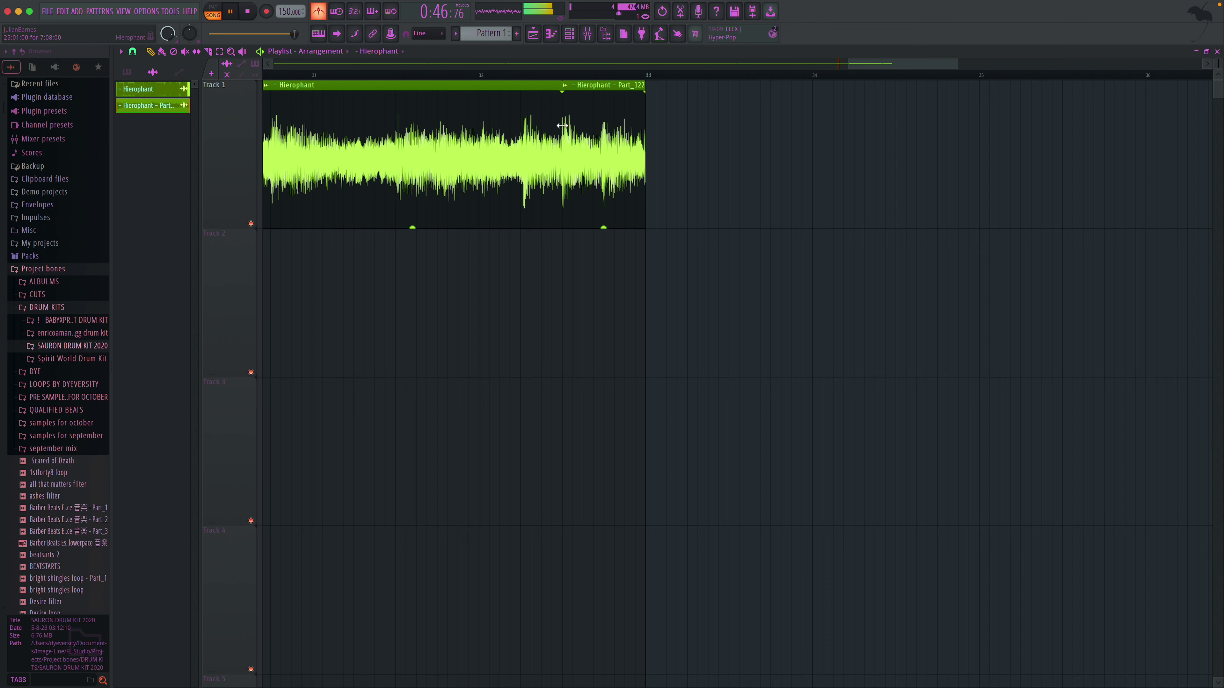
pyautogui.moveTo(559, 123); pyautogui.dragTo(521, 124)
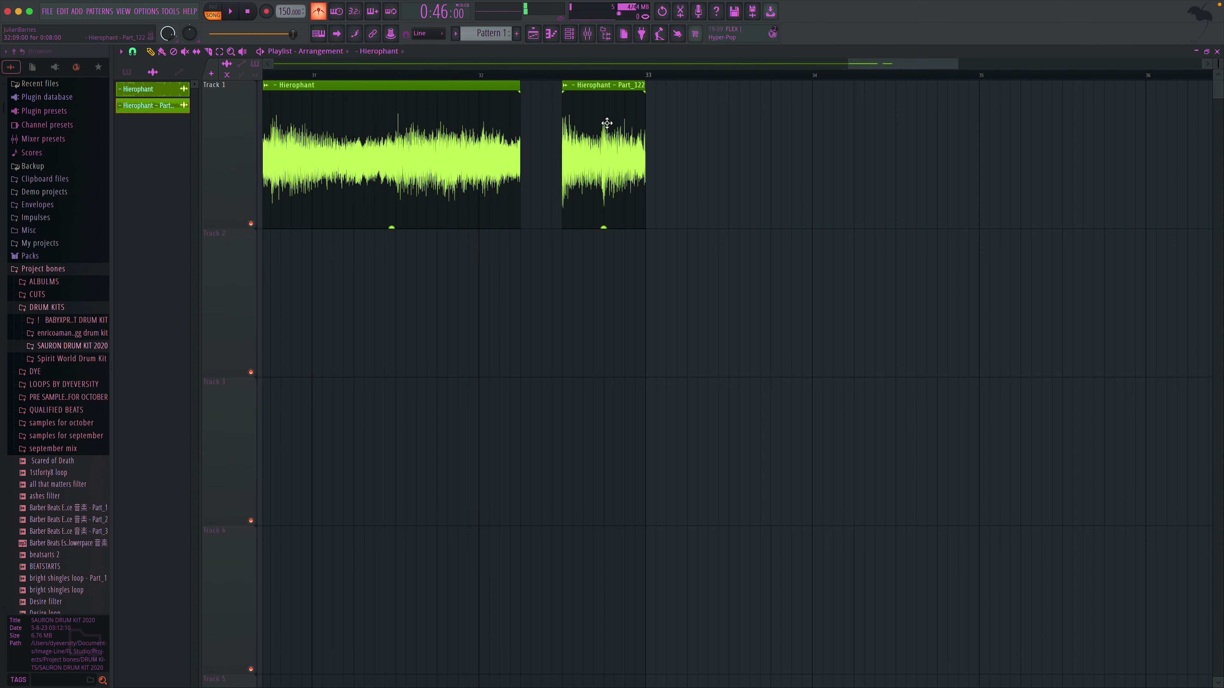
# - Move the Hierophant - Part_122 clip past bar 33 and extend the preceding Hierophant clip to a length of 7:12:00
pyautogui.moveTo(606, 123); pyautogui.dragTo(742, 123)
pyautogui.moveTo(532, 119); pyautogui.dragTo(642, 114)
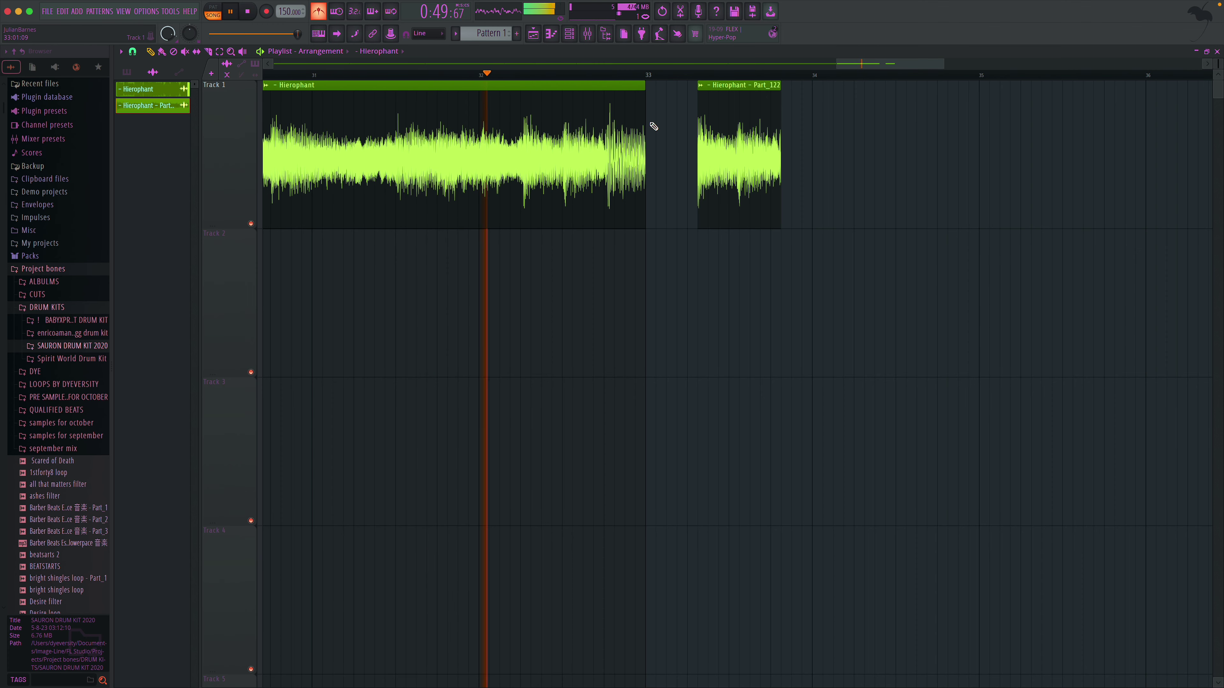
pyautogui.press('space')
pyautogui.press('space')
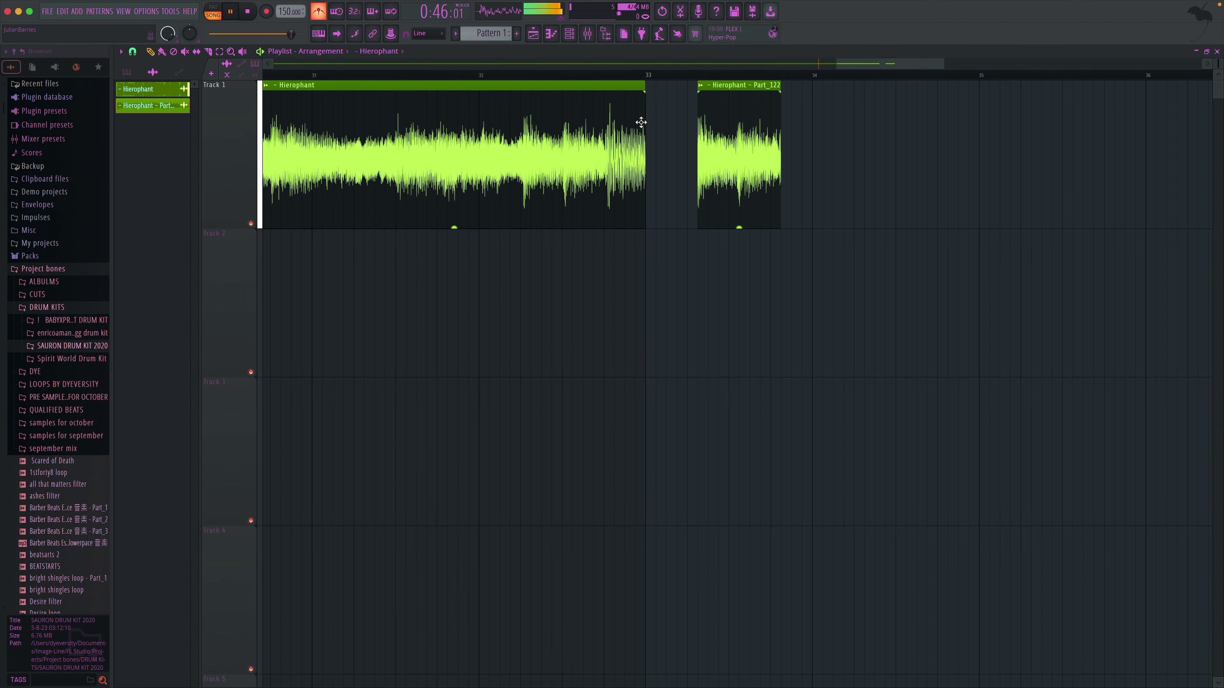
pyautogui.moveTo(646, 121); pyautogui.dragTo(609, 126)
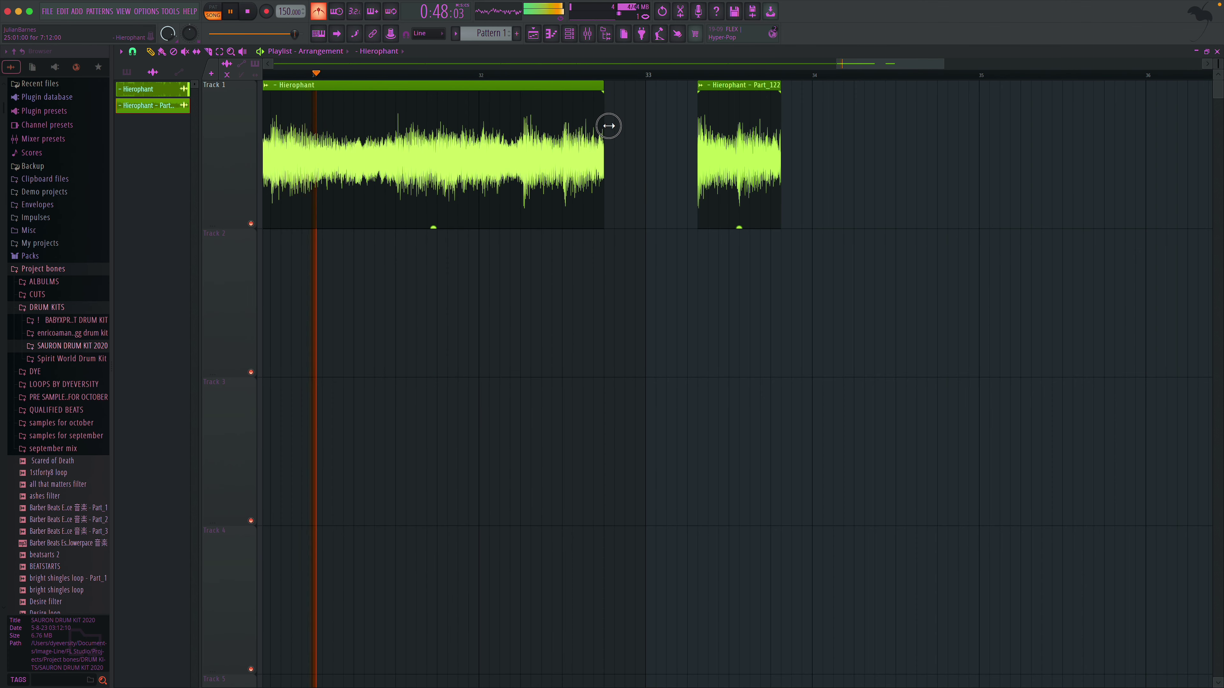
# - Delete the Hierophant - Part_122 clip placed beyond bar 33 on Track 1
pyautogui.hscroll(-3, 795, 133)
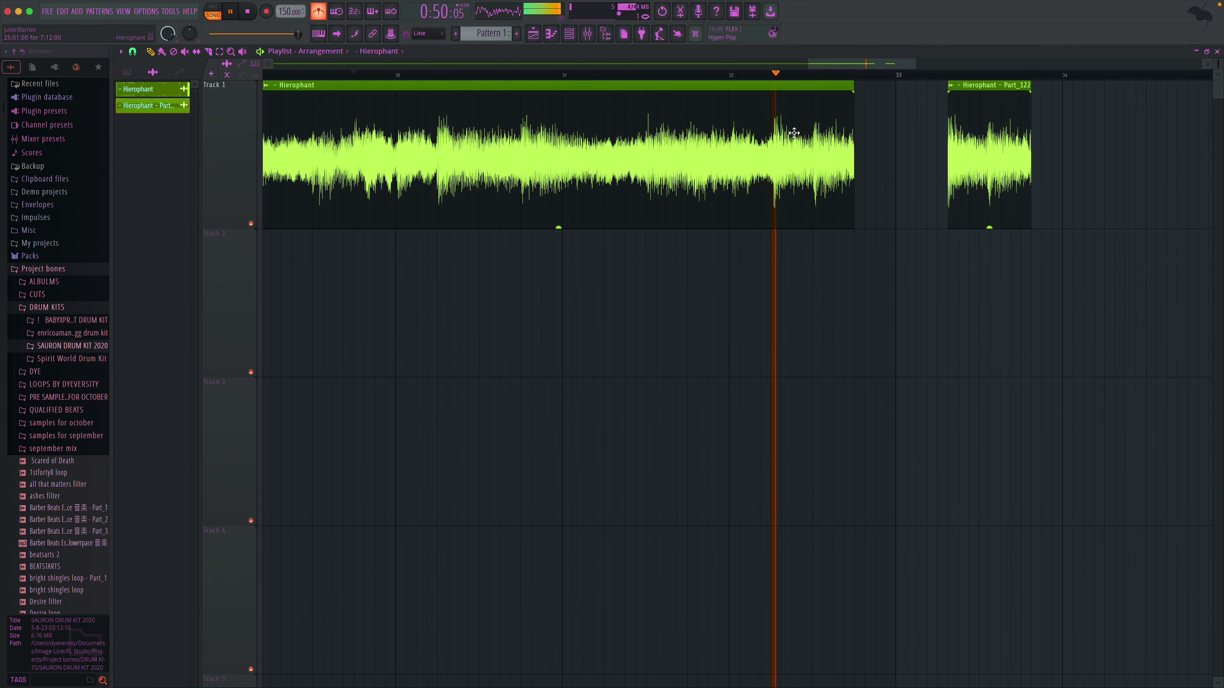
pyautogui.press('space')
pyautogui.hscroll(-3, 749, 132)
pyautogui.hscroll(2, 1137, 152)
pyautogui.rightClick(1091, 143)
pyautogui.hscroll(-4, 931, 129)
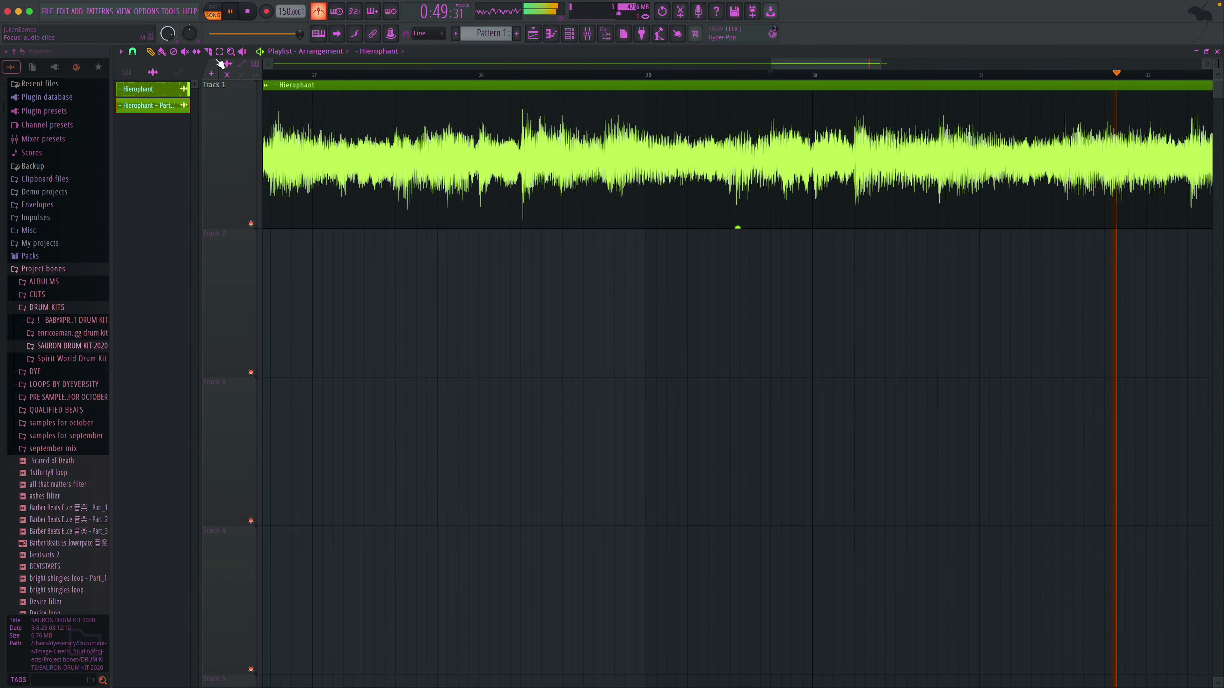
# - Slice the last Hierophant clip at the transient about one beat after bar 30, using playback to locate it
pyautogui.press('space')
pyautogui.hscroll(-5, 357, 115)
pyautogui.hscroll(9, 403, 116)
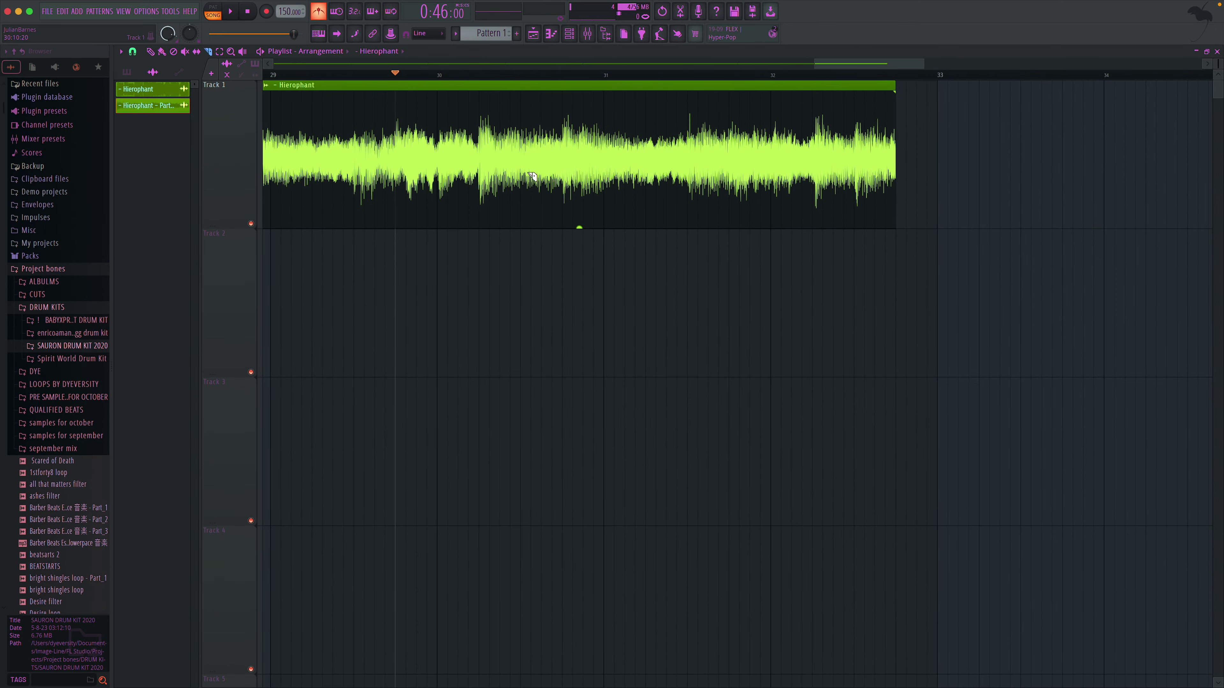
pyautogui.hscroll(-3, 534, 172)
pyautogui.press('space')
pyautogui.press('space')
pyautogui.click(316, 75)
pyautogui.press('space')
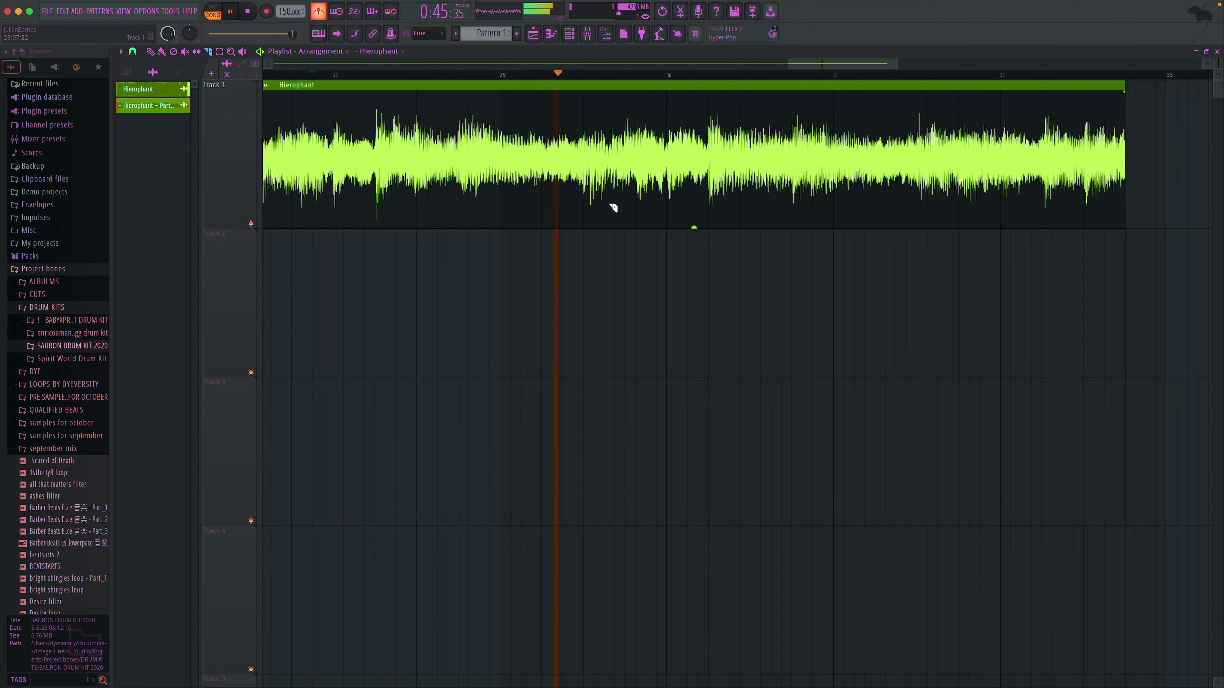
pyautogui.moveTo(710, 236); pyautogui.dragTo(708, 131)
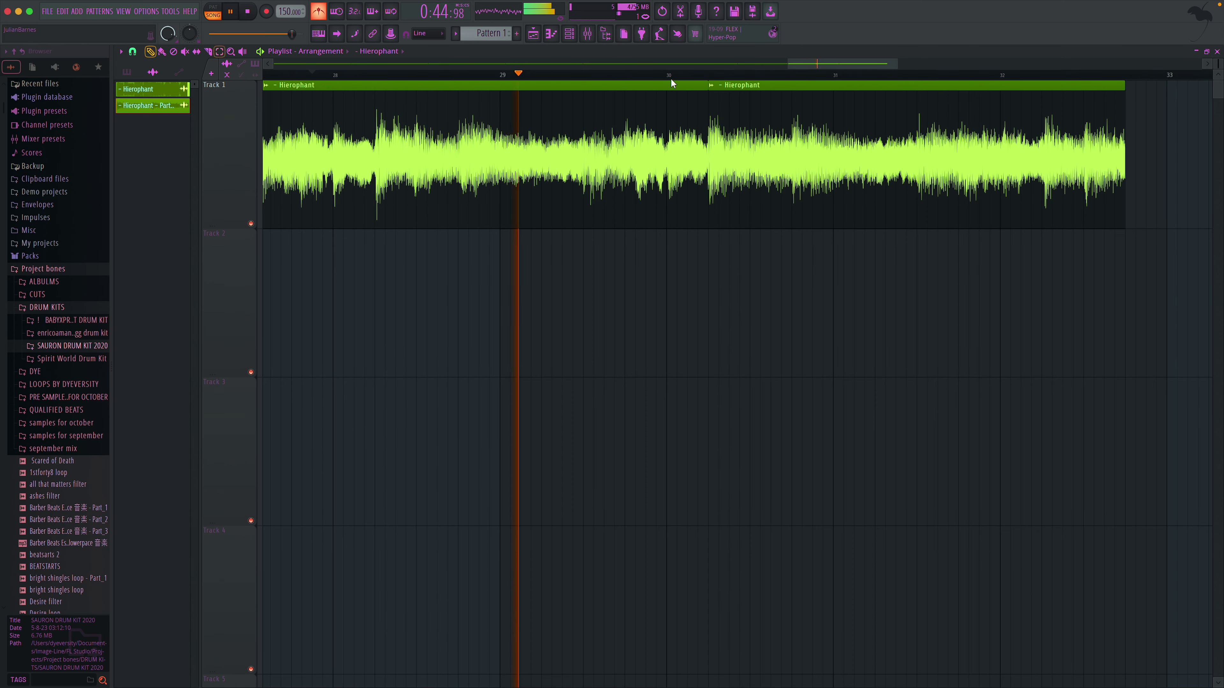
pyautogui.click(711, 85)
pyautogui.click(807, 147)
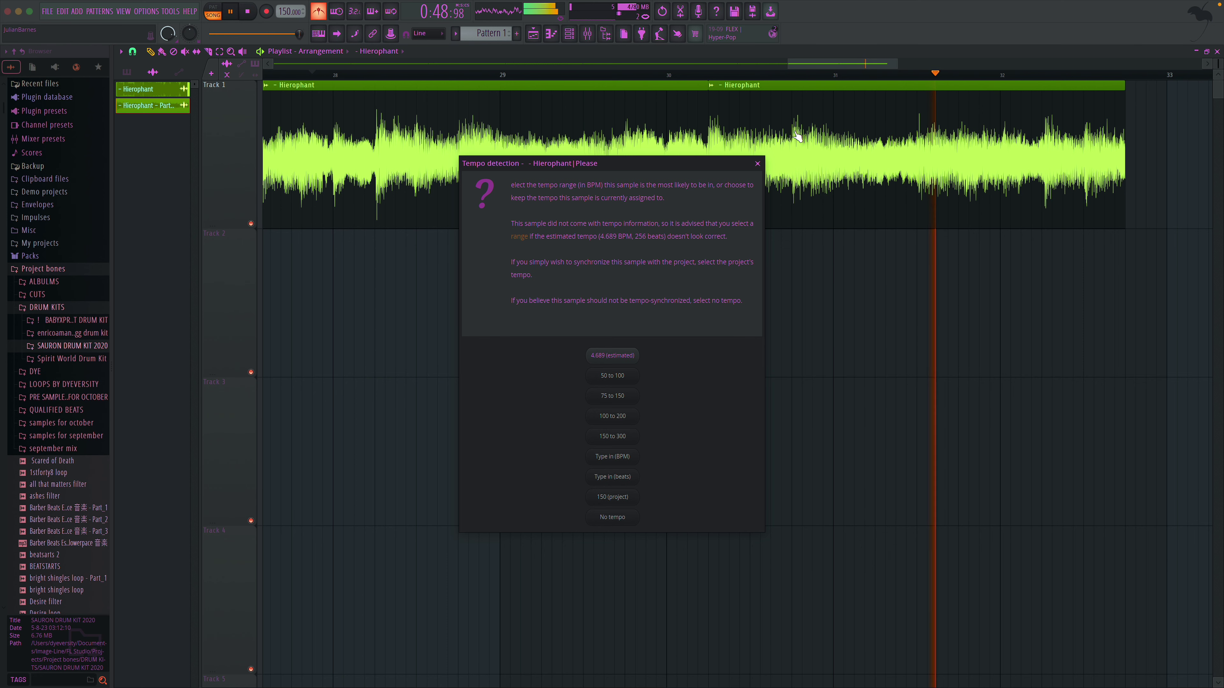
pyautogui.click(757, 163)
# - Make the last Hierophant clip unique as a sample and save it as GORE - Hierophant - Part_13
pyautogui.click(712, 86)
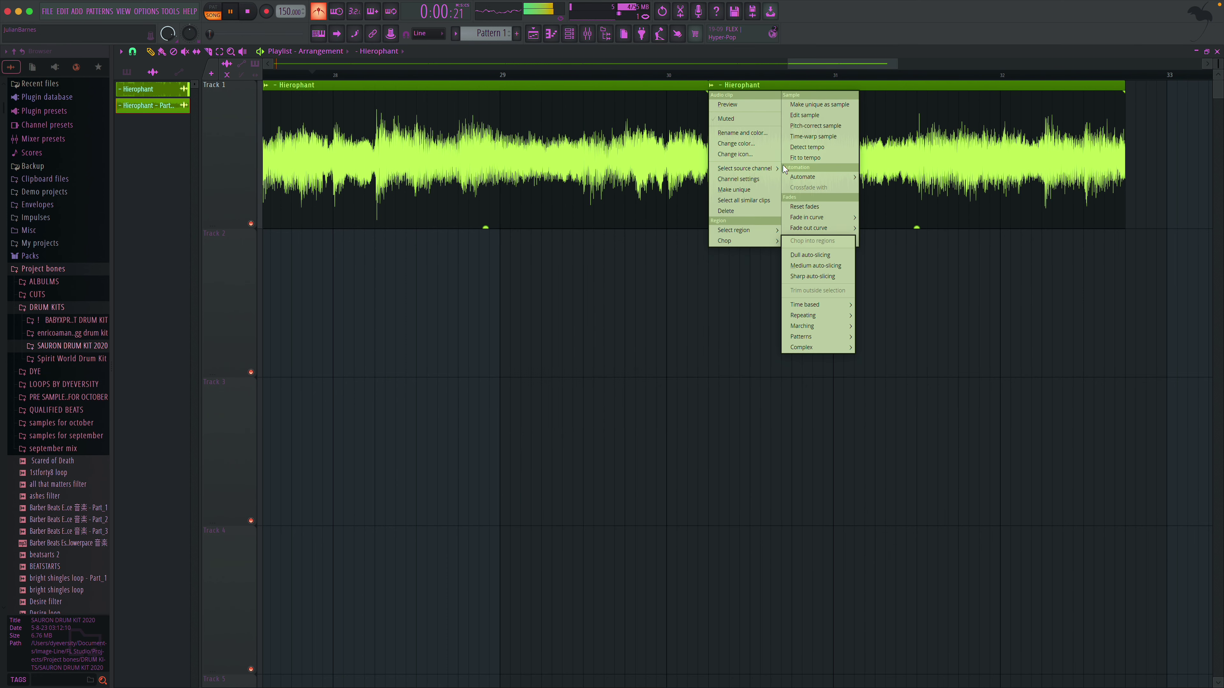
pyautogui.click(821, 99)
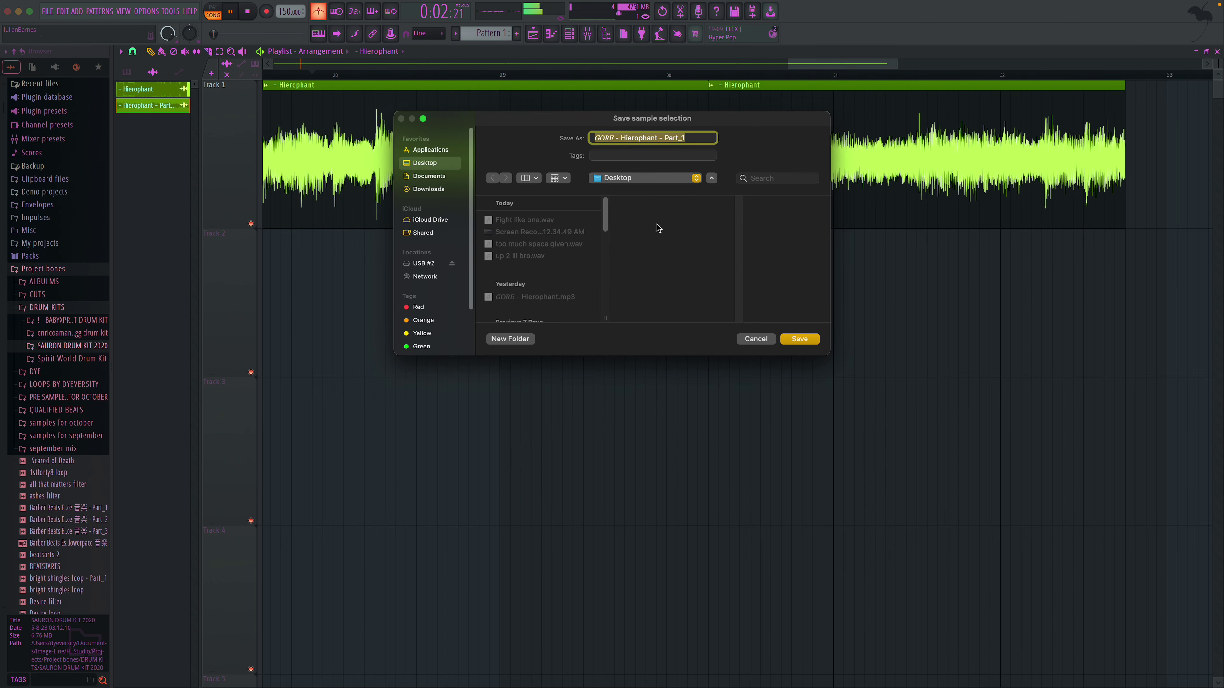
pyautogui.click(693, 181)
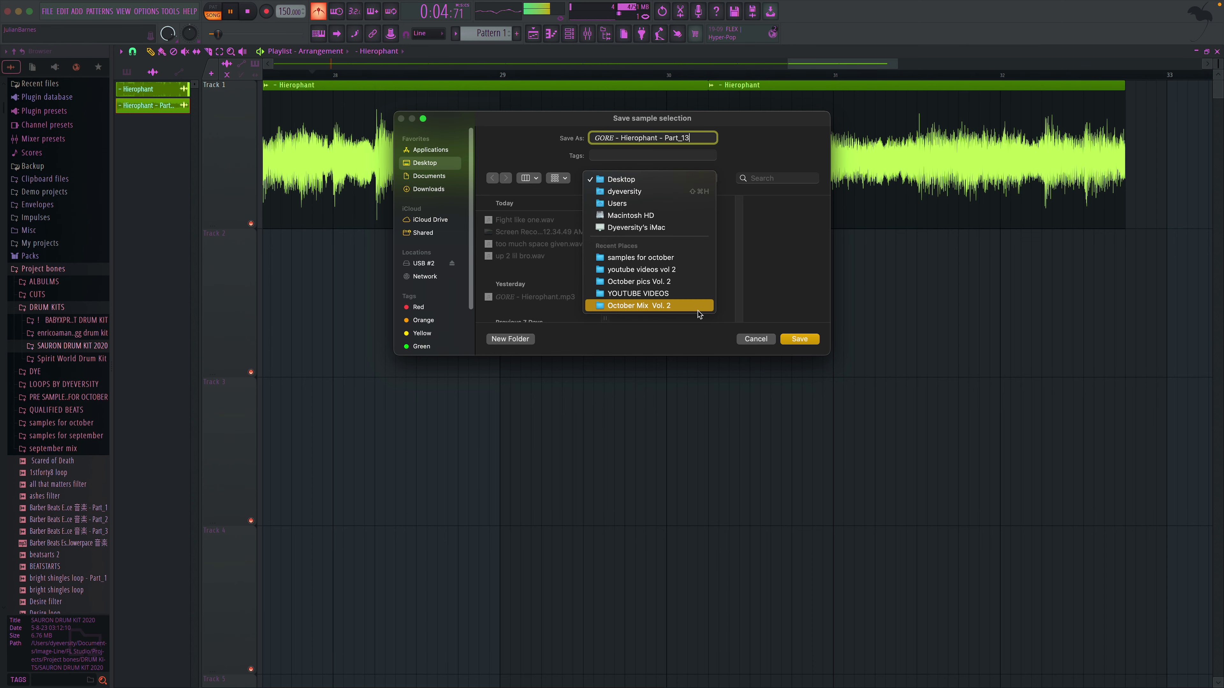
pyautogui.click(791, 338)
# - Fit the Hierophant - Part_13 clip to the project tempo using the estimated tempo
pyautogui.click(711, 85)
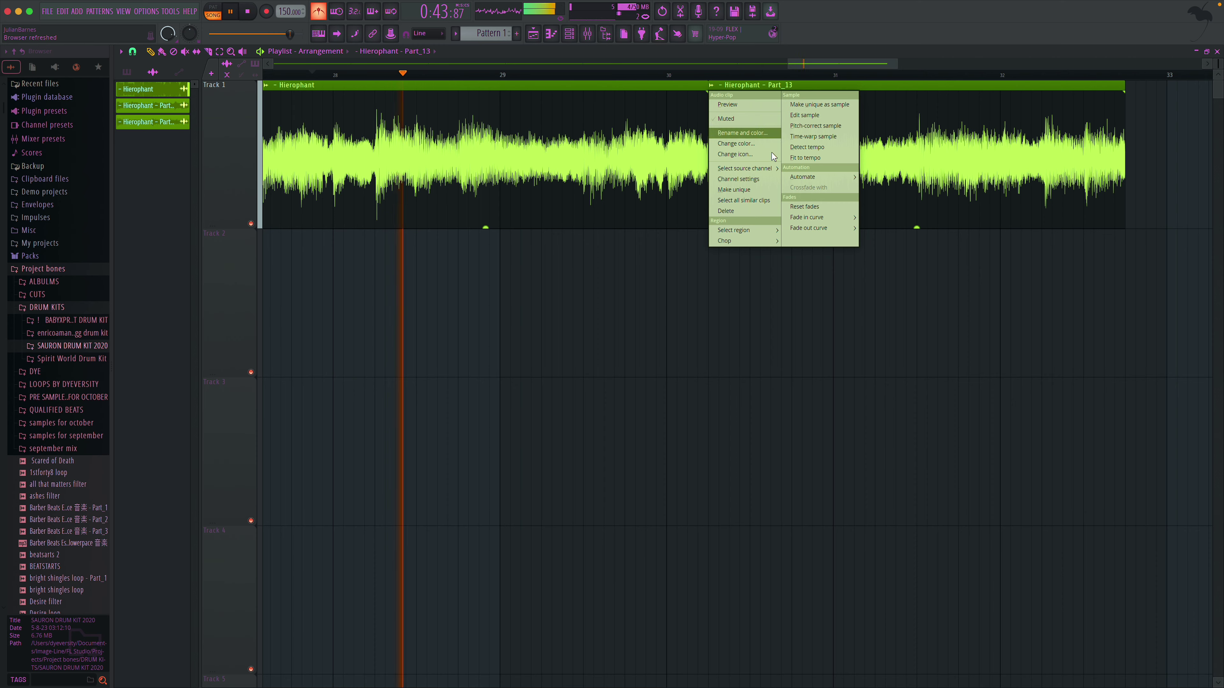
pyautogui.click(804, 158)
pyautogui.click(626, 355)
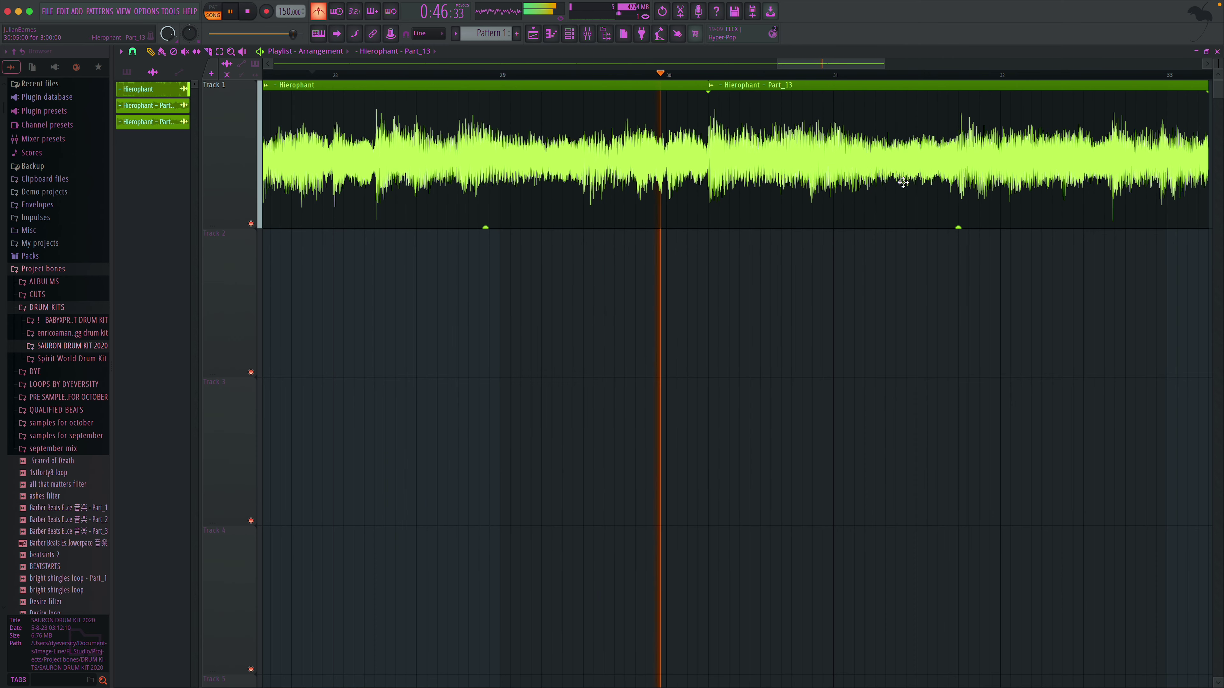
pyautogui.hscroll(5, 896, 180)
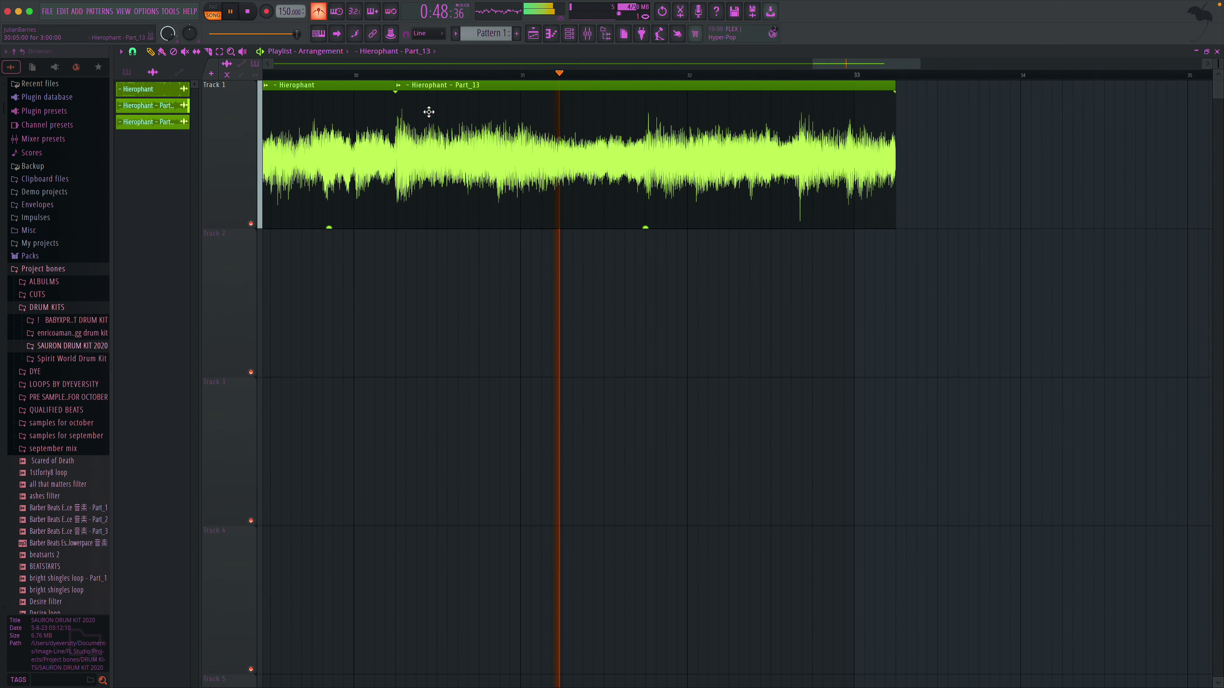
# - Fit the Hierophant - Part_13 clip to the project tempo with a sample tempo of 160 BPM and stop playback
pyautogui.click(402, 88)
pyautogui.click(492, 160)
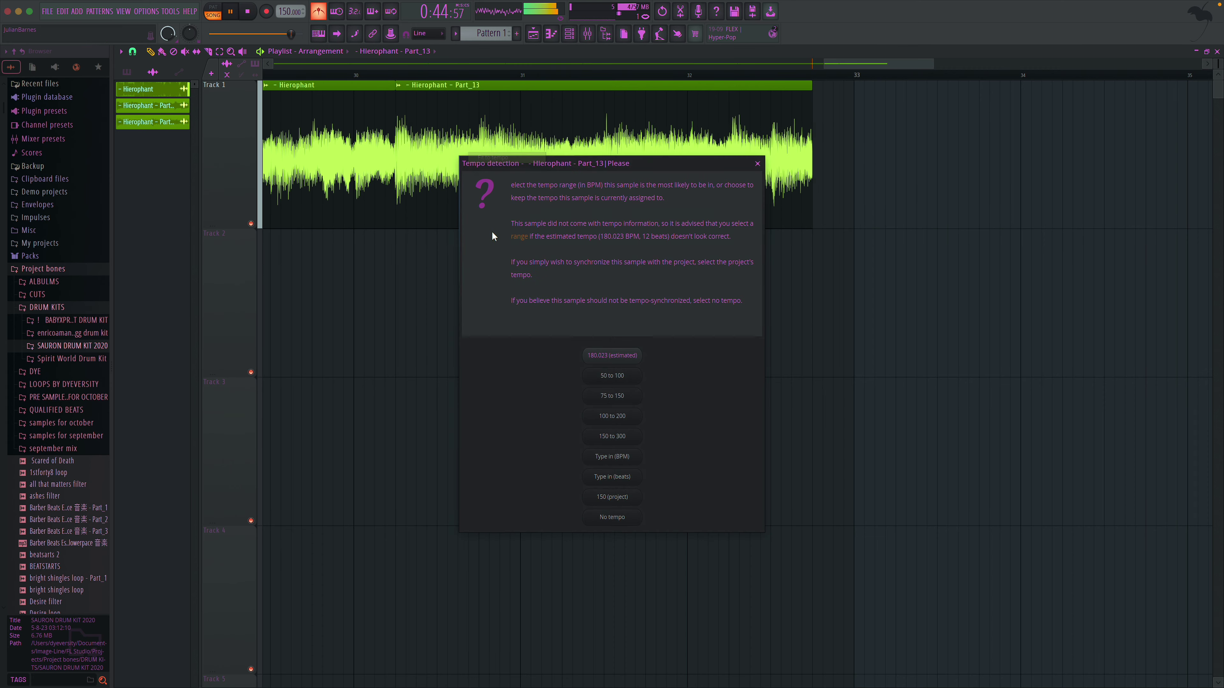
pyautogui.click(626, 458)
pyautogui.write('160')
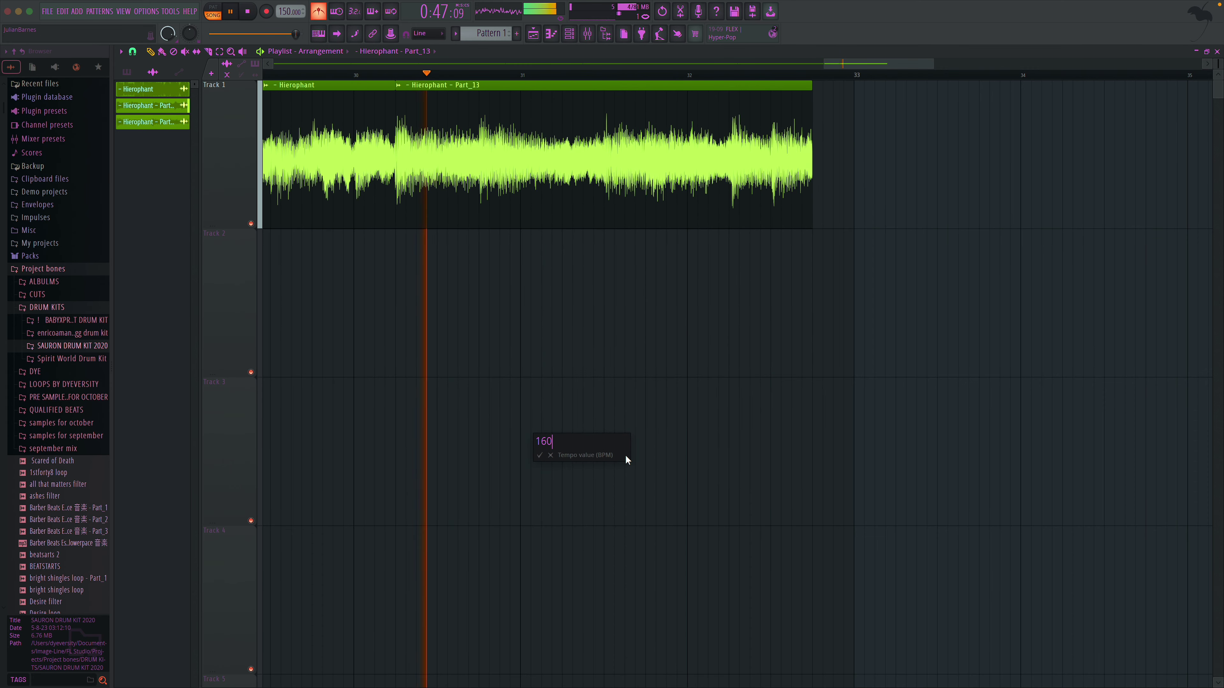
pyautogui.press('Return')
pyautogui.press('space')
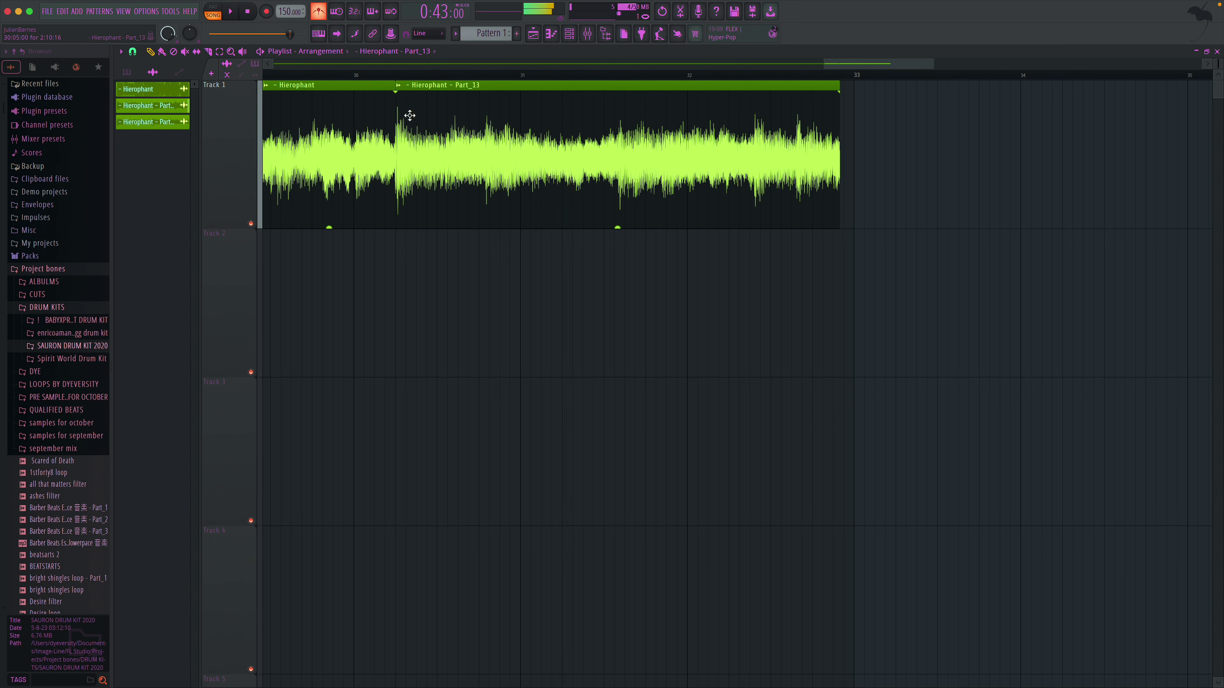
# - Revert the project history to the last playlist slice and return the browser to the file list
pyautogui.click(663, 11)
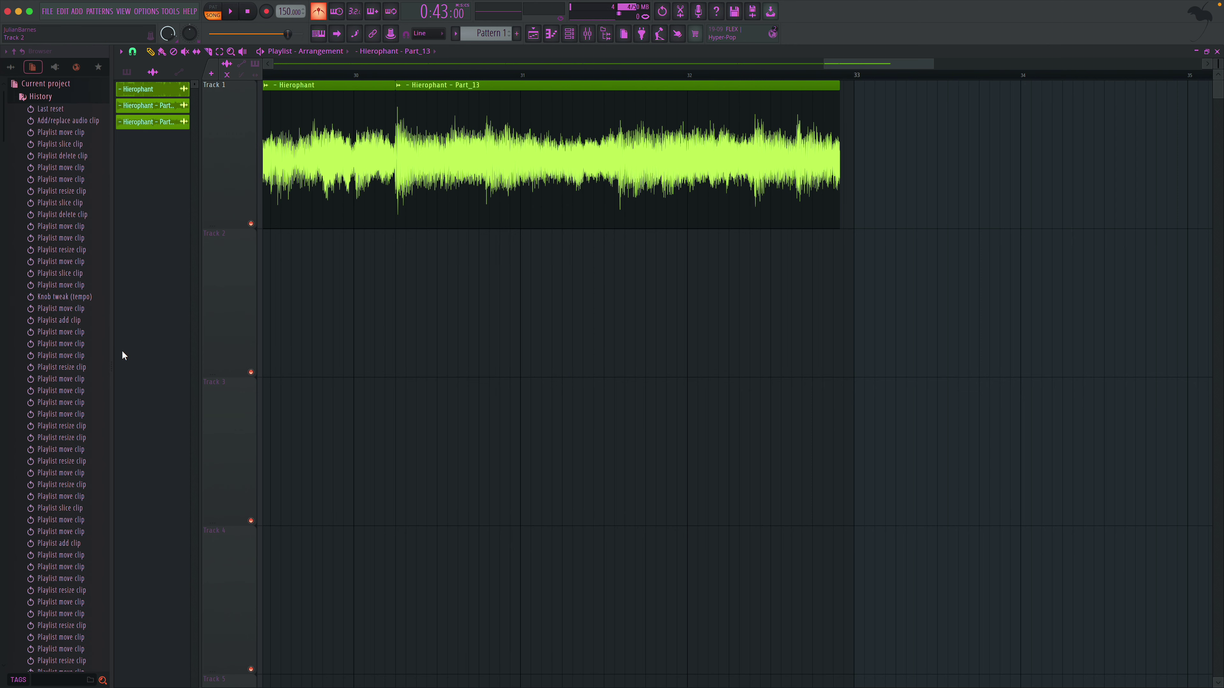
pyautogui.scroll(-3, 71, 586)
pyautogui.click(73, 578)
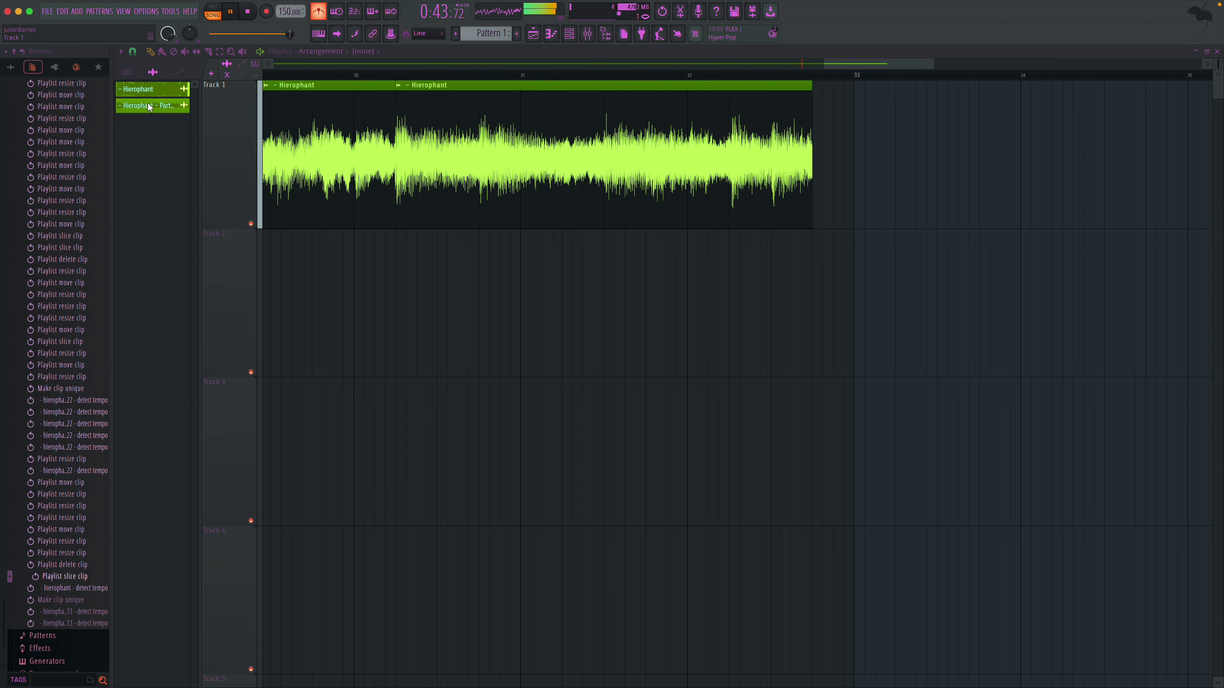
pyautogui.click(13, 67)
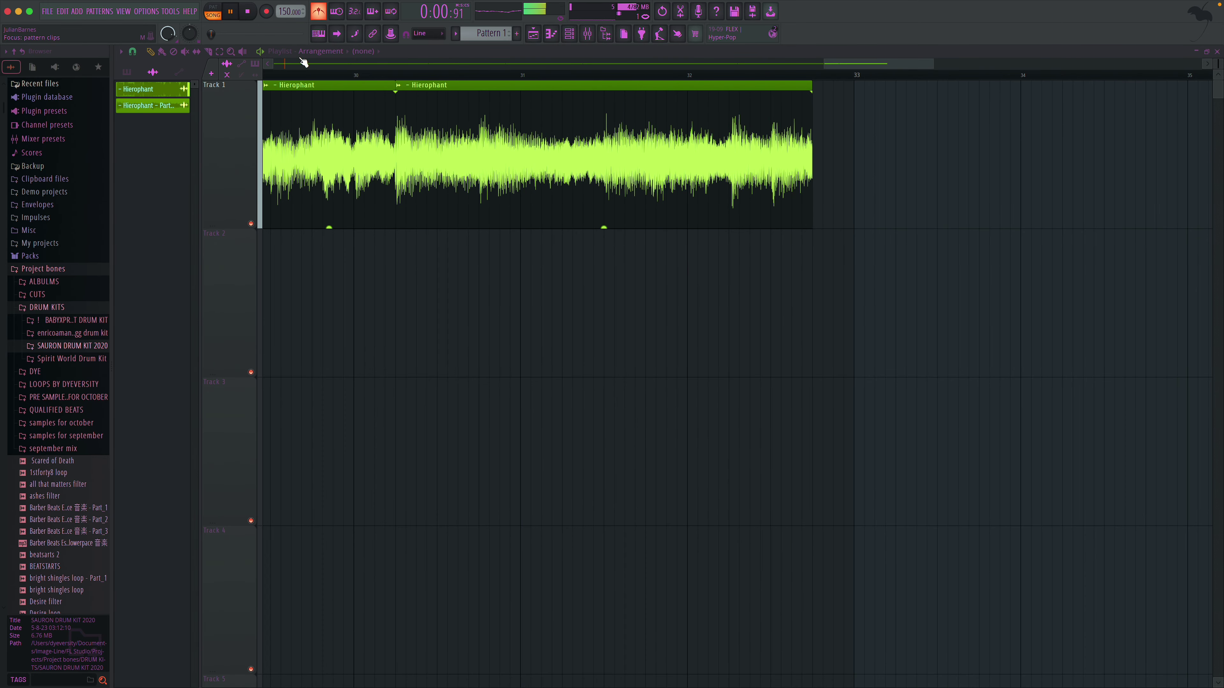
# - Select all Hierophant clips on Track 1, duplicate them to start at bar 33, and clear the selection
pyautogui.click(230, 52)
pyautogui.rightClick(481, 153)
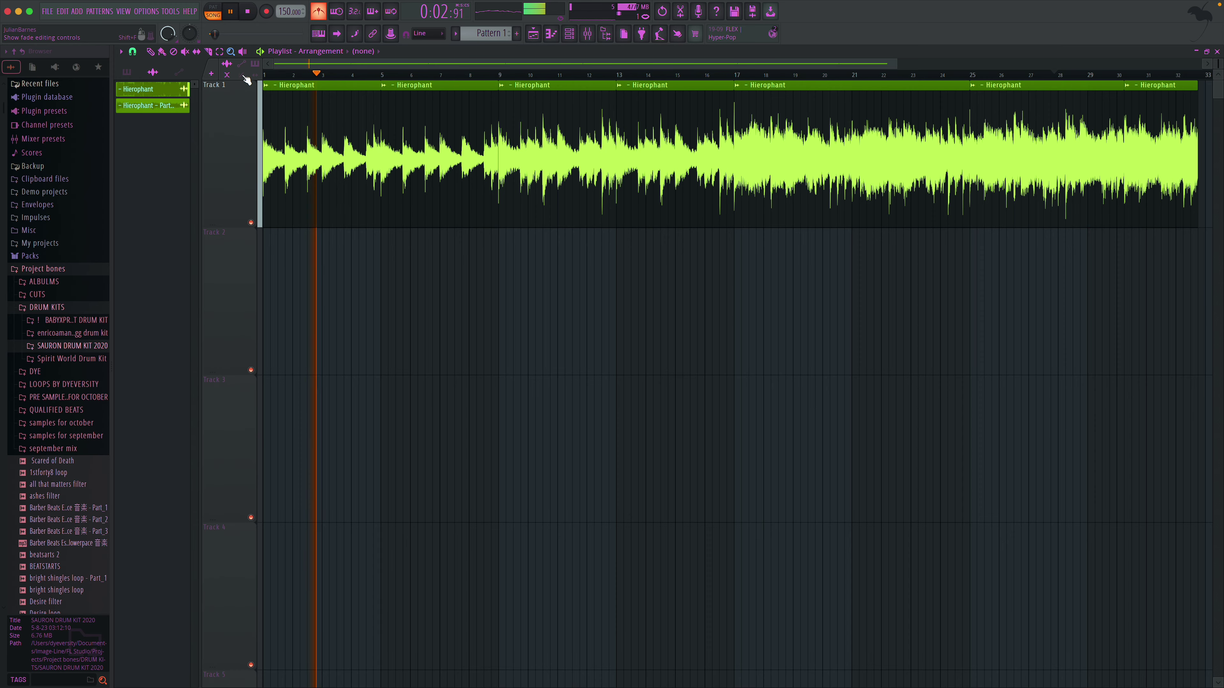
pyautogui.moveTo(264, 83); pyautogui.dragTo(1204, 229)
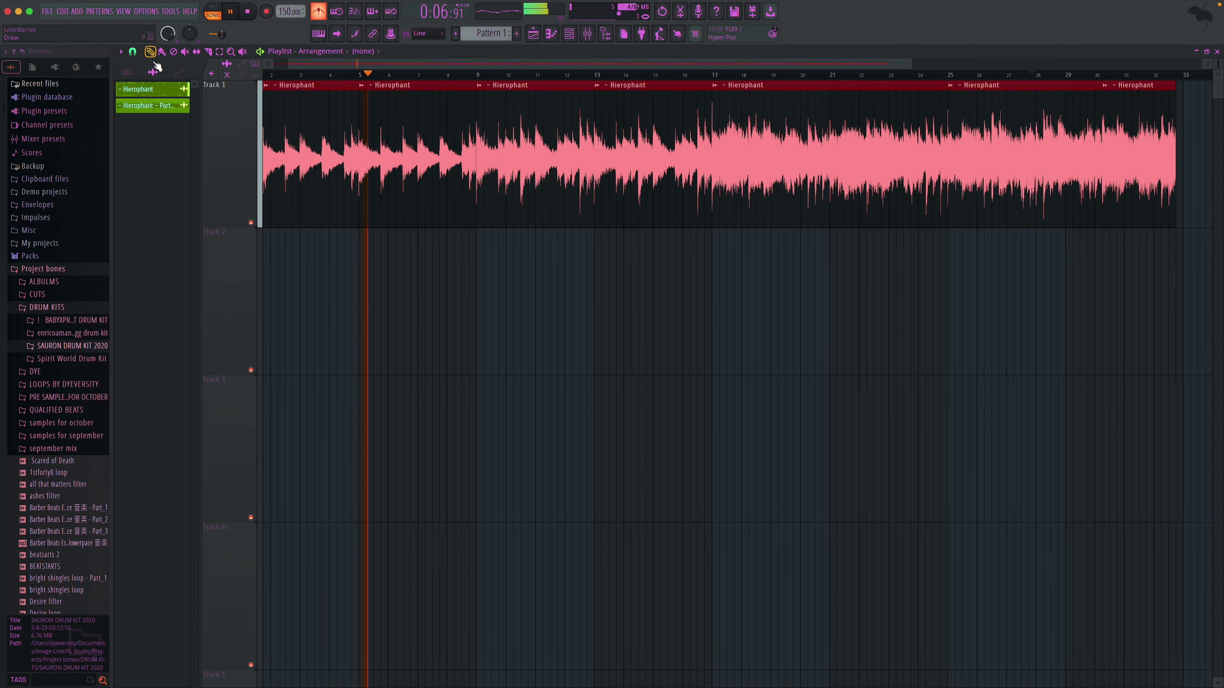
pyautogui.moveTo(289, 190); pyautogui.dragTo(1159, 189)
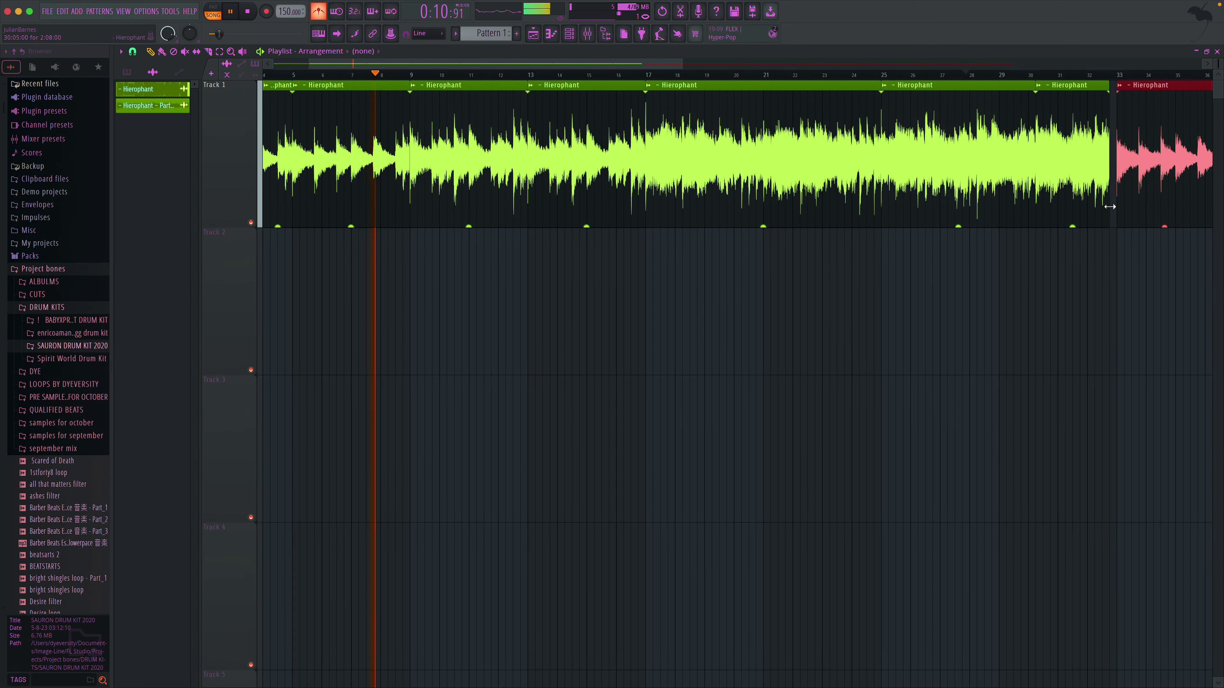
pyautogui.click(968, 199)
# - Play back the passage around bar 33 to check the transition from the original clips into the duplicated ones
pyautogui.click(847, 75)
pyautogui.click(951, 74)
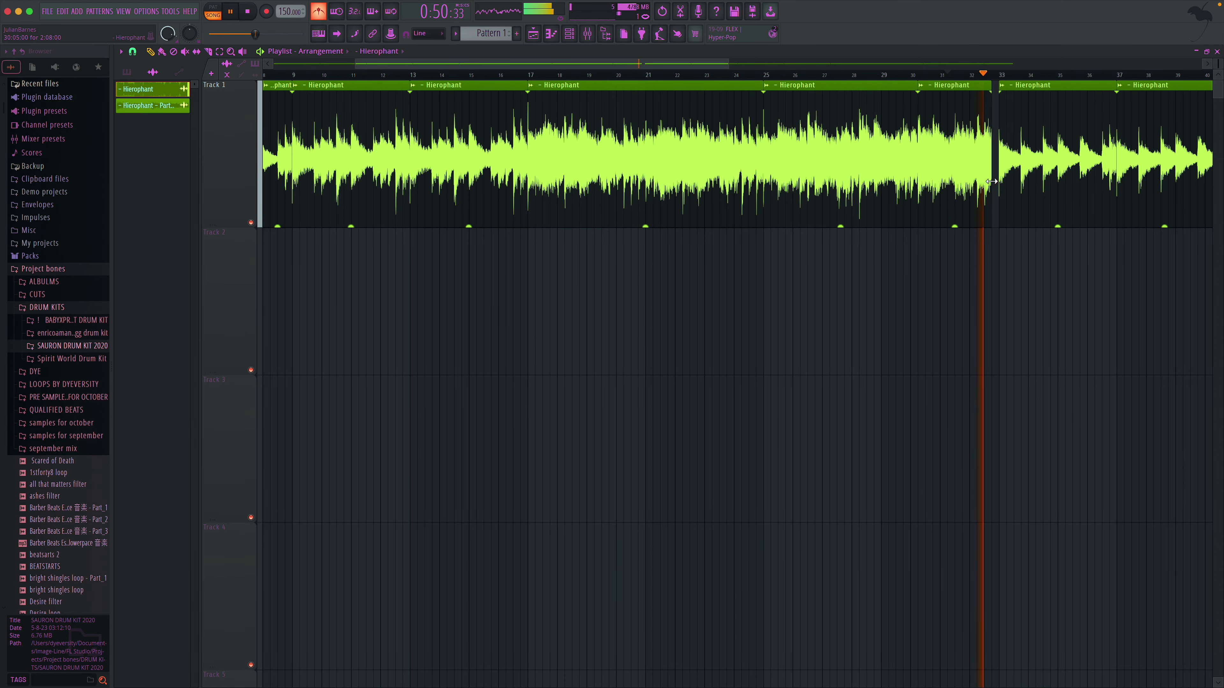
pyautogui.press('space')
pyautogui.press('space')
pyautogui.hscroll(5, 998, 185)
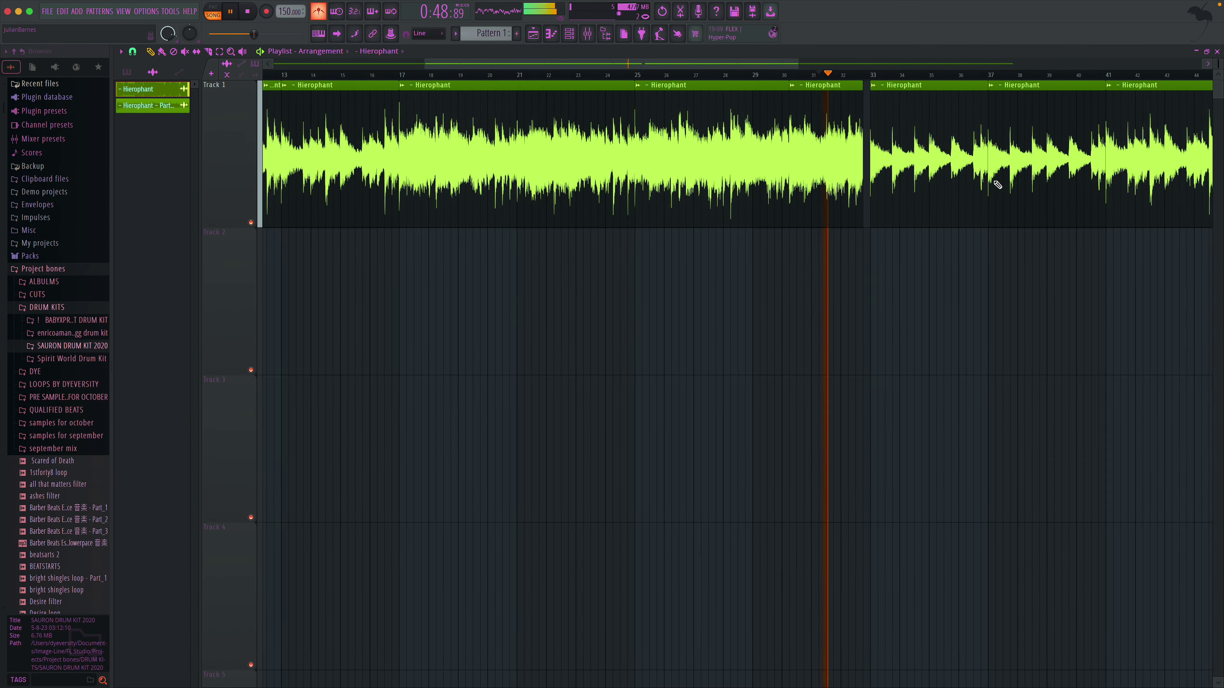
pyautogui.hscroll(10, 997, 184)
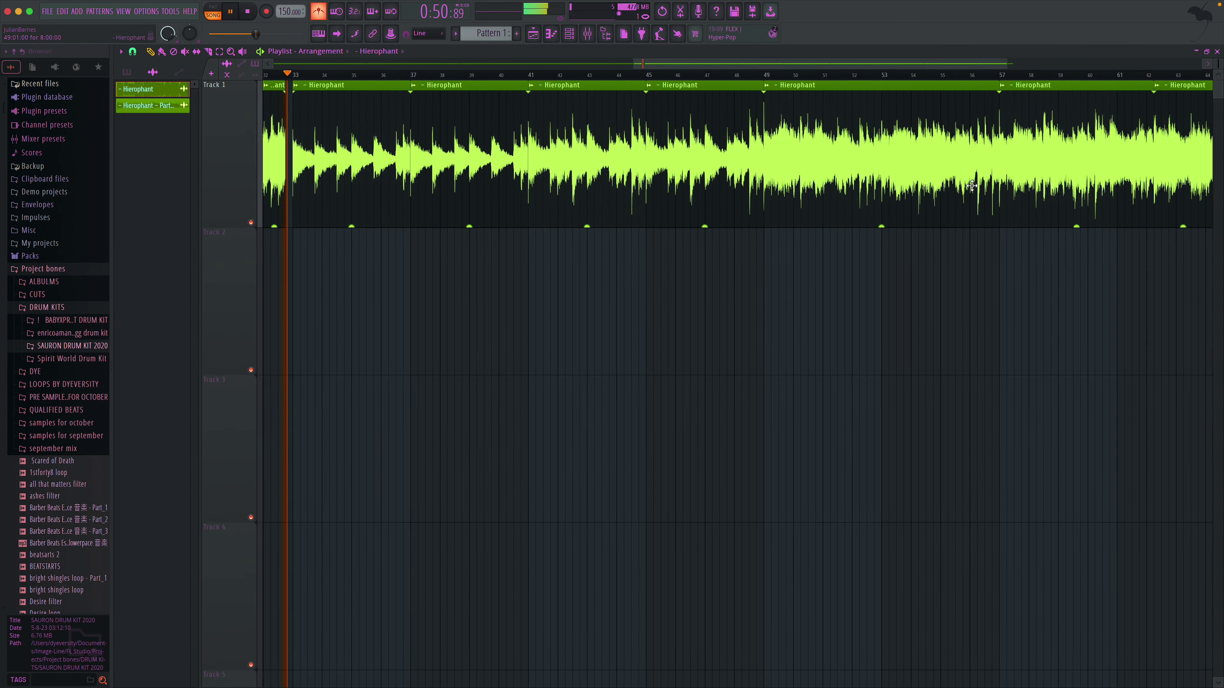
pyautogui.hscroll(-8, 972, 185)
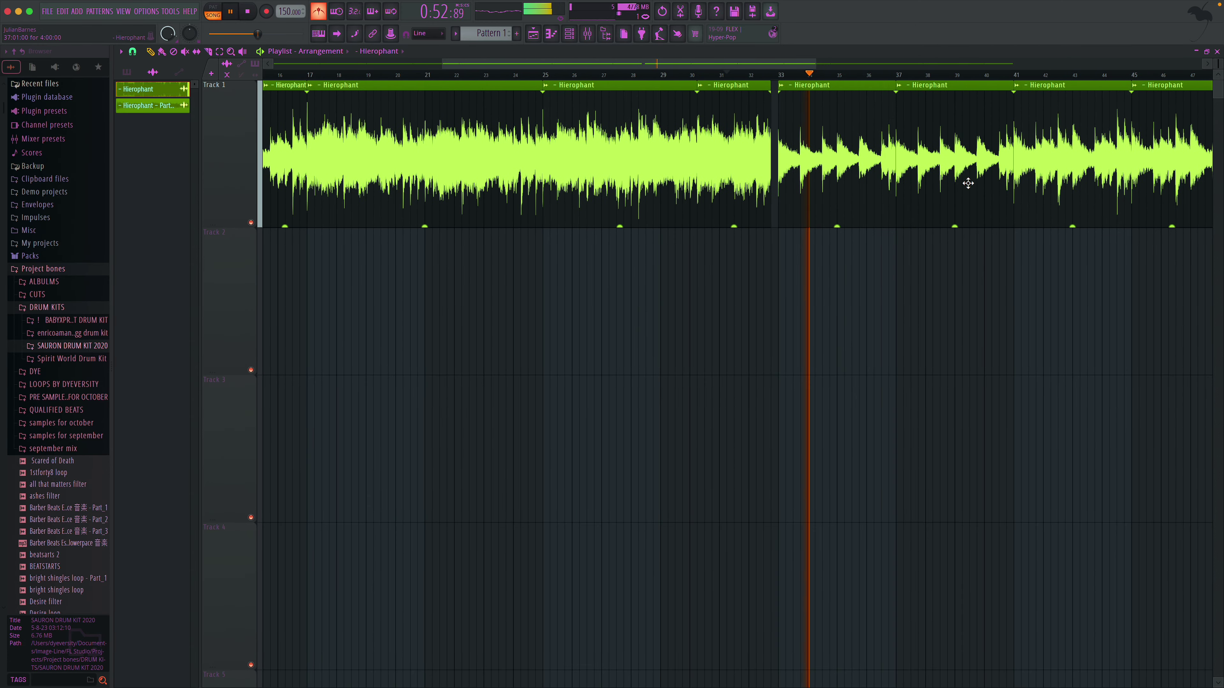
pyautogui.hscroll(-1, 968, 184)
pyautogui.hscroll(-6, 968, 183)
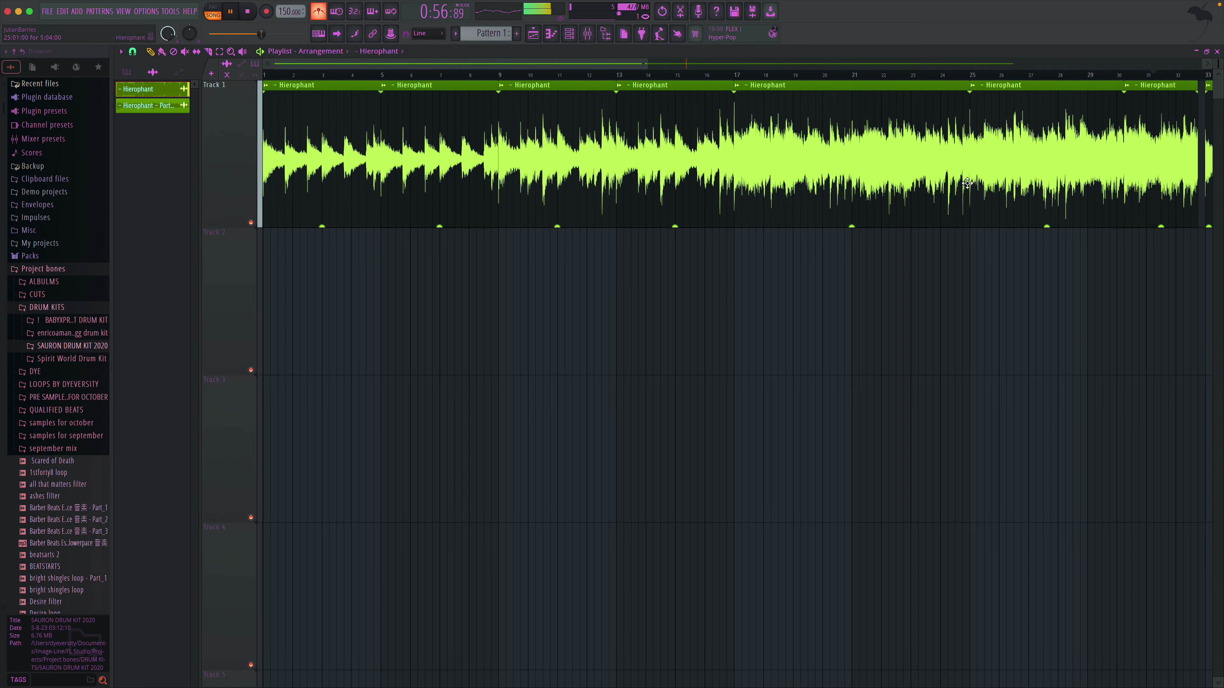
pyautogui.hscroll(7, 968, 184)
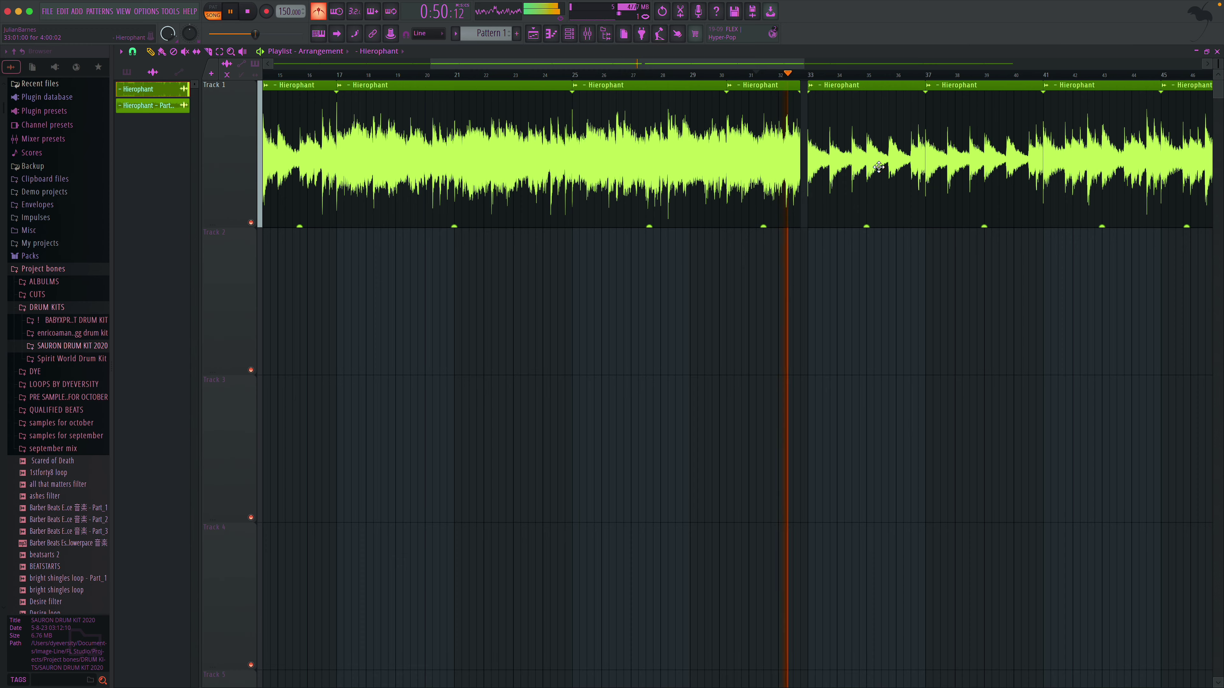
pyautogui.hscroll(4, 880, 166)
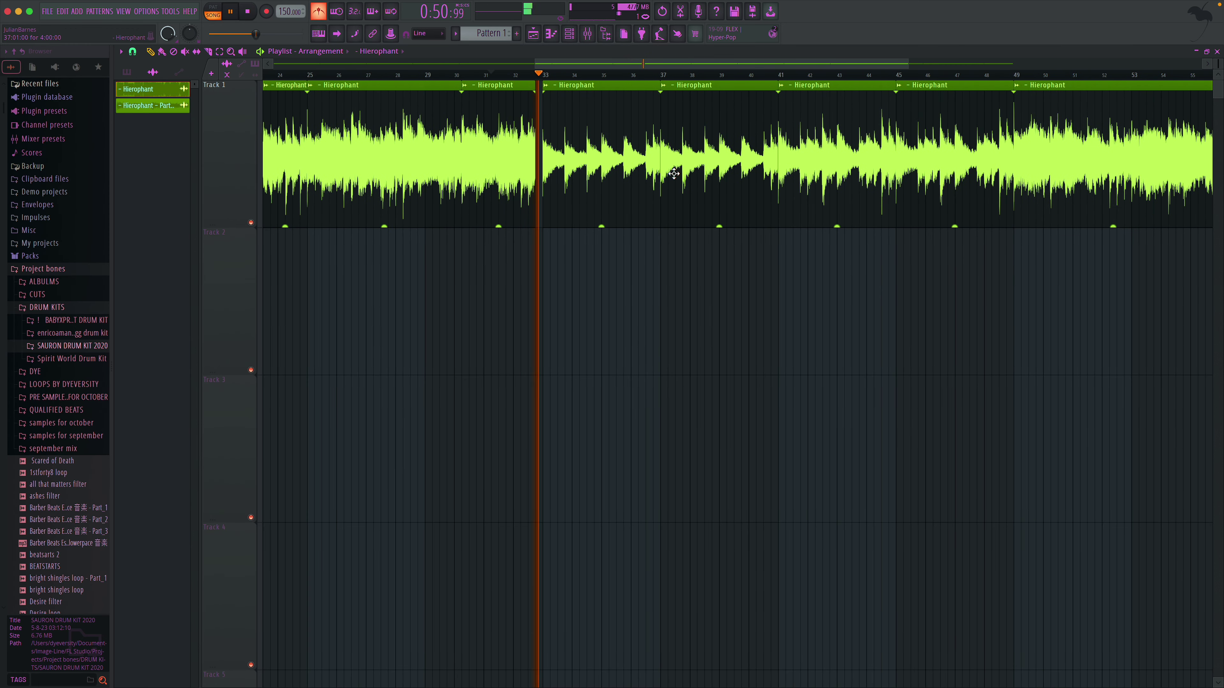
pyautogui.press('space')
pyautogui.press('space')
# - Select the duplicated Hierophant clips and move them to start at 32:13:00, directly against the last original clip
pyautogui.click(219, 51)
pyautogui.press('space')
pyautogui.press('space')
pyautogui.moveTo(549, 124); pyautogui.dragTo(452, 115)
pyautogui.hscroll(5, 852, 160)
pyautogui.press('space')
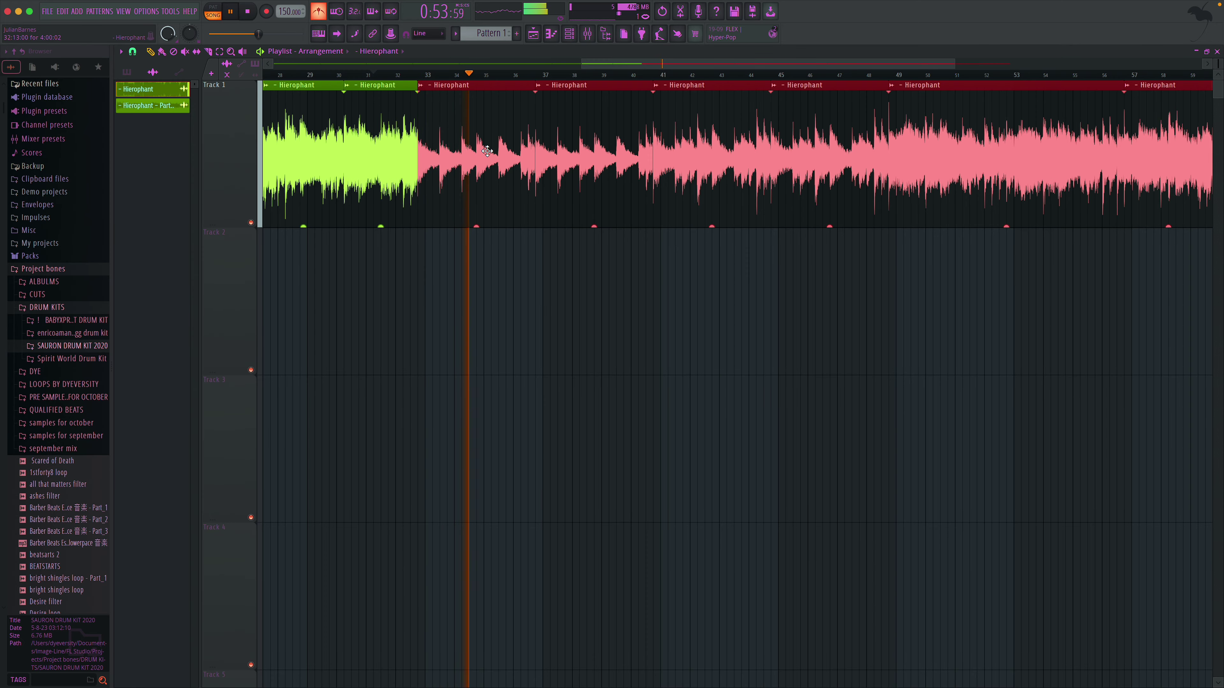
# - Turn off the metronome and route the Hierophant channel to mixer Insert 1
pyautogui.hscroll(5, 488, 161)
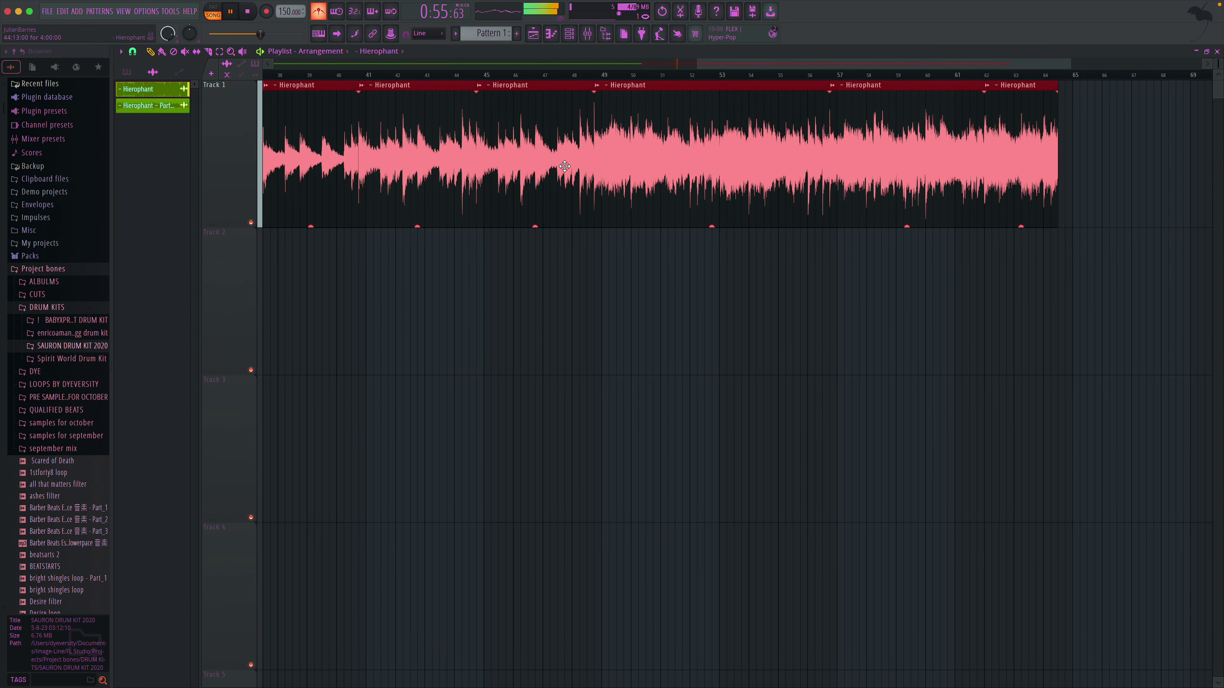
pyautogui.hscroll(-10, 565, 167)
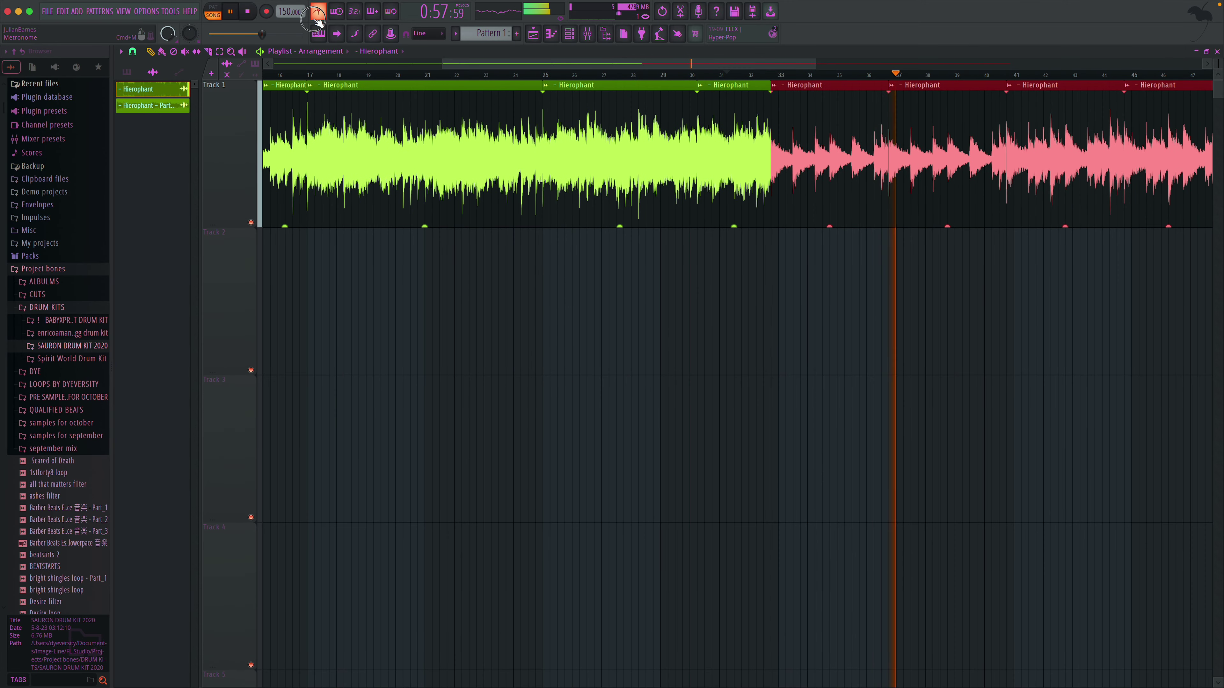
pyautogui.hscroll(-2, 414, 73)
pyautogui.click(569, 35)
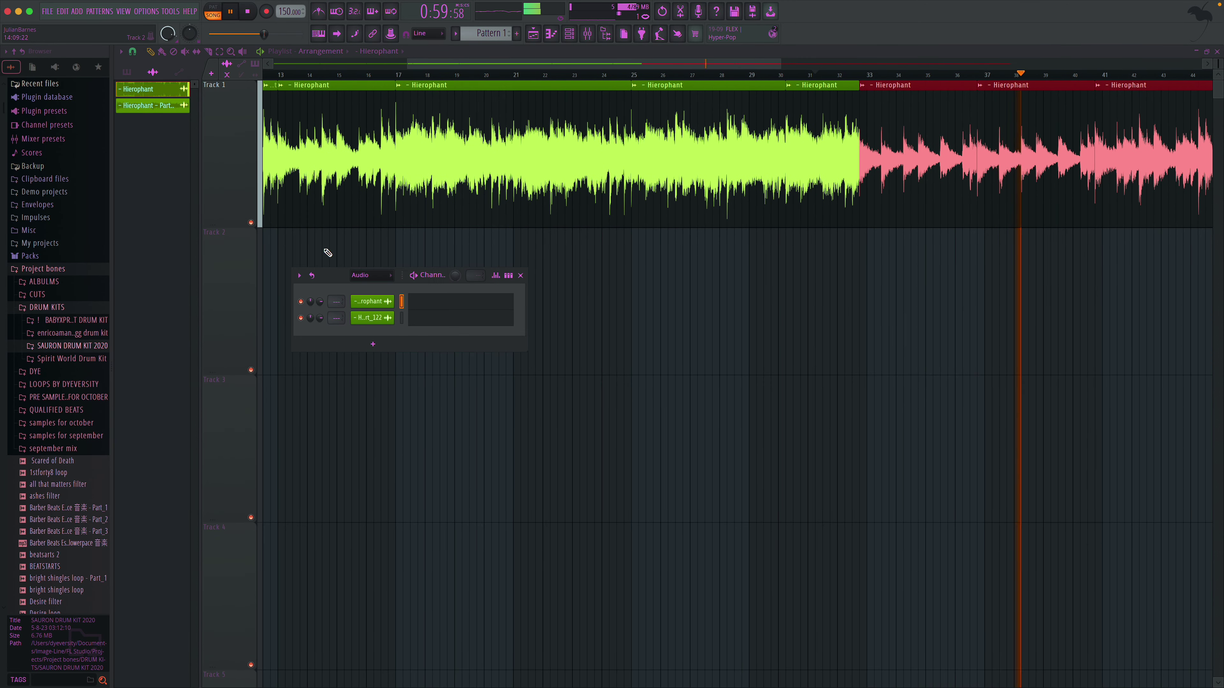
pyautogui.click(520, 275)
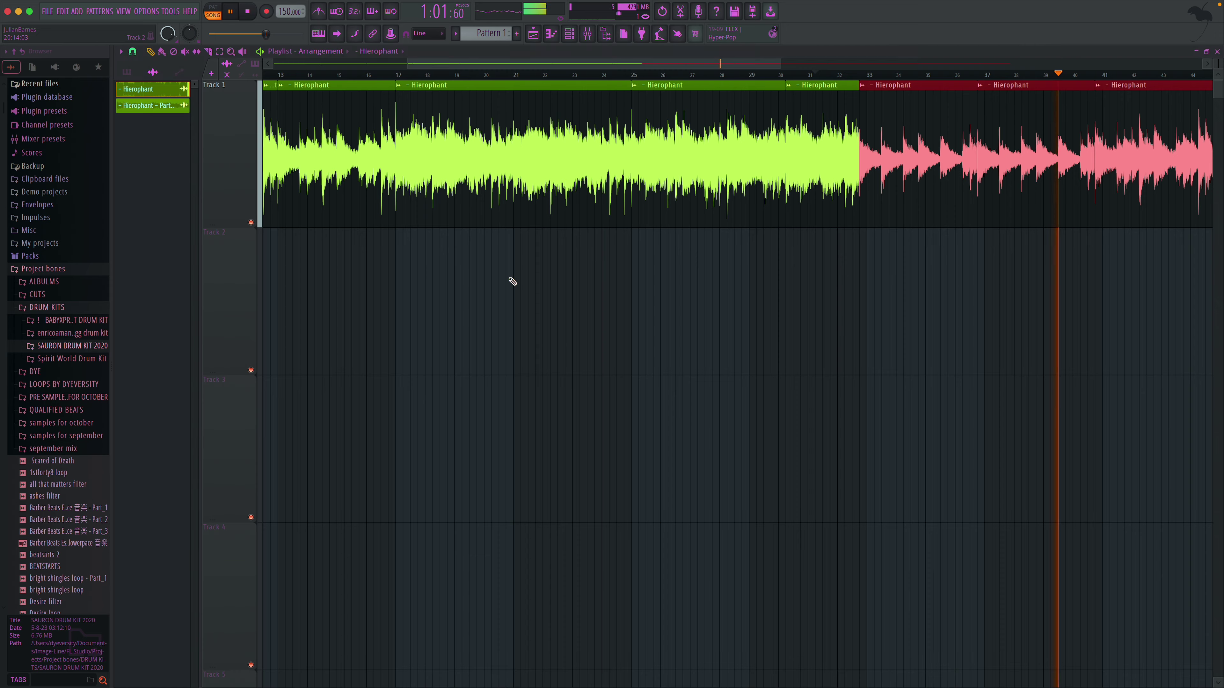
# - Load Fruity parametric EQ 2 into slot 1 of mixer Insert 1 and close its window
pyautogui.click(586, 38)
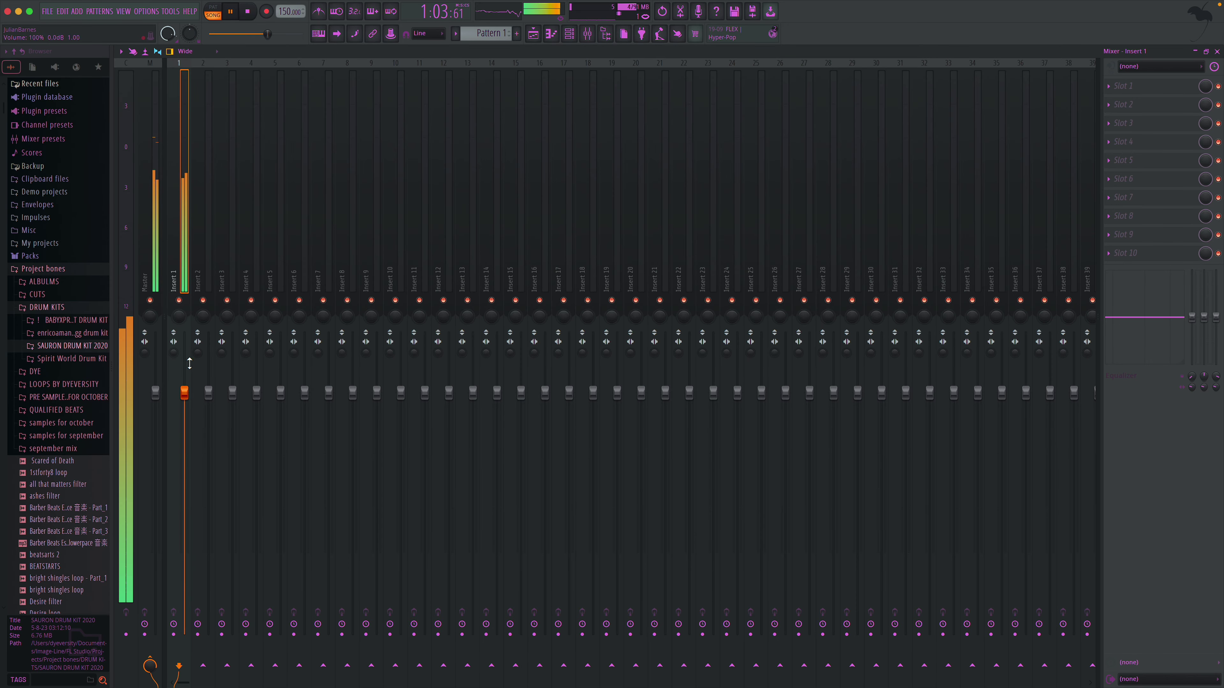
pyautogui.click(1148, 92)
pyautogui.click(997, 417)
pyautogui.click(498, 132)
pyautogui.click(514, 139)
pyautogui.click(552, 134)
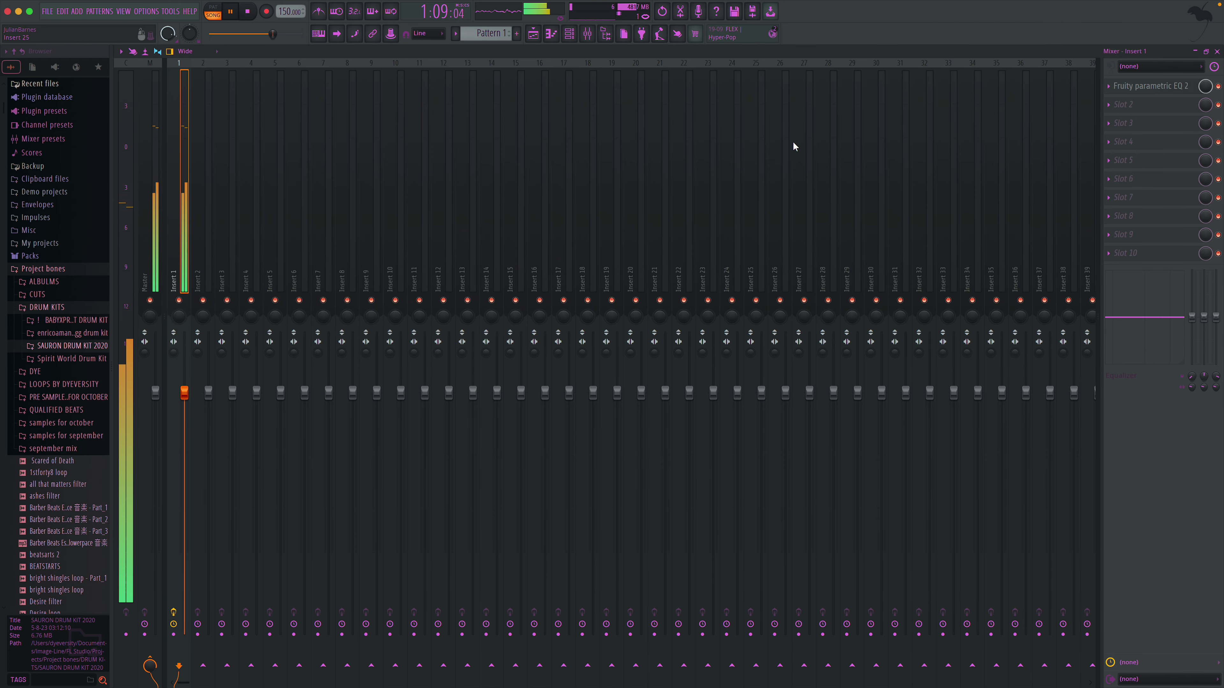
pyautogui.click(1124, 107)
pyautogui.click(968, 335)
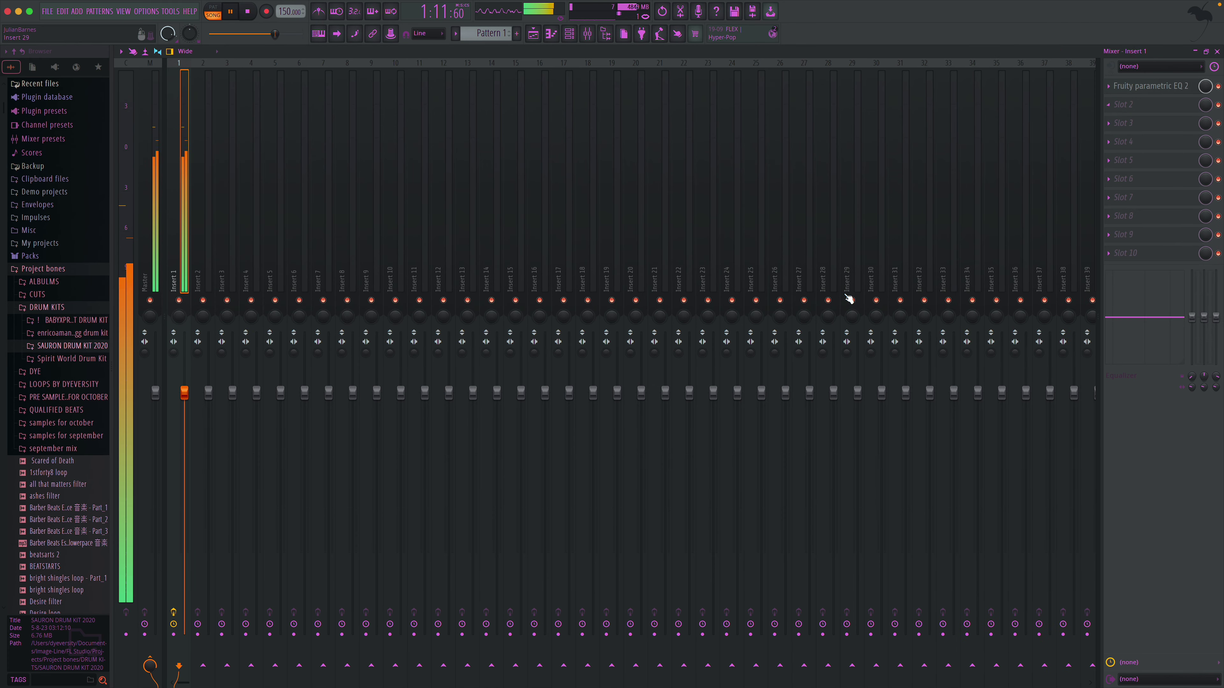
pyautogui.click(1218, 51)
# - Play the duplicated section from about bar 35 and load a second Fruity parametric EQ 2 into slot 2 of Insert 1
pyautogui.press('space')
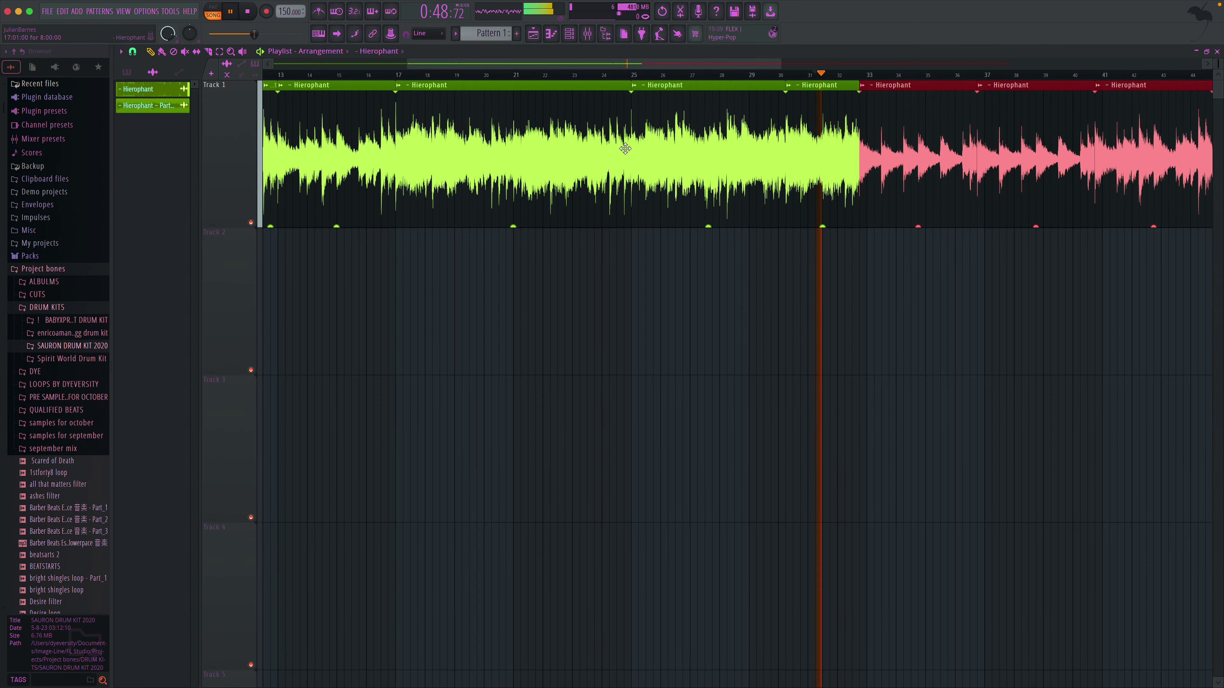
pyautogui.click(927, 75)
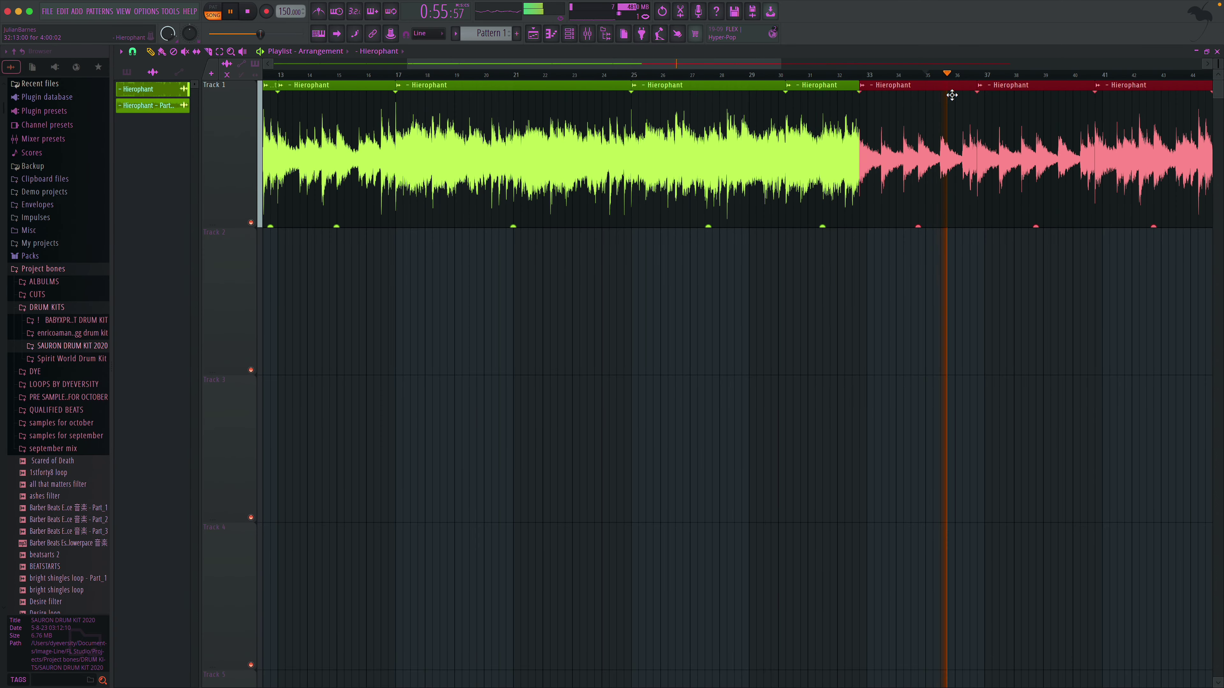
pyautogui.click(588, 33)
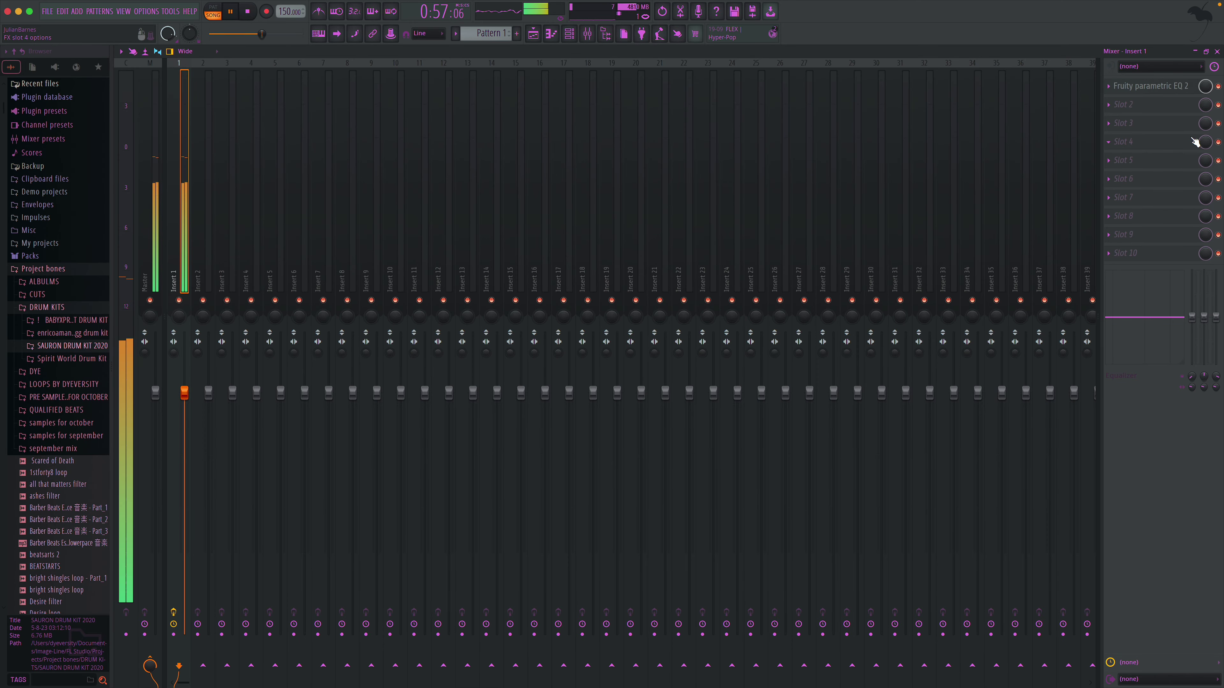
pyautogui.click(1157, 112)
pyautogui.click(996, 416)
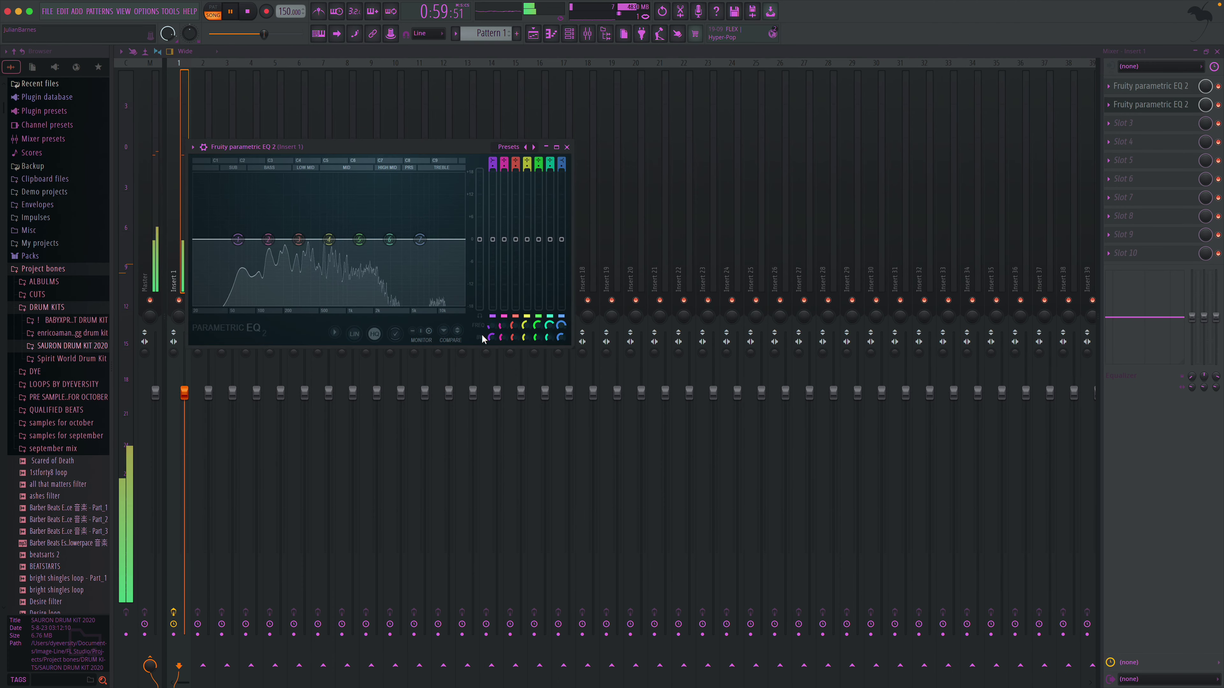
# - Enable the heatmap in the slot 2 EQ and turn band 6 into a cut of about 10 dB near 2.2 kHz
pyautogui.rightClick(340, 337)
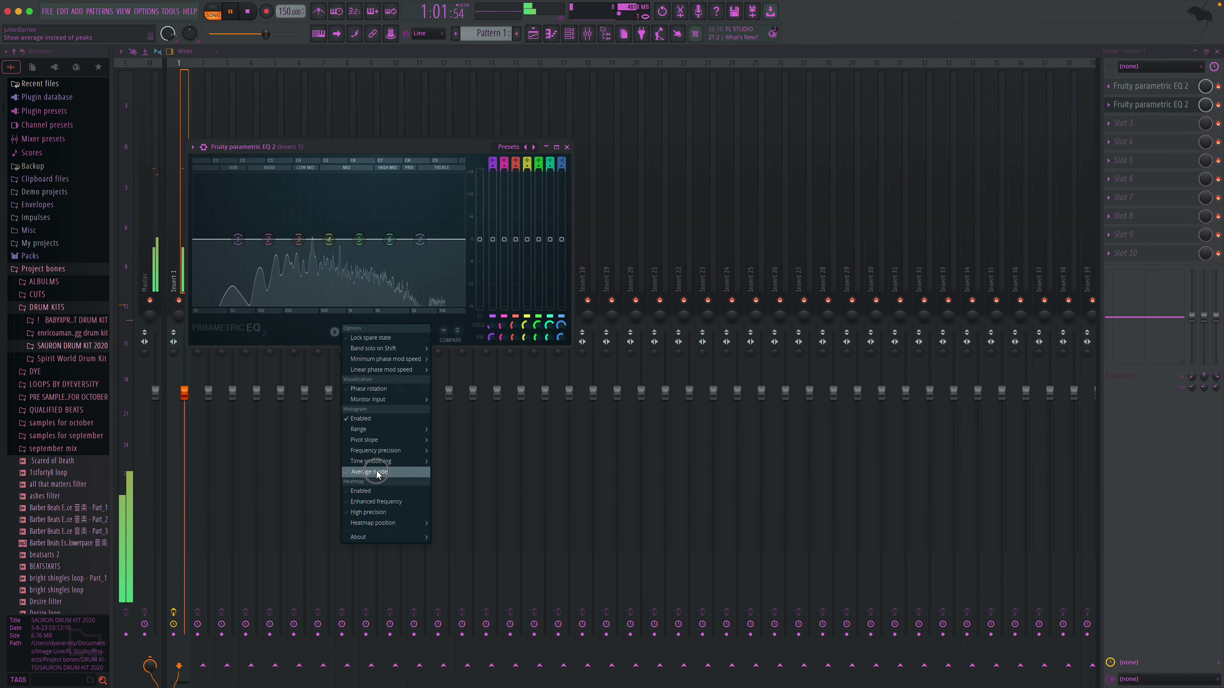
pyautogui.click(387, 492)
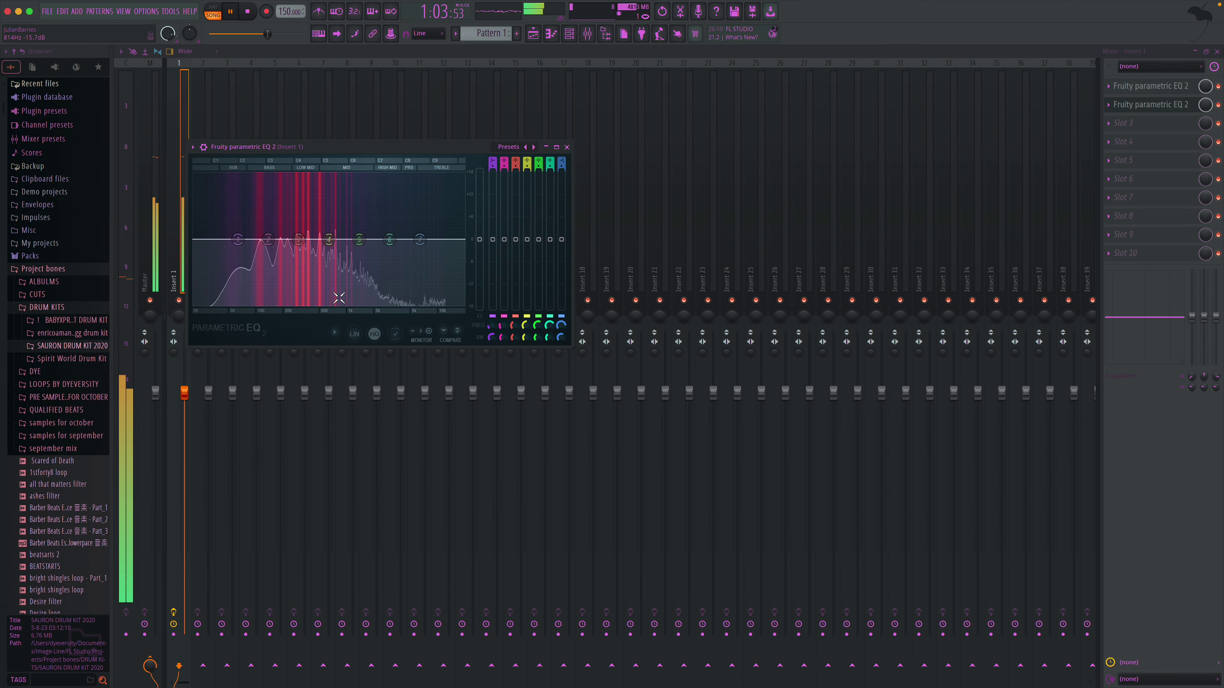
pyautogui.moveTo(390, 240); pyautogui.dragTo(324, 219)
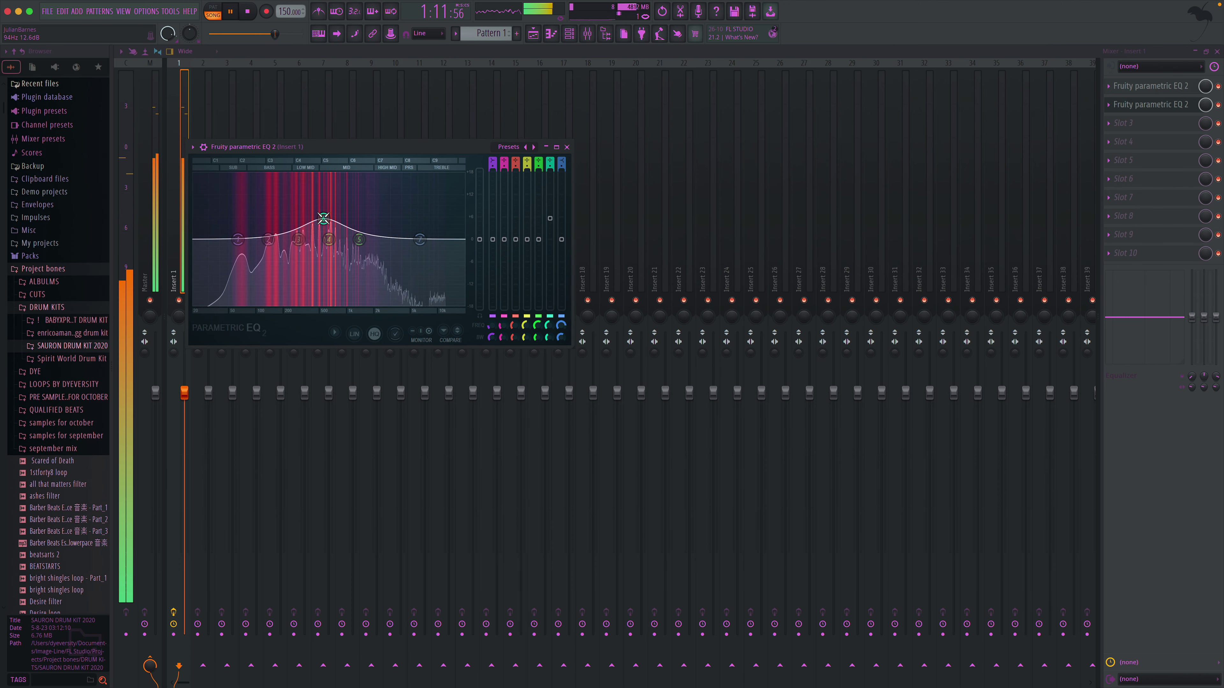
pyautogui.moveTo(323, 219); pyautogui.dragTo(313, 229)
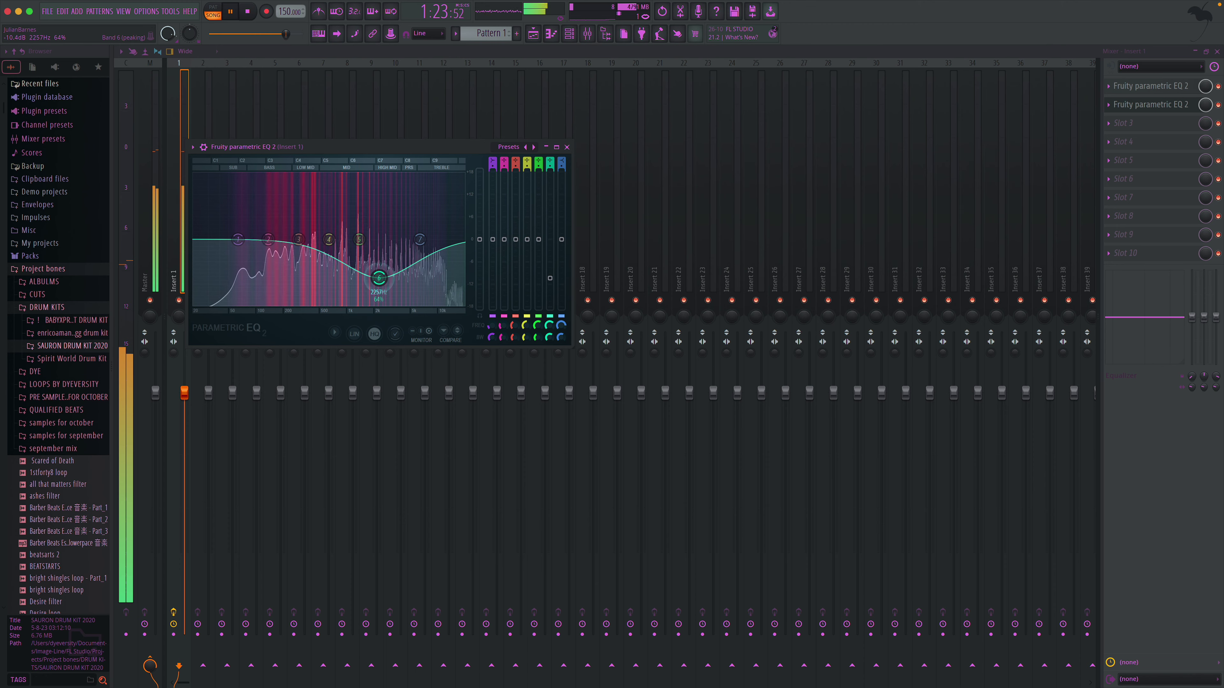
pyautogui.click(568, 148)
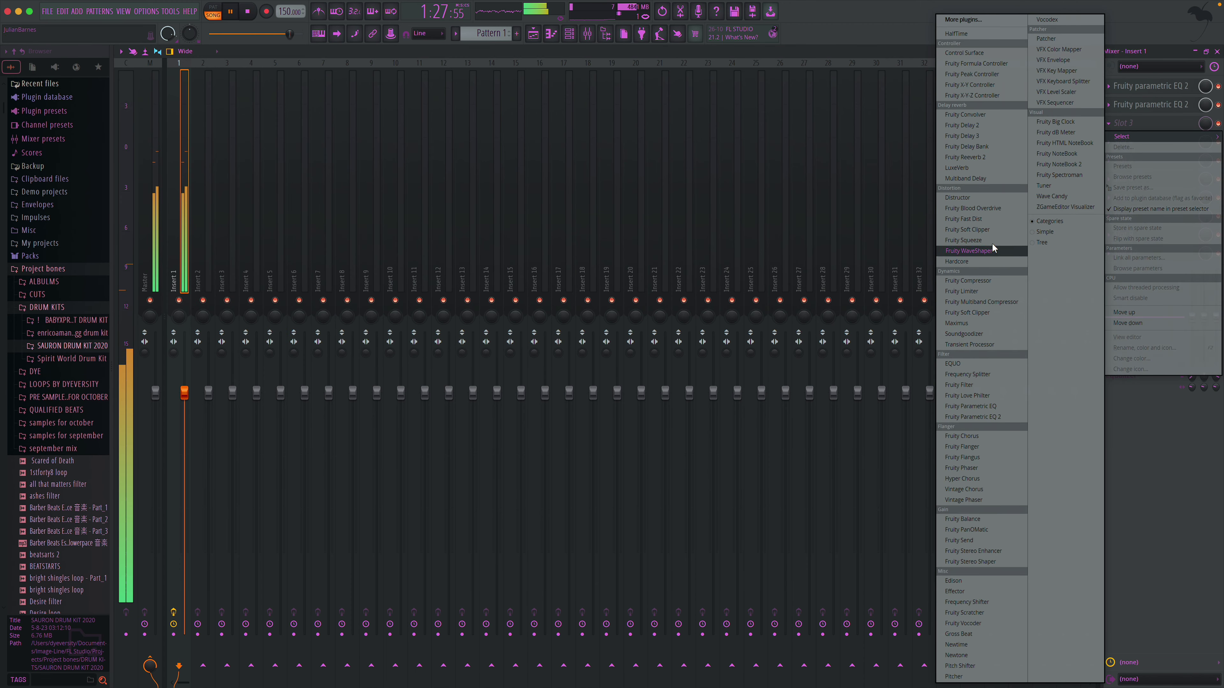
# - Load Fruity Reeverb 2 into slot 3 of mixer Insert 1 and close its window
pyautogui.click(978, 157)
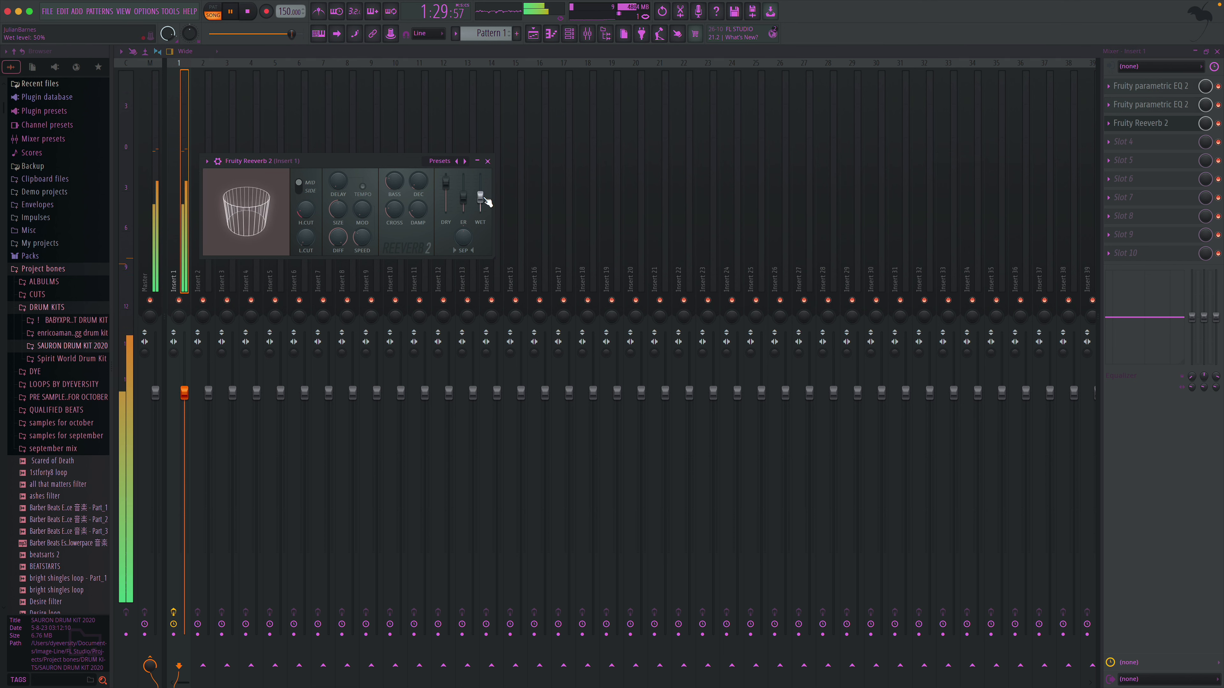
pyautogui.click(487, 162)
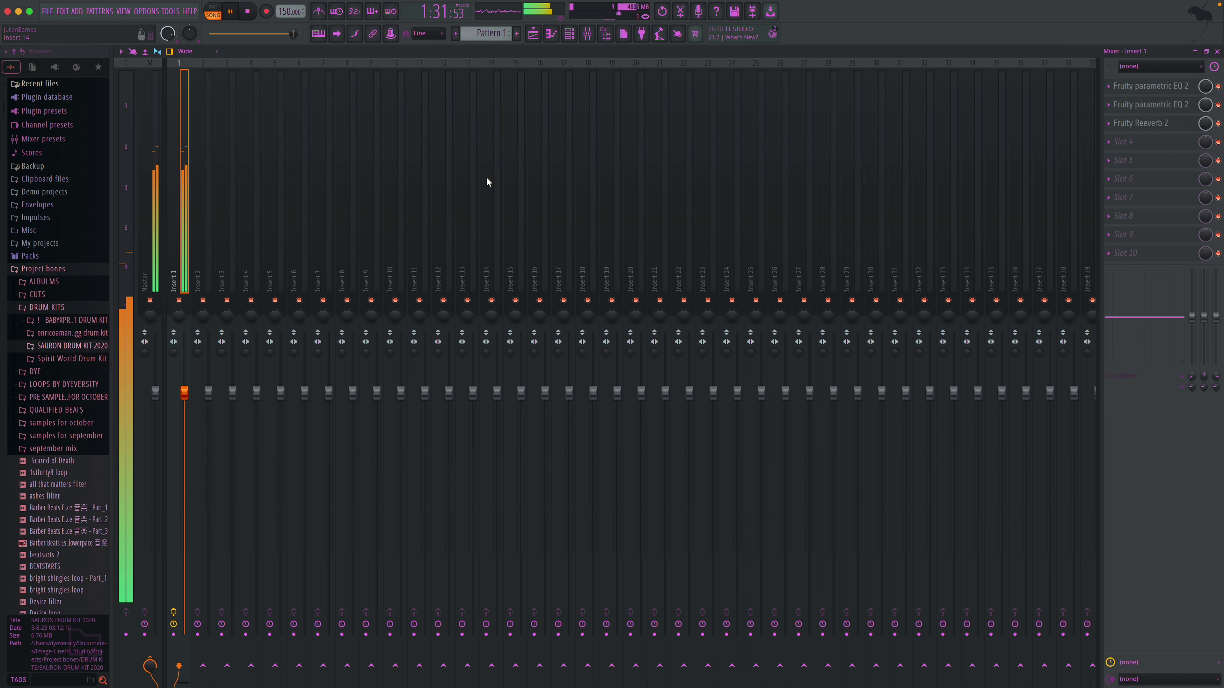
# - Reverse the polarity and swap the stereo channels of Insert 1, and raise its volume fader close to maximum
pyautogui.click(155, 331)
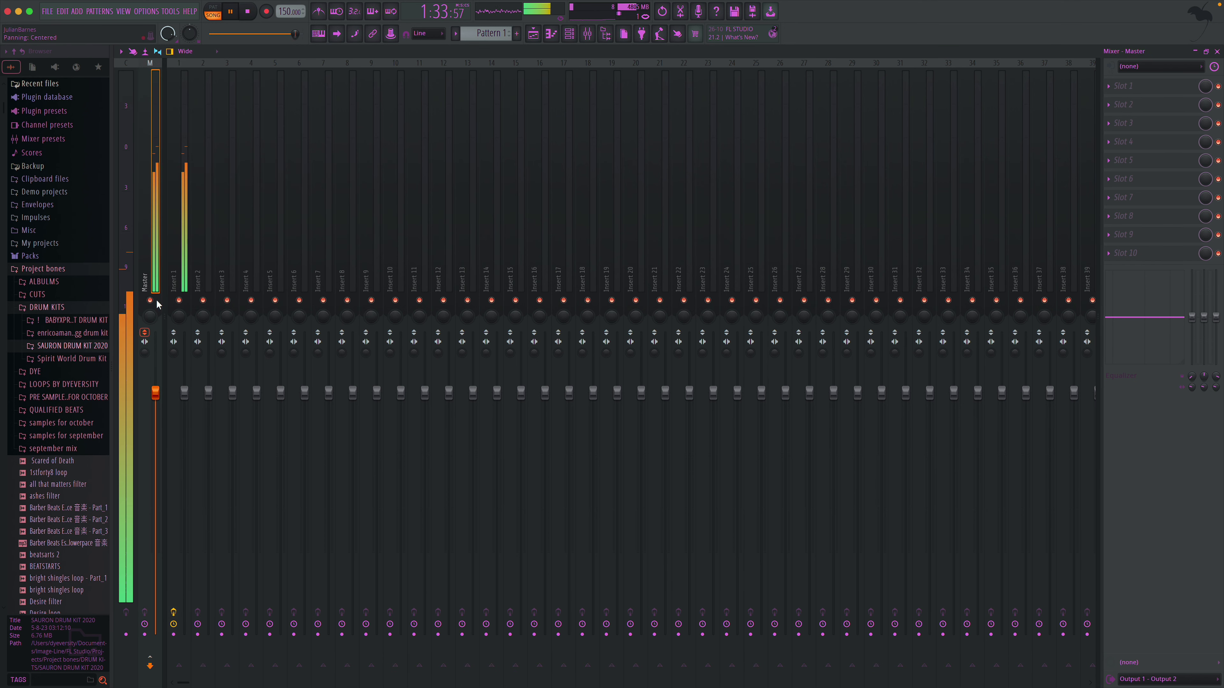
pyautogui.click(175, 345)
pyautogui.click(153, 332)
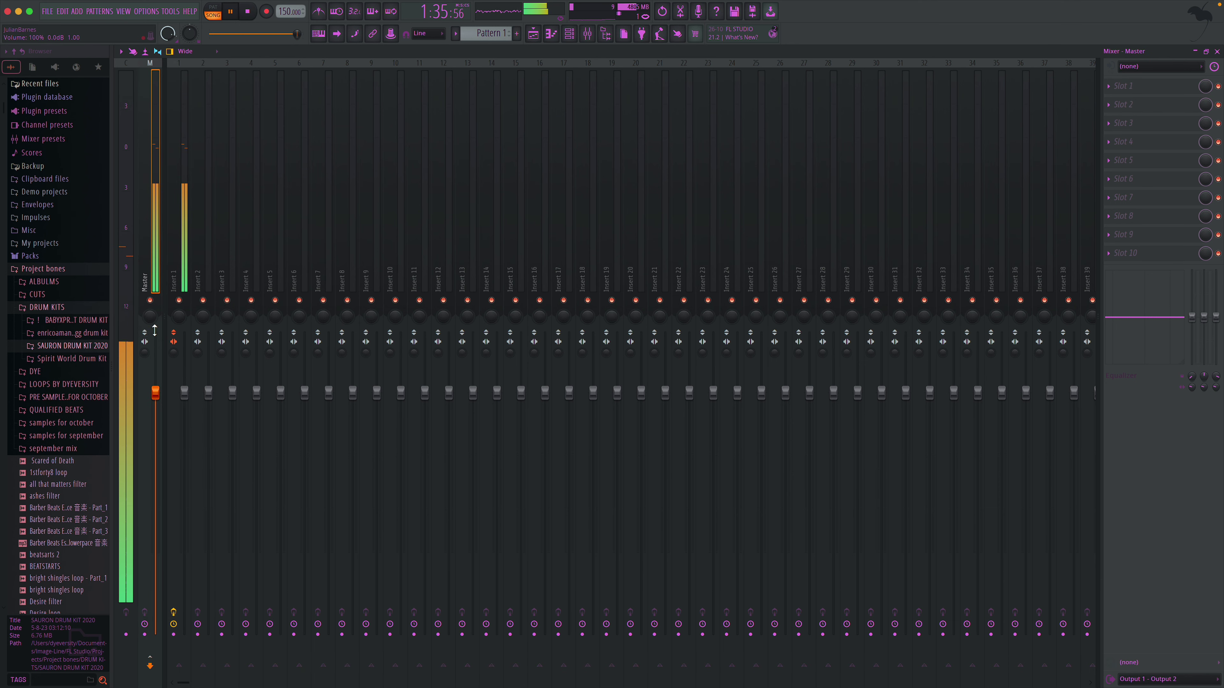
pyautogui.moveTo(187, 402); pyautogui.dragTo(188, 398)
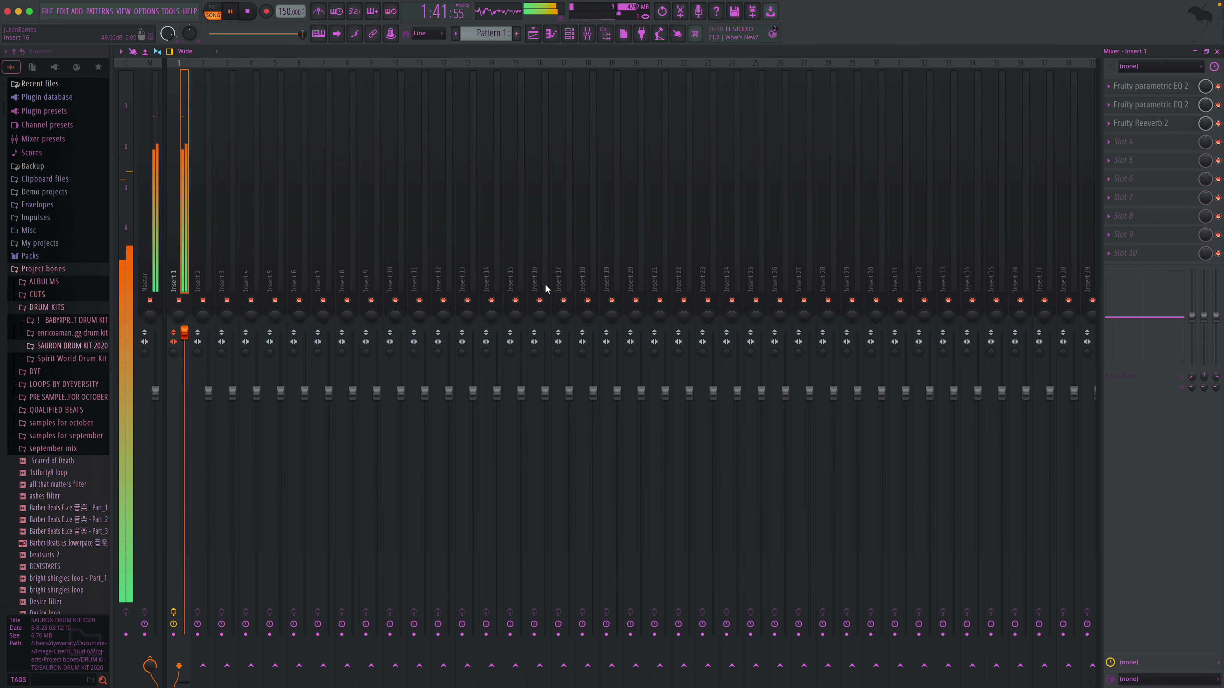
pyautogui.click(1218, 51)
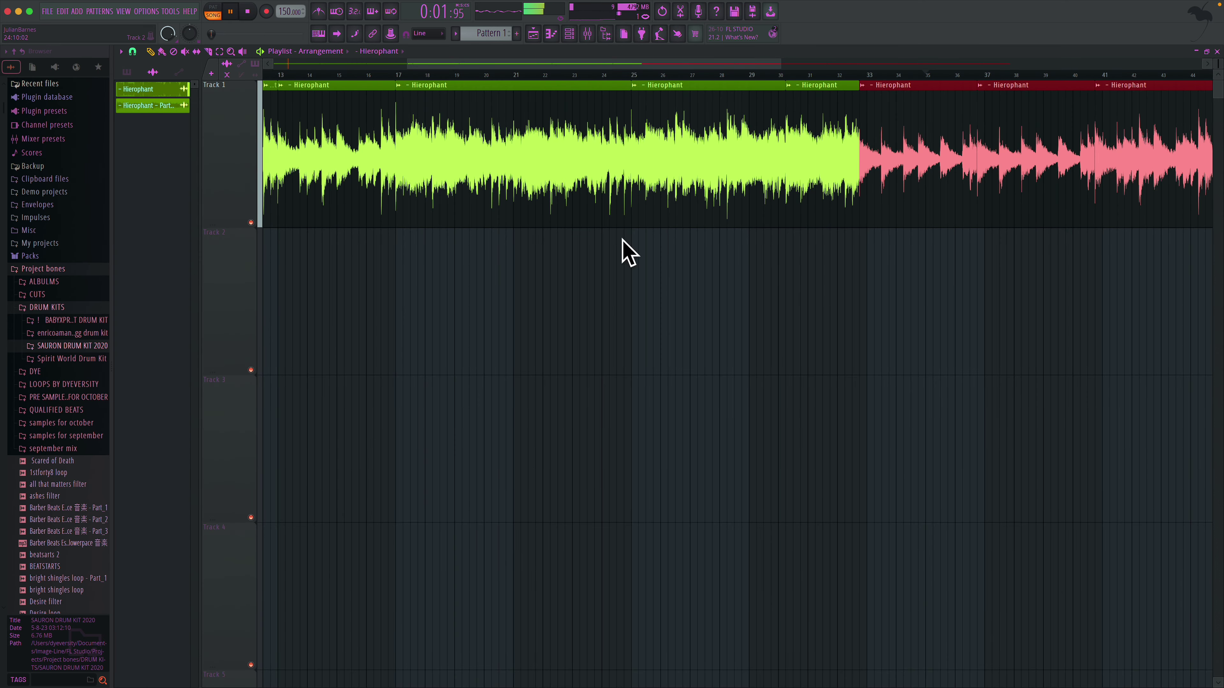
# - Load Fruity parametric EQ 2 into slot 4 of Insert 1 with its heatmap enabled and one of its presets applied
pyautogui.click(593, 34)
pyautogui.click(1137, 142)
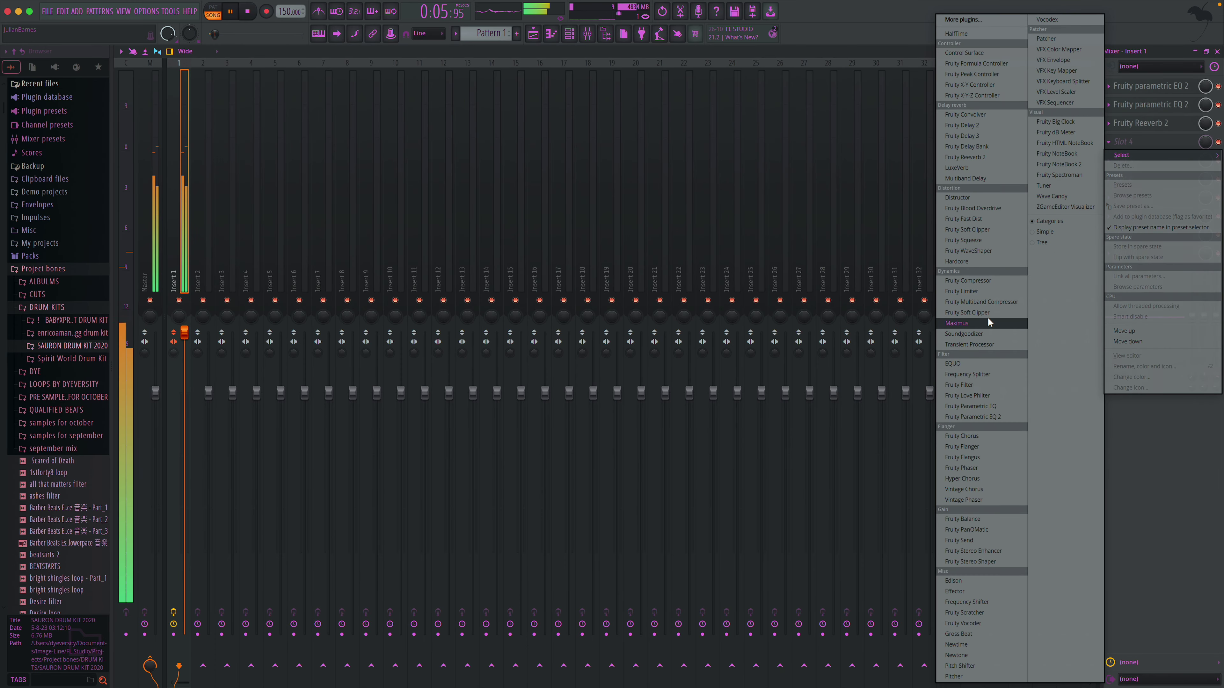
pyautogui.click(973, 417)
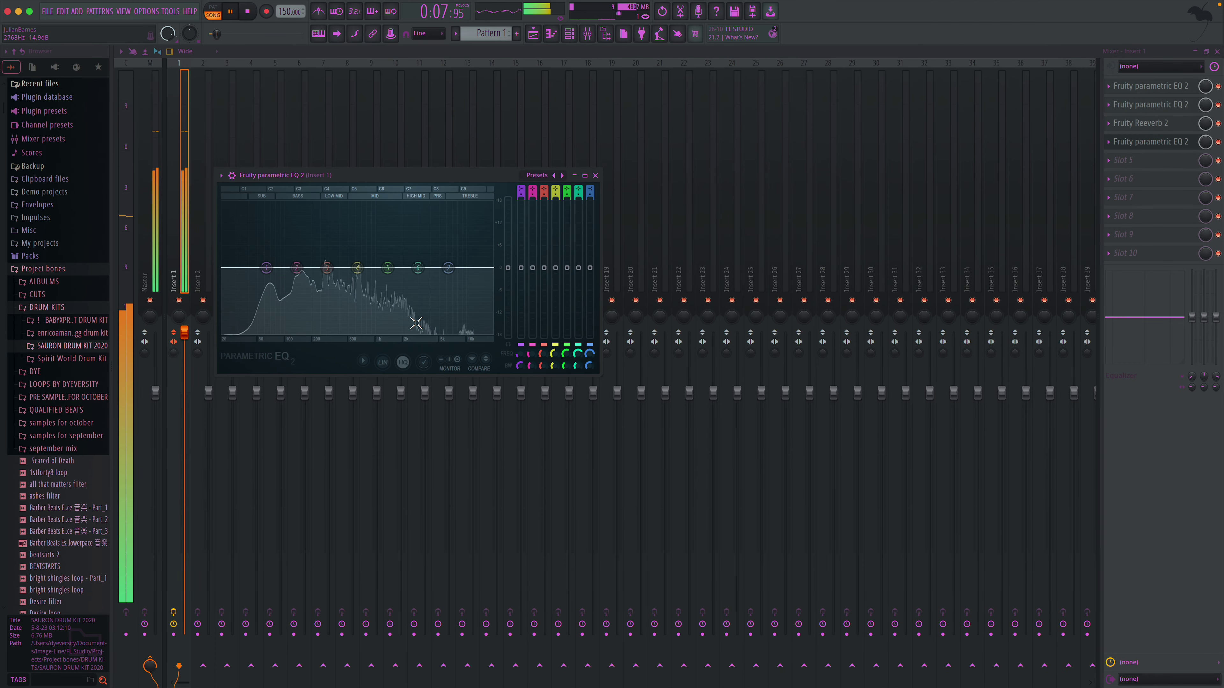
pyautogui.click(366, 362)
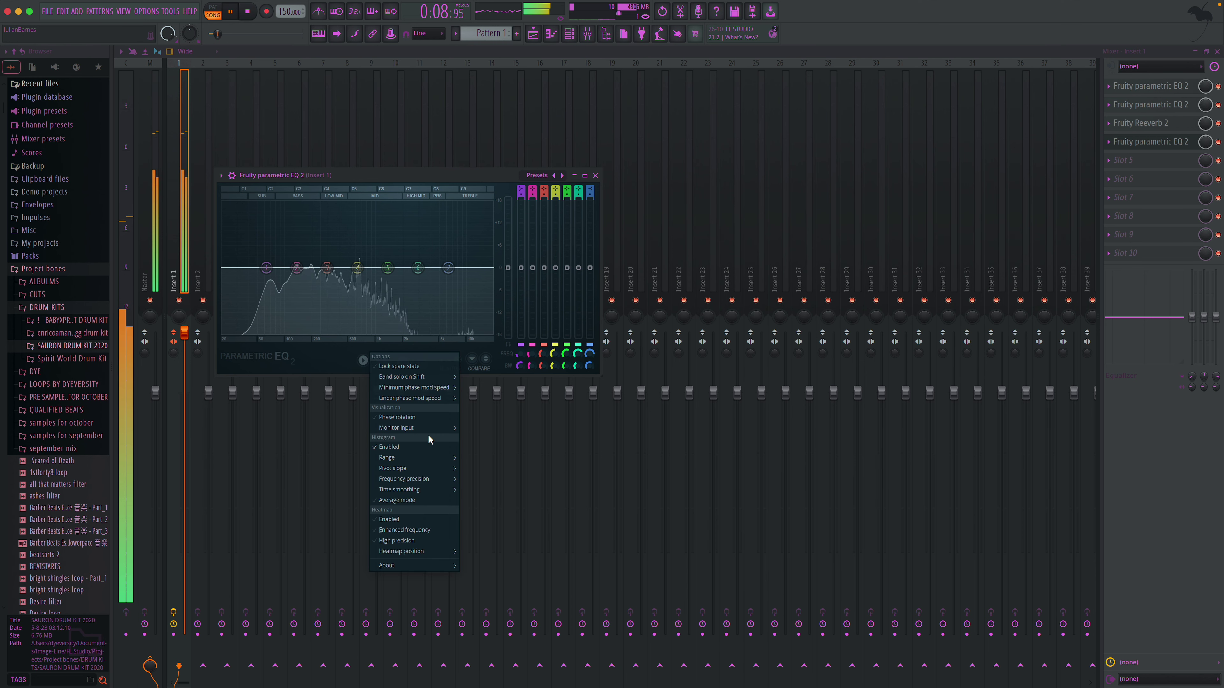
pyautogui.click(419, 519)
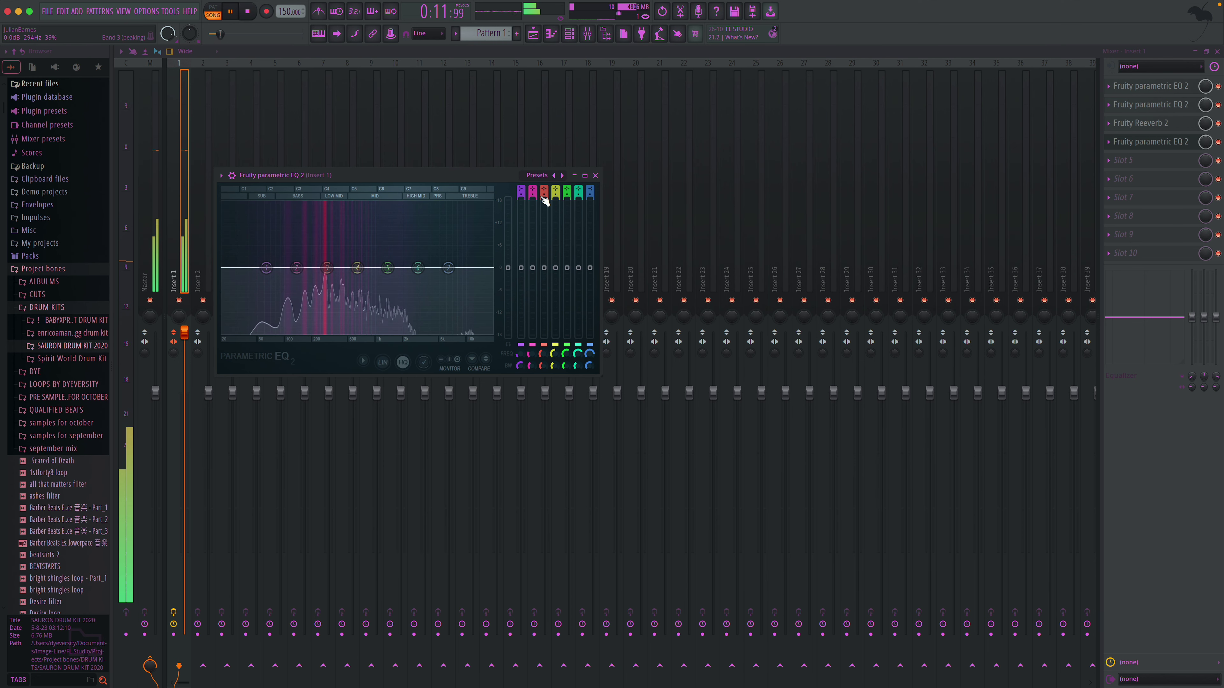
pyautogui.click(536, 176)
pyautogui.click(554, 206)
pyautogui.click(595, 176)
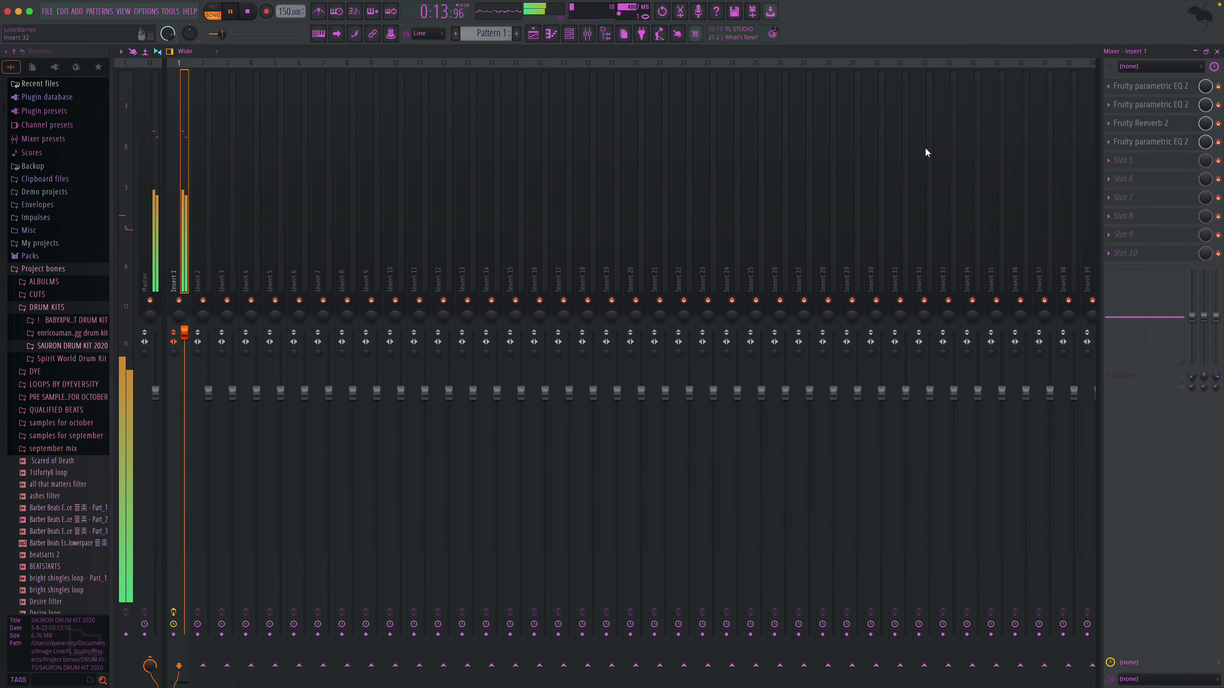
pyautogui.click(1217, 51)
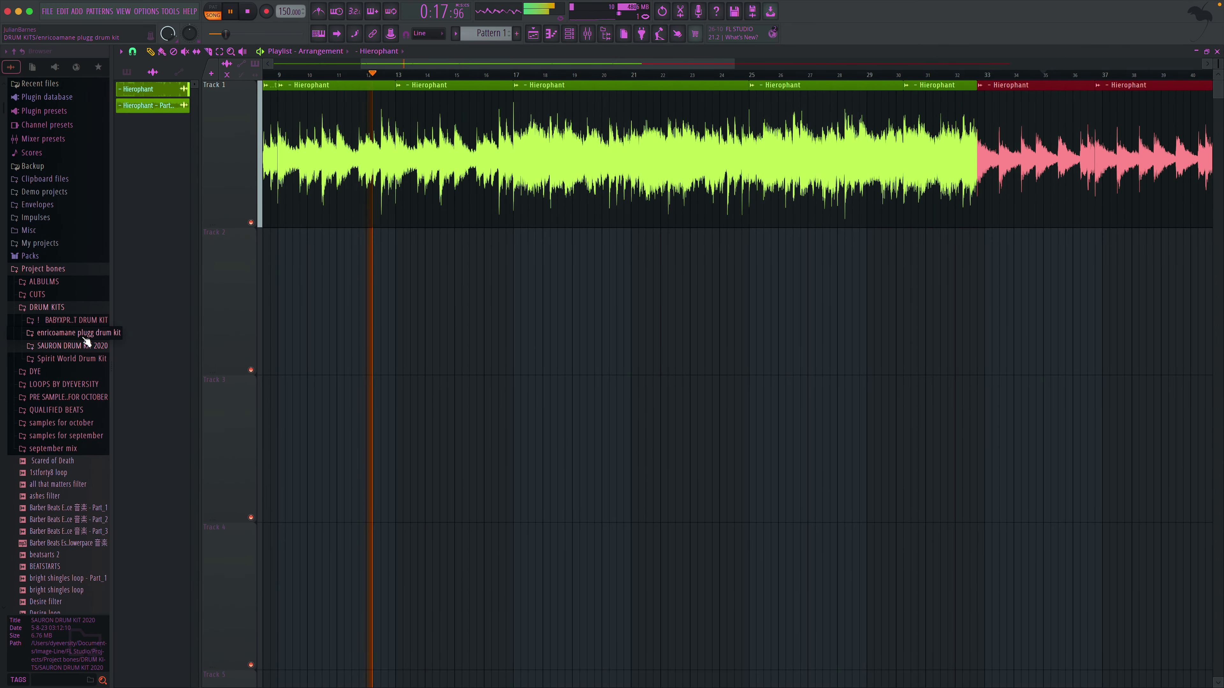
# - Open the CLAP folder of the Spirit World Drum Kit and audition its clap samples against the playing Hierophant section
pyautogui.click(85, 361)
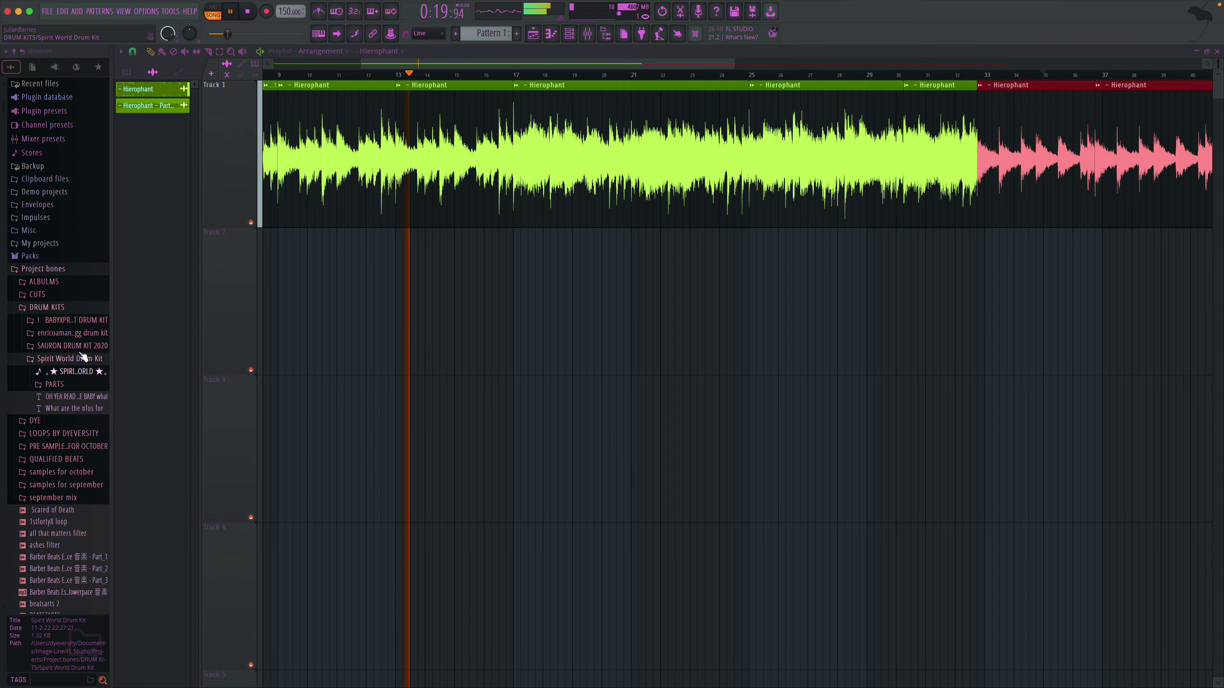
pyautogui.click(77, 371)
pyautogui.click(77, 403)
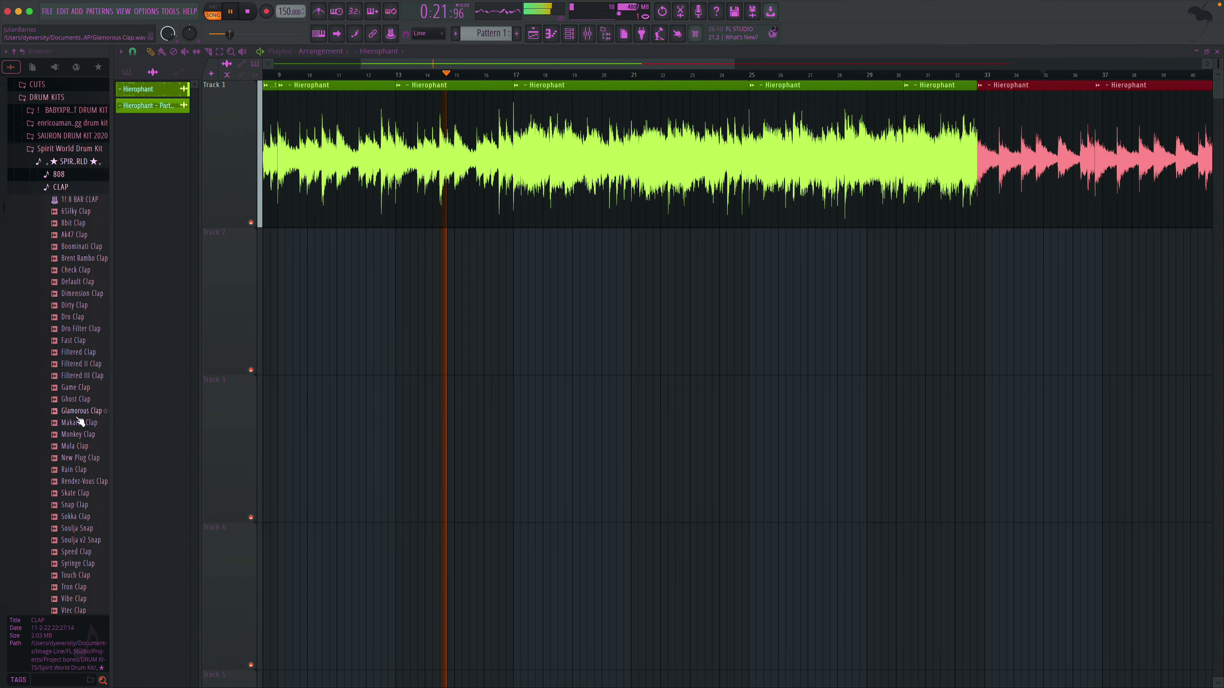
pyautogui.click(79, 431)
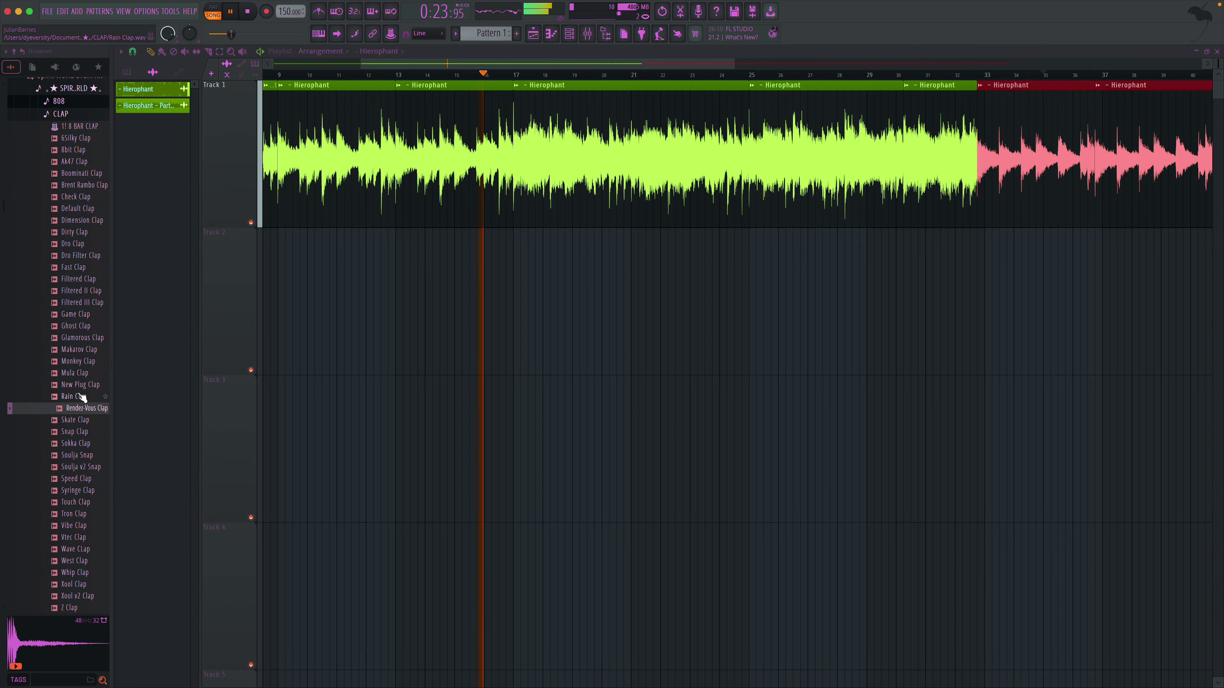
pyautogui.click(76, 420)
pyautogui.click(89, 457)
pyautogui.click(94, 491)
pyautogui.click(90, 513)
pyautogui.click(93, 526)
pyautogui.press('Down')
pyautogui.press('Down')
pyautogui.press('Down')
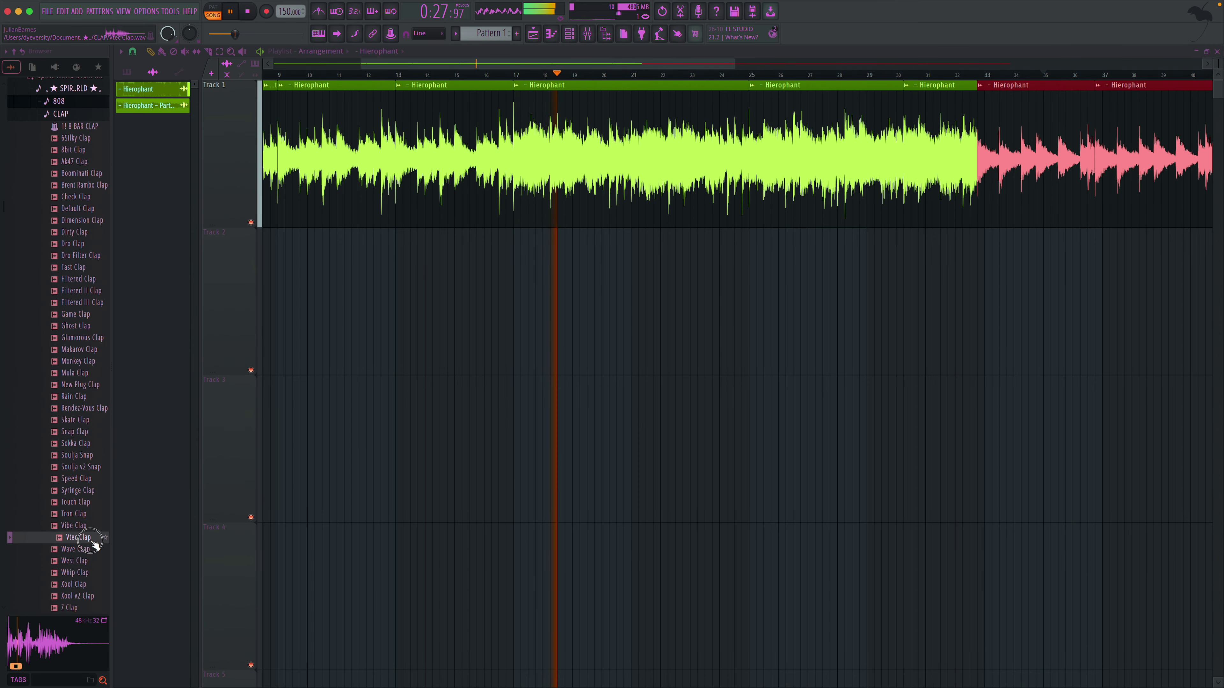
# - Audition the Vibe Clap sample and add it to the project
pyautogui.click(88, 529)
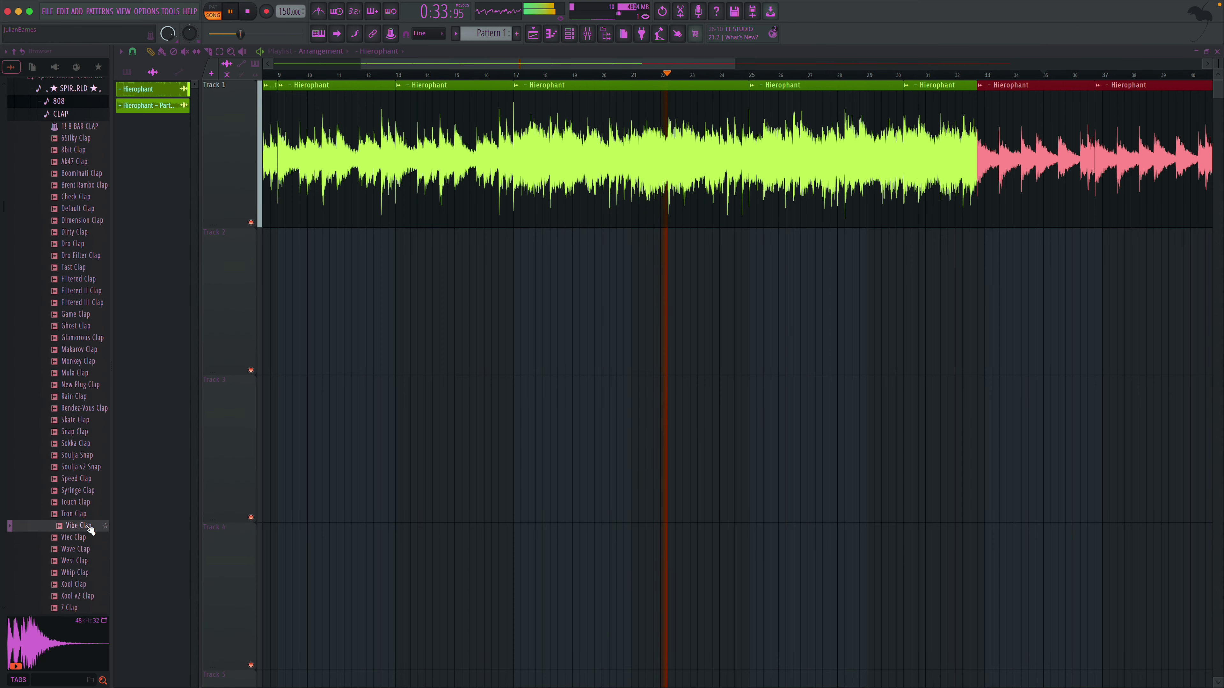
pyautogui.moveTo(90, 530); pyautogui.dragTo(437, 126)
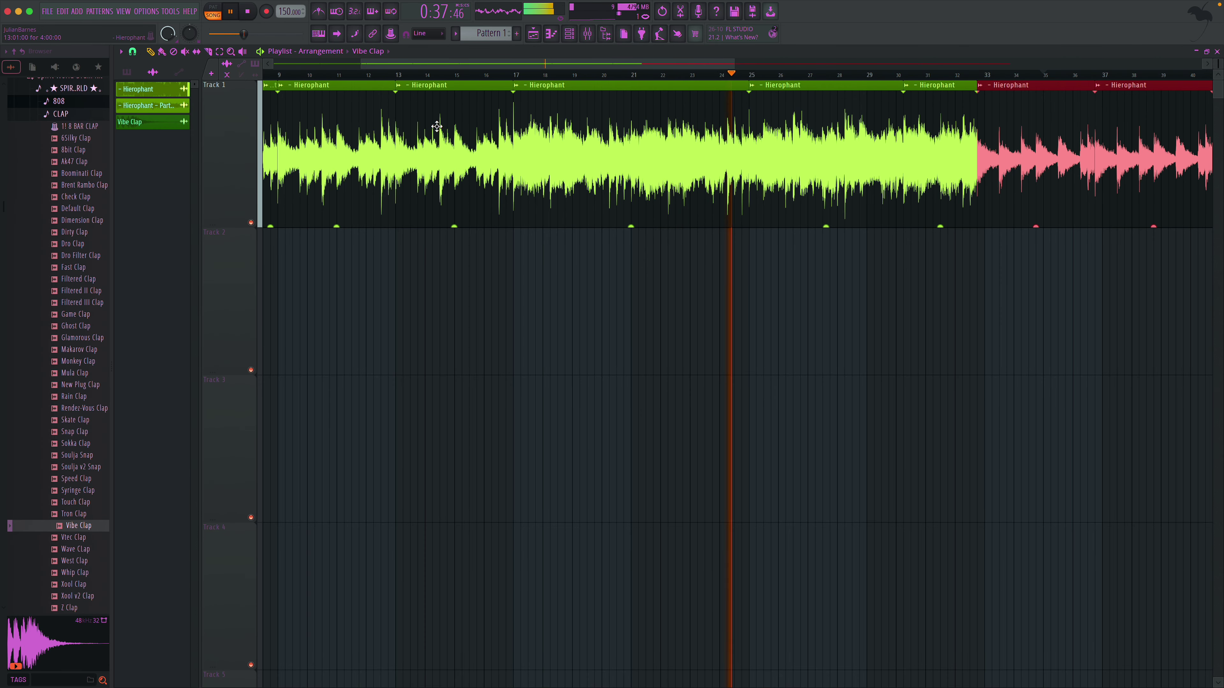
# - Place a Pattern 1 clip on Track 2 and move it to start at bar 1
pyautogui.click(517, 35)
pyautogui.press('Return')
pyautogui.moveTo(142, 89); pyautogui.dragTo(379, 280)
pyautogui.hscroll(-5, 379, 278)
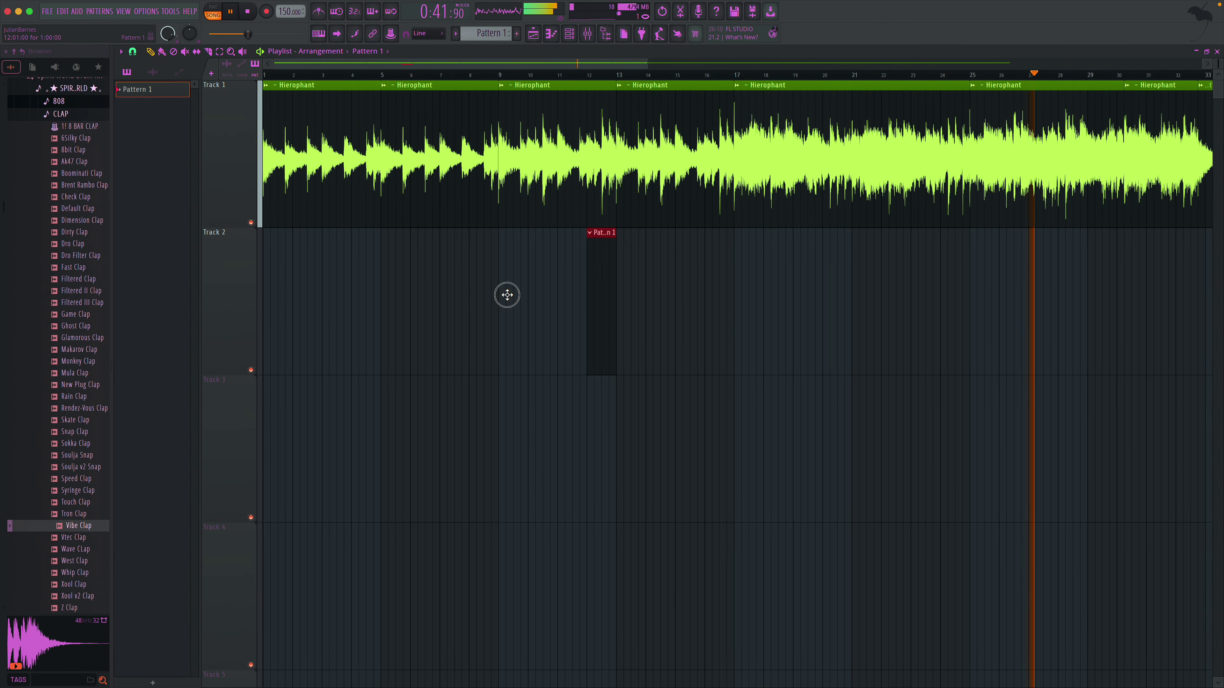
pyautogui.moveTo(507, 296); pyautogui.dragTo(284, 308)
pyautogui.click(162, 52)
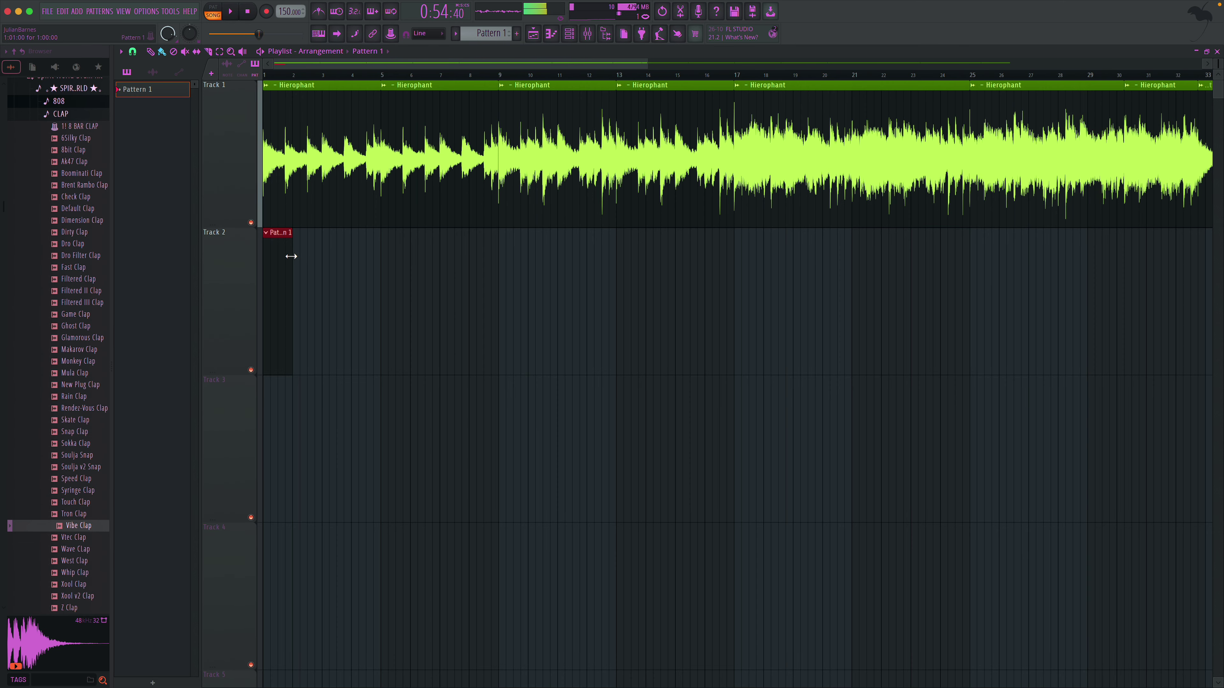
# - Play the arrangement from bar 1 and delete the Pattern 1 clip from Track 2
pyautogui.click(266, 76)
pyautogui.press('space')
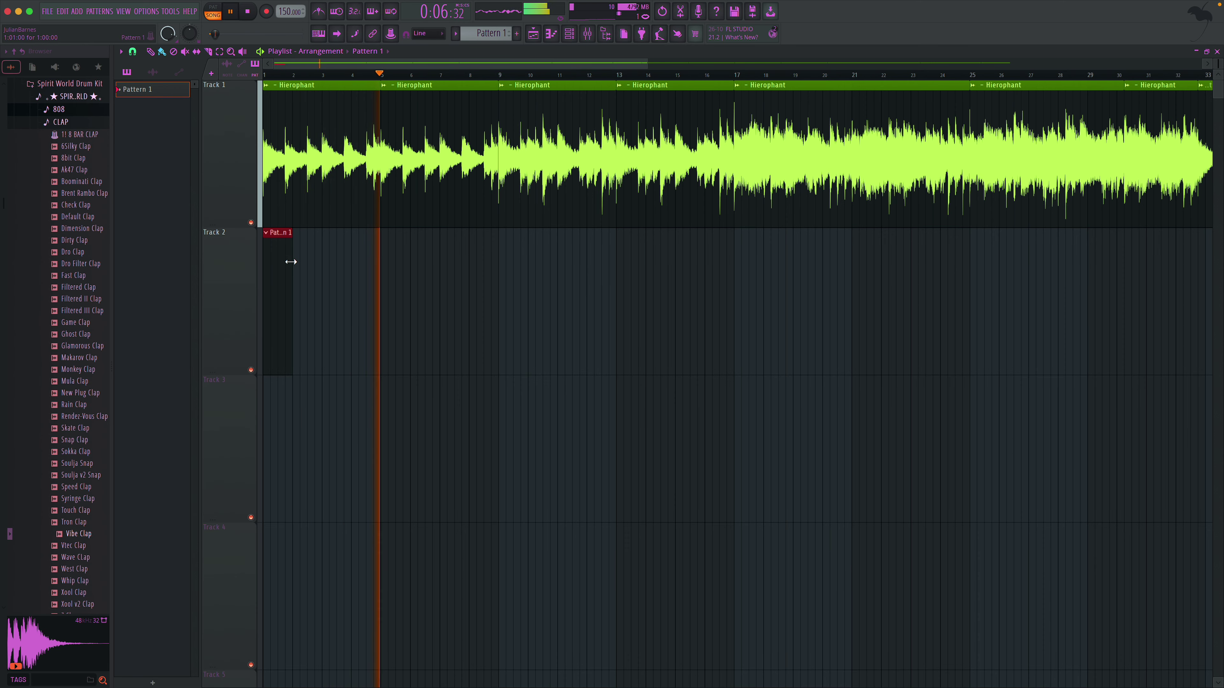
pyautogui.rightClick(282, 252)
# - Audition the bass samples in the Spirit World Drum Kit's 808 folder, from Bomba 808 through Japan 808, over the playing arrangement
pyautogui.click(59, 110)
pyautogui.click(80, 166)
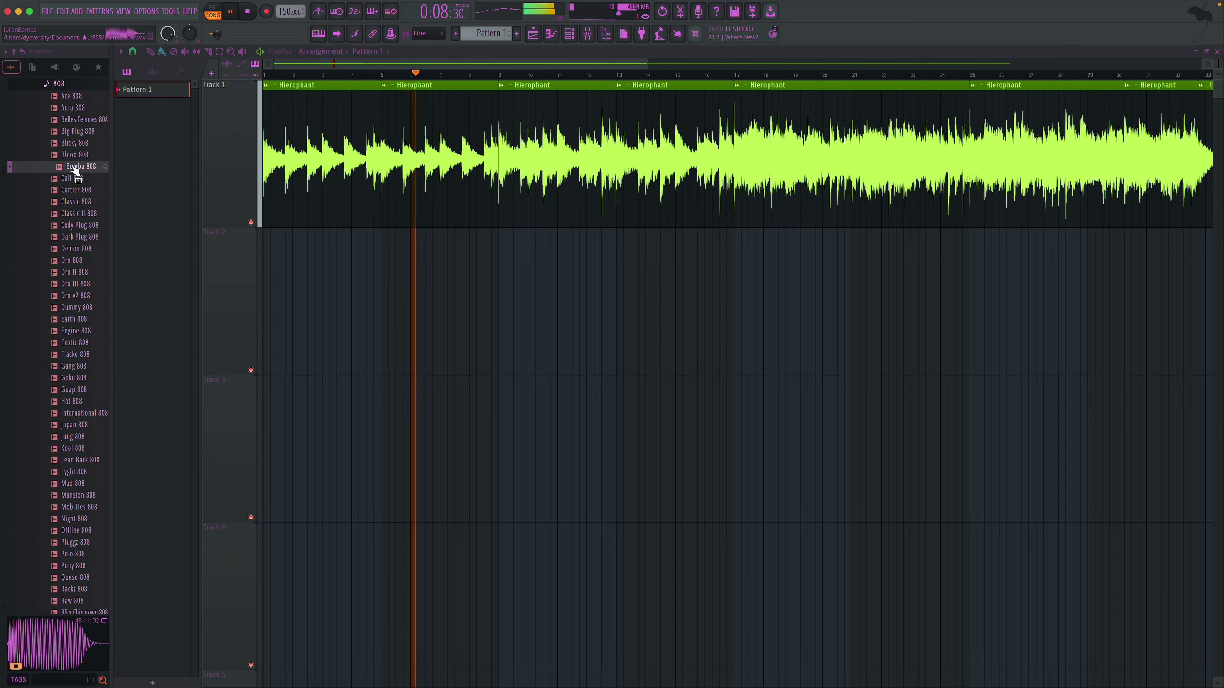
pyautogui.click(91, 202)
pyautogui.click(91, 224)
pyautogui.click(91, 236)
pyautogui.click(93, 249)
pyautogui.click(94, 261)
pyautogui.click(93, 272)
pyautogui.click(92, 284)
pyautogui.click(92, 296)
pyautogui.click(92, 308)
pyautogui.click(90, 323)
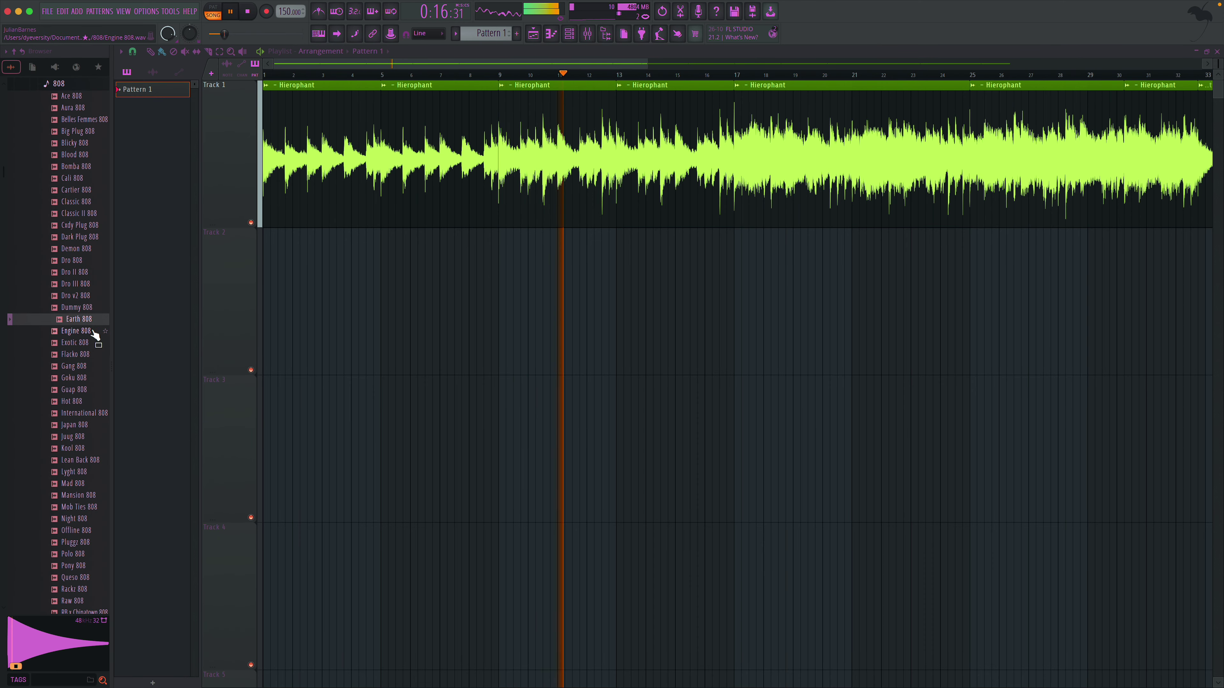
pyautogui.click(93, 333)
pyautogui.click(90, 343)
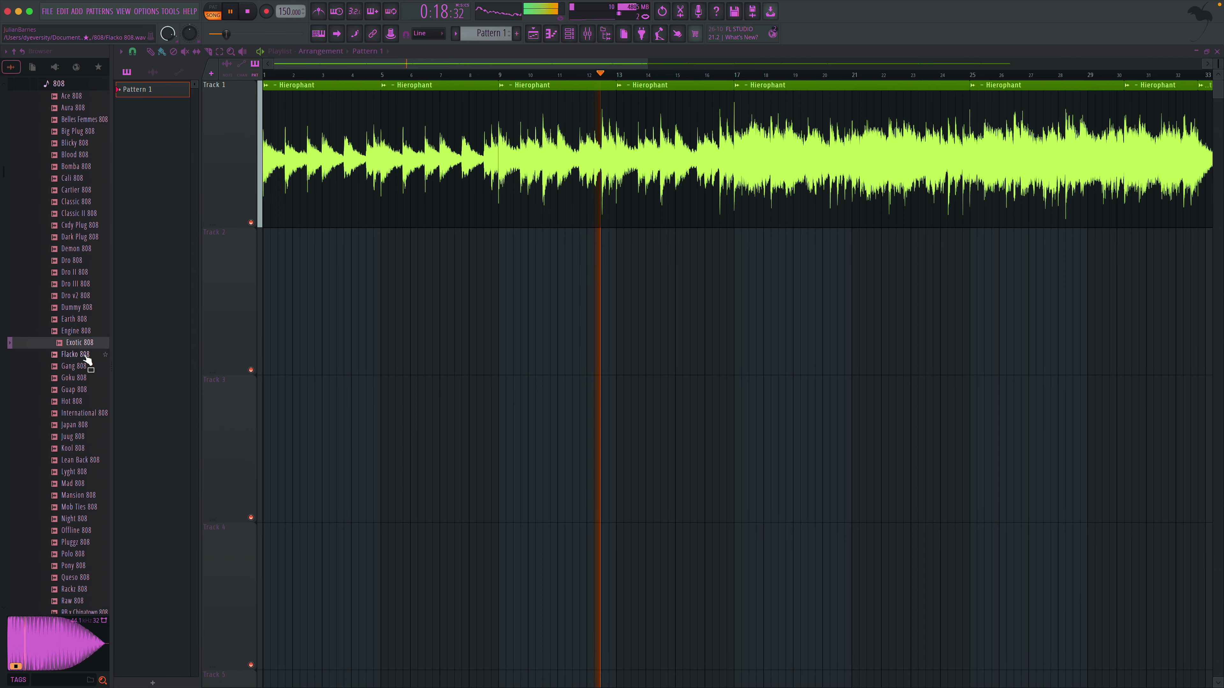
pyautogui.click(90, 357)
pyautogui.click(89, 369)
pyautogui.click(88, 382)
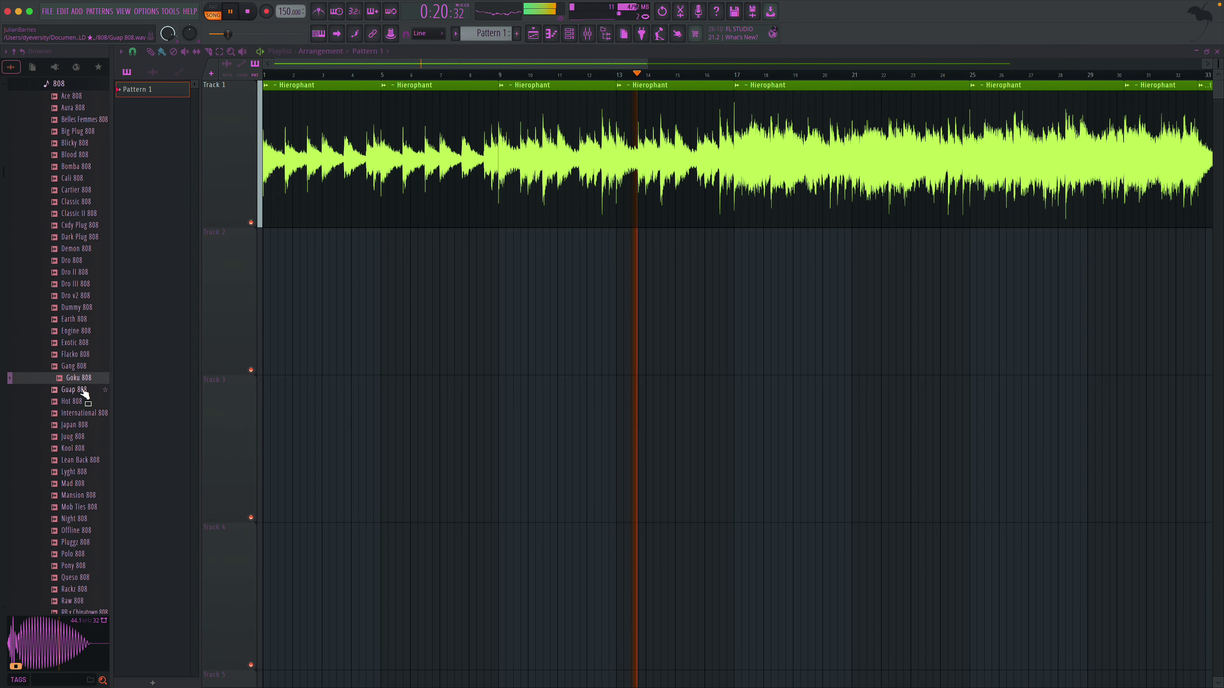
pyautogui.click(85, 390)
pyautogui.click(84, 401)
pyautogui.click(84, 381)
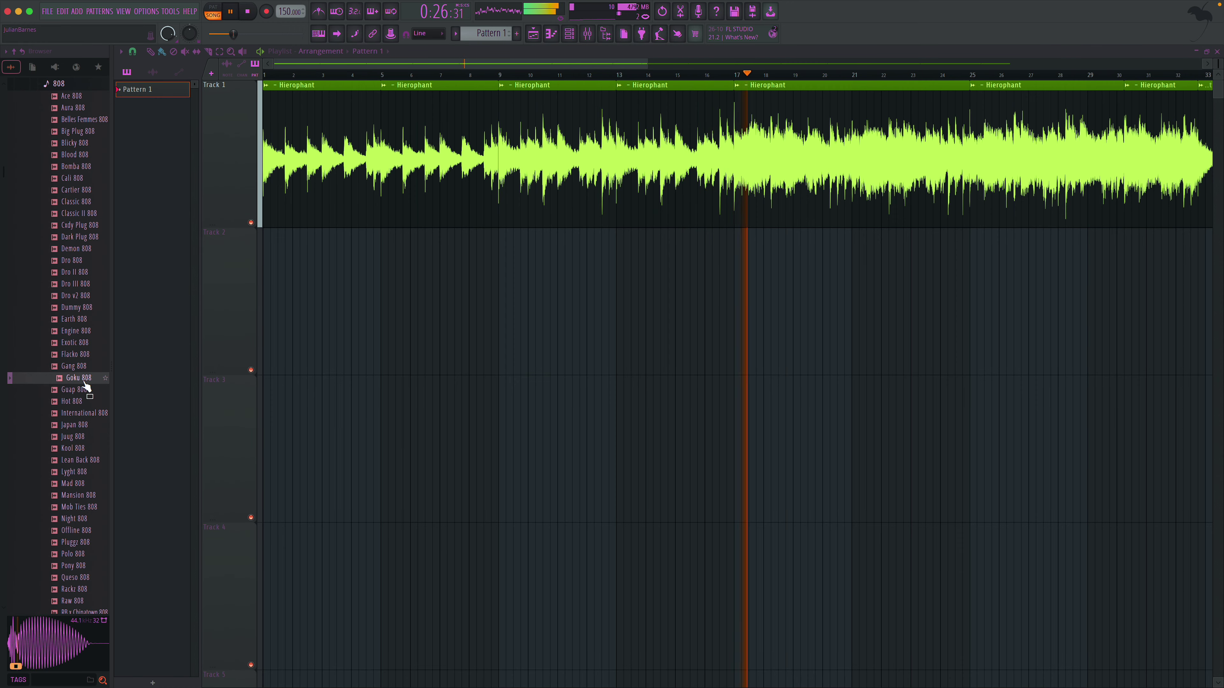
pyautogui.click(79, 426)
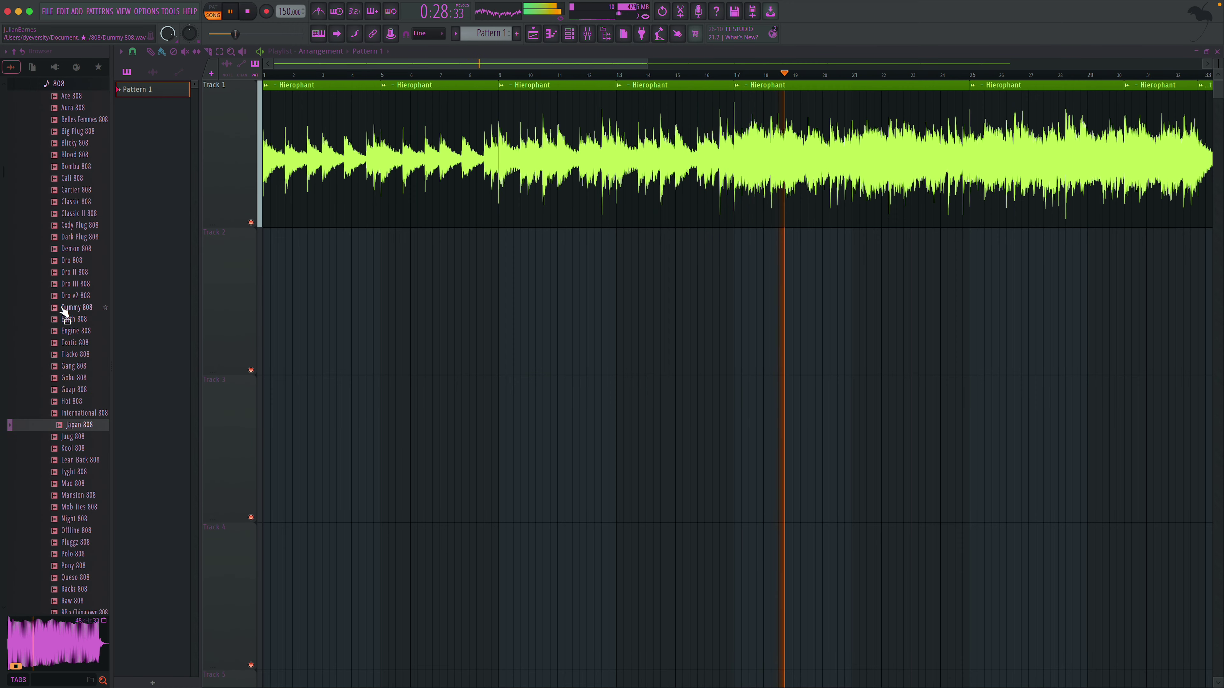
# - Collapse the Spirit World Drum Kit folder and expand SAURON DRUM KIT 2020 in the sample browser
pyautogui.scroll(2, 70, 267)
pyautogui.click(55, 149)
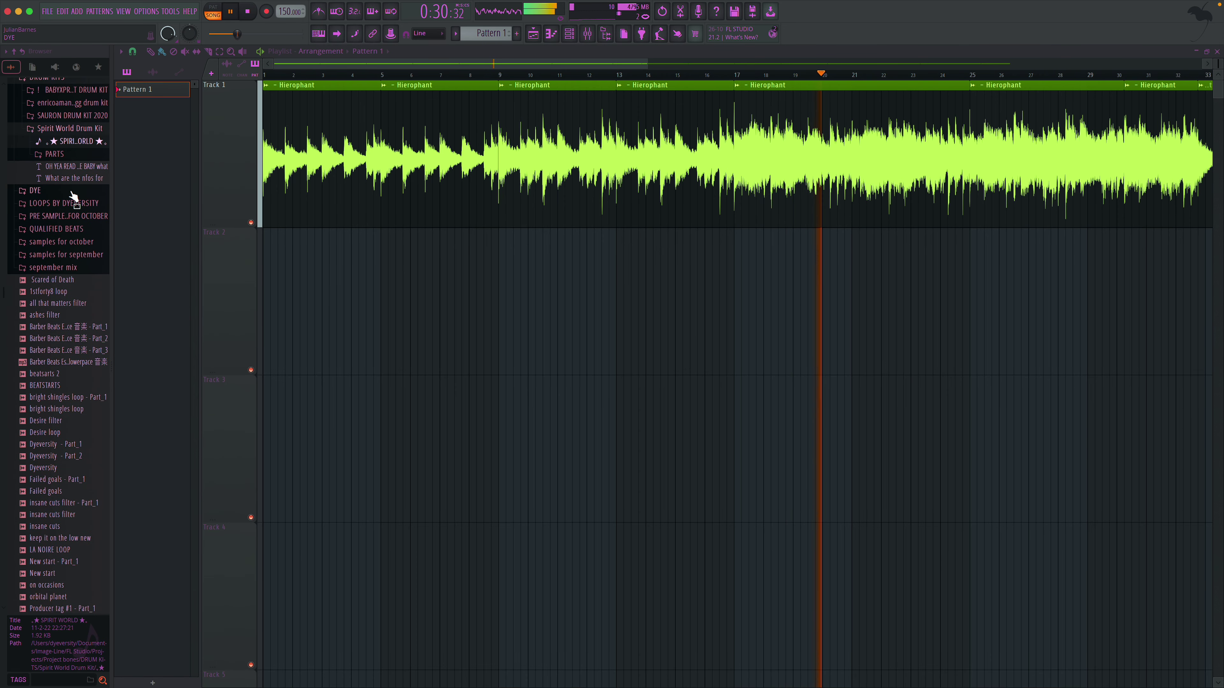
pyautogui.click(70, 128)
pyautogui.scroll(2, 82, 169)
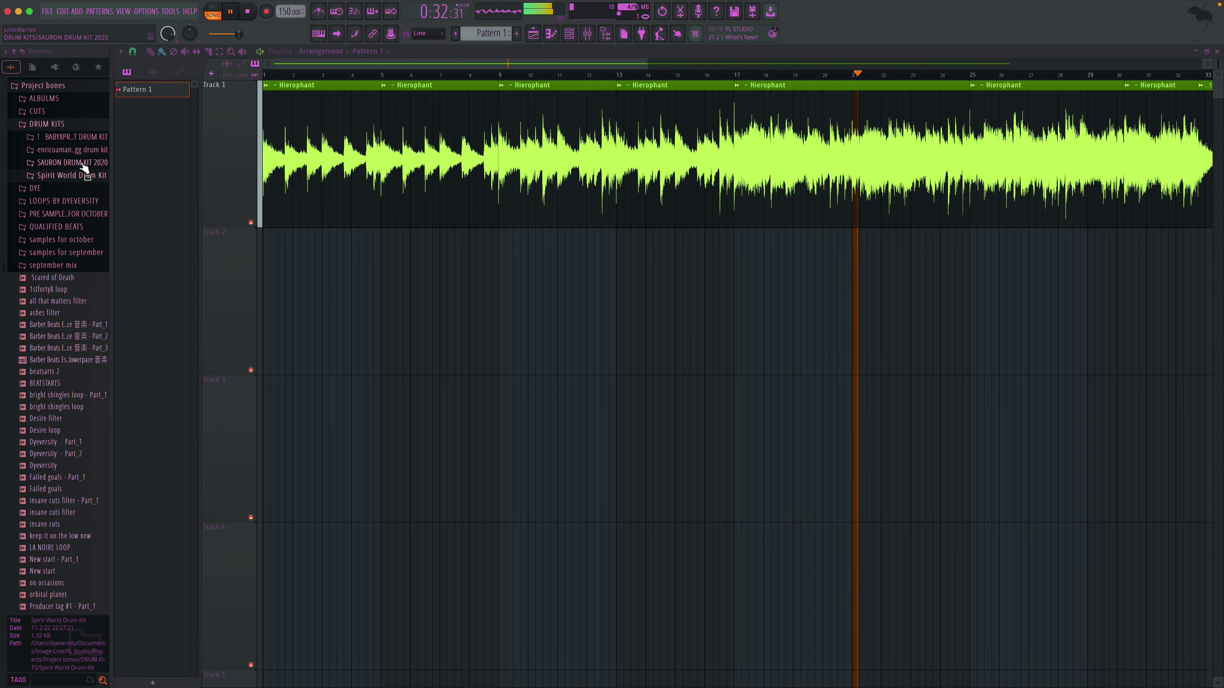
pyautogui.click(83, 164)
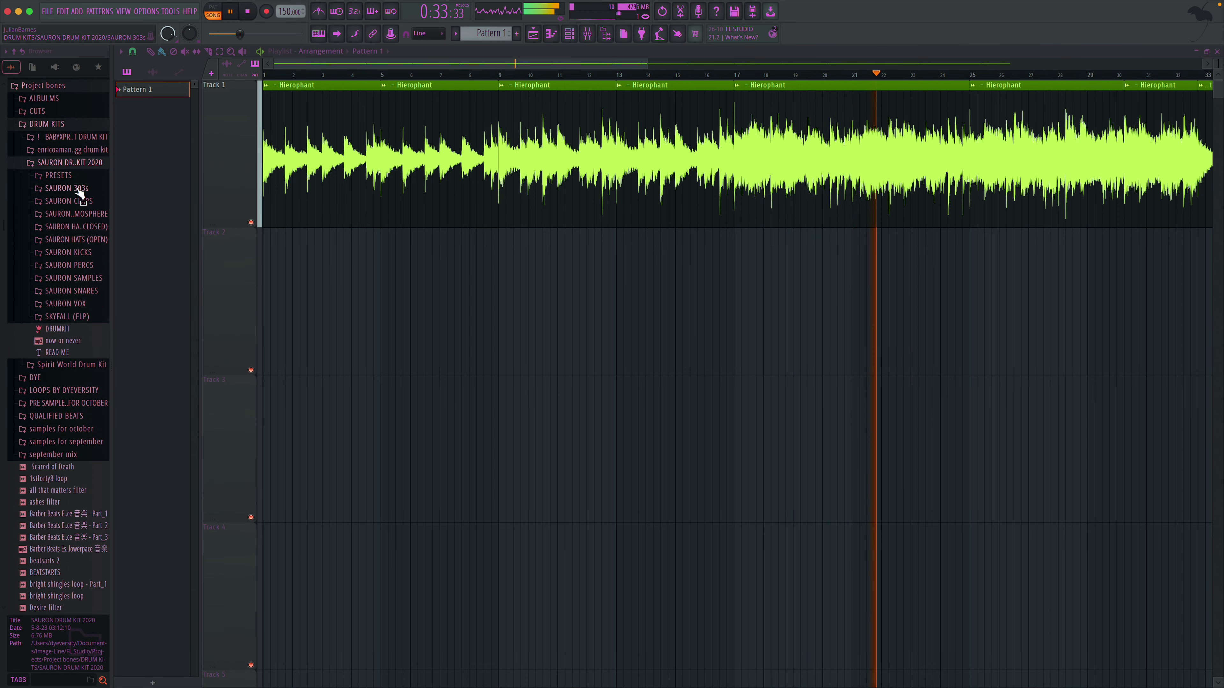
# - Load DL KICK from the SAURON KICKS folder as a new channel and route it to mixer Insert 2
pyautogui.click(80, 252)
pyautogui.moveTo(81, 276); pyautogui.dragTo(164, 254)
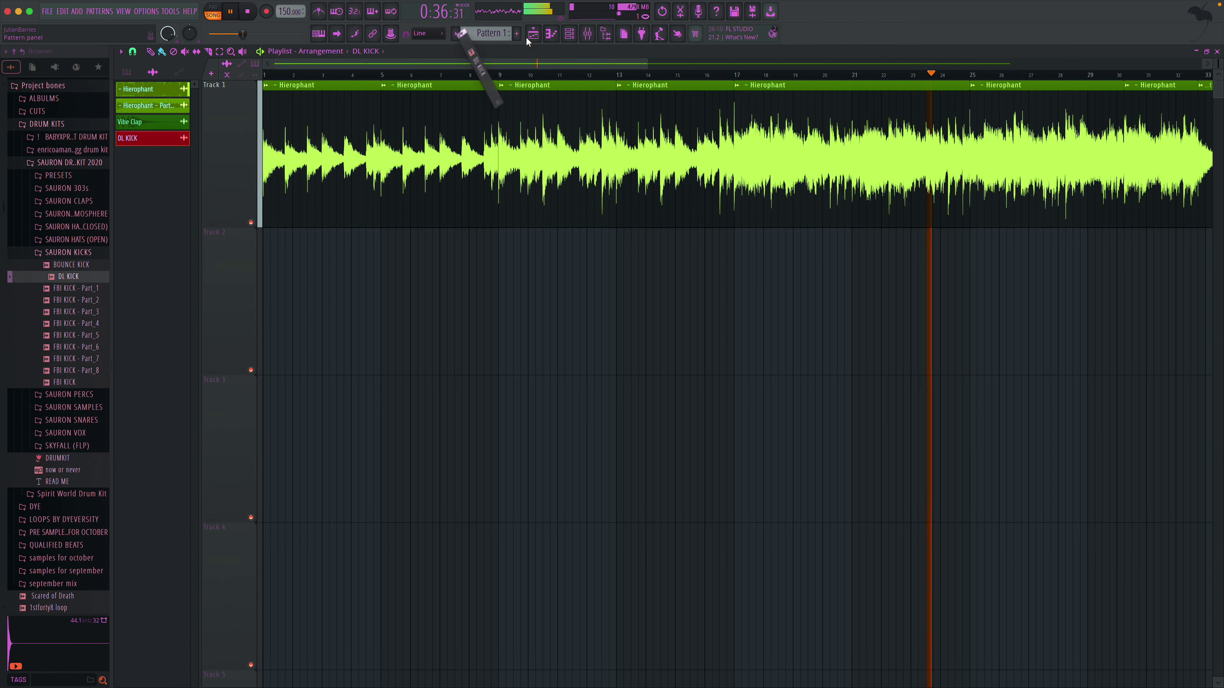
pyautogui.click(567, 36)
pyautogui.click(365, 276)
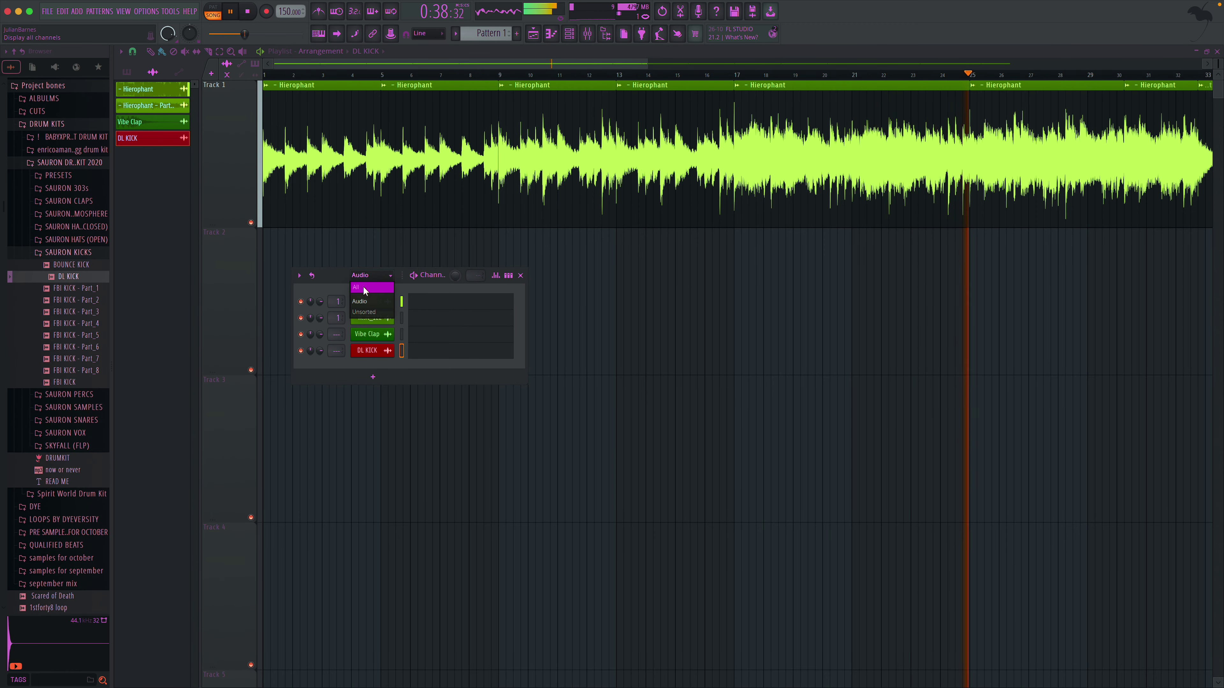
pyautogui.click(364, 287)
pyautogui.moveTo(345, 370); pyautogui.dragTo(346, 360)
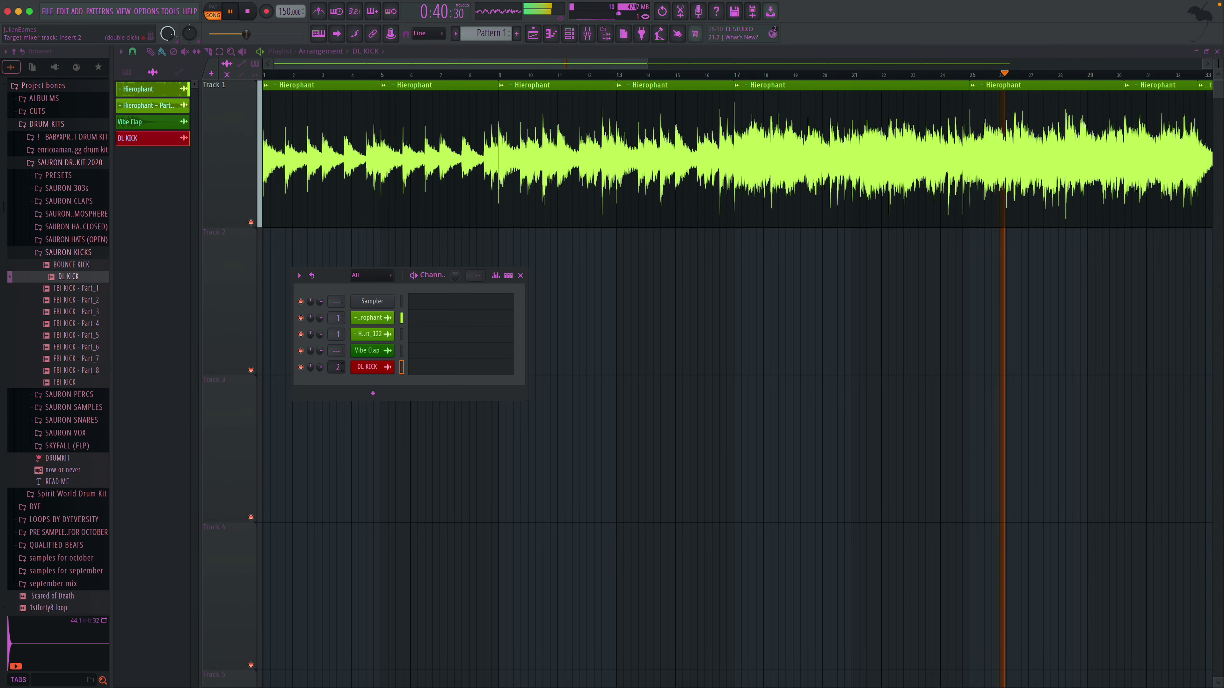
pyautogui.click(520, 276)
pyautogui.press('space')
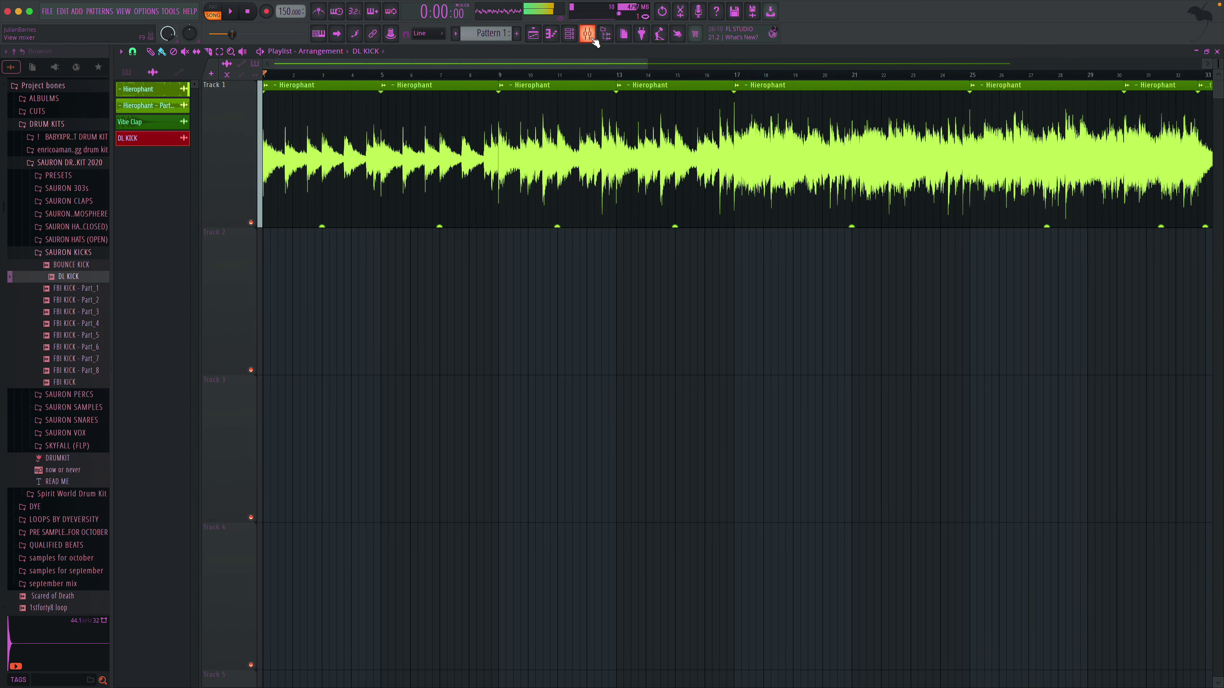
# - Apply the SAURON KICK preset from the PRESETS folder to mixer Insert 2
pyautogui.press('F9')
pyautogui.click(58, 175)
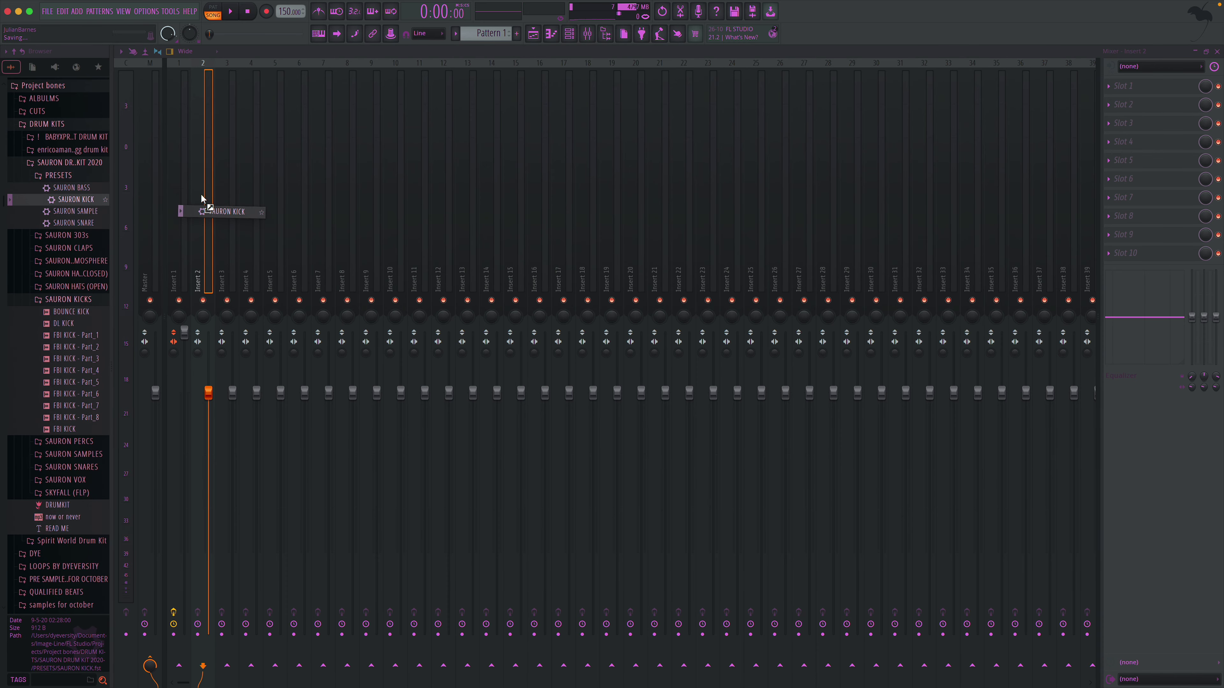
pyautogui.click(1217, 52)
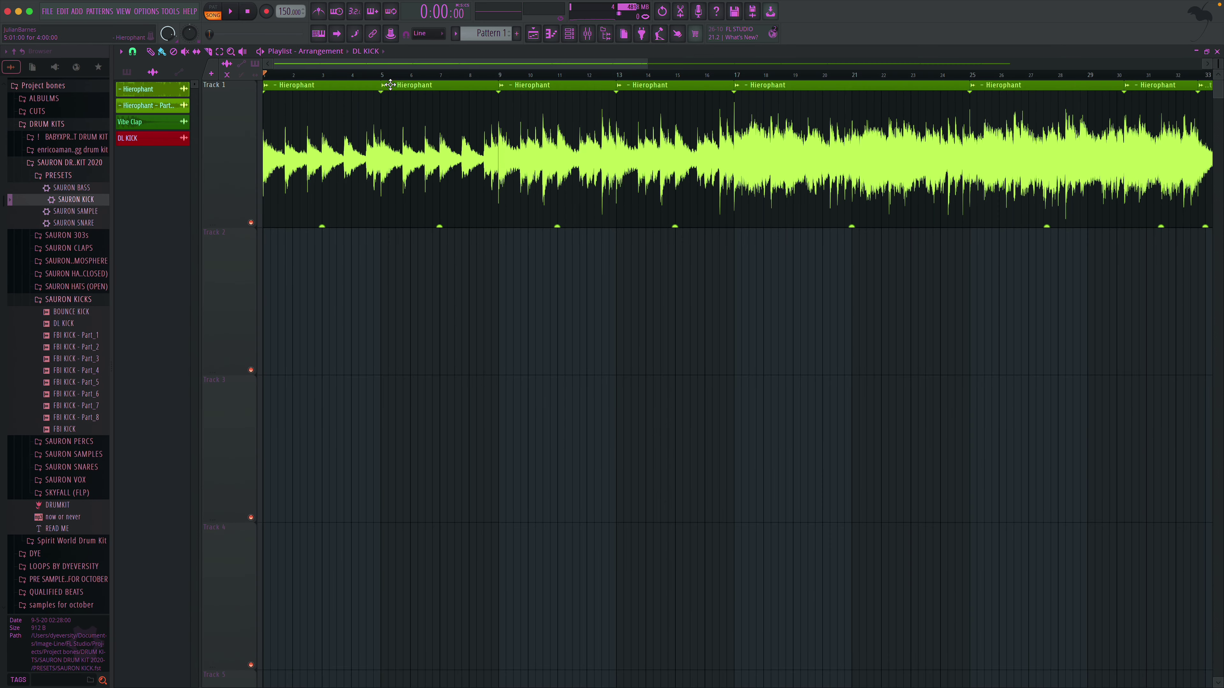
# - Place a two-bar Pattern 1 clip at bar 1 of Track 2 and open the DL KICK piano roll
pyautogui.click(518, 34)
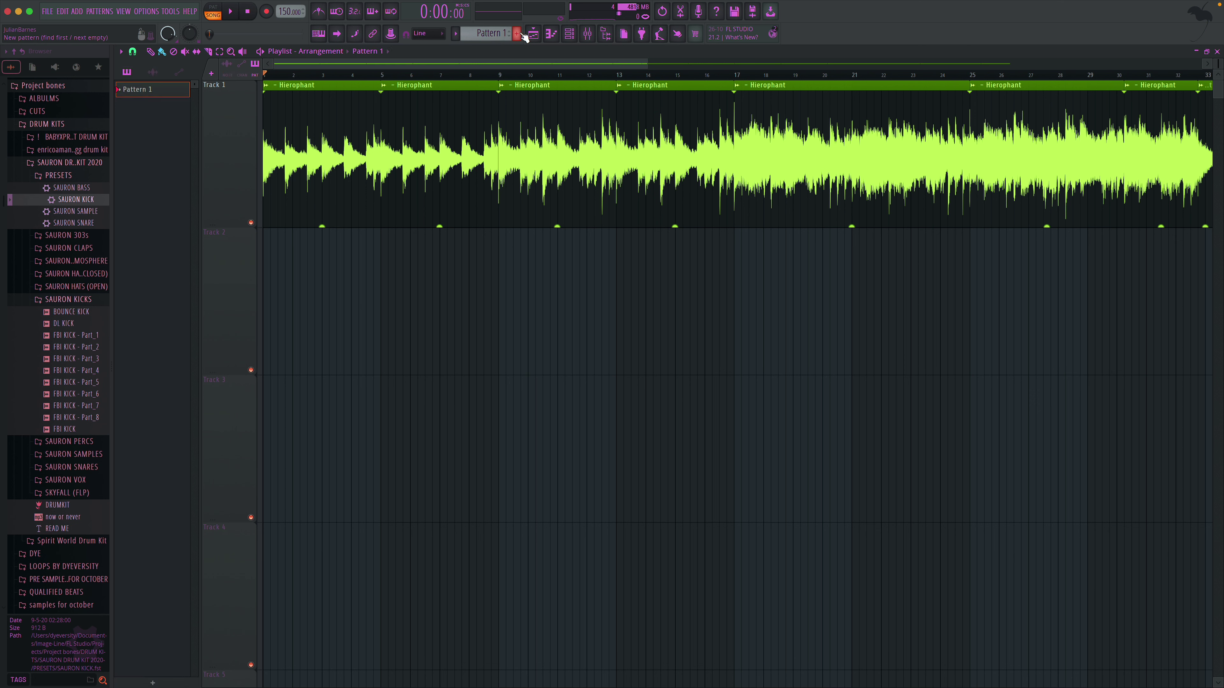
pyautogui.press('space')
pyautogui.moveTo(173, 100); pyautogui.dragTo(275, 273)
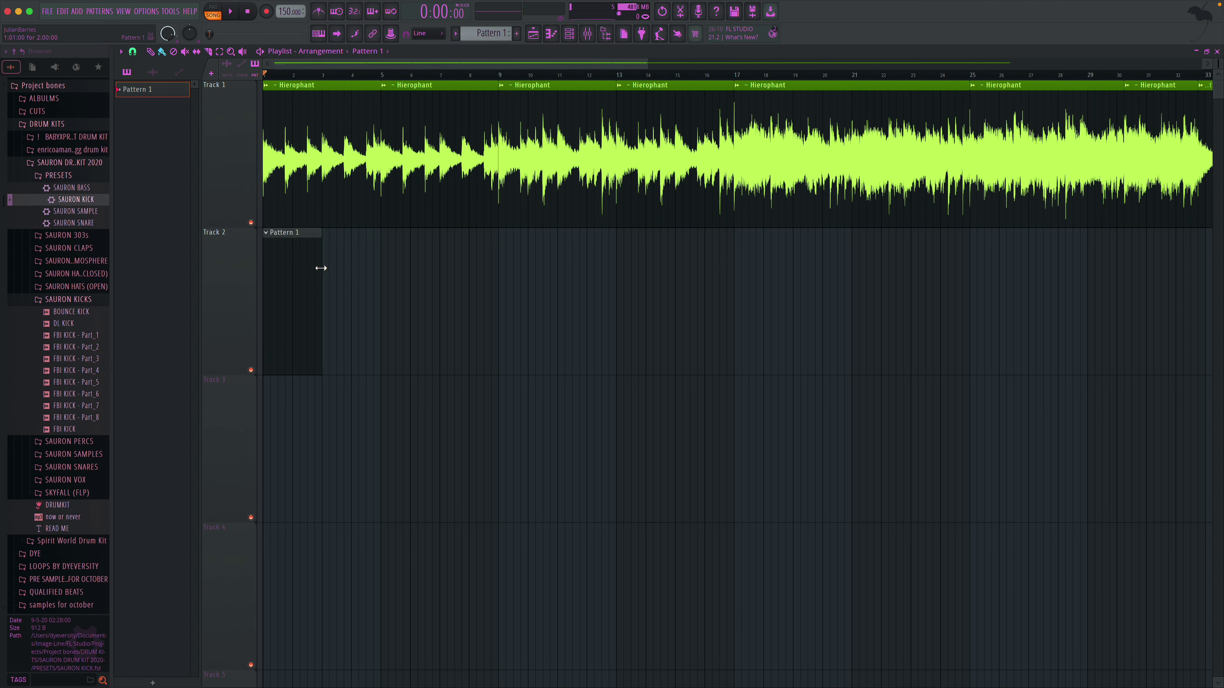
pyautogui.doubleClick(315, 268)
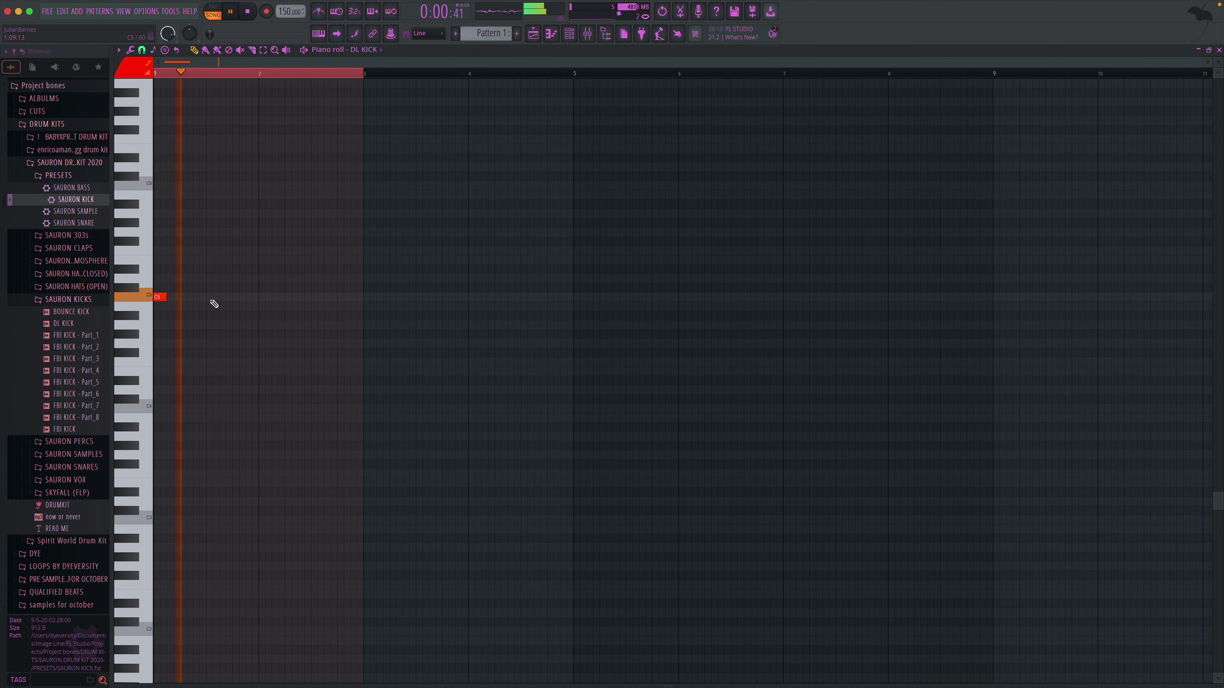
# - Write a DL KICK rhythm on C5 with notes at bar 1 steps 1, 7 and 13 and bar 2 step 9
pyautogui.click(195, 298)
pyautogui.press('space')
pyautogui.click(187, 297)
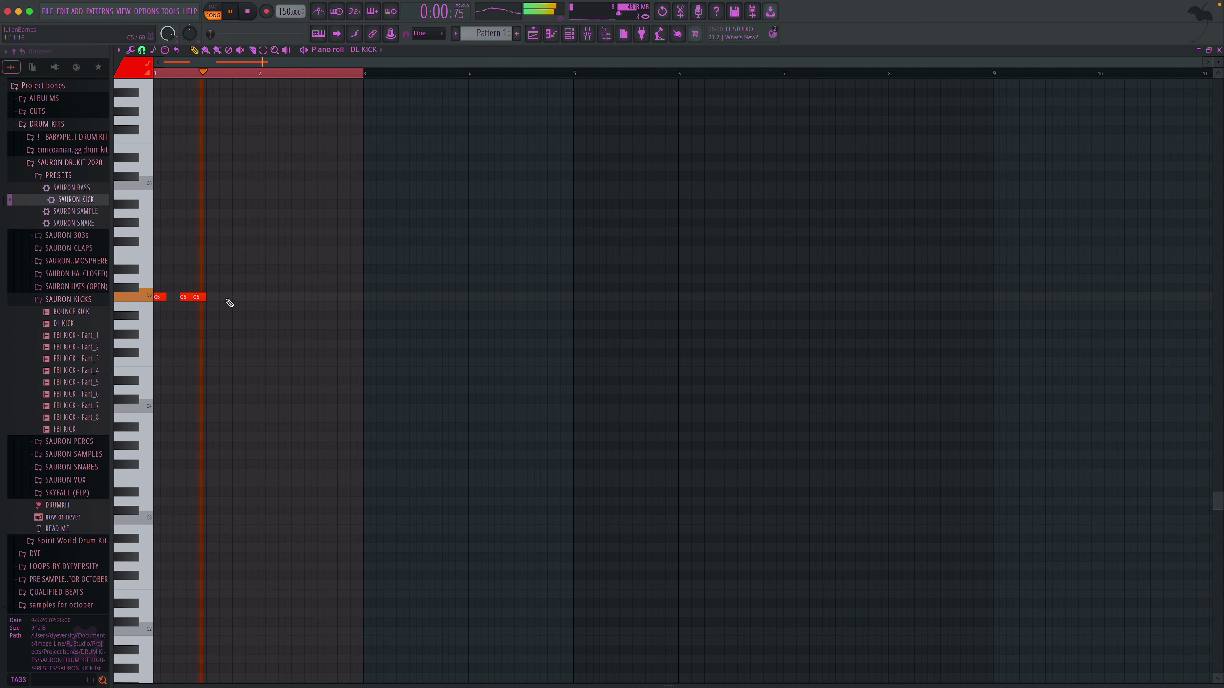
pyautogui.click(237, 297)
pyautogui.click(275, 297)
pyautogui.click(309, 297)
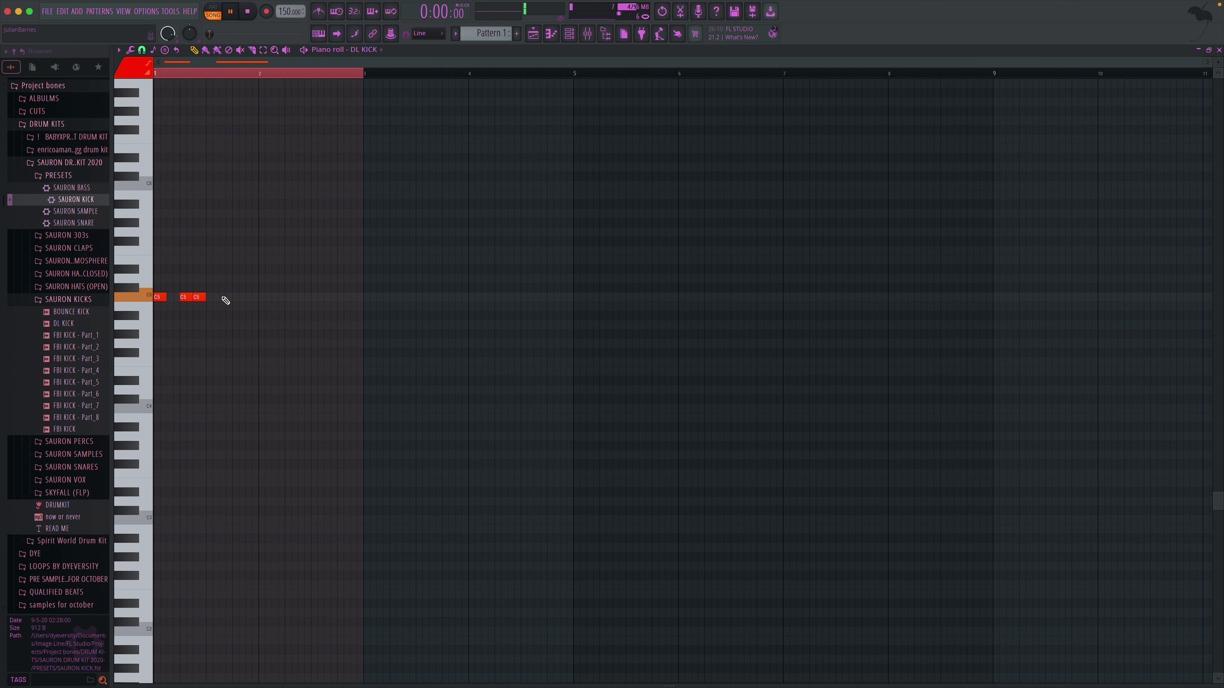
pyautogui.click(236, 298)
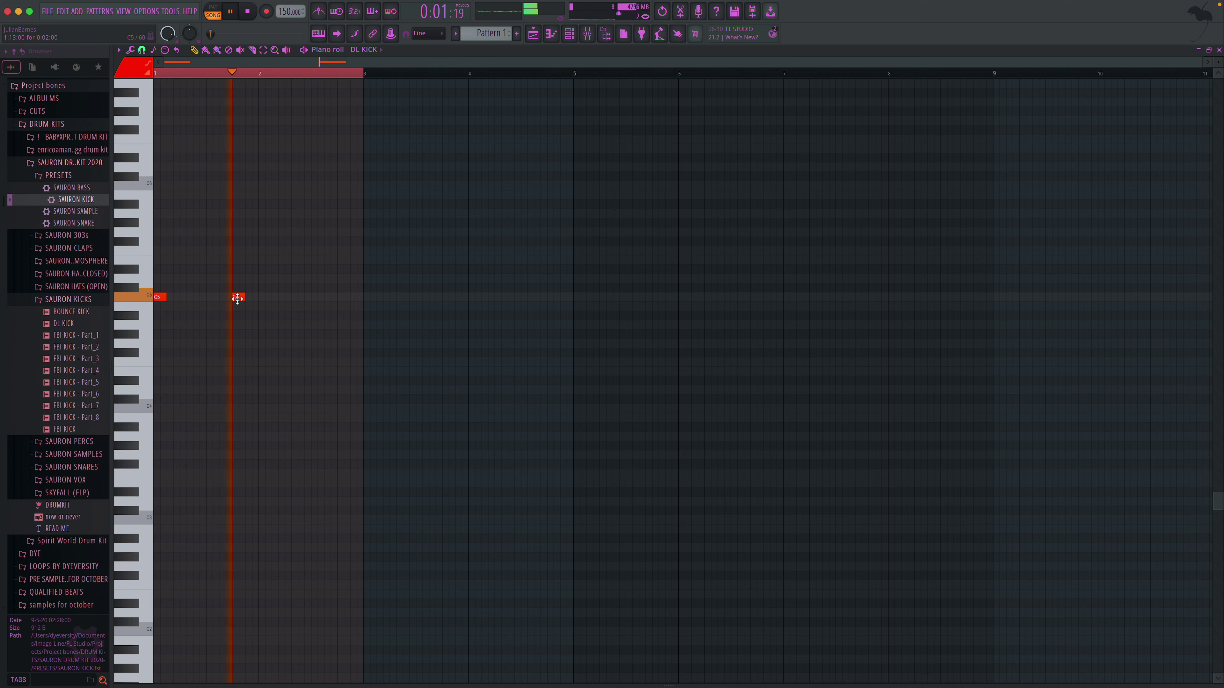
pyautogui.click(313, 298)
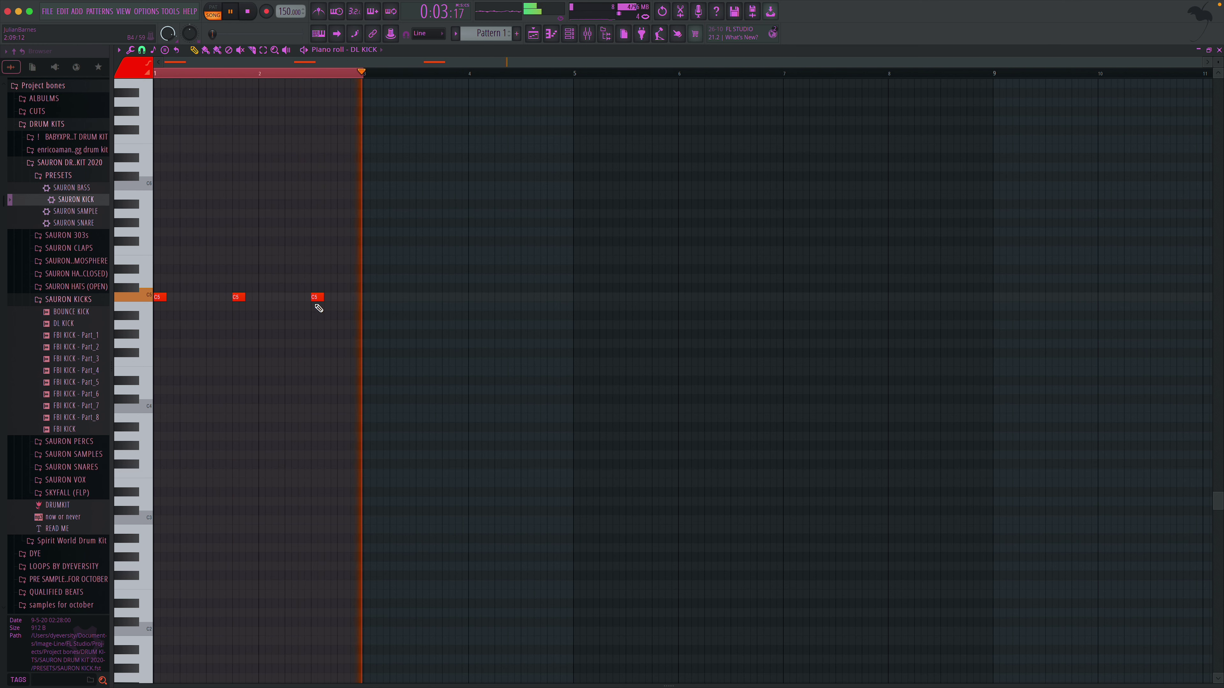
pyautogui.click(195, 298)
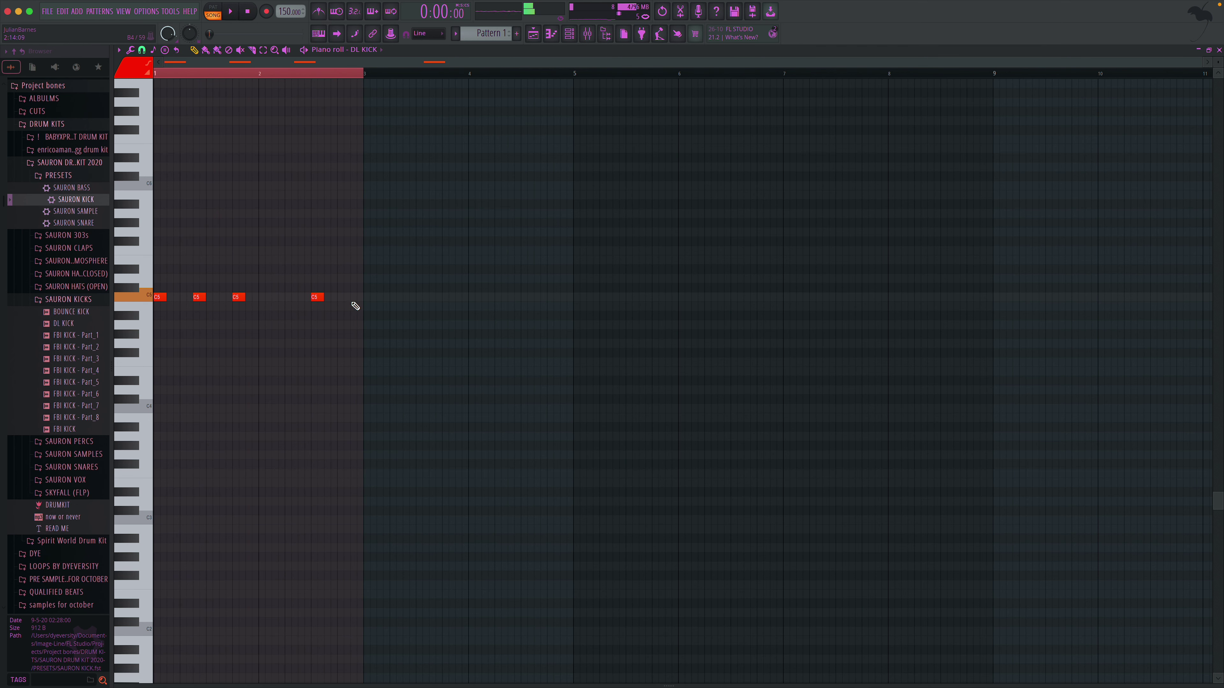
# - Fill Track 2 with repeated Pattern 1 clips up to the end of bar 32
pyautogui.press('F5')
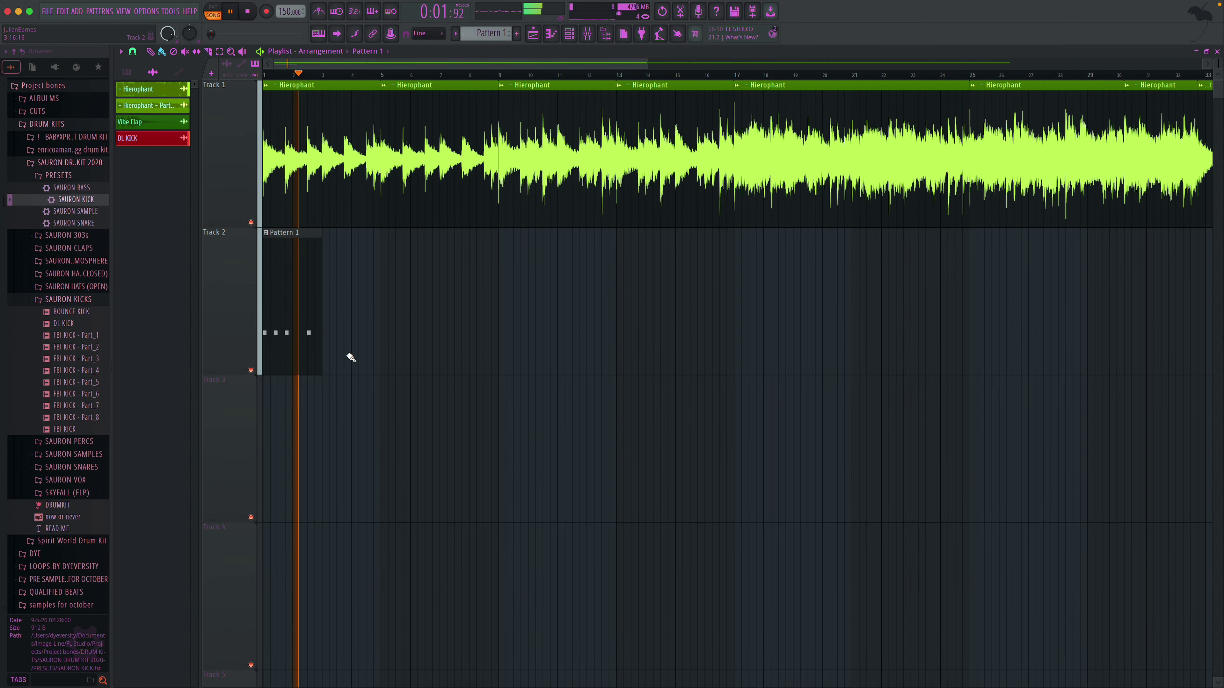
pyautogui.moveTo(327, 350); pyautogui.dragTo(1093, 336)
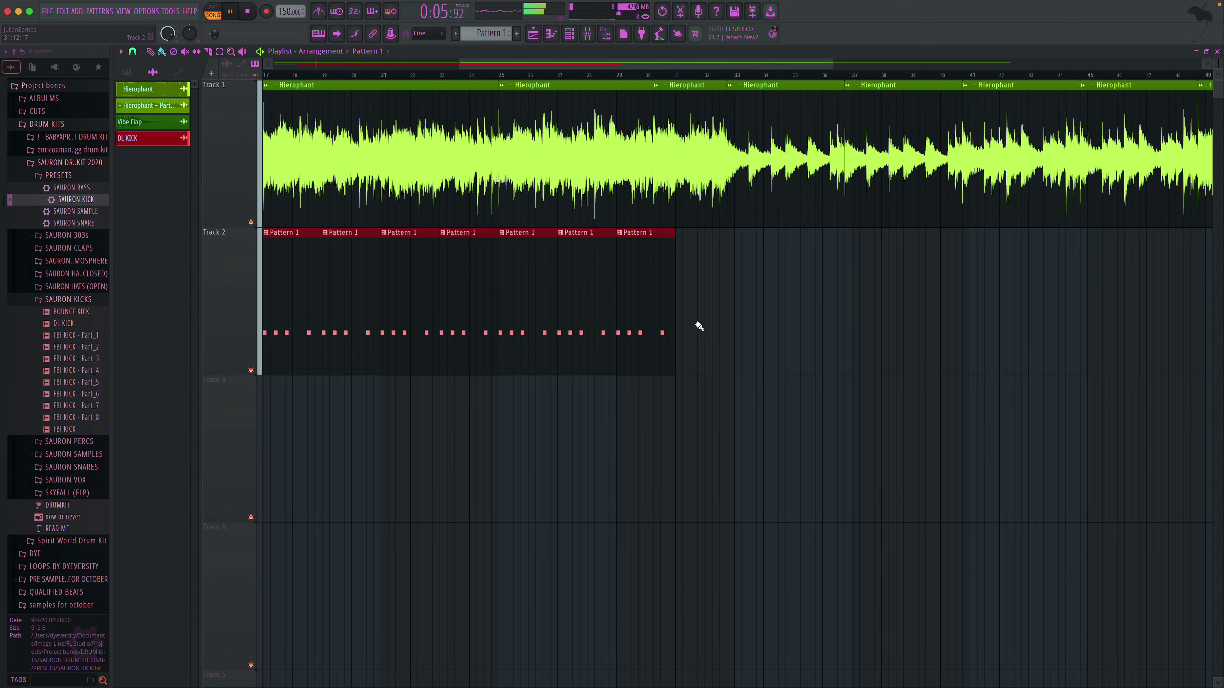
pyautogui.click(684, 326)
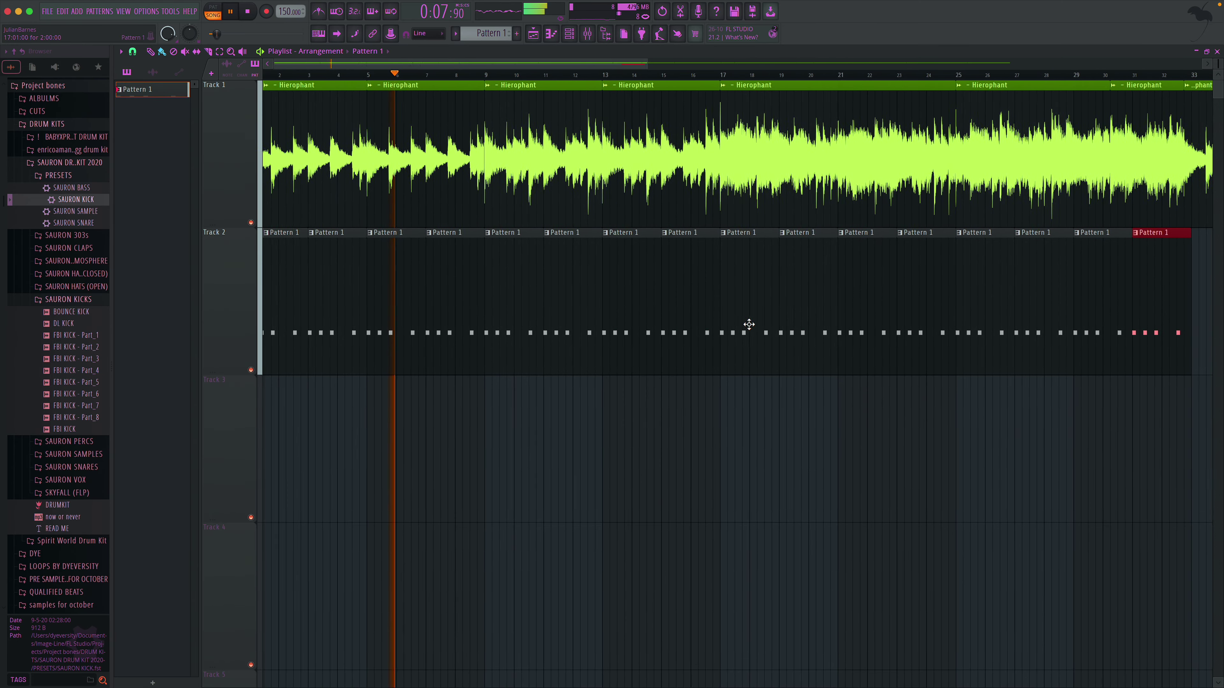
# - Add a C5 kick note at step 15 of bar 2 in Pattern 1 and collapse the SAURON DRUM KIT 2020 folder
pyautogui.doubleClick(307, 314)
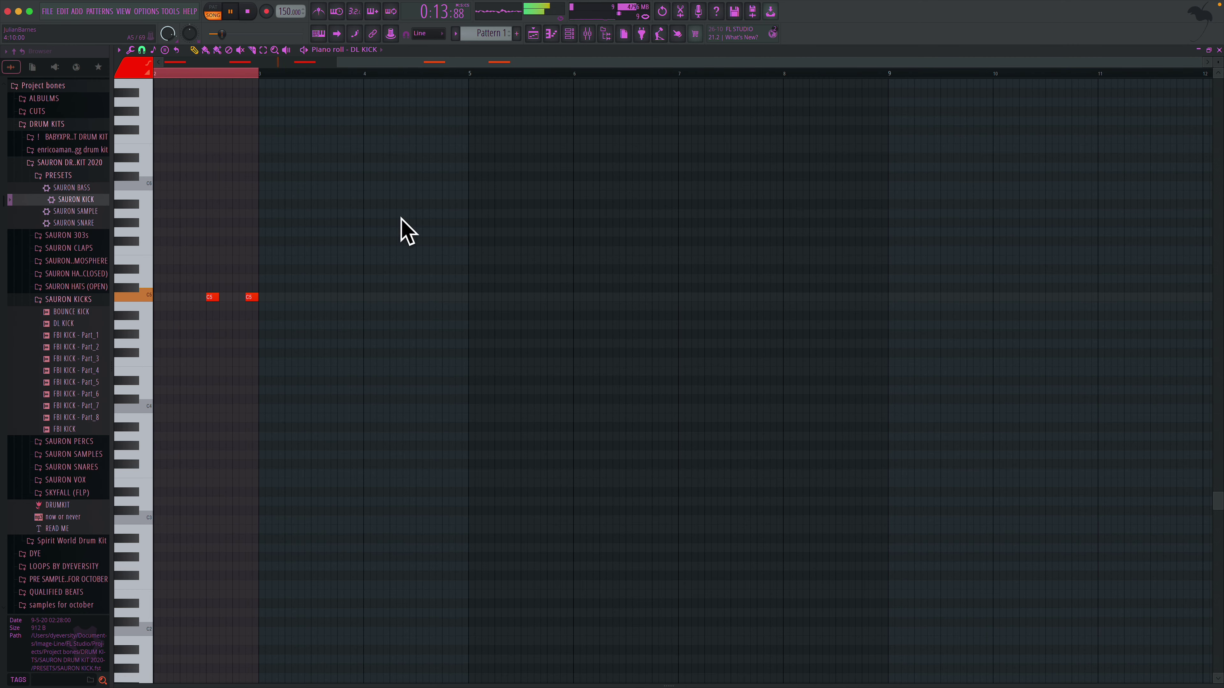
pyautogui.click(100, 167)
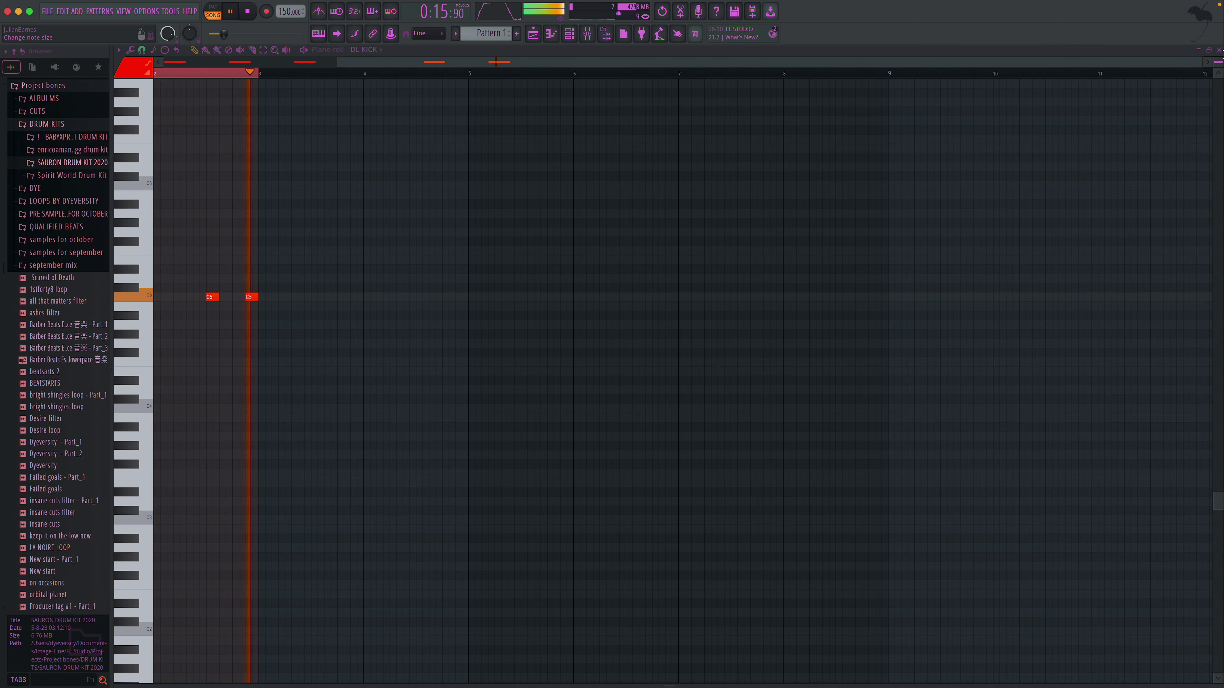
pyautogui.press('F5')
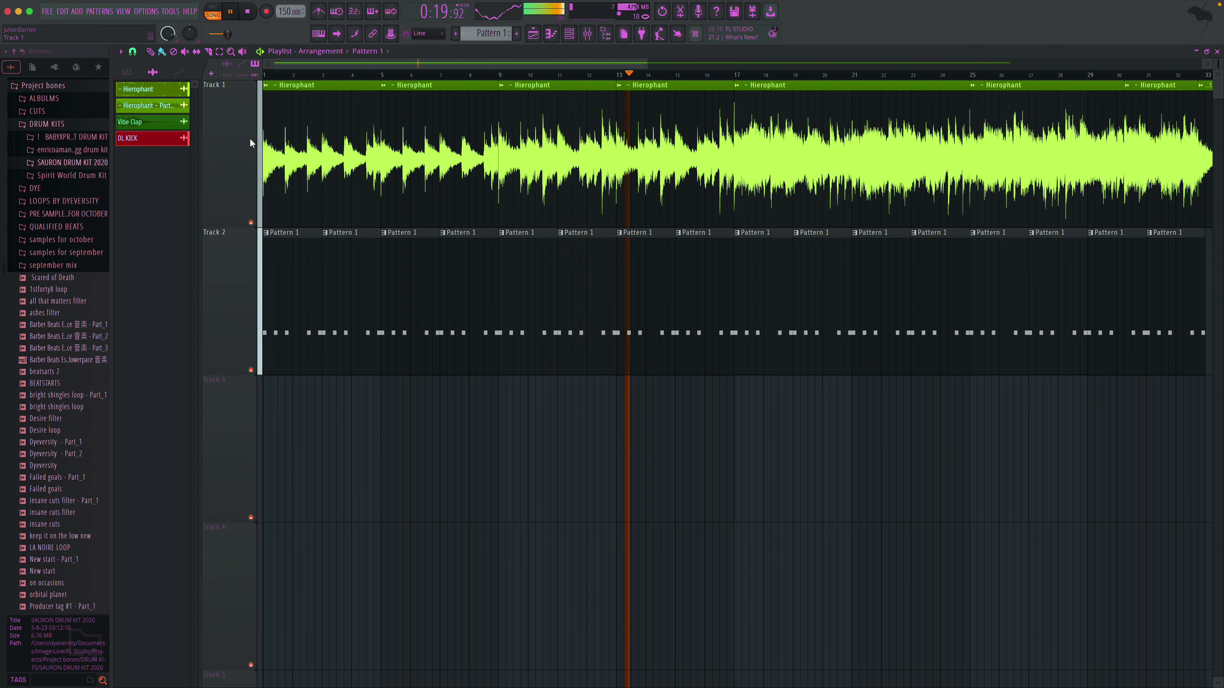
# - Create Pattern 2 and fill Track 3 with its two-bar clips up to the end of bar 32
pyautogui.click(569, 33)
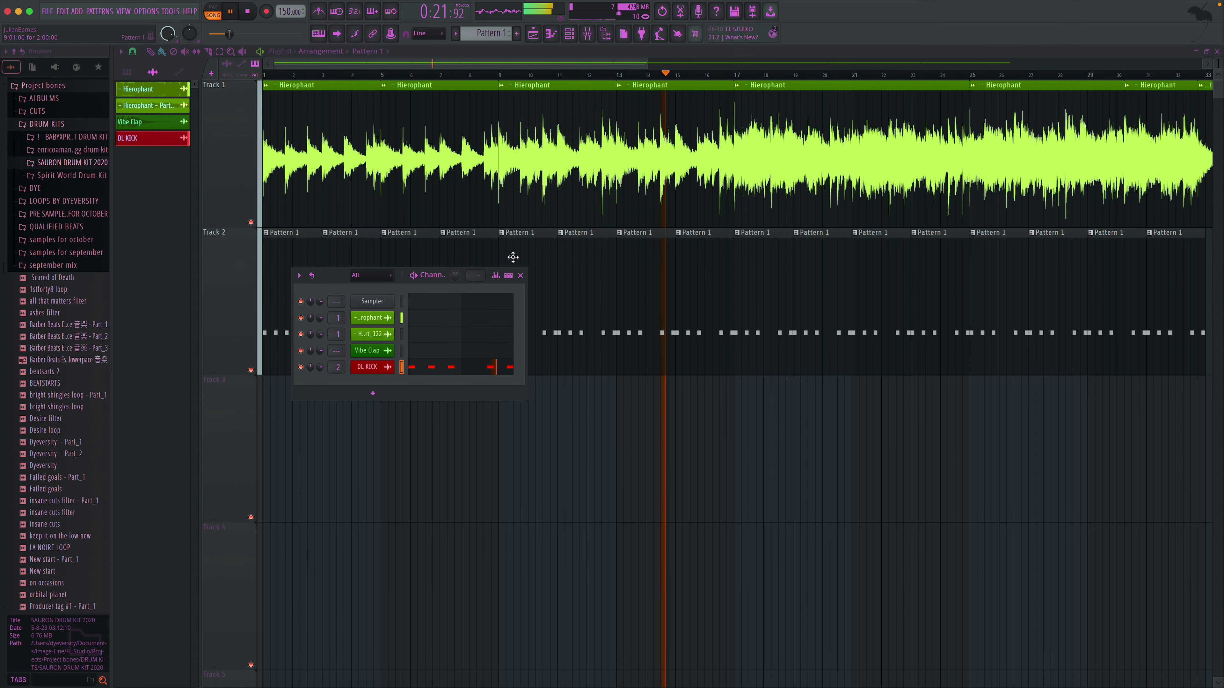
pyautogui.click(521, 276)
pyautogui.click(517, 33)
pyautogui.press('Return')
pyautogui.moveTo(125, 105)
pyautogui.mouseDown()
pyautogui.moveTo(198, 255)
pyautogui.moveTo(354, 441)
pyautogui.moveTo(249, 439)
pyautogui.moveTo(324, 426)
pyautogui.moveTo(960, 418)
pyautogui.mouseUp()
pyautogui.hscroll(7, 957, 418)
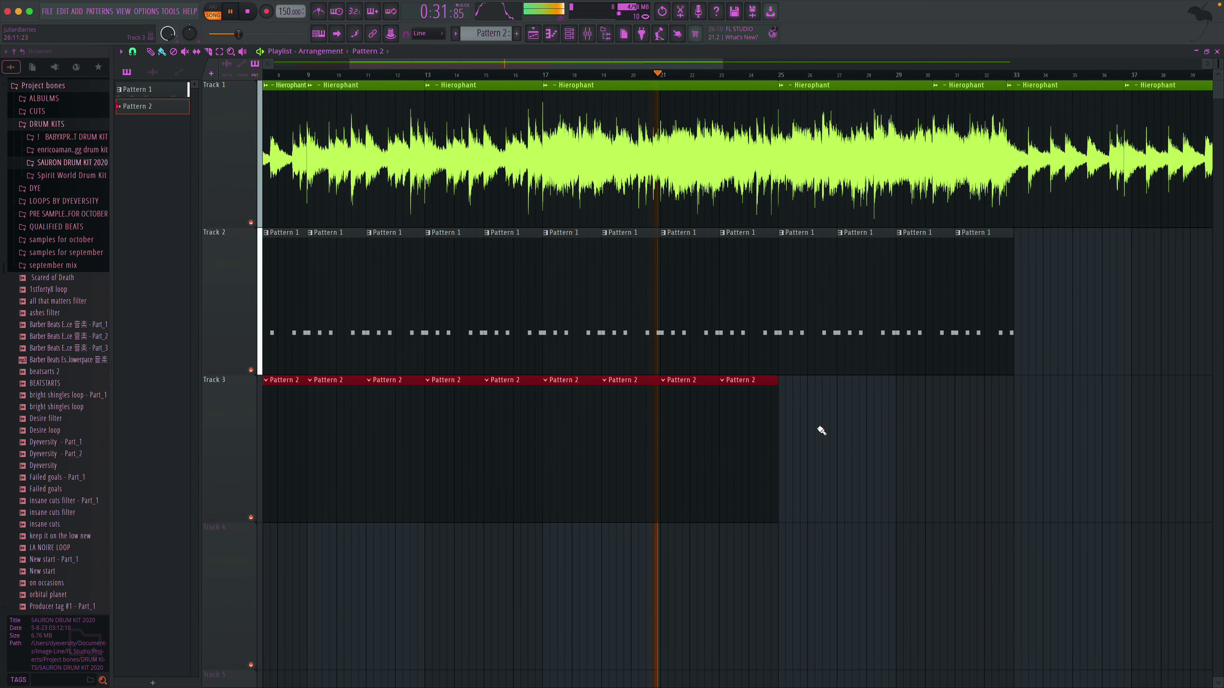
pyautogui.moveTo(784, 429); pyautogui.dragTo(944, 424)
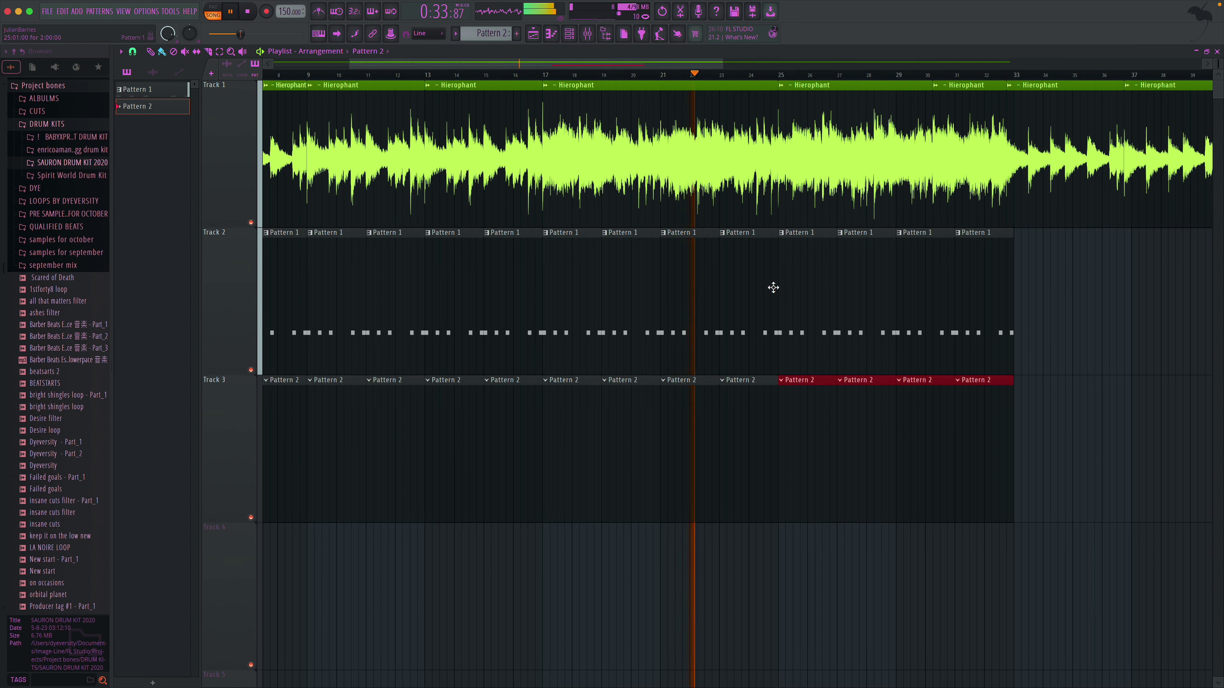
# - Turn on the metronome and replay the arrangement from bar 1 to check its timing
pyautogui.click(323, 14)
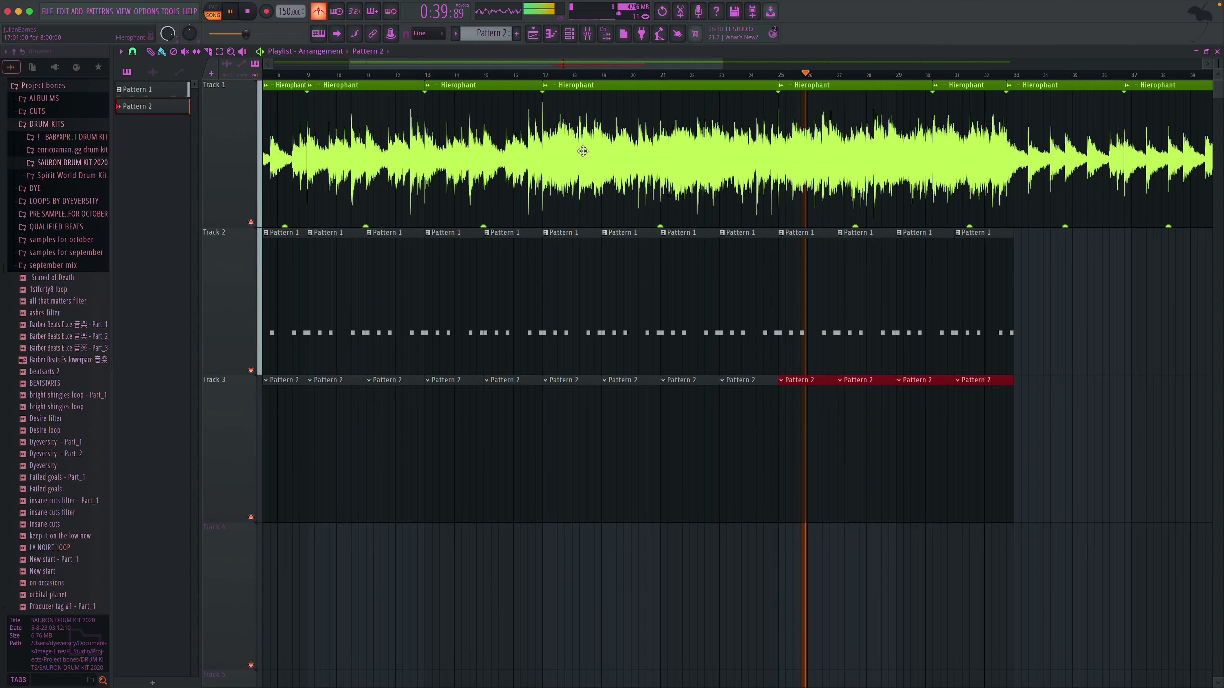
pyautogui.hscroll(-5, 578, 150)
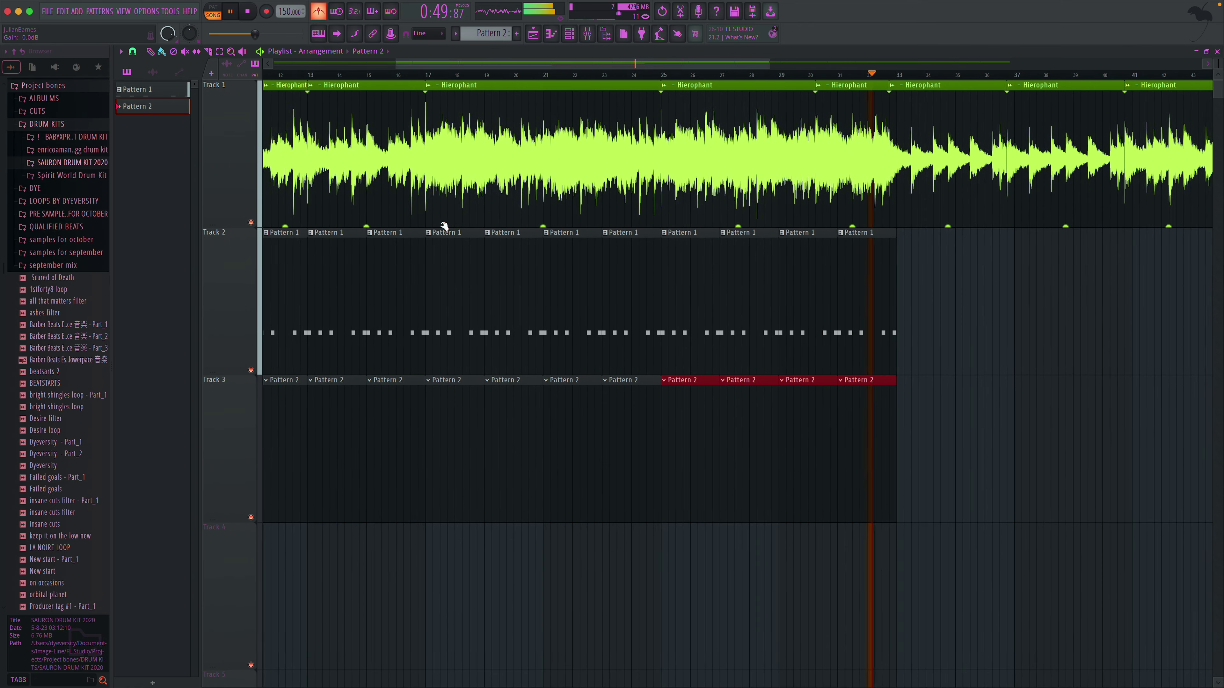
pyautogui.hscroll(3, 445, 227)
pyautogui.press('space')
pyautogui.press('space')
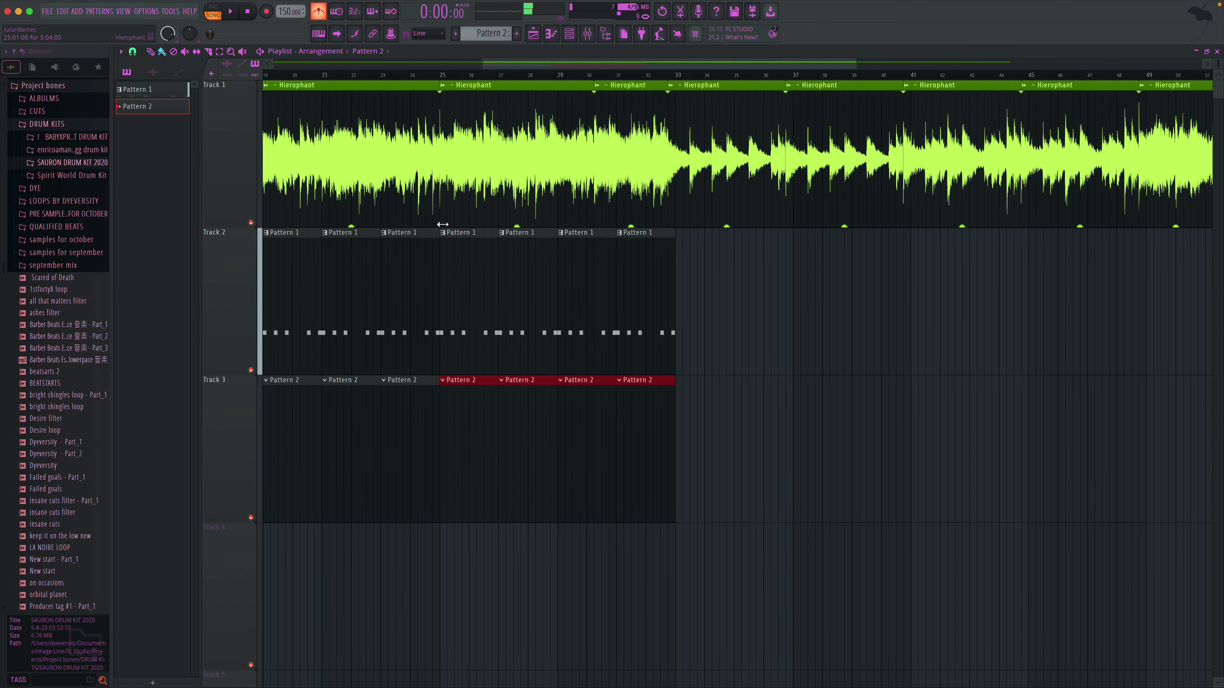
pyautogui.hscroll(-10, 443, 222)
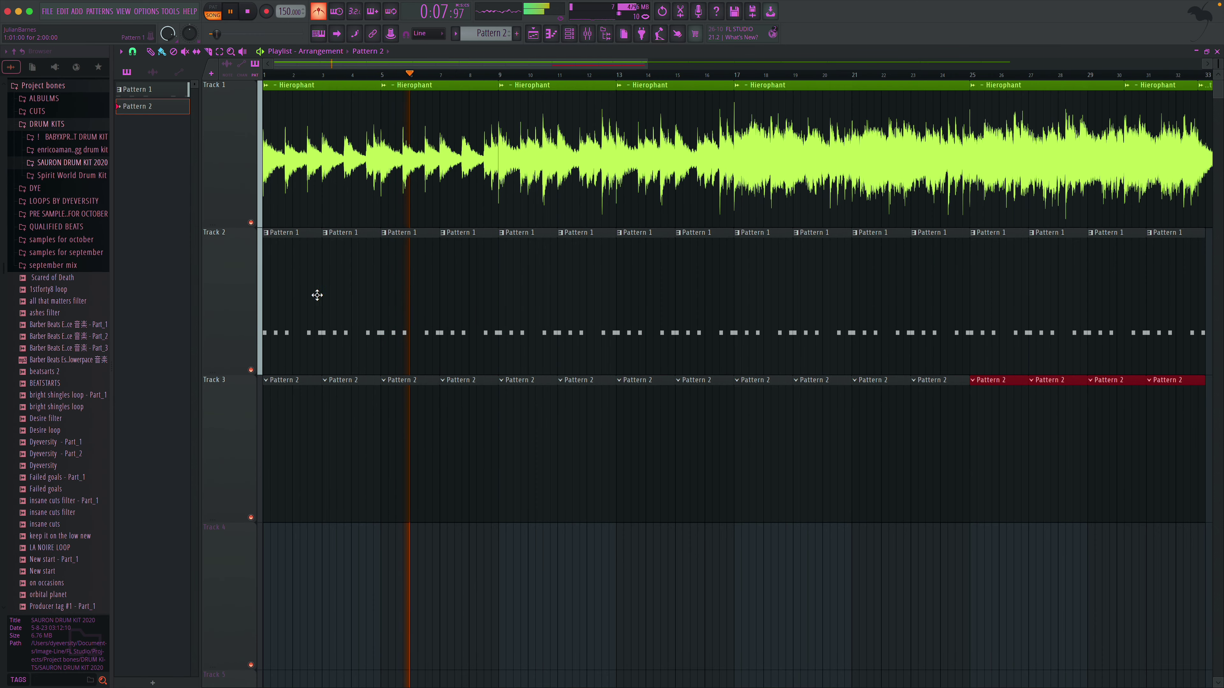
pyautogui.hscroll(-3, 369, 294)
# - Delete all pattern clips from Tracks 2 and 3 and restart playback from bar 1
pyautogui.moveTo(294, 307)
pyautogui.mouseDown()
pyautogui.moveTo(1002, 310)
pyautogui.moveTo(1195, 341)
pyautogui.mouseUp()
pyautogui.press('space')
pyautogui.press('space')
pyautogui.moveTo(496, 404); pyautogui.dragTo(288, 396)
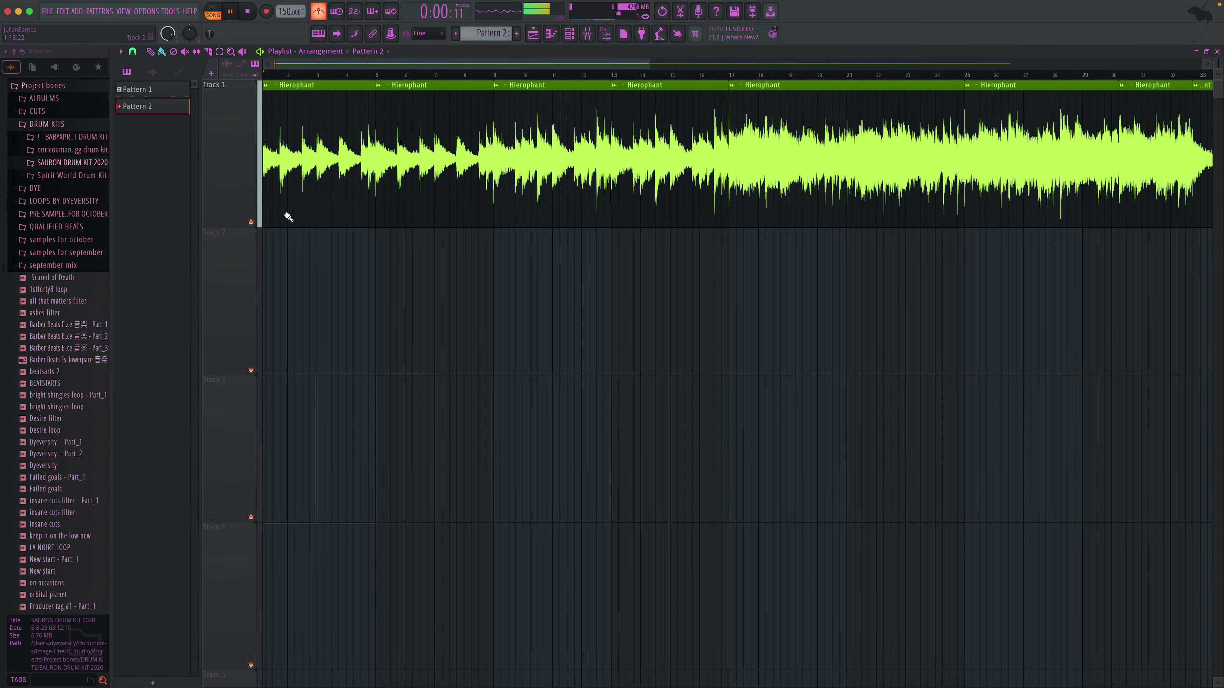
# - Examine the whole Hierophant arrangement on Track 1 while it plays against the metronome
pyautogui.hscroll(10, 601, 132)
pyautogui.hscroll(1, 600, 132)
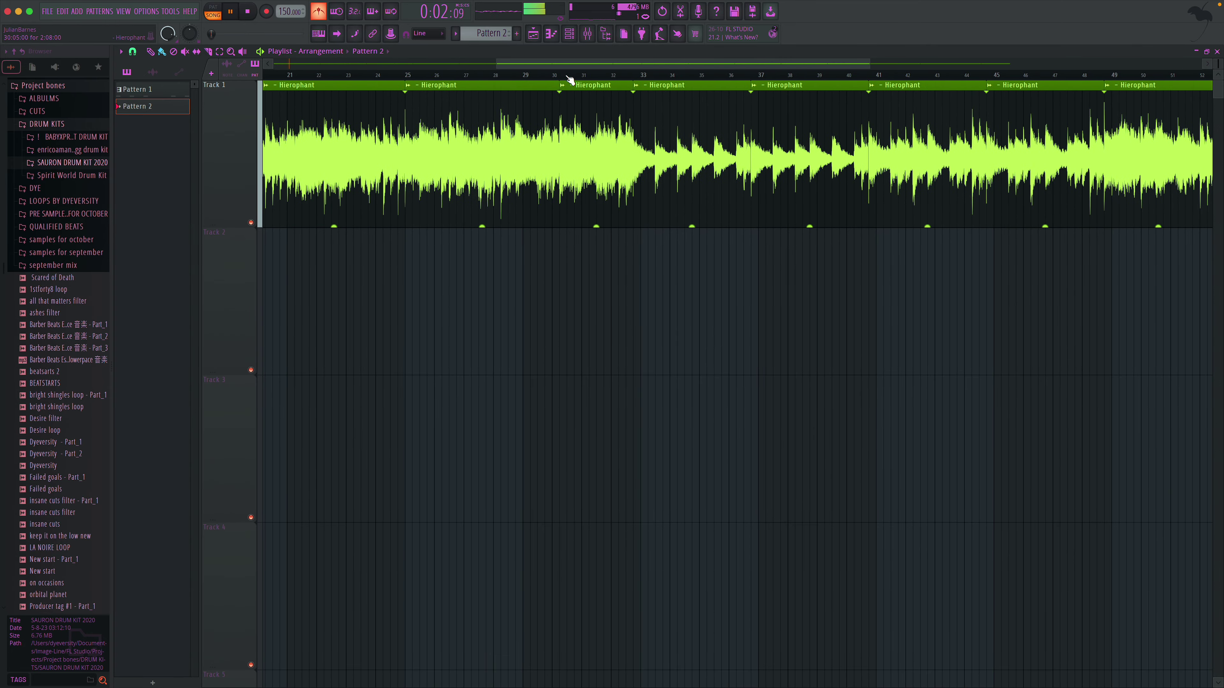
pyautogui.hscroll(-10, 646, 63)
pyautogui.moveTo(645, 63); pyautogui.dragTo(1148, 65)
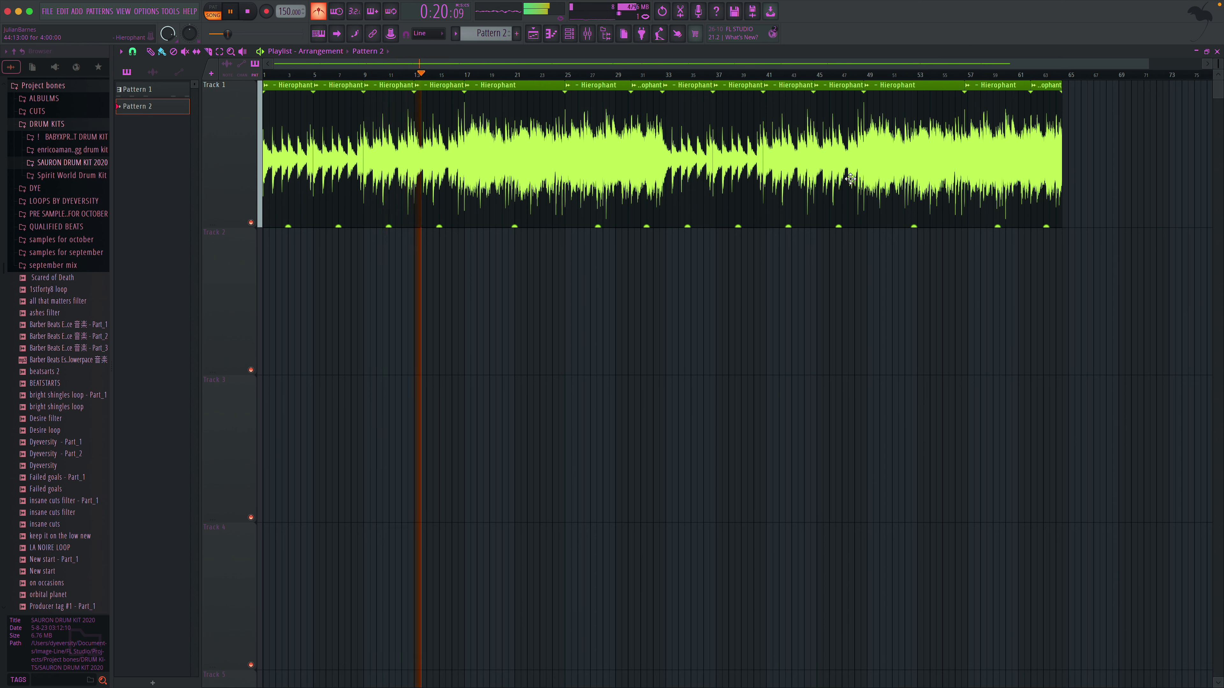
pyautogui.scroll(-1, 851, 179)
pyautogui.scroll(1, 850, 183)
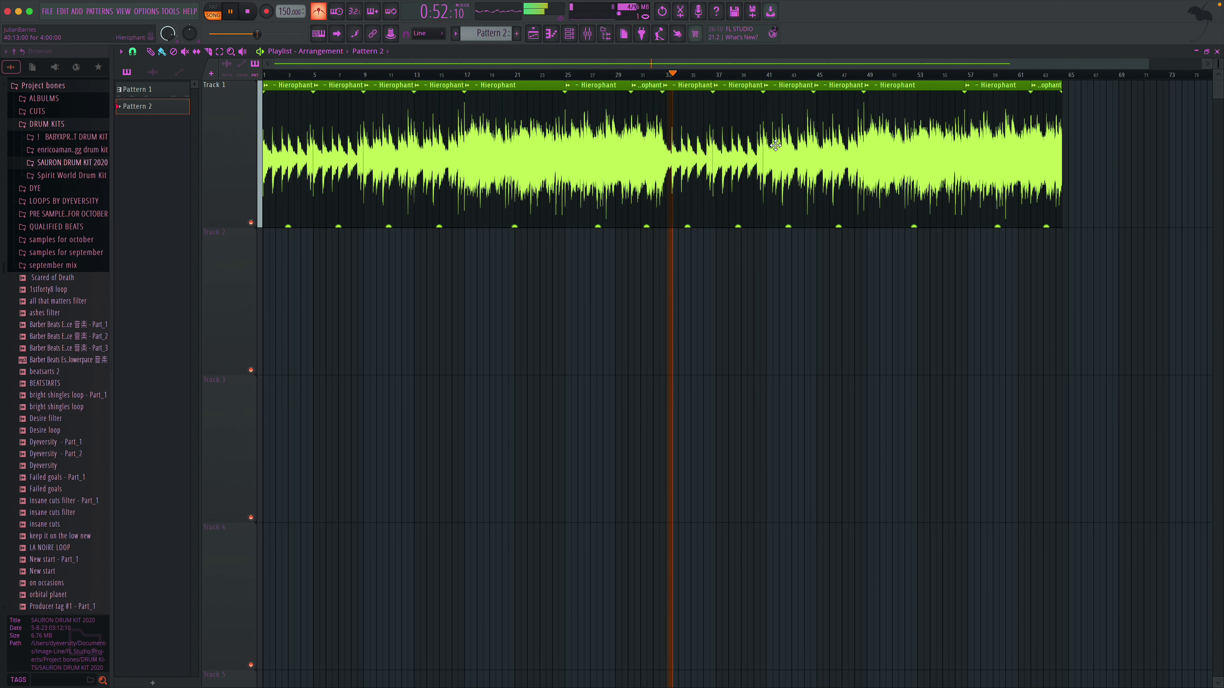
pyautogui.hscroll(2, 775, 145)
pyautogui.hscroll(10, 776, 144)
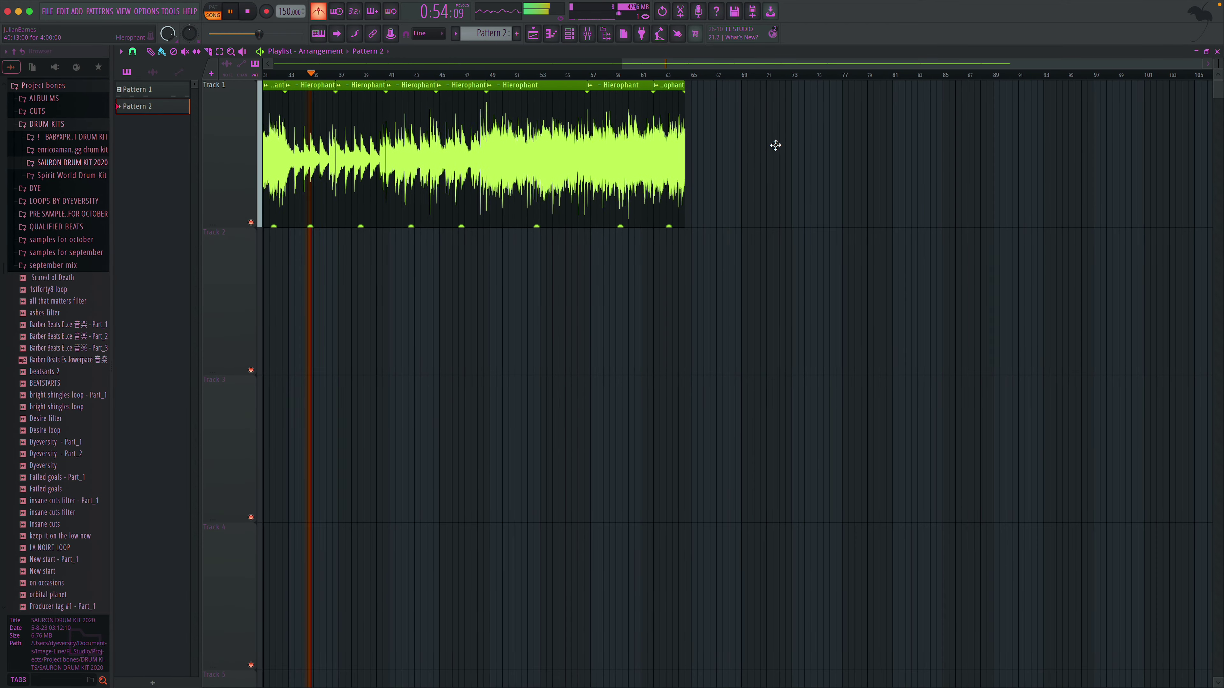
pyautogui.hscroll(-3, 683, 156)
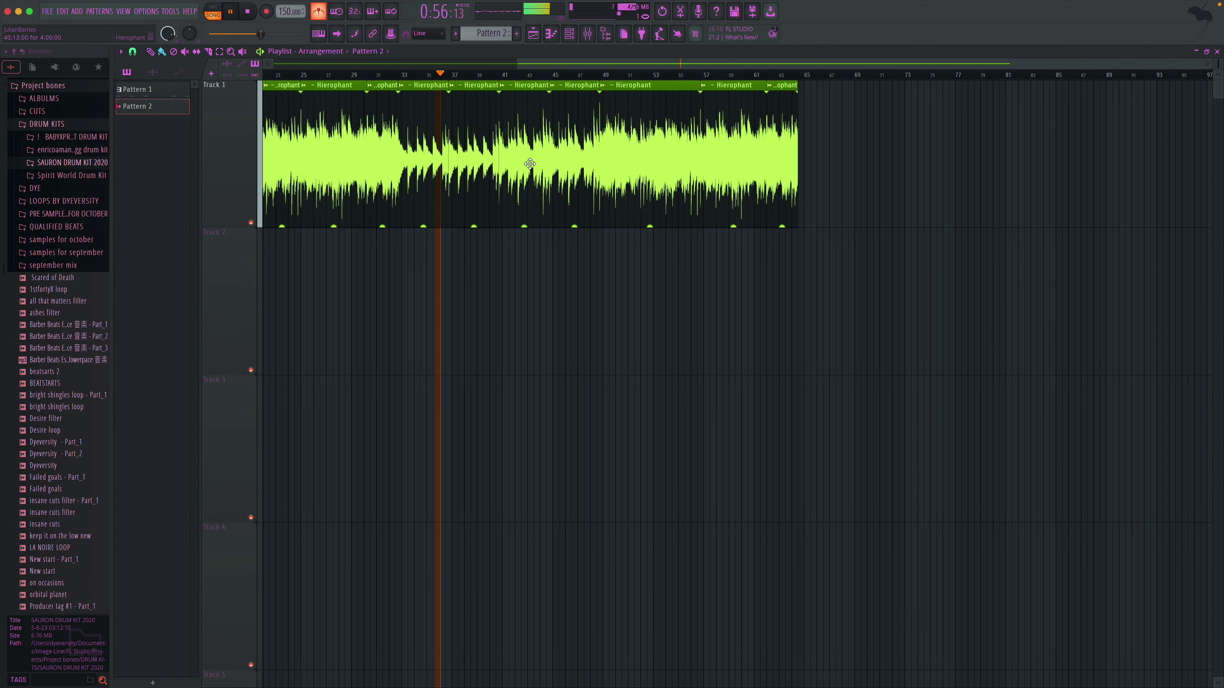
pyautogui.hscroll(-9, 415, 254)
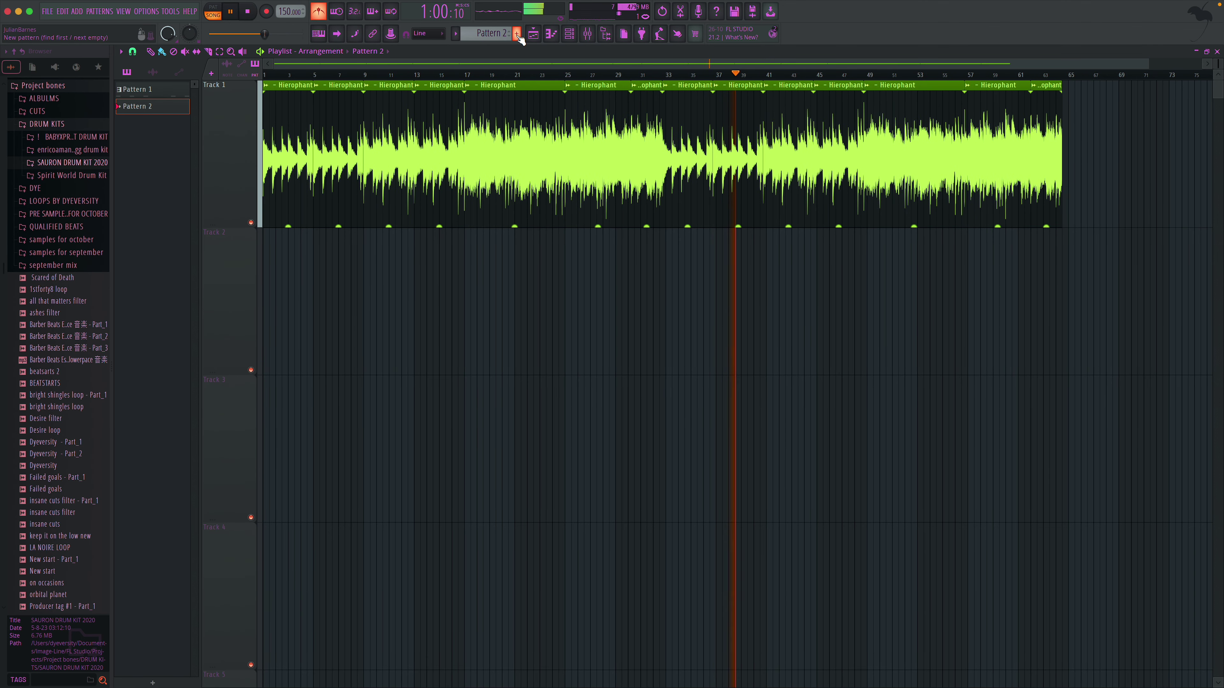
# - Place a four-bar Pattern 2 clip at bar 1 of Track 2 and open its DL KICK piano roll
pyautogui.moveTo(163, 120); pyautogui.dragTo(312, 306)
pyautogui.press('space')
pyautogui.doubleClick(300, 293)
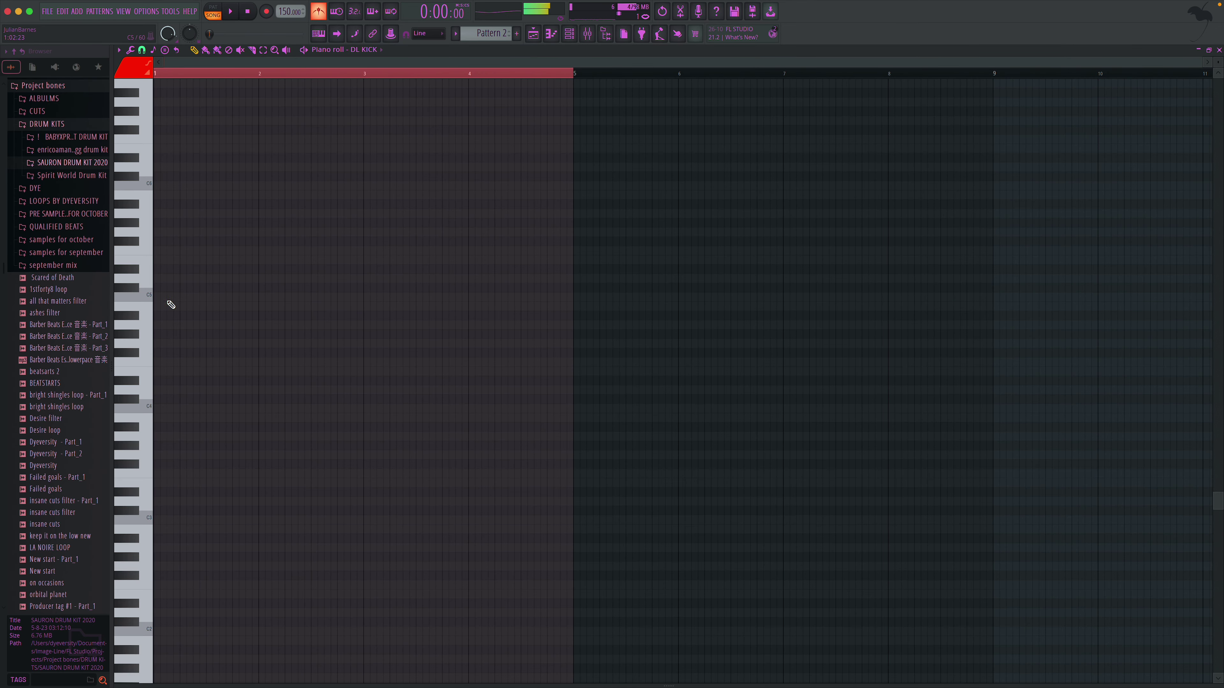
# - Enter two C5 kick notes in bar 1, on beat 1 and halfway through beat 2, and play them back
pyautogui.click(193, 298)
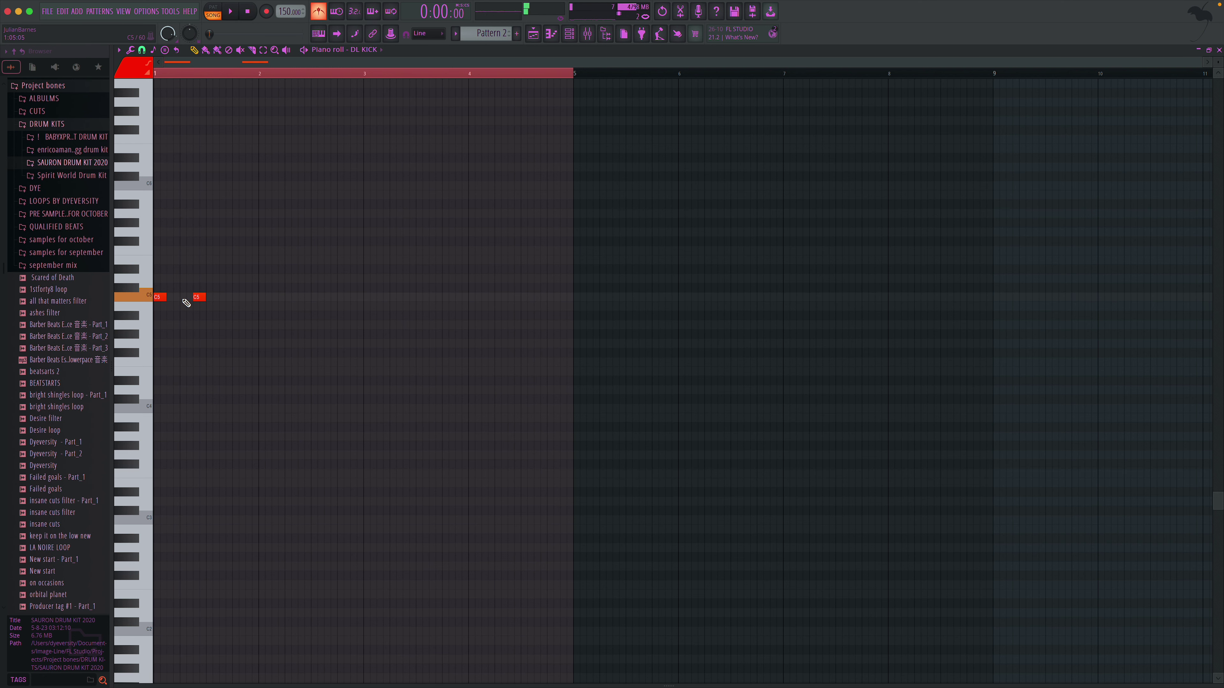
pyautogui.press('space')
pyautogui.press('space')
pyautogui.press('space')
pyautogui.press('space')
pyautogui.press('space')
# - Replace the second kick note with a shorter C5 note halfway through beat 2 and add another short one on beat 3
pyautogui.rightClick(201, 297)
pyautogui.press('space')
pyautogui.press('space')
pyautogui.press('space')
pyautogui.press('space')
pyautogui.rightClick(192, 298)
pyautogui.press('space')
pyautogui.press('space')
pyautogui.press('space')
pyautogui.click(209, 297)
pyautogui.press('space')
pyautogui.press('space')
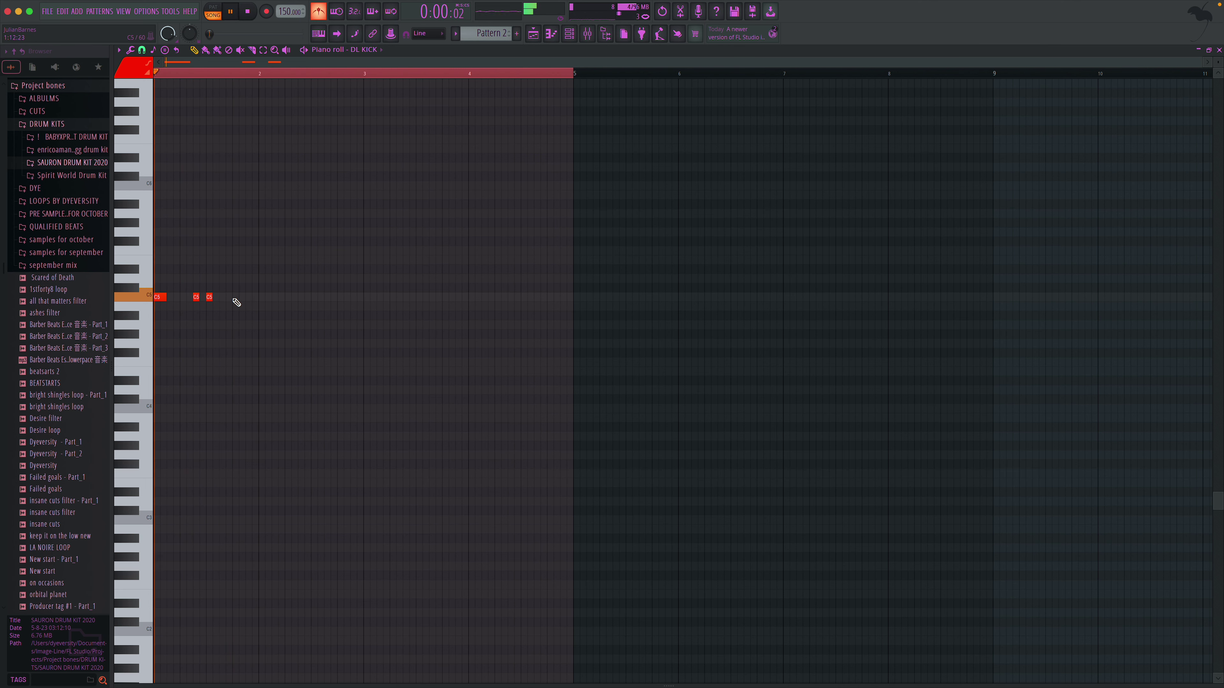
# - Shorten the Pattern 2 clip to one bar and repeat it along Track 2 through bar 63
pyautogui.click(1219, 50)
pyautogui.press('space')
pyautogui.press('space')
pyautogui.press('space')
pyautogui.moveTo(312, 338); pyautogui.dragTo(1052, 344)
pyautogui.press('space')
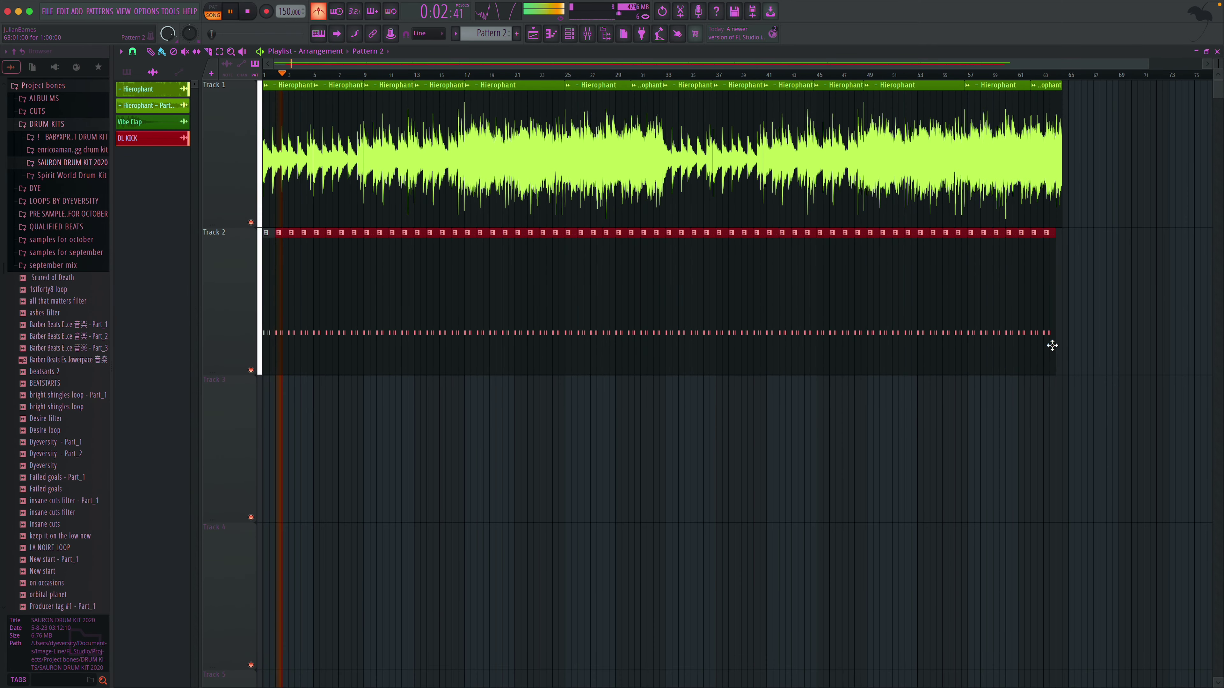
# - Lower the main level of the kick's Fruity parametric EQ 2 to -6.8 dB and raise the kick mixer volume to 3.6 dB
pyautogui.click(569, 33)
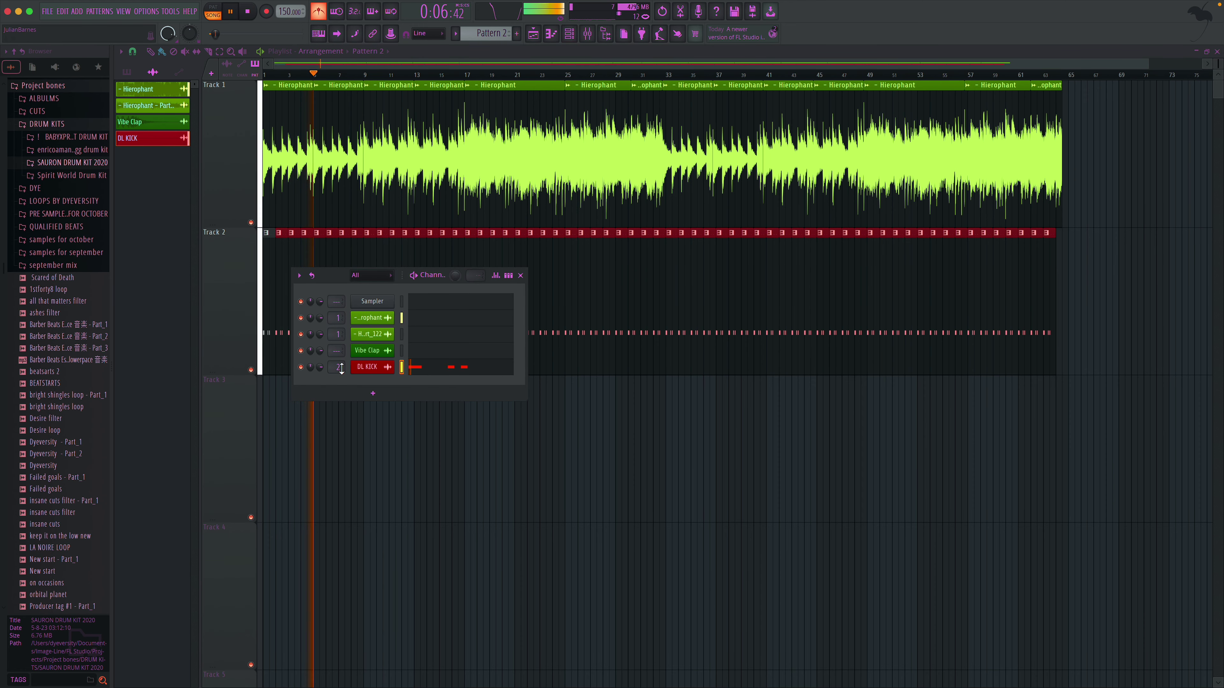
pyautogui.click(521, 276)
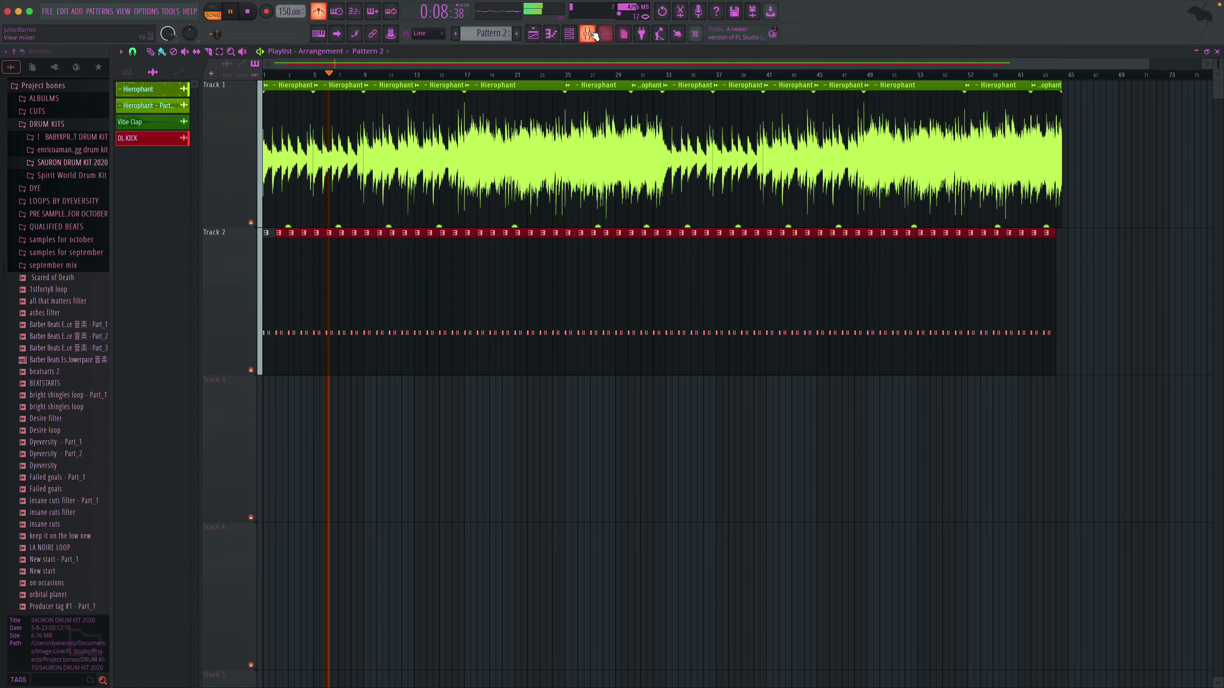
pyautogui.press('F9')
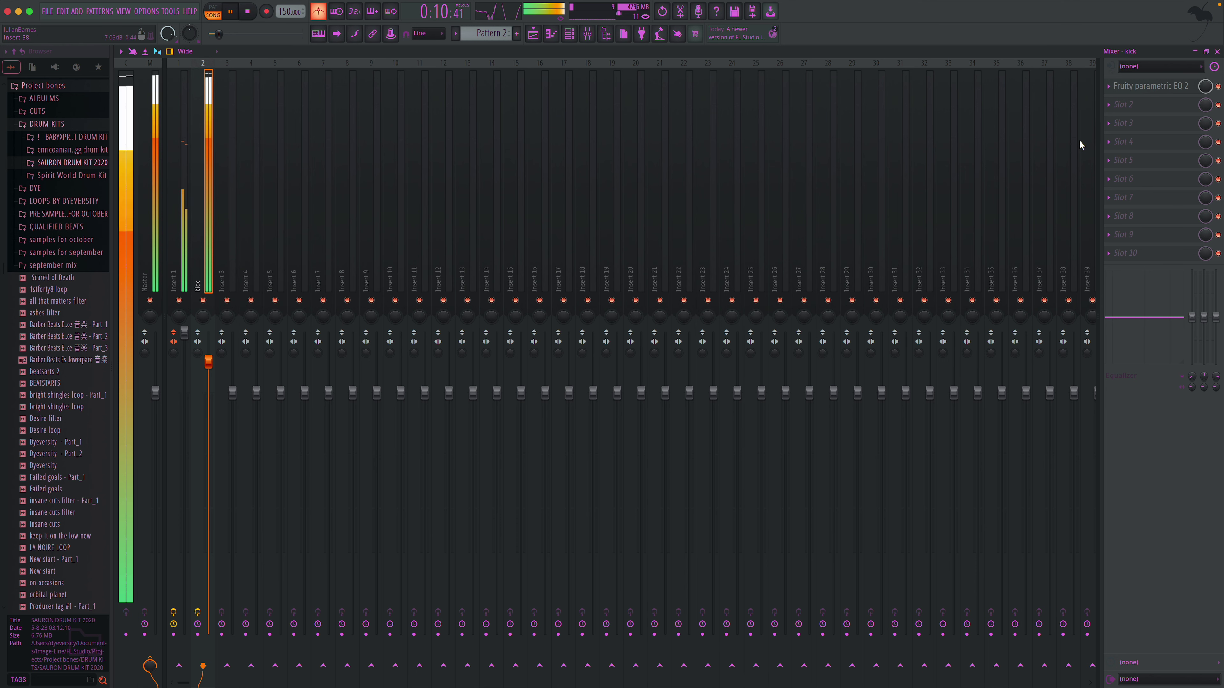
pyautogui.click(1123, 85)
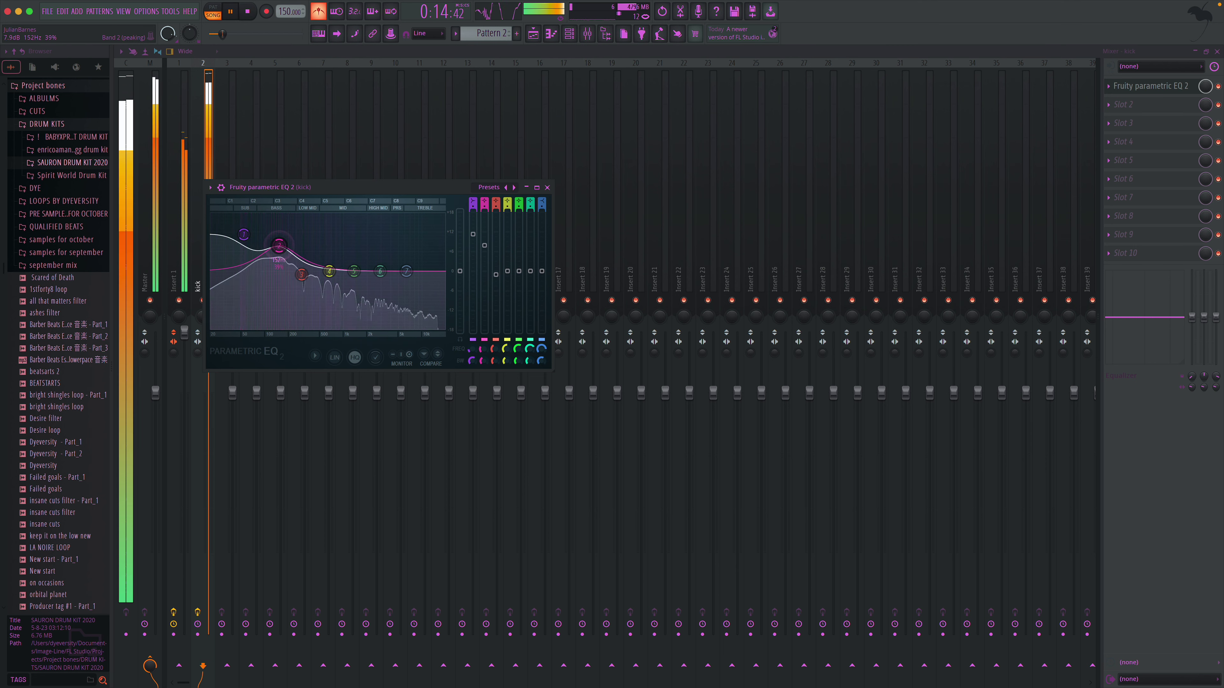
pyautogui.moveTo(460, 273); pyautogui.dragTo(460, 292)
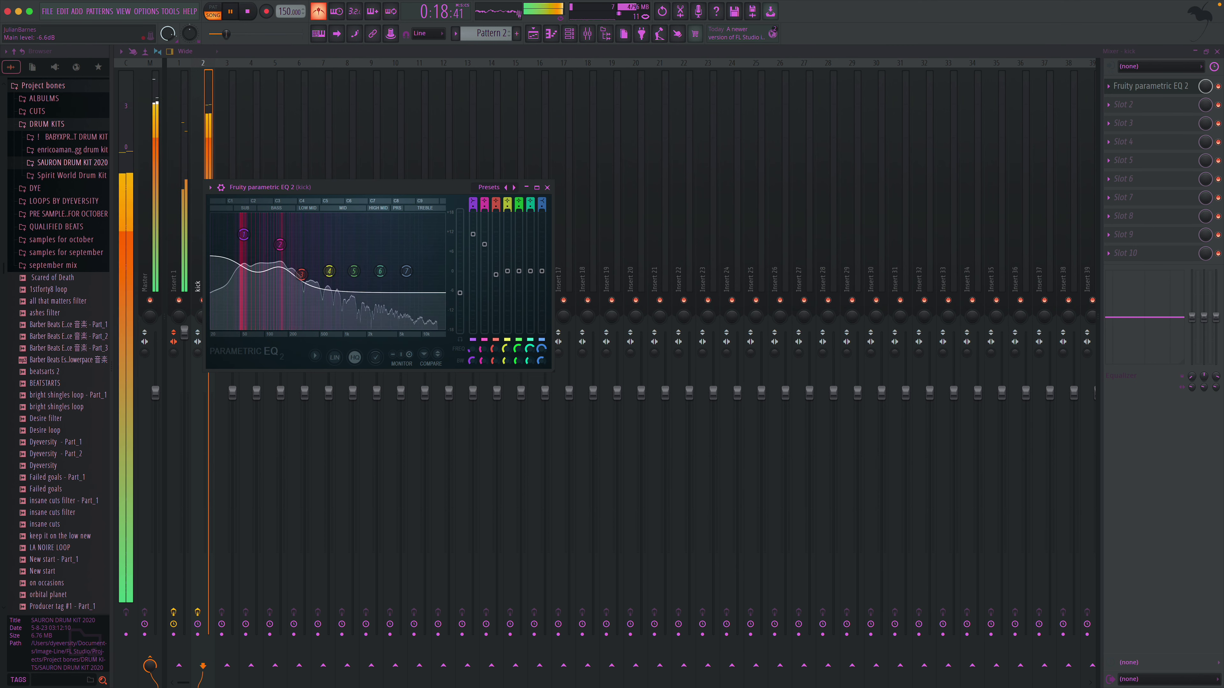
pyautogui.click(547, 187)
pyautogui.moveTo(208, 361)
pyautogui.mouseDown()
pyautogui.moveTo(208, 332)
pyautogui.moveTo(208, 355)
pyautogui.mouseUp()
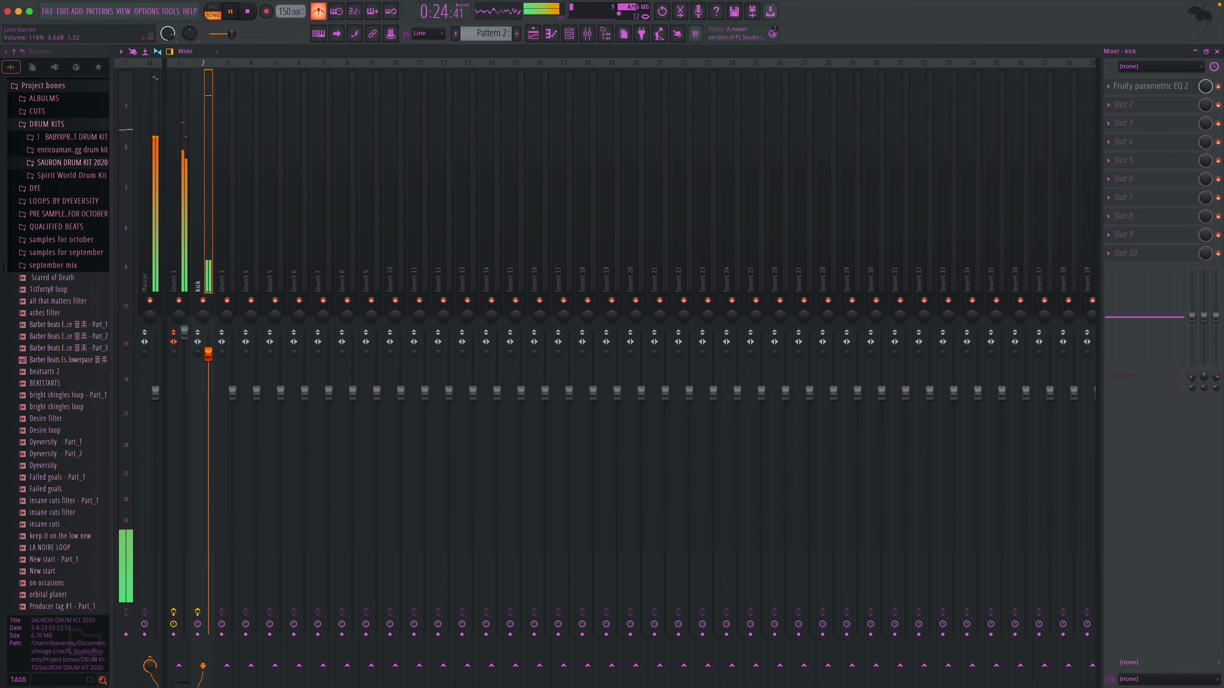
# - Add another Fruity Parametric EQ 2 to Insert 1 and cut about 7.3 dB around 878 Hz with band 6
pyautogui.click(187, 268)
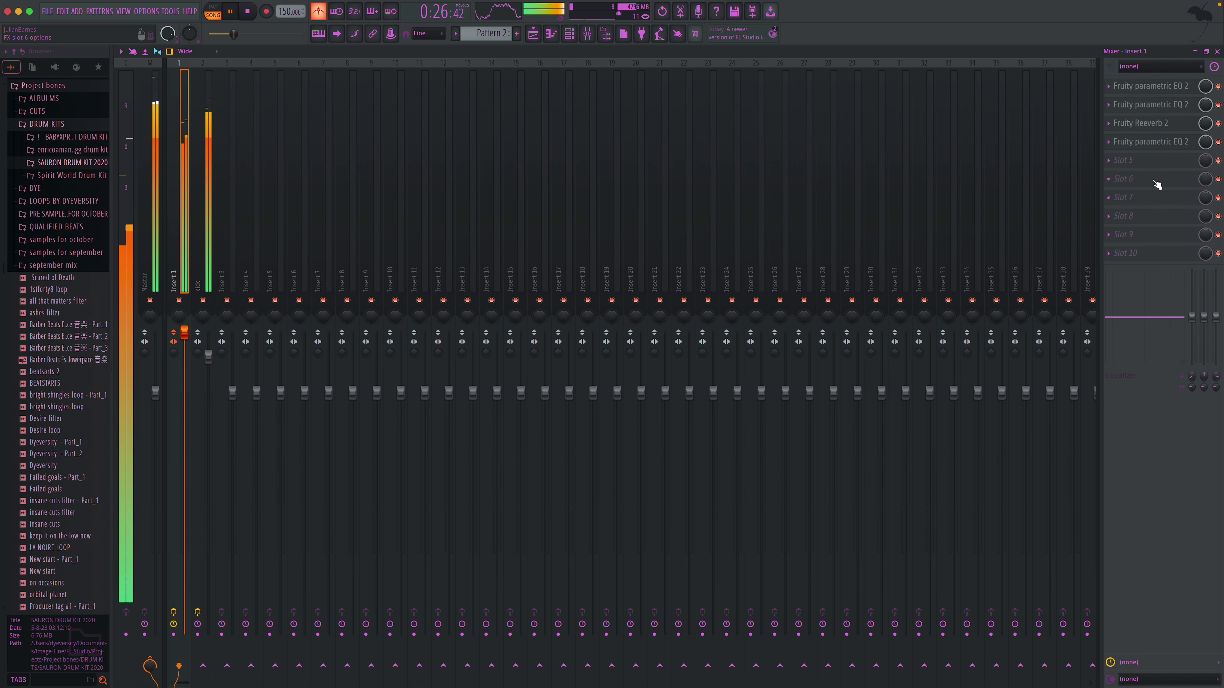
pyautogui.click(1123, 160)
pyautogui.click(962, 416)
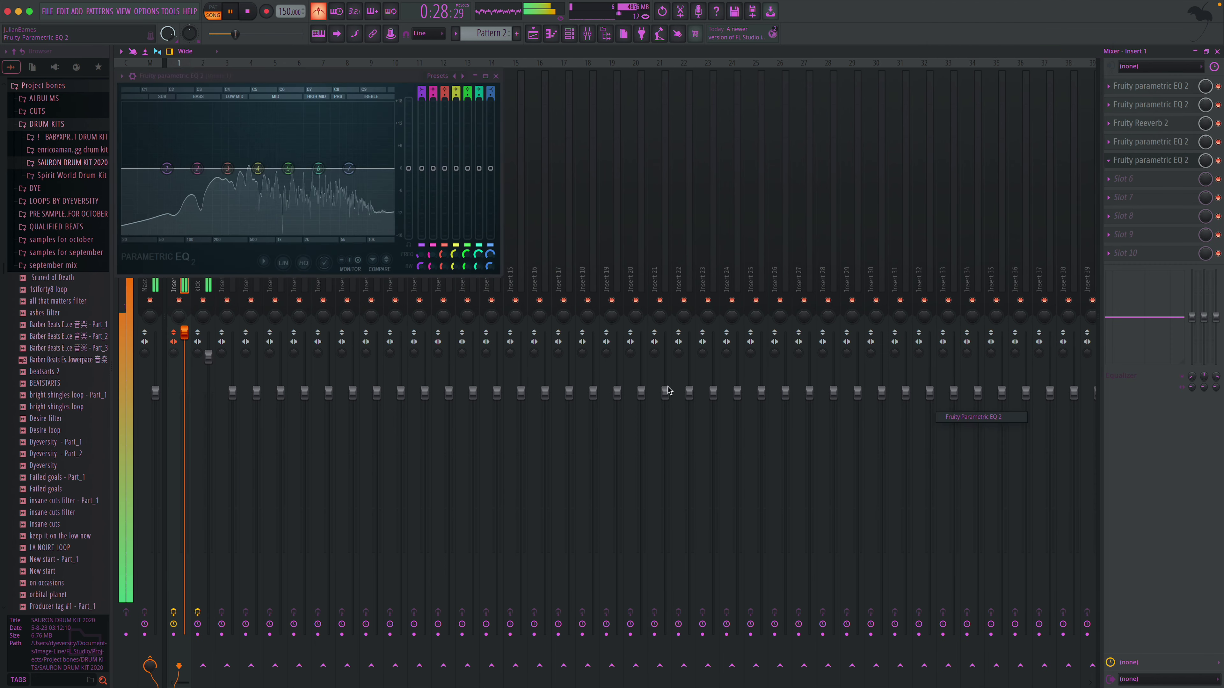
pyautogui.moveTo(311, 172); pyautogui.dragTo(271, 195)
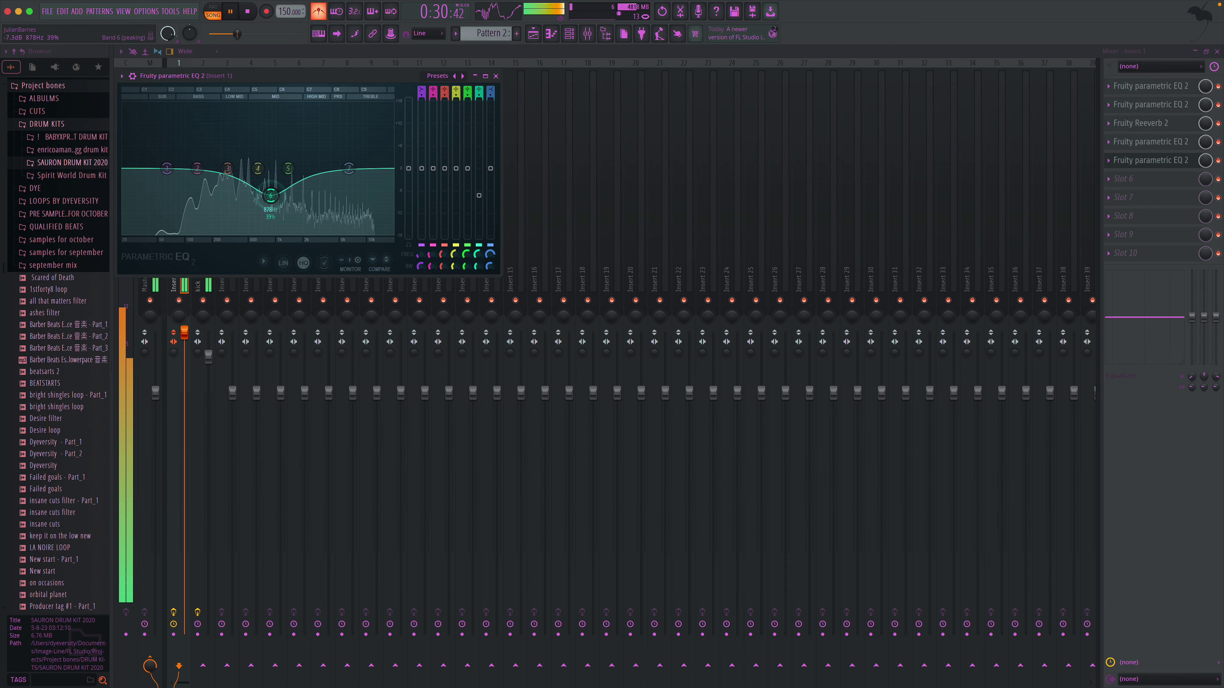
pyautogui.click(496, 76)
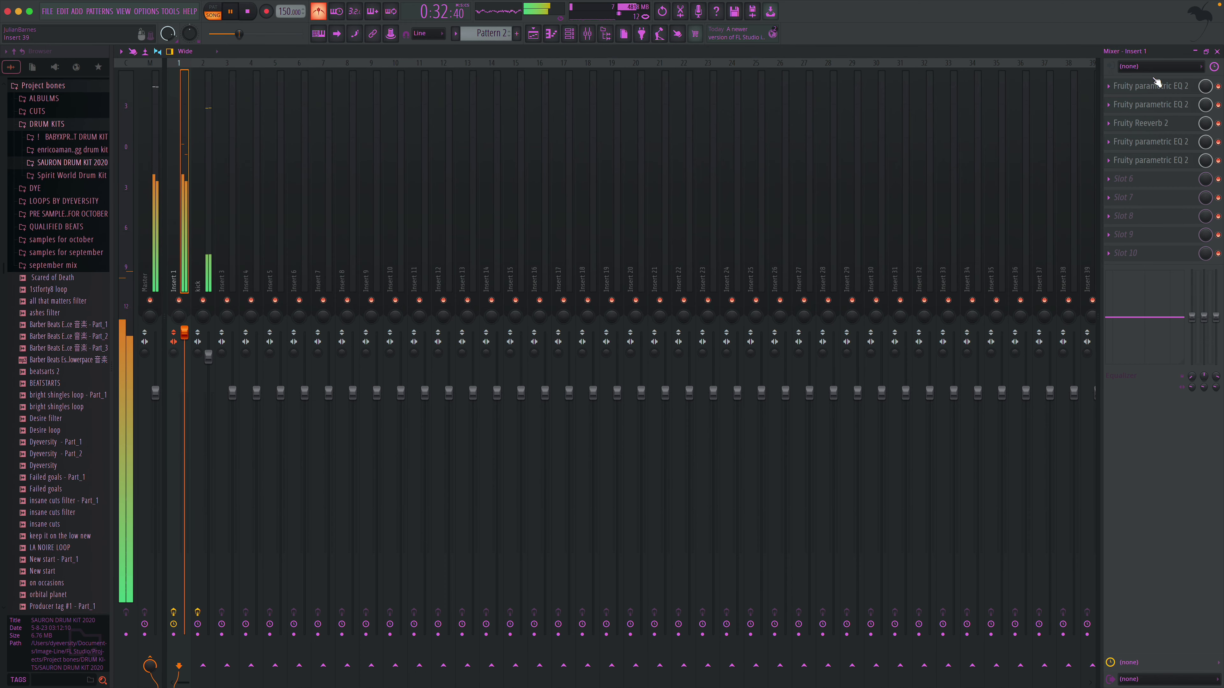
pyautogui.click(1218, 51)
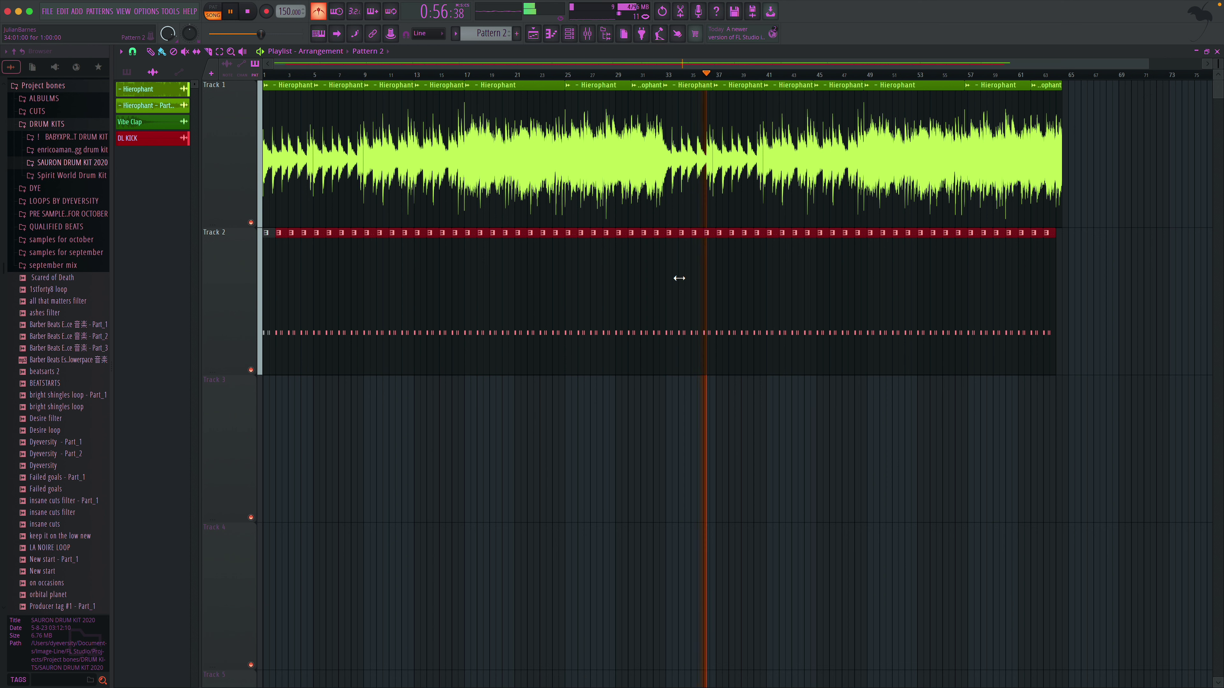
# - Restart playback and delete the Hierophant clips on Track 1 and the Pattern 2 clips on Track 2 after bar 32
pyautogui.press('space')
pyautogui.press('space')
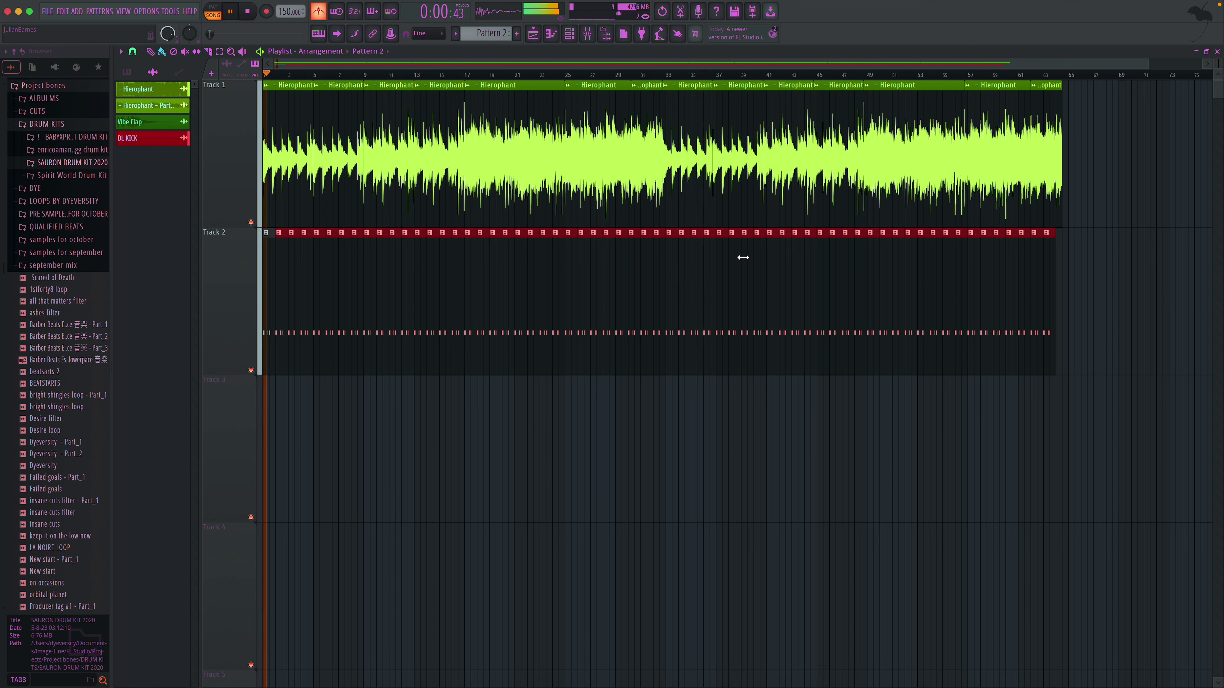
pyautogui.moveTo(693, 204); pyautogui.dragTo(1047, 205)
pyautogui.moveTo(1050, 299); pyautogui.dragTo(675, 293)
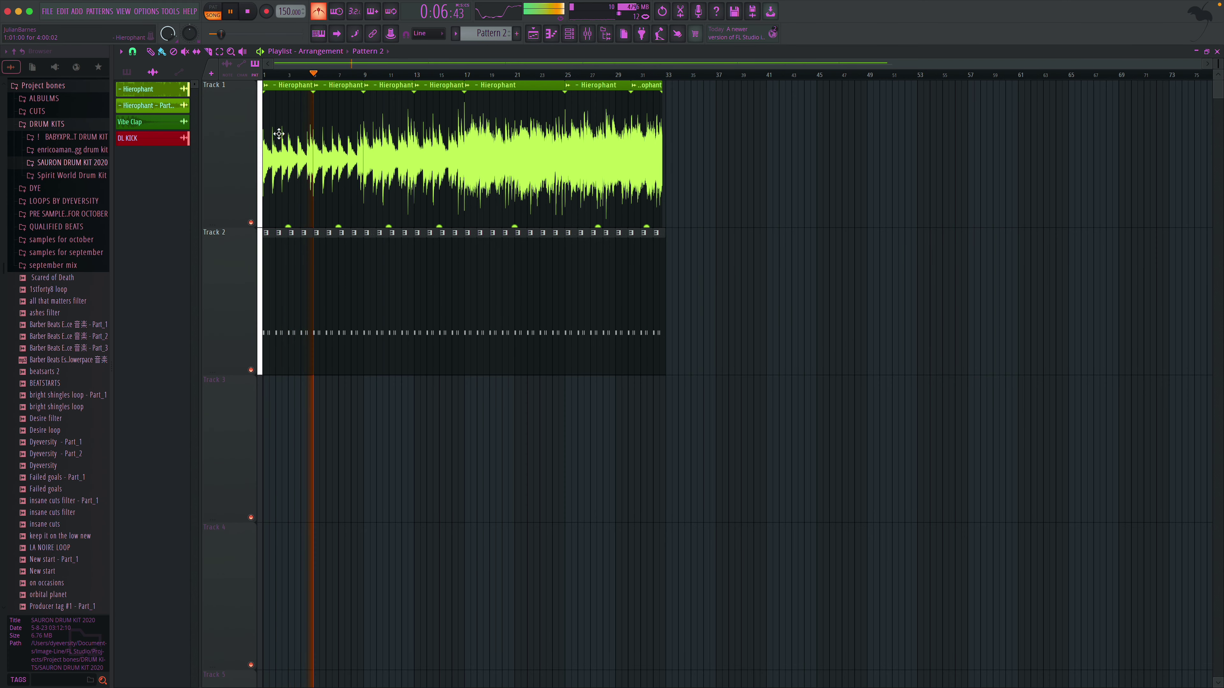
pyautogui.scroll(-2, 300, 139)
pyautogui.scroll(2, 221, 212)
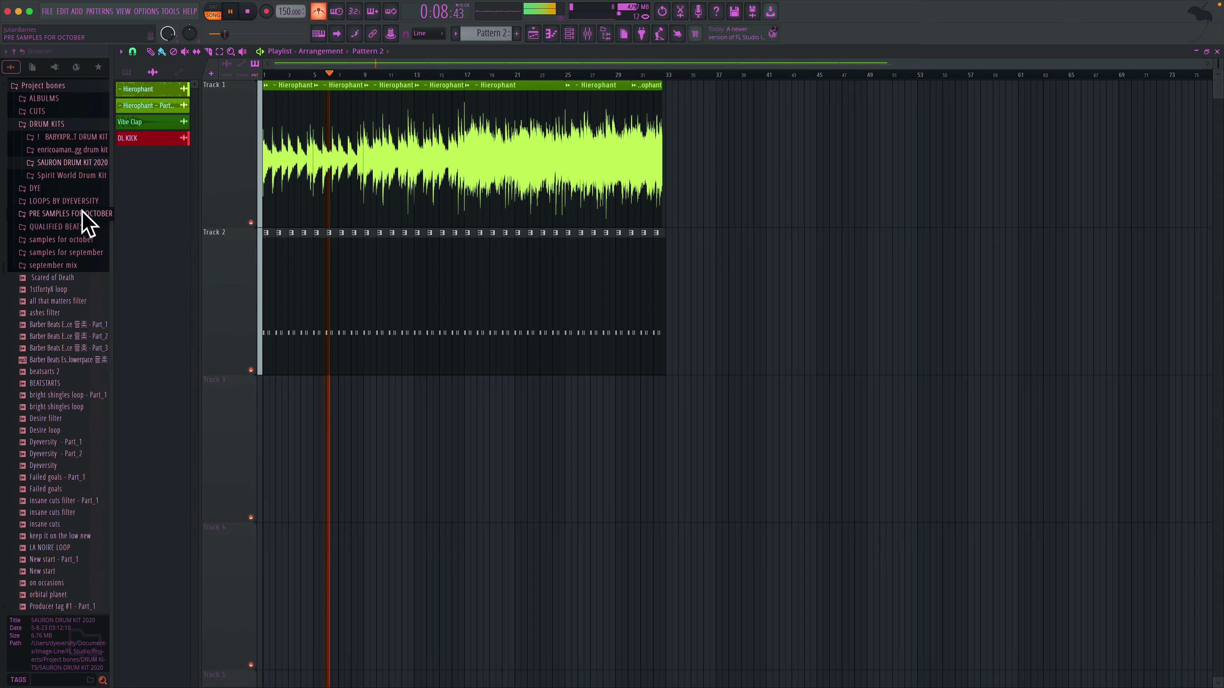
# - Load the chapo sample from the enricoamane plugg drum kit's PERCS folder as a new channel
pyautogui.click(82, 163)
pyautogui.click(74, 165)
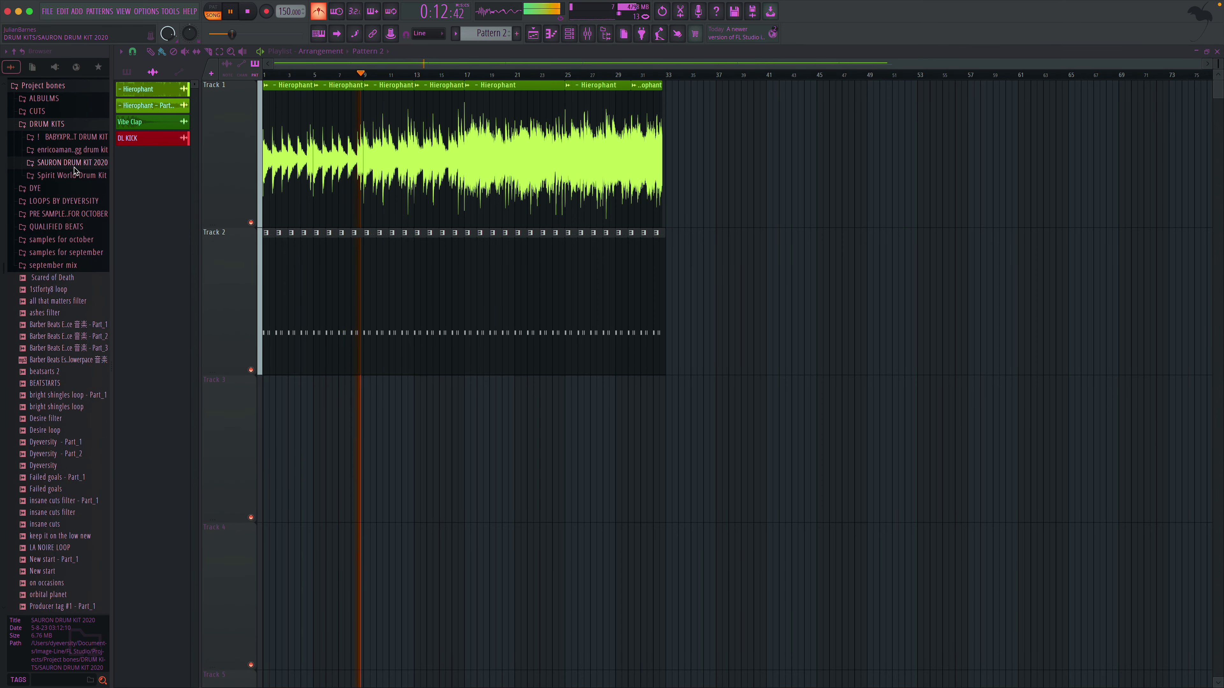
pyautogui.click(77, 150)
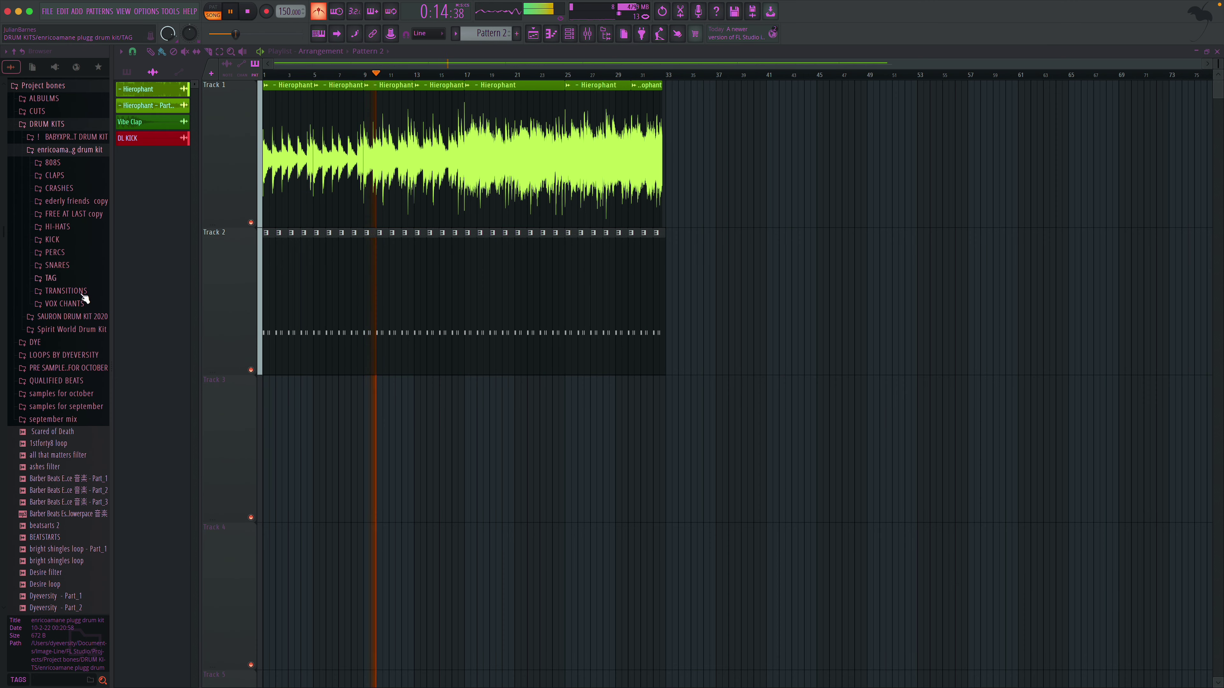
pyautogui.click(74, 253)
pyautogui.click(80, 269)
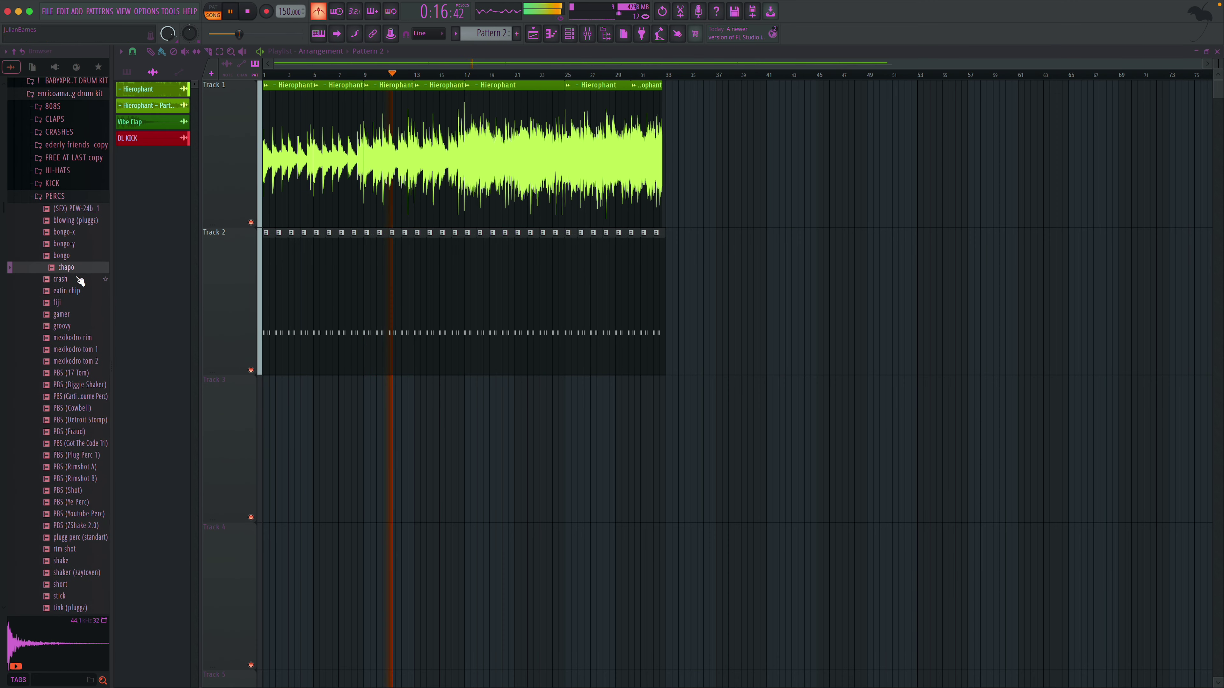
pyautogui.click(83, 273)
pyautogui.moveTo(80, 273); pyautogui.dragTo(126, 268)
pyautogui.press('space')
pyautogui.press('space')
# - Create Pattern 3 at bar 1 of Track 3 and enter short C5 chapo notes halfway through beat 1 and on beat 3
pyautogui.click(517, 33)
pyautogui.press('space')
pyautogui.moveTo(182, 126); pyautogui.dragTo(287, 469)
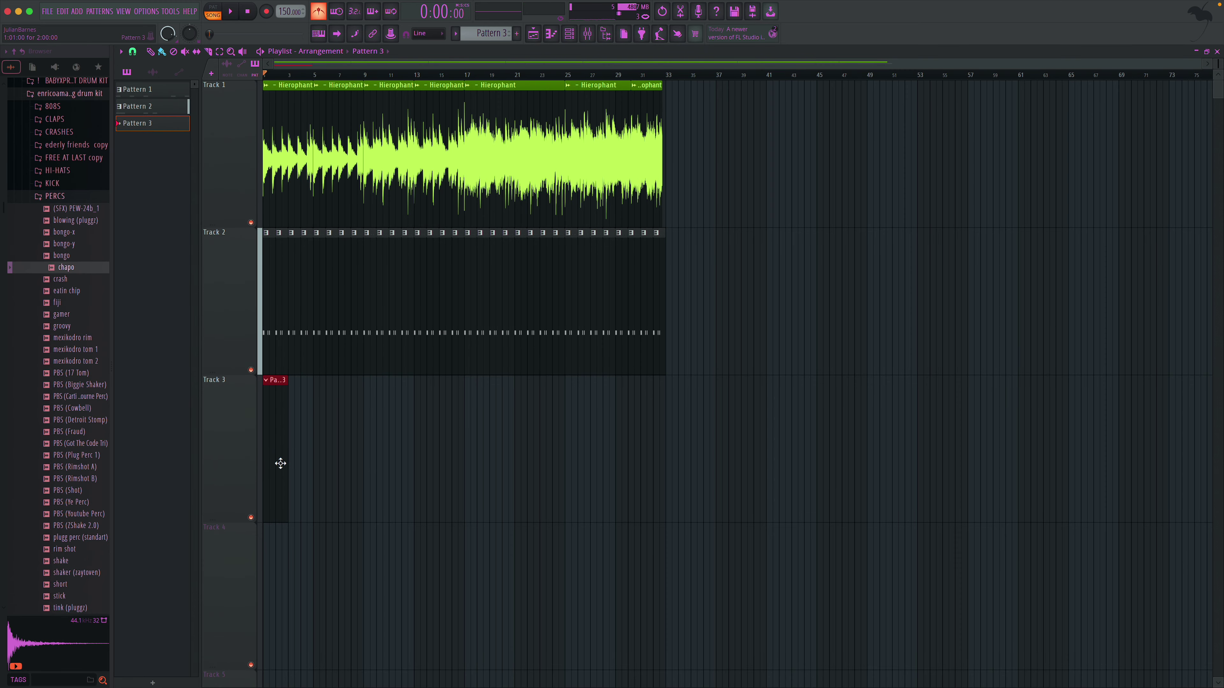
pyautogui.doubleClick(280, 464)
pyautogui.click(181, 297)
pyautogui.press('space')
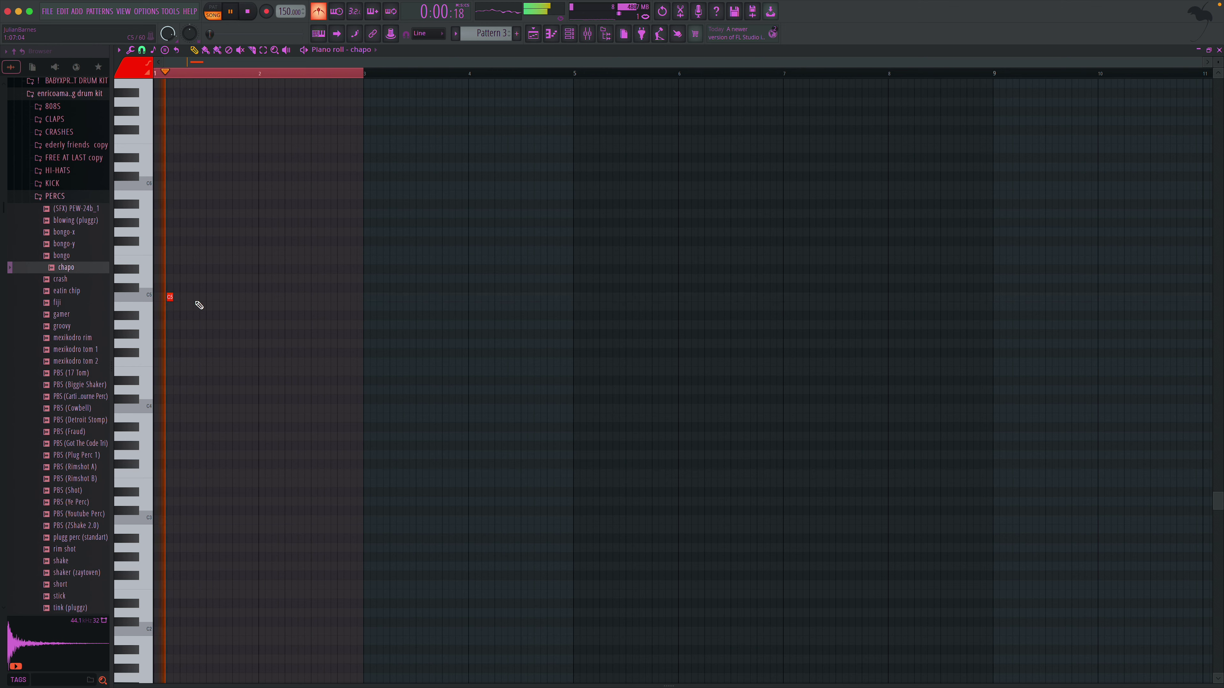
pyautogui.click(209, 297)
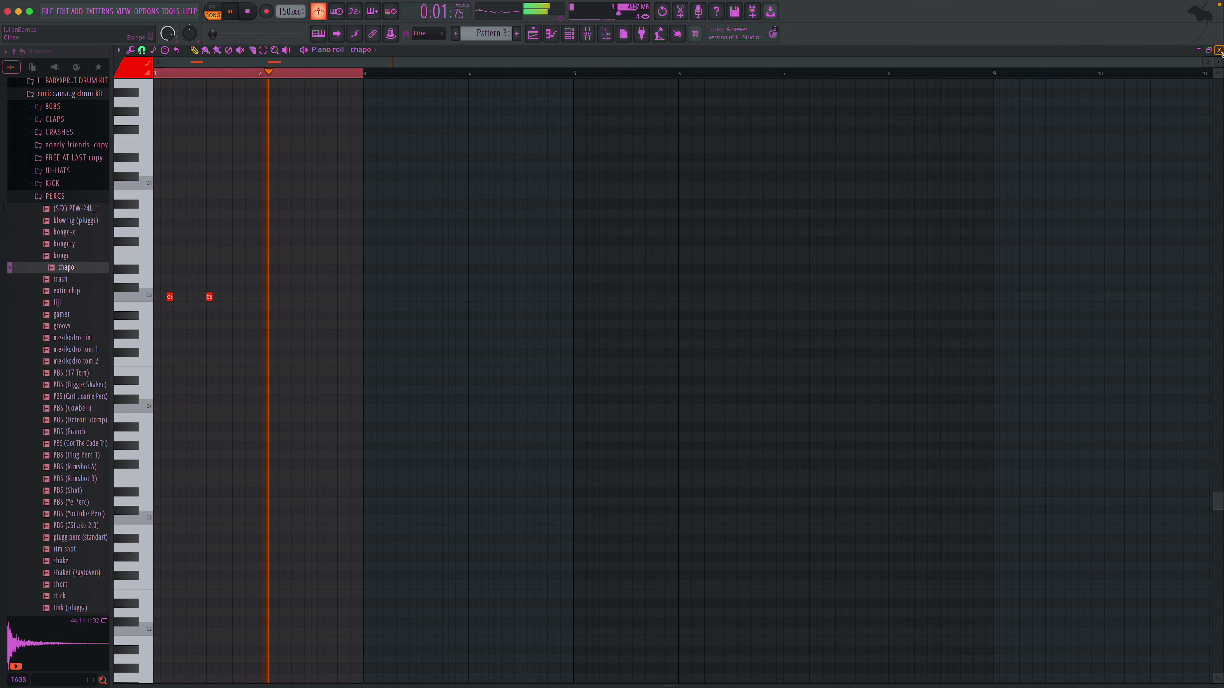
pyautogui.press('F5')
pyautogui.click(294, 402)
pyautogui.moveTo(294, 402)
pyautogui.mouseDown()
pyautogui.moveTo(620, 404)
pyautogui.moveTo(598, 405)
pyautogui.mouseUp()
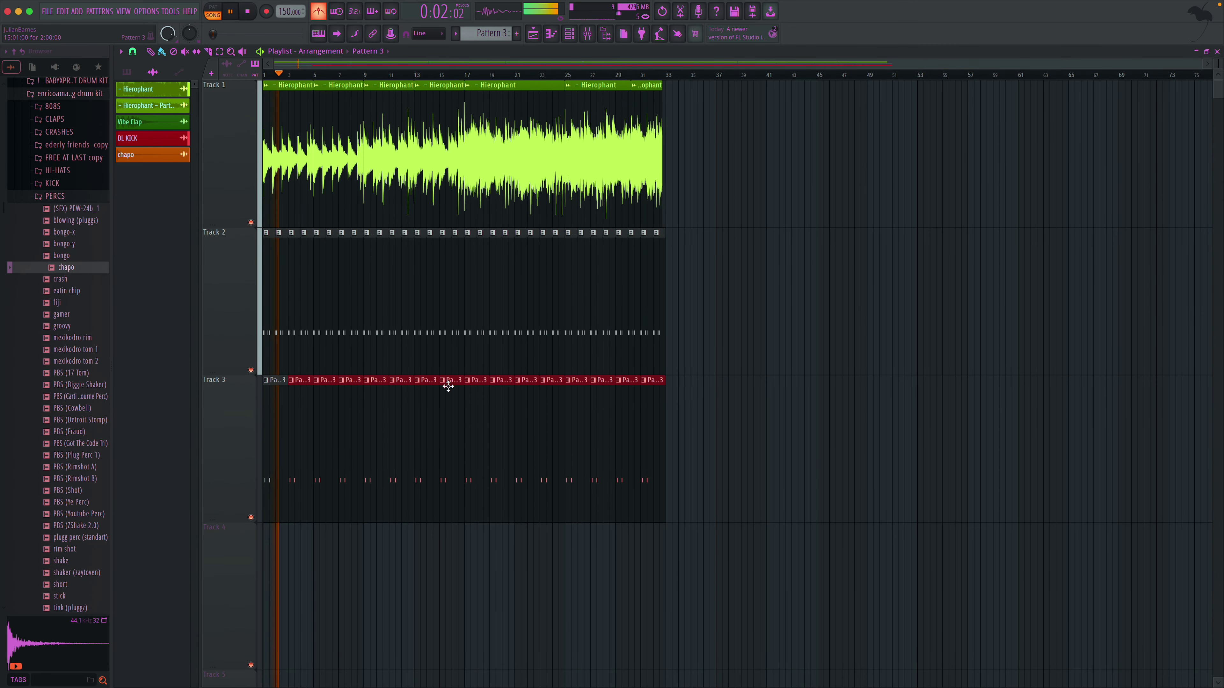
pyautogui.press('space')
pyautogui.rightClick(292, 433)
# - Shorten the Pattern 3 clip to one bar and repeat it along Track 3 through bar 32
pyautogui.press('space')
pyautogui.press('space')
pyautogui.moveTo(287, 435)
pyautogui.mouseDown()
pyautogui.moveTo(268, 435)
pyautogui.moveTo(659, 419)
pyautogui.moveTo(647, 409)
pyautogui.mouseUp()
pyautogui.press('space')
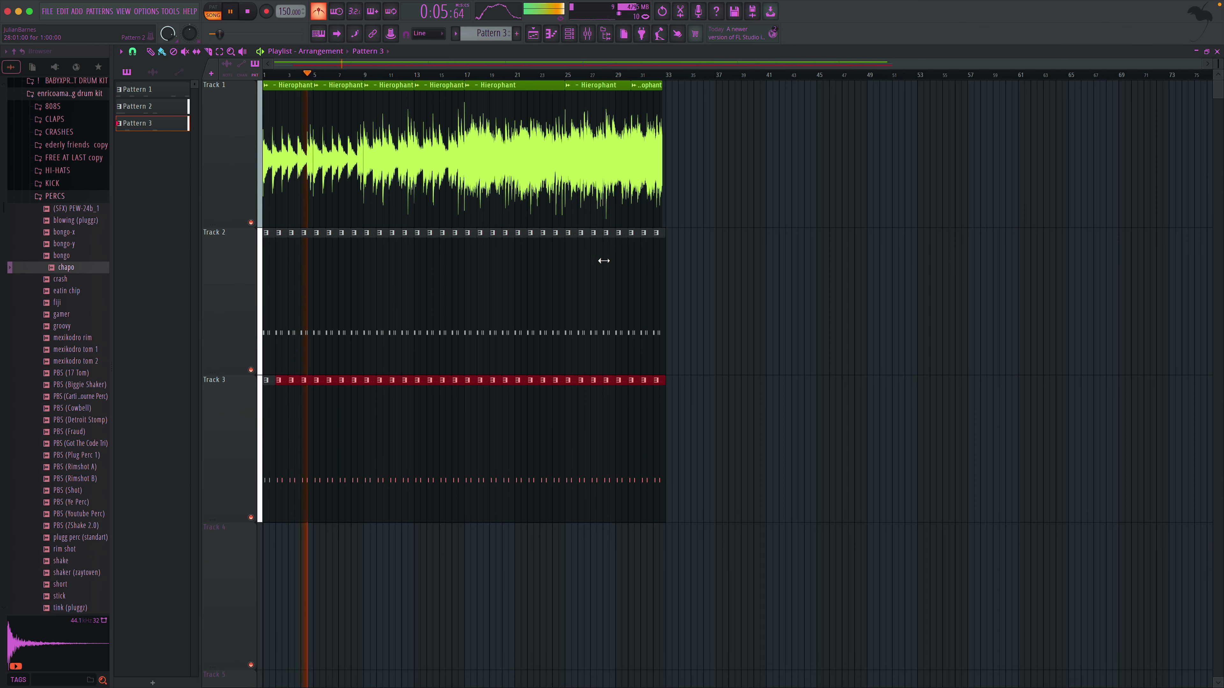
# - Stop playback, audition more percussion samples and close the PERCS folder
pyautogui.press('space')
pyautogui.click(79, 331)
pyautogui.click(85, 338)
pyautogui.click(72, 197)
pyautogui.scroll(1, 73, 197)
pyautogui.scroll(3, 79, 231)
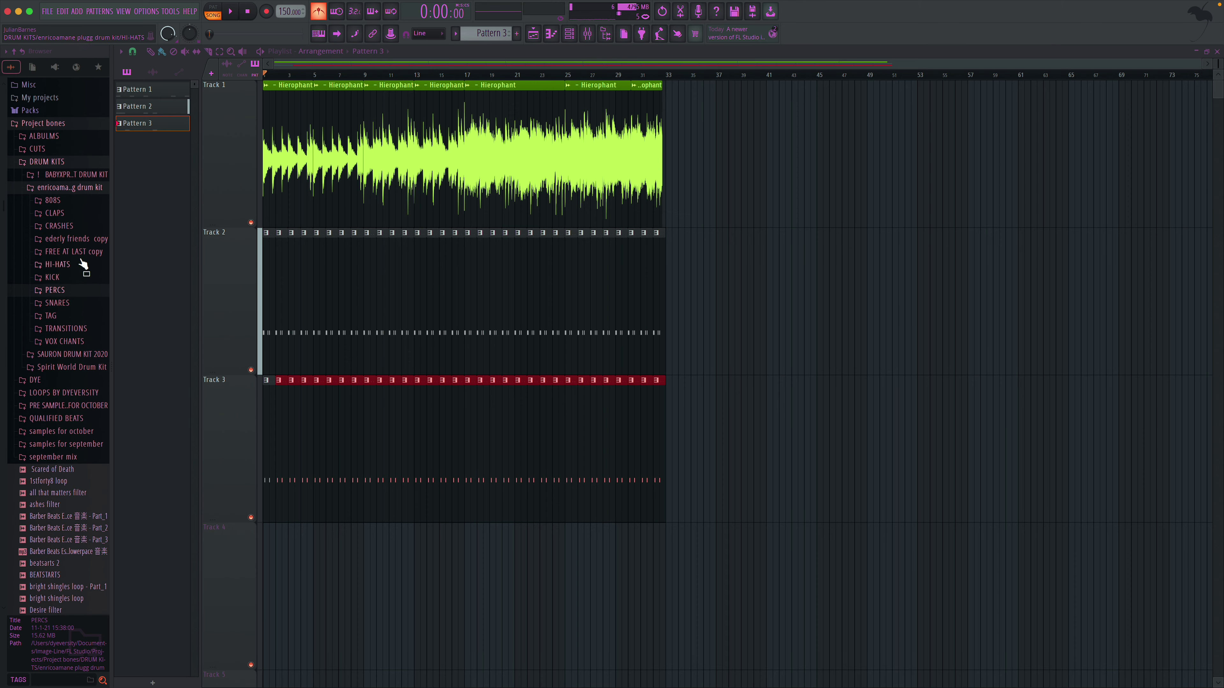
# - Audition samples in the CLAPS folder, including born clap, plugg clap (snap) and rare clap
pyautogui.click(62, 215)
pyautogui.scroll(-4, 63, 226)
pyautogui.click(60, 241)
pyautogui.click(60, 227)
pyautogui.click(60, 214)
pyautogui.click(77, 200)
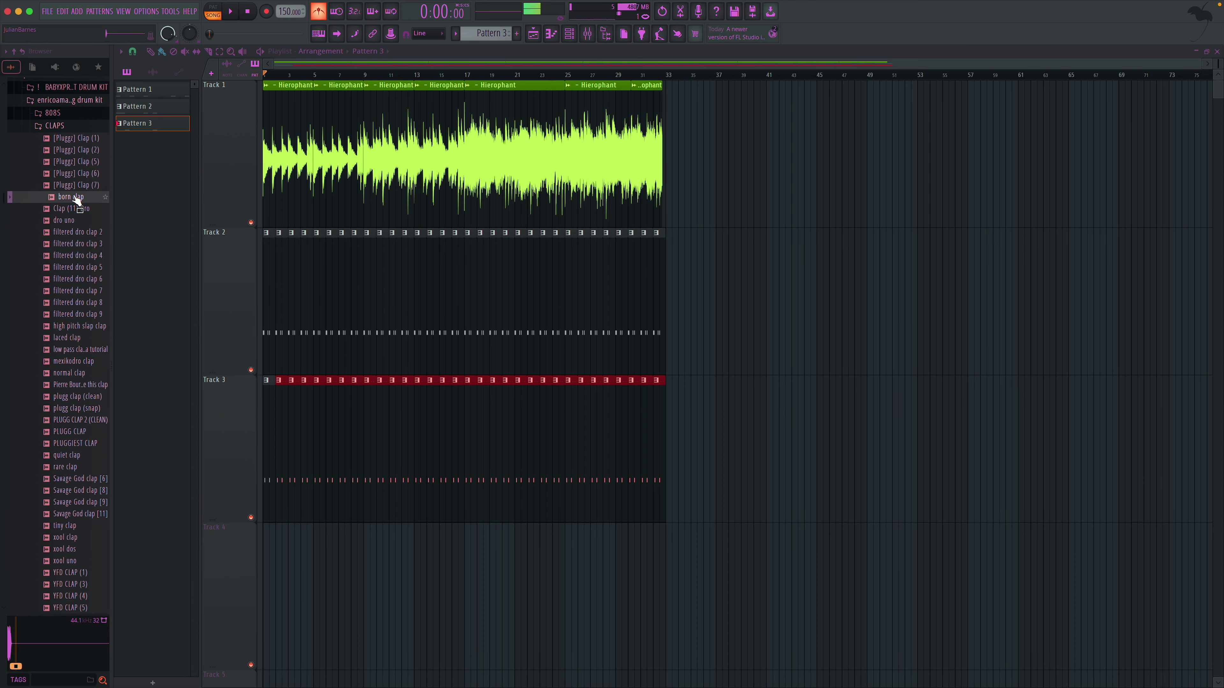
pyautogui.click(89, 384)
pyautogui.click(91, 410)
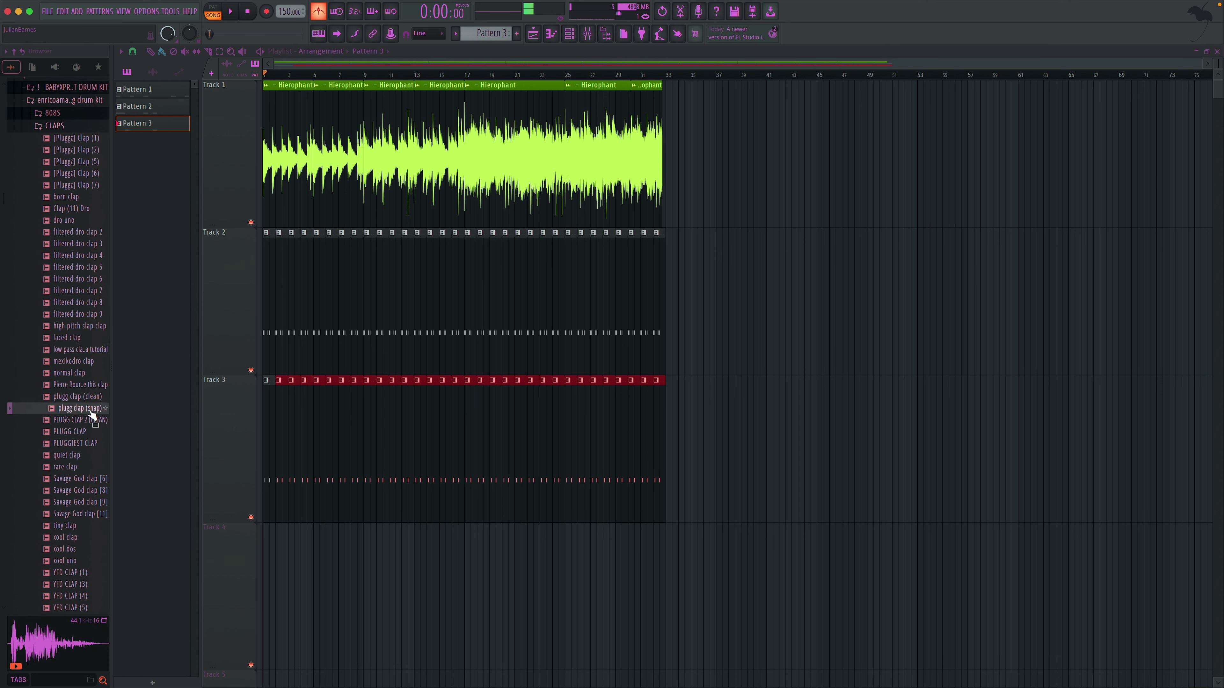
pyautogui.click(88, 401)
pyautogui.click(79, 467)
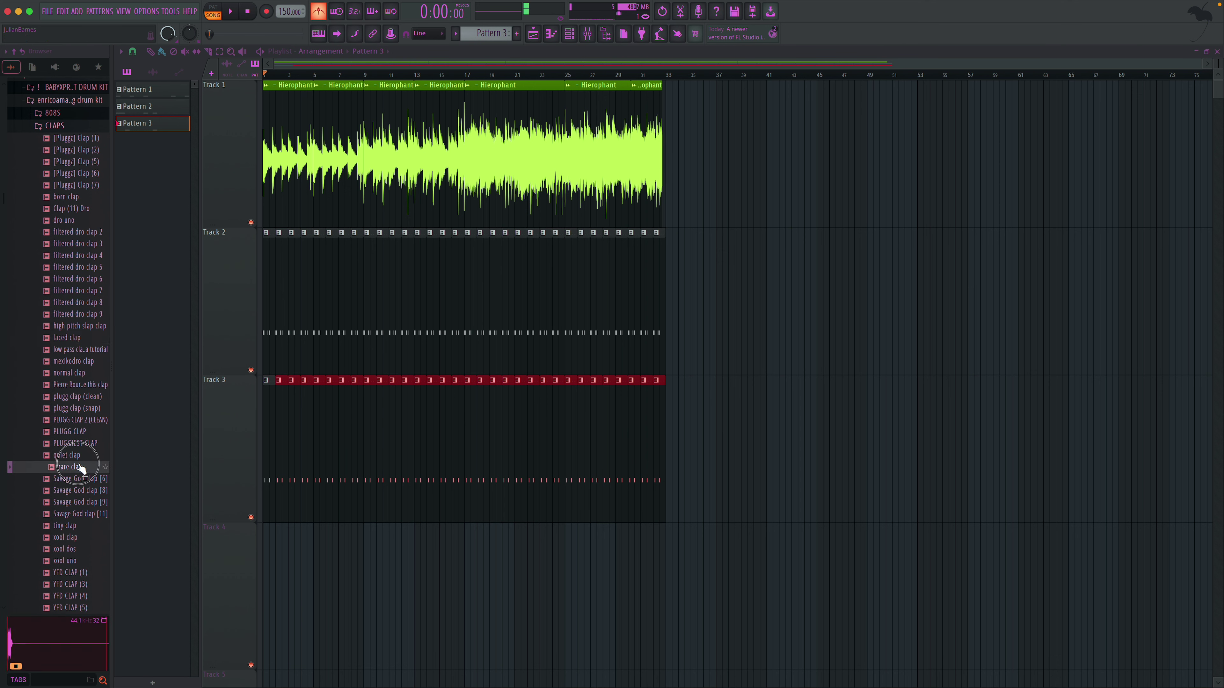
# - Load the quiet clap sample as a new channel and start playback
pyautogui.click(80, 461)
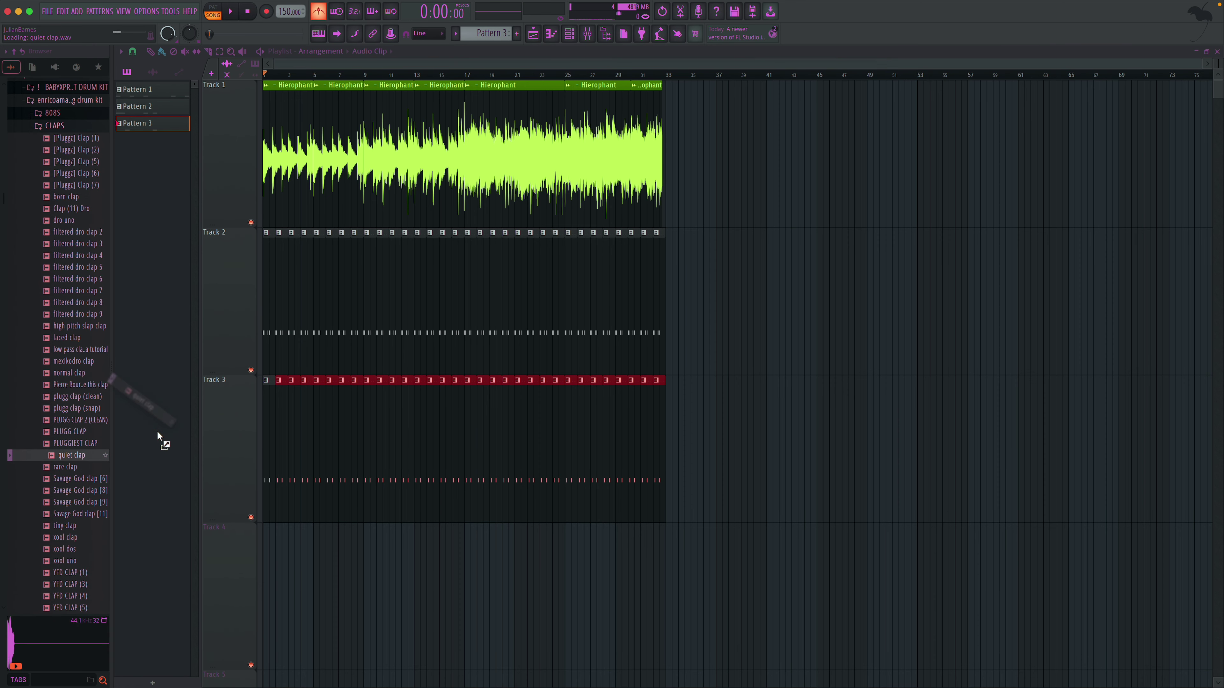
pyautogui.moveTo(158, 432); pyautogui.dragTo(161, 431)
pyautogui.press('space')
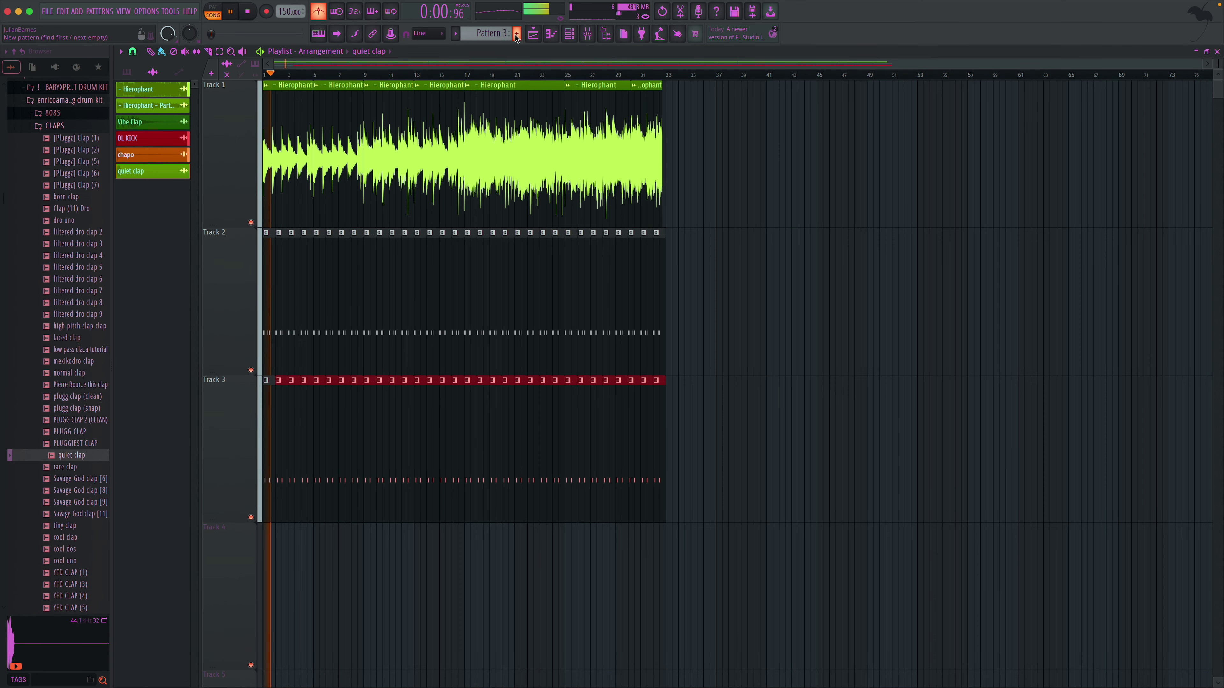
# - Create Pattern 4 and place a one-bar clip of it at bar 8 of Track 4
pyautogui.click(516, 34)
pyautogui.scroll(-2, 363, 177)
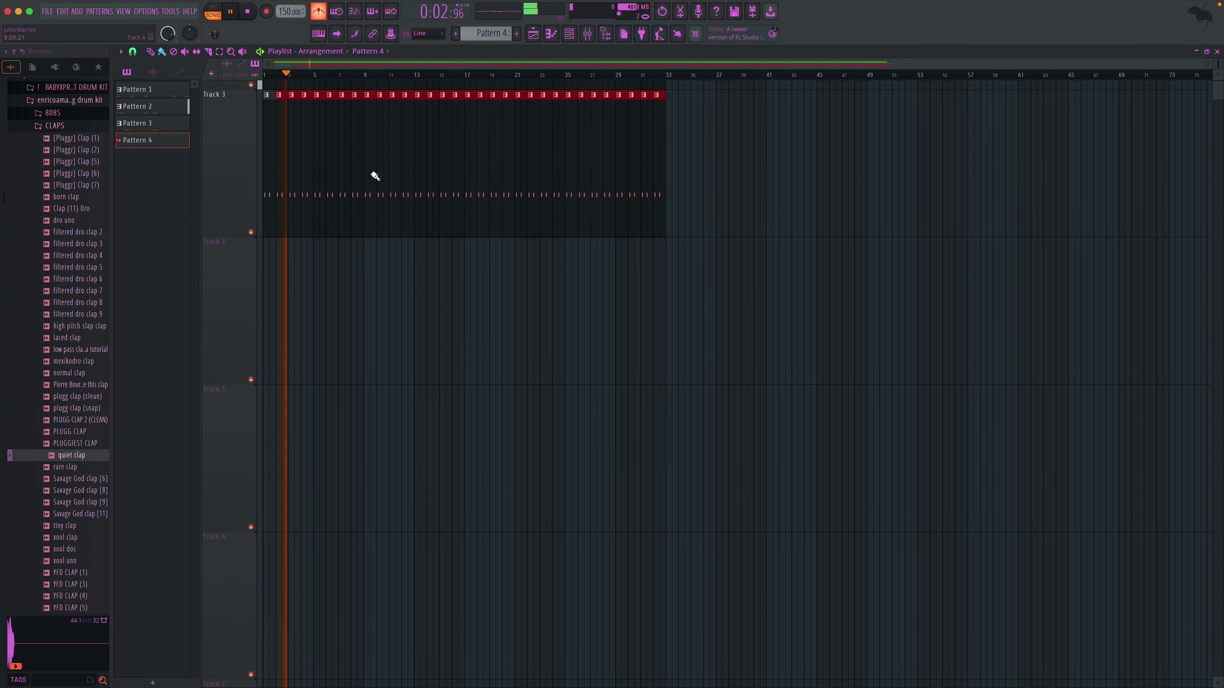
pyautogui.scroll(2, 375, 177)
pyautogui.scroll(-1, 382, 168)
pyautogui.moveTo(176, 142); pyautogui.dragTo(352, 439)
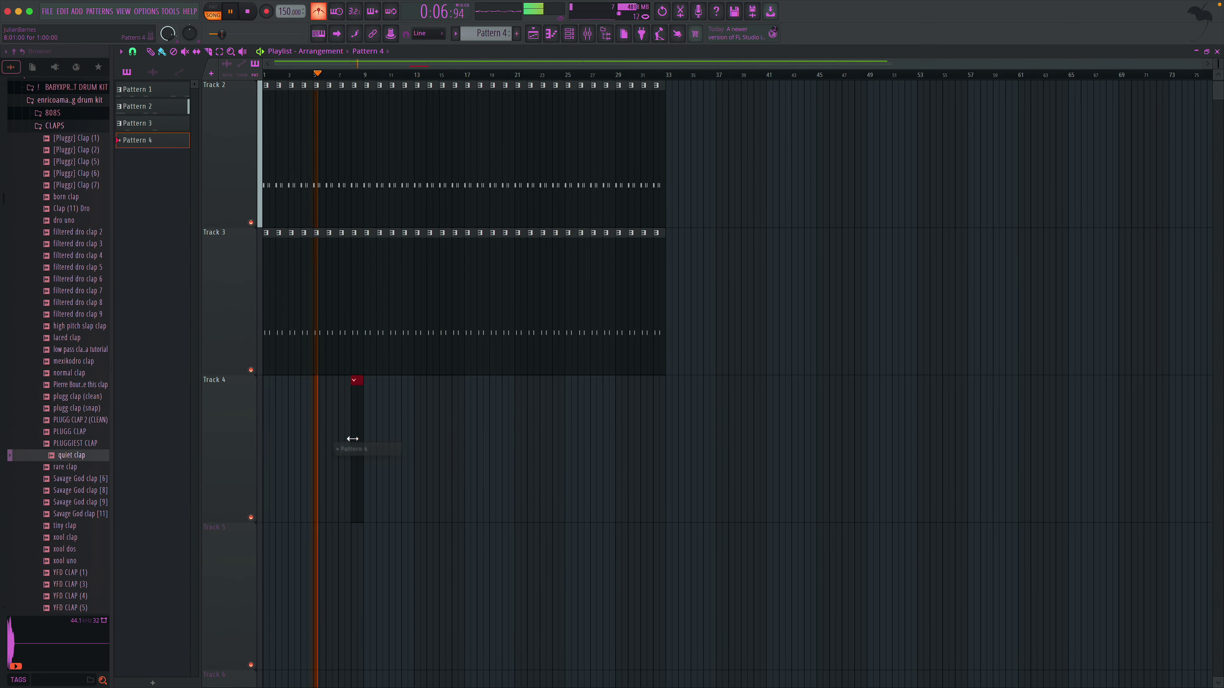
# - Add three quiet clap notes on C5 in the second half of Pattern 4's first bar and route the channel to mixer track 4
pyautogui.doubleClick(355, 431)
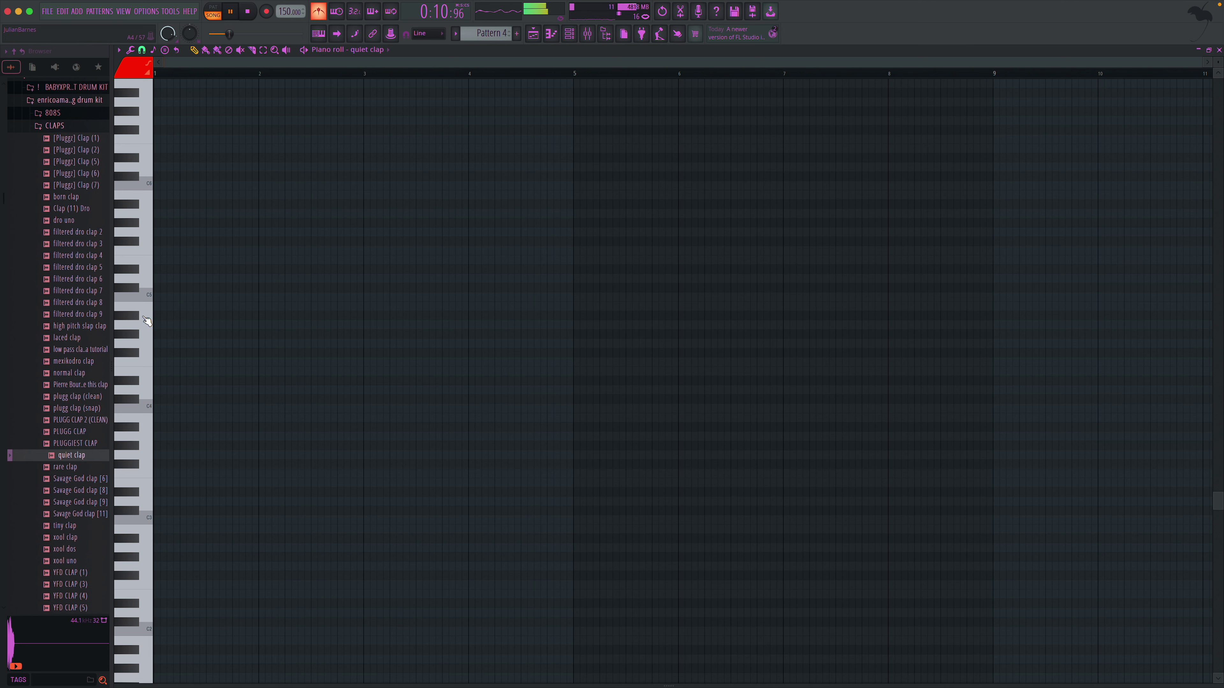
pyautogui.click(209, 298)
pyautogui.click(576, 36)
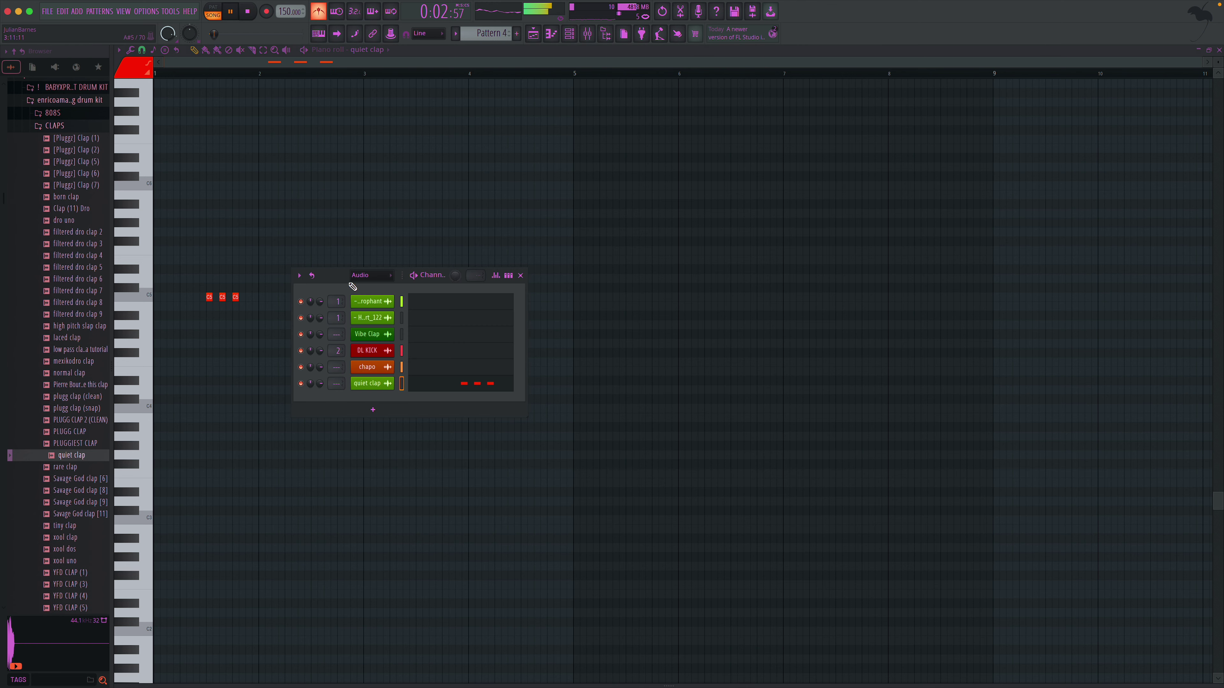
pyautogui.click(384, 282)
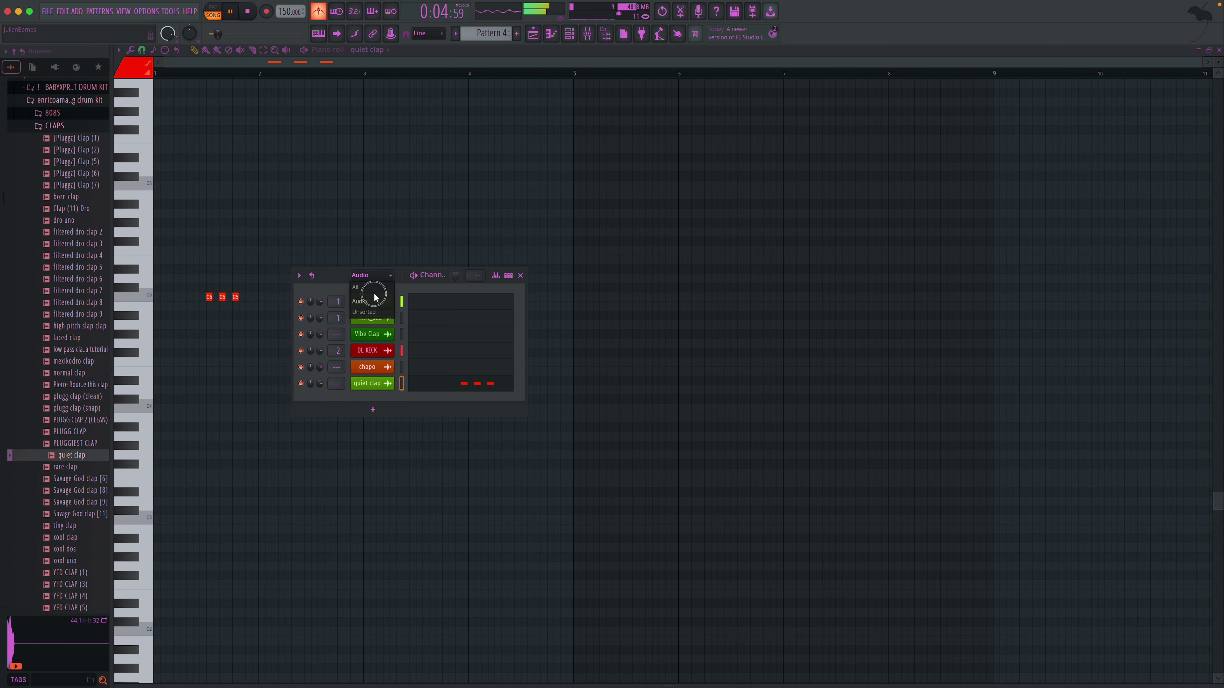
pyautogui.click(371, 288)
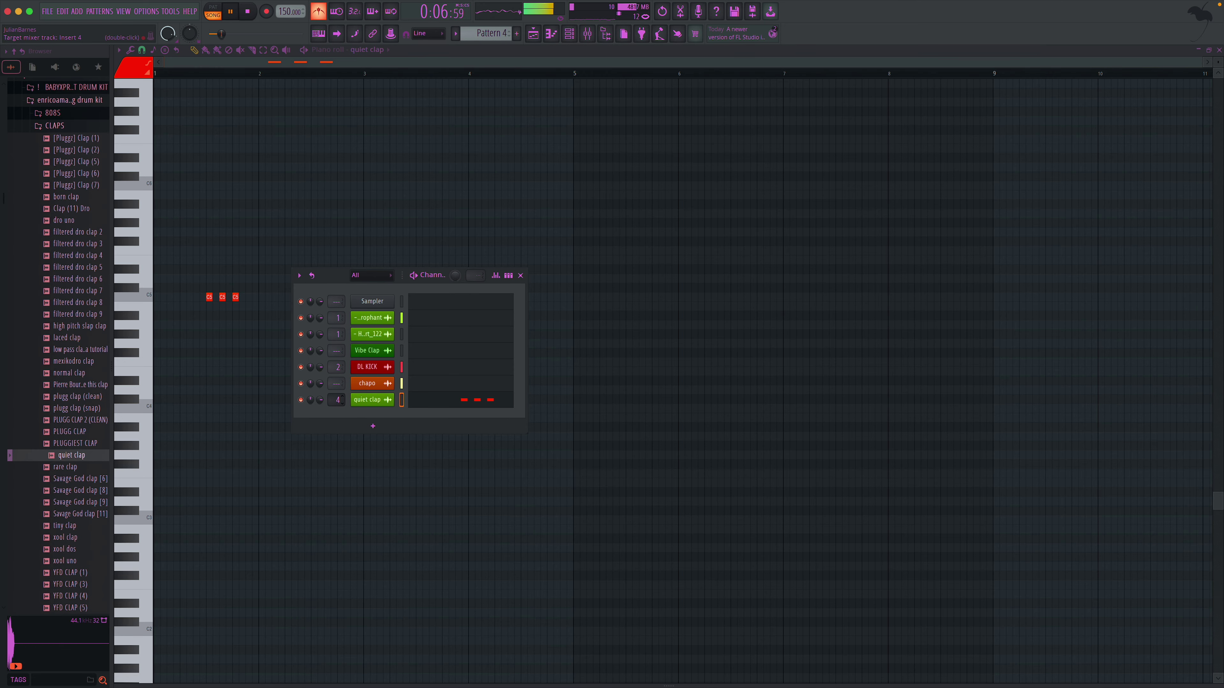
pyautogui.click(521, 276)
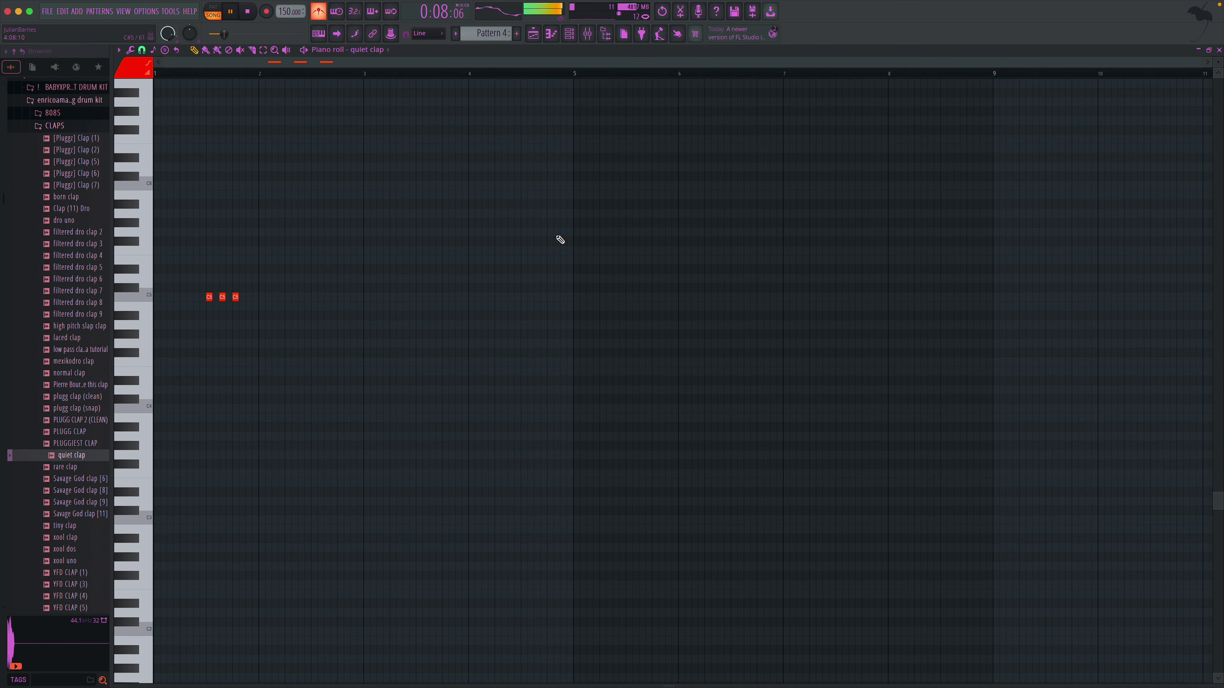
# - Add Fruity Reeverb 2 to mixer Insert 4 and raise its wet level slightly
pyautogui.click(592, 34)
pyautogui.click(1118, 86)
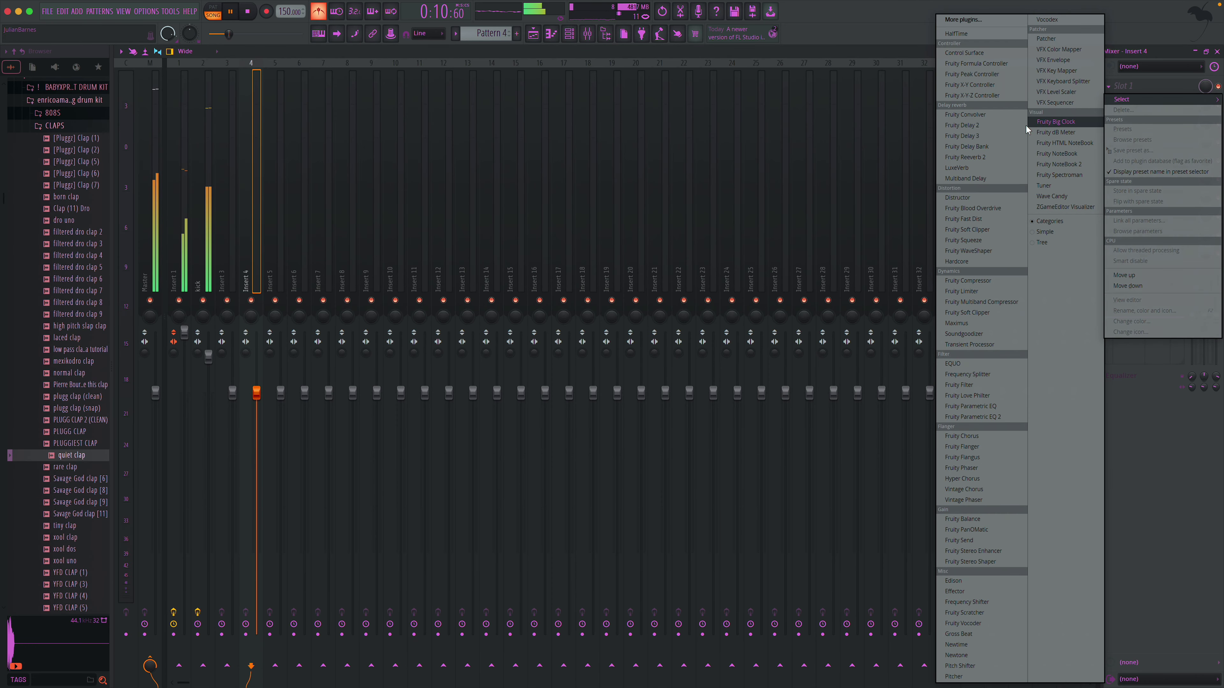
pyautogui.click(1002, 157)
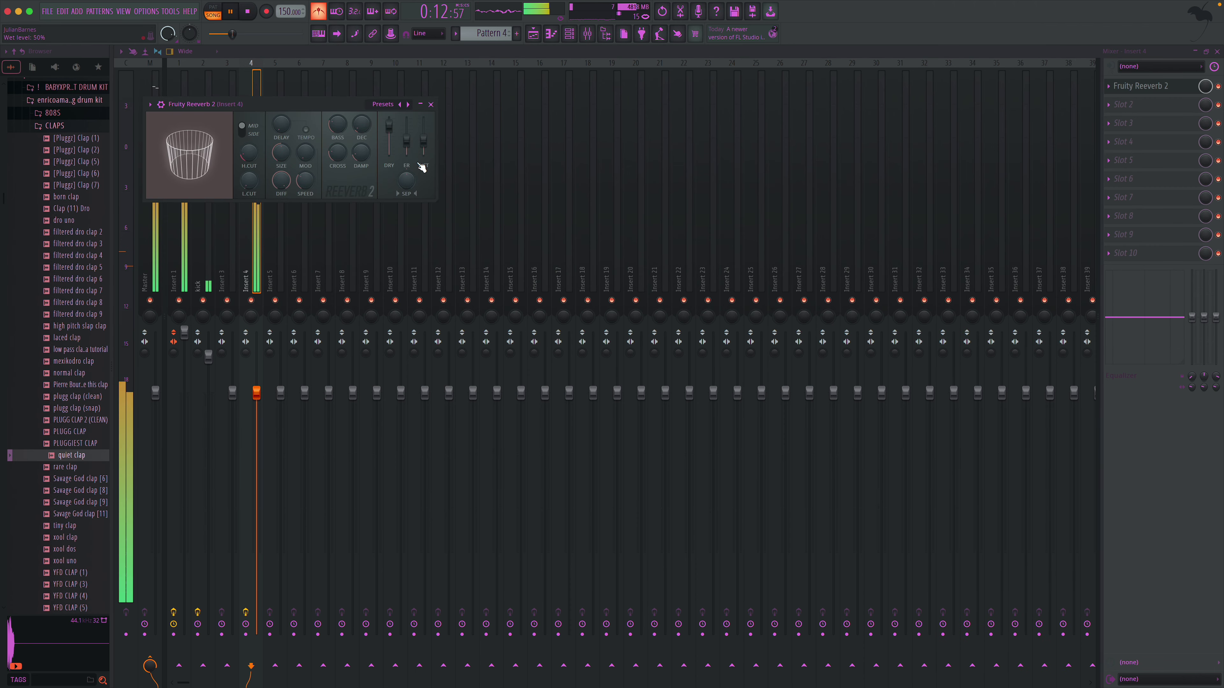
pyautogui.moveTo(424, 141); pyautogui.dragTo(424, 138)
pyautogui.click(431, 104)
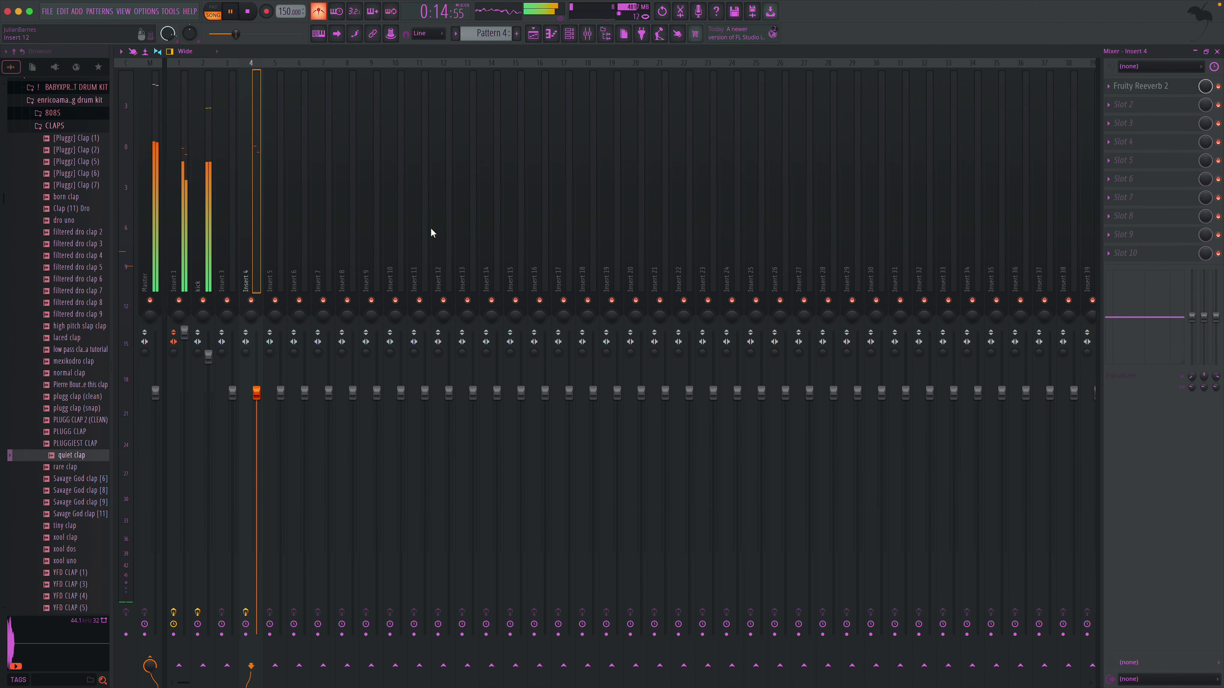
# - Replace the last two quiet clap notes with C5 notes spaced three steps apart after the first one
pyautogui.press('F7')
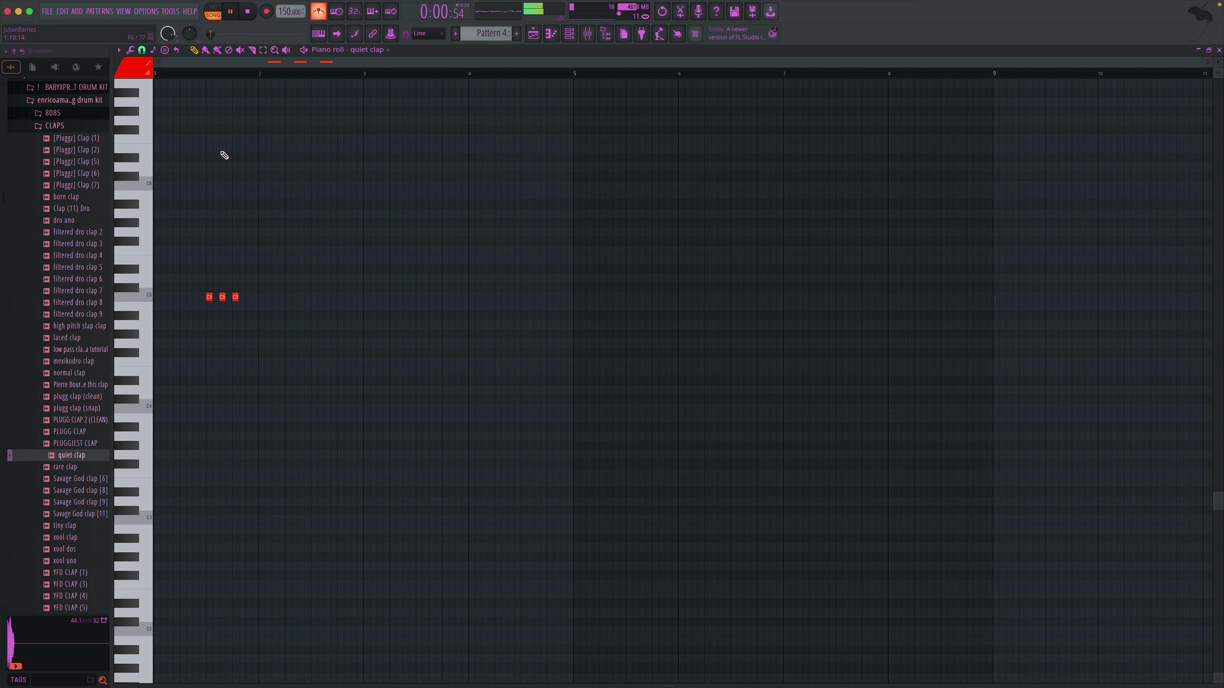
pyautogui.press('space')
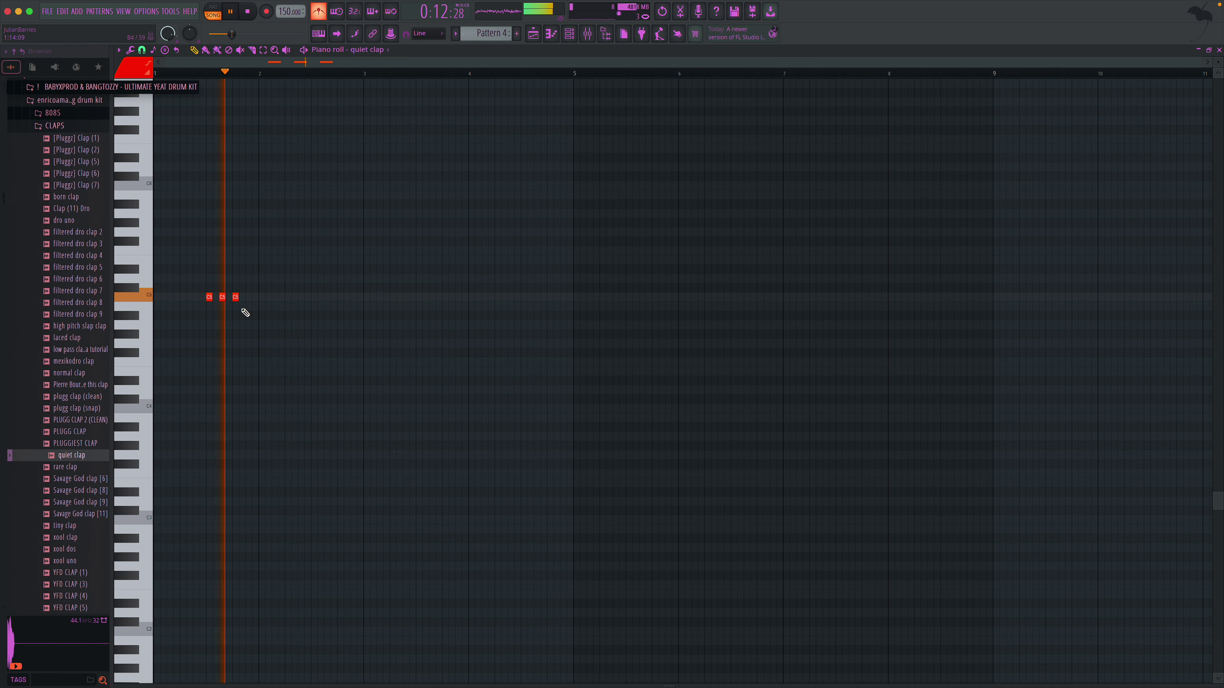
pyautogui.rightClick(236, 297)
pyautogui.rightClick(223, 297)
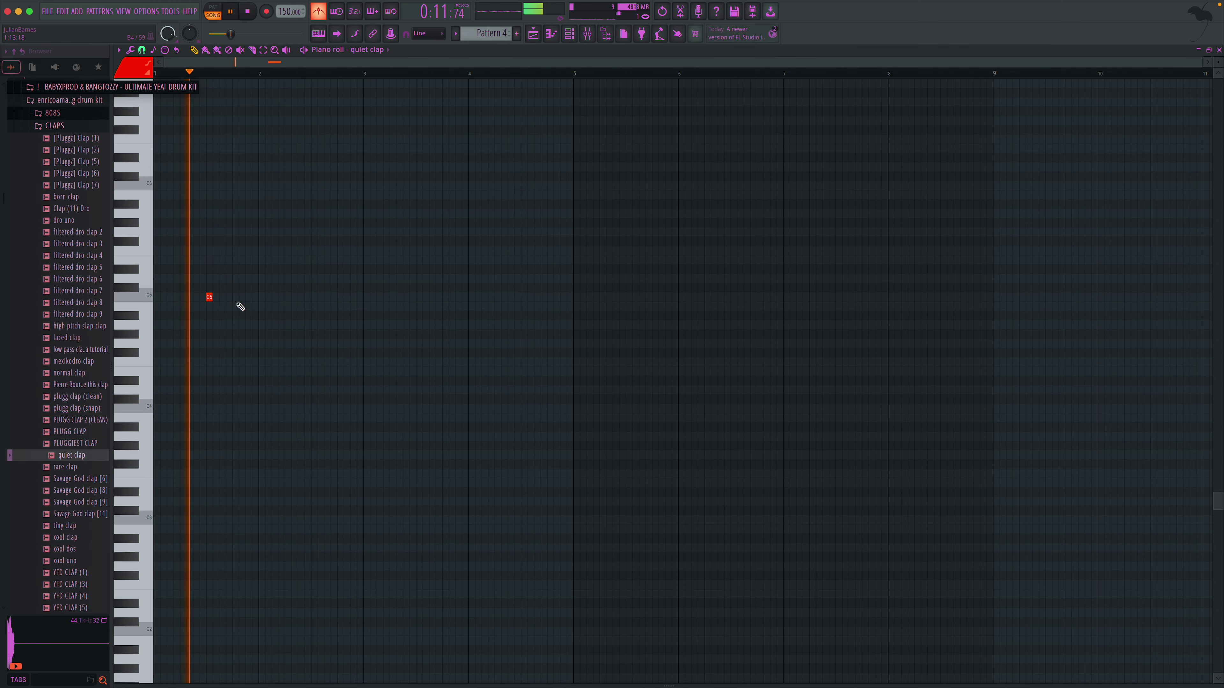
pyautogui.click(229, 297)
pyautogui.click(249, 297)
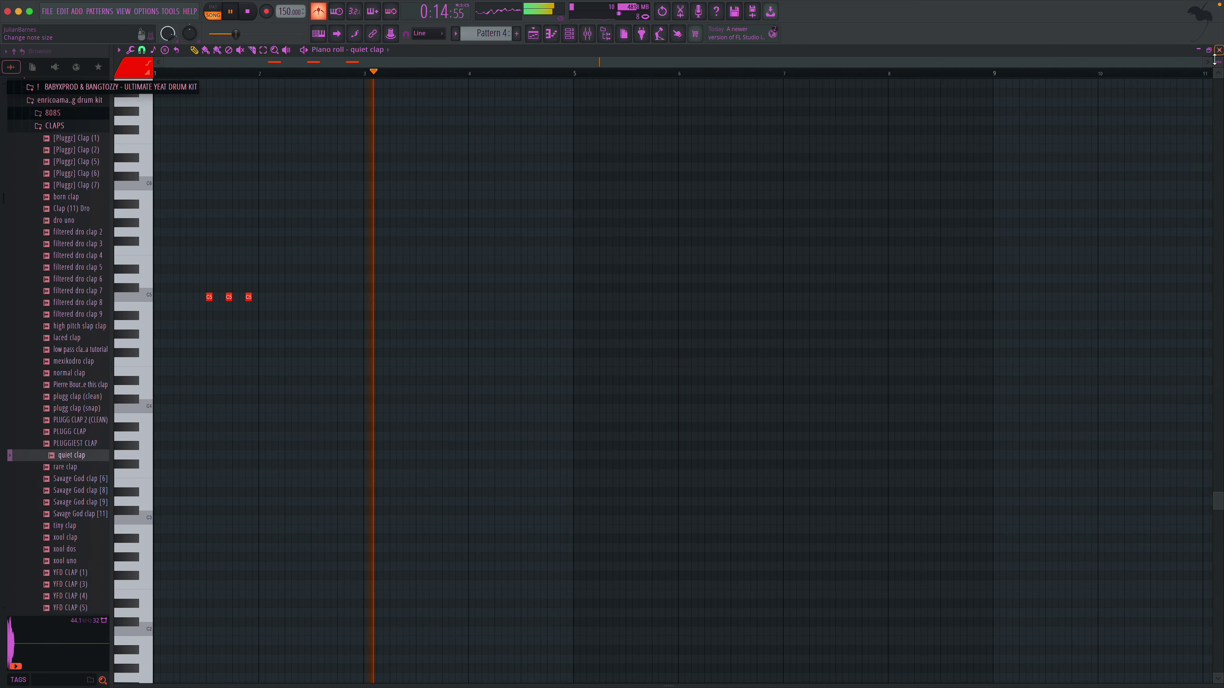
pyautogui.click(1220, 50)
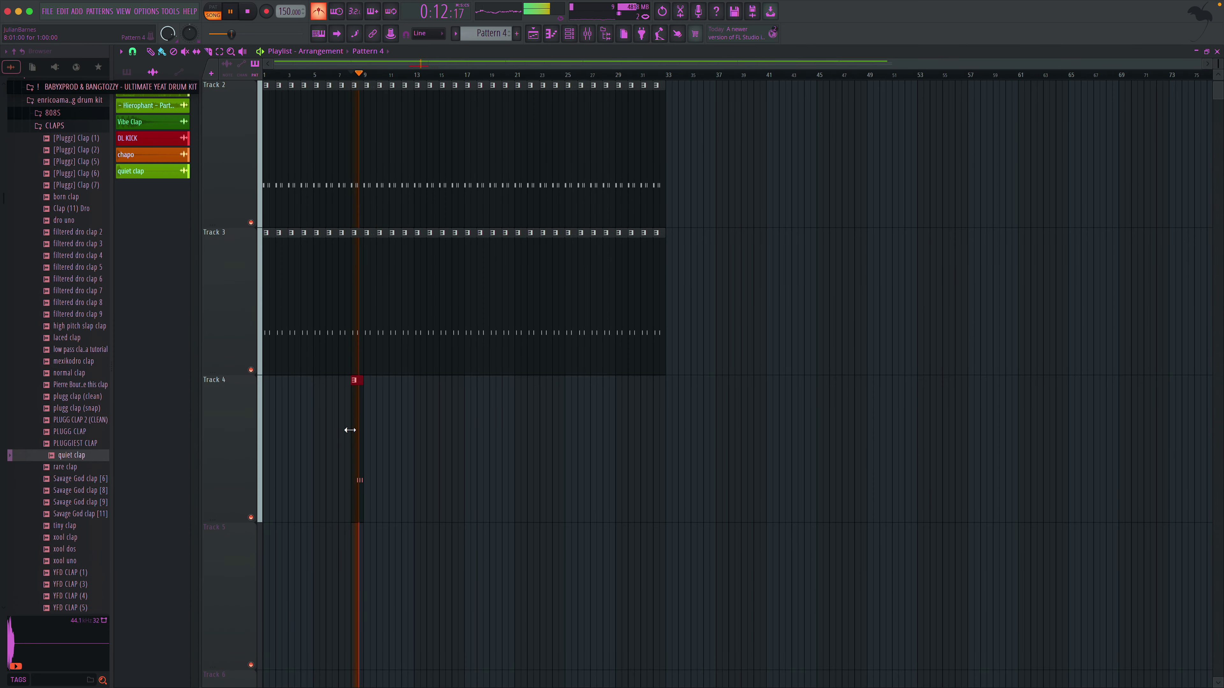
# - Place Pattern 4 clips on Track 4 every second bar from bar 10 to bar 32
pyautogui.click(380, 443)
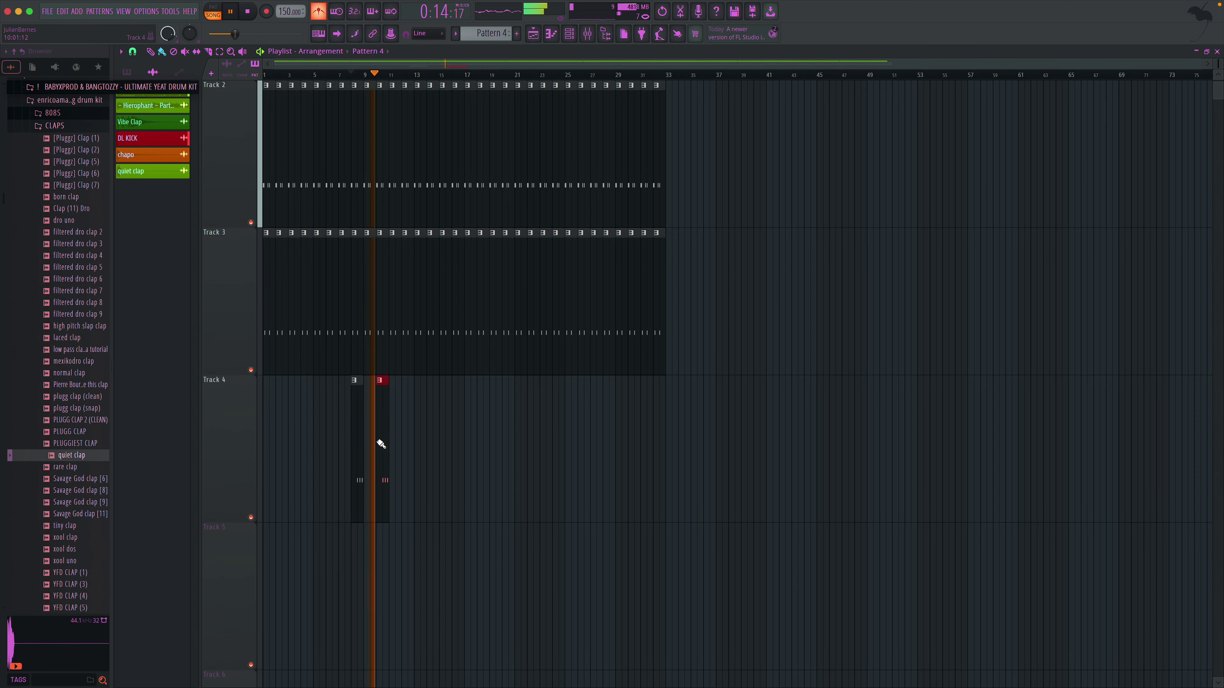
pyautogui.click(405, 456)
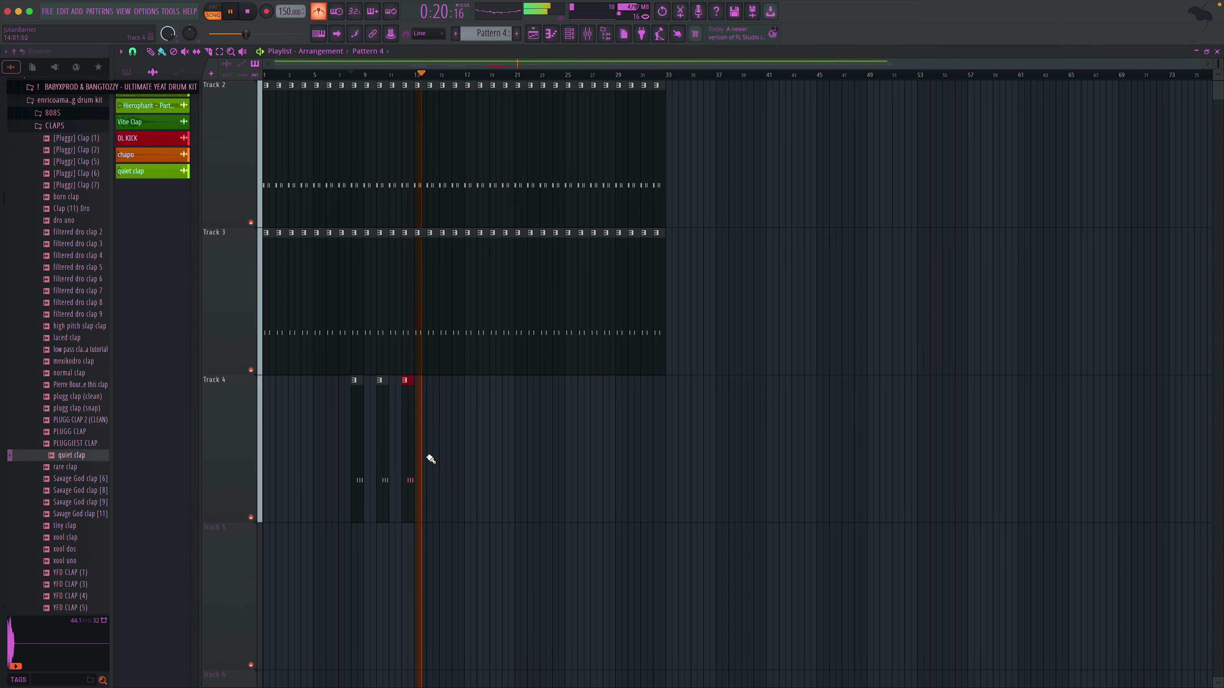
pyautogui.click(429, 458)
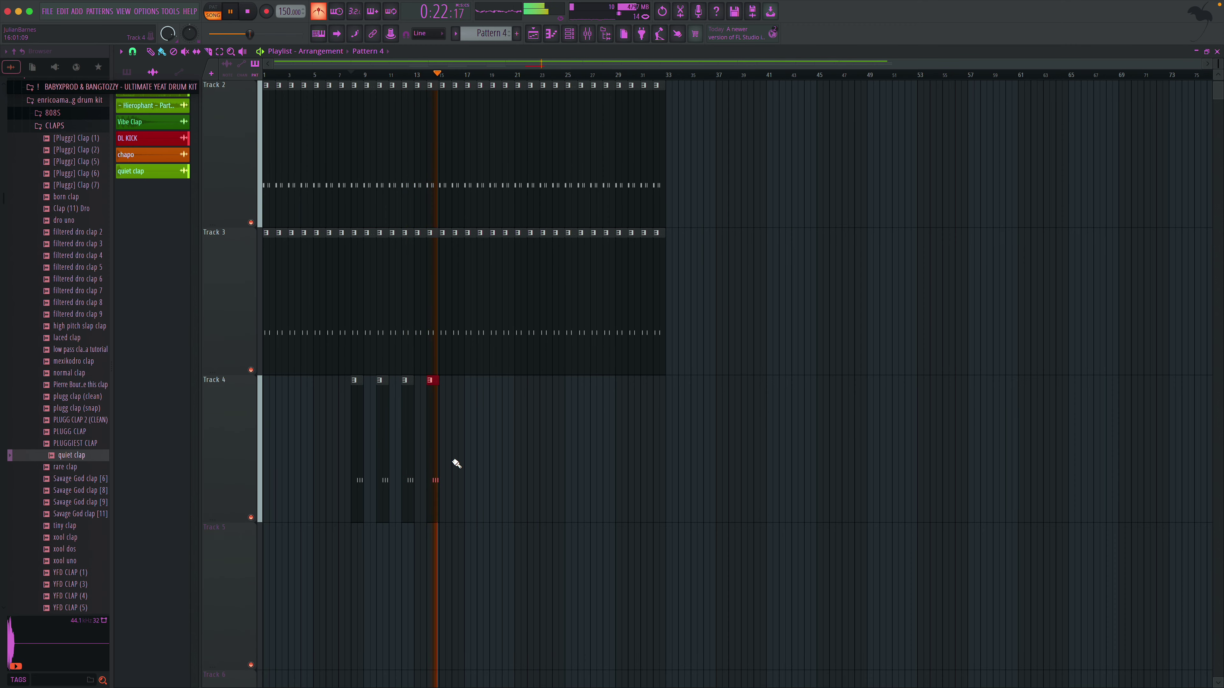
pyautogui.click(482, 455)
pyautogui.click(504, 461)
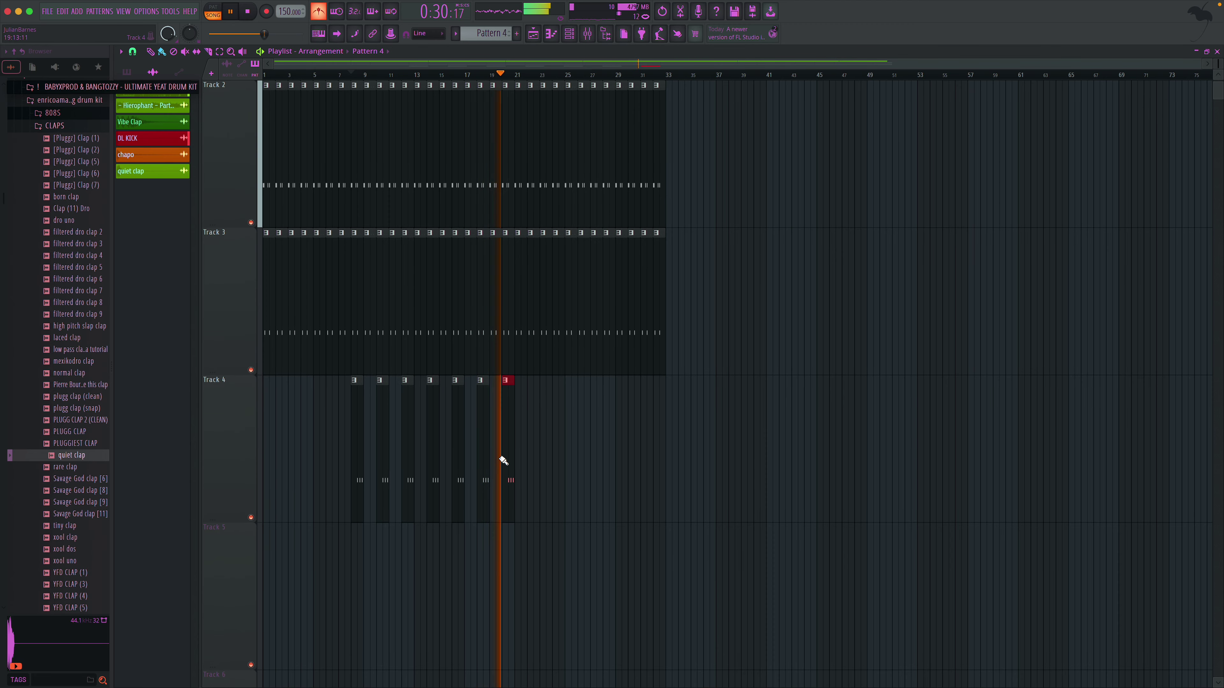
pyautogui.click(532, 462)
pyautogui.click(558, 464)
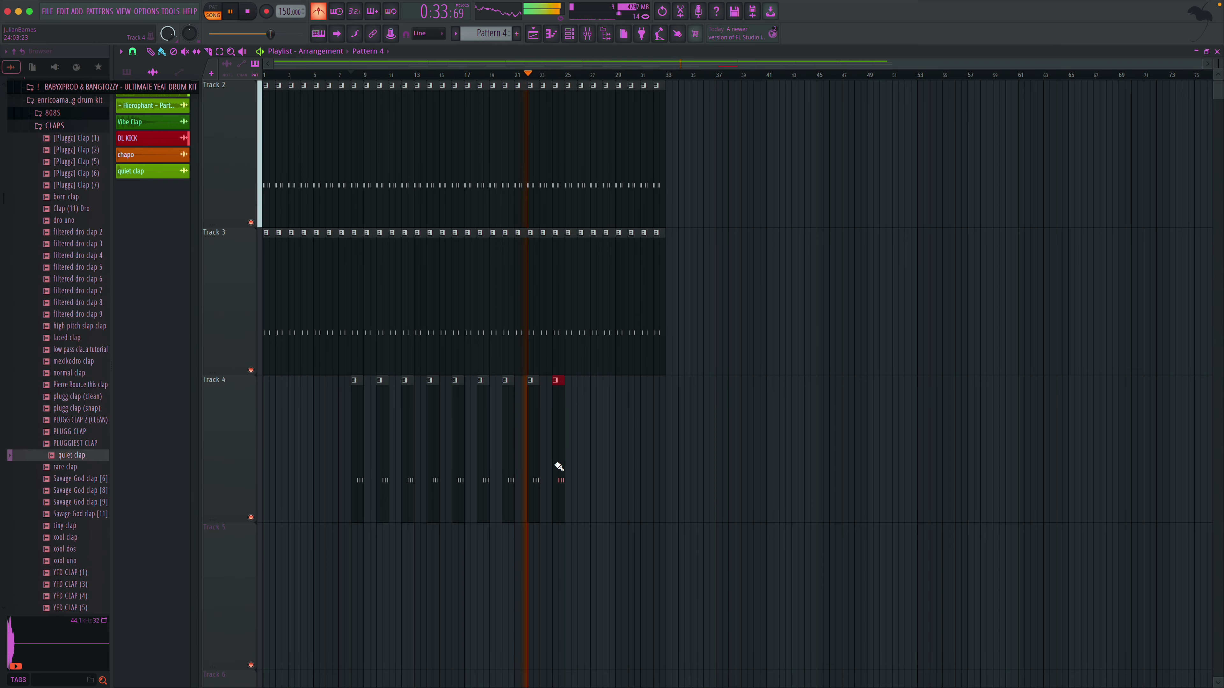
pyautogui.click(584, 476)
pyautogui.click(606, 477)
pyautogui.click(627, 481)
pyautogui.click(654, 486)
# - Select all clips on Tracks 1 to 4 and duplicate them so the copies start at bar 33
pyautogui.scroll(2, 634, 465)
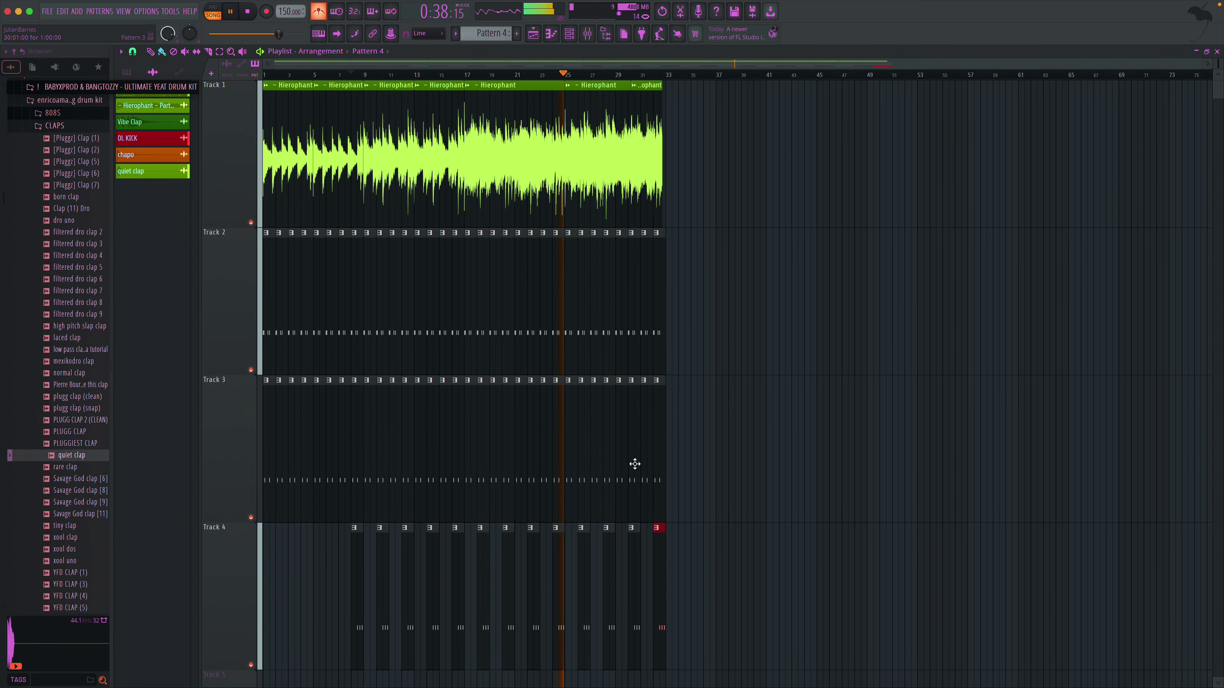
pyautogui.scroll(-3, 606, 453)
pyautogui.scroll(-2, 604, 440)
pyautogui.scroll(4, 600, 434)
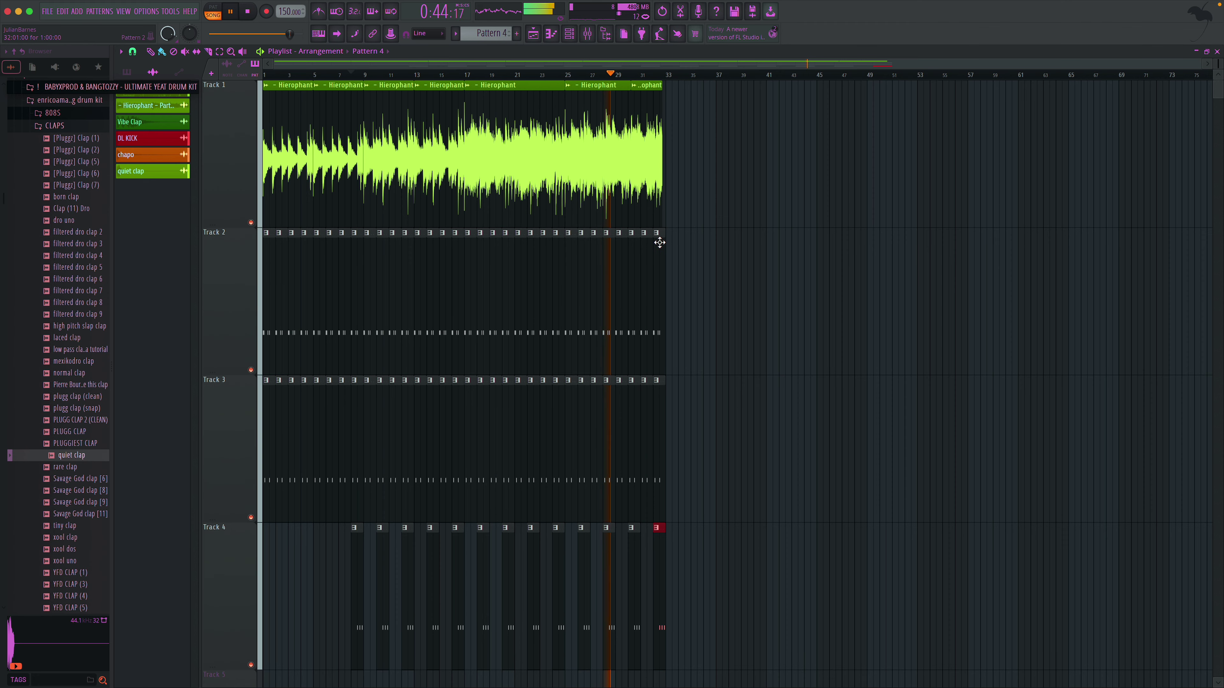
pyautogui.scroll(-1, 660, 244)
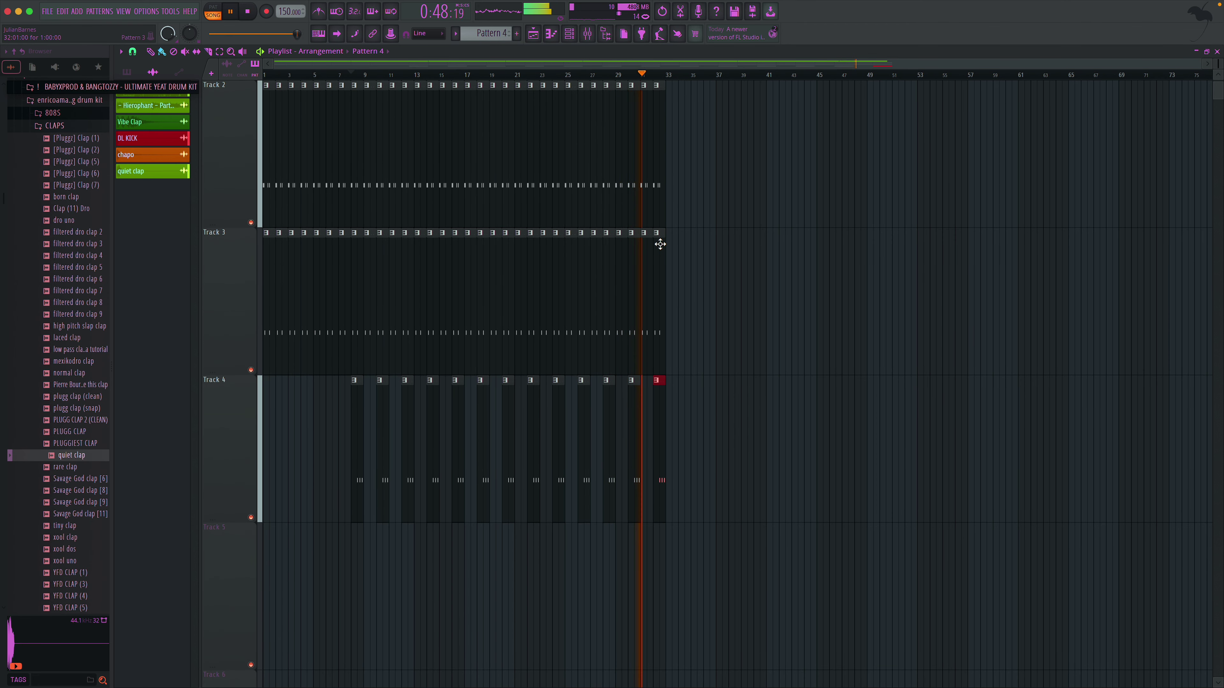
pyautogui.scroll(1, 660, 245)
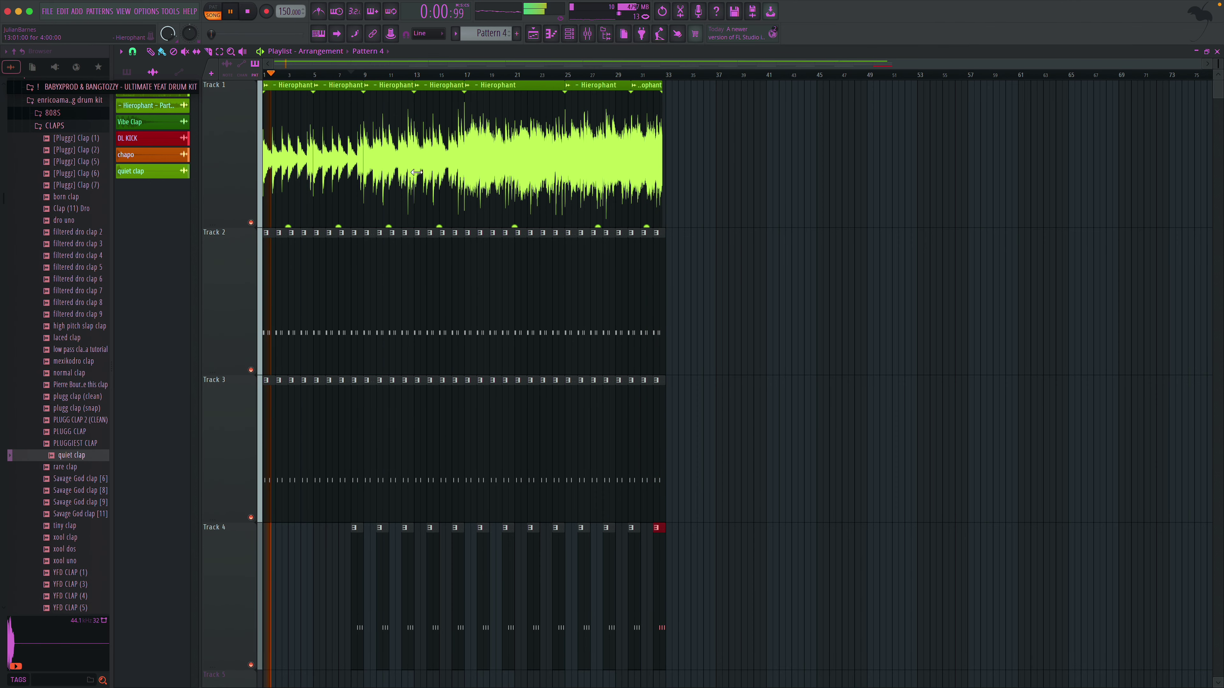
pyautogui.click(220, 51)
pyautogui.moveTo(267, 130); pyautogui.dragTo(752, 682)
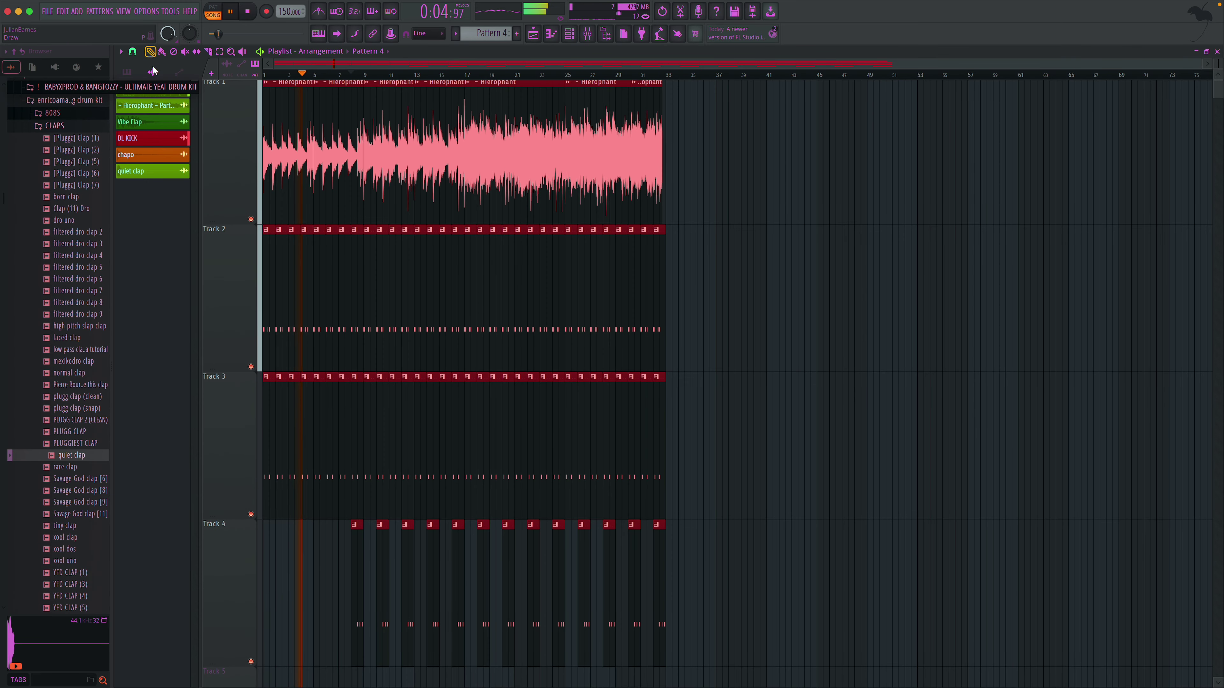
pyautogui.press('super+d')
pyautogui.click(219, 53)
pyautogui.hotkey('ctrl', 'a')
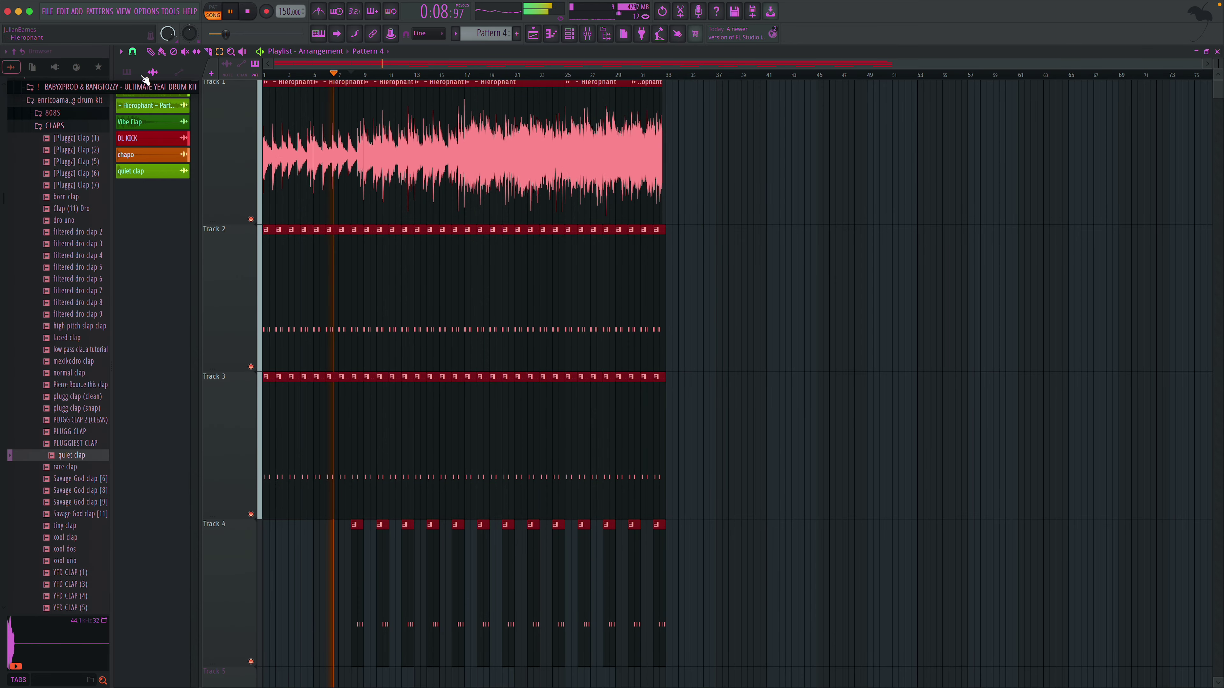
pyautogui.moveTo(270, 456); pyautogui.dragTo(677, 446)
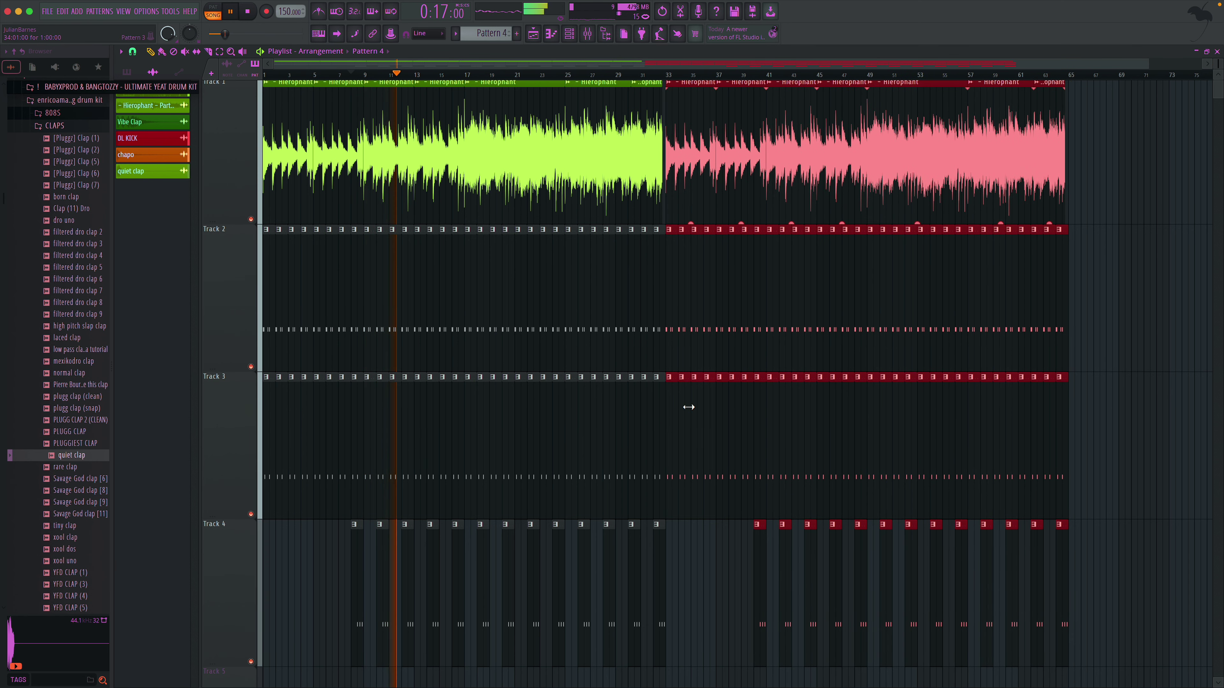
# - Load the [PB] Hat (1) sample from the drum kit's HI-HATS folder into the project
pyautogui.scroll(-1, 675, 407)
pyautogui.scroll(3, 71, 295)
pyautogui.scroll(3, 65, 284)
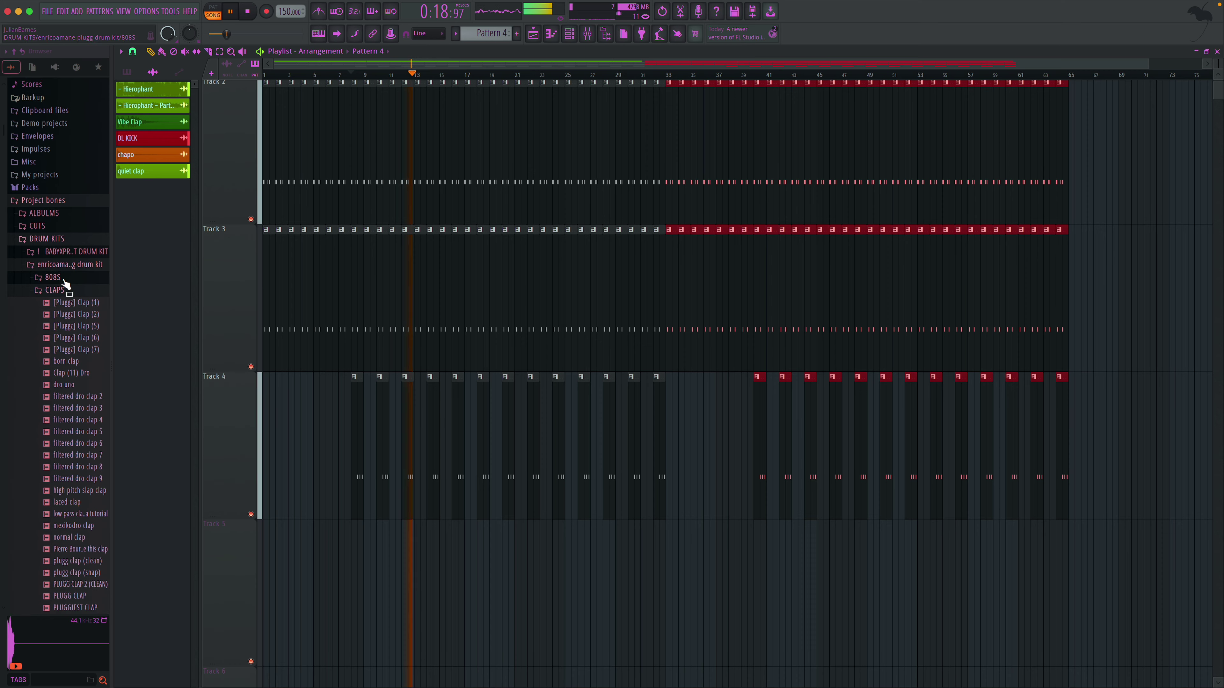
pyautogui.click(57, 290)
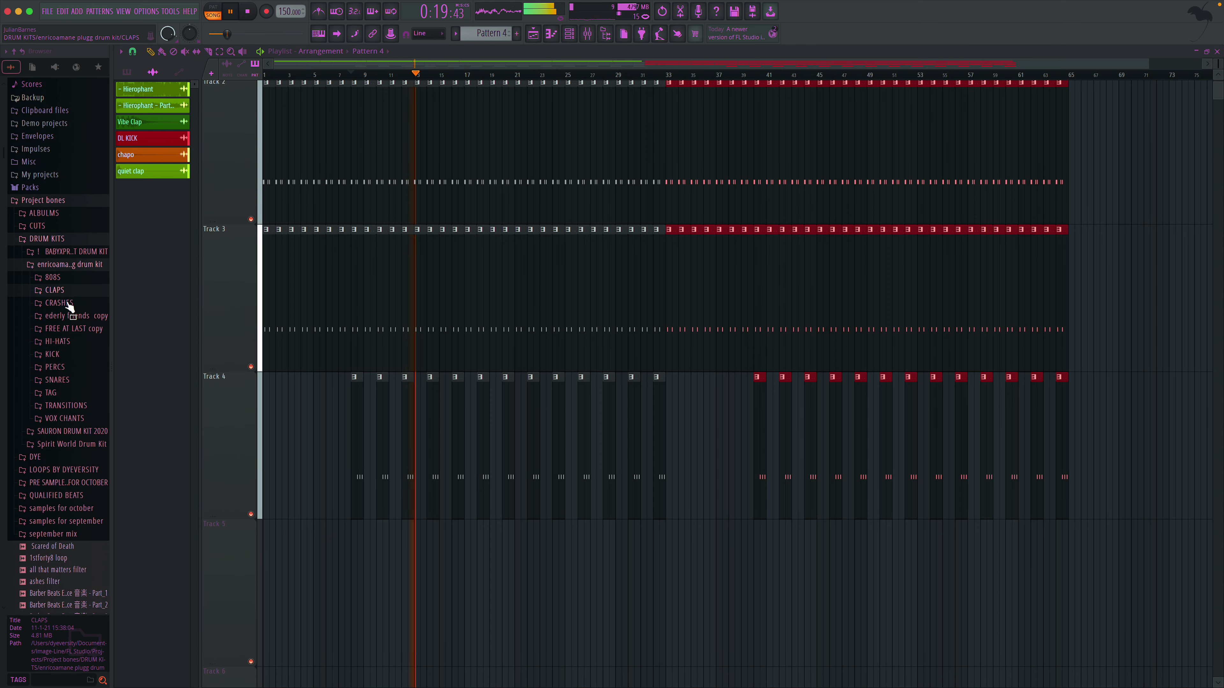
pyautogui.click(79, 343)
pyautogui.moveTo(79, 362); pyautogui.dragTo(146, 344)
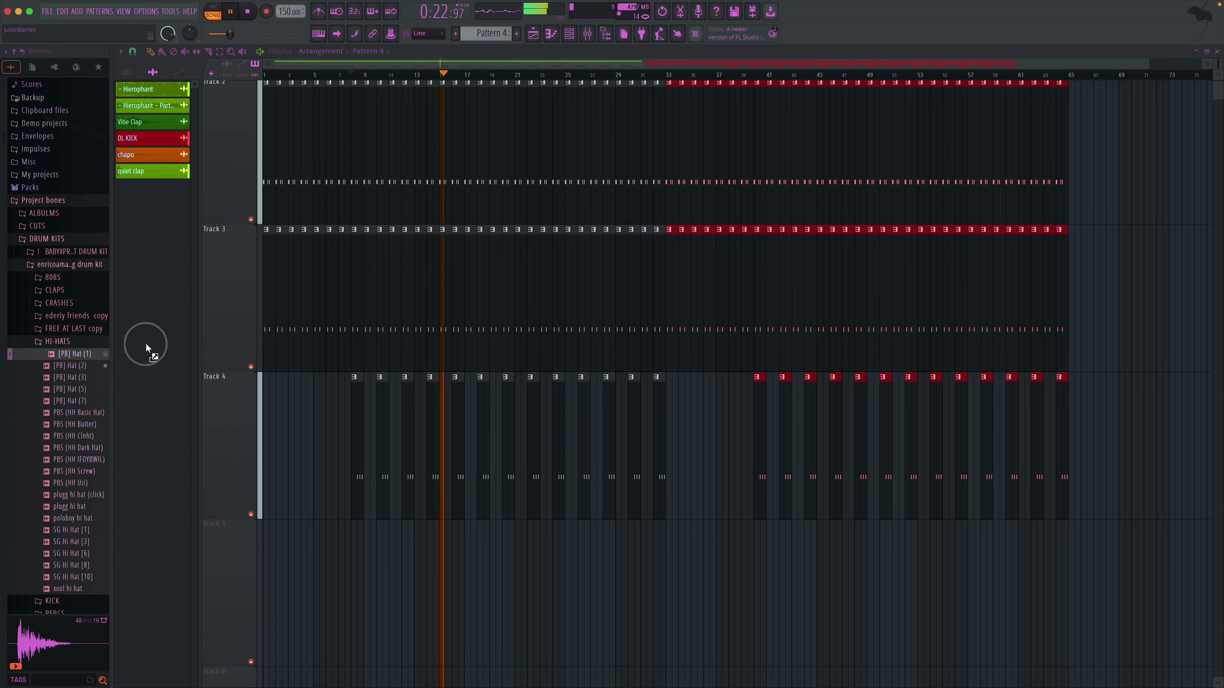
# - Create Pattern 5 and place it on Track 5 at bar 17 as a four-bar clip
pyautogui.click(520, 35)
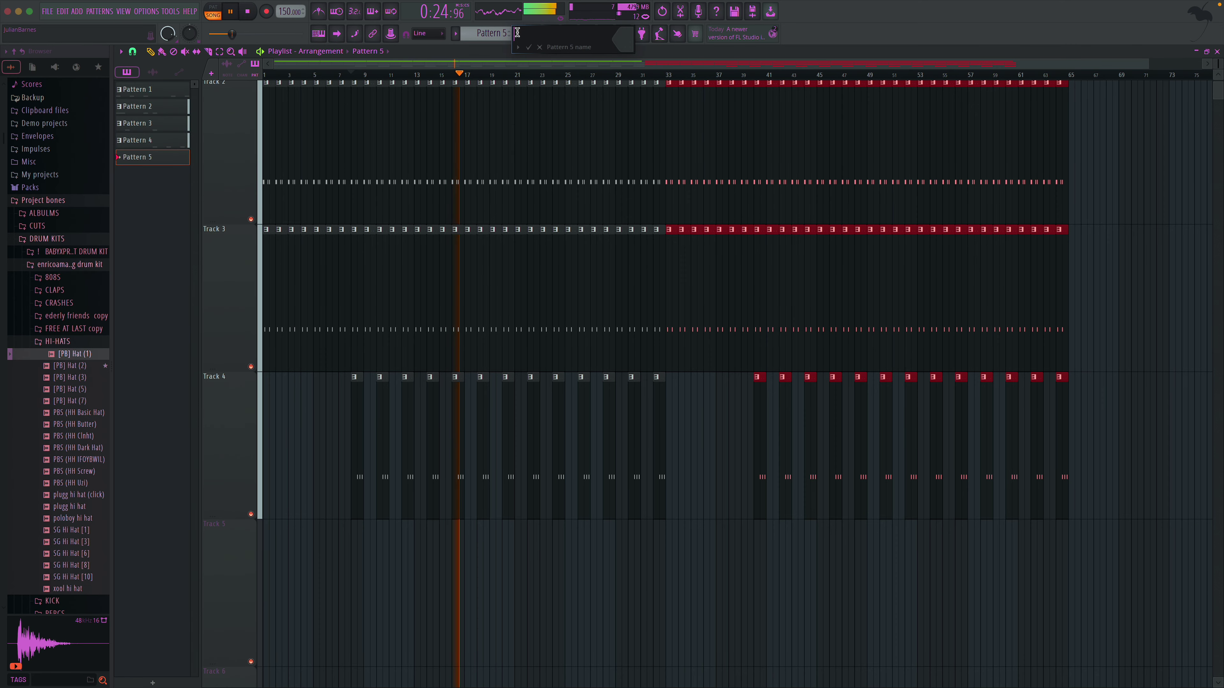
pyautogui.moveTo(130, 166); pyautogui.dragTo(468, 551)
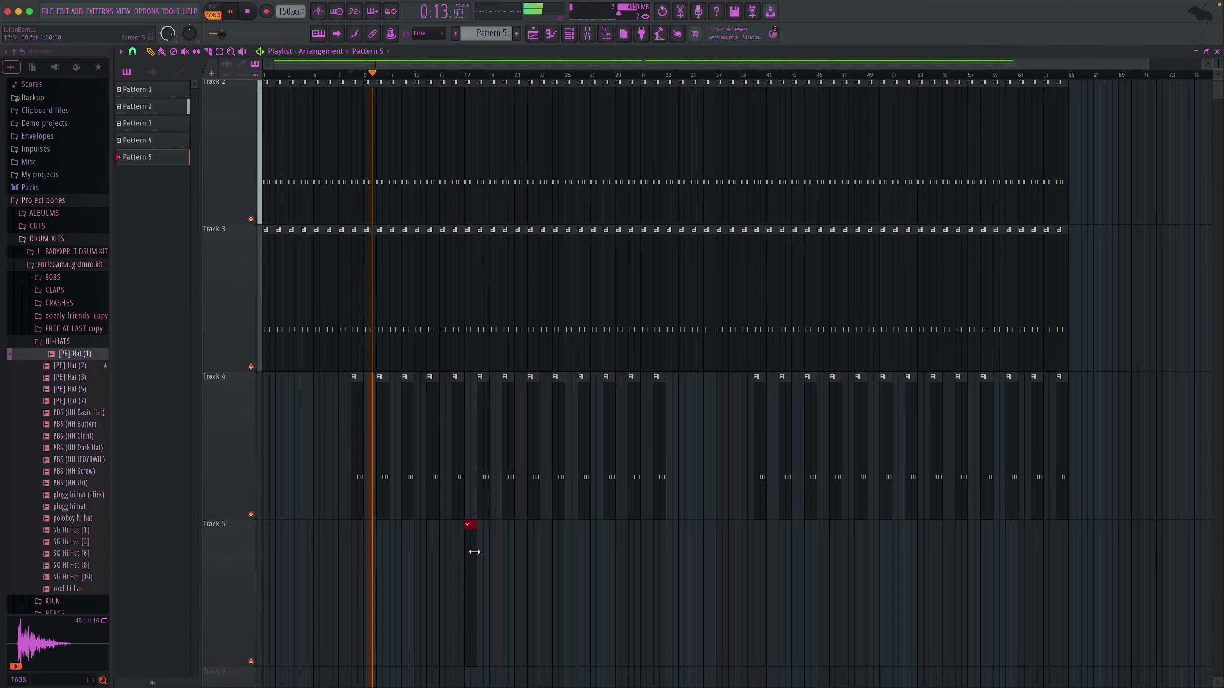
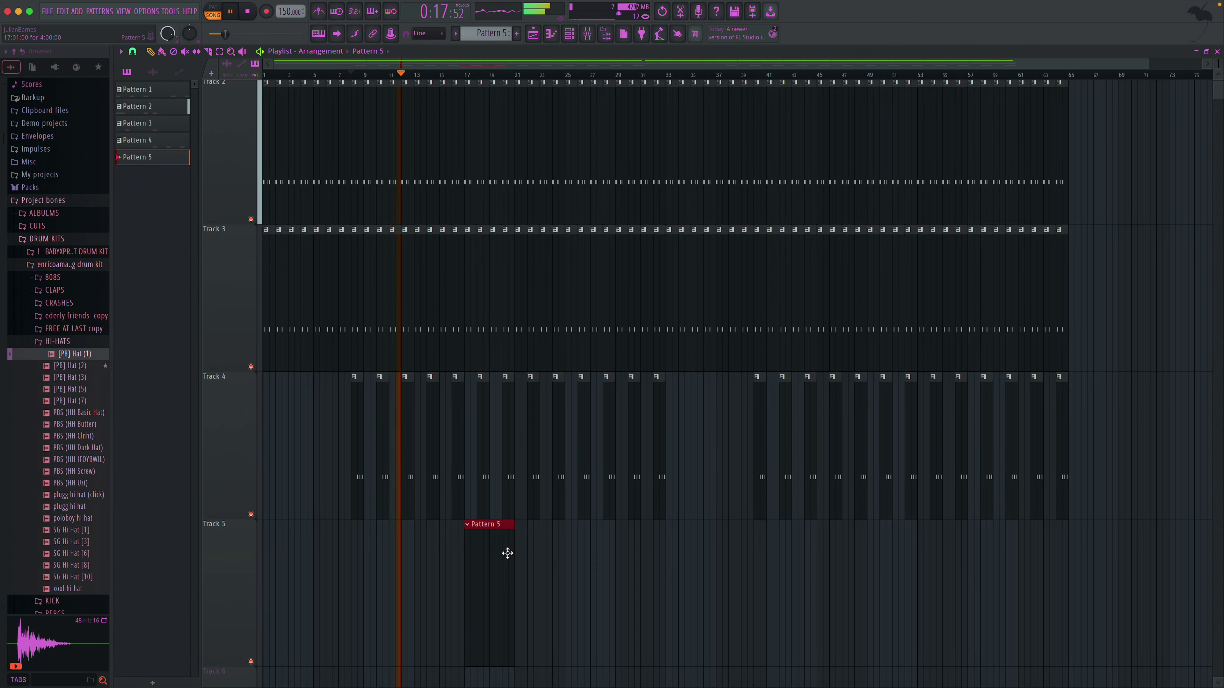
# - Enter four [PB] Hat (1) notes on one pitch within the first bar of Pattern 5
pyautogui.doubleClick(506, 552)
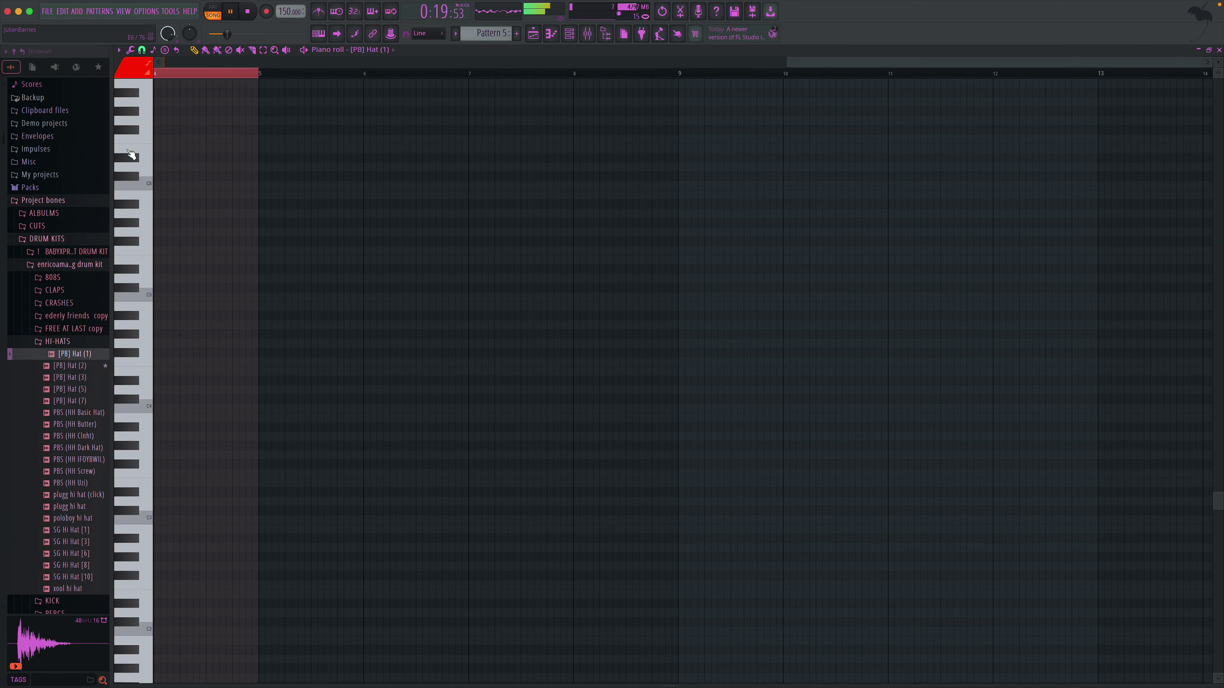
pyautogui.scroll(2, 132, 154)
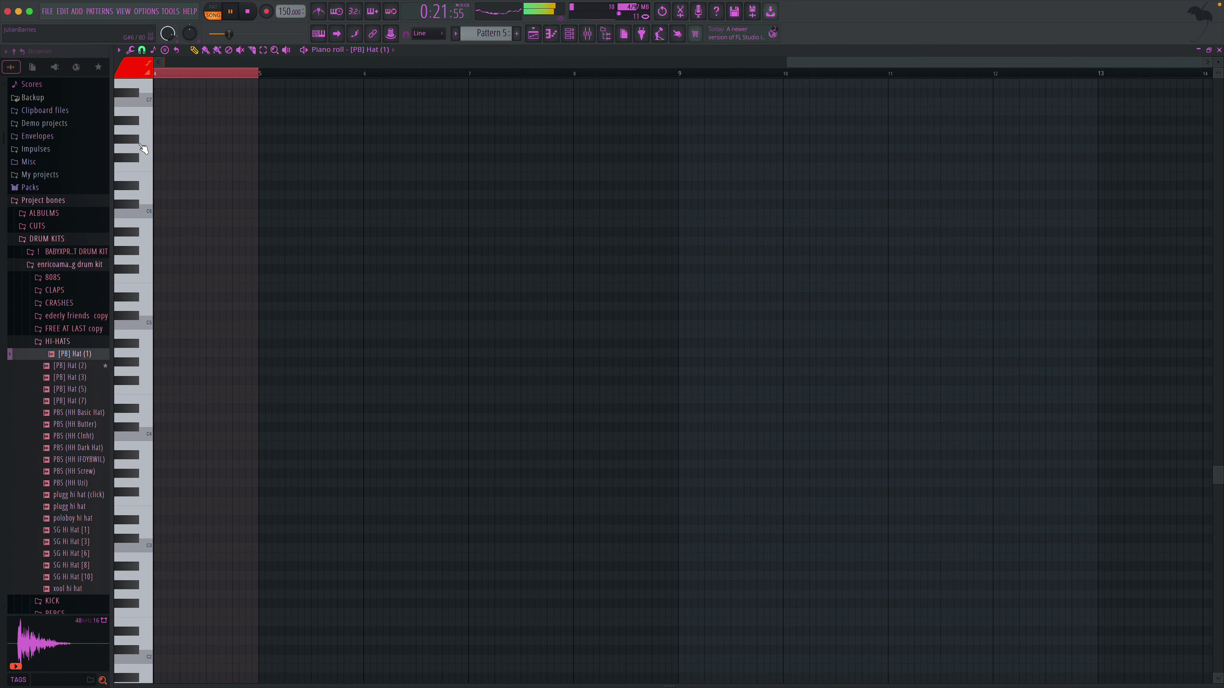
pyautogui.hscroll(-5, 166, 147)
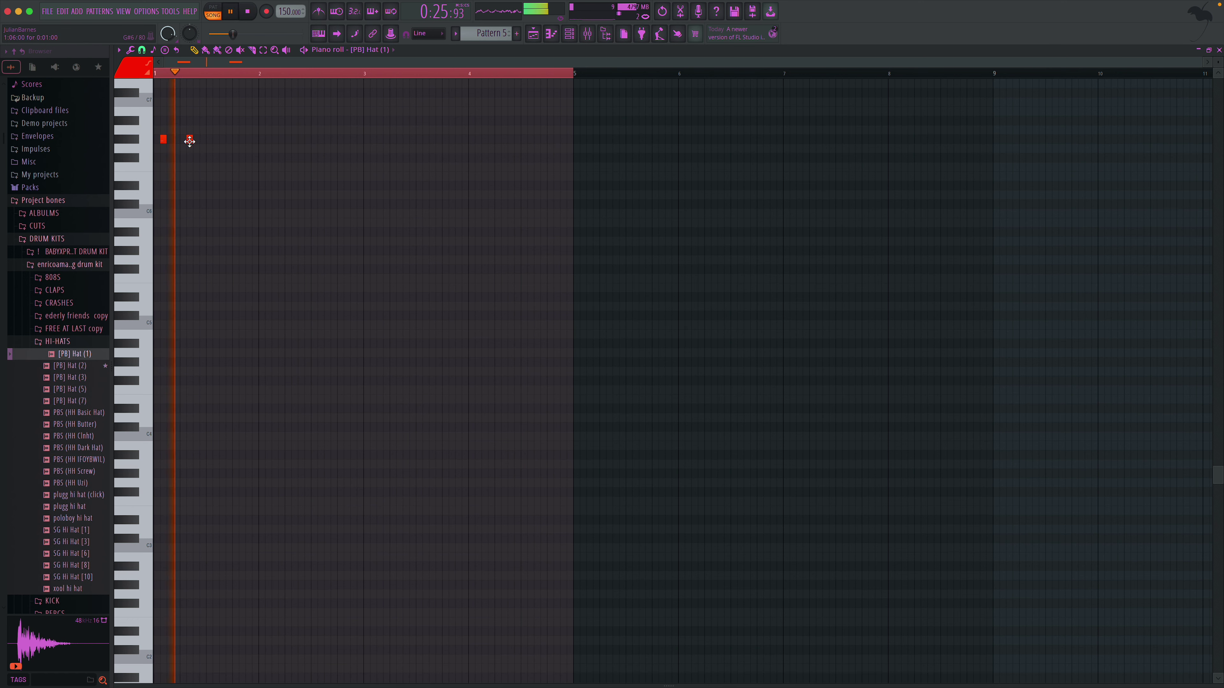
pyautogui.press('space')
pyautogui.click(202, 140)
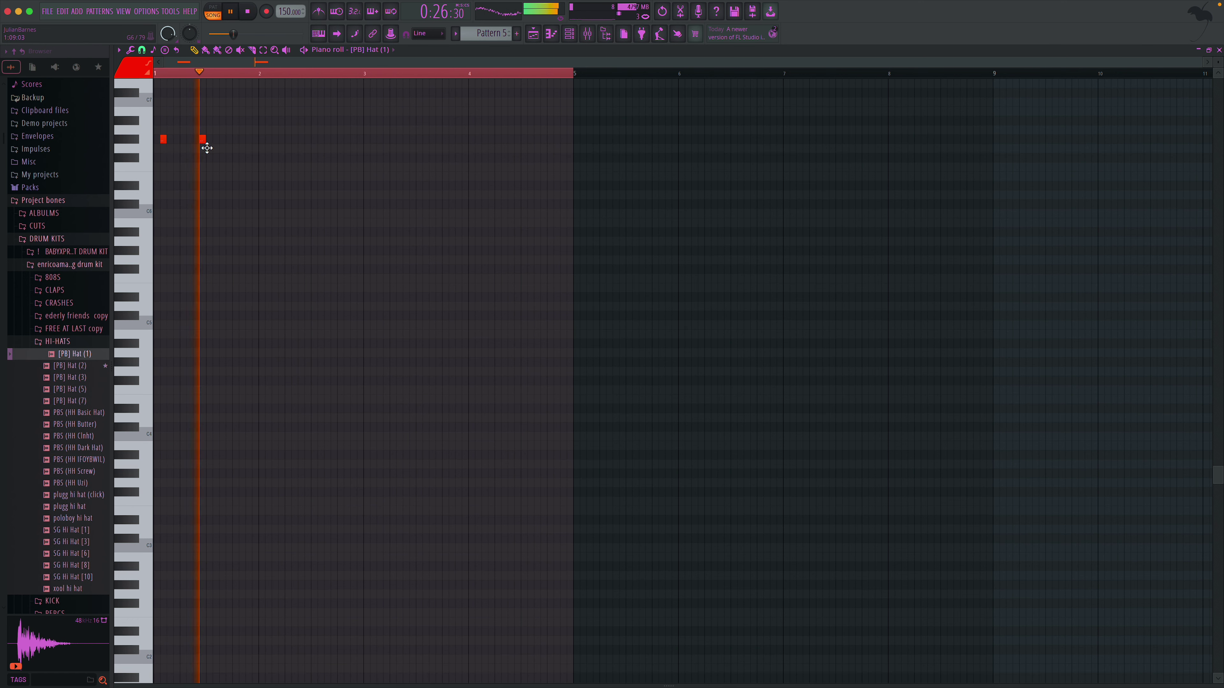
pyautogui.press('space')
pyautogui.click(196, 140)
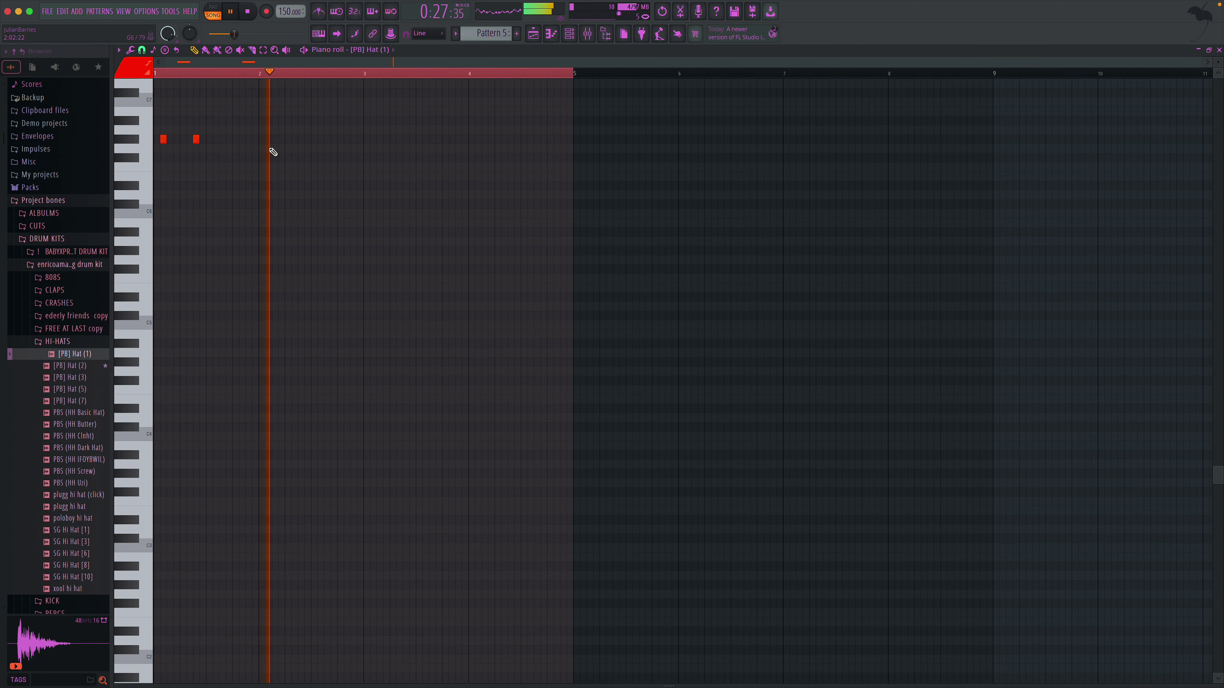
pyautogui.click(235, 139)
pyautogui.click(249, 140)
pyautogui.press('space')
pyautogui.press('space')
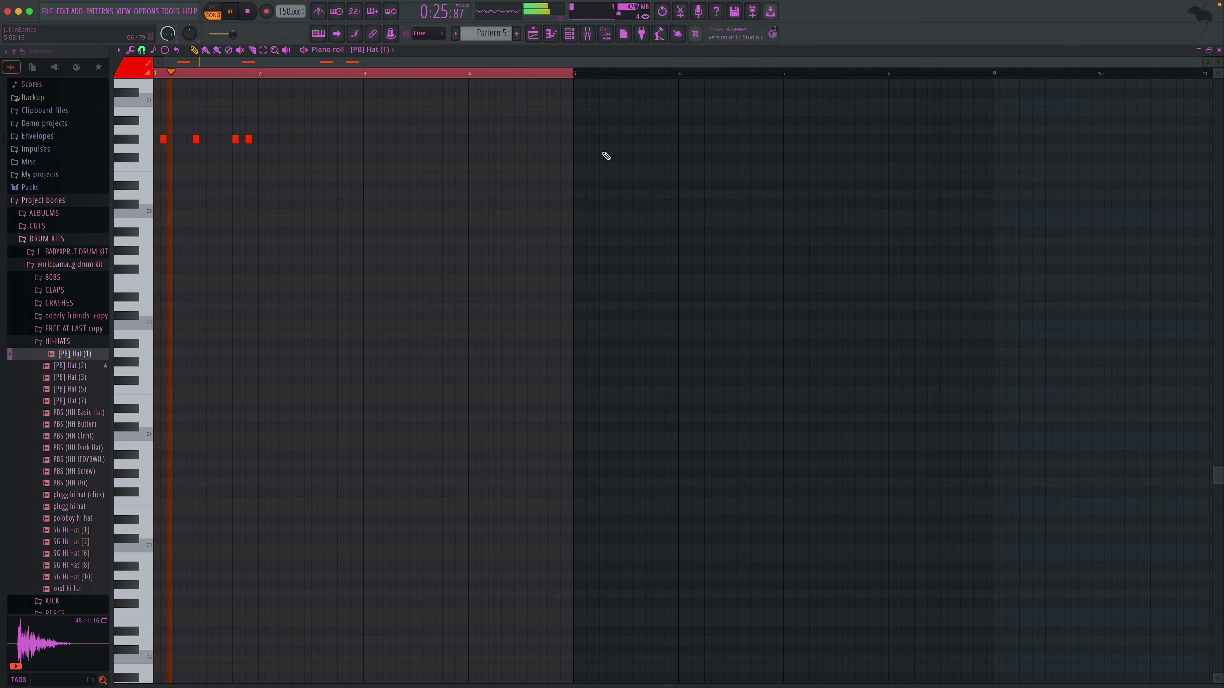
# - Shorten the Pattern 5 clip on Track 5 to one bar and repeat it every second bar from bar 17 to bar 31
pyautogui.press('F5')
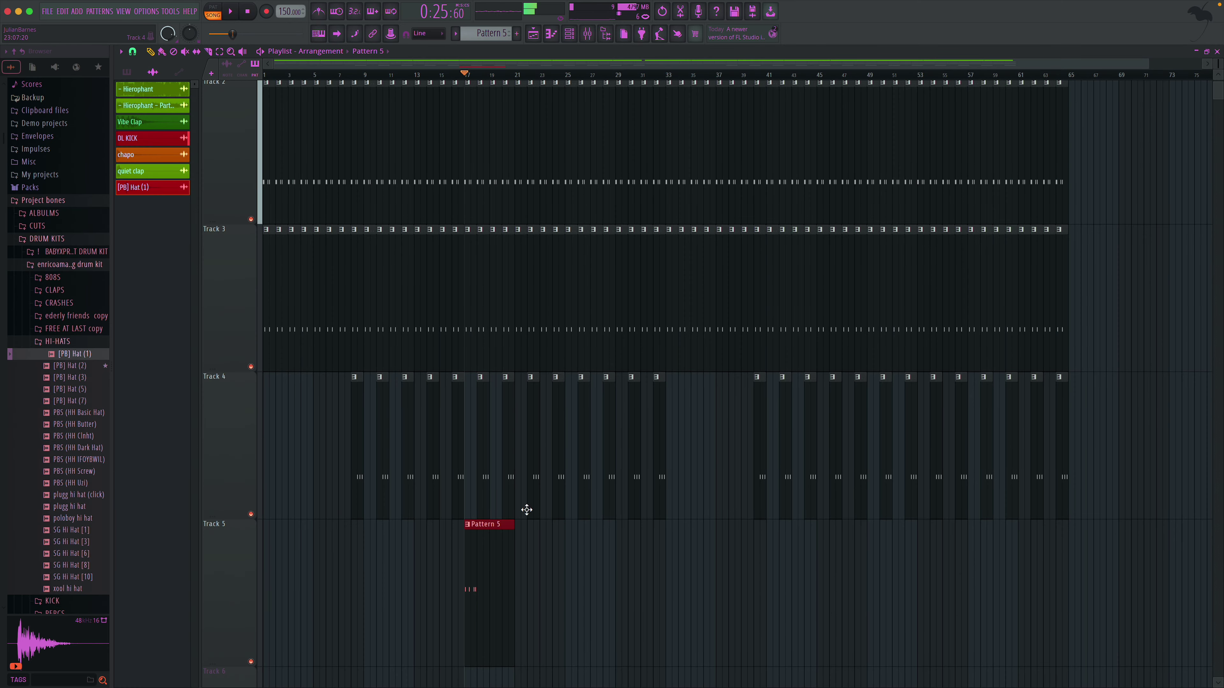
pyautogui.moveTo(512, 578); pyautogui.dragTo(476, 578)
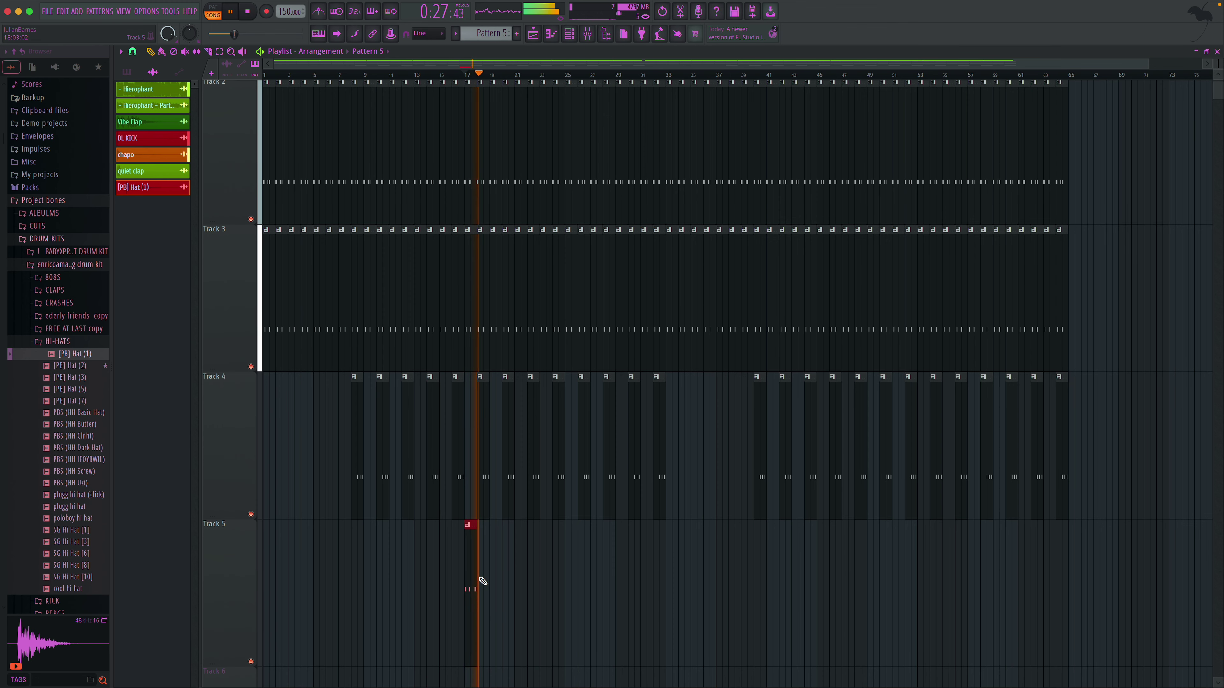
pyautogui.click(491, 581)
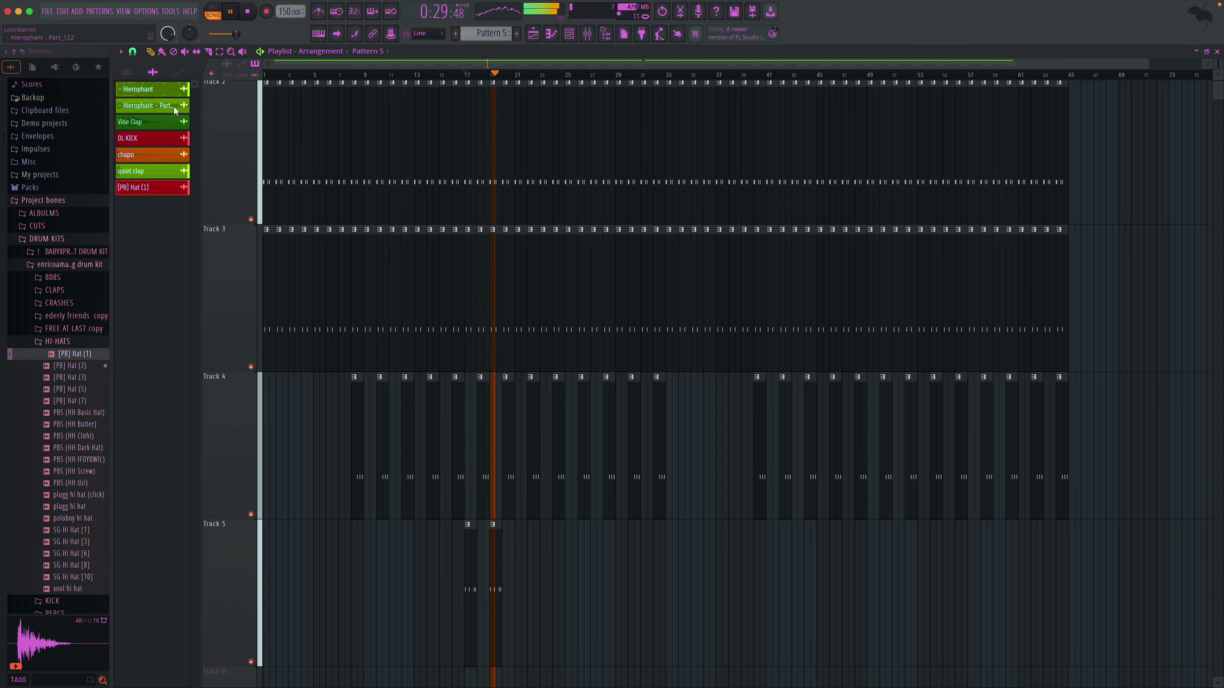
pyautogui.click(530, 610)
pyautogui.click(556, 612)
pyautogui.click(578, 612)
pyautogui.click(600, 612)
pyautogui.click(625, 613)
pyautogui.click(645, 613)
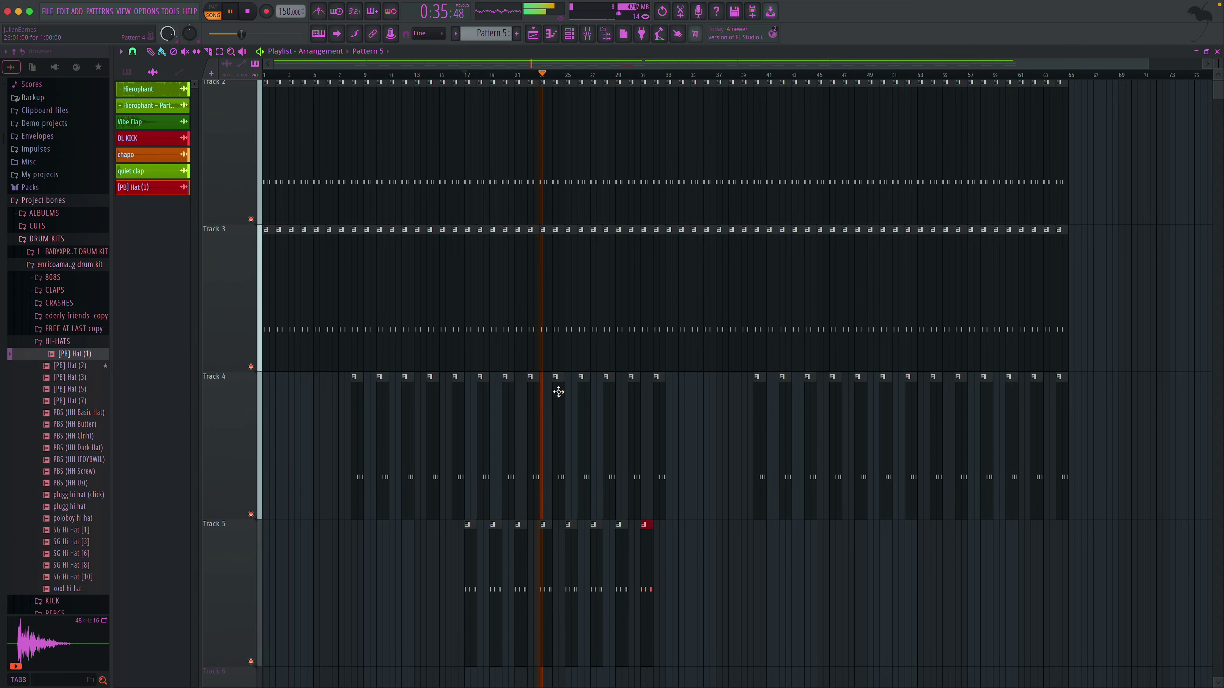
# - Route the [PB] Hat (1) channel to mixer track 5
pyautogui.click(569, 33)
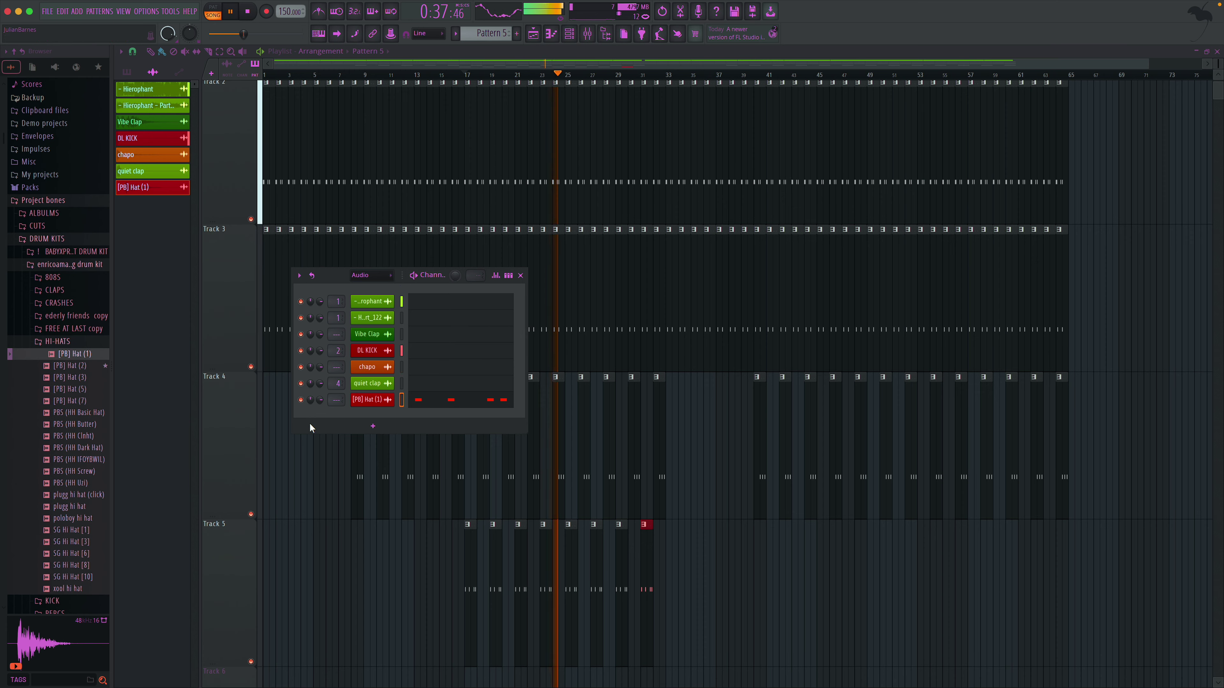
pyautogui.moveTo(334, 400); pyautogui.dragTo(335, 384)
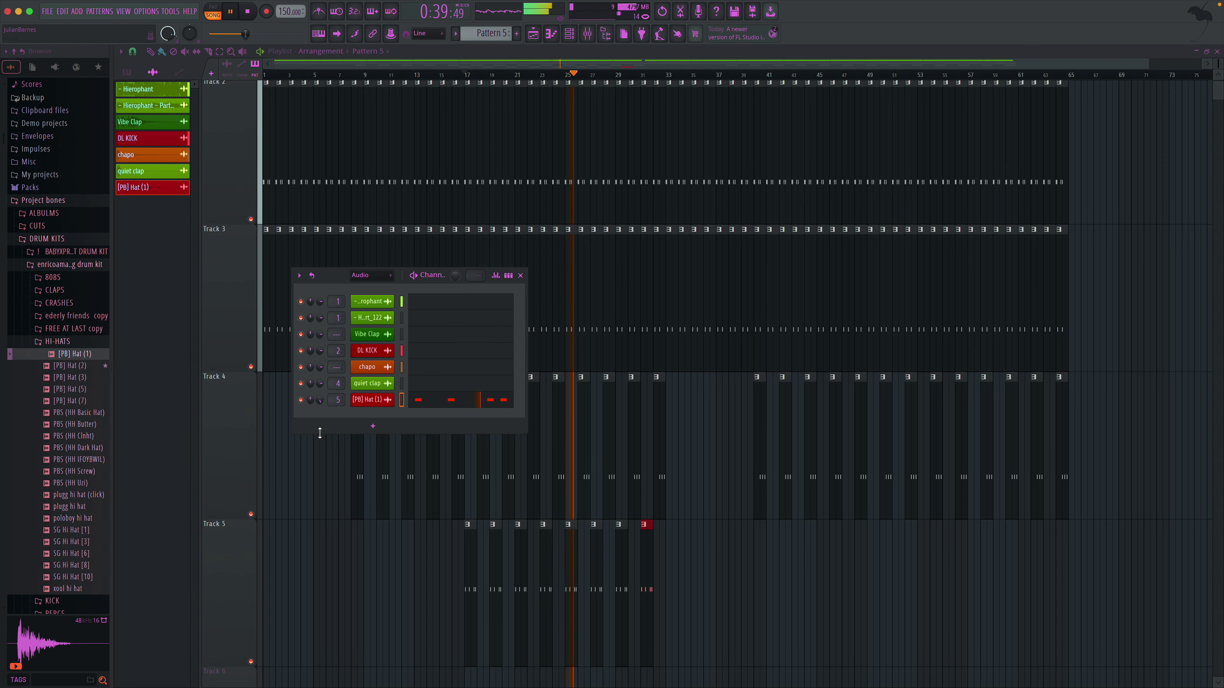
pyautogui.click(520, 276)
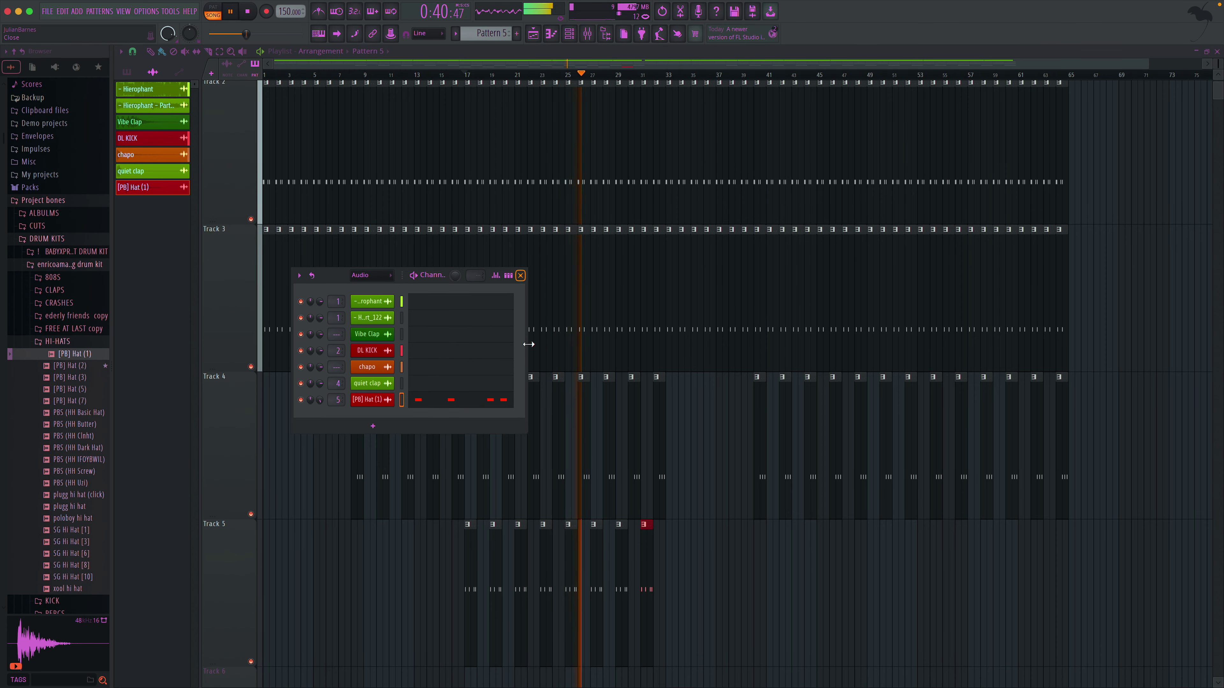
# - Select all Pattern 5 clips on Track 5 and duplicate them so the copies start at bar 49
pyautogui.click(650, 591)
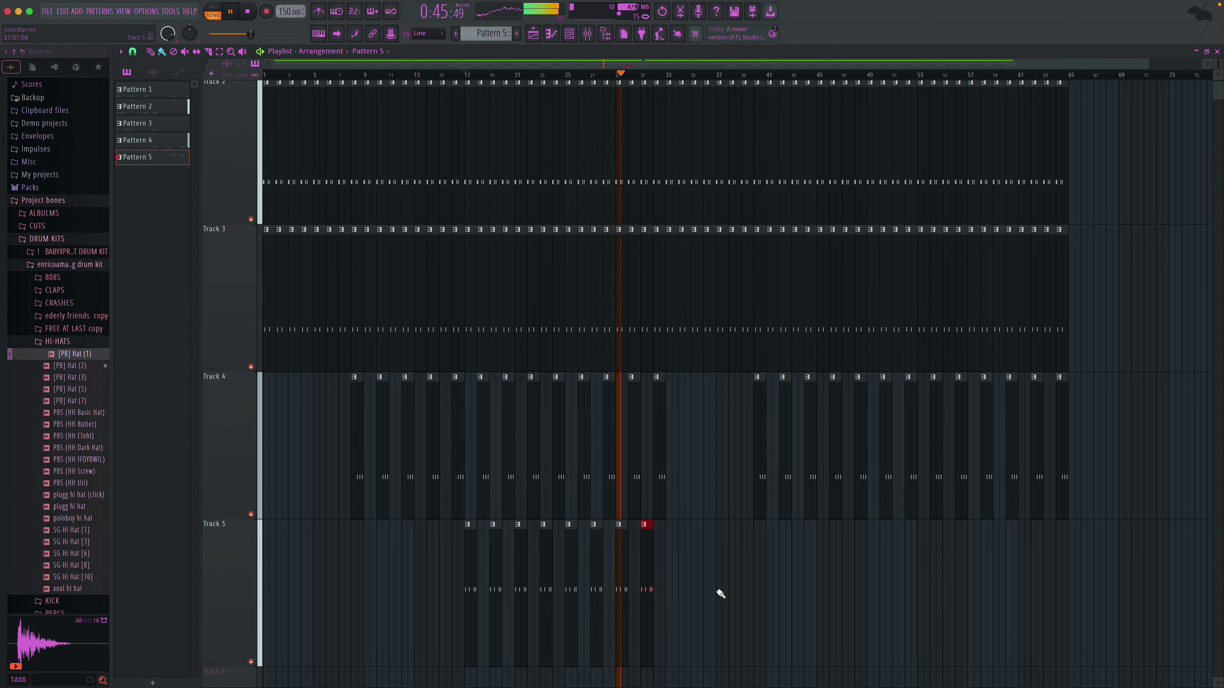
pyautogui.click(220, 51)
pyautogui.moveTo(470, 566); pyautogui.dragTo(773, 657)
pyautogui.click(151, 53)
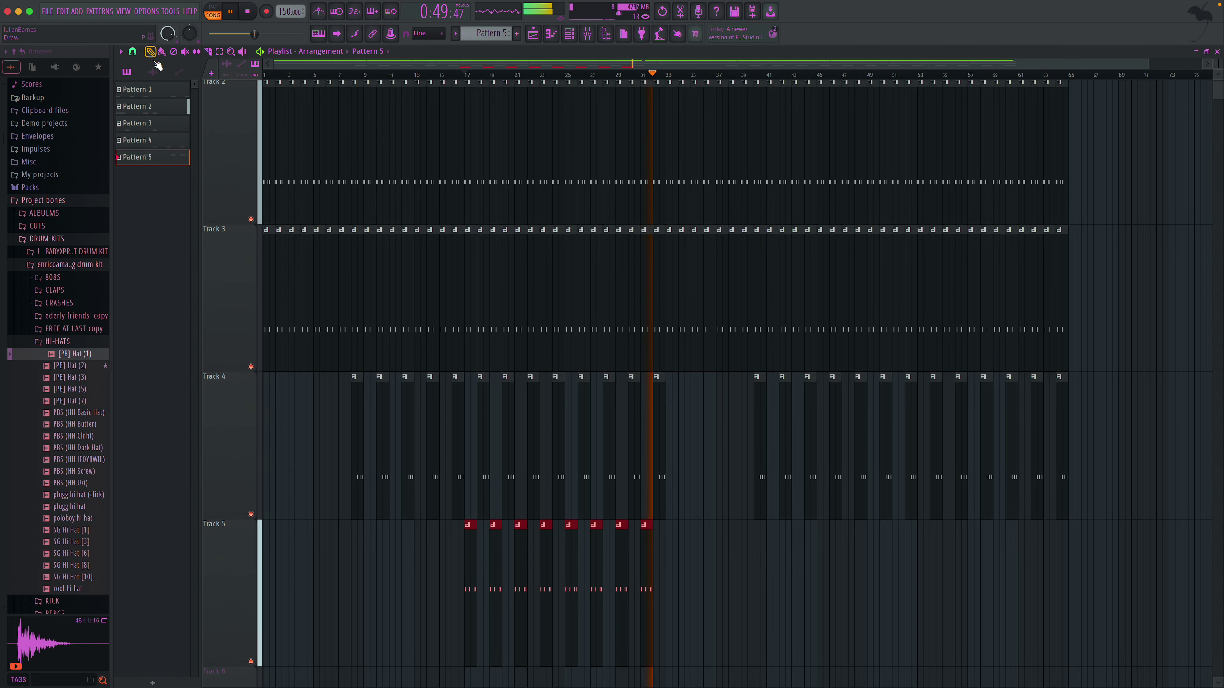
pyautogui.moveTo(469, 623); pyautogui.dragTo(873, 607)
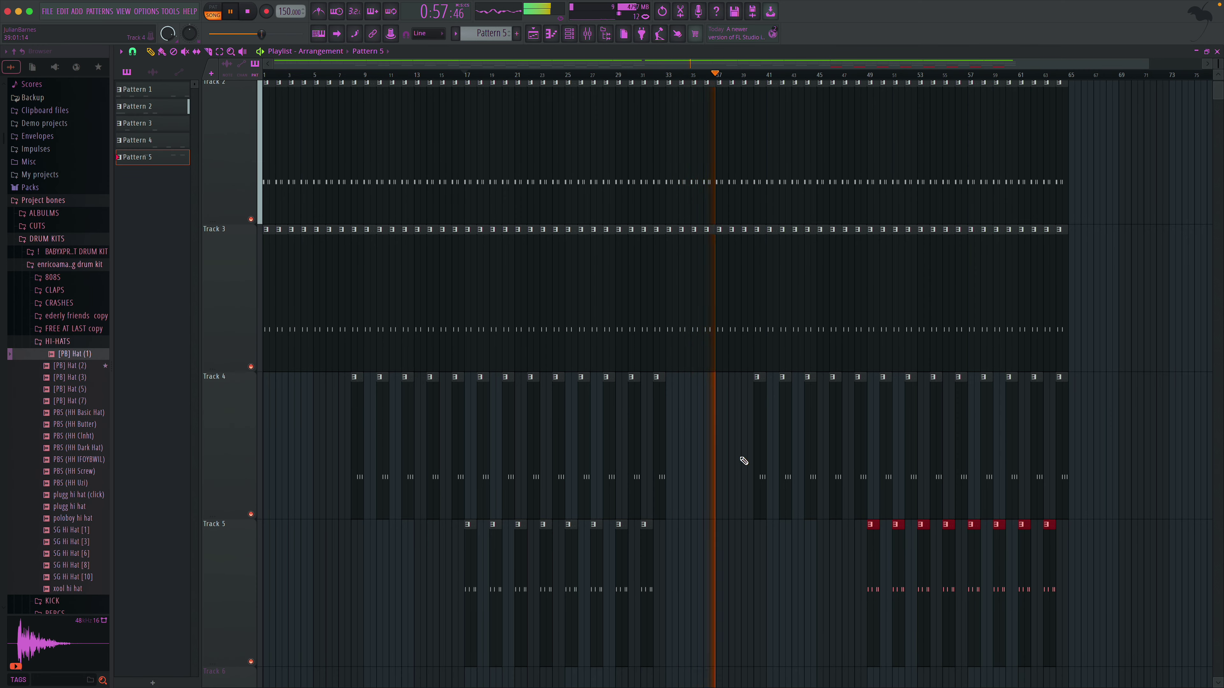
# - Find the Producer tag #1 sample in the Project bones folder and place it on Track 6 at bar 50
pyautogui.scroll(-8, 453, 213)
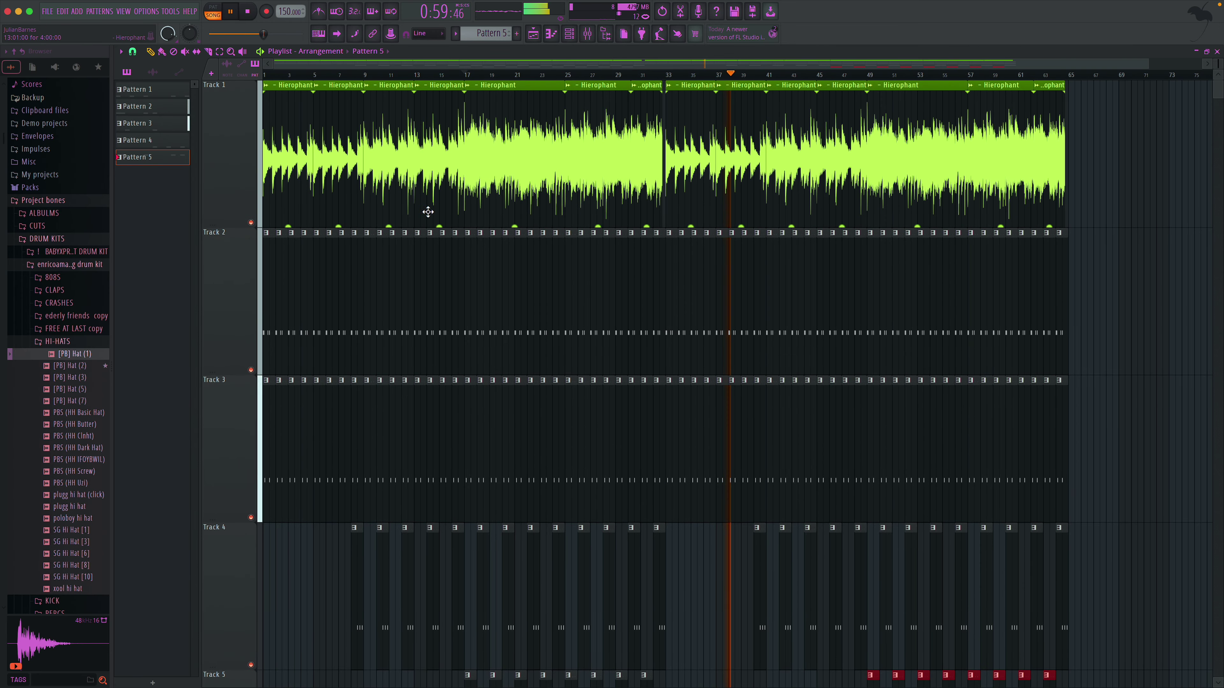
pyautogui.click(79, 240)
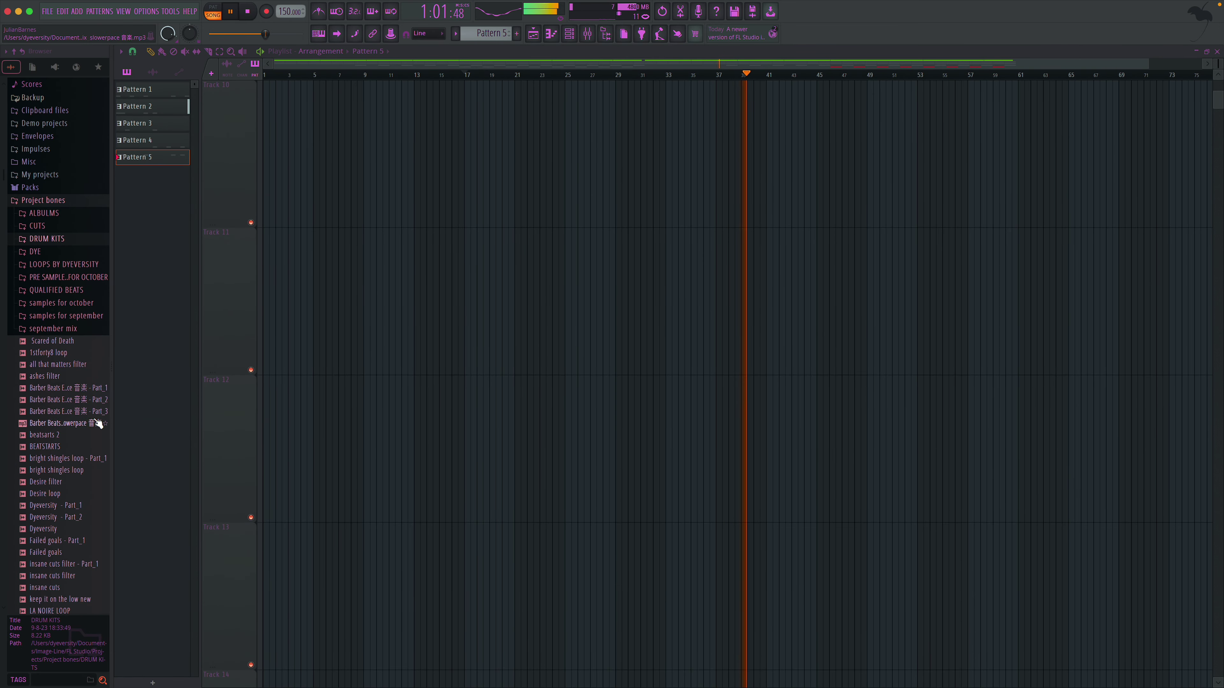
pyautogui.scroll(-3, 93, 477)
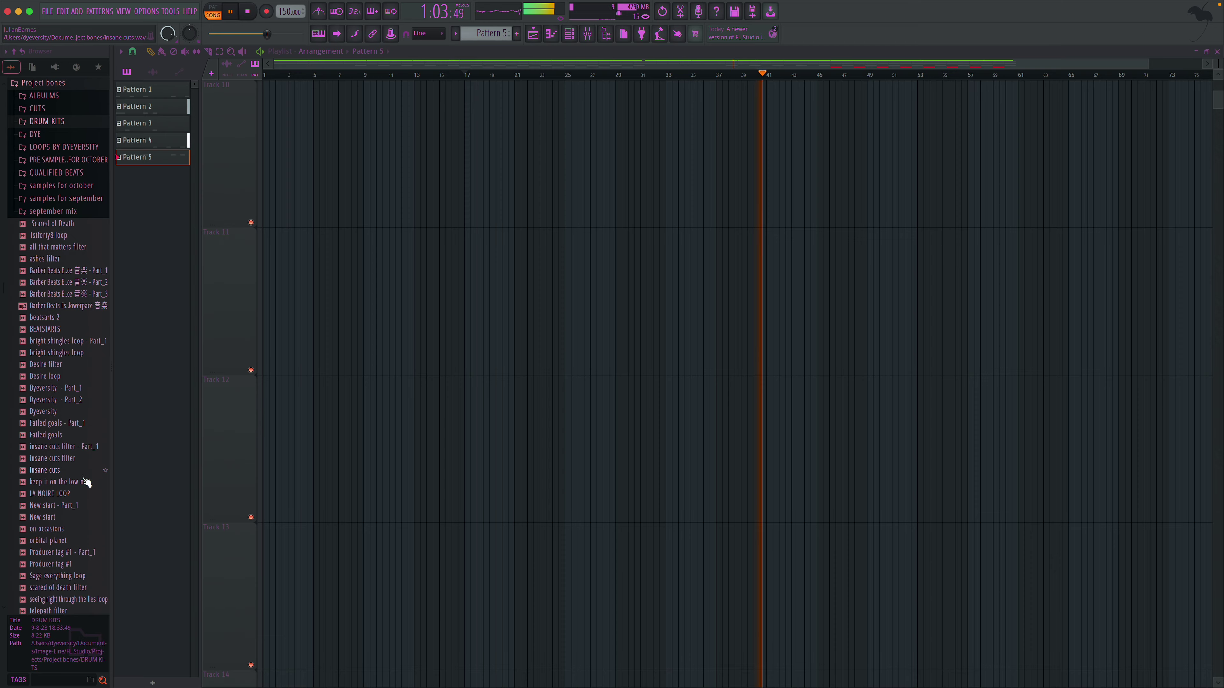
pyautogui.scroll(-8, 89, 482)
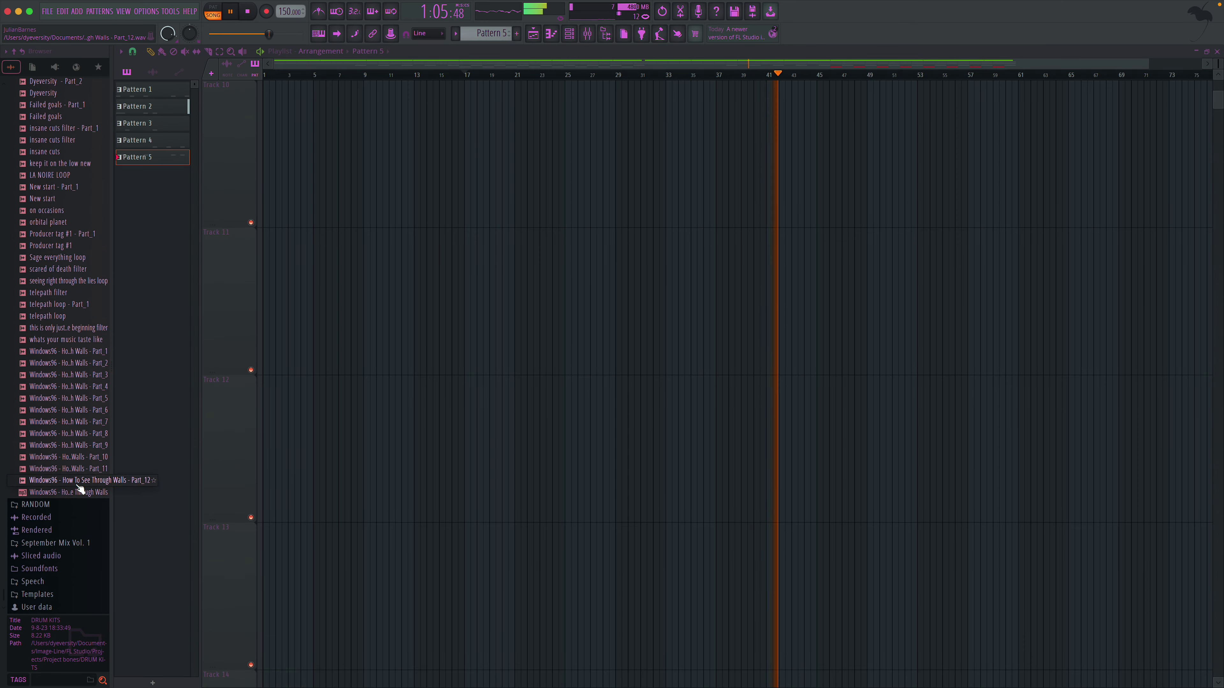
pyautogui.scroll(3, 83, 487)
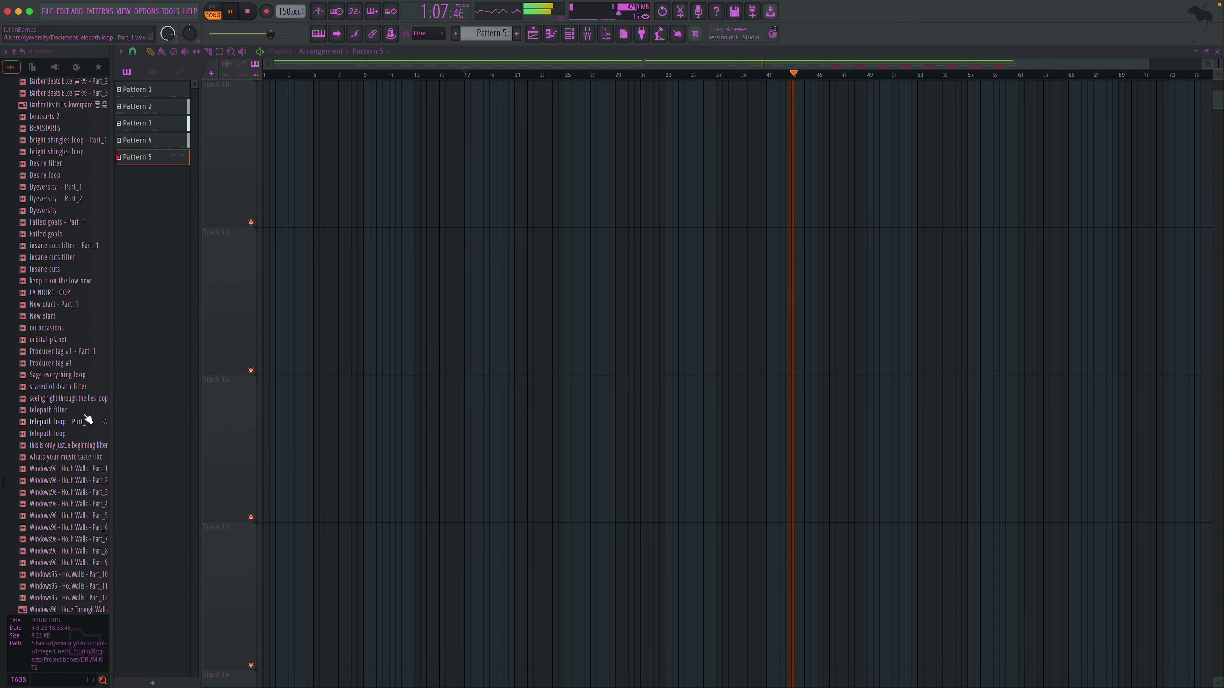
pyautogui.scroll(3, 87, 415)
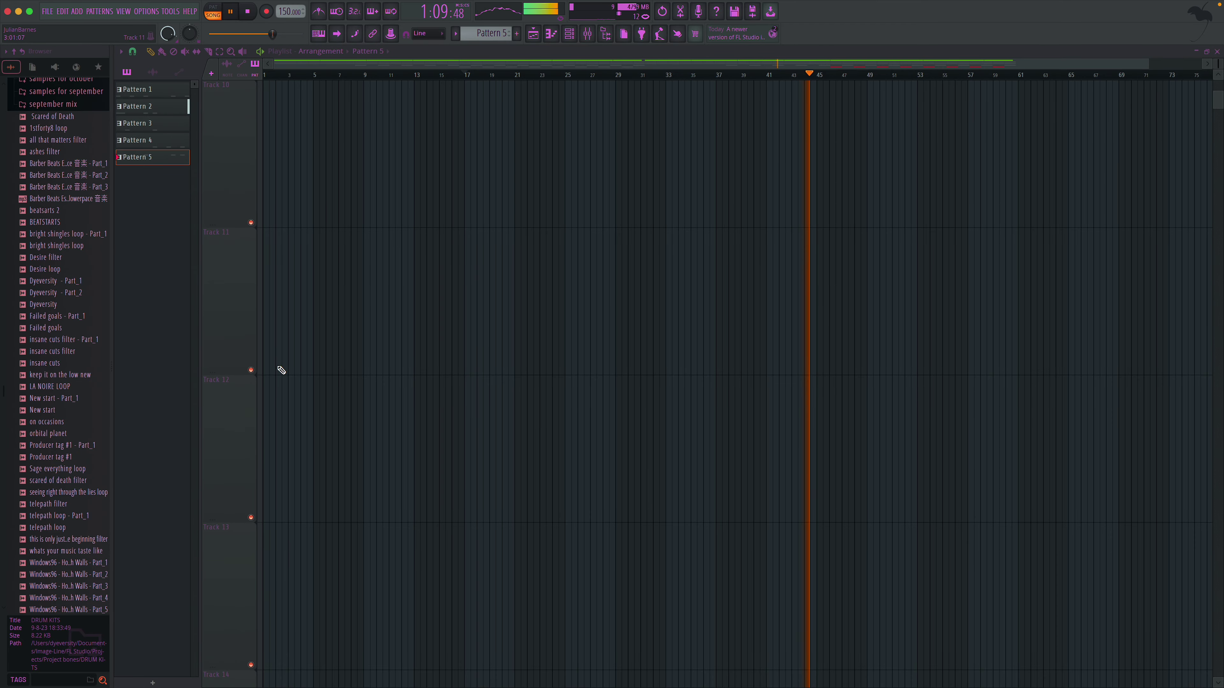
pyautogui.hscroll(3, 462, 378)
pyautogui.scroll(10, 463, 378)
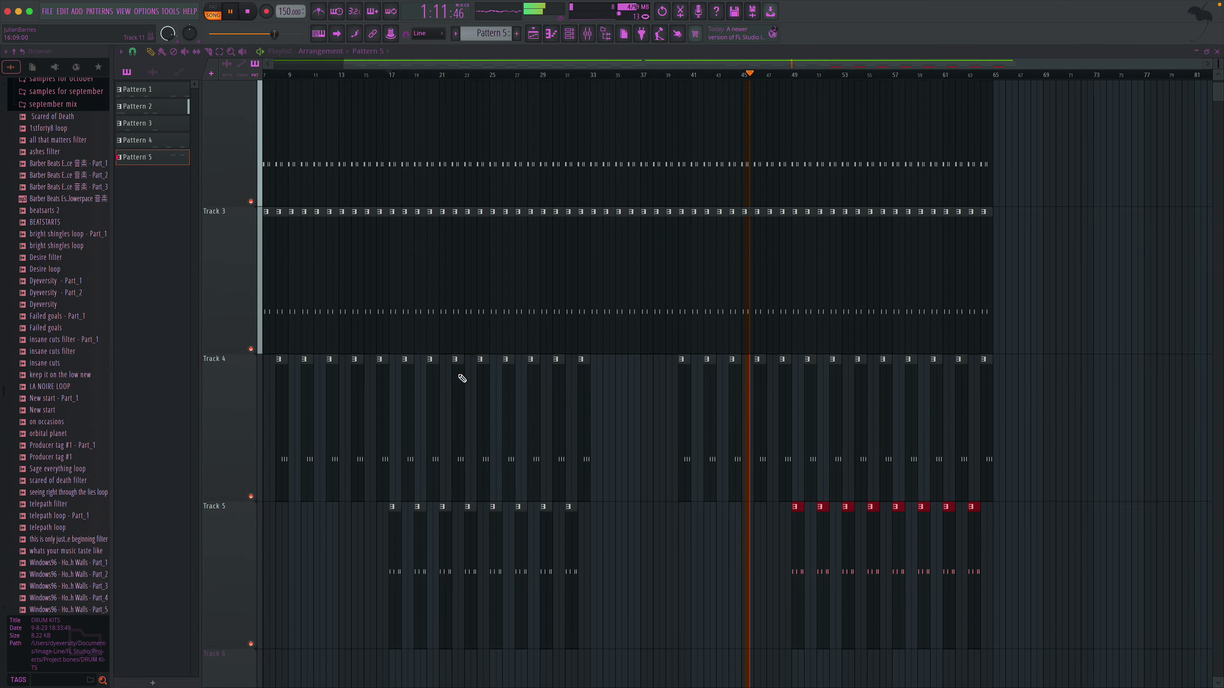
pyautogui.moveTo(48, 457); pyautogui.dragTo(787, 596)
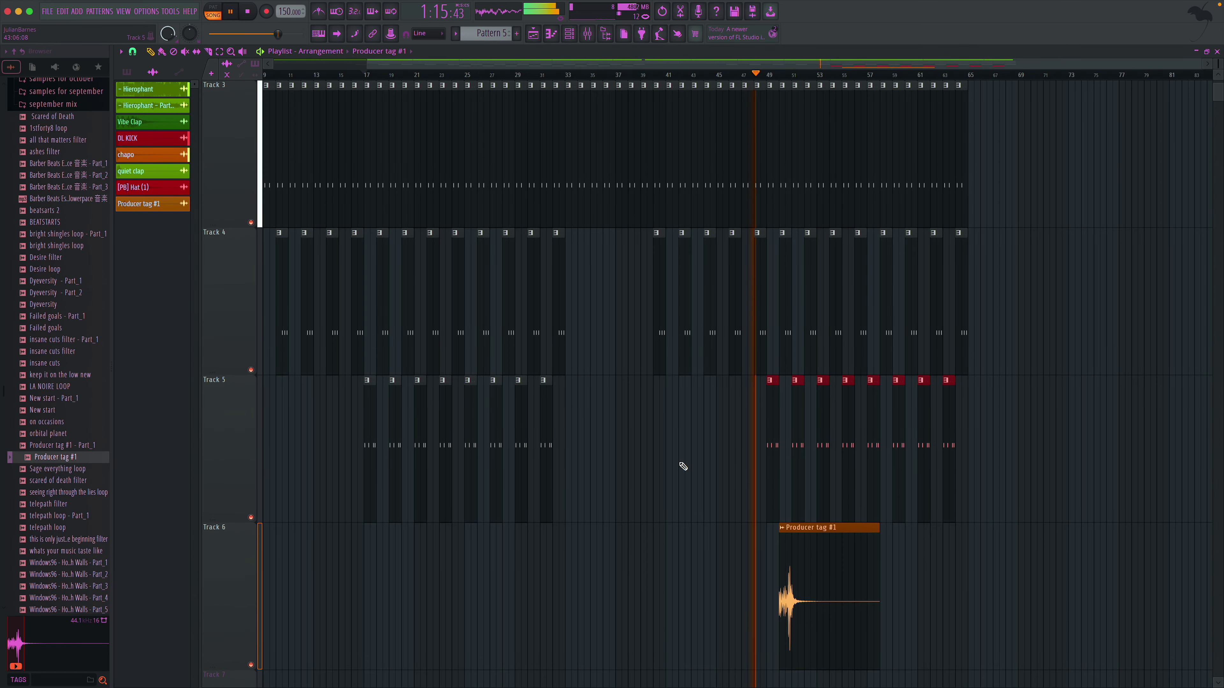
# - Turn off playlist snapping, slice the Producer tag #1 clip just before its loudest section and delete the front part
pyautogui.moveTo(761, 524); pyautogui.dragTo(935, 664)
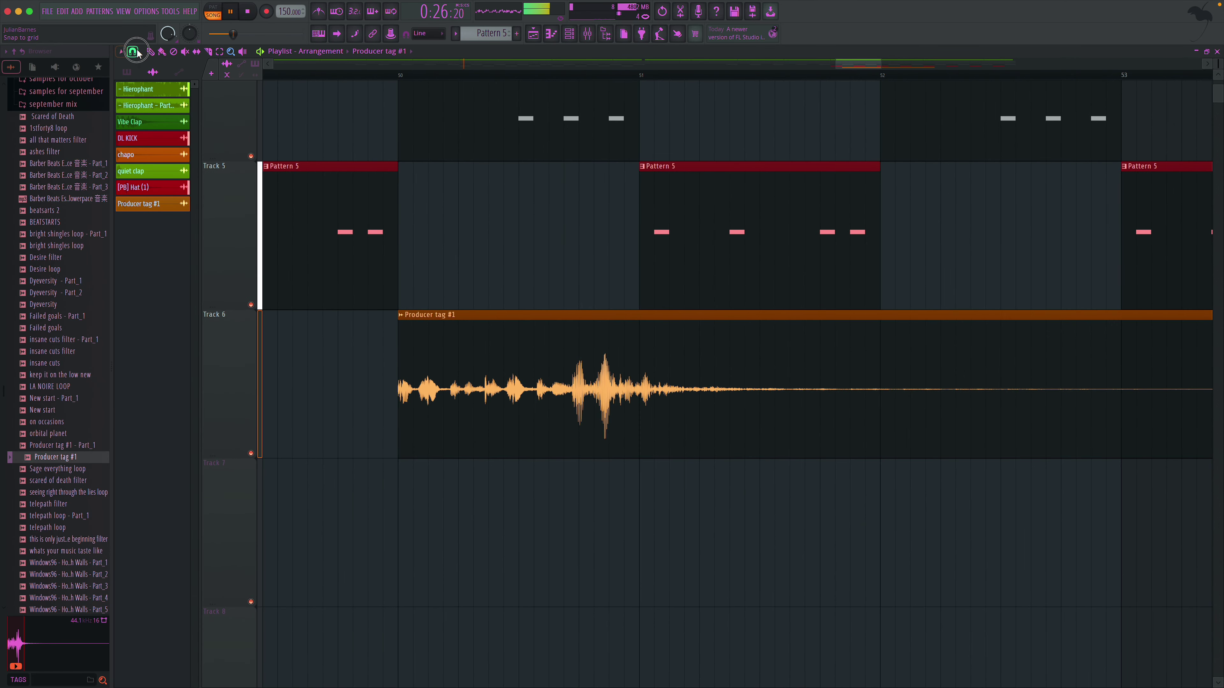
pyautogui.click(137, 52)
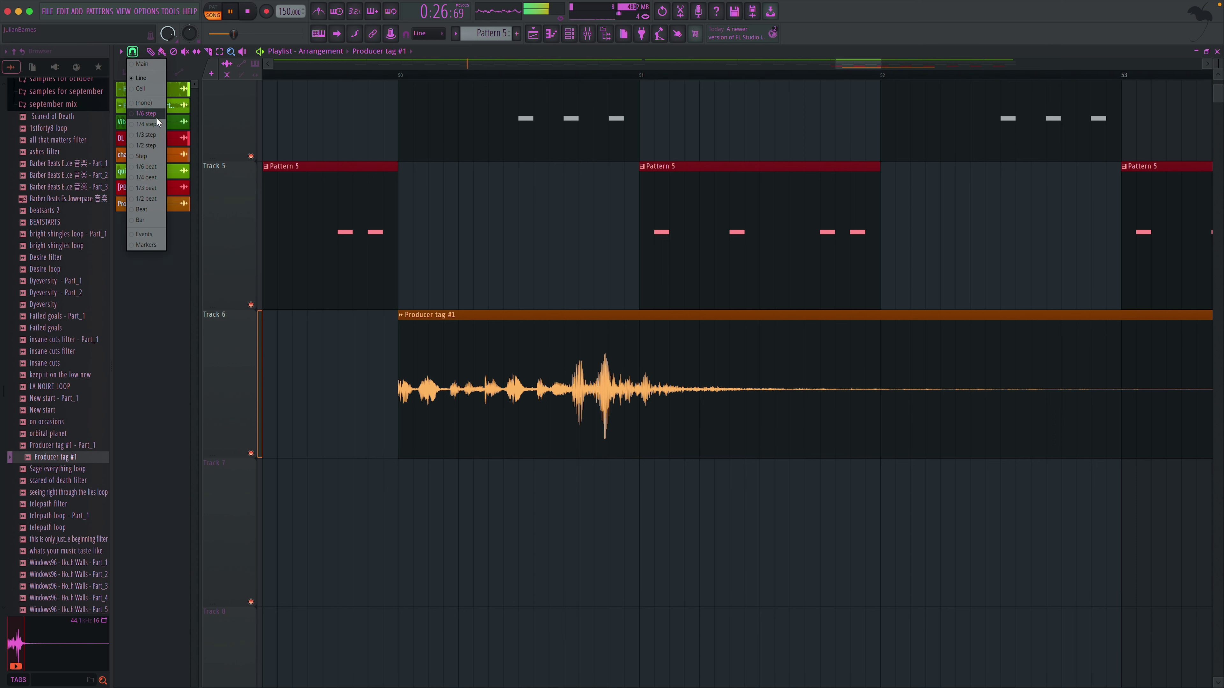
pyautogui.click(151, 105)
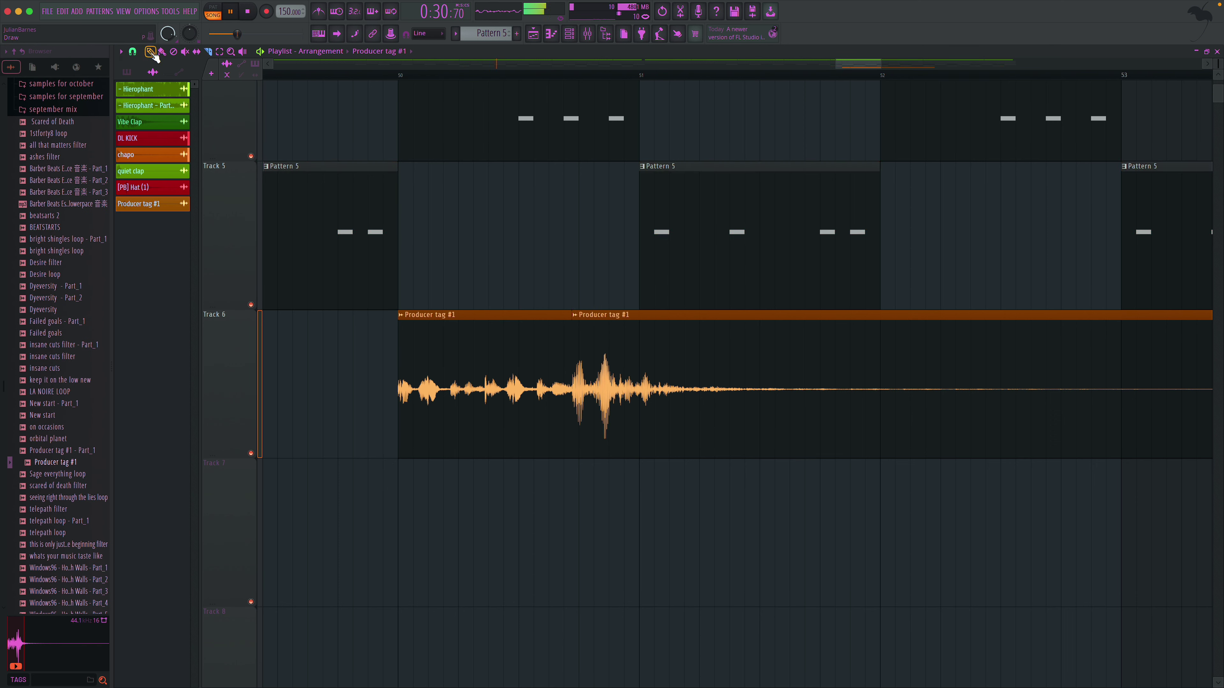
pyautogui.rightClick(444, 406)
pyautogui.hscroll(-1, 602, 396)
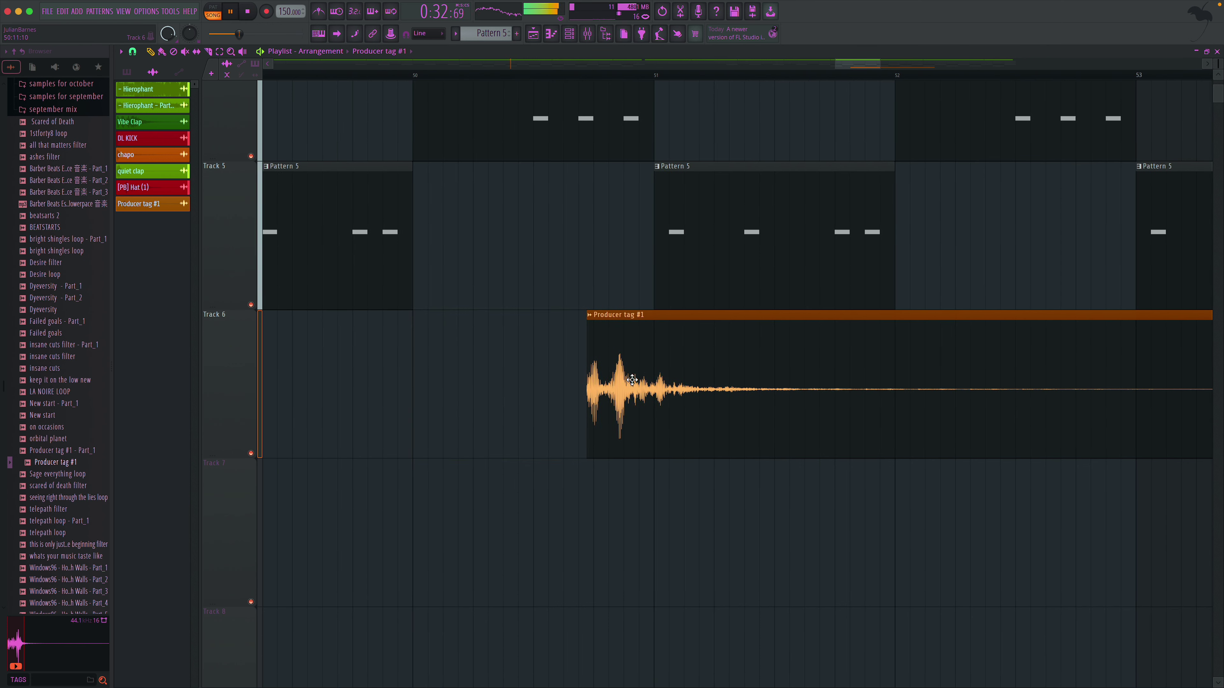
# - Move the trimmed Producer tag #1 clip earlier on Track 6 so its loudest peak lands on bar 49
pyautogui.moveTo(622, 388); pyautogui.dragTo(476, 384)
pyautogui.moveTo(858, 62); pyautogui.dragTo(832, 64)
pyautogui.click(230, 53)
pyautogui.rightClick(418, 160)
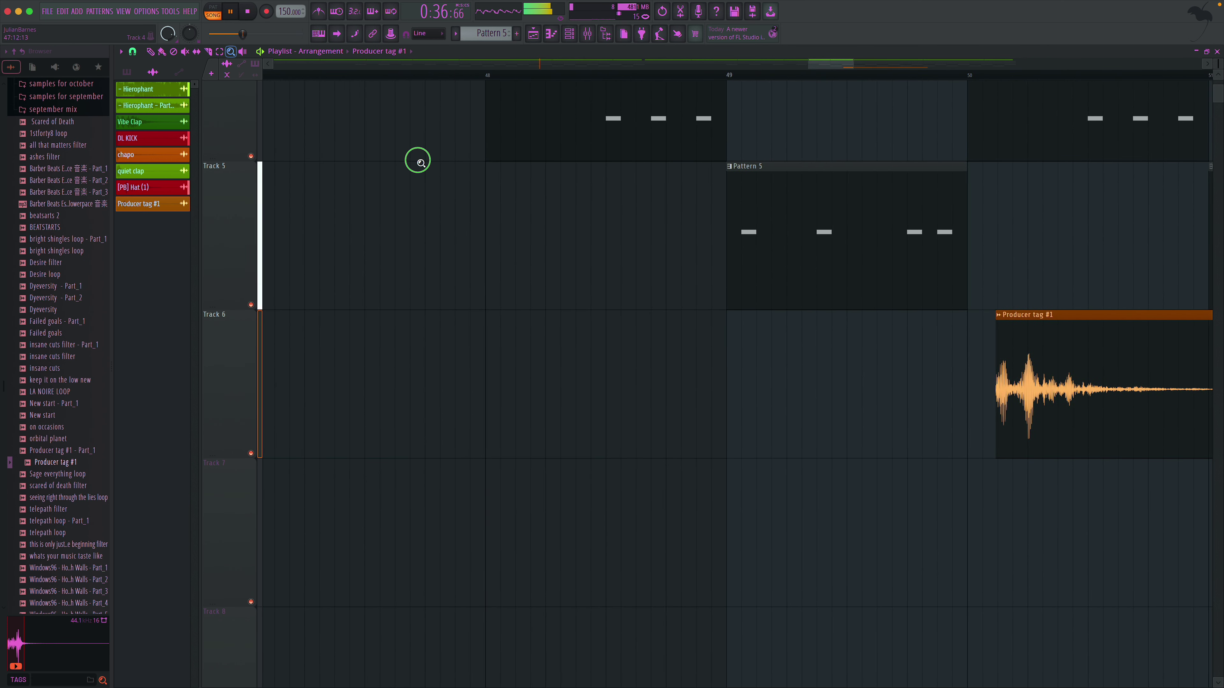
pyautogui.moveTo(922, 473); pyautogui.dragTo(1070, 581)
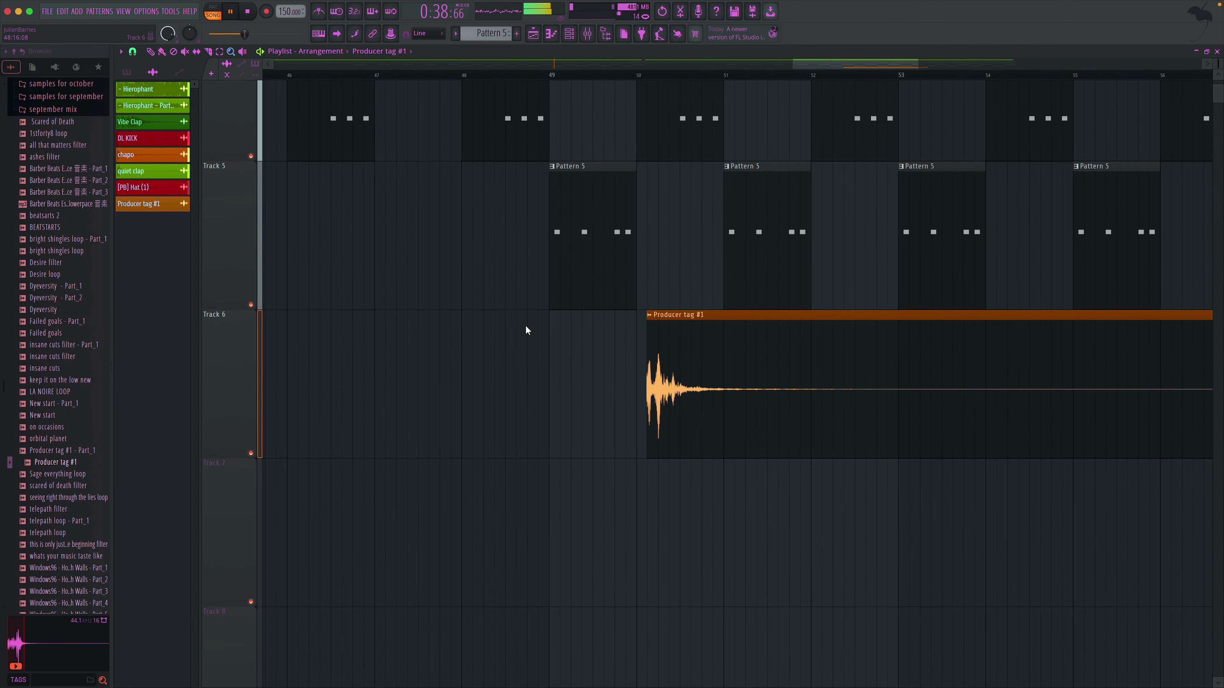
pyautogui.scroll(2, 527, 331)
pyautogui.moveTo(870, 309); pyautogui.dragTo(521, 311)
# - Route the Producer tag #1 channel to mixer track 6
pyautogui.click(574, 37)
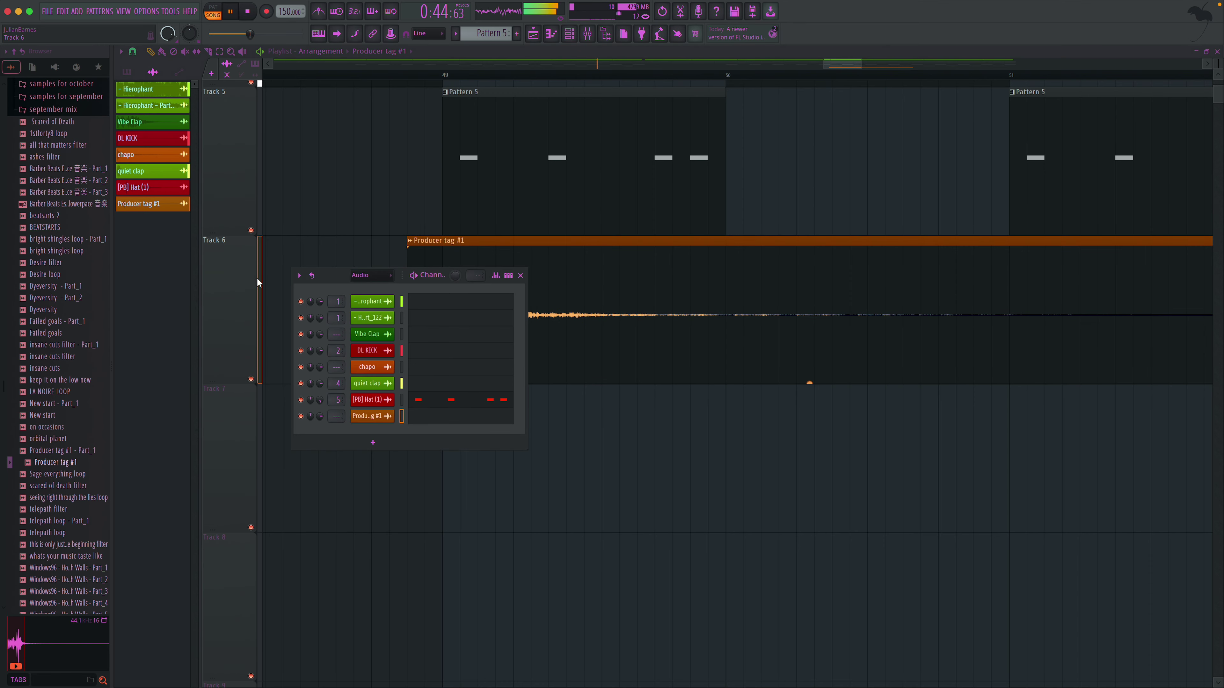
pyautogui.click(367, 274)
pyautogui.rightClick(388, 306)
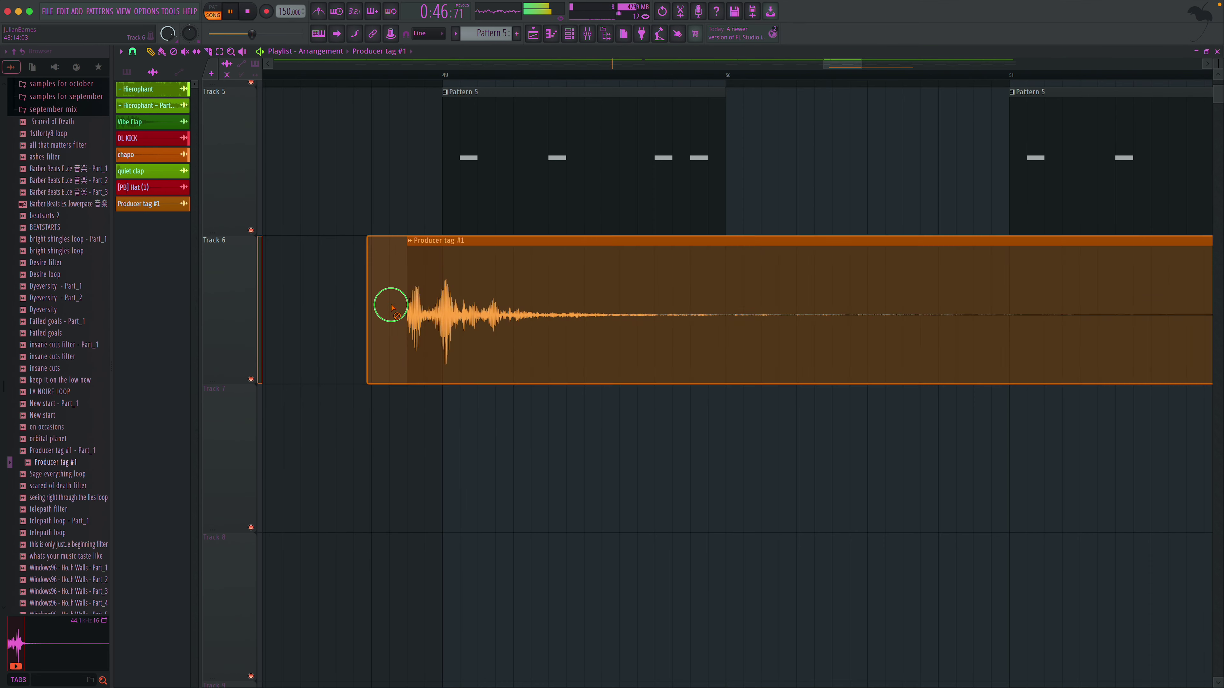
pyautogui.press('F6')
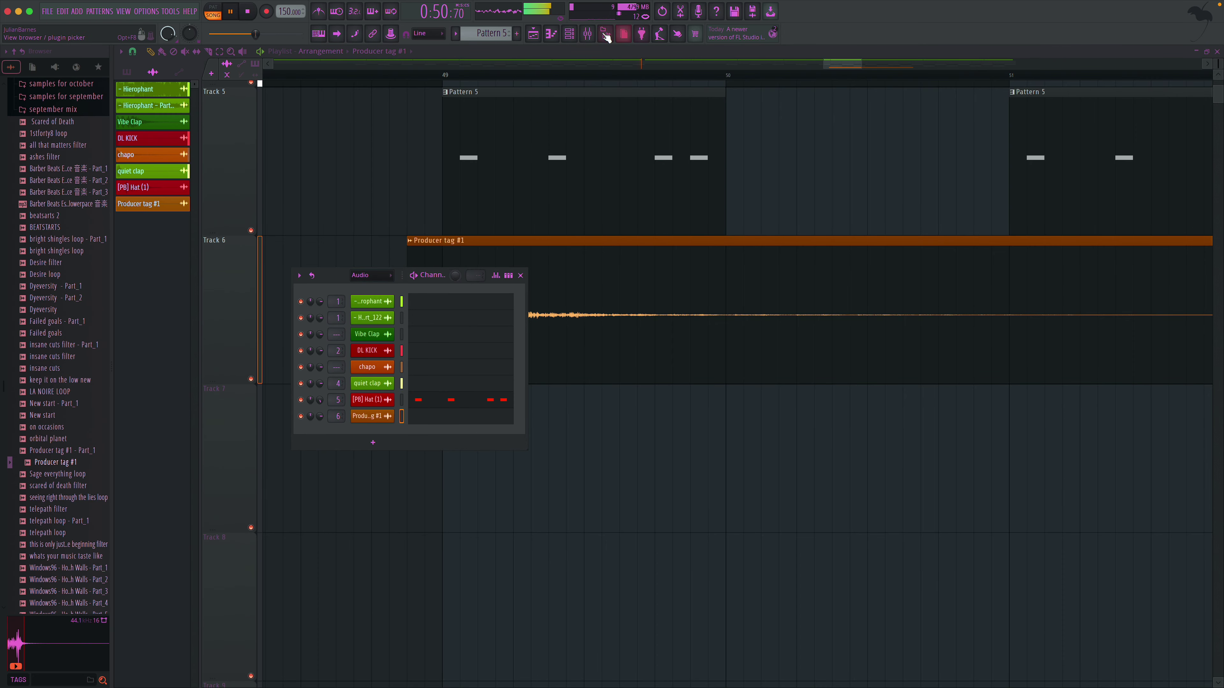
# - Add Fruity Parametric EQ 2 to the first effect slot of Insert 6 and load the low-cut preset "ass life"
pyautogui.press('F9')
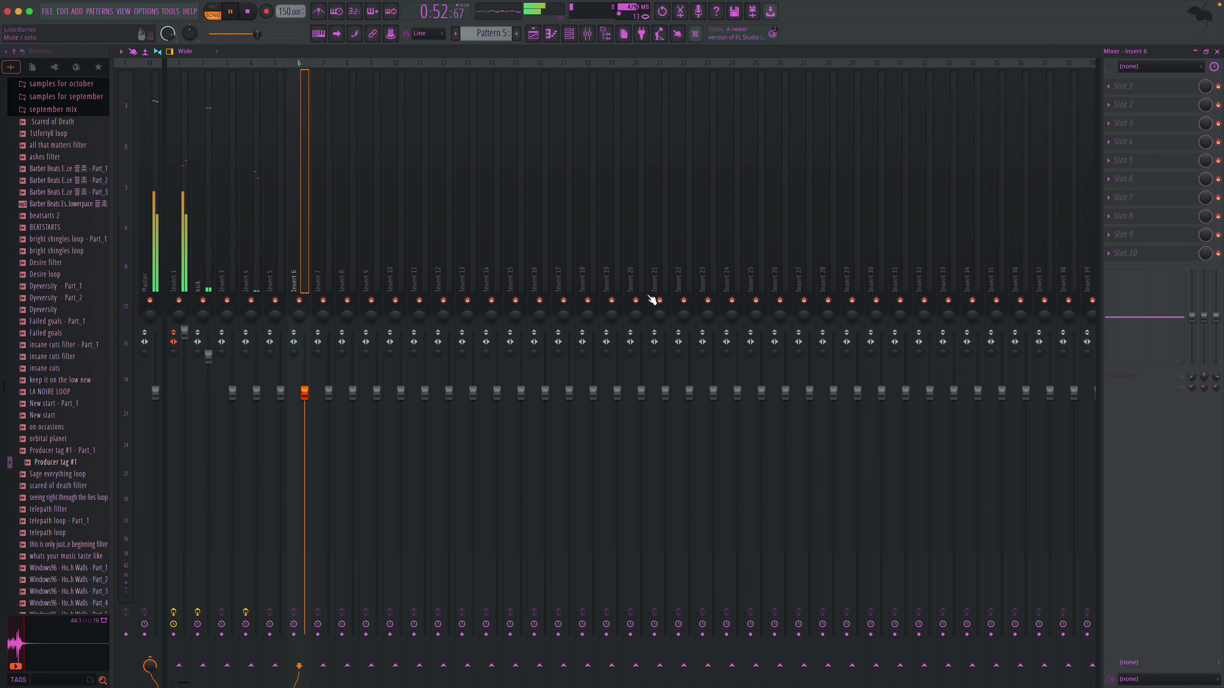
pyautogui.click(1139, 88)
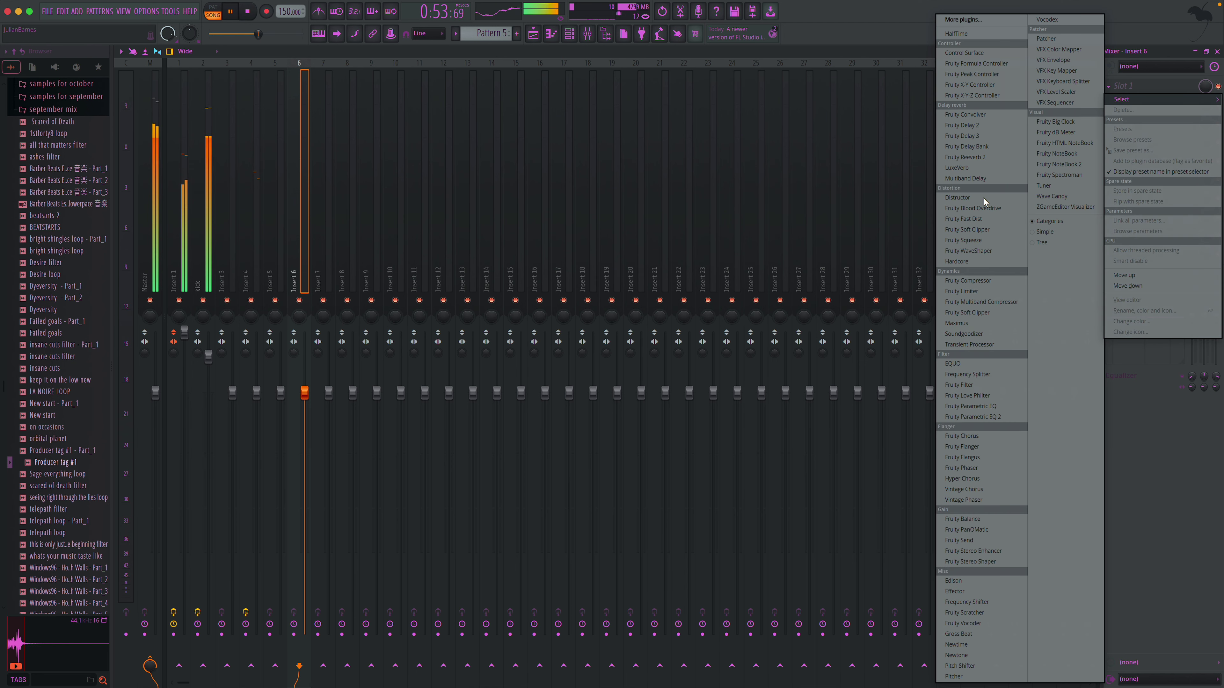
pyautogui.click(986, 418)
pyautogui.click(526, 161)
pyautogui.click(534, 173)
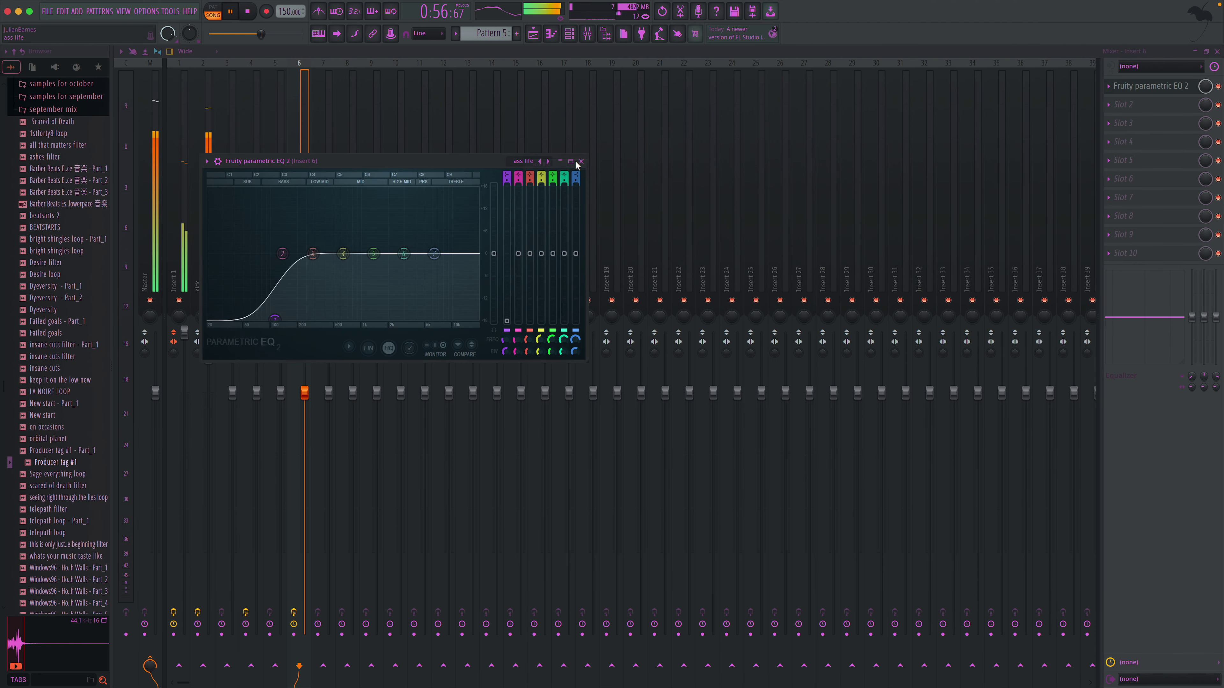
pyautogui.click(581, 162)
# - Add Fruity Delay 3 to the second effect slot of Insert 6 and raise that track's volume fader
pyautogui.click(1152, 105)
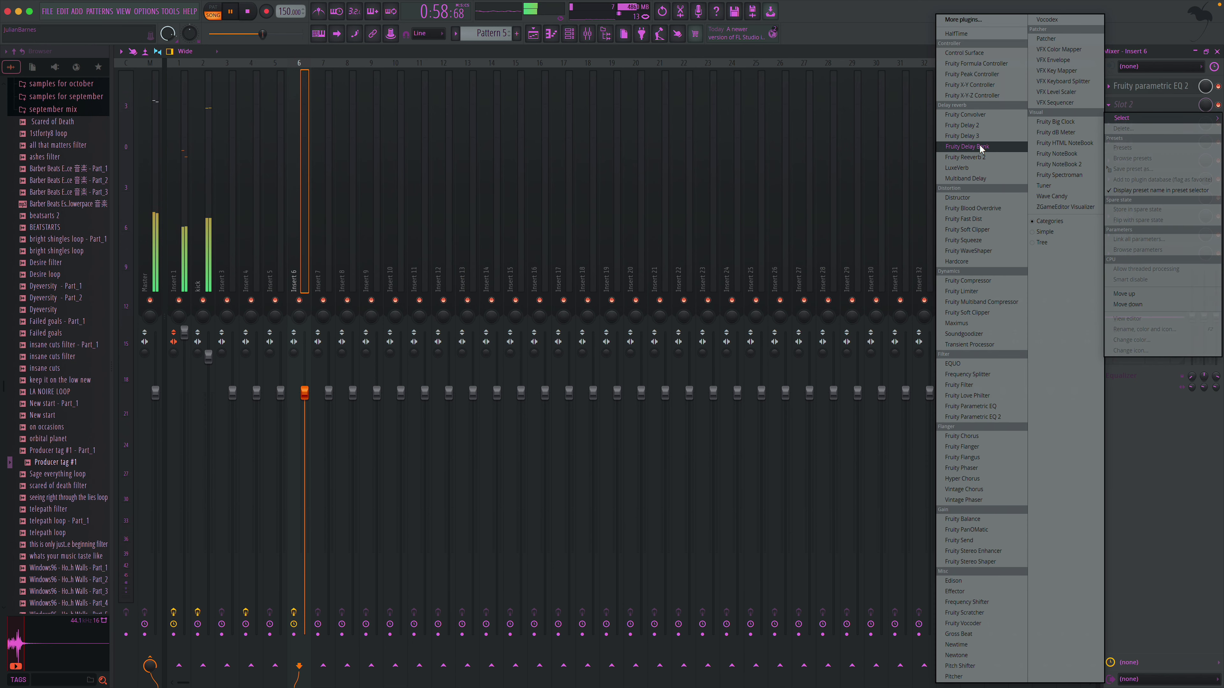
pyautogui.click(963, 141)
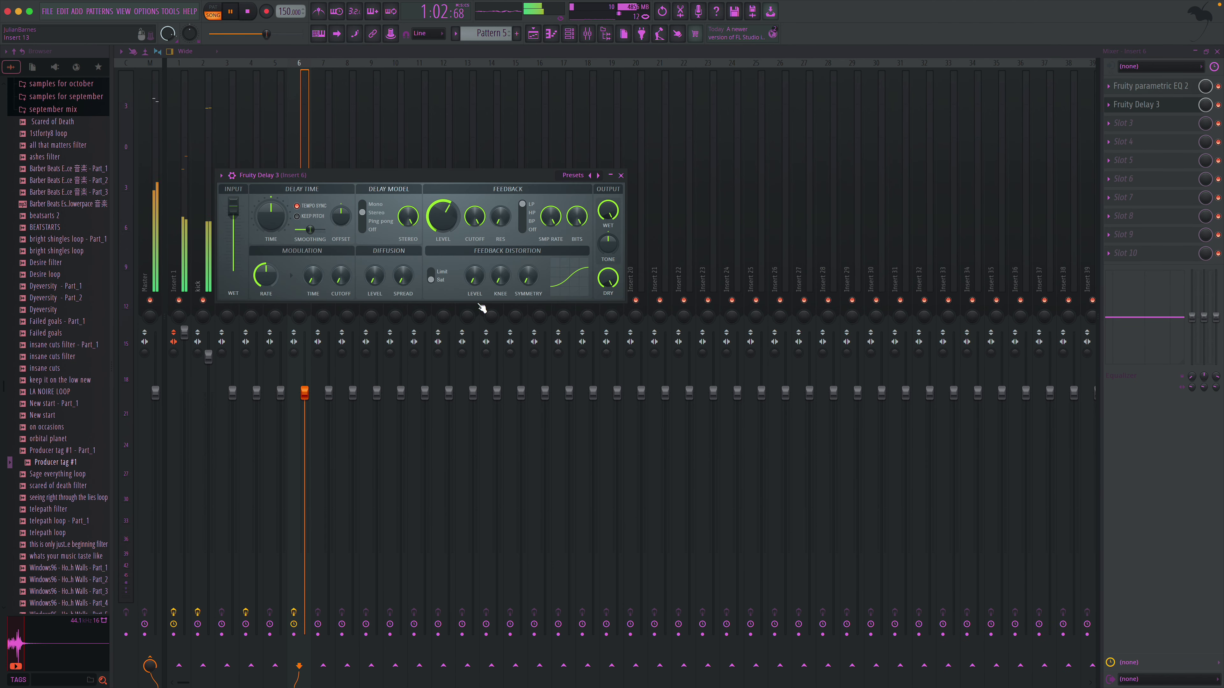
pyautogui.click(620, 177)
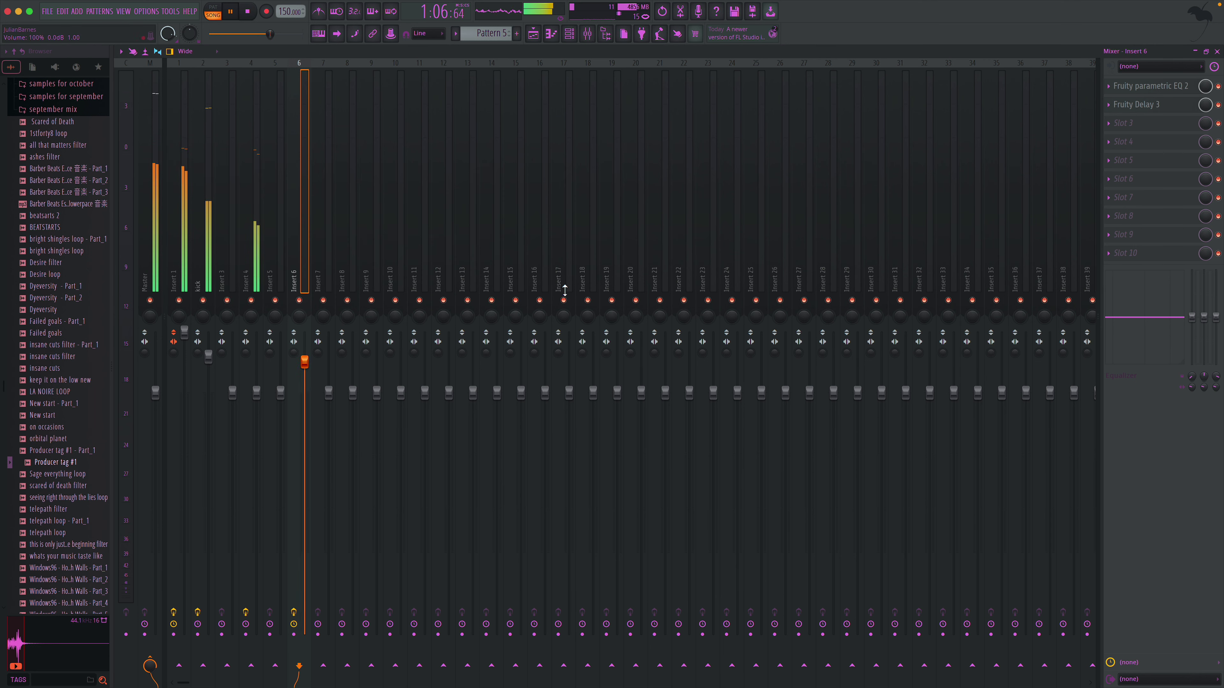
pyautogui.click(1218, 51)
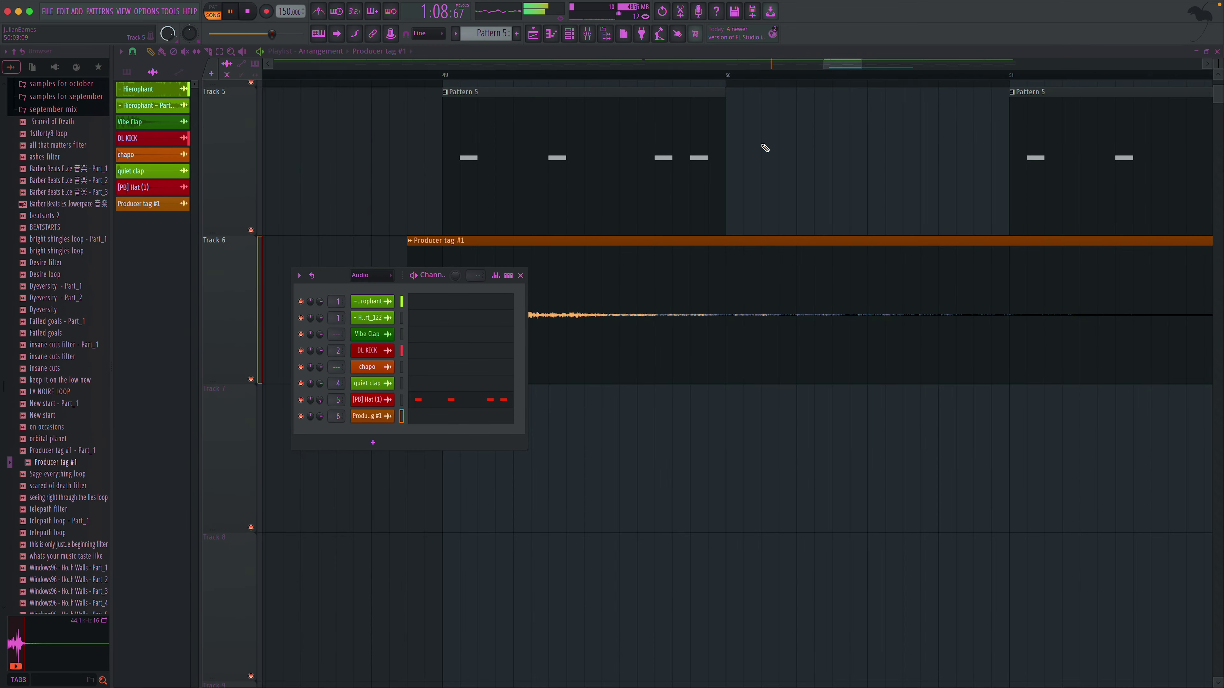
pyautogui.click(521, 277)
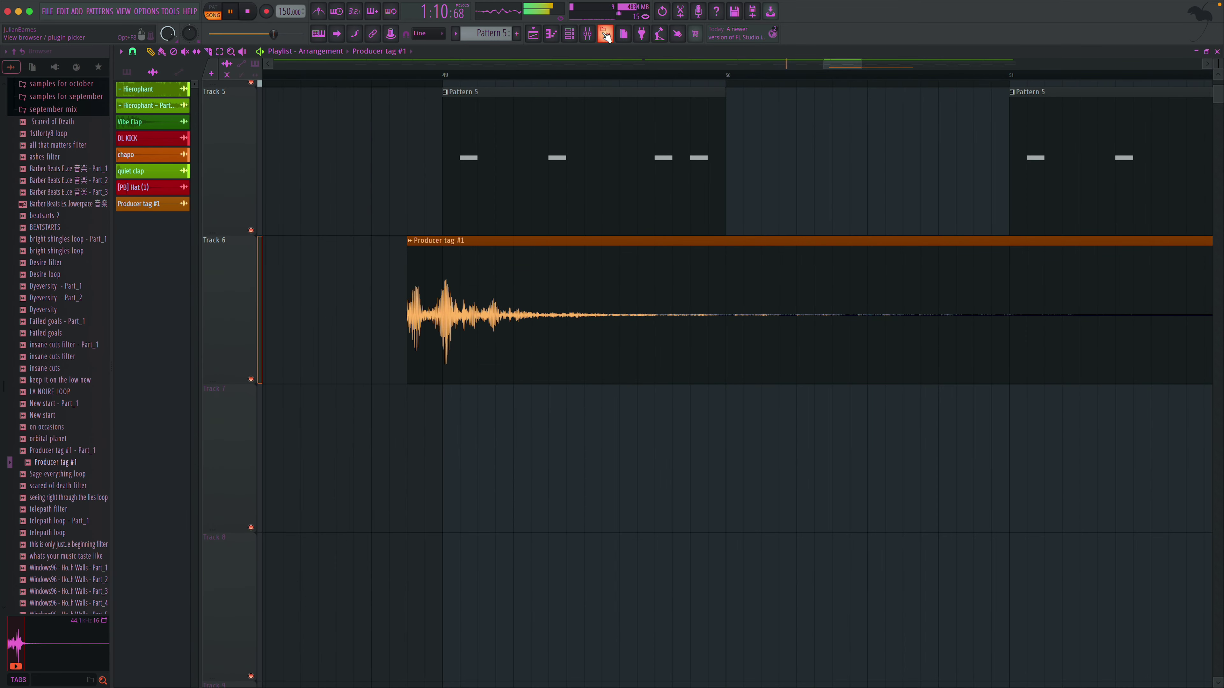
# - Add Fruity Reeverb 2 to the third effect slot of Insert 6 and return to the playlist
pyautogui.click(586, 36)
pyautogui.click(1139, 121)
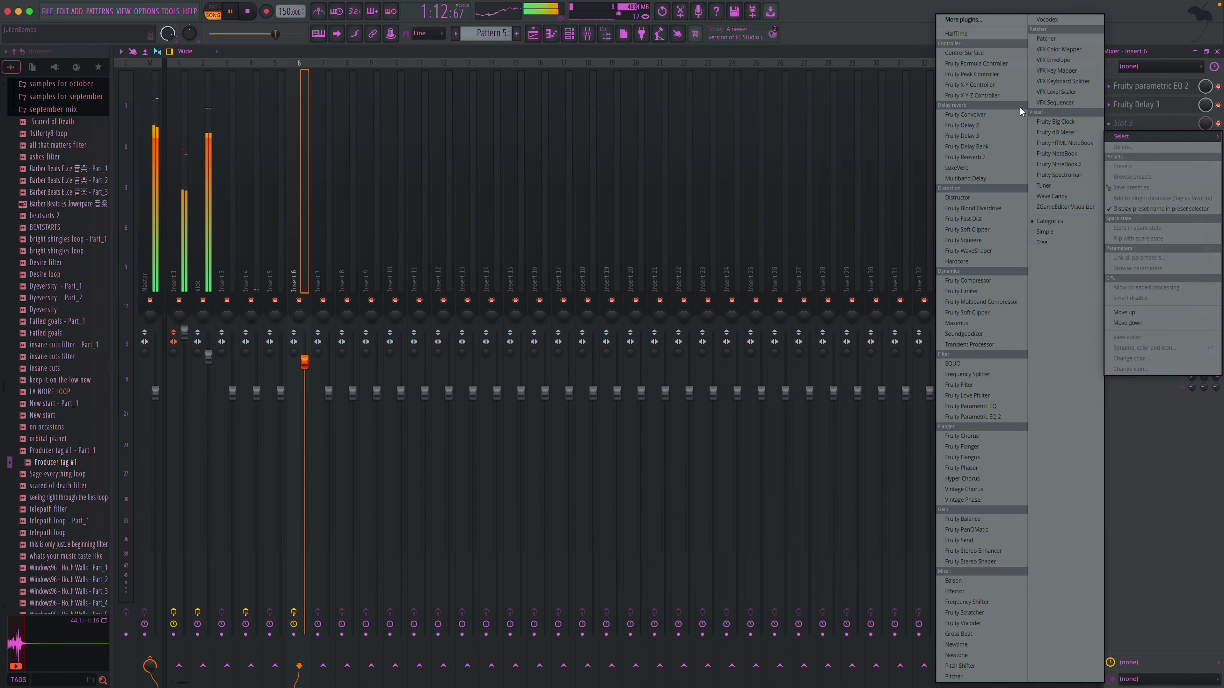
pyautogui.click(985, 156)
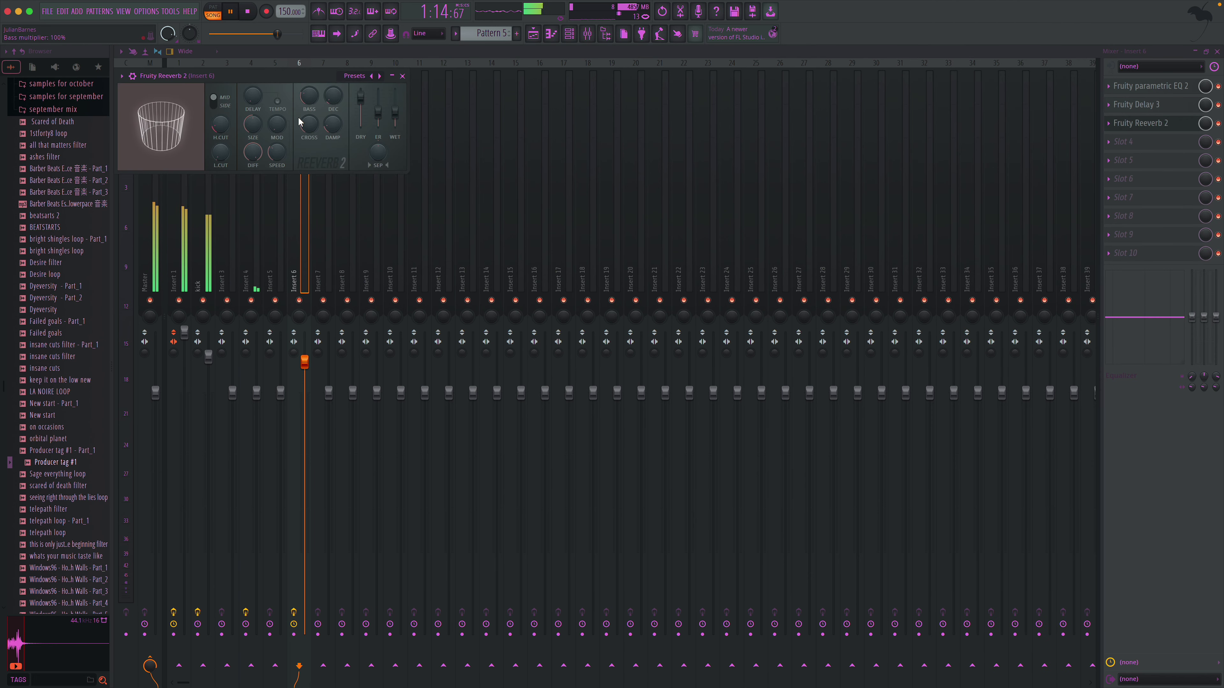
pyautogui.click(402, 76)
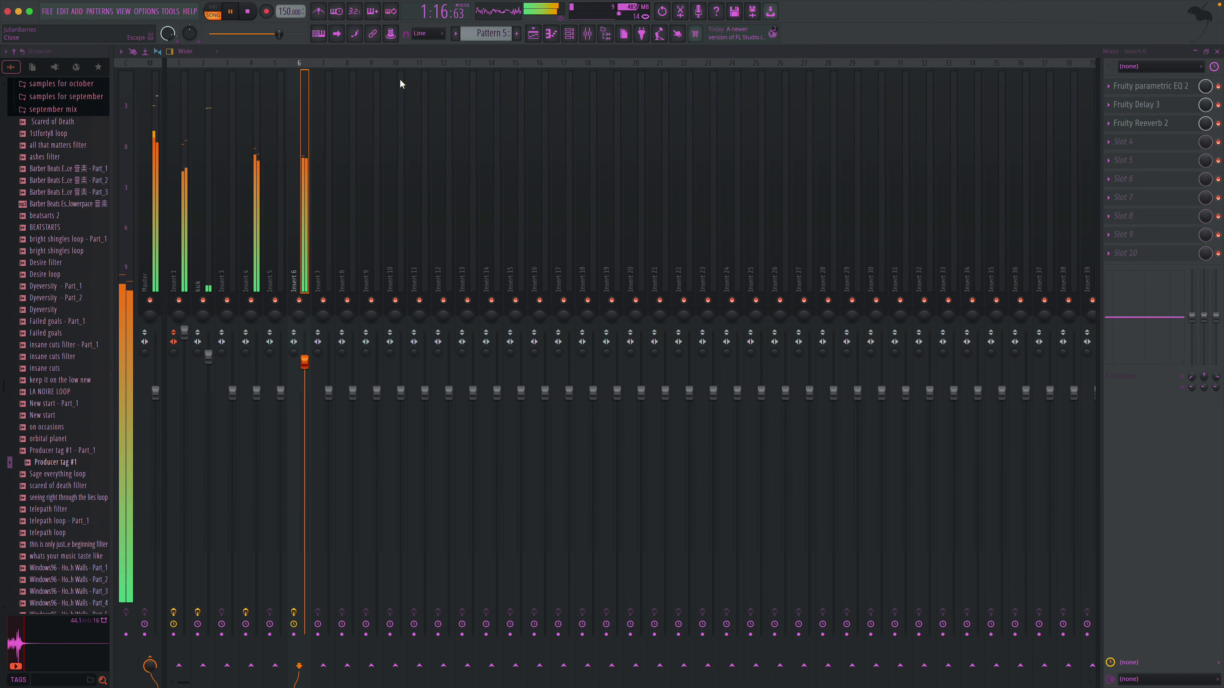
pyautogui.click(1217, 51)
# - Save the project under the name "well centered" in a new project folder
pyautogui.click(231, 52)
pyautogui.rightClick(396, 174)
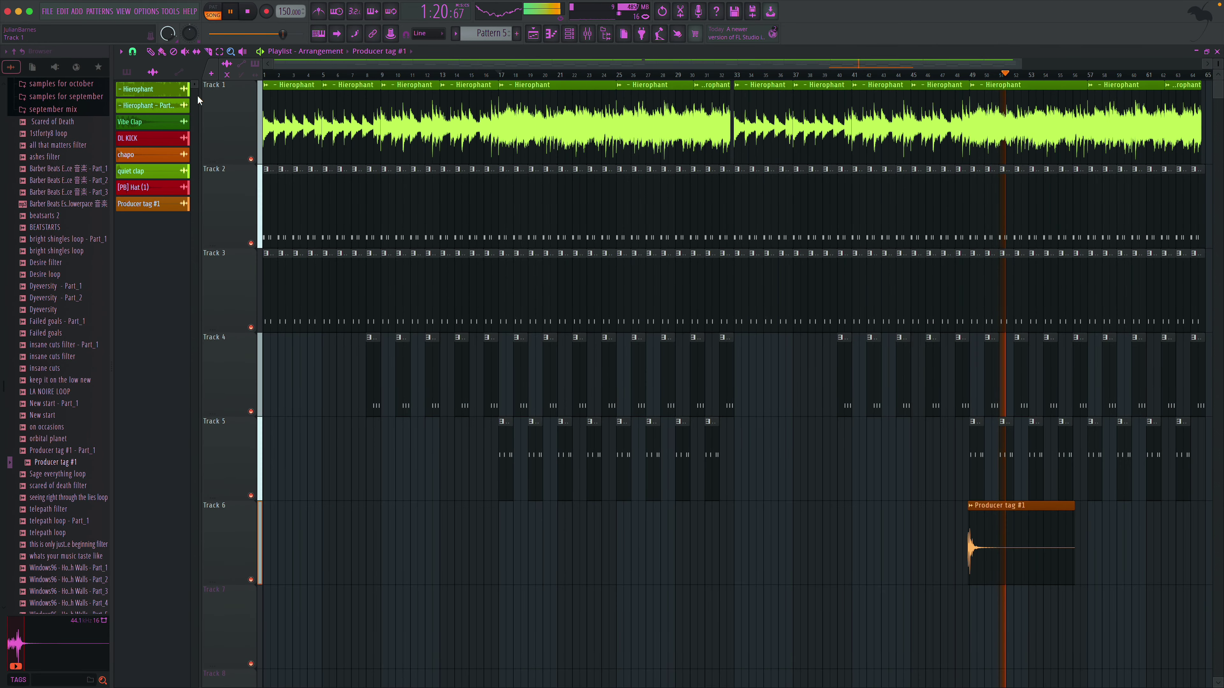
pyautogui.click(151, 51)
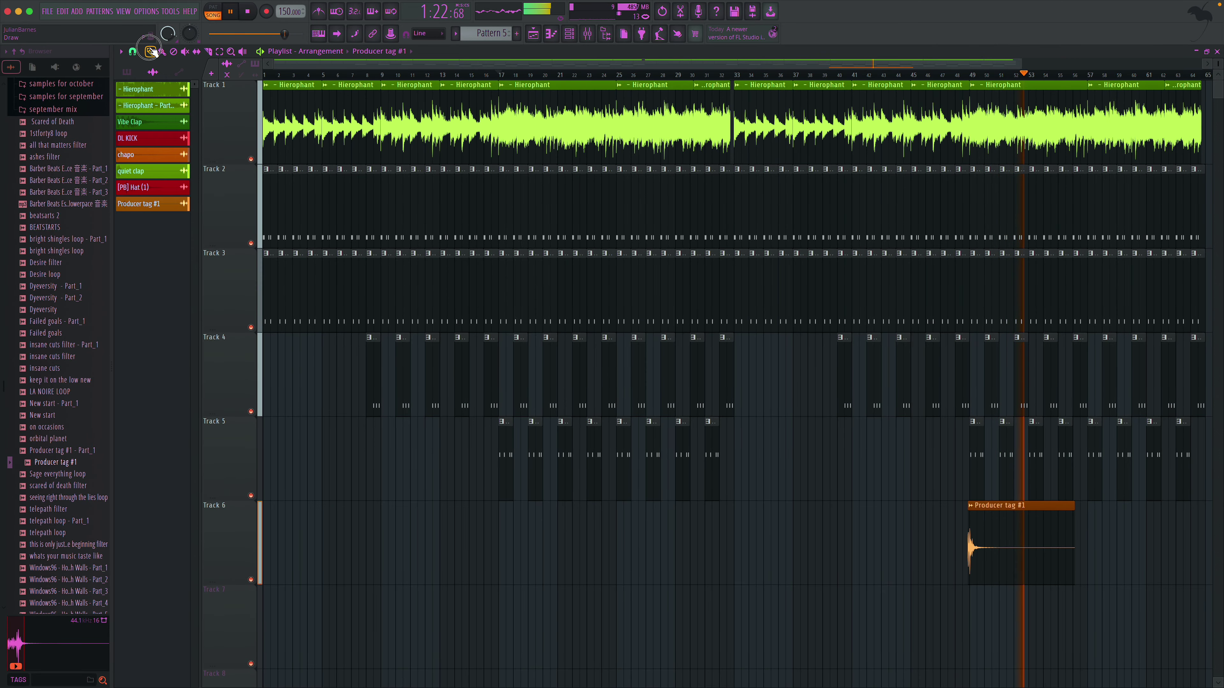
pyautogui.click(734, 12)
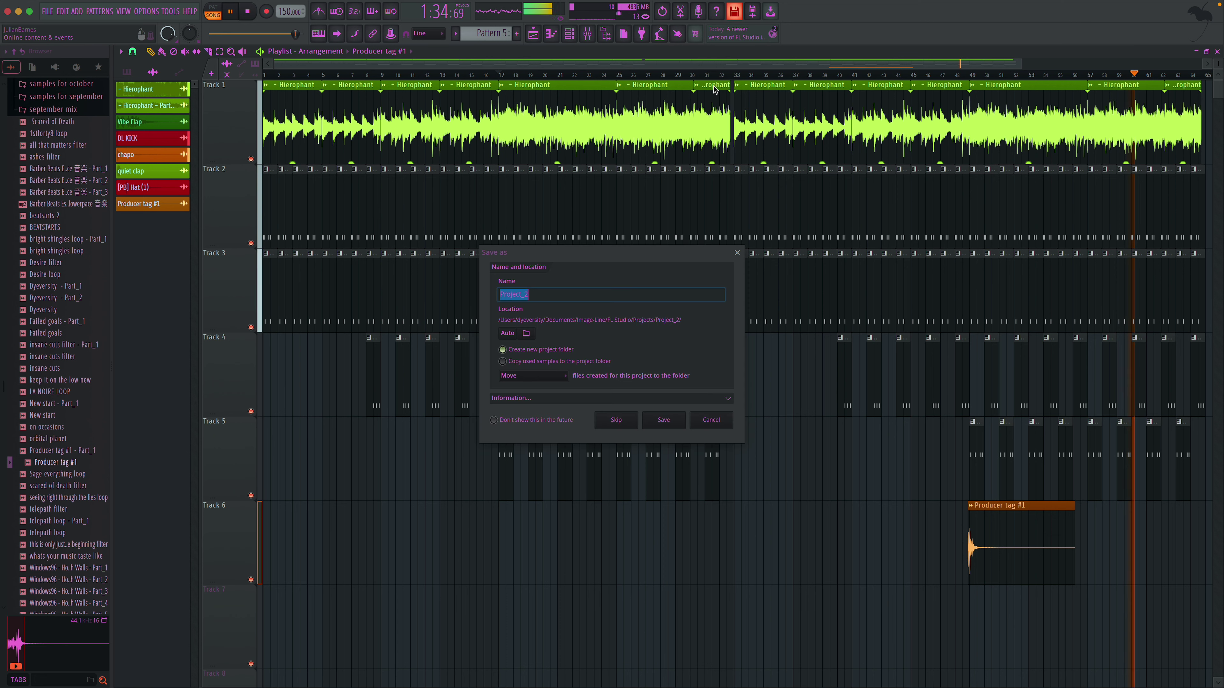
pyautogui.write('well centered')
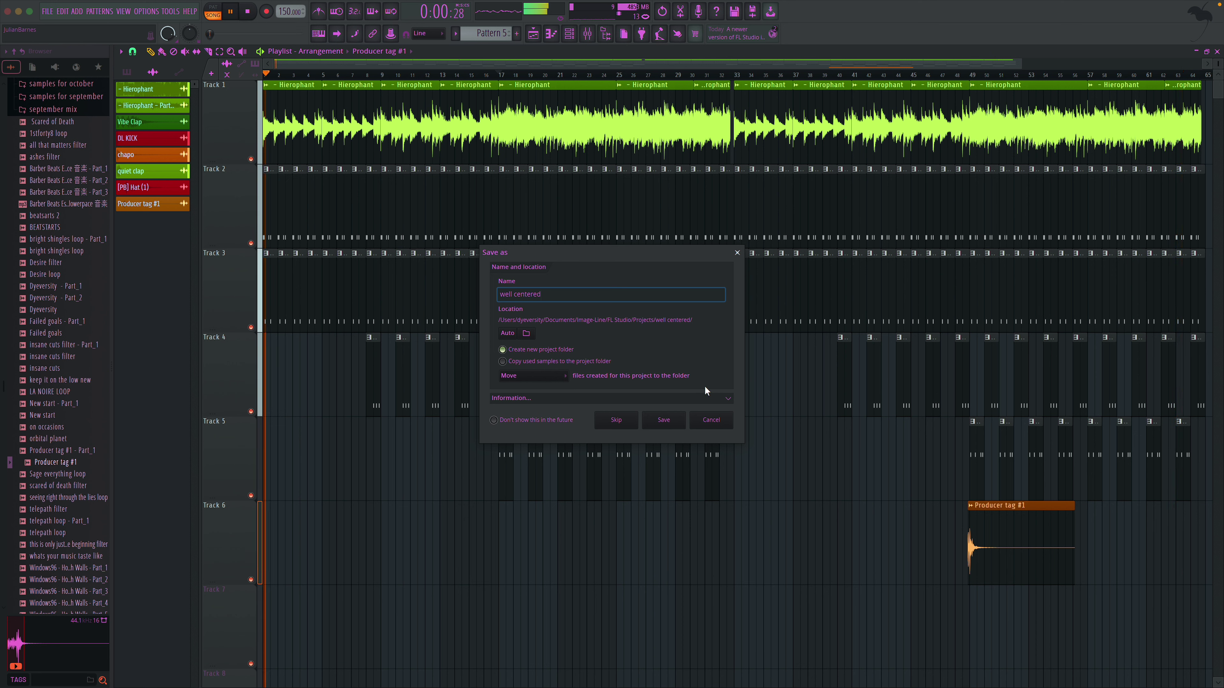
pyautogui.click(676, 425)
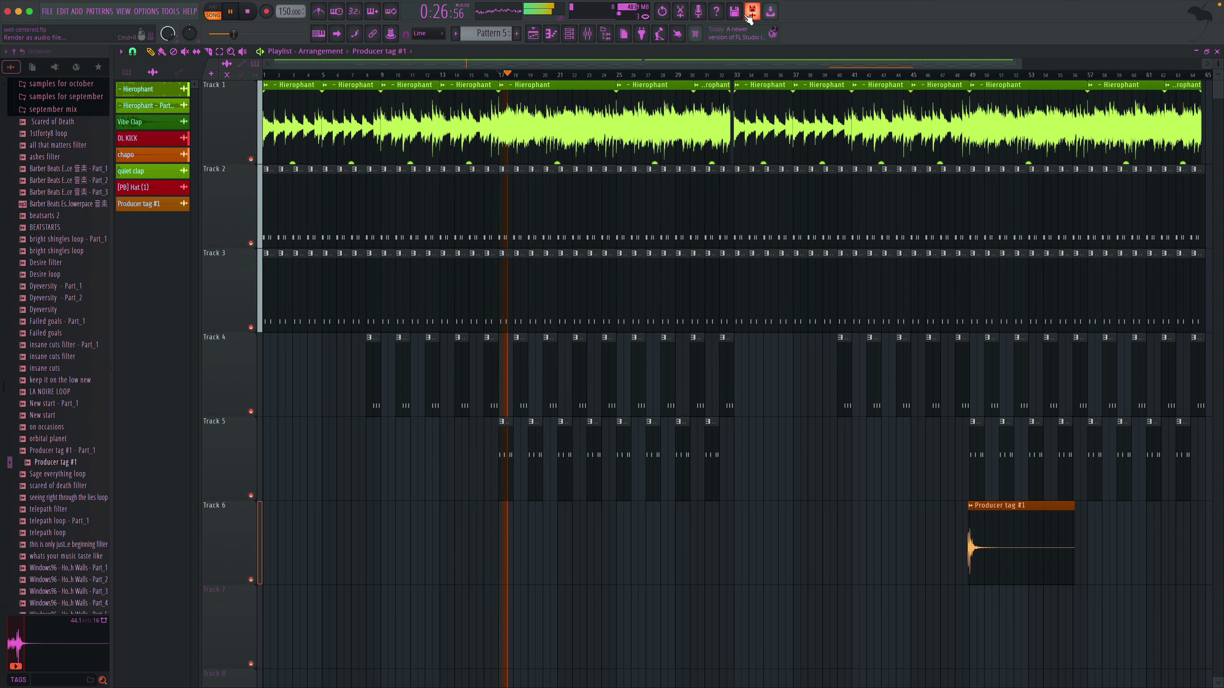
# - Export the song to the Desktop as a WAV file named "well centered"
pyautogui.click(752, 11)
pyautogui.click(645, 138)
pyautogui.click(425, 162)
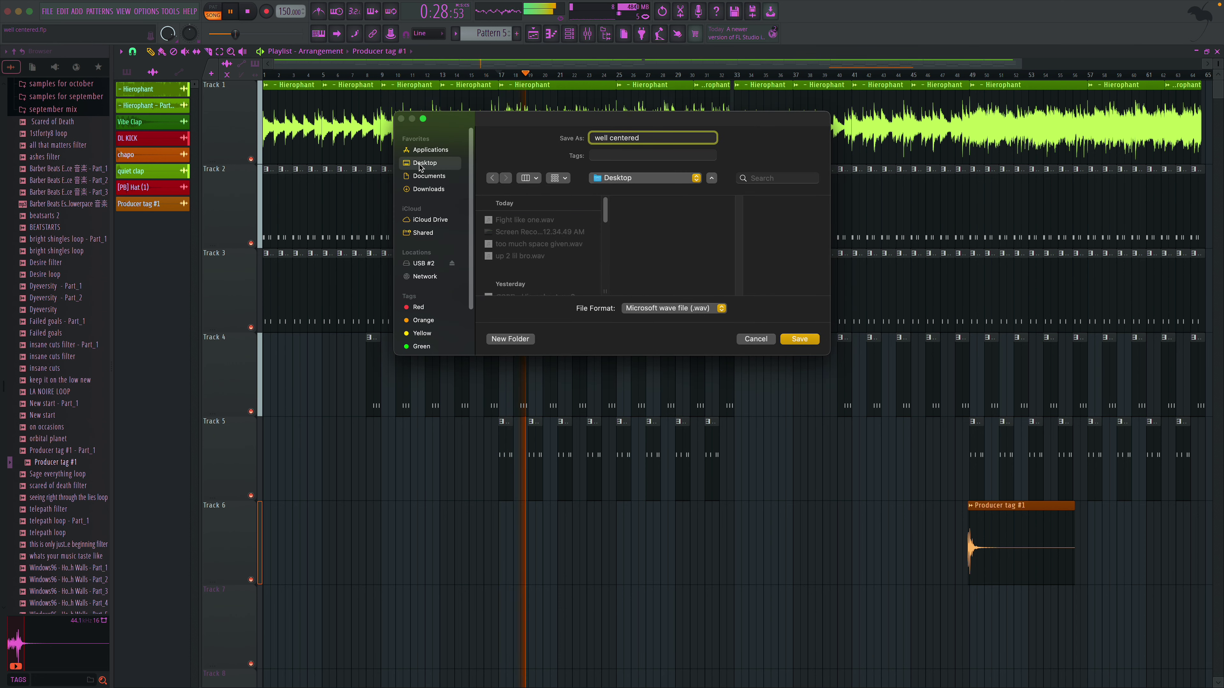
pyautogui.click(799, 339)
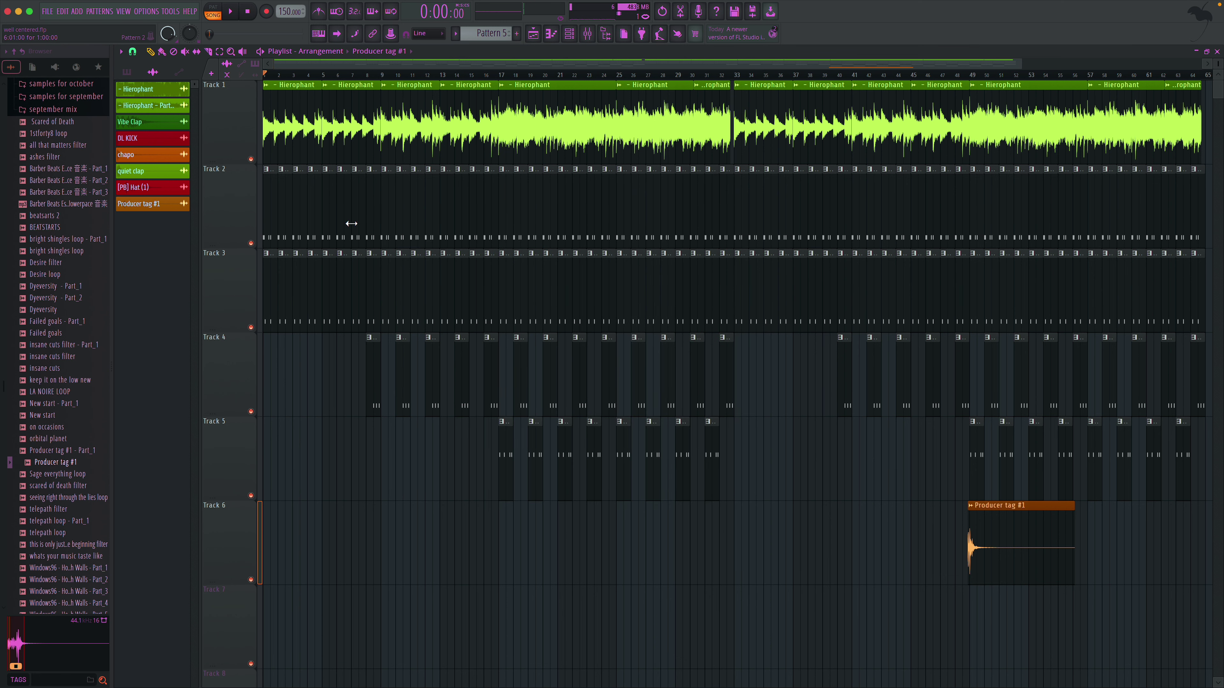
# - Start a new project from the Minimal template Basic with limiter
pyautogui.click(49, 10)
pyautogui.moveTo(285, 125)
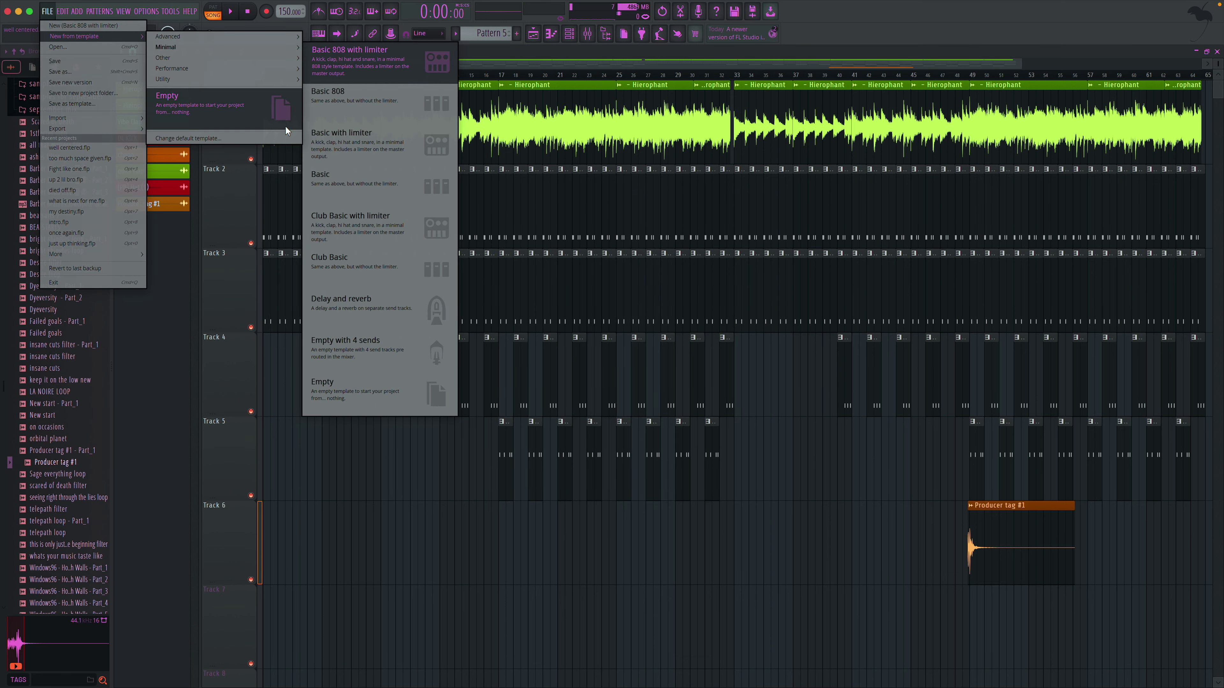
pyautogui.click(376, 131)
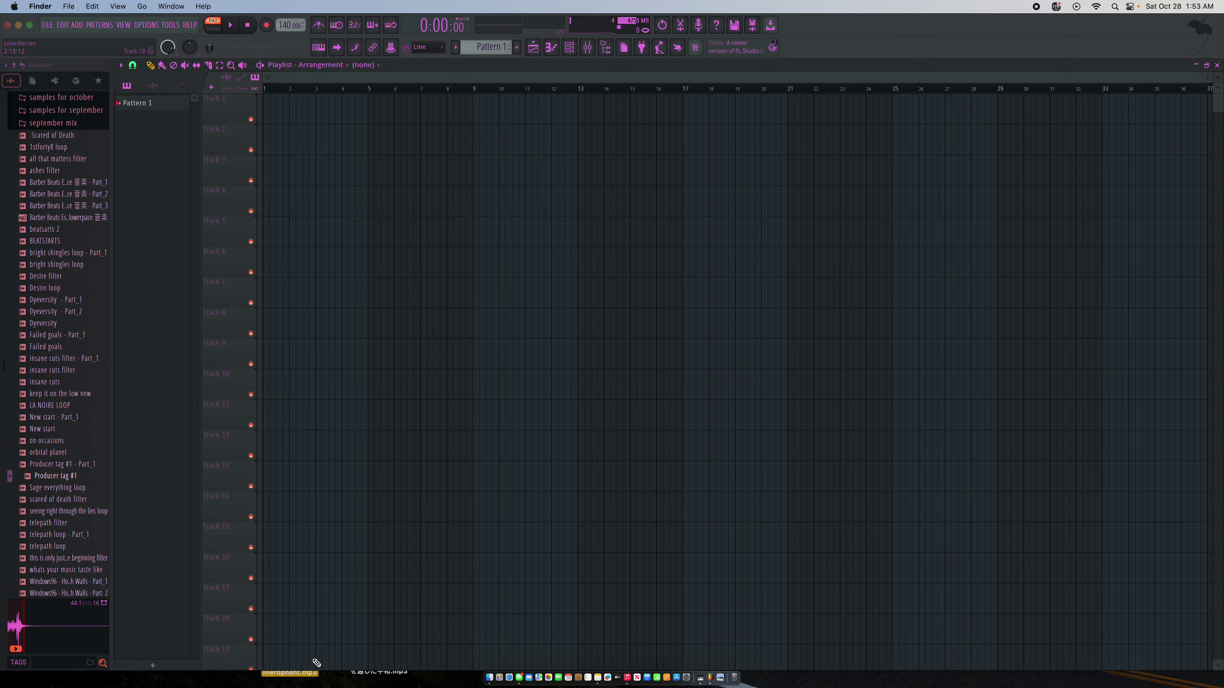
# - Import the Hierophant MP3 from the desktop onto Track 1 of the playlist and return to the full-screen view
pyautogui.moveTo(304, 678); pyautogui.dragTo(332, 124)
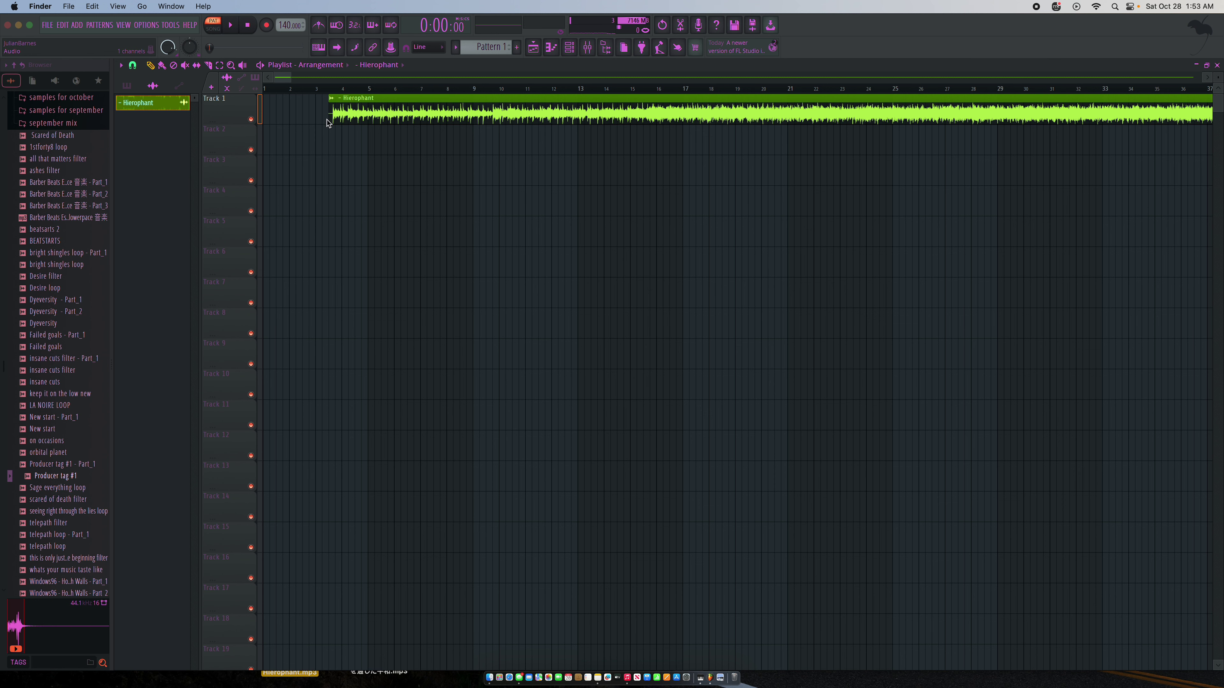
pyautogui.moveTo(501, 114); pyautogui.dragTo(644, 66)
pyautogui.click(30, 26)
# - Audition the later part of the Hierophant clip on Track 1 and examine the passage around bar 1697 closely
pyautogui.moveTo(481, 63); pyautogui.dragTo(863, 73)
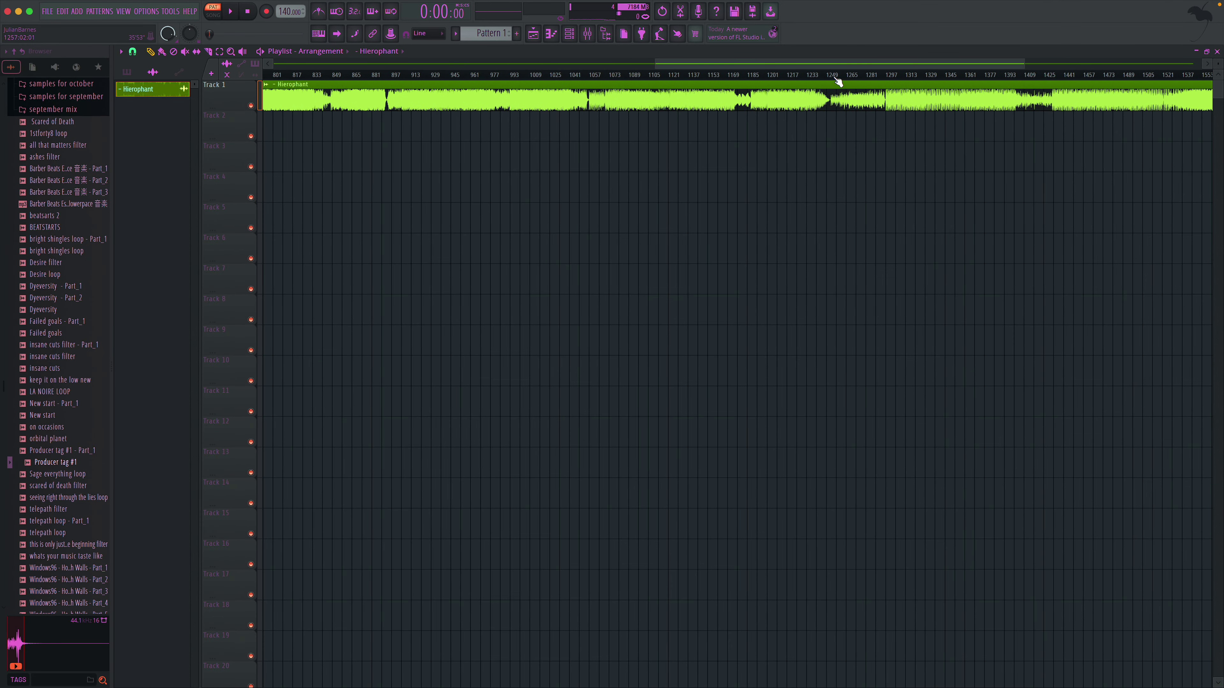
pyautogui.moveTo(785, 63); pyautogui.dragTo(903, 70)
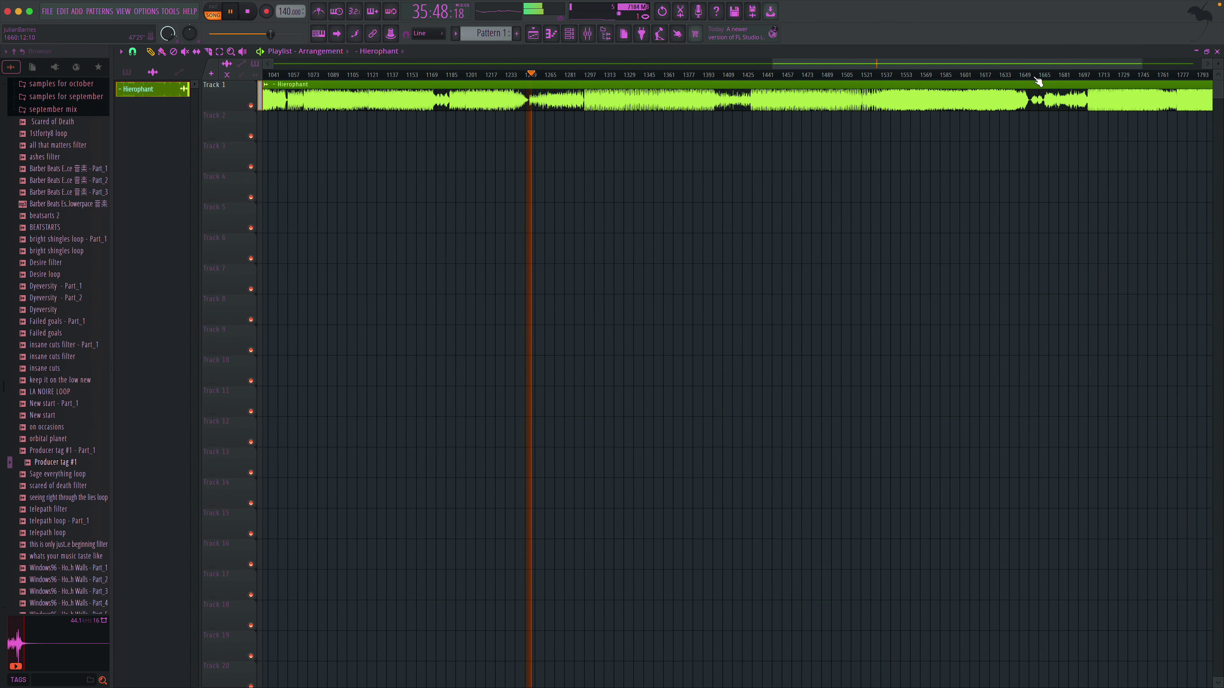
pyautogui.moveTo(809, 79); pyautogui.dragTo(752, 75)
pyautogui.click(1032, 76)
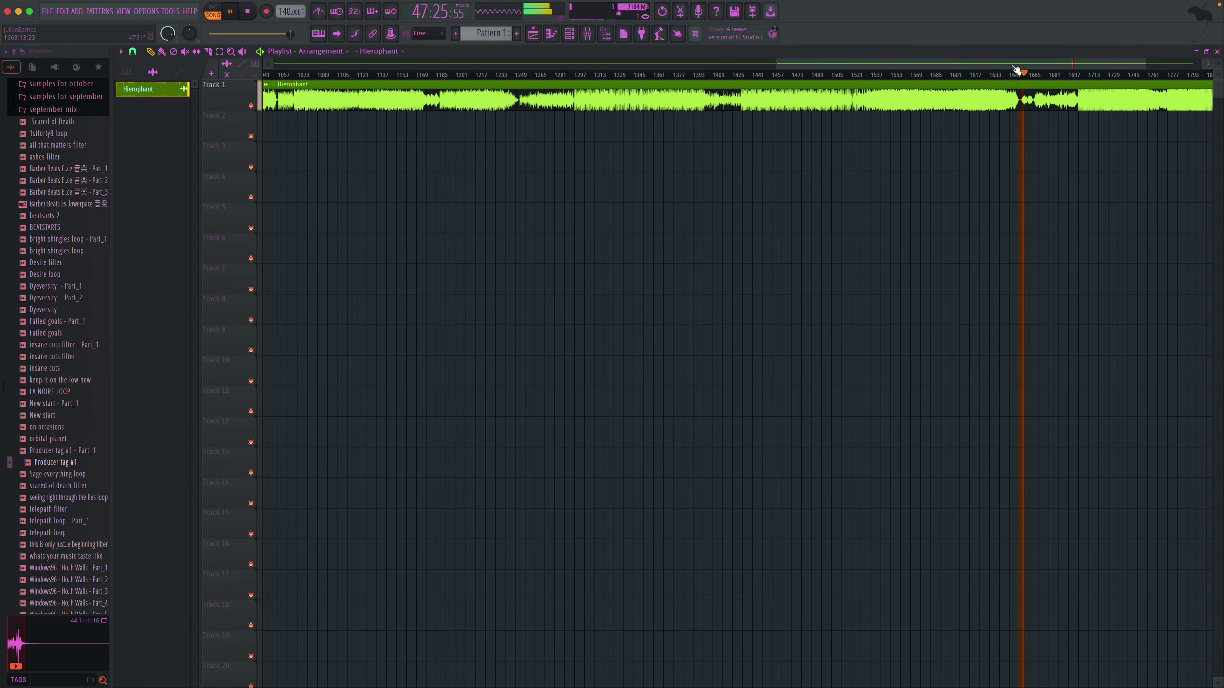
pyautogui.hscroll(5, 1027, 75)
pyautogui.click(888, 75)
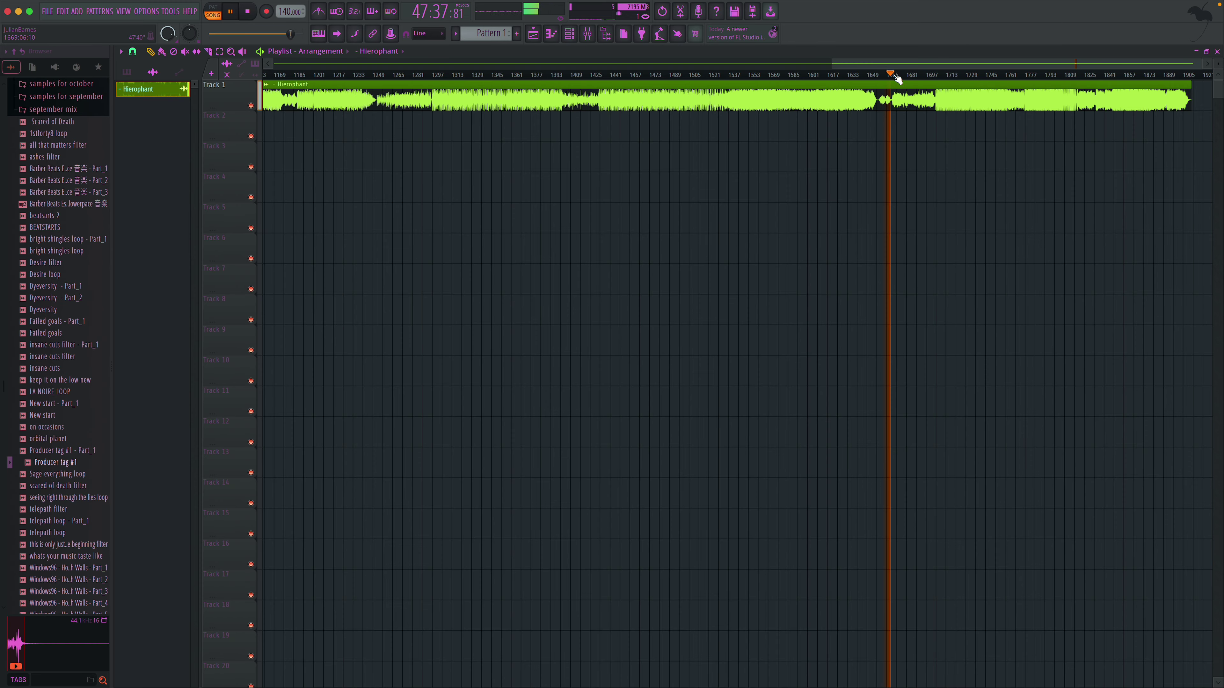
pyautogui.moveTo(919, 81); pyautogui.dragTo(964, 77)
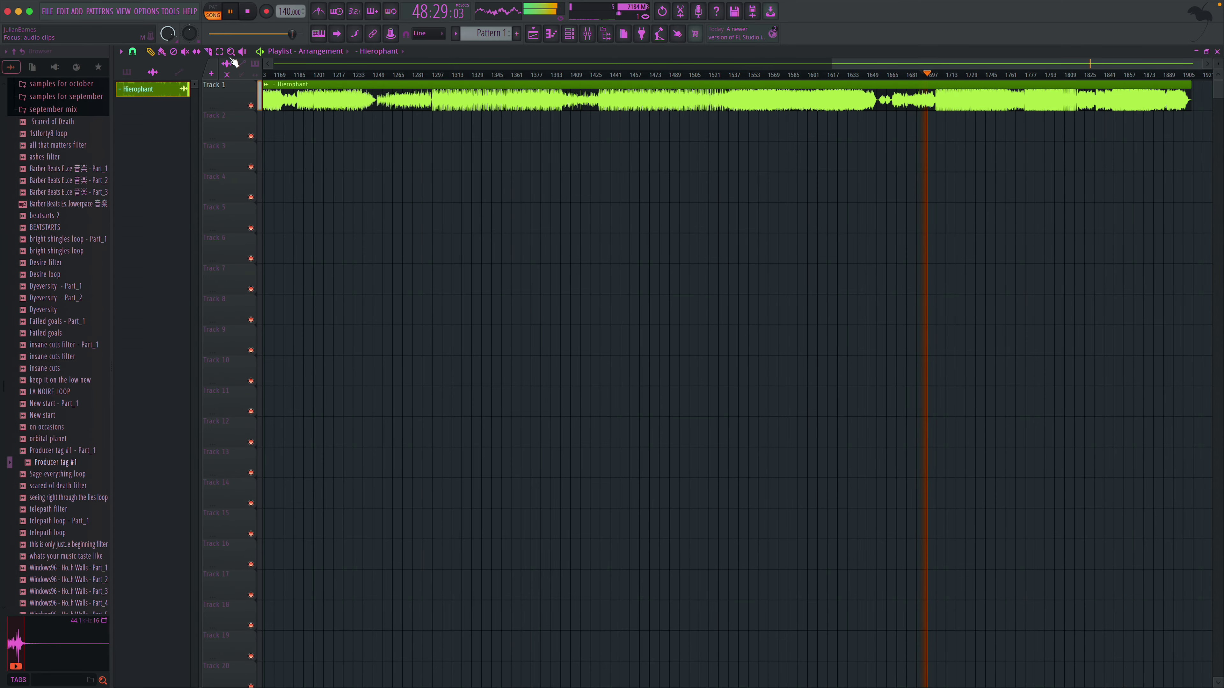
pyautogui.moveTo(871, 93); pyautogui.dragTo(1029, 124)
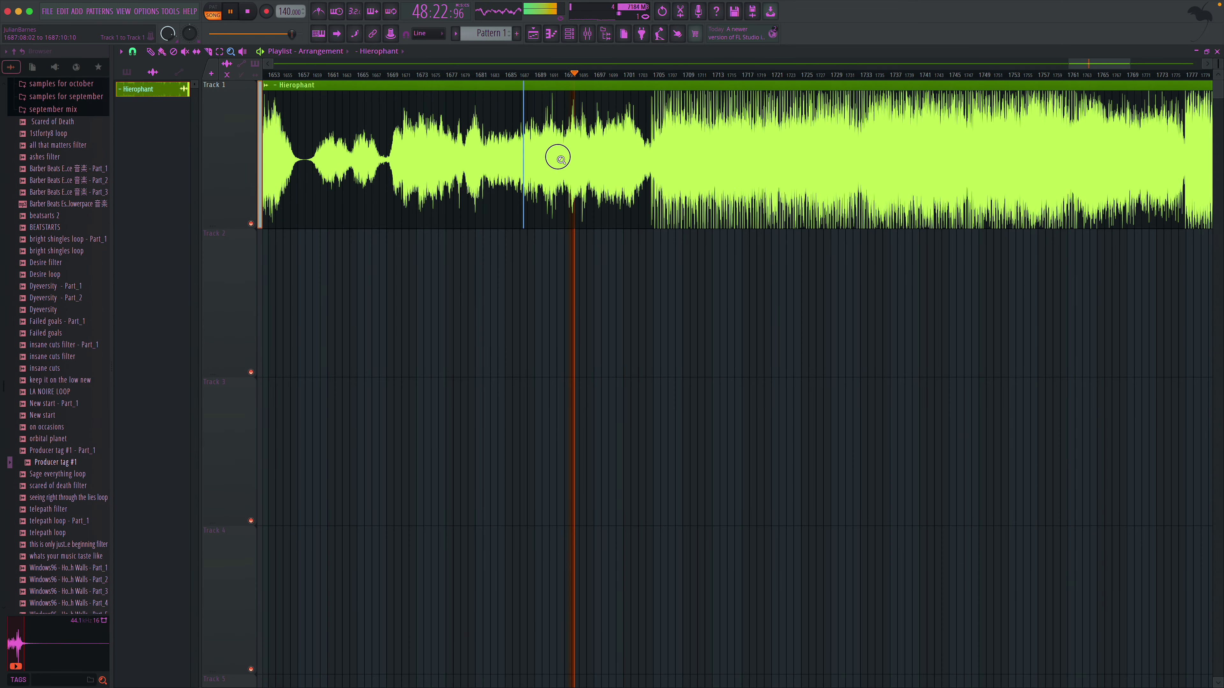
pyautogui.moveTo(558, 157); pyautogui.dragTo(655, 179)
pyautogui.moveTo(416, 126); pyautogui.dragTo(588, 197)
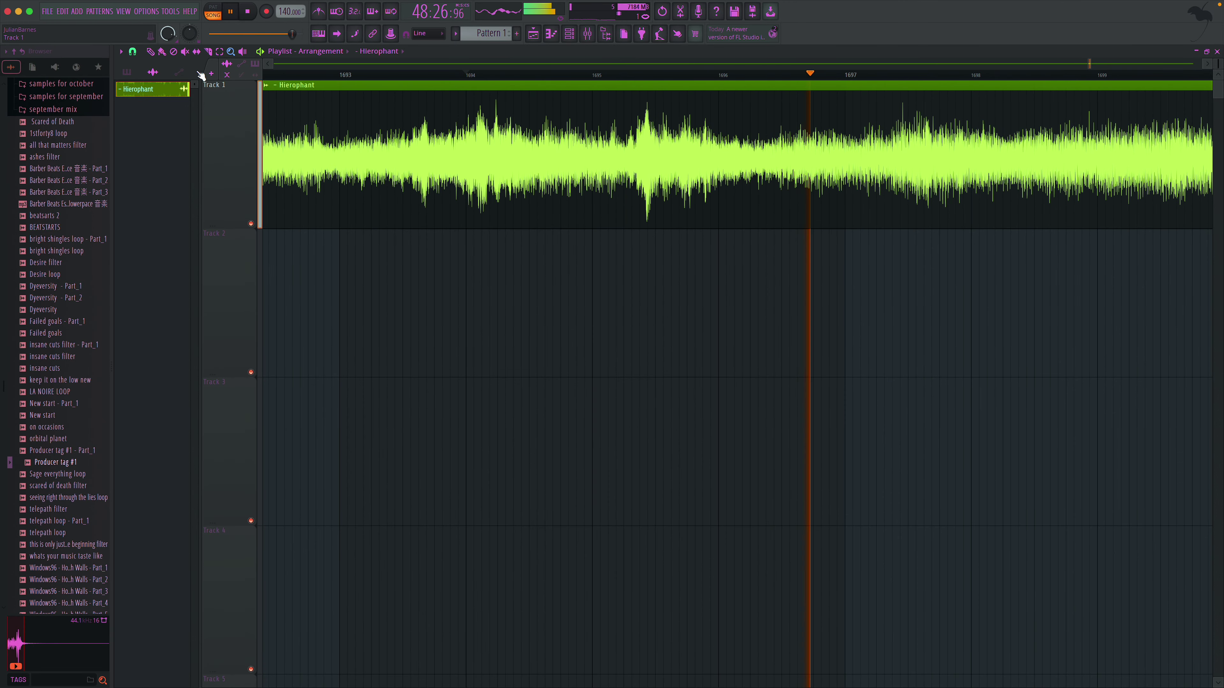
# - Slice the Hierophant clip about a third of the way into bar 1697, checking the cut point by ear
pyautogui.click(132, 51)
pyautogui.click(140, 75)
pyautogui.click(151, 51)
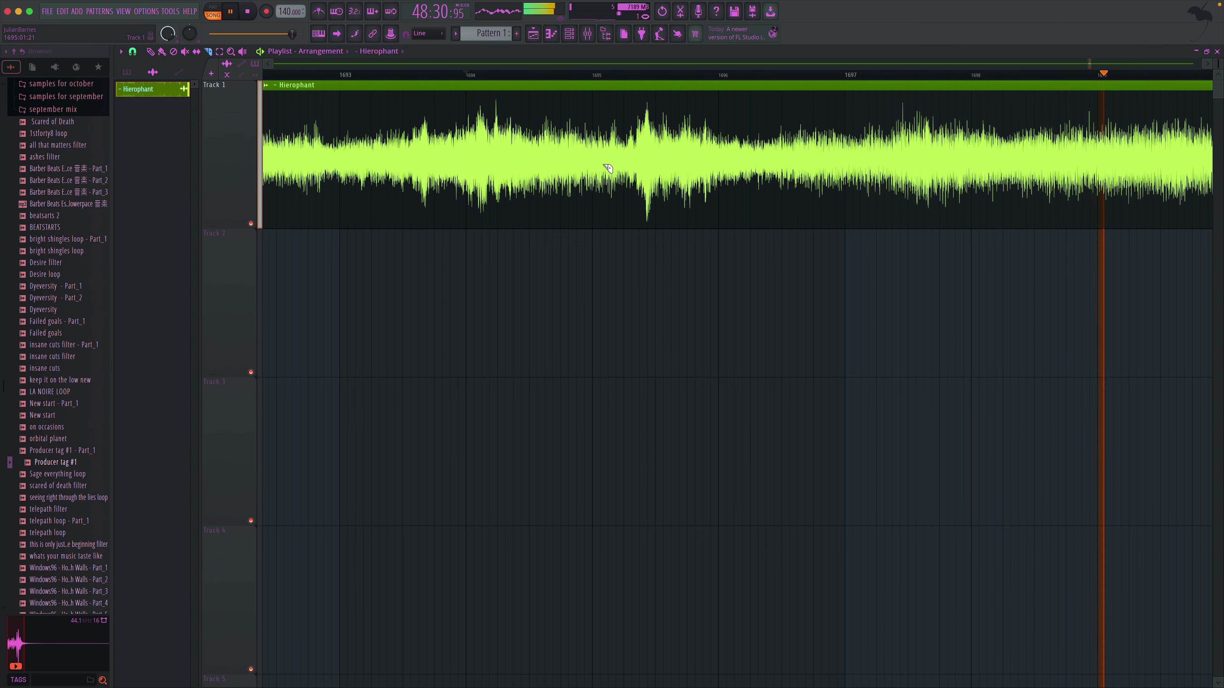
pyautogui.click(892, 75)
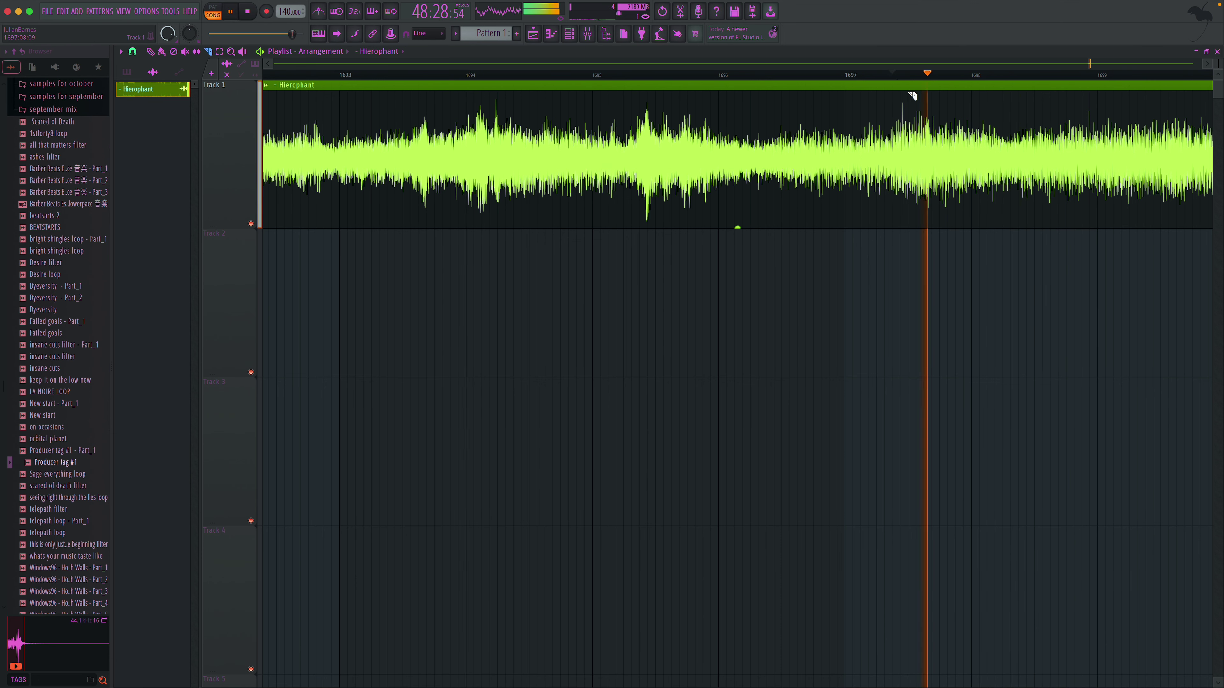
pyautogui.press('space')
pyautogui.moveTo(901, 231)
pyautogui.mouseDown()
pyautogui.moveTo(899, 104)
pyautogui.moveTo(898, 221)
pyautogui.mouseUp()
pyautogui.press('space')
pyautogui.press('space')
pyautogui.press('space')
pyautogui.press('space')
pyautogui.press('space')
pyautogui.press('space')
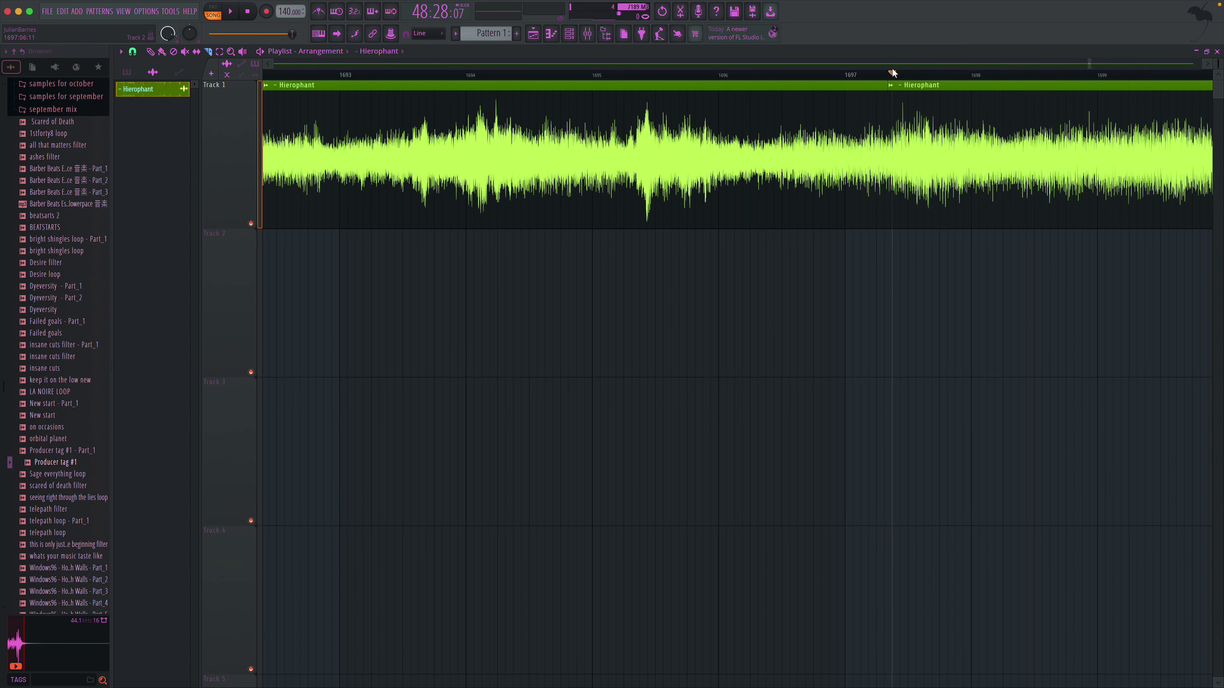
pyautogui.press('space')
# - Delete the part of the Hierophant clip before the cut and move the remaining piece to bar 1 on Track 1
pyautogui.click(150, 52)
pyautogui.rightClick(276, 102)
pyautogui.press('space')
pyautogui.click(233, 55)
pyautogui.click(232, 55)
pyautogui.moveTo(1124, 129); pyautogui.dragTo(287, 129)
pyautogui.scroll(2, 349, 68)
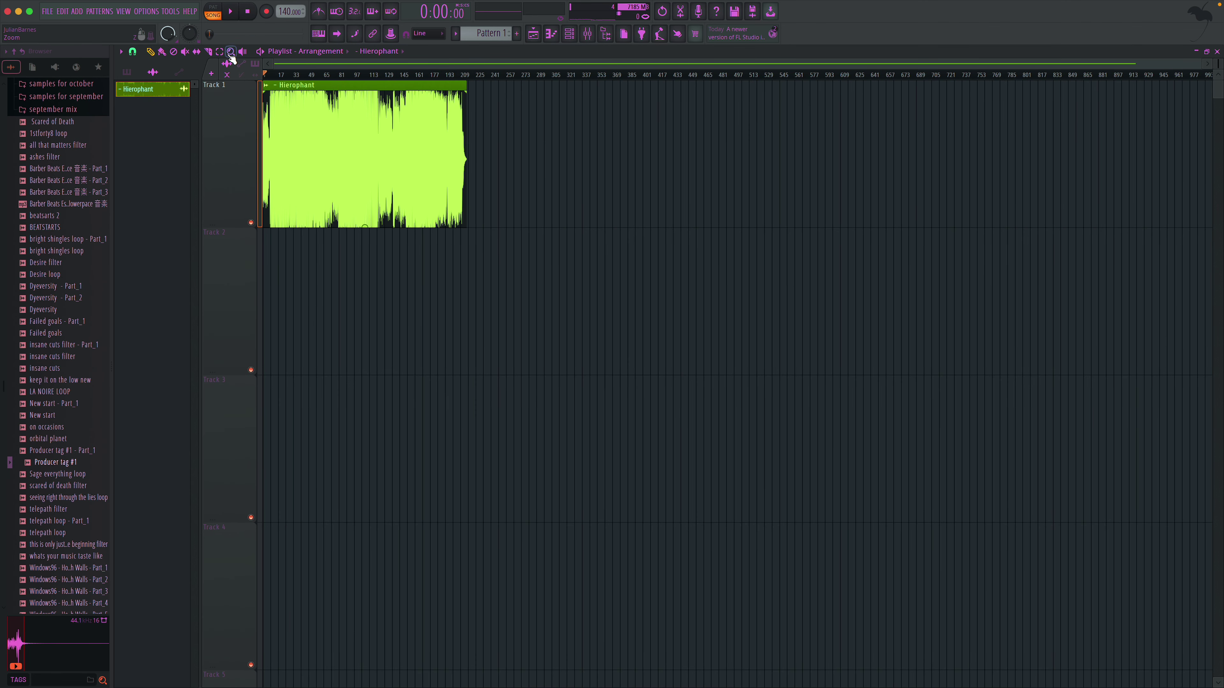
# - Slice the Hierophant clip on Track 1 about two-thirds into bar 4 and delete everything after the cut
pyautogui.moveTo(121, 132); pyautogui.dragTo(121, 132)
pyautogui.press('space')
pyautogui.moveTo(410, 126); pyautogui.dragTo(54, 144)
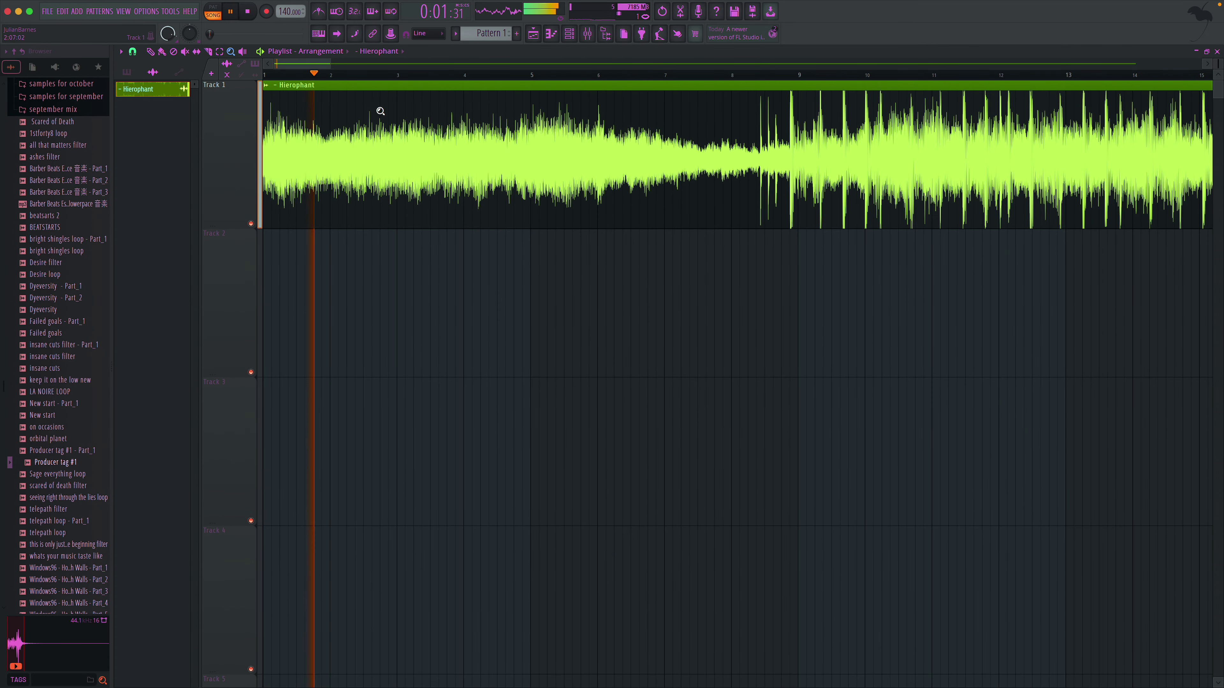
pyautogui.click(132, 52)
pyautogui.click(145, 107)
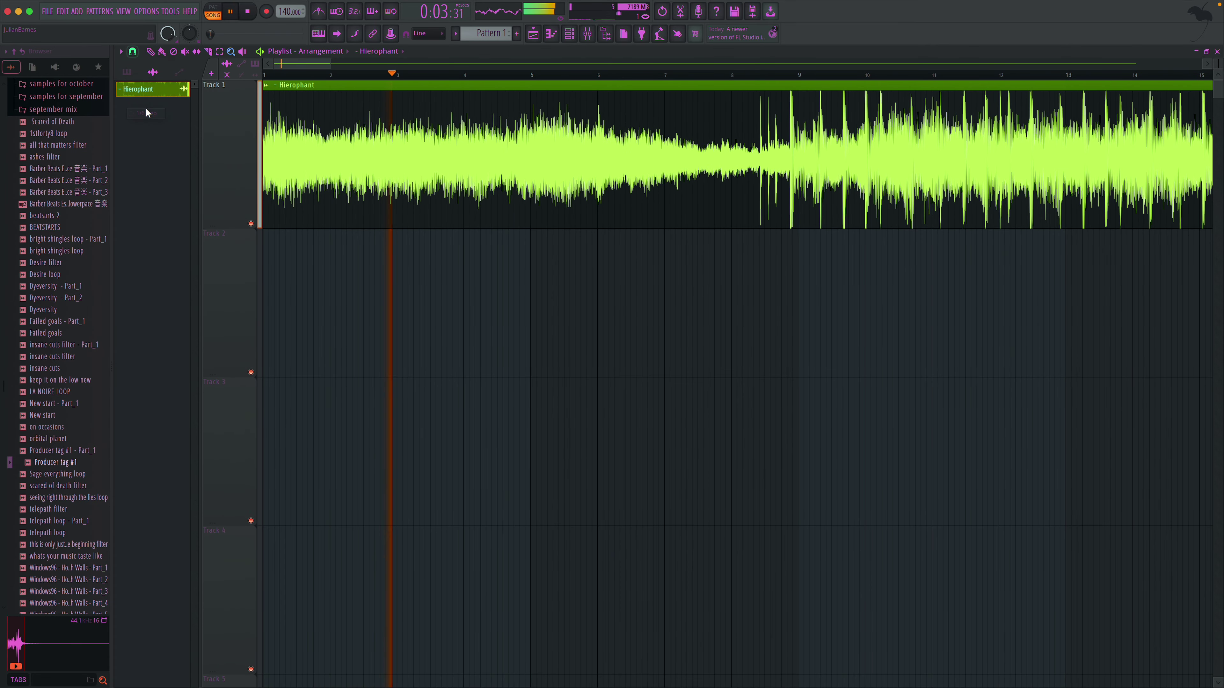
pyautogui.click(137, 53)
pyautogui.click(142, 93)
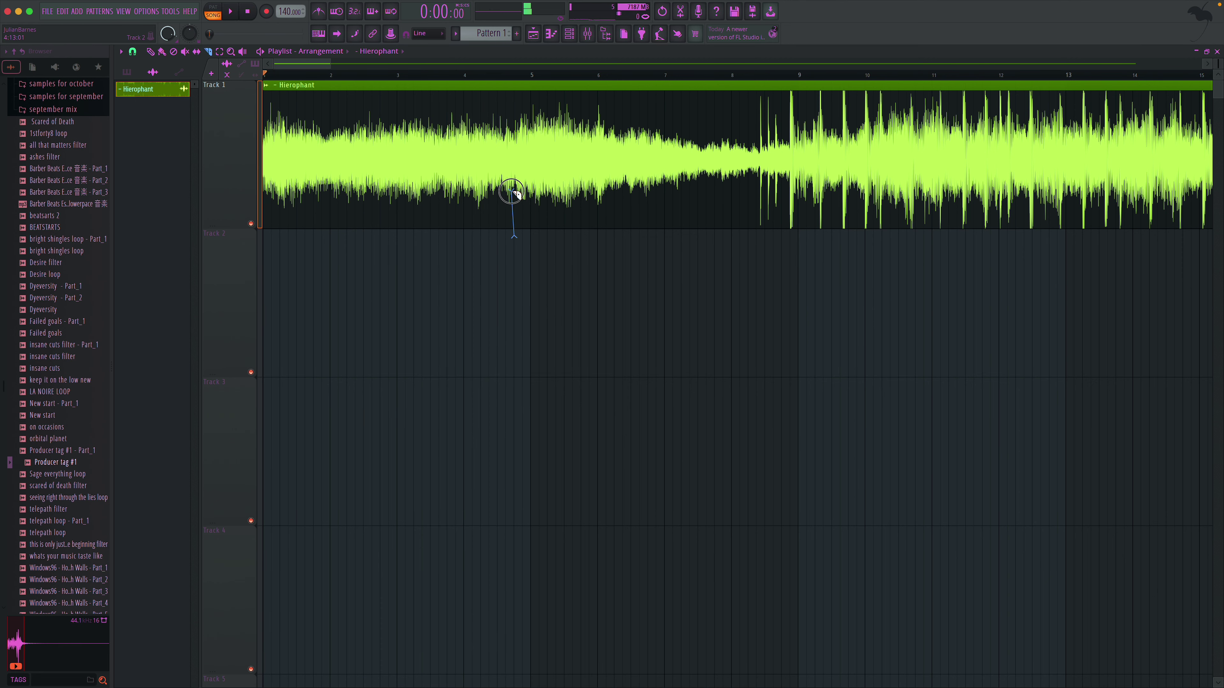
pyautogui.click(509, 155)
pyautogui.click(172, 54)
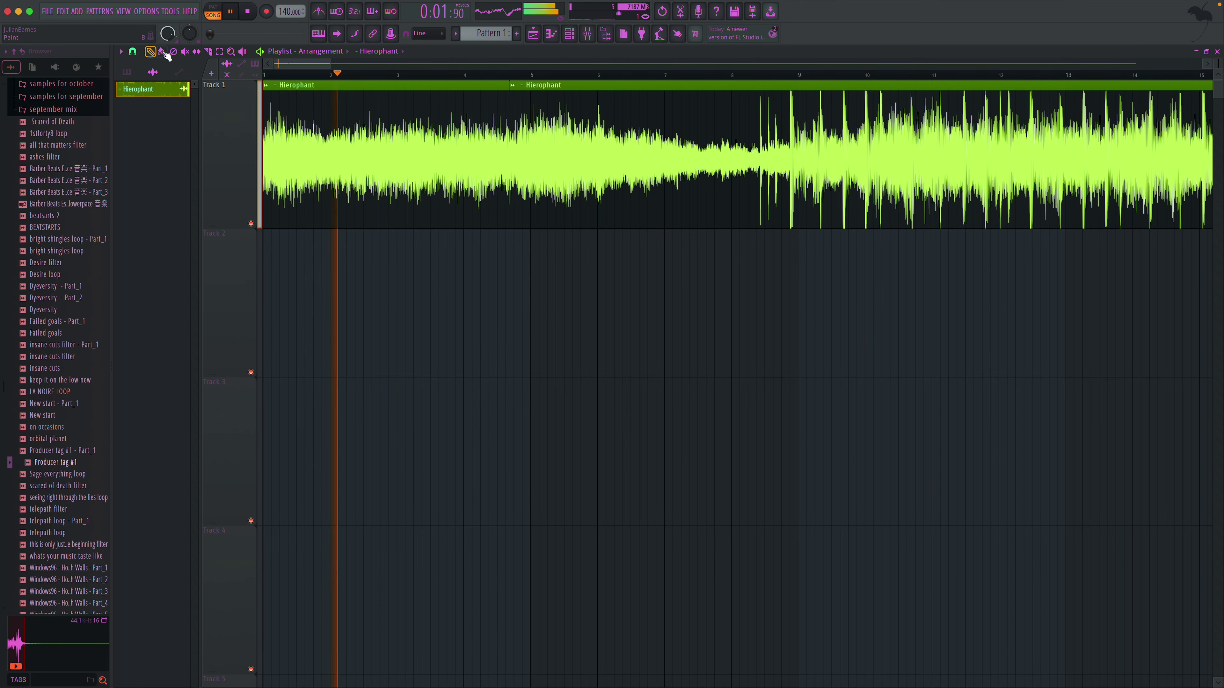
pyautogui.click(653, 175)
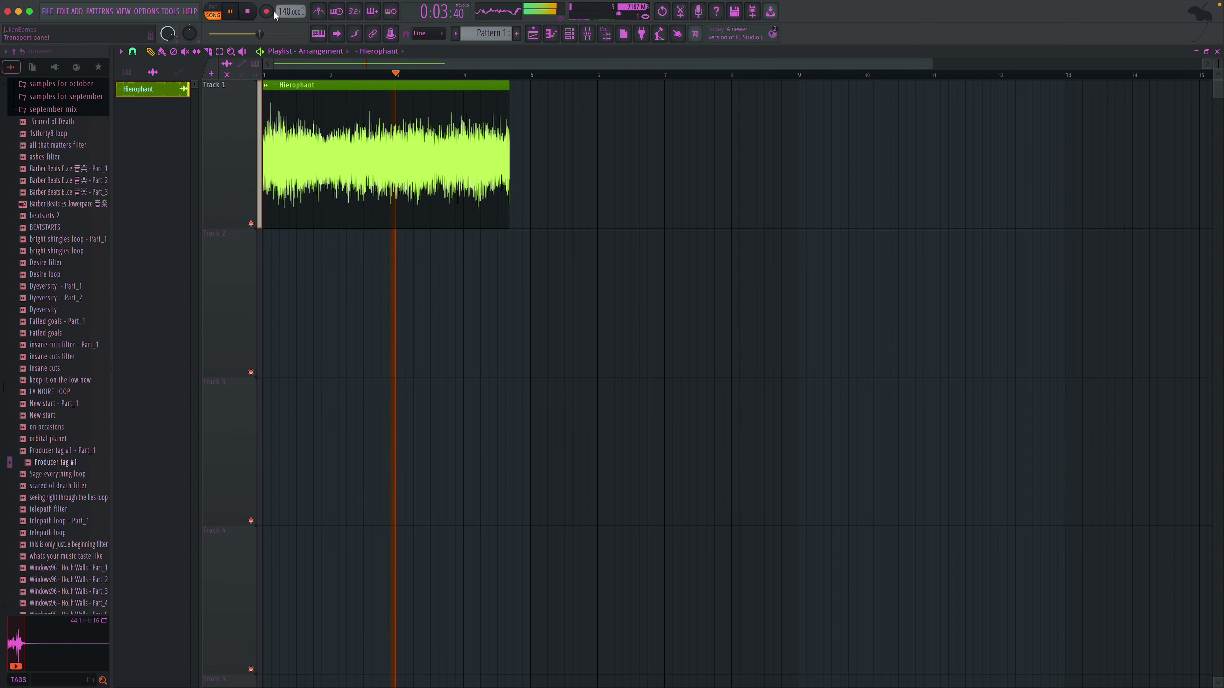
# - Trim the end of the Hierophant clip to about three-quarters into bar 4 and set the project tempo to 163 BPM
pyautogui.moveTo(276, 16); pyautogui.dragTo(281, 8)
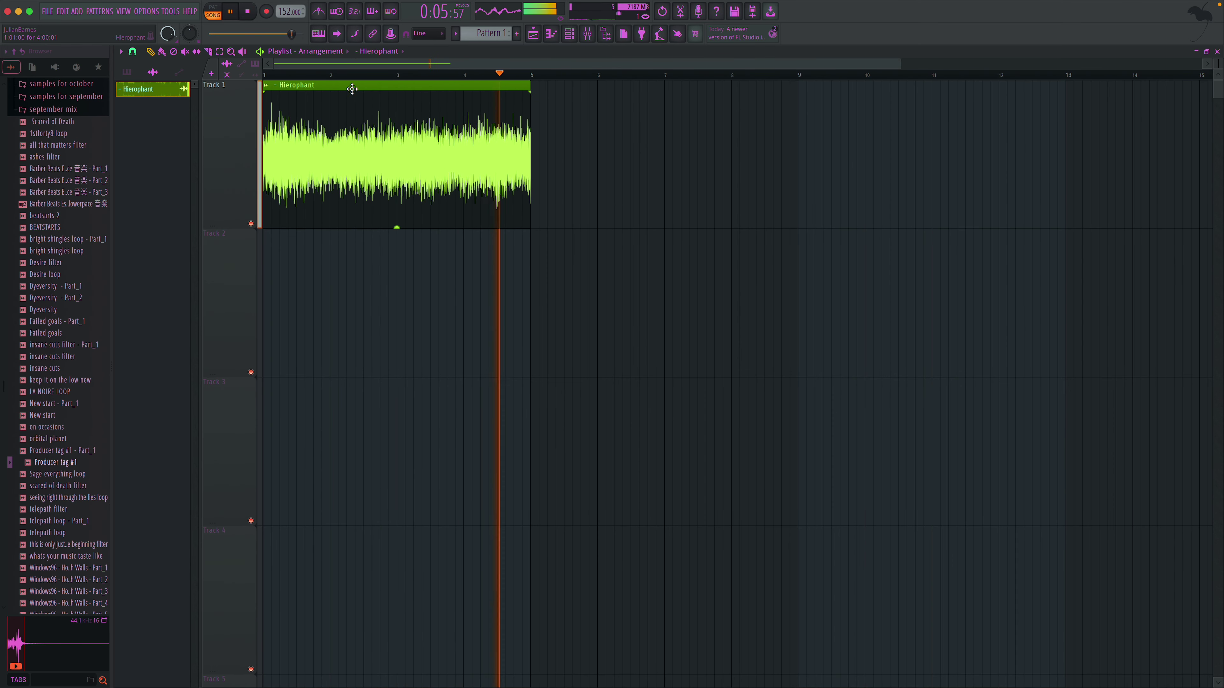
pyautogui.moveTo(530, 161); pyautogui.dragTo(513, 162)
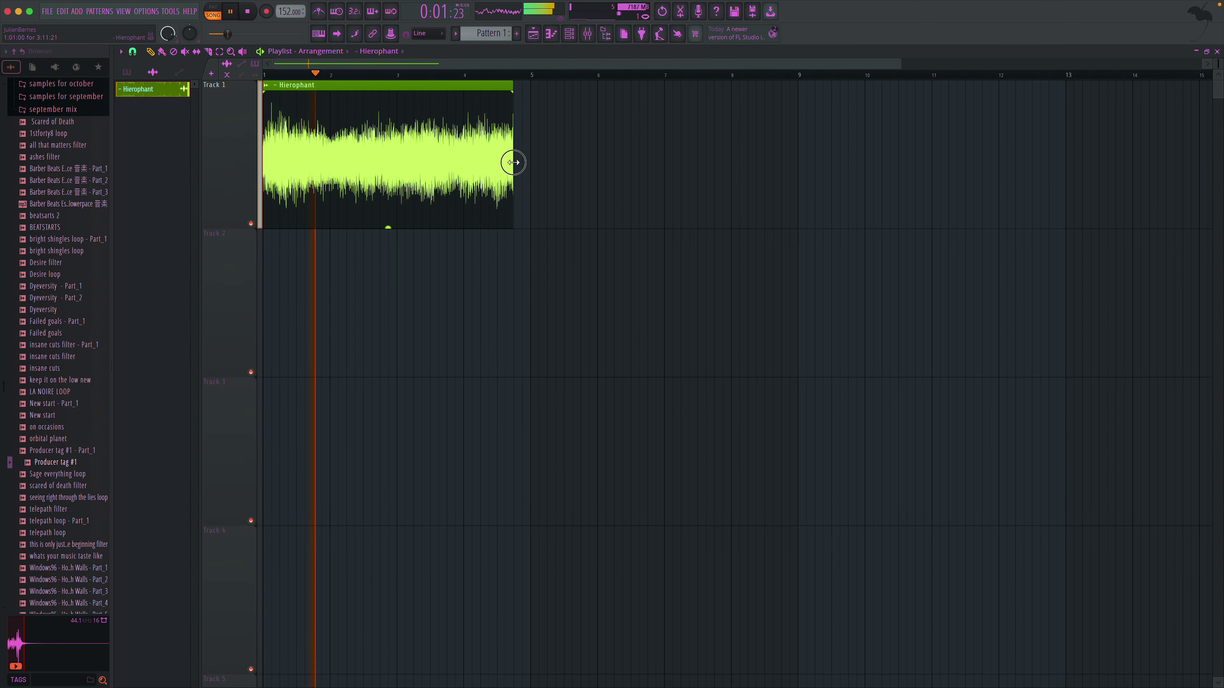
pyautogui.moveTo(284, 12); pyautogui.dragTo(291, 4)
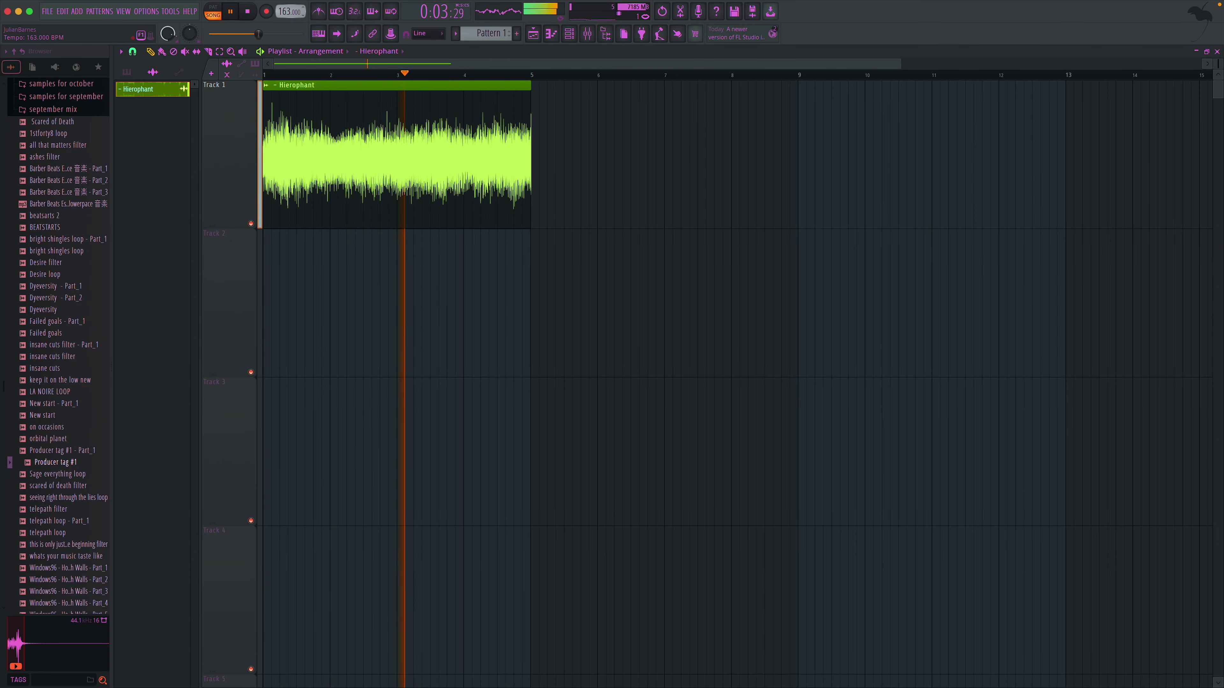
# - Trim the end of the Hierophant clip exactly to bar 5 and check the loop by ear with the metronome on
pyautogui.click(232, 53)
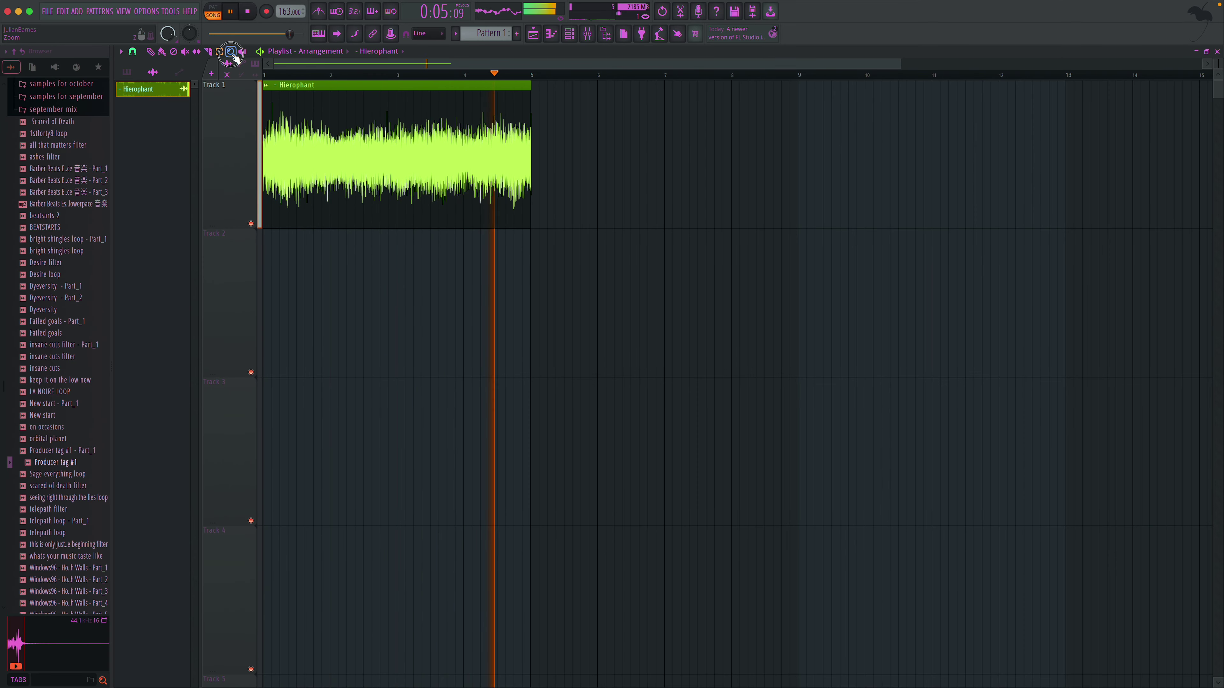
pyautogui.moveTo(576, 180); pyautogui.dragTo(505, 179)
pyautogui.press('space')
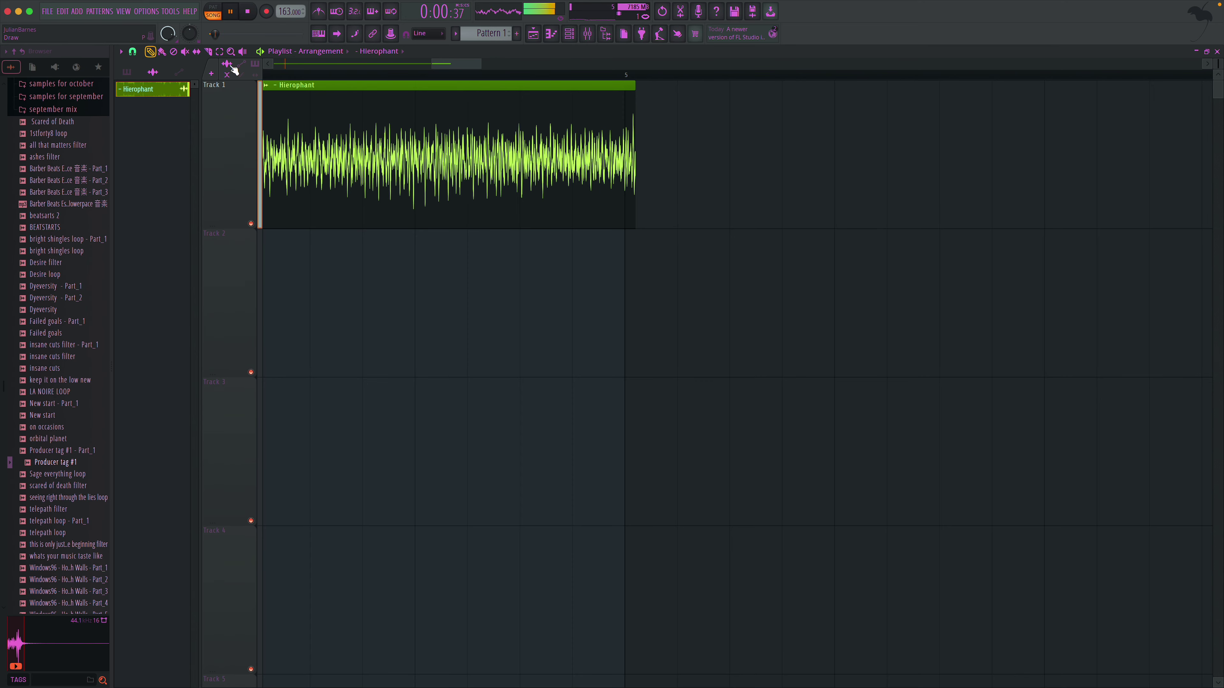
pyautogui.moveTo(634, 115); pyautogui.dragTo(622, 116)
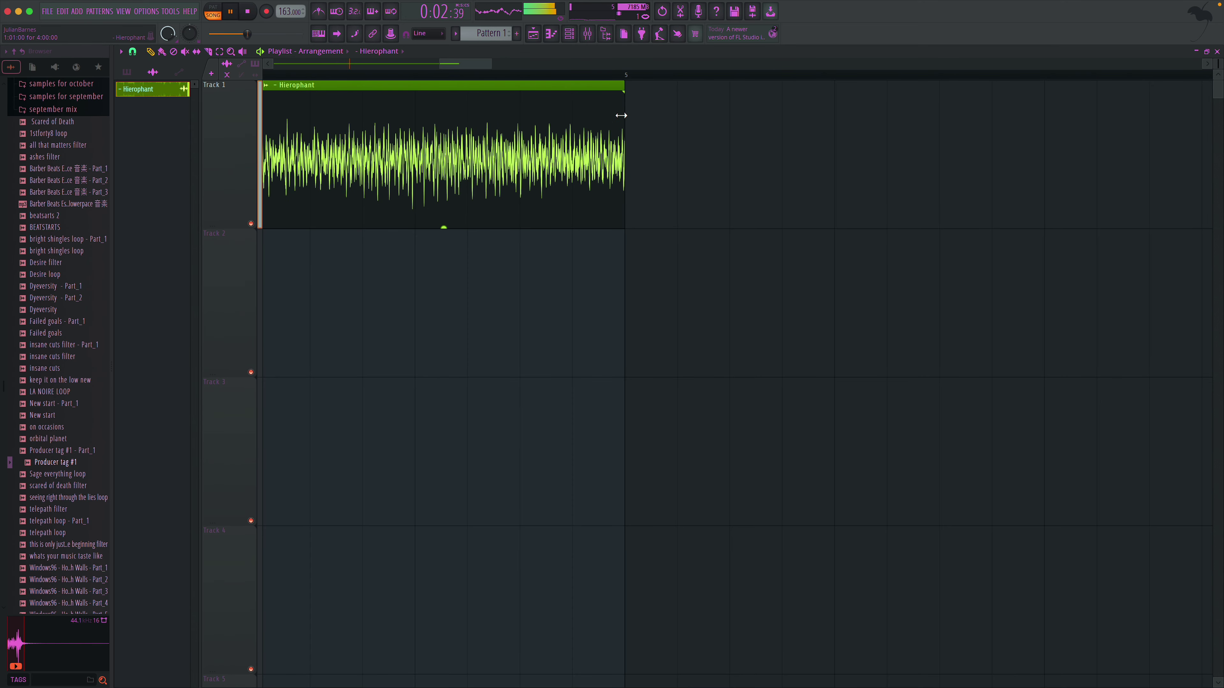
pyautogui.click(422, 126)
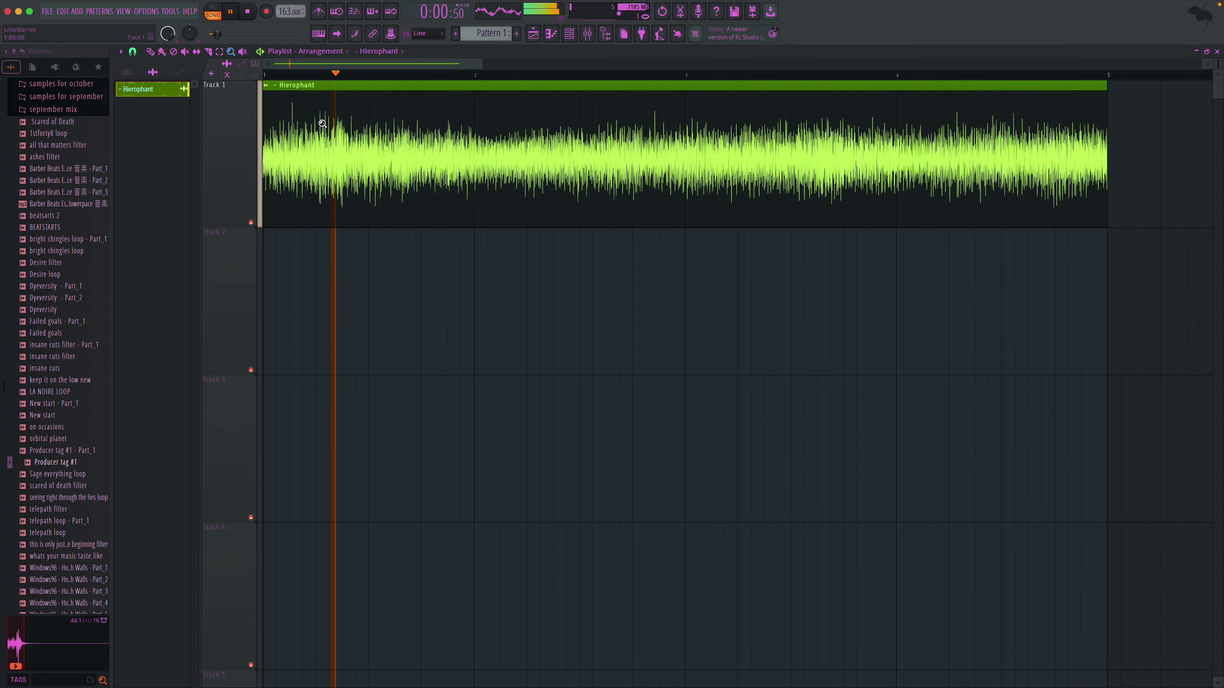
pyautogui.moveTo(478, 63); pyautogui.dragTo(581, 64)
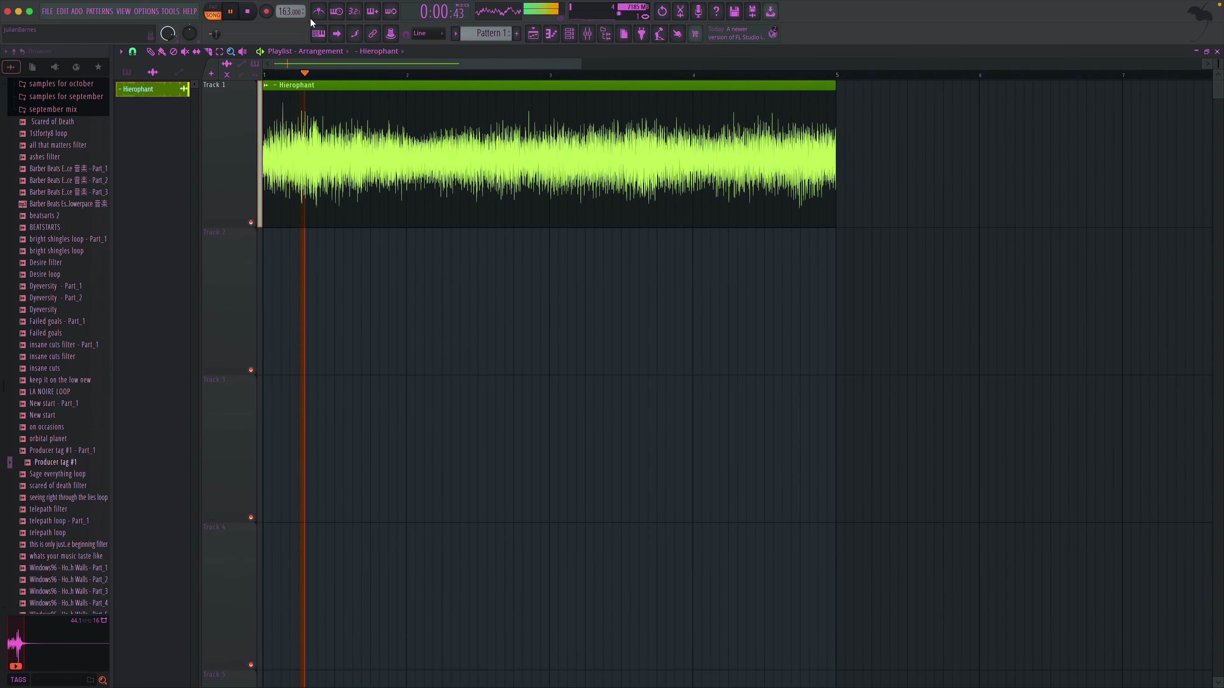
pyautogui.press('space')
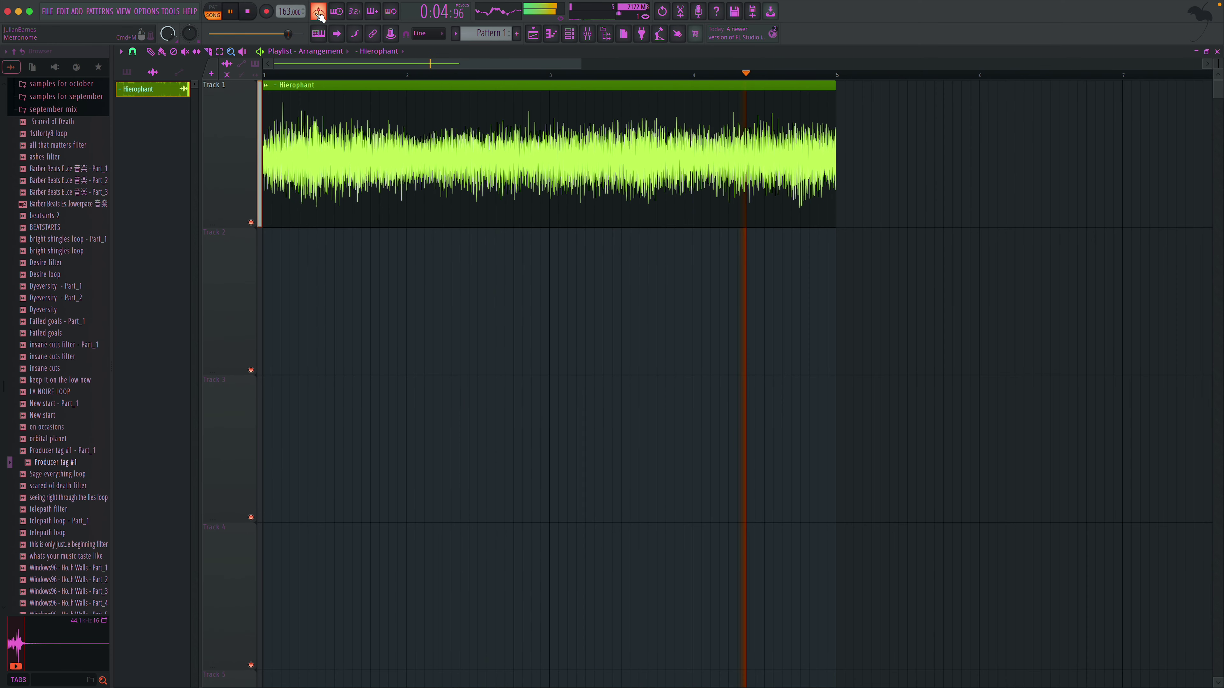
# - Place three copies of the four-bar Hierophant loop on Track 1 at bars 5, 9 and 13
pyautogui.click(152, 52)
pyautogui.click(133, 52)
pyautogui.click(149, 89)
pyautogui.click(860, 146)
pyautogui.moveTo(888, 144); pyautogui.dragTo(871, 151)
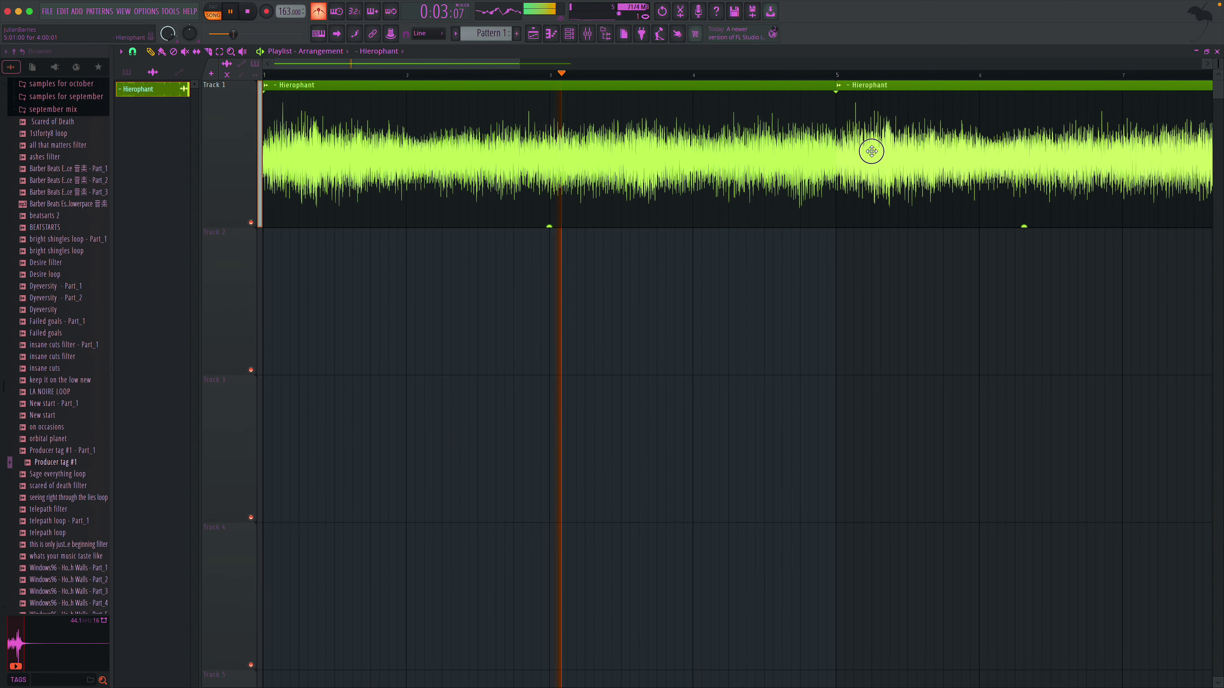
pyautogui.moveTo(522, 64); pyautogui.dragTo(934, 79)
pyautogui.click(697, 155)
pyautogui.moveTo(725, 151); pyautogui.dragTo(719, 150)
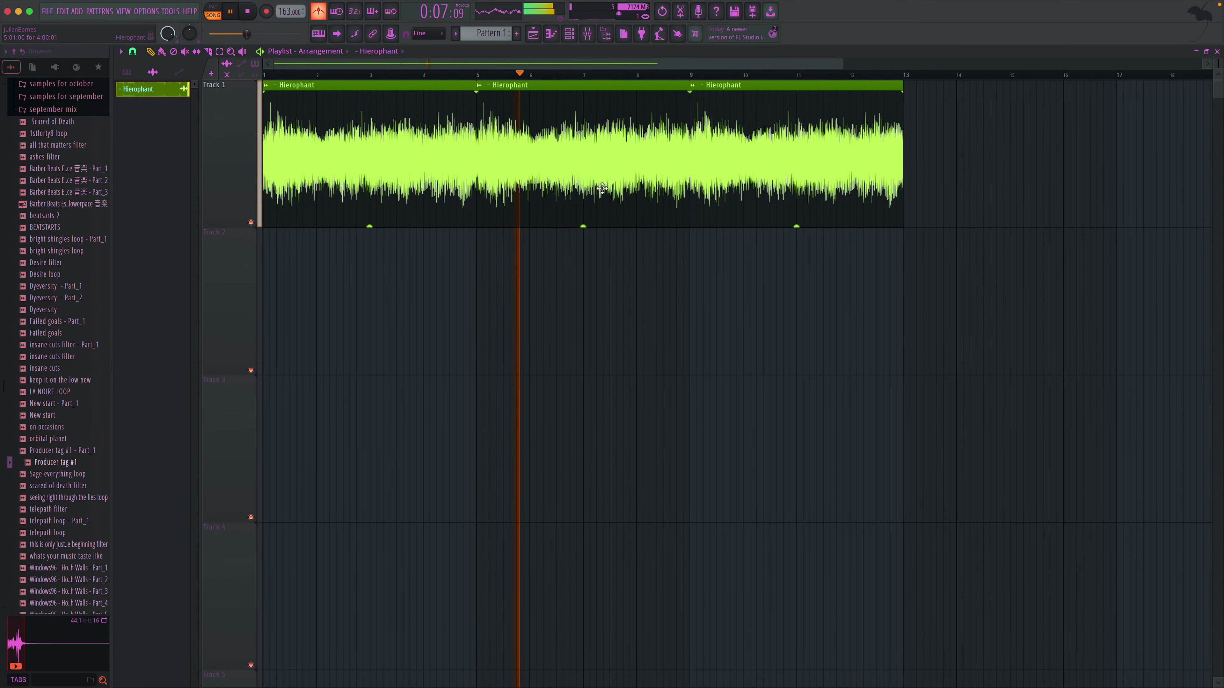
pyautogui.moveTo(929, 188); pyautogui.dragTo(922, 189)
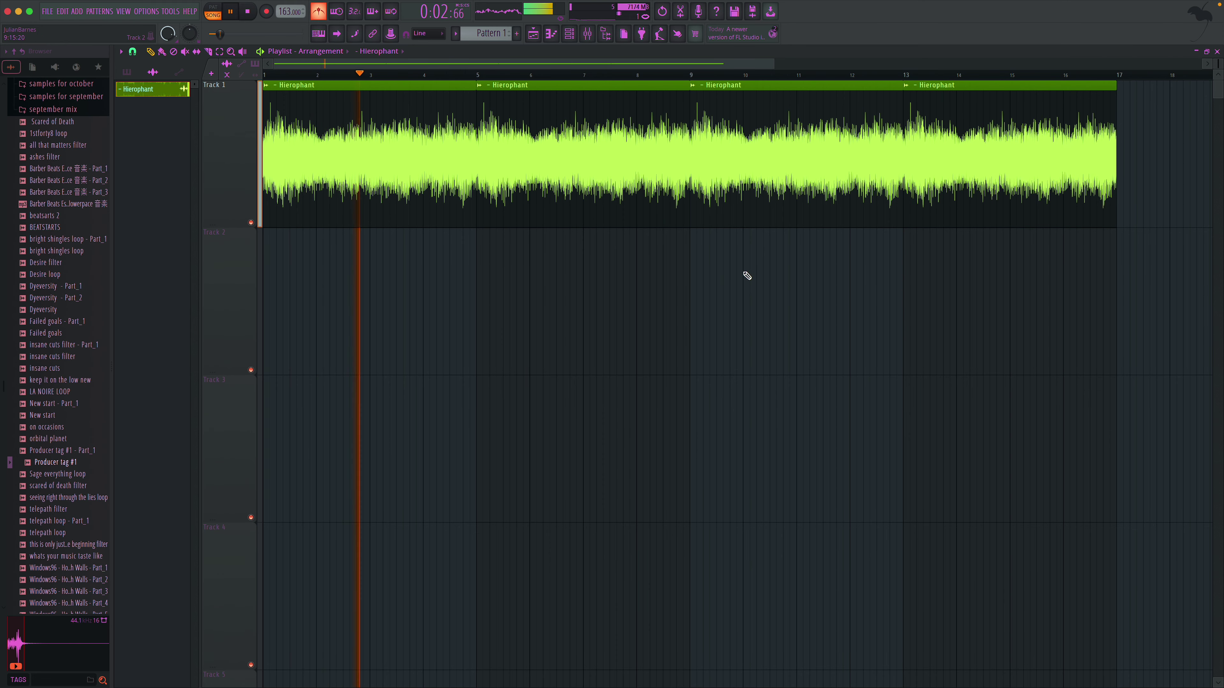
# - Place a Hierophant clip on Track 2 and cut it down to a one-bar piece at bar 9, choosing the passage by ear
pyautogui.click(905, 293)
pyautogui.moveTo(904, 291); pyautogui.dragTo(293, 286)
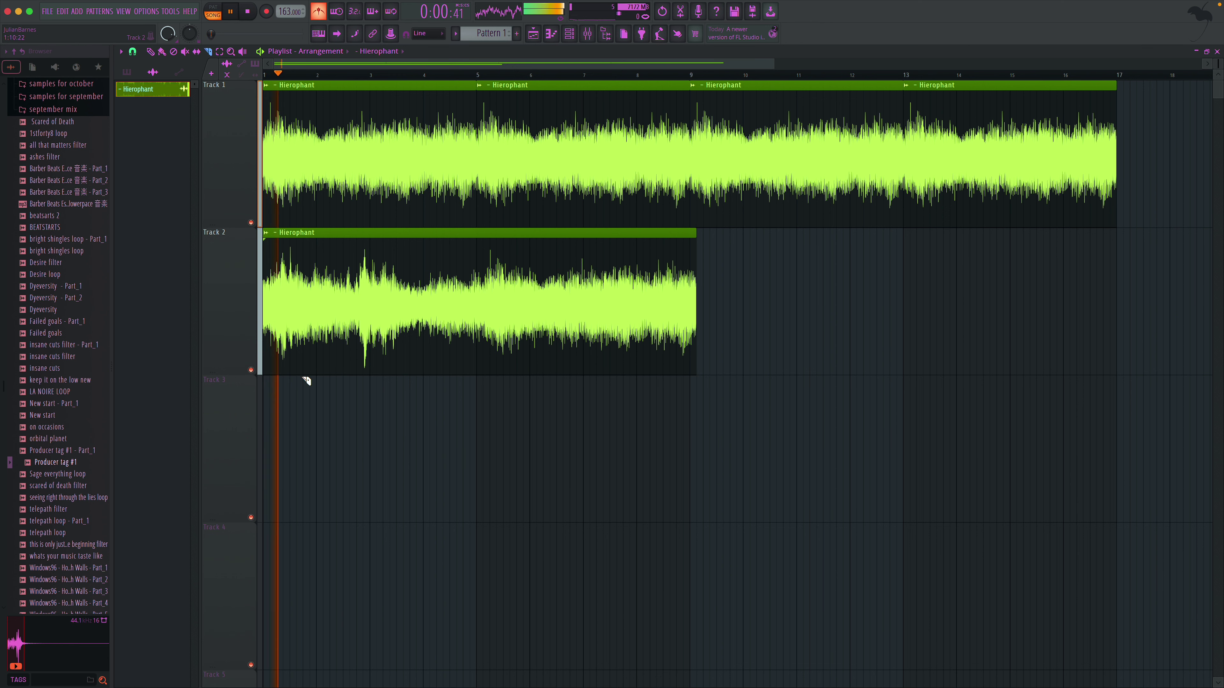
pyautogui.moveTo(316, 379); pyautogui.dragTo(724, 268)
pyautogui.press('space')
pyautogui.rightClick(502, 271)
pyautogui.press('space')
# - Save the one-bar Track 2 piece as its own sample, Hierophant - Part_1 34, in the samples for october folder
pyautogui.rightClick(693, 238)
pyautogui.click(774, 252)
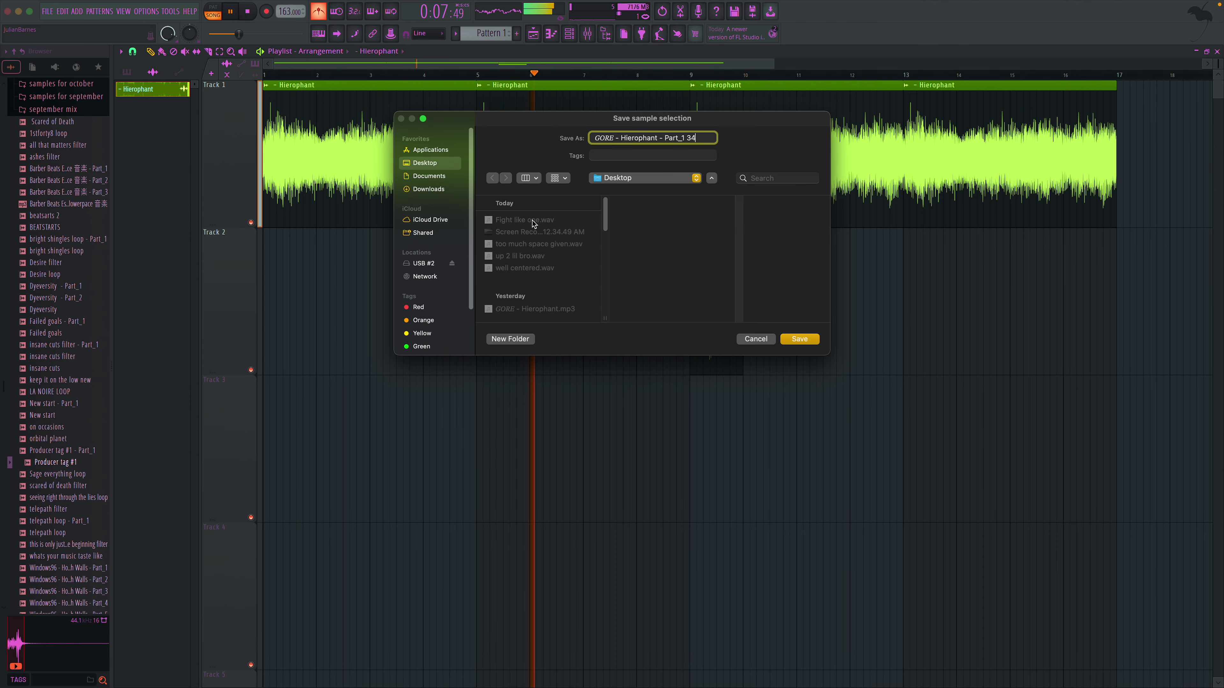
pyautogui.click(646, 177)
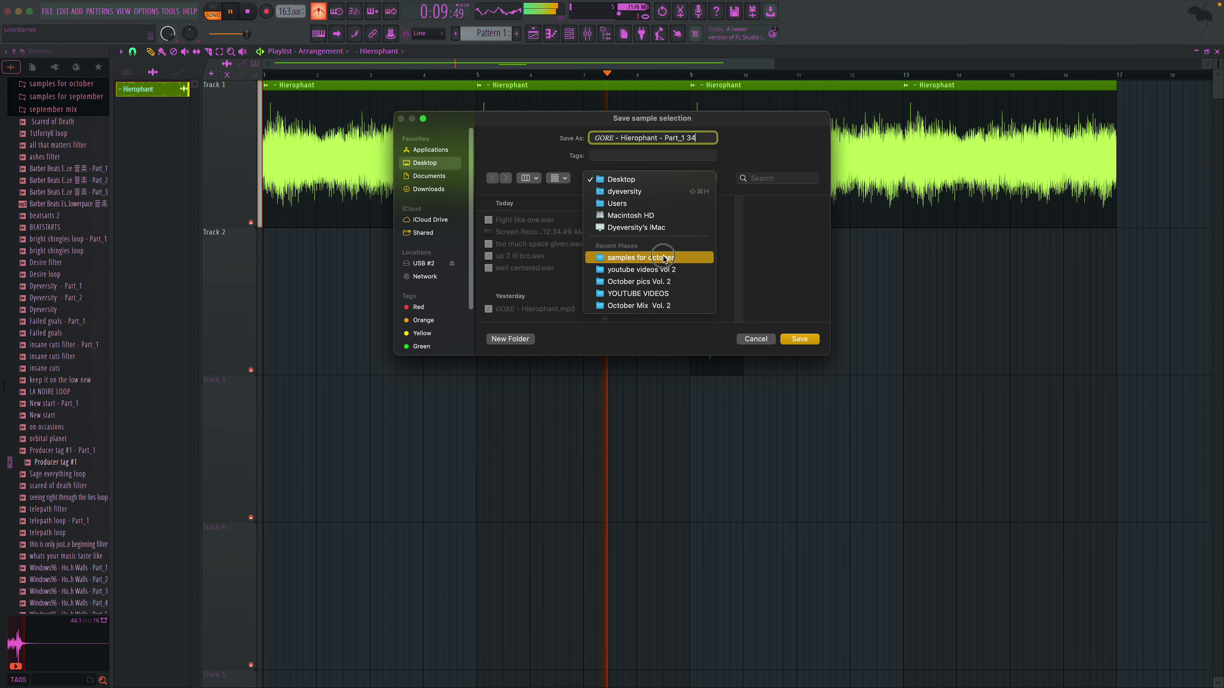
pyautogui.click(641, 254)
pyautogui.click(801, 339)
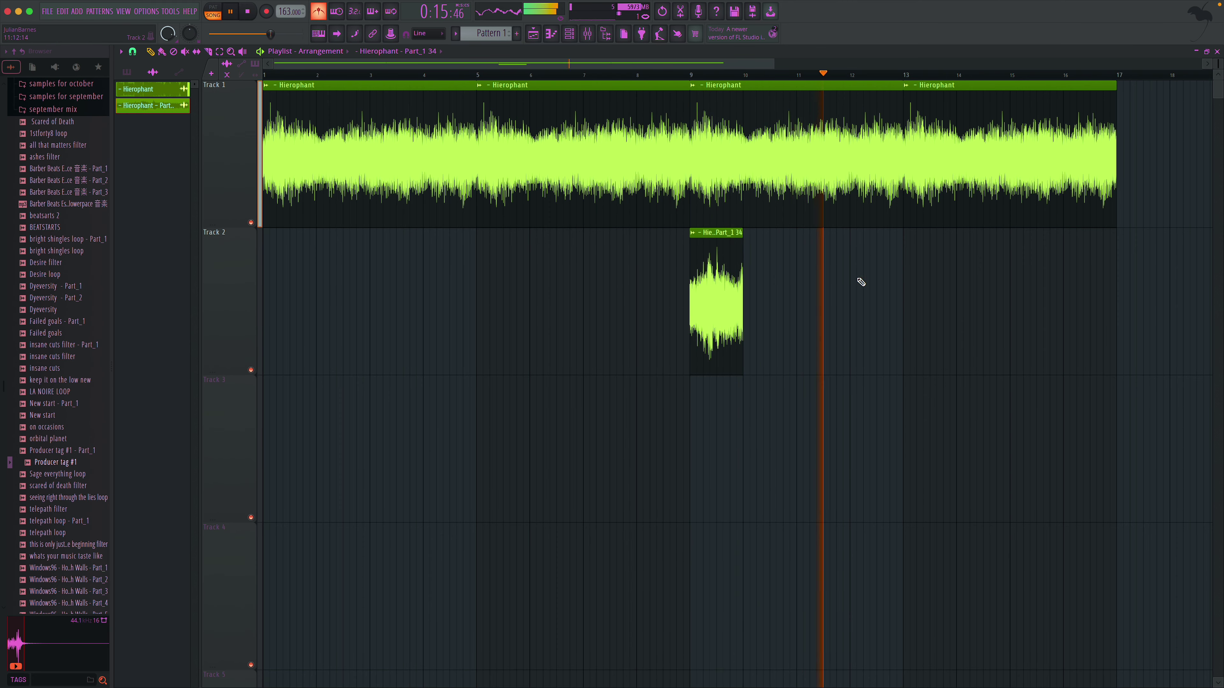
# - Place a second copy of the one-bar Part_1 34 sample on Track 2 at bar 13 and restart playback
pyautogui.click(907, 284)
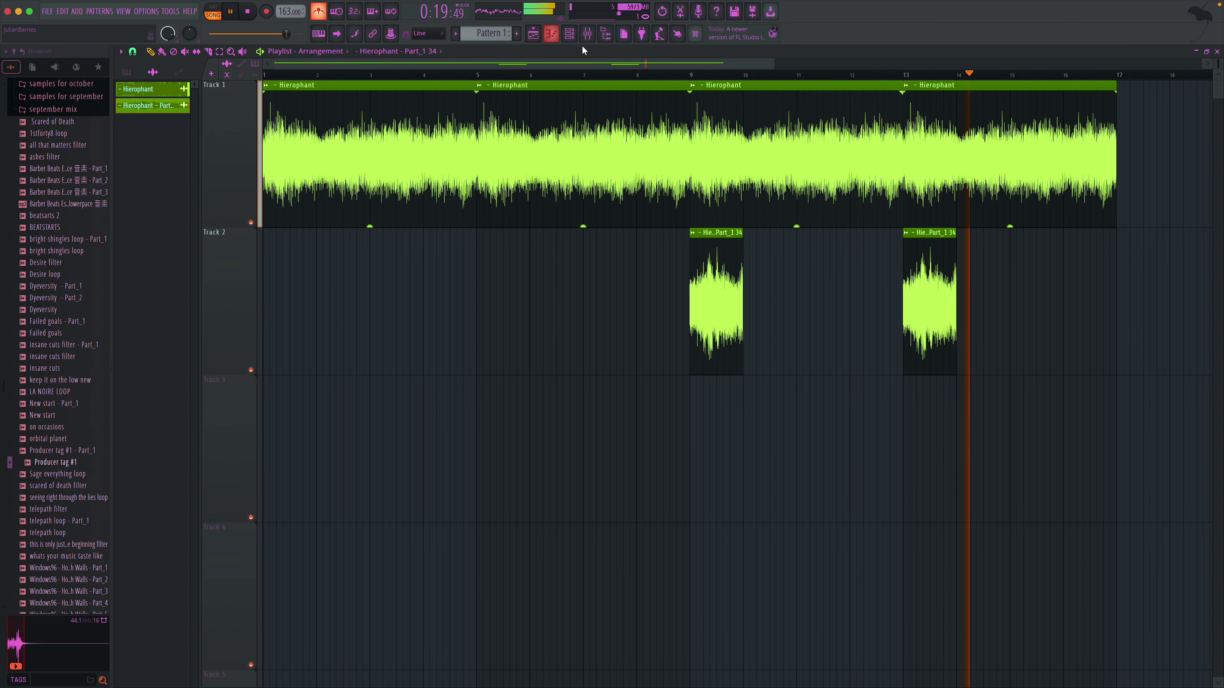
pyautogui.moveTo(743, 262)
pyautogui.mouseDown()
pyautogui.moveTo(756, 262)
pyautogui.moveTo(743, 262)
pyautogui.mouseUp()
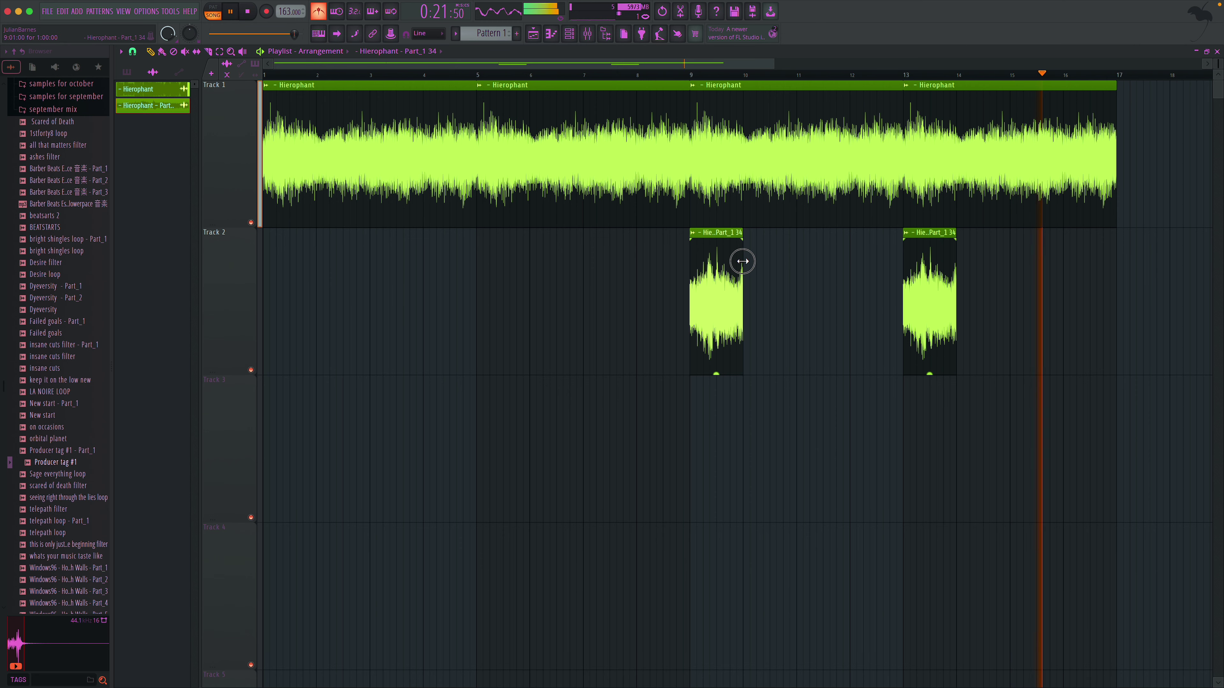
pyautogui.press('space')
# - Route the Part_1 34 sample channel to mixer Insert 2 and raise that insert's volume to about 3.0 dB
pyautogui.click(569, 34)
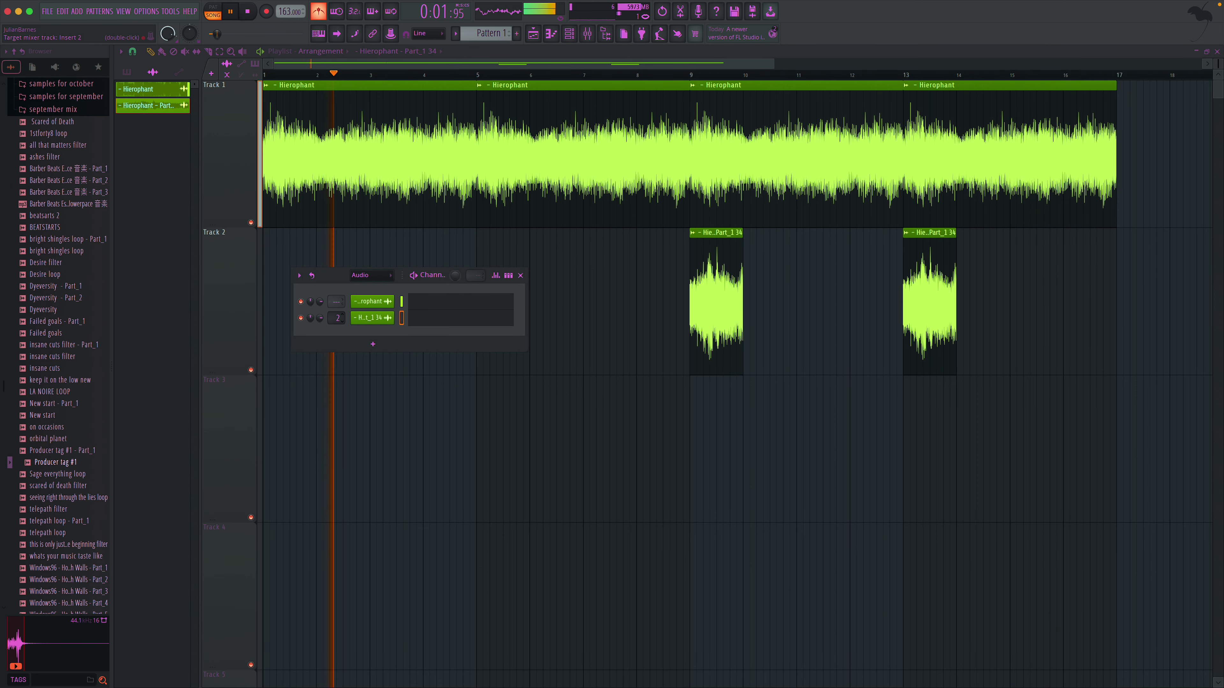
pyautogui.click(520, 276)
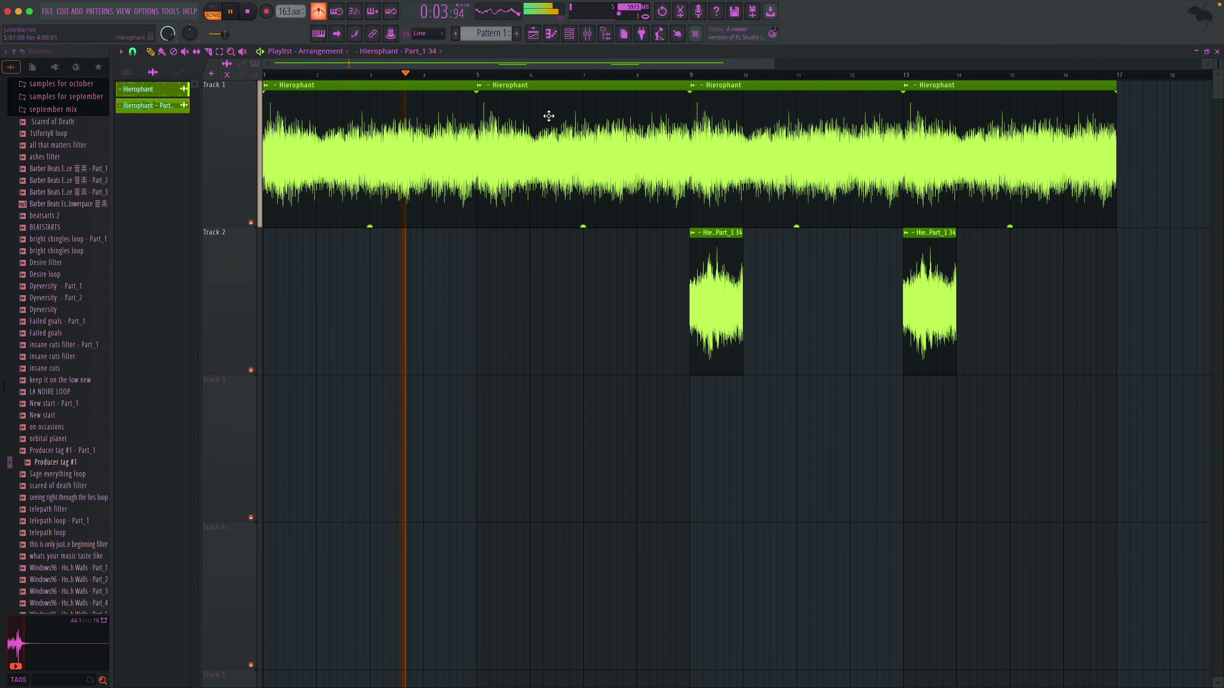
pyautogui.press('F9')
pyautogui.click(148, 269)
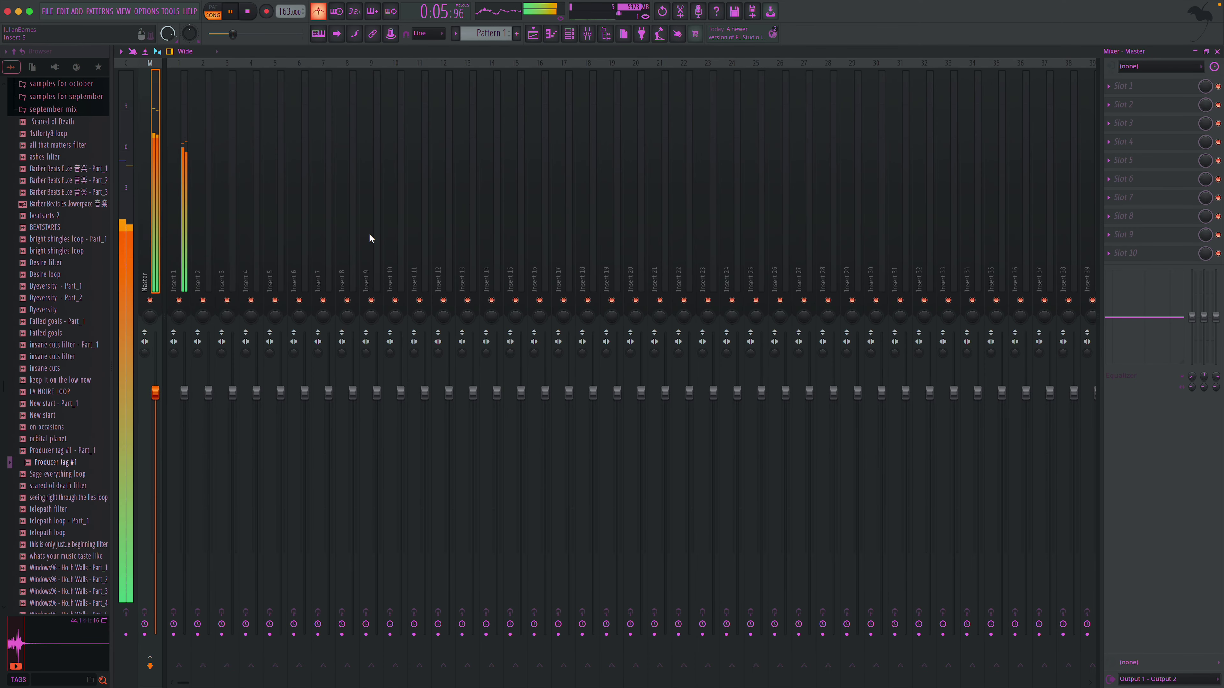
pyautogui.click(190, 198)
pyautogui.moveTo(208, 391); pyautogui.dragTo(208, 367)
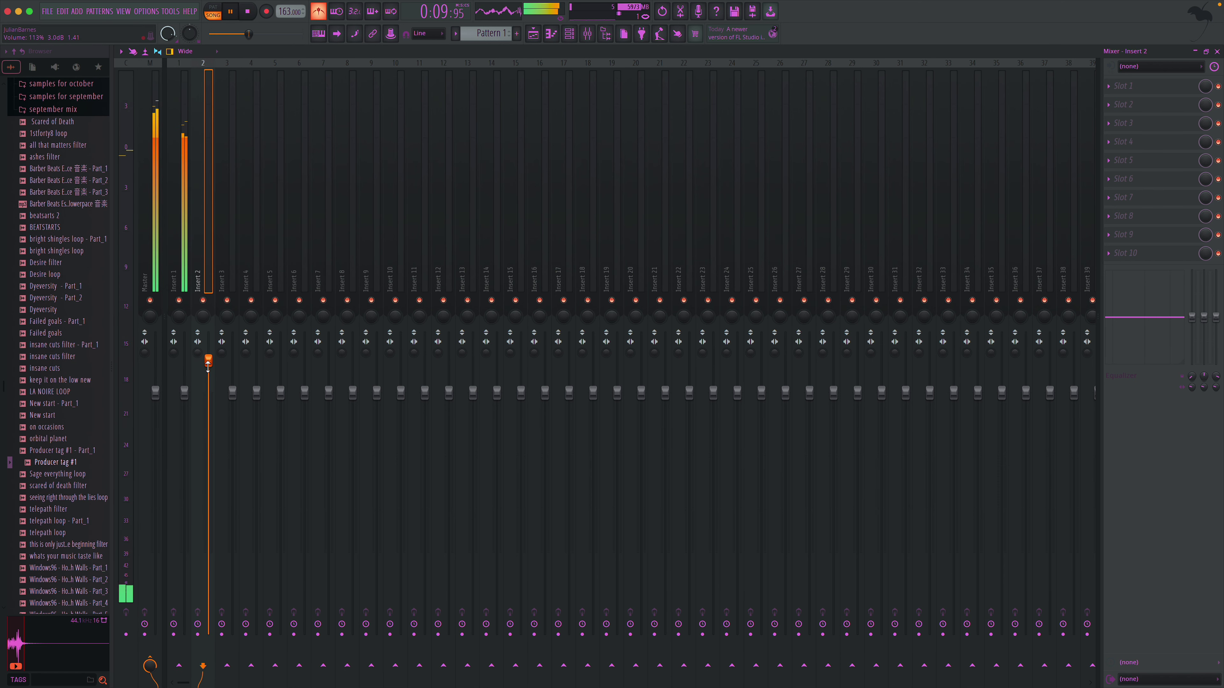
# - Load Fruity Parametric EQ 2 into the first effect slot of Insert 2 and apply the saved low-cut preset
pyautogui.click(1123, 86)
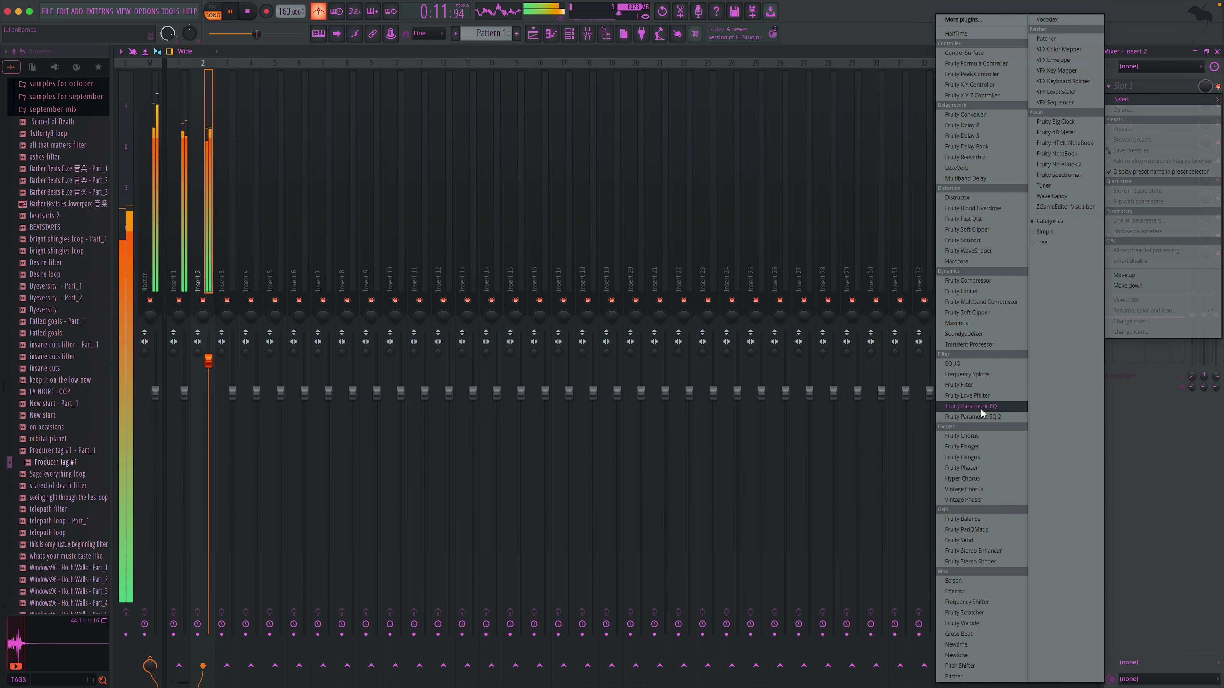
pyautogui.click(983, 417)
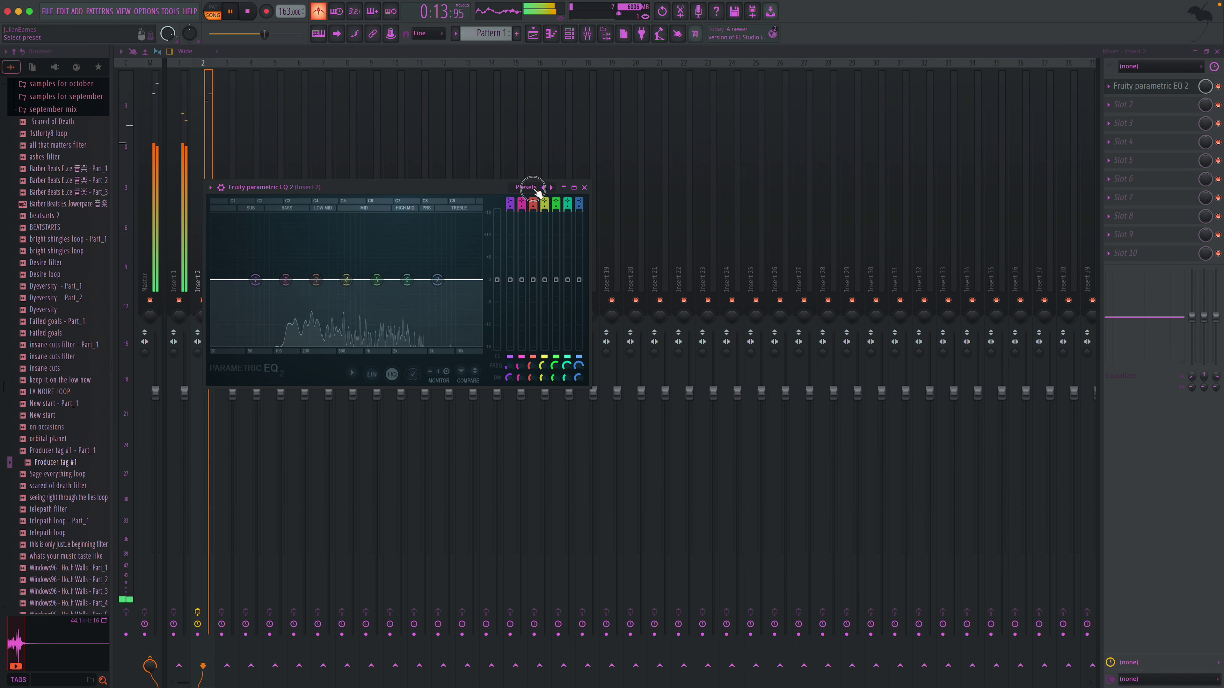
pyautogui.click(525, 187)
pyautogui.click(574, 195)
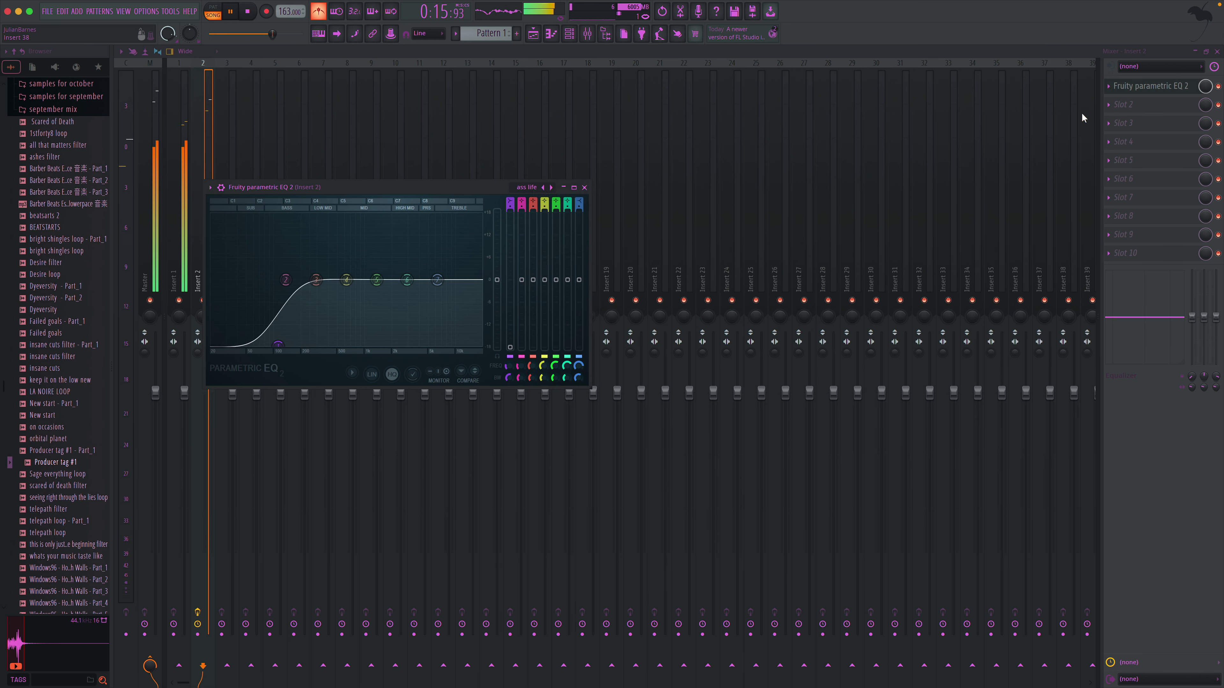
pyautogui.click(584, 188)
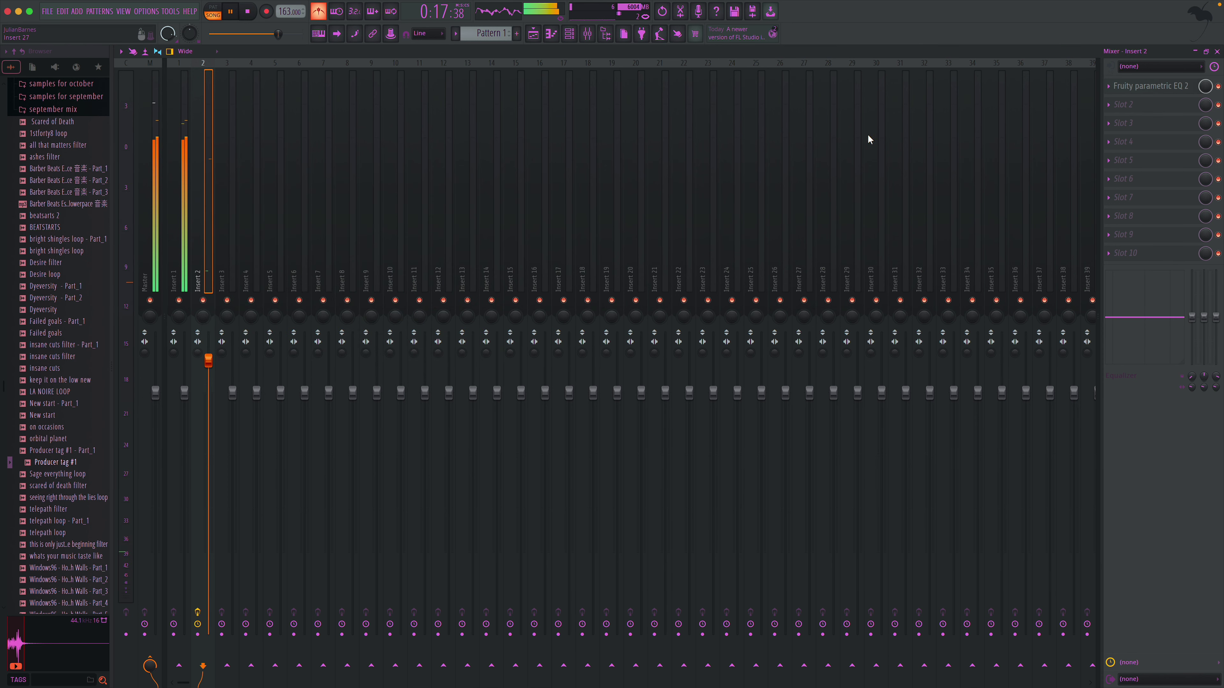
# - Add Fruity Reeverb 2 to the second effect slot of Insert 2 with a dry level of about 67%, and return to the playlist
pyautogui.click(1125, 105)
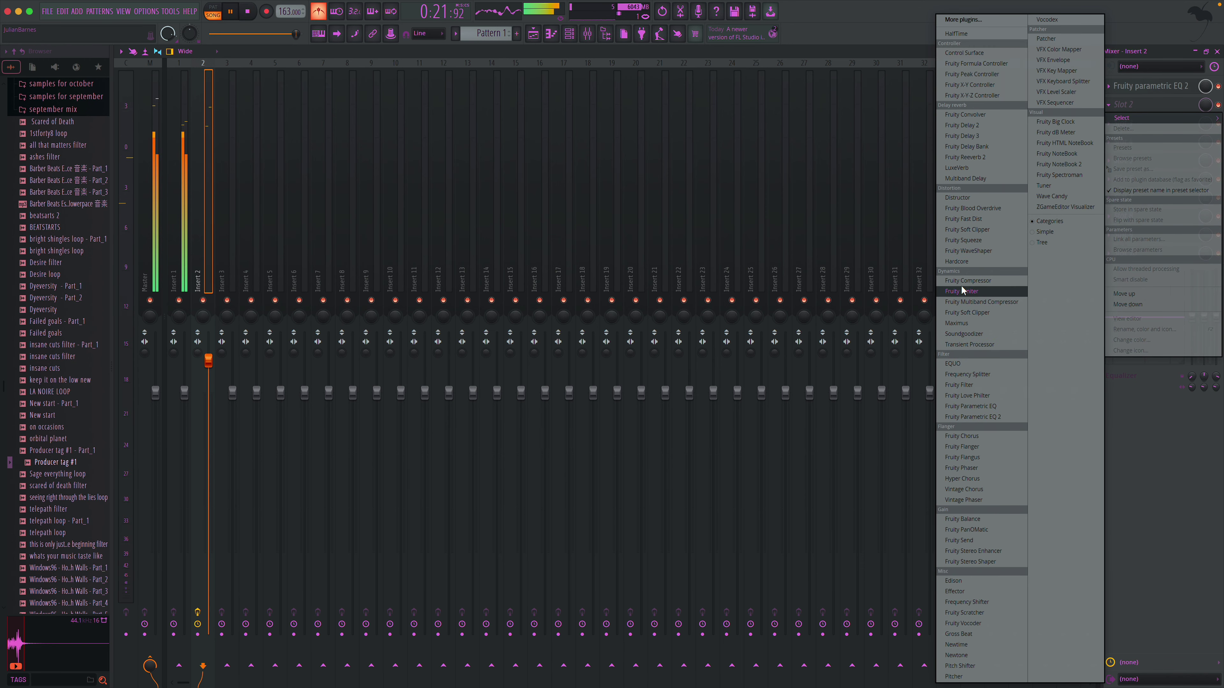
pyautogui.click(974, 157)
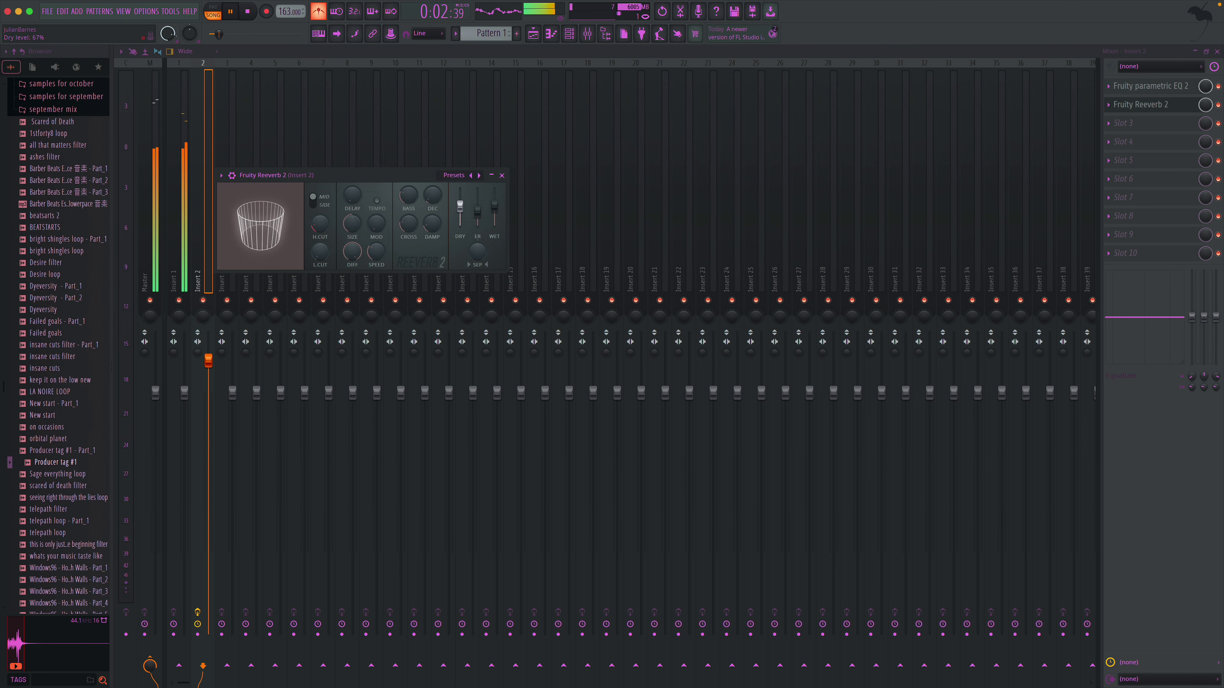
pyautogui.click(502, 176)
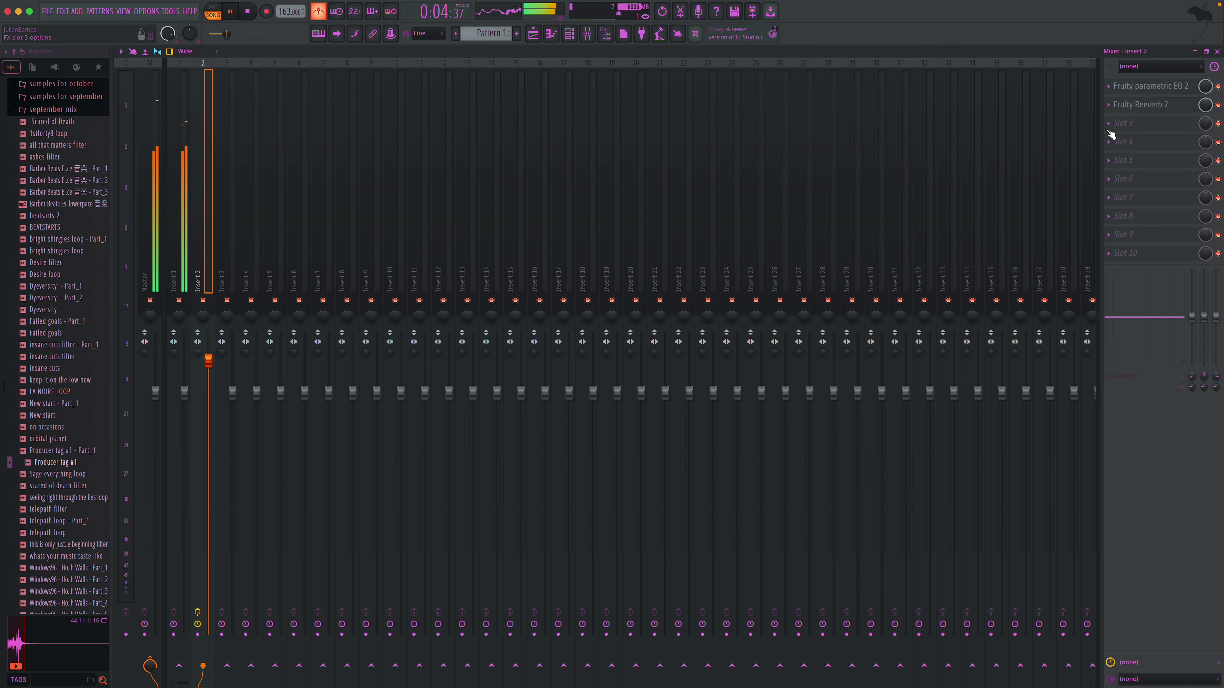
pyautogui.click(1217, 51)
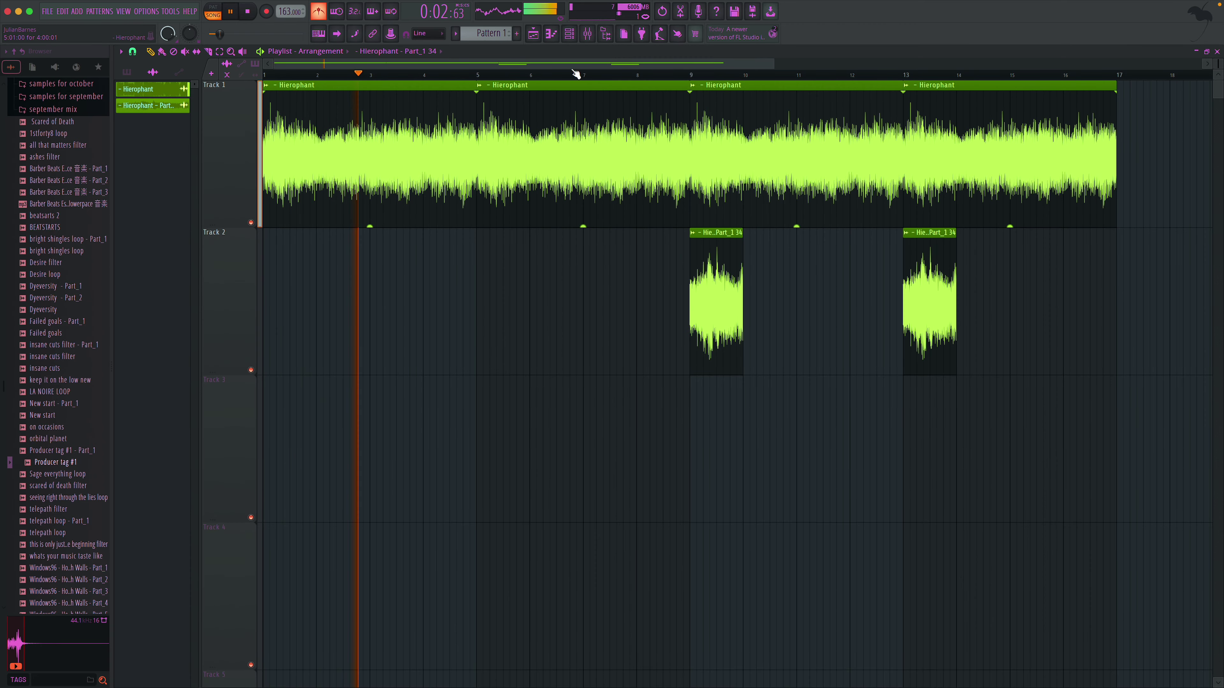
# - Load Fruity Parametric EQ 2 into the first effect slot of Insert 1, switch its preset, and return to the playlist
pyautogui.click(588, 33)
pyautogui.click(168, 267)
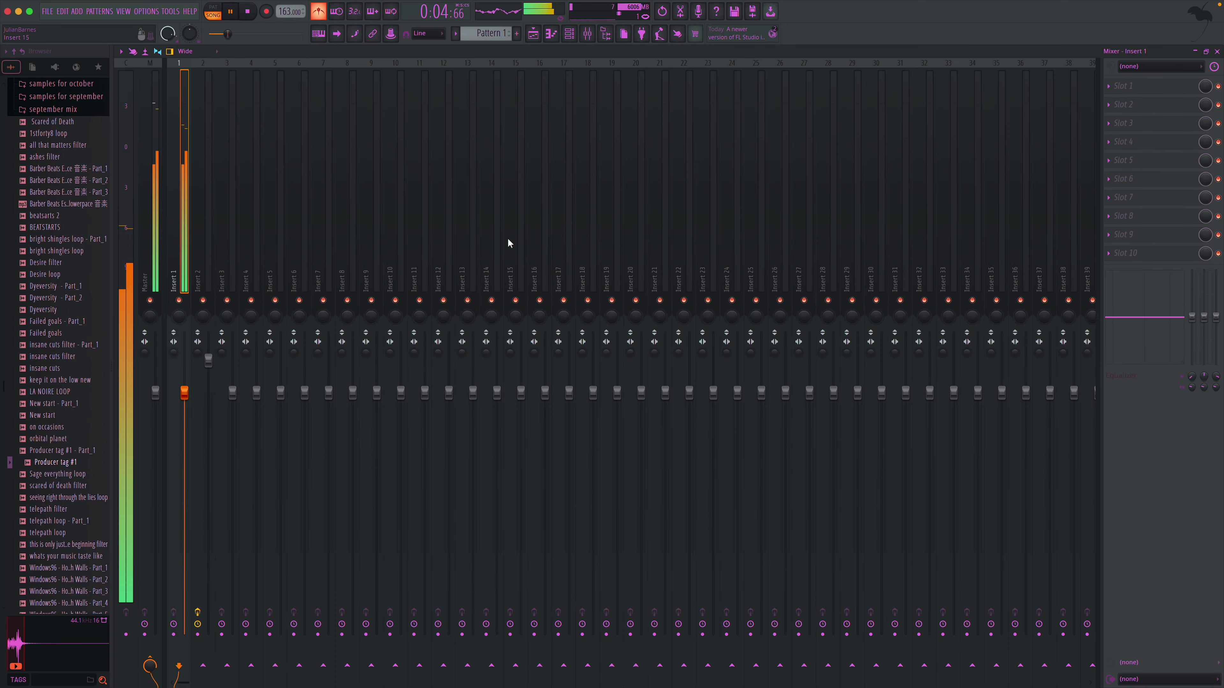
pyautogui.click(1166, 89)
pyautogui.click(978, 417)
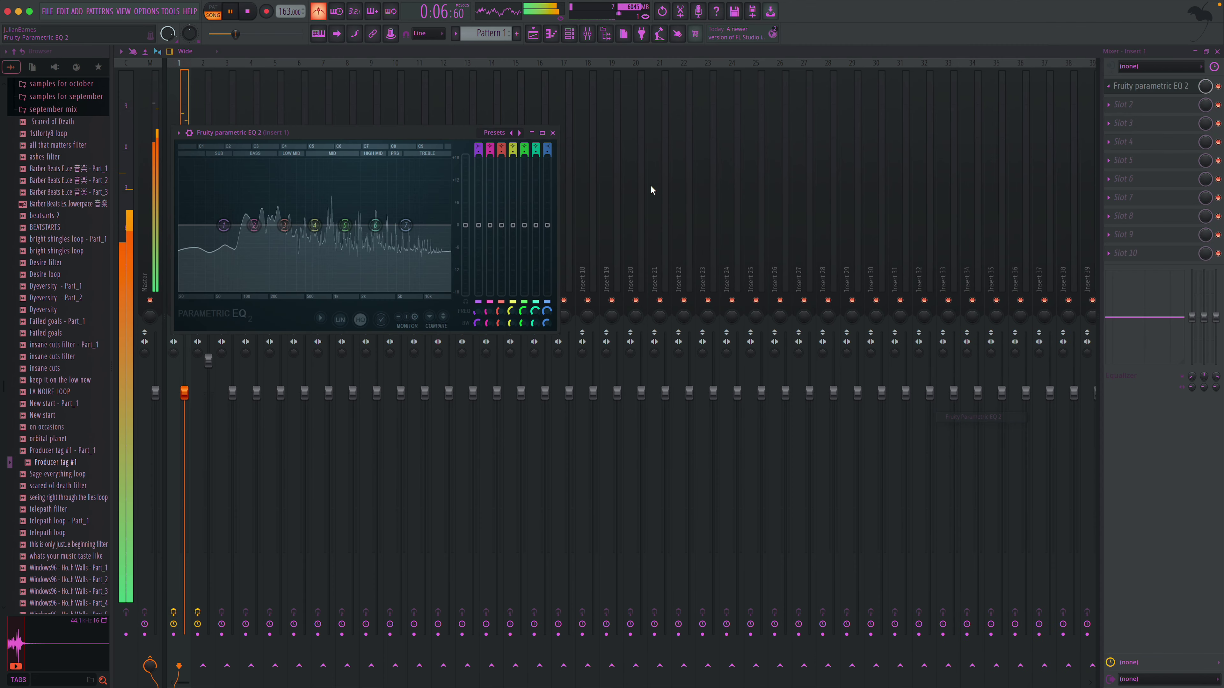
pyautogui.click(512, 133)
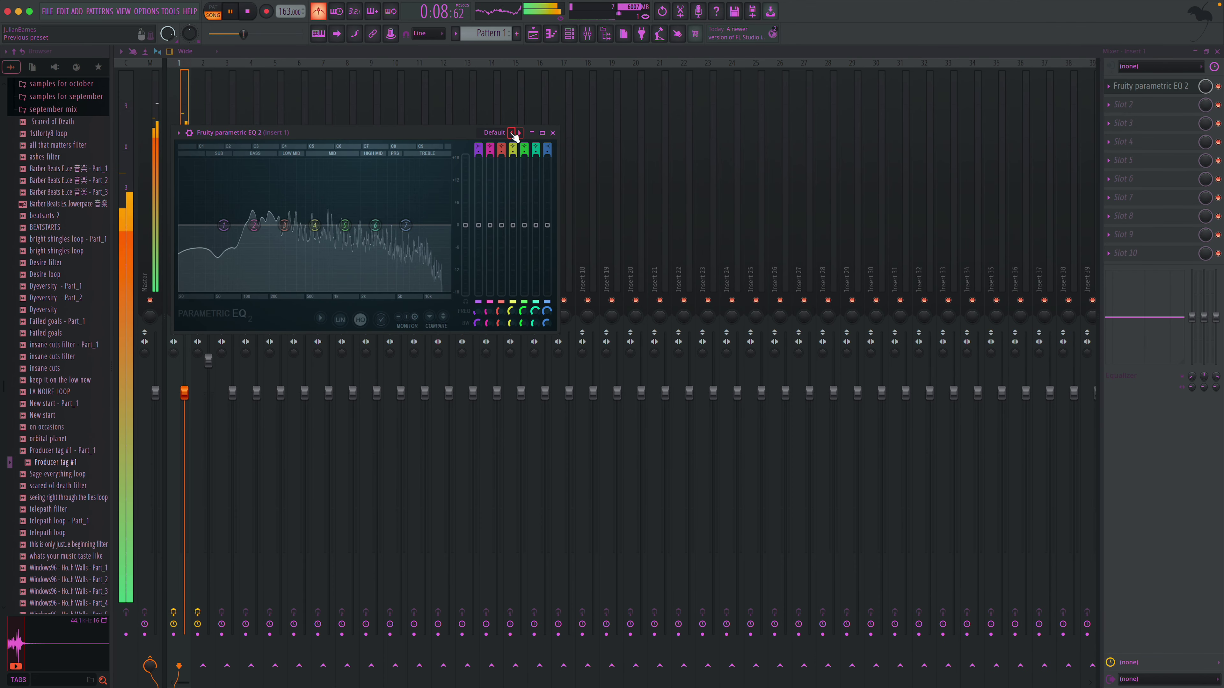
pyautogui.click(553, 132)
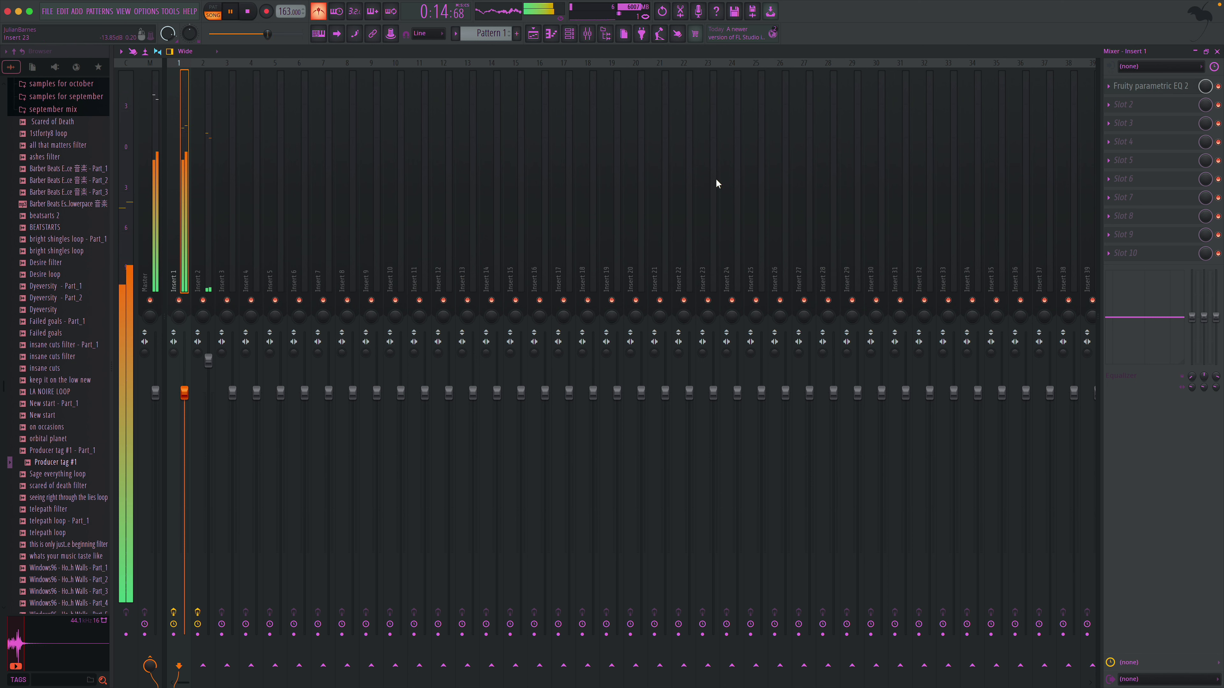
pyautogui.click(1217, 51)
# - Place Pattern 1 at bar 1 of Track 3, extend it to two bars, and add a copy at bar 3
pyautogui.scroll(5, 68, 179)
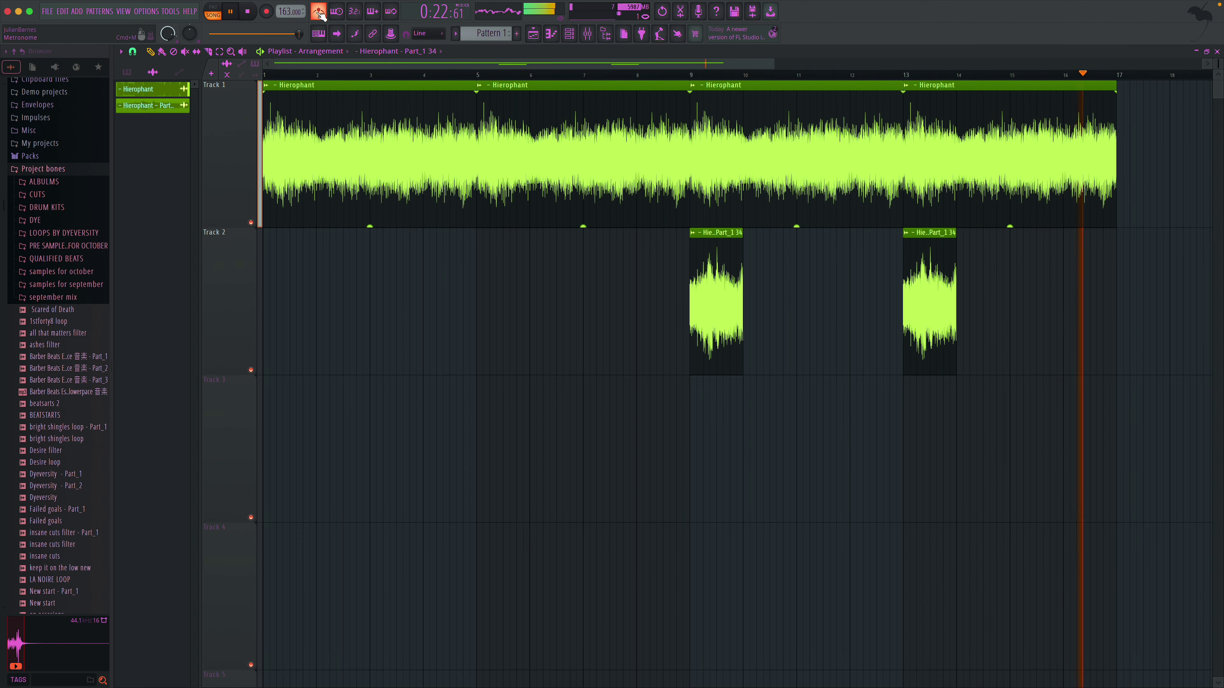
pyautogui.click(517, 34)
pyautogui.press('Return')
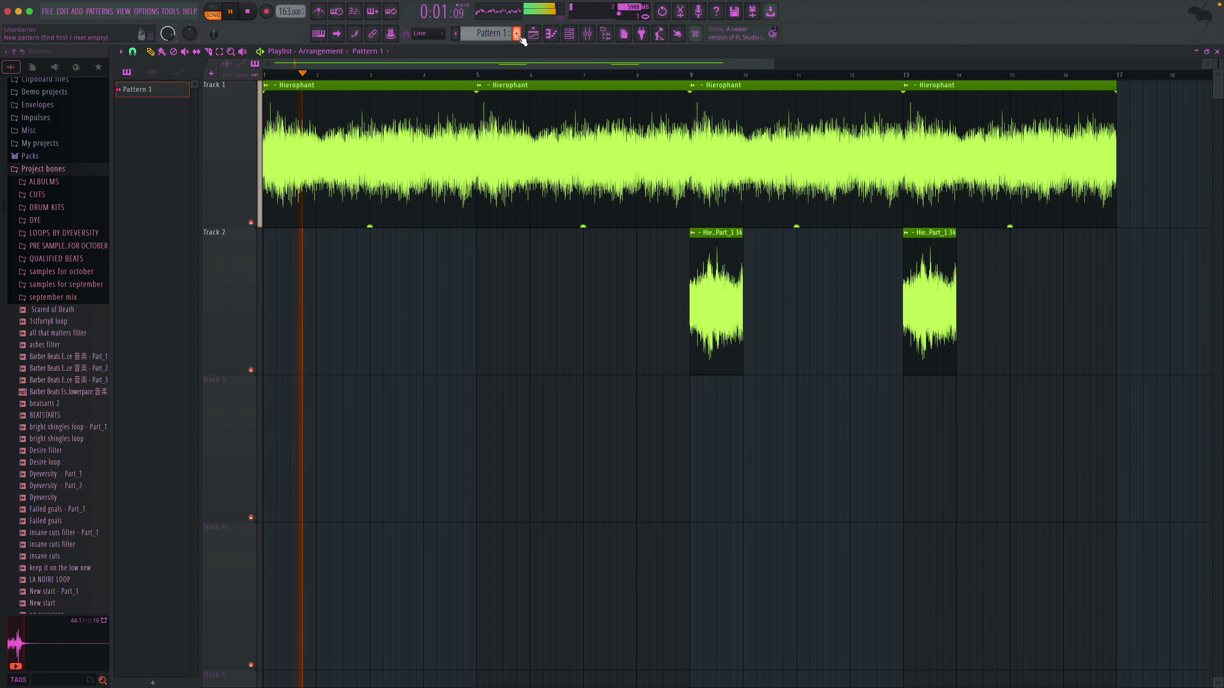
pyautogui.moveTo(139, 90); pyautogui.dragTo(233, 437)
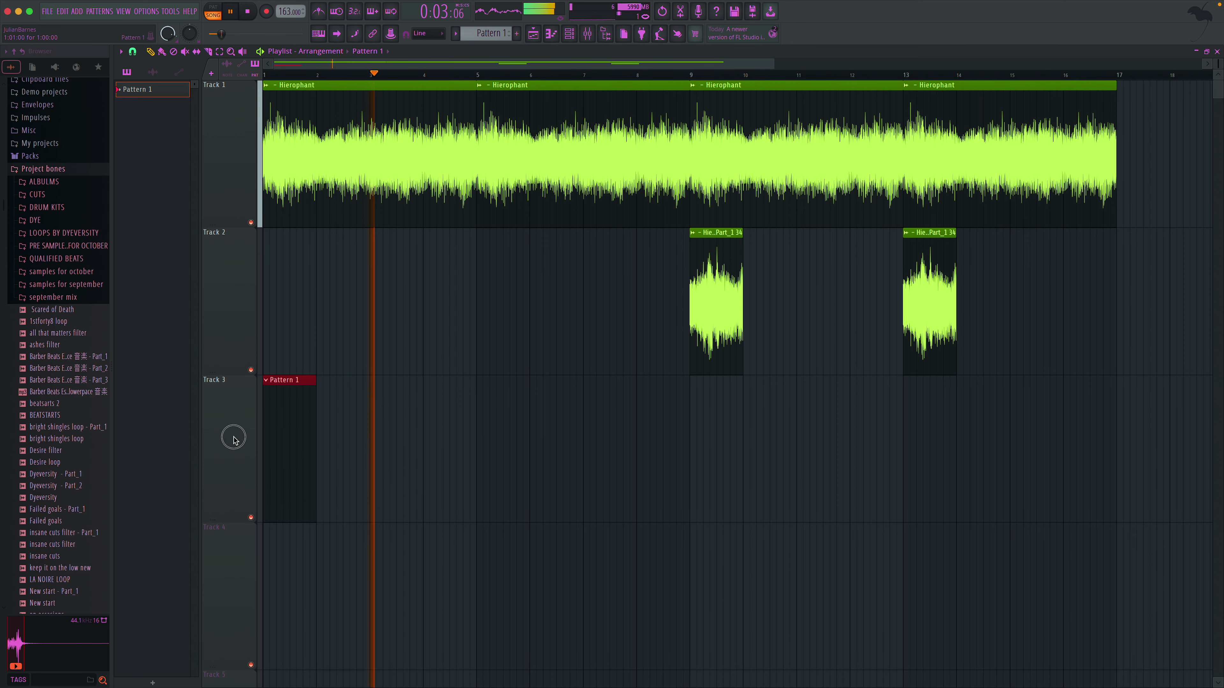
pyautogui.moveTo(313, 428); pyautogui.dragTo(369, 411)
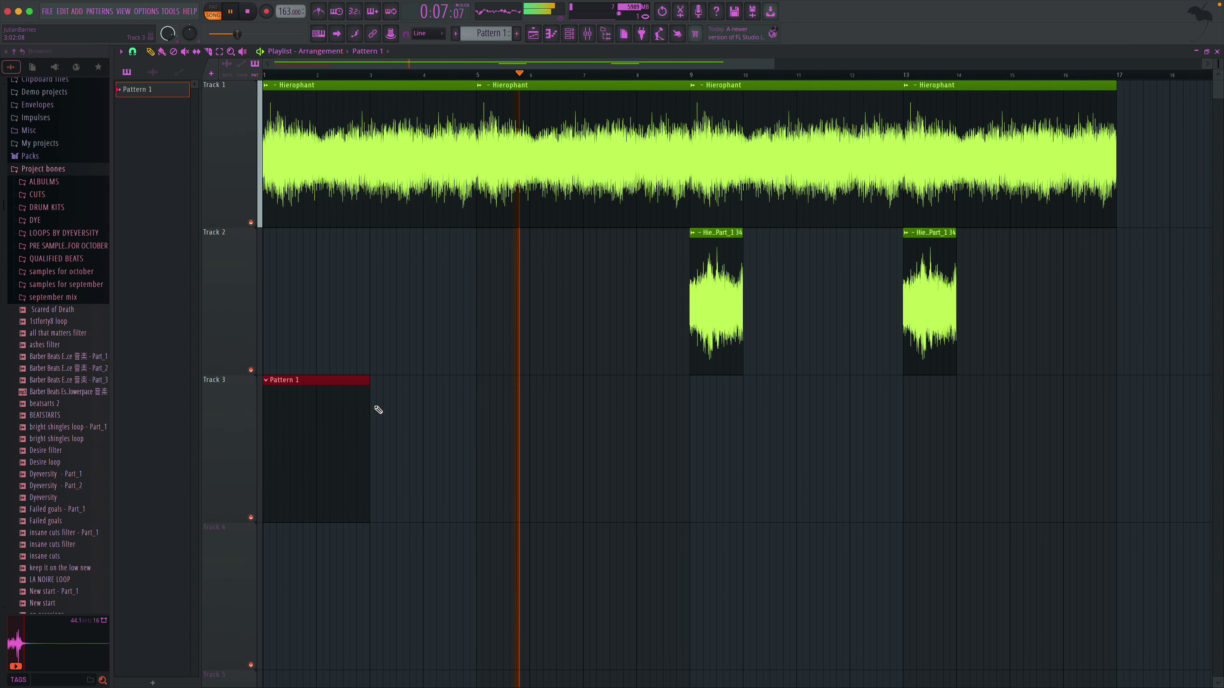
pyautogui.click(379, 410)
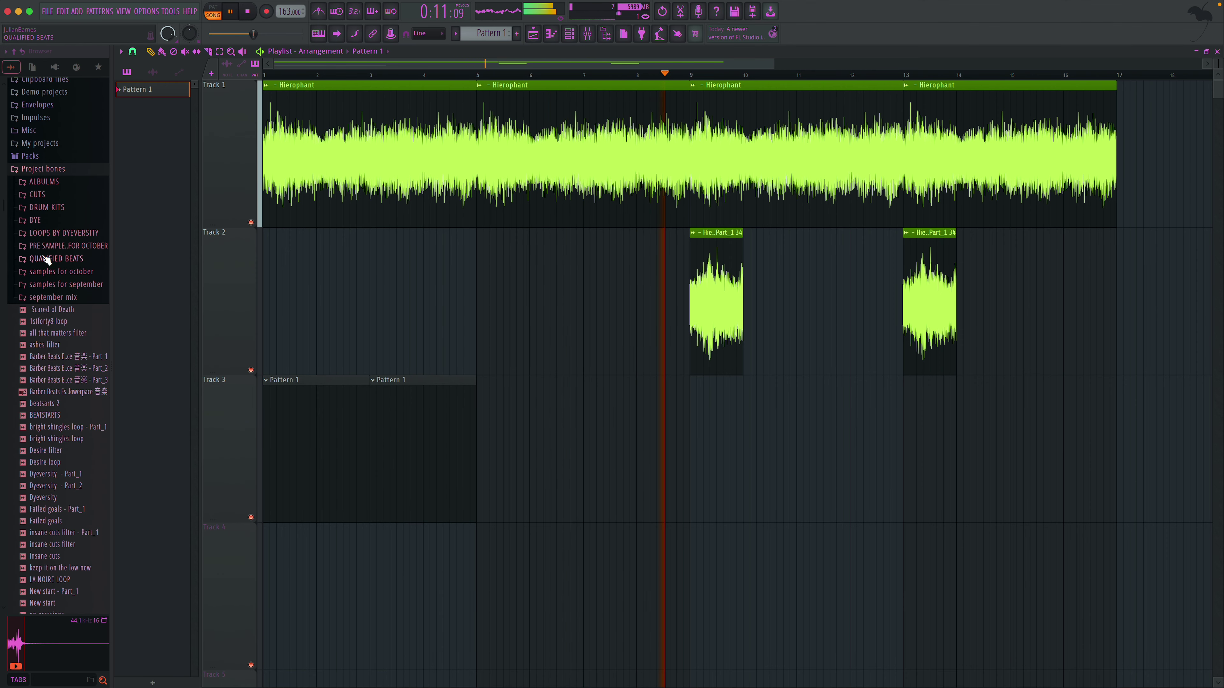
# - Open the 808 folder of the Spirit World Drum Kit inside DRUM KITS in the browser
pyautogui.click(48, 208)
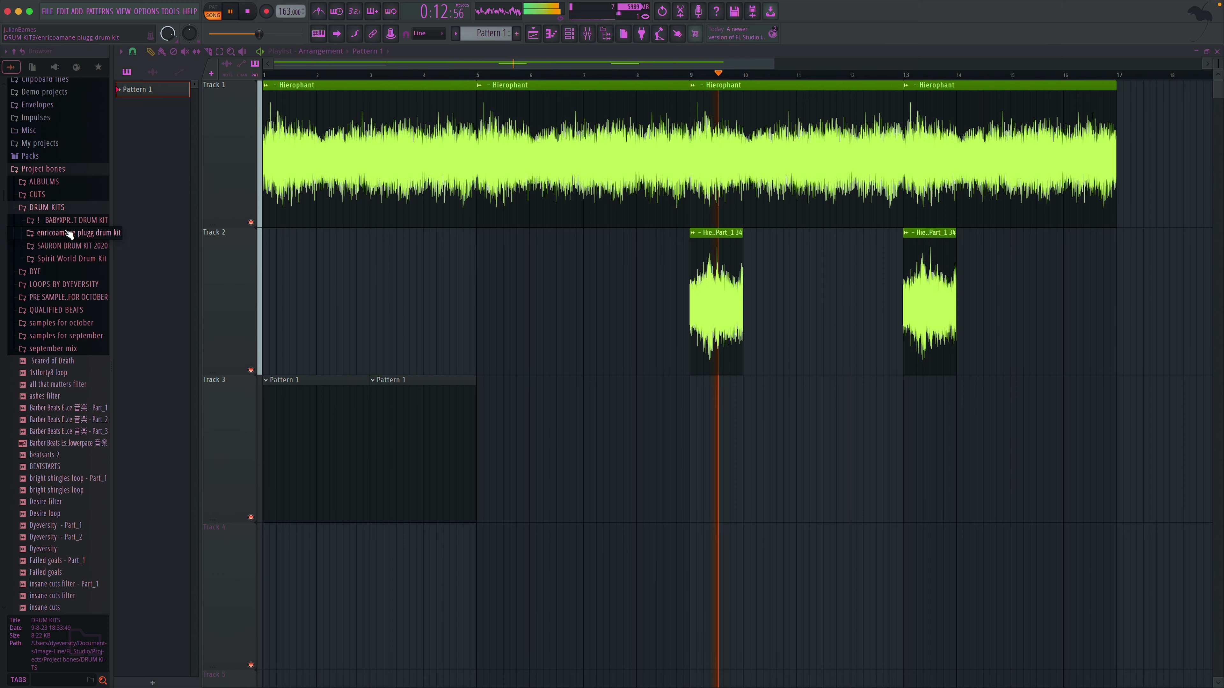
pyautogui.click(62, 260)
pyautogui.click(68, 272)
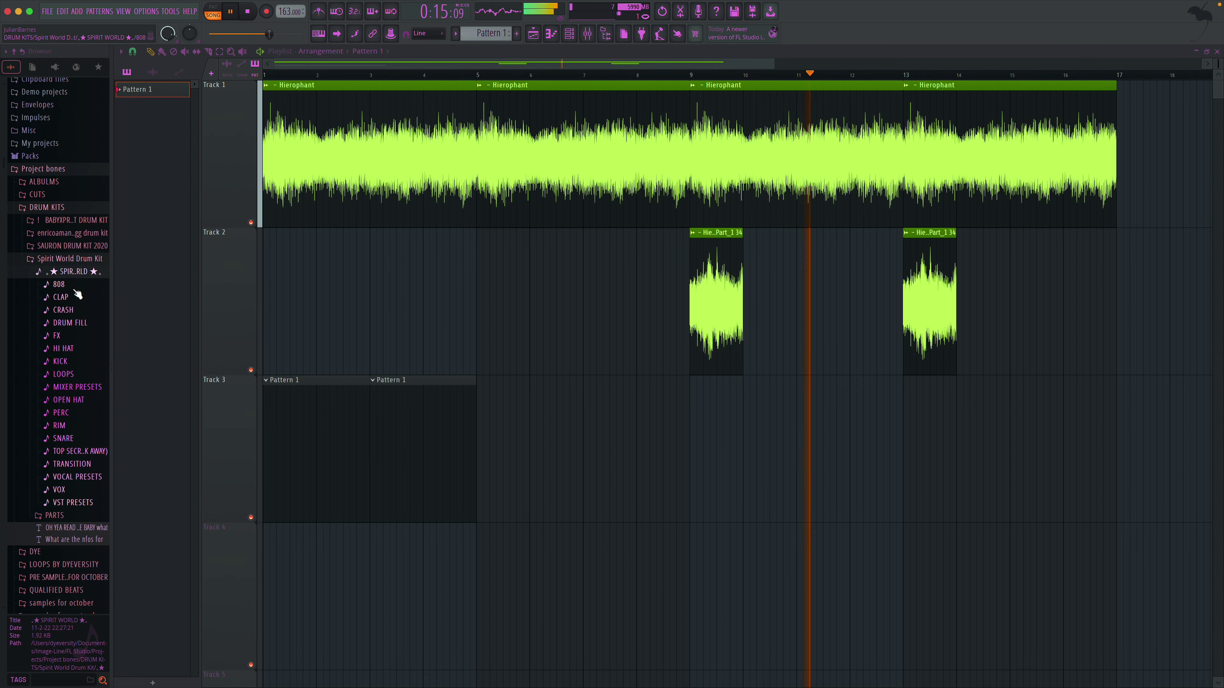
pyautogui.click(75, 289)
# - Audition the 808 samples from Earth 808 down to Offline 808 against the playing beat
pyautogui.click(81, 319)
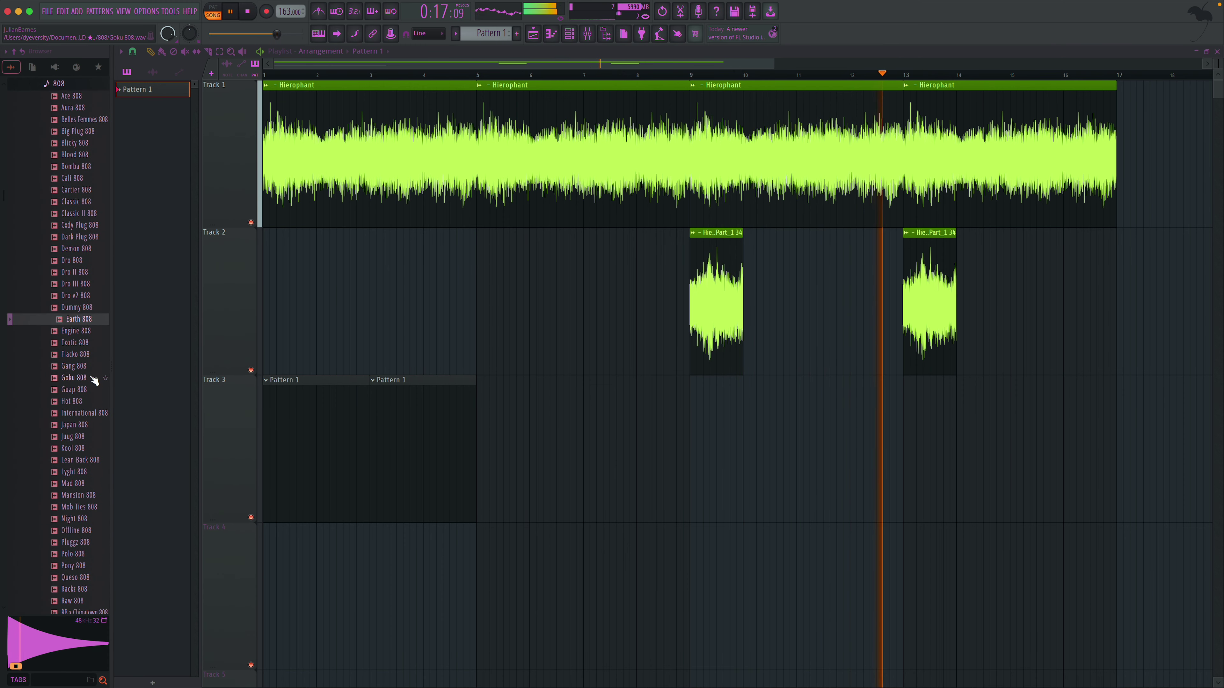
pyautogui.scroll(-3, 91, 377)
pyautogui.click(83, 345)
pyautogui.click(87, 367)
pyautogui.scroll(-2, 88, 371)
pyautogui.click(86, 331)
pyautogui.click(87, 343)
pyautogui.click(87, 357)
pyautogui.click(88, 367)
pyautogui.click(86, 379)
pyautogui.click(87, 391)
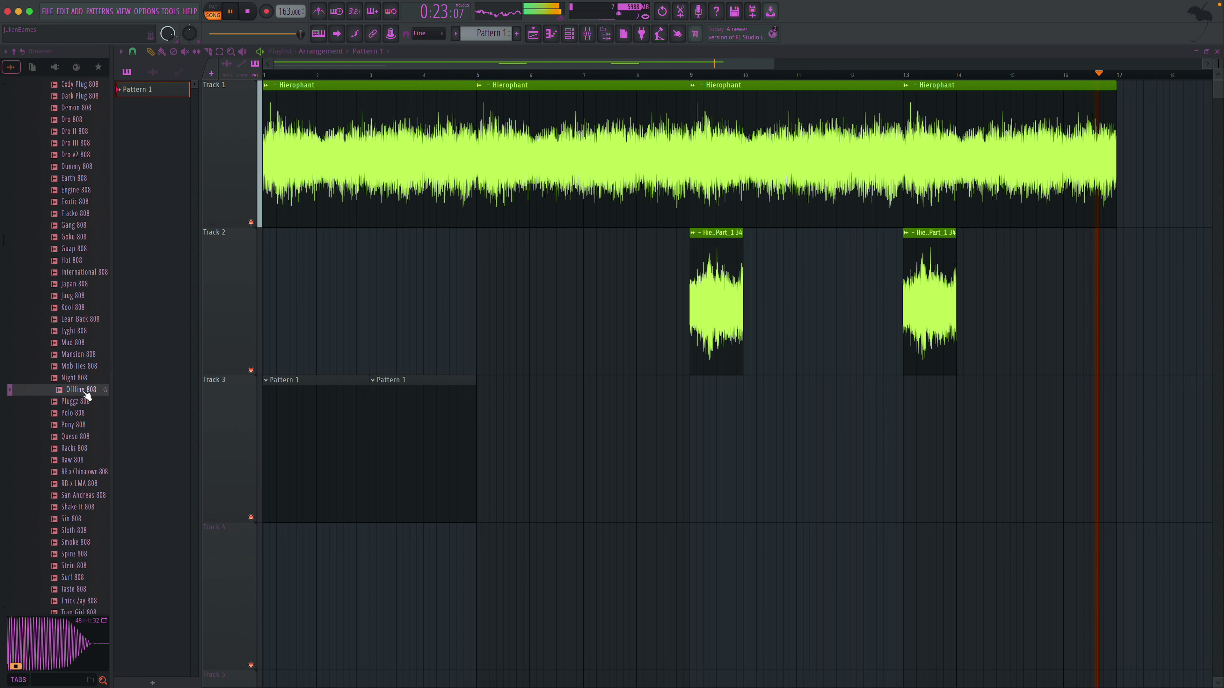
pyautogui.press('Up')
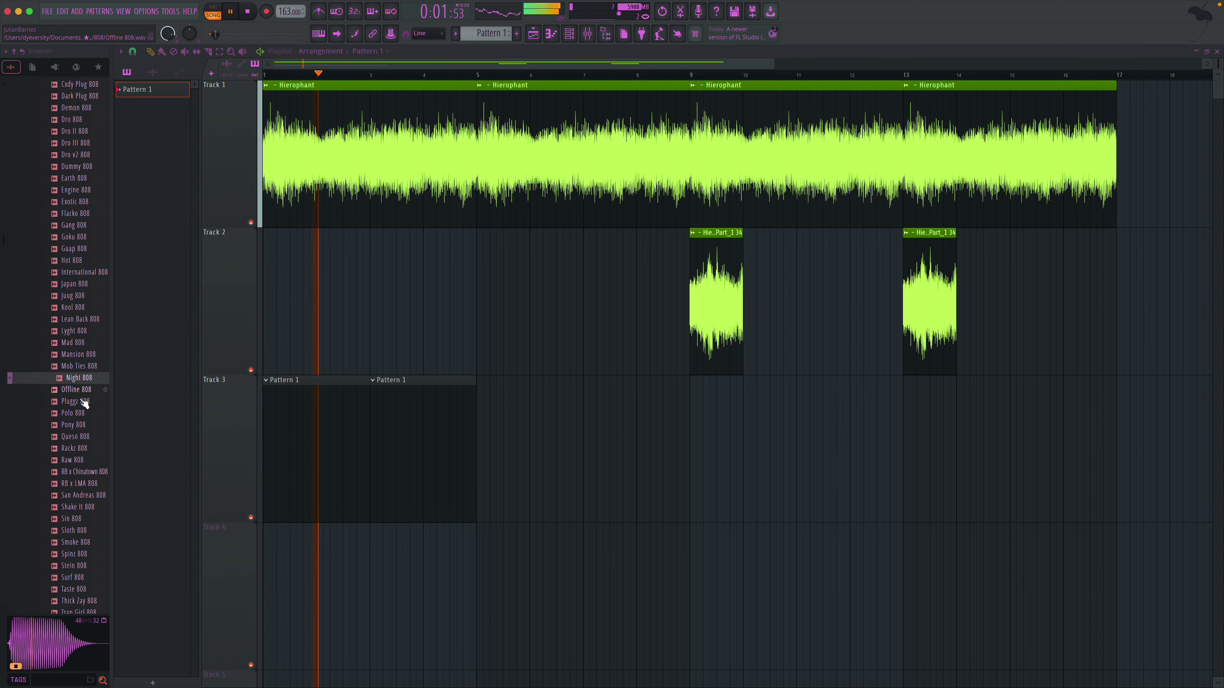
# - Stop playback and audition Night 808, Offline 808, Polo 808 and Pony 808 on their own
pyautogui.press('space')
pyautogui.click(82, 381)
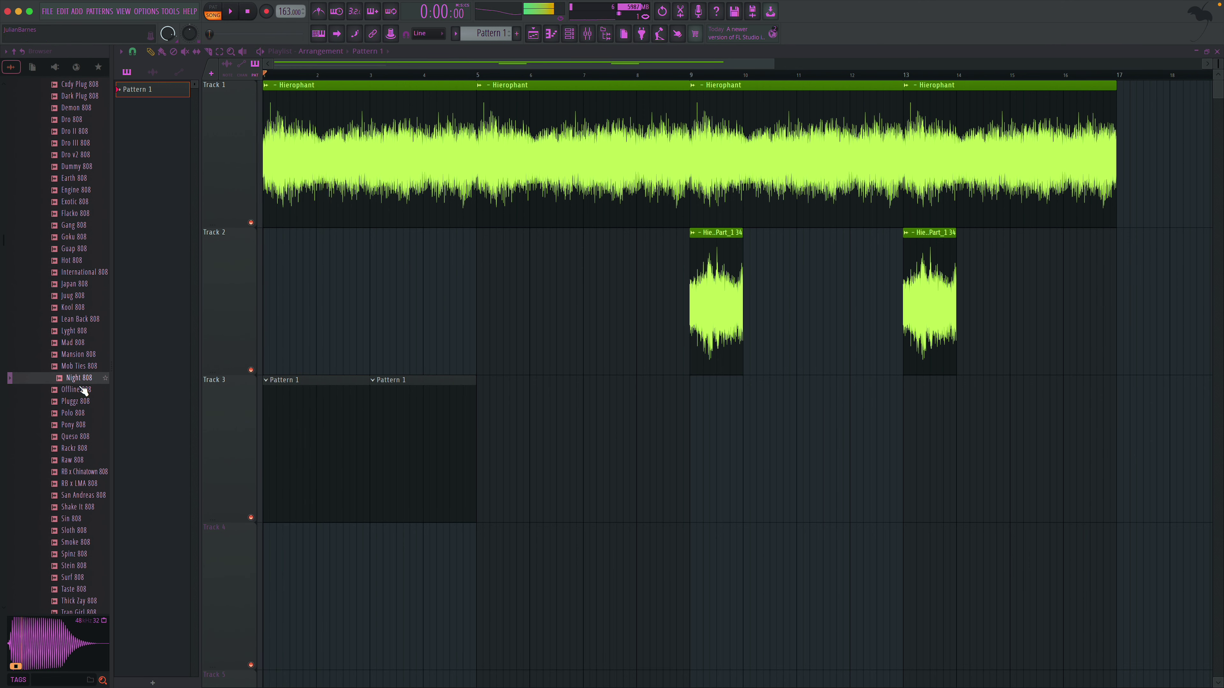
pyautogui.click(85, 390)
pyautogui.click(82, 413)
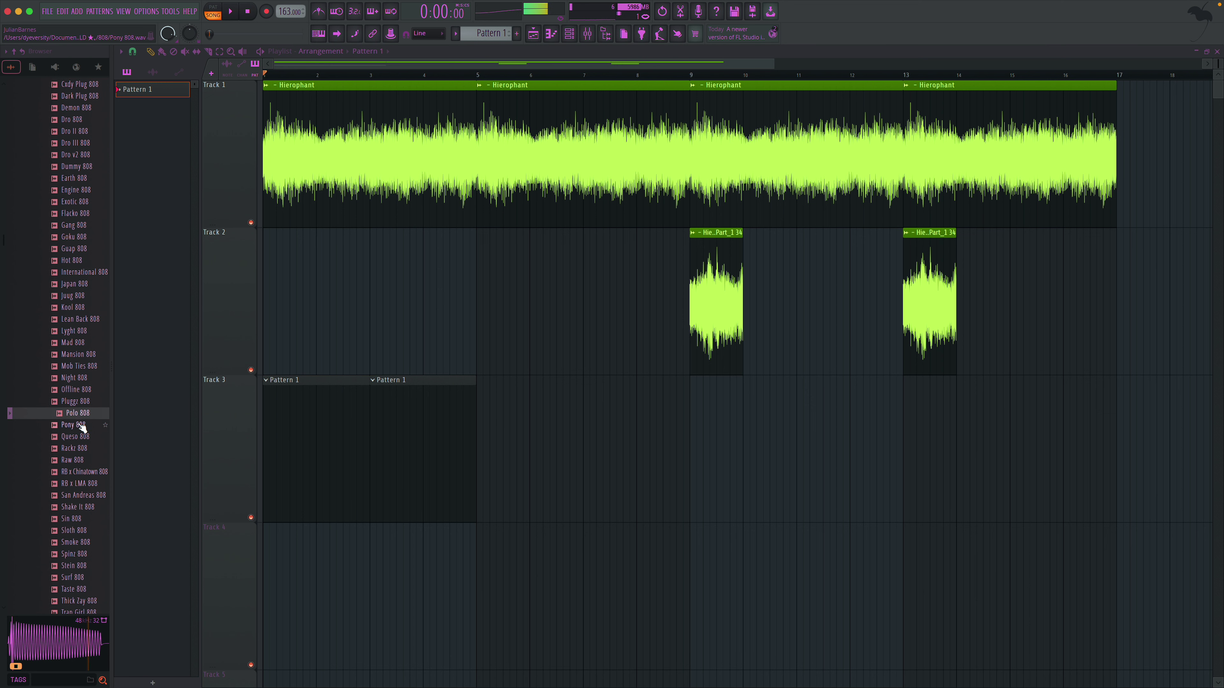
pyautogui.click(79, 425)
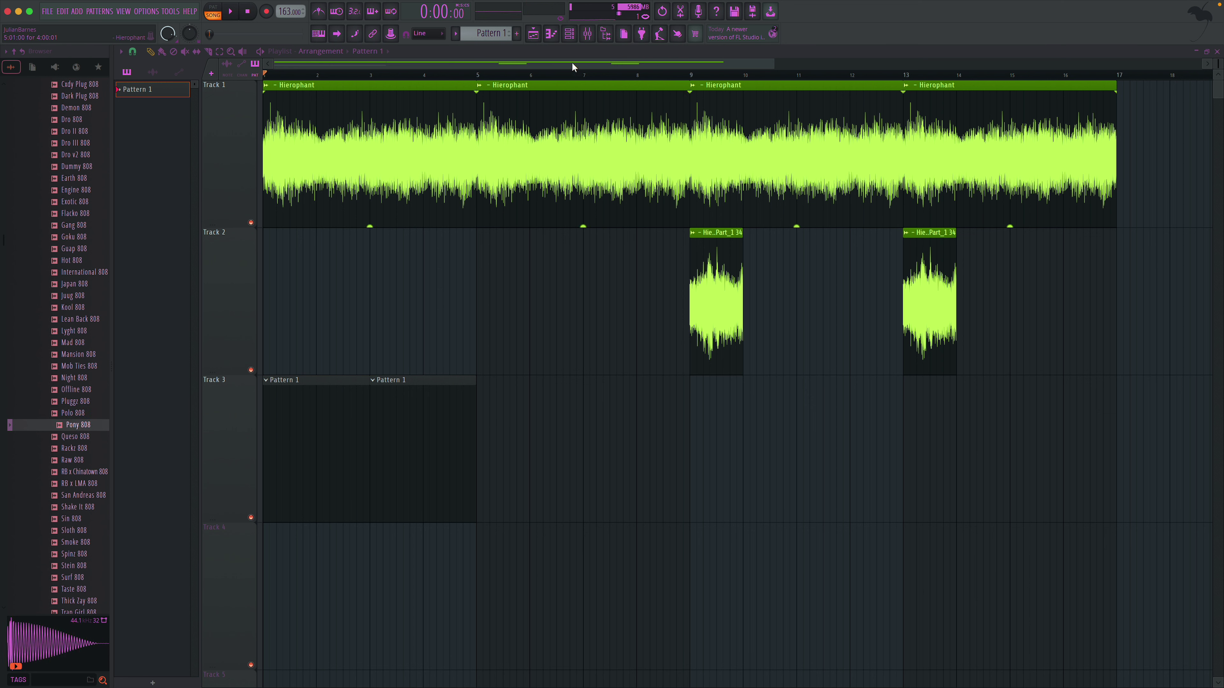
# - Add Pony 808 to the channel rack and enable its volume envelope with an attack time of 0%
pyautogui.click(569, 33)
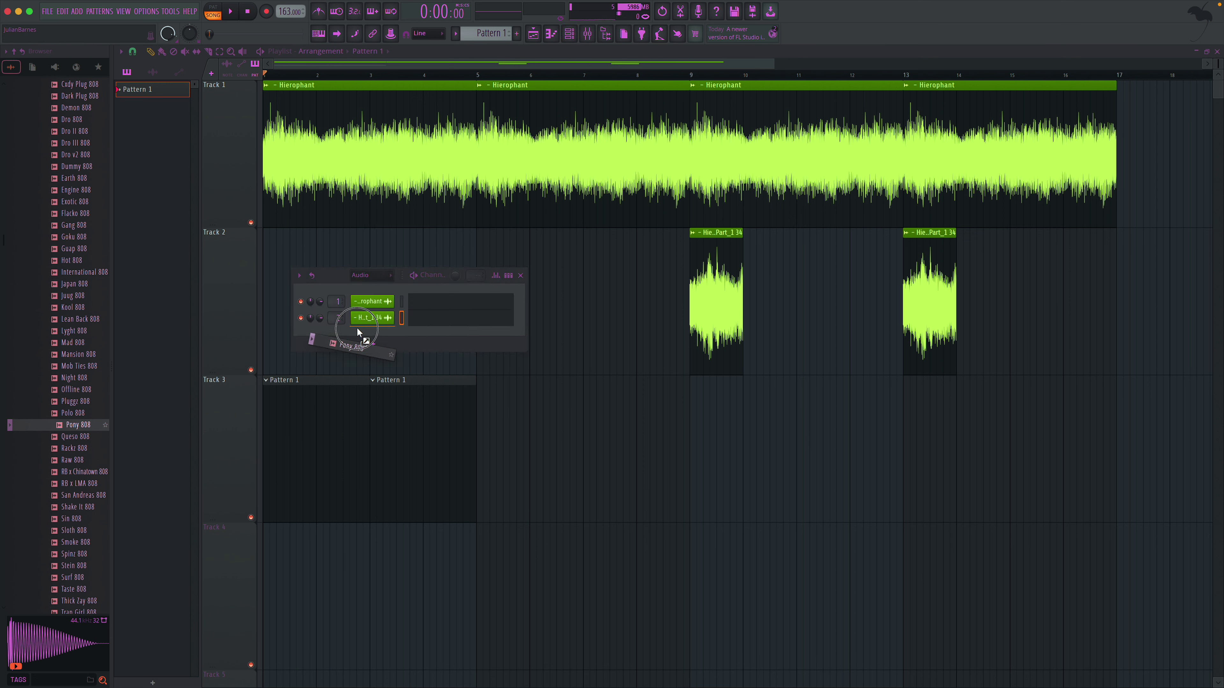
pyautogui.click(378, 317)
pyautogui.click(238, 181)
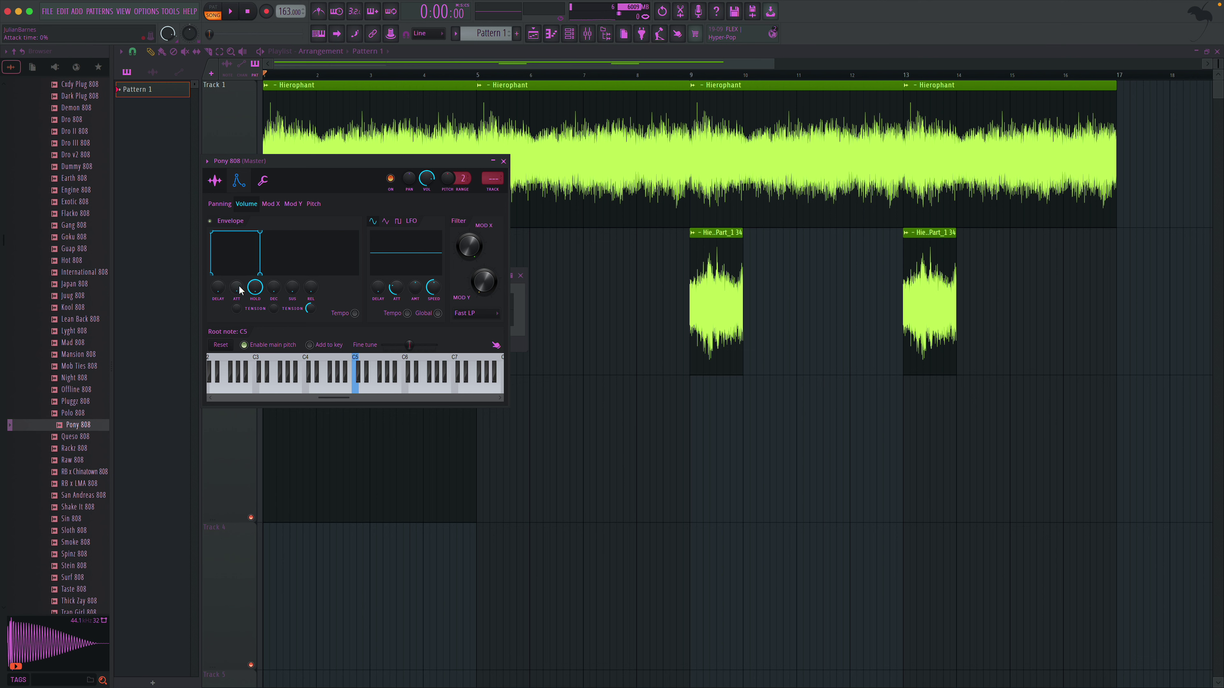
pyautogui.click(501, 164)
# - Show all channels in the channel rack and route the Pony 808 channel to mixer Insert 3
pyautogui.rightClick(373, 318)
pyautogui.click(413, 377)
pyautogui.click(368, 288)
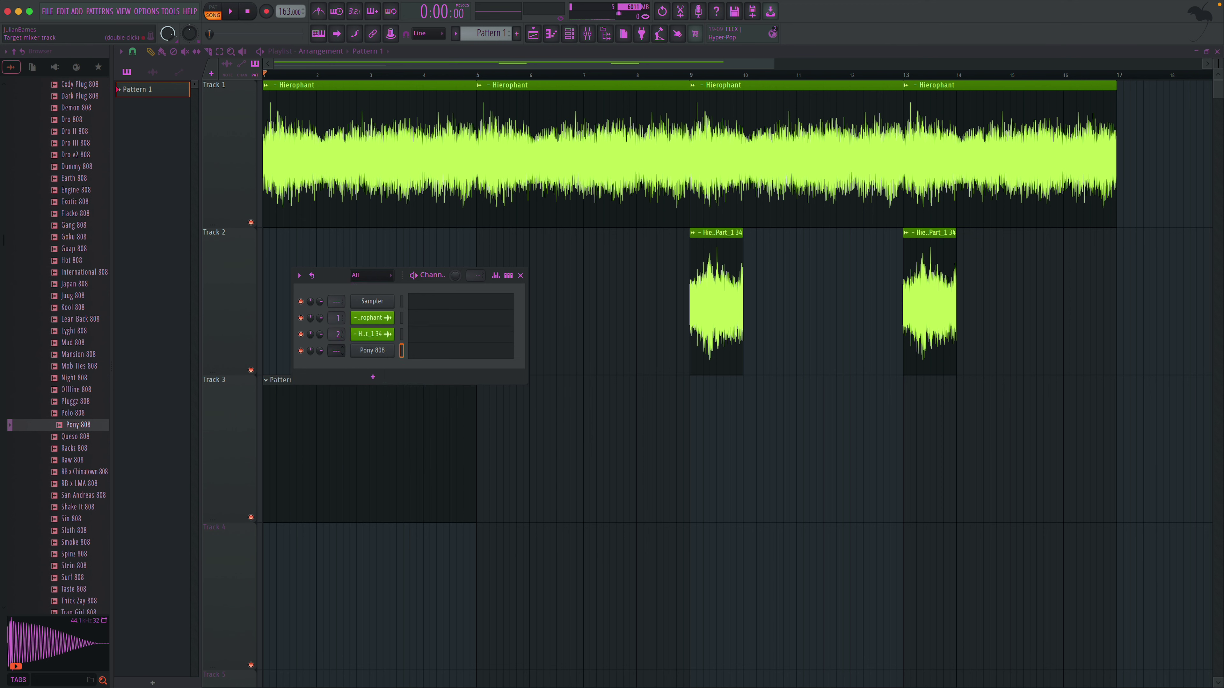
pyautogui.click(520, 275)
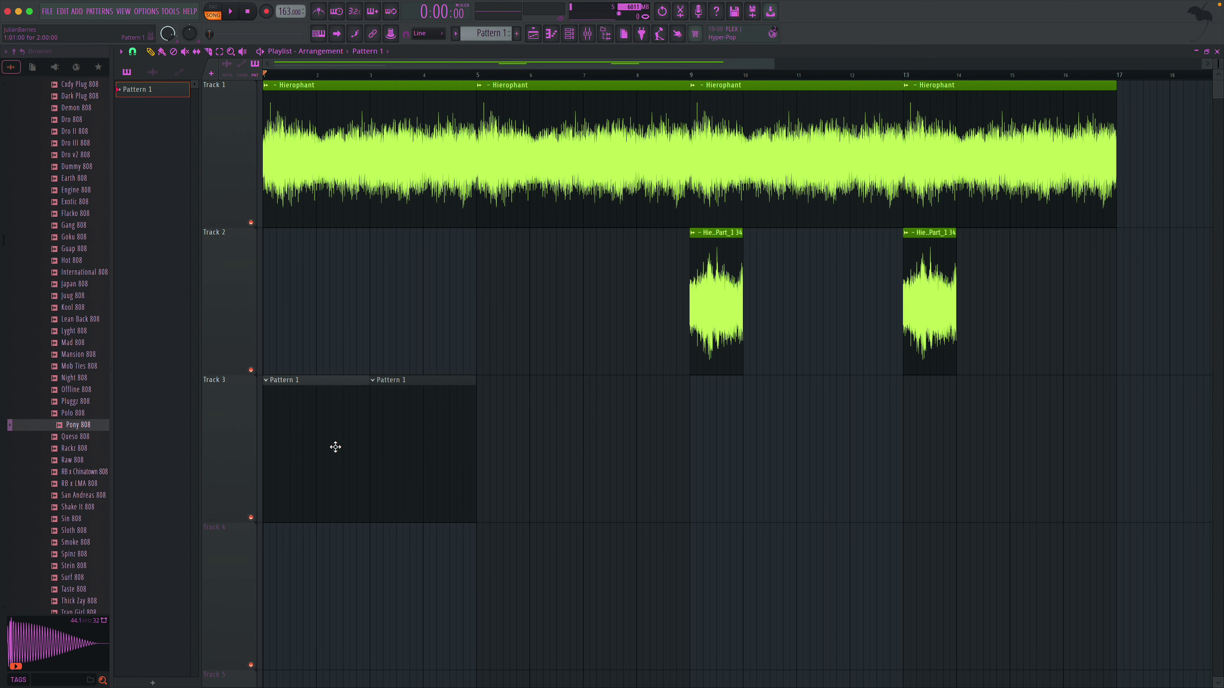
# - In the Pony 808 piano roll of Pattern 1, draw four back-to-back six-step C5 notes starting at bar 1
pyautogui.doubleClick(336, 446)
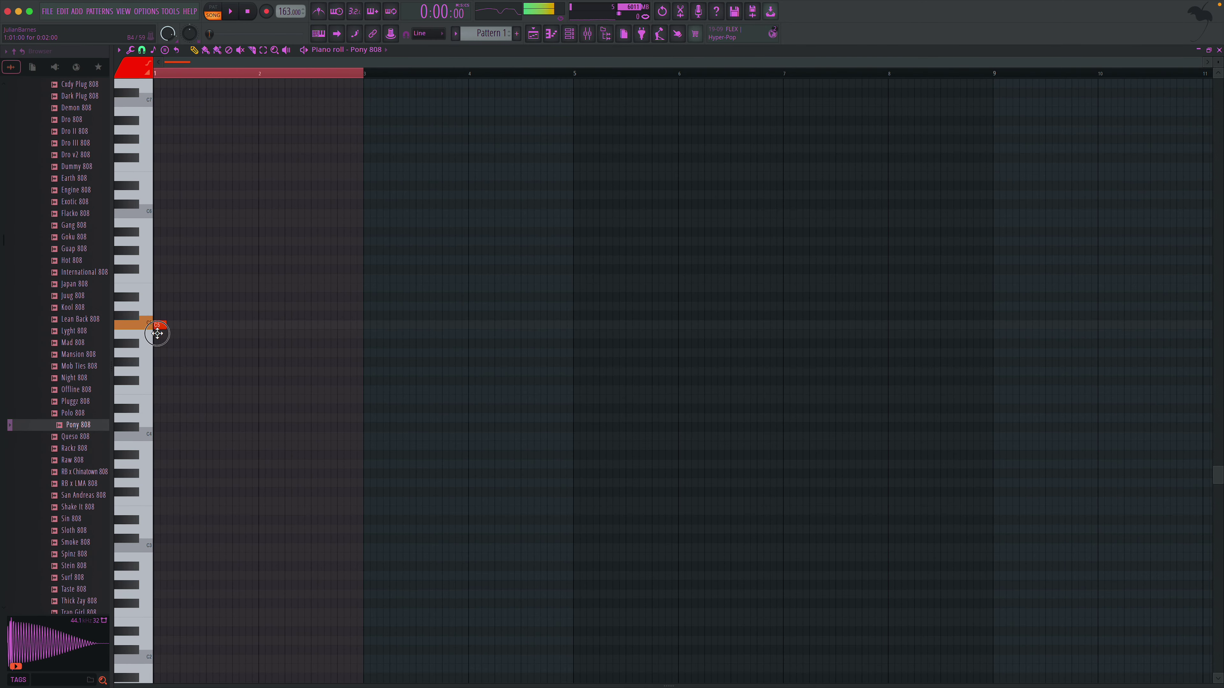
pyautogui.press('space')
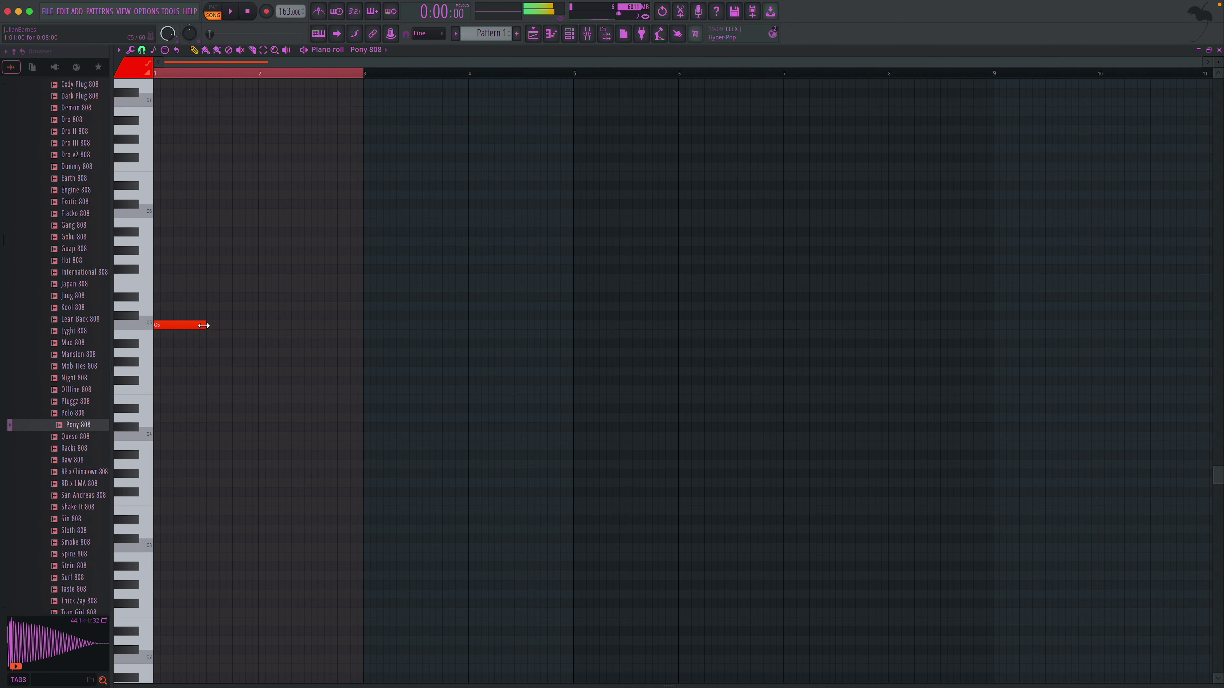
pyautogui.click(194, 327)
pyautogui.press('space')
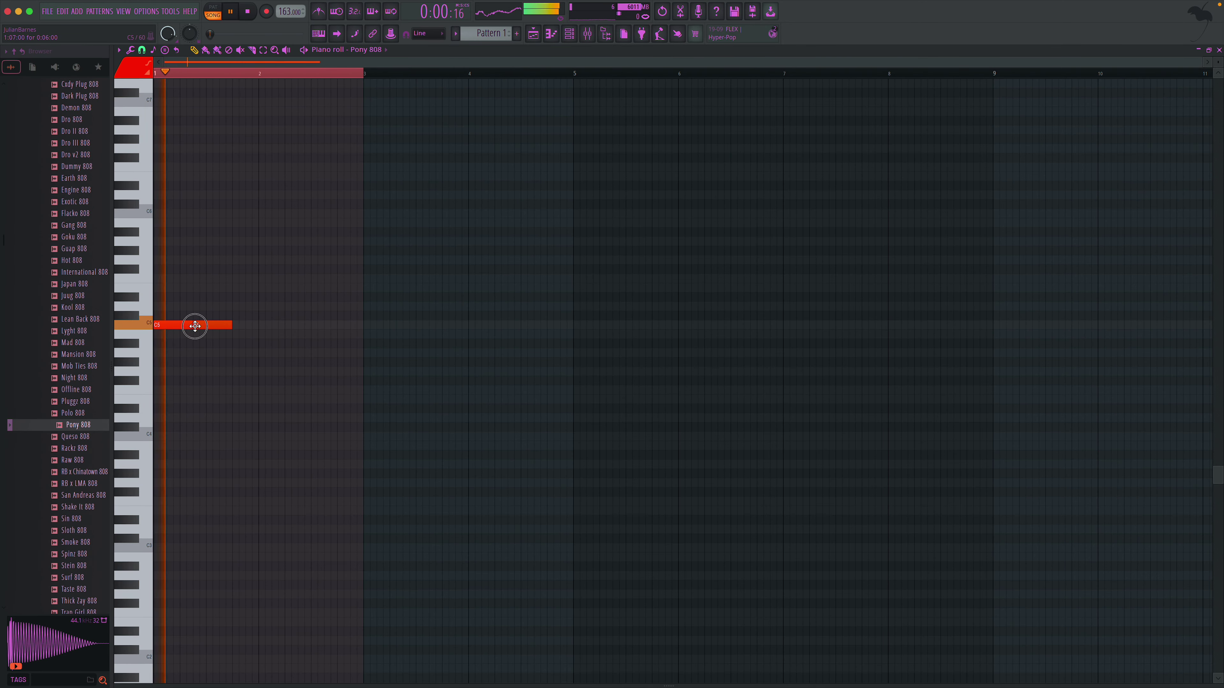
pyautogui.click(238, 326)
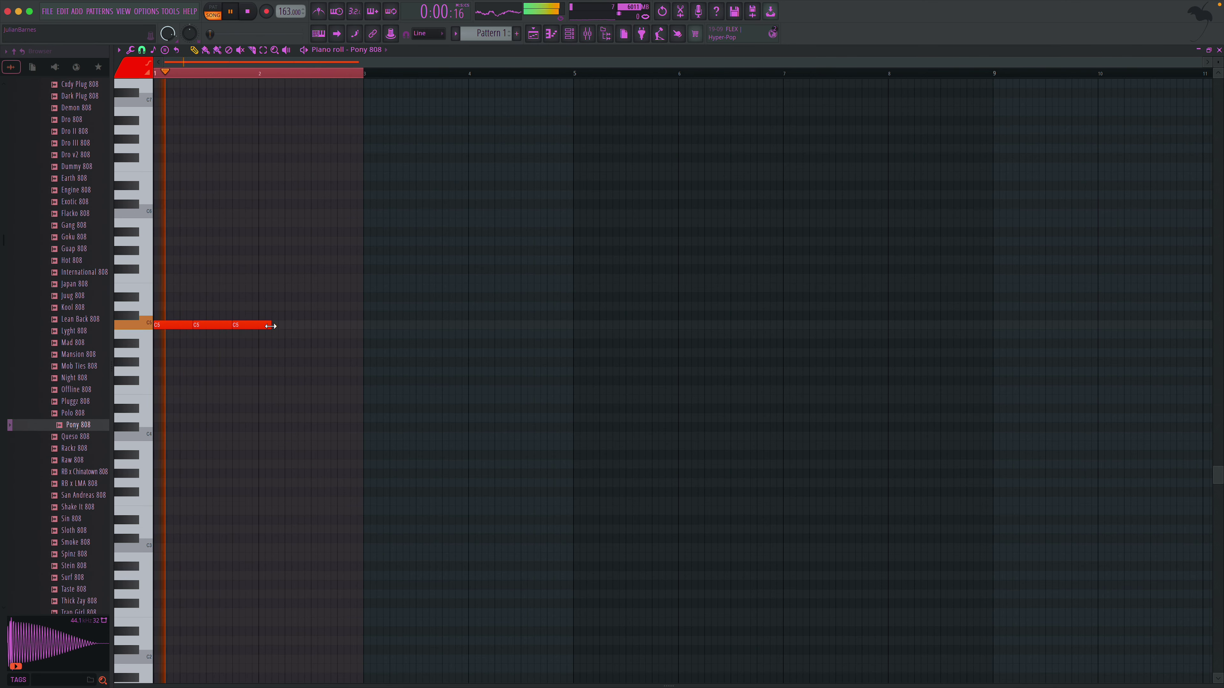
pyautogui.click(273, 326)
pyautogui.click(316, 326)
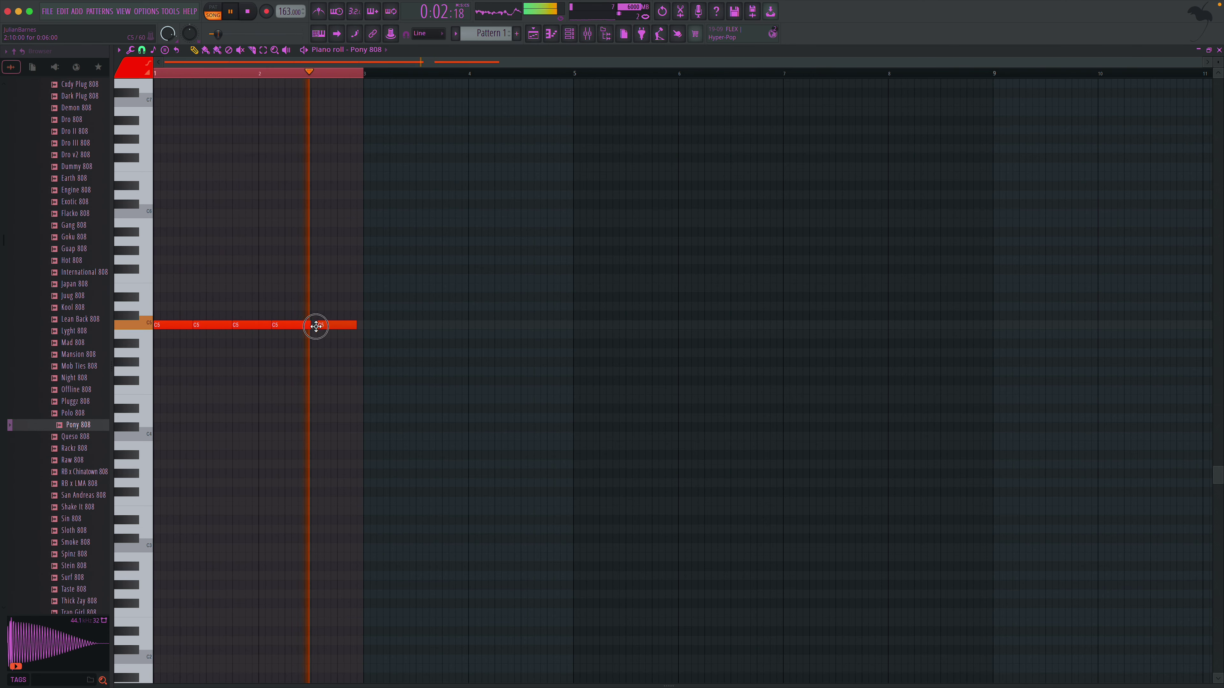
pyautogui.rightClick(337, 328)
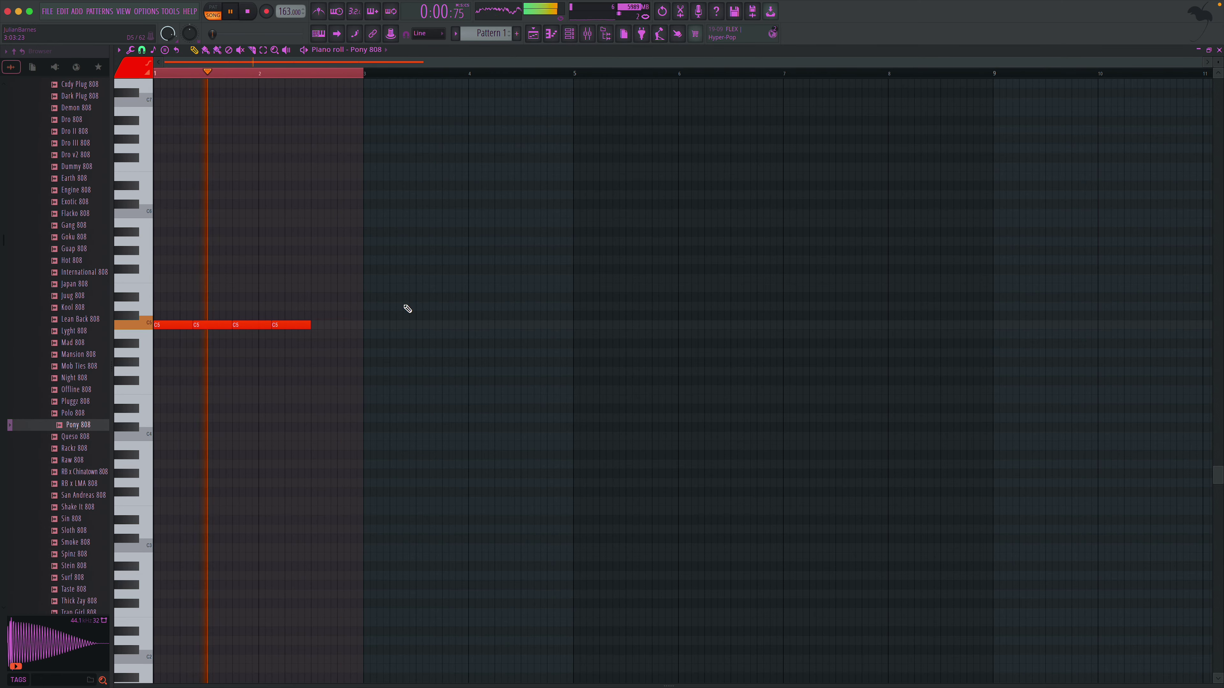
# - Raise the volume of Insert 3 in the mixer and return to the Pony 808 piano roll
pyautogui.click(587, 34)
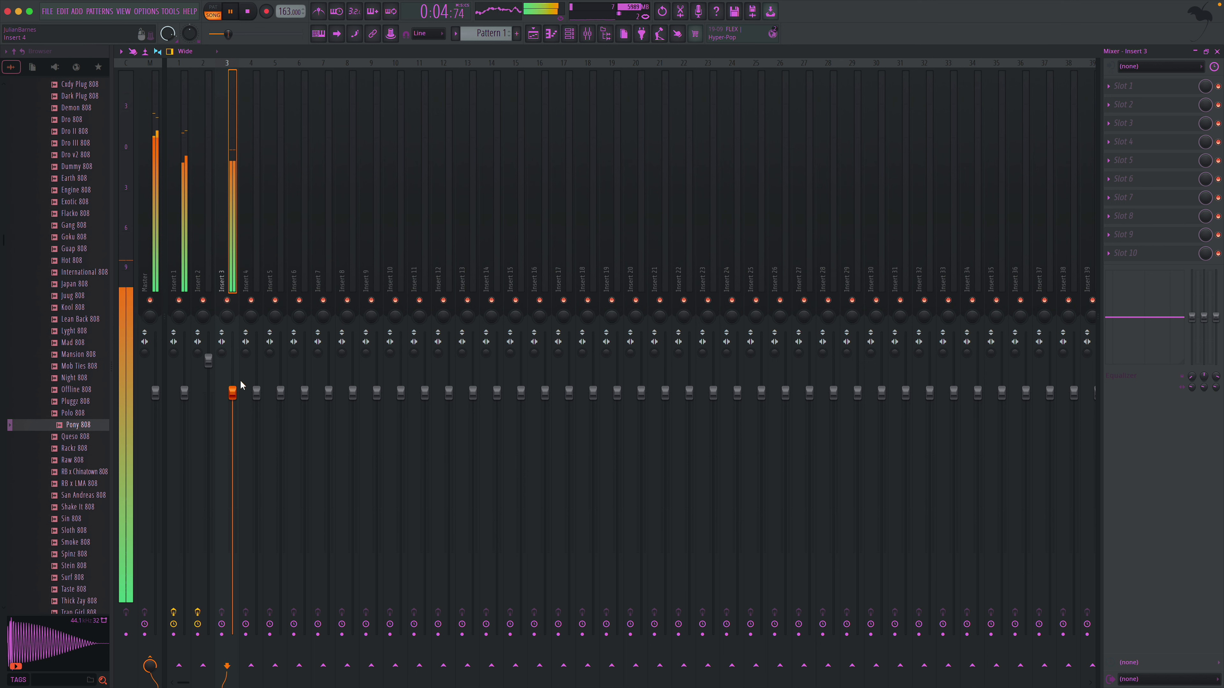
pyautogui.moveTo(232, 355); pyautogui.dragTo(232, 332)
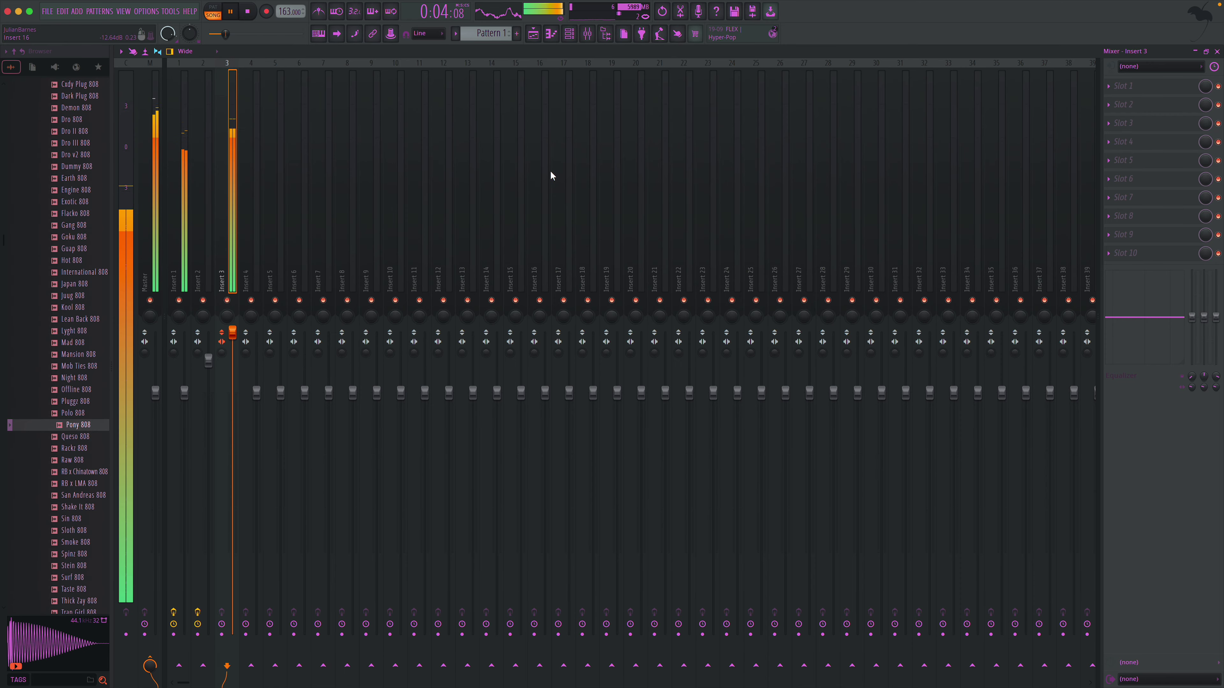
pyautogui.click(1218, 51)
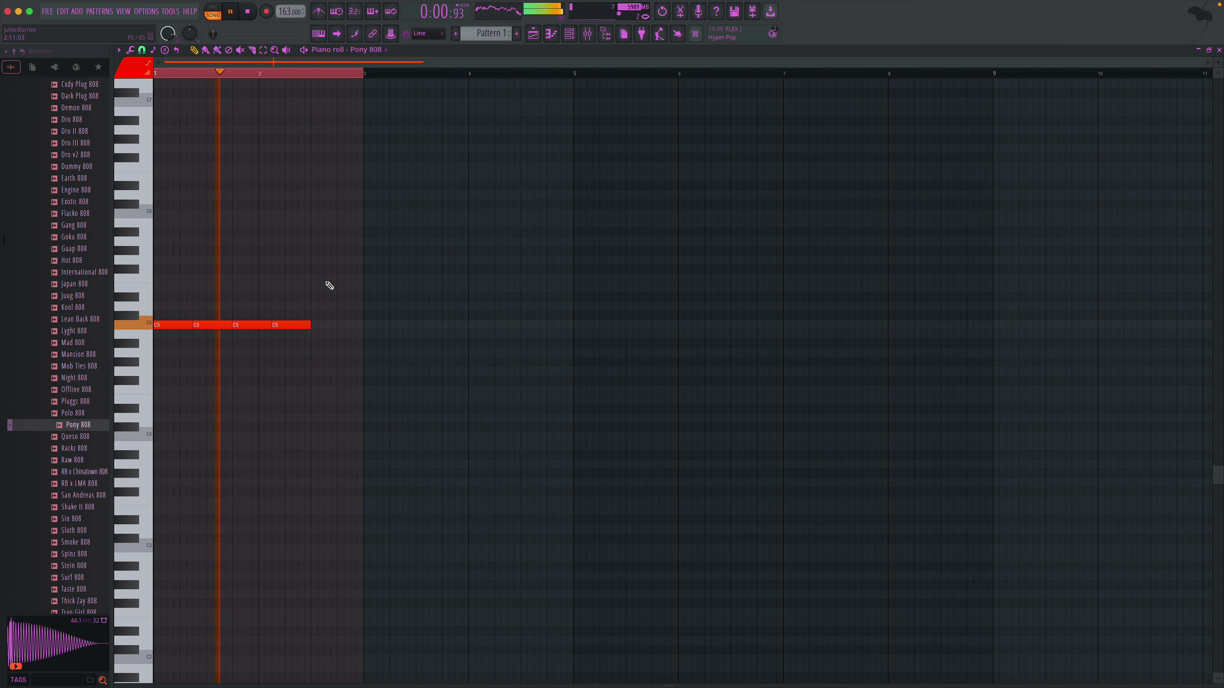
# - Add two separate F5 notes about three steps long after the C5 notes, filling the second half of bar 2
pyautogui.press('space')
pyautogui.click(315, 278)
pyautogui.moveTo(347, 279); pyautogui.dragTo(323, 279)
pyautogui.click(341, 279)
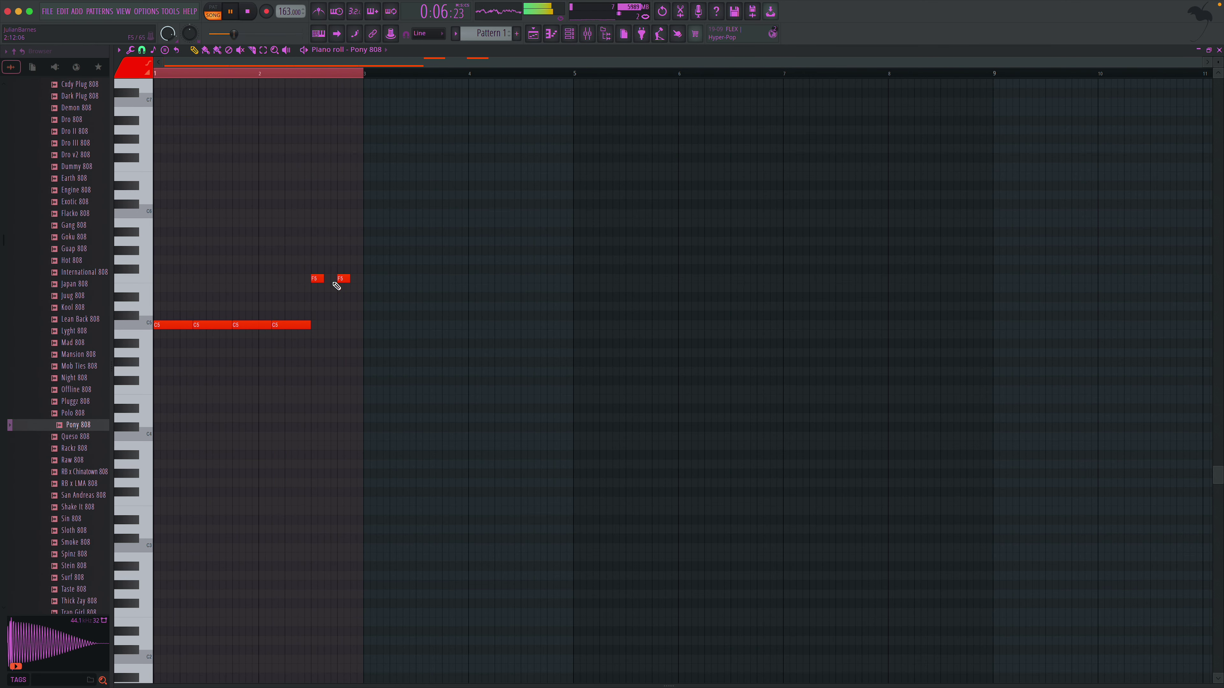
pyautogui.moveTo(324, 280); pyautogui.dragTo(356, 278)
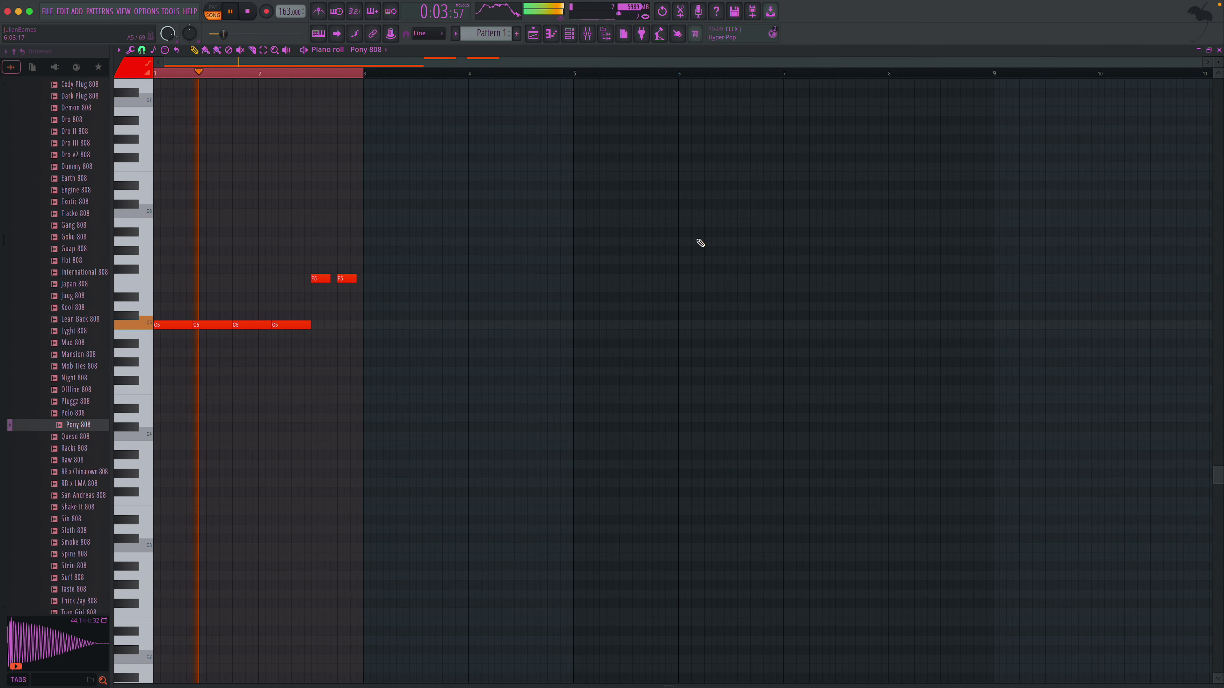
# - Repeat the two-bar Pattern 1 clip along Track 3 from bar 5 through the end of bar 16
pyautogui.press('F5')
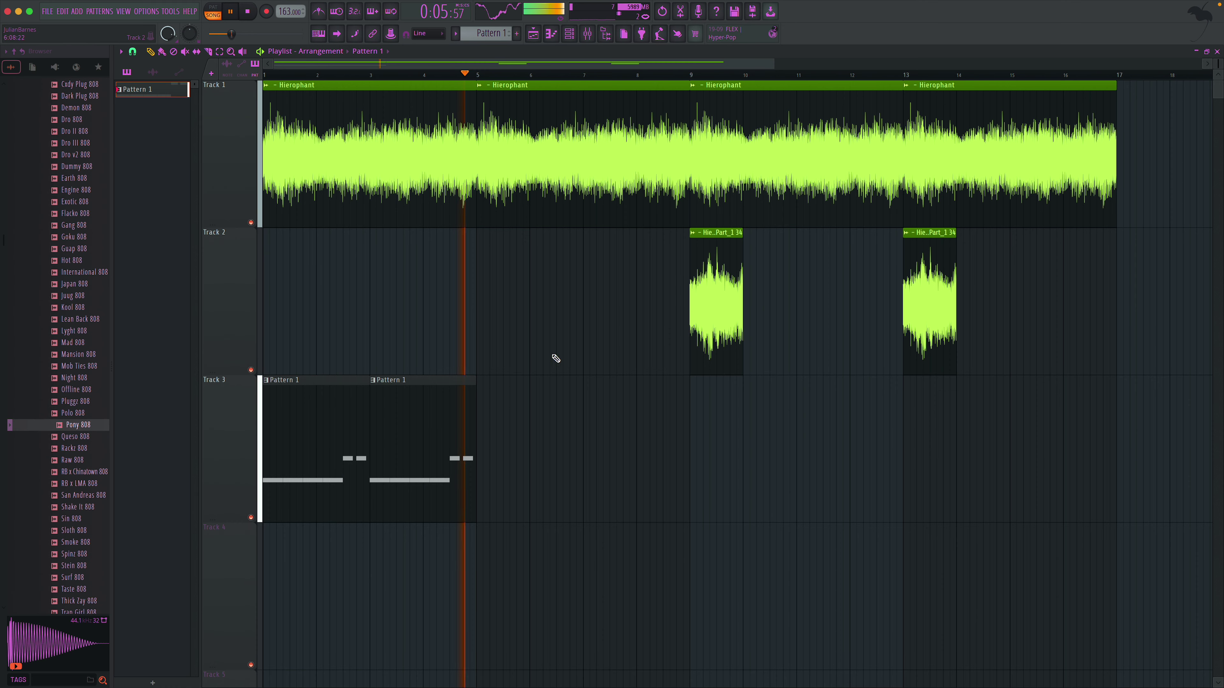
pyautogui.click(478, 397)
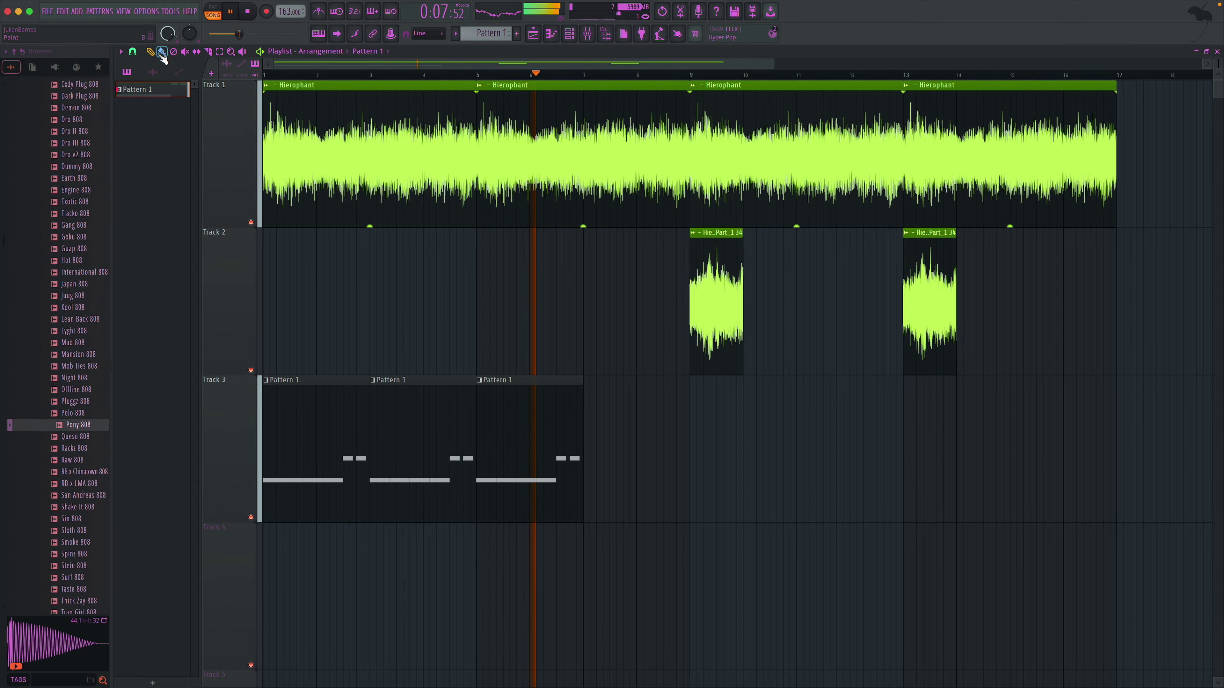
pyautogui.click(591, 410)
pyautogui.moveTo(690, 412); pyautogui.dragTo(1008, 415)
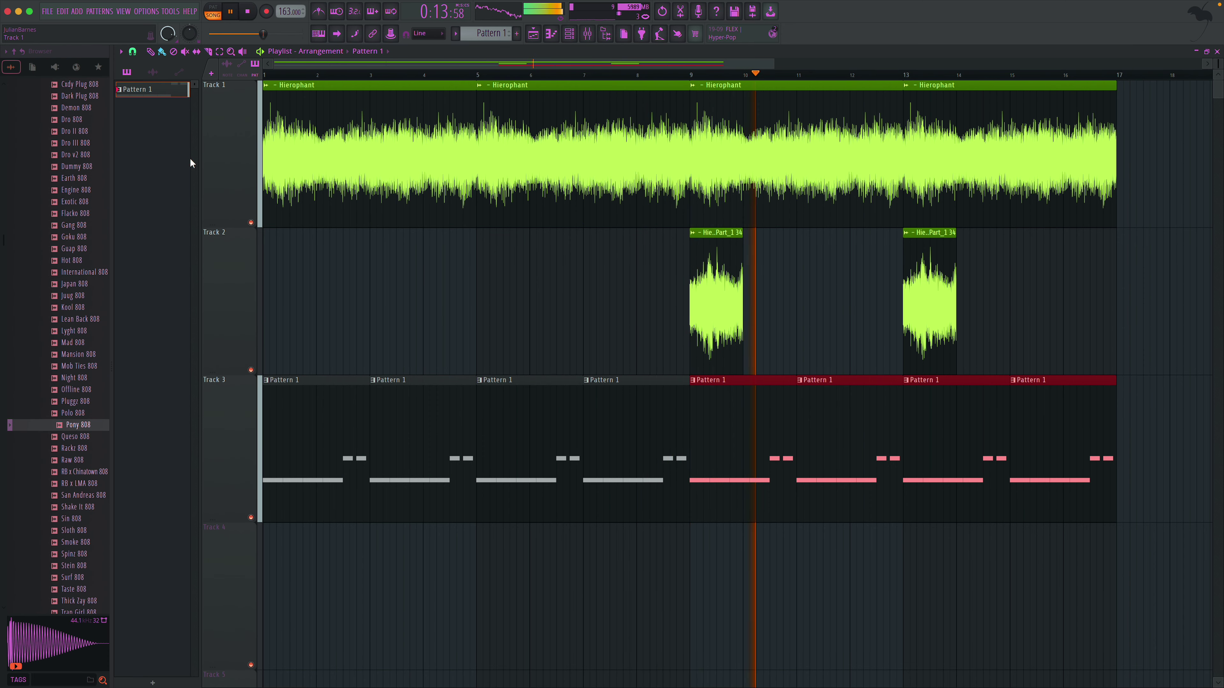
# - Collapse the 808 samples and open the CLAP folder of the Spirit World Drum Kit in the browser
pyautogui.scroll(5, 77, 110)
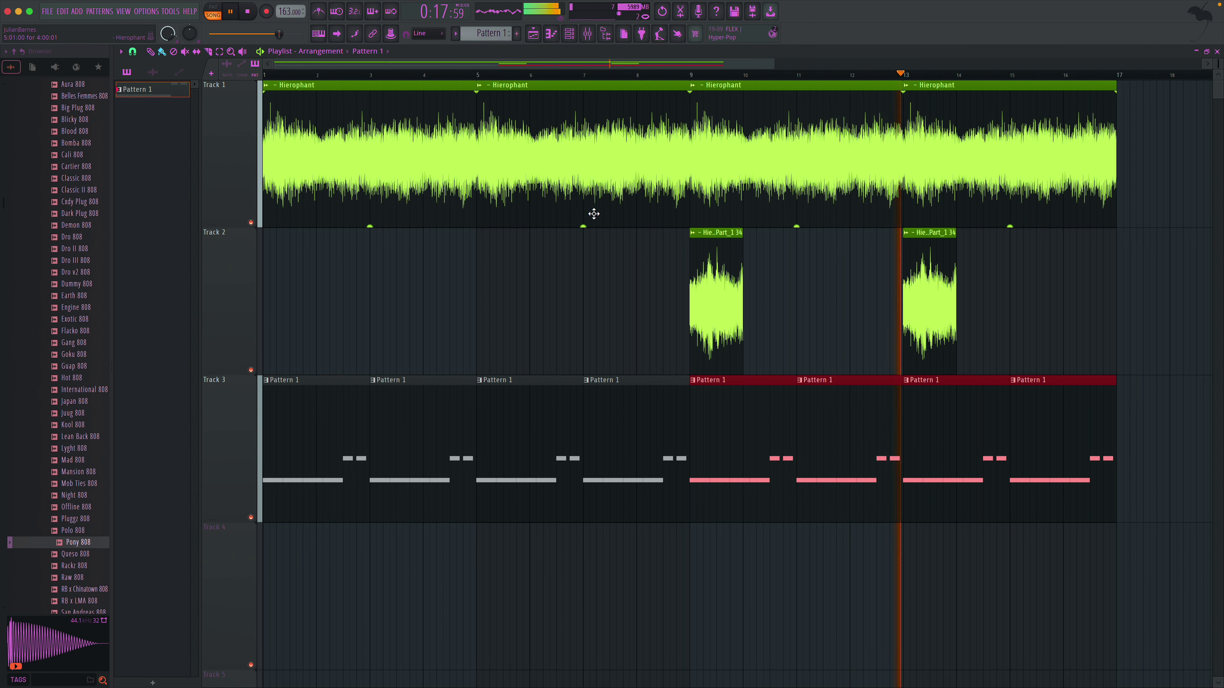
pyautogui.scroll(14, 76, 183)
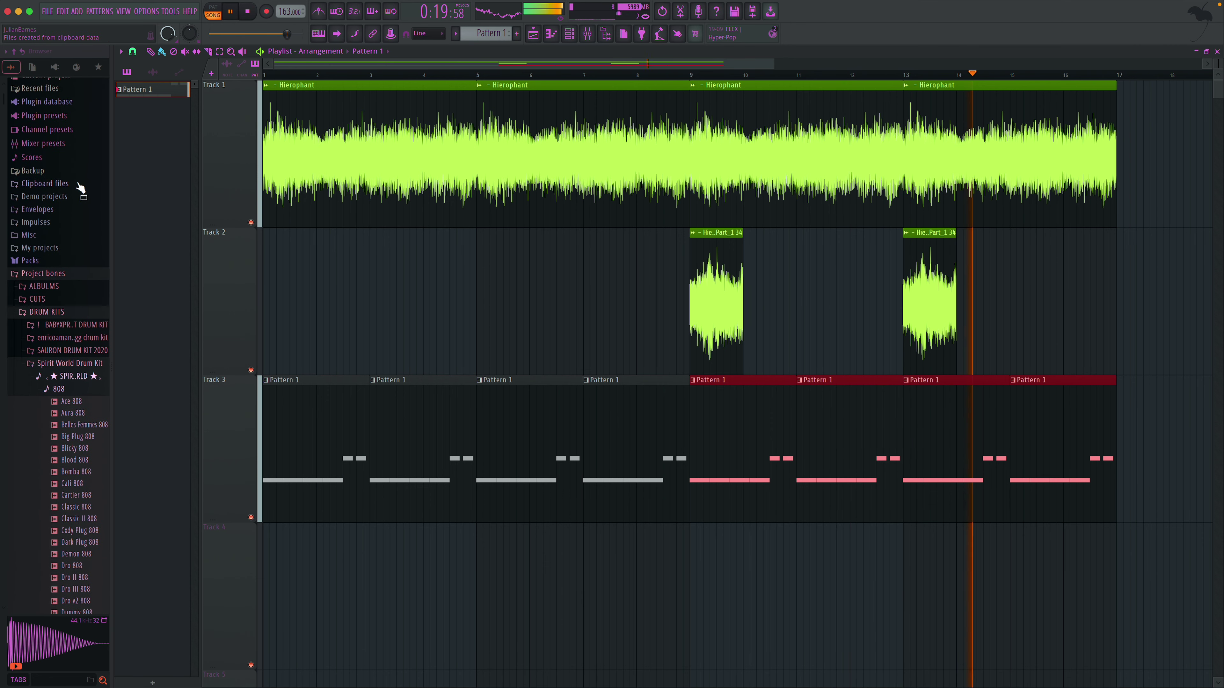
pyautogui.click(88, 364)
pyautogui.click(80, 339)
pyautogui.click(80, 340)
pyautogui.click(83, 354)
pyautogui.click(79, 355)
pyautogui.click(81, 365)
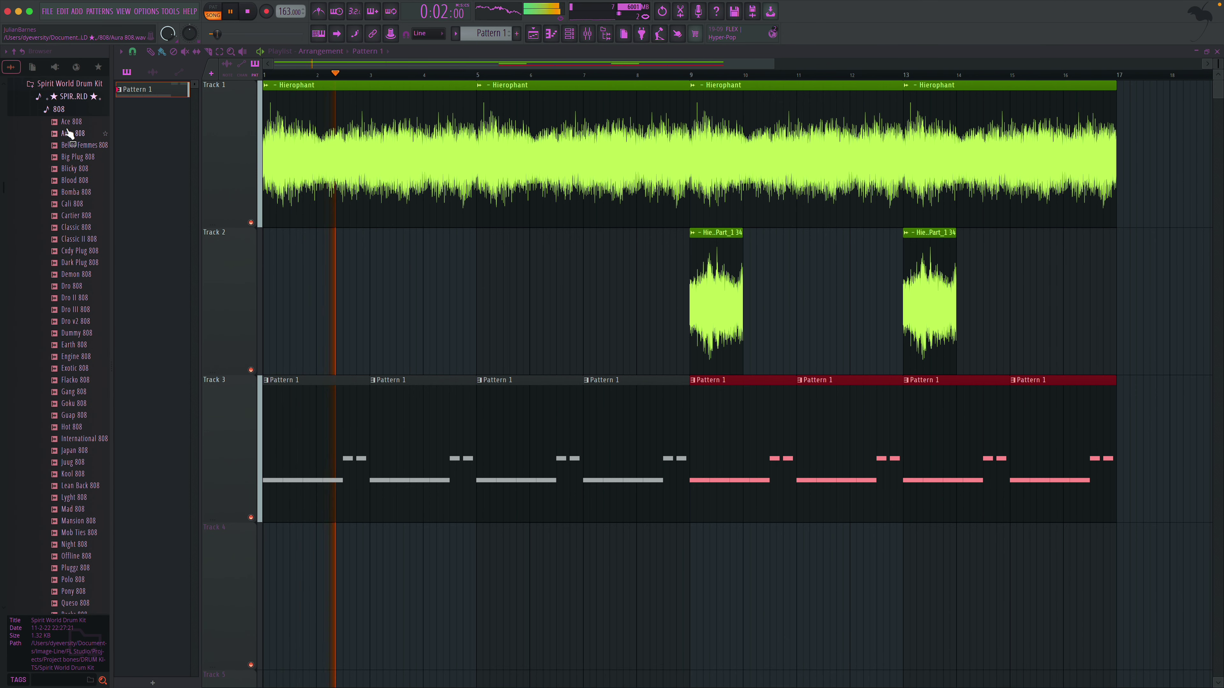
pyautogui.click(65, 85)
pyautogui.scroll(2, 51, 141)
pyautogui.click(61, 131)
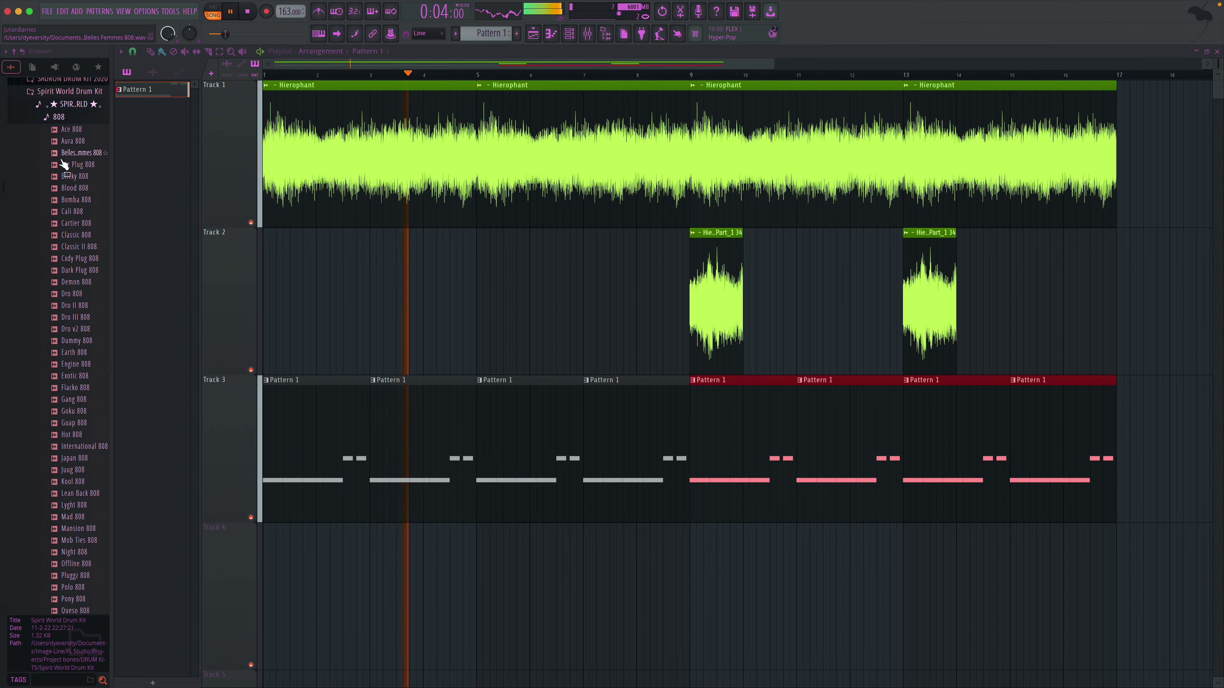
pyautogui.click(61, 110)
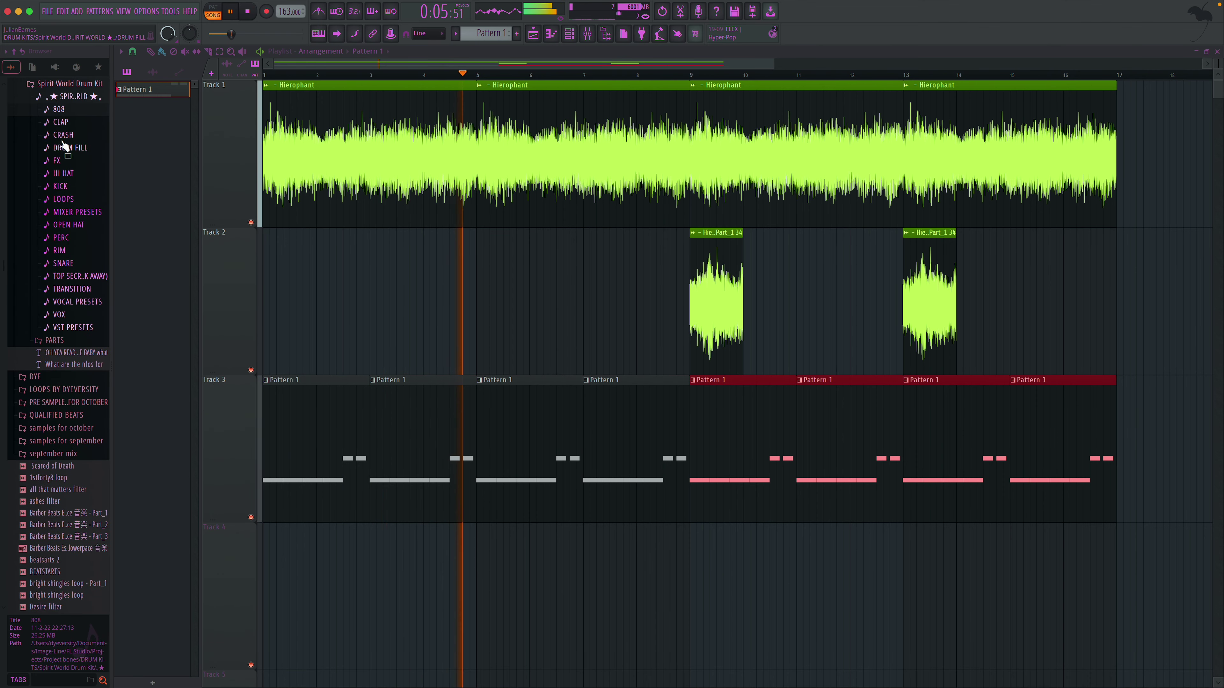
pyautogui.click(60, 122)
# - Audition the kit's clap samples one after another, from AK47 Clap down to Ghost Clap, and stop song playback meanwhile
pyautogui.click(74, 162)
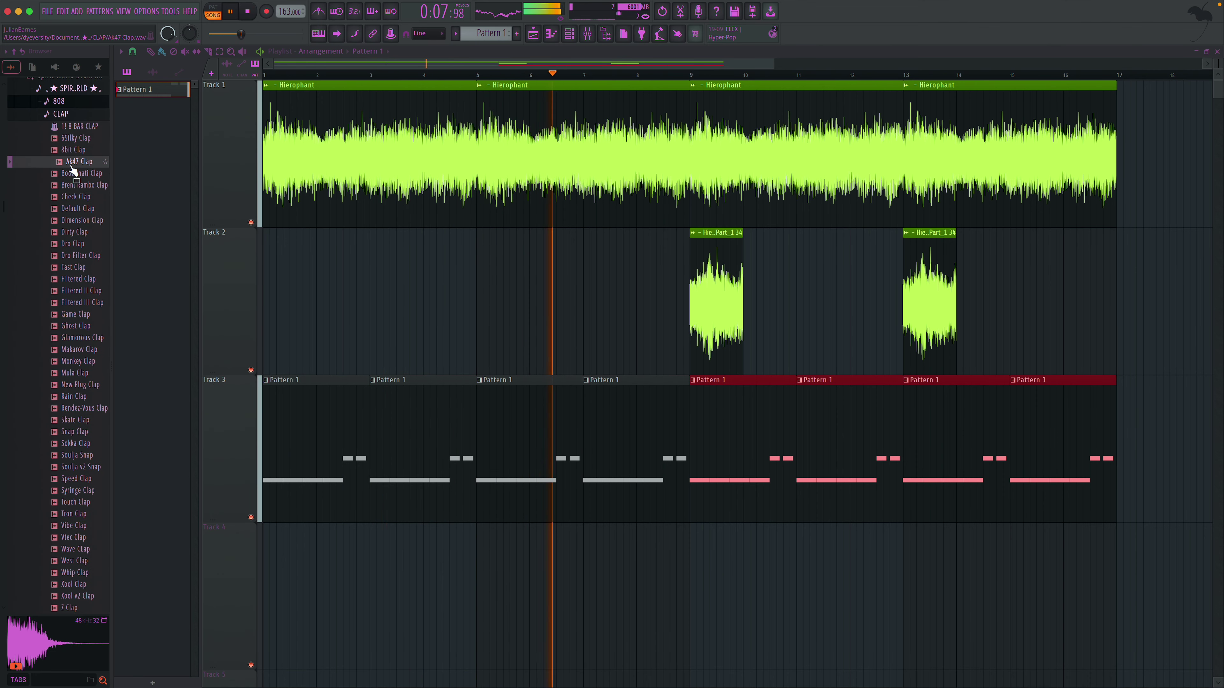
pyautogui.click(72, 198)
pyautogui.click(75, 209)
pyautogui.click(79, 221)
pyautogui.click(81, 233)
pyautogui.press('Down')
pyautogui.press('Down')
pyautogui.press('Down')
pyautogui.press('Down')
pyautogui.press('Down')
pyautogui.press('space')
pyautogui.press('Down')
pyautogui.press('Down')
pyautogui.press('Down')
pyautogui.press('Down')
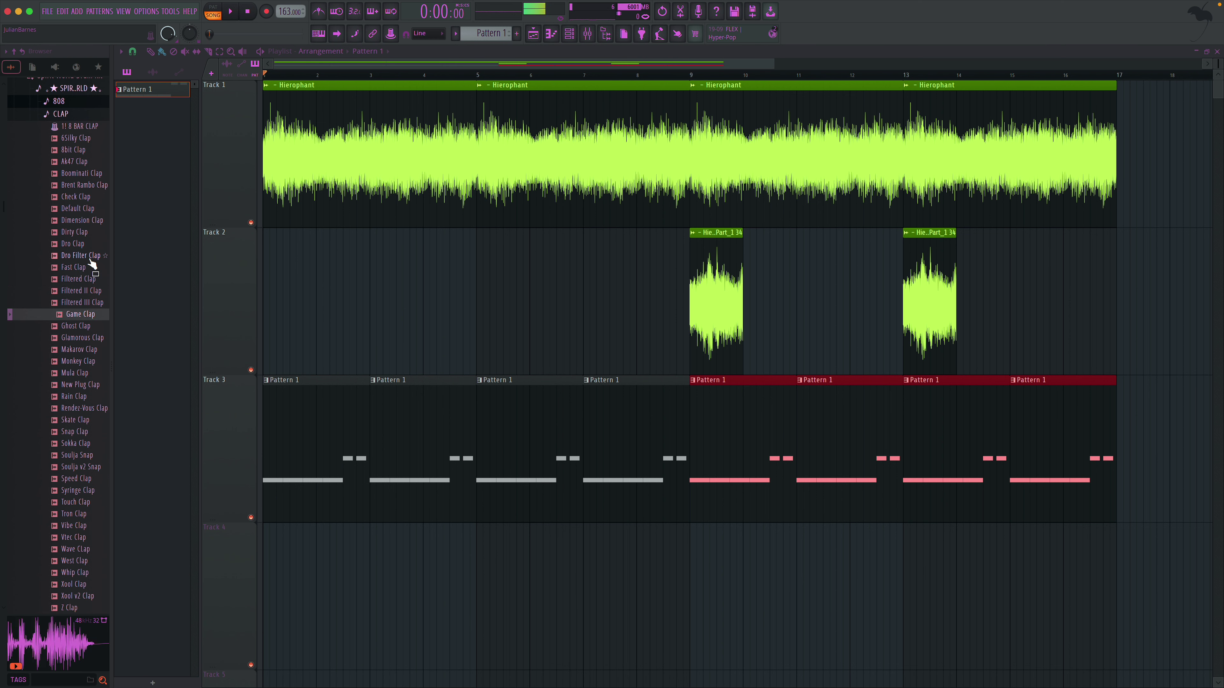
pyautogui.press('Up')
pyautogui.press('Up')
pyautogui.press('Down')
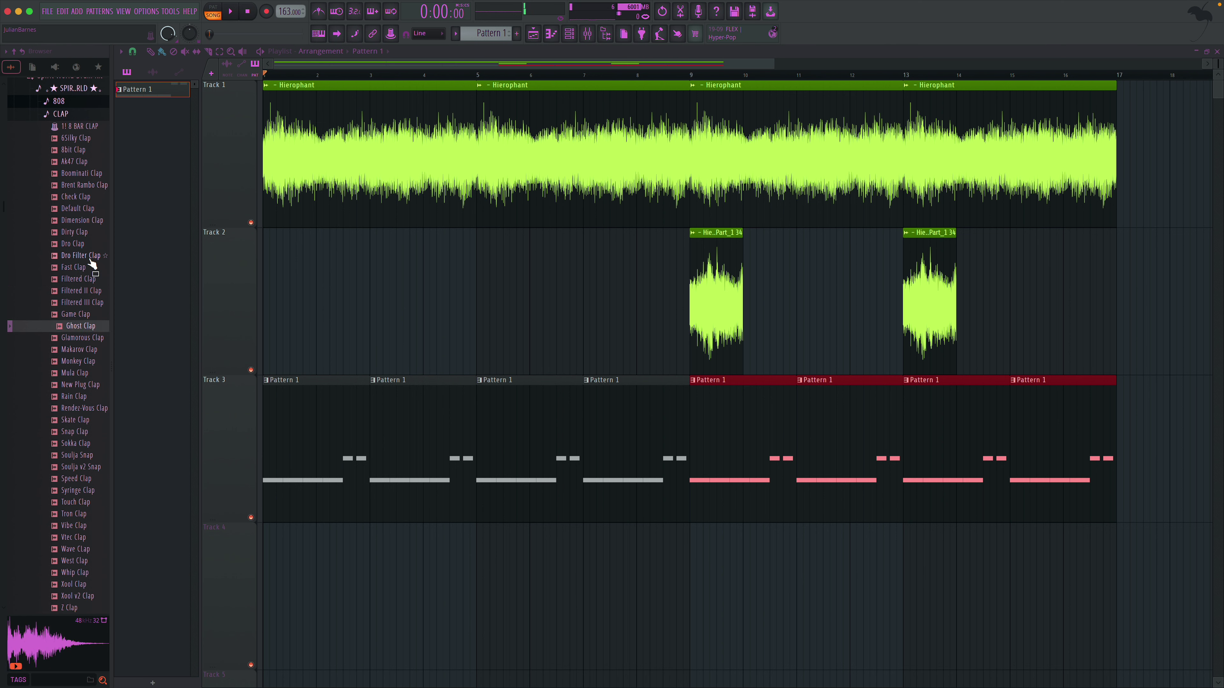
# - Load Ghost Clap as a new channel and fill Track 4 with one-bar clips of a new Pattern 2 through bar 16
pyautogui.moveTo(93, 329); pyautogui.dragTo(265, 227)
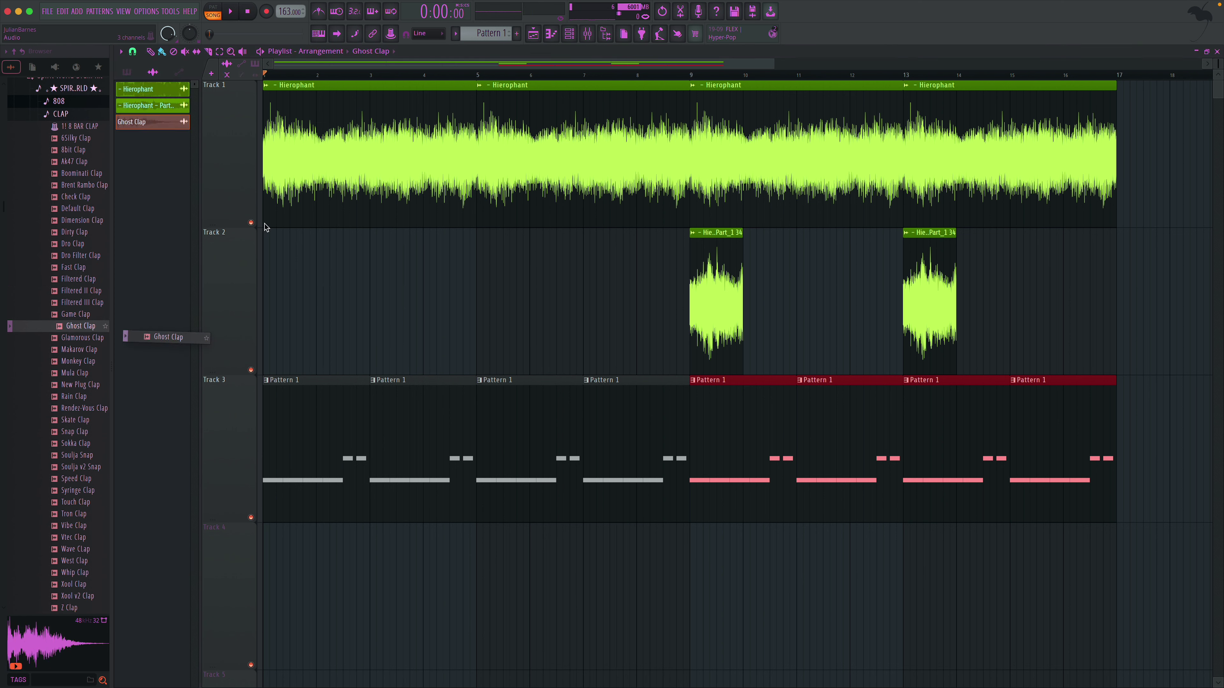
pyautogui.click(517, 34)
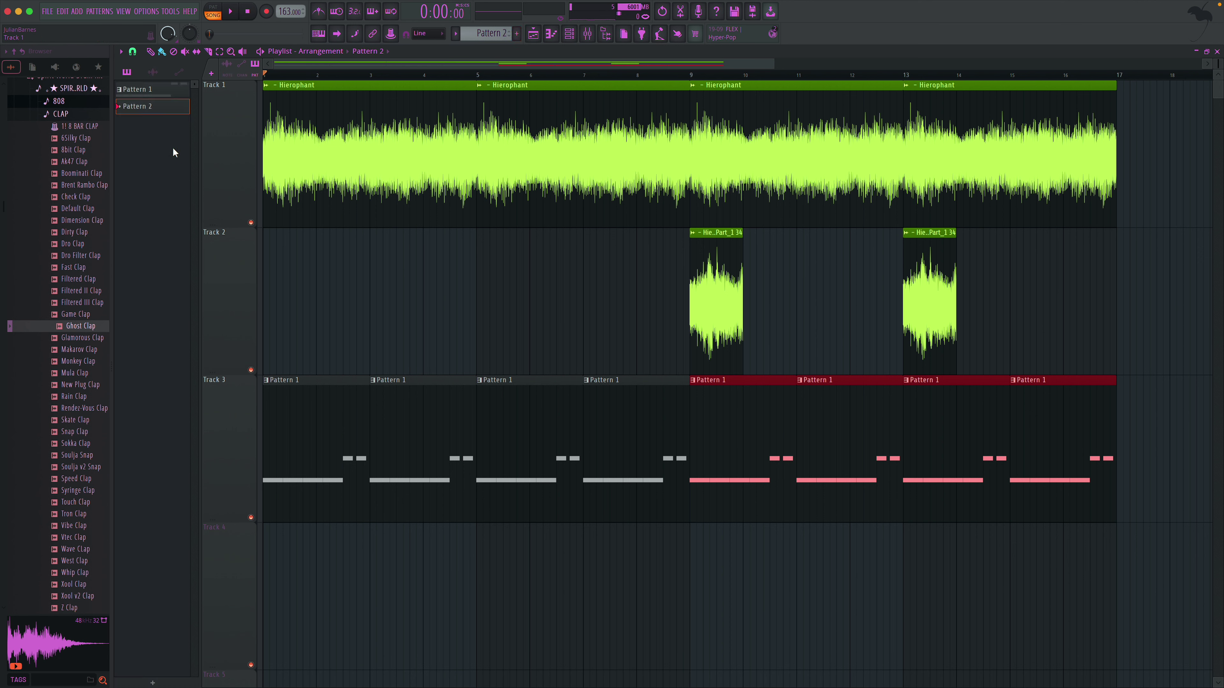
pyautogui.moveTo(260, 361)
pyautogui.mouseDown()
pyautogui.moveTo(356, 526)
pyautogui.moveTo(371, 519)
pyautogui.moveTo(440, 562)
pyautogui.moveTo(984, 521)
pyautogui.moveTo(1071, 543)
pyautogui.moveTo(1103, 535)
pyautogui.mouseUp()
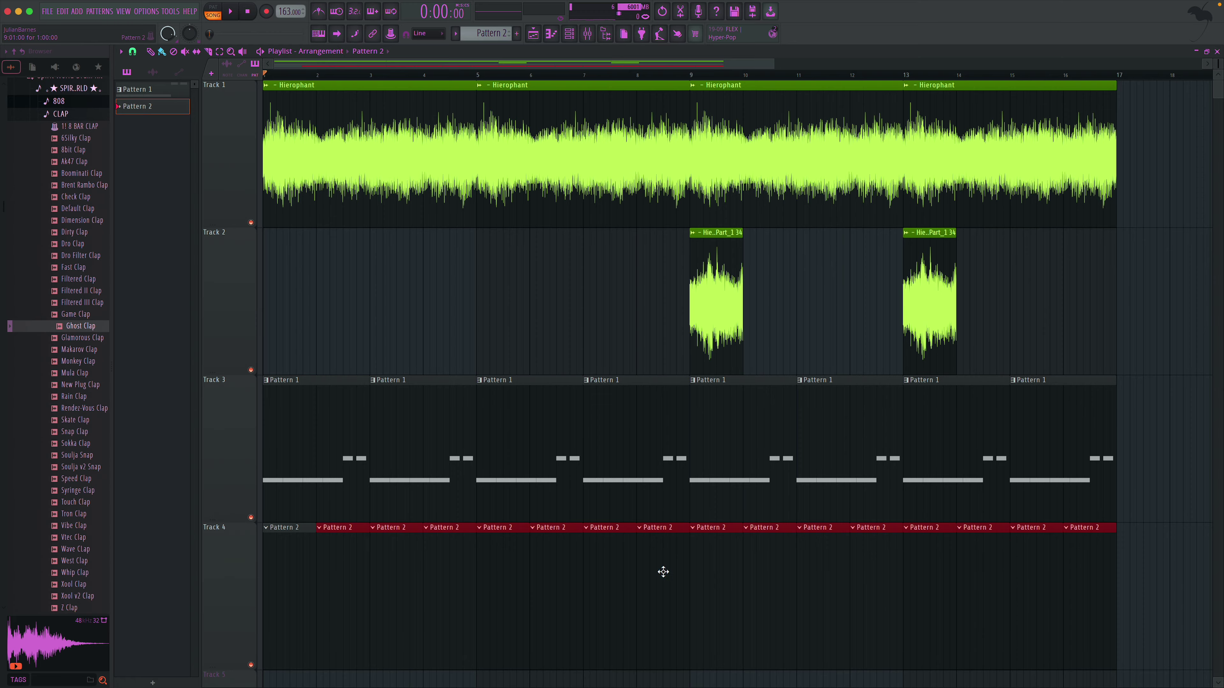
# - In the Ghost Clap piano roll of Pattern 2, place a single three-step C5 note on the third beat of bar 1
pyautogui.doubleClick(274, 541)
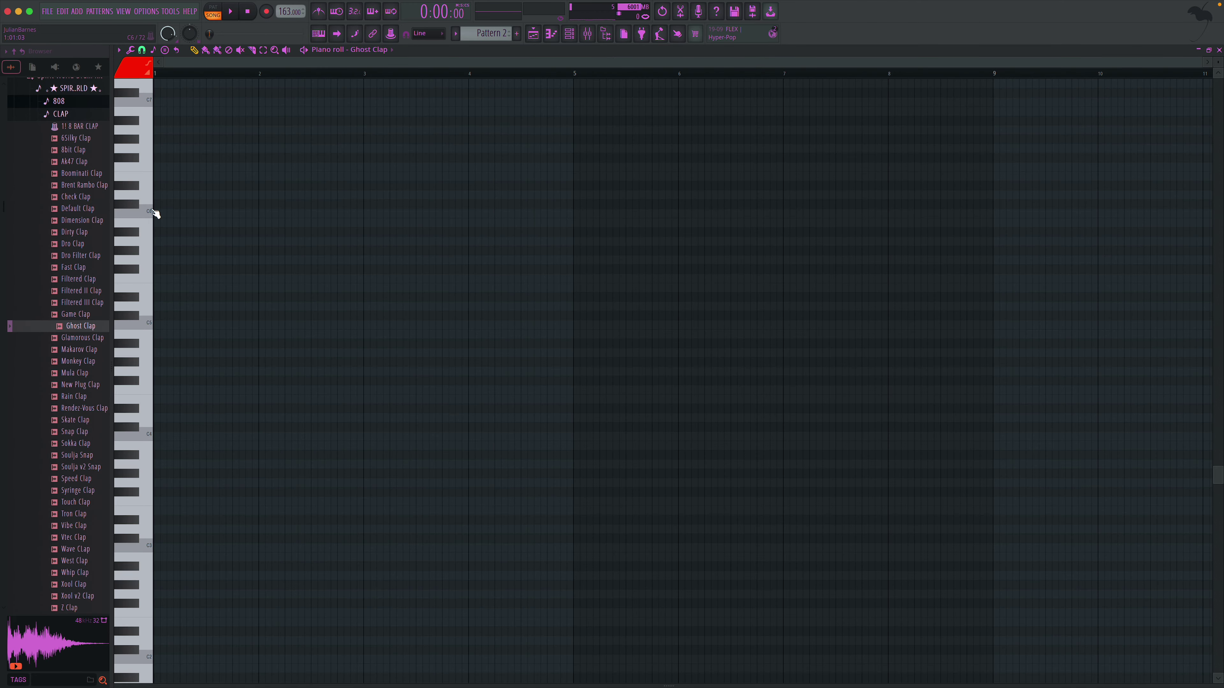
pyautogui.press('space')
pyautogui.click(211, 213)
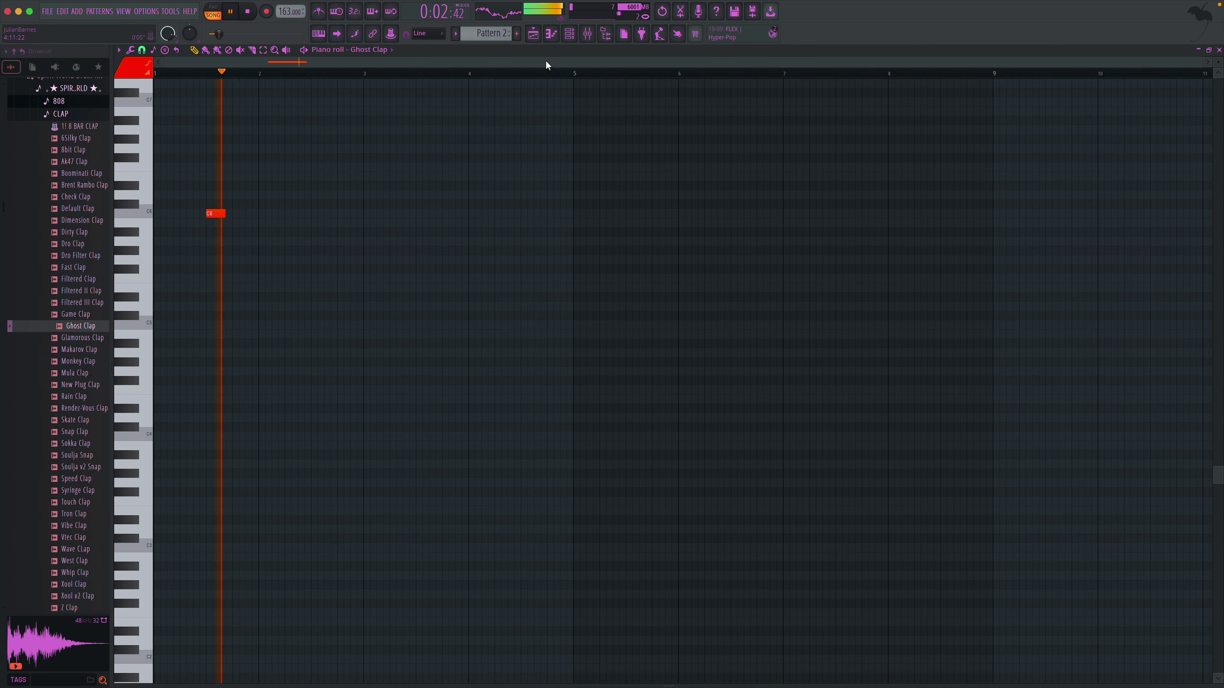
pyautogui.press('space')
pyautogui.press('space')
# - Show all channels in the channel rack and route Ghost Clap to mixer track 4
pyautogui.press('F6')
pyautogui.click(369, 276)
pyautogui.click(362, 284)
pyautogui.moveTo(334, 364); pyautogui.dragTo(320, 337)
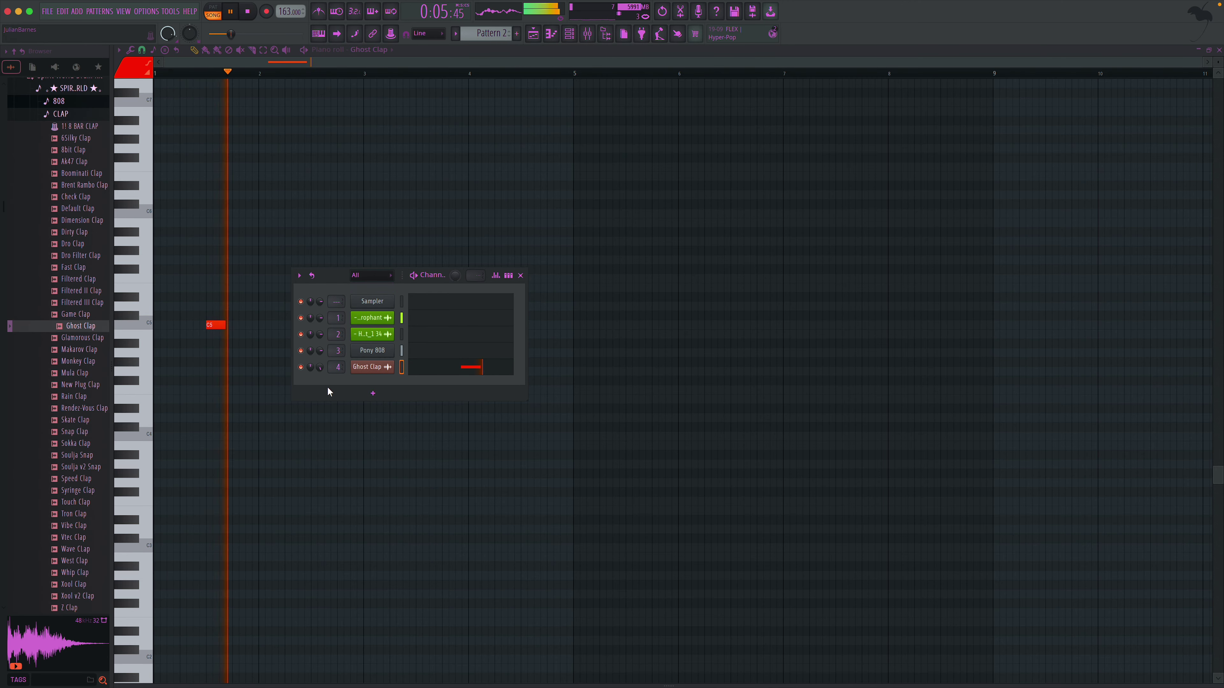
pyautogui.click(520, 275)
# - Raise the volume of Insert 4 in the mixer and return to the playlist
pyautogui.click(587, 33)
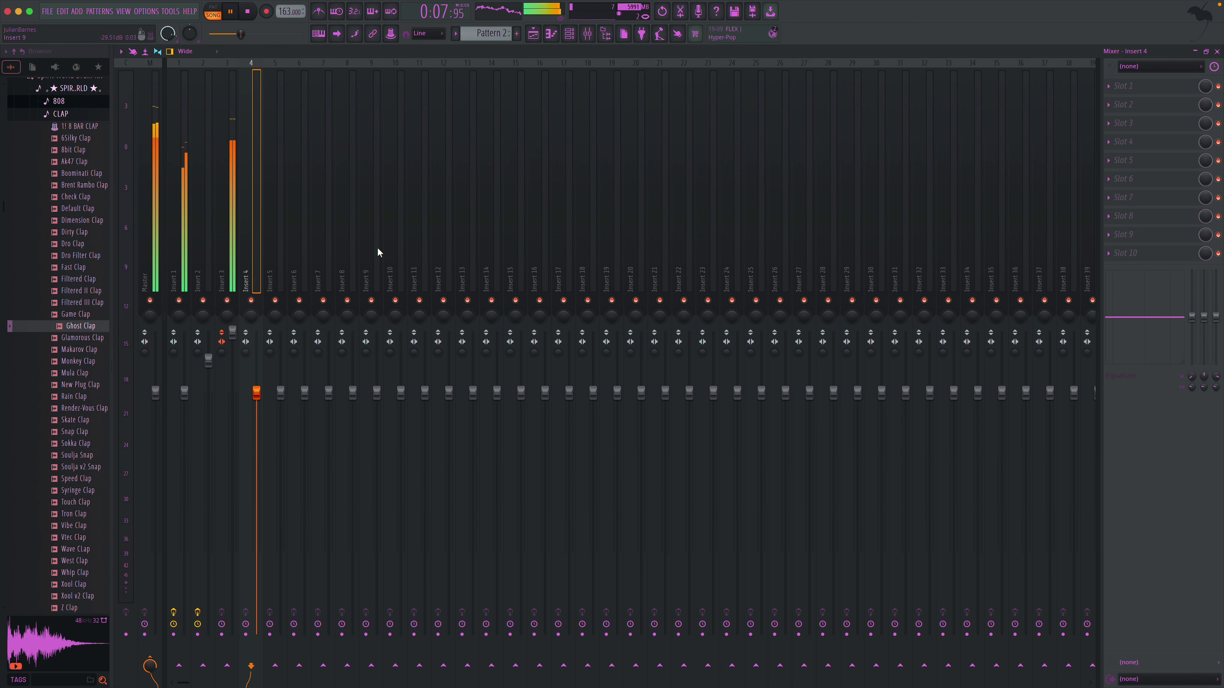
pyautogui.moveTo(256, 370); pyautogui.dragTo(257, 369)
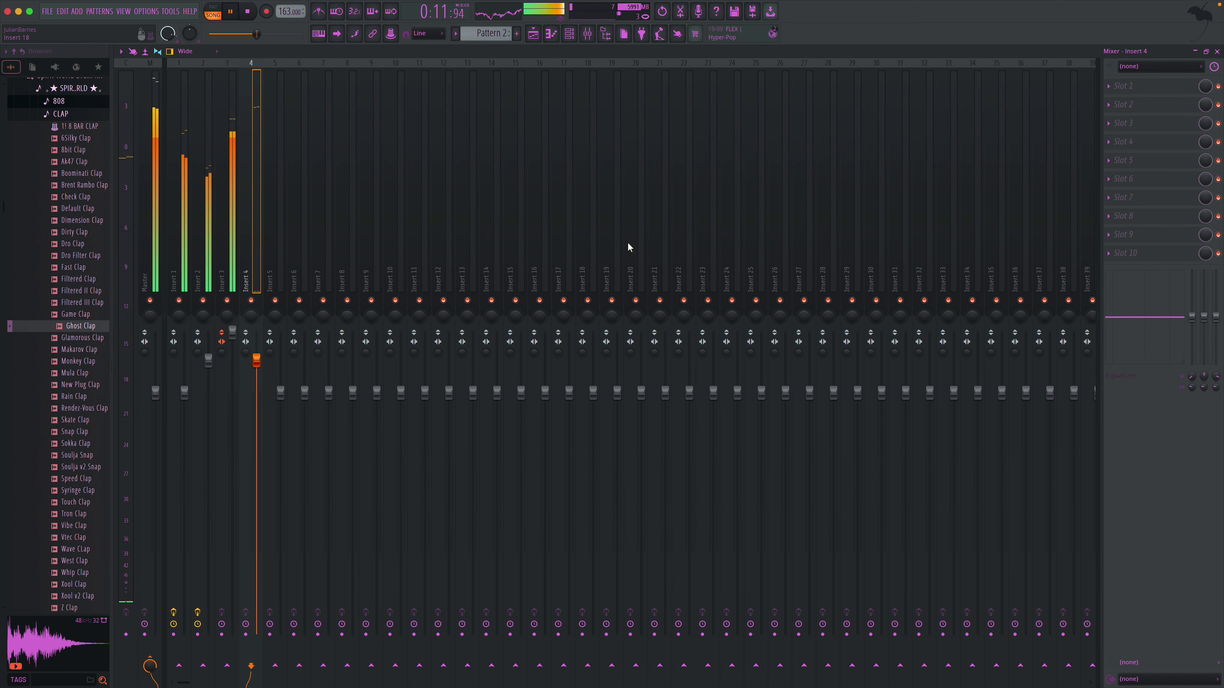
pyautogui.press('F7')
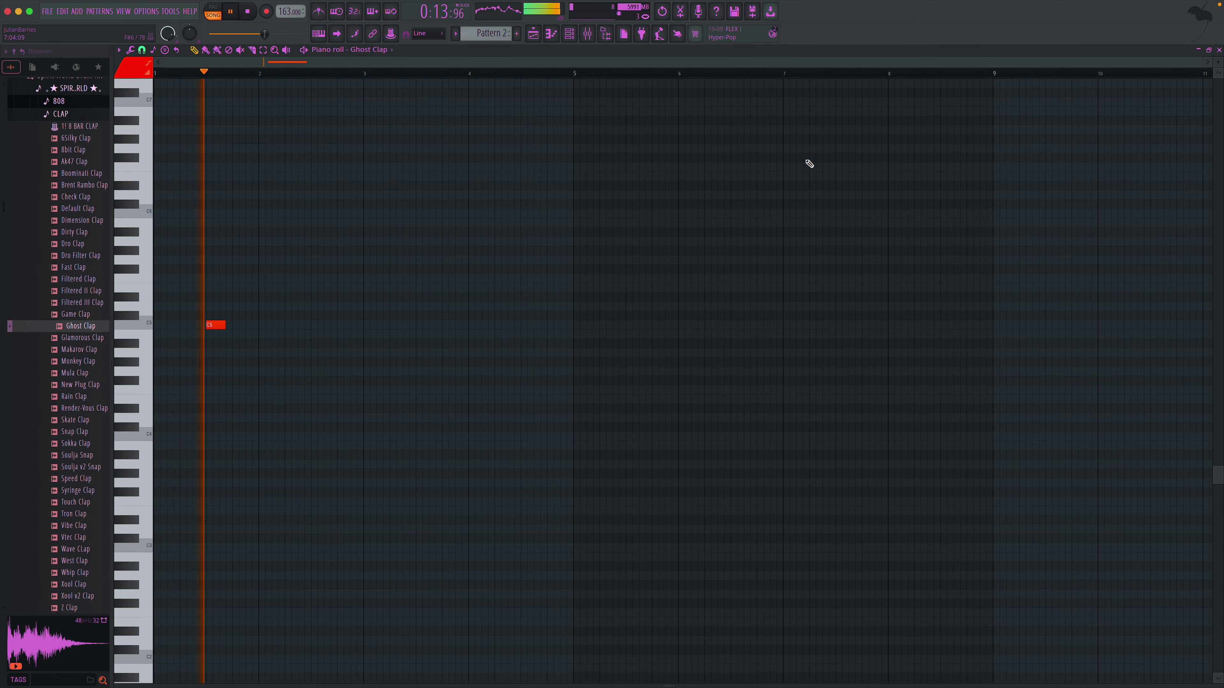
pyautogui.press('F5')
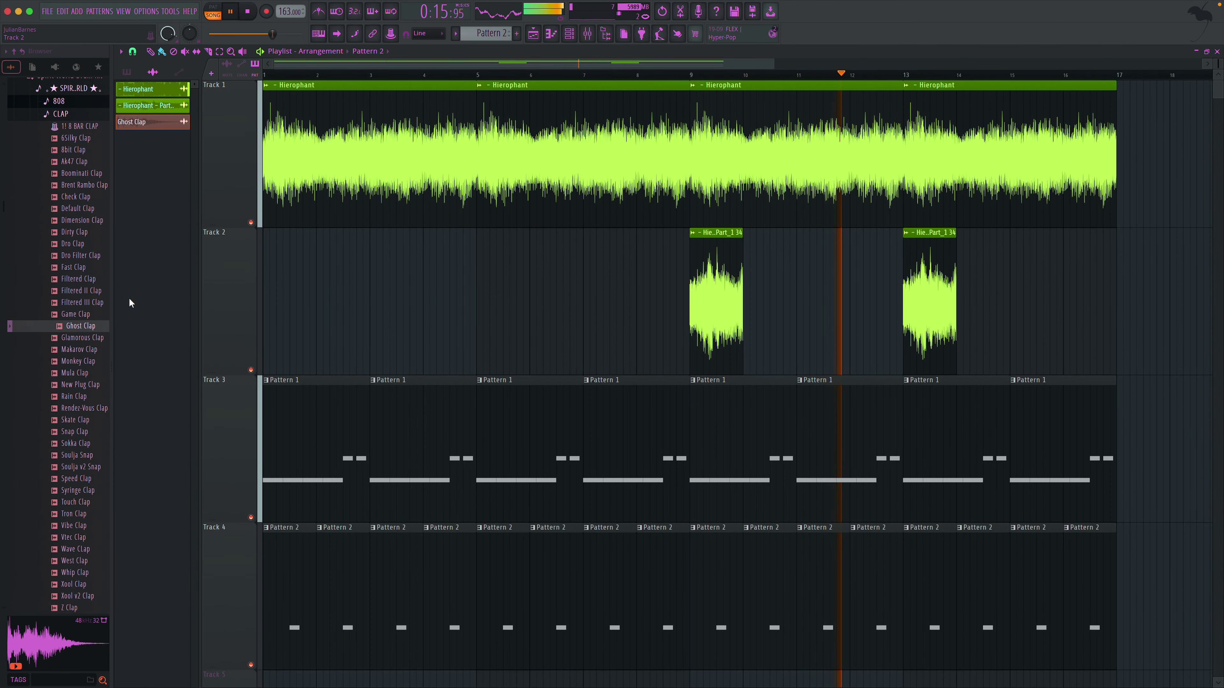
# - Audition samples in the kit's HI HAT folder and load Cute Hat as a new channel
pyautogui.click(61, 113)
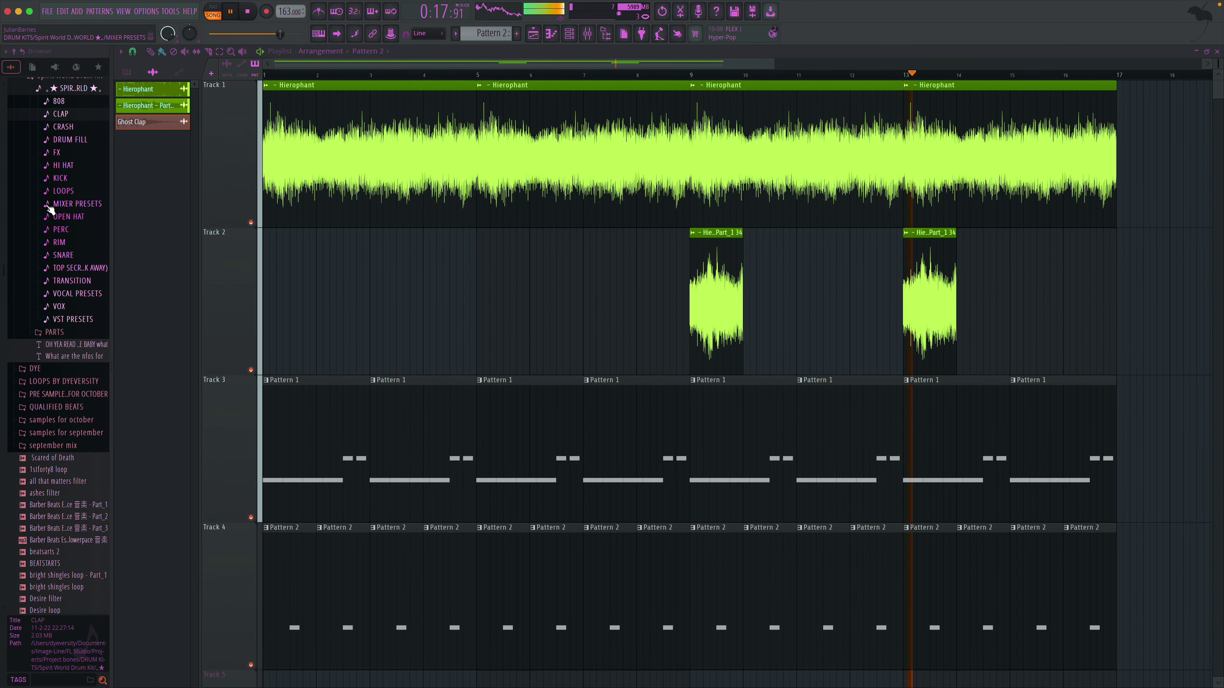
pyautogui.click(65, 168)
pyautogui.click(73, 213)
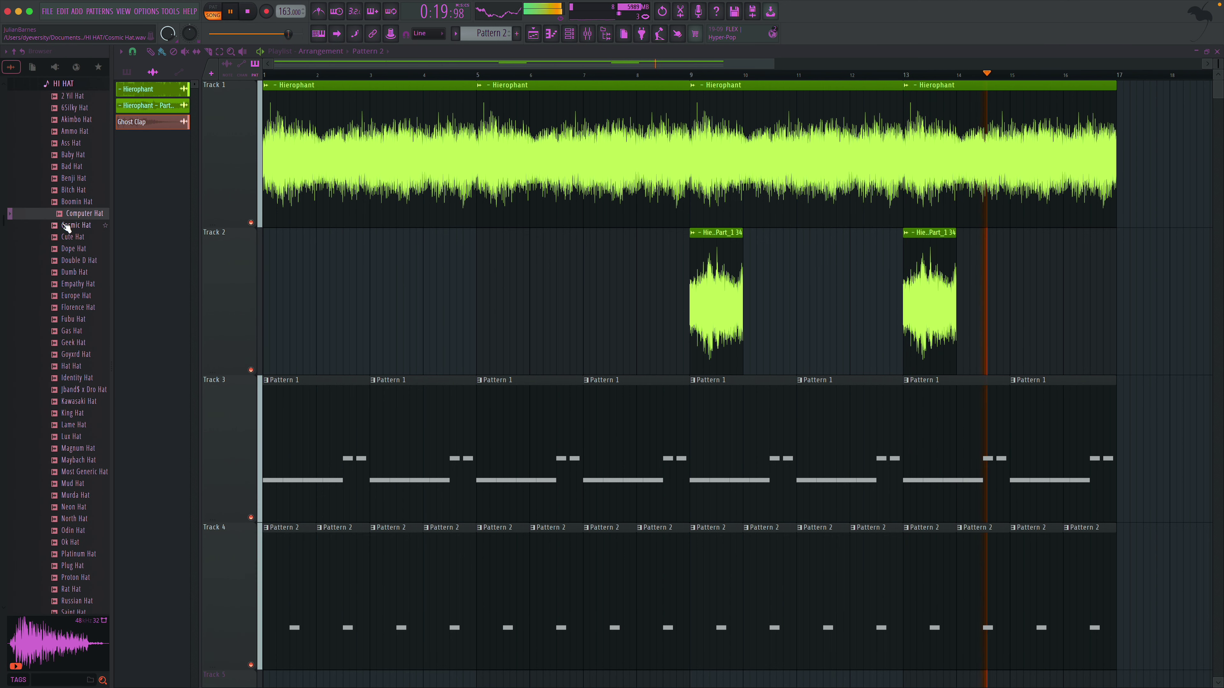
pyautogui.click(70, 237)
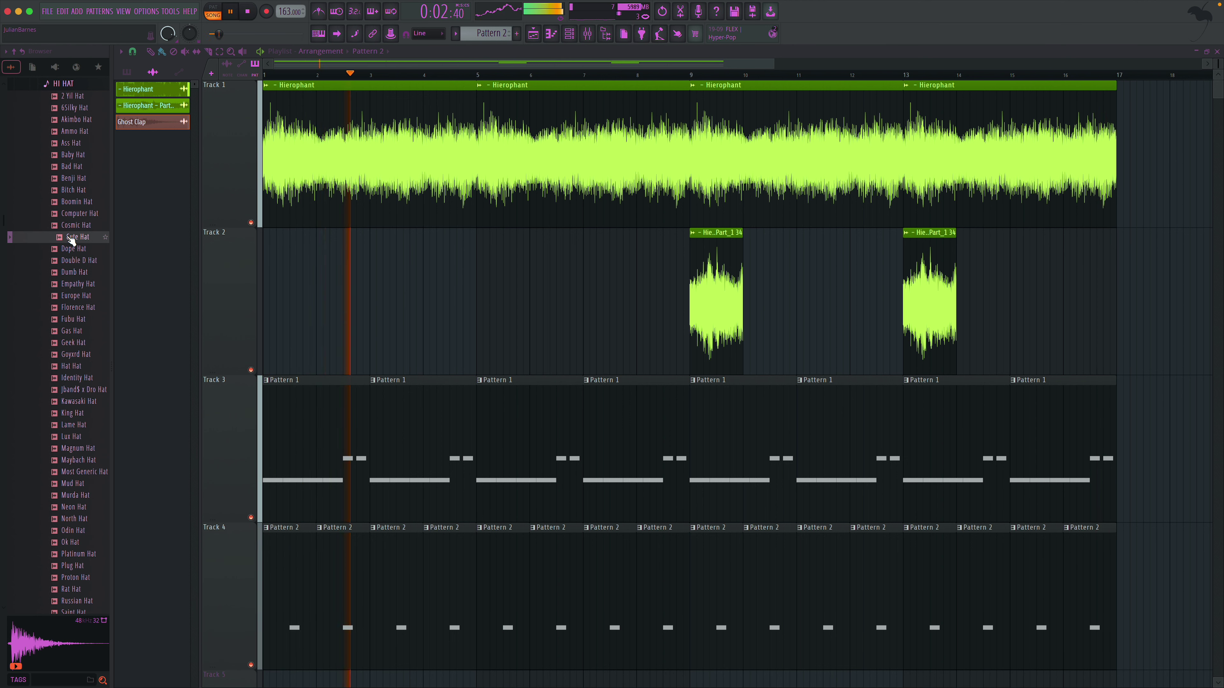
pyautogui.scroll(2, 70, 240)
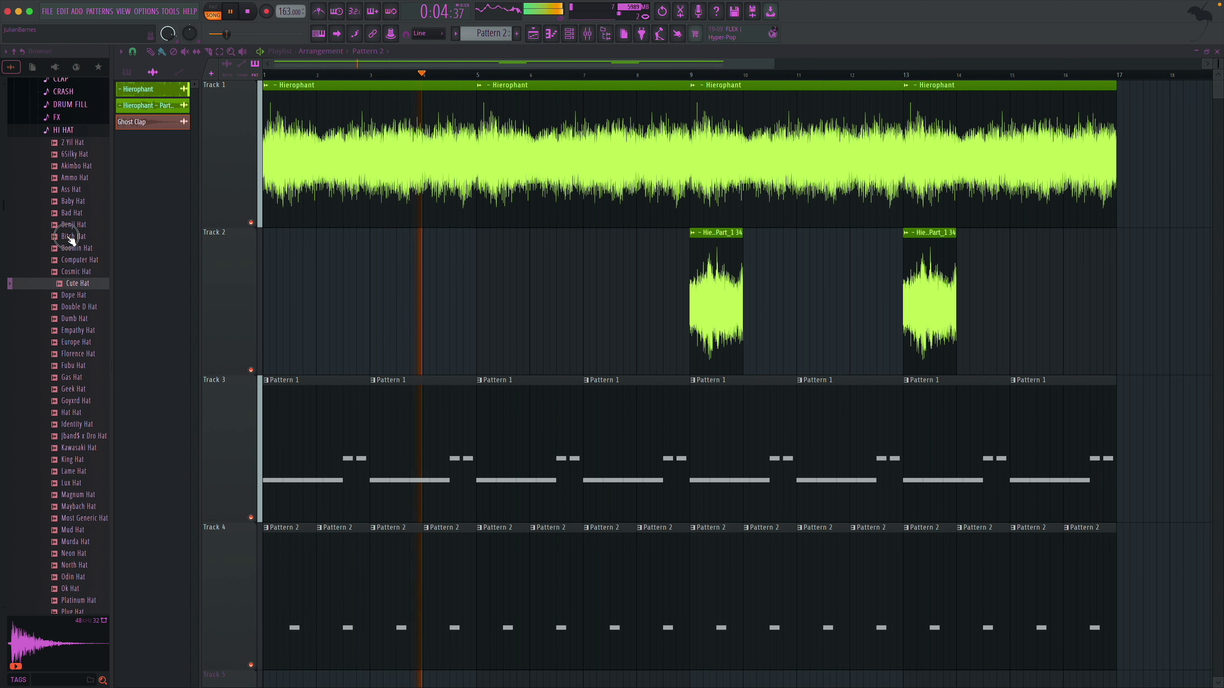
pyautogui.click(82, 286)
pyautogui.moveTo(82, 286); pyautogui.dragTo(127, 251)
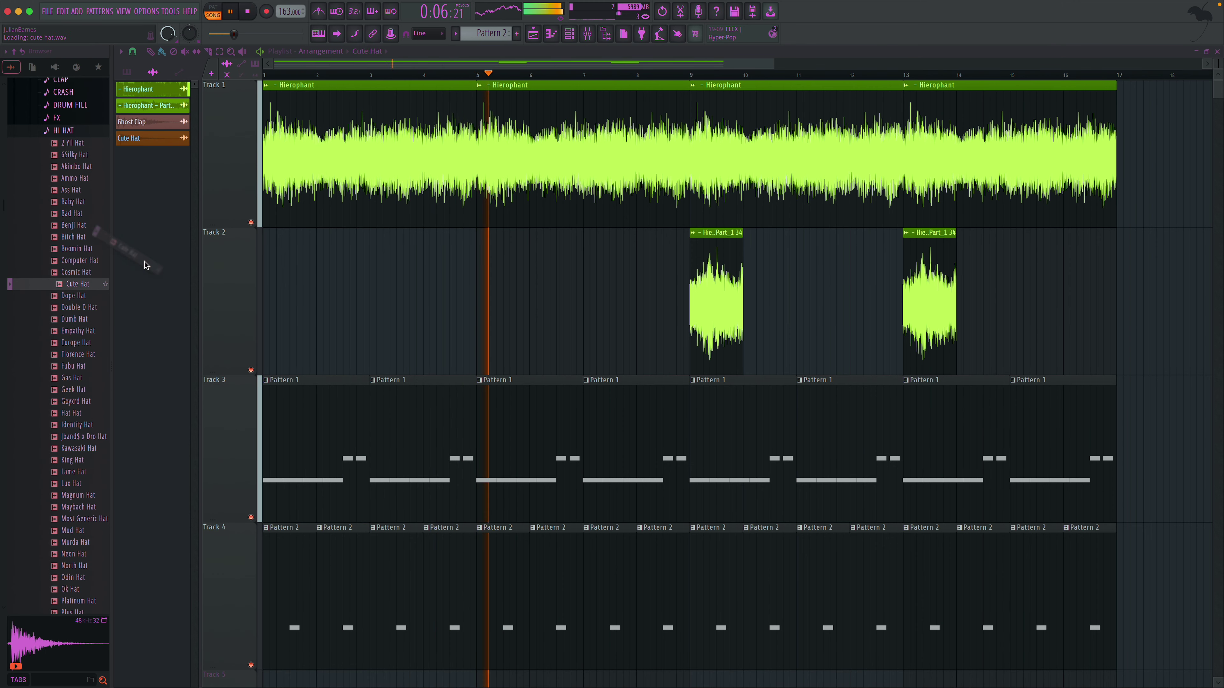
# - Create a new empty Pattern 3 and place it at bar 1 on Track 5
pyautogui.click(525, 34)
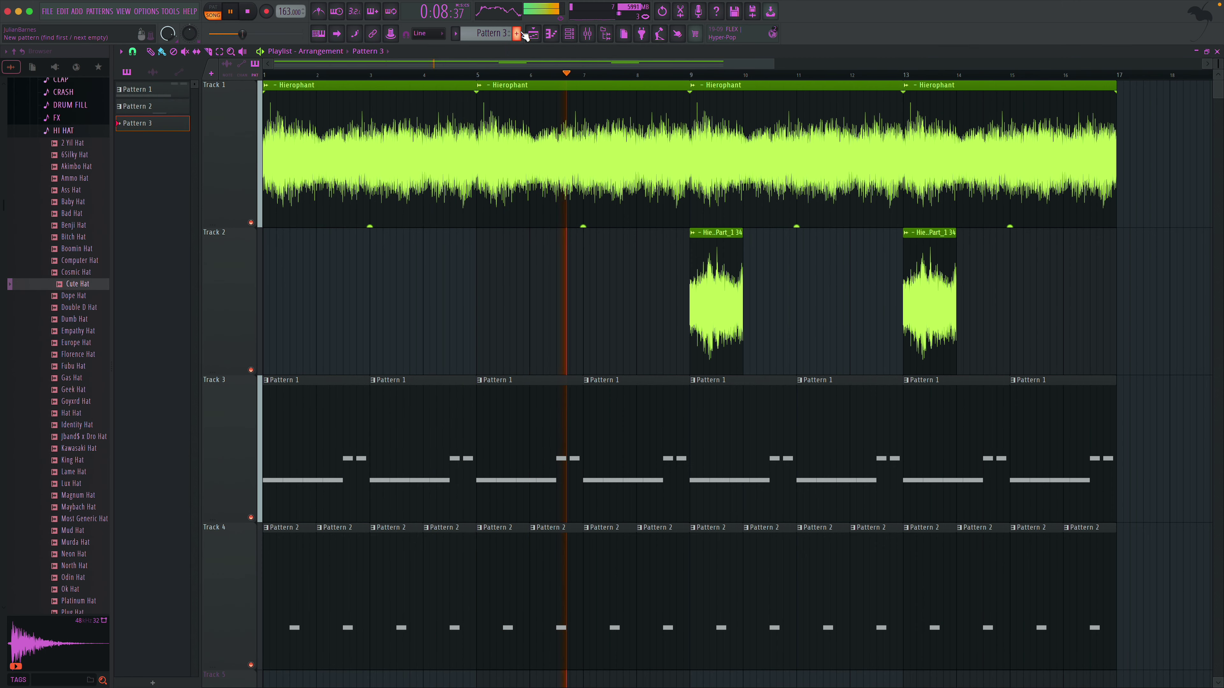
pyautogui.scroll(-1, 368, 129)
pyautogui.scroll(-1, 286, 155)
pyautogui.moveTo(145, 123); pyautogui.dragTo(286, 483)
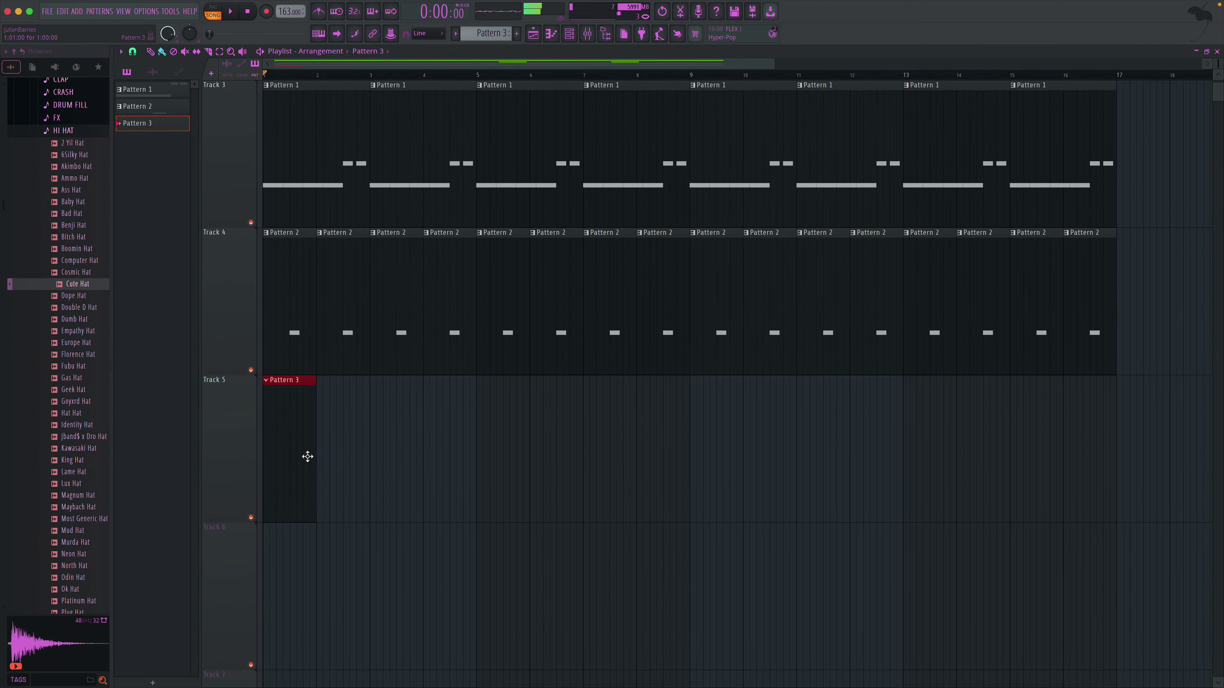
# - In the Cute Hat piano roll of Pattern 3, draw twelve short C5 notes spaced two steps apart starting at bar 1
pyautogui.doubleClick(308, 457)
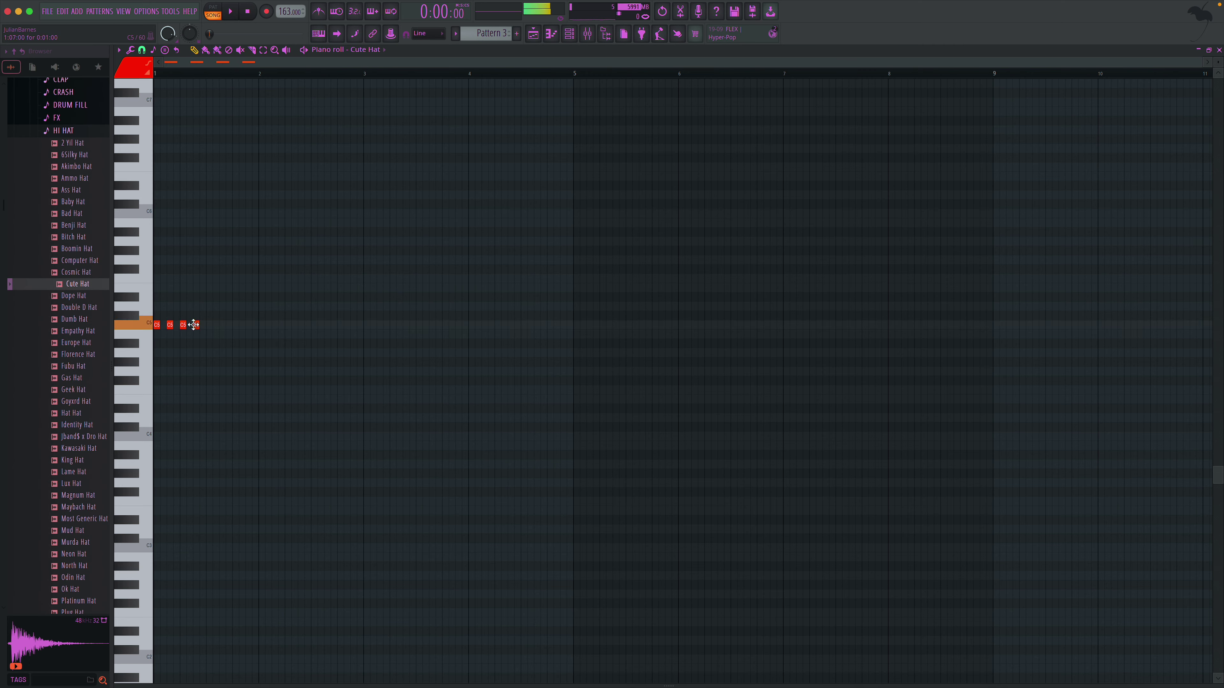
pyautogui.click(236, 325)
pyautogui.click(248, 325)
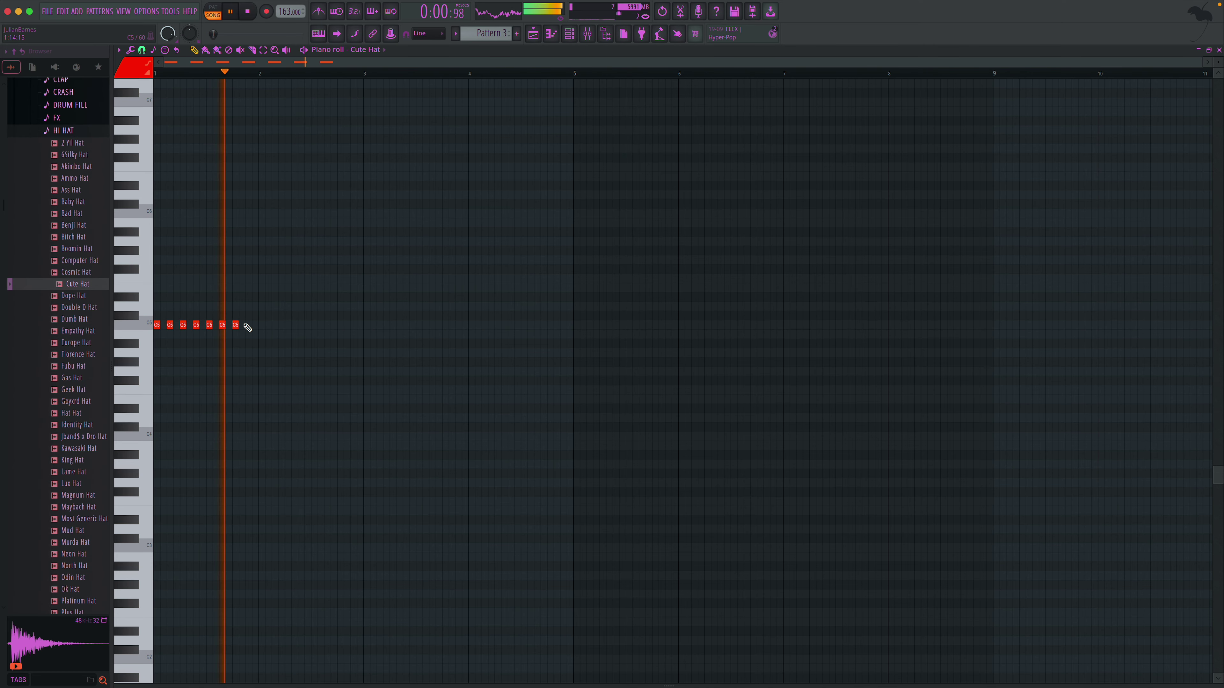
pyautogui.press('space')
pyautogui.click(262, 324)
pyautogui.click(275, 324)
pyautogui.click(289, 326)
pyautogui.click(299, 326)
pyautogui.press('space')
pyautogui.press('space')
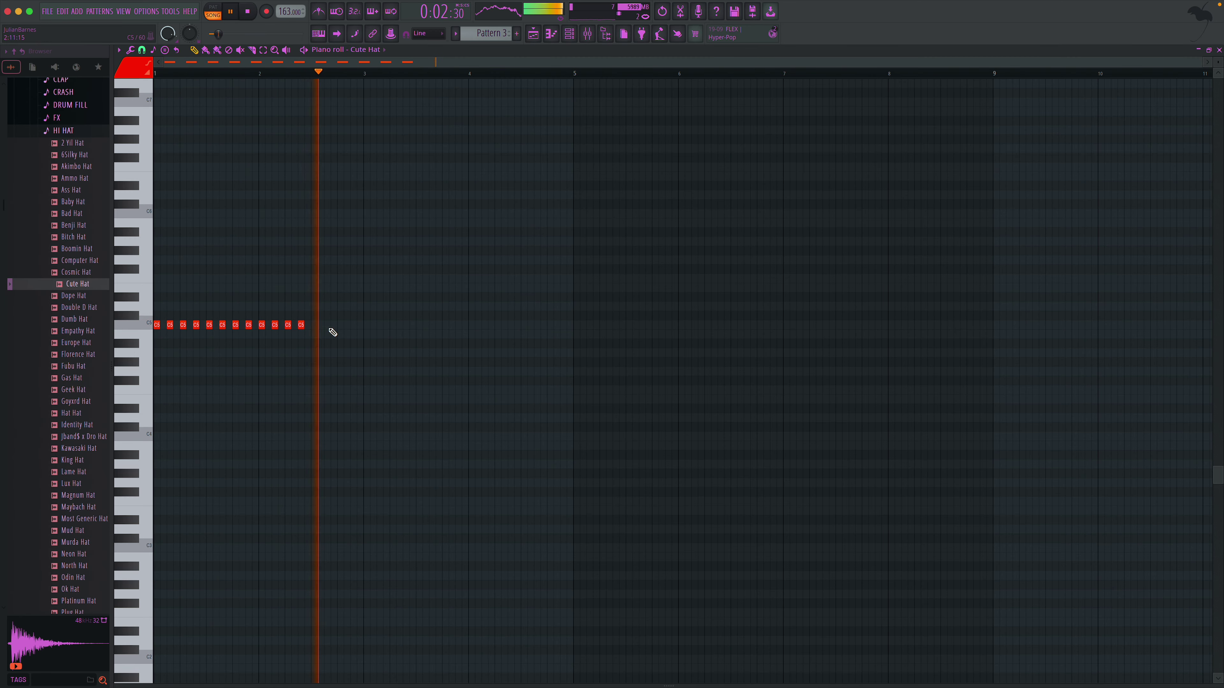
pyautogui.press('space')
pyautogui.press('space')
# - Repeat the two-bar Pattern 3 clip along Track 5 from bar 3 through the end of bar 16
pyautogui.click(1219, 50)
pyautogui.press('space')
pyautogui.moveTo(377, 501); pyautogui.dragTo(1011, 498)
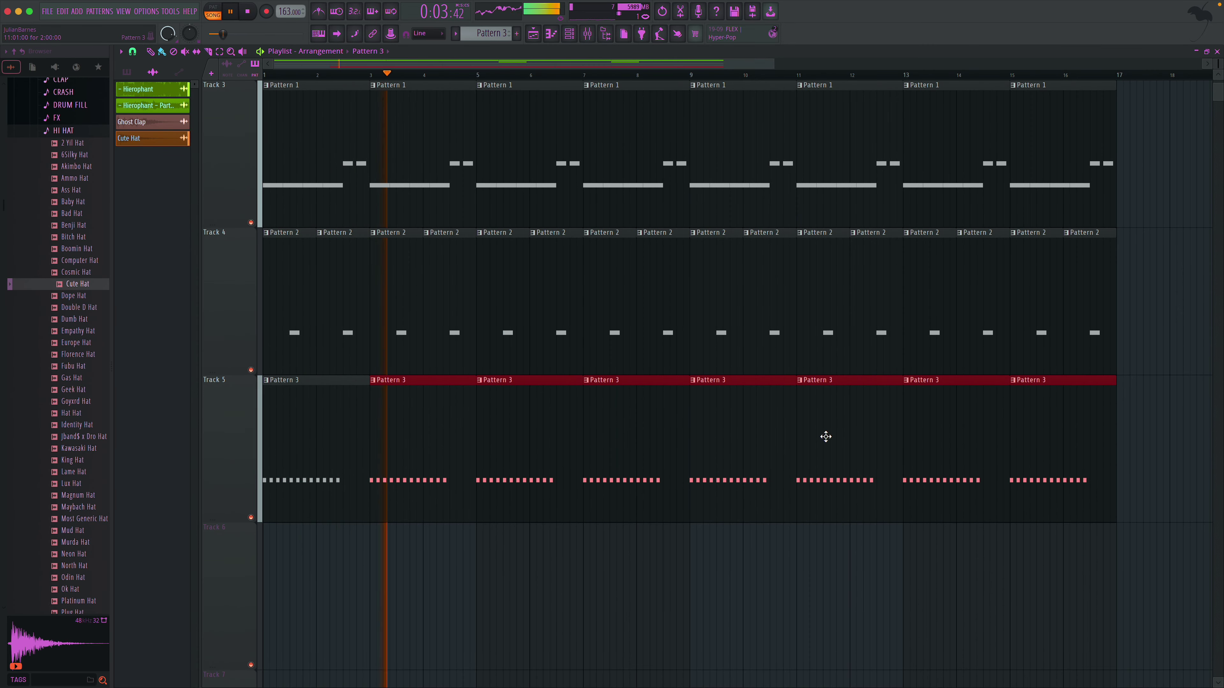
# - Route the Cute Hat channel to mixer track 5 in the channel rack and close the rack
pyautogui.click(574, 35)
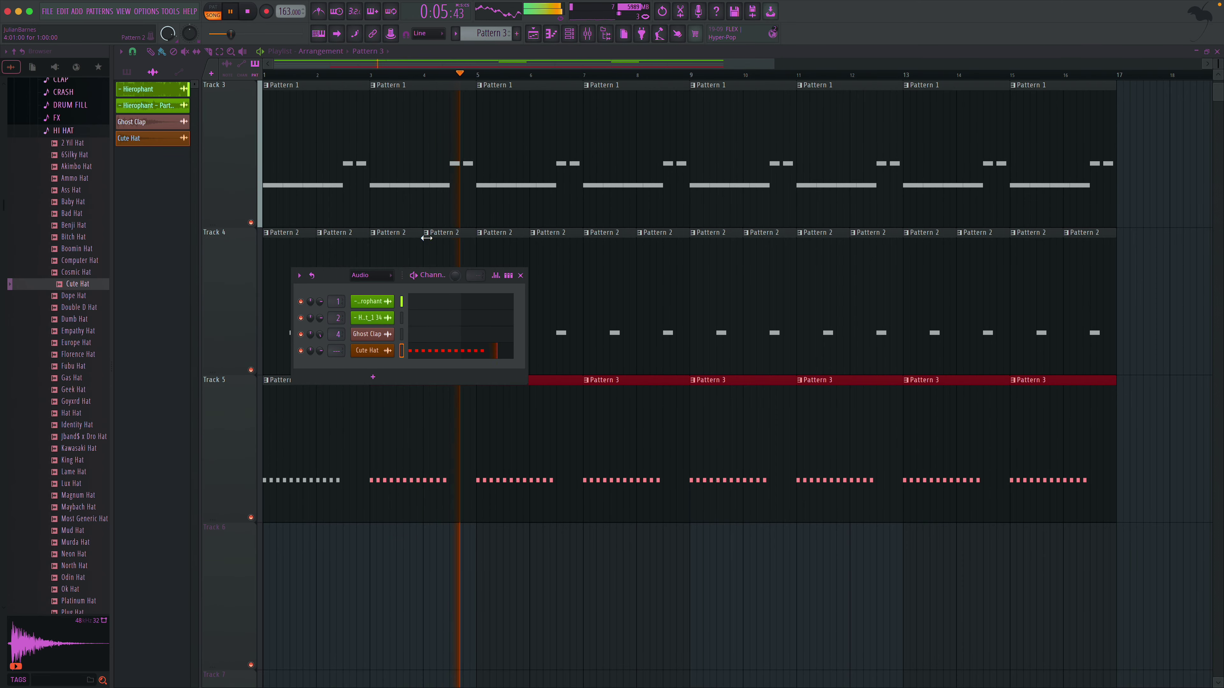
pyautogui.moveTo(337, 384); pyautogui.dragTo(337, 369)
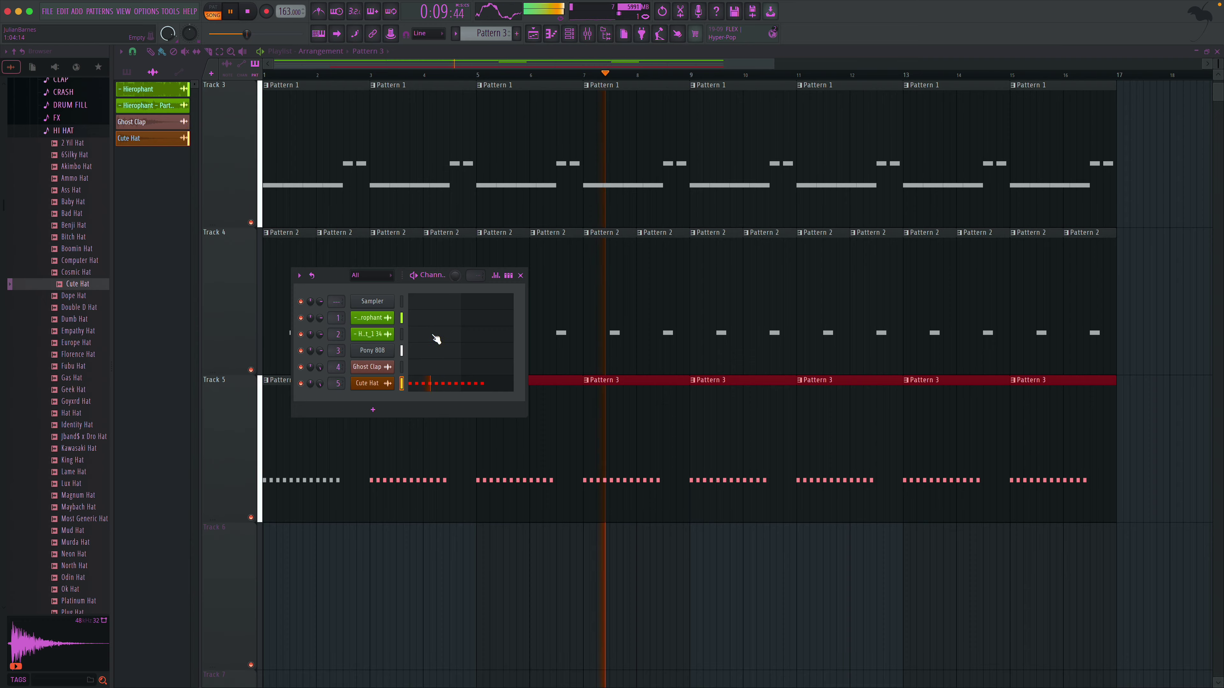
pyautogui.click(521, 276)
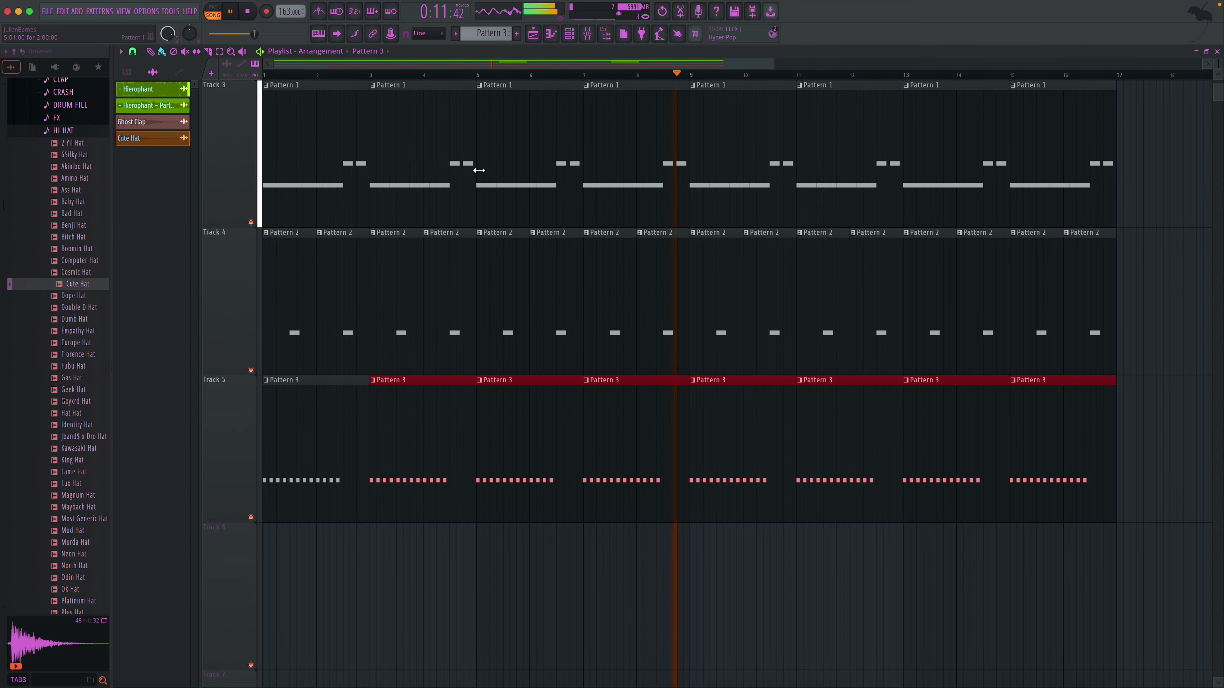
# - Duplicate the entire 16-bar arrangement so that the copy fills bars 17 through 32 of the playlist
pyautogui.click(231, 52)
pyautogui.rightClick(544, 193)
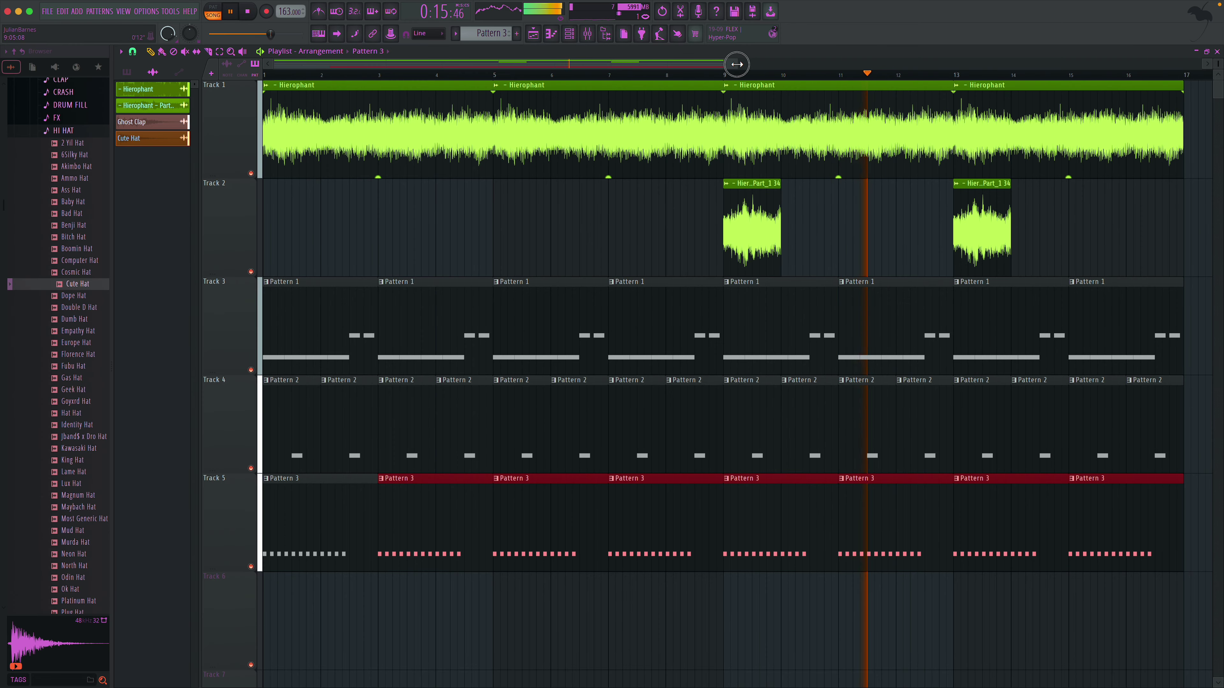
pyautogui.moveTo(736, 64); pyautogui.dragTo(1067, 72)
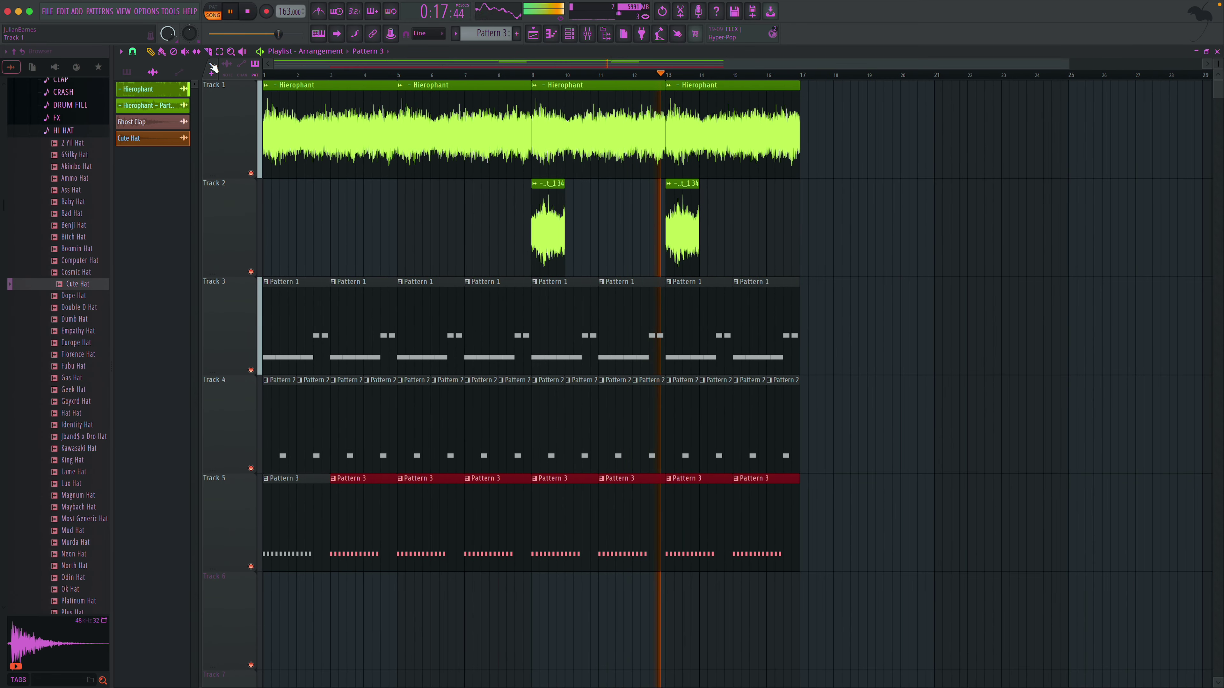
pyautogui.hotkey('ctrl', 'a')
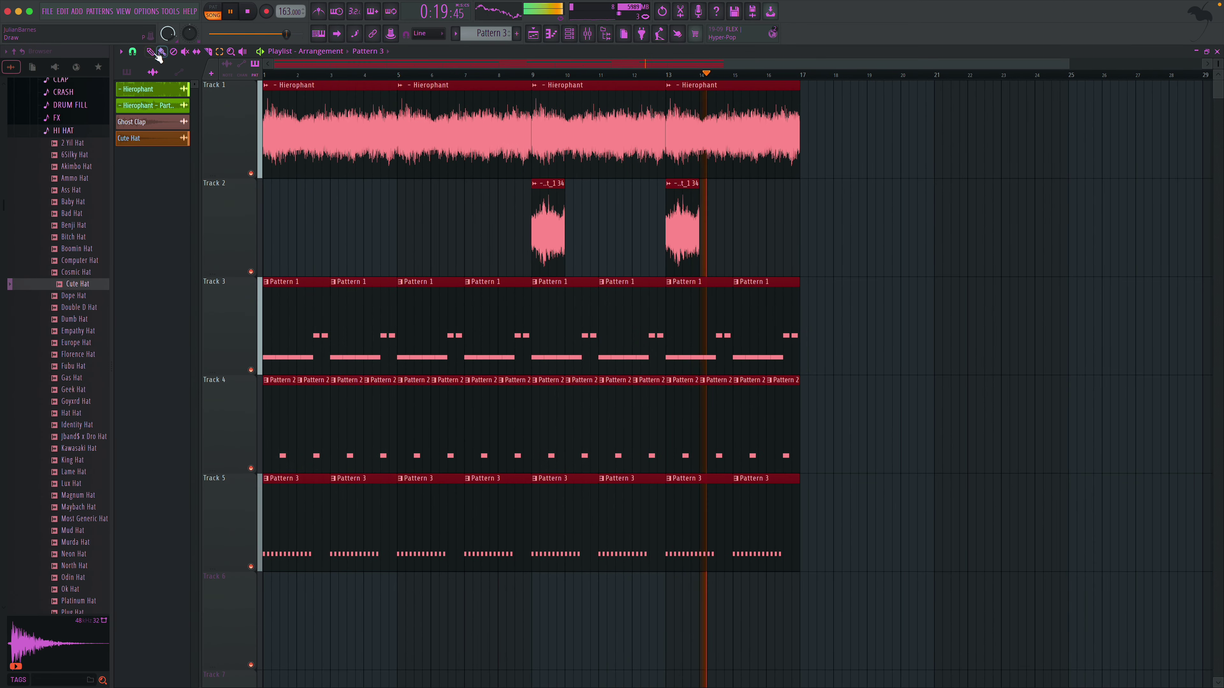
pyautogui.moveTo(517, 523)
pyautogui.mouseDown()
pyautogui.moveTo(855, 546)
pyautogui.moveTo(836, 546)
pyautogui.mouseUp()
pyautogui.hscroll(5, 854, 504)
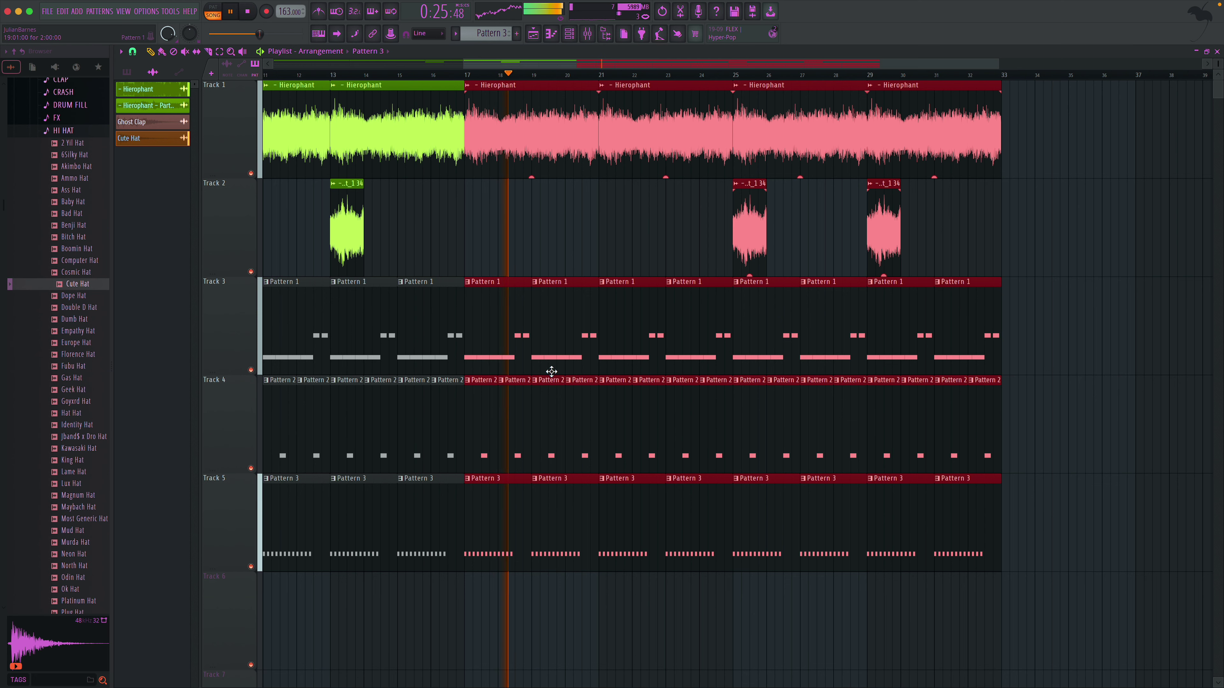
# - Clone Pattern 1 to get an independent copy of the Pony 808 pattern
pyautogui.press('space')
pyautogui.press('space')
pyautogui.click(498, 311)
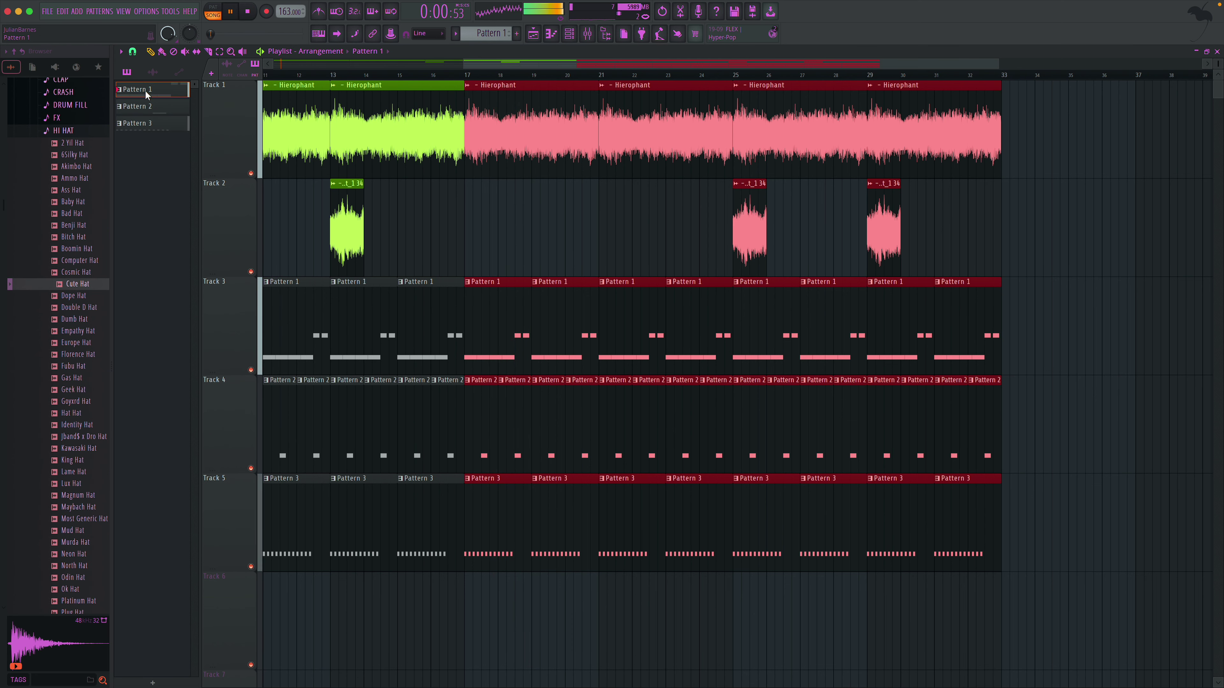
pyautogui.rightClick(155, 96)
pyautogui.click(190, 223)
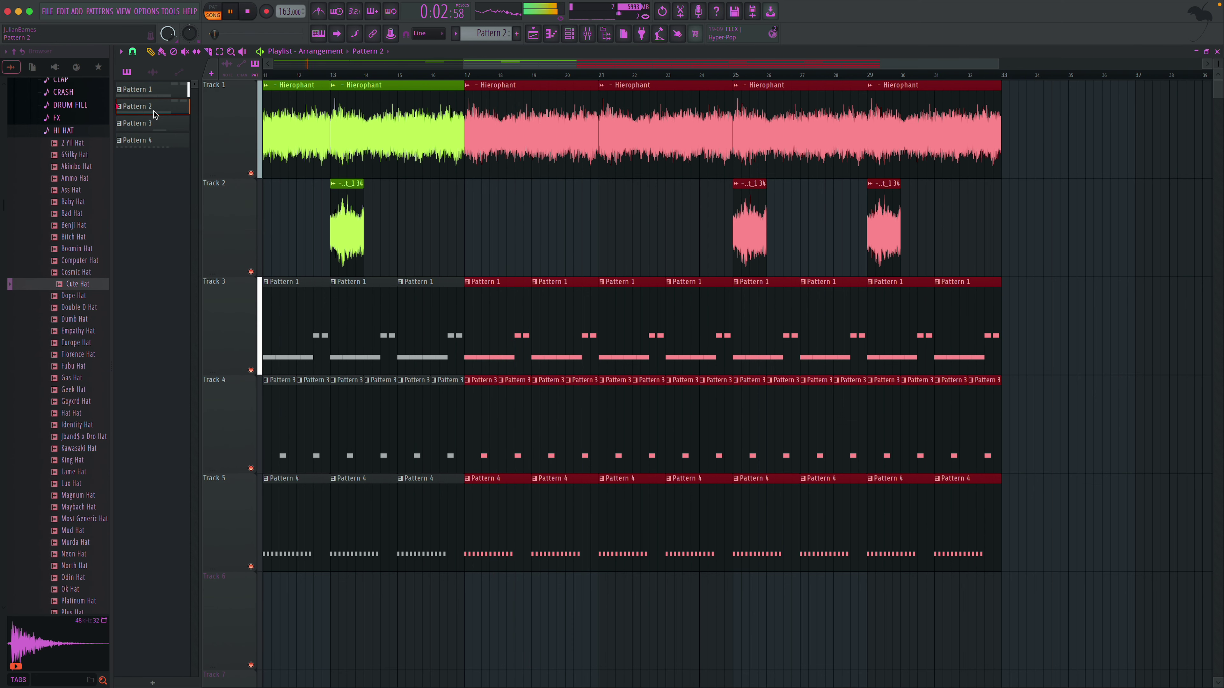
# - Replace the Pattern 1 clips on Track 3 with repeated Pattern 2 clips from bar 17 through the end of bar 32
pyautogui.moveTo(480, 301); pyautogui.dragTo(992, 328)
pyautogui.moveTo(190, 114); pyautogui.dragTo(501, 324)
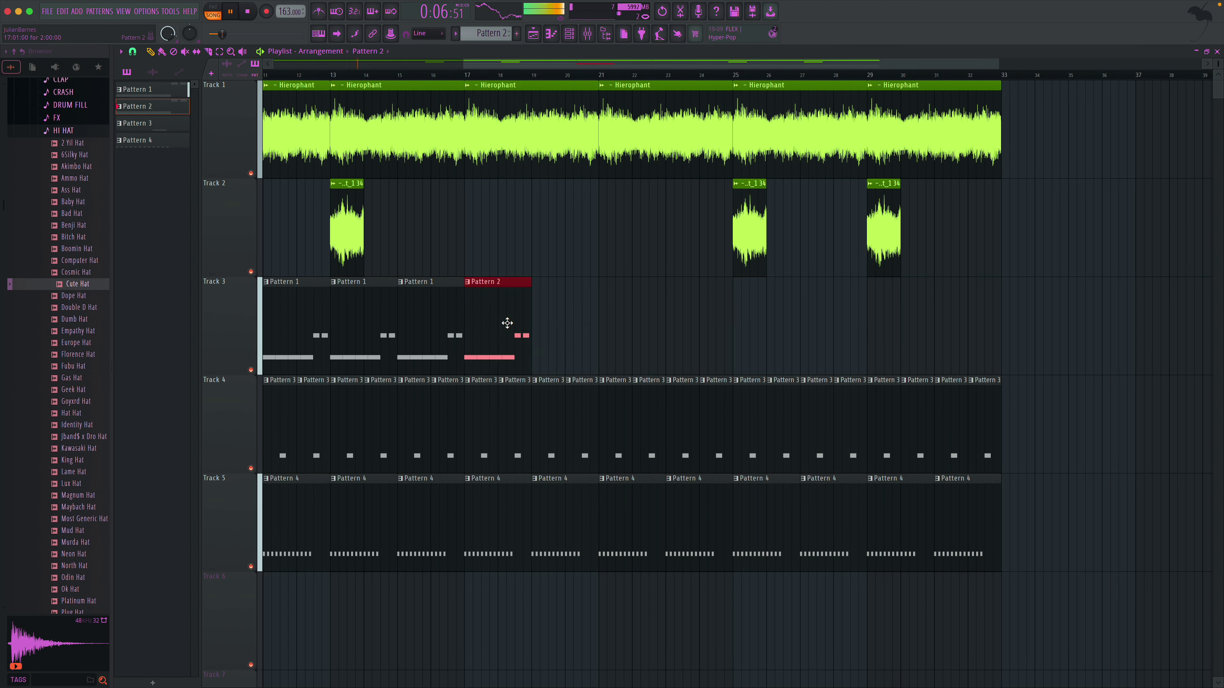
pyautogui.click(535, 326)
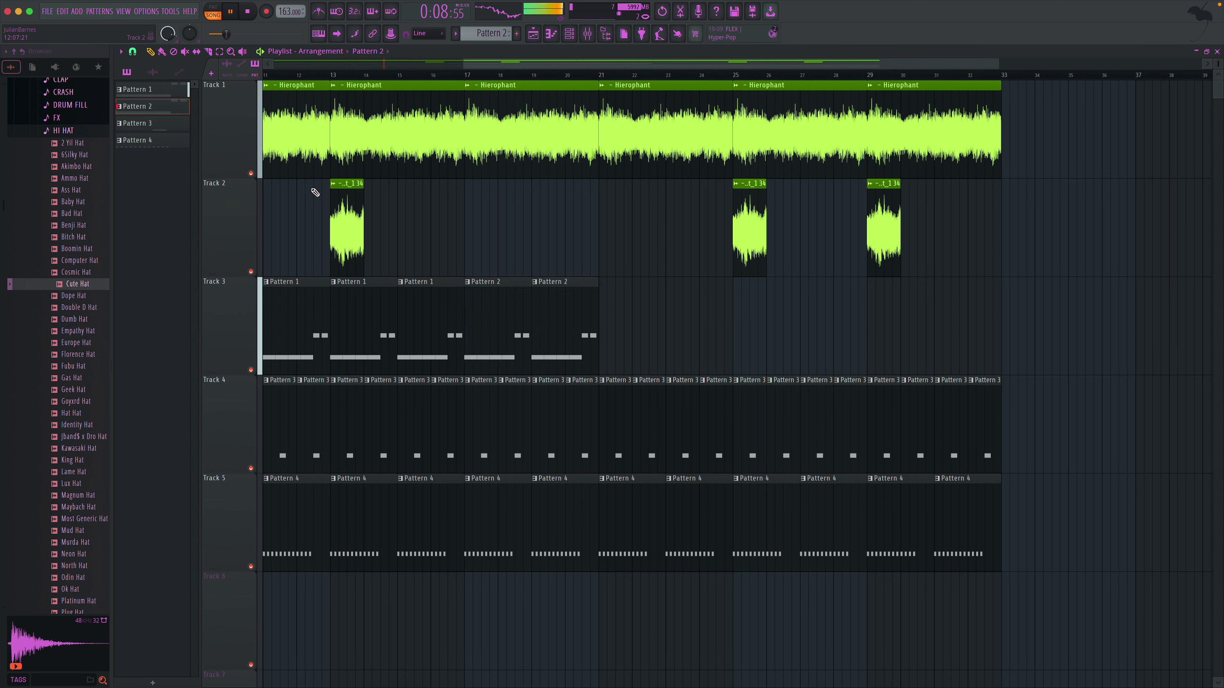
pyautogui.moveTo(932, 335); pyautogui.dragTo(568, 337)
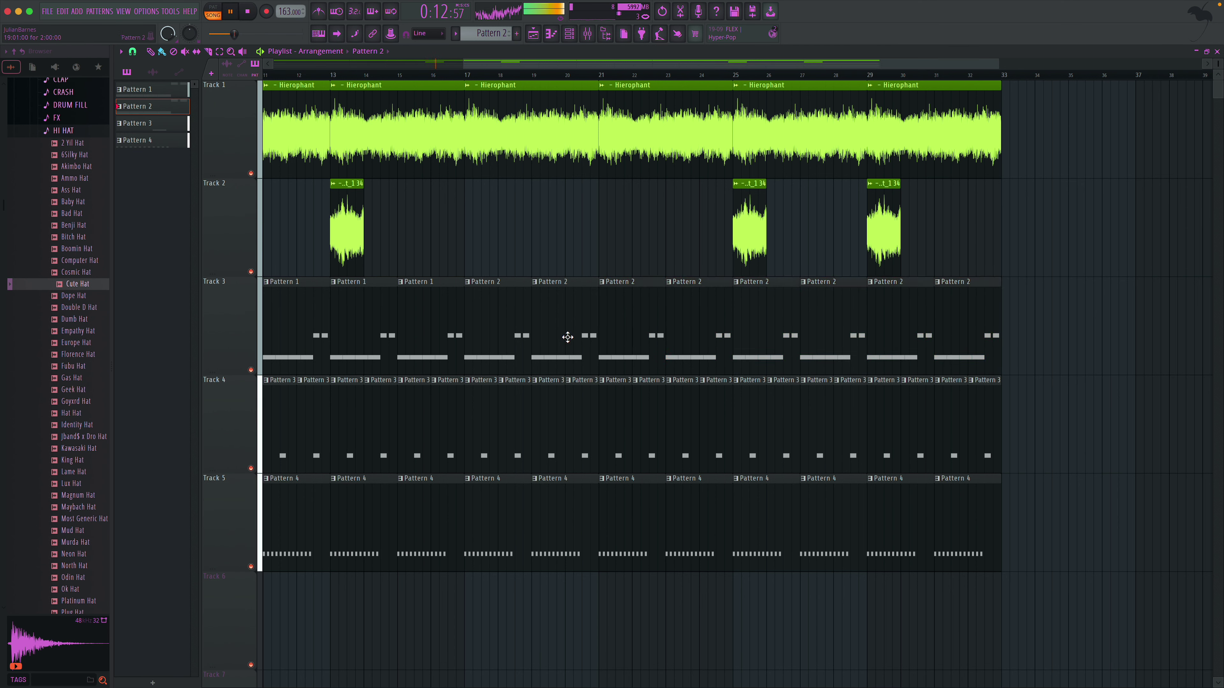
# - In the Pony 808 piano roll of Pattern 2, lower the two F5 notes to C5 and extend the last one to bar 3
pyautogui.doubleClick(487, 330)
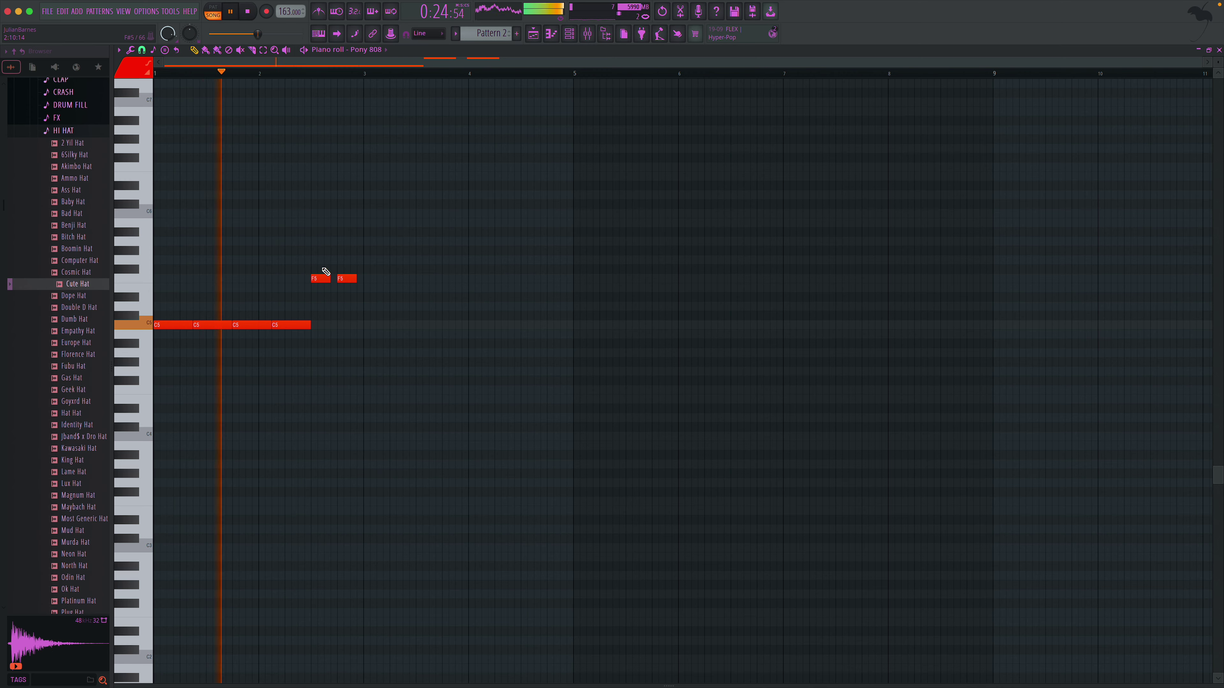
pyautogui.press('space')
pyautogui.moveTo(322, 279); pyautogui.dragTo(321, 303)
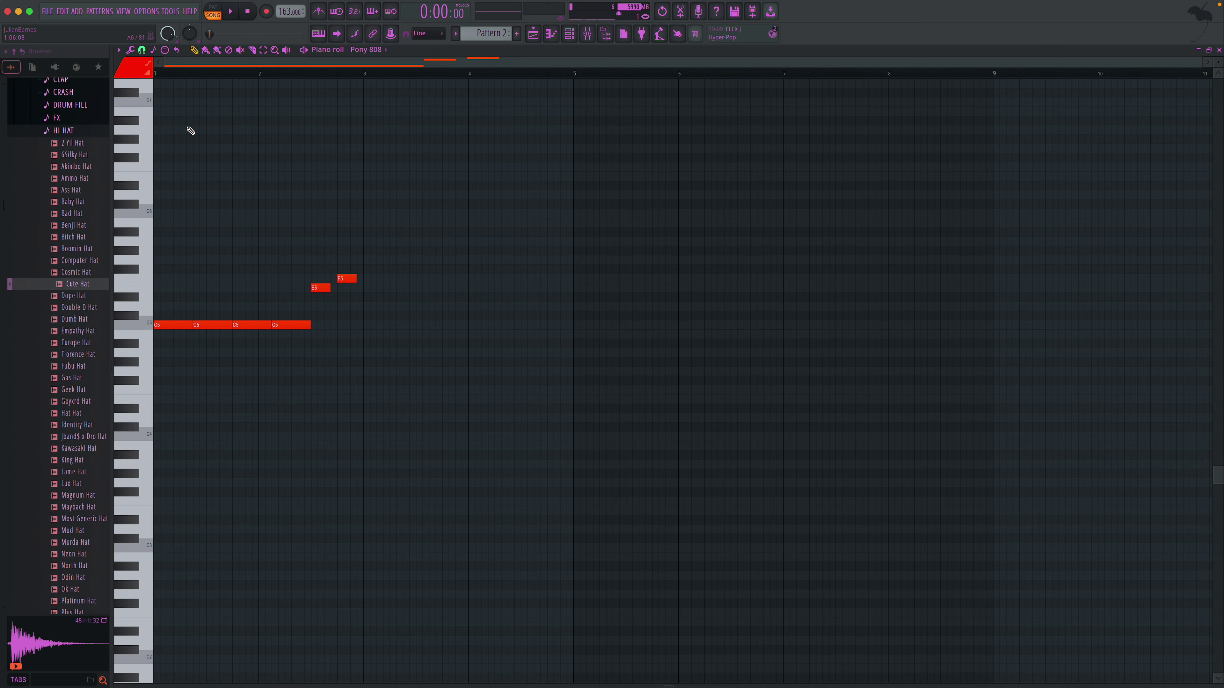
pyautogui.press('space')
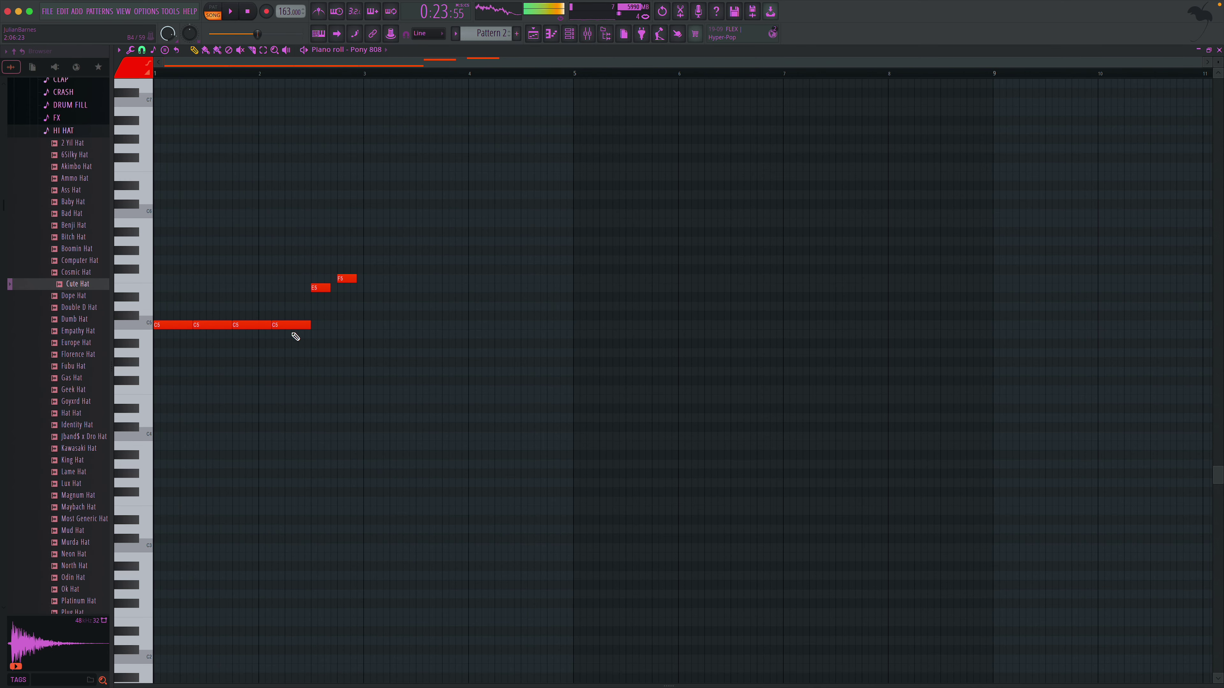
pyautogui.press('space')
pyautogui.press('space')
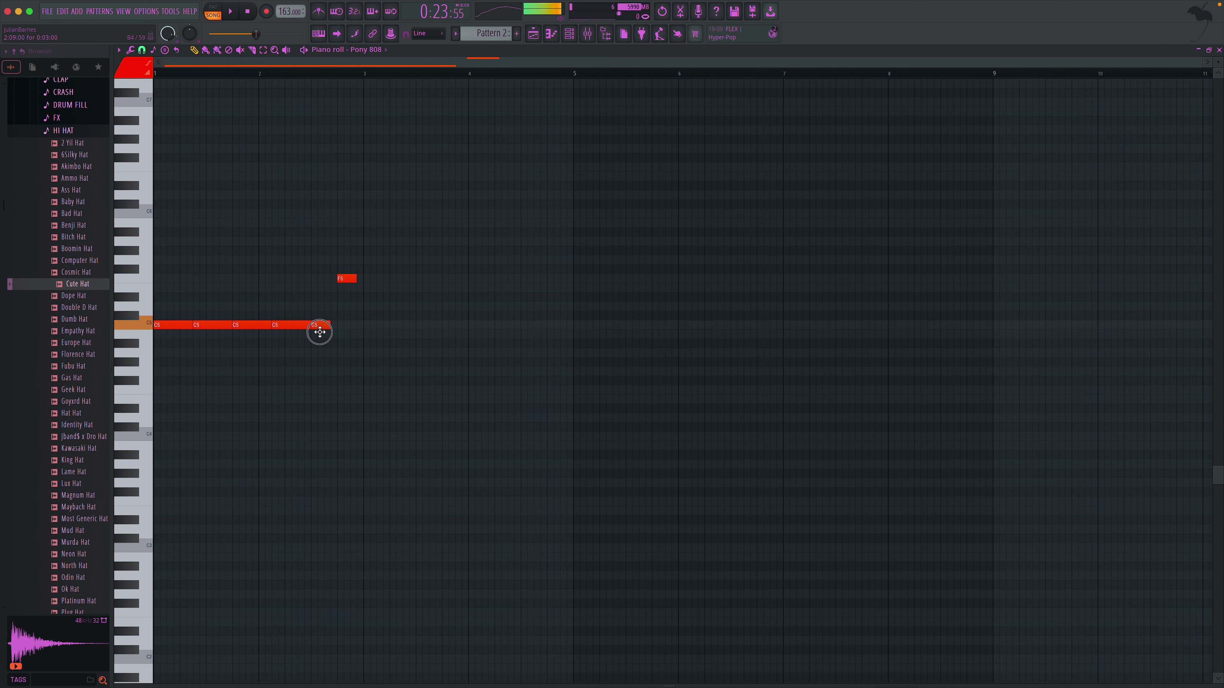
pyautogui.moveTo(348, 277); pyautogui.dragTo(341, 326)
pyautogui.press('space')
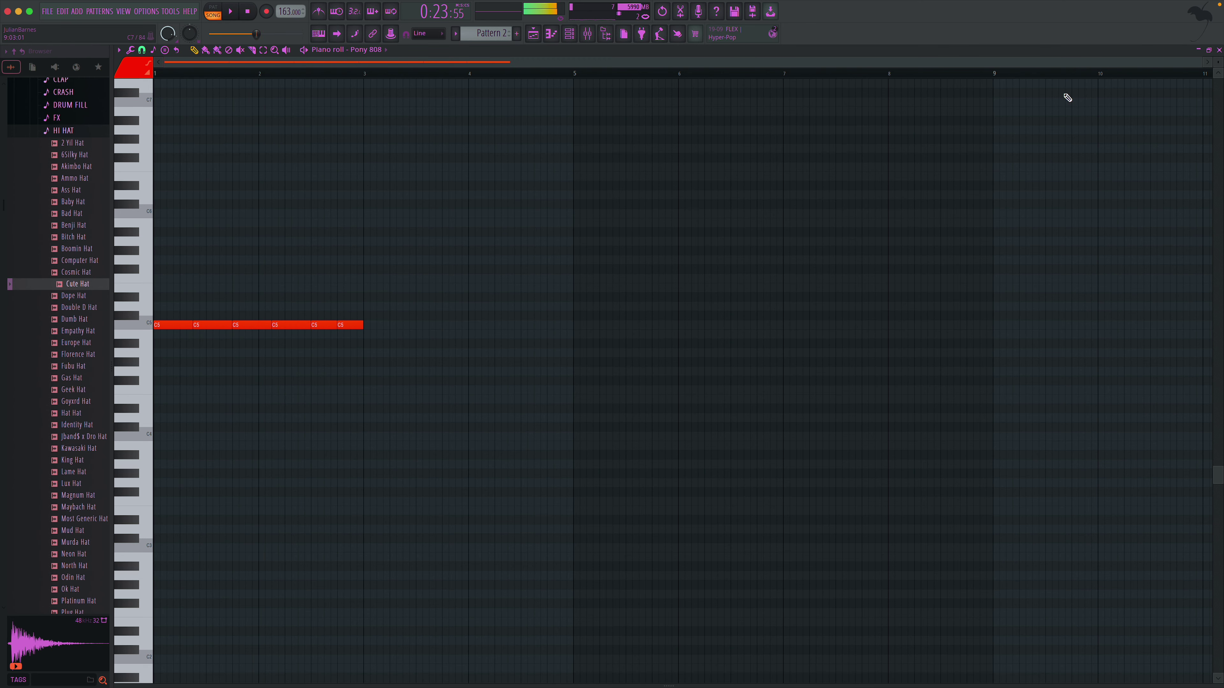
pyautogui.press('F5')
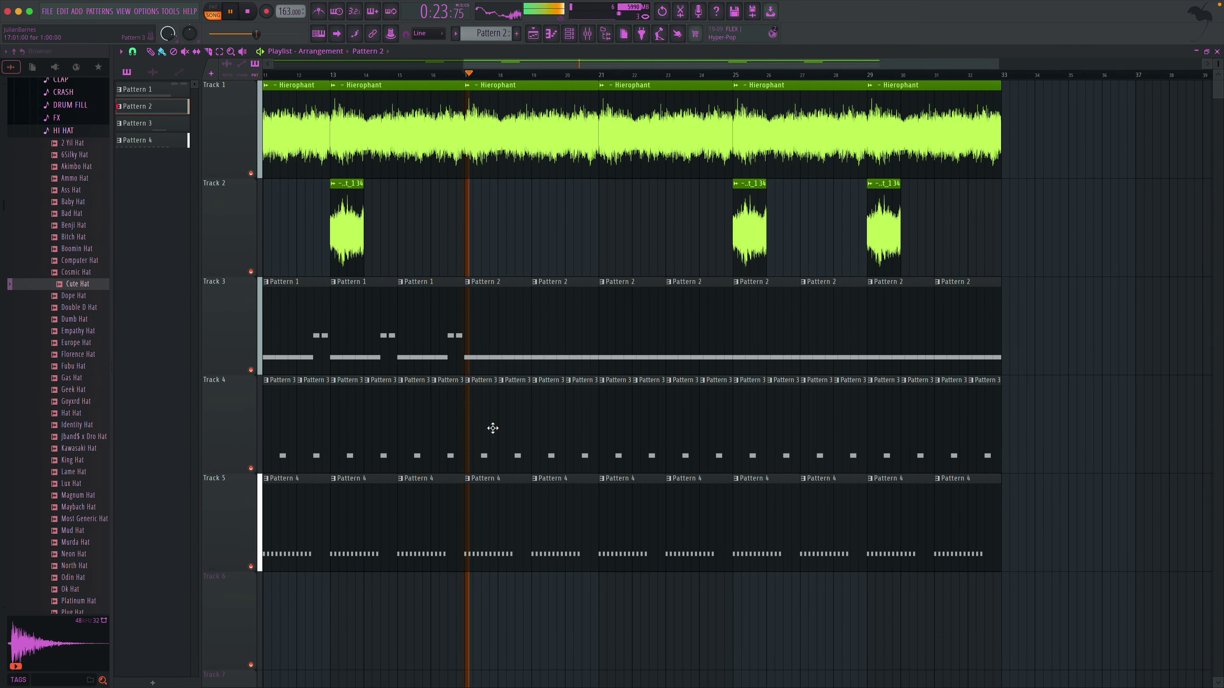
# - Delete the Pattern 3 clips on Track 4 from bar 17 through the end of bar 24
pyautogui.rightClick(492, 428)
pyautogui.rightClick(514, 427)
pyautogui.rightClick(548, 425)
pyautogui.rightClick(581, 425)
pyautogui.rightClick(604, 427)
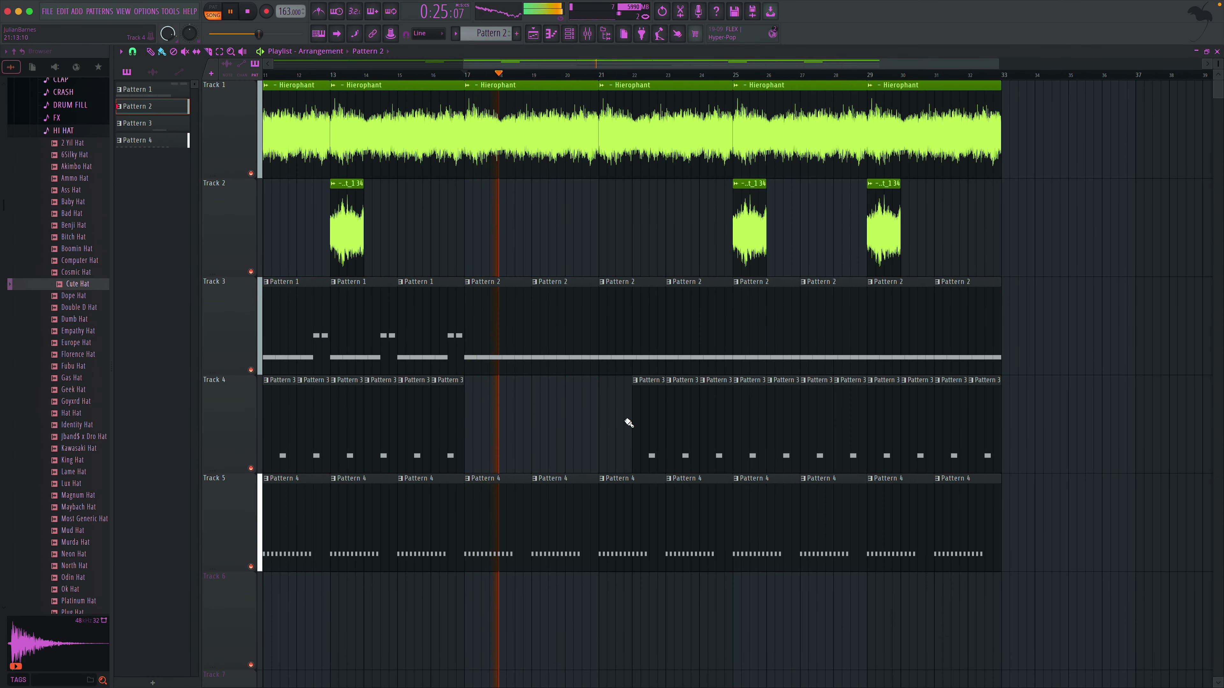
pyautogui.rightClick(660, 417)
pyautogui.rightClick(684, 416)
pyautogui.rightClick(718, 415)
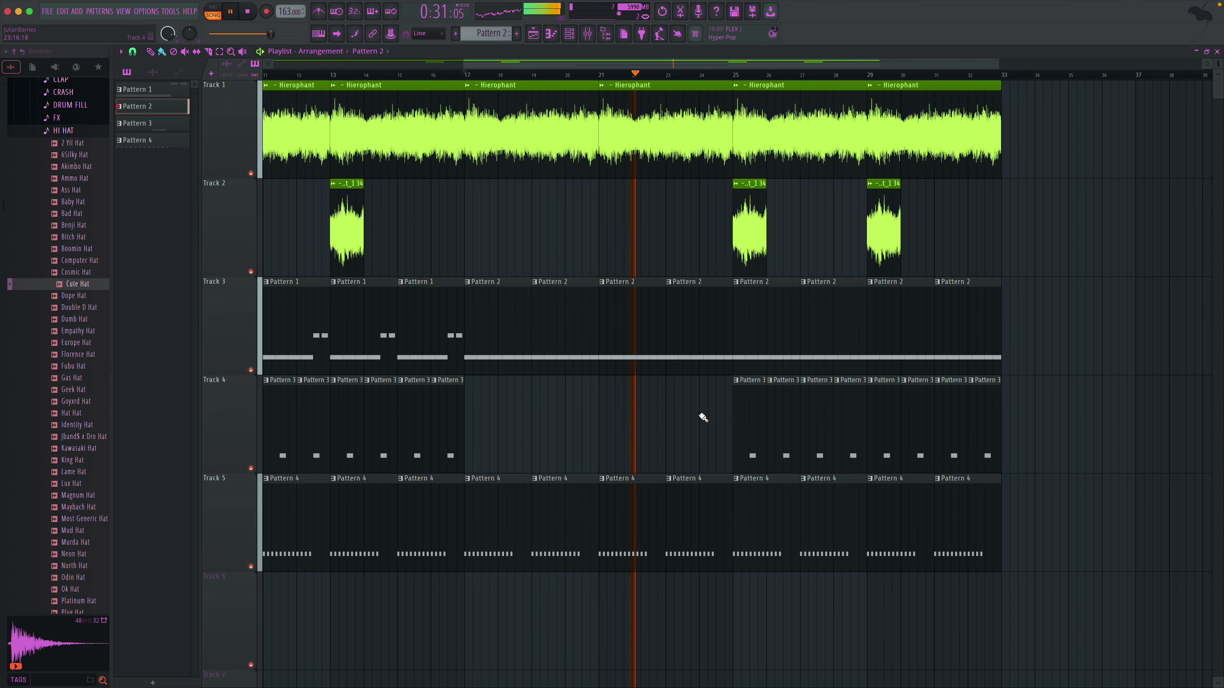
# - Mute Tracks 3 to 5 and select bars 25 through 32 on the playlist timeline
pyautogui.hscroll(4, 703, 418)
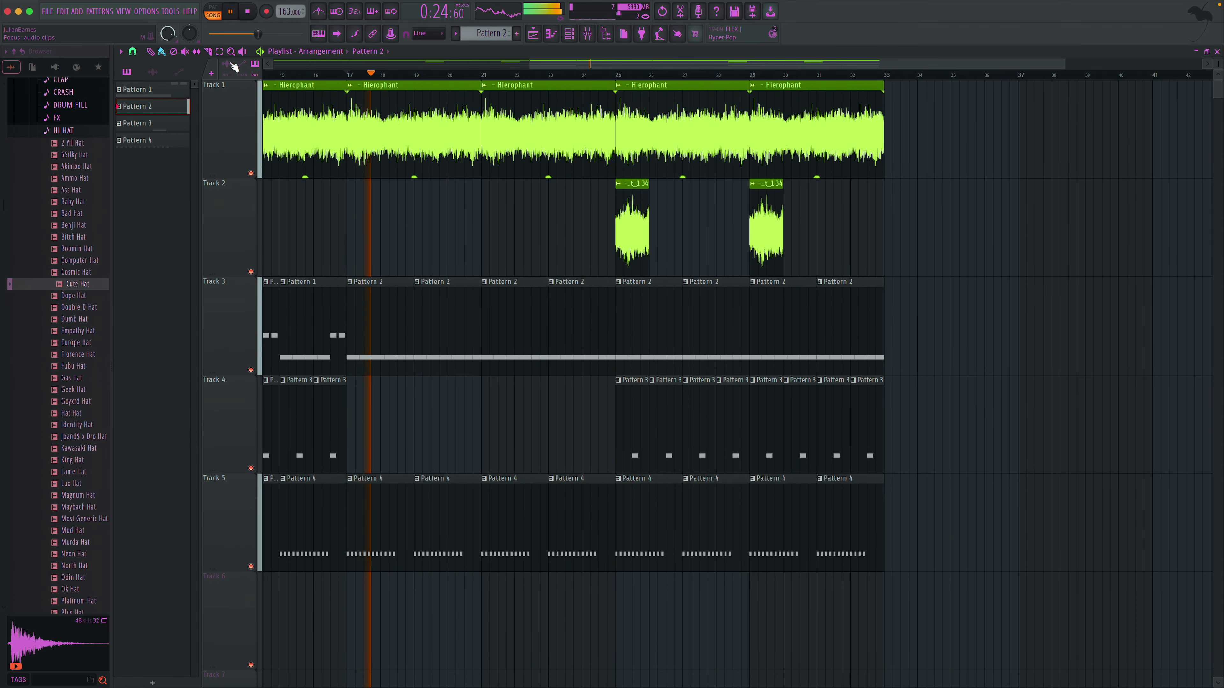
pyautogui.click(234, 66)
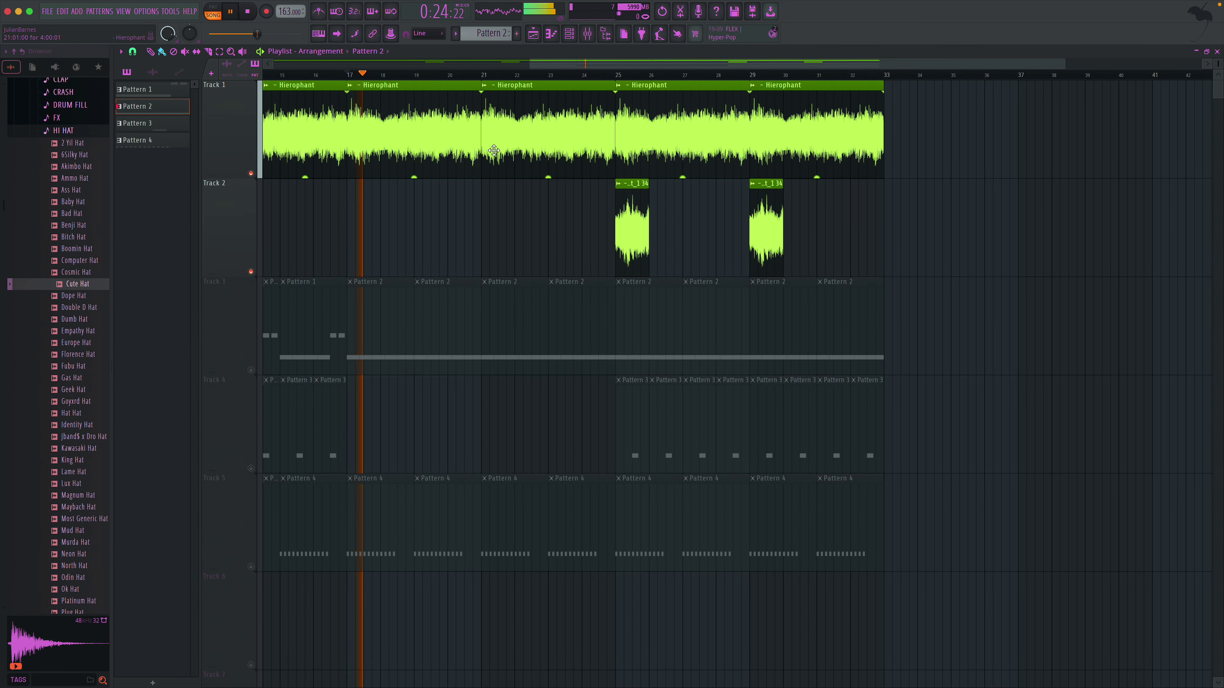
pyautogui.moveTo(616, 75); pyautogui.dragTo(881, 78)
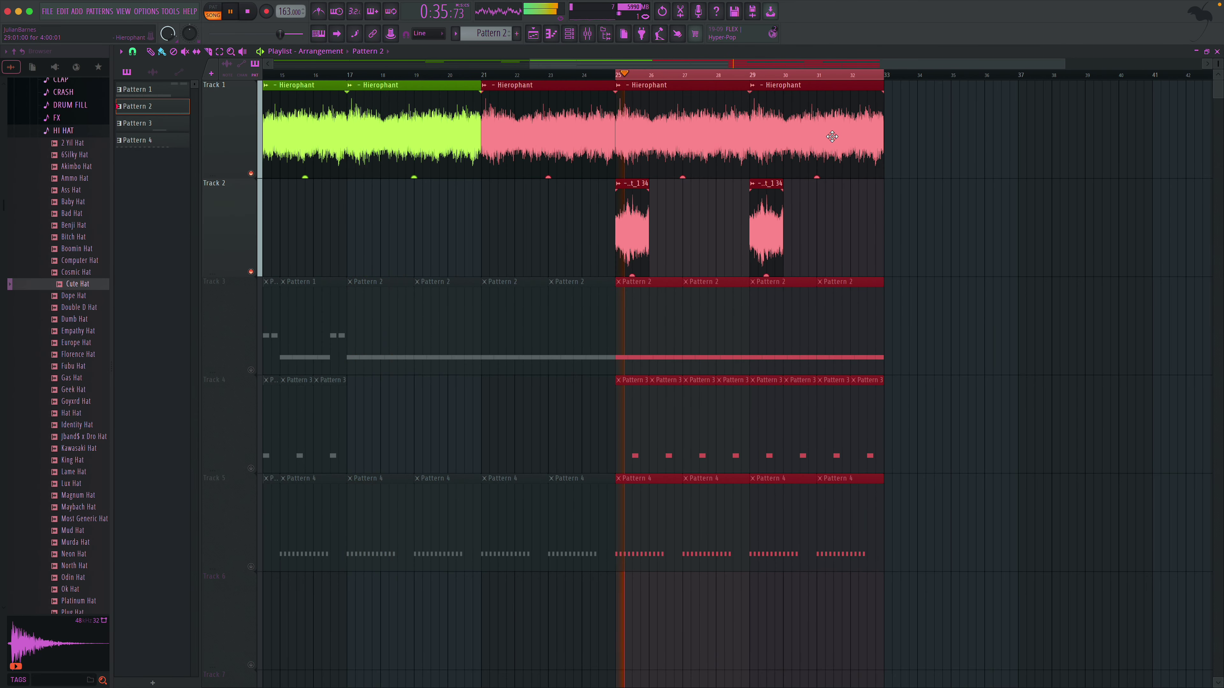
# - Save the project as "hideout" in a new project folder
pyautogui.click(741, 16)
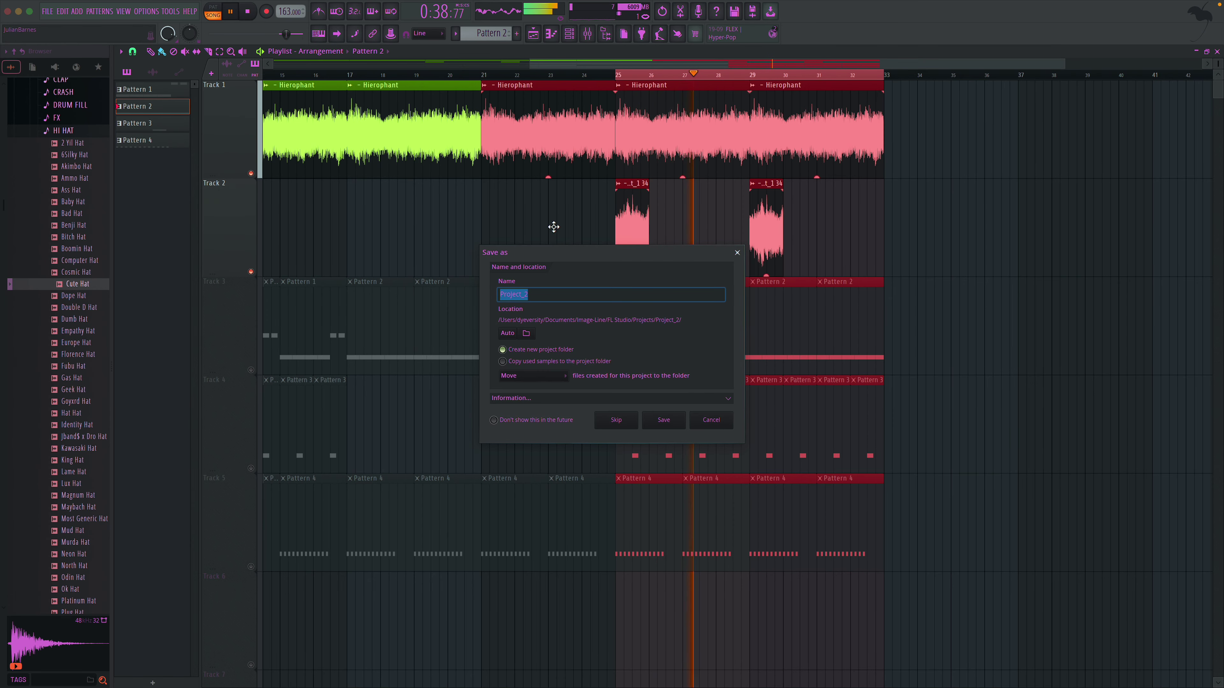
pyautogui.write('hideout')
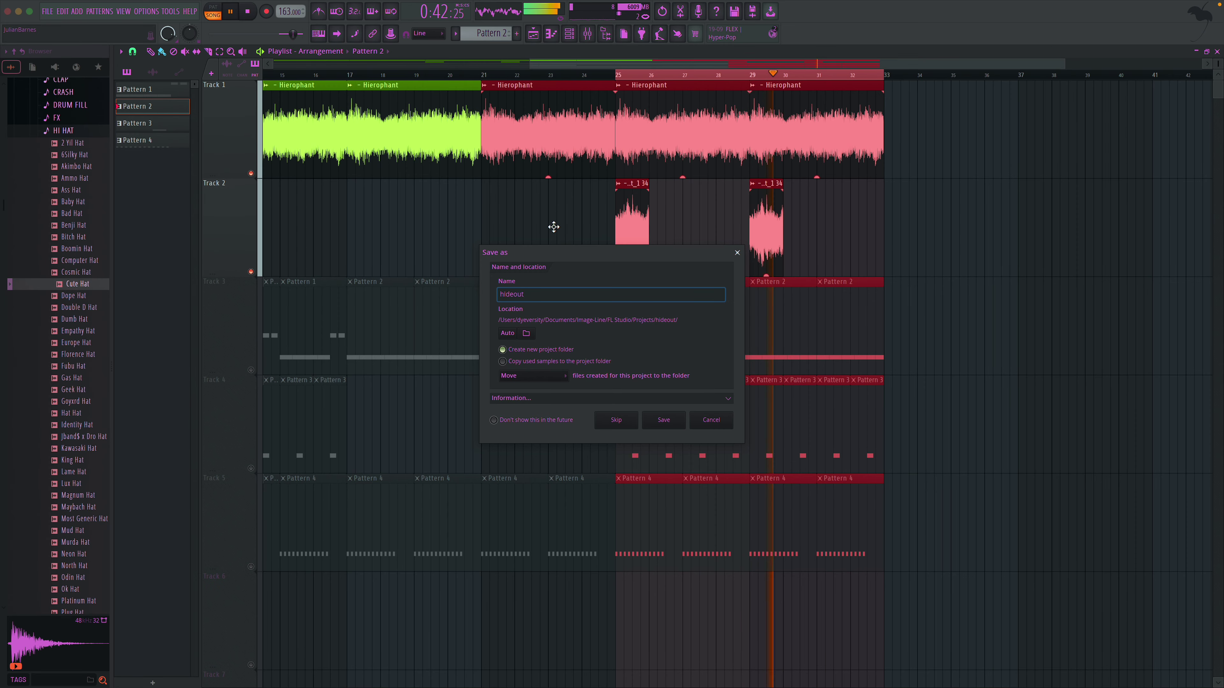
pyautogui.click(665, 421)
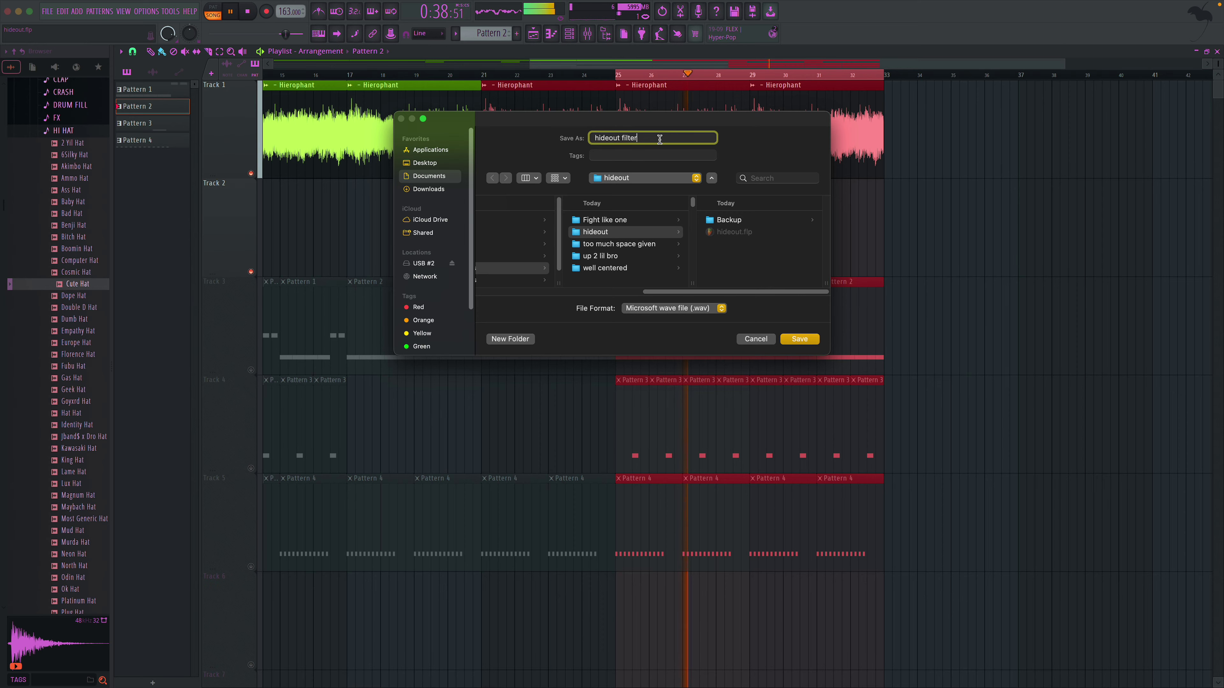
# - Export the selected bars as the WAV file "hideout filter" in the "samples for october" folder
pyautogui.click(691, 187)
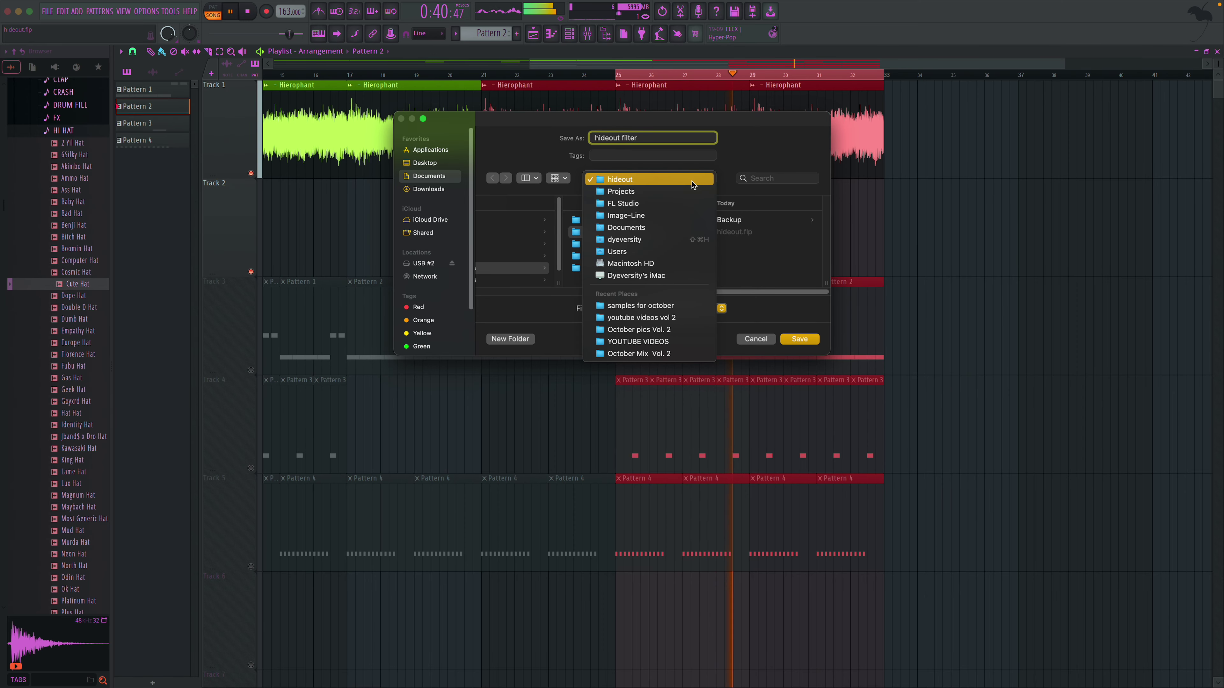
pyautogui.click(675, 306)
pyautogui.click(807, 336)
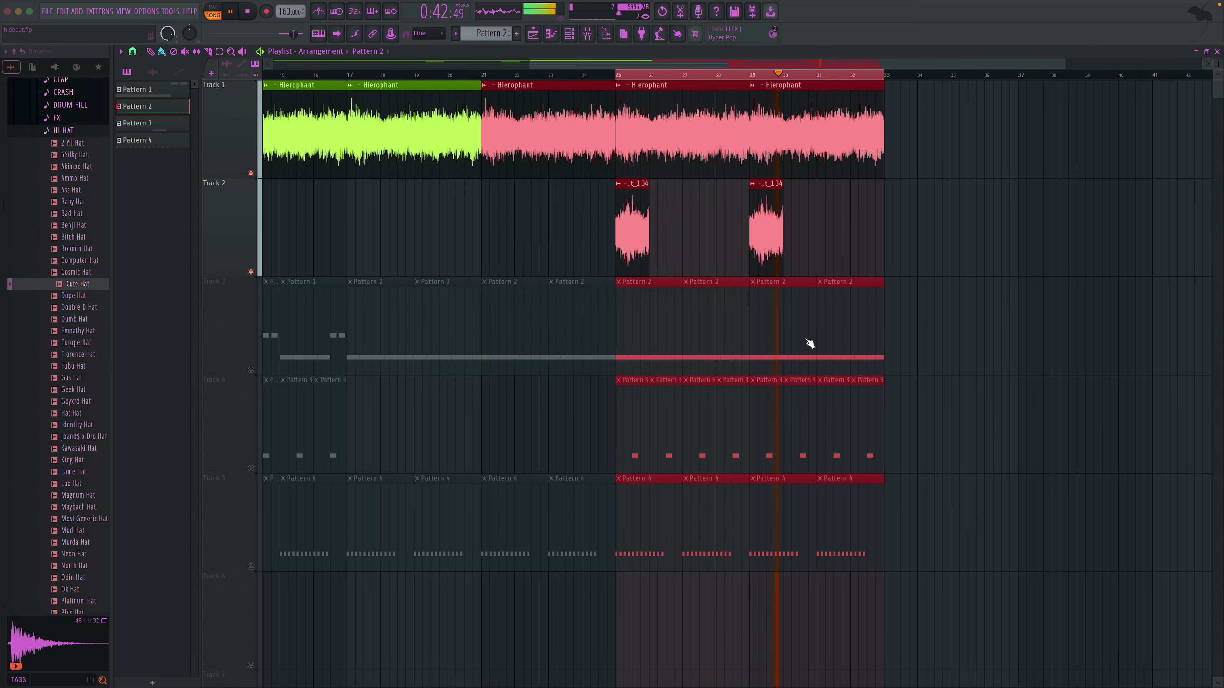
pyautogui.click(725, 502)
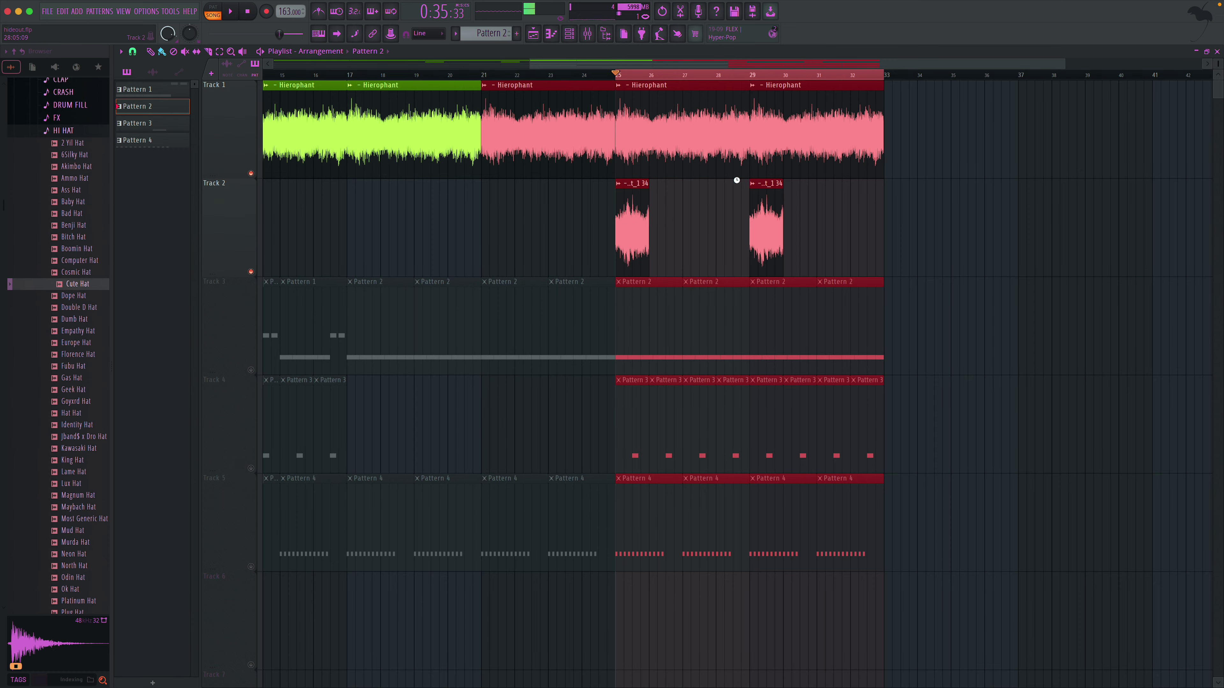
# - Delete the Hierophant clips on Tracks 1 and 2 from bar 25 onward and clear the timeline selection
pyautogui.rightClick(737, 160)
pyautogui.rightClick(792, 140)
pyautogui.rightClick(767, 218)
pyautogui.press('space')
pyautogui.rightClick(638, 223)
pyautogui.press('space')
pyautogui.press('space')
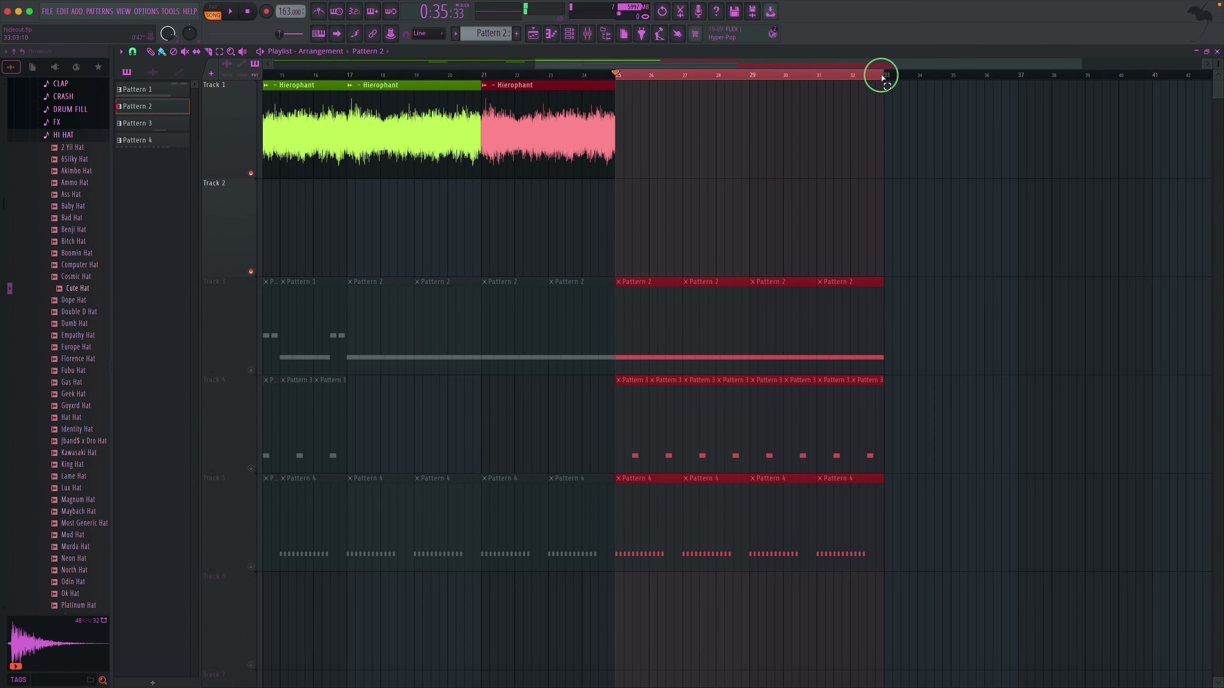
pyautogui.moveTo(882, 75); pyautogui.dragTo(626, 74)
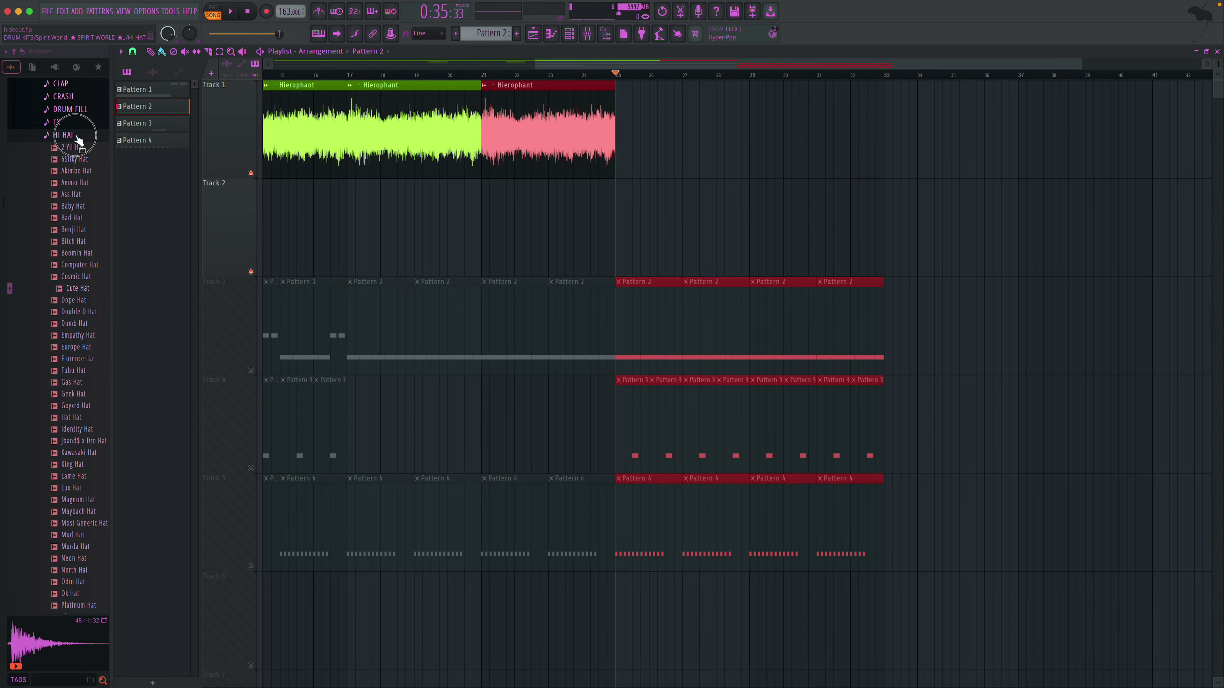
# - Search the browser for "hideout" and place the hideout filter sample on Track 2 starting at bar 25
pyautogui.click(76, 137)
pyautogui.click(57, 322)
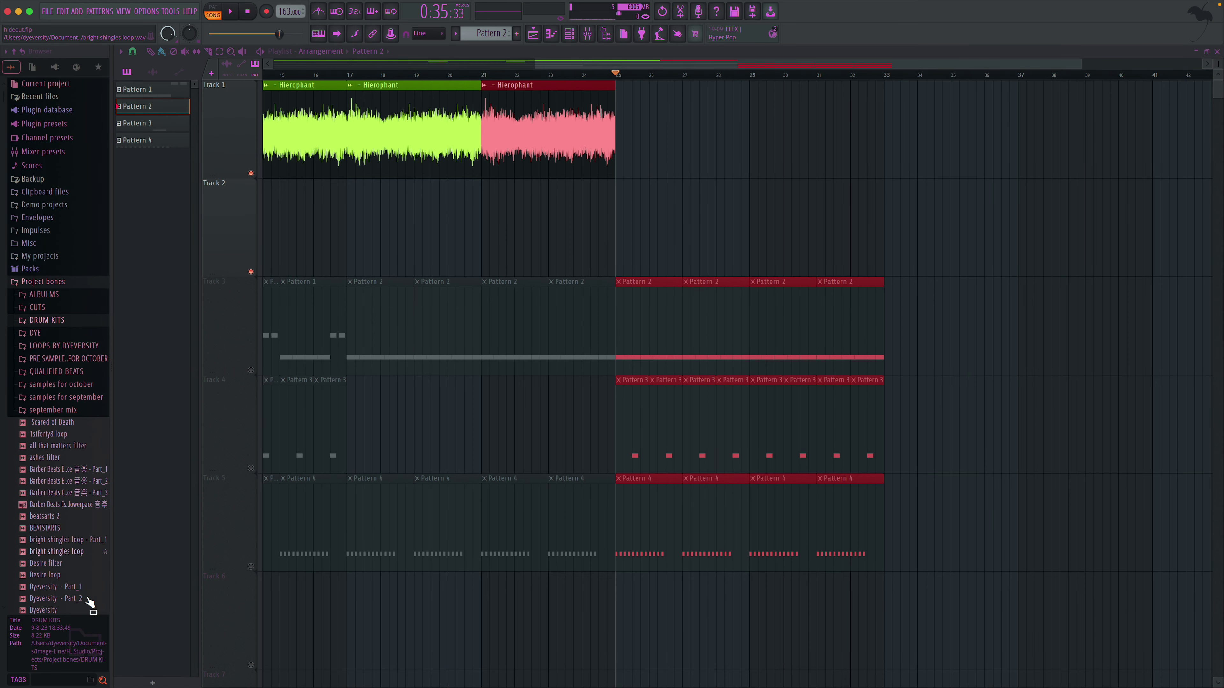
pyautogui.click(58, 682)
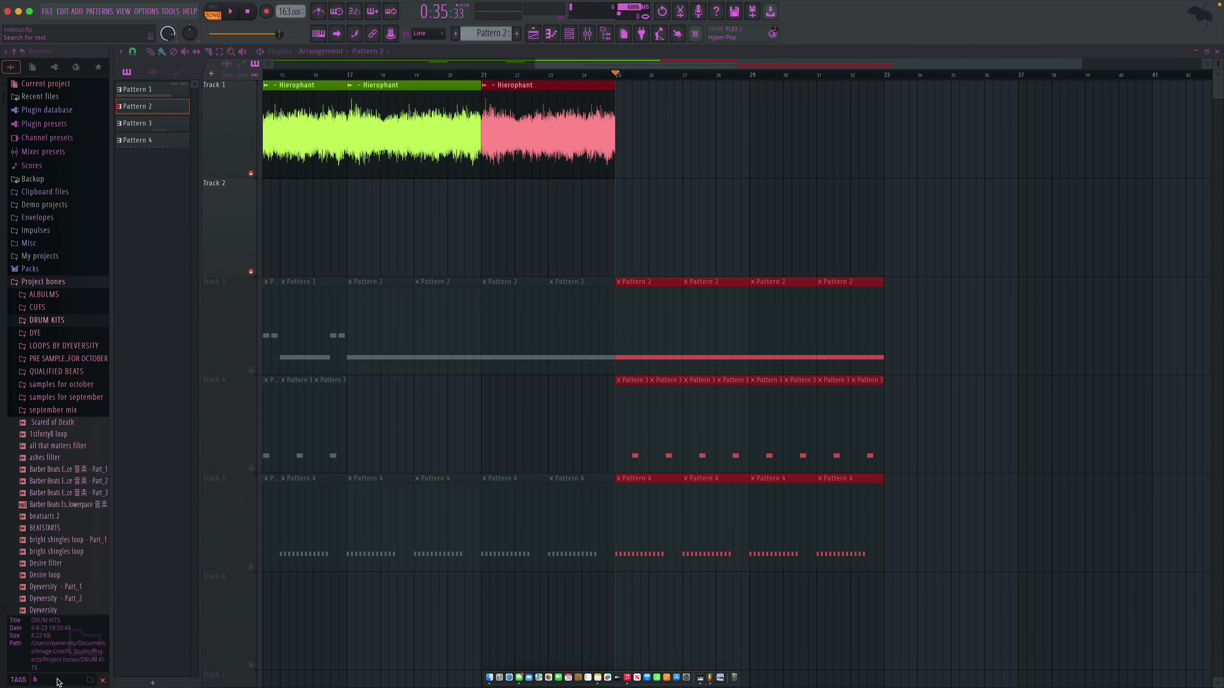
pyautogui.write('hideout')
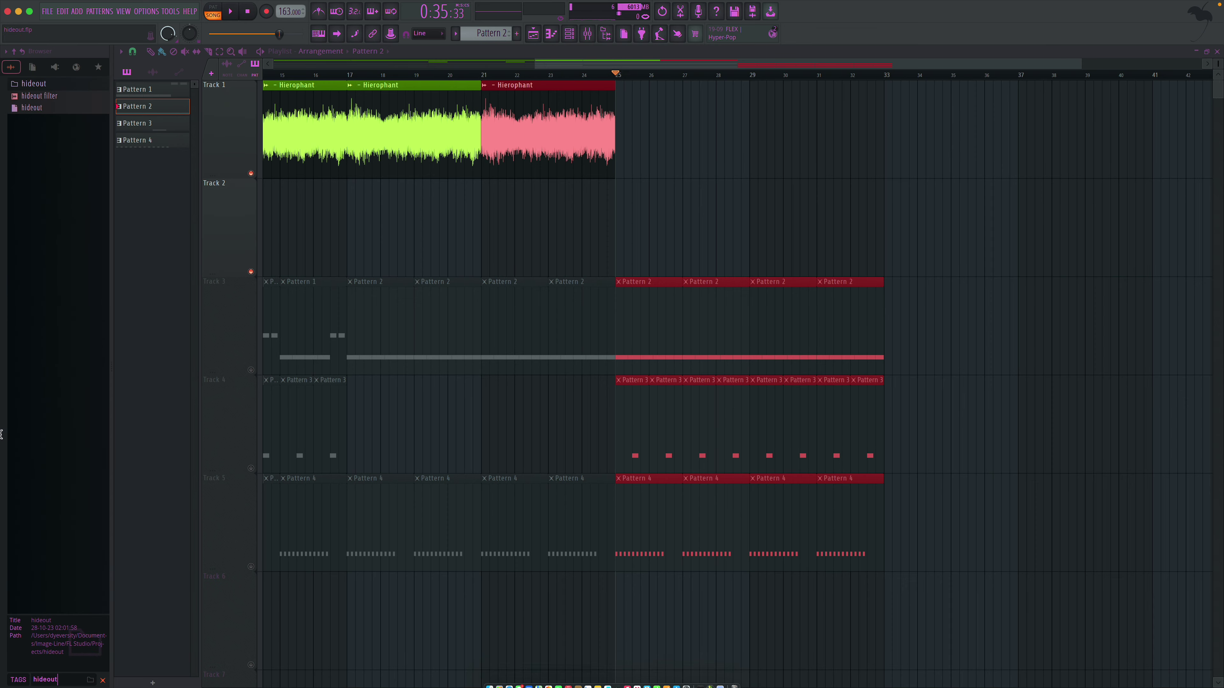
pyautogui.moveTo(37, 100); pyautogui.dragTo(655, 113)
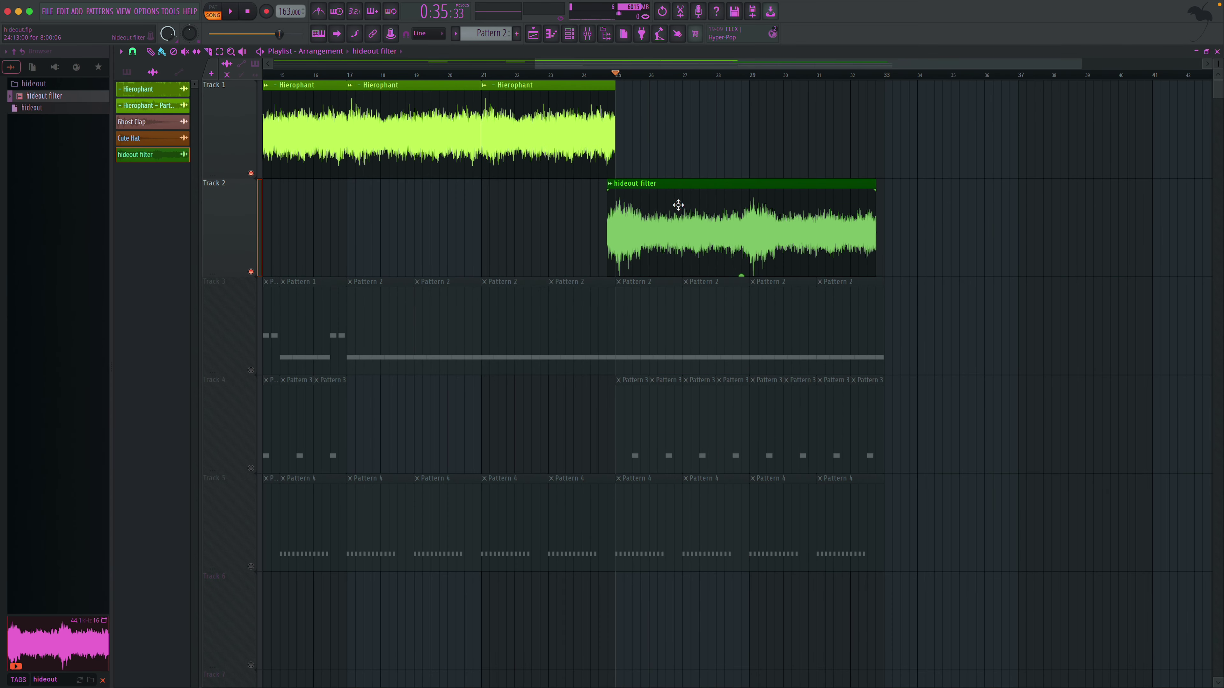
pyautogui.moveTo(678, 204); pyautogui.dragTo(686, 204)
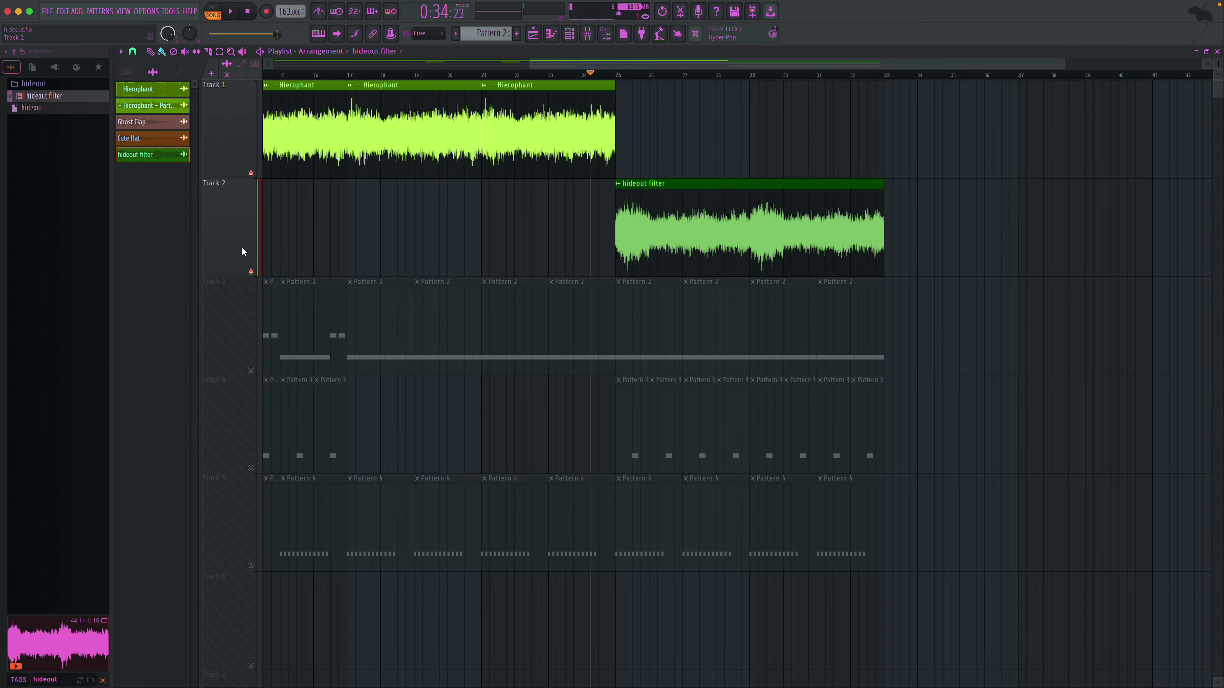
# - Unmute Tracks 3 to 5 in the playlist
pyautogui.rightClick(251, 272)
pyautogui.rightClick(252, 272)
pyautogui.press('space')
# - Show all channels in the channel rack and route the hideout filter channel to mixer track 6
pyautogui.click(569, 35)
pyautogui.press('space')
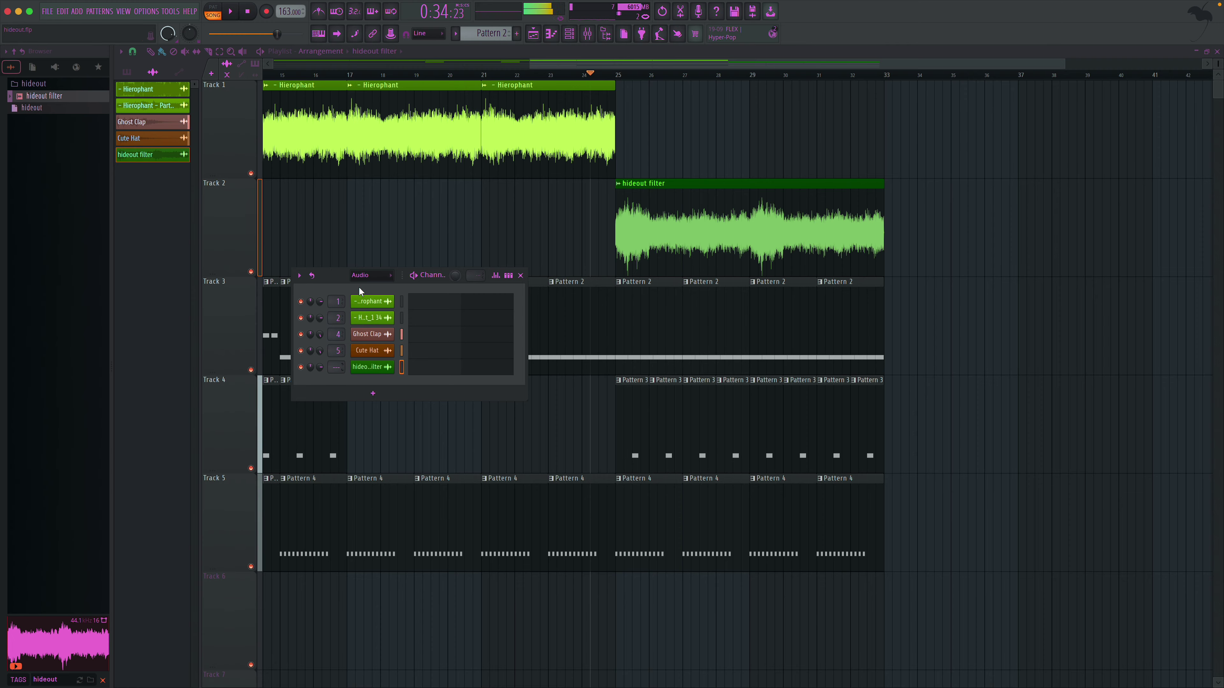
pyautogui.click(365, 288)
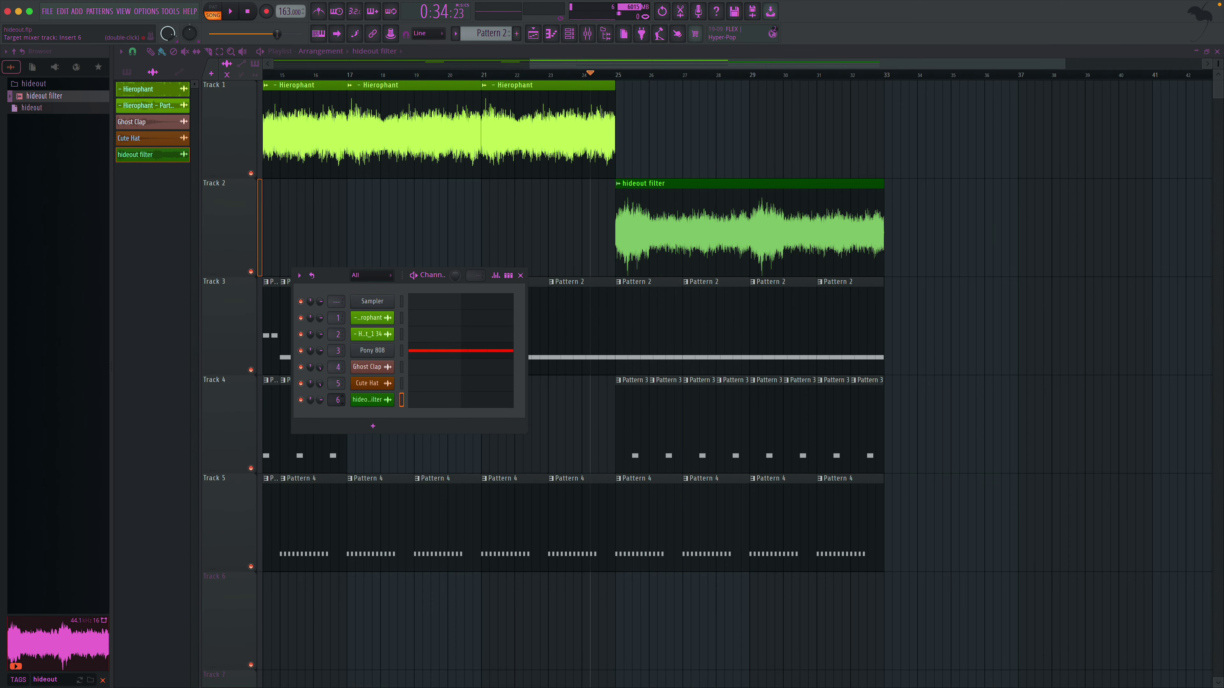
# - Load Frequency Splitter into the first effect slot of mixer track 6
pyautogui.click(521, 276)
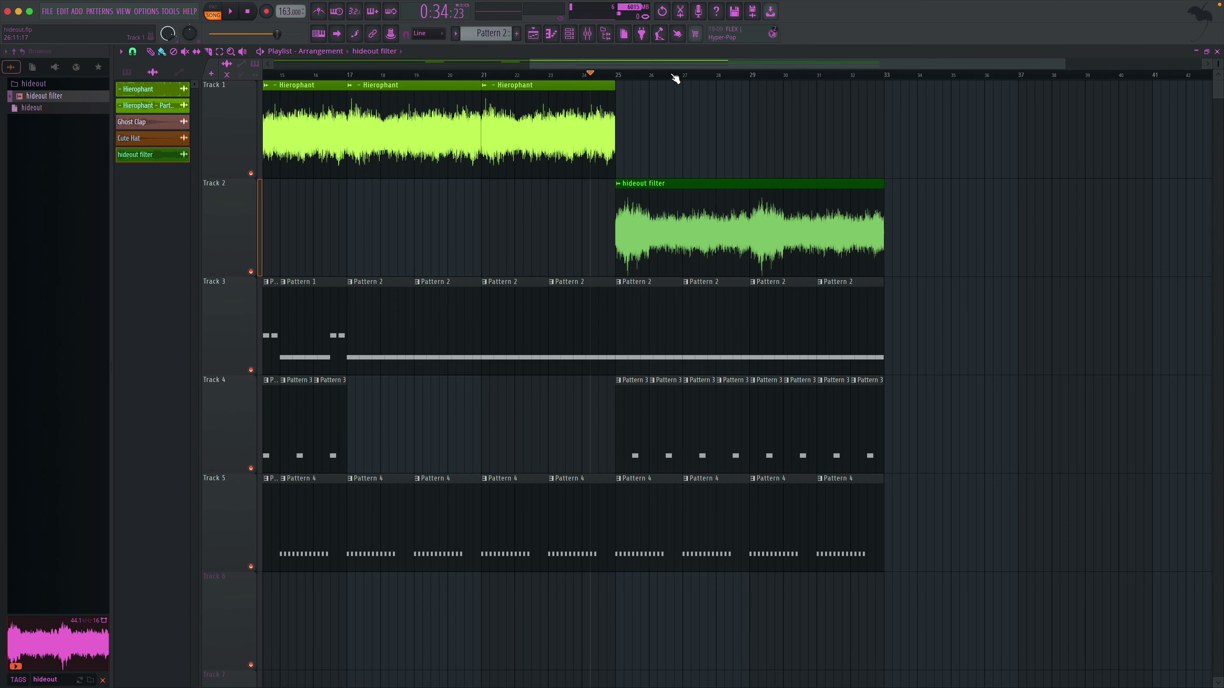
pyautogui.click(591, 37)
pyautogui.click(1156, 87)
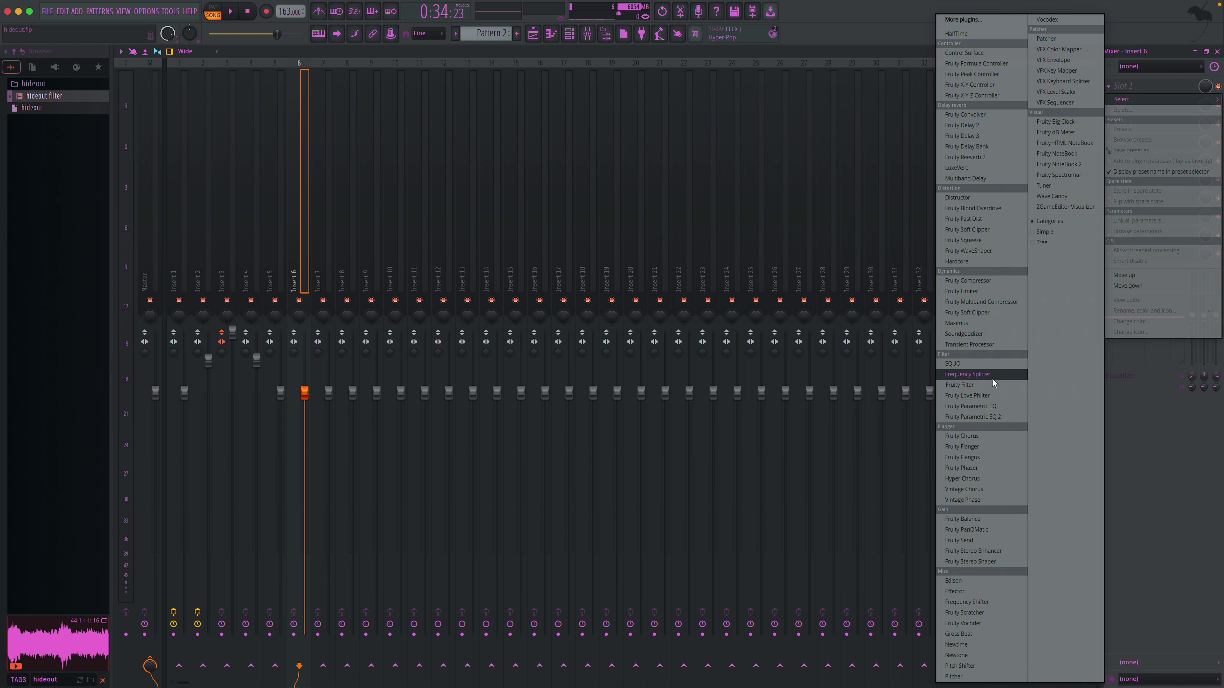
pyautogui.click(968, 374)
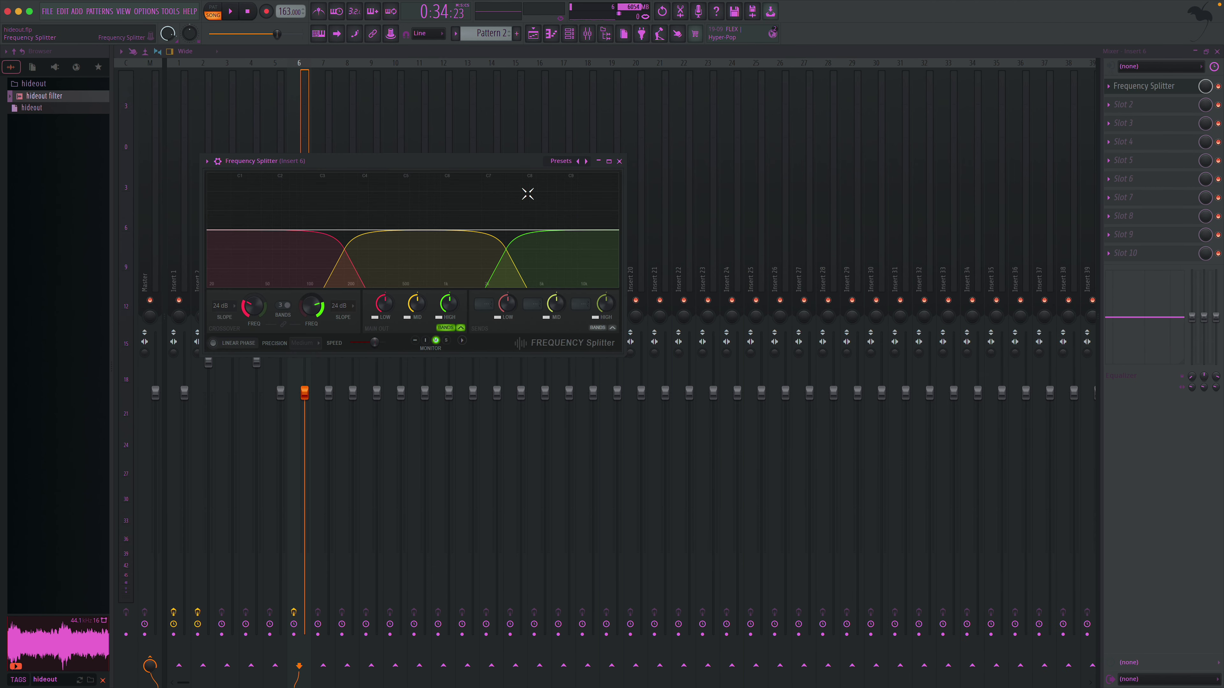
# - Apply the "Isolate below 200Hz" preset in Frequency Splitter and raise its low crossover frequency while the section plays
pyautogui.press('space')
pyautogui.click(578, 162)
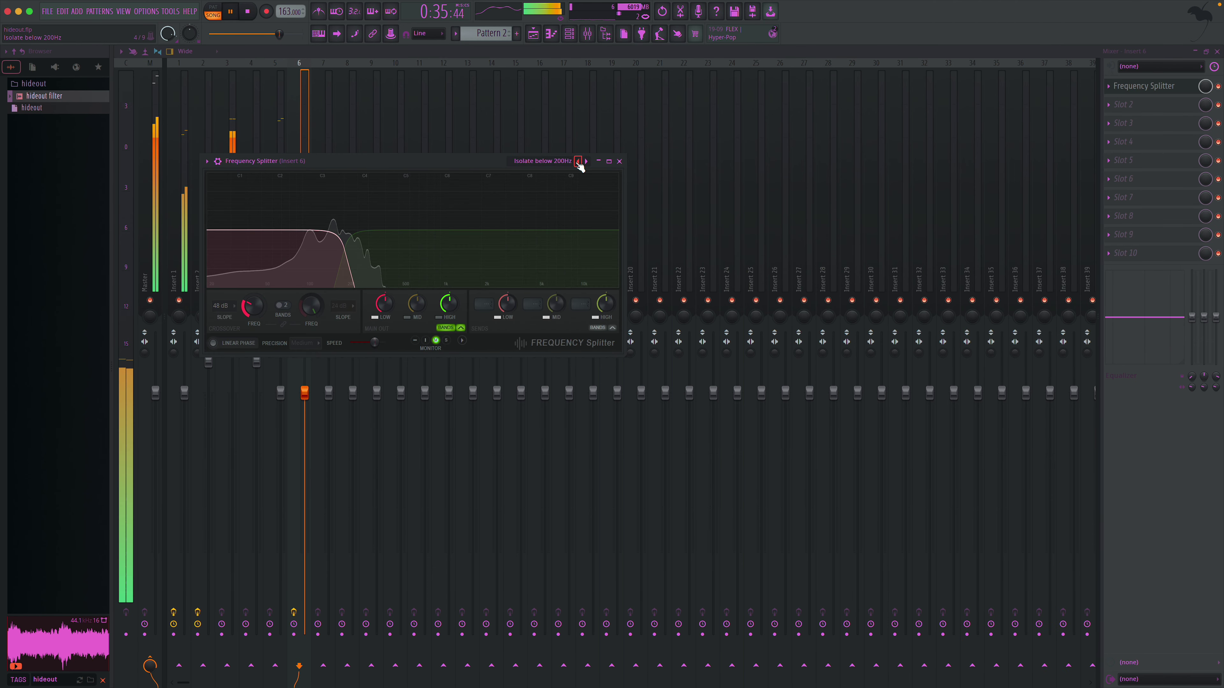
pyautogui.moveTo(316, 324); pyautogui.dragTo(252, 303)
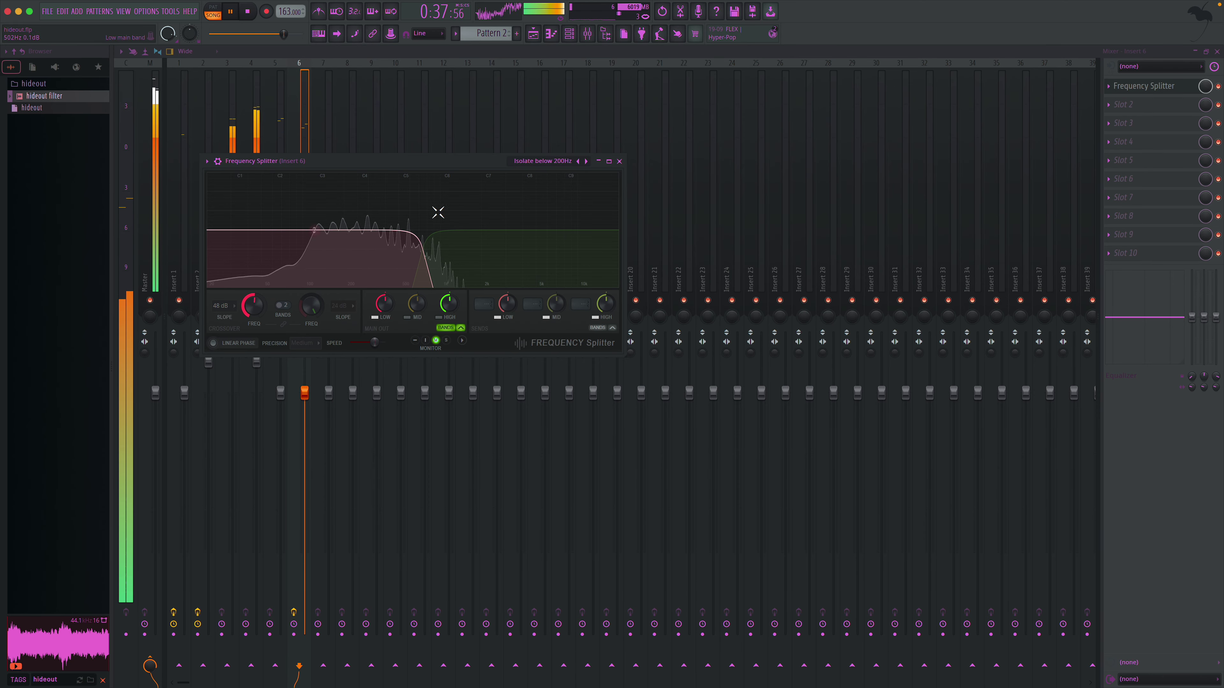
pyautogui.click(620, 161)
# - Load Fruity Parametric EQ 2 into slot 2 of Insert 6 and apply the saved low-cut preset
pyautogui.click(1123, 106)
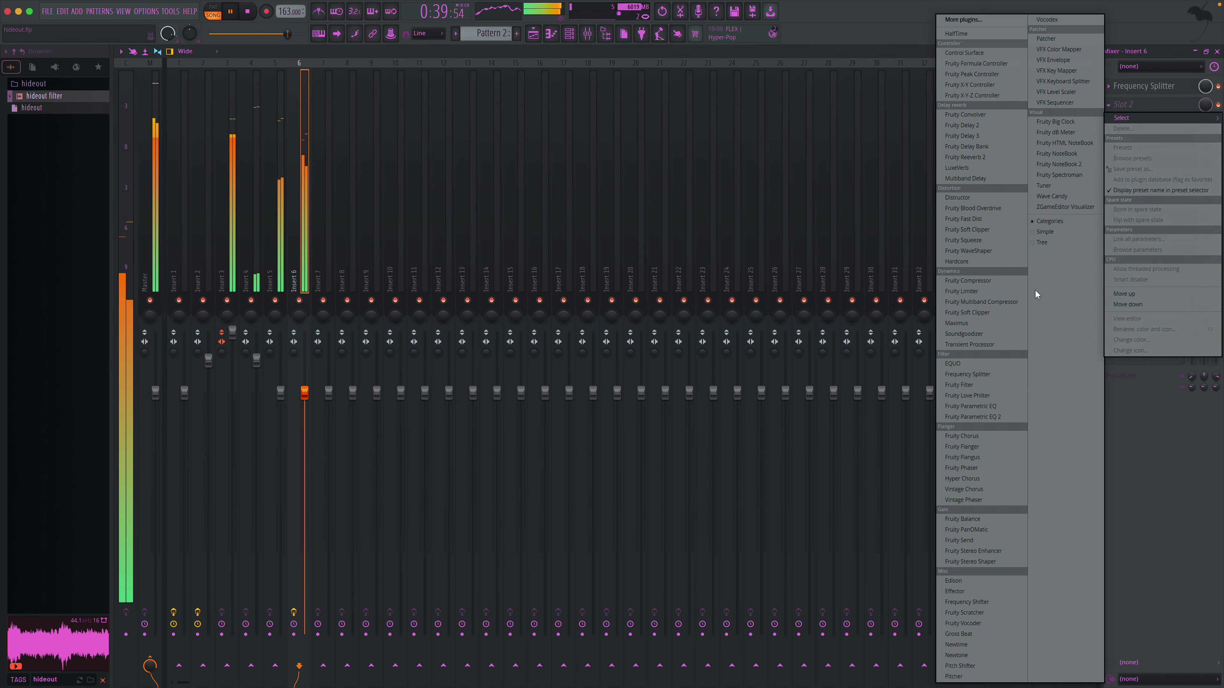
pyautogui.click(972, 417)
pyautogui.click(538, 176)
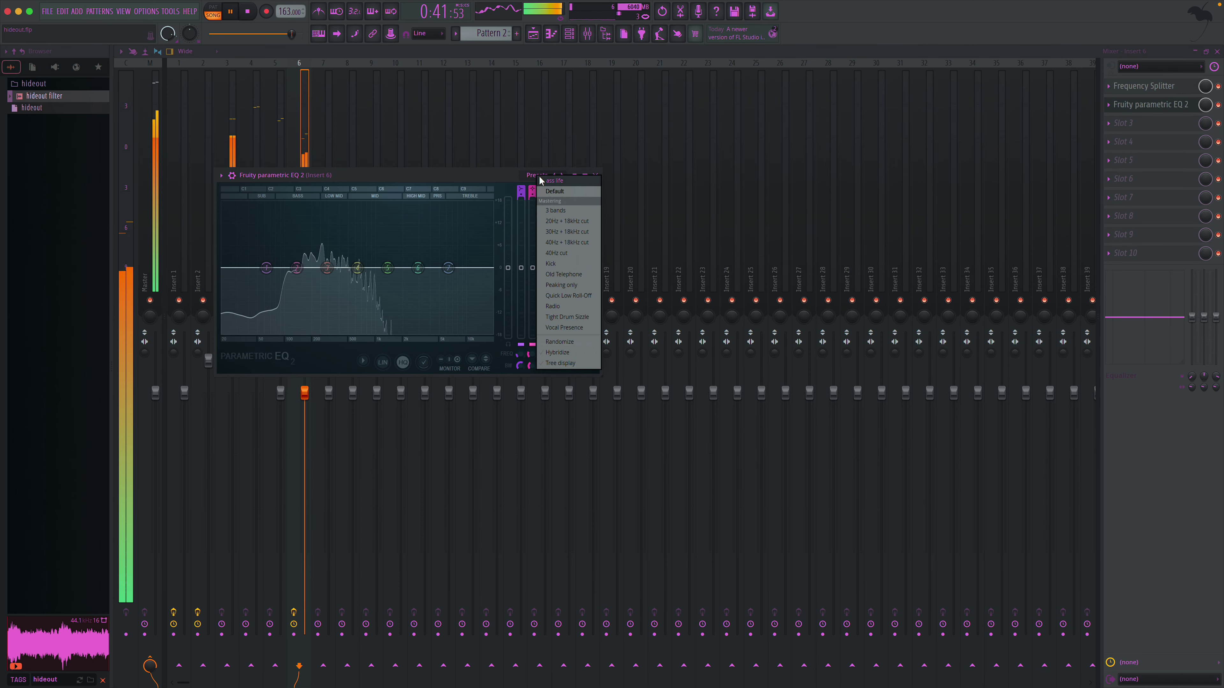
pyautogui.click(541, 183)
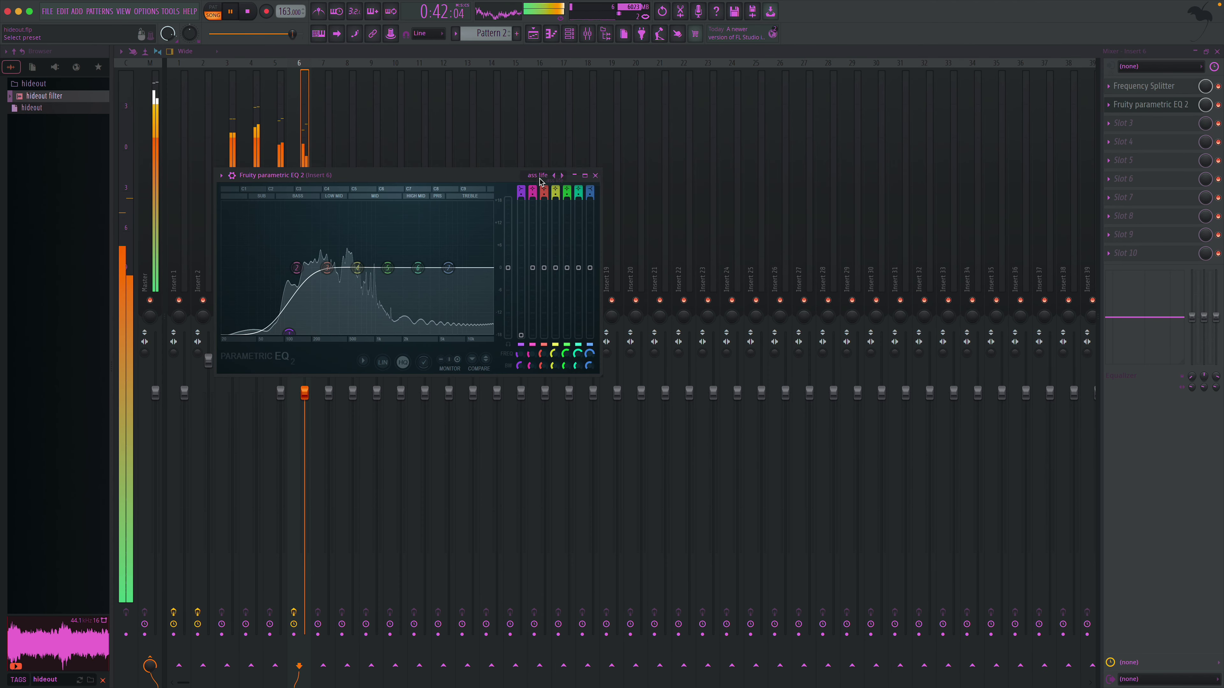
pyautogui.click(596, 176)
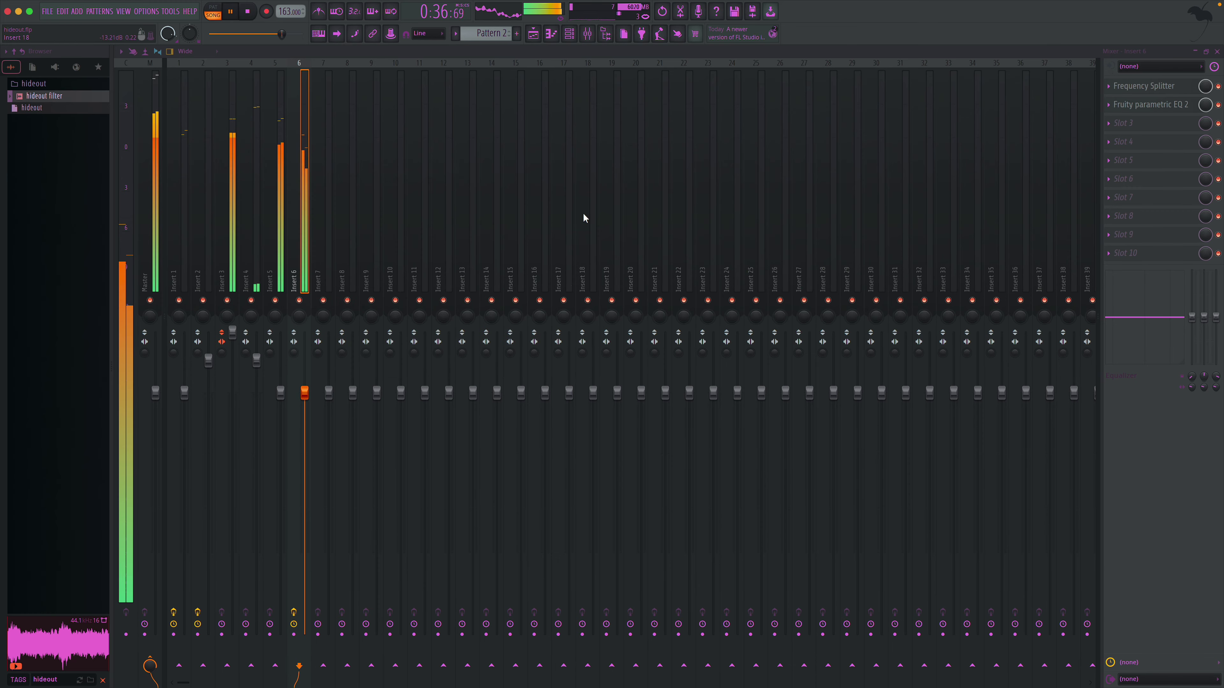
# - Add a second Fruity Parametric EQ 2 in slot 3 of Insert 6 and cut the low mids with band 6
pyautogui.click(1163, 129)
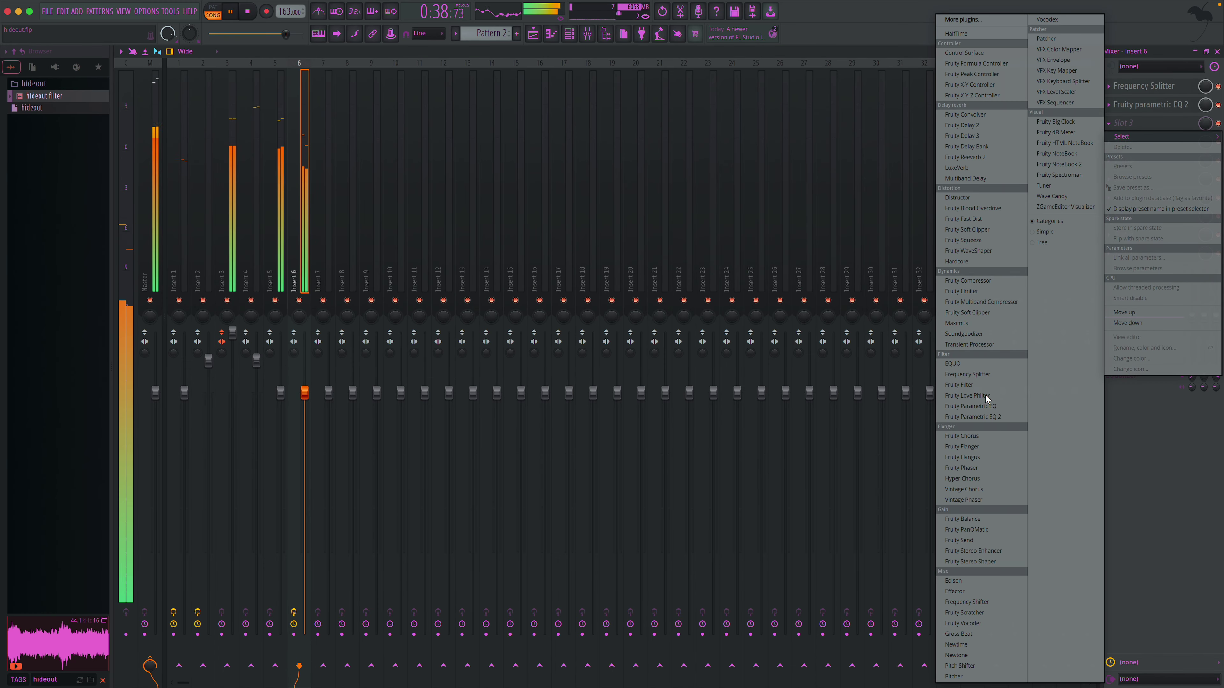
pyautogui.click(997, 418)
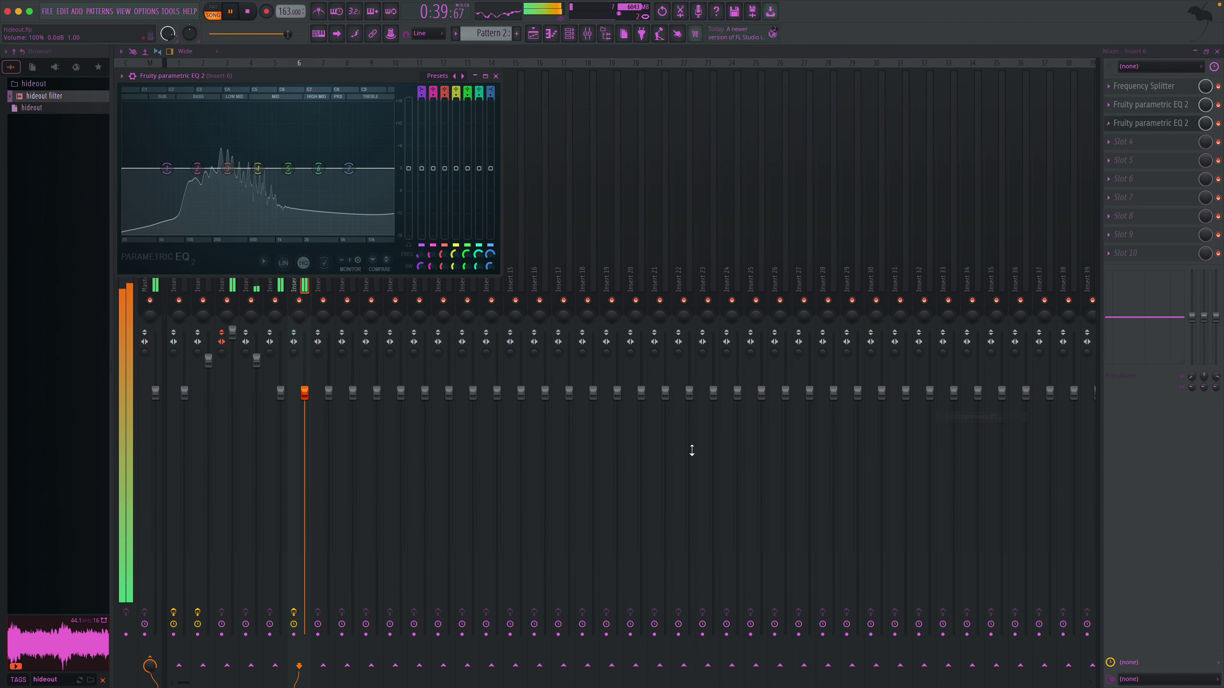
pyautogui.click(264, 266)
pyautogui.click(317, 424)
pyautogui.moveTo(318, 168); pyautogui.dragTo(238, 198)
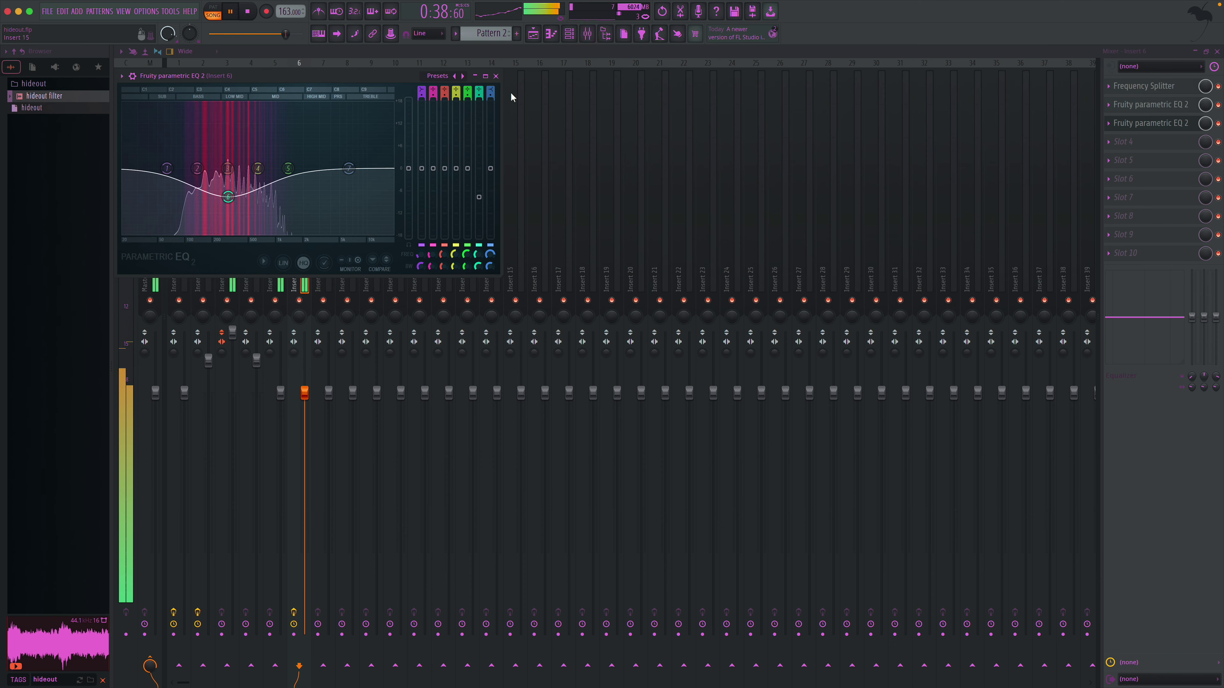
pyautogui.click(497, 76)
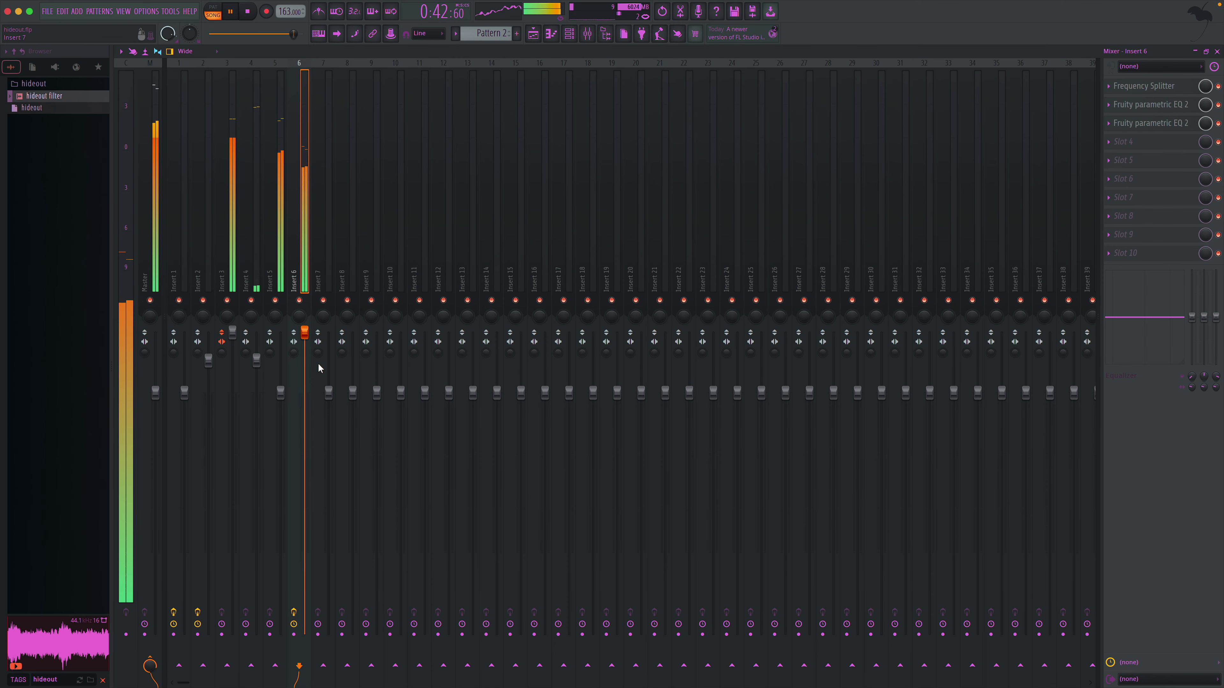
# - Lower bands 2 and 4 slightly in the slot 3 equalizer to widen the low-mid dip
pyautogui.click(1154, 125)
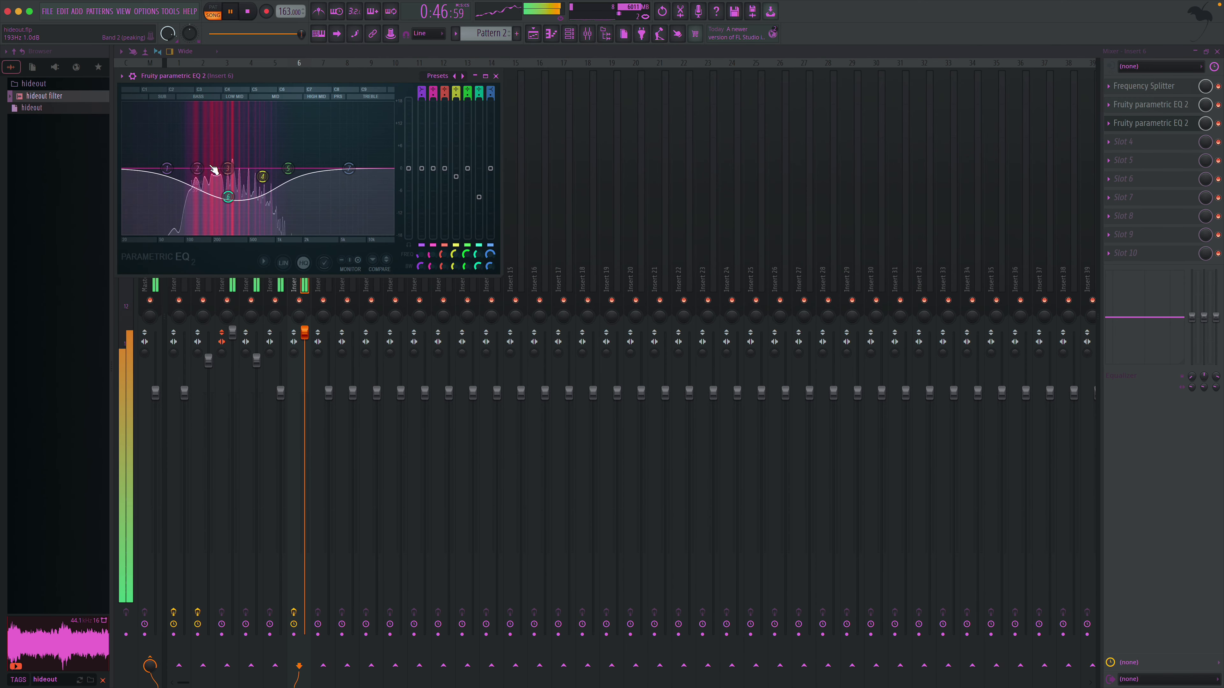
pyautogui.press('space')
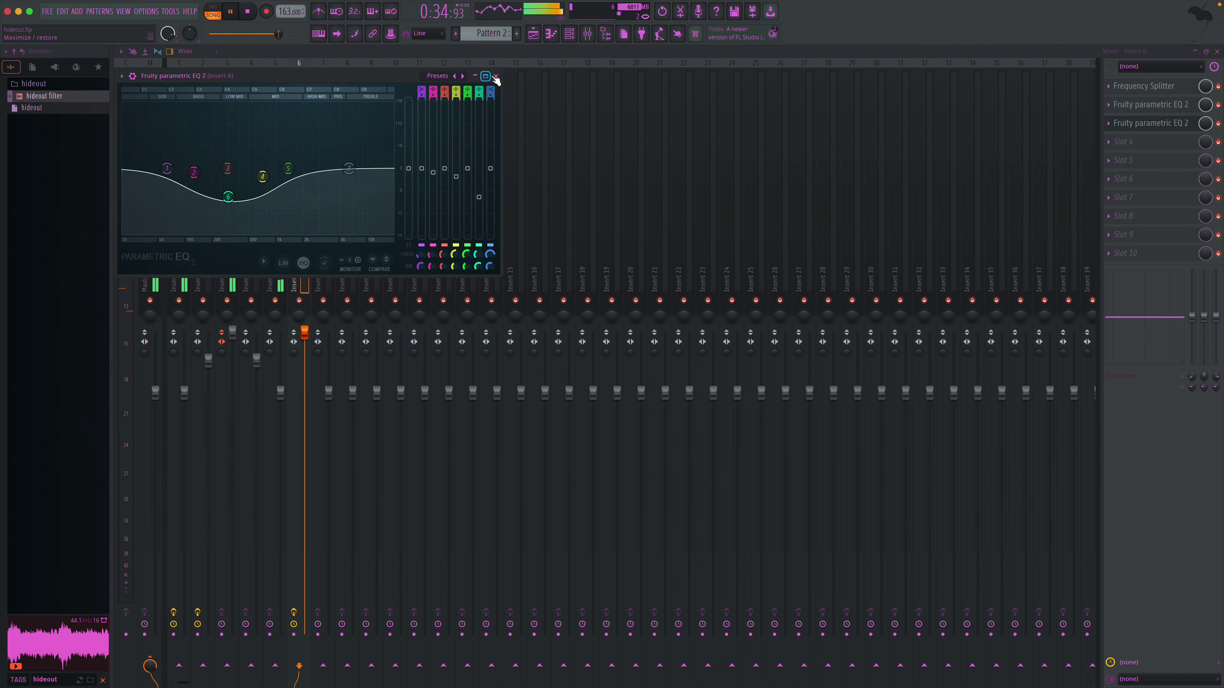
pyautogui.click(496, 77)
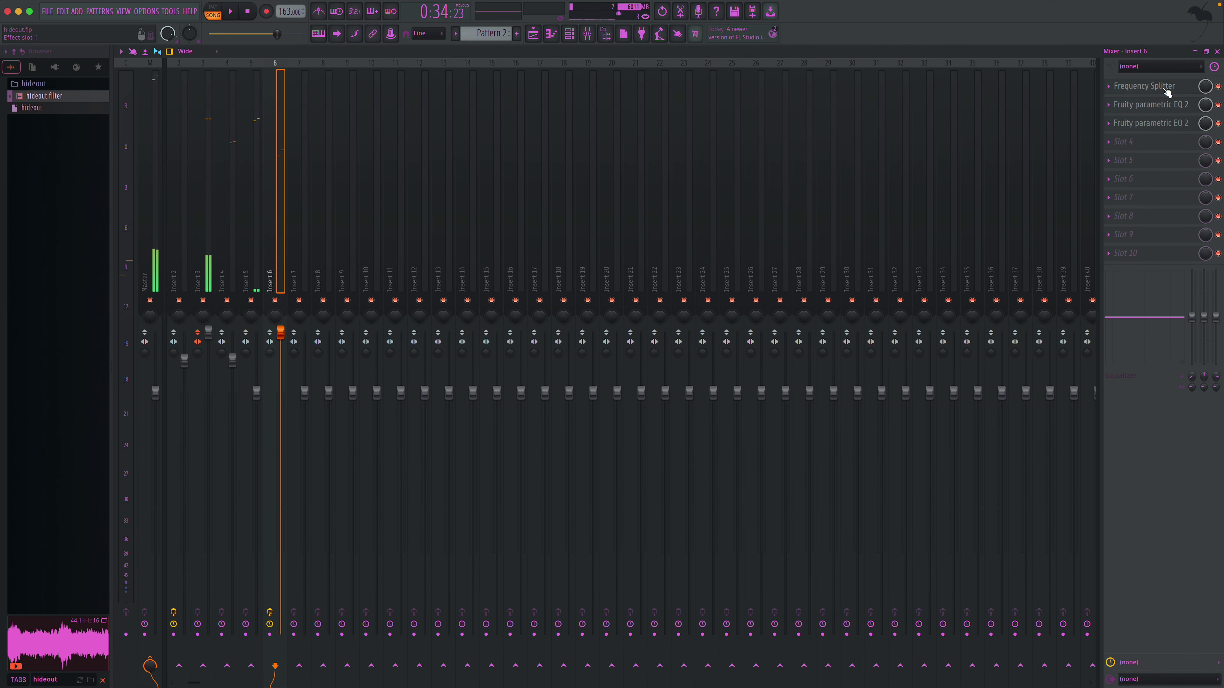
# - Set the Frequency Splitter's low/high crossover to about 834 Hz and lower the low band to about -3.5 dB
pyautogui.click(1147, 86)
pyautogui.press('space')
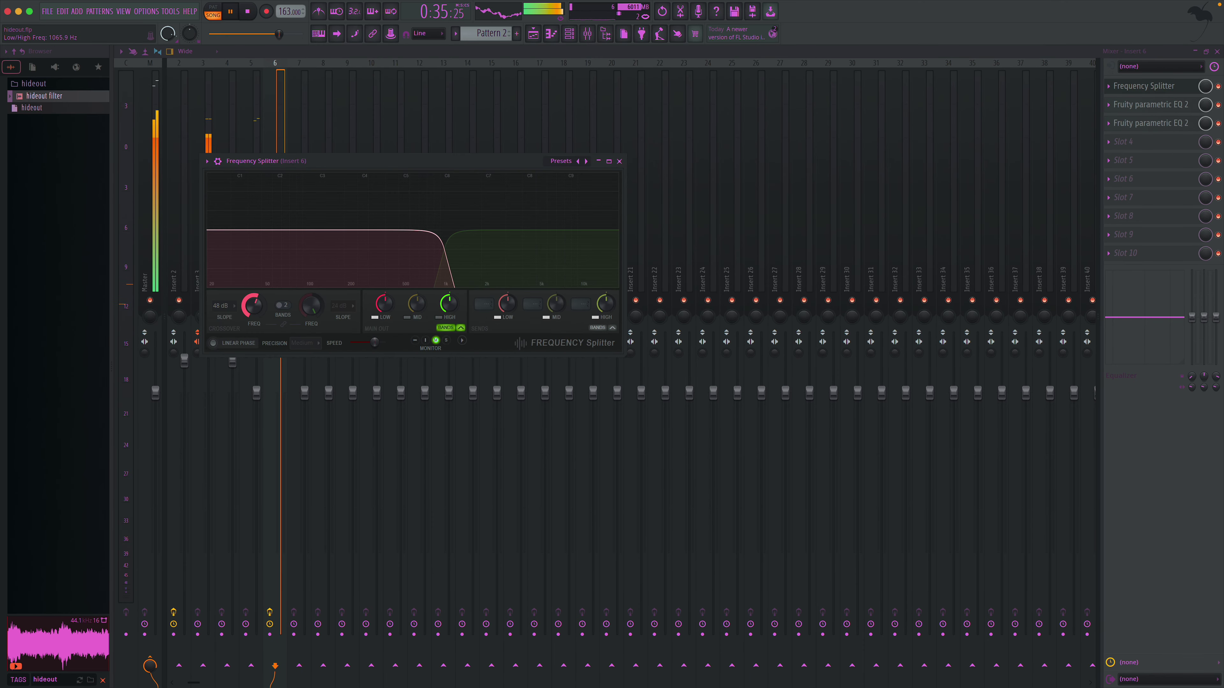
pyautogui.moveTo(252, 305); pyautogui.dragTo(252, 311)
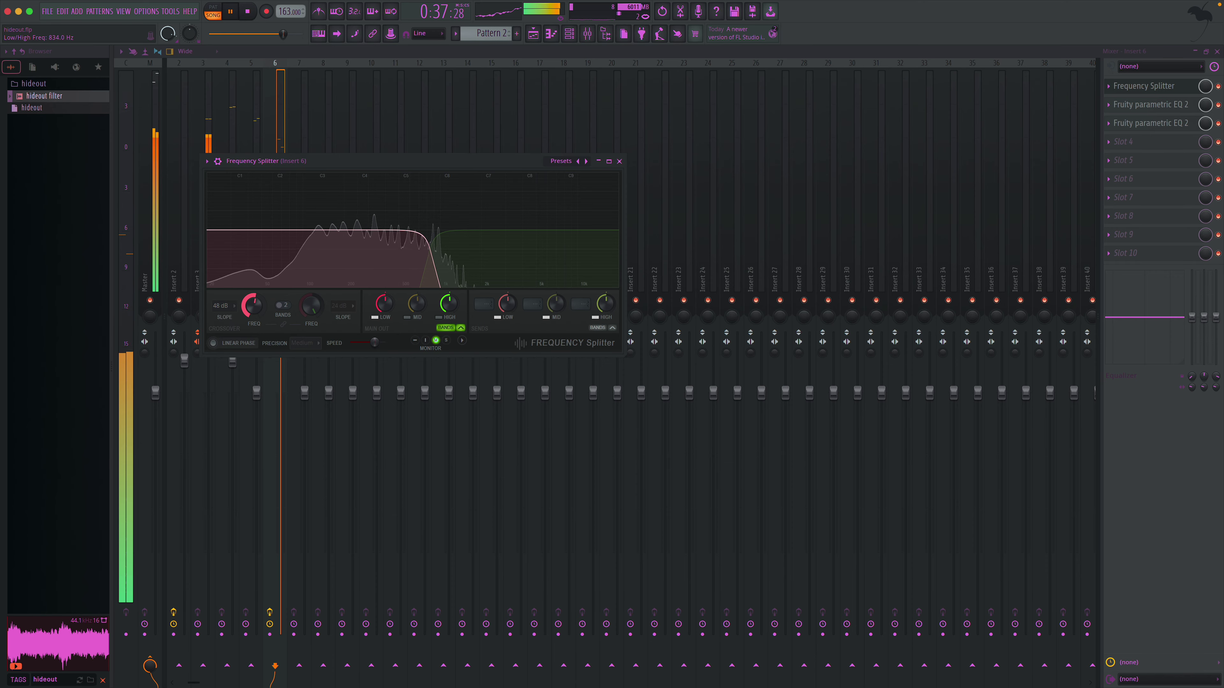
pyautogui.moveTo(333, 233); pyautogui.dragTo(318, 242)
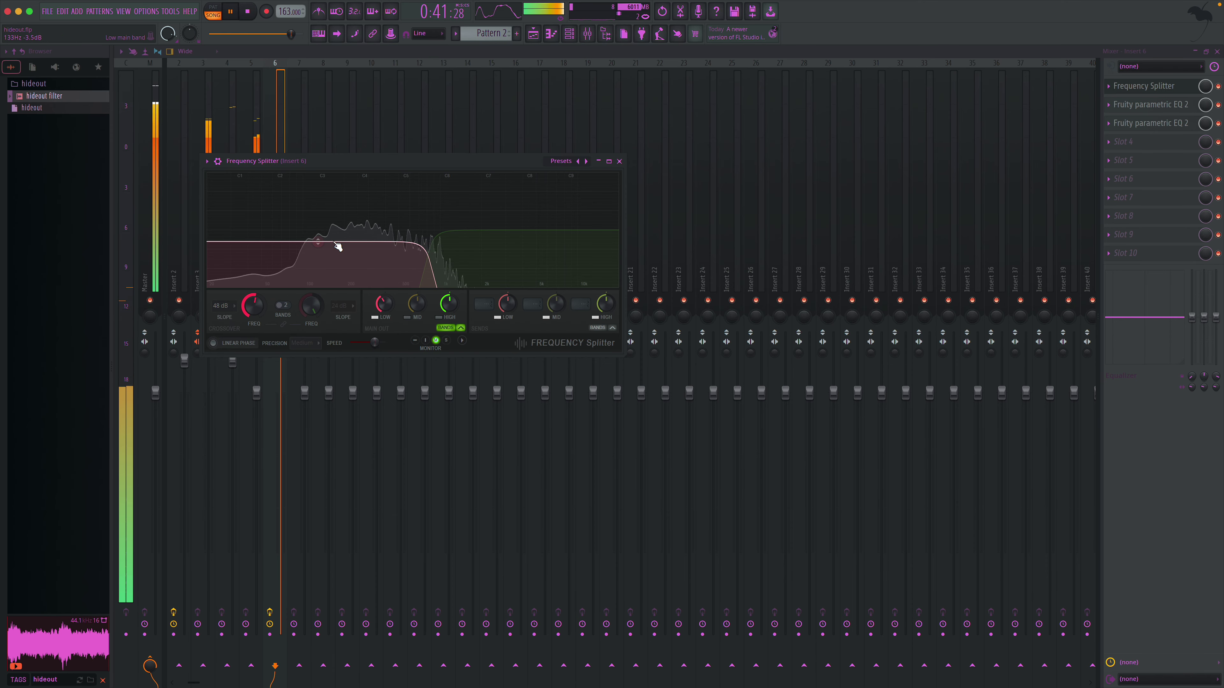
pyautogui.click(620, 161)
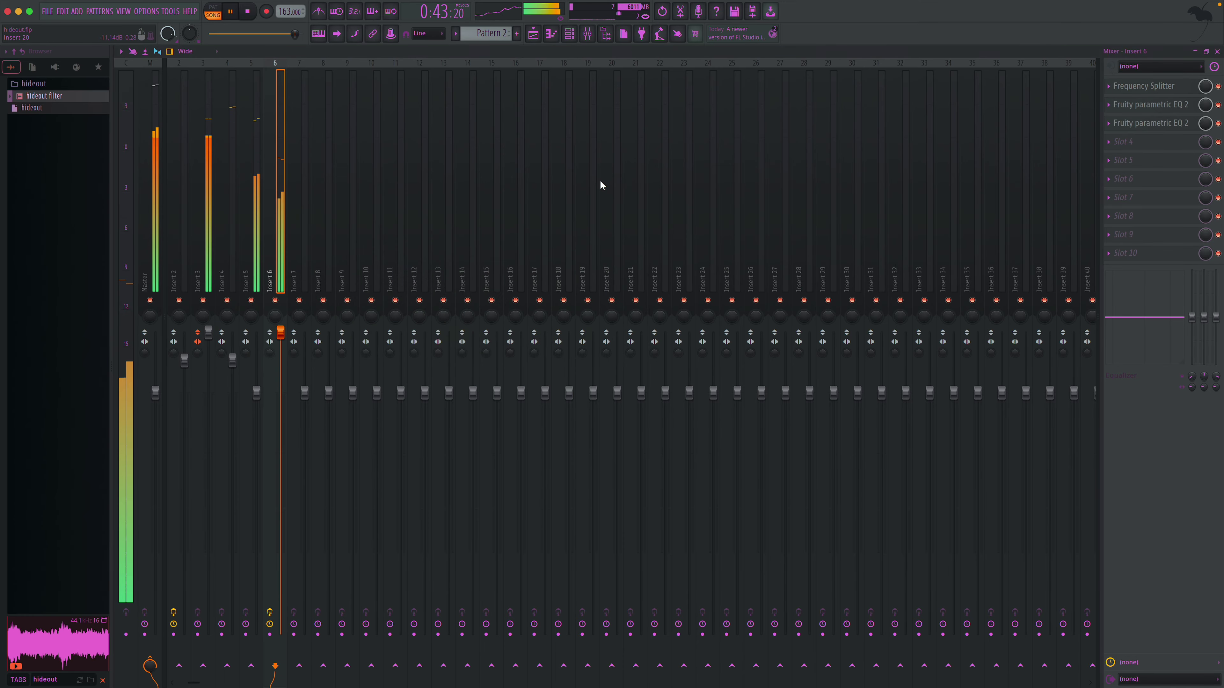
# - Select all clips from bar 9 to bar 17 on Tracks 1 to 5 and copy them to bar 33
pyautogui.click(1217, 51)
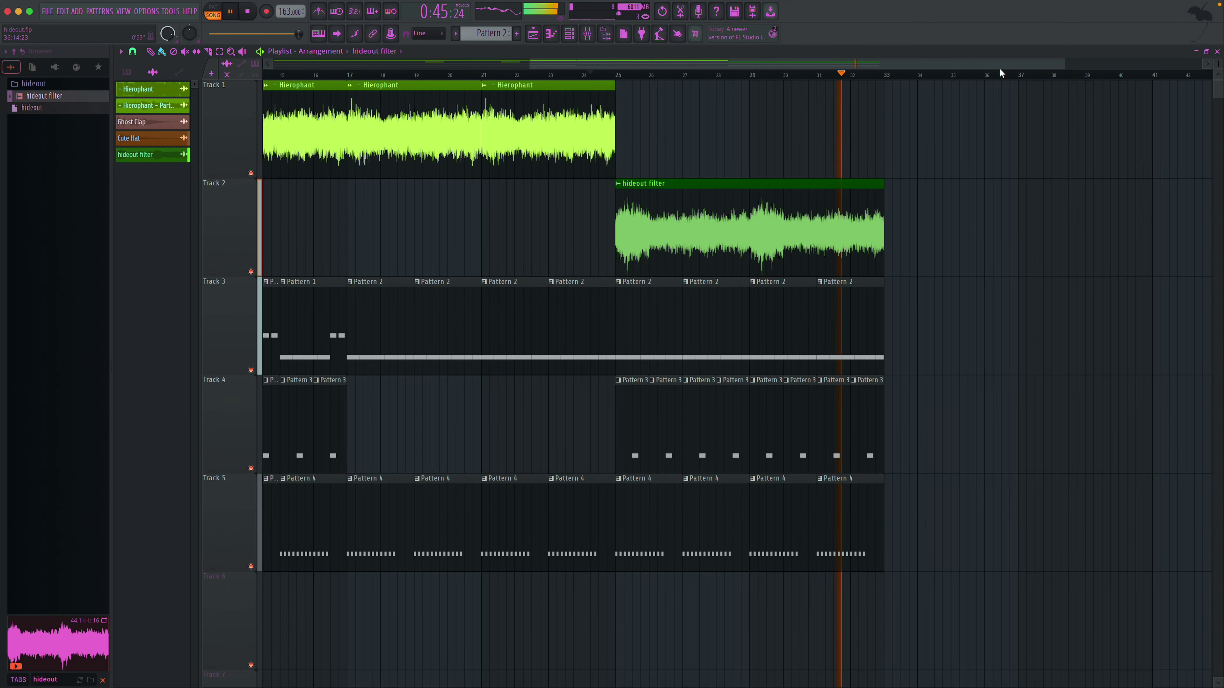
pyautogui.click(220, 51)
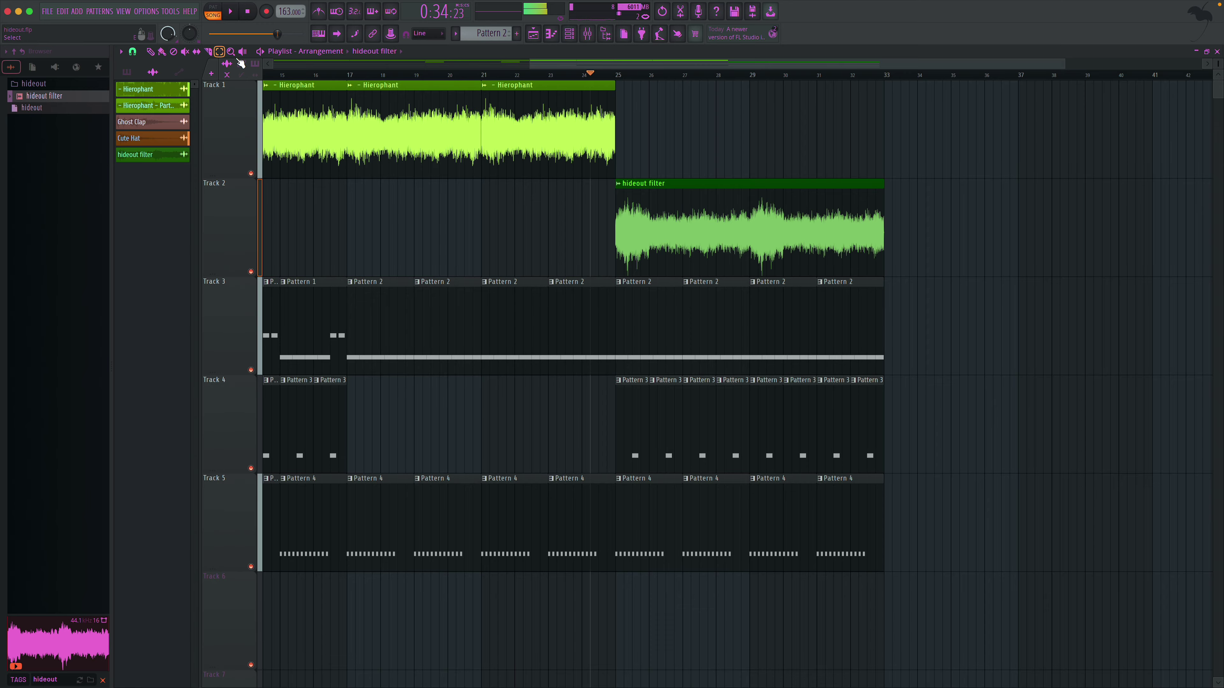
pyautogui.hscroll(-10, 450, 142)
pyautogui.moveTo(469, 176); pyautogui.dragTo(705, 573)
pyautogui.moveTo(479, 141); pyautogui.dragTo(707, 497)
pyautogui.moveTo(721, 517); pyautogui.dragTo(732, 501)
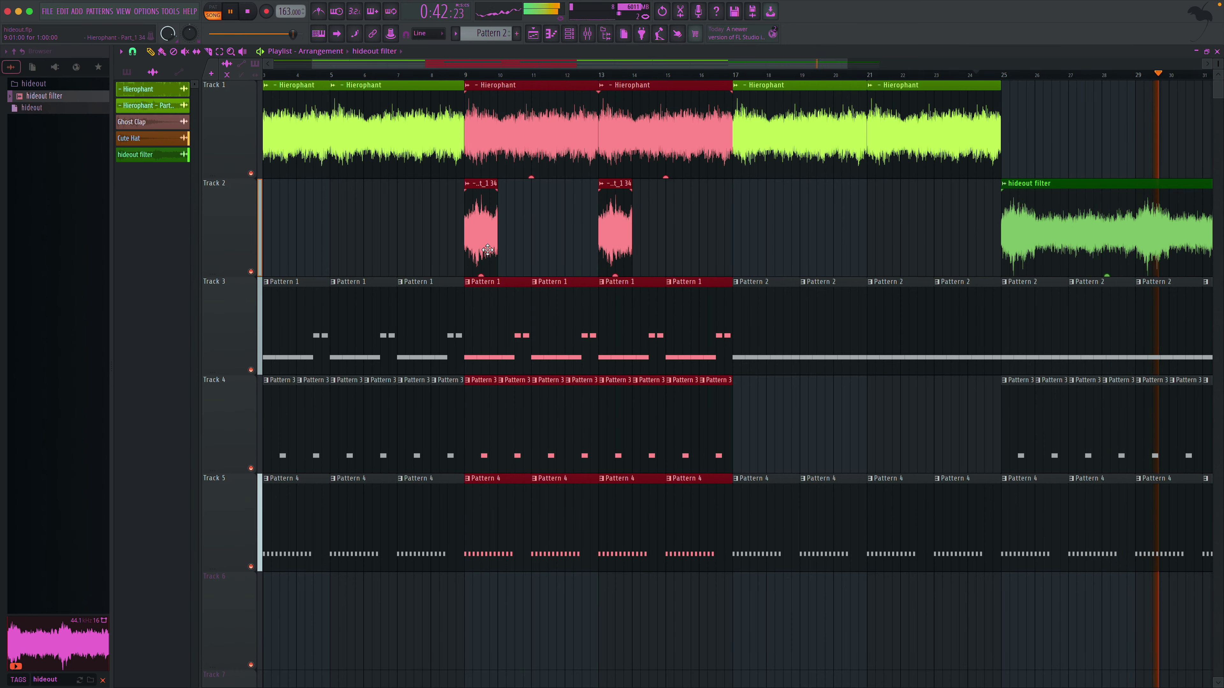
pyautogui.moveTo(543, 306); pyautogui.dragTo(766, 261)
pyautogui.hscroll(2, 724, 230)
pyautogui.keyDown('shift'); pyautogui.moveTo(647, 228); pyautogui.dragTo(1161, 176); pyautogui.keyUp('shift')
pyautogui.hscroll(3, 1162, 176)
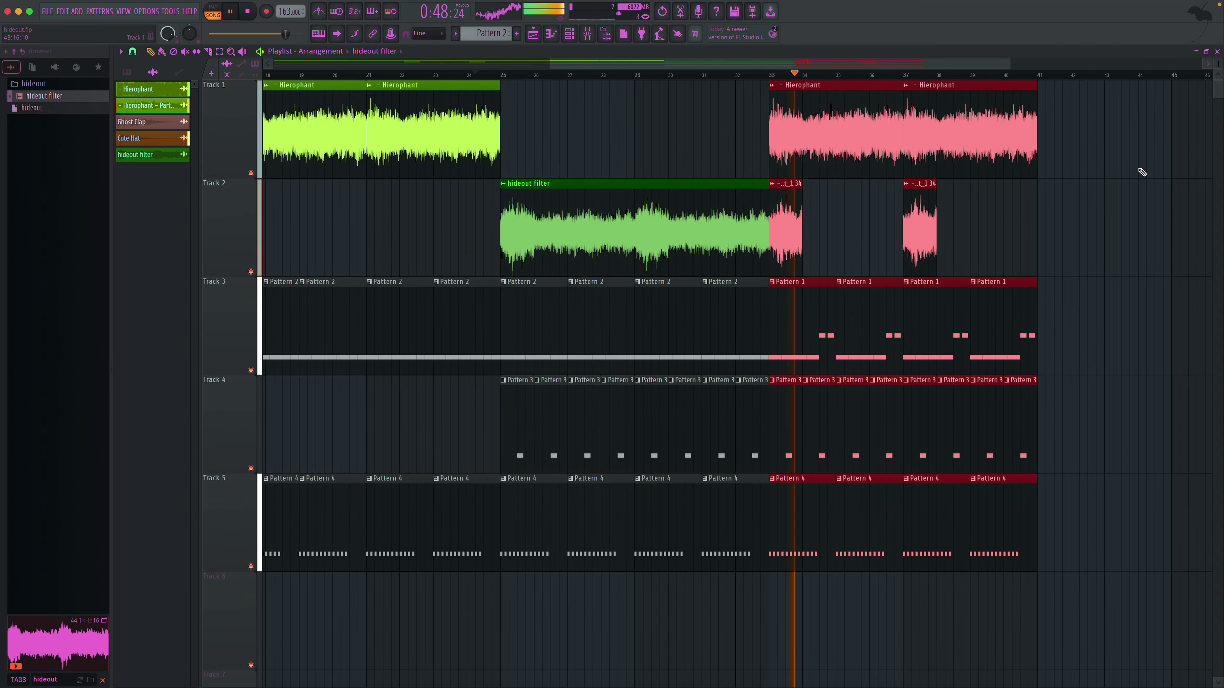
# - Place another copy of the selected eight-bar section on Tracks 1 to 5 at bar 41
pyautogui.hscroll(4, 1056, 218)
pyautogui.hscroll(3, 1058, 220)
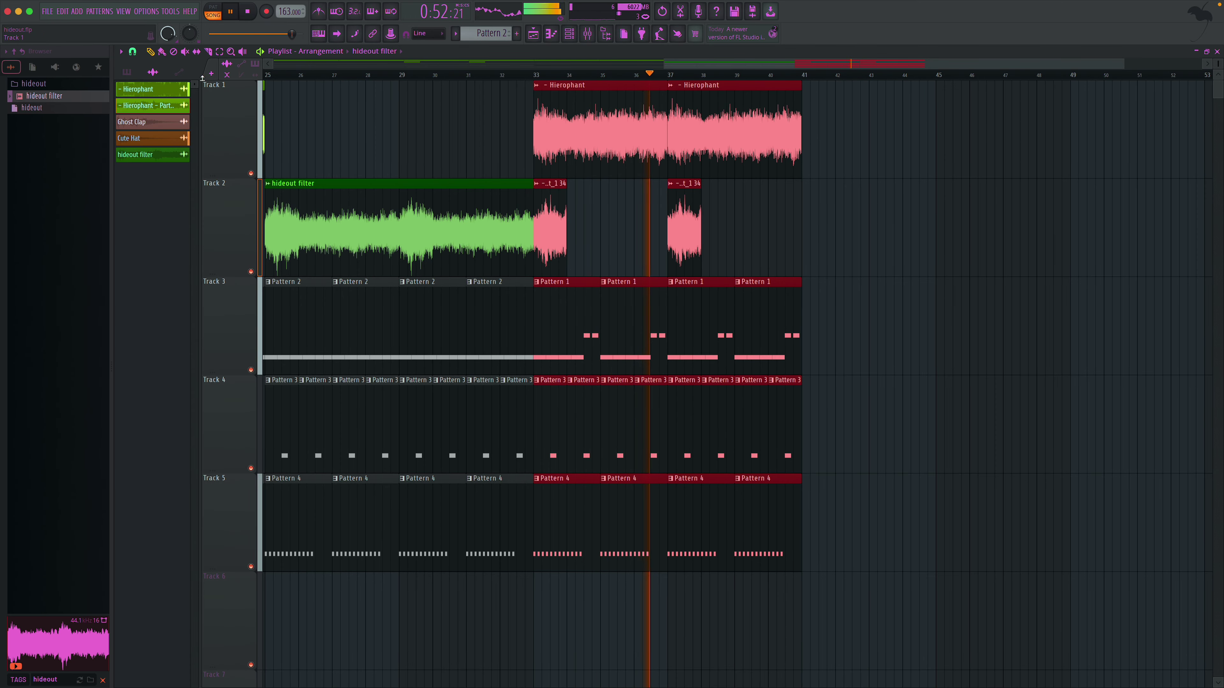
pyautogui.moveTo(544, 319); pyautogui.dragTo(828, 314)
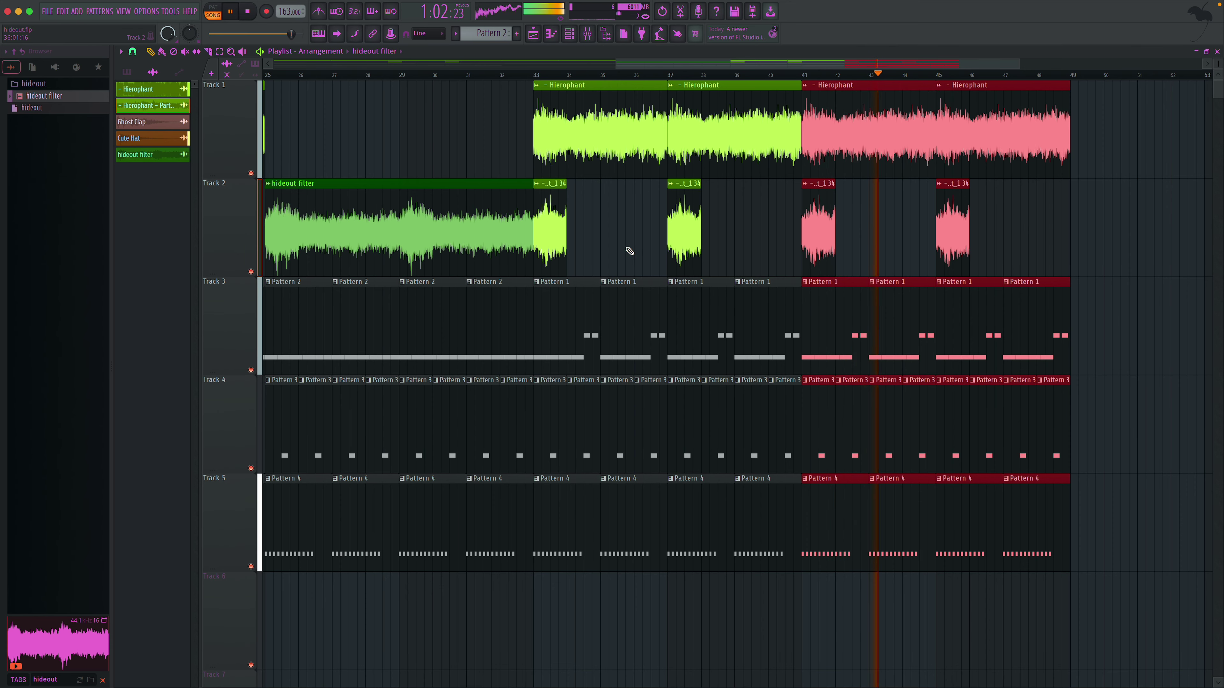
# - Copy the Track 1, 3 and 5 clips between bars 17 and 25 to bar 49, and show the mixer
pyautogui.click(219, 52)
pyautogui.hscroll(3, 621, 158)
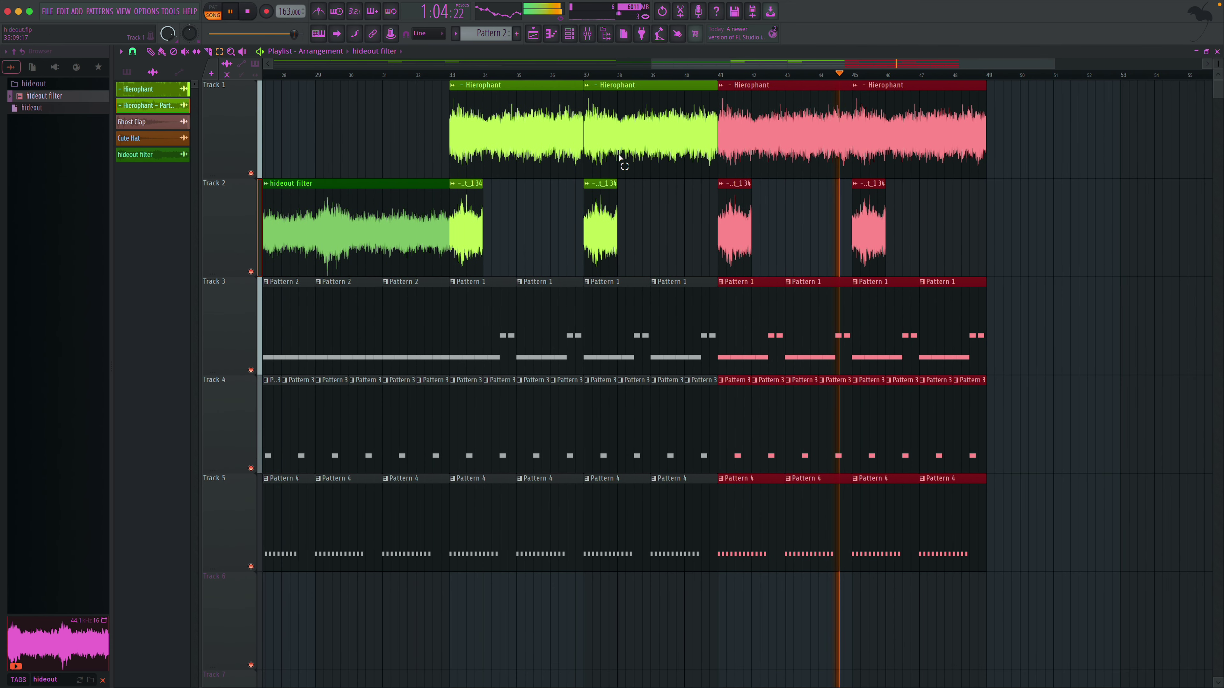
pyautogui.hscroll(-6, 466, 132)
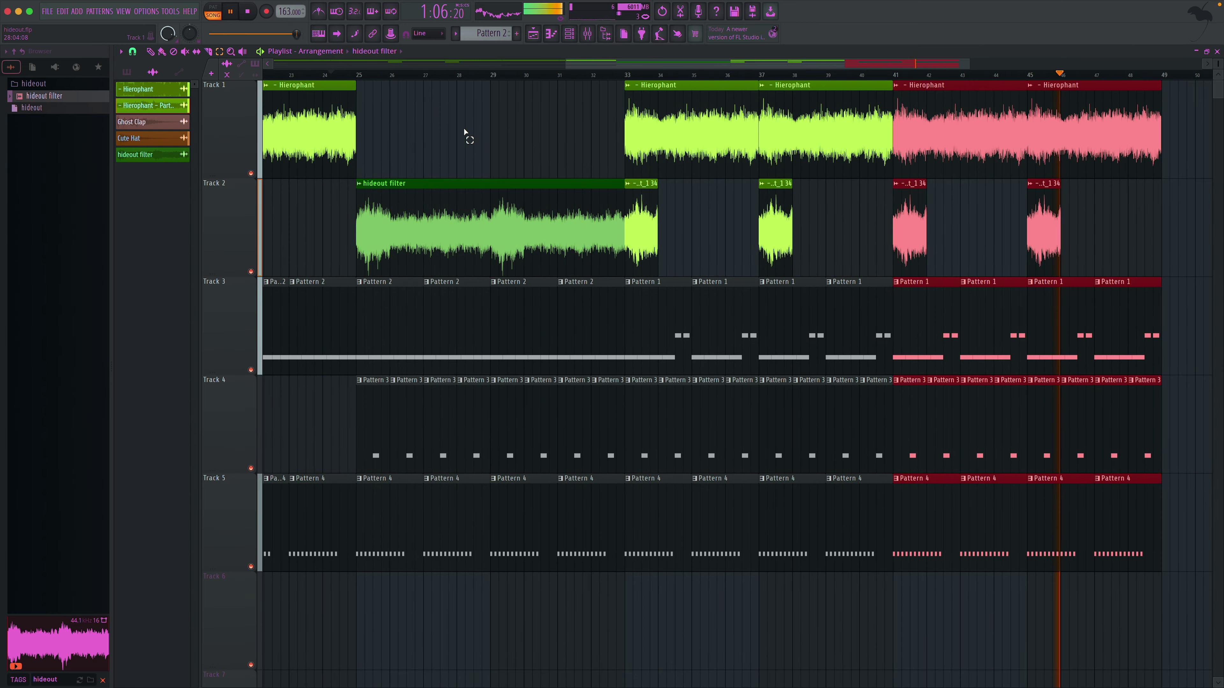
pyautogui.hscroll(6, 742, 141)
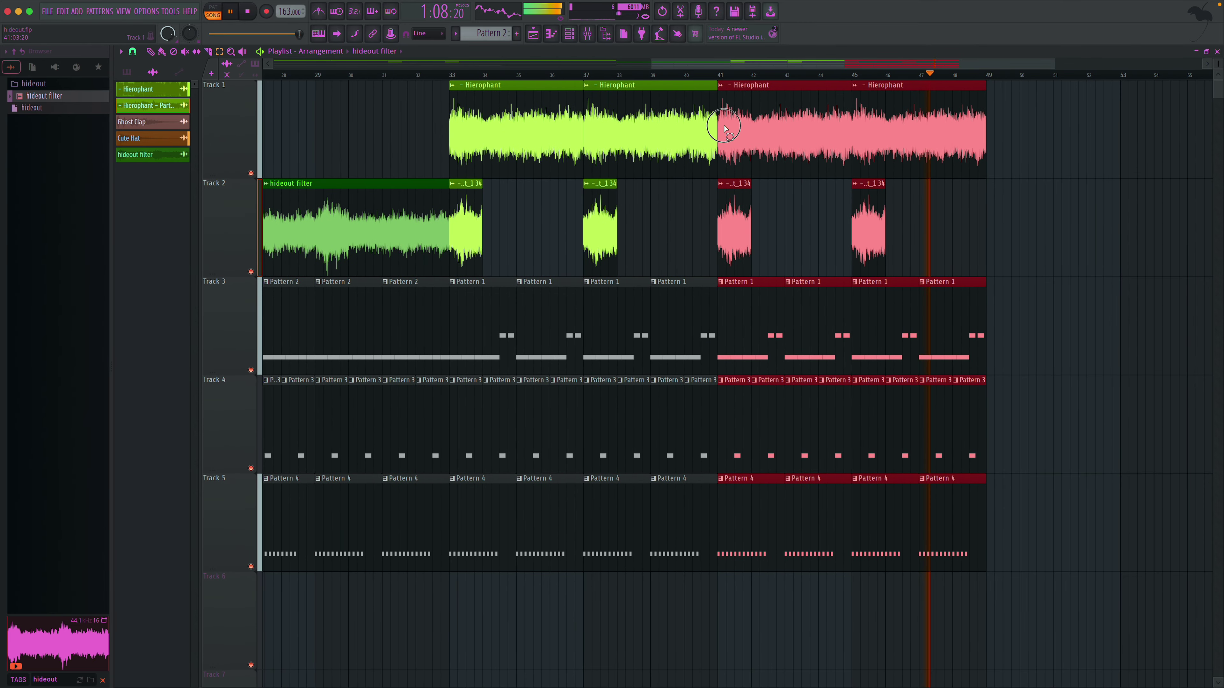
pyautogui.moveTo(723, 123); pyautogui.dragTo(846, 368)
pyautogui.hscroll(-6, 780, 197)
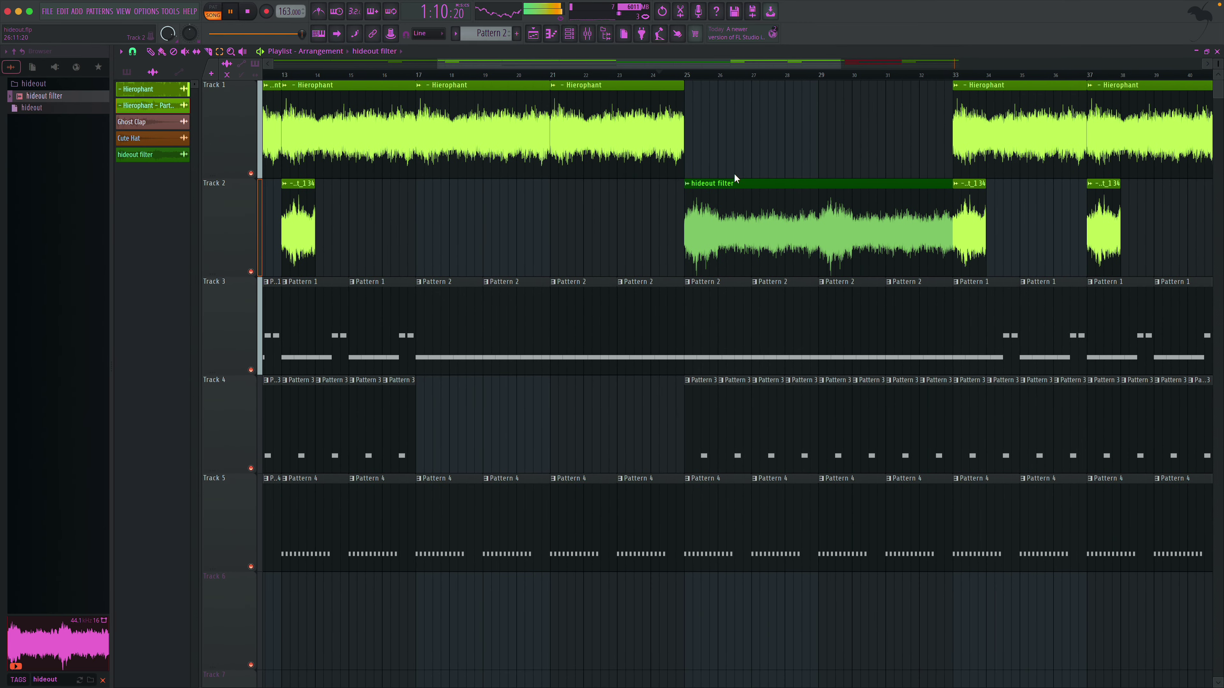
pyautogui.moveTo(475, 83); pyautogui.dragTo(724, 570)
pyautogui.hscroll(5, 618, 236)
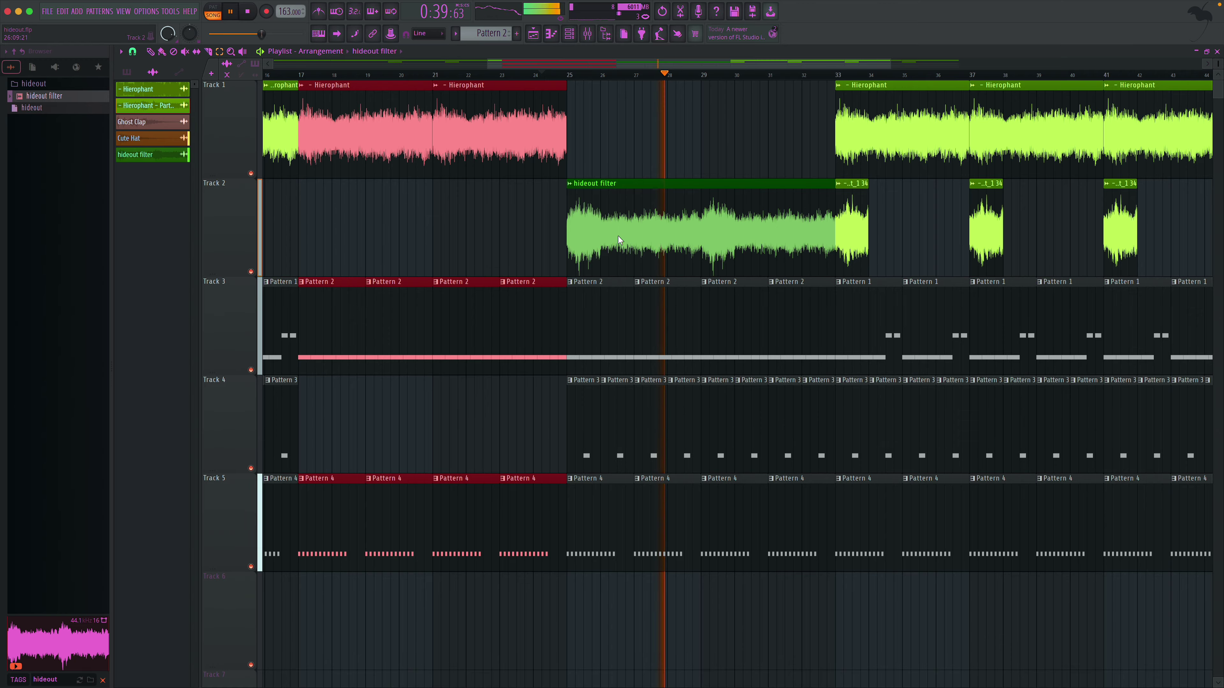
pyautogui.hscroll(3, 521, 229)
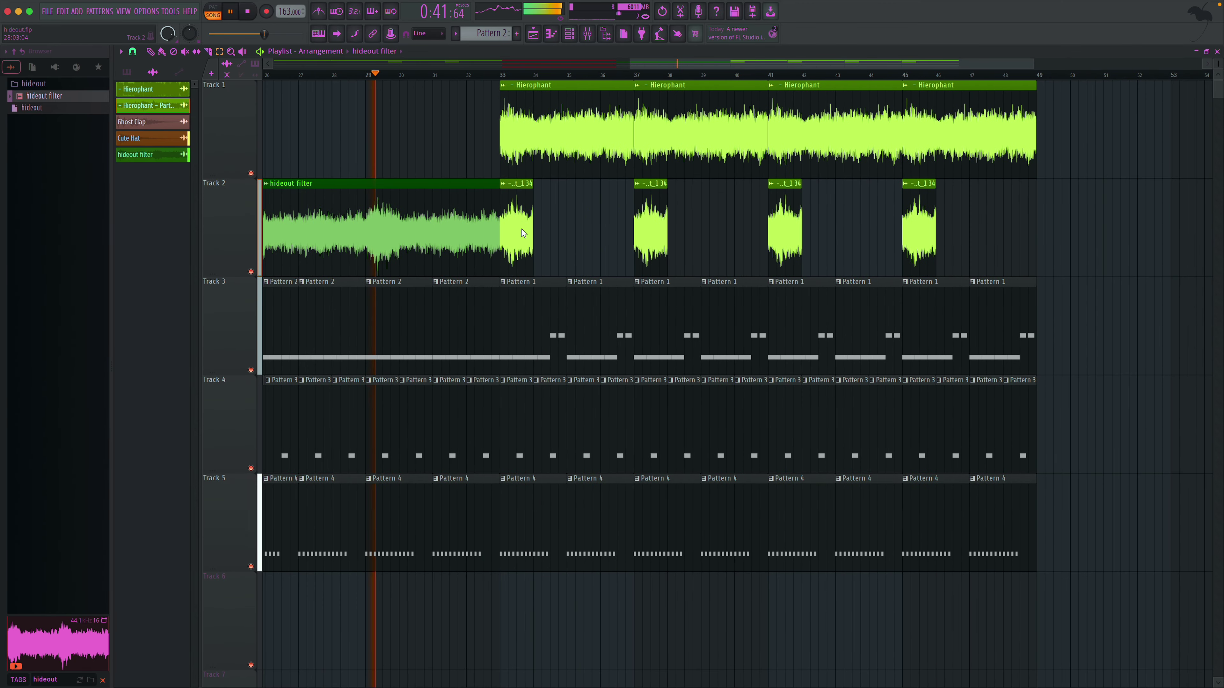
pyautogui.hscroll(-6, 525, 226)
pyautogui.click(150, 51)
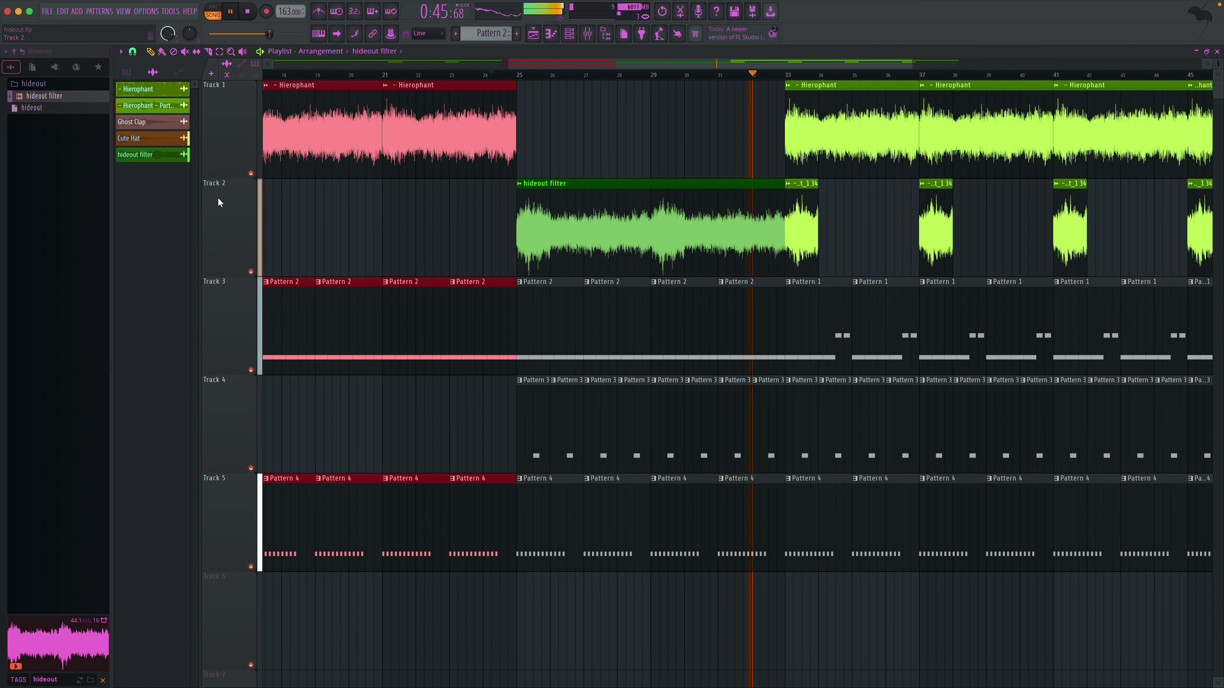
pyautogui.moveTo(308, 159); pyautogui.dragTo(1124, 147)
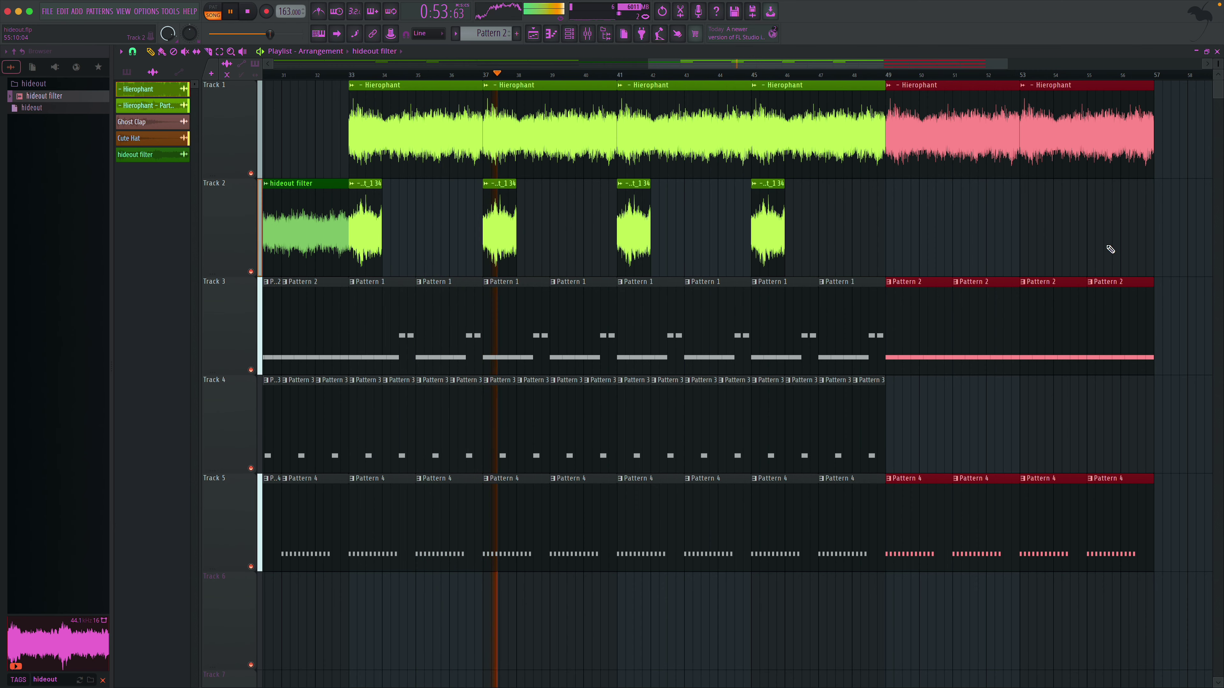
pyautogui.press('F9')
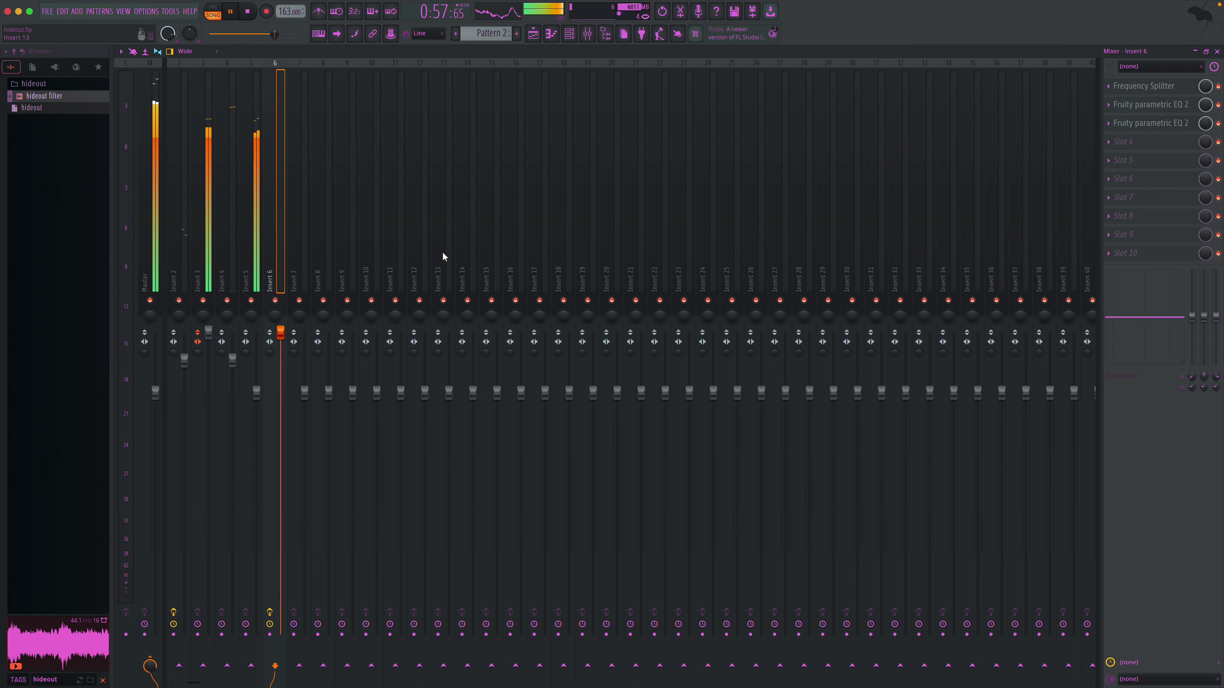
# - Add a Fruity Soft Clipper to the Master track with its default settings, and return to the playlist
pyautogui.moveTo(567, 4)
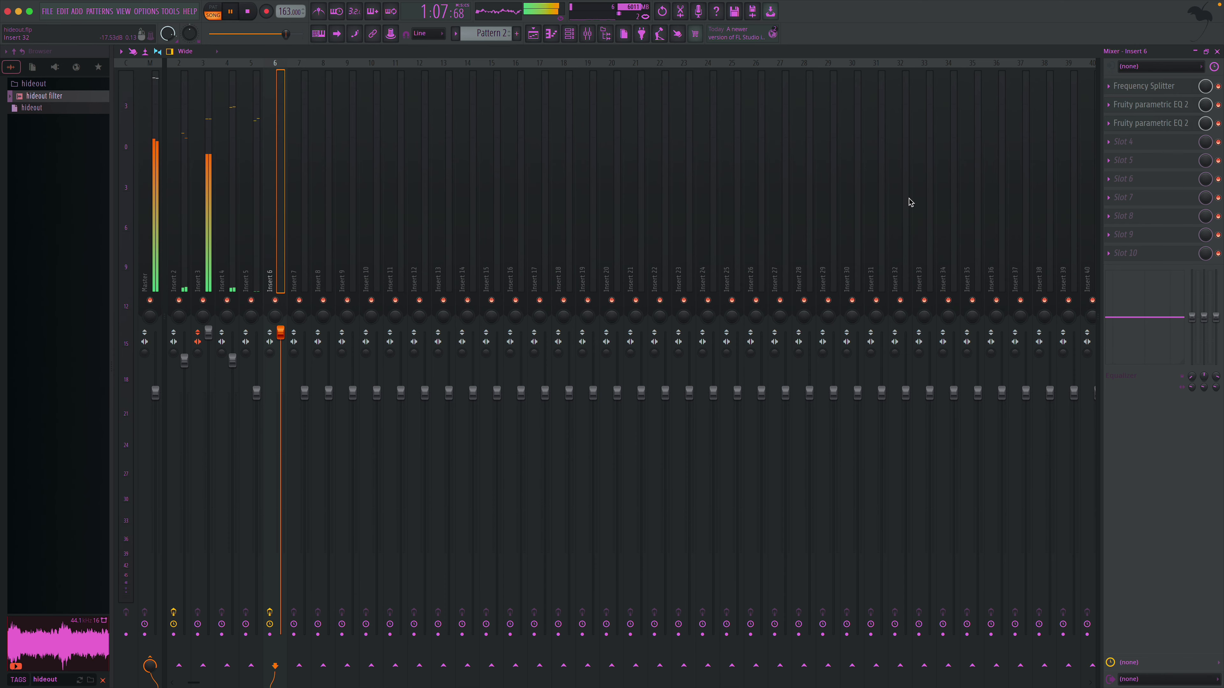
pyautogui.click(153, 209)
pyautogui.click(1153, 87)
pyautogui.moveTo(1156, 98)
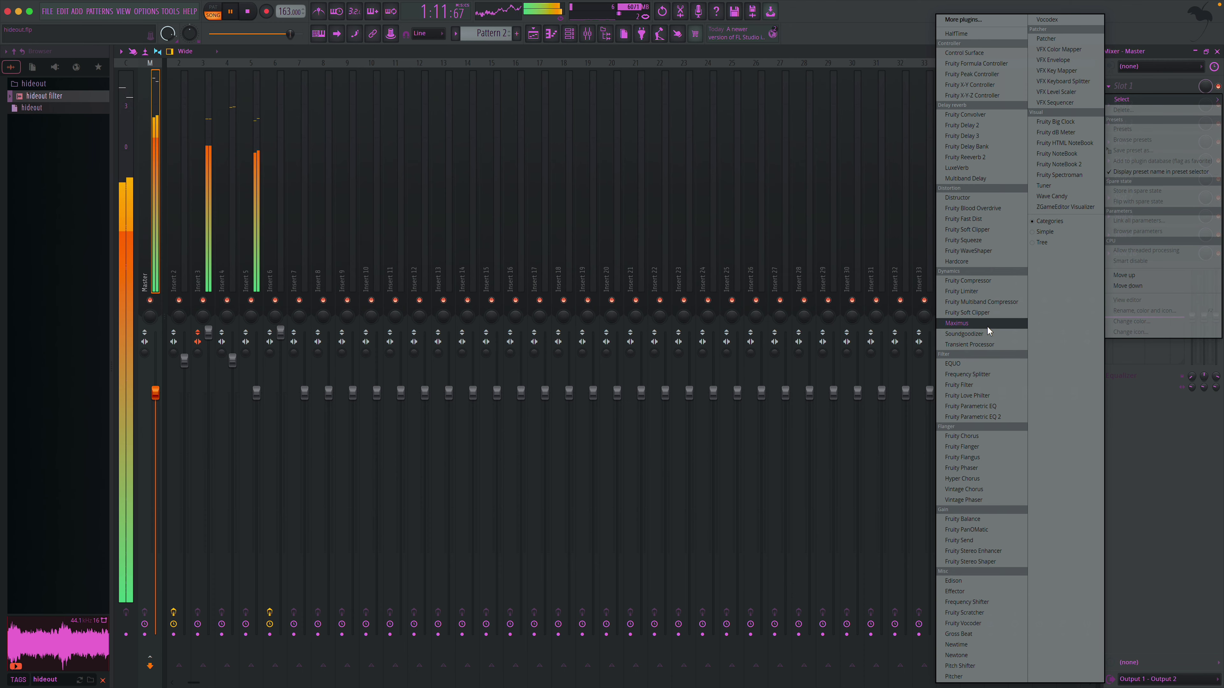
pyautogui.click(988, 311)
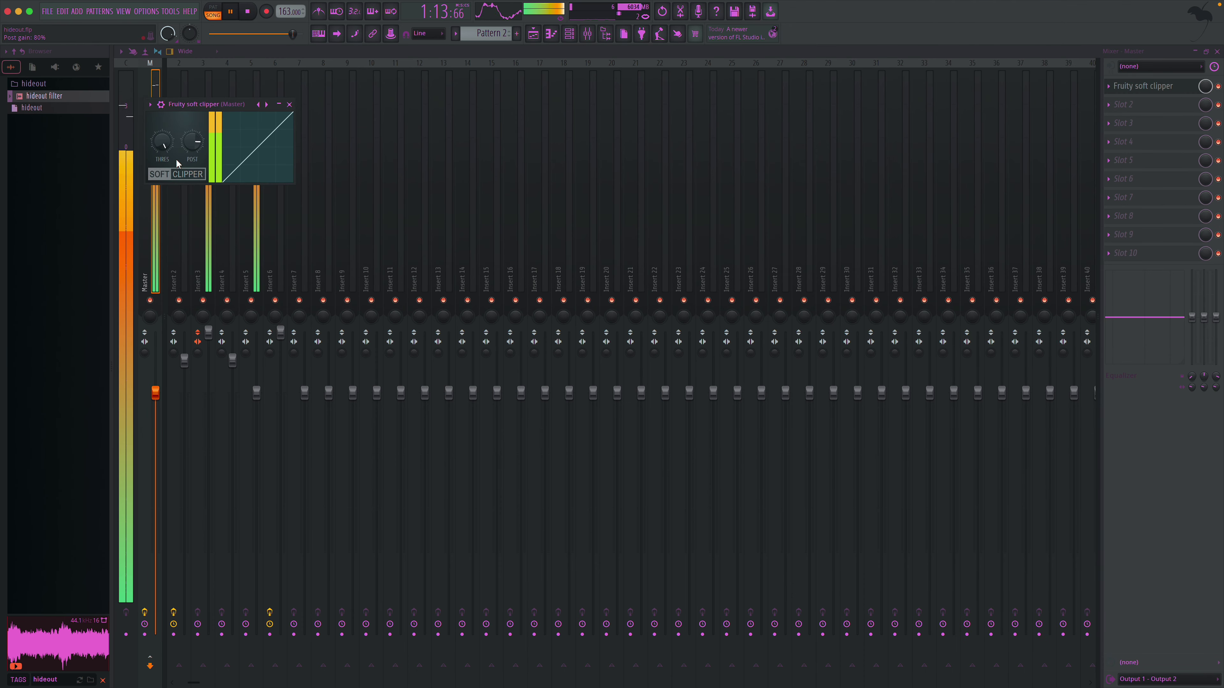
pyautogui.click(291, 105)
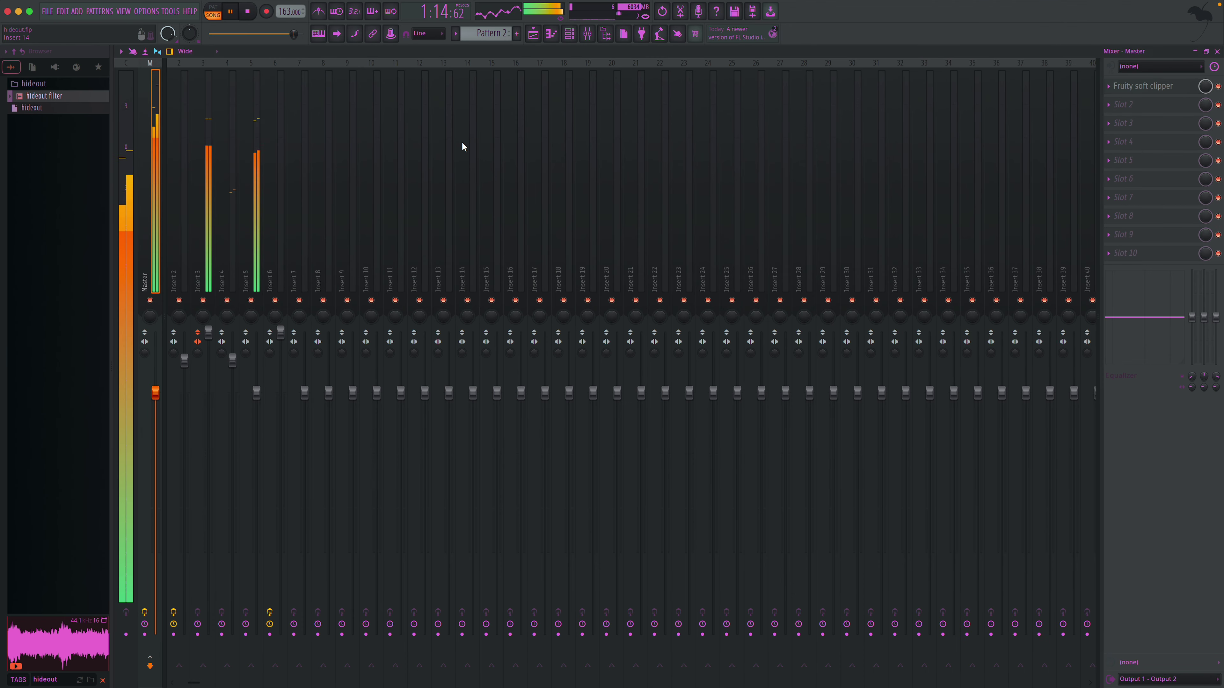
pyautogui.click(1218, 51)
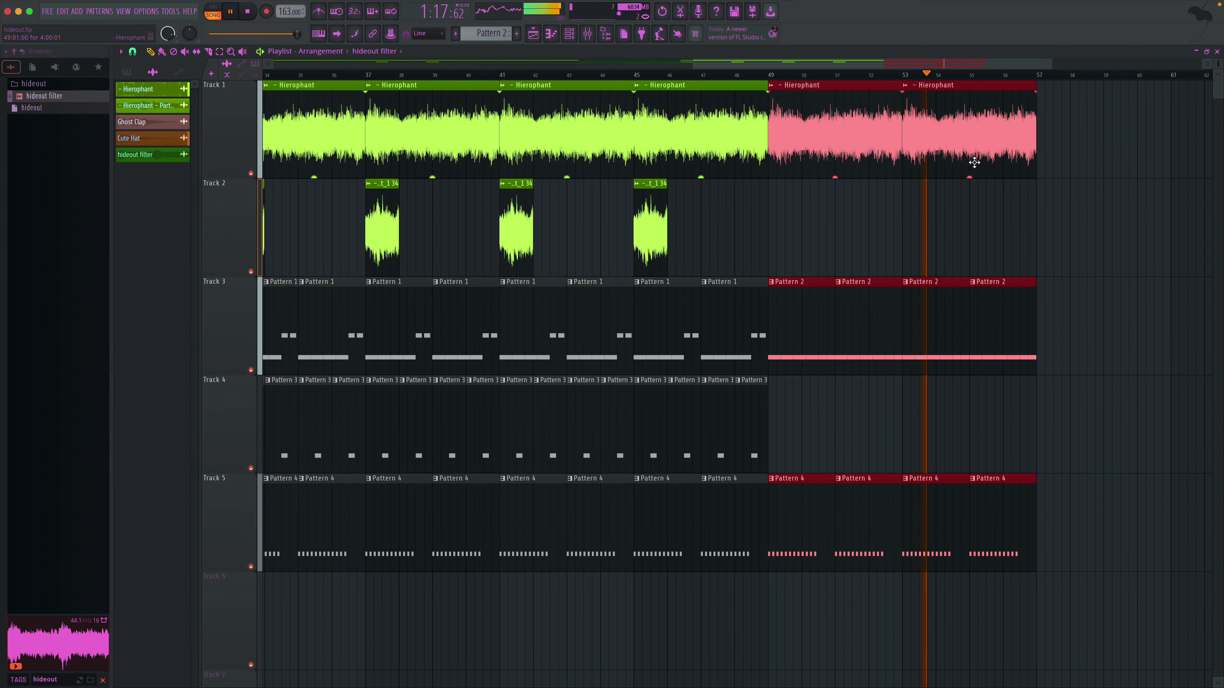
# - Copy the selected Track 1, 3 and 5 clips to bar 57 and replace the copied Pattern 2 clips on Track 3 with Pattern 1
pyautogui.moveTo(678, 144); pyautogui.dragTo(949, 136)
pyautogui.rightClick(937, 319)
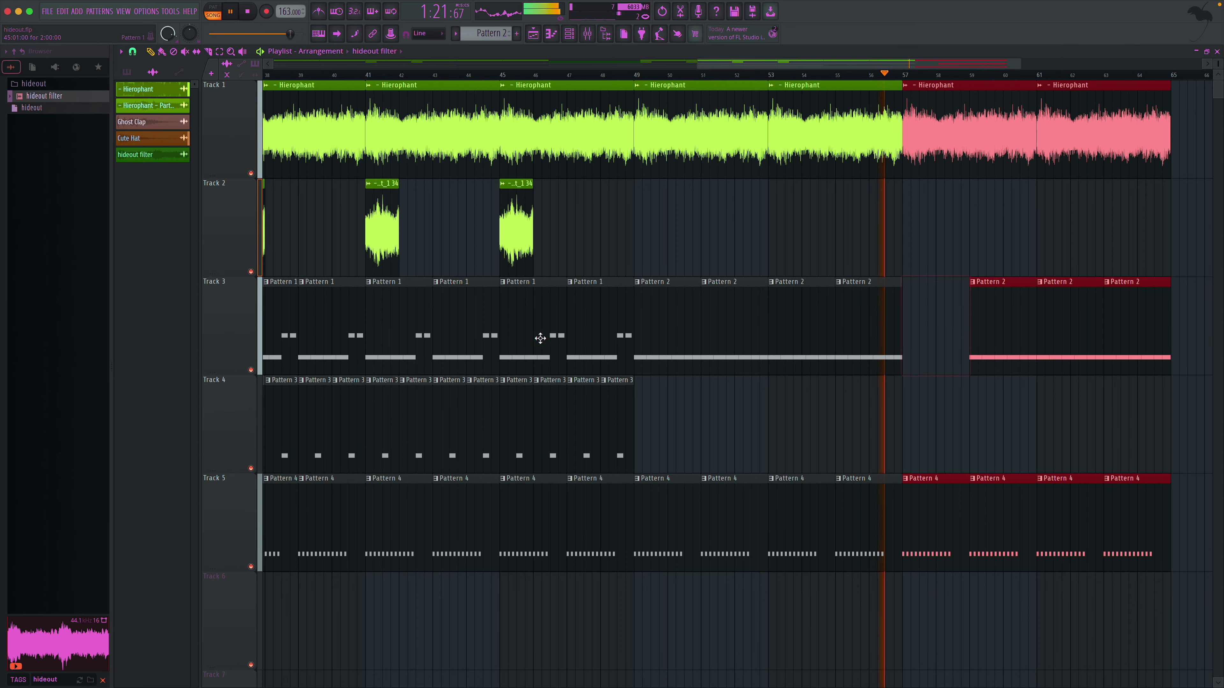
pyautogui.click(541, 338)
pyautogui.click(916, 356)
pyautogui.rightClick(996, 349)
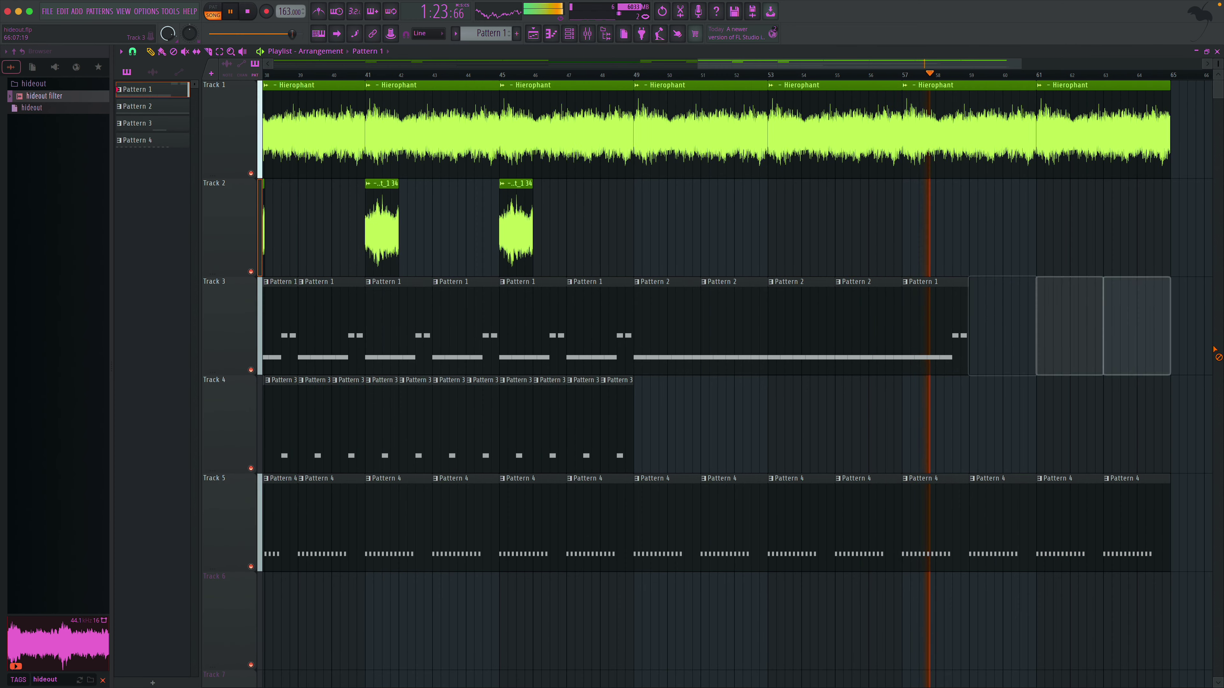
pyautogui.click(973, 337)
pyautogui.click(1037, 331)
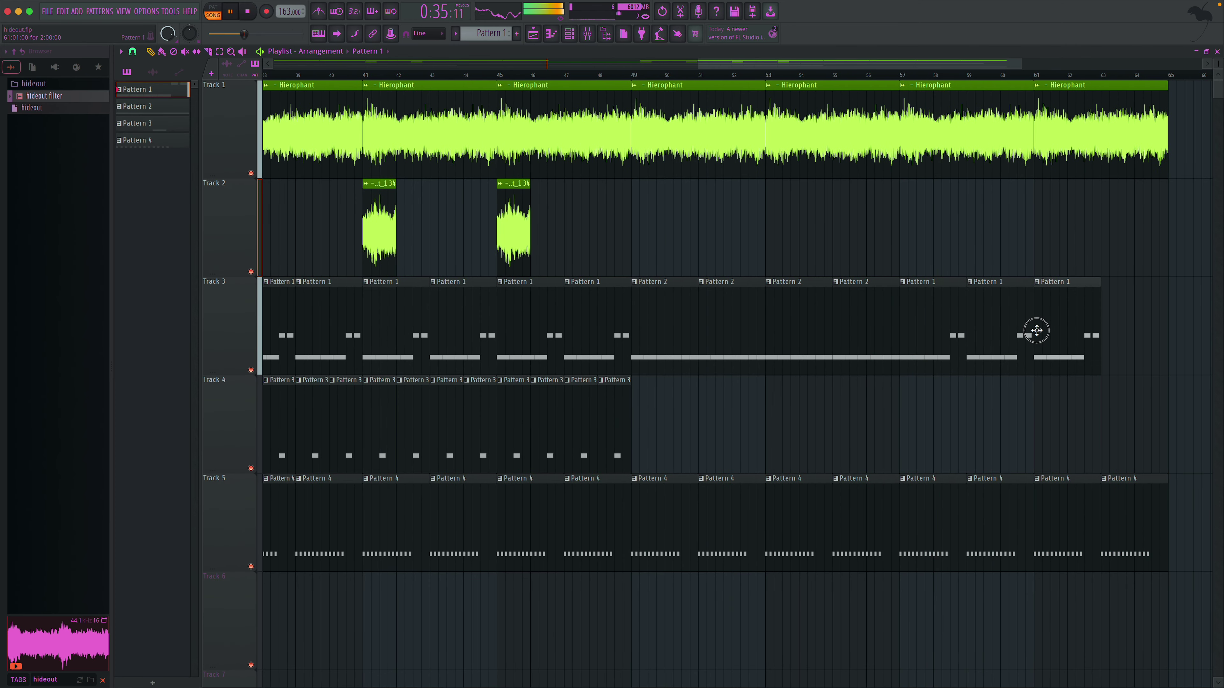
pyautogui.click(1125, 335)
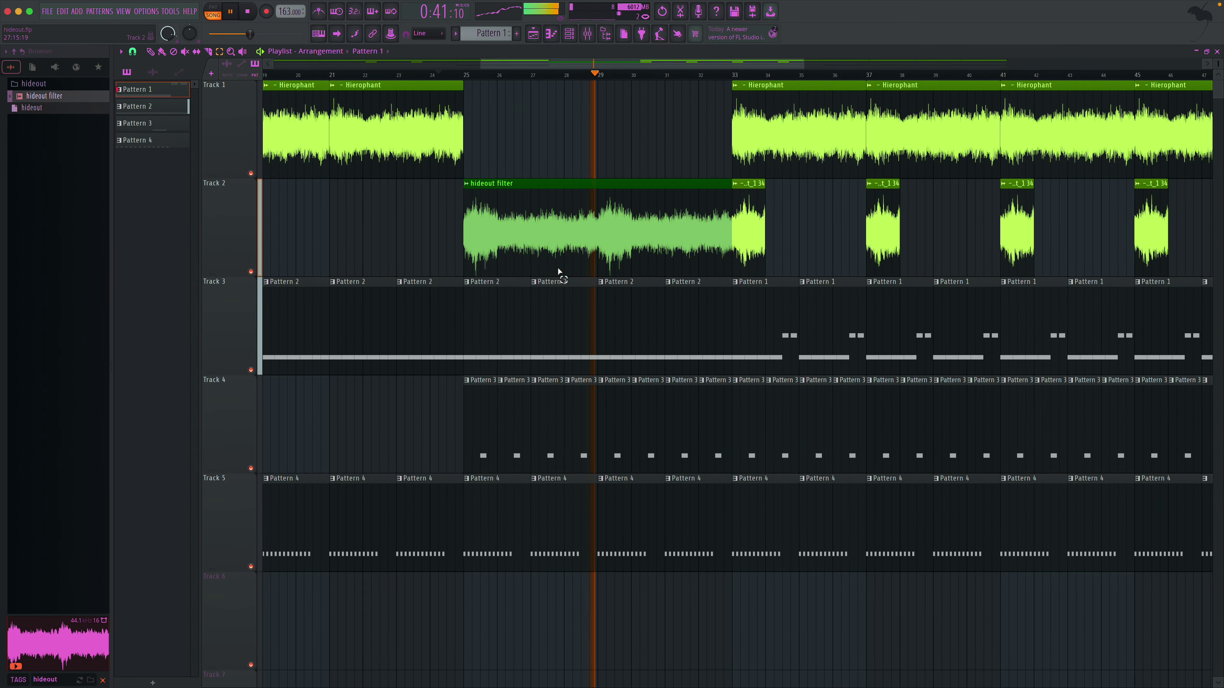
# - Copy the hideout filter section between bars 25 and 33 on Tracks 2 to 5 to bar 65 on Tracks 1 to 4
pyautogui.moveTo(475, 233); pyautogui.dragTo(721, 554)
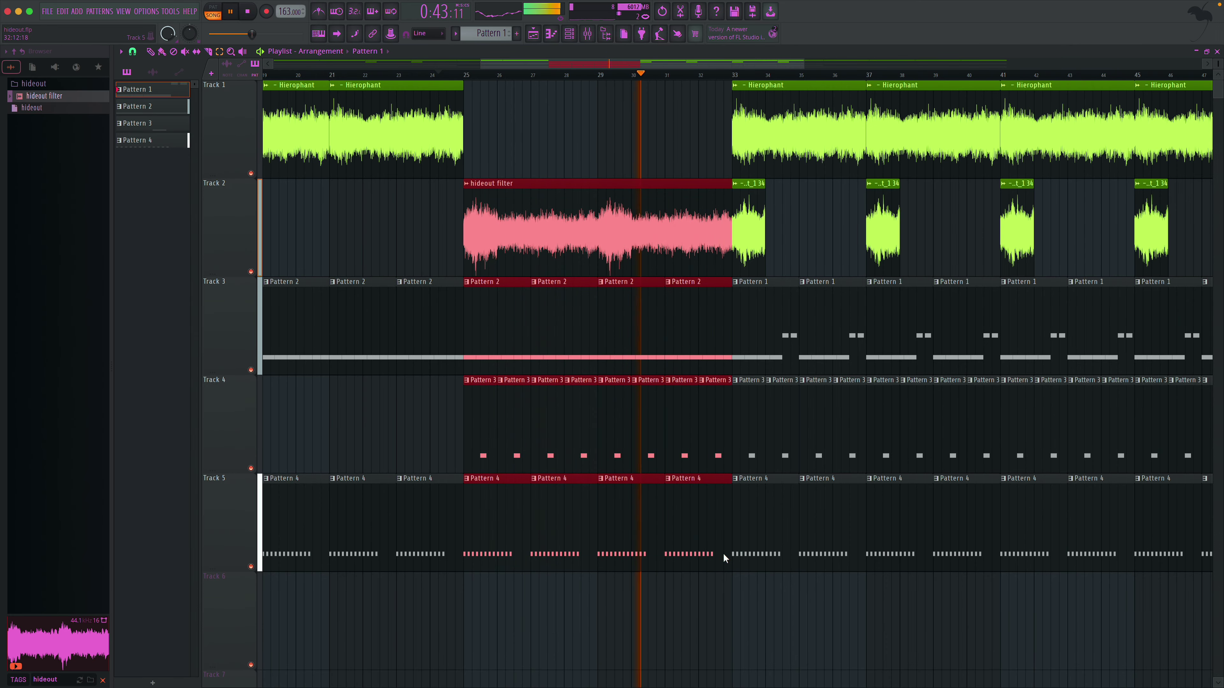
pyautogui.hscroll(4, 437, 182)
pyautogui.click(151, 52)
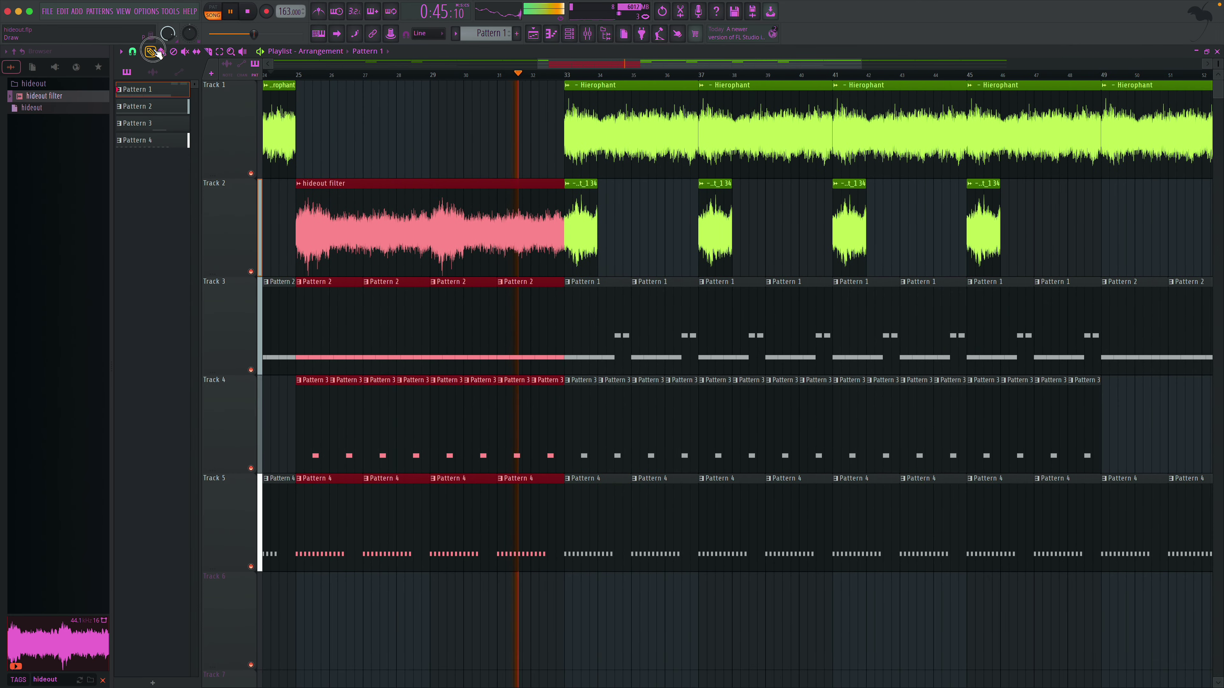
pyautogui.hscroll(6, 491, 173)
pyautogui.hotkey('ctrl', 'b')
pyautogui.moveTo(707, 247); pyautogui.dragTo(1066, 261)
pyautogui.hscroll(8, 1060, 261)
pyautogui.moveTo(401, 273); pyautogui.dragTo(952, 119)
pyautogui.hscroll(-6, 953, 120)
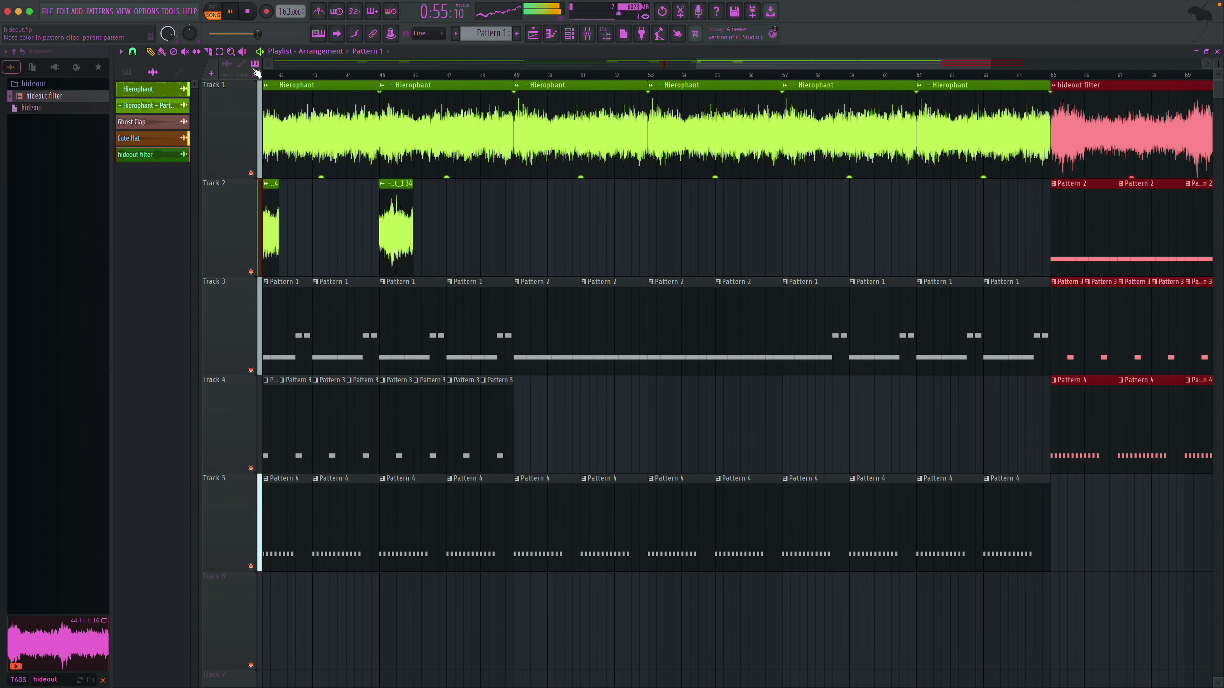
# - Place another copy of the selected hideout filter section on Tracks 1 to 4 at bar 73
pyautogui.keyDown('ctrl'); pyautogui.rightClick(473, 151); pyautogui.keyUp('ctrl')
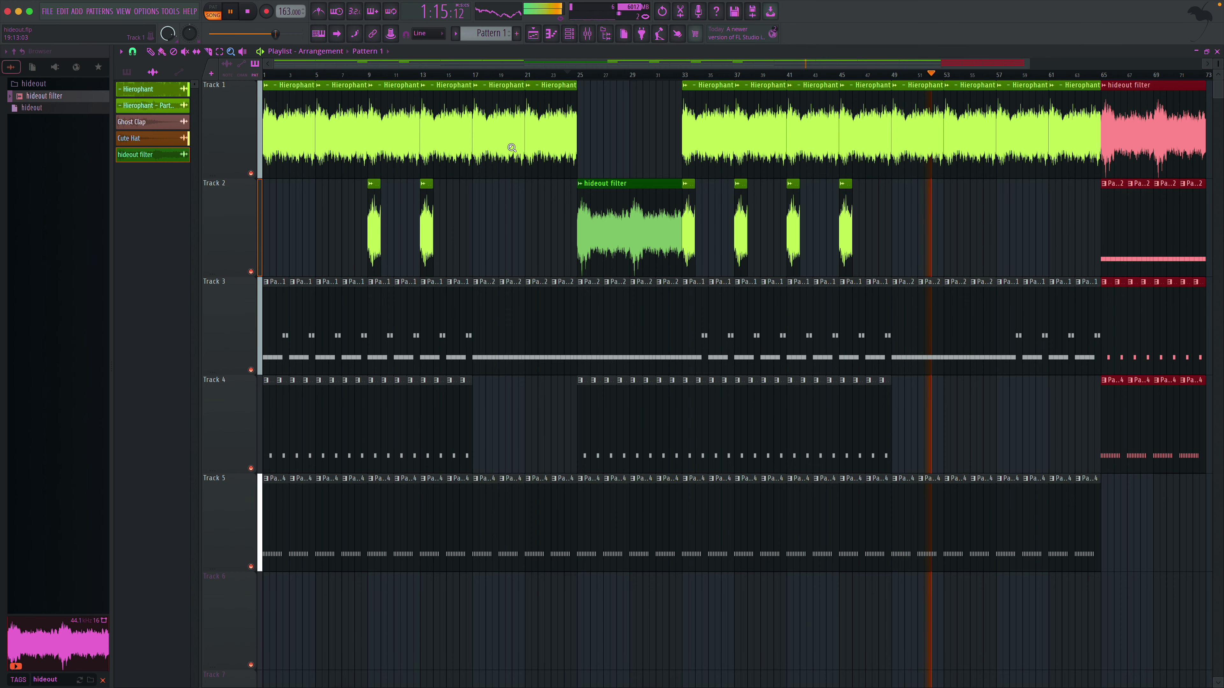
pyautogui.hscroll(5, 960, 175)
pyautogui.hscroll(4, 869, 189)
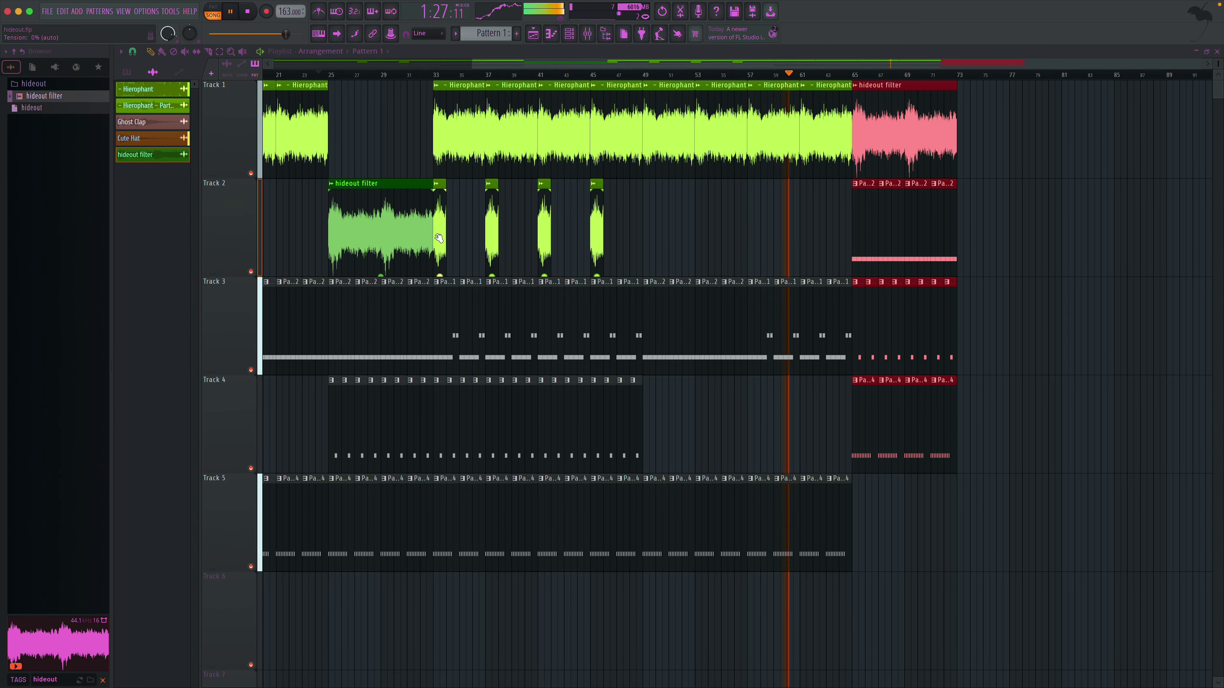
pyautogui.hscroll(5, 563, 260)
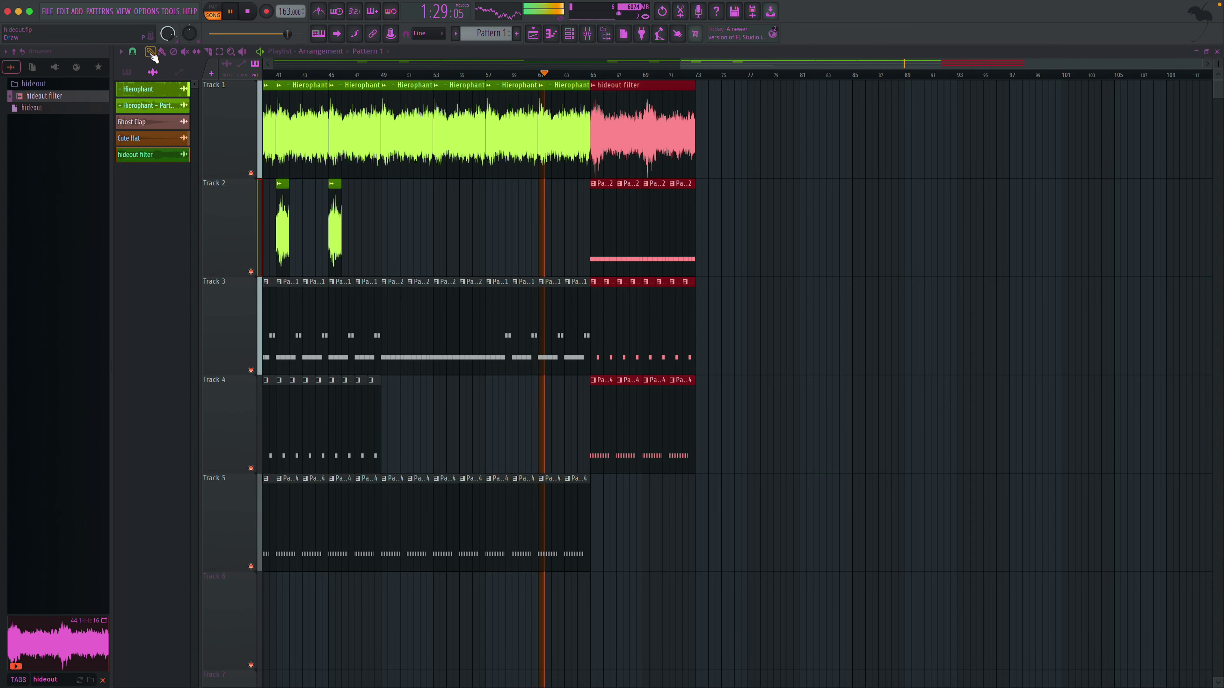
pyautogui.moveTo(598, 426); pyautogui.dragTo(705, 425)
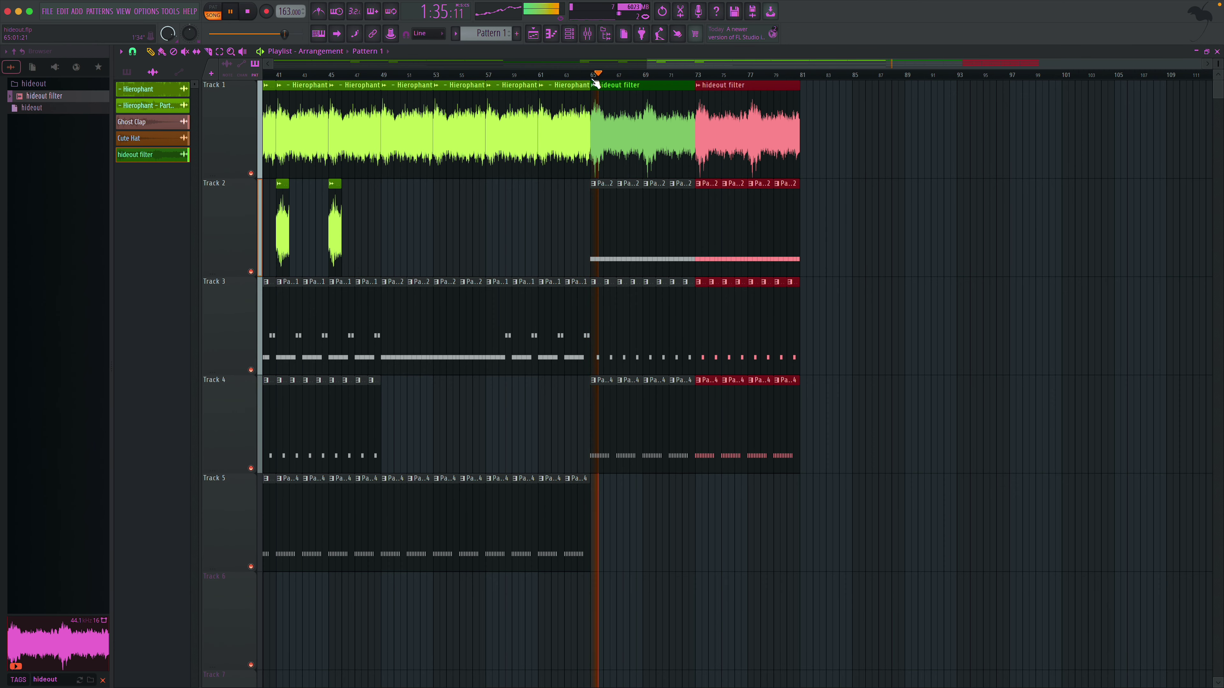
# - Create a Master volume automation clip spanning bars 65 to 73 and make it a straight fade-out down to the minimum
pyautogui.moveTo(595, 78); pyautogui.dragTo(706, 77)
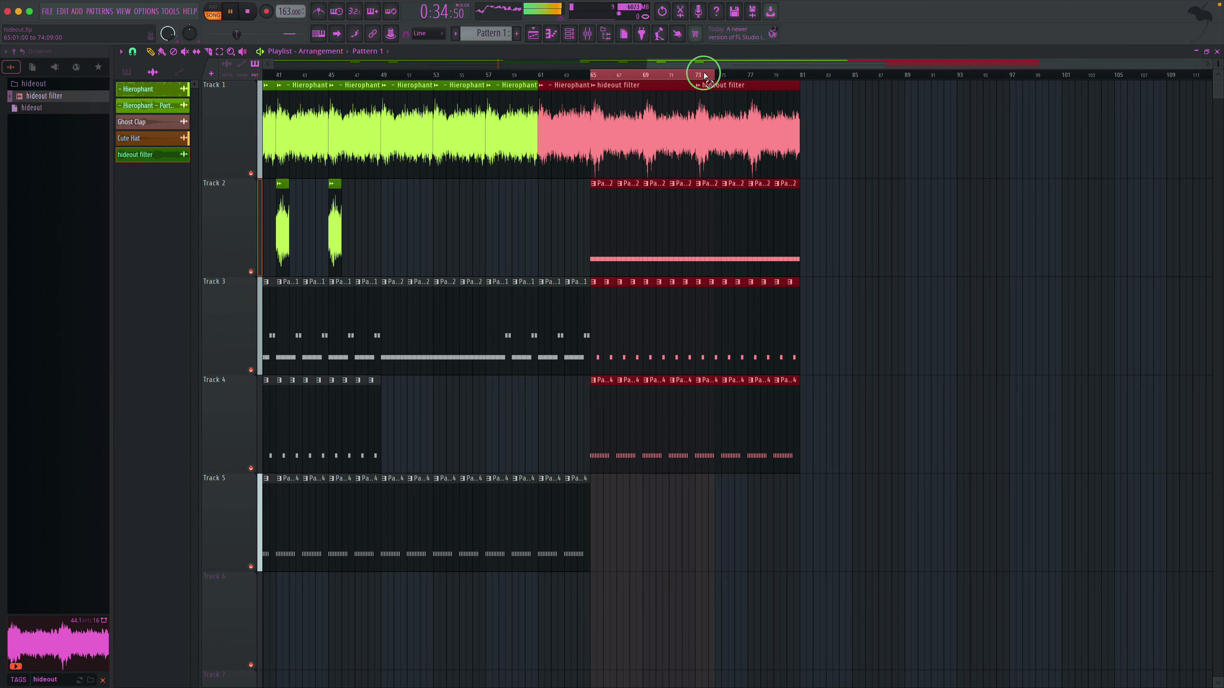
pyautogui.press('space')
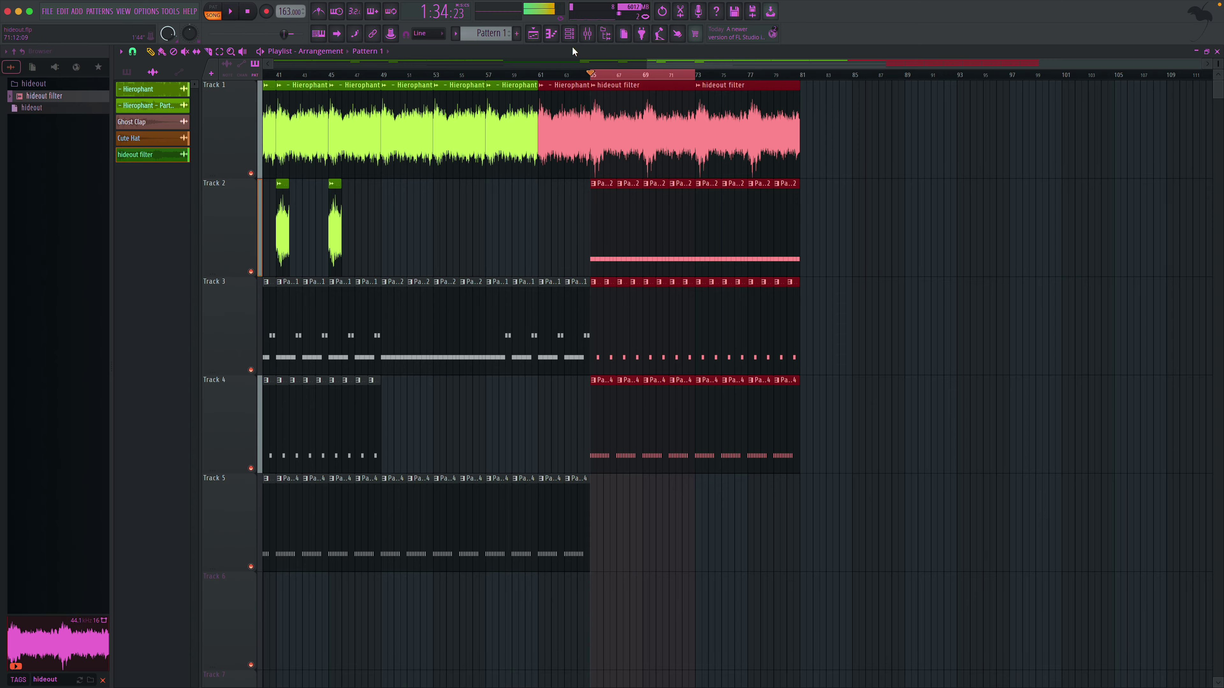
pyautogui.click(582, 36)
pyautogui.rightClick(155, 393)
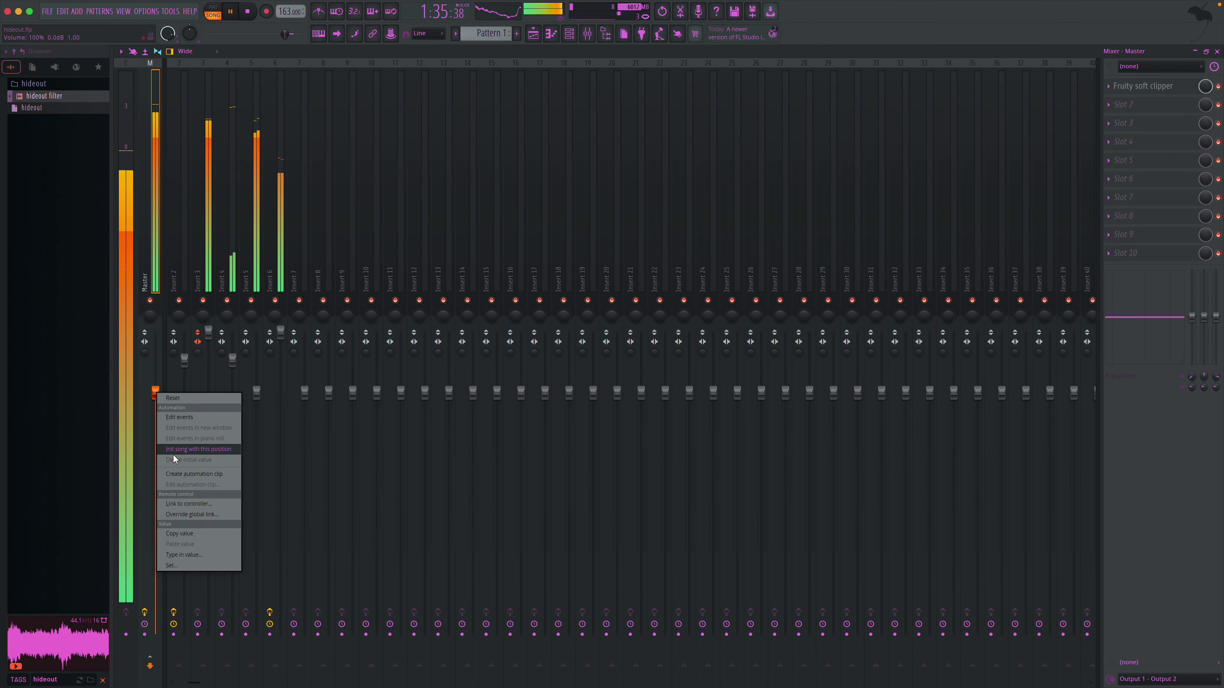
pyautogui.click(188, 474)
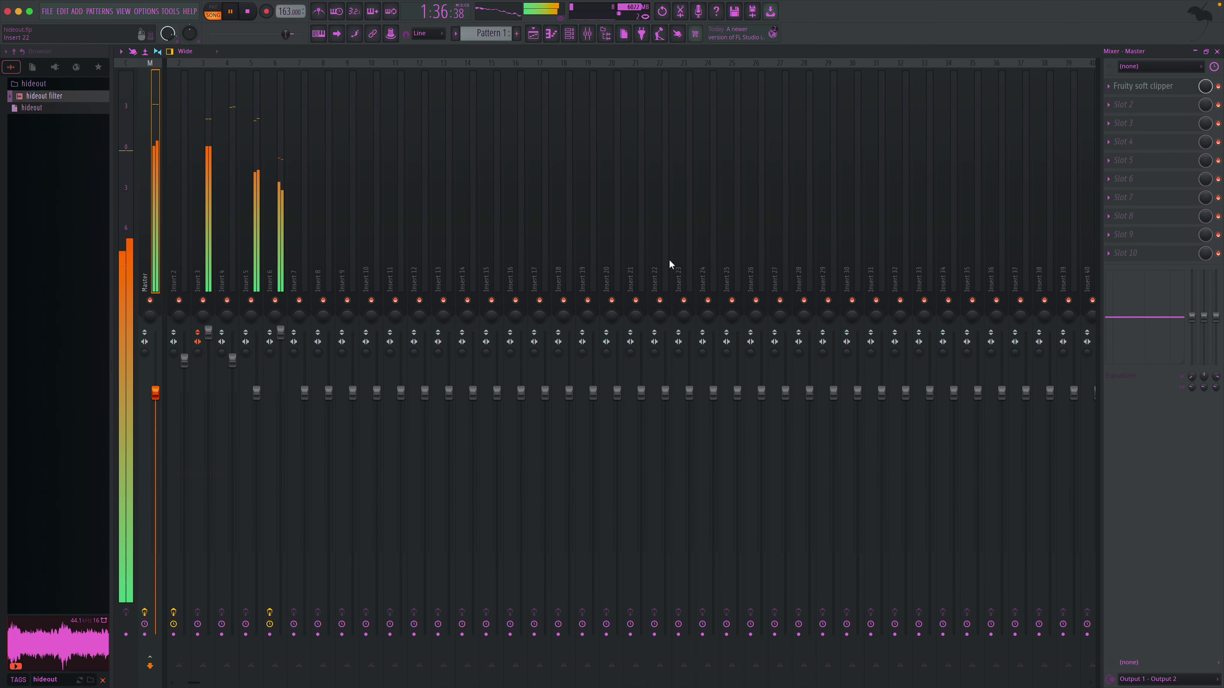
pyautogui.click(1218, 52)
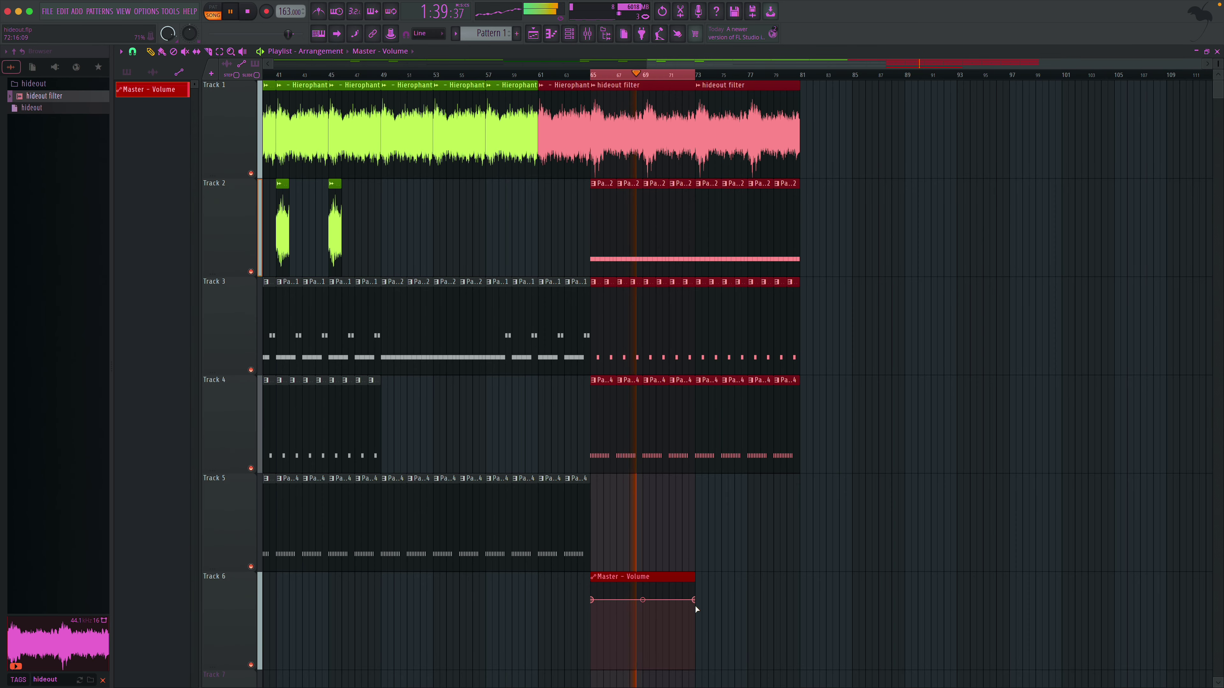
pyautogui.moveTo(693, 600); pyautogui.dragTo(697, 675)
# - Delete all clips from bar 73 onward on Tracks 1 to 4 and clear the time selection over bars 65 to 73
pyautogui.press('space')
pyautogui.rightClick(738, 415)
pyautogui.rightClick(721, 344)
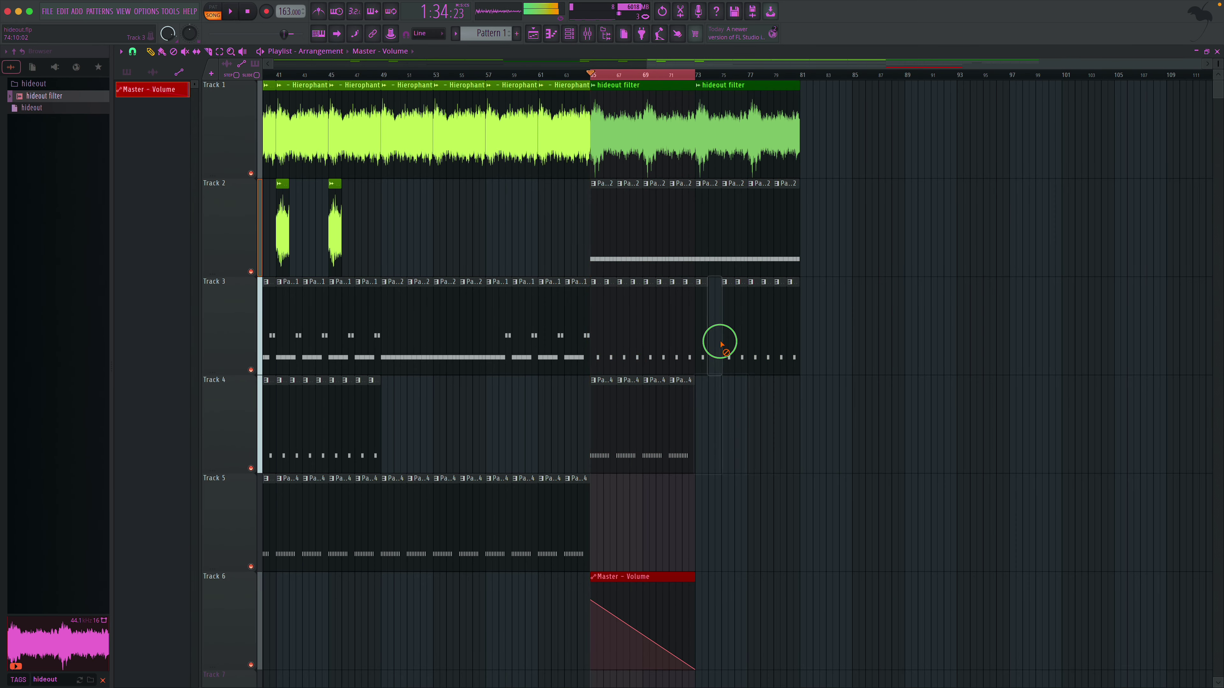
pyautogui.rightClick(785, 207)
pyautogui.rightClick(728, 159)
pyautogui.rightClick(713, 207)
pyautogui.press('space')
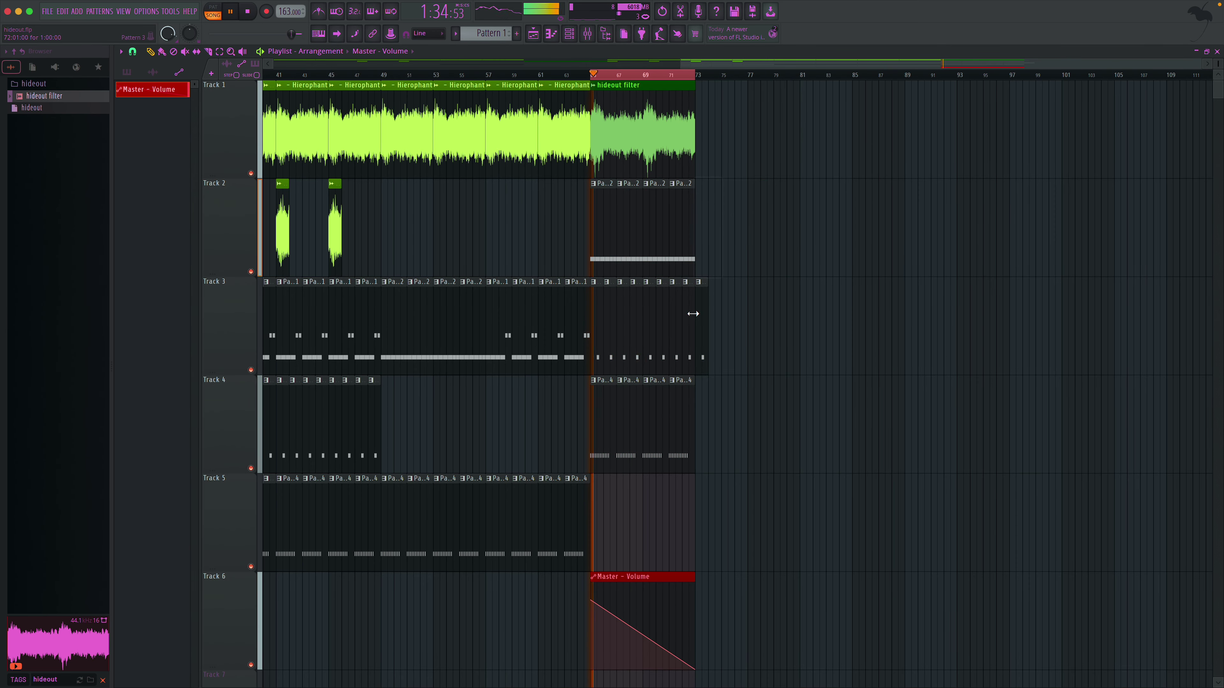
pyautogui.rightClick(702, 313)
pyautogui.moveTo(696, 74); pyautogui.dragTo(590, 76)
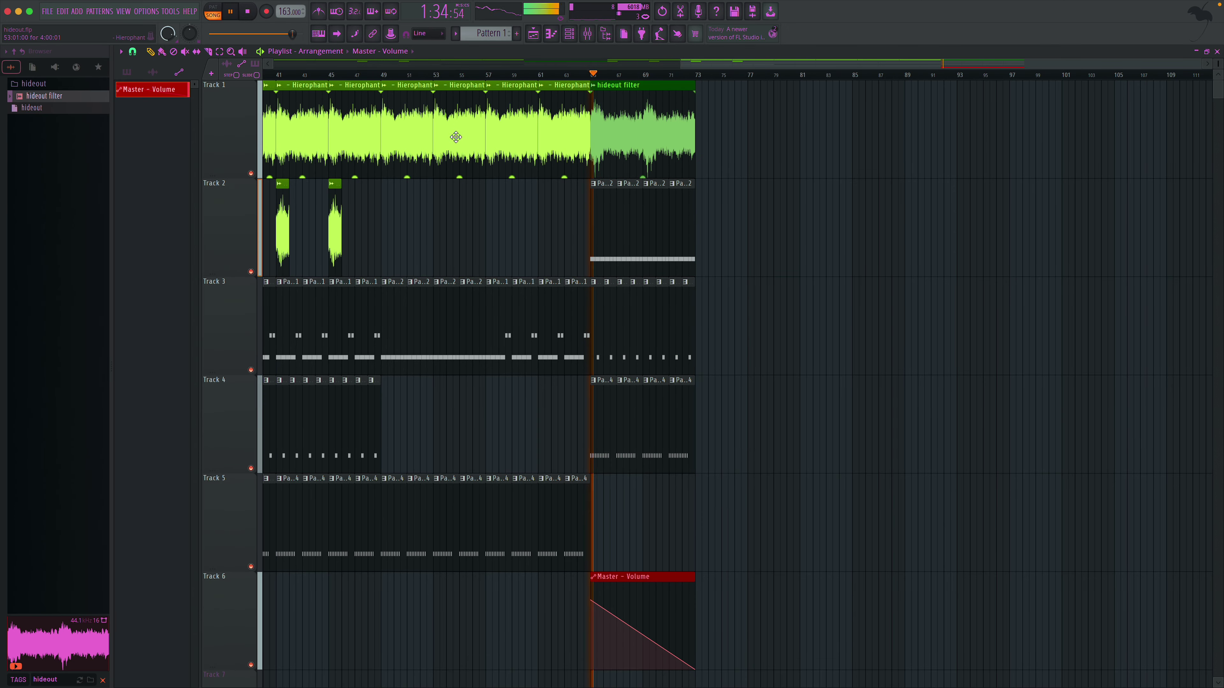
pyautogui.hscroll(-5, 456, 137)
pyautogui.click(139, 54)
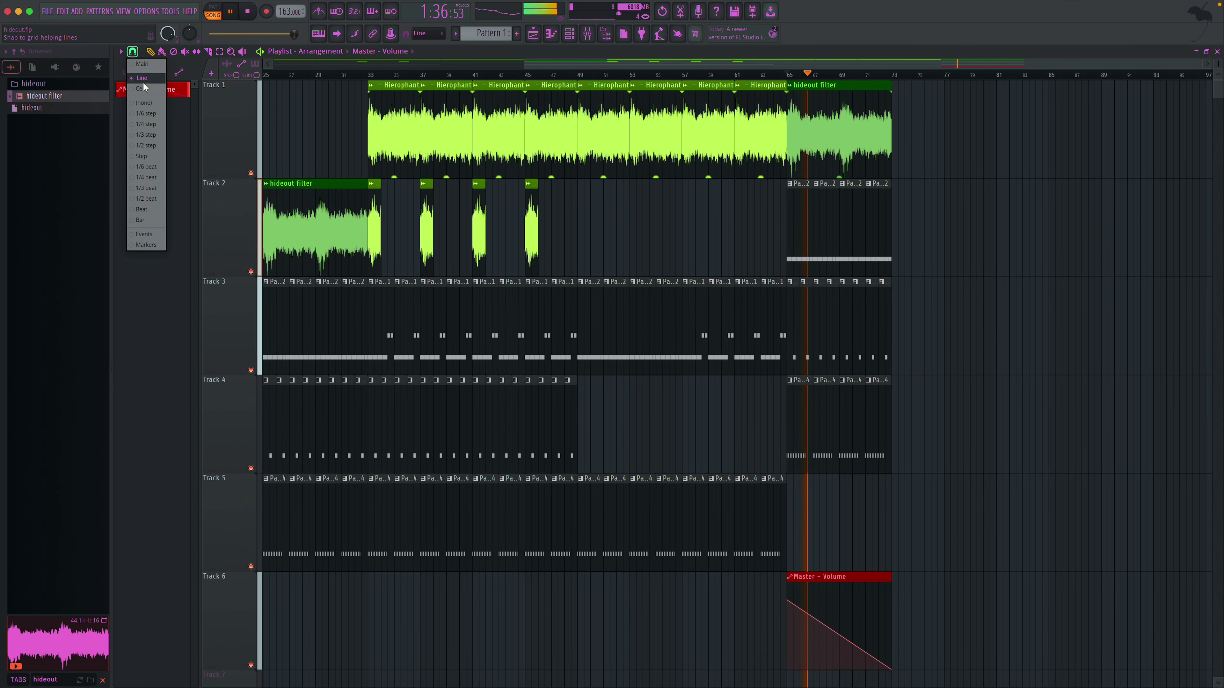
pyautogui.hscroll(-8, 282, 127)
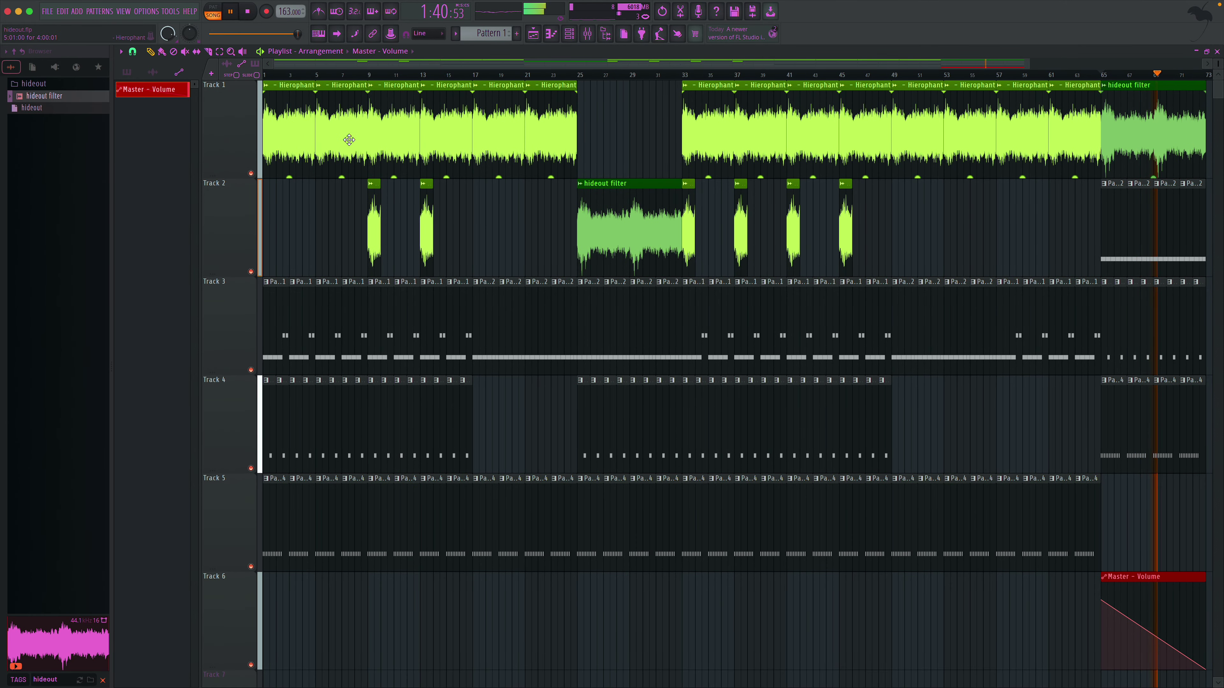
pyautogui.scroll(-2, 349, 140)
pyautogui.hscroll(6, 948, 232)
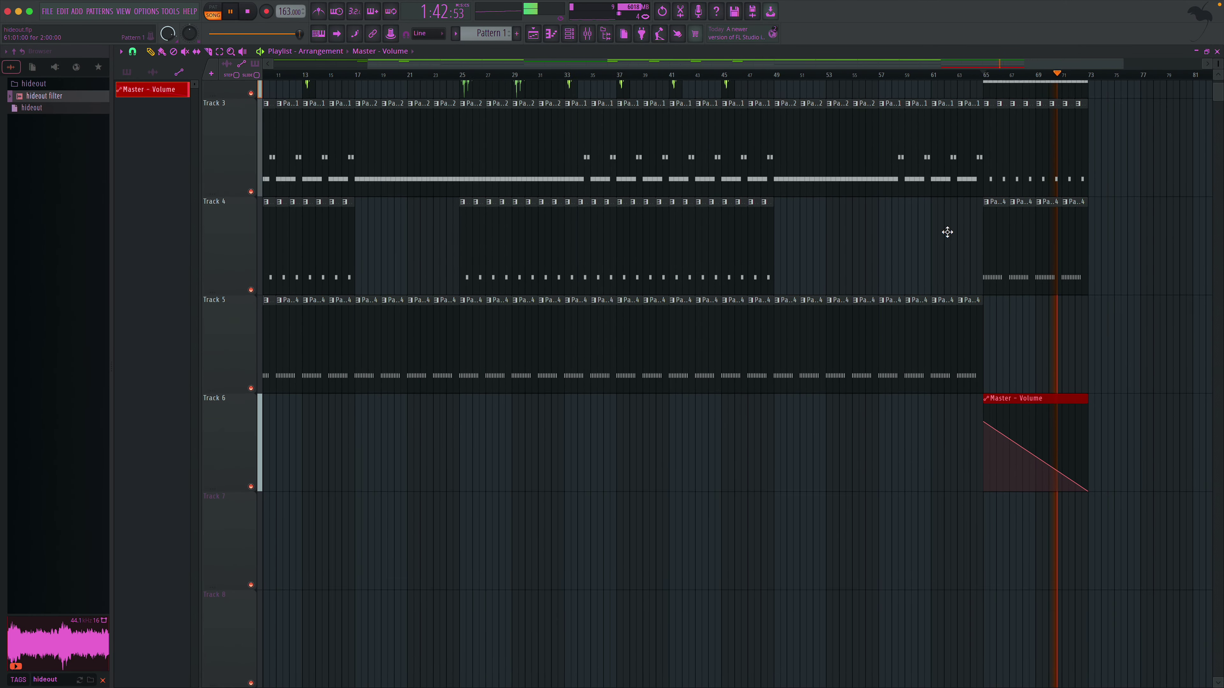
pyautogui.hscroll(2, 946, 232)
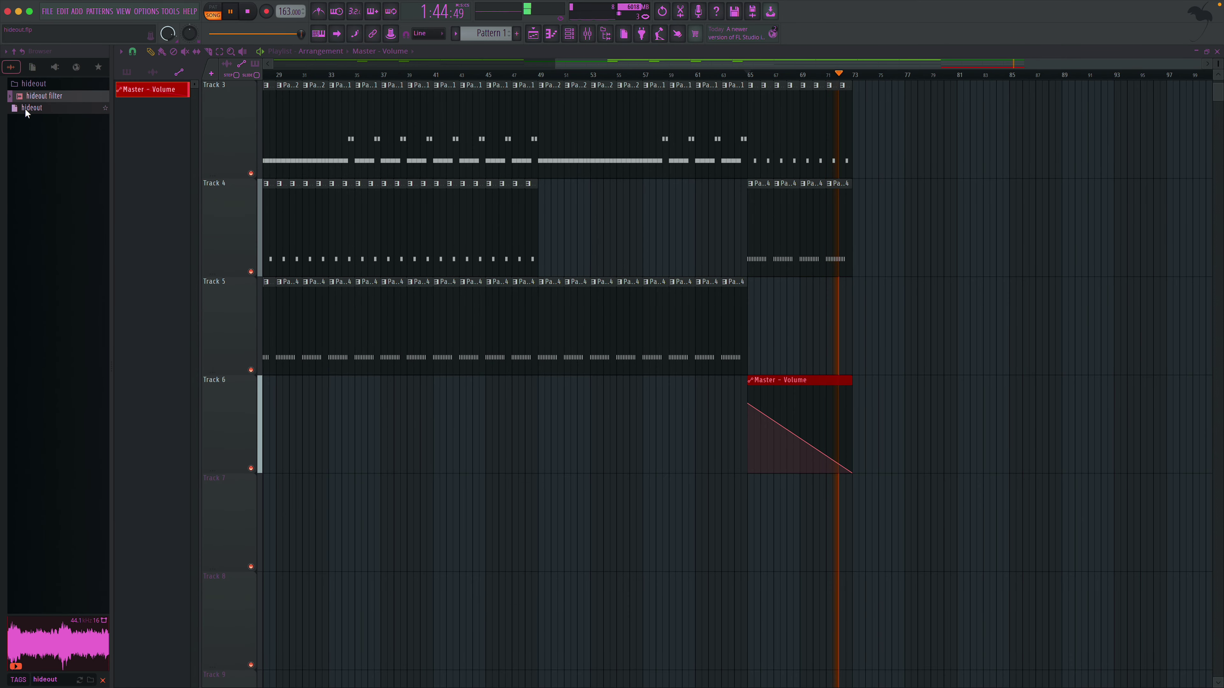
# - Find the Producer tag #1 sample in the Project bones folder and place it on Track 7 around bar 65
pyautogui.click(103, 681)
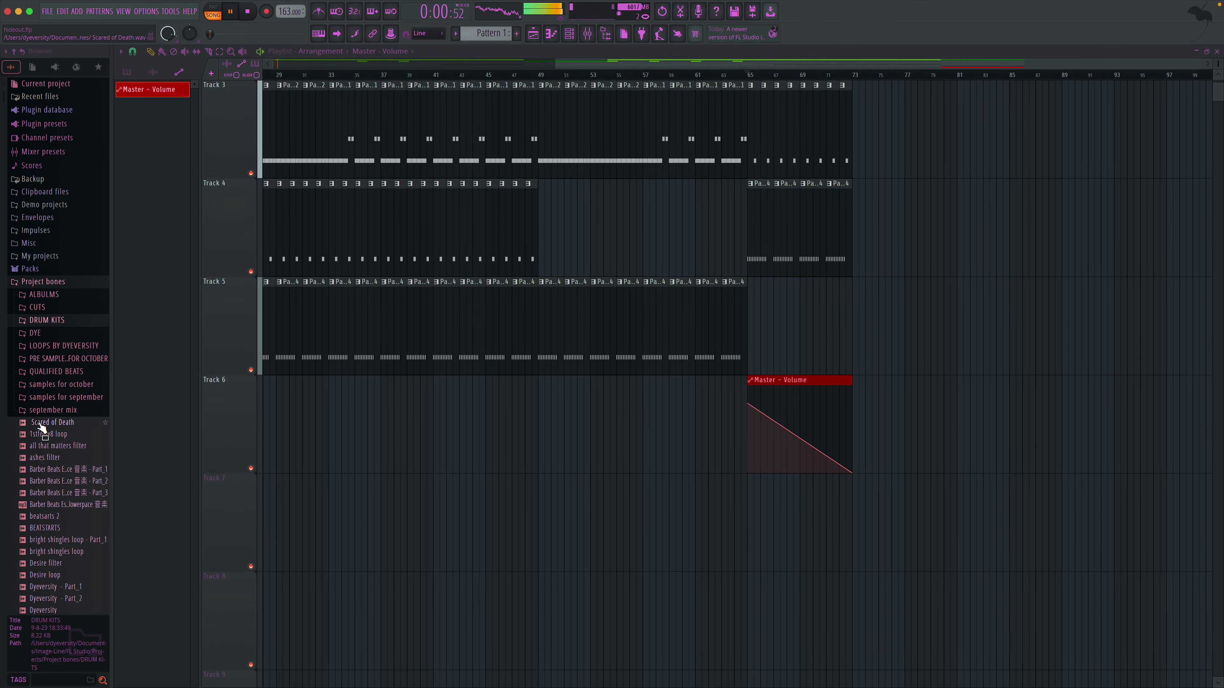
pyautogui.click(66, 320)
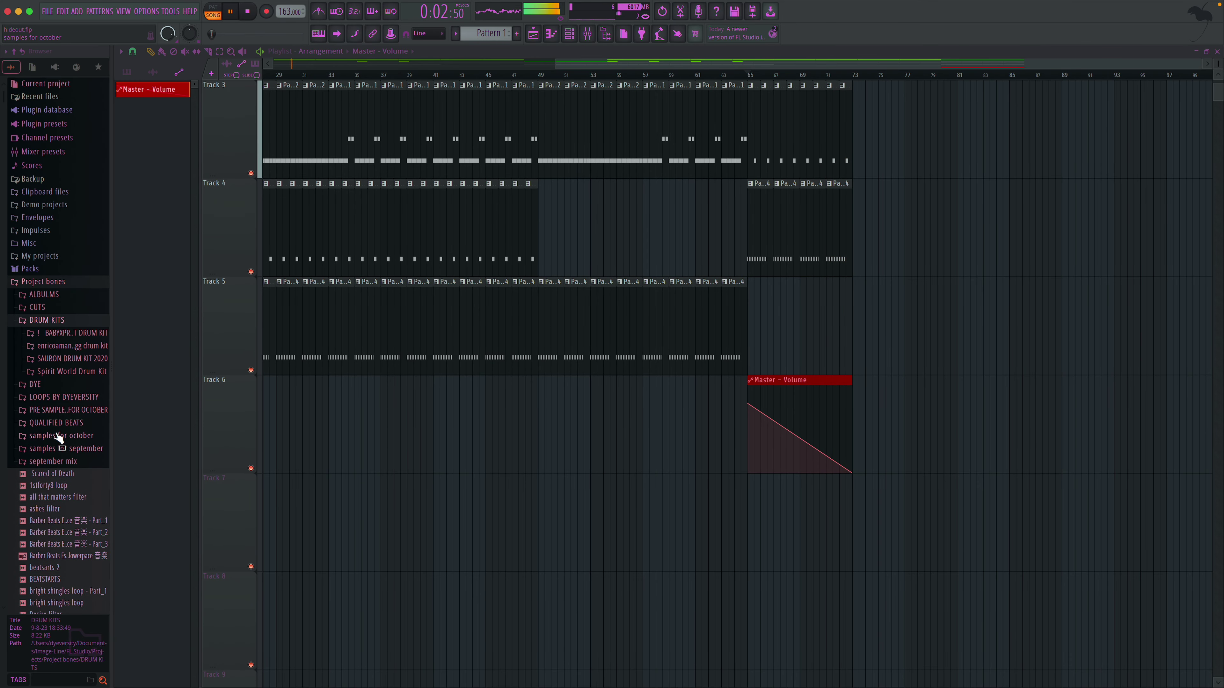
pyautogui.scroll(-2, 66, 437)
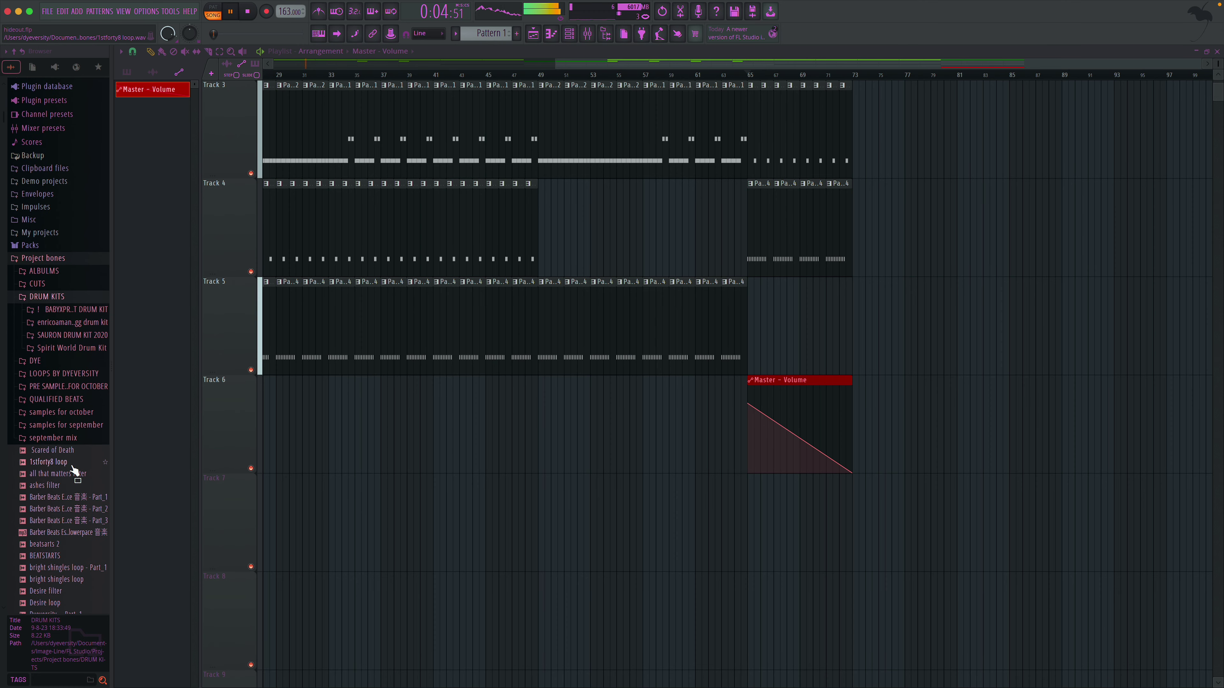
pyautogui.scroll(-15, 74, 470)
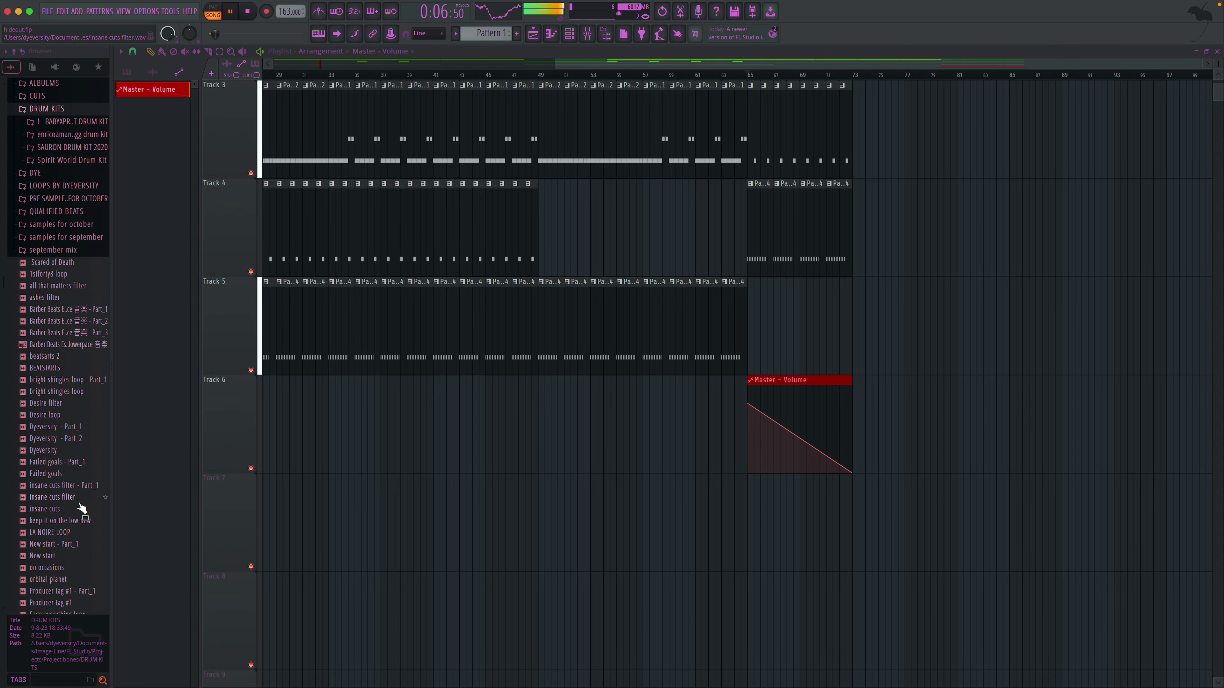
pyautogui.scroll(-4, 82, 507)
pyautogui.moveTo(72, 553); pyautogui.dragTo(804, 523)
# - With snapping set to none, cut off the start of the Producer tag #1 clip and move the rest to begin just before bar 65
pyautogui.moveTo(408, 347); pyautogui.dragTo(683, 449)
pyautogui.click(131, 52)
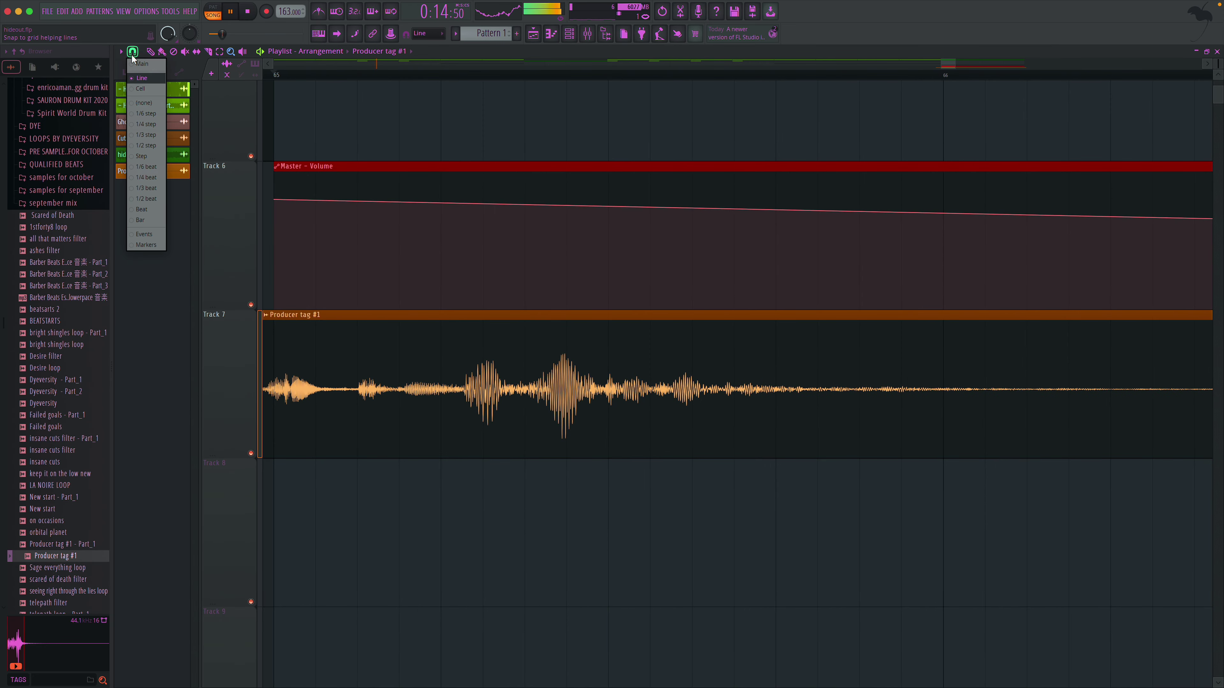
pyautogui.click(133, 54)
pyautogui.click(134, 54)
pyautogui.click(145, 104)
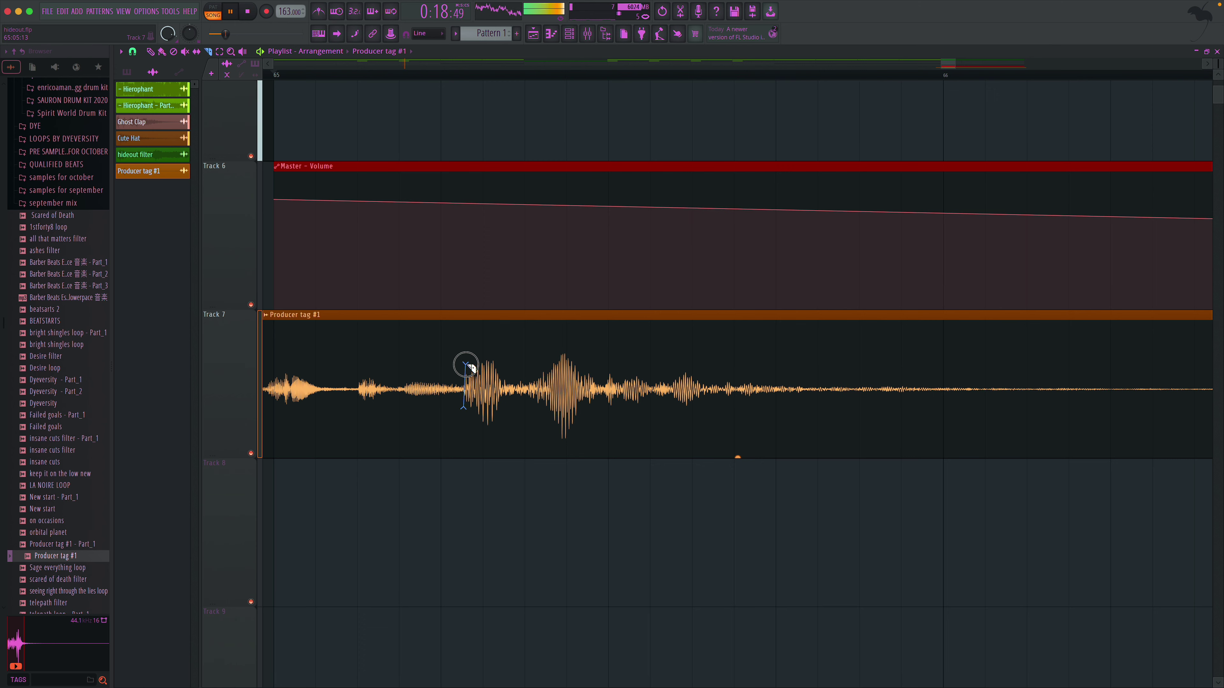
pyautogui.rightClick(436, 339)
pyautogui.hscroll(-3, 440, 333)
pyautogui.moveTo(771, 386); pyautogui.dragTo(498, 395)
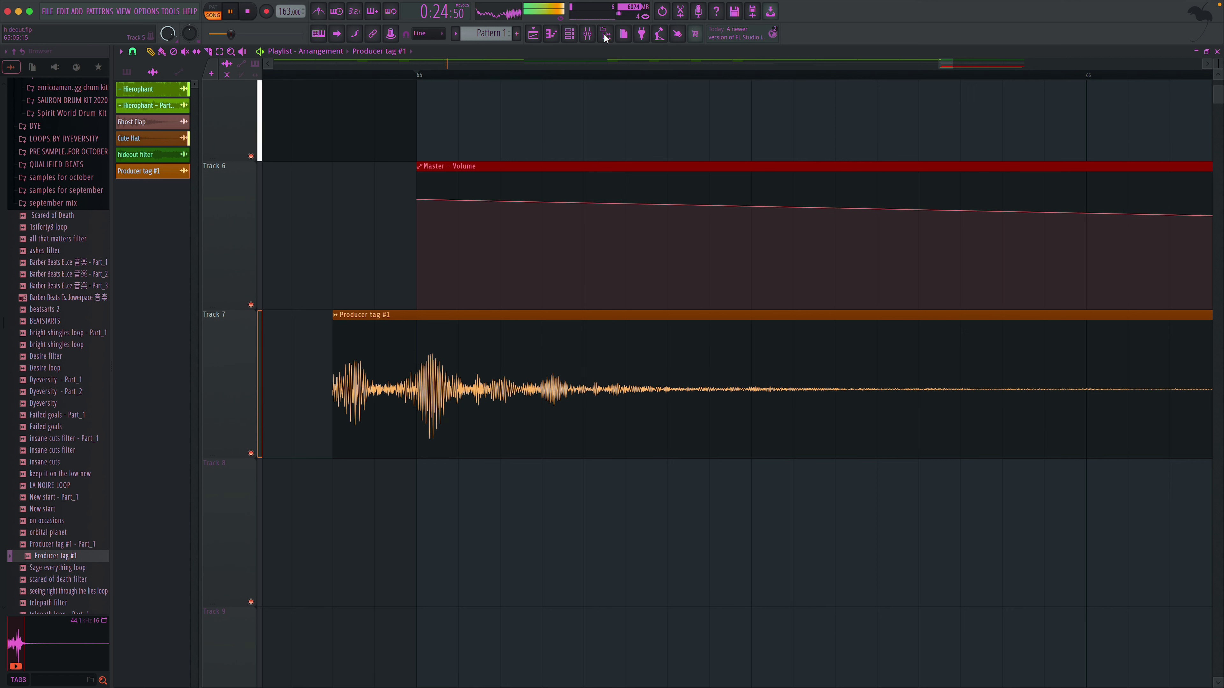
# - Route the Producer tag #1 channel to mixer track 7 and show all channels in the channel rack
pyautogui.click(569, 34)
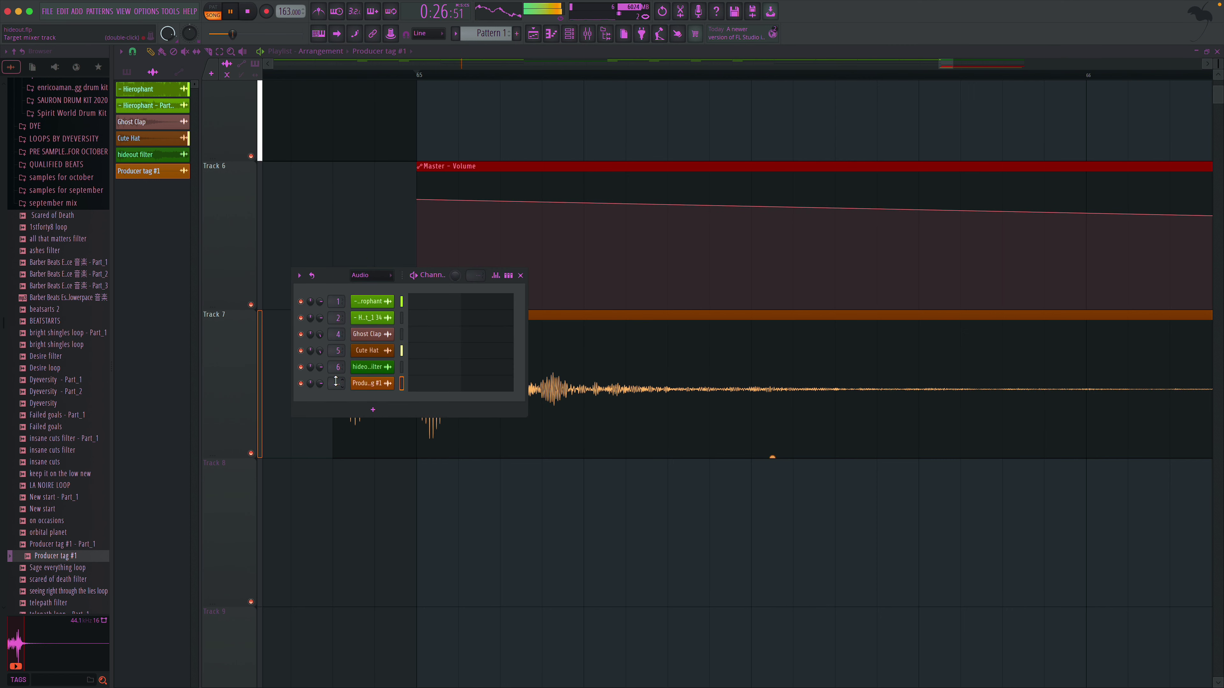
pyautogui.click(370, 282)
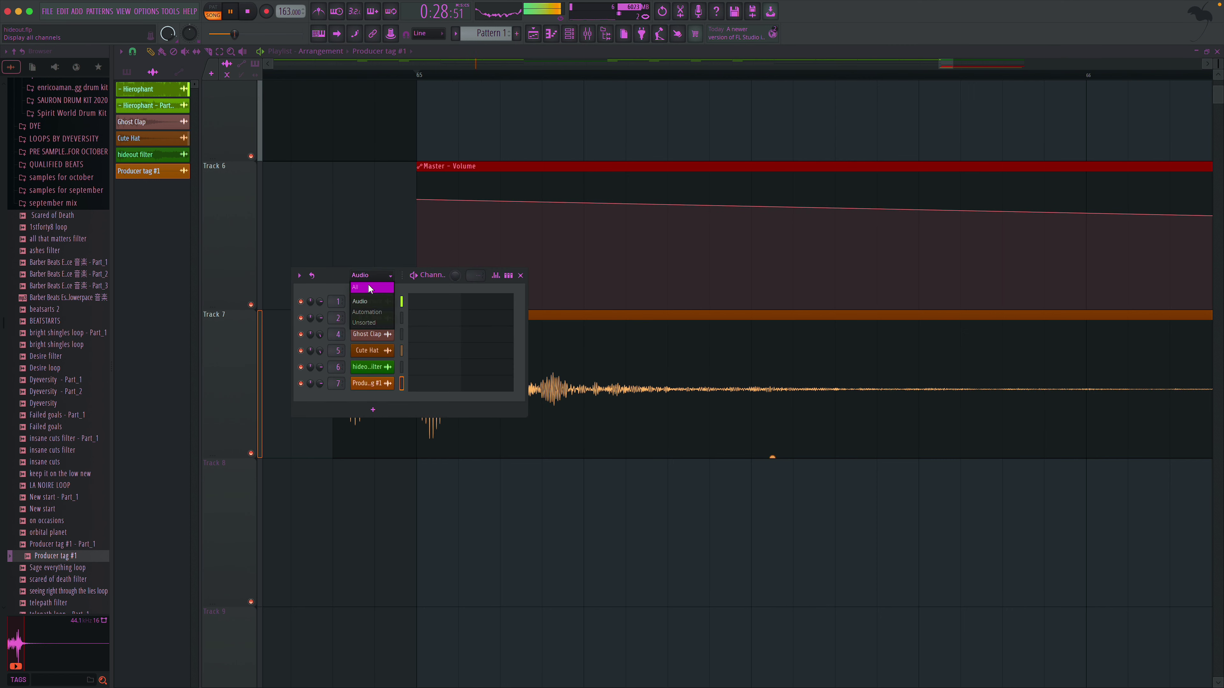
pyautogui.click(371, 288)
pyautogui.click(522, 276)
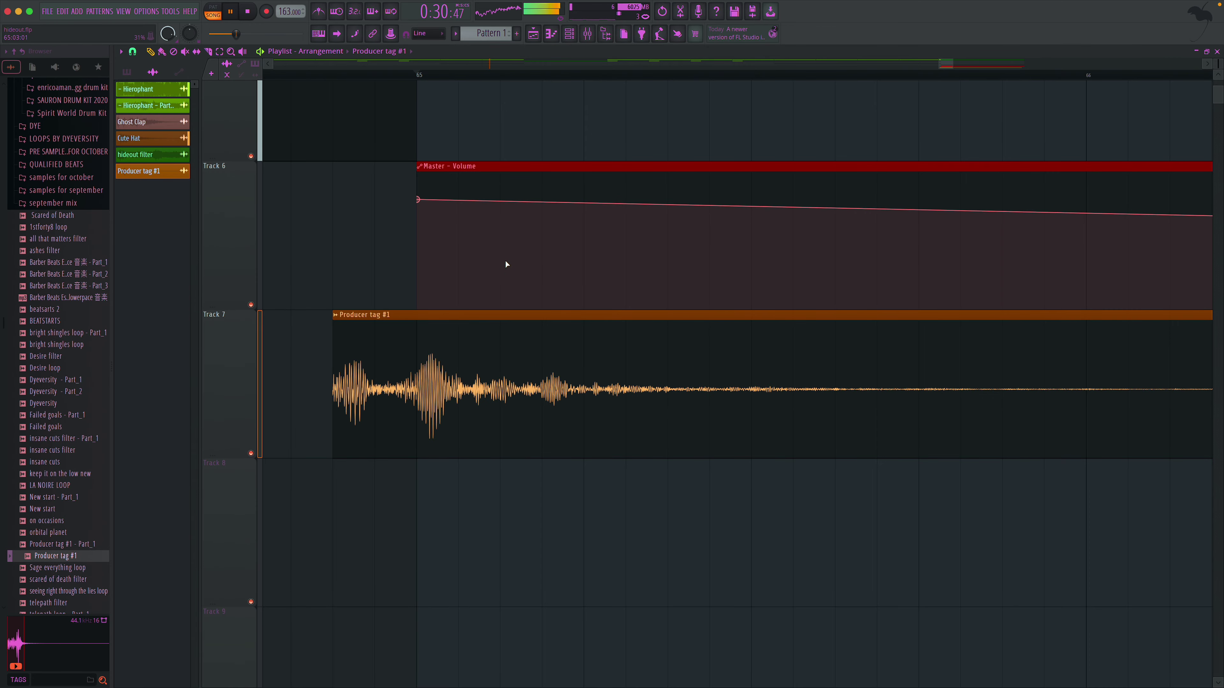
# - Load Fruity Delay 3 into the first effect slot of mixer Insert 7
pyautogui.click(586, 33)
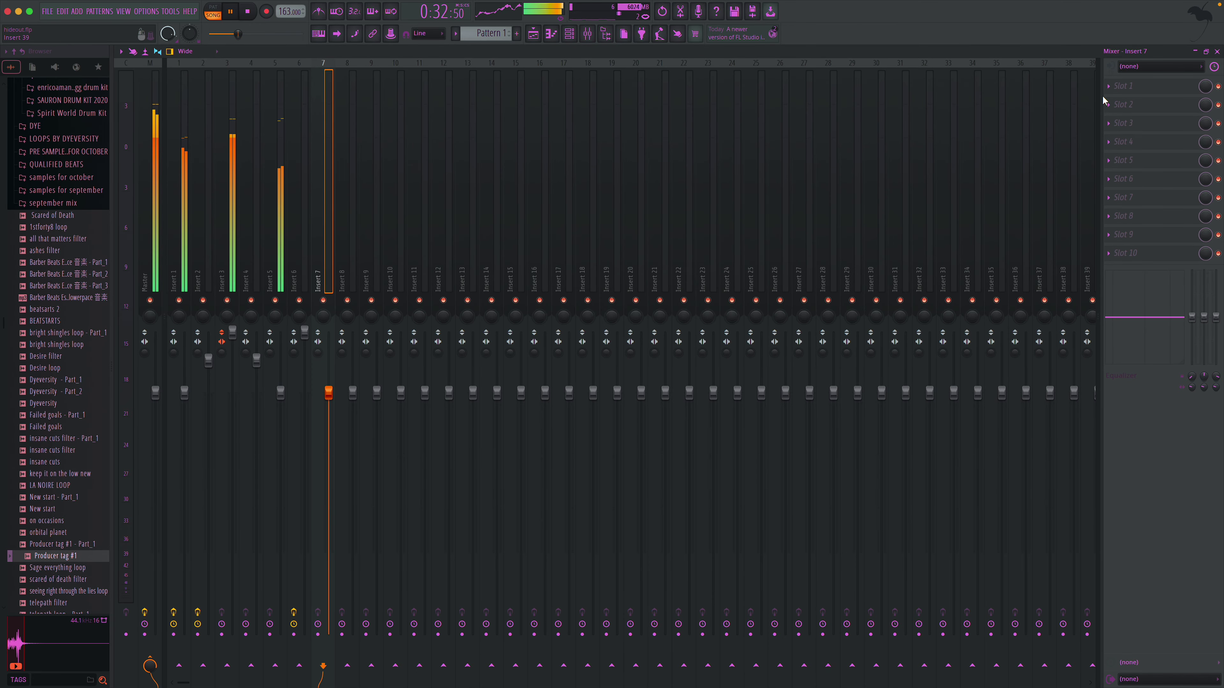
pyautogui.click(1116, 87)
pyautogui.moveTo(1121, 99)
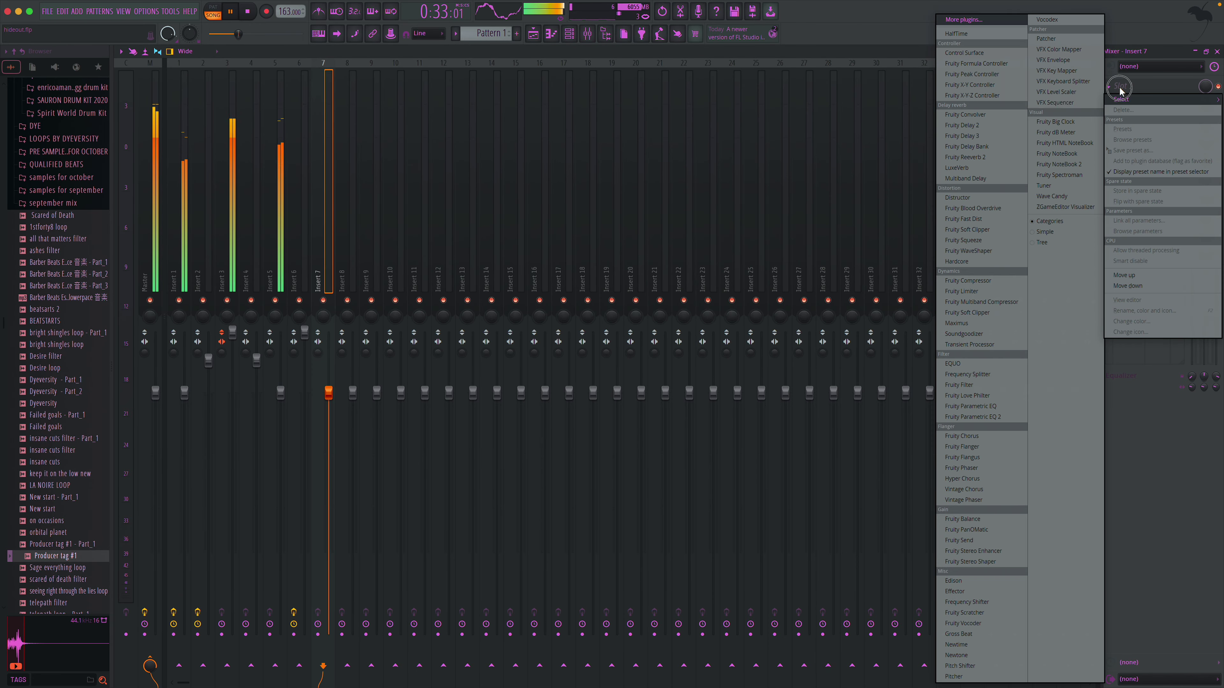
pyautogui.click(999, 137)
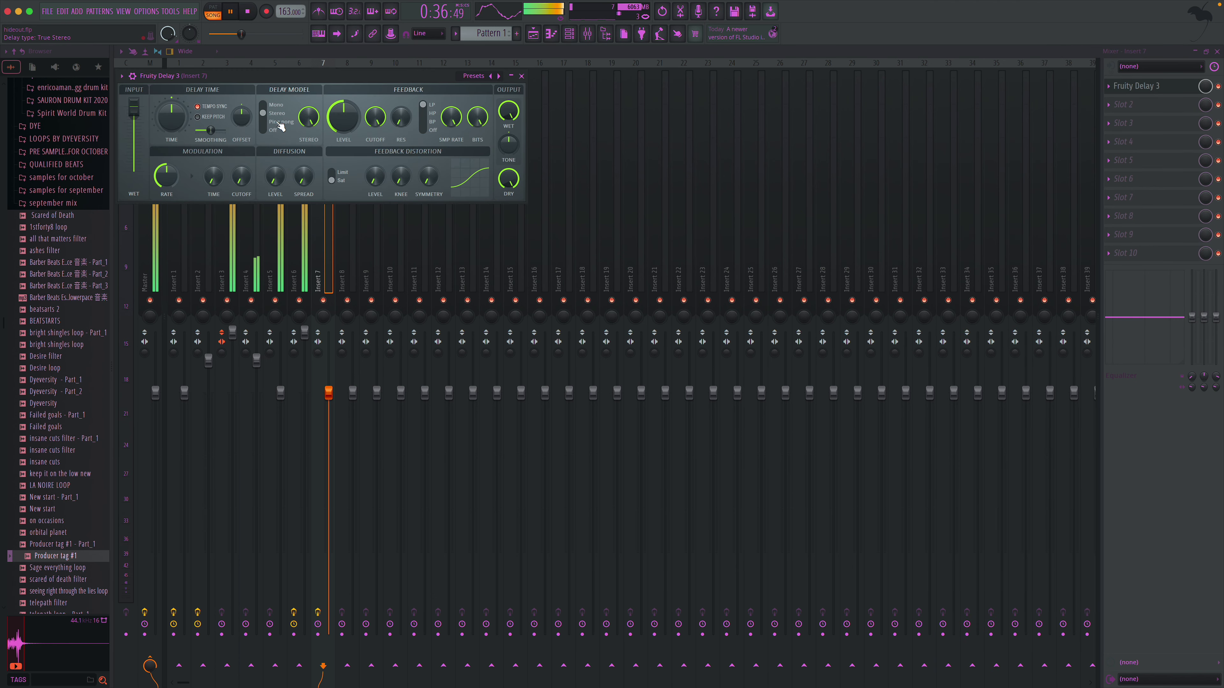
pyautogui.click(521, 76)
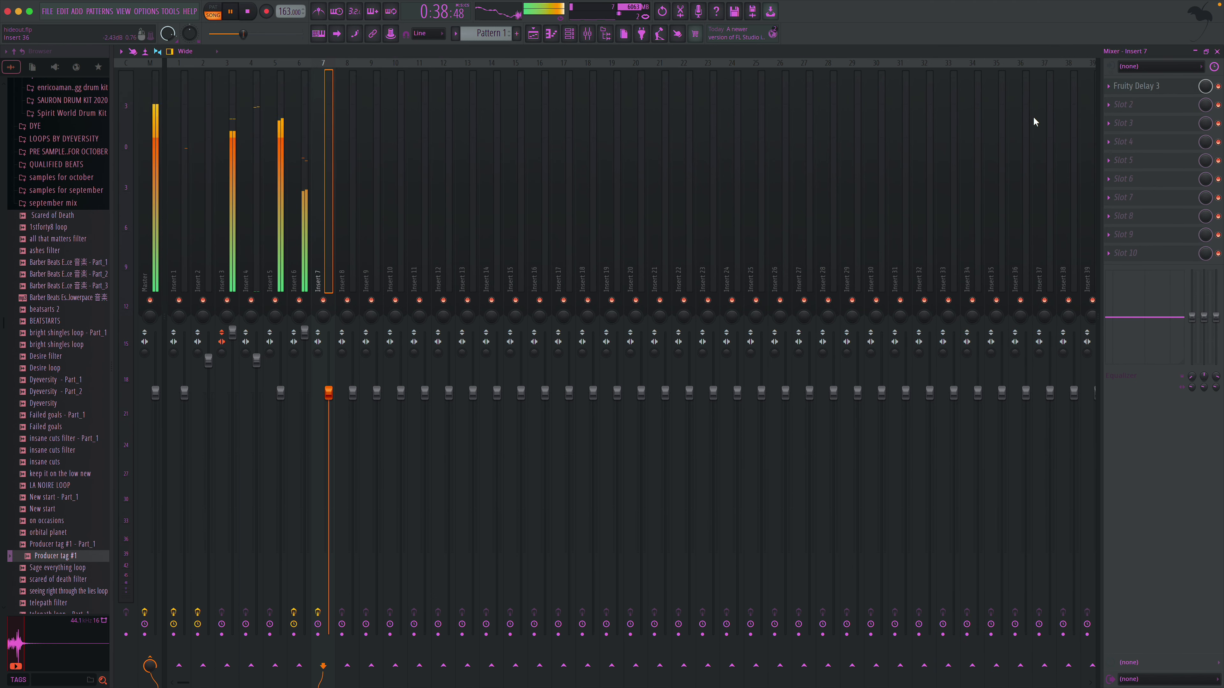
# - Load Fruity Reeverb 2 into the second effect slot of Insert 7 and raise the insert's volume fader slightly
pyautogui.click(1123, 105)
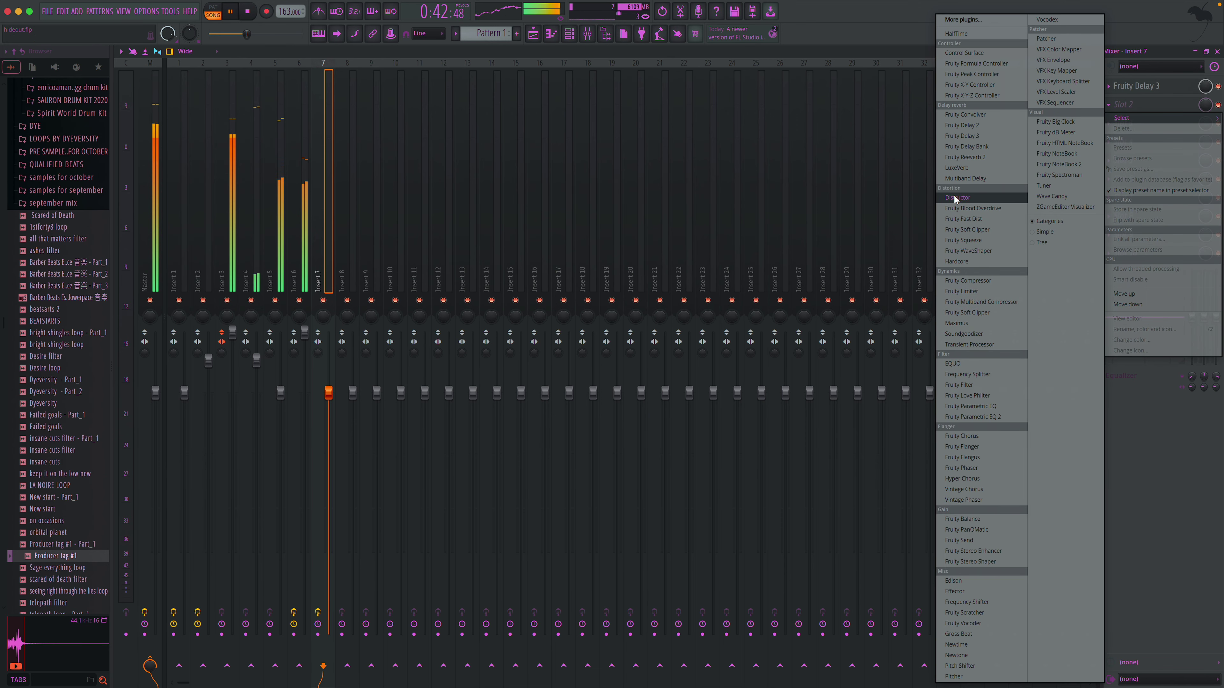
pyautogui.click(976, 157)
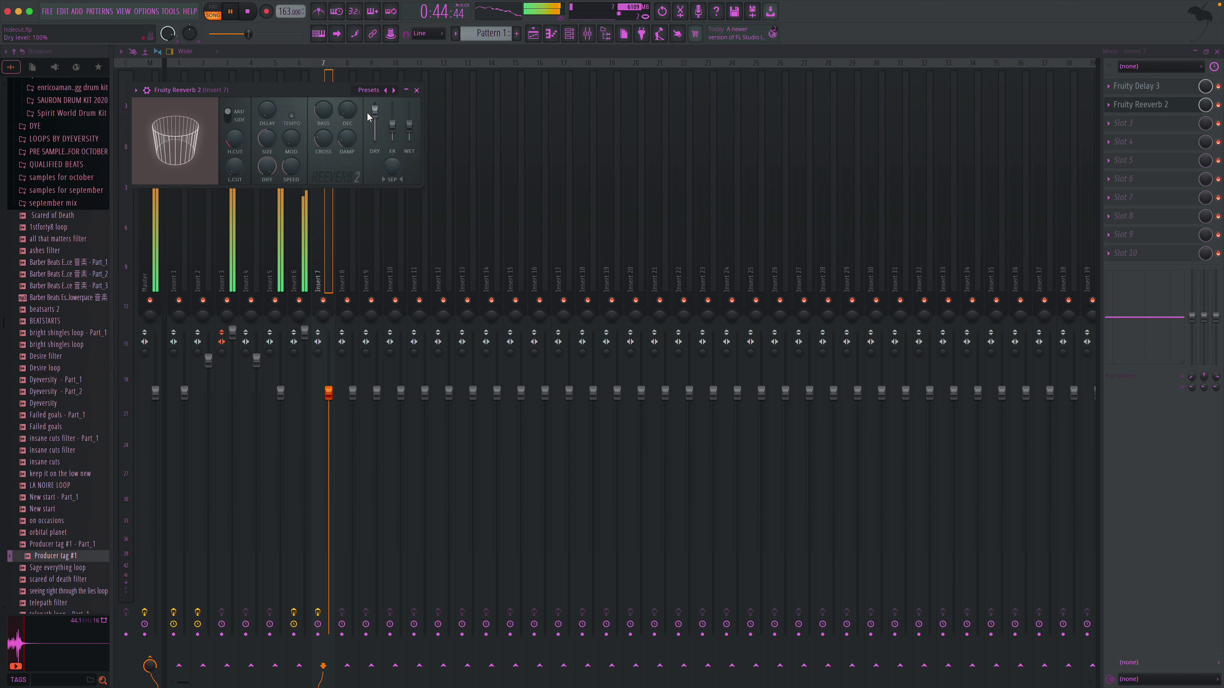
pyautogui.click(416, 90)
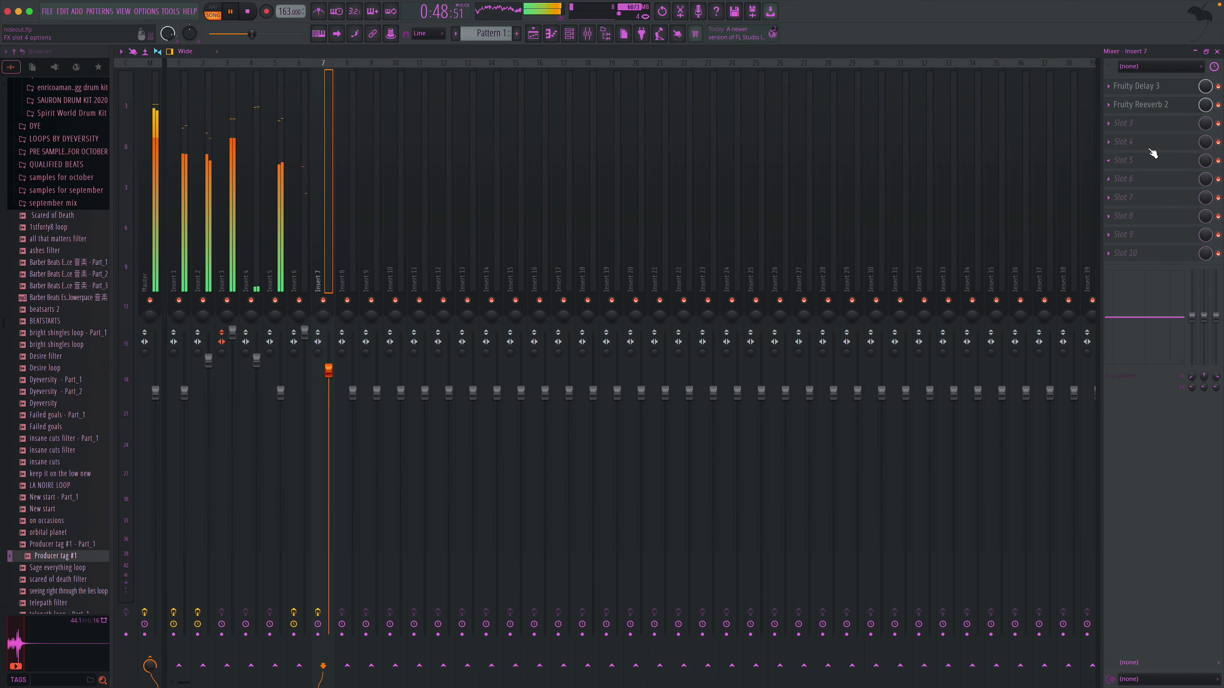
# - Load Fruity parametric EQ 2 into the third effect slot of Insert 7 and return to the playlist
pyautogui.click(1130, 123)
pyautogui.click(1004, 416)
pyautogui.click(466, 104)
pyautogui.click(478, 116)
pyautogui.click(524, 104)
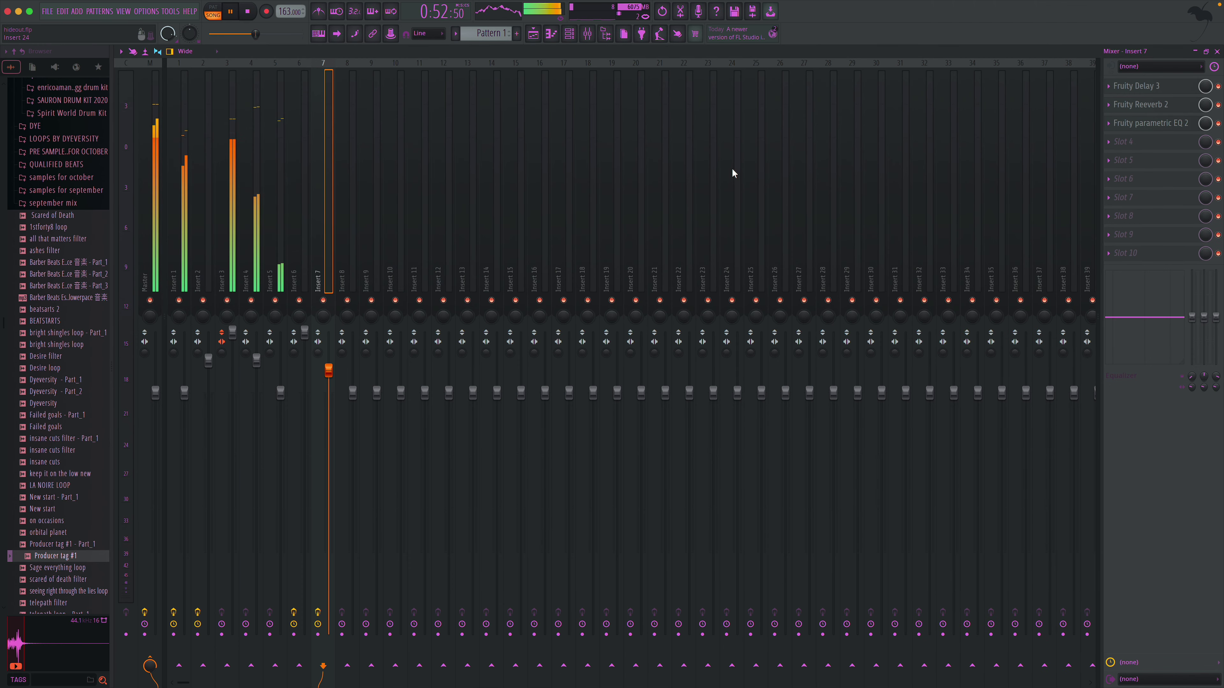
pyautogui.click(1218, 51)
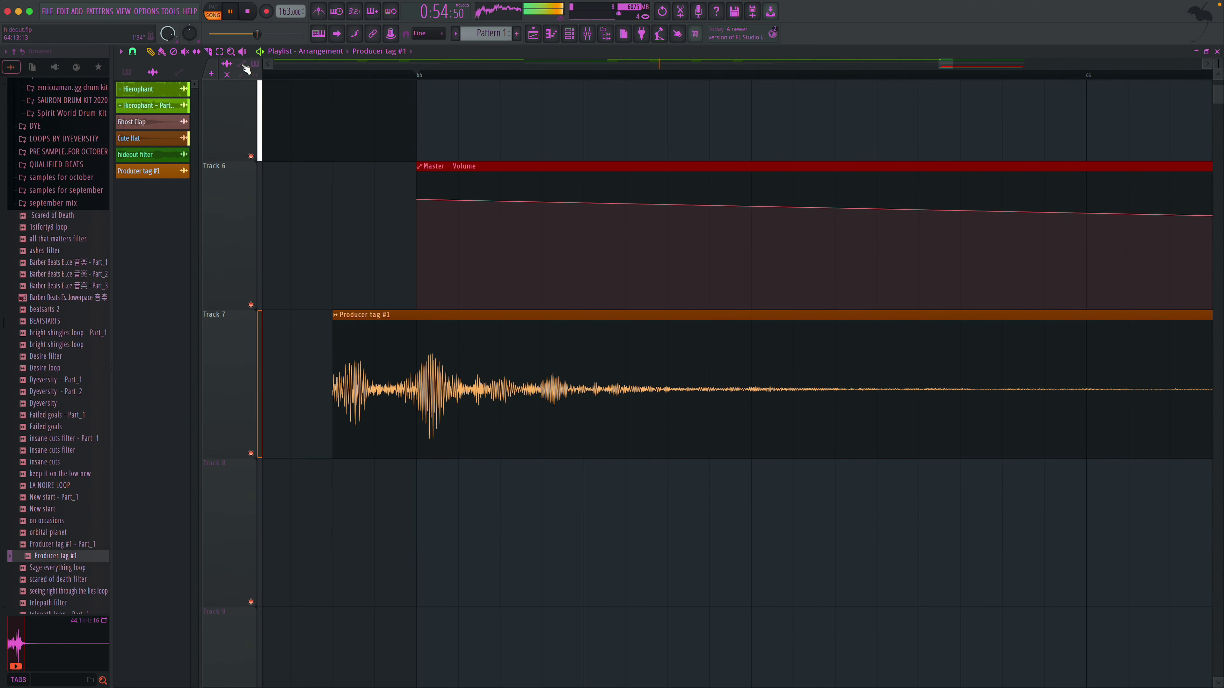
# - Restore the Draw tool and Line snapping in the playlist and review the whole arrangement up to bar 73
pyautogui.click(232, 51)
pyautogui.click(540, 173)
pyautogui.click(136, 53)
pyautogui.click(151, 52)
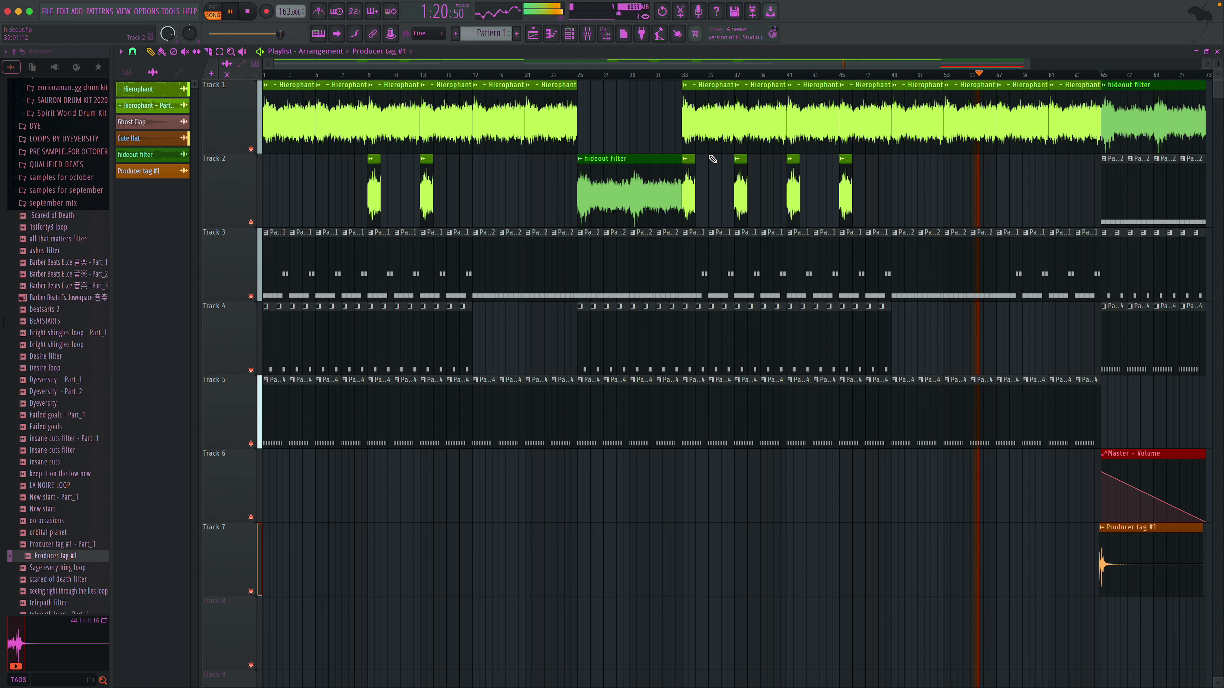
pyautogui.hscroll(9, 713, 159)
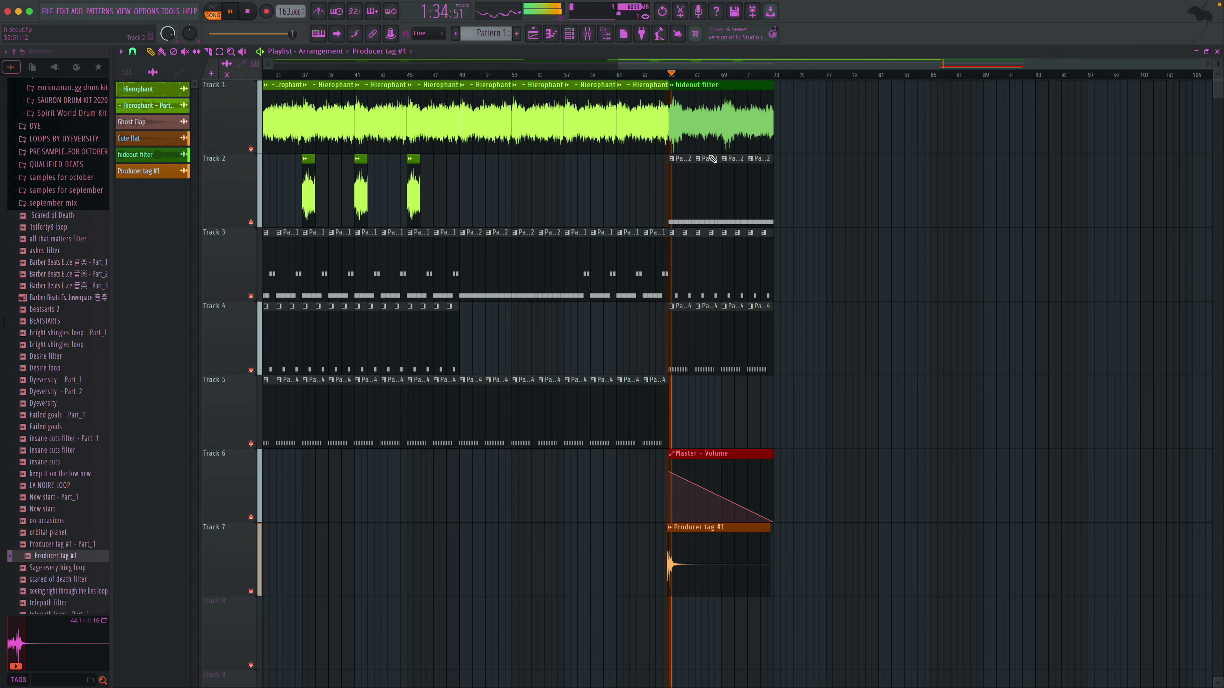
pyautogui.hscroll(-4, 296, 100)
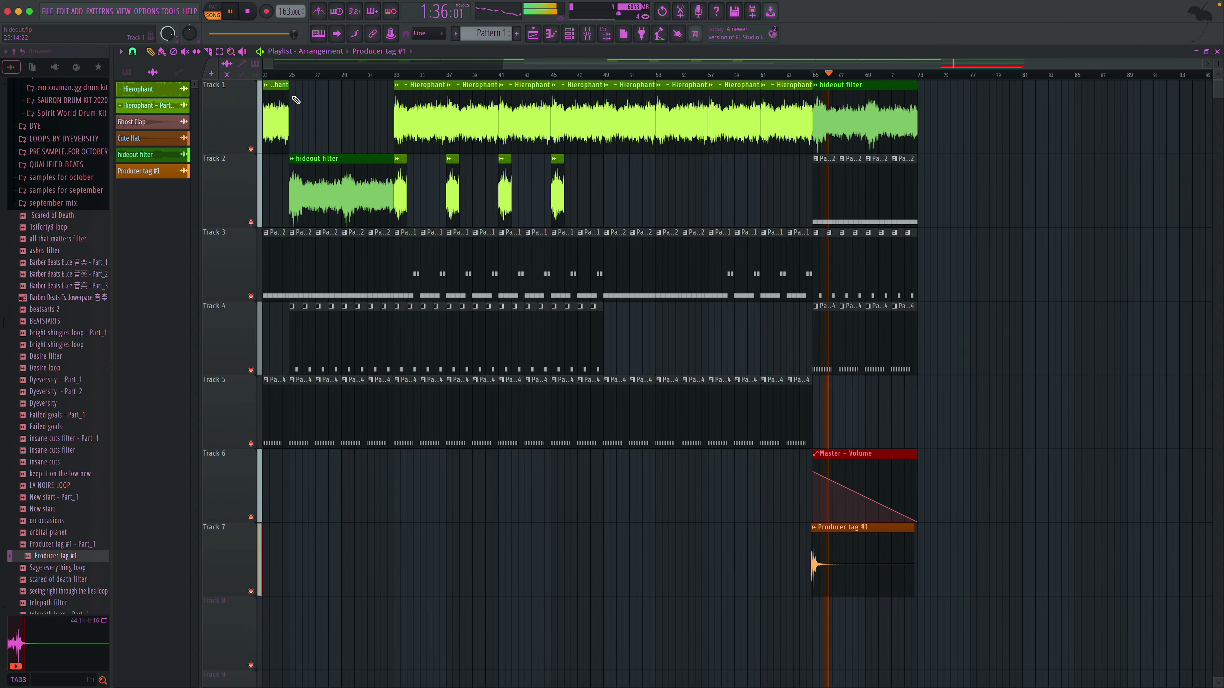
pyautogui.click(132, 51)
pyautogui.click(140, 78)
pyautogui.hscroll(-7, 375, 131)
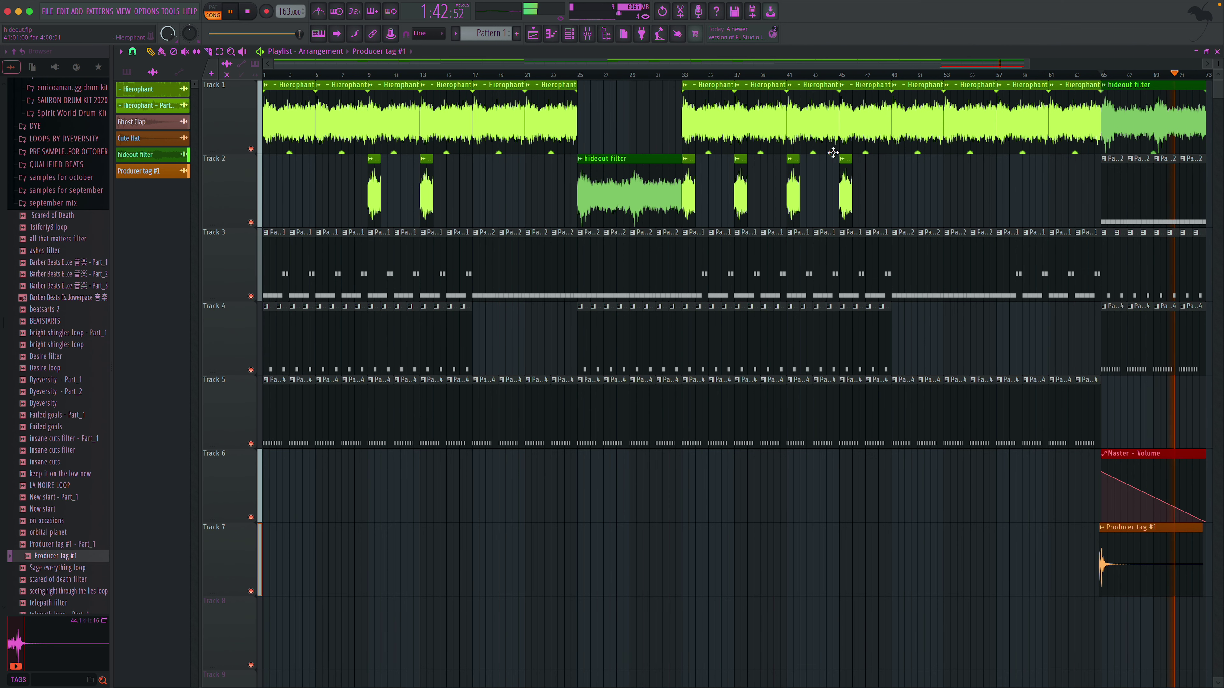
# - Render the full song to the Desktop as a WAV file named hideout
pyautogui.click(754, 14)
pyautogui.click(753, 11)
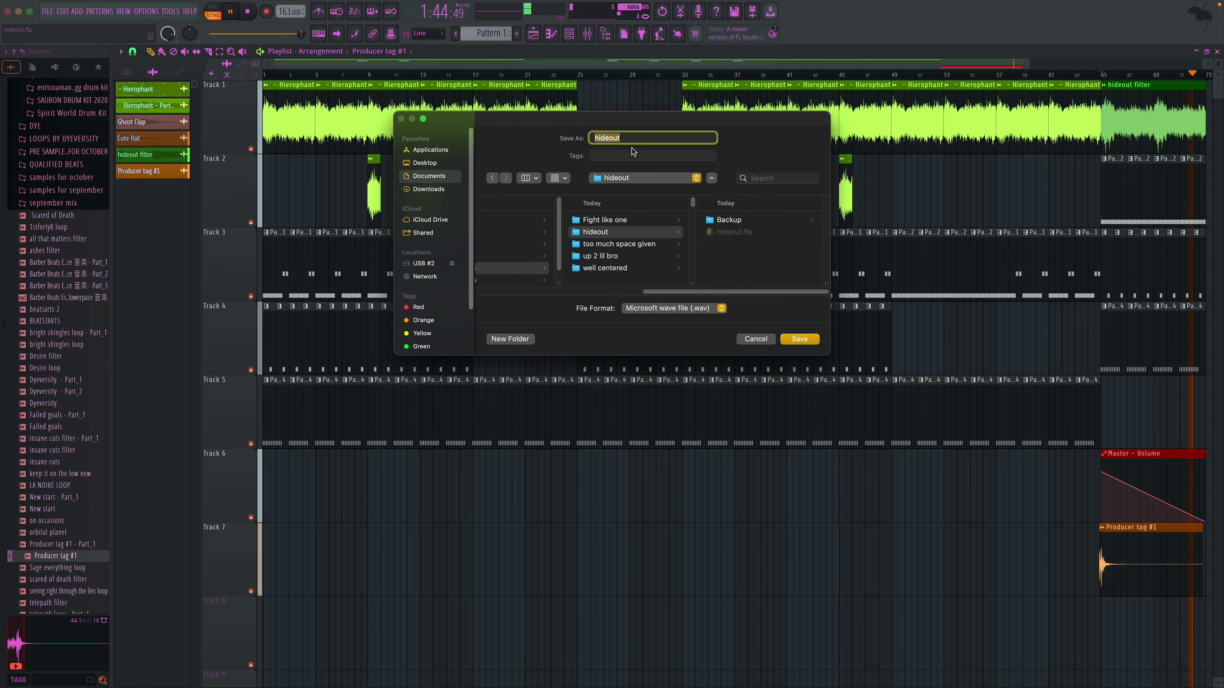
pyautogui.click(429, 164)
pyautogui.press('Return')
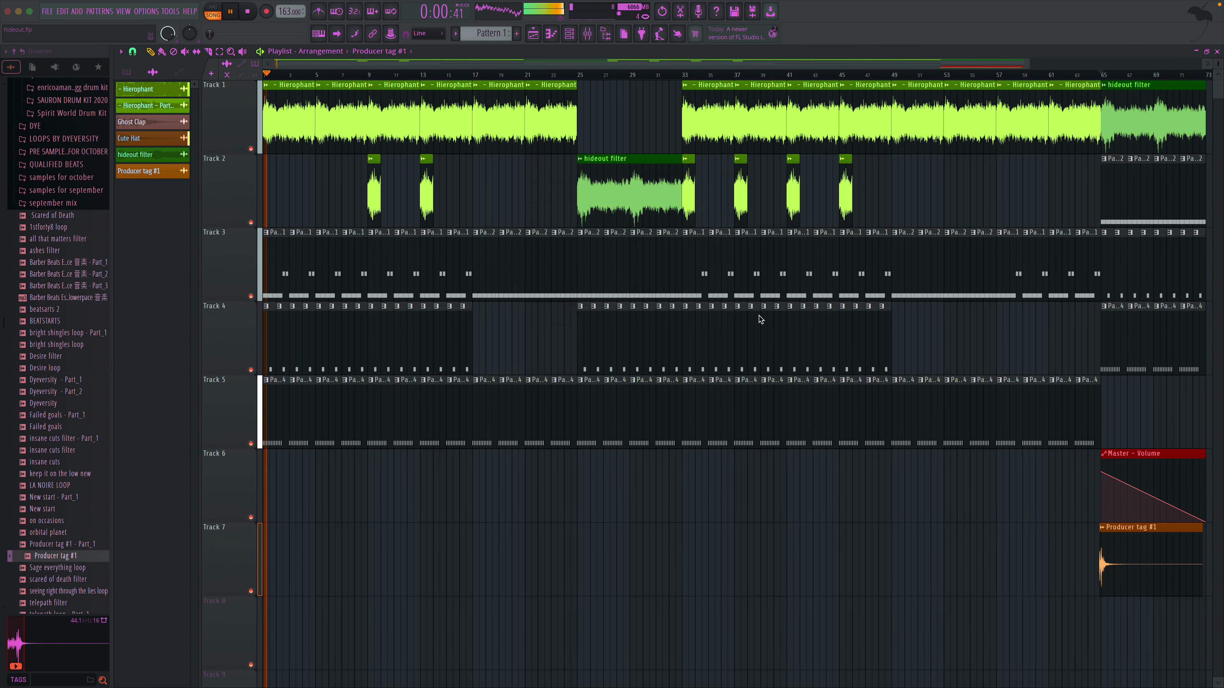
pyautogui.click(707, 498)
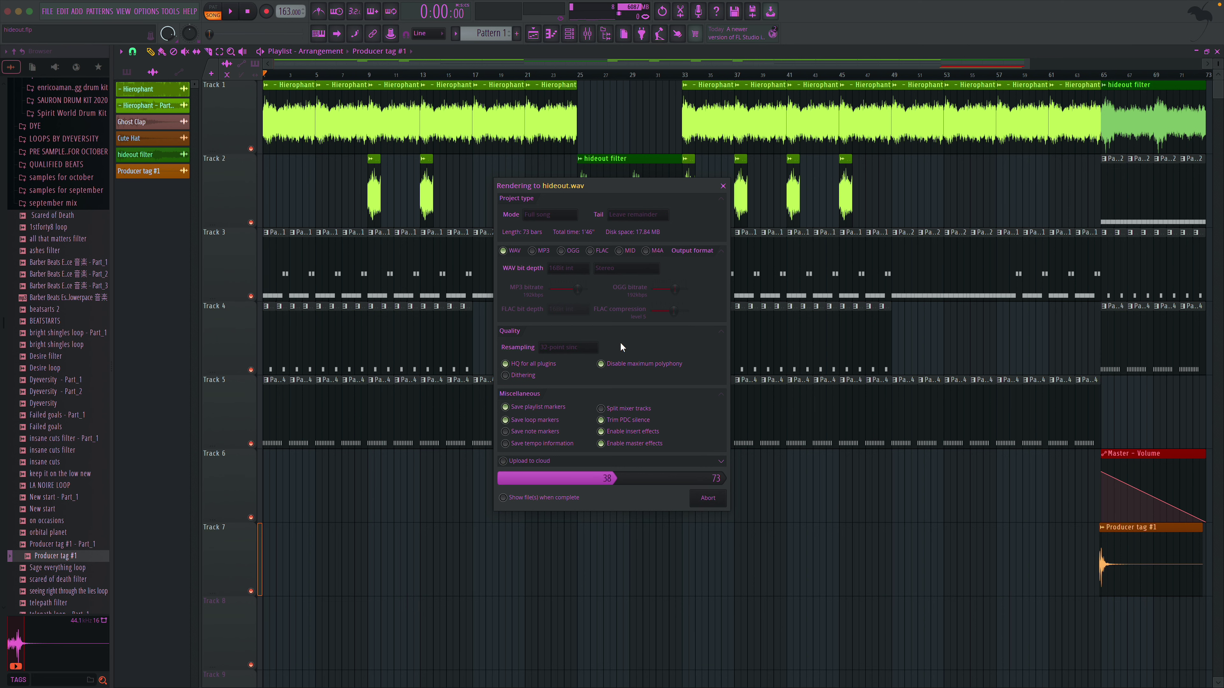
# - Start a new project, saving the changes to hideout.flp
pyautogui.click(51, 13)
pyautogui.moveTo(66, 38)
pyautogui.click(201, 119)
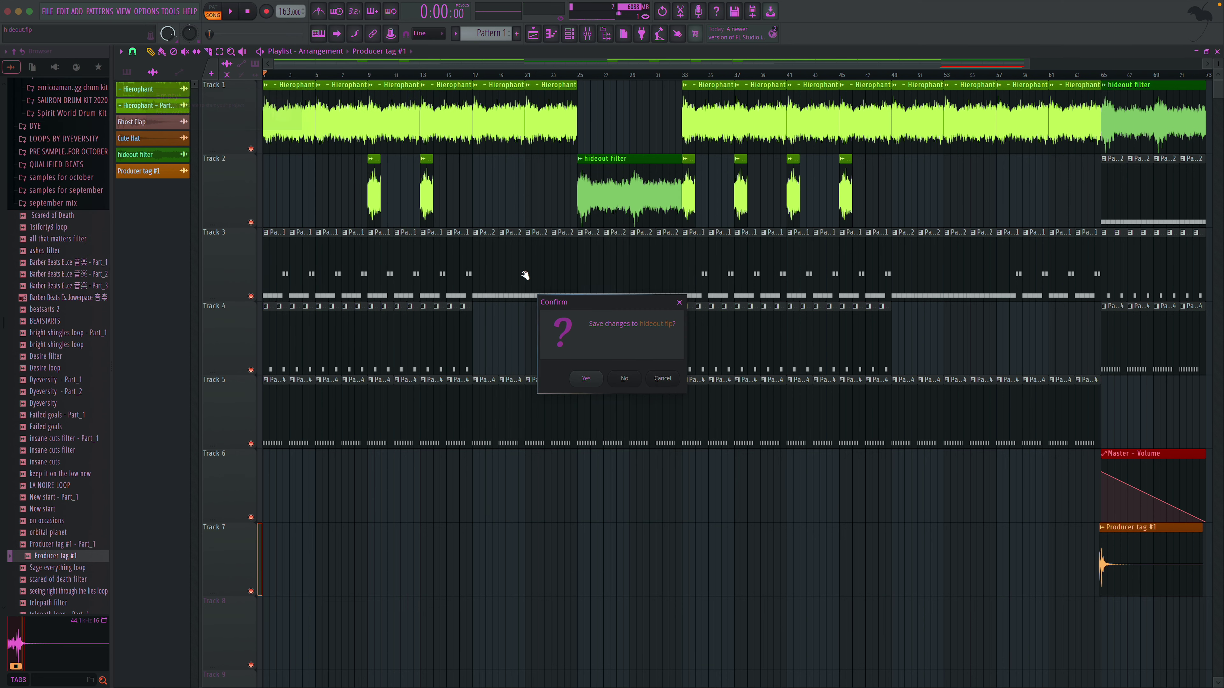
pyautogui.click(596, 379)
# - Import Hierophant.mp3 from the desktop into the playlist and place it at bar 1 on Track 1
pyautogui.scroll(1, 73, 101)
pyautogui.click(142, 34)
pyautogui.moveTo(292, 673); pyautogui.dragTo(308, 138)
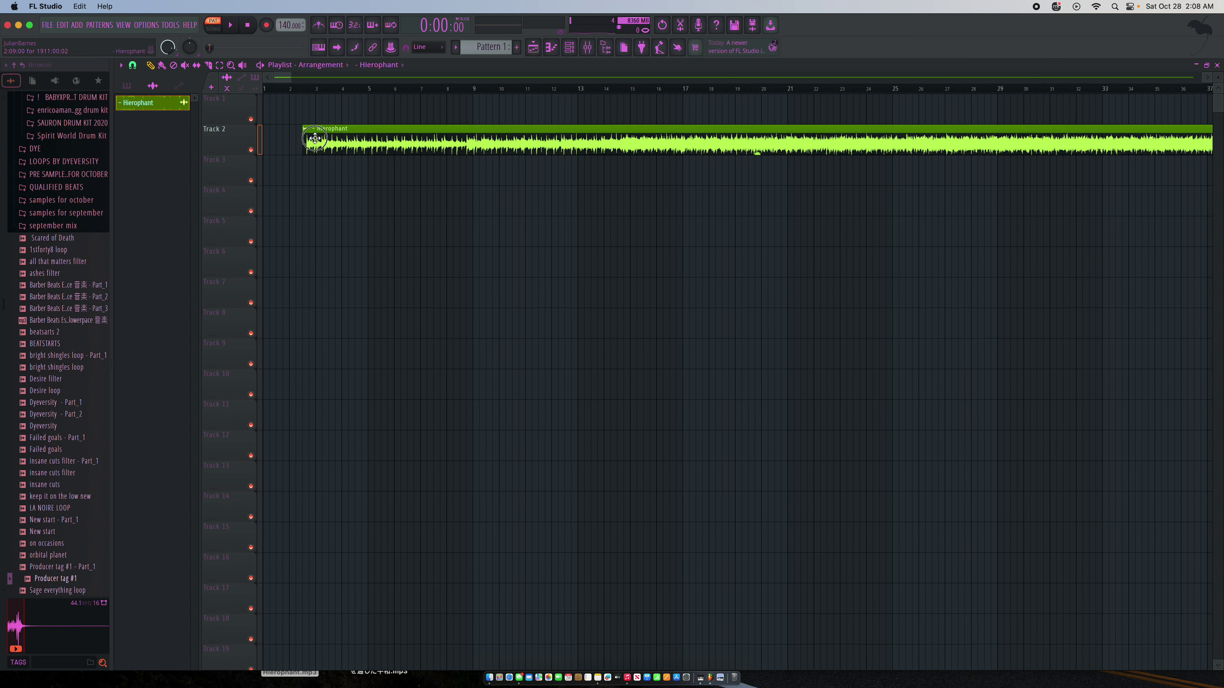
pyautogui.moveTo(308, 129); pyautogui.dragTo(287, 95)
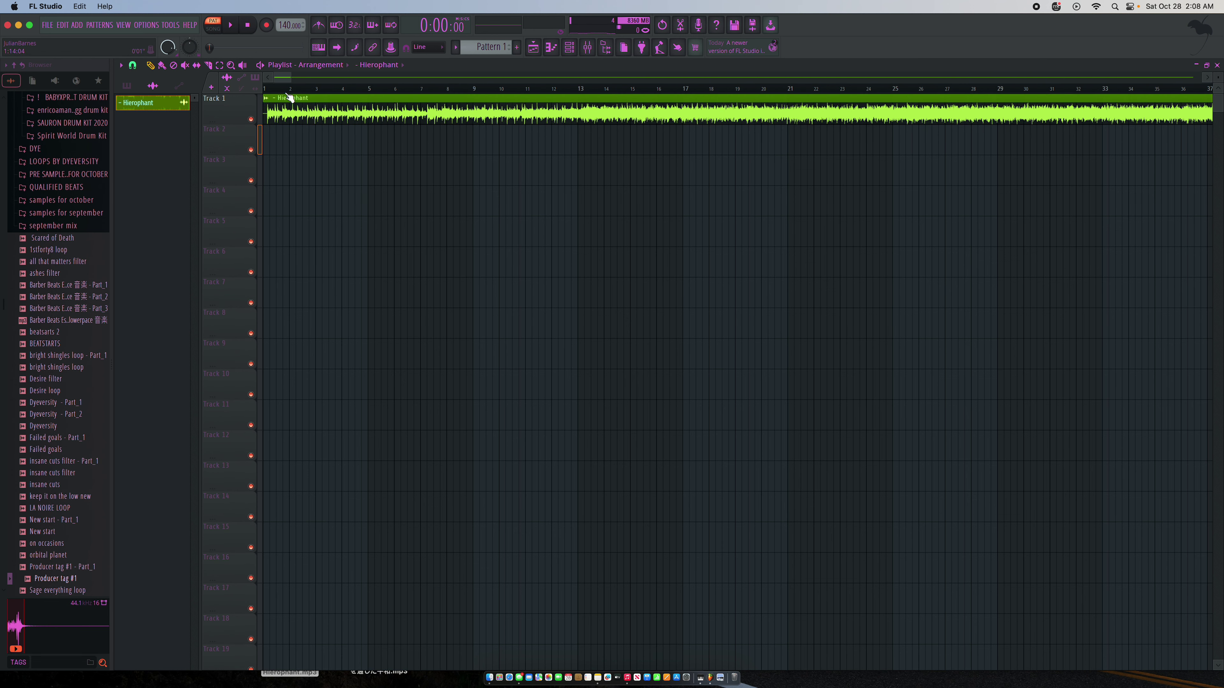
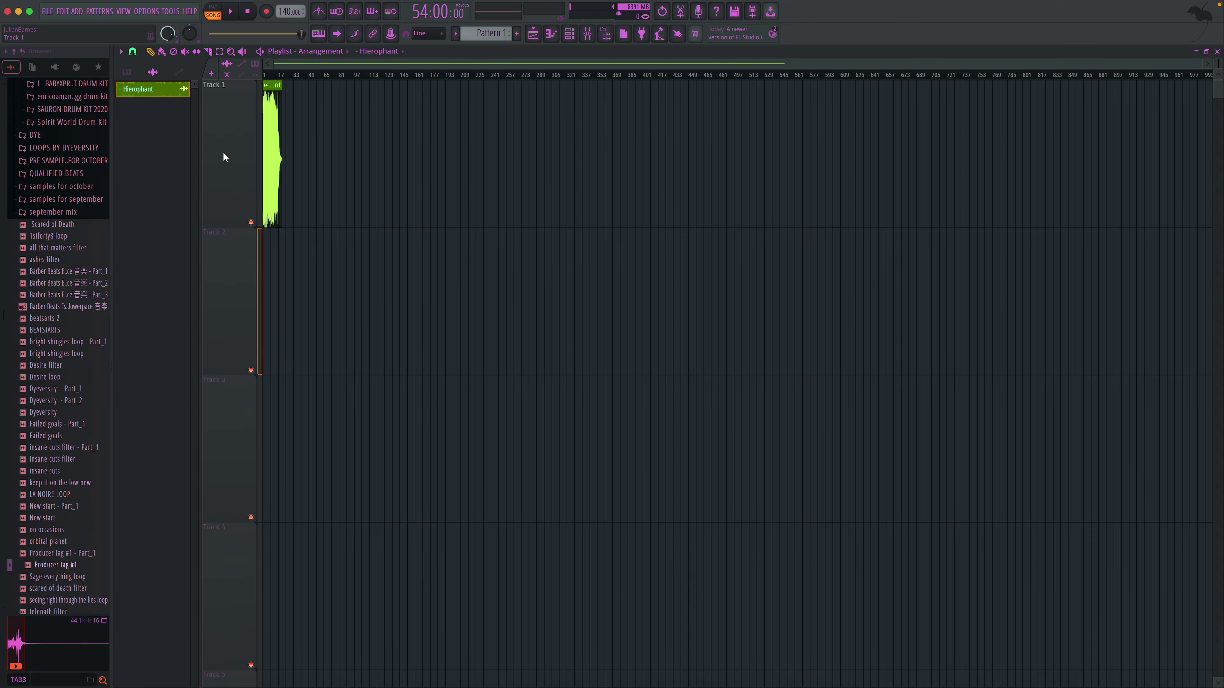
# - With snapping set to Line, slice the Hierophant clip on Track 1 just before bar 6
pyautogui.moveTo(344, 98); pyautogui.dragTo(231, 164)
pyautogui.moveTo(382, 121); pyautogui.dragTo(184, 175)
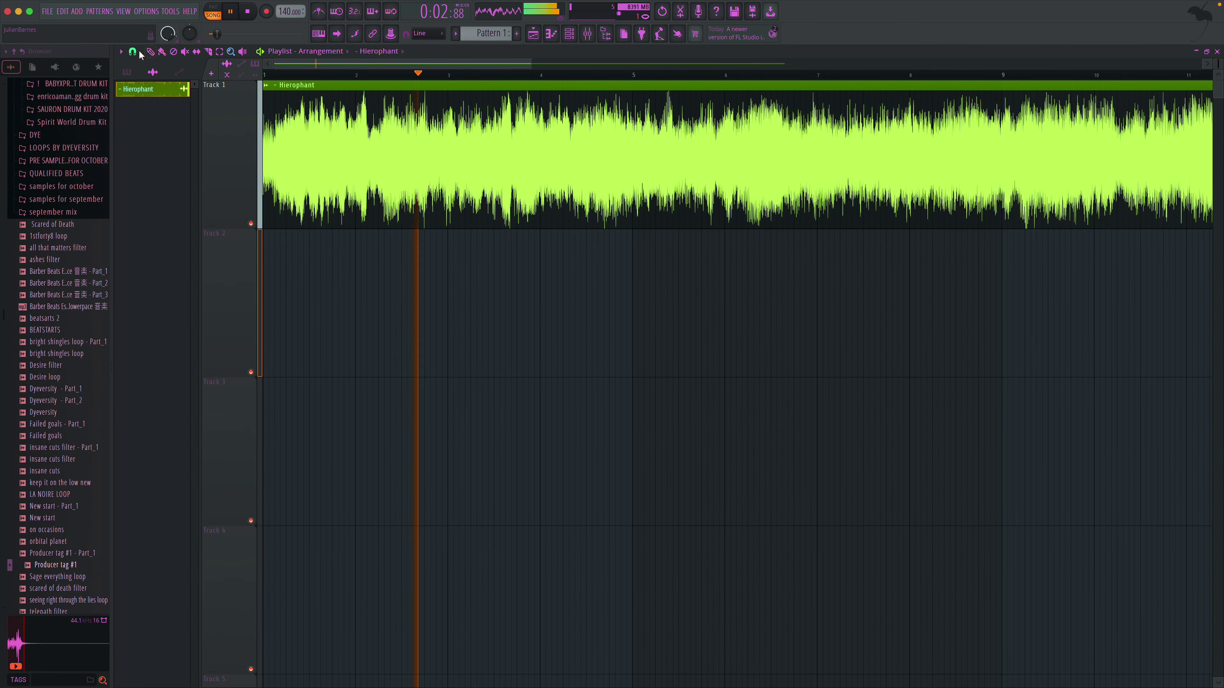
pyautogui.click(132, 51)
pyautogui.click(145, 79)
pyautogui.click(208, 51)
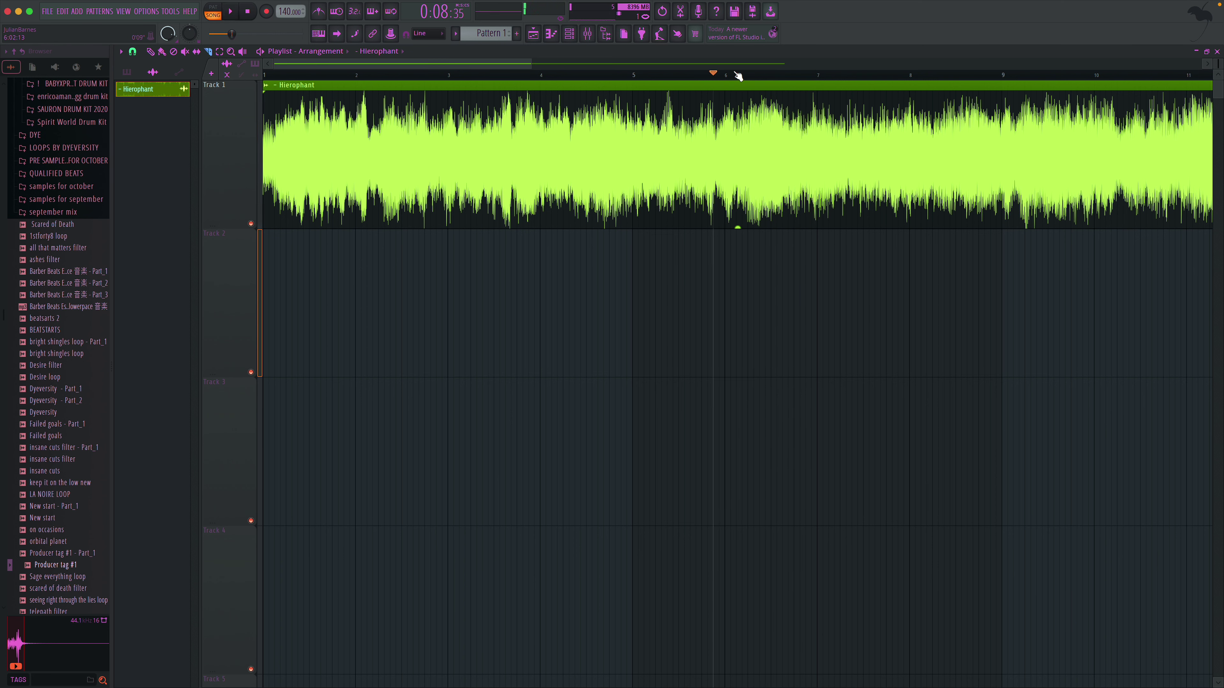
pyautogui.moveTo(719, 238); pyautogui.dragTo(713, 115)
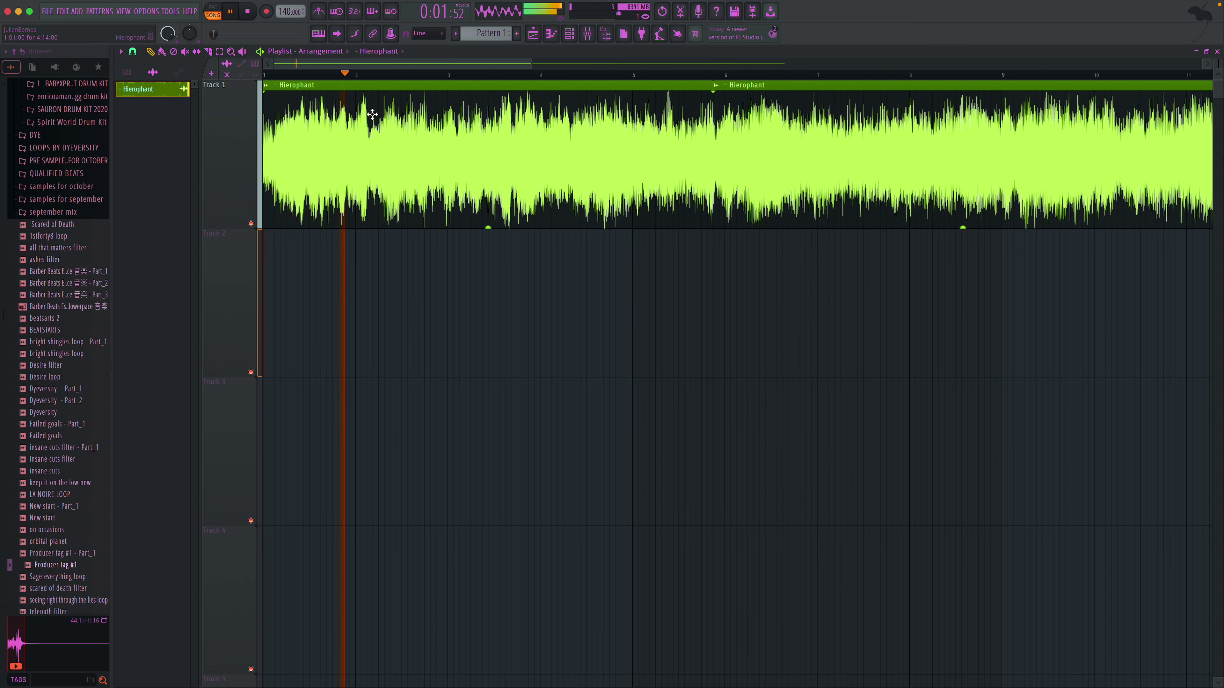
# - Slice the first Hierophant clip again a little past the middle of bar 2 and play it back
pyautogui.click(210, 51)
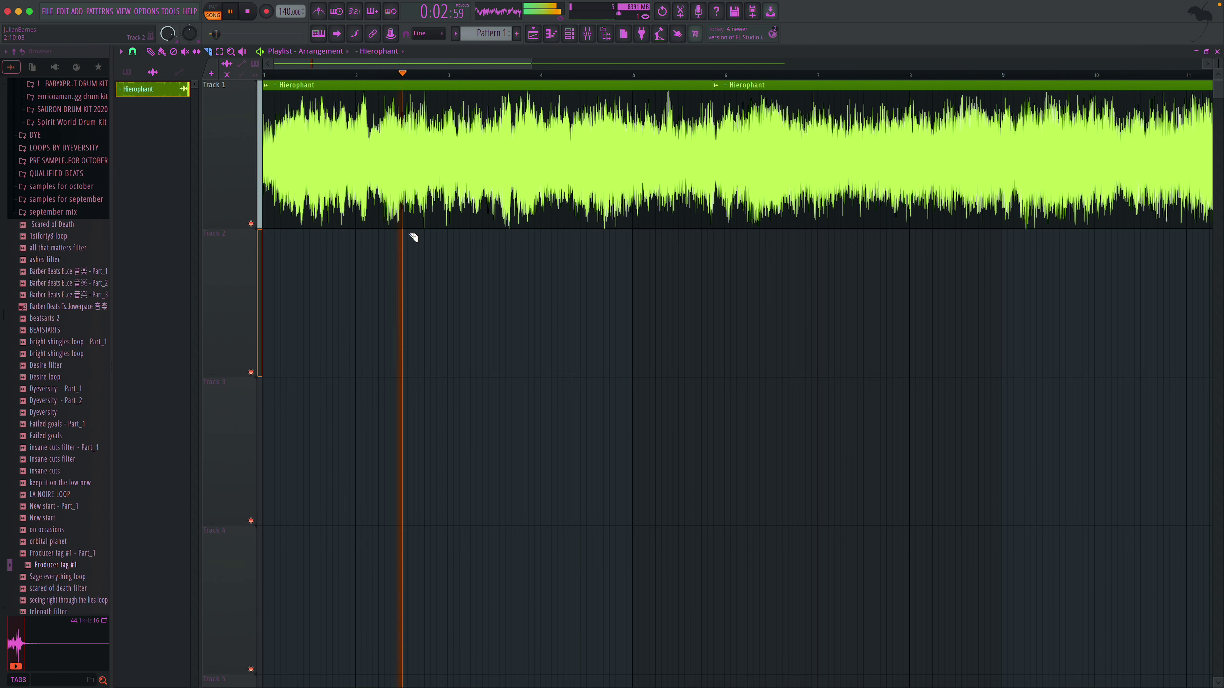
pyautogui.moveTo(411, 231); pyautogui.dragTo(414, 77)
pyautogui.press('space')
pyautogui.press('space')
# - Delete the middle Hierophant piece and move the remaining part back against the end of the first piece
pyautogui.click(151, 52)
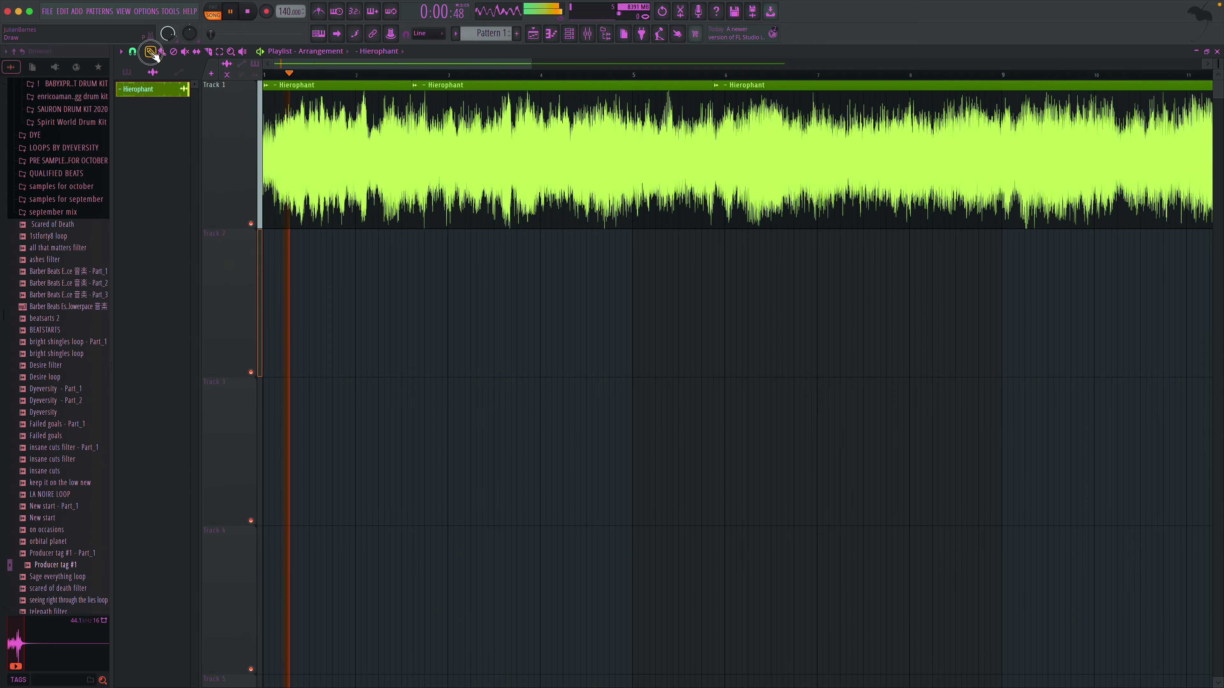
pyautogui.rightClick(636, 155)
pyautogui.press('space')
pyautogui.press('space')
pyautogui.moveTo(776, 165); pyautogui.dragTo(501, 159)
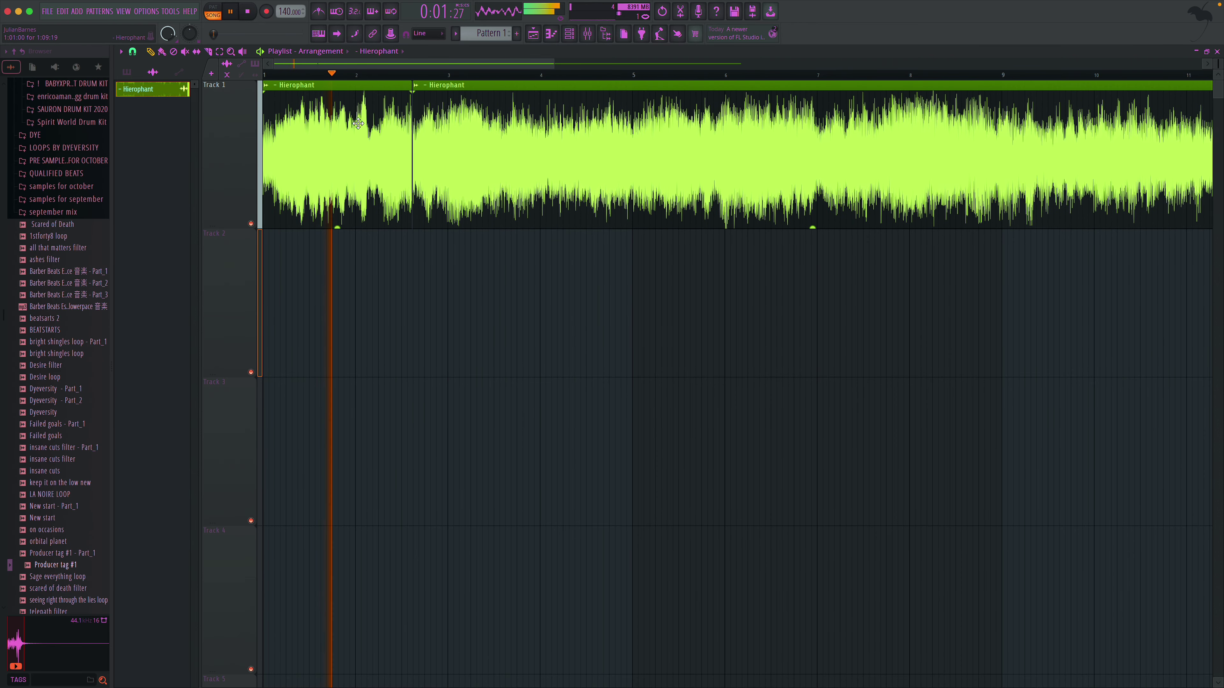
# - With snapping set to none, nudge the second Hierophant clip slightly earlier to close the gap after the first piece
pyautogui.click(231, 52)
pyautogui.moveTo(370, 130); pyautogui.dragTo(563, 226)
pyautogui.click(132, 52)
pyautogui.click(153, 90)
pyautogui.moveTo(497, 130); pyautogui.dragTo(490, 132)
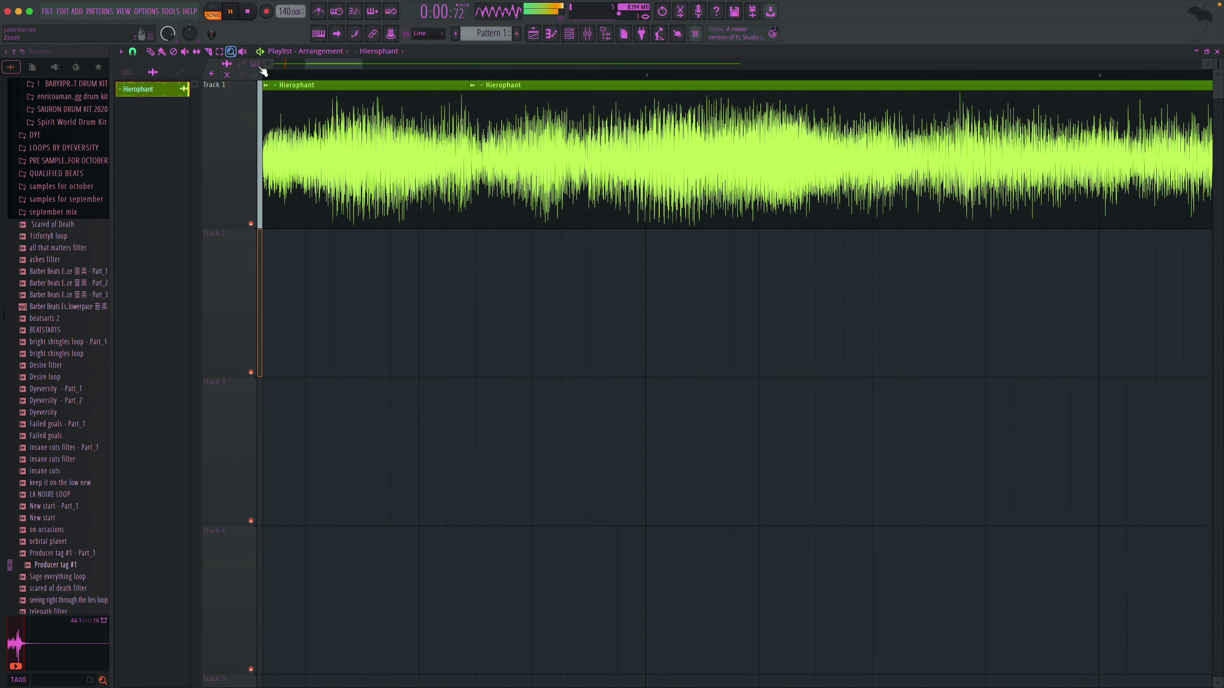
pyautogui.rightClick(453, 164)
pyautogui.moveTo(432, 165); pyautogui.dragTo(124, 225)
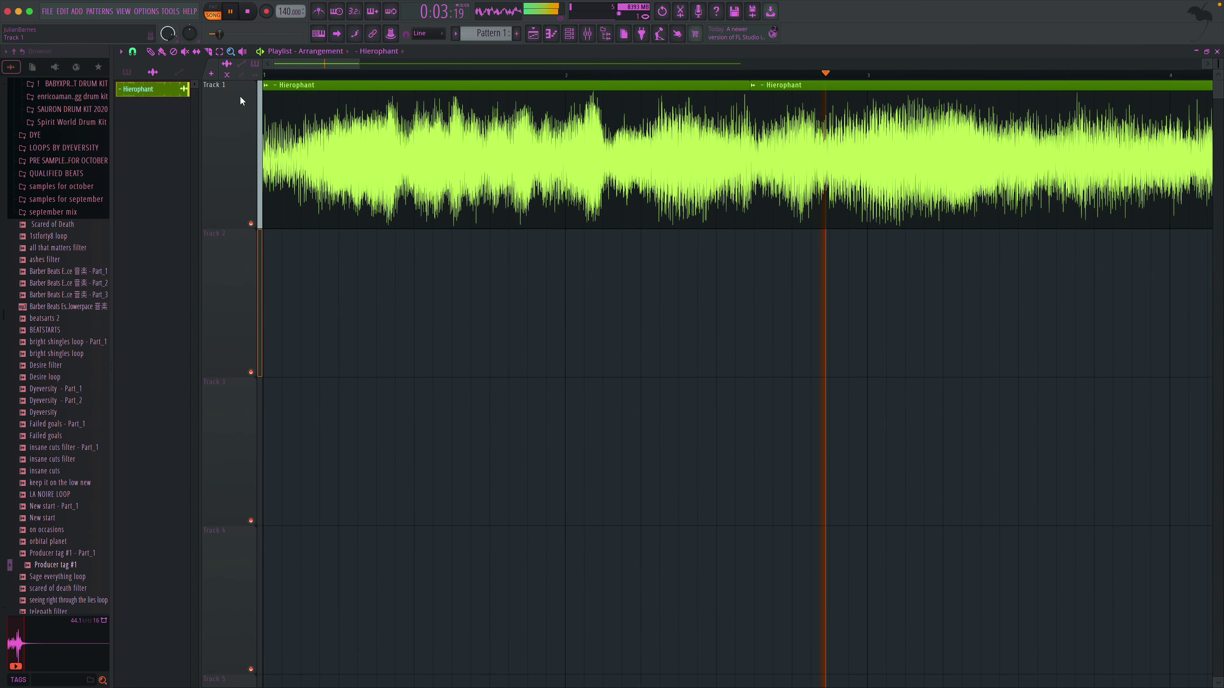
# - Set snapping to Line and try to slice the second Hierophant clip near the middle of bar 4
pyautogui.click(136, 53)
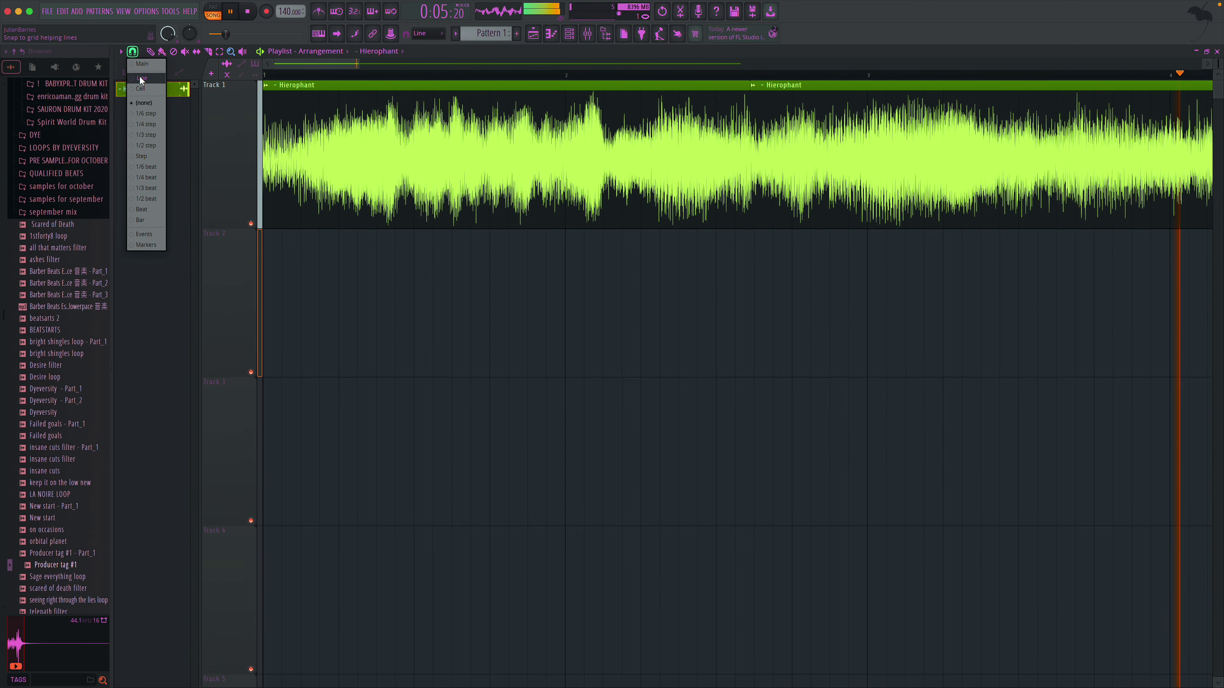
pyautogui.click(147, 78)
pyautogui.click(208, 52)
pyautogui.hscroll(10, 656, 155)
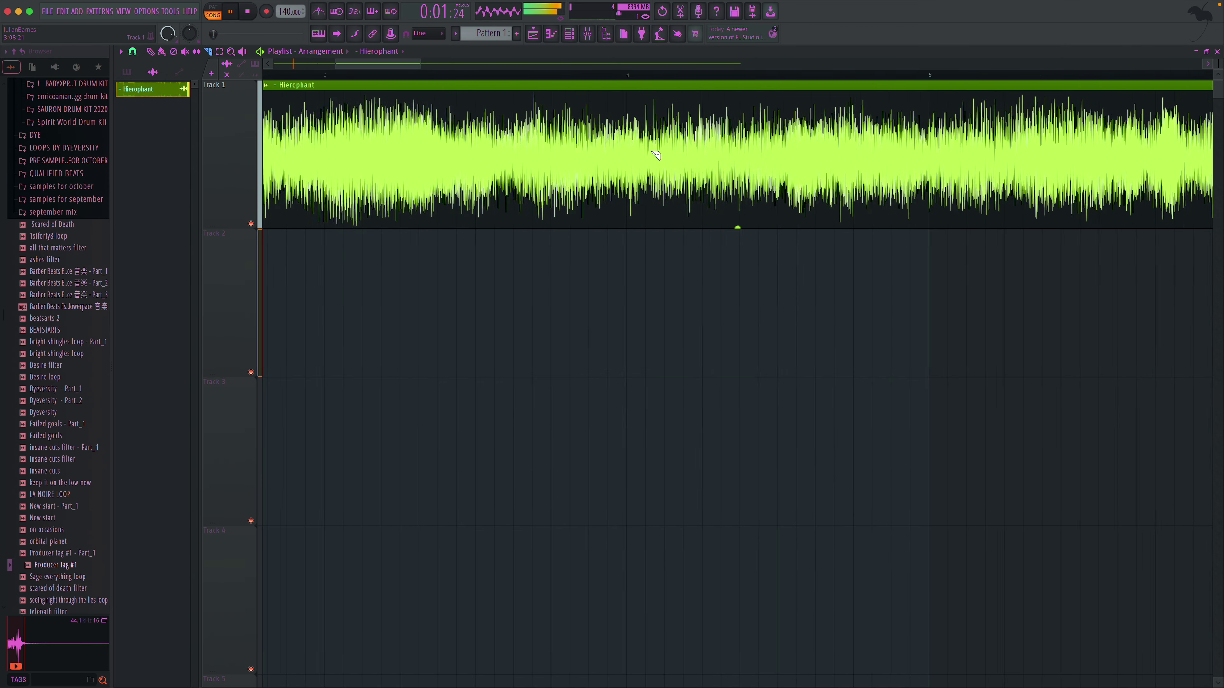
pyautogui.hscroll(-4, 656, 155)
pyautogui.scroll(1, 657, 154)
pyautogui.scroll(-2, 660, 164)
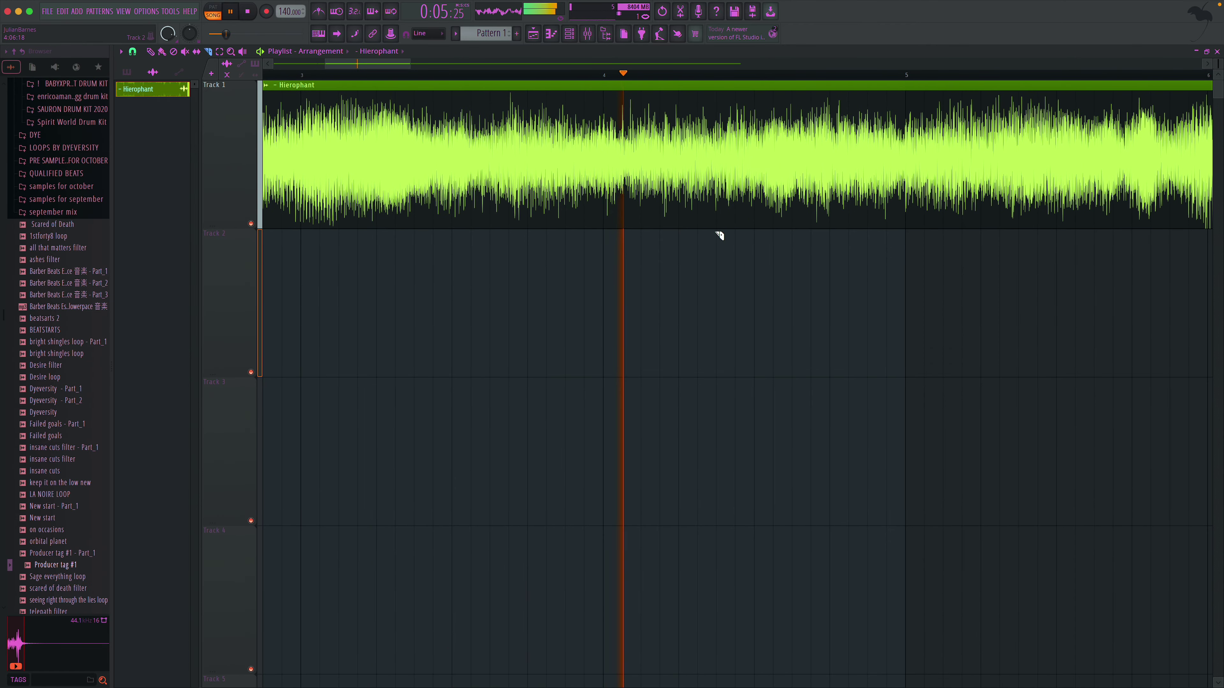
pyautogui.press('space')
pyautogui.moveTo(754, 236); pyautogui.dragTo(751, 182)
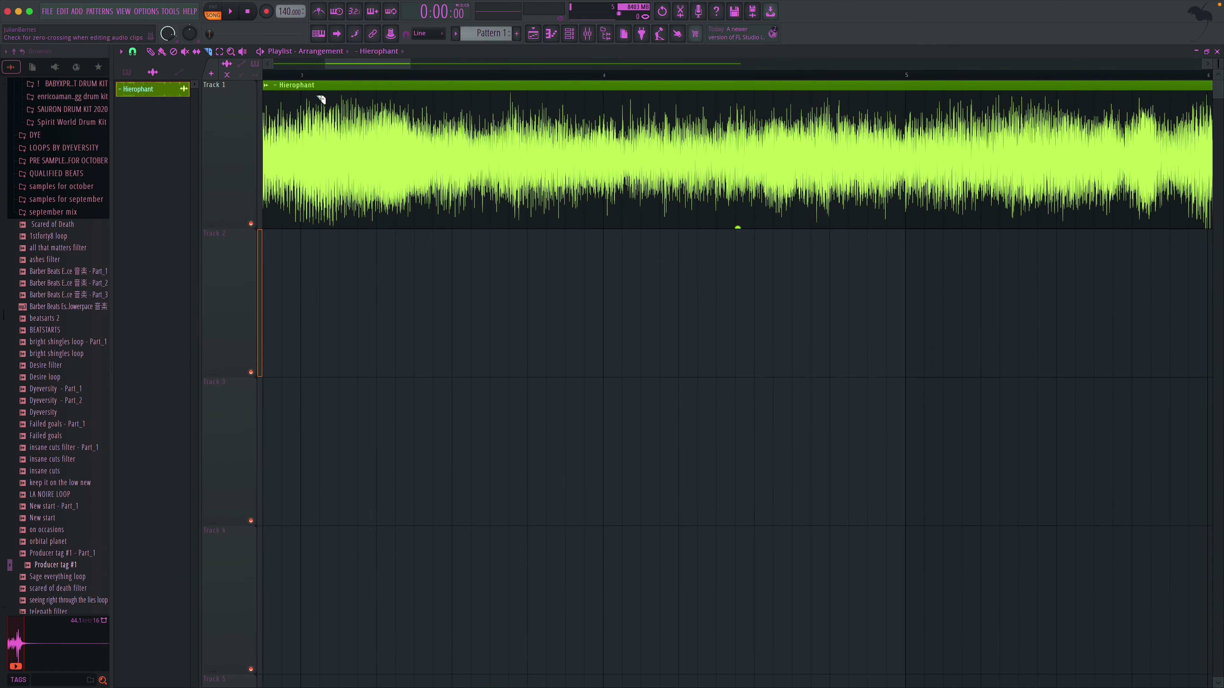
pyautogui.hscroll(-4, 309, 95)
pyautogui.click(150, 52)
pyautogui.hscroll(-4, 447, 142)
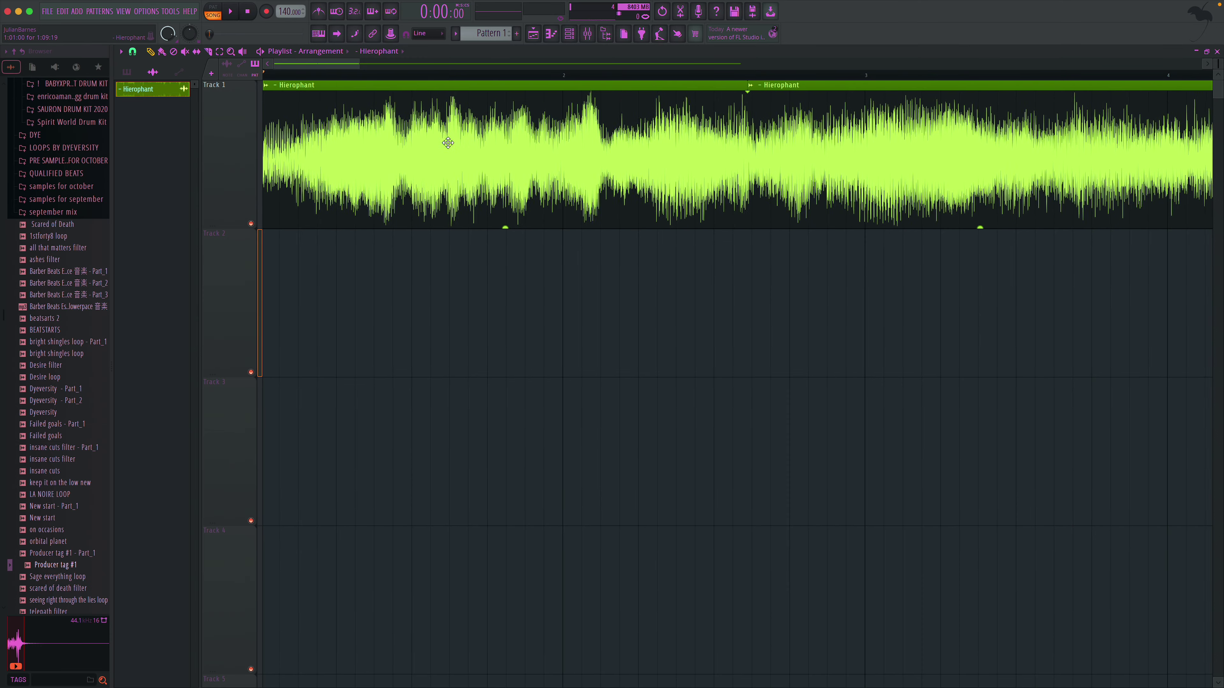
# - Play the join and try extending the second Hierophant clip's start back over the first, to 2:02:19
pyautogui.press('space')
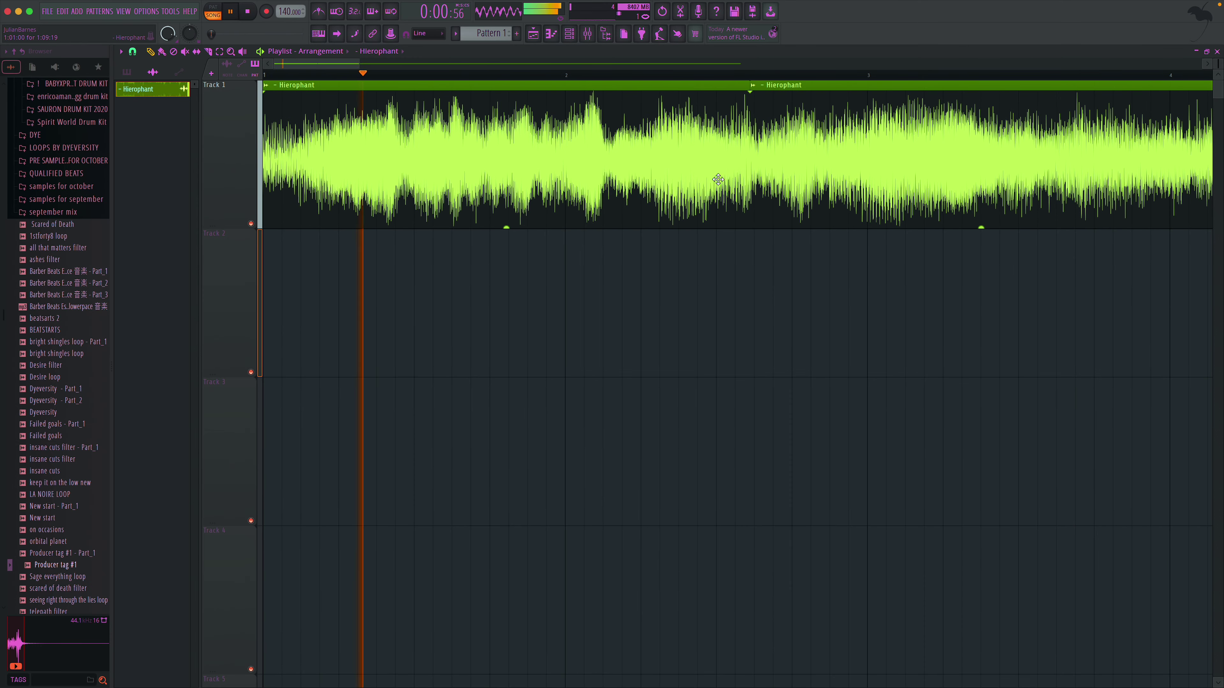
pyautogui.press('space')
pyautogui.press('space')
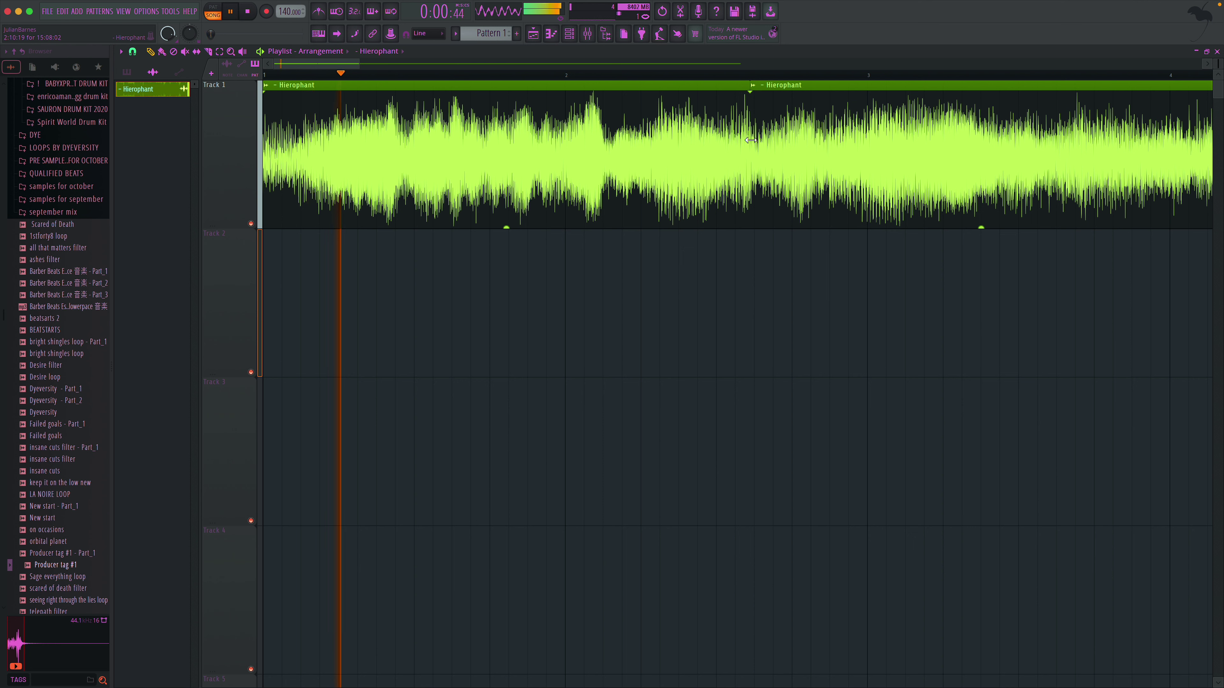
pyautogui.moveTo(751, 140); pyautogui.dragTo(617, 151)
pyautogui.press('space')
pyautogui.press('space')
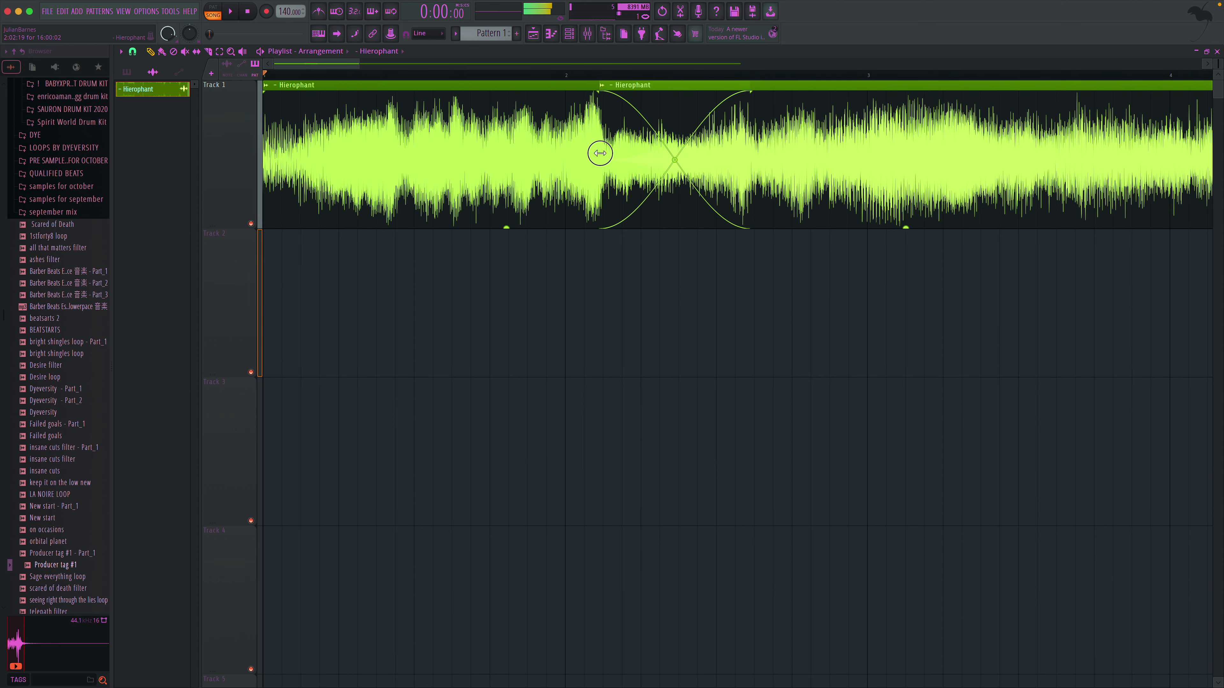
# - Shorten the first Hierophant clip to end just after bar 2 begins and move the second clip back against it
pyautogui.moveTo(804, 154); pyautogui.dragTo(709, 154)
pyautogui.press('space')
pyautogui.press('space')
pyautogui.click(132, 52)
pyautogui.click(150, 52)
pyautogui.press('space')
pyautogui.moveTo(624, 128); pyautogui.dragTo(600, 126)
pyautogui.moveTo(717, 130); pyautogui.dragTo(663, 129)
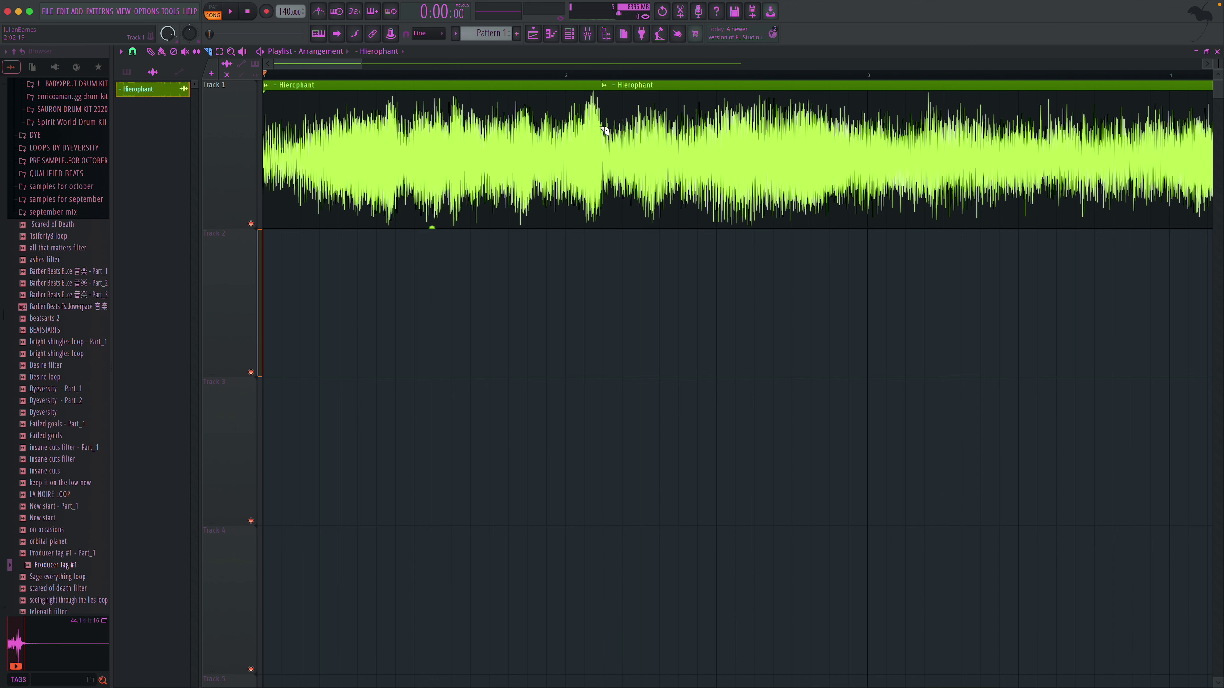
# - Trim the first Hierophant clip's end slightly more, move the second clip back to 1:16:11, and play the join
pyautogui.press('space')
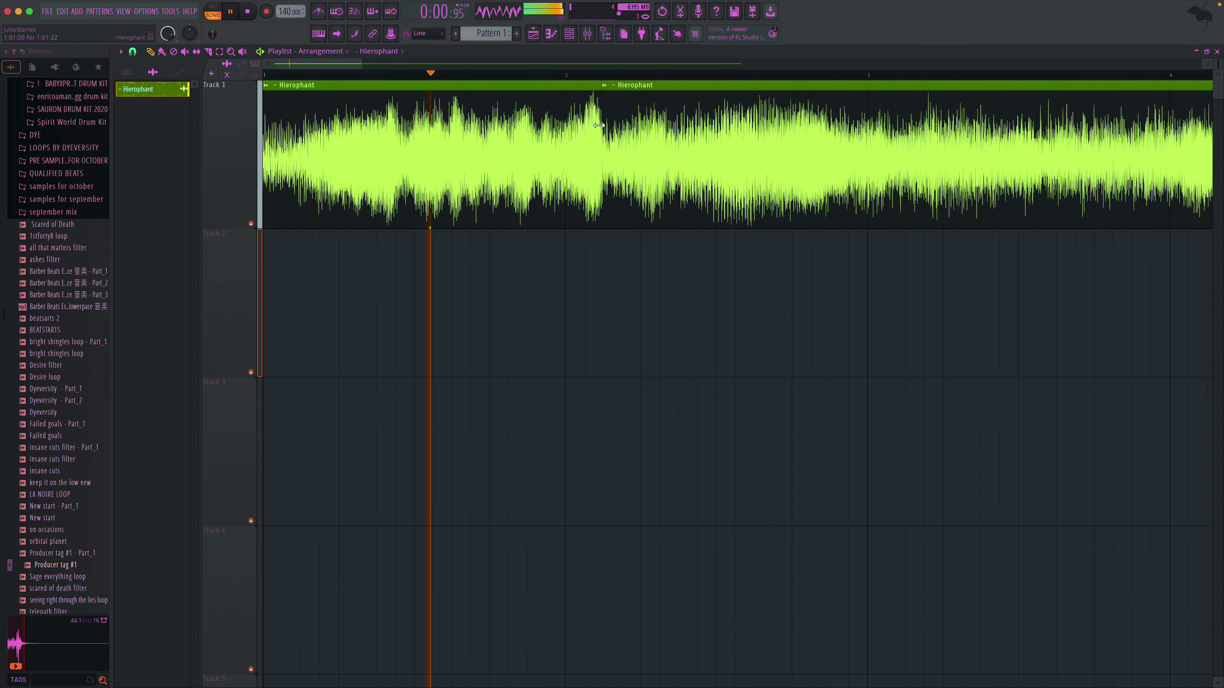
pyautogui.press('space')
pyautogui.moveTo(604, 123)
pyautogui.mouseDown()
pyautogui.moveTo(552, 123)
pyautogui.moveTo(616, 124)
pyautogui.moveTo(586, 128)
pyautogui.mouseUp()
pyautogui.press('space')
pyautogui.press('space')
pyautogui.press('space')
pyautogui.press('space')
pyautogui.press('space')
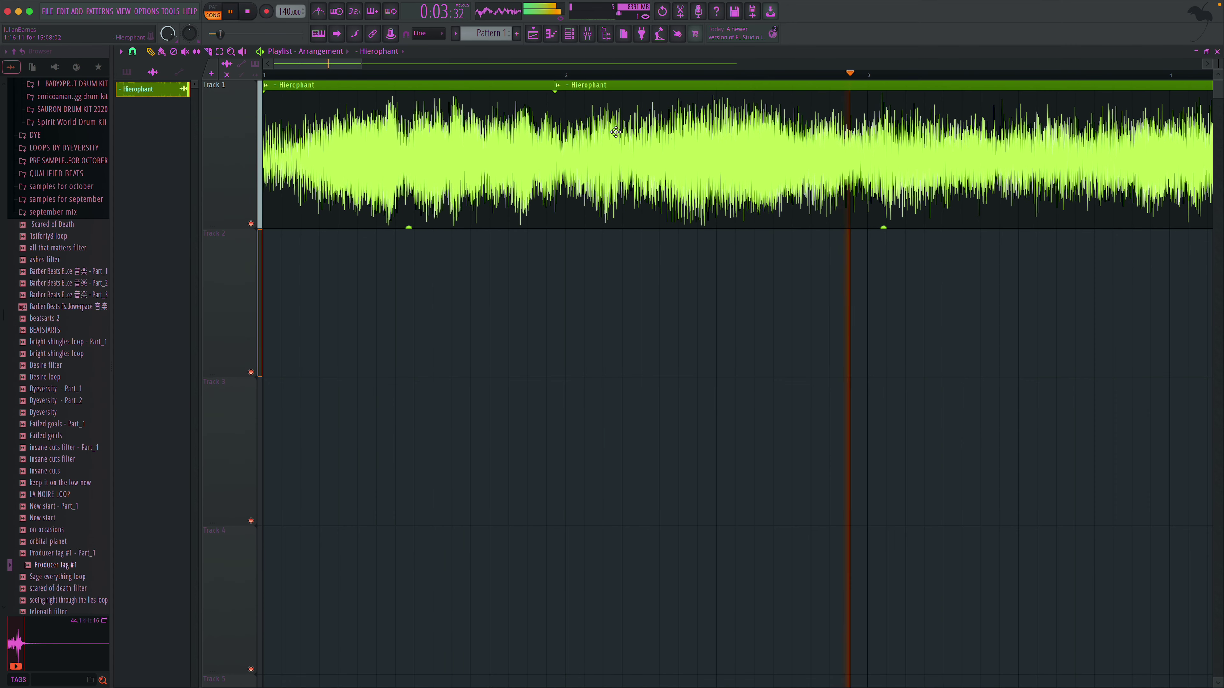
# - Nudge the second Hierophant clip slightly later and extend the first clip's end to meet it
pyautogui.hscroll(1, 616, 132)
pyautogui.press('space')
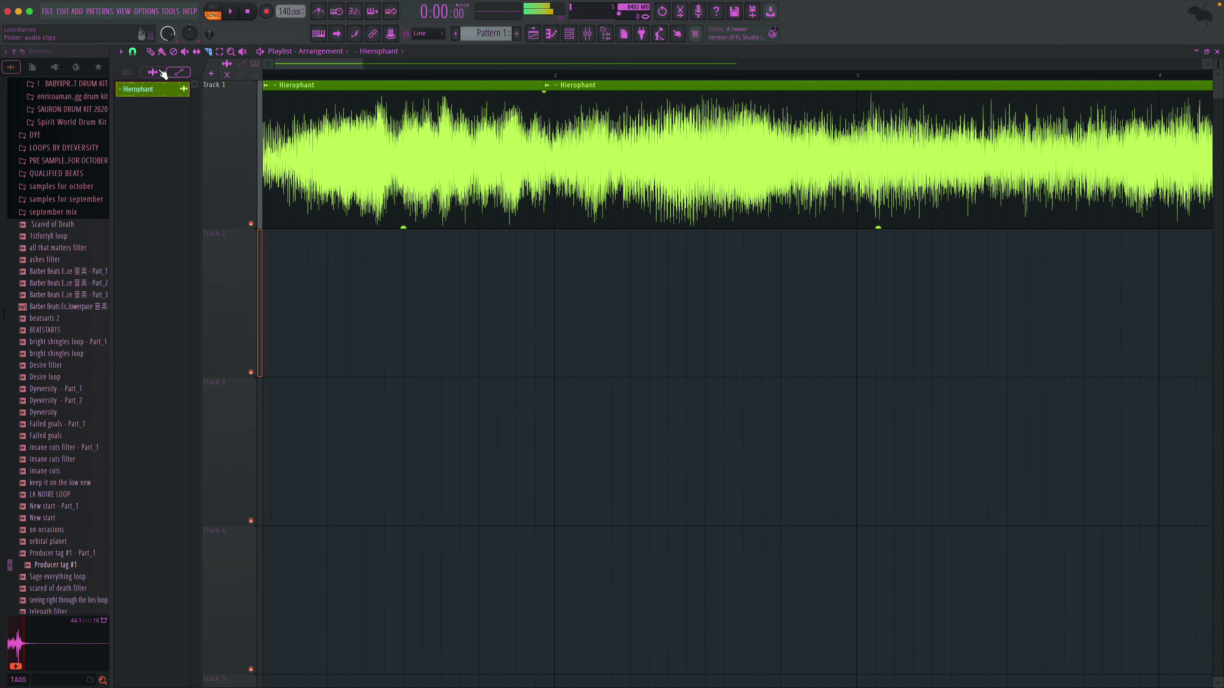
pyautogui.moveTo(672, 160); pyautogui.dragTo(678, 160)
pyautogui.press('space')
pyautogui.press('space')
pyautogui.press('space')
pyautogui.moveTo(544, 139); pyautogui.dragTo(547, 139)
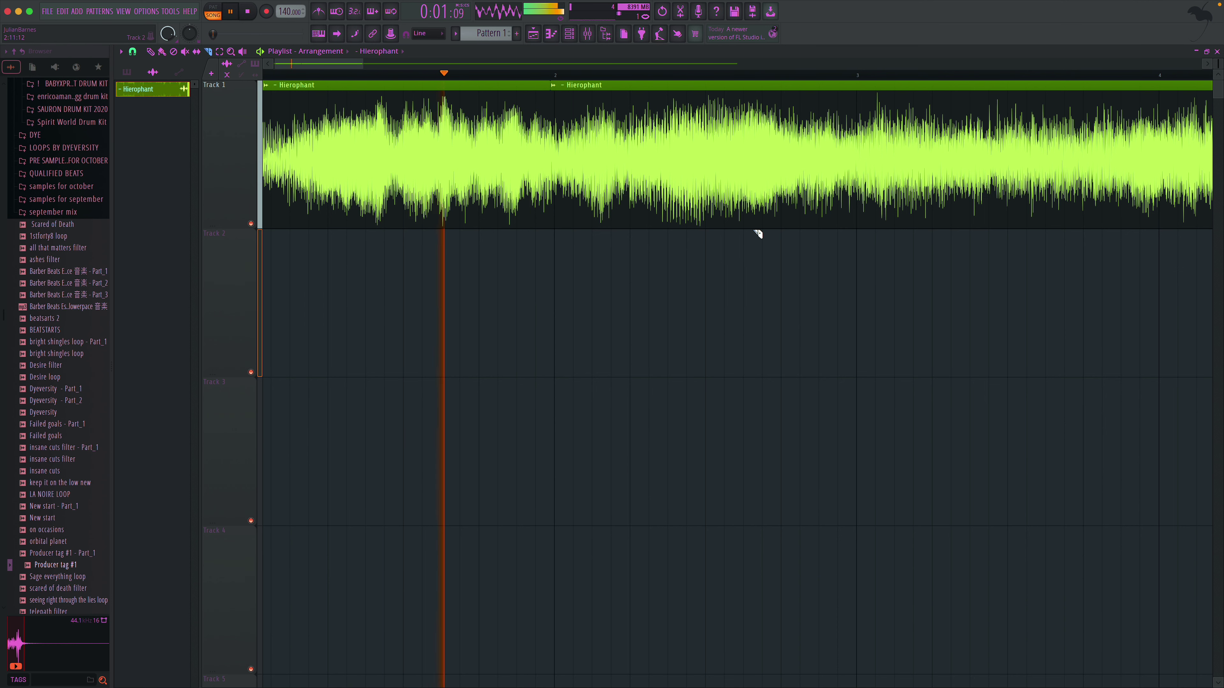
# - Slice the second Hierophant clip at about 2:10:16, then trim the new piece's start and pull it back against the cut
pyautogui.press('space')
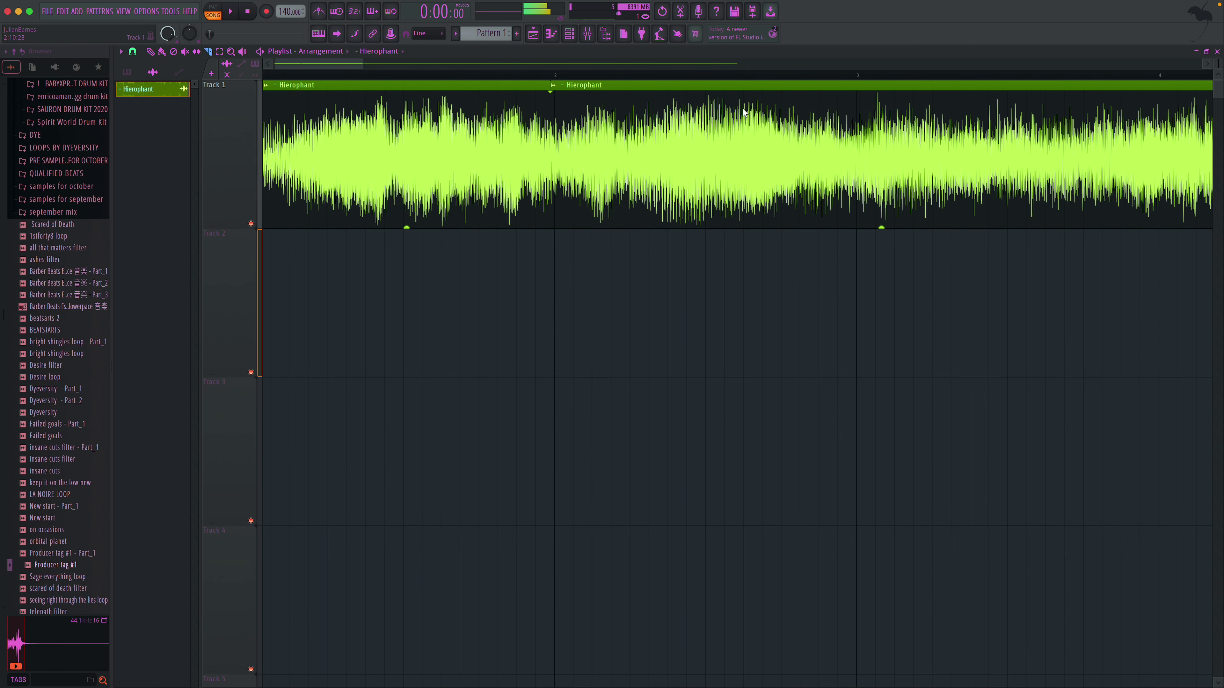
pyautogui.click(738, 196)
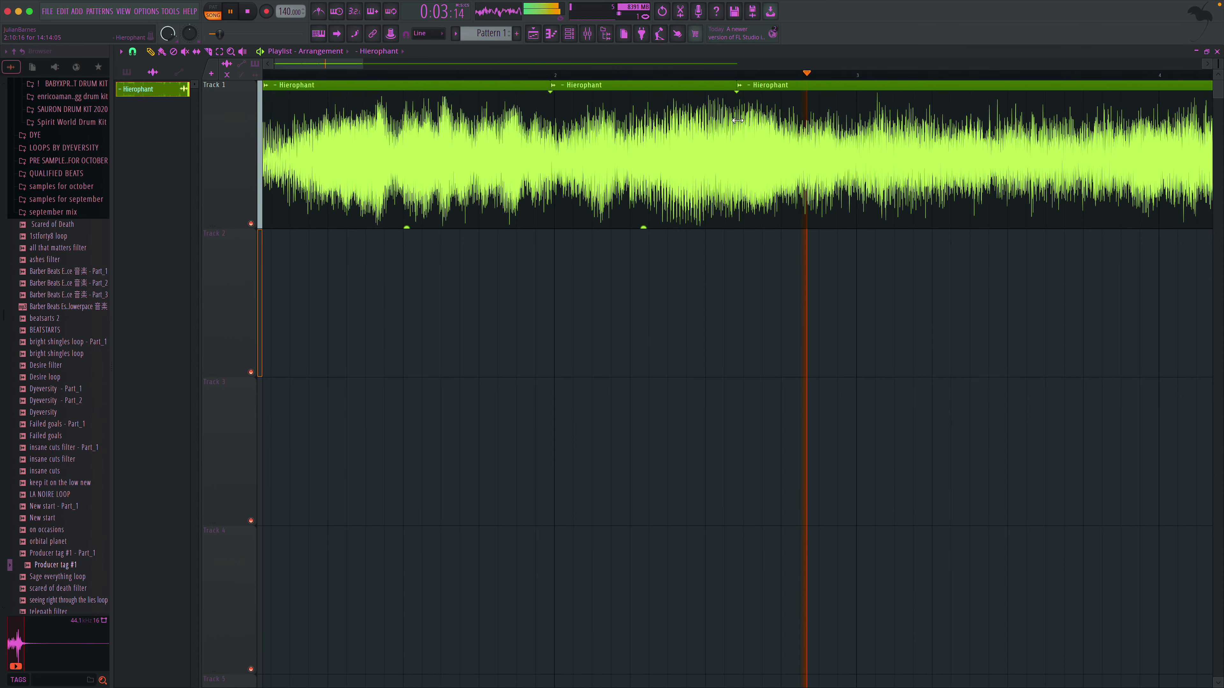
pyautogui.moveTo(738, 118)
pyautogui.mouseDown()
pyautogui.moveTo(787, 118)
pyautogui.moveTo(759, 119)
pyautogui.mouseUp()
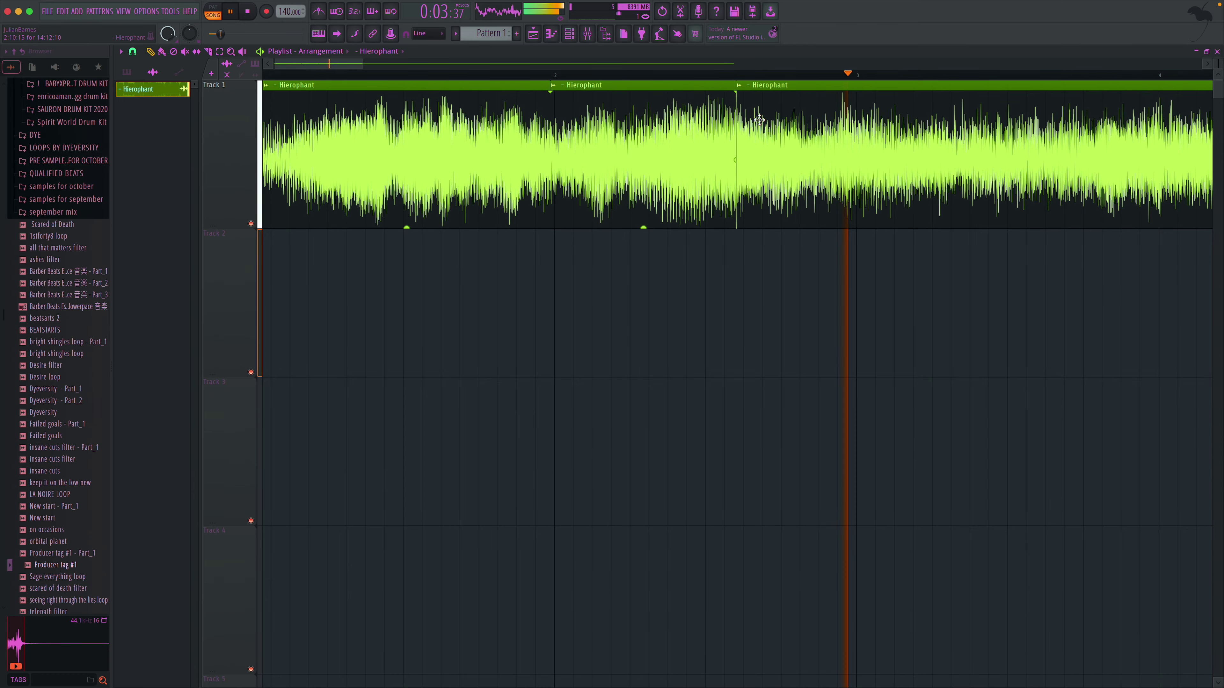
# - Slice the third Hierophant clip about a quarter into bar 4 and delete everything after the cut
pyautogui.click(209, 51)
pyautogui.hscroll(1, 727, 144)
pyautogui.press('p')
pyautogui.press('space')
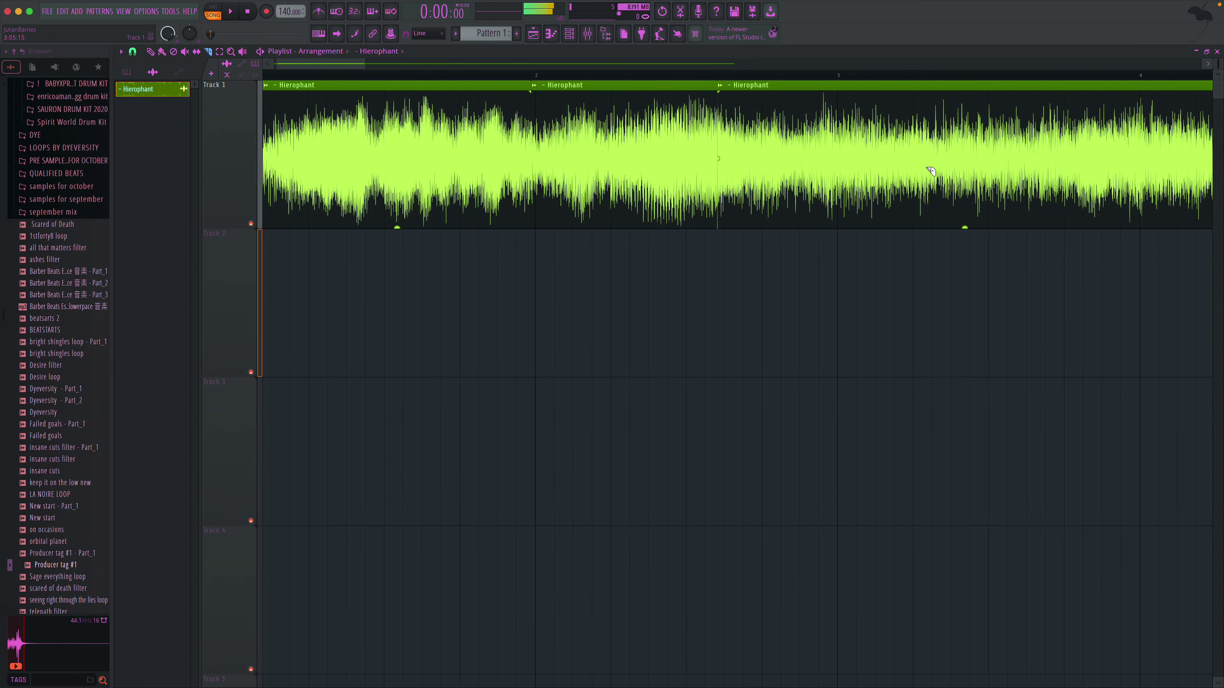
pyautogui.press('space')
pyautogui.moveTo(347, 63); pyautogui.dragTo(390, 66)
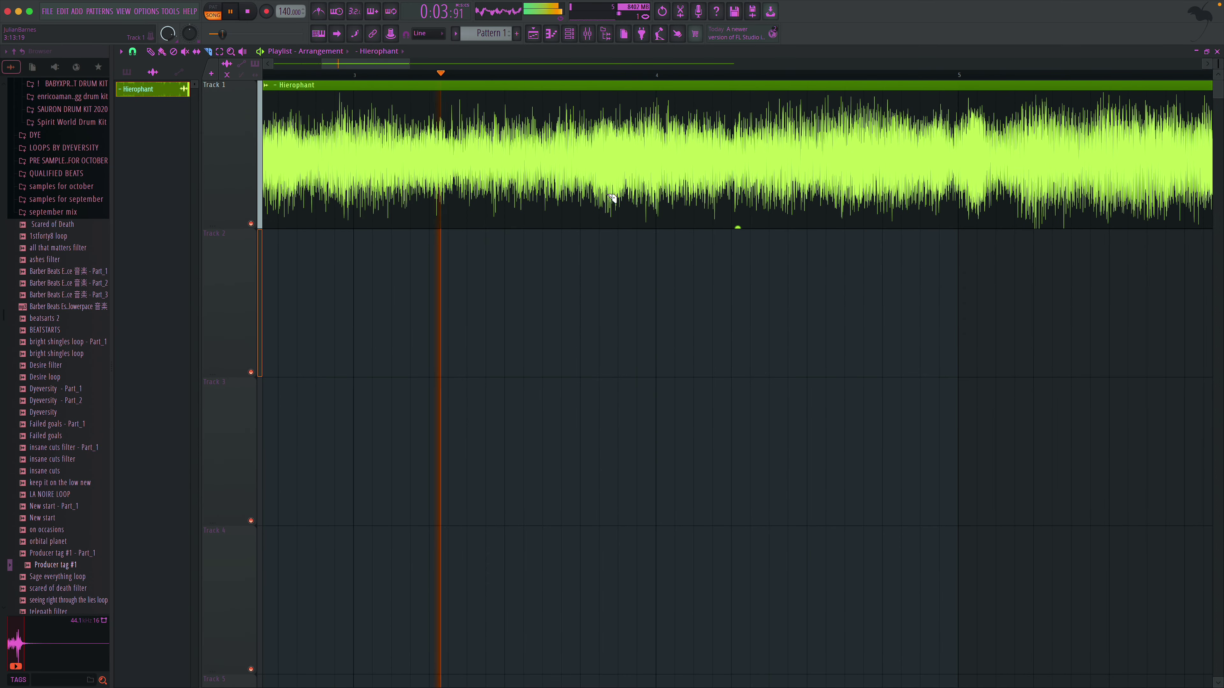
pyautogui.press('space')
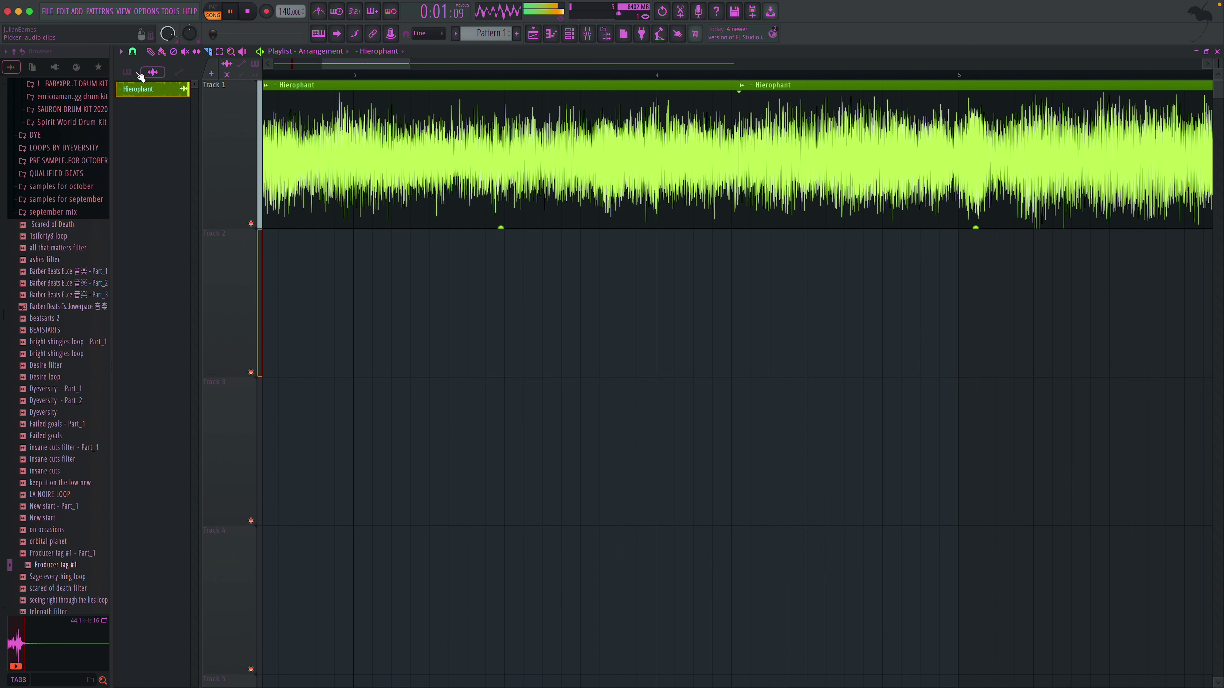
pyautogui.rightClick(934, 162)
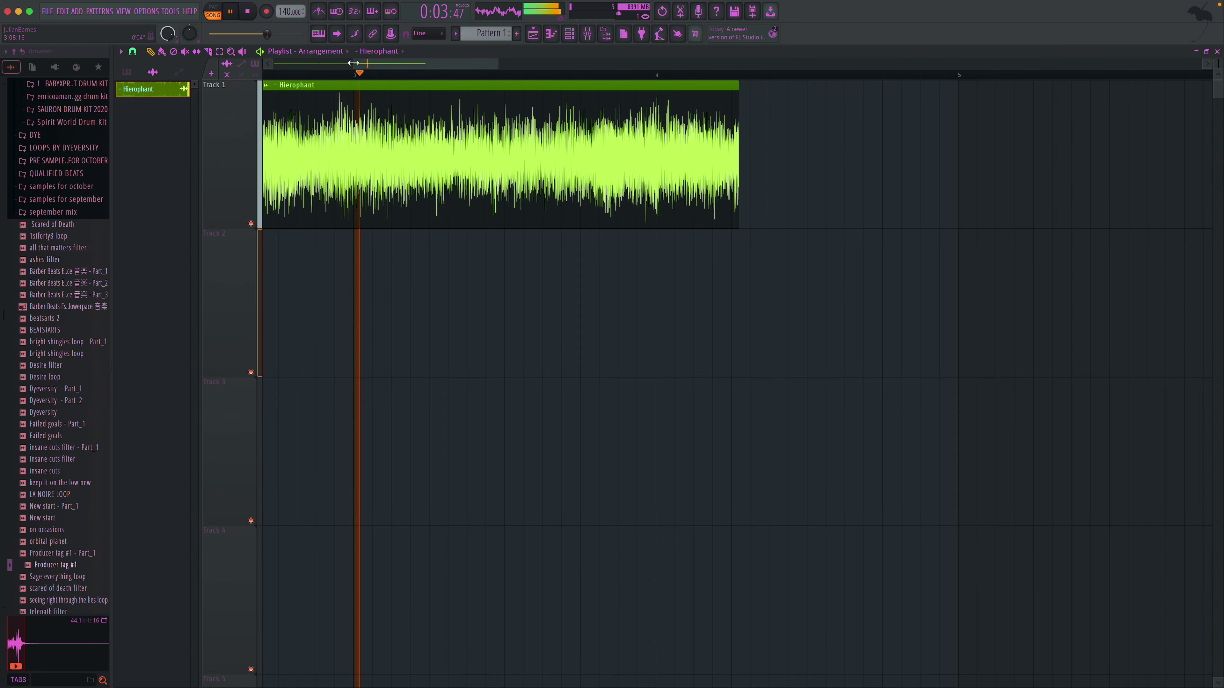
pyautogui.moveTo(354, 63); pyautogui.dragTo(185, 90)
pyautogui.moveTo(497, 63); pyautogui.dragTo(557, 63)
# - Use the Tempo tapper along with the playback to set the project tempo to 184 BPM
pyautogui.click(659, 33)
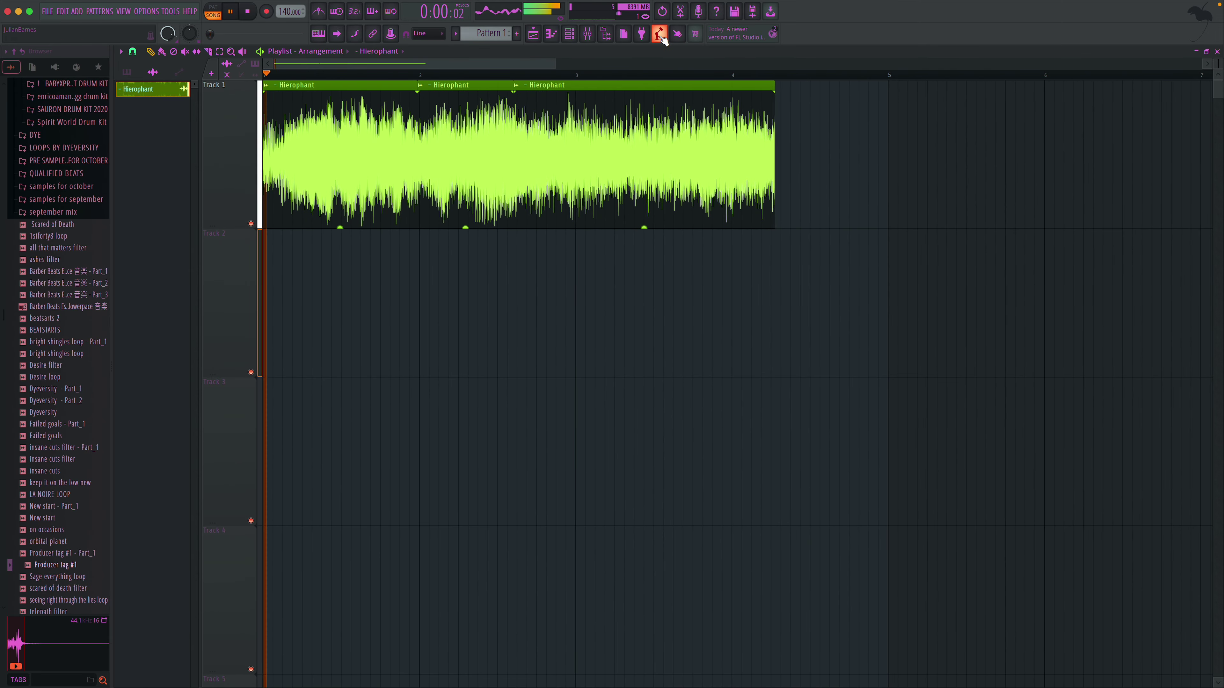
pyautogui.press('space')
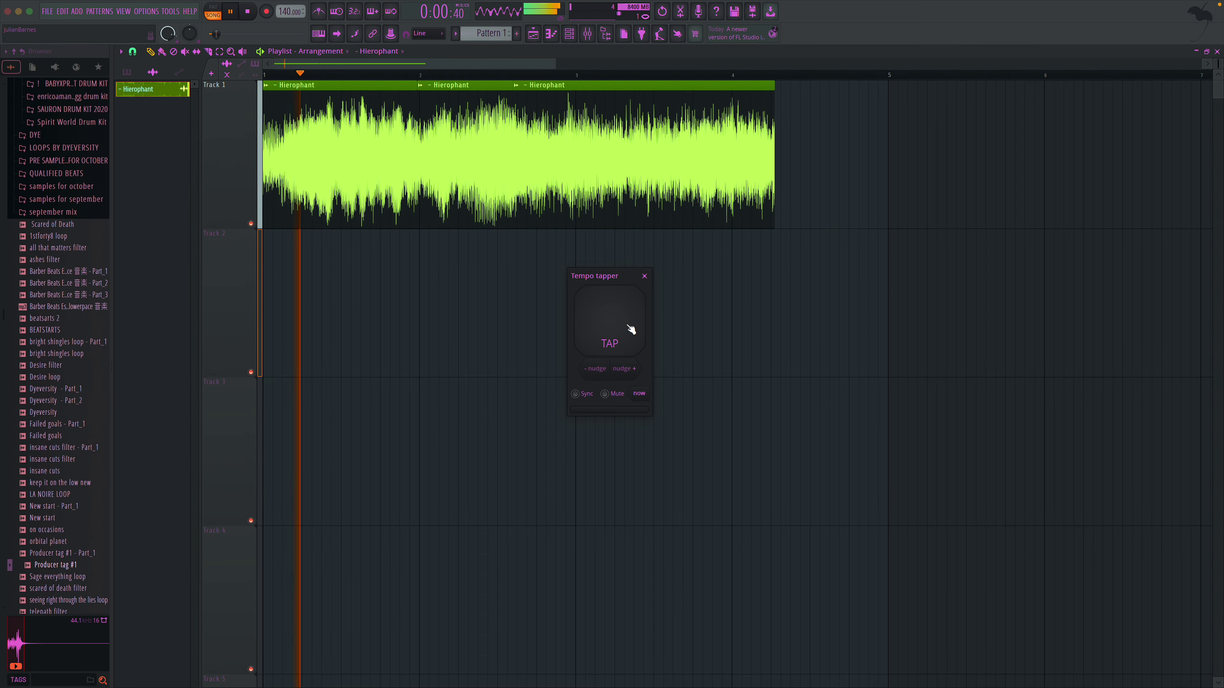
pyautogui.click(631, 329)
pyautogui.click(631, 329)
pyautogui.click(631, 330)
pyautogui.click(631, 329)
pyautogui.click(631, 329)
pyautogui.click(631, 330)
pyautogui.click(645, 276)
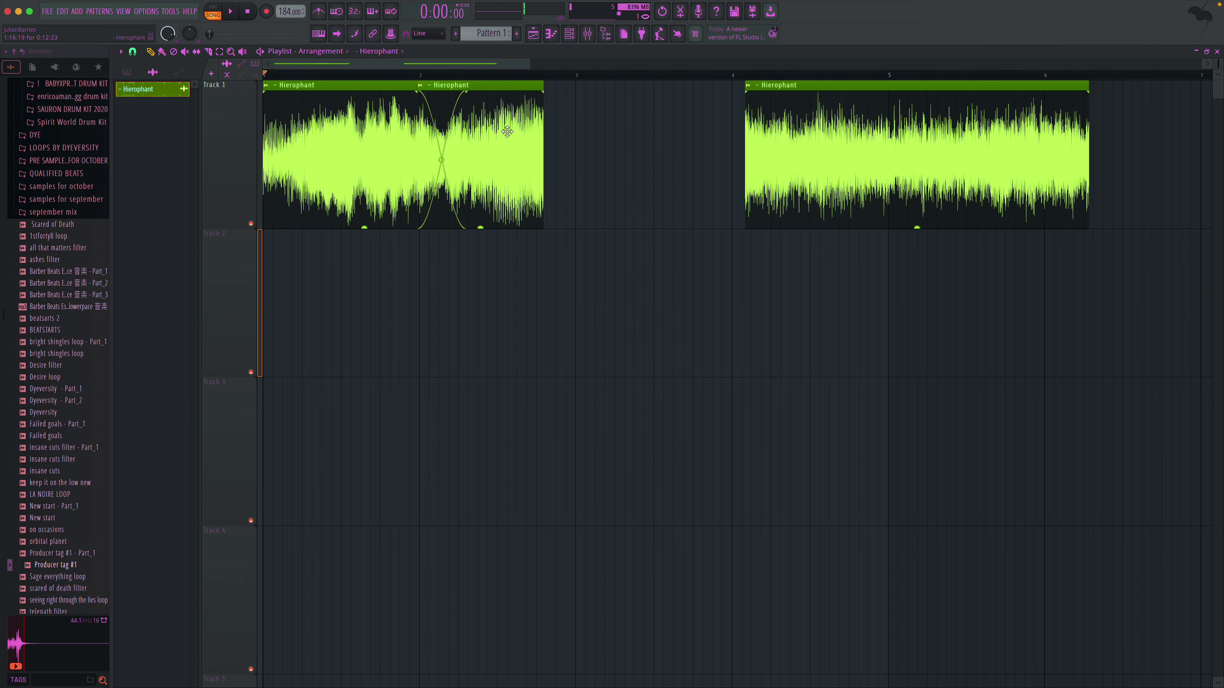
# - Move the second Hierophant clip clear of the first and set the tempo to 187 BPM with the metronome on
pyautogui.moveTo(474, 136); pyautogui.dragTo(600, 137)
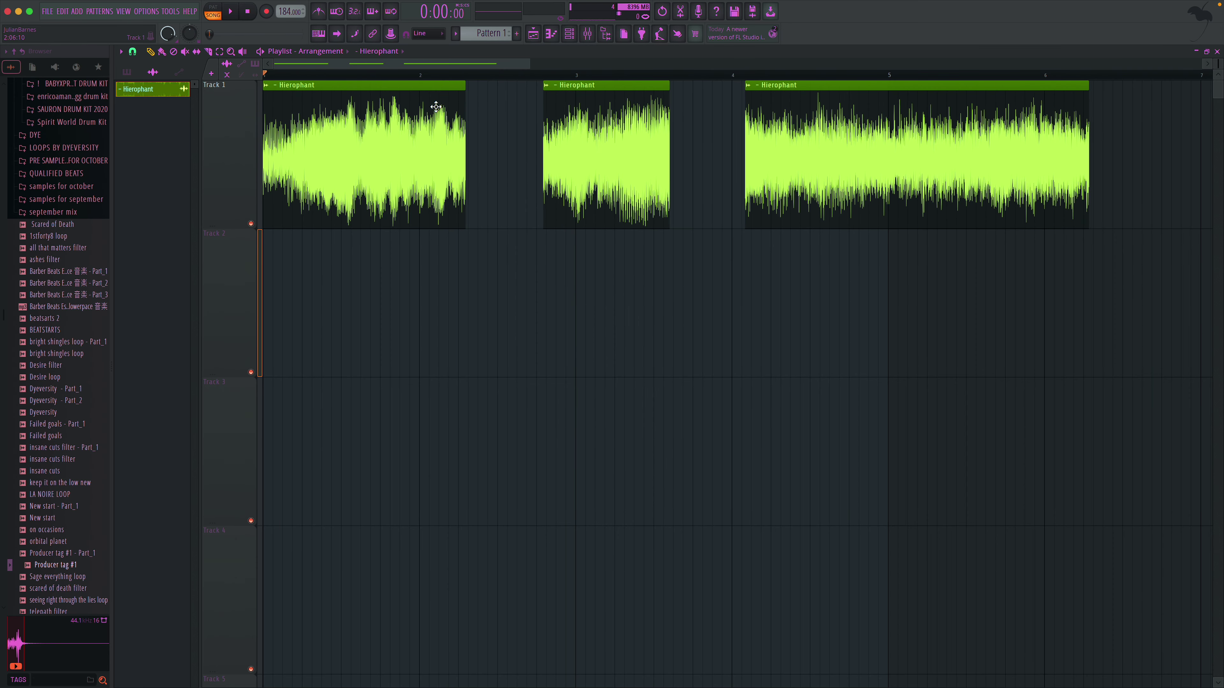
pyautogui.click(320, 11)
pyautogui.press('space')
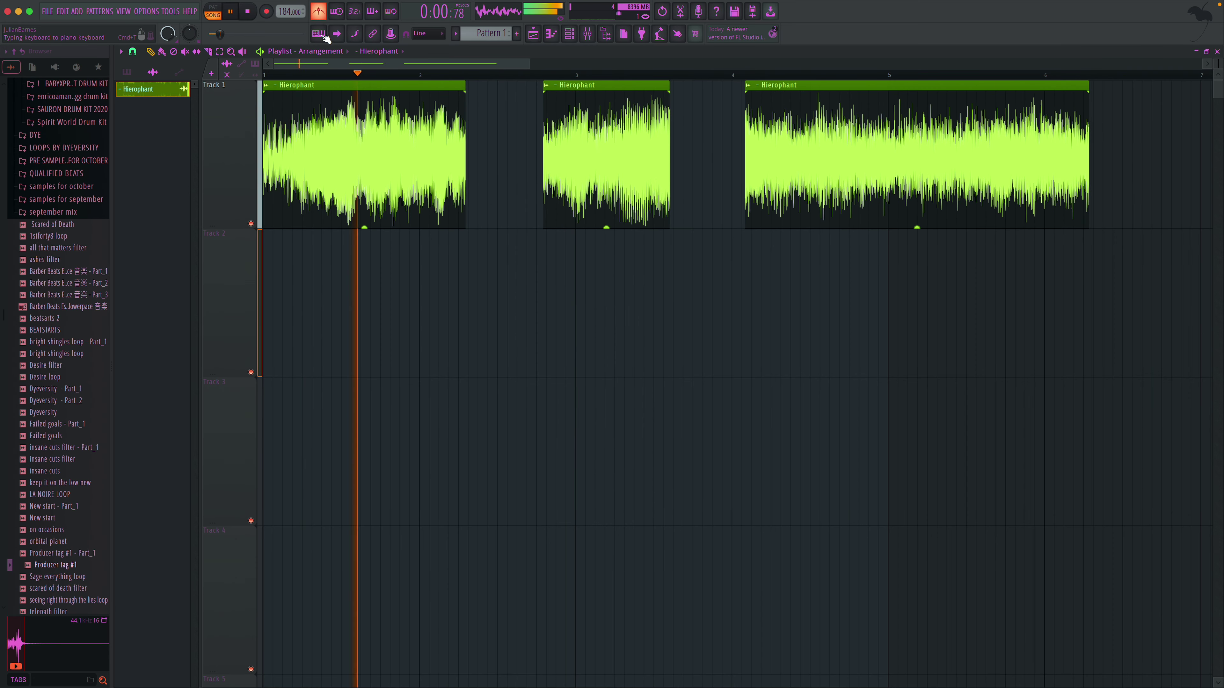
pyautogui.press('space')
pyautogui.moveTo(288, 13); pyautogui.dragTo(288, 7)
# - Move the second Hierophant clip back against the end of the first and play the join
pyautogui.moveTo(605, 146); pyautogui.dragTo(545, 148)
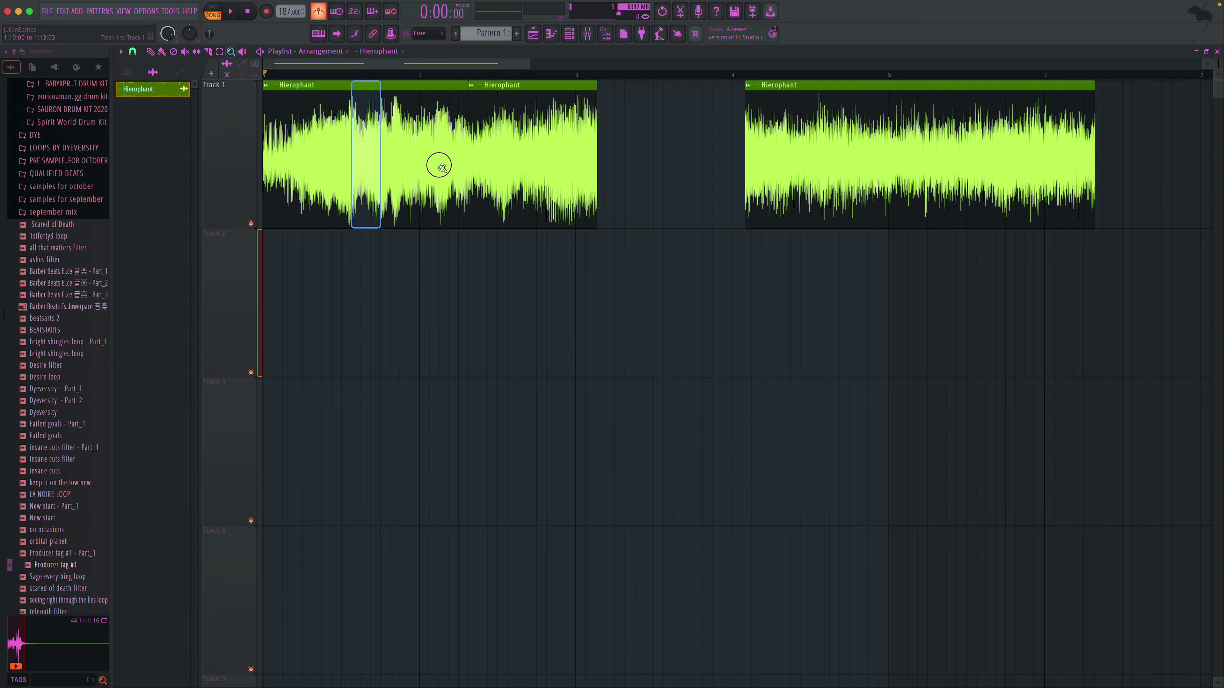
pyautogui.moveTo(439, 165); pyautogui.dragTo(572, 164)
pyautogui.press('space')
pyautogui.hscroll(1, 396, 89)
pyautogui.press('space')
# - With snapping set to none, trim the second Hierophant clip's start slightly and close the gap at 2:06:00
pyautogui.click(133, 52)
pyautogui.click(145, 102)
pyautogui.press('space')
pyautogui.press('space')
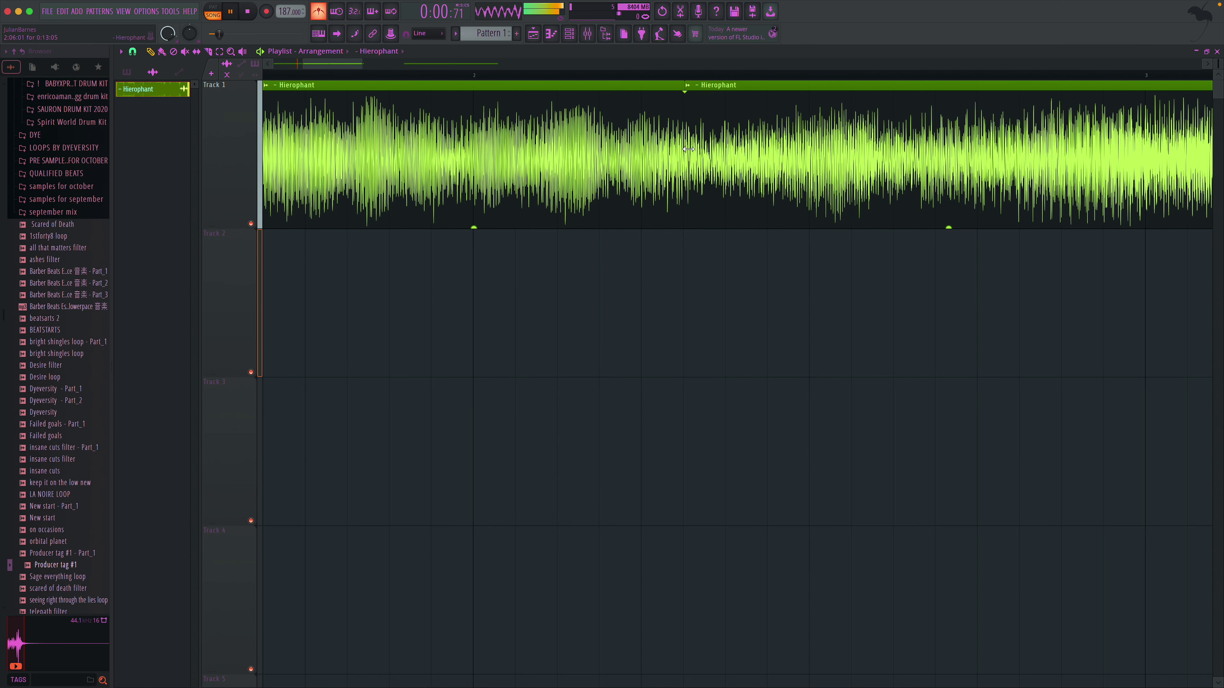
pyautogui.moveTo(687, 148); pyautogui.dragTo(713, 143)
pyautogui.press('space')
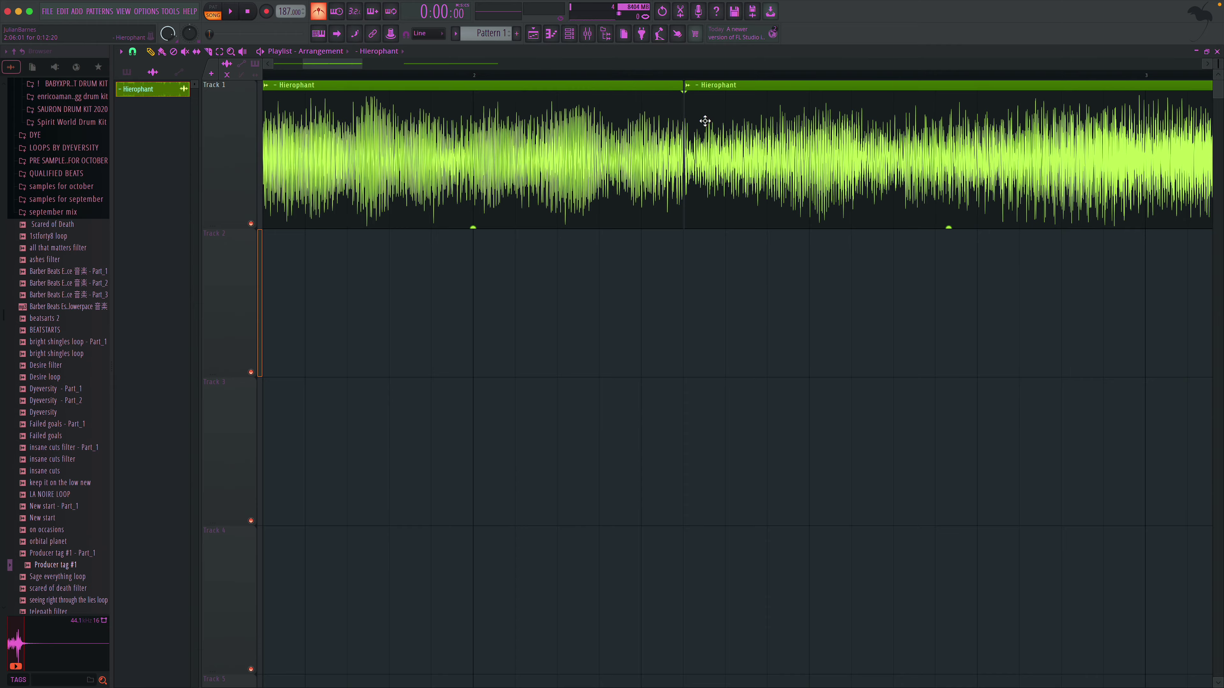
pyautogui.press('space')
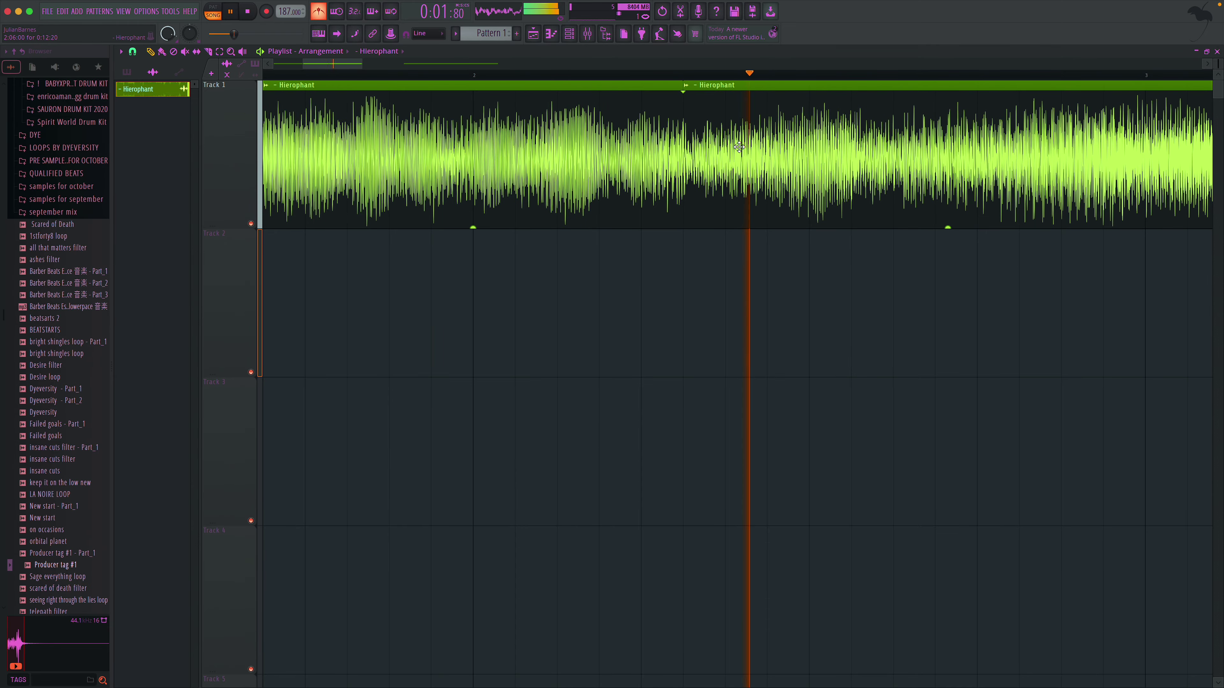
# - Play through the second Hierophant clip and move the third clip back against its end, at about 3:02:20
pyautogui.hscroll(4, 739, 147)
pyautogui.hscroll(4, 942, 146)
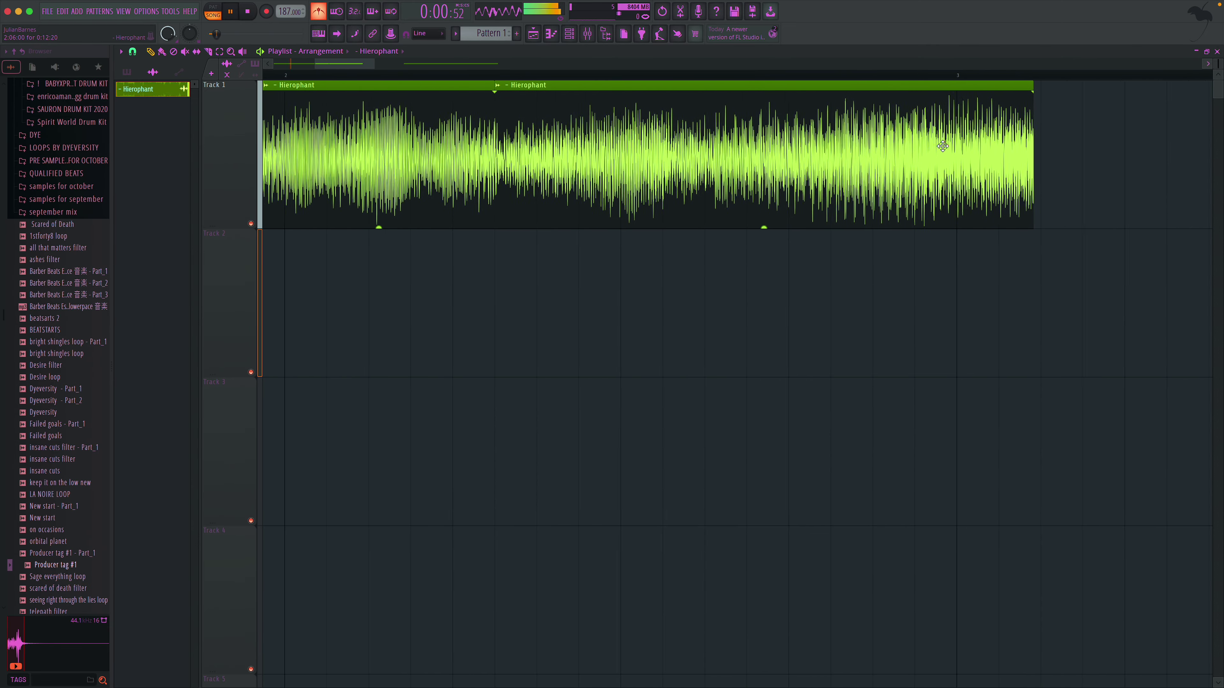
pyautogui.hscroll(4, 943, 146)
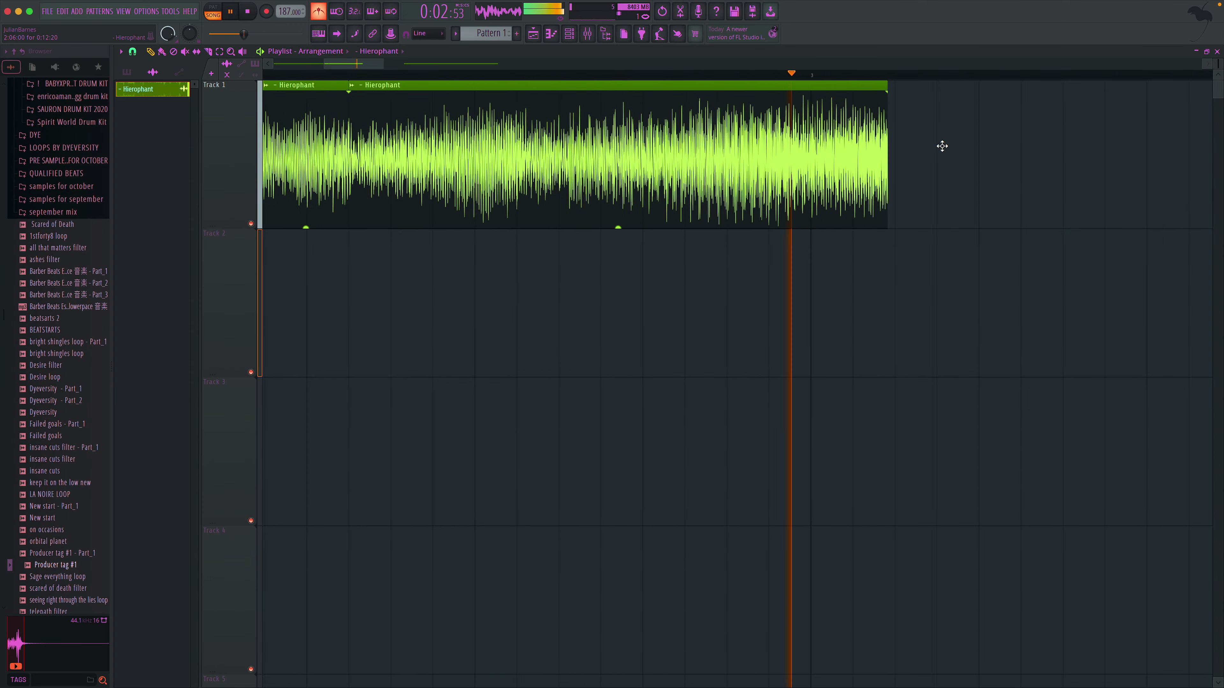
pyautogui.hscroll(7, 942, 146)
pyautogui.press('space')
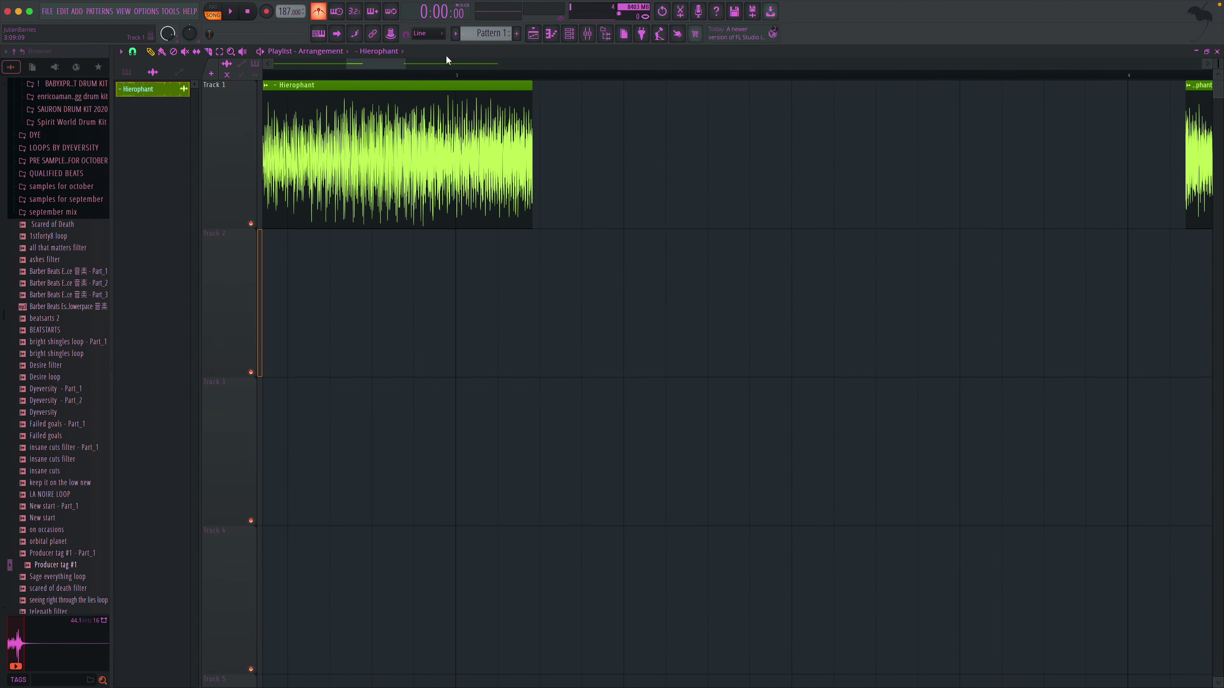
pyautogui.press('space')
pyautogui.moveTo(1193, 142); pyautogui.dragTo(549, 155)
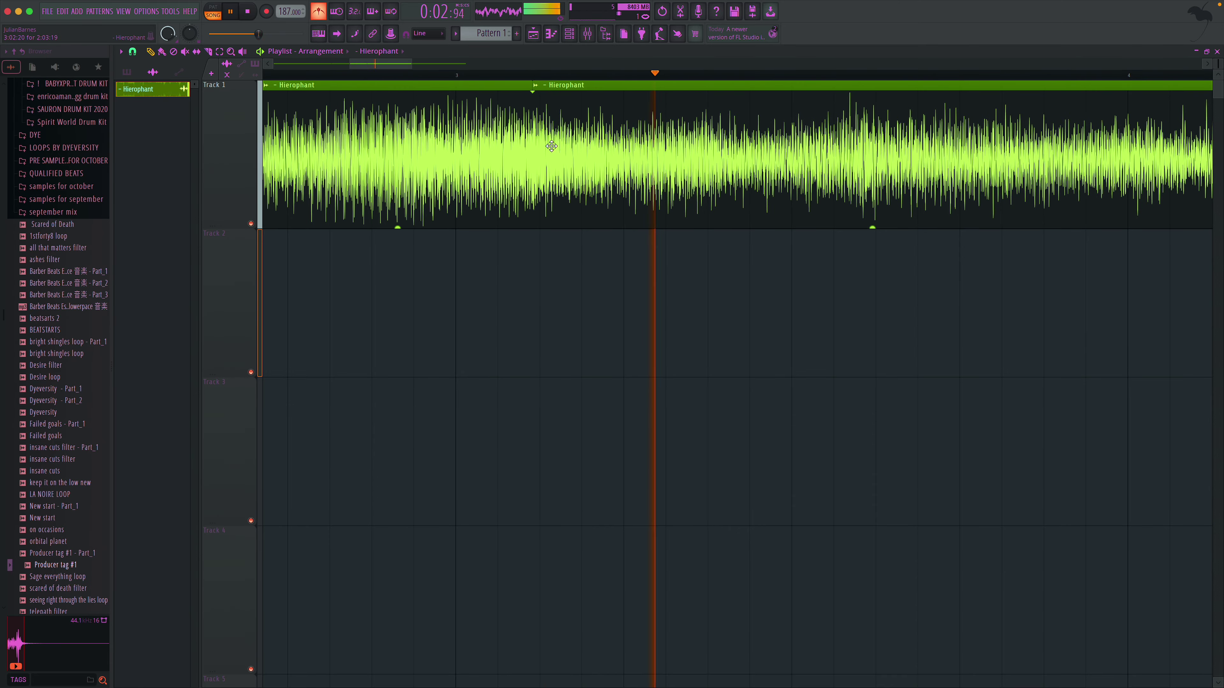
# - Shorten the first Hierophant clip and move the second clip earlier to 2:05:00 to meet it, then play it back
pyautogui.hscroll(-6, 492, 115)
pyautogui.press('space')
pyautogui.press('space')
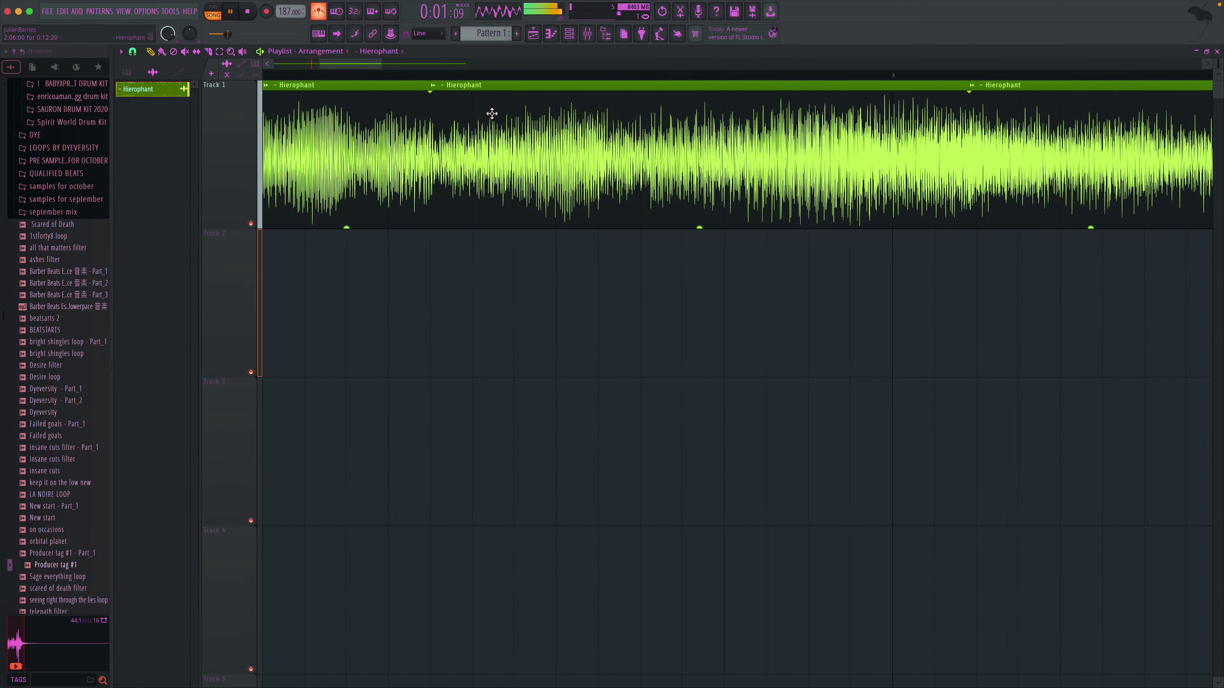
pyautogui.moveTo(546, 120)
pyautogui.mouseDown()
pyautogui.moveTo(504, 125)
pyautogui.moveTo(547, 121)
pyautogui.moveTo(536, 123)
pyautogui.mouseUp()
pyautogui.press('space')
pyautogui.press('space')
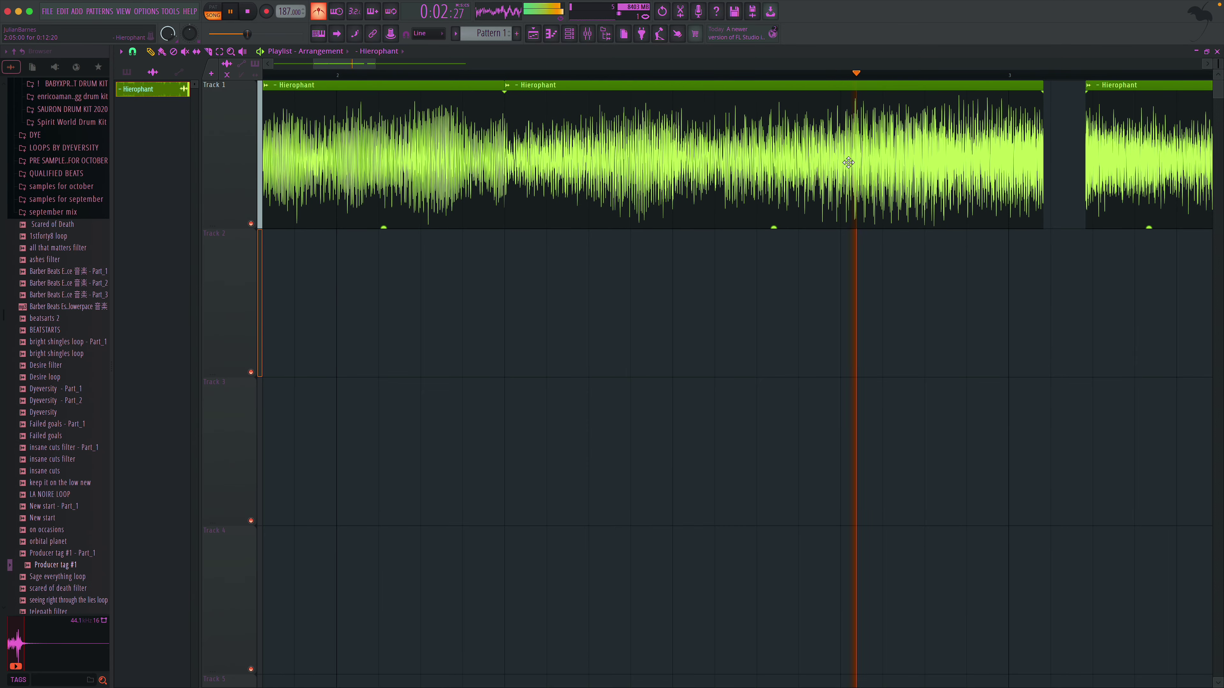
# - Shorten the second Hierophant clip to end at bar 3 and move the third clip back to start at 3:01:00
pyautogui.press('space')
pyautogui.moveTo(966, 154); pyautogui.dragTo(941, 158)
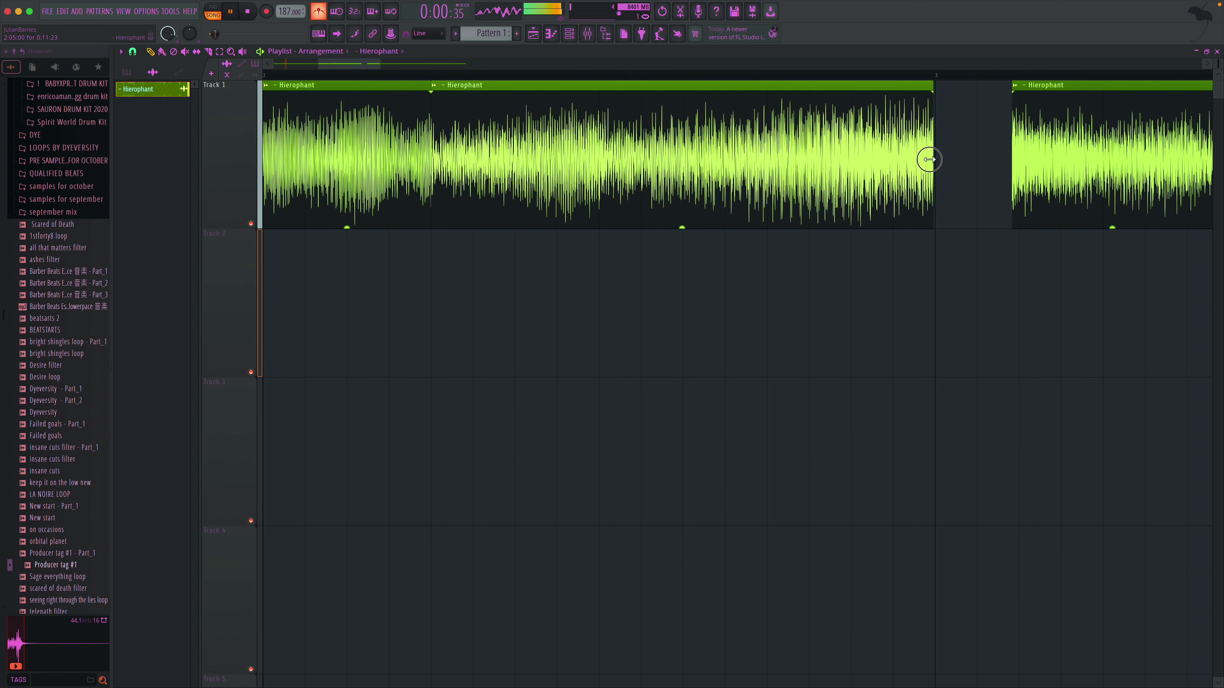
pyautogui.moveTo(1076, 159); pyautogui.dragTo(999, 159)
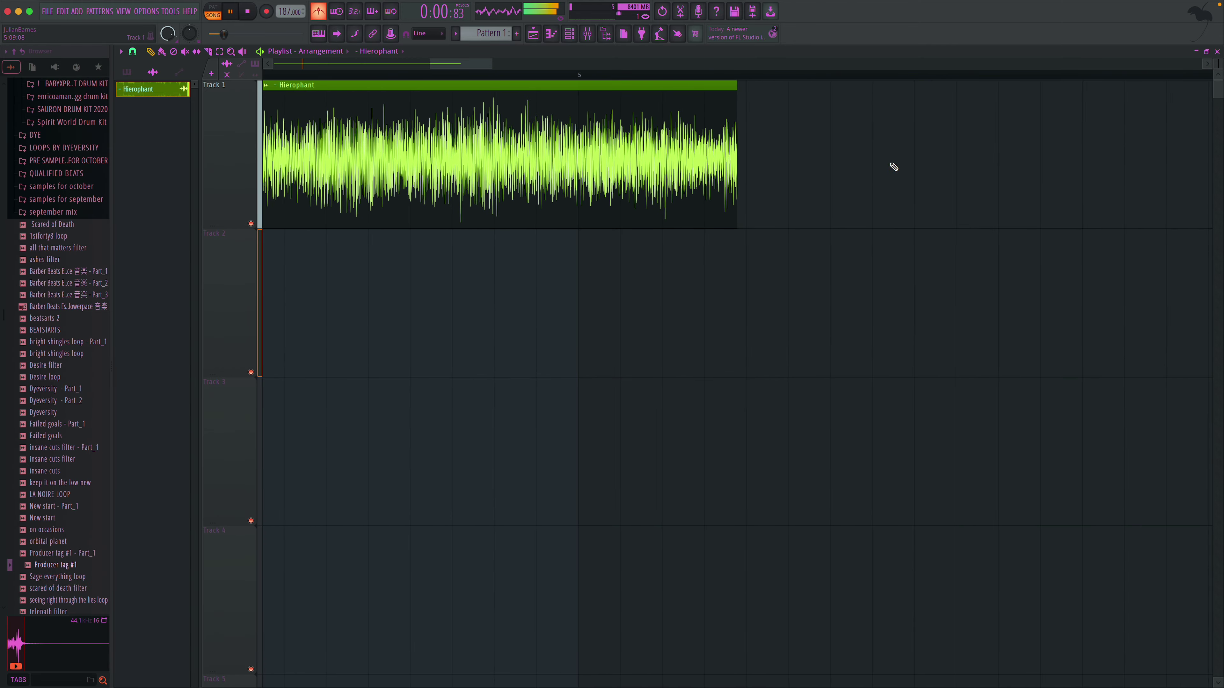
# - Trim the third Hierophant clip to a length of 2:00:00, ending at bar 5, and play back the whole loop
pyautogui.moveTo(734, 152); pyautogui.dragTo(572, 156)
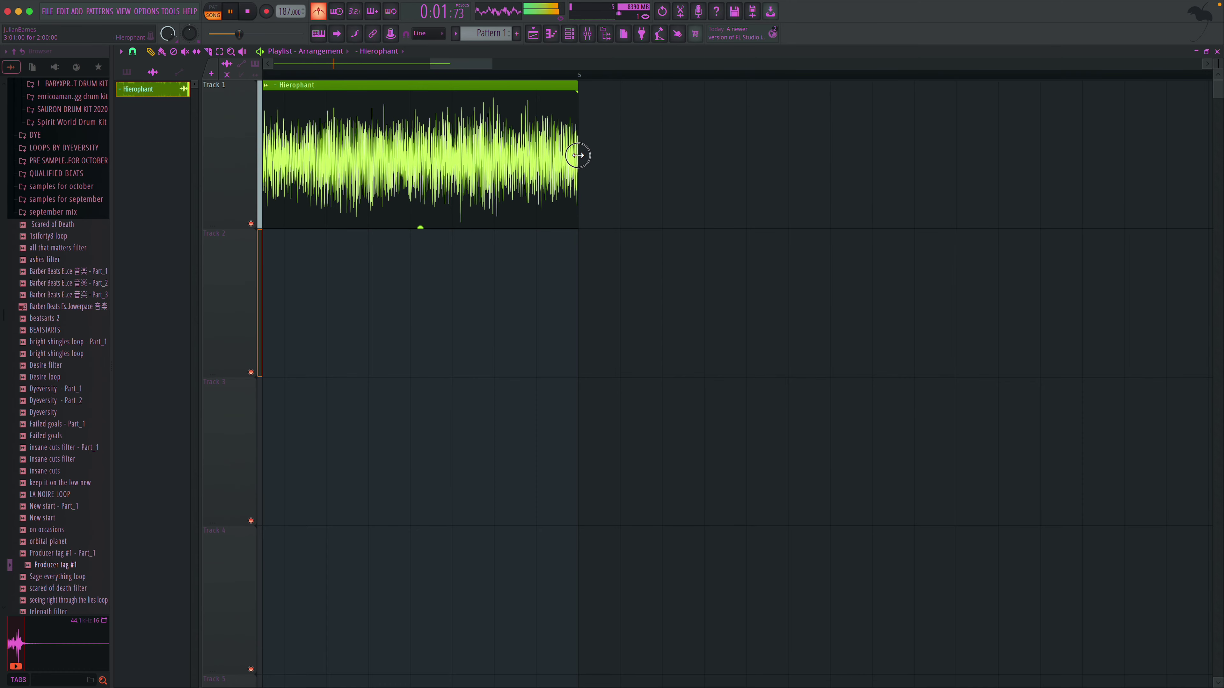
pyautogui.doubleClick(231, 52)
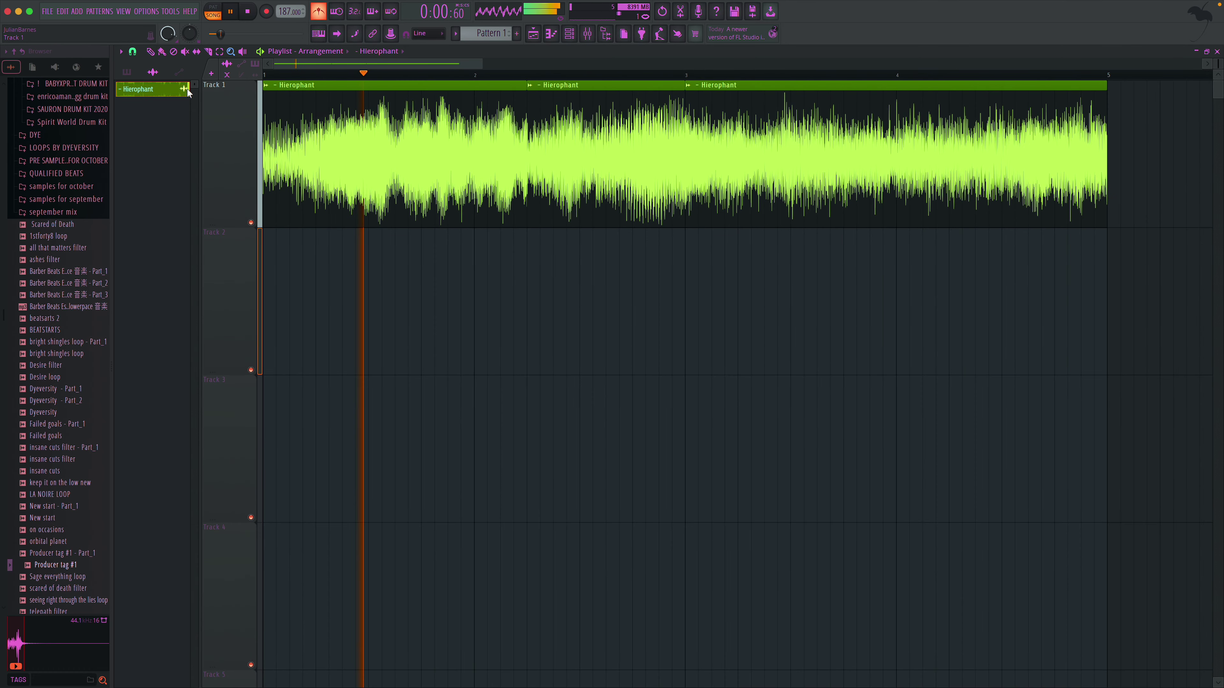
pyautogui.click(132, 51)
pyautogui.moveTo(481, 64); pyautogui.dragTo(801, 81)
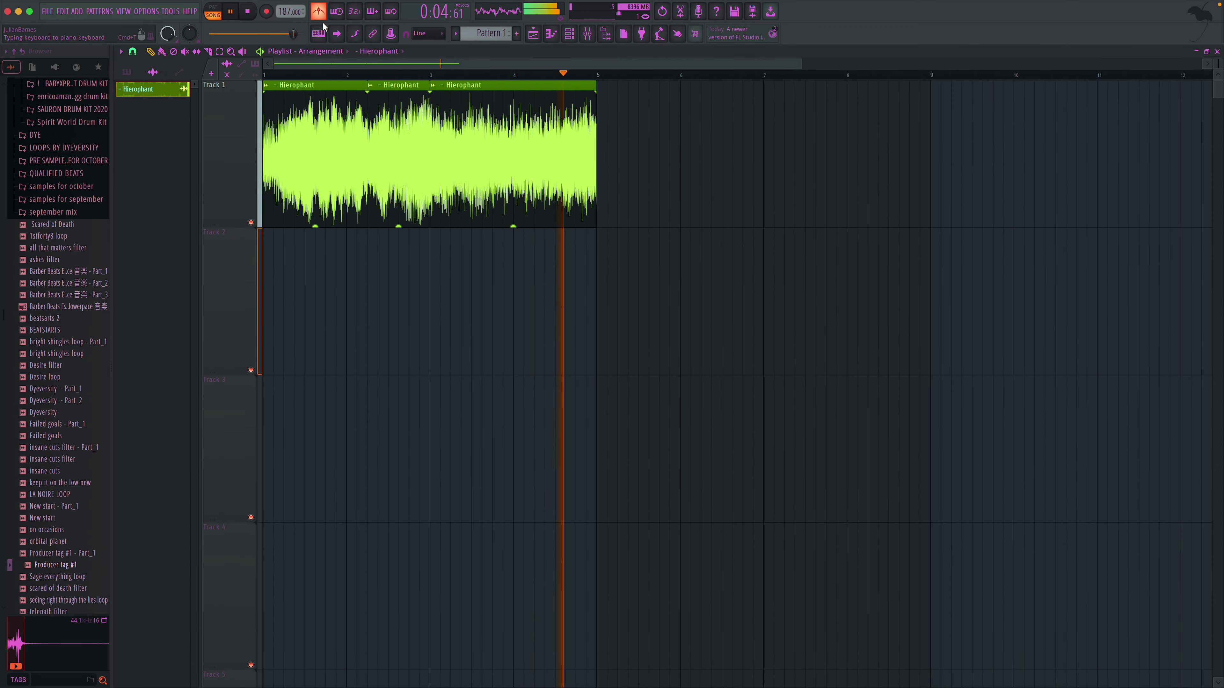
pyautogui.click(569, 34)
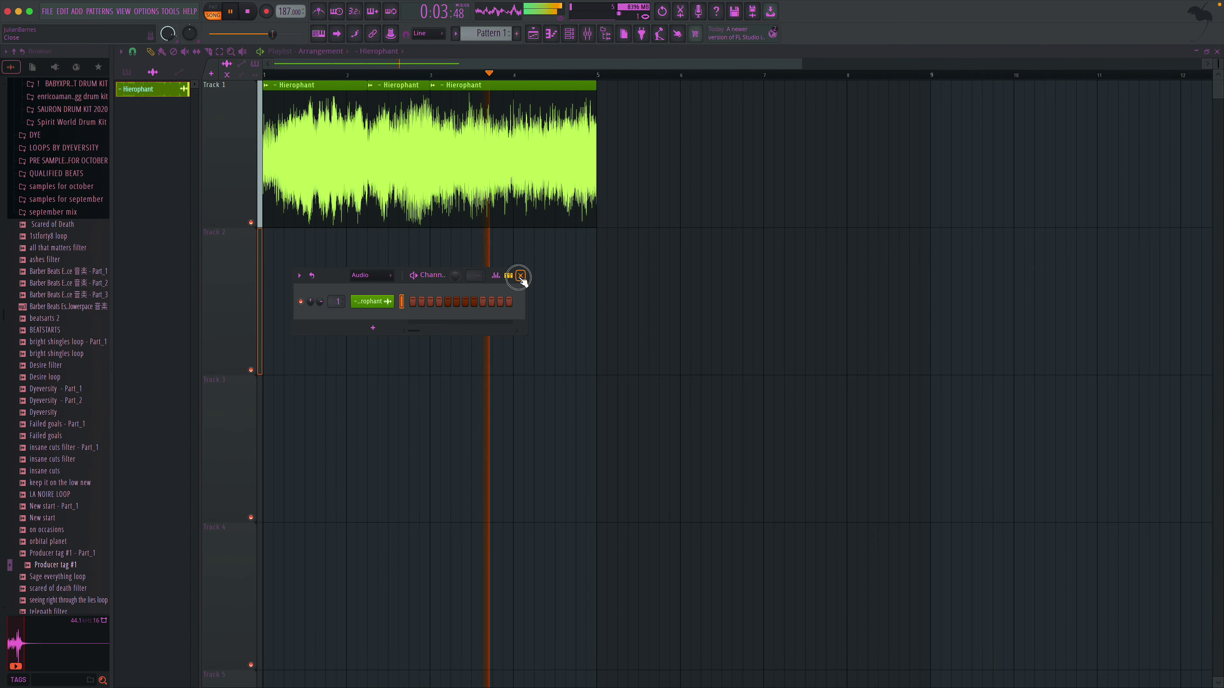
pyautogui.click(521, 275)
pyautogui.click(569, 33)
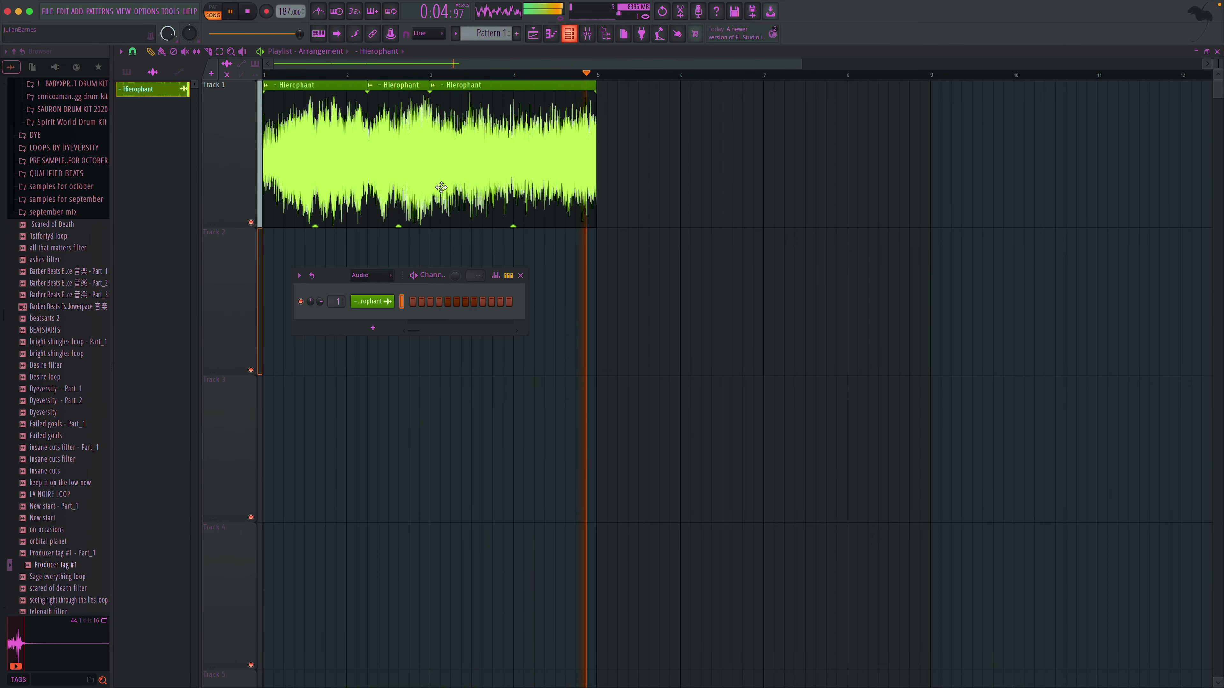
pyautogui.click(521, 275)
# - Open the mixer and bring up the list of effect plugins for Insert 1's first slot
pyautogui.click(588, 33)
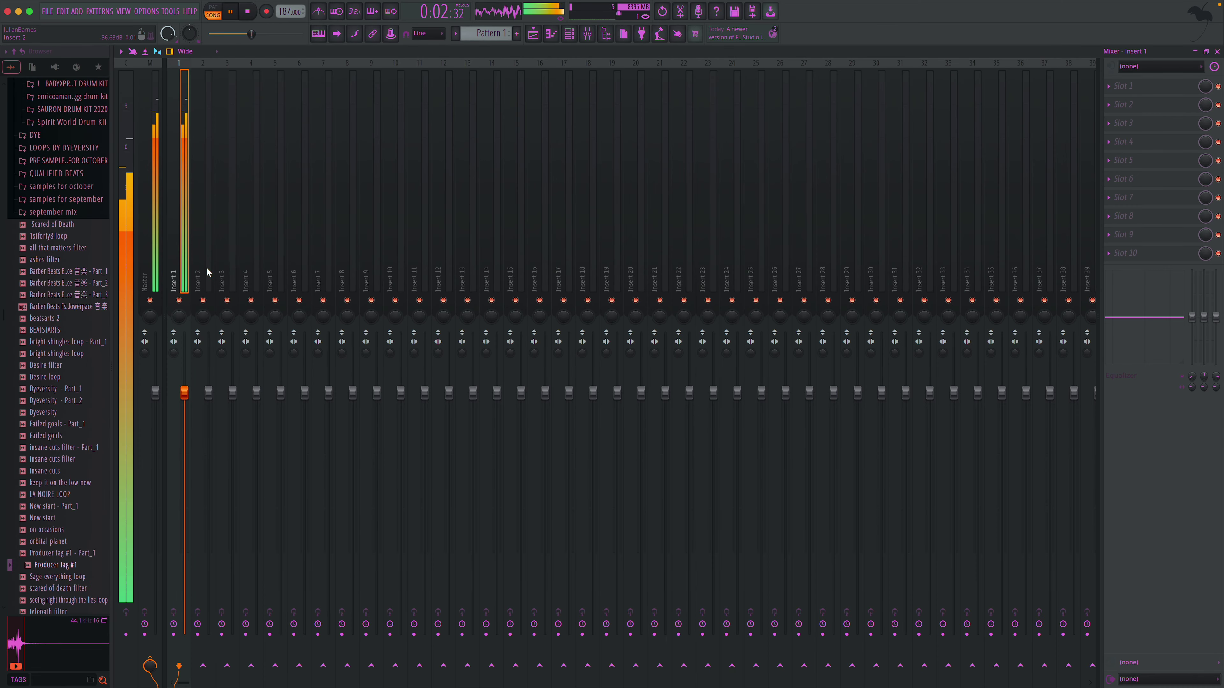
pyautogui.click(1138, 87)
pyautogui.moveTo(1123, 98)
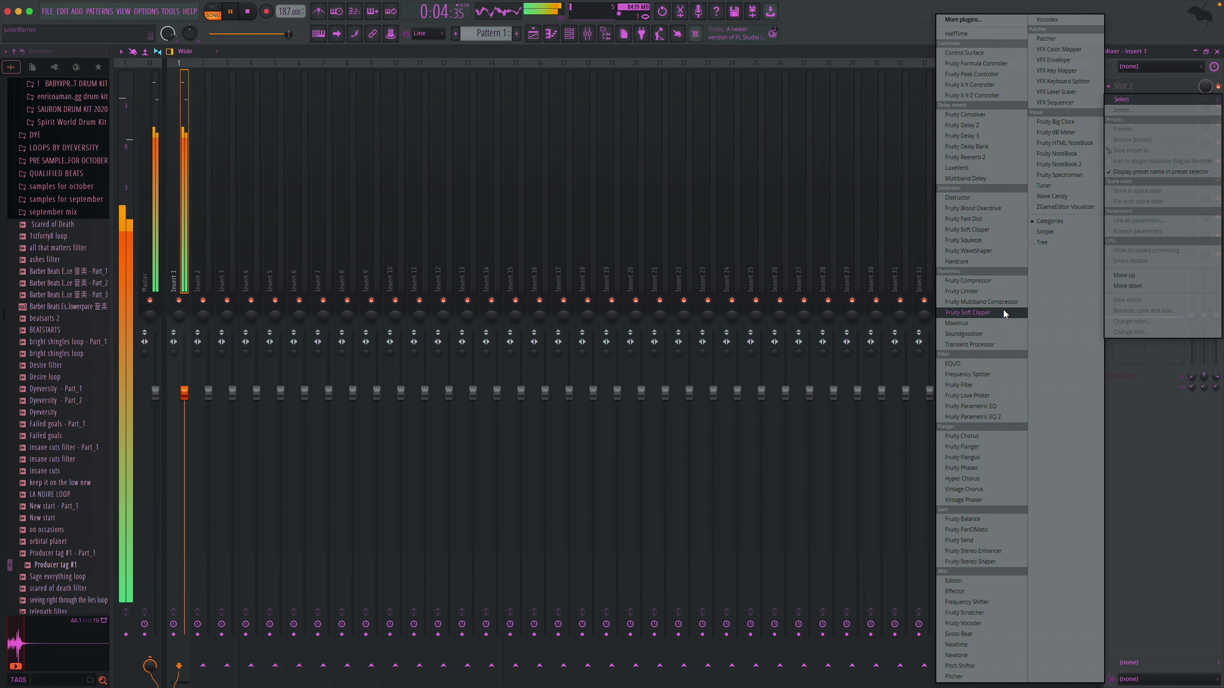
# - Load Fruity Parametric EQ 2 into the first effect slot of Insert 1 and apply the preset listed above Default
pyautogui.click(997, 417)
pyautogui.click(497, 132)
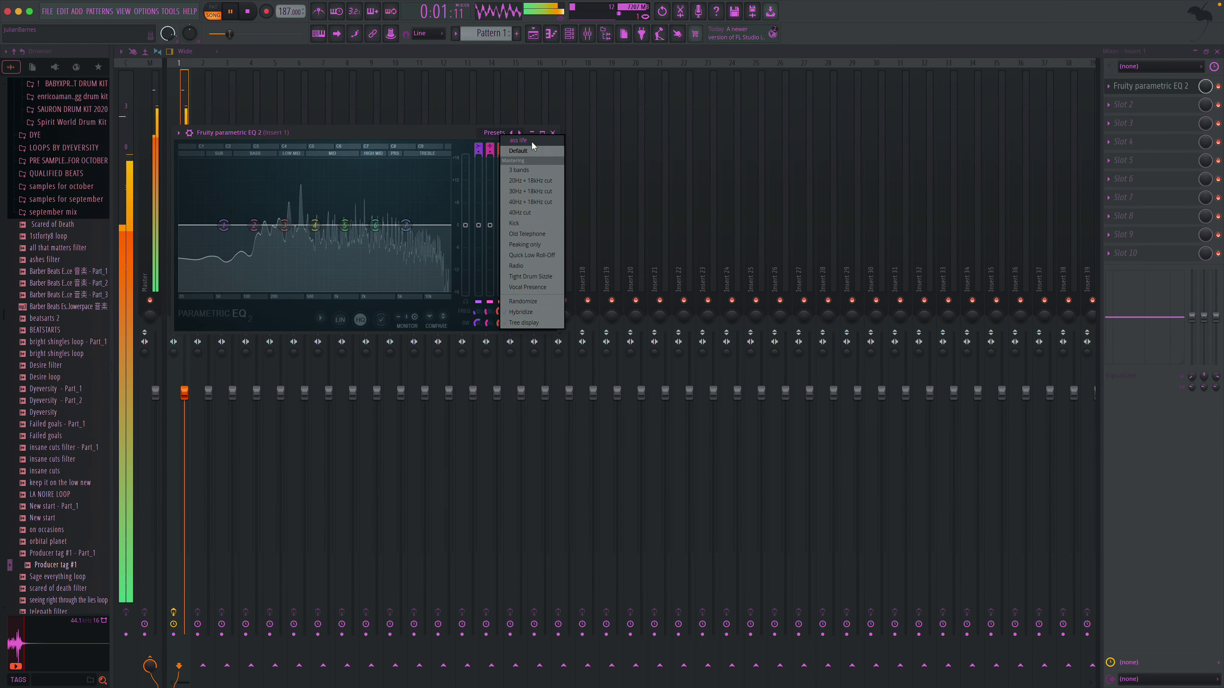
pyautogui.click(532, 141)
pyautogui.click(553, 133)
# - Try a Frequency Splitter in slot 2 of Insert 1 with the Isolate below 200Hz preset and an adjusted low/high frequency, and remove the effect
pyautogui.click(1123, 105)
pyautogui.moveTo(1123, 117)
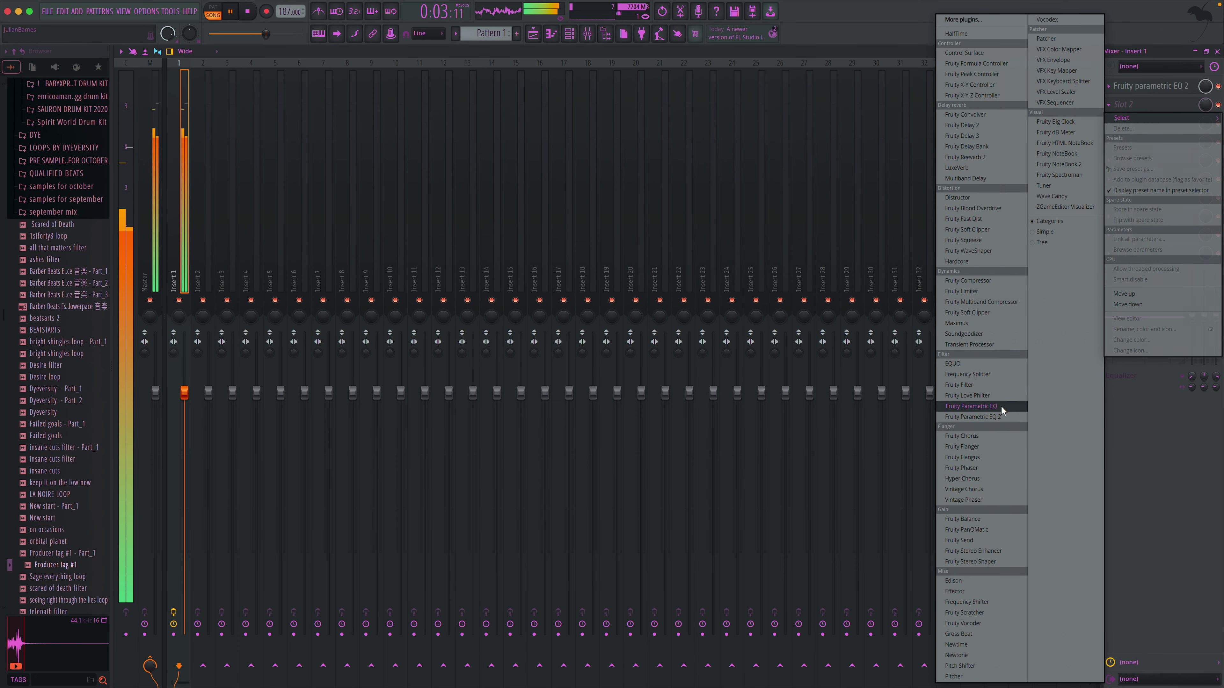
pyautogui.click(988, 375)
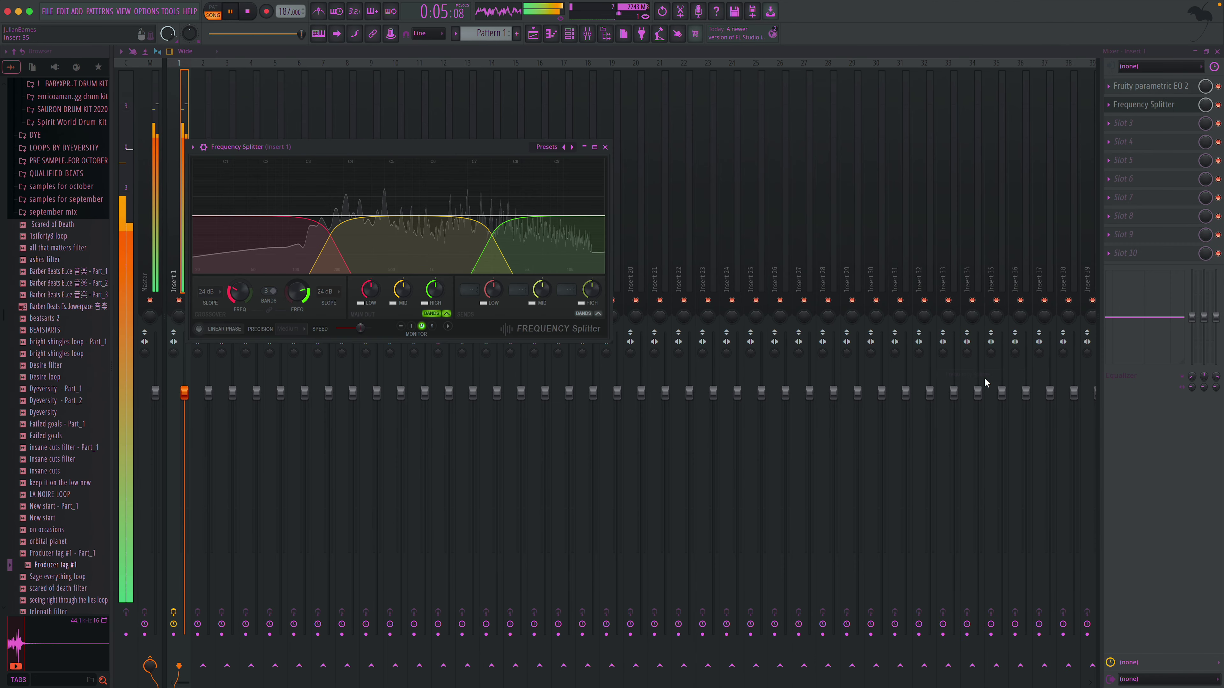
pyautogui.click(572, 147)
pyautogui.click(573, 147)
pyautogui.click(572, 147)
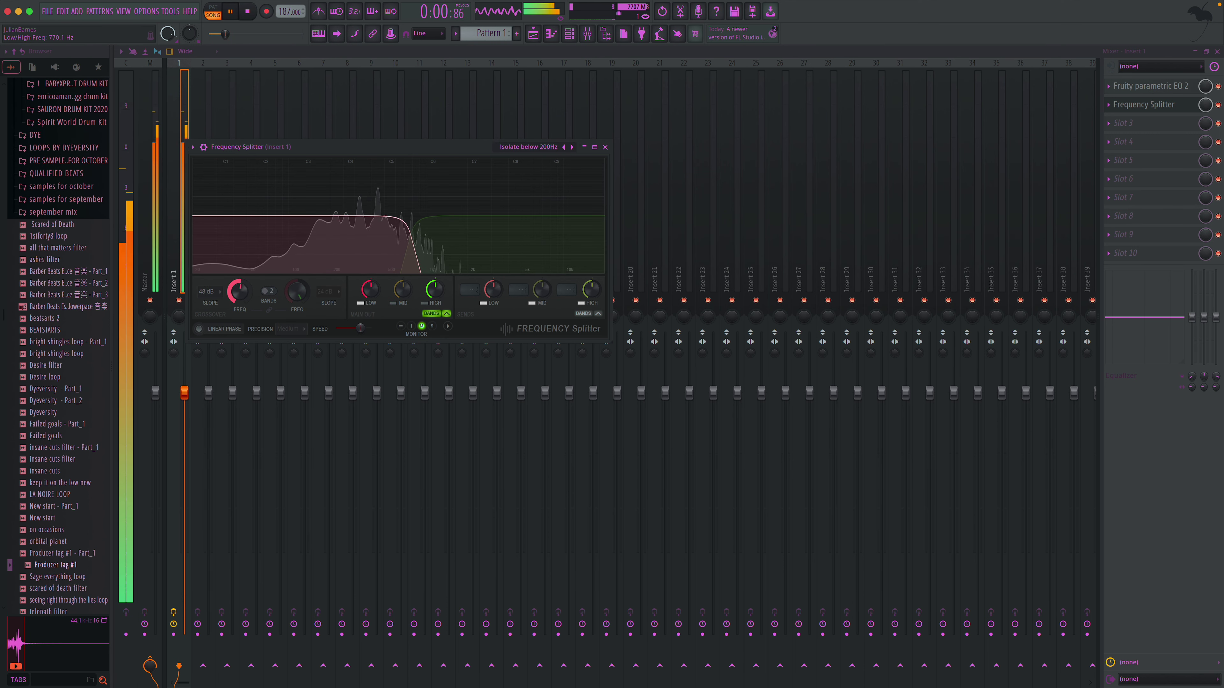
pyautogui.moveTo(239, 292)
pyautogui.mouseDown()
pyautogui.moveTo(239, 260)
pyautogui.moveTo(238, 289)
pyautogui.mouseUp()
pyautogui.click(607, 148)
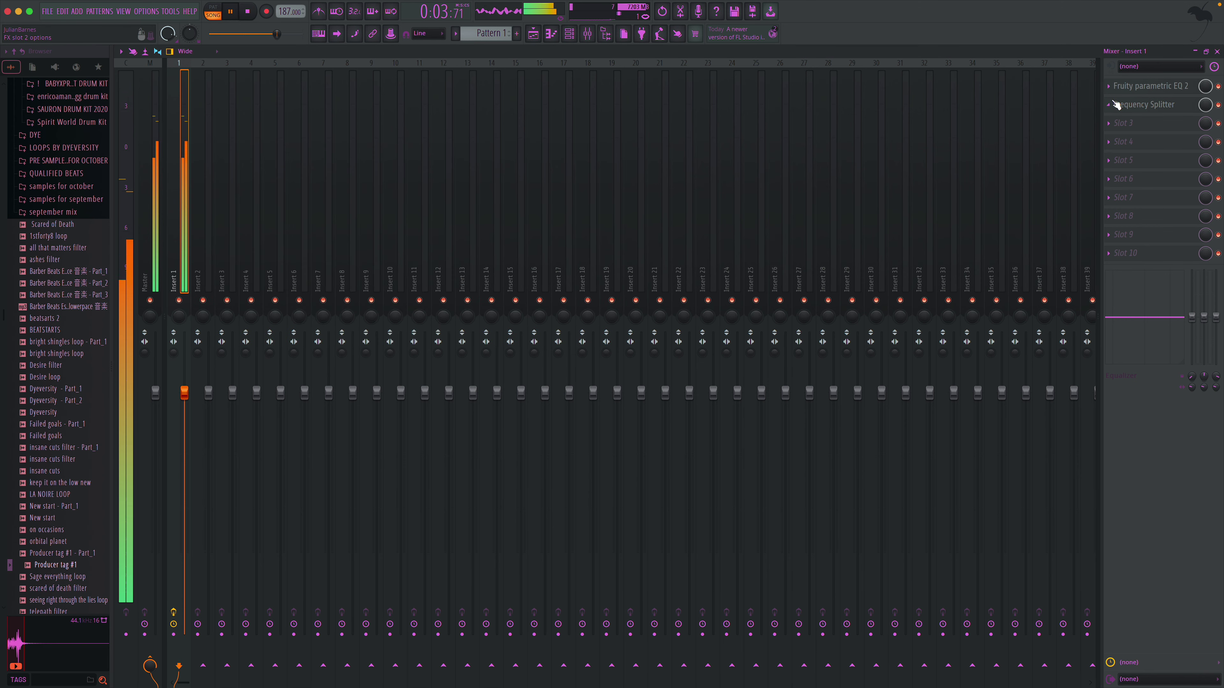
pyautogui.click(1110, 104)
pyautogui.click(1123, 129)
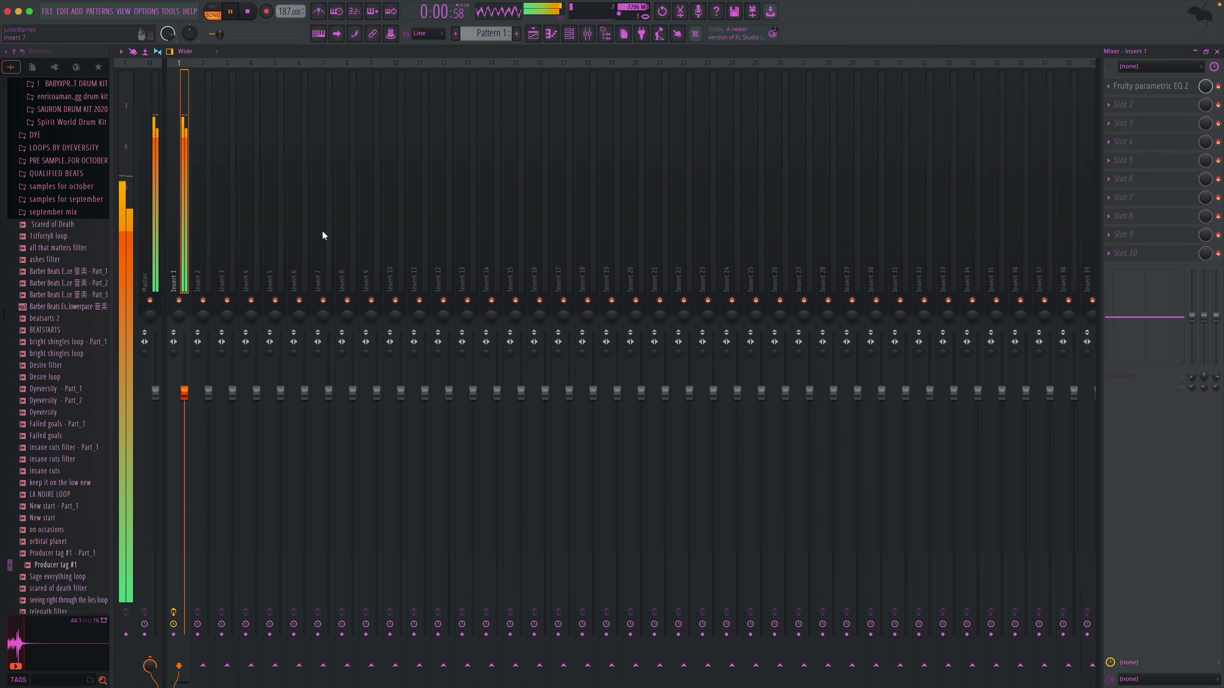
# - Apply the SAURON SAMPLE mixer preset from the SAURON DRUM KIT 2020 presets to Insert 1, listen to it and return to the playlist
pyautogui.scroll(5, 77, 168)
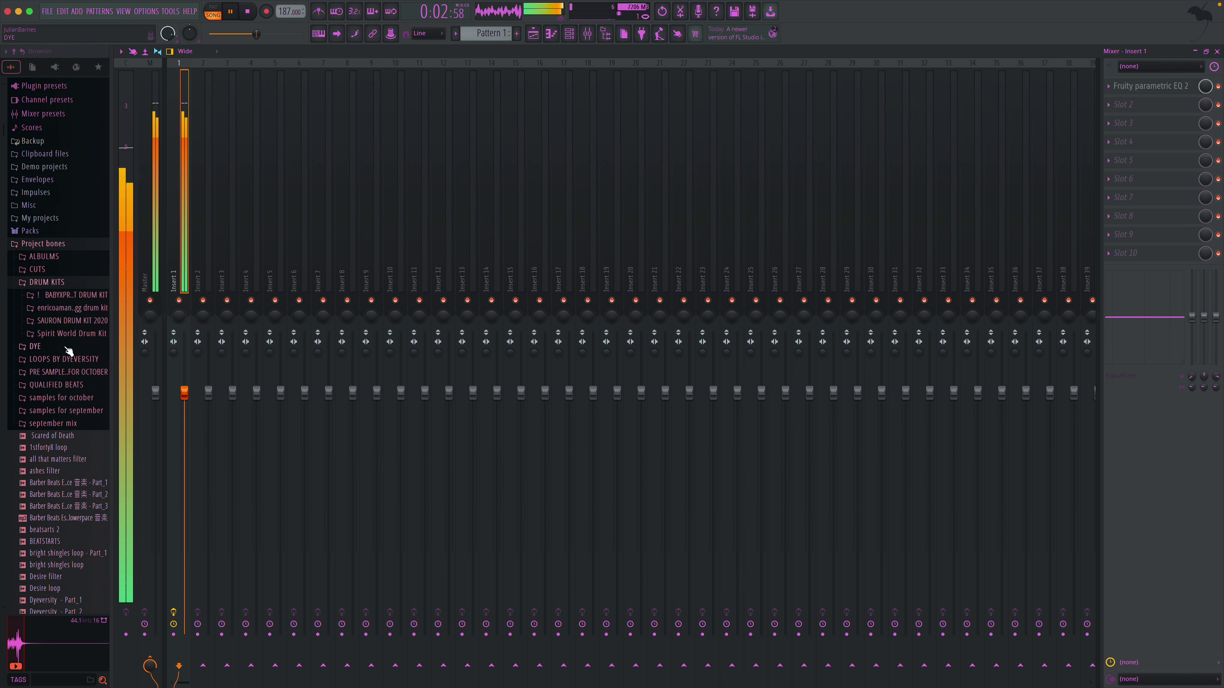
pyautogui.click(70, 321)
pyautogui.click(60, 333)
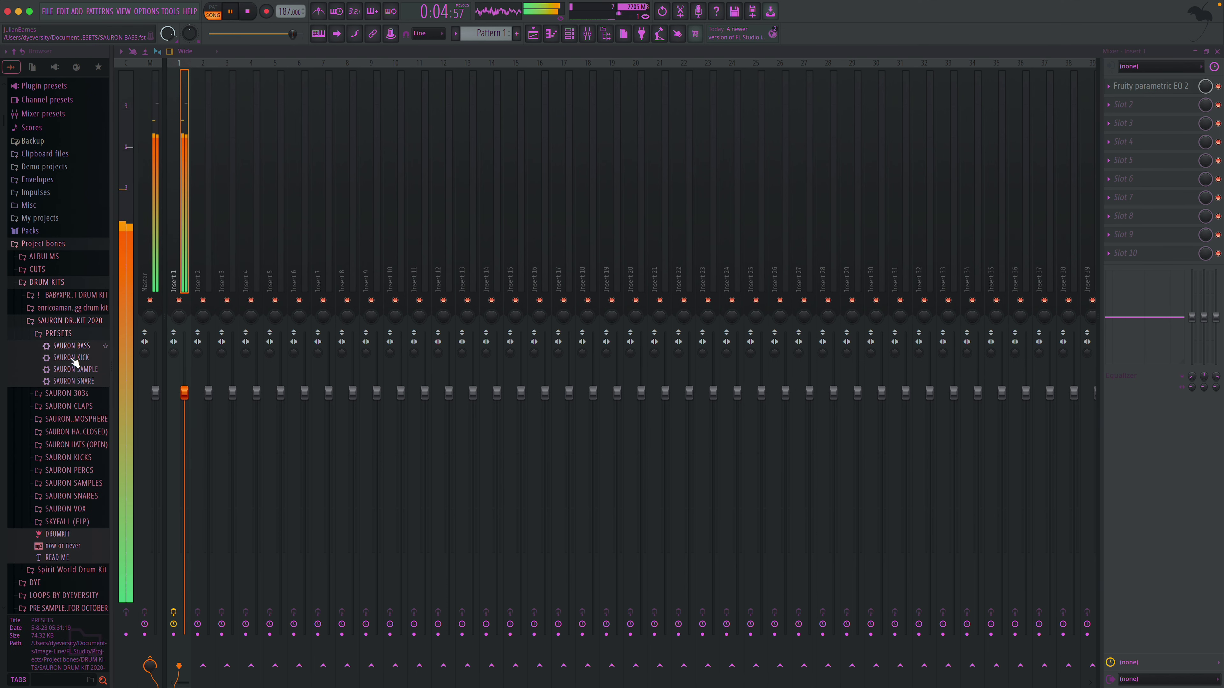
pyautogui.press('space')
pyautogui.moveTo(74, 369); pyautogui.dragTo(178, 288)
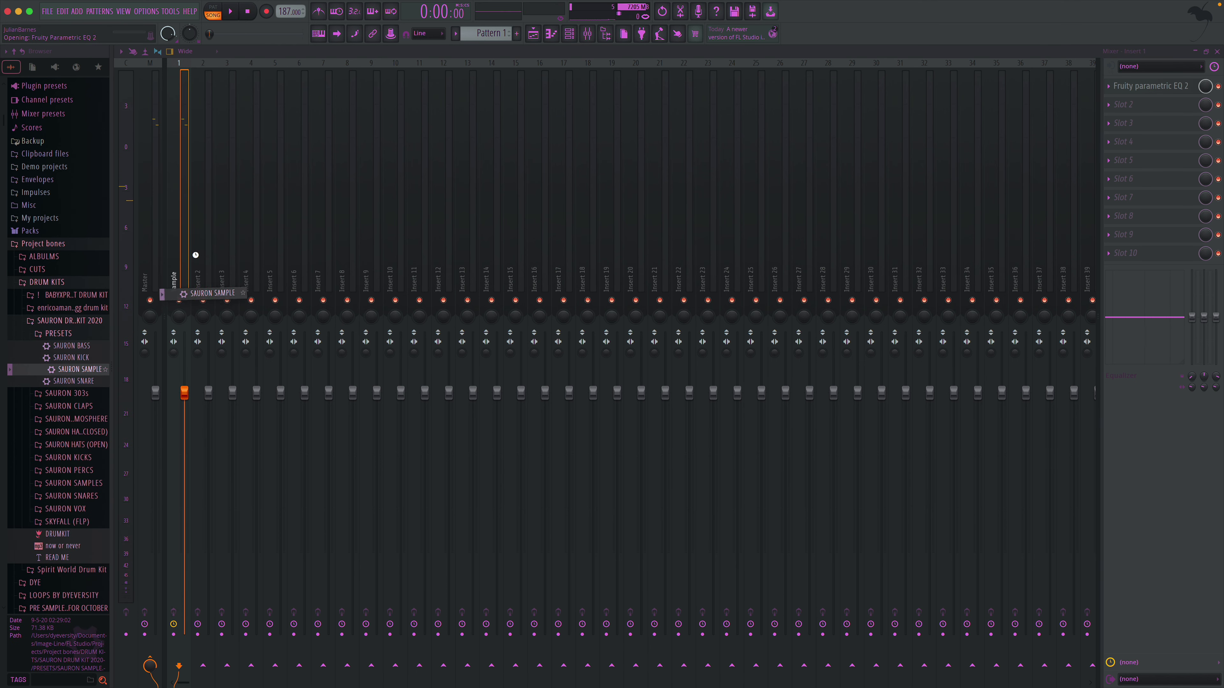
pyautogui.press('space')
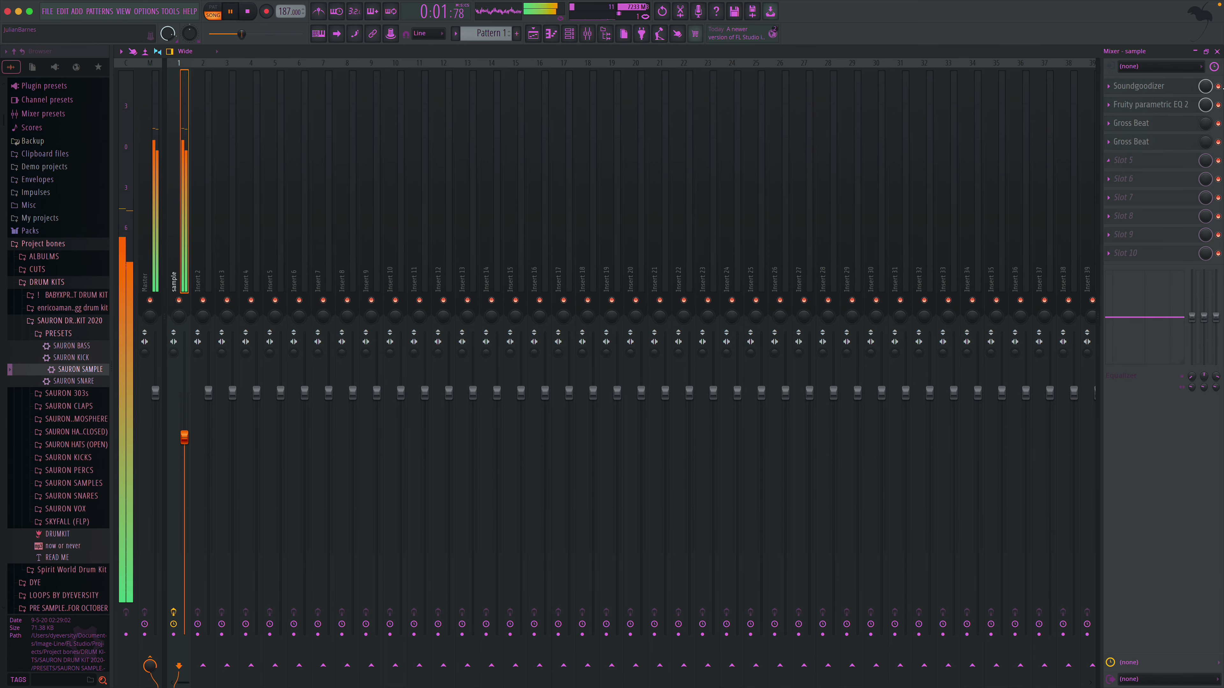
pyautogui.click(1217, 51)
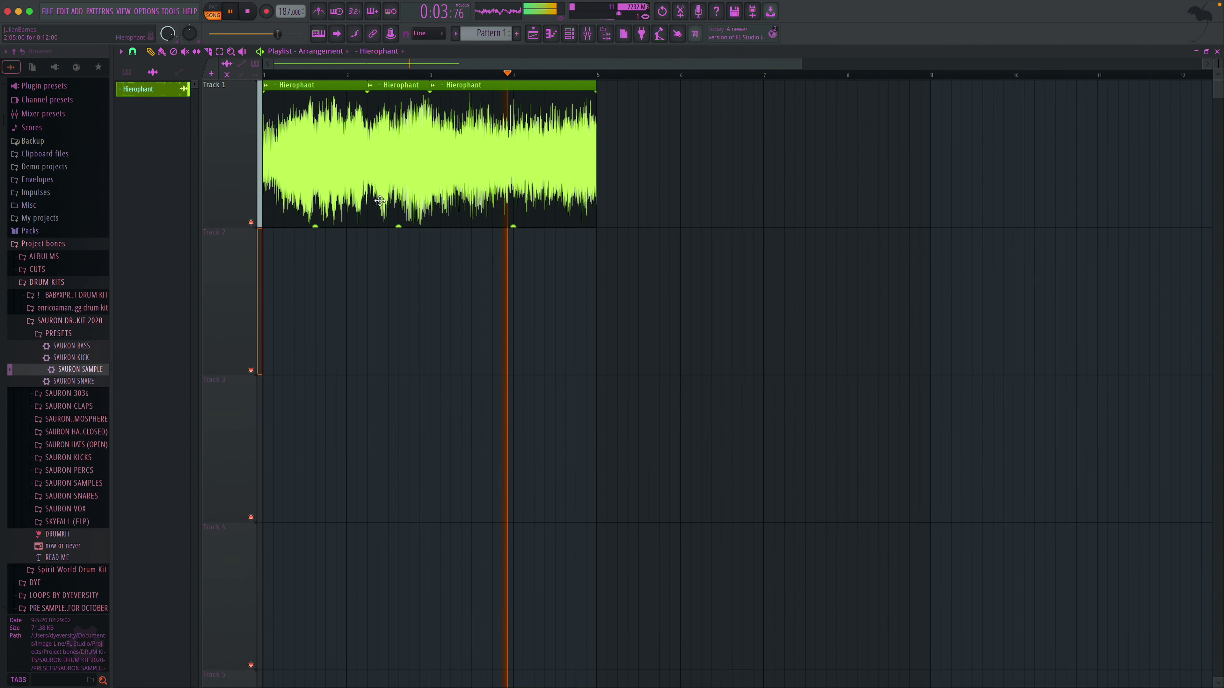
pyautogui.press('space')
# - Look through the samples, vox and snares folders of SAURON DRUM KIT 2020, with its PRESETS folder collapsed
pyautogui.click(89, 322)
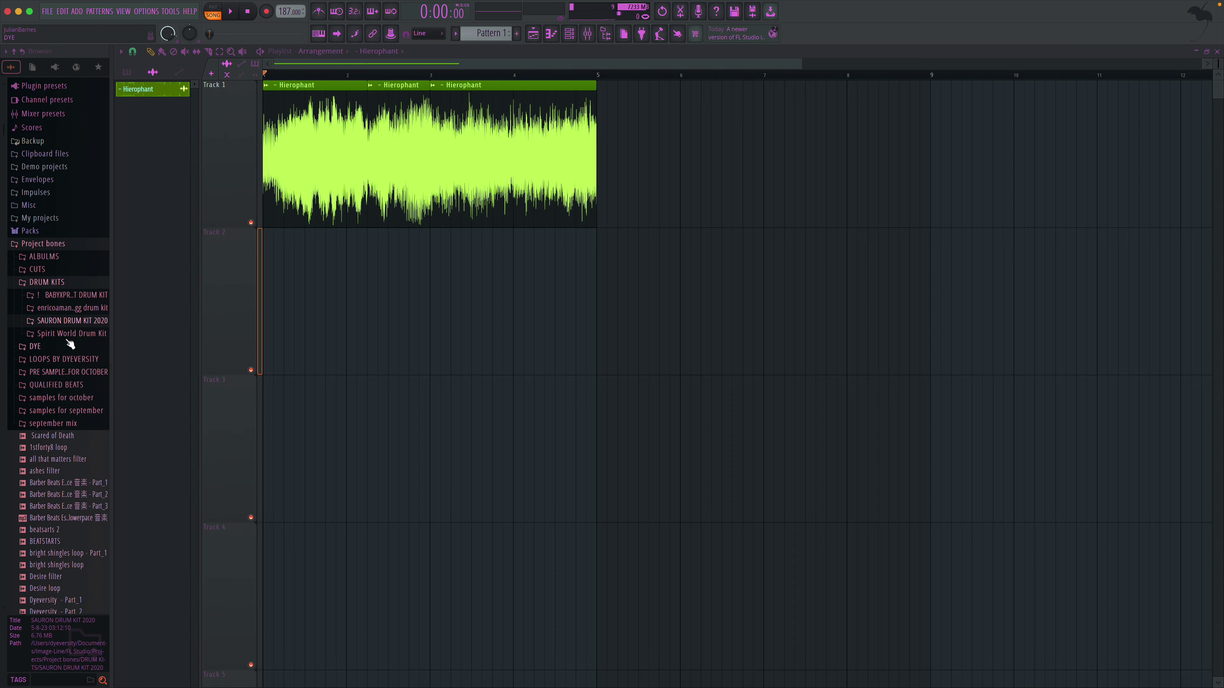
pyautogui.click(69, 322)
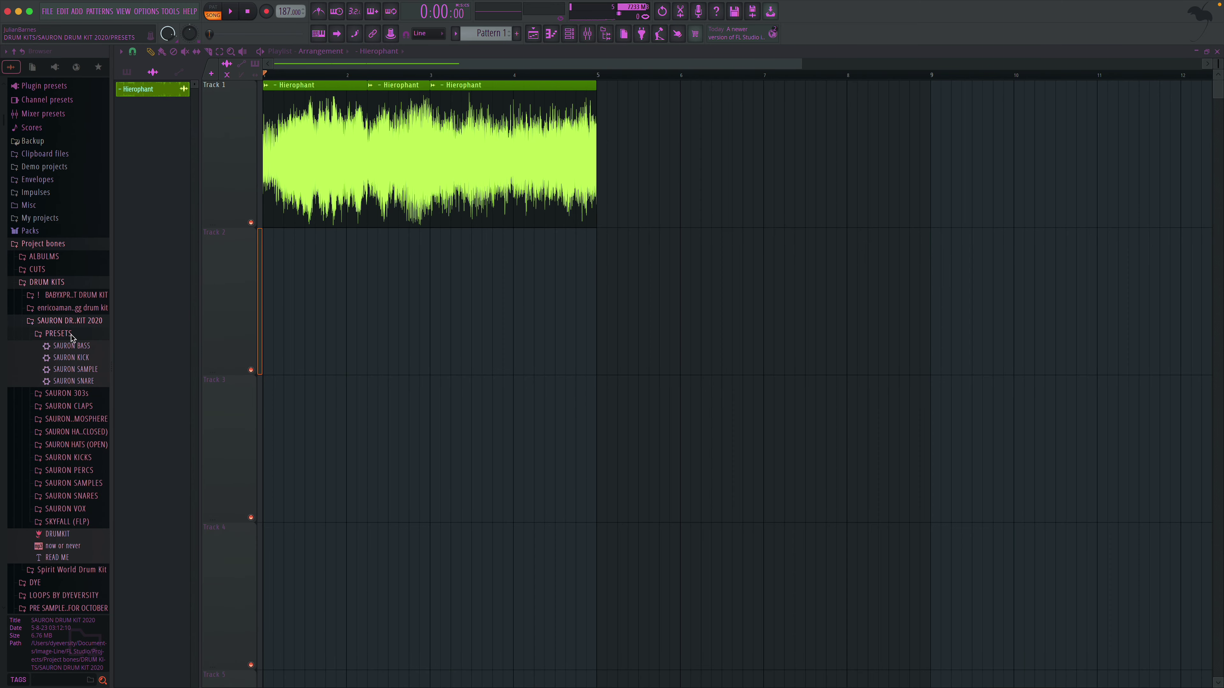
pyautogui.click(71, 335)
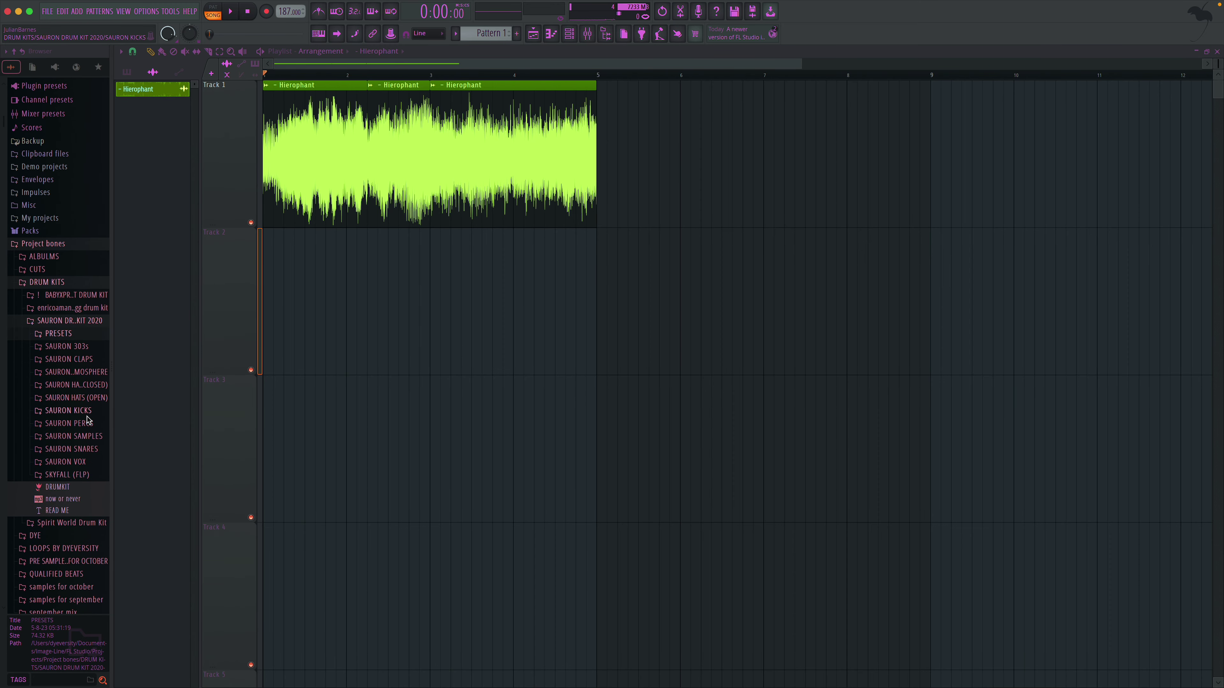
pyautogui.click(99, 456)
pyautogui.click(98, 450)
pyautogui.scroll(-1, 96, 455)
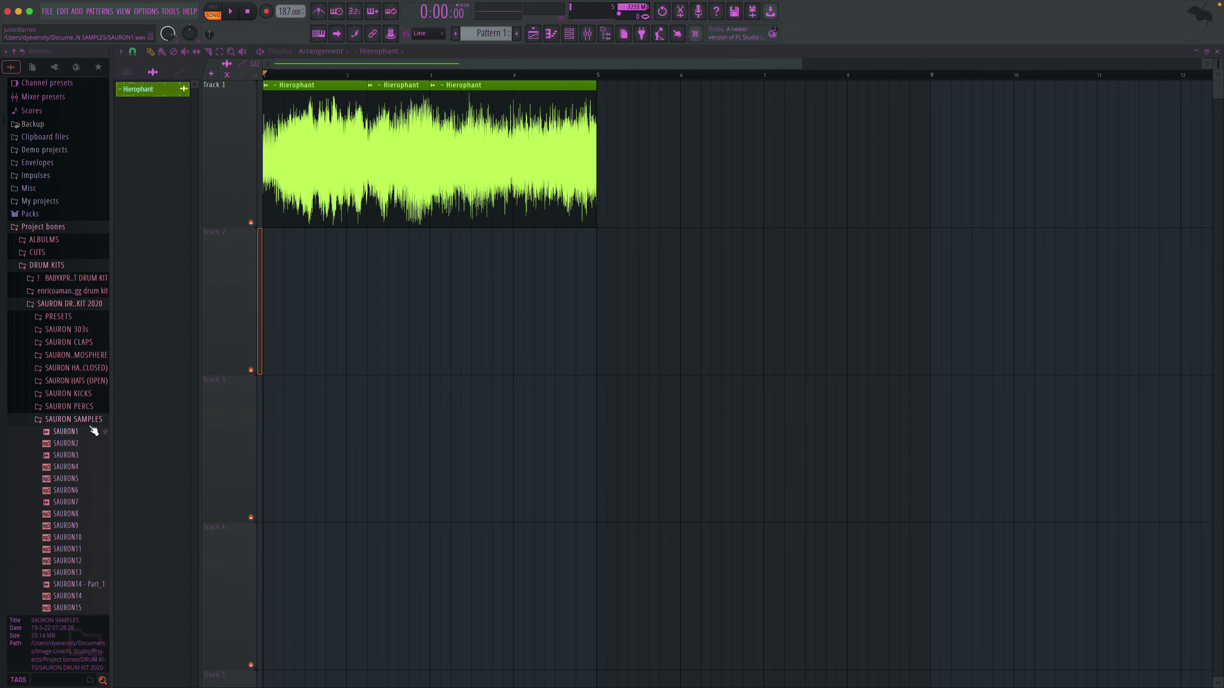
pyautogui.click(92, 433)
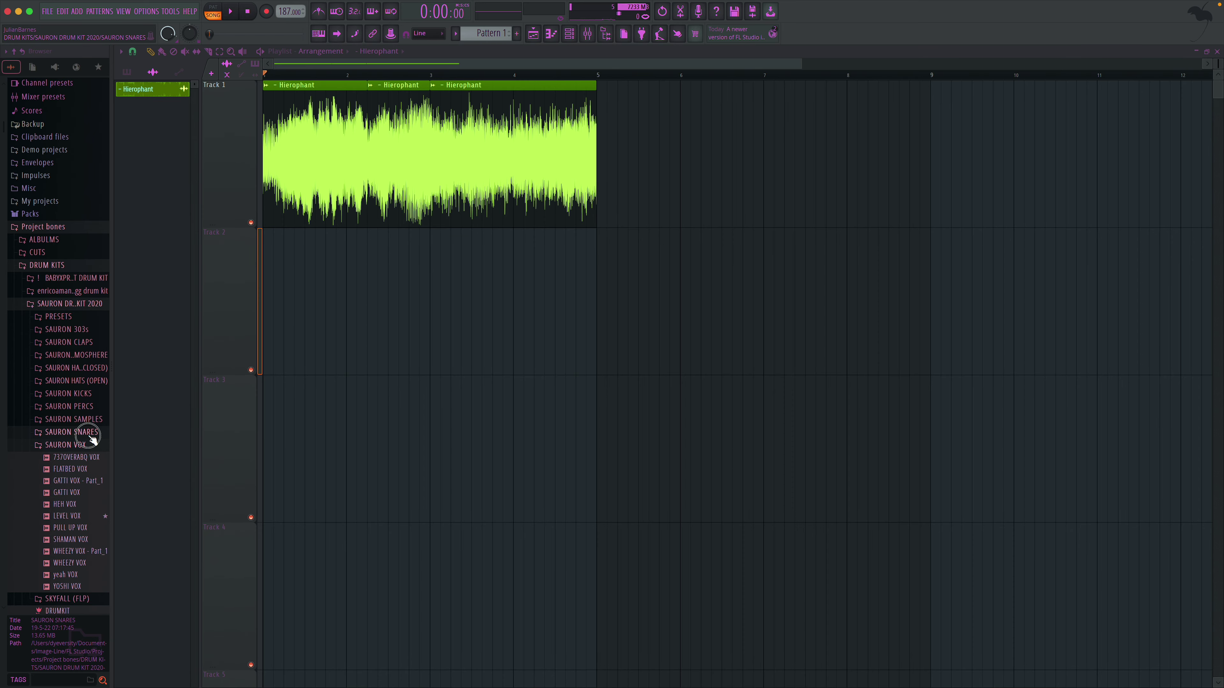
pyautogui.click(91, 436)
# - Audition the percussion sounds in the SAURON PERCS folder, including DOZA, MOLLY RIM and QUANTAM RIM
pyautogui.click(91, 410)
pyautogui.click(91, 441)
pyautogui.click(88, 422)
pyautogui.click(84, 410)
pyautogui.click(82, 400)
pyautogui.scroll(-5, 85, 406)
pyautogui.click(83, 408)
pyautogui.click(87, 420)
pyautogui.click(83, 386)
pyautogui.click(79, 373)
pyautogui.click(77, 361)
pyautogui.click(76, 350)
pyautogui.click(75, 341)
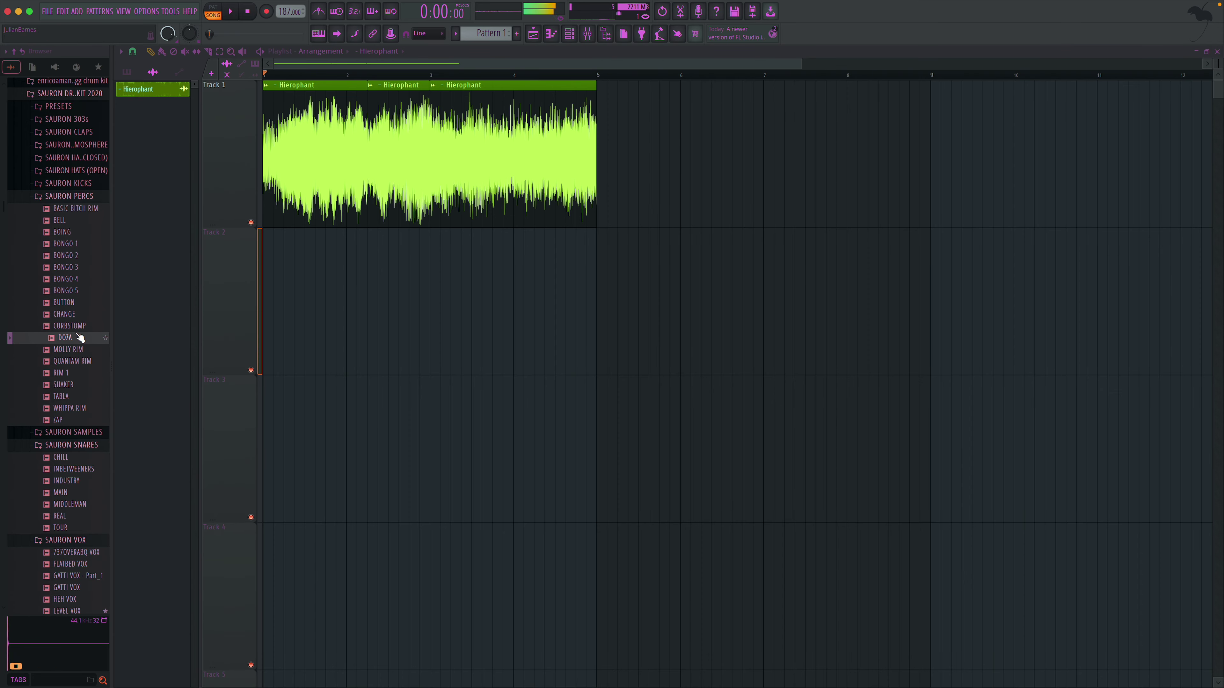
pyautogui.click(81, 316)
pyautogui.click(80, 303)
pyautogui.click(79, 338)
pyautogui.click(82, 351)
pyautogui.click(84, 362)
pyautogui.click(85, 351)
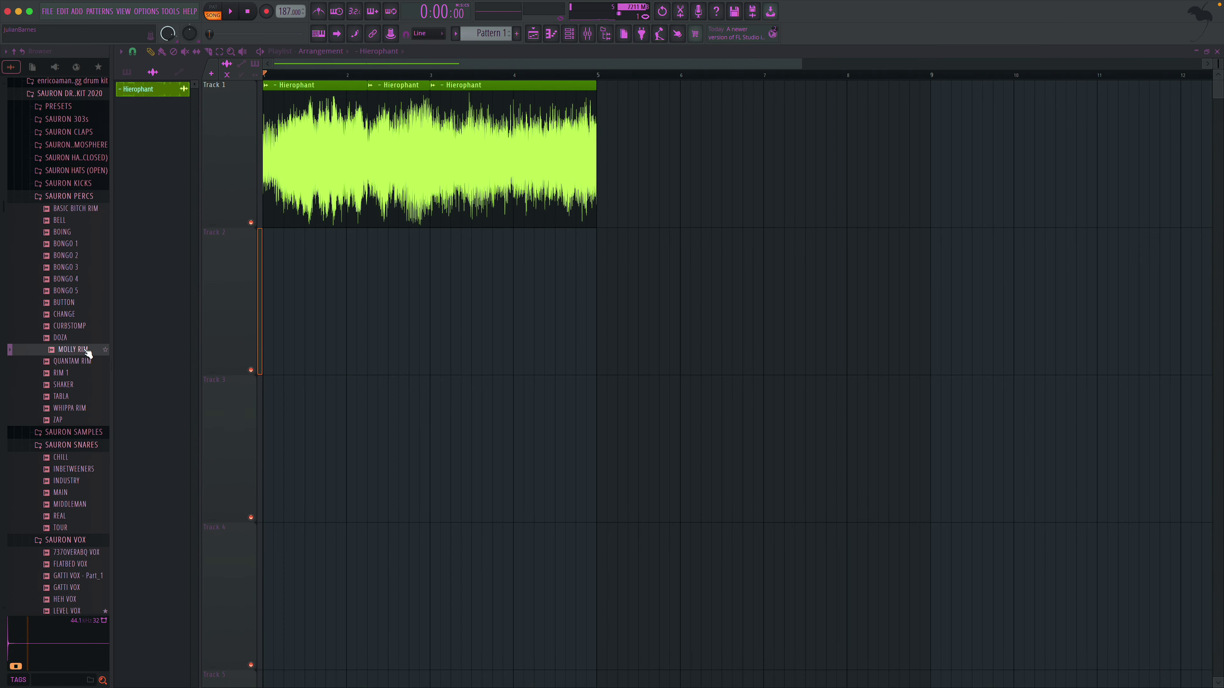
# - Load RIM 1 from the SAURON PERCS folder as a new channel and place Pattern 1 at the start of track 2
pyautogui.moveTo(82, 373); pyautogui.dragTo(141, 367)
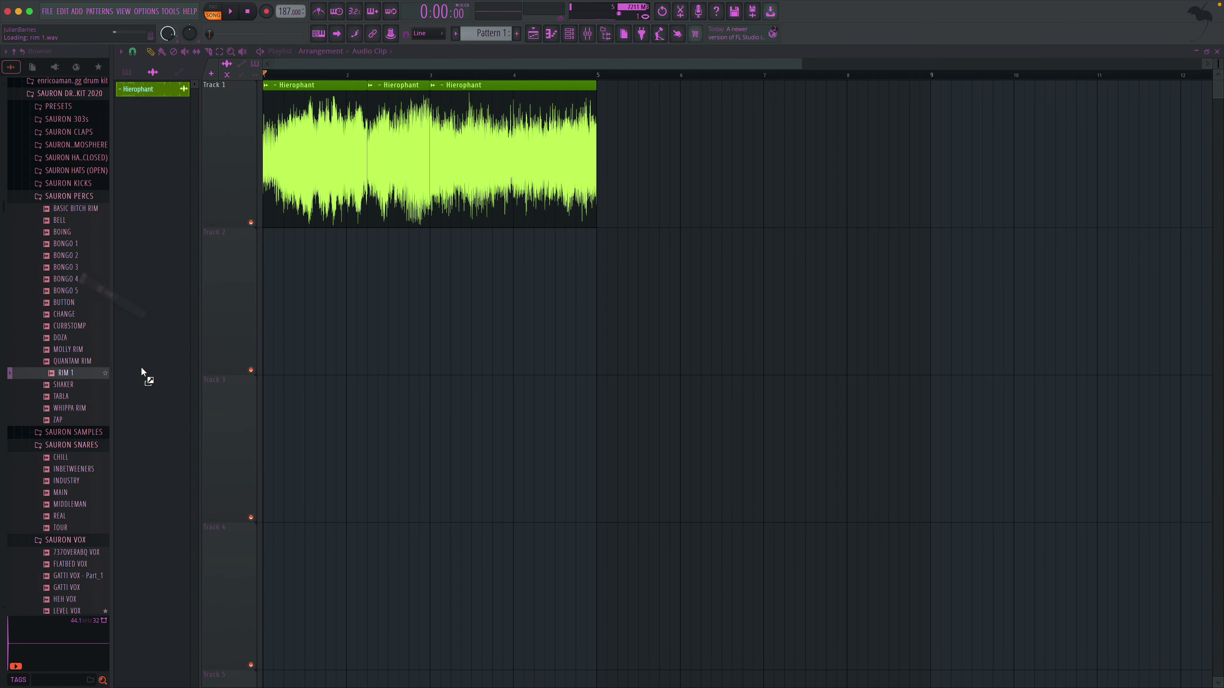
pyautogui.click(517, 37)
pyautogui.moveTo(180, 94); pyautogui.dragTo(309, 295)
# - Draw three C5 notes for RIM 1 in the piano roll, one halfway through bar 1 and two in bar 2, during playback
pyautogui.doubleClick(275, 271)
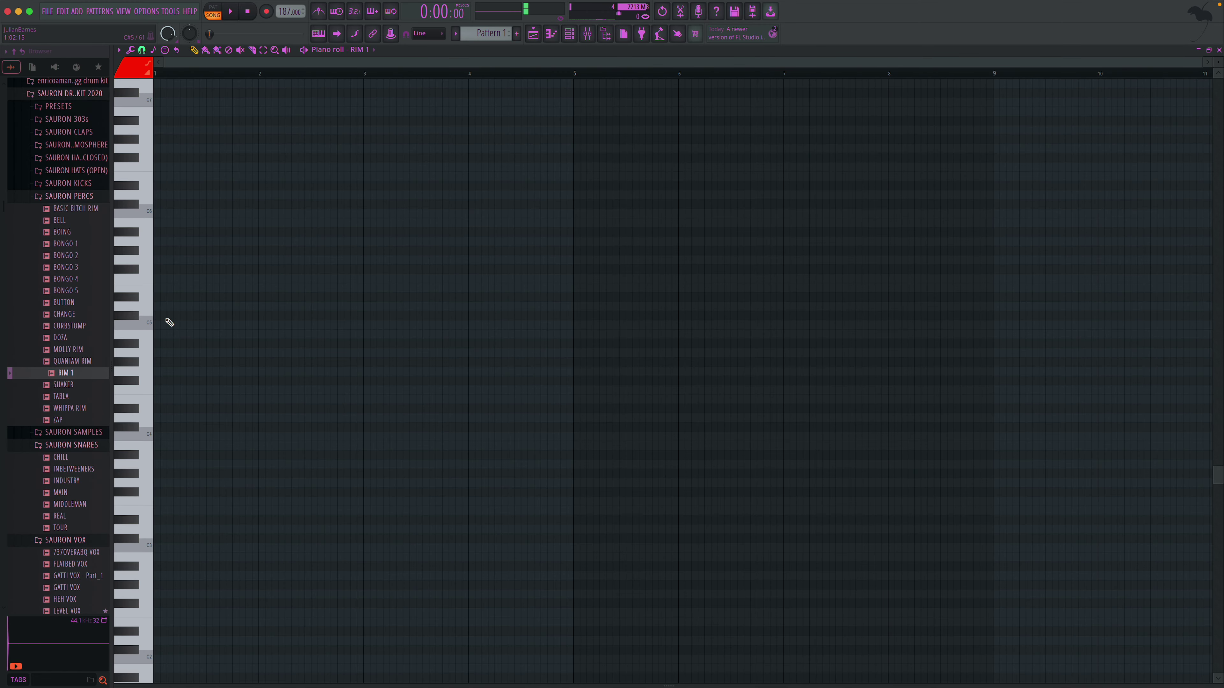
pyautogui.press('space')
pyautogui.click(207, 326)
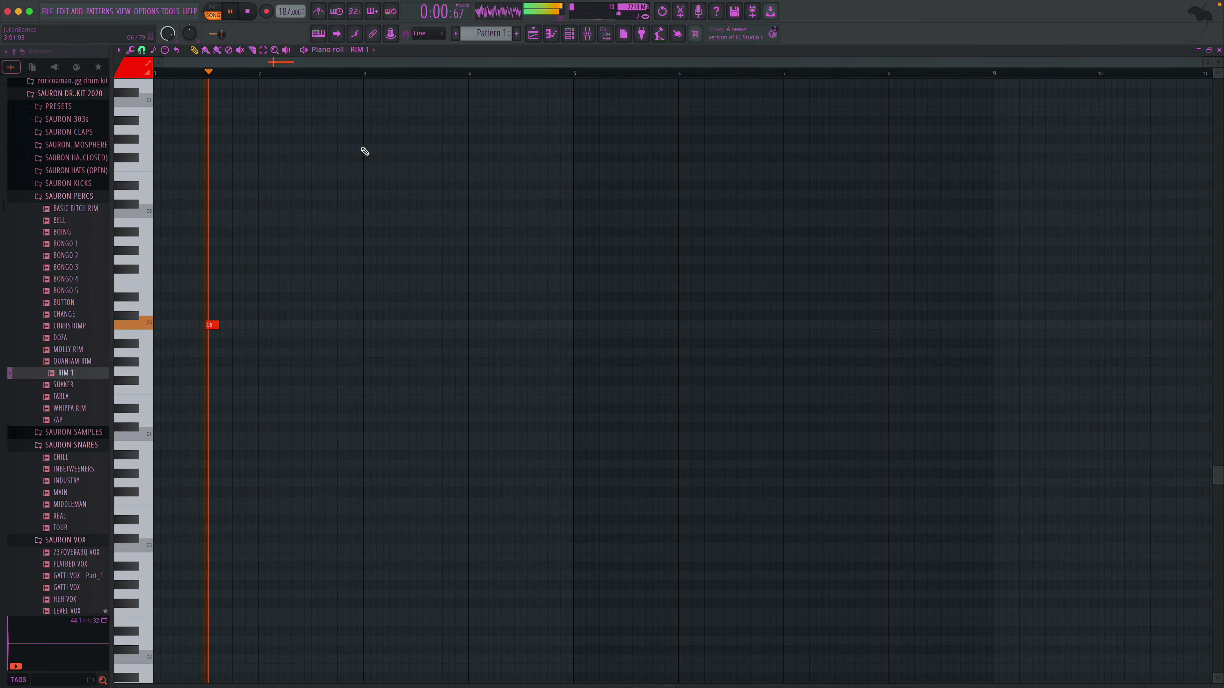
pyautogui.click(285, 325)
pyautogui.rightClick(285, 323)
pyautogui.click(275, 326)
pyautogui.click(311, 327)
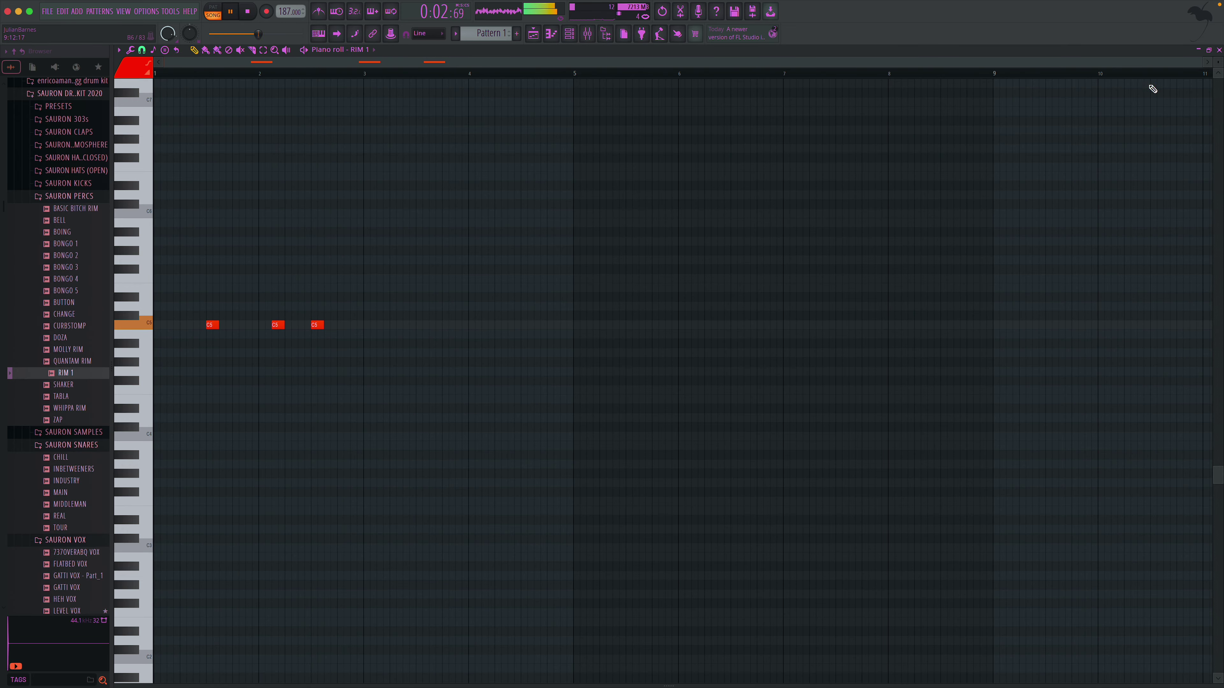
# - Place a second Pattern 1 clip at bar 3 of track 2 and route the RIM 1 channel to mixer track 2
pyautogui.click(1219, 50)
pyautogui.click(432, 333)
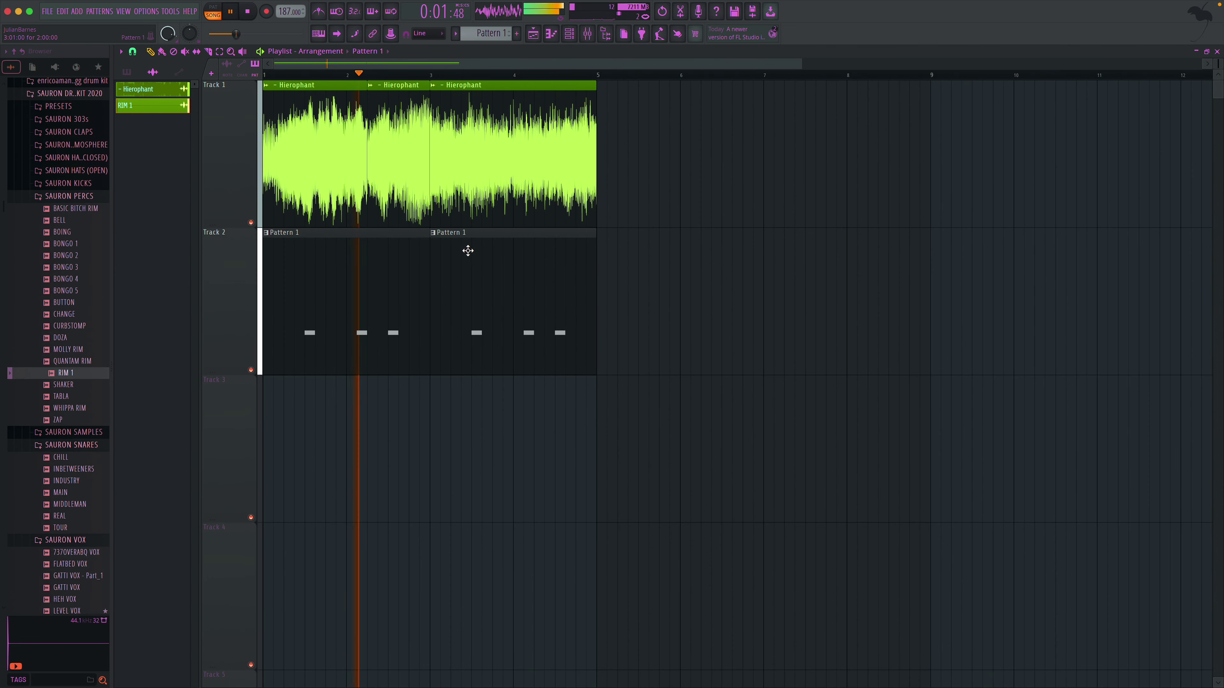
pyautogui.press('F6')
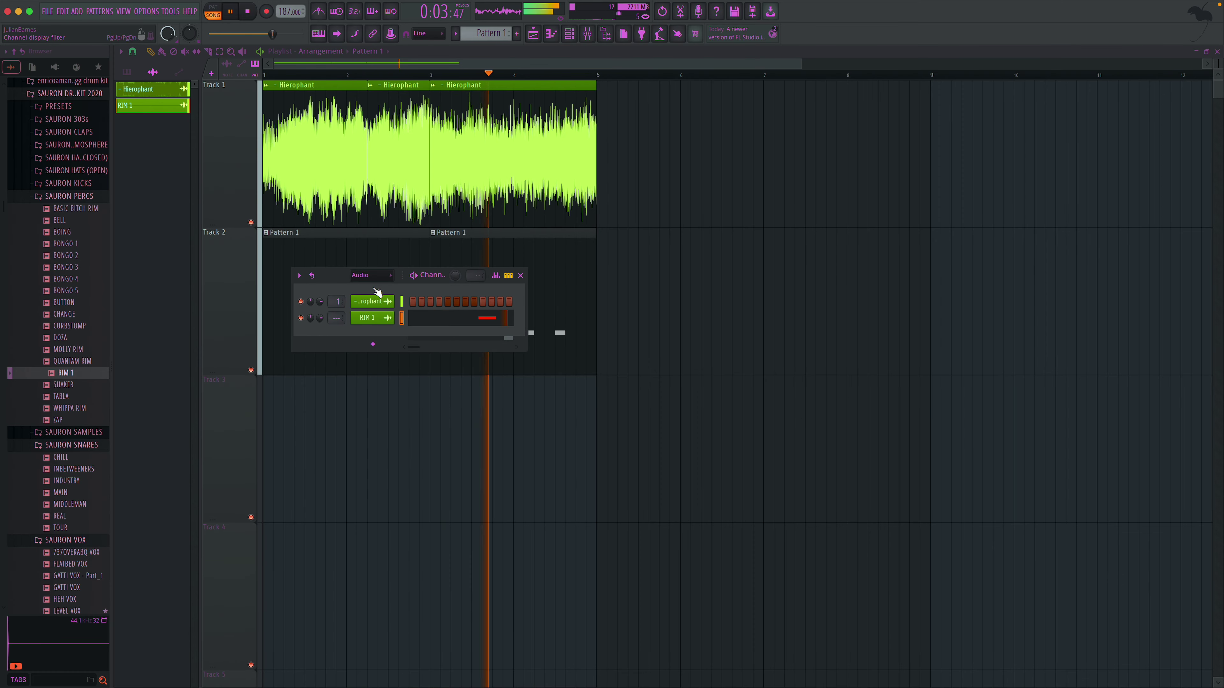
pyautogui.click(524, 276)
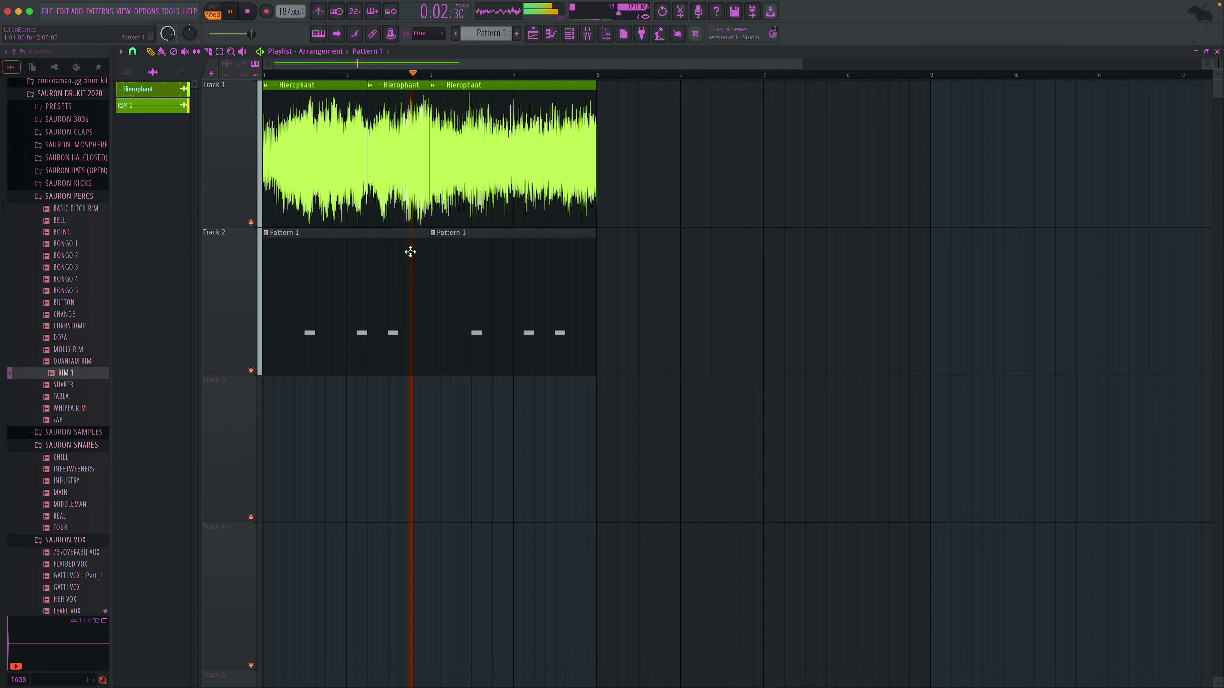
# - Stop playback and load THE HAT I USE THE MOST from the kit's closed hats folder as a new channel
pyautogui.press('space')
pyautogui.click(77, 197)
pyautogui.click(86, 120)
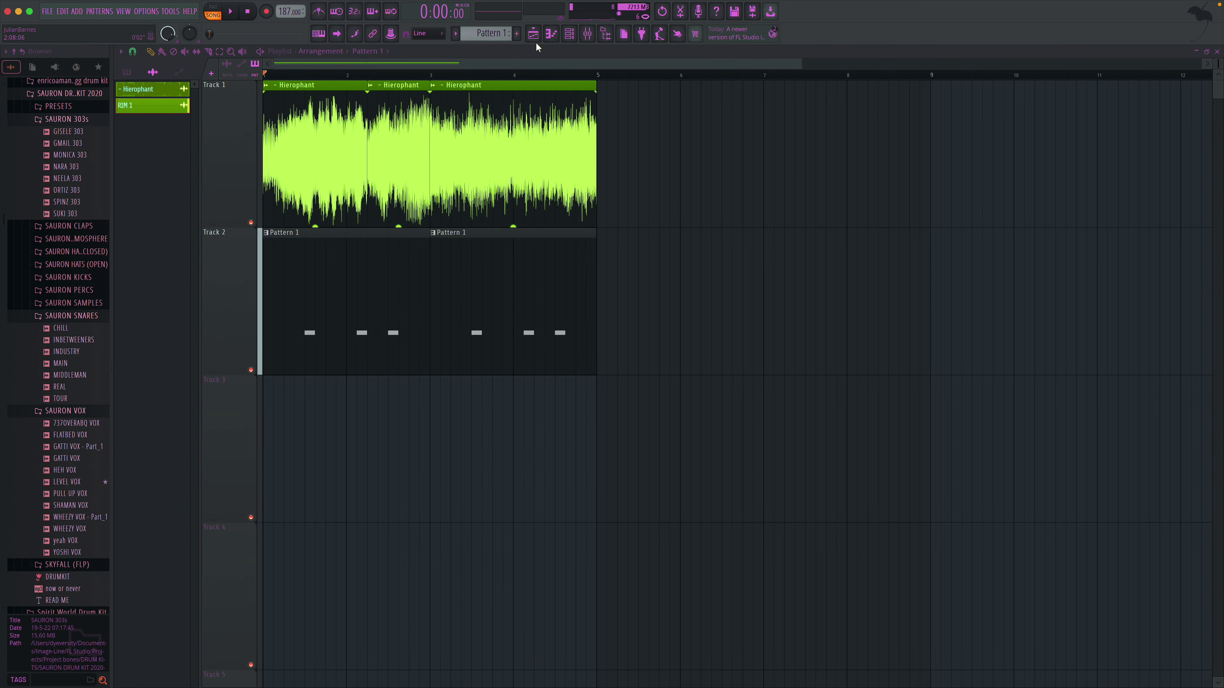
pyautogui.click(89, 119)
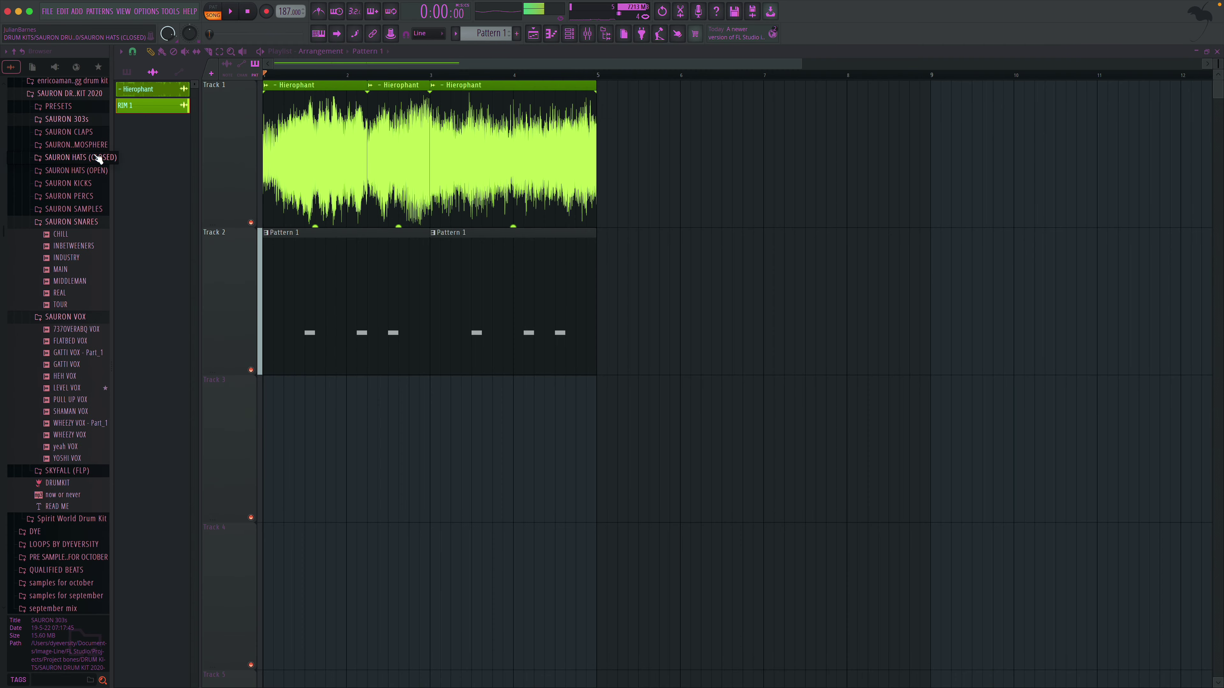
pyautogui.click(95, 171)
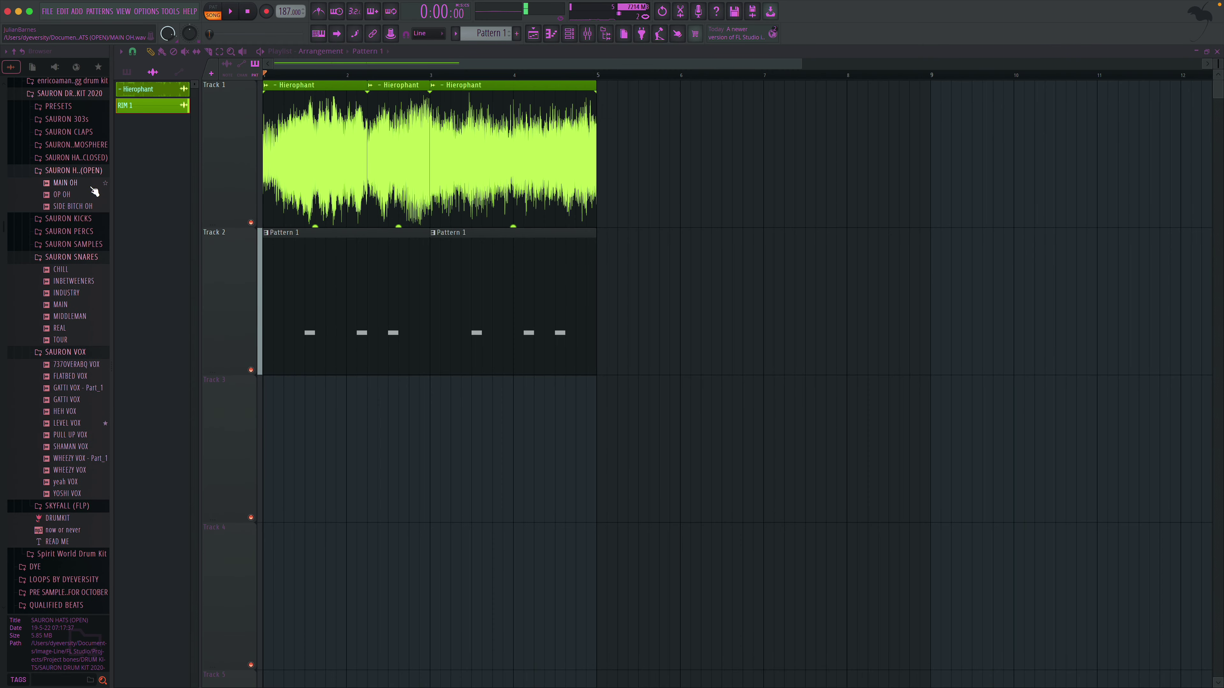
pyautogui.click(77, 158)
pyautogui.moveTo(93, 188); pyautogui.dragTo(152, 122)
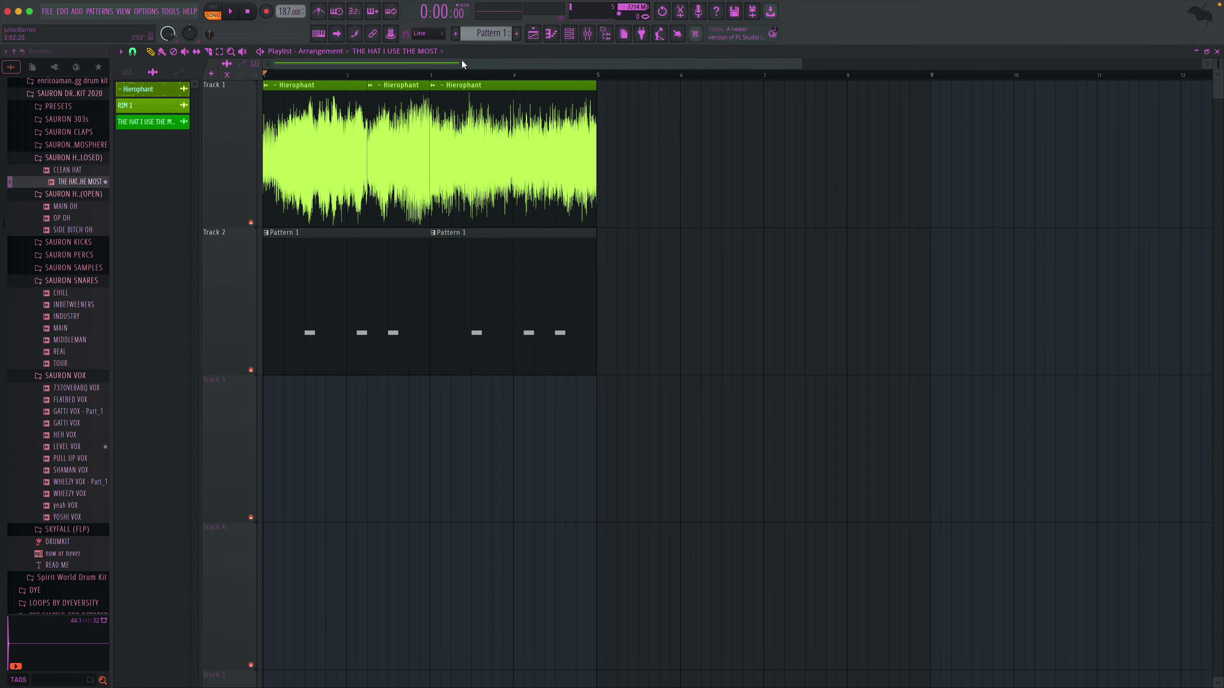
# - Create Pattern 2 and place four consecutive clips of it on track 3, covering bars 1 to 4
pyautogui.click(517, 34)
pyautogui.moveTo(165, 107); pyautogui.dragTo(315, 451)
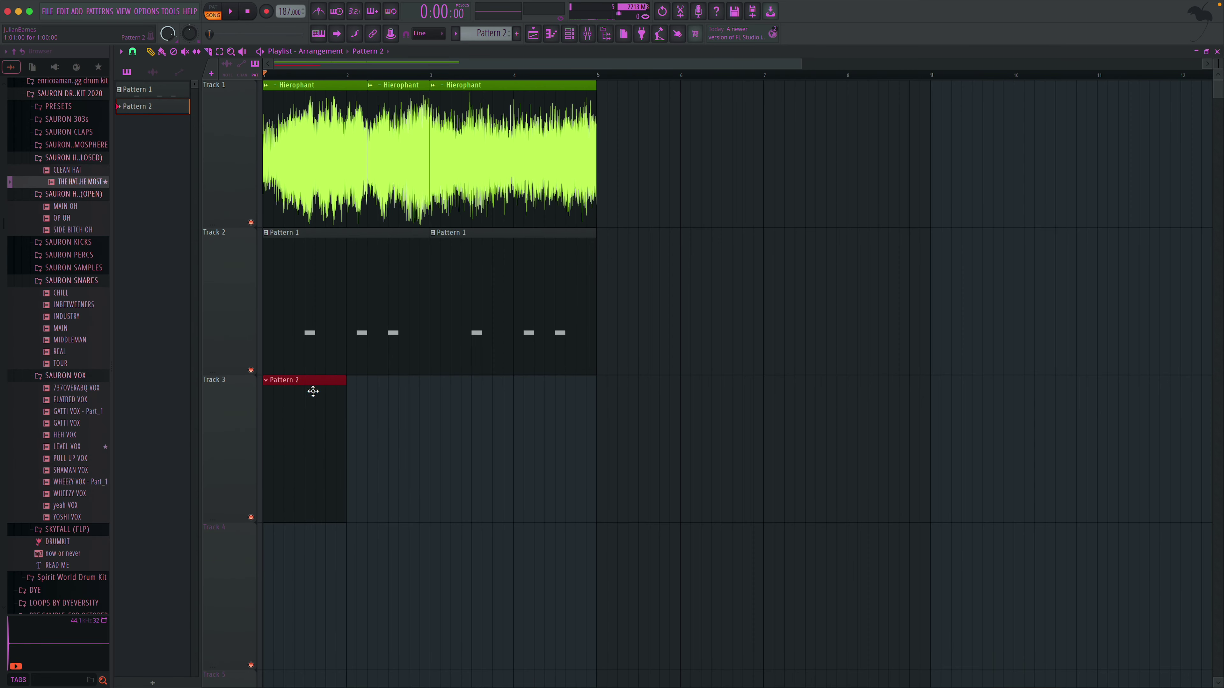
pyautogui.moveTo(546, 398); pyautogui.dragTo(359, 405)
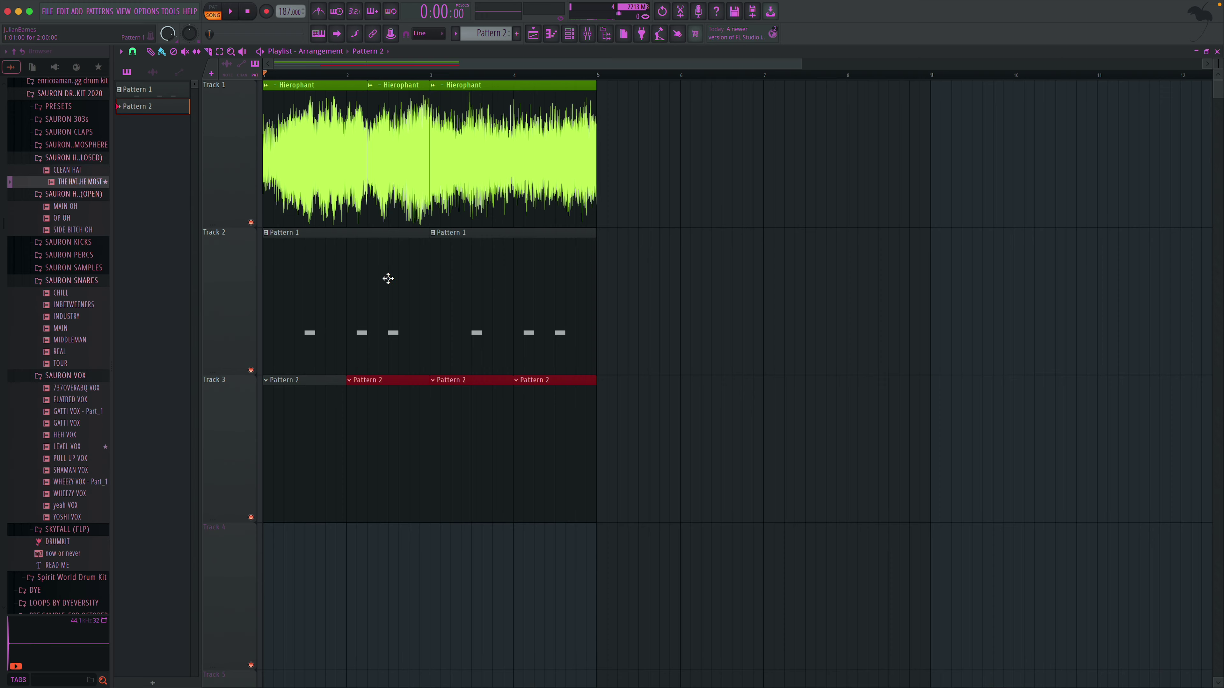
# - Fill every 2 steps of the hat channel in Pattern 2, add an extra hit on step 2 and start playback
pyautogui.click(578, 37)
pyautogui.rightClick(388, 334)
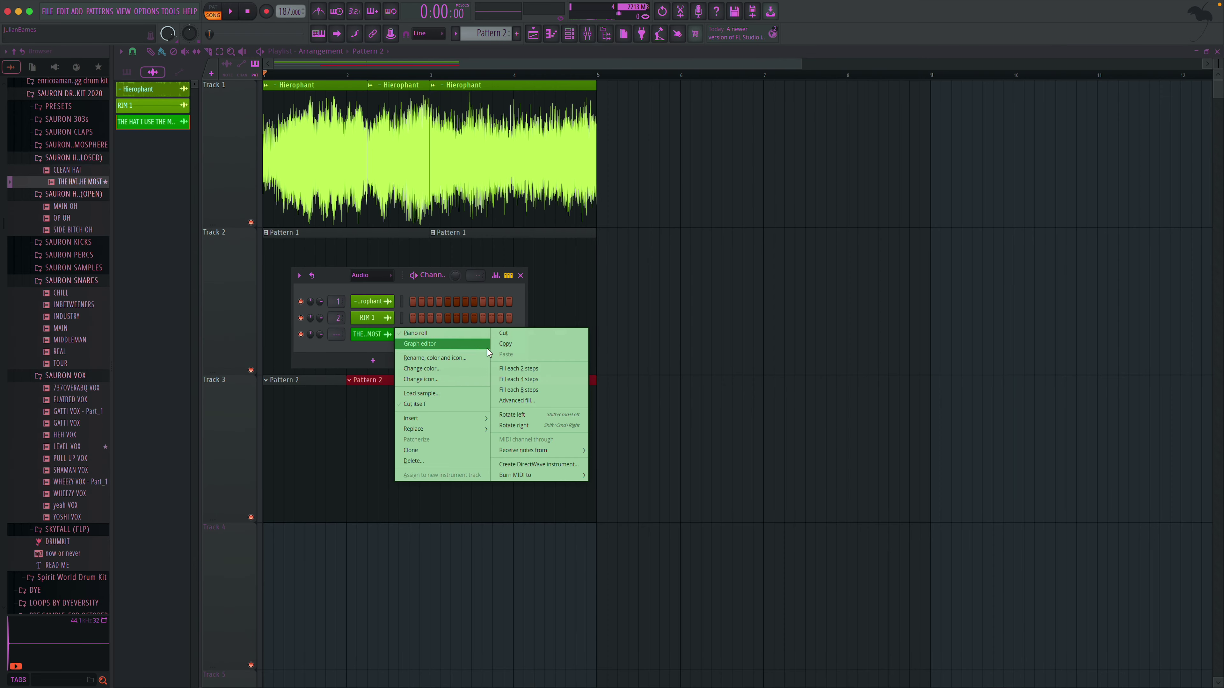
pyautogui.click(519, 366)
pyautogui.press('space')
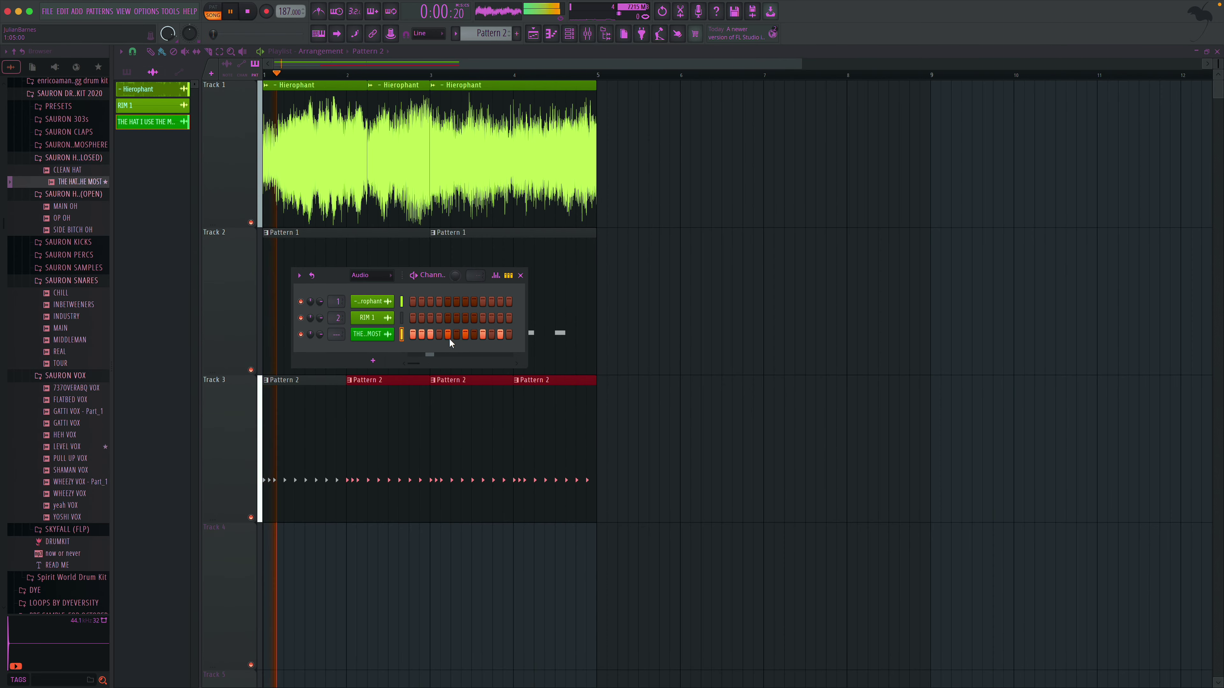
# - Show all channels in the channel rack, route the hat channel to mixer track 3 and close the rack
pyautogui.click(366, 275)
pyautogui.click(366, 282)
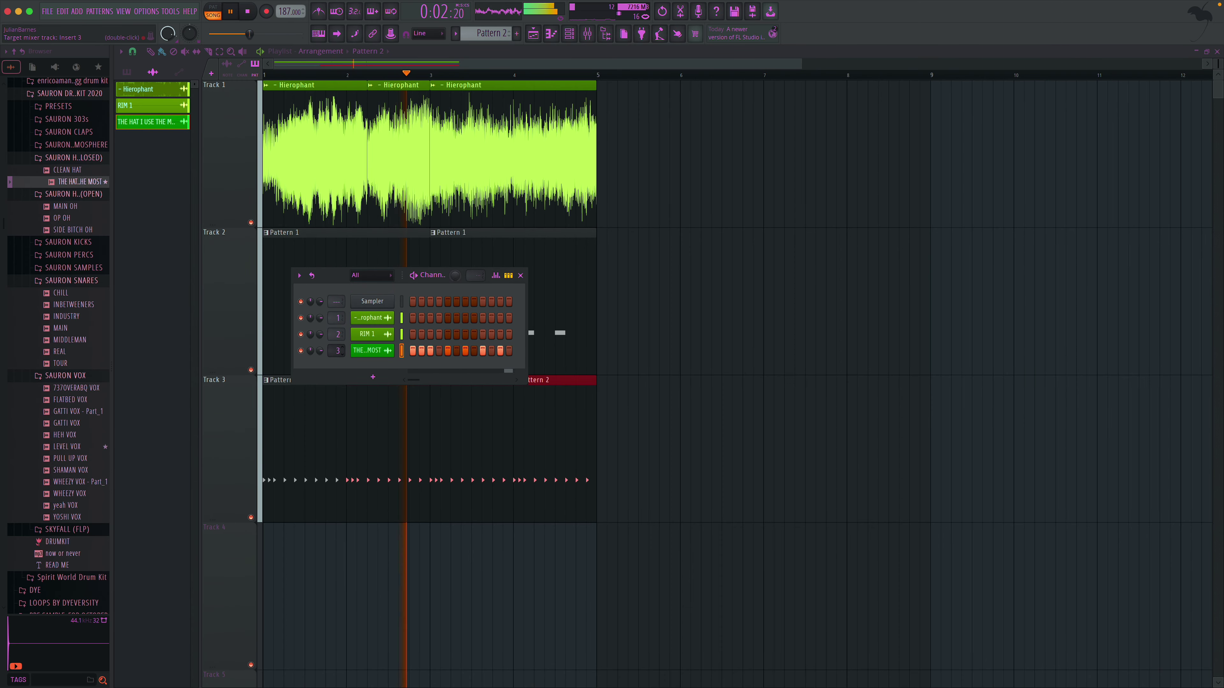
pyautogui.click(520, 276)
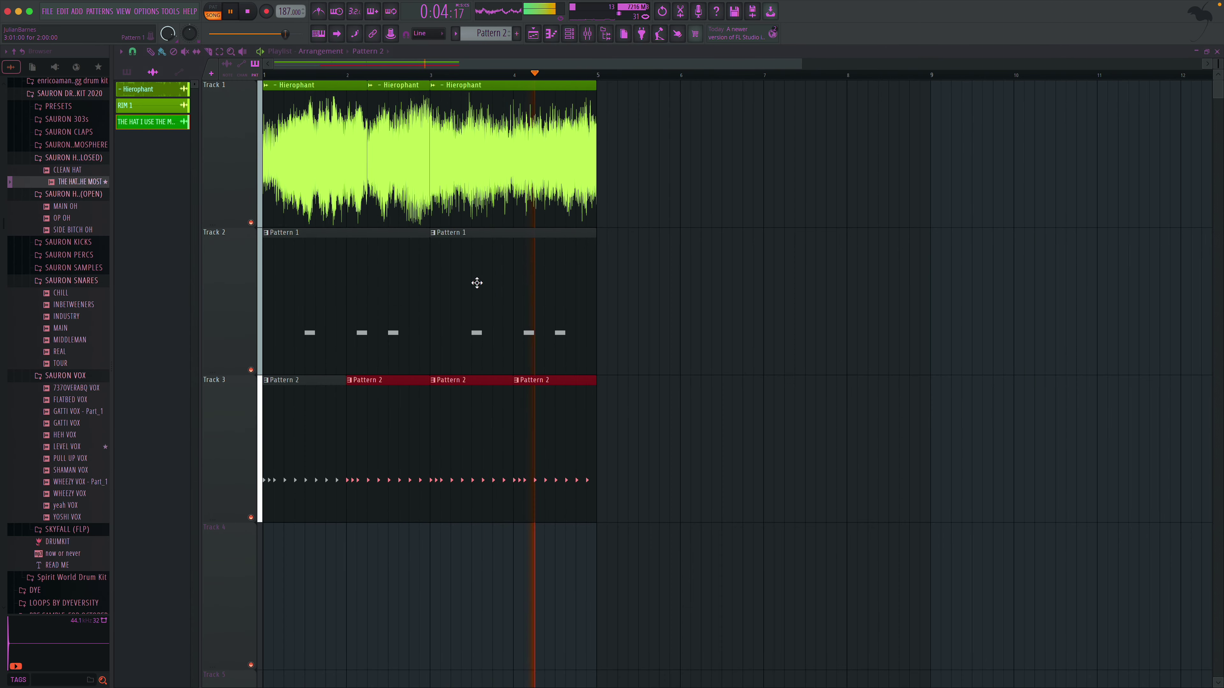
# - Collapse the open hats folder, create Pattern 3 and place two clips of it on track 4 across bars 1 to 4
pyautogui.click(77, 195)
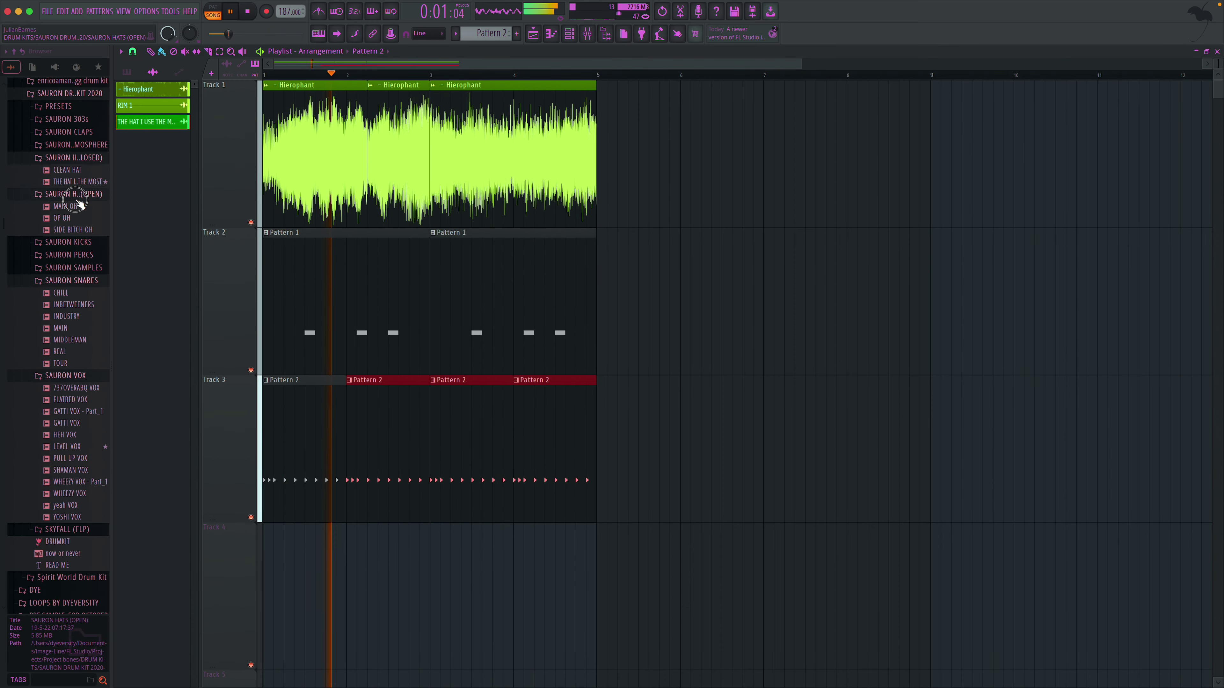
pyautogui.click(519, 35)
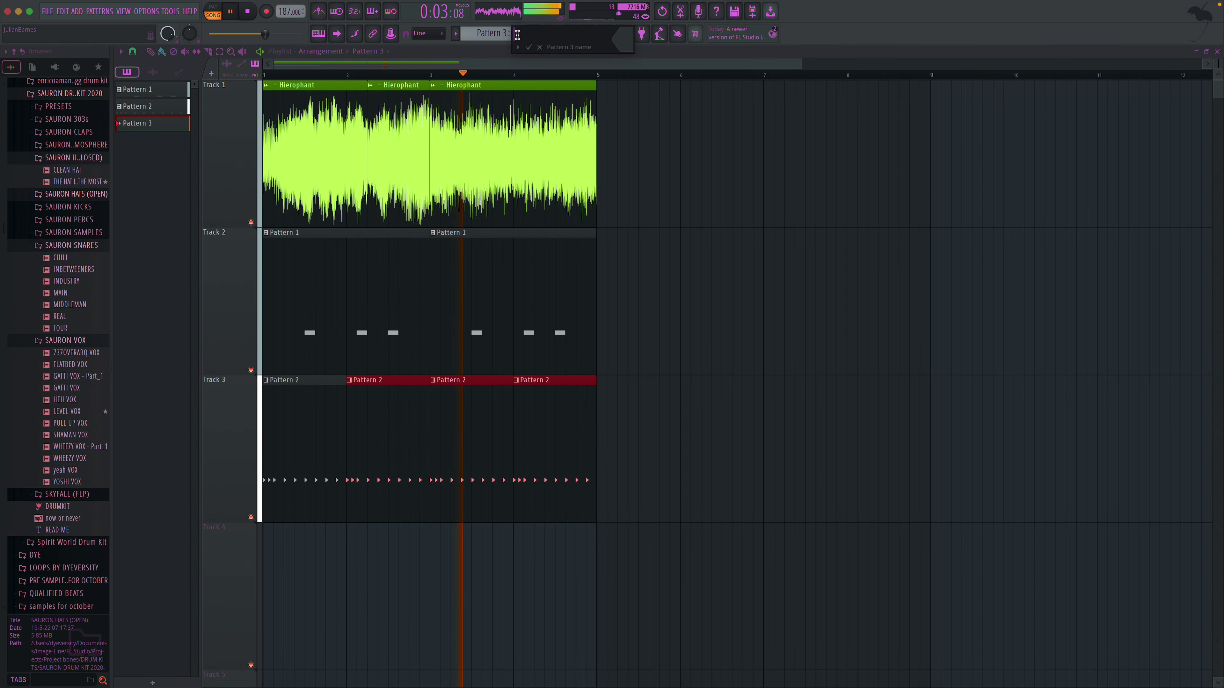
pyautogui.moveTo(149, 123); pyautogui.dragTo(436, 568)
pyautogui.click(436, 568)
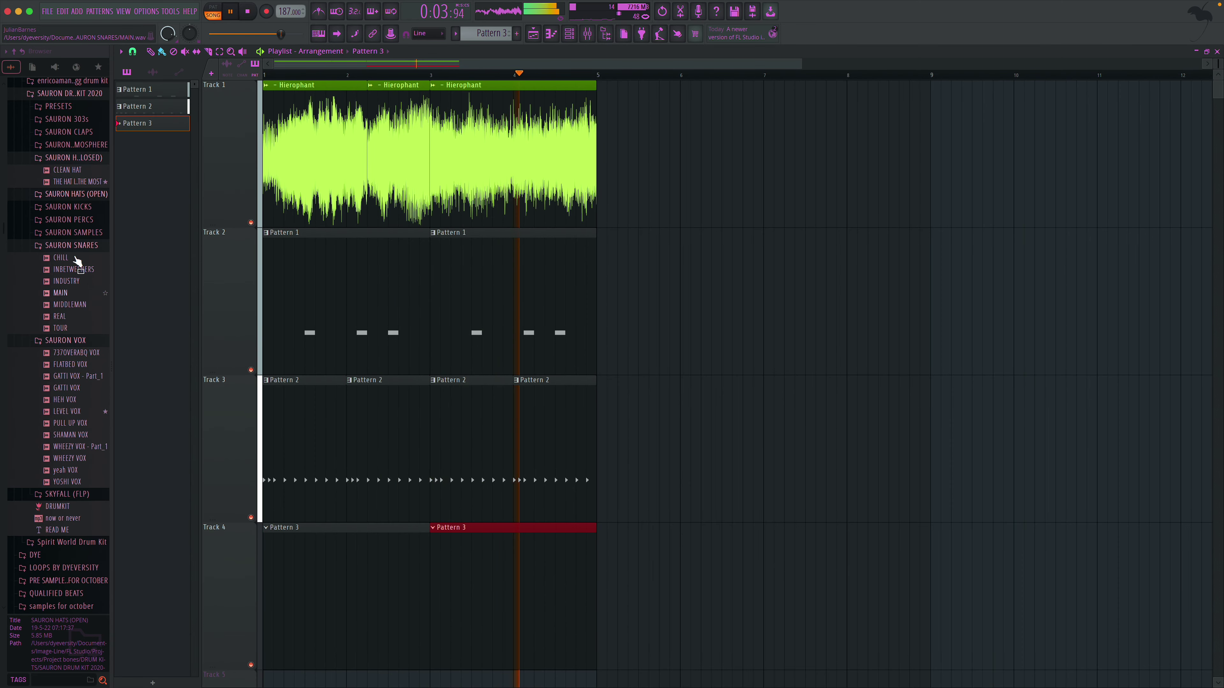
pyautogui.click(589, 35)
pyautogui.click(574, 37)
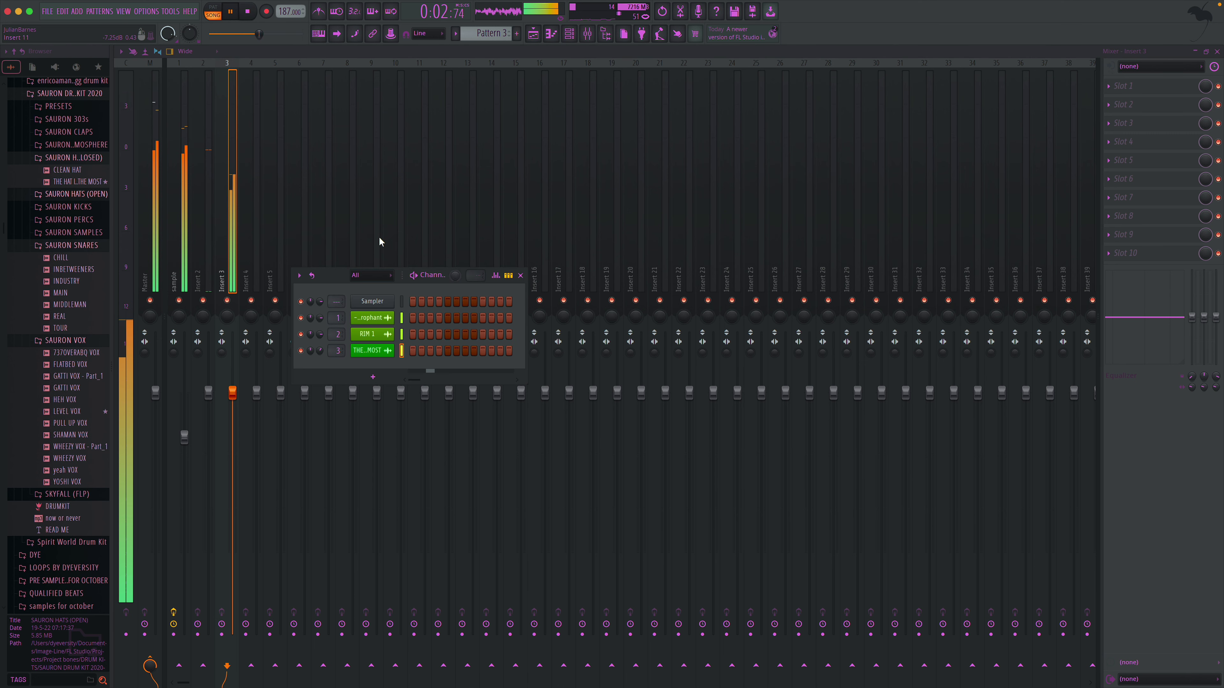
pyautogui.click(520, 275)
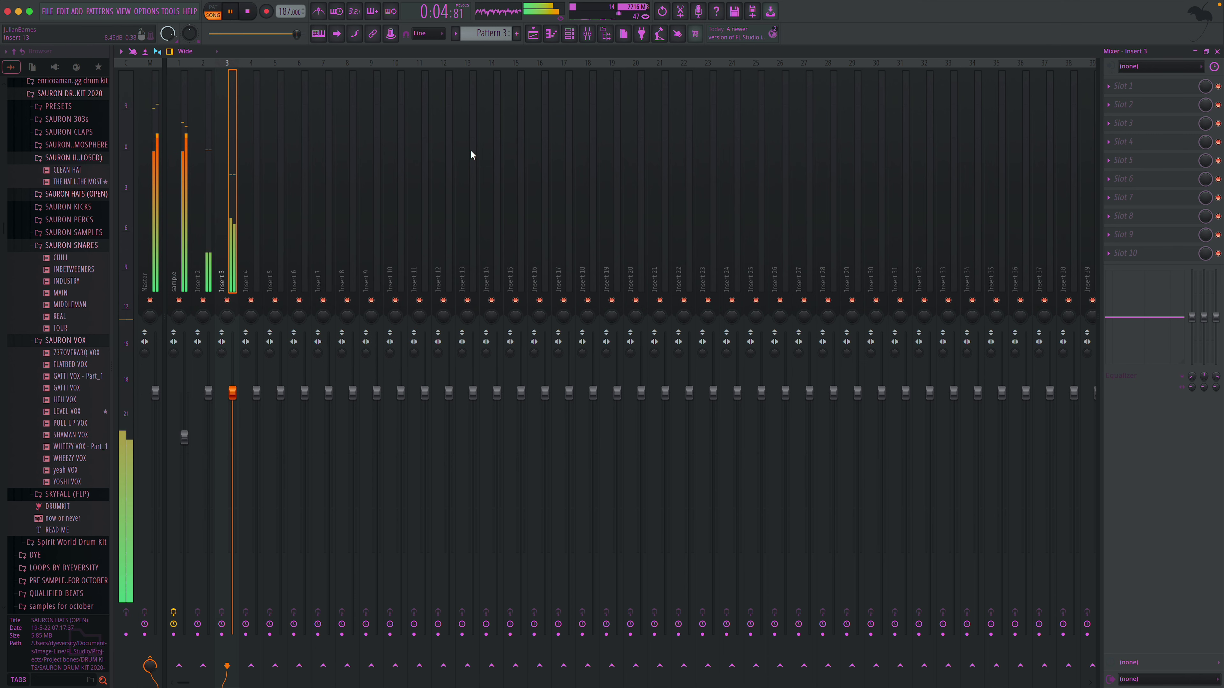
# - Collapse the snares, closed hats and vox folders and load DL KICK from the kicks folder as a new channel
pyautogui.click(95, 246)
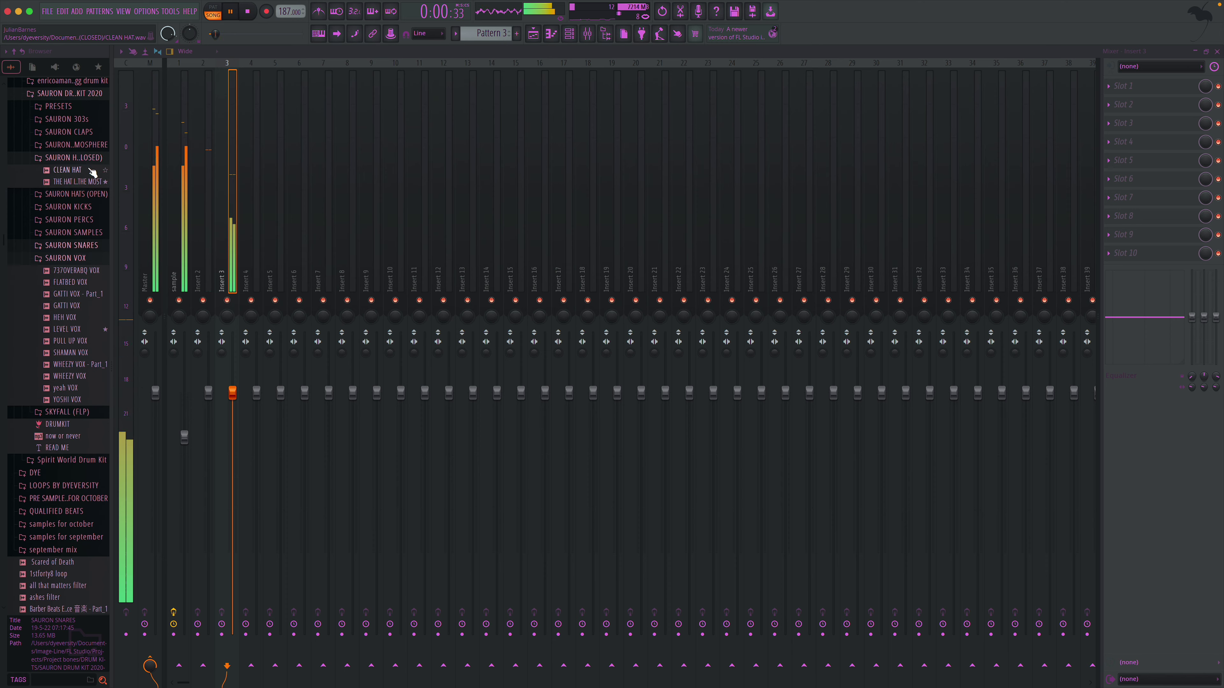
pyautogui.click(92, 158)
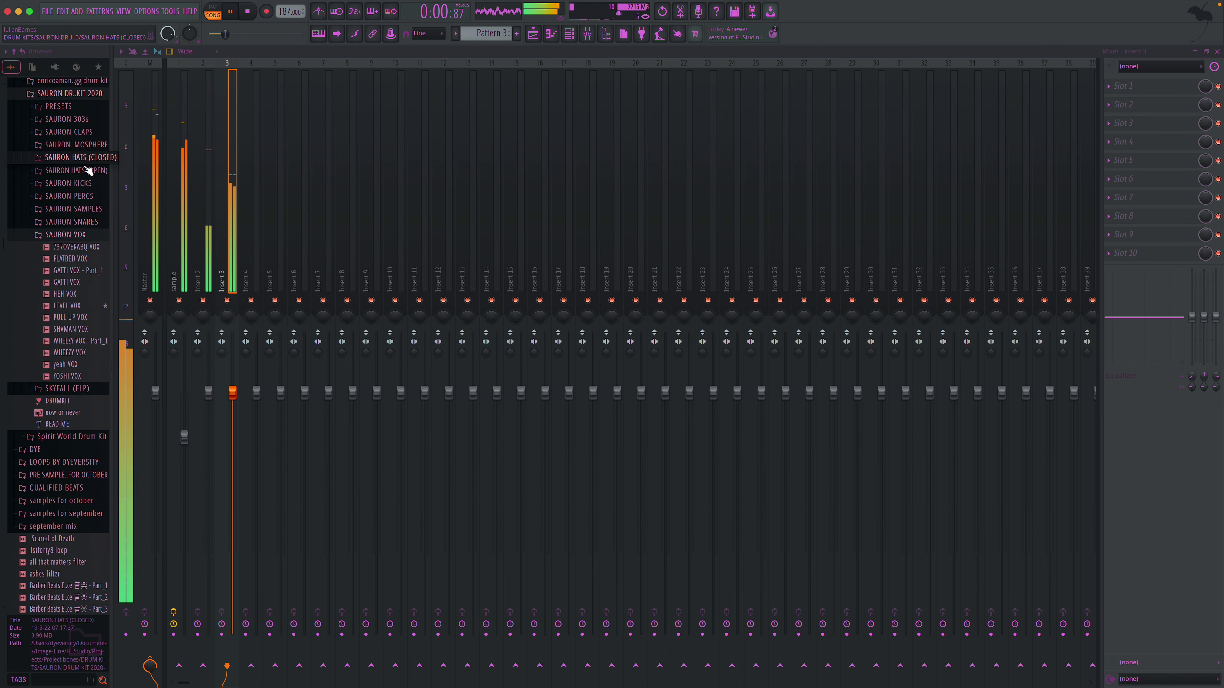
pyautogui.click(1219, 52)
pyautogui.click(67, 235)
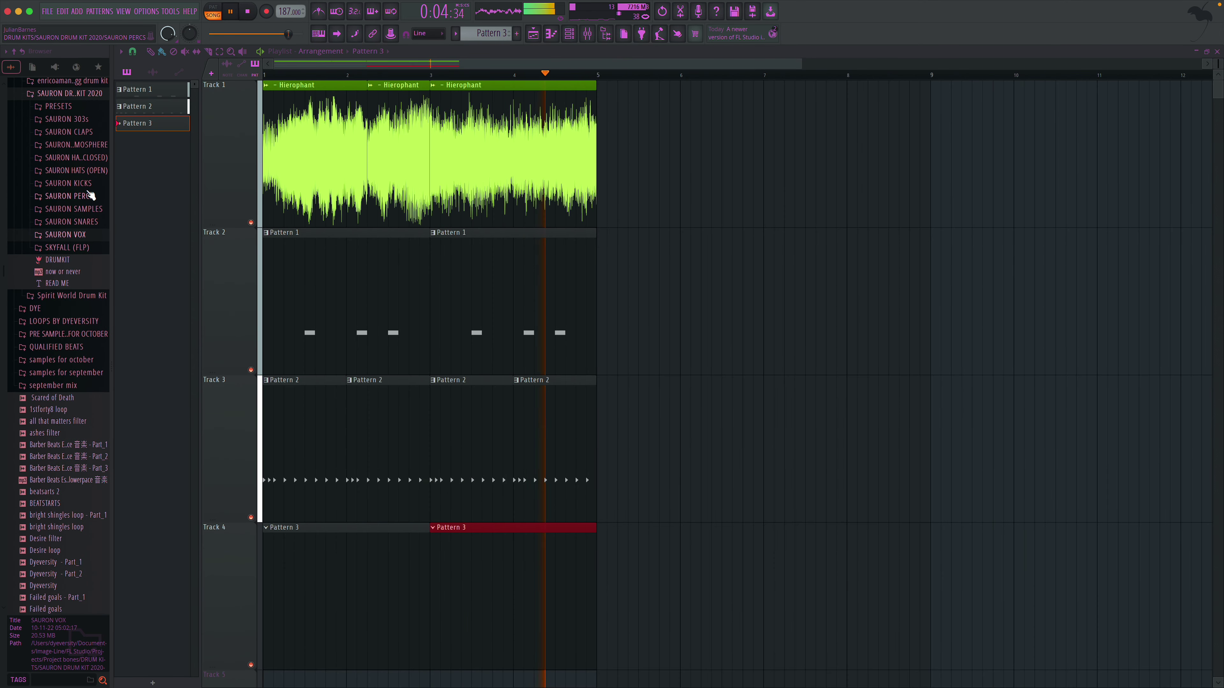
pyautogui.click(90, 184)
pyautogui.moveTo(90, 208); pyautogui.dragTo(358, 83)
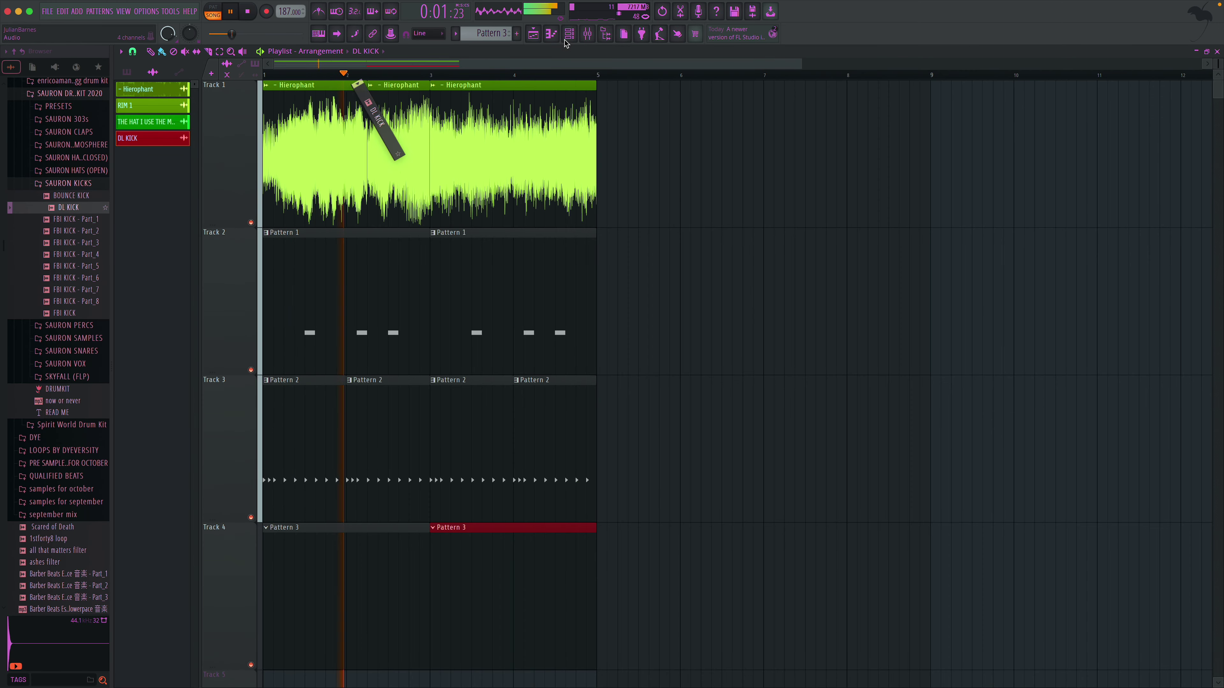
# - List all channels in the channel rack, route the DL KICK channel to mixer track 4 and stop playback
pyautogui.click(569, 33)
pyautogui.click(381, 278)
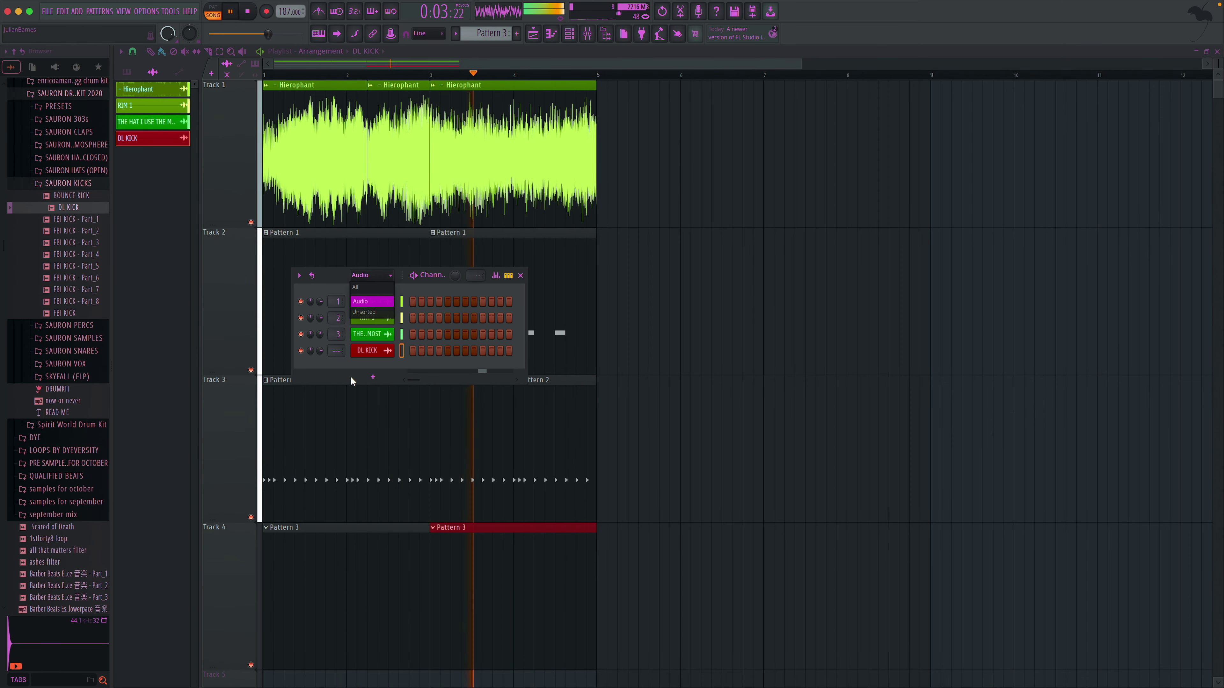
pyautogui.click(376, 290)
pyautogui.press('space')
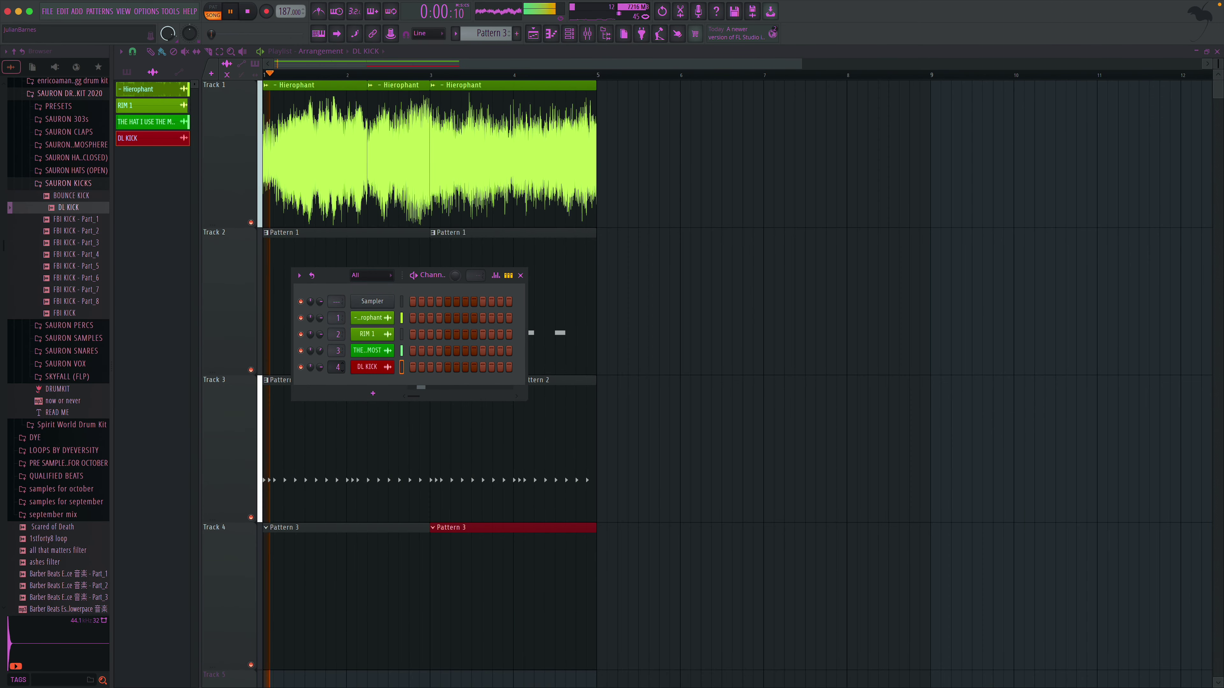
pyautogui.click(521, 276)
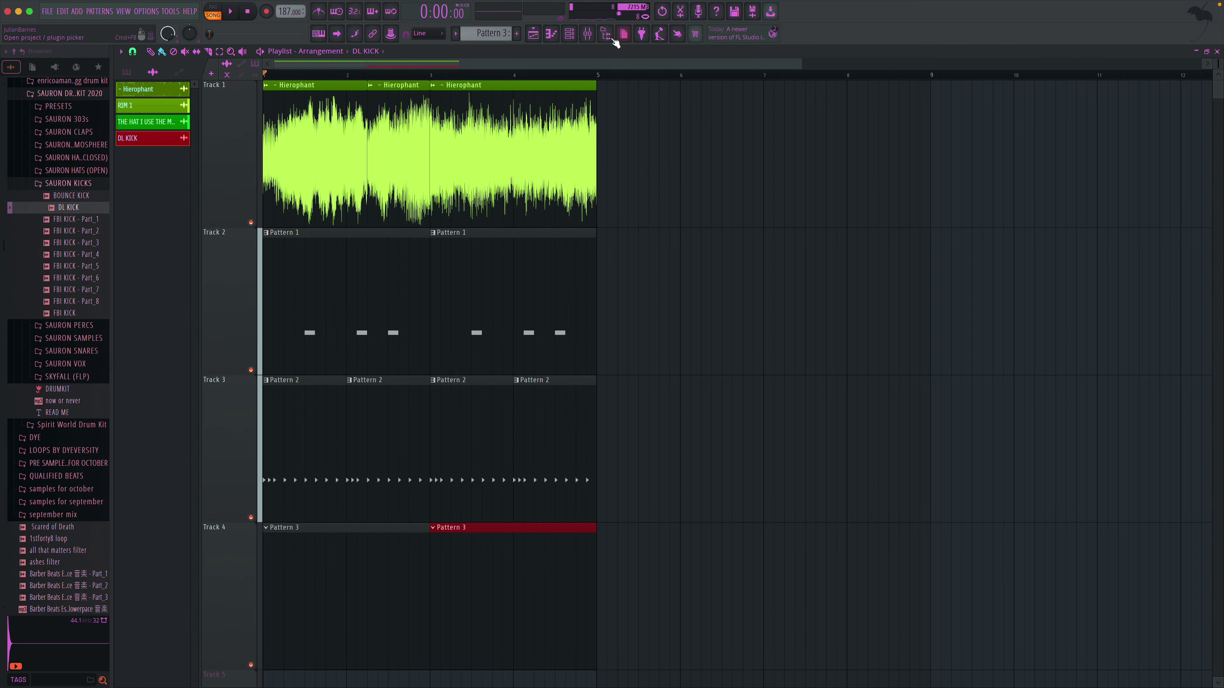
# - Resume playback and load the SAURON KICK preset from the kit's presets folder onto mixer track 4
pyautogui.press('space')
pyautogui.press('F9')
pyautogui.click(63, 109)
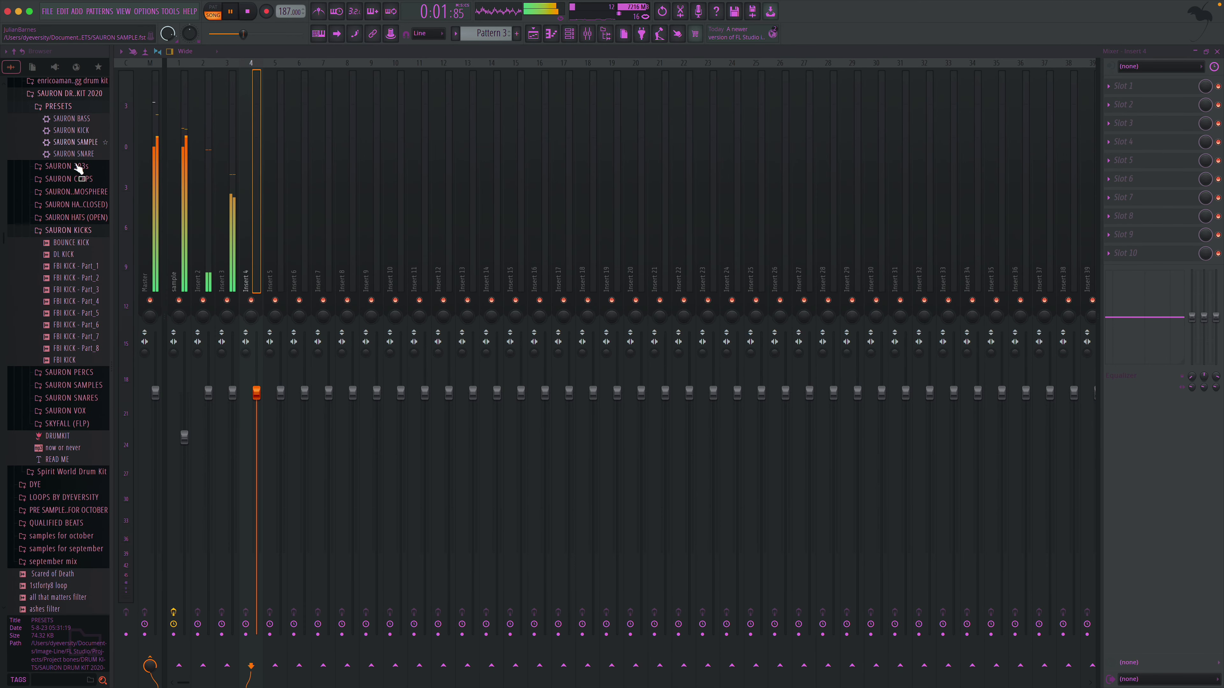
pyautogui.moveTo(82, 136); pyautogui.dragTo(246, 171)
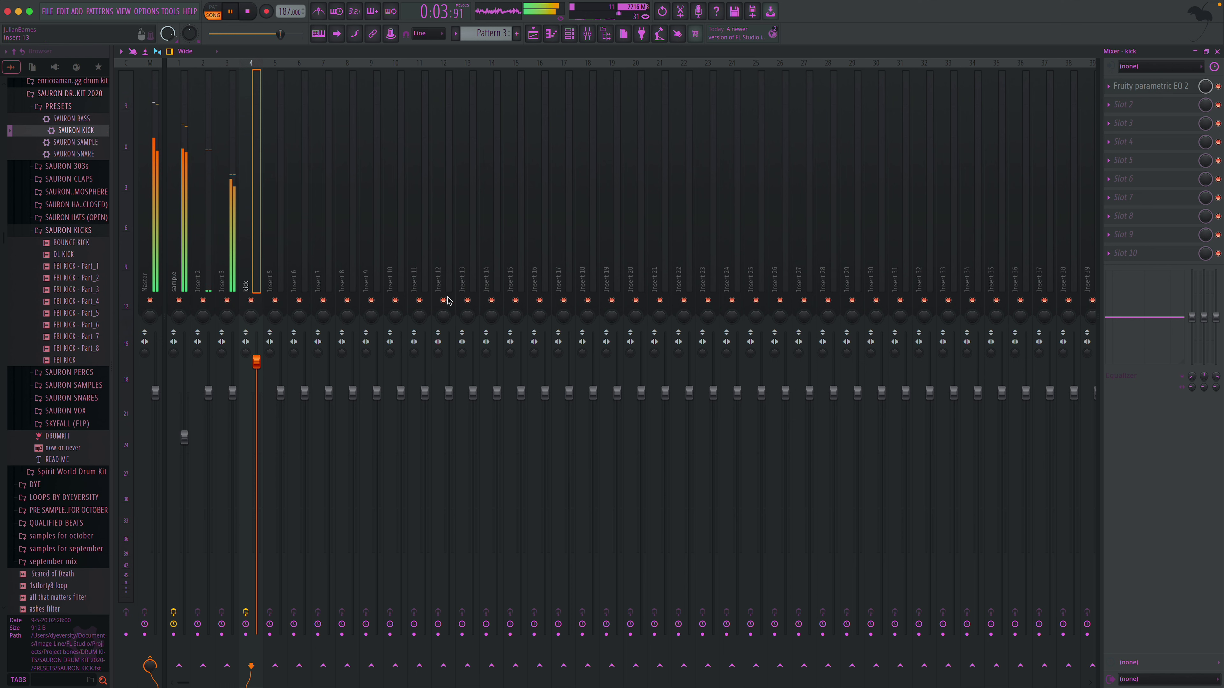
# - Raise the volume of mixer track 2, slightly lower the sample track's volume and return to the playlist with playback running
pyautogui.moveTo(208, 392); pyautogui.dragTo(208, 333)
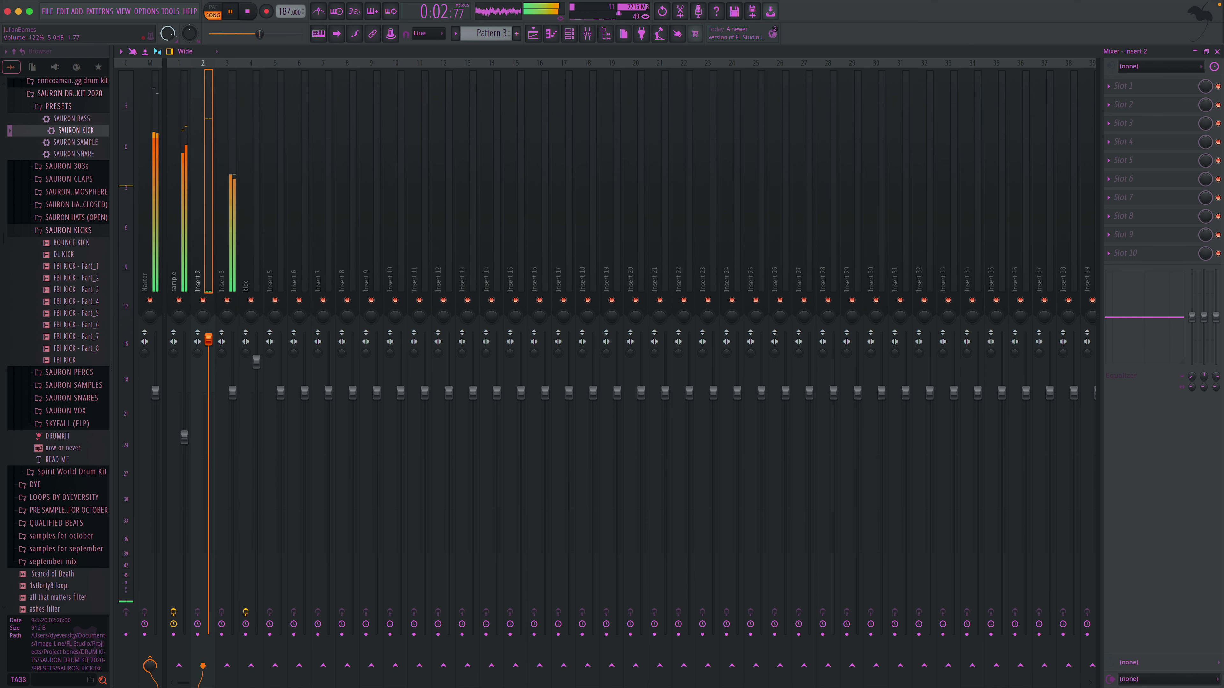
pyautogui.moveTo(184, 438); pyautogui.dragTo(184, 390)
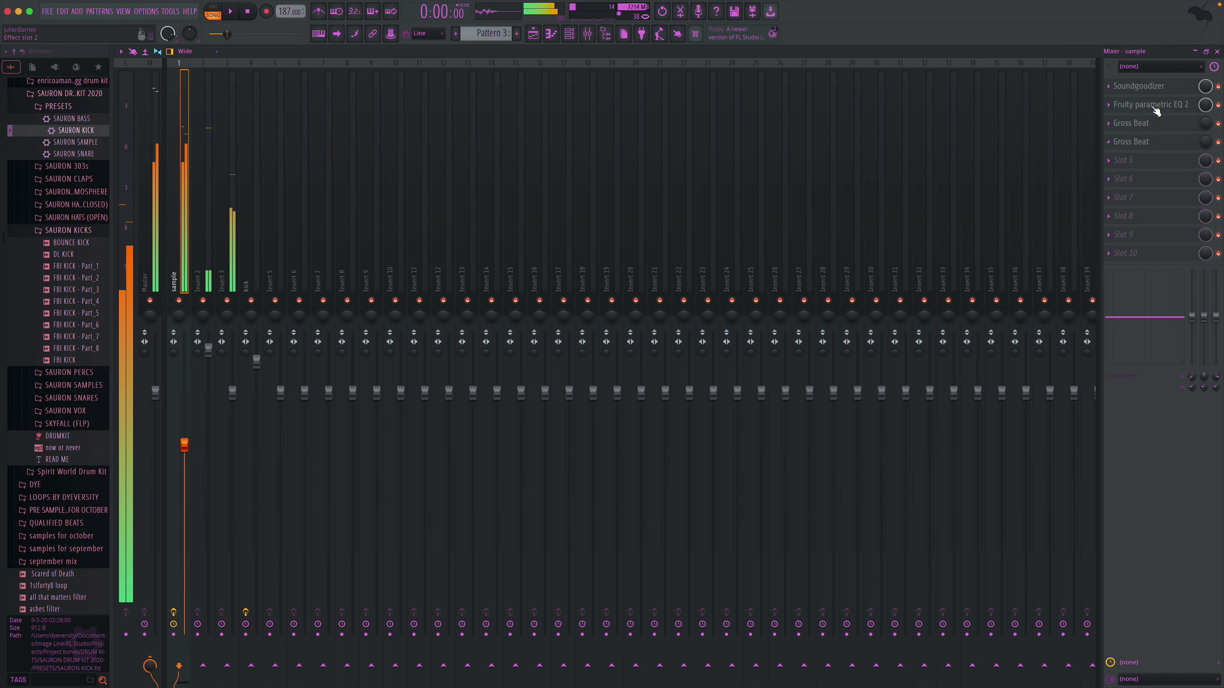
pyautogui.click(1217, 51)
pyautogui.press('space')
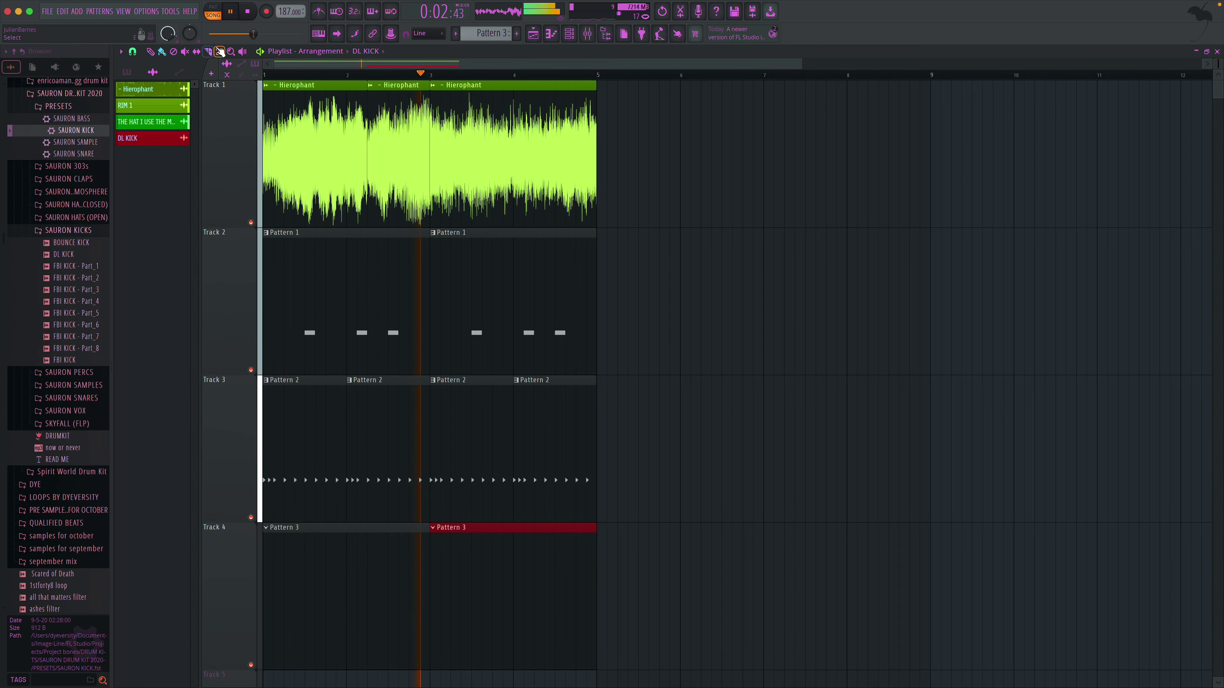
# - Select all sample, rim and hat clips on tracks 1 to 3 and copy them to bars 5 to 8
pyautogui.moveTo(270, 100); pyautogui.dragTo(623, 480)
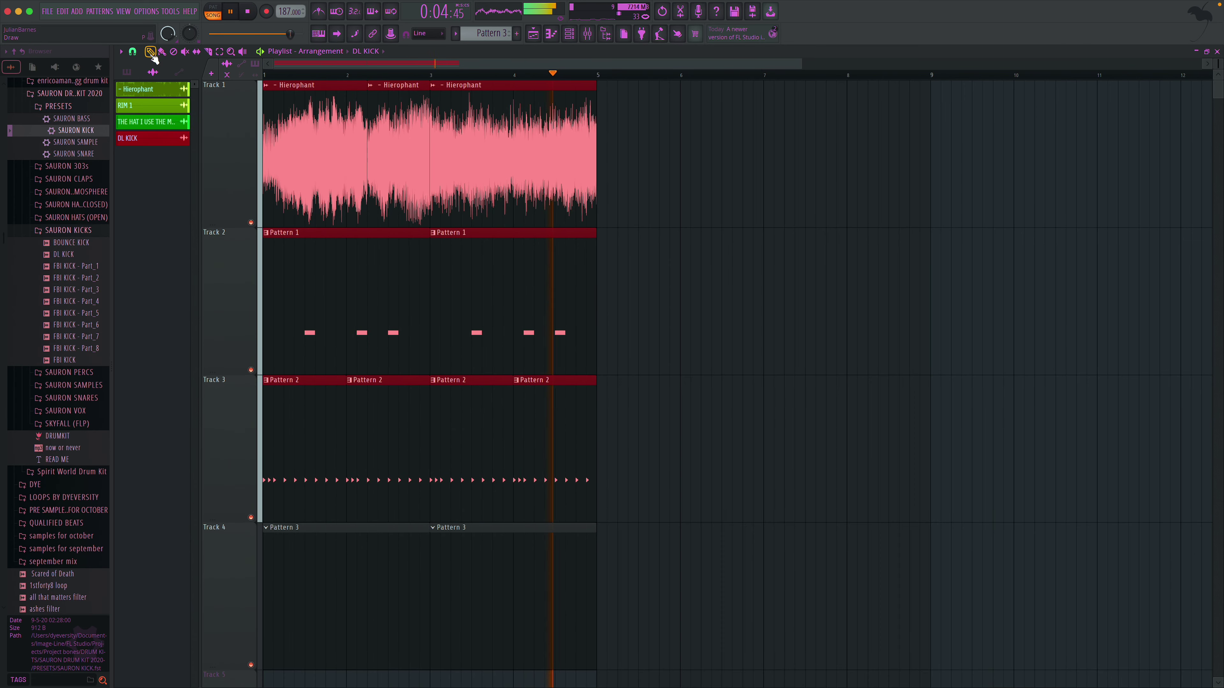
pyautogui.click(132, 53)
pyautogui.click(142, 77)
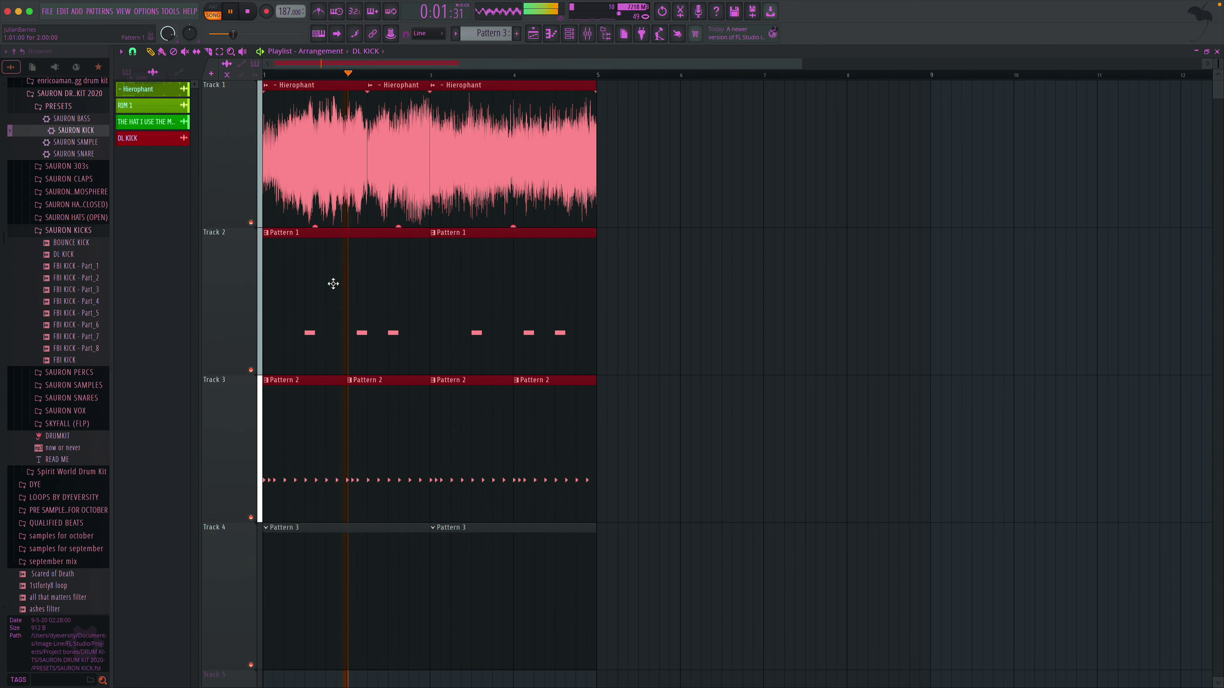
pyautogui.moveTo(328, 336); pyautogui.dragTo(634, 332)
# - Remove every Pattern 3 clip from track 4
pyautogui.click(606, 574)
pyautogui.moveTo(795, 575); pyautogui.dragTo(772, 575)
pyautogui.rightClick(487, 576)
pyautogui.rightClick(348, 576)
pyautogui.rightClick(662, 600)
pyautogui.rightClick(790, 598)
# - Duplicate all clips of bars 1 to 8 into bars 9 to 16 and trim the sample's end to leave a short gap before bar 9
pyautogui.click(219, 52)
pyautogui.moveTo(260, 97); pyautogui.dragTo(385, 239)
pyautogui.moveTo(330, 160); pyautogui.dragTo(885, 391)
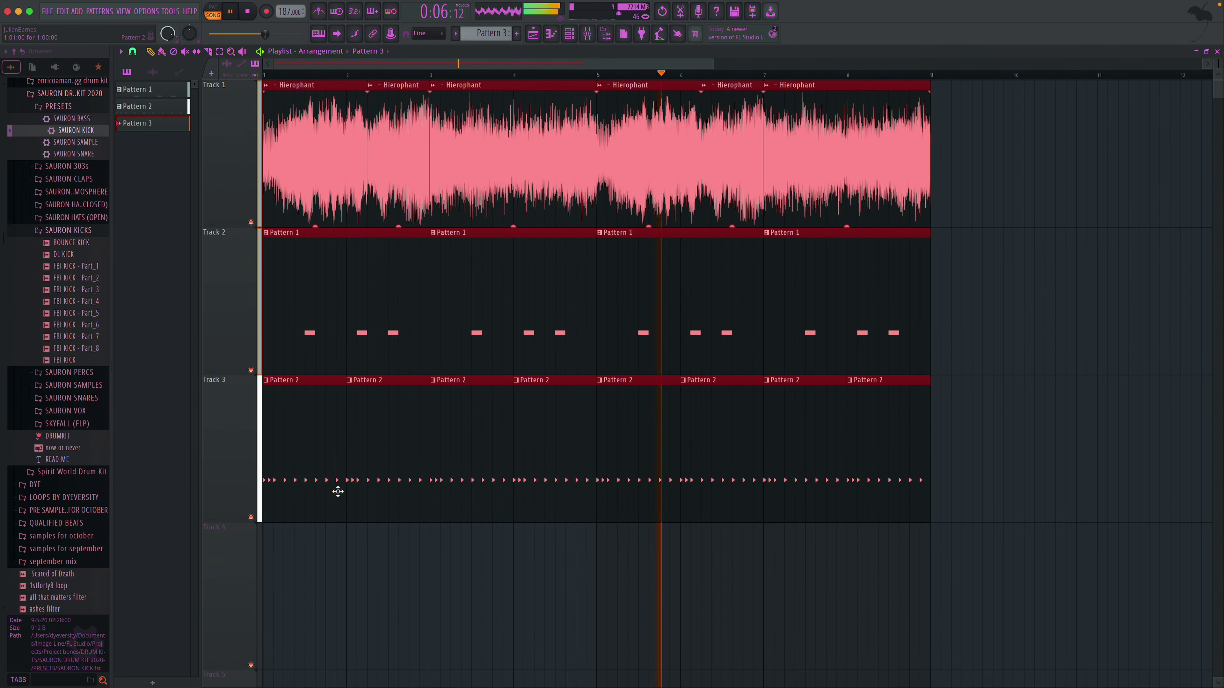
pyautogui.hotkey('ctrl', 'b')
pyautogui.moveTo(955, 457); pyautogui.dragTo(945, 453)
pyautogui.moveTo(925, 211); pyautogui.dragTo(909, 217)
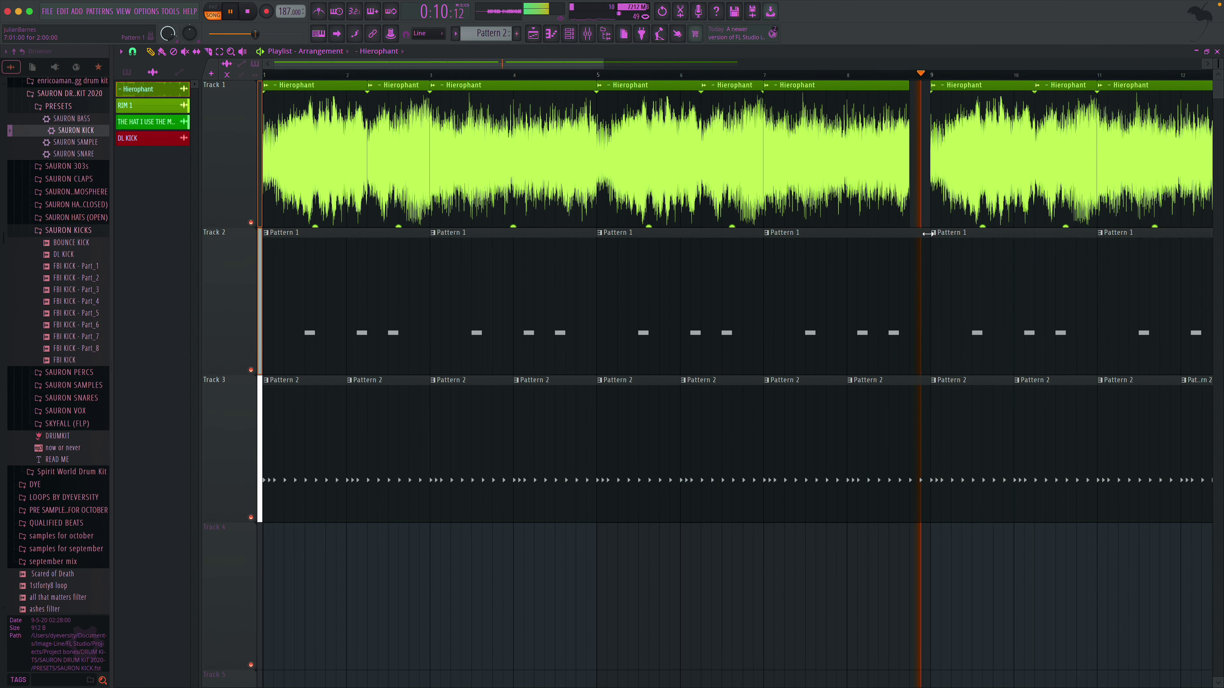
# - Place four consecutive Pattern 3 clips on track 4 from bar 9 to bar 16 and stop playback
pyautogui.hscroll(5, 936, 237)
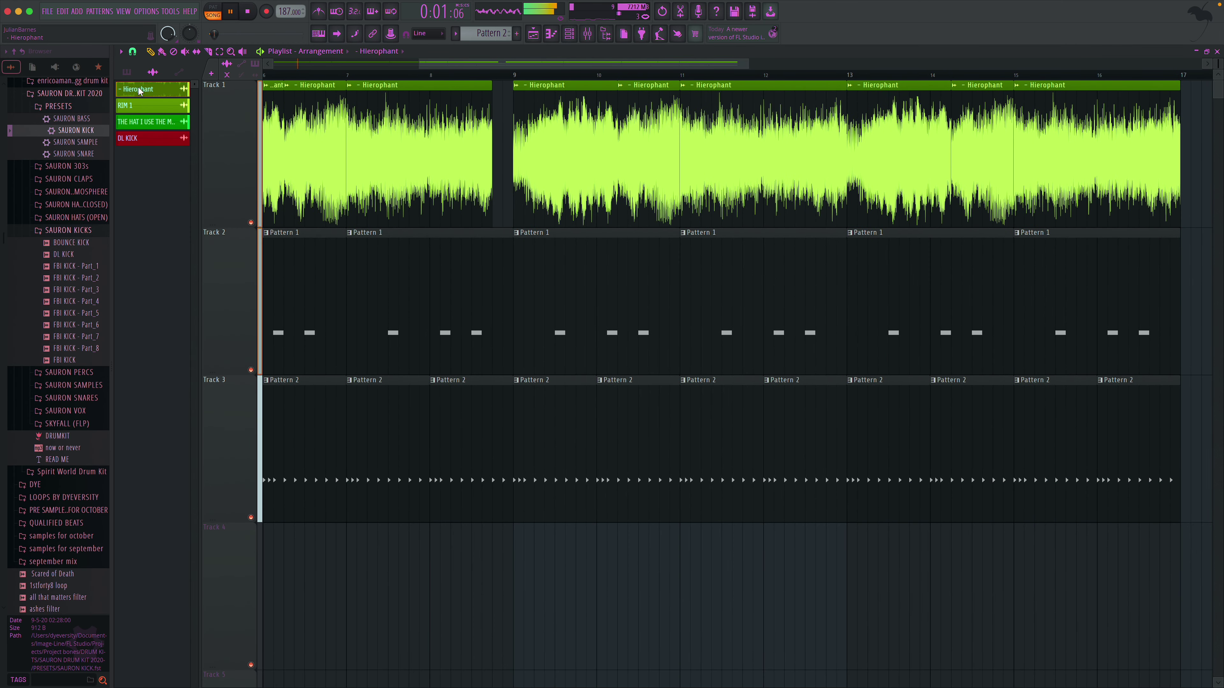
pyautogui.click(127, 72)
pyautogui.click(518, 35)
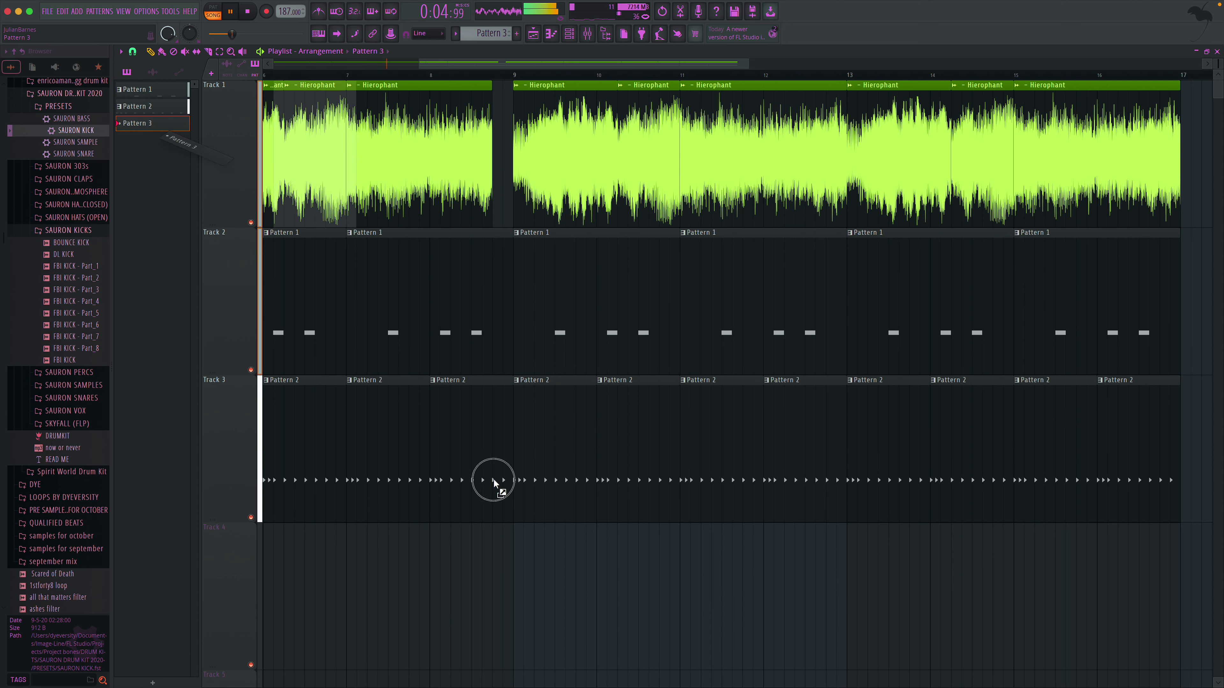
pyautogui.click(534, 598)
pyautogui.moveTo(612, 588); pyautogui.dragTo(690, 583)
pyautogui.moveTo(805, 587)
pyautogui.mouseDown()
pyautogui.moveTo(1085, 596)
pyautogui.moveTo(1035, 599)
pyautogui.mouseUp()
pyautogui.press('space')
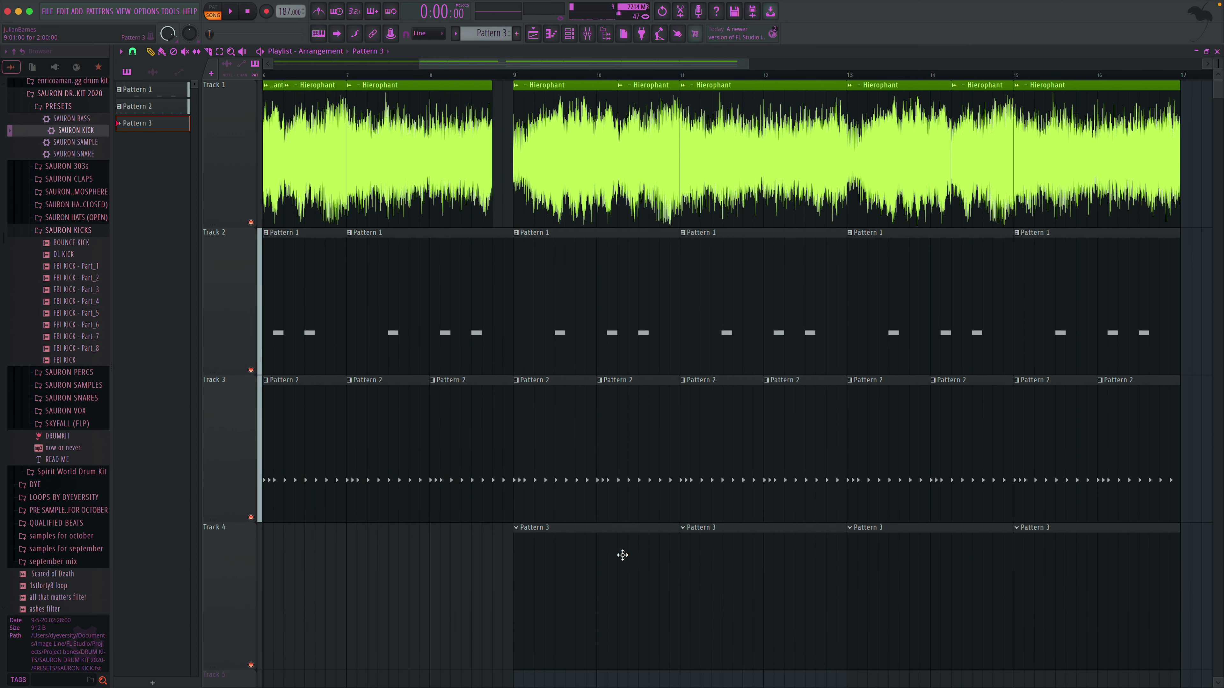
# - Open Pattern 3 in the piano roll and switch it to the DL KICK channel
pyautogui.doubleClick(553, 553)
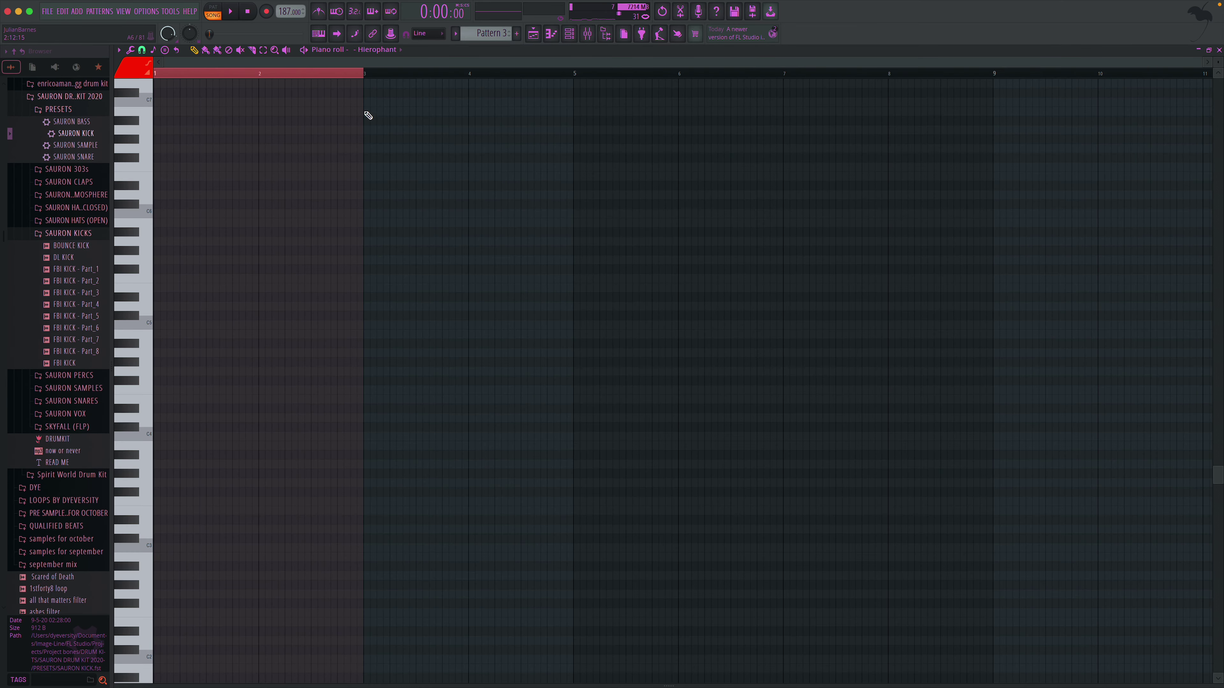
pyautogui.click(377, 51)
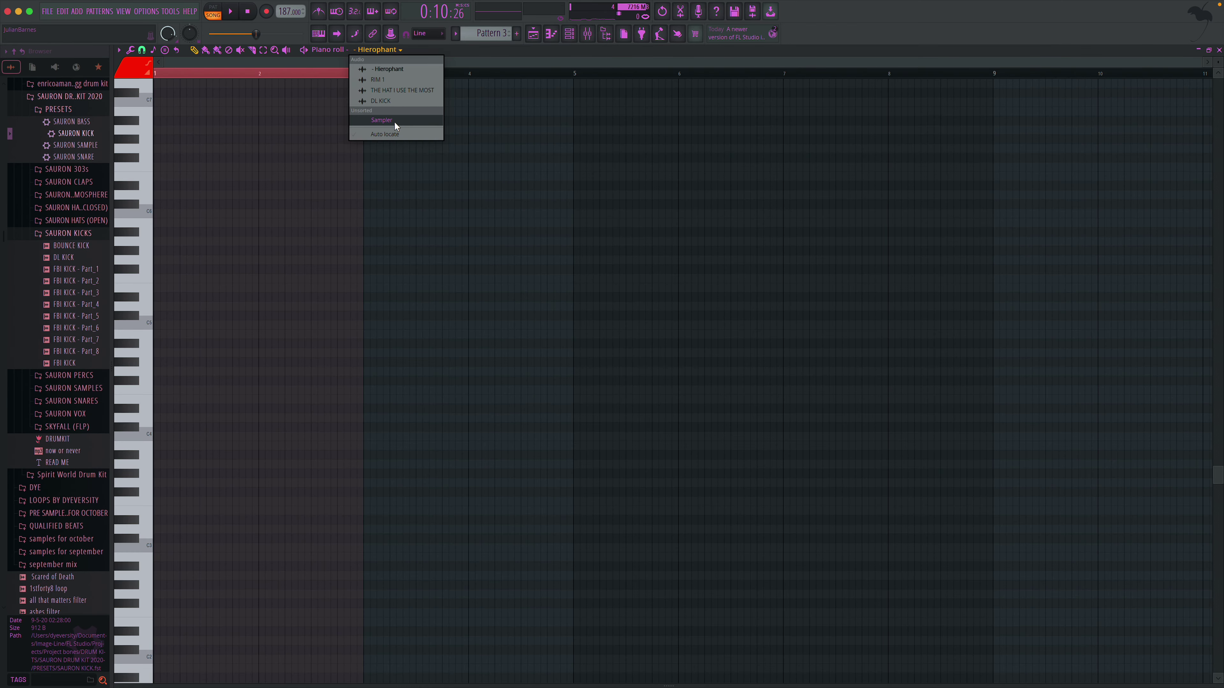
pyautogui.click(398, 102)
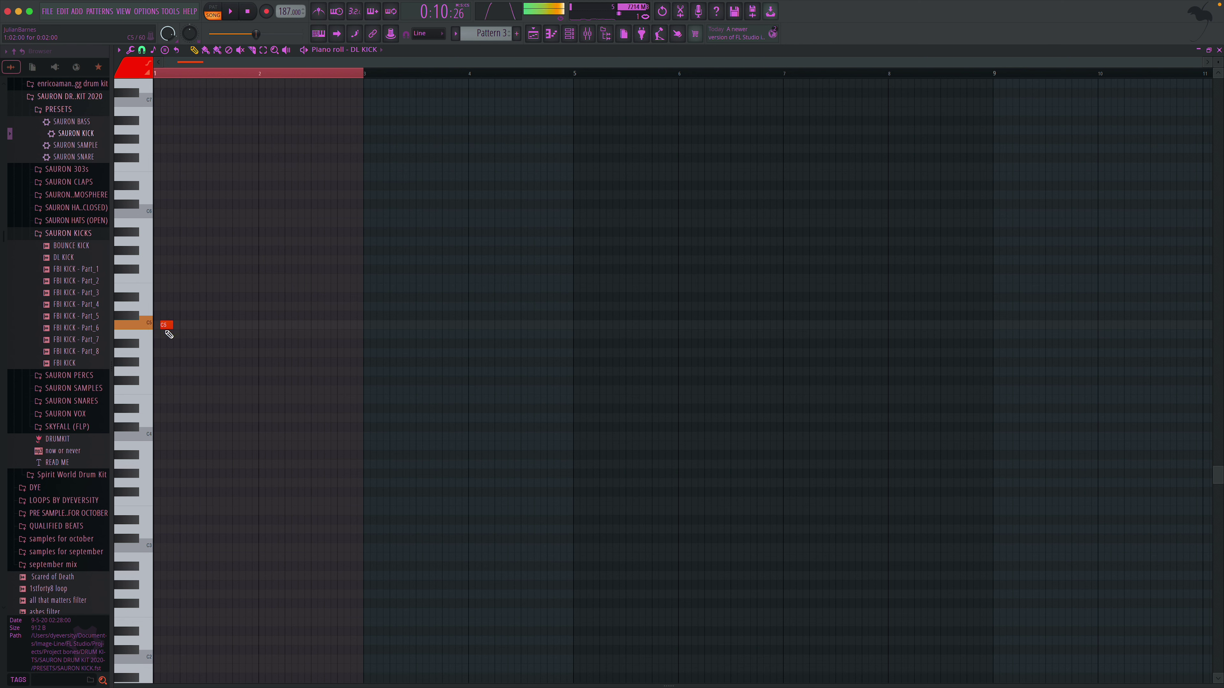
# - Draw two-step C5 kick notes in bar 1 on steps 1, 5, 7 and 15, checking them with playback
pyautogui.press('space')
pyautogui.click(185, 326)
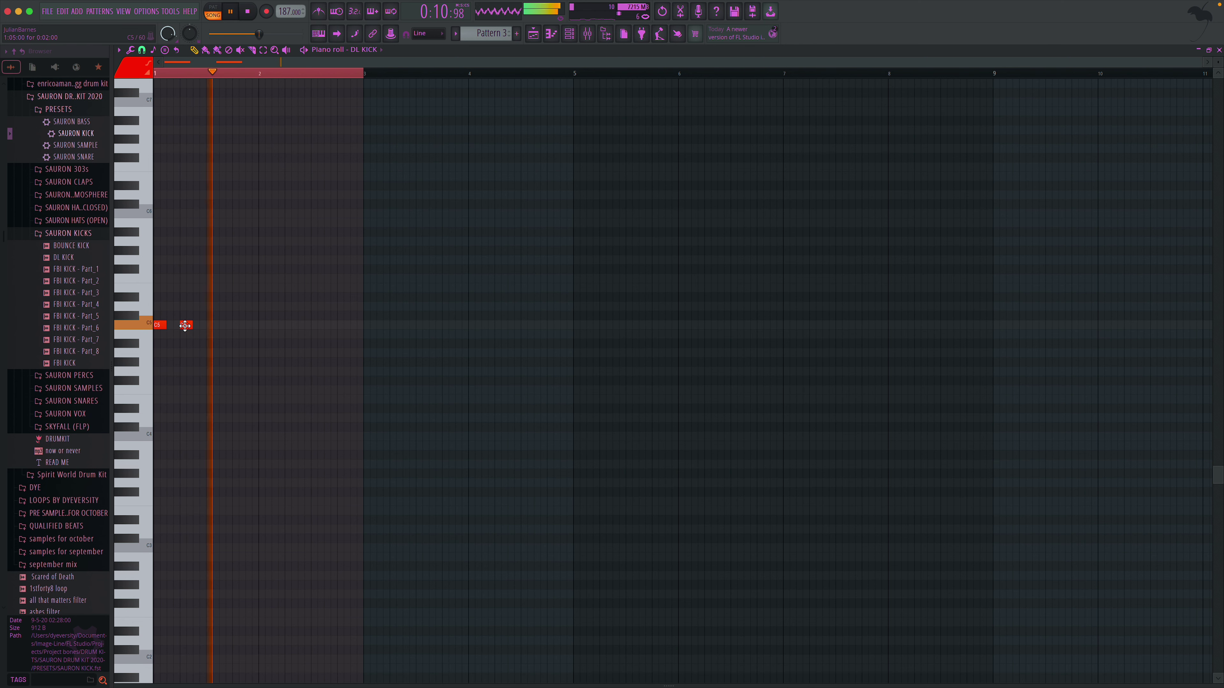
pyautogui.press('space')
pyautogui.click(200, 328)
pyautogui.click(222, 327)
pyautogui.click(238, 327)
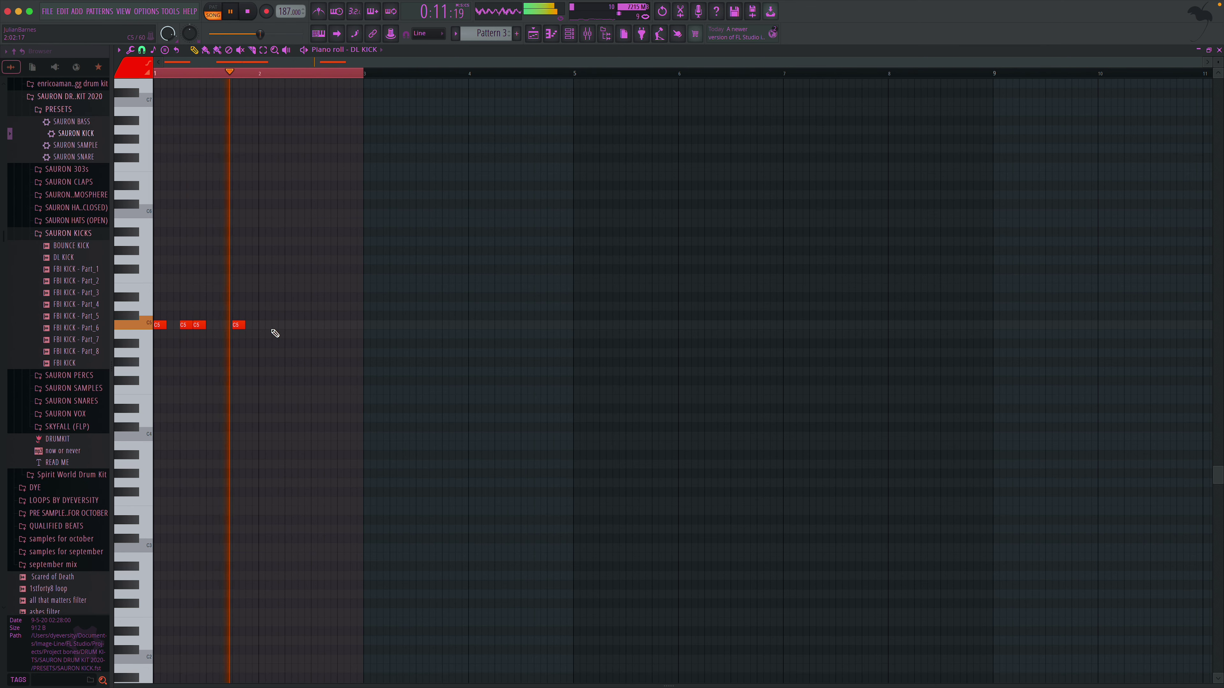
pyautogui.moveTo(241, 323); pyautogui.dragTo(253, 323)
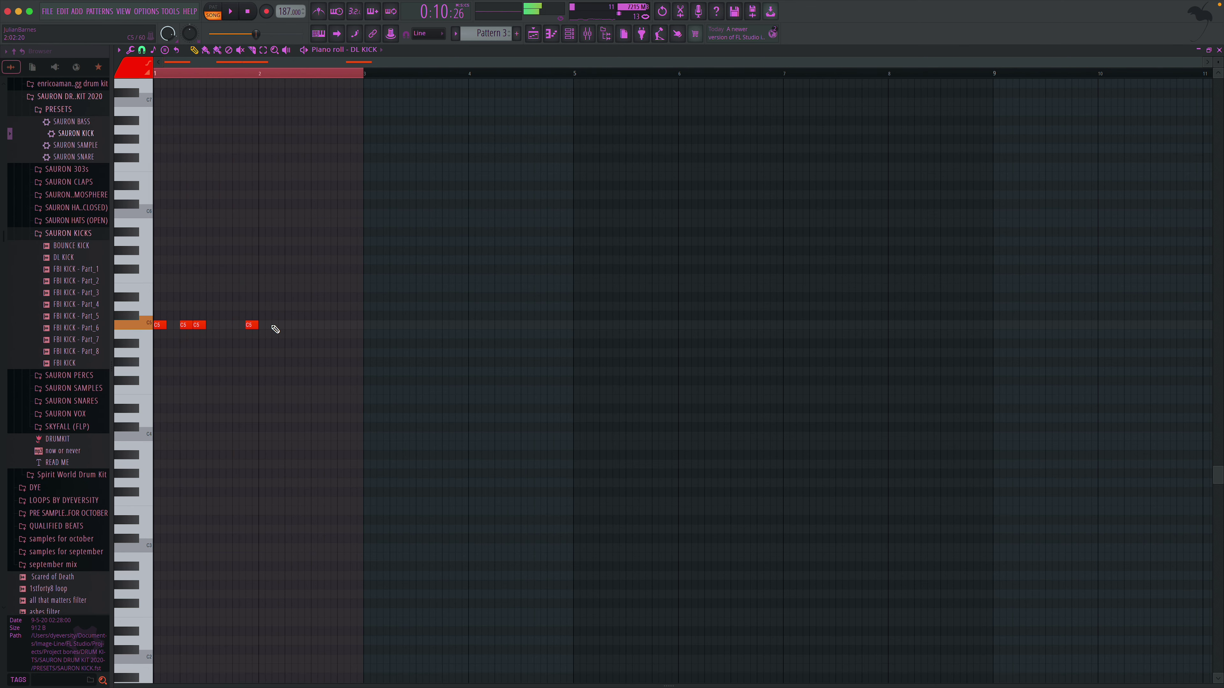
# - Add C5 kick notes in bar 2 on steps 5, 11 and 15 and close the piano roll
pyautogui.click(290, 327)
pyautogui.click(330, 327)
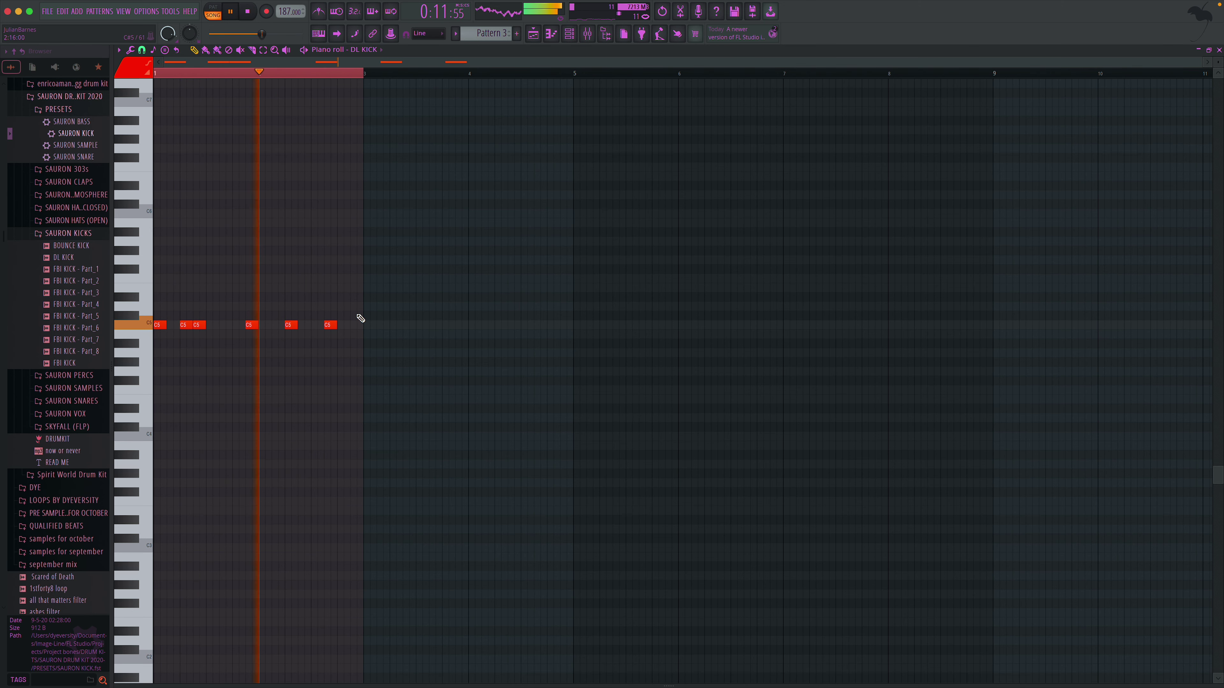
pyautogui.click(352, 326)
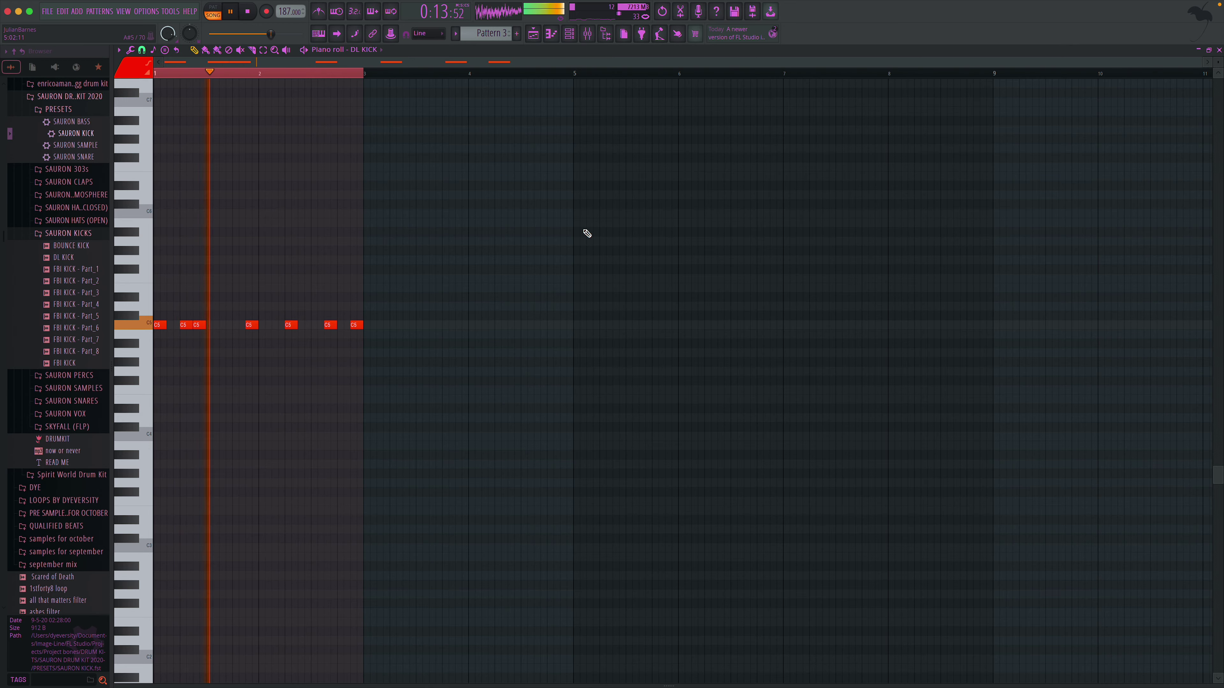
pyautogui.click(1217, 48)
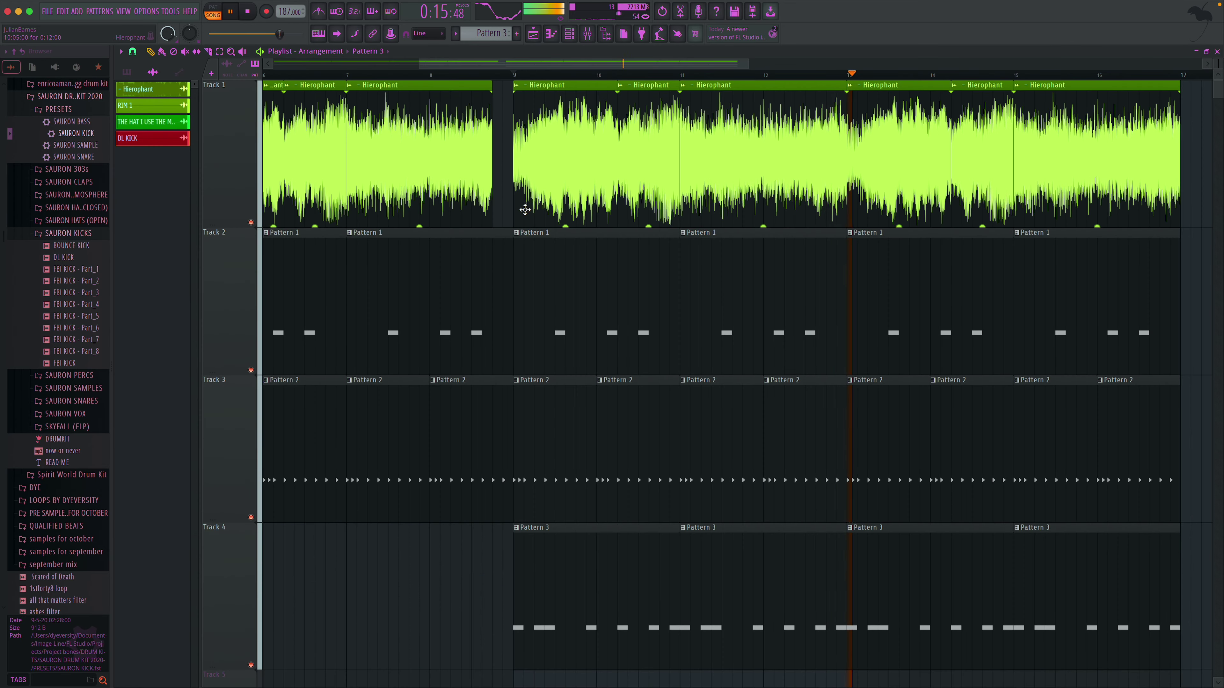
pyautogui.moveTo(407, 66); pyautogui.dragTo(271, 66)
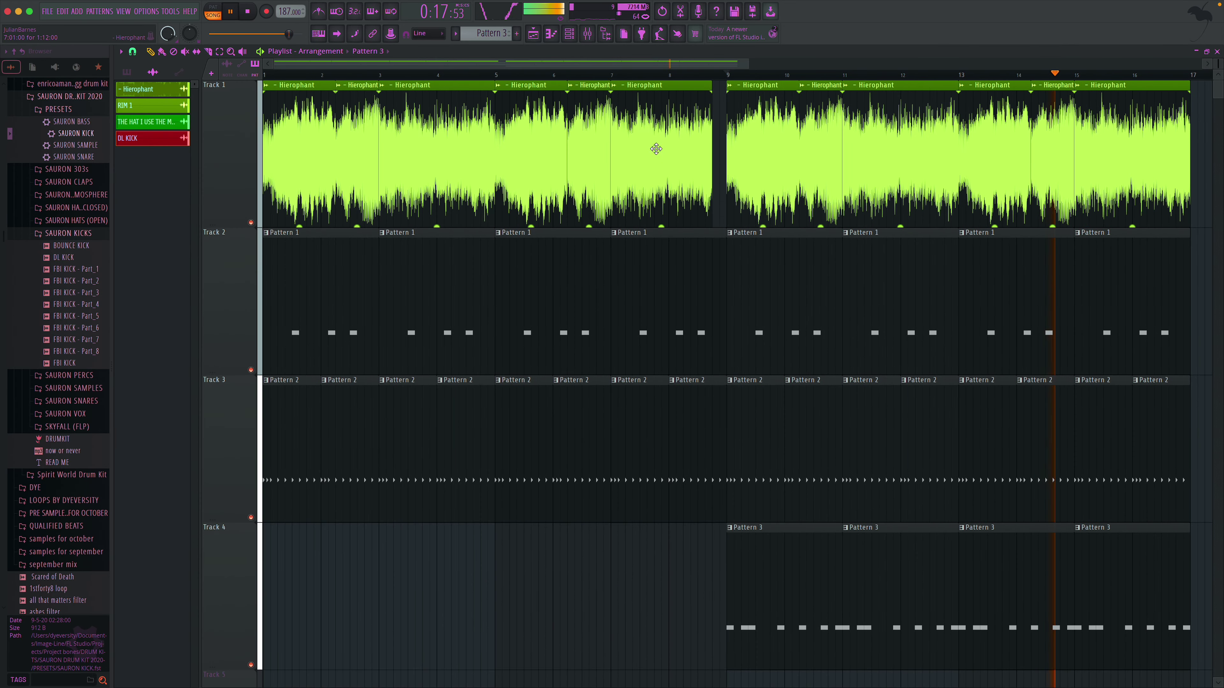
pyautogui.moveTo(748, 66); pyautogui.dragTo(933, 72)
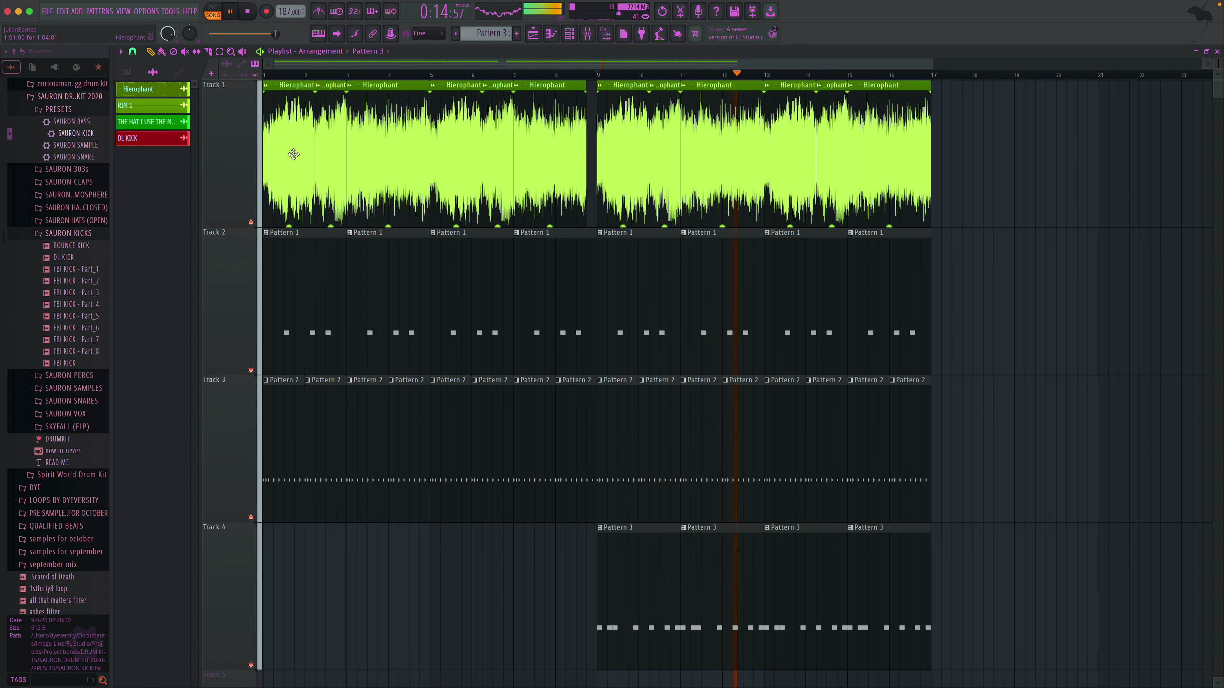
# - Add a C5 kick note on step 11 of bar 1 in Pattern 3's piano roll and return to the playlist
pyautogui.click(87, 233)
pyautogui.doubleClick(638, 575)
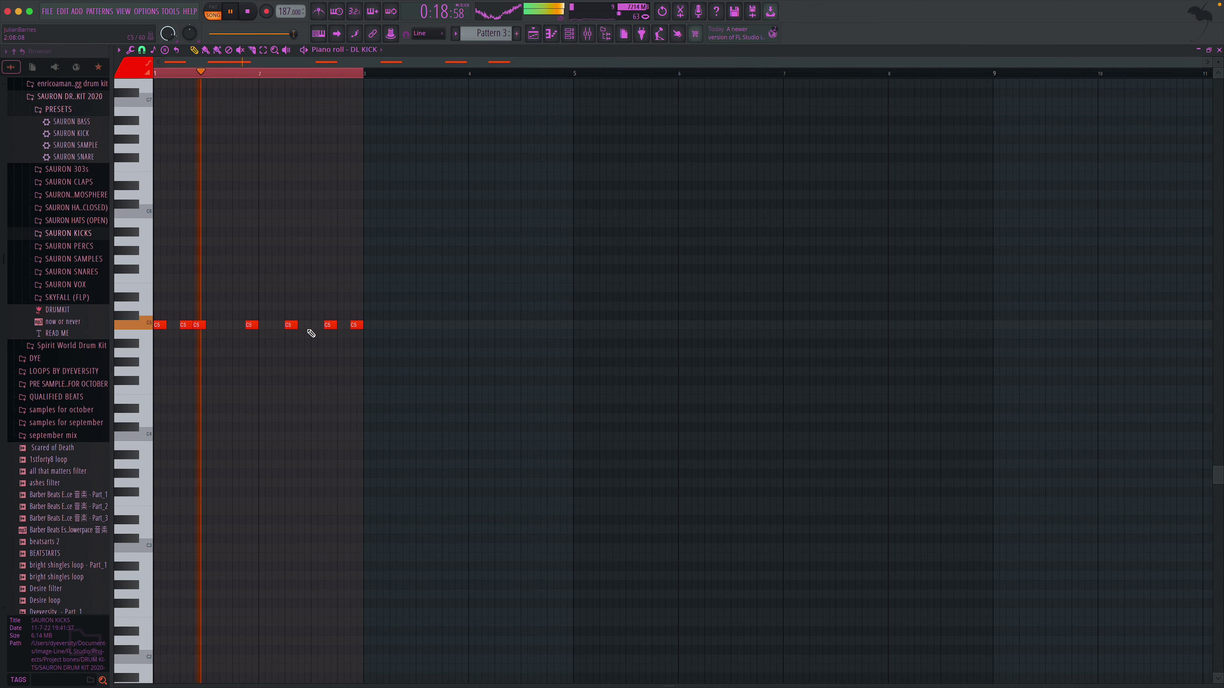
pyautogui.click(225, 326)
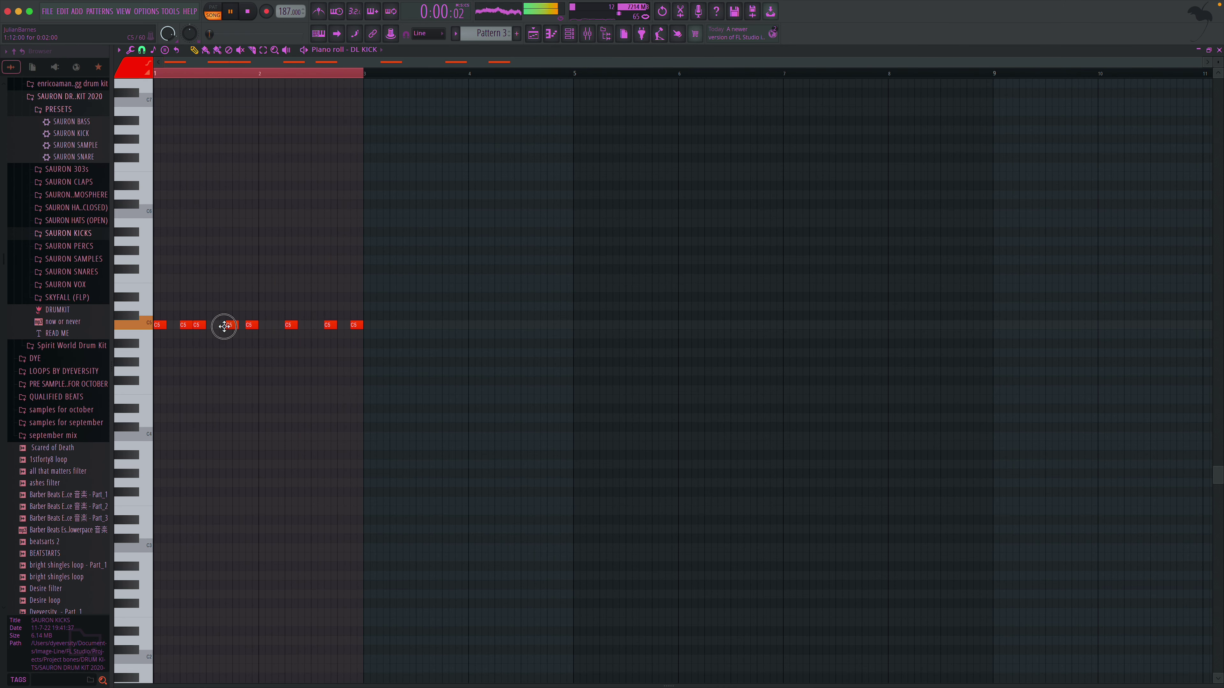
pyautogui.moveTo(224, 327); pyautogui.dragTo(220, 328)
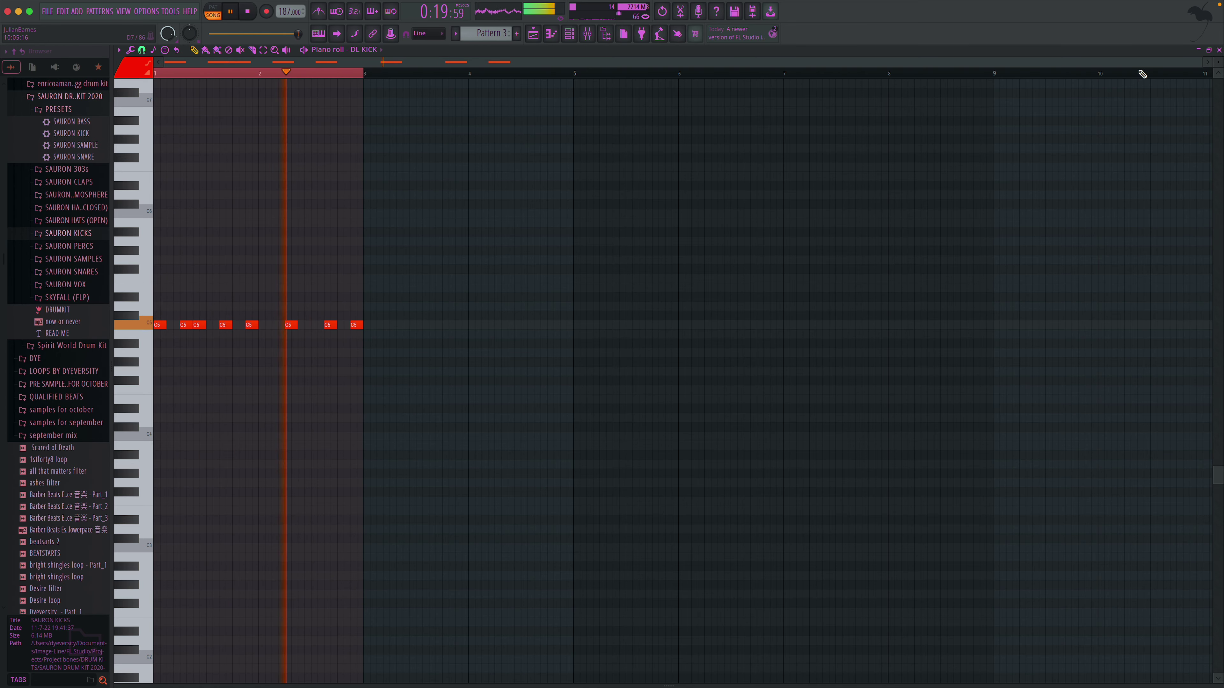
pyautogui.press('F5')
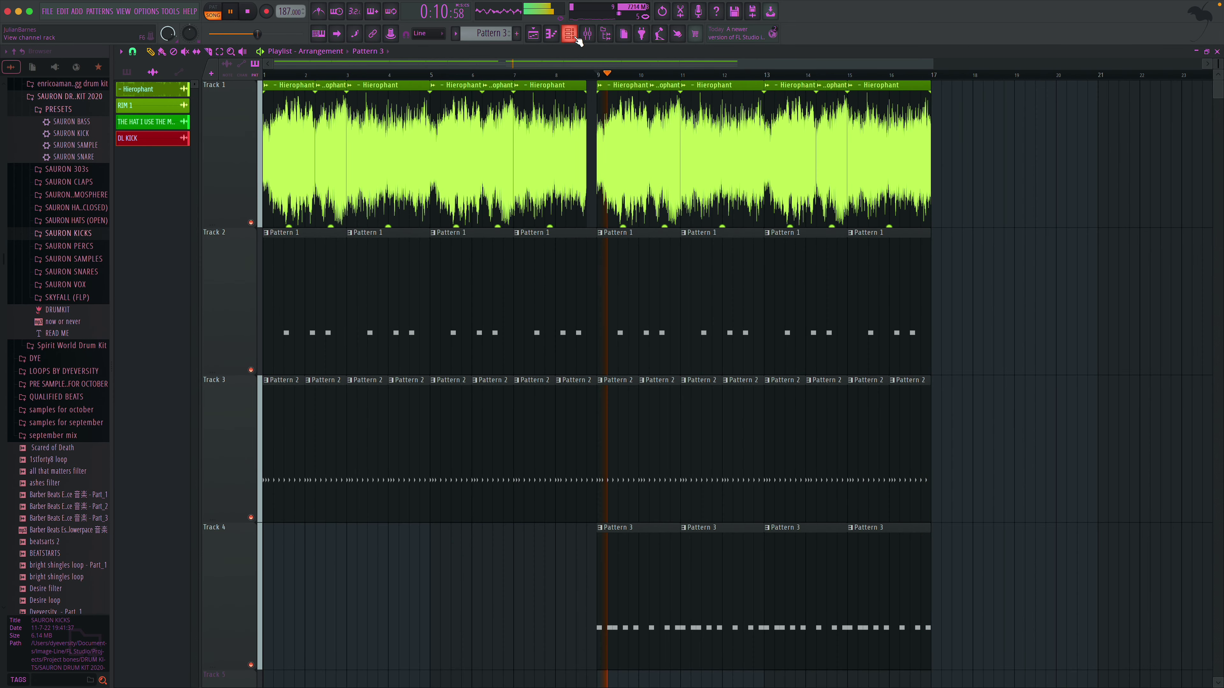
pyautogui.press('F6')
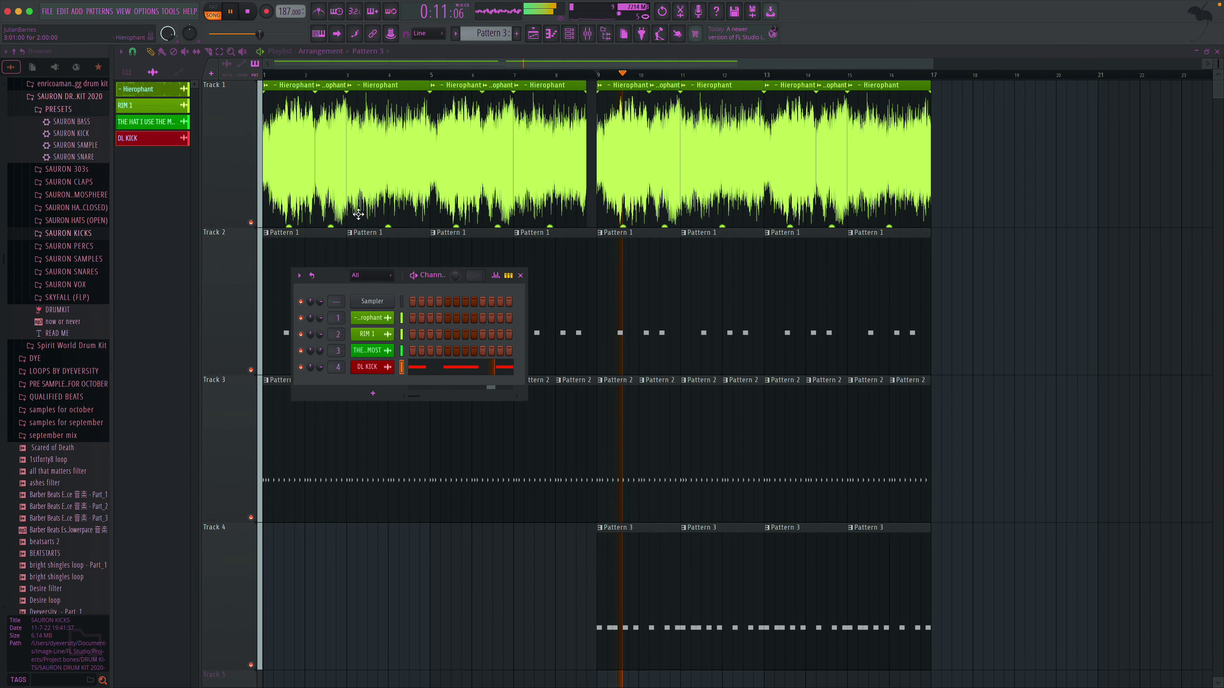
pyautogui.click(521, 276)
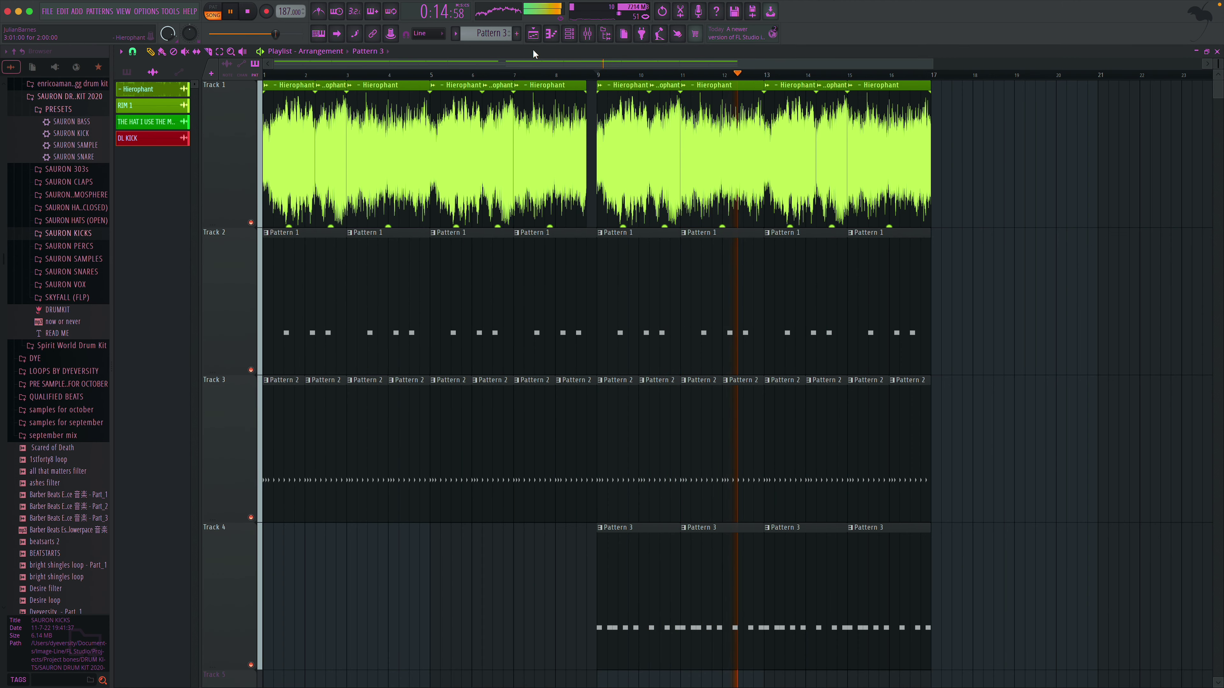
# - Delete the Hierophant clips in bars 9 to 16 on track 1, keeping the pattern clips below them
pyautogui.moveTo(598, 84); pyautogui.dragTo(930, 549)
pyautogui.click(133, 51)
pyautogui.click(140, 88)
pyautogui.click(133, 52)
pyautogui.click(141, 78)
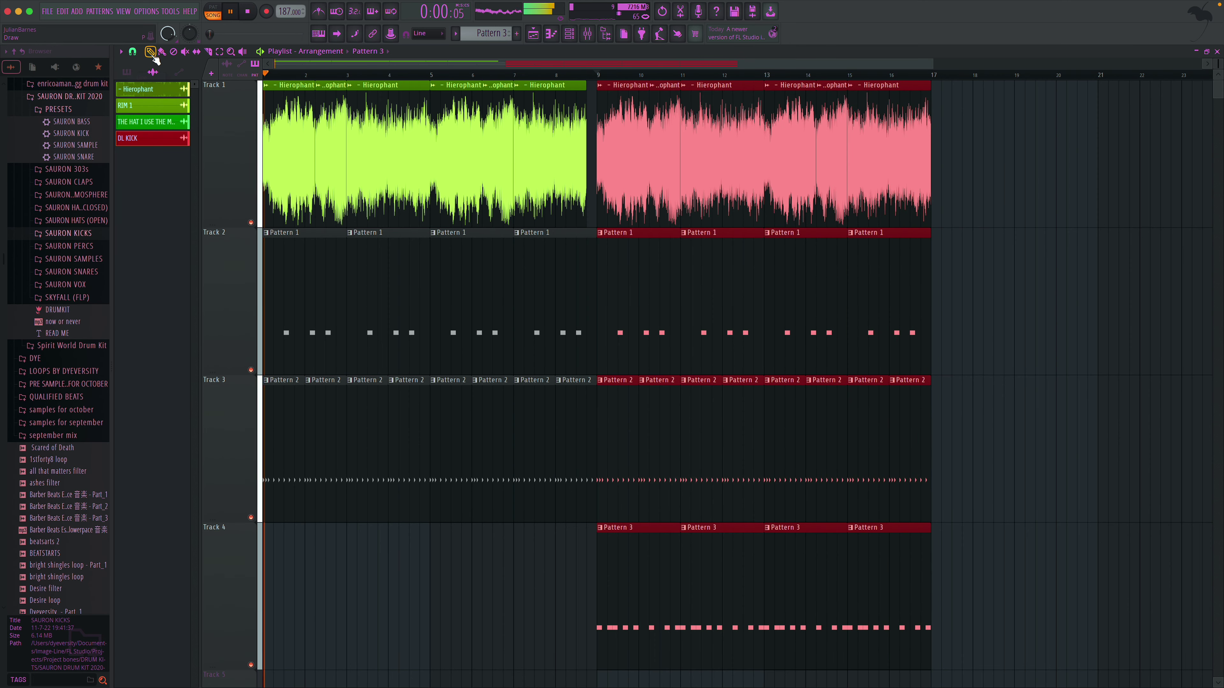
pyautogui.press('space')
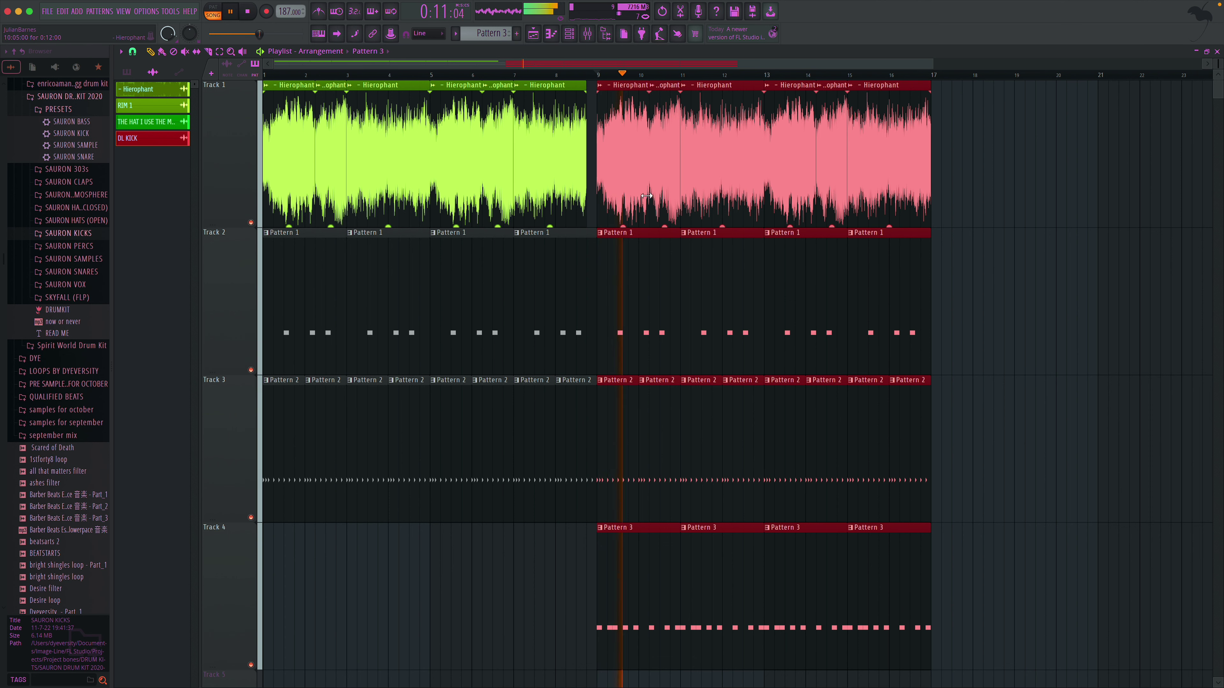
pyautogui.moveTo(949, 177); pyautogui.dragTo(652, 164)
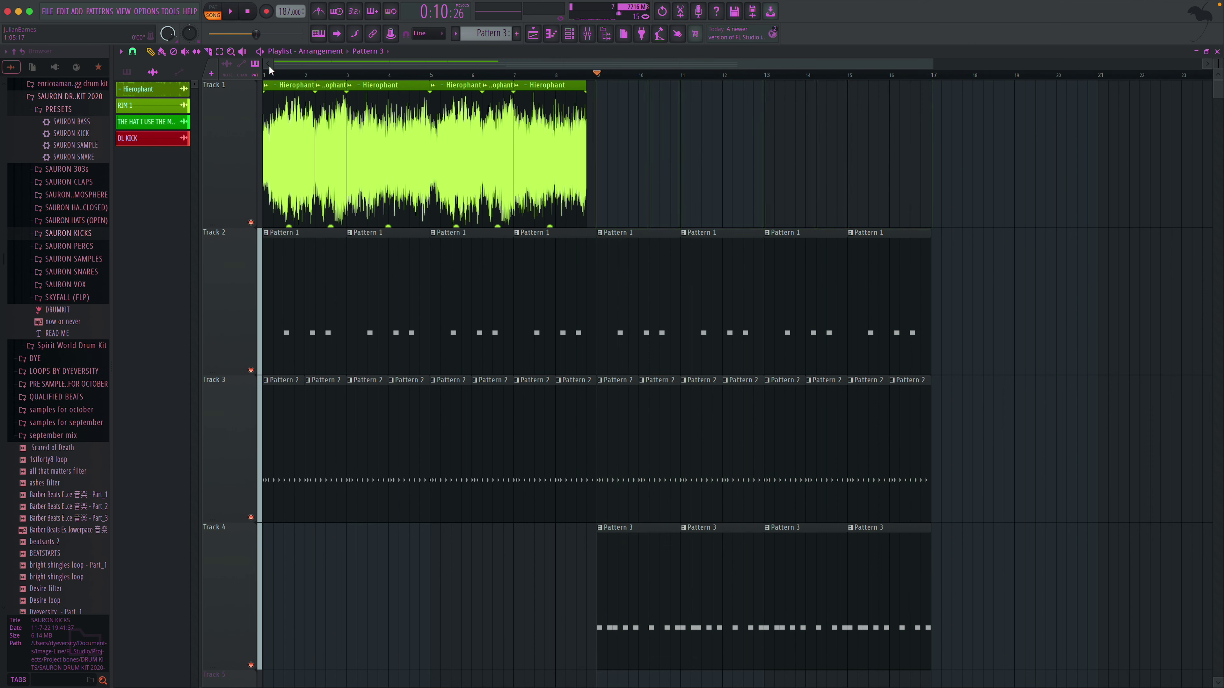
# - Copy the Hierophant clips of bars 1 to 8 on track 1 so that the copy starts at bar 9
pyautogui.moveTo(450, 112); pyautogui.dragTo(197, 120)
pyautogui.press('space')
pyautogui.click(151, 52)
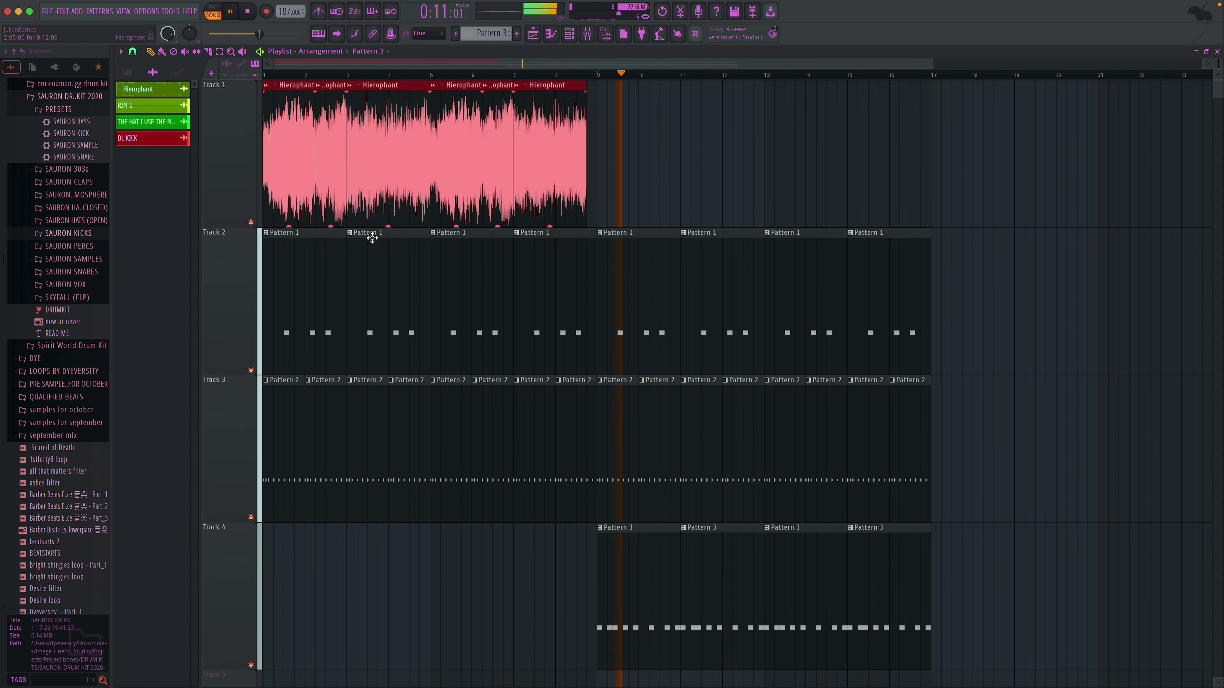
pyautogui.moveTo(284, 212); pyautogui.dragTo(618, 213)
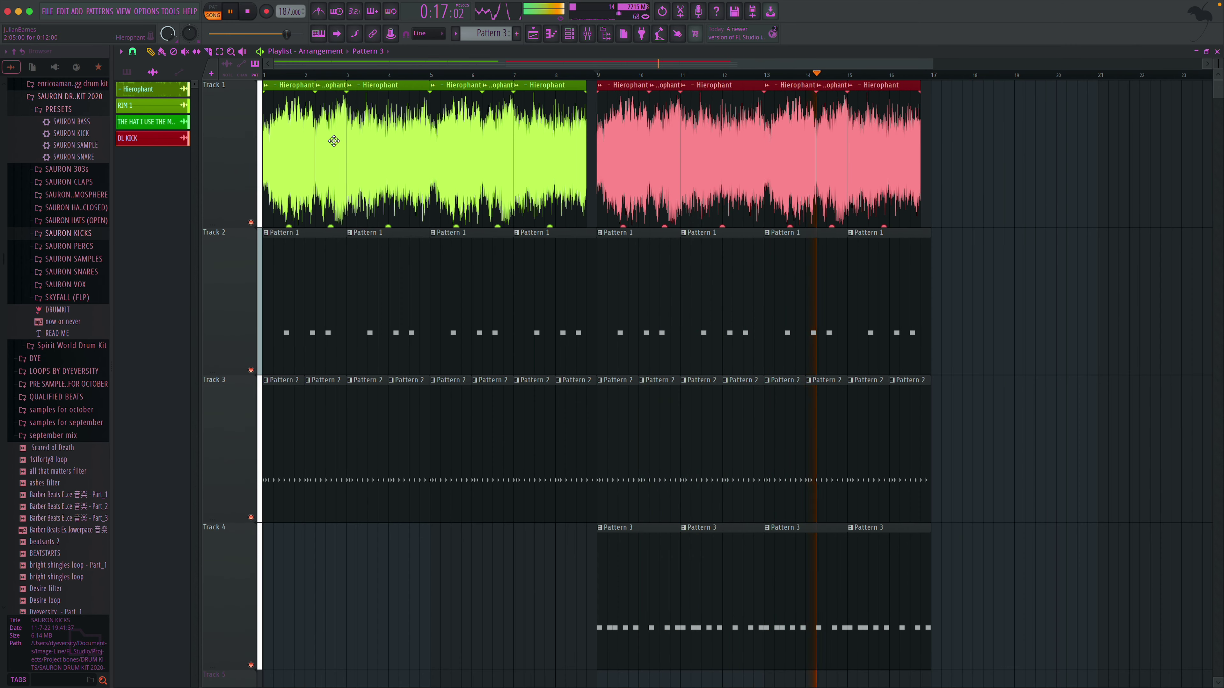
# - Try to duplicate the clips of bars 9 to 16 on all four tracks beyond bar 16 and remove the misaligned copies
pyautogui.click(222, 54)
pyautogui.moveTo(596, 117); pyautogui.dragTo(953, 598)
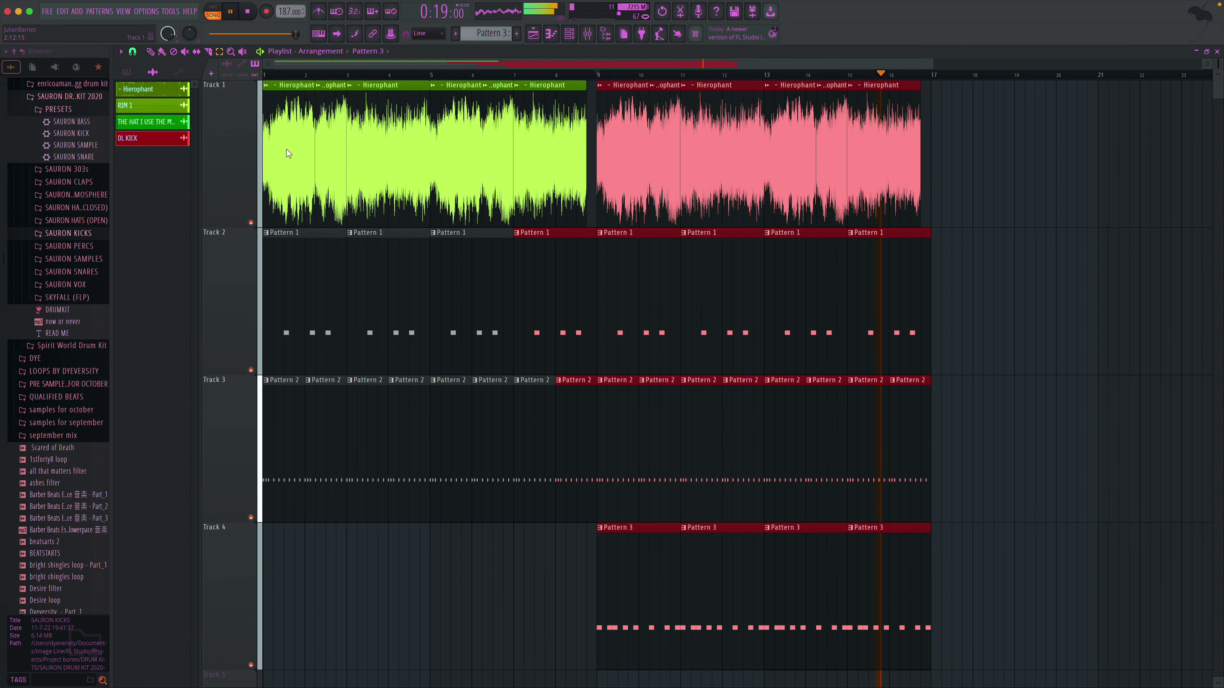
pyautogui.press('space')
pyautogui.hotkey('ctrl', 'b')
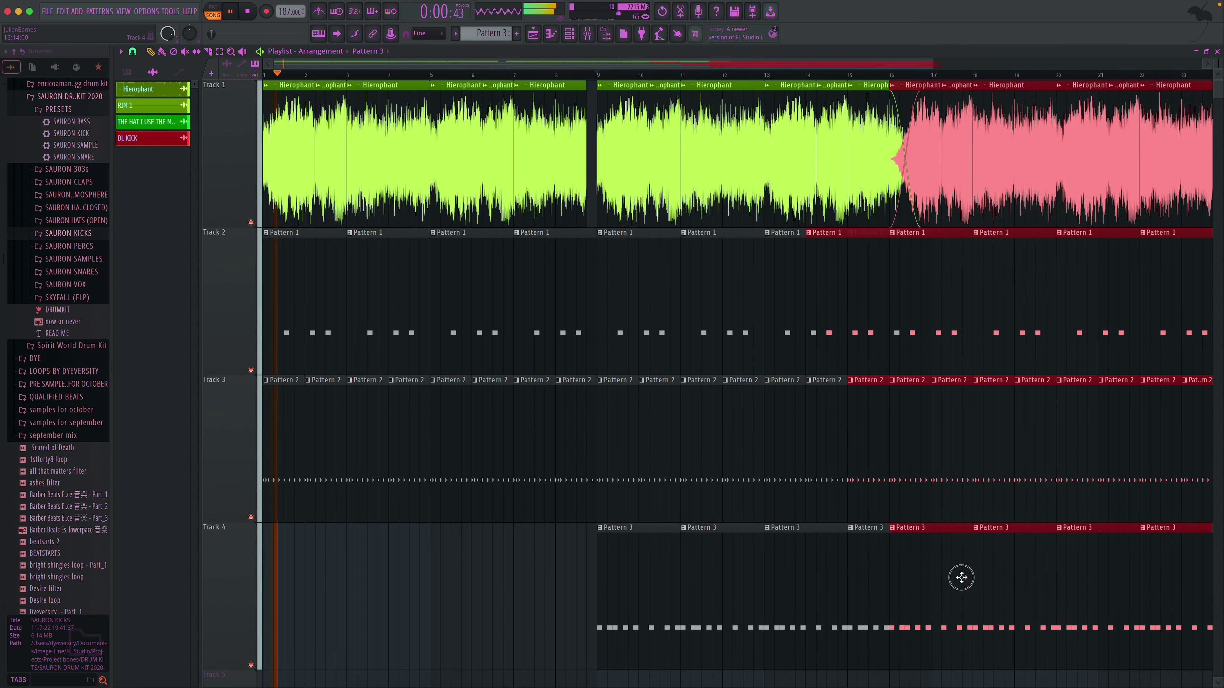
pyautogui.moveTo(995, 573); pyautogui.dragTo(1049, 566)
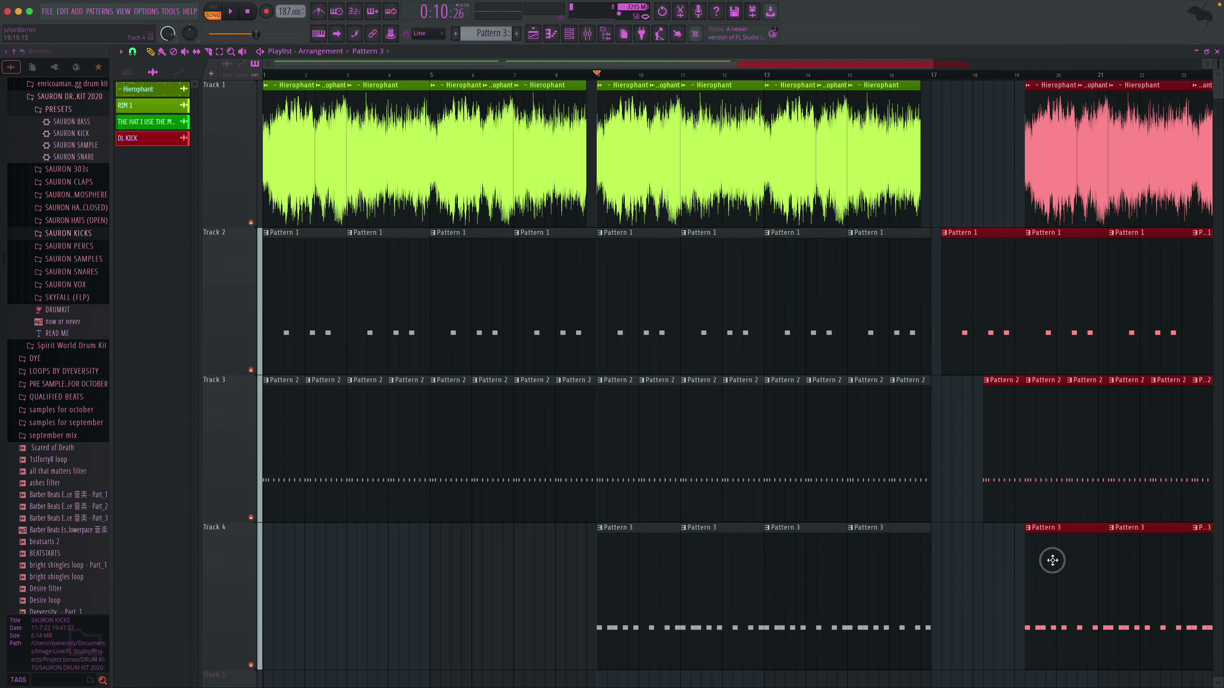
pyautogui.hscroll(5, 1049, 544)
pyautogui.press('space')
pyautogui.moveTo(684, 192)
pyautogui.mouseDown()
pyautogui.moveTo(820, 355)
pyautogui.moveTo(923, 421)
pyautogui.moveTo(745, 607)
pyautogui.mouseUp()
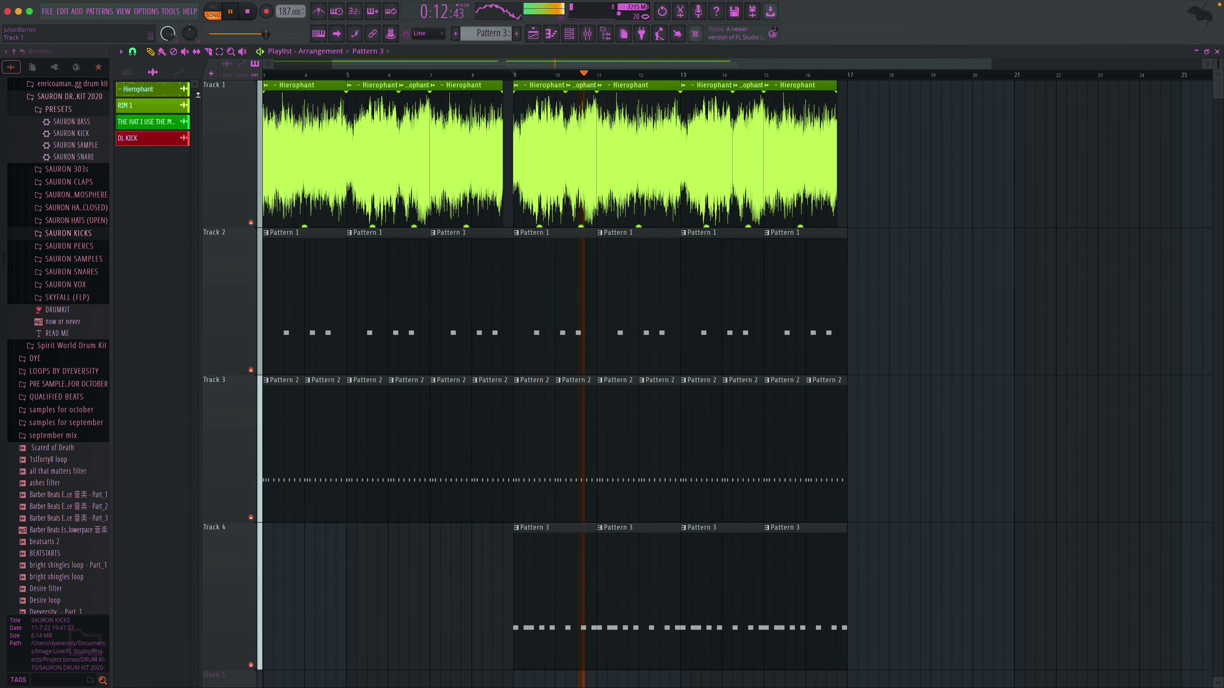
pyautogui.moveTo(517, 128); pyautogui.dragTo(924, 625)
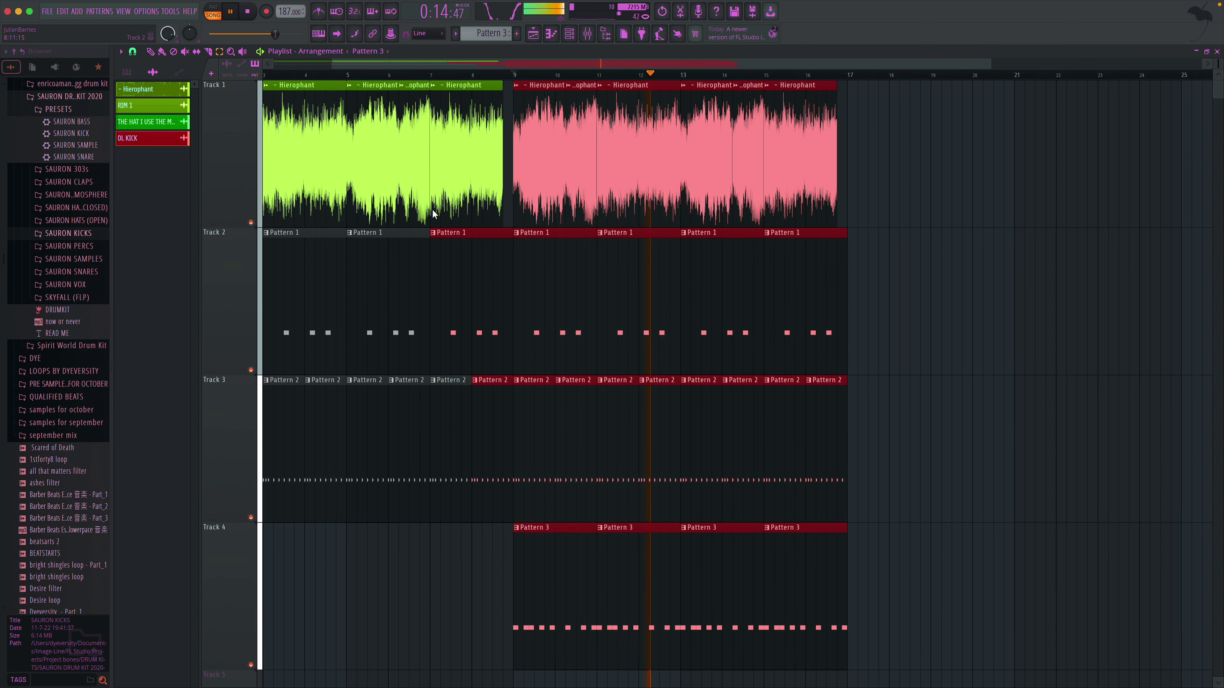
pyautogui.click(151, 52)
pyautogui.moveTo(544, 568)
pyautogui.mouseDown()
pyautogui.moveTo(817, 574)
pyautogui.moveTo(934, 552)
pyautogui.moveTo(945, 565)
pyautogui.mouseUp()
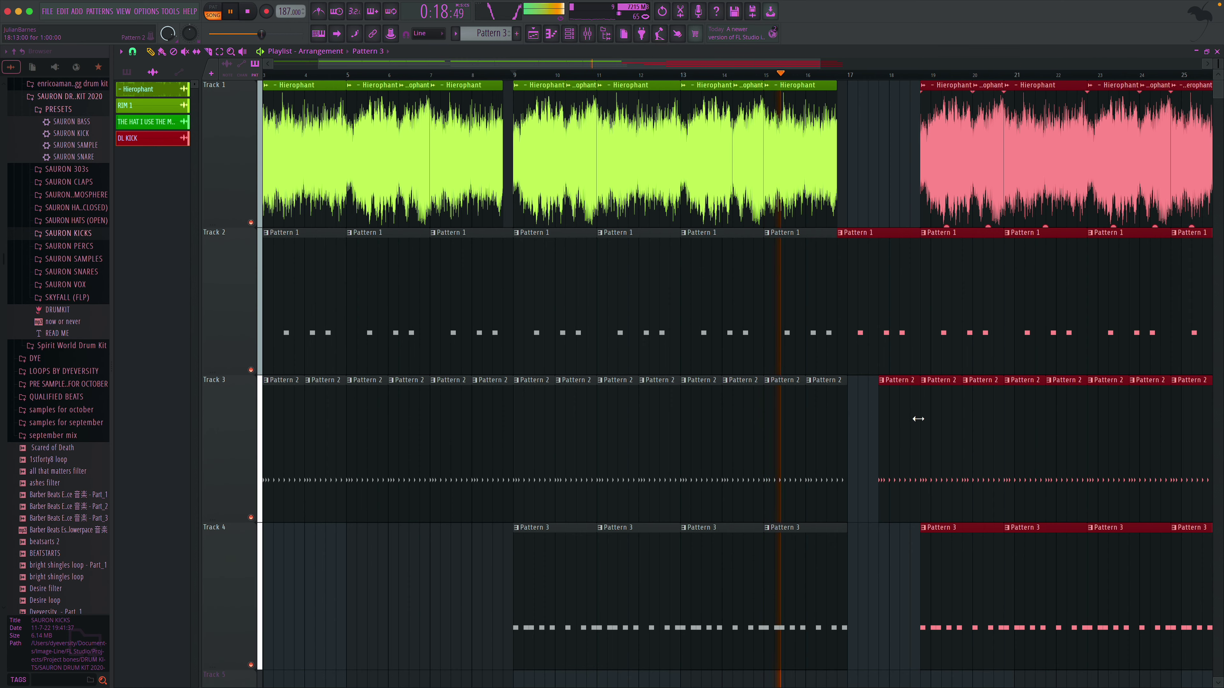
pyautogui.moveTo(916, 210)
pyautogui.mouseDown()
pyautogui.moveTo(1213, 205)
pyautogui.moveTo(825, 295)
pyautogui.moveTo(1197, 520)
pyautogui.moveTo(900, 576)
pyautogui.mouseUp()
pyautogui.hscroll(-3, 337, 169)
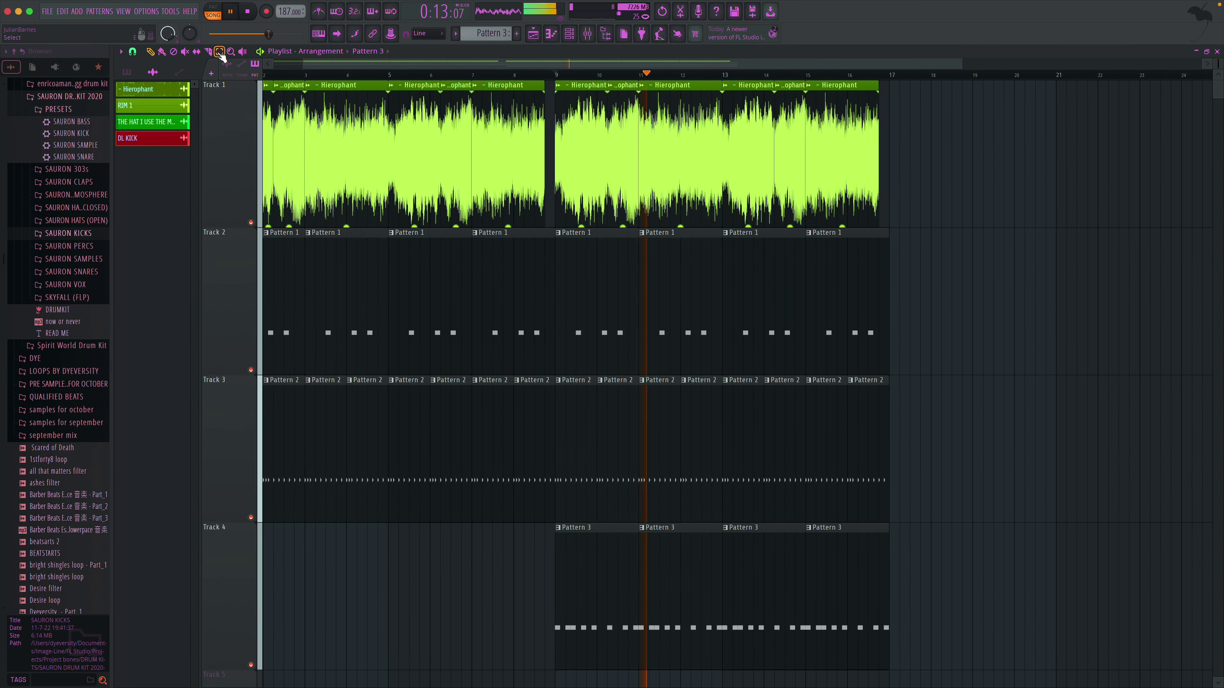
# - Duplicate the clips of bars 9 to 16 on all four tracks and align the copy to start at bar 17
pyautogui.moveTo(563, 137); pyautogui.dragTo(852, 544)
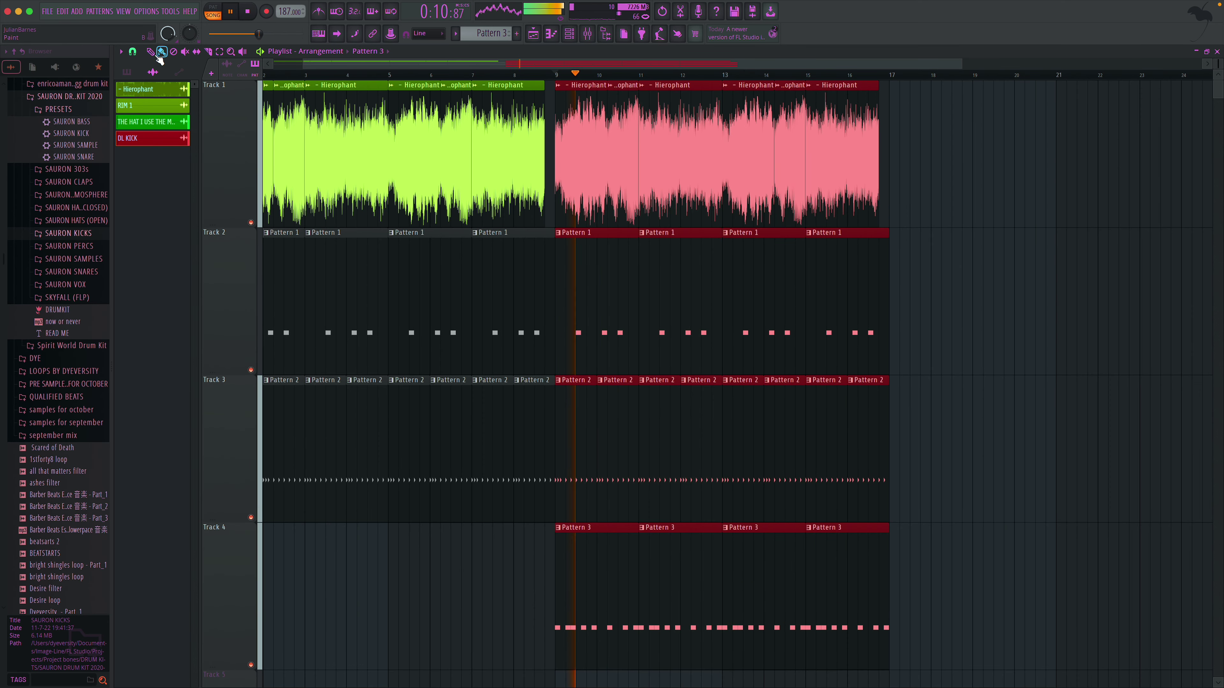
pyautogui.hotkey('ctrl', 'b')
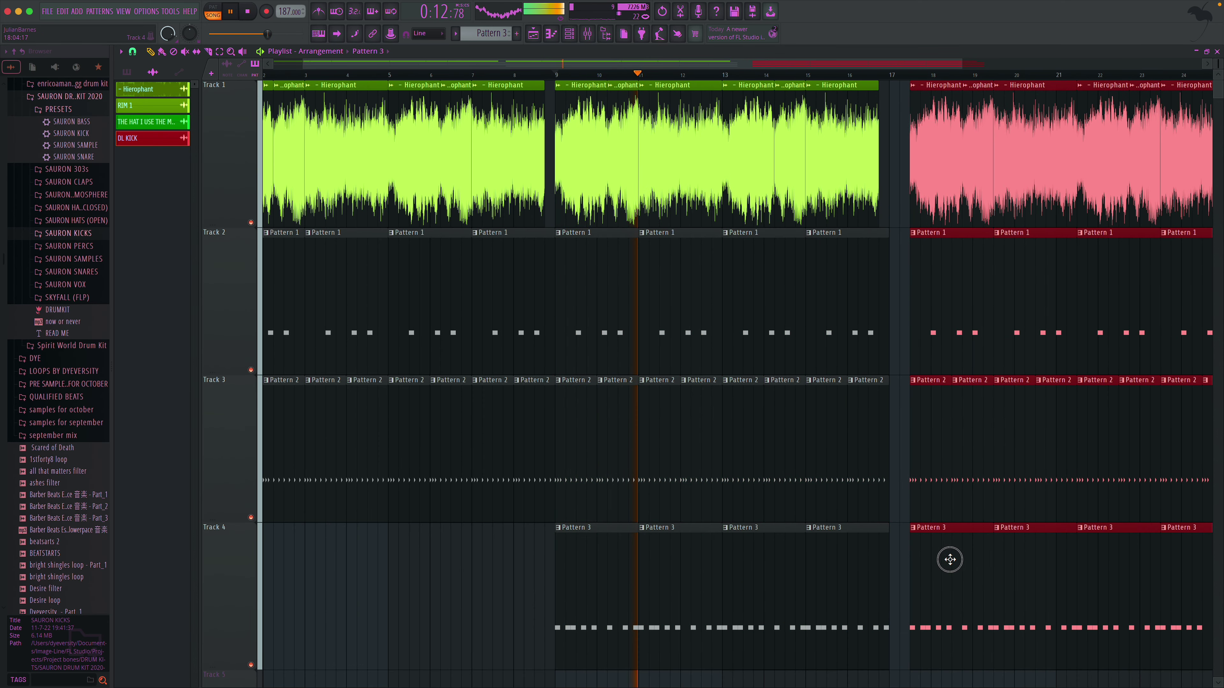
pyautogui.hscroll(5, 915, 530)
pyautogui.click(1066, 538)
pyautogui.scroll(-3, 1065, 539)
pyautogui.scroll(-2, 976, 535)
pyautogui.scroll(3, 749, 446)
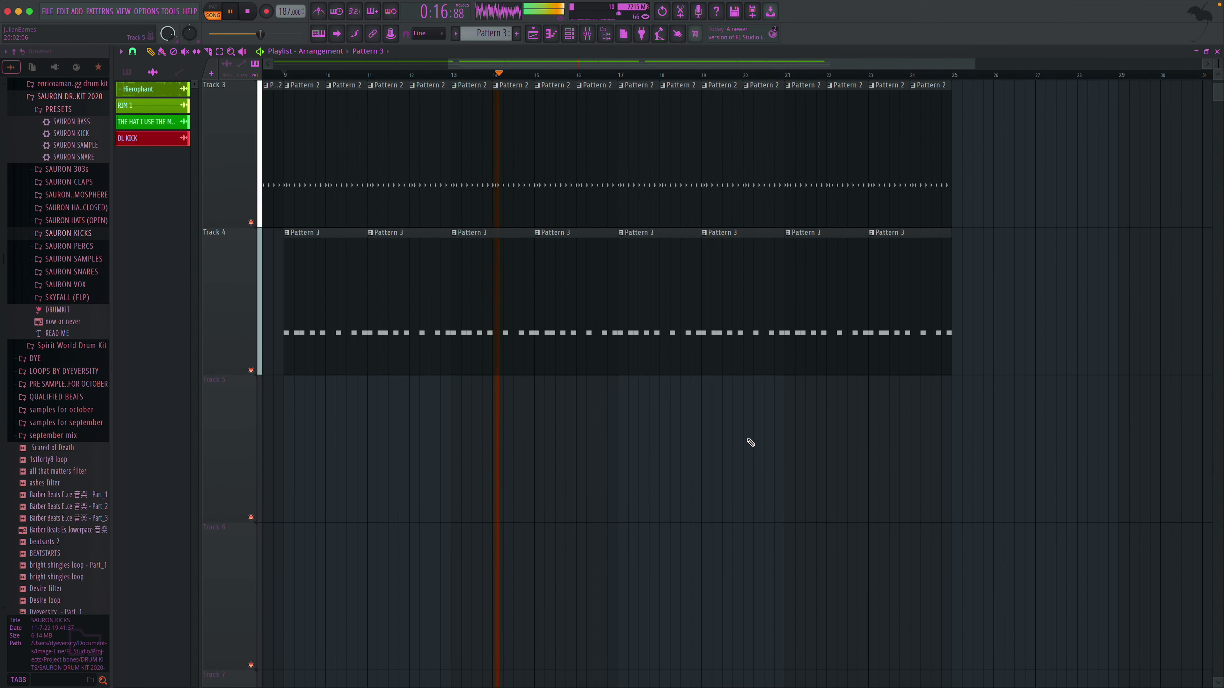
# - Delete the Pattern 2 clips on track 3 and the Pattern 1 clips on track 2 from bar 17 to bar 24
pyautogui.moveTo(641, 426); pyautogui.dragTo(929, 418)
pyautogui.moveTo(923, 345); pyautogui.dragTo(658, 350)
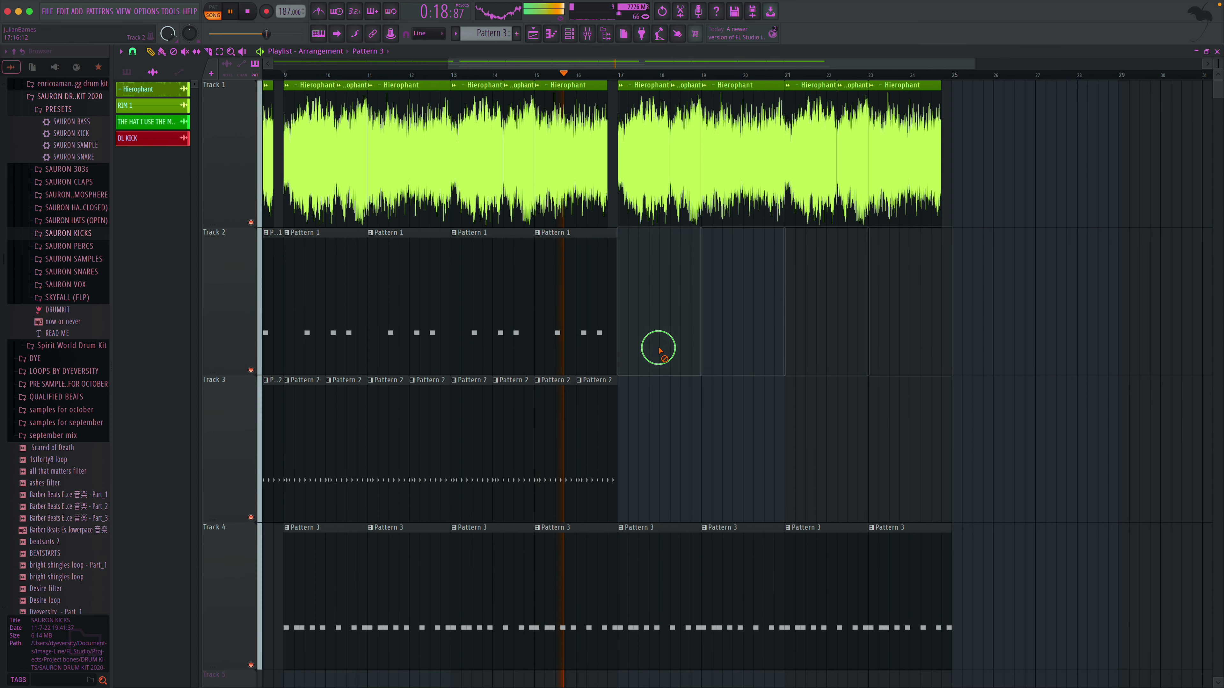
pyautogui.scroll(-2, 661, 380)
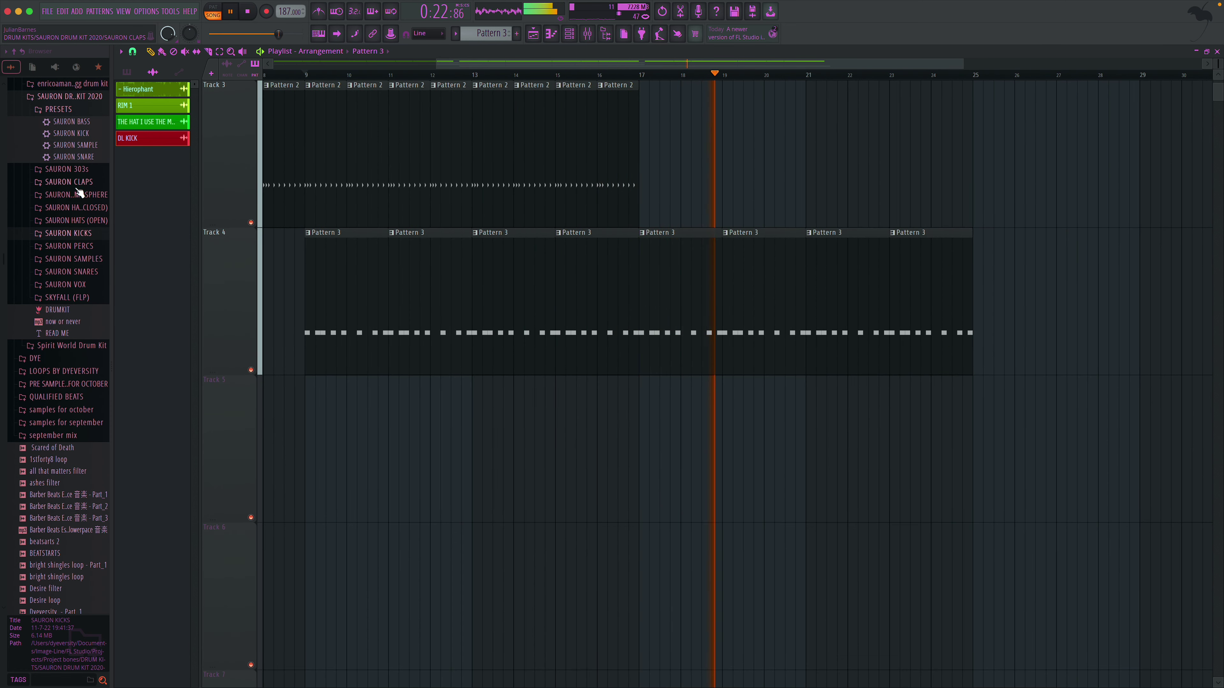
pyautogui.scroll(6, 506, 205)
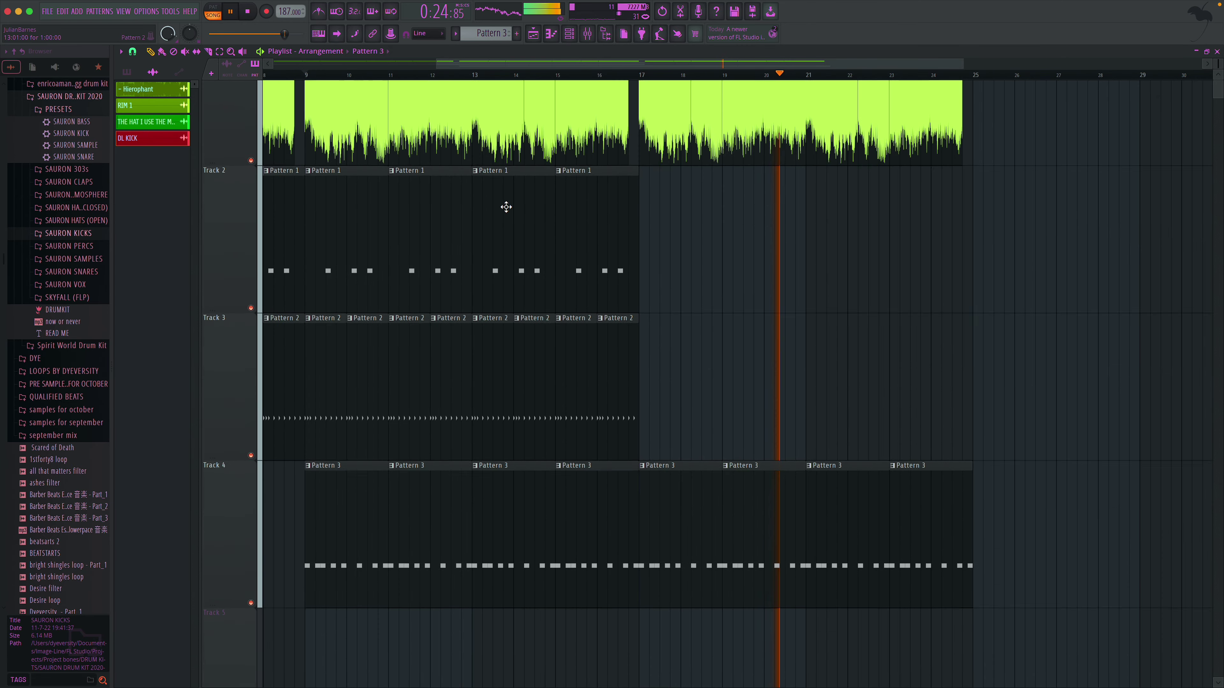
# - Select the Hierophant clips from bar 17 to bar 24 on track 1 and restart playback of the arrangement
pyautogui.click(219, 52)
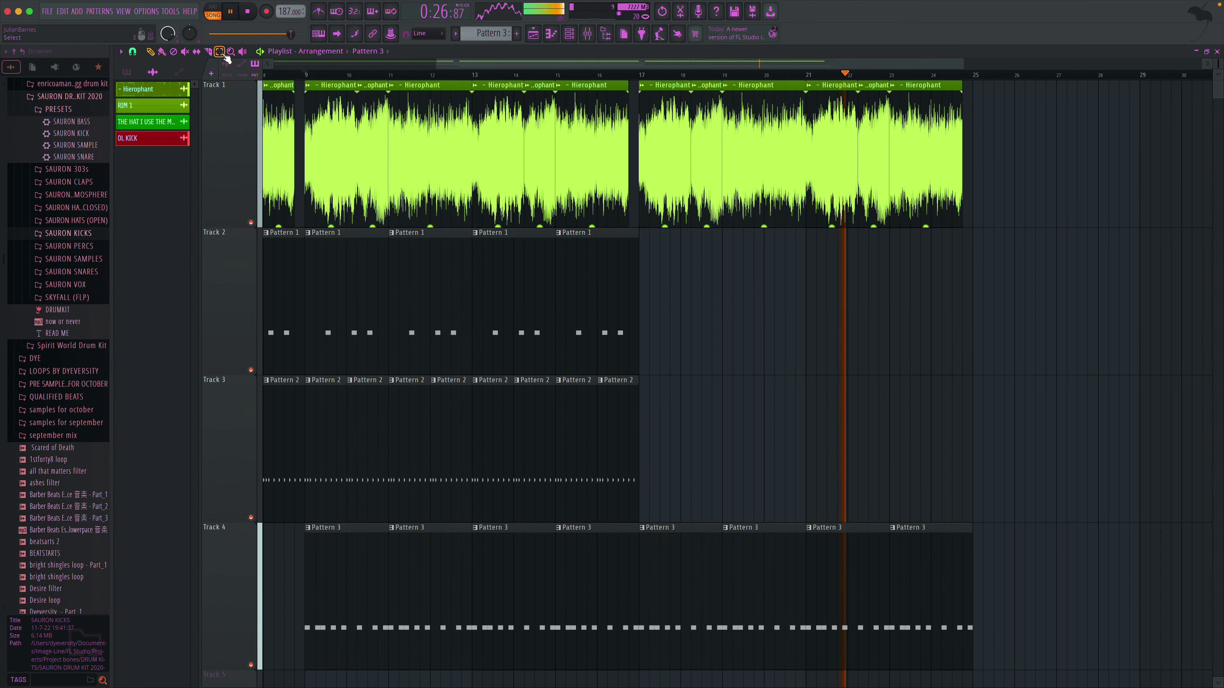
pyautogui.hscroll(-1, 699, 181)
pyautogui.hscroll(-5, 696, 183)
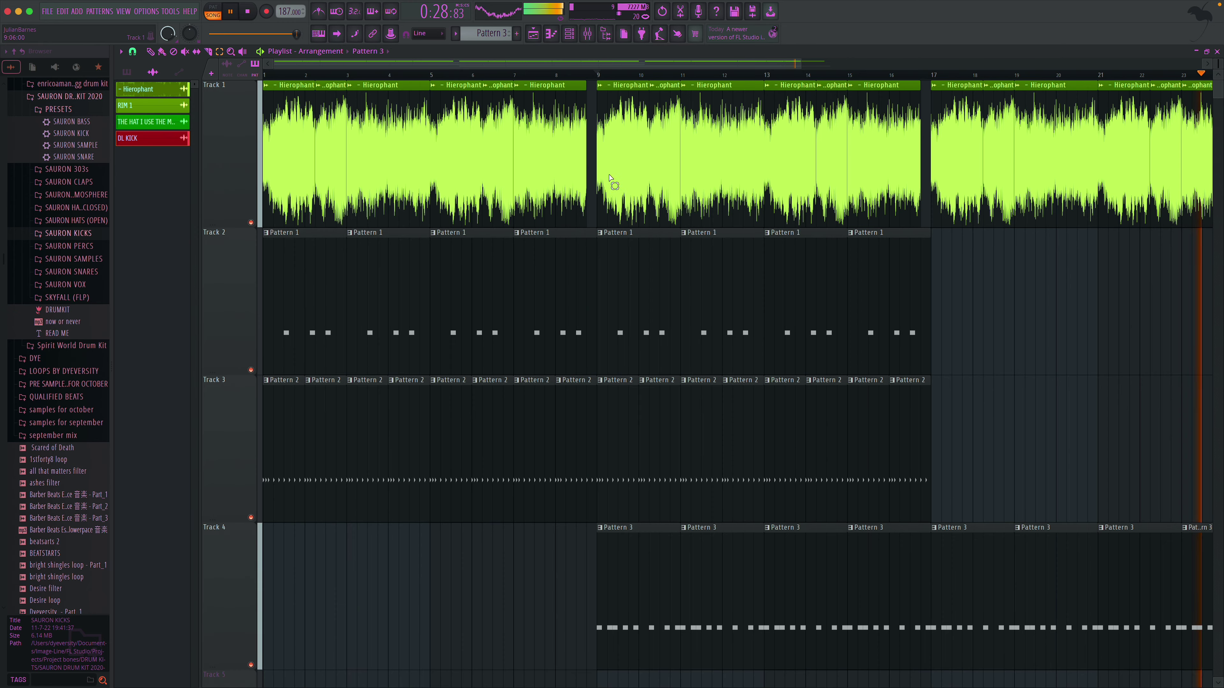
pyautogui.hscroll(5, 790, 187)
pyautogui.moveTo(641, 119); pyautogui.dragTo(987, 143)
pyautogui.press('space')
pyautogui.press('space')
pyautogui.hscroll(-10, 687, 103)
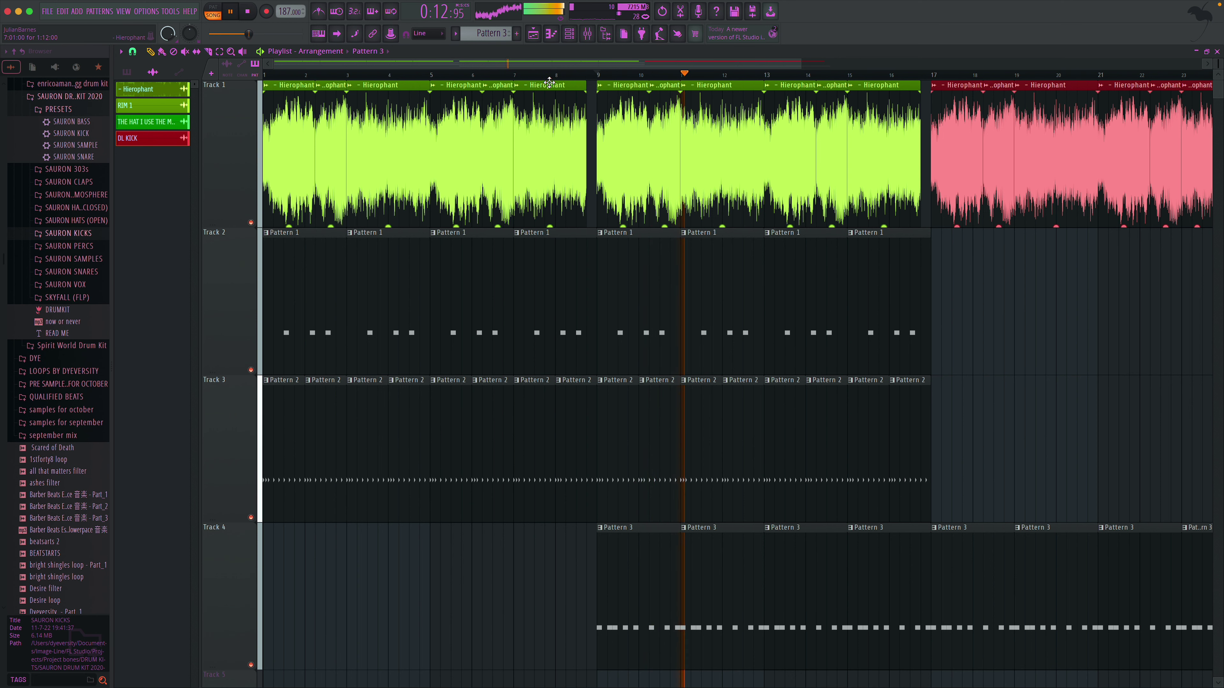
# - Solo track 1 and set the time selection over the Hierophant clips in bars 1 to 8, with playback stopped
pyautogui.rightClick(250, 222)
pyautogui.press('space')
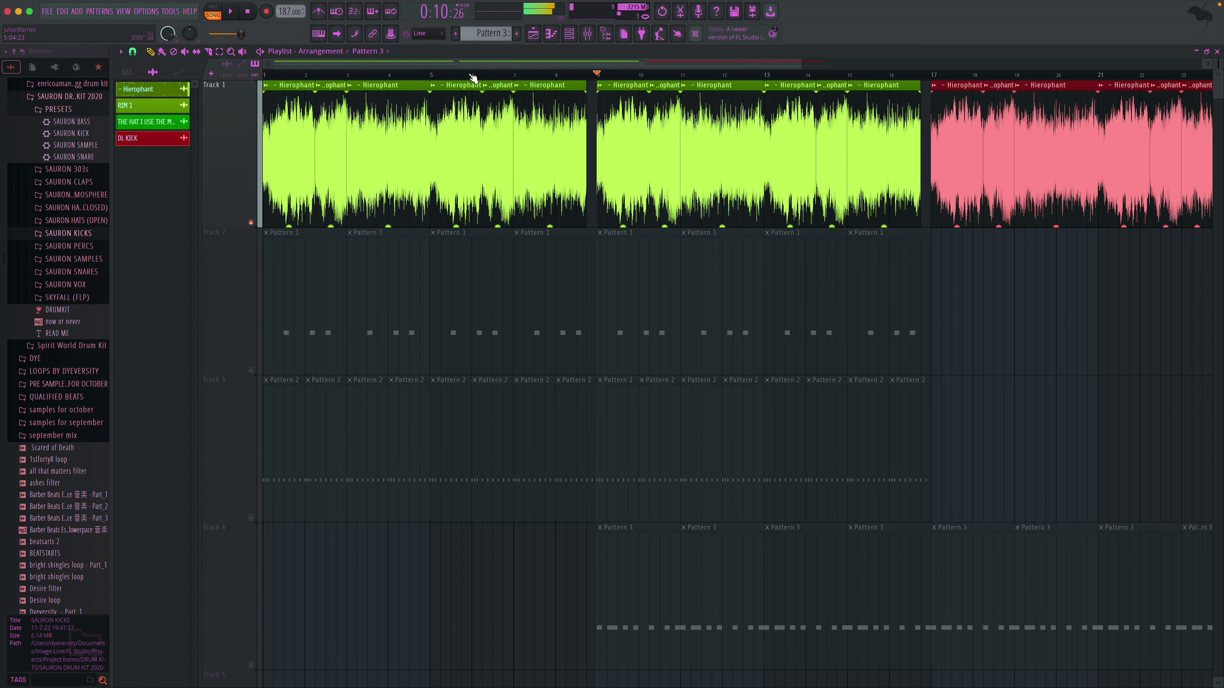
pyautogui.moveTo(587, 77); pyautogui.dragTo(265, 76)
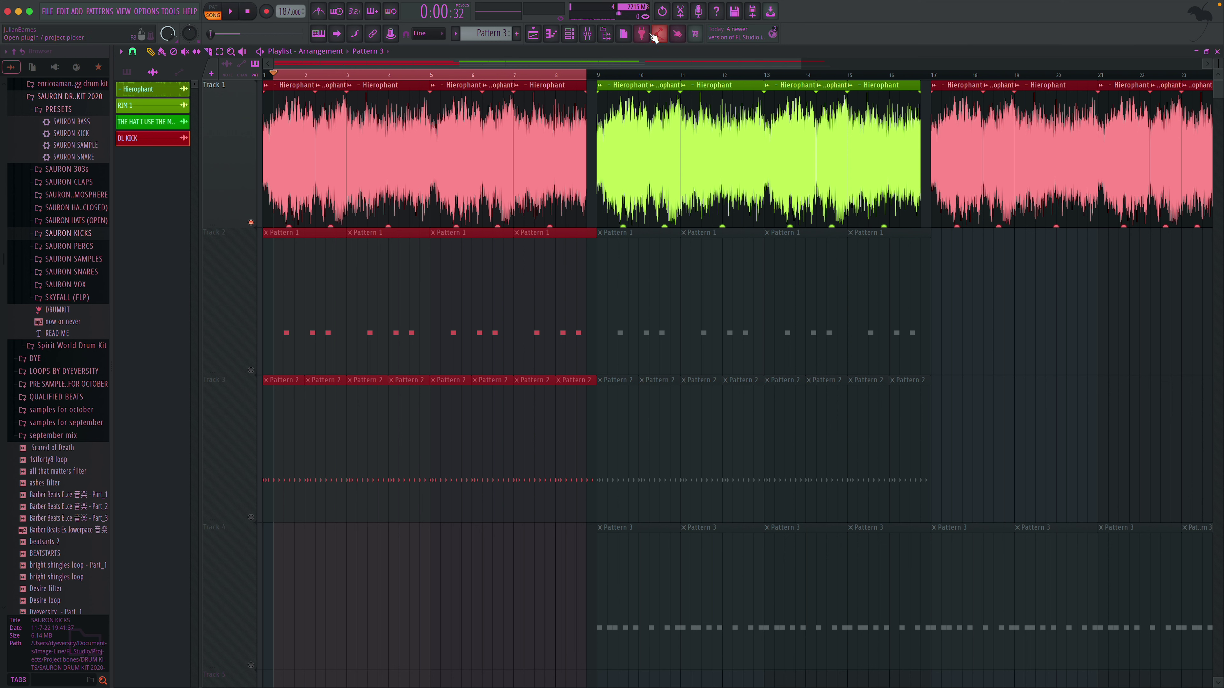
# - Save the project as hollyfield in a new project folder
pyautogui.click(737, 18)
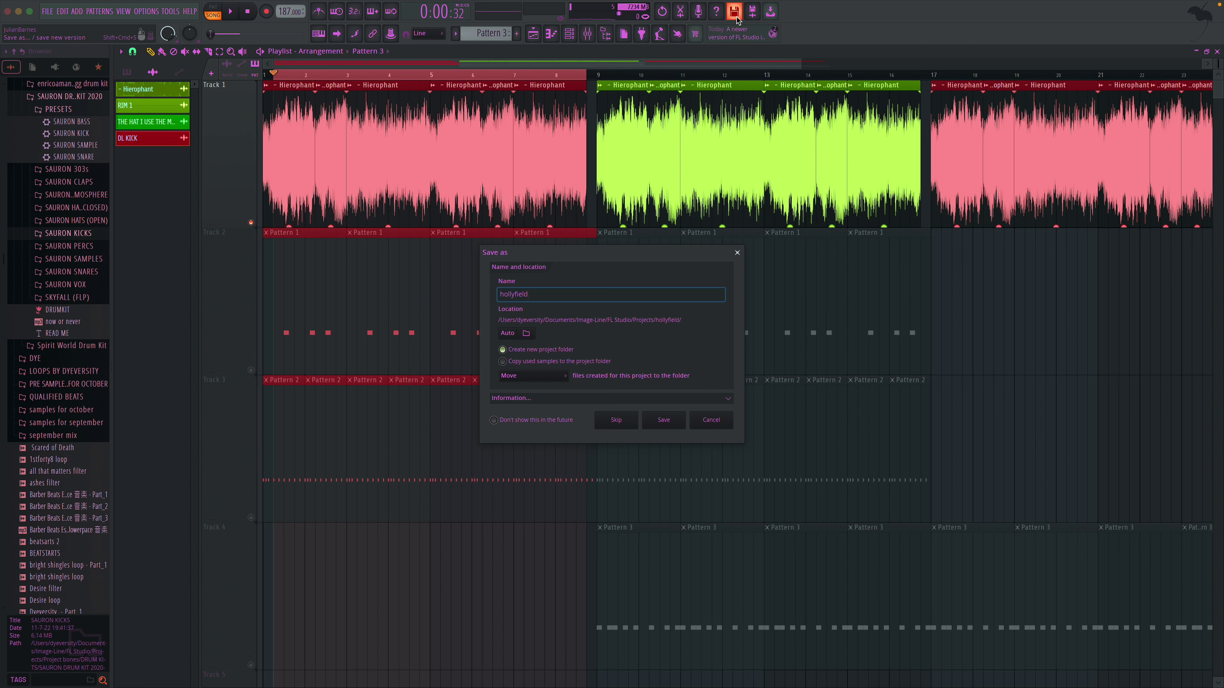
pyautogui.click(675, 415)
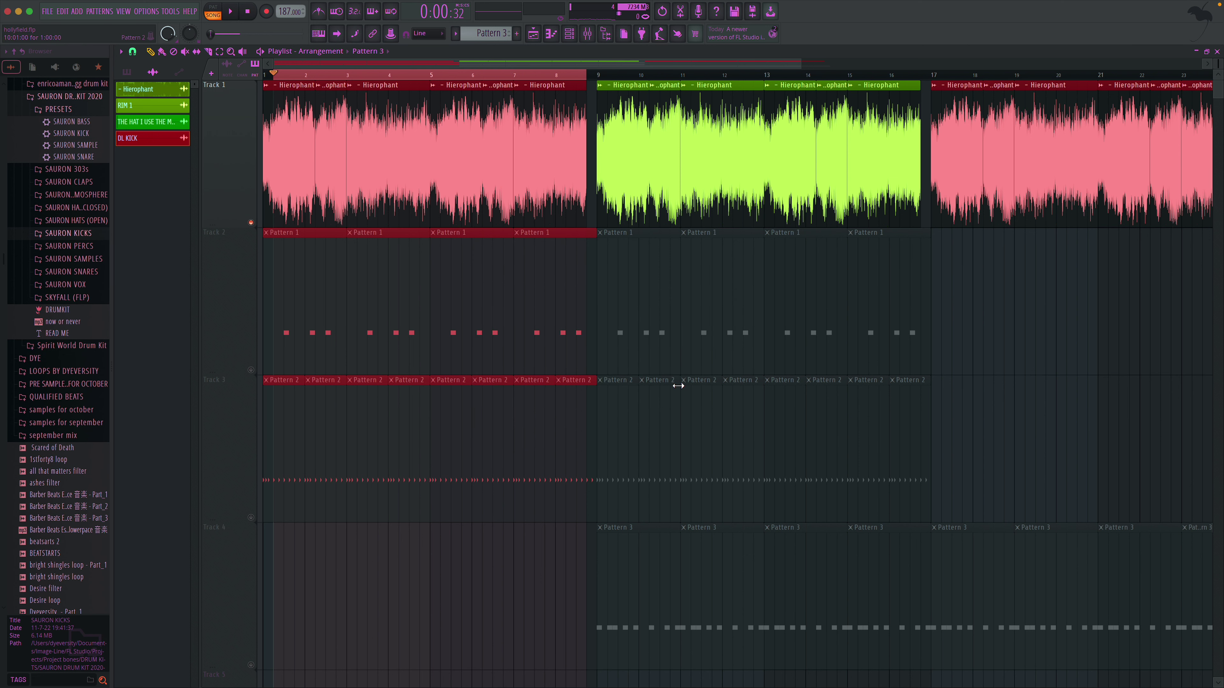
# - Render the selected bars of the soloed sample as the WAV file "hollyfield filter" into the samples for october folder
pyautogui.click(752, 14)
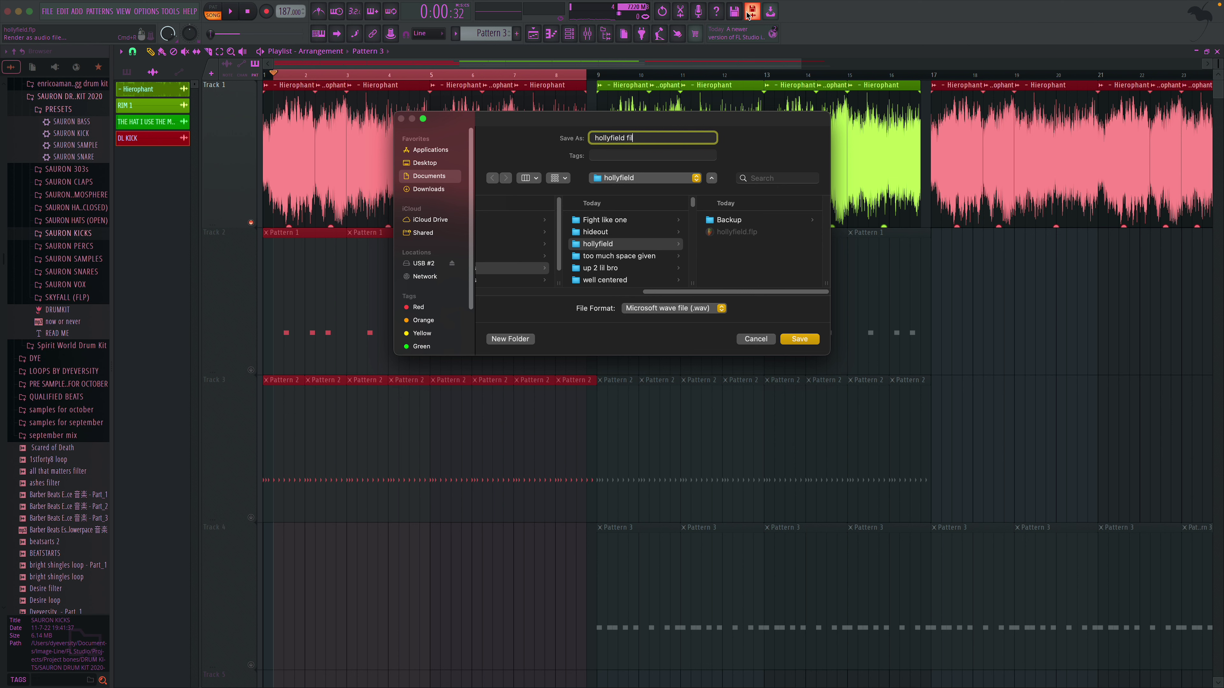
pyautogui.click(696, 177)
pyautogui.click(667, 313)
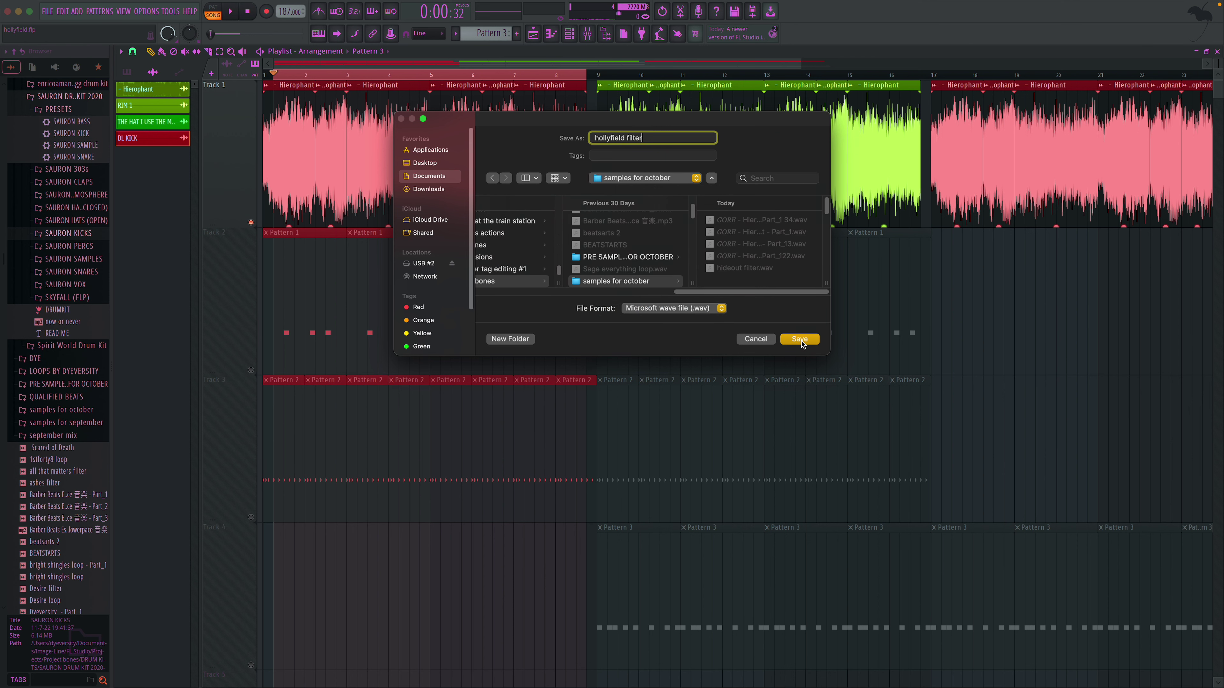
pyautogui.click(799, 340)
pyautogui.click(704, 499)
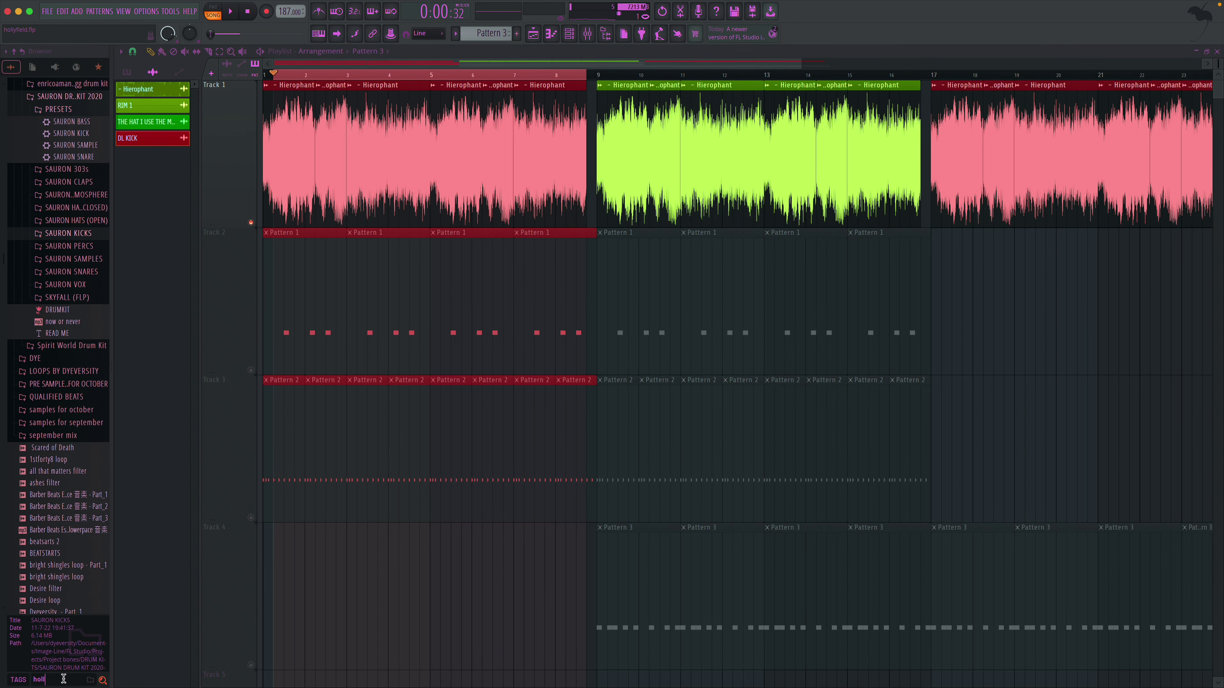
# - Search the browser for hollyfield and place the hollyfield filter sample on track 2 at about bar 18
pyautogui.press('BackSpace')
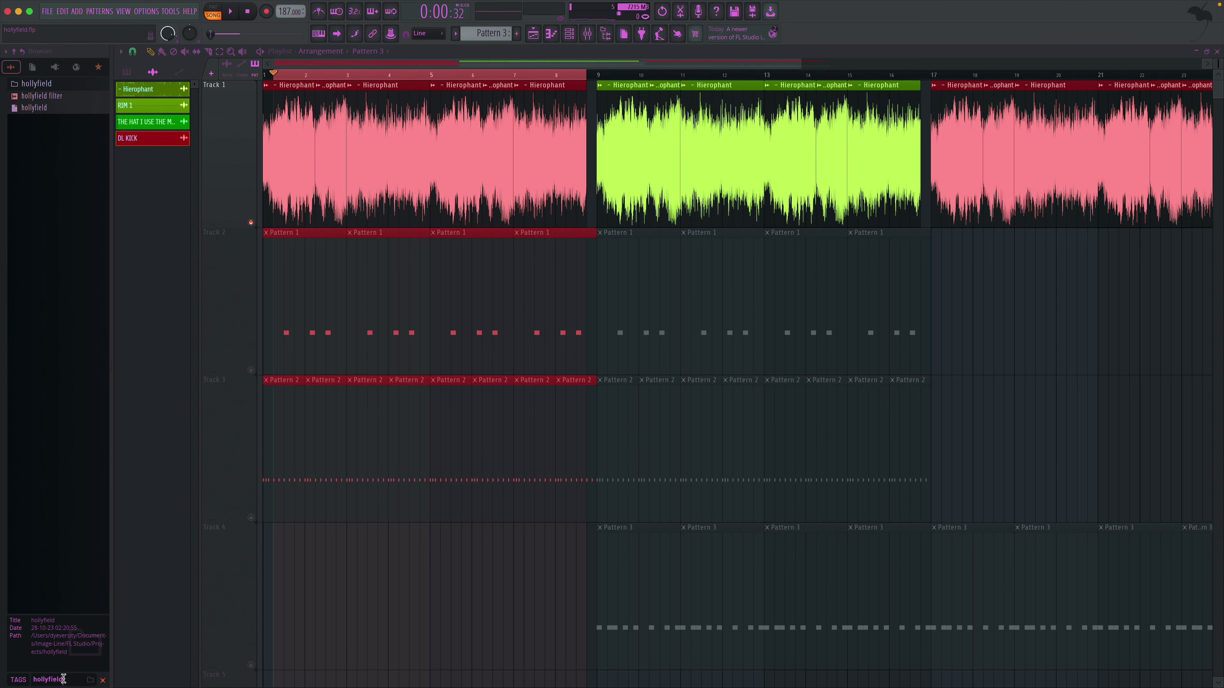
pyautogui.moveTo(43, 96); pyautogui.dragTo(978, 278)
pyautogui.hscroll(3, 675, 241)
pyautogui.hscroll(-2, 564, 104)
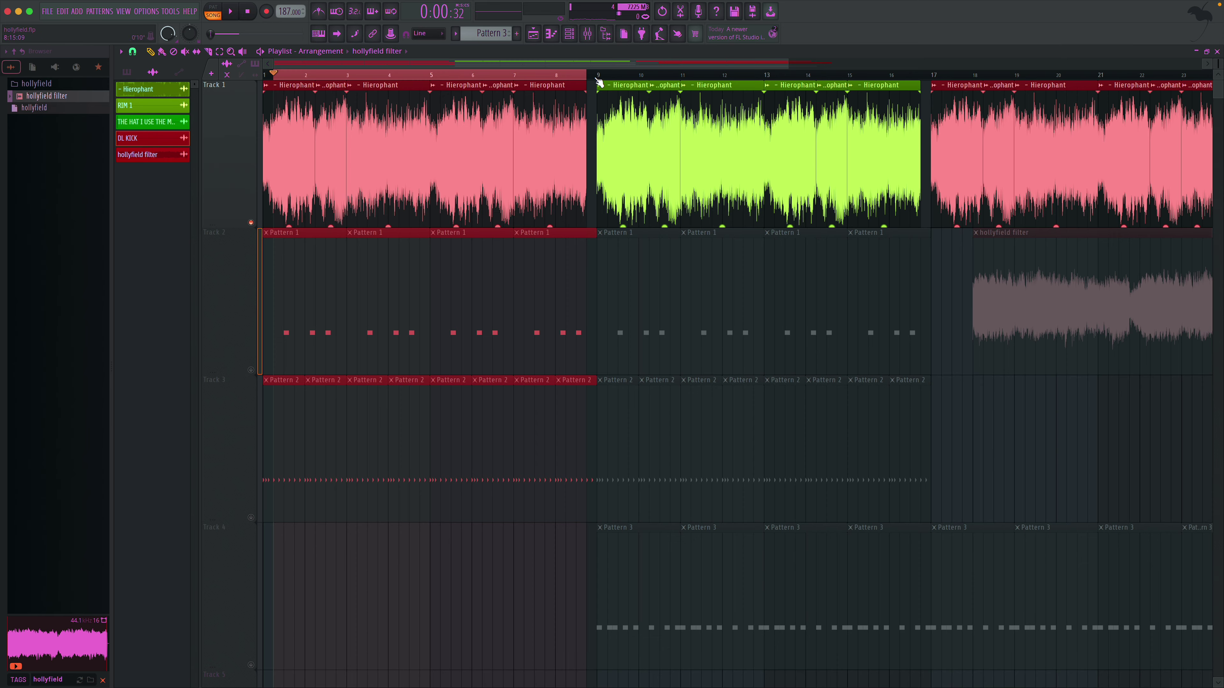
# - Unsolo track 1 so all tracks sound again and restart playback of the arrangement
pyautogui.press('space')
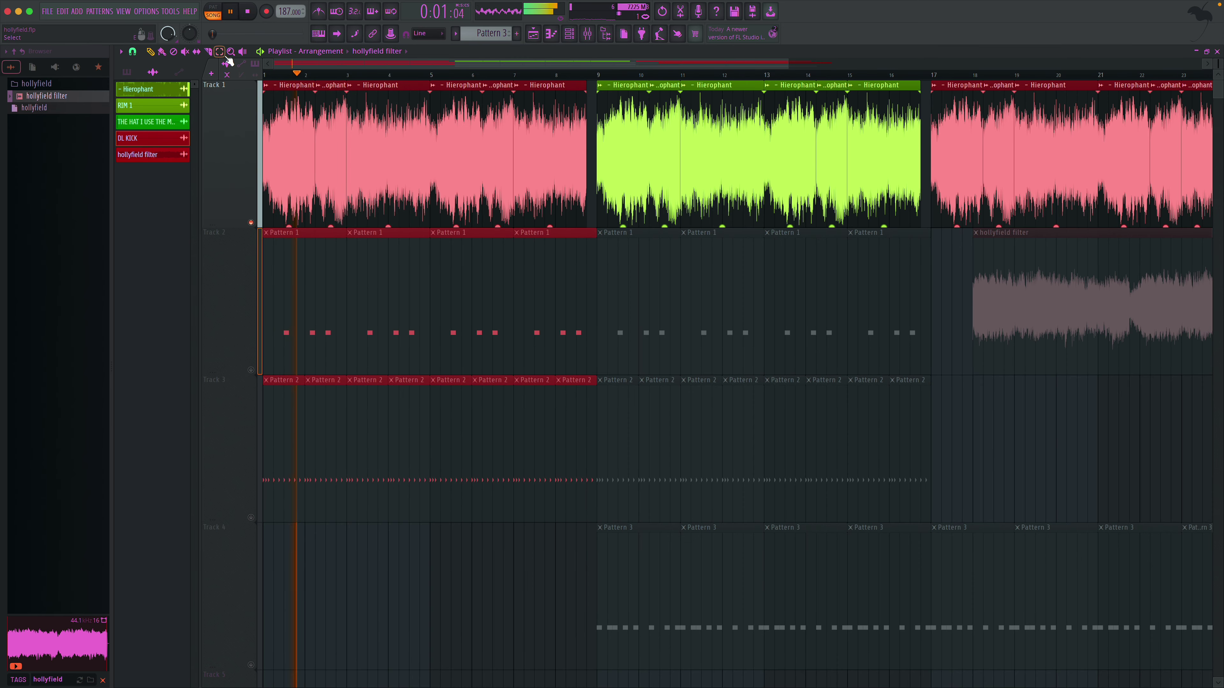
pyautogui.moveTo(230, 52); pyautogui.dragTo(224, 66)
pyautogui.hscroll(2, 491, 193)
pyautogui.press('space')
pyautogui.rightClick(248, 193)
pyautogui.click(258, 192)
pyautogui.rightClick(251, 193)
pyautogui.rightClick(250, 193)
pyautogui.rightClick(250, 193)
pyautogui.press('space')
# - Delete the Hierophant clips from bar 17 to bar 24 and move the hollyfield filter clip to bar 17 on track 1
pyautogui.hscroll(2, 909, 257)
pyautogui.moveTo(1002, 173); pyautogui.dragTo(730, 157)
pyautogui.moveTo(806, 259); pyautogui.dragTo(769, 135)
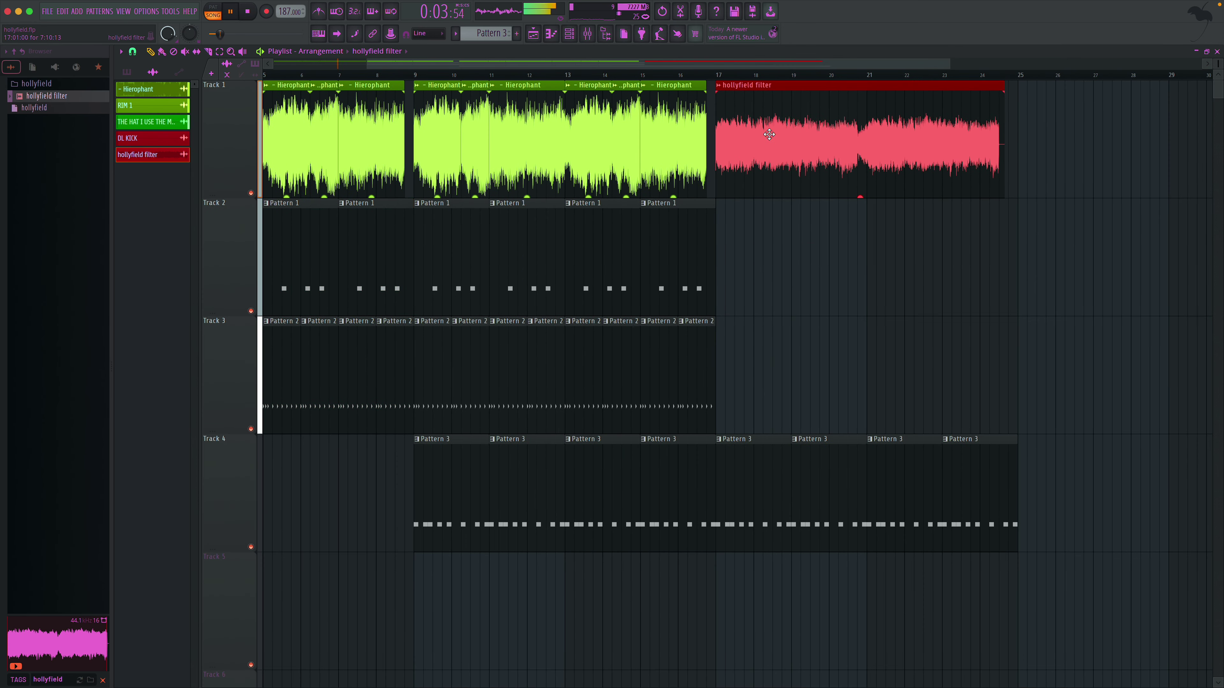
# - Route the hollyfield filter channel to mixer insert 5
pyautogui.click(569, 33)
pyautogui.click(373, 276)
pyautogui.click(376, 288)
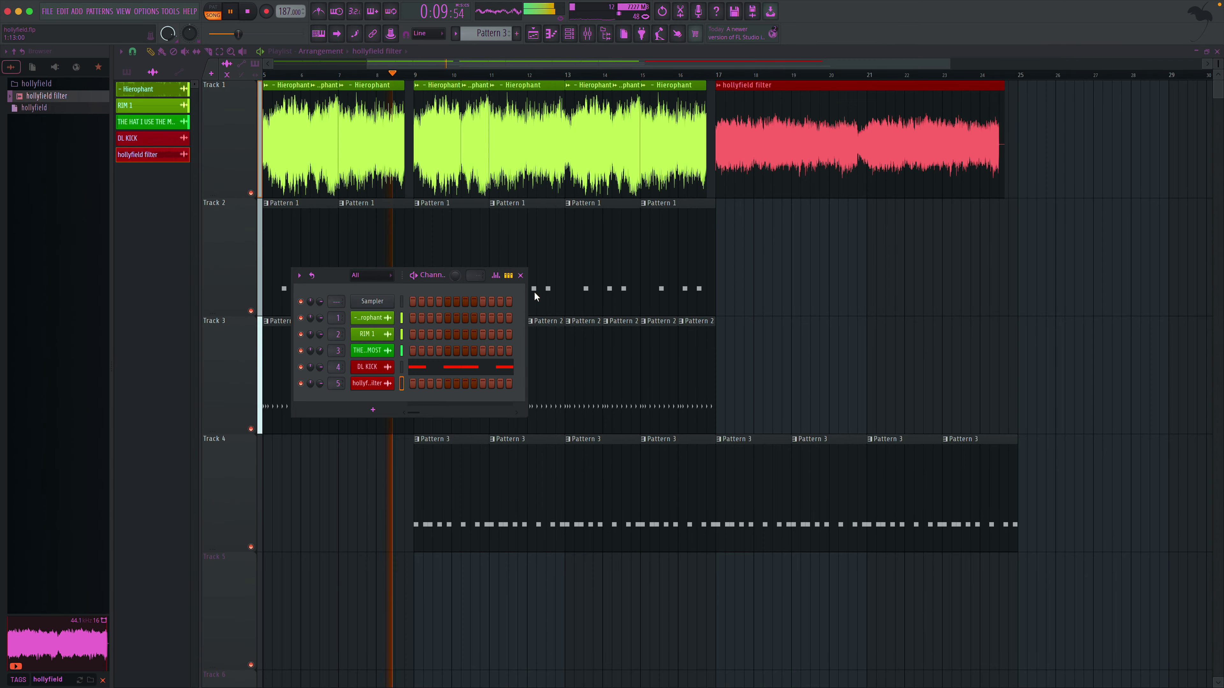
pyautogui.click(520, 276)
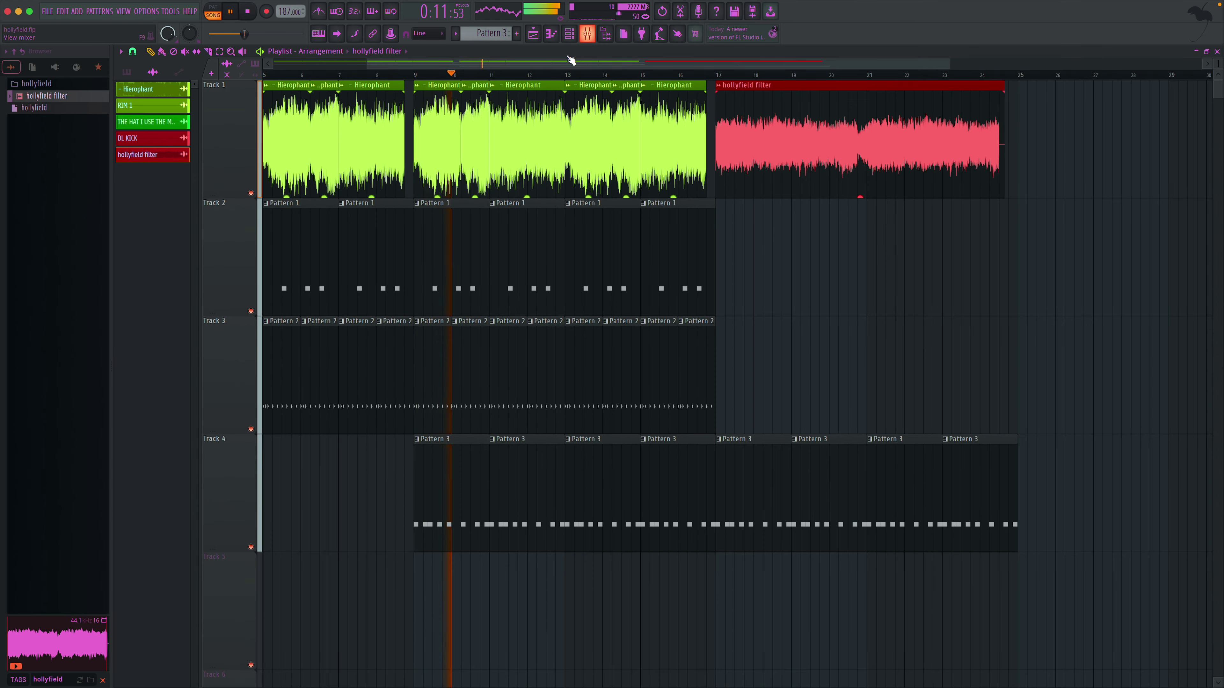
# - Load Fruity Parametric EQ 2 into the first effect slot of mixer insert 5 and close its window
pyautogui.press('F9')
pyautogui.click(1151, 88)
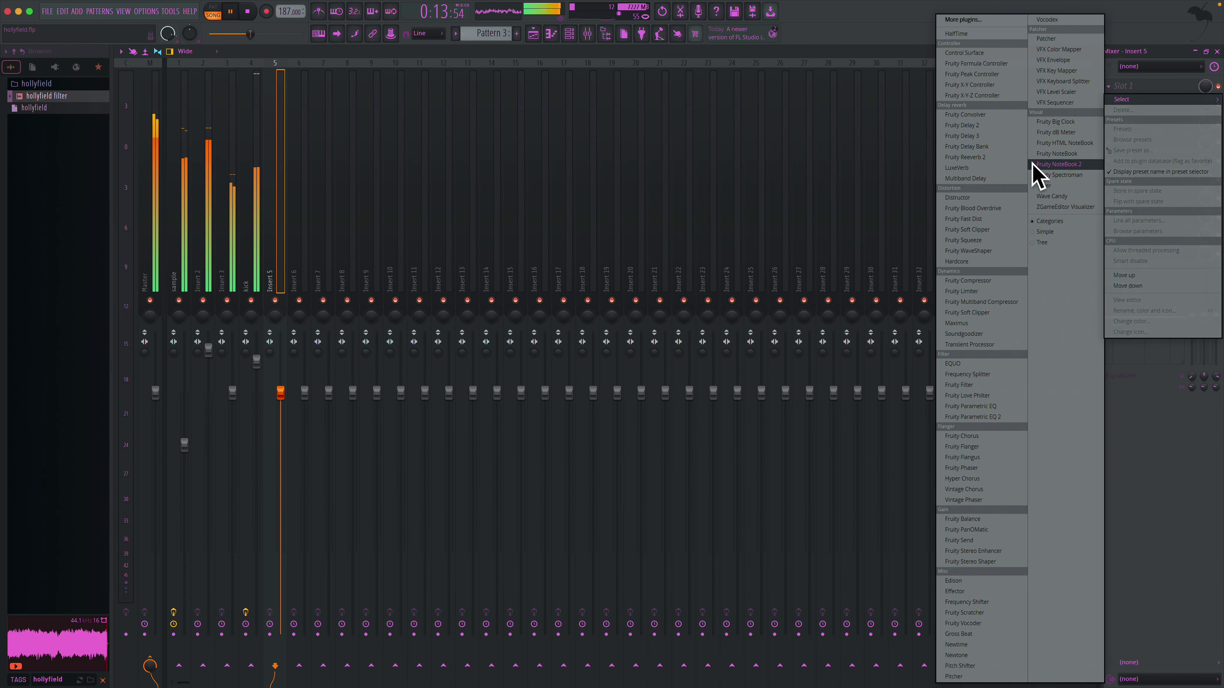
pyautogui.click(988, 417)
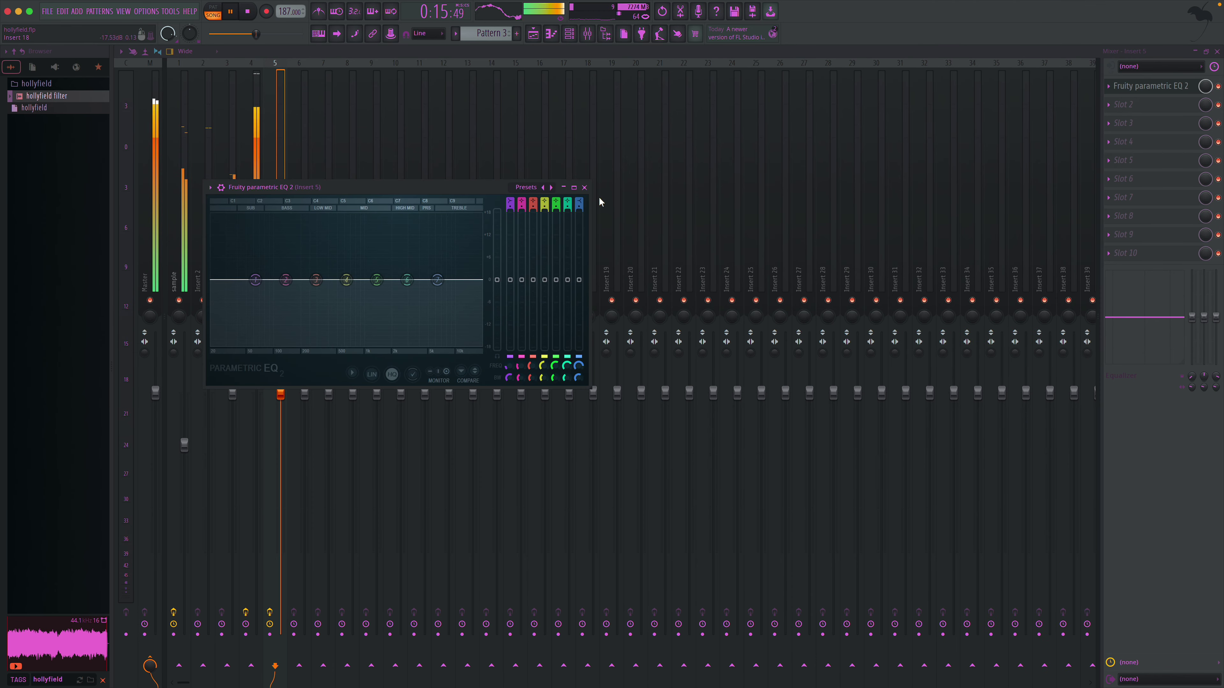
pyautogui.click(585, 188)
# - Remove Fruity Parametric EQ 2 from the first effect slot of insert 5
pyautogui.click(1143, 105)
pyautogui.click(1110, 87)
pyautogui.click(1109, 87)
pyautogui.click(1121, 111)
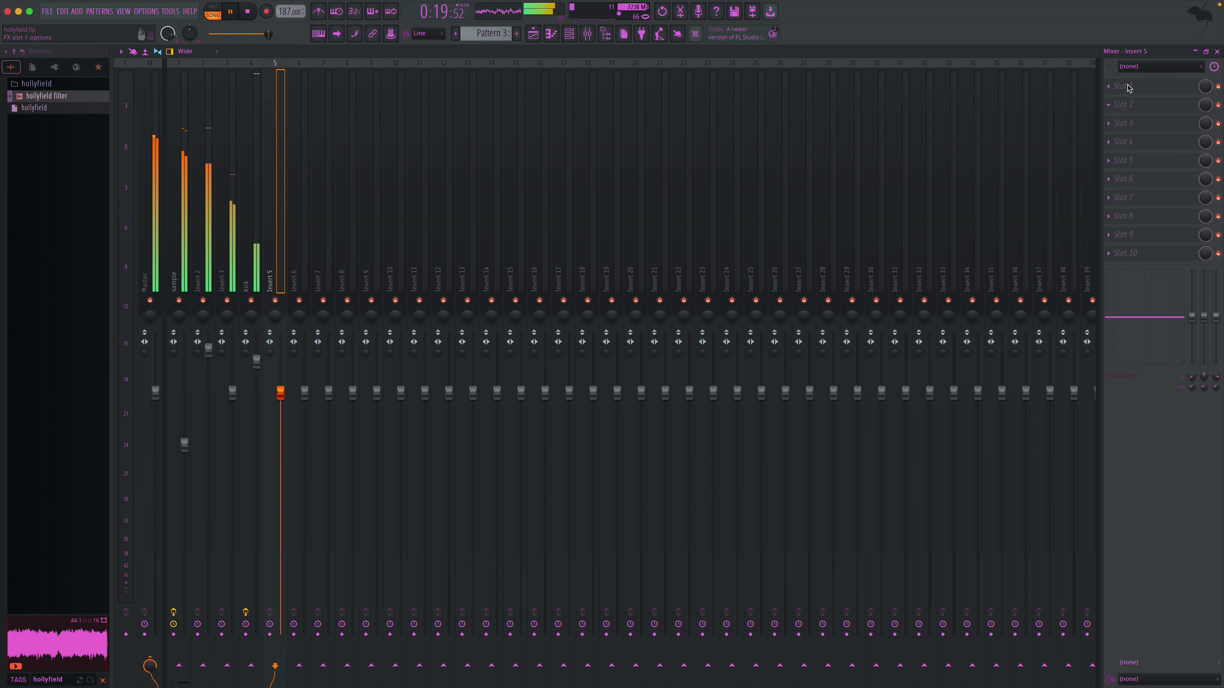
pyautogui.click(1127, 85)
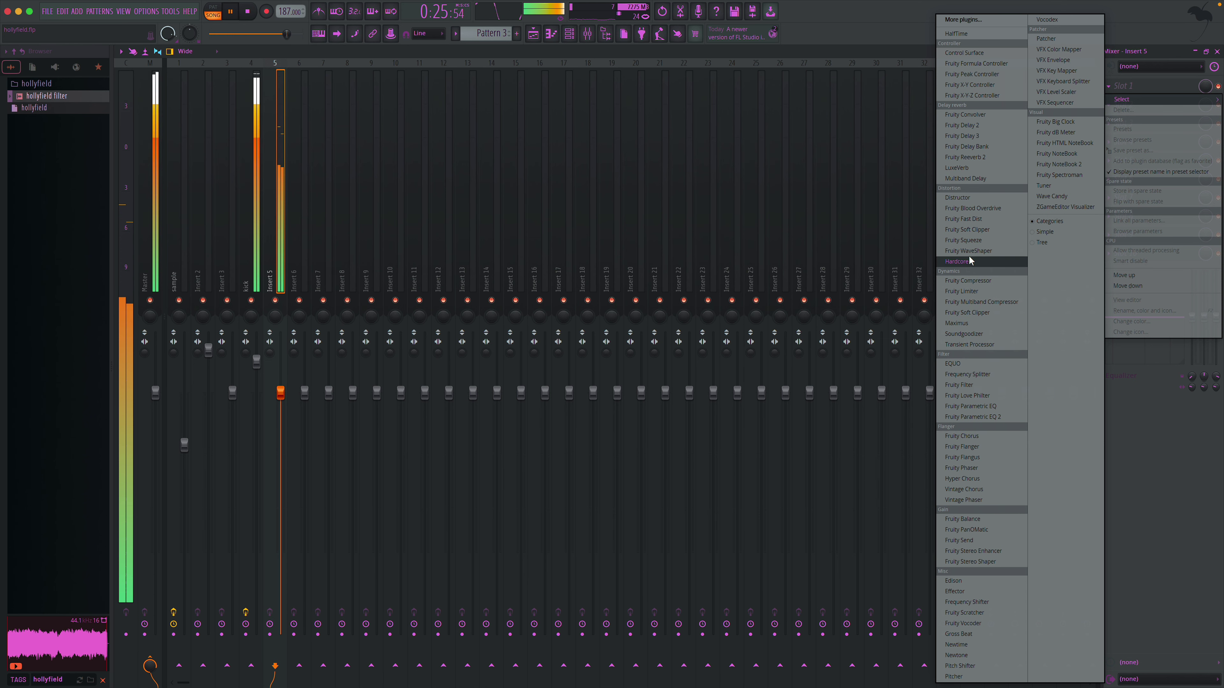
pyautogui.click(887, 208)
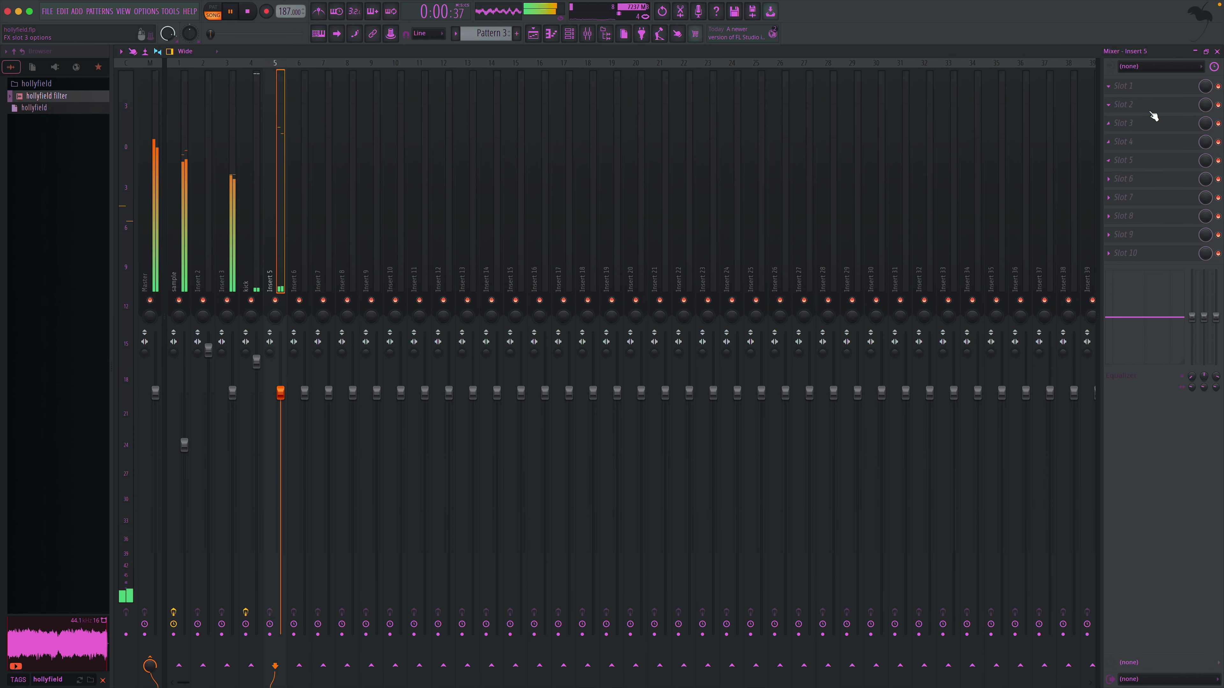
# - Load Frequency Splitter on insert 5 with the Isolate below 200Hz preset, set its low/high frequency to about 1329 Hz and close the mixer
pyautogui.click(1135, 91)
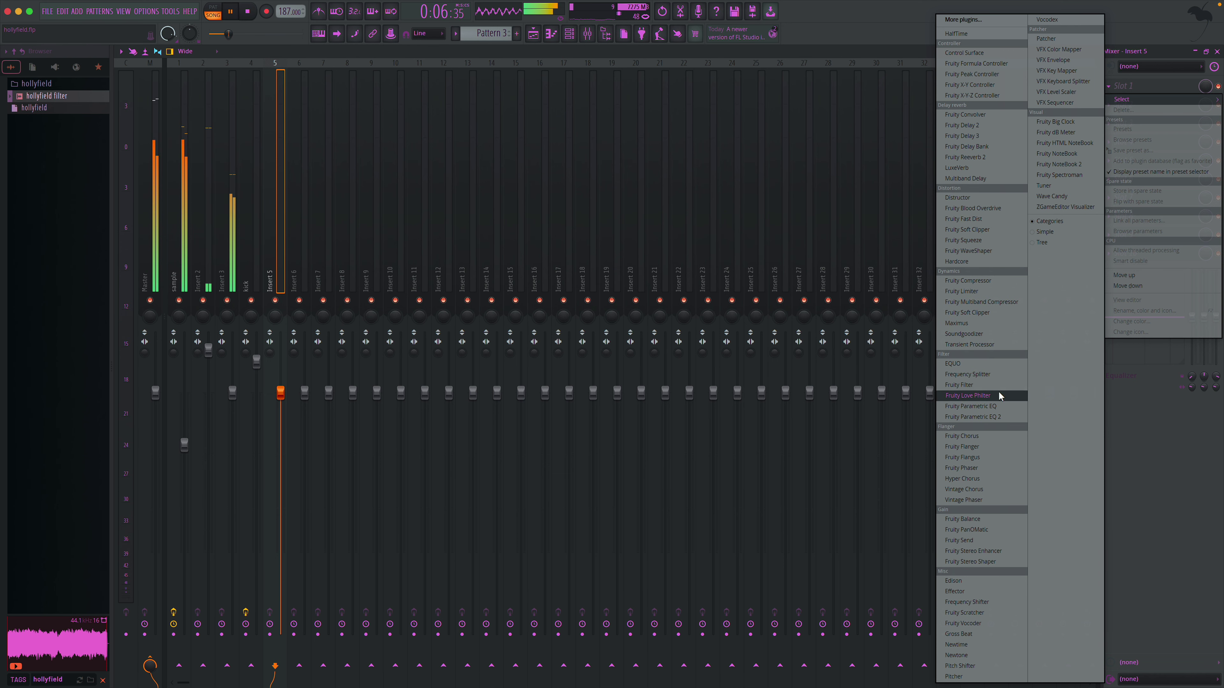
pyautogui.click(968, 374)
pyautogui.click(588, 189)
pyautogui.click(588, 189)
pyautogui.click(582, 188)
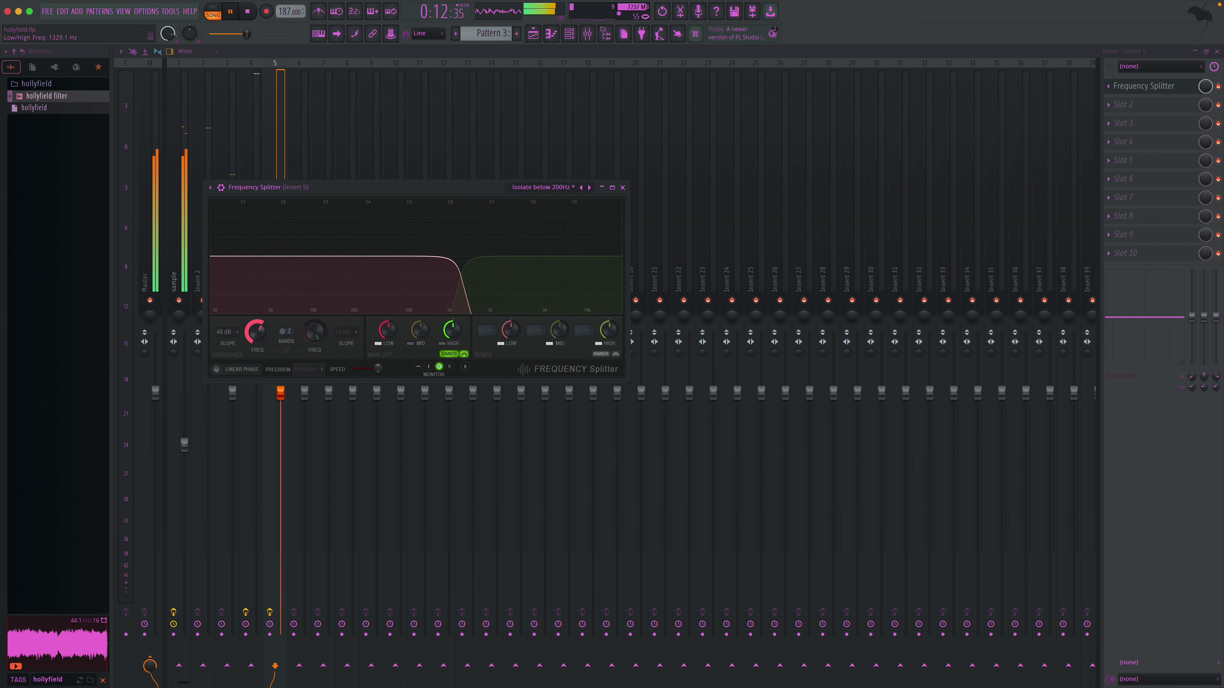
pyautogui.click(623, 188)
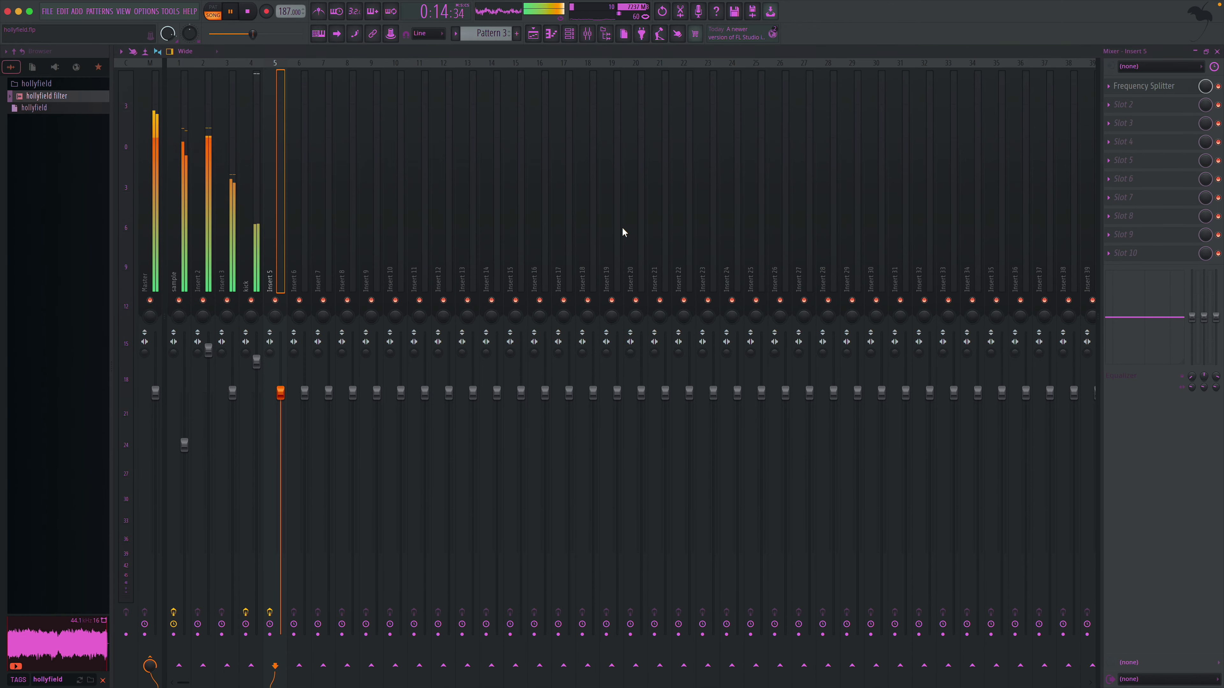
pyautogui.click(1217, 51)
# - Move the hollyfield filter clip past bar 27 on track 1 and delete the Pattern 3 clips from bar 17 to bar 24
pyautogui.moveTo(836, 163); pyautogui.dragTo(1219, 150)
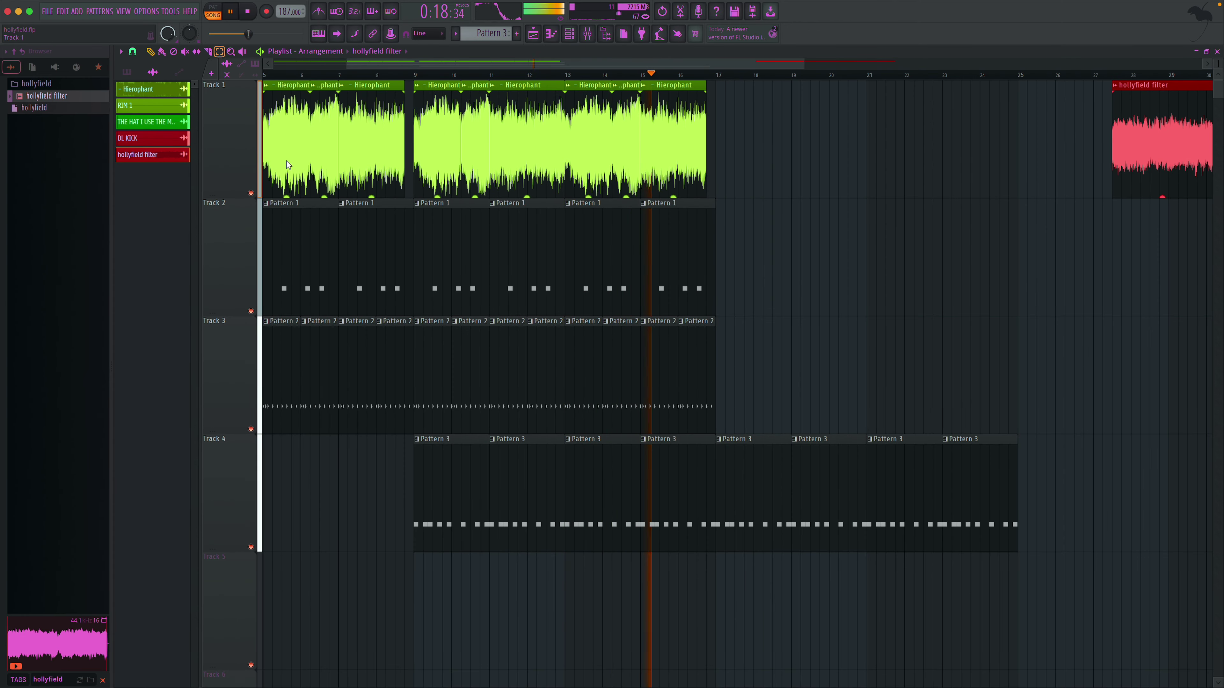
pyautogui.rightClick(747, 474)
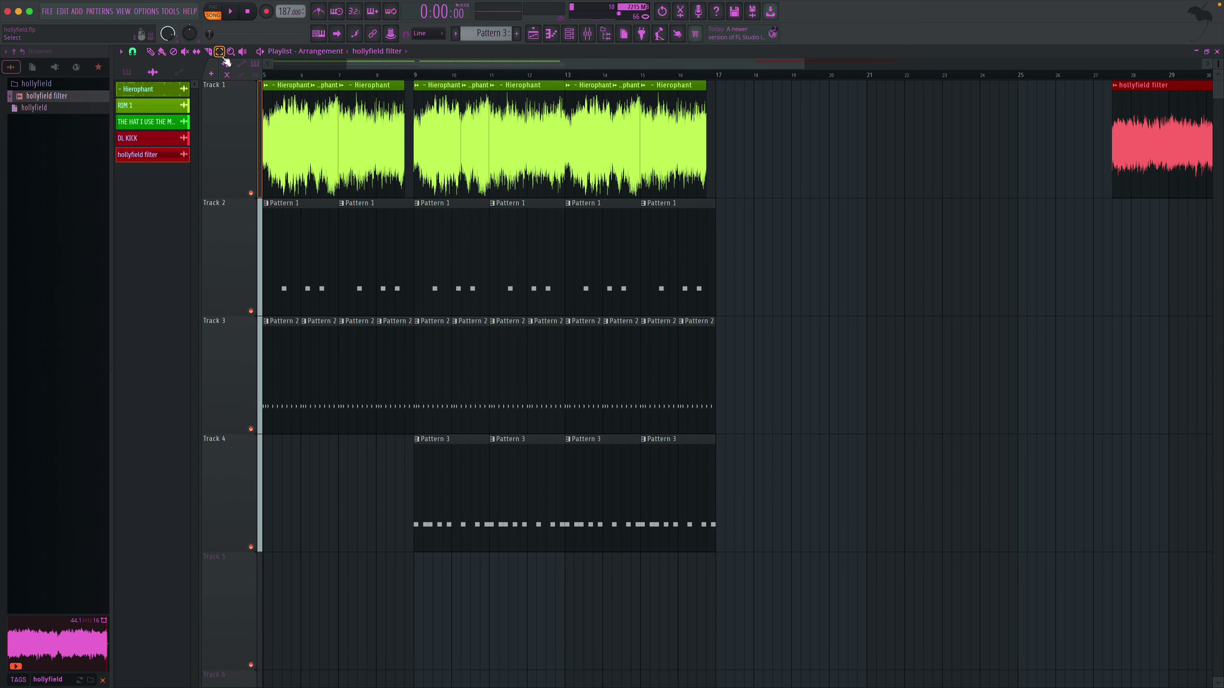
# - Duplicate all clips of bars 9 to 16 on tracks 1 to 4 to bars 17 to 24
pyautogui.moveTo(426, 135); pyautogui.dragTo(636, 437)
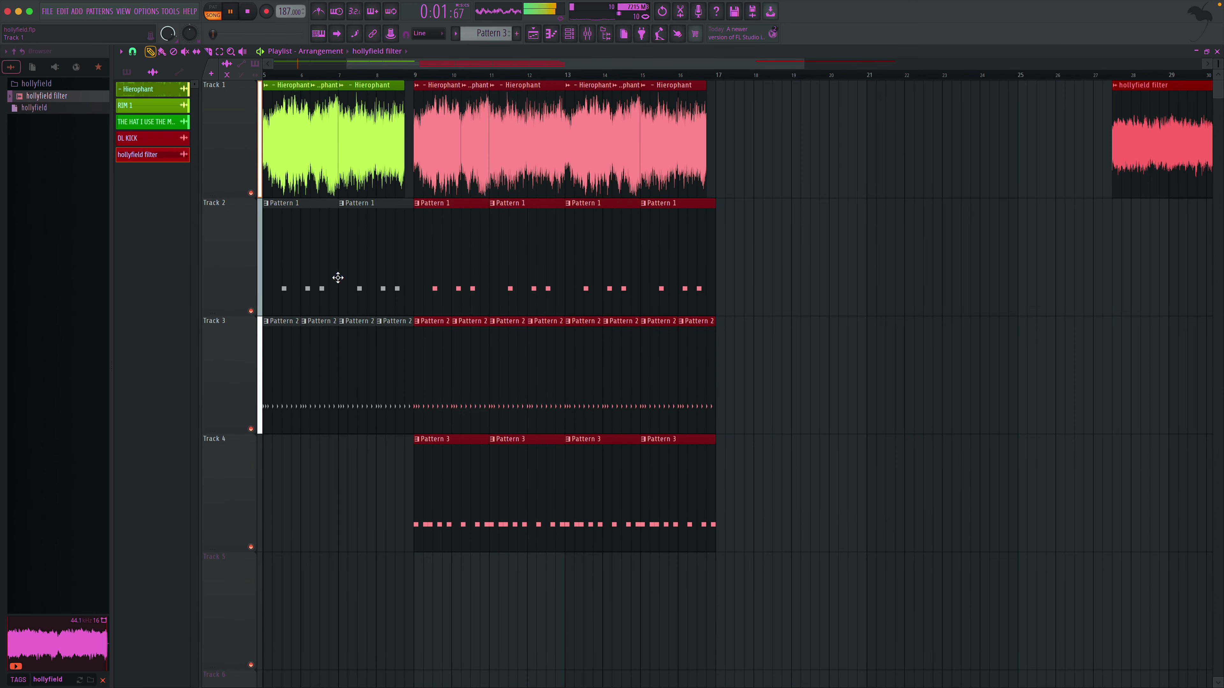
pyautogui.moveTo(435, 512); pyautogui.dragTo(740, 507)
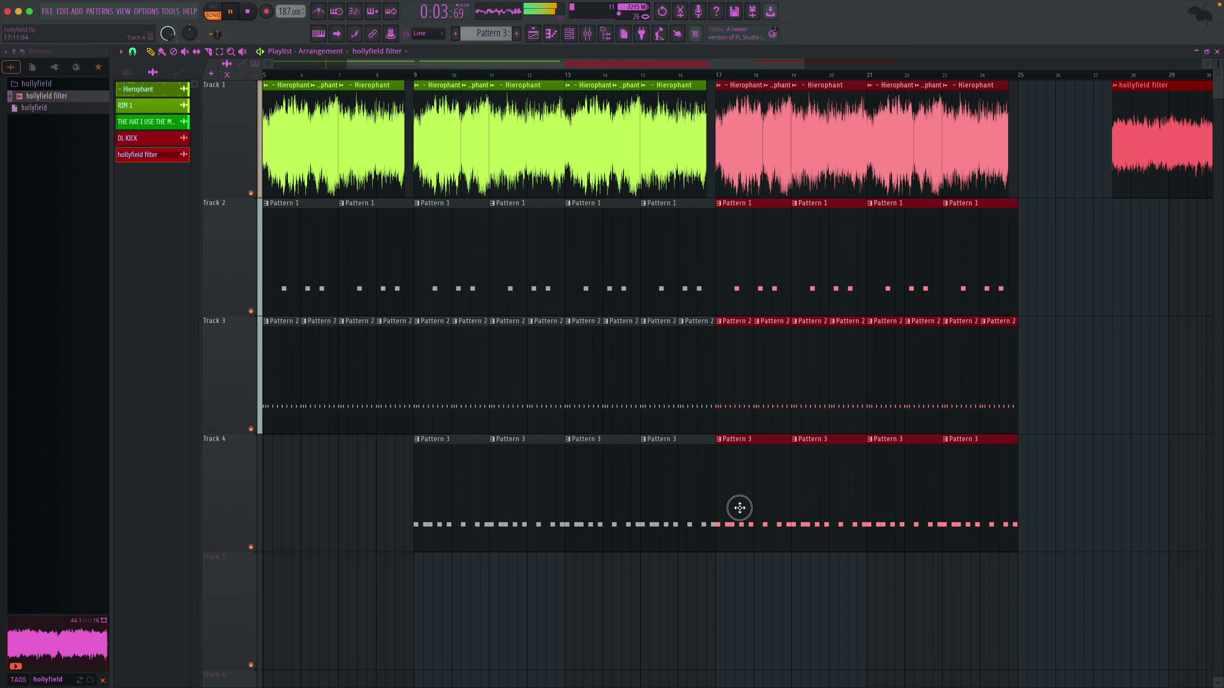
pyautogui.click(1117, 496)
# - Move the hollyfield filter clip to bar 33 and duplicate the Hierophant clips of bars 17 to 24 to bars 25 to 32
pyautogui.hscroll(4, 959, 473)
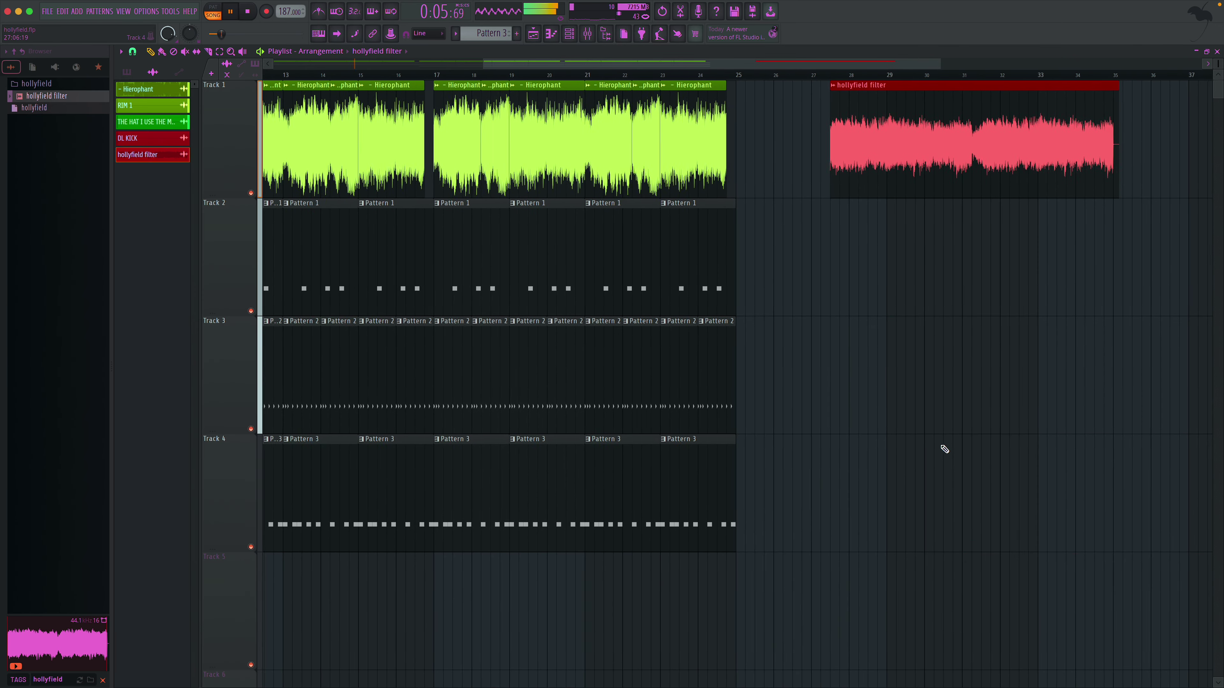
pyautogui.moveTo(974, 179); pyautogui.dragTo(1150, 179)
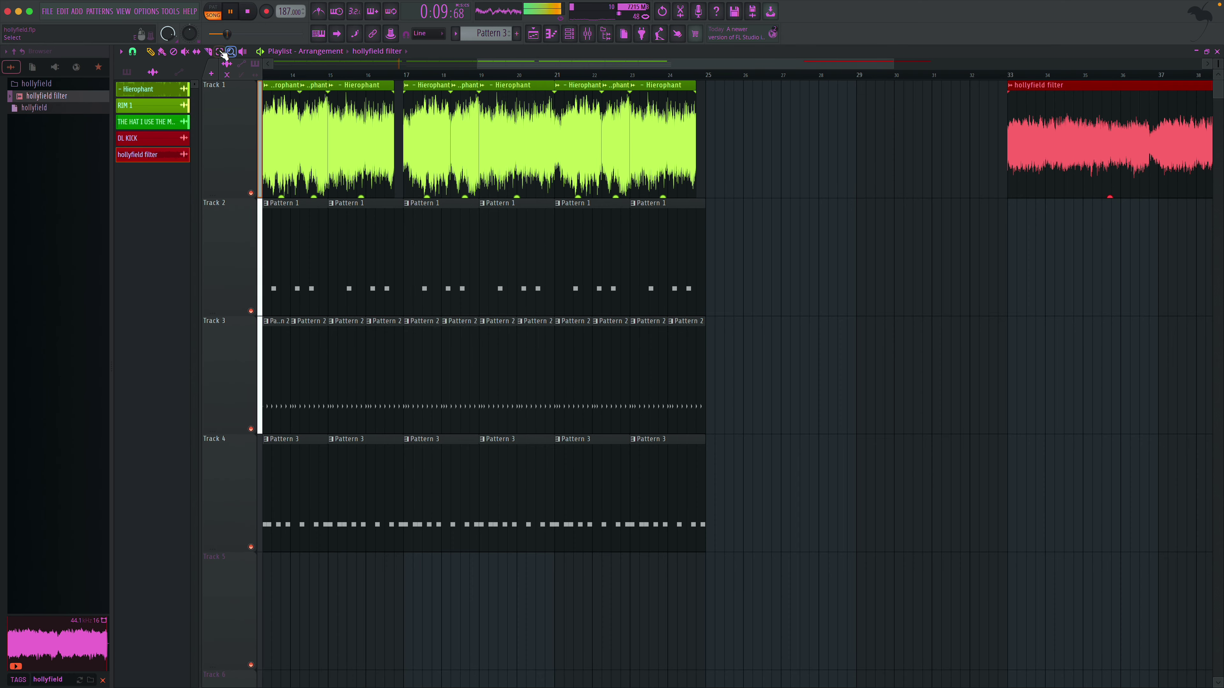
pyautogui.moveTo(629, 139); pyautogui.dragTo(402, 123)
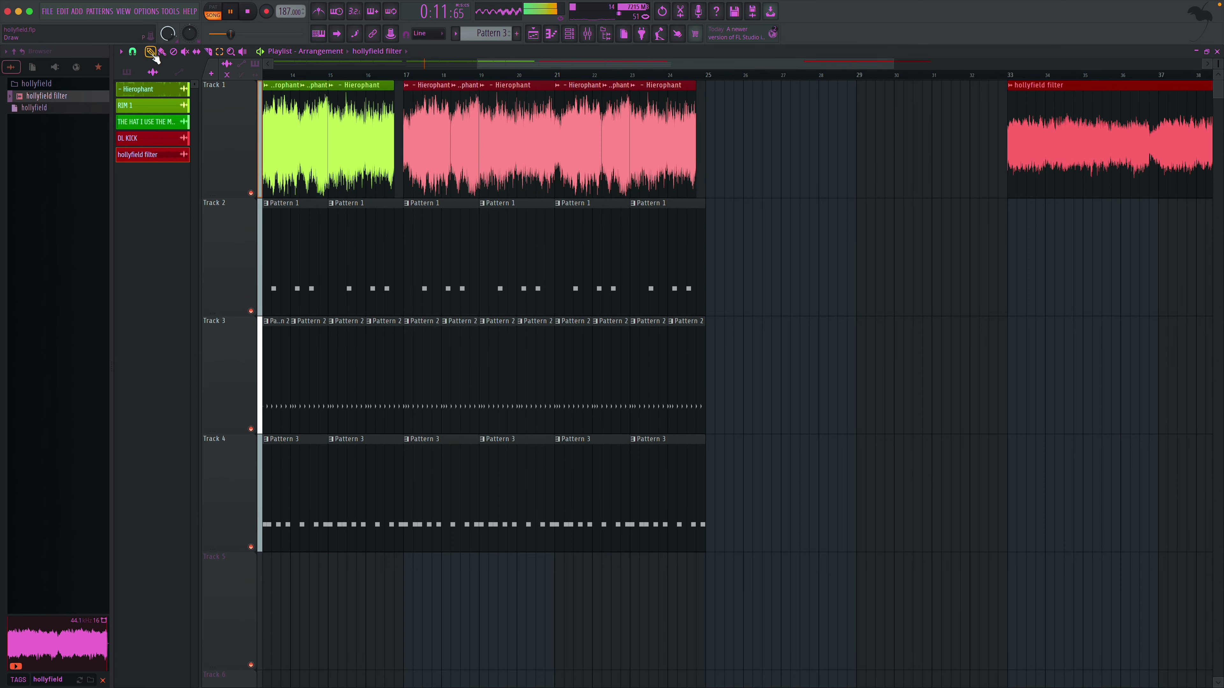
pyautogui.moveTo(412, 187); pyautogui.dragTo(715, 205)
pyautogui.click(759, 256)
pyautogui.rightClick(762, 270)
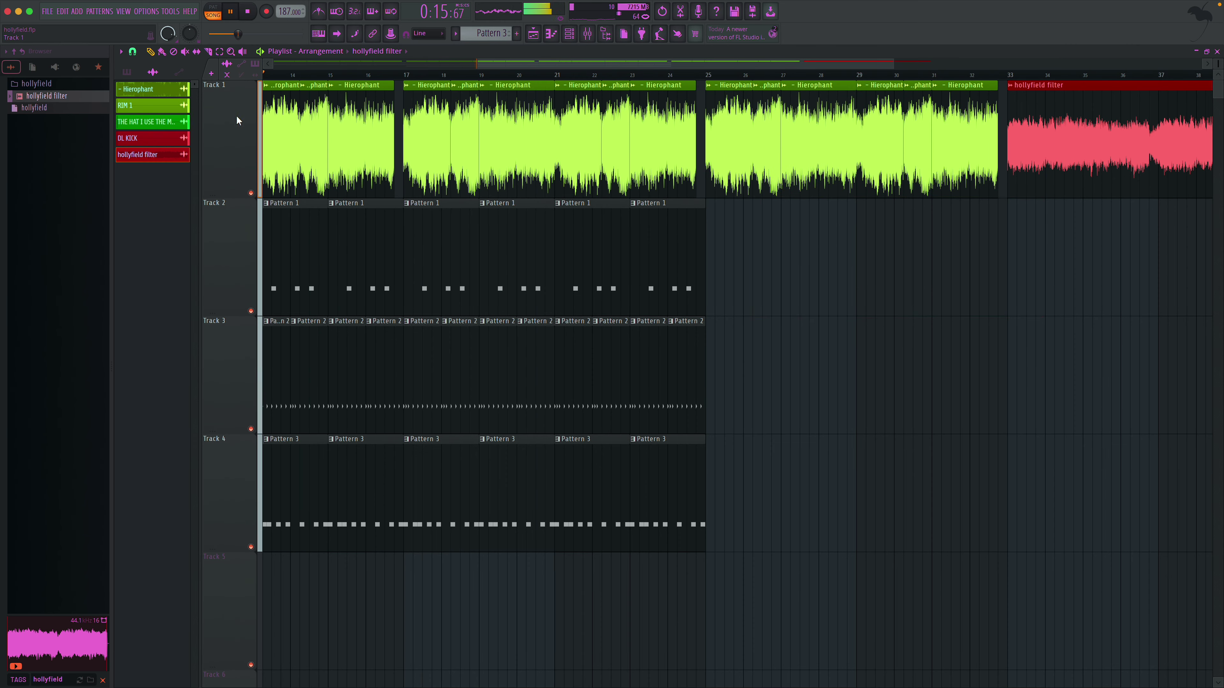
# - Duplicate the Pattern 3 clips of bars 17 to 24 on track 4 to bars 25 to 32
pyautogui.scroll(-1, 236, 121)
pyautogui.click(220, 52)
pyautogui.moveTo(458, 378); pyautogui.dragTo(668, 400)
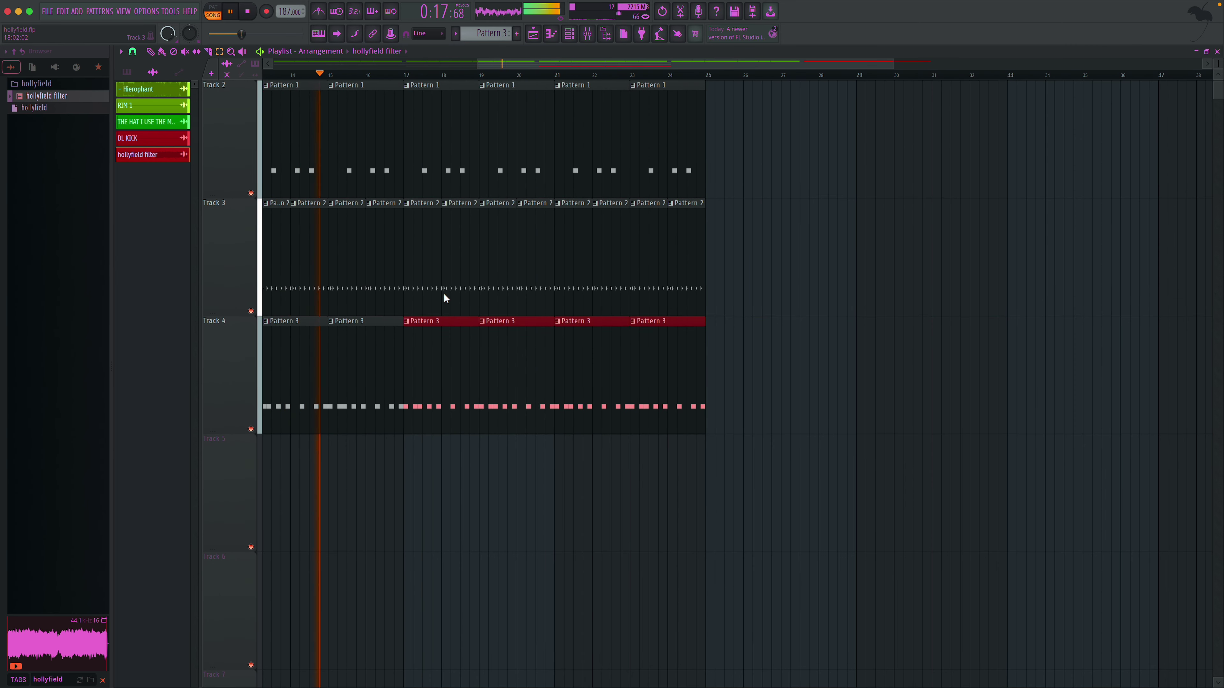
pyautogui.moveTo(419, 378); pyautogui.dragTo(724, 379)
pyautogui.scroll(1, 728, 386)
pyautogui.click(785, 383)
pyautogui.rightClick(786, 384)
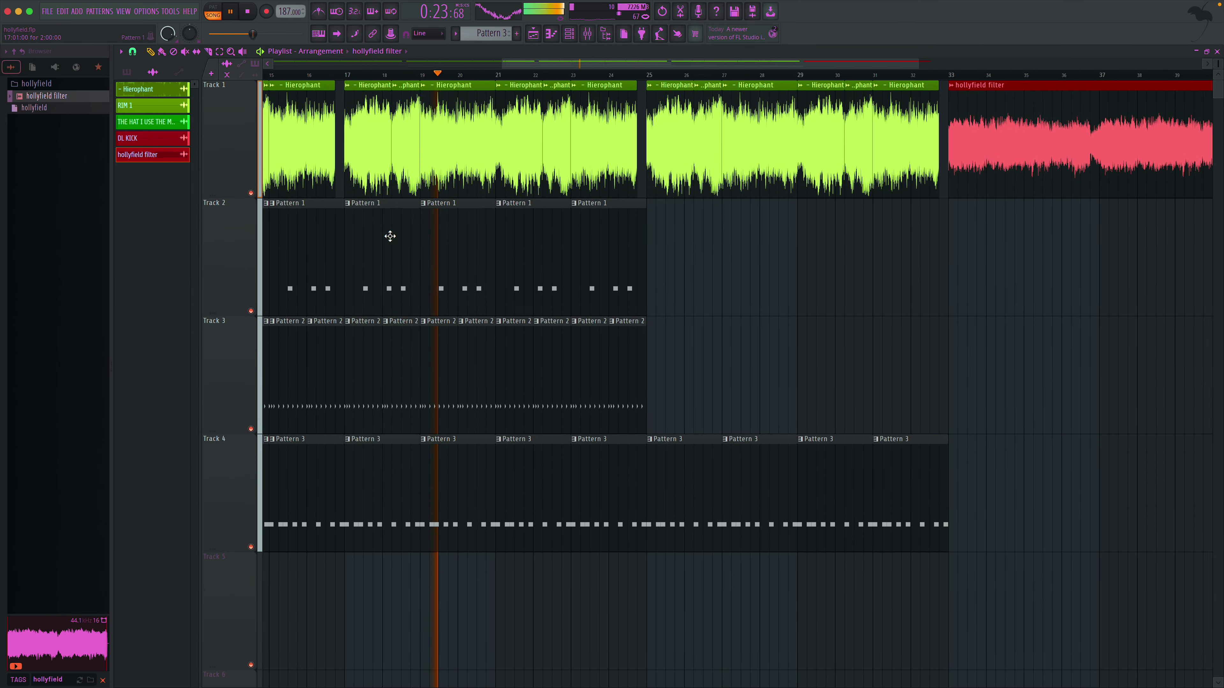
# - Duplicate the Pattern 1, Pattern 2 and Pattern 3 clips of bars 17 to 24 to bars 33 to 40
pyautogui.moveTo(362, 200); pyautogui.dragTo(645, 549)
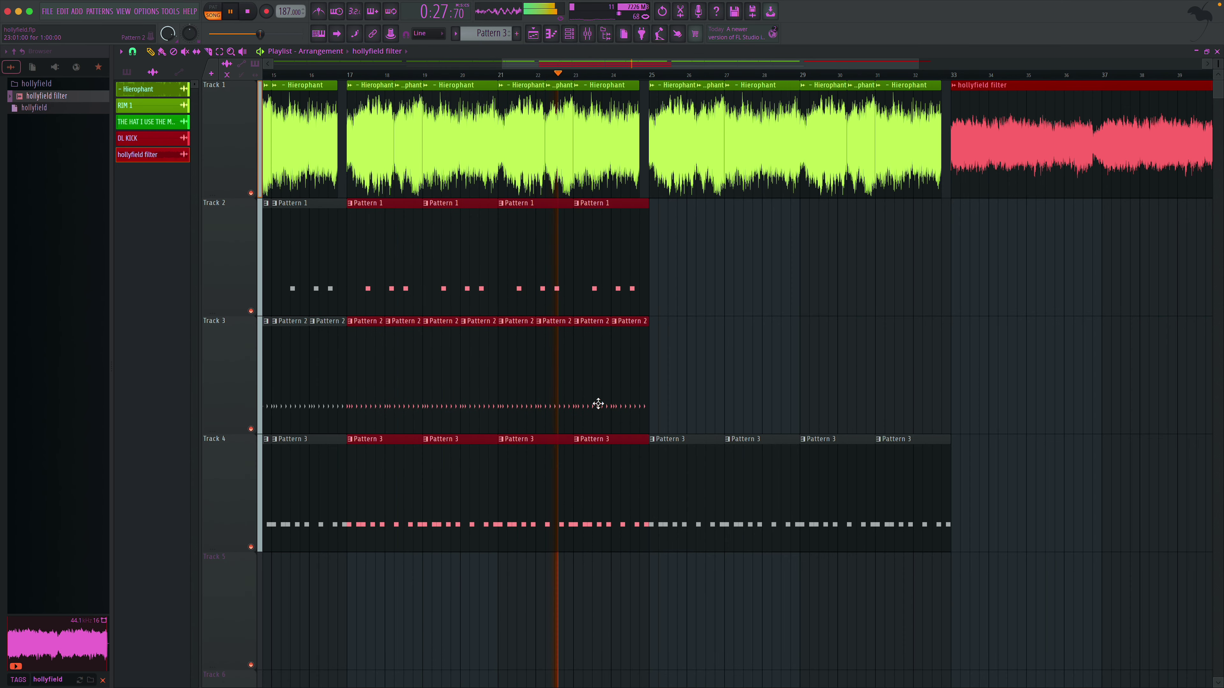
pyautogui.moveTo(364, 409); pyautogui.dragTo(978, 375)
pyautogui.hscroll(10, 992, 373)
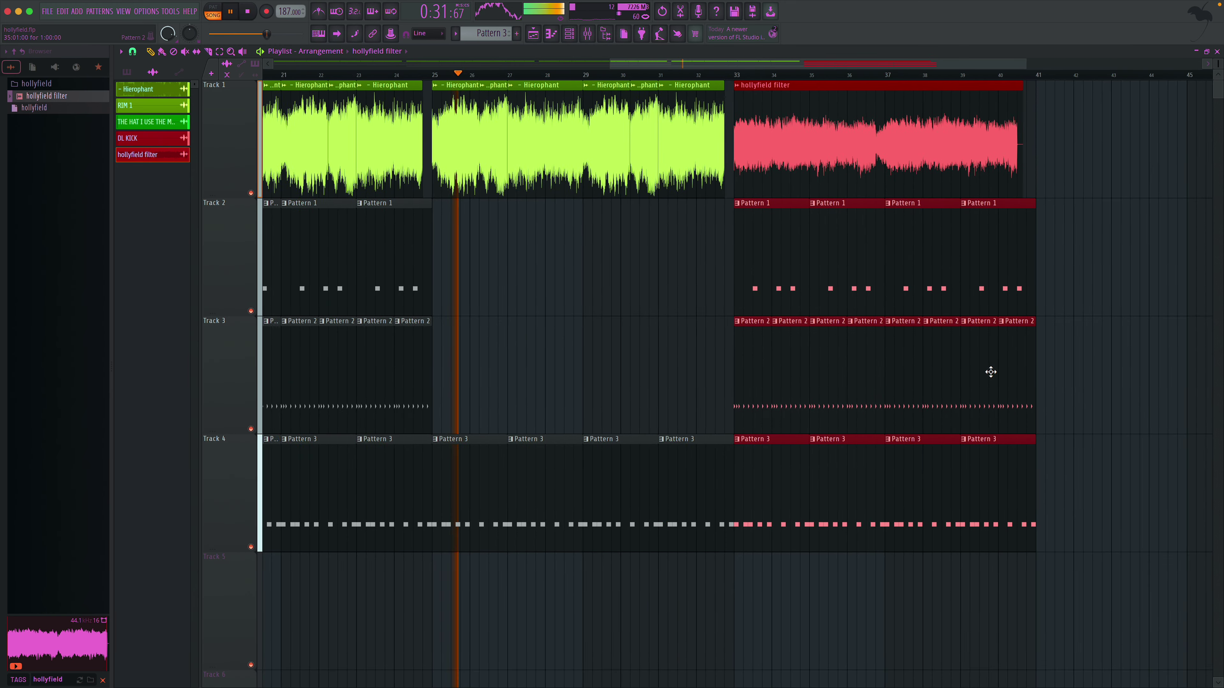
pyautogui.click(983, 367)
pyautogui.rightClick(983, 367)
# - Try the hollyfield filter clip half a bar later on track 1 and return it to bar 33
pyautogui.scroll(-1, 481, 135)
pyautogui.hscroll(-1, 487, 121)
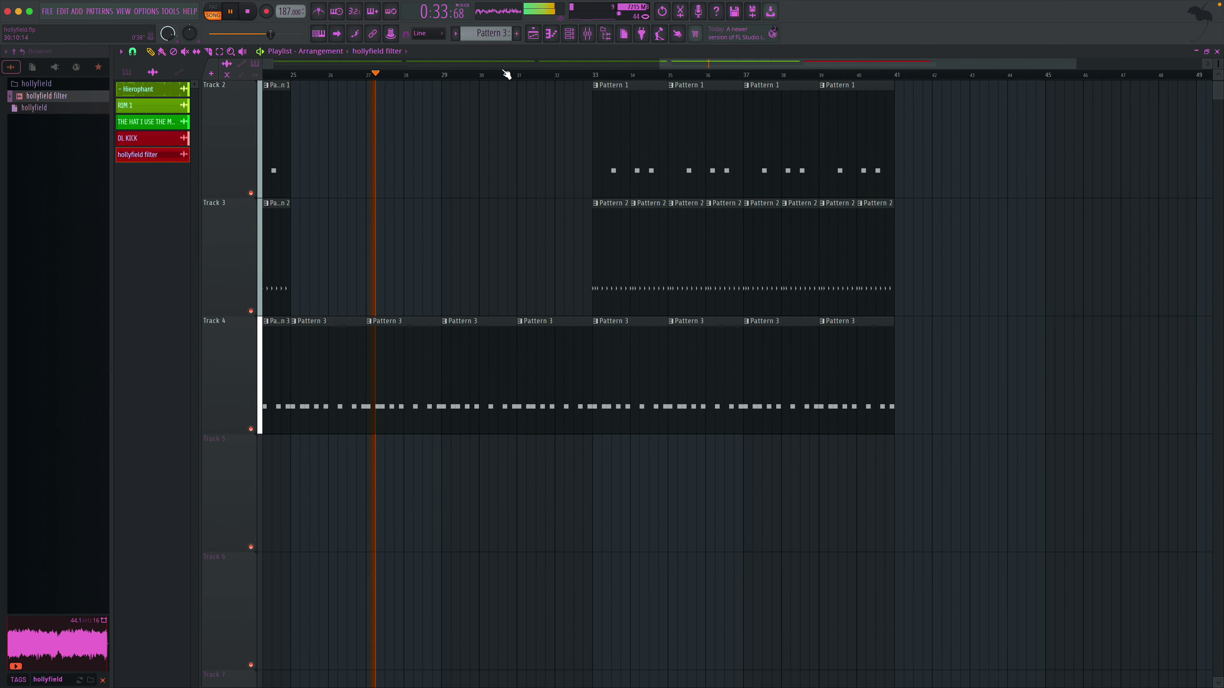
pyautogui.scroll(1, 671, 178)
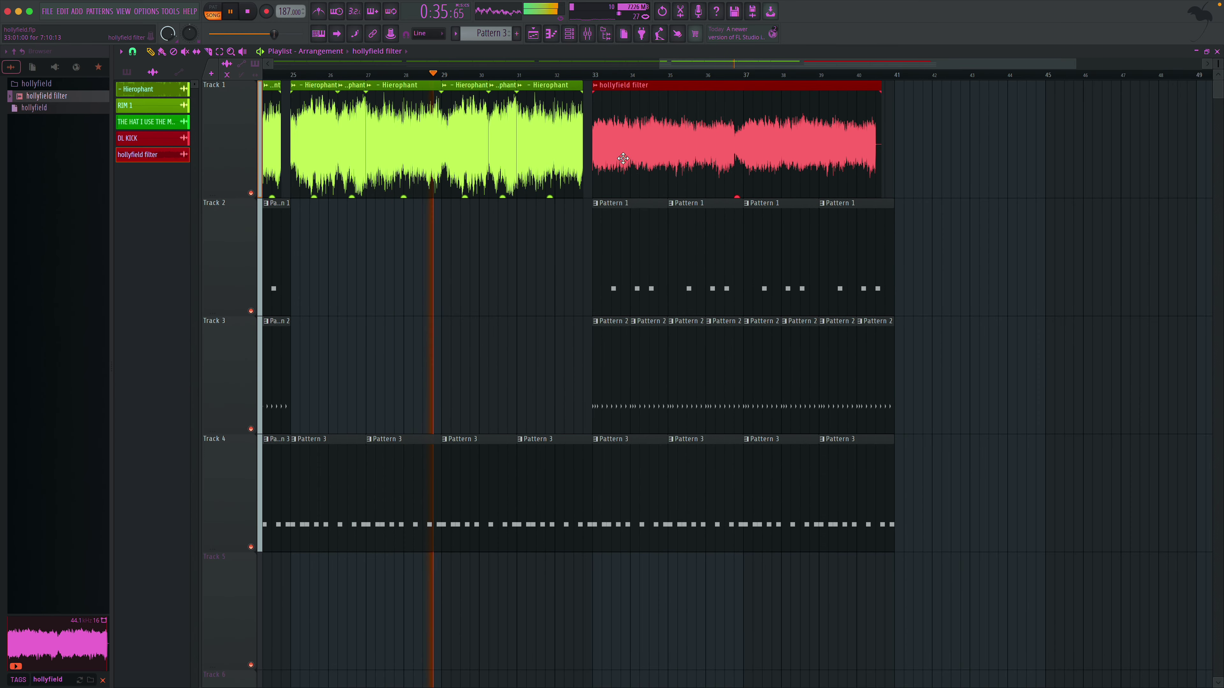
pyautogui.moveTo(773, 171); pyautogui.dragTo(791, 167)
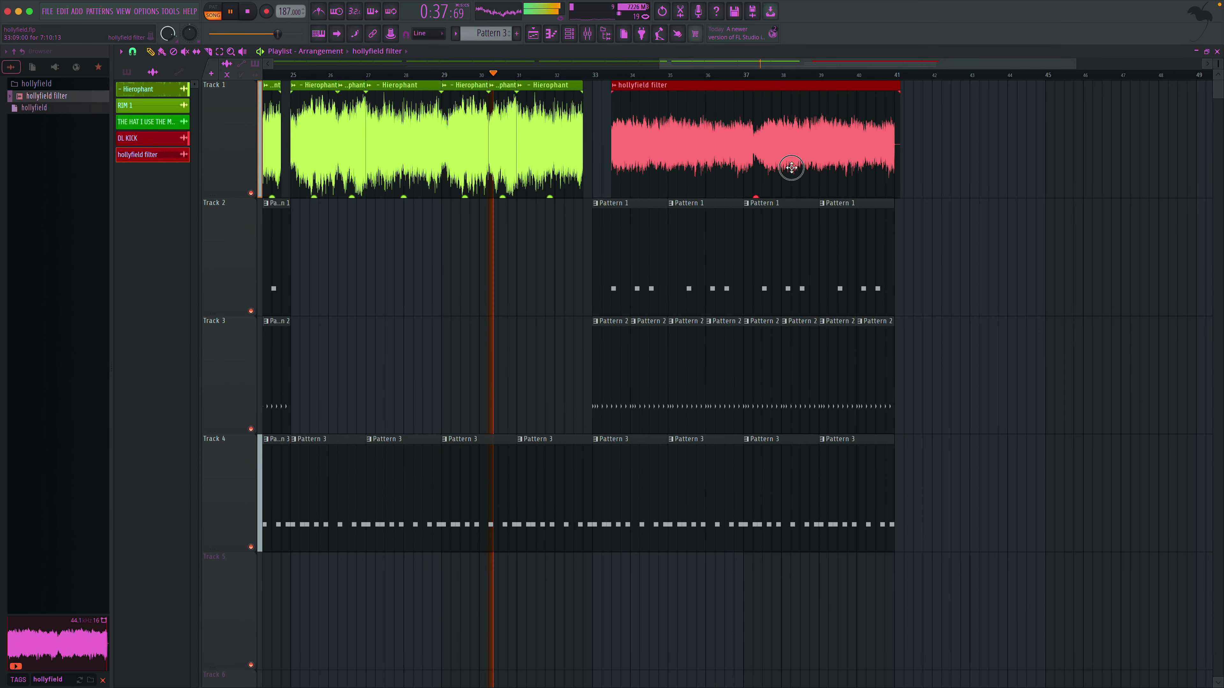
pyautogui.moveTo(613, 148)
pyautogui.mouseDown()
pyautogui.moveTo(596, 147)
pyautogui.moveTo(621, 148)
pyautogui.mouseUp()
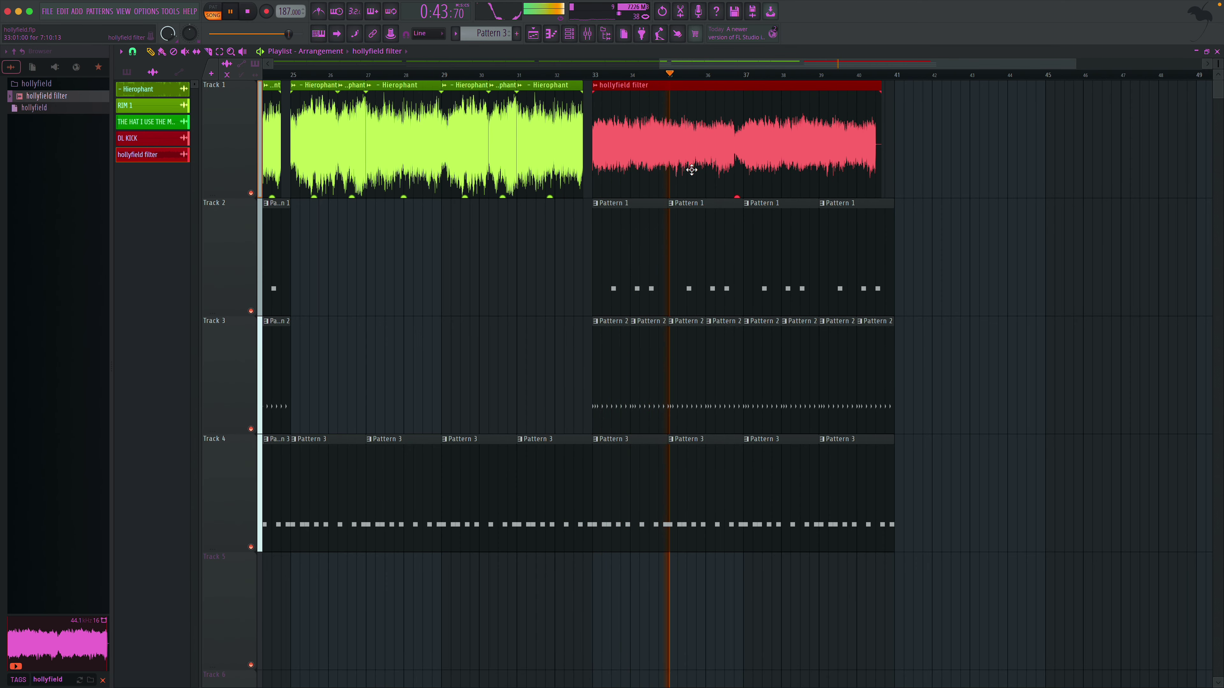
# - Restart playback and delete the hollyfield filter clip at bar 33 on track 1
pyautogui.press('space')
pyautogui.press('space')
pyautogui.rightClick(681, 159)
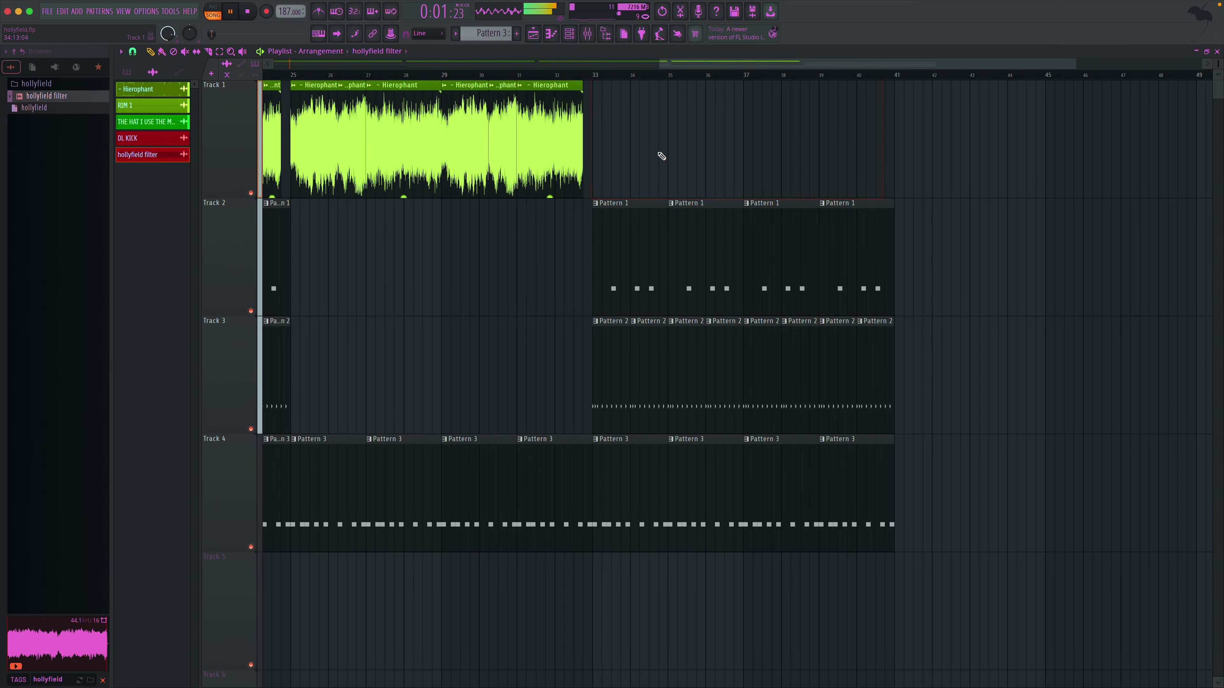
pyautogui.scroll(4, 656, 156)
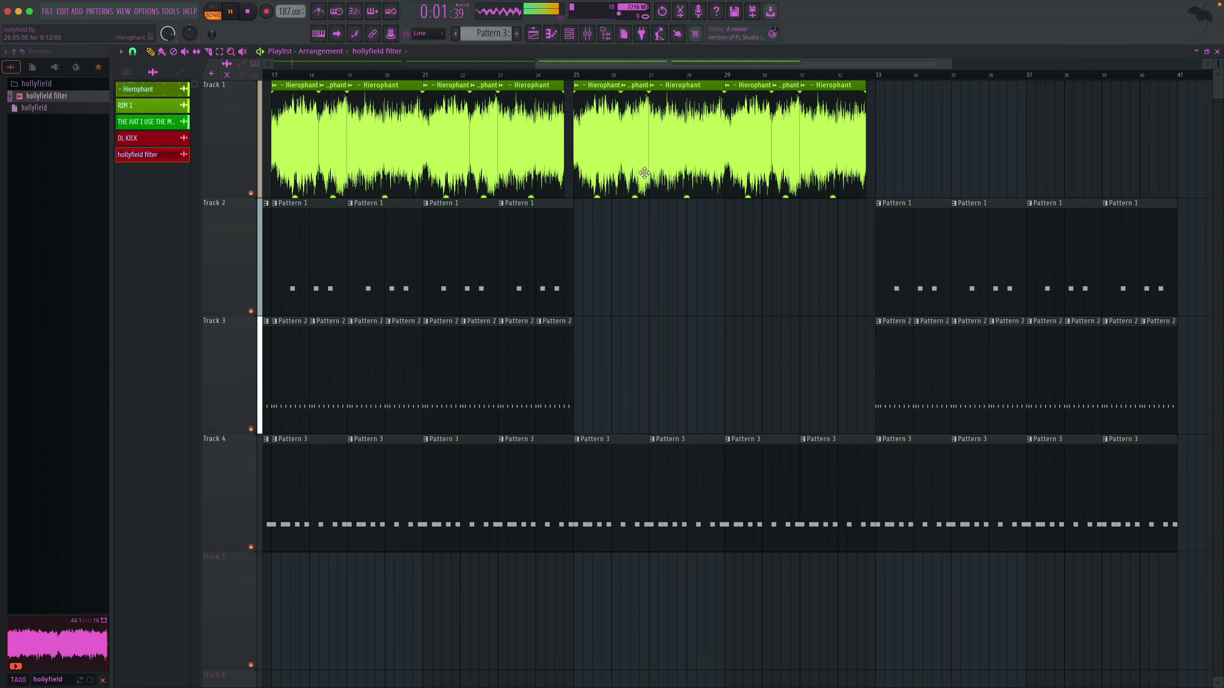
pyautogui.scroll(8, 644, 174)
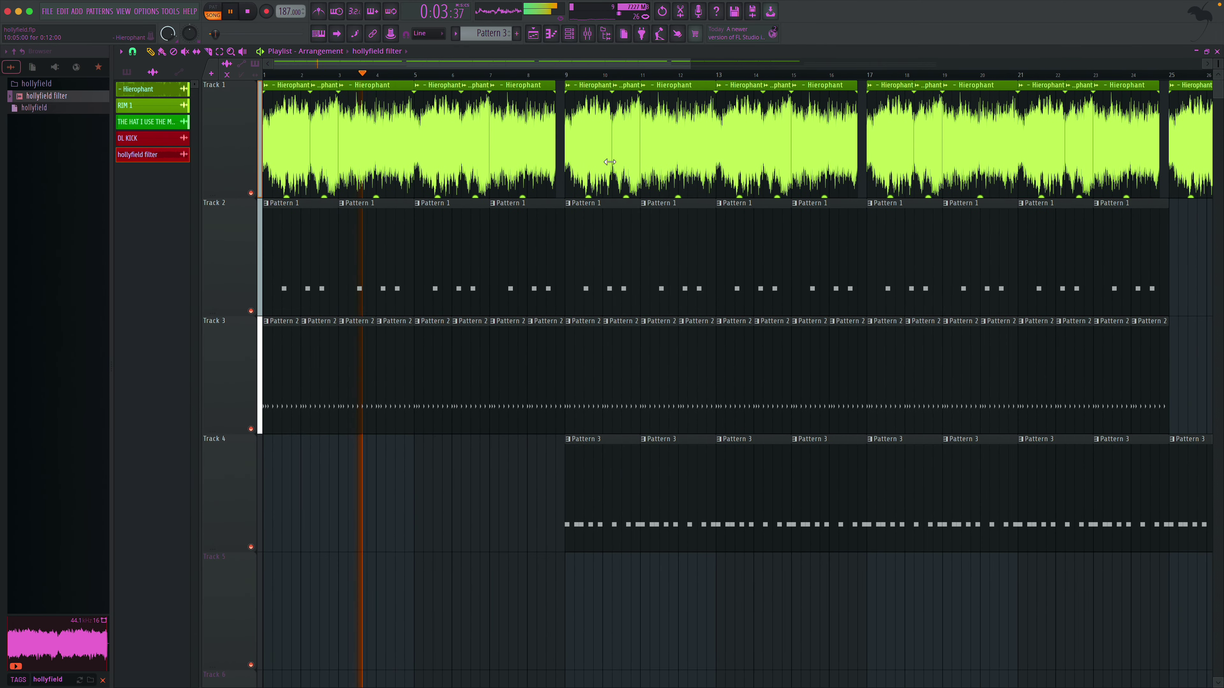
pyautogui.scroll(-8, 612, 161)
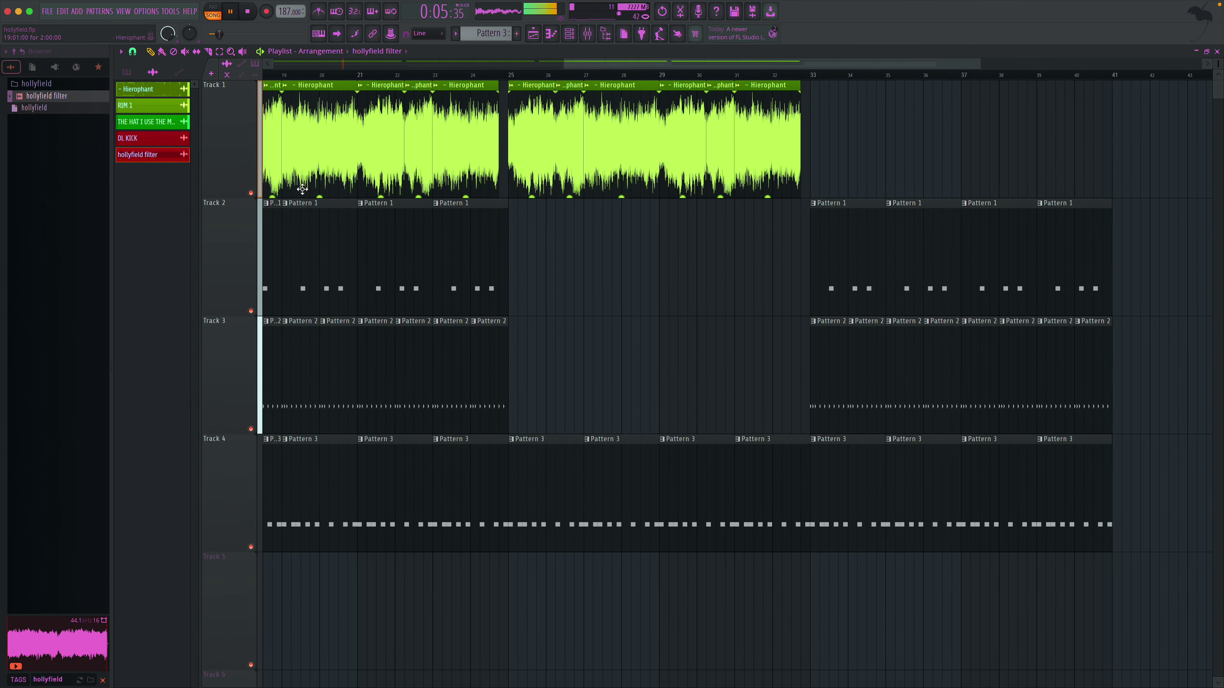
# - Solo track 1 and stop playback with the Hierophant clips of the middle bars in view
pyautogui.rightClick(250, 193)
pyautogui.press('space')
pyautogui.moveTo(512, 75)
pyautogui.mouseDown()
pyautogui.moveTo(748, 73)
pyautogui.moveTo(513, 76)
pyautogui.mouseUp()
pyautogui.hscroll(-6, 500, 83)
pyautogui.press('space')
pyautogui.press('space')
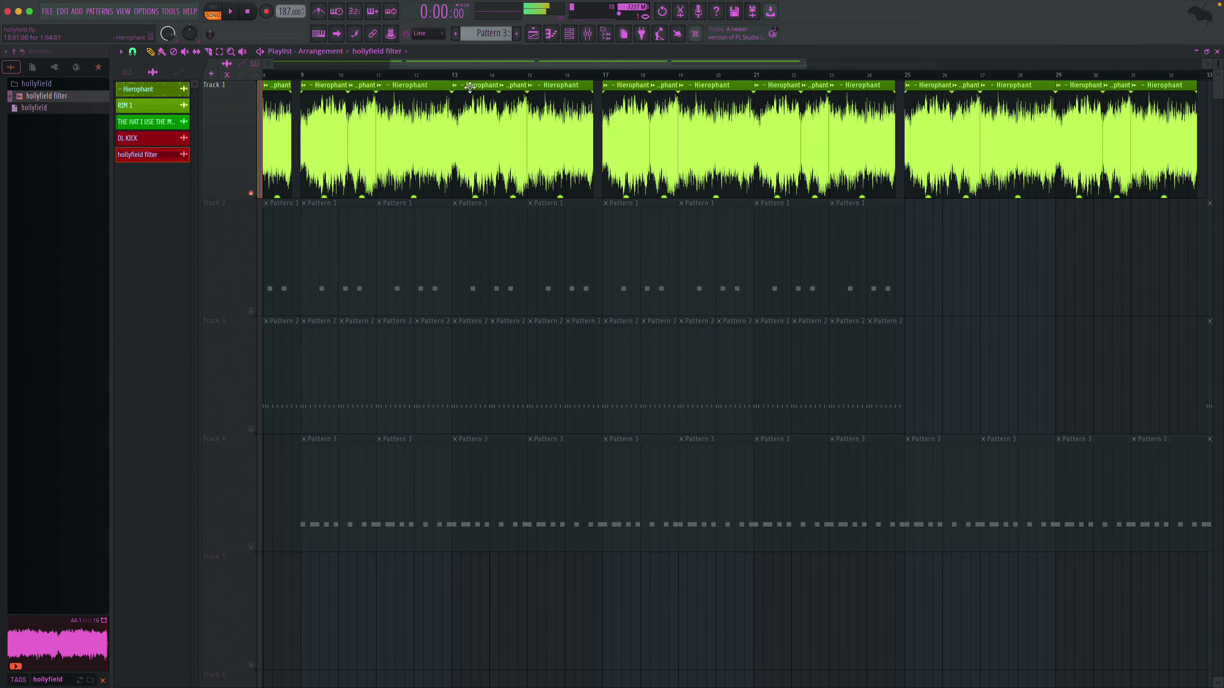
# - Place the hollyfield filter sample at bar 33 on track 1 and play it back
pyautogui.hscroll(-4, 481, 85)
pyautogui.hscroll(10, 278, 169)
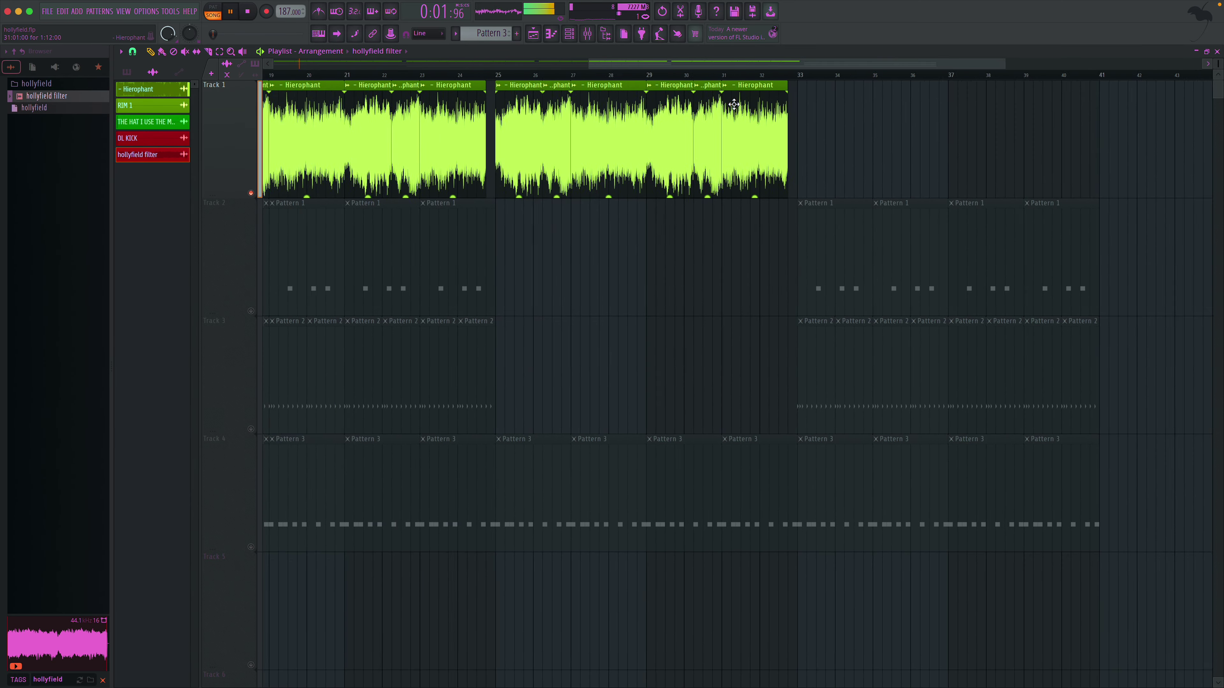
pyautogui.press('space')
pyautogui.moveTo(159, 155); pyautogui.dragTo(767, 158)
pyautogui.press('space')
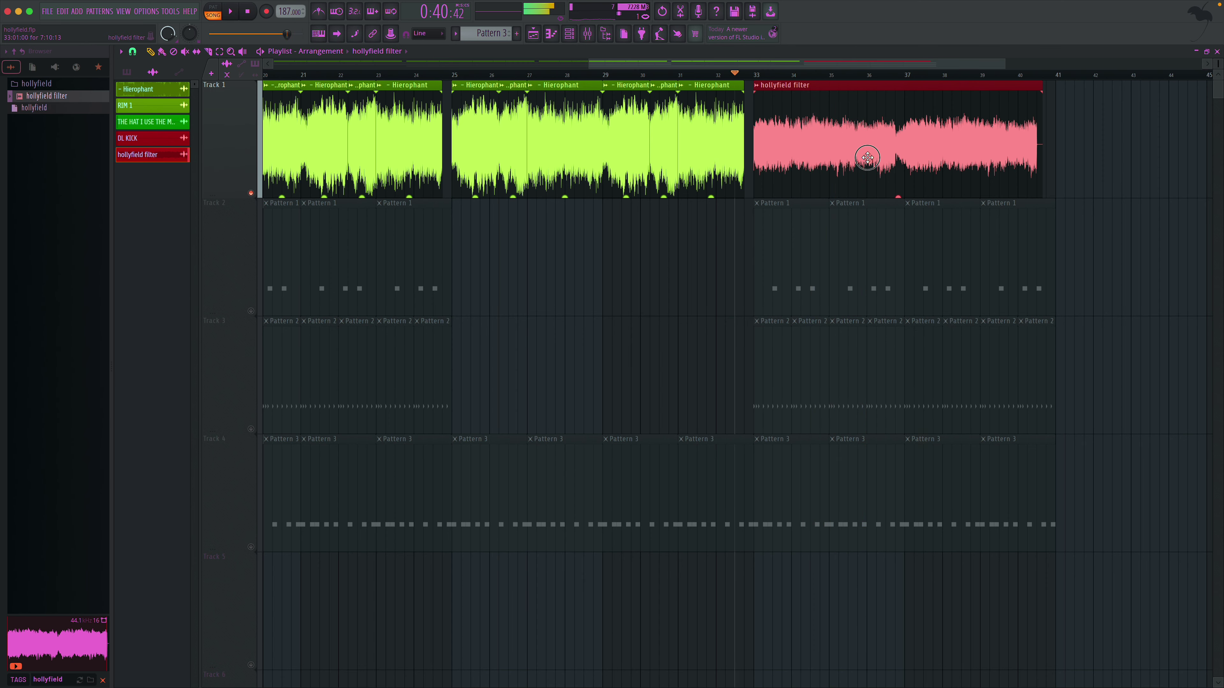
# - Try the hollyfield filter clip at bar 33 and a quarter bar later on track 1, and delete it
pyautogui.moveTo(867, 158); pyautogui.dragTo(878, 154)
pyautogui.press('space')
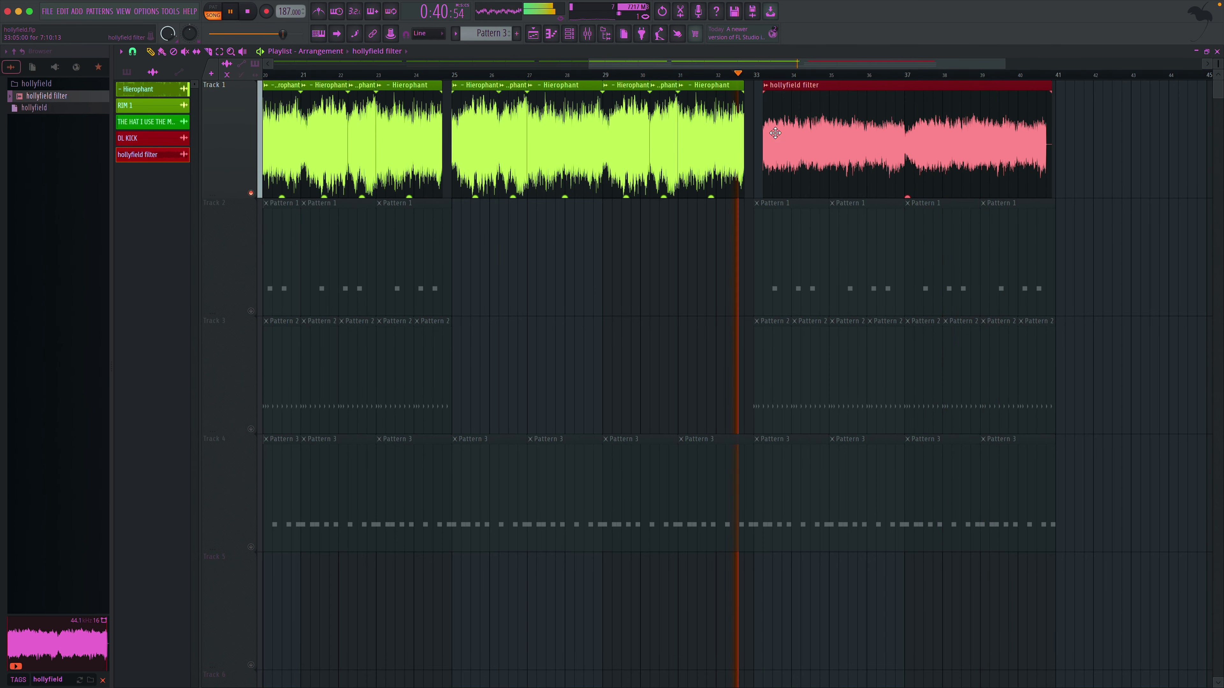
pyautogui.moveTo(781, 123)
pyautogui.mouseDown()
pyautogui.moveTo(755, 125)
pyautogui.moveTo(791, 124)
pyautogui.moveTo(752, 124)
pyautogui.moveTo(768, 125)
pyautogui.mouseUp()
pyautogui.press('space')
pyautogui.press('space')
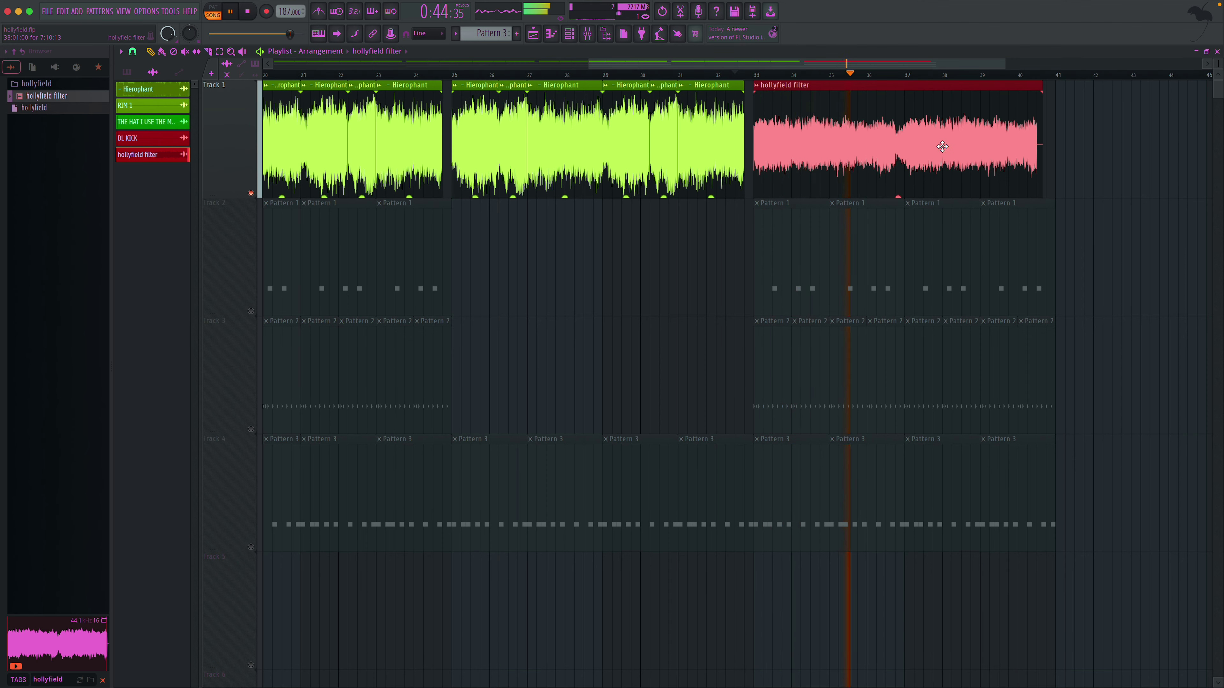
pyautogui.press('space')
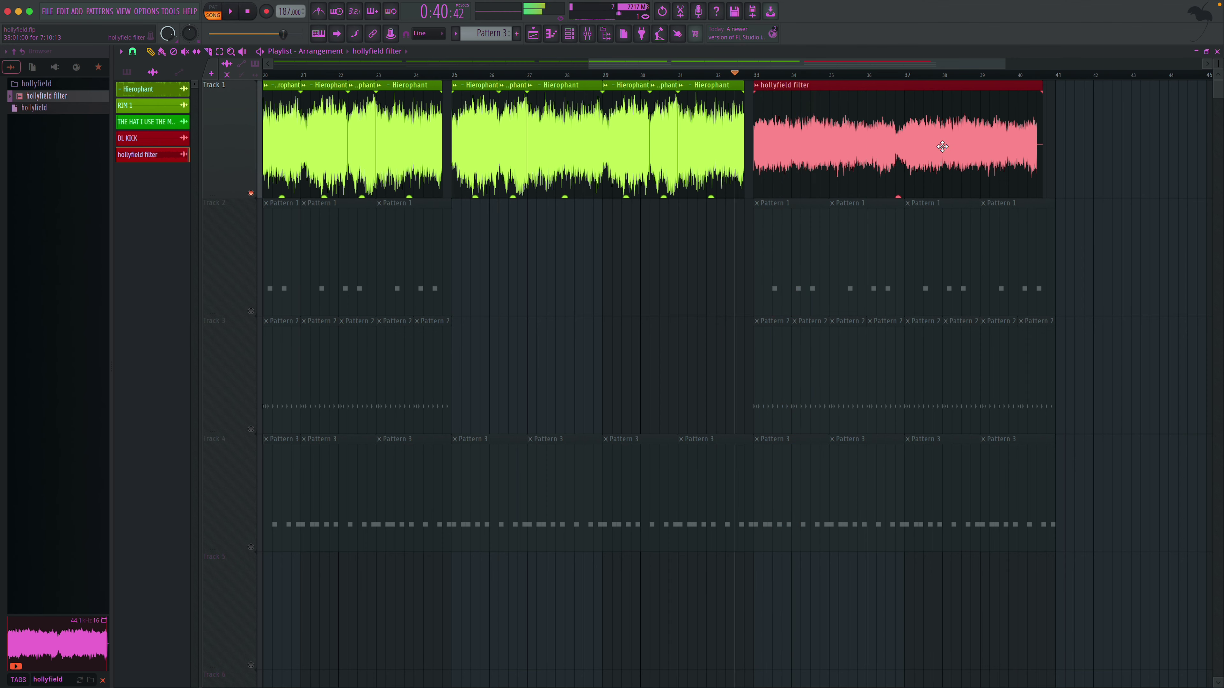
pyautogui.moveTo(943, 146); pyautogui.dragTo(949, 144)
pyautogui.rightClick(949, 145)
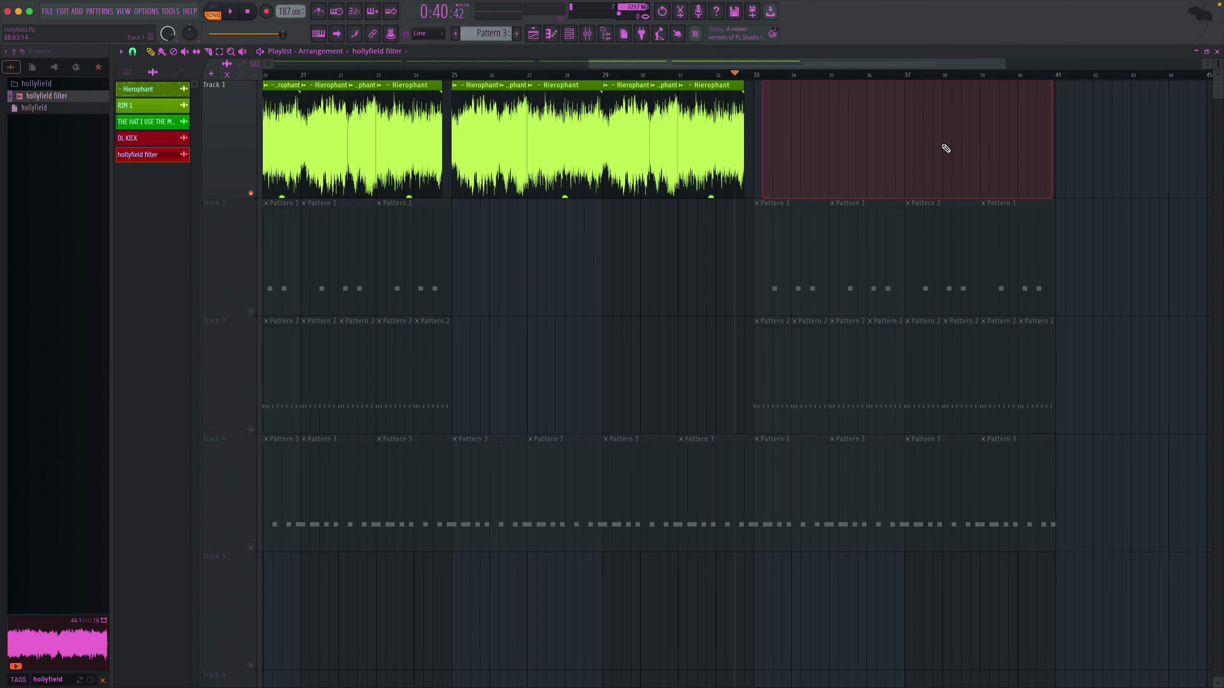
# - Extend the last Hierophant clip before bar 9 on track 1 so it ends exactly at bar 9
pyautogui.hscroll(-10, 868, 141)
pyautogui.scroll(2, 332, 87)
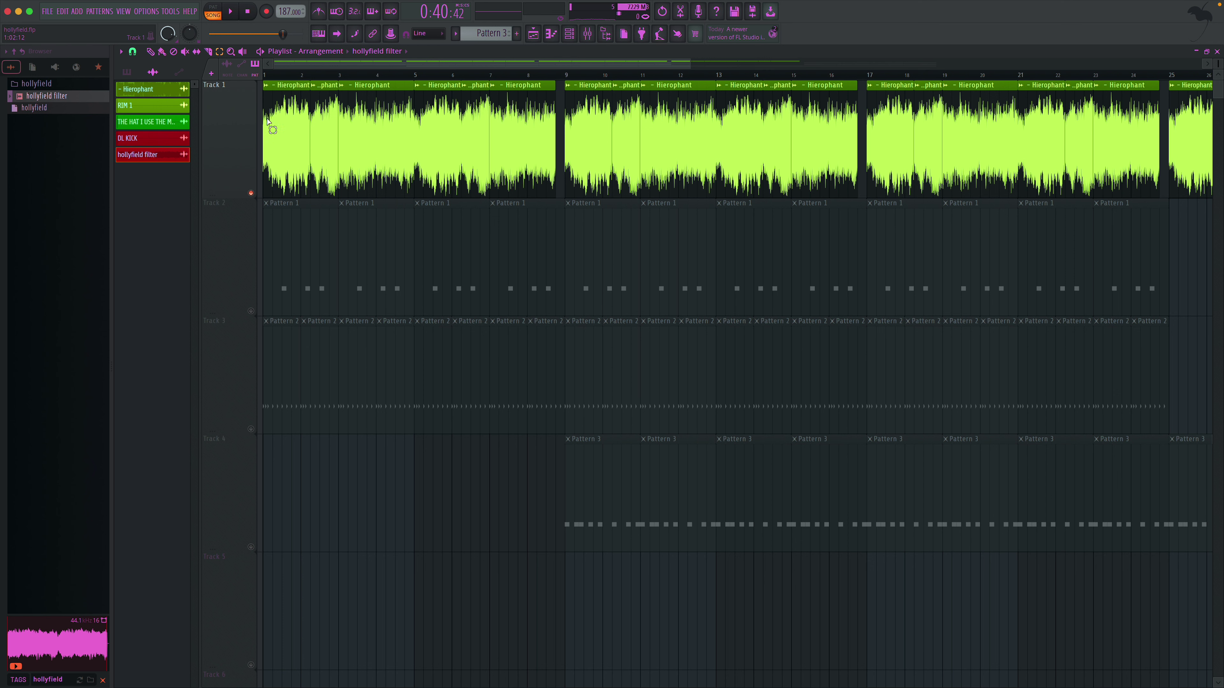
pyautogui.moveTo(266, 108); pyautogui.dragTo(241, 137)
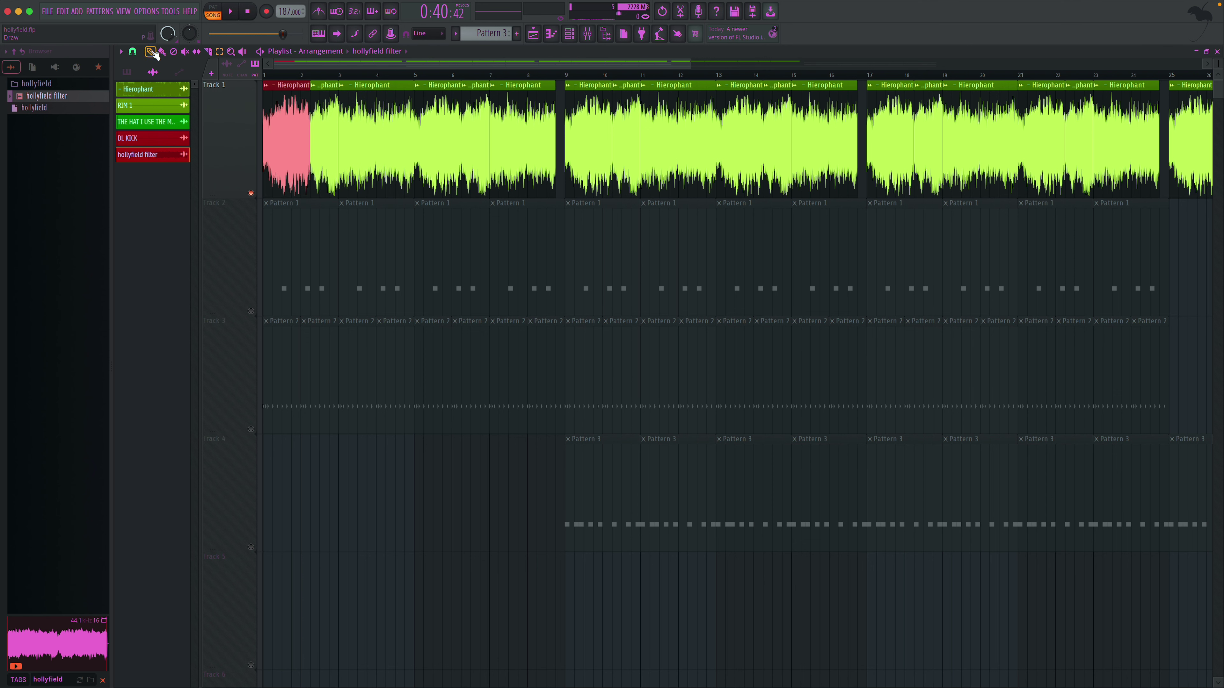
pyautogui.click(559, 136)
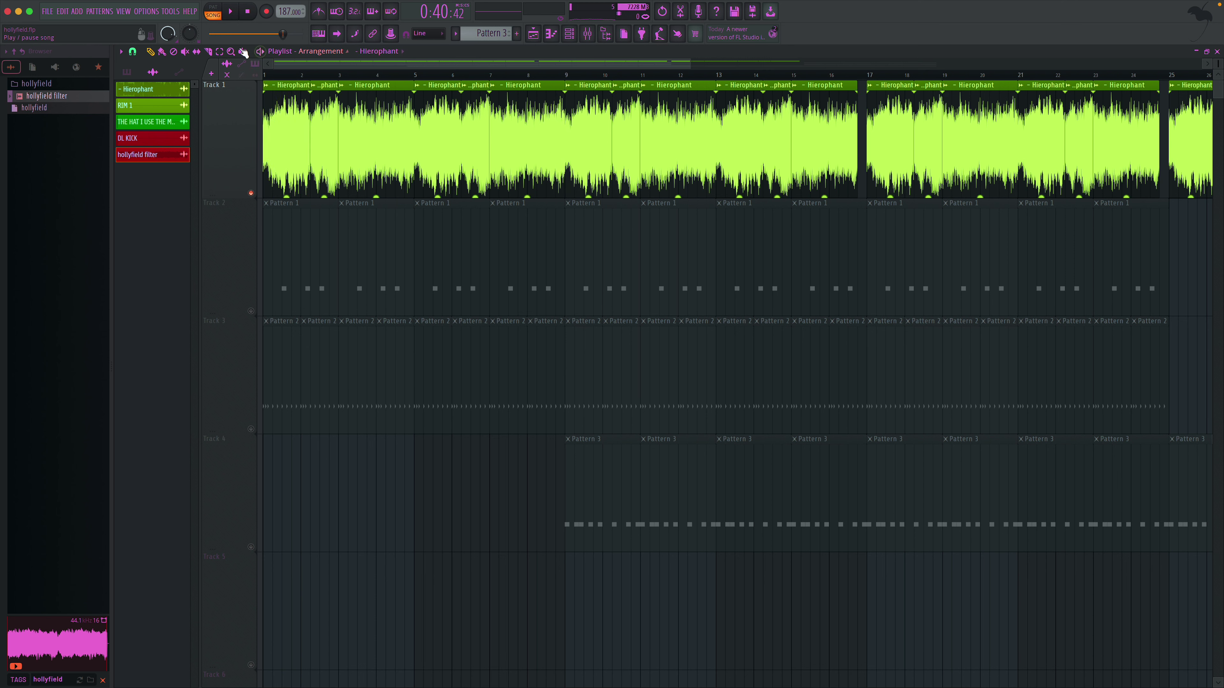
# - Select the Hierophant clips of bars 1 to 8 and export that range as hollyfield filter#2
pyautogui.moveTo(276, 101); pyautogui.dragTo(562, 130)
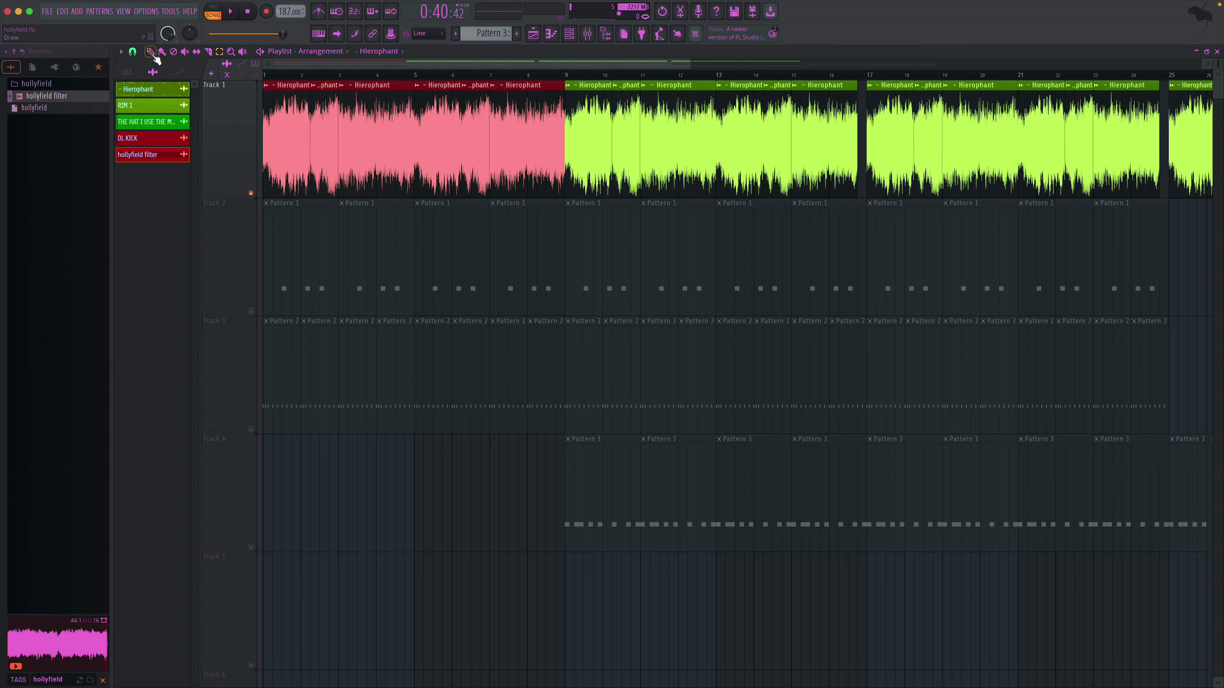
pyautogui.click(472, 83)
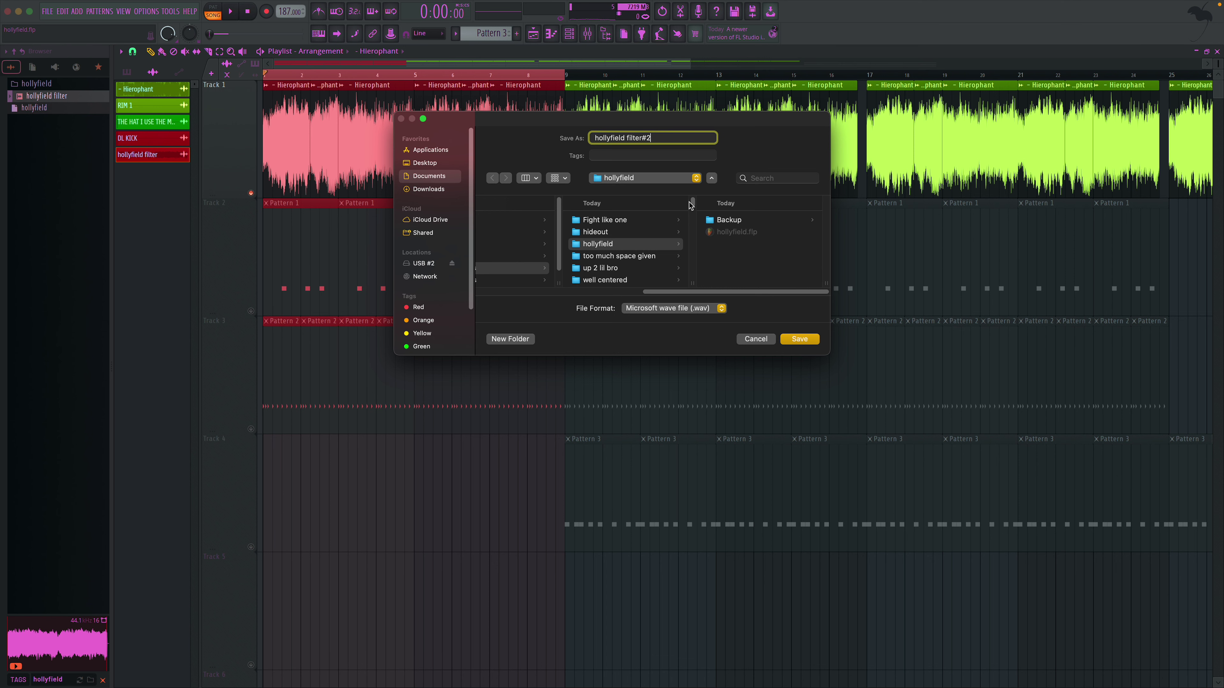
pyautogui.click(696, 180)
pyautogui.click(681, 307)
pyautogui.click(807, 341)
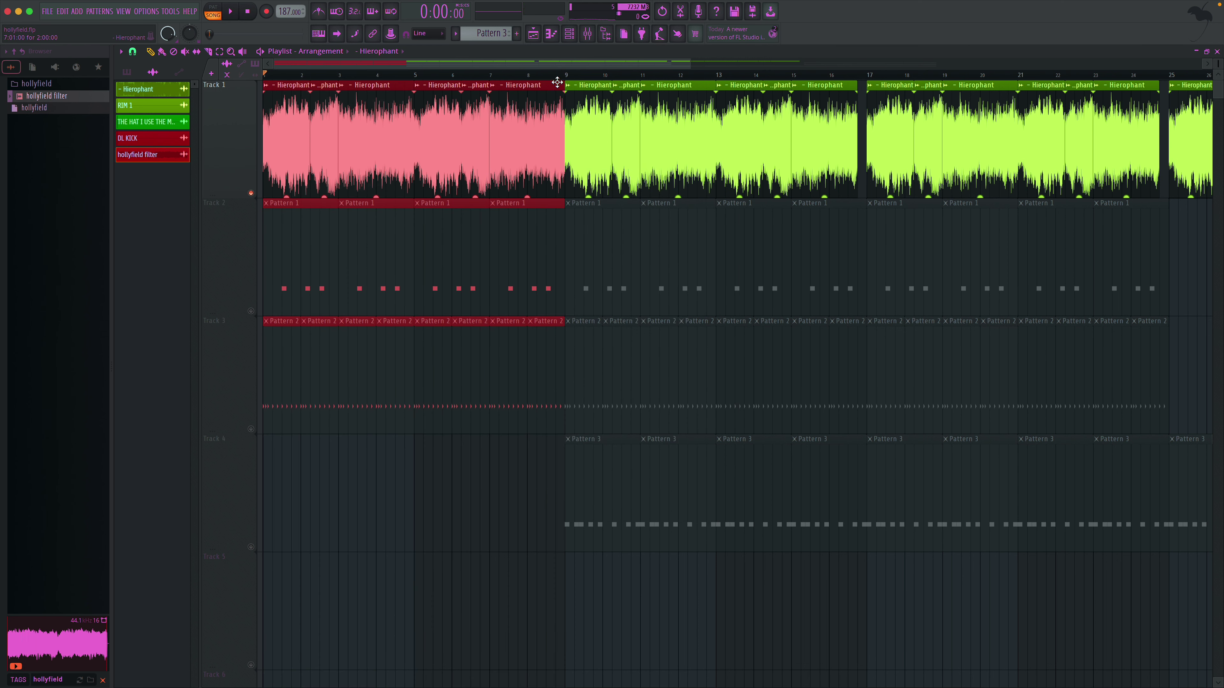
# - Refresh the browser's sample list and place hollyfield filter#2 at bar 33 on track 1
pyautogui.click(560, 126)
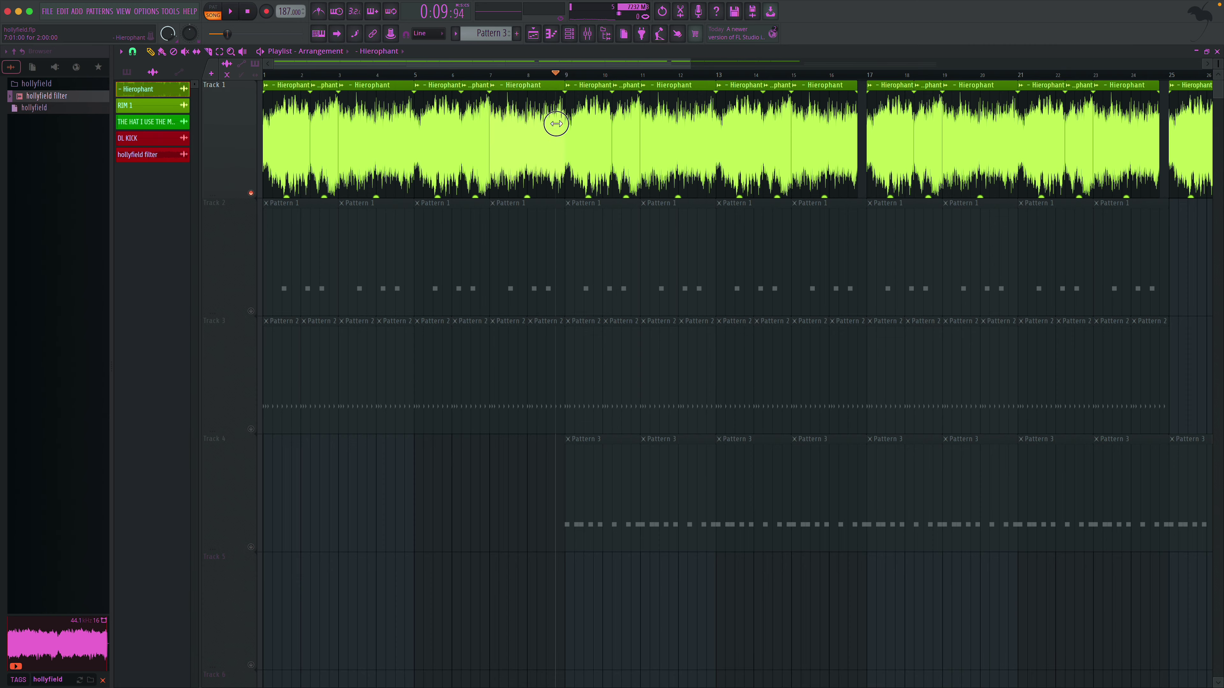
pyautogui.hscroll(10, 578, 145)
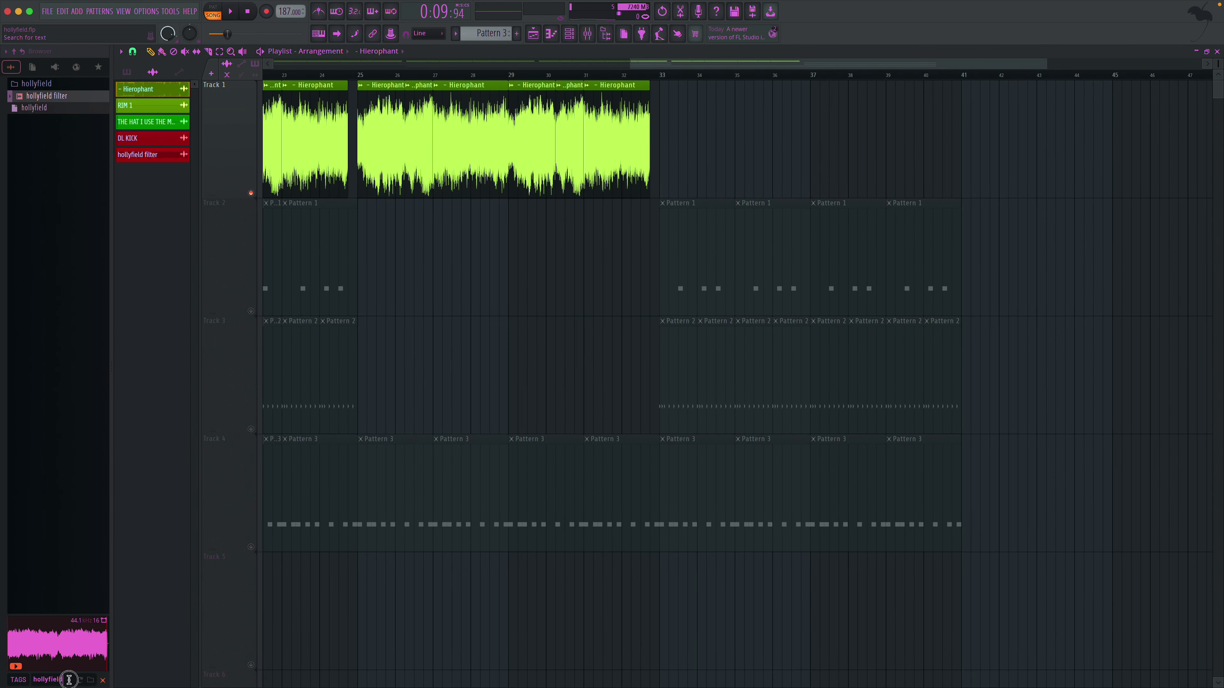
pyautogui.click(92, 679)
pyautogui.moveTo(48, 96); pyautogui.dragTo(723, 135)
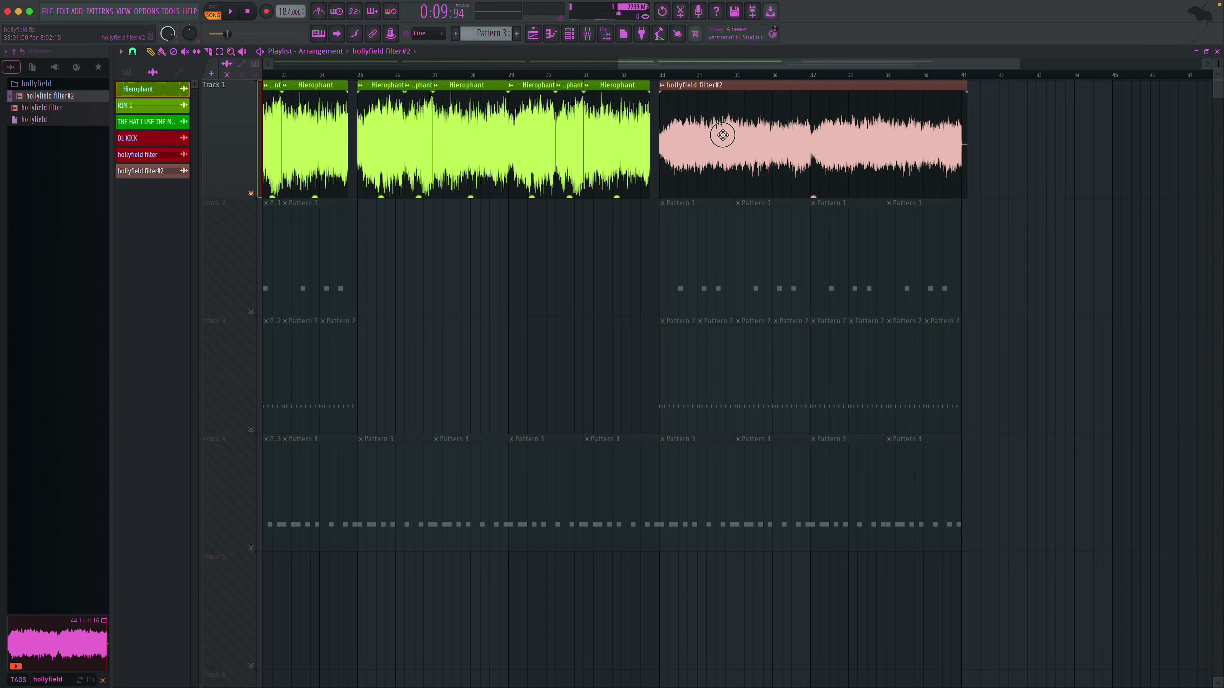
# - Turn off the track 1 solo and route the hollyfield filter#2 channel to mixer track 5 during playback
pyautogui.rightClick(251, 194)
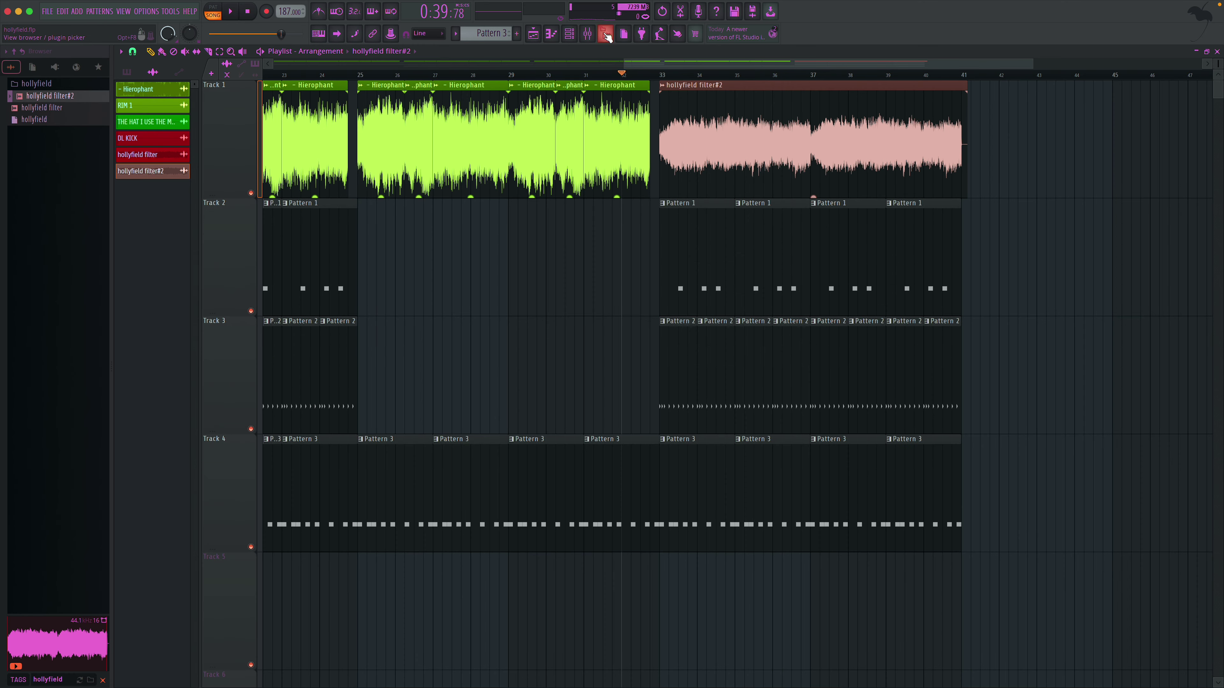
pyautogui.click(569, 33)
pyautogui.press('space')
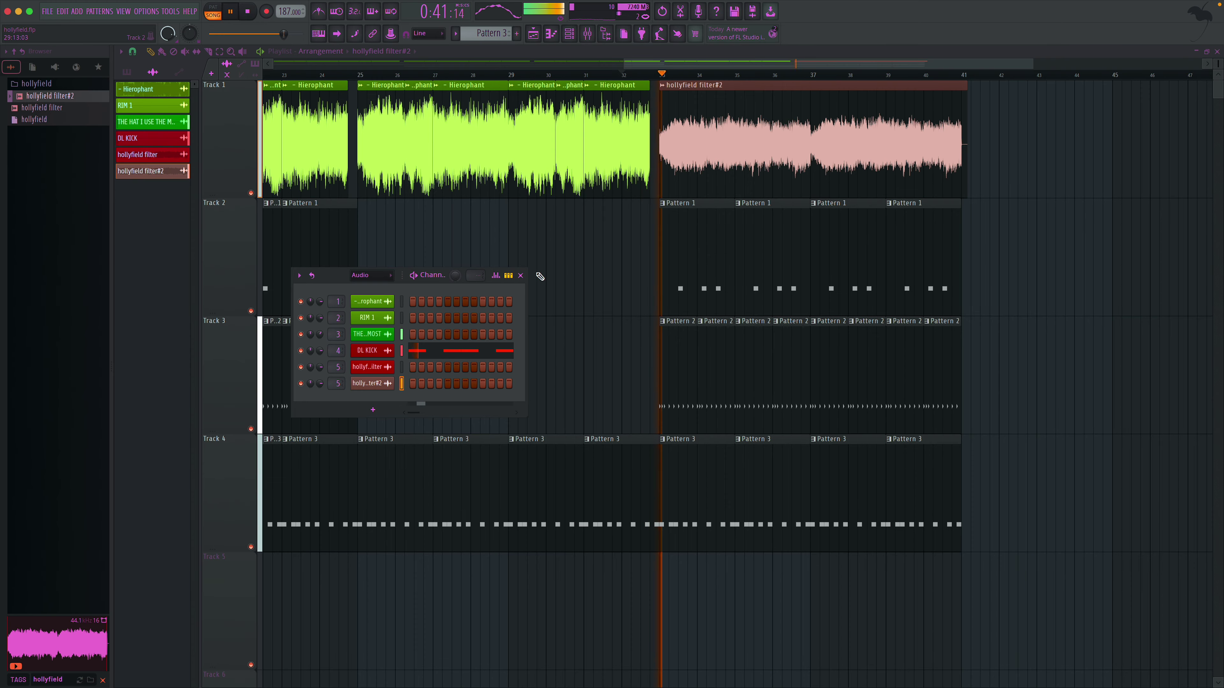
pyautogui.click(521, 275)
pyautogui.hscroll(3, 596, 81)
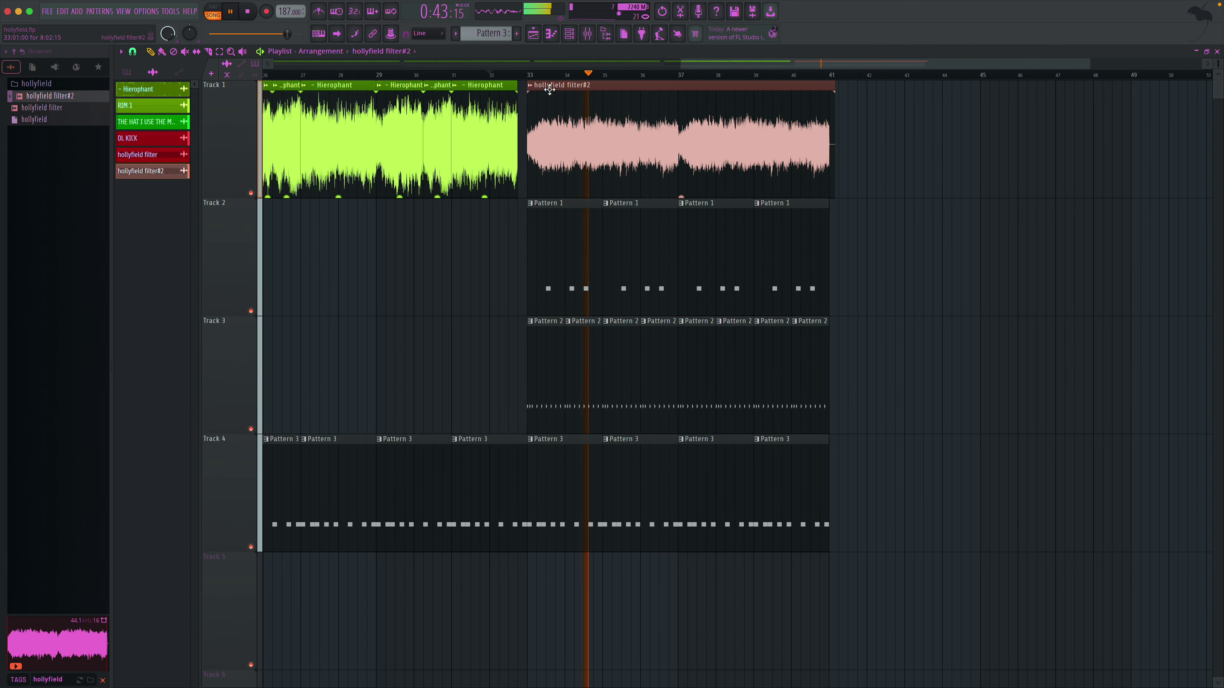
# - Duplicate the hollyfield filter#2 and pattern clips of bars 33 to 40 on tracks 1 to 4 to bars 41 to 48
pyautogui.moveTo(536, 159); pyautogui.dragTo(1000, 492)
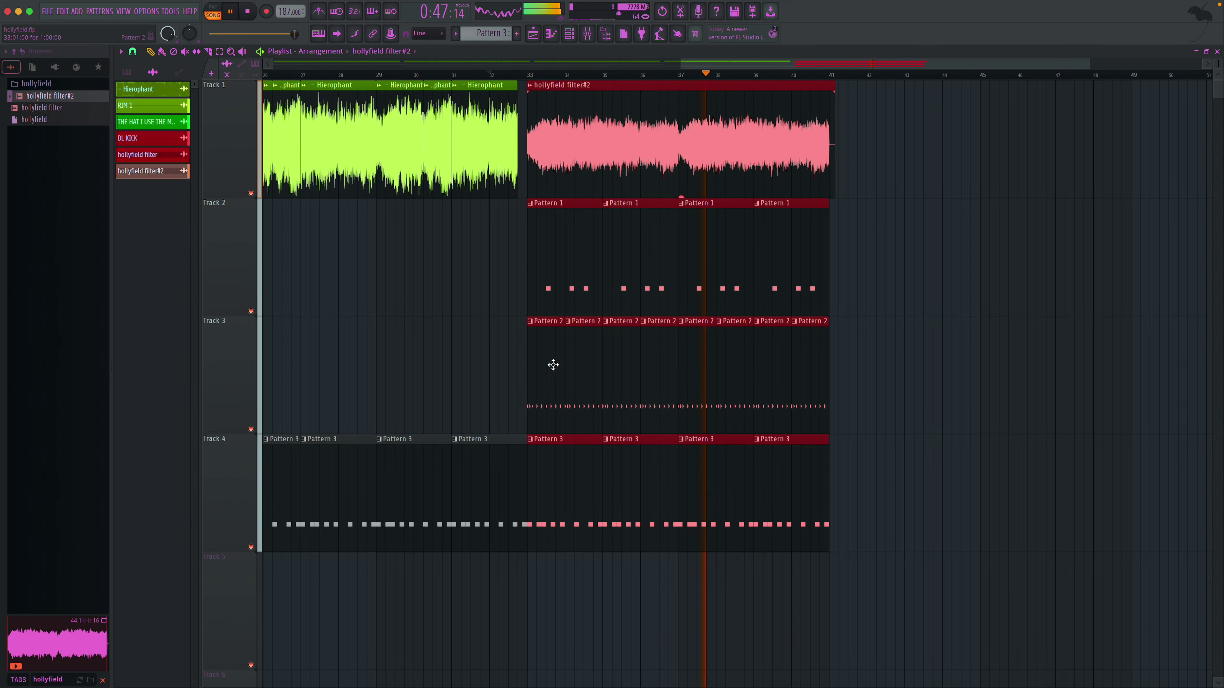
pyautogui.hotkey('ctrl', 'b')
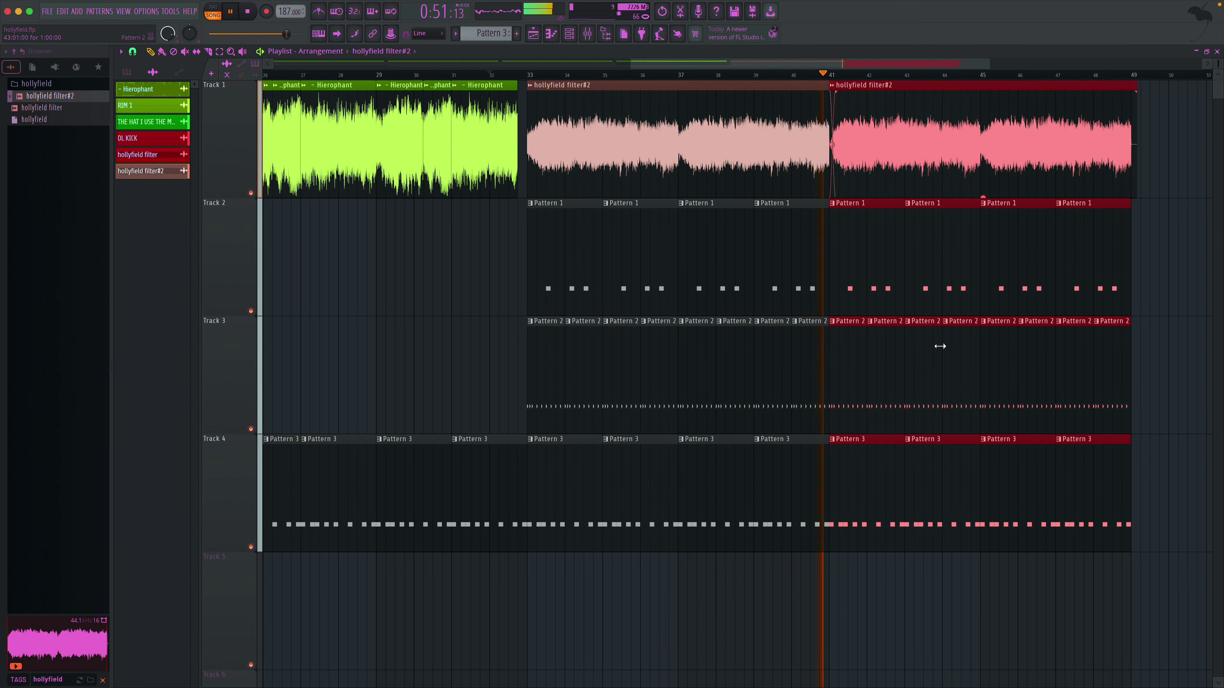
pyautogui.click(1182, 227)
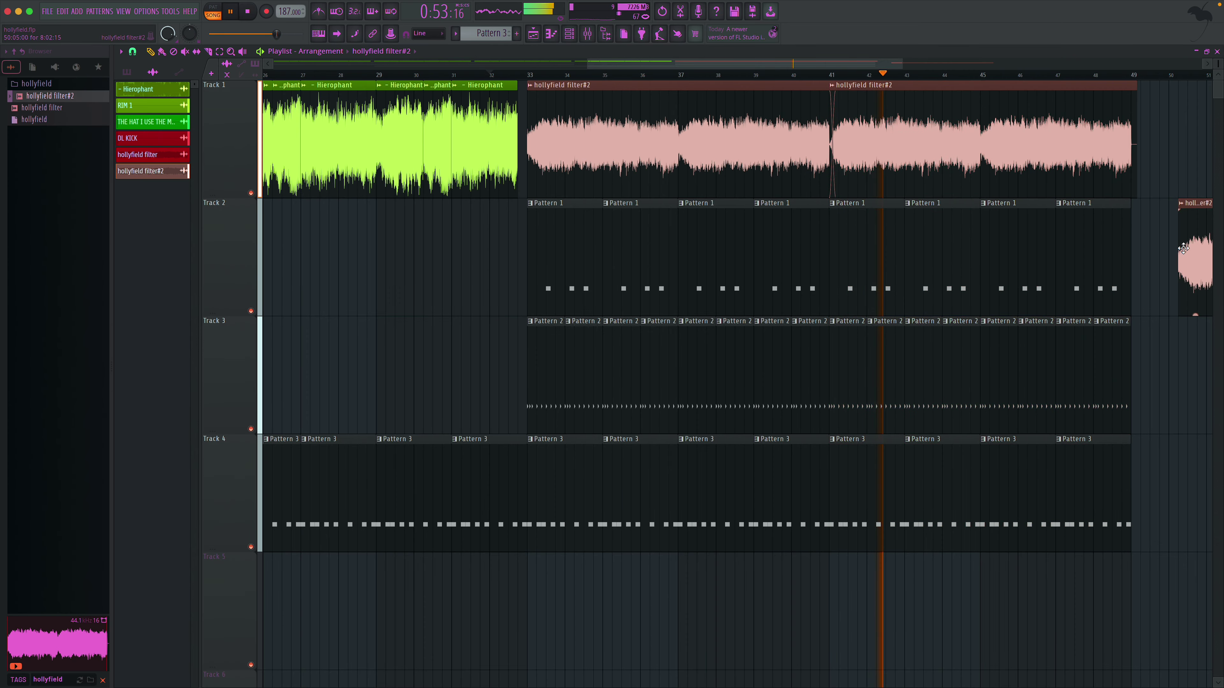
pyautogui.rightClick(1182, 228)
# - Add a third hollyfield filter#2 clip on track 1, starting at bar 49
pyautogui.hscroll(5, 1159, 227)
pyautogui.hscroll(4, 933, 199)
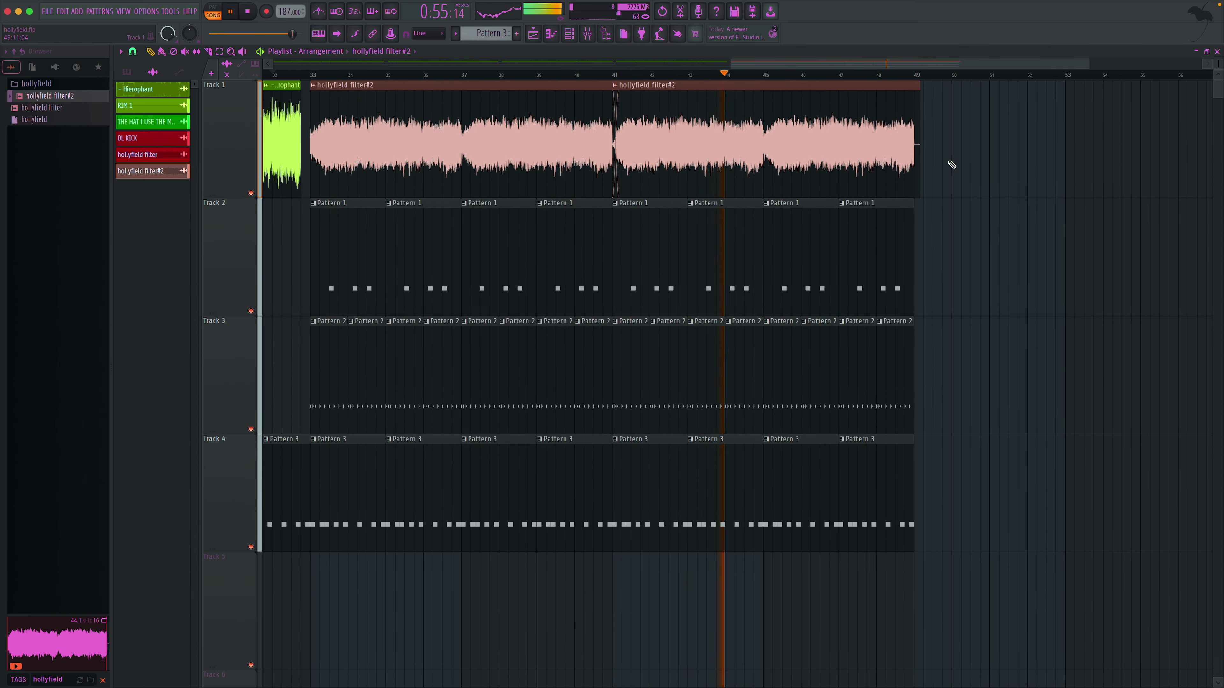
pyautogui.click(862, 171)
pyautogui.moveTo(862, 172); pyautogui.dragTo(820, 172)
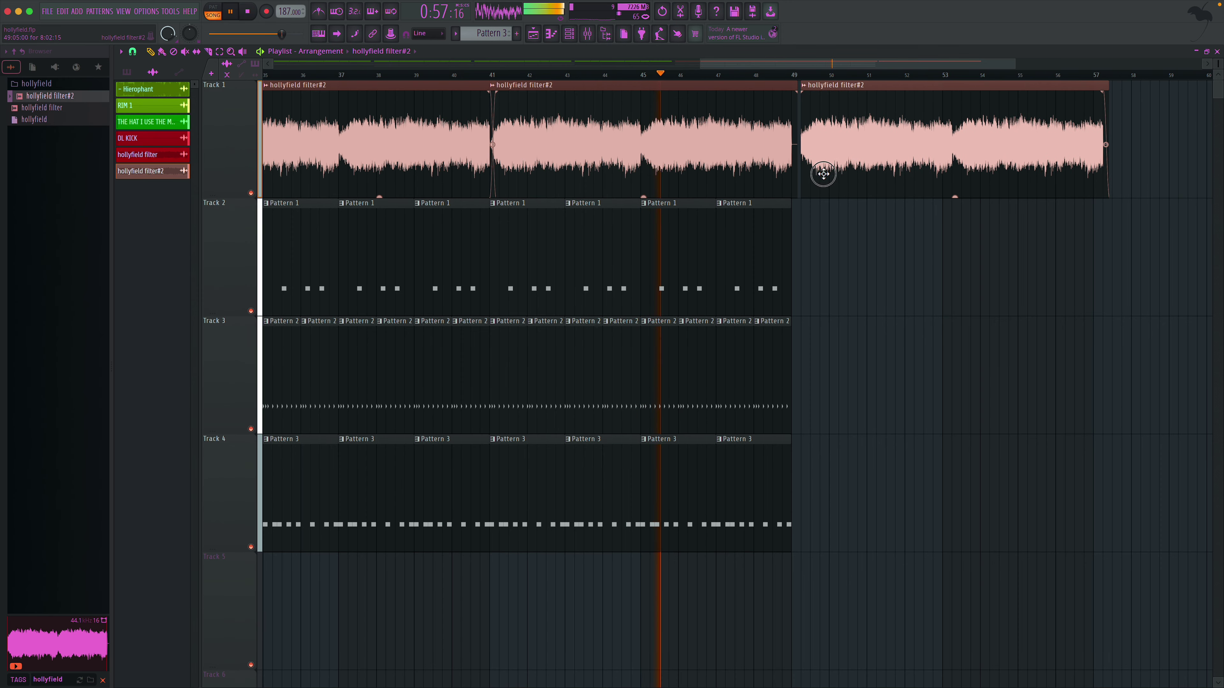
# - Add Pattern 3 clips across bars 49 to 56 on track 4 and Pattern 2 clips across bars 53 to 56 on track 3
pyautogui.click(721, 447)
pyautogui.click(799, 469)
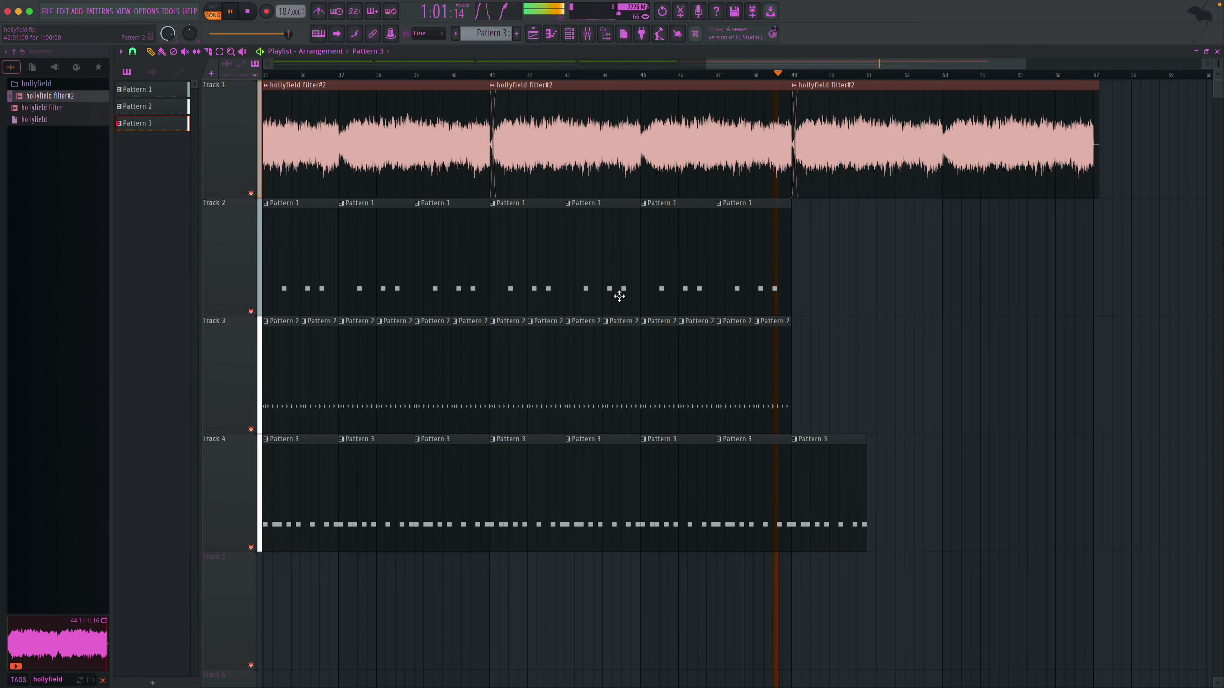
pyautogui.moveTo(871, 475); pyautogui.dragTo(1029, 480)
pyautogui.click(757, 391)
pyautogui.moveTo(951, 419); pyautogui.dragTo(1063, 413)
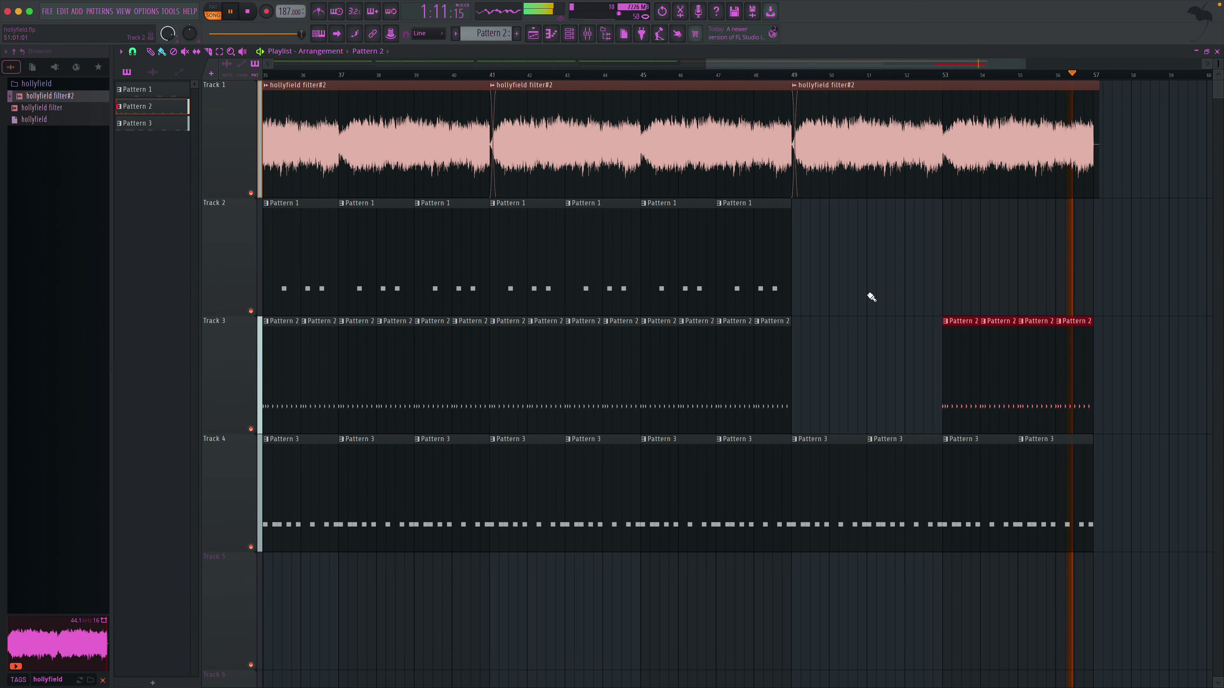
# - Copy the Hierophant and pattern clips of bars 9 to 24 on tracks 1 to 4 to bars 57 to 72
pyautogui.click(219, 51)
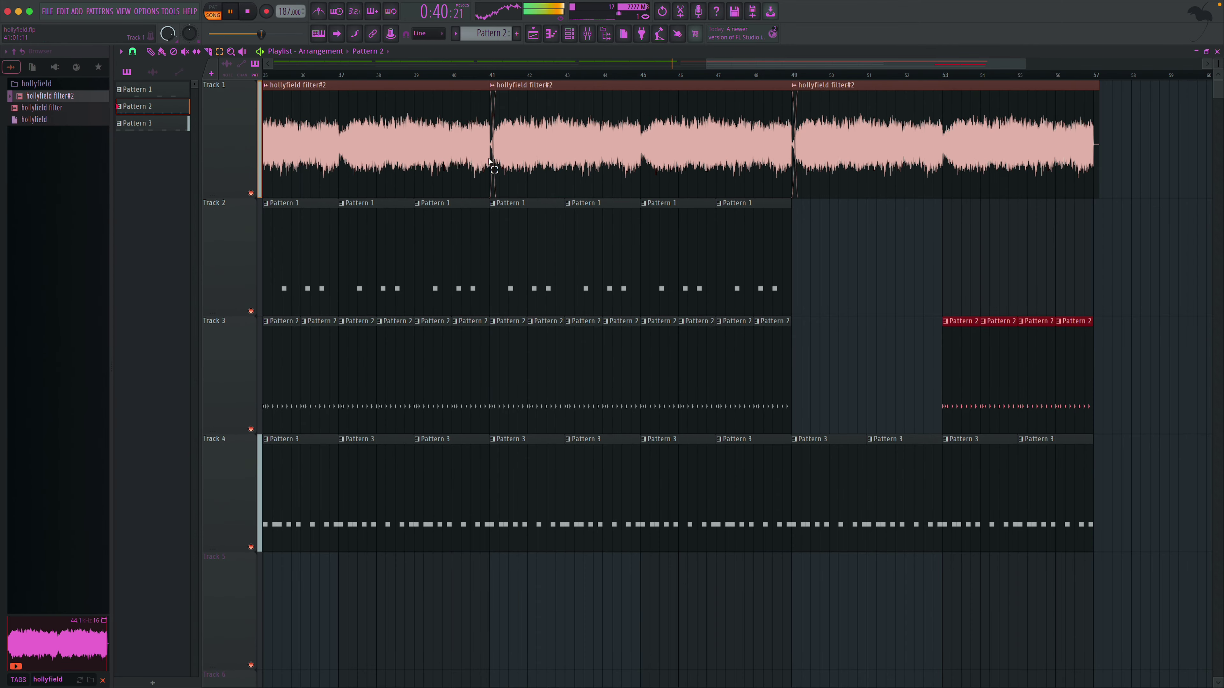
pyautogui.hscroll(-15, 490, 162)
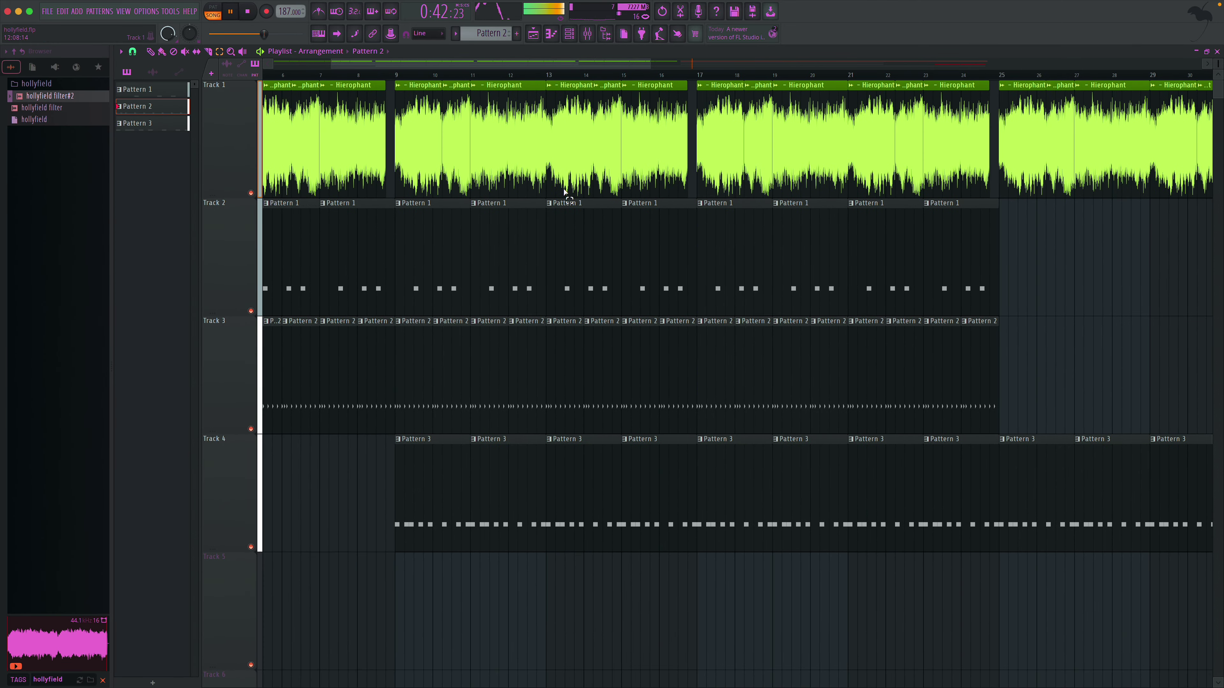
pyautogui.moveTo(408, 169); pyautogui.dragTo(1000, 501)
pyautogui.scroll(-4, 597, 234)
pyautogui.hscroll(6, 336, 109)
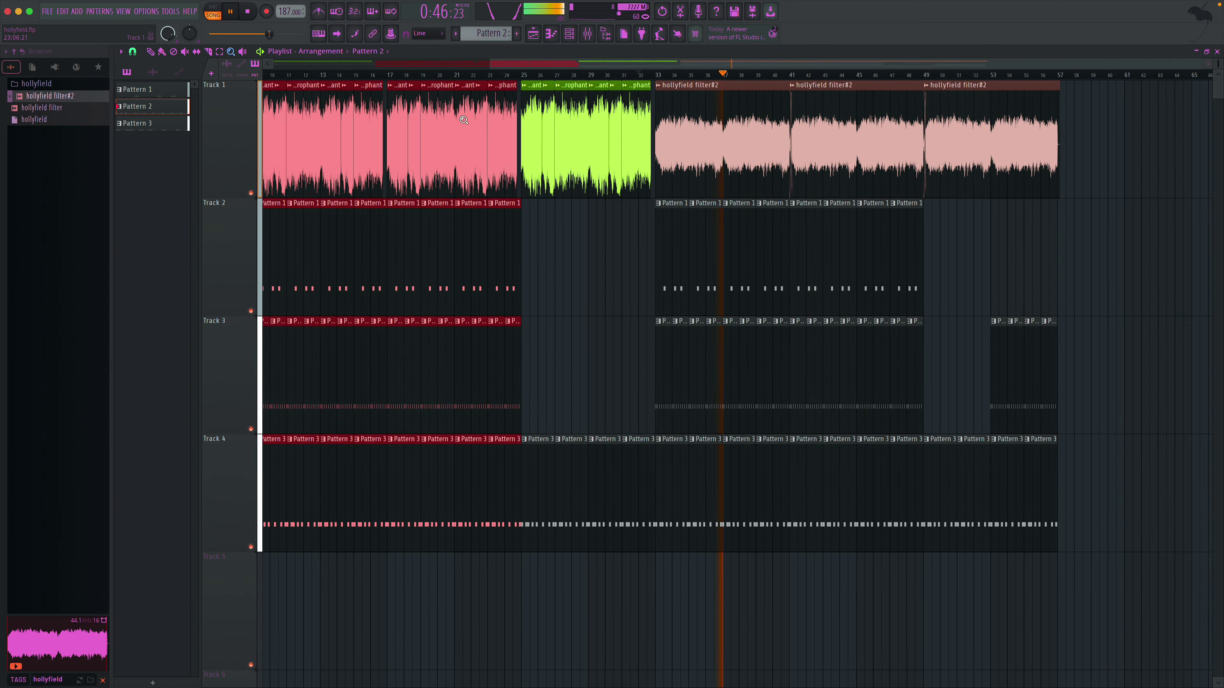
pyautogui.click(152, 51)
pyautogui.moveTo(332, 478); pyautogui.dragTo(1139, 440)
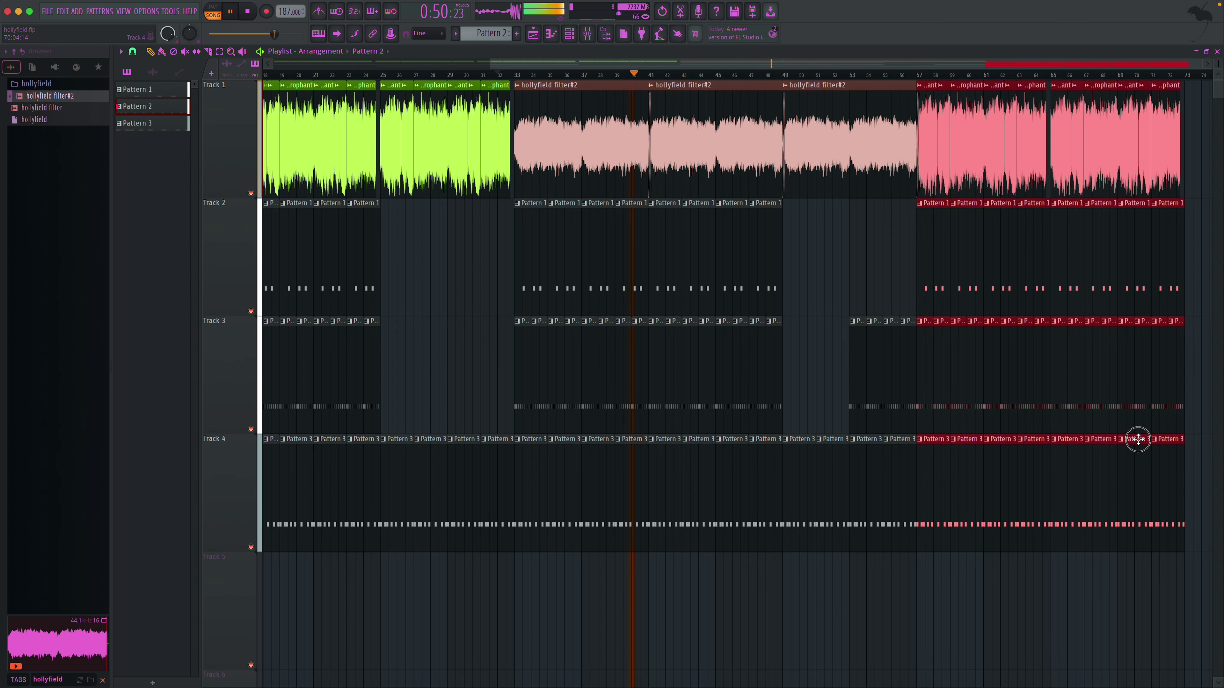
pyautogui.hscroll(4, 1108, 423)
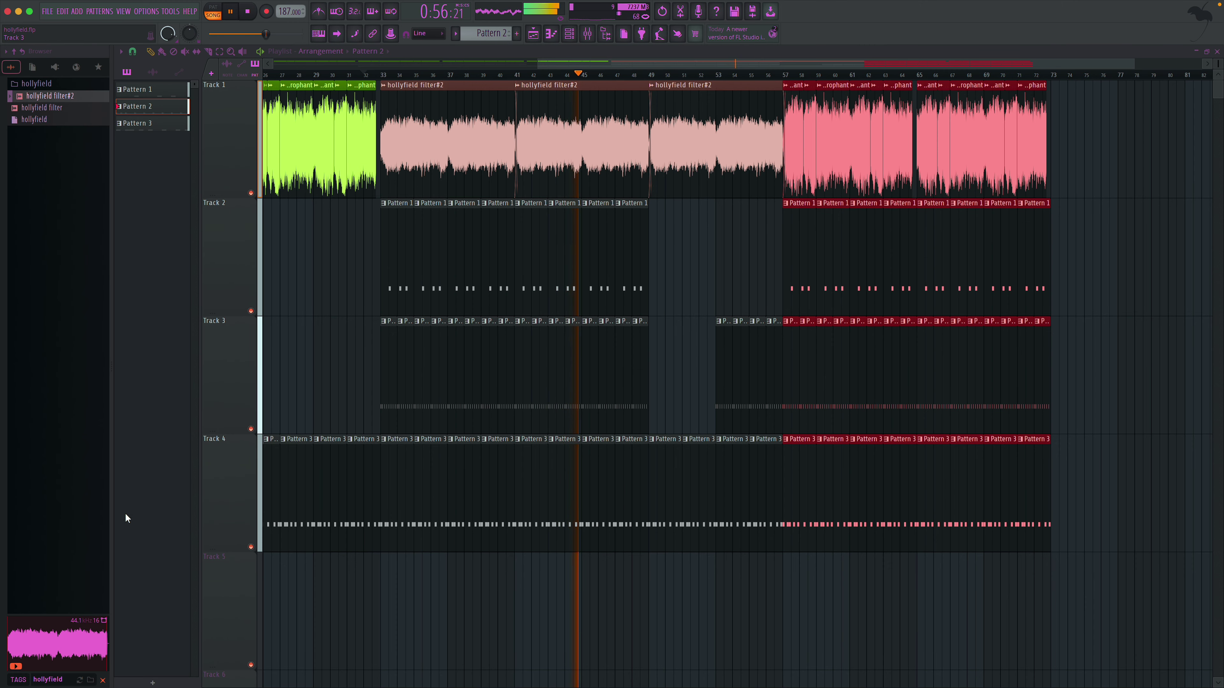
# - Collapse the SAURON DRUM KIT 2020 folder and place the Producer tag #1 sample at bar 57 on track 5
pyautogui.click(103, 680)
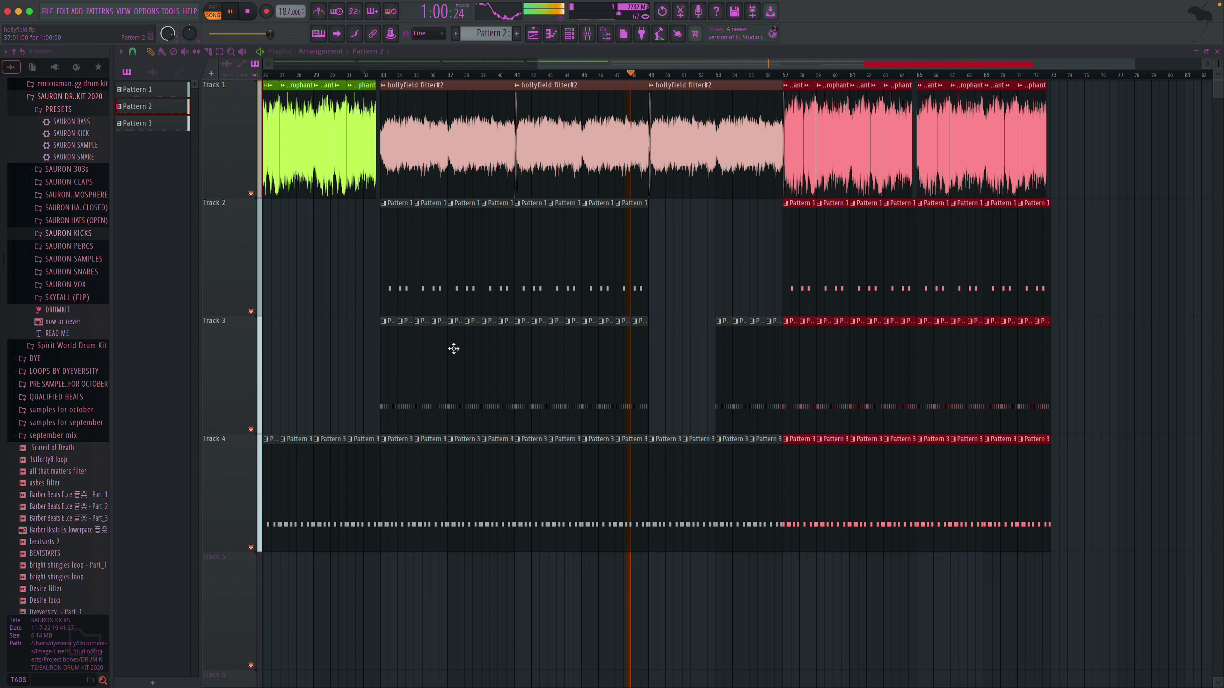
pyautogui.click(88, 98)
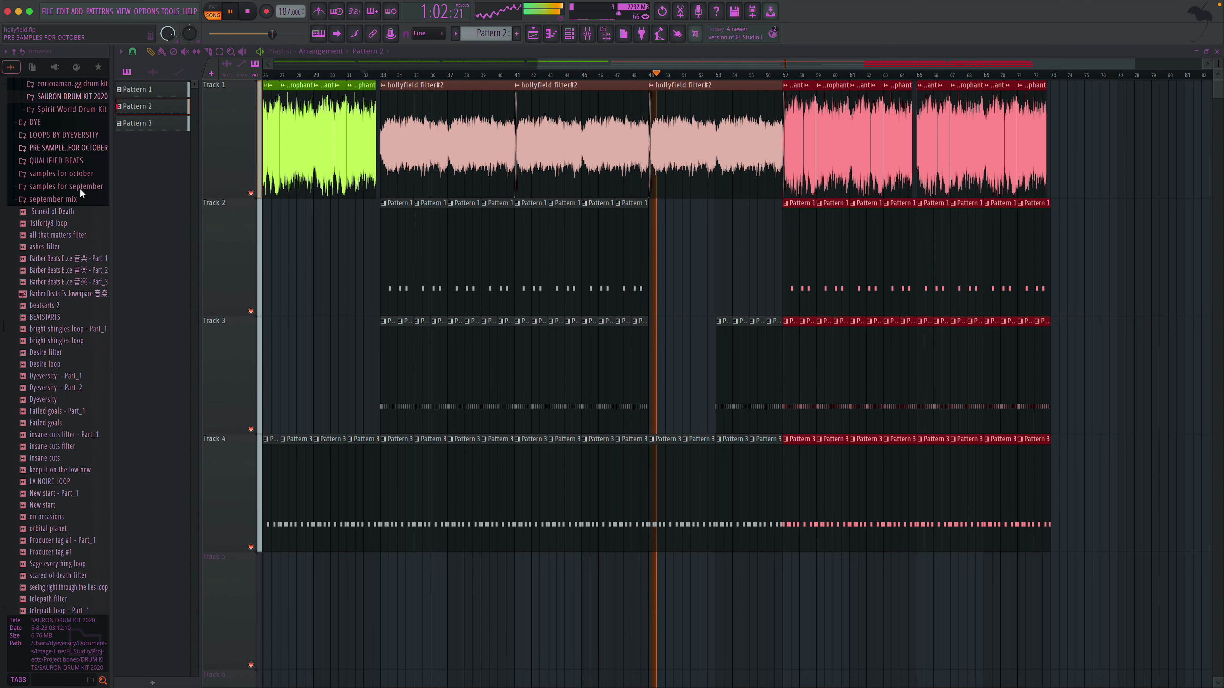
pyautogui.scroll(-9, 62, 310)
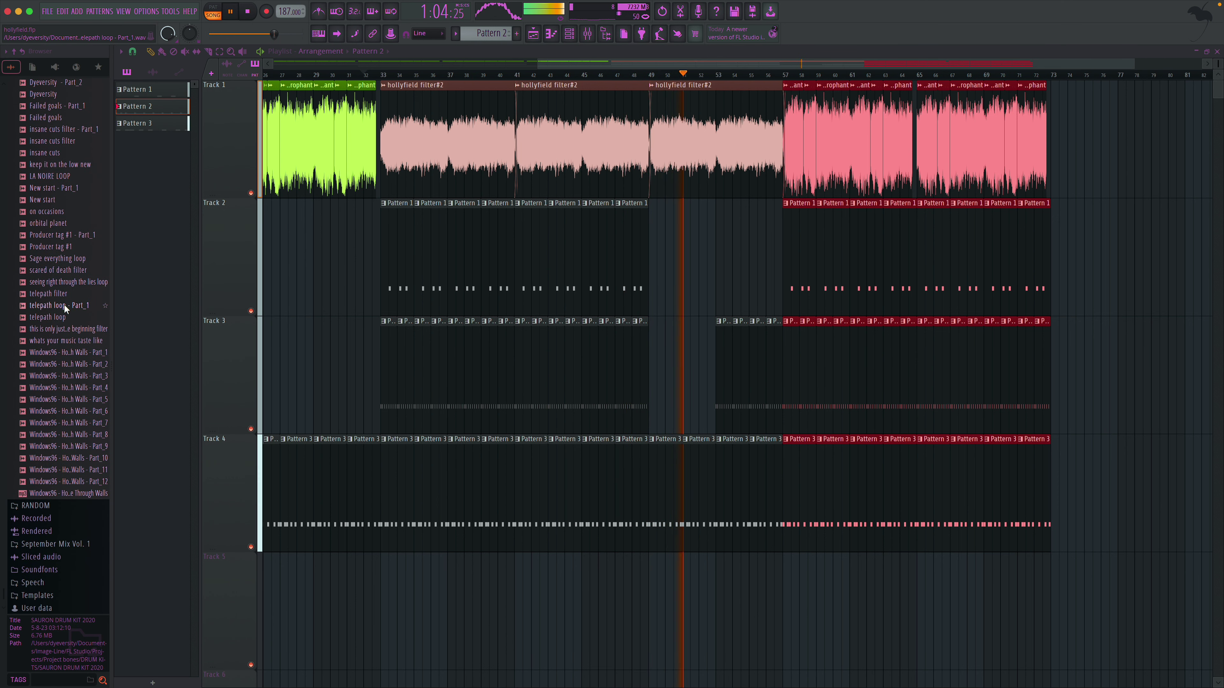
pyautogui.moveTo(71, 245); pyautogui.dragTo(793, 620)
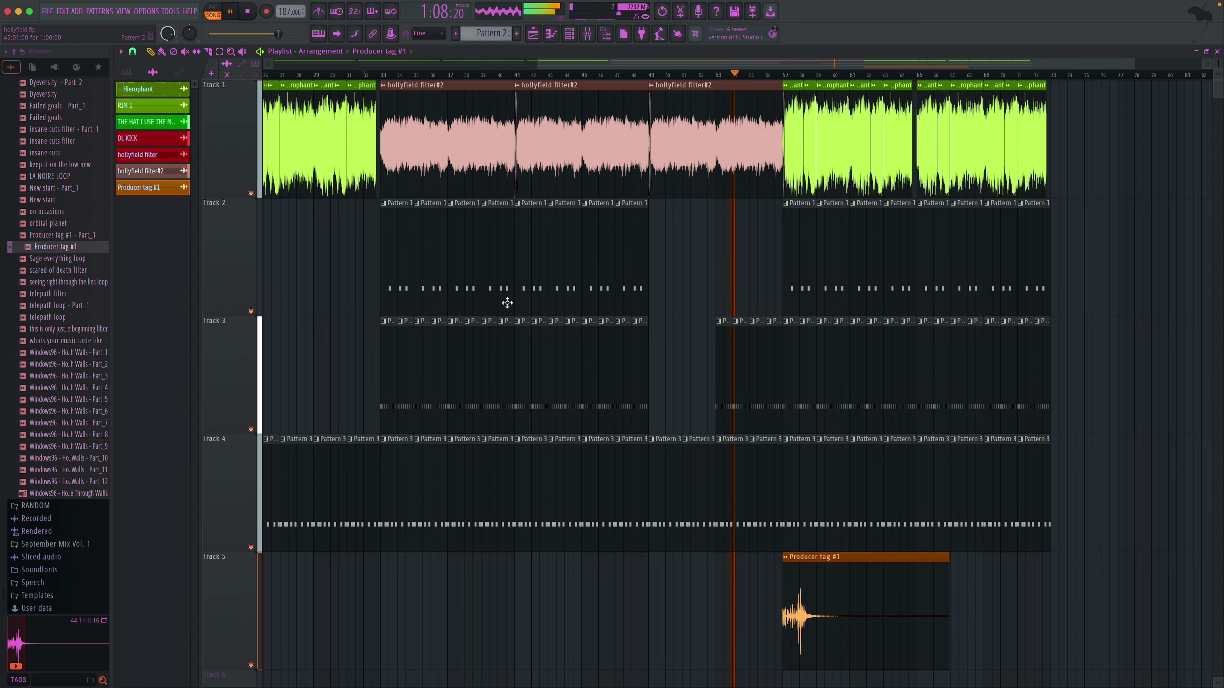
# - Shift the Producer tag #1 clip on track 5 so it starts about an eighth of a bar before bar 57
pyautogui.click(231, 51)
pyautogui.moveTo(710, 535); pyautogui.dragTo(895, 622)
pyautogui.moveTo(549, 433); pyautogui.dragTo(819, 501)
pyautogui.moveTo(713, 381); pyautogui.dragTo(681, 376)
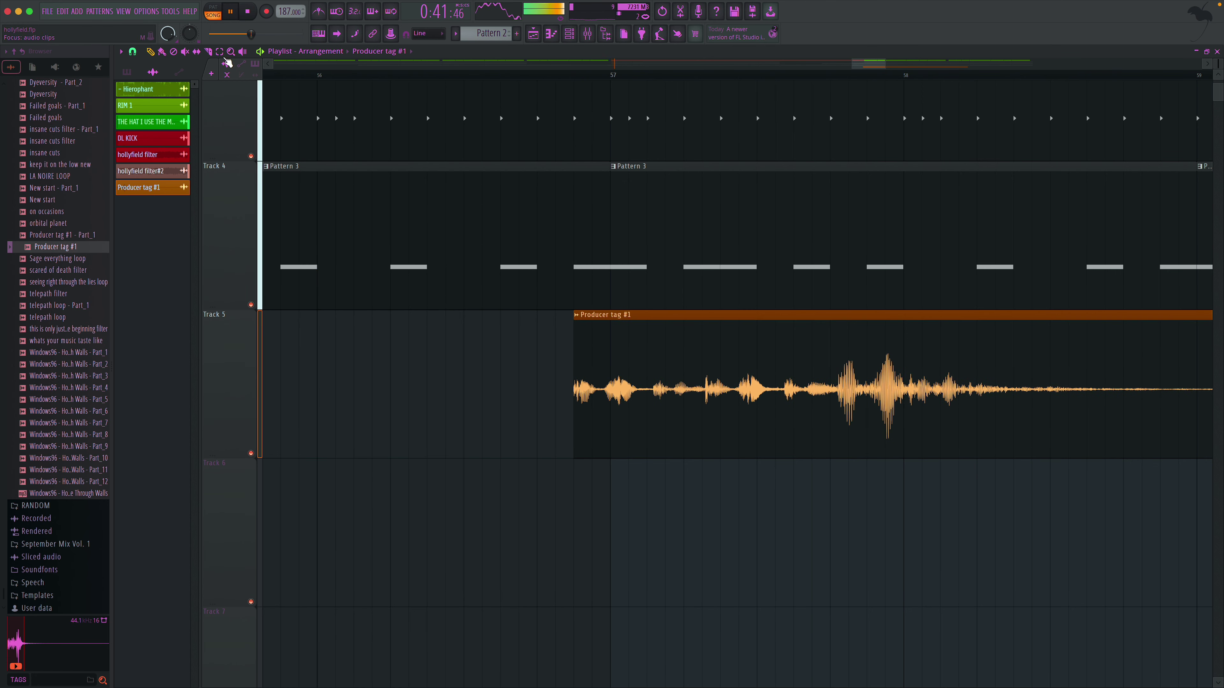
# - Trim the Producer tag #1 clip on track 5 to end about a third of a bar into bar 57 and nudge it slightly later
pyautogui.click(137, 53)
pyautogui.click(146, 102)
pyautogui.click(209, 52)
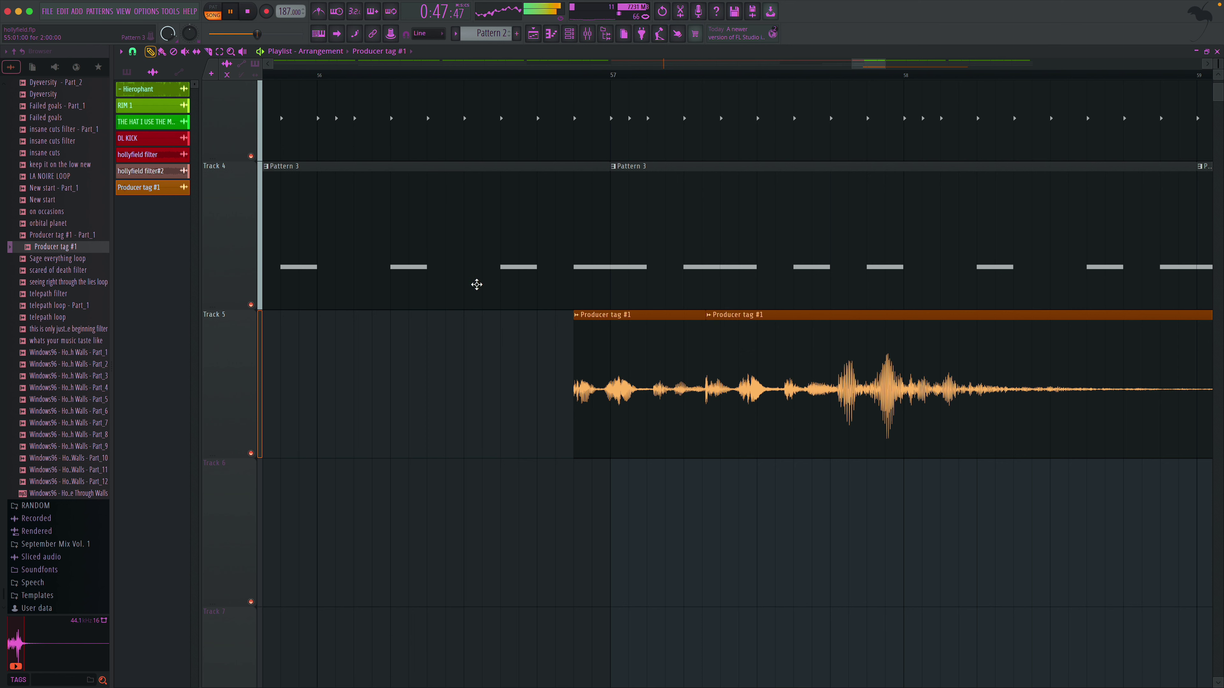
pyautogui.rightClick(752, 376)
pyautogui.moveTo(663, 381); pyautogui.dragTo(669, 381)
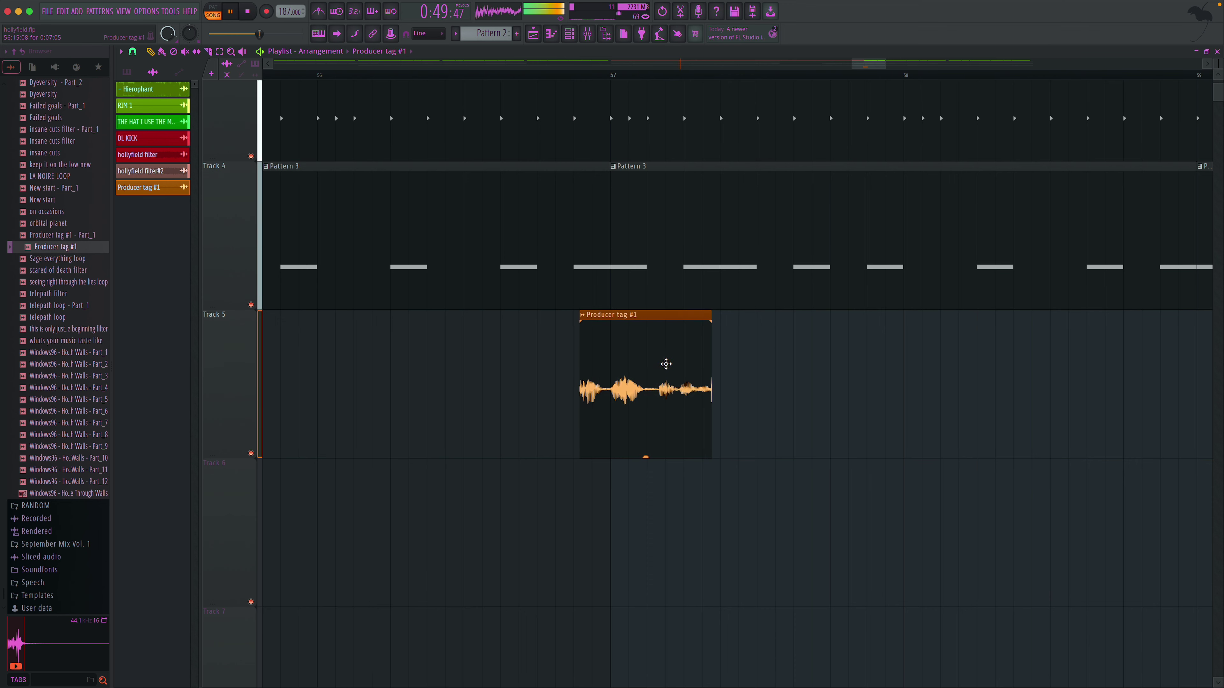
# - Show all channels in the channel rack and route the Producer tag #1 channel to mixer track 6
pyautogui.click(570, 35)
pyautogui.click(374, 277)
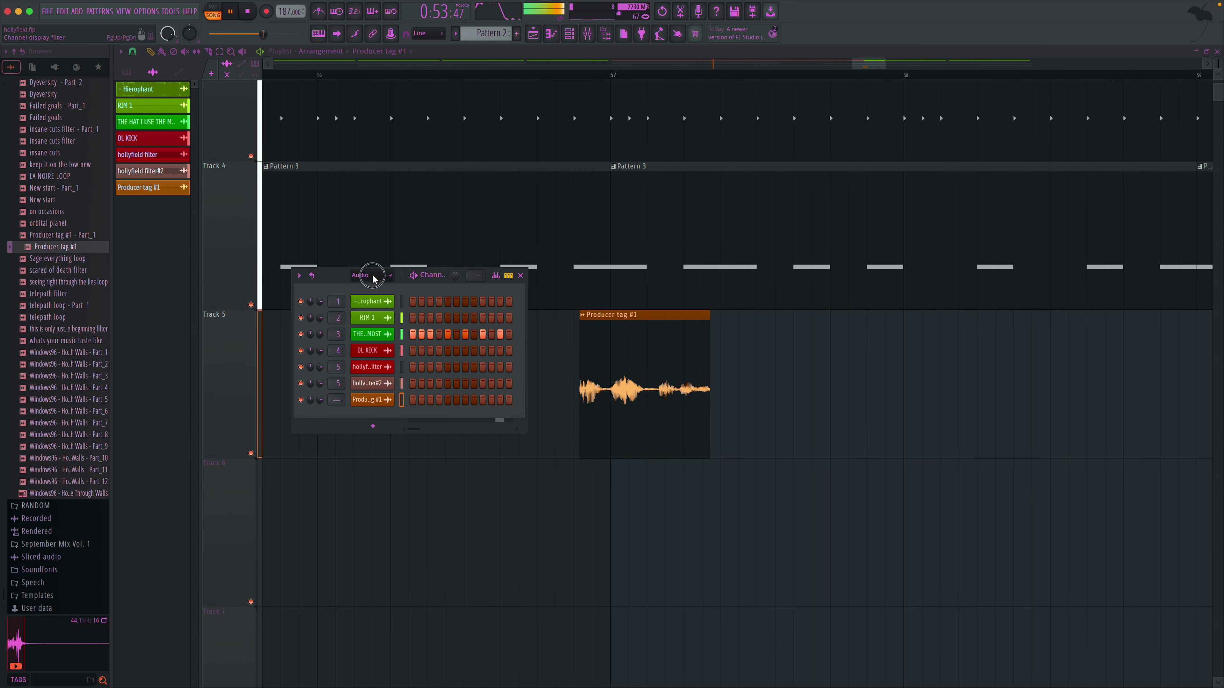
pyautogui.click(369, 287)
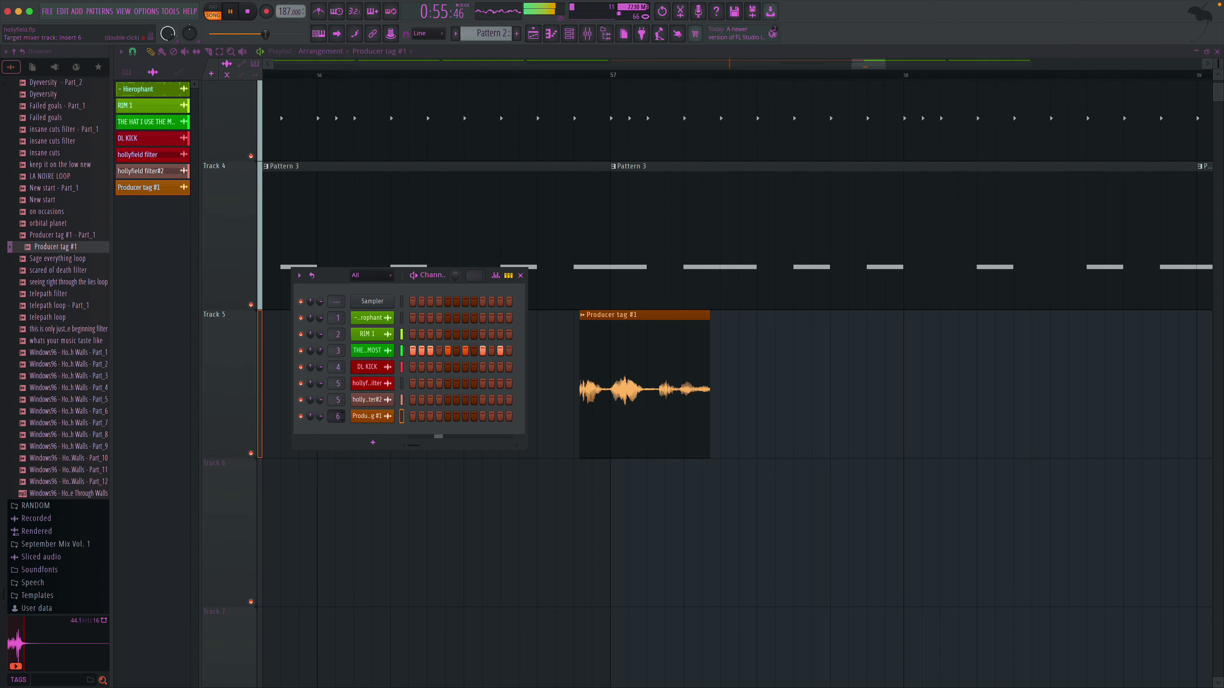
pyautogui.click(520, 276)
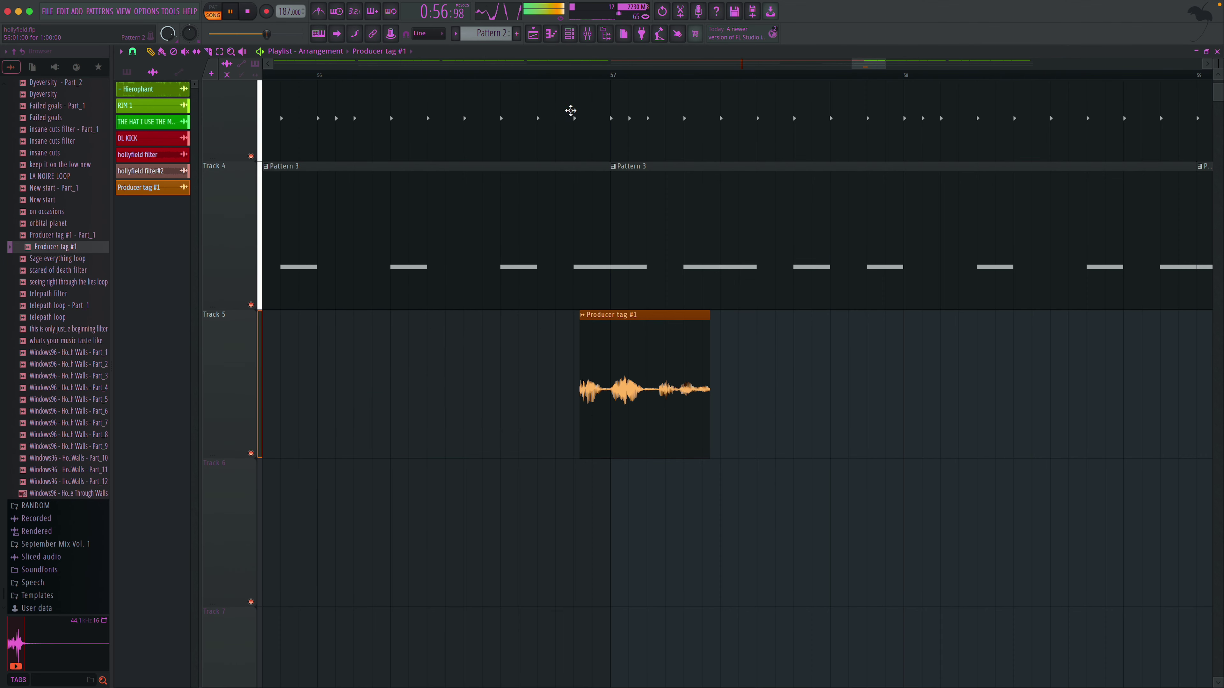
# - Load Fruity Delay 3 into the first effect slot of mixer Insert 6, keeping its default settings
pyautogui.click(588, 34)
pyautogui.click(1142, 88)
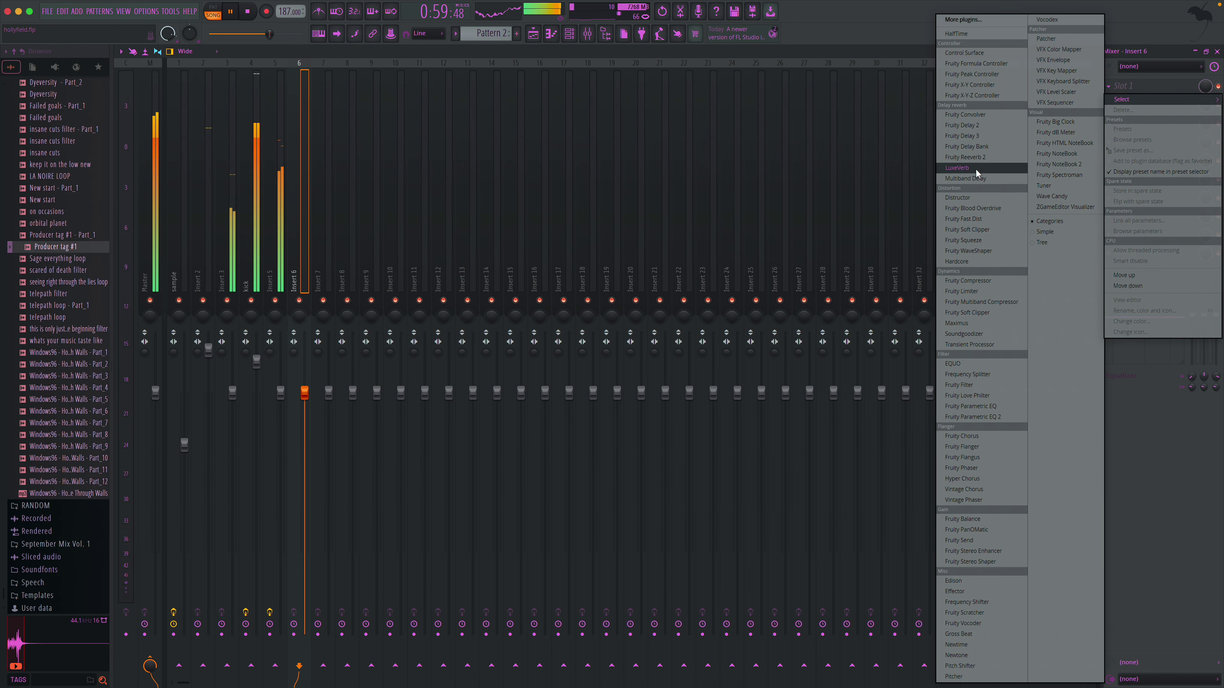
pyautogui.click(977, 138)
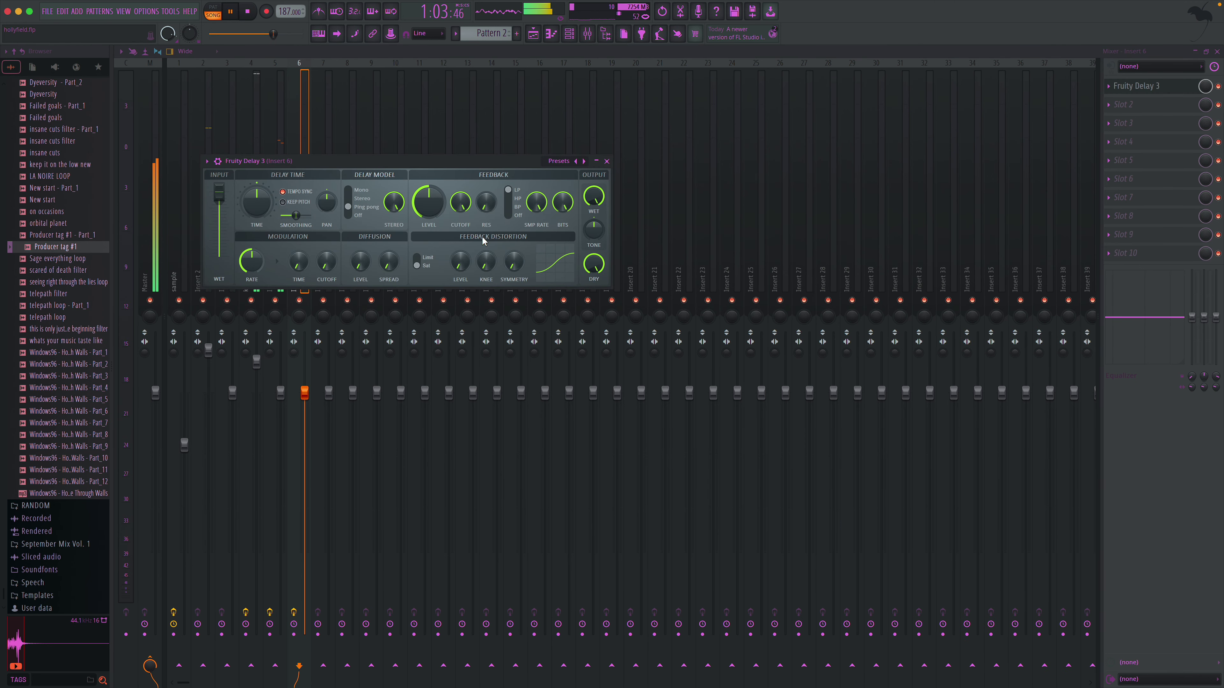
pyautogui.click(607, 161)
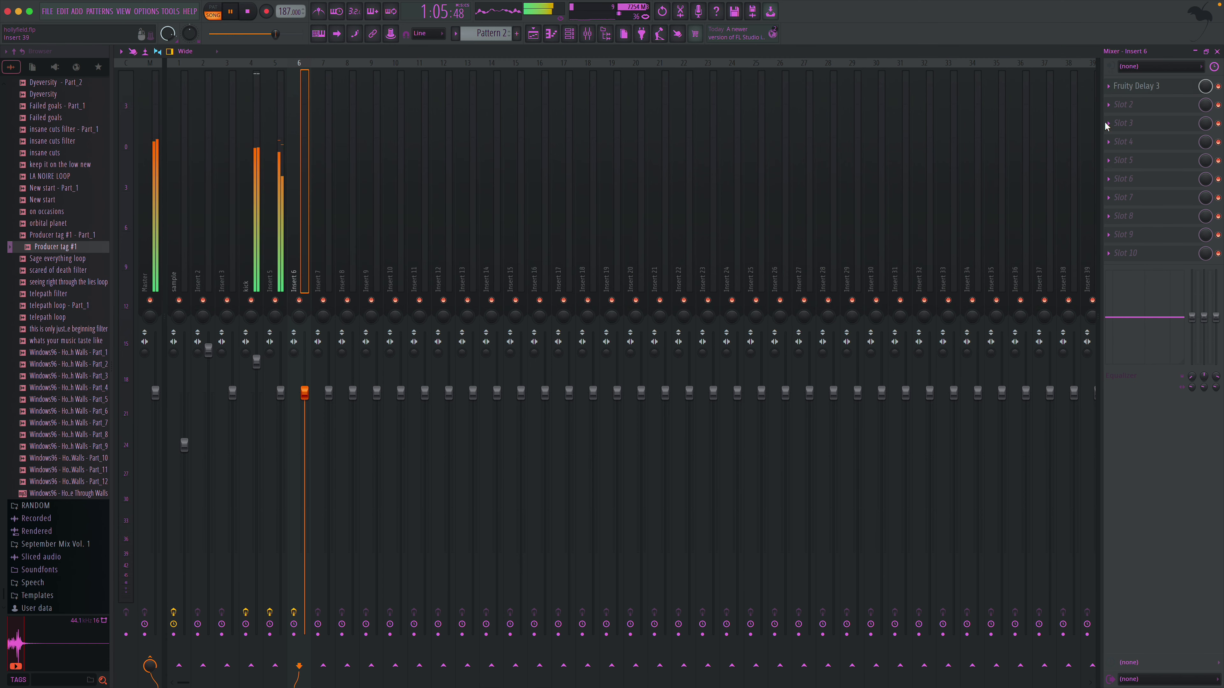
# - Load Fruity Reeverb 2 into the second effect slot of Insert 6 and raise that insert's volume fader
pyautogui.click(1124, 104)
pyautogui.click(965, 157)
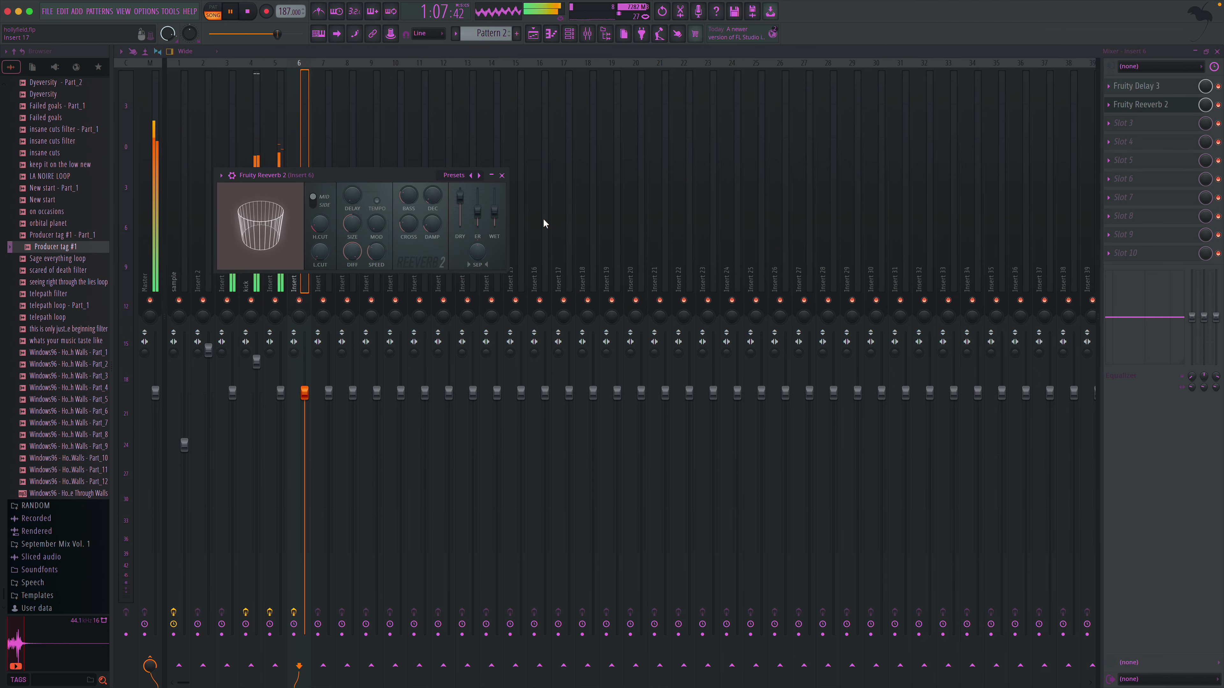
pyautogui.click(503, 176)
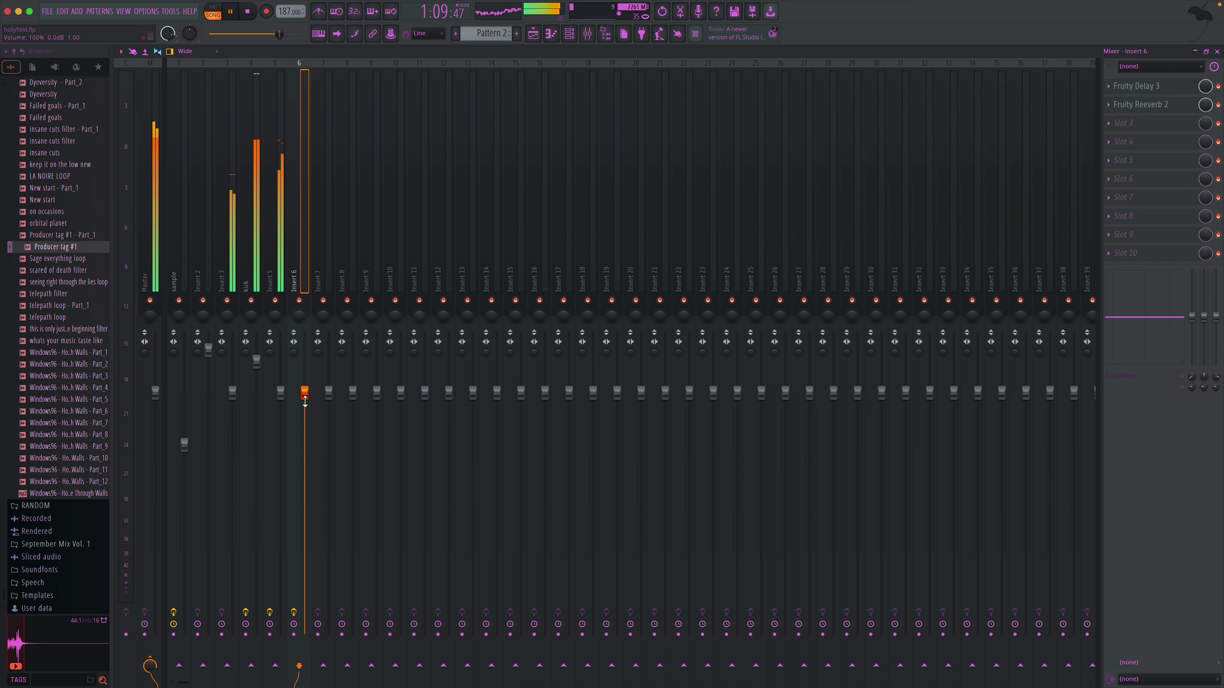
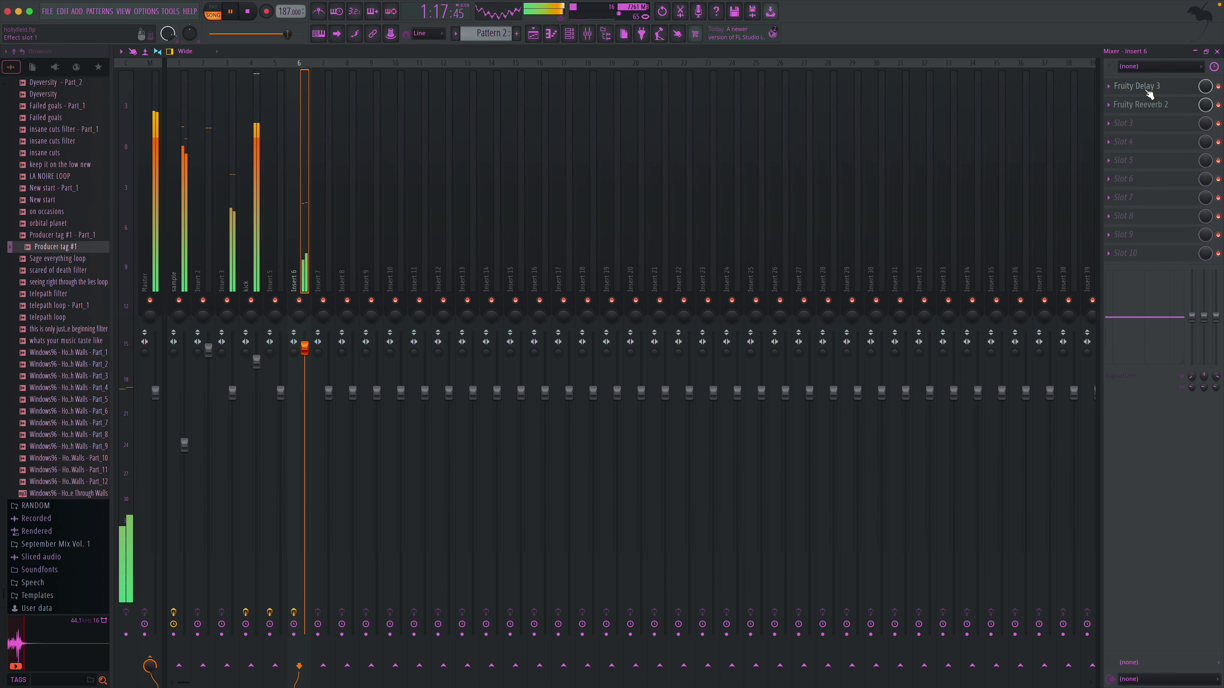
pyautogui.press('F5')
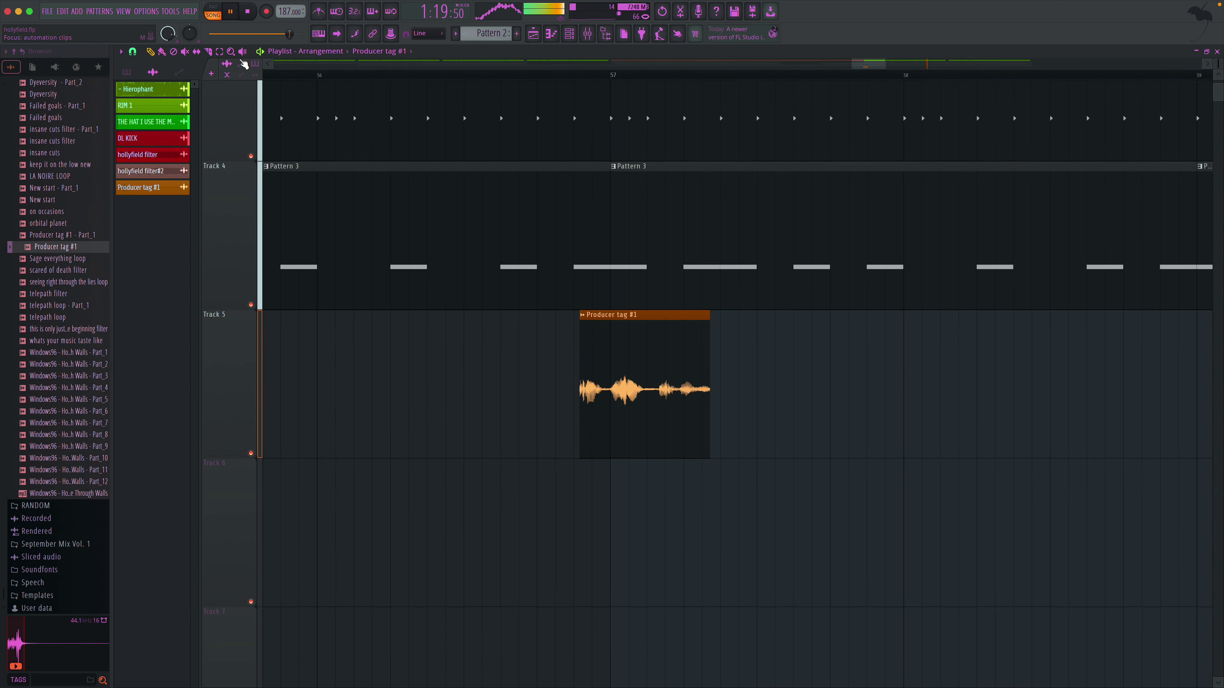
# - Pick the hollyfield filter#2 clip on track 1 of the playlist as the clip for placing
pyautogui.rightClick(778, 258)
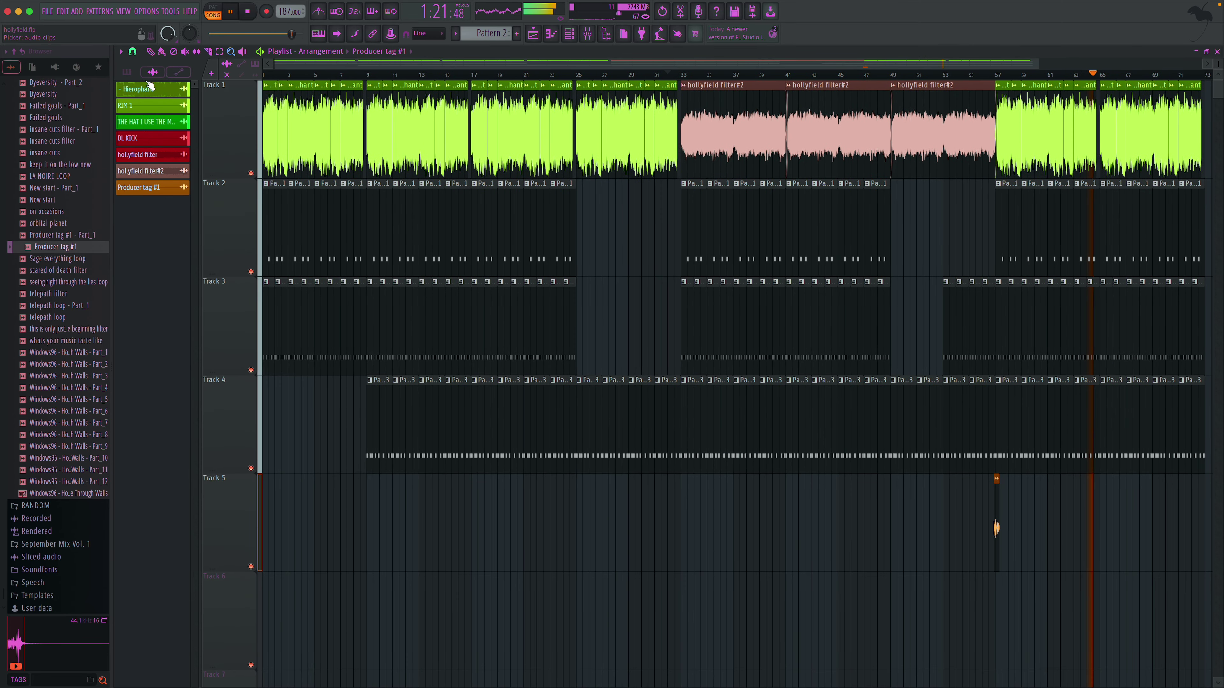
pyautogui.moveTo(680, 63); pyautogui.dragTo(939, 84)
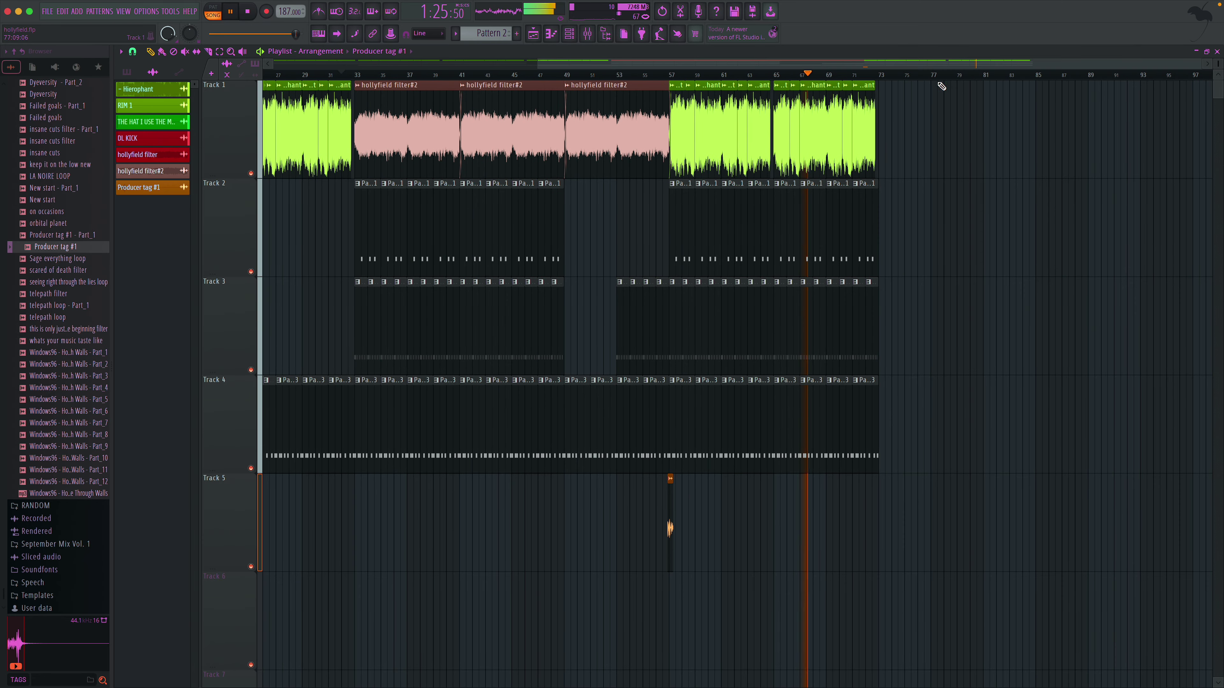
pyautogui.click(415, 142)
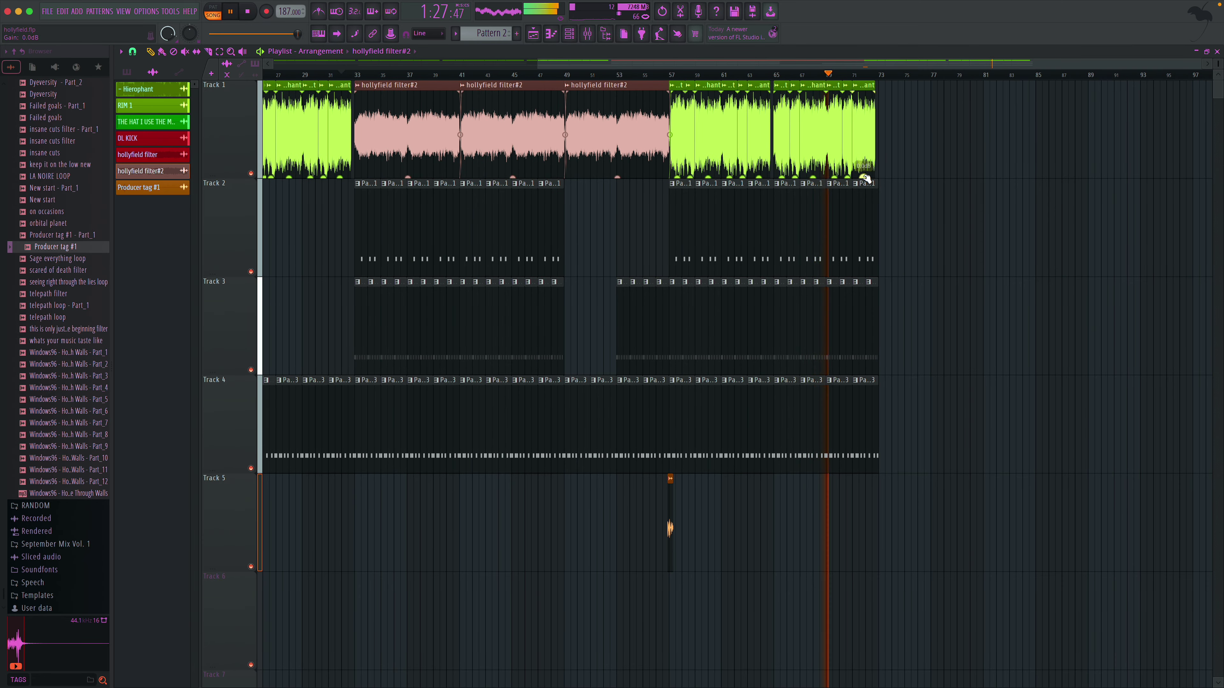
pyautogui.click(885, 171)
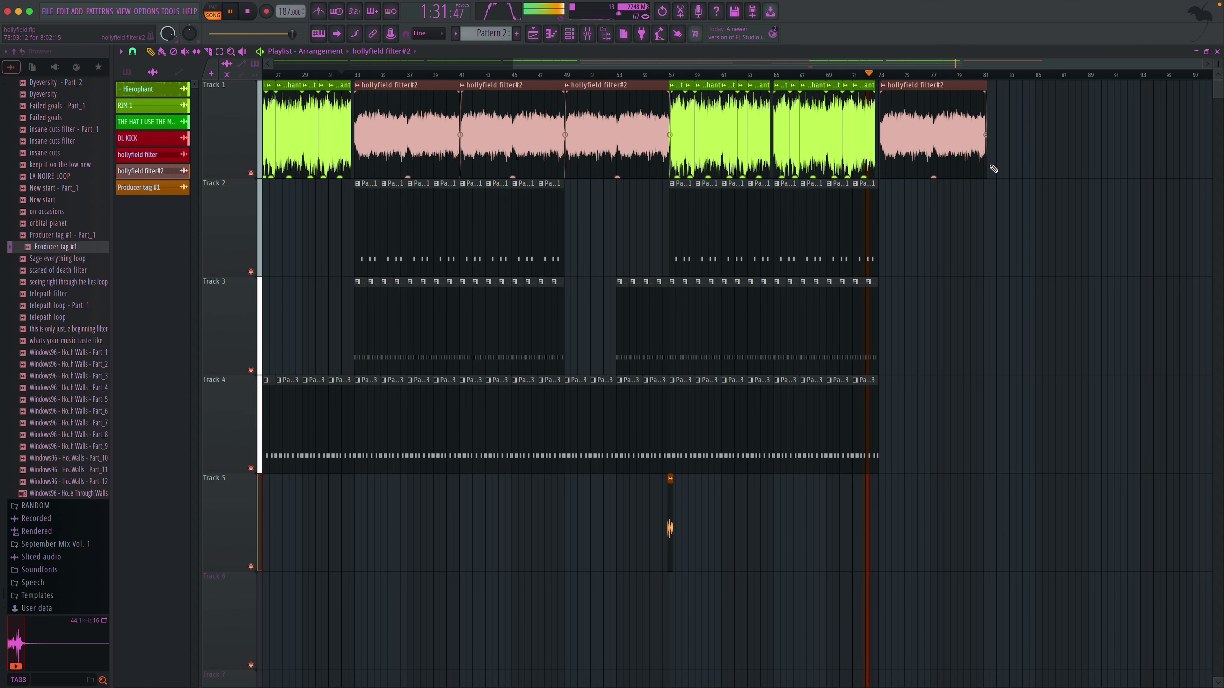
pyautogui.click(994, 168)
pyautogui.rightClick(1005, 164)
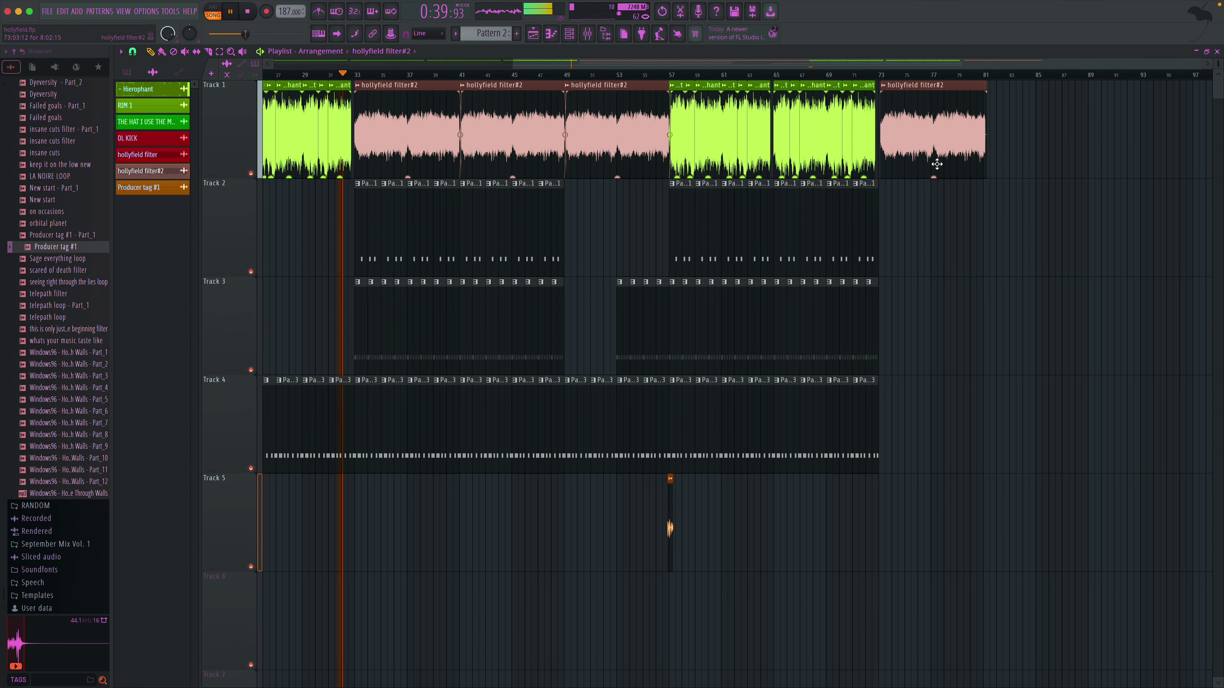
pyautogui.rightClick(937, 165)
# - Change the playlist snap setting and place two hollyfield filter#2 clips back to back across bars 73 to 88 on track 1
pyautogui.click(132, 51)
pyautogui.click(141, 80)
pyautogui.click(908, 155)
pyautogui.moveTo(908, 154); pyautogui.dragTo(952, 142)
pyautogui.click(1016, 156)
pyautogui.moveTo(1030, 140); pyautogui.dragTo(998, 146)
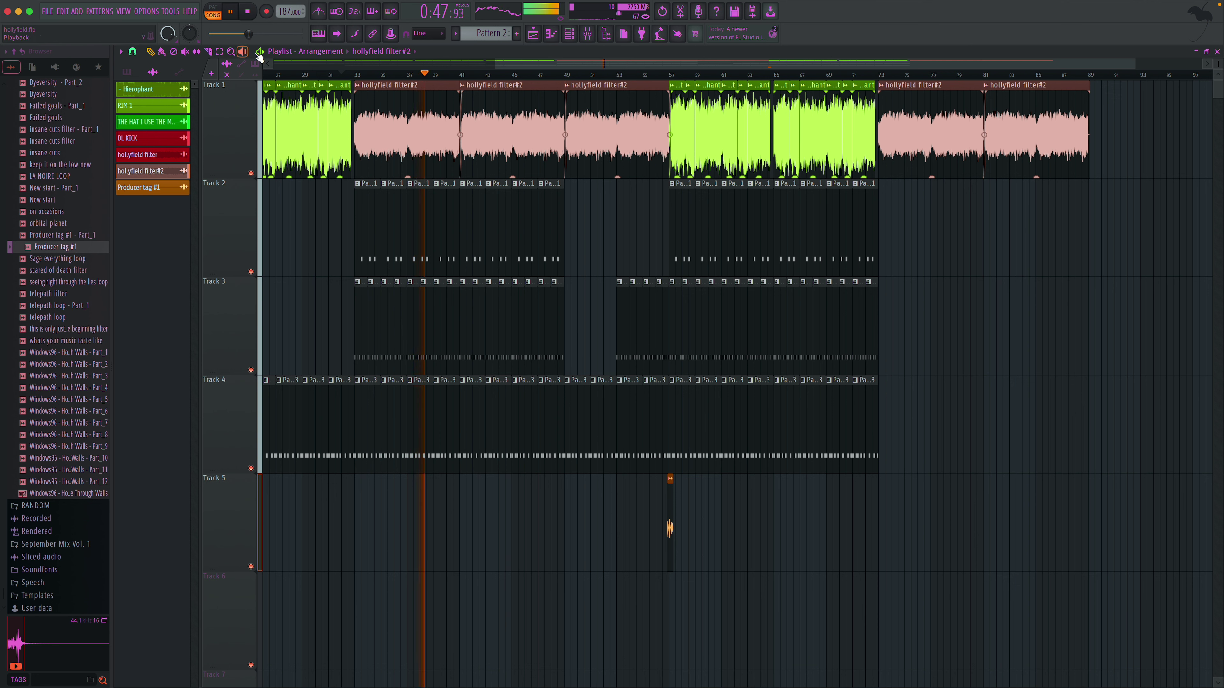
# - Add Pattern 2 clips on track 3 and Pattern 3 clips on track 4 across bars 81 to 88
pyautogui.click(872, 75)
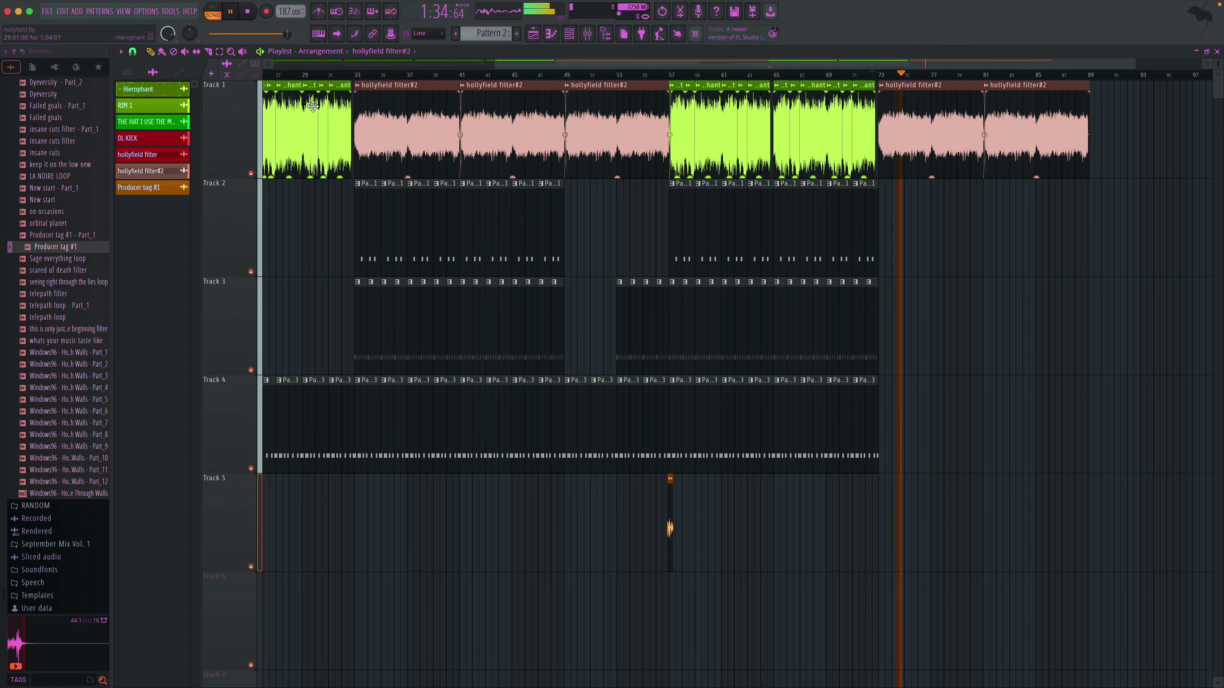
pyautogui.click(876, 324)
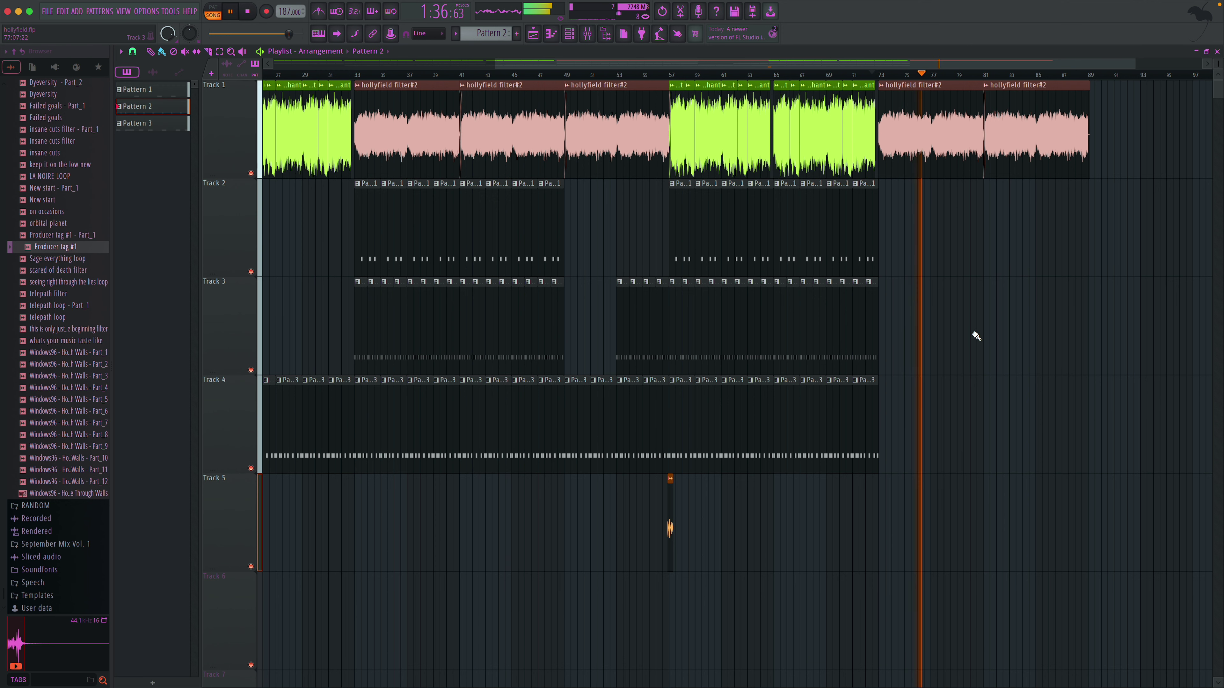
pyautogui.moveTo(989, 342); pyautogui.dragTo(1065, 342)
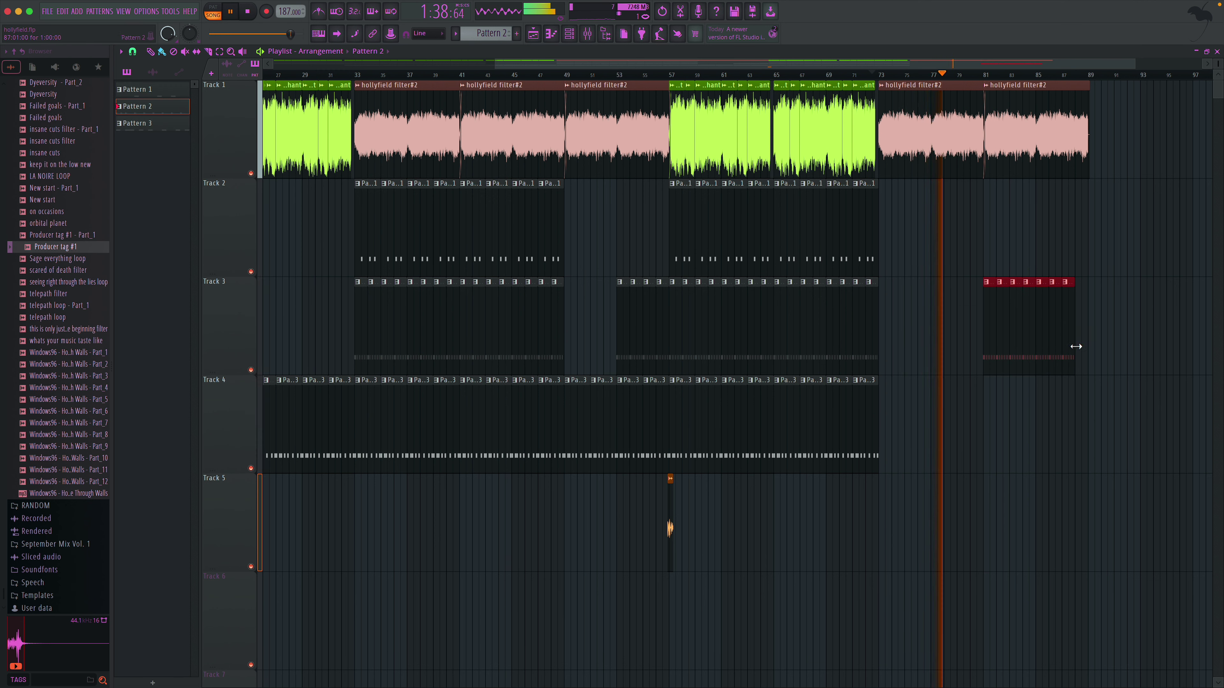
pyautogui.click(1079, 347)
pyautogui.click(871, 395)
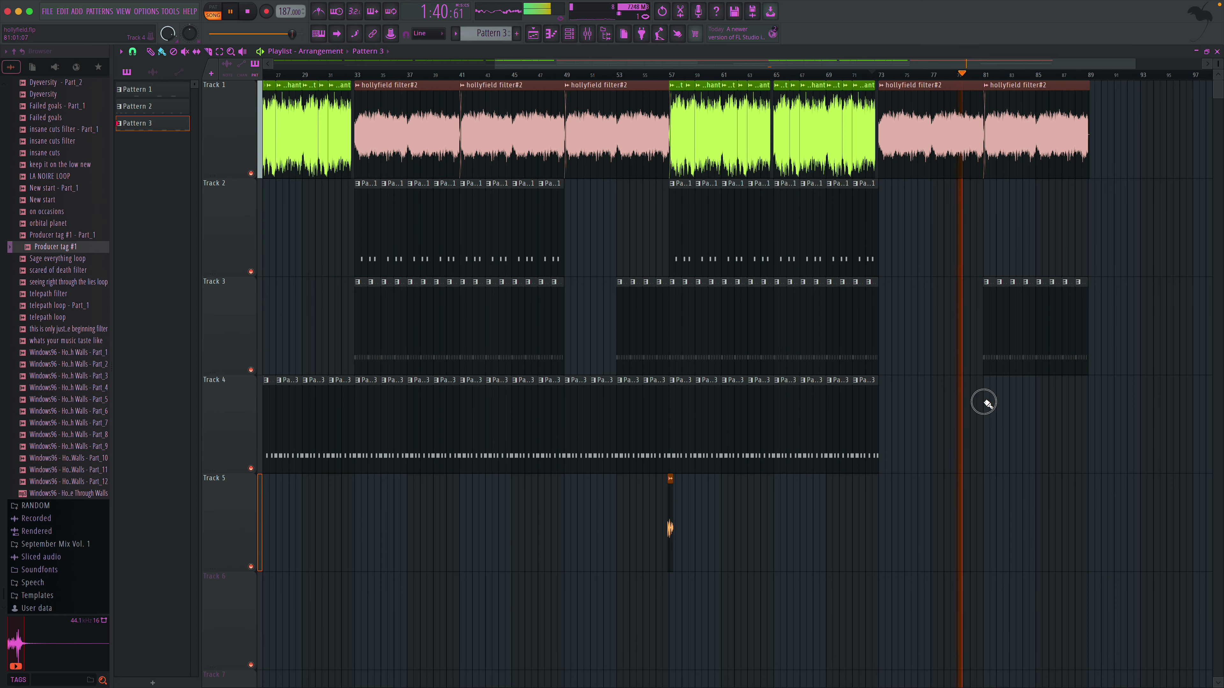
pyautogui.moveTo(984, 405); pyautogui.dragTo(1074, 405)
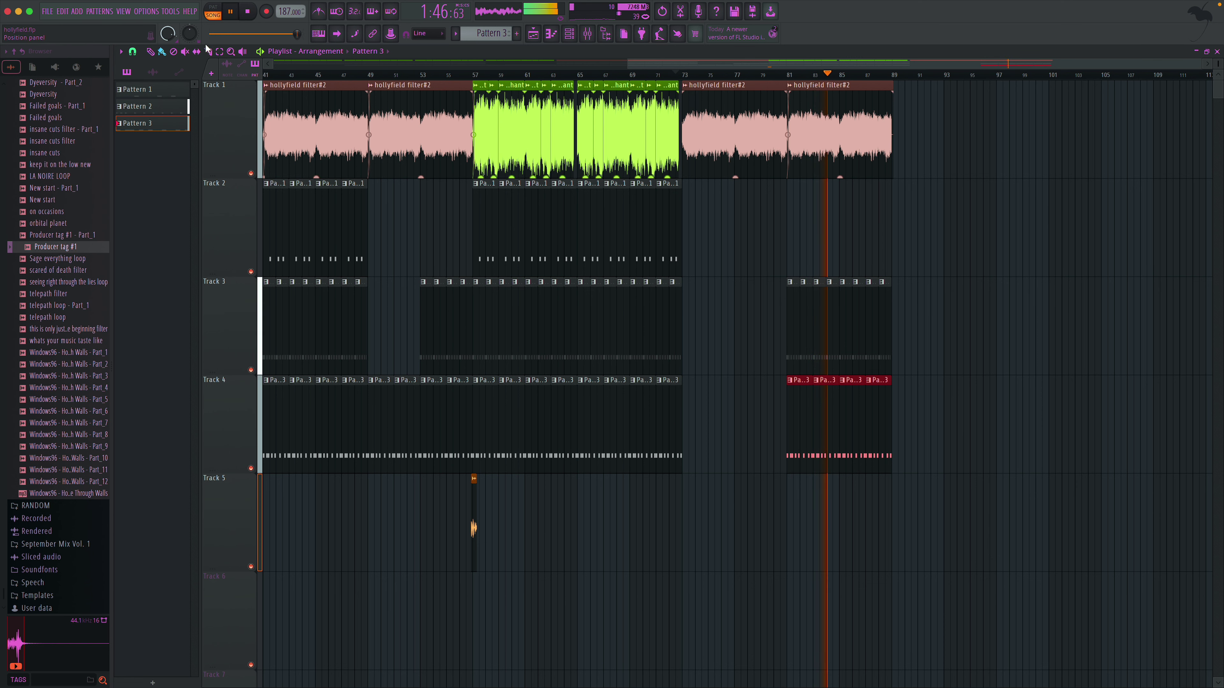
# - Copy the Hierophant and pattern clips of bars 57 to 72 on tracks 1 to 4 to bars 89 to 104
pyautogui.moveTo(481, 116); pyautogui.dragTo(675, 418)
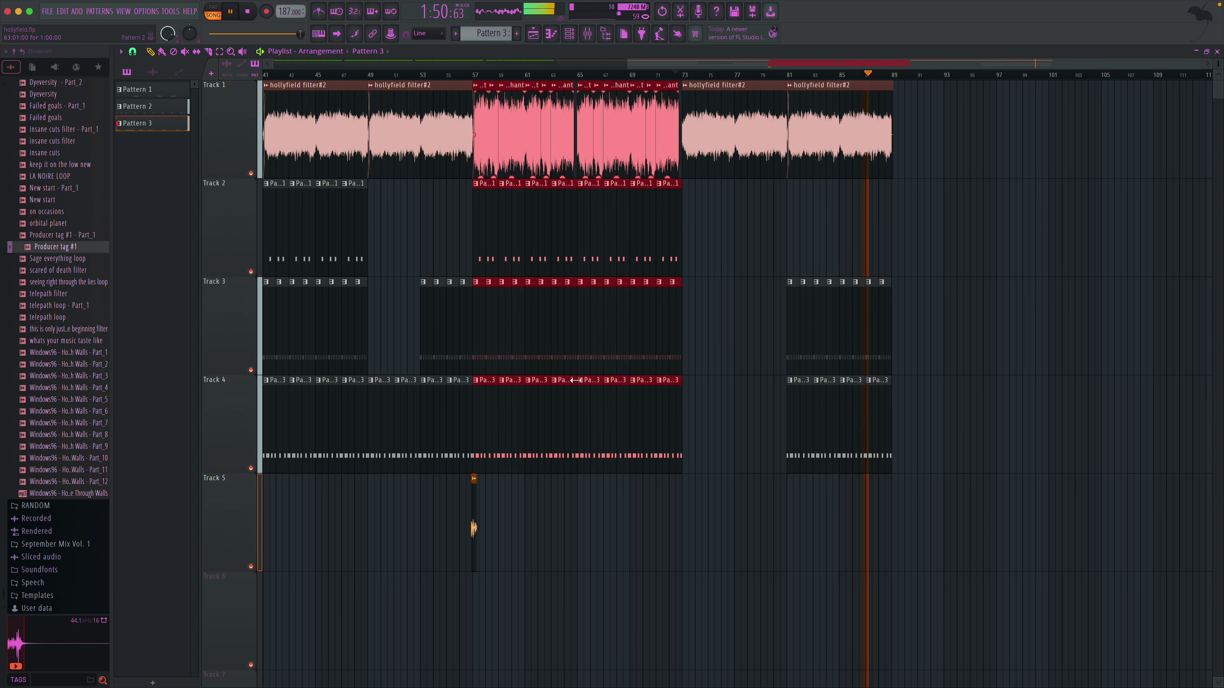
pyautogui.moveTo(481, 410); pyautogui.dragTo(905, 408)
pyautogui.press('space')
pyautogui.press('space')
pyautogui.moveTo(816, 75)
pyautogui.mouseDown()
pyautogui.moveTo(1052, 78)
pyautogui.moveTo(803, 77)
pyautogui.mouseUp()
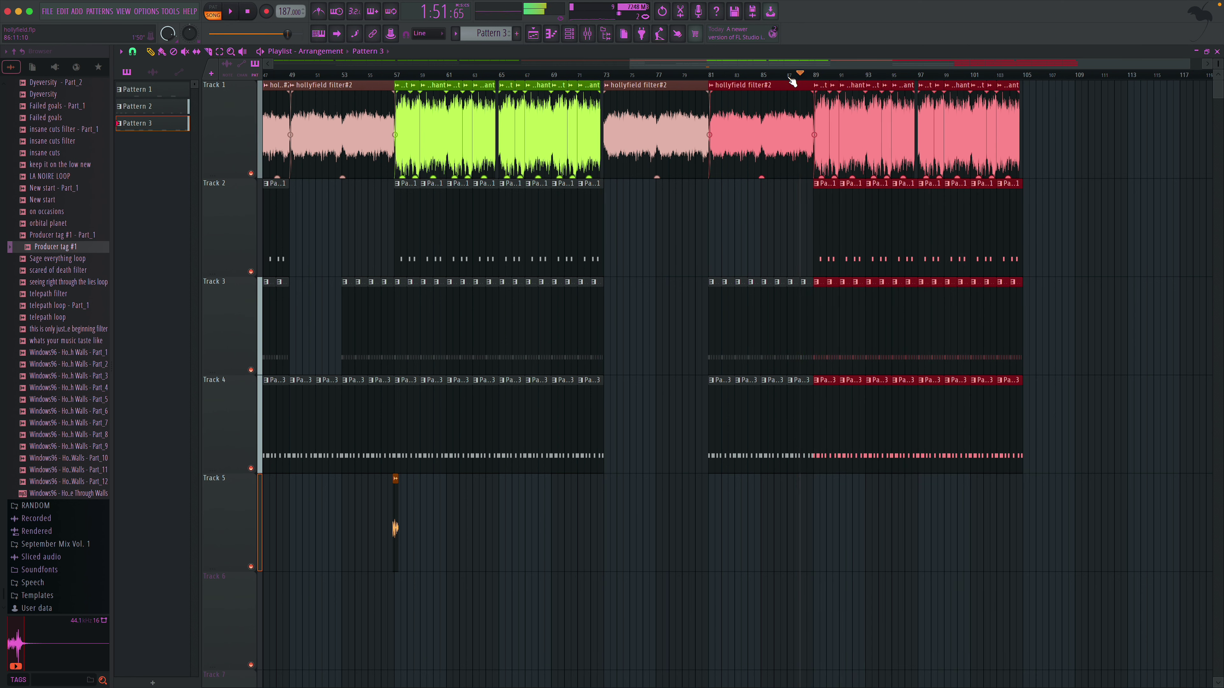
# - Create a Master volume automation clip across bars 89 to 104 on track 5 and lower its end point to zero
pyautogui.moveTo(815, 77); pyautogui.dragTo(1023, 73)
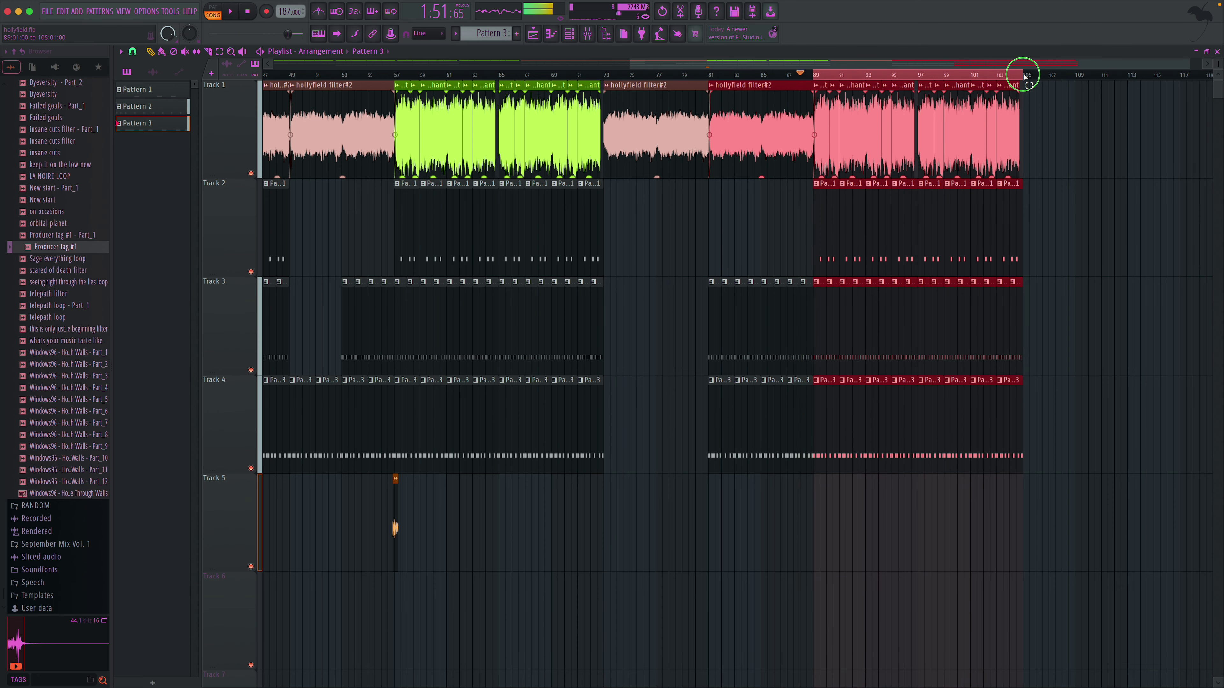
pyautogui.press('space')
pyautogui.press('F9')
pyautogui.rightClick(156, 394)
pyautogui.click(200, 477)
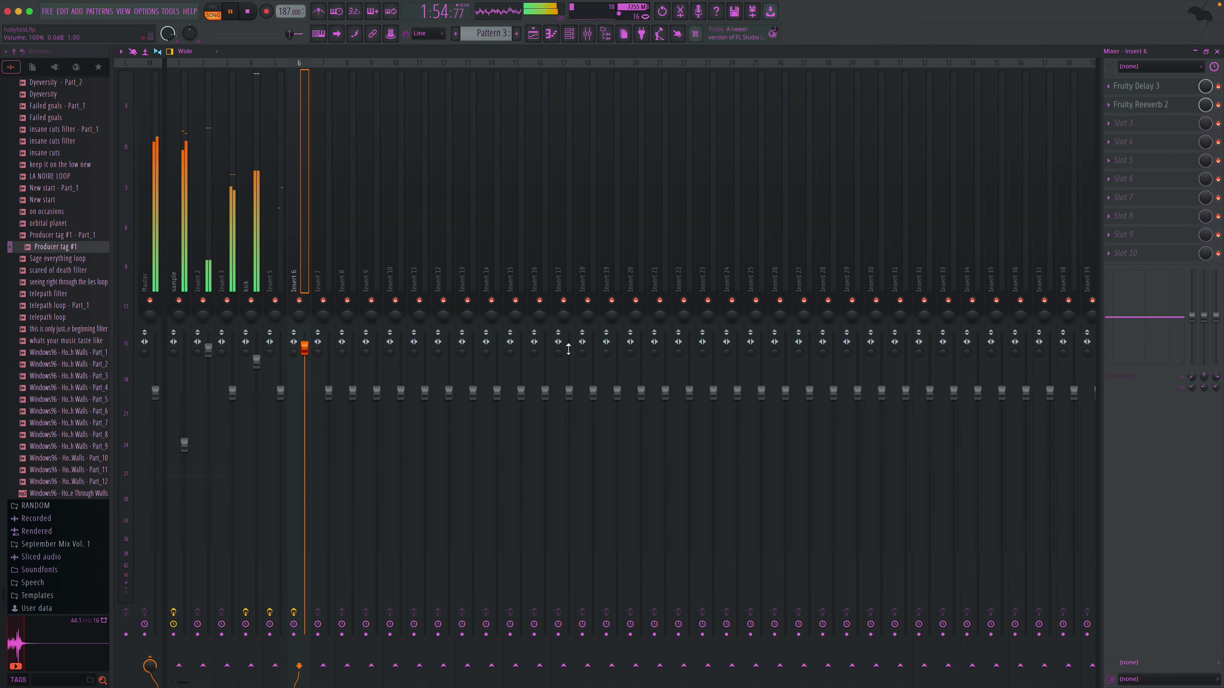
pyautogui.click(1217, 51)
pyautogui.moveTo(1025, 501); pyautogui.dragTo(1026, 576)
pyautogui.press('space')
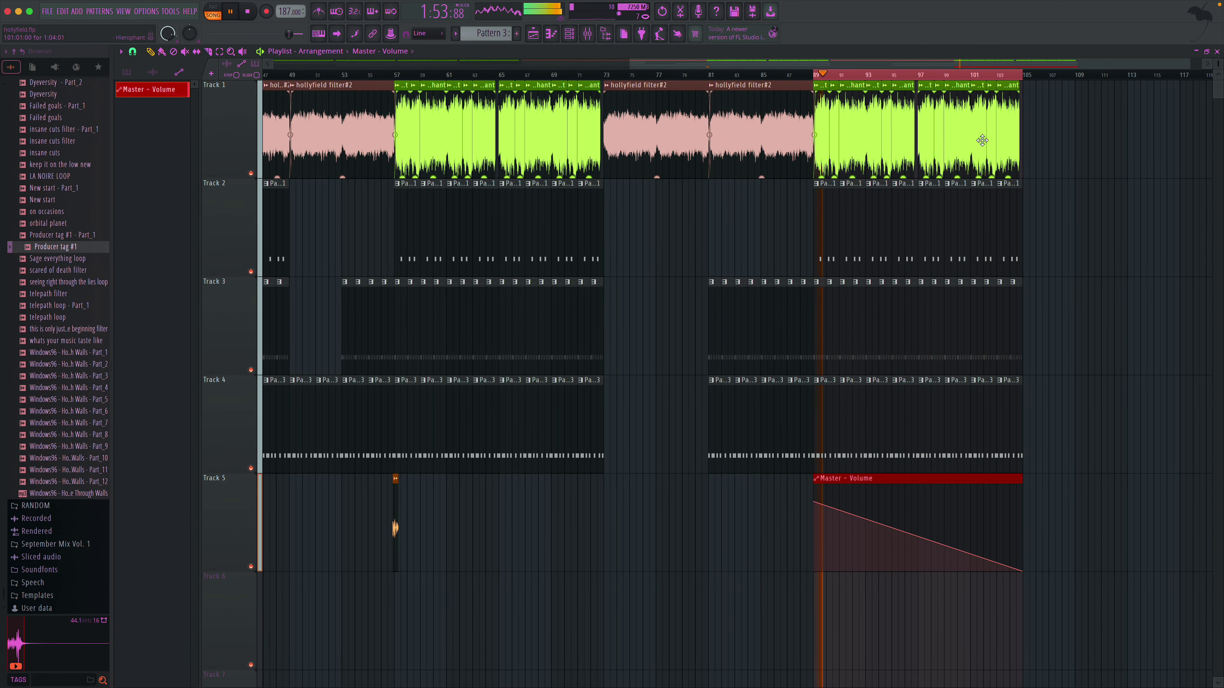
# - Play the final section from just before bar 89 to check the fade-out, with the whole arrangement in view
pyautogui.click(809, 74)
pyautogui.press('space')
pyautogui.click(231, 52)
pyautogui.rightClick(563, 189)
pyautogui.click(133, 52)
pyautogui.click(139, 76)
pyautogui.click(151, 52)
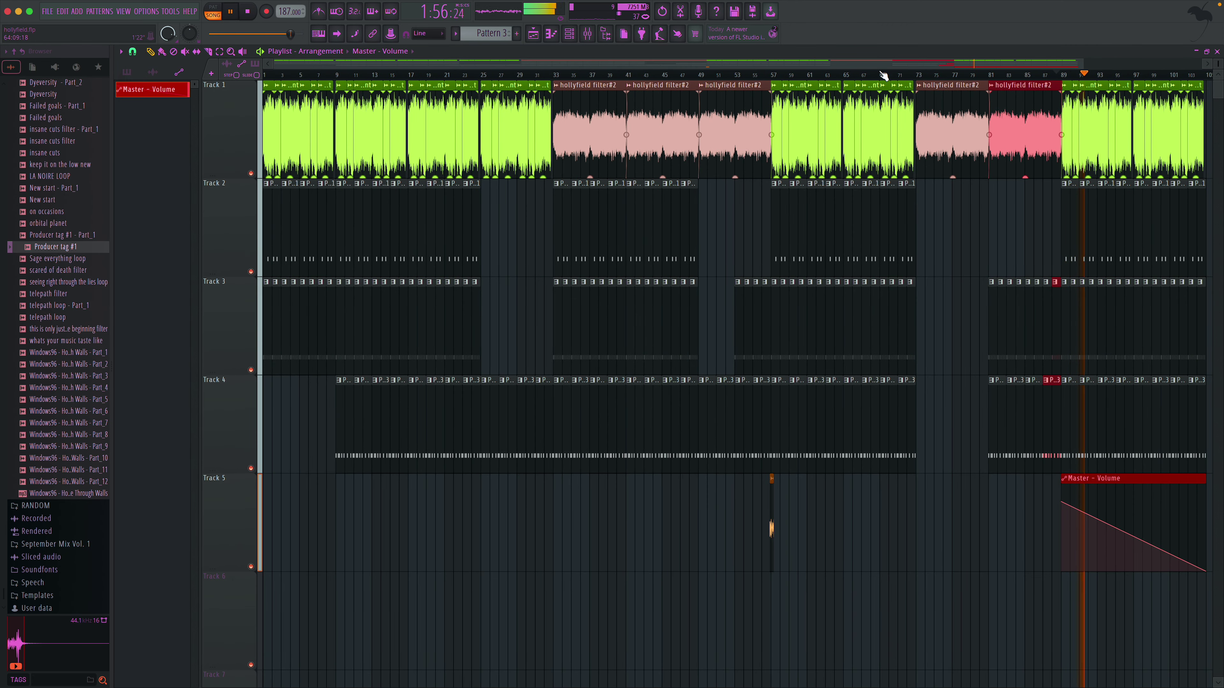
# - Export the song to the Desktop as a wave file named hollyfield
pyautogui.click(770, 11)
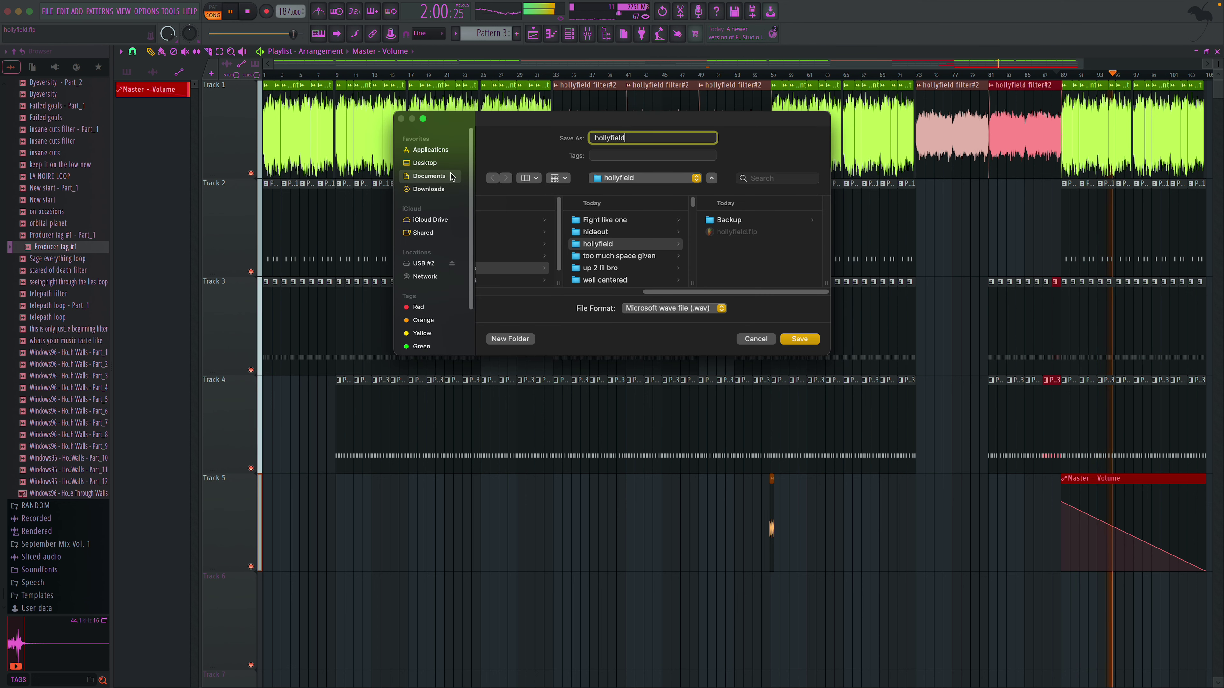
pyautogui.click(424, 163)
pyautogui.click(799, 339)
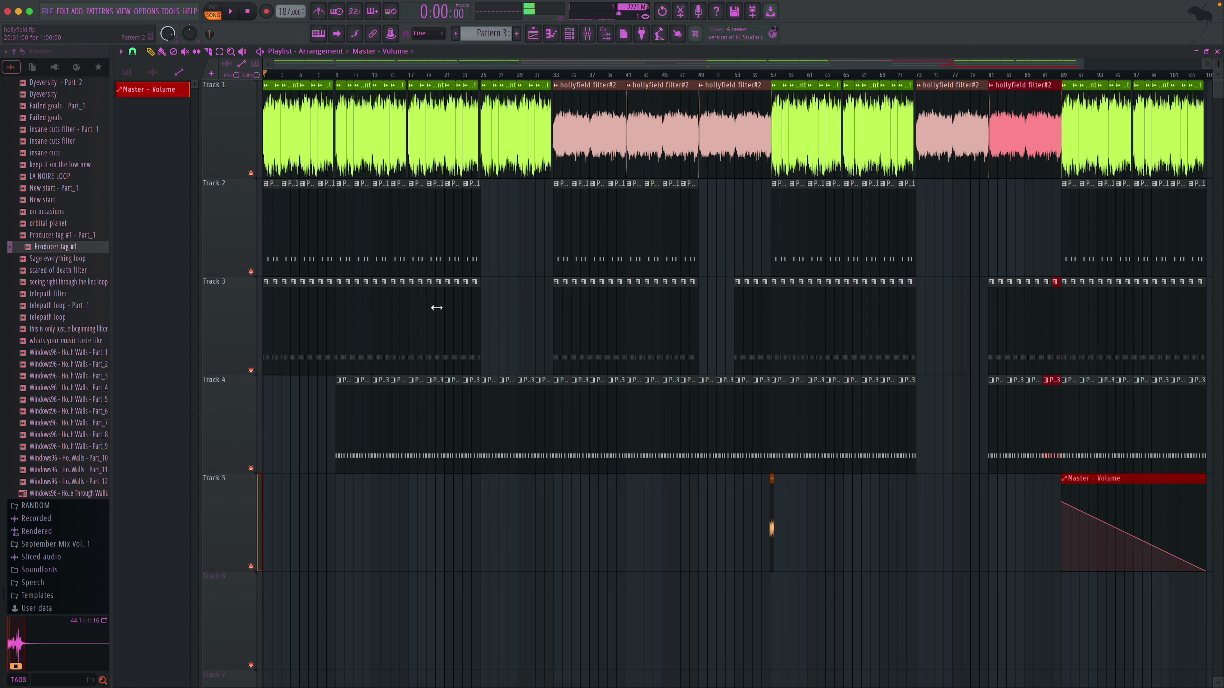
# - Start a new project from the Empty template, saving the changes to hollyfield.flp
pyautogui.click(47, 12)
pyautogui.moveTo(88, 35)
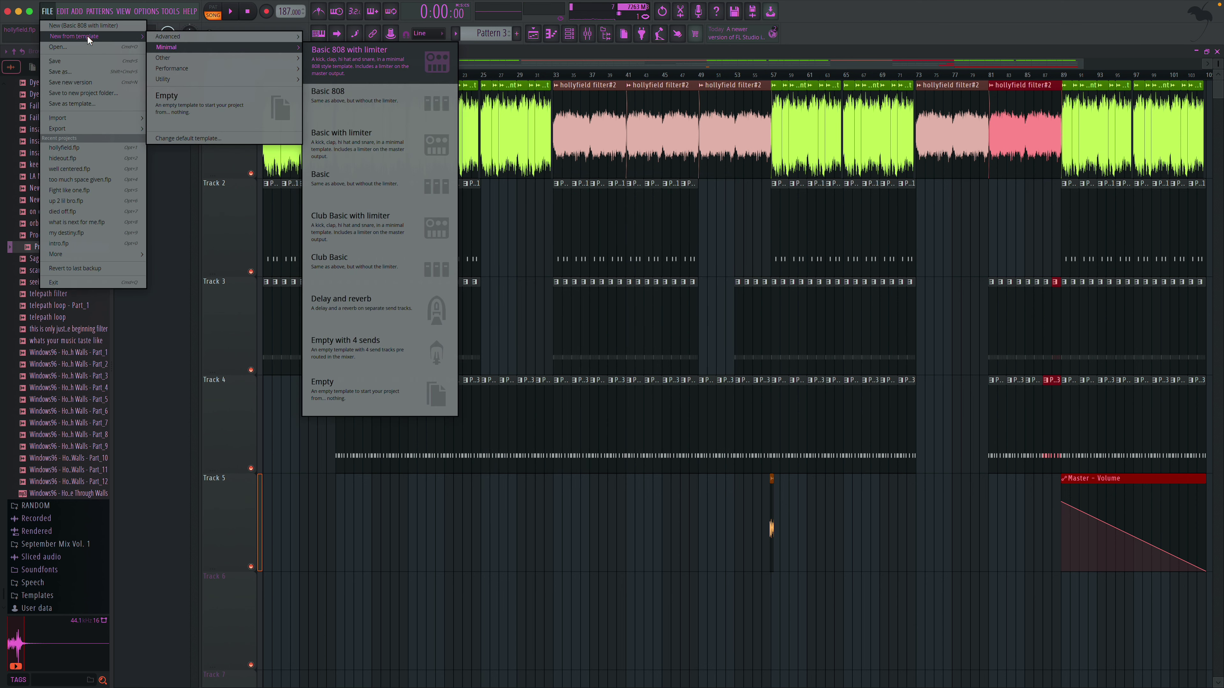
pyautogui.click(229, 119)
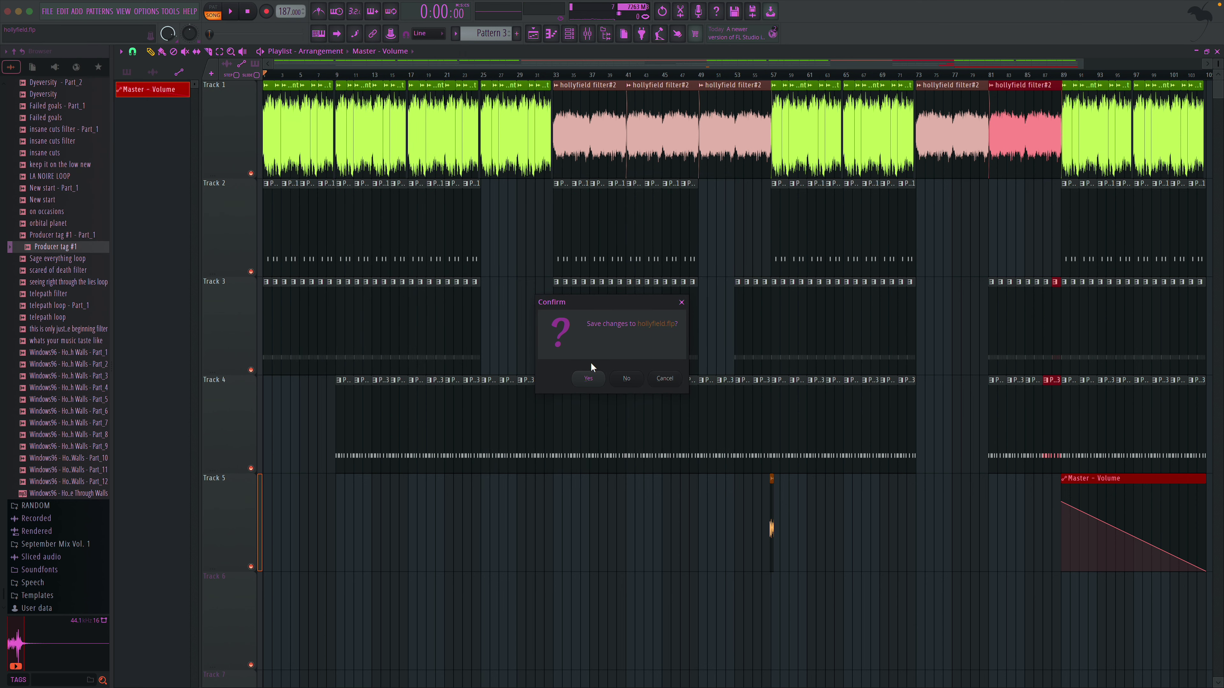
pyautogui.click(593, 379)
pyautogui.scroll(7, 82, 300)
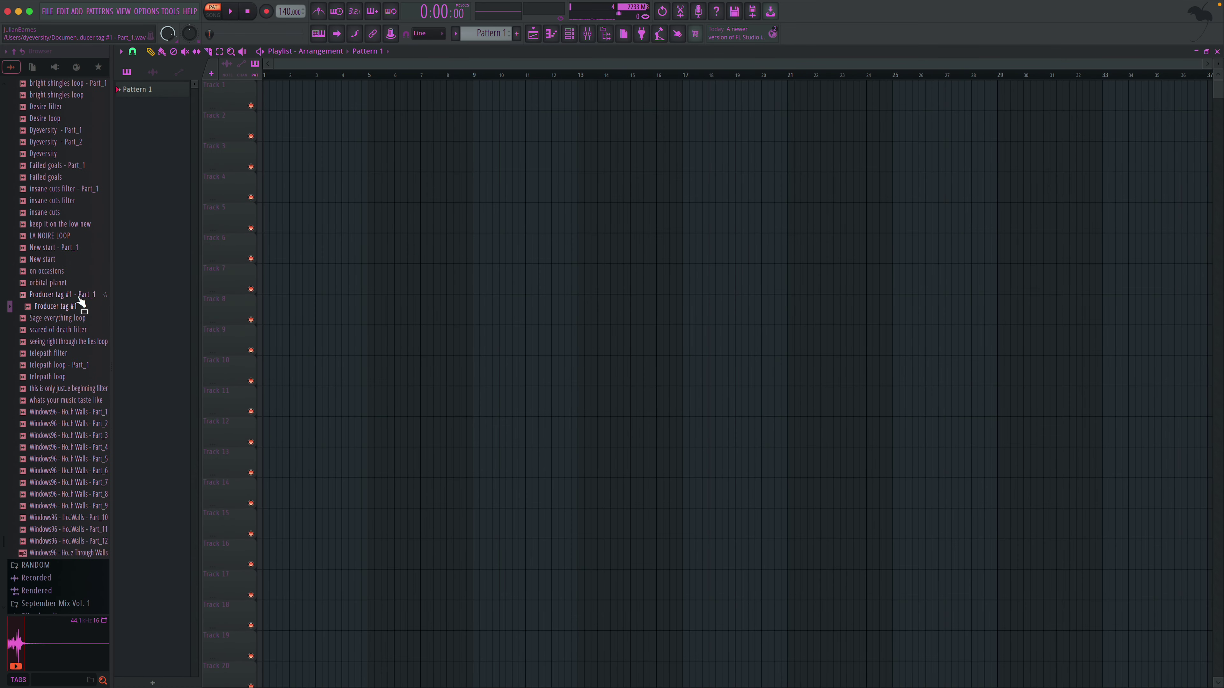
pyautogui.scroll(3, 52, 250)
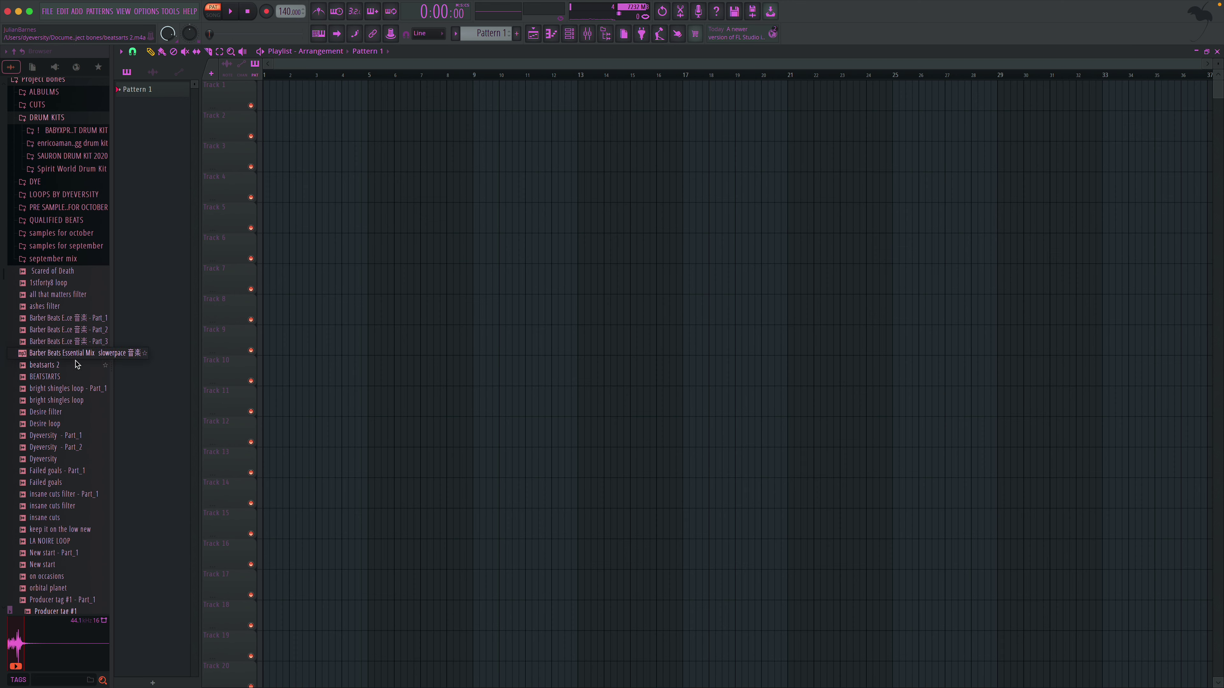
pyautogui.scroll(-7, 77, 365)
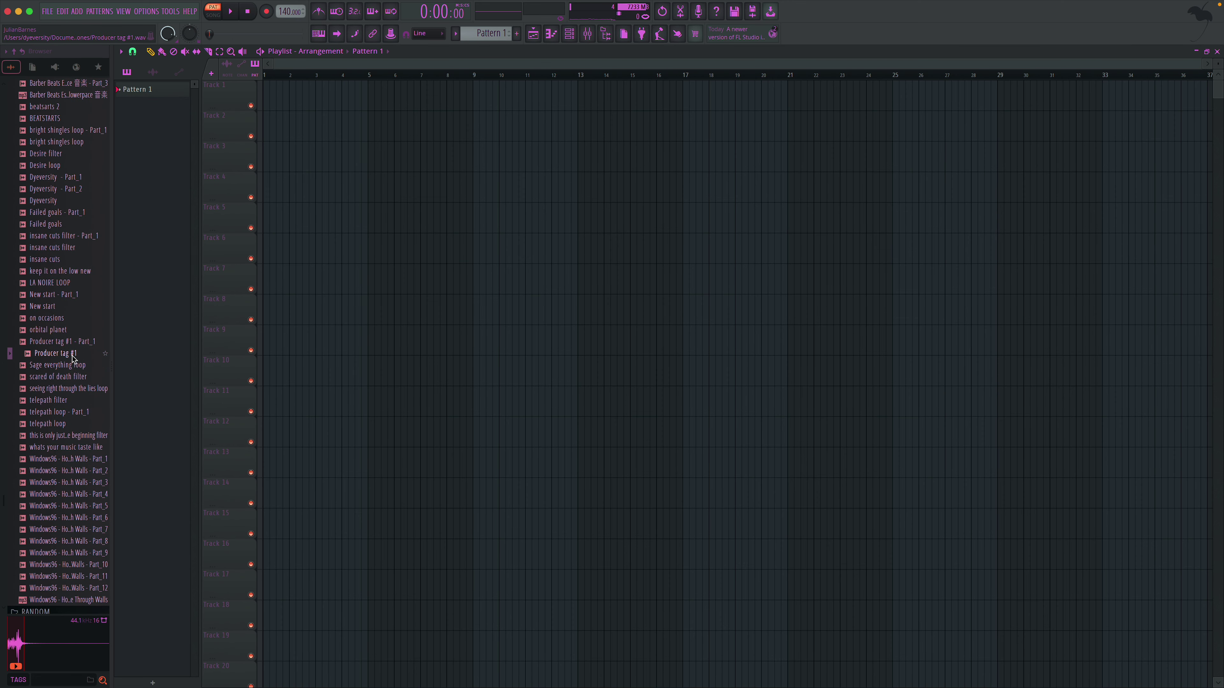
pyautogui.scroll(10, 73, 358)
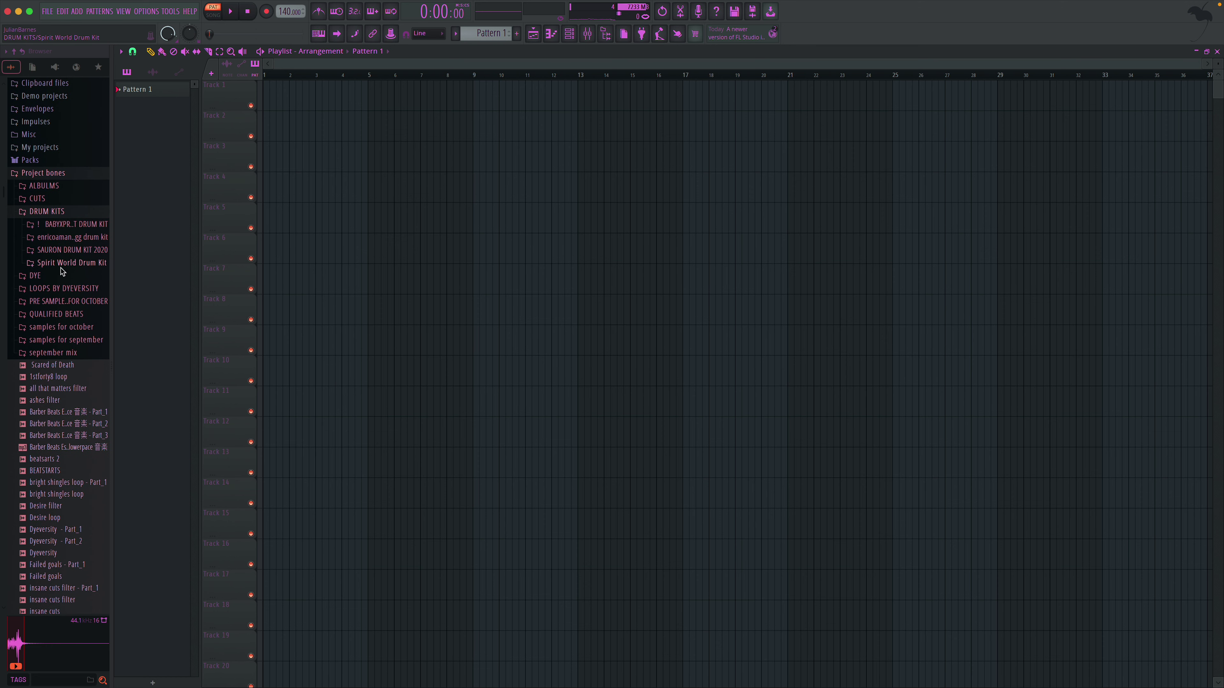
# - Import the Hierophant MP3 from the Desktop as an audio clip at the start of track 1
pyautogui.click(30, 12)
pyautogui.moveTo(311, 676); pyautogui.dragTo(278, 153)
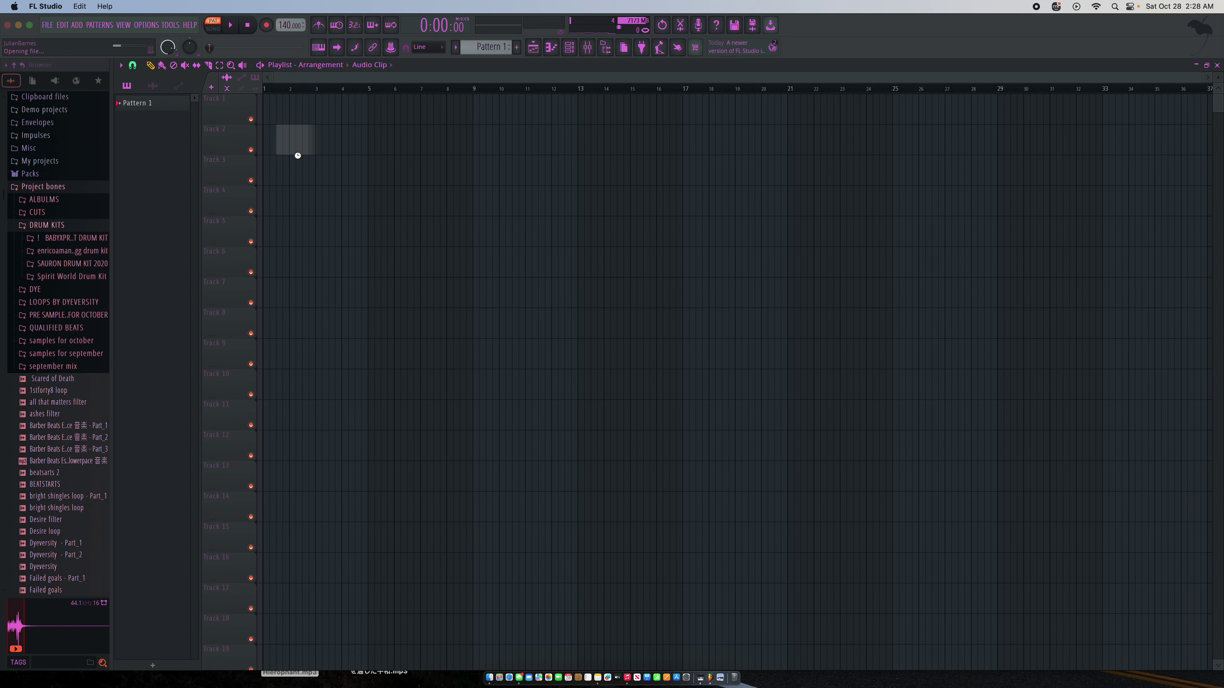
pyautogui.moveTo(312, 148); pyautogui.dragTo(264, 95)
pyautogui.click(31, 26)
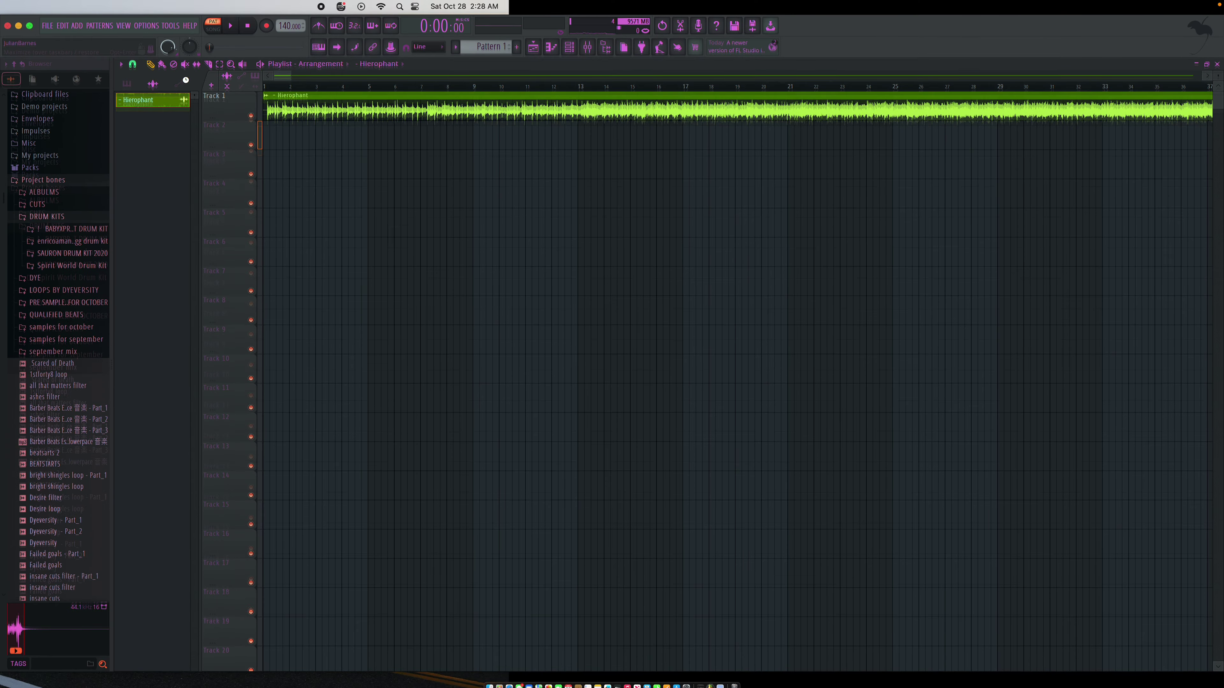
# - Audition the late part of the Hierophant clip, skipping through it from about bar 1660 to its end
pyautogui.moveTo(289, 64); pyautogui.dragTo(1106, 65)
pyautogui.click(580, 75)
pyautogui.press('space')
pyautogui.click(672, 74)
pyautogui.click(518, 74)
pyautogui.click(788, 74)
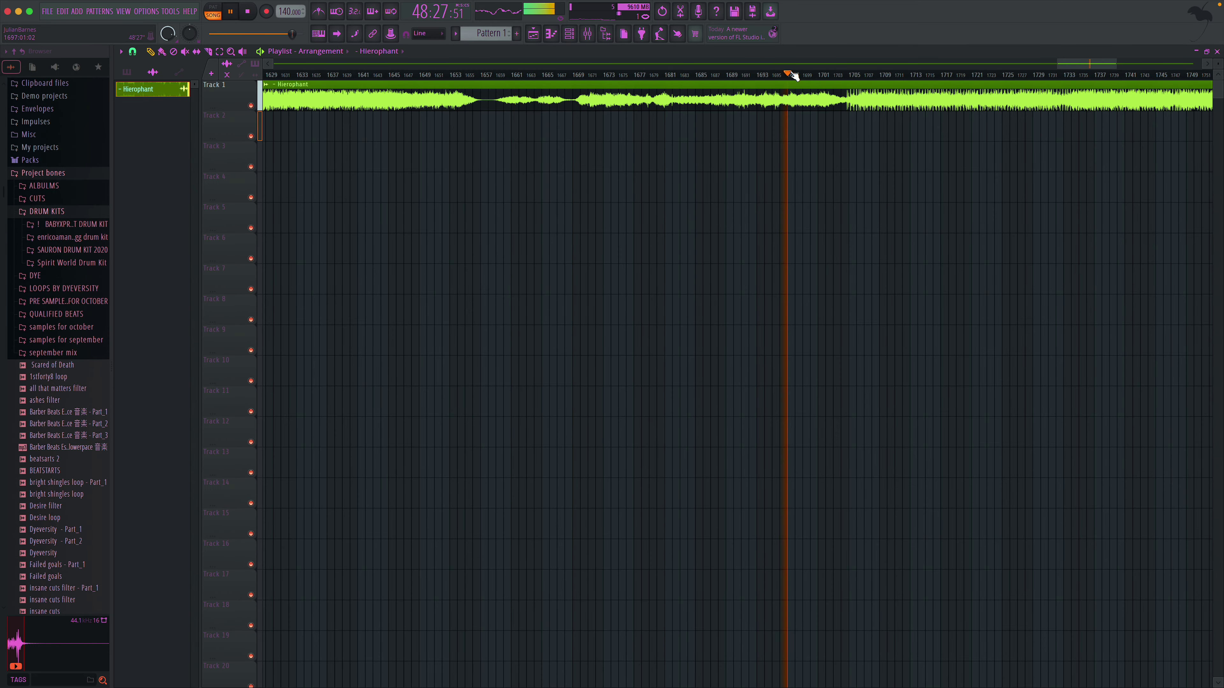
pyautogui.hscroll(10, 808, 74)
pyautogui.hscroll(4, 809, 76)
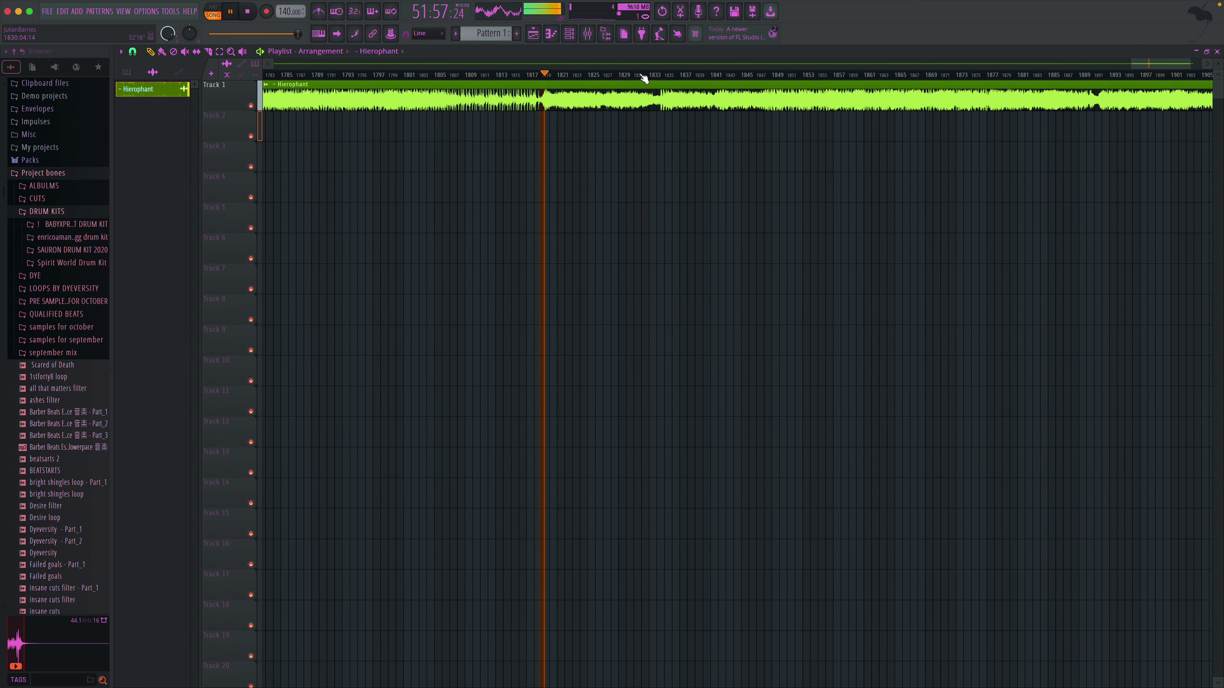
pyautogui.click(664, 75)
pyautogui.hscroll(2, 663, 74)
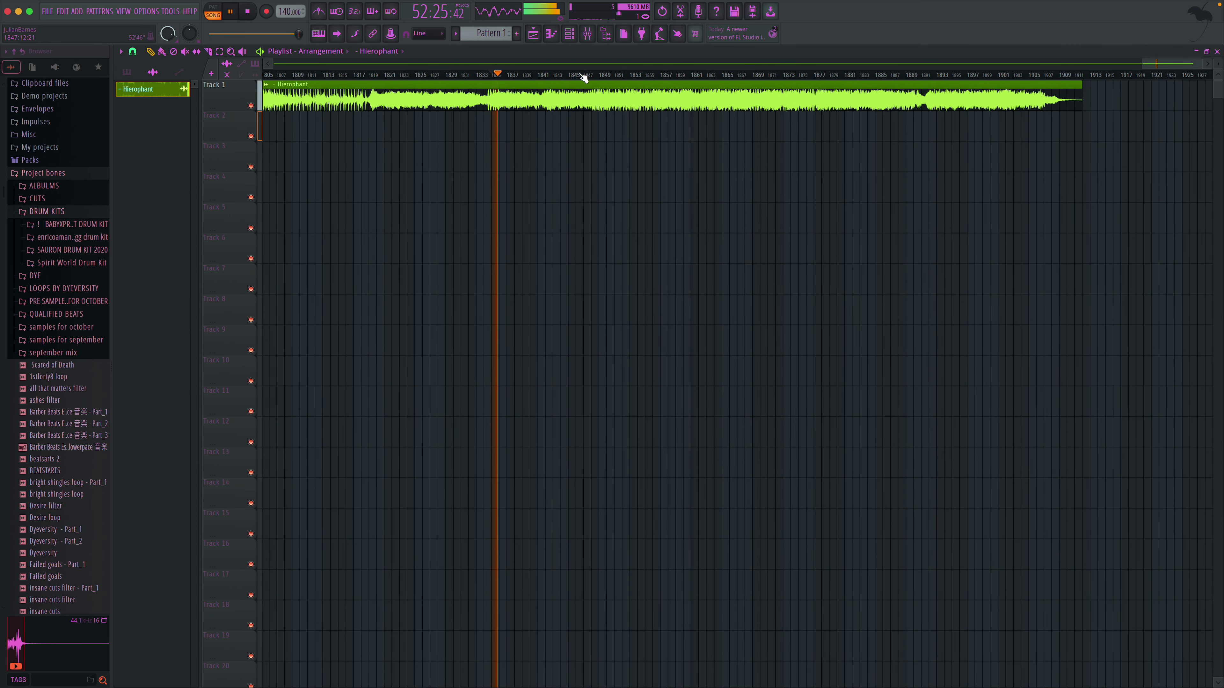
# - Replay the passage around bars 1829 to 1843 of the Hierophant clip to locate the section to sample
pyautogui.hscroll(-1, 524, 72)
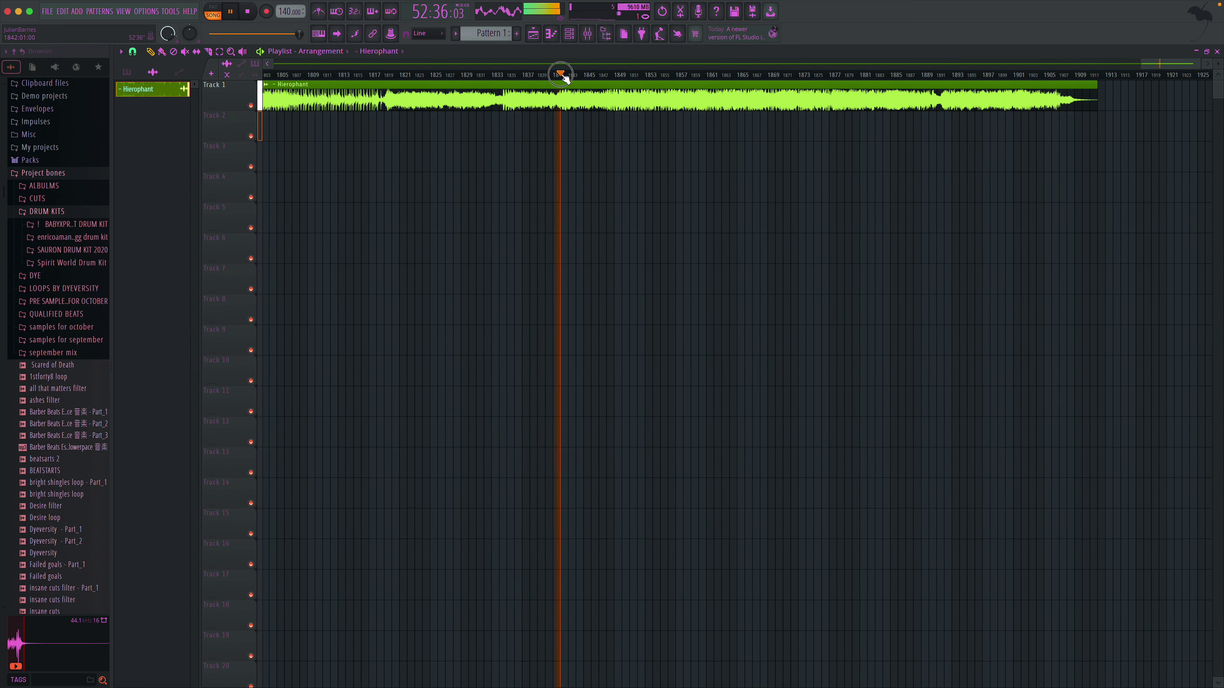
pyautogui.click(582, 75)
pyautogui.click(545, 75)
pyautogui.click(503, 77)
pyautogui.click(484, 74)
pyautogui.hscroll(-1, 527, 66)
pyautogui.click(541, 76)
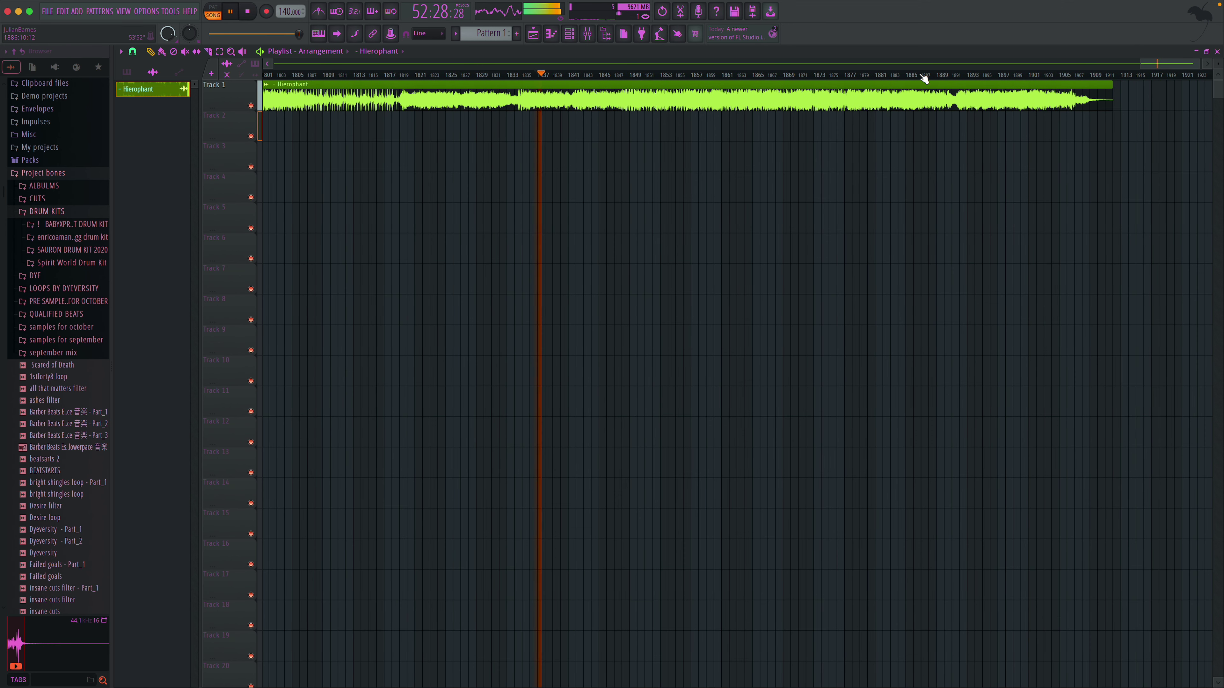
pyautogui.click(540, 76)
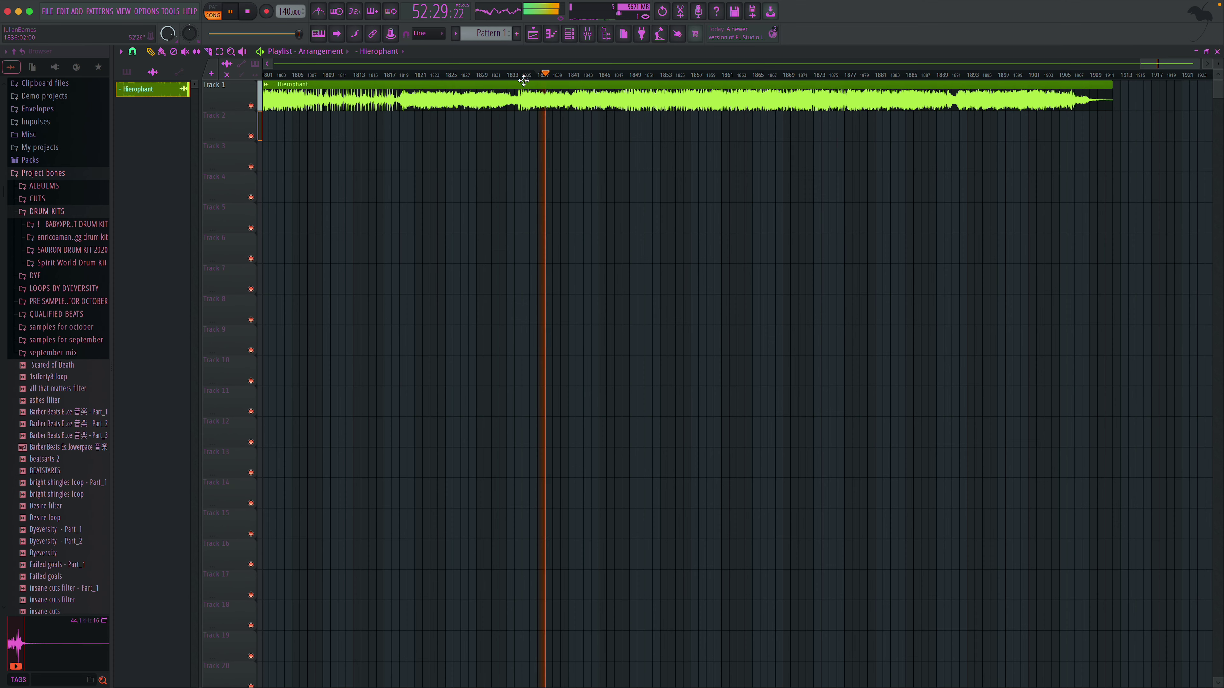
pyautogui.click(487, 76)
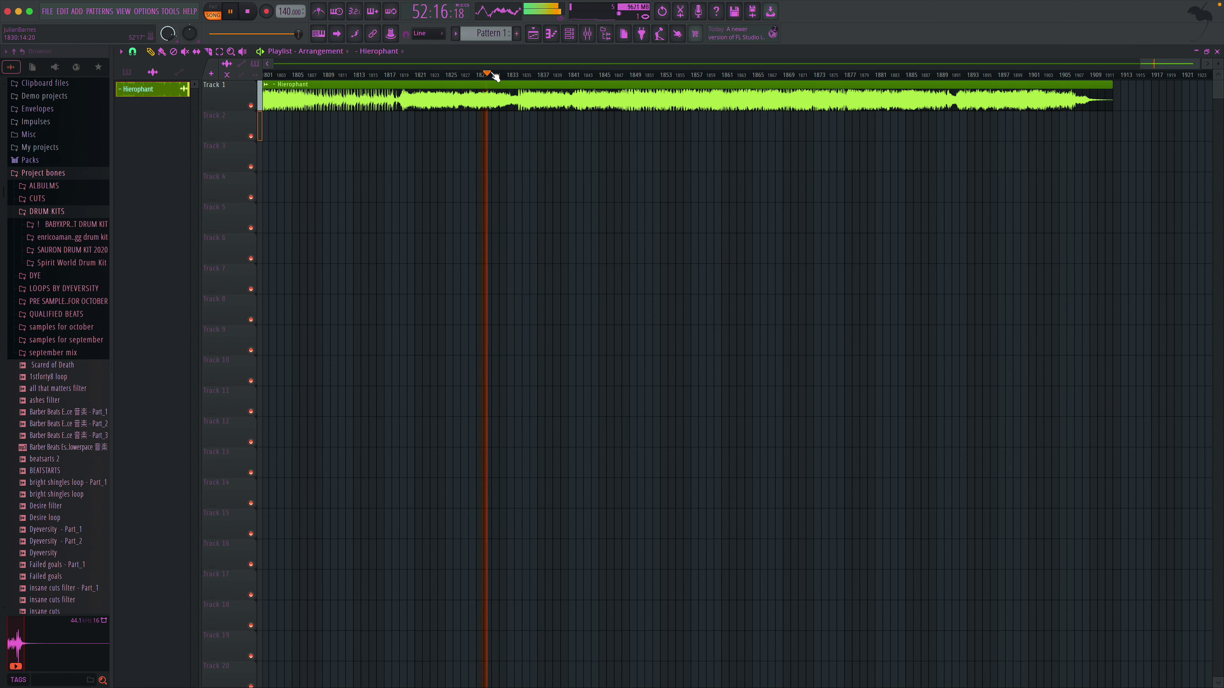
pyautogui.press('space')
pyautogui.press('space')
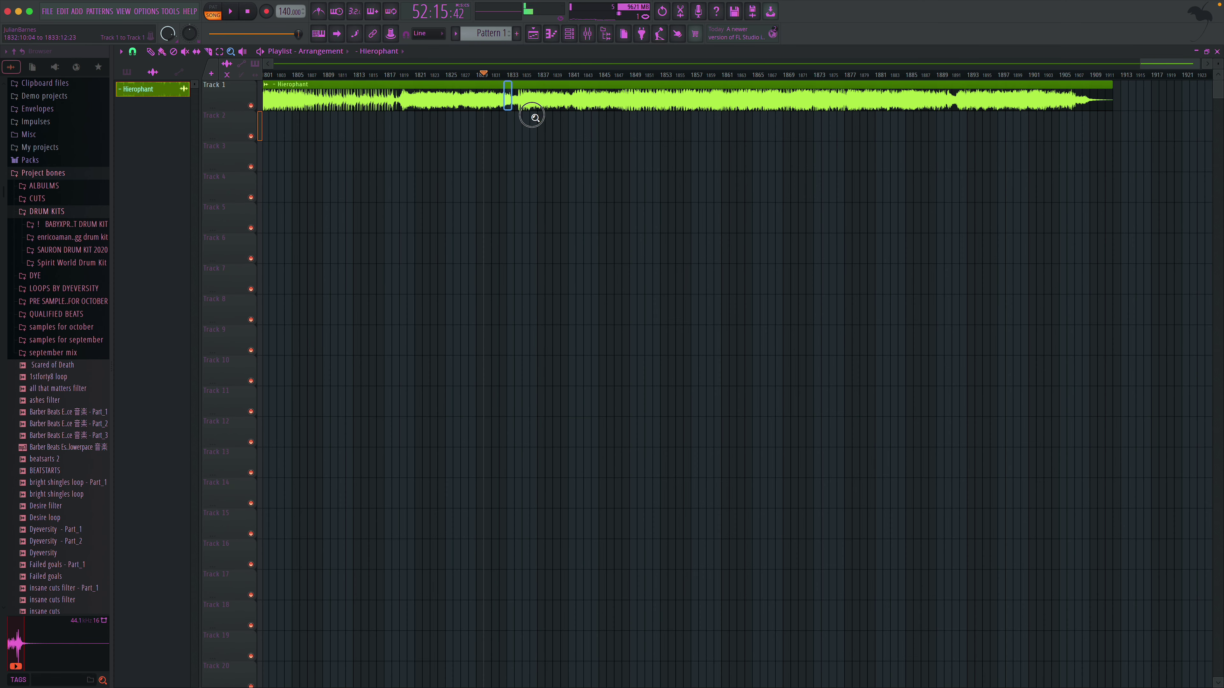
# - Find the loop's starting point just before bar 1837 by ear and slice the Hierophant clip there
pyautogui.click(533, 115)
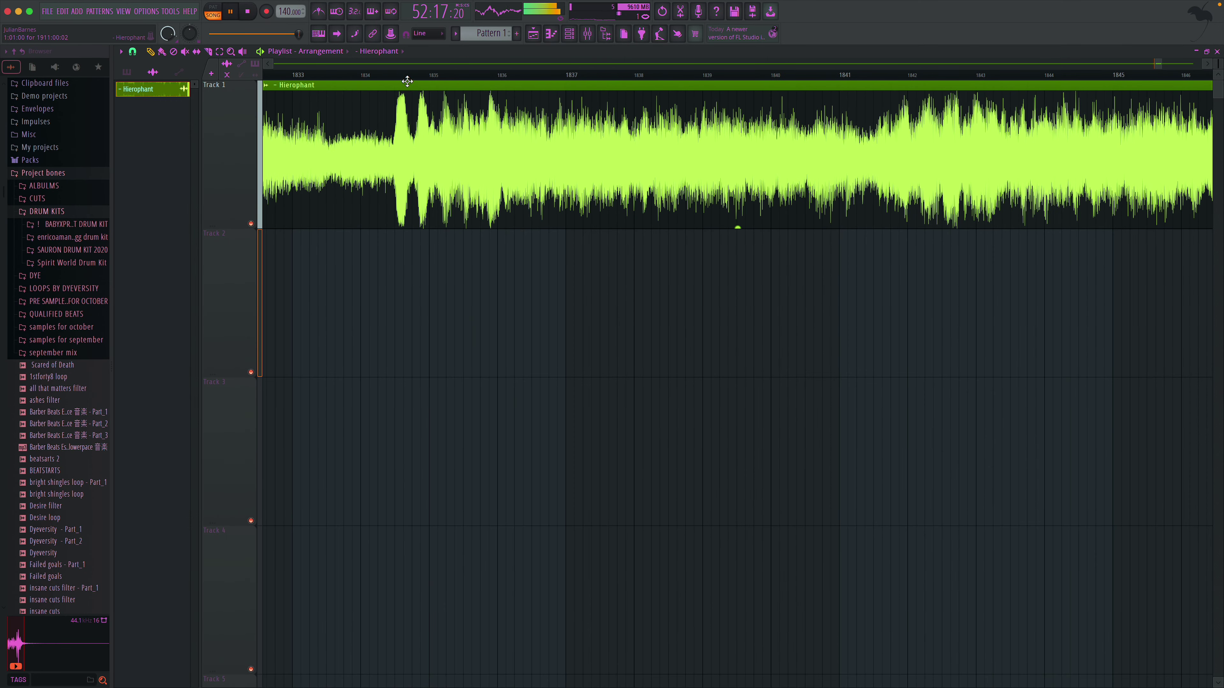
pyautogui.click(578, 75)
pyautogui.click(575, 75)
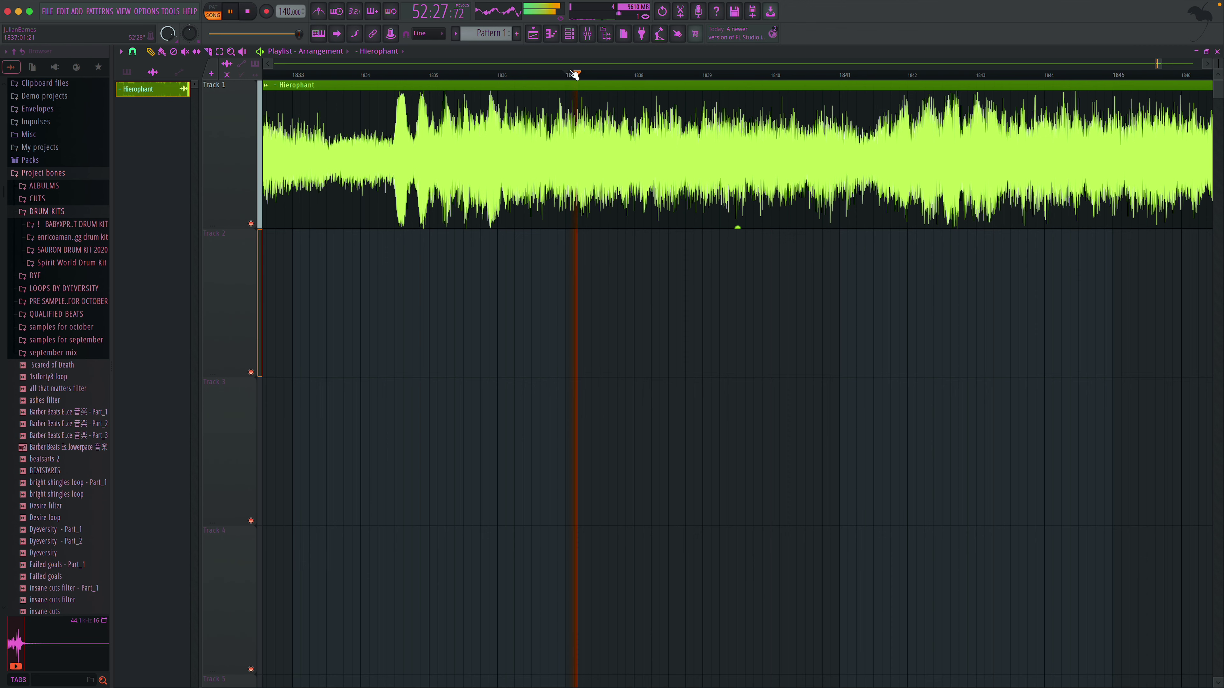
pyautogui.click(533, 73)
pyautogui.click(556, 73)
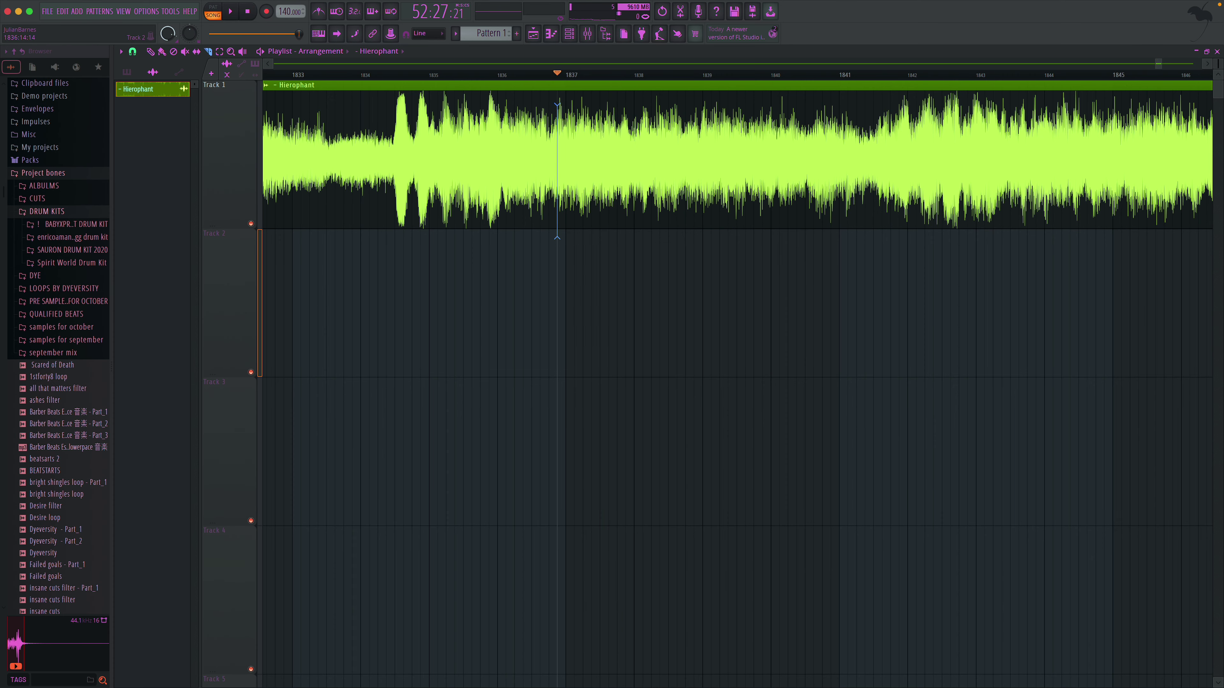
# - Move the sliced end section to the start of track 2 and delete the remaining Hierophant audio from track 1
pyautogui.click(236, 52)
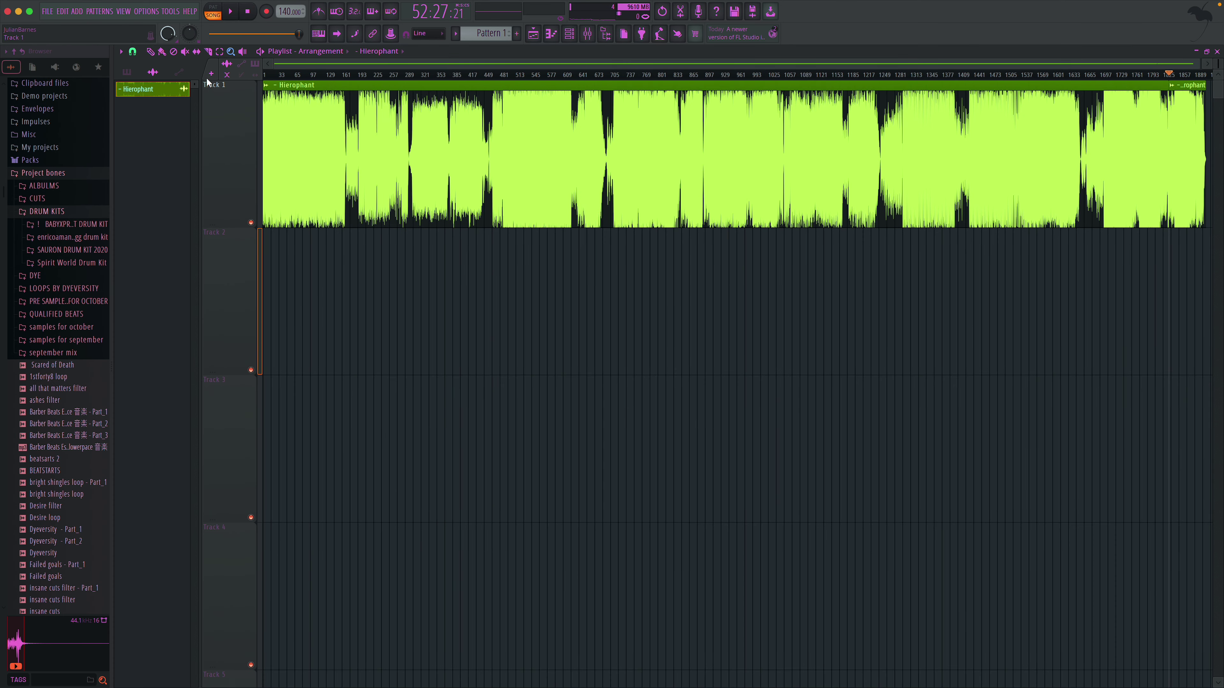
pyautogui.moveTo(482, 285); pyautogui.dragTo(175, 307)
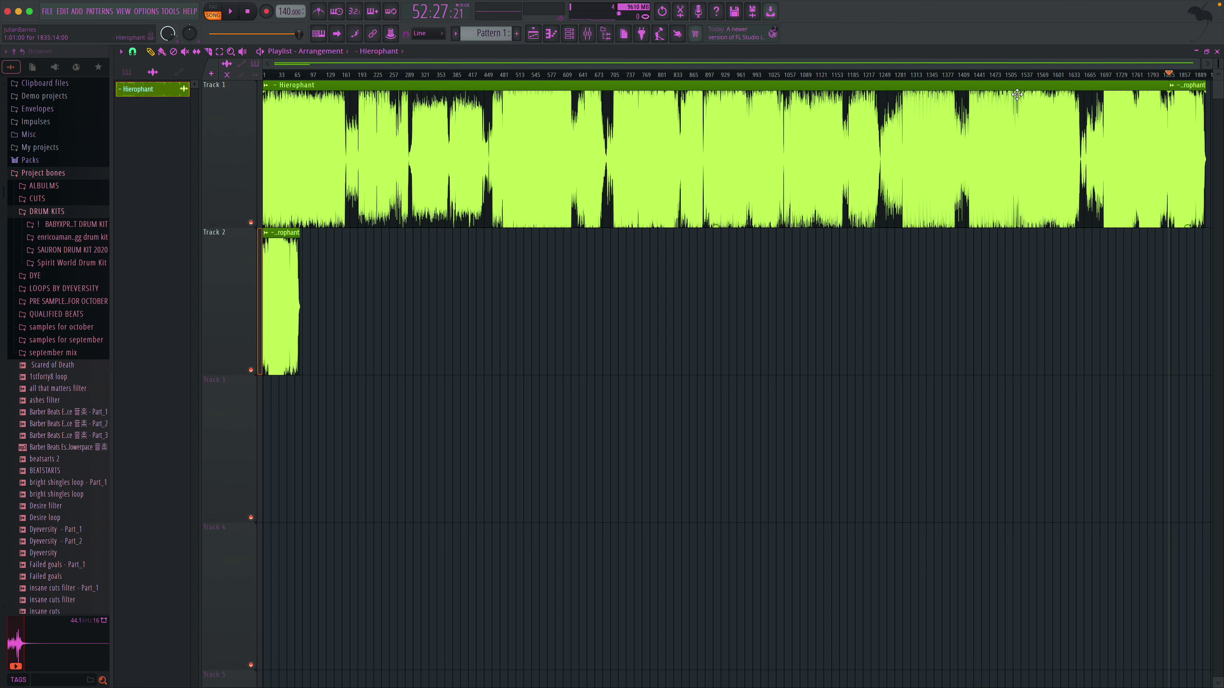
pyautogui.rightClick(1177, 132)
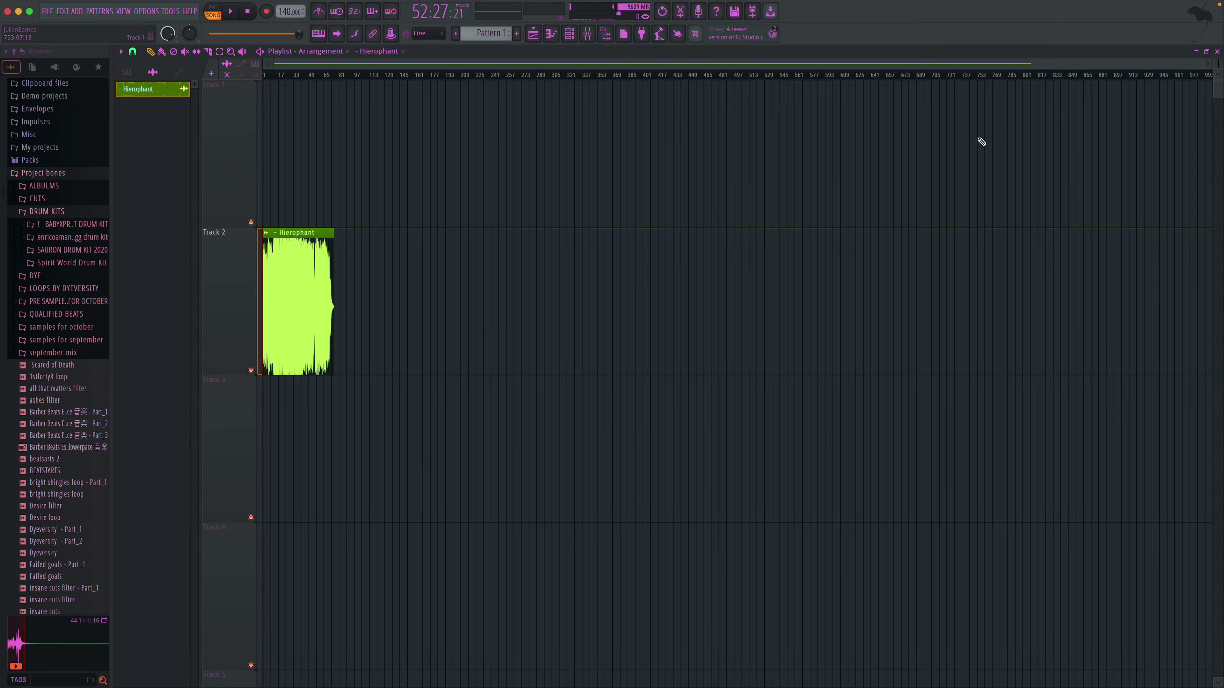
# - Play the opening bars of the Hierophant clip on track 2 close up to judge where the loop ends
pyautogui.click(231, 53)
pyautogui.moveTo(397, 299); pyautogui.dragTo(126, 315)
pyautogui.moveTo(484, 213); pyautogui.dragTo(167, 304)
pyautogui.press('space')
pyautogui.moveTo(510, 205); pyautogui.dragTo(231, 193)
pyautogui.press('space')
pyautogui.press('space')
pyautogui.press('space')
pyautogui.press('space')
# - Slice the Hierophant clip on track 2 at 2:12:00 and delete everything after the cut
pyautogui.click(208, 53)
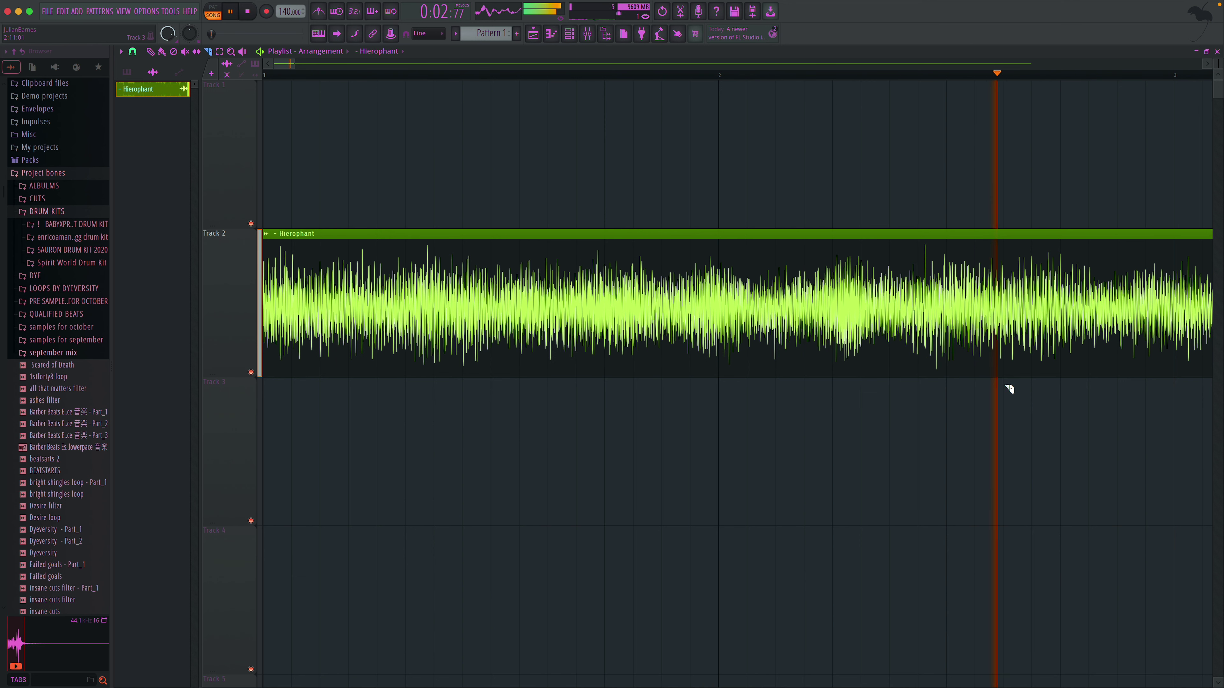
pyautogui.moveTo(1014, 314); pyautogui.dragTo(1027, 292)
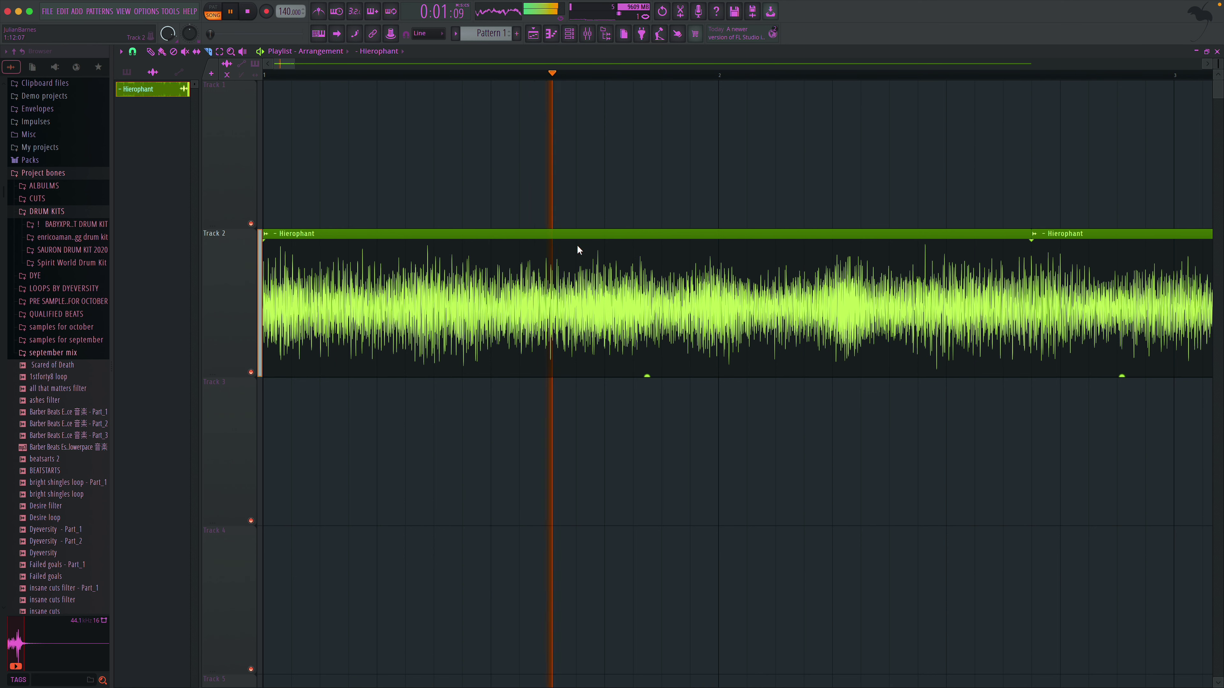
pyautogui.rightClick(1058, 287)
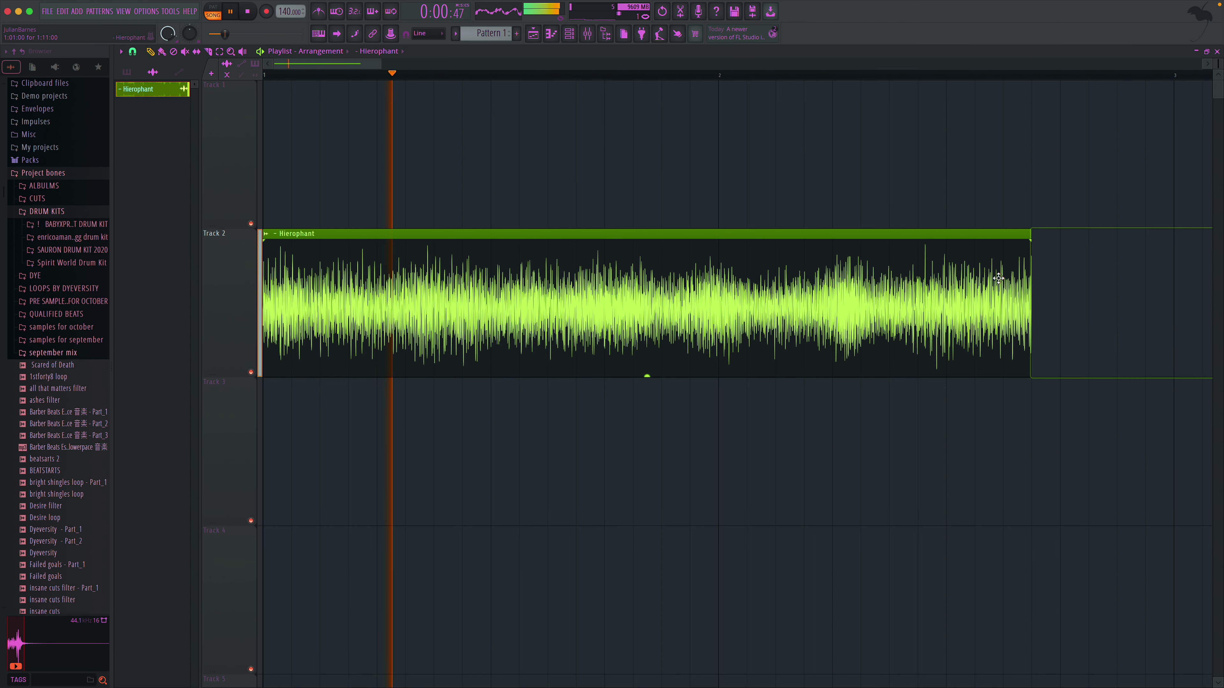
# - Place a copy of the trimmed loop at 2:13:00 on track 2 and play the two clips together
pyautogui.click(1060, 285)
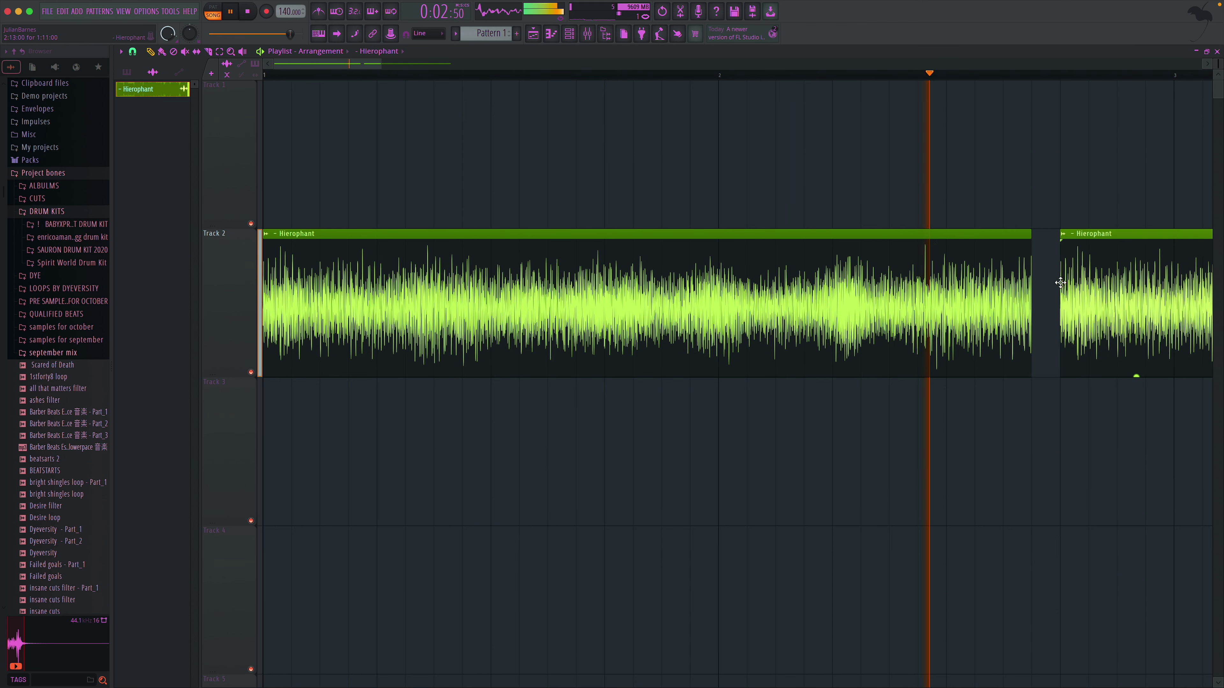
pyautogui.moveTo(380, 61); pyautogui.dragTo(579, 112)
pyautogui.press('space')
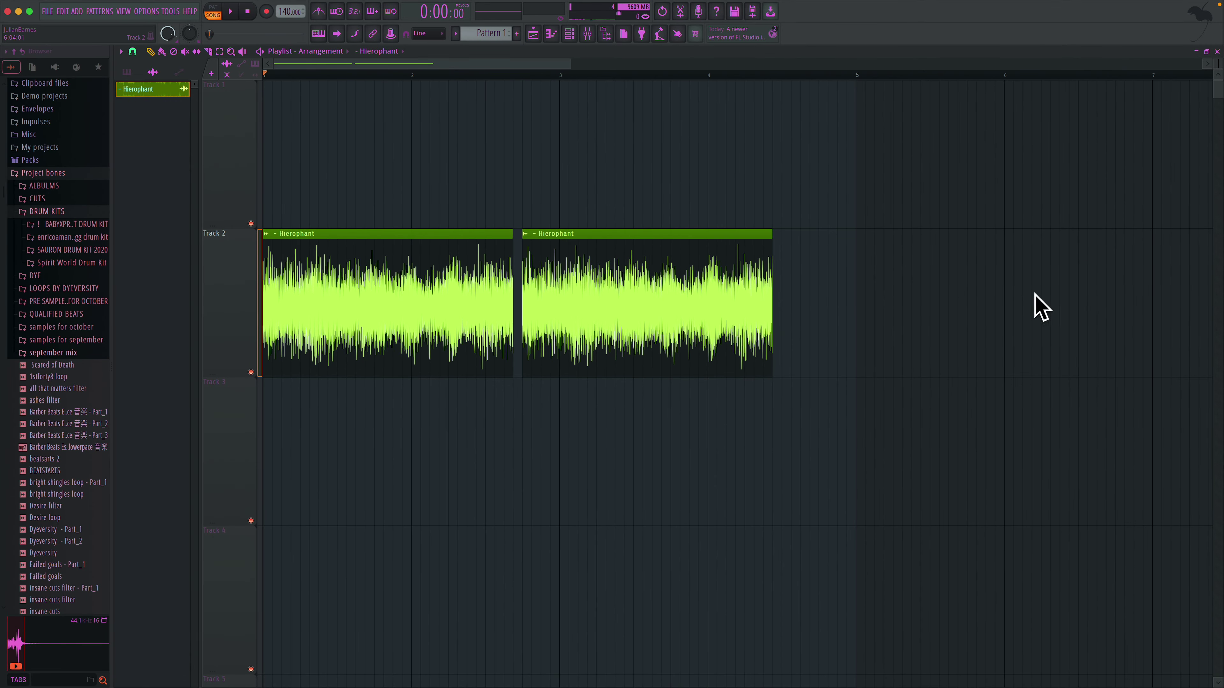
# - Place another Hierophant clip after the two loops on track 2 and extend its start back to 4:09:00
pyautogui.press('space')
pyautogui.moveTo(1157, 299); pyautogui.dragTo(1024, 289)
pyautogui.hscroll(5, 840, 281)
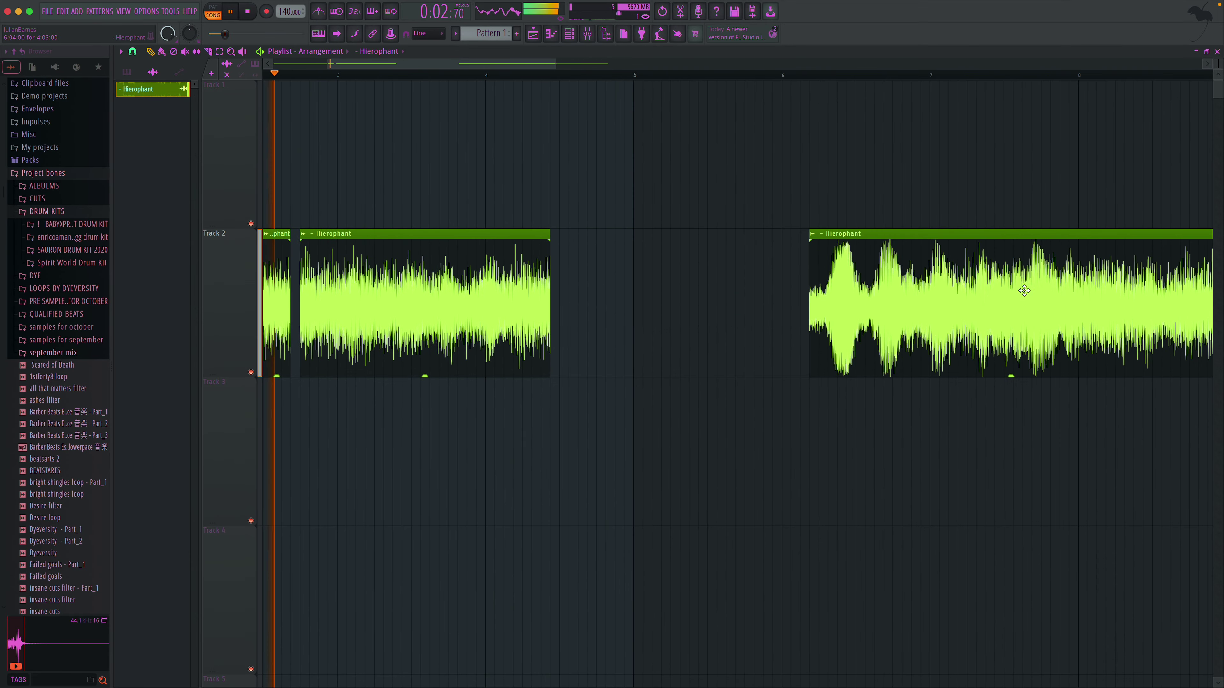
pyautogui.moveTo(809, 273); pyautogui.dragTo(560, 266)
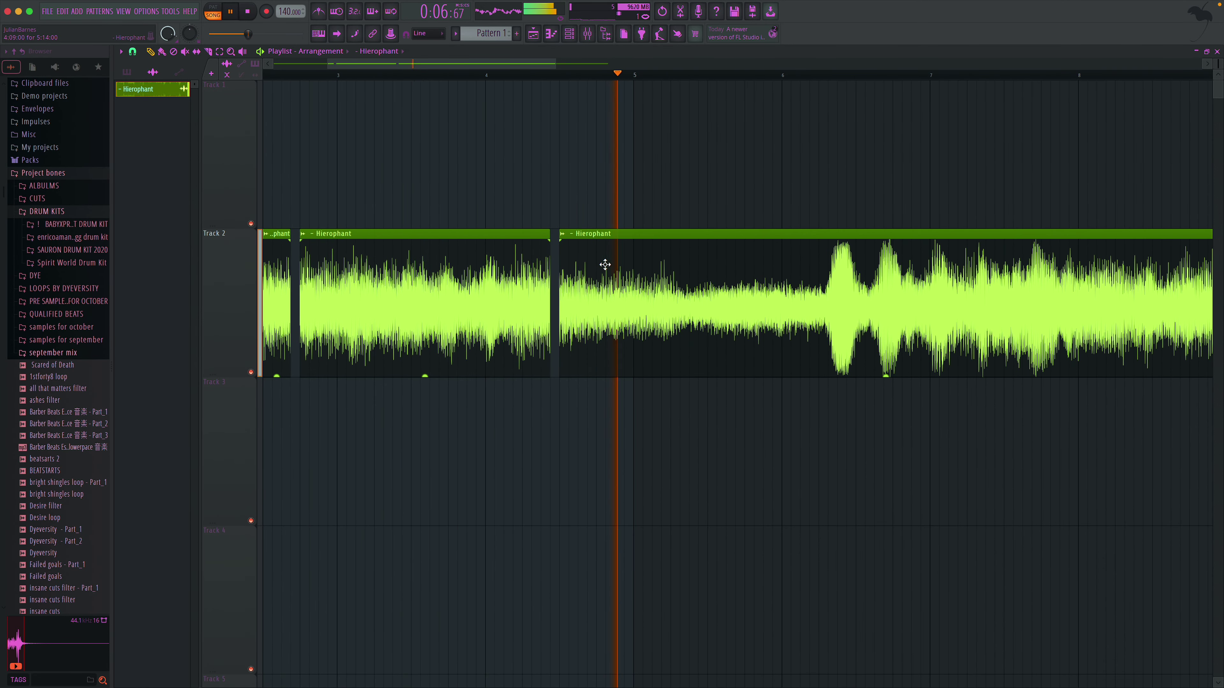
# - Cut the third clip off at 6:05:00, removing the rest, and place a copy directly behind it
pyautogui.press('space')
pyautogui.moveTo(828, 276); pyautogui.dragTo(826, 277)
pyautogui.rightClick(946, 307)
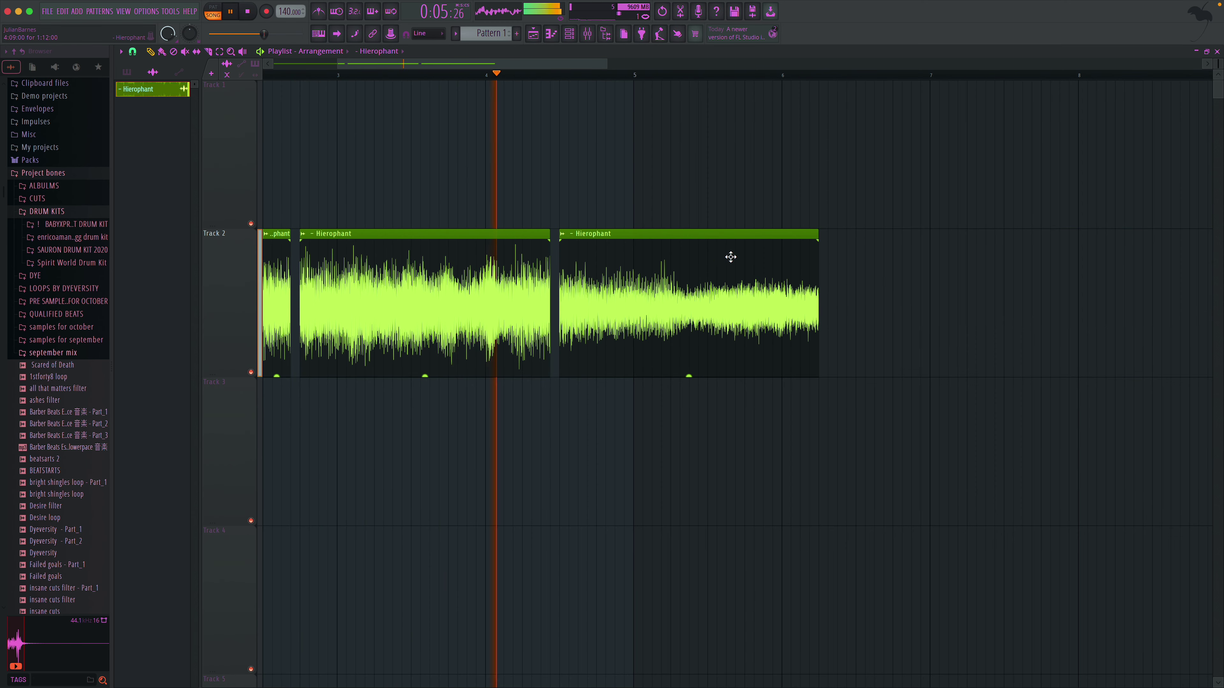
pyautogui.click(821, 278)
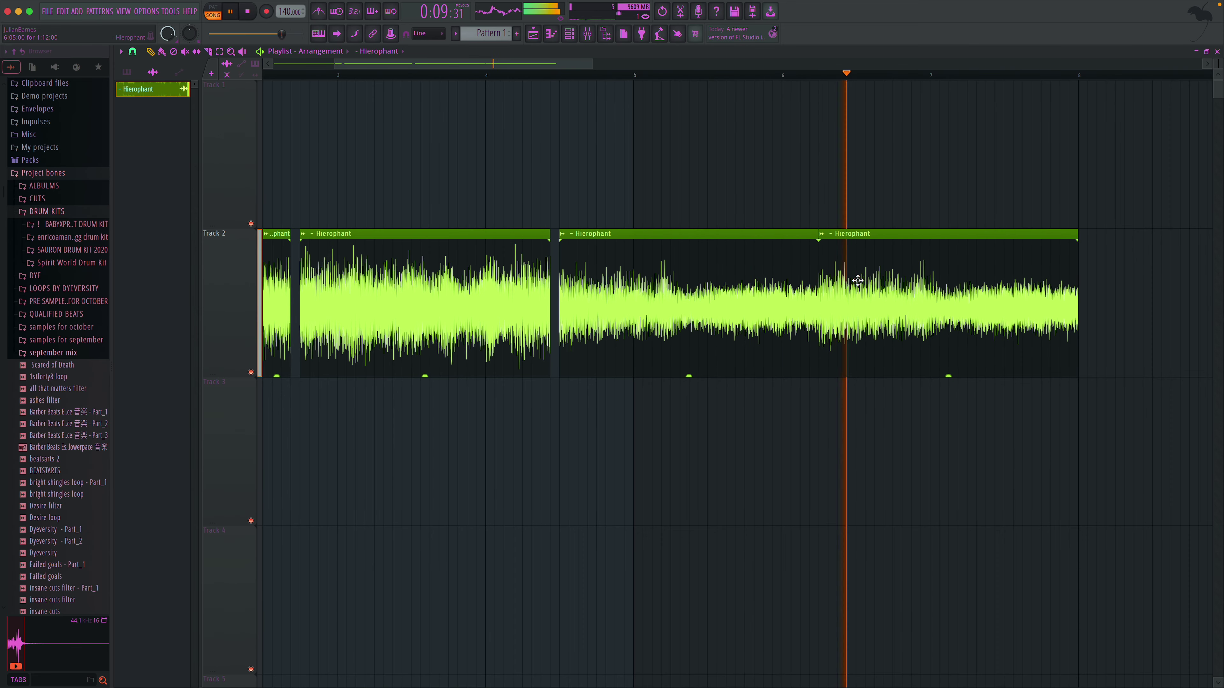
# - Set the project tempo to 166 BPM and turn on the metronome
pyautogui.hscroll(-3, 675, 227)
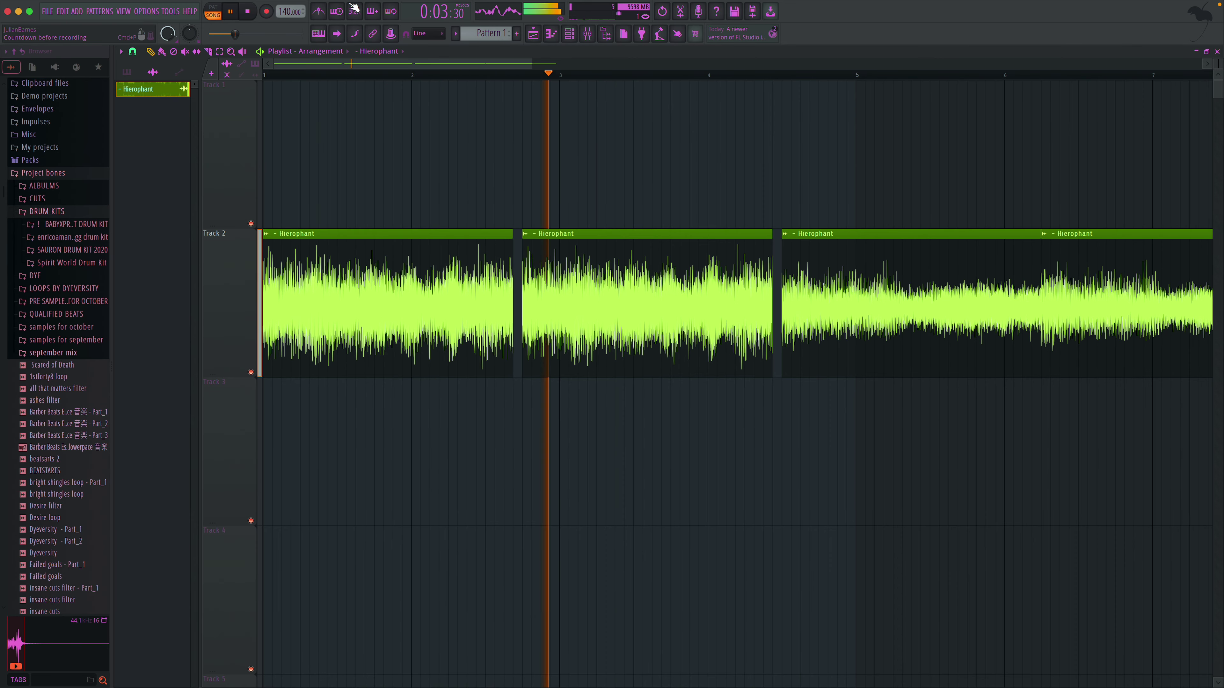
pyautogui.moveTo(288, 12); pyautogui.dragTo(288, 0)
pyautogui.press('space')
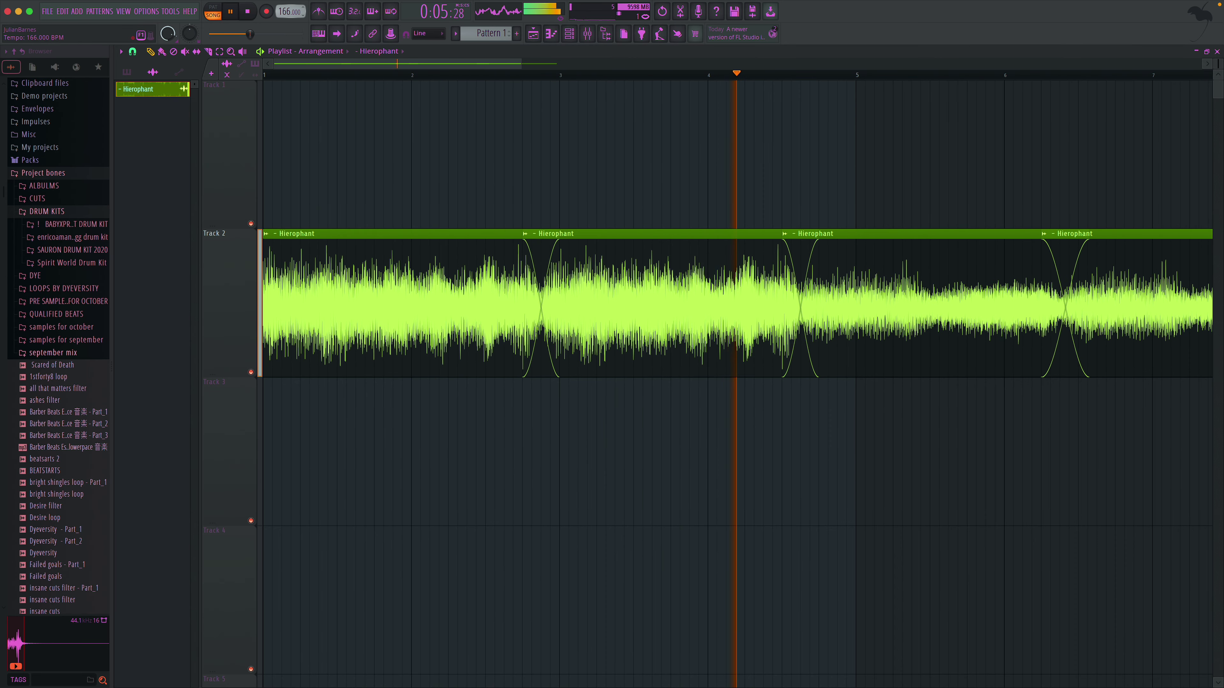
pyautogui.click(319, 14)
pyautogui.press('space')
pyautogui.press('space')
# - Move the second clip on track 2 to the start of bar 3 and check it against the metronome
pyautogui.moveTo(608, 254); pyautogui.dragTo(648, 137)
pyautogui.press('space')
pyautogui.hscroll(5, 669, 192)
pyautogui.hscroll(1, 669, 192)
pyautogui.press('space')
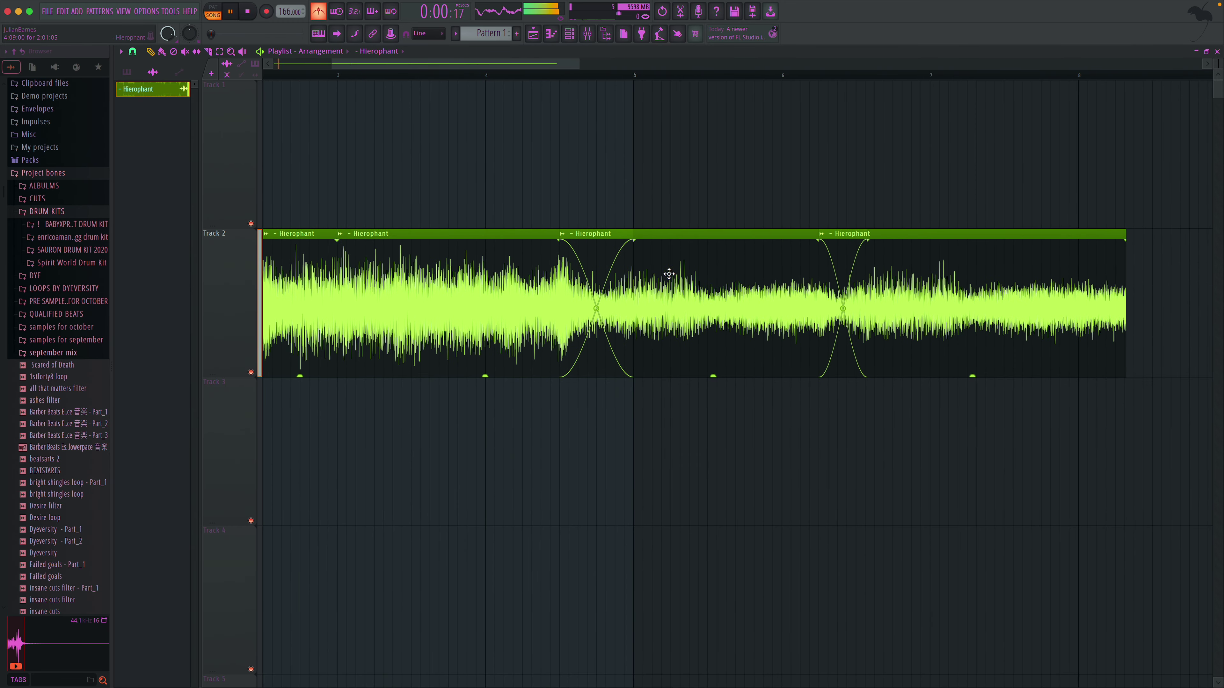
# - Shift the last two clips on track 2 later, with the third at 6:09:00 and the fourth at 8:02:00
pyautogui.moveTo(956, 266); pyautogui.dragTo(1219, 257)
pyautogui.moveTo(633, 245); pyautogui.dragTo(929, 235)
pyautogui.press('space')
pyautogui.hscroll(-5, 683, 202)
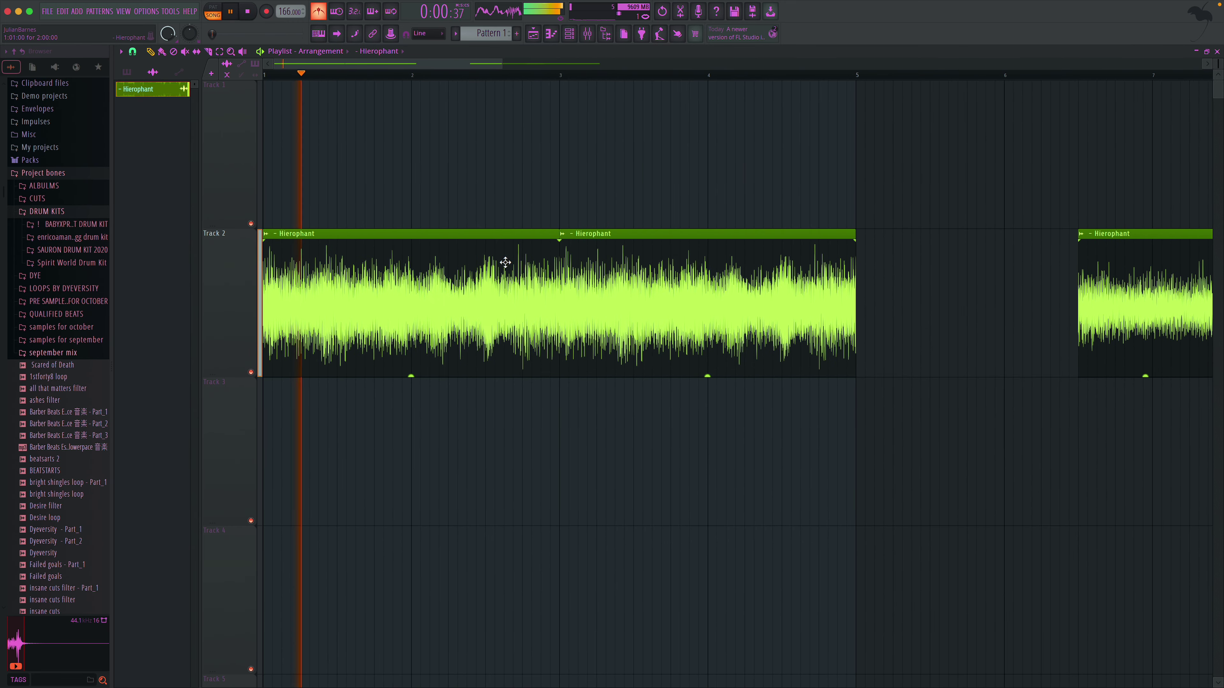
# - Move the first two clips up to track 1 and the third clip to the start of bar 5 on track 2
pyautogui.moveTo(502, 265); pyautogui.dragTo(503, 117)
pyautogui.moveTo(648, 233); pyautogui.dragTo(641, 80)
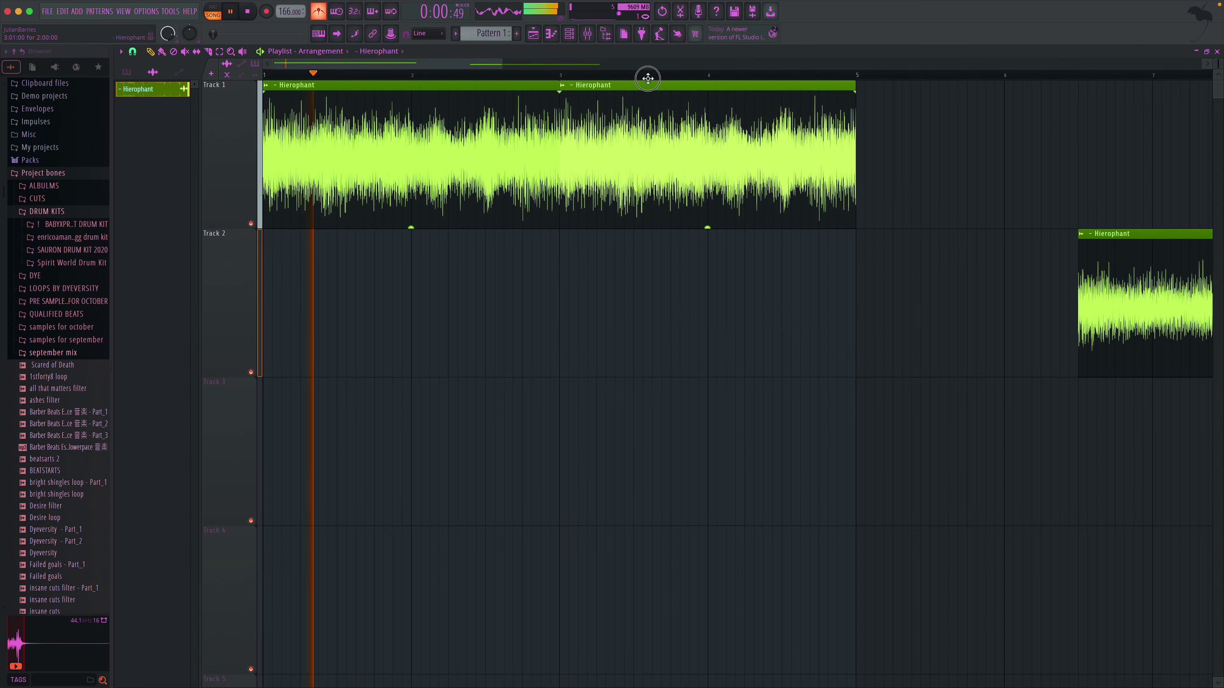
pyautogui.hscroll(5, 778, 260)
pyautogui.moveTo(779, 260); pyautogui.dragTo(641, 255)
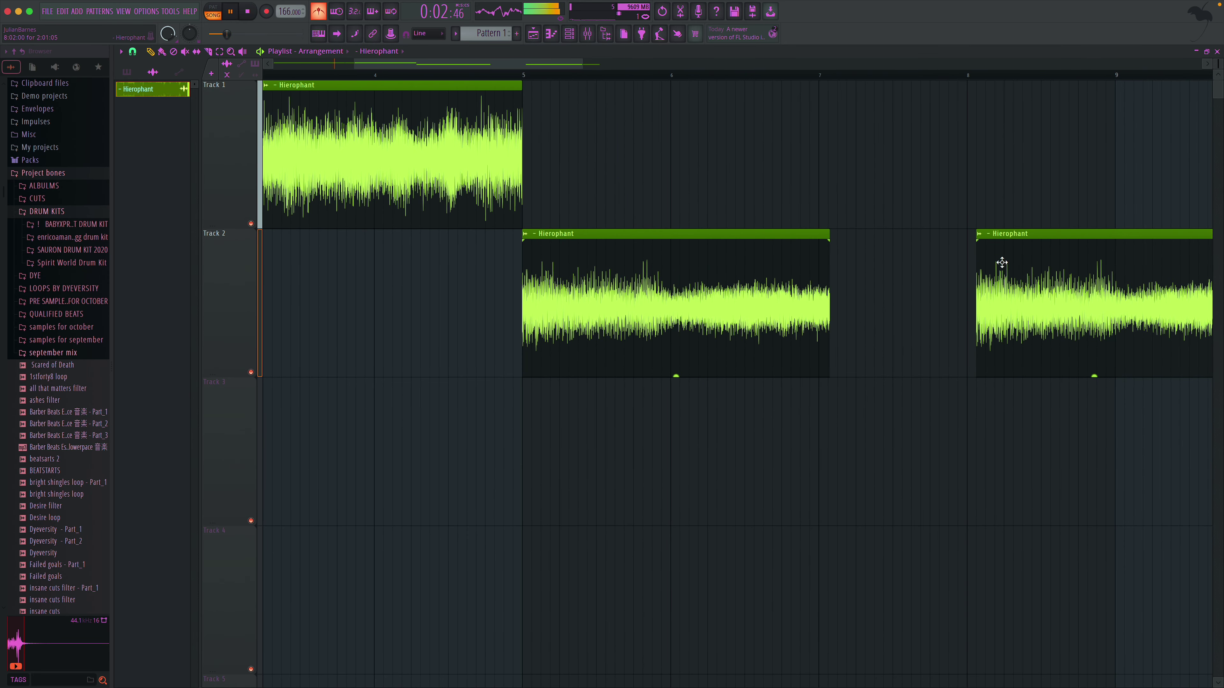
# - Trim the third Hierophant clip to end at bar 7, and place the fourth clip at bar 7 with its end cut at bar 9
pyautogui.moveTo(820, 383); pyautogui.dragTo(815, 241)
pyautogui.click(149, 51)
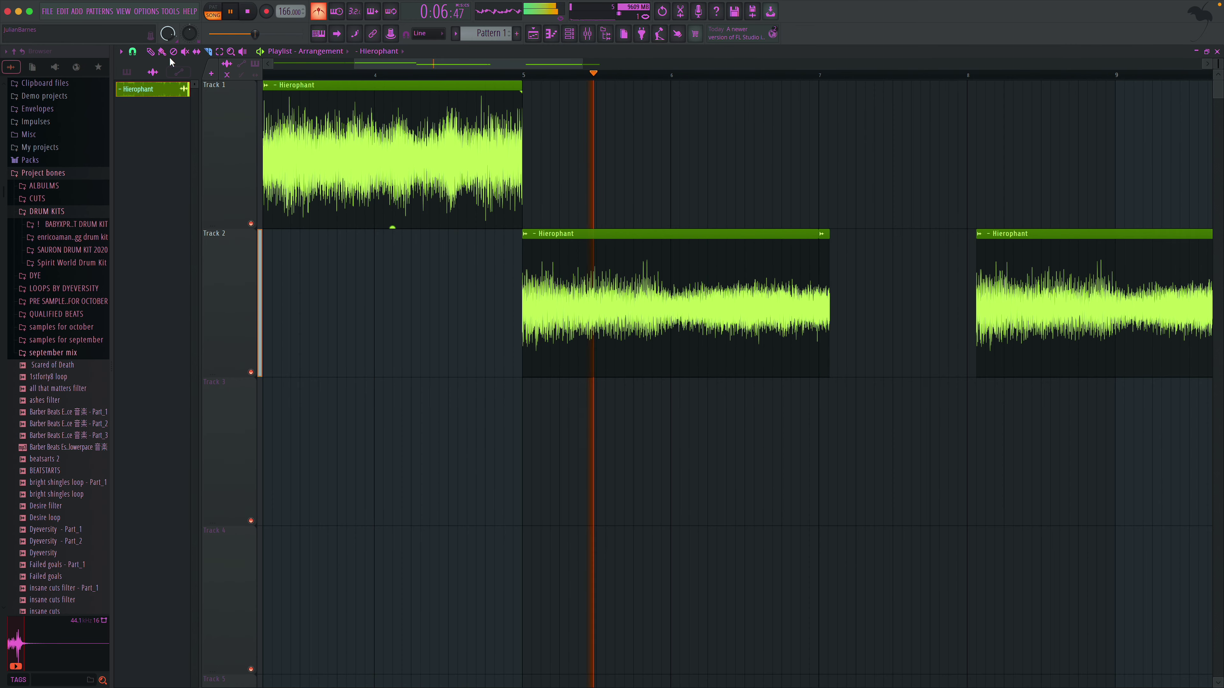
pyautogui.moveTo(1080, 301); pyautogui.dragTo(943, 301)
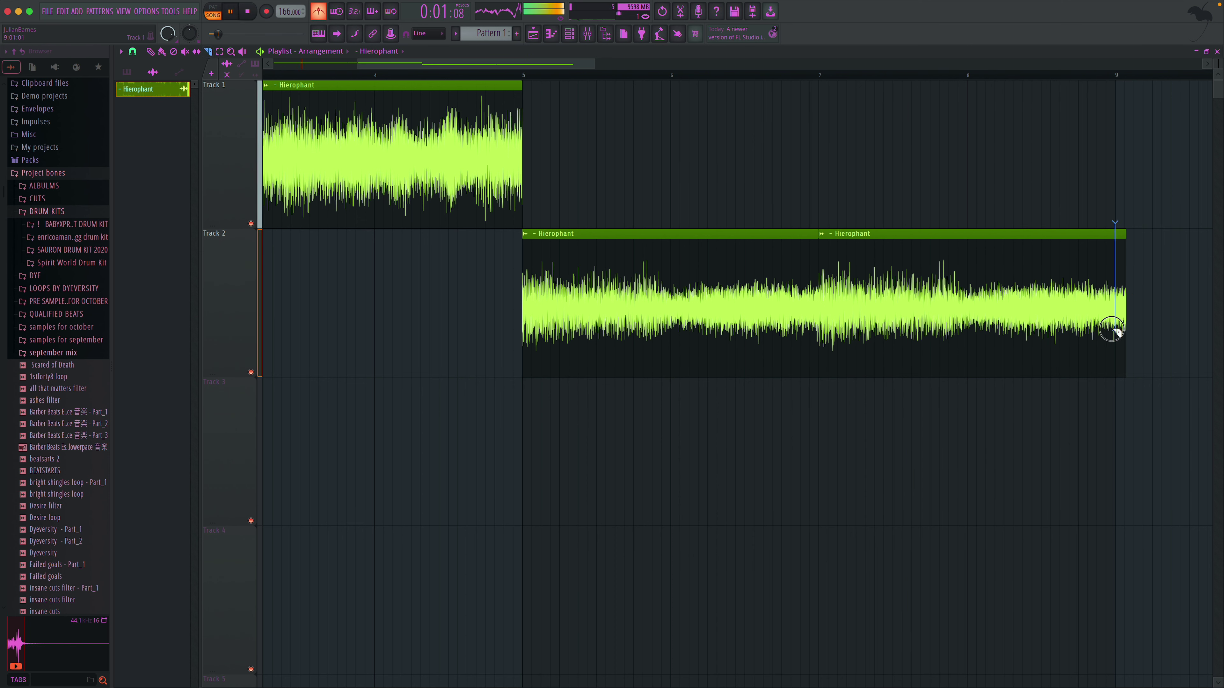
pyautogui.rightClick(1121, 259)
pyautogui.click(230, 52)
pyautogui.rightClick(445, 161)
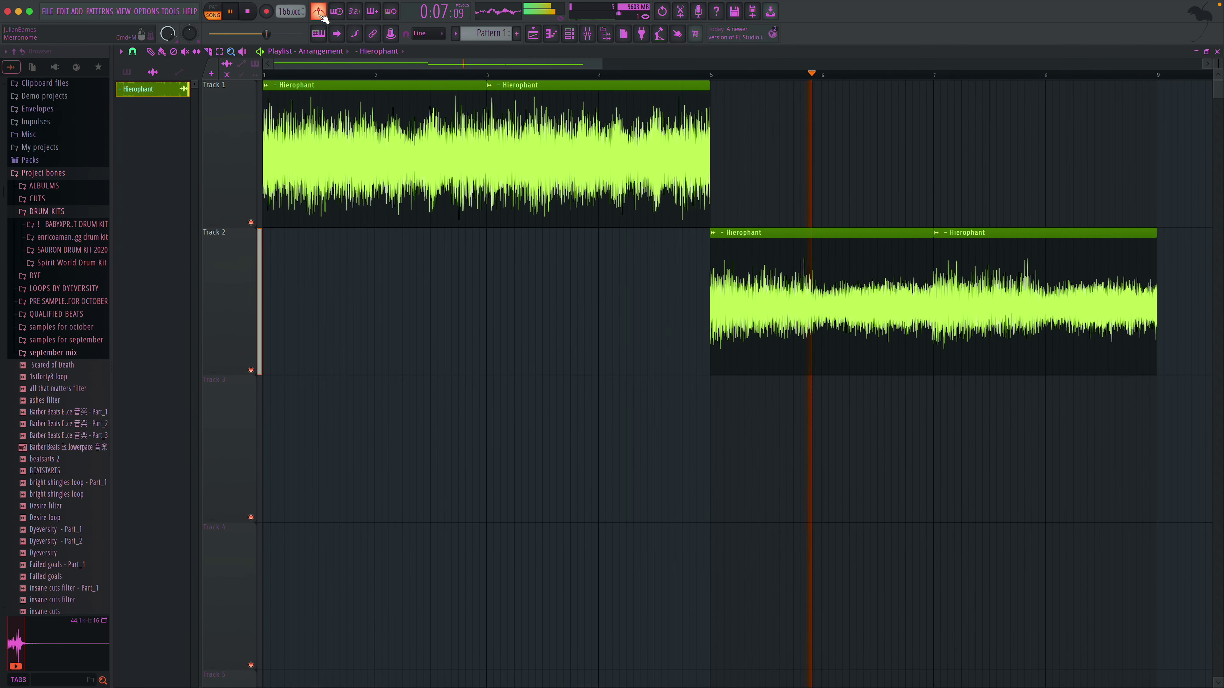
# - Turn off the metronome and move both track 2 clips up to track 1, starting at bar 5
pyautogui.click(220, 52)
pyautogui.moveTo(1205, 458); pyautogui.dragTo(730, 107)
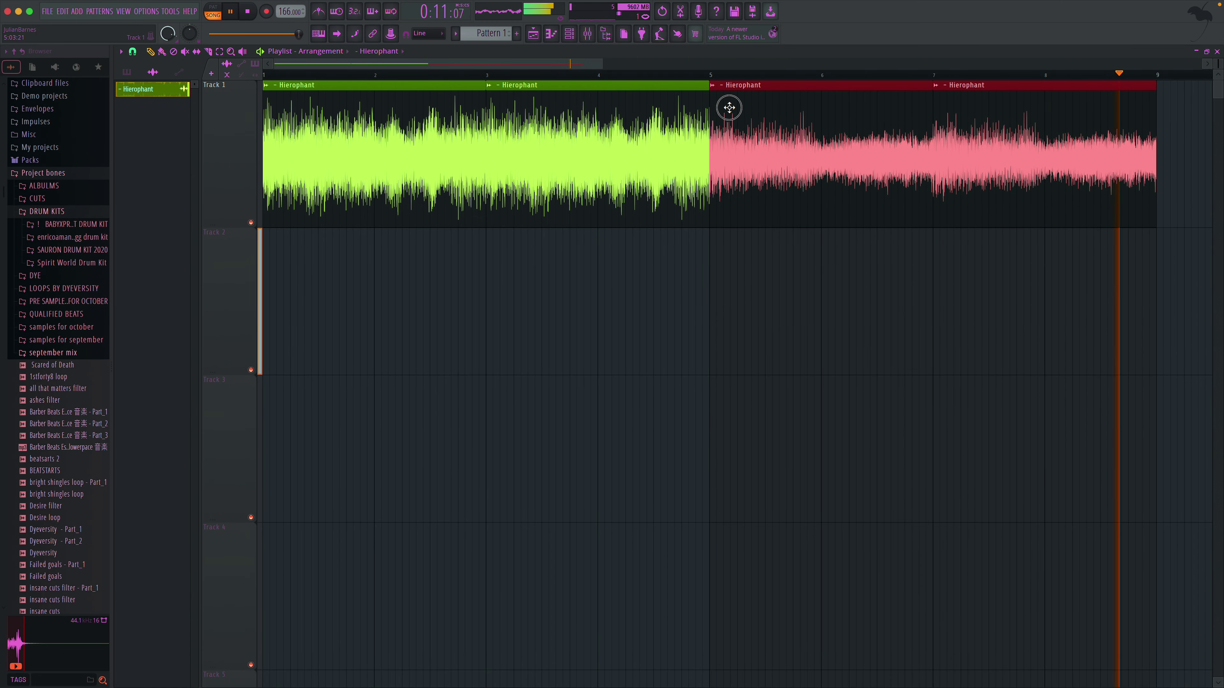
pyautogui.click(552, 286)
pyautogui.moveTo(598, 63); pyautogui.dragTo(817, 63)
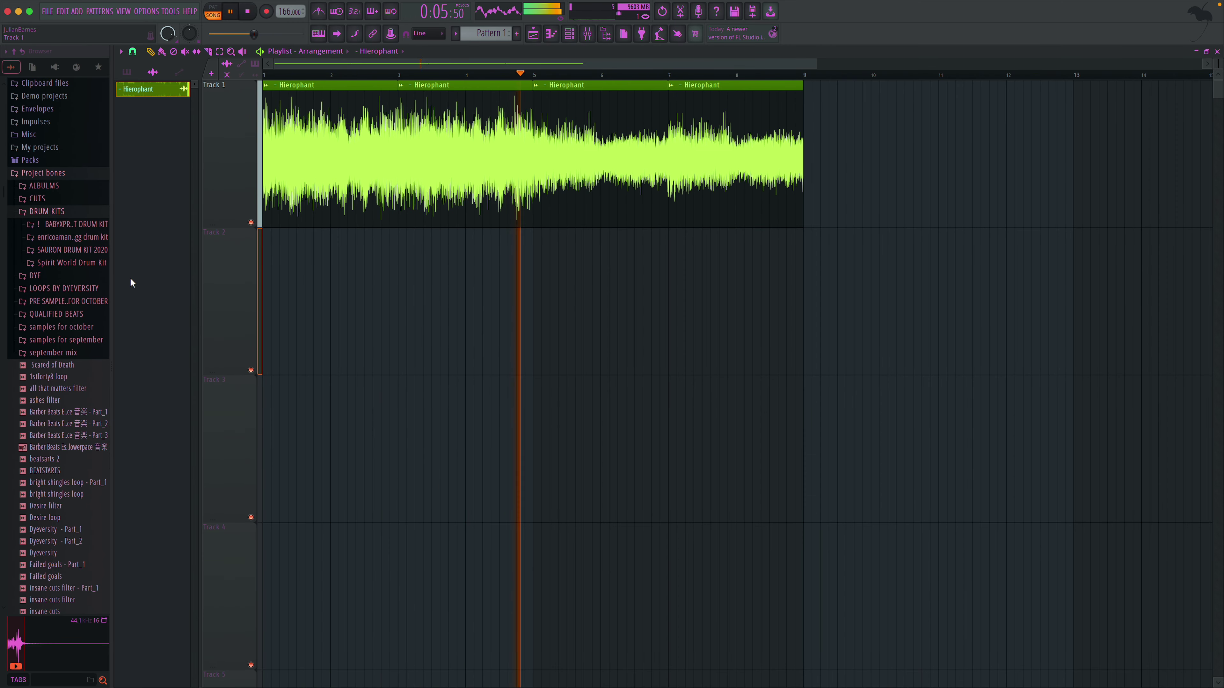
# - Route the Hierophant channel to mixer insert 1 and load Fruity Parametric EQ 2 in the insert's first effect slot
pyautogui.click(569, 33)
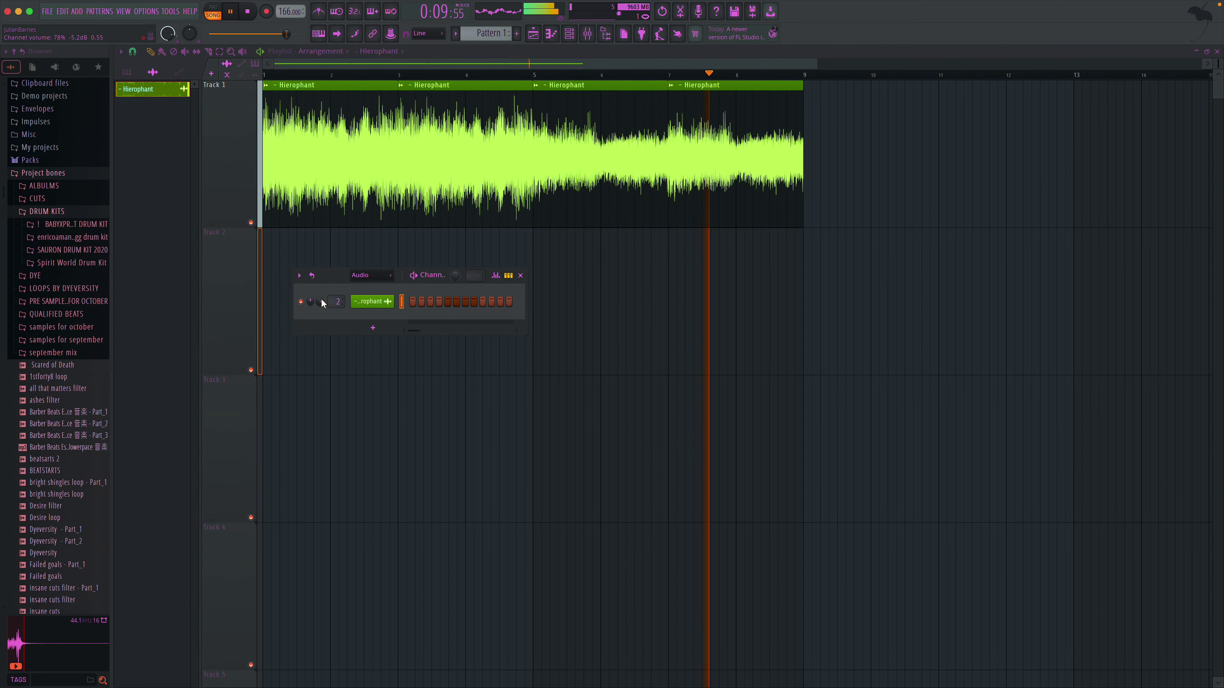
pyautogui.click(521, 275)
pyautogui.click(588, 35)
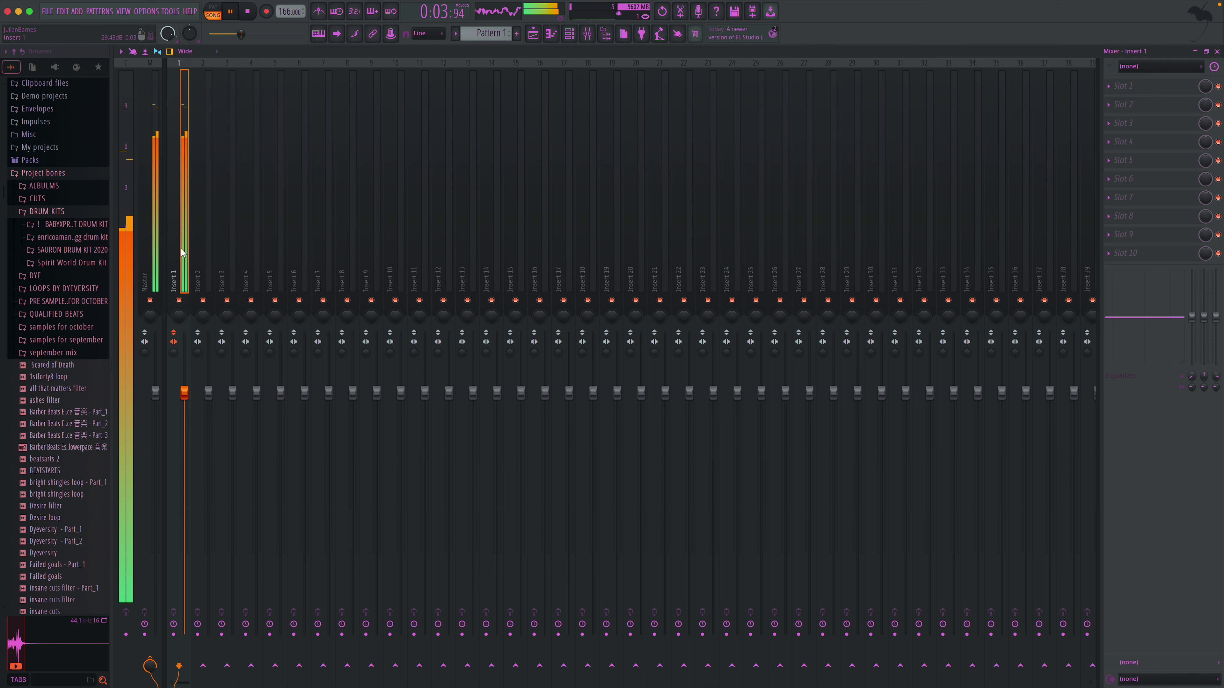
pyautogui.click(1109, 94)
pyautogui.moveTo(1118, 99)
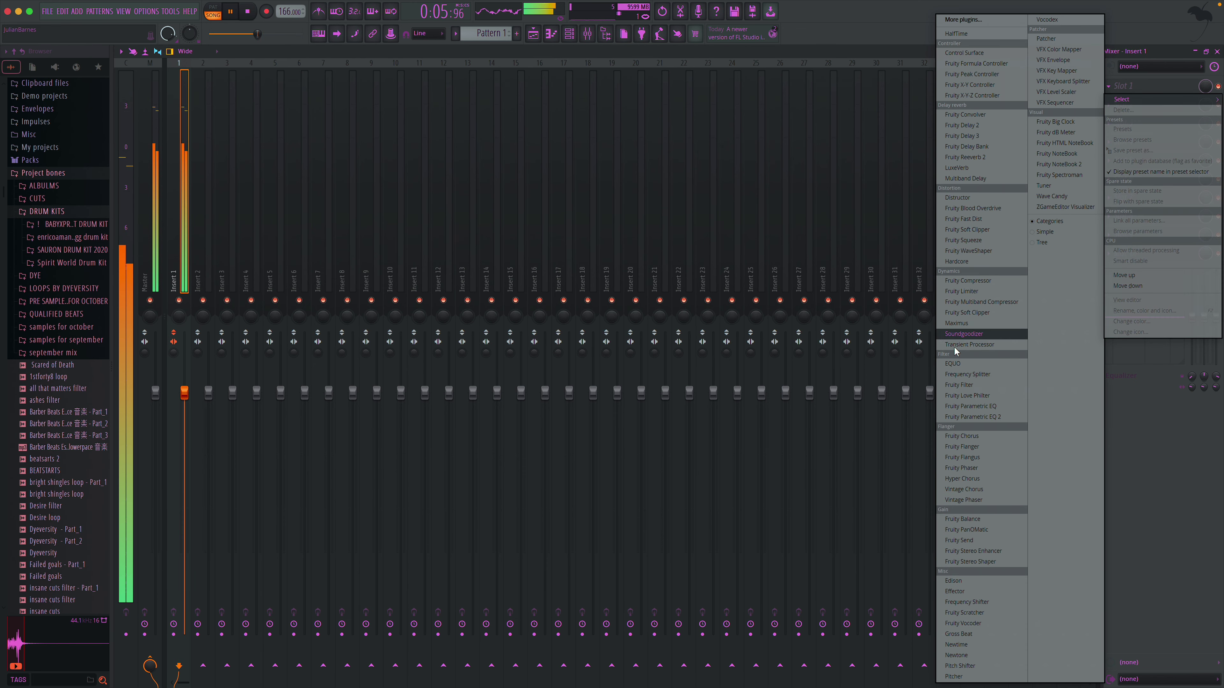
pyautogui.click(972, 417)
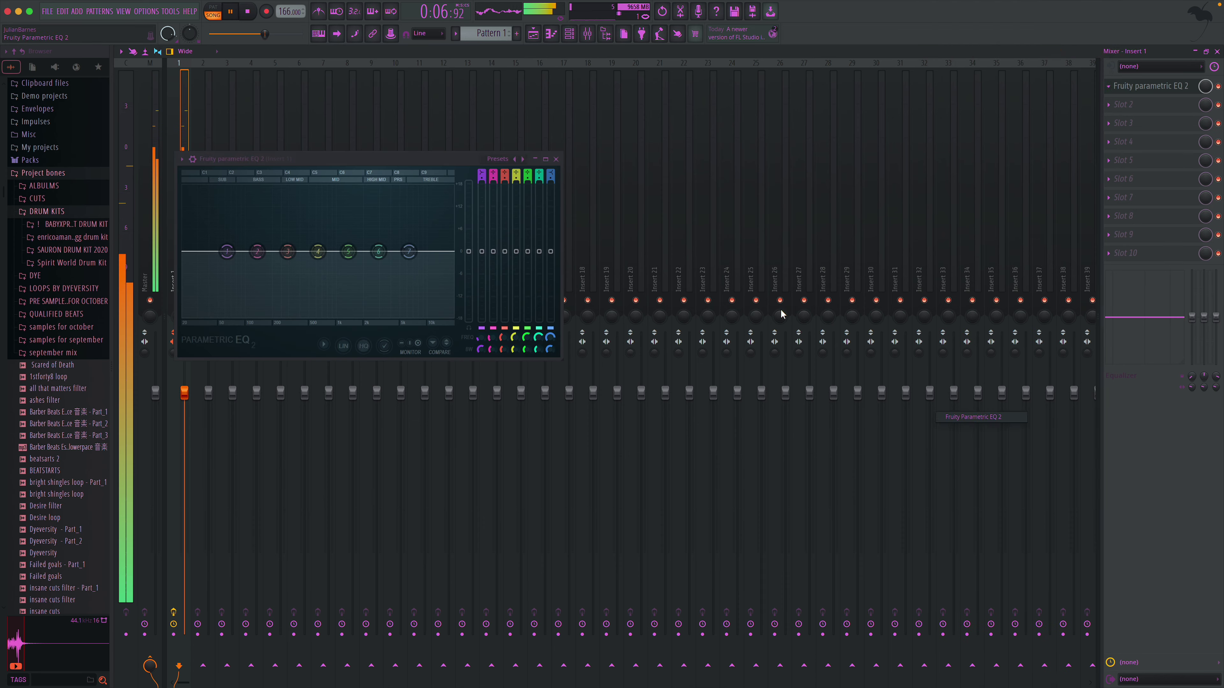
pyautogui.click(557, 159)
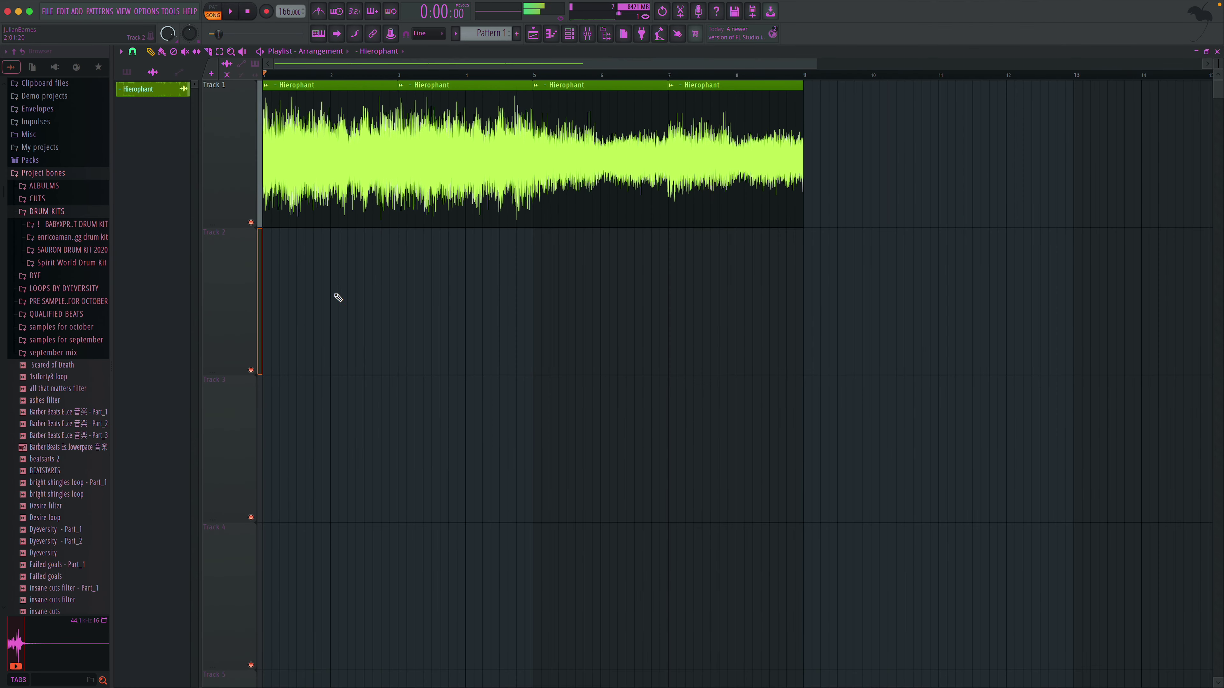
# - Stop playback and load the NEELA 303 sample from the SAURON 303s folder of the SAURON drum kit as a new channel
pyautogui.press('space')
pyautogui.click(70, 250)
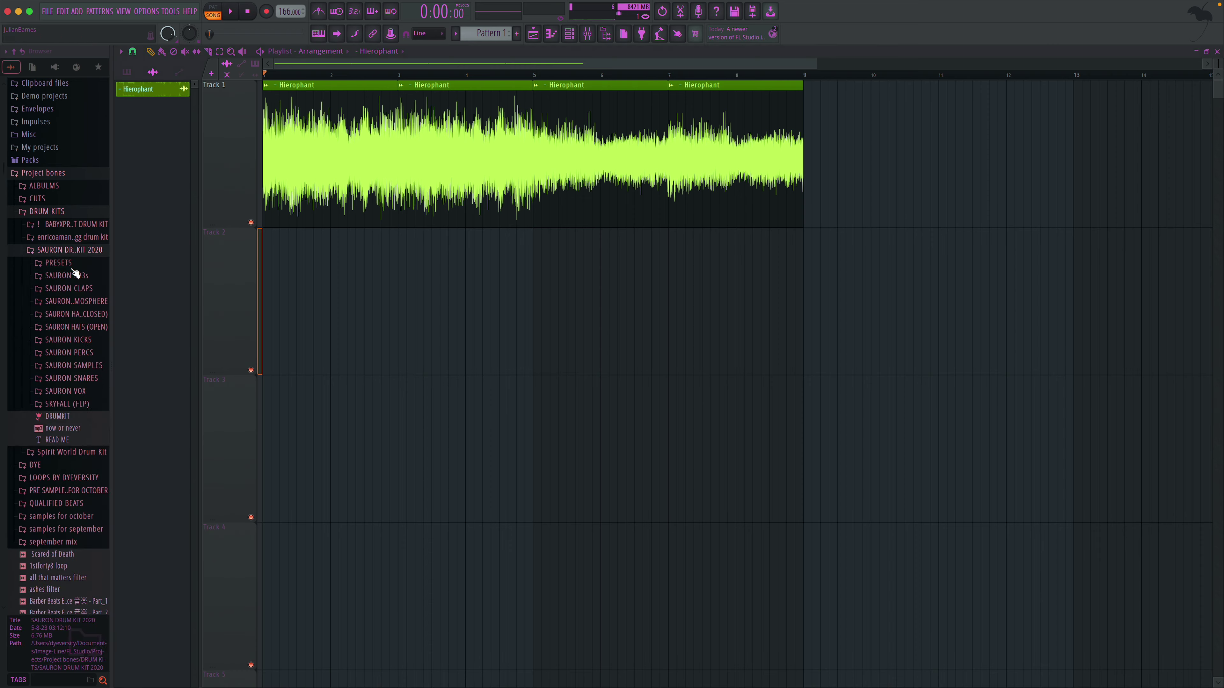
pyautogui.click(68, 277)
pyautogui.click(81, 335)
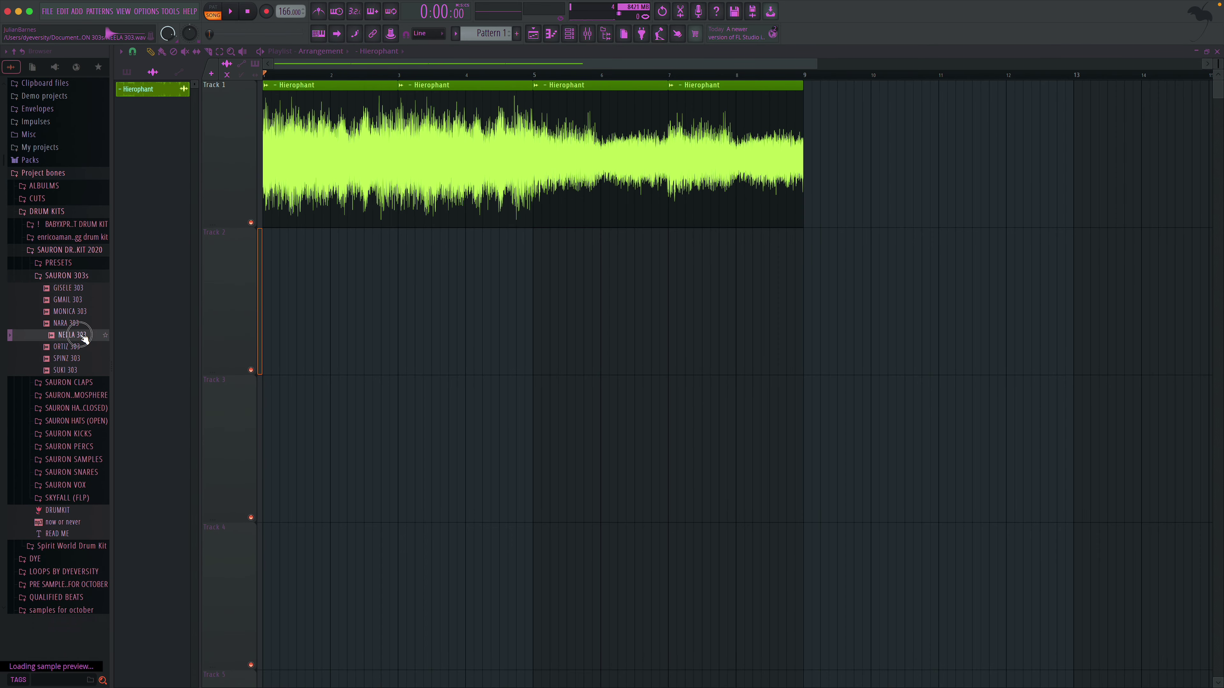
pyautogui.click(517, 34)
pyautogui.moveTo(163, 90); pyautogui.dragTo(389, 274)
# - Enter a C5 note followed by an A#4 note for NEELA 303 in the piano roll and set the channel to Cut itself
pyautogui.doubleClick(380, 273)
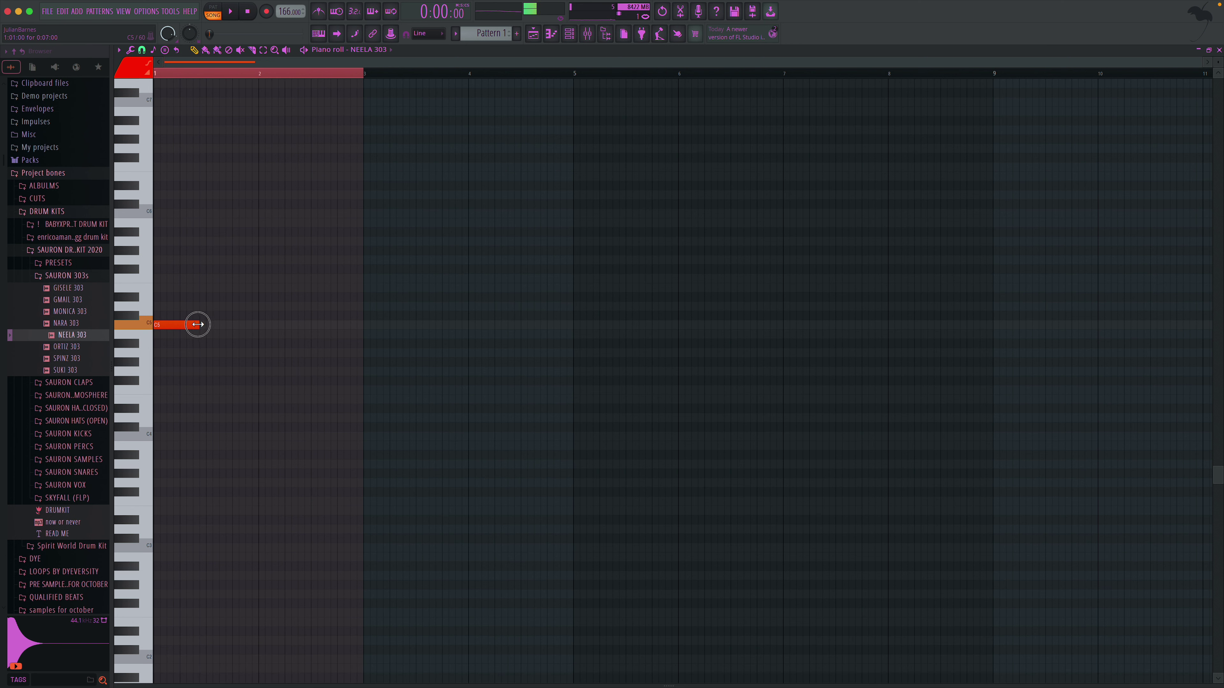
pyautogui.click(195, 345)
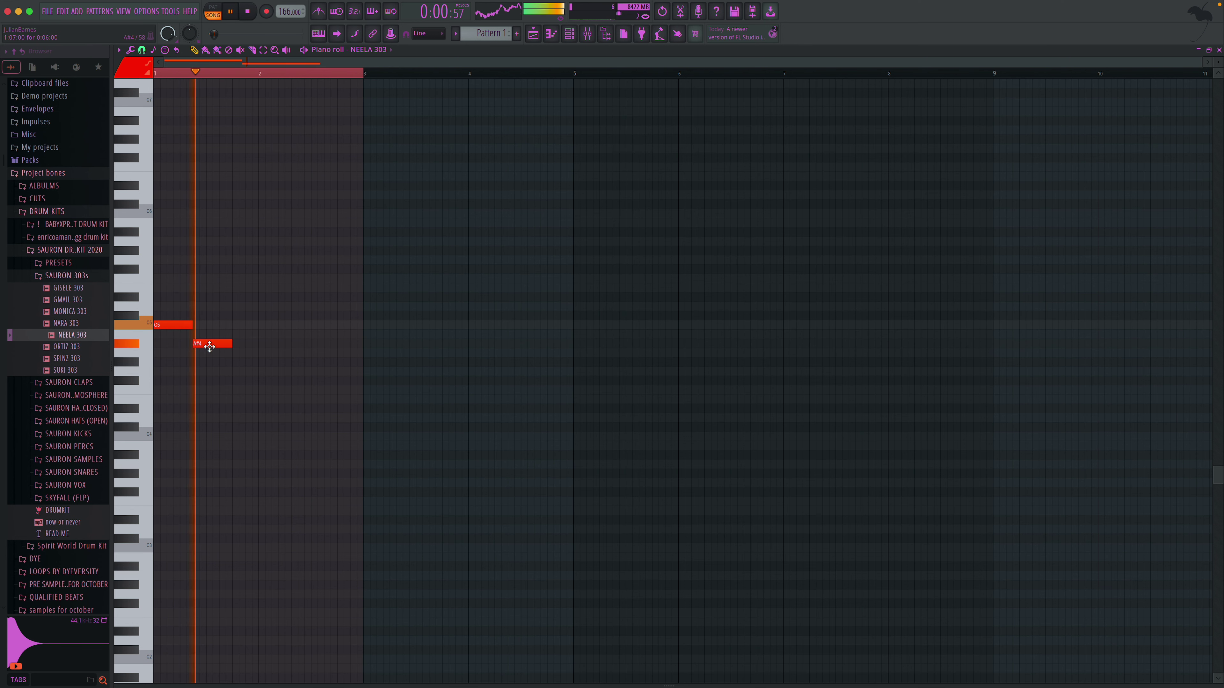
pyautogui.click(569, 39)
pyautogui.rightClick(364, 318)
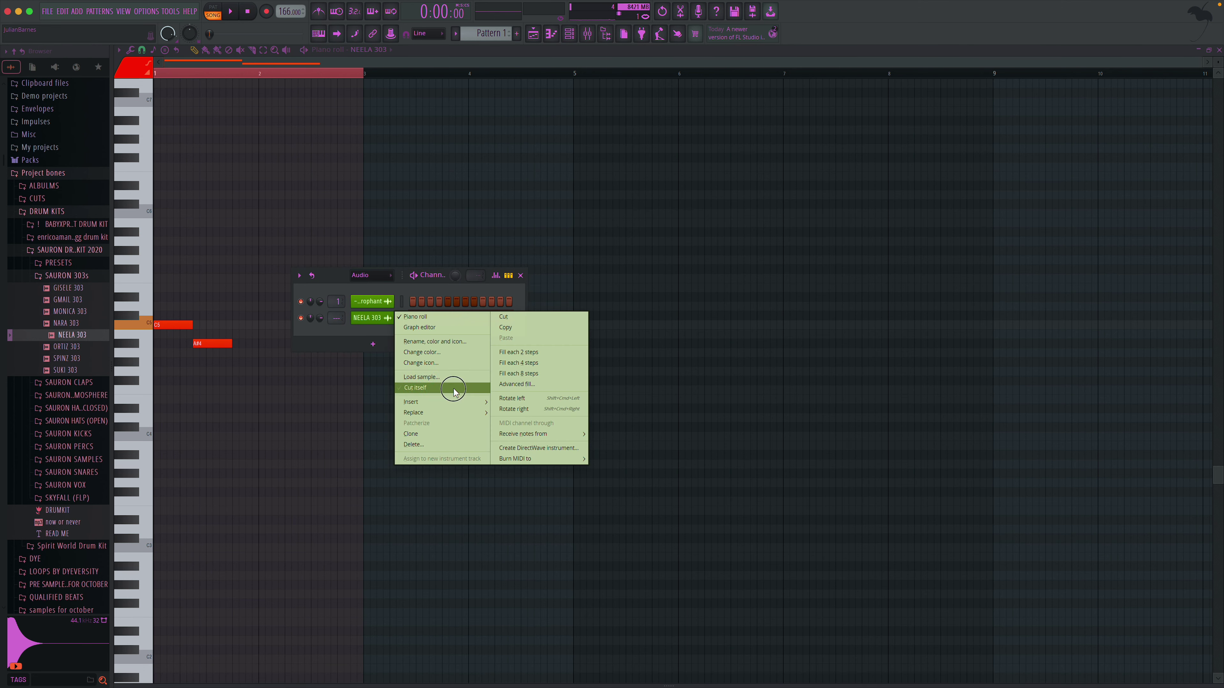
pyautogui.click(453, 389)
pyautogui.press('space')
pyautogui.click(520, 275)
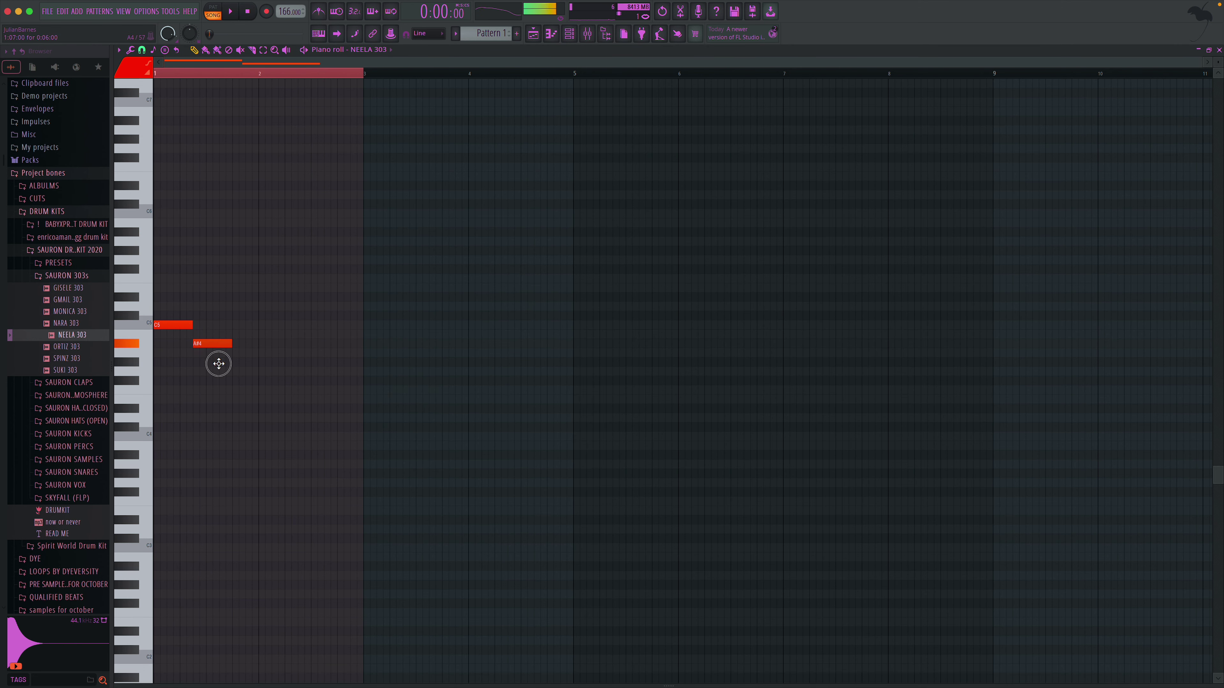
# - Lower the second note to G#4 and continue the bassline with D#5, C5 and a longer C5 ending at bar 3
pyautogui.click(235, 298)
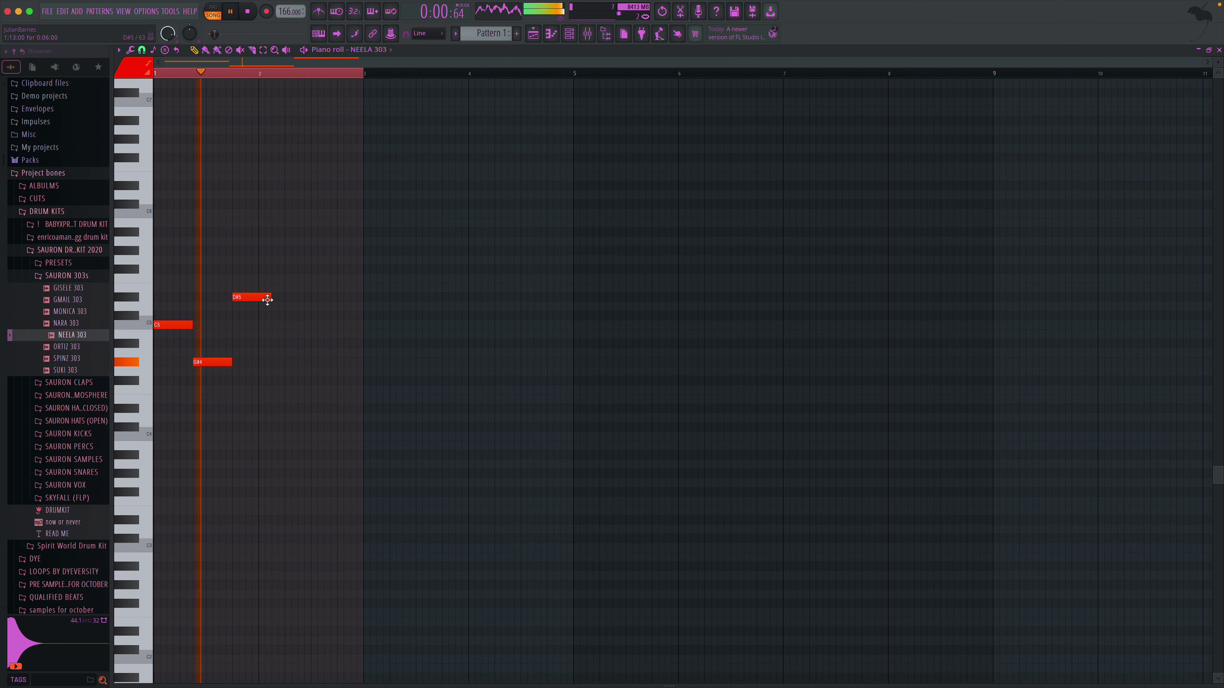
pyautogui.click(289, 325)
pyautogui.press('space')
pyautogui.press('space')
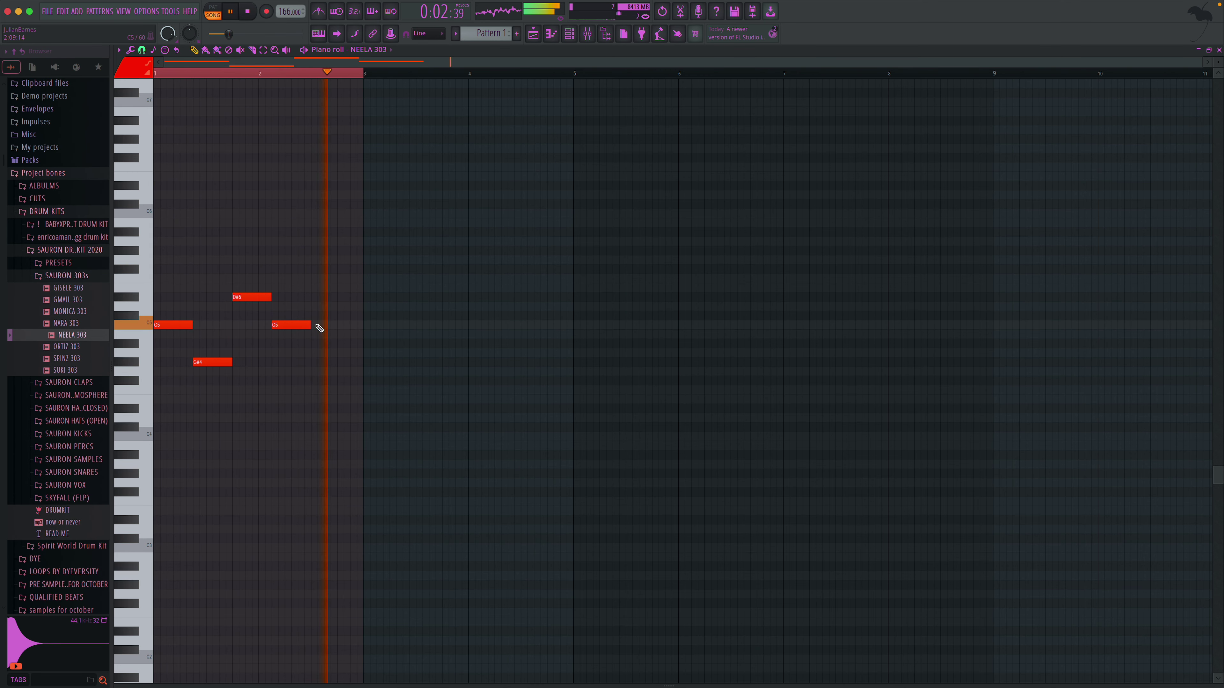
pyautogui.click(317, 328)
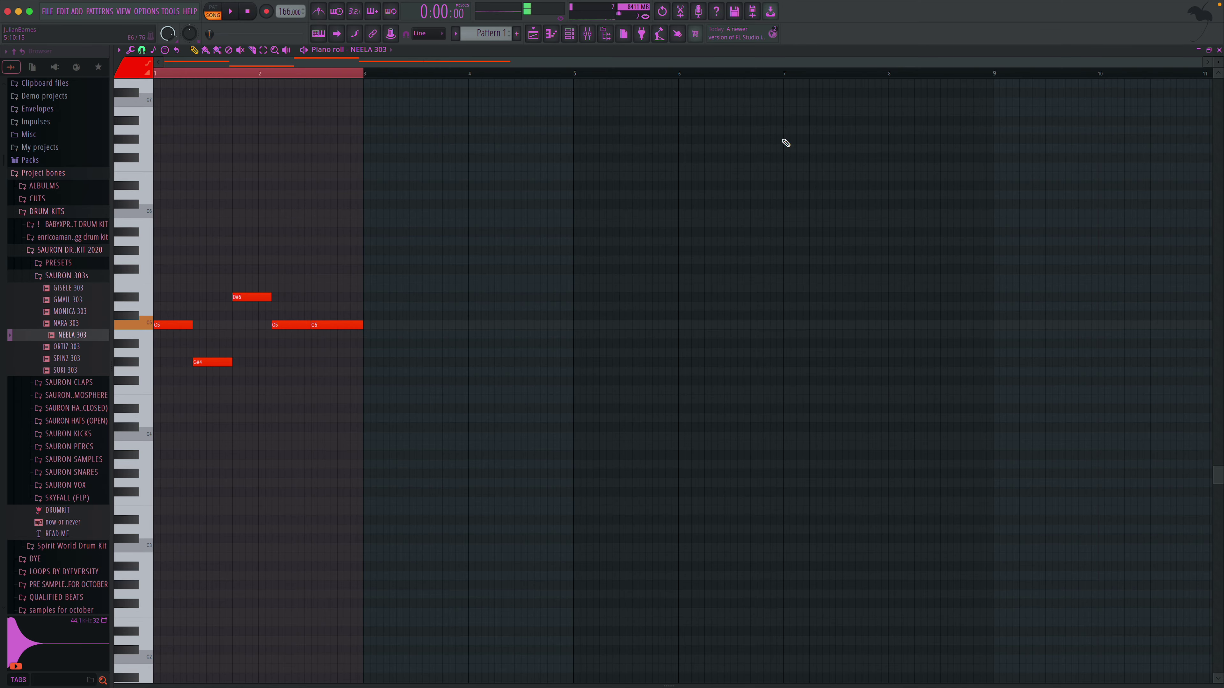
# - Solo track 2 in the playlist and fill bars 1 to 4 with two back-to-back Pattern 1 clips
pyautogui.click(1220, 50)
pyautogui.press('space')
pyautogui.rightClick(252, 370)
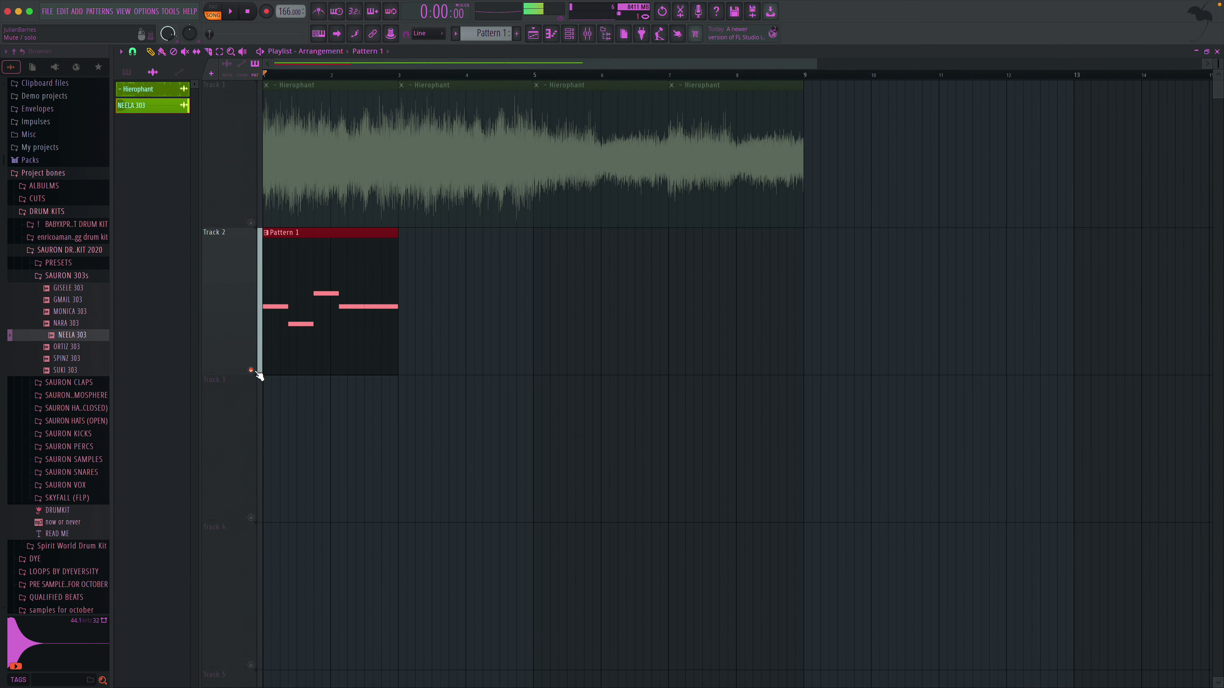
pyautogui.press('space')
pyautogui.click(384, 364)
pyautogui.moveTo(439, 355); pyautogui.dragTo(418, 358)
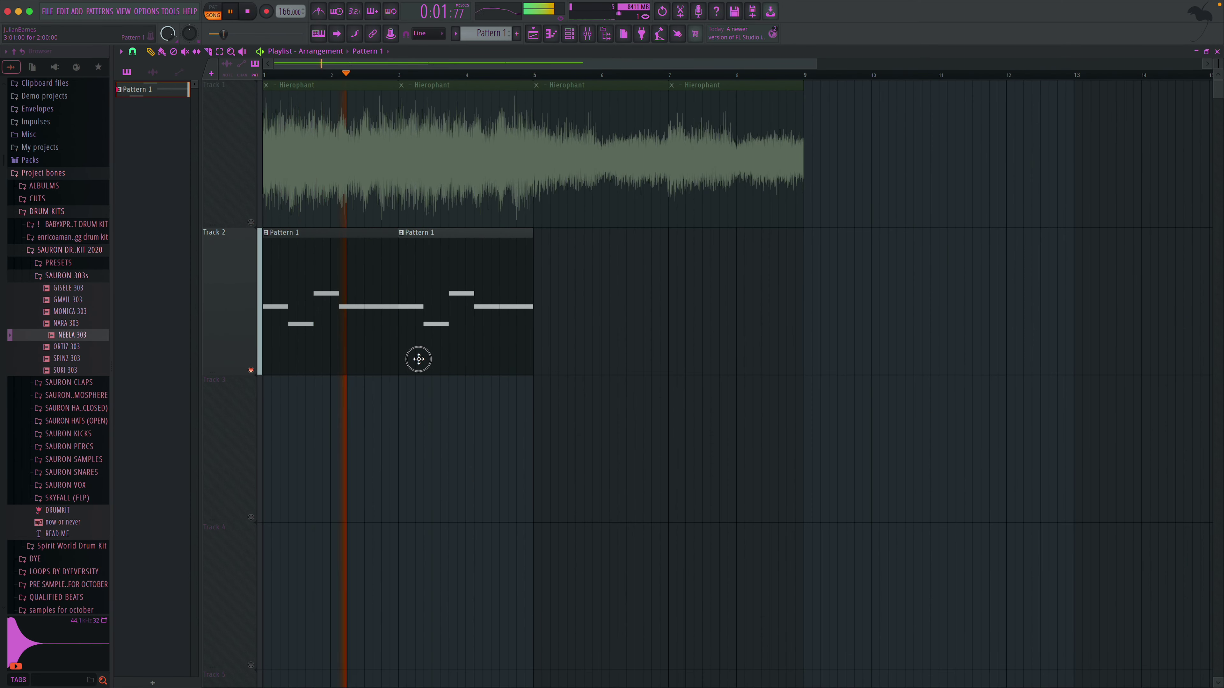
pyautogui.moveTo(560, 337); pyautogui.dragTo(552, 334)
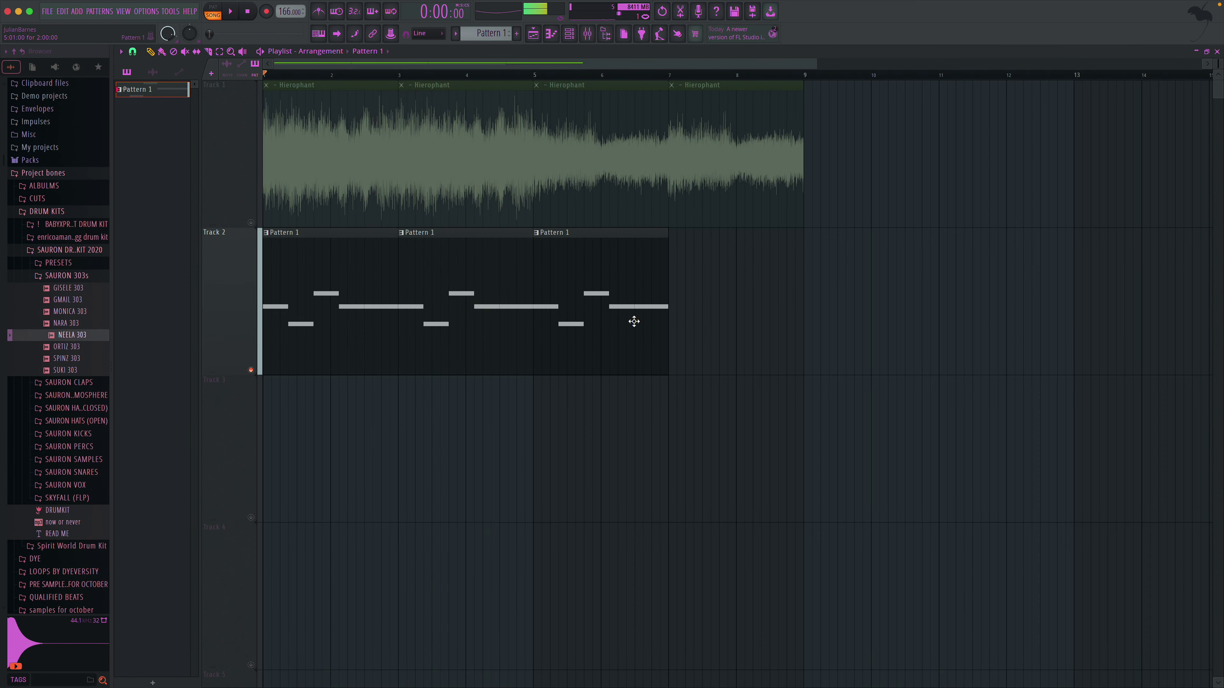
pyautogui.rightClick(562, 323)
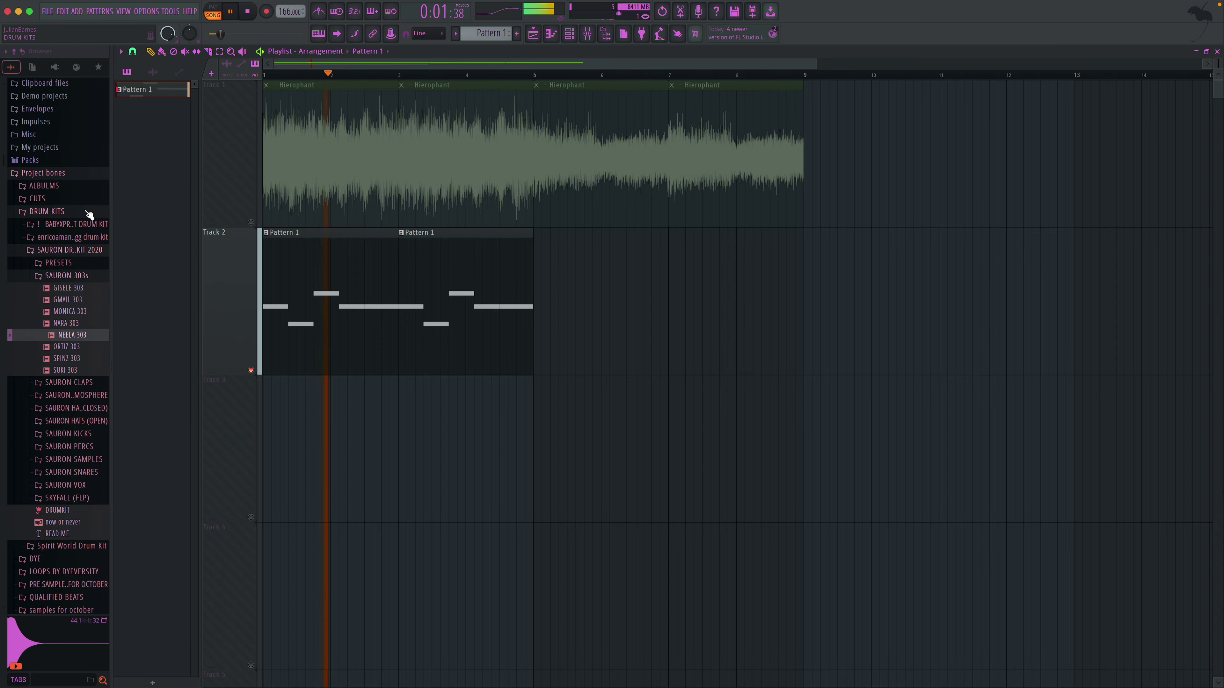
# - Clone Pattern 1 as Pattern 2, place copies at bars 5 and 7 on track 3, and unmute that track
pyautogui.rightClick(157, 91)
pyautogui.click(187, 221)
pyautogui.moveTo(564, 386); pyautogui.dragTo(529, 406)
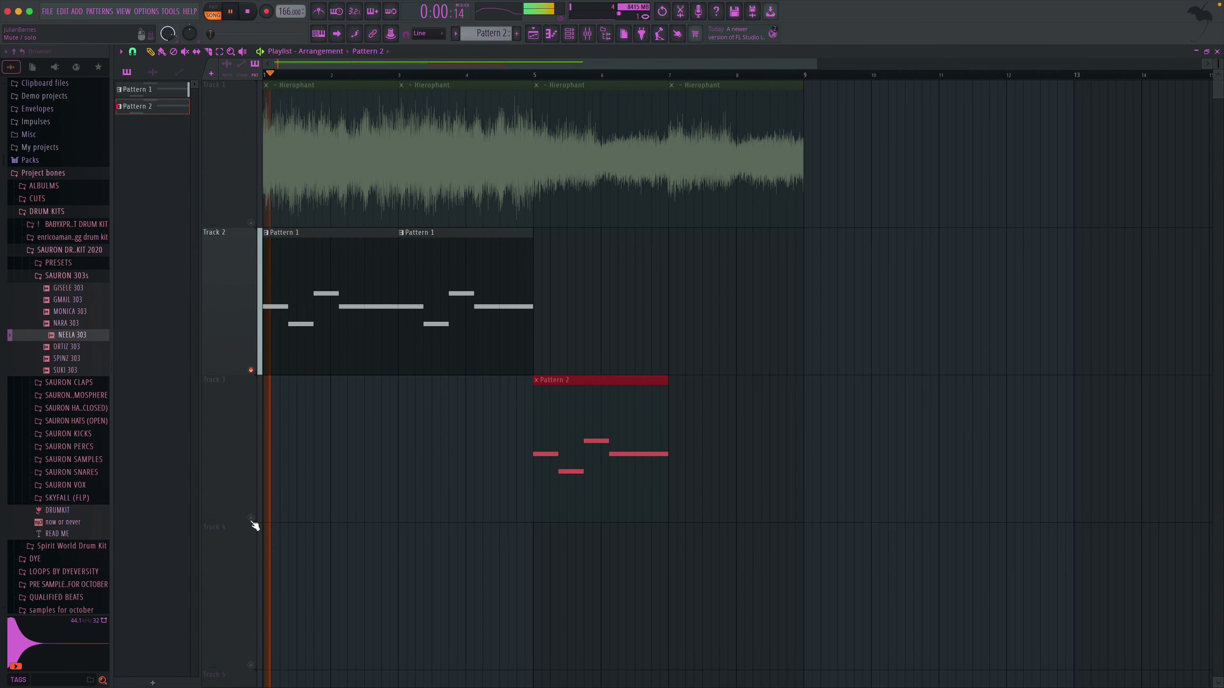
pyautogui.moveTo(771, 471); pyautogui.dragTo(688, 482)
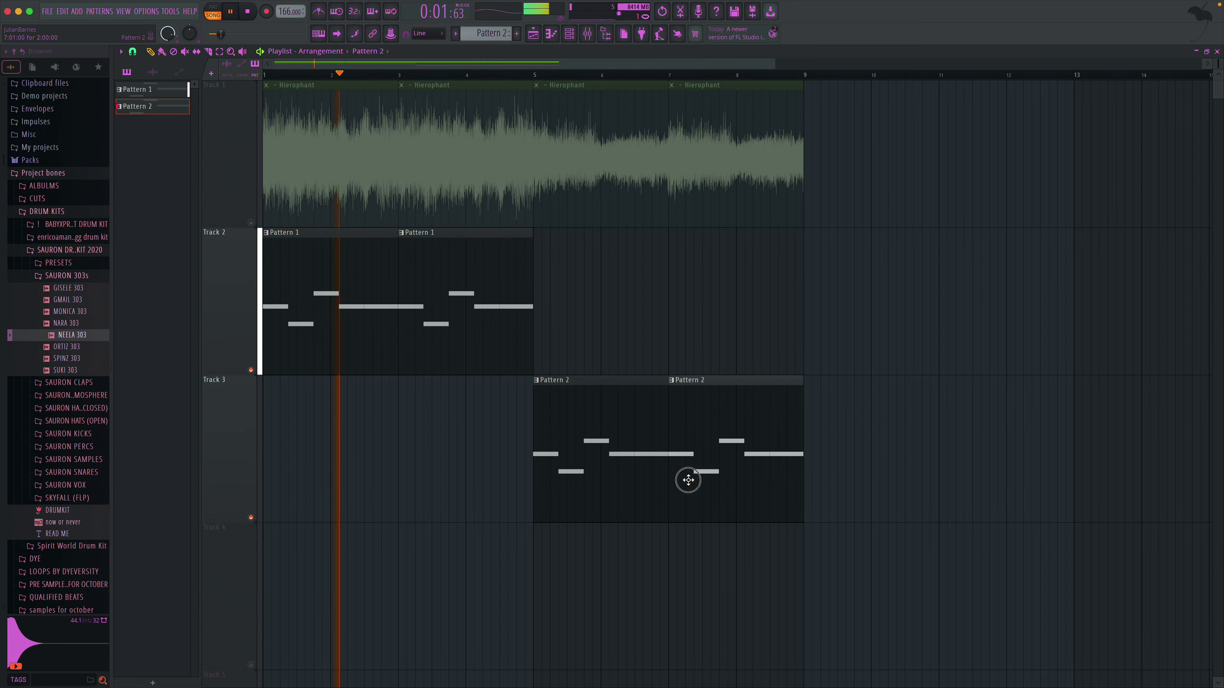
# - Transpose all the NEELA 303 notes in Pattern 2 down three semitones
pyautogui.doubleClick(635, 471)
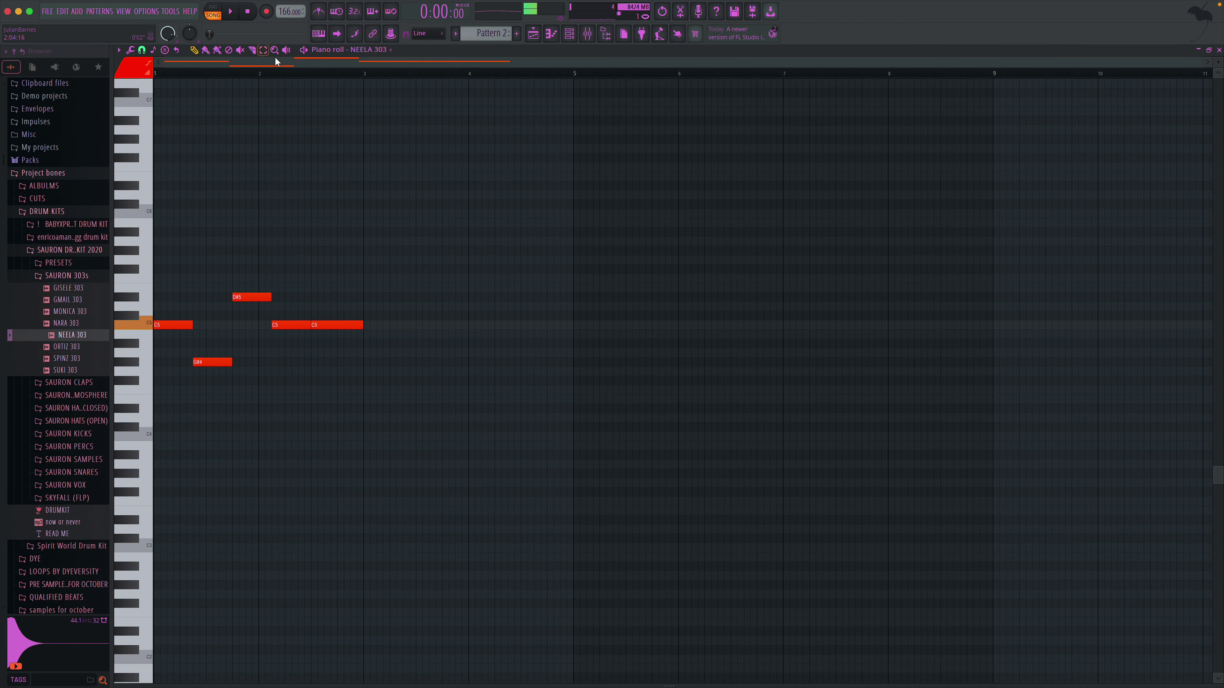
pyautogui.moveTo(461, 149); pyautogui.dragTo(148, 388)
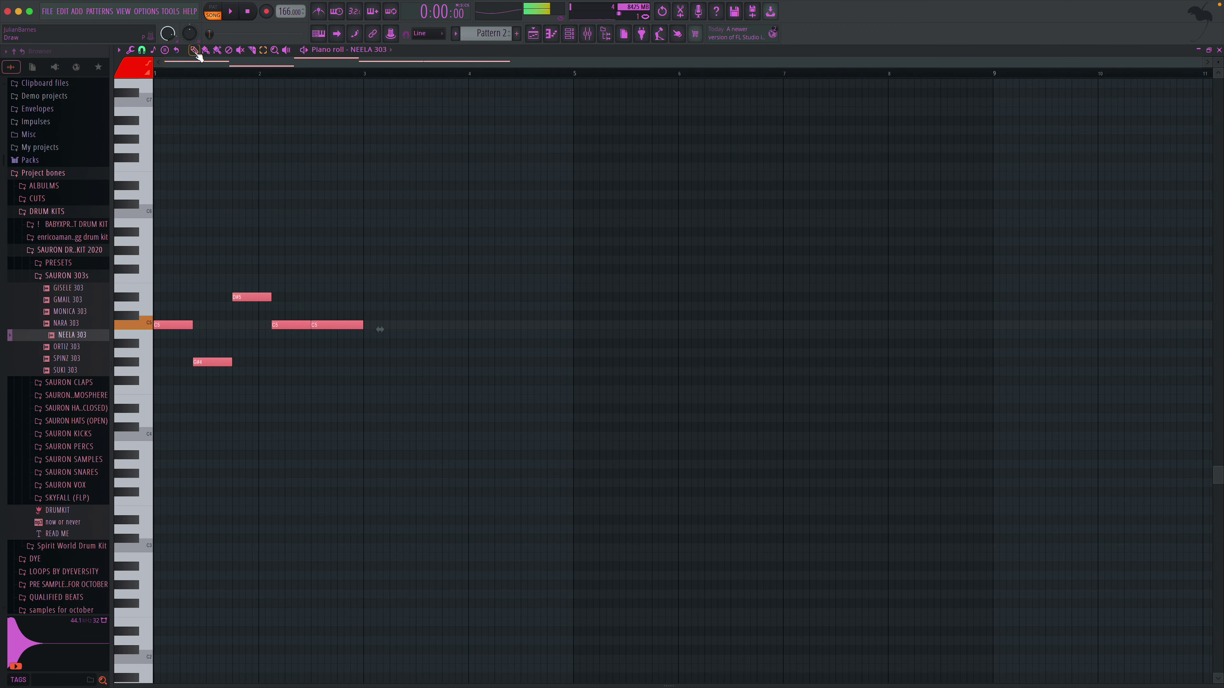
pyautogui.press('Down')
pyautogui.press('Down')
pyautogui.press('Down')
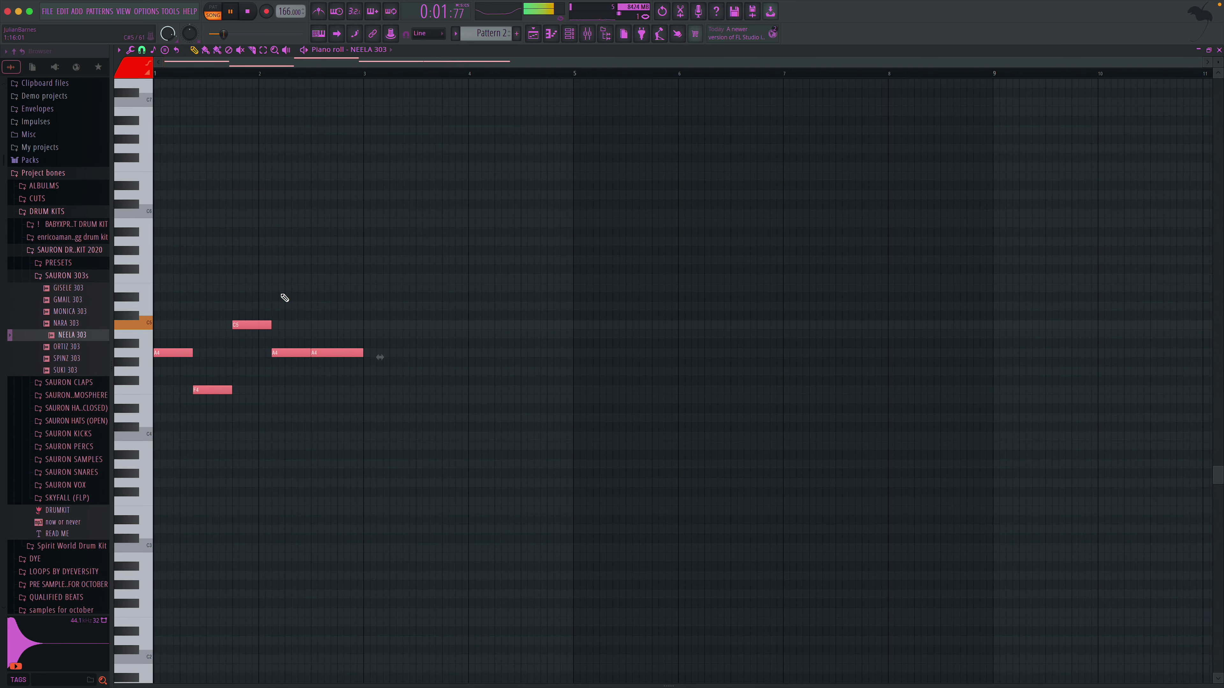
pyautogui.press('Escape')
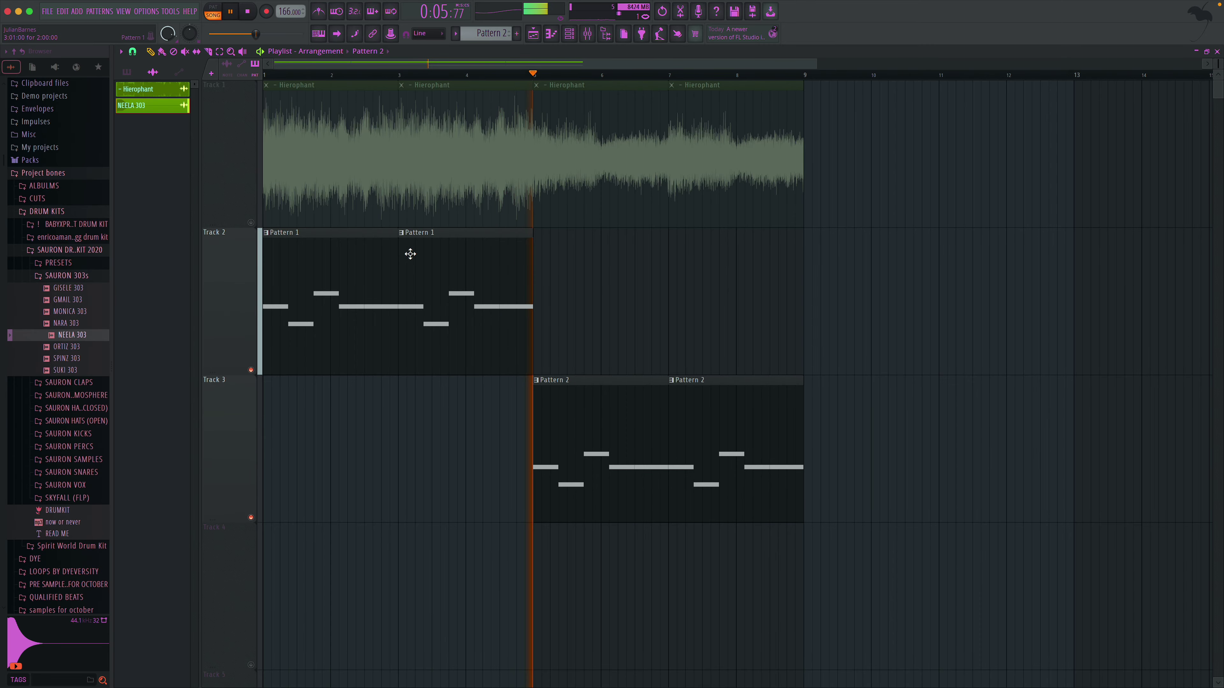
# - Raise Pattern 2's second note to F#4, return to the playlist and unmute track 1
pyautogui.doubleClick(582, 427)
pyautogui.moveTo(218, 391); pyautogui.dragTo(217, 381)
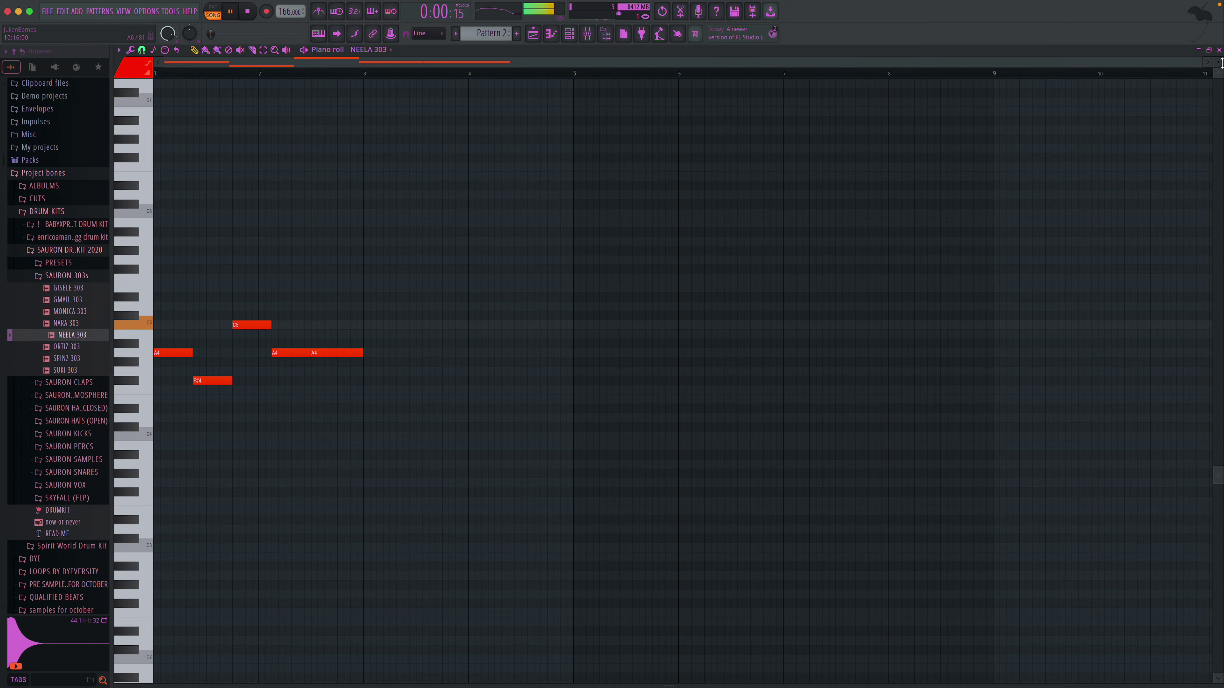
pyautogui.click(1219, 50)
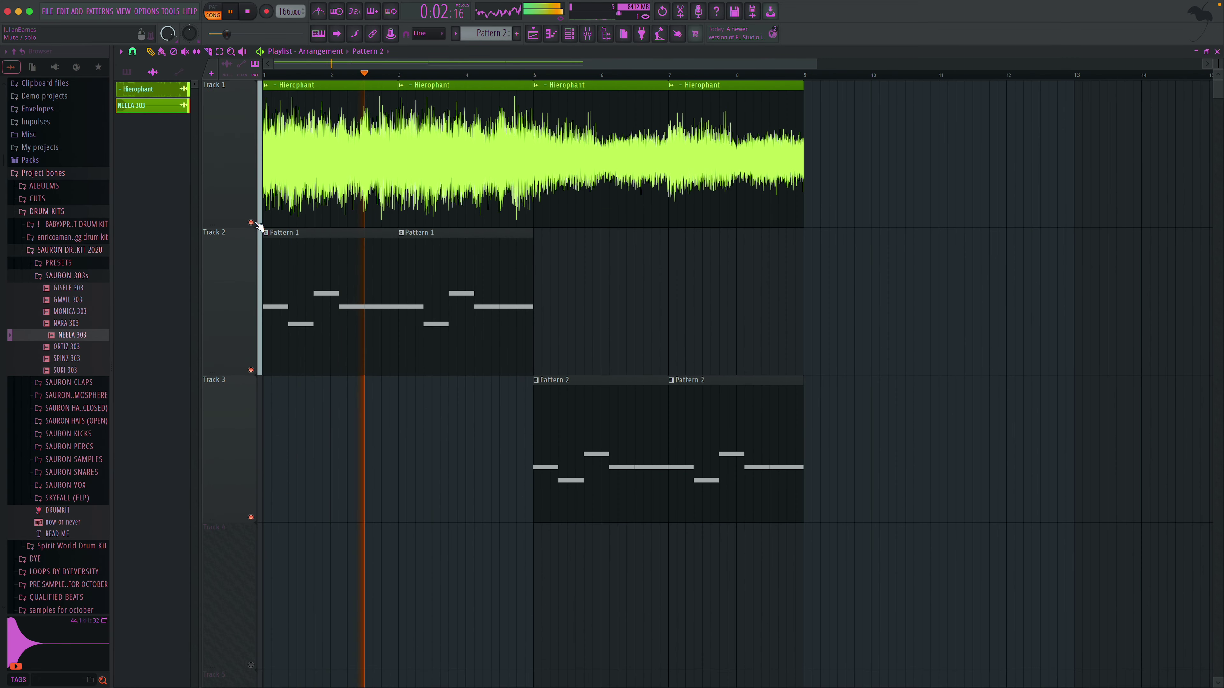
# - Show all channels in the channel rack and route NEELA 303 to mixer insert 2
pyautogui.click(587, 33)
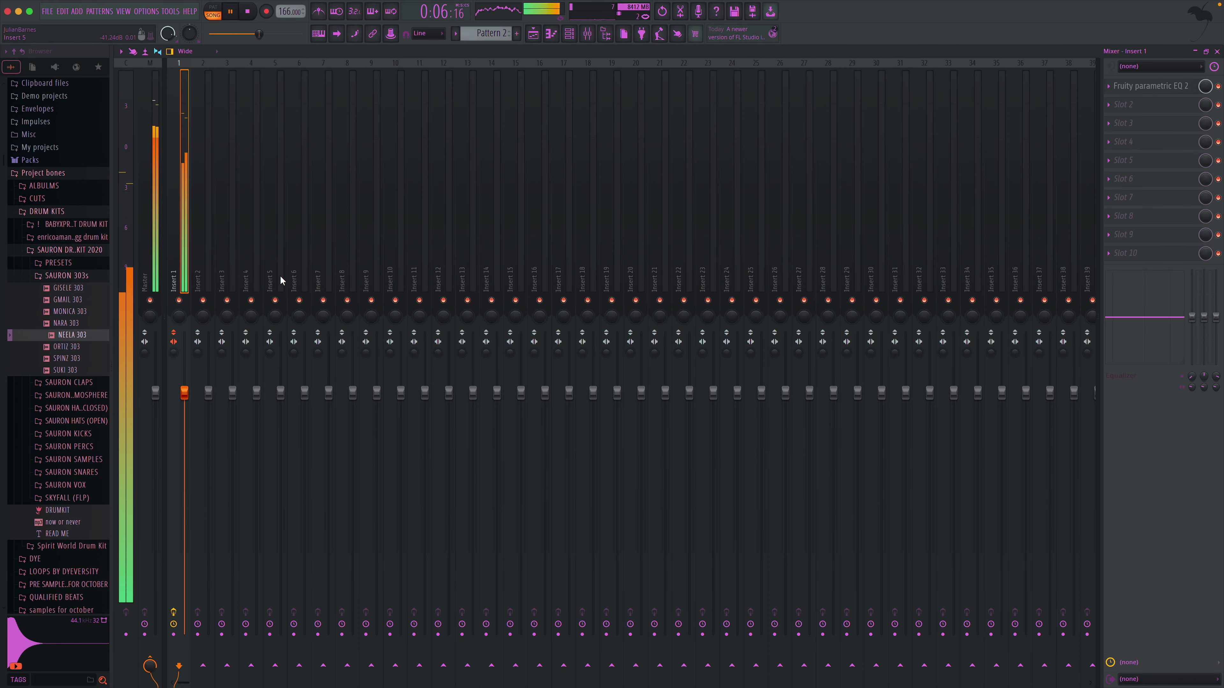
pyautogui.click(569, 33)
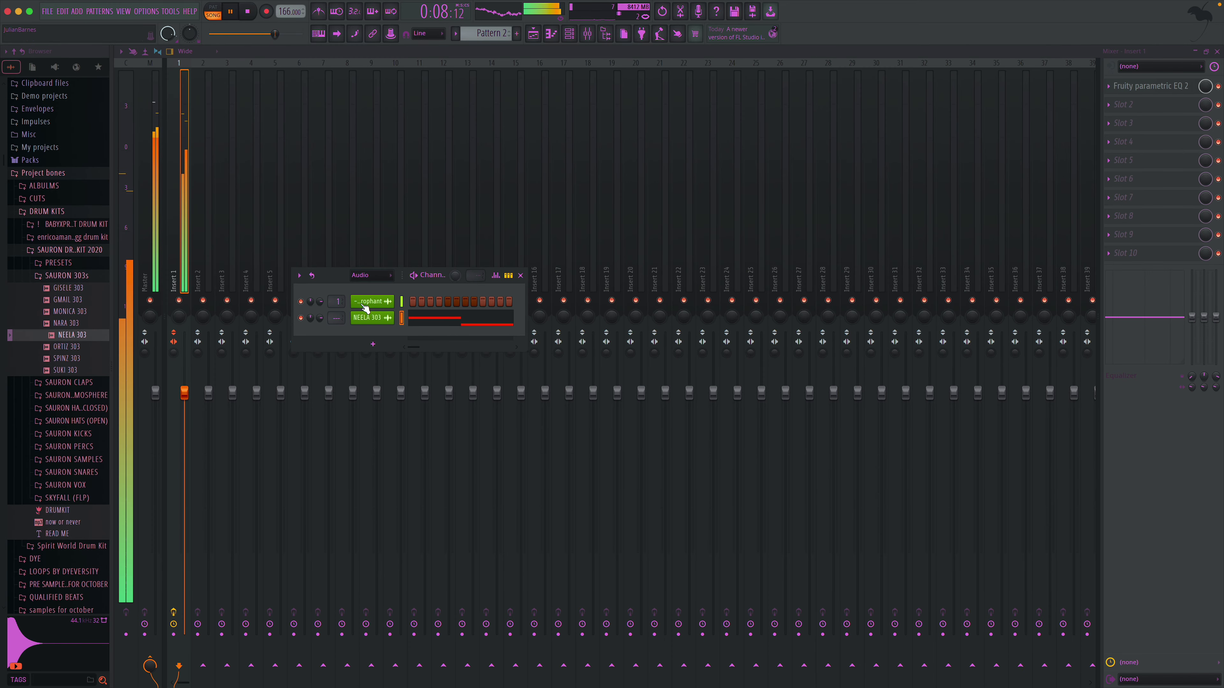
pyautogui.click(372, 287)
pyautogui.scroll(2, 331, 335)
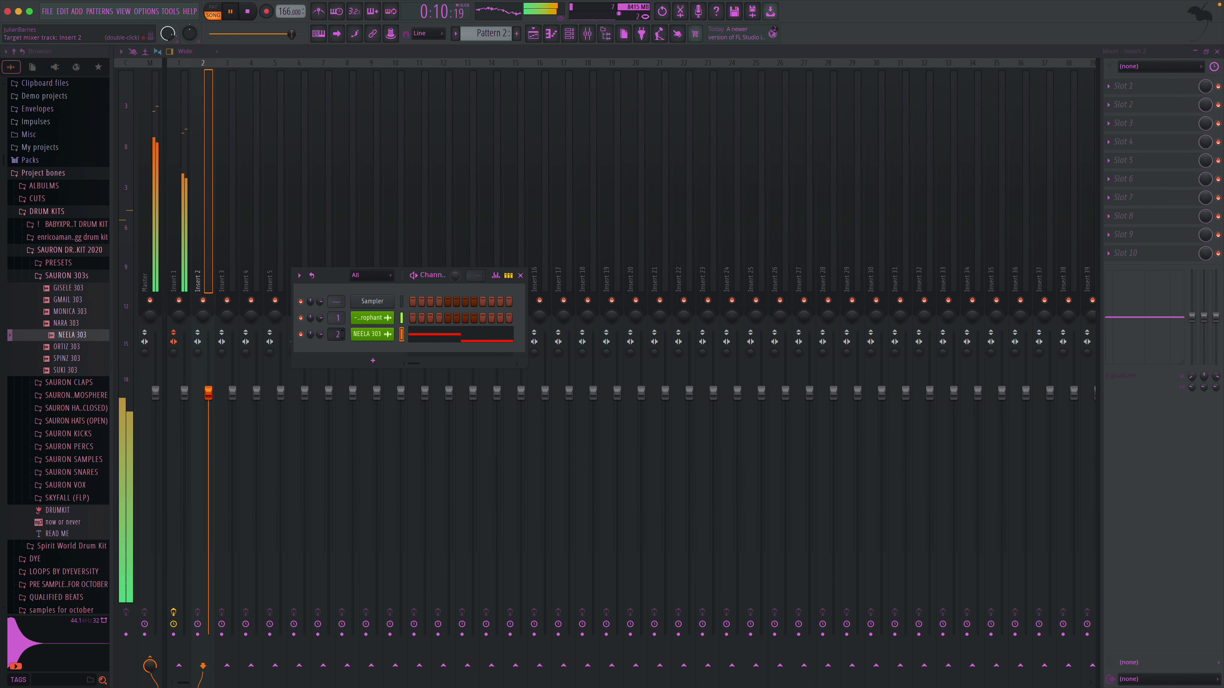
pyautogui.click(520, 276)
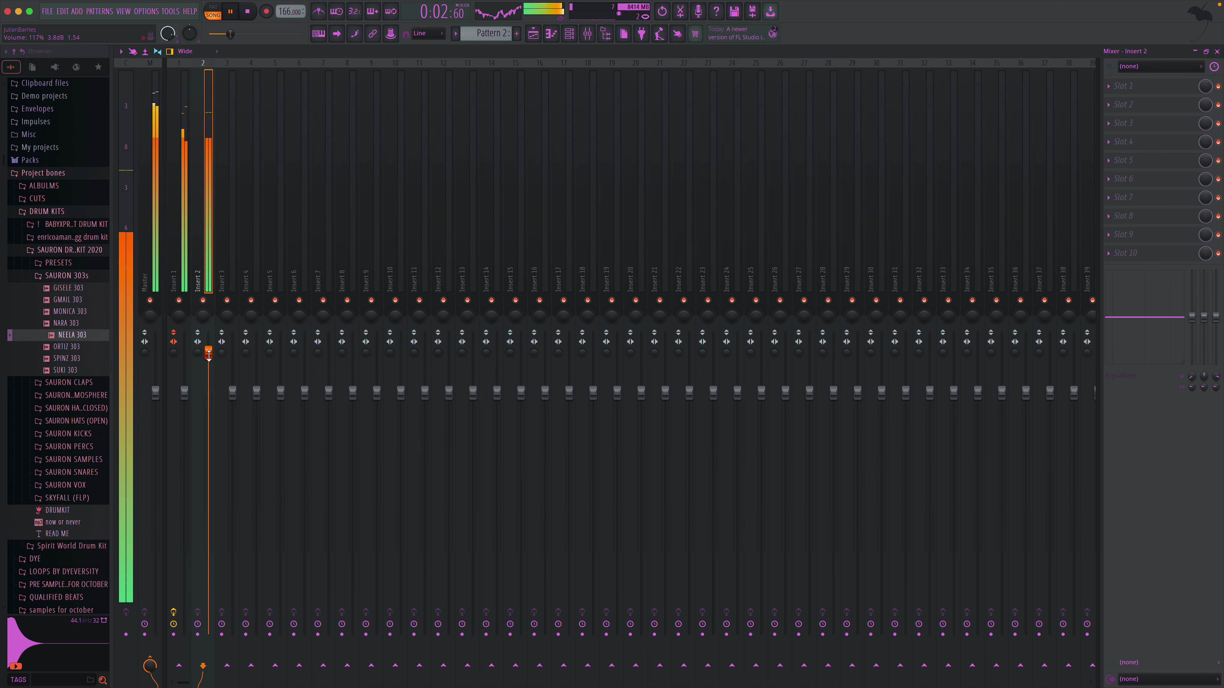
# - Add a second Fruity Parametric EQ 2 to mixer insert 1, cut band 6 around 431 Hz by about 6 dB, and return to the playlist
pyautogui.click(174, 227)
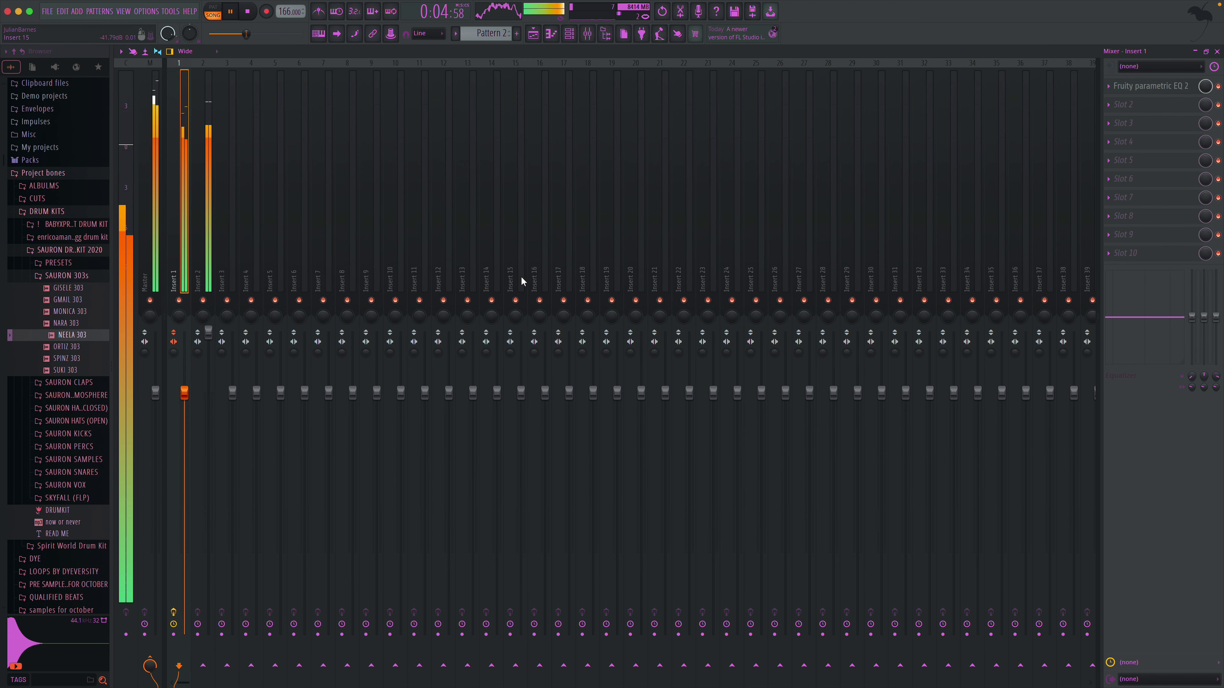
pyautogui.click(1123, 104)
pyautogui.click(995, 418)
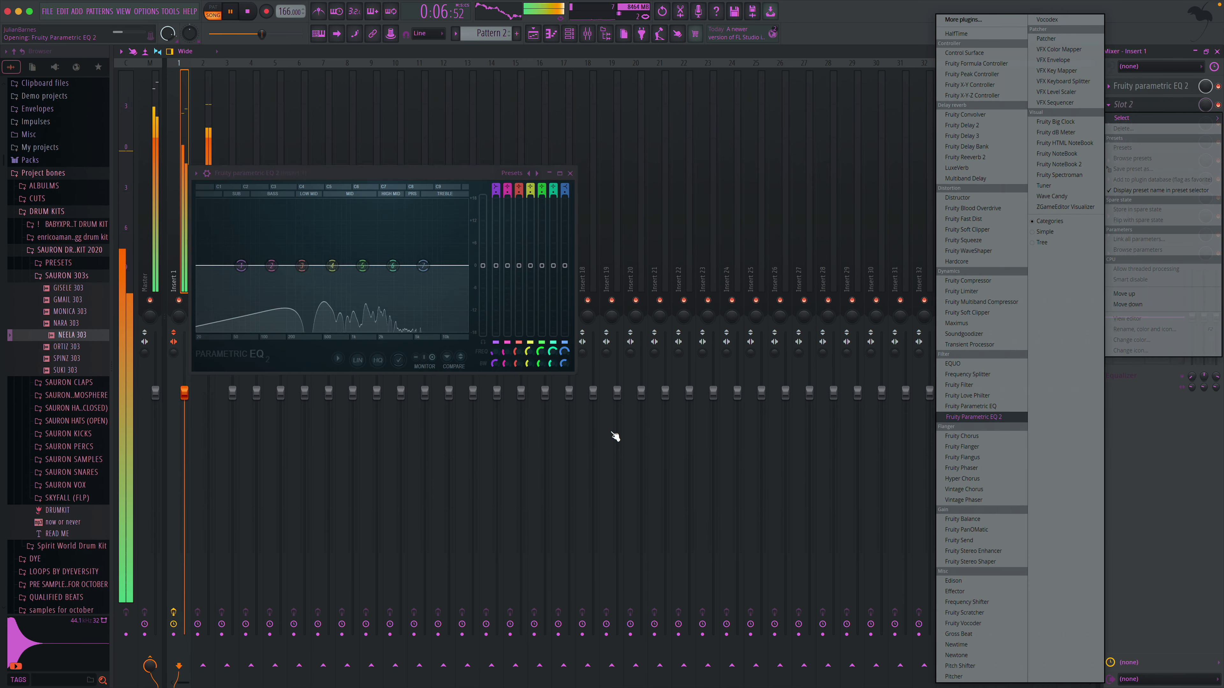
pyautogui.click(339, 360)
pyautogui.click(385, 512)
pyautogui.moveTo(393, 266); pyautogui.dragTo(316, 288)
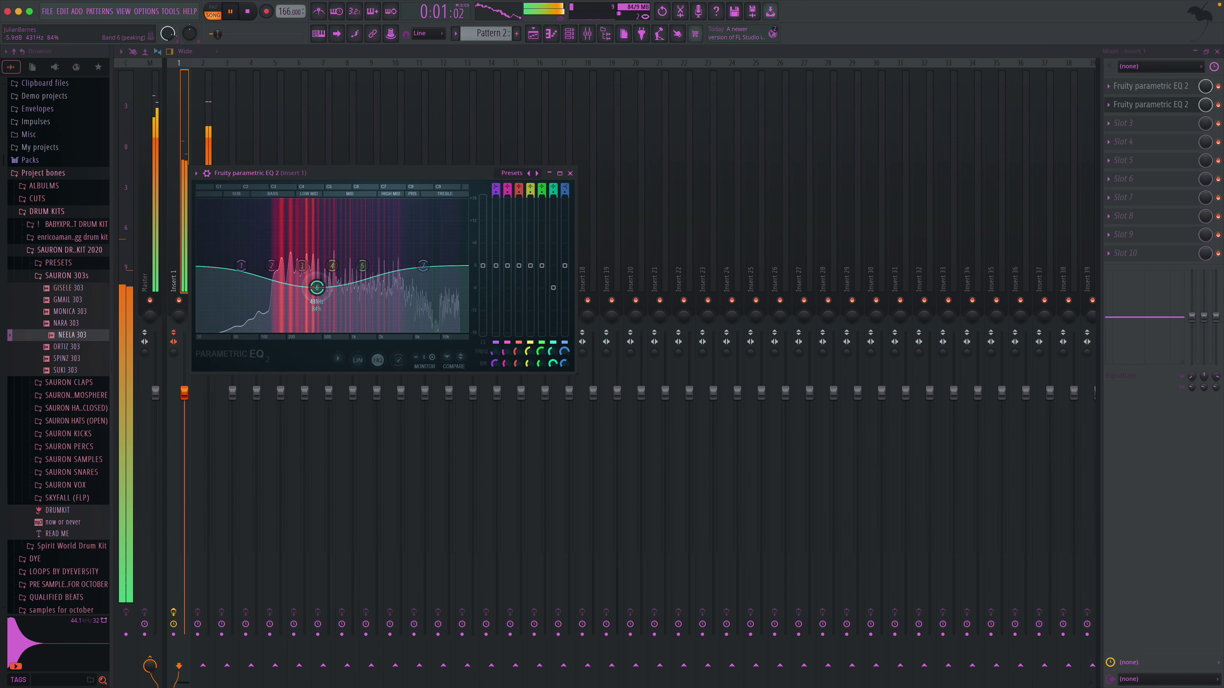
pyautogui.click(570, 173)
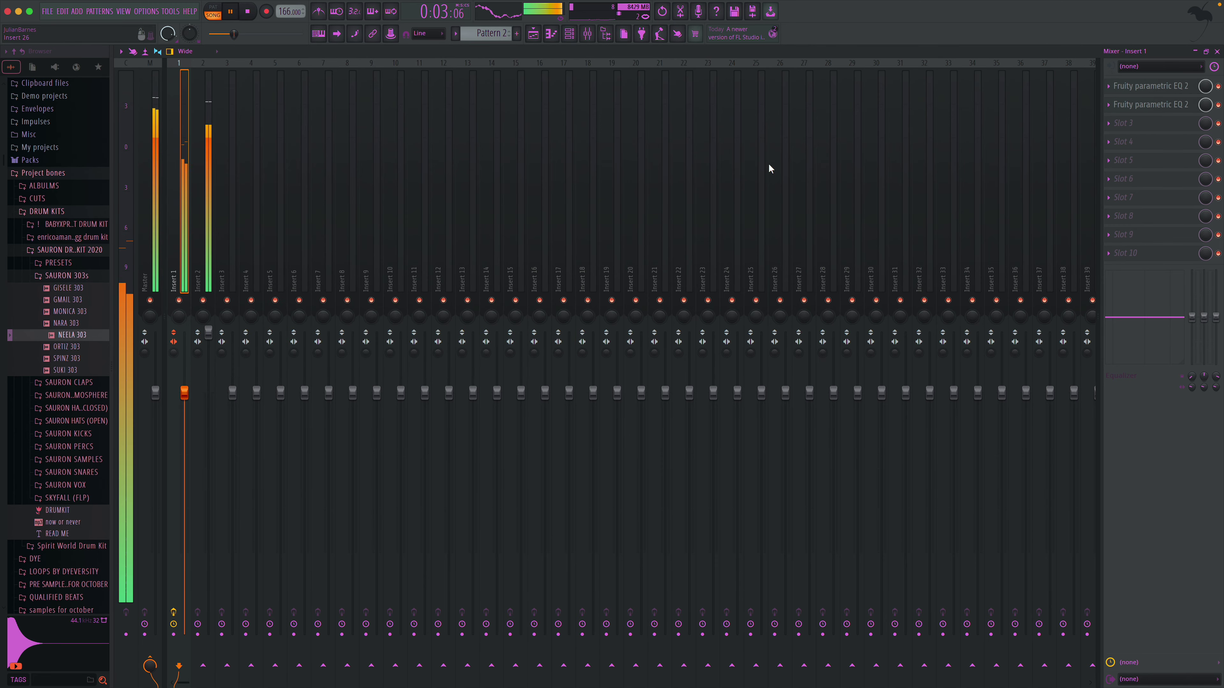
pyautogui.click(1218, 51)
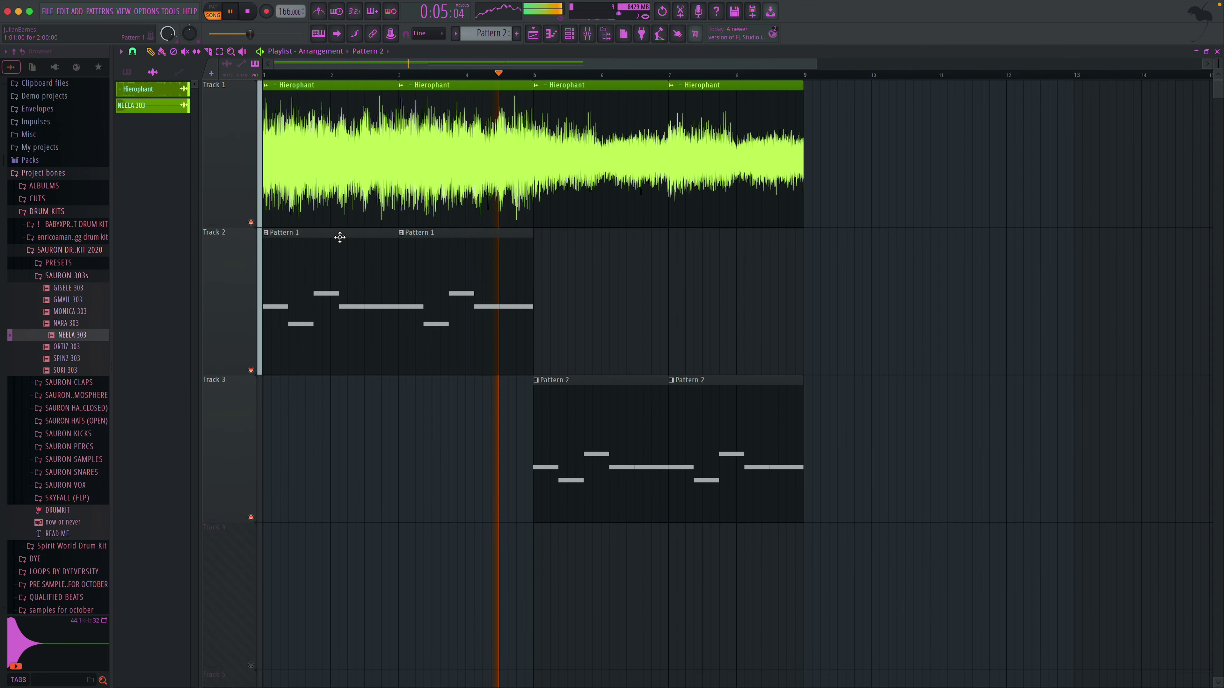
# - Load the MAIN snare from the SAURON SNARES folder into the project
pyautogui.click(87, 276)
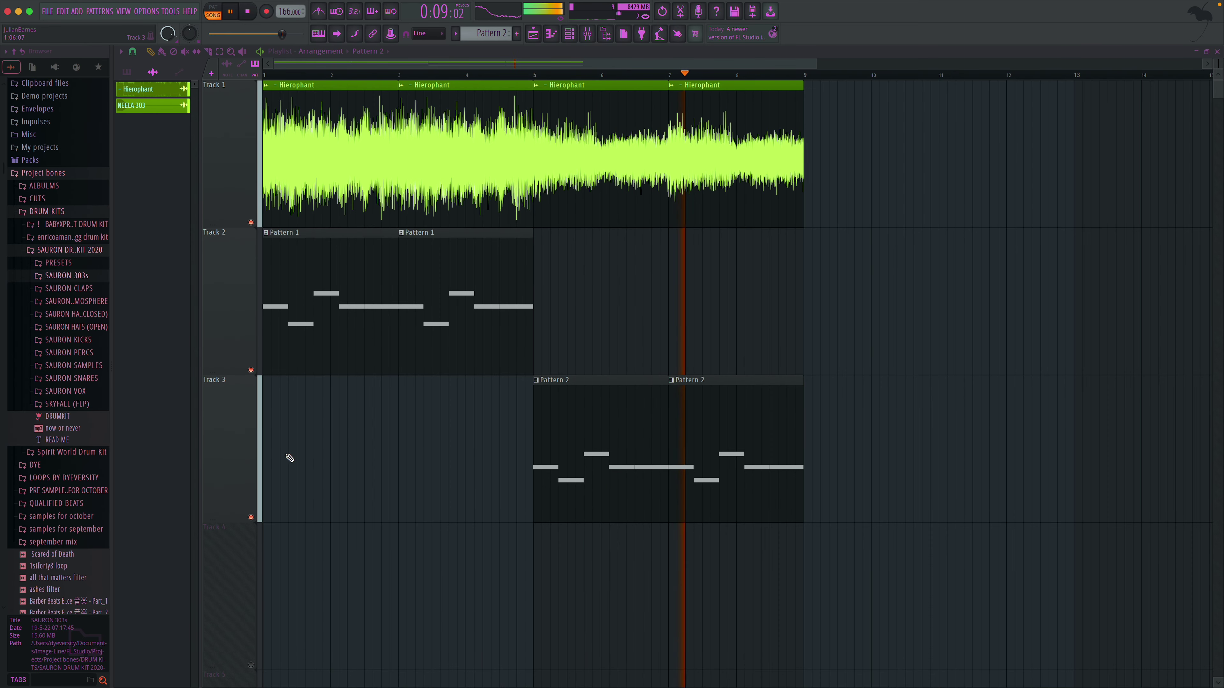
pyautogui.click(73, 378)
pyautogui.click(90, 425)
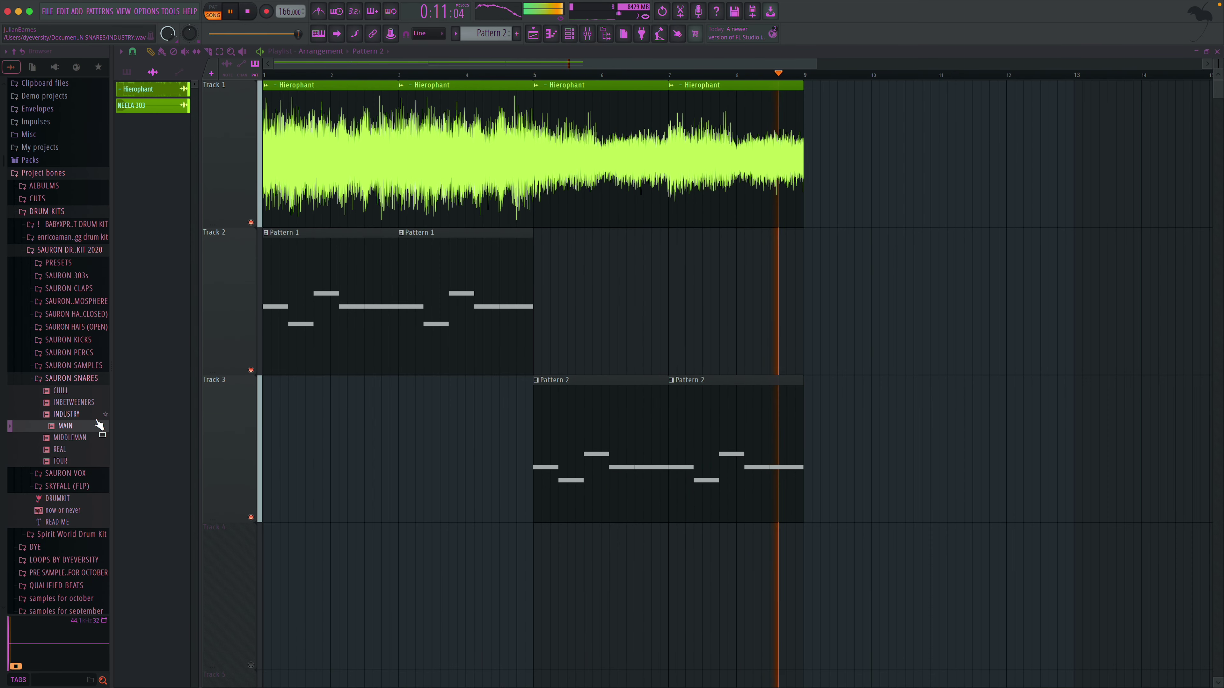
pyautogui.moveTo(82, 424); pyautogui.dragTo(178, 347)
pyautogui.press('space')
pyautogui.press('space')
# - Create a new pattern, place it at bars 1 and 2 of track 4, and unmute that track
pyautogui.click(518, 34)
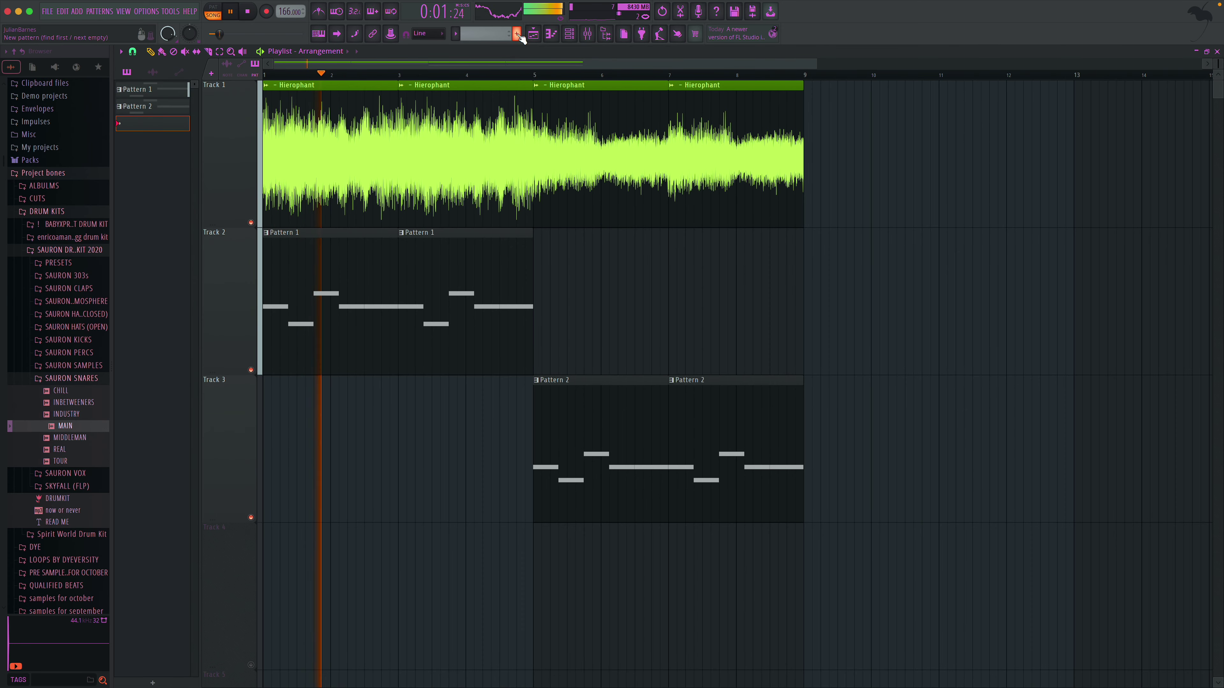
pyautogui.moveTo(177, 121); pyautogui.dragTo(341, 553)
pyautogui.press('space')
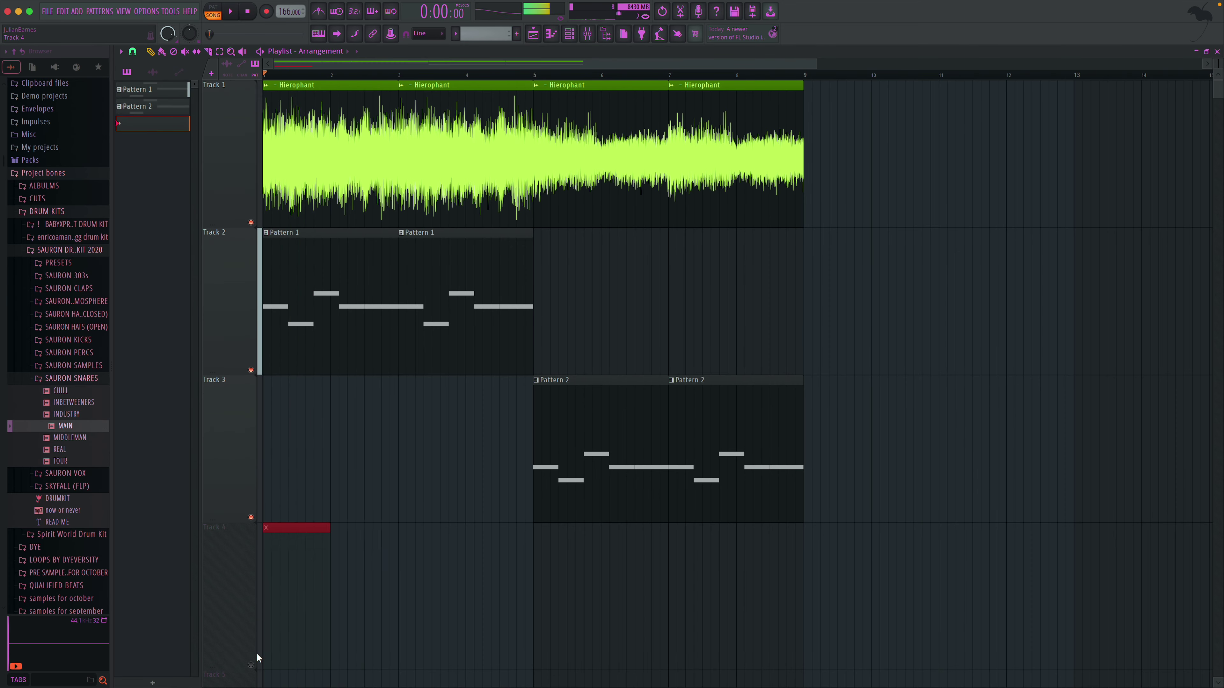
pyautogui.click(251, 664)
pyautogui.click(332, 635)
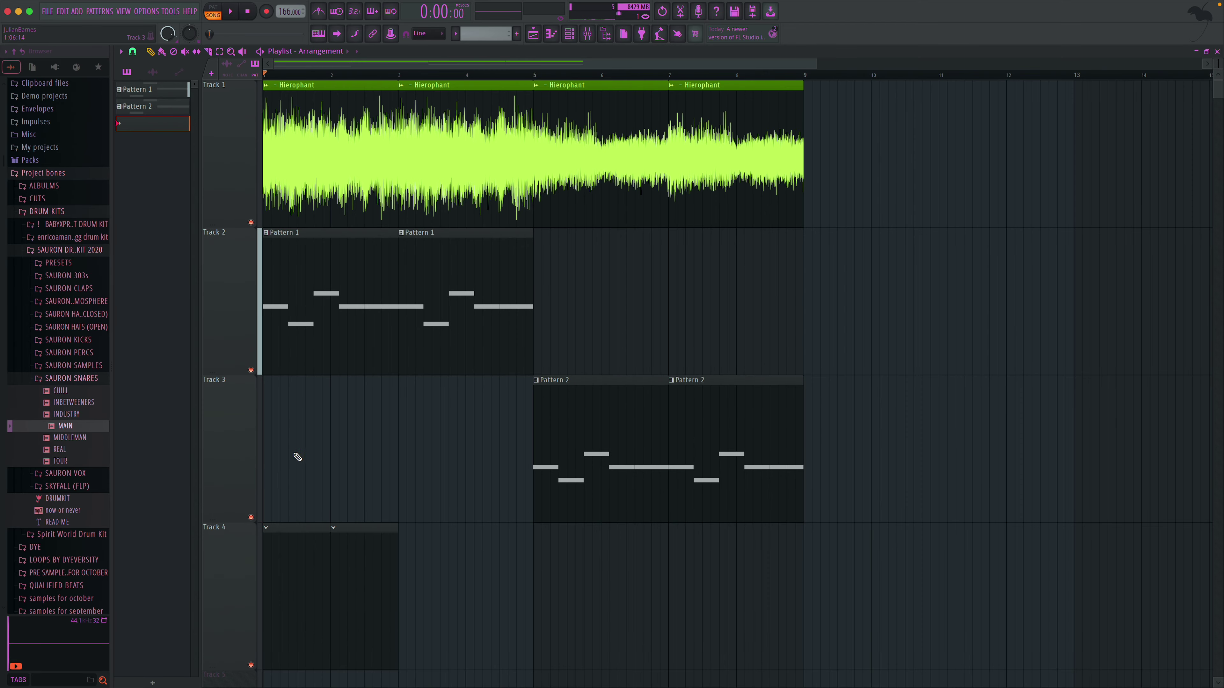
# - Add a C5 note on beat 3 for the MAIN snare in the new pattern and return to the playlist
pyautogui.doubleClick(300, 555)
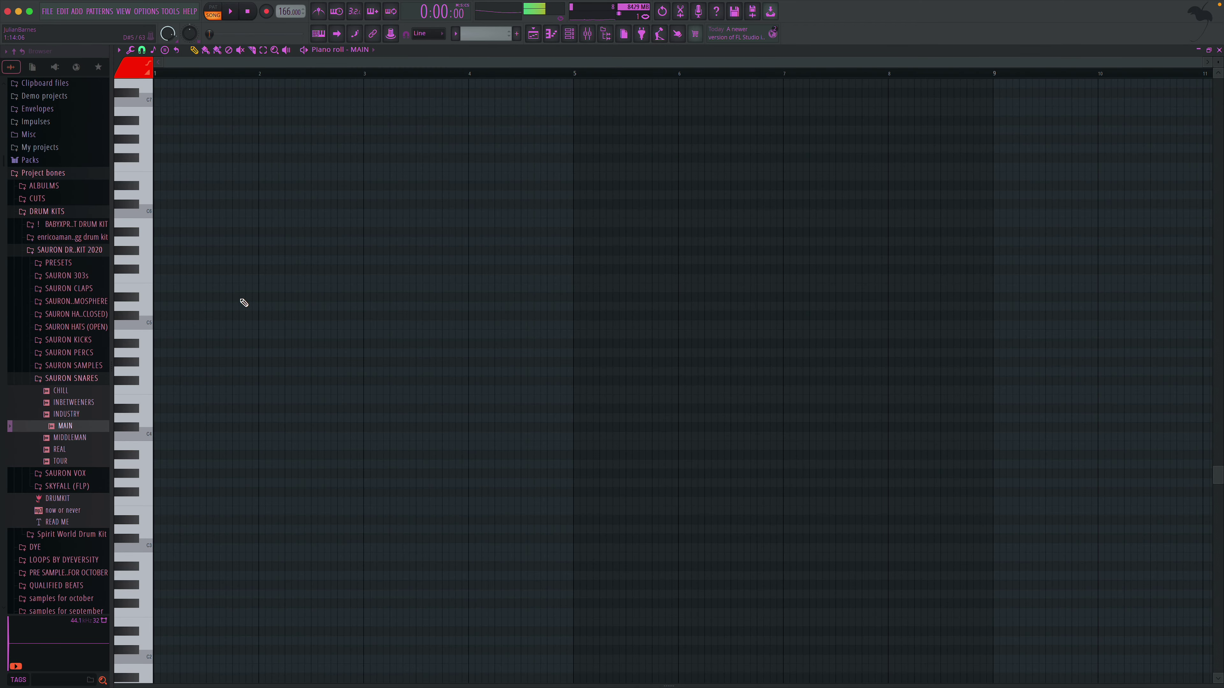
pyautogui.press('space')
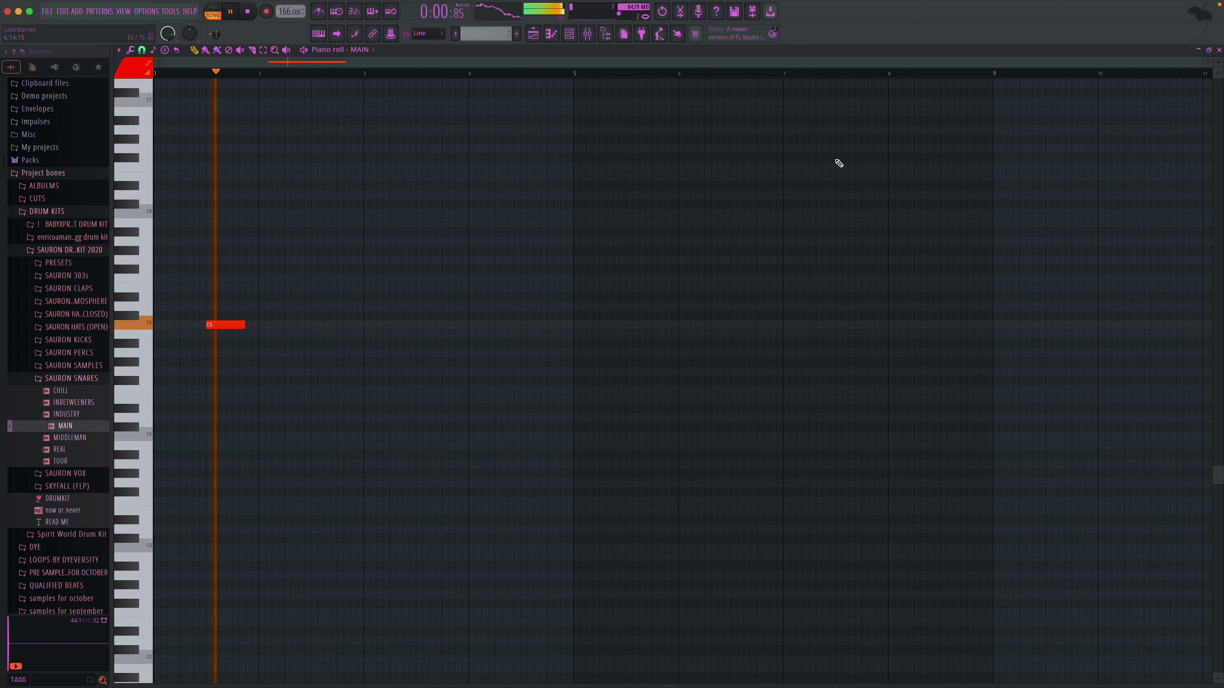
pyautogui.press('F5')
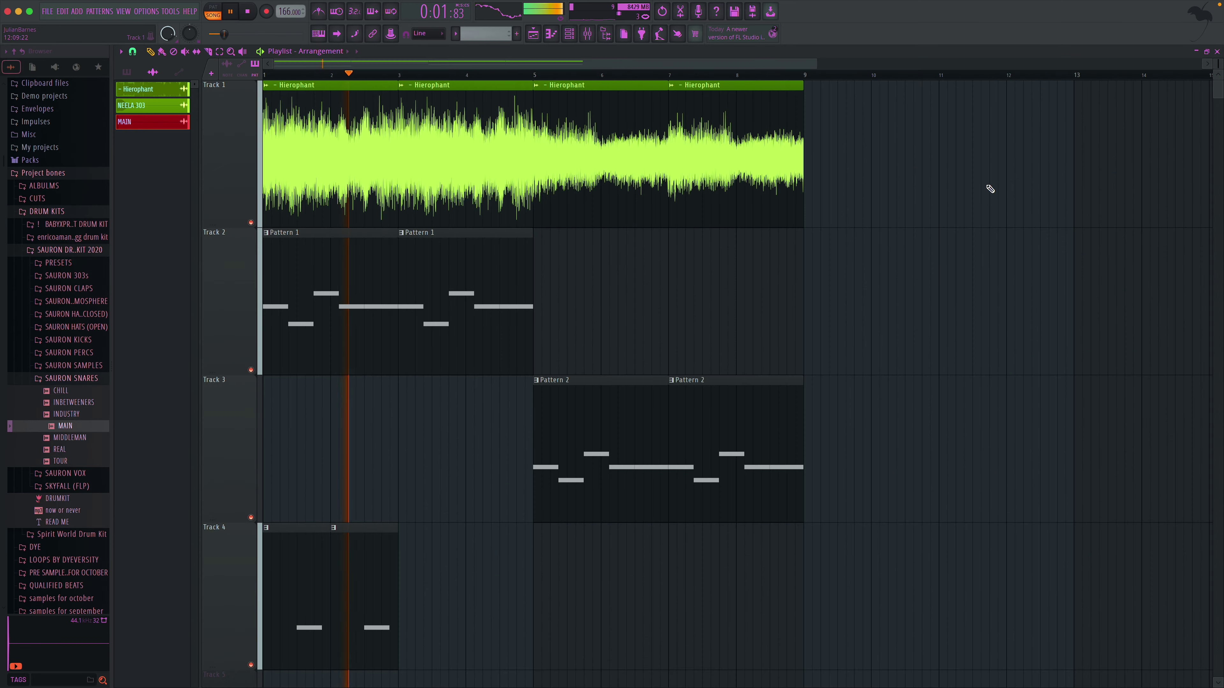
# - Repeat the snare pattern on track 4 from bar 3 through bar 8
pyautogui.click(404, 578)
pyautogui.click(472, 586)
pyautogui.click(537, 583)
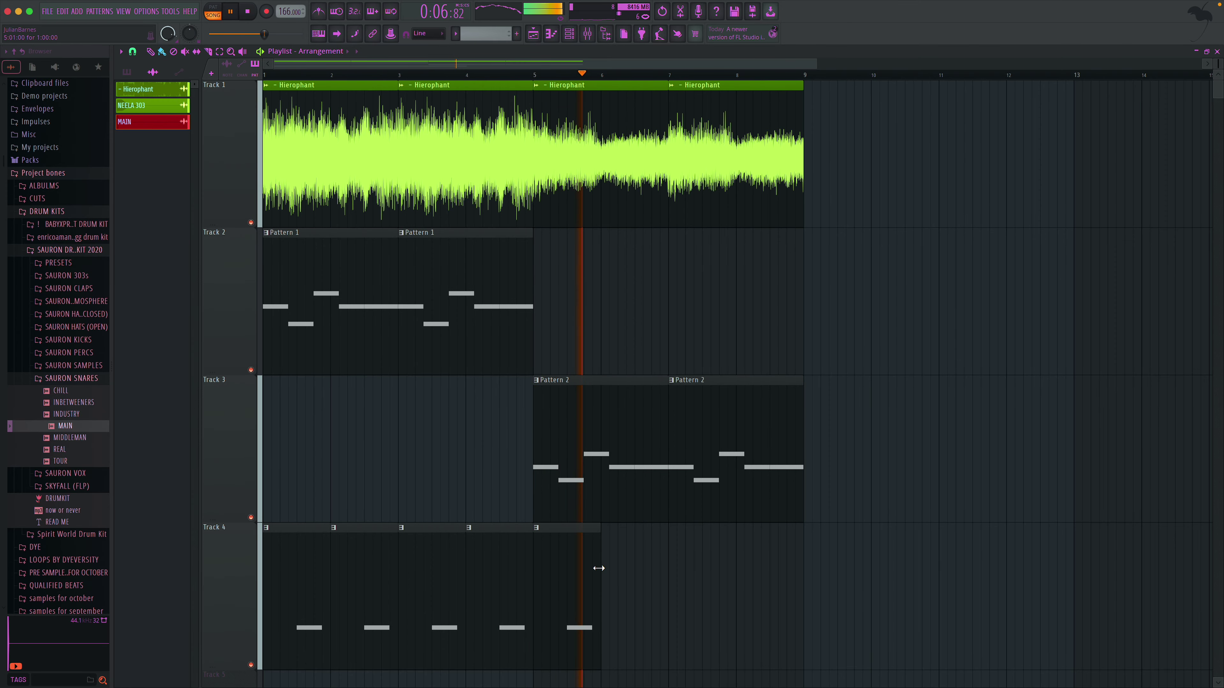
pyautogui.moveTo(608, 570); pyautogui.dragTo(783, 570)
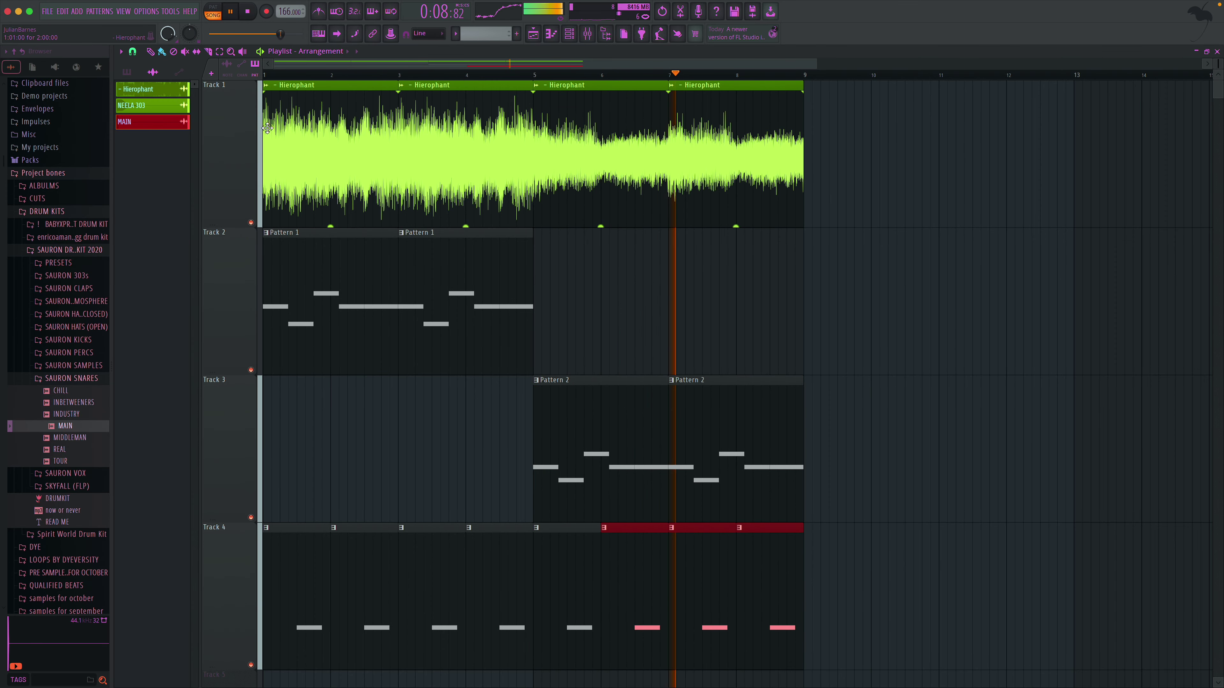
pyautogui.click(232, 52)
pyautogui.rightClick(658, 266)
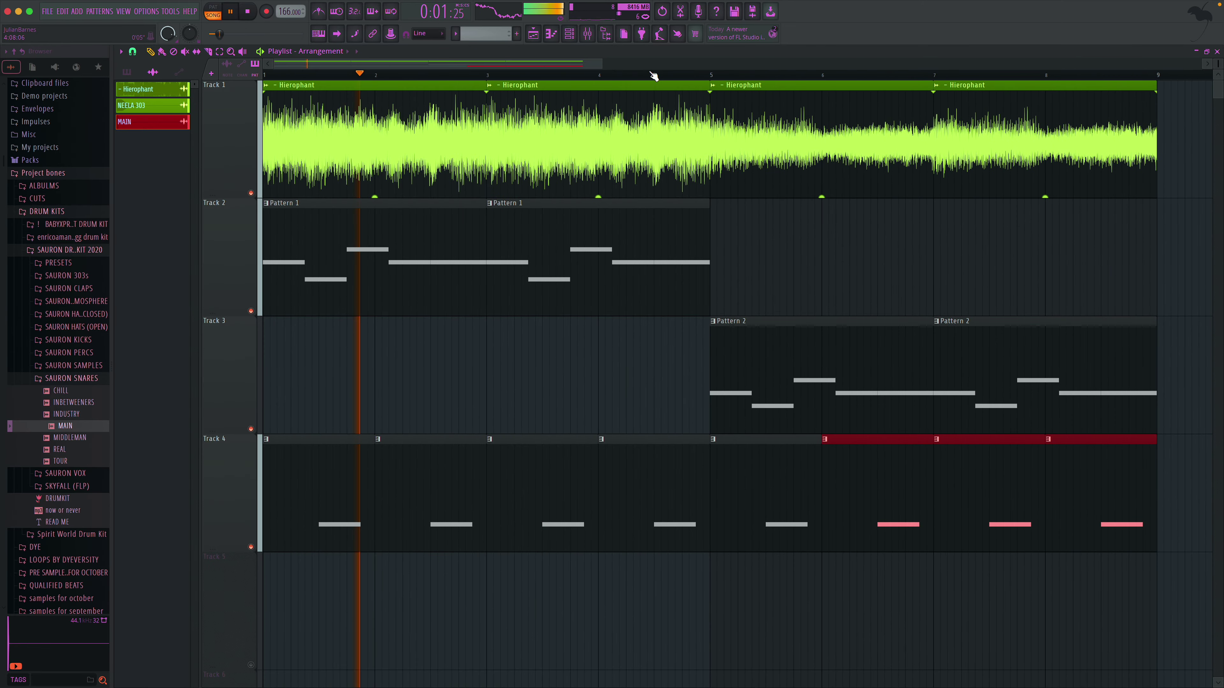
pyautogui.moveTo(606, 68); pyautogui.dragTo(1019, 67)
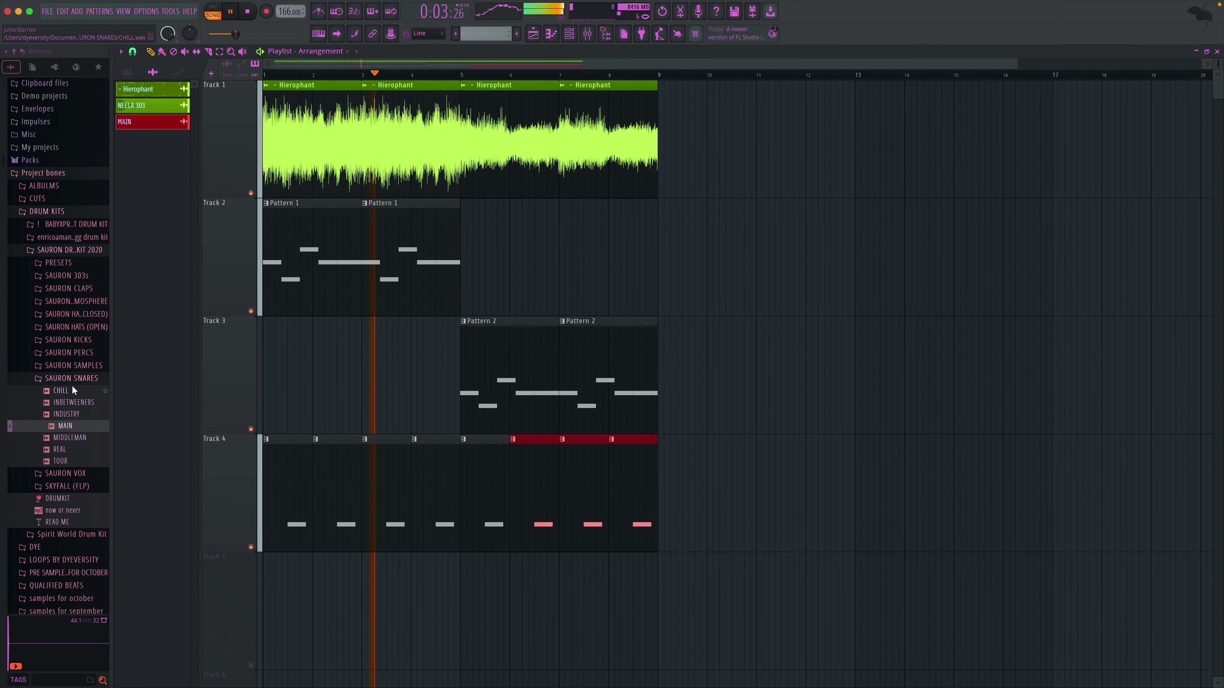
pyautogui.click(86, 376)
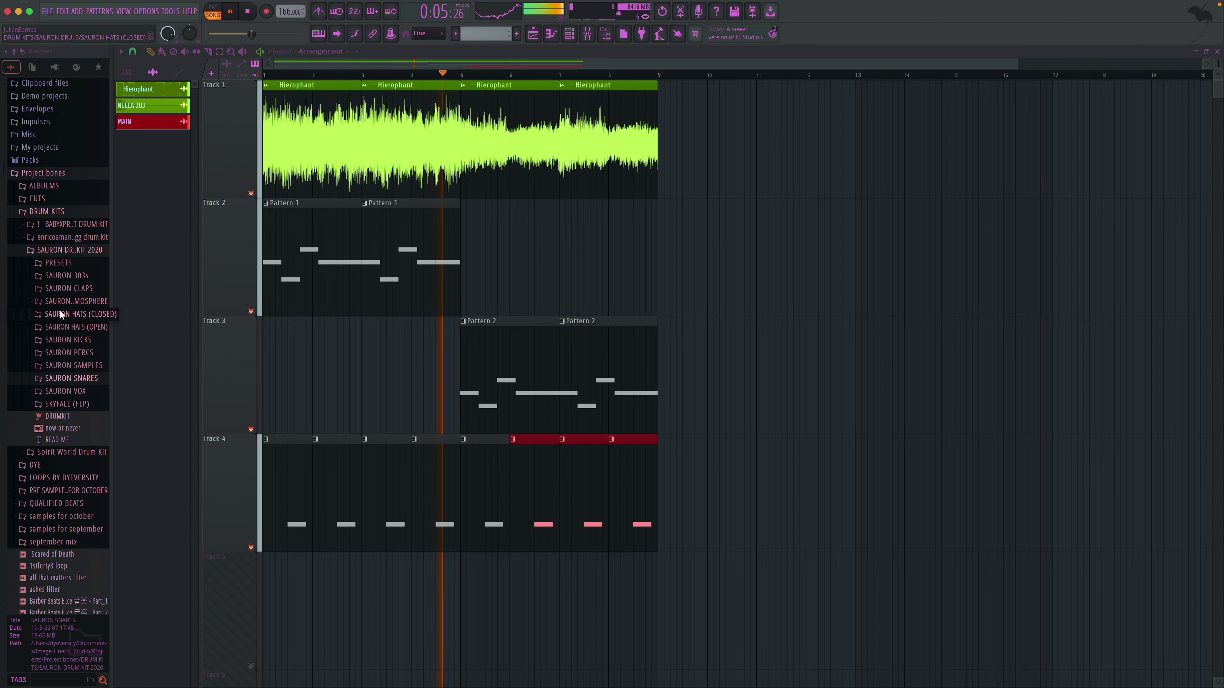
pyautogui.click(79, 316)
pyautogui.moveTo(78, 337); pyautogui.dragTo(172, 285)
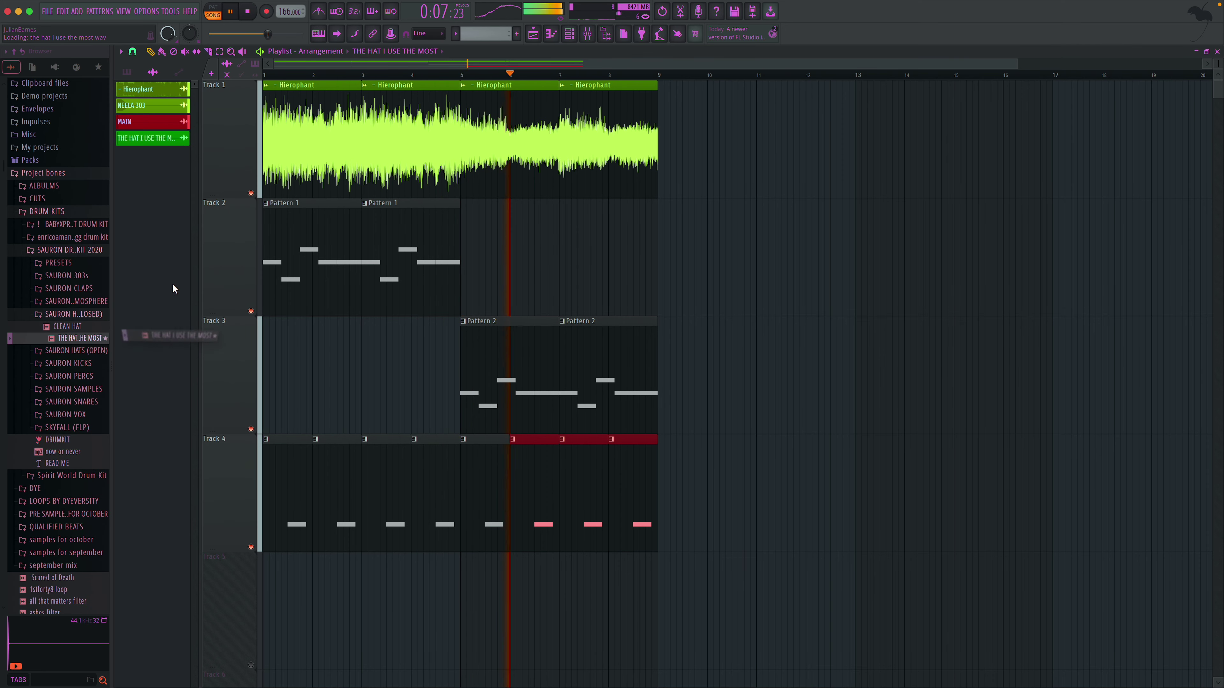
pyautogui.rightClick(155, 140)
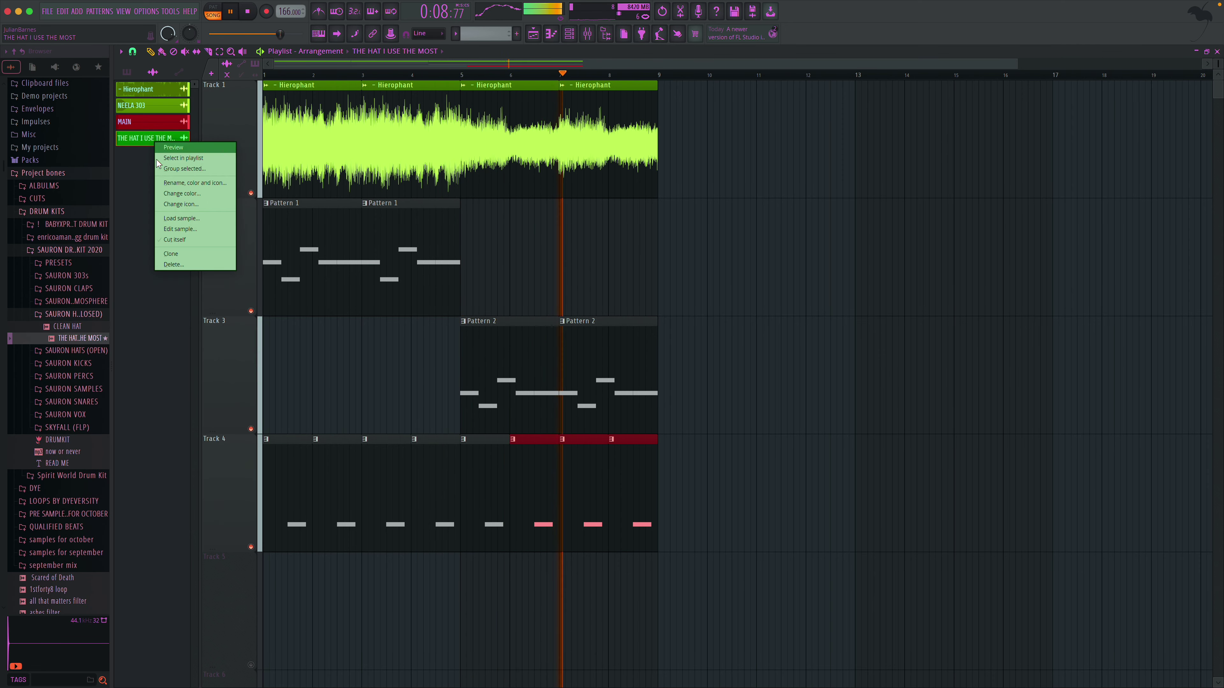
pyautogui.click(183, 261)
# - Load [PB] Hat (3) from the plugg drum kit's HI-HATS folder into the project
pyautogui.click(82, 239)
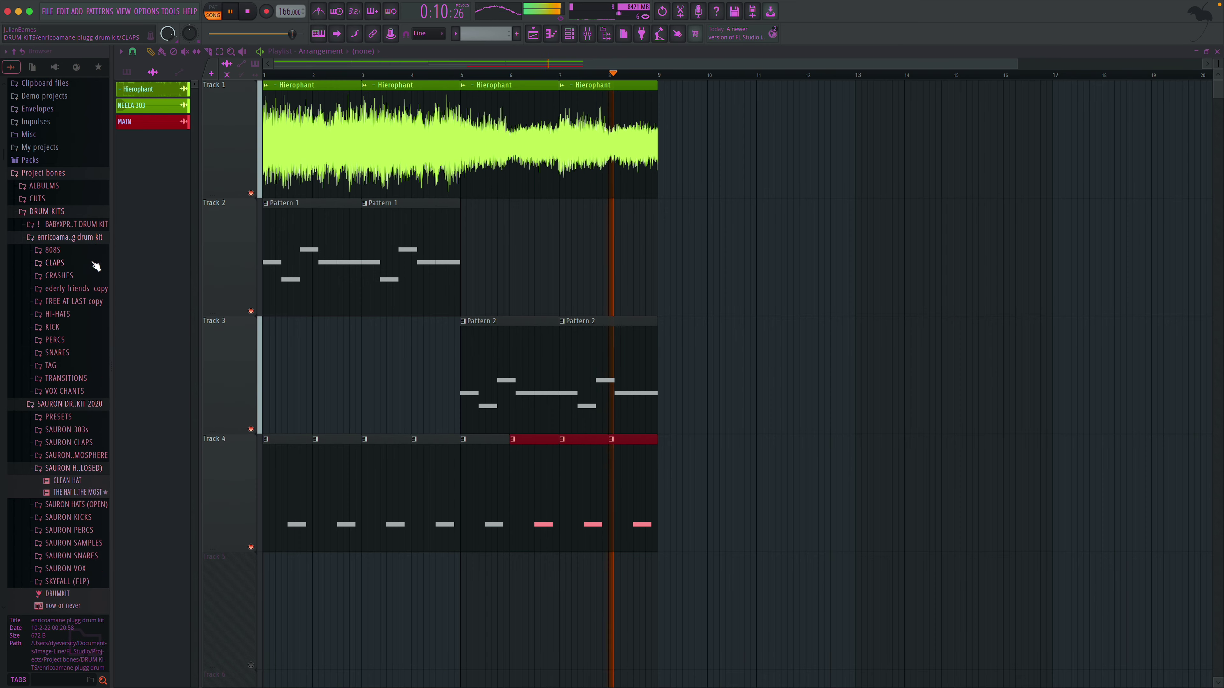
pyautogui.click(80, 315)
pyautogui.click(85, 351)
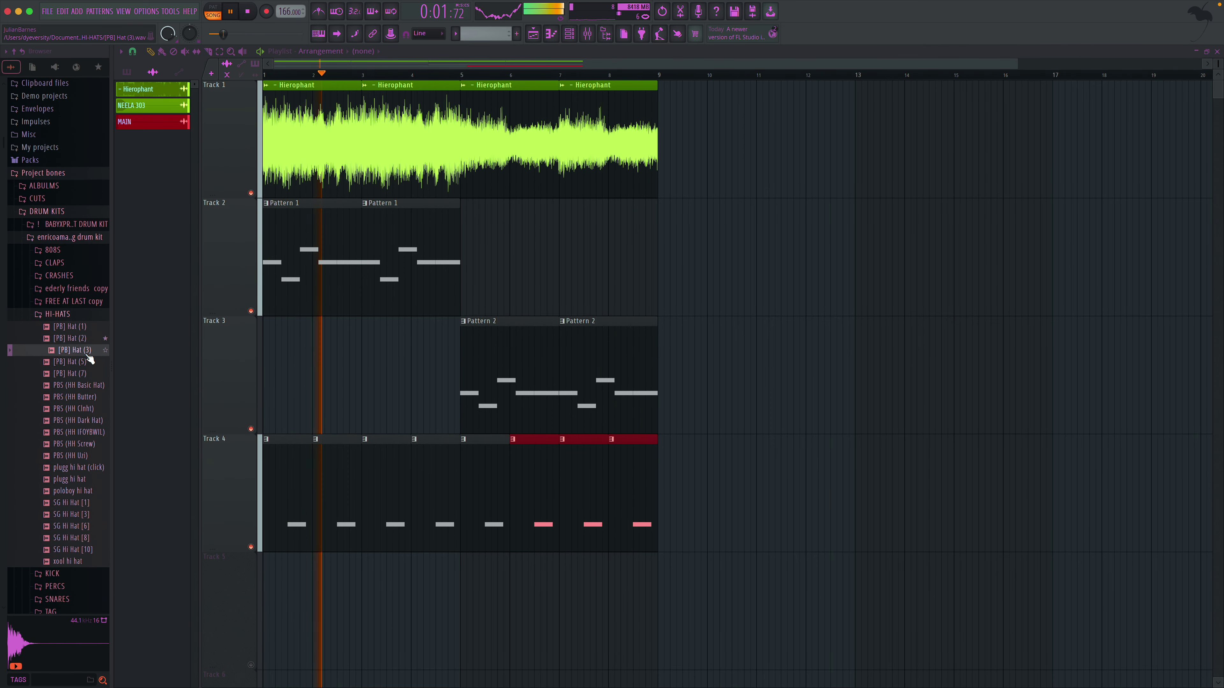
pyautogui.moveTo(90, 356); pyautogui.dragTo(181, 299)
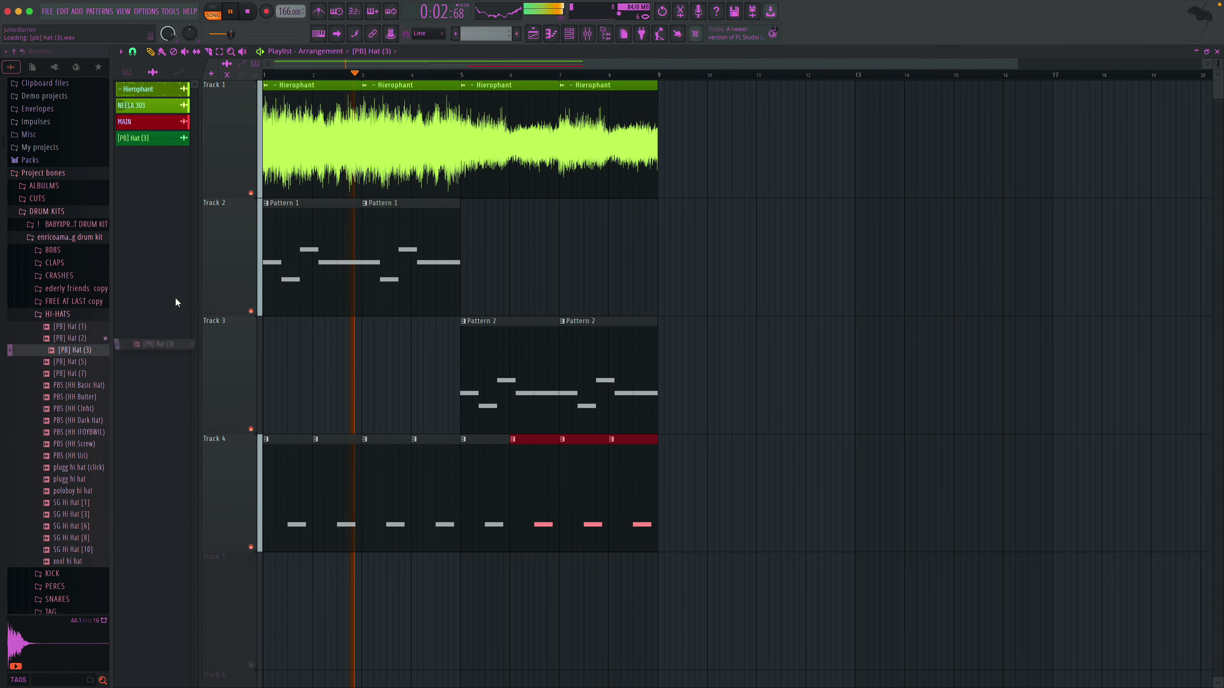
# - Create Pattern 4 and place it at bar 1 of track 5
pyautogui.press('space')
pyautogui.click(517, 33)
pyautogui.moveTo(148, 147); pyautogui.dragTo(356, 621)
# - Add C5 notes for [PB] Hat (3) on beat 2 of bars 1 and 2 in Pattern 4
pyautogui.doubleClick(284, 650)
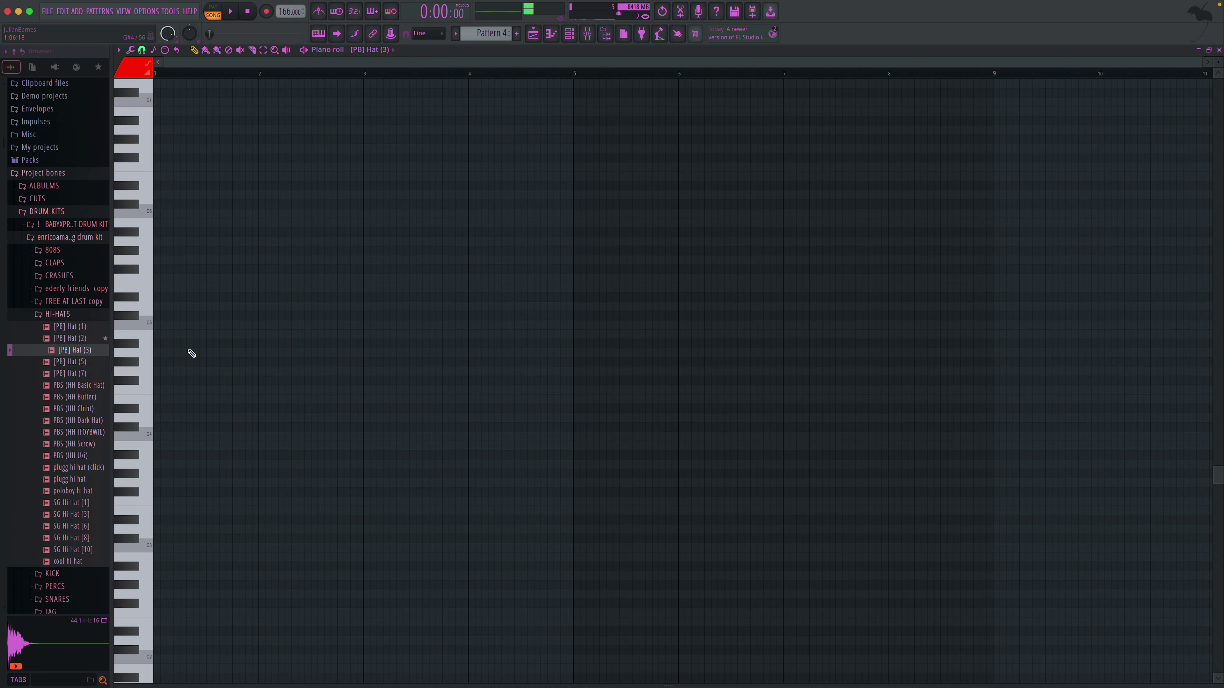
pyautogui.press('space')
pyautogui.click(193, 327)
pyautogui.press('space')
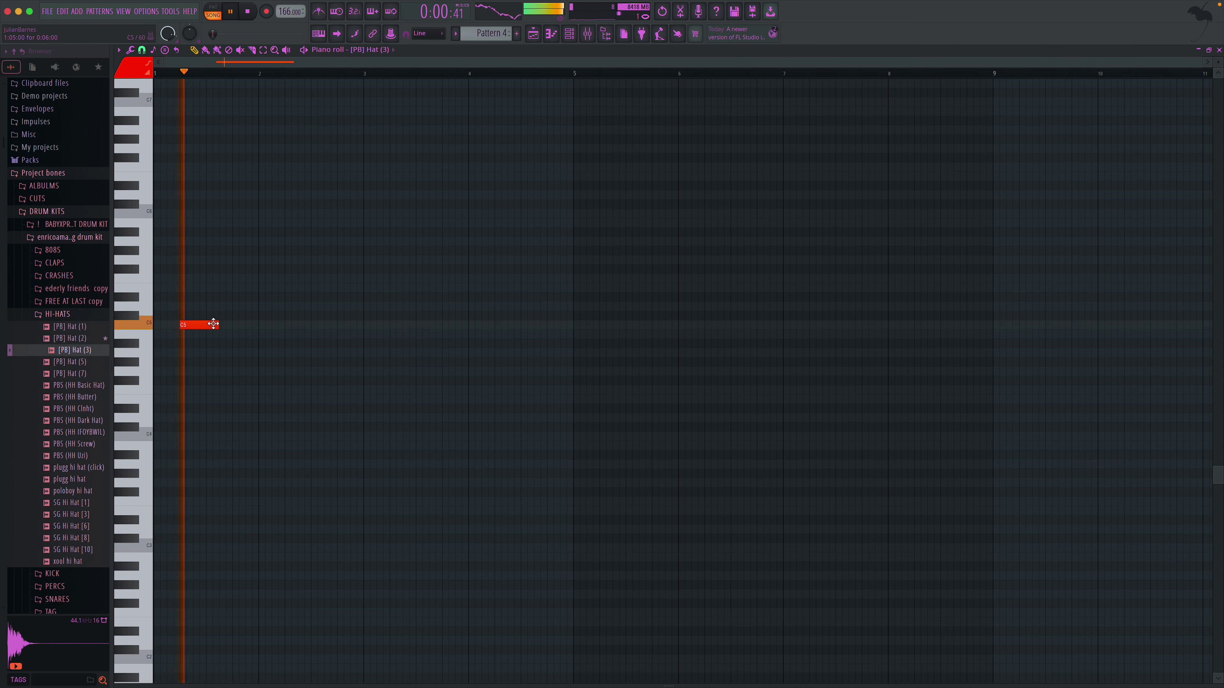
pyautogui.click(287, 324)
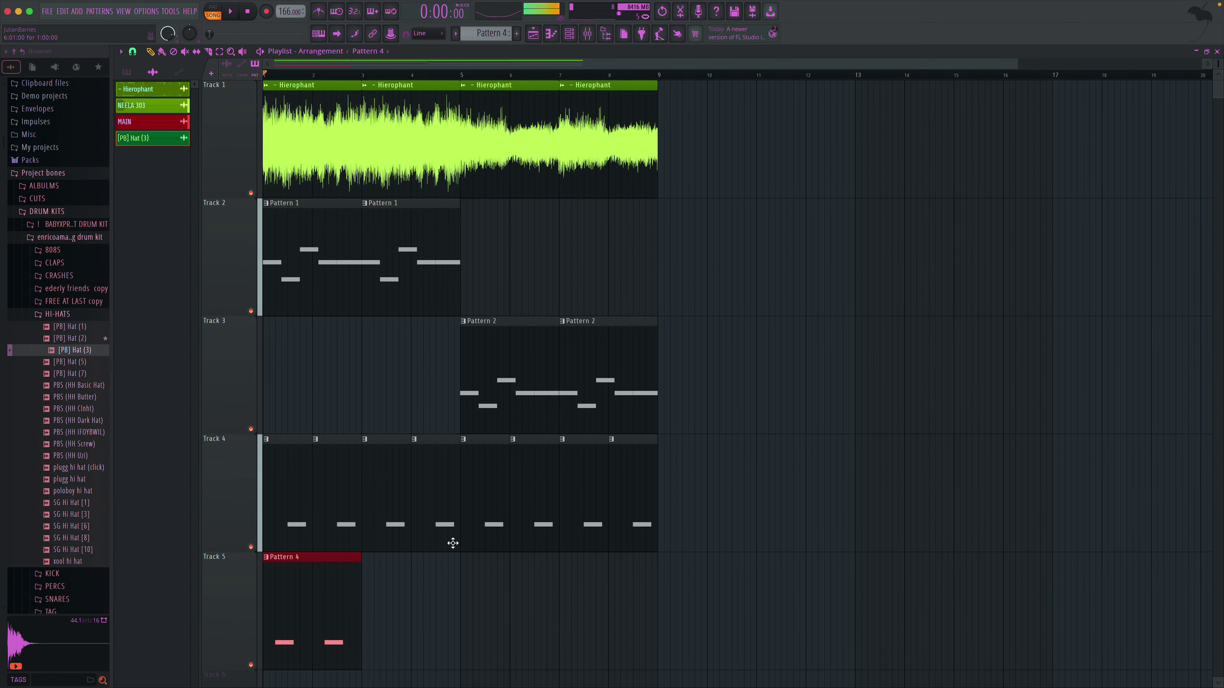
# - Place copies of Pattern 4 at bars 3, 5 and 7 of track 5
pyautogui.press('space')
pyautogui.click(368, 599)
pyautogui.click(470, 603)
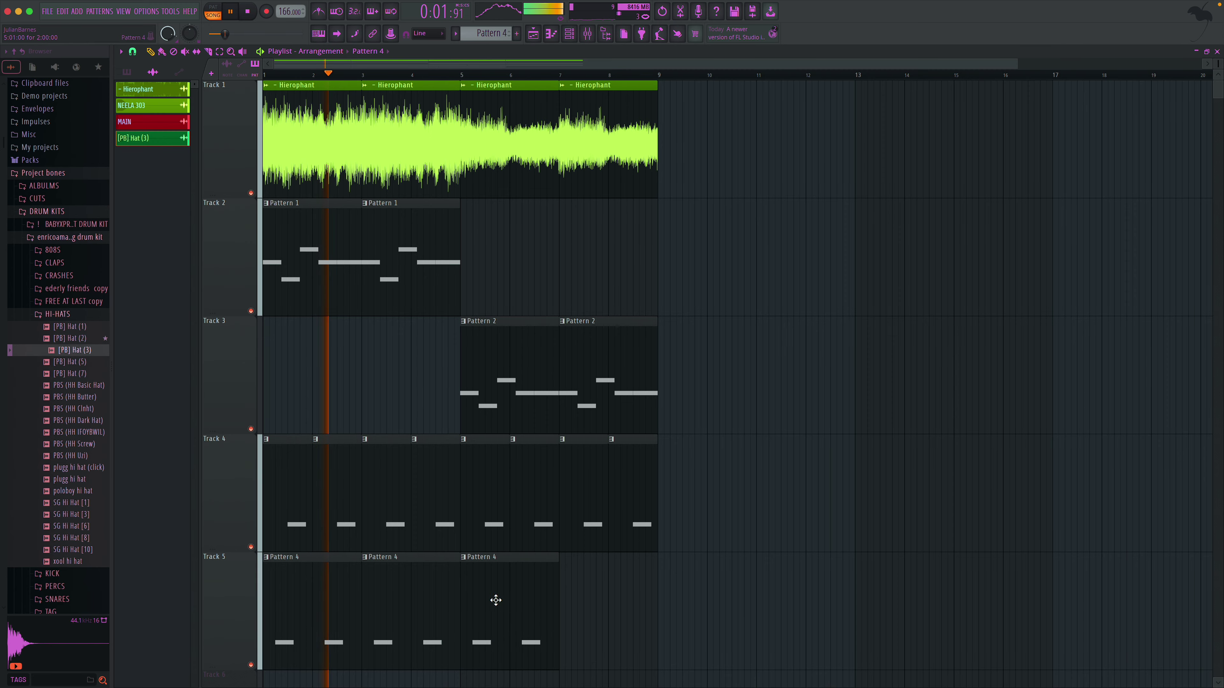
pyautogui.click(571, 599)
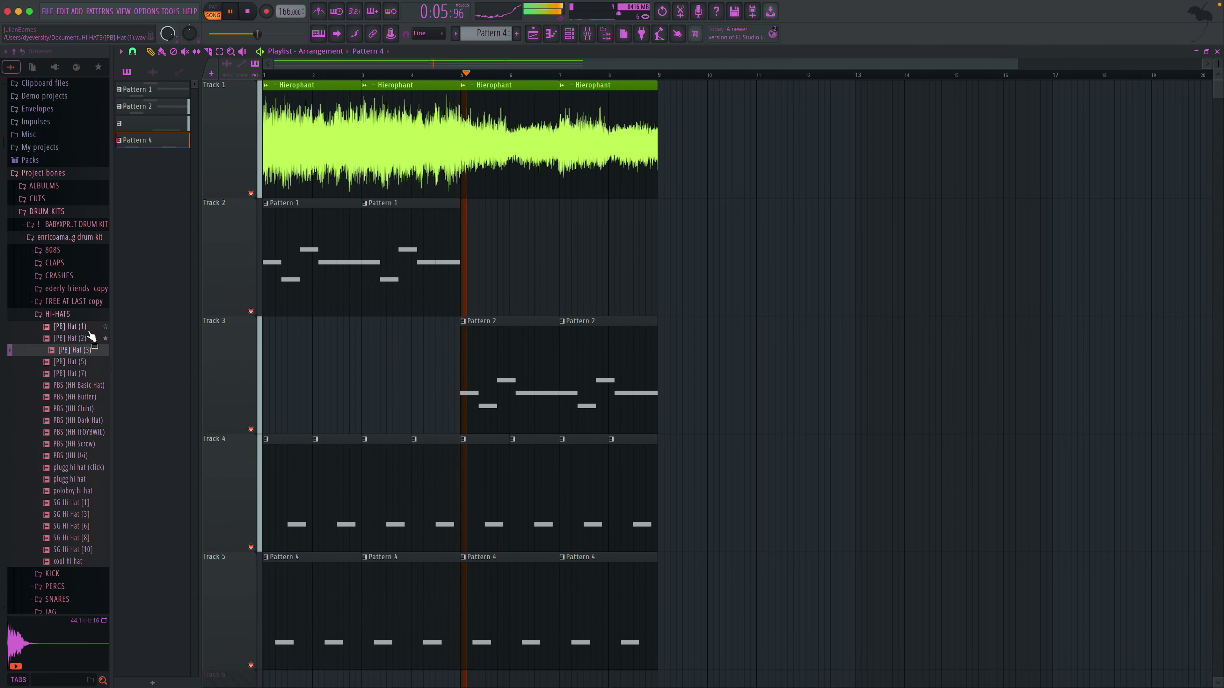
# - Route the MAIN snare to mixer insert 3 and [PB] Hat (3) to insert 4 in the channel rack
pyautogui.click(92, 314)
pyautogui.click(569, 33)
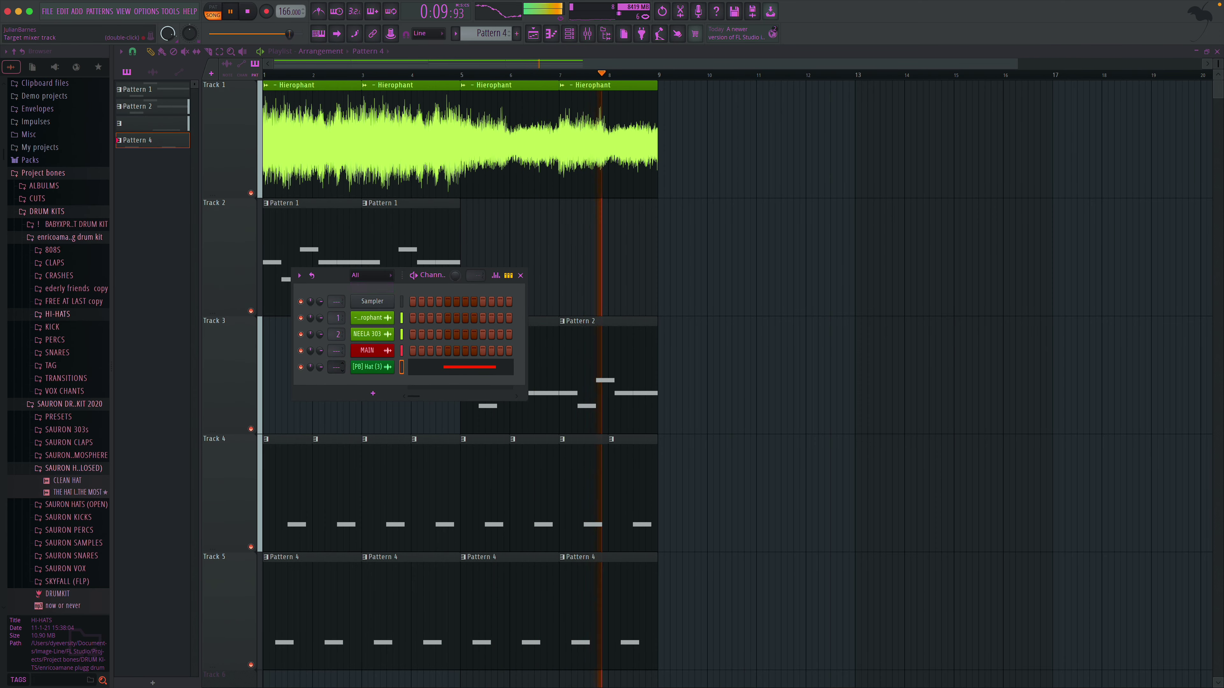
pyautogui.moveTo(338, 366); pyautogui.dragTo(338, 359)
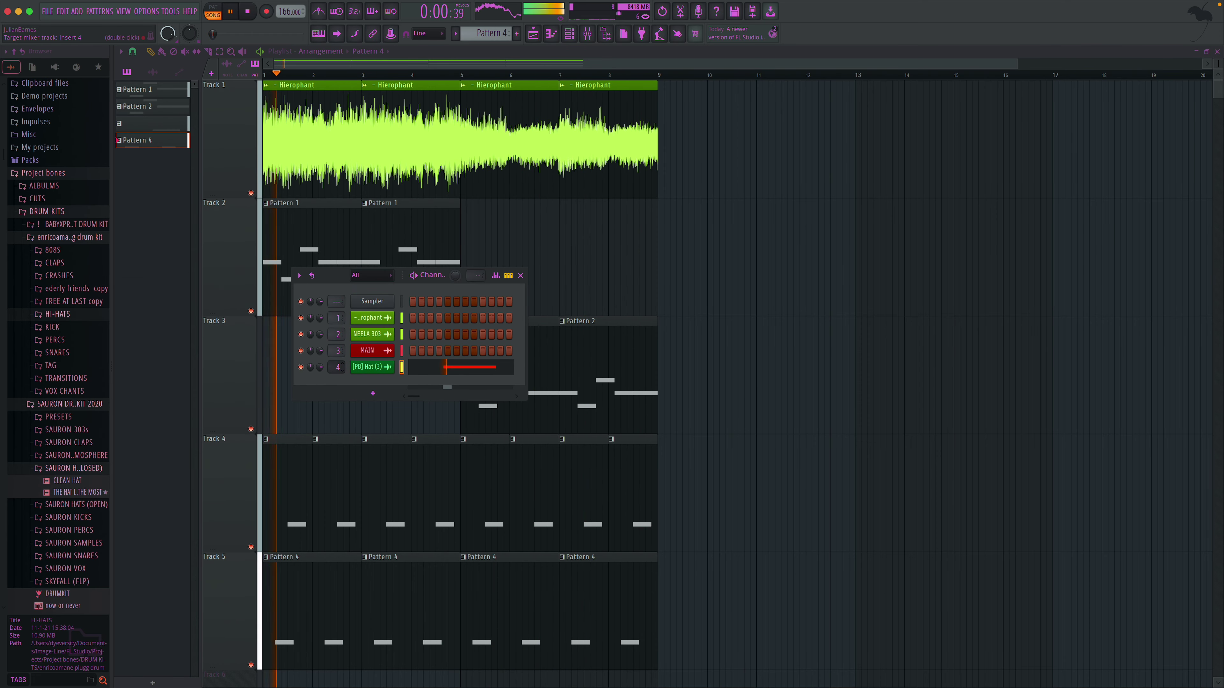
pyautogui.click(521, 276)
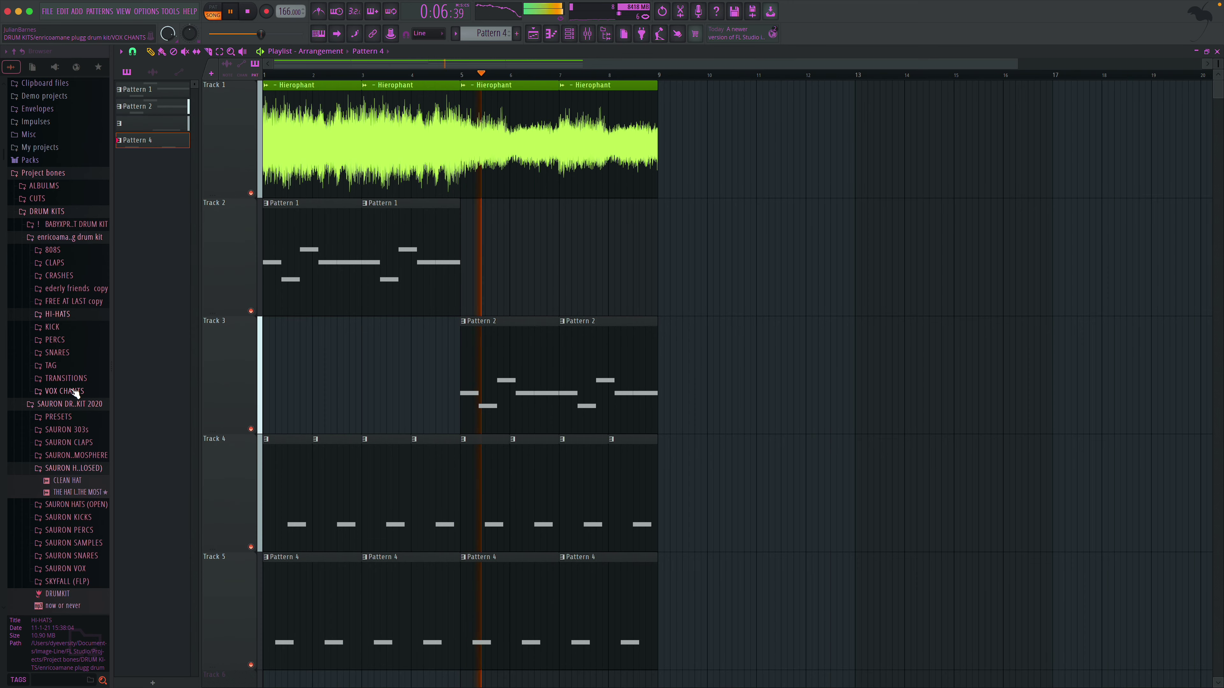
# - Audition the clap samples in the enricoamane plugg drum kit's CLAPS folder while the beat plays
pyautogui.click(73, 264)
pyautogui.click(74, 303)
pyautogui.click(74, 315)
pyautogui.click(75, 339)
pyautogui.scroll(-5, 77, 343)
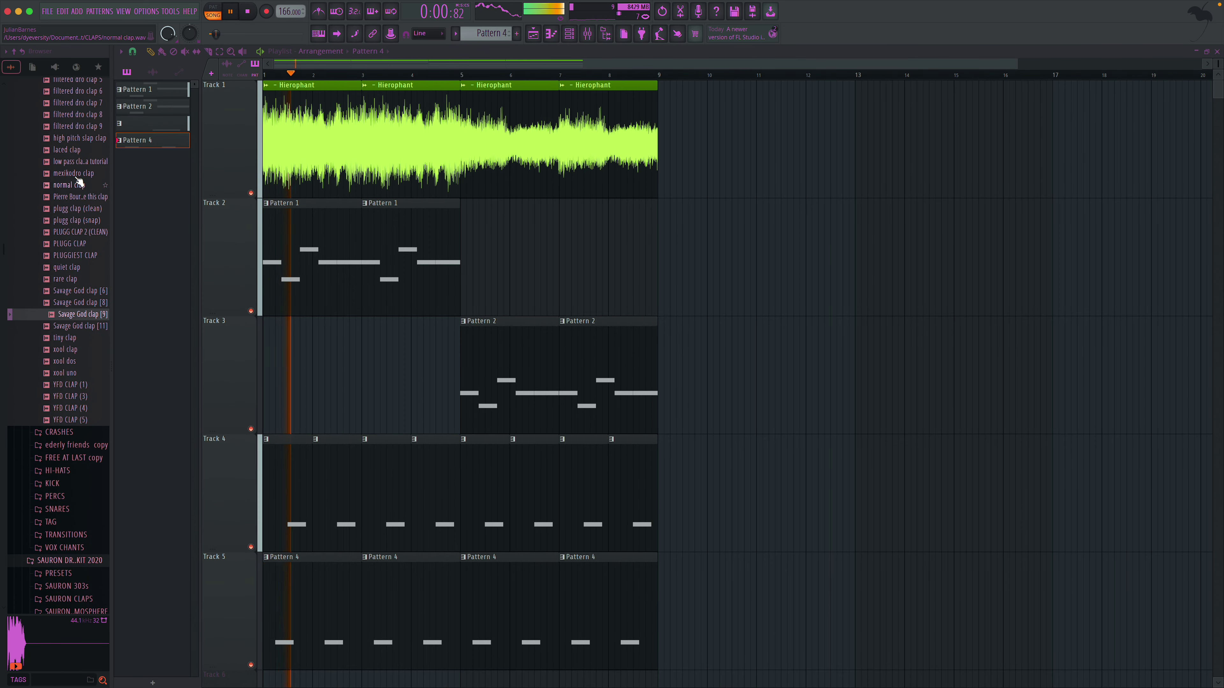
pyautogui.click(73, 161)
pyautogui.click(76, 155)
pyautogui.scroll(-2, 78, 167)
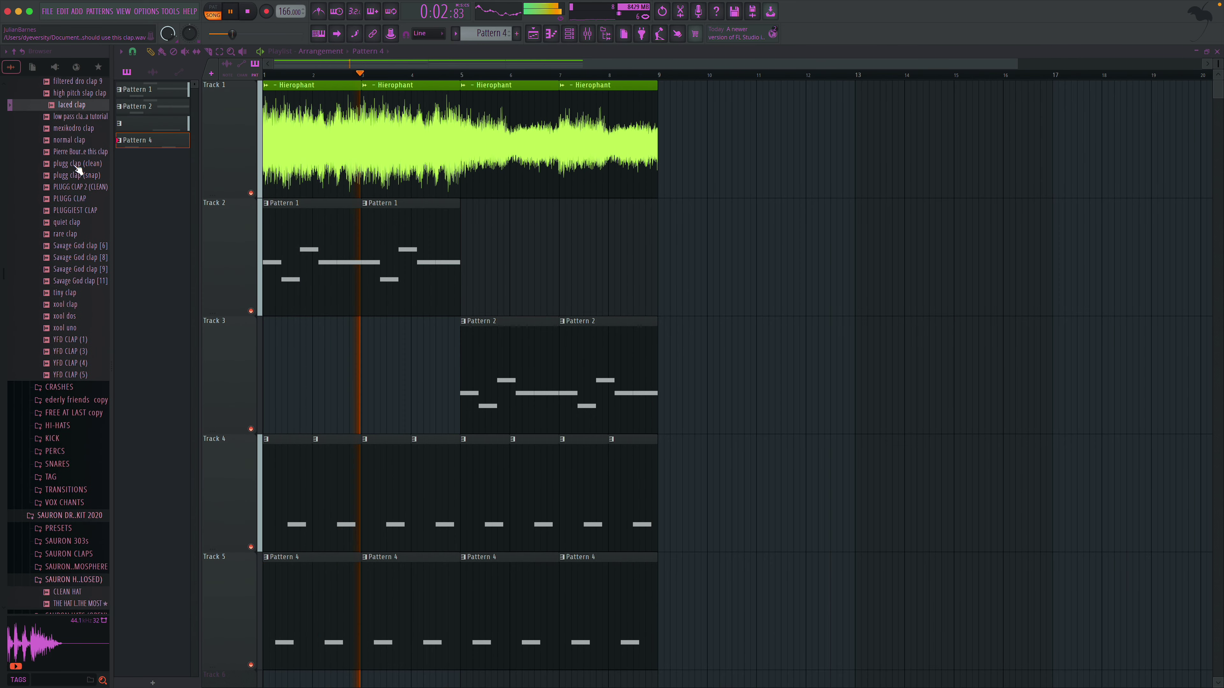
pyautogui.click(84, 96)
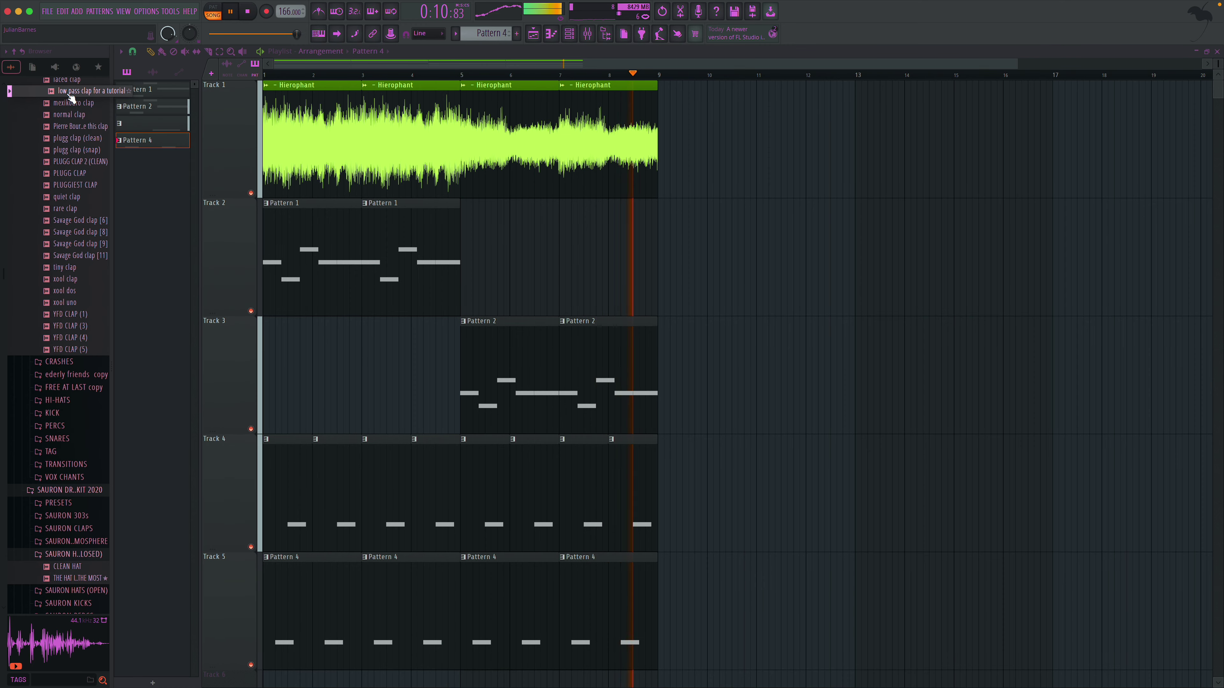
pyautogui.click(75, 129)
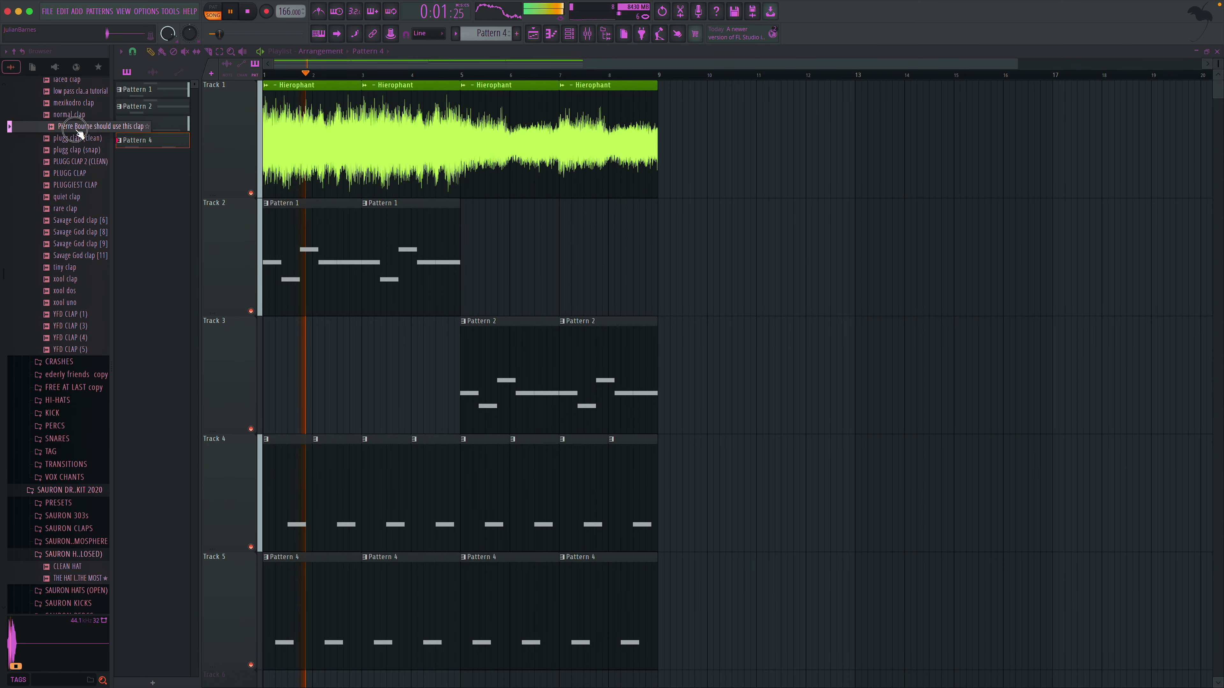
pyautogui.scroll(4, 66, 244)
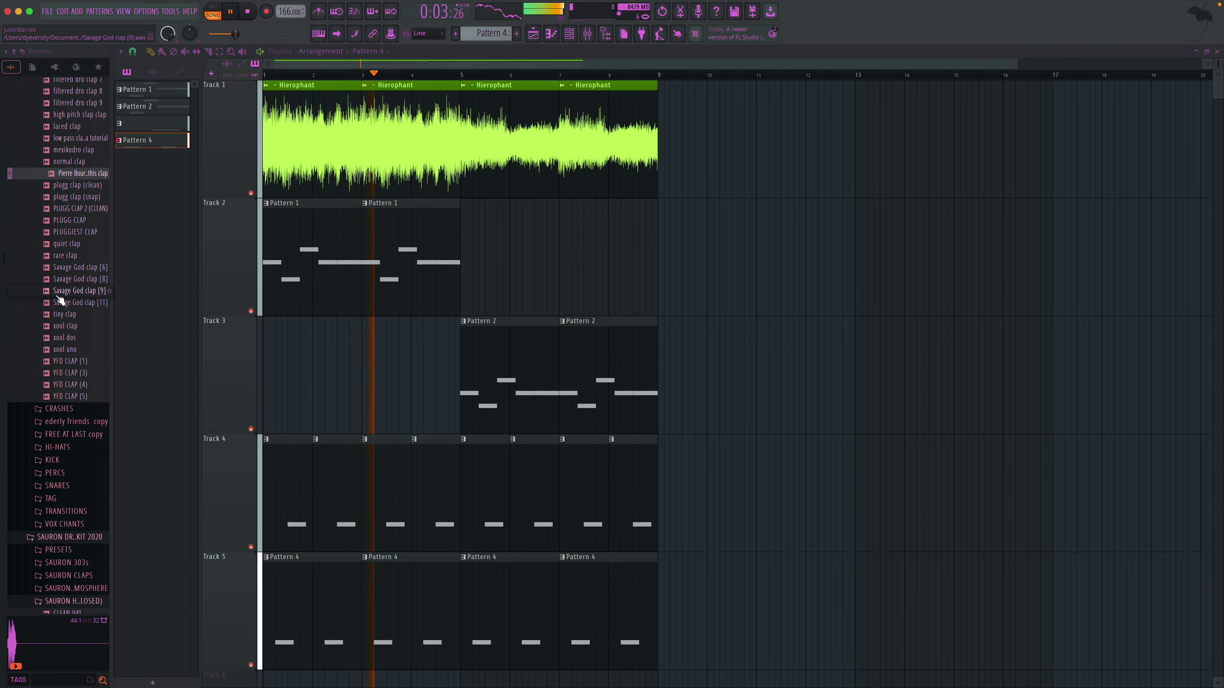
pyautogui.scroll(5, 50, 240)
pyautogui.click(40, 175)
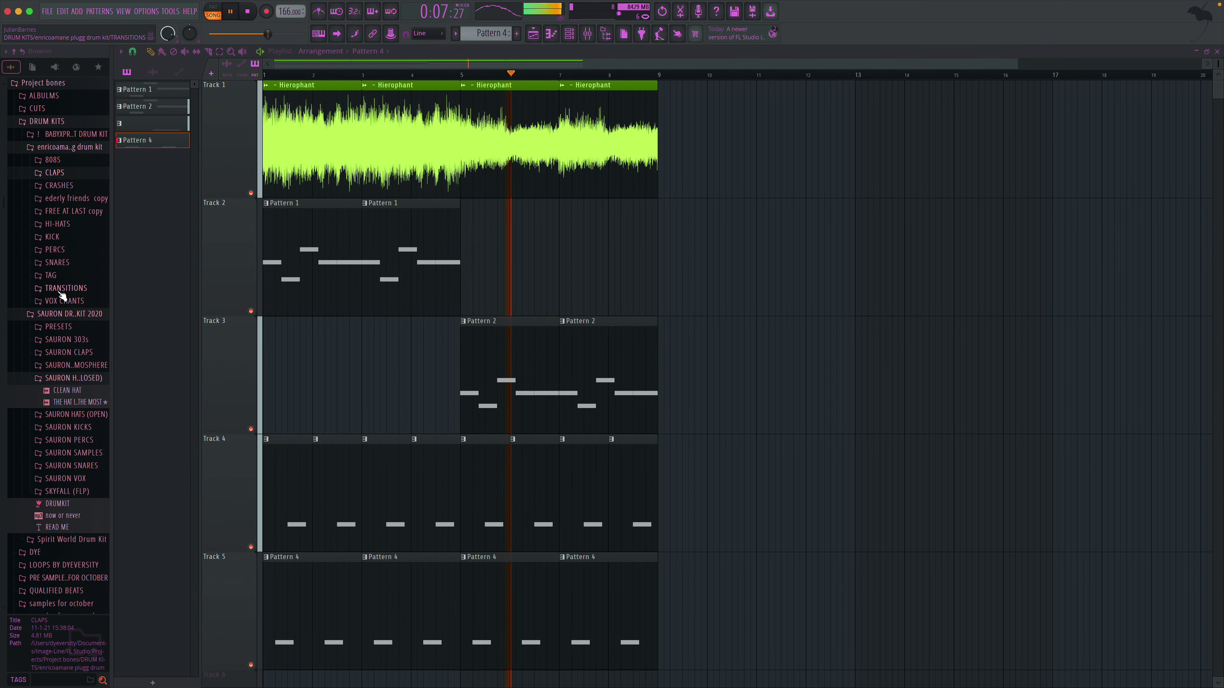
# - Audition samples in the kit's SNARES folder and add mexikodro snare to the project as a new channel
pyautogui.press('space')
pyautogui.click(50, 276)
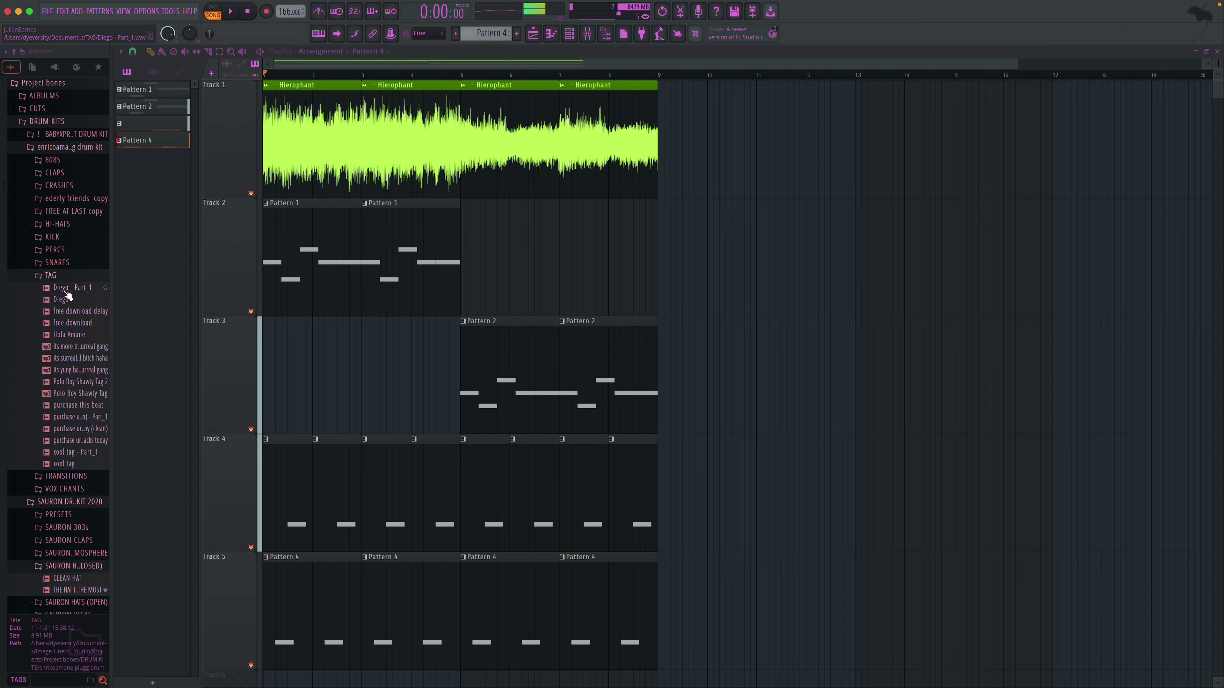
pyautogui.click(60, 267)
pyautogui.click(64, 280)
pyautogui.click(65, 290)
pyautogui.click(64, 280)
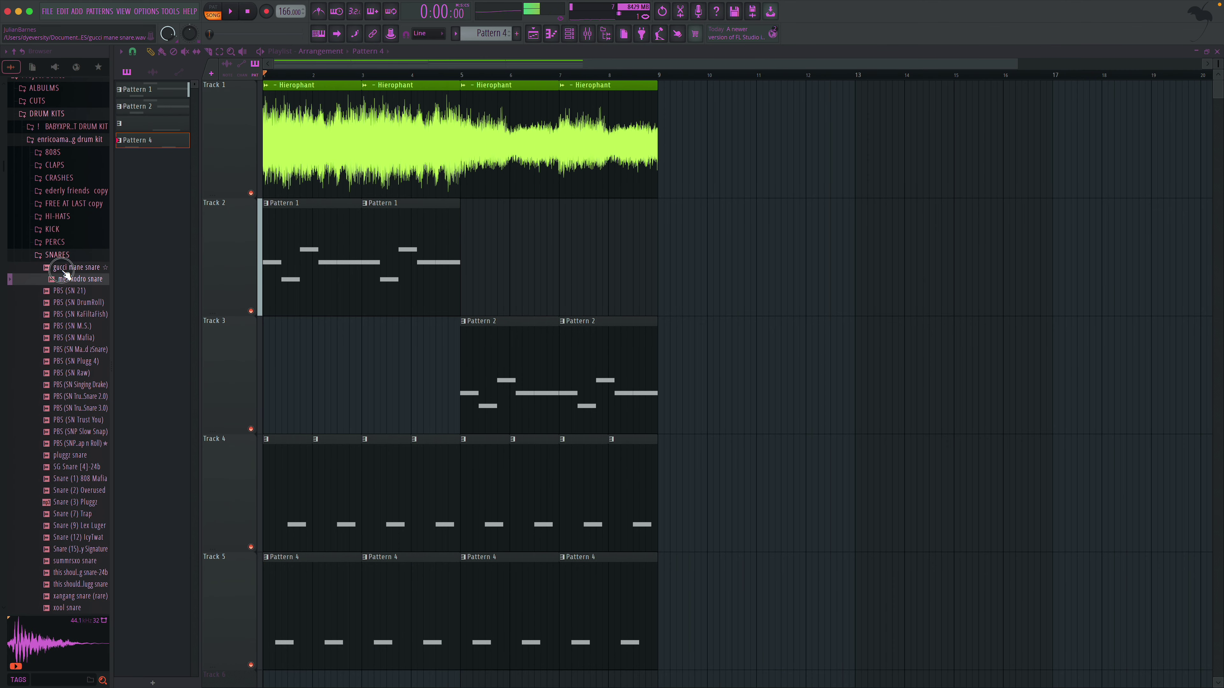
pyautogui.moveTo(90, 285); pyautogui.dragTo(130, 278)
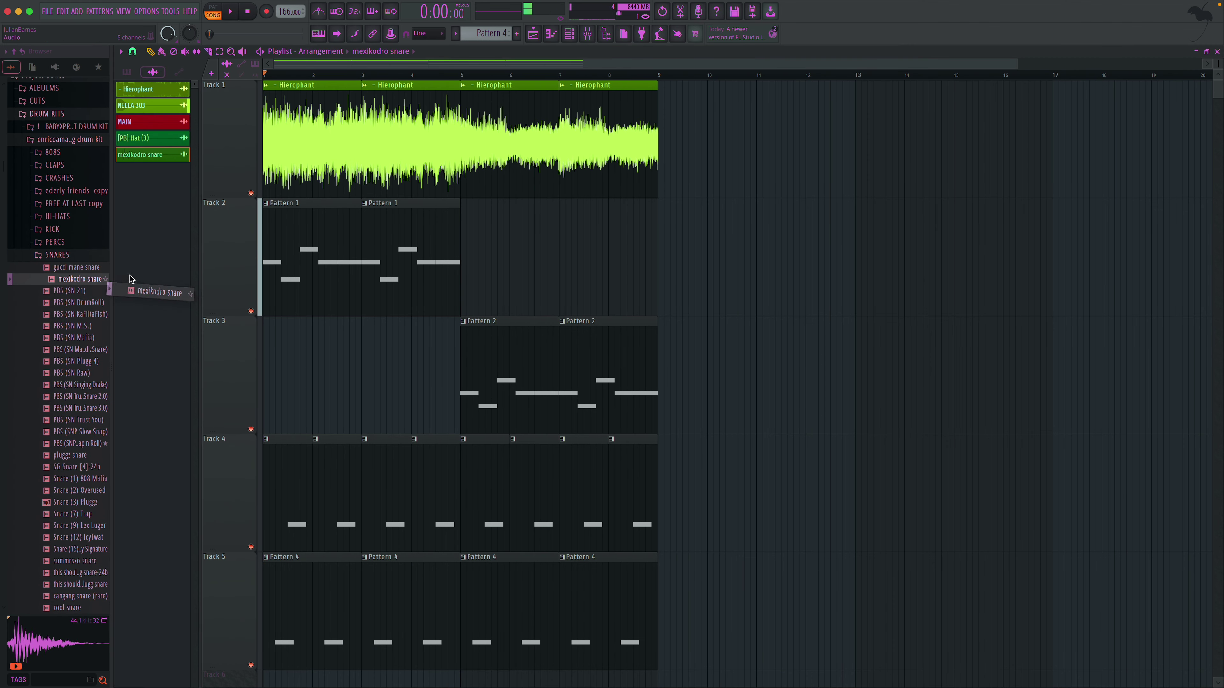
# - Create Pattern 5 and place it at bars 1 and 3 of track 6
pyautogui.press('space')
pyautogui.scroll(-2, 327, 182)
pyautogui.scroll(1, 309, 145)
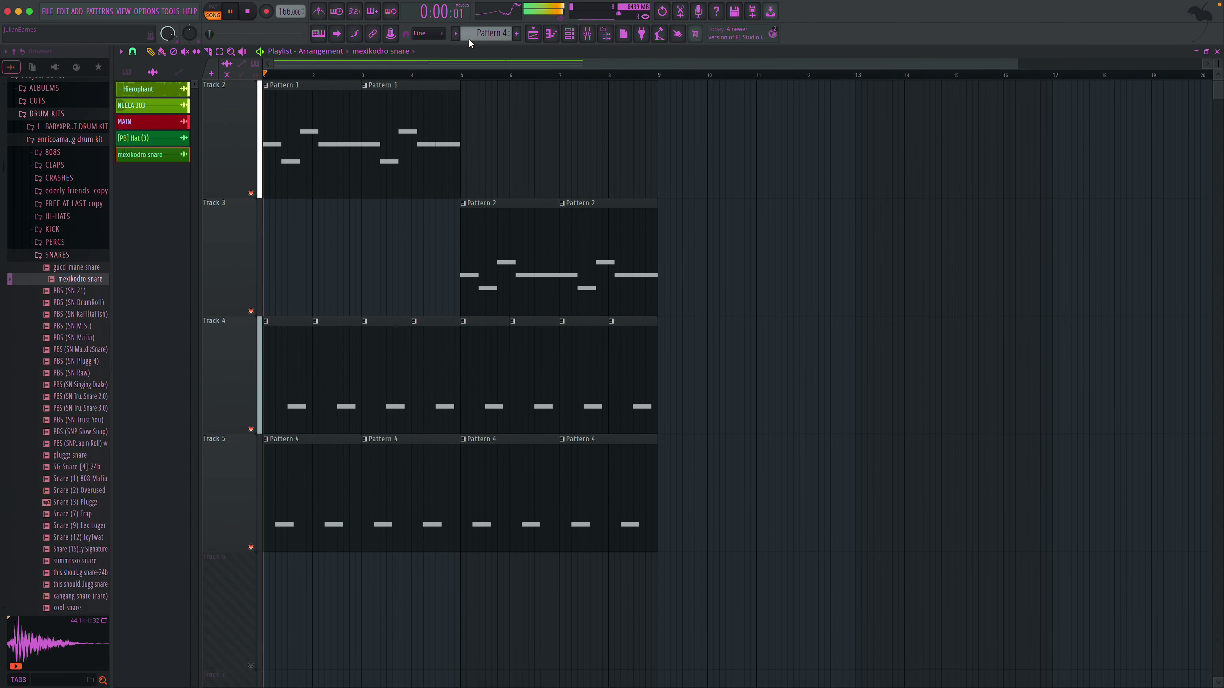
pyautogui.click(533, 33)
pyautogui.click(517, 33)
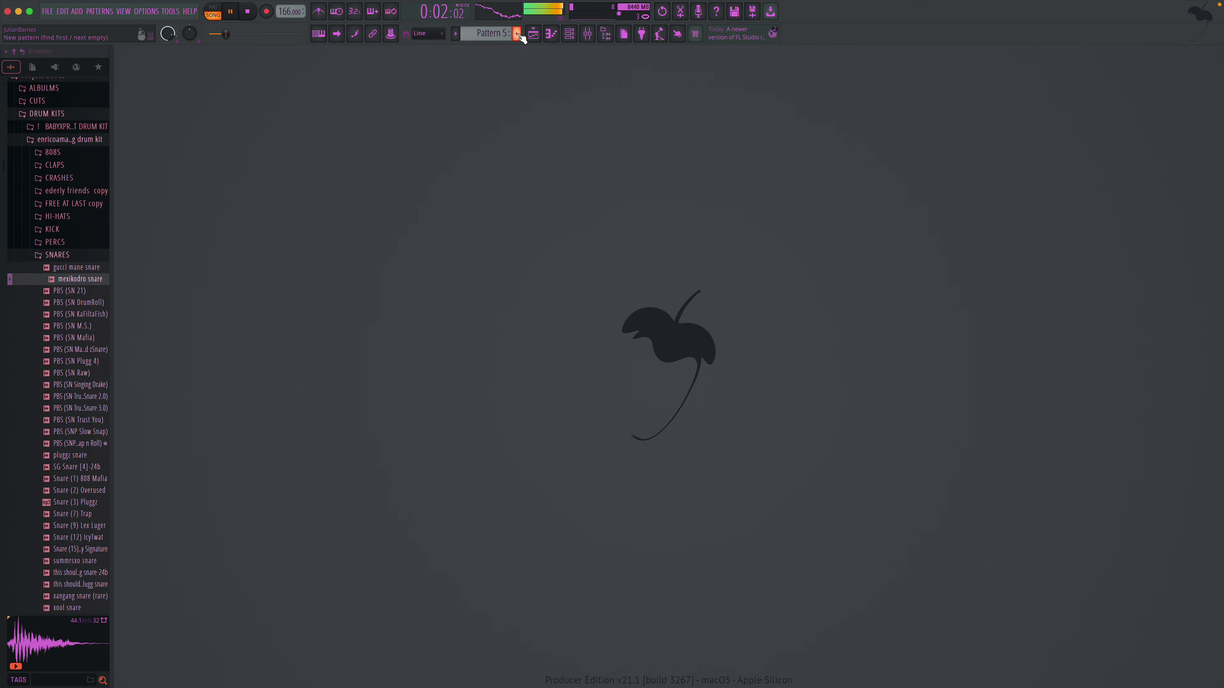
pyautogui.click(533, 34)
pyautogui.moveTo(236, 323); pyautogui.dragTo(367, 647)
pyautogui.press('space')
pyautogui.click(251, 664)
pyautogui.click(250, 664)
pyautogui.press('space')
# - Add one short C5 note for mexikodro snare just after the start of bar 2 in Pattern 5
pyautogui.doubleClick(339, 624)
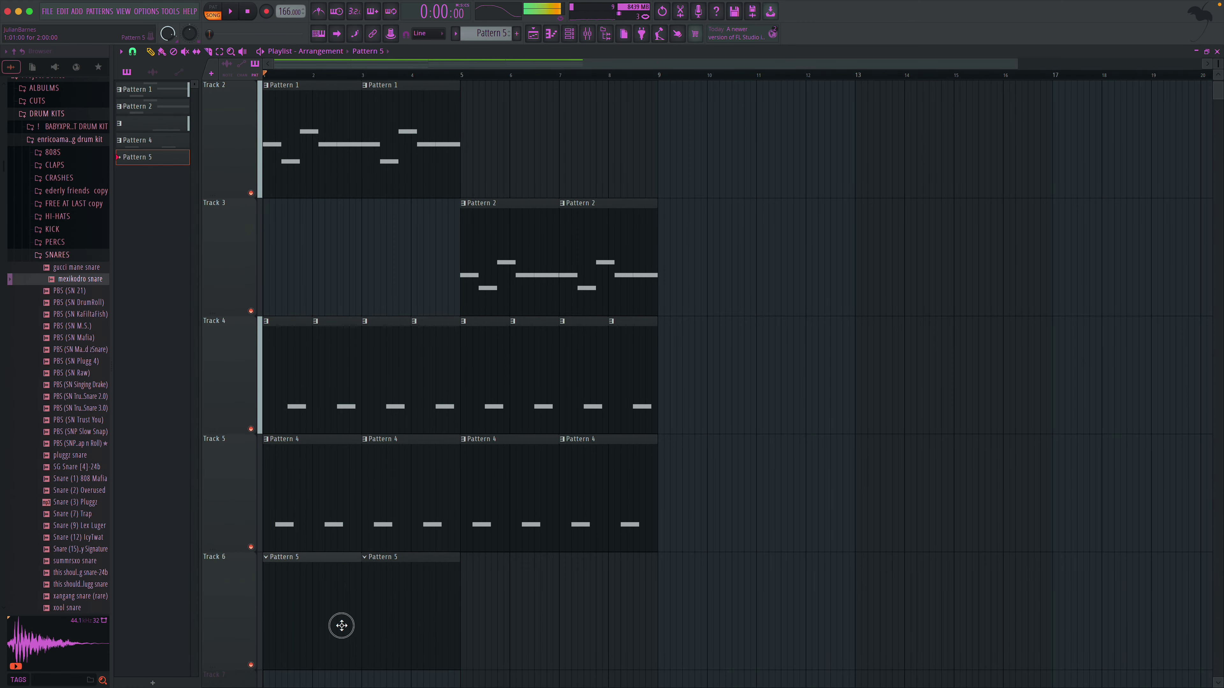
pyautogui.click(141, 216)
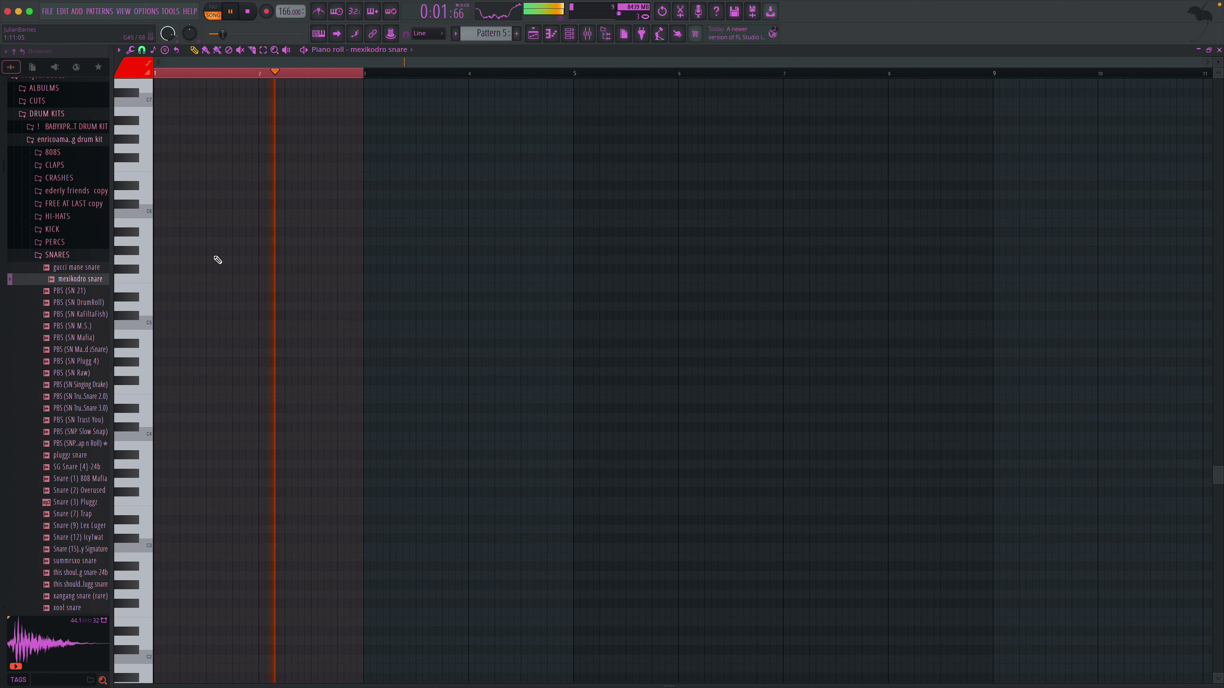
pyautogui.click(316, 327)
pyautogui.press('space')
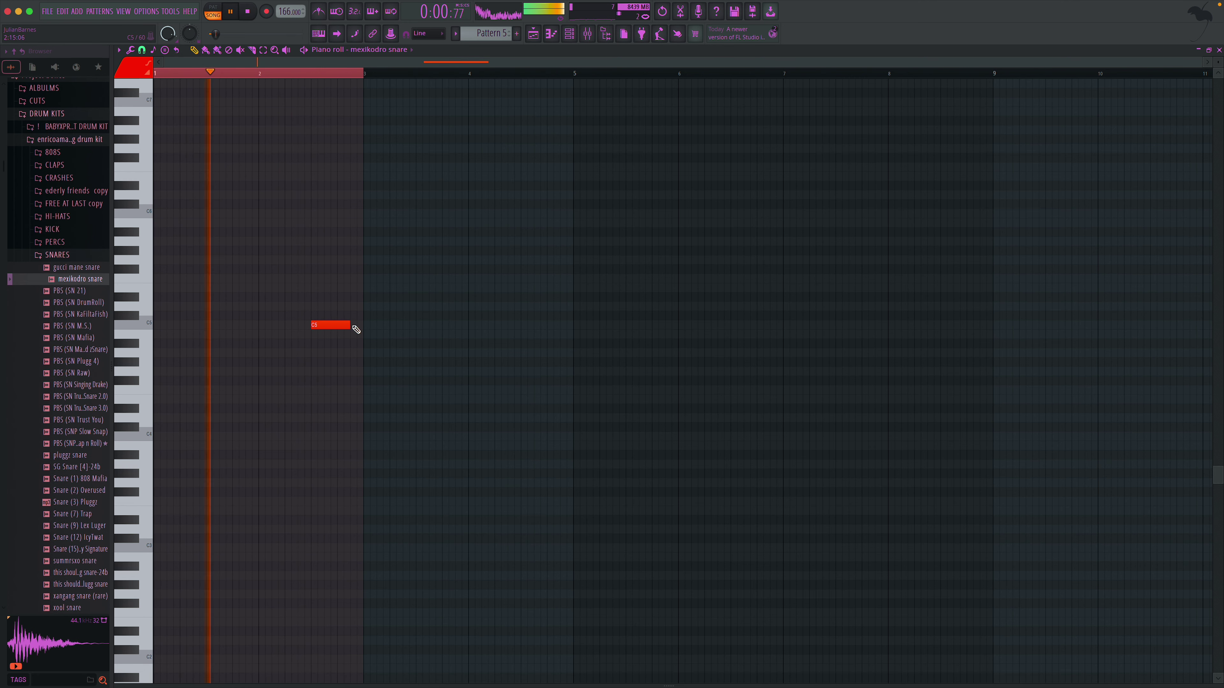
pyautogui.rightClick(316, 326)
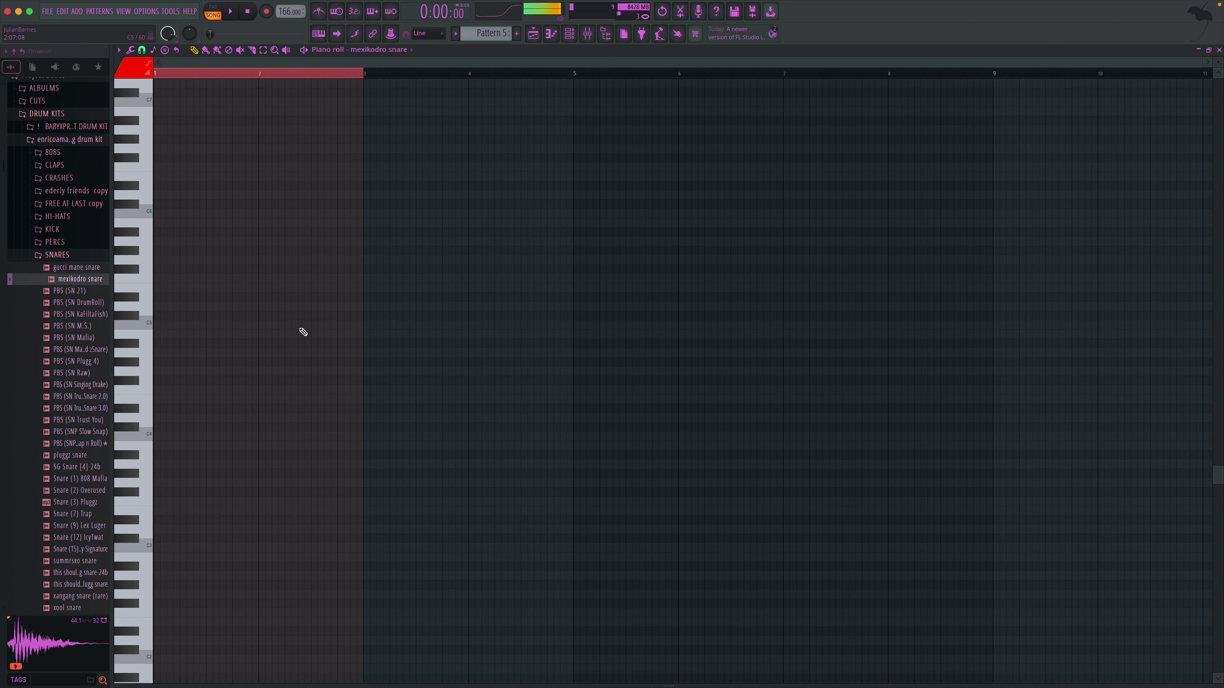
pyautogui.click(276, 326)
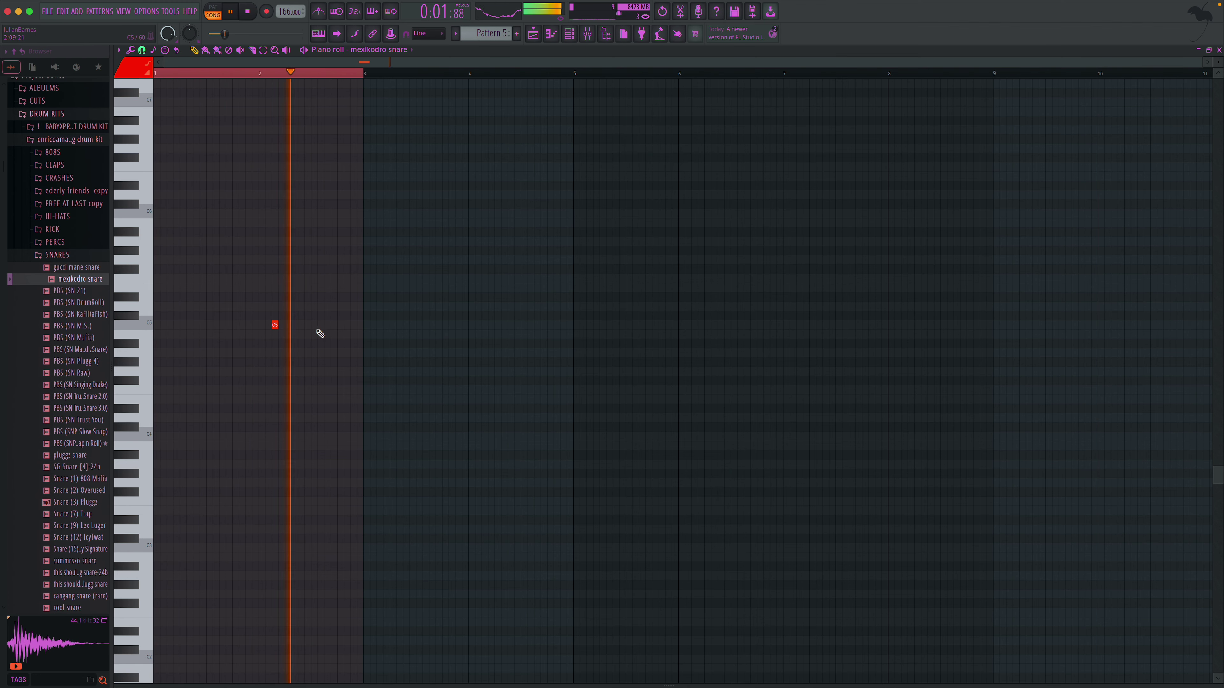
# - Route the mexikodro snare channel to mixer insert 5
pyautogui.click(569, 33)
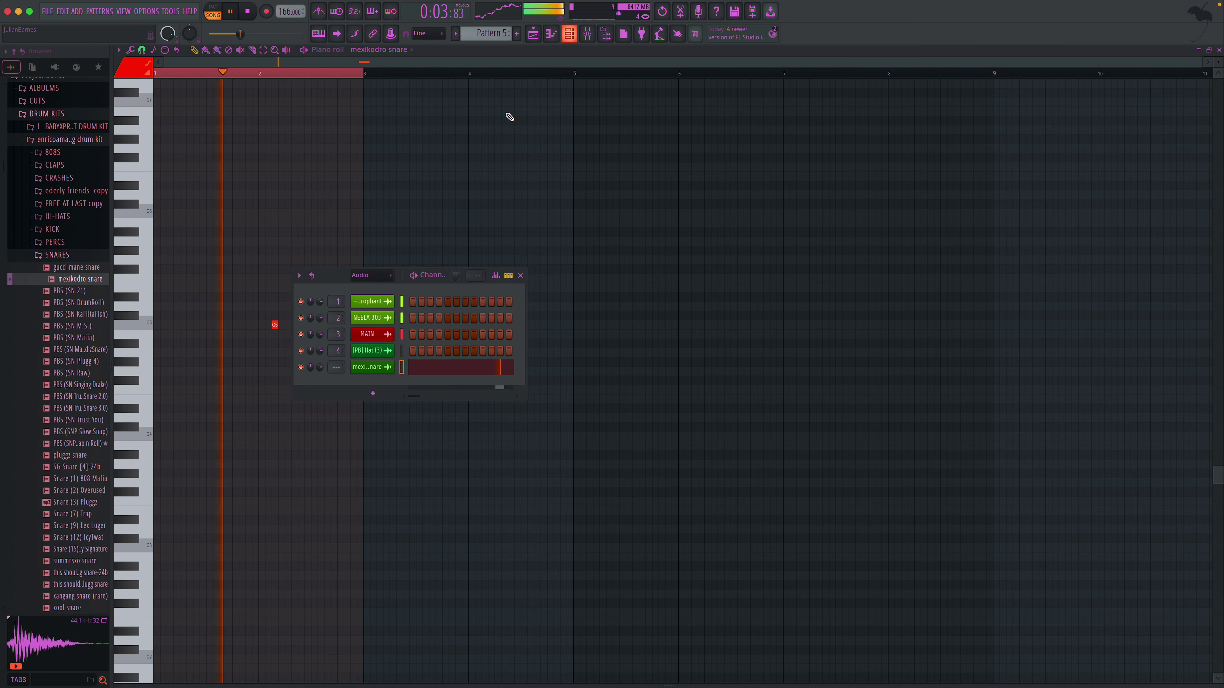
pyautogui.scroll(5, 337, 367)
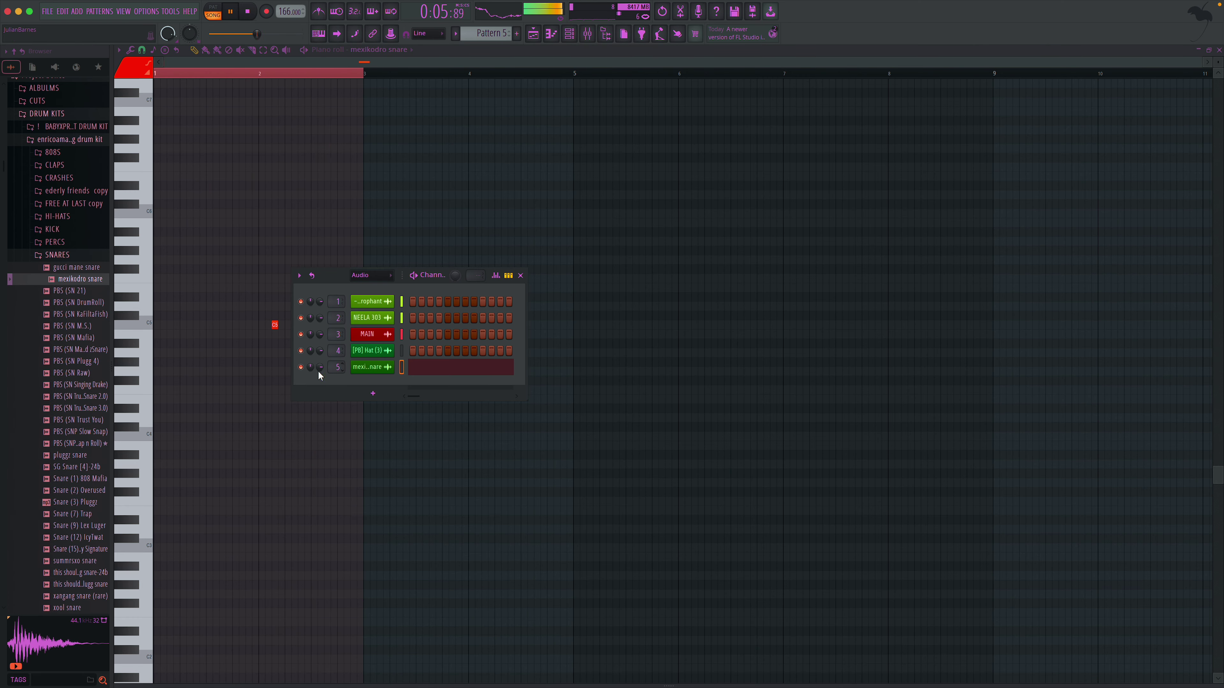
pyautogui.click(520, 276)
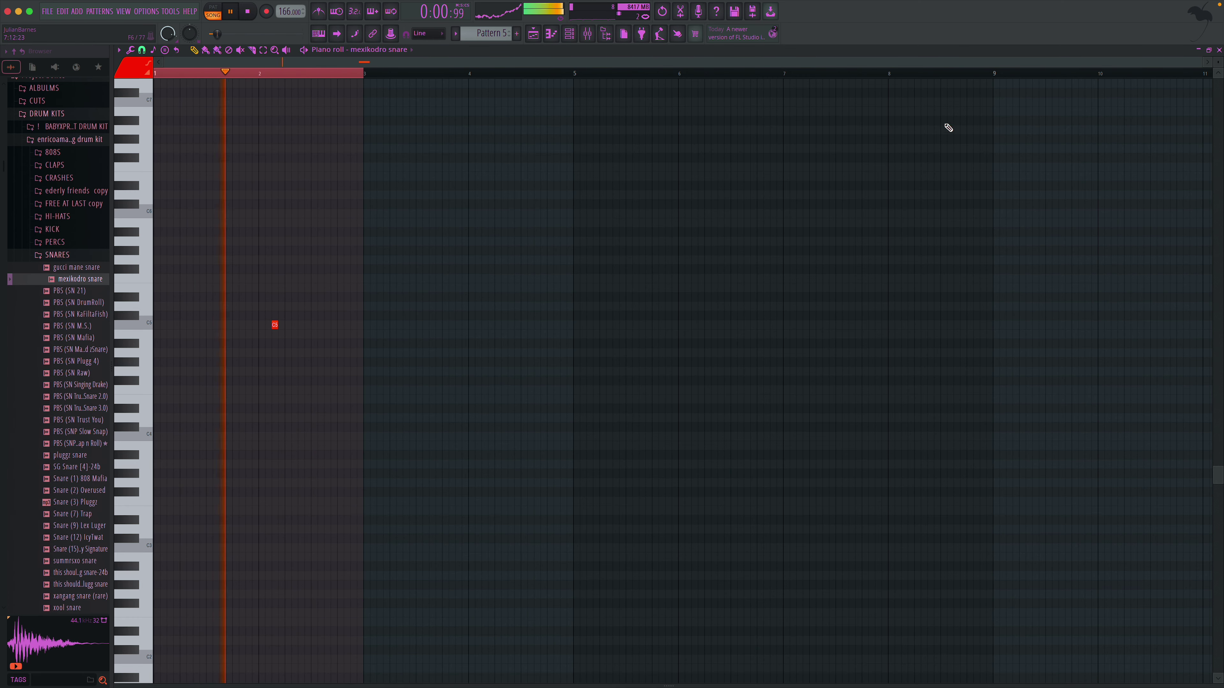
# - Place copies of Pattern 5 at bars 5 and 7 of track 6
pyautogui.press('Escape')
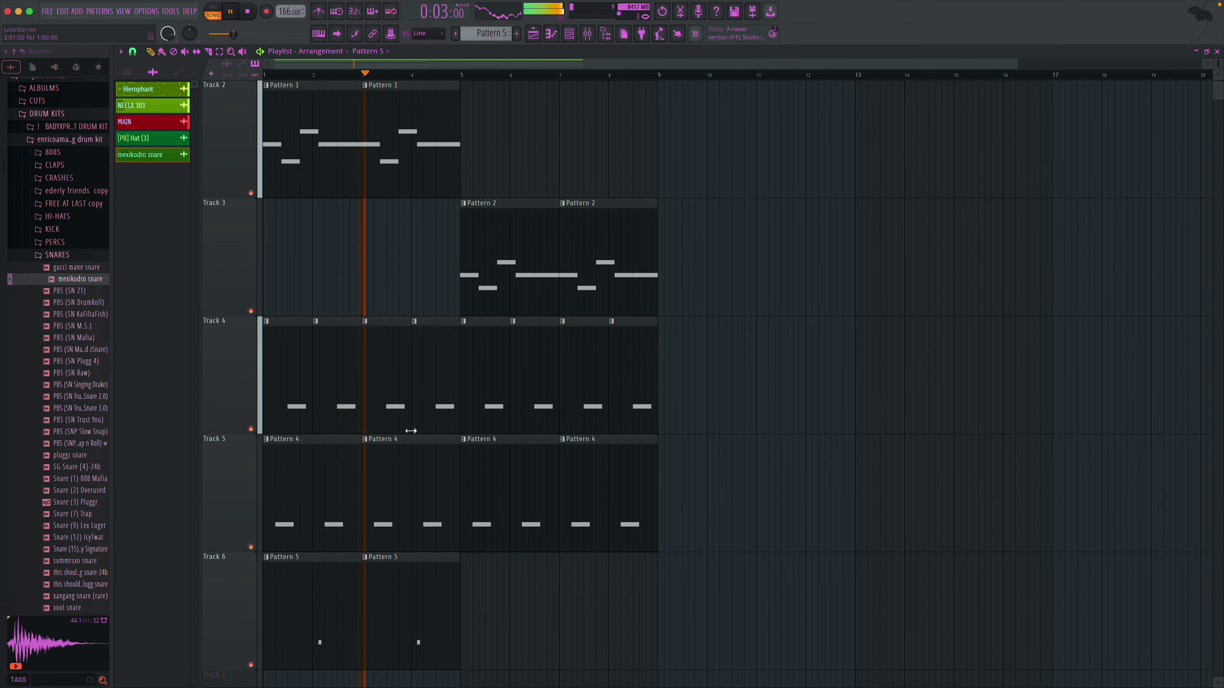
pyautogui.click(466, 575)
pyautogui.click(561, 579)
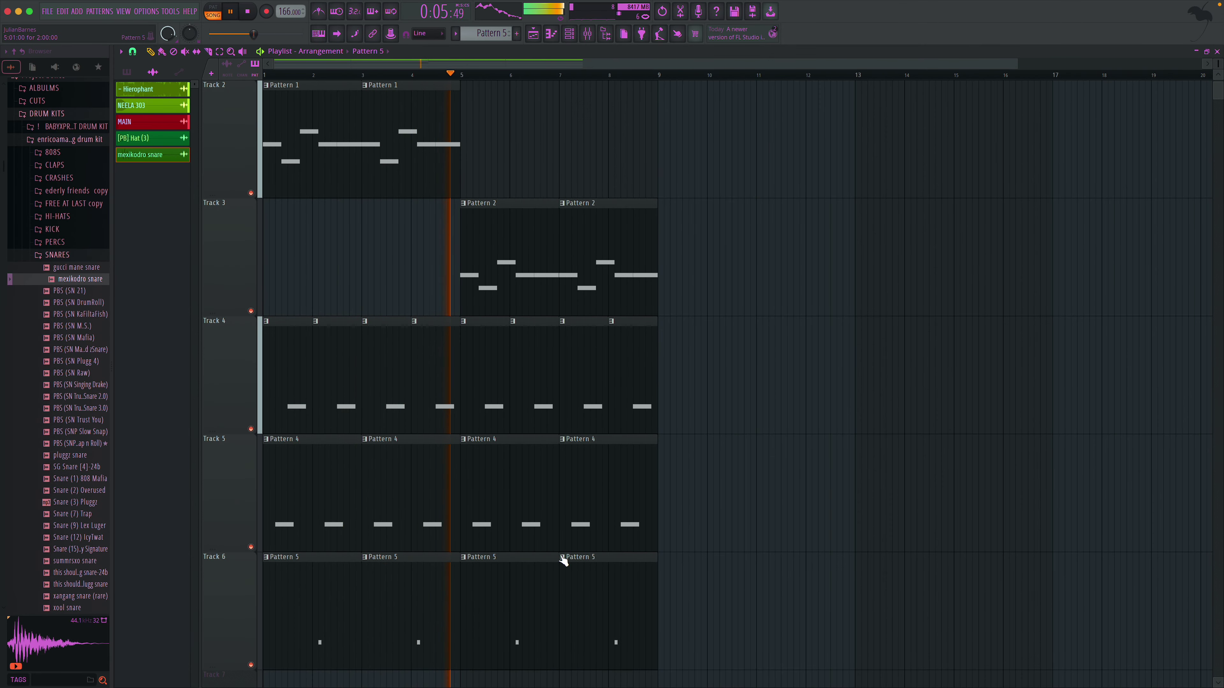
# - Raise the volume fader of mixer insert 5 for the mexikodro snare
pyautogui.click(575, 35)
pyautogui.click(588, 35)
pyautogui.press('space')
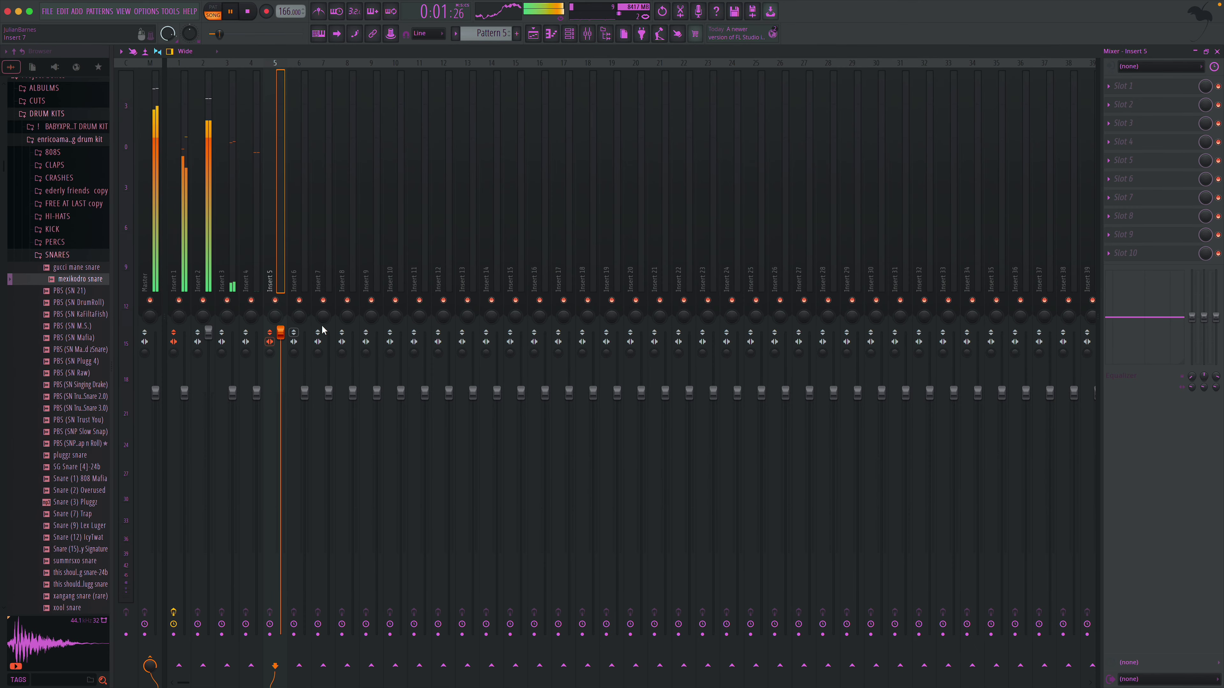
pyautogui.click(1217, 51)
pyautogui.click(521, 275)
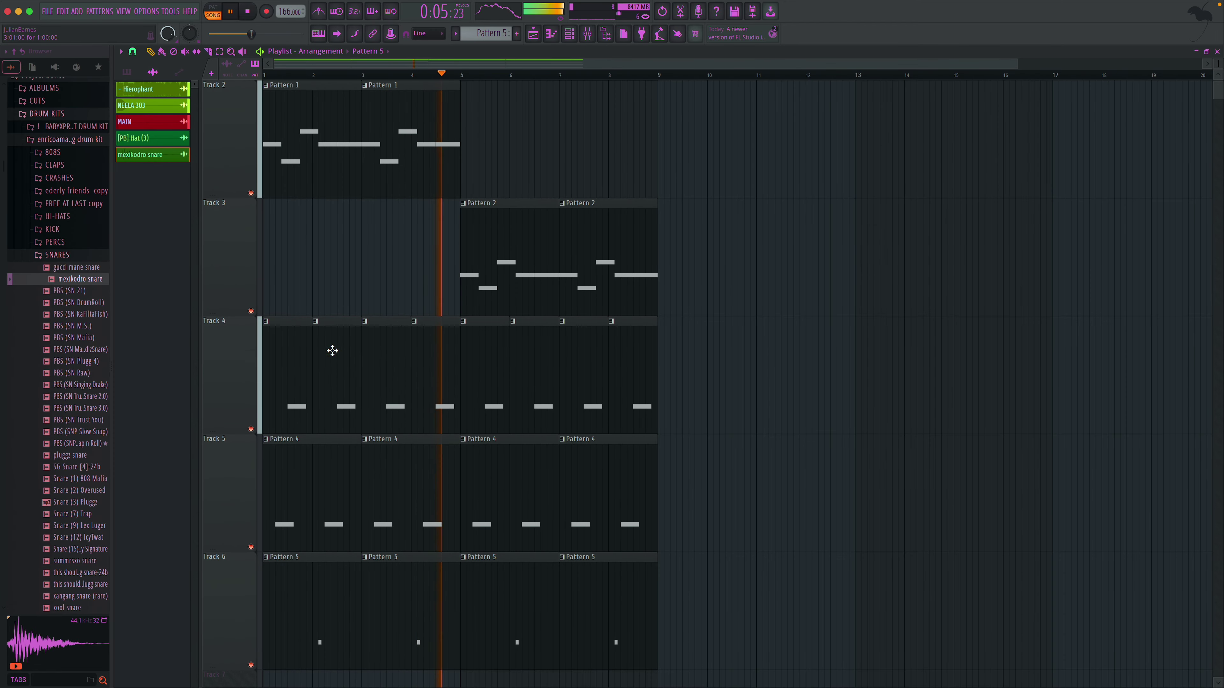
# - Add the MAIN OH sample from the SAURON HATS (OPEN) folder to the channel rack
pyautogui.press('space')
pyautogui.click(57, 254)
pyautogui.click(82, 268)
pyautogui.click(77, 303)
pyautogui.press('space')
pyautogui.press('F6')
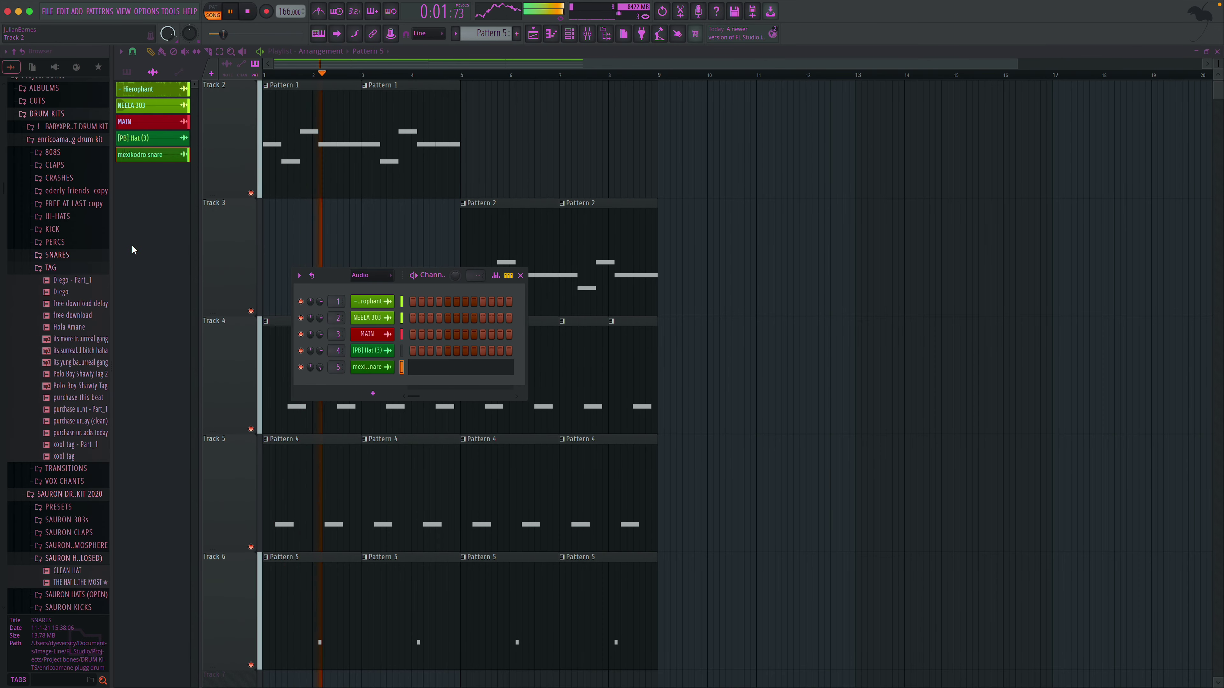
pyautogui.click(69, 139)
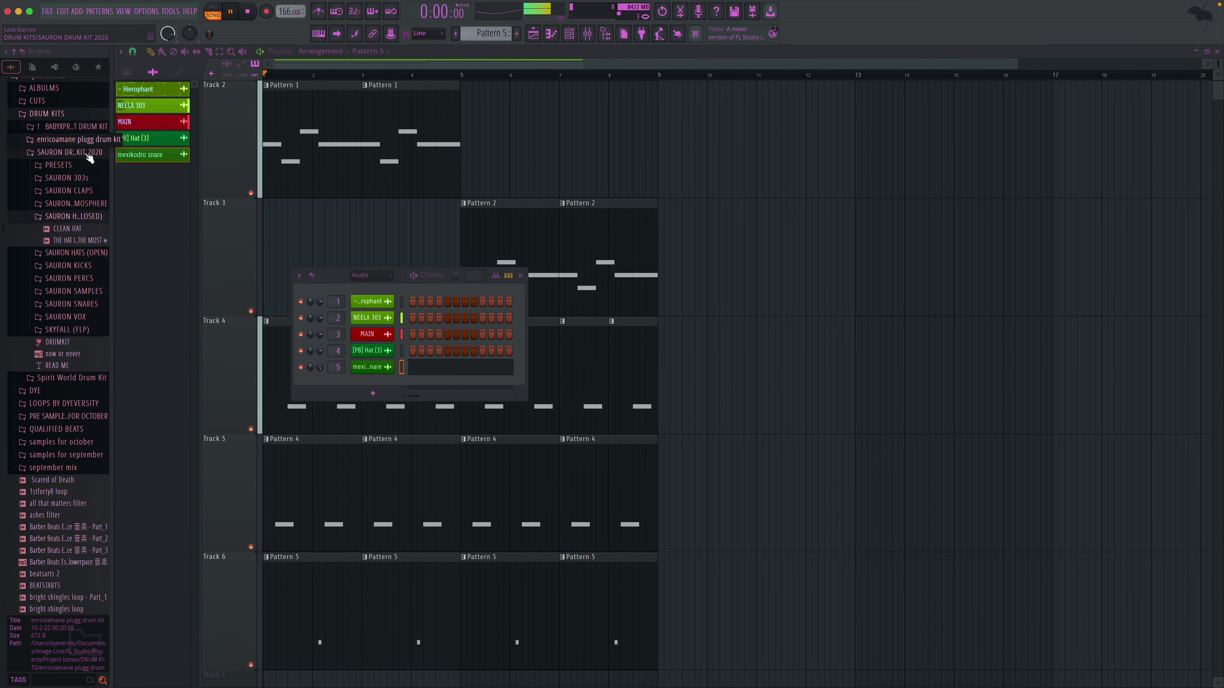
pyautogui.click(77, 216)
pyautogui.press('space')
pyautogui.click(92, 229)
pyautogui.moveTo(69, 241); pyautogui.dragTo(362, 382)
pyautogui.click(77, 230)
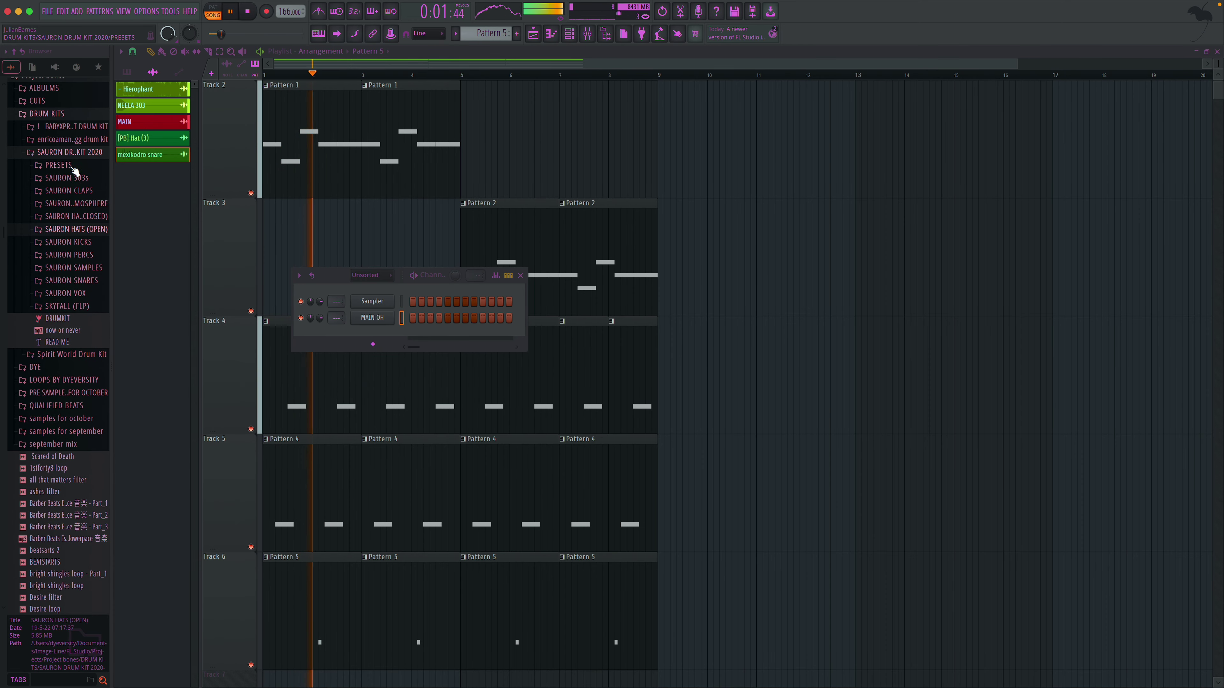
# - Add Open Hat (15) from the Spirit World Drum Kit's OPEN HAT folder to the channel rack
pyautogui.click(70, 152)
pyautogui.click(70, 165)
pyautogui.press('space')
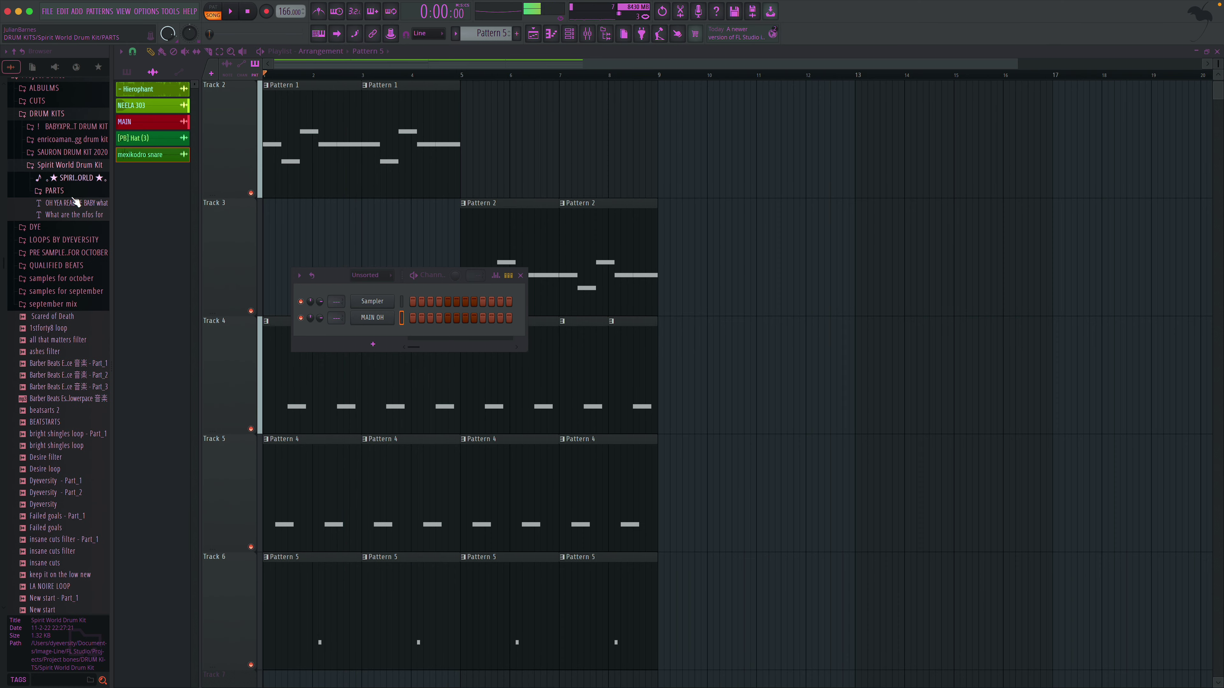
pyautogui.click(80, 178)
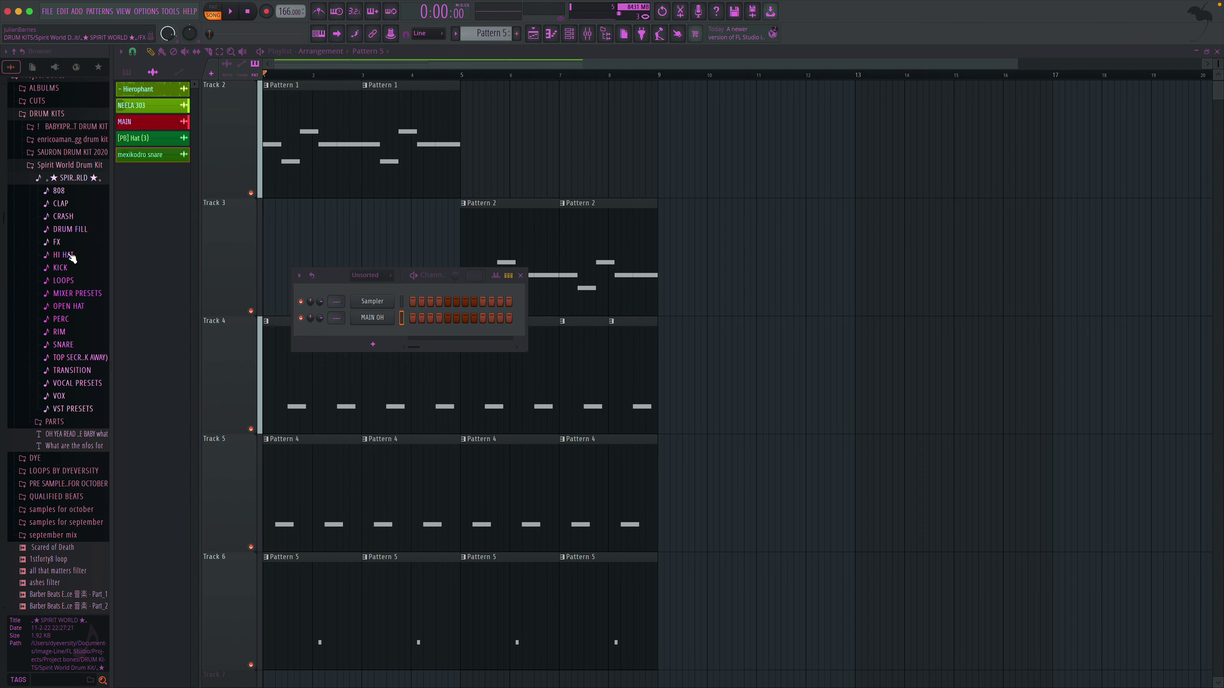
pyautogui.click(79, 311)
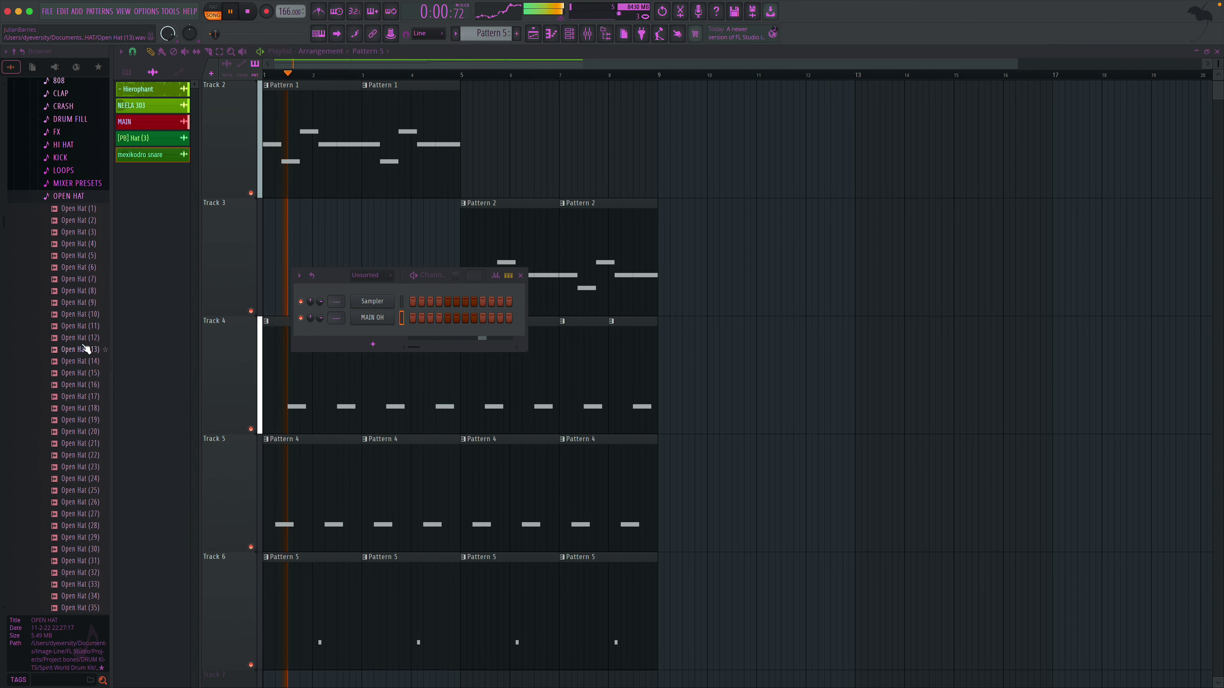
pyautogui.click(90, 373)
pyautogui.press('space')
pyautogui.press('space')
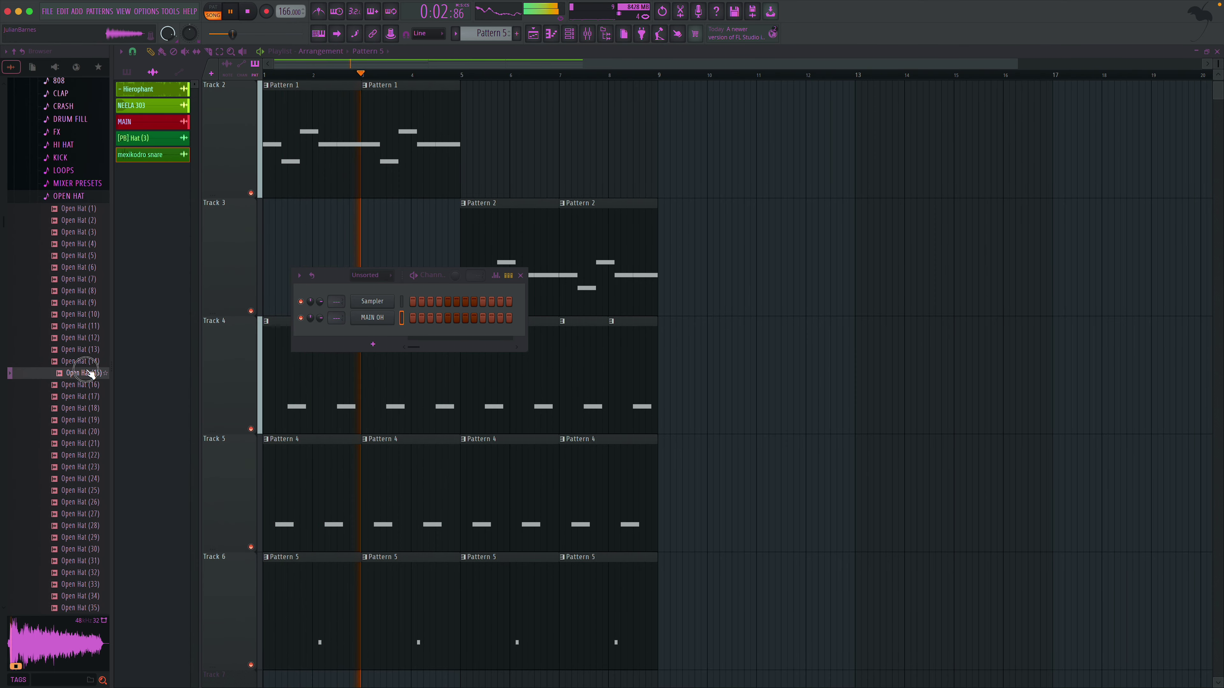
pyautogui.moveTo(91, 378); pyautogui.dragTo(368, 341)
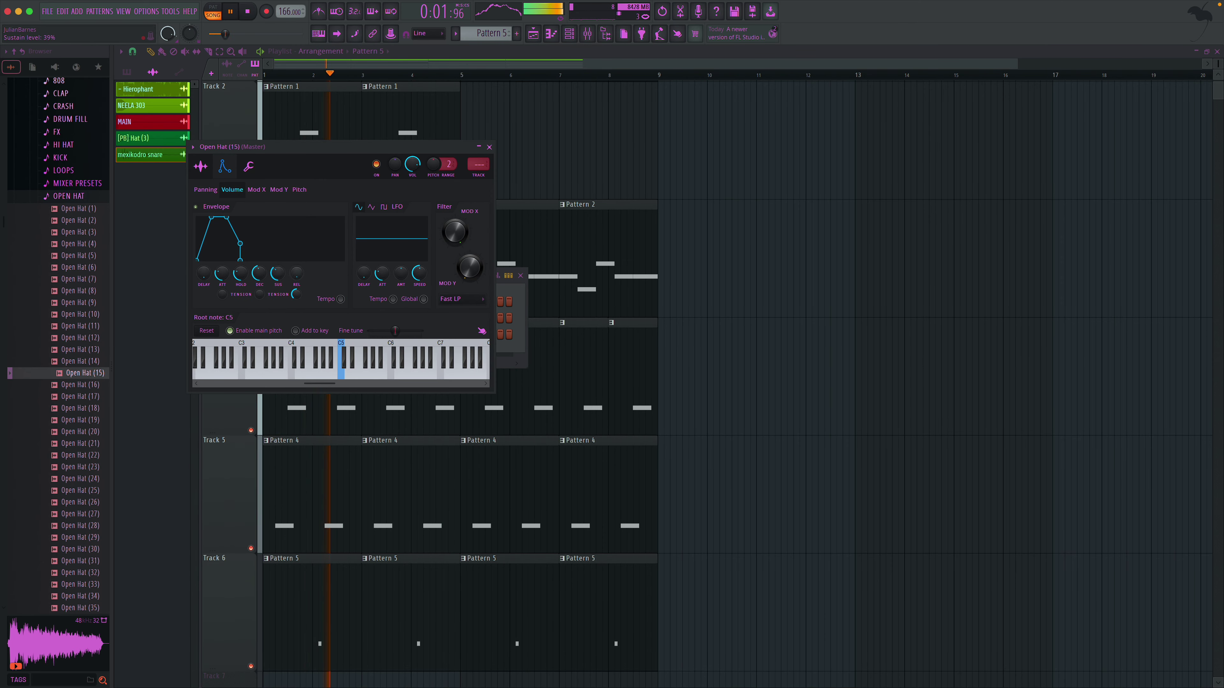
pyautogui.click(489, 147)
# - Shape MAIN OH's volume envelope to hold only, with attack, decay, sustain and release at minimum
pyautogui.click(356, 334)
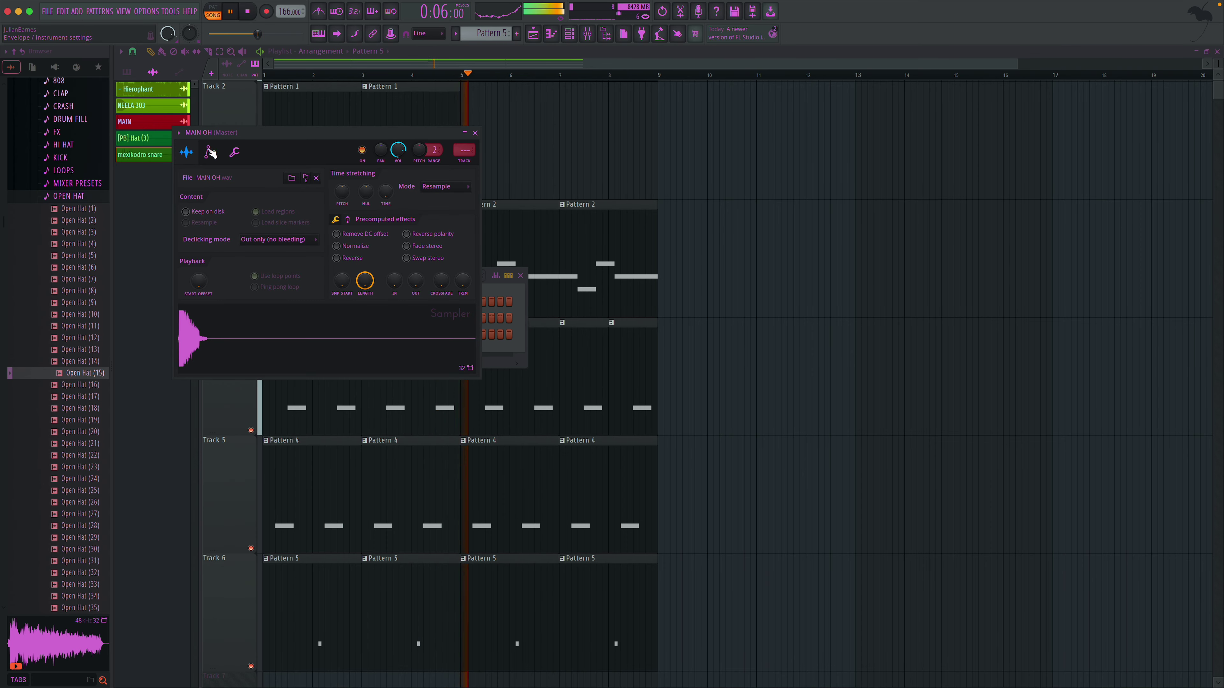
pyautogui.click(210, 152)
pyautogui.moveTo(282, 260); pyautogui.dragTo(283, 284)
pyautogui.moveTo(264, 261)
pyautogui.mouseDown()
pyautogui.moveTo(265, 287)
pyautogui.moveTo(247, 268)
pyautogui.mouseUp()
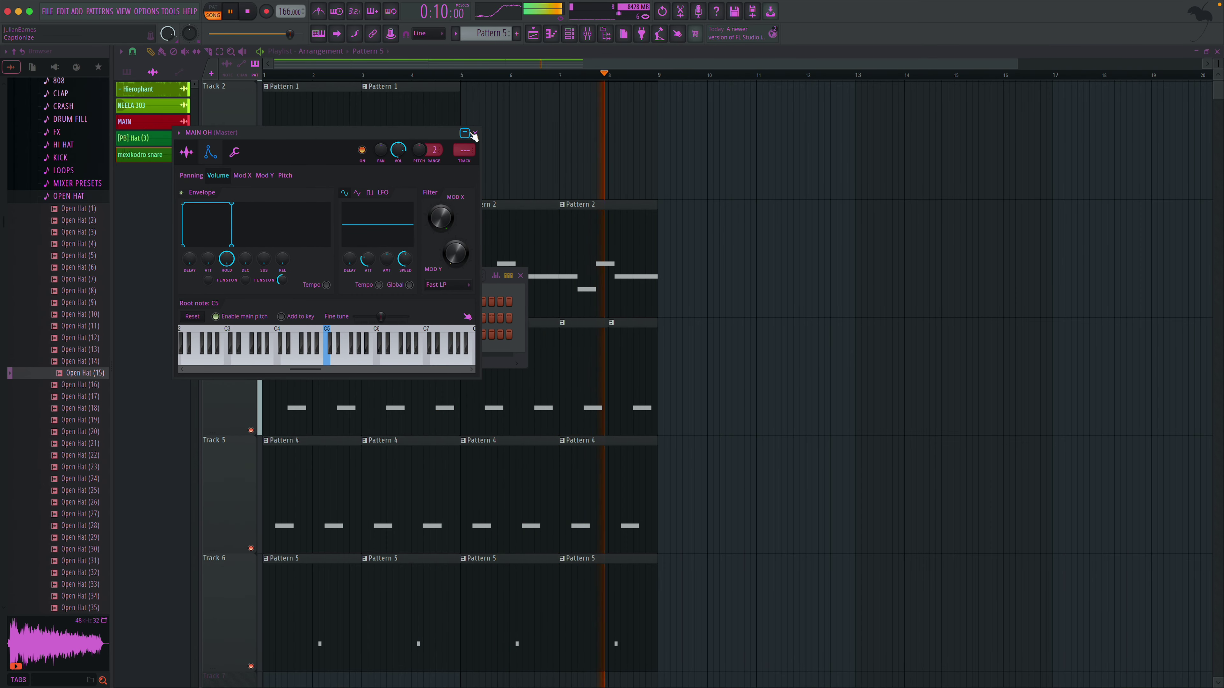
pyautogui.click(475, 133)
# - Show all channels in the rack and route MAIN OH to mixer insert 6 and Open Hat (15) to insert 7
pyautogui.click(371, 276)
pyautogui.click(367, 284)
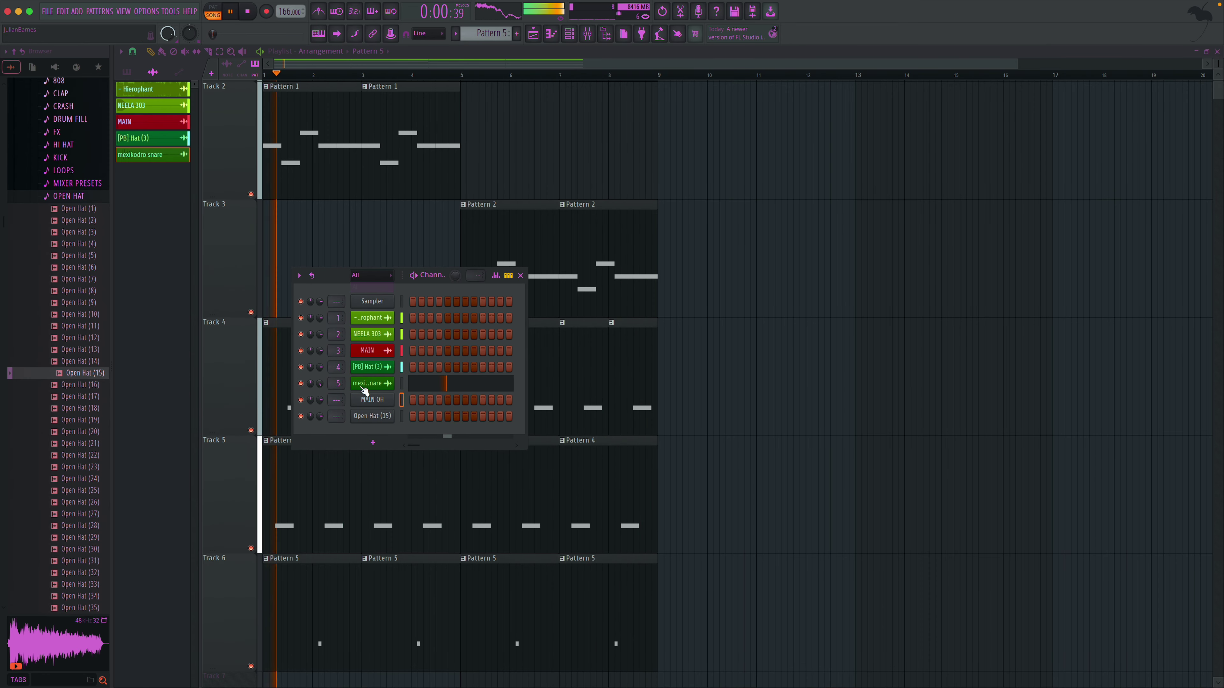
pyautogui.moveTo(336, 416); pyautogui.dragTo(337, 398)
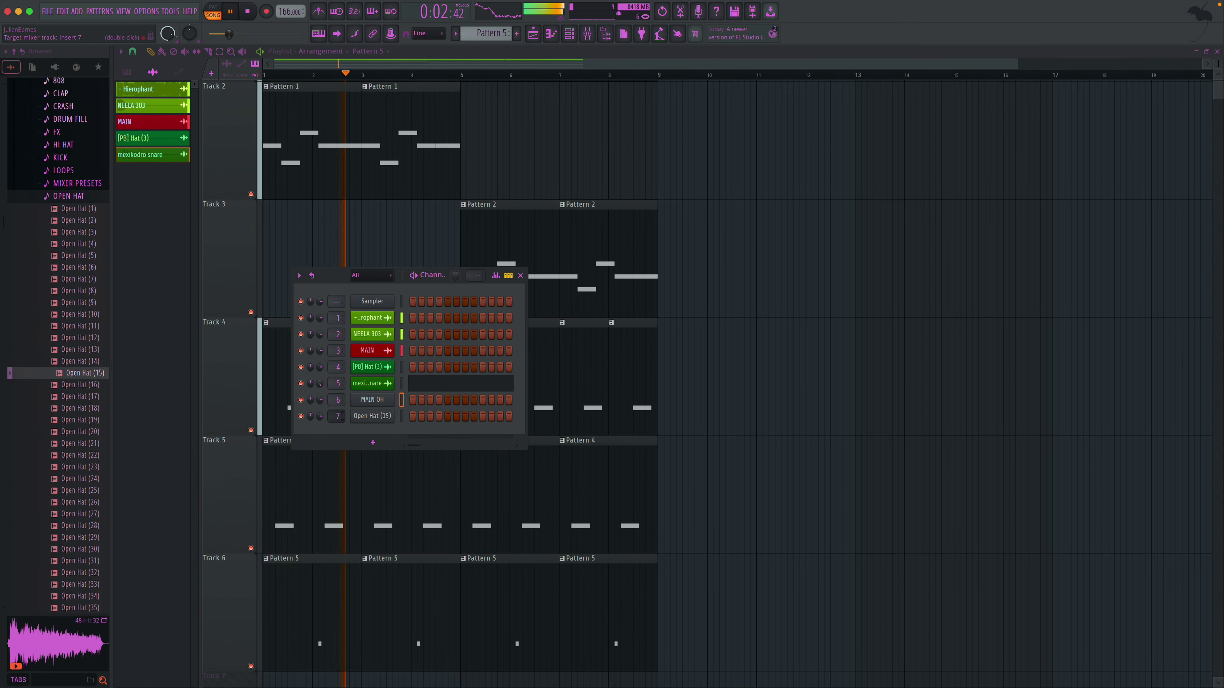
# - Set both the MAIN OH and Open Hat (15) channels to cut themselves
pyautogui.rightClick(397, 395)
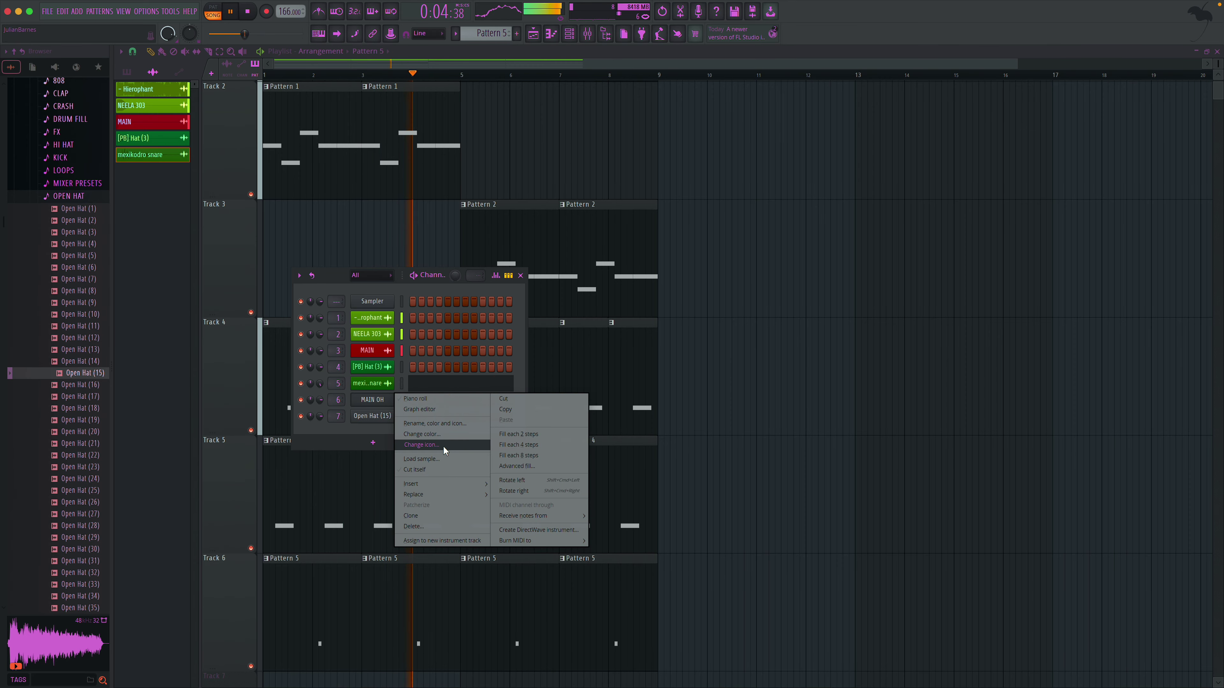
pyautogui.click(444, 469)
pyautogui.rightClick(371, 415)
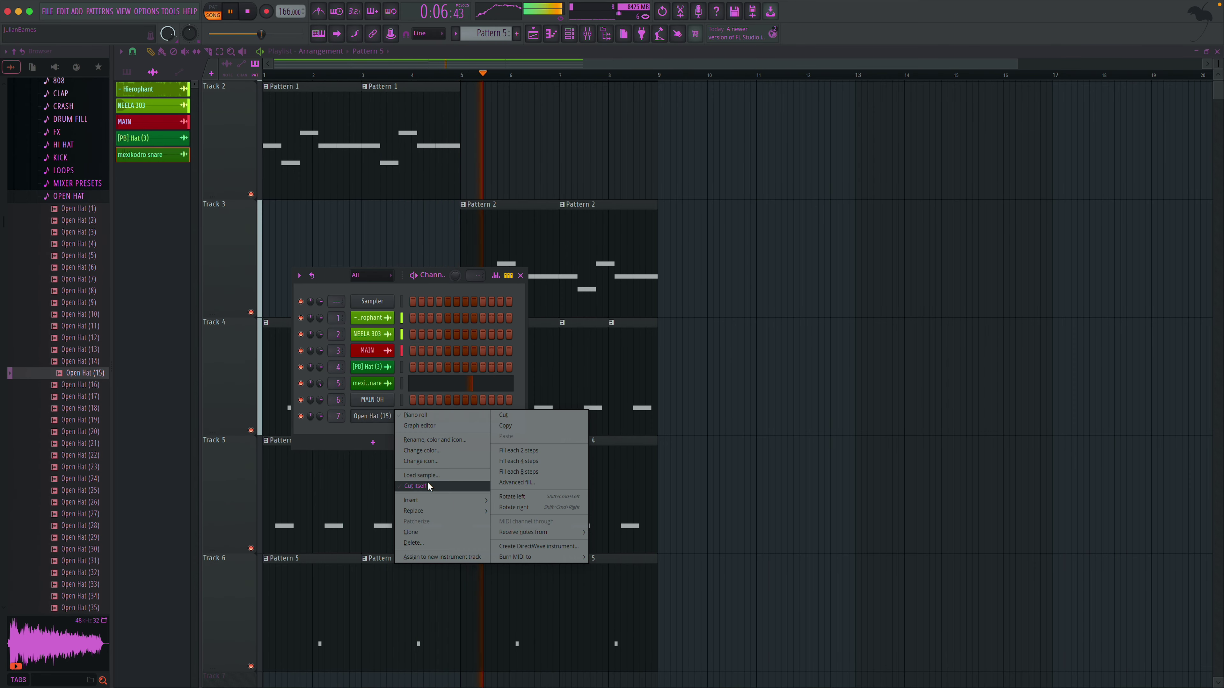
pyautogui.click(429, 486)
pyautogui.click(520, 275)
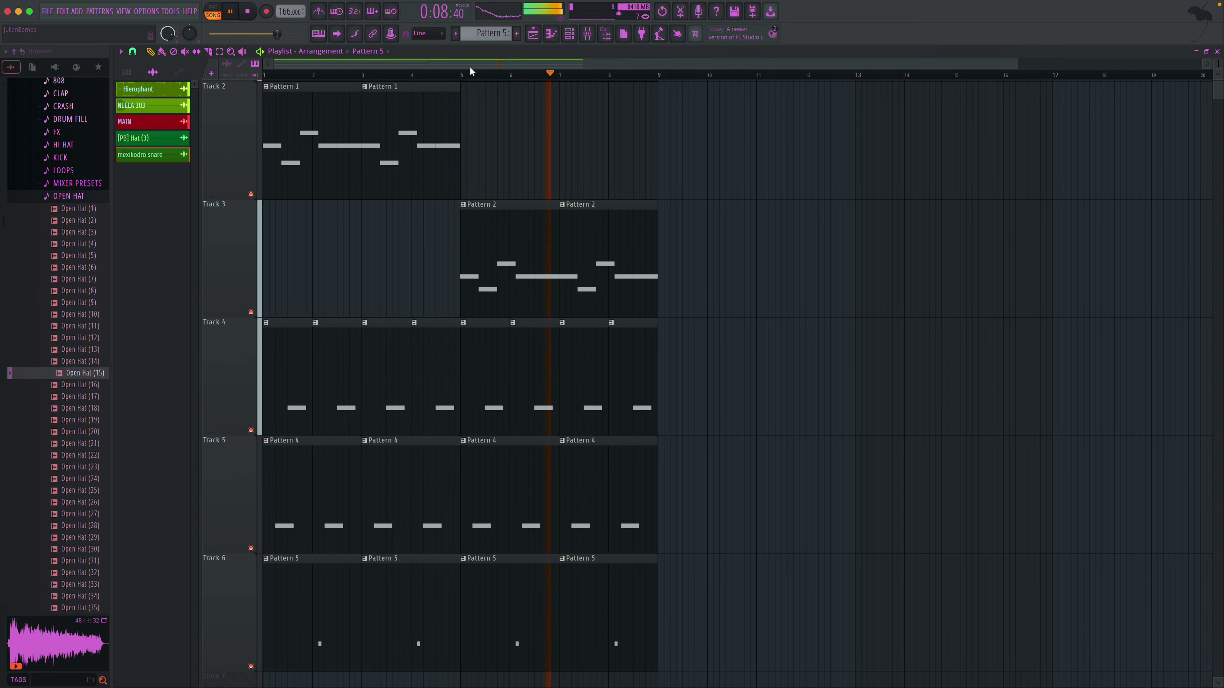
# - Start Pattern 6, place it at bar 1 on Track 7 and extend its clip to four bars
pyautogui.click(518, 34)
pyautogui.scroll(-2, 424, 126)
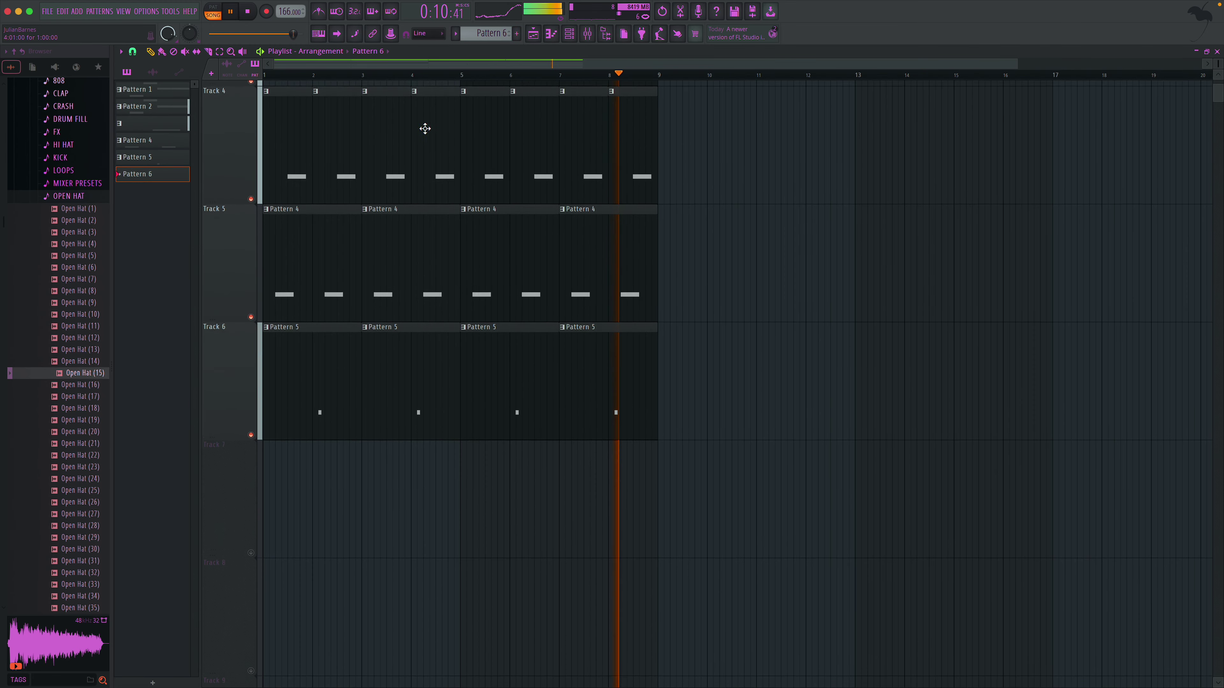
pyautogui.press('space')
pyautogui.moveTo(173, 174); pyautogui.dragTo(350, 510)
pyautogui.click(251, 549)
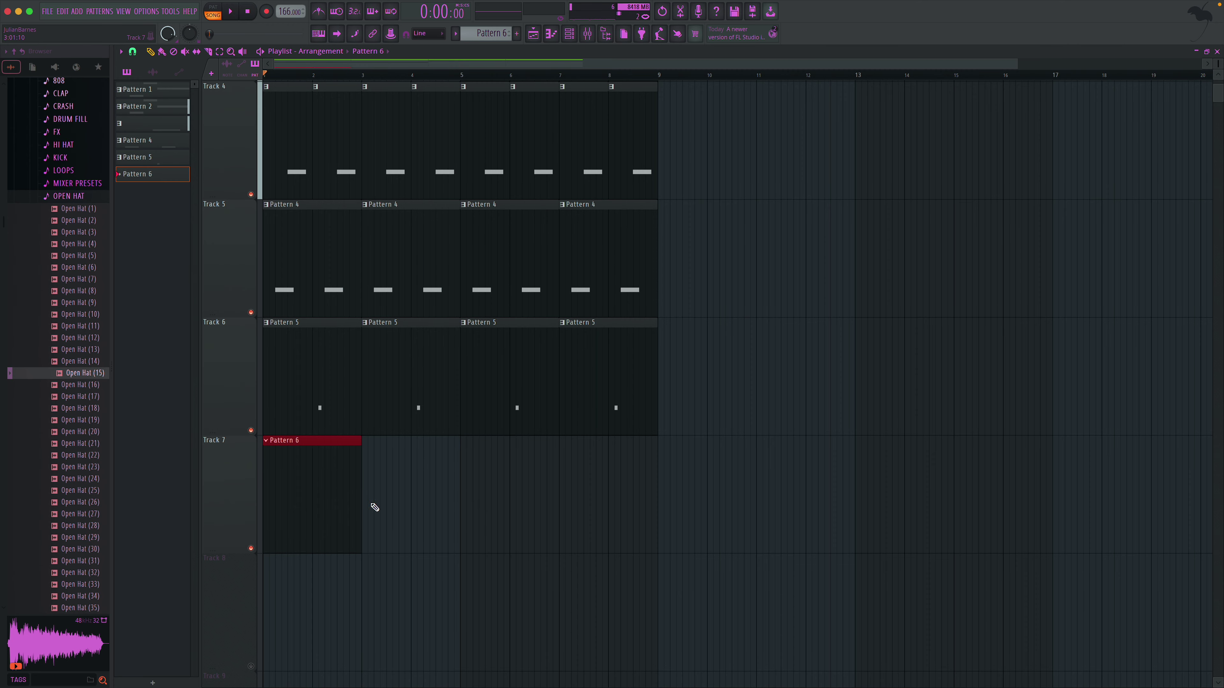
pyautogui.click(375, 507)
pyautogui.rightClick(458, 500)
pyautogui.moveTo(362, 496); pyautogui.dragTo(458, 496)
# - Add a C5 note for Open Hat (15) at the start of bar 3 in Pattern 6
pyautogui.press('space')
pyautogui.press('F7')
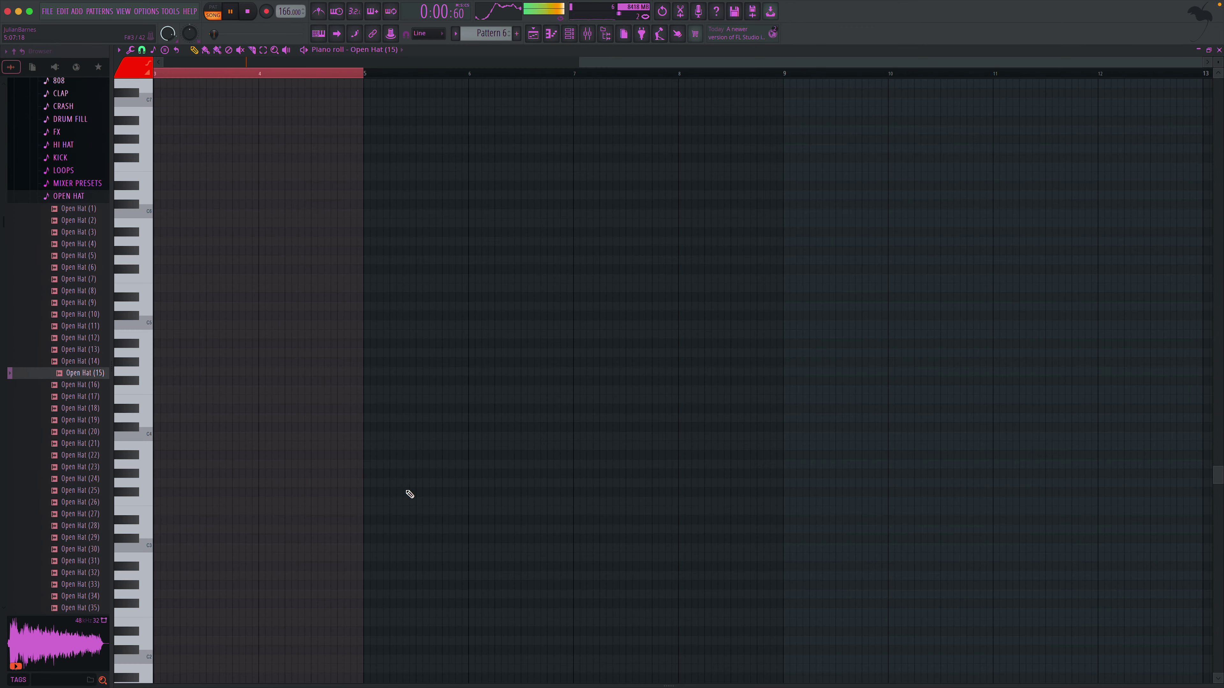
pyautogui.press('space')
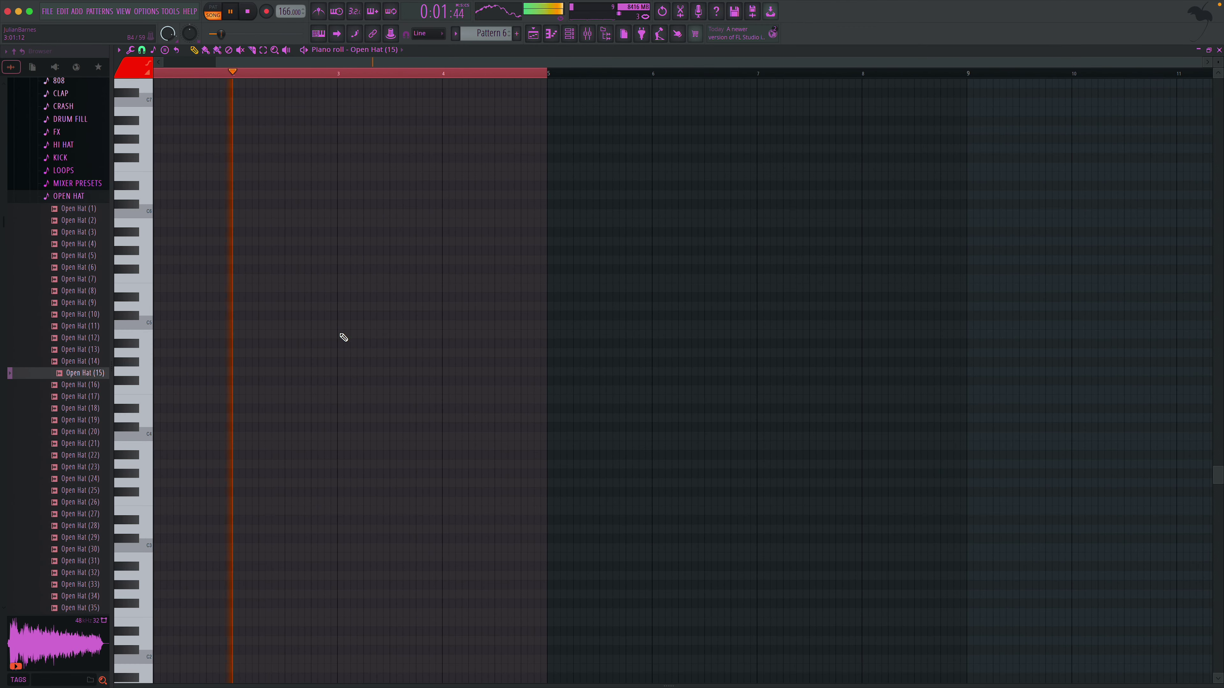
pyautogui.click(343, 325)
pyautogui.press('space')
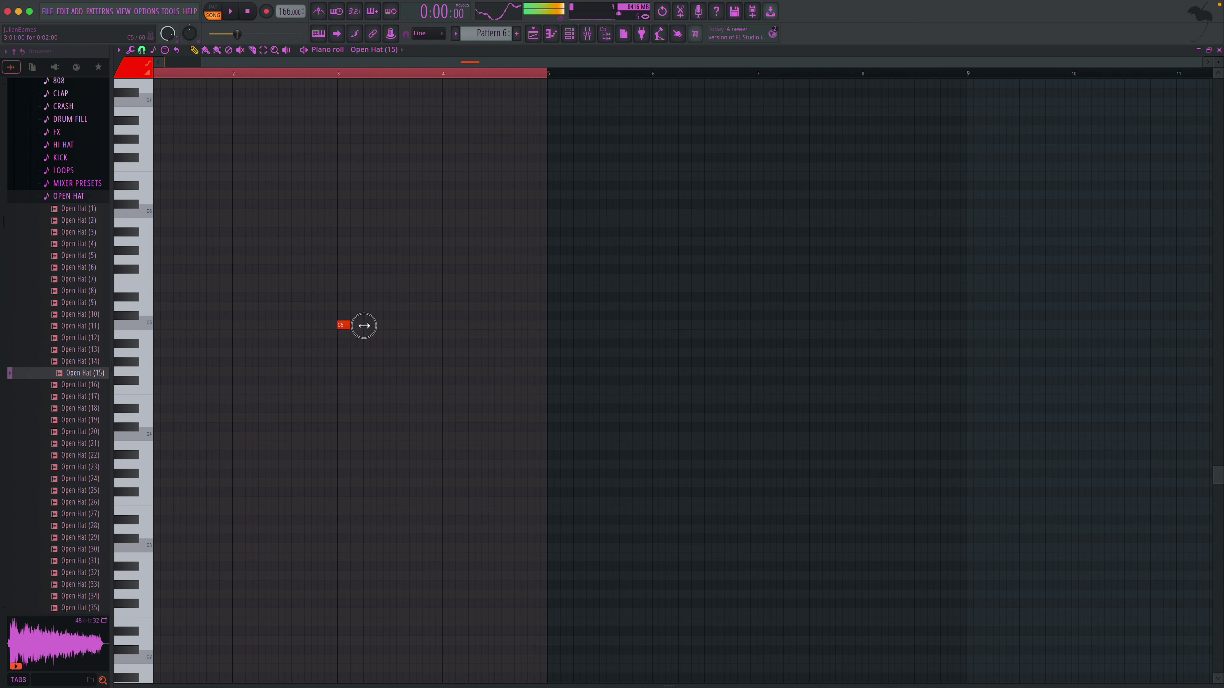
# - Add a four-step C5 note for MAIN OH at 2:13:00, ending where the Open Hat (15) note begins
pyautogui.click(364, 54)
pyautogui.click(377, 166)
pyautogui.click(337, 288)
pyautogui.press('space')
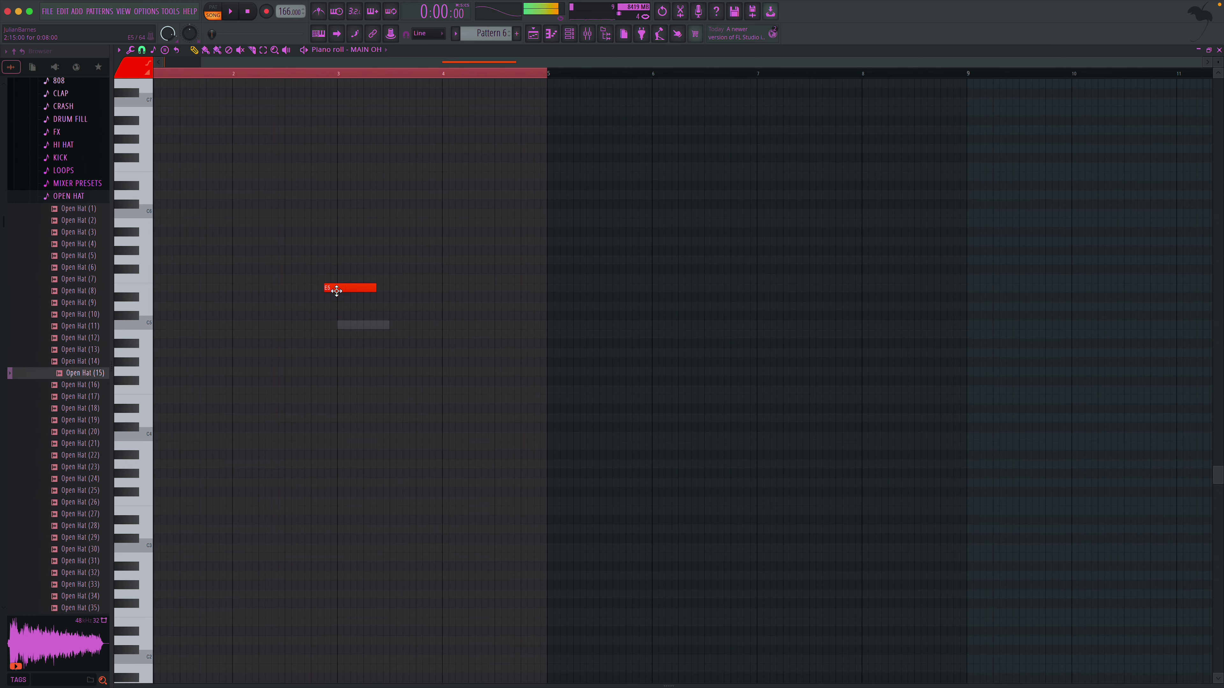
pyautogui.moveTo(363, 288); pyautogui.dragTo(336, 289)
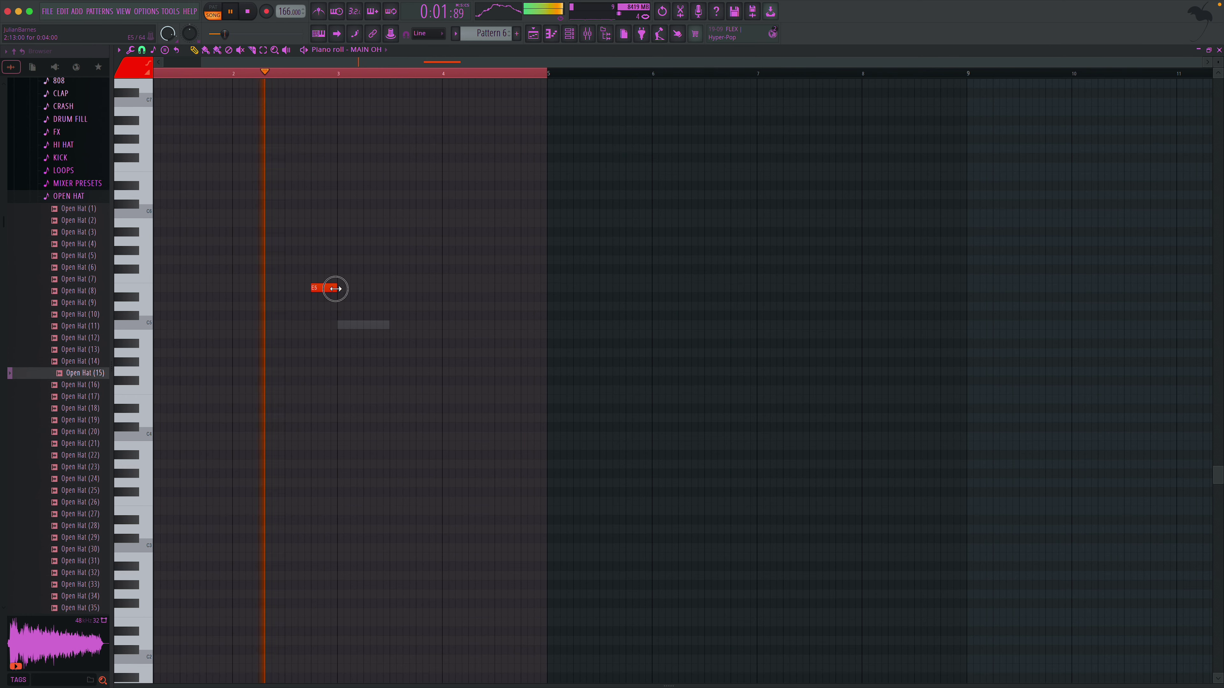
pyautogui.press('space')
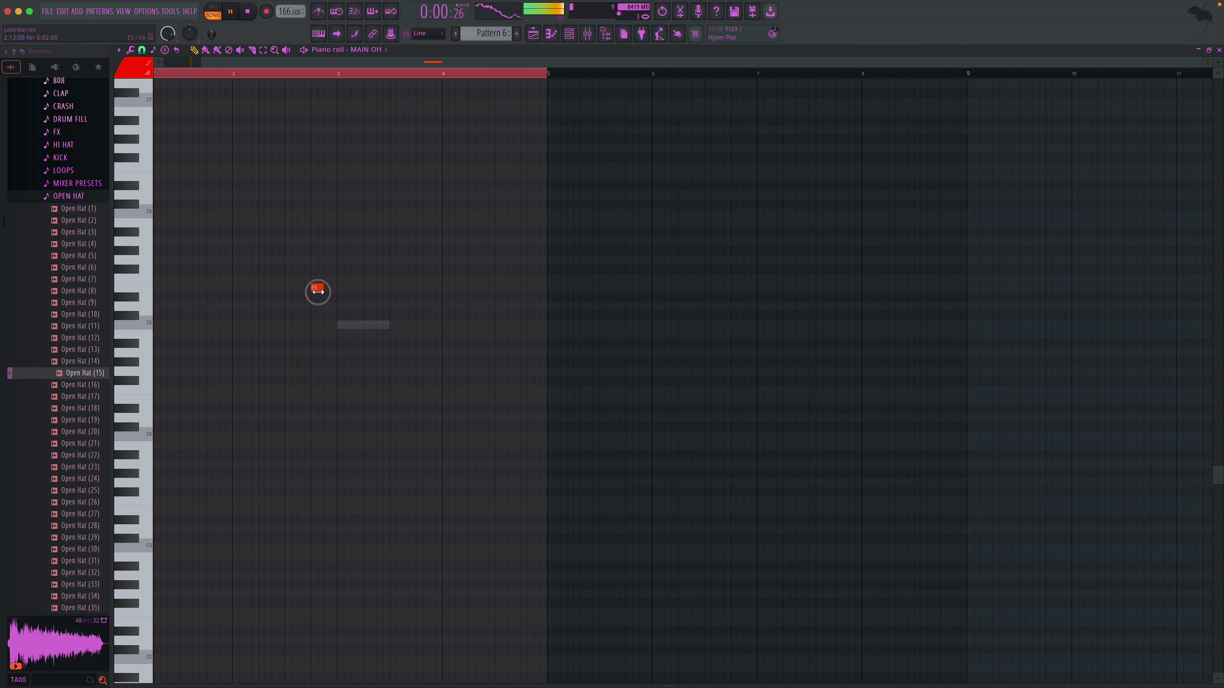
pyautogui.moveTo(320, 290); pyautogui.dragTo(327, 332)
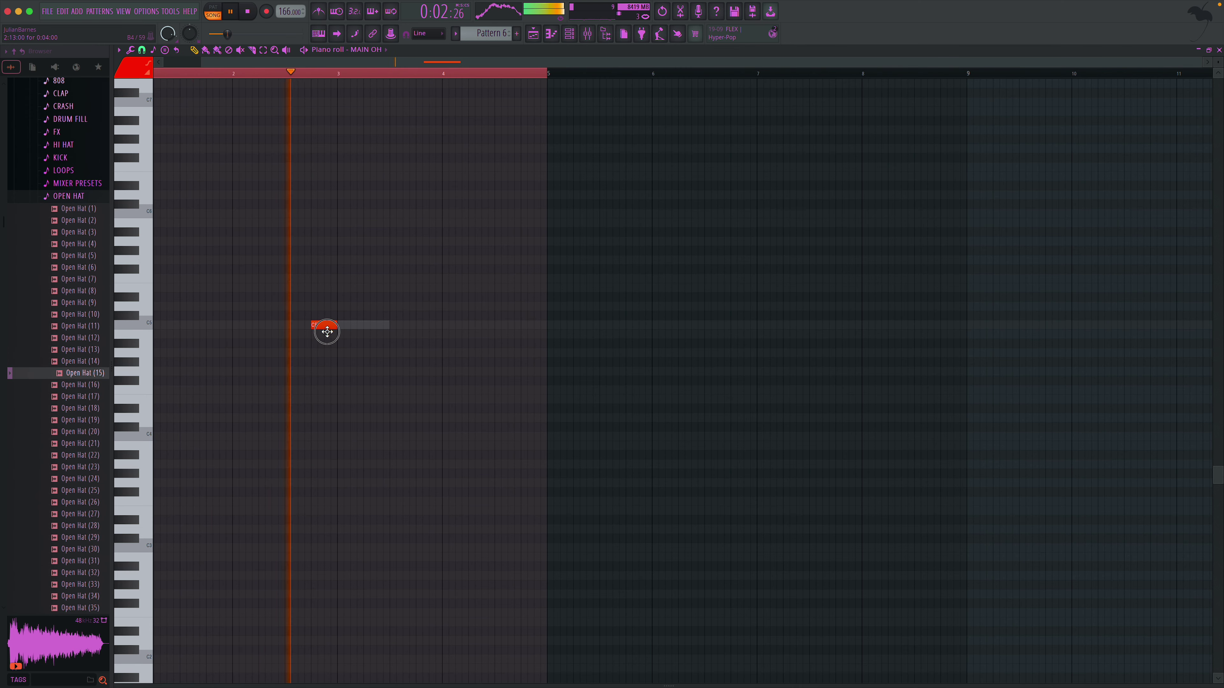
pyautogui.click(575, 35)
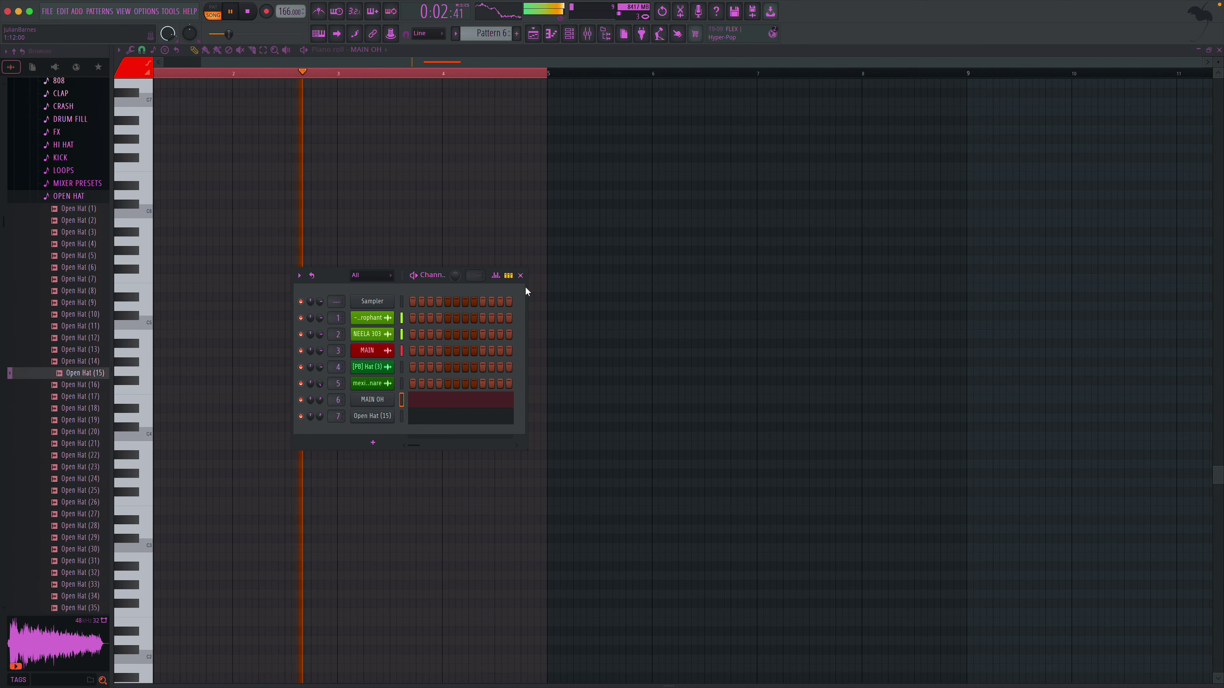
pyautogui.click(521, 276)
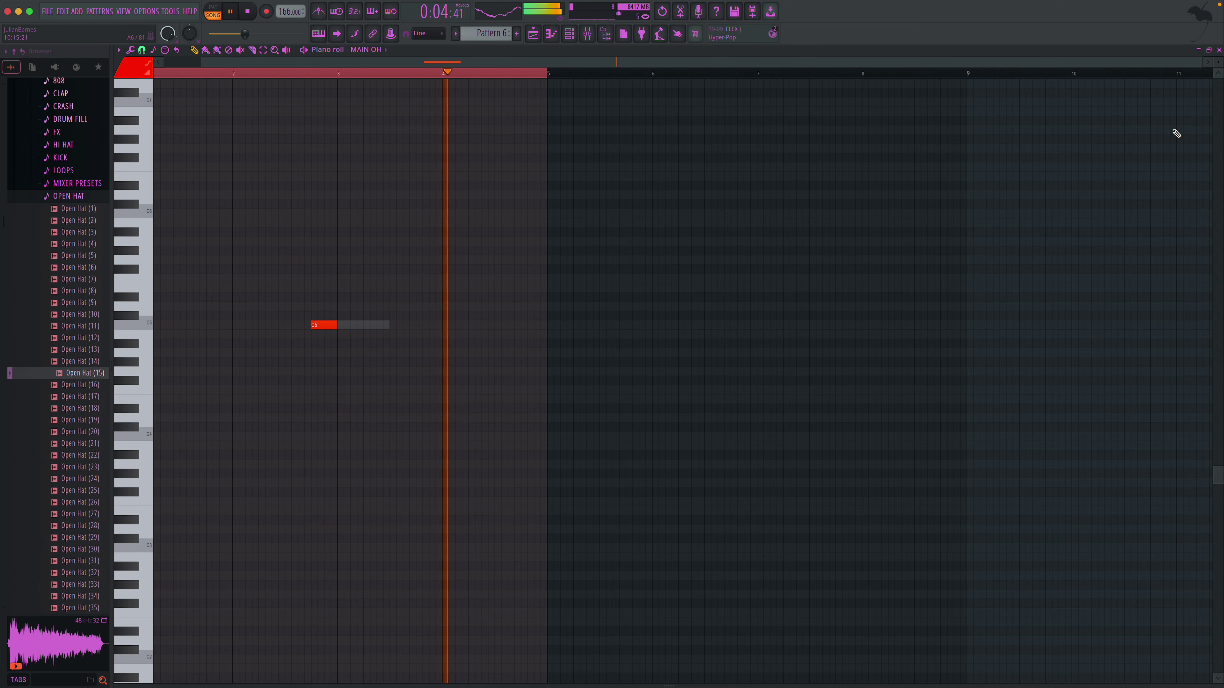
# - Delete the extra Pattern 6 clips in the playlist and trim the first one to end midway through bar 3
pyautogui.press('F5')
pyautogui.press('space')
pyautogui.press('space')
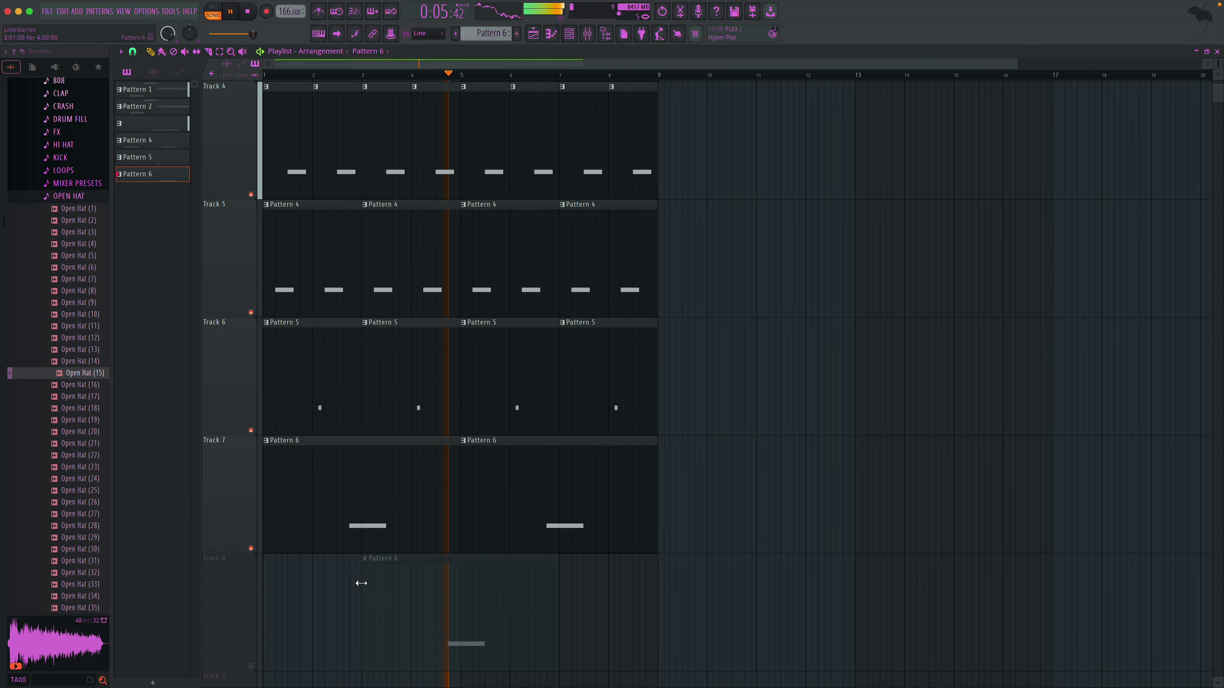
pyautogui.press('space')
pyautogui.rightClick(432, 609)
pyautogui.rightClick(524, 540)
pyautogui.moveTo(459, 529); pyautogui.dragTo(386, 533)
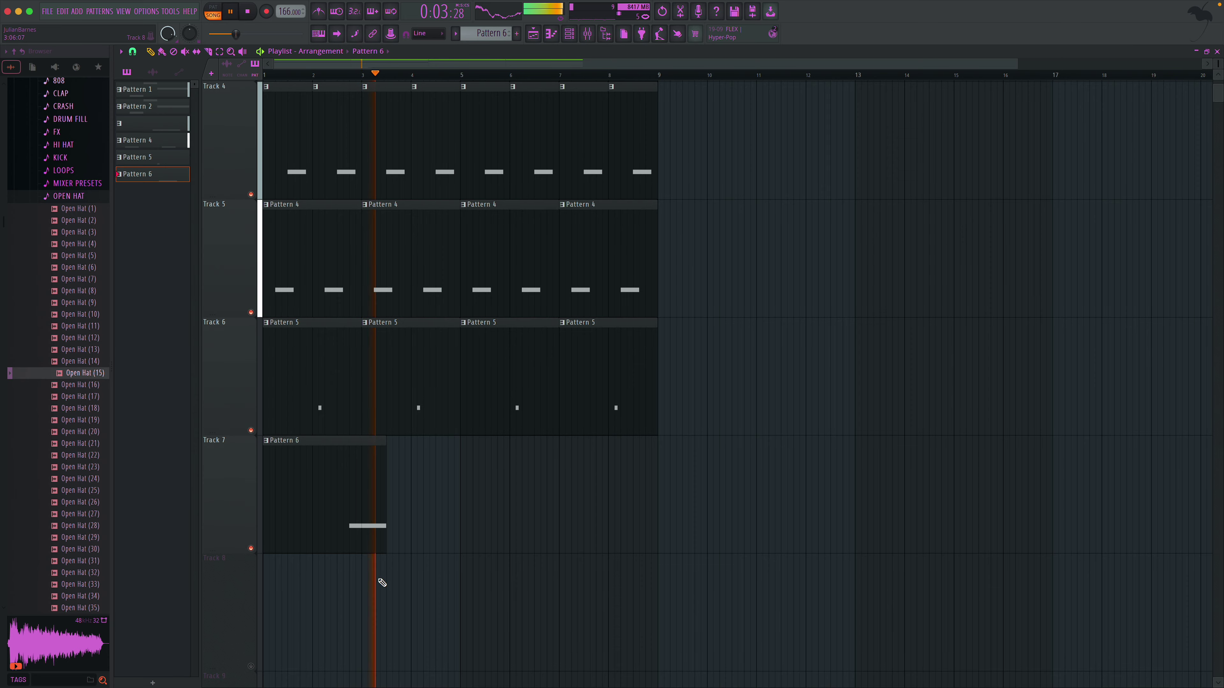
# - Try placing a copy of the trimmed Pattern 6 clip on Track 8, and directly behind the first clip on Track 7
pyautogui.click(385, 579)
pyautogui.moveTo(470, 591); pyautogui.dragTo(432, 592)
pyautogui.press('space')
pyautogui.press('space')
pyautogui.rightClick(401, 582)
pyautogui.click(391, 541)
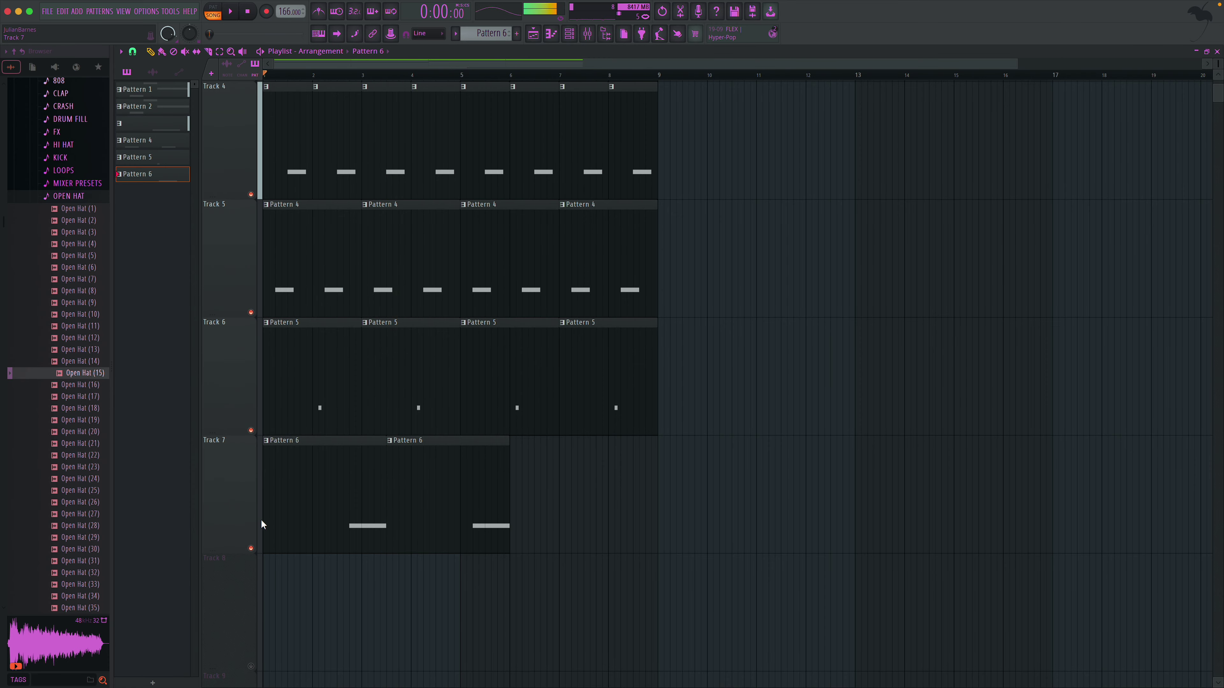
pyautogui.press('space')
# - Trim the start of the first Pattern 6 clip to bar 2 and place a second copy at bar 4 on Track 7
pyautogui.moveTo(274, 520); pyautogui.dragTo(356, 515)
pyautogui.rightClick(439, 518)
pyautogui.click(402, 510)
pyautogui.click(465, 523)
pyautogui.press('space')
pyautogui.press('space')
pyautogui.rightClick(462, 517)
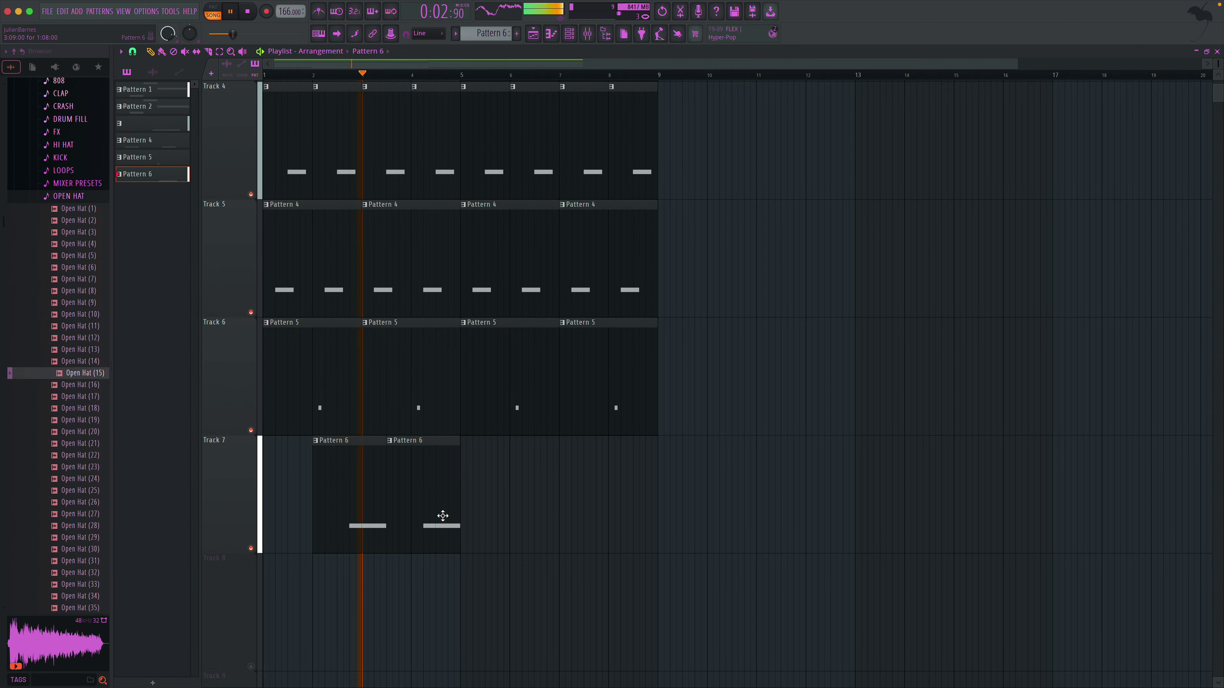
pyautogui.moveTo(432, 510); pyautogui.dragTo(451, 503)
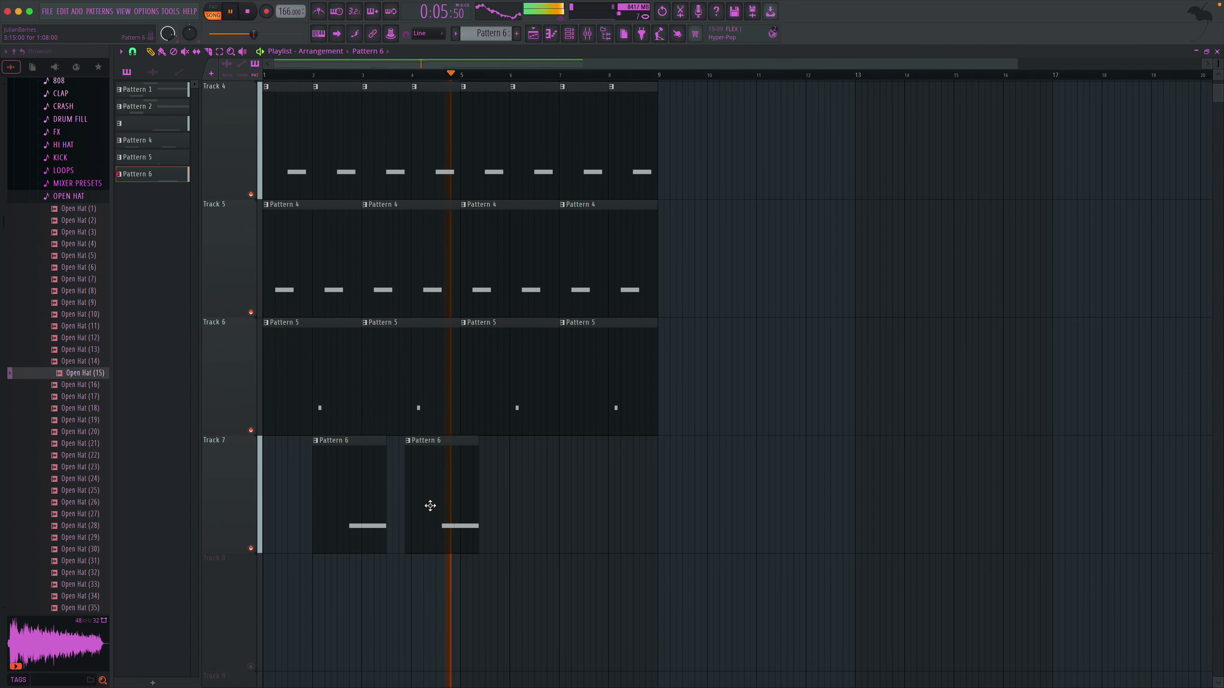
# - Place a third Pattern 6 clip at bar 6 on Track 7 and delete the surplus copy behind it
pyautogui.click(504, 509)
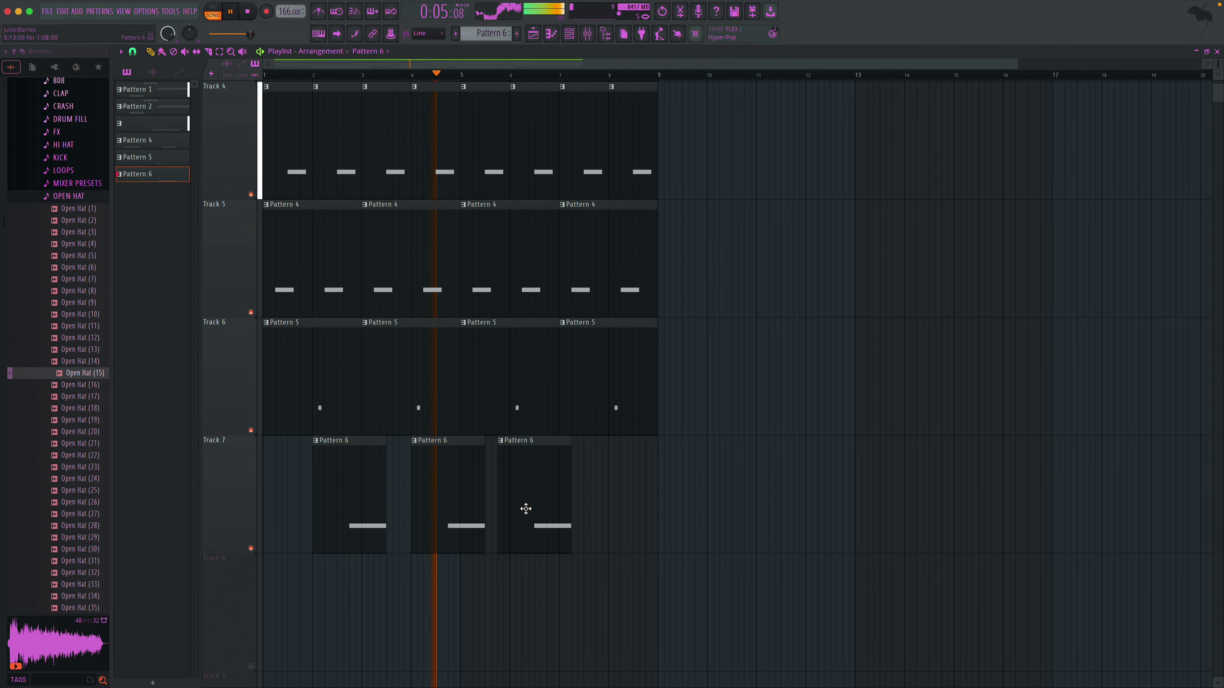
pyautogui.moveTo(526, 508); pyautogui.dragTo(612, 508)
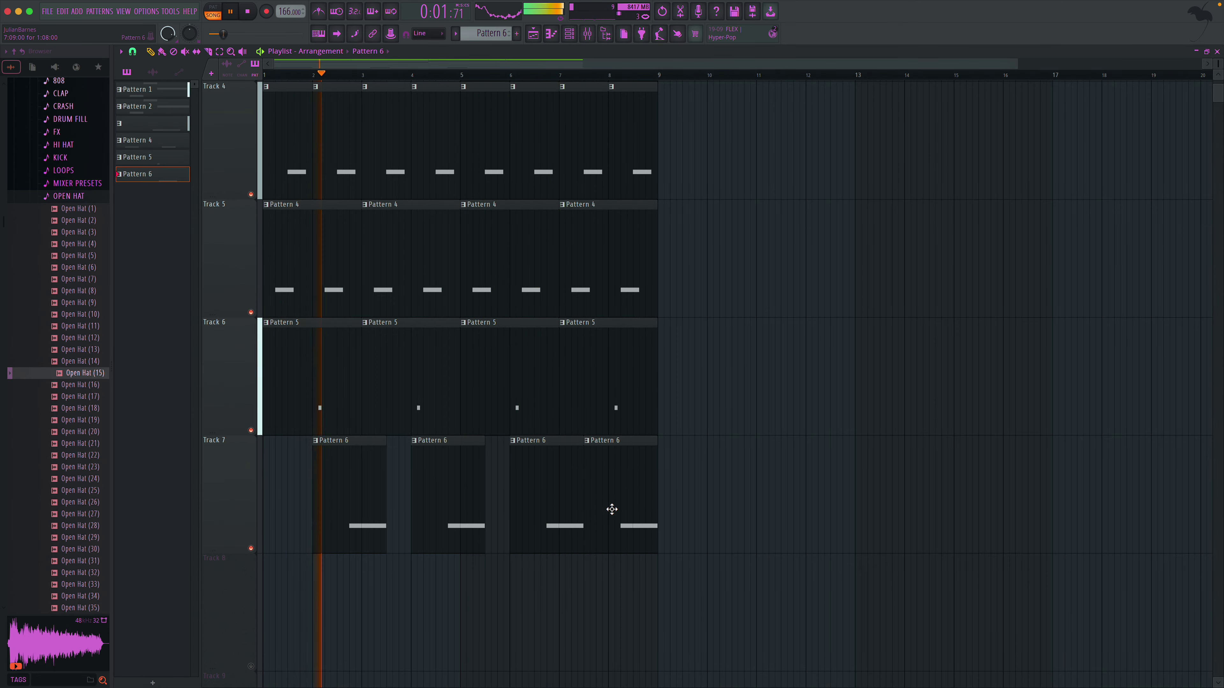
pyautogui.rightClick(598, 517)
# - Select all clips on Tracks 1 to 7 and duplicate them so the copies start at bar 9
pyautogui.scroll(3, 366, 405)
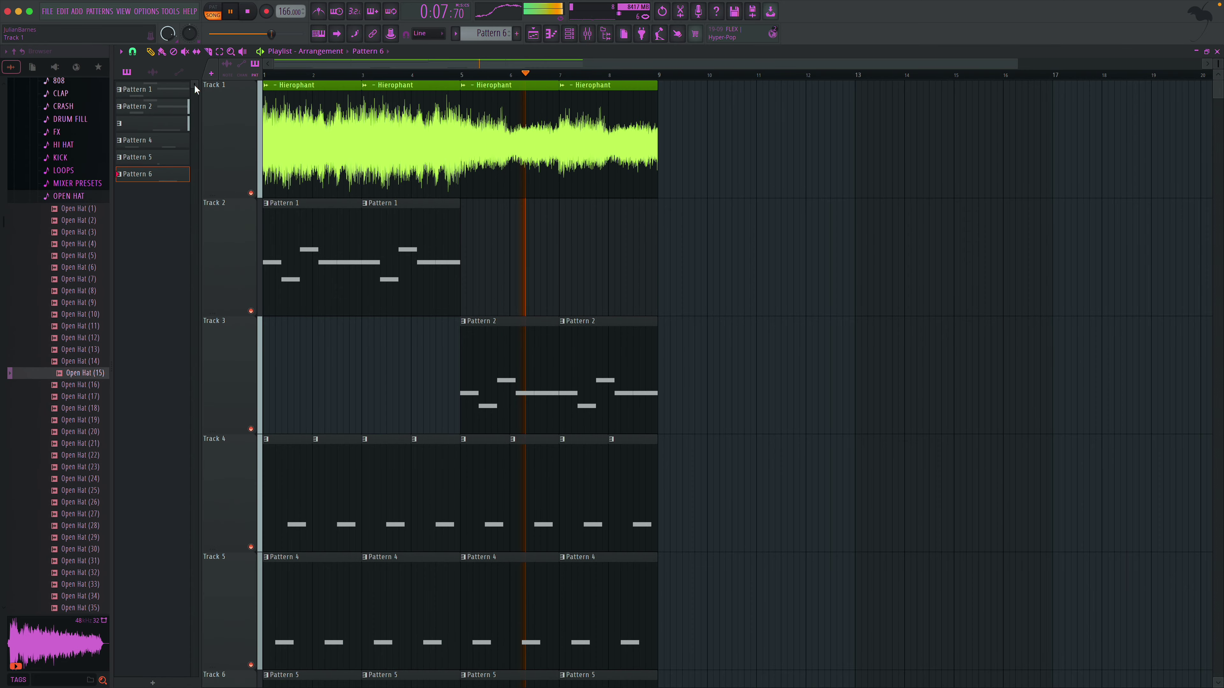
pyautogui.click(231, 52)
pyautogui.rightClick(441, 221)
pyautogui.moveTo(271, 82); pyautogui.dragTo(1113, 574)
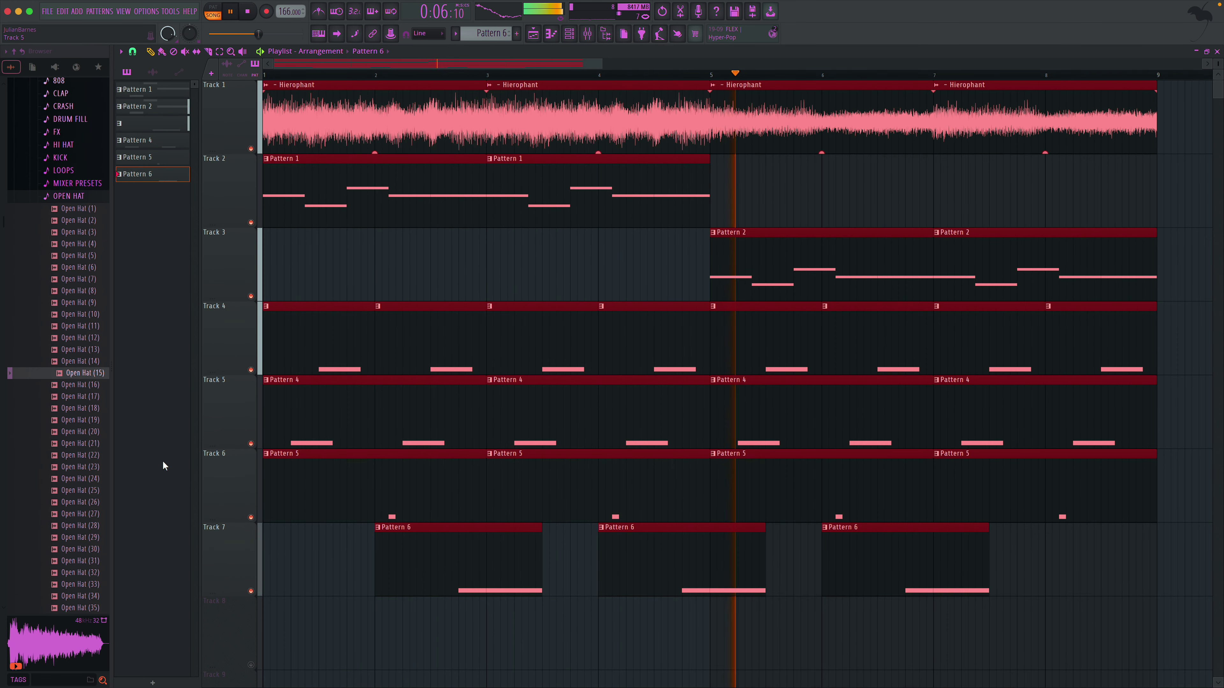
pyautogui.moveTo(278, 418); pyautogui.dragTo(1129, 424)
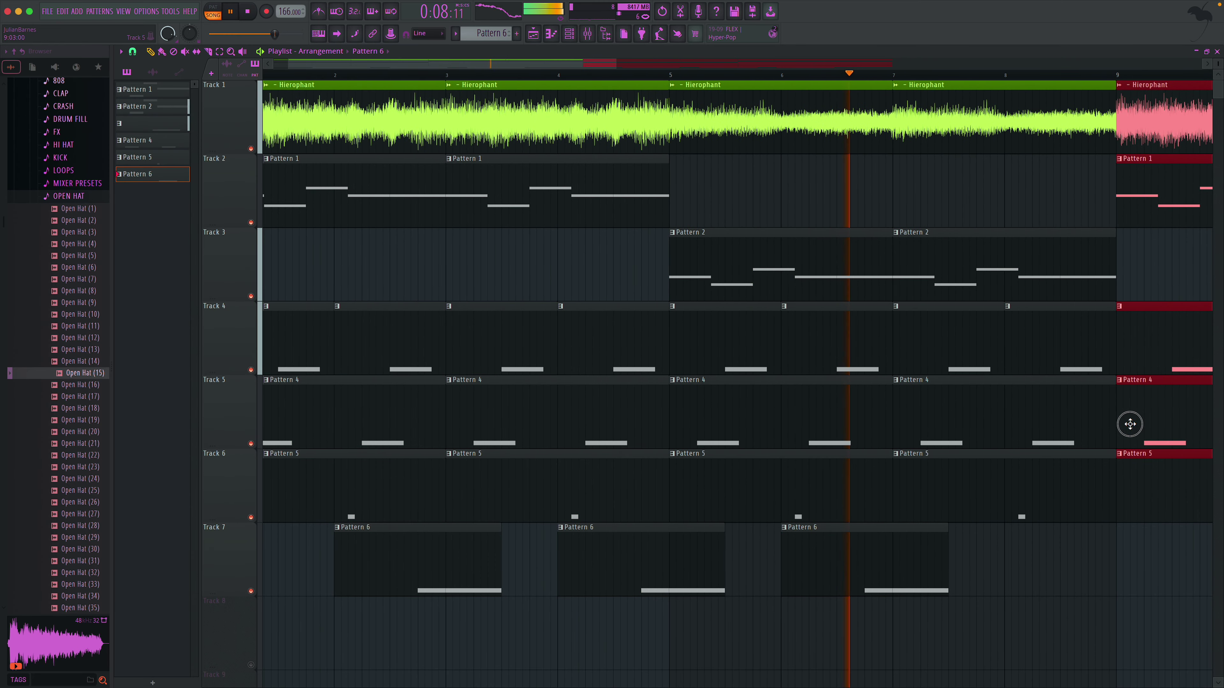
pyautogui.hscroll(3, 1127, 424)
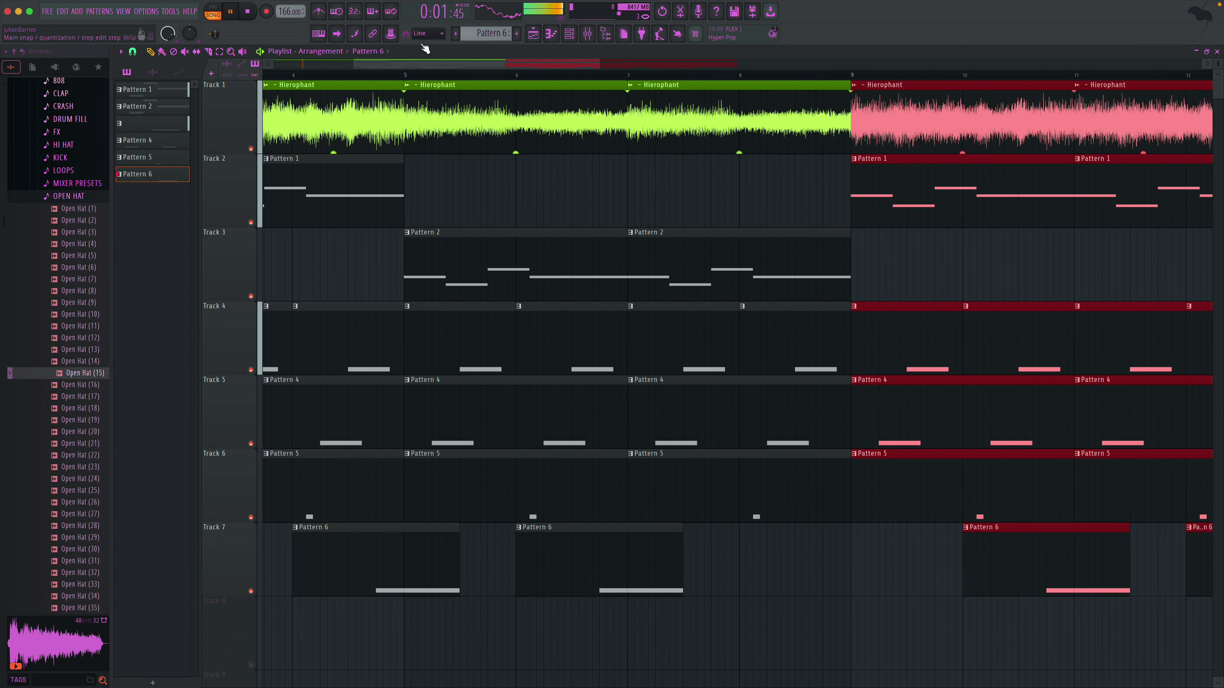
pyautogui.moveTo(354, 64); pyautogui.dragTo(273, 63)
pyautogui.moveTo(600, 64); pyautogui.dragTo(794, 67)
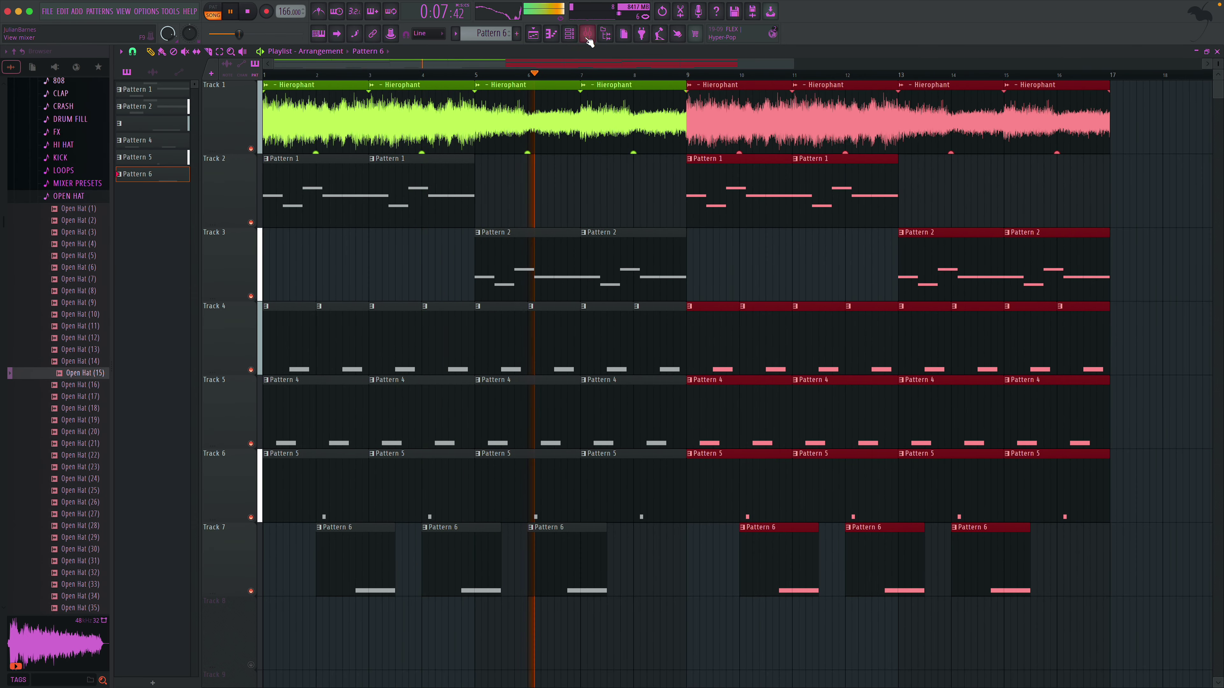
# - Raise the faders of mixer inserts 4 and 5 and play the arrangement from the start
pyautogui.press('F9')
pyautogui.moveTo(256, 392); pyautogui.dragTo(269, 369)
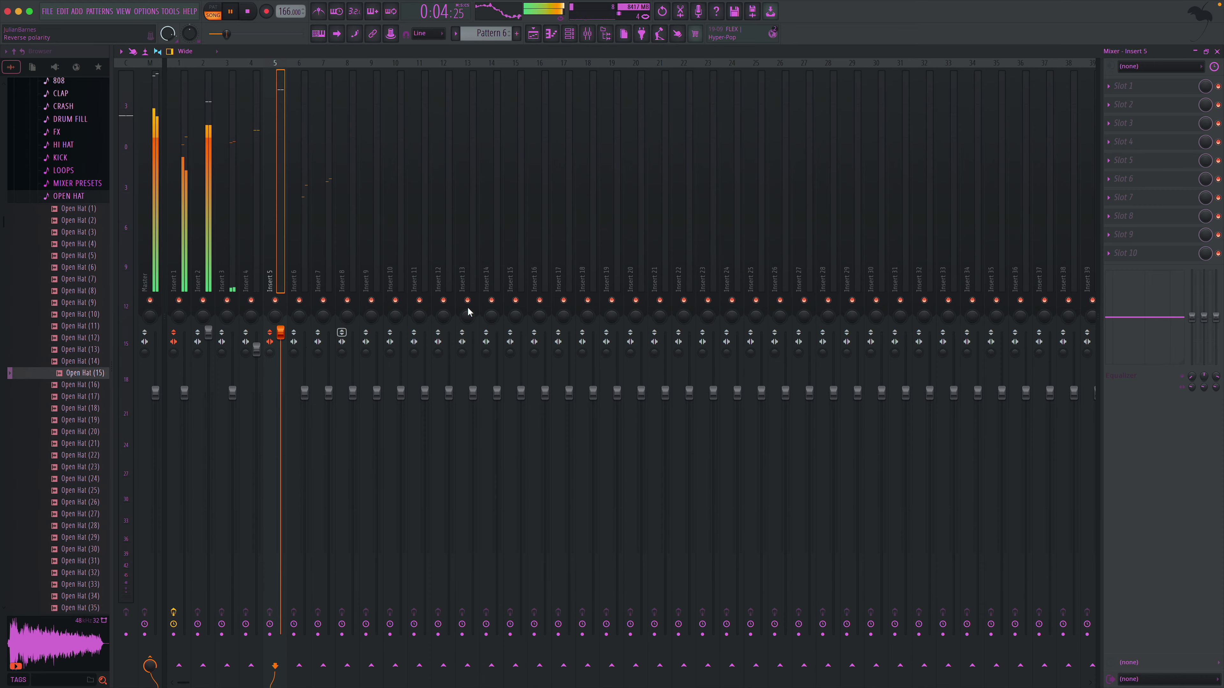
pyautogui.click(1217, 52)
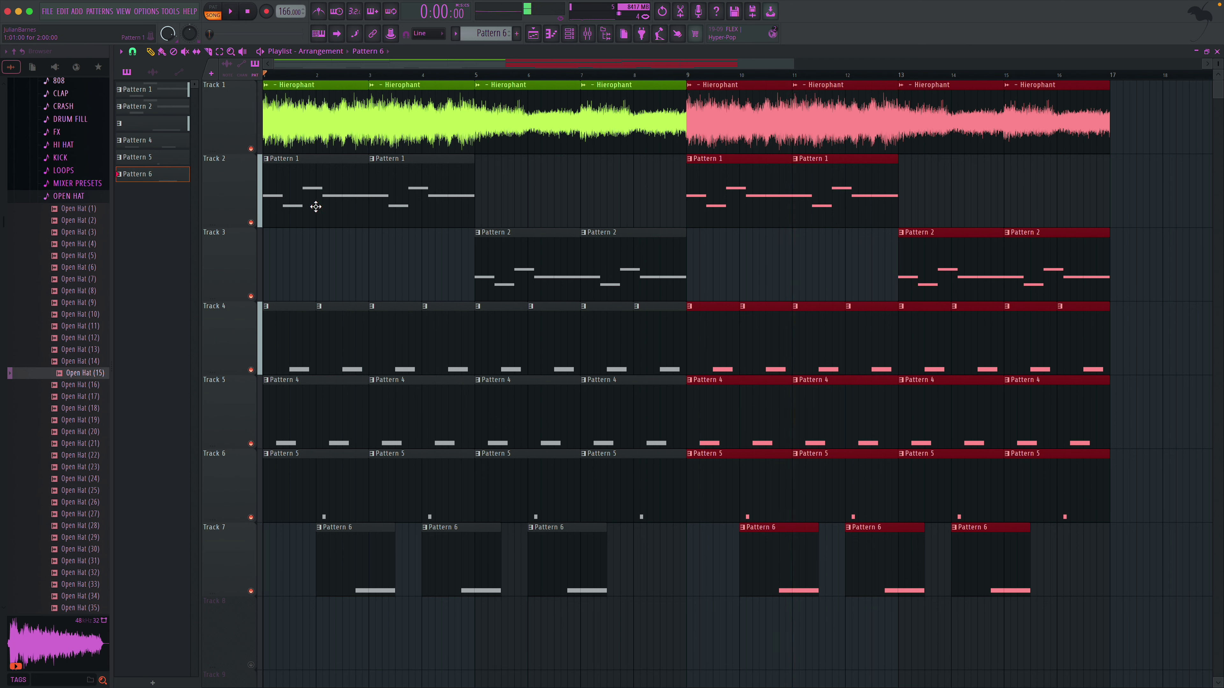
pyautogui.press('space')
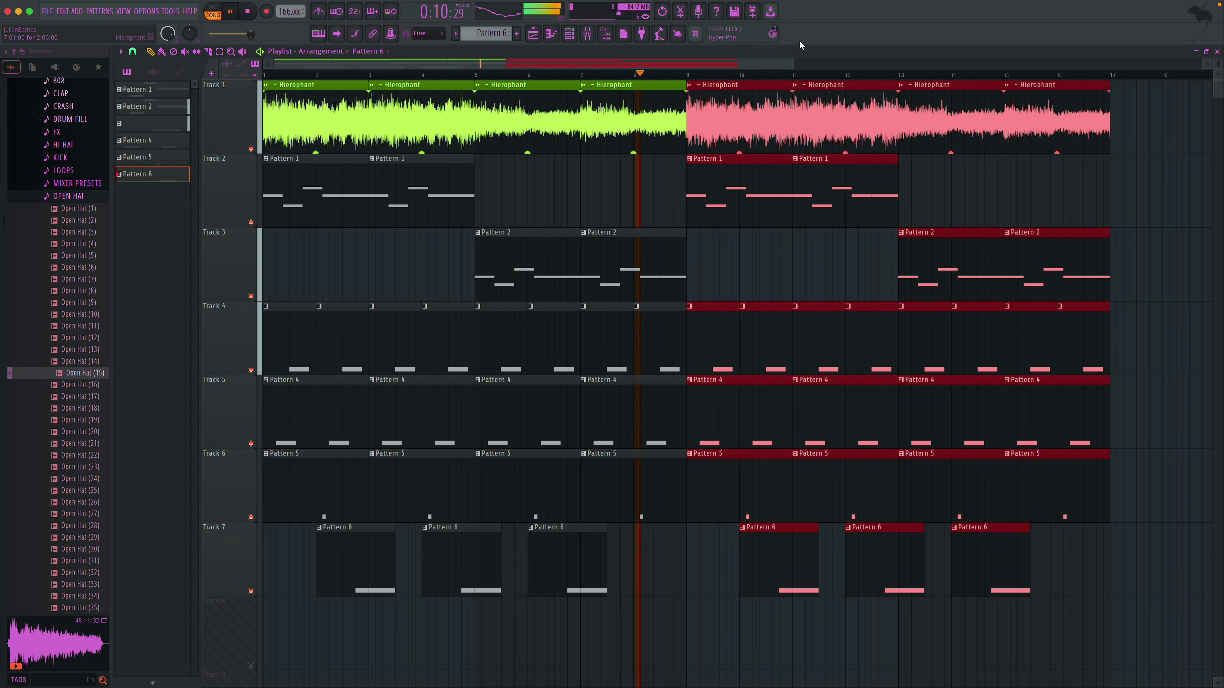
# - Save the project in a new project folder under the name "highly impacted"
pyautogui.click(734, 12)
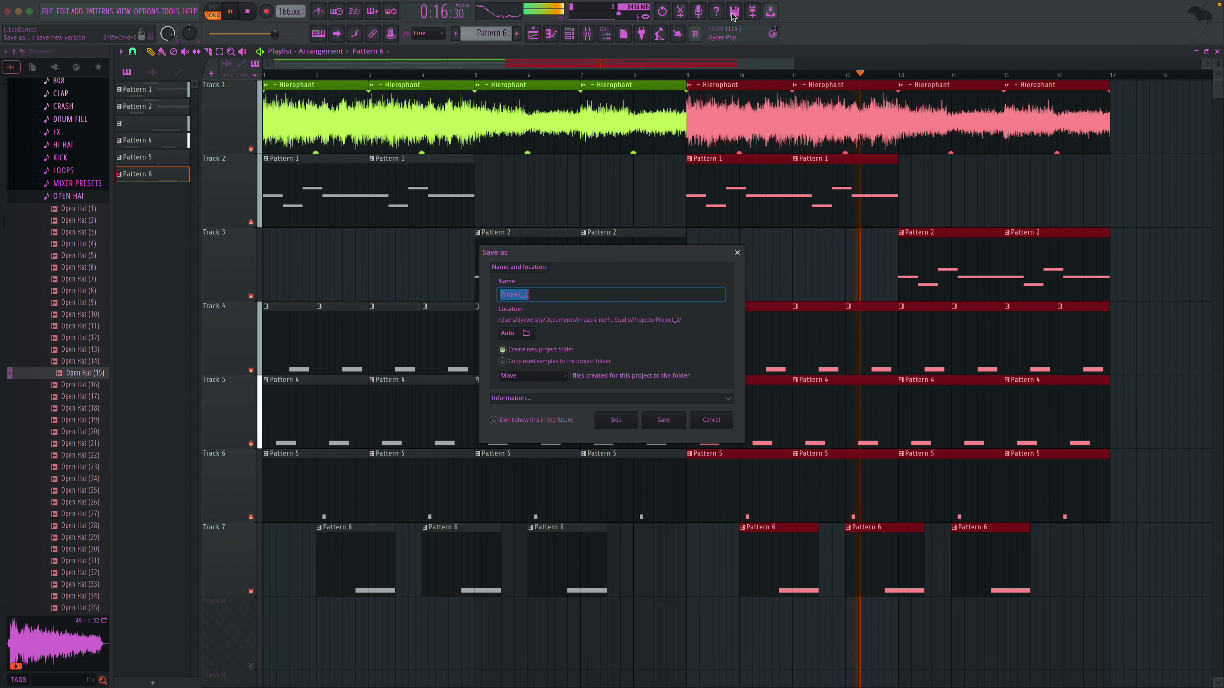
pyautogui.write('highly ')
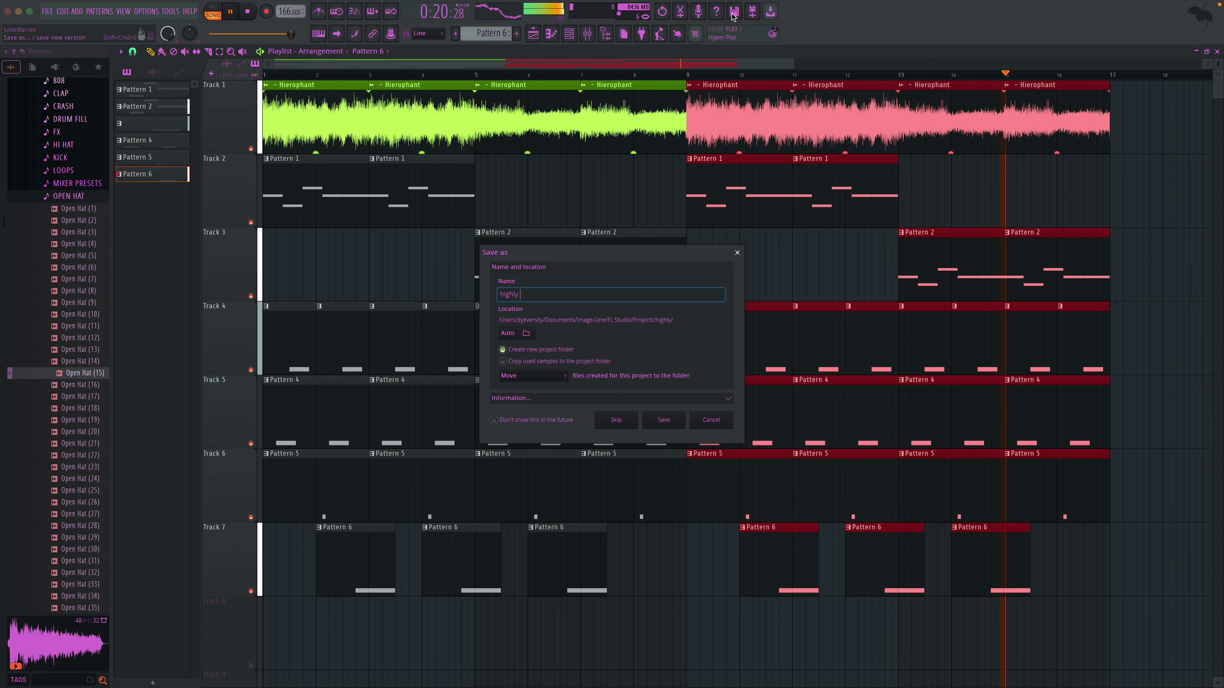
pyautogui.write('impacted')
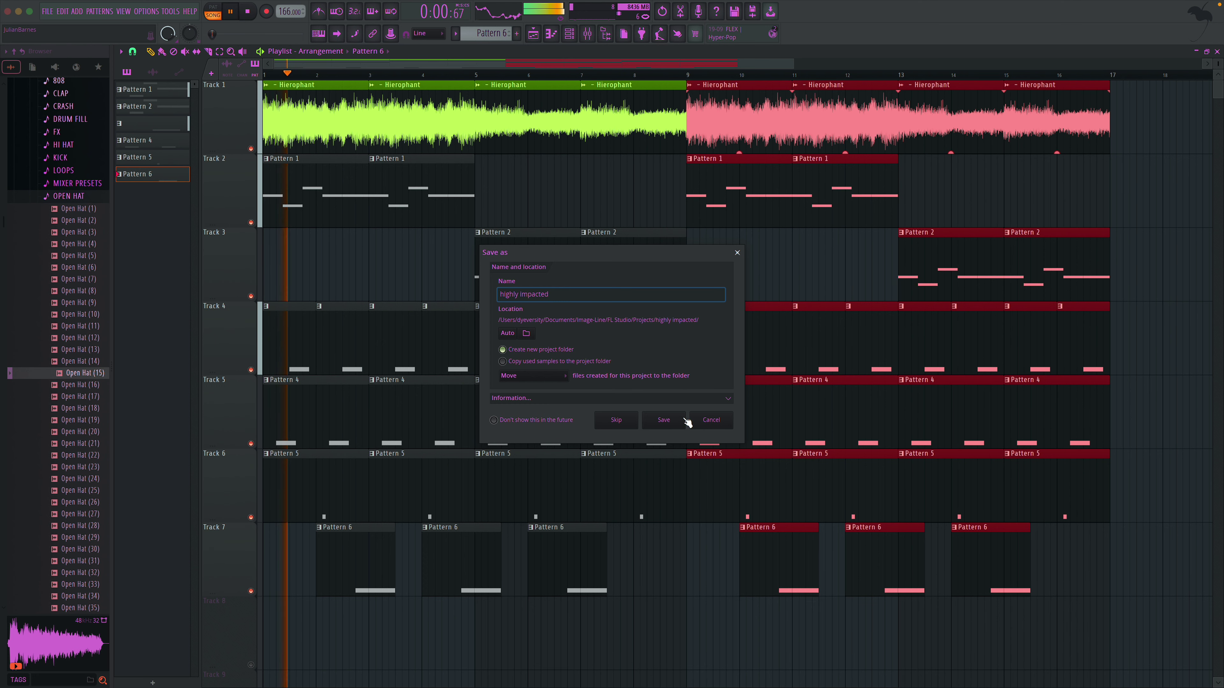
pyautogui.click(664, 419)
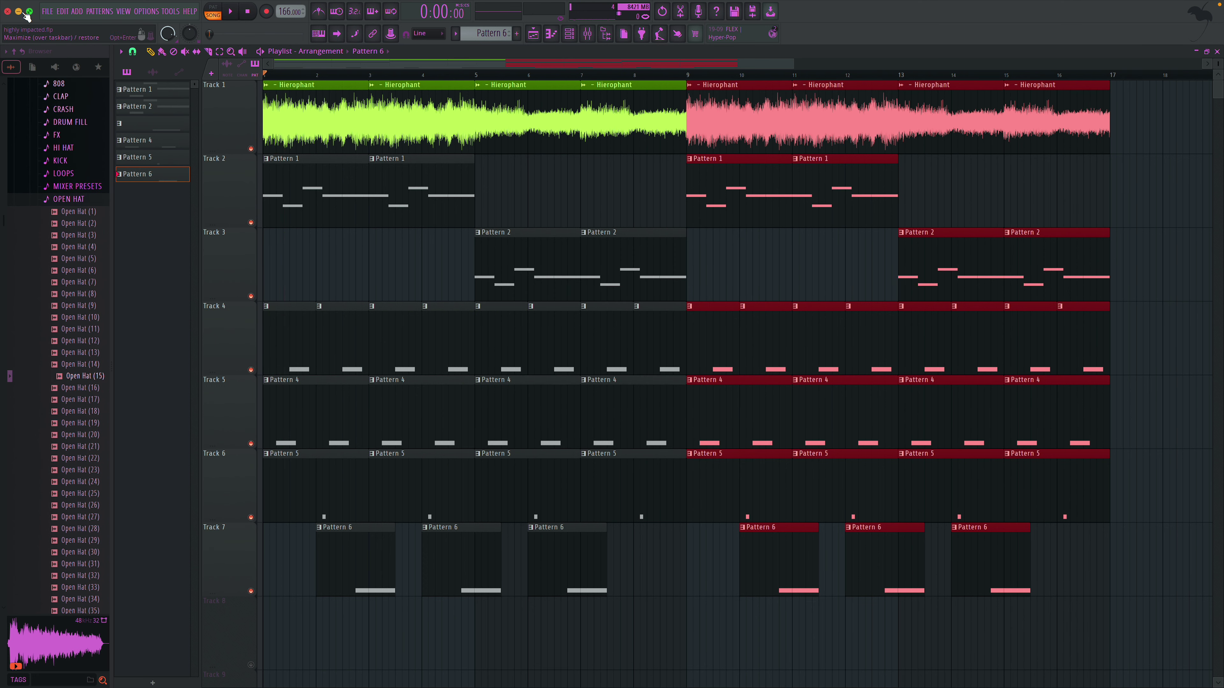
# - Start a new project from the Empty template
pyautogui.click(47, 12)
pyautogui.moveTo(56, 35)
pyautogui.click(167, 100)
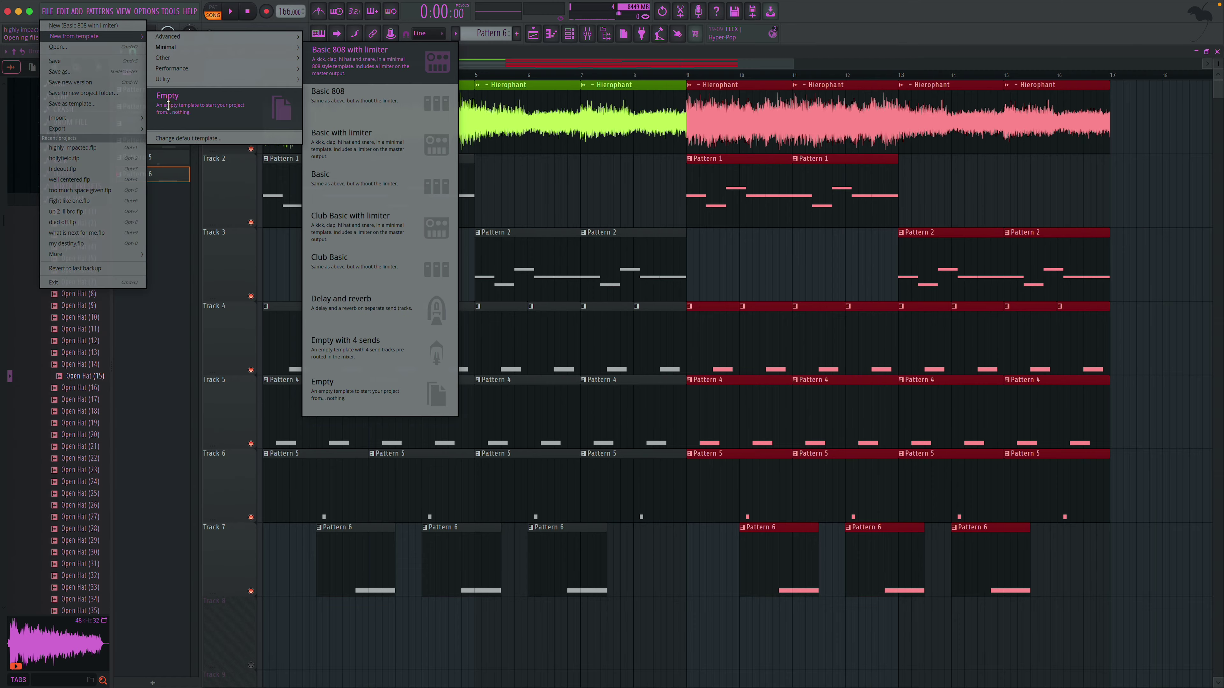